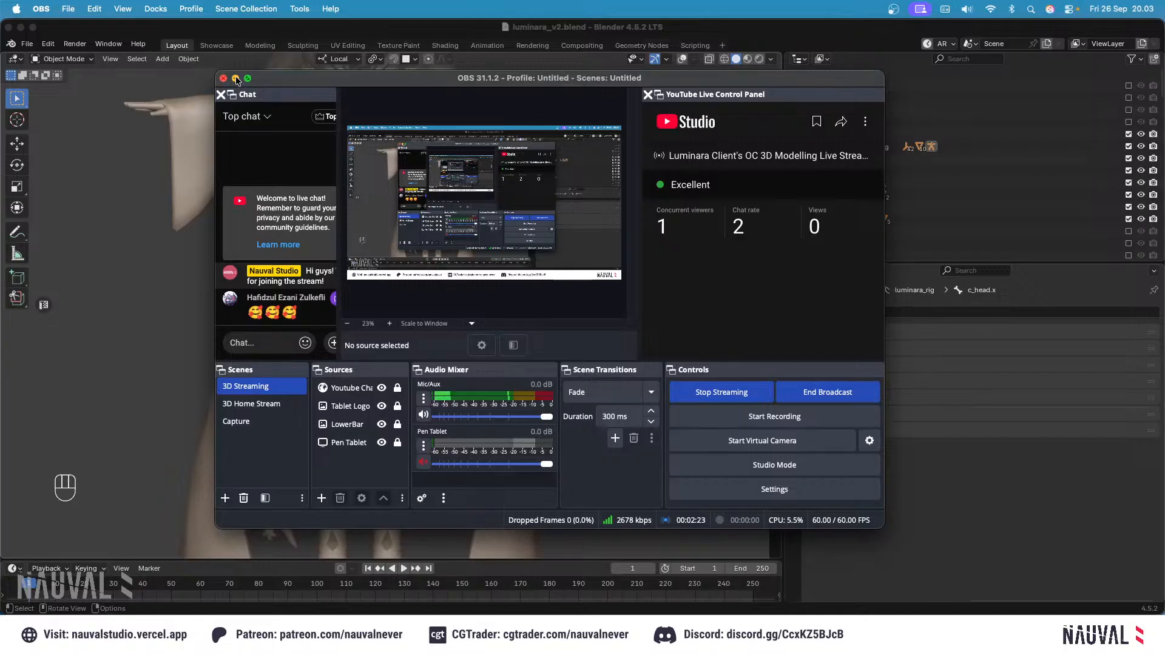
Step: Minimize the OBS window to return to Blender and save luminara_v2.blend
left_click(236, 78)
scroll(515, 216, "down", 5)
key("ctrl+s")
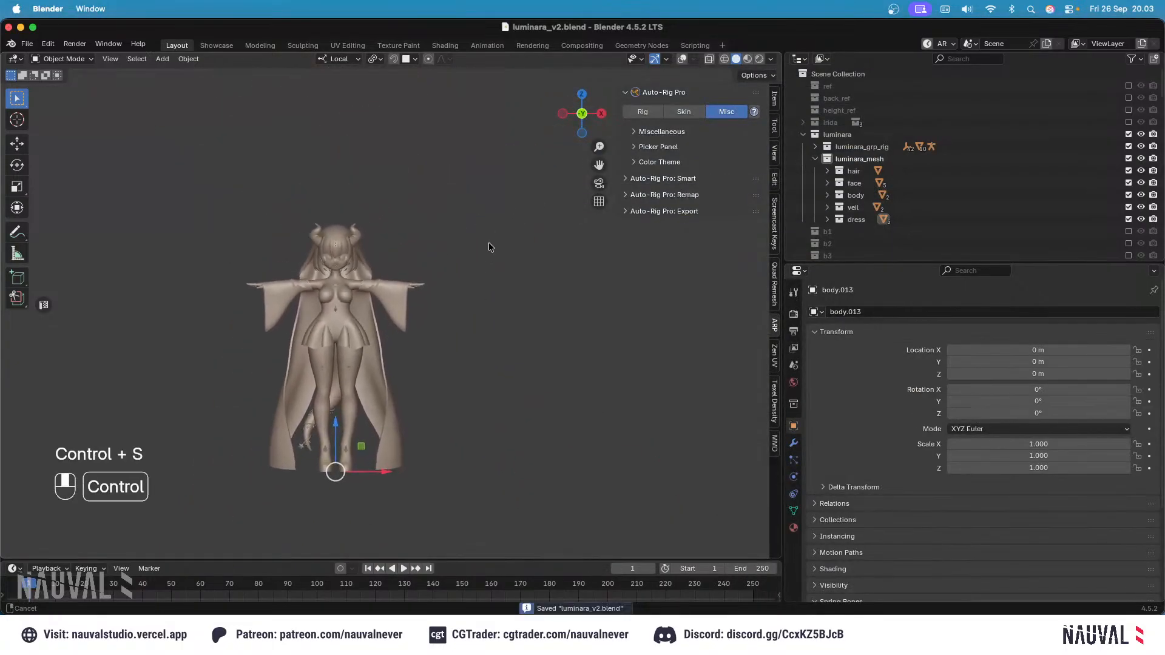
scroll(489, 243, "up", 3)
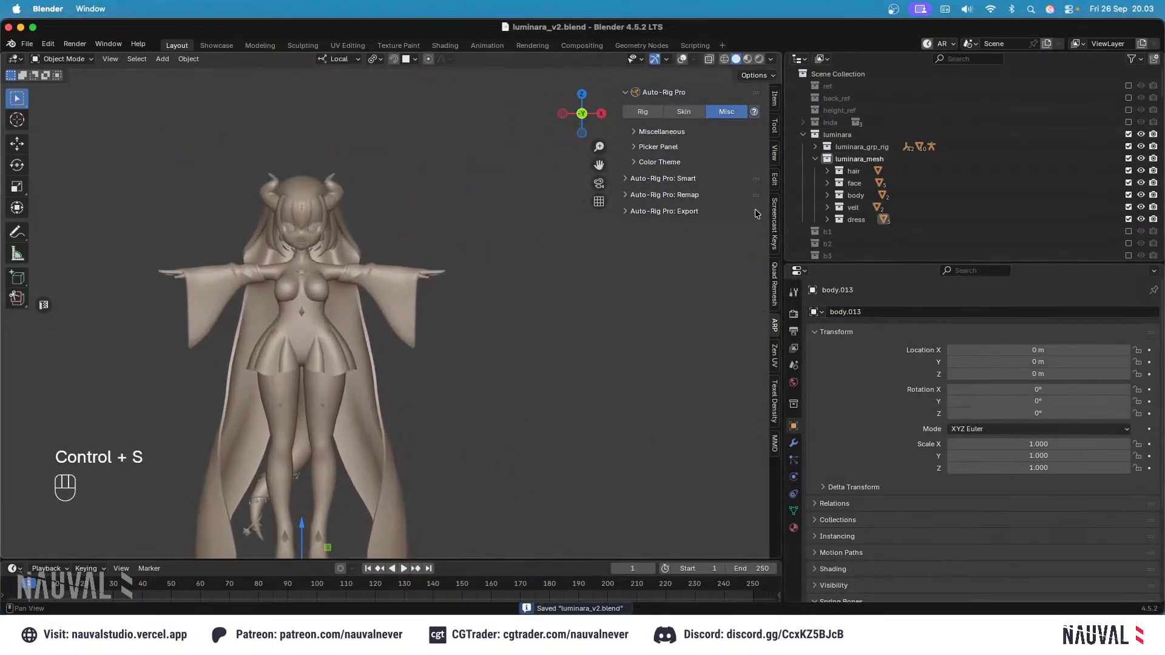
middle_click_drag(616, 343, 663, 315, "shift")
key("ctrl+s")
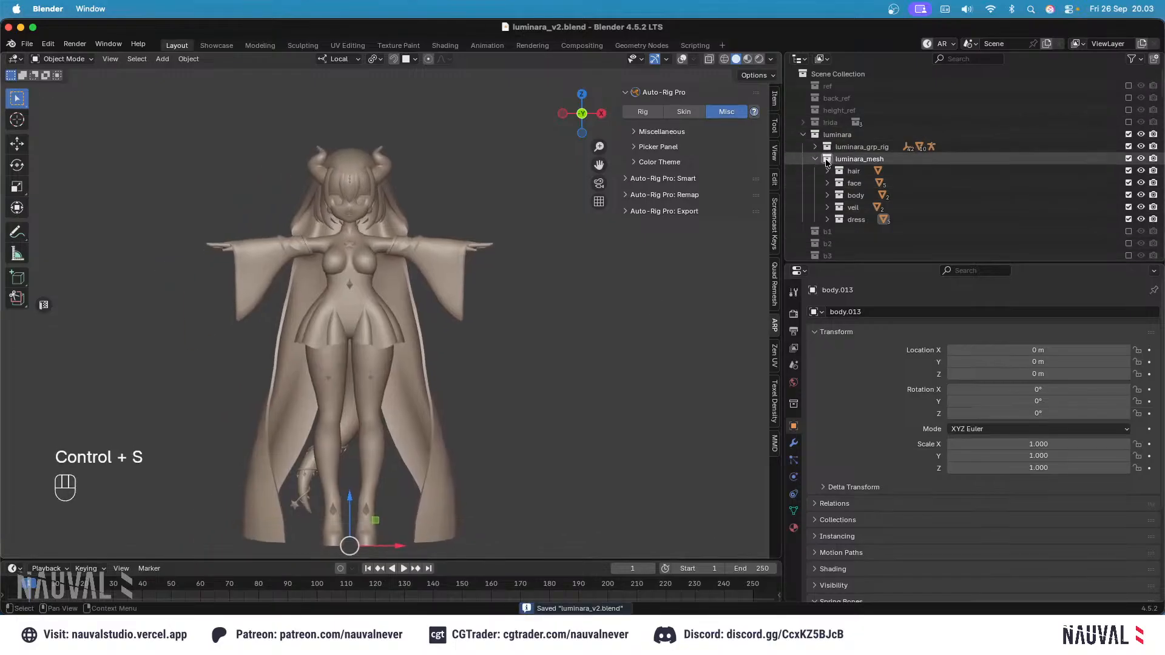
Step: Collapse the luminara_mesh collection in the outliner and turn on the viewport overlays
left_click(815, 159)
scroll(898, 176, "down", 3)
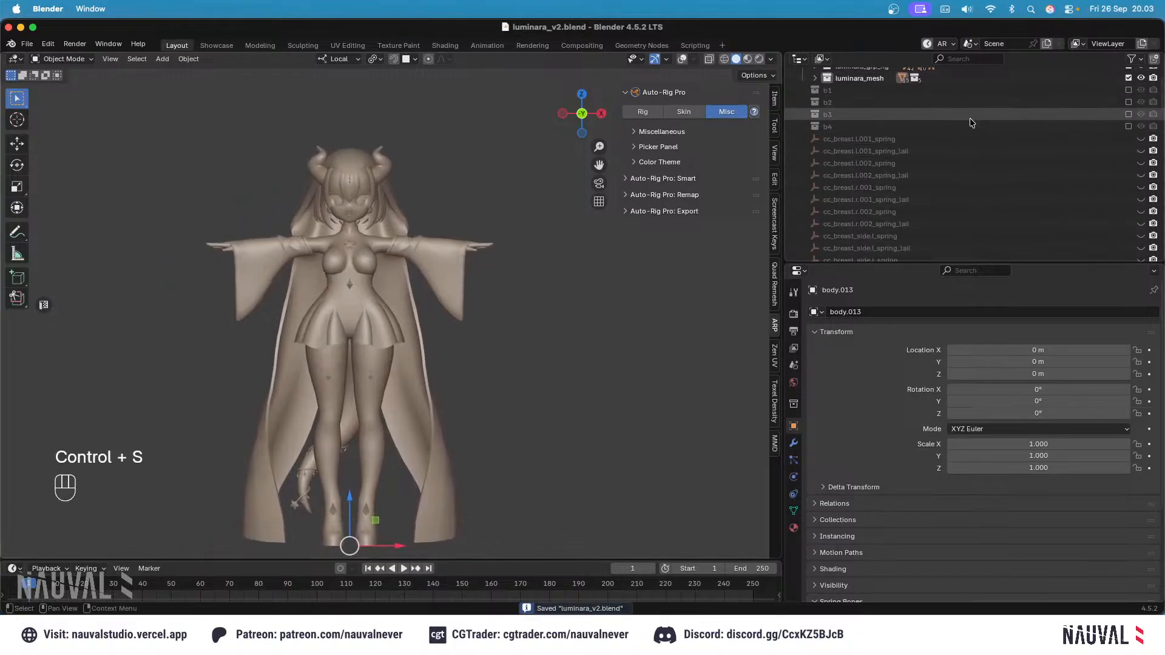
left_click(682, 60)
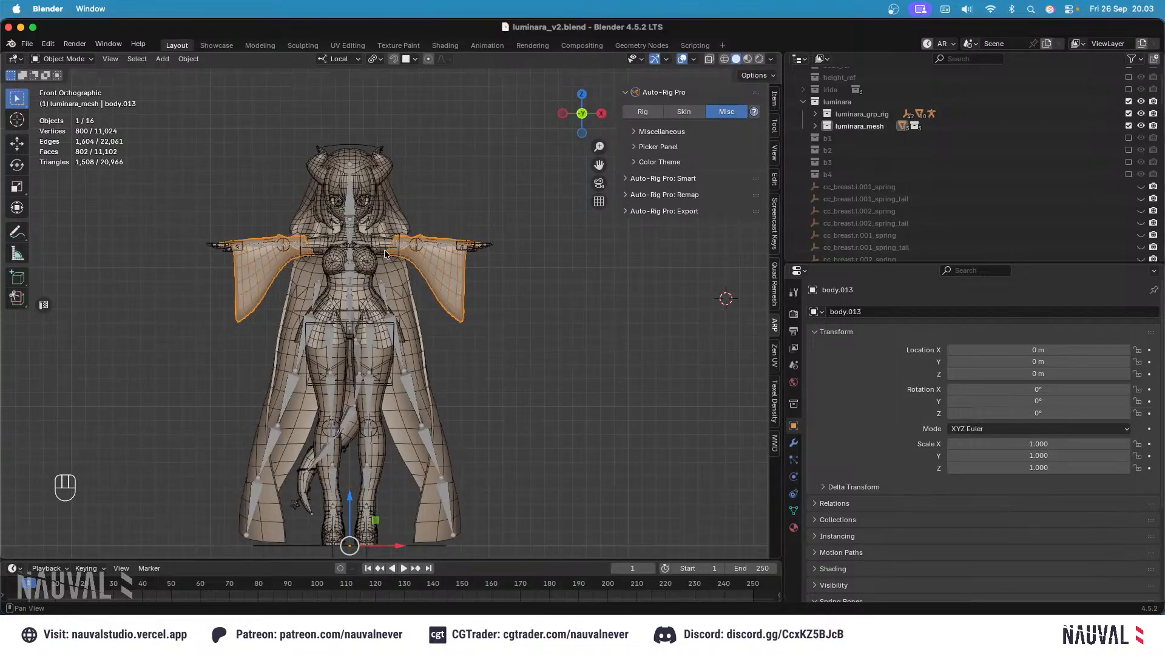
Step: Check luminara_rig's Spring Bones settings in Pose Mode and return to Object Mode
left_click(352, 194)
left_click(69, 59)
left_click(61, 86)
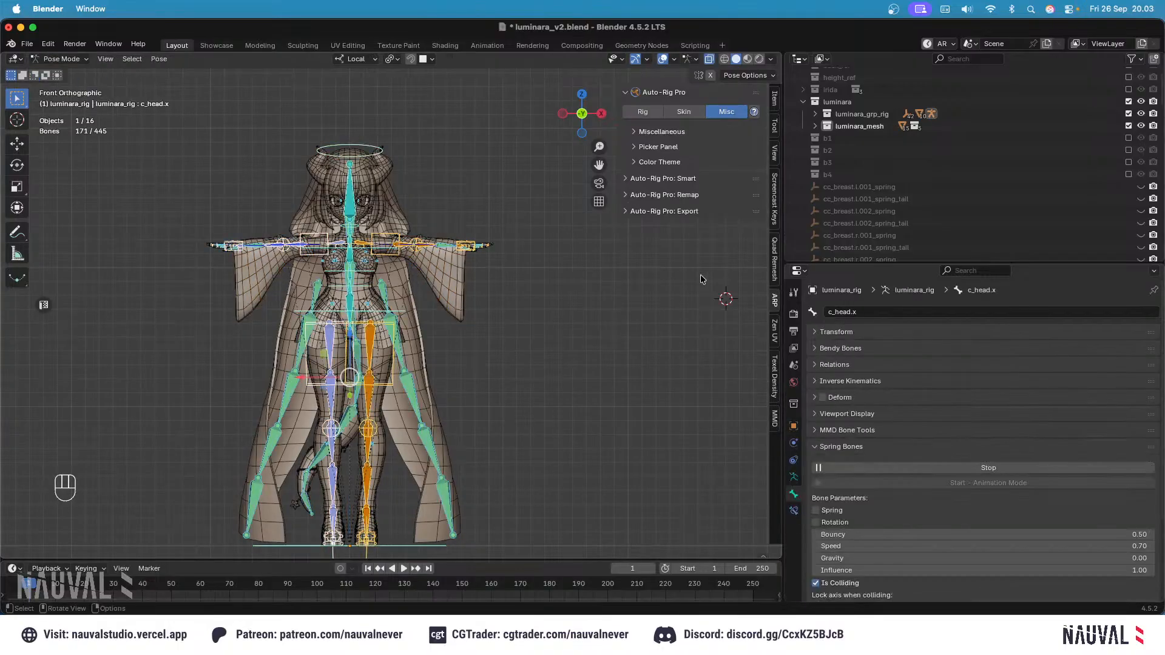
left_click(69, 59)
left_click(60, 73)
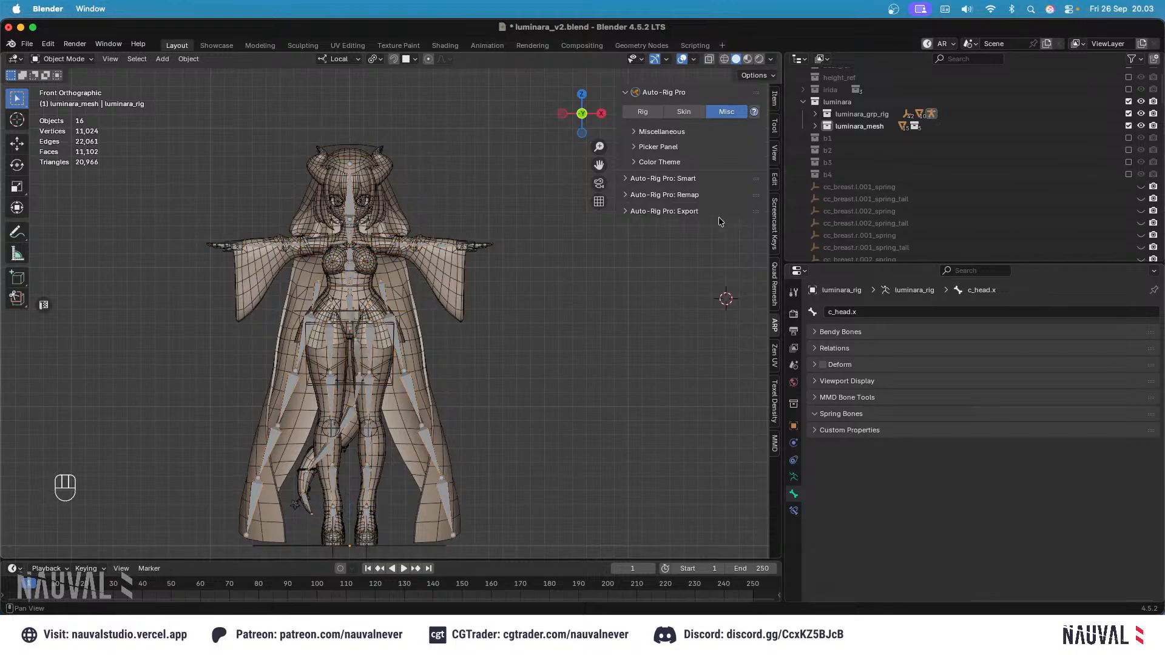
Step: Reveal all hidden objects in the scene and save the file
key("alt+h")
key("super+s")
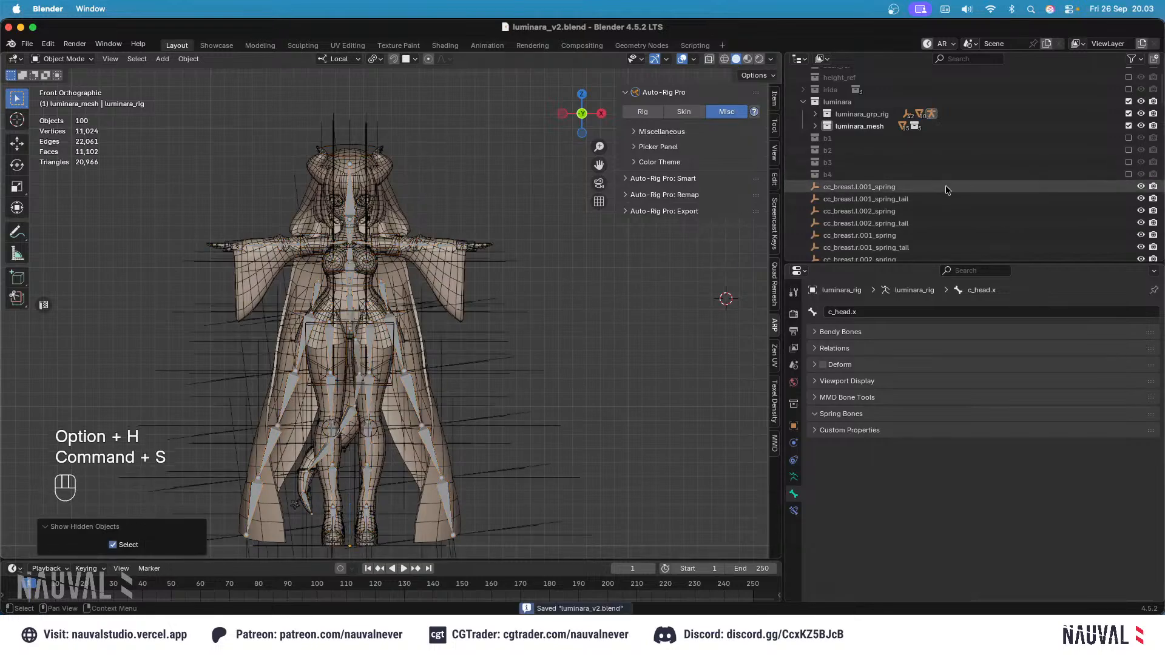
middle_click_drag(946, 184, 930, 267)
middle_click_drag(987, 76, 998, 240)
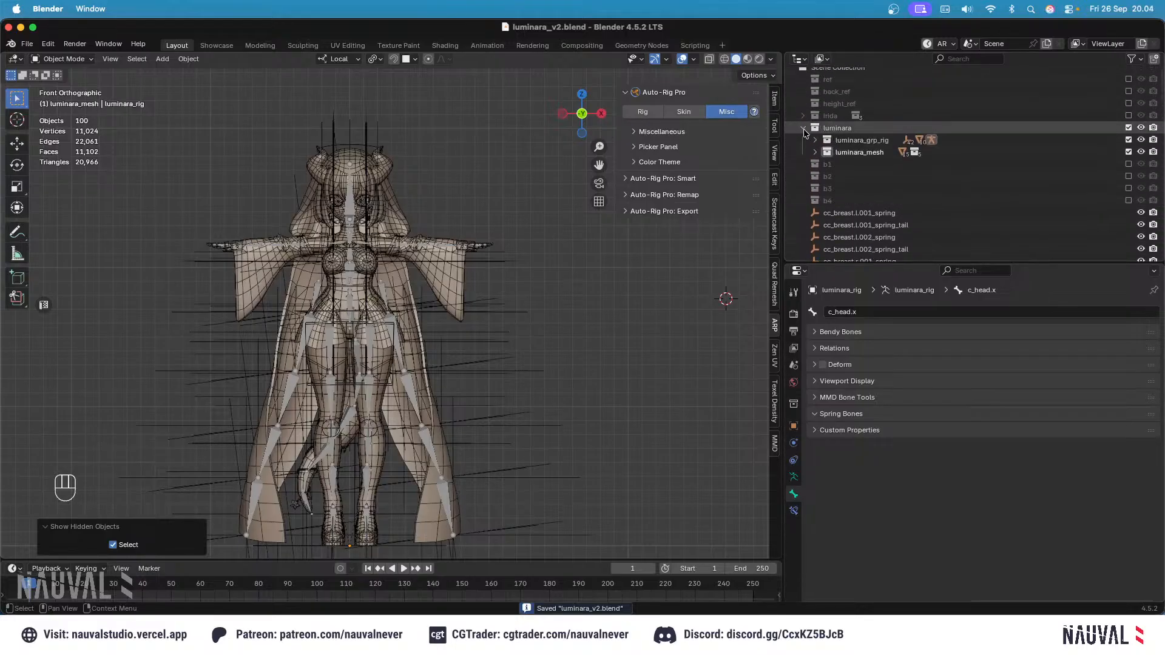
Step: Put luminara_rig in Pose Mode, then start and stop the Spring Bones interactive mode to clear its spring empties
left_click(451, 246)
left_click(78, 60)
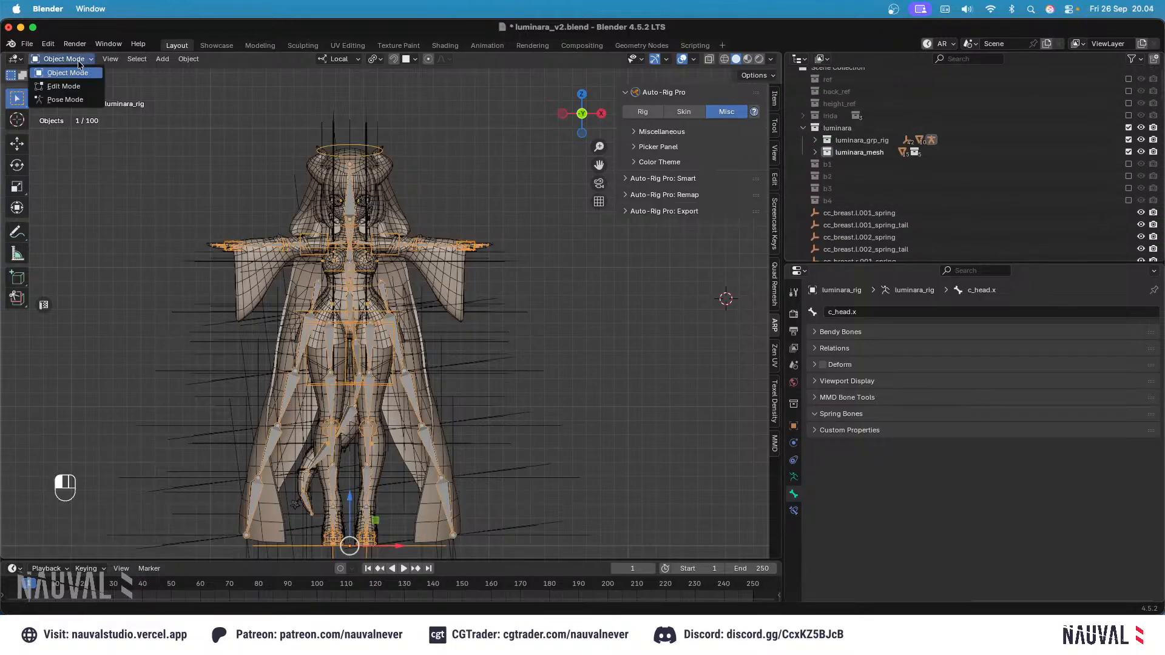
left_click(100, 99)
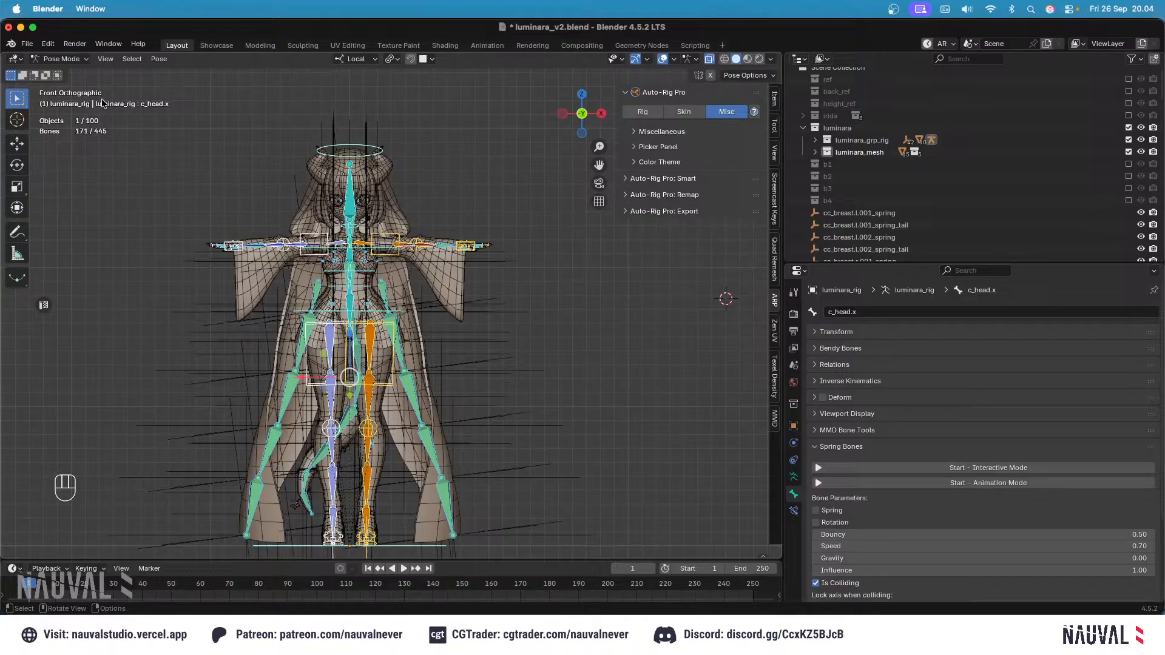
left_click(963, 470)
left_click(972, 469)
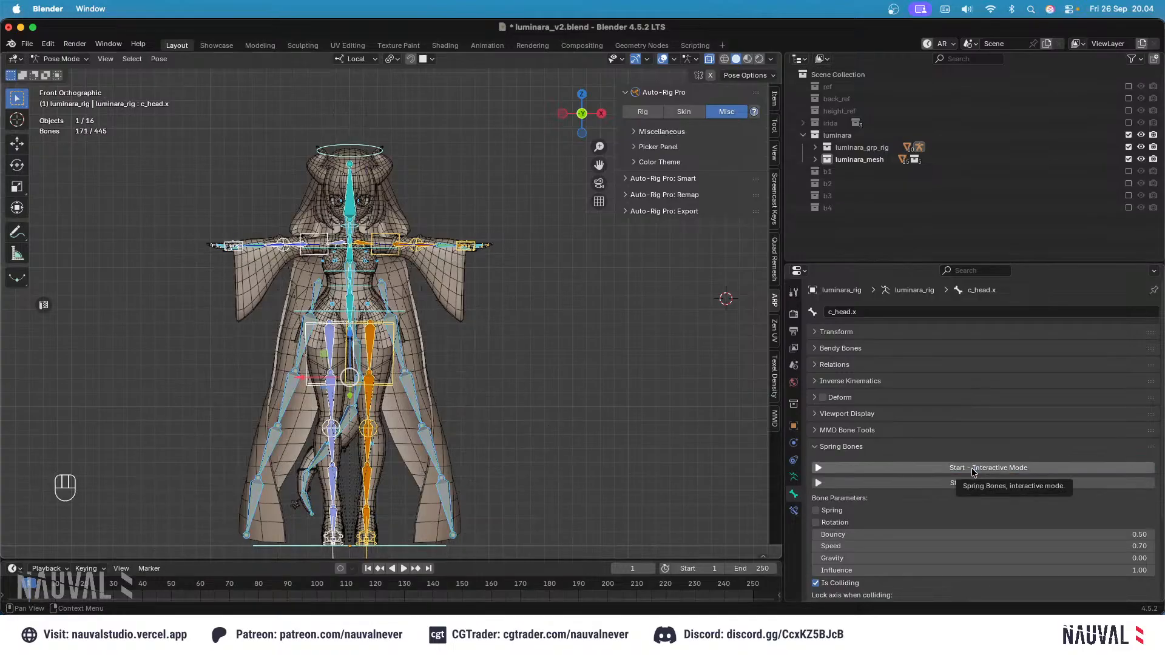
Step: Return the rig to Object Mode, clear the selection and save the file
left_click(63, 60)
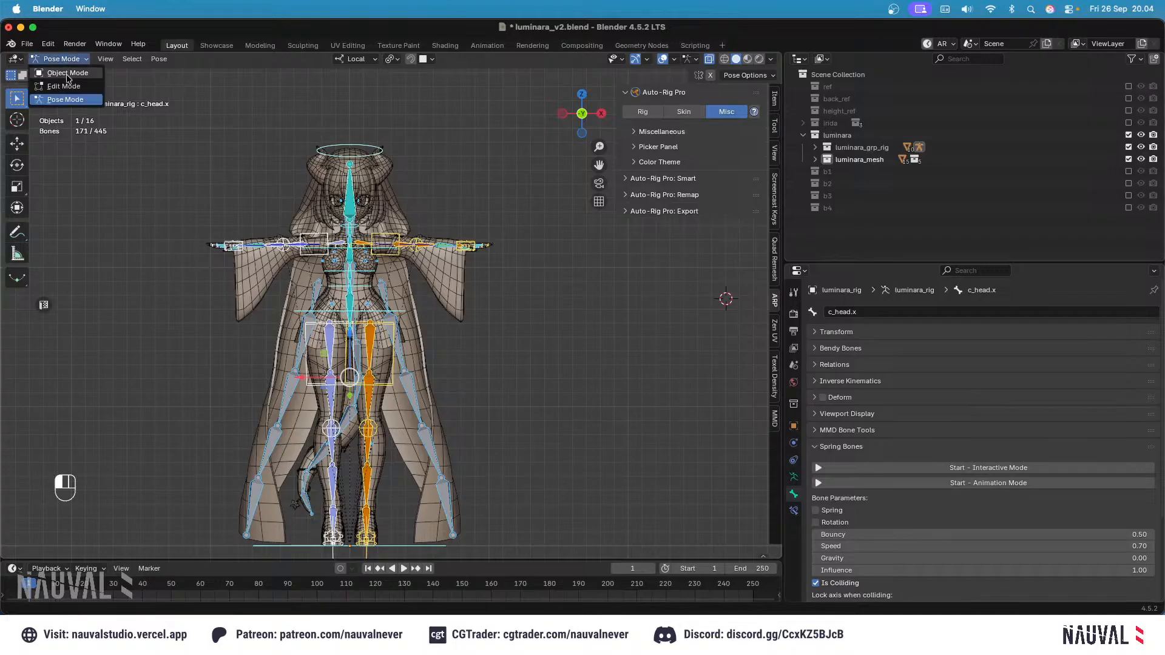
left_click(68, 73)
mouse_move(506, 189)
middle_mouse_down("ctrl")
mouse_move(495, 147)
mouse_move(505, 192)
middle_mouse_up("ctrl")
key("ctrl+s")
left_click(494, 147)
key("super+s")
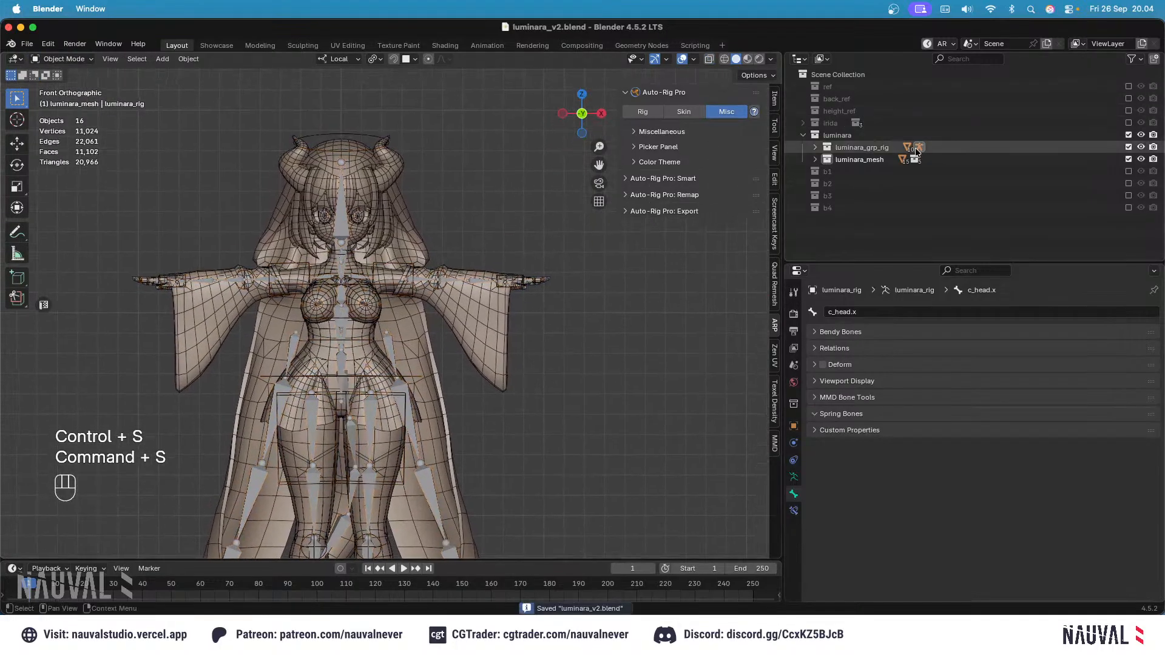
Step: Expand the luminara_mesh collection in the outliner and look through the objects in its body collection
left_click(816, 159)
left_click(817, 159)
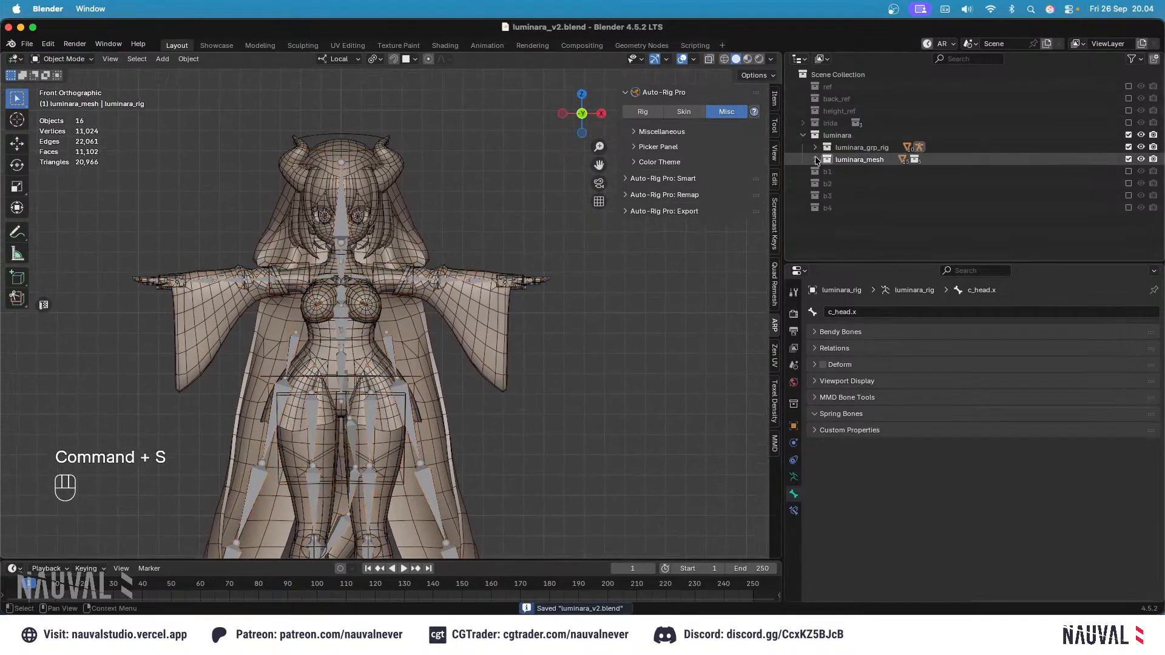
left_click(816, 160)
scroll(823, 167, "down", 2)
left_click(828, 177)
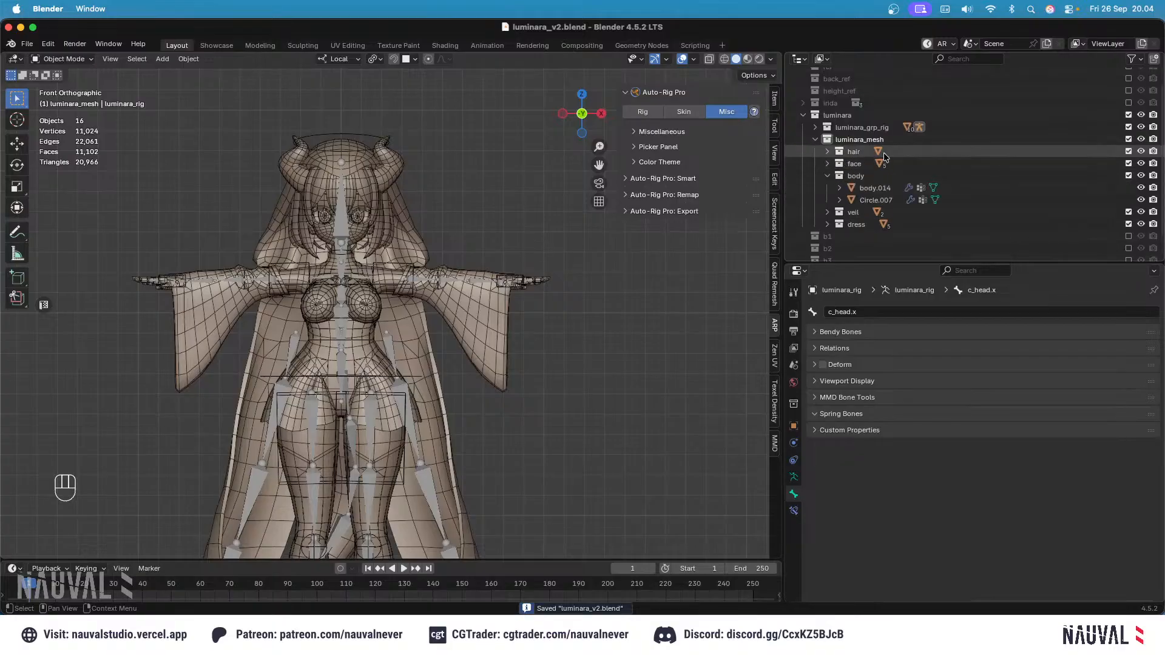
scroll(829, 155, "down", 2)
left_click(828, 151)
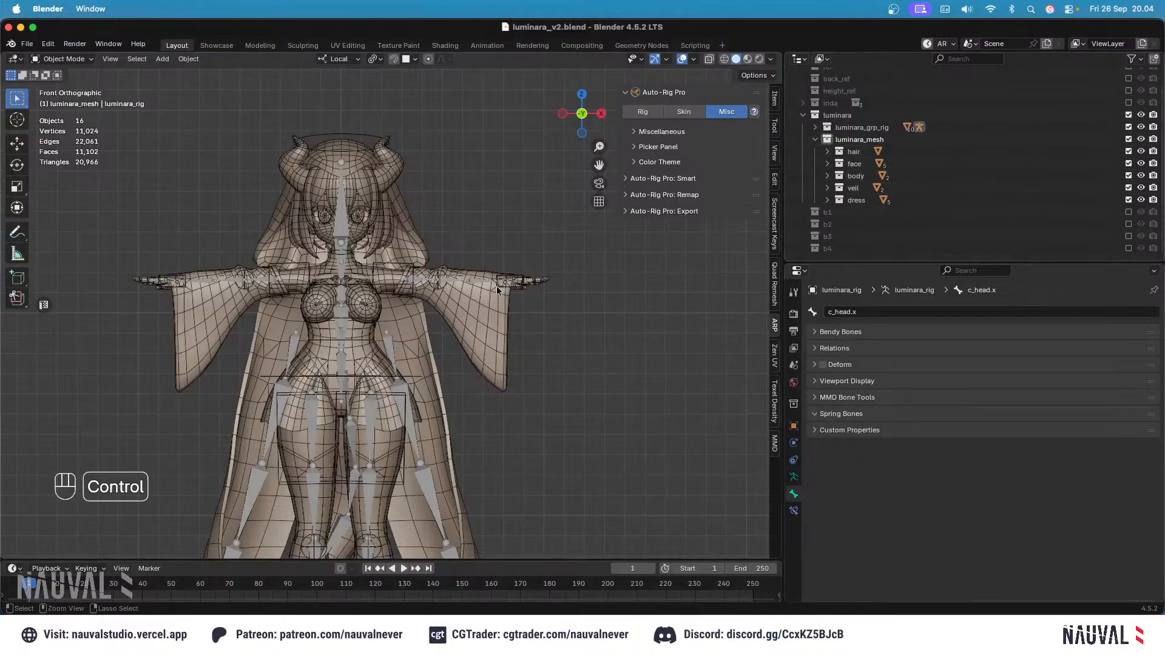
Step: Save the file and select the character's hair mesh
scroll(501, 304, "up", 2, "ctrl")
left_click(499, 319)
scroll(492, 327, "down", 5, "shift")
middle_click_drag(473, 227, 480, 322, "shift")
key("super+s")
key("ctrl+s")
left_click(480, 240)
scroll(530, 281, "up", 2)
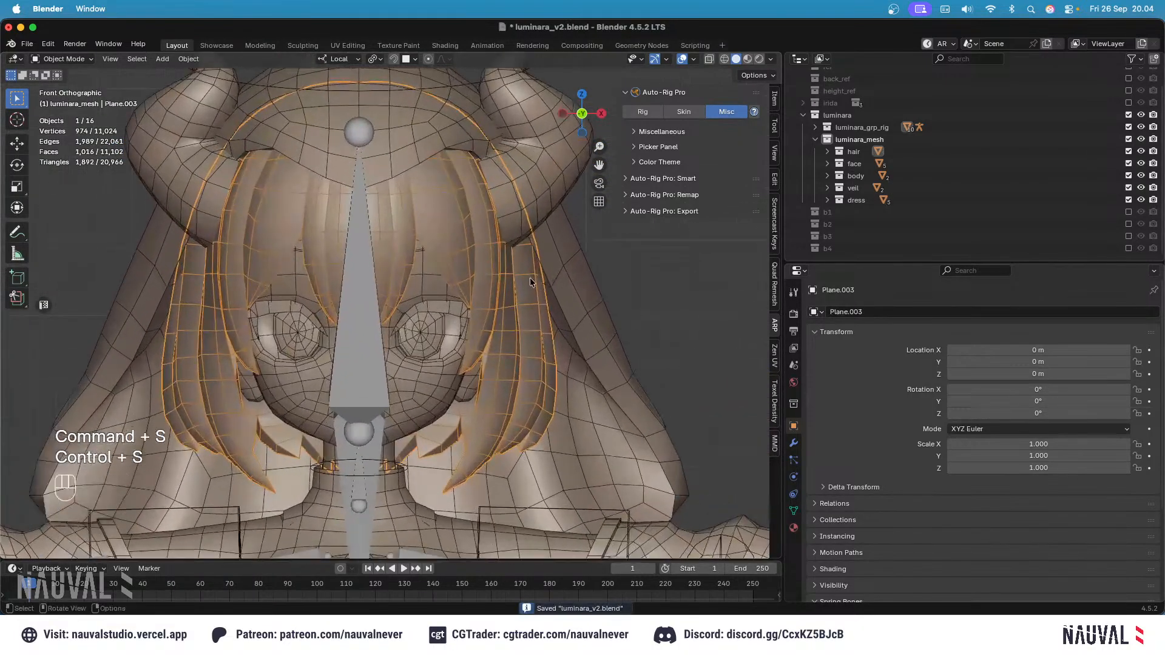
Step: Examine the veil mesh from the side, deselect everything in front view and save the file
key("KP_3")
scroll(470, 267, "down", 2)
left_click(526, 307)
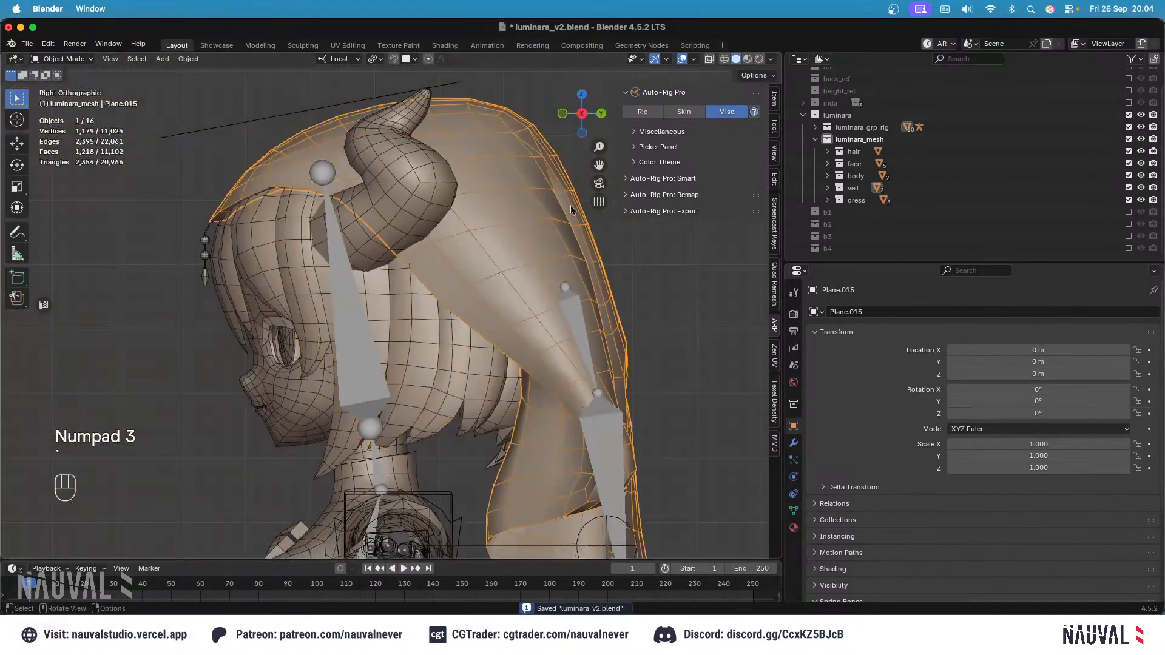
key("KP_1")
left_click(649, 305)
key("super+s")
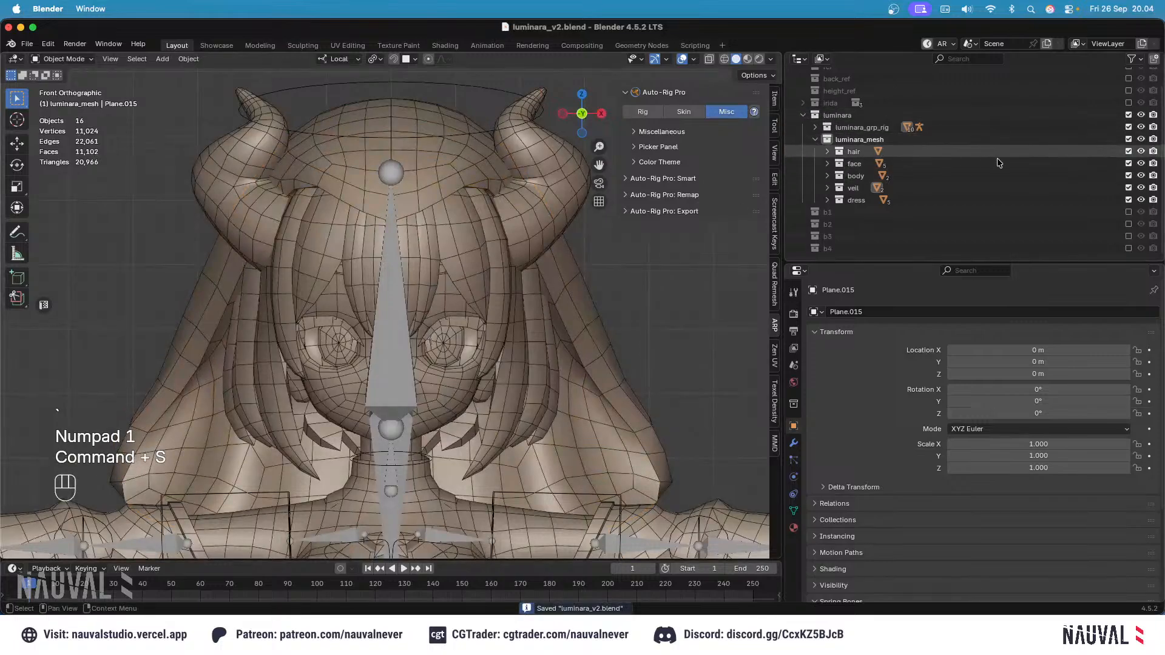
Step: Isolate the hair mesh with luminara_rig in local view, leave only the rig selected and save the file
left_click(497, 271)
left_click(468, 173, "shift")
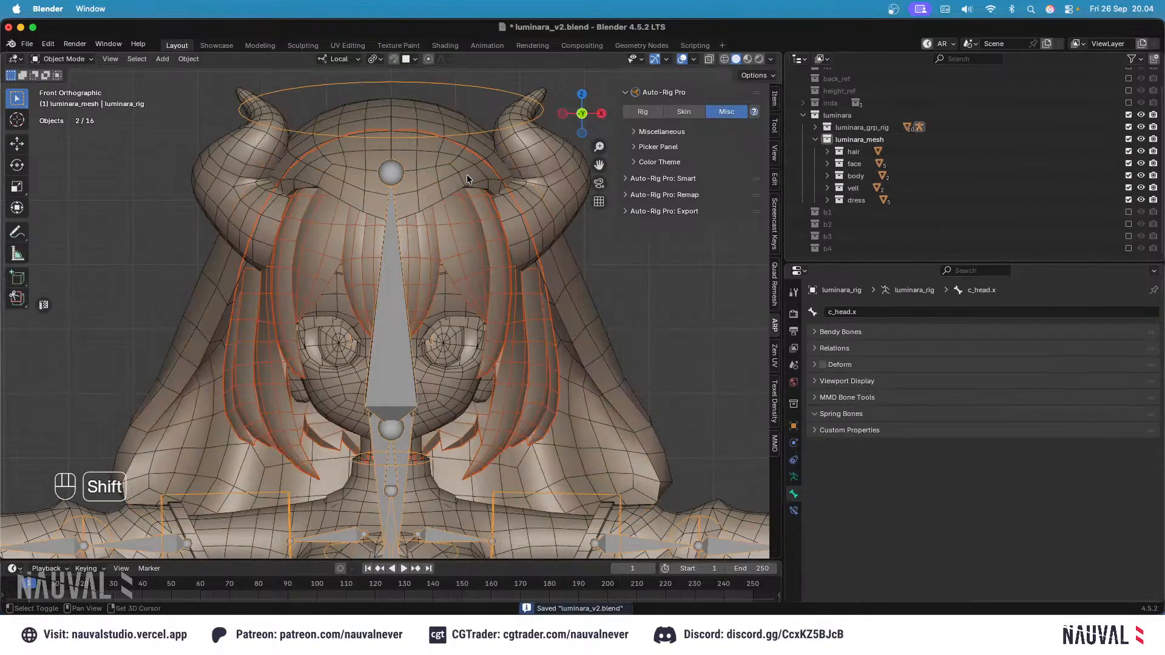
key("KP_Divide")
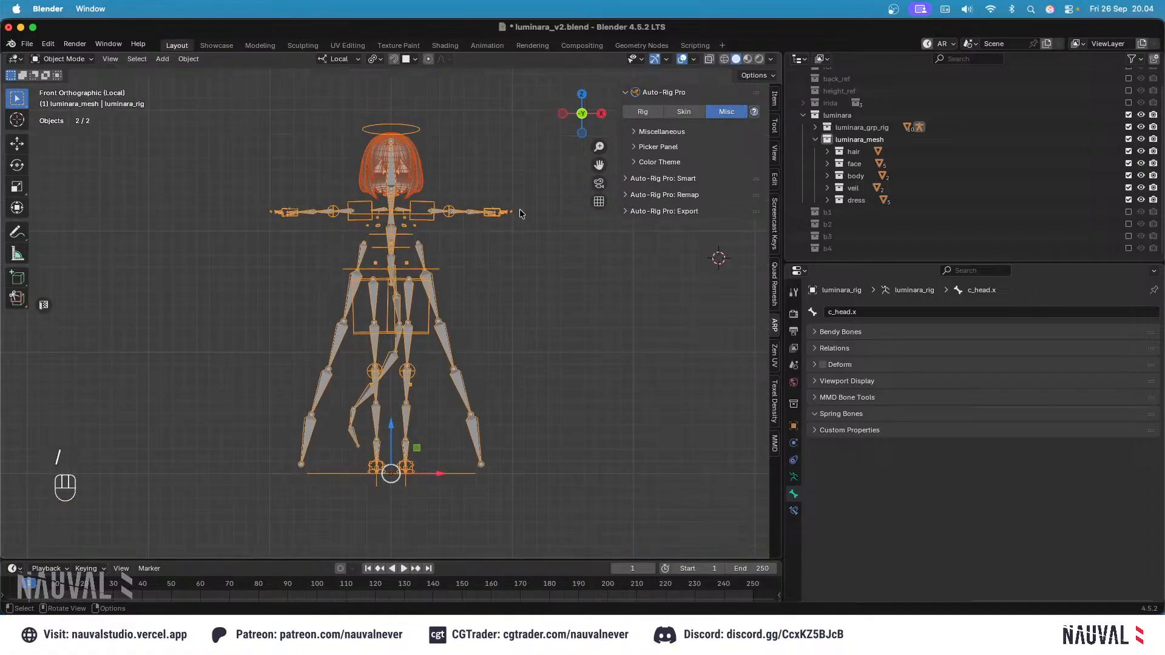
scroll(492, 322, "up", 6)
key("super+s")
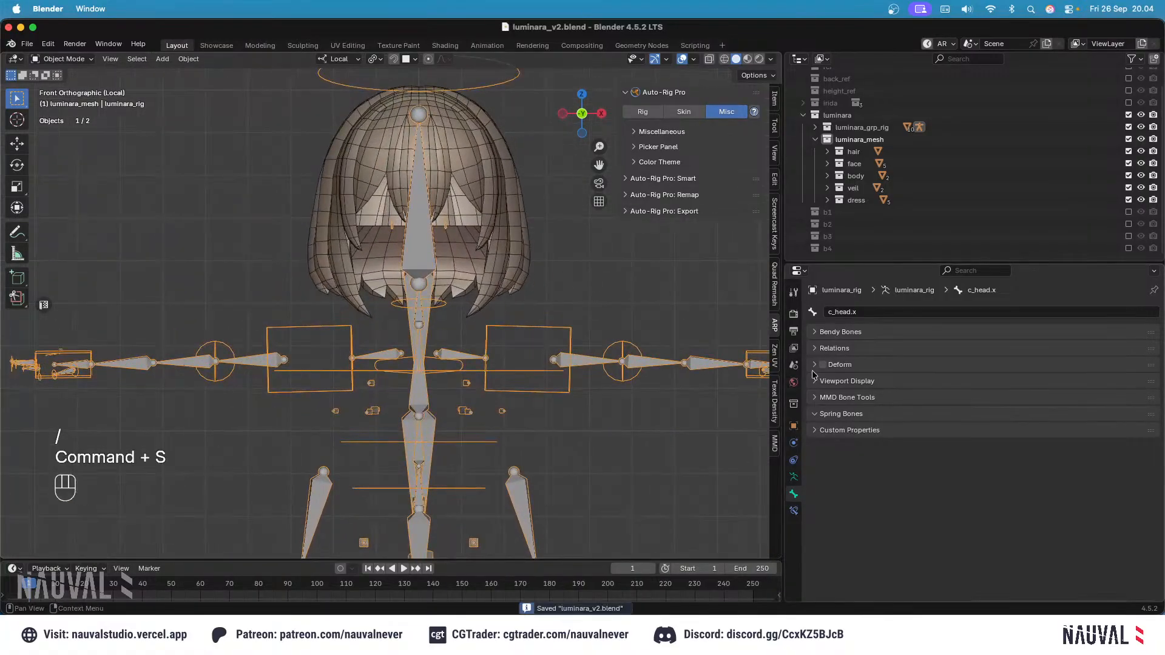
left_click(512, 250)
left_click(428, 256, "shift")
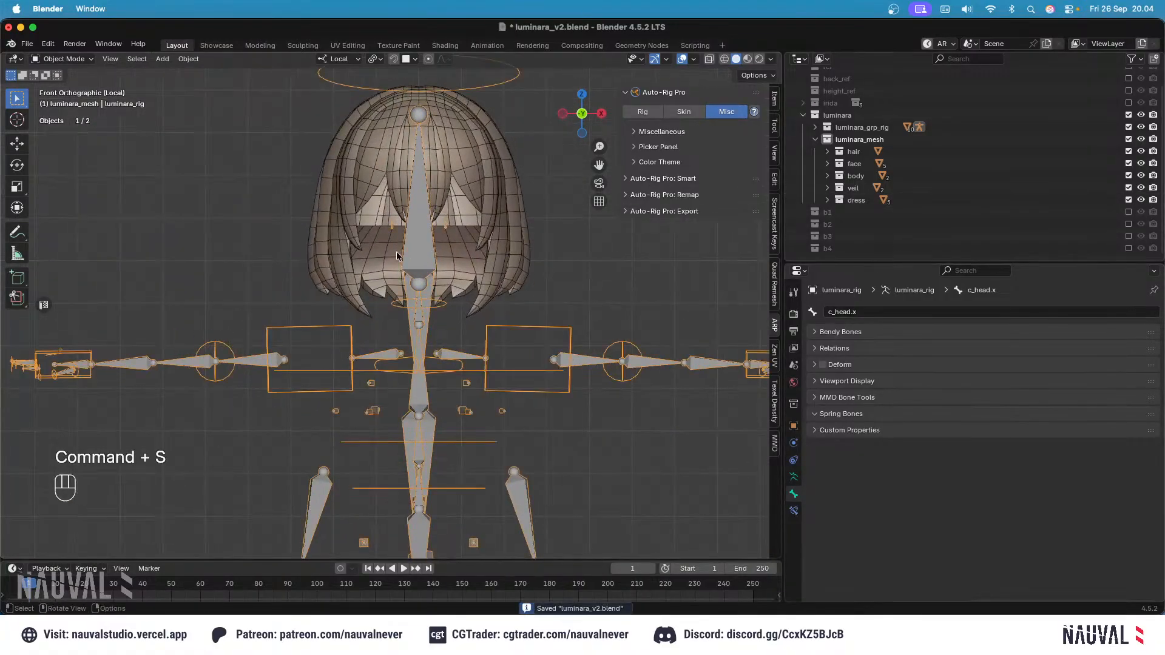
key("super+s")
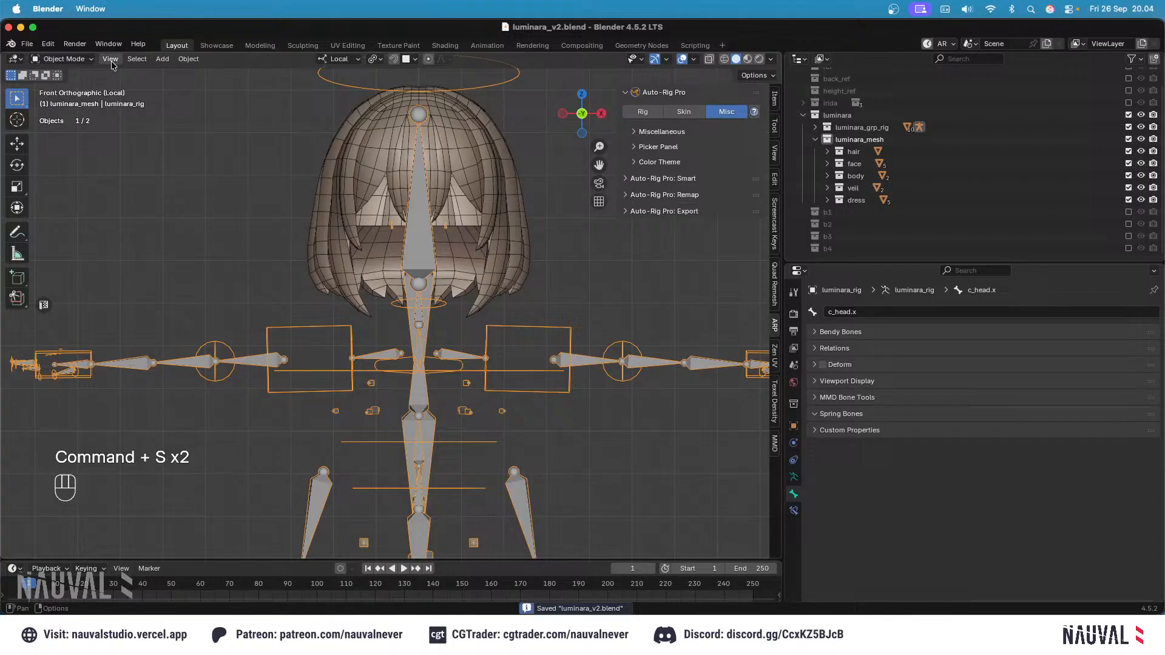
Step: Open the rig's reference bones with Auto-Rig Pro's Edit Reference Bones, save the file in Object Mode and run Match to Rig
left_click(661, 112)
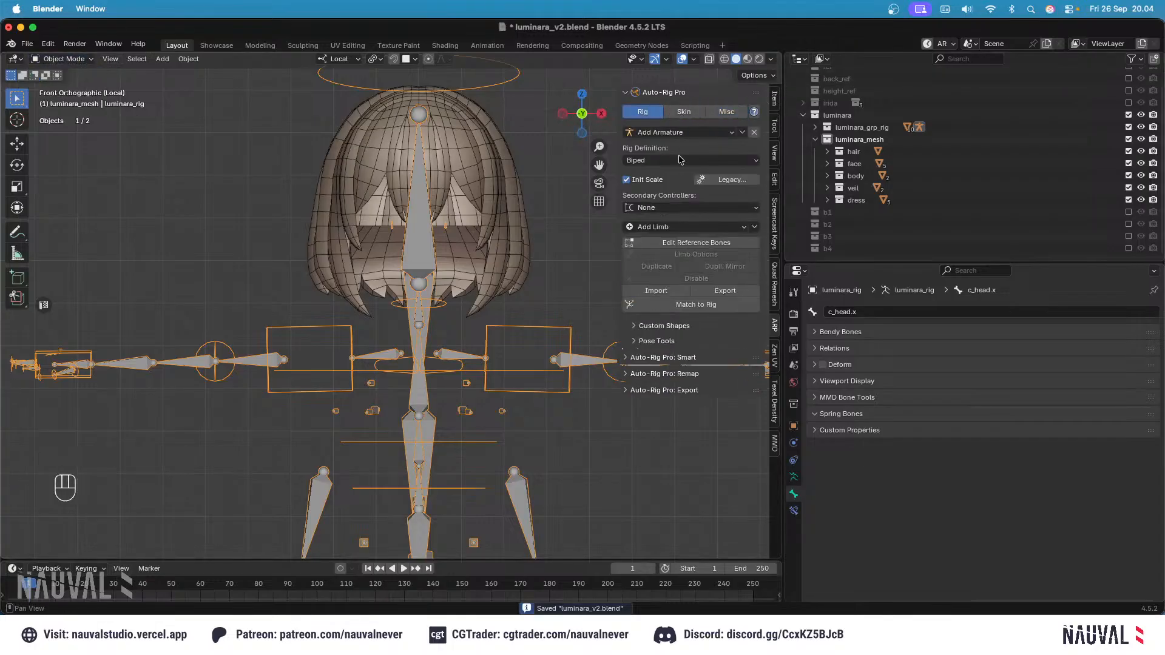
left_click(673, 242)
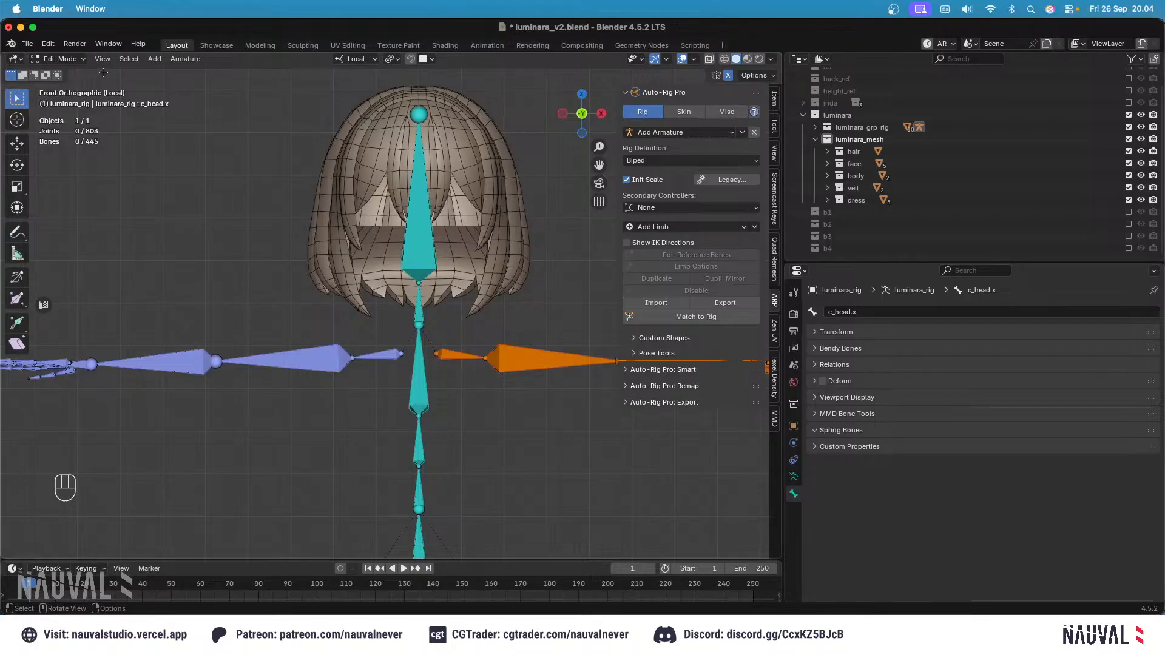
key("Tab")
key("super+s")
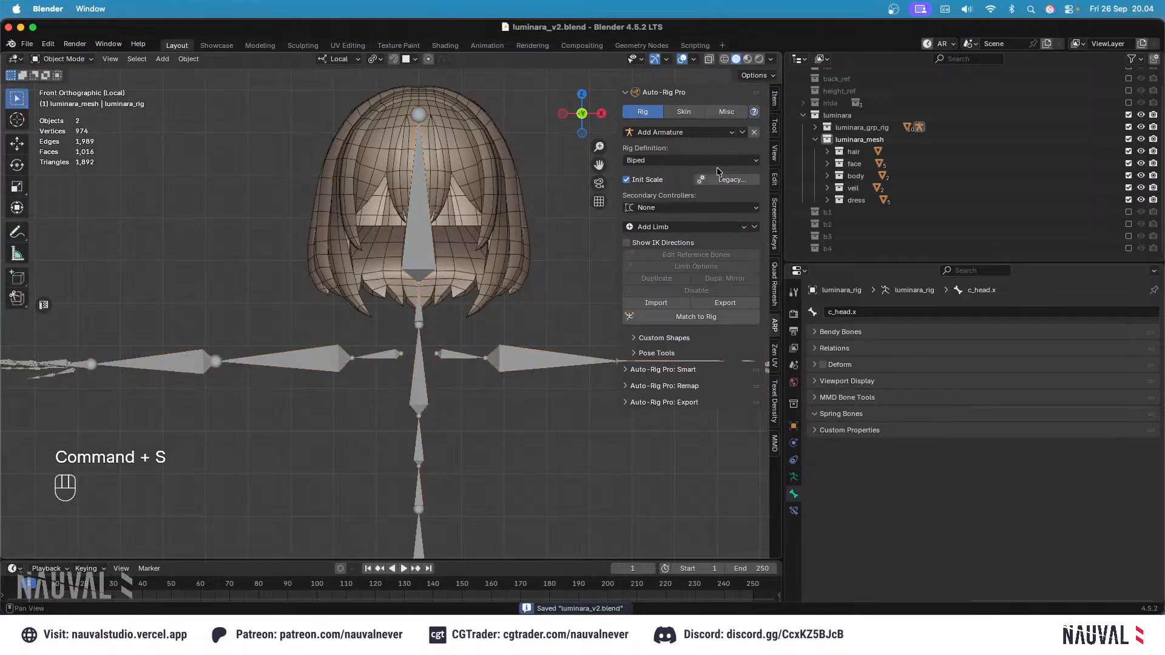
left_click(698, 317)
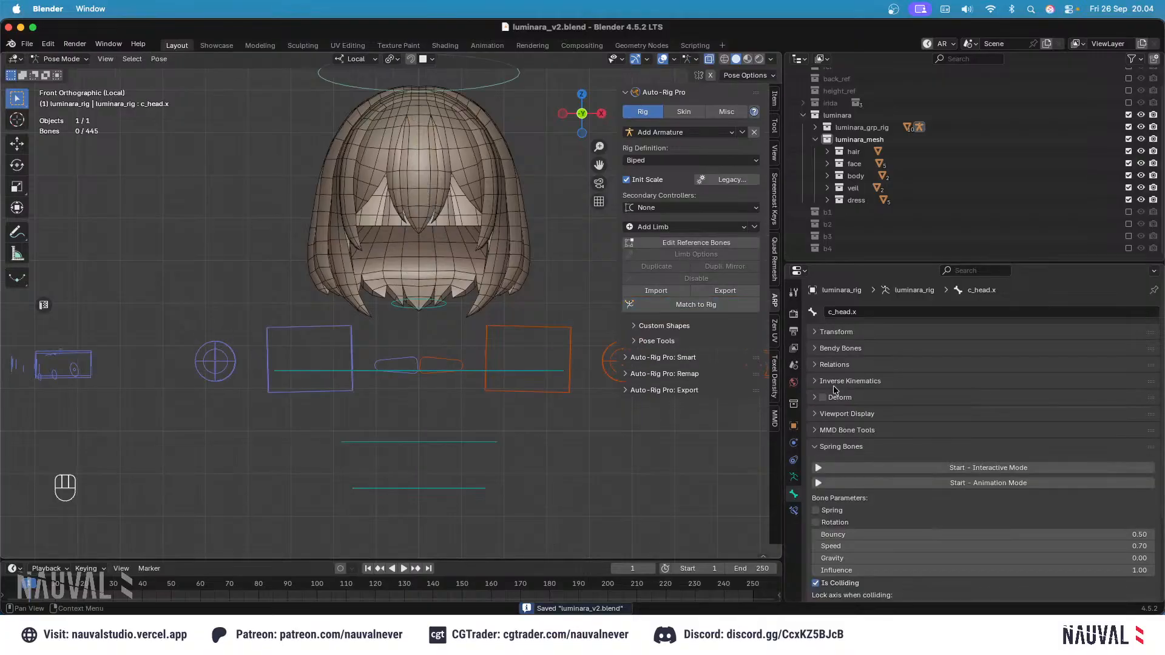
Step: Enable In Front in the armature's viewport display settings for luminara_rig
left_click(890, 414)
scroll(890, 425, "down", 5)
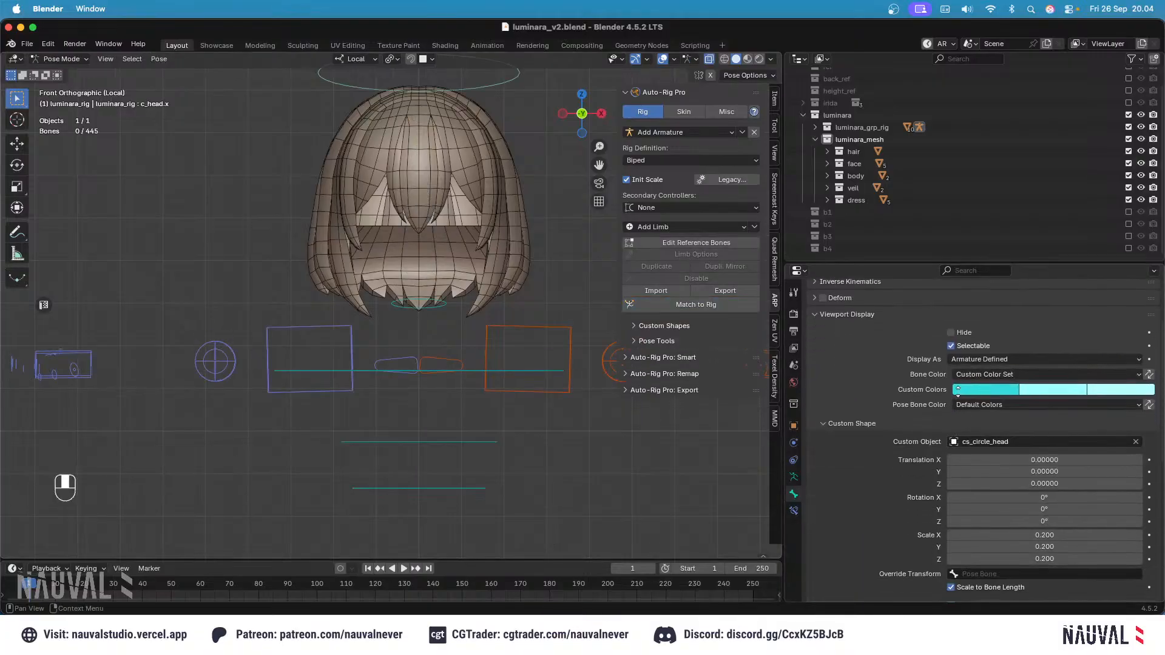
left_click(794, 477)
left_click(897, 521)
scroll(897, 521, "down", 4)
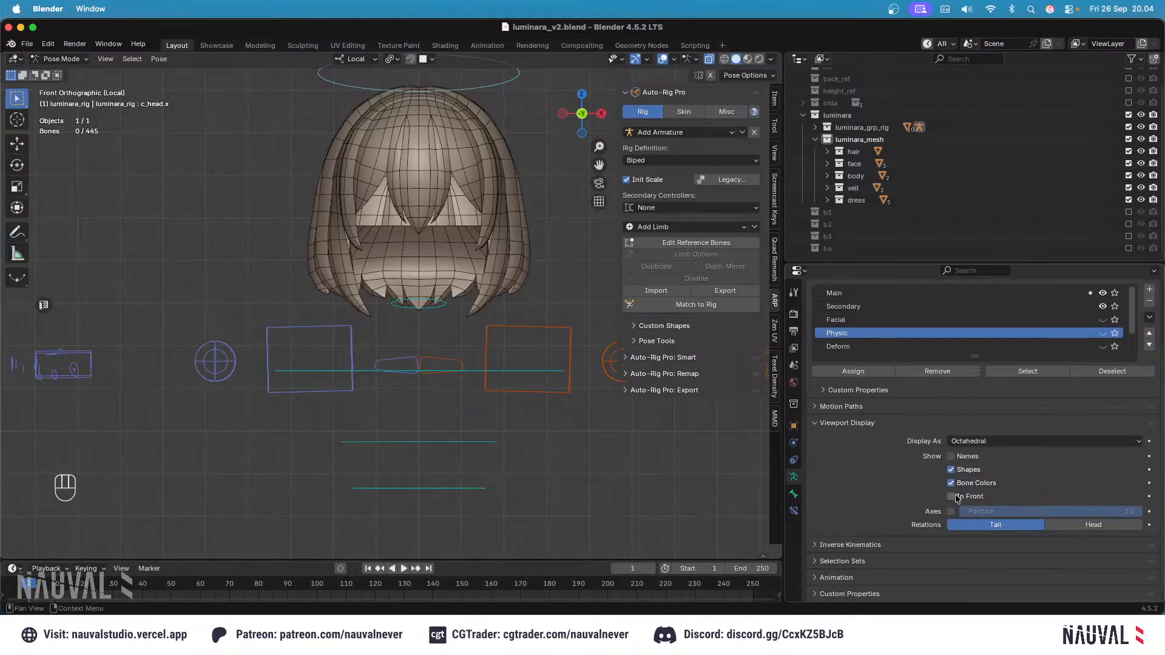
left_click(951, 512)
left_click(951, 511)
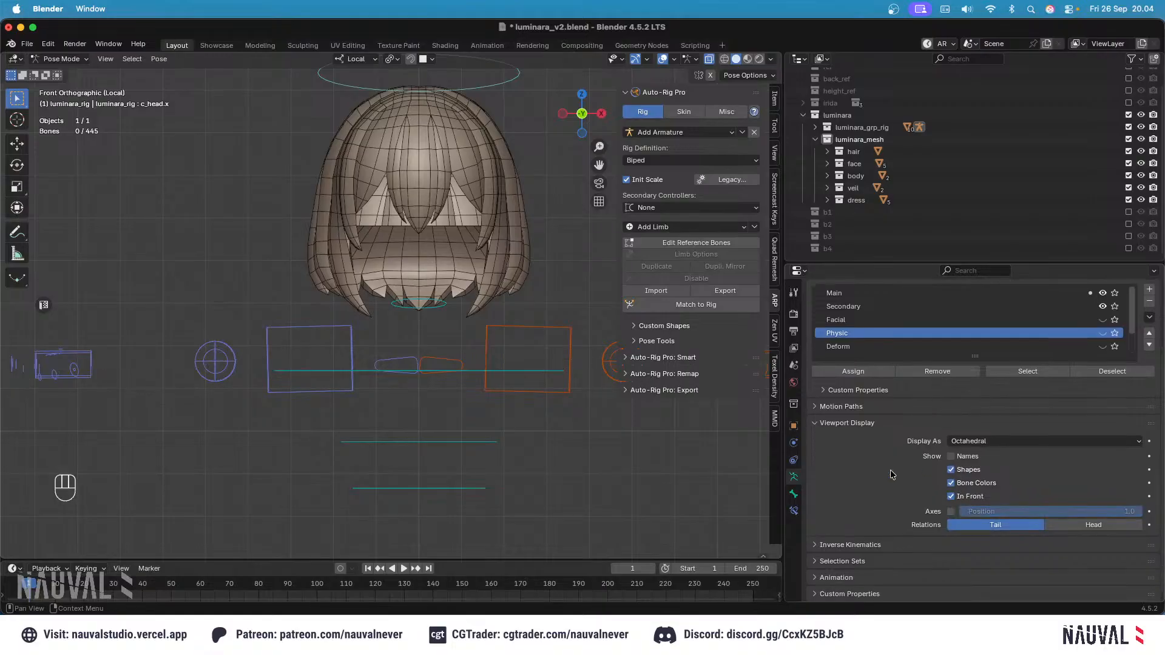
Step: Show the Physic and Deform bone collections and hide the Main and Secondary ones
left_click(1102, 333)
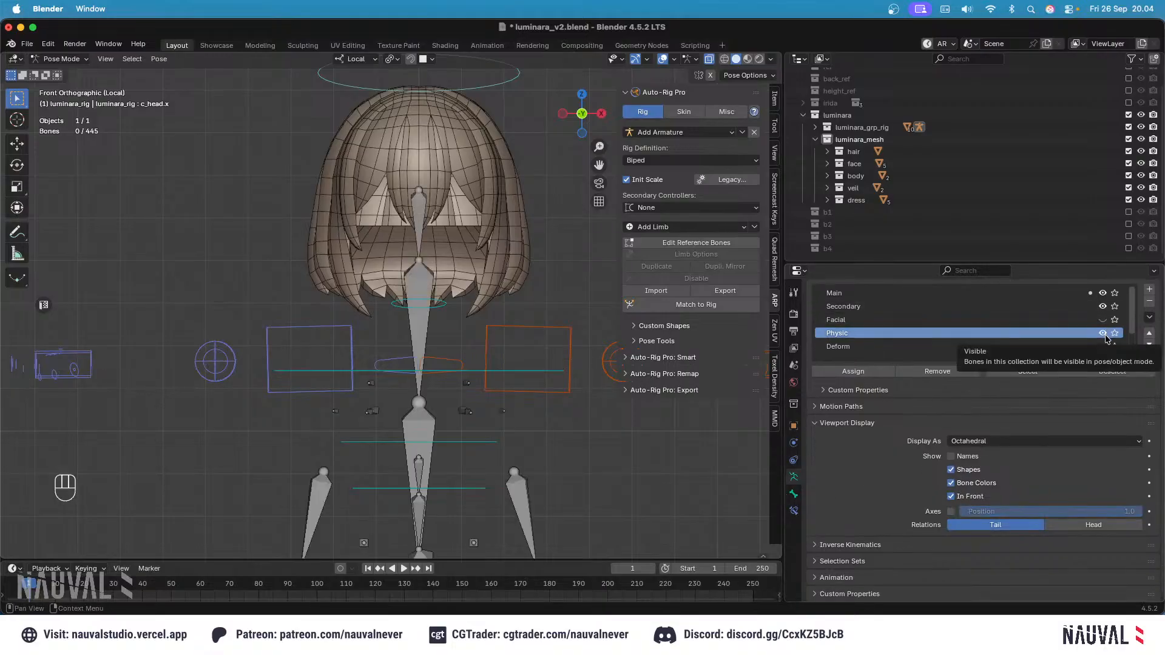
left_click_drag(1105, 307, 1105, 294)
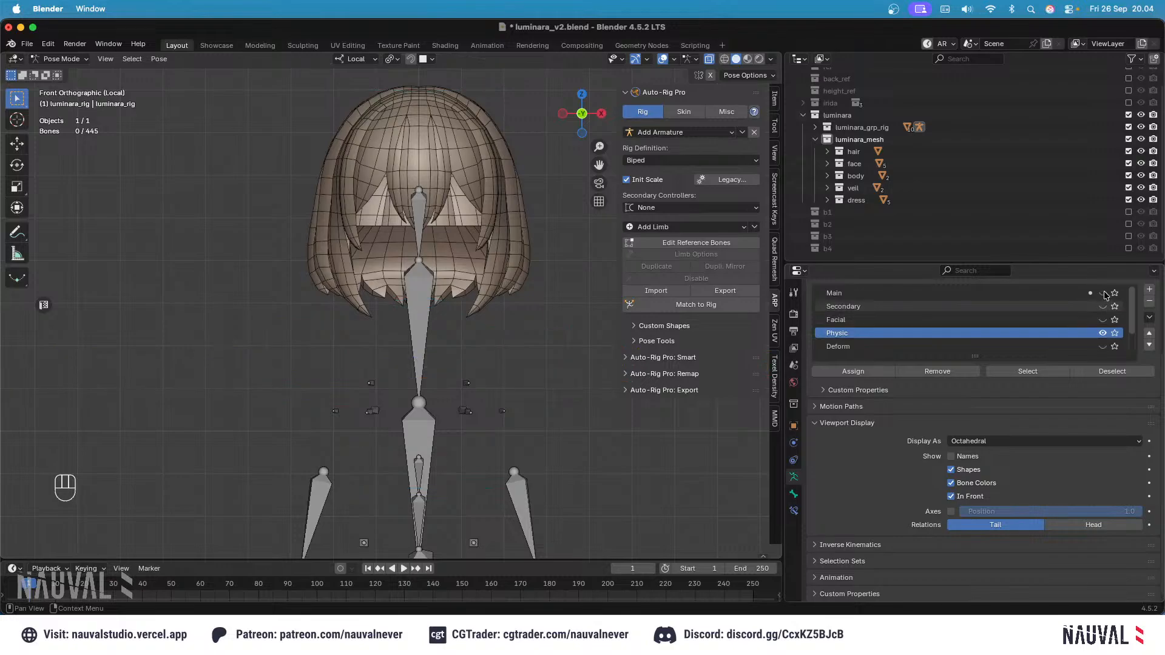
left_click(1103, 346)
Step: Save the file and switch the rig from Pose Mode to Object Mode
key("super+s")
middle_click_drag(493, 219, 393, 175, "shift")
left_click(61, 59)
left_click(61, 74)
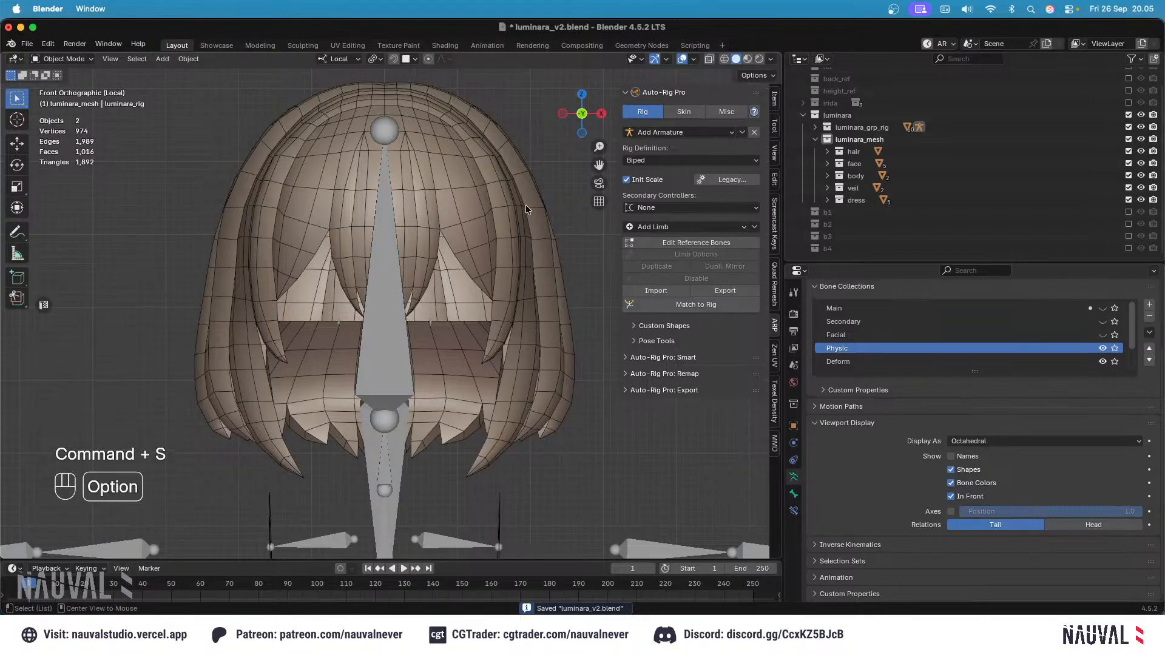
Step: Snap the 3D cursor to a centre vertex on the front bang of the hair mesh
key("alt+h")
middle_click_drag(486, 214, 465, 198, "ctrl")
middle_click_drag(464, 198, 400, 201, "shift")
key("KP_1")
left_click(400, 200)
key("Tab")
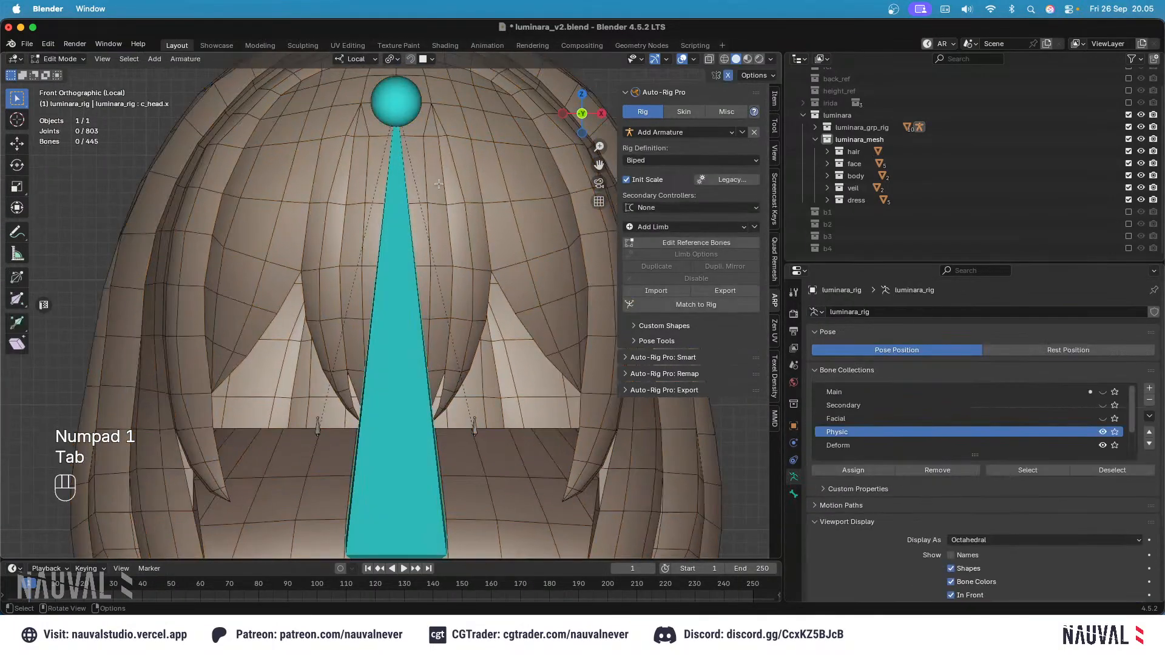
key("Tab")
left_click(435, 183)
key("Tab")
left_click(426, 203)
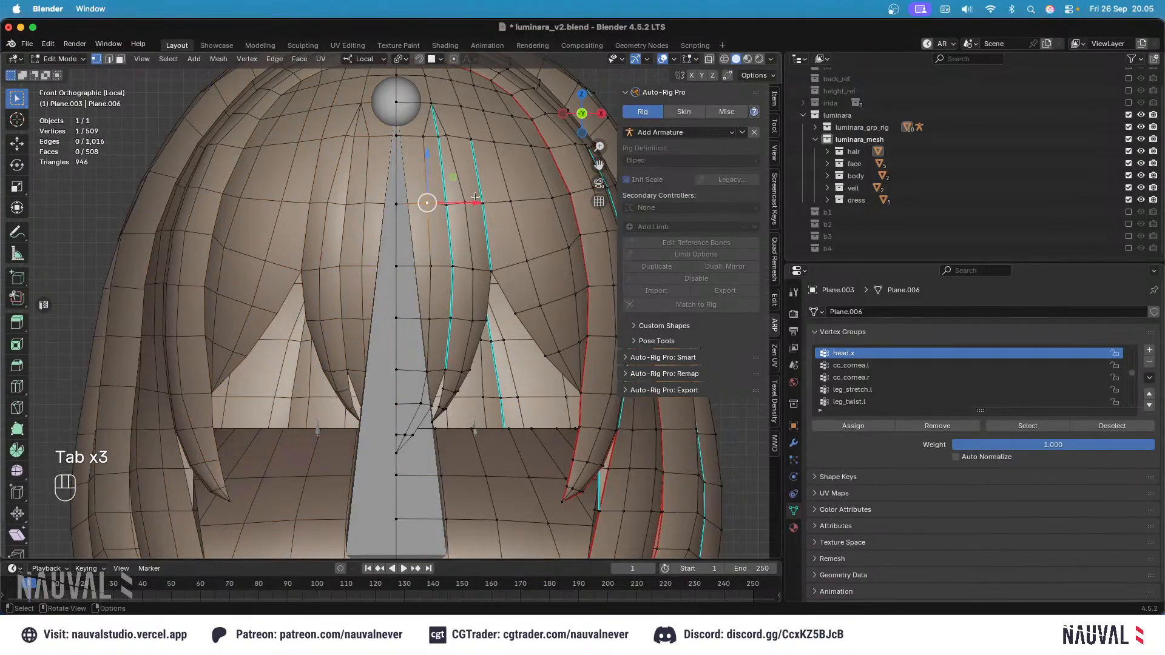
left_click(394, 204)
key("shift+s")
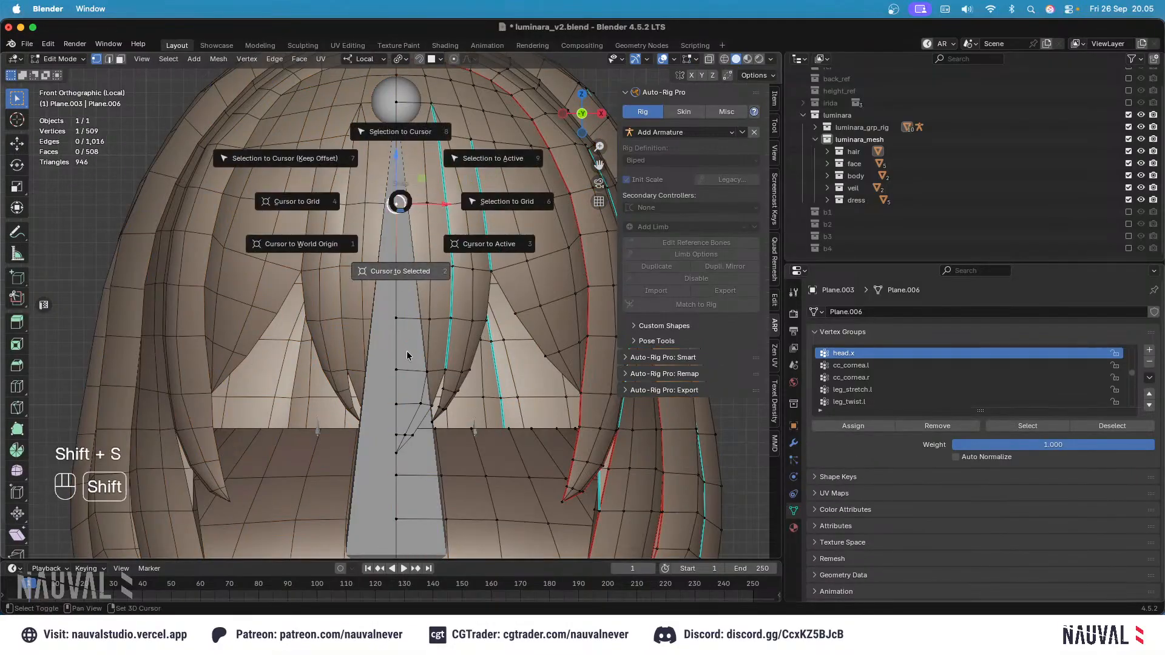
left_click(406, 351)
Step: Add a new bone to luminara_rig in Edit Mode at the 3D cursor on the bang
key("Tab")
left_click(398, 193)
key("Tab")
middle_click_drag(419, 145, 428, 195, "ctrl")
key("shift+a")
Step: Lower the new bone's tip just below the 3D cursor to make a short downward root bone, and save the file
middle_click_drag(425, 125, 413, 209, "ctrl")
left_click_drag(395, 218, 412, 398)
key("grave")
left_click(570, 490)
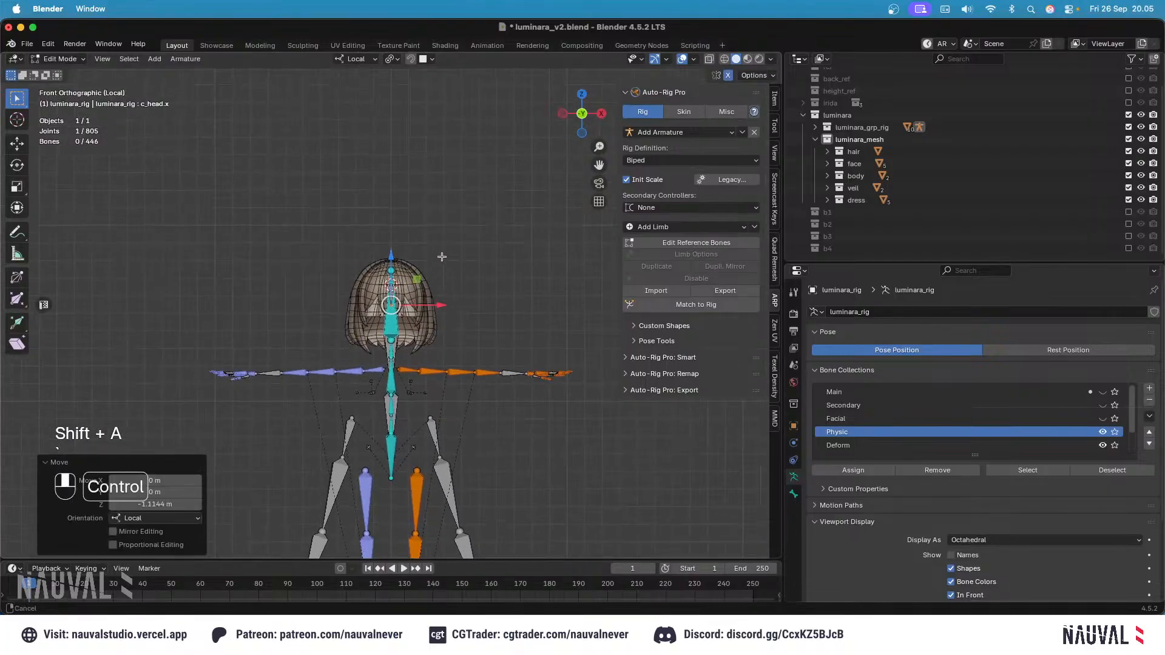
key("ctrl+s")
key("g")
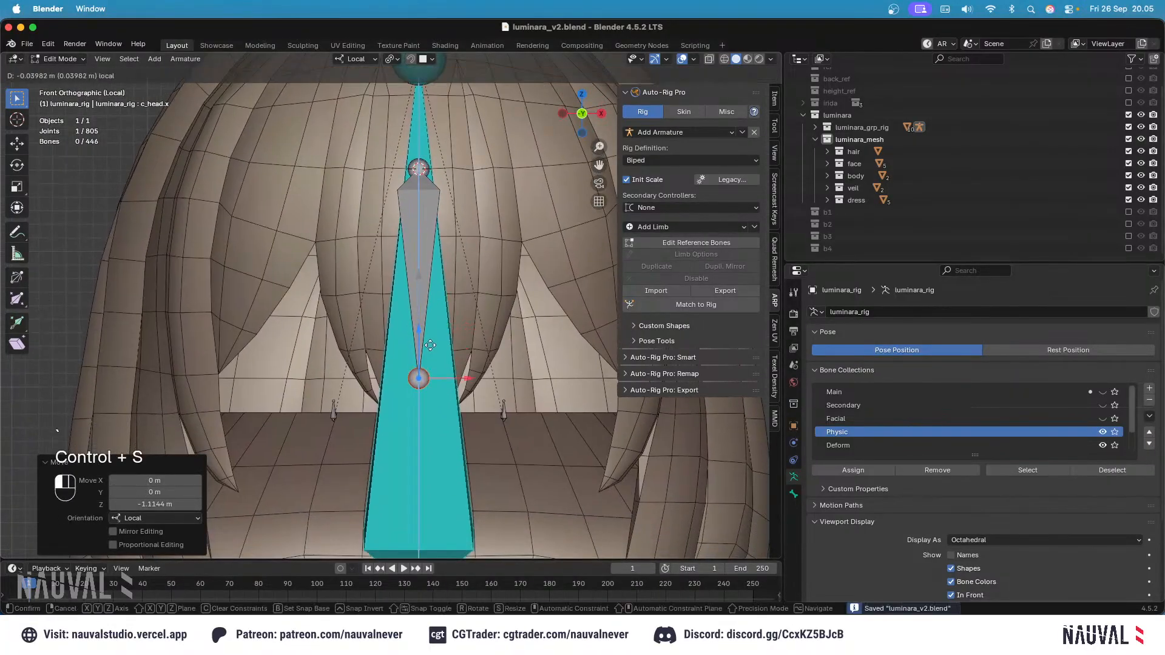
left_click(432, 194)
Step: Extrude two more bones straight down the bang from the root bone's tip, working in wireframe
key("shift+z")
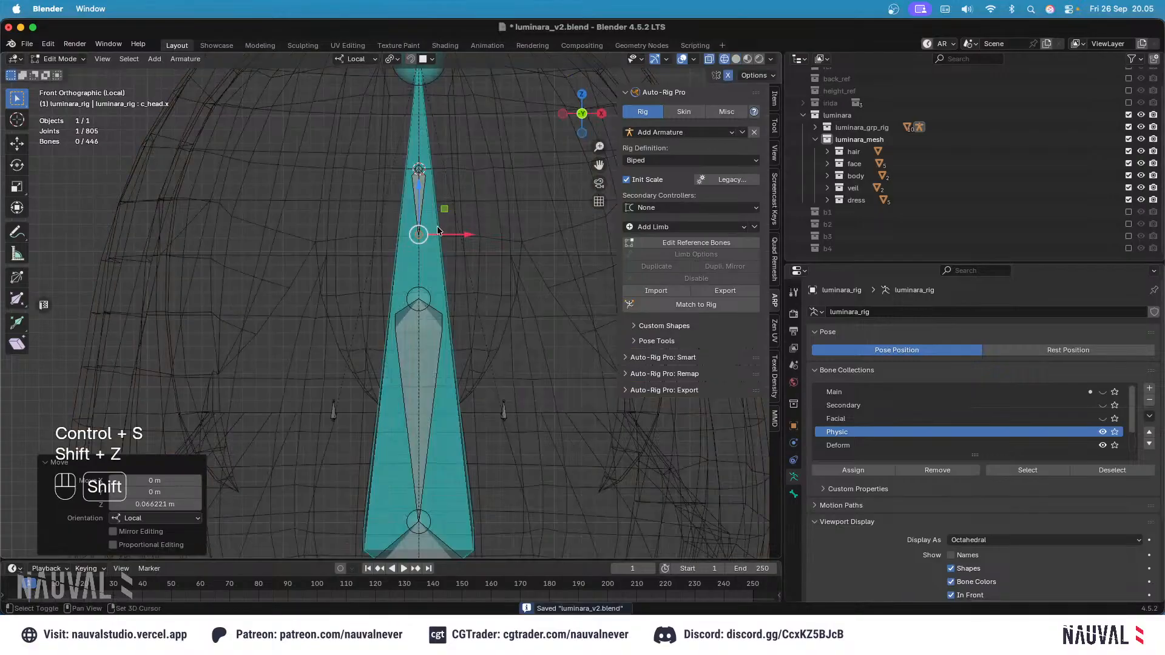
key("e")
key("Escape")
key("g")
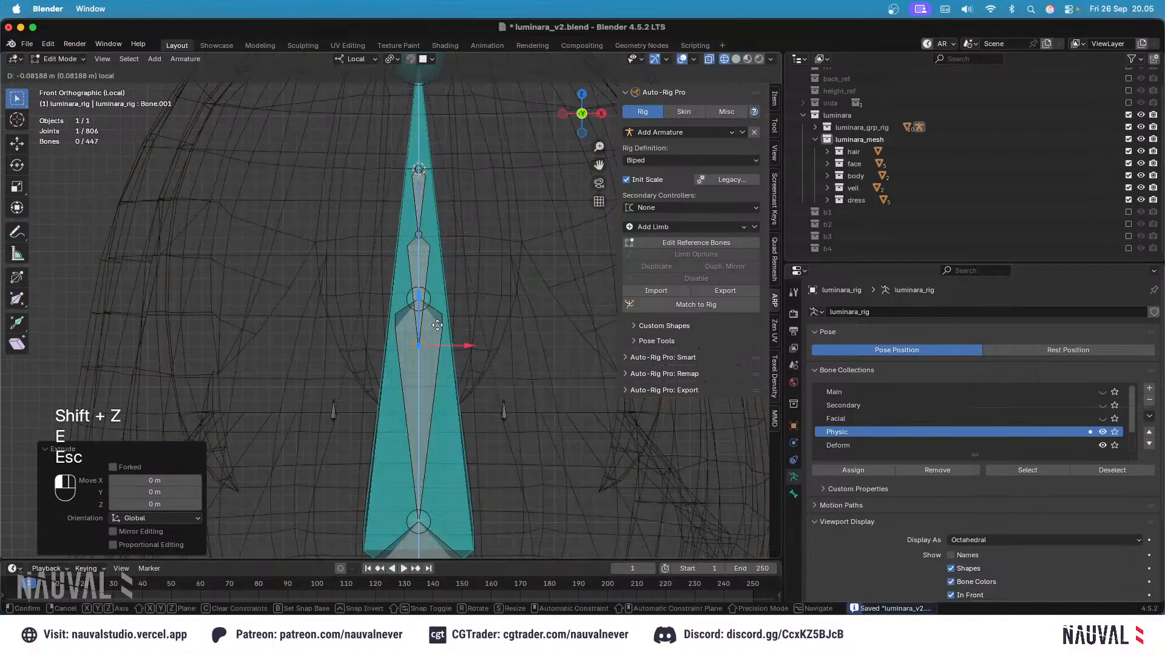
left_click(435, 325)
key("e")
key("Escape")
key("g")
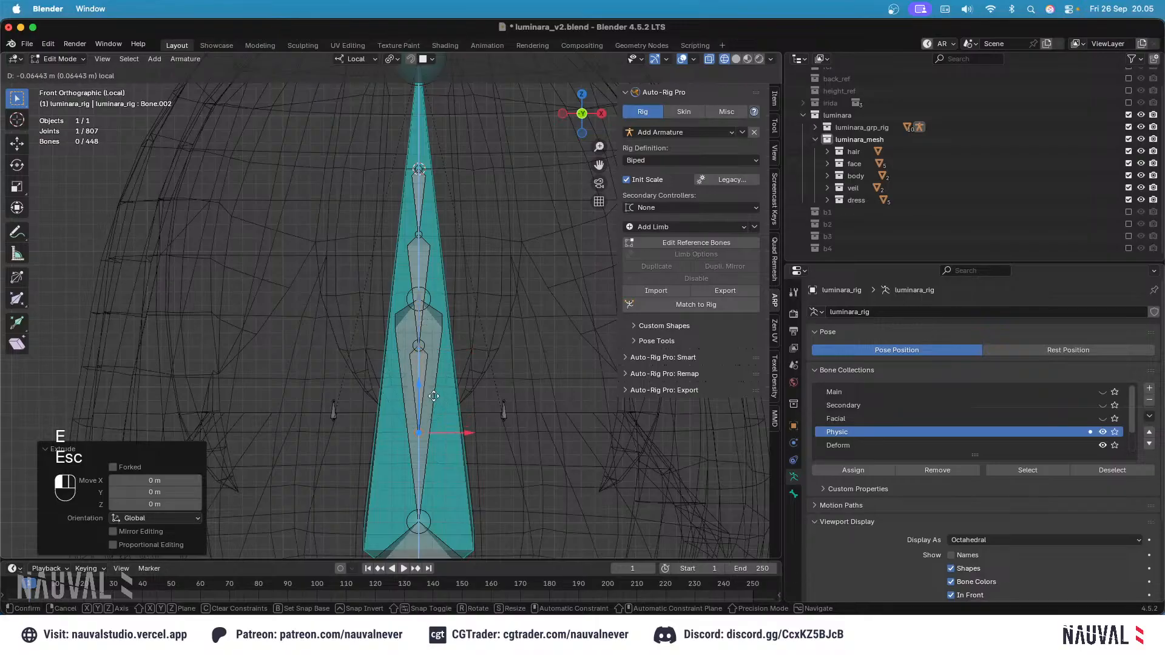
left_click_drag(434, 397, 434, 395)
Step: Align the bang bone chain's joints with the curve of the bang in the right side view
key("KP_3")
key("shift+z")
left_click_drag(442, 436, 507, 448)
left_click_drag(454, 394, 454, 400)
left_click(389, 344)
left_click_drag(437, 345, 466, 346)
left_click(393, 232)
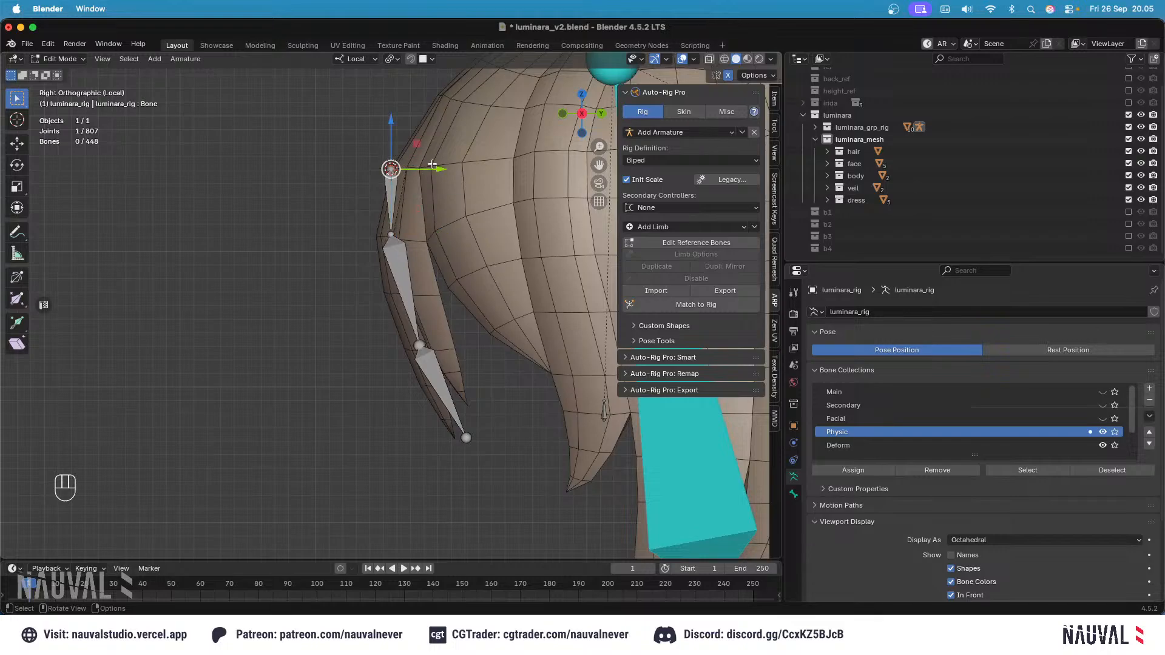
left_click_drag(432, 170, 446, 172)
left_click(393, 232)
left_click_drag(431, 236, 433, 237)
Step: Rename the topmost bang bone as cc_hair_bang_root
key("KP_1")
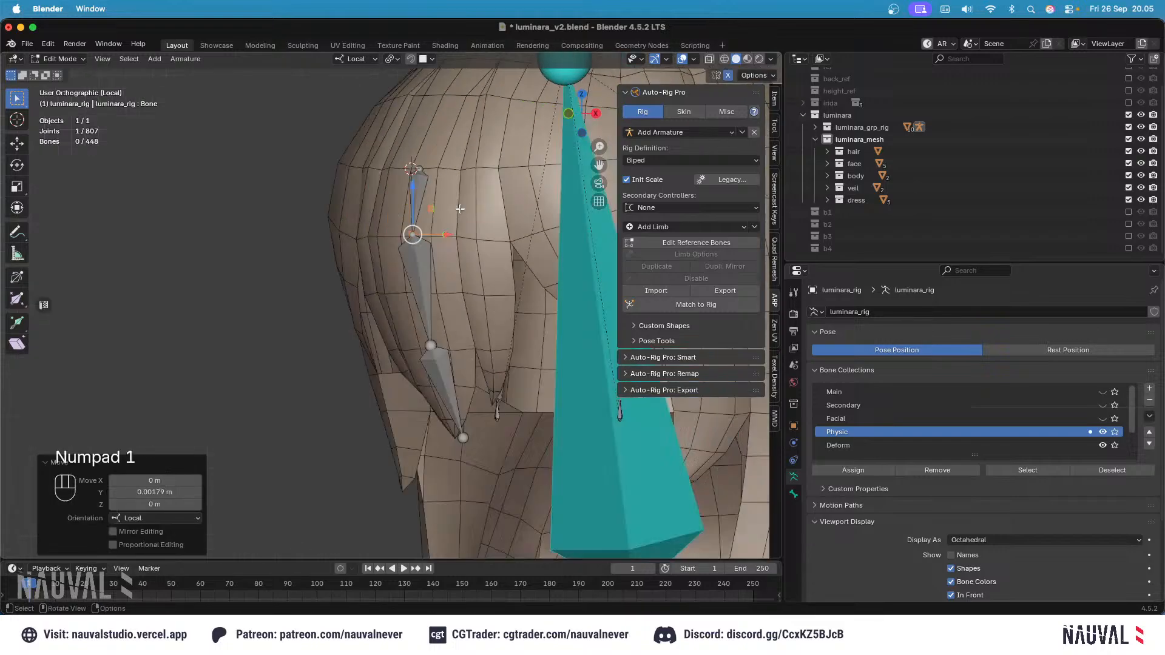
left_click(419, 193)
middle_click_drag(419, 193, 371, 206)
key("F2")
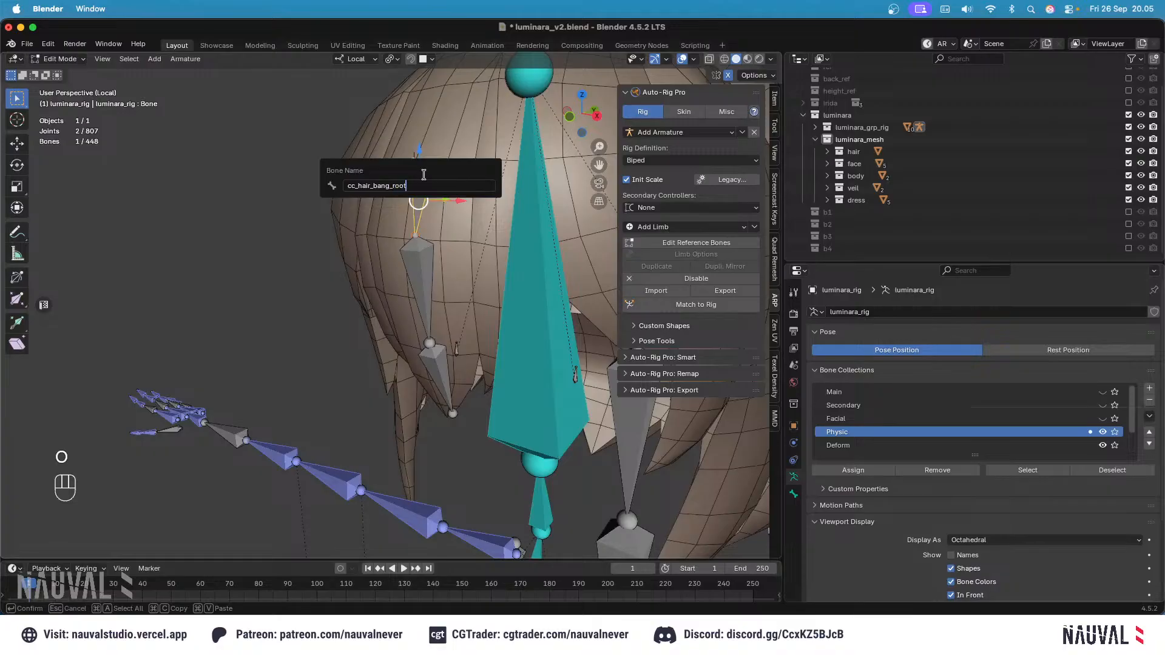
key("Return")
Step: Rename the middle and lowest bang bones as cc_hair_bang.001 and cc_hair_bang.002, and save the file
left_click(428, 206)
key("F2")
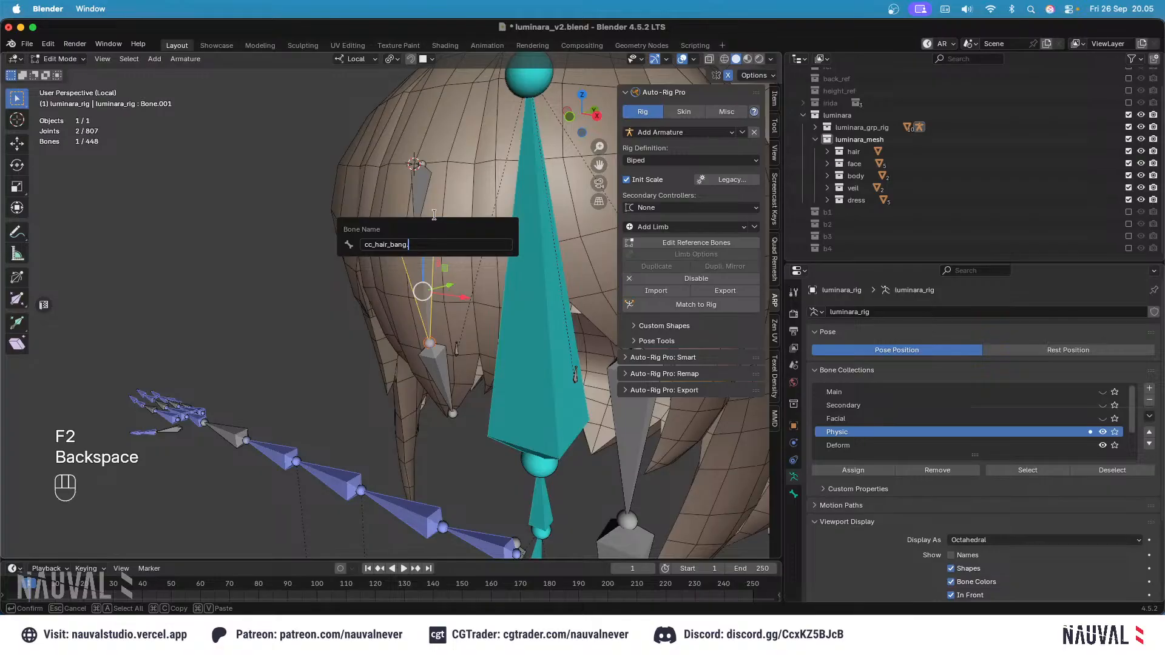
key("super+a")
key("Return")
left_click(427, 352)
key("F2")
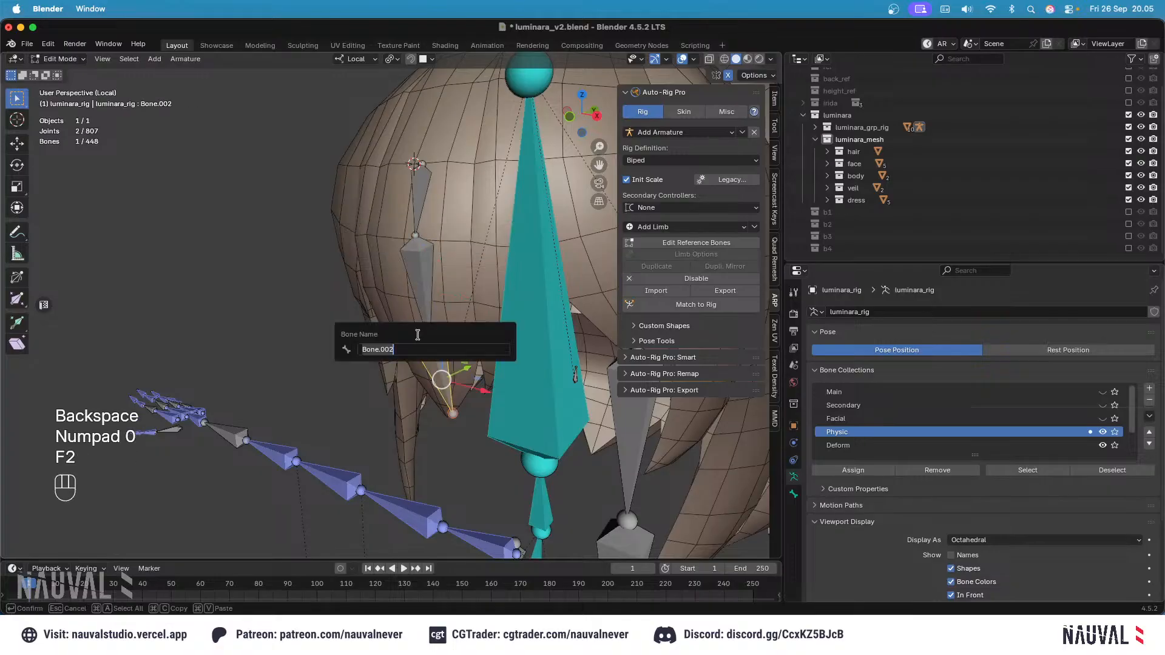
key("Return")
key("KP_2")
key("super+s")
Step: Parent the bang's root bone to head.x with Keep Offset
key("KP_1")
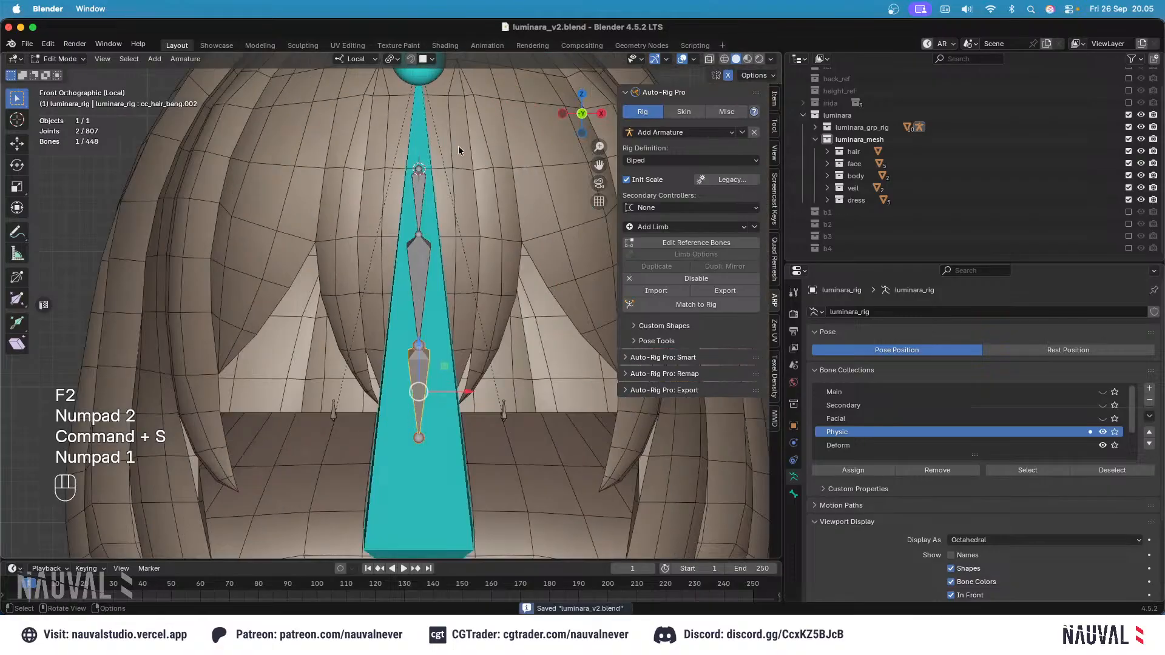
left_click(417, 191)
middle_click_drag(416, 191, 450, 235)
key("ctrl+s")
key("KP_1")
key("shift+z")
key("shift+z")
key("ctrl+s")
left_click(450, 235, "shift")
key("ctrl+p")
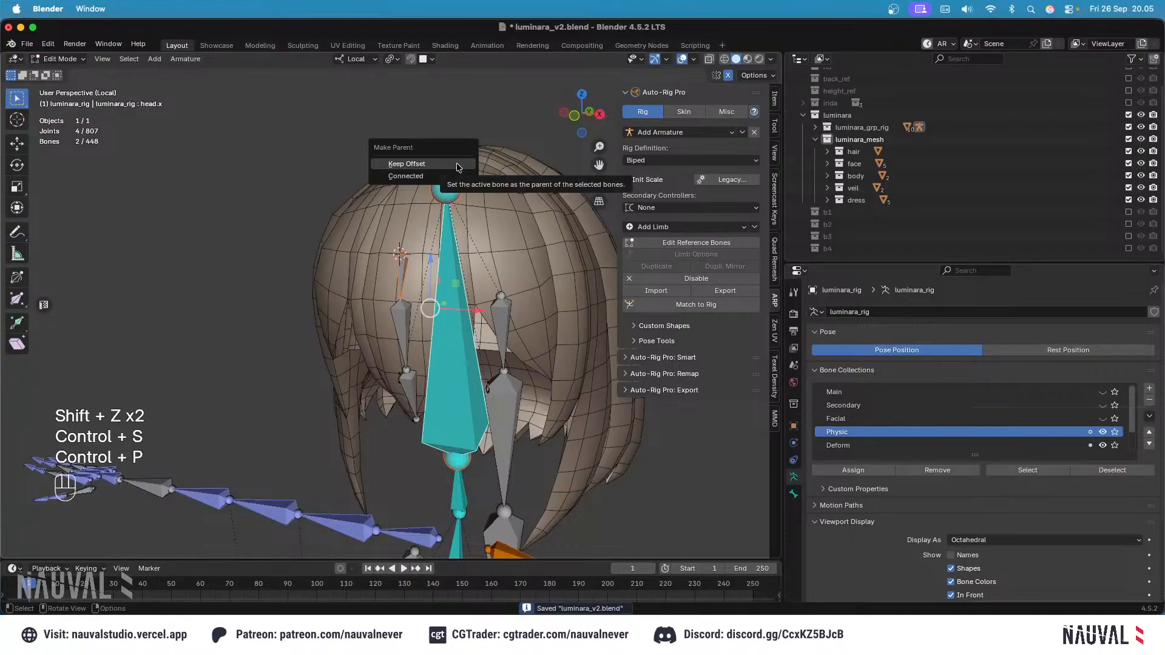
left_click(457, 164)
Step: Save the file and switch luminara_rig from Edit Mode to Object Mode, with the side hair in right view
key("KP_1")
left_click(517, 195)
middle_click_drag(518, 198, 481, 172, "shift")
middle_click_drag(481, 206, 487, 241, "ctrl")
key("super+s")
middle_click_drag(540, 295, 463, 245, "shift")
middle_click_drag(463, 246, 395, 316)
key("KP_3")
middle_click_drag(577, 317, 455, 309, "shift")
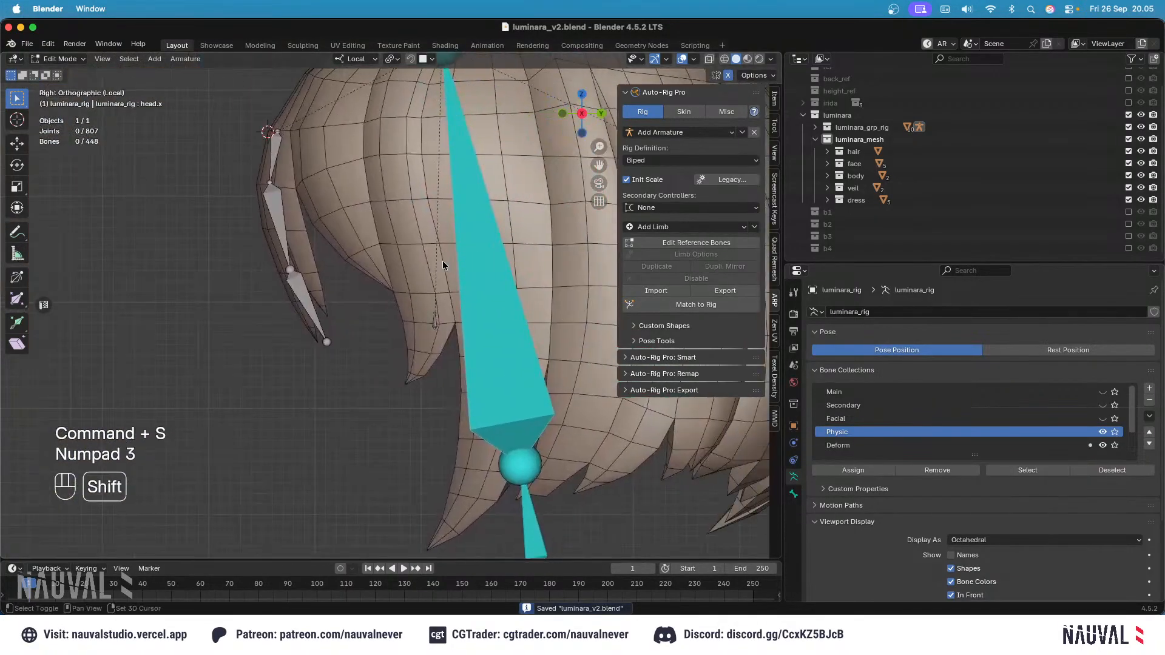
middle_click_drag(474, 245, 432, 249, "shift")
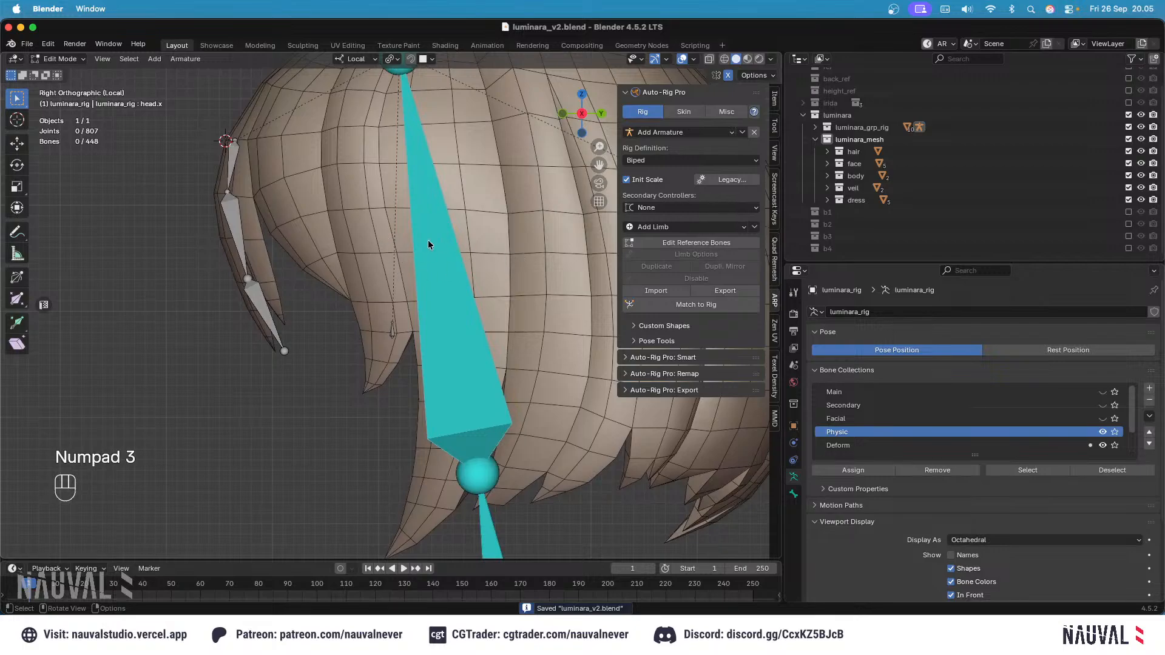
key("super+s")
left_click(72, 61)
left_click(70, 73)
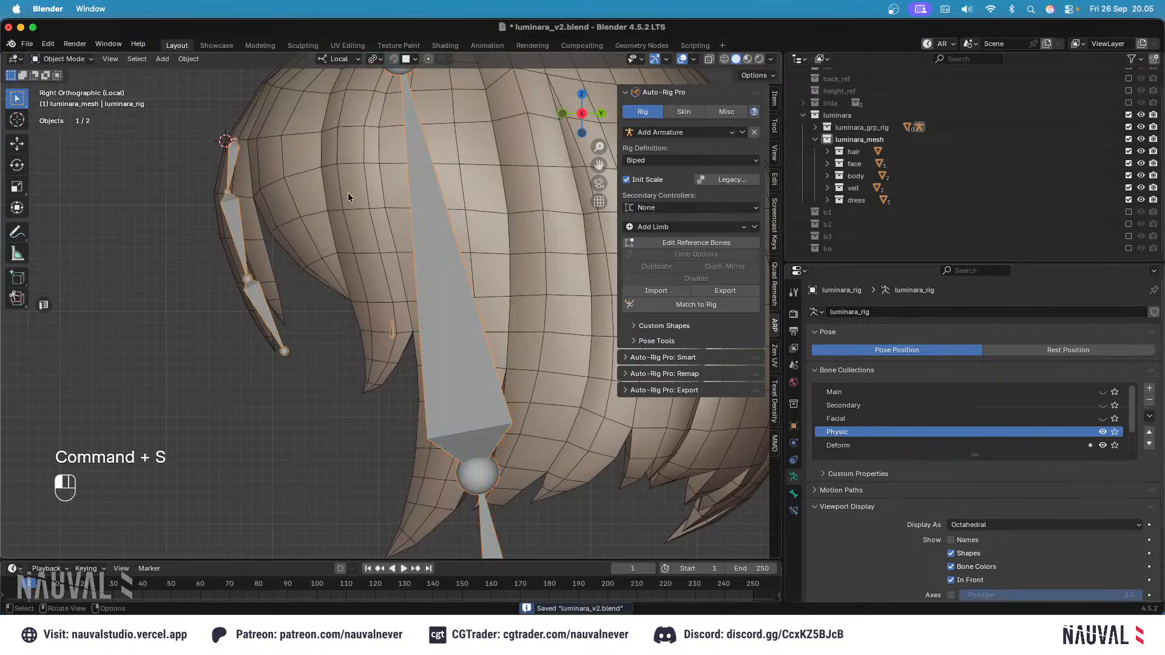
Step: Snap the 3D cursor to the selected vertices on the side strand of the hair mesh
left_click(343, 235)
key("Tab")
key("shift+s")
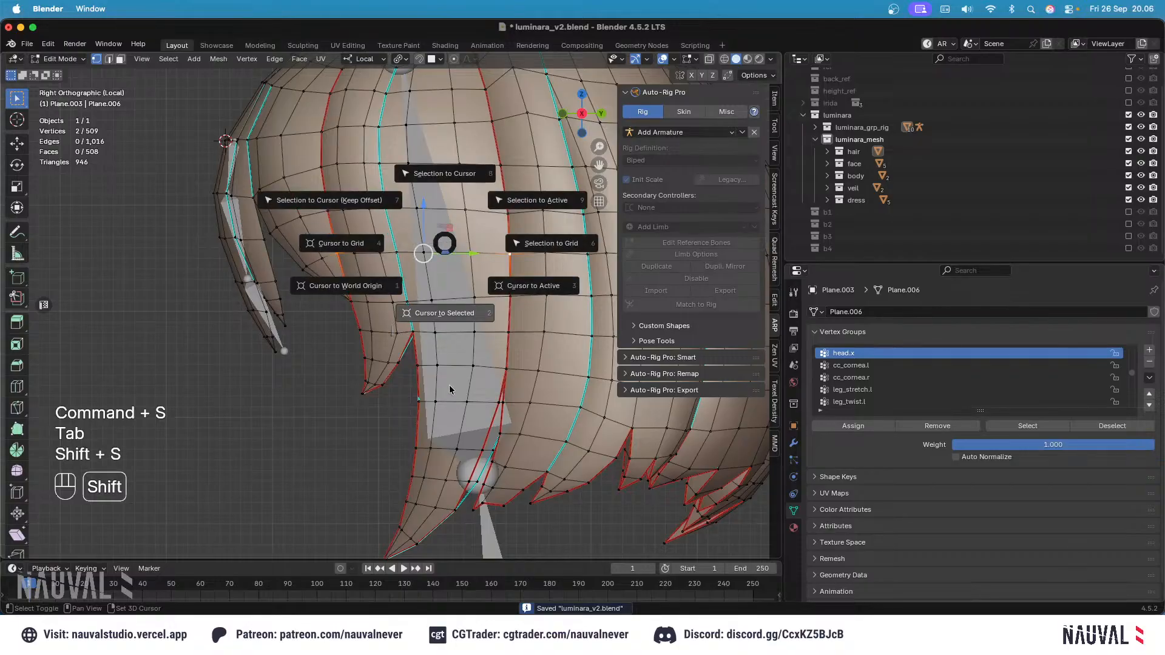
left_click(442, 310)
Step: Add a new bone to luminara_rig at the 3D cursor on the side hair and save the file
key("Tab")
left_click(418, 194)
key("Tab")
key("shift+a")
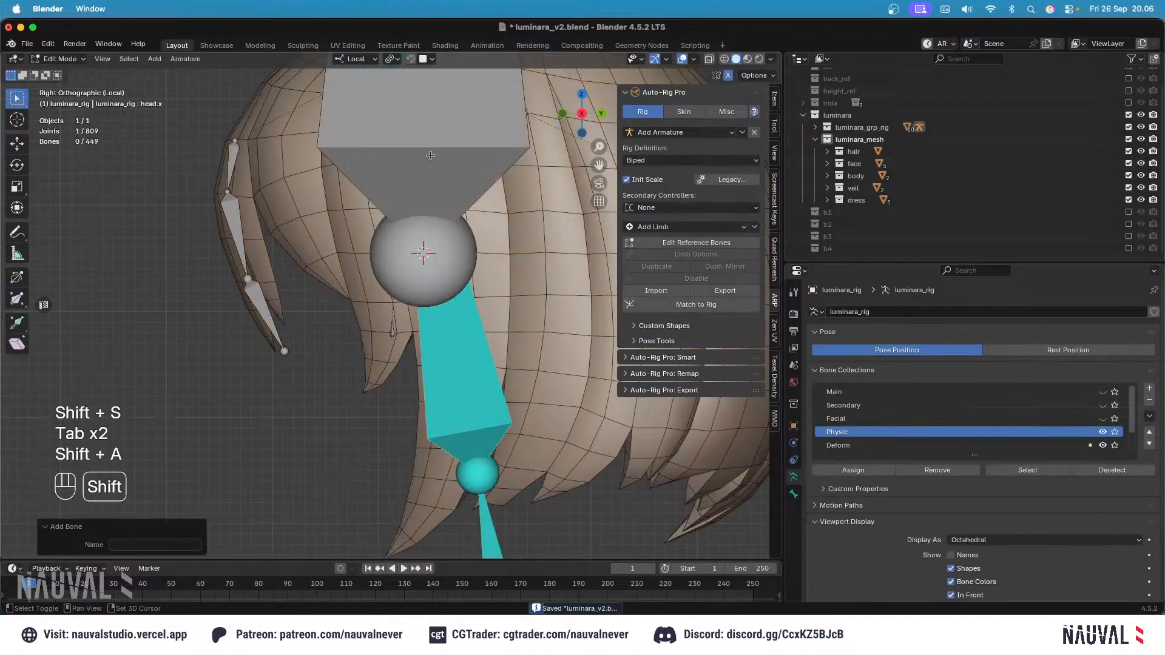
key("ctrl+s")
Step: Lower the new side bone's tip below the 3D cursor to make a short downward bone
scroll(426, 150, "down", 5, "ctrl")
scroll(427, 144, "up", 4, "shift")
scroll(430, 145, "up", 6, "shift")
middle_click_drag(427, 168, 427, 205, "ctrl")
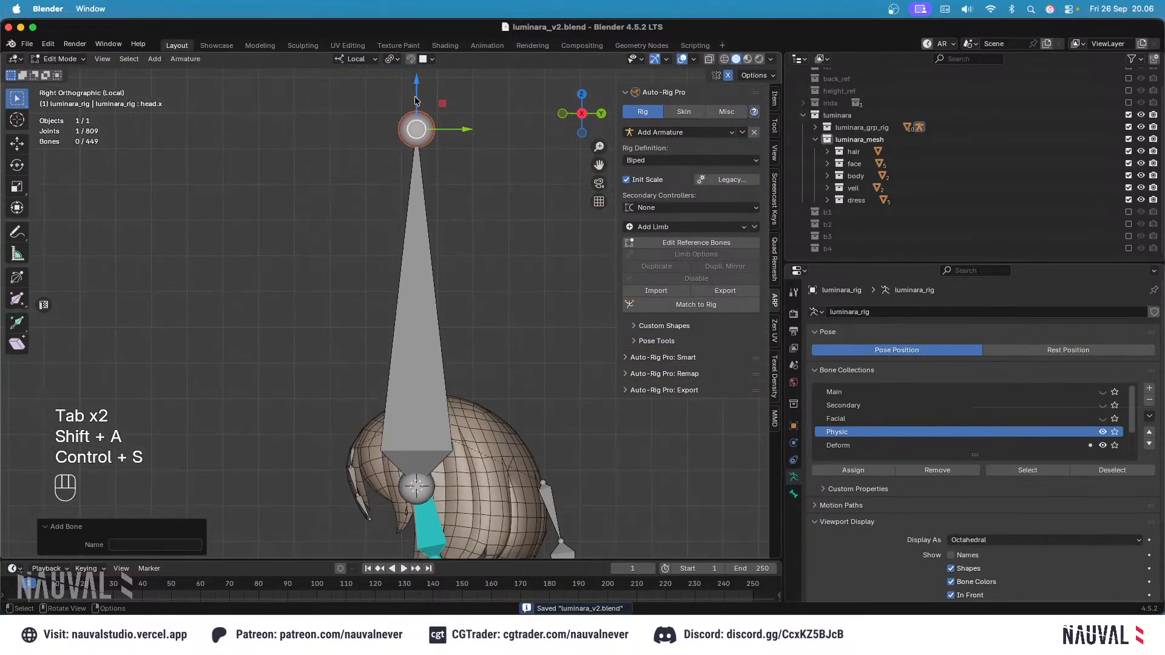
left_click_drag(415, 99, 416, 465)
middle_click_drag(418, 485, 415, 183, "shift")
middle_click_drag(431, 224, 437, 261, "shift")
middle_click_drag(434, 153, 435, 132, "ctrl")
middle_click_drag(435, 133, 437, 182, "shift")
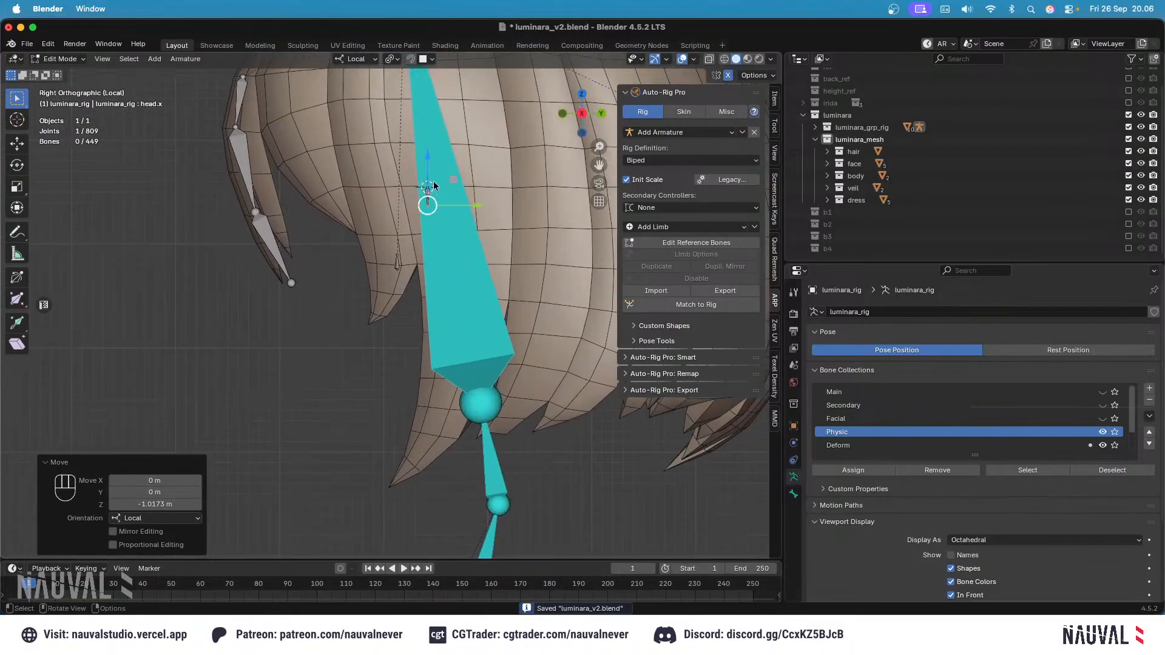
left_click_drag(437, 182, 440, 237)
key("shift+z")
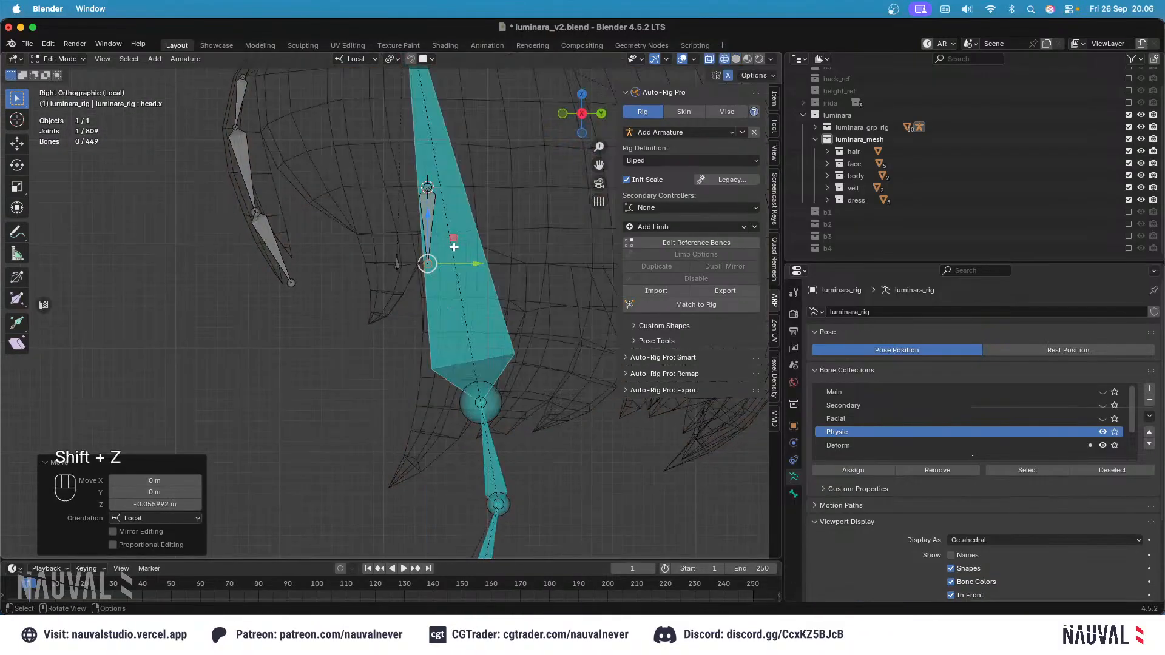
Step: Shift the short side hair bone's joints sideways in front view to centre it on the side strand
middle_click_drag(440, 237, 446, 176, "ctrl")
middle_click_drag(446, 176, 439, 262, "shift")
left_click(440, 262)
left_click(439, 262)
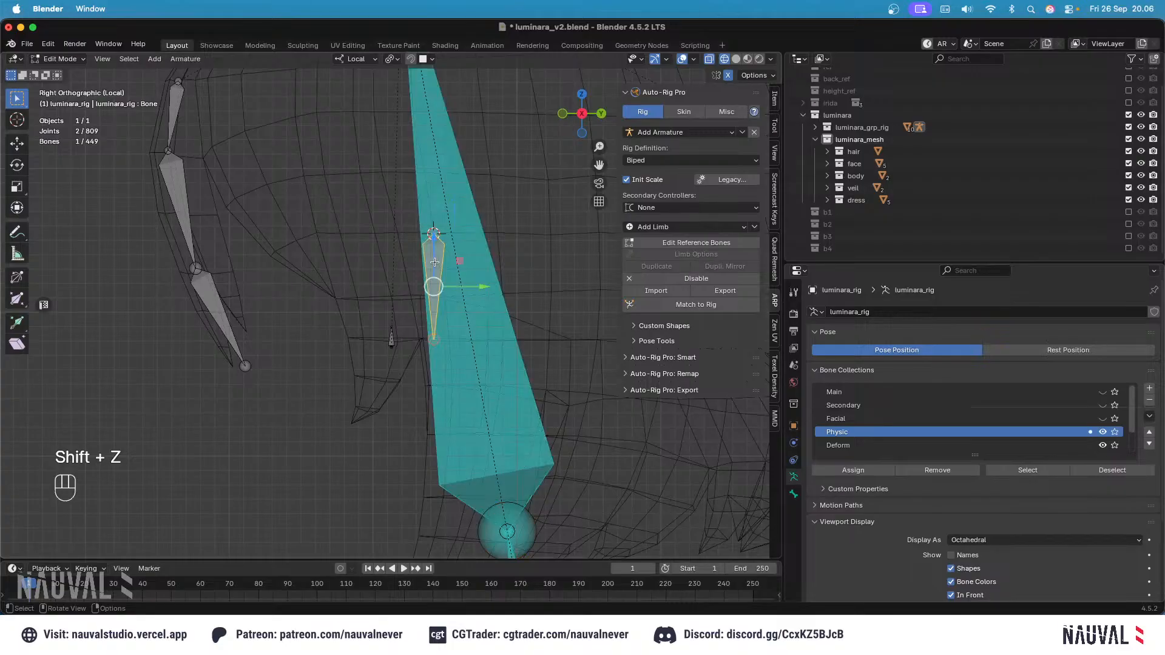
mouse_move(434, 231)
left_mouse_down()
mouse_move(432, 195)
mouse_move(437, 215)
left_mouse_up()
key("shift+z")
mouse_move(437, 215)
middle_mouse_down("shift")
mouse_move(442, 196)
mouse_move(436, 206)
middle_mouse_up("shift")
key("ctrl+z")
key("KP_1")
left_click(402, 209, "shift")
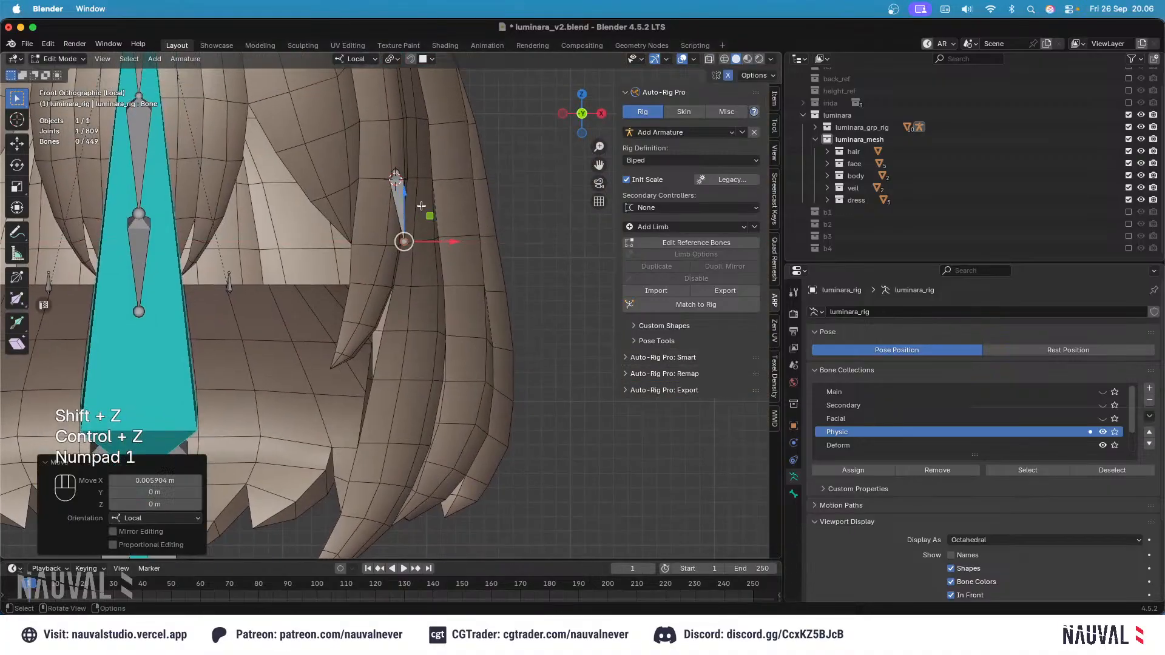
left_click_drag(435, 206, 441, 242)
left_click(414, 242)
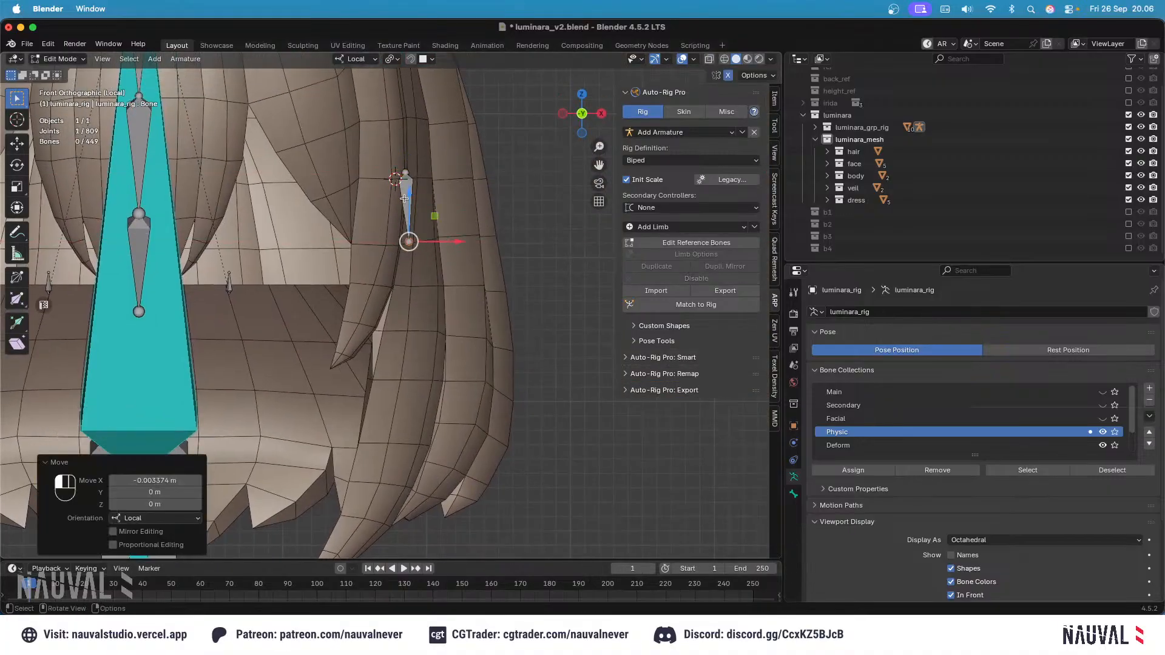
Step: Rename the short side hair bone as the left cc_side_hair_root bone
left_click(408, 208)
key("F2")
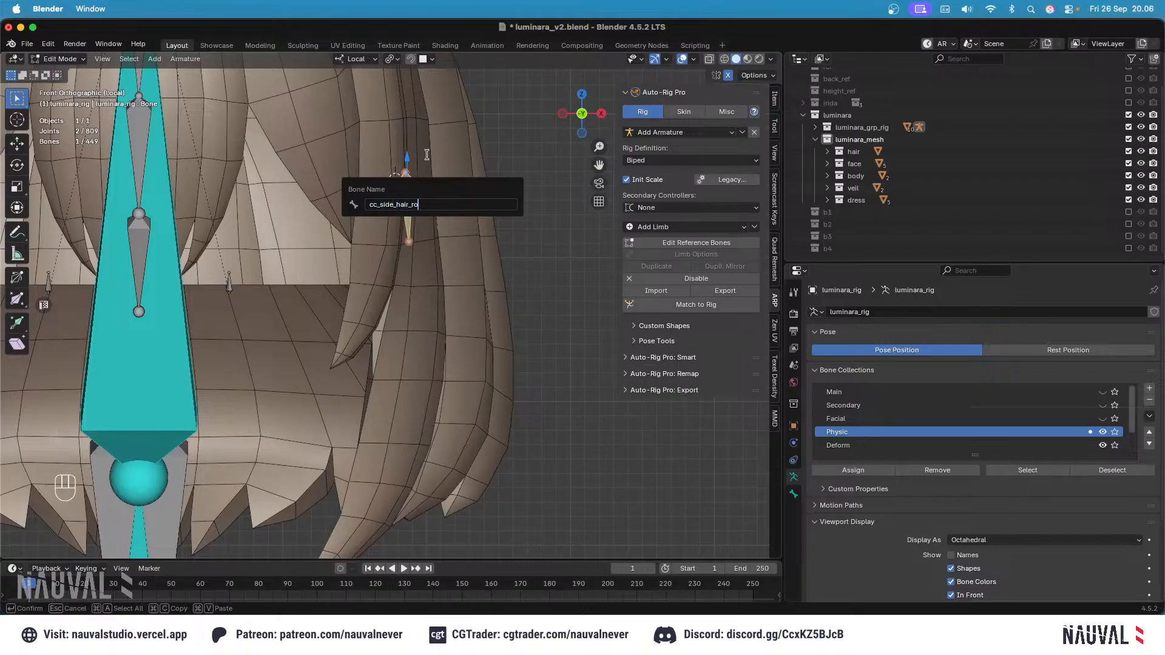
key("Return")
Step: Extrude a bone down the side strand from the root's tip and rename it cc_side_hair.l.001
left_click(409, 241)
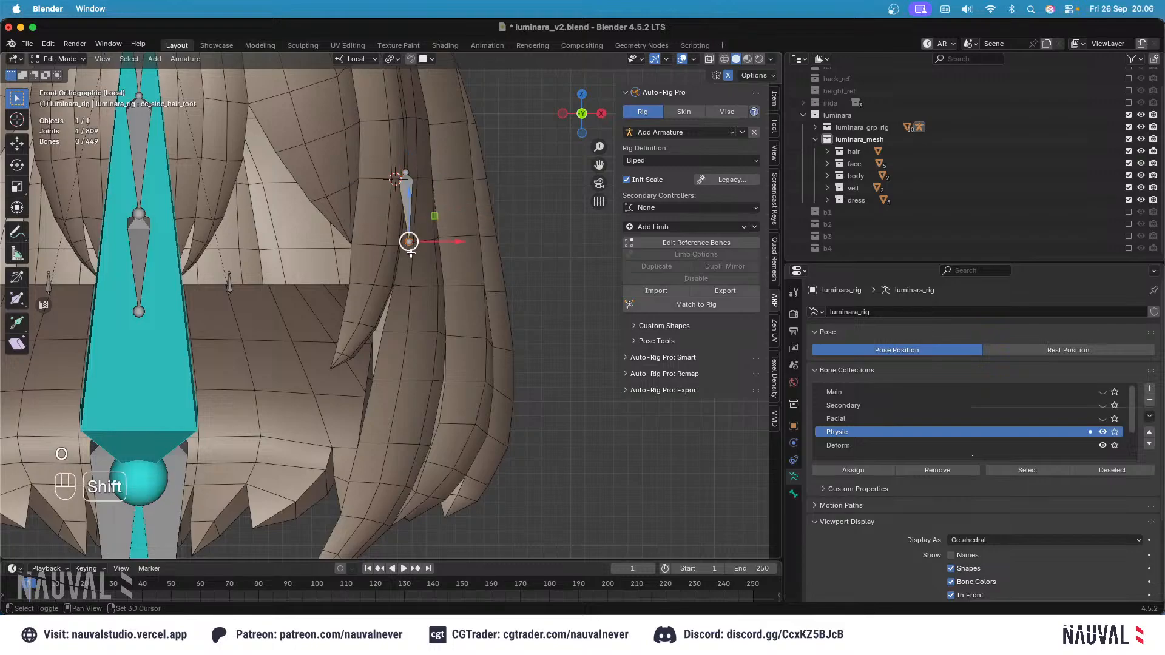
middle_click_drag(409, 241, 422, 190, "shift")
key("e")
left_click(437, 277)
key("F2")
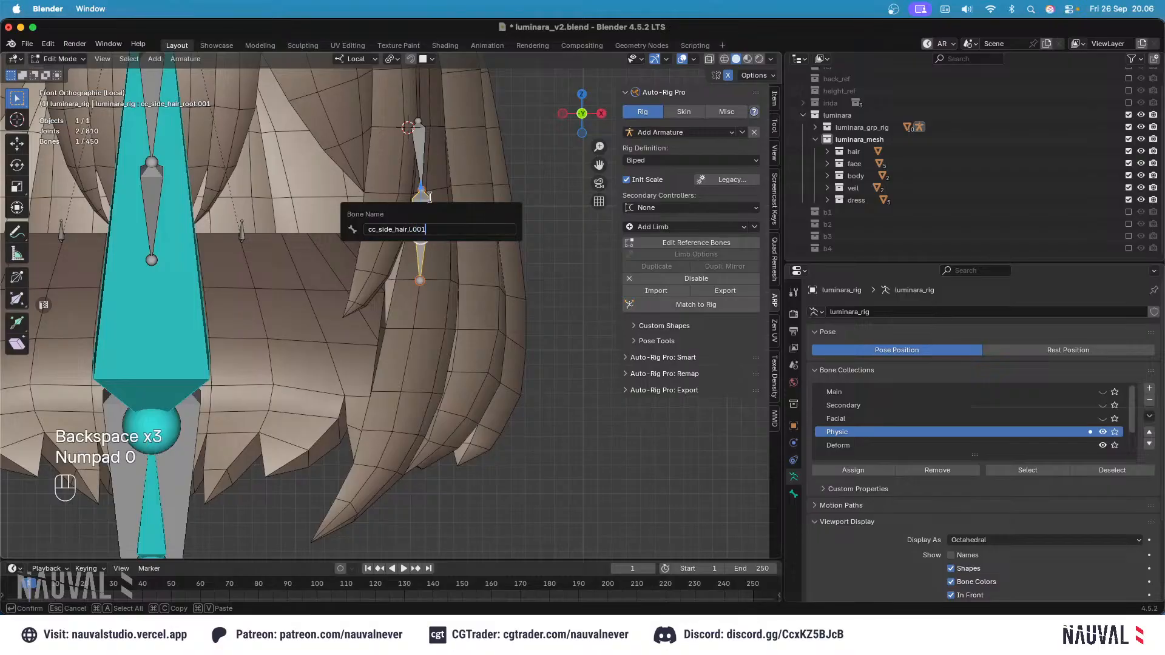
key("Return")
Step: Extrude two more bones down from cc_side_hair.l.001 to the pointed end of the side strand
middle_click_drag(481, 291, 492, 239, "shift")
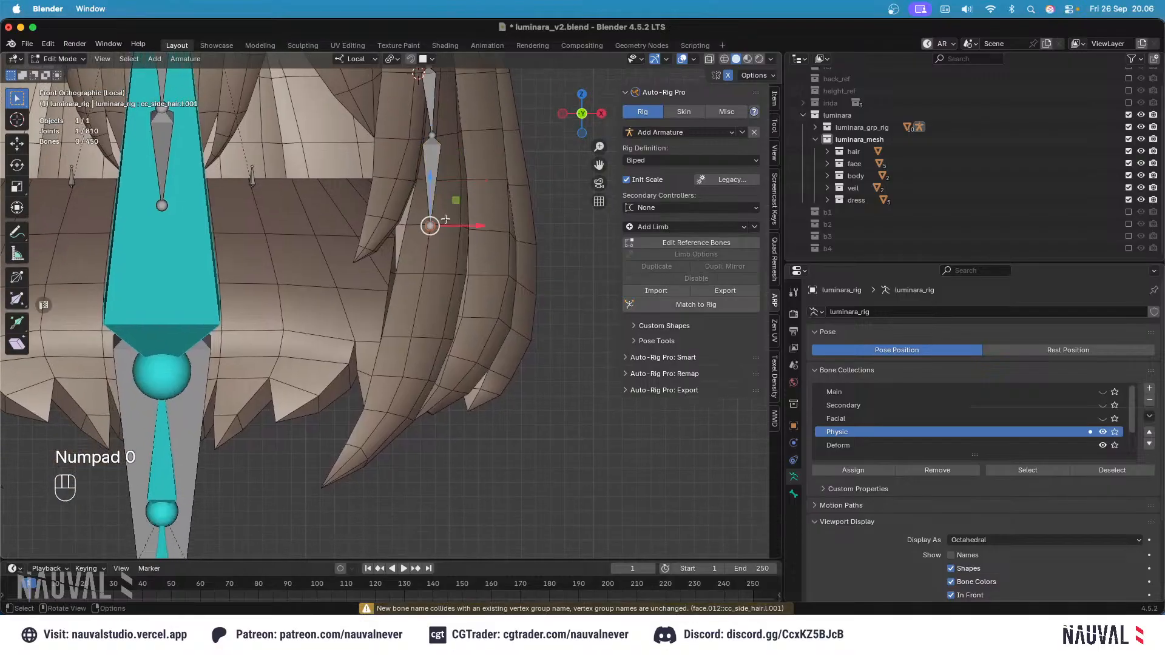
key("e")
left_click(406, 339)
middle_click_drag(443, 375, 463, 300, "shift")
key("e")
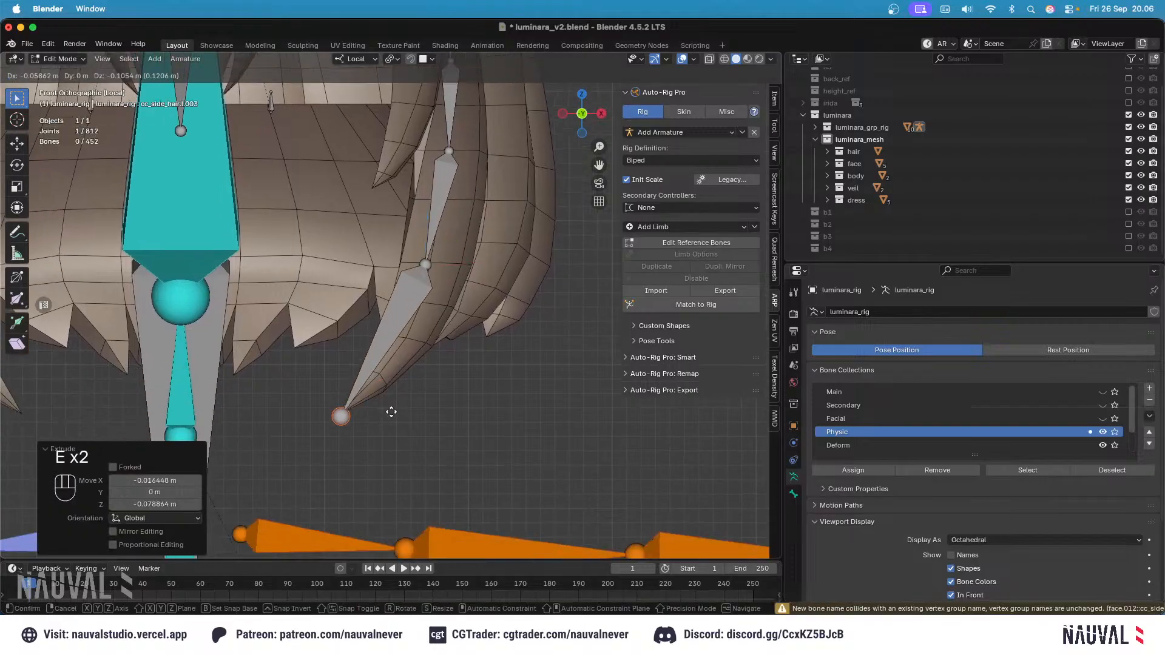
left_click(389, 408)
Step: Reposition the two inner joints of the lower side hair bones to follow the strand's curve in front view
left_click(427, 270)
key("g")
left_click(426, 307)
left_click(453, 160)
key("g")
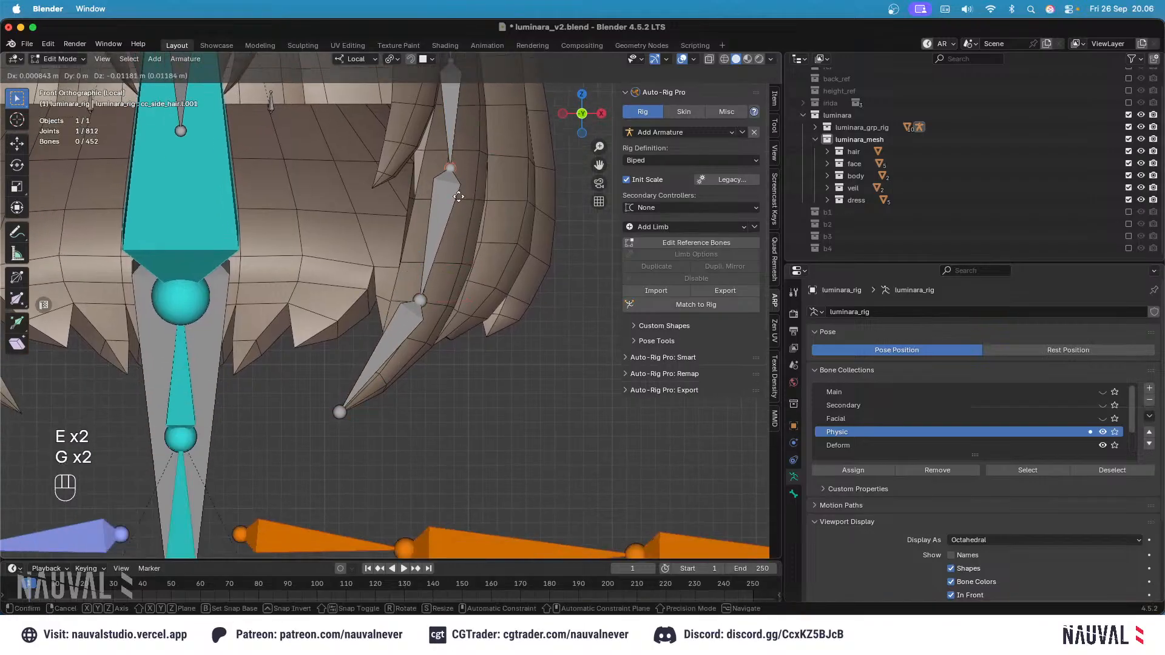
left_click(454, 209)
left_click(419, 305)
key("g")
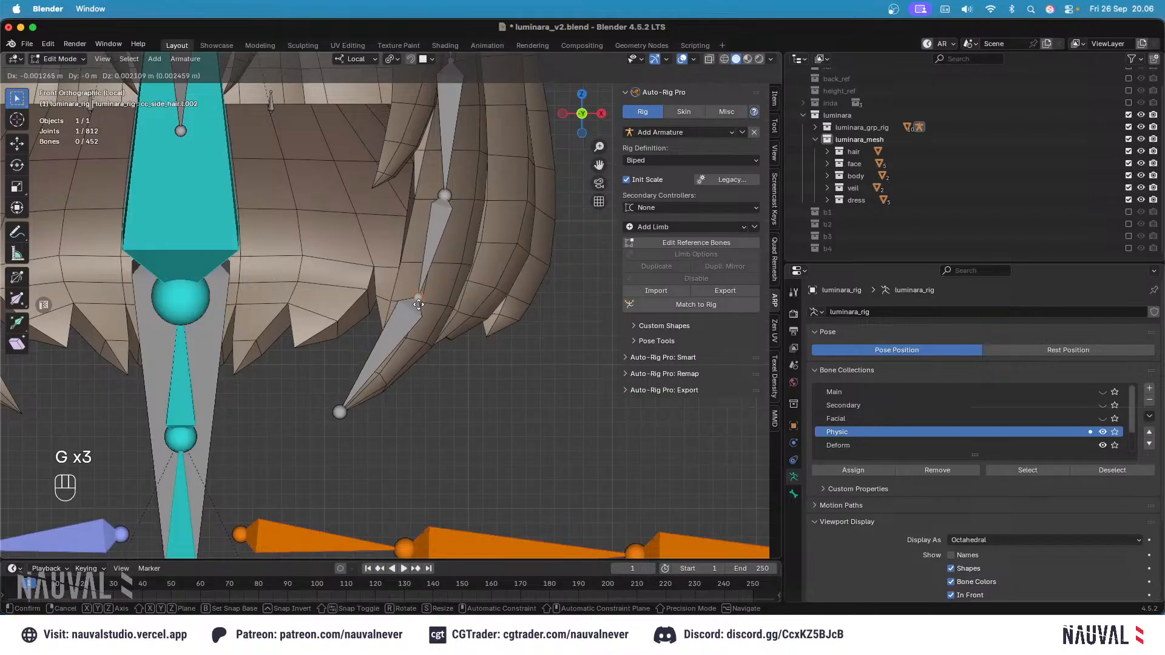
left_click(417, 302)
Step: Shift the left side hair root bone and the joints just below it backward in side view to sit inside the strand
key("KP_3")
key("shift+z")
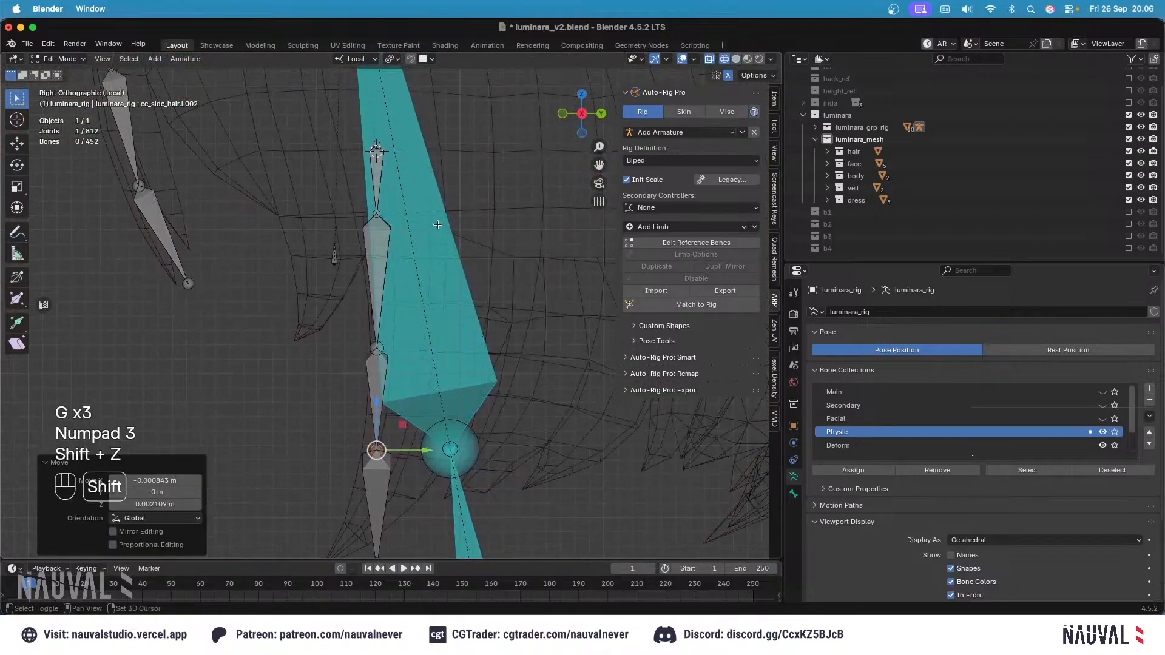
left_click(387, 203)
left_click(401, 170)
left_click_drag(413, 180, 448, 181)
left_click(378, 347)
left_click_drag(428, 349, 477, 359)
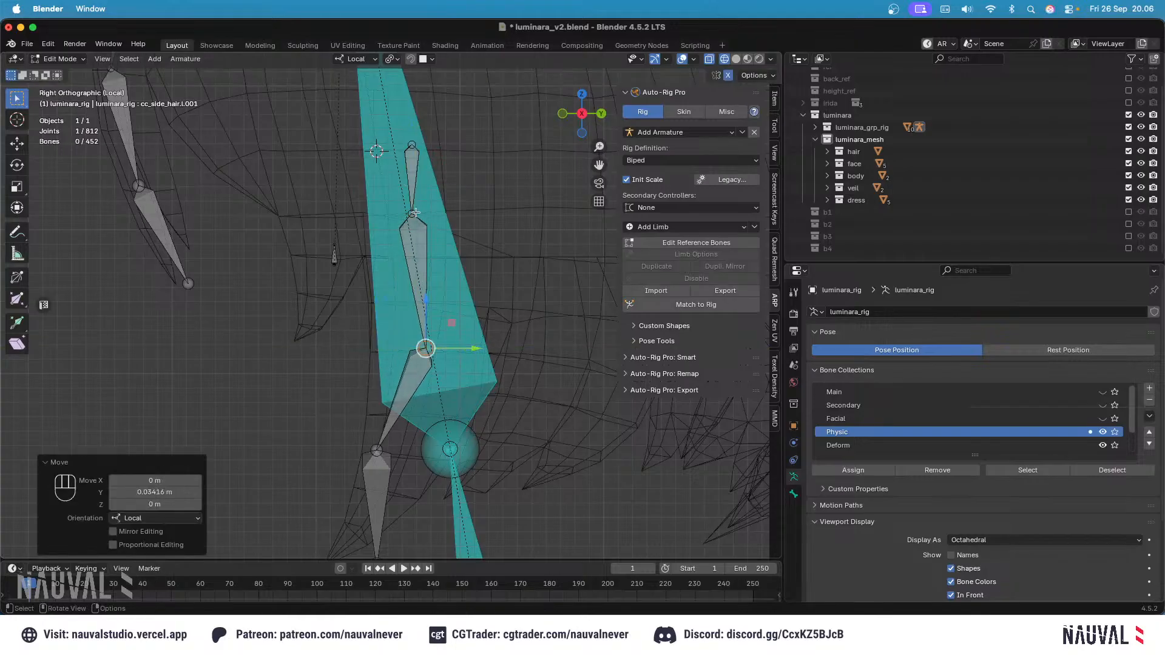
left_click(415, 213)
left_click_drag(461, 218, 470, 224)
Step: Reposition the lowest inner joint and the end tip of the side hair chain along the strand in side view
key("shift+z")
middle_click_drag(384, 454, 380, 356, "shift")
left_click(379, 355)
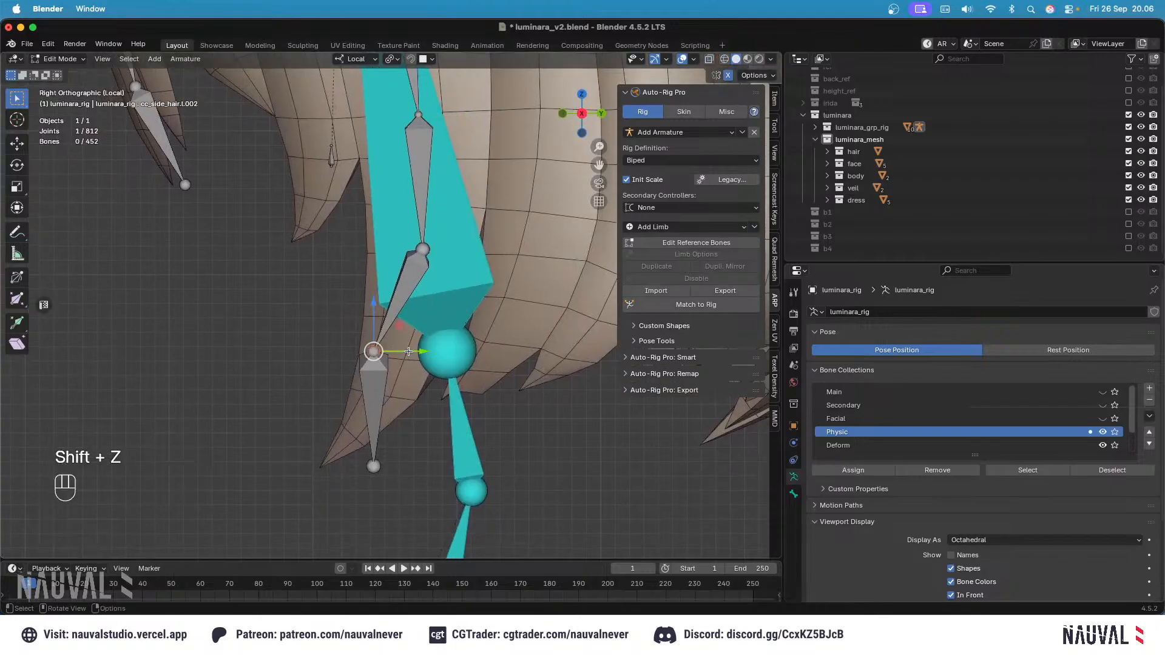
left_click_drag(412, 353, 437, 360)
left_click(376, 466)
mouse_move(412, 467)
left_mouse_down()
mouse_move(359, 466)
mouse_move(409, 463)
left_mouse_up()
Step: Fine-tune the two lower inner joints sideways in front view and the root bone's top joint in side view
key("KP_1")
left_click(420, 351)
left_click_drag(467, 351, 468, 351)
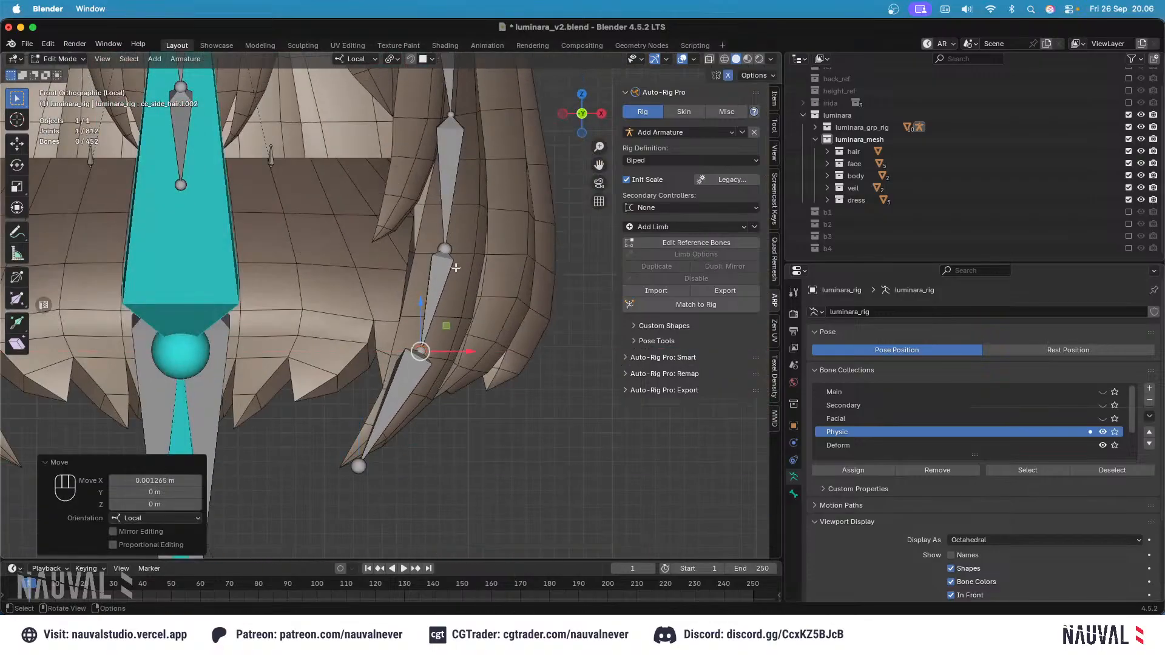
left_click(446, 249)
left_click_drag(492, 249, 489, 249)
key("KP_3")
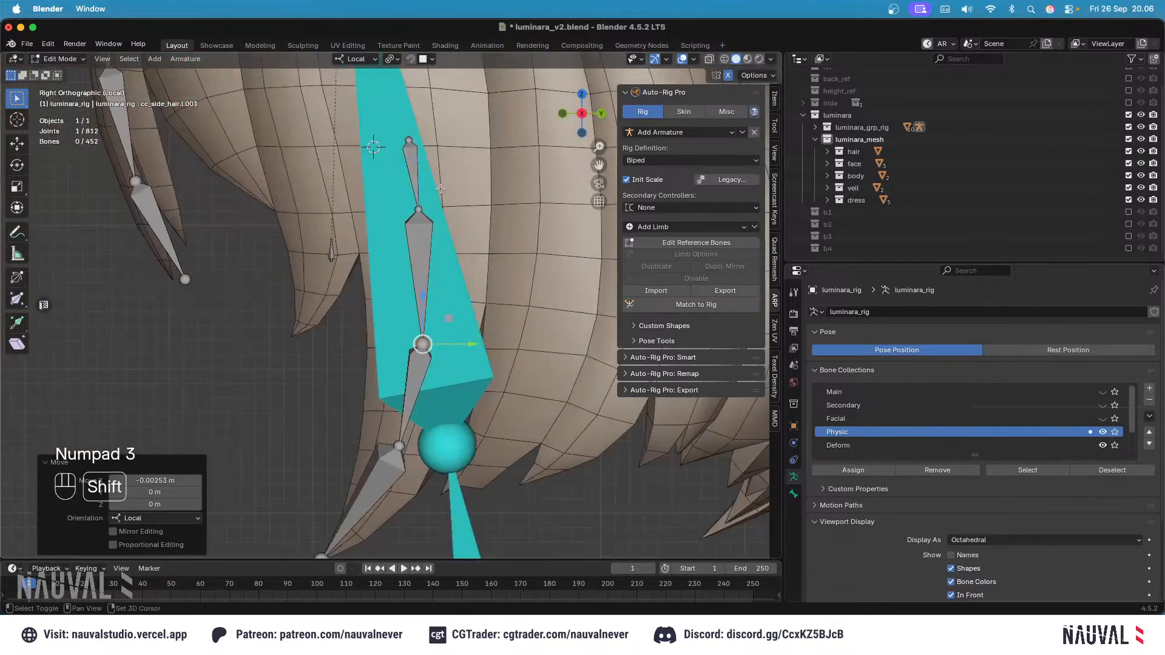
key("shift+z")
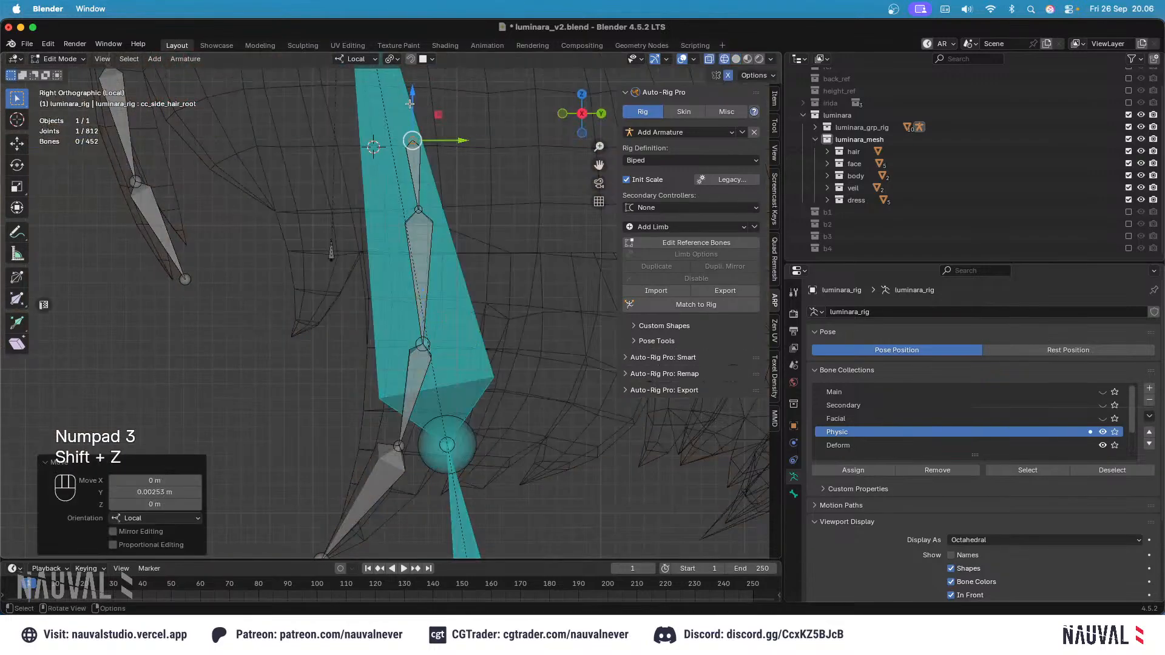
left_click(417, 197)
scroll(419, 181, "down", 5, "ctrl")
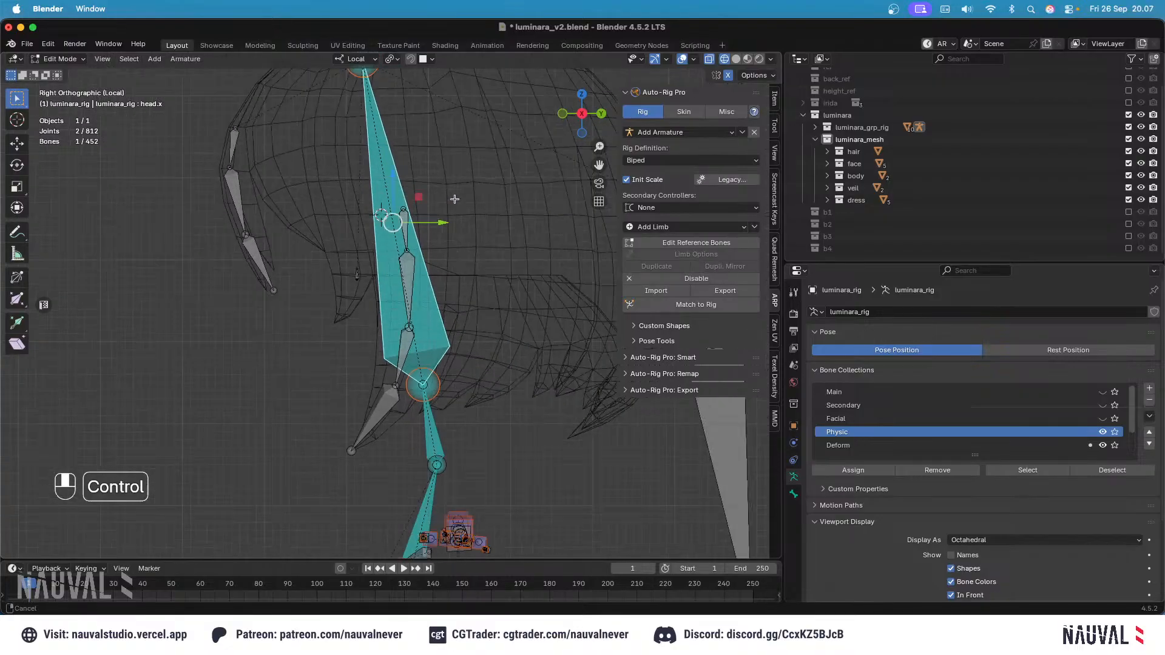
Step: Save the file and parent the cc_side_hair_root bone to the head.x bone with Keep Offset
key("shift+z")
key("KP_1")
scroll(445, 233, "up", 5, "super")
key("super+s")
left_click(429, 227)
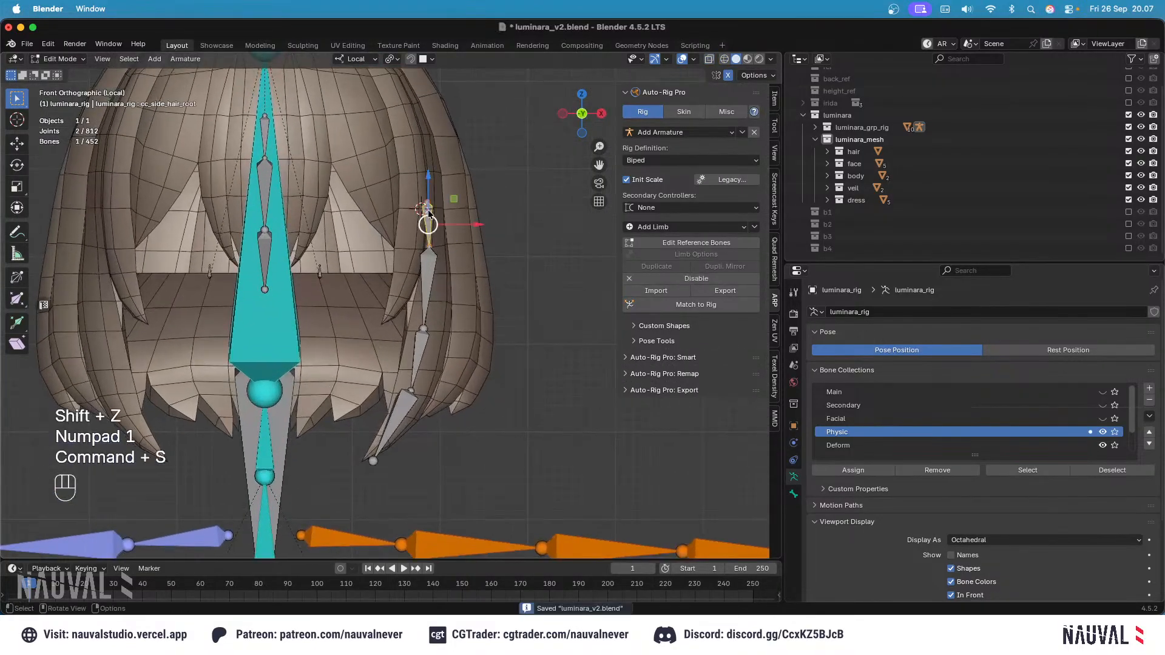
middle_click_drag(329, 137, 365, 205, "shift")
left_click(314, 145, "shift")
key("ctrl+p")
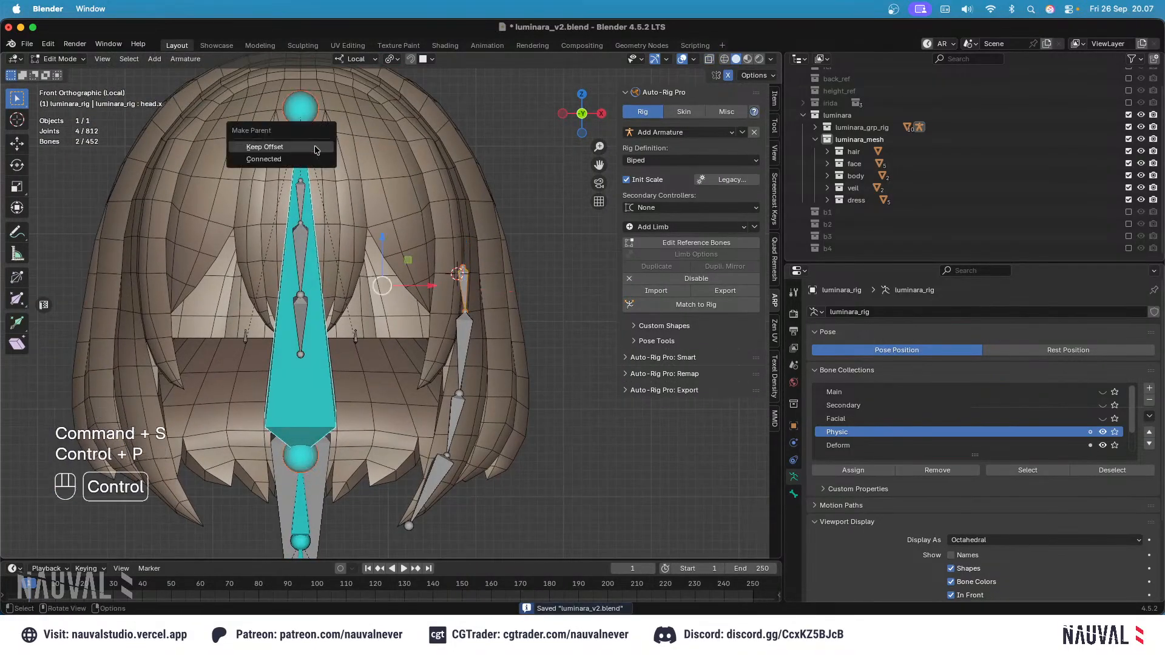
left_click(306, 146)
left_click(493, 213)
Step: Check the side hair chain against the hair mesh from the side and save the file
scroll(492, 214, "down", 3)
key("KP_3")
mouse_move(461, 255)
middle_mouse_down("shift")
mouse_move(449, 272)
mouse_move(436, 261)
middle_mouse_up("shift")
scroll(450, 272, "up", 3, "super")
key("super+s")
key("shift+z")
key("shift+z")
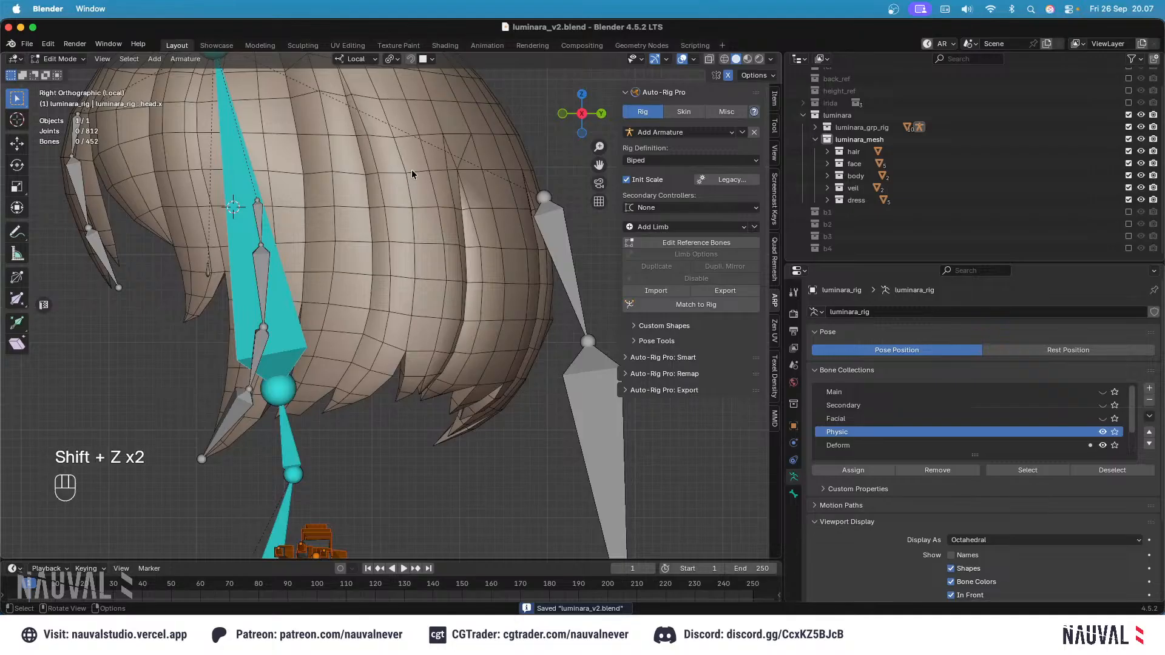
middle_click_drag(428, 207, 380, 199)
middle_click_drag(413, 277, 476, 248)
key("KP_3")
key("super+s")
Step: Snap the 3D cursor midway between two selected vertices on the side of the hair mesh, behind the side hair chain
key("Tab")
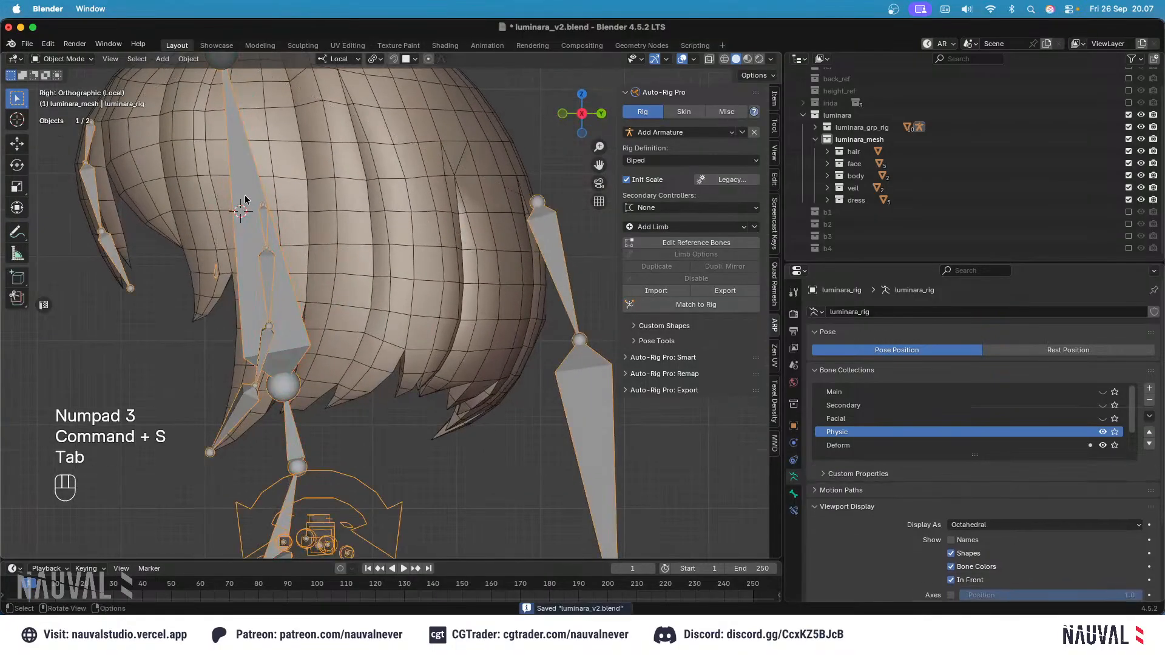
left_click(409, 197)
key("Tab")
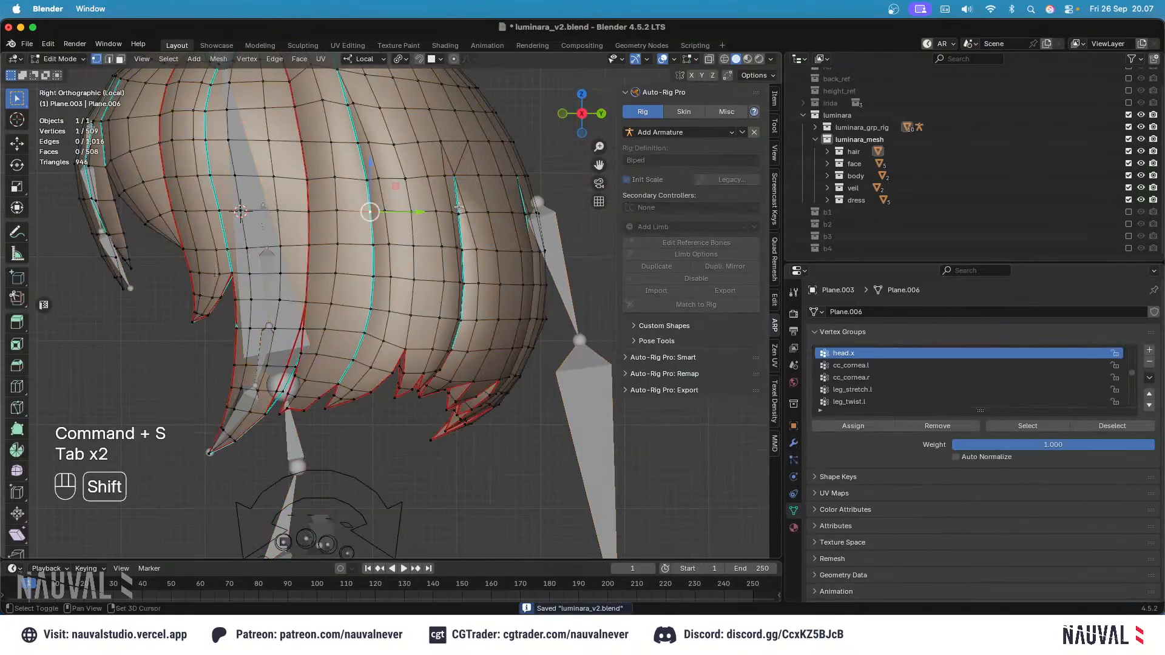
key("shift+s")
left_click(439, 234)
middle_click_drag(407, 191, 427, 207, "shift")
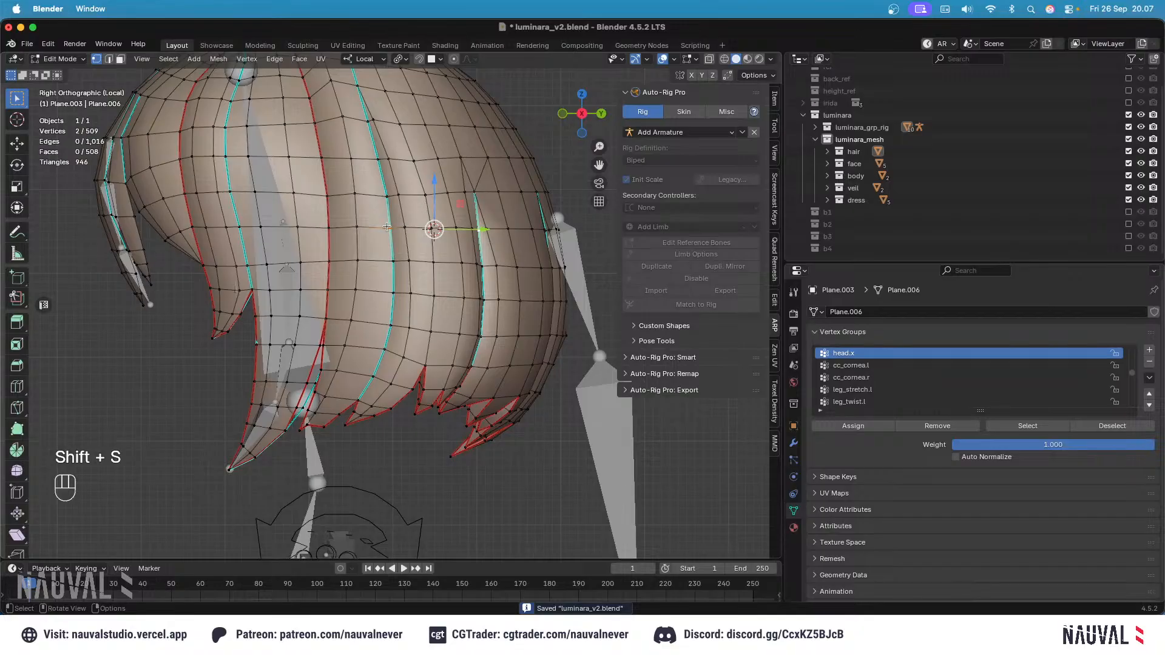
left_click(482, 226, "shift")
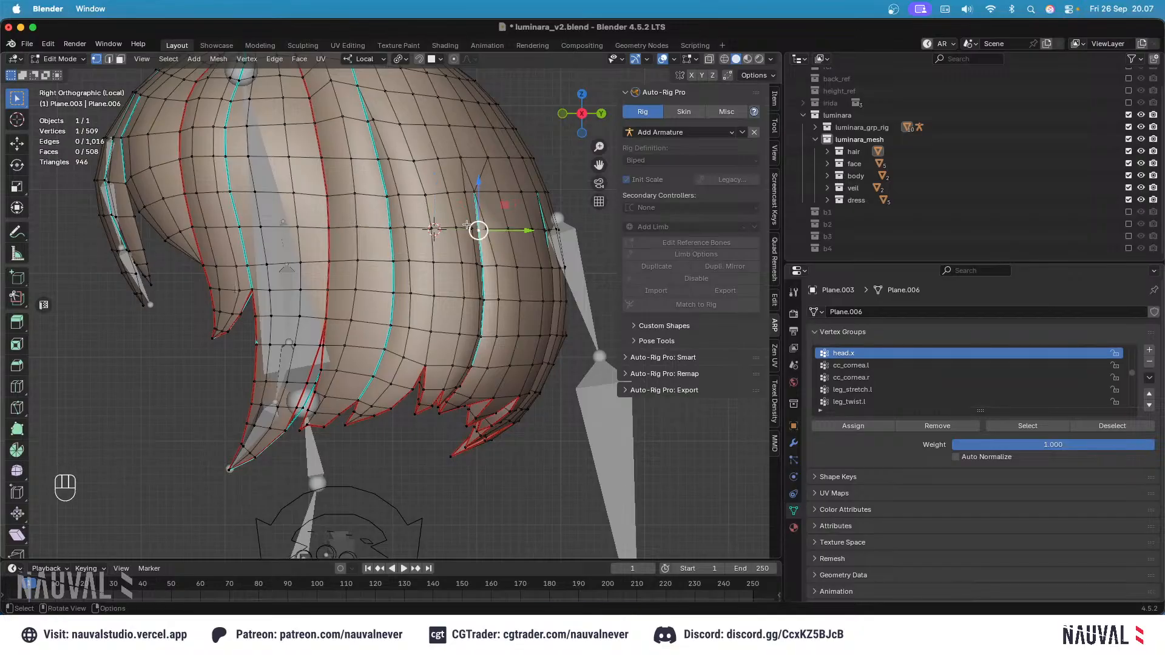
left_click(334, 220, "shift")
key("shift+s")
left_click(369, 343)
key("Tab")
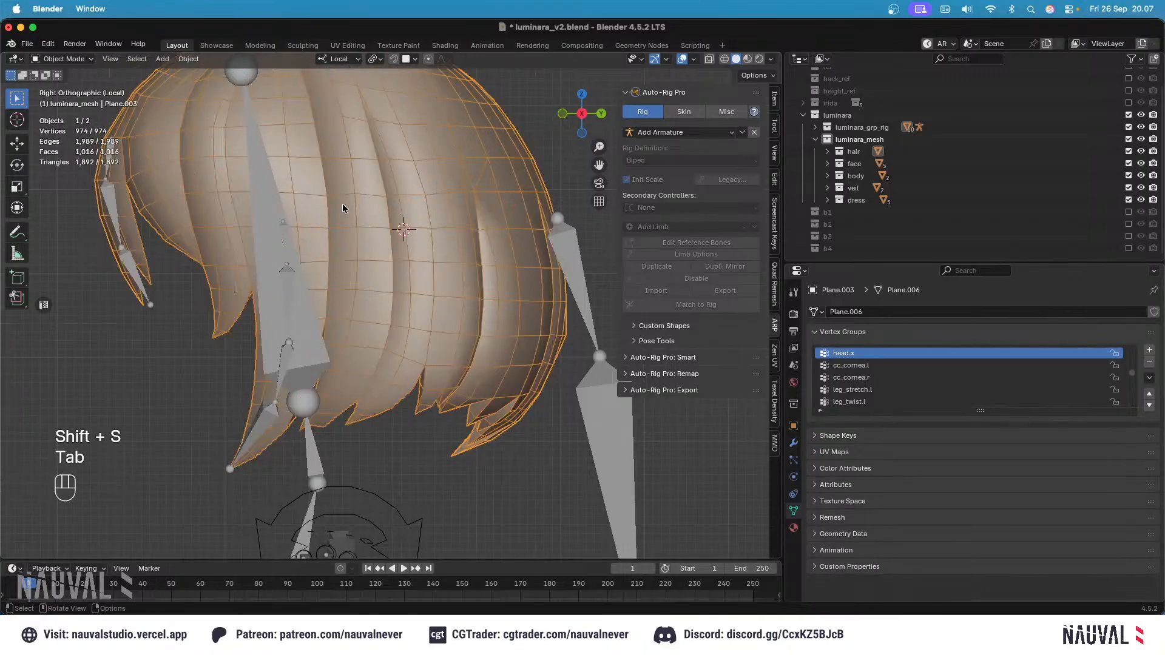
Step: Add a new bone to the luminara_rig armature at the 3D cursor
left_click(302, 220)
key("Tab")
key("shift+a")
scroll(387, 89, "down", 5)
key("ctrl+s")
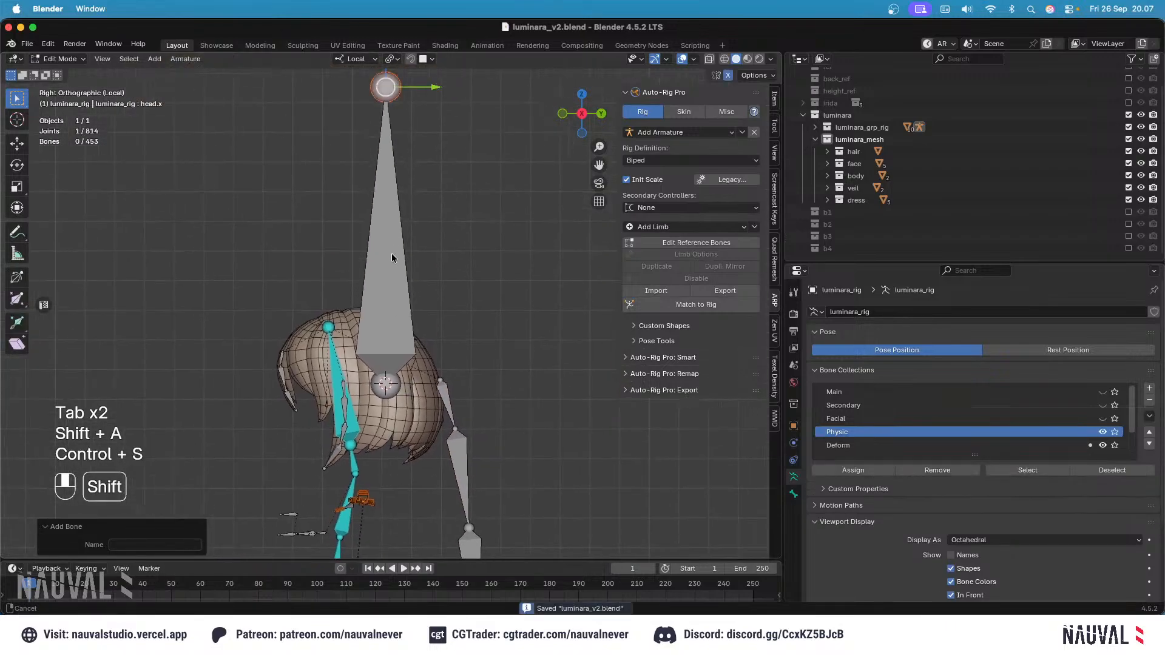
Step: Turn the new bone into a short downward-pointing bone lying along the rear side hair strand
left_click_drag(387, 90, 404, 428)
key("super+z")
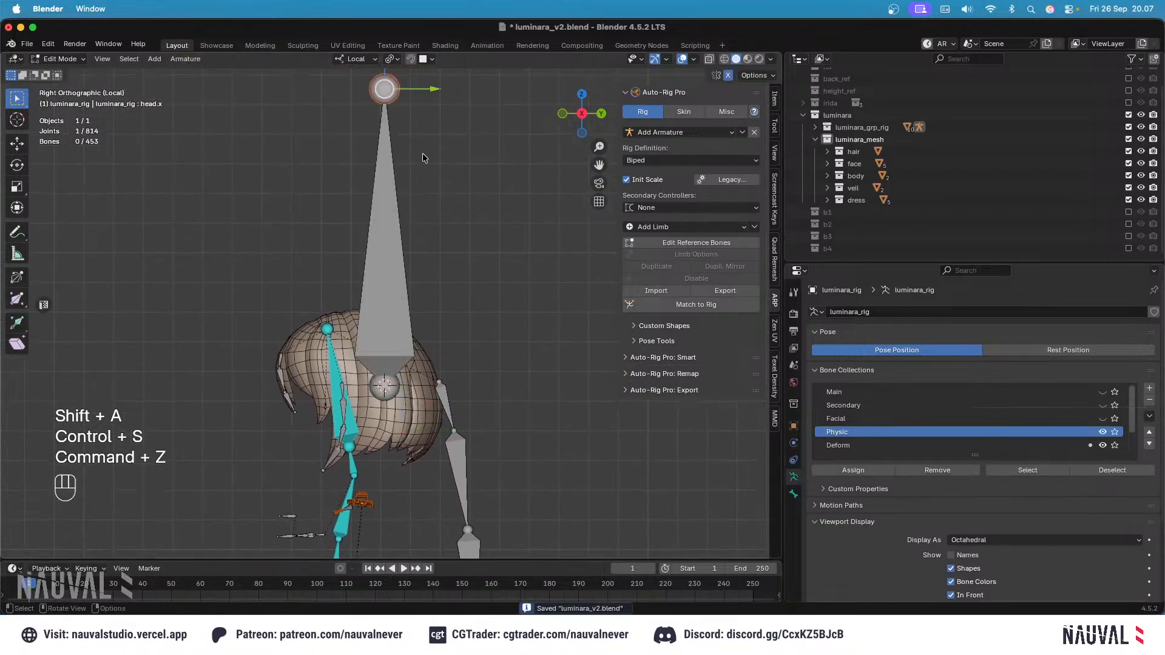
middle_click_drag(423, 154, 424, 283, "shift")
left_click_drag(386, 182, 387, 516)
middle_click_drag(387, 516, 427, 250, "shift")
left_click_drag(427, 250, 432, 299)
left_click(420, 406)
left_click_drag(422, 356, 451, 352)
Step: Extrude two more bones down from the new bone toward the pointed end of the rear side strand
key("e")
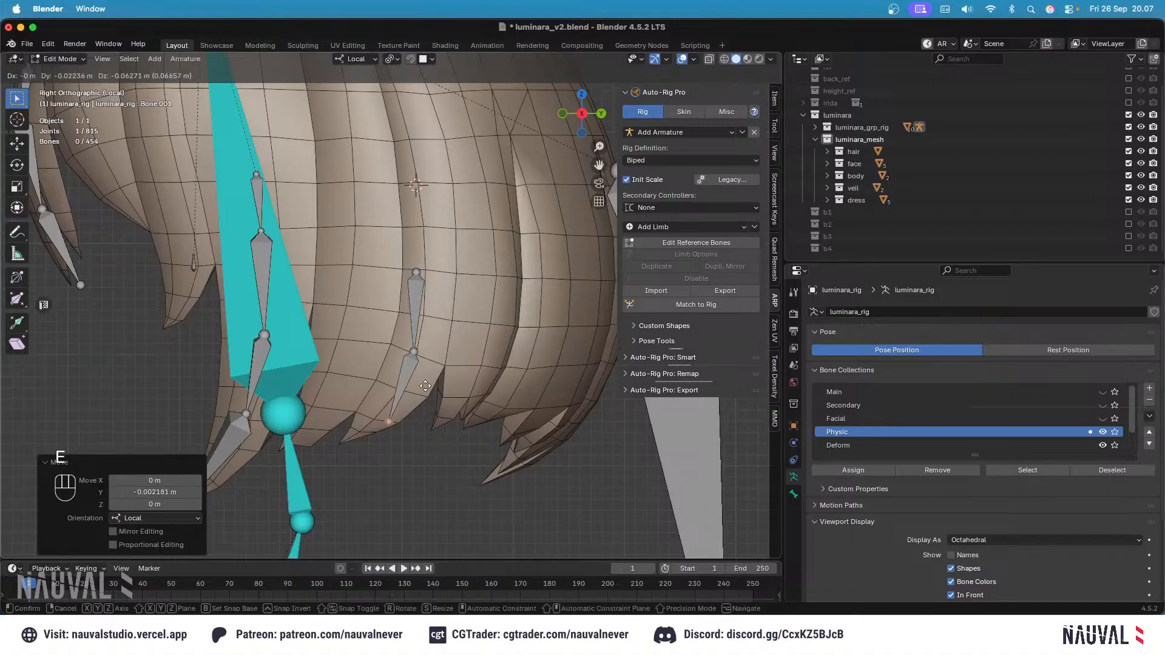
left_click(426, 387)
key("g")
left_click(441, 352)
key("e")
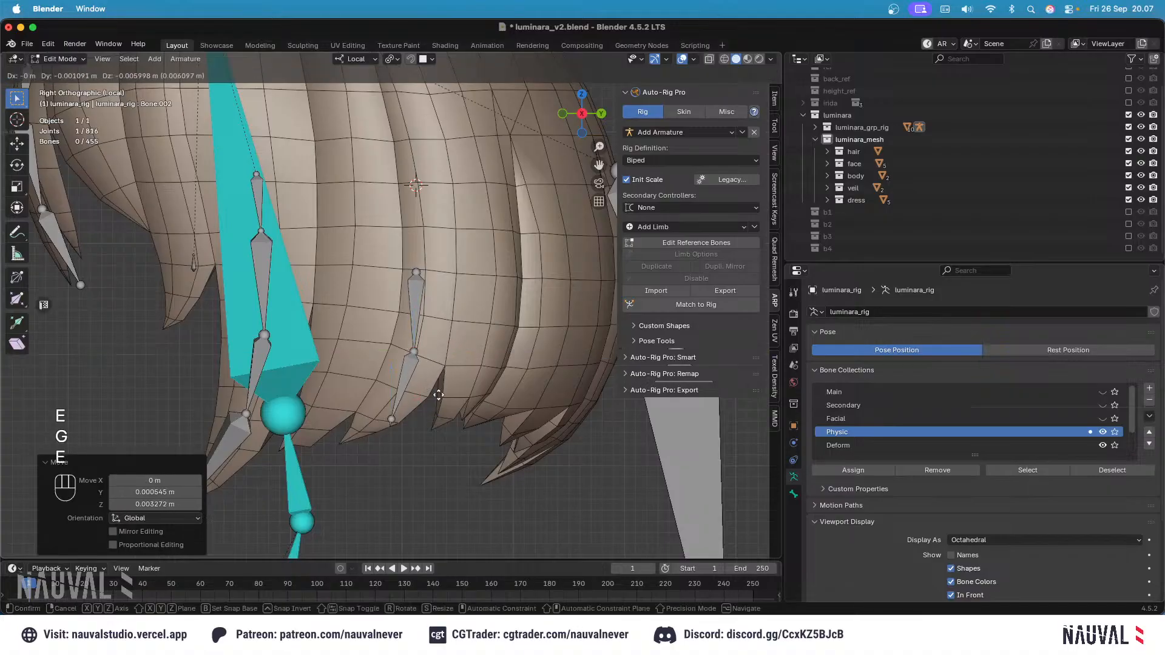
left_click(419, 394)
key("g")
left_click(423, 380)
Step: Reposition the tip and the lower inner joint of the rear side chain to follow the strand in side view
left_click(364, 469)
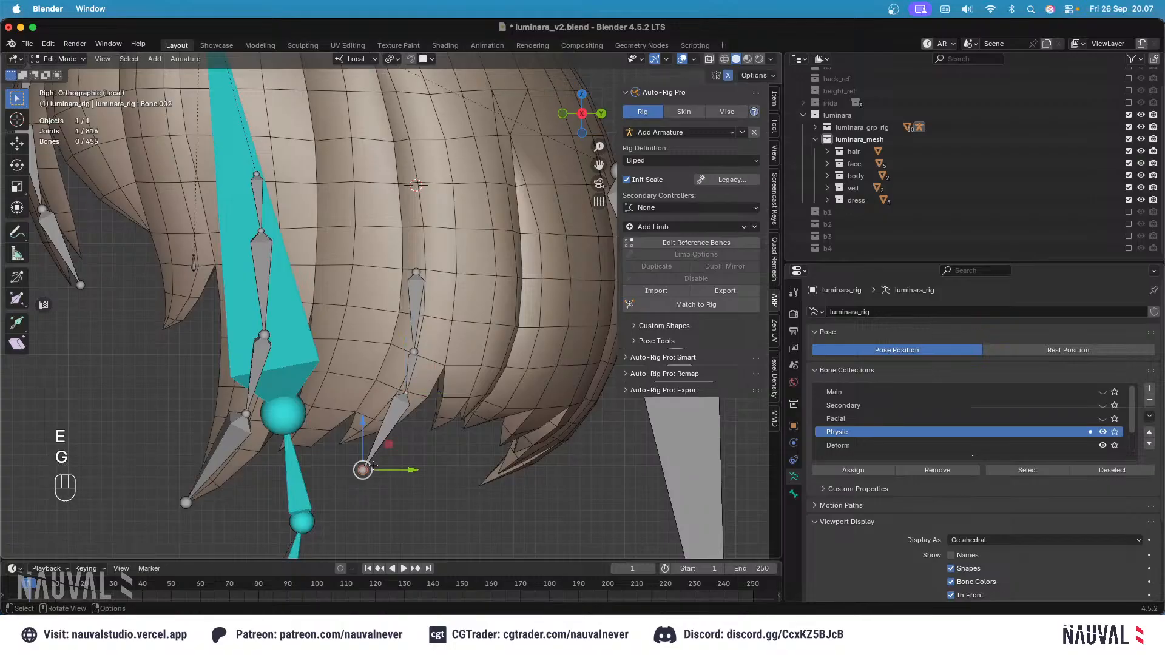
key("g")
left_click(415, 393)
left_click(386, 437)
key("g")
left_click(369, 453)
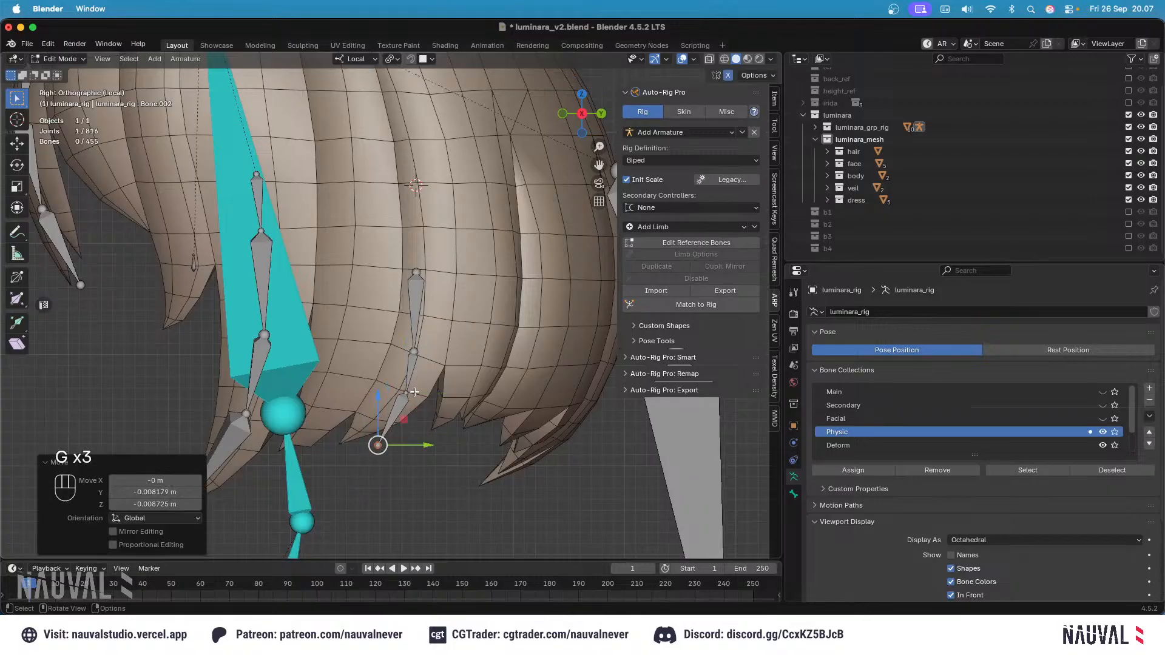
left_click(415, 393)
key("g")
left_click(414, 389)
Step: Raise the upper inner joint and the top joint of the rear side chain along the strand
left_click(420, 358)
key("g")
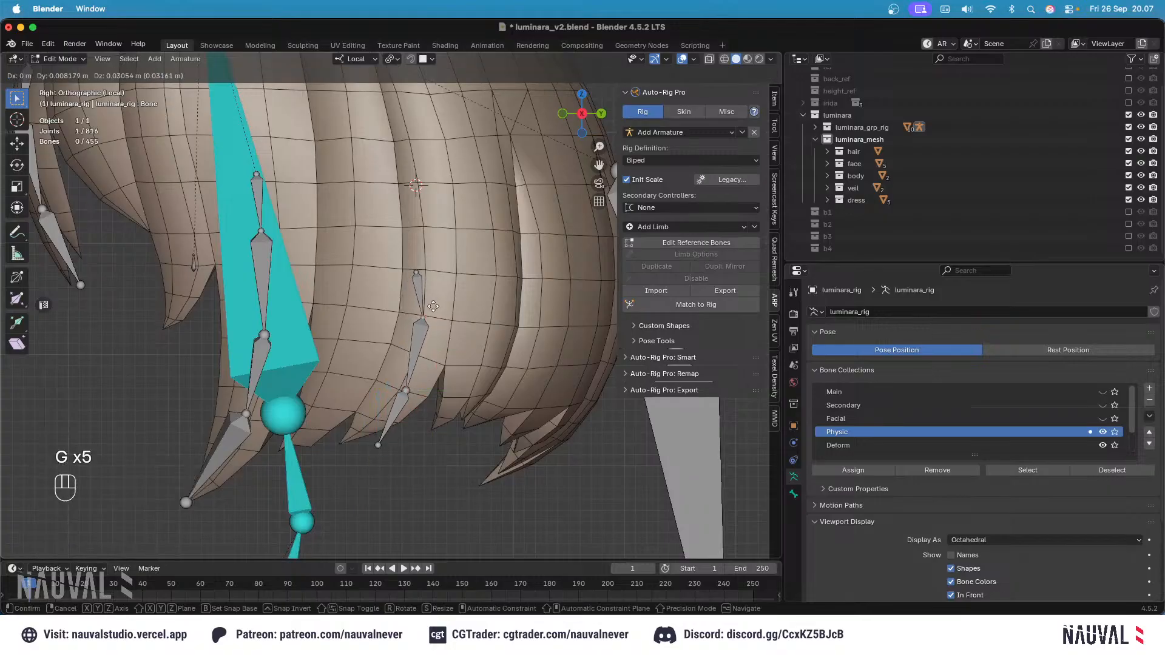
left_click(433, 306)
left_click(417, 269)
key("g")
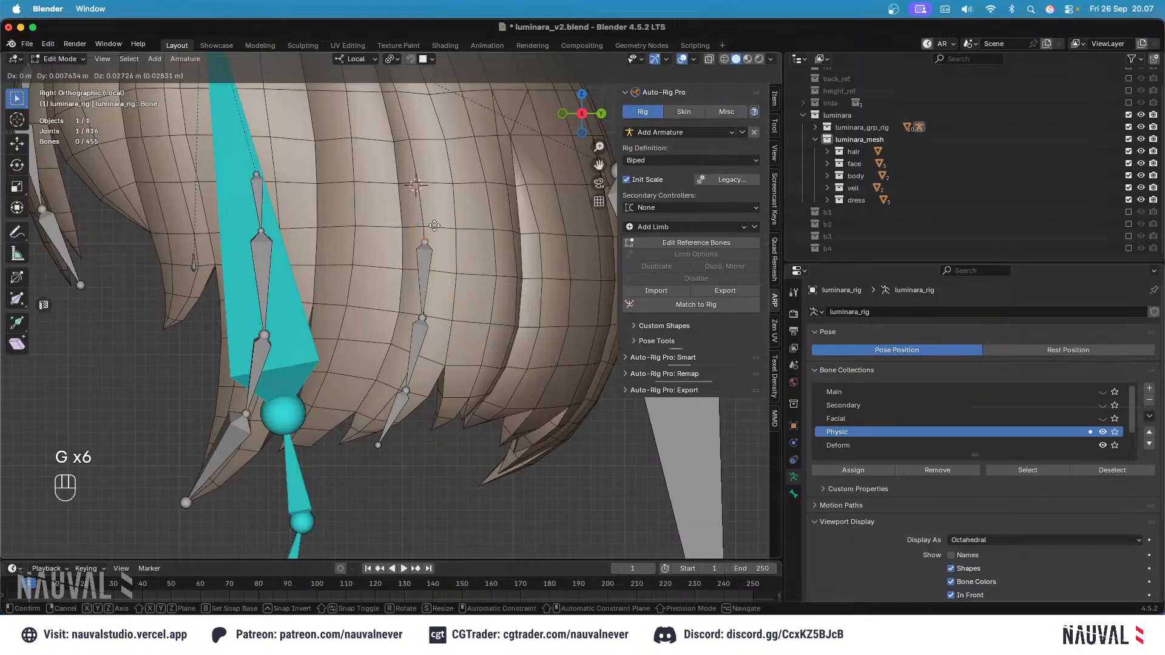
left_click(423, 232)
key("g")
left_click(422, 238)
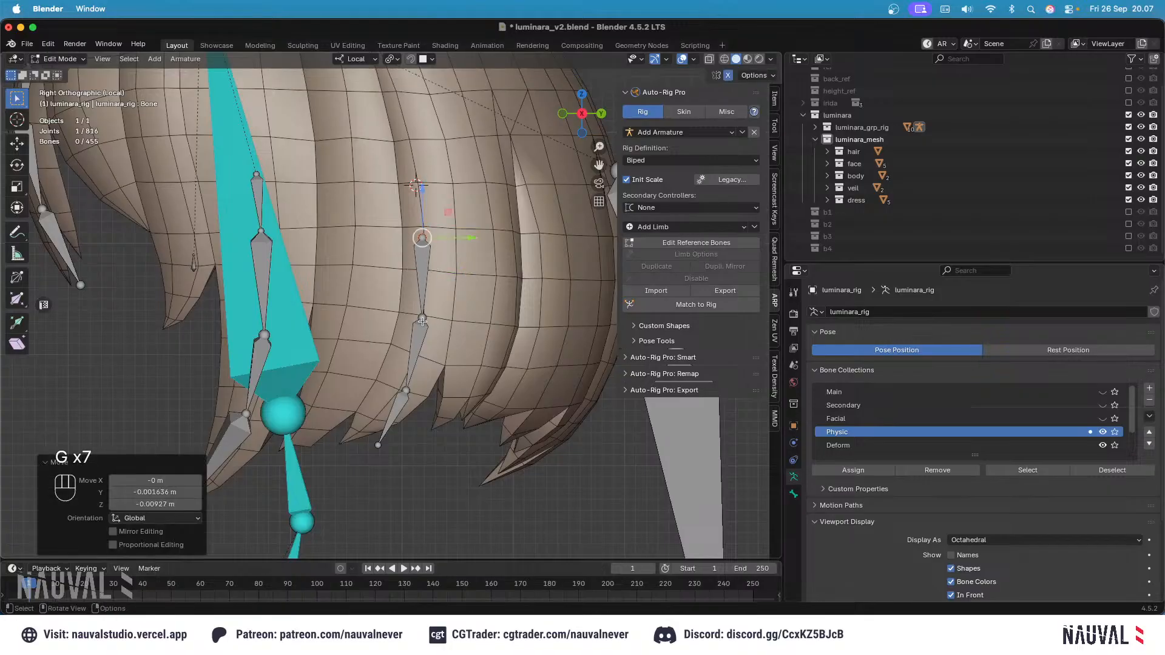
Step: Fine-tune the inner joints and the end tip of the rear side chain to match the strand's curve
key("g")
left_click(423, 317)
left_click(406, 391)
key("g")
left_click(401, 394)
key("g")
left_click(374, 458)
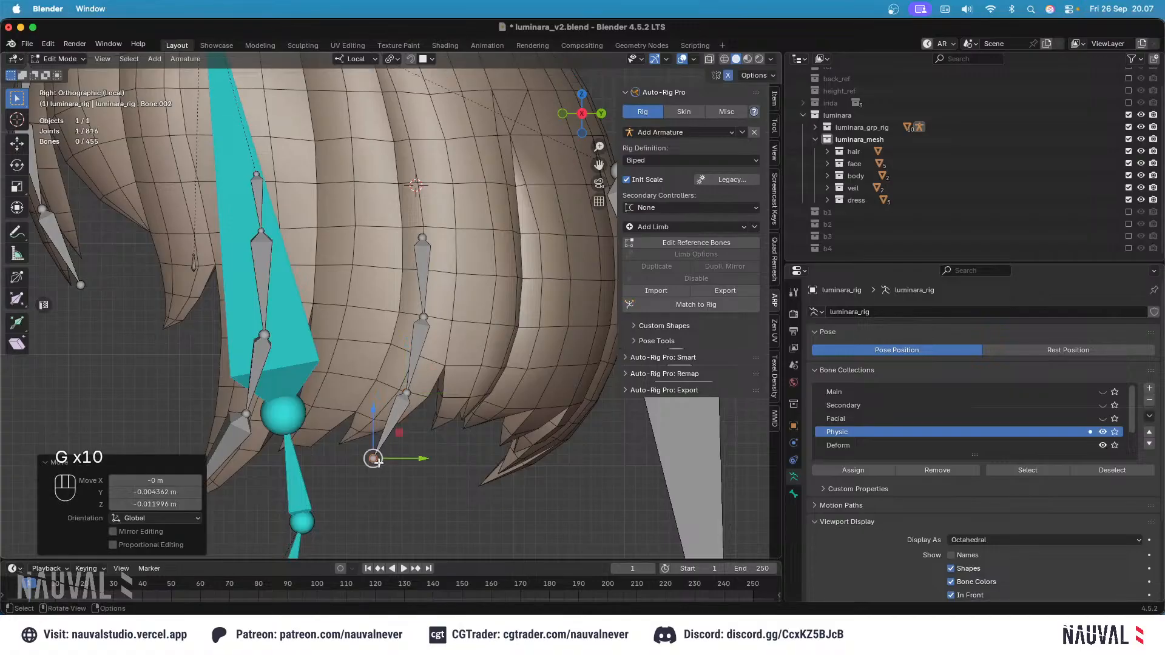
key("g")
left_click(408, 390)
Step: Shift the rear side chain's four joints sideways in front view so the chain follows the strand's outward curve
scroll(424, 389, "down", 4)
key("KP_1")
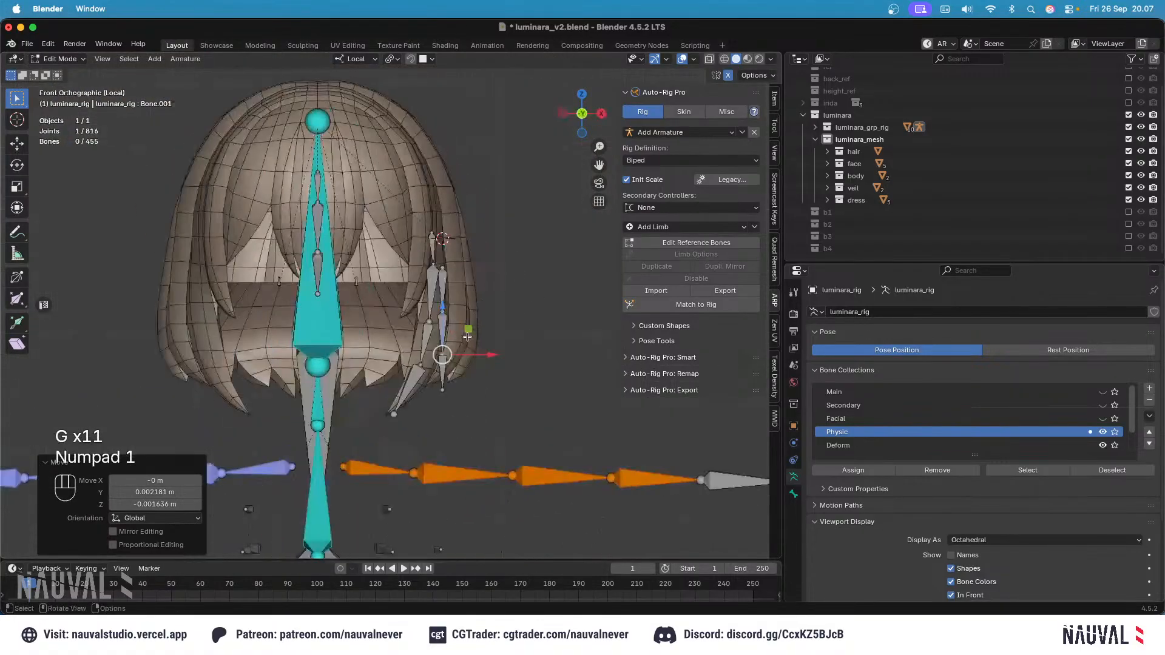
left_click(461, 420)
left_click_drag(506, 419, 492, 419)
left_click(461, 372)
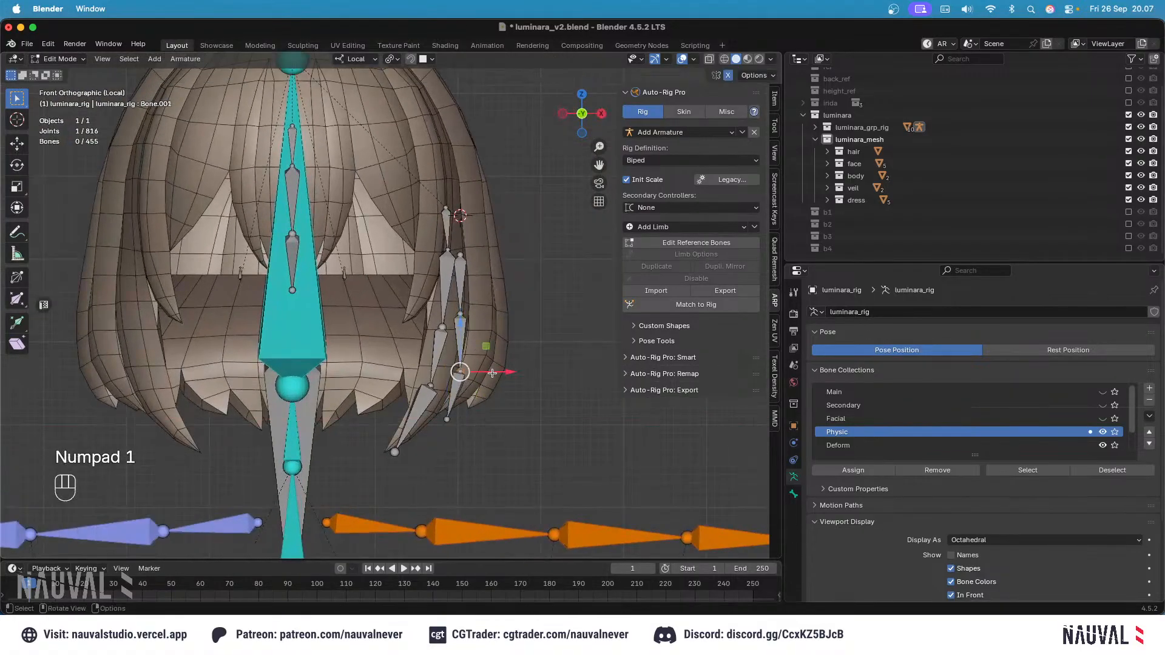
left_click_drag(506, 372, 515, 372)
left_click(462, 318)
left_click_drag(507, 316, 528, 316)
left_click(461, 256)
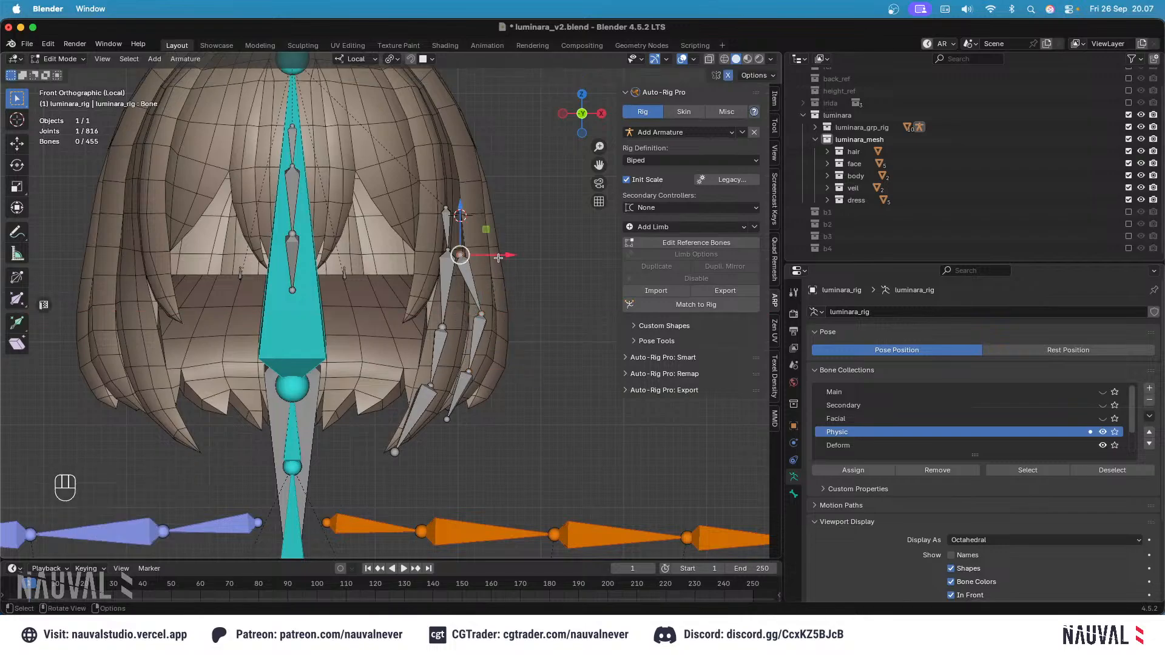
left_click_drag(506, 255, 516, 256)
Step: Rename the top bone of the rear side chain as cc_side_hair_back_root
left_click(483, 311, "shift")
key("KP_3")
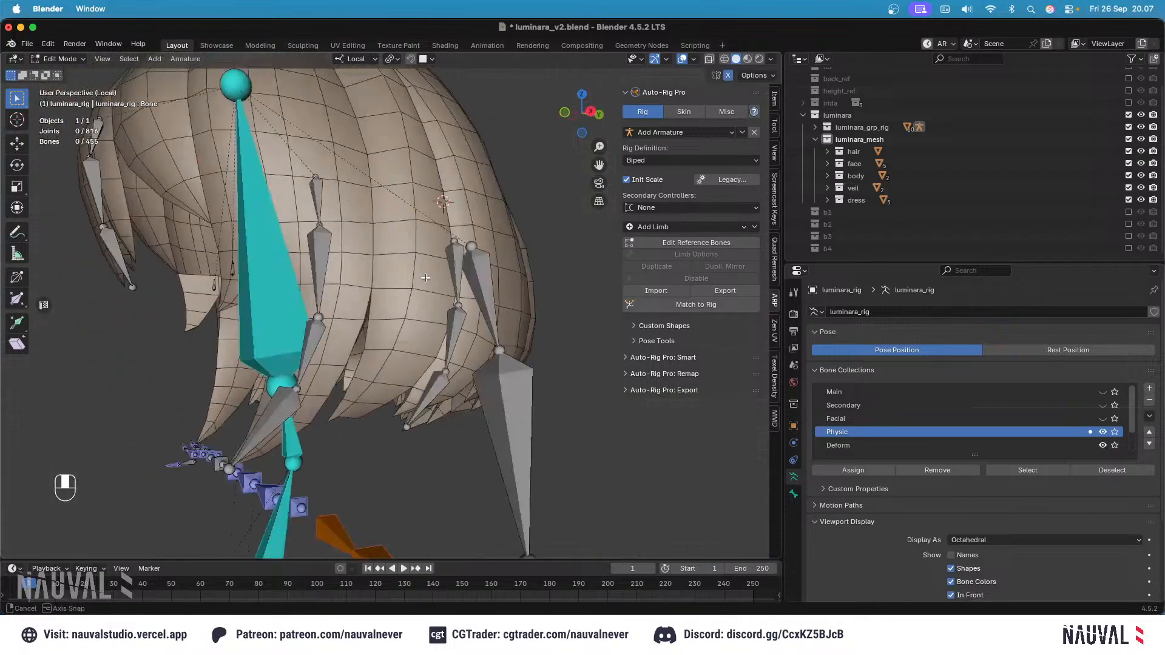
mouse_move(467, 267)
middle_mouse_down()
mouse_move(452, 220)
mouse_move(464, 272)
middle_mouse_up()
key("KP_3")
middle_click_drag(388, 322, 446, 332, "shift")
left_click(435, 319)
key("F2")
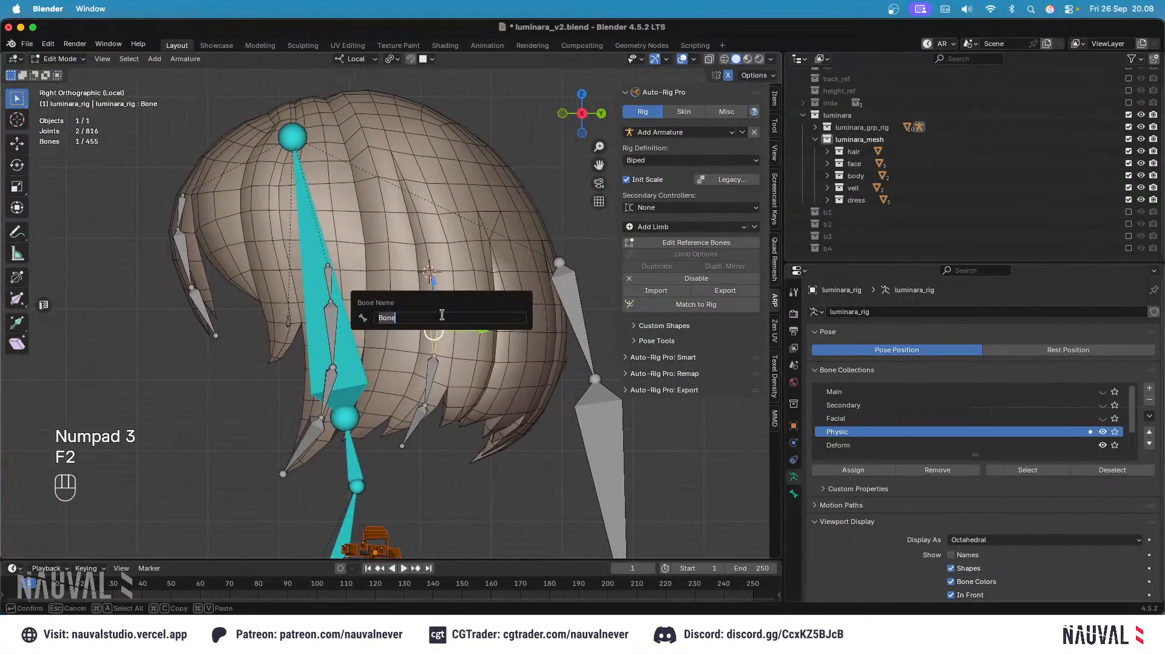
type("cc_side_hair_back_root")
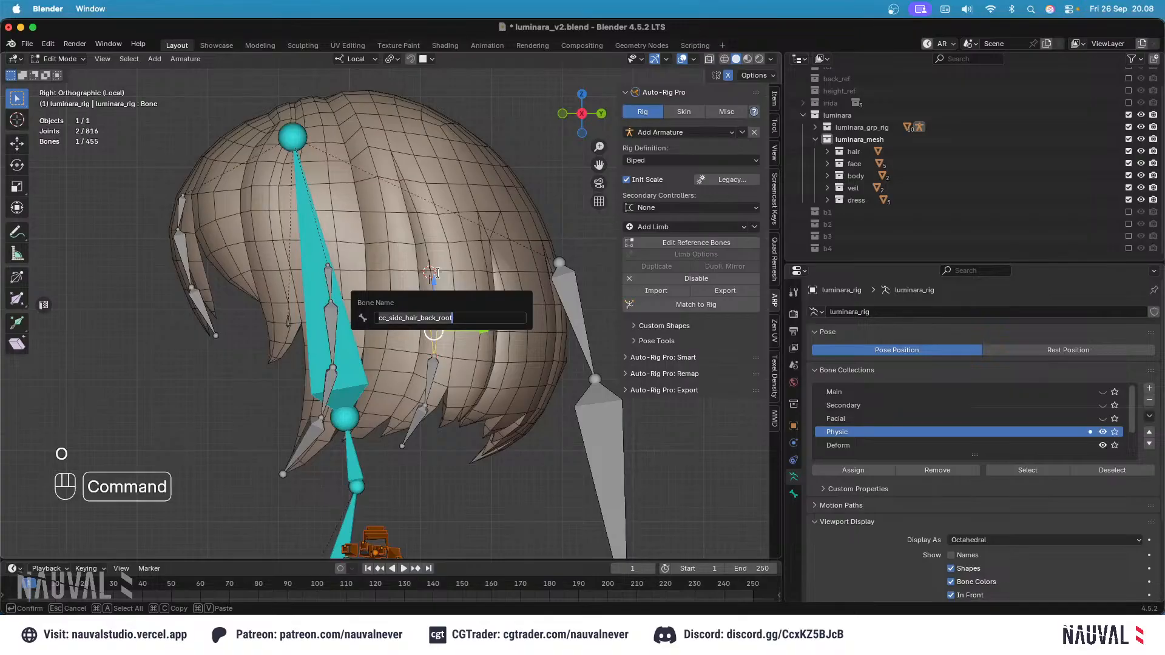
key("Return")
key("F2")
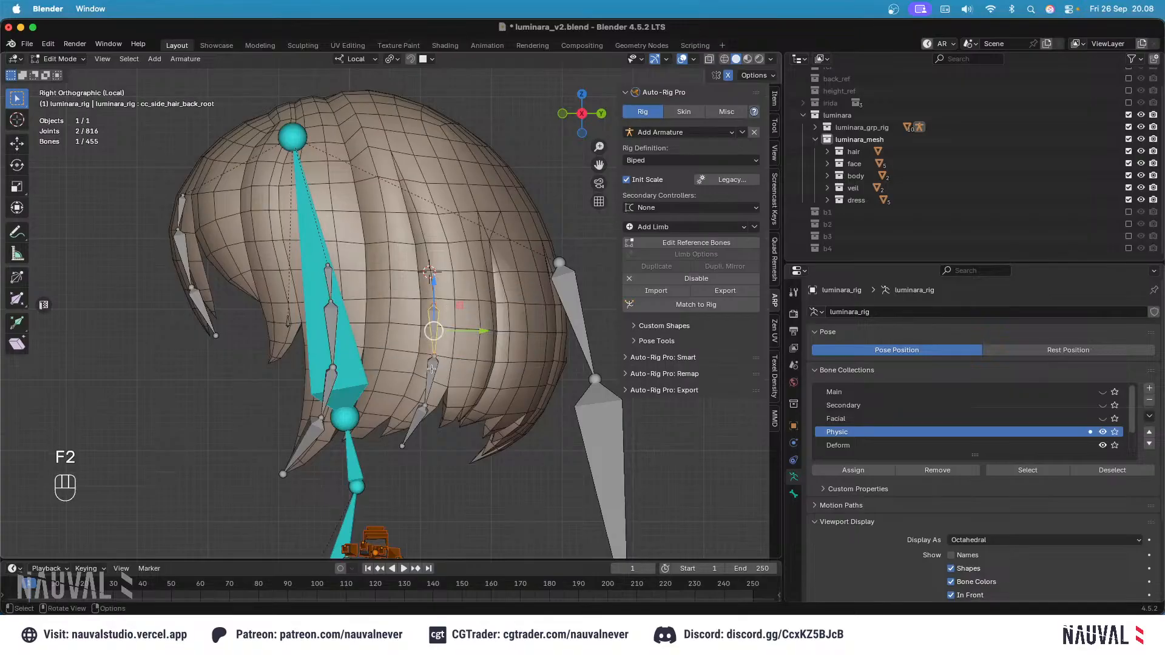
Step: Rename the middle and end bones of the rear side chain, entering cc_side_hair_back.l.001 for each
left_click(431, 370)
key("F2")
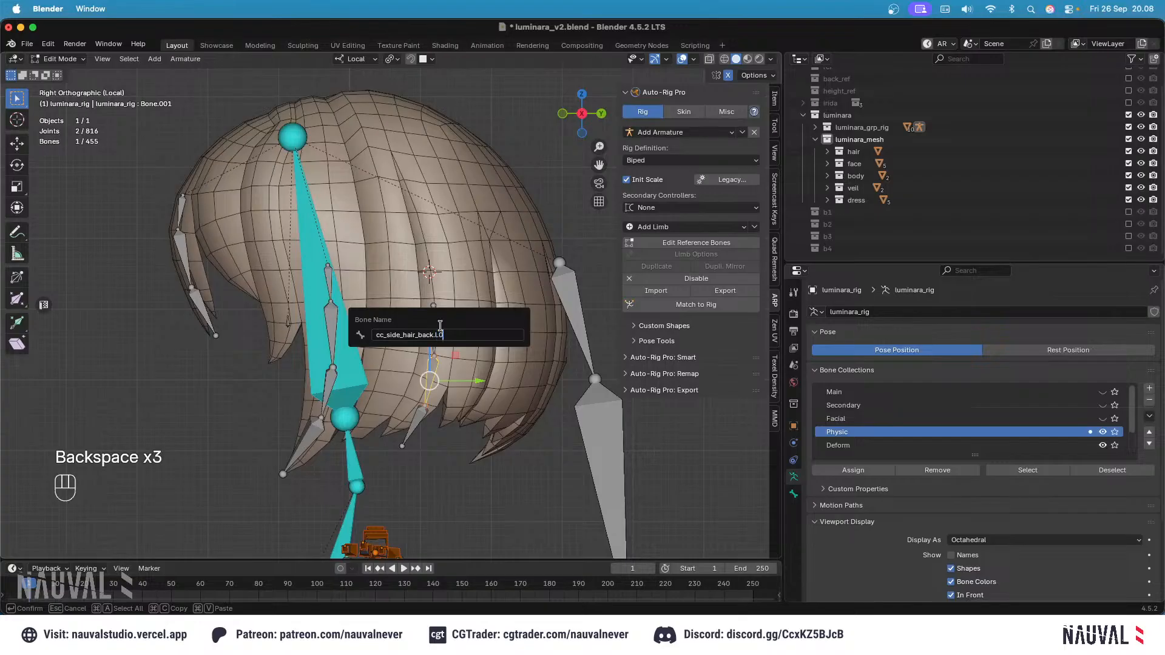
type("01")
key("Return")
left_click(413, 422)
key("F2")
type("cc_side_hair_back.l.001")
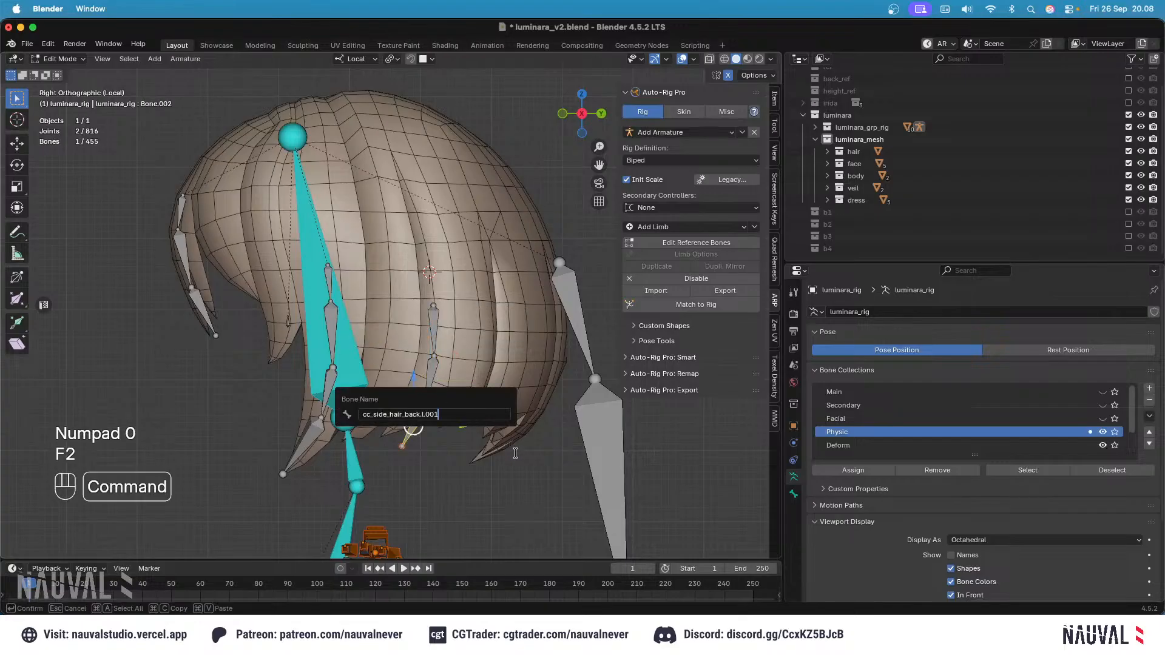
key("Return")
Step: Parent the rear side chain's root bone to the head.x bone and save the file
left_click(437, 317)
left_click(310, 199, "shift")
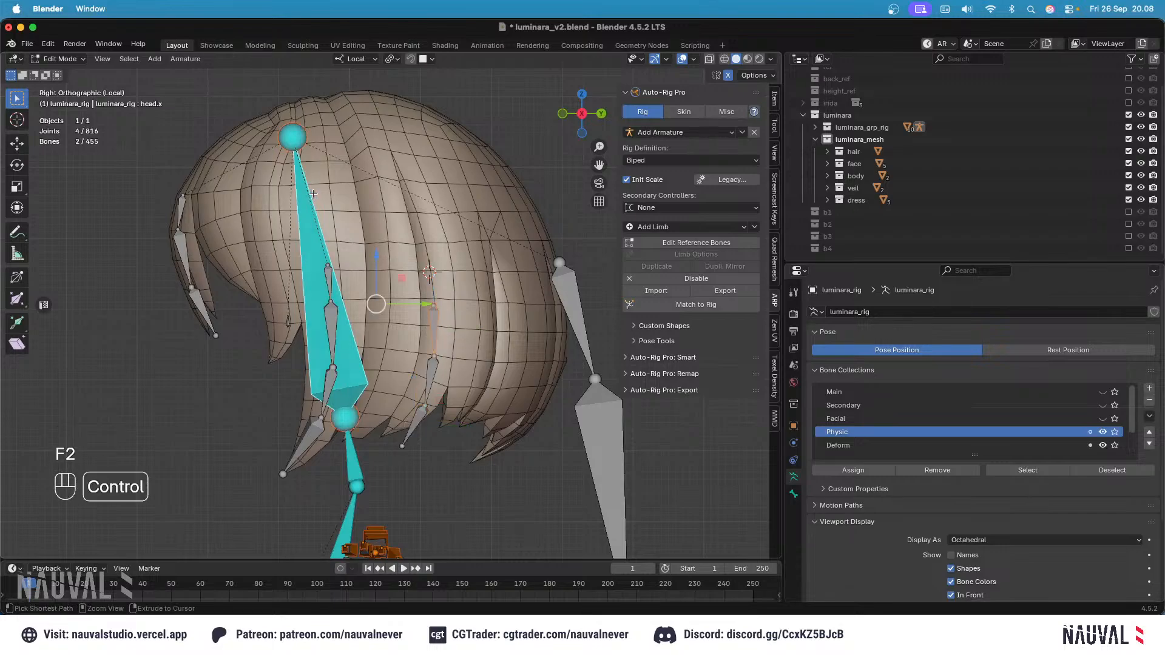
key("ctrl+p")
left_click(310, 193)
key("ctrl+s")
Step: Snap the 3D cursor to a vertex of the hair mesh on the back of the head
middle_click_drag(539, 257, 525, 176, "shift")
key("Tab")
left_click(484, 238)
key("Tab")
left_click(492, 209)
mouse_move(526, 176)
middle_mouse_down()
mouse_move(493, 199)
mouse_move(473, 181)
mouse_move(518, 174)
middle_mouse_up()
key("KP_3")
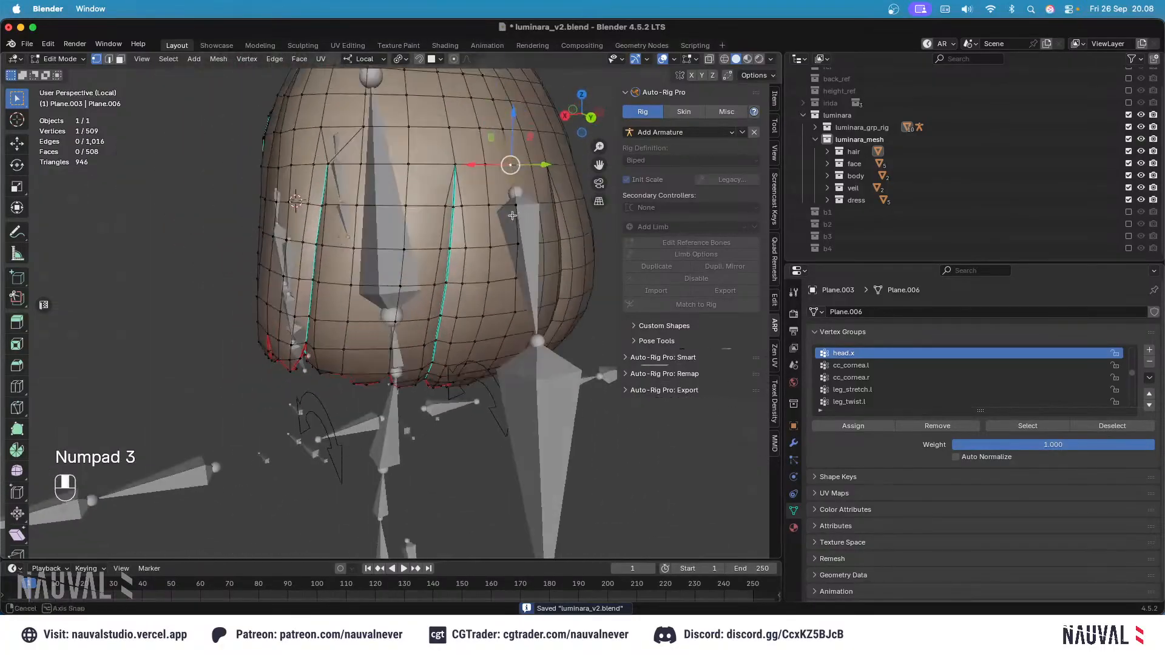
key("KP_3")
key("shift+z")
key("shift+z")
middle_click_drag(532, 222, 475, 194)
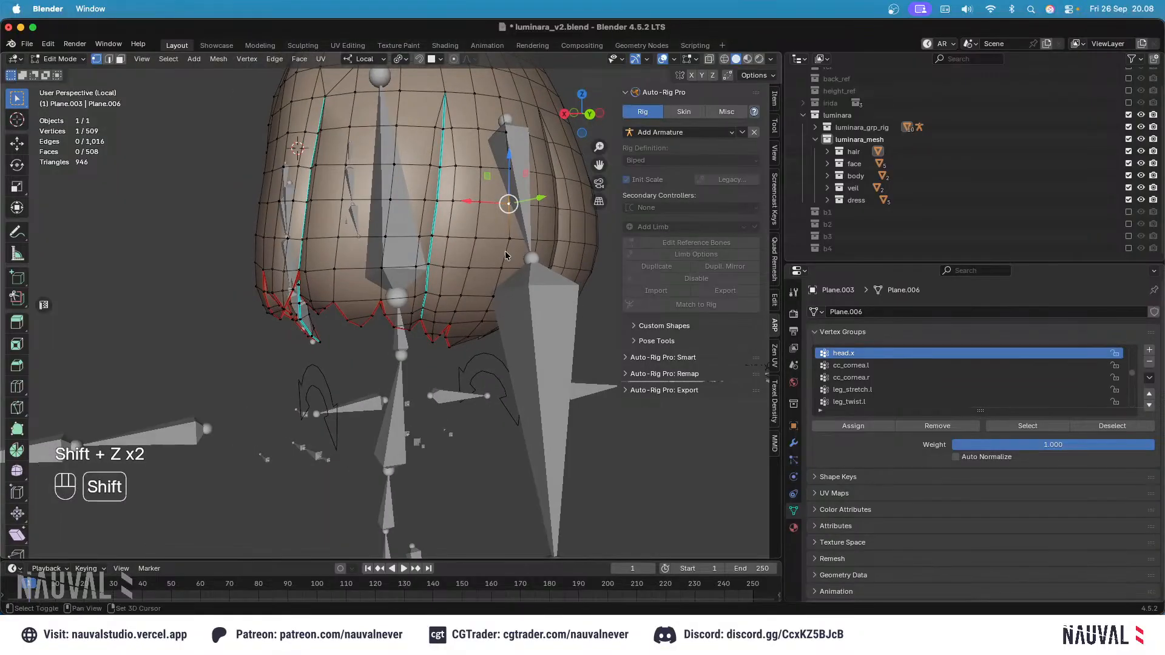
key("shift+s")
key("KP_3")
key("shift+z")
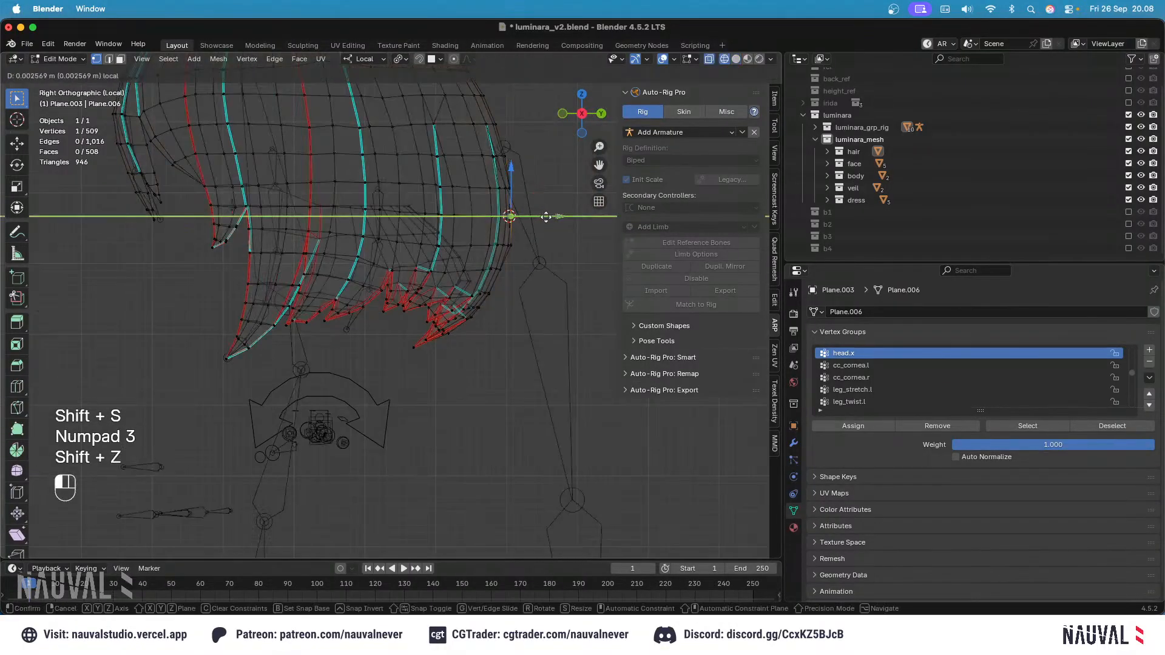
key("shift+z")
Step: Lower the top joint of cc_side_hair_back_root by about 0.024 m in the rig
key("Tab")
key("shift+z")
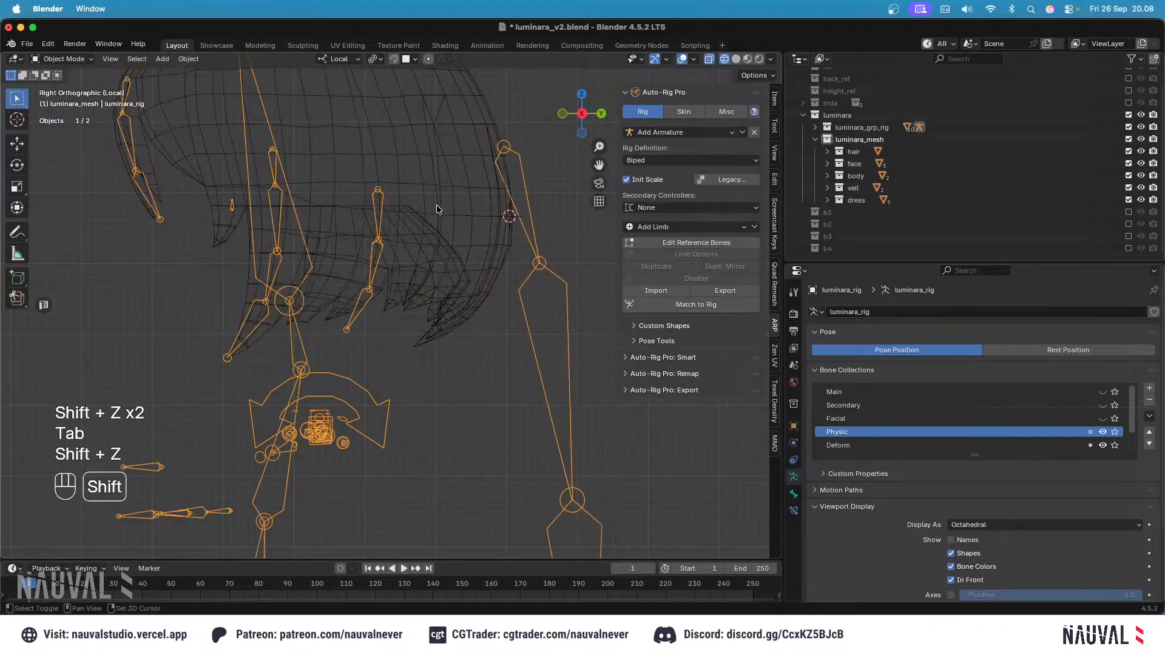
scroll(436, 206, "up", 3)
key("Tab")
left_click(367, 212)
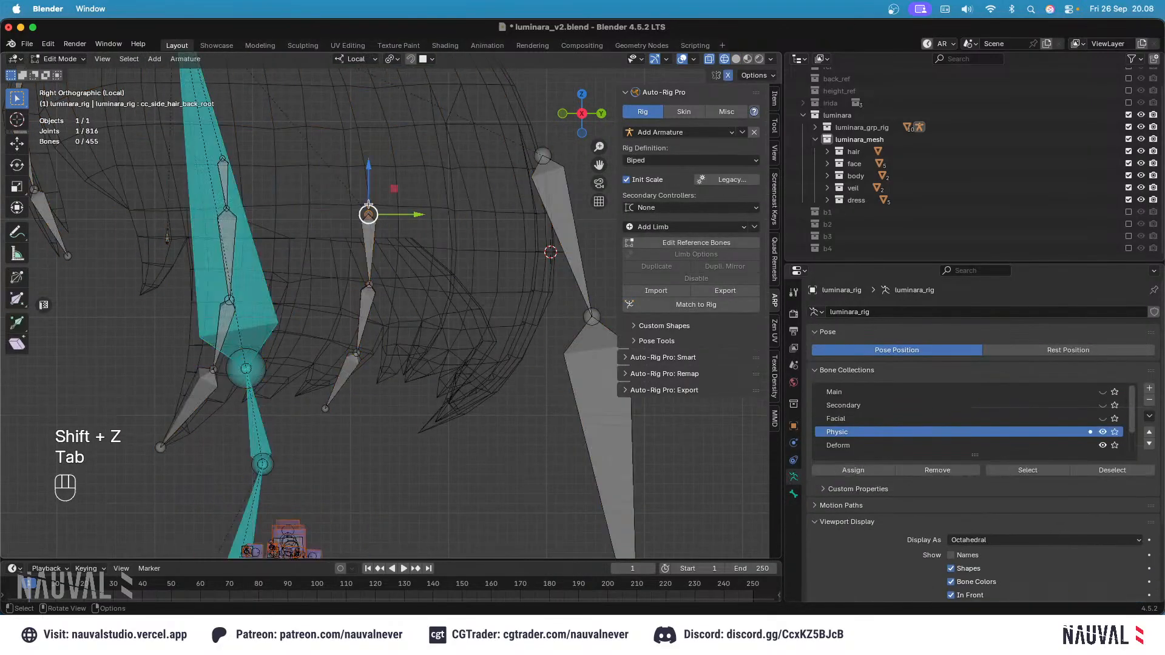
left_click_drag(370, 197, 372, 208)
key("shift+z")
key("shift+z")
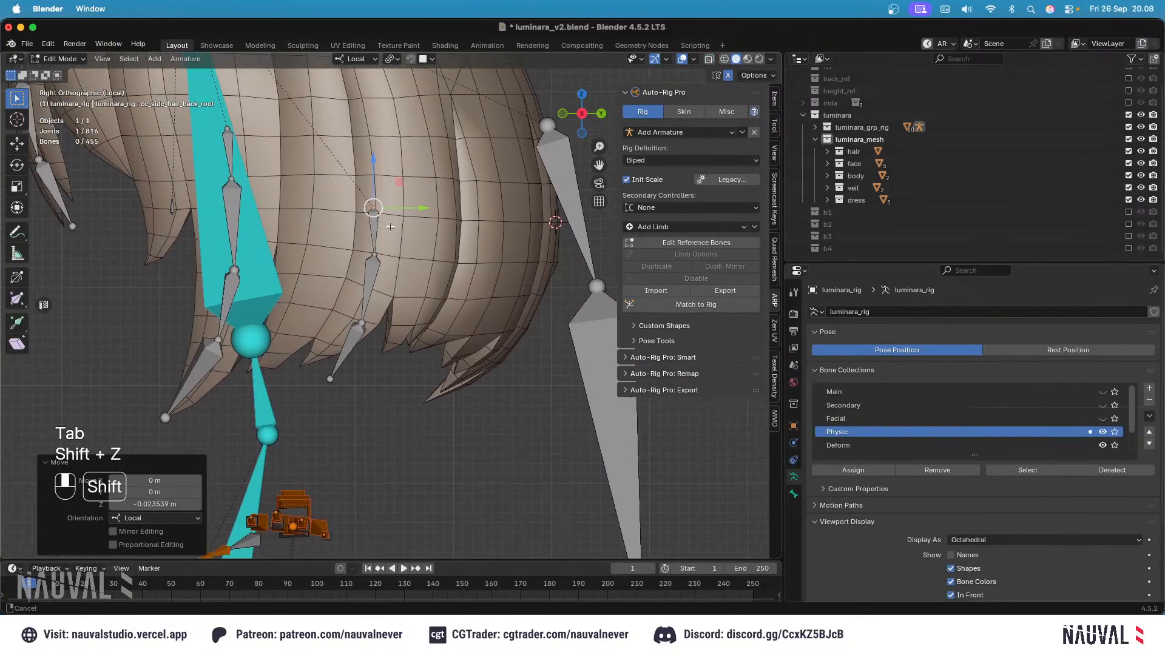
Step: Add a bone at the 3D cursor, lower its end joint about 1.15 m, and save the file
left_click(377, 244)
key("shift+a")
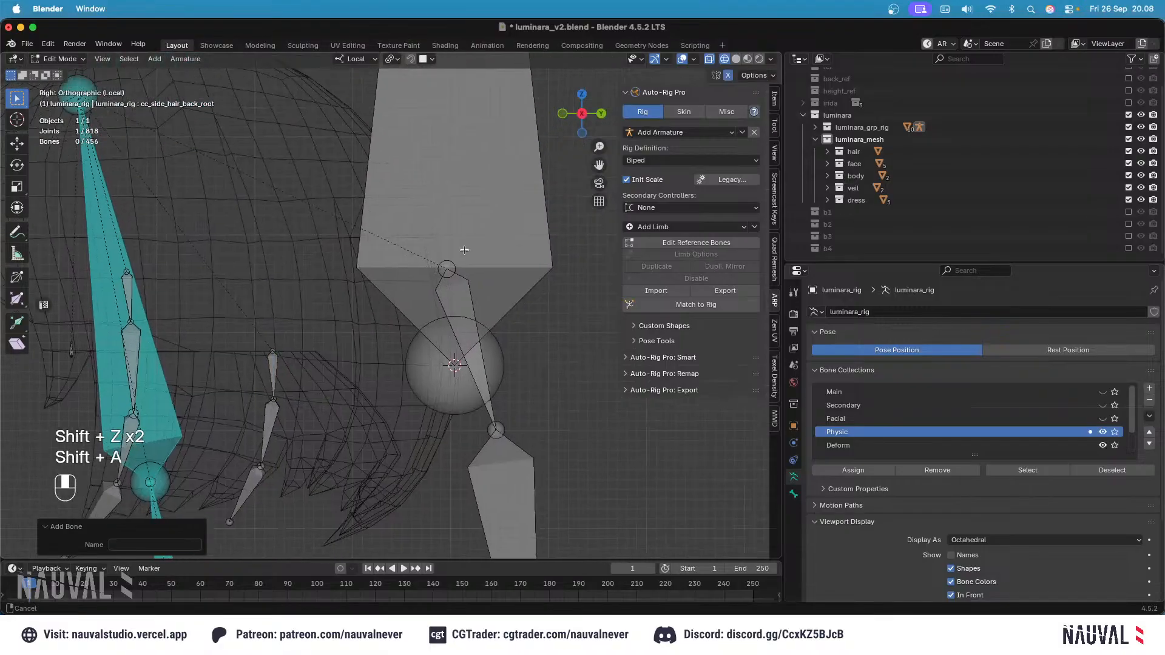
scroll(420, 155, "down", 5)
key("ctrl+s")
middle_click_drag(419, 205, 415, 239, "ctrl")
left_click_drag(407, 200, 407, 451)
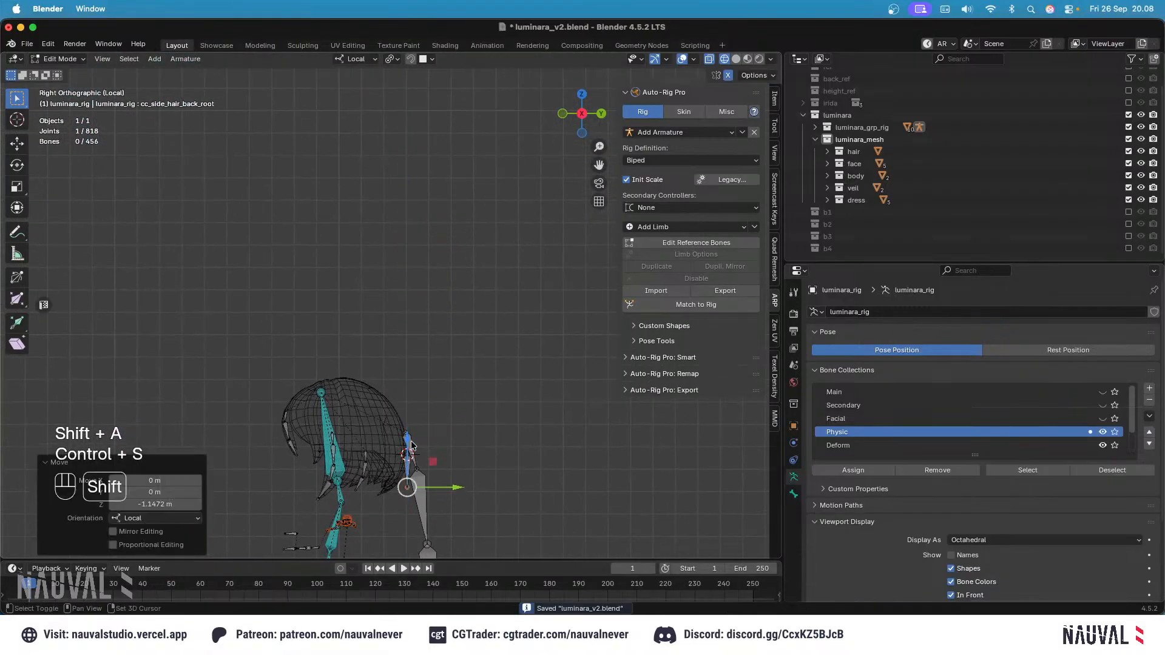
Step: Shift the new bone inward from the back hair surface and raise its lower joint about 0.10 m
middle_click_drag(410, 495, 395, 334, "shift")
middle_click_drag(396, 337, 408, 247, "ctrl")
left_click(394, 289)
middle_click_drag(396, 290, 438, 330, "shift")
left_click_drag(469, 339, 437, 338)
left_click(399, 405)
middle_click_drag(399, 405, 421, 312, "shift")
left_click_drag(423, 309, 421, 201)
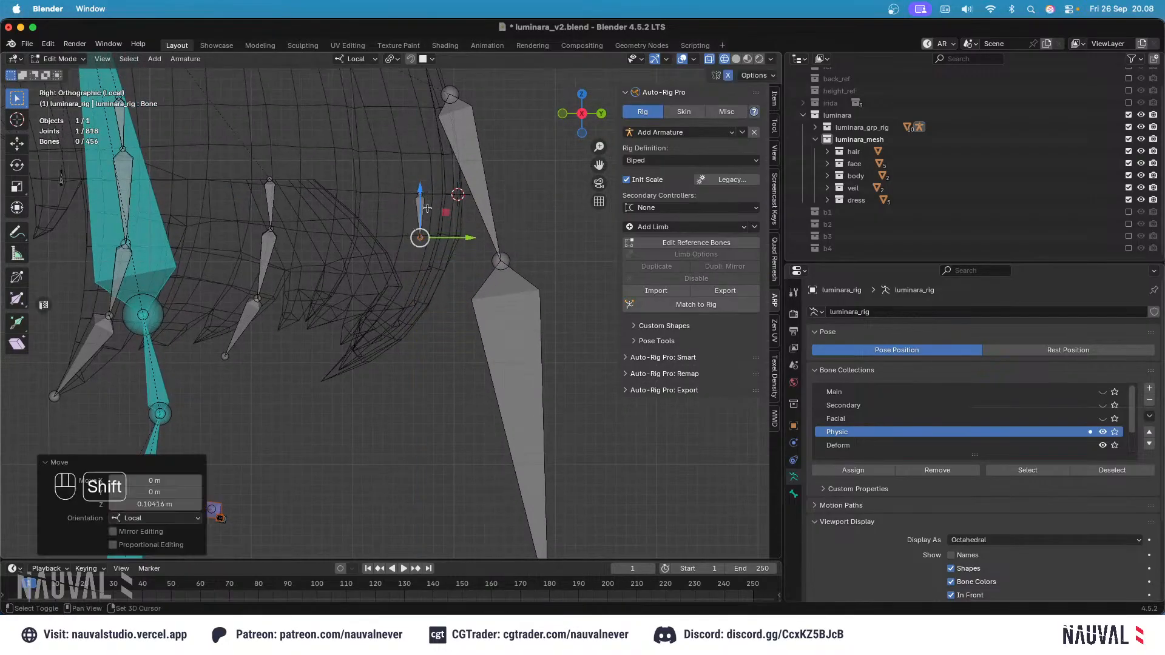
middle_click_drag(421, 201, 429, 183, "shift")
middle_click_drag(429, 182, 435, 166, "ctrl")
left_click_drag(434, 168, 433, 168)
Step: Extrude two more bones from the new bone's lower end, following the back hair strand down to its tip
key("e")
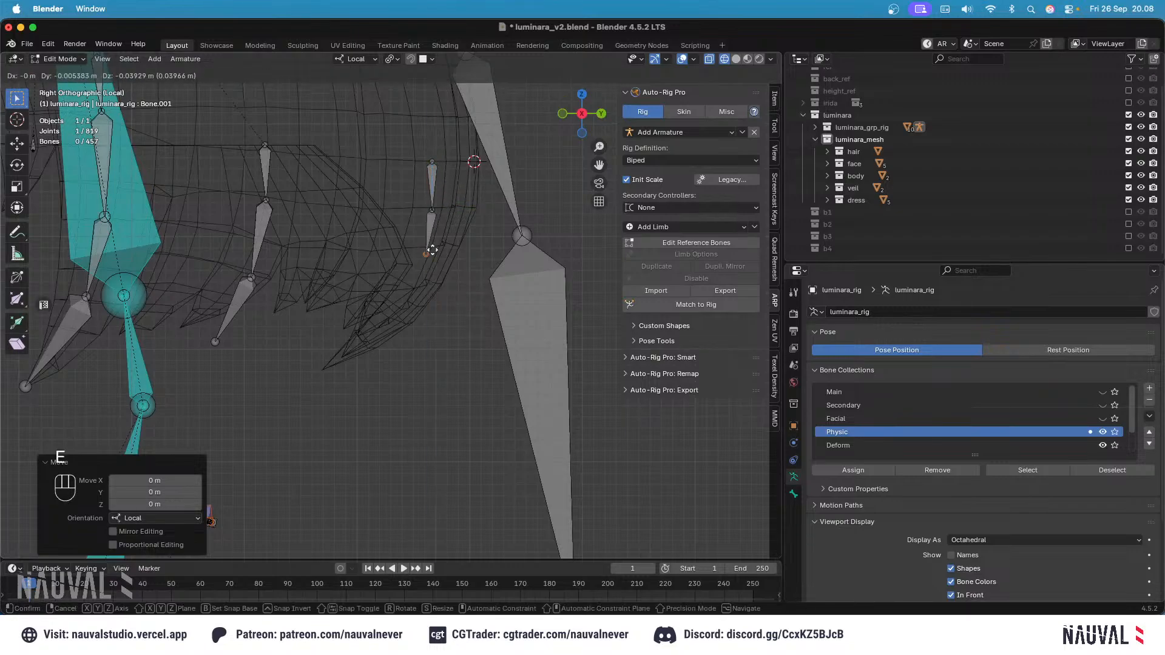
left_click(422, 261)
key("e")
left_click(362, 332)
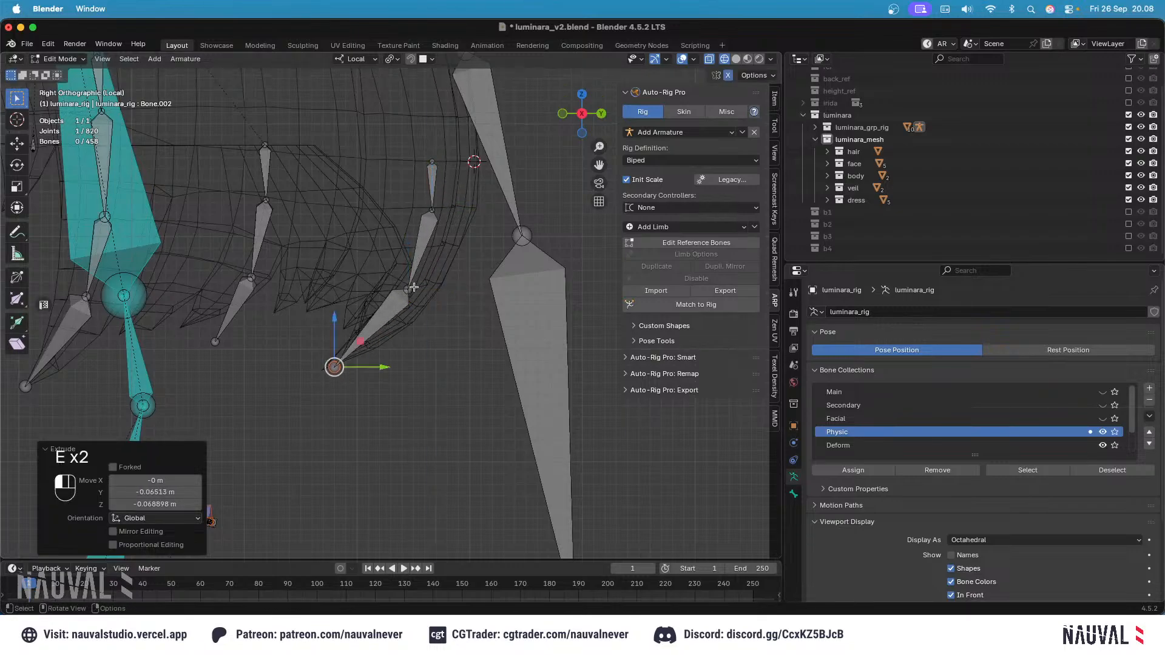
Step: Move the joint between the two extruded back hair bones to match the strand's curve
left_click(410, 290)
key("g")
left_click(417, 293)
left_click_drag(448, 295, 453, 294)
Step: Shift the top bone of the back hair chain slightly outward toward the hair surface
middle_click_drag(460, 240, 494, 301, "shift")
left_click(476, 238)
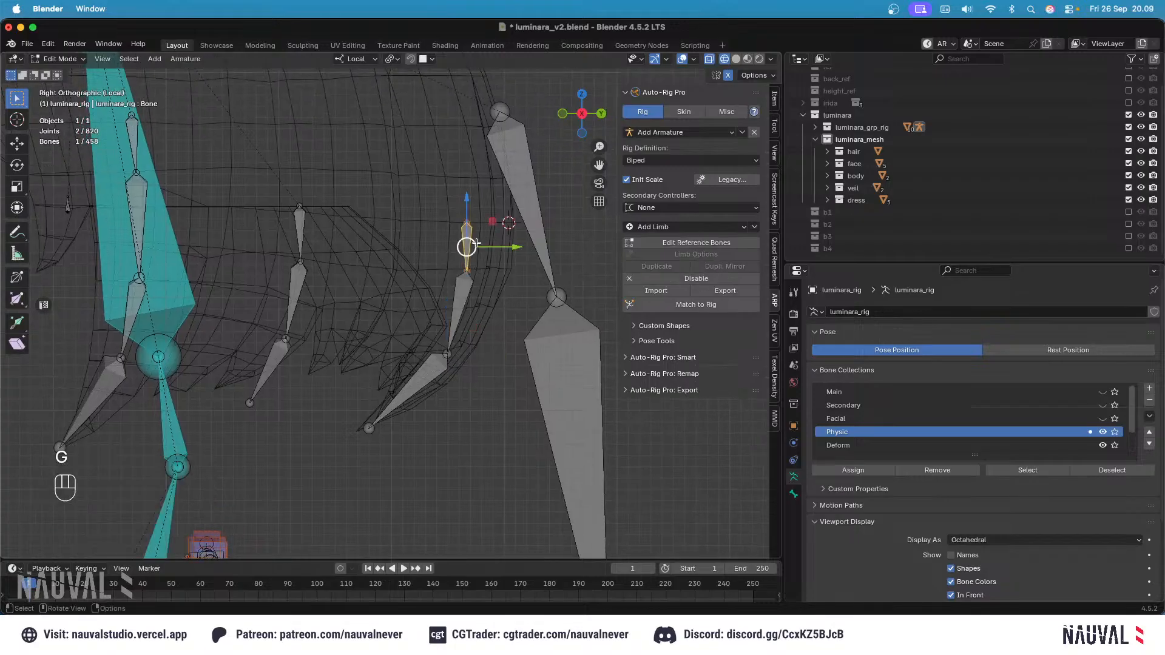
key("F2")
key("Escape")
left_click(468, 223)
left_click(466, 244)
mouse_move(501, 241)
left_mouse_down()
mouse_move(514, 242)
mouse_move(504, 247)
left_mouse_up()
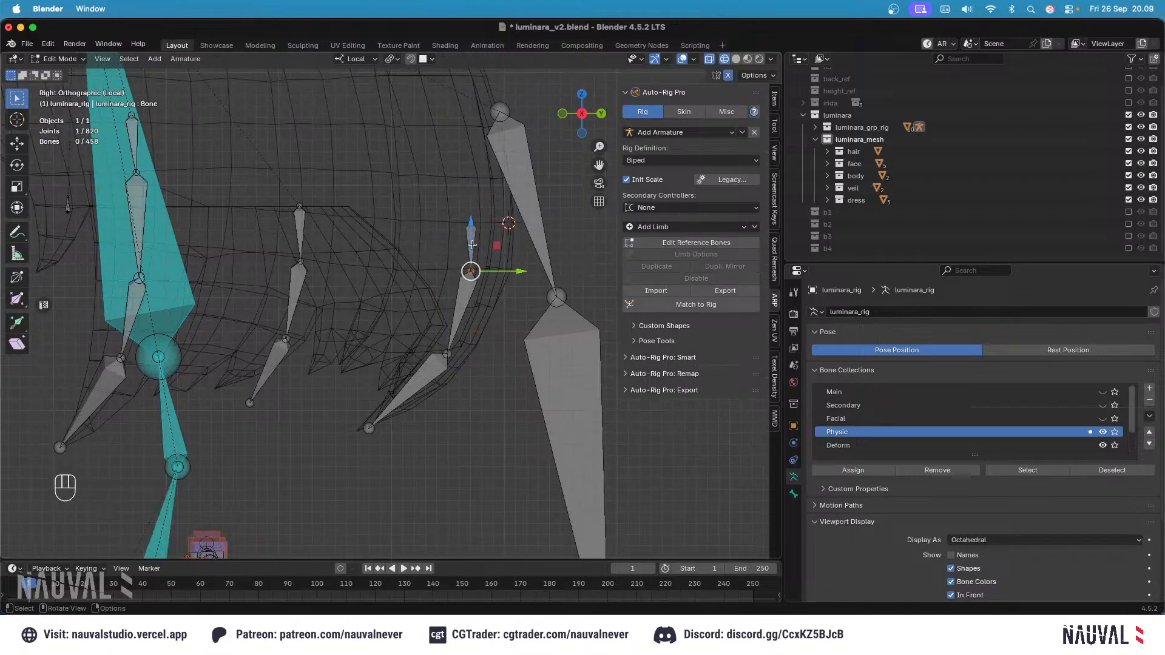
Step: Rename the top bone of the back hair chain as cc_back_hair_root and copy the name
key("F2")
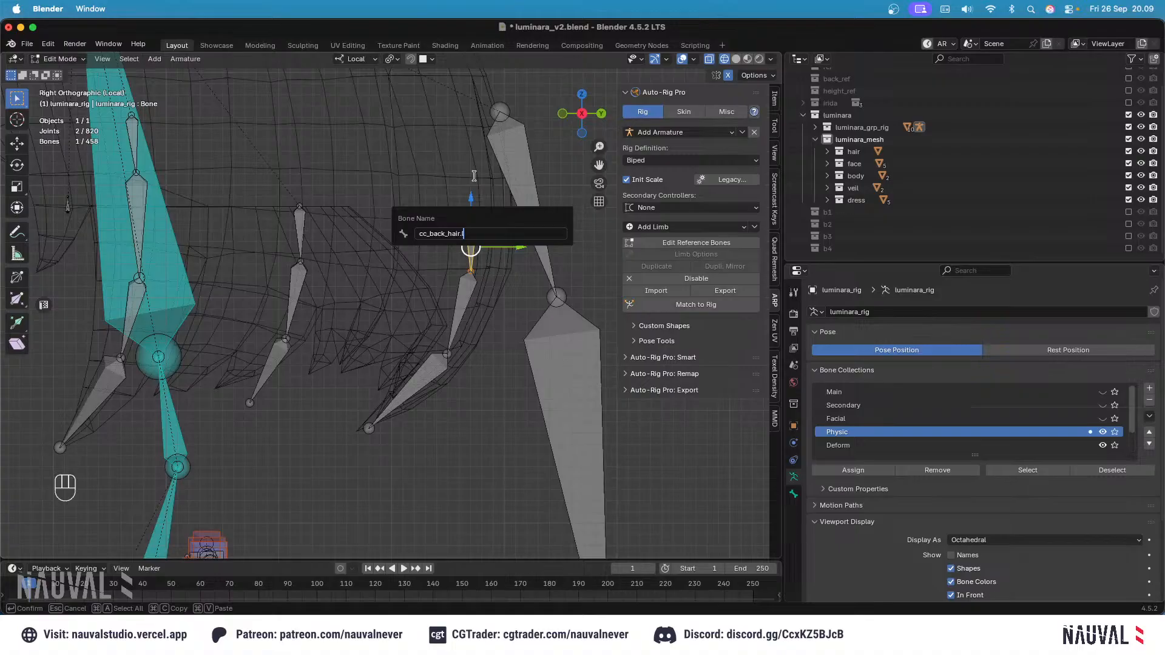
key("Return")
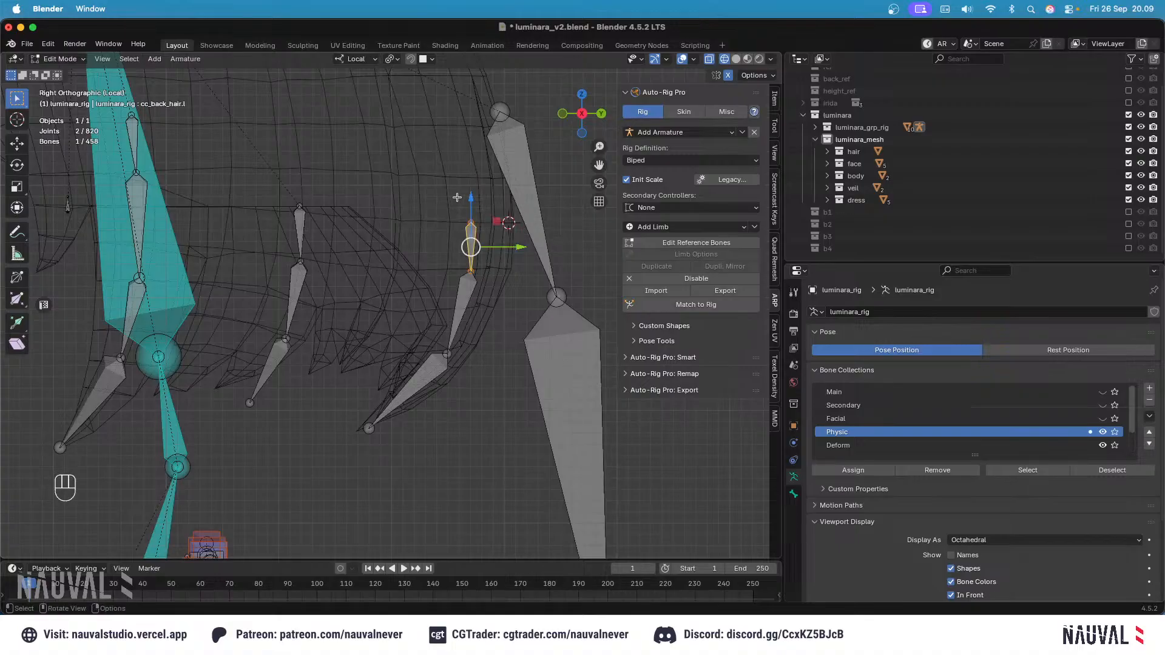
key("F2")
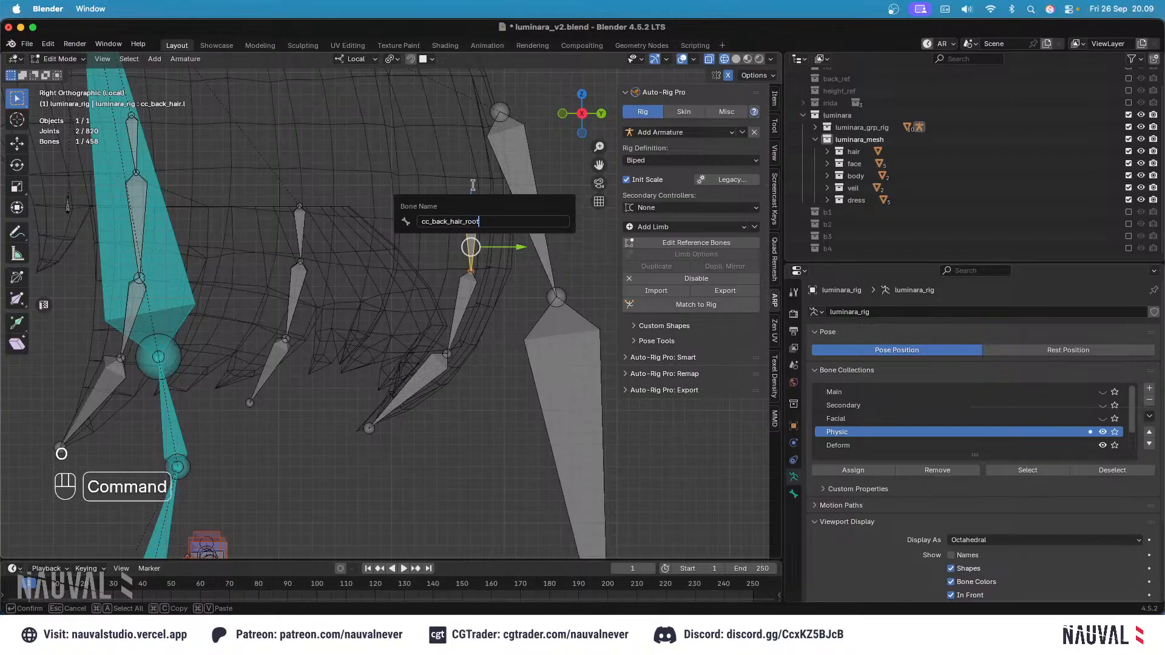
key("super+c")
key("Return")
Step: Rename the middle and end bones of the back hair chain, entering cc_back_hair.001 for each, and save the file
left_click(463, 289)
key("F2")
key("super+v")
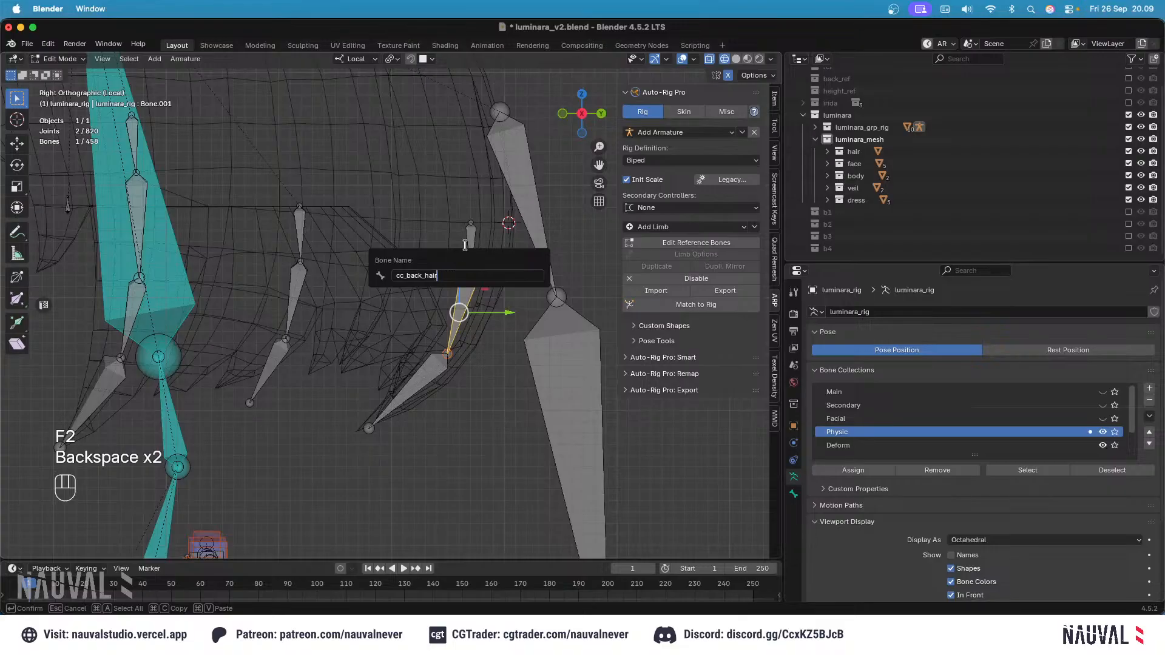
type("01")
key("super+a")
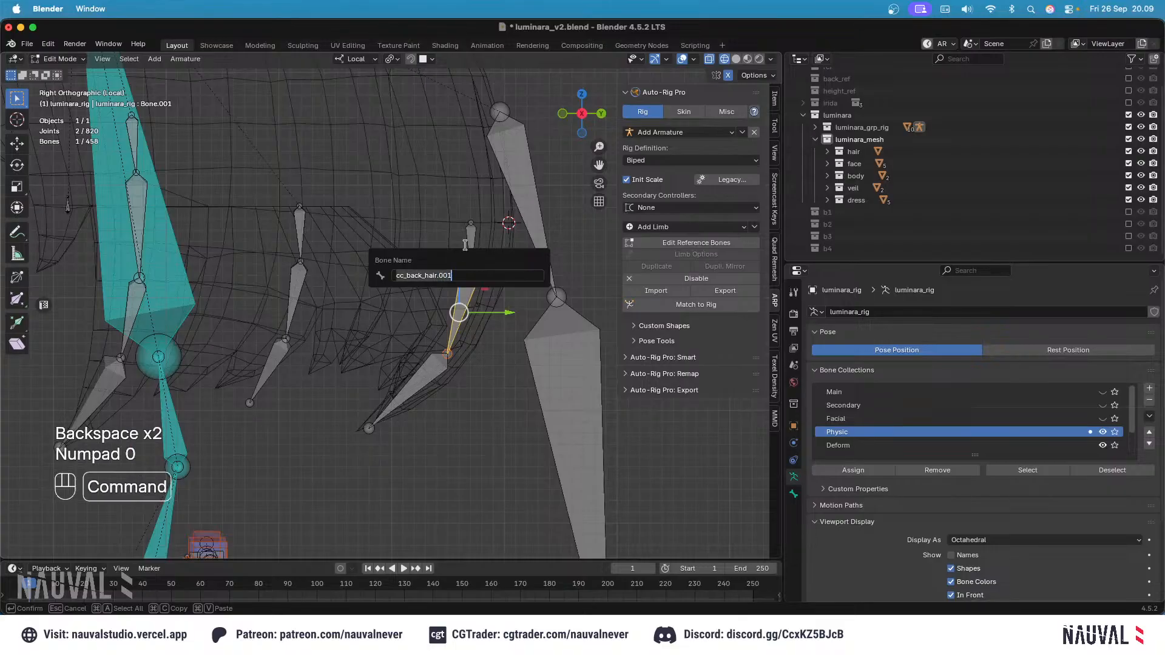
left_click(413, 386)
key("F2")
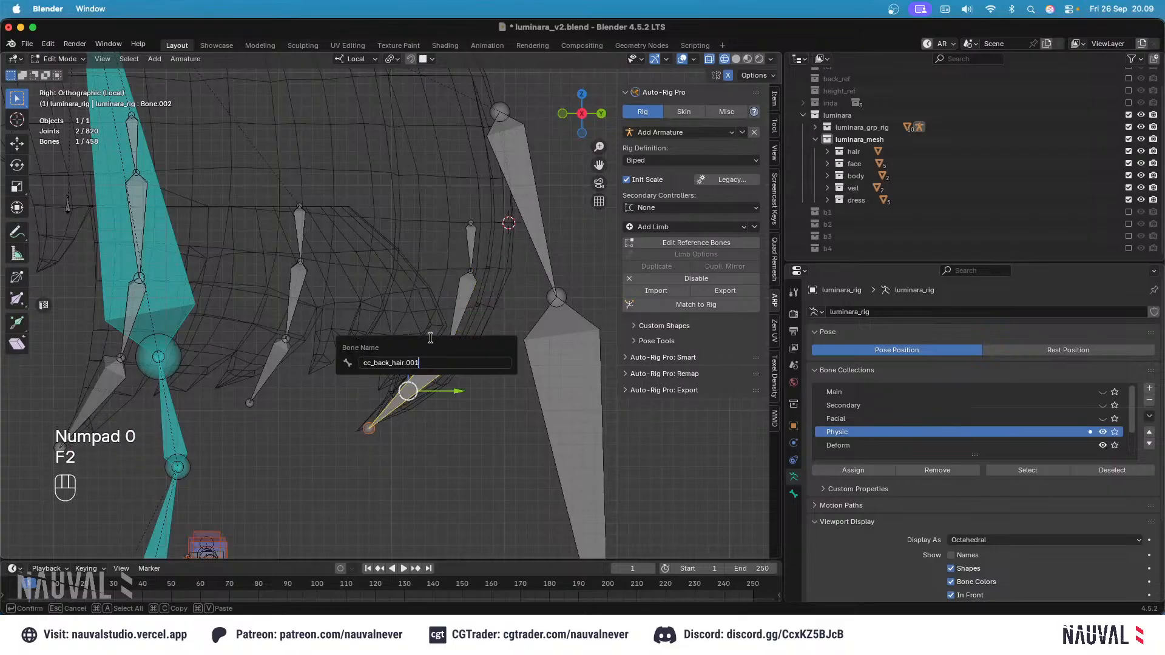
key("Return")
key("super+s")
Step: Parent cc_back_hair_root to the head.x bone with Keep Offset and save the file
left_click(470, 247)
scroll(461, 243, "down", 4)
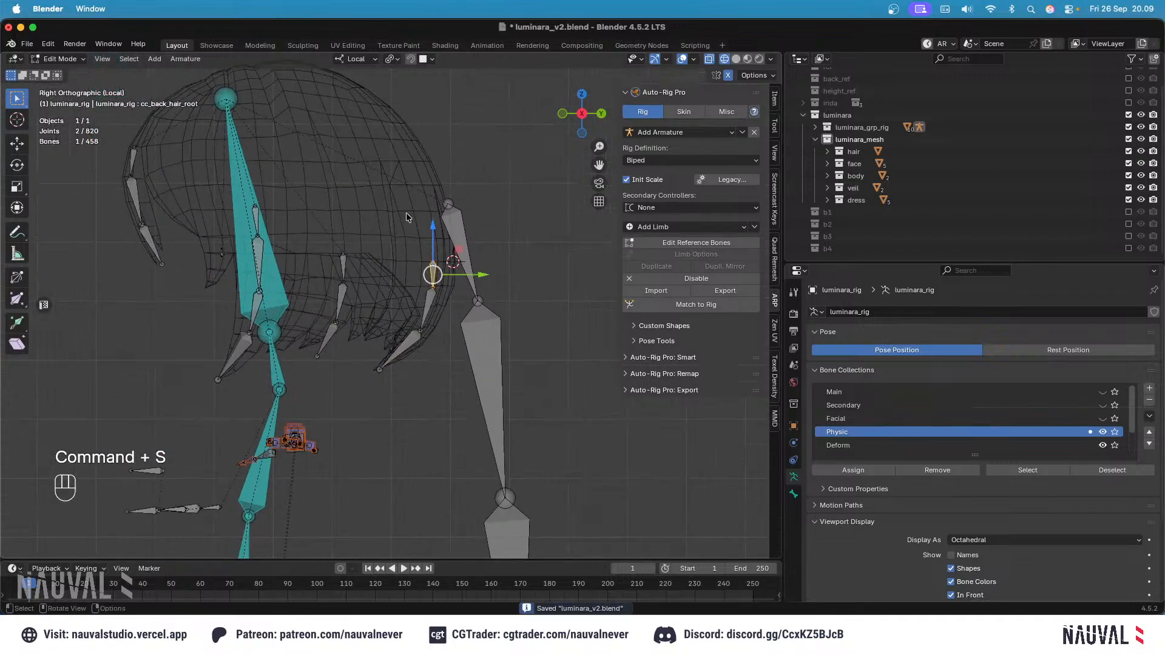
middle_click_drag(242, 140, 338, 219, "shift")
left_click(338, 220, "shift")
key("ctrl+p")
left_click(346, 208)
key("shift+z")
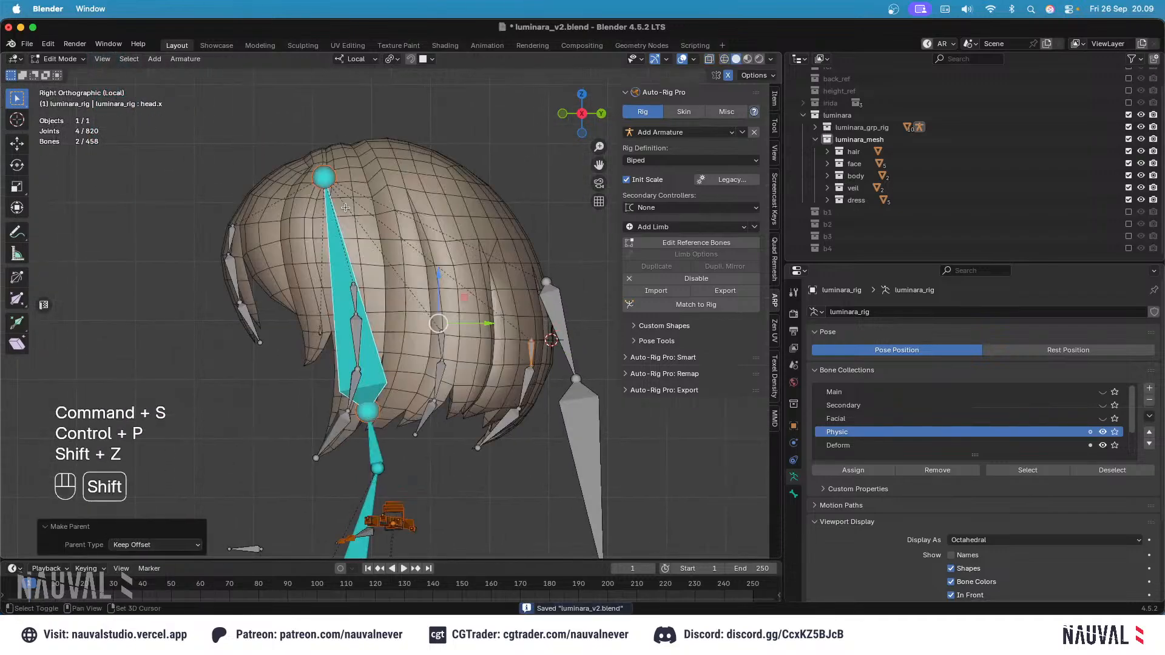
mouse_move(513, 212)
middle_mouse_down("shift")
mouse_move(473, 161)
mouse_move(484, 184)
mouse_move(453, 184)
mouse_move(472, 151)
mouse_move(461, 286)
mouse_move(425, 301)
middle_mouse_up("shift")
key("ctrl+s")
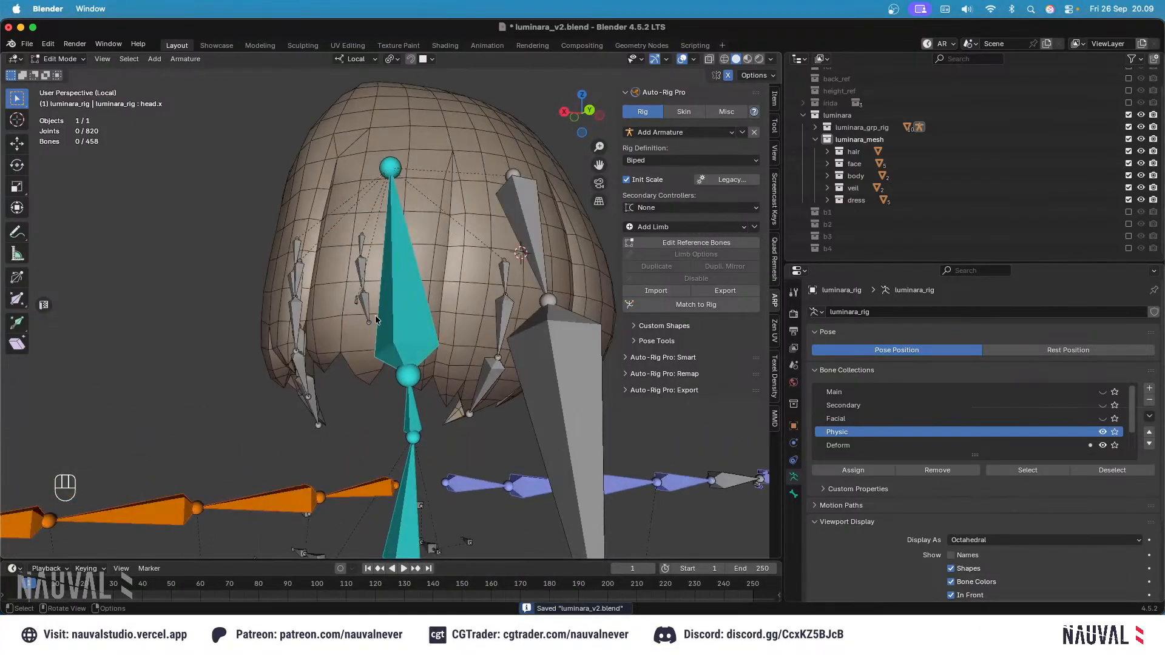
Step: Shift the whole rear side chain about 0.011 m forward in side view
key("KP_3")
scroll(395, 304, "down", 2)
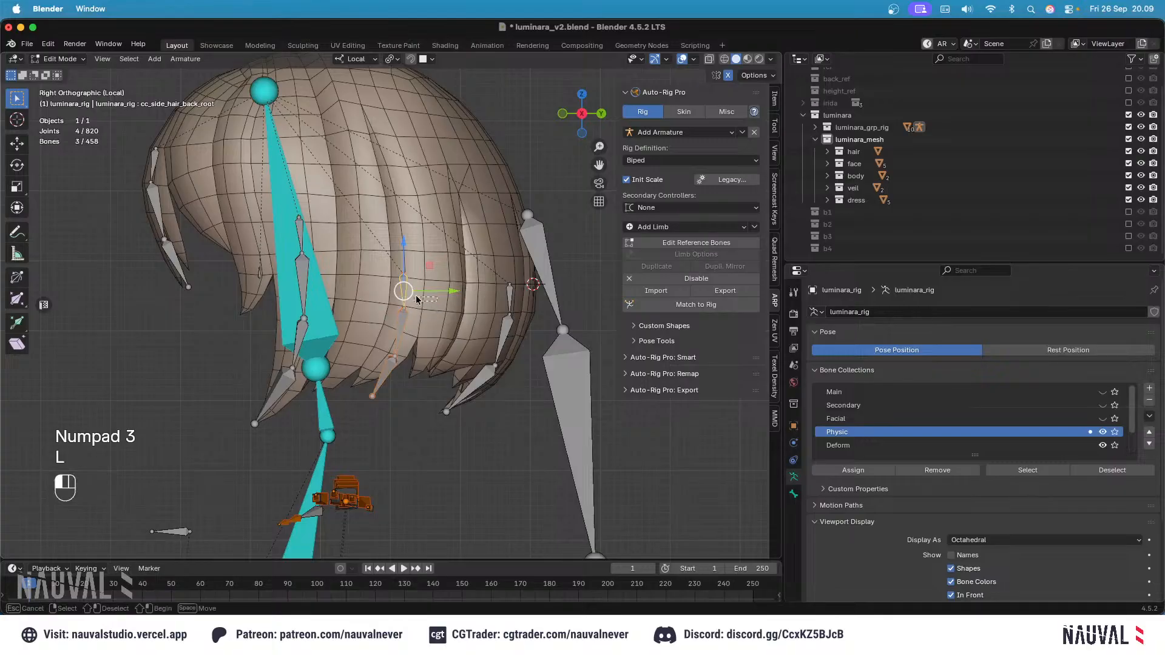
key("super+z")
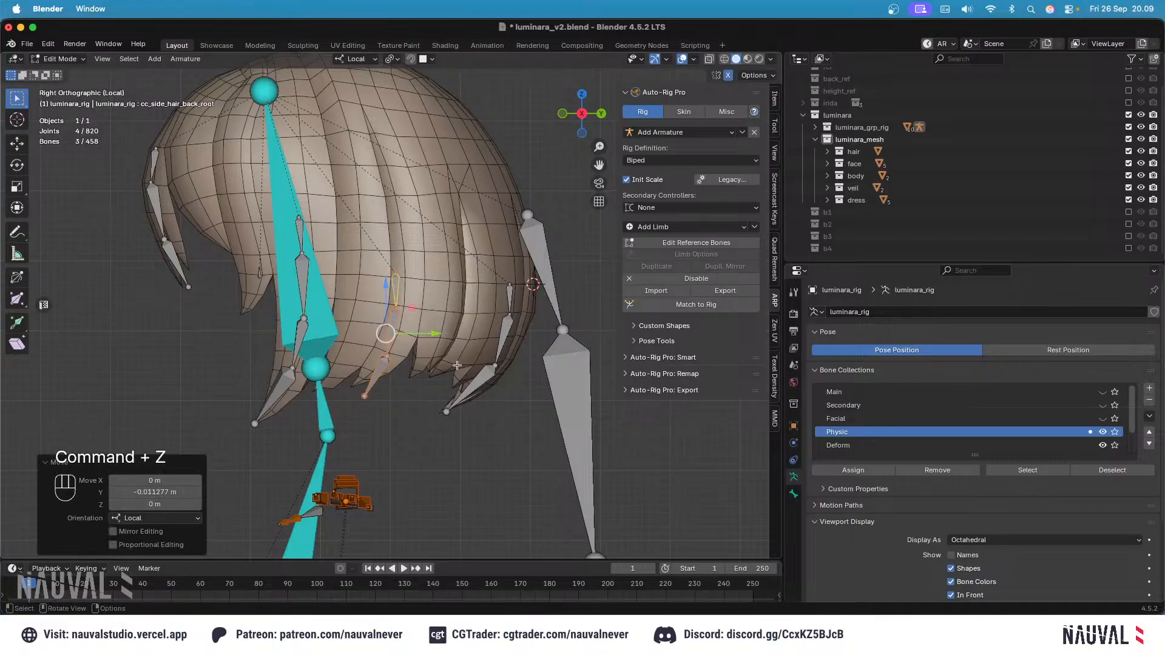
key("super+z")
Step: Snap the 3D cursor to a hair mesh vertex between the rear side and back hair chains
middle_click_drag(401, 232, 369, 251)
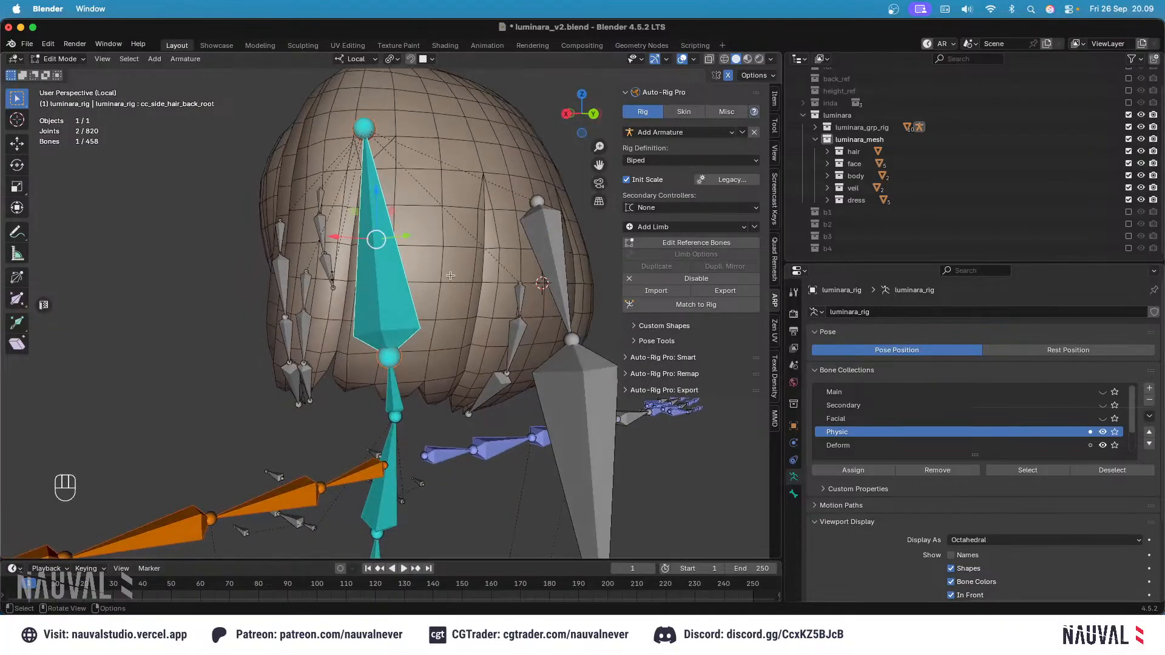
key("KP_3")
key("Tab")
left_click(494, 260)
key("Tab")
middle_click_drag(495, 260, 471, 279)
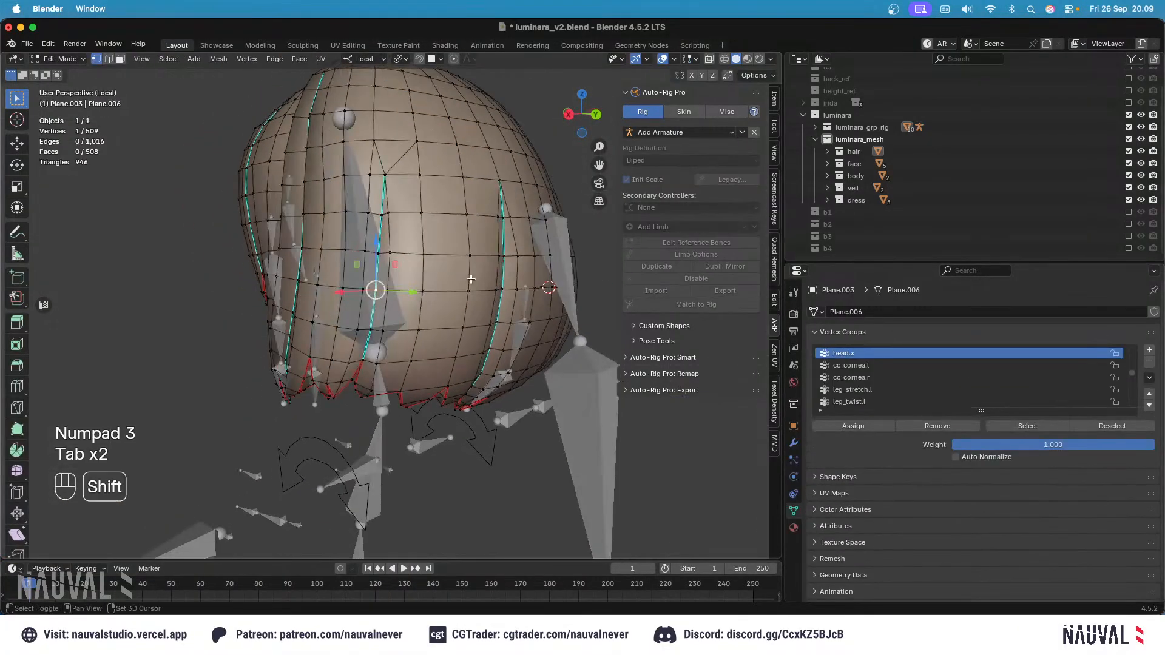
key("super+z")
key("shift+s")
key("Tab")
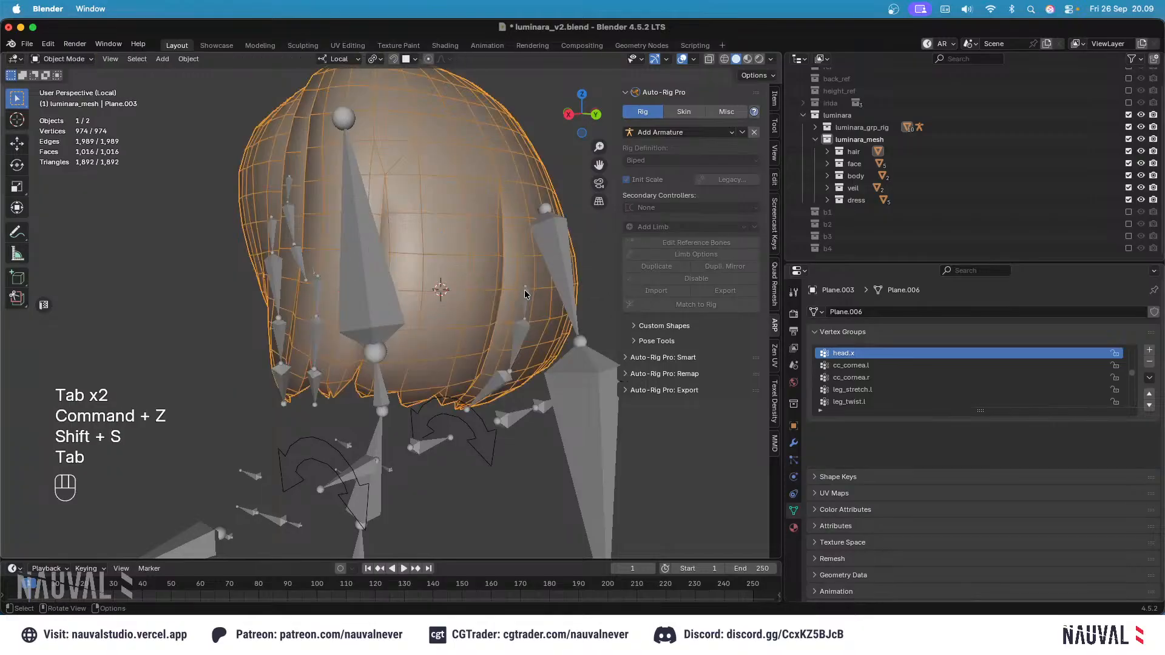
Step: Add another bone to the rig at the 3D cursor, lower its end joint about 0.995 m, and save the file
left_click(519, 283)
key("Tab")
key("KP_3")
key("shift+a")
scroll(471, 295, "down", 3)
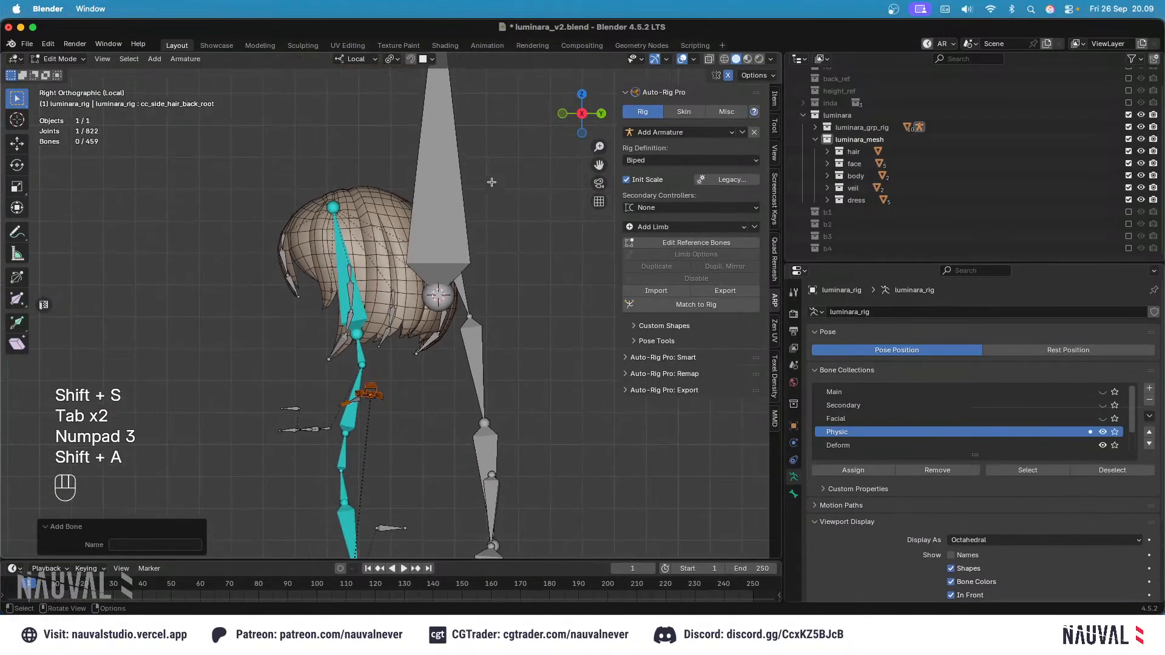
scroll(471, 295, "up", 4)
key("ctrl+s")
left_click_drag(451, 82, 452, 201)
Step: Lower the newest bone's end joint about 0.049 m along the vertical axis so it hangs just below the 3D cursor
scroll(517, 224, "up", 5)
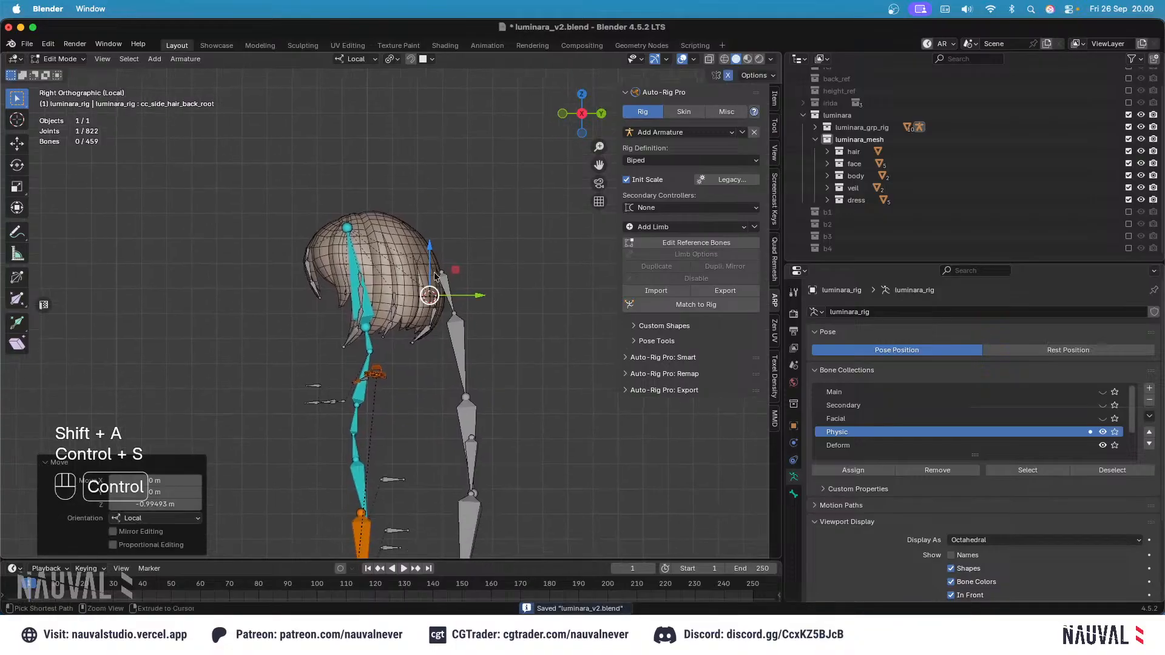
scroll(517, 223, "up", 2)
key("g")
key("z")
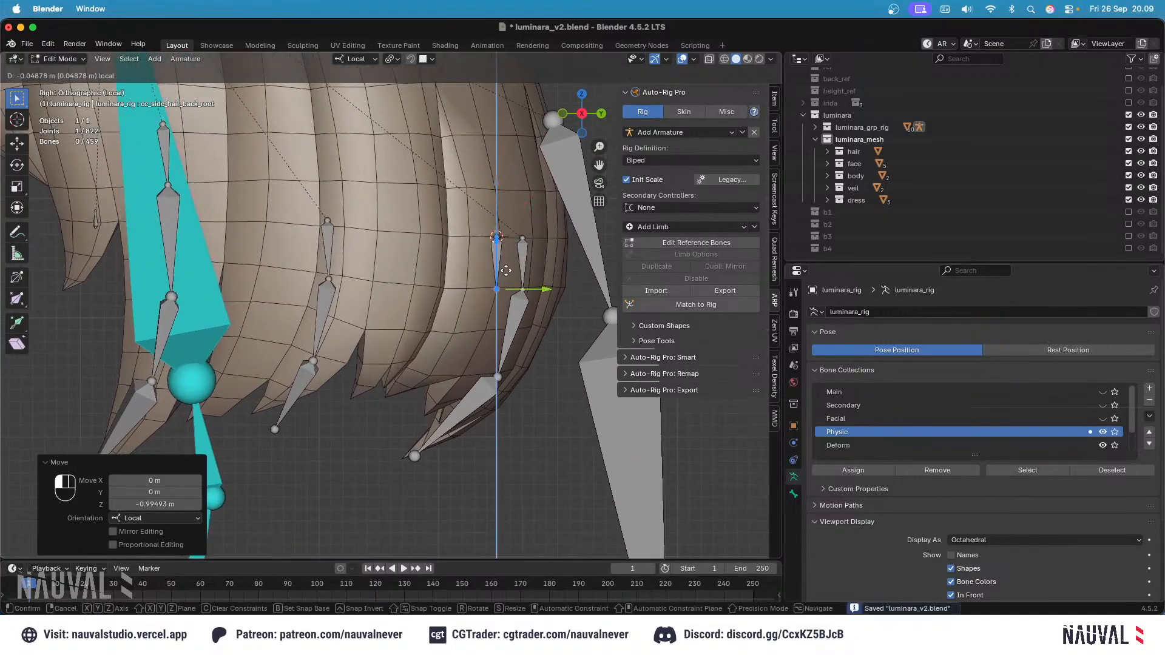
left_click(506, 270)
Step: Extrude two bones from the newest bone's lower end, angled down and forward along the strand beside the back hair chain
key("e")
left_click(463, 358)
key("e")
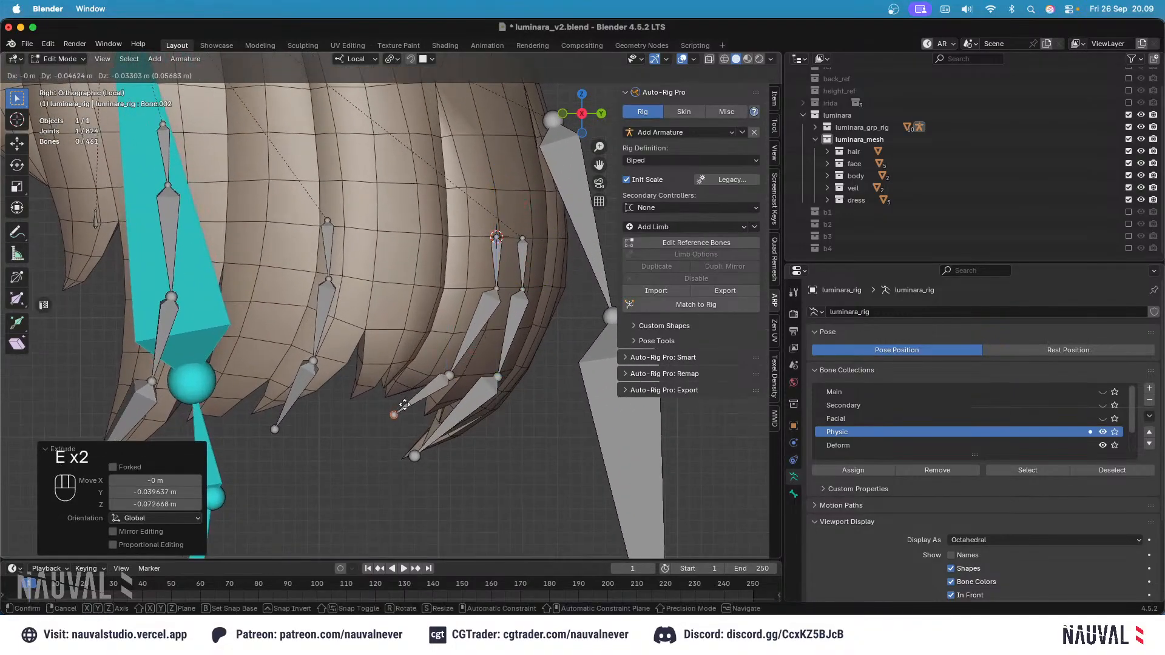
left_click(405, 400)
Step: Raise the joint between the two extruded bones, shift it about 0.009 m backward, and select the chain's top bone
left_click(449, 374)
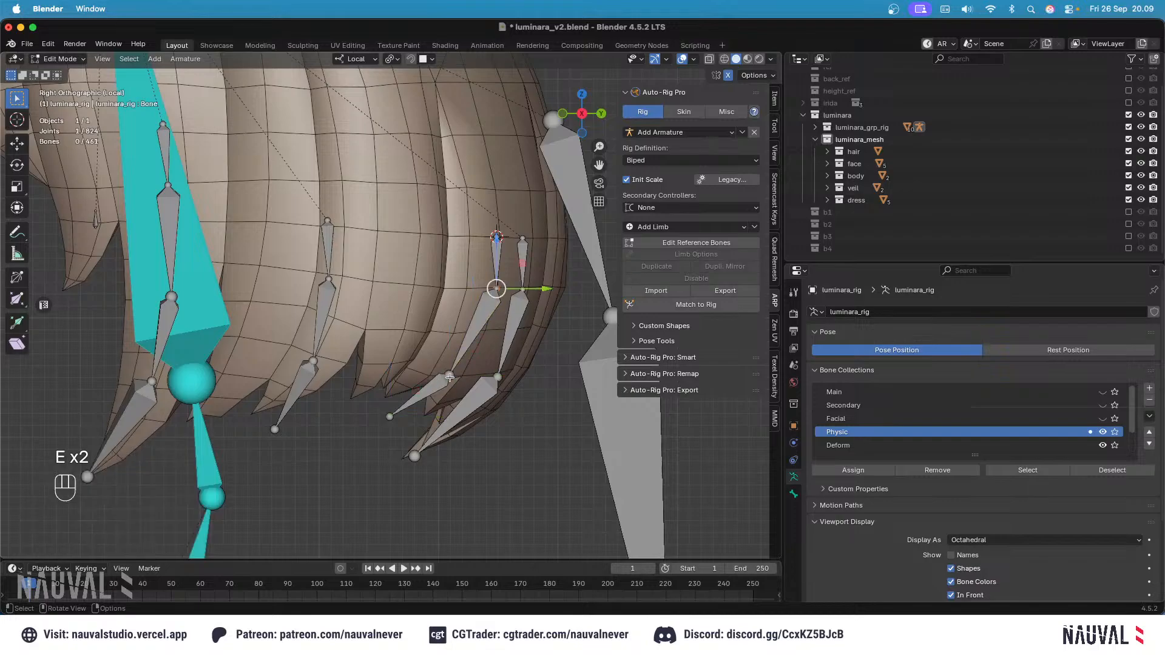
left_click_drag(453, 351, 454, 340)
left_click_drag(480, 365, 490, 363)
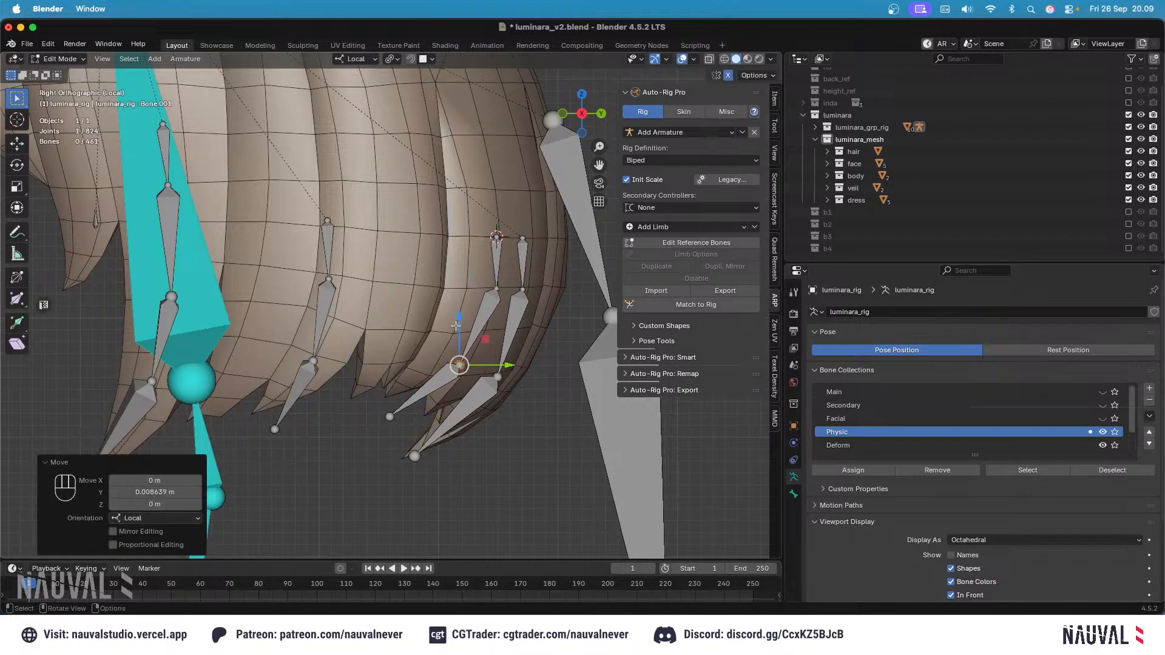
left_click(504, 285)
left_click(503, 253)
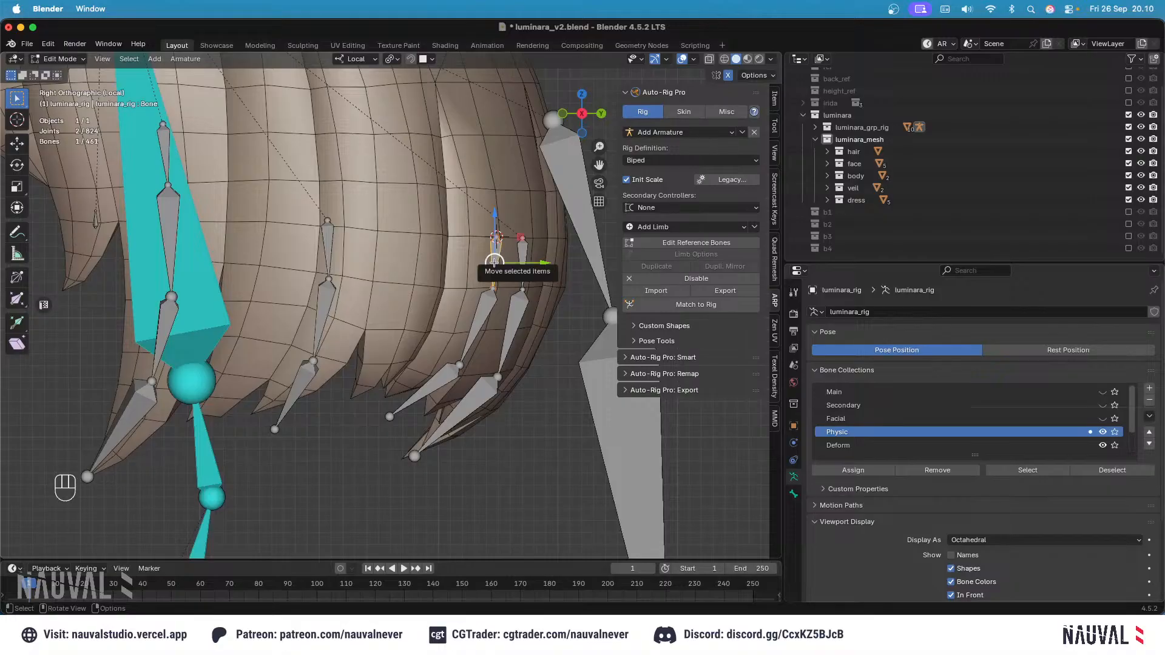
Step: View the whole new back hair chain from behind and shift its upper joint and lower joint outward and its tip joint inward
key("l")
key("KP_1")
key("ctrl+KP_1")
key("KP_7")
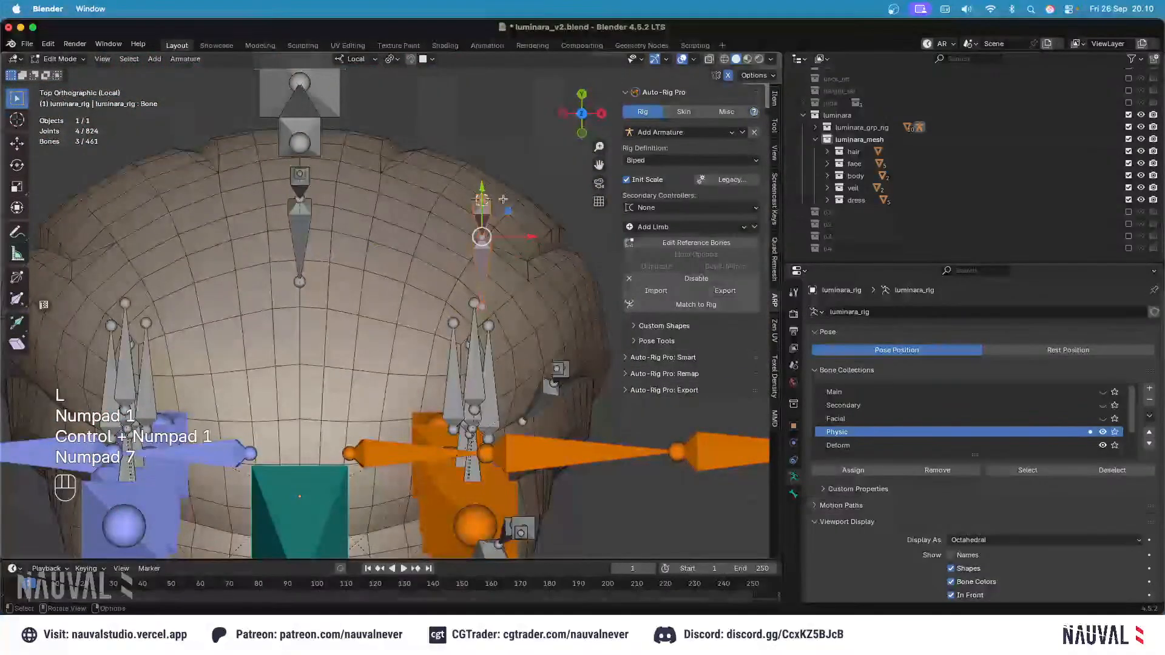
middle_click_drag(503, 199, 469, 213, "shift")
key("KP_1")
key("ctrl+KP_1")
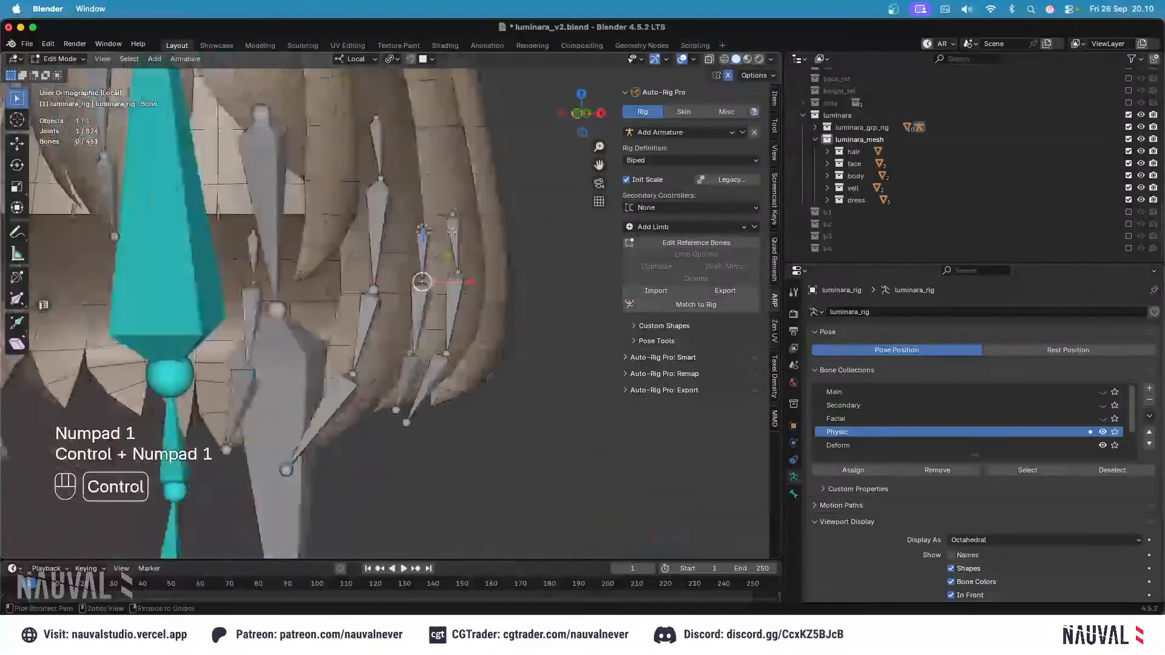
left_click_drag(346, 281, 326, 283)
left_click(386, 359)
left_click_drag(358, 359, 349, 359)
left_click(385, 410)
left_click_drag(348, 410, 362, 411)
Step: Shift the new chain's root joint outward, then fine-tune the two joints below it sideways, moving the lower one about 0.002 m
left_click(366, 282)
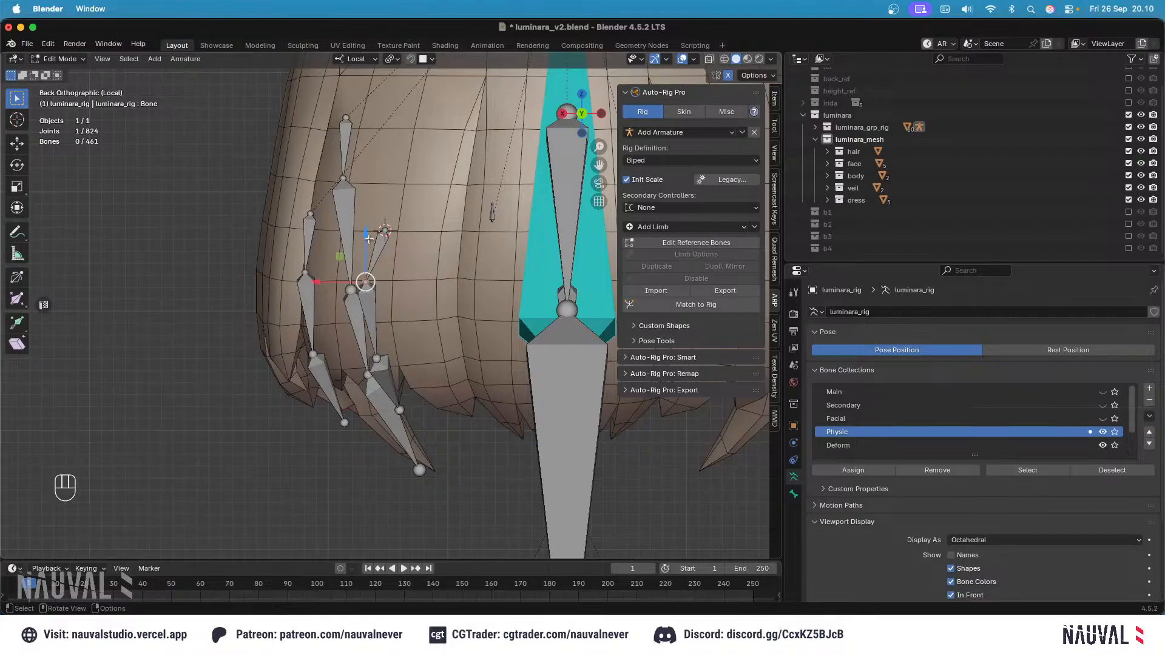
left_click_drag(359, 230, 346, 231)
left_click(365, 282)
left_click_drag(341, 281, 346, 282)
left_click(378, 359)
left_click_drag(355, 359, 353, 360)
Step: In side view, shift the chain's tip joint backward and the joint above it slightly forward to follow the strand
key("KP_3")
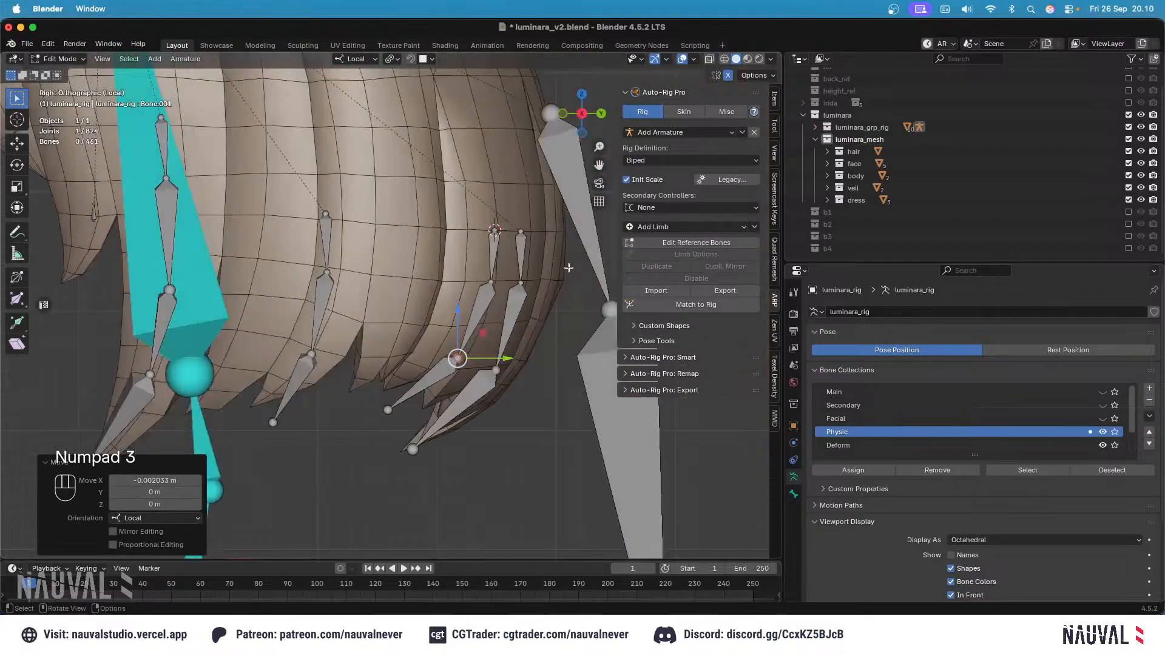
left_click(390, 409)
left_click_drag(434, 411, 446, 411)
left_click(459, 359)
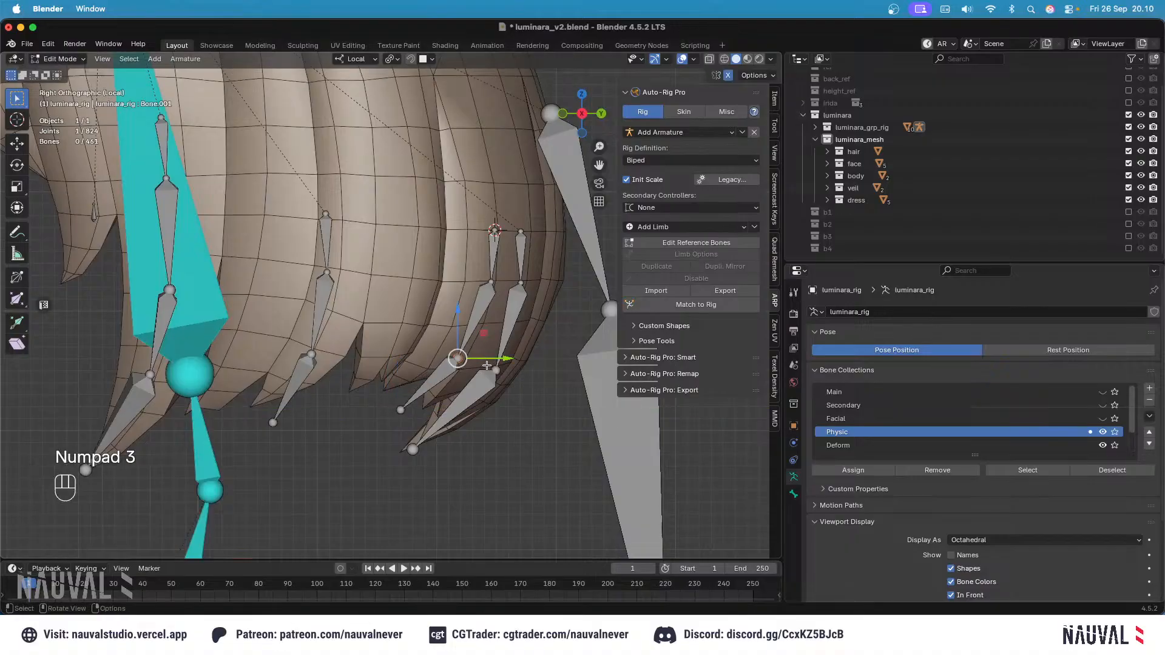
left_click_drag(495, 359, 492, 359)
Step: In wireframe, move the chain's root bone about 0.010 m forward, nudge the lower joint forward, and restore solid shading
key("shift+z")
left_click(495, 255)
left_click_drag(518, 257, 506, 259)
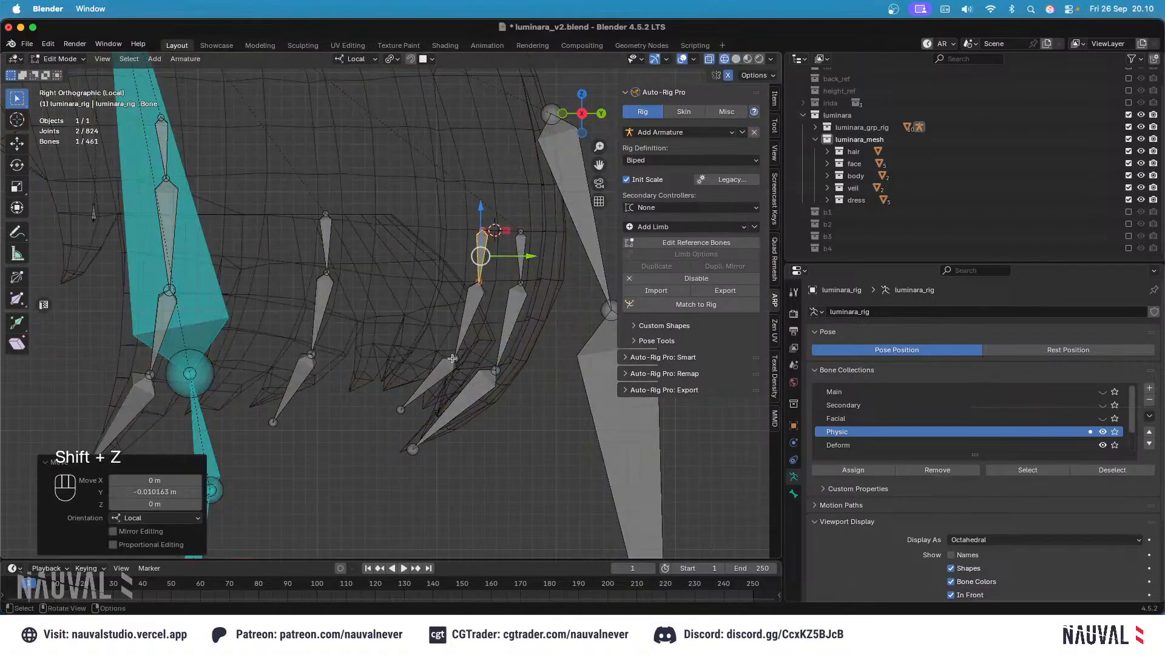
left_click(452, 359)
left_click_drag(480, 363, 475, 363)
key("shift+z")
Step: Rename the chain's root bone cc_back_hair_root.l and copy that name for reuse
left_click(477, 300)
key("F2")
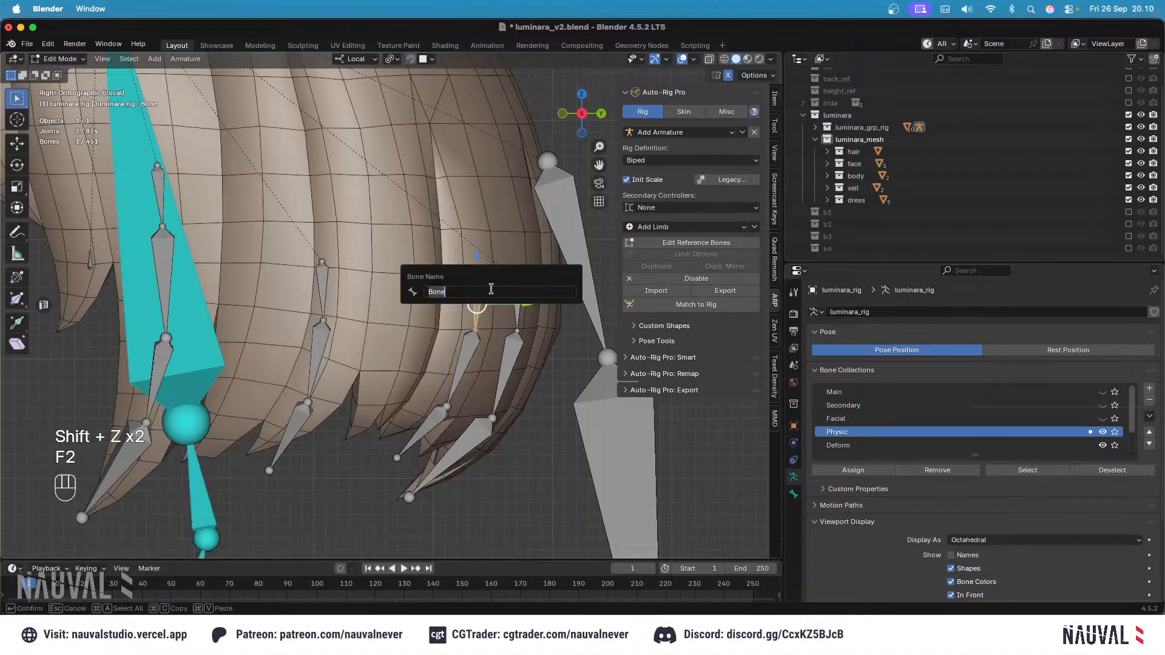
type("cc")
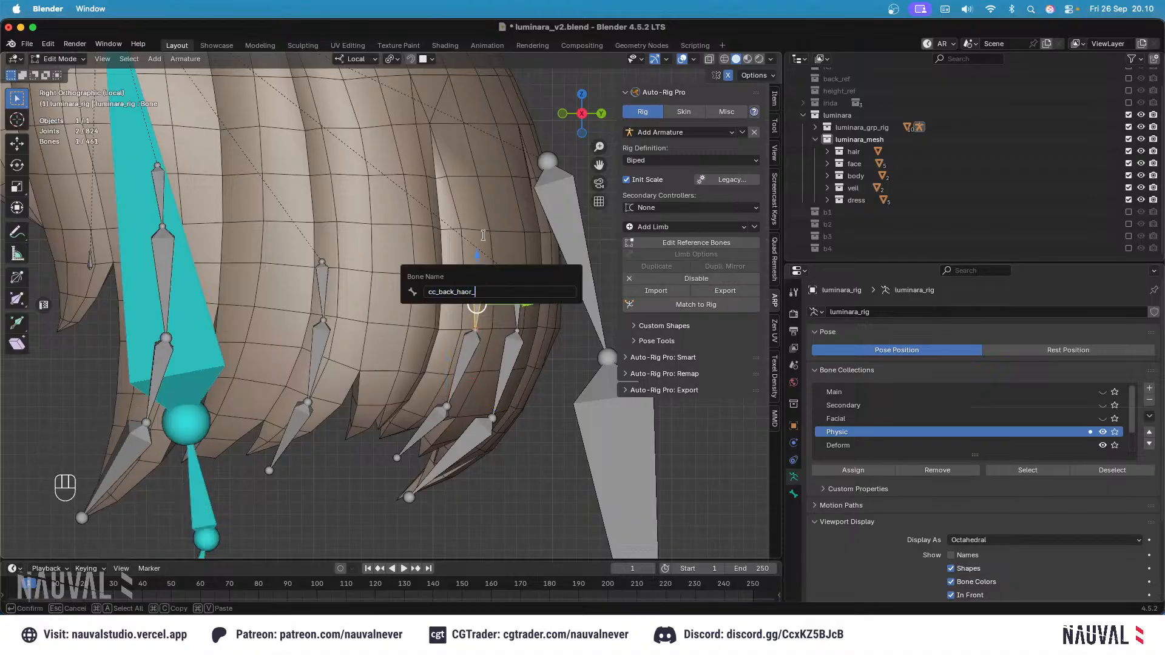
type("_back_hair_root.l")
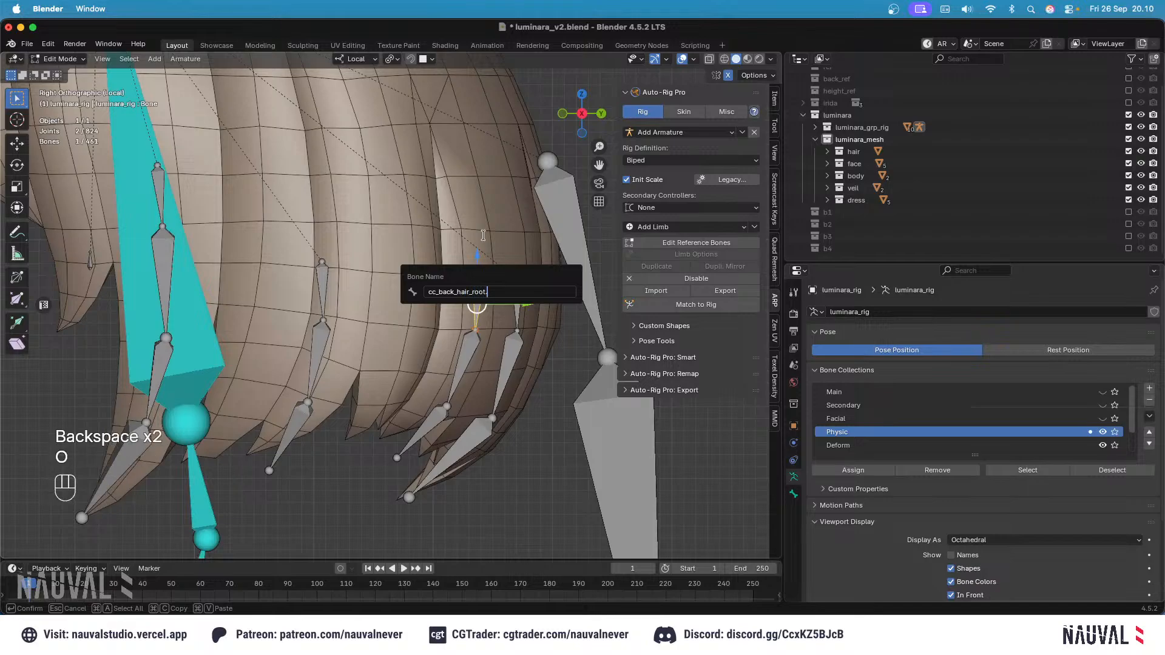
key("super+a")
key("super+c")
key("Return")
Step: Rename the chain's middle bone cc_back_hair.l.001, based on the copied root name
left_click(468, 345)
key("F2")
key("super+v")
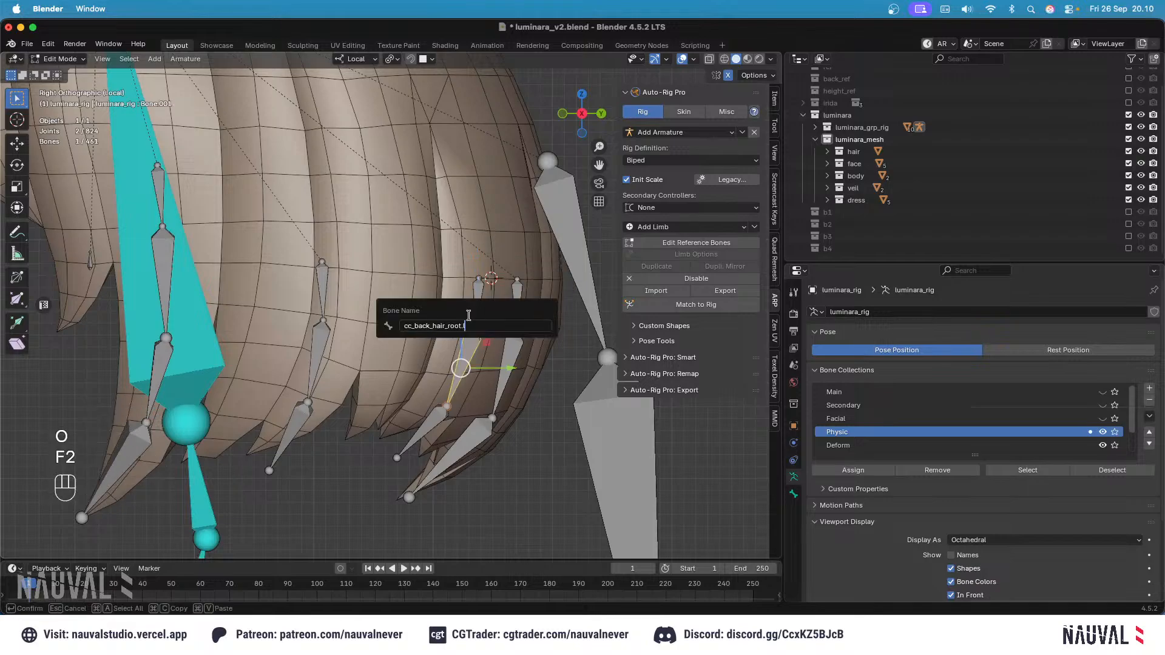
key("BackSpace")
key("BackSpace")
key("Right")
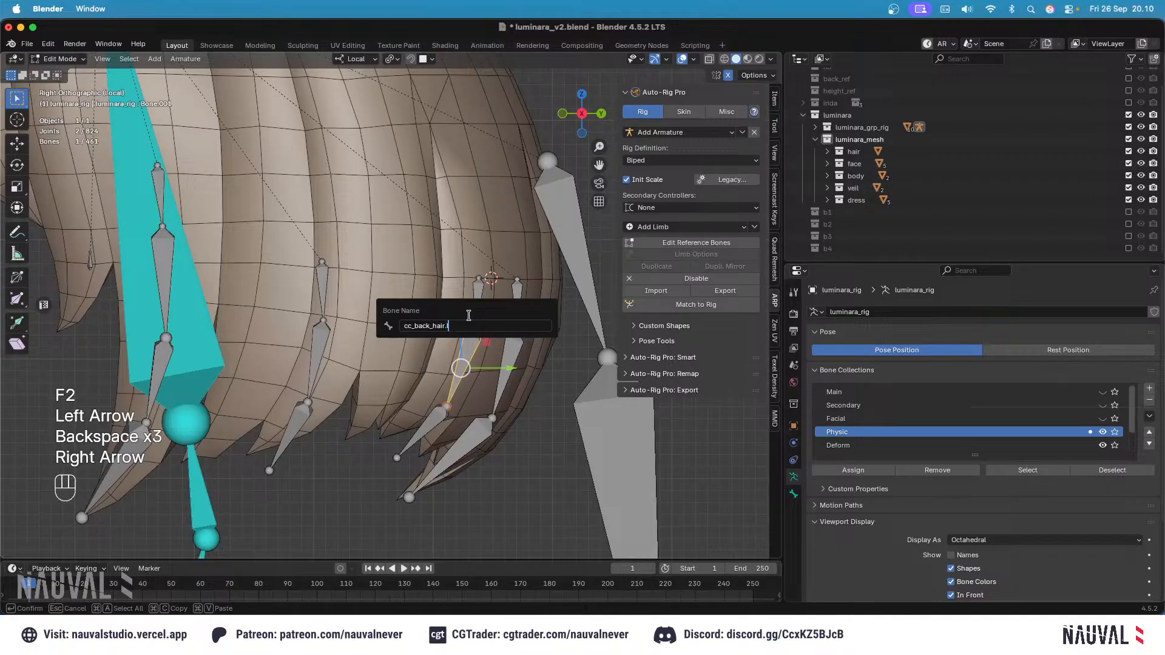
key("Return")
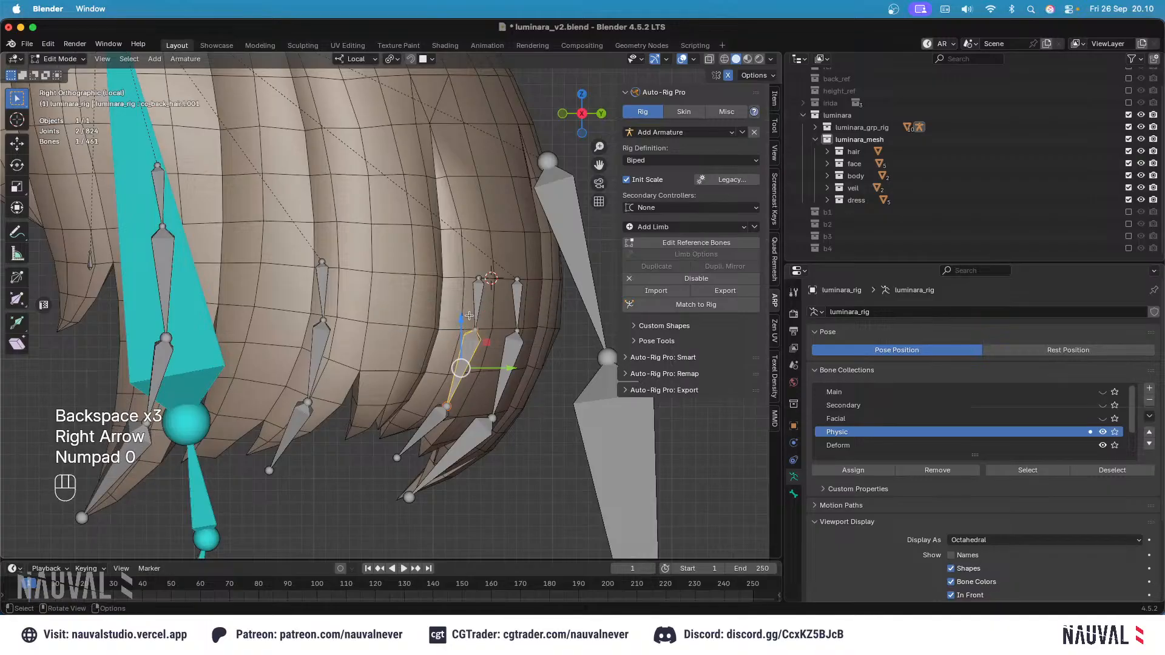
Step: Rename the chain's tip bone cc_back_hair.l.002 and save the file
left_click(426, 427)
key("F2")
key("super+v")
key("Return")
scroll(428, 419, "down", 4, "ctrl")
key("super+s")
Step: Parent the cc_back_hair_root.l bone to the head.x bone with Keep Offset
left_click(436, 302)
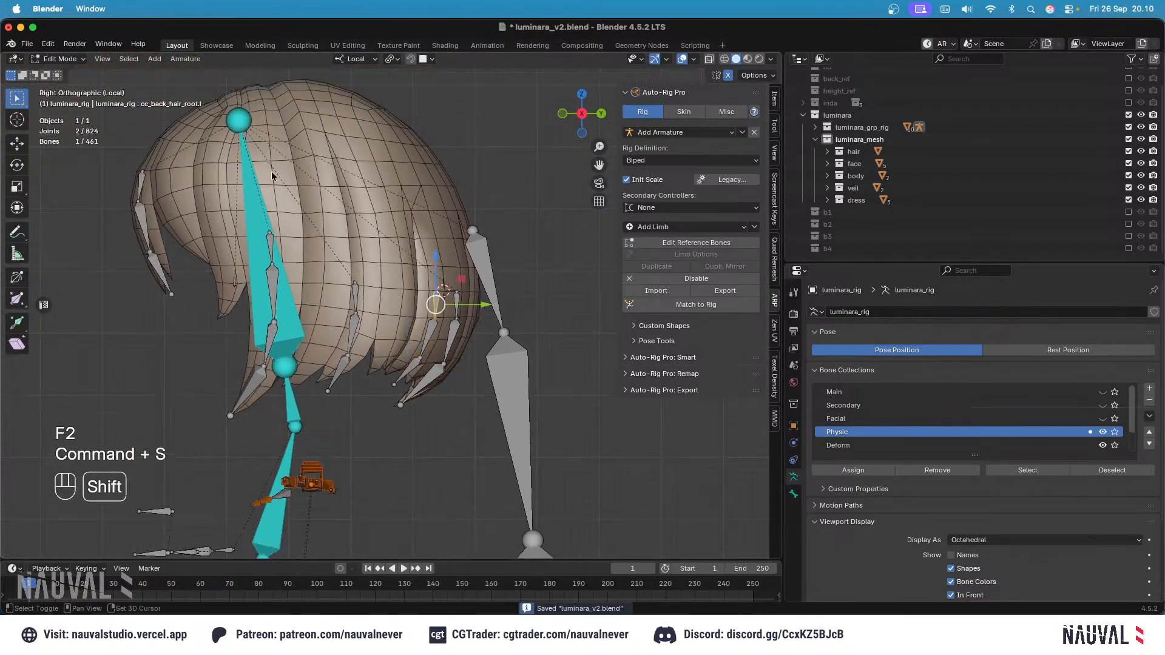
left_click(259, 183, "shift")
key("ctrl+p")
left_click(260, 183)
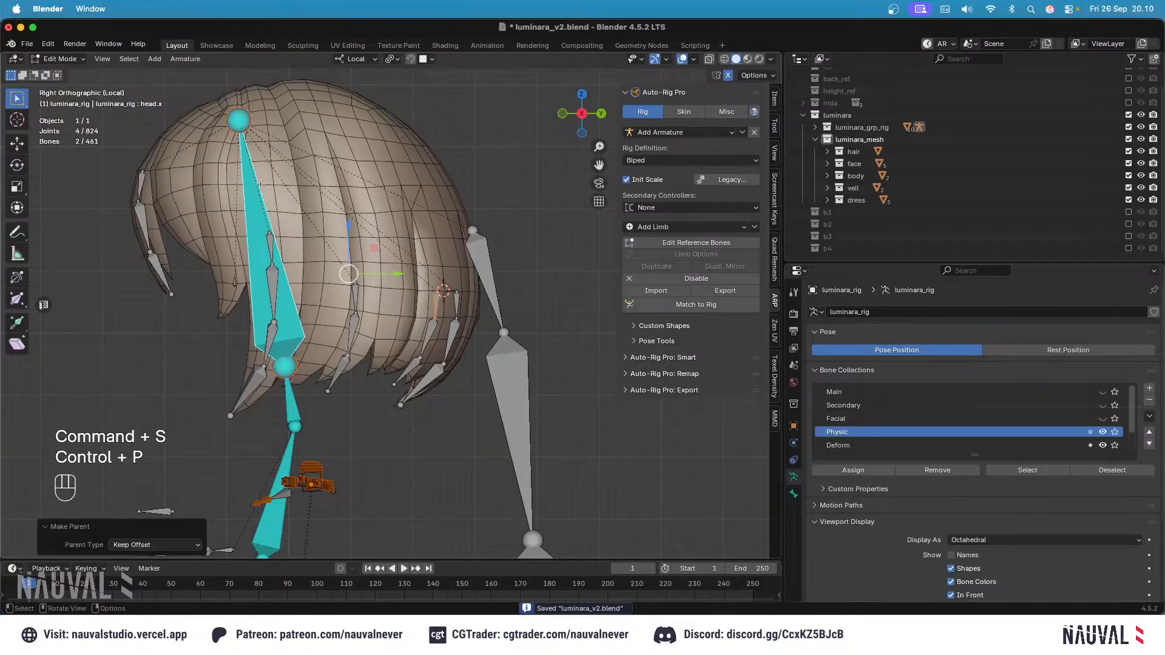
Step: Examine the side hair chain and its neighbours from the front and side, and save the file
left_click(307, 246)
middle_click_drag(307, 248, 370, 260, "shift")
left_click(337, 260)
key("l")
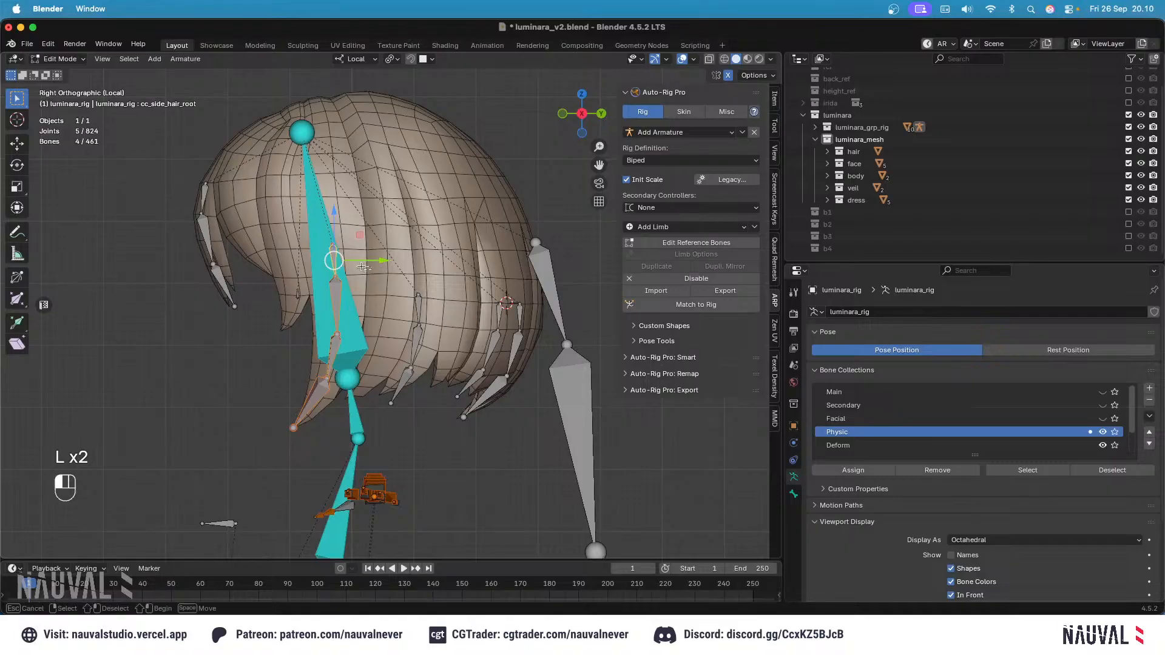
key("KP_1")
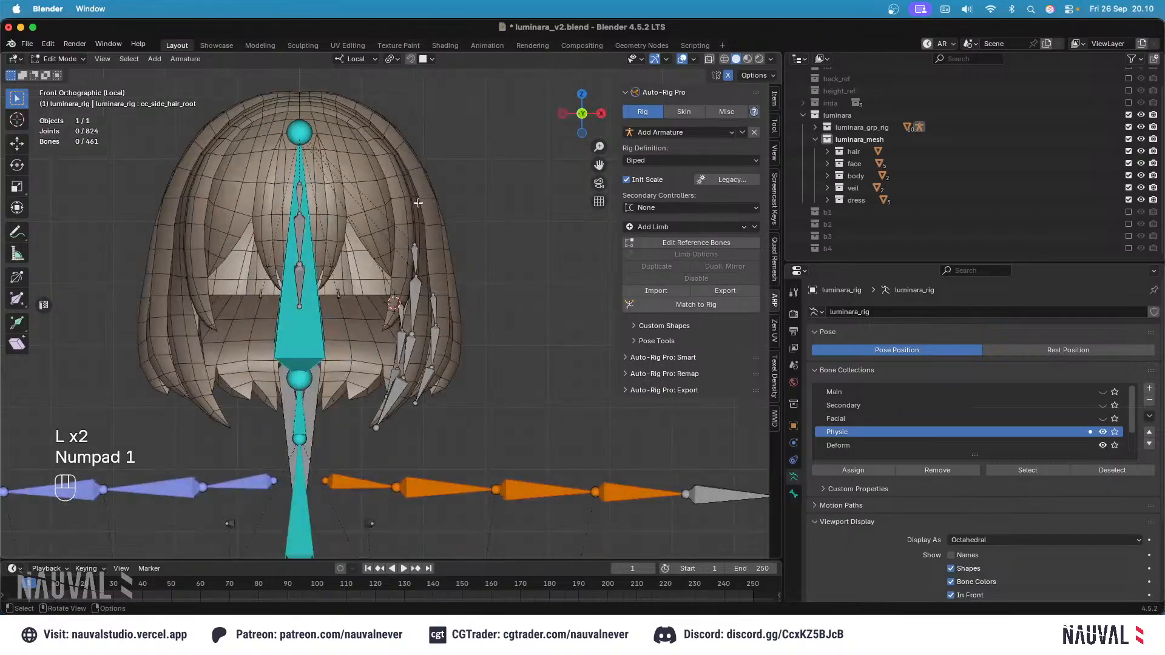
key("KP_3")
middle_click_drag(401, 202, 386, 222, "ctrl")
key("super+s")
key("KP_3")
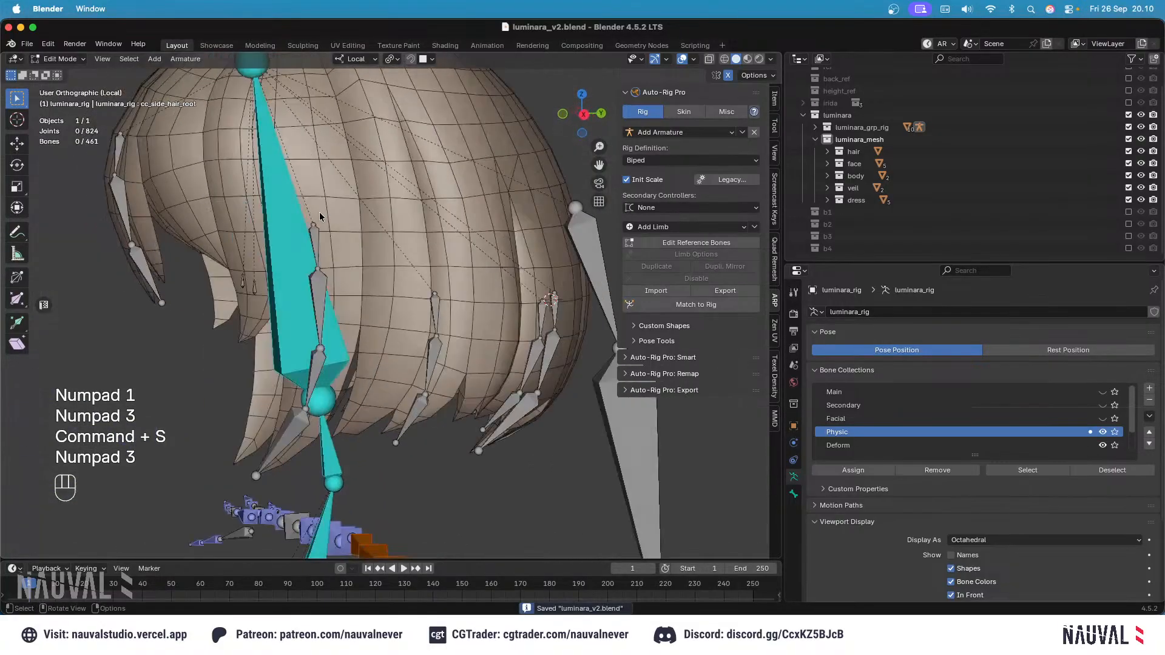
Step: Move the tip joint of the cc_back_hair.l chain about 0.015 m along its local Y axis
middle_click_drag(460, 224, 428, 233)
middle_click_drag(480, 249, 504, 310, "ctrl")
mouse_move(492, 304)
middle_mouse_down()
mouse_move(392, 273)
mouse_move(509, 200)
mouse_move(503, 140)
mouse_move(437, 169)
mouse_move(478, 315)
middle_mouse_up()
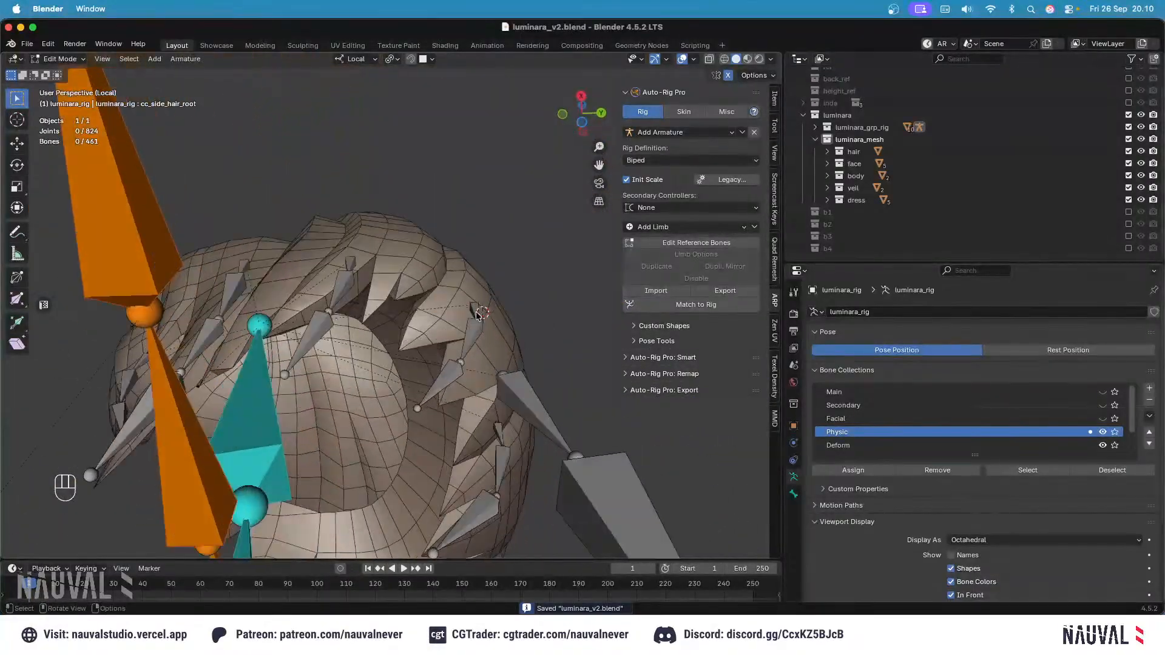
left_click(417, 408)
key("KP_1")
left_click_drag(453, 452, 474, 412)
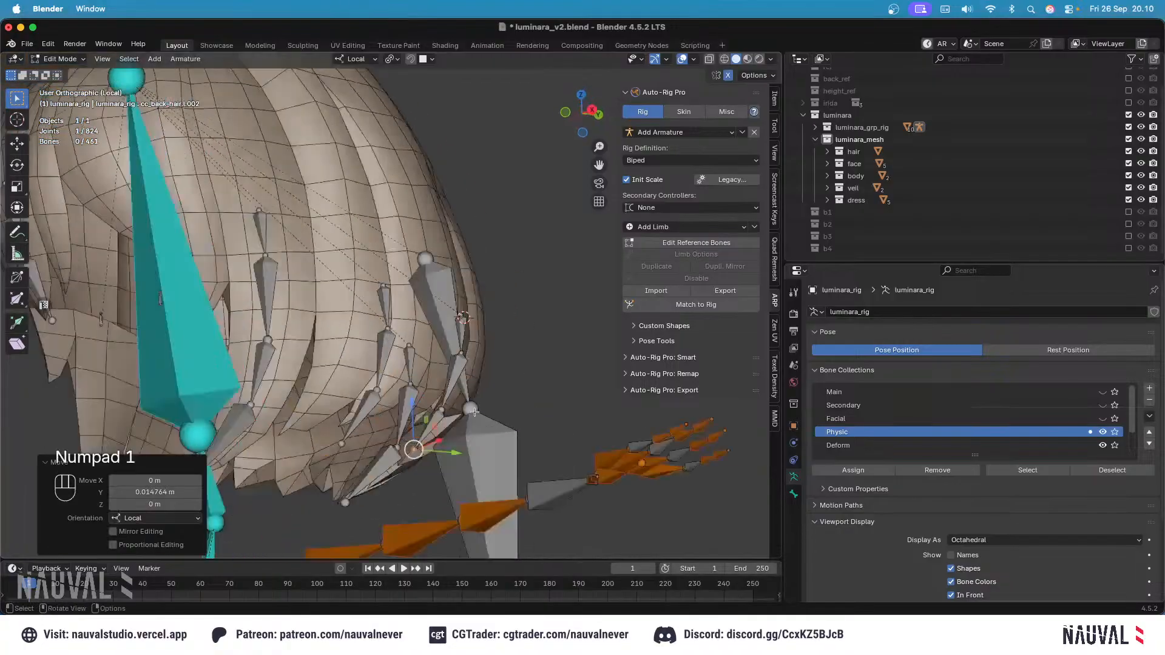
Step: Check the lower joints of the cc_back_hair.l chain from the back and side, and save the file
key("KP_1")
key("KP_3")
left_click(451, 406)
key("KP_1")
key("ctrl+KP_1")
middle_click_drag(471, 400, 471, 381, "ctrl")
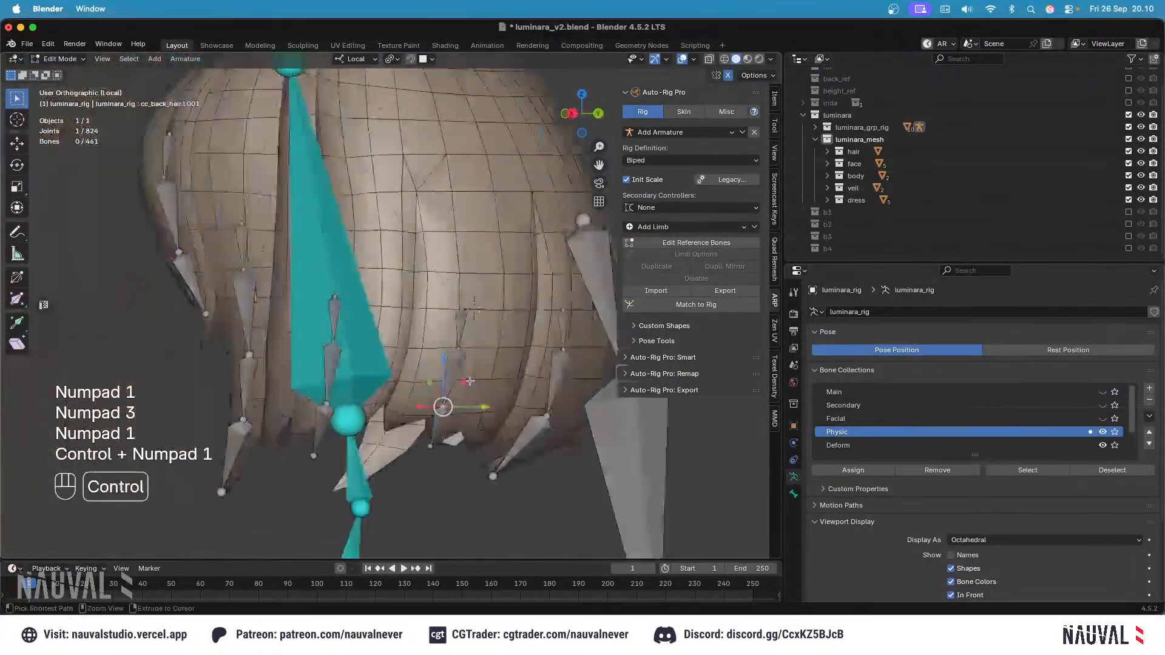
key("ctrl+KP_1")
key("KP_3")
key("super+s")
middle_click_drag(446, 283, 446, 240, "shift")
key("ctrl+s")
key("KP_3")
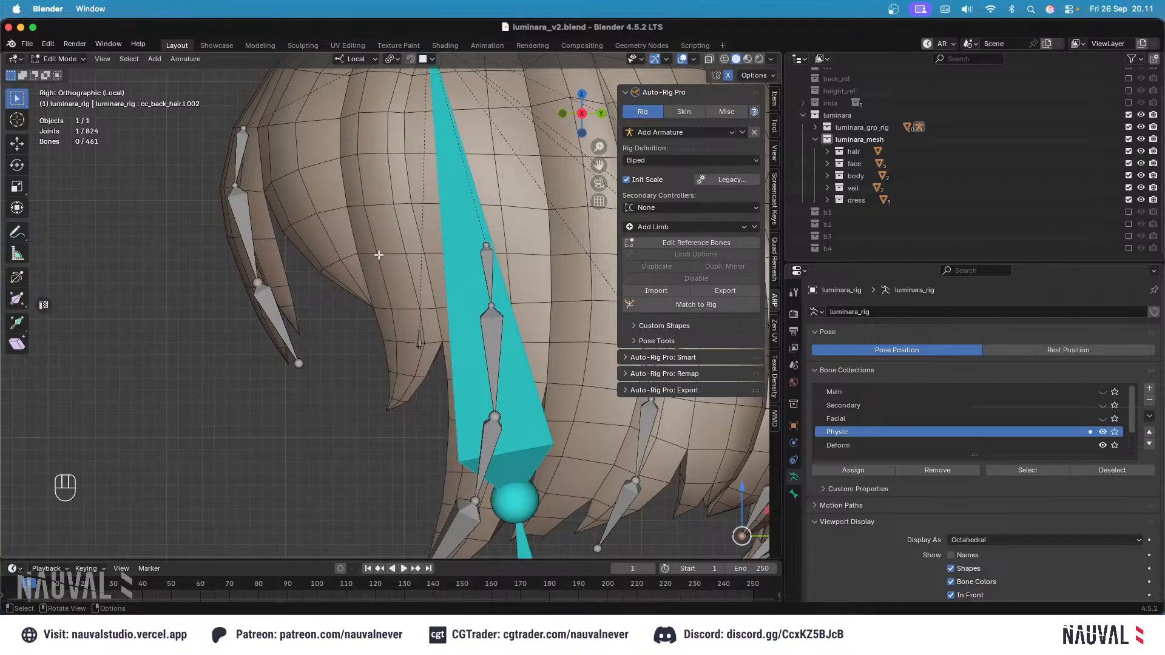
Step: Switch to editing the hair mesh, select a vertex on the front side strand, and snap the 3D cursor to it
middle_click_drag(401, 238, 377, 252, "ctrl")
key("Tab")
left_click(372, 226)
key("Tab")
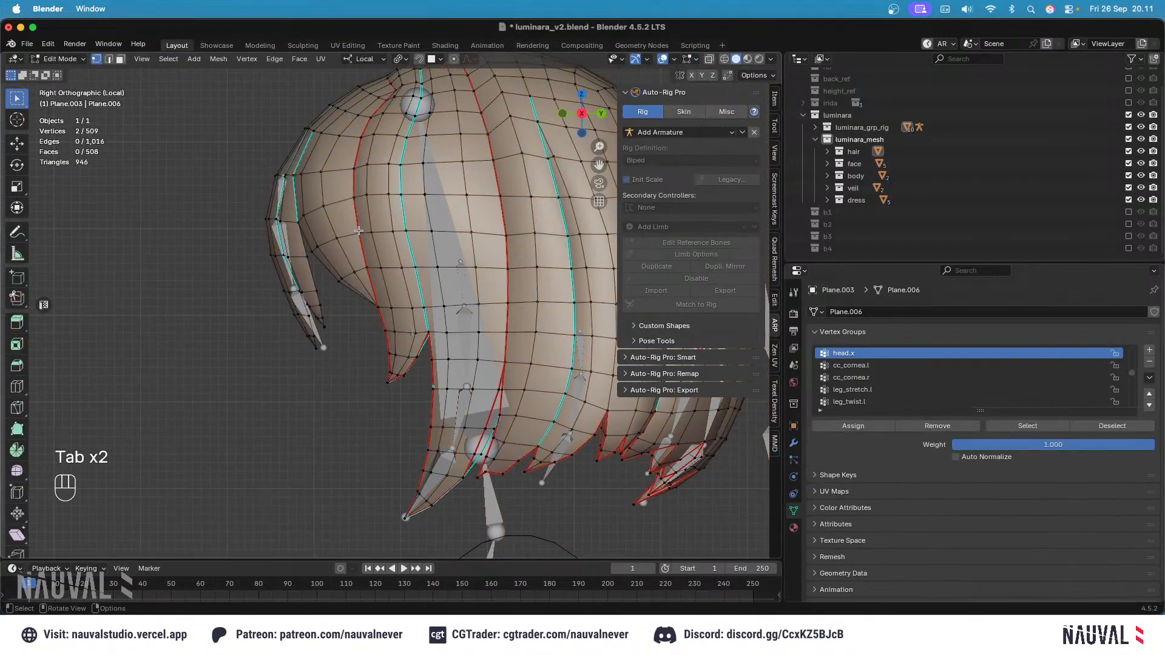
left_click(360, 234)
key("shift+s")
Step: Return to editing the rig, add a bone at the 3D cursor, lower its end joint about 1.088 m, and save the file
key("Tab")
left_click(460, 268)
key("Tab")
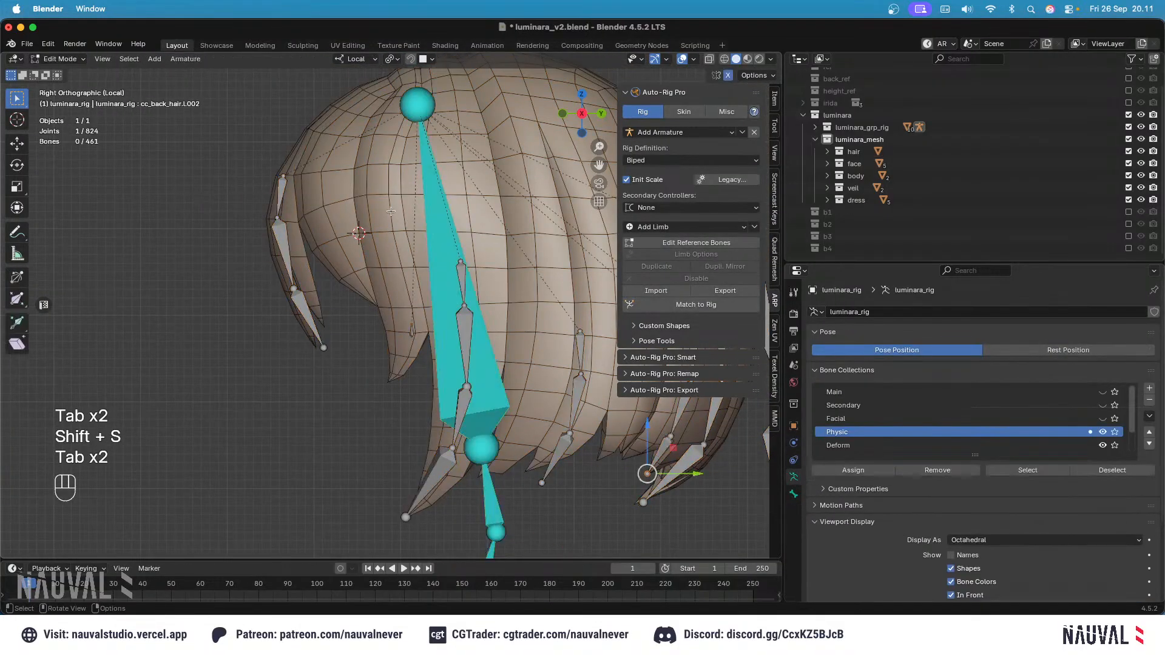
key("shift+a")
key("ctrl+s")
scroll(395, 157, "down", 5)
middle_click_drag(406, 216, 419, 255, "shift")
left_click_drag(391, 200, 382, 322)
Step: Place the new bone's end joint close below the cursor and extrude two bones from it down to the front side strand's tip
scroll(382, 321, "up", 8)
key("g")
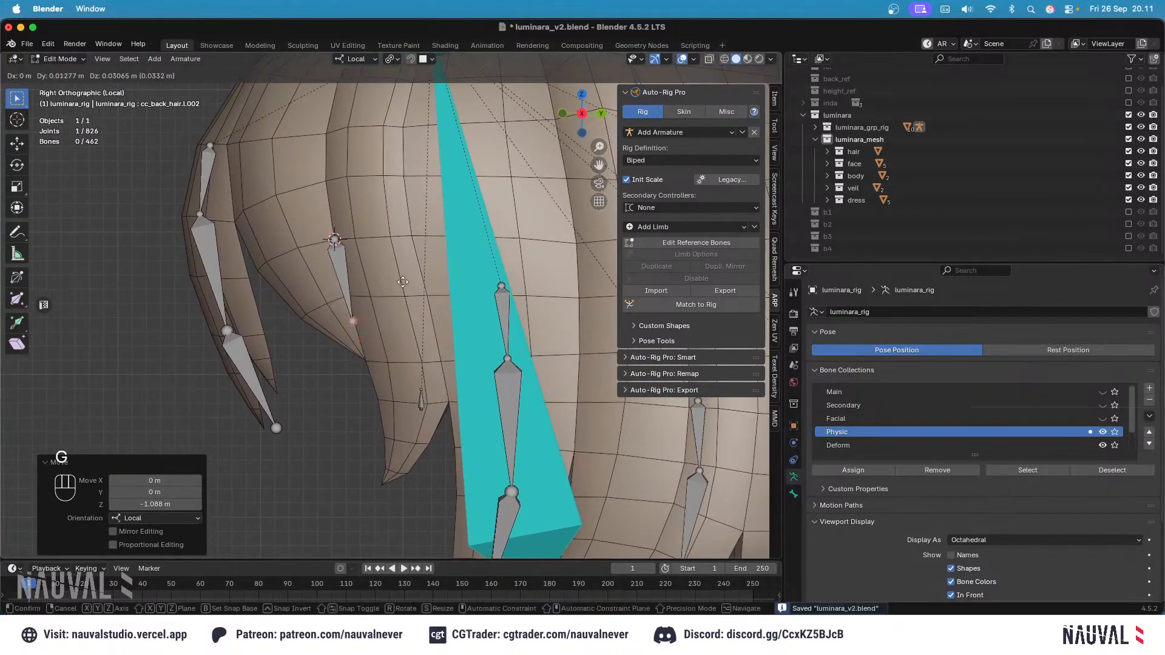
left_click(400, 267)
key("e")
left_click(378, 397)
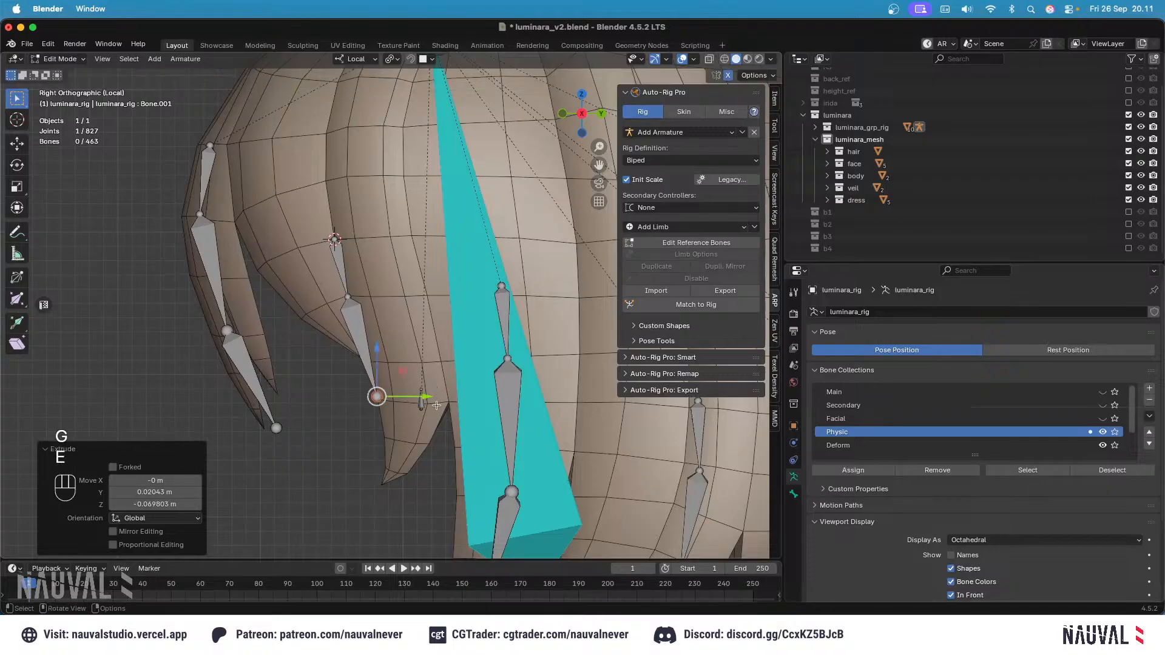
key("e")
left_click(438, 496)
Step: Shift the new chain's upper joint and root joint backward onto the middle of the front side strand
left_click(348, 297)
left_click_drag(395, 297, 428, 306)
left_click(338, 233)
left_click_drag(382, 239, 417, 241)
Step: Lower the joint between the new chain's first and second bones by about 0.029 m and move it slightly backward
left_click(396, 332)
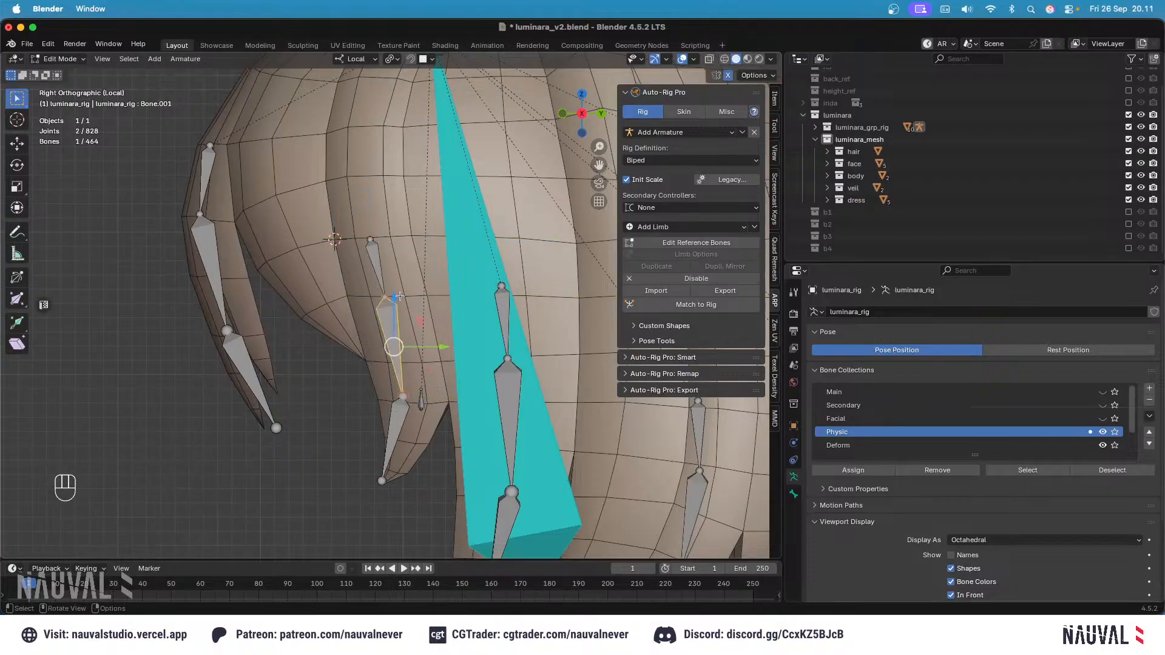
key("g")
key("Escape")
left_click(388, 302)
key("g")
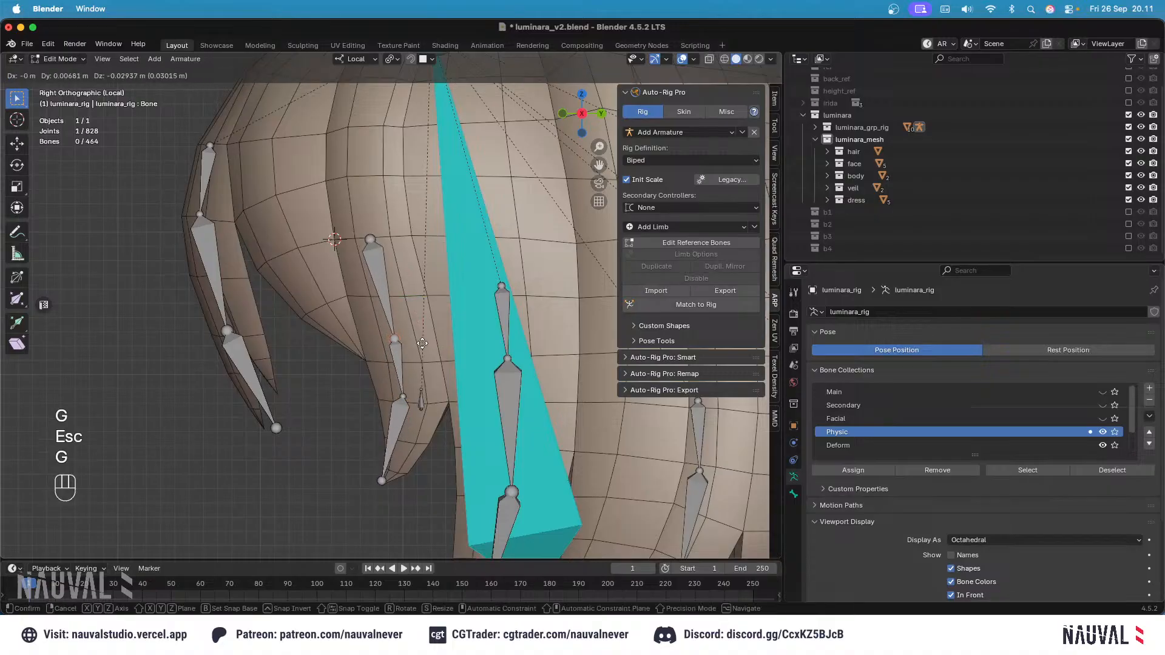
left_click(412, 399)
Step: Adjust the joint between the second and third bones of the front side chain, review the chain, and save the file
key("g")
key("Escape")
left_click(403, 399)
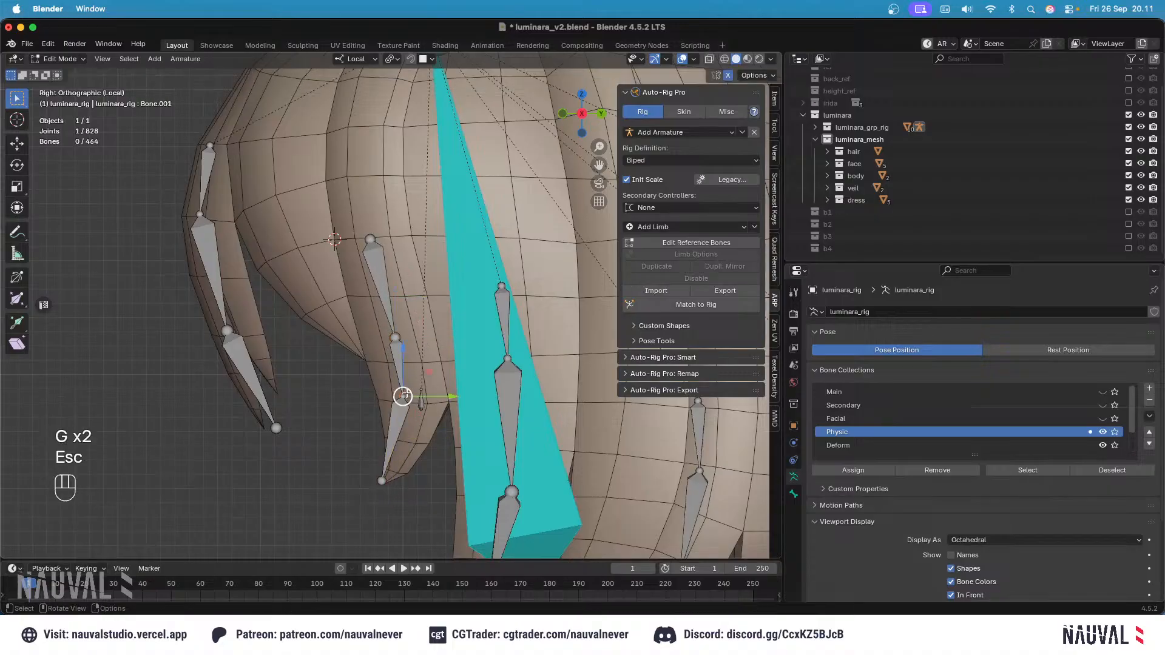
key("g")
left_click(401, 408)
left_click(400, 337)
middle_click_drag(401, 334, 414, 269, "ctrl")
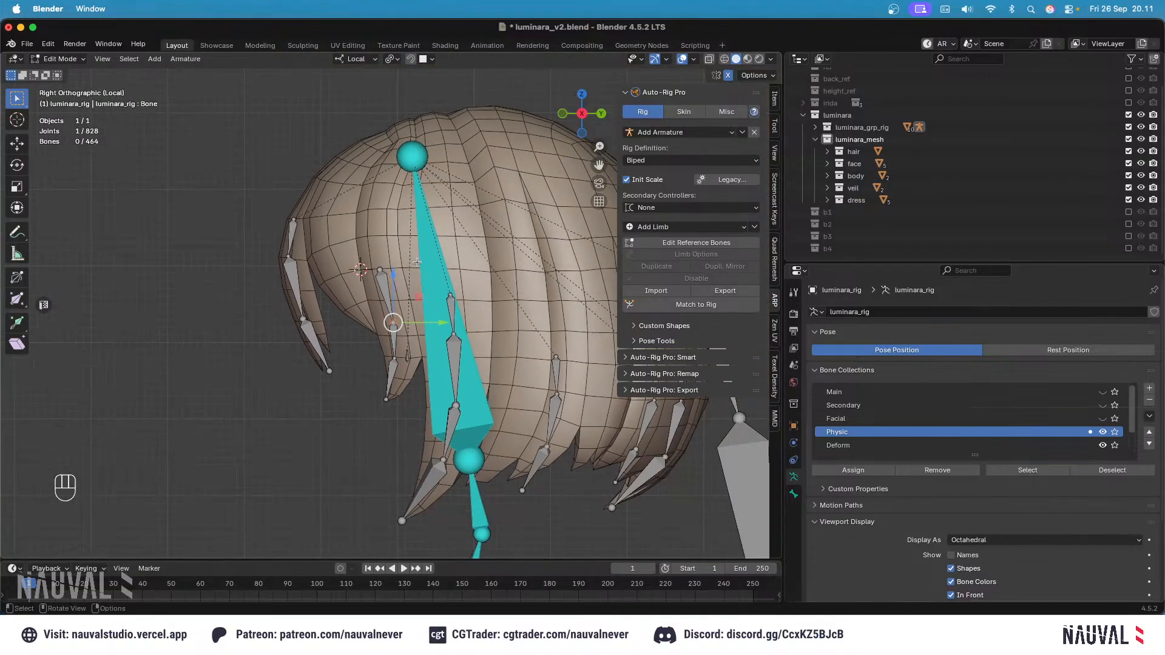
middle_click_drag(423, 301, 435, 355)
key("KP_1")
key("ctrl+s")
Step: In front view, shift the front side chain's upper joint outward, the lower joint about 0.003 m along X, and nudge the tip joint
key("KP_3")
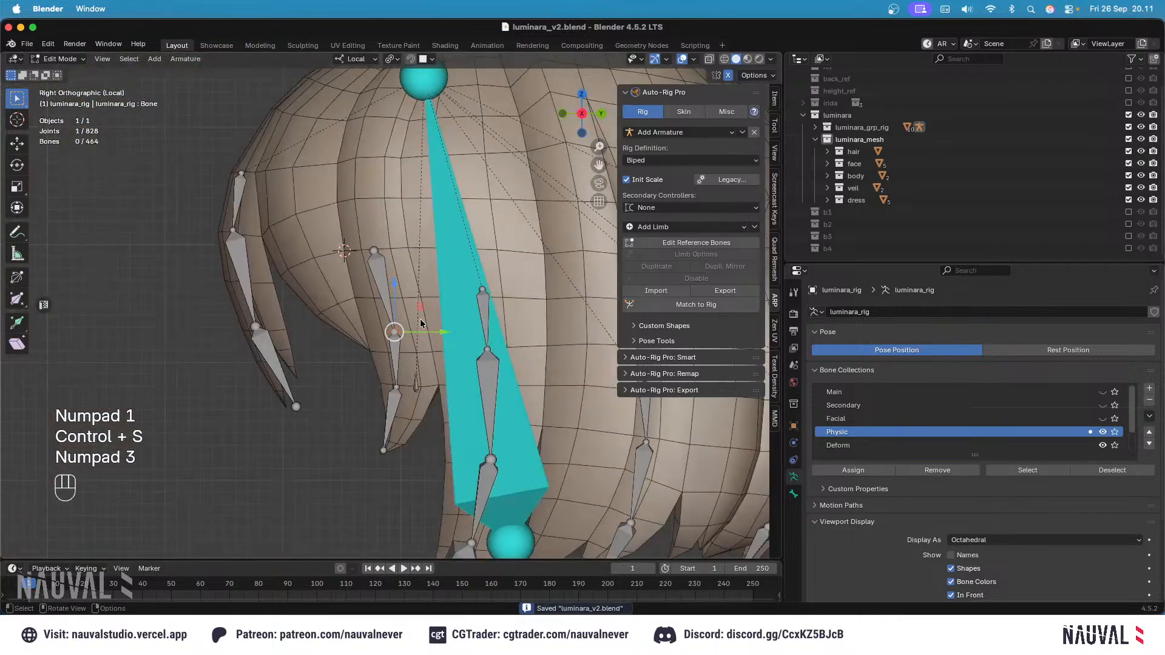
key("KP_1")
key("super+s")
key("KP_3")
key("KP_1")
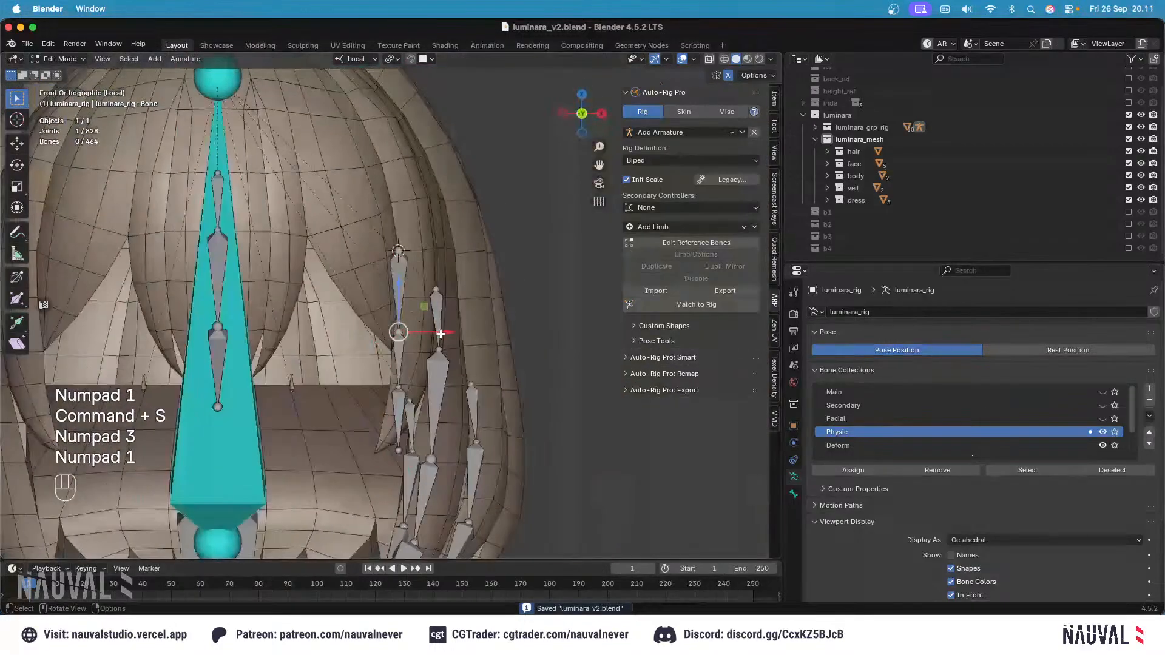
left_click_drag(443, 335, 459, 343)
left_click(399, 387)
left_click_drag(440, 389, 443, 389)
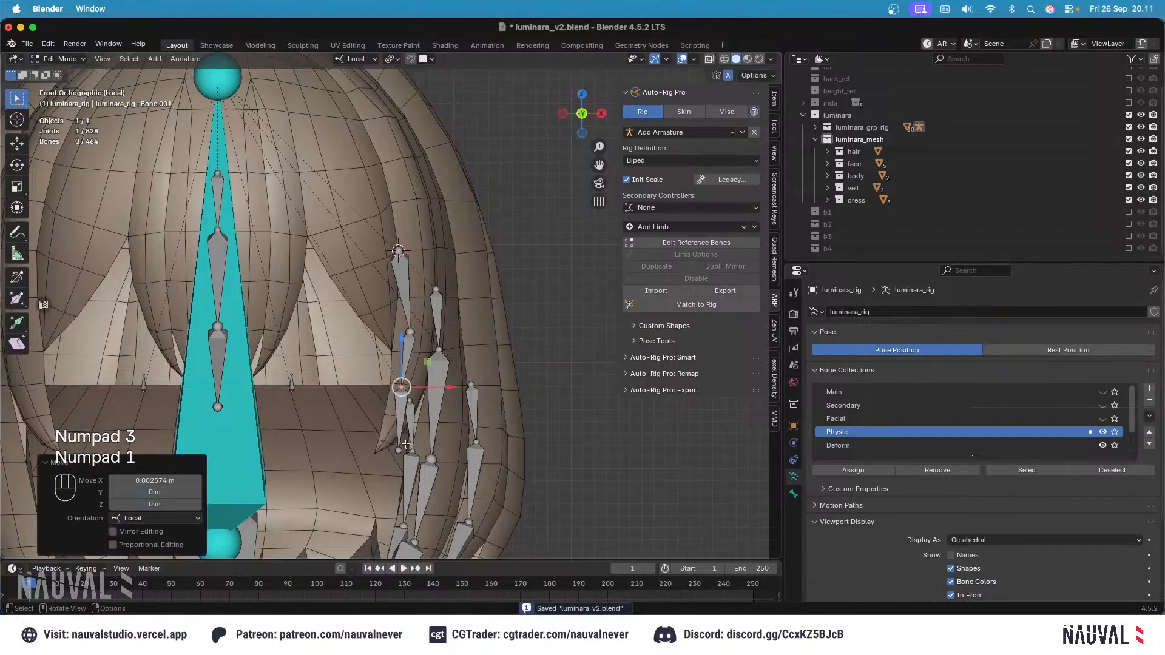
left_click(399, 451)
left_click_drag(437, 452, 436, 450)
Step: Move the front side chain's tip joint about 0.005 m along its local Y axis and save the file
key("KP_3")
middle_click_drag(413, 254, 479, 228, "ctrl")
key("super+s")
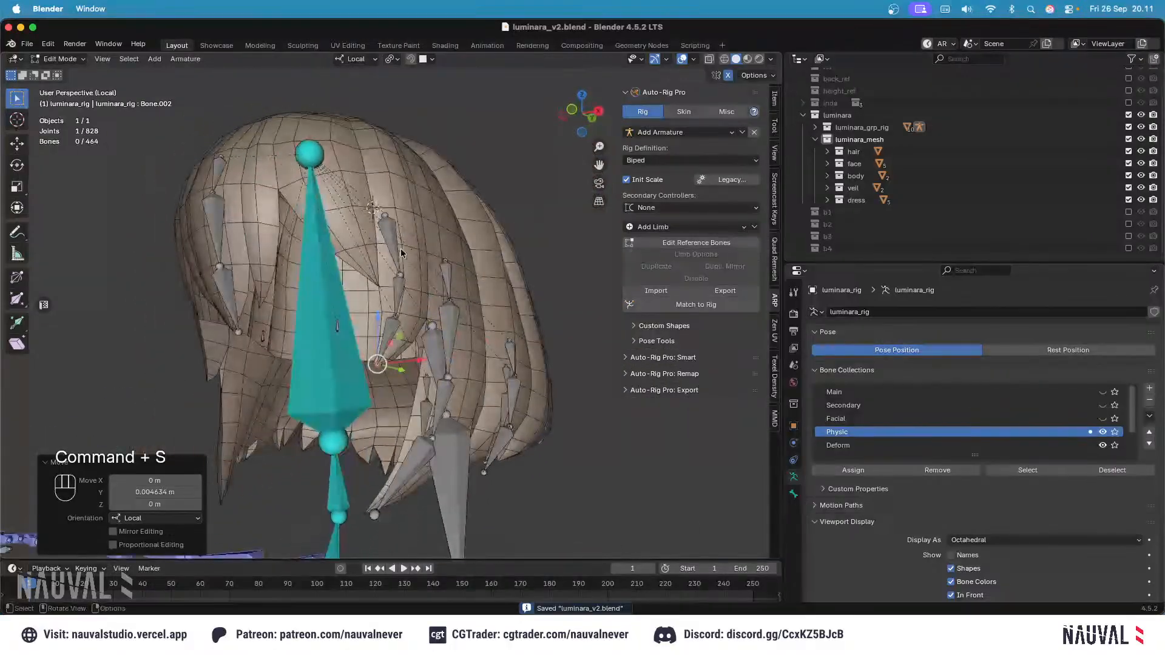
Step: Select the bang and side hair root bones in turn to check how they are named
left_click(401, 245)
key("KP_1")
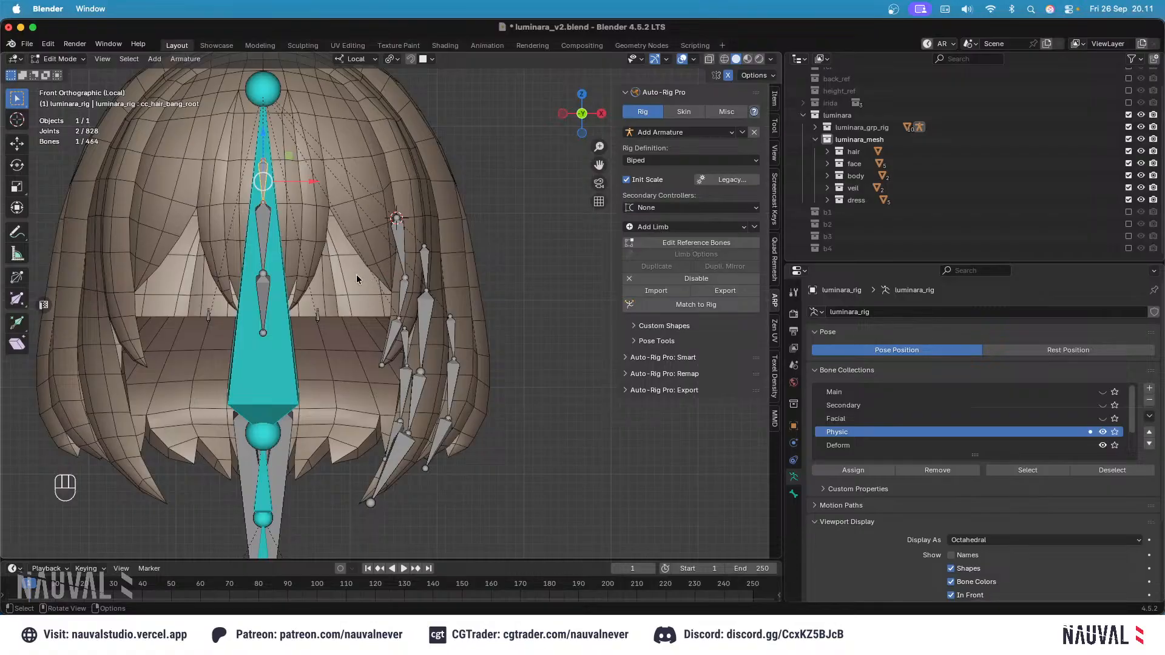
left_click(373, 251)
mouse_move(374, 251)
middle_mouse_down()
mouse_move(392, 301)
mouse_move(449, 276)
mouse_move(385, 247)
middle_mouse_up()
left_click(452, 273)
left_click(452, 273)
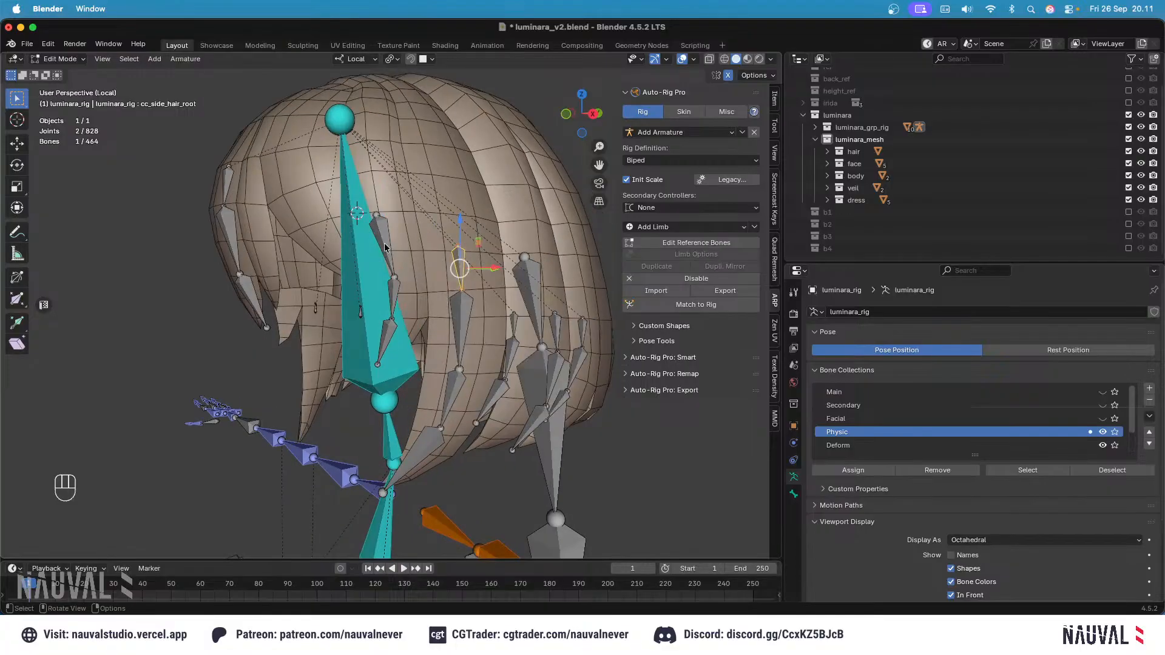
Step: Delete the linked three-bone front side hair chain beside the bangs and save the file
middle_click_drag(413, 299, 398, 326)
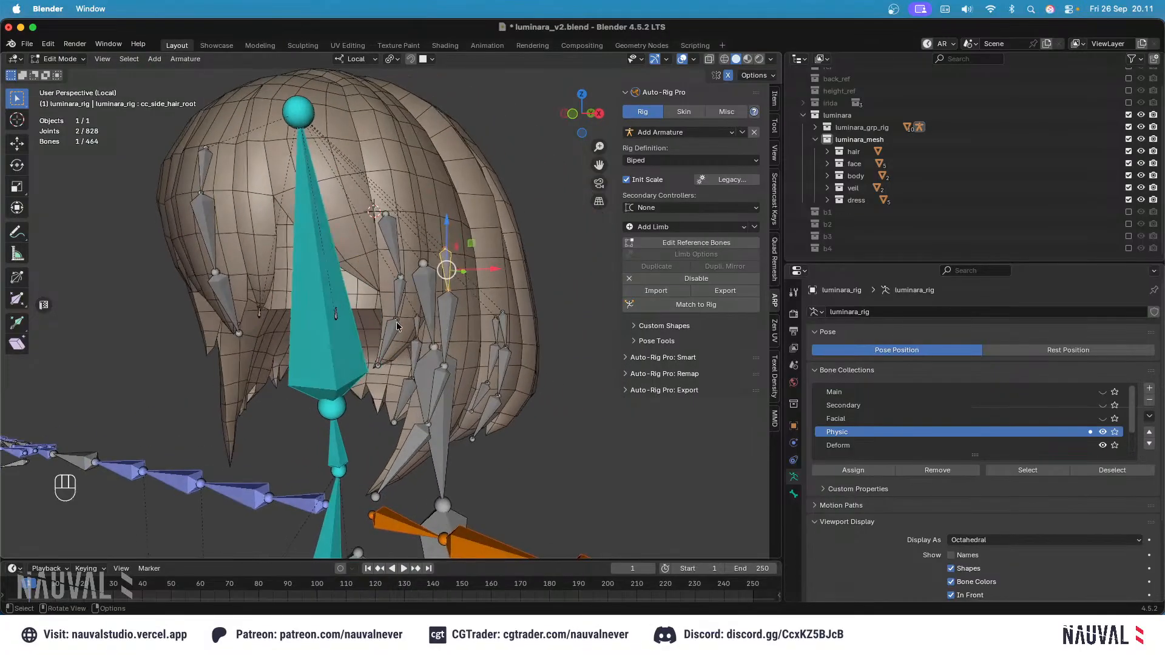
key("l")
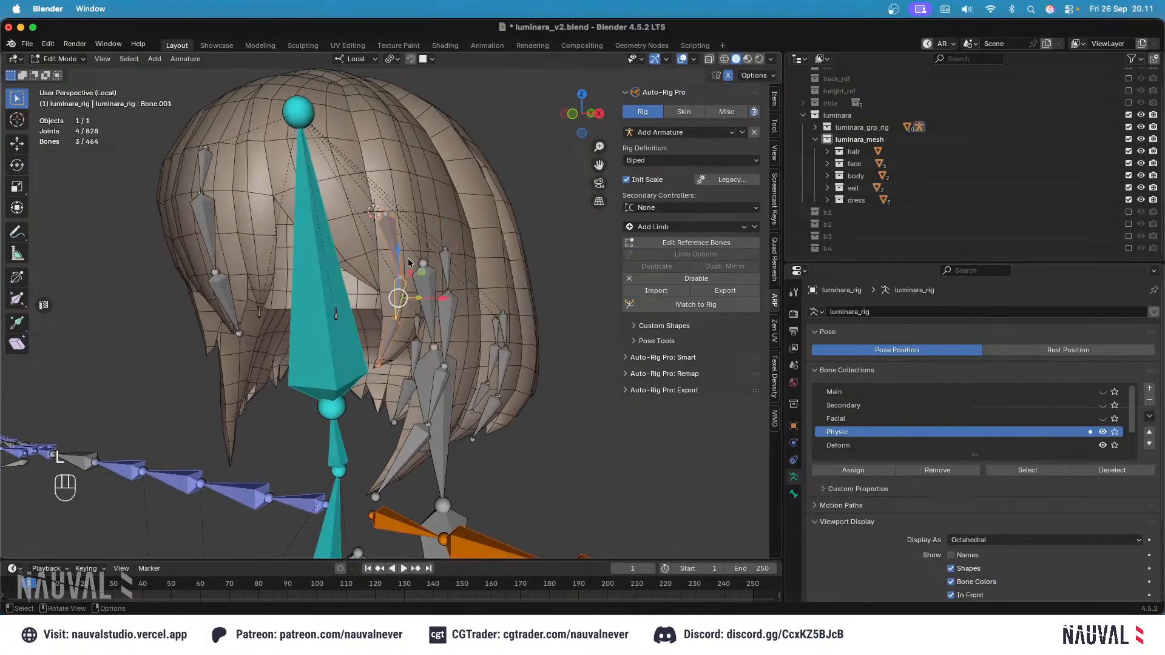
key("x")
left_click(344, 258)
key("KP_3")
key("super+s")
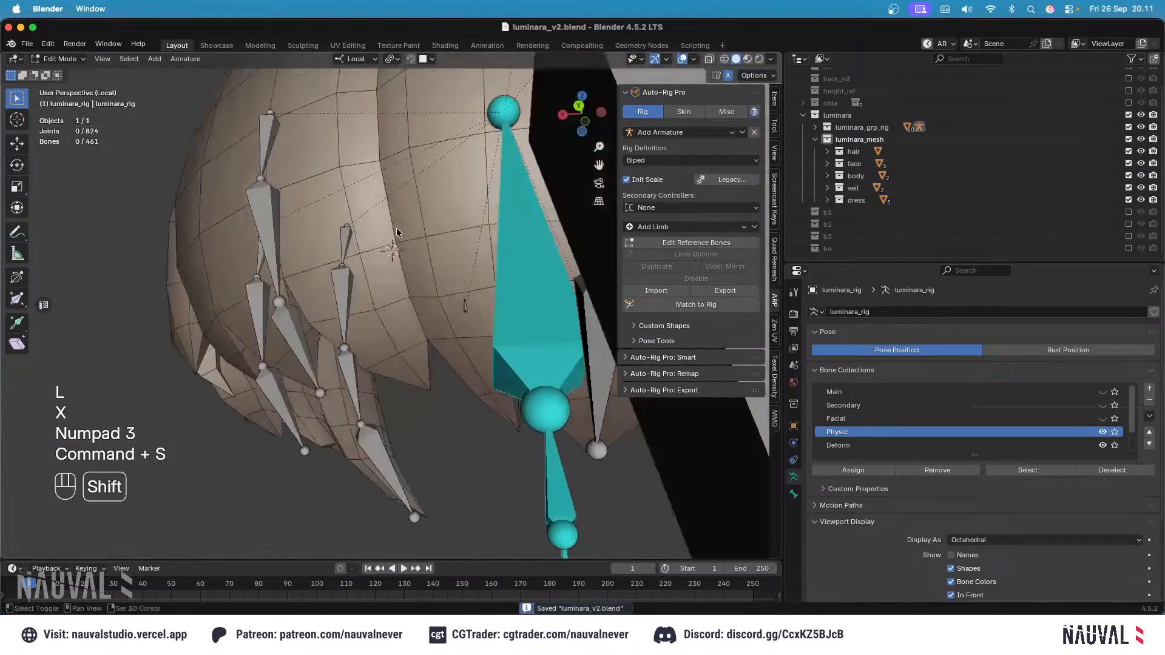
Step: Try to symmetrize the side, rear side and back hair bone chains across the head
key("KP_3")
middle_click_drag(536, 285, 418, 207, "shift")
middle_click_drag(395, 197, 394, 243, "ctrl")
middle_click_drag(395, 242, 444, 202)
key("KP_1")
scroll(454, 212, "up", 2)
key("KP_3")
key("KP_1")
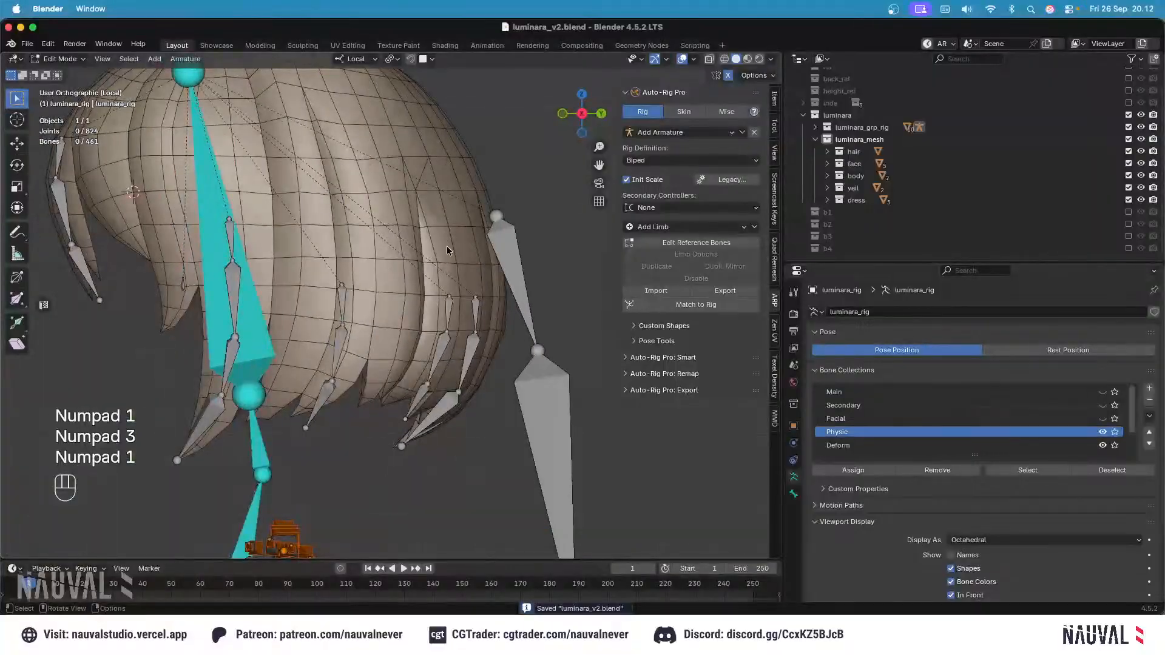
key("l")
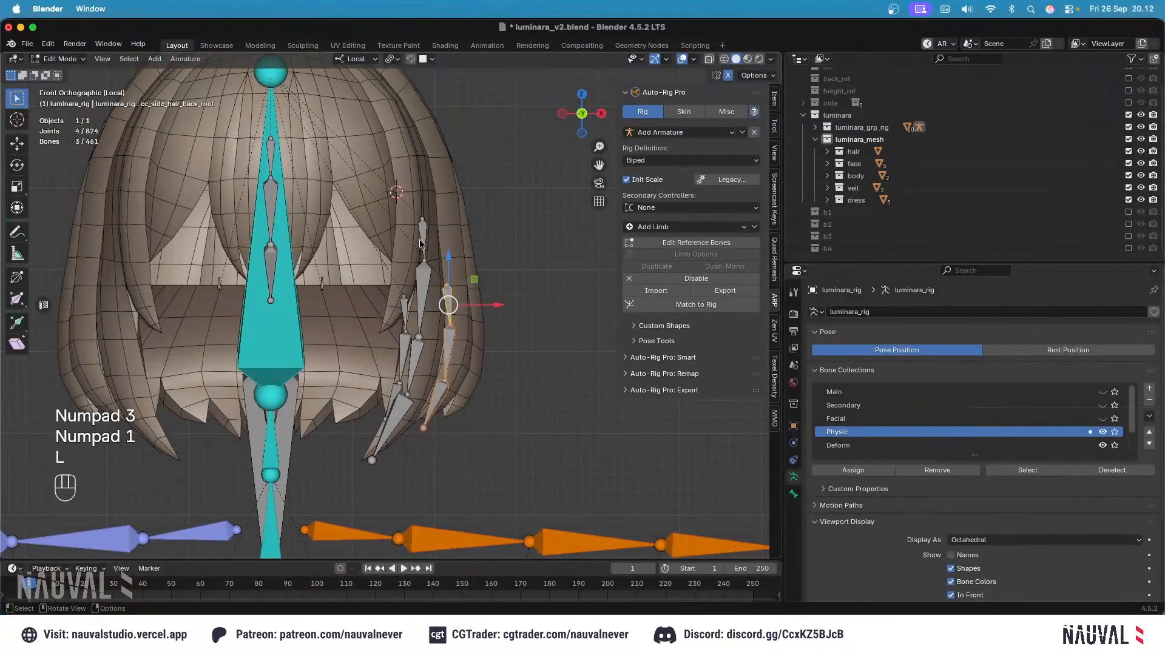
key("l")
middle_click_drag(420, 256, 473, 275, "shift")
key("super+s")
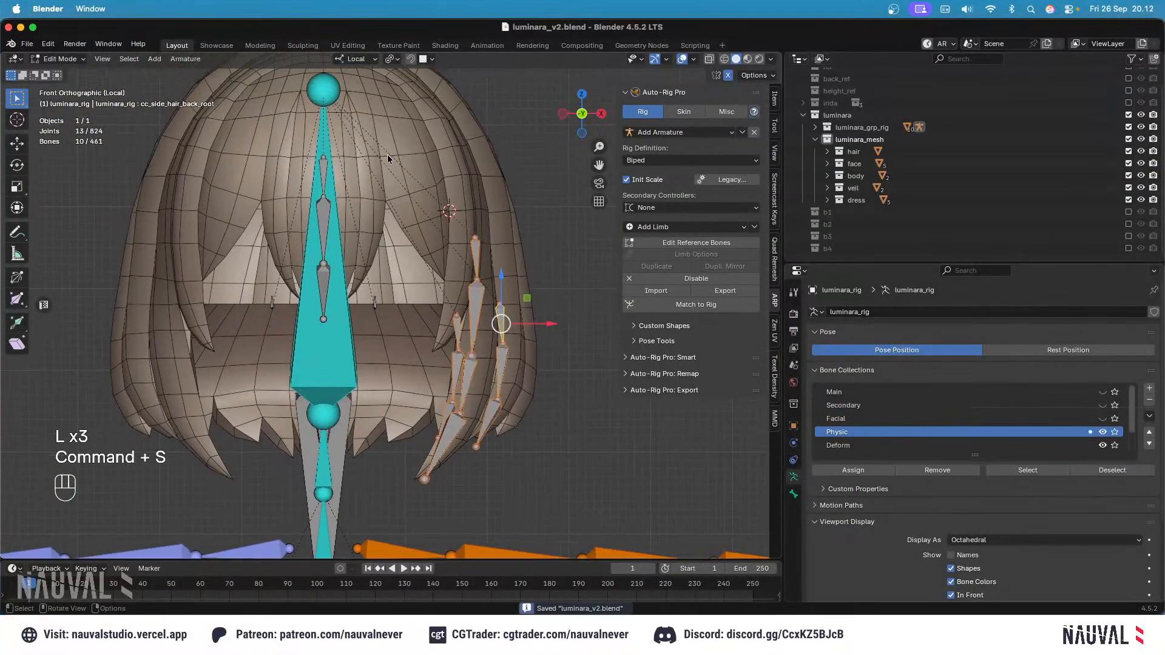
left_click(191, 61)
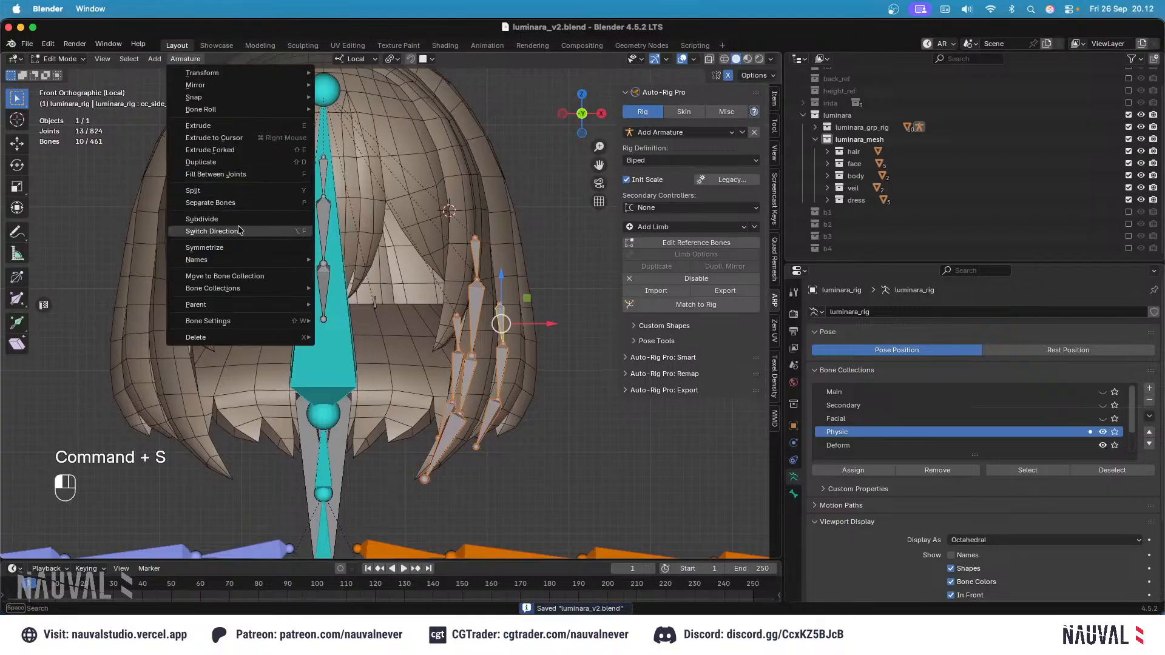
left_click(243, 248)
middle_click_drag(338, 213, 412, 216)
key("super+z")
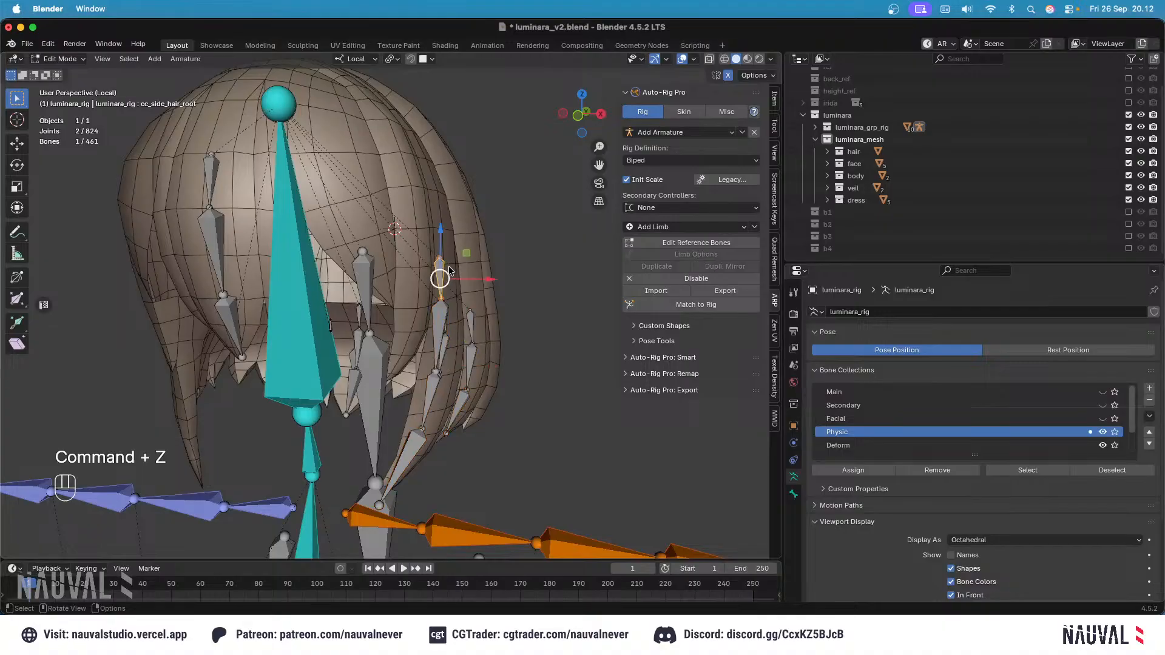
key("super+z")
Step: Rename the side hair chain's root bone to cc_side_hair_root.l
left_click(443, 278)
key("F2")
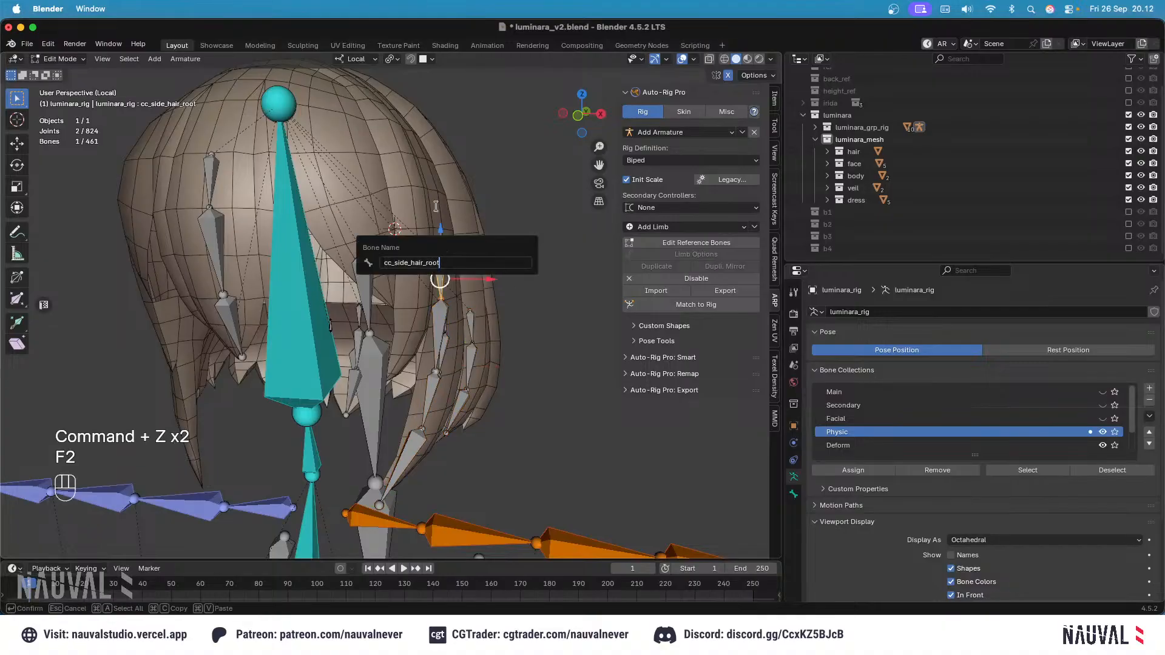
type(".l")
key("Return")
Step: Rename the rear side hair chain's root bone to cc_side_hair_back_root.l
left_click(474, 319)
middle_click_drag(476, 318, 408, 327)
key("F2")
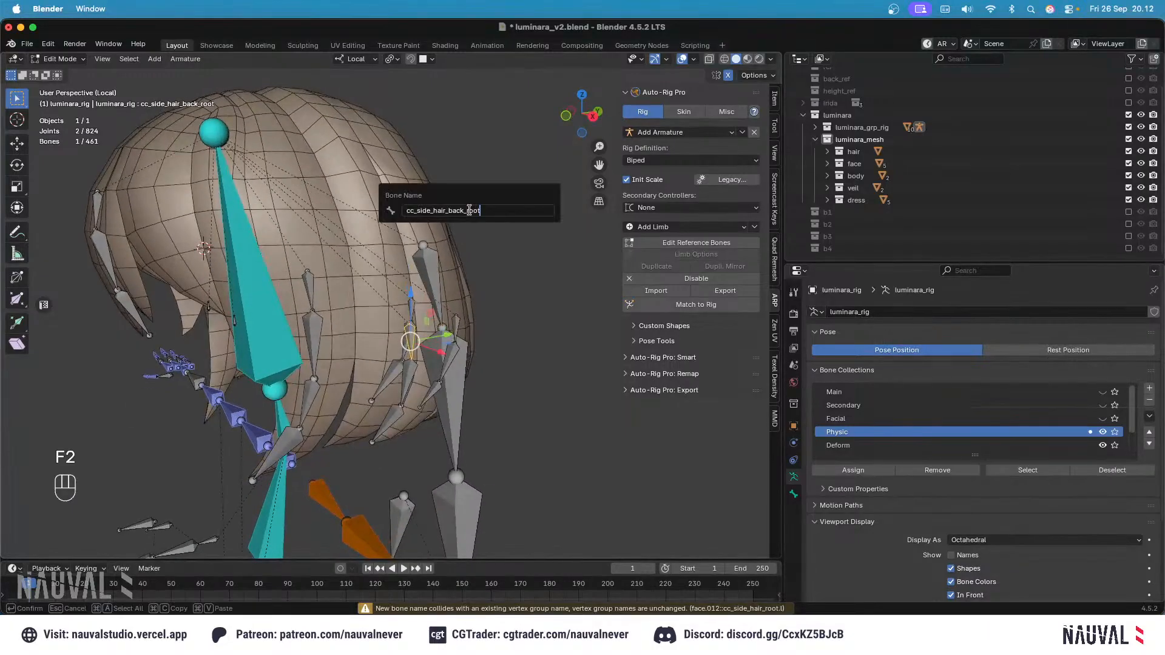
type(".l")
key("Return")
Step: Rename the back hair chain's root bone to cc_back_hair_root.l
middle_click_drag(500, 283, 468, 293)
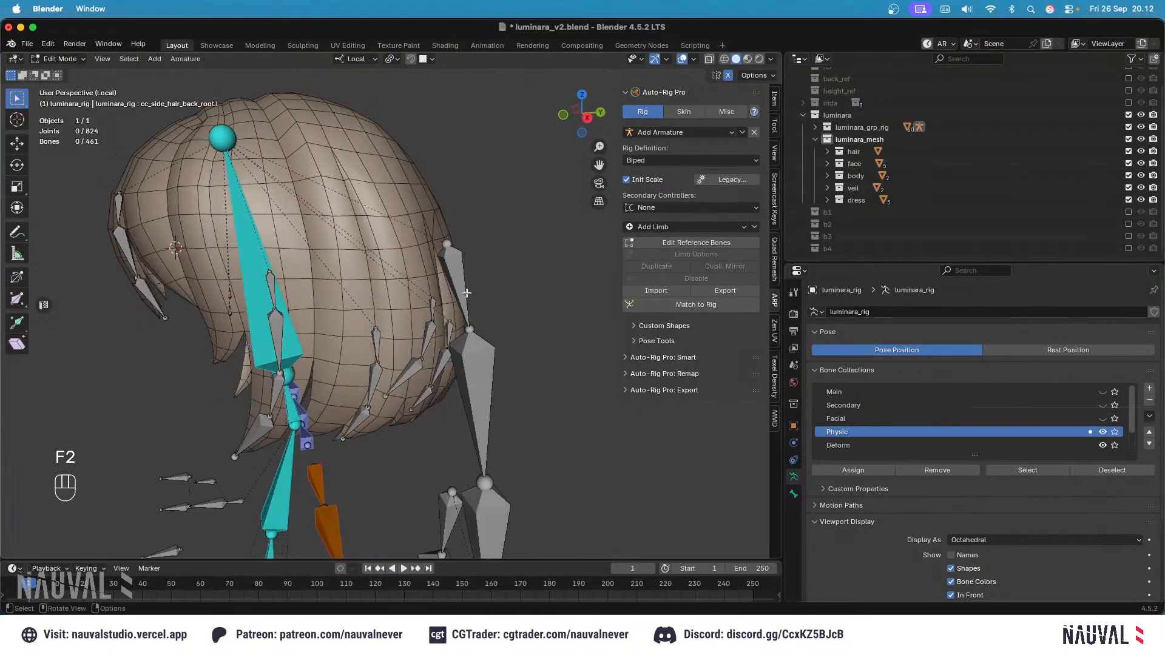
left_click(450, 332)
left_click(435, 299)
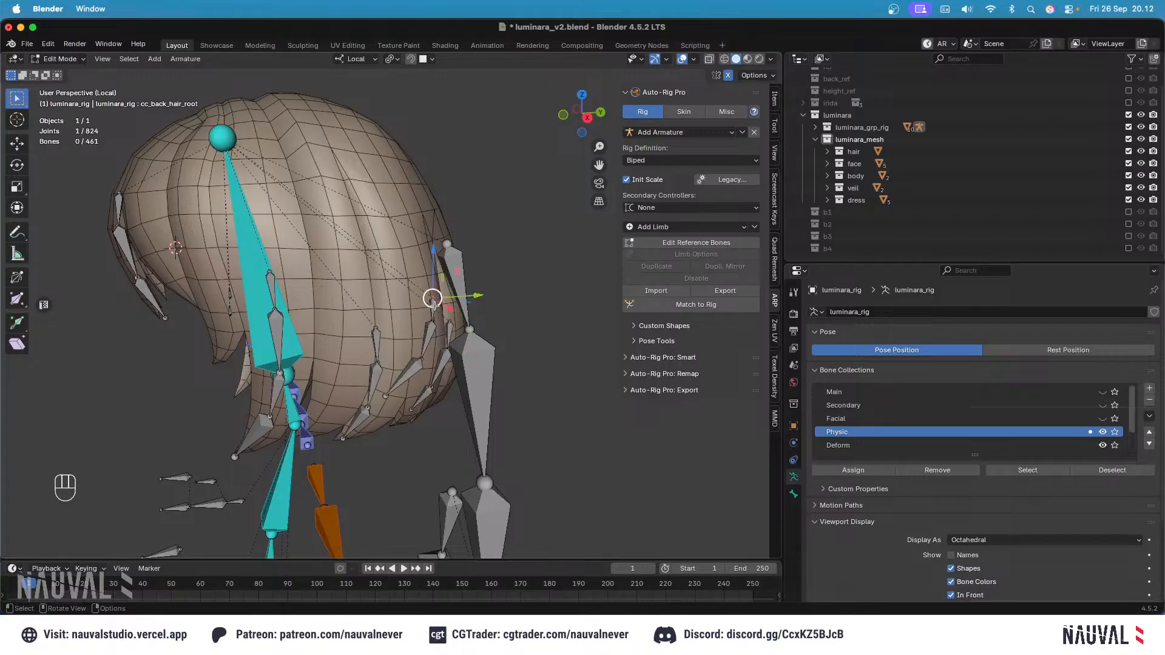
left_click(434, 310)
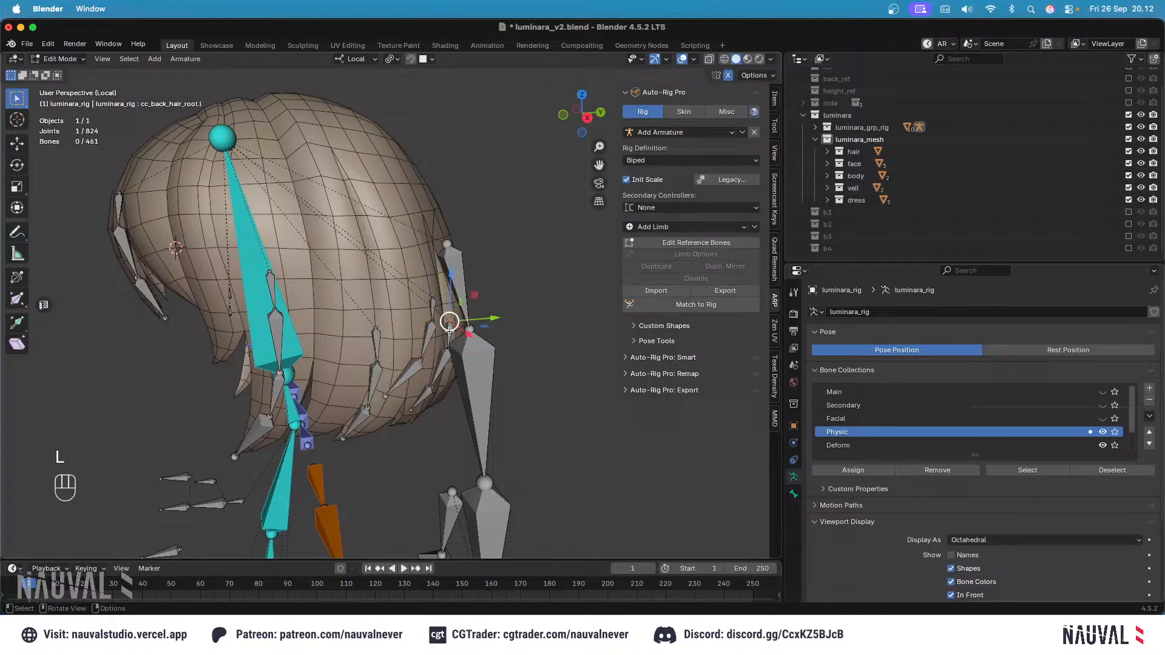
Step: Symmetrize the linked side, rear side and back hair bone chains to the character's other side and save the file
key("l")
key("l")
key("KP_1")
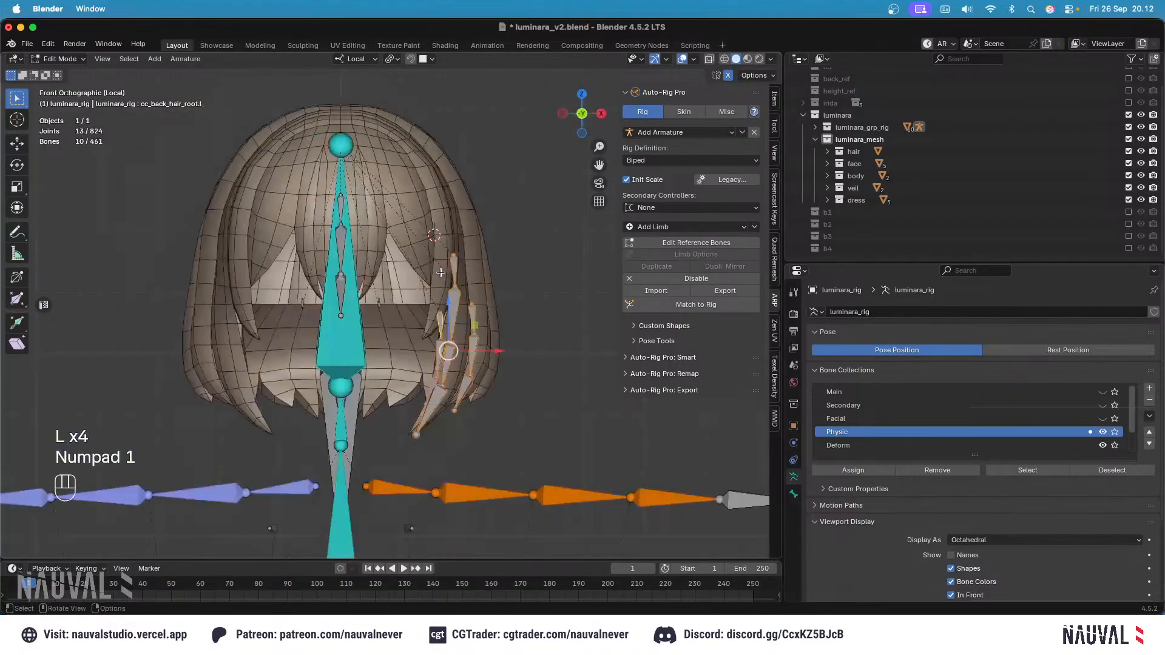
right_click(392, 367)
left_click(391, 367)
mouse_move(497, 204)
middle_mouse_down()
mouse_move(516, 234)
mouse_move(513, 193)
middle_mouse_up()
key("KP_1")
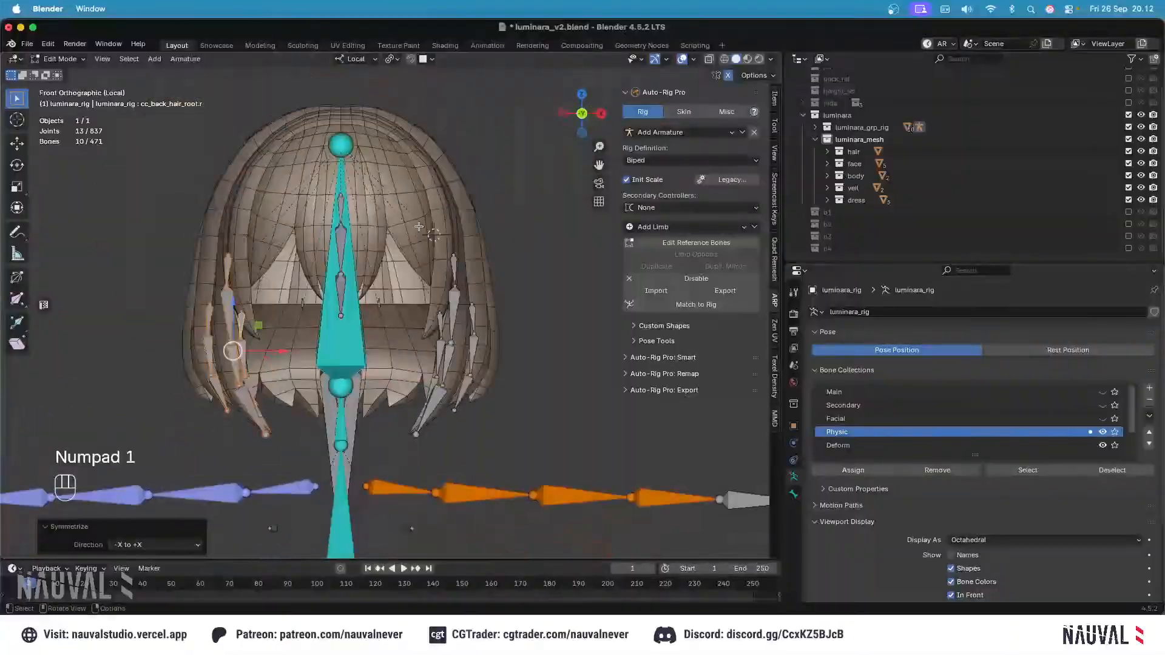
key("super+s")
Step: Return the rig to Object Mode, clear the selection and save the file
left_click(73, 59)
left_click(68, 73)
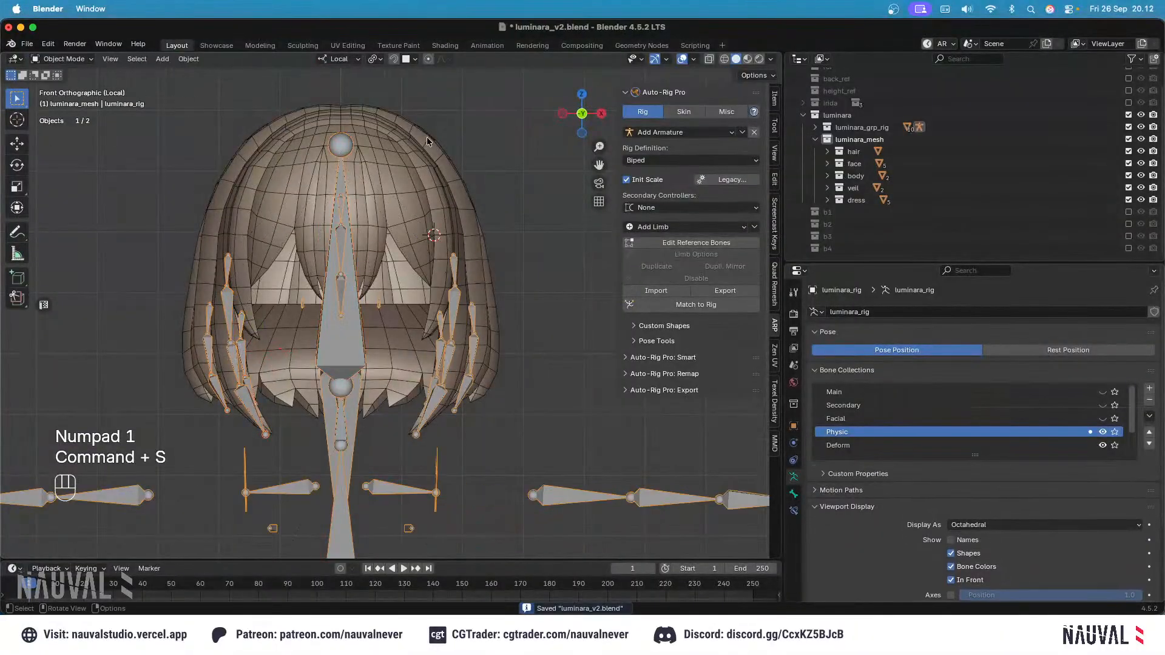
left_click(170, 146)
key("ctrl+s")
middle_click_drag(315, 195, 410, 221)
key("KP_1")
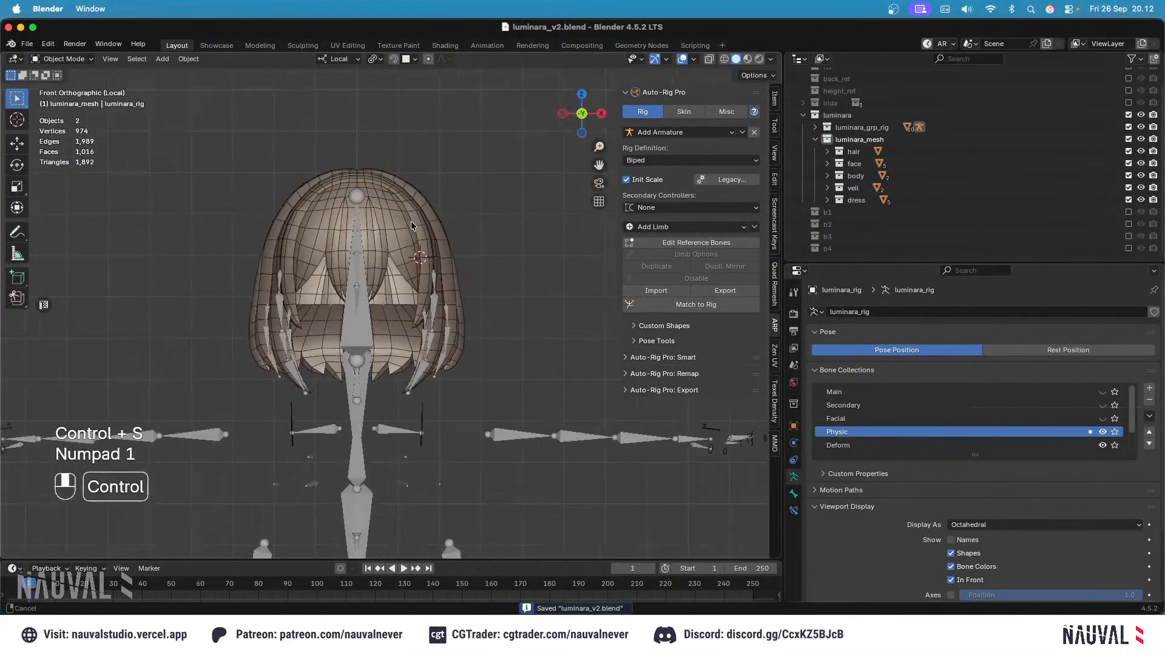
Step: Parent the hair mesh to the rig using Armature Deform with empty groups
key("KP_3")
mouse_move(429, 264)
middle_mouse_down("ctrl")
mouse_move(424, 216)
mouse_move(433, 254)
middle_mouse_up("ctrl")
left_click(424, 216)
key("super+s")
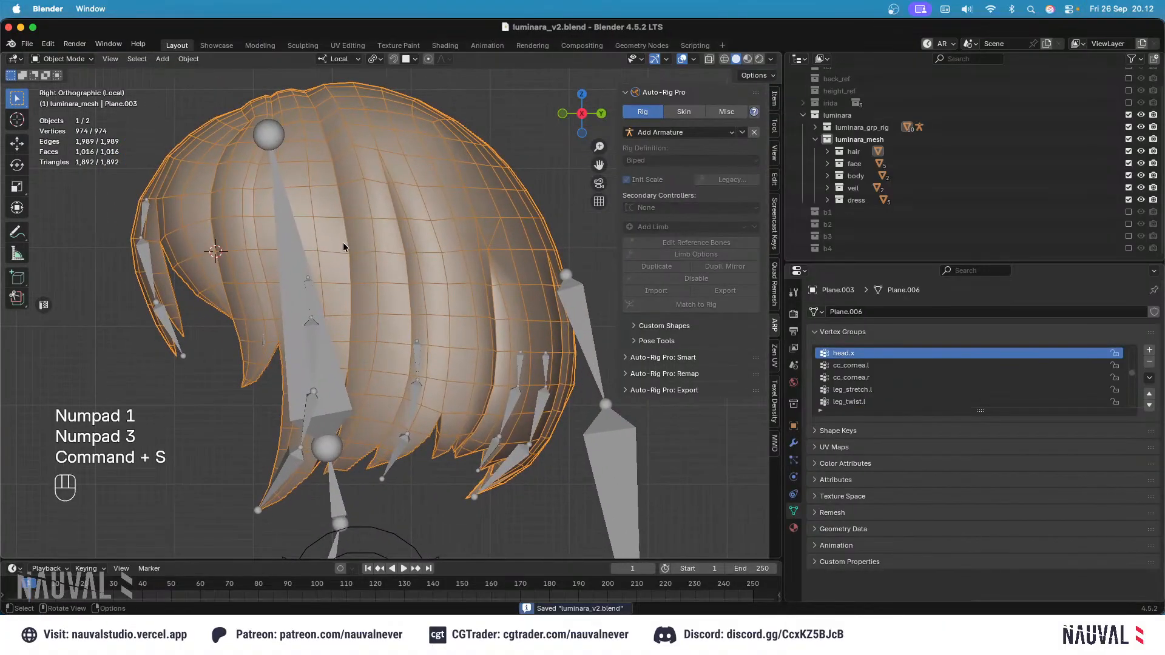
middle_click_drag(344, 243, 369, 224, "shift")
key("ctrl+p")
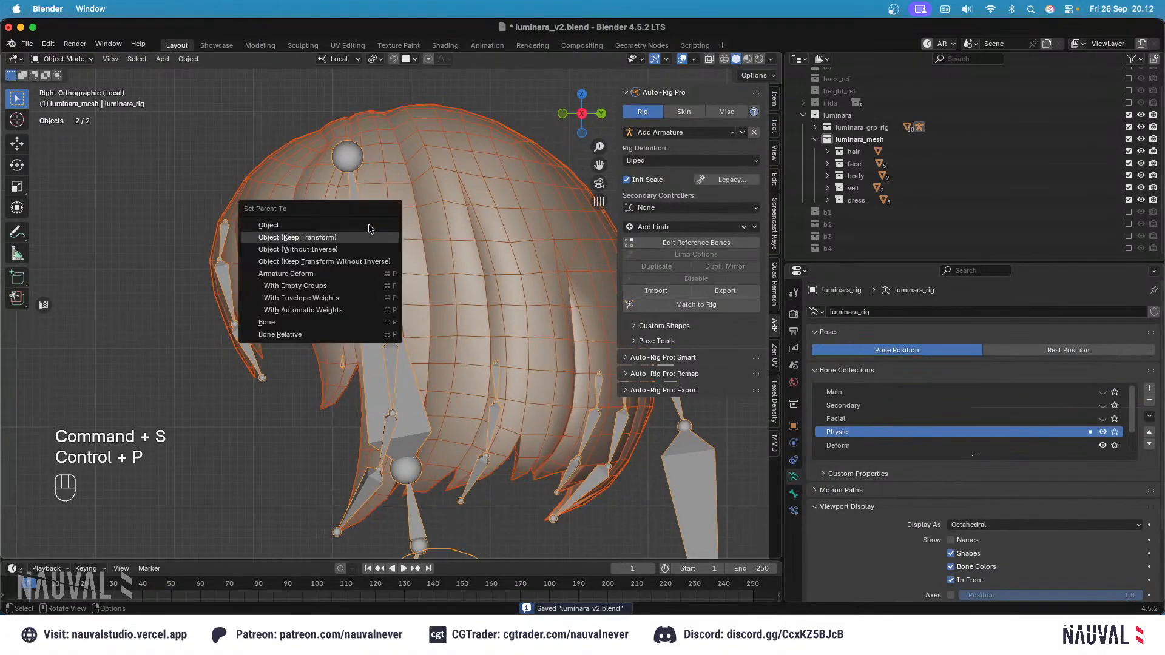
key("Down")
key("Down")
key("Return")
Step: Save the file and select the hair mesh to check its vertex groups
left_click_drag(504, 126, 504, 128)
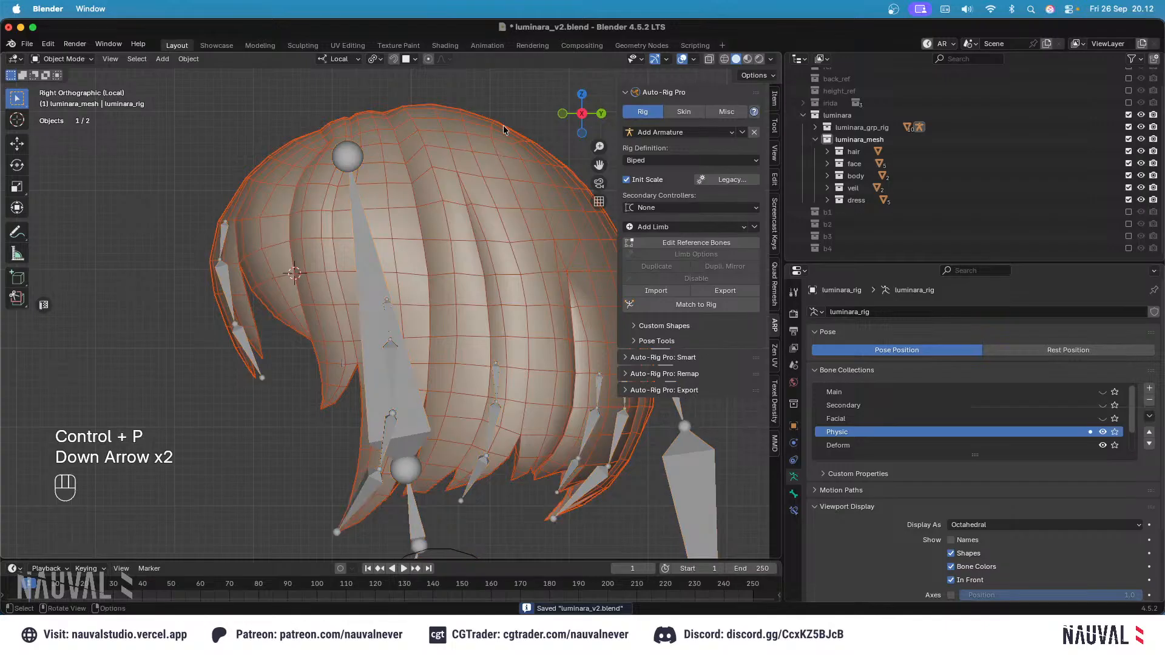
left_click(499, 150)
key("super+s")
left_click(521, 131)
left_click(515, 139)
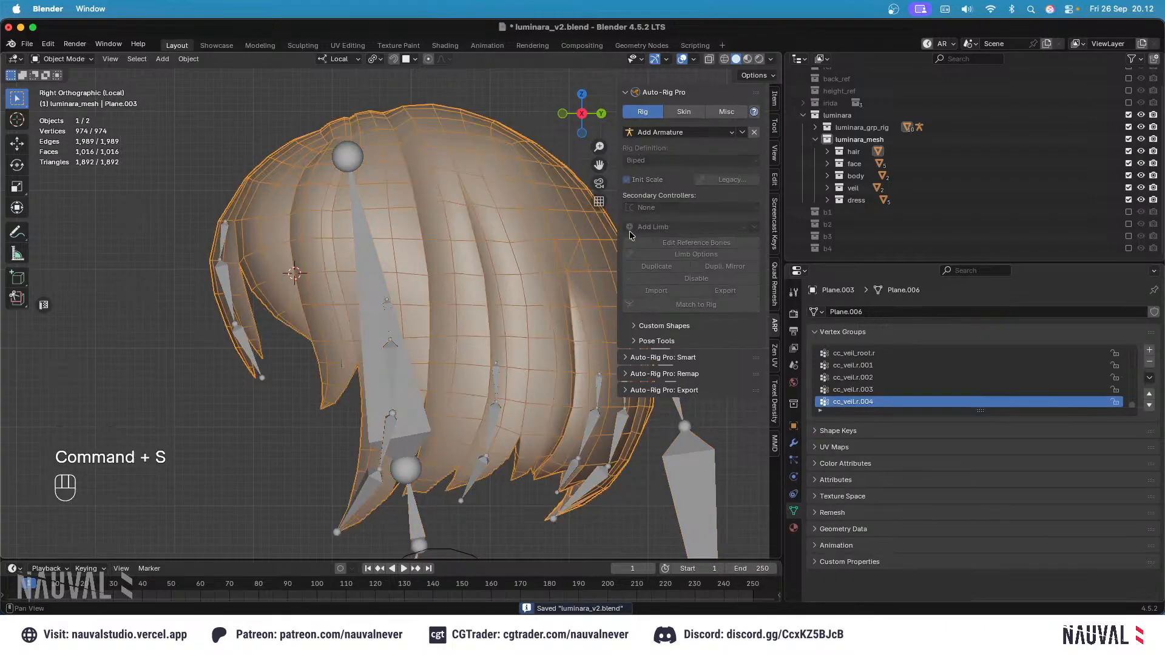
Step: Select the rig and make its Main bone collection visible, keeping the Physic collection shown
left_click(433, 265)
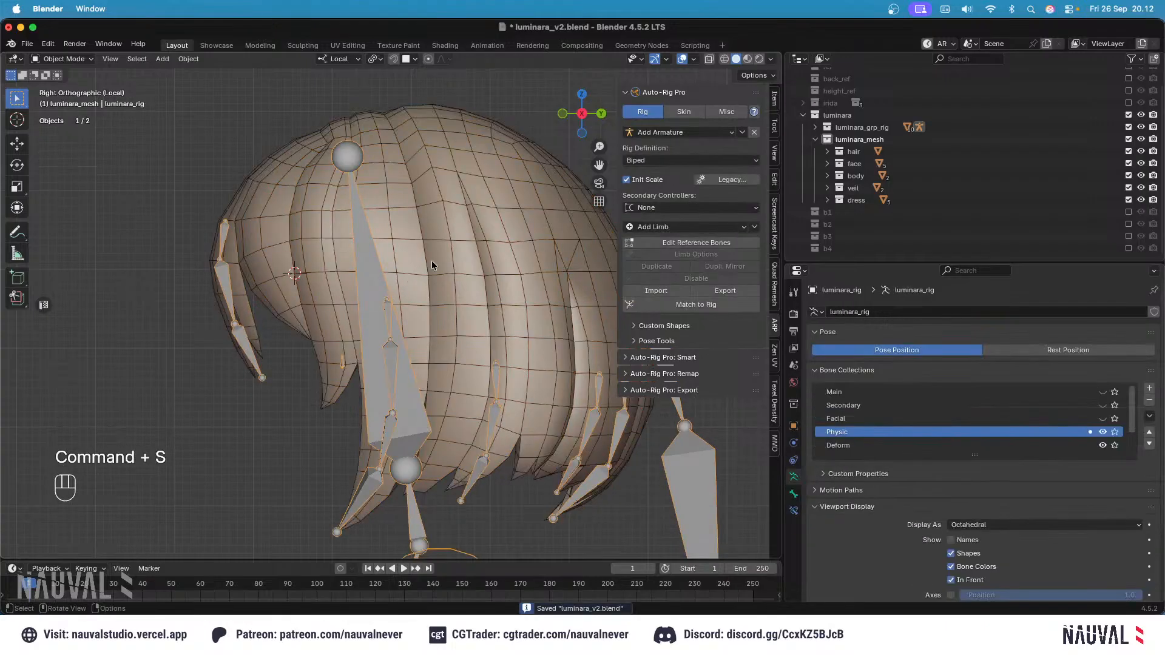
left_click(1102, 392)
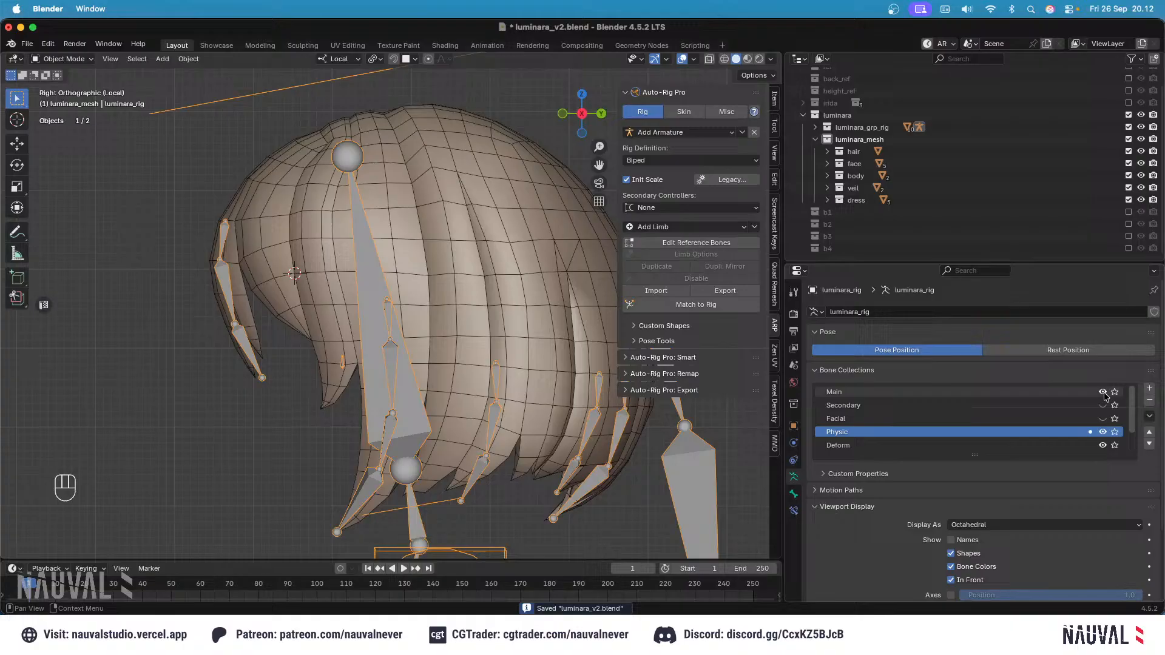
left_click(1104, 432)
left_click(1105, 433)
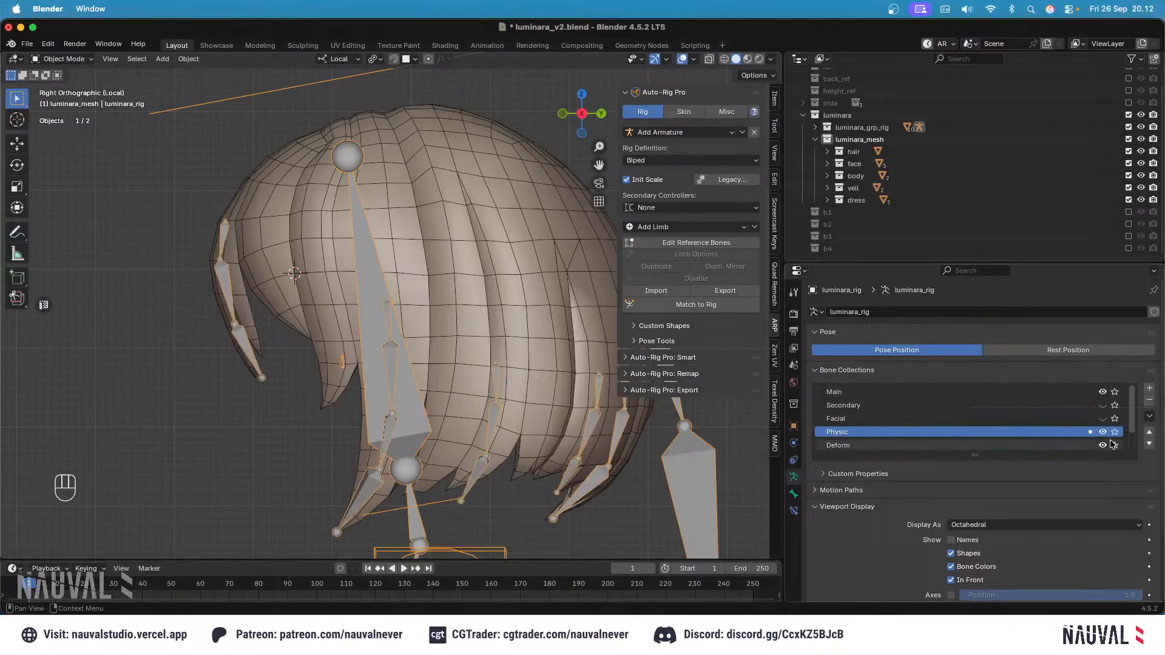
Step: Compare the rig with the Deform bone collection hidden and shown, leave it visible, and save the file
left_click(1102, 445)
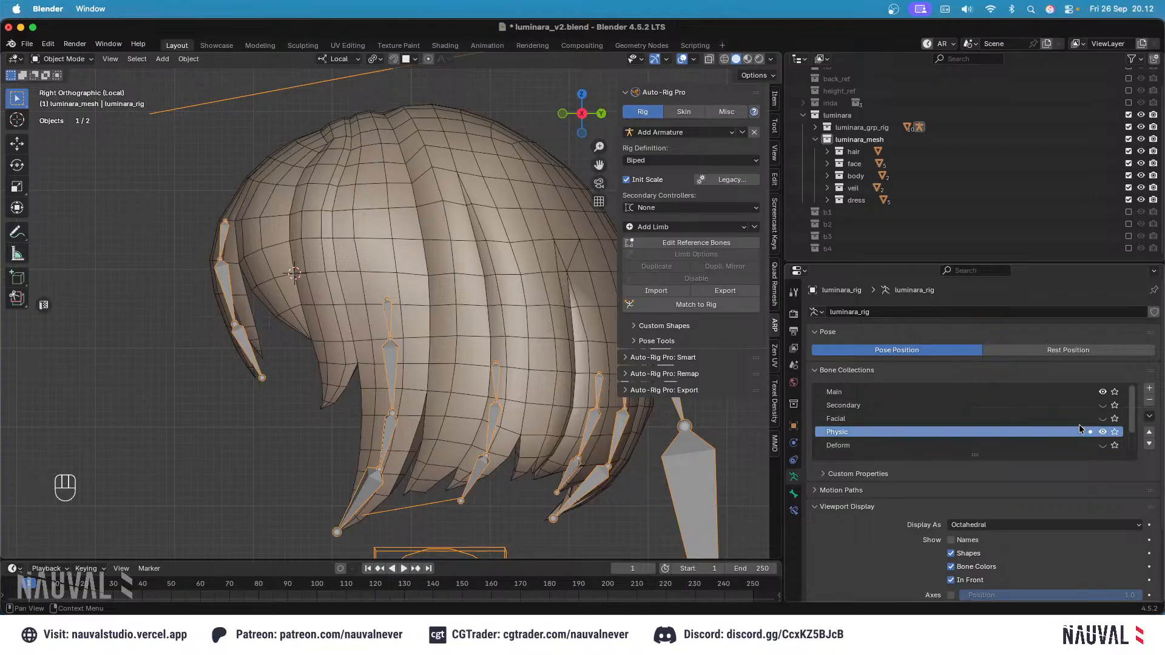
left_click(1103, 446)
left_click(1103, 446)
left_click(1102, 445)
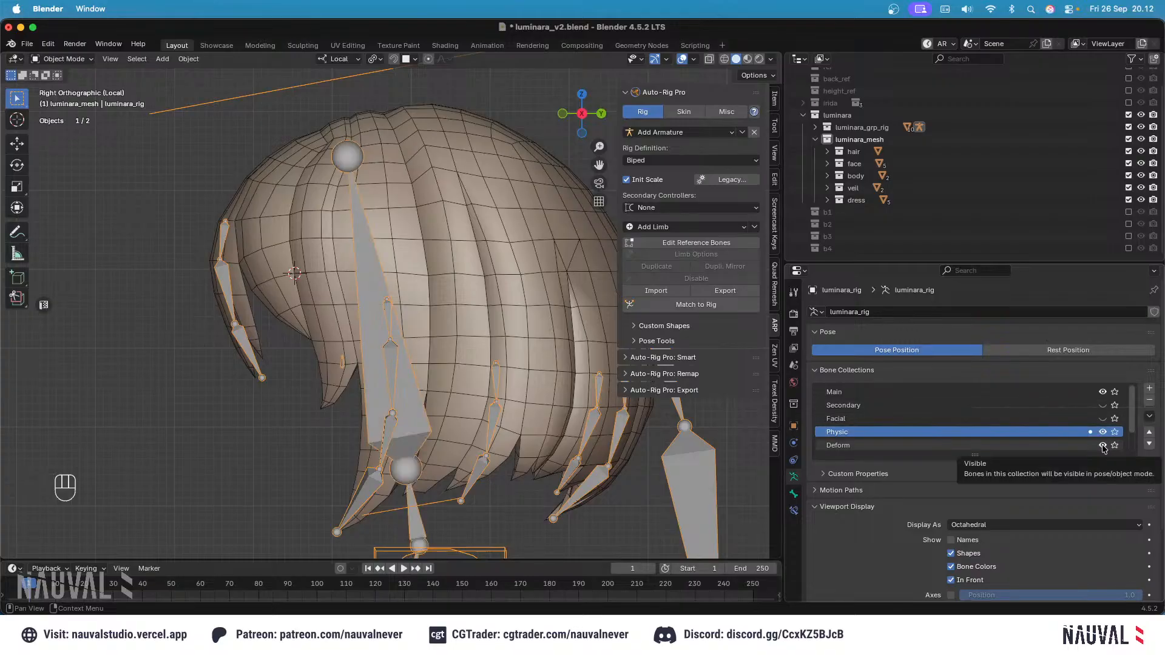
left_click(1103, 445)
scroll(461, 303, "down", 4)
middle_click_drag(419, 303, 447, 218)
left_click(504, 299)
left_click(1103, 446)
key("KP_1")
key("super+s")
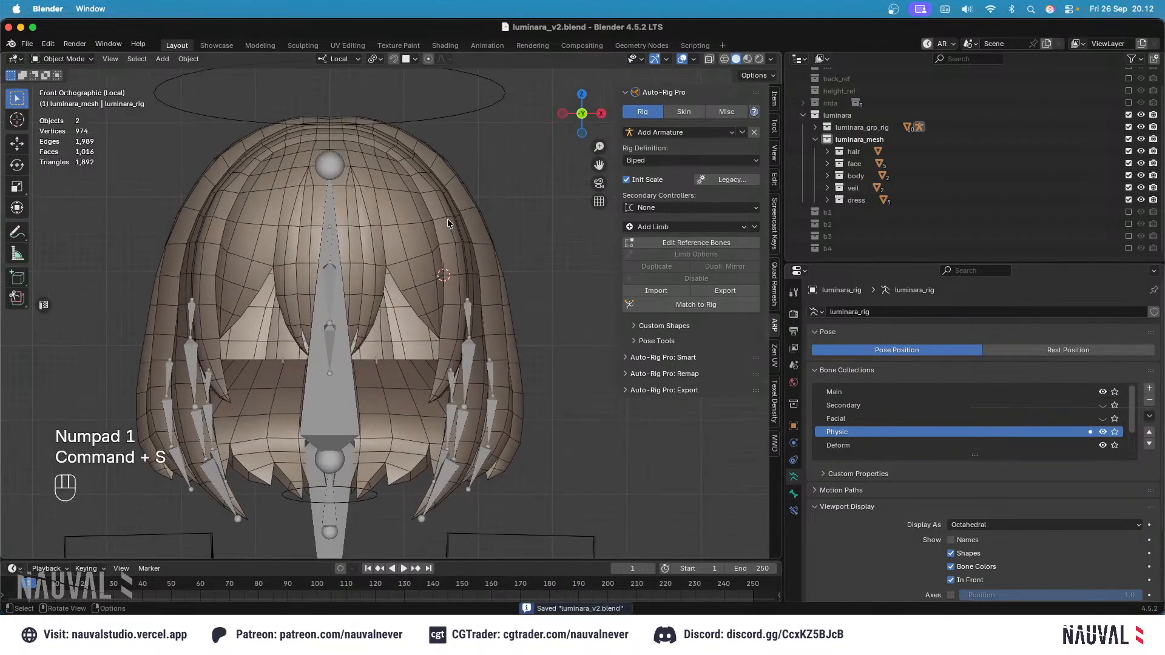
Step: Select the rig together with the hair mesh as the active object and enter Weight Paint mode
left_click(67, 63)
left_click(73, 71)
left_click(365, 212)
left_click(332, 204, "shift")
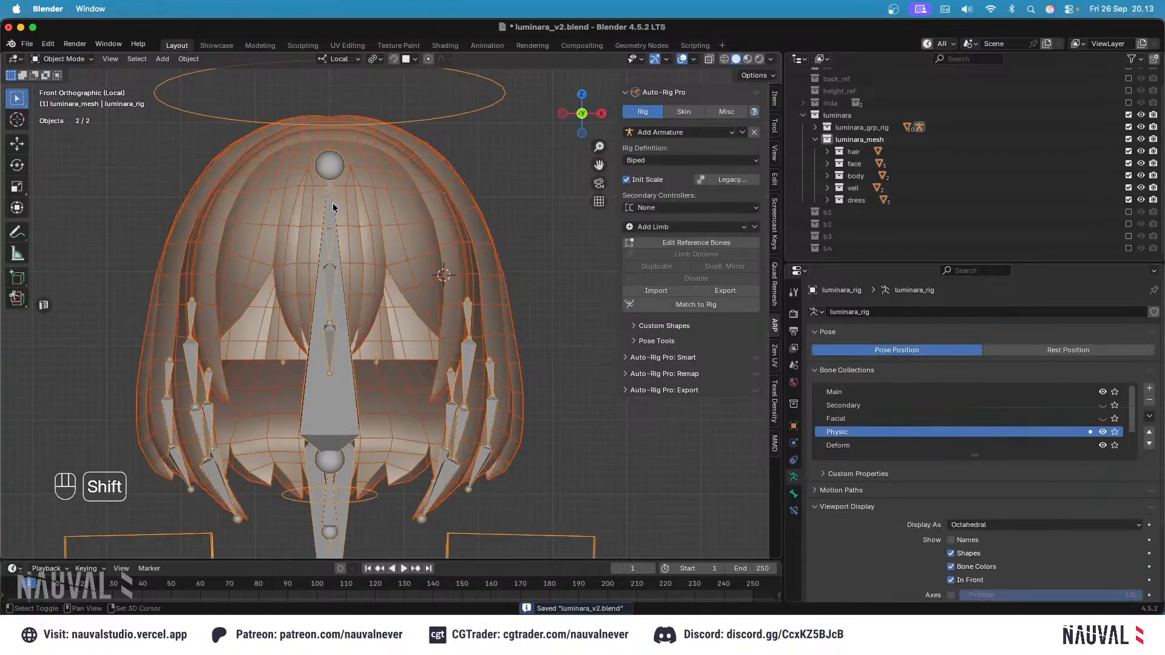
middle_click_drag(405, 212, 432, 222, "shift")
left_click(366, 181, "shift")
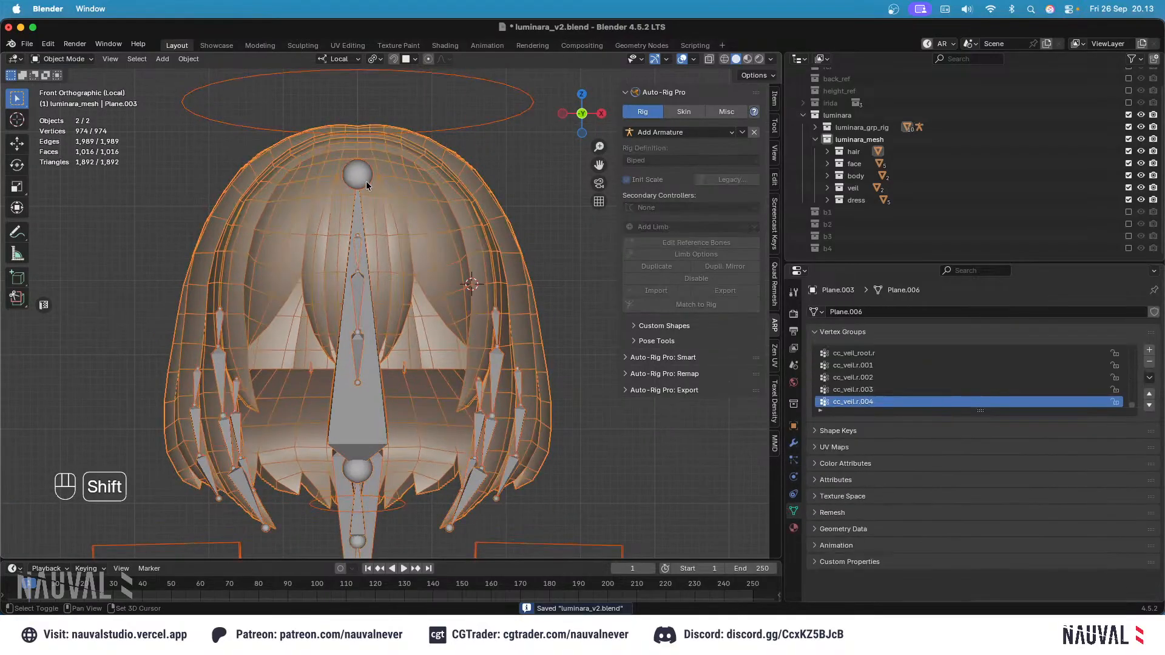
left_click(63, 59)
left_click(68, 126)
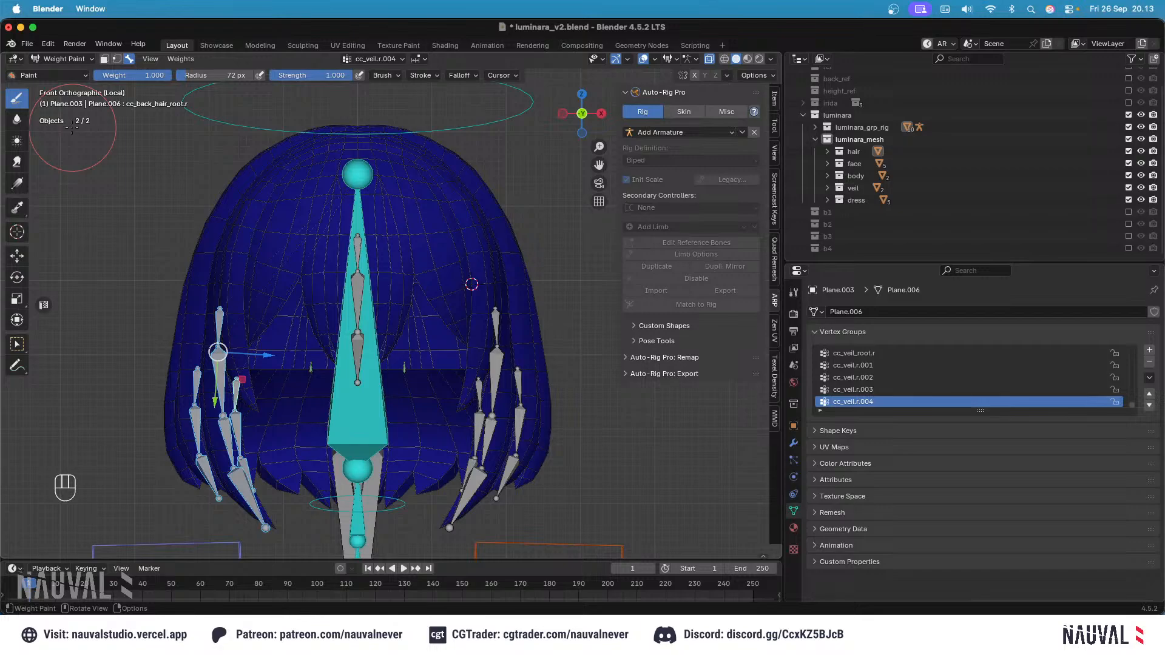
Step: Save the file and select the head bone to inspect the hair's head.x weights
scroll(391, 170, "up", 2)
key("ctrl+s")
key("Tab")
key("Tab")
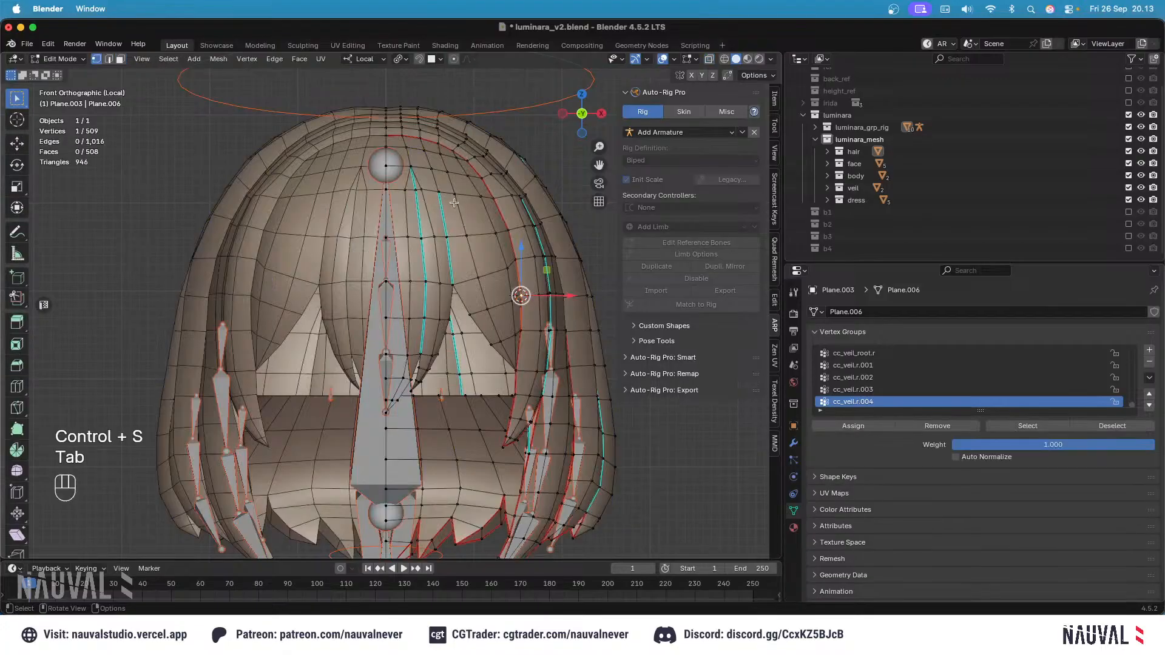
left_click(379, 221, "ctrl")
key("KP_3")
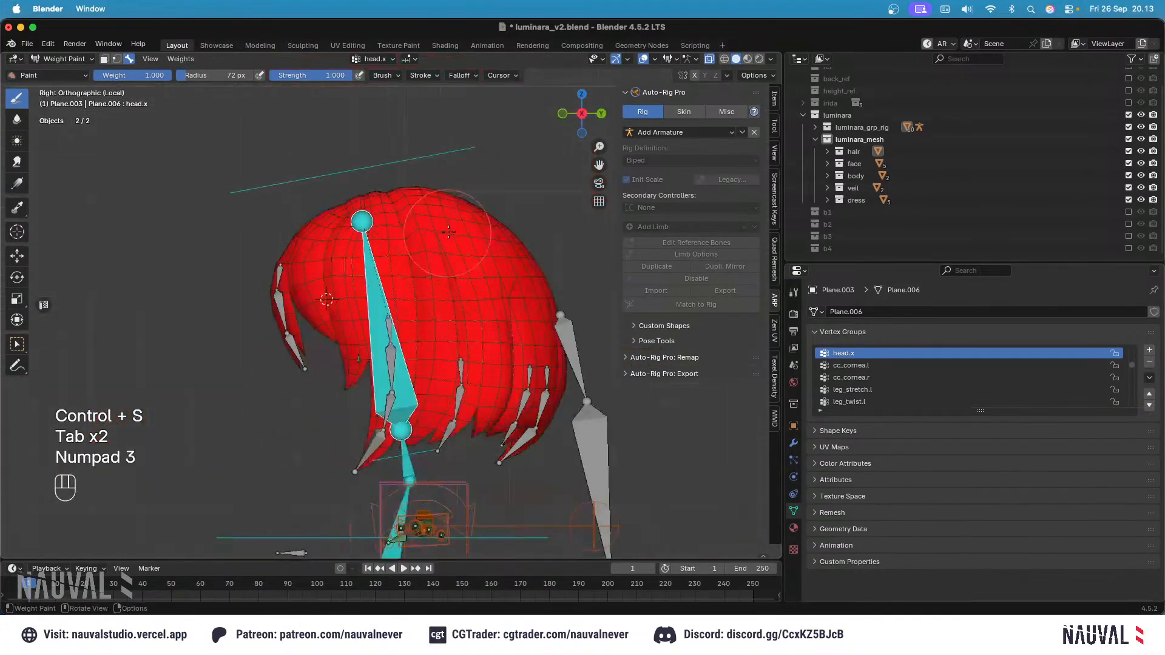
Step: Remove all hair mesh vertices from the head.x vertex group and check the weights from the front
key("Tab")
key("a")
left_click(937, 426)
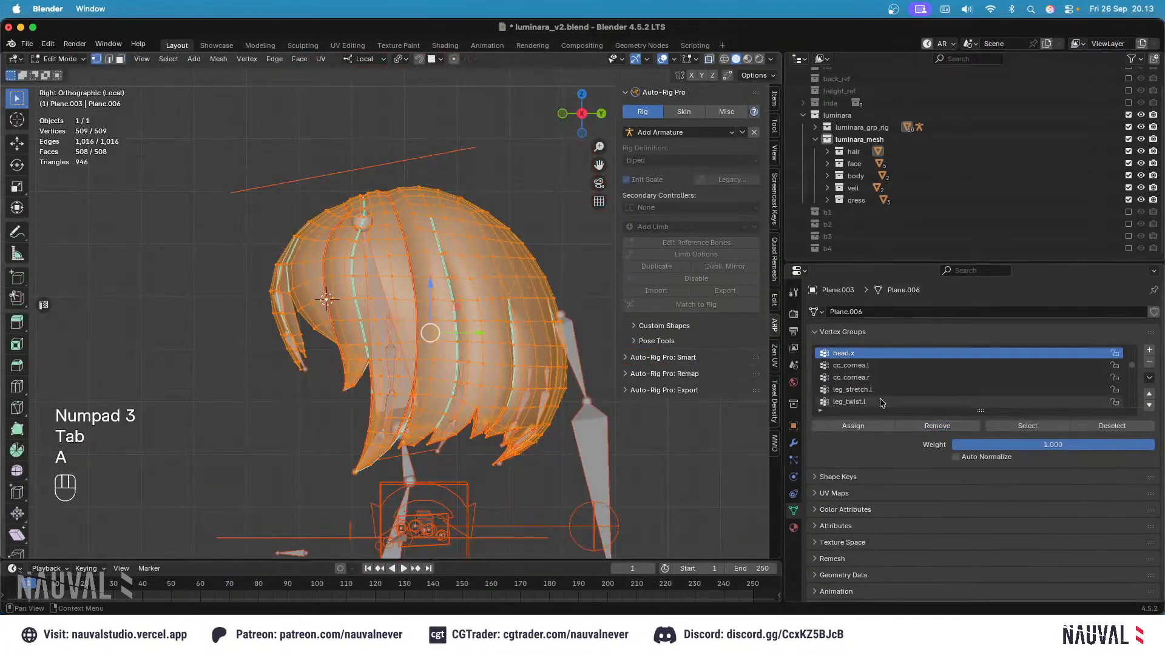
key("Tab")
key("KP_1")
key("Tab")
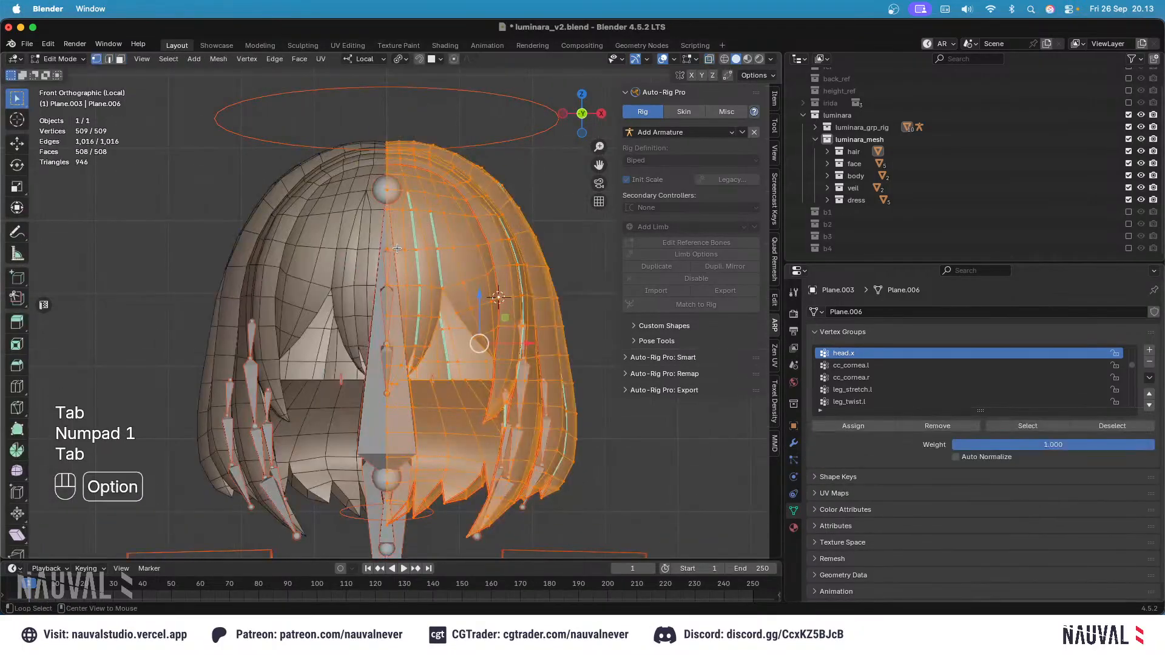
Step: Select the horizontal vertex loop at the top of the front bangs and deselect its vertices on the side and back hair
left_click(476, 340, "alt")
scroll(479, 222, "up", 4)
key("shift+z")
key("c")
mouse_move(595, 243)
left_mouse_down("shift")
mouse_move(522, 248)
mouse_move(483, 237)
left_mouse_up("shift")
key("Escape")
middle_click_drag(501, 211, 534, 265, "ctrl")
key("c")
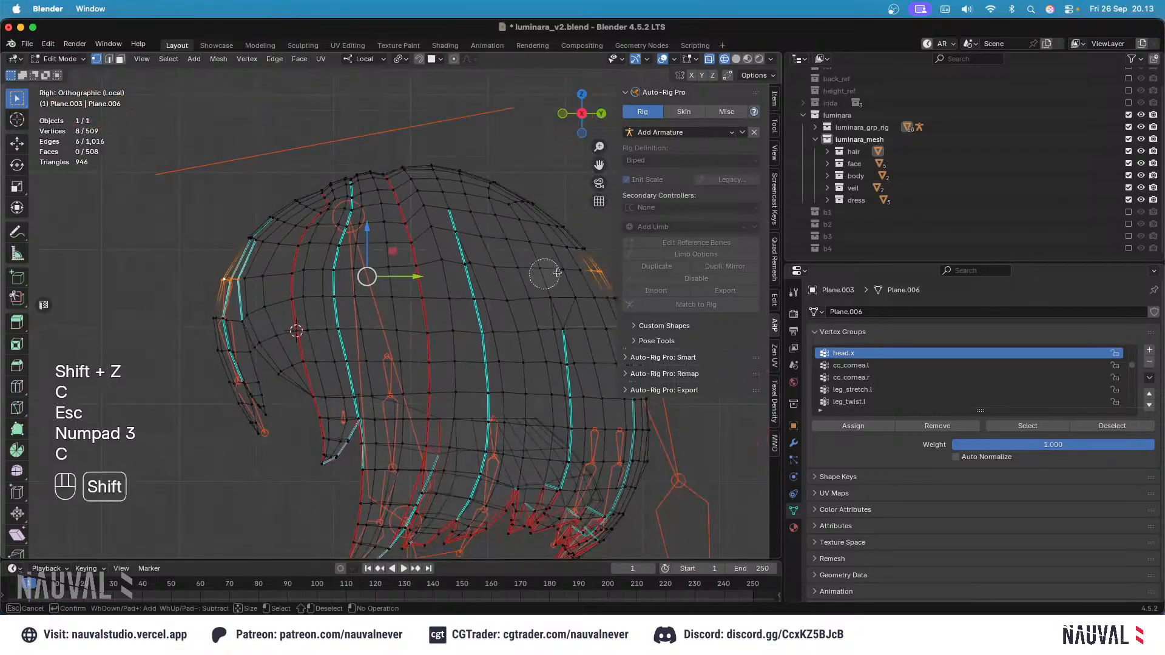
left_click_drag(545, 274, 628, 273, "shift")
key("Escape")
key("KP_1")
Step: Refine the bangs selection from the front, undoing an unwanted deselection and adding the vertices beside the outer edge of the centre bang
key("shift+z")
mouse_move(458, 303)
middle_mouse_down("ctrl")
mouse_move(466, 252)
mouse_move(454, 225)
mouse_move(469, 244)
middle_mouse_up("ctrl")
key("shift+z")
key("shift+z")
key("super+z")
left_click(485, 250, "shift")
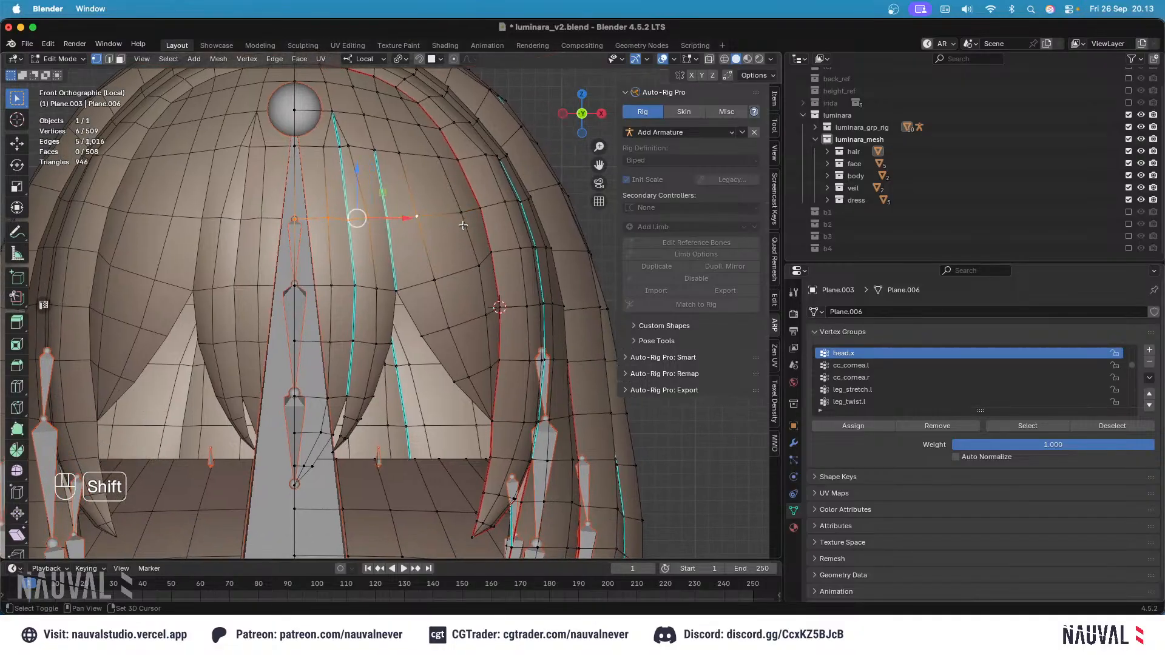
left_click(436, 275, "shift")
middle_click_drag(446, 263, 449, 292, "shift")
middle_click_drag(441, 235, 450, 249, "shift")
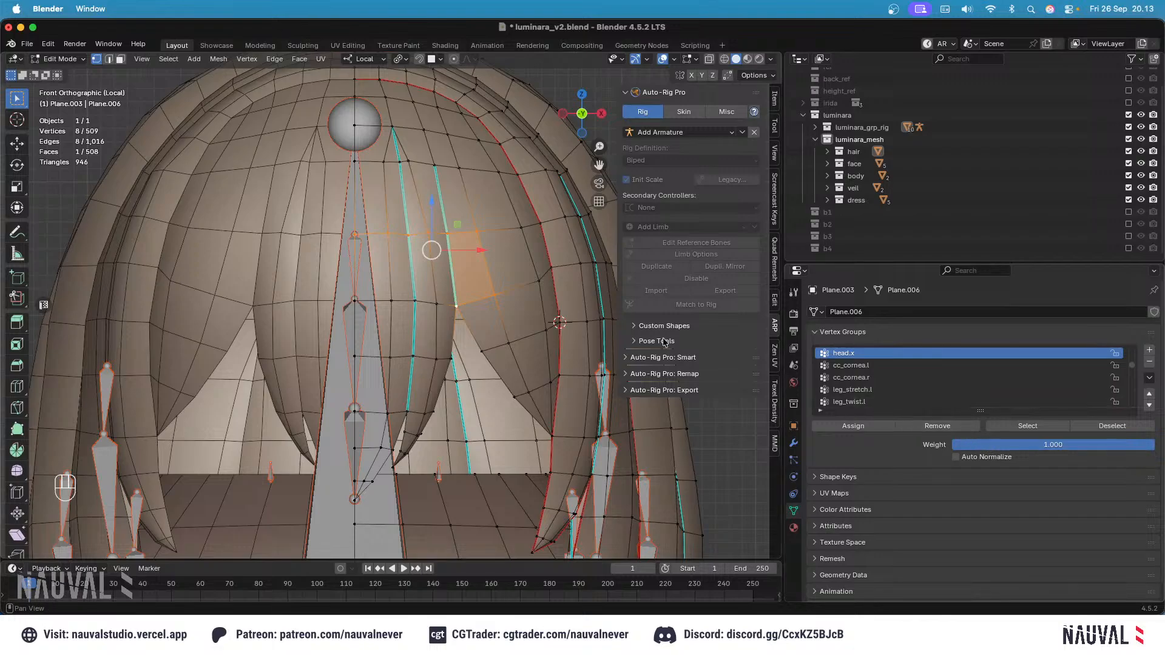
Step: Set the vertex weight to 0.5 and assign the selected upper bangs vertices to the cc_hair_bang_root group
left_click(108, 58)
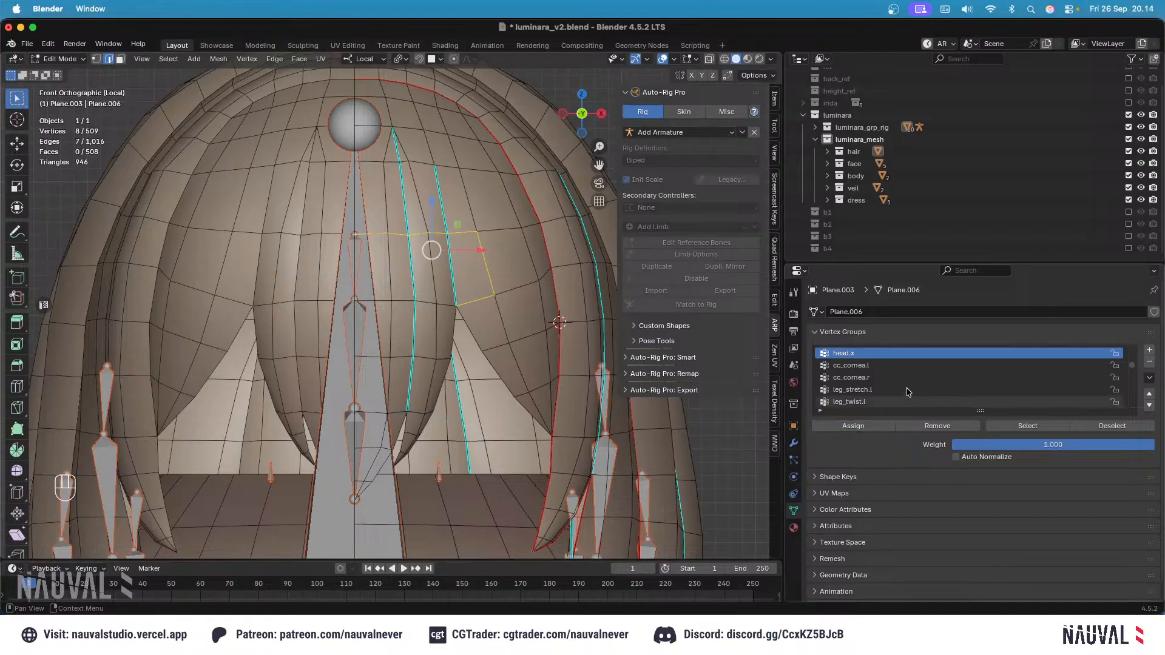
left_click(1026, 445)
type("0.5")
key("Return")
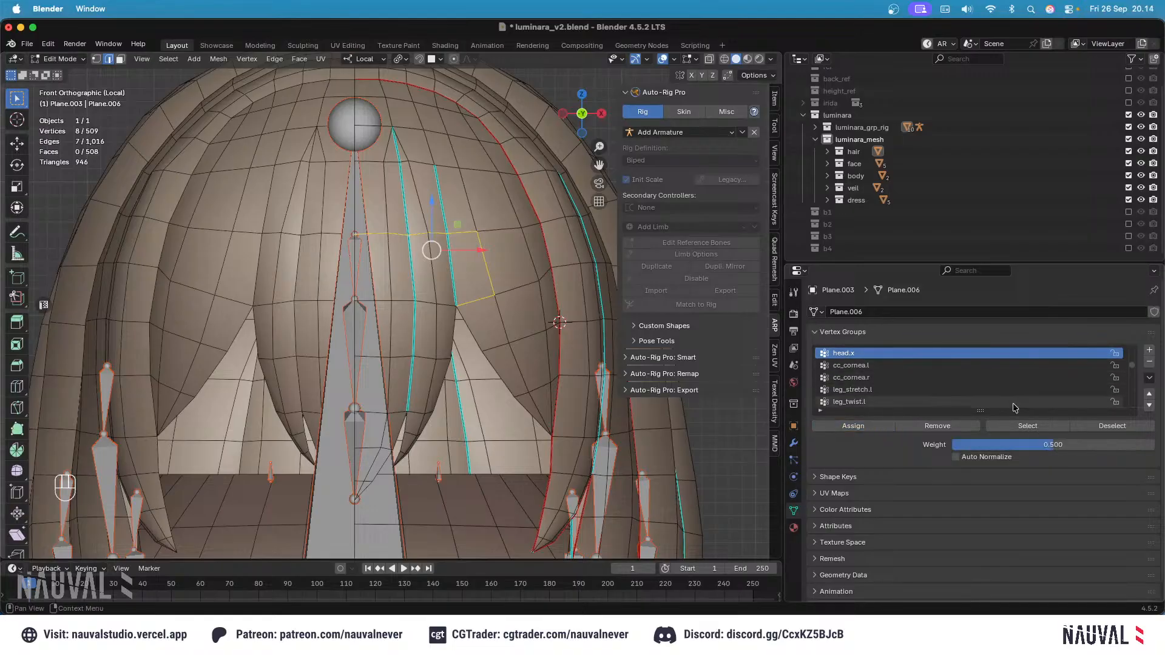
left_click(853, 426)
key("Tab")
left_click(357, 242, "ctrl")
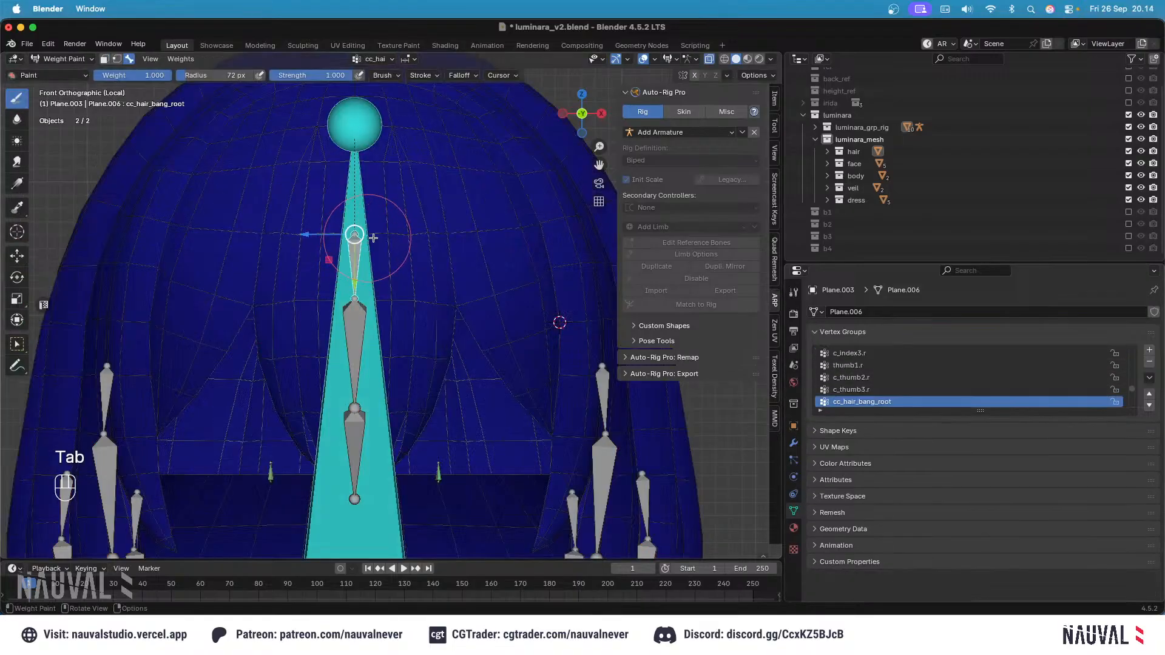
key("Tab")
key("Tab")
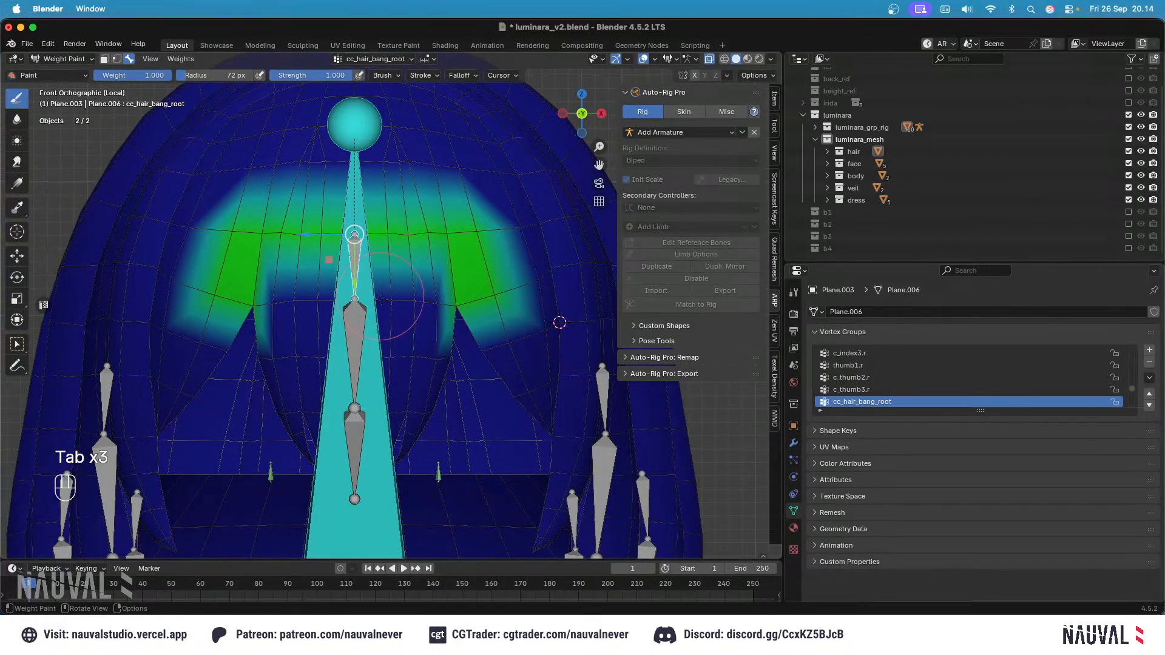
Step: Select the next vertex loop down the centre bang and assign it to cc_hair_bang.001 with a weight of 0.5
key("Tab")
key("Tab")
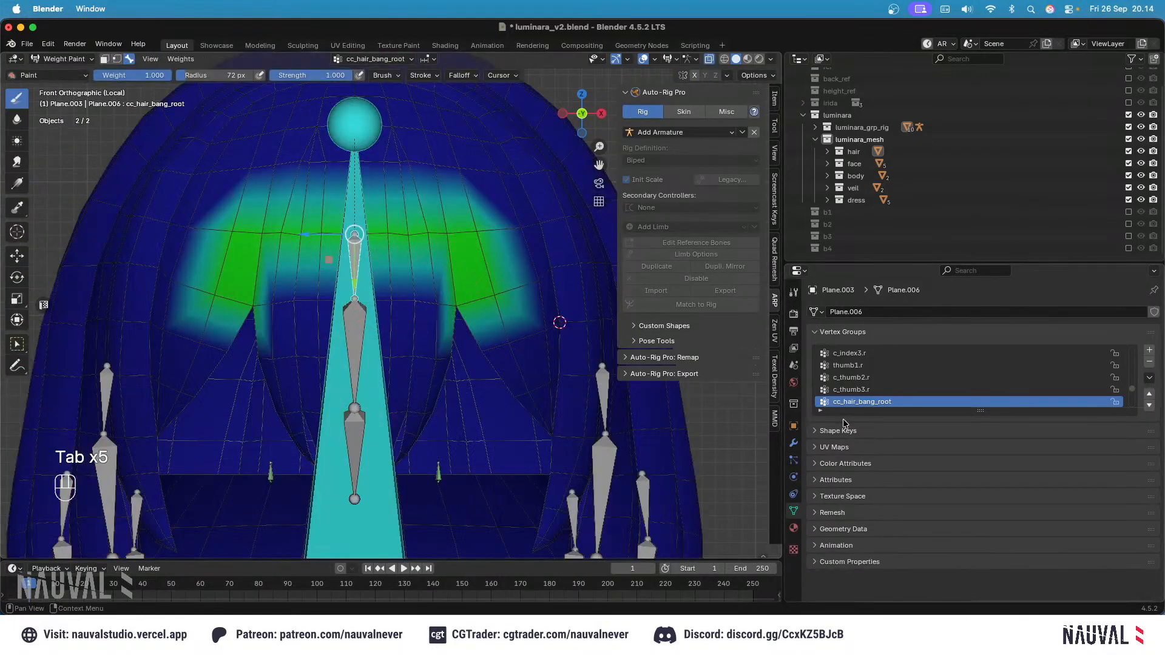
key("Tab")
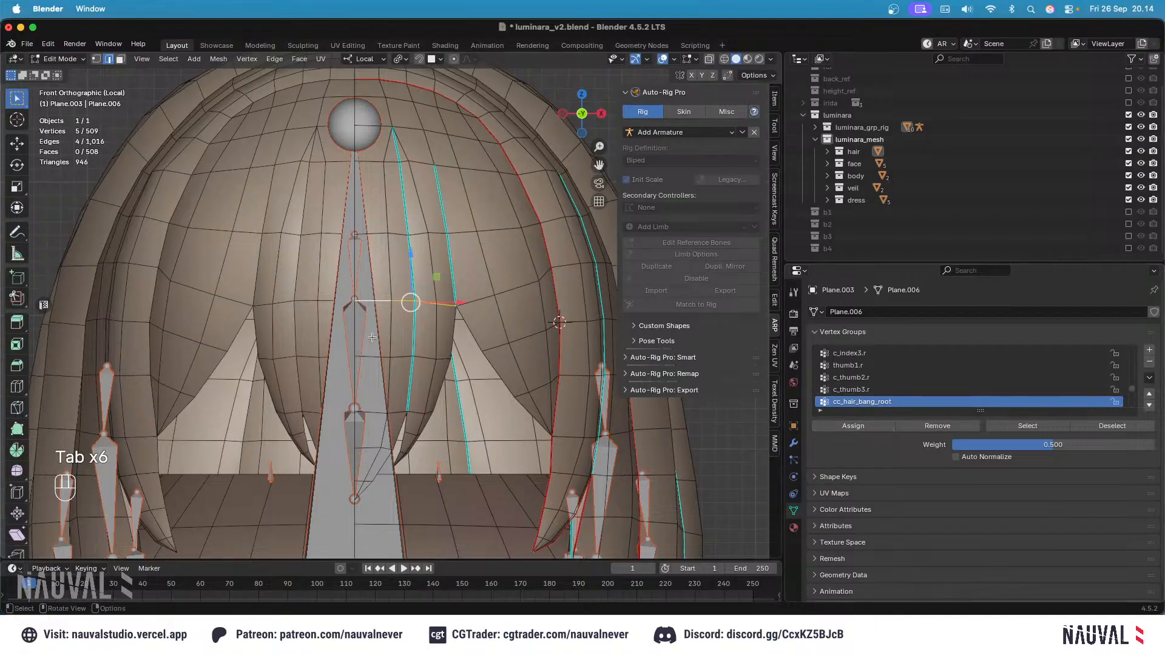
key("Tab")
key("Tab")
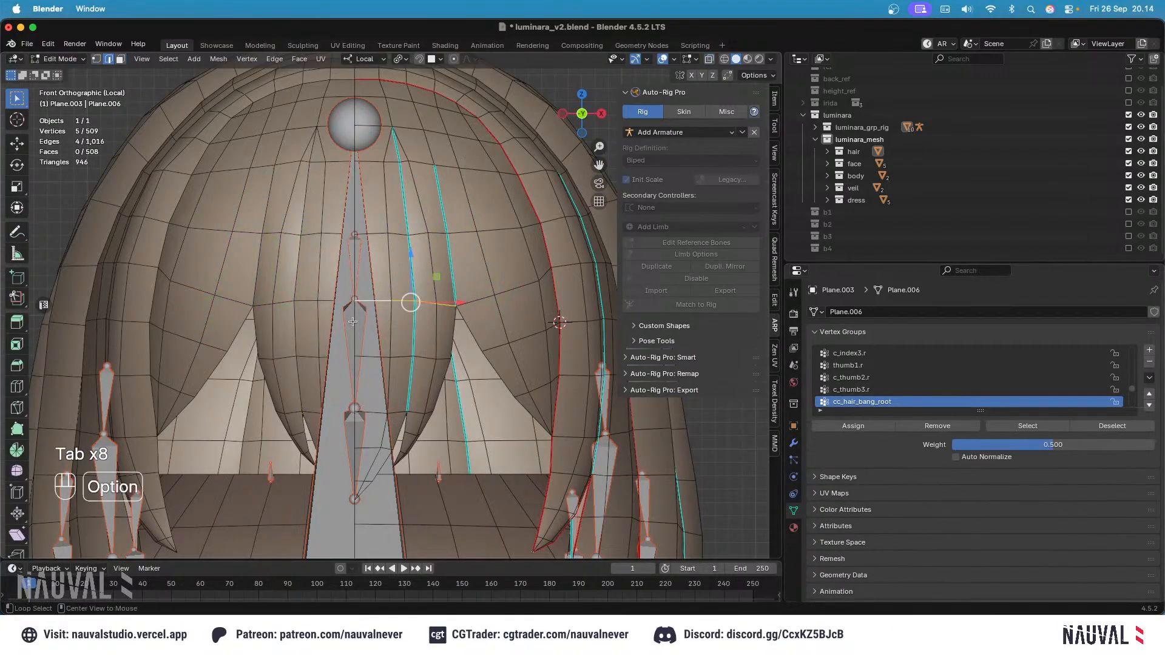
key("super+z")
key("Tab")
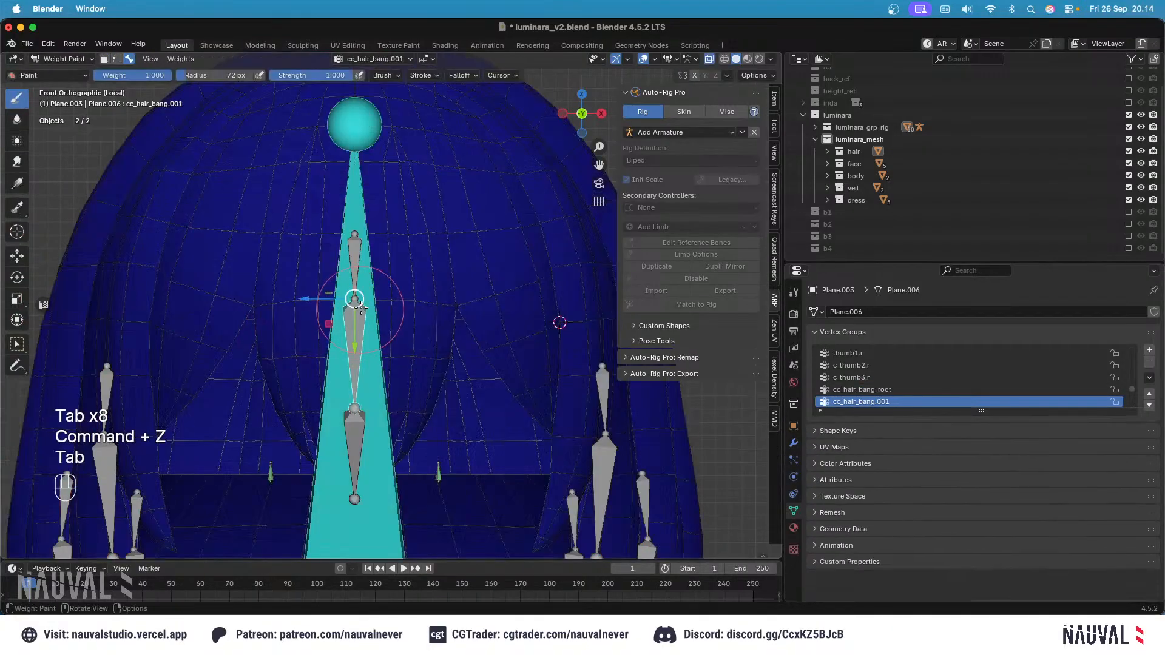
key("Tab")
key("Tab")
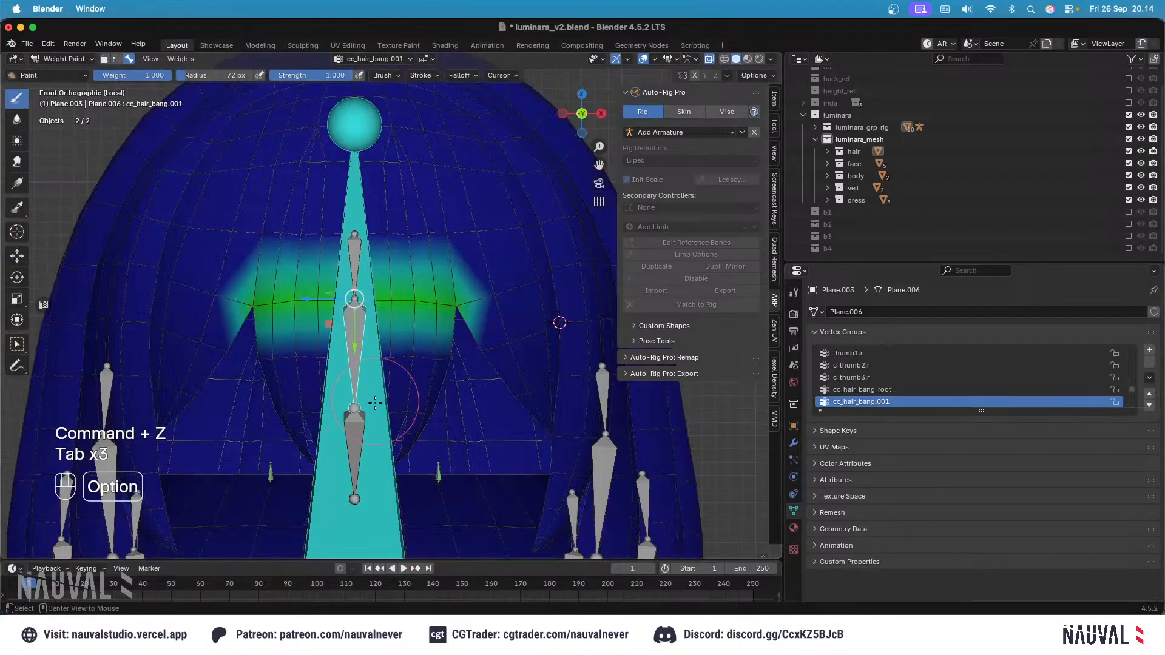
Step: Select the lower vertex loop near the bang tips and assign it to cc_hair_bang.002 with a weight of 0.5
key("Tab")
left_click(400, 411, "shift")
key("Tab")
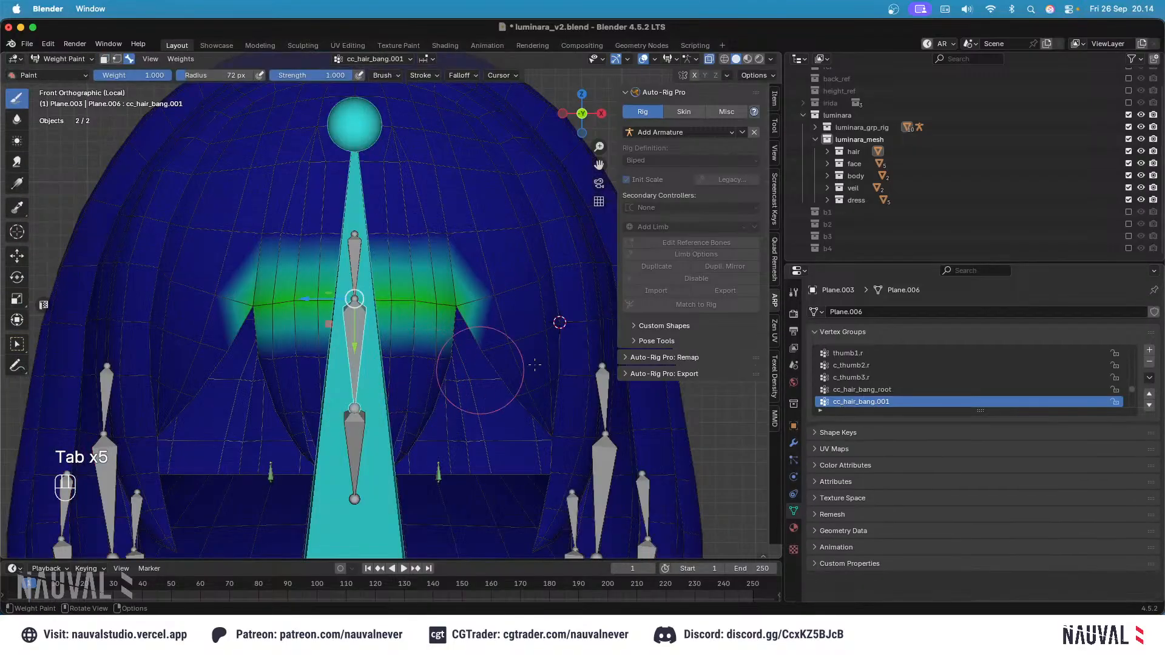
key("Tab")
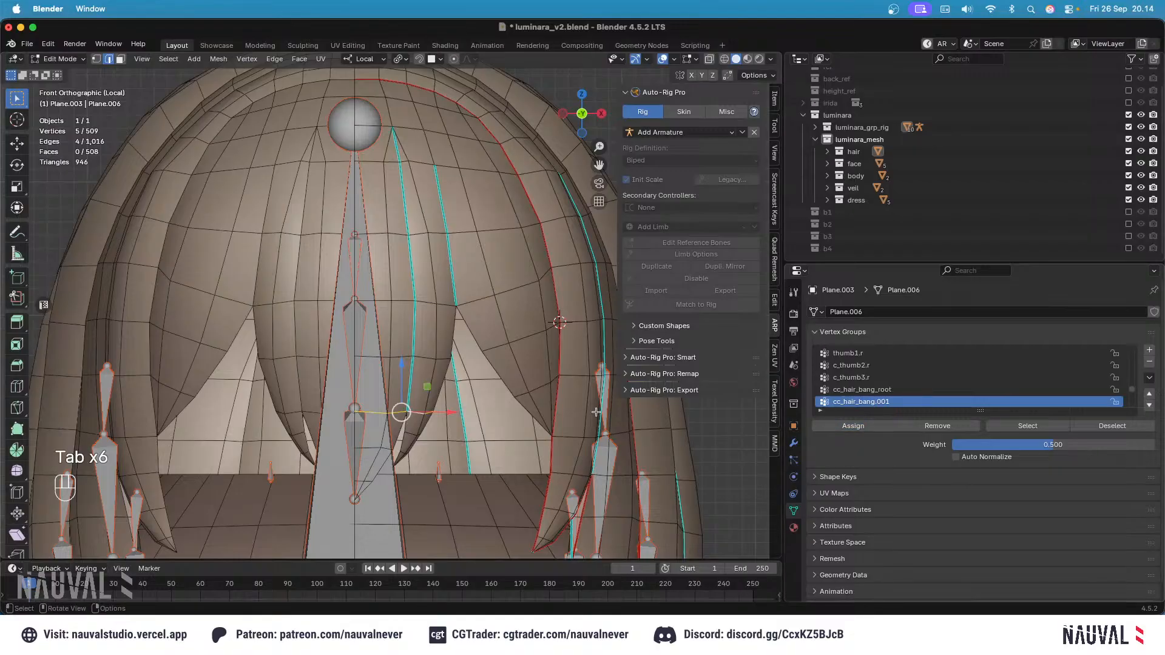
middle_click_drag(596, 412, 597, 332, "shift")
key("Tab")
left_click(357, 365, "alt")
key("Tab")
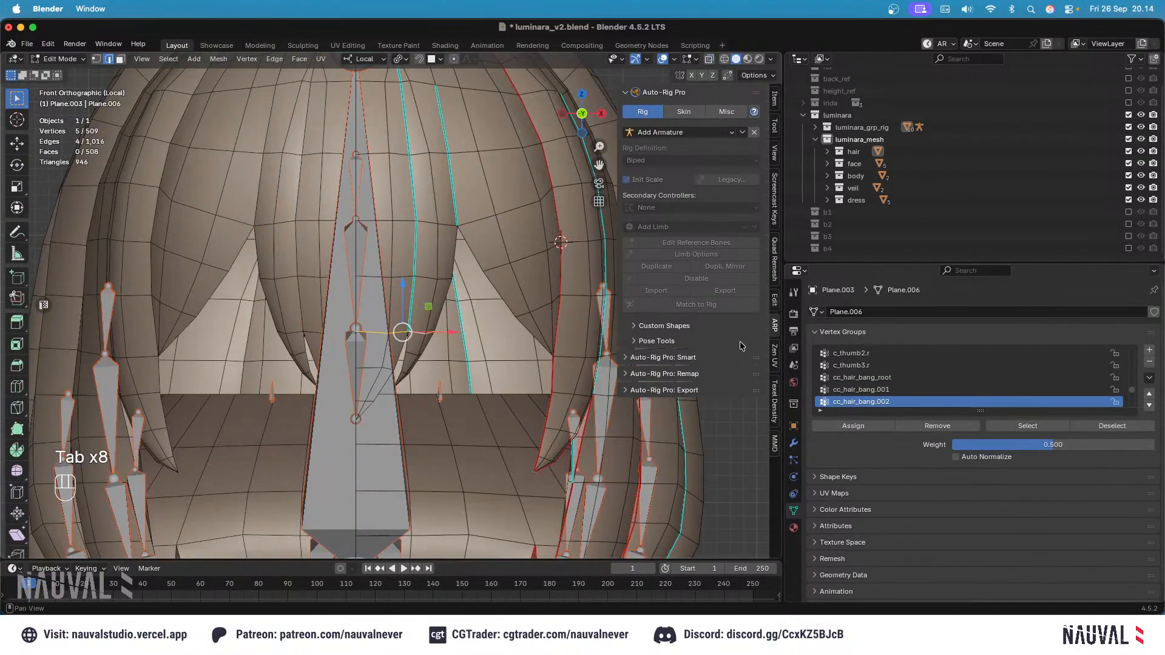
key("Tab")
middle_click_drag(583, 395, 596, 439, "shift")
key("alt+a")
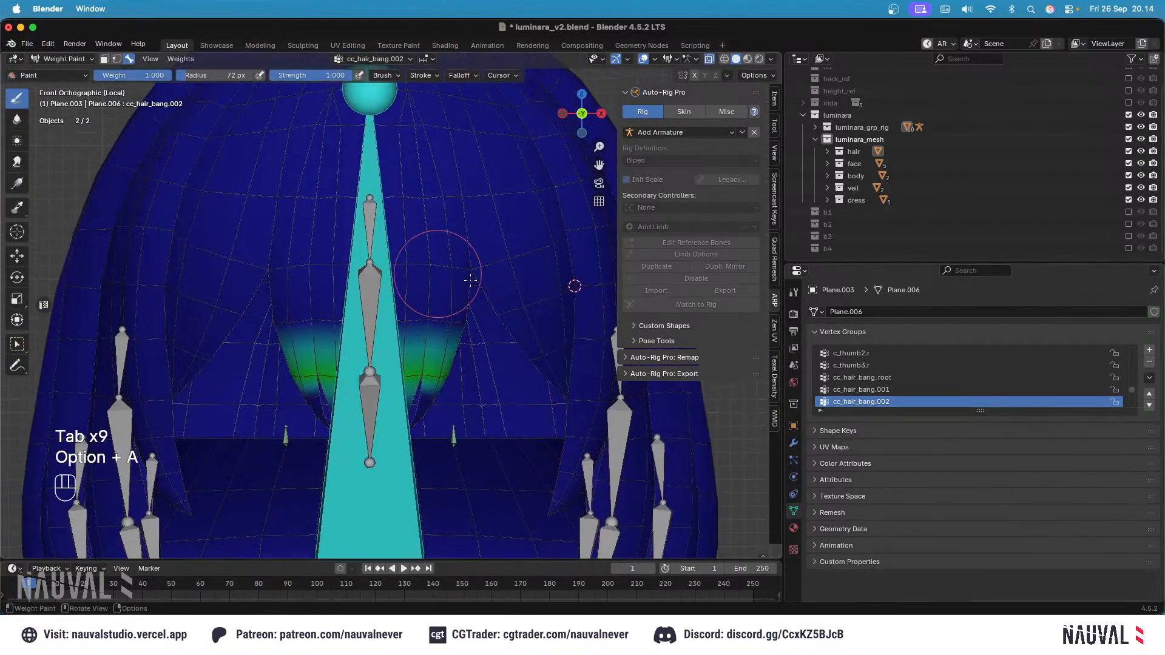
Step: Isolate the bang tips by hiding the loop above them, assign them to cc_hair_bang.002 at weight 1, then reveal everything and save
key("Tab")
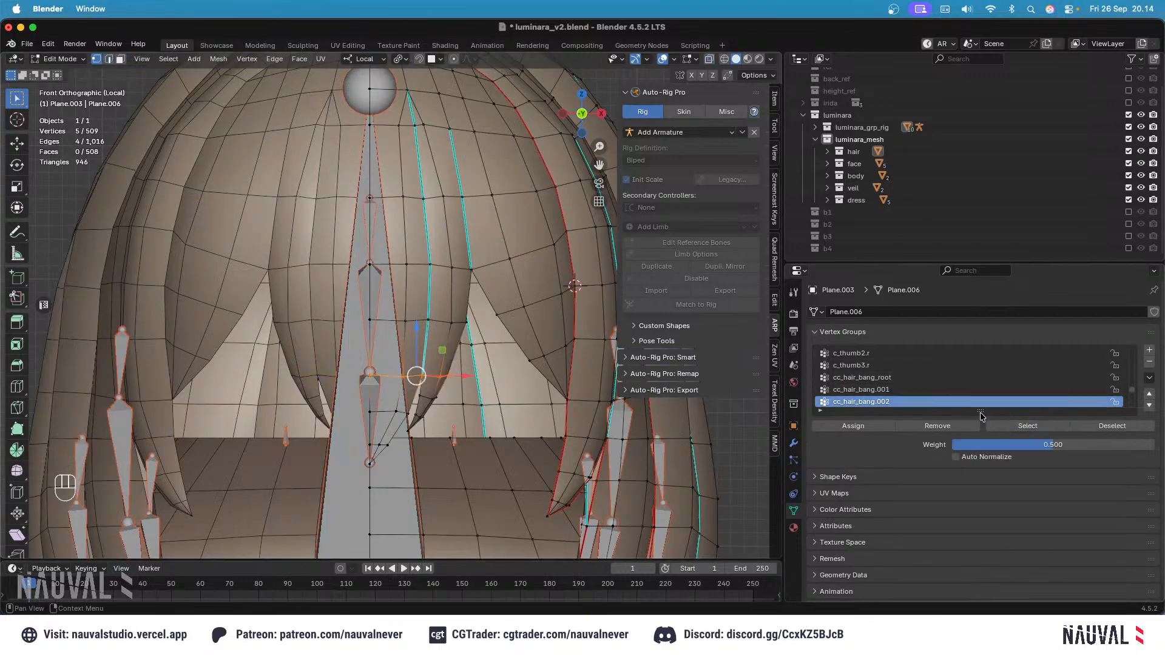
key("h")
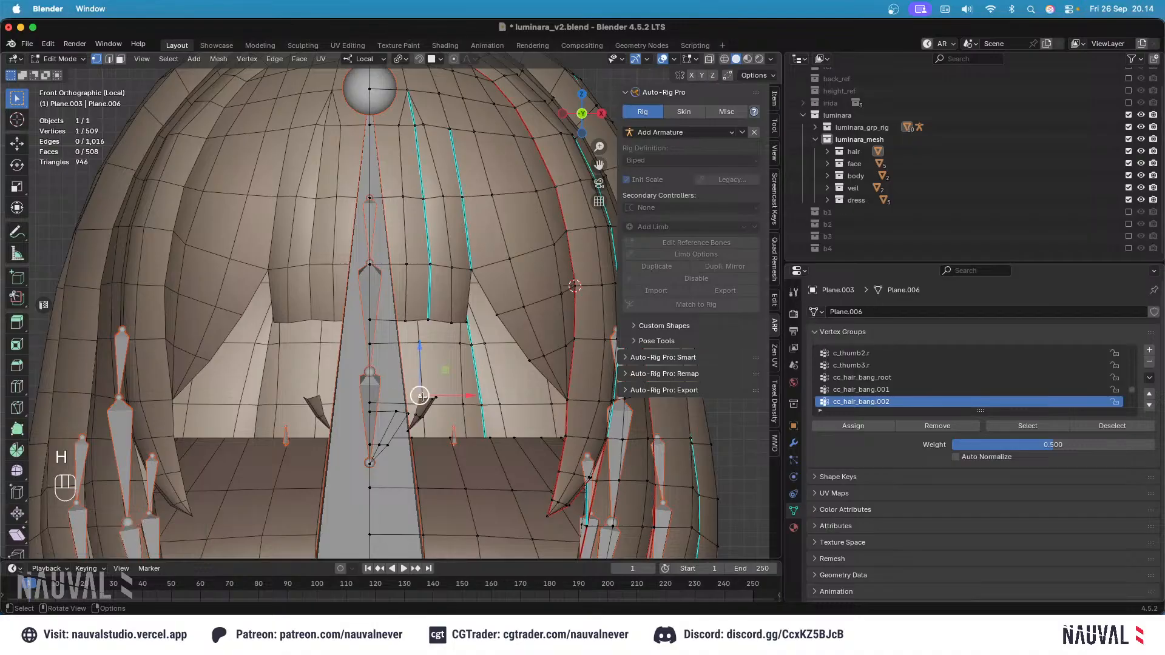
key("l")
left_click(965, 445)
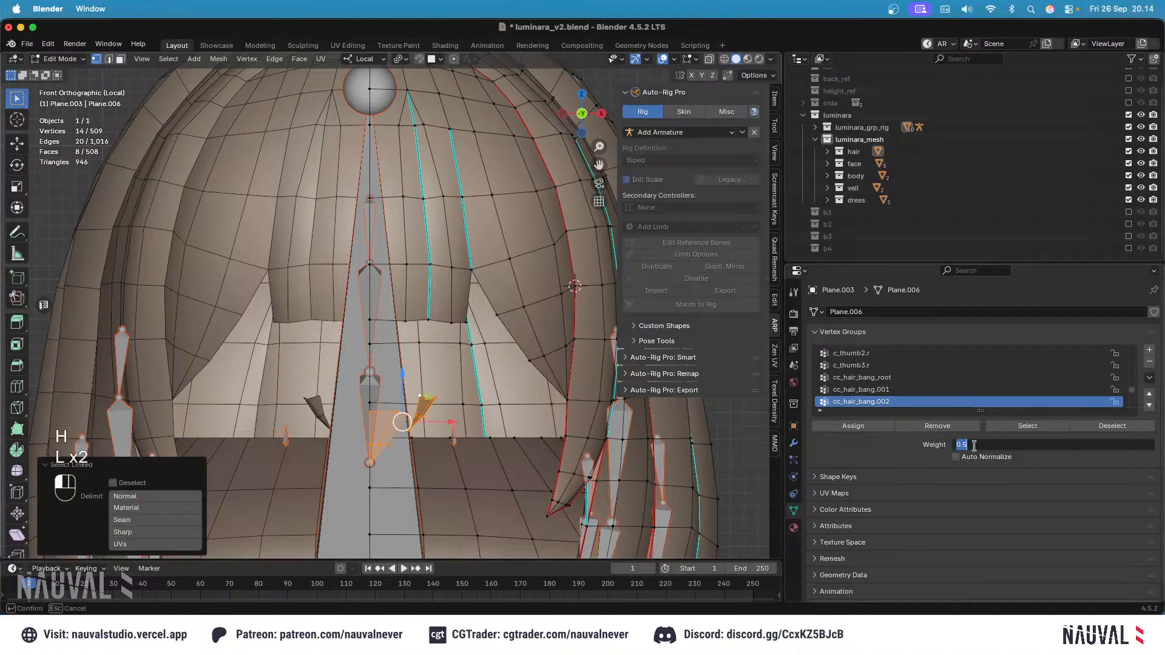
type("1")
key("Return")
left_click(853, 426)
key("alt+h")
key("alt+a")
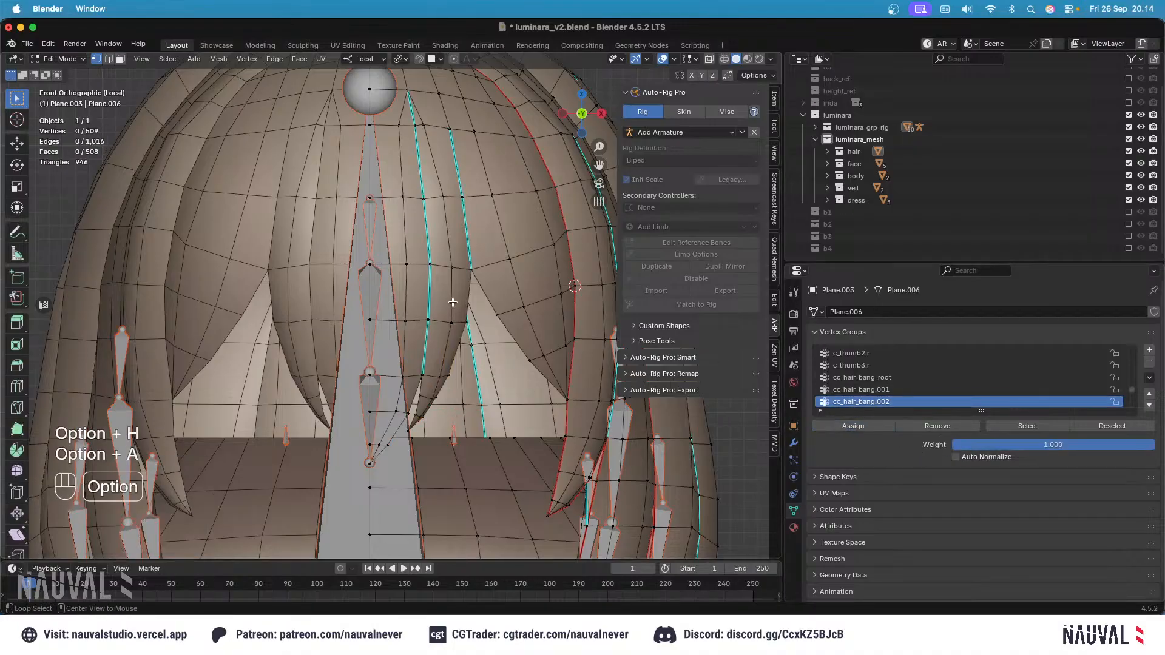
key("super+s")
key("alt+a")
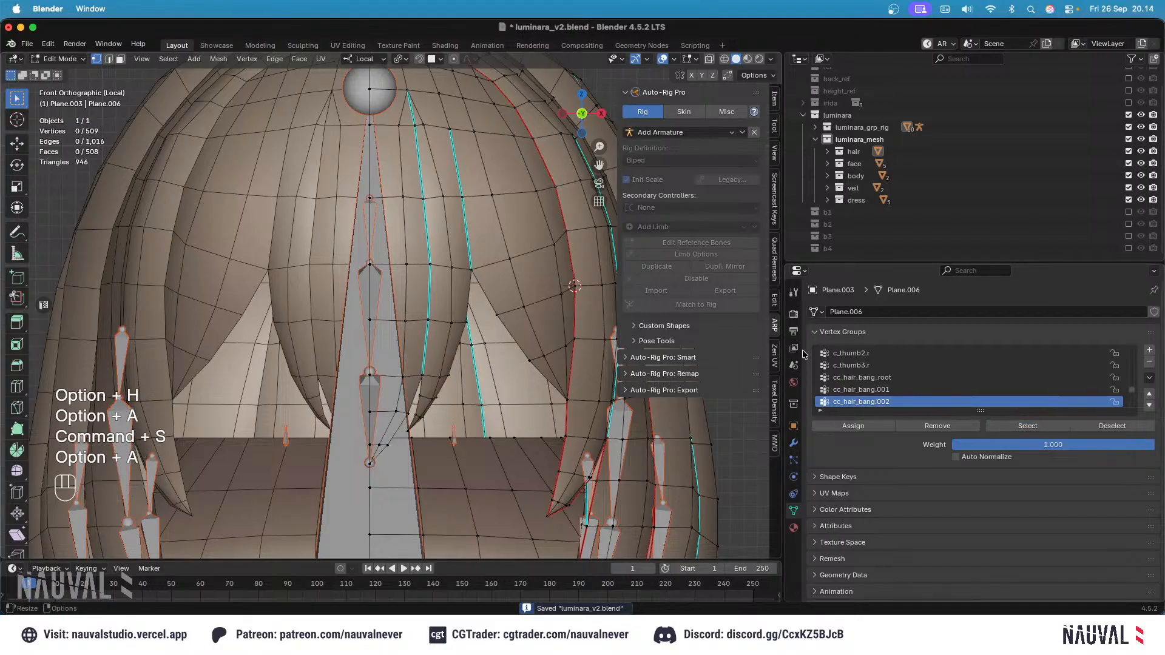
Step: Hide the cc_hair_bang.001 vertices, assign the isolated middle bang row to that group at weight 1, then reveal the mesh and save
left_click(862, 390)
left_click(1028, 426)
key("h")
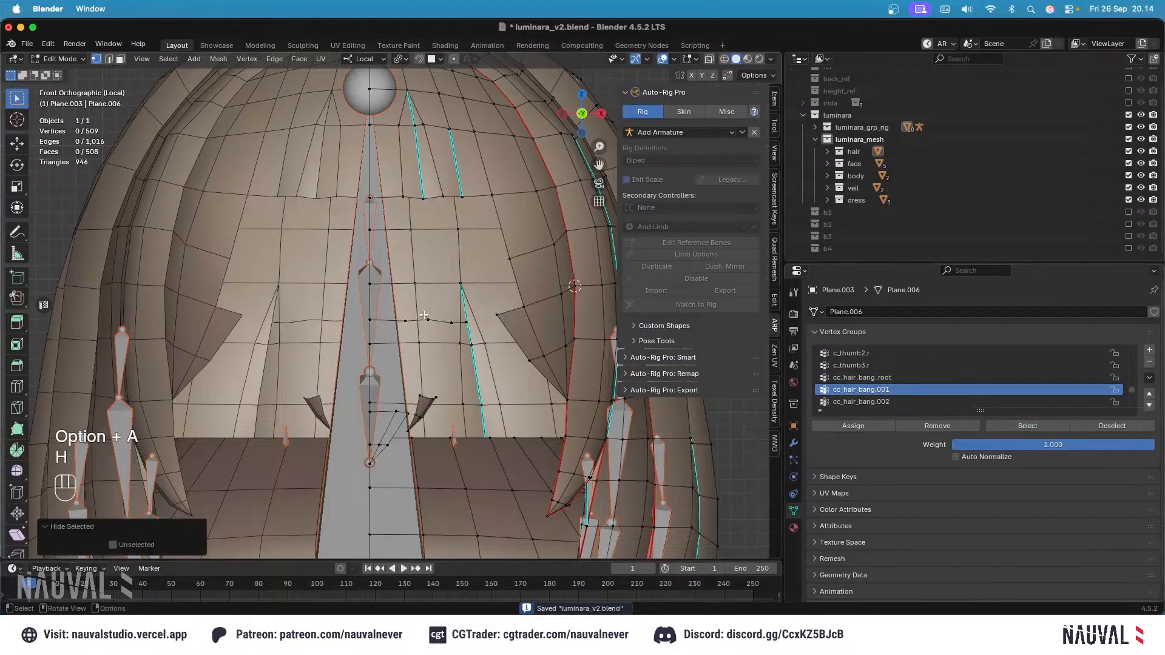
key("l")
left_click(836, 425)
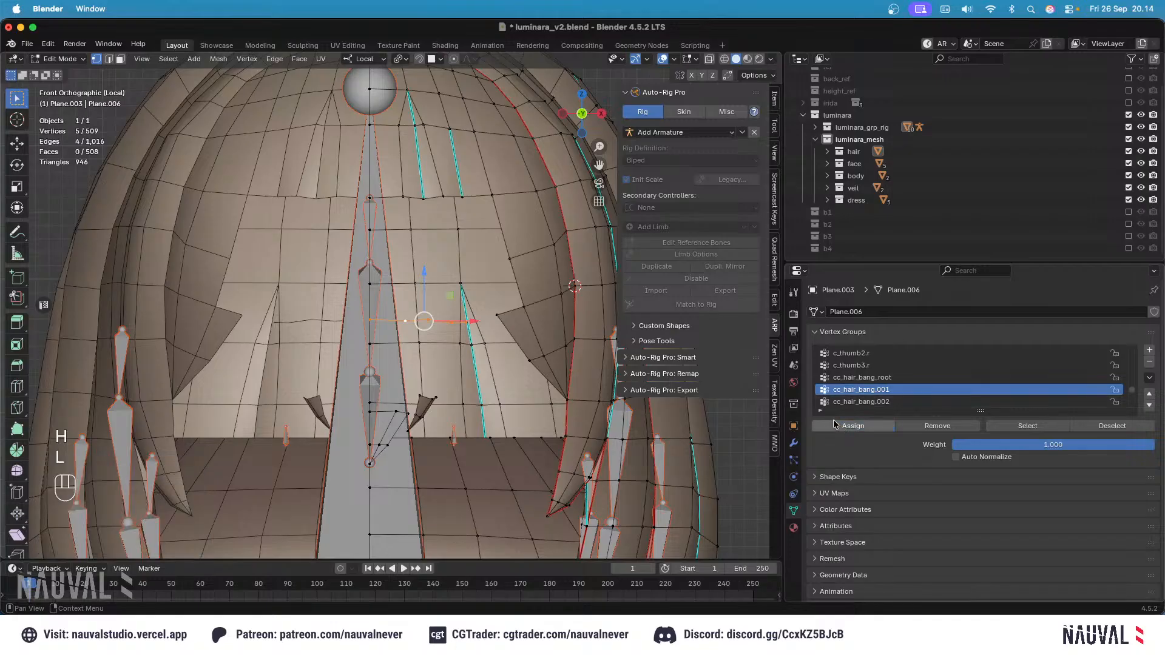
key("alt+h")
key("alt+a")
key("super+s")
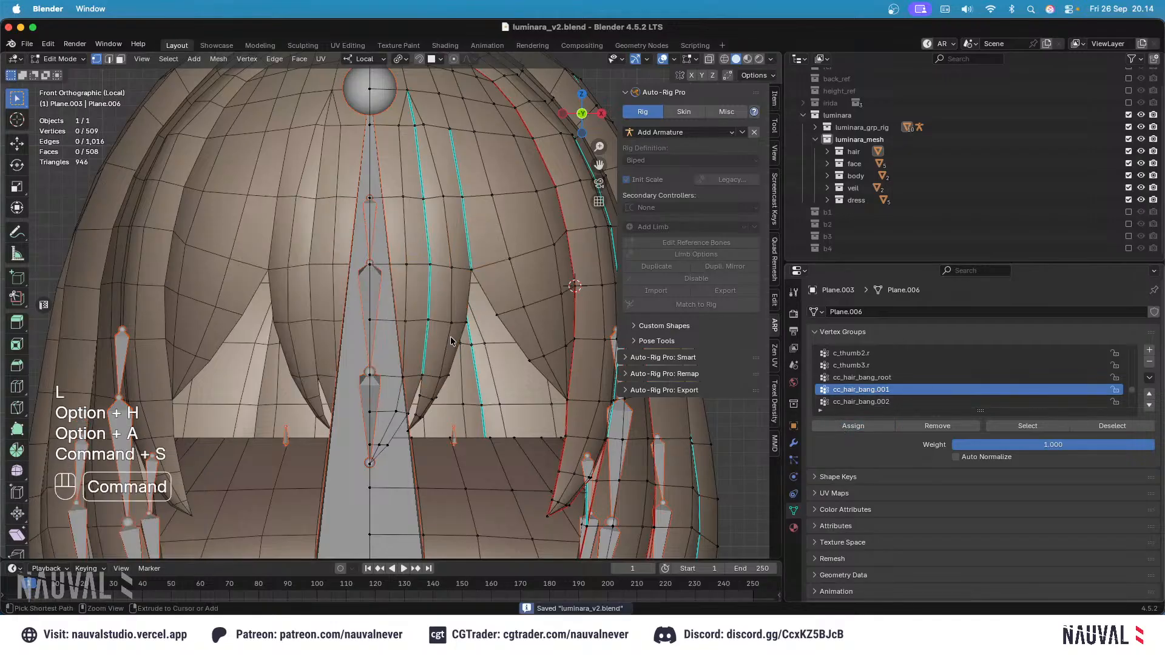
Step: Select the cc_hair_bang_root group's vertices and rotate its bone in Weight Paint mode to test the bangs' deformation
left_click(850, 377)
left_click(1005, 427)
middle_click_drag(380, 226, 407, 288, "shift")
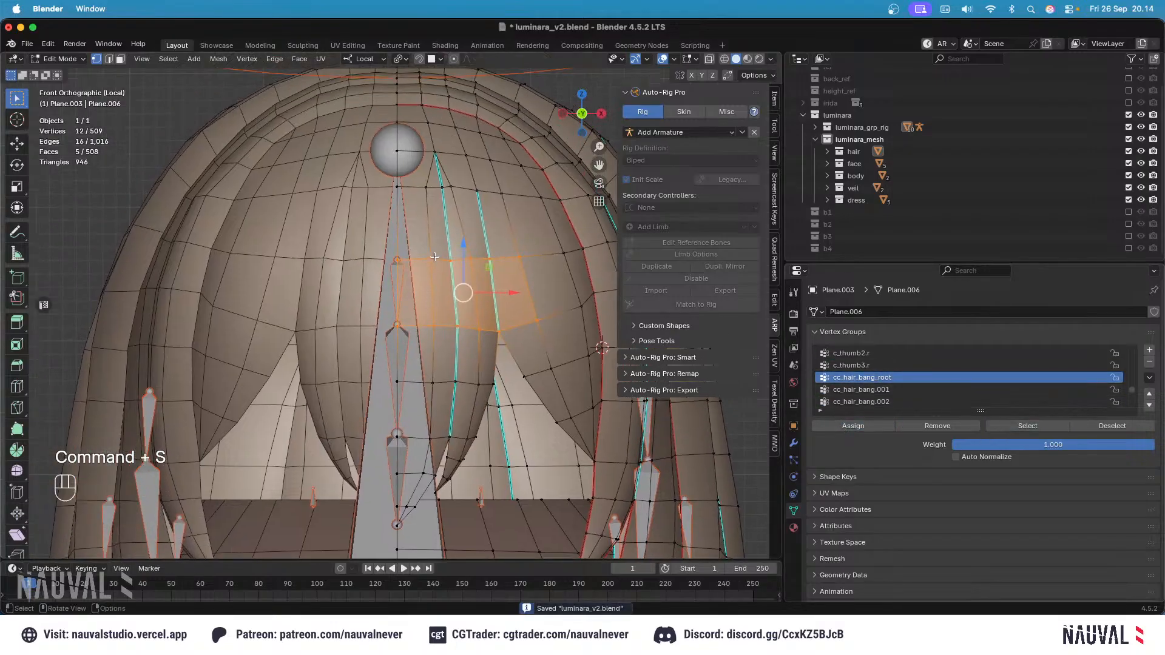
key("Tab")
left_click(408, 287, "alt")
key("r")
left_click(483, 309)
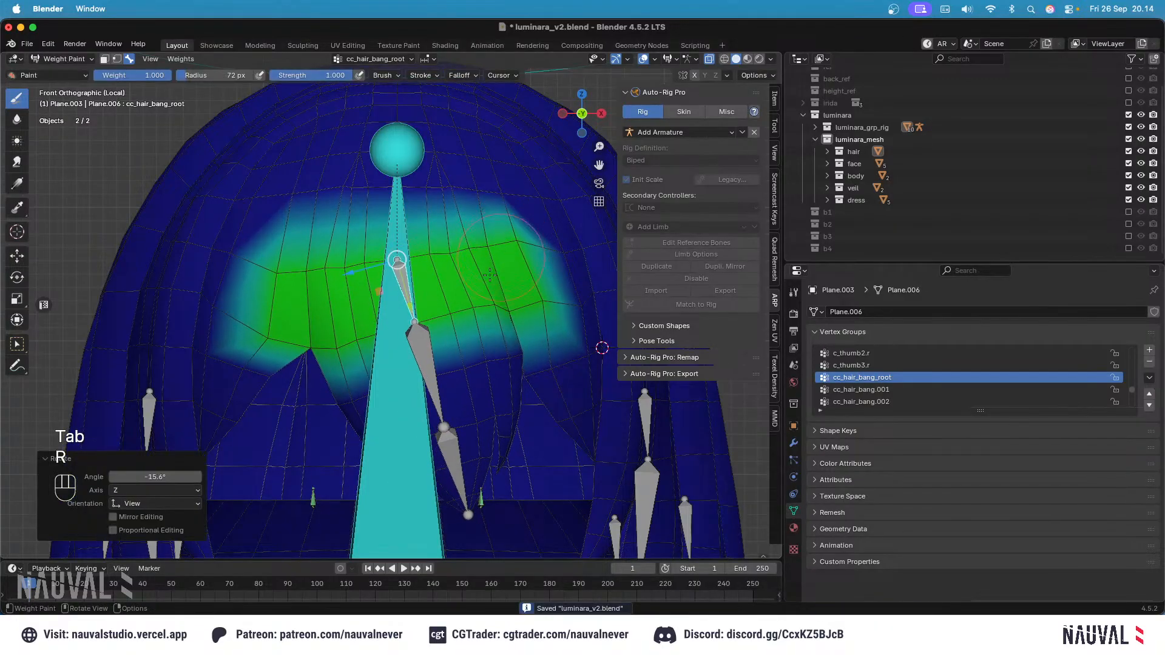
key("r")
left_click(474, 285)
Step: Rotate the cc_hair_bang.002 and cc_hair_bang.001 bones sideways to test how the lower bangs bend
left_click(509, 449, "alt")
key("r")
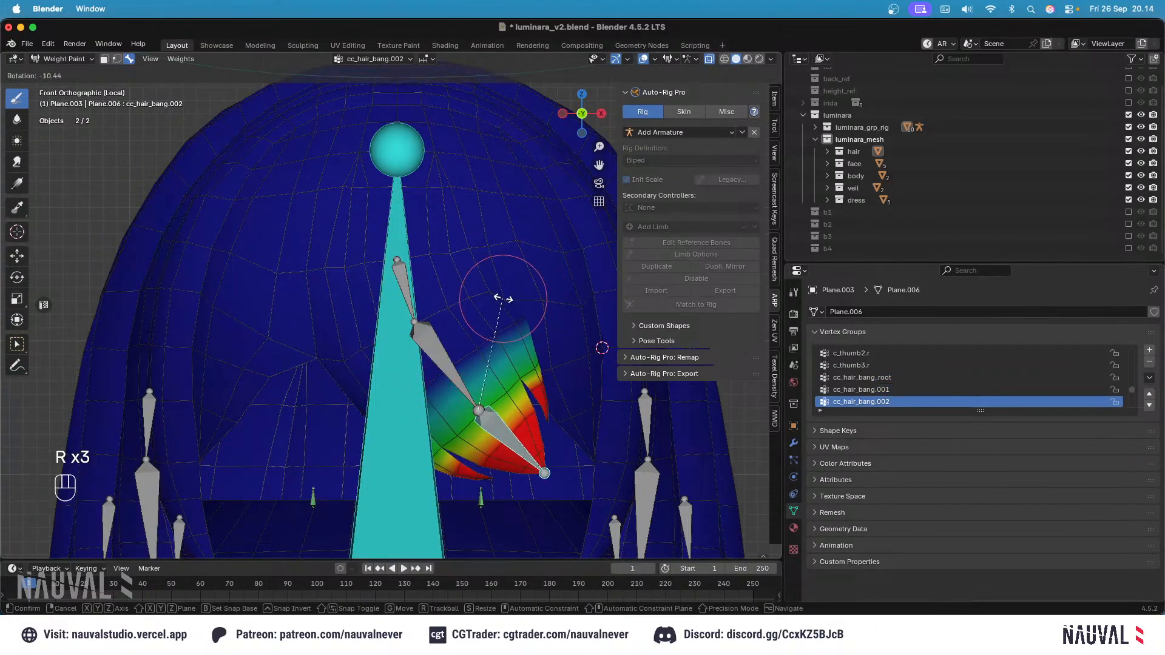
left_click(465, 310)
left_click(446, 358, "alt")
key("r")
left_click(491, 284)
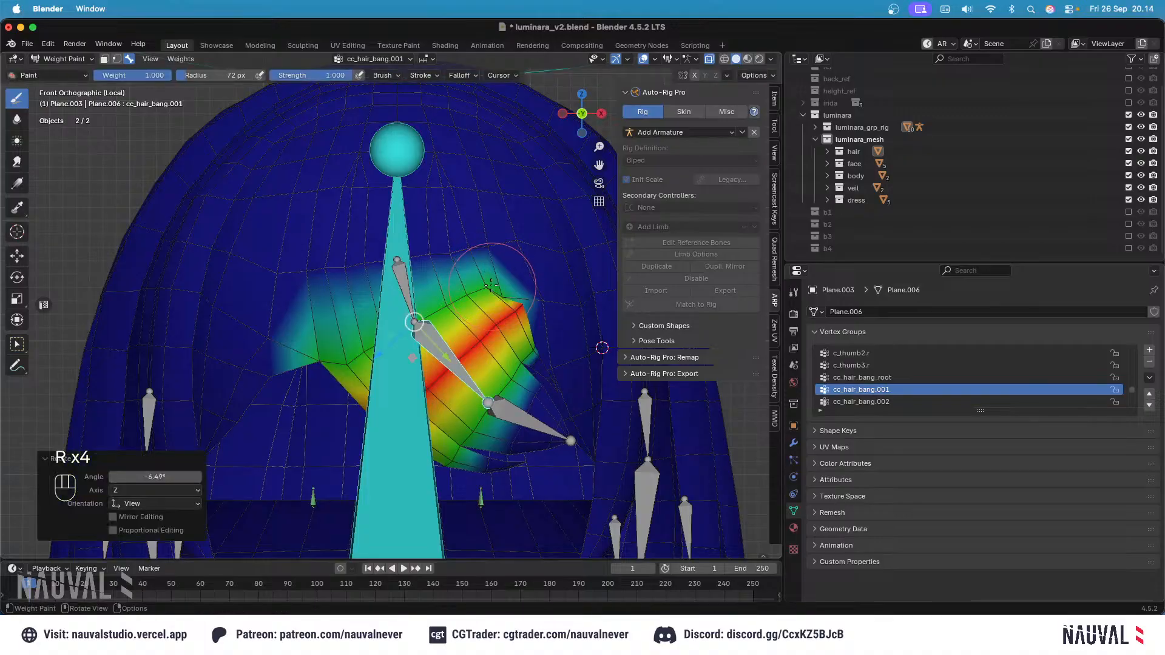
key("r")
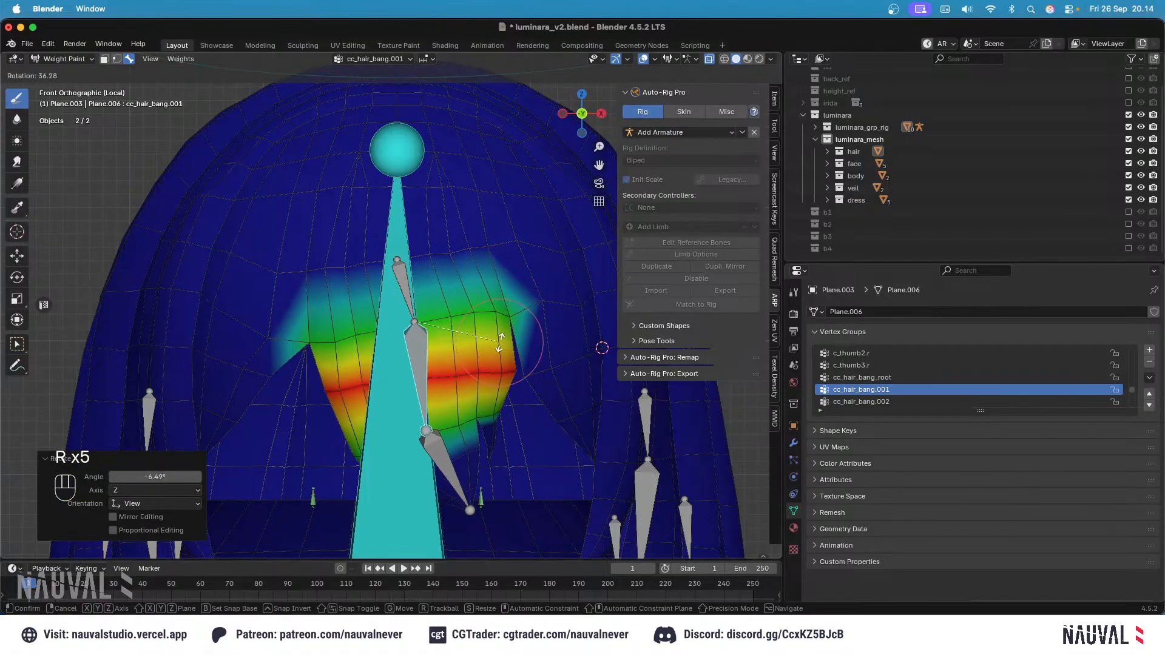
left_click(501, 343)
middle_click_drag(501, 343, 425, 330, "shift")
Step: Assign the single vertex just outside the centre bang's edge to cc_hair_bang.001 with a weight of 0.25
key("Tab")
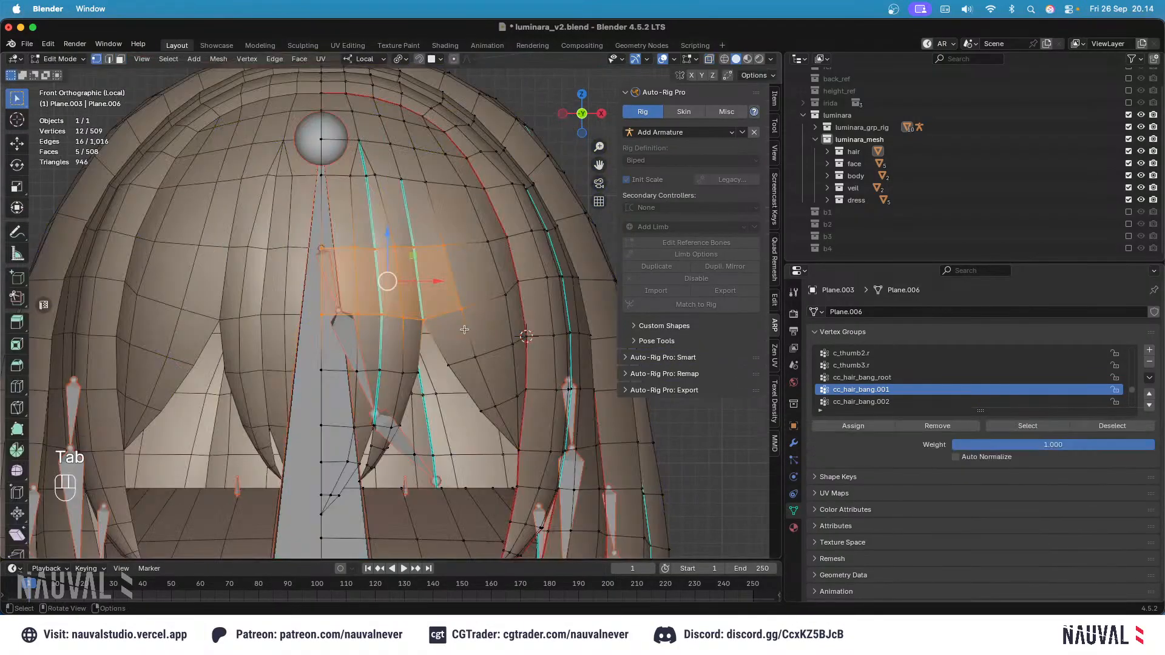
key("Tab")
key("Tab")
left_click(448, 365)
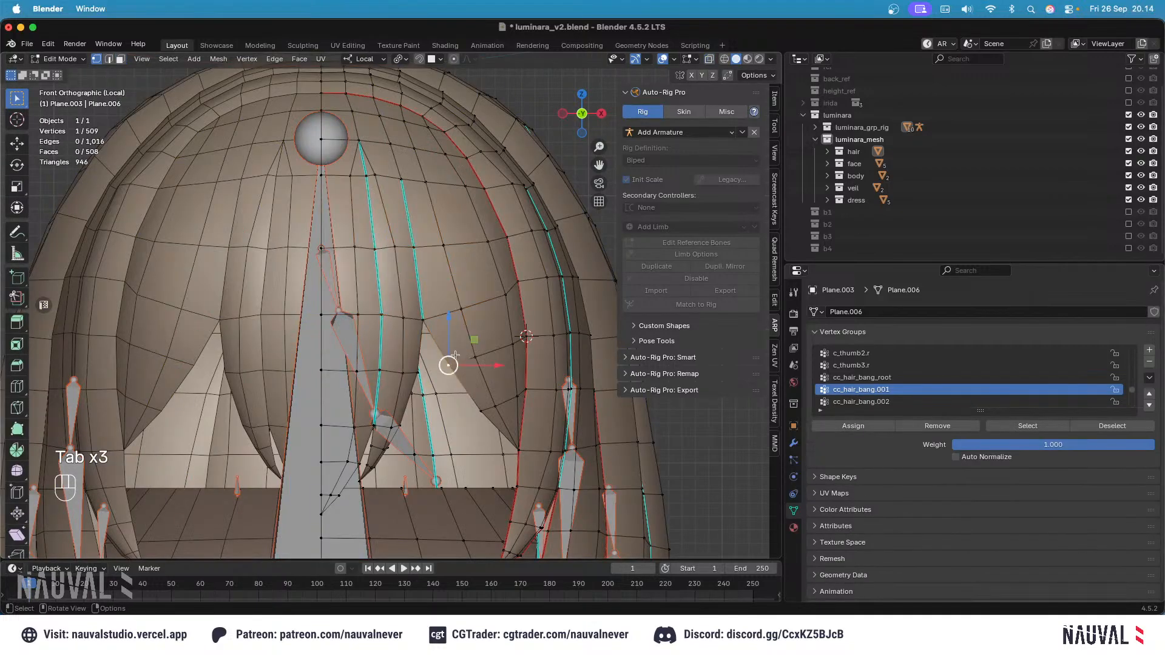
left_click(1005, 445)
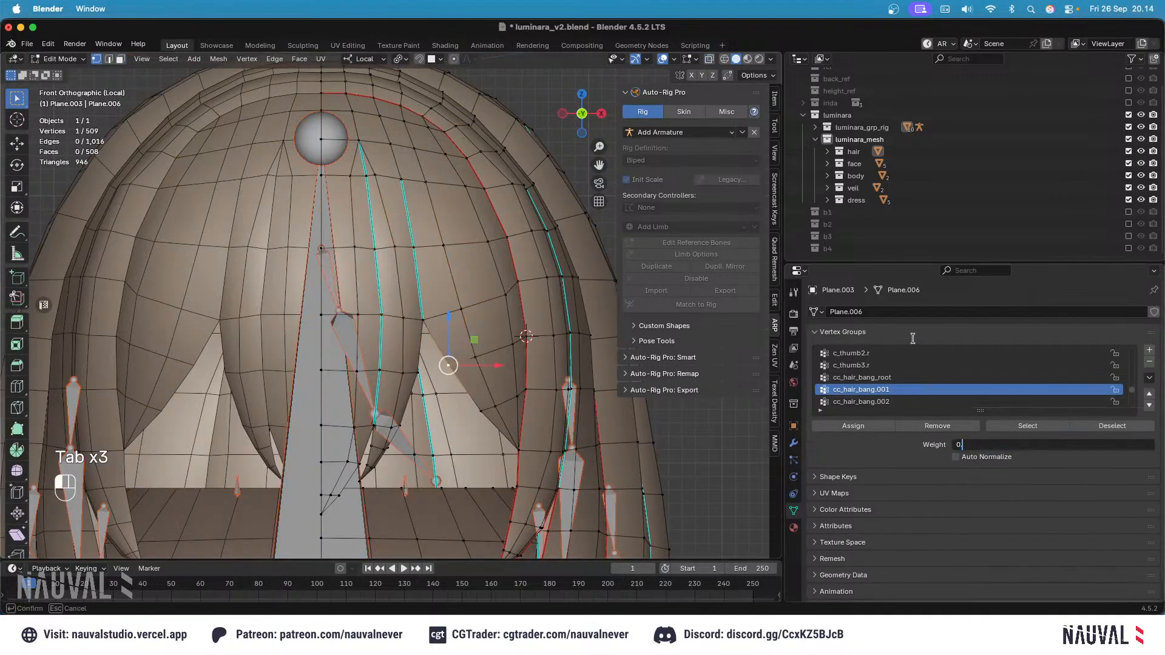
key("Return")
left_click(843, 420)
key("Tab")
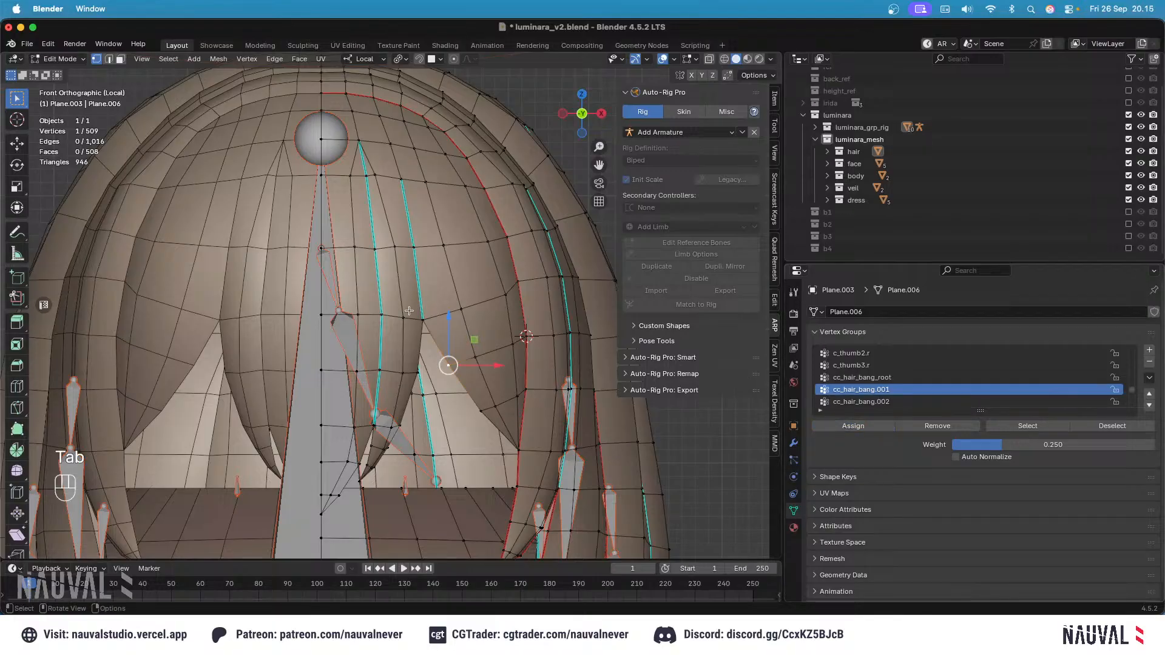
Step: Compare the hair mesh in Edit and Weight Paint modes to examine cc_hair_bang.001's influence around the bang's outer edge
key("Tab")
key("Tab")
key("Tab")
key("Tab")
key("Tab")
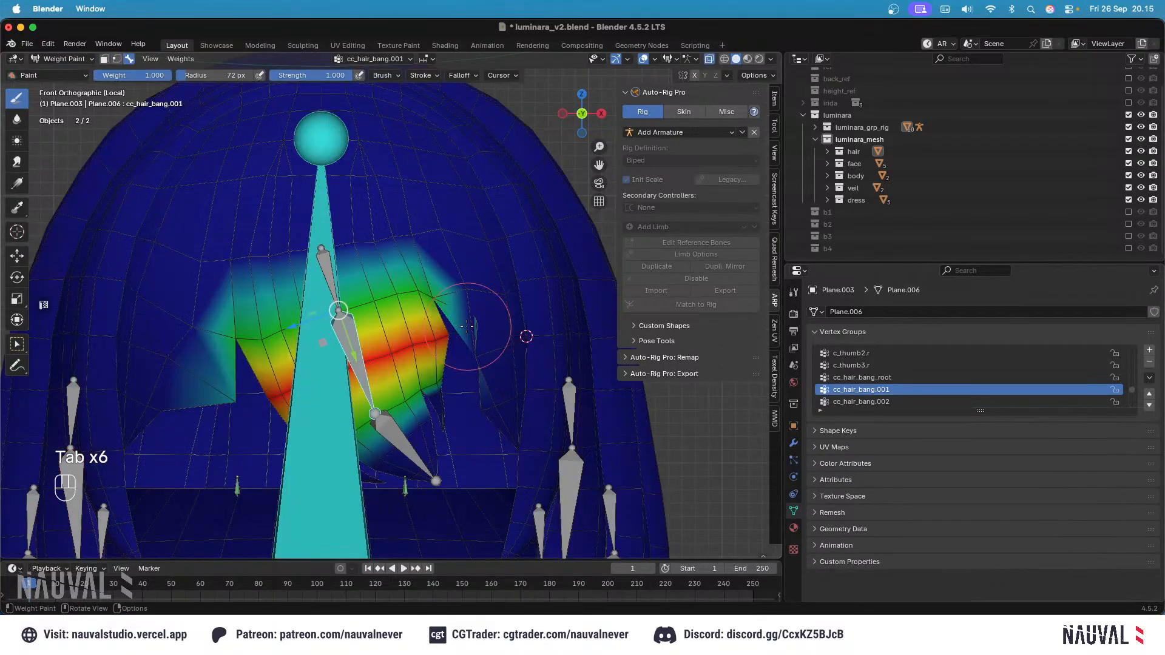
key("Tab")
key("Tab")
key("Tab")
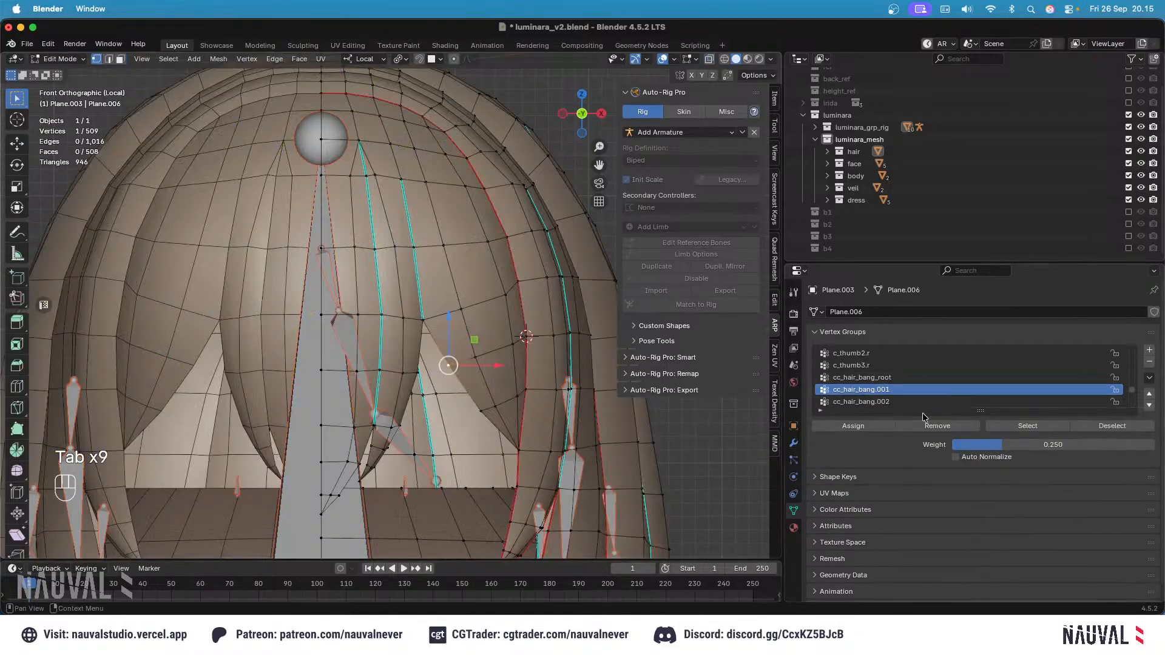
Step: Save the file, rotate the cc_hair_bang.001 bone to test the bangs, and reset all bones' location and rotation
key("Tab")
key("super+s")
scroll(372, 274, "up", 3, "ctrl")
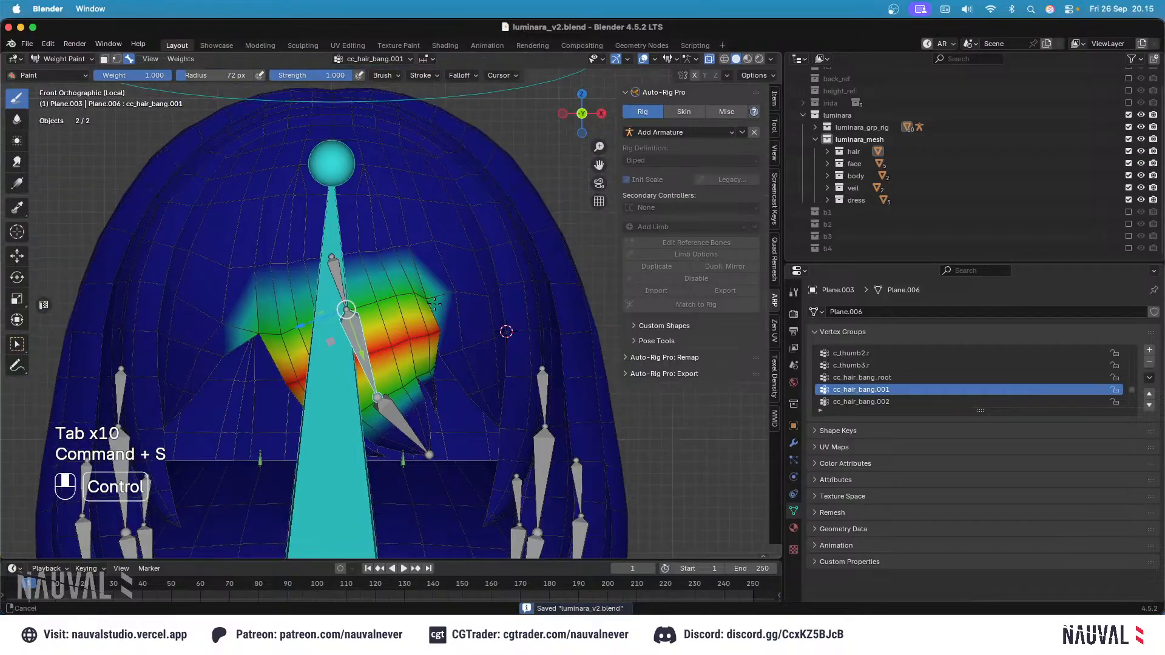
key("r")
key("a")
key("alt+g")
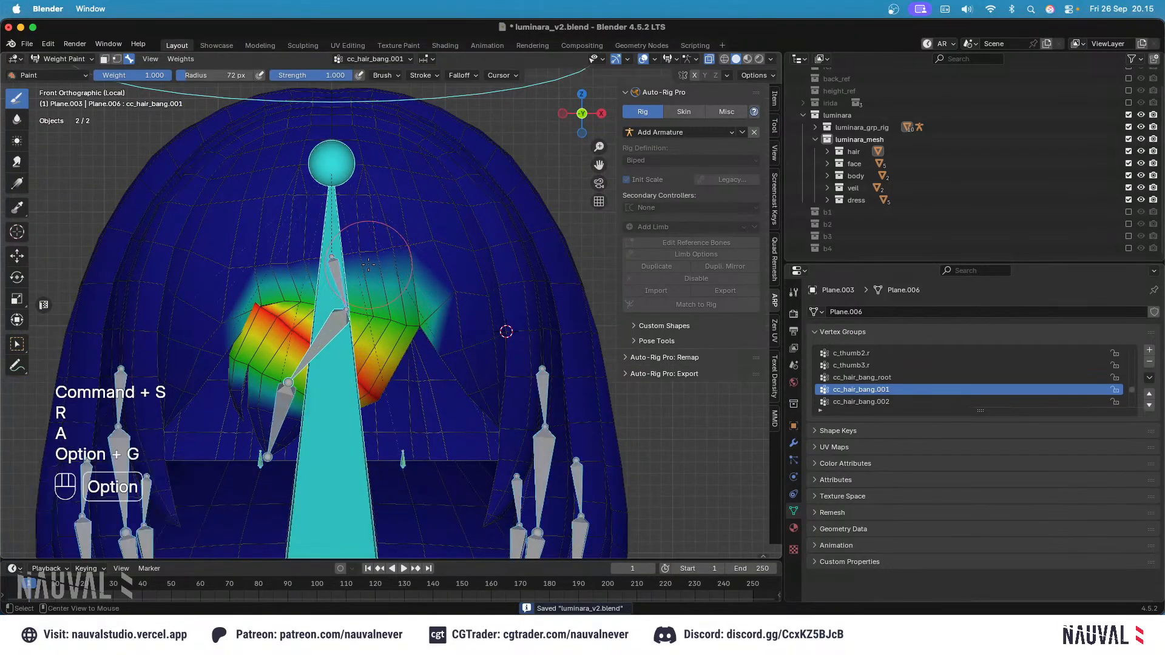
key("alt+r")
Step: Assign the two vertex rows around the side lock's root bone to cc_side_hair_root.l with a weight of 0.5
key("Tab")
key("KP_3")
key("Tab")
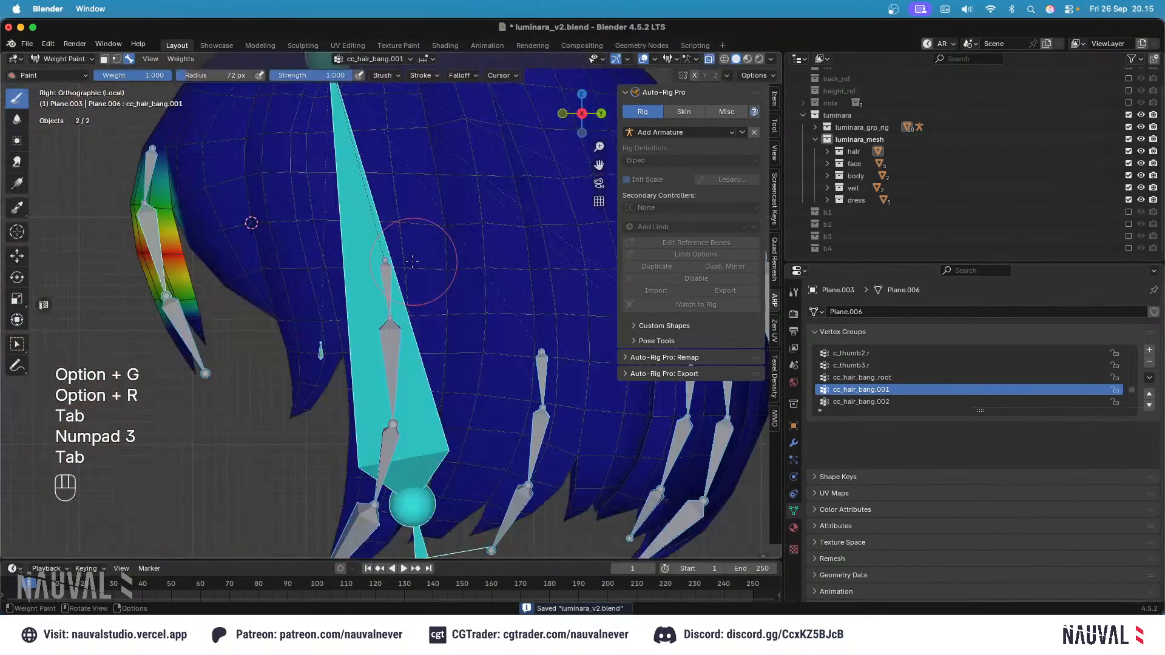
left_click(387, 267, "alt")
key("Tab")
left_click(446, 269)
left_click(403, 268, "shift")
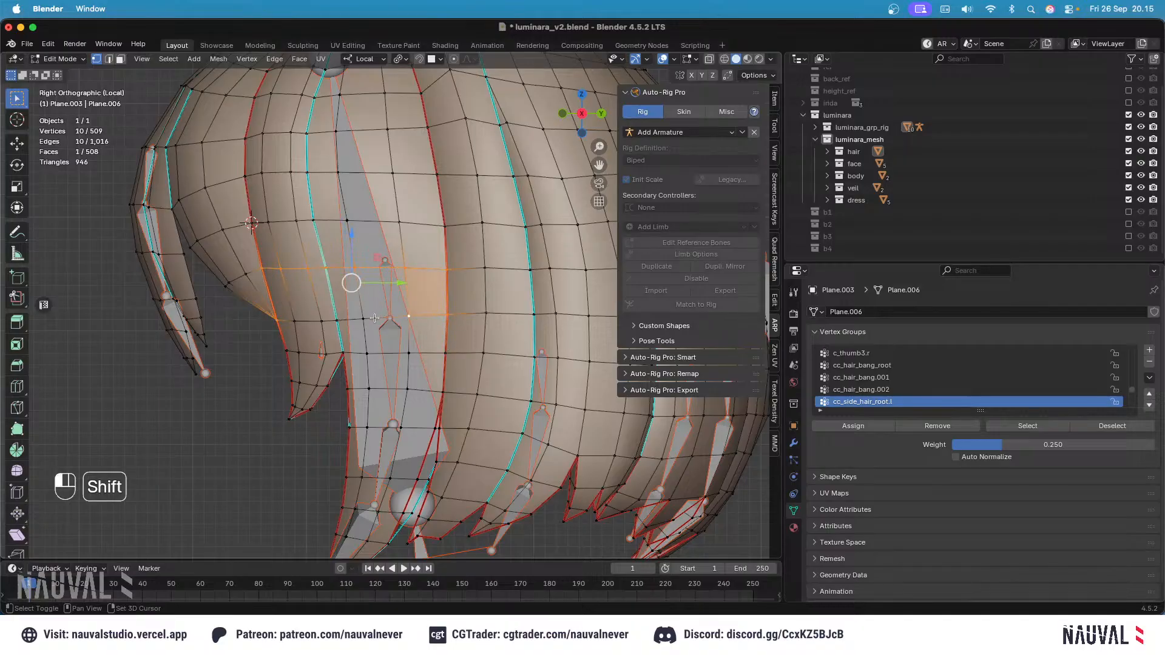
left_click(295, 321, "shift")
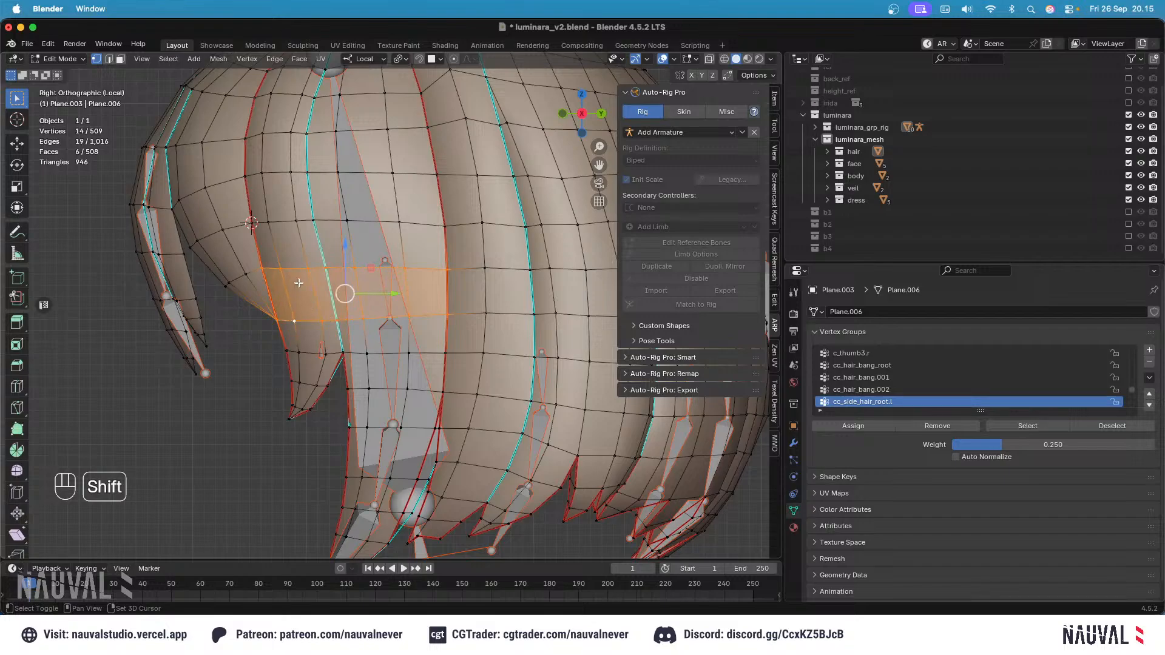
double_click(1032, 445)
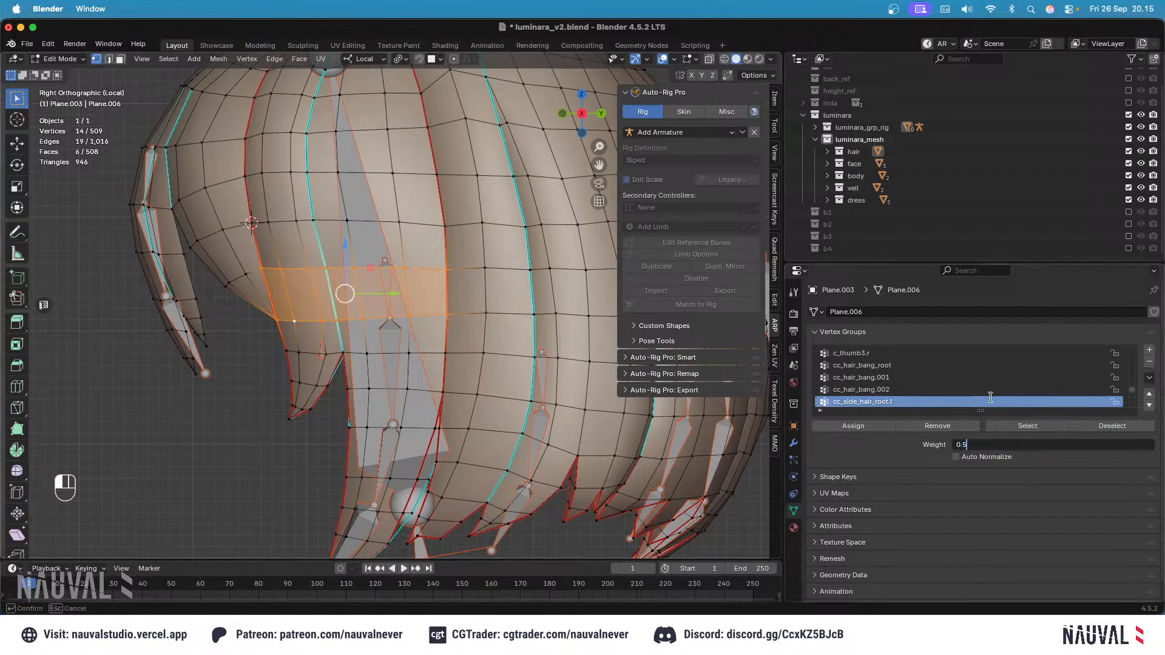
key("Return")
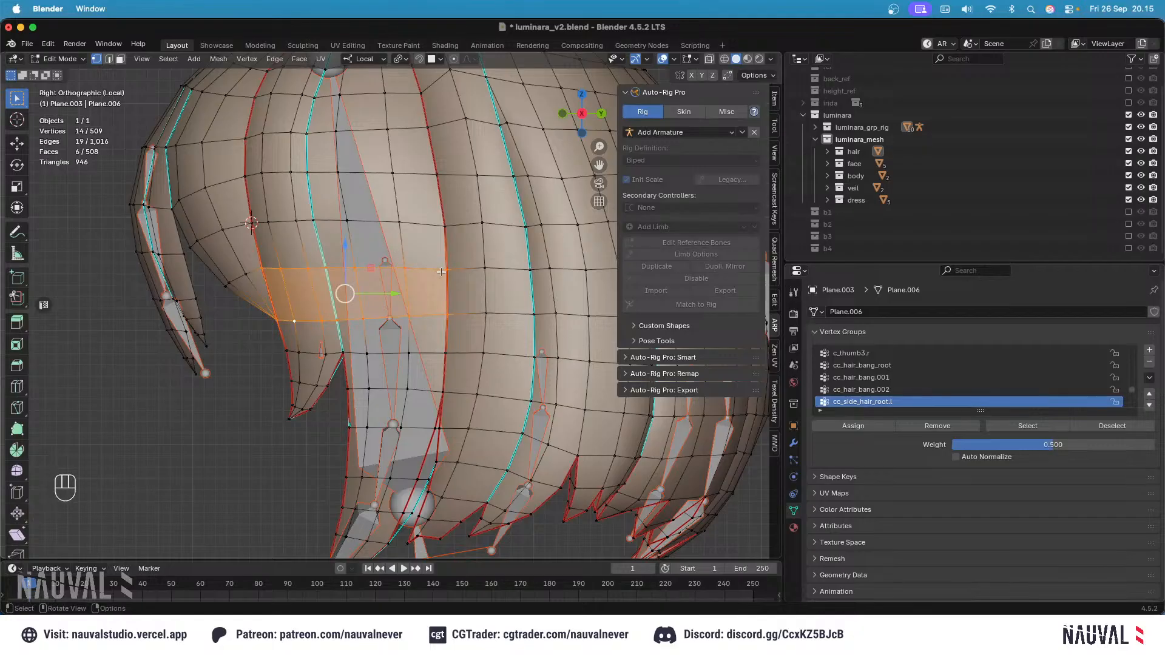
Step: Select the upper edge row of the side lock's root area and assign it to head.x with a weight of 0.5
left_click(441, 272)
left_click(383, 264, "shift")
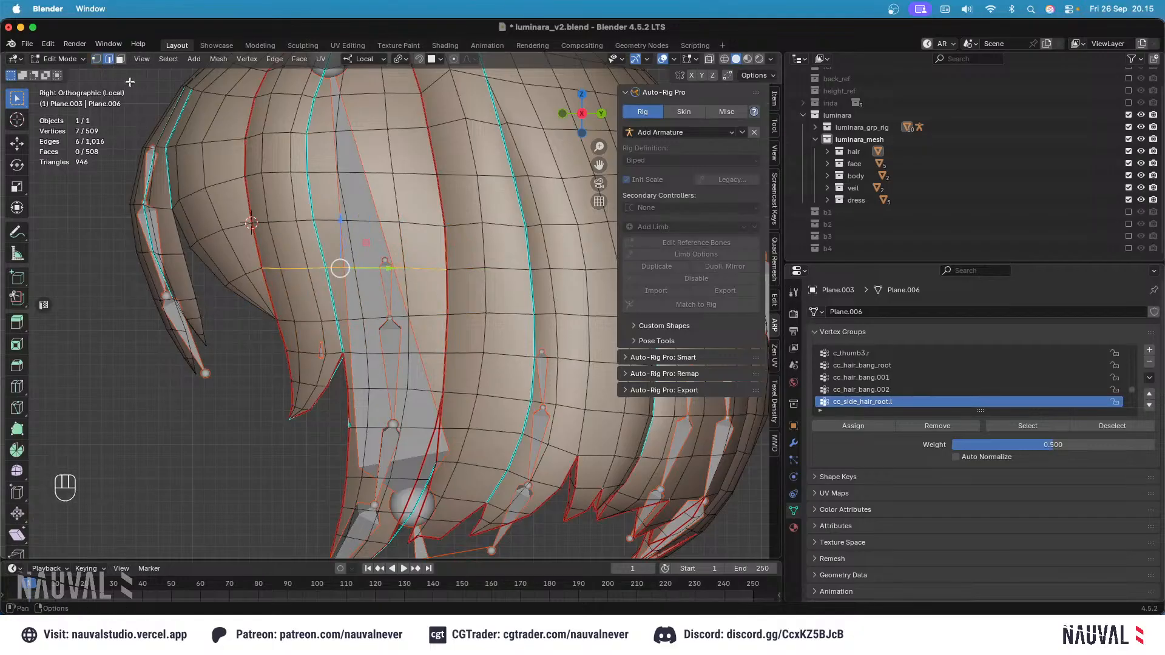
middle_click_drag(460, 289, 445, 230, "shift")
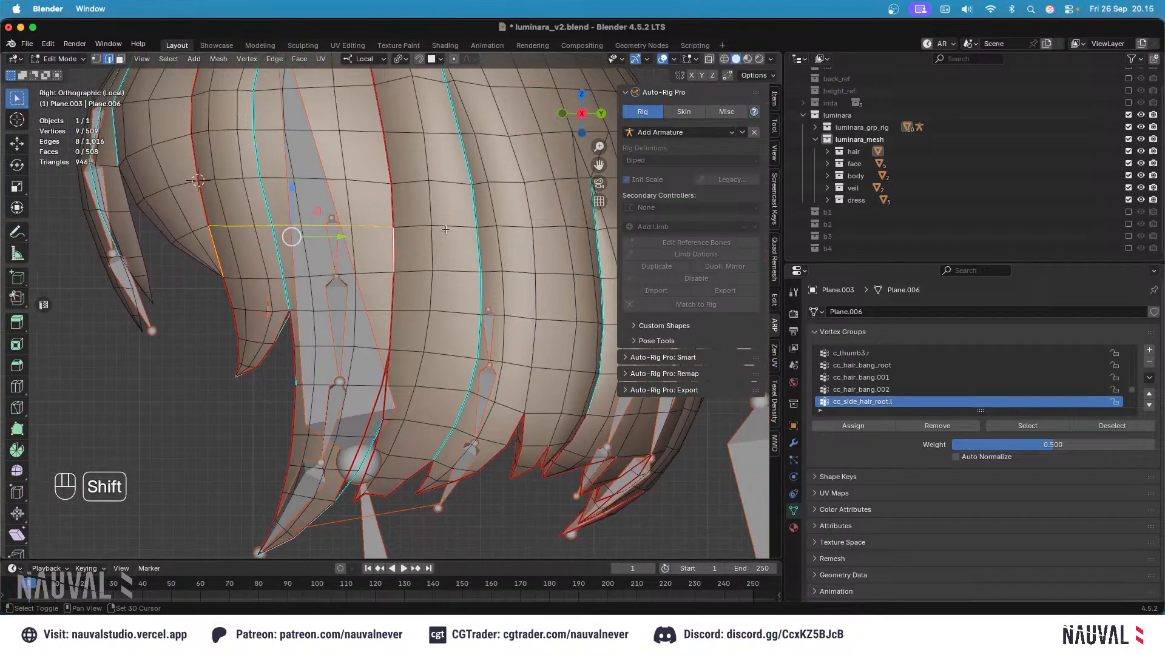
key("Tab")
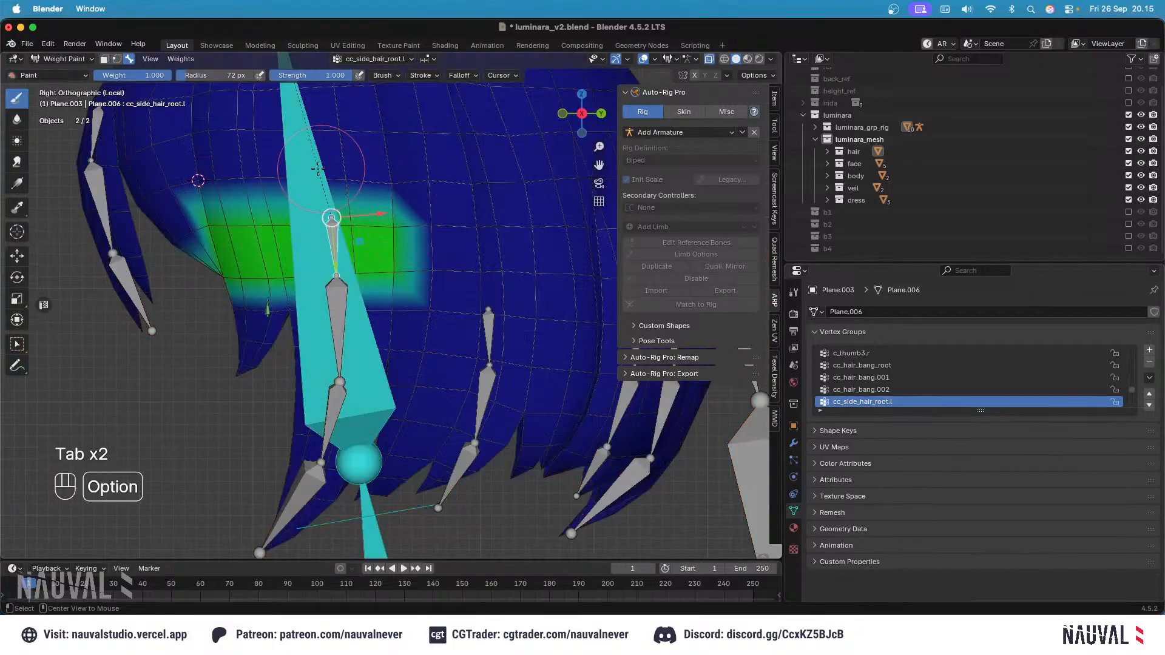
left_click(334, 173, "alt")
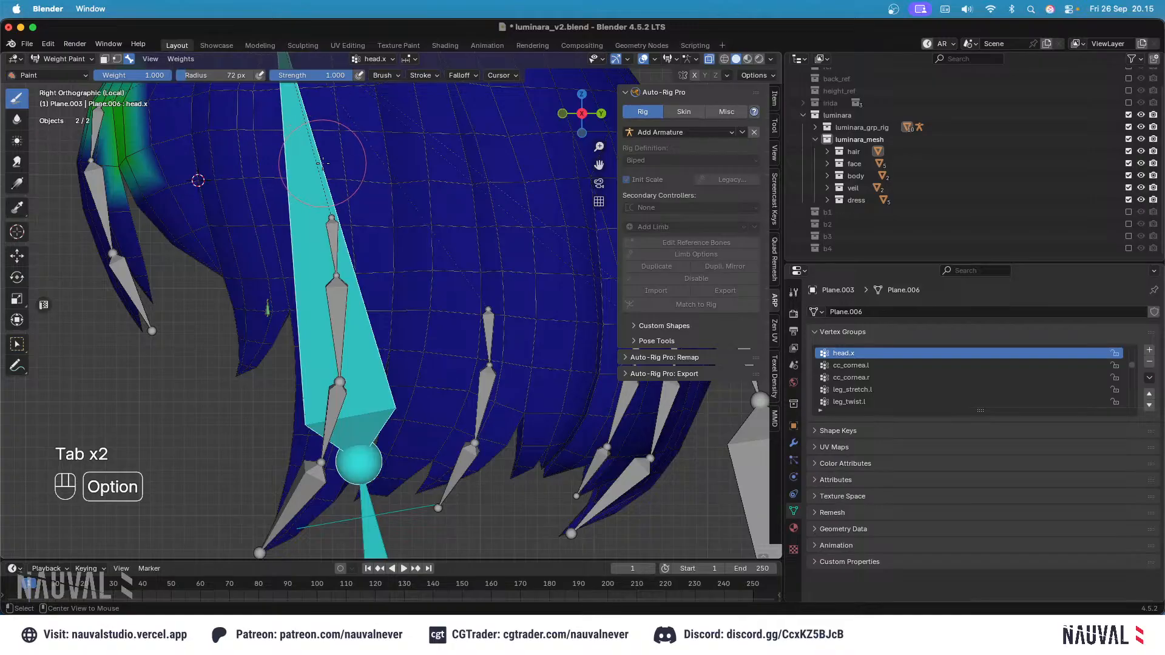
key("Tab")
left_click(868, 428)
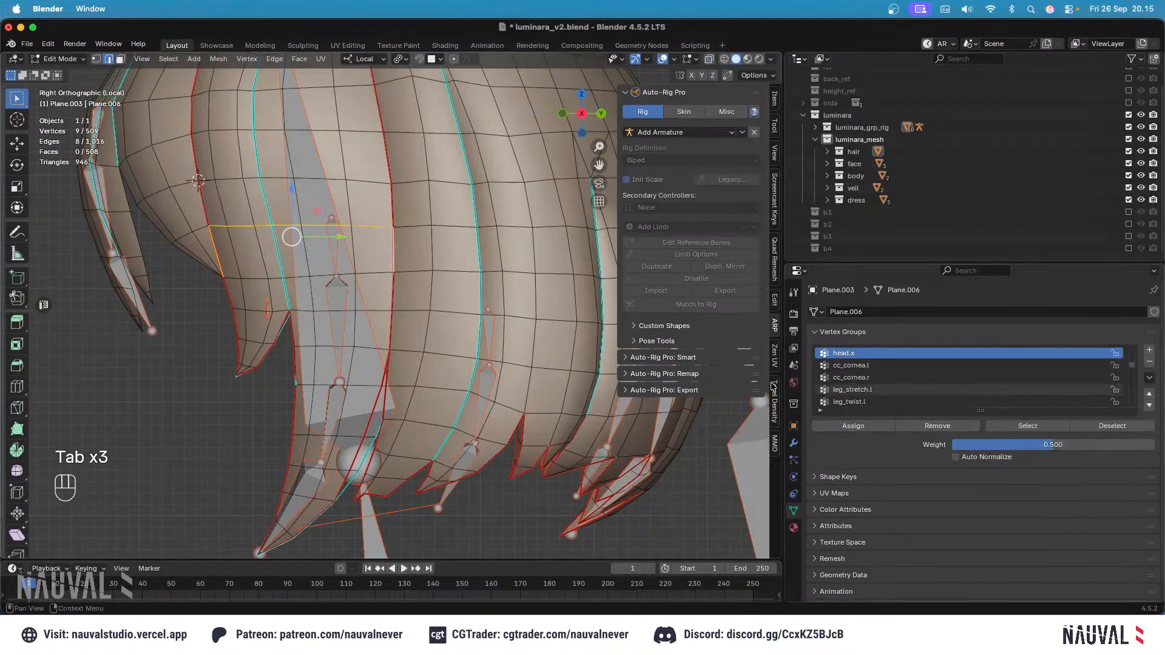
Step: Make cc_side_hair.l.001 the active weight group and select the edge row at that bone's upper end, including the lock's inner side
key("Tab")
left_click(337, 254, "alt")
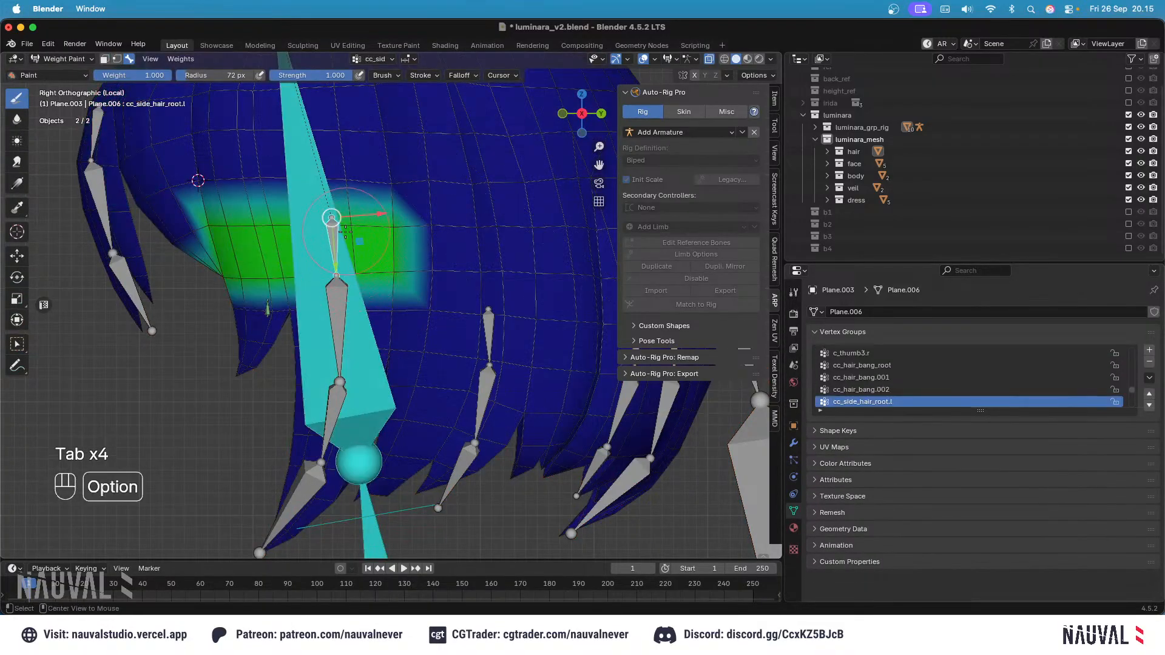
left_click(340, 297, "alt")
key("Tab")
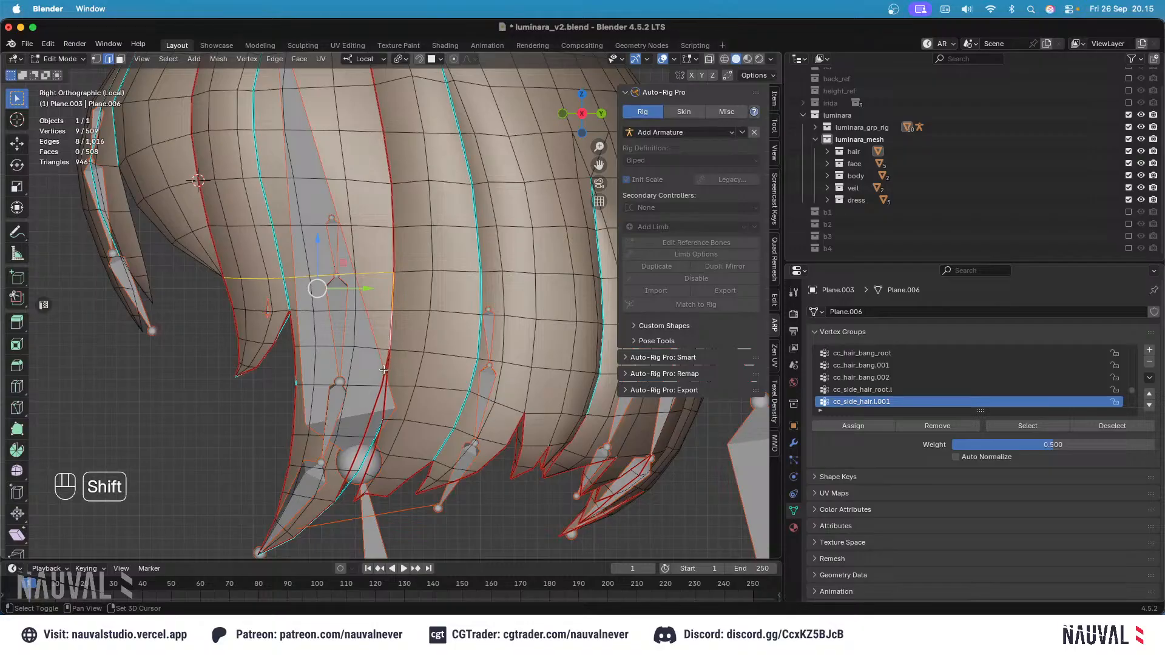
key("shift+z")
mouse_move(391, 307)
middle_mouse_down("shift")
mouse_move(369, 217)
mouse_move(375, 260)
middle_mouse_up("shift")
mouse_move(375, 260)
middle_mouse_down("ctrl")
mouse_move(426, 231)
mouse_move(516, 228)
middle_mouse_up("ctrl")
key("shift+z")
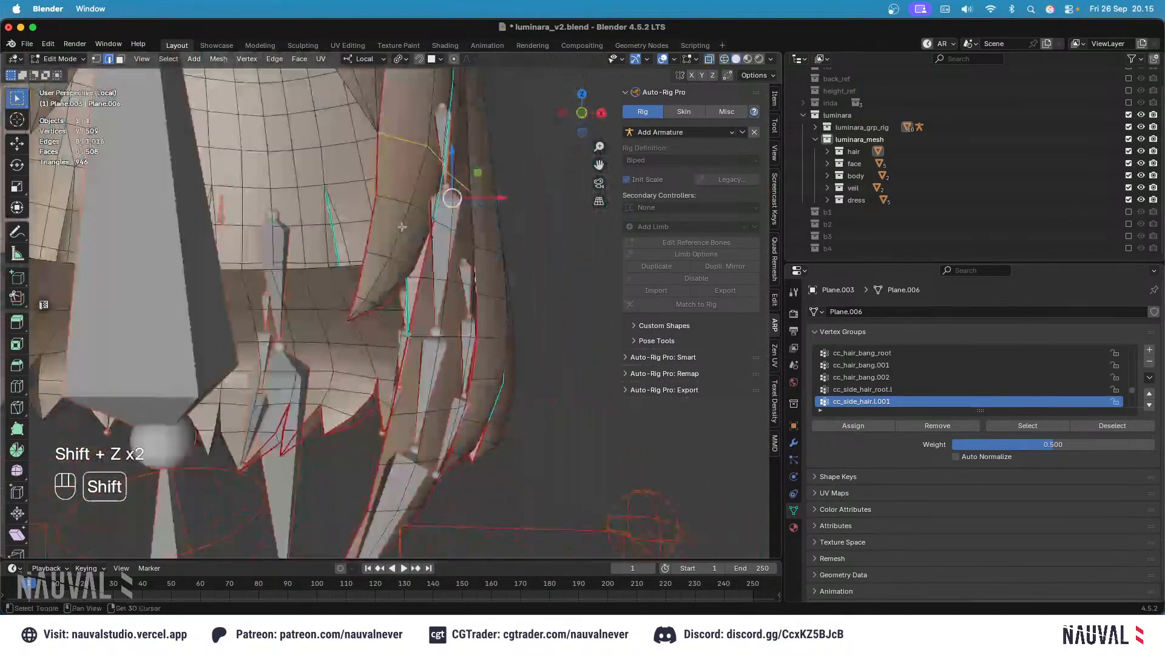
middle_click_drag(402, 227, 540, 233)
left_click(391, 267, "shift")
middle_click_drag(418, 283, 380, 232, "shift")
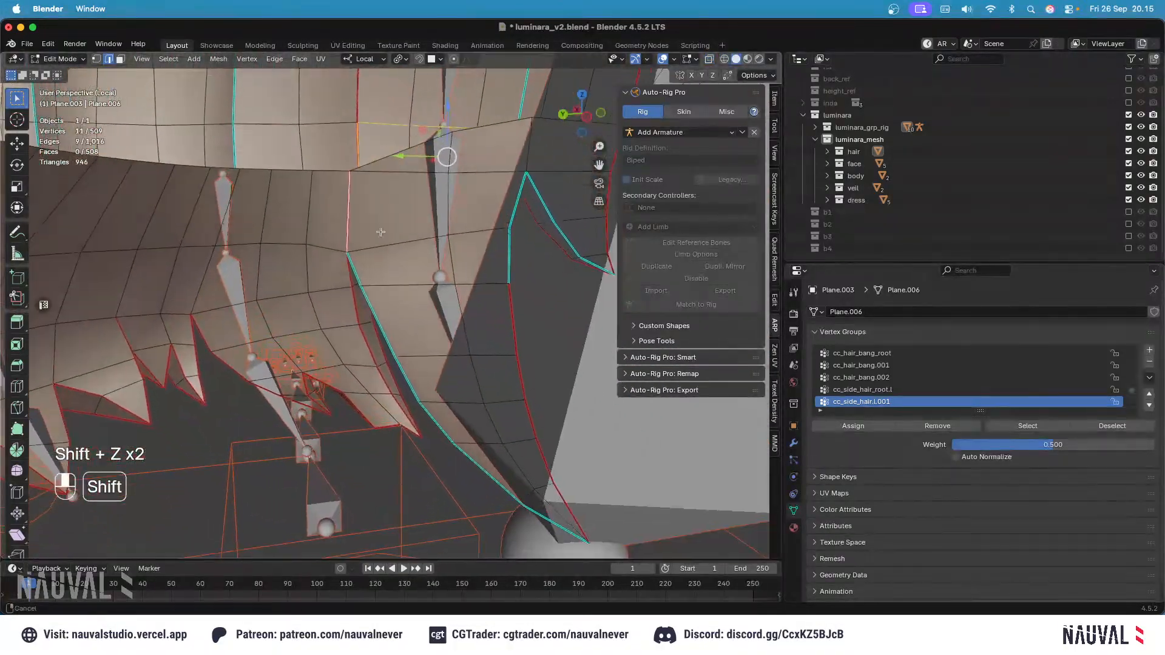
key("KP_3")
Step: Add the edge row at the bone's lower end to the selection and assign both rows to cc_side_hair.l.001 with weight 0.5
middle_click_drag(353, 278, 381, 295, "shift")
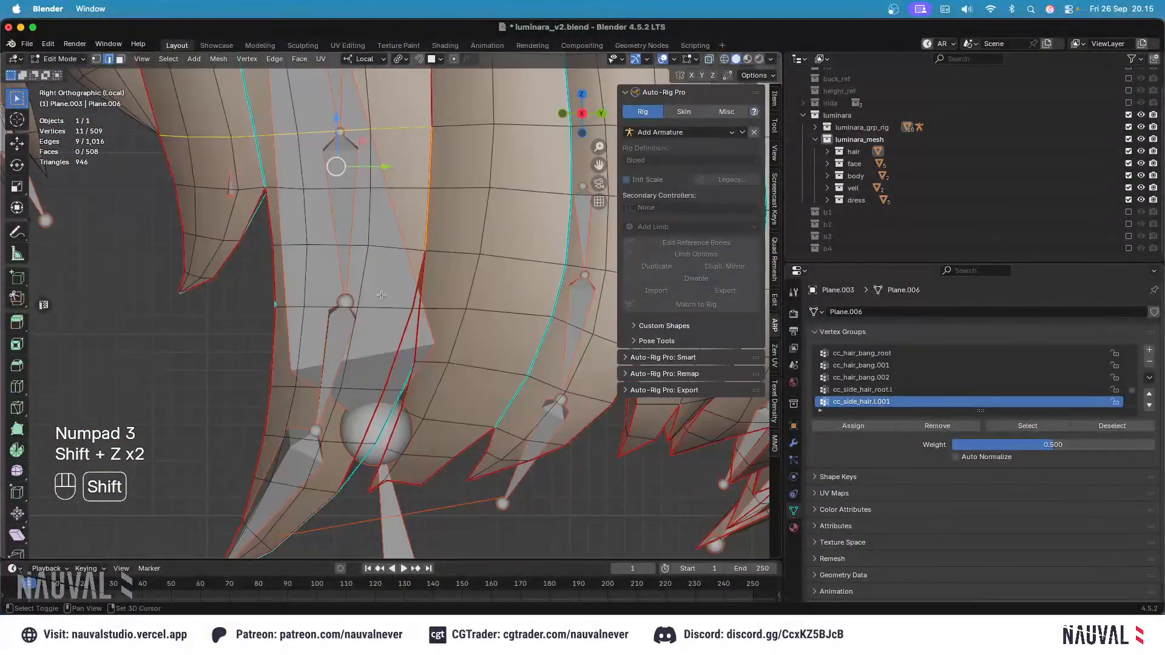
left_click(383, 305, "alt+shift")
key("shift+z")
middle_click_drag(416, 201, 512, 321, "shift")
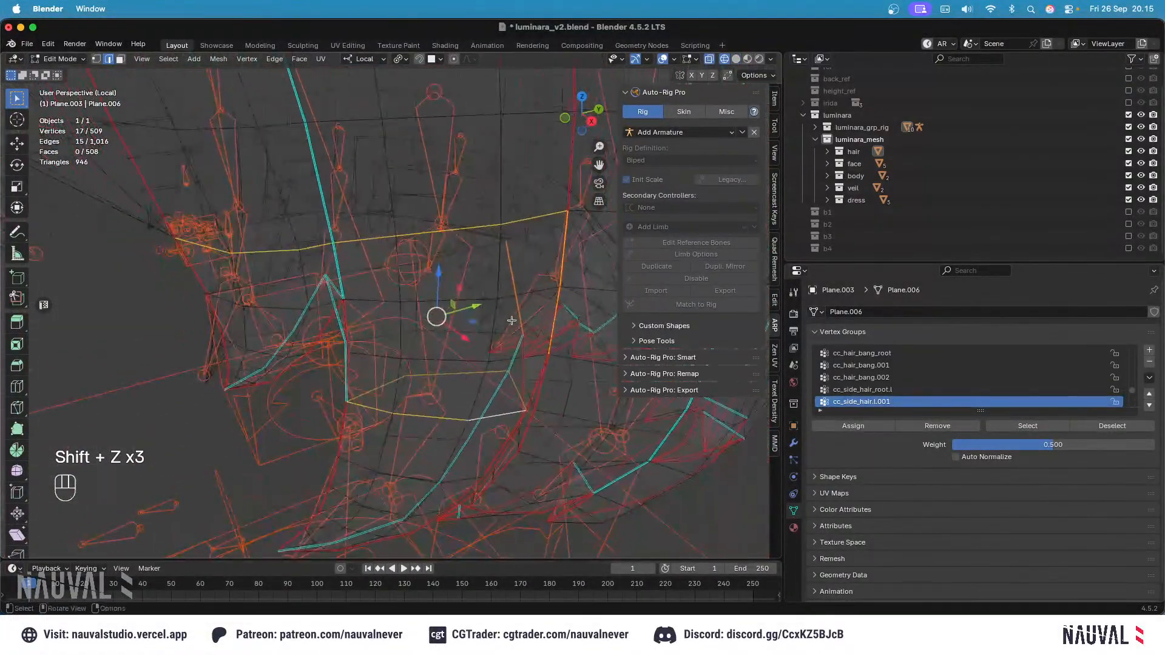
key("super+z")
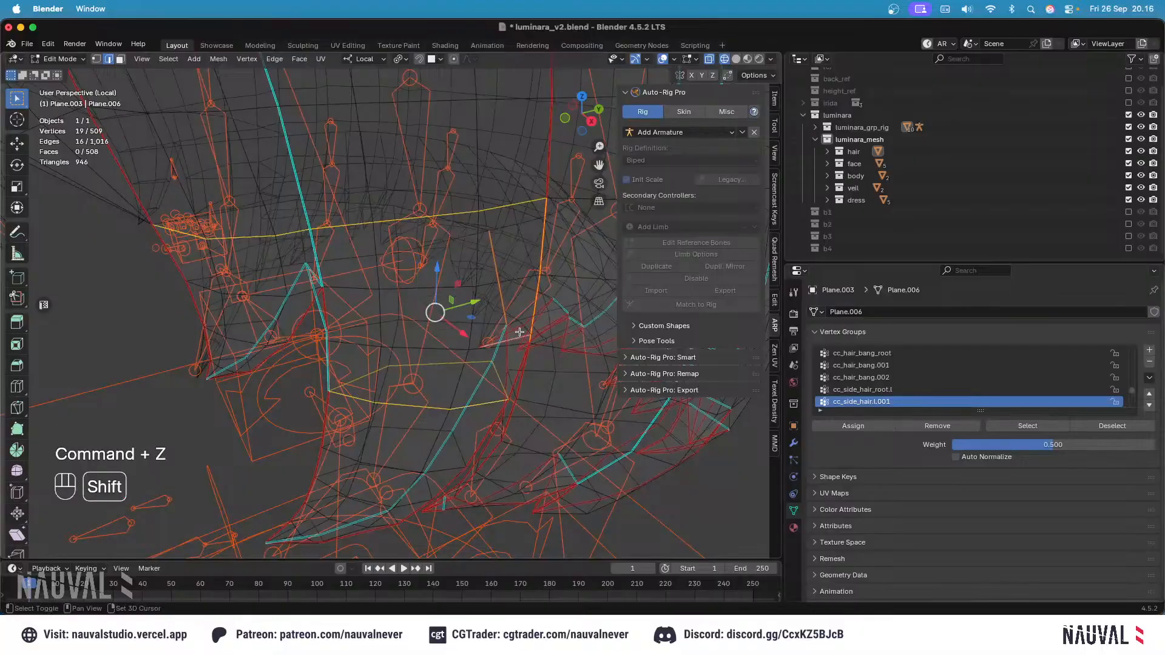
key("super+z")
key("shift+z")
key("KP_3")
key("shift+z")
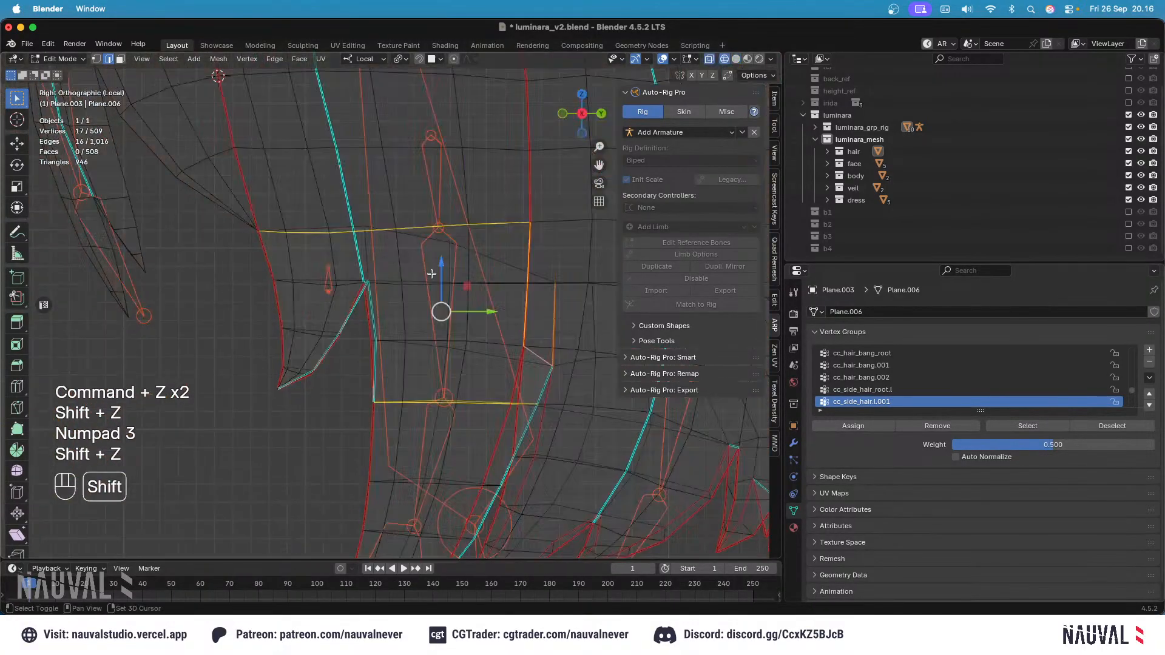
middle_click_drag(453, 279, 437, 278, "shift")
key("shift+z")
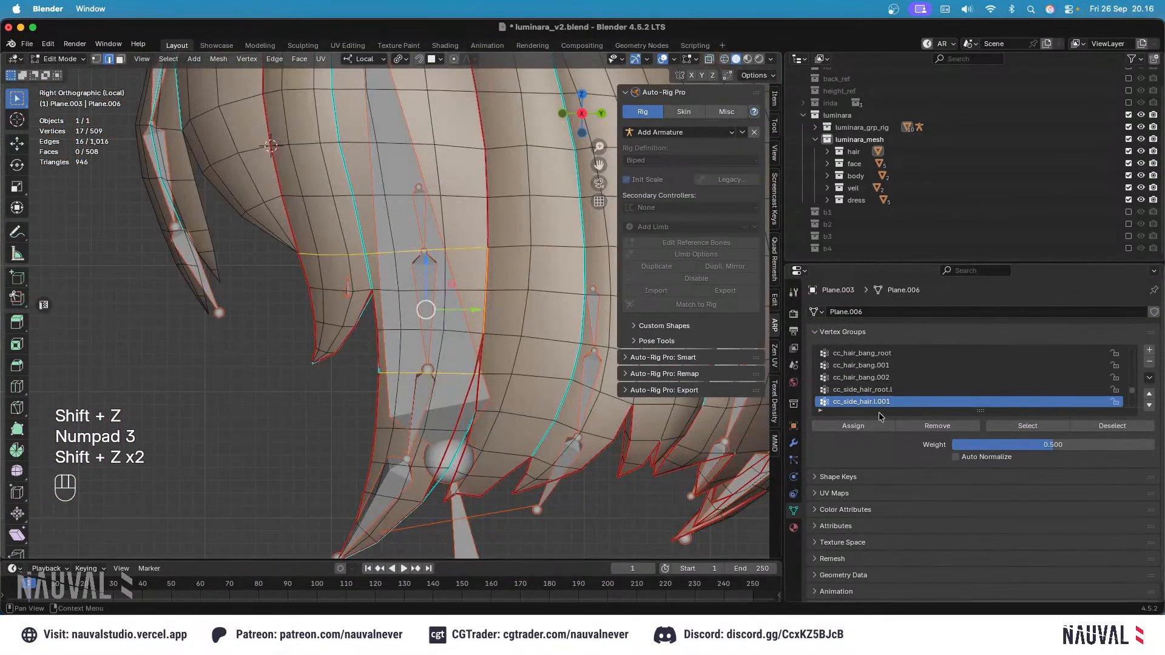
Step: Assign only the edge row at the upper end of the cc_side_hair.l.002 bone to its group with a weight of 0.5
middle_click_drag(431, 357, 407, 286, "shift")
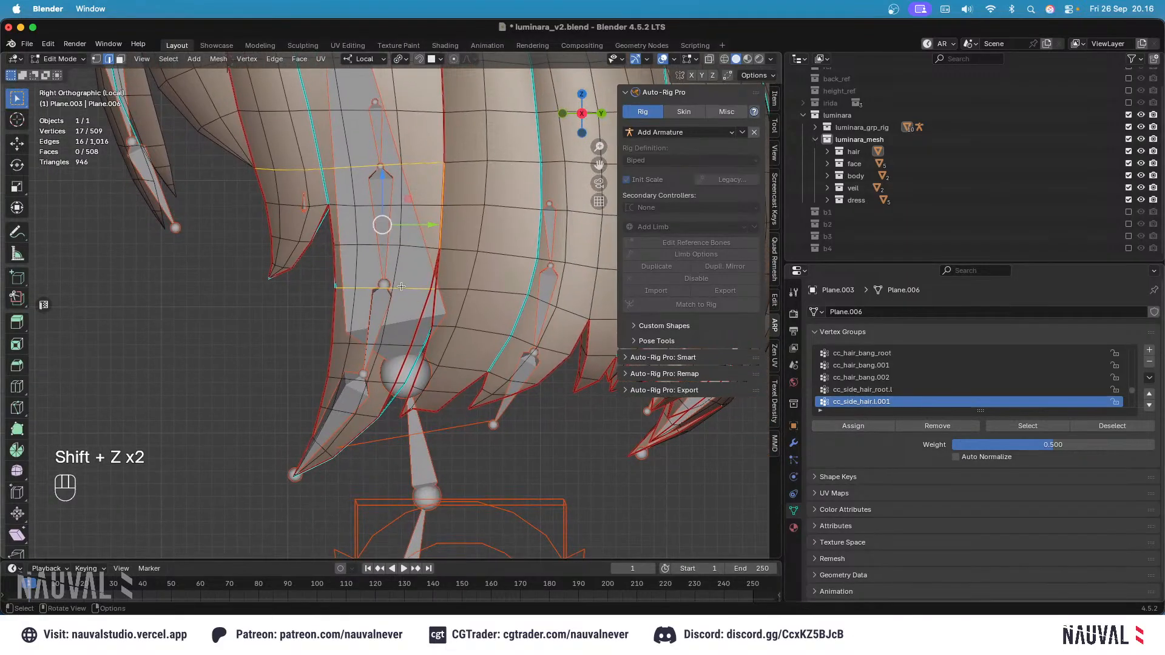
left_click(406, 286, "alt")
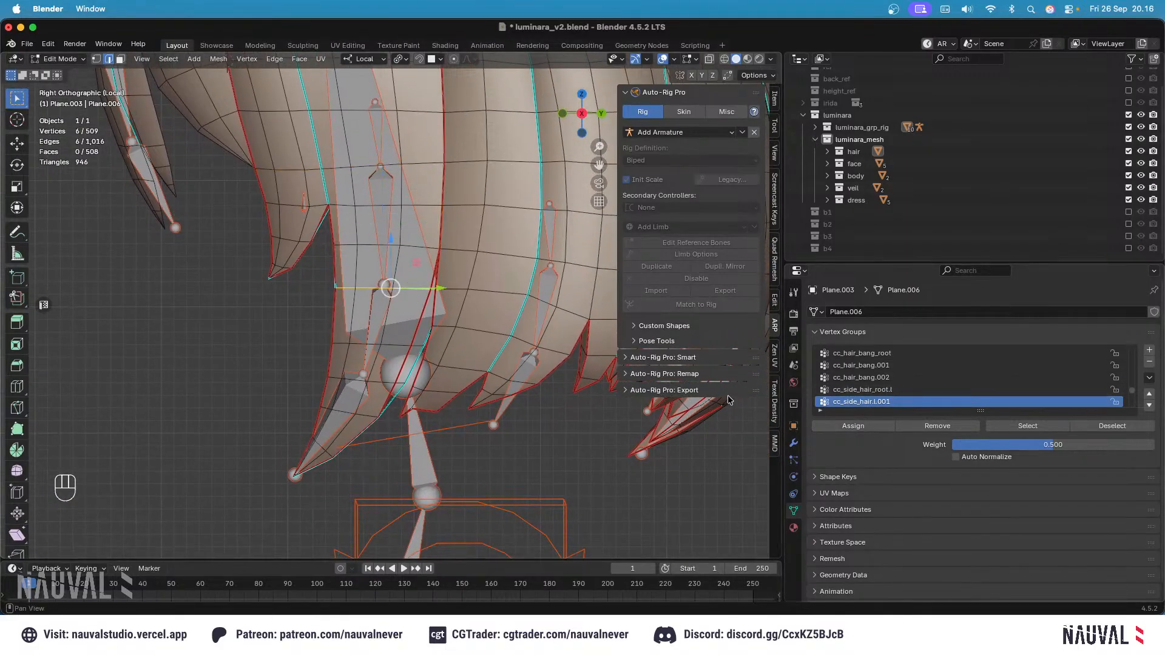
key("Tab")
scroll(824, 357, "down", 1, "alt")
key("Tab")
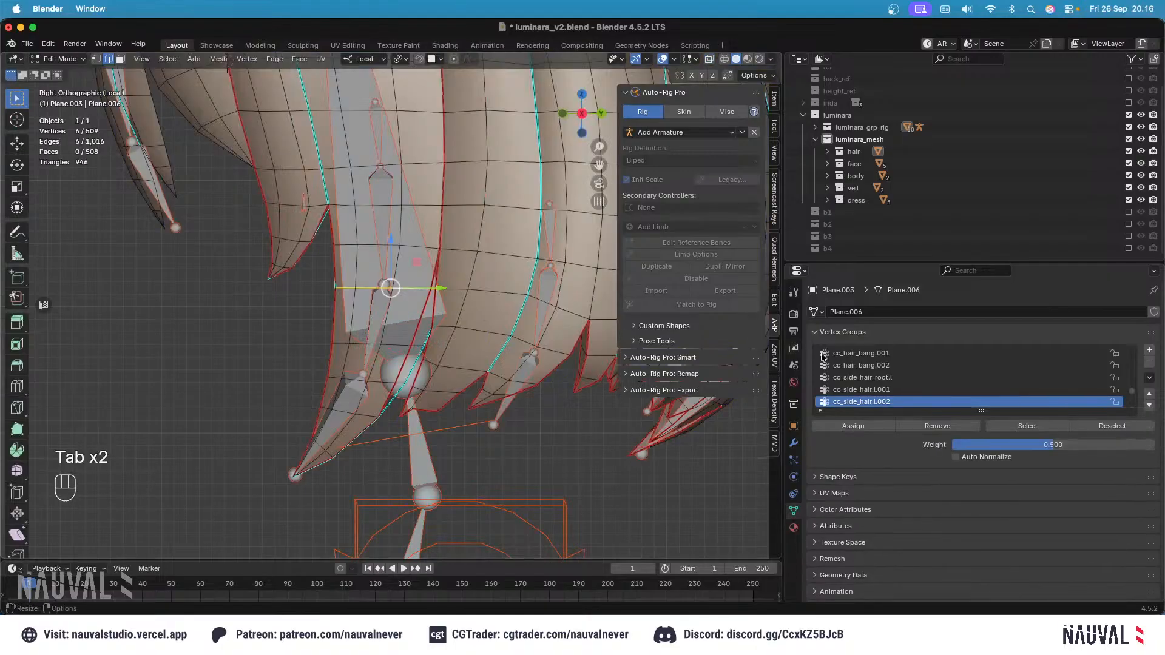
key("Tab")
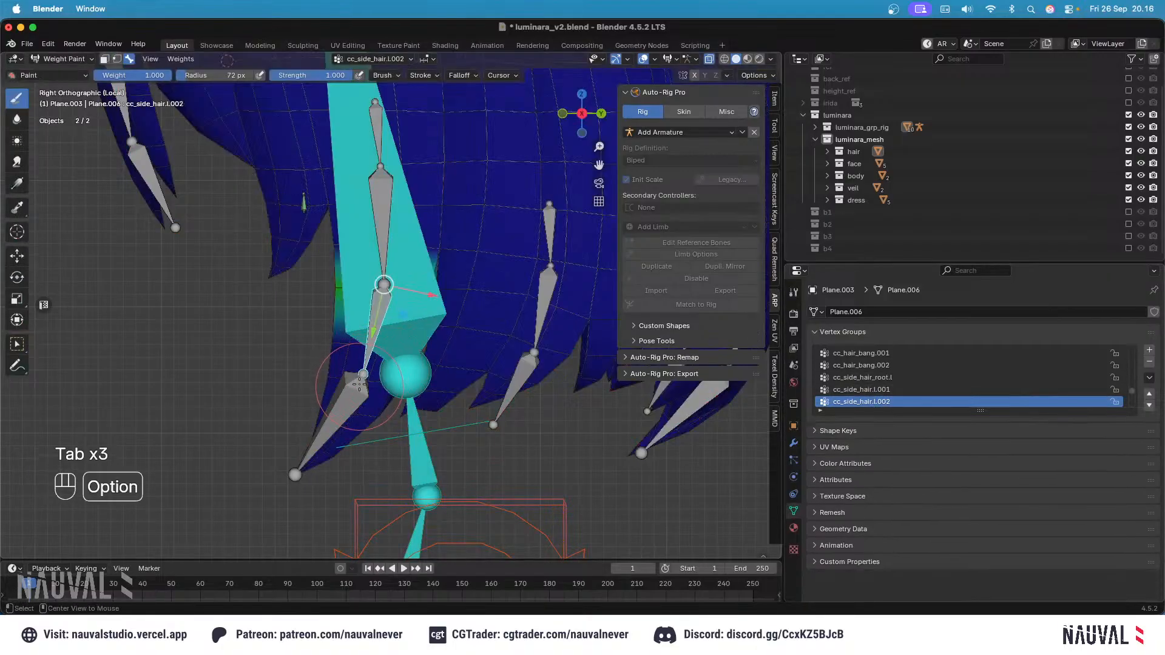
key("Tab")
key("Tab")
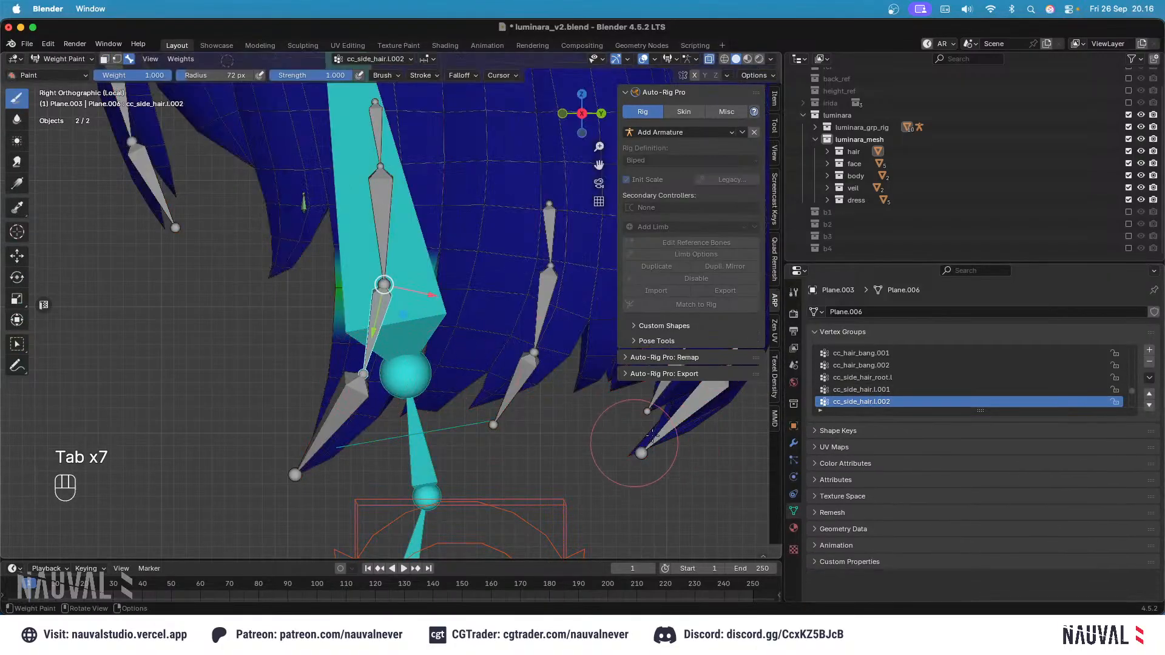
Step: Assign the edge row at the joint between the cc_side_hair.l.002 and cc_side_hair.l.003 bones to both groups with weight 0.5
key("Tab")
key("Tab")
left_click(362, 378, "alt")
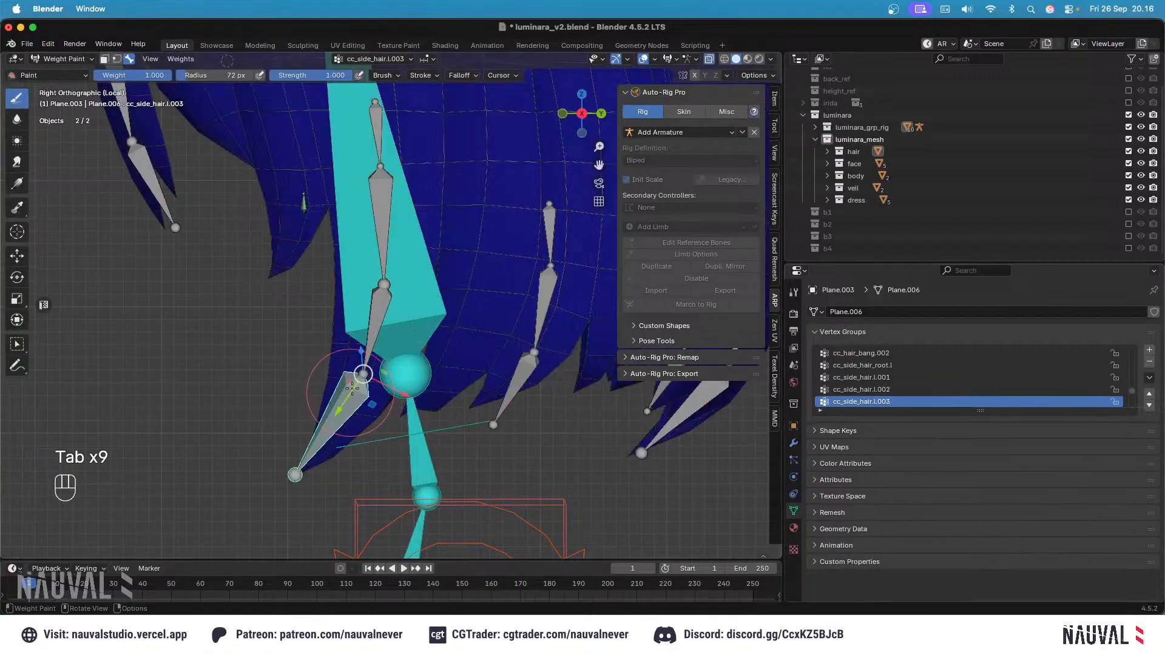
key("Tab")
key("Tab")
key("alt+a")
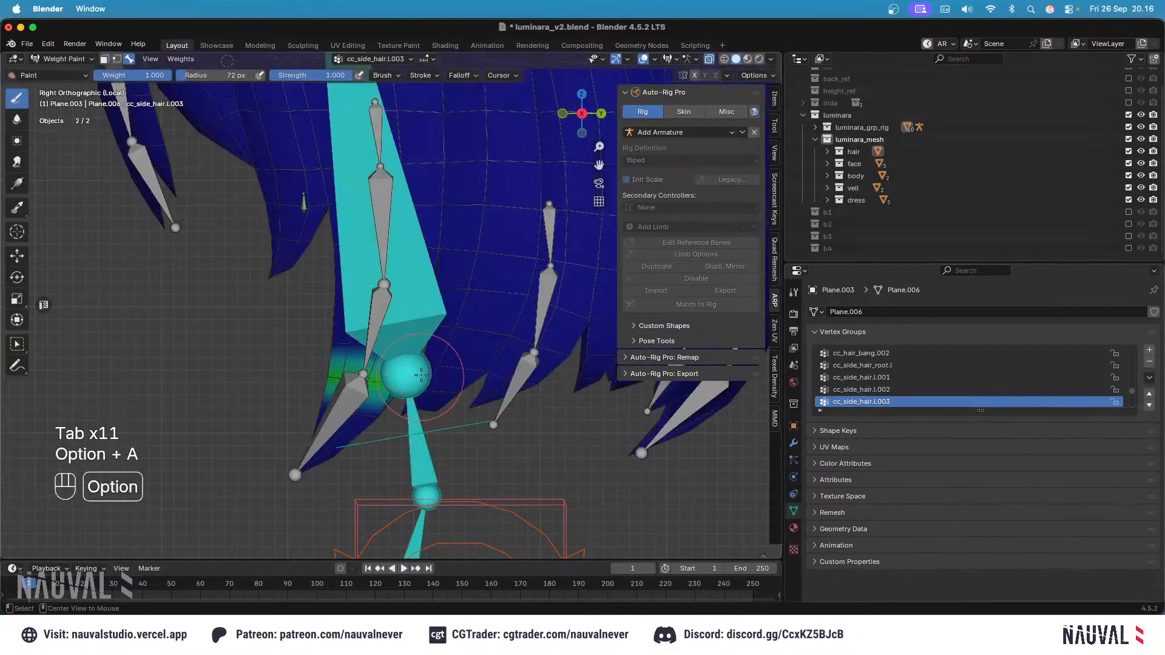
key("Tab")
key("Tab")
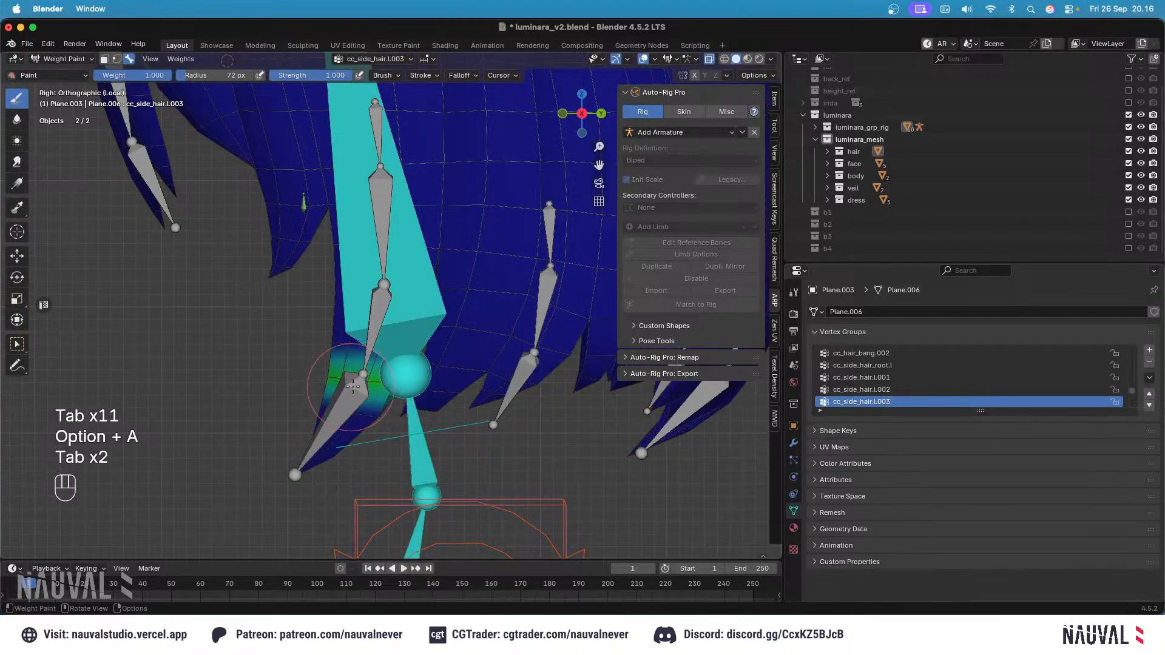
Step: Reveal all hidden hair geometry in Edit Mode and save the file
key("Tab")
key("alt+h")
key("super+a")
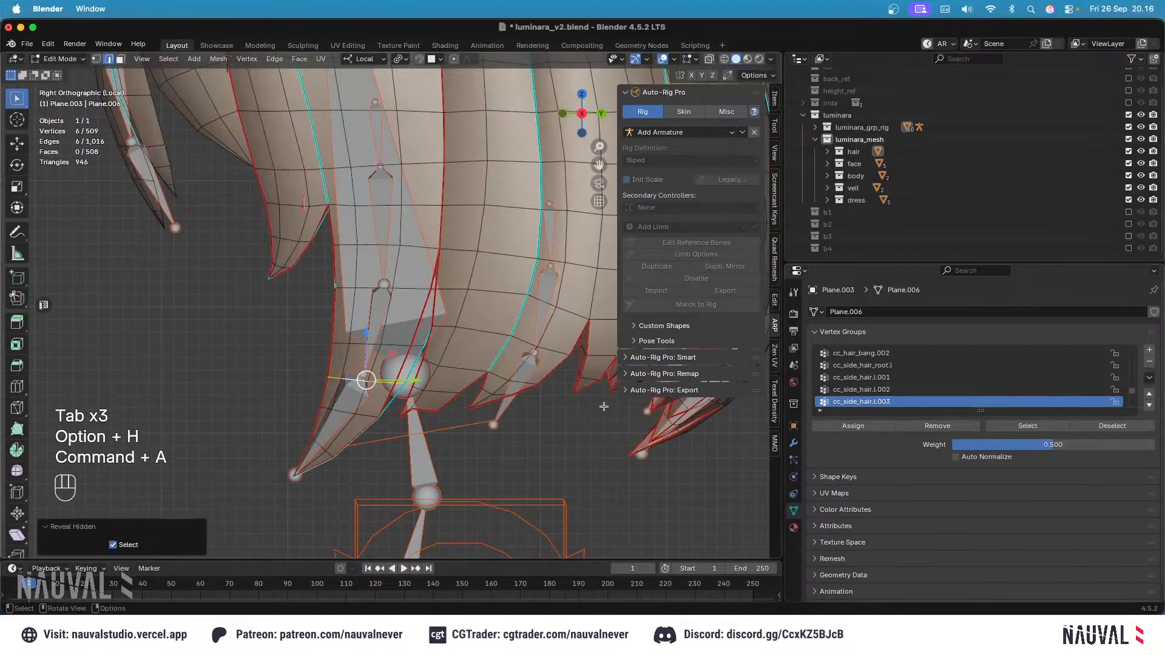
key("alt+h")
key("super+s")
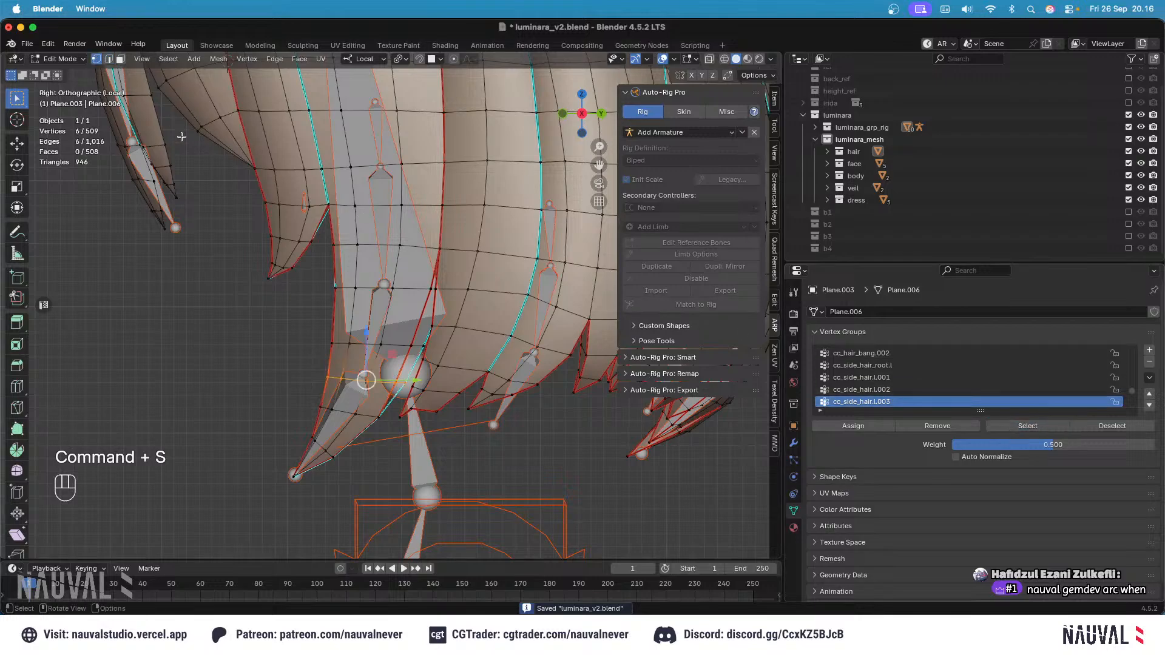
Step: Isolate the side lock's tip by hiding the joint row, assign it to cc_side_hair.l.003 with weight 1, then reveal everything and save
key("h")
key("l")
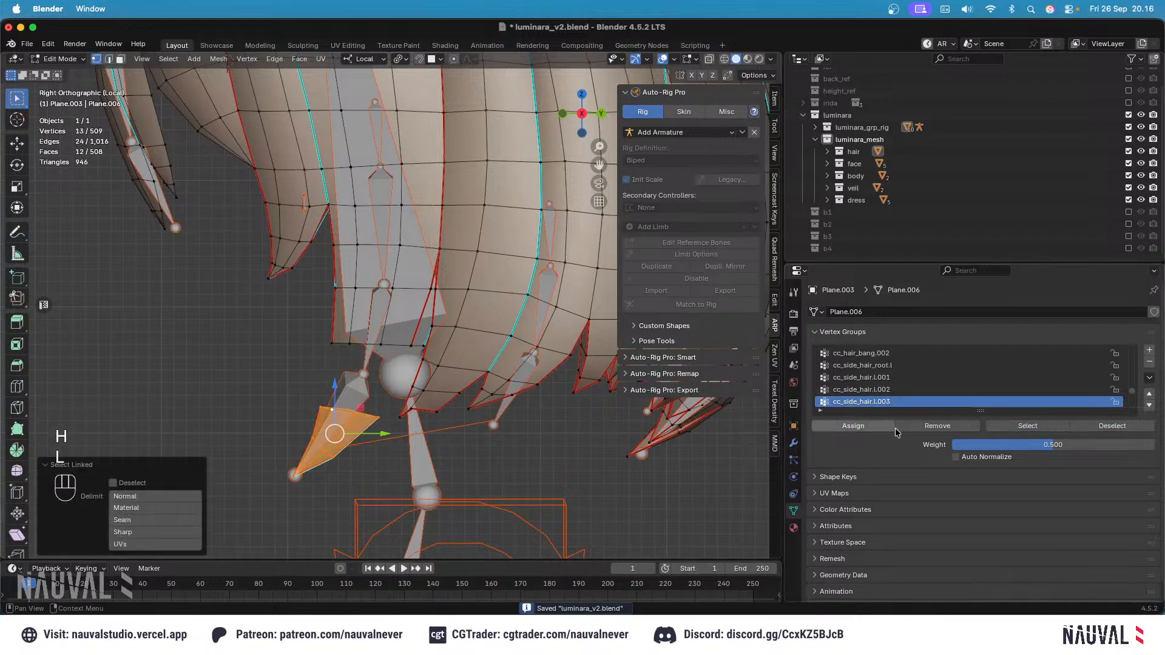
left_click(965, 446)
type("1")
key("Return")
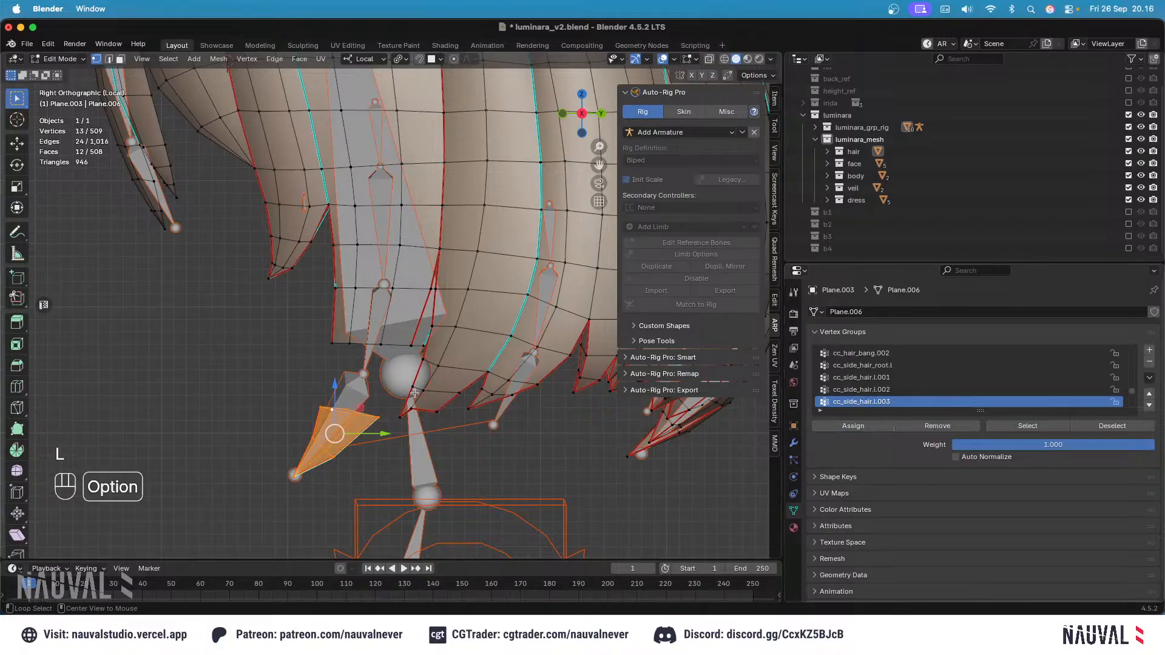
key("alt+h")
key("super+s")
key("alt+a")
Step: Isolate the vertex row midway along the cc_side_hair.l.002 bone, assign it to that group with weight 1, then reveal all hidden geometry
key("Tab")
left_click(376, 315, "alt")
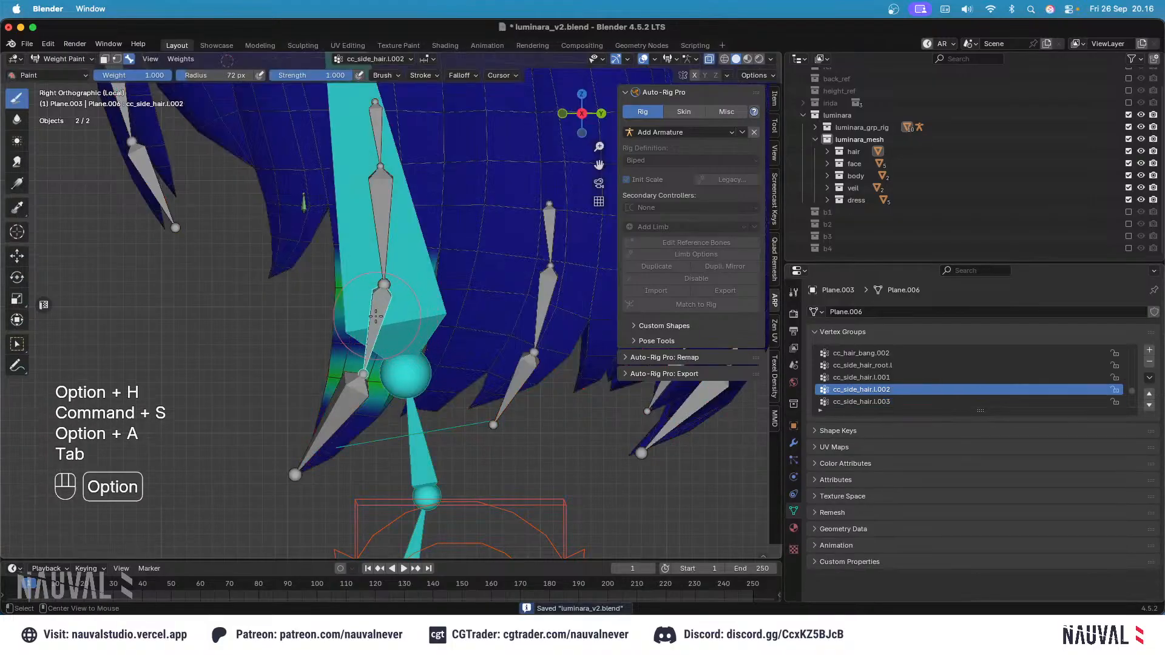
key("Tab")
key("h")
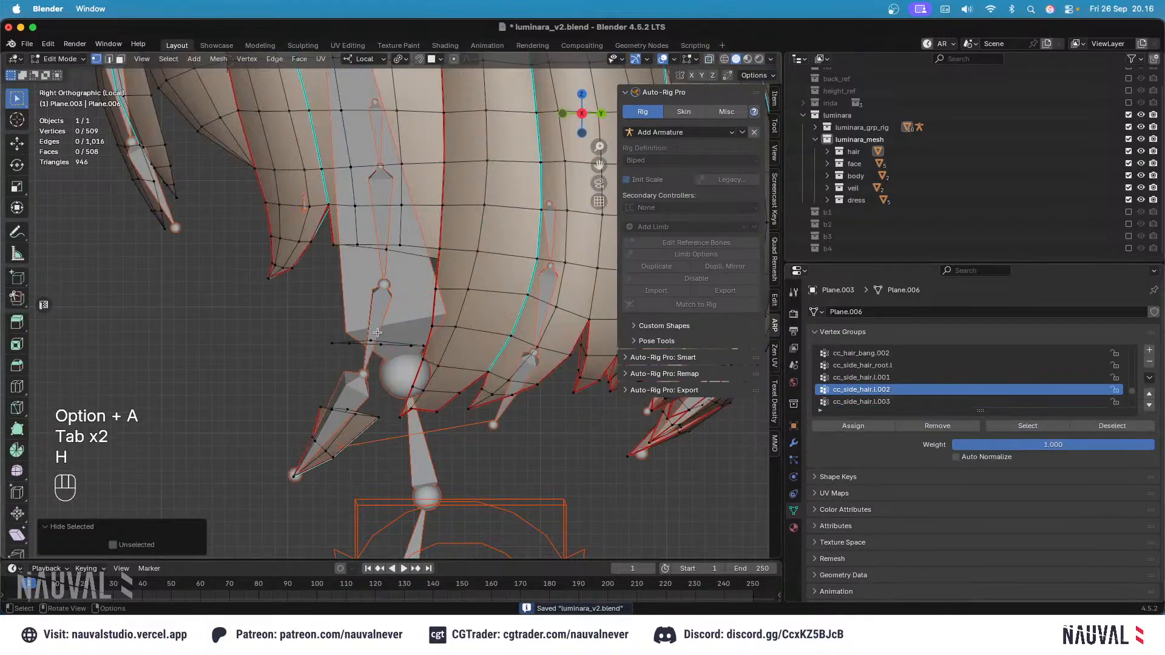
key("l")
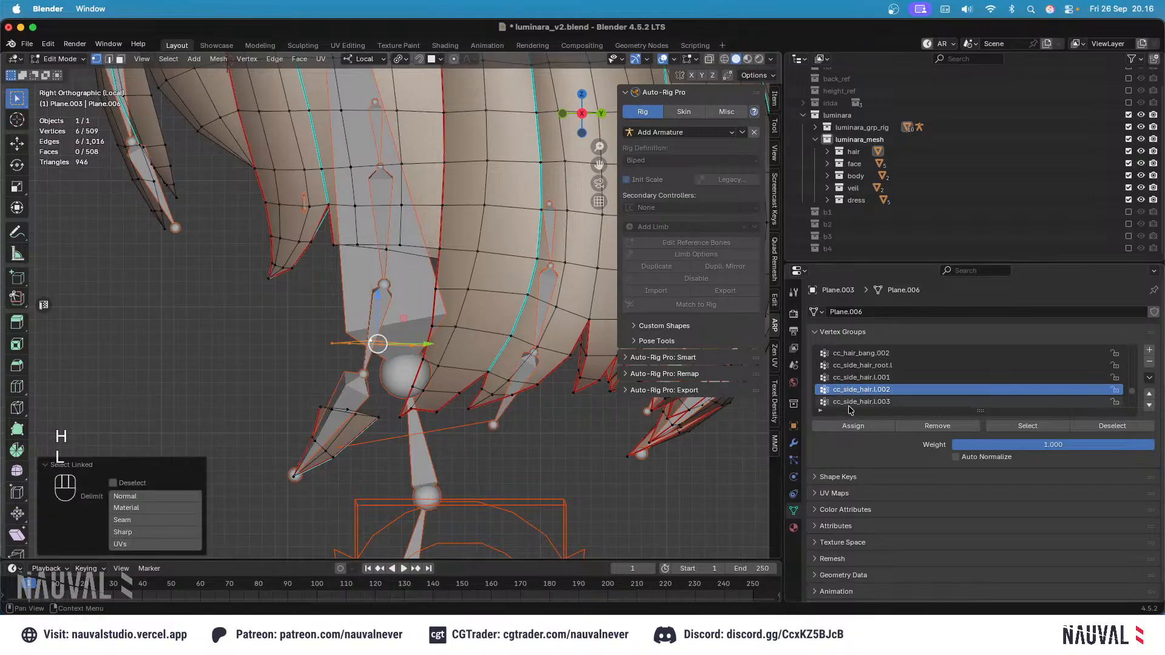
left_click(852, 425)
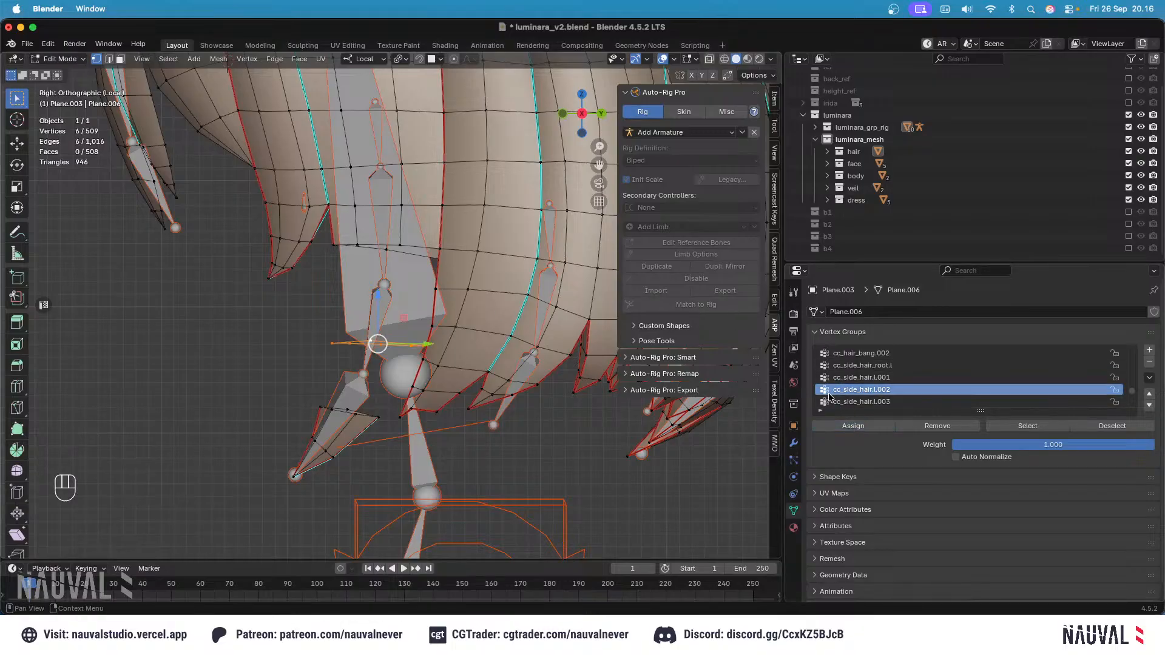
key("alt+h")
key("alt+h")
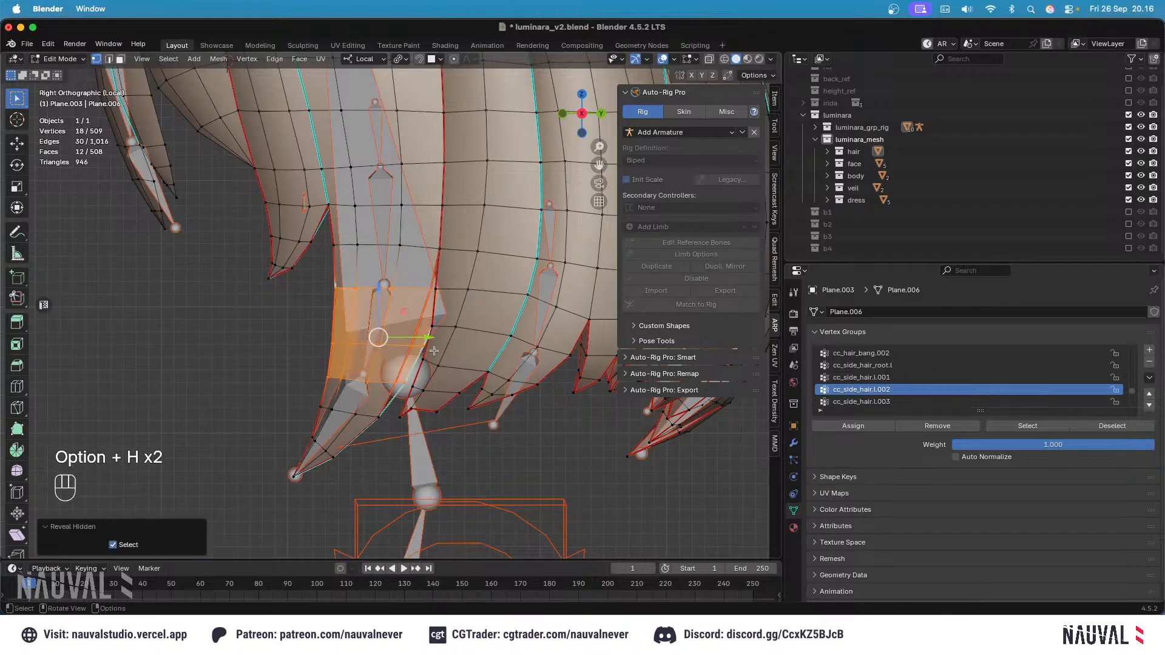
key("Tab")
key("Tab")
key("Tab")
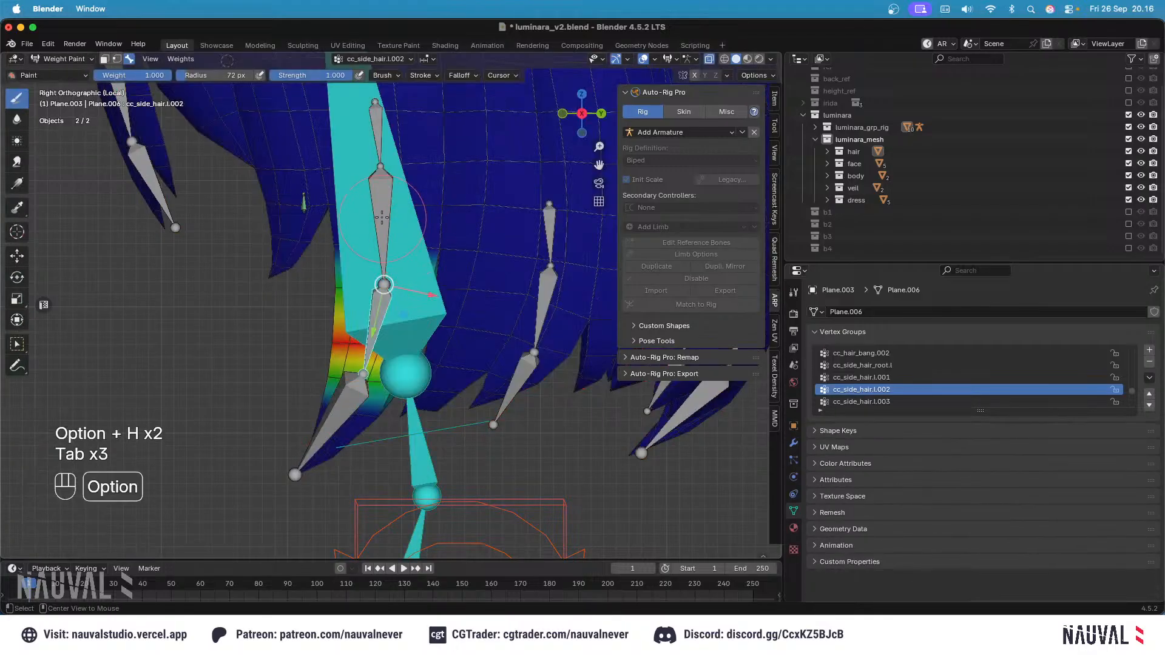
Step: Hide the cc_side_hair.l.001 group's boundary rows, assign the geometry isolated between them to the group with weight 1, and reveal everything
key("Tab")
left_click(1008, 377)
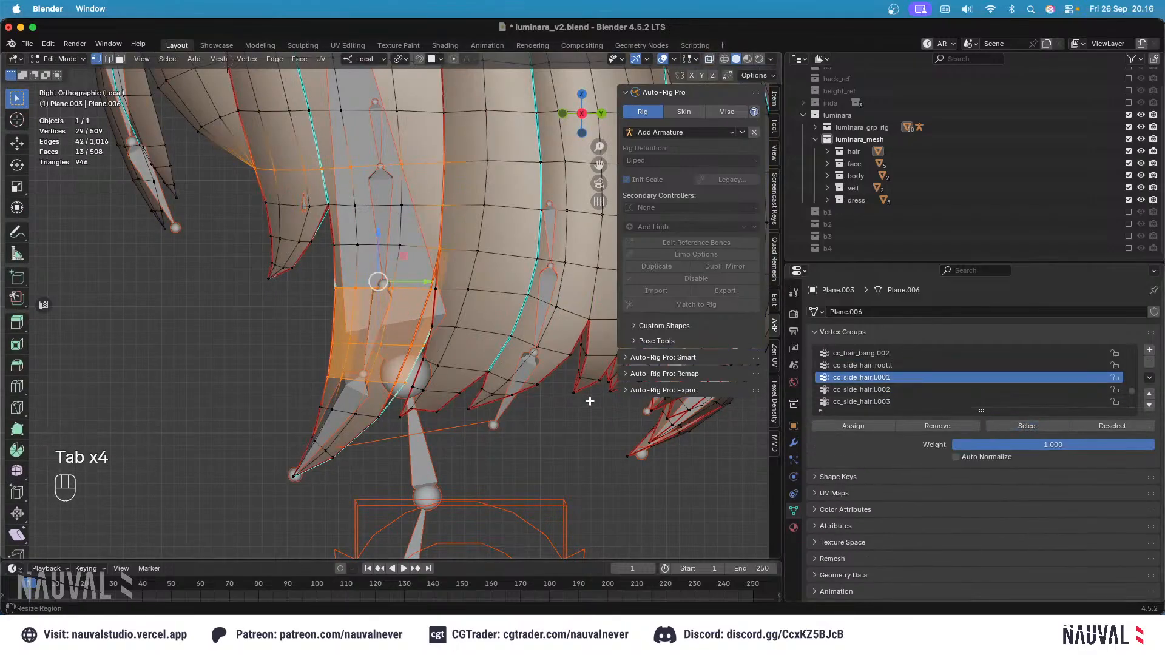
key("alt+a")
left_click(1027, 425)
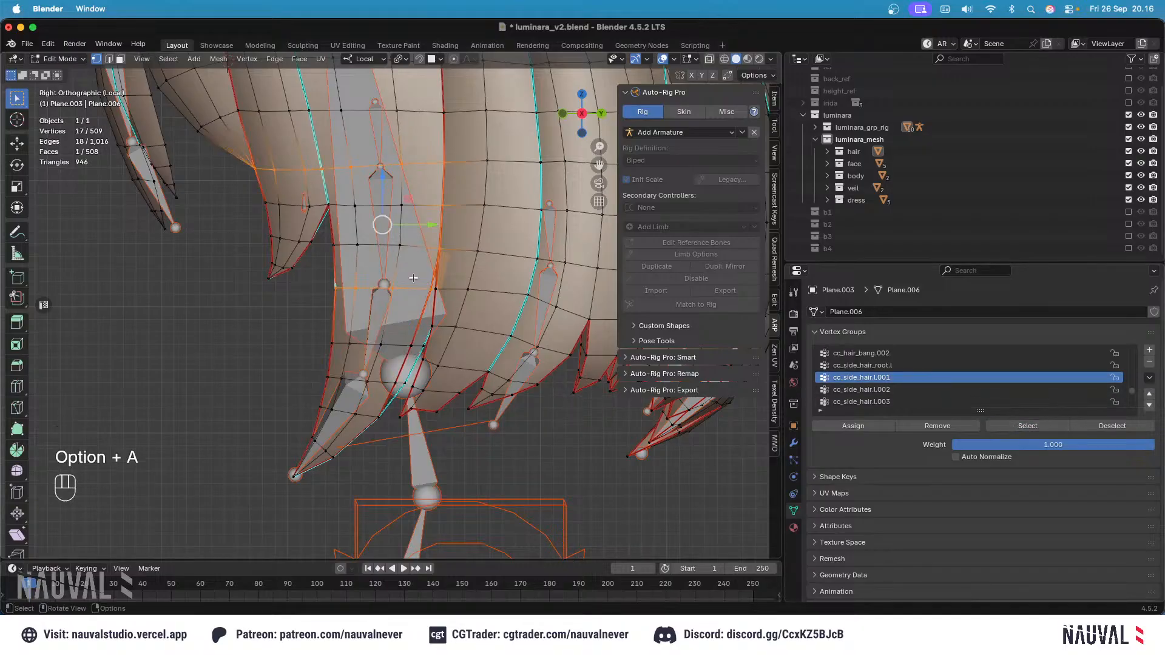
key("h")
left_click(347, 211)
key("l")
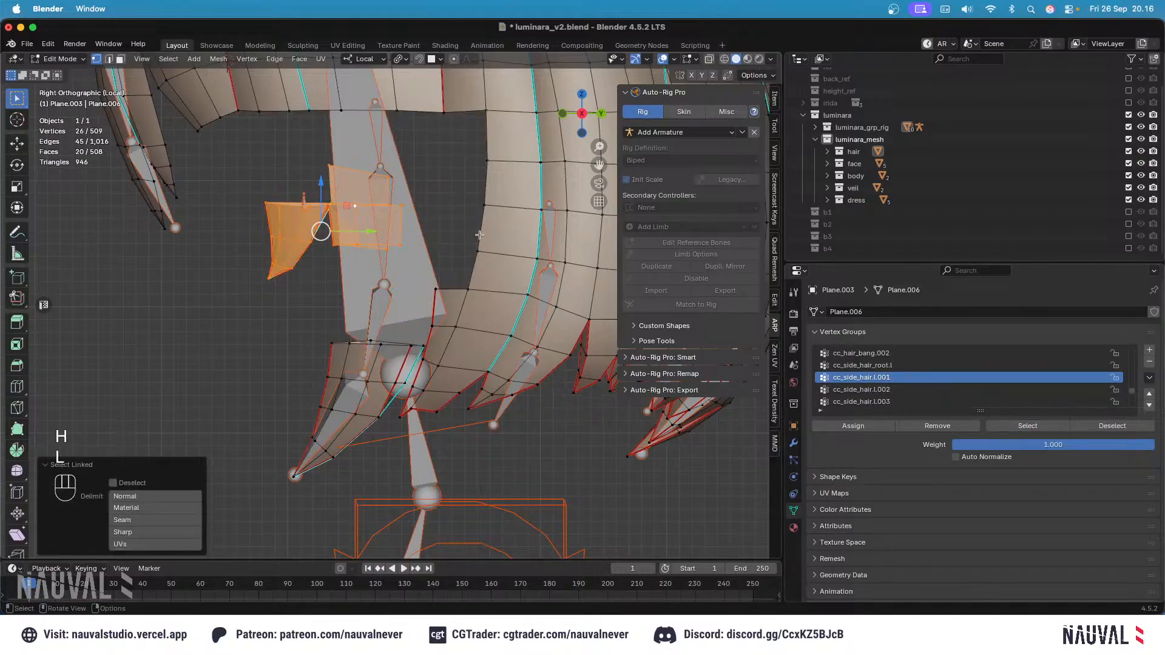
left_click(844, 428)
key("alt+h")
key("Tab")
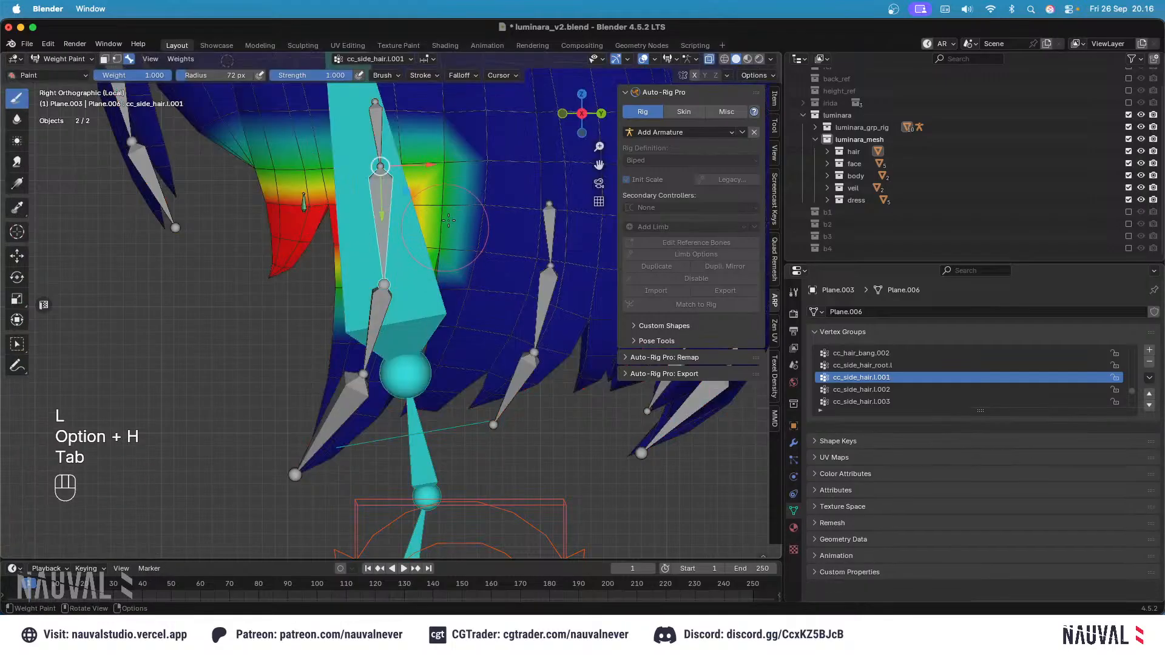
Step: Select only the vertices of the cc_side_hair_root.l group, save the file, and display the group's weights on the hair
middle_click_drag(456, 214, 460, 303, "shift")
key("Tab")
key("alt+a")
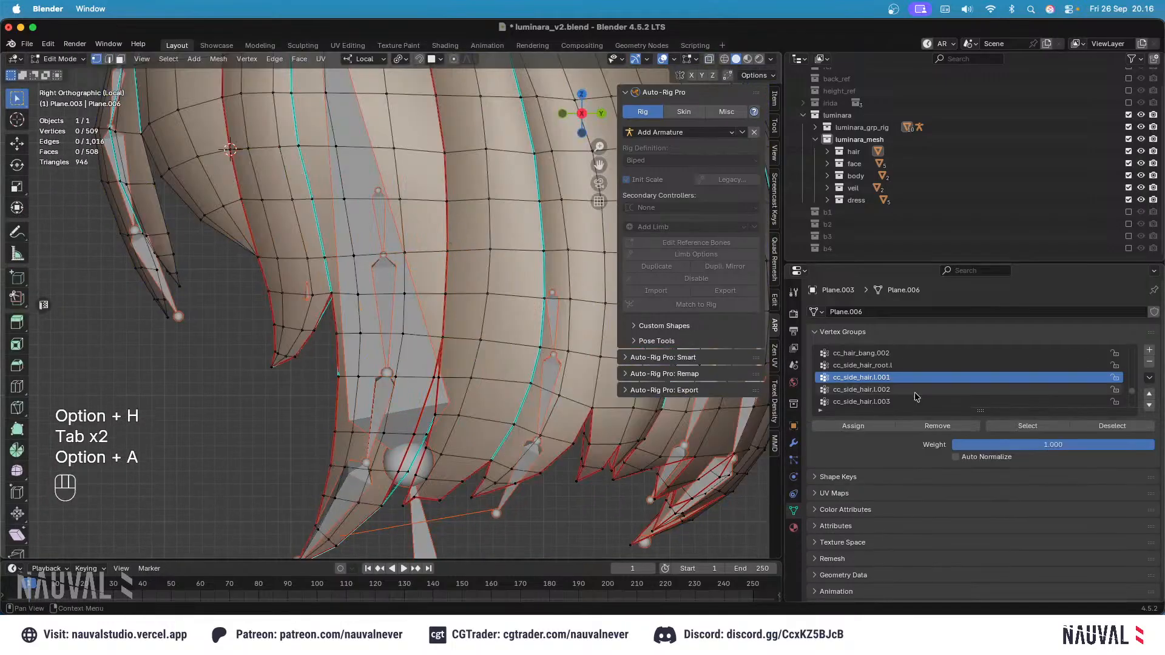
left_click(933, 367)
left_click(1011, 426)
mouse_move(381, 179)
middle_mouse_down("shift")
mouse_move(479, 289)
mouse_move(445, 315)
mouse_move(474, 328)
middle_mouse_up("shift")
key("shift+z")
key("shift+z")
middle_click_drag(419, 268, 416, 296, "ctrl")
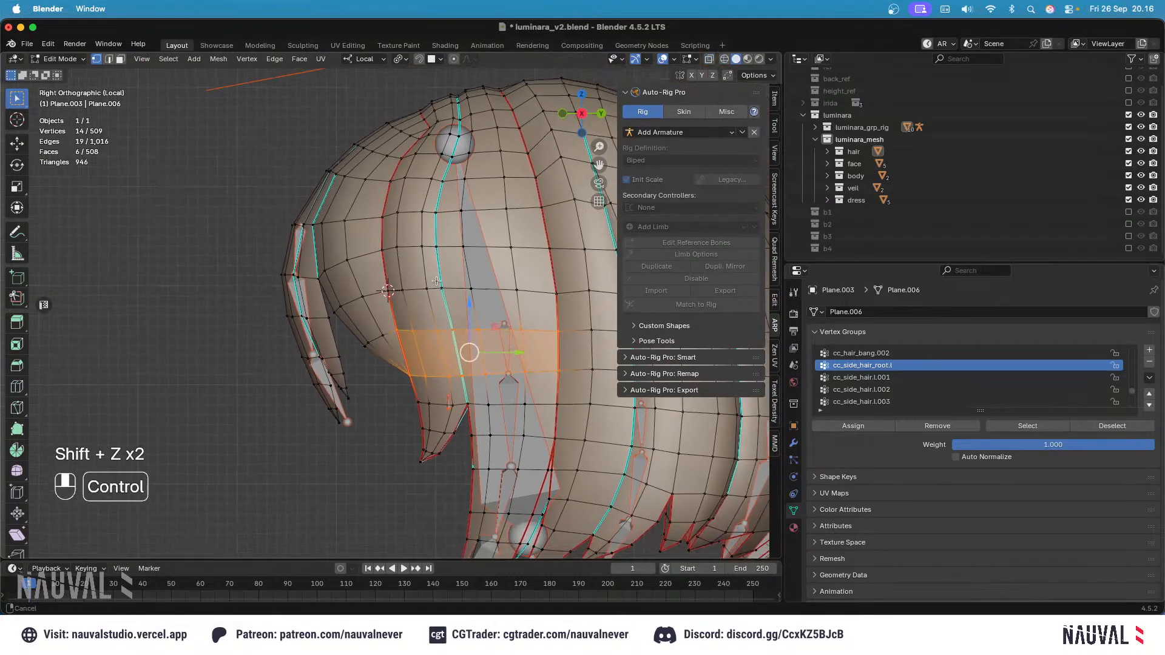
key("super+s")
key("Tab")
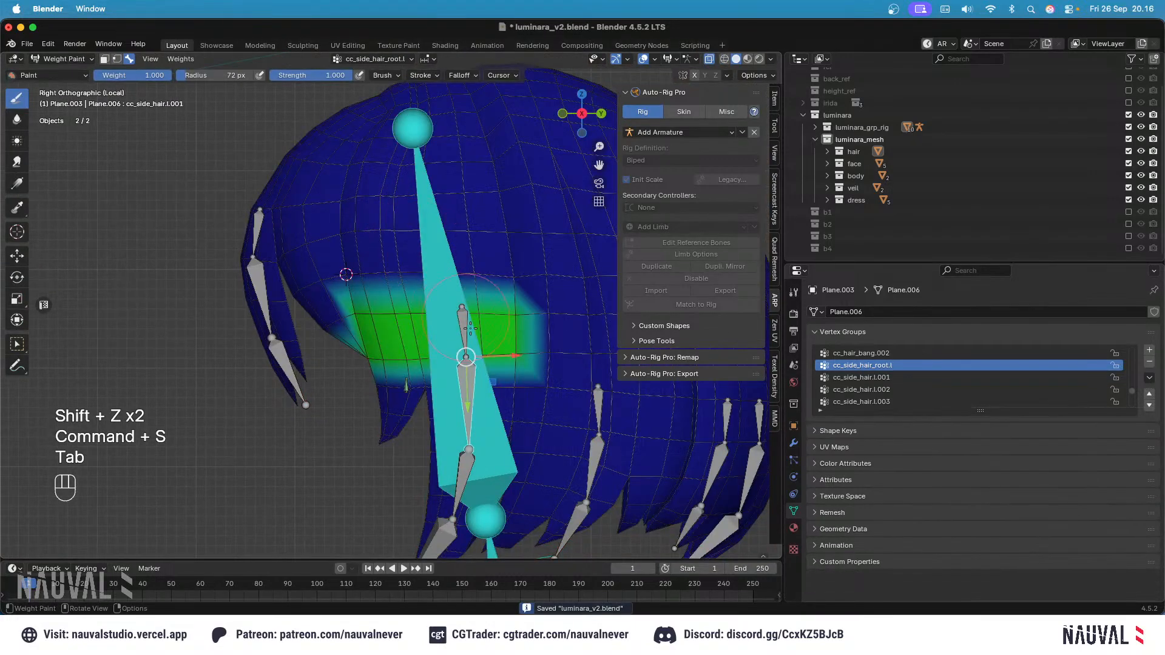
Step: Test the side lock's deformation by rotating the cc_side_hair.l.001, .002 and .003 bones in turn toward the face
key("r")
left_click(391, 307, "alt")
key("r")
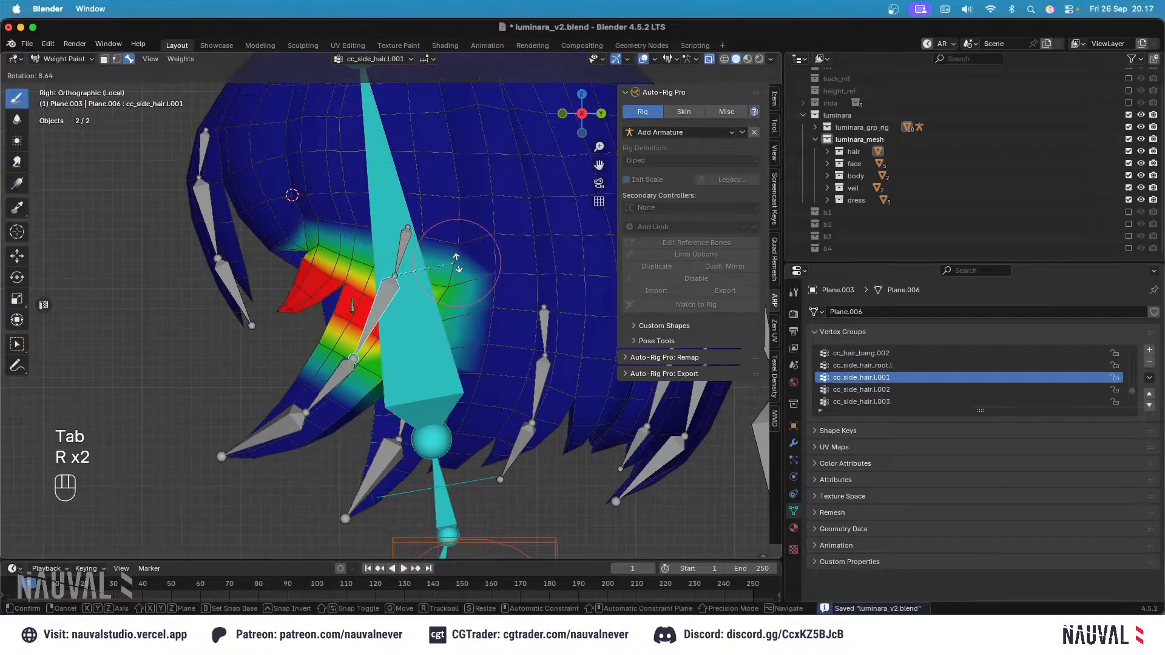
left_click(361, 353)
left_click(311, 373, "alt")
key("r")
left_click(256, 369)
left_click(256, 370, "alt")
key("r")
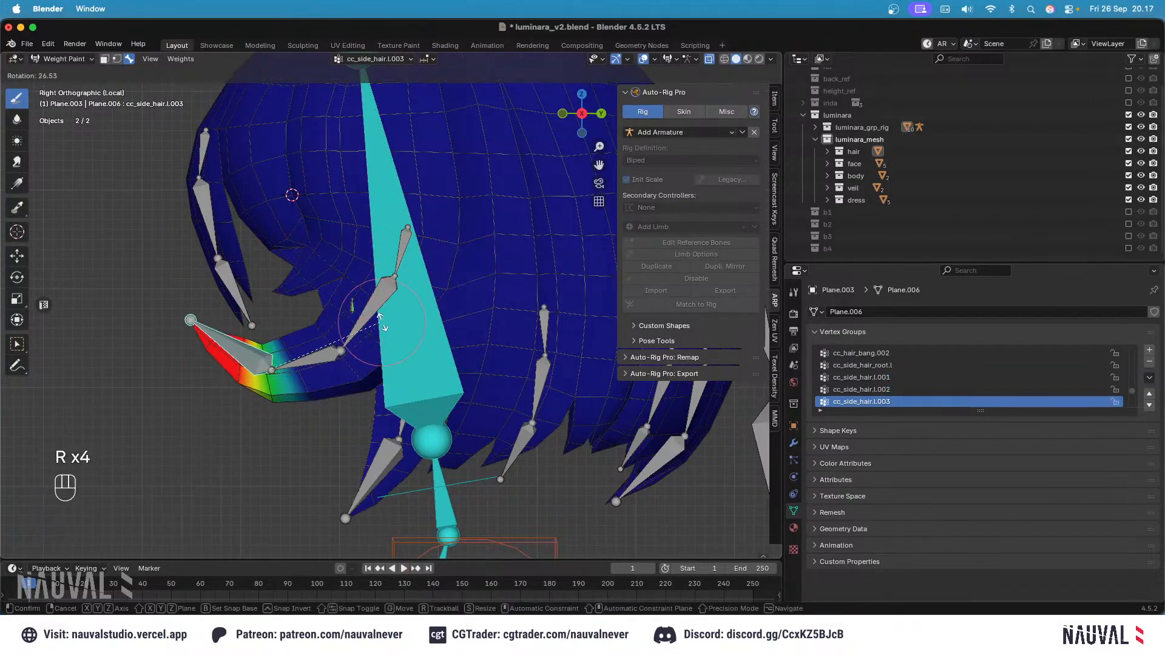
left_click(249, 355)
key("KP_1")
key("KP_3")
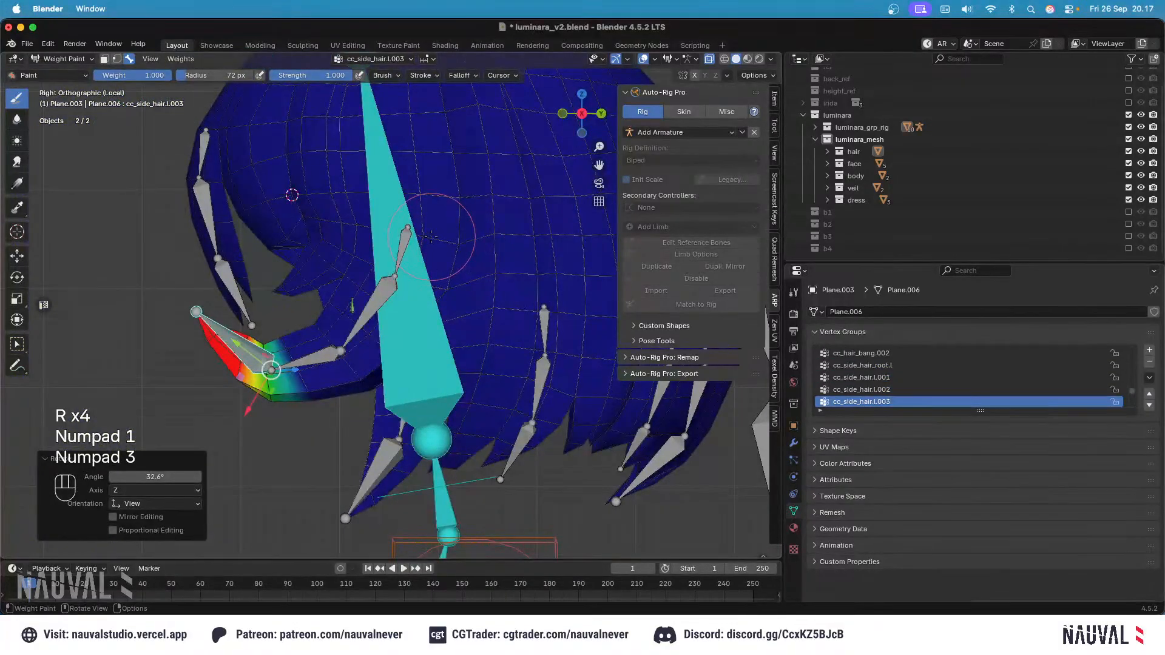
Step: Reset the location and rotation of all bones and save the file
key("a")
key("alt+g")
key("alt+r")
key("super+s")
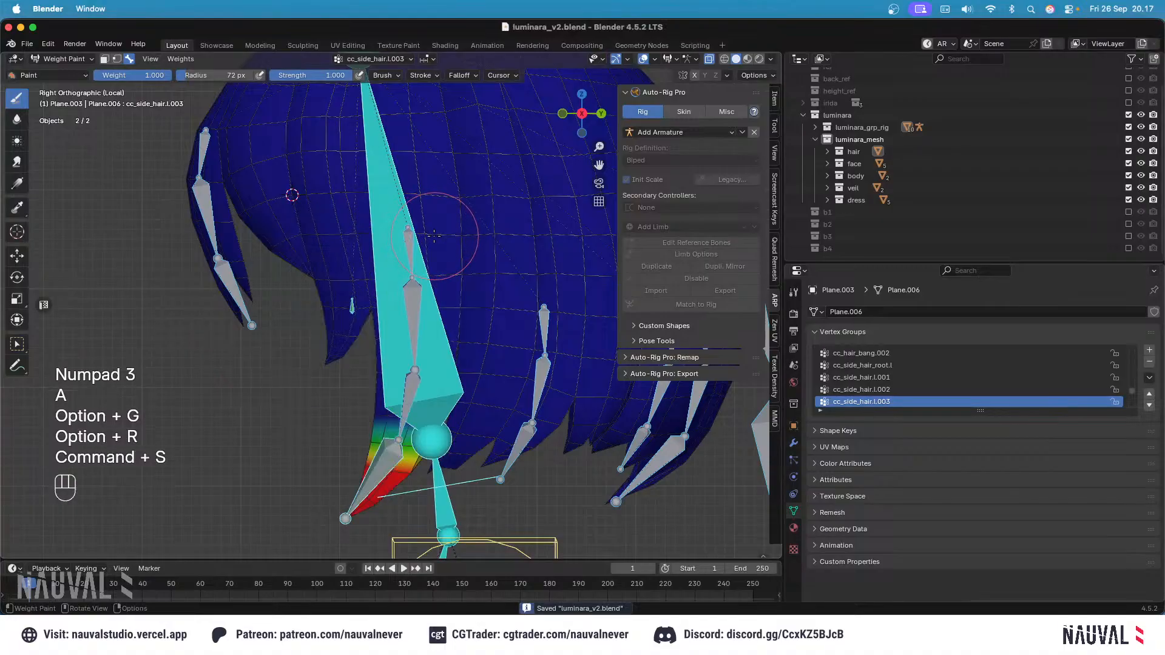
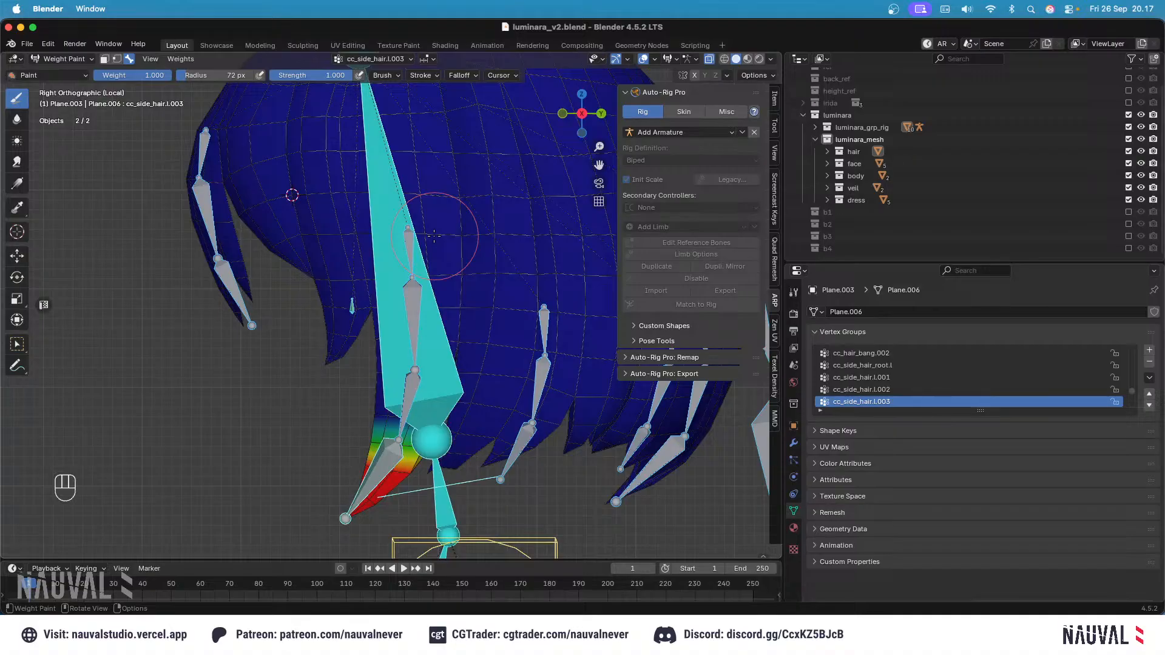
Step: Select the edge loop at the upper end of the cc_side_hair_back_root.l bone, deselecting everything outside the back side lock
left_click(545, 310, "alt")
middle_click_drag(546, 307, 468, 286, "shift")
key("Tab")
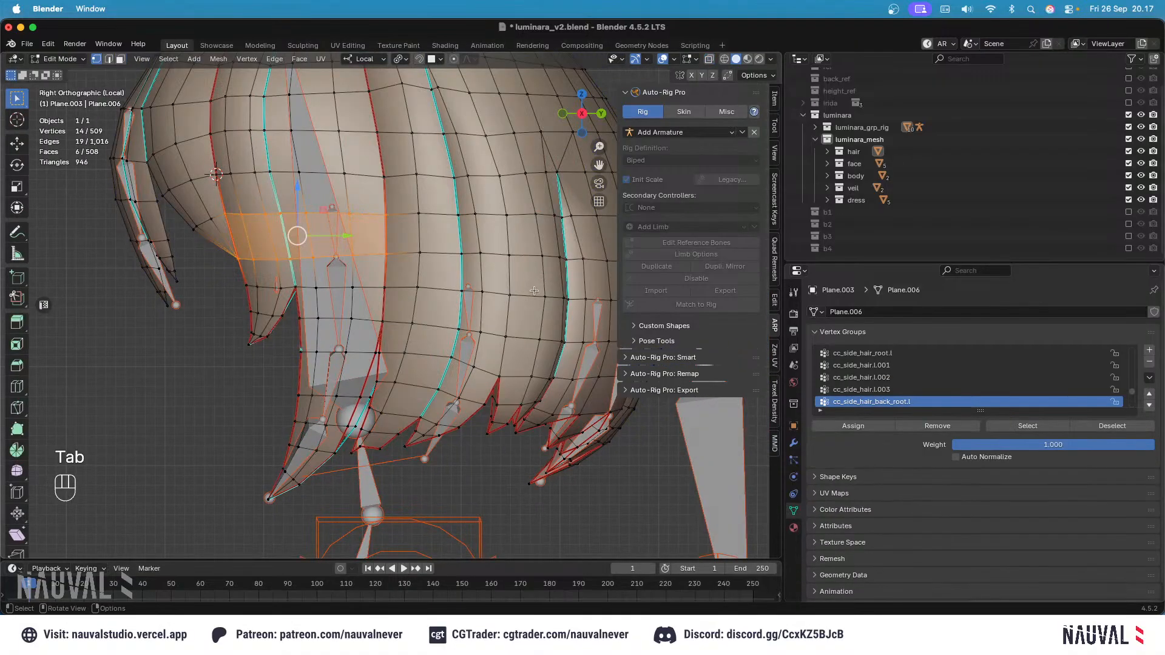
left_click(534, 291, "alt")
key("shift+z")
middle_click_drag(554, 260, 516, 265, "shift")
key("shift+z")
key("KP_3")
key("shift+z")
key("c")
left_click_drag(307, 284, 235, 286, "shift")
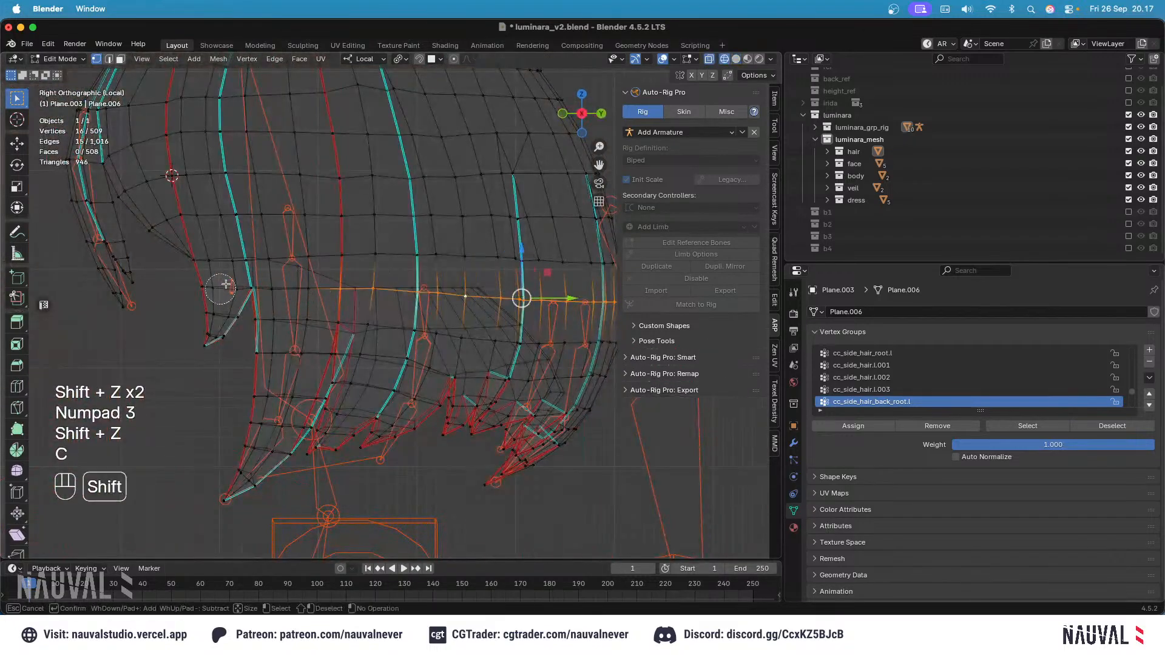
key("Escape")
middle_click_drag(309, 266, 149, 252, "shift")
key("c")
left_click_drag(473, 286, 566, 287, "shift")
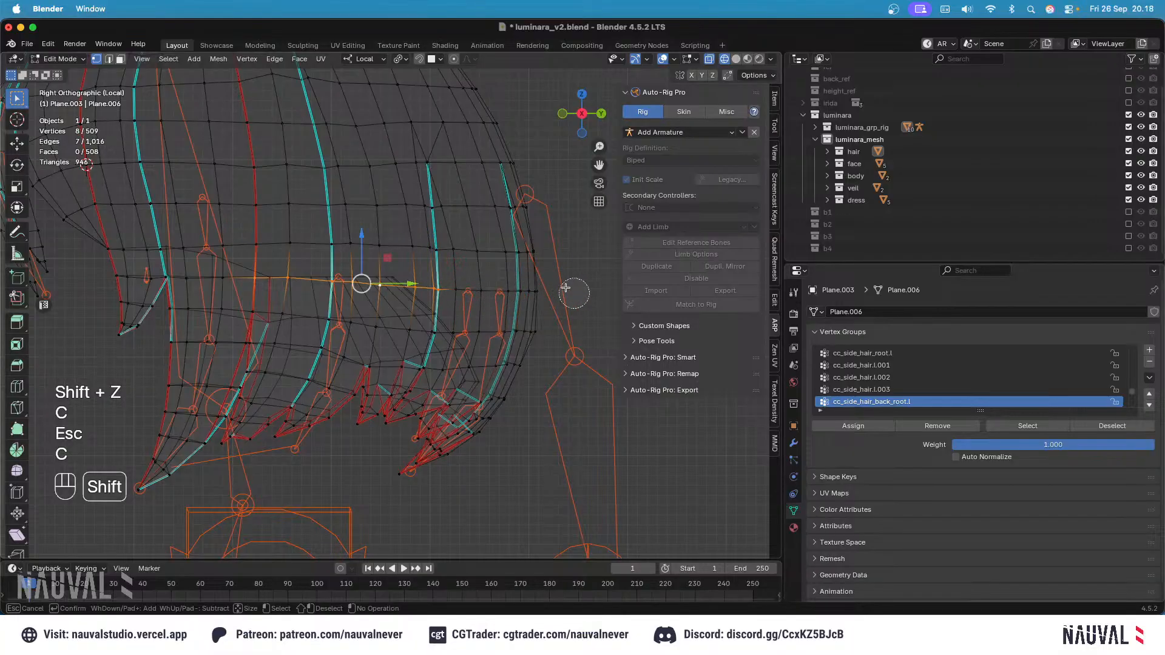
key("Escape")
Step: Add the matching vertices on the back side lock's inner surface to the selected row and save the file
key("shift+z")
middle_click_drag(565, 287, 519, 293)
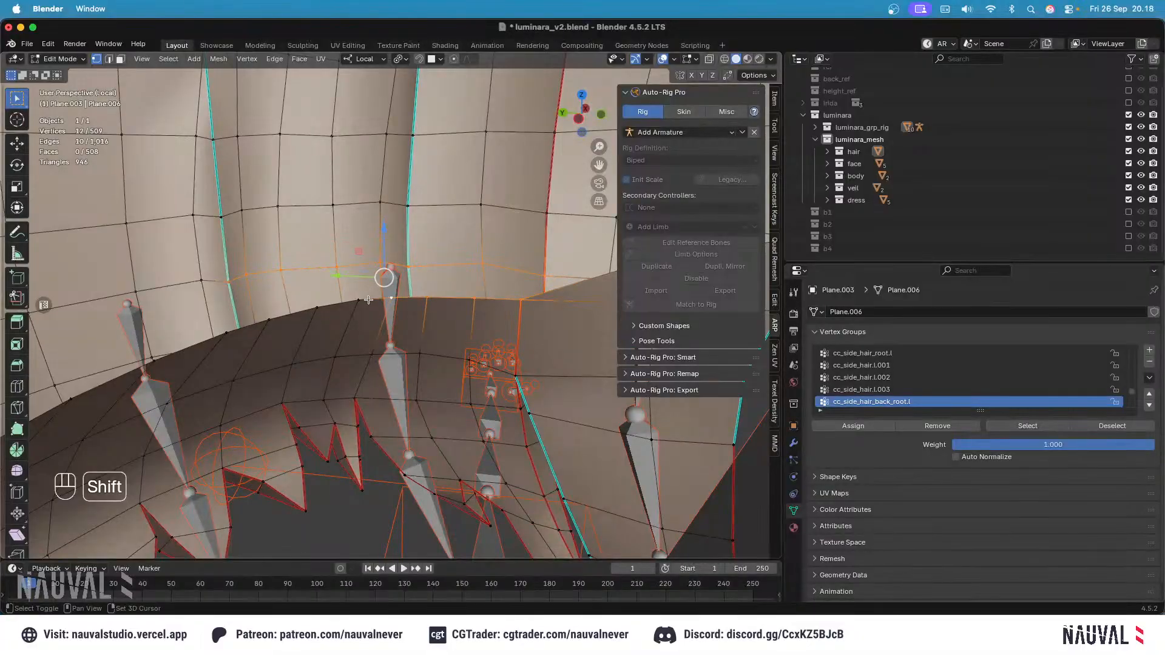
key("KP_1")
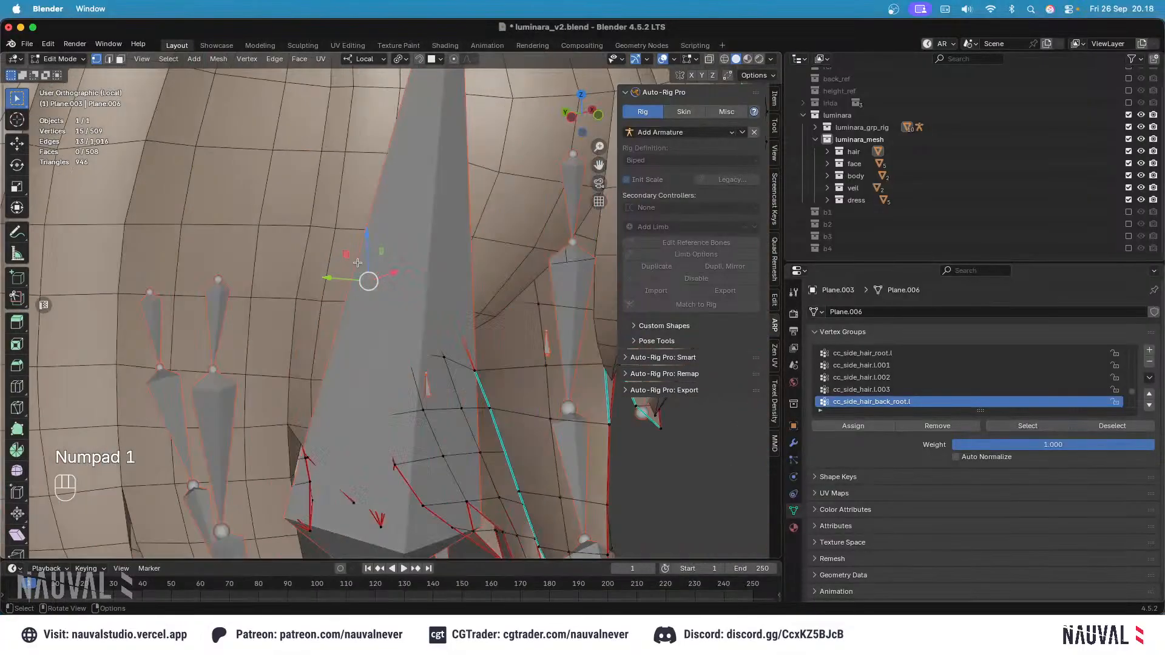
key("KP_3")
key("shift+z")
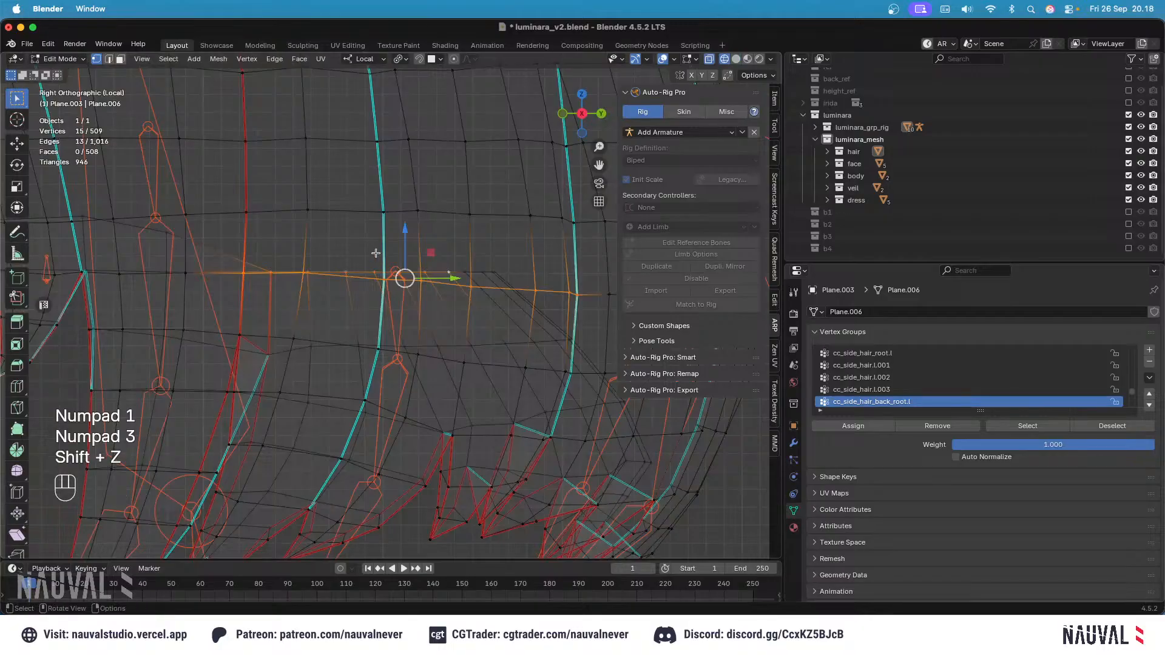
mouse_move(376, 253)
middle_mouse_down()
mouse_move(436, 186)
mouse_move(394, 207)
middle_mouse_up()
key("shift+z")
key("shift+z")
key("KP_3")
key("shift+z")
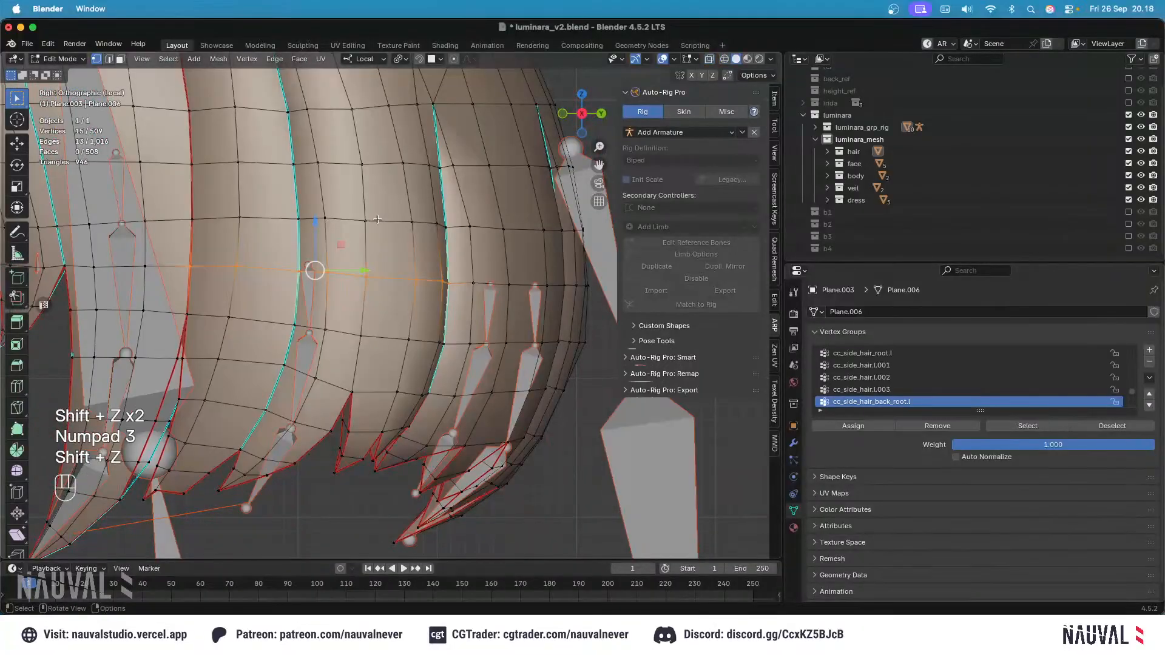
key("super+s")
key("shift+z")
key("shift+z")
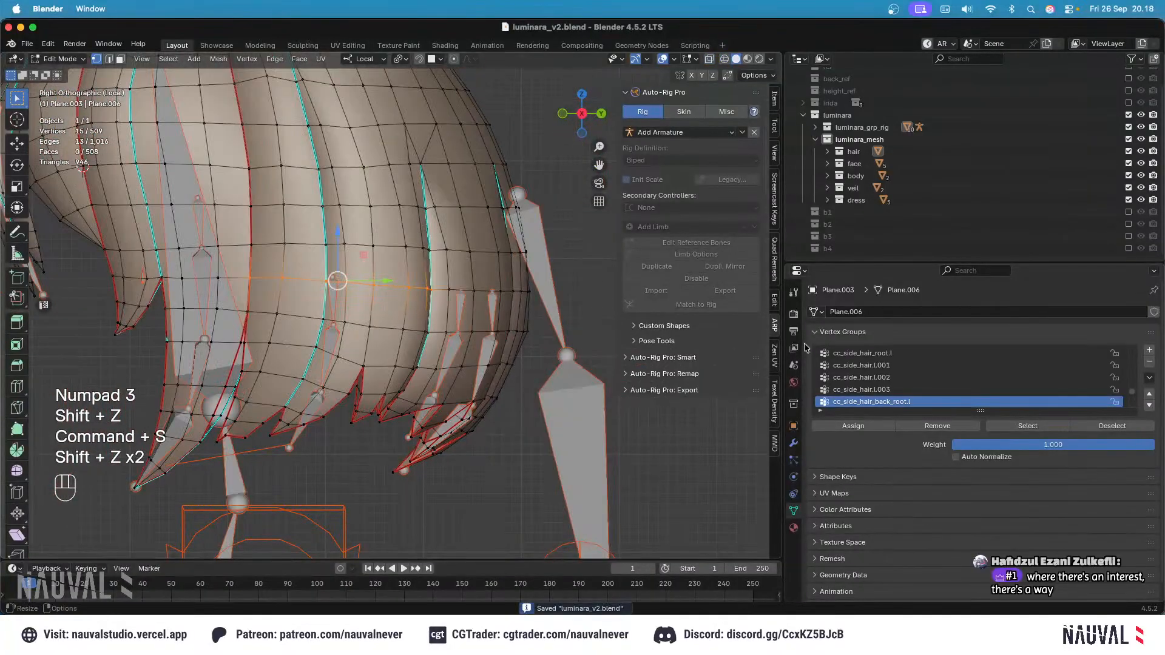
Step: Assign the selected upper row to the cc_side_hair_back_root.l group with a weight of 0.5 and display its weights
left_click(1027, 447)
key("Return")
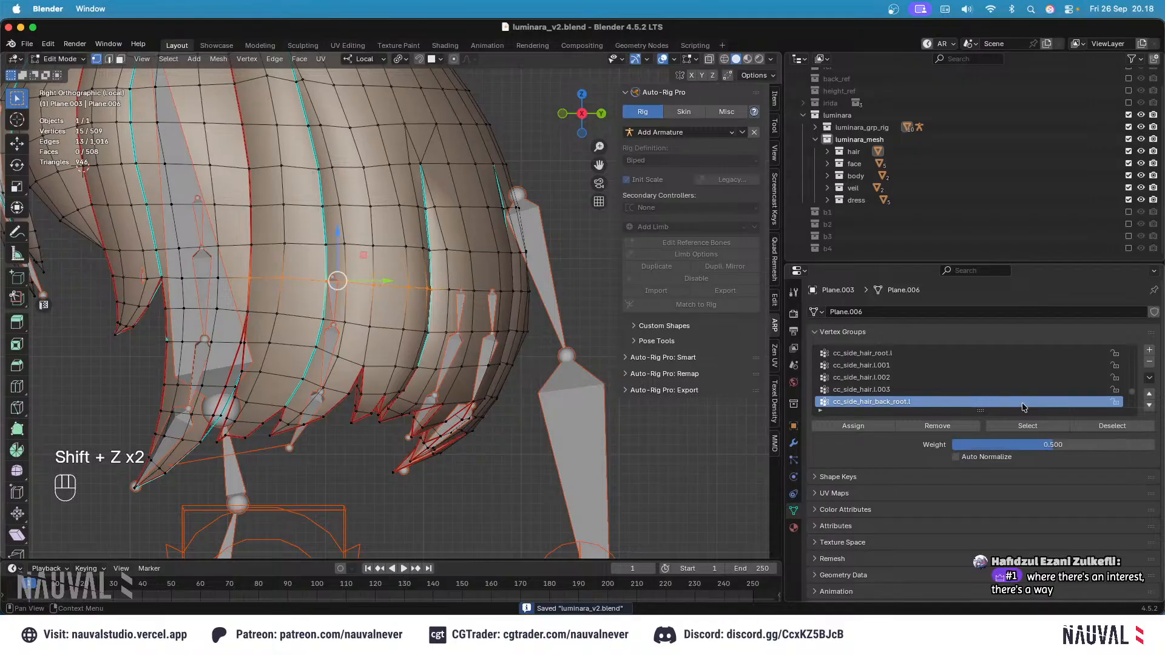
left_click(854, 426)
key("Tab")
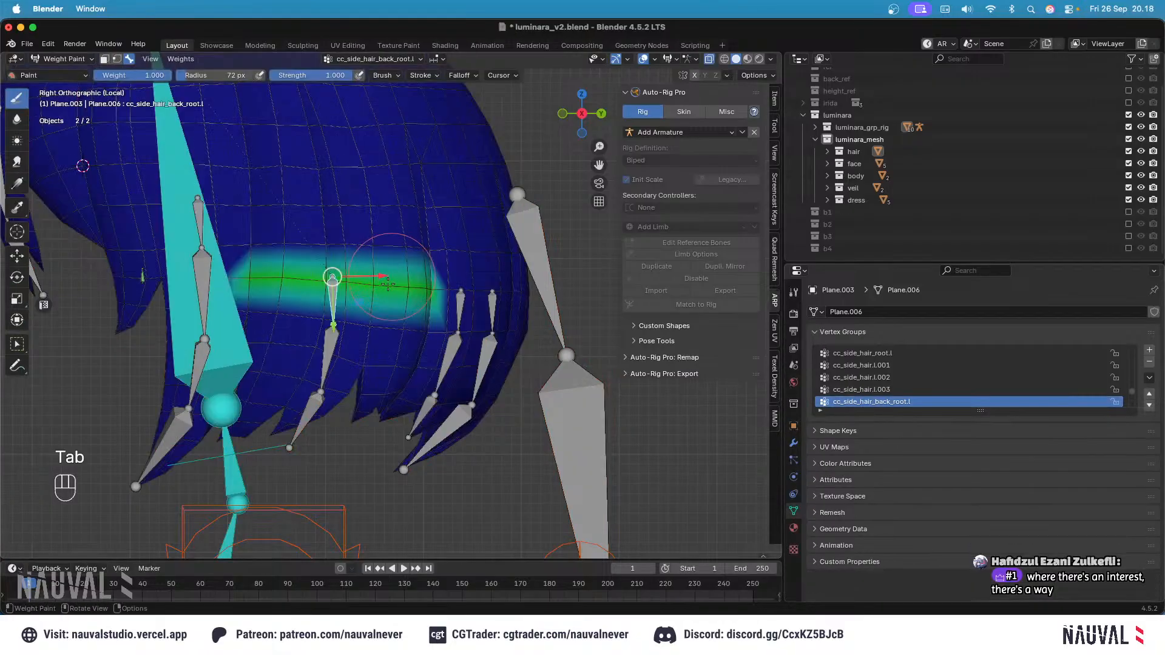
middle_click_drag(385, 263, 462, 324)
key("Tab")
key("KP_3")
key("Tab")
left_click(208, 214, "alt")
key("Tab")
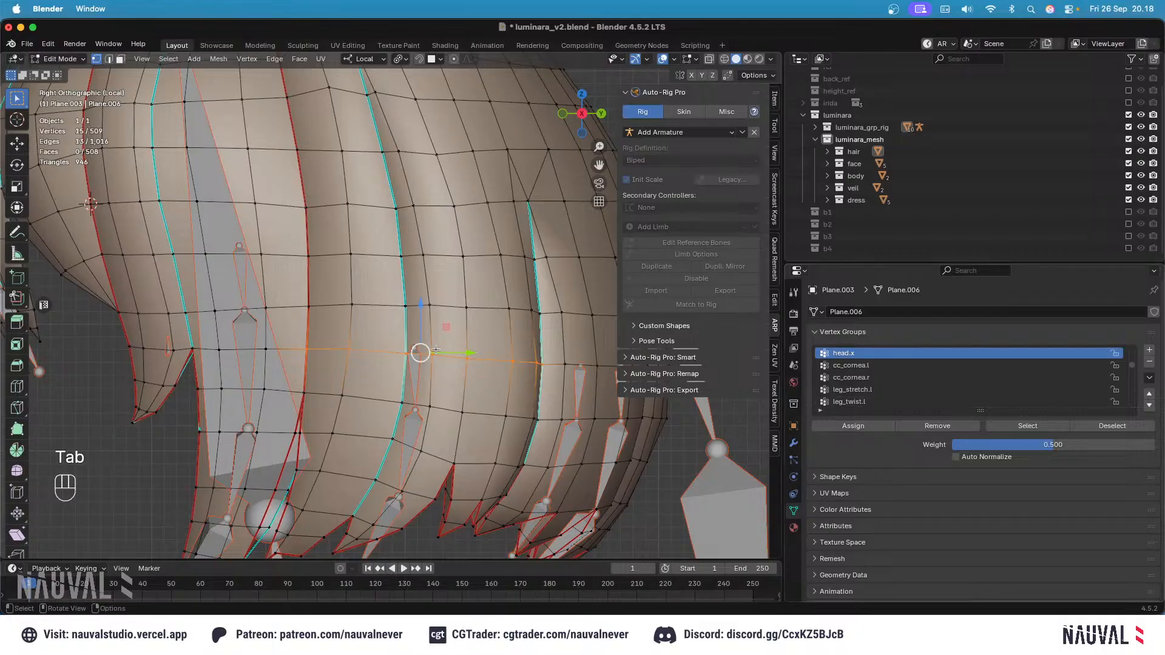
key("Tab")
left_click(416, 309, "shift")
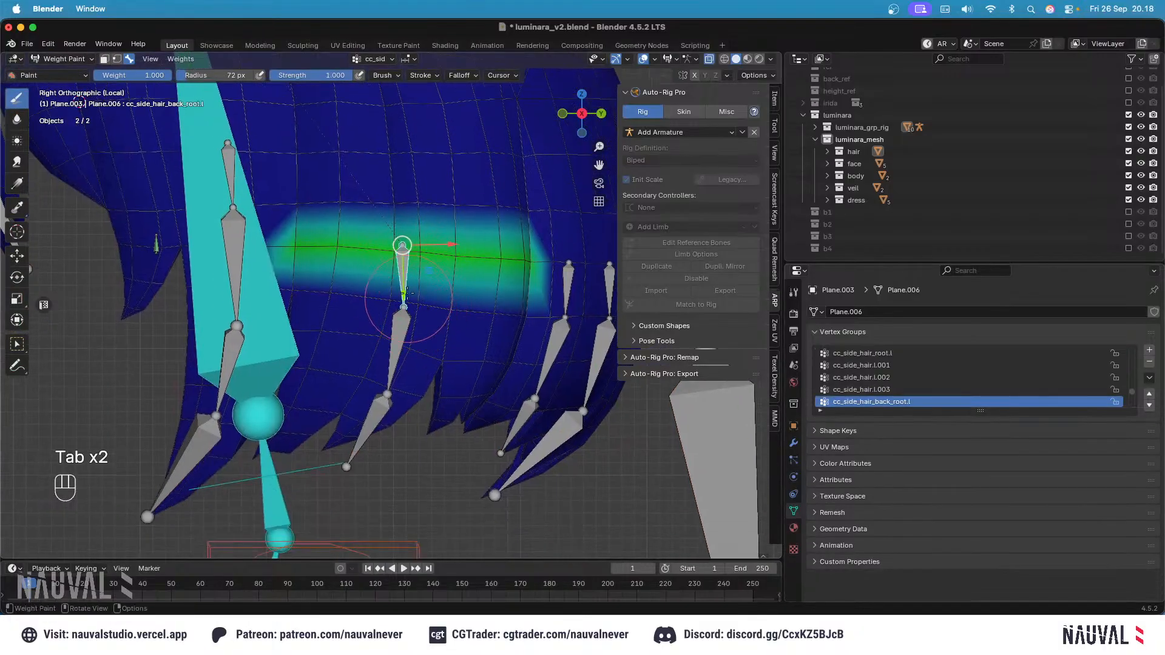
Step: Select the edge loop at the lower end of the cc_side_hair_back_root.l bone, deselecting the vertices behind the back side lock
key("Tab")
key("shift+z")
key("shift+z")
left_click(407, 289, "alt")
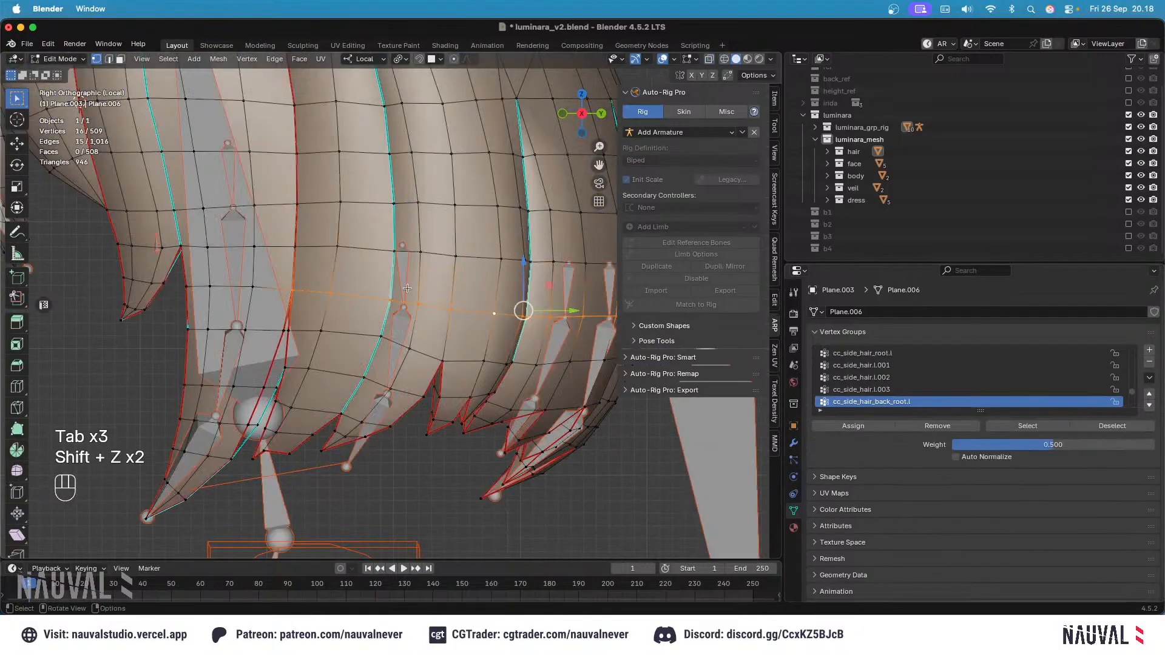
middle_click_drag(425, 291, 484, 275)
key("shift+z")
key("c")
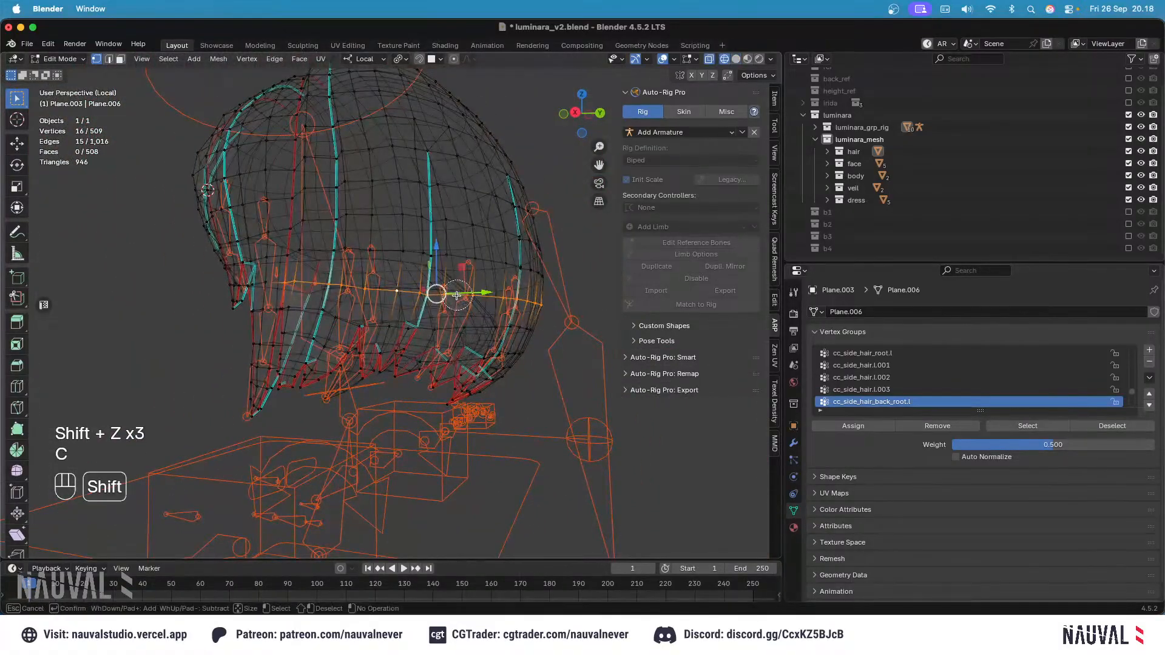
left_click_drag(456, 296, 561, 308, "shift")
key("Escape")
Step: Extend the lower-end row selection with the matching vertices on the back side lock's inner surface
key("shift+z")
middle_click_drag(449, 229, 527, 331)
left_click(565, 259, "shift")
left_click(365, 260, "shift")
key("shift+z")
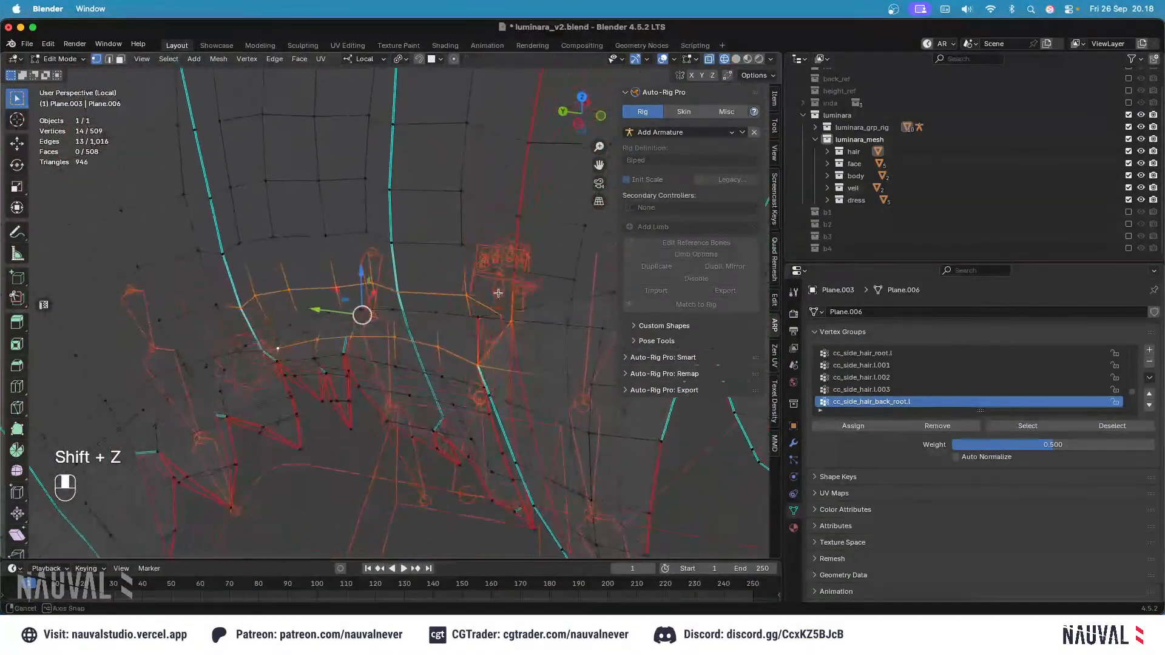
key("shift+z")
key("KP_3")
Step: Assign the lower-end row to the cc_side_hair_back_root.l group with weight 0.5 and view the weights
key("Tab")
key("Tab")
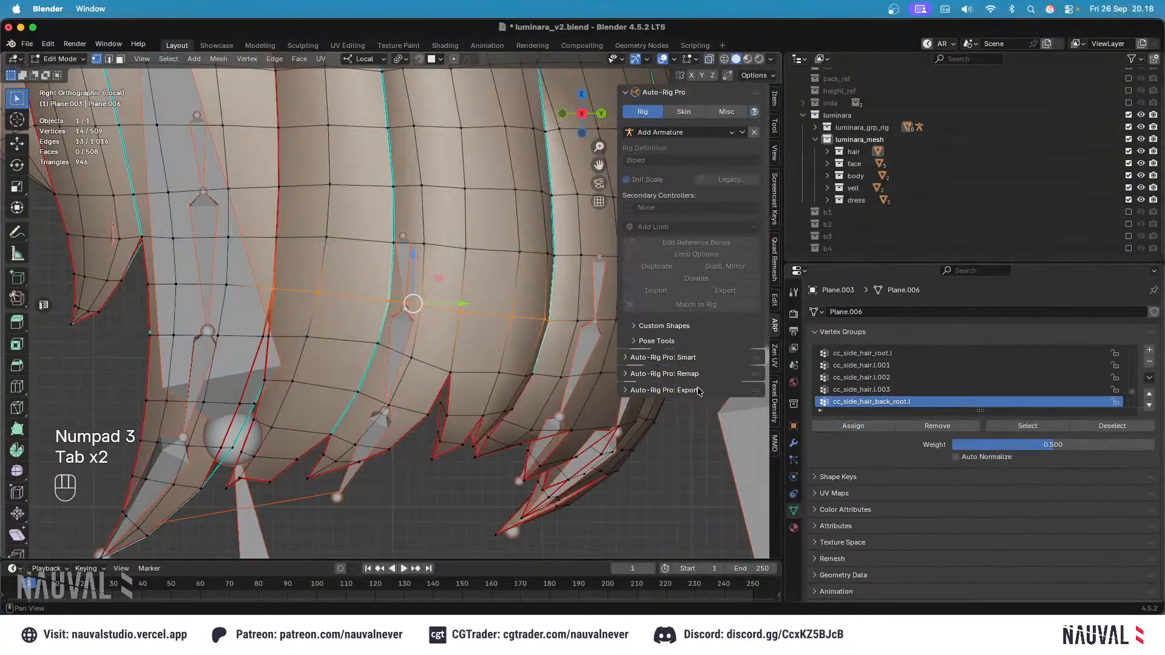
key("Tab")
key("Tab")
key("Tab")
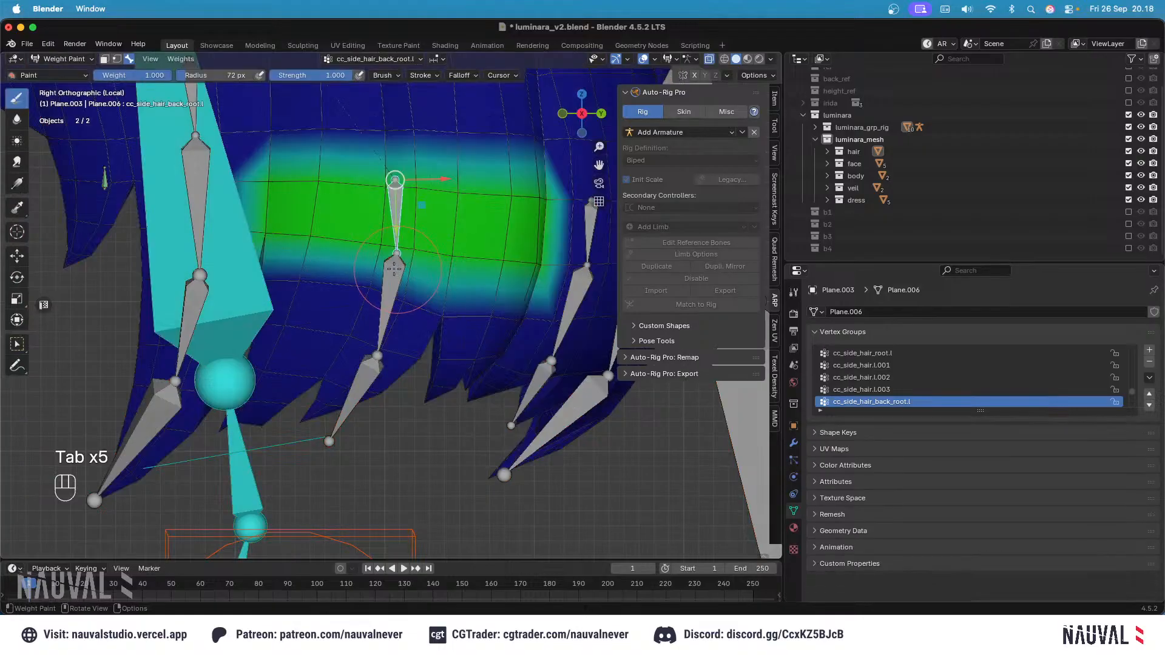
Step: Assign the row still selected at the upper end of the cc_side_hair_back.l.001 bone to that bone's group with weight 0.5
key("Tab")
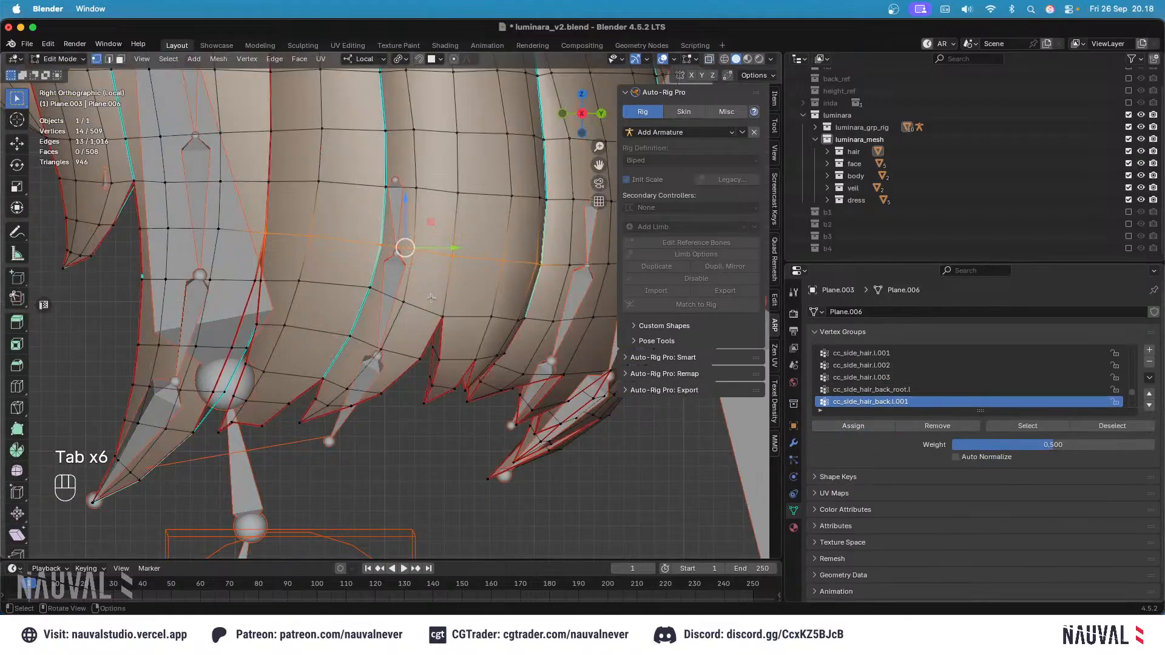
key("Tab")
key("Tab")
Step: Select the edge row at the lower end of the cc_side_hair_back.l.001 bone, including the inner surface, and assign it to that group at 0.5
left_click(334, 331, "alt")
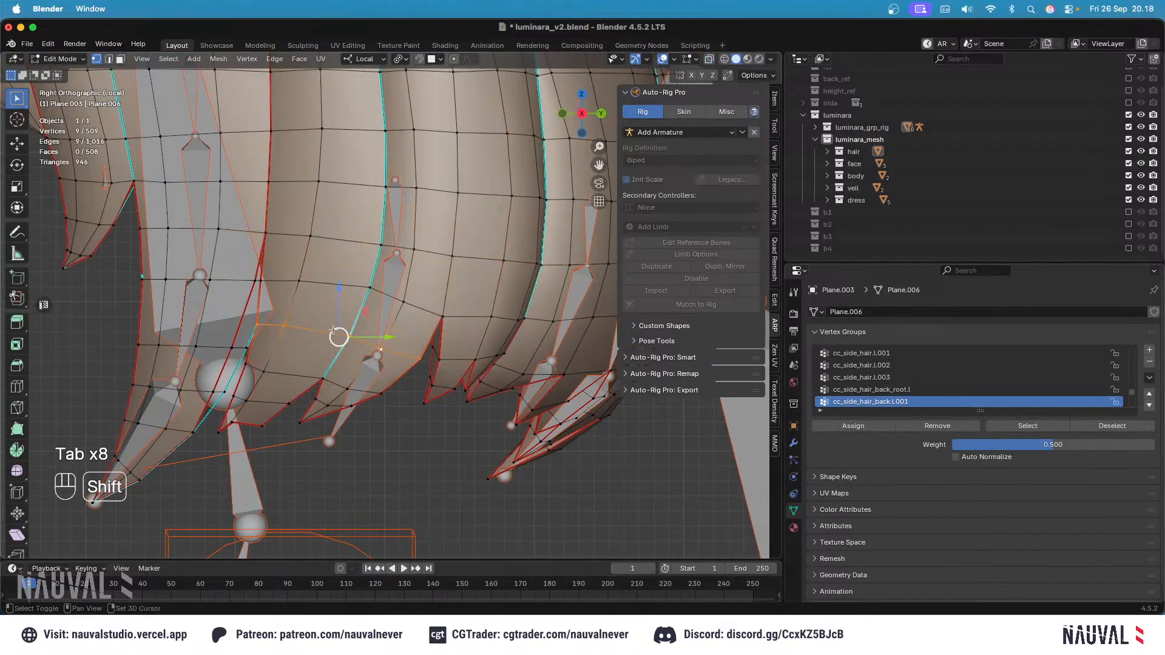
left_click(457, 342, "alt+shift")
middle_click_drag(457, 343, 408, 311)
key("shift+z")
key("KP_3")
middle_click_drag(331, 295, 481, 307, "shift")
key("KP_3")
key("shift+z")
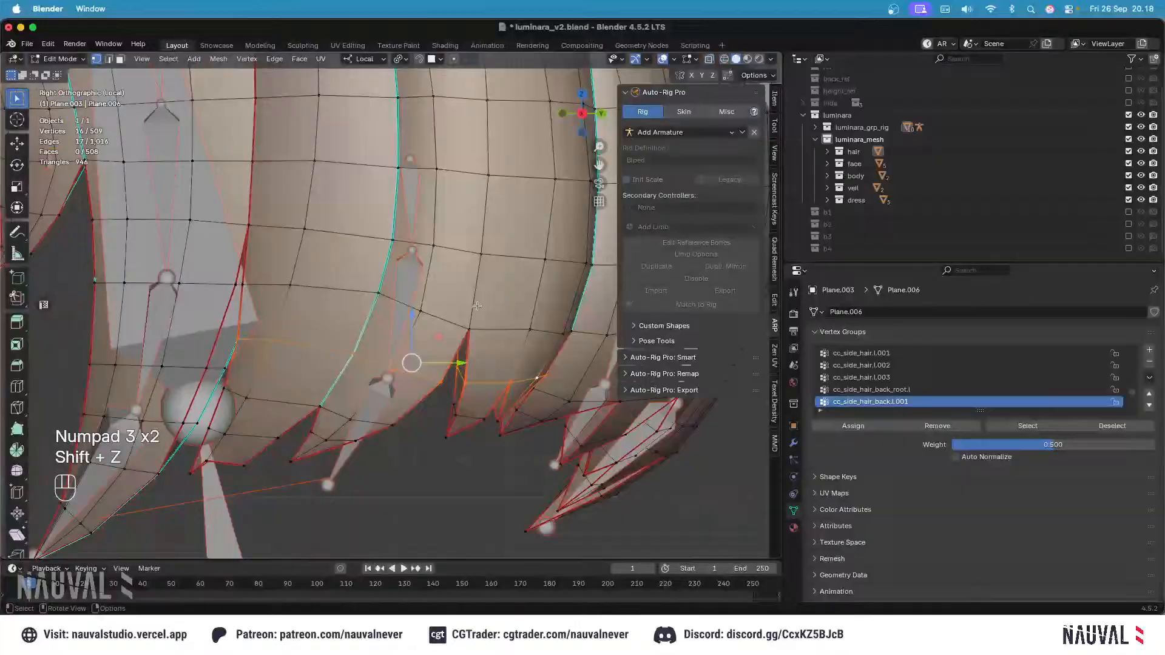
left_click(852, 427)
key("Tab")
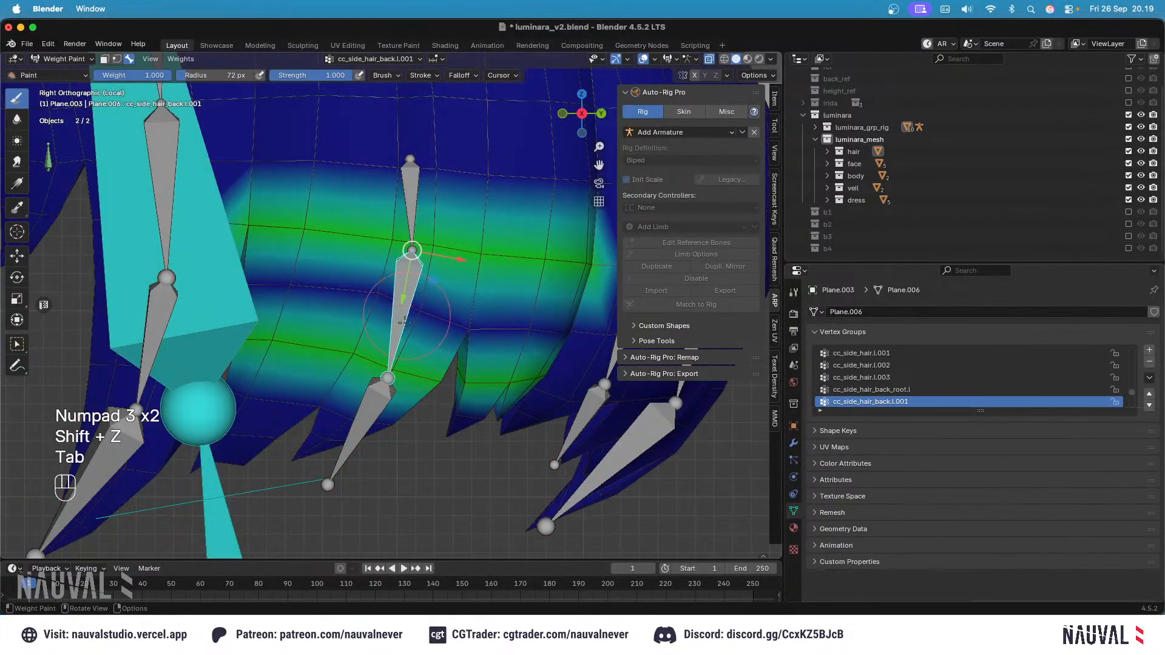
Step: Make cc_side_hair_back.l.002 the active group and assign the same lower row to it with weight 0.5
left_click(377, 395, "alt")
key("Tab")
key("Tab")
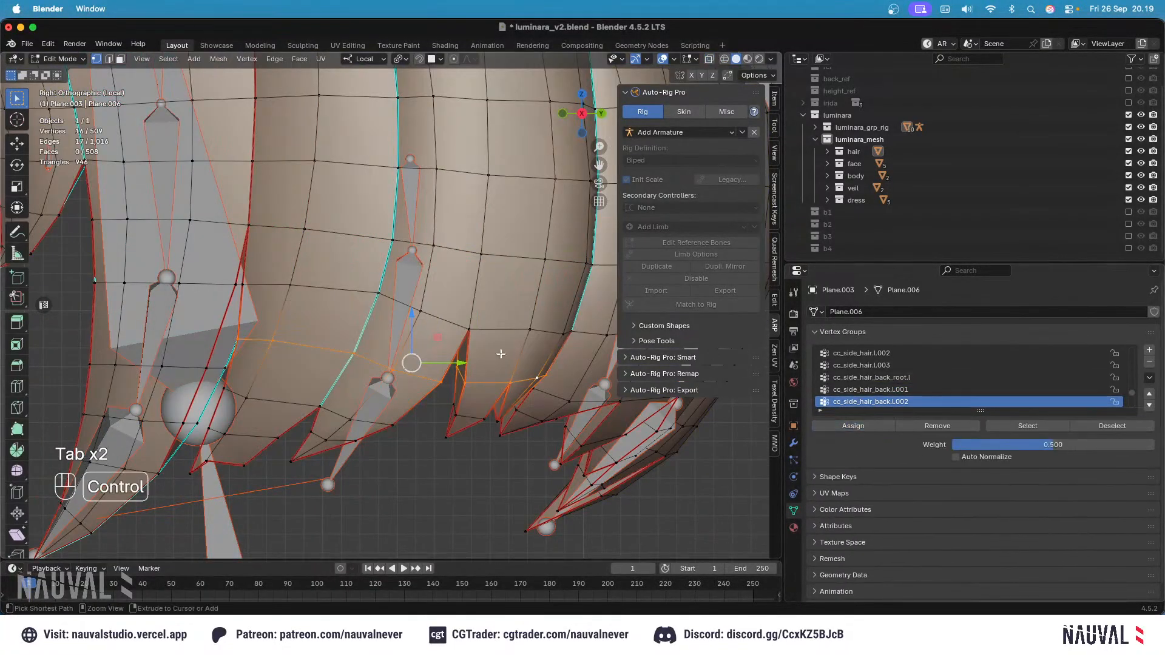
Step: Hide the cc_side_hair_back.l.002 group's row and select the linked lock tips below it
key("alt+a")
left_click(1027, 426)
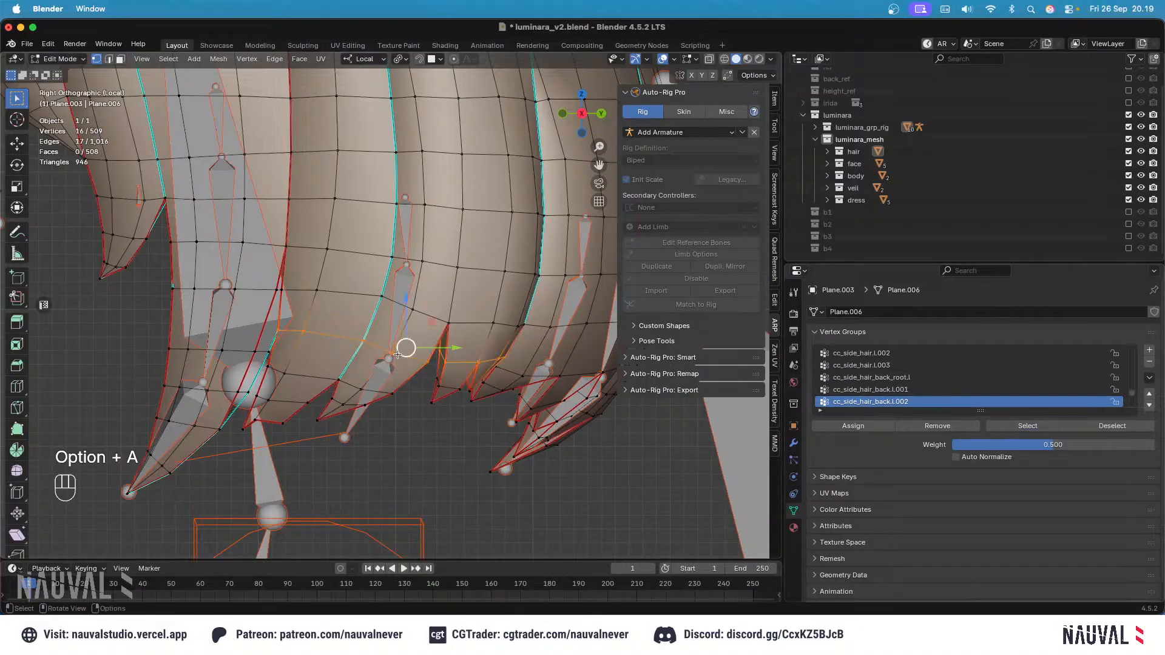
key("h")
key("l")
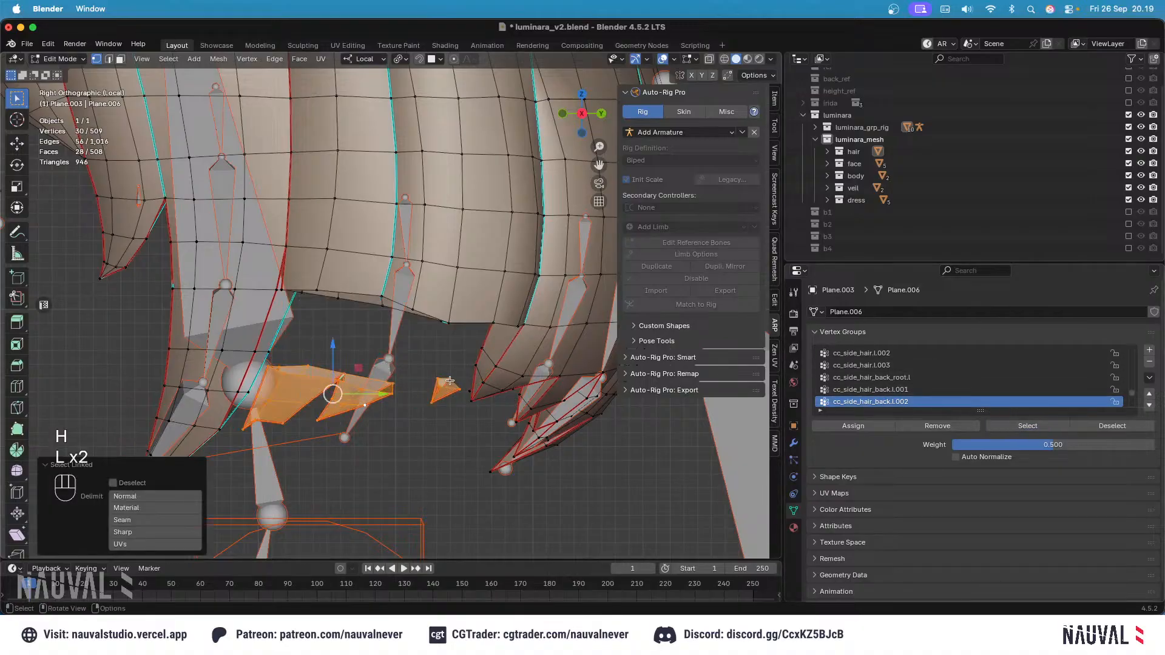
Step: Assign the selected tips to the cc_side_hair_back.l.002 group with weight 1, reveal the hidden row, save and display the weights
left_click(965, 446)
type("1")
key("Return")
left_click(847, 427)
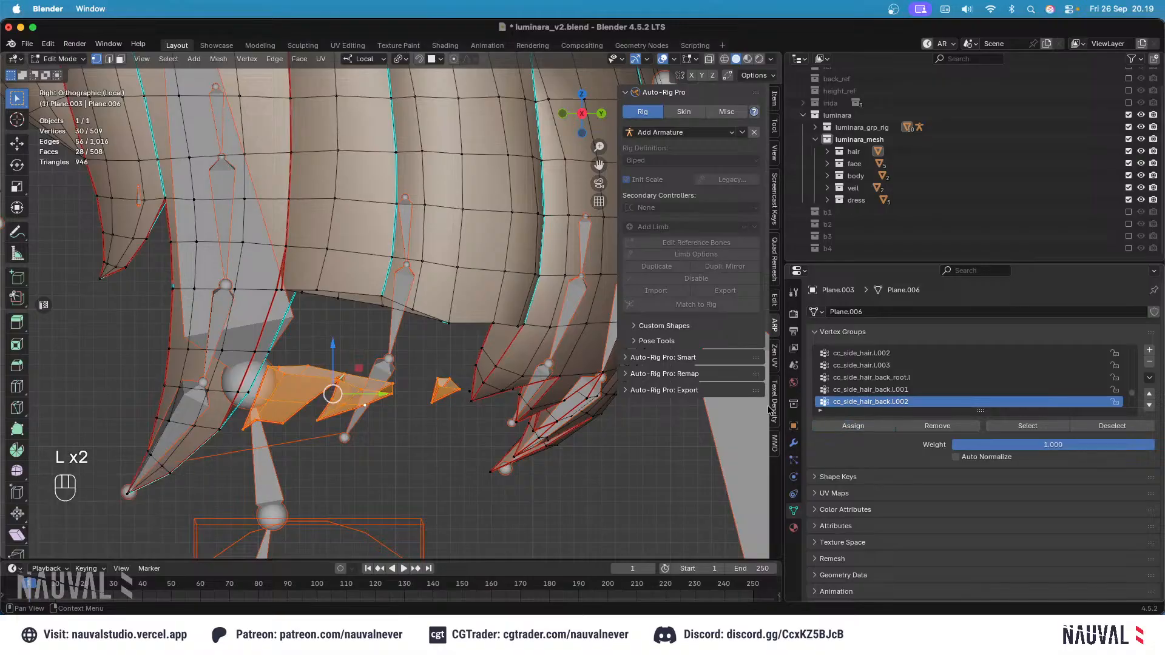
key("alt+h")
key("super+s")
key("Tab")
key("alt+a")
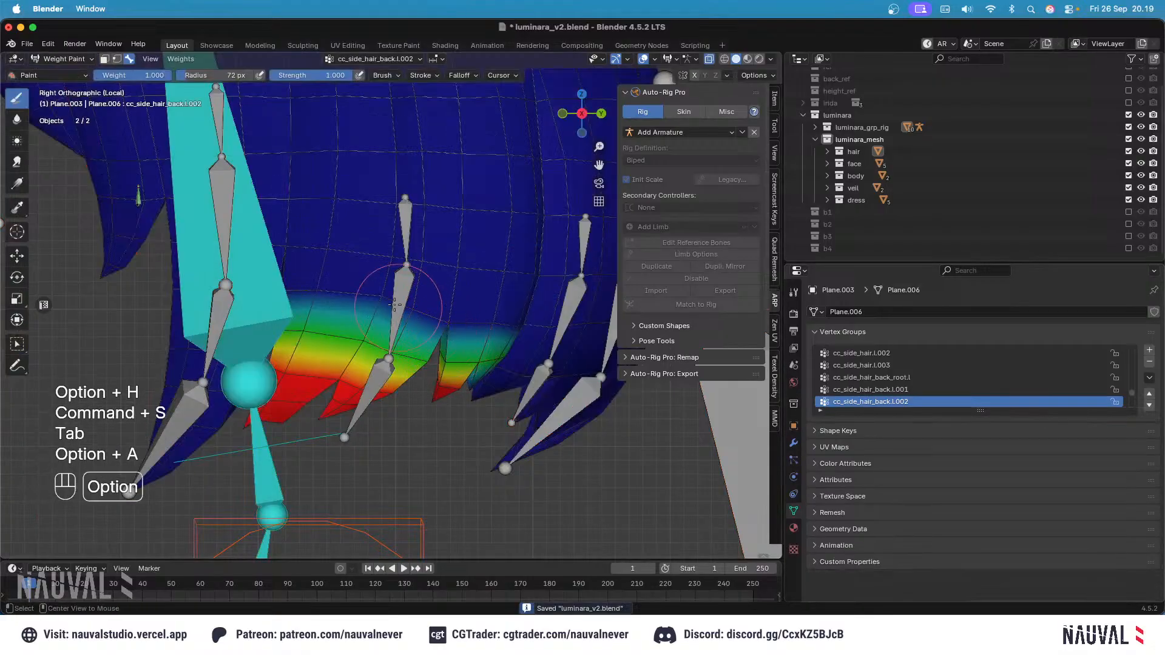
Step: Select the cc_side_hair_back.l.001 group's vertices and add the missing vertices at the rows' ends to the selection
key("Tab")
key("alt+a")
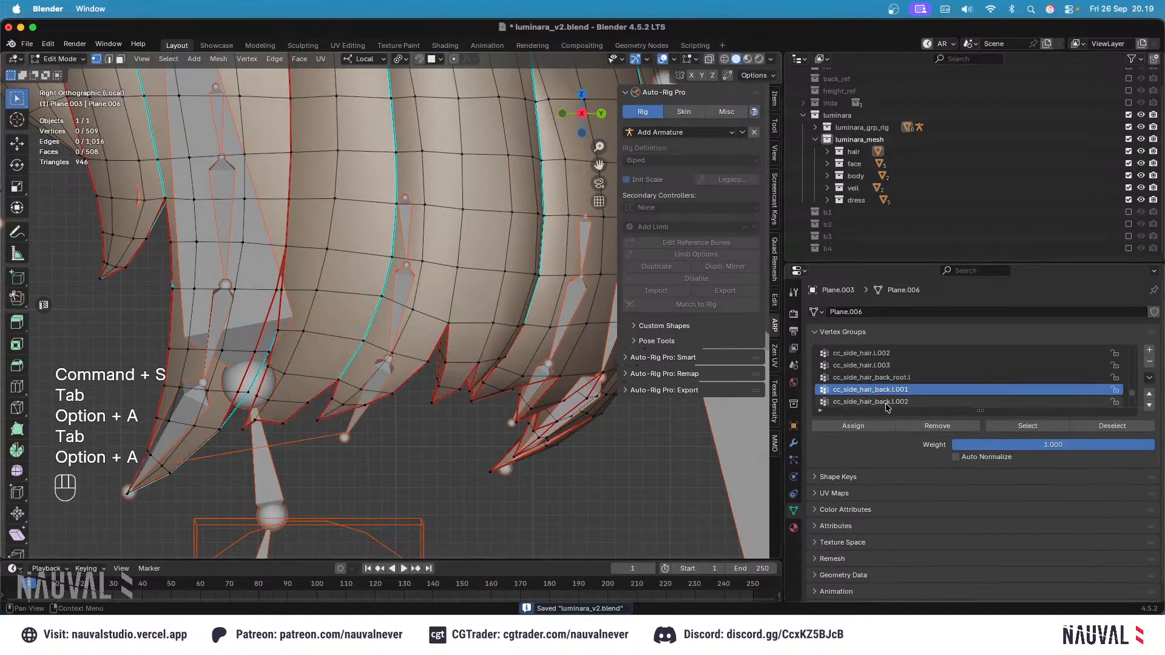
left_click(1000, 427)
middle_click_drag(468, 243, 405, 221)
left_click(522, 314, "shift")
key("shift+z")
mouse_move(553, 220)
middle_mouse_down("shift")
mouse_move(476, 263)
mouse_move(528, 288)
mouse_move(472, 309)
middle_mouse_up("shift")
left_click(430, 386, "shift")
mouse_move(448, 354)
middle_mouse_down()
mouse_move(521, 276)
mouse_move(593, 291)
mouse_move(455, 279)
mouse_move(370, 292)
mouse_move(274, 286)
middle_mouse_up()
key("shift+z")
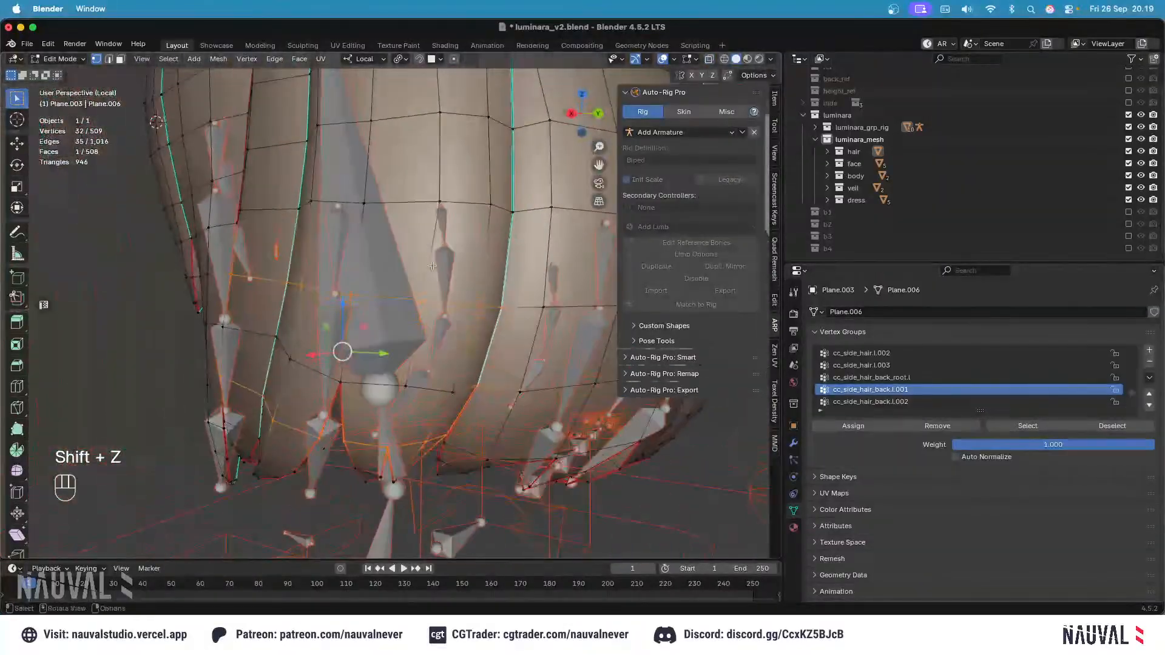
Step: Assign the completed rows to the cc_side_hair_back.l.001 group with weight 0.5 and save the file
scroll(315, 287, "down", 2)
key("ctrl+s")
left_click(996, 445)
type("0")
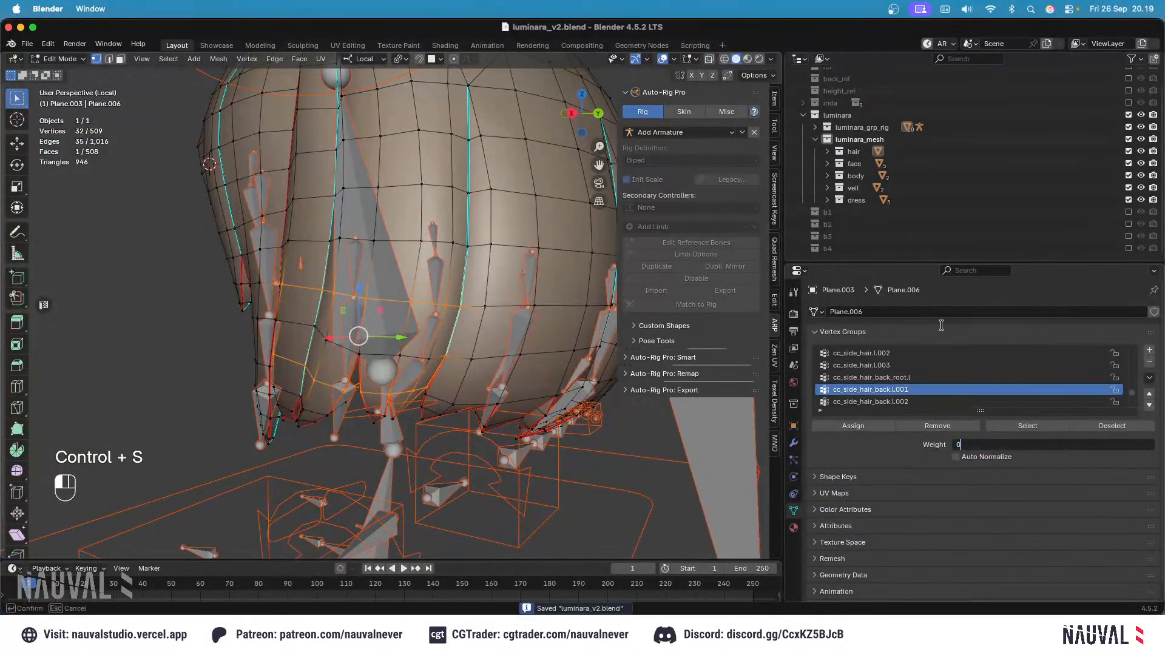
type(".5")
key("Return")
key("KP_3")
middle_click_drag(313, 280, 365, 273)
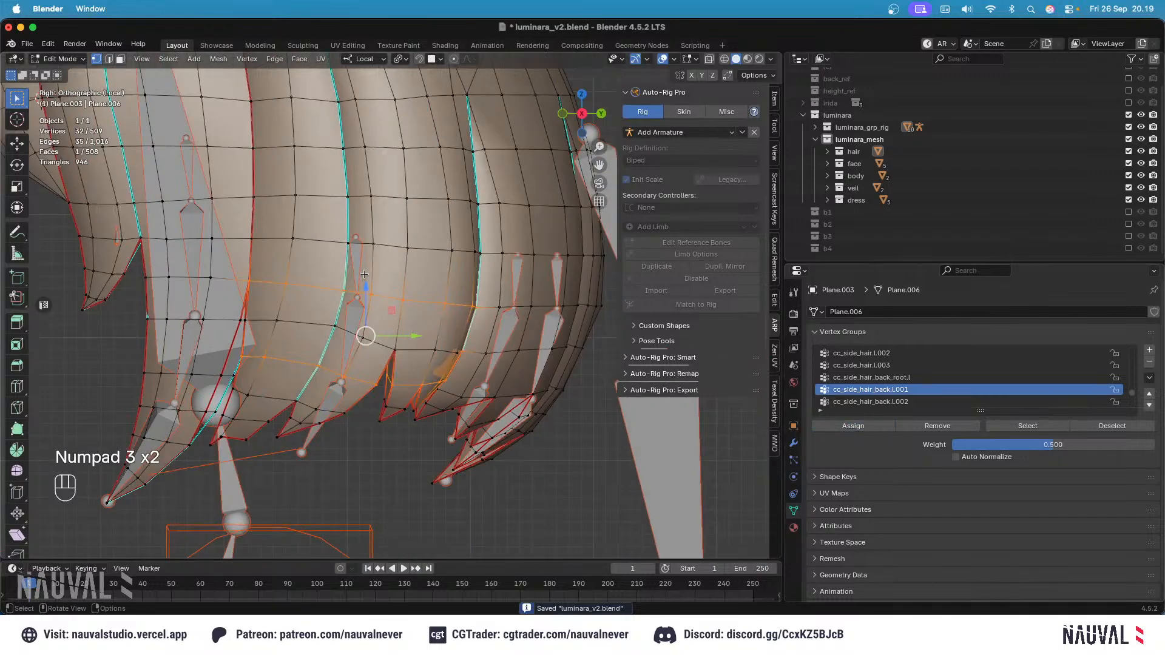
middle_click_drag(294, 306, 428, 280, "shift")
left_click(298, 328, "shift")
scroll(351, 292, "up", 2)
key("KP_3")
key("super+s")
Step: Hide the cc_side_hair_back.l.001 group's two rows and select the linked vertices left between them
key("alt+a")
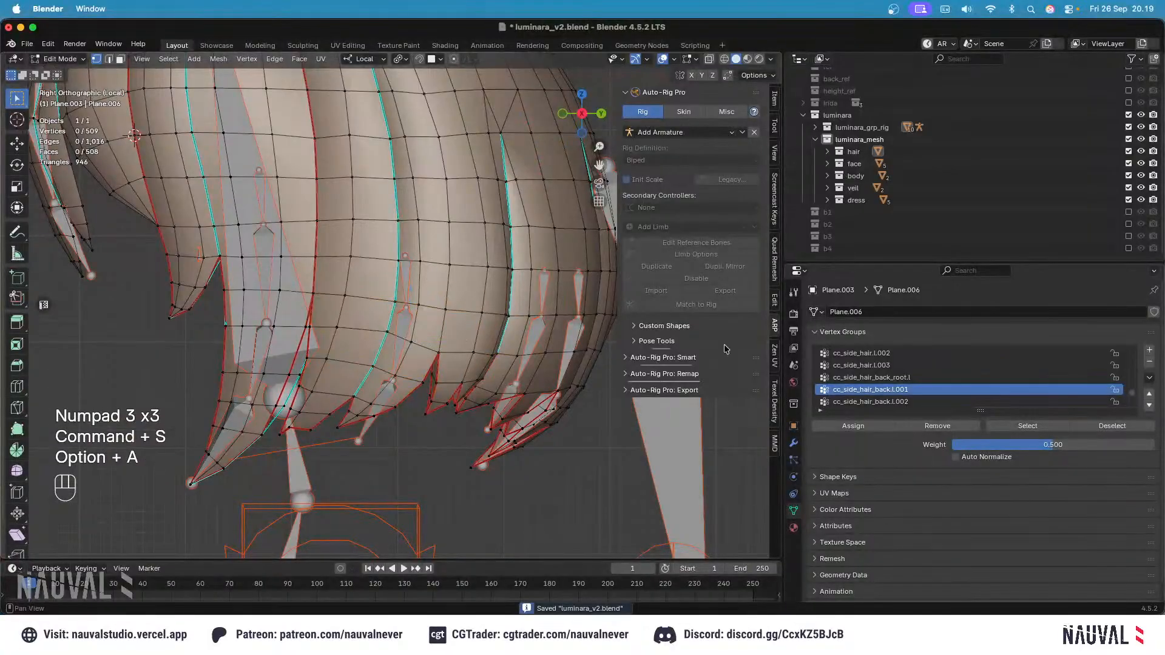
left_click(1013, 427)
key("h")
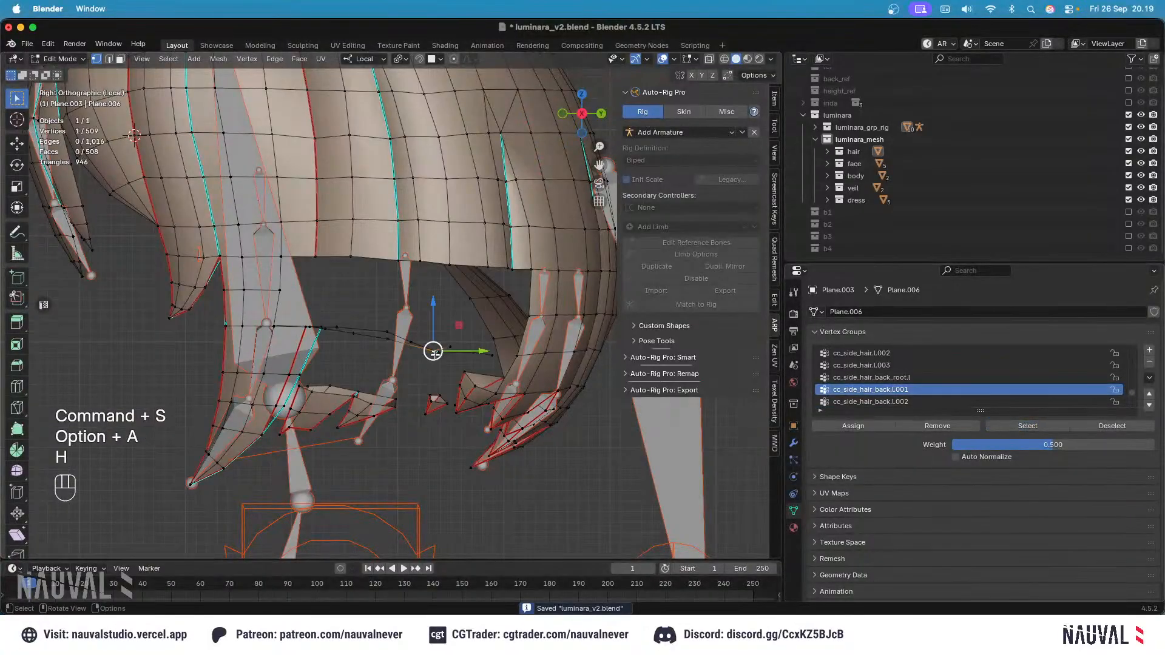
key("l")
Step: Assign the middle row to the cc_side_hair_back.l.001 group with weight 1, reveal the hidden rows and save
left_click(965, 447)
type("1")
key("Return")
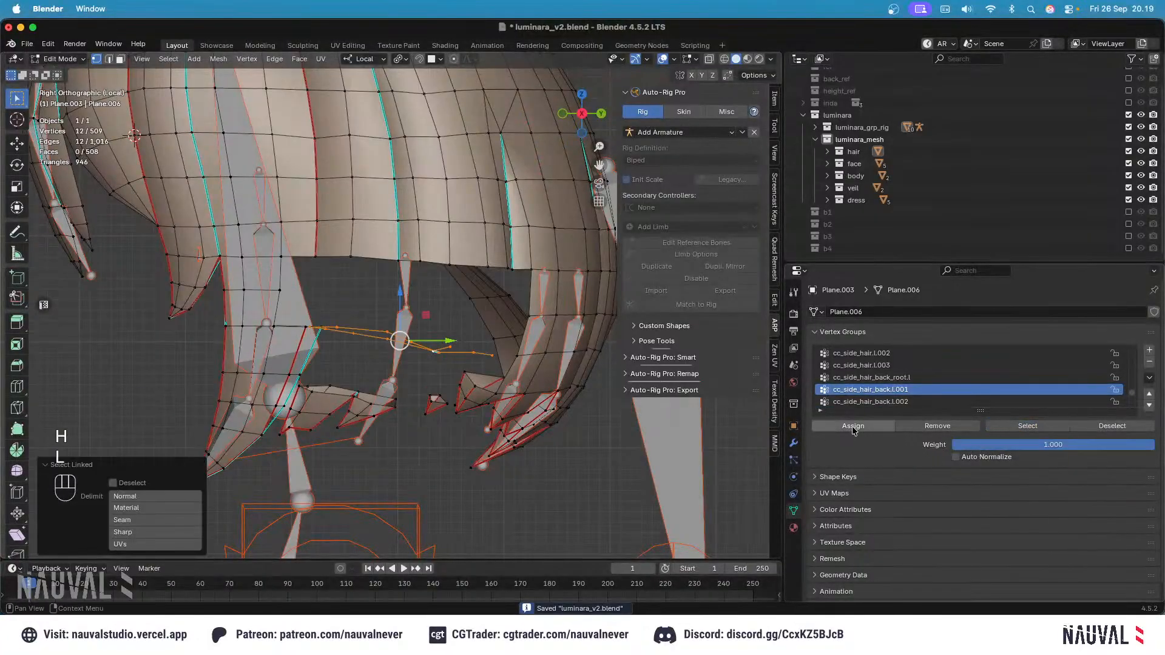
left_click(855, 427)
key("alt+h")
key("super+s")
key("alt+a")
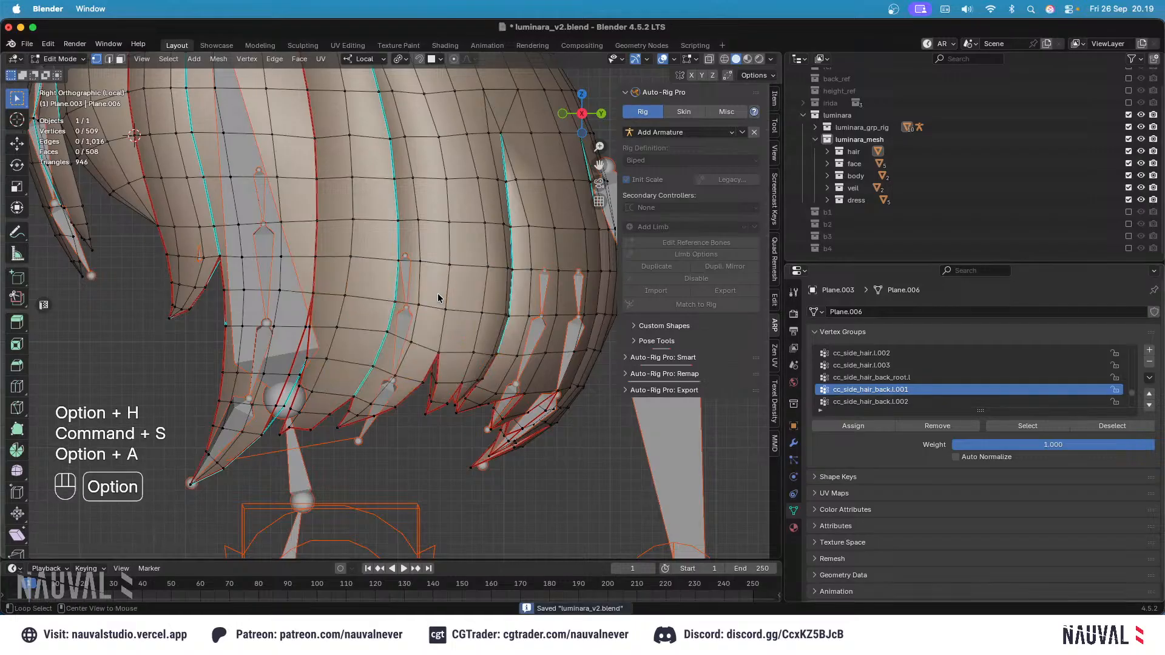
Step: Select the cc_side_hair_back_root.l group's vertices and test the lock's deformation by rotating the root and cc_side_hair_back.l.001 bones
left_click(971, 378)
left_click(1008, 426)
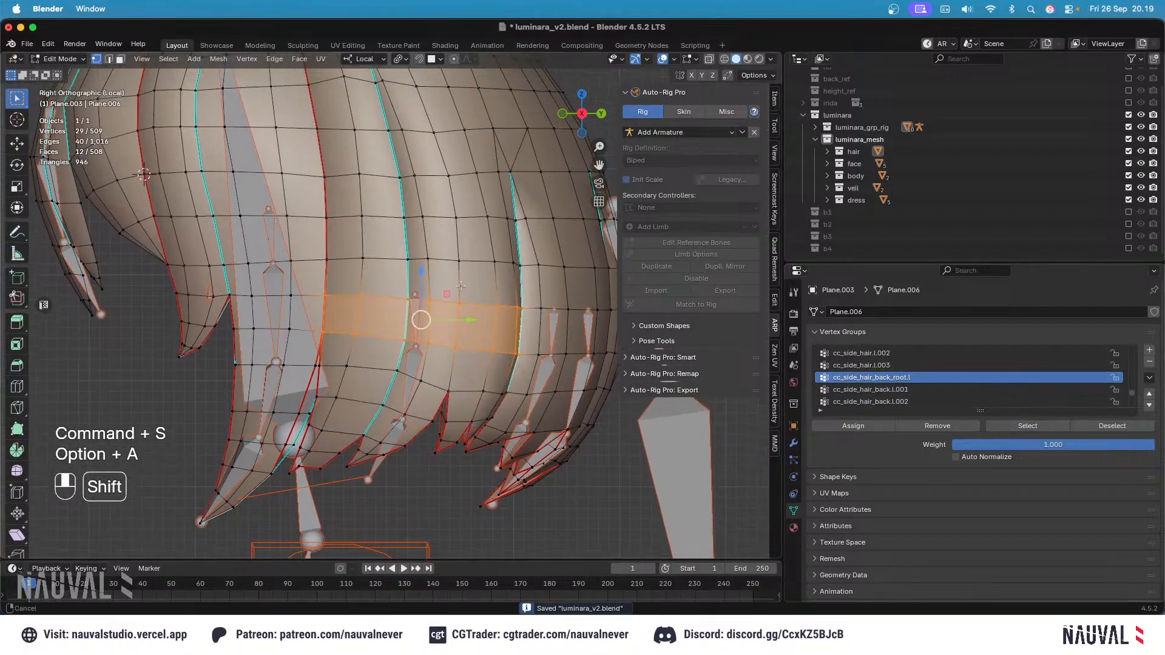
key("Tab")
left_click(418, 340, "alt")
key("r")
left_click(425, 383, "alt")
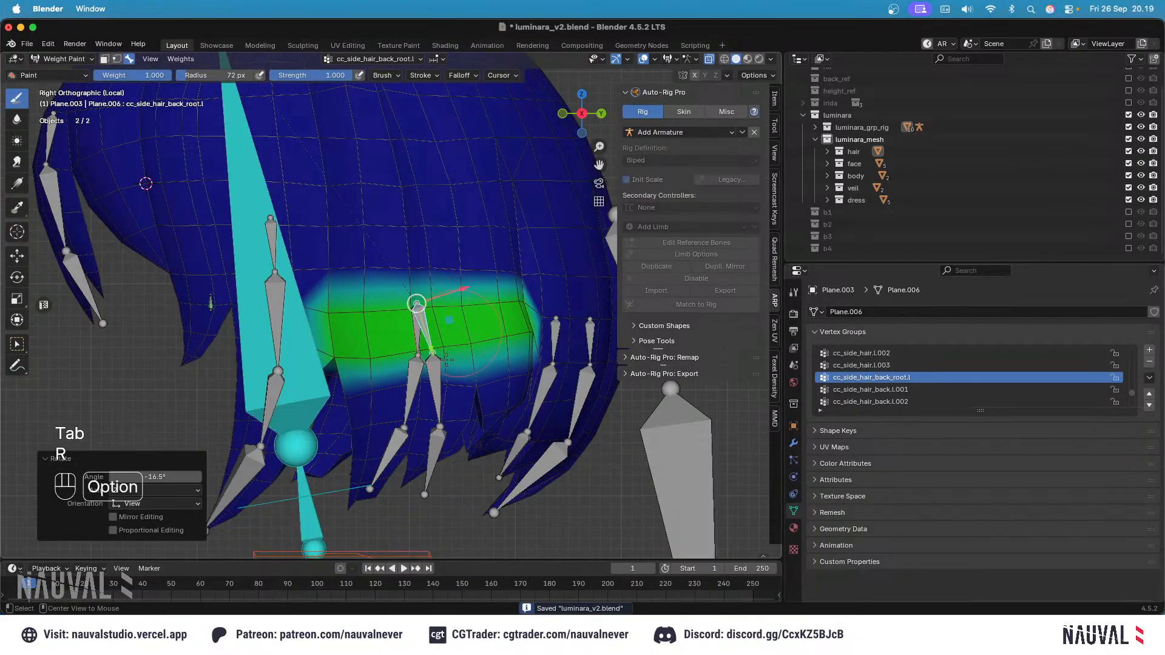
key("r")
left_click(463, 314)
key("r")
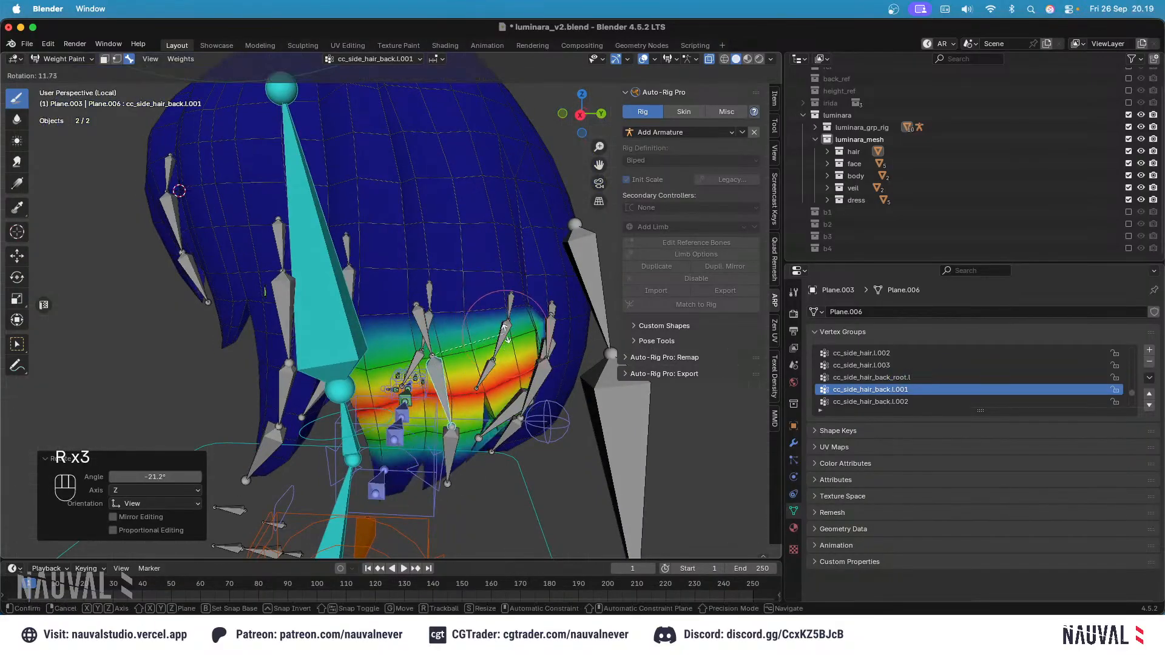
key("Escape")
Step: Test the deformation again from the side by rotating the back side lock's root, .001 and .002 bones in both directions
key("KP_3")
key("r")
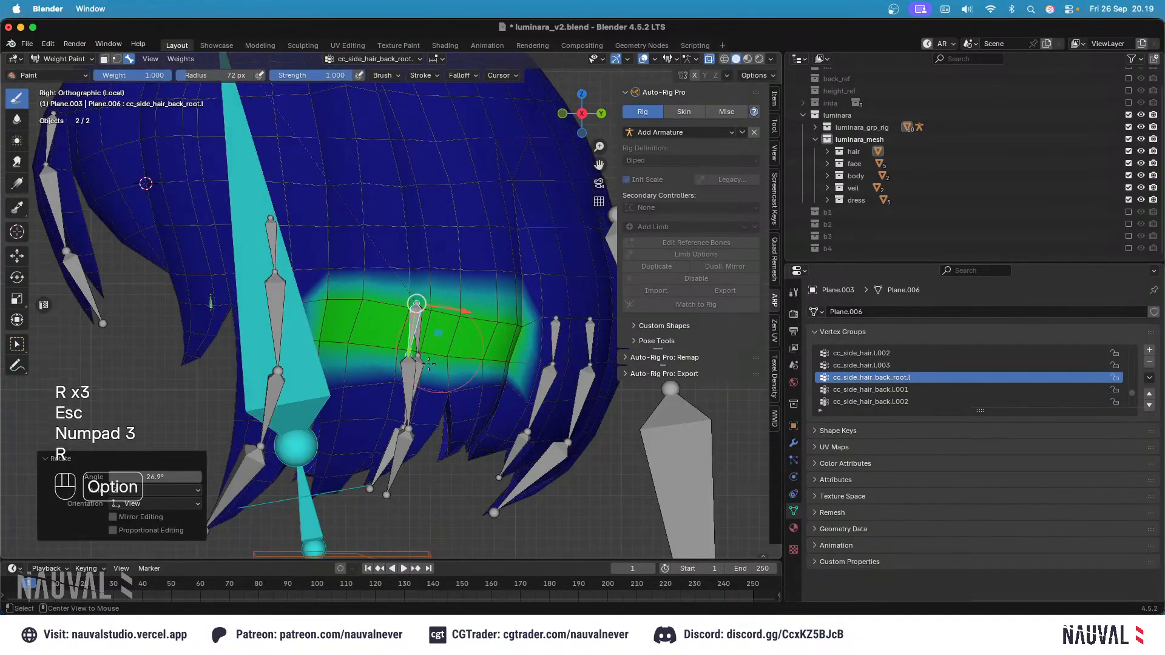
left_click(426, 376)
key("r")
left_click(425, 387, "alt")
key("r")
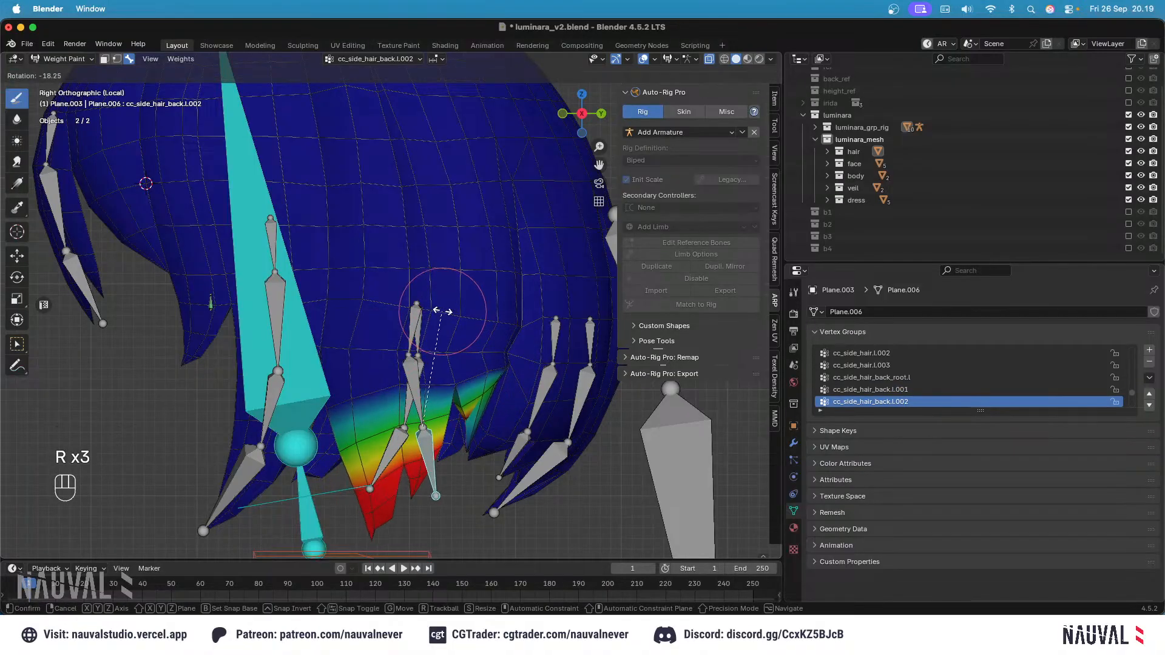
left_click(430, 317)
left_click(410, 337, "alt")
key("r")
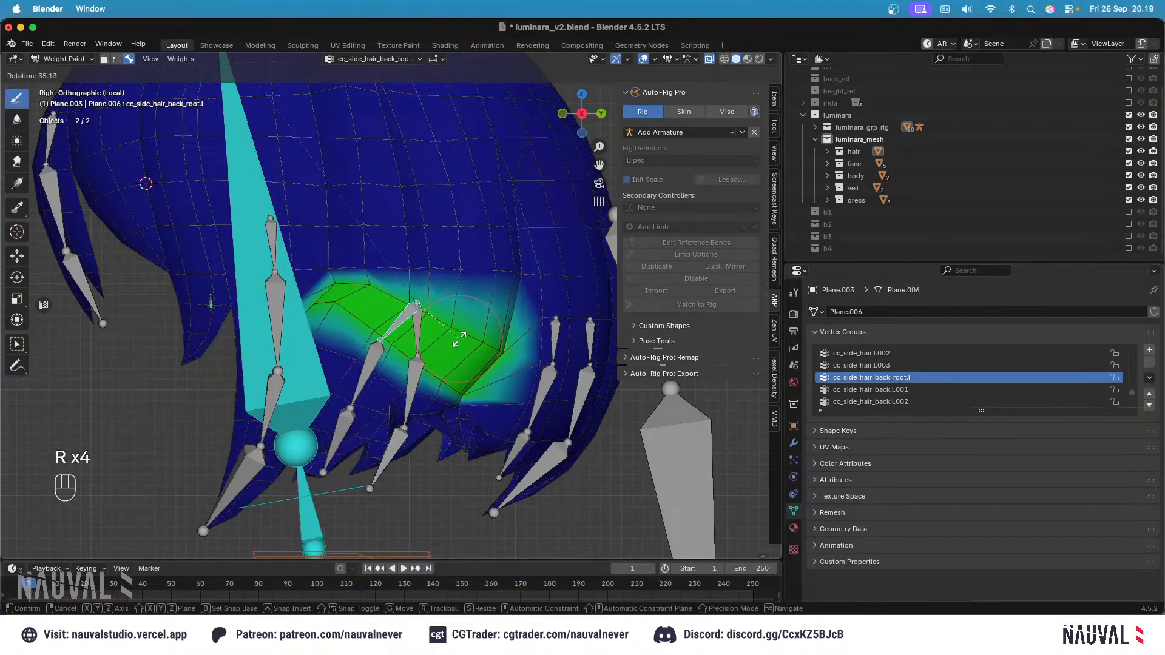
left_click(461, 326)
key("r")
Step: Display the weights of the back side lock's lower bones and inspect the lock tips from several angles
key("Tab")
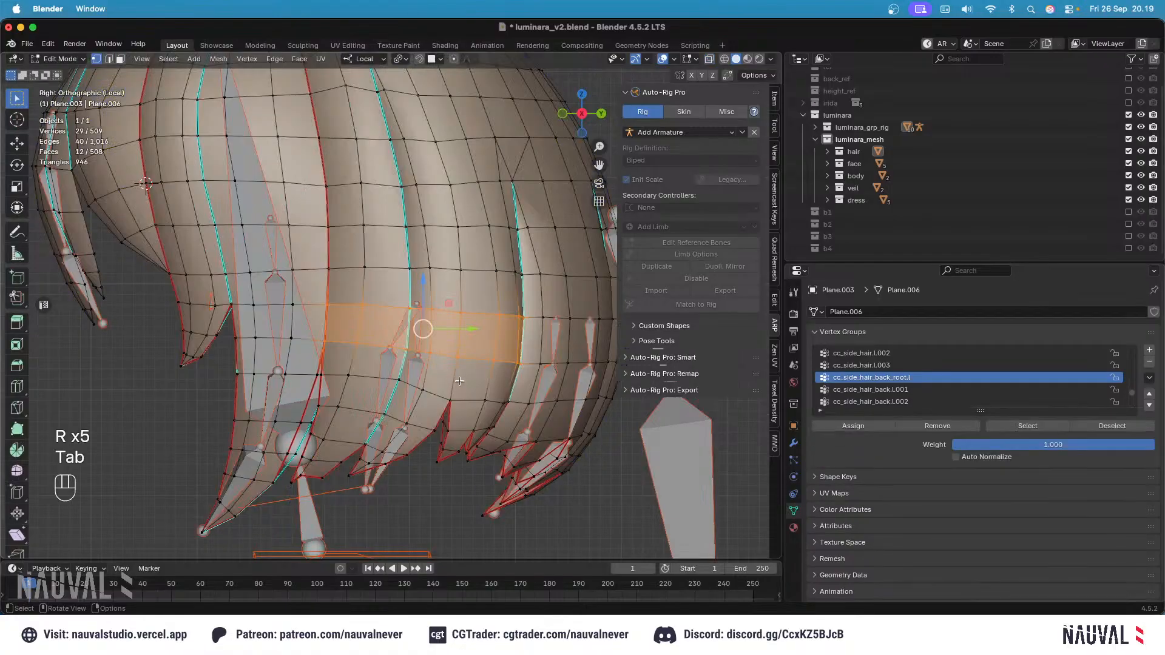
key("Tab")
left_click(407, 422, "alt")
middle_click_drag(407, 422, 470, 416)
left_click(371, 450, "alt")
middle_click_drag(371, 450, 347, 451)
key("Tab")
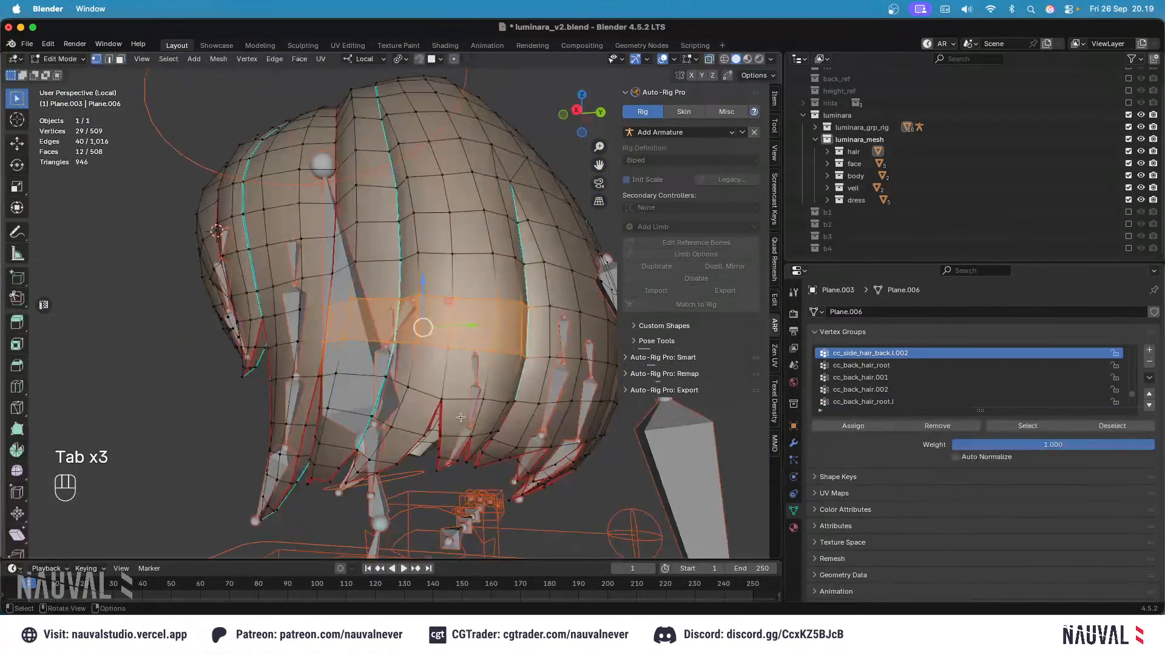
mouse_move(454, 426)
middle_mouse_down()
mouse_move(452, 445)
mouse_move(475, 377)
middle_mouse_up()
key("Tab")
Step: Select the cc_side_hair_back.l.002 group's vertices and check the group's coverage of the lock tips
key("Tab")
key("KP_3")
key("alt+a")
left_click(1026, 426)
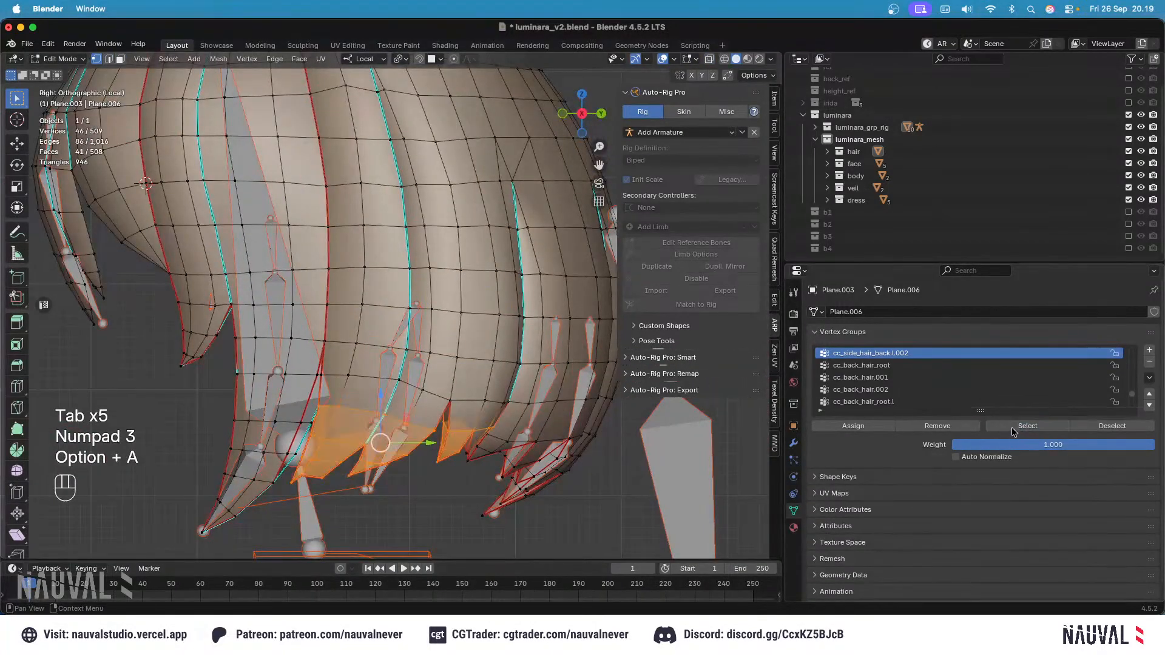
middle_click_drag(401, 400, 455, 449)
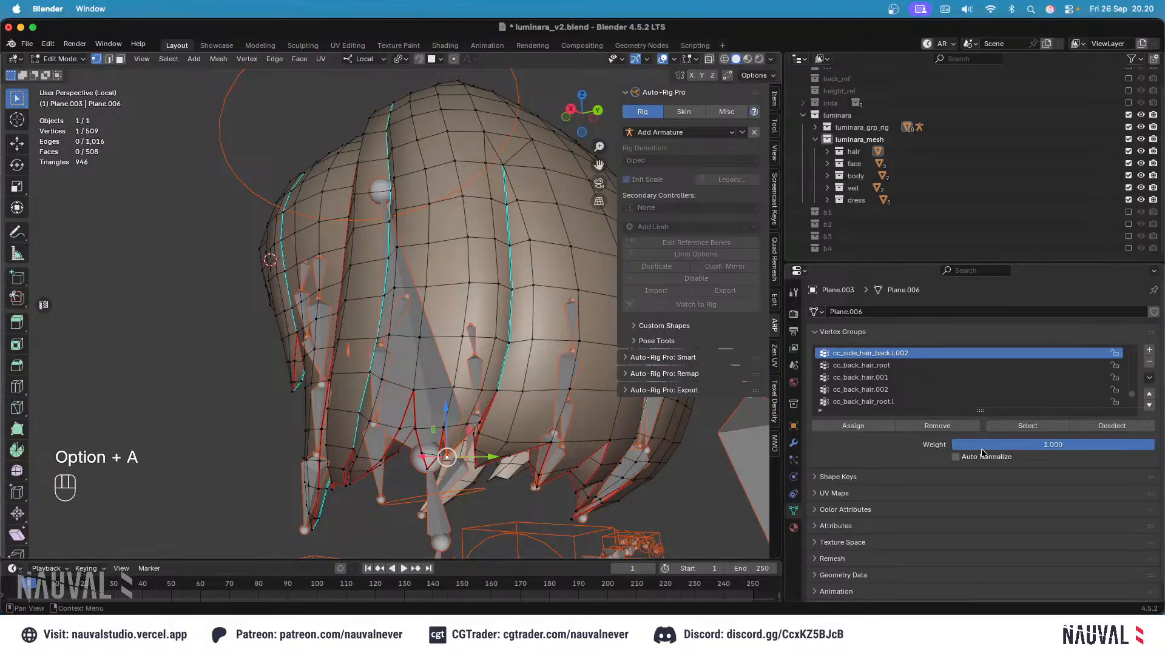
key("Tab")
key("KP_3")
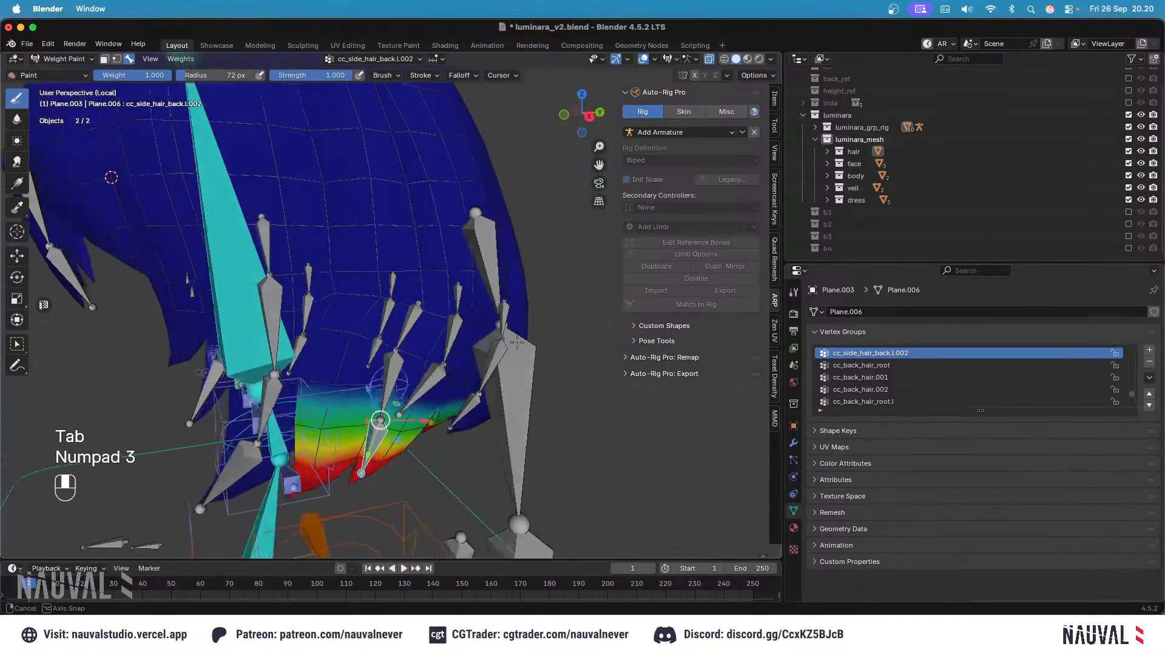
Step: Select all bones, clear their location and rotation to restore the rest pose, and save the file
key("KP_3")
key("alt+a")
key("alt+g")
key("alt+r")
key("super+s")
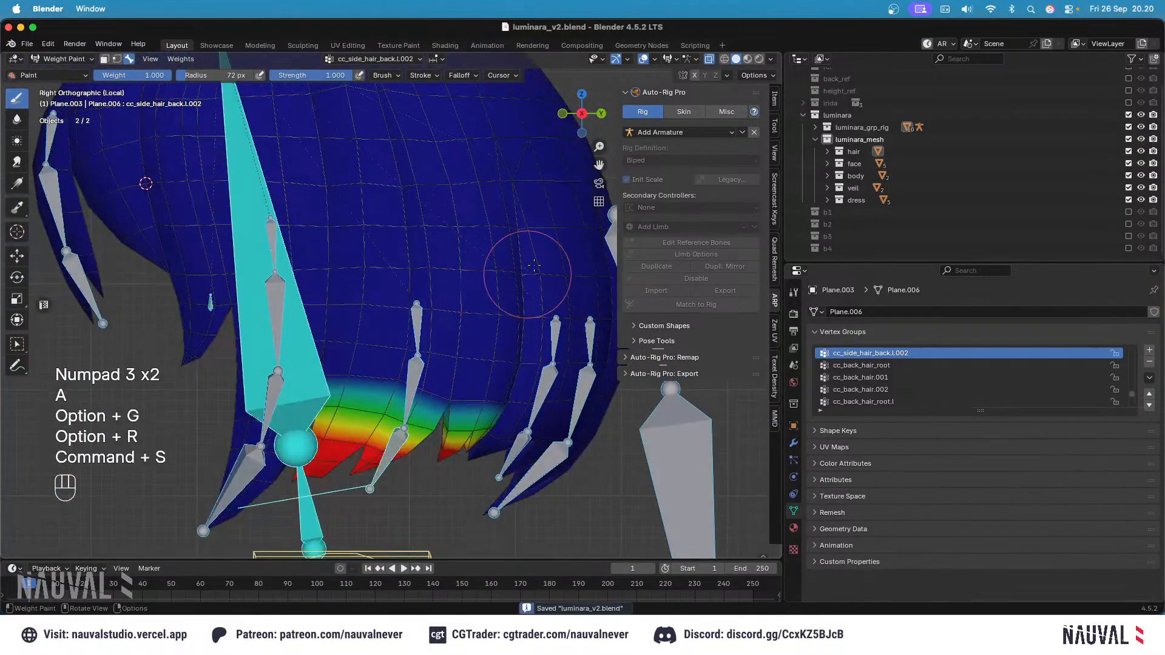
Step: Pick the cc_back_hair_root.l bone in weight painting to make its vertex group active
key("Tab")
middle_click_drag(484, 285, 497, 322)
key("Tab")
left_click(490, 324, "alt")
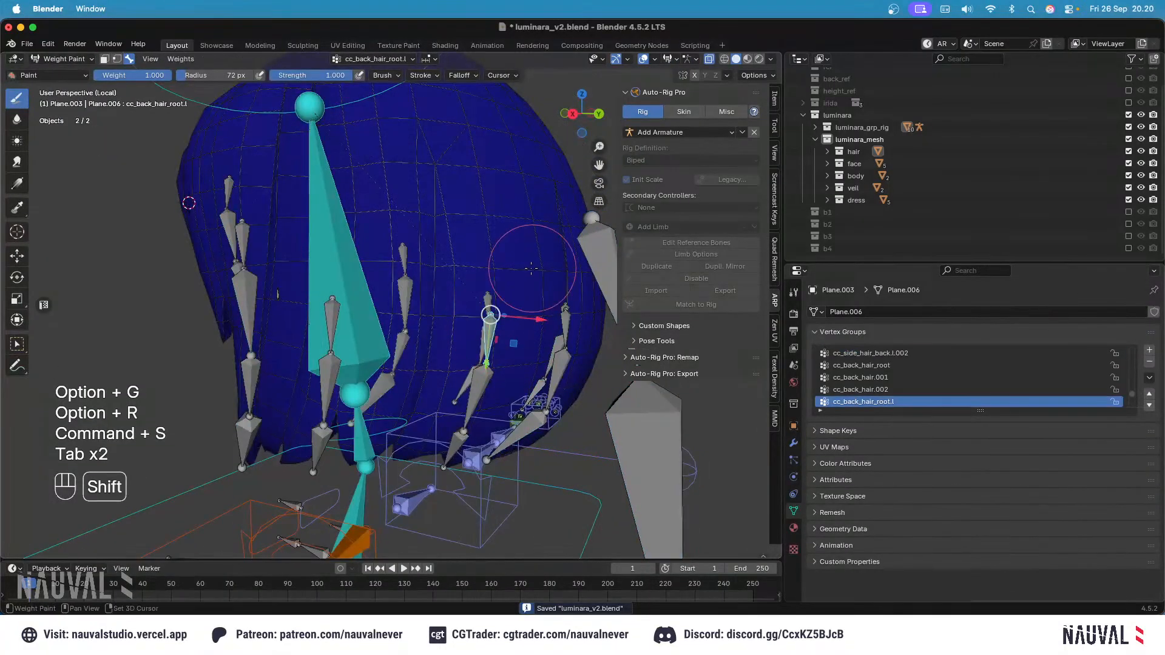
scroll(444, 255, "up", 1)
mouse_move(533, 267)
middle_mouse_down("shift")
mouse_move(443, 255)
mouse_move(489, 270)
mouse_move(434, 281)
mouse_move(523, 262)
middle_mouse_up("shift")
Step: Select the row of hair vertices level with the upper end of the cc_back_hair_root.l bone
key("Tab")
key("shift+z")
mouse_move(449, 268)
middle_mouse_down()
mouse_move(523, 263)
mouse_move(499, 253)
mouse_move(483, 293)
mouse_move(455, 304)
mouse_move(453, 340)
mouse_move(483, 261)
middle_mouse_up()
key("shift+z")
key("shift+z")
key("KP_3")
middle_click_drag(408, 256, 376, 317)
key("shift+z")
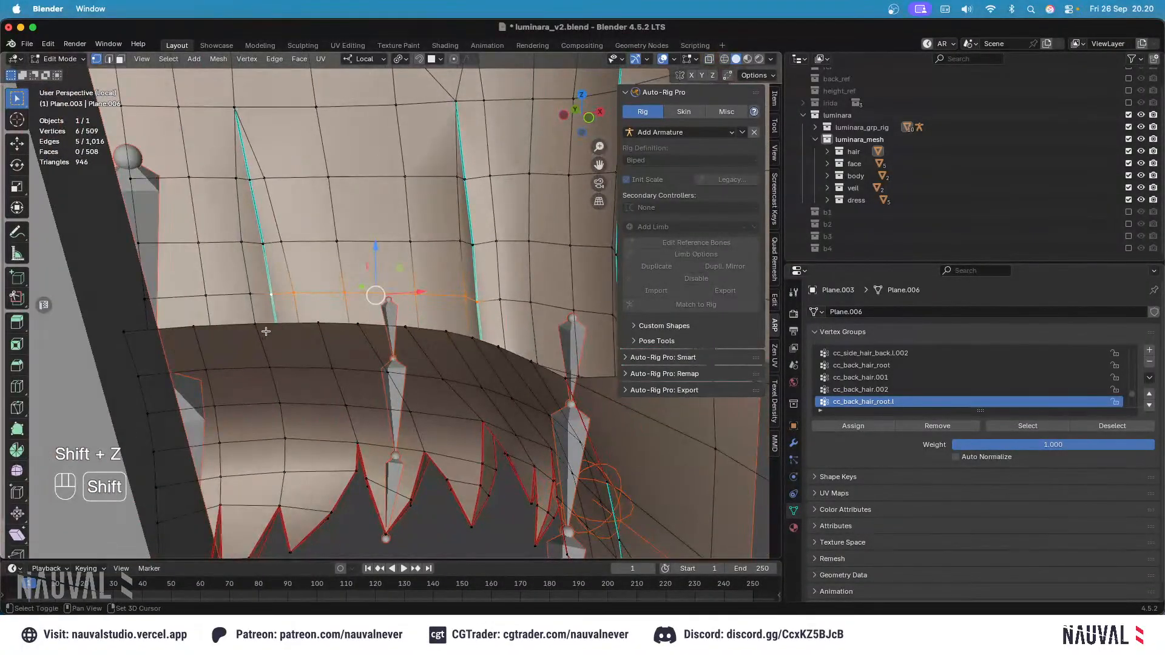
Step: Extend the selection with a second vertex row on the hair's other surface and check its alignment with the cc_back_hair_root.l bone
left_click(471, 334, "shift")
key("KP_3")
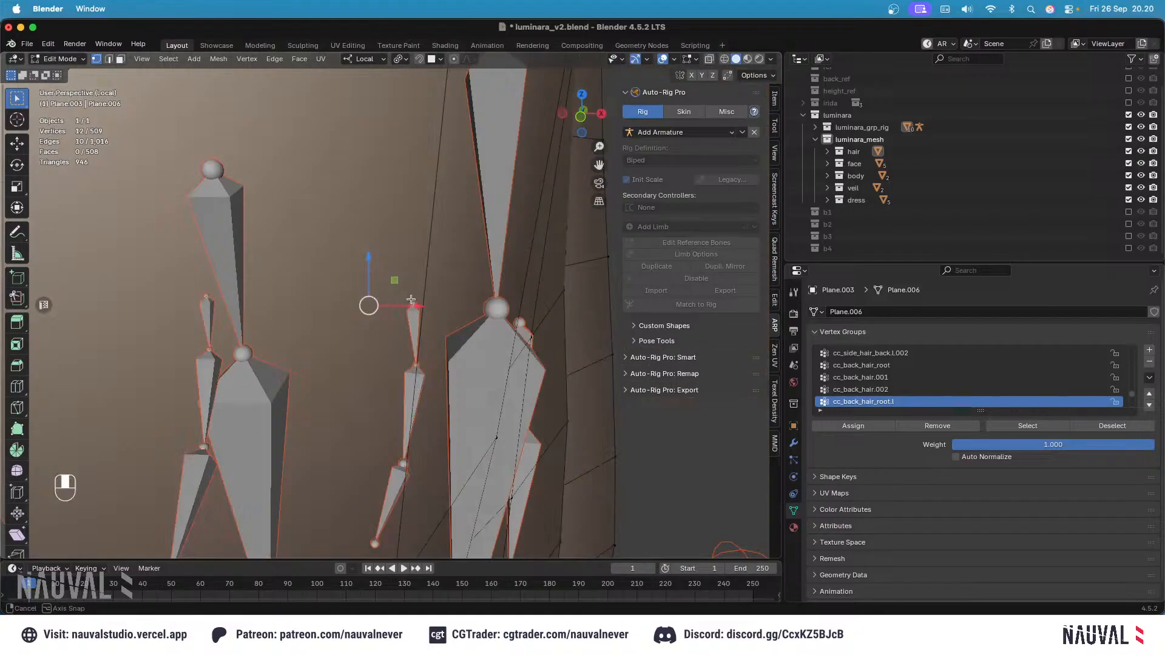
key("shift+z")
middle_click_drag(416, 250, 416, 258, "ctrl")
scroll(416, 258, "down", 2)
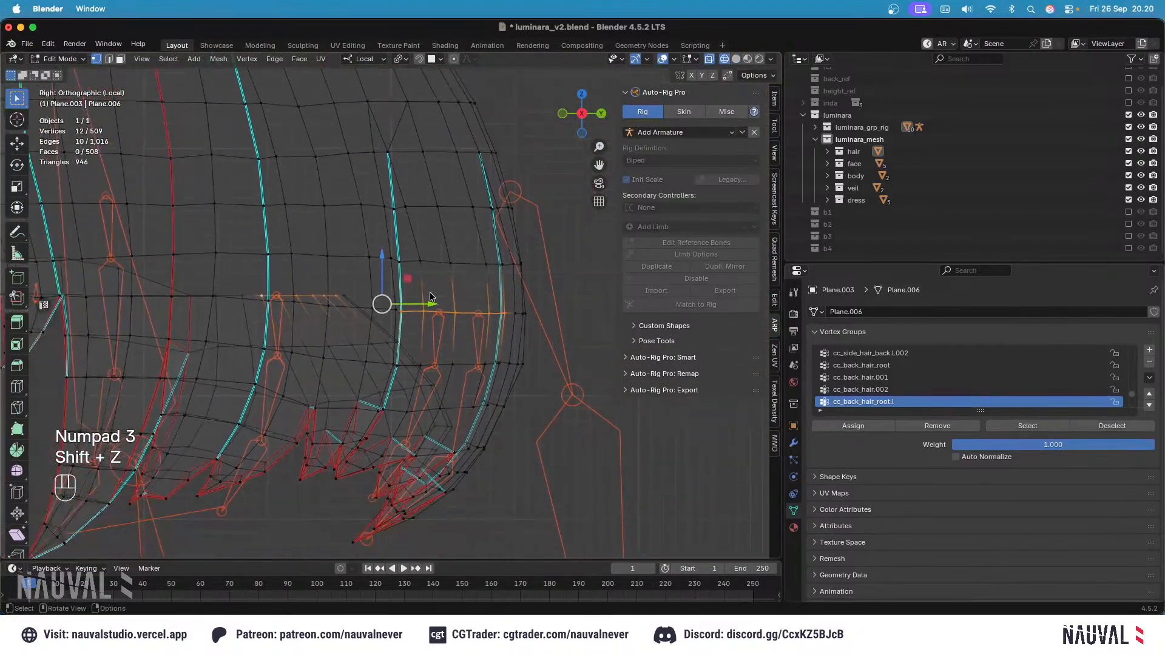
key("Tab")
key("Tab")
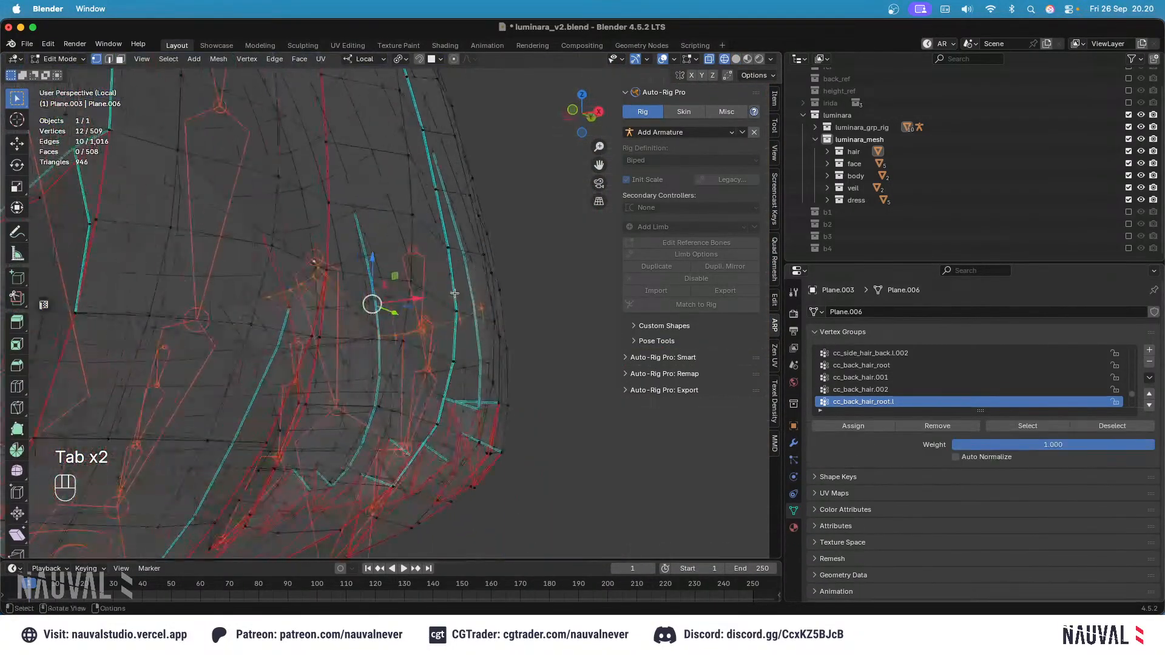
key("Tab")
key("KP_3")
key("shift+z")
scroll(448, 282, "down", 2)
key("Tab")
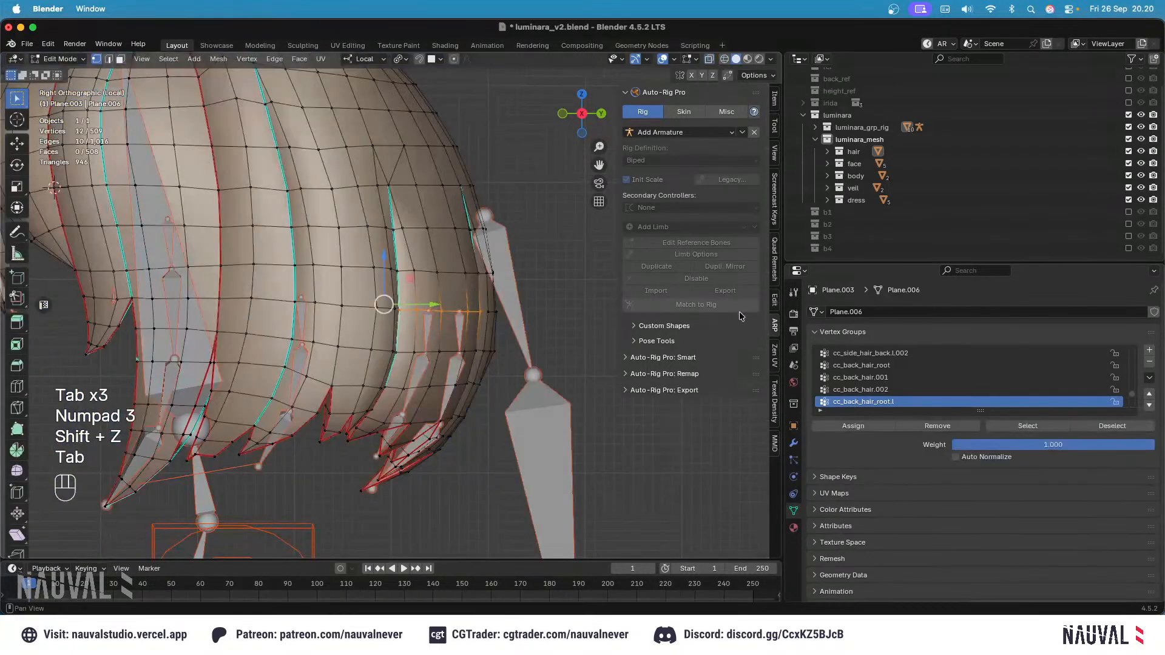
Step: Assign the selected back hair vertex rows to the head.x vertex group with a weight of 0.5
key("Tab")
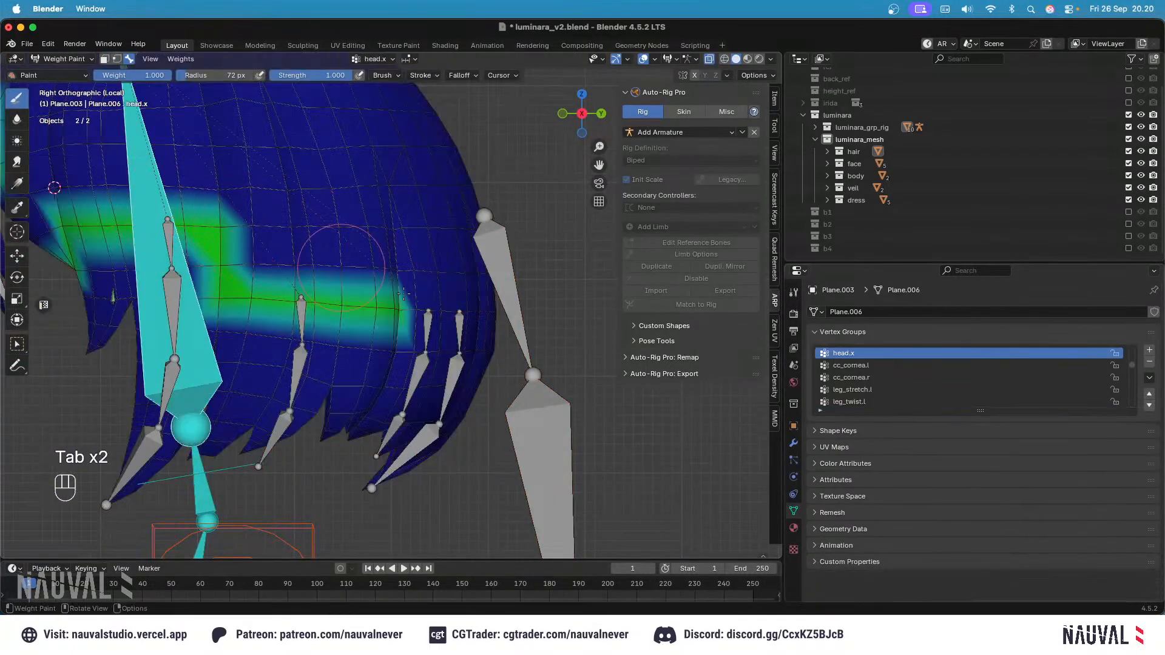
key("Tab")
left_click(1002, 448)
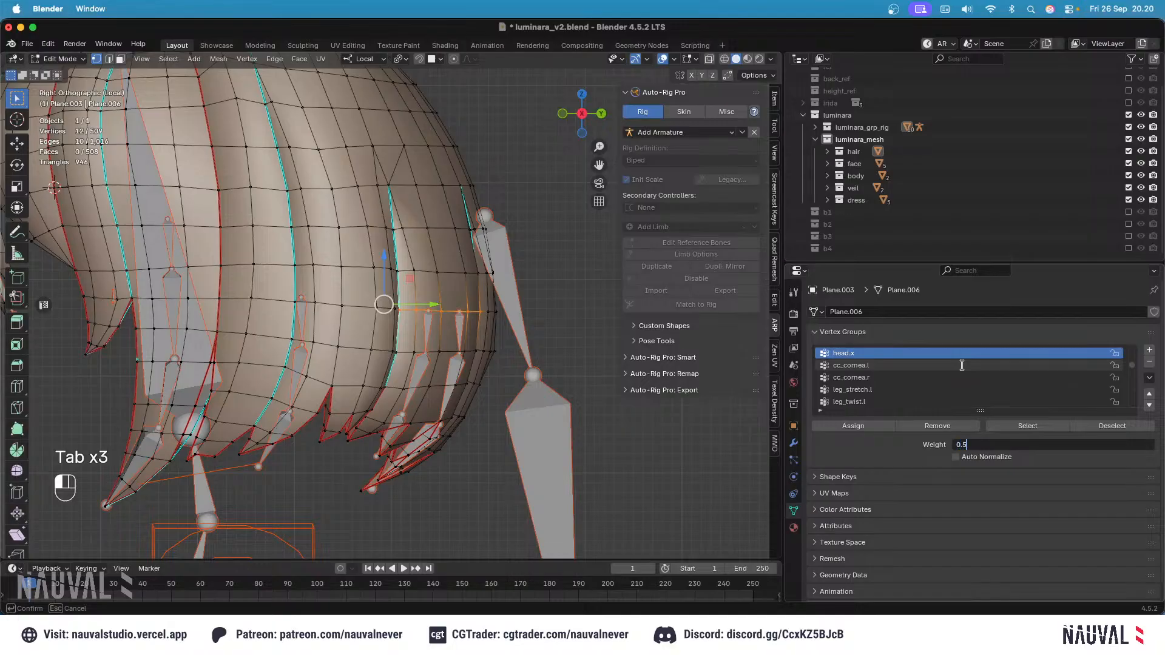
key("Return")
left_click(845, 423)
key("Tab")
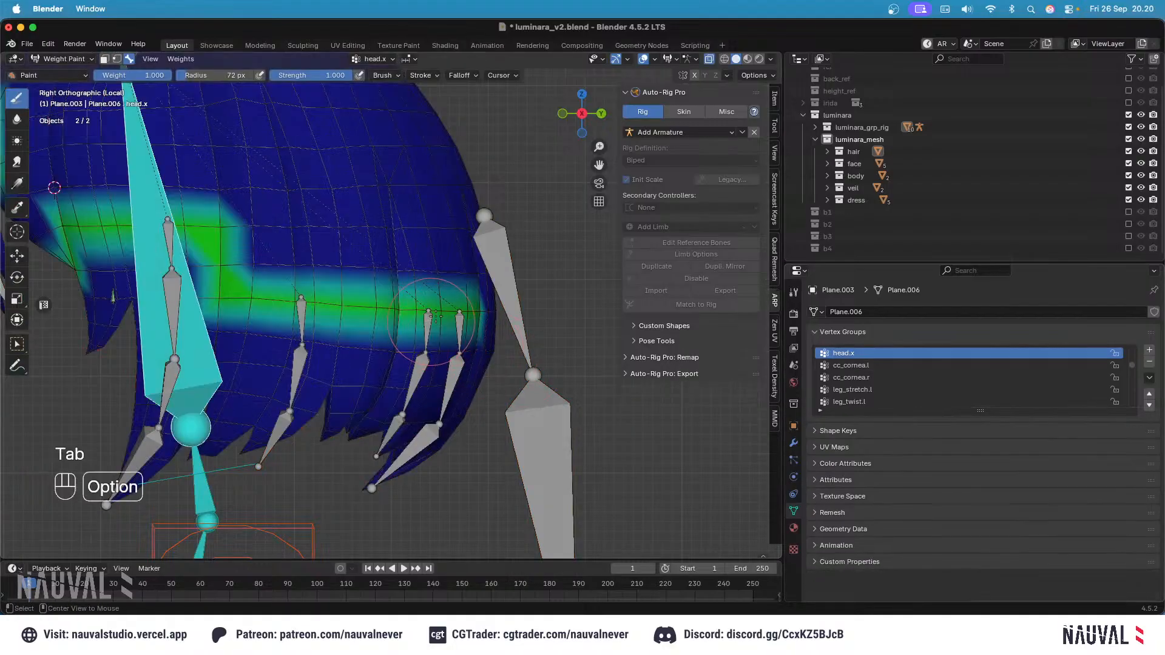
Step: Pick the cc_back_hair_root.l bone and assign the same vertex rows to its group with a weight of 0.5
middle_click_drag(445, 316, 455, 291)
left_click(421, 281, "alt")
key("KP_3")
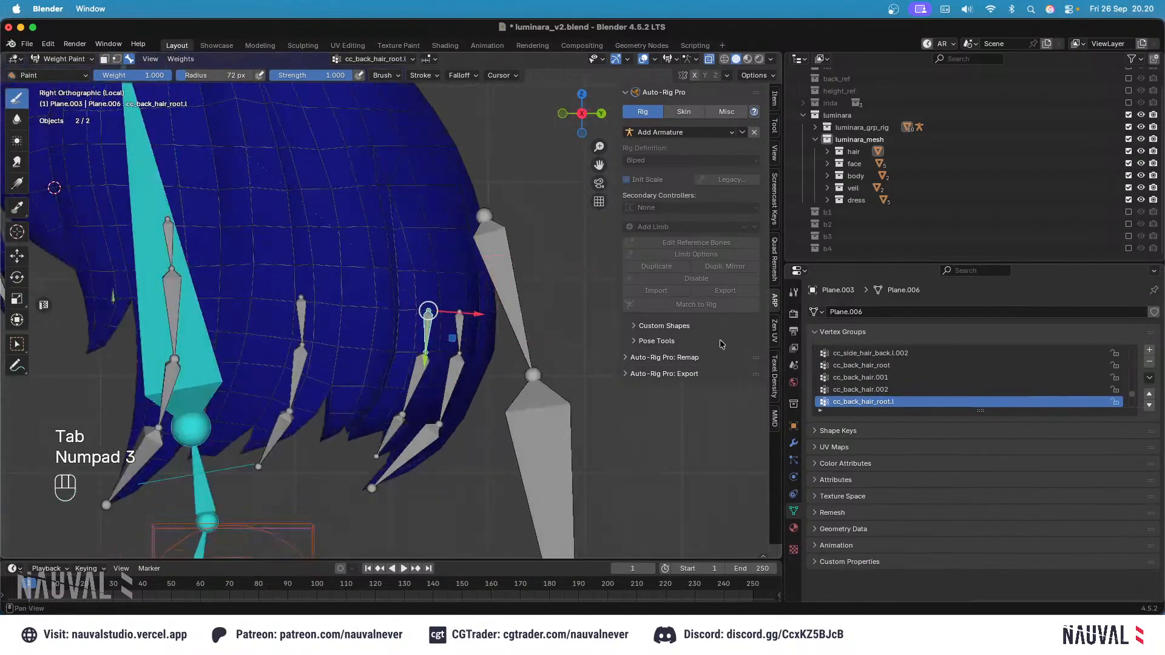
key("Tab")
key("Tab")
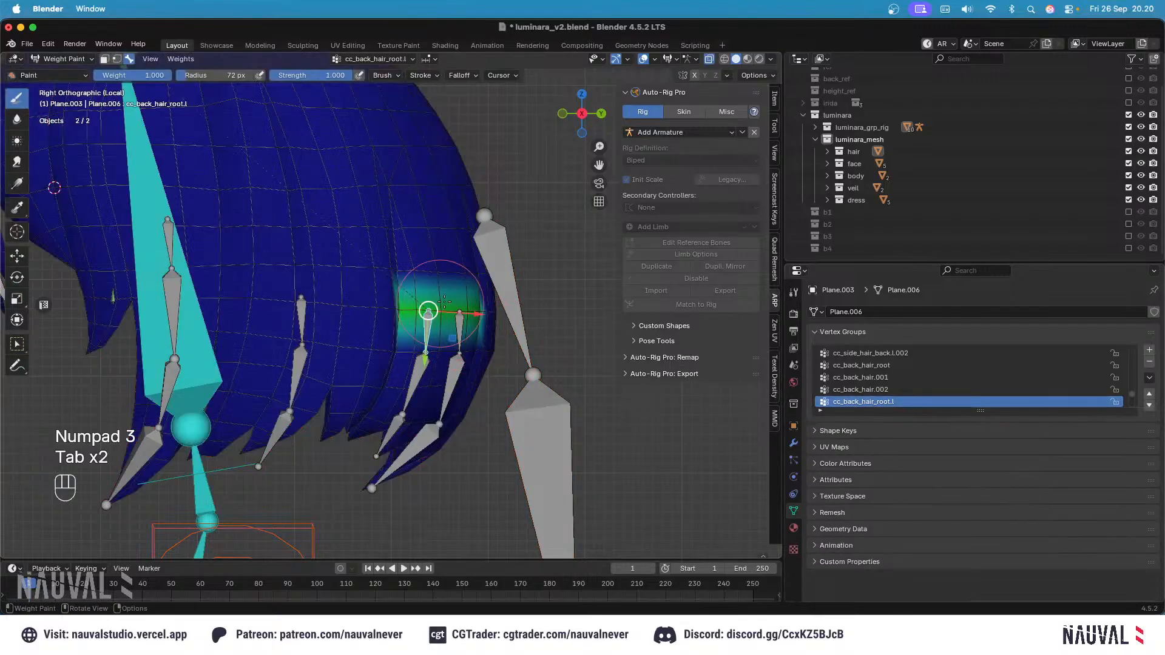
Step: Try to select another back hair vertex row on both hair surfaces, comparing its position with the hair bones
key("Tab")
mouse_move(473, 340)
middle_mouse_down()
mouse_move(401, 331)
mouse_move(403, 318)
mouse_move(375, 332)
middle_mouse_up()
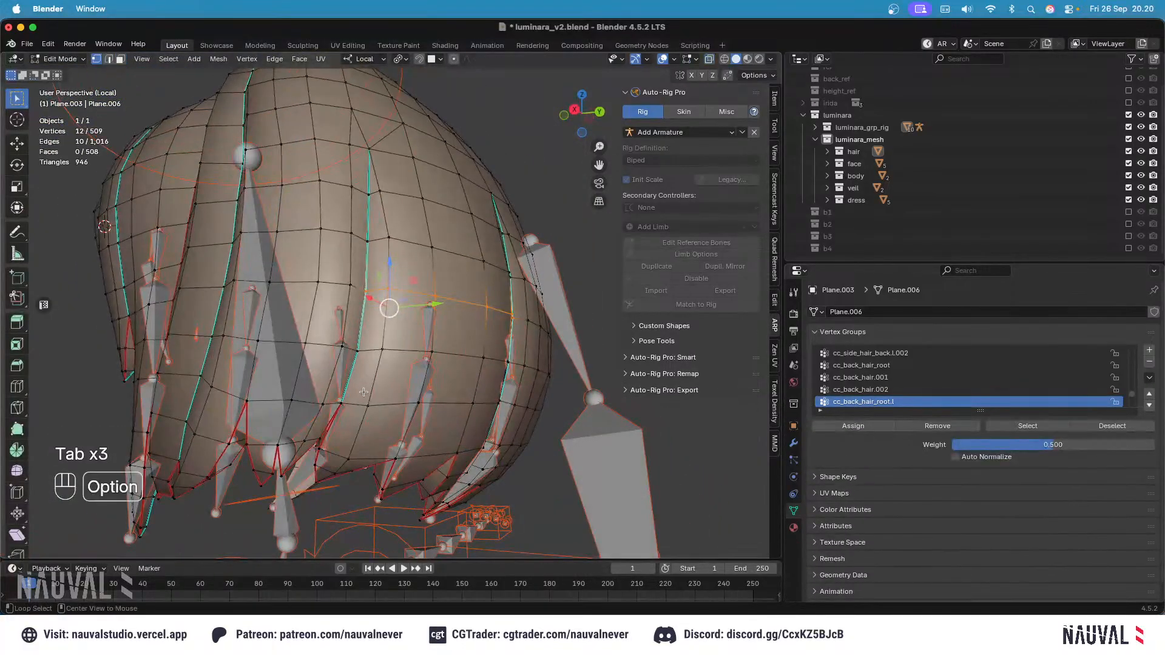
middle_click_drag(405, 283, 317, 294)
middle_click_drag(412, 308, 438, 426)
key("shift+z")
key("shift+z")
key("shift+z")
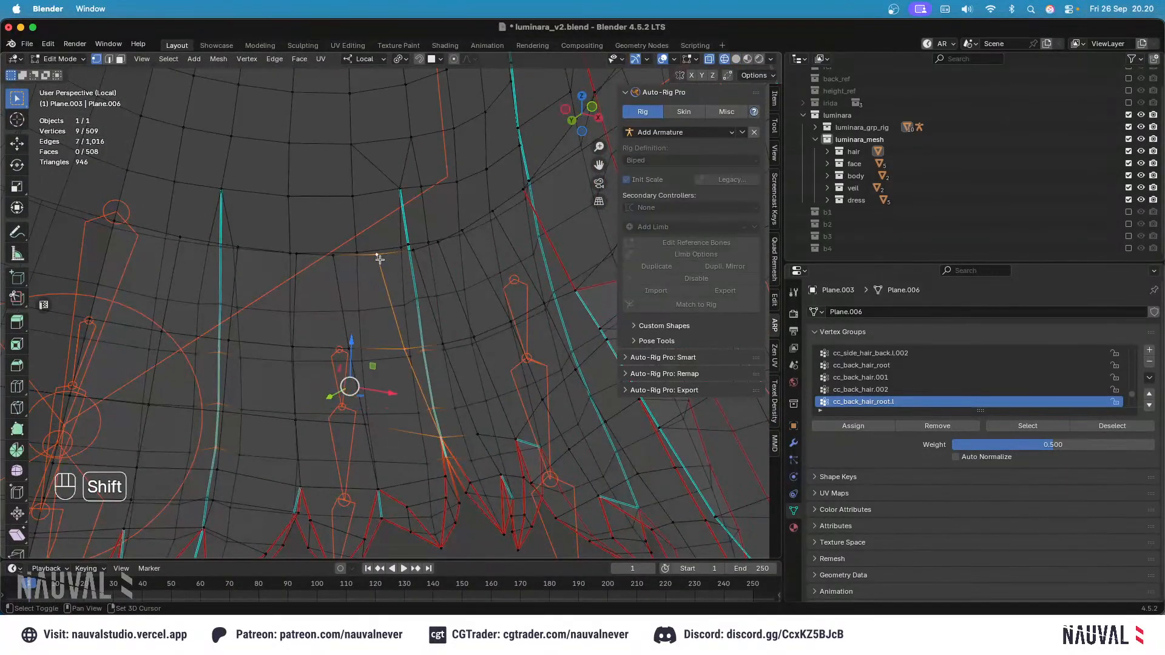
key("shift+z")
left_click(224, 412, "shift")
middle_click_drag(224, 412, 397, 358)
mouse_move(397, 358)
middle_mouse_down("ctrl")
mouse_move(394, 340)
mouse_move(395, 358)
middle_mouse_up("ctrl")
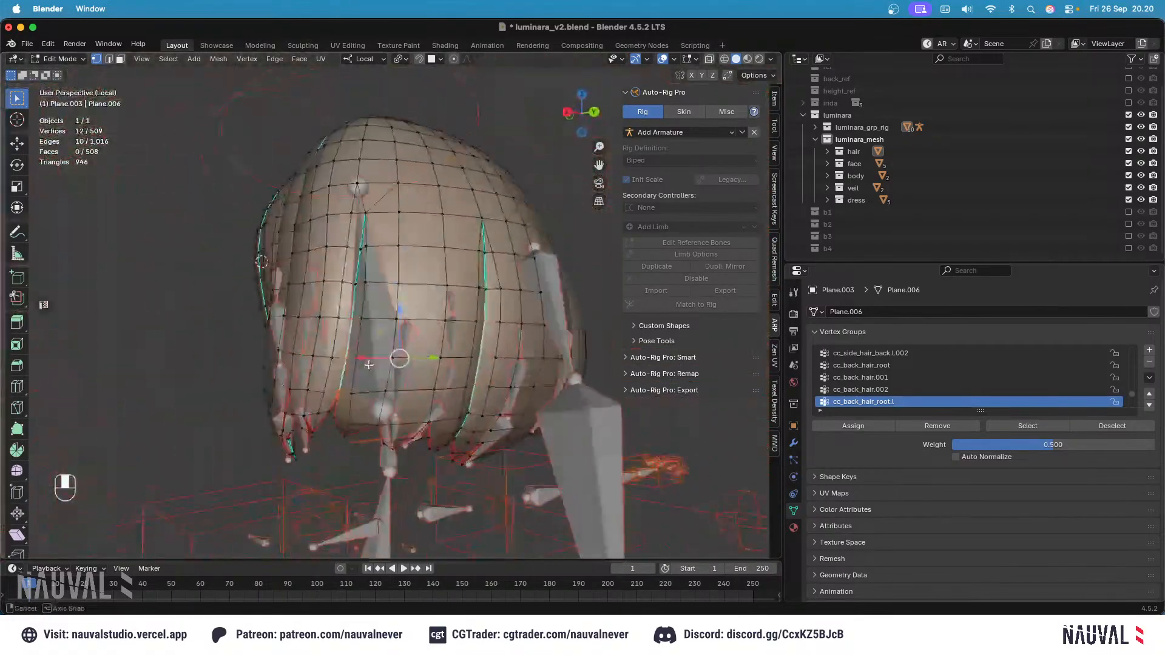
key("shift+z")
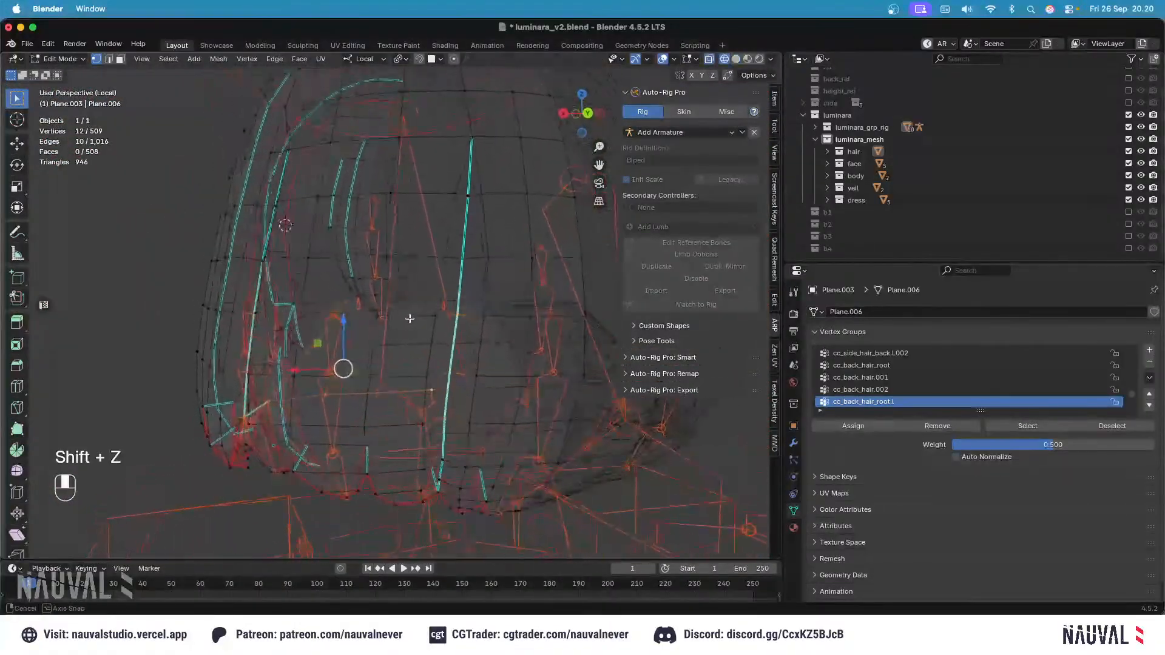
key("shift+z")
mouse_move(409, 319)
middle_mouse_down("shift")
mouse_move(425, 346)
mouse_move(469, 356)
middle_mouse_up("shift")
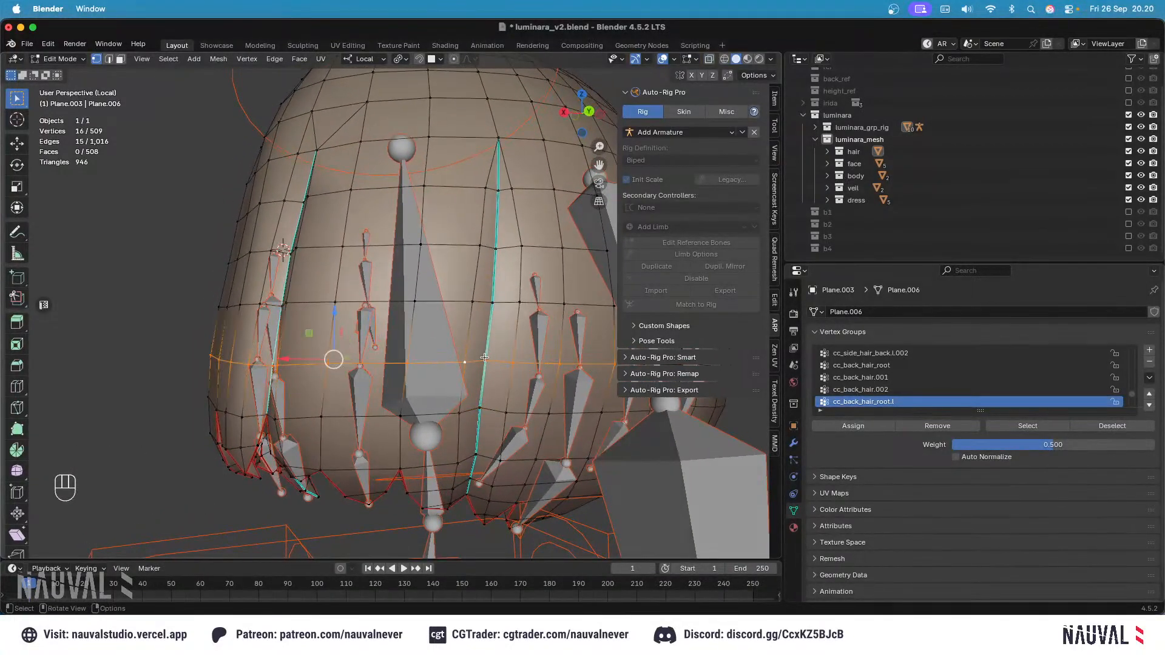
Step: Reselect the vertex row across the left half of the back hair, extending it along the inner surface
left_click(279, 365, "shift")
middle_click_drag(279, 365, 466, 340)
left_click(291, 369, "shift")
mouse_move(466, 340)
middle_mouse_down("ctrl")
mouse_move(467, 323)
mouse_move(440, 348)
mouse_move(445, 313)
mouse_move(491, 317)
mouse_move(469, 323)
middle_mouse_up("ctrl")
key("shift+z")
key("shift+z")
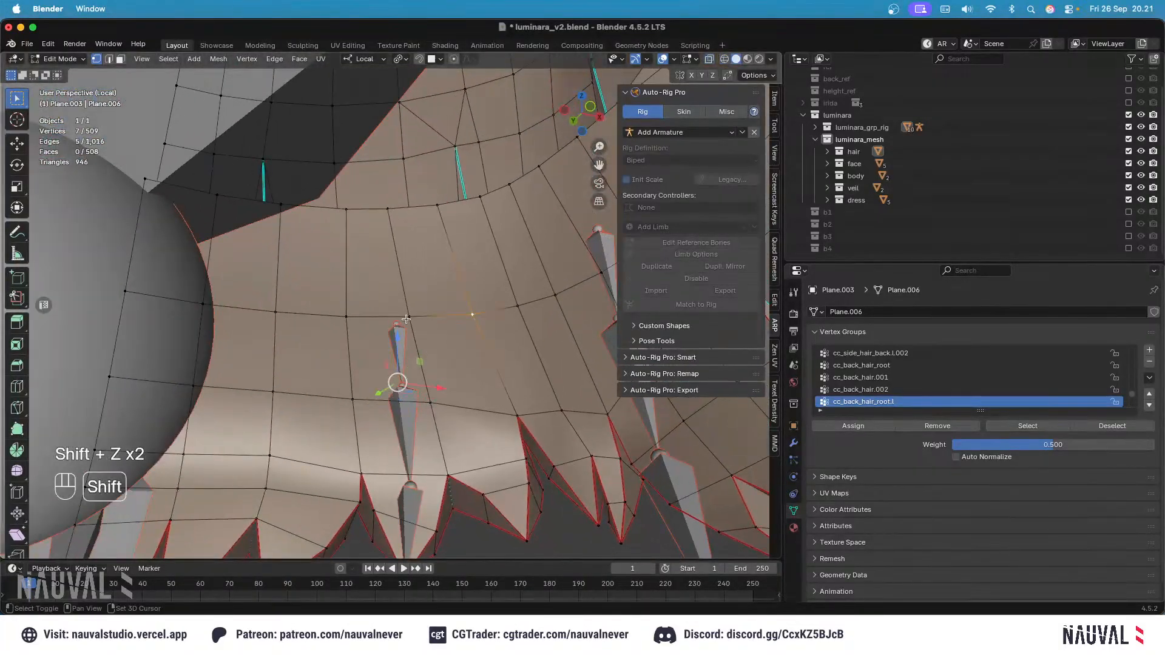
middle_click_drag(202, 287, 324, 264)
key("KP_1")
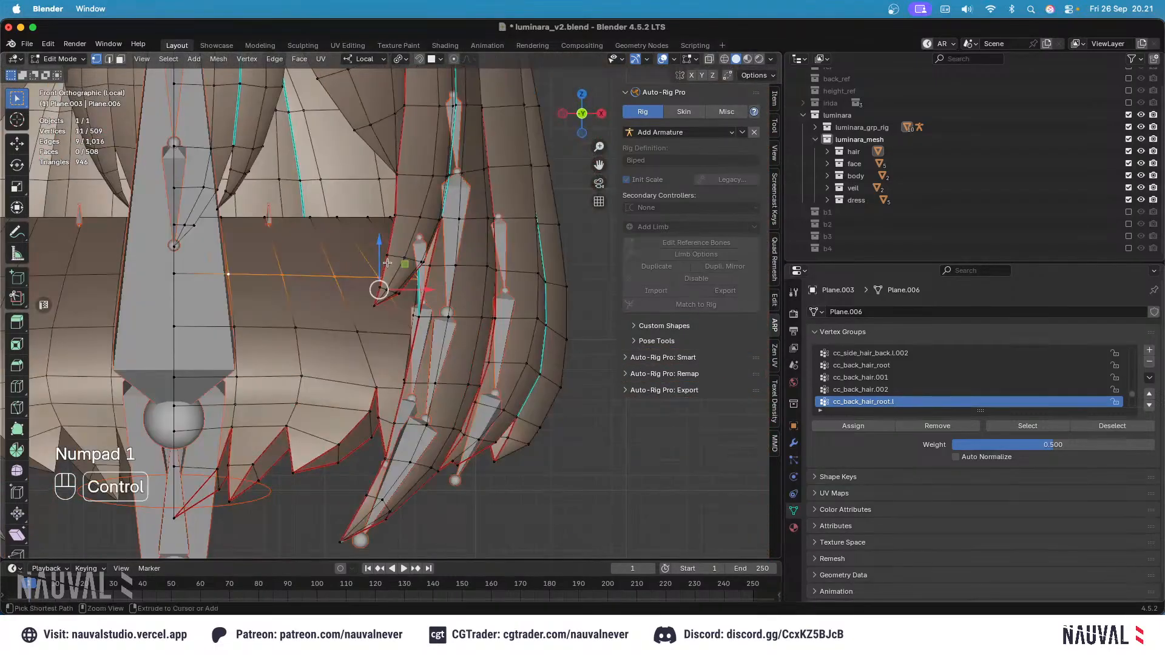
Step: Deselect the vertex at the centre end of the selected back-hair row and assign the rest to cc_back_hair_root.l at weight 0.5
key("ctrl+KP_1")
key("shift+z")
key("c")
left_click_drag(520, 292, 491, 292, "shift")
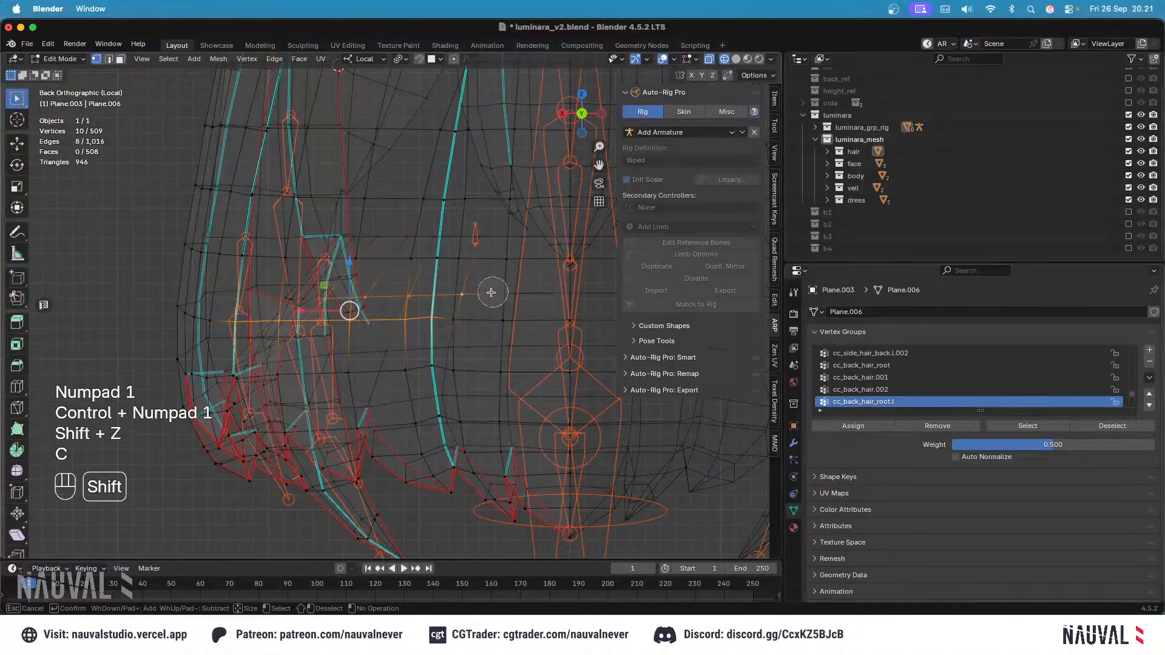
key("Escape")
key("shift+z")
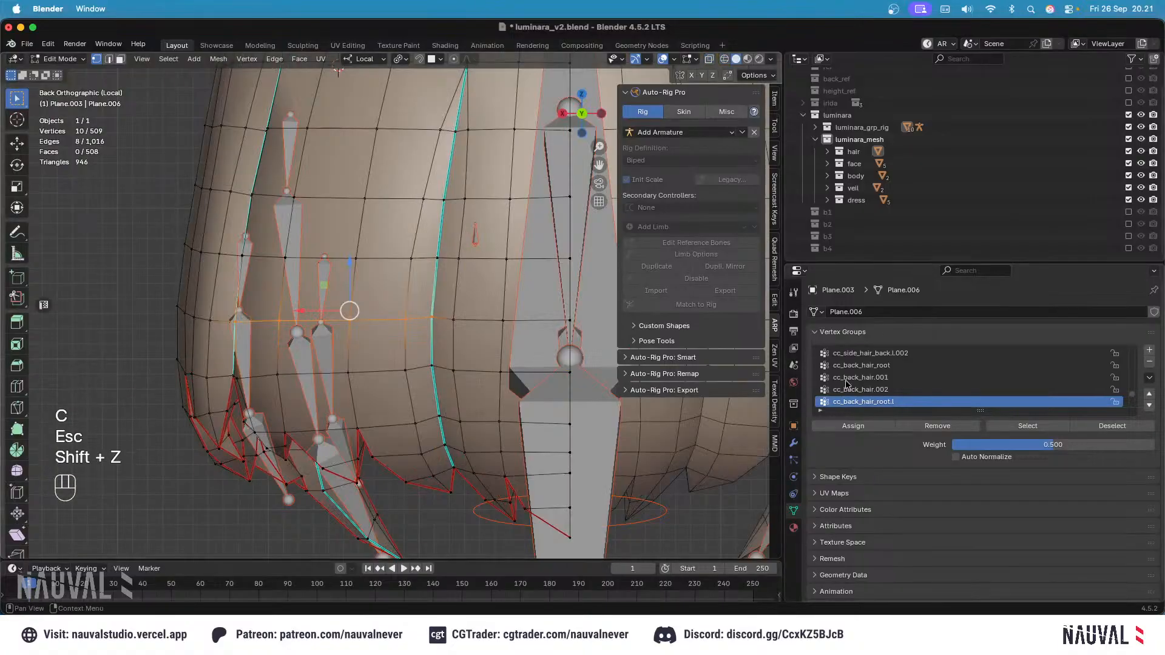
left_click(865, 428)
Step: Assign the same vertex row to cc_back_hair.l.001 at weight 0.5
key("Tab")
mouse_move(498, 268)
middle_mouse_down()
mouse_move(550, 255)
mouse_move(332, 339)
middle_mouse_up()
key("Tab")
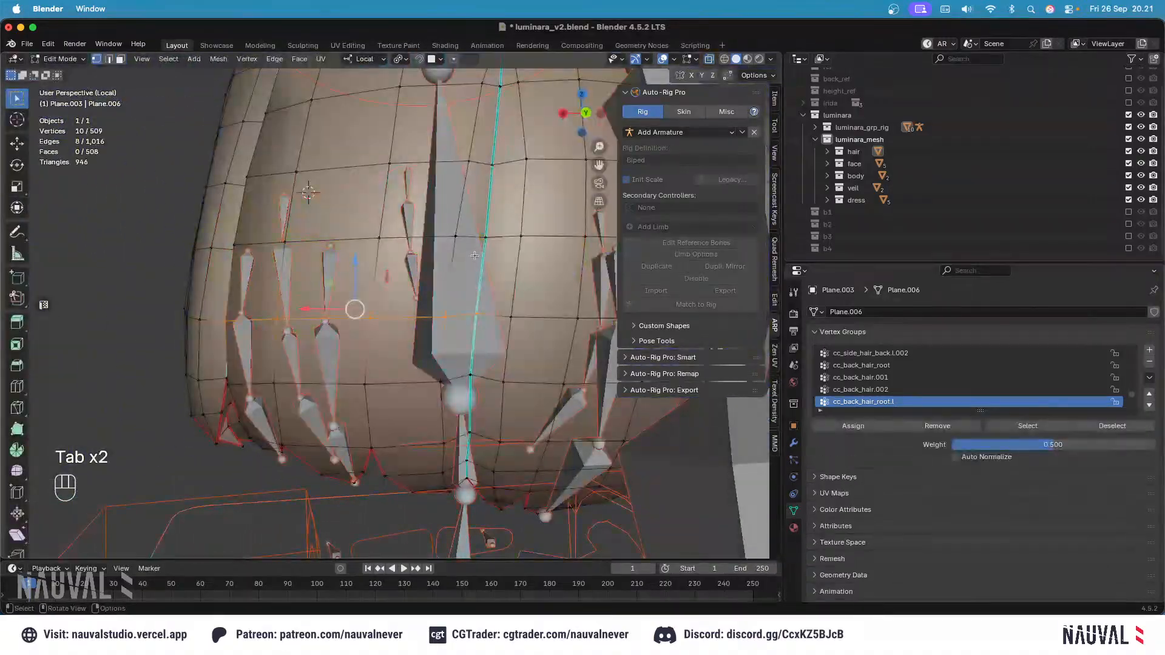
key("Tab")
key("Tab")
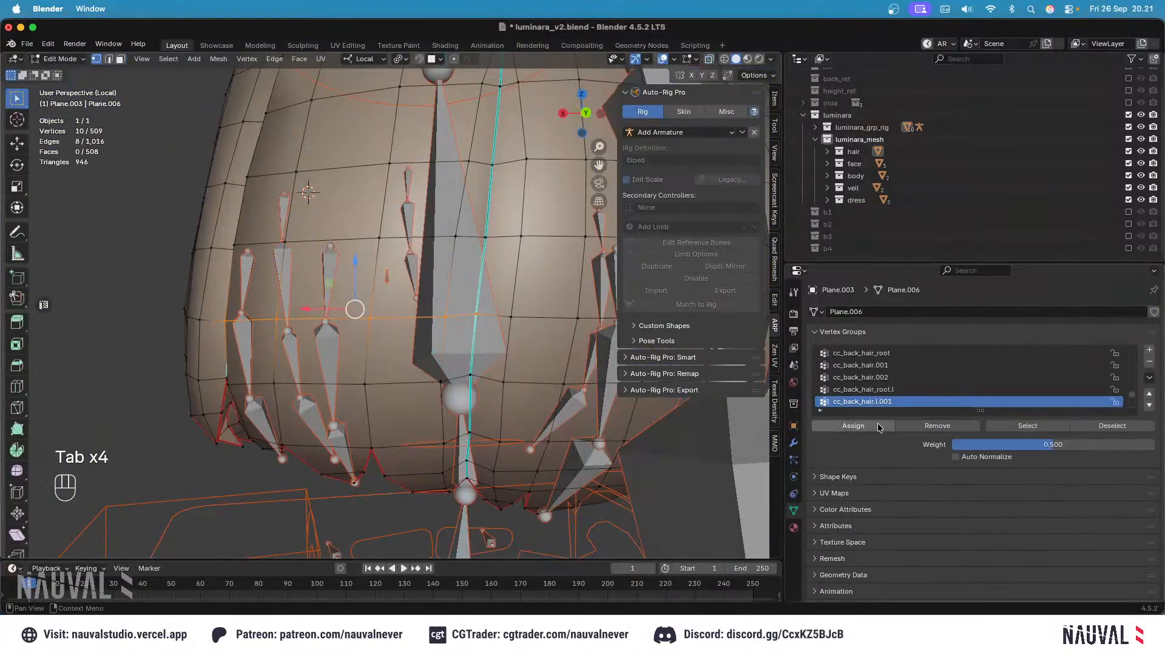
key("Tab")
middle_click_drag(461, 316, 378, 332)
key("Tab")
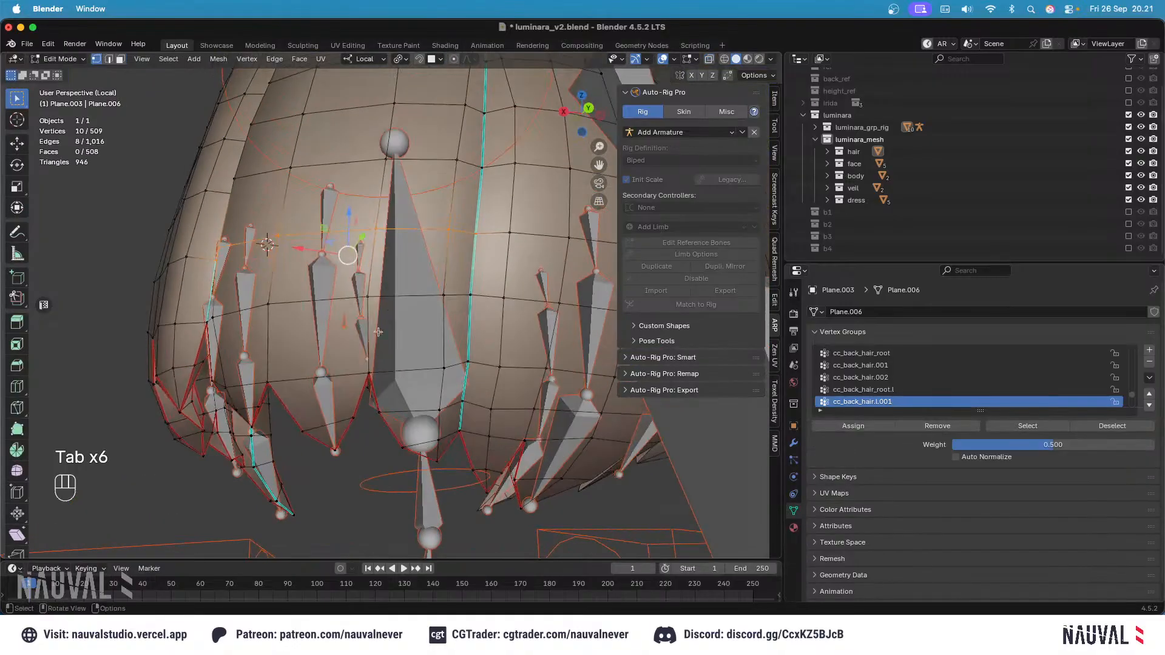
Step: Select the lower horizontal vertex row just above the back-hair tips, deselecting the vertices that belong to neighbouring sections
left_click(305, 360, "alt")
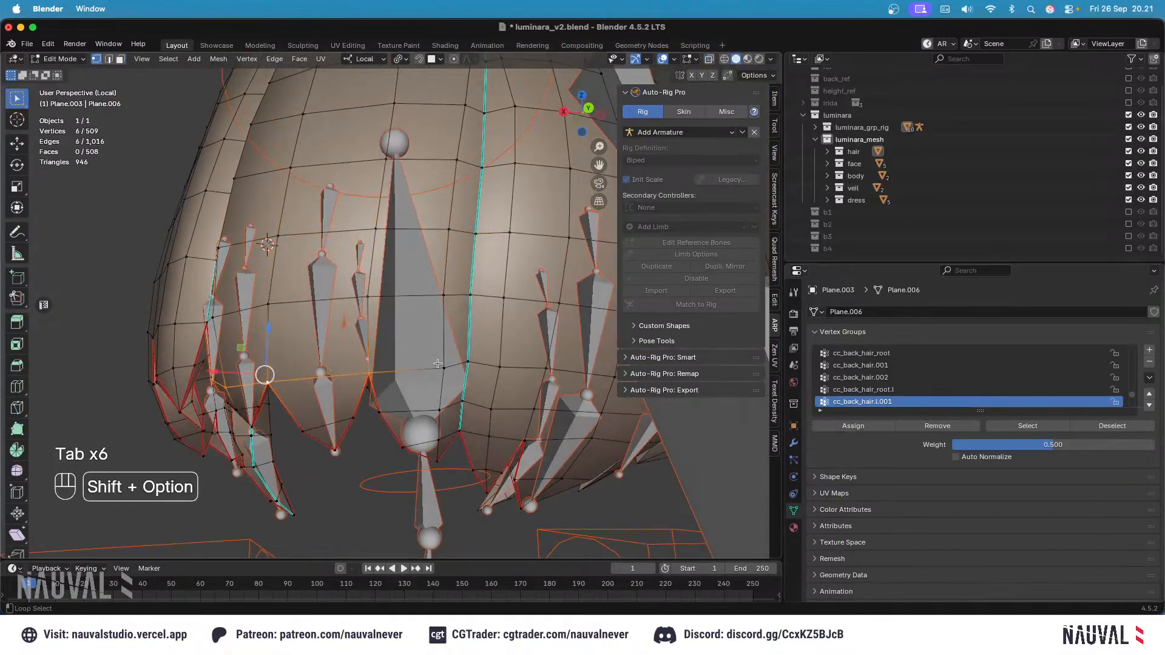
key("shift+z")
middle_click_drag(485, 330, 463, 339)
key("c")
left_click_drag(452, 360, 588, 374, "shift")
key("Escape")
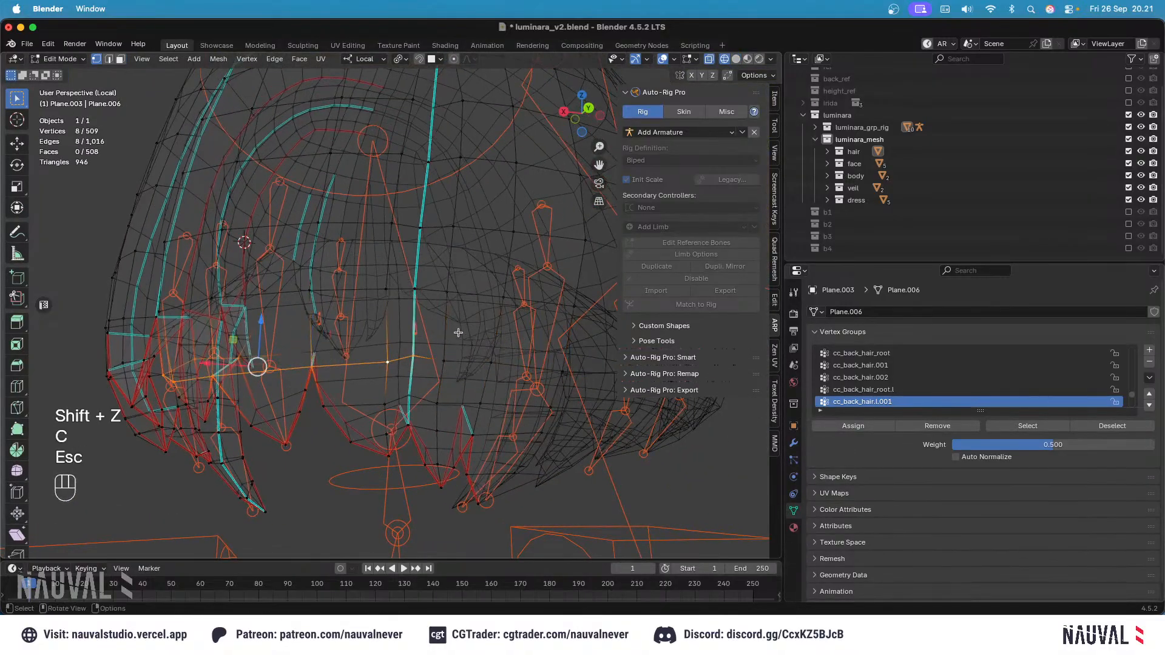
key("shift+z")
mouse_move(457, 334)
middle_mouse_down()
mouse_move(477, 321)
mouse_move(471, 372)
middle_mouse_up()
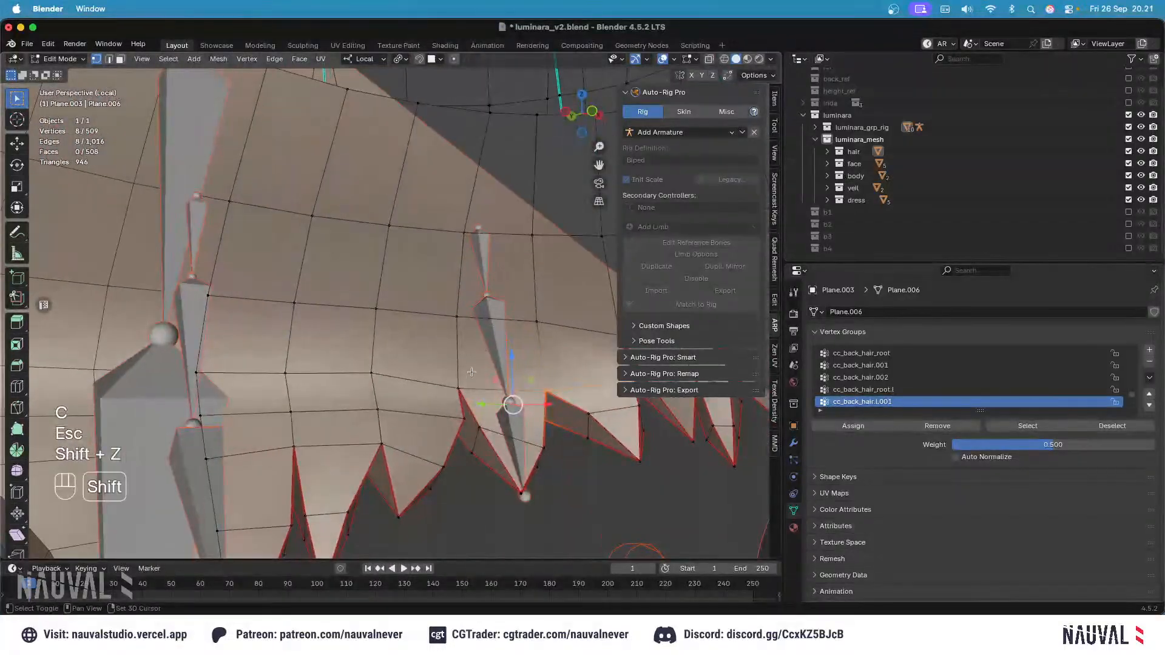
Step: Deselect the vertex at the centre end of the lower row, working from the back view
key("KP_1")
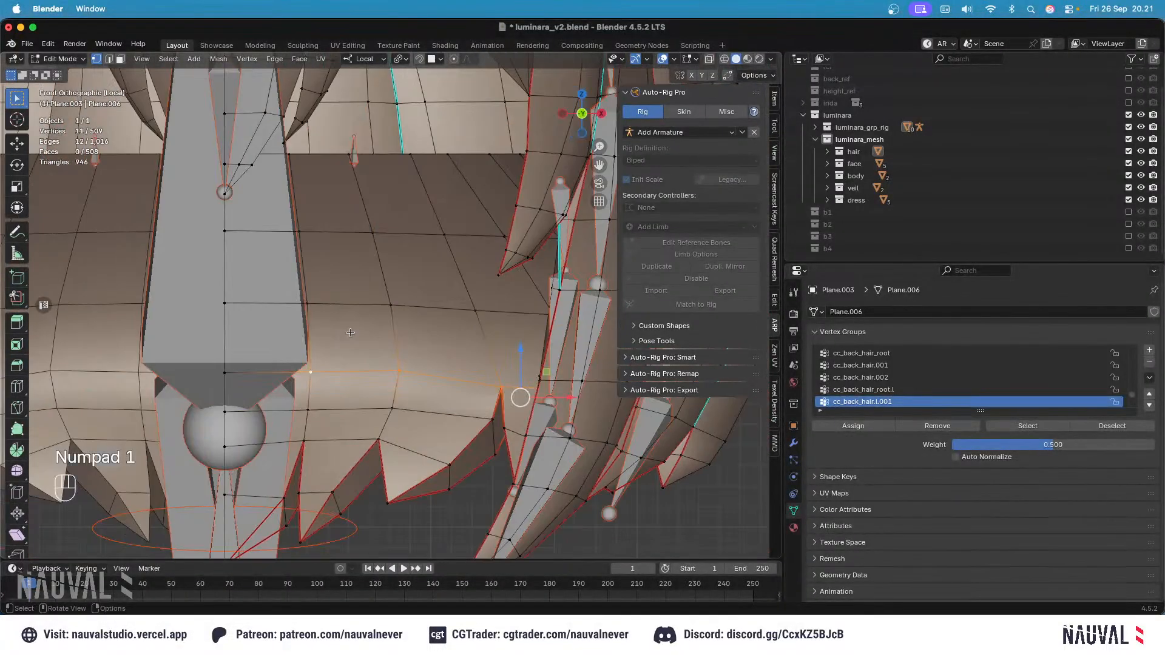
key("ctrl+KP_1")
key("shift+z")
key("c")
left_click(481, 371, "shift")
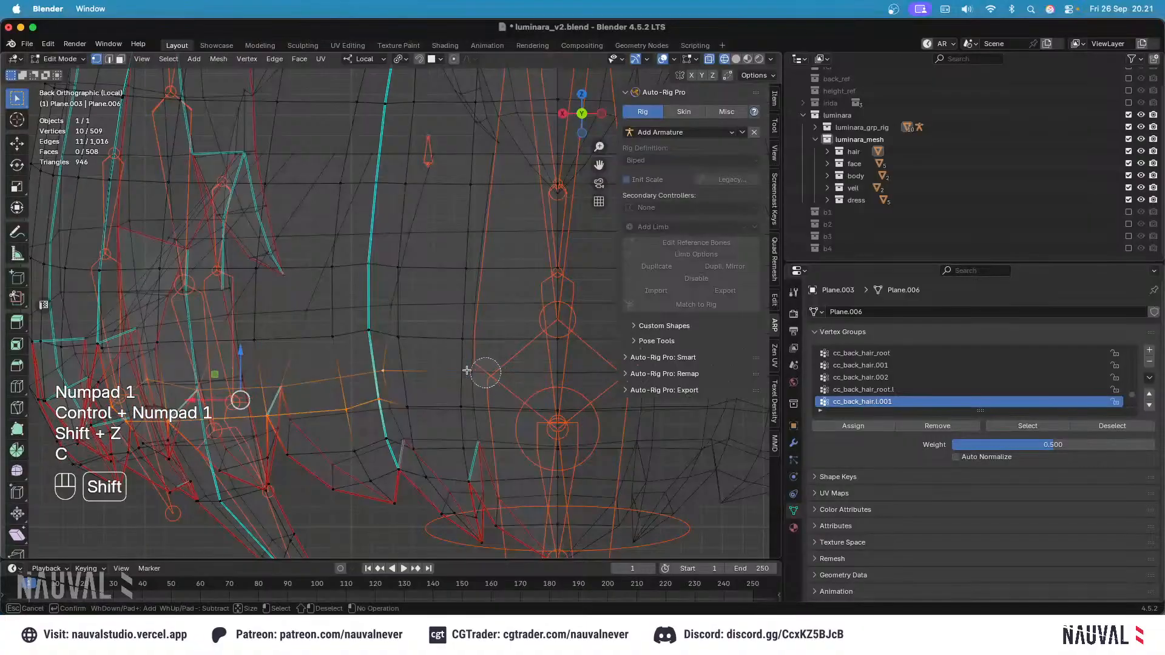
key("Escape")
Step: Assign the selected lower row to both cc_back_hair.l.001 and cc_back_hair.l.002 at weight 0.5
key("shift+z")
scroll(442, 336, "left", 5, "shift")
key("shift+z")
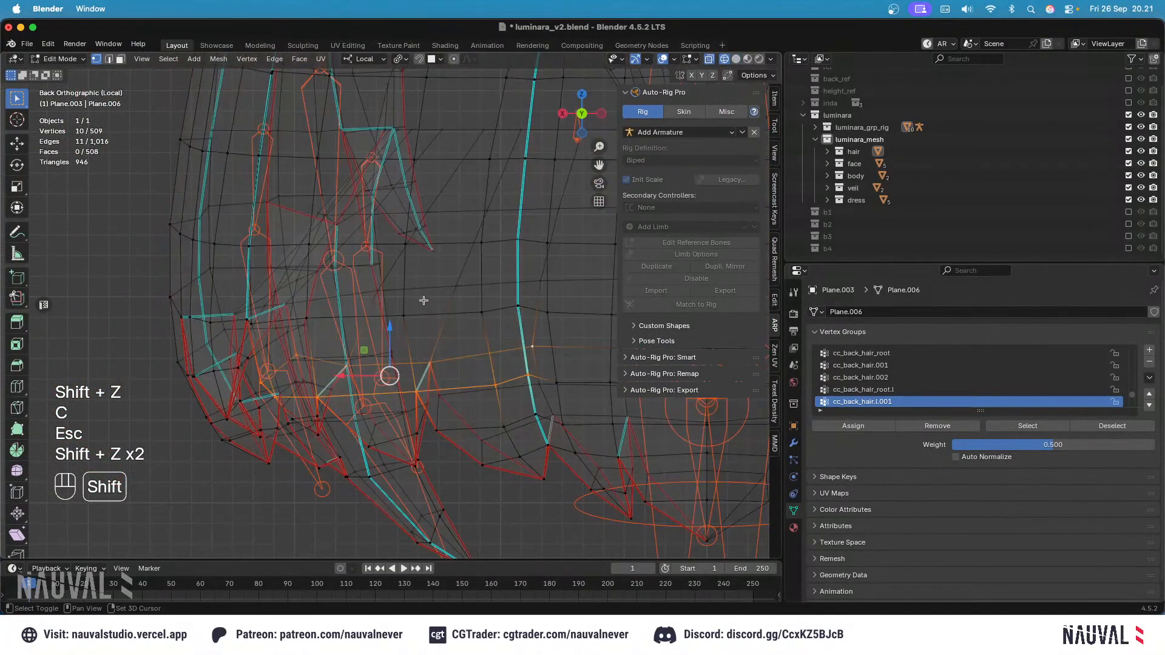
key("shift+z")
scroll(411, 278, "up", 5)
key("shift+z")
scroll(425, 291, "up", 5)
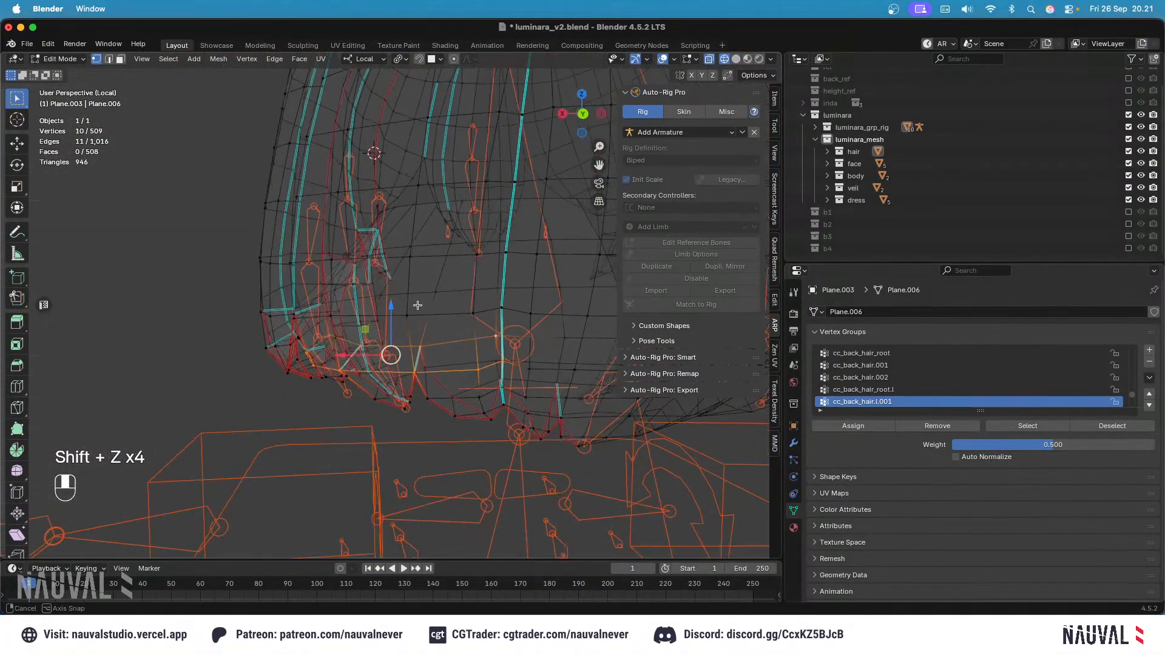
key("shift+z")
scroll(438, 308, "down", 3)
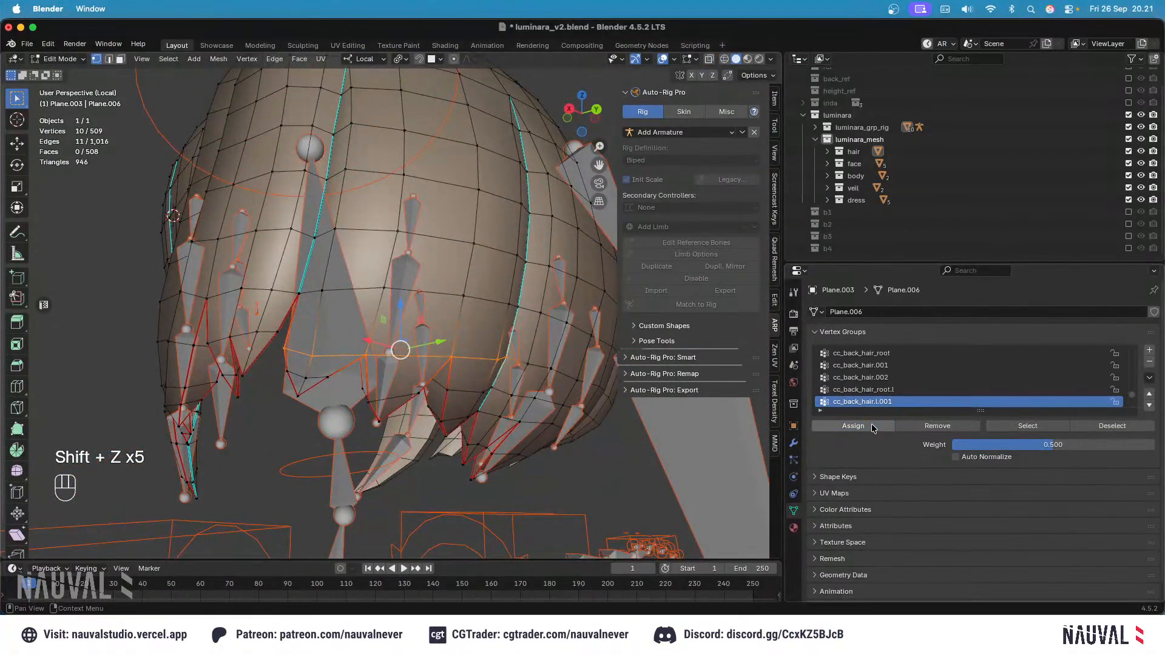
key("Tab")
key("Tab")
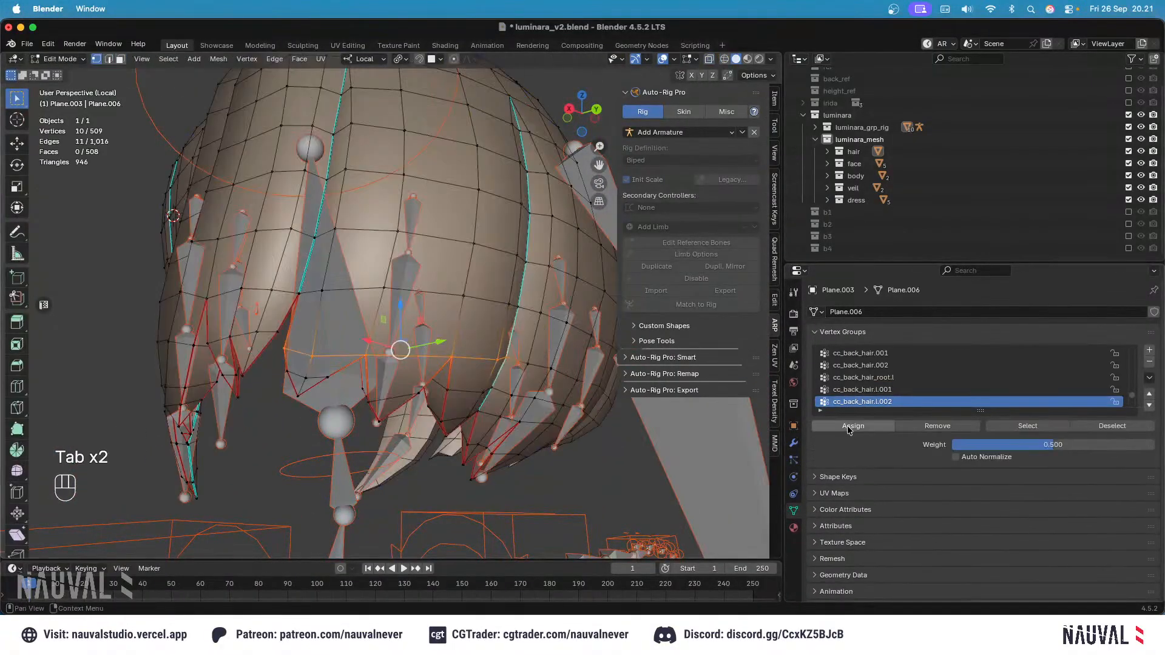
Step: Select the vertices of the cc_back_hair.l.002 group and hide them to isolate the hair tips
key("alt+a")
left_click(1027, 425)
middle_click_drag(424, 340, 389, 388)
key("h")
left_click(504, 353)
left_click(865, 424)
key("h")
Step: Assign the three separated hair tips to cc_back_hair.l.002 at weight 1 and reveal the hidden geometry
key("shift+z")
key("l")
key("l")
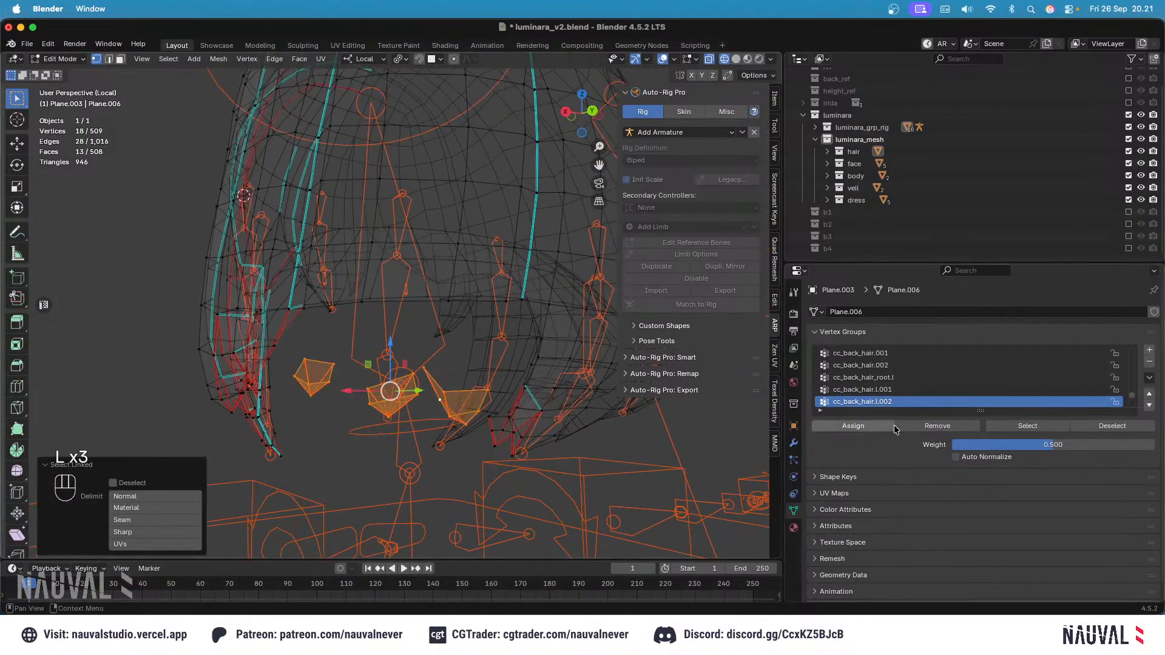
left_click(852, 426)
key("alt+h")
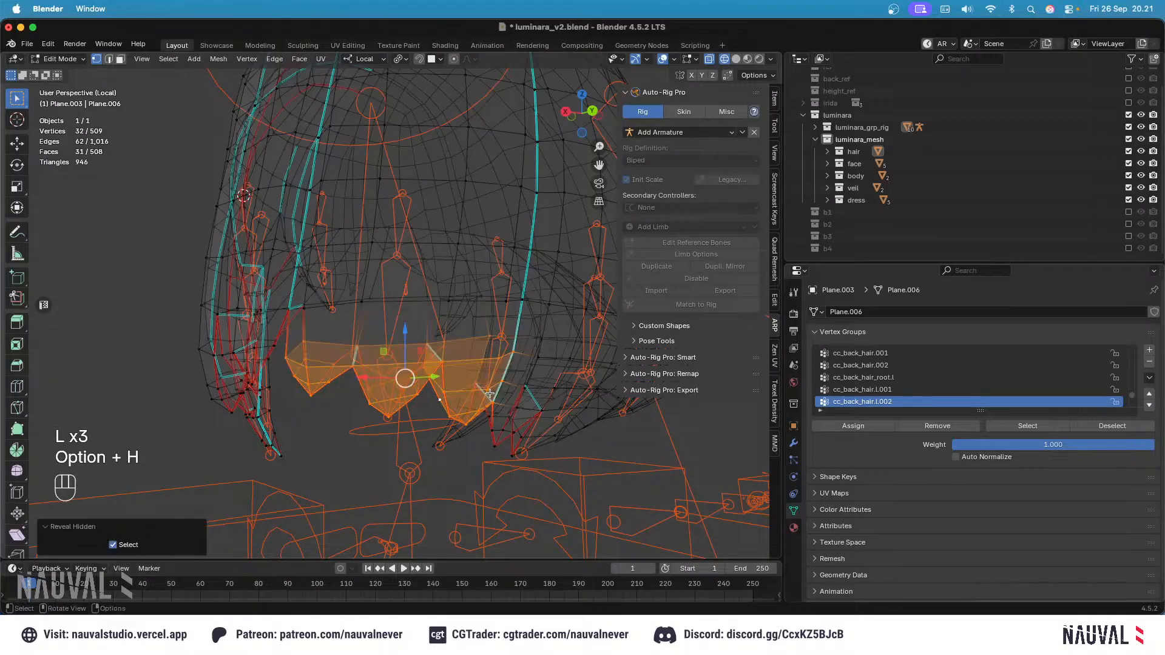
key("super+a")
key("shift+z")
key("alt+a")
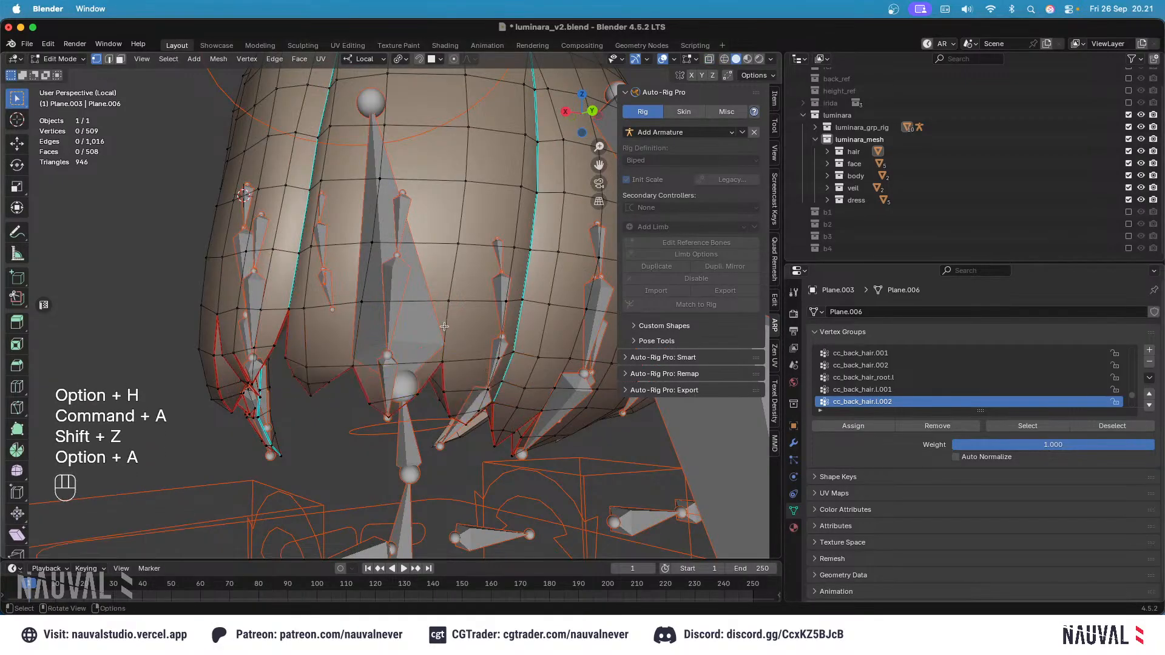
Step: Make cc_back_hair.l.001 the active vertex group, then select and hide its vertices
key("Tab")
left_click(394, 290, "alt")
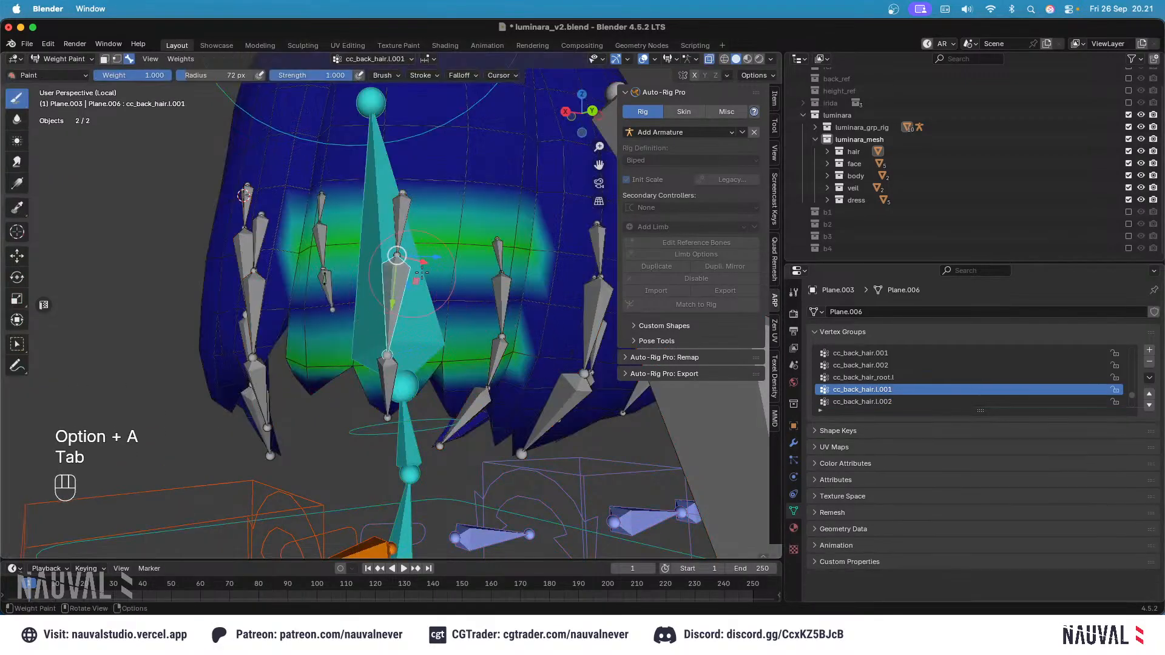
key("Tab")
left_click(1016, 428)
middle_click_drag(451, 317, 405, 318)
key("h")
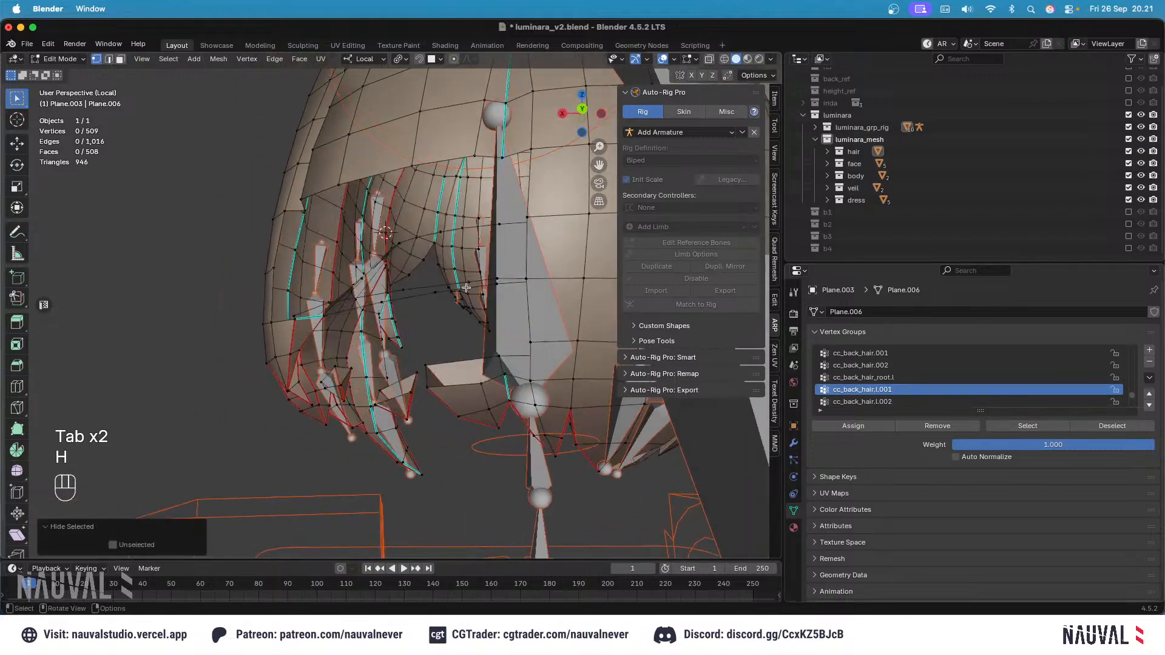
Step: Assign the end vertices of the row between the hidden rows to cc_back_hair.l.001 at weight 0.5 and hide them
middle_click_drag(513, 277, 549, 309)
left_click(529, 331)
left_click(498, 292, "shift")
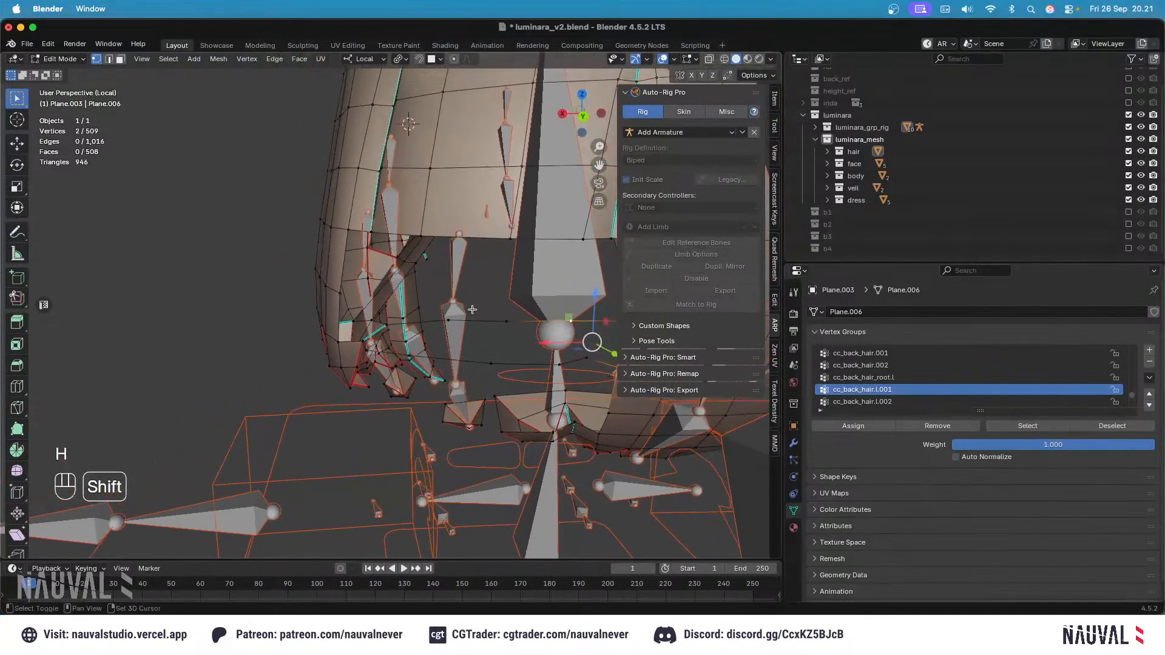
middle_click_drag(474, 315, 540, 316)
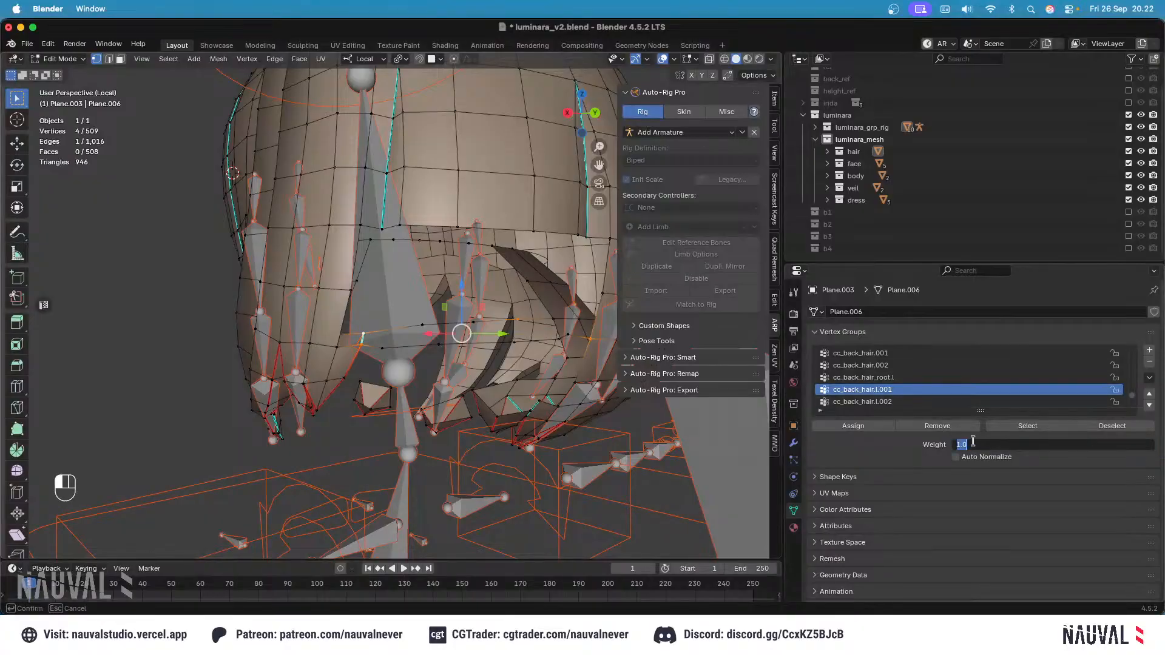
type("0.5")
key("Return")
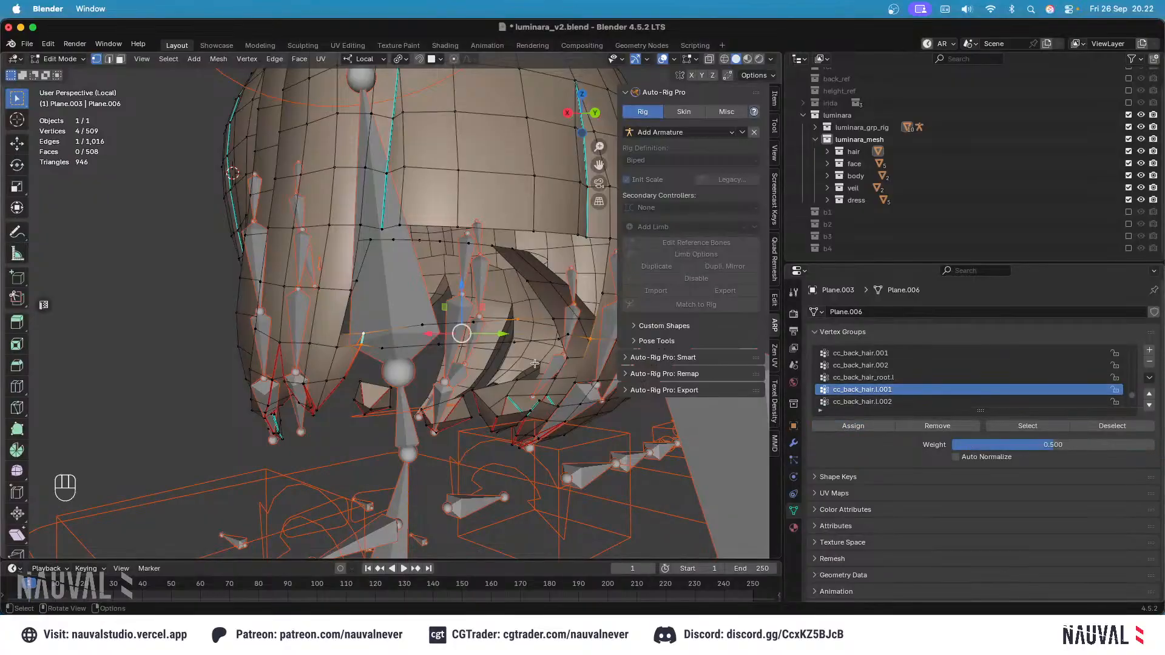
key("h")
Step: Assign the remaining linked vertices of the middle row to cc_back_hair.l.001 at weight 1 and save the file
middle_click_drag(535, 363, 523, 379)
left_click(513, 347)
key("l")
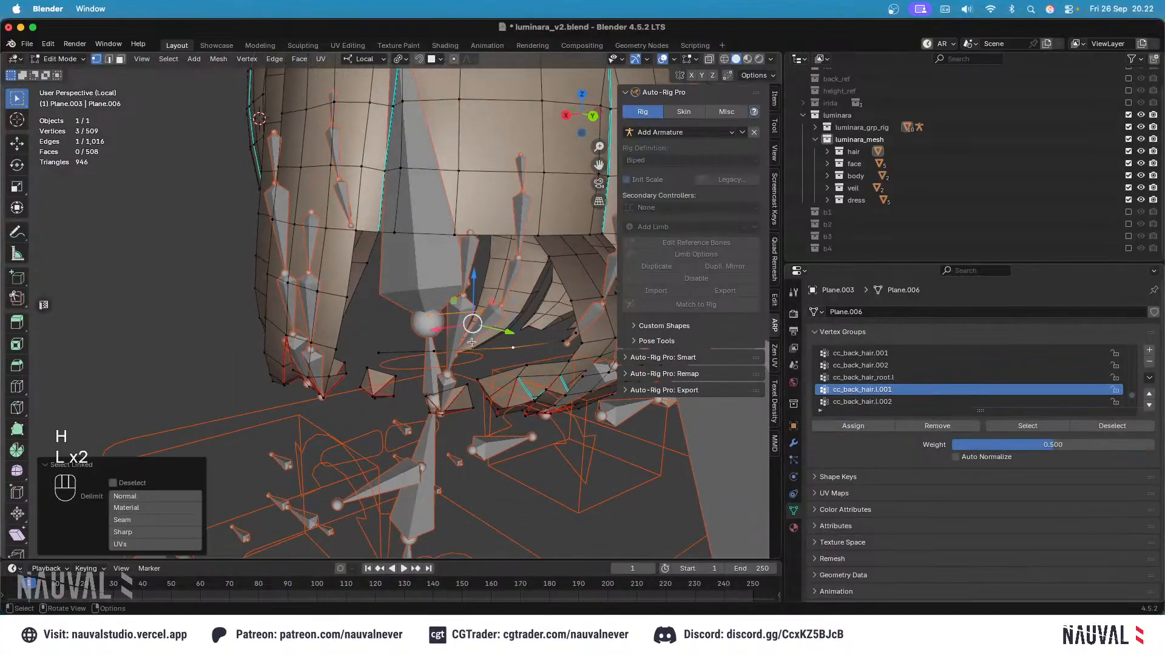
left_click(984, 445)
type("1")
key("Return")
left_click(854, 426)
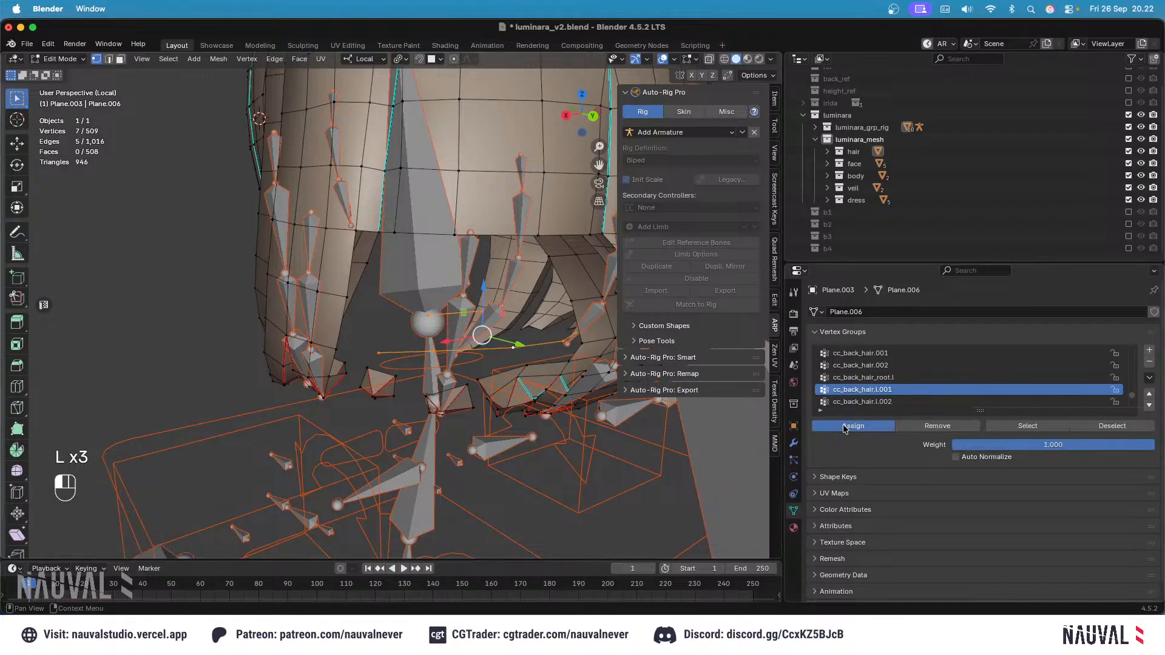
key("alt+h")
key("super+s")
Step: Test the deformation in Weight Paint mode by rotating the cc_back_hair_root.l and cc_back_hair.l.001 bones in the back view
key("Tab")
left_click(468, 272, "alt")
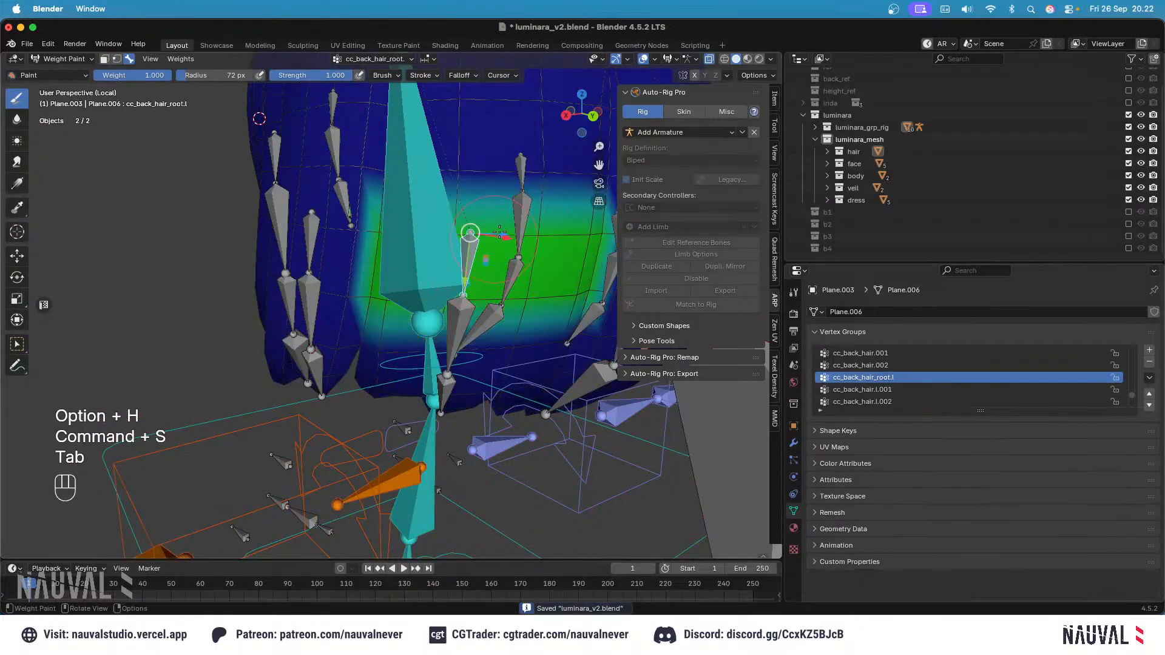
middle_click_drag(478, 281, 458, 259)
key("KP_1")
key("ctrl+KP_1")
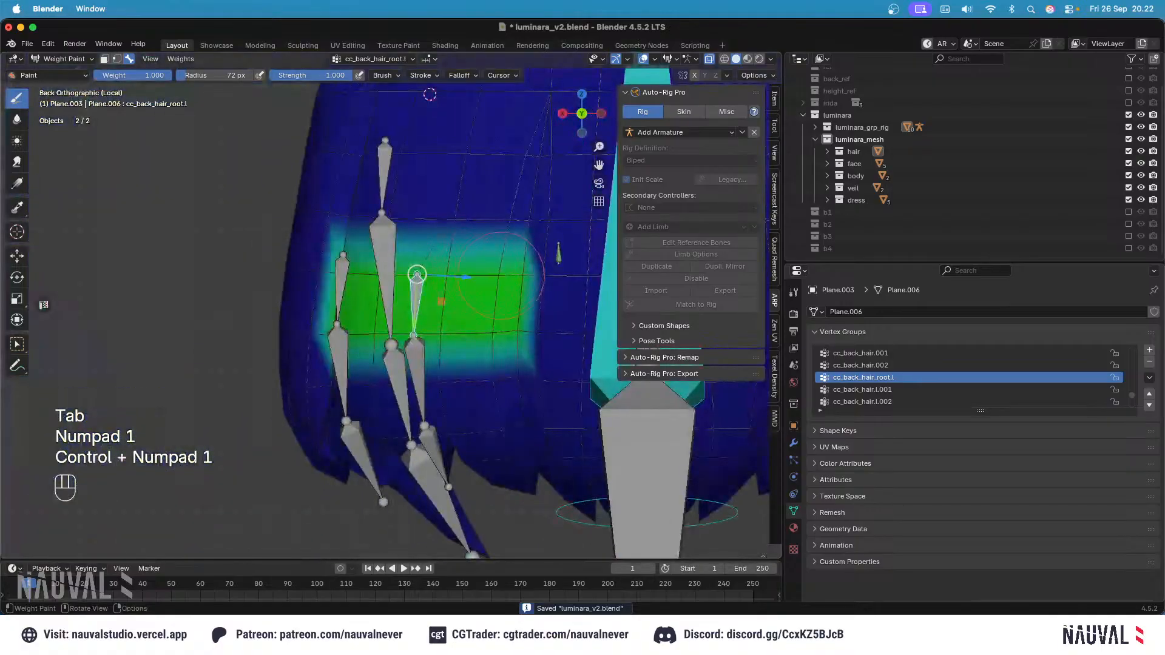
key("r")
left_click(404, 361)
left_click(397, 367, "alt")
key("r")
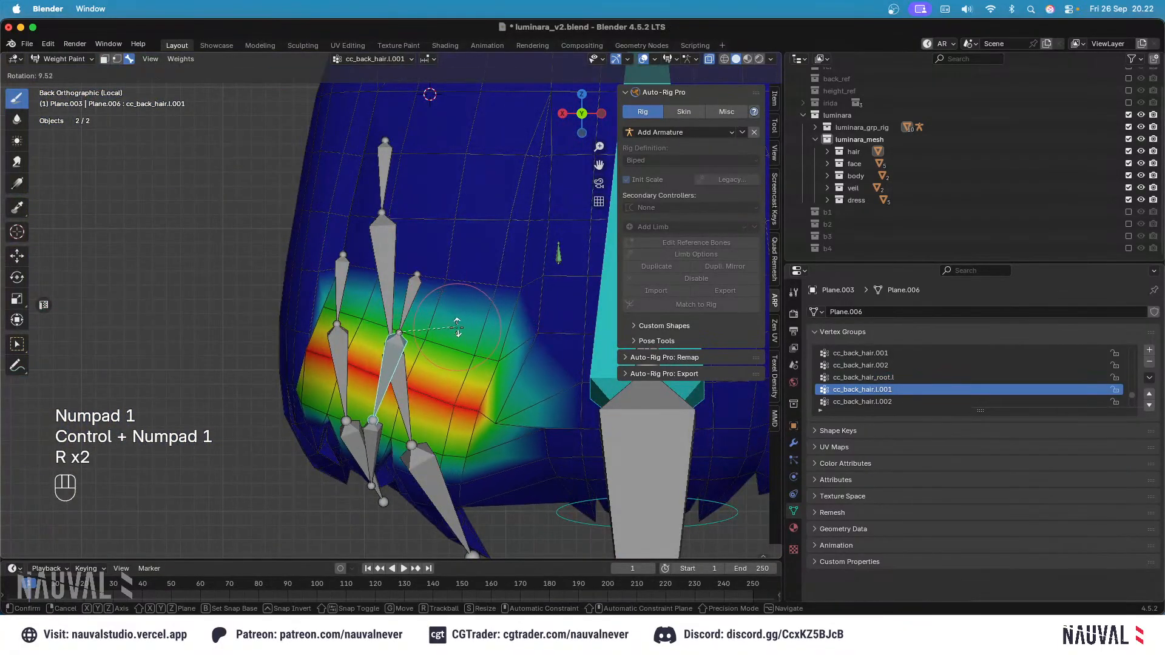
left_click(457, 328)
Step: Rotate the tip bone below cc_back_hair.l.001, followed by the cc_back_hair.l.001 bone again, to test the lower hair
left_click(374, 444, "alt")
key("r")
left_click(460, 369)
left_click(394, 372, "alt")
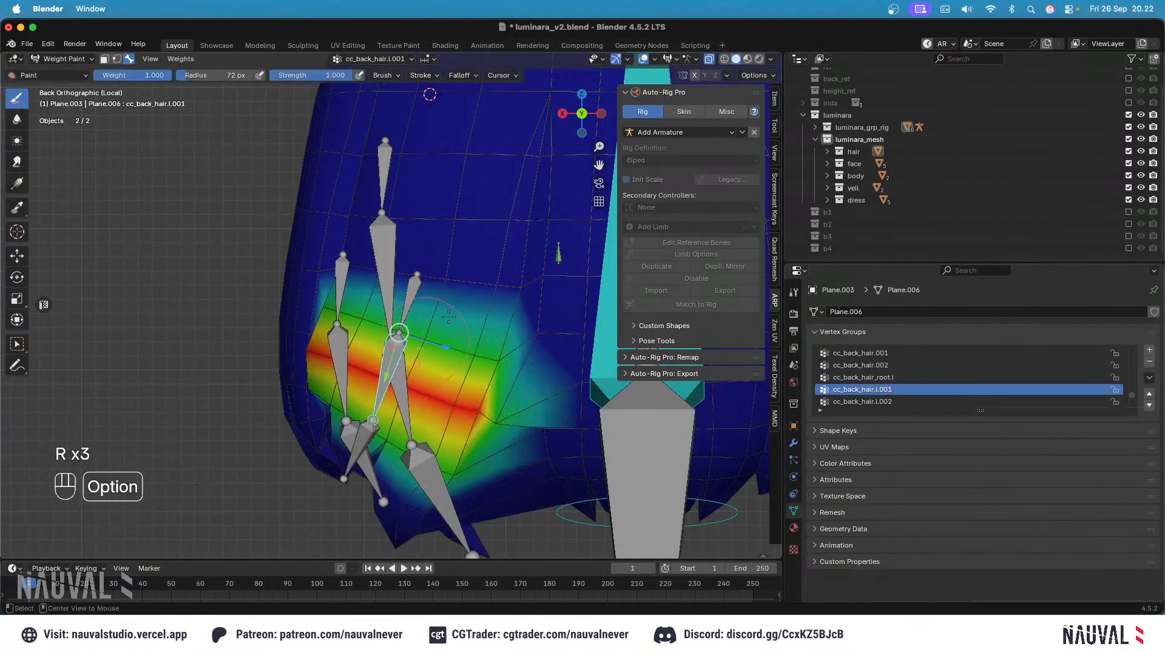
key("r")
left_click(463, 313)
Step: Rotate the cc_back_hair_root.l bone to test its influence and reset the location and rotation of all bones
left_click(412, 293, "alt")
key("r")
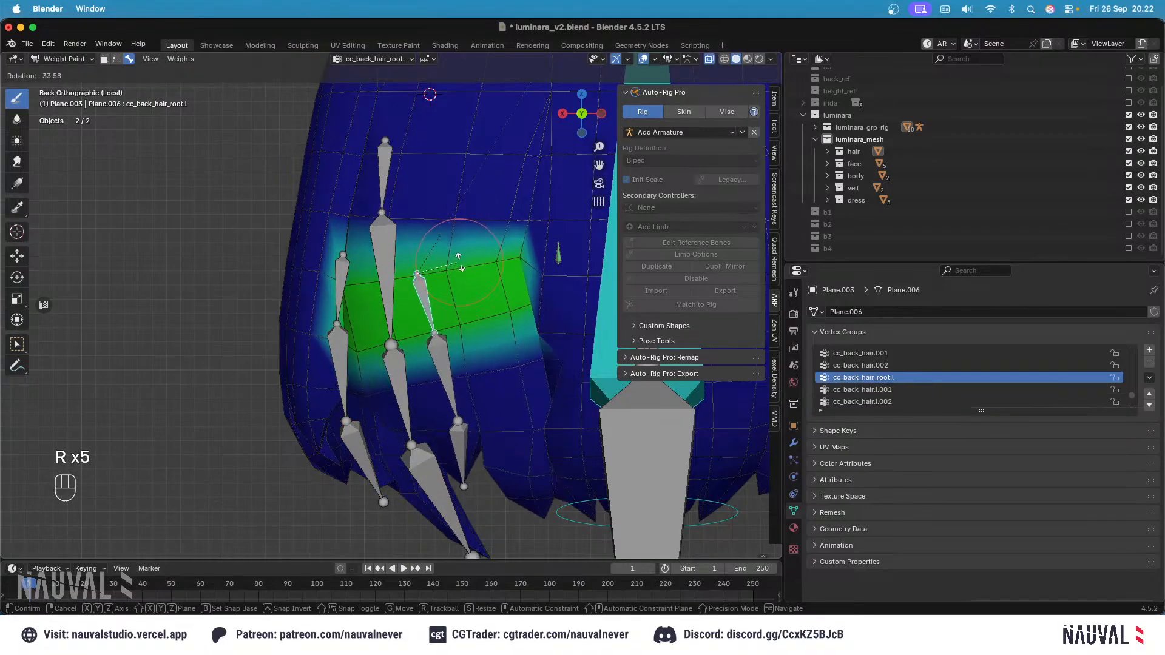
left_click(463, 271)
scroll(479, 282, "down", 2)
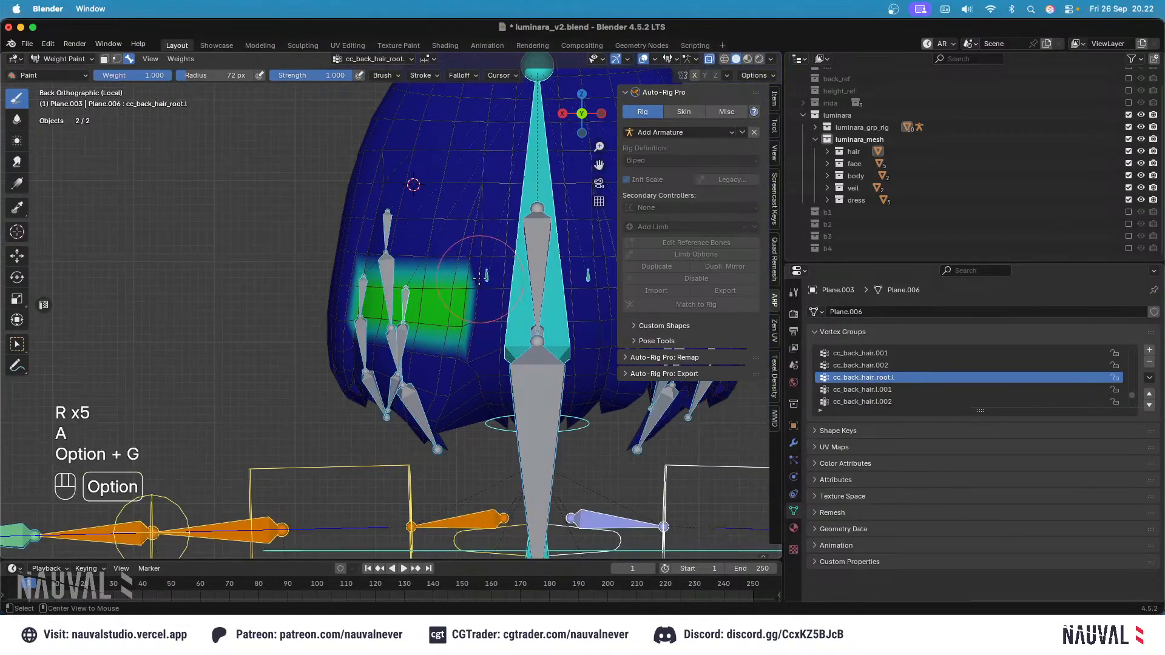
key("alt+r")
mouse_move(546, 275)
middle_mouse_down("shift")
mouse_move(459, 303)
mouse_move(456, 270)
mouse_move(511, 297)
middle_mouse_up("shift")
Step: Make cc_back_hair_root the active vertex group and select the vertices around its bone at the centre back of the hair
key("Tab")
key("Tab")
left_click(448, 315, "alt")
mouse_move(448, 315)
middle_mouse_down()
mouse_move(534, 314)
mouse_move(434, 249)
mouse_move(433, 231)
middle_mouse_up()
key("Tab")
left_click(392, 313)
left_click(412, 316, "shift")
left_click(478, 310, "shift")
middle_click_drag(284, 234, 224, 253)
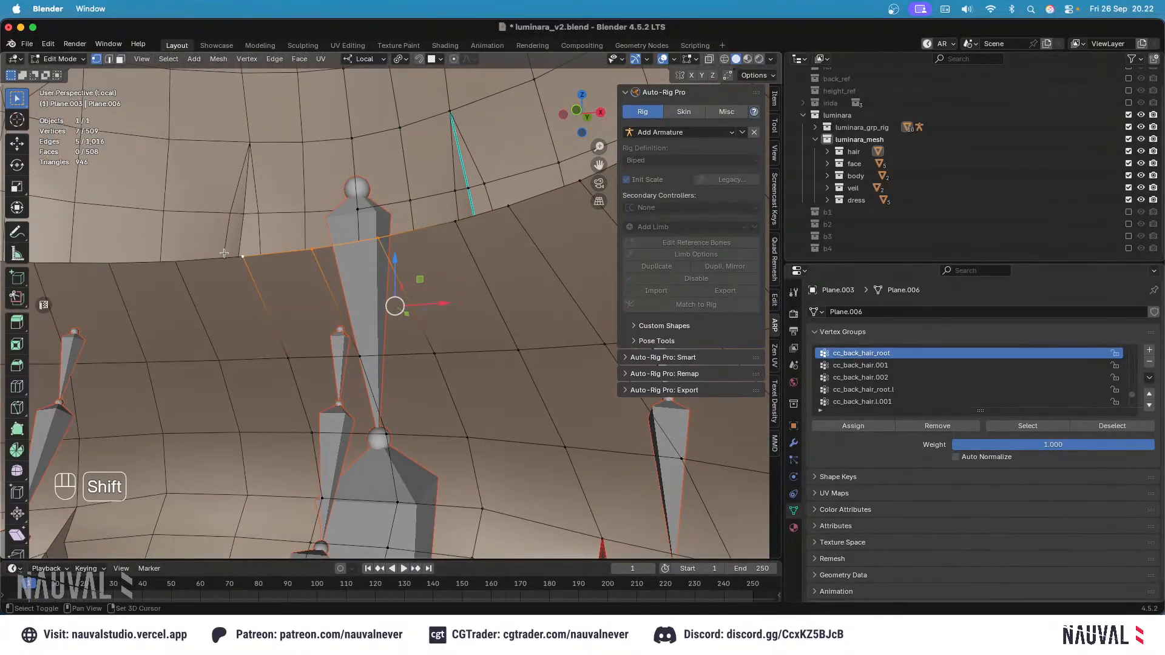
mouse_move(347, 251)
middle_mouse_down()
mouse_move(358, 213)
mouse_move(398, 233)
middle_mouse_up()
Step: Assign the selected centre back vertices to cc_back_hair_root at weight 0.5 and display the head.x weights in Weight Paint mode
key("KP_3")
mouse_move(398, 182)
middle_mouse_down("ctrl")
mouse_move(402, 219)
mouse_move(381, 262)
middle_mouse_up("ctrl")
key("Tab")
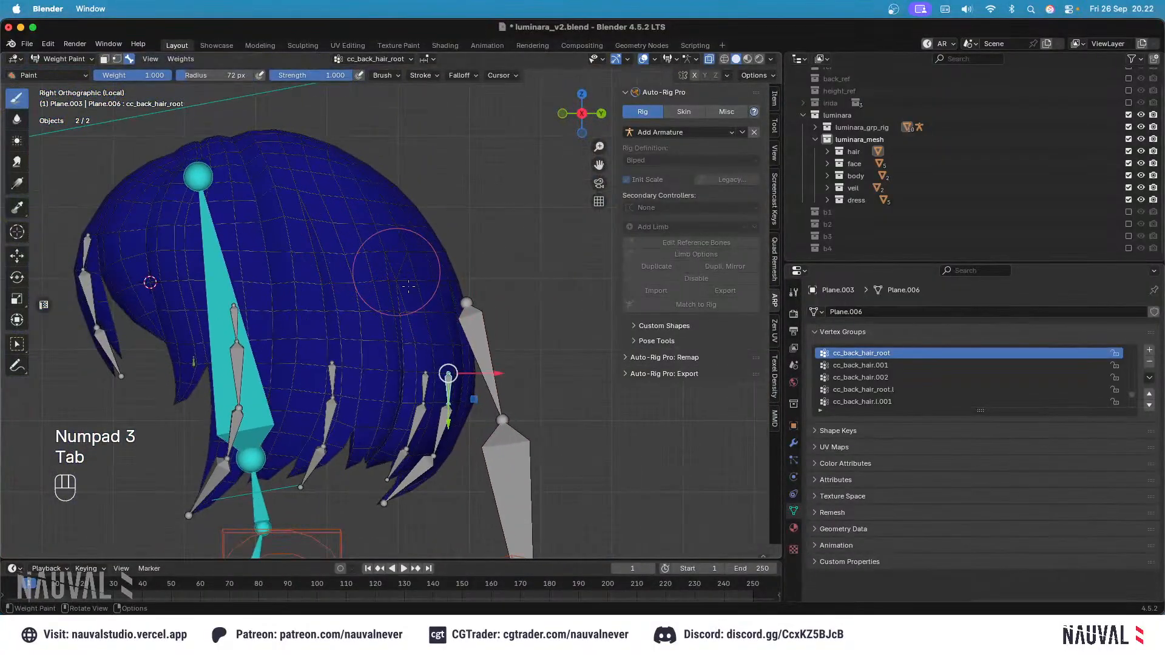
key("Tab")
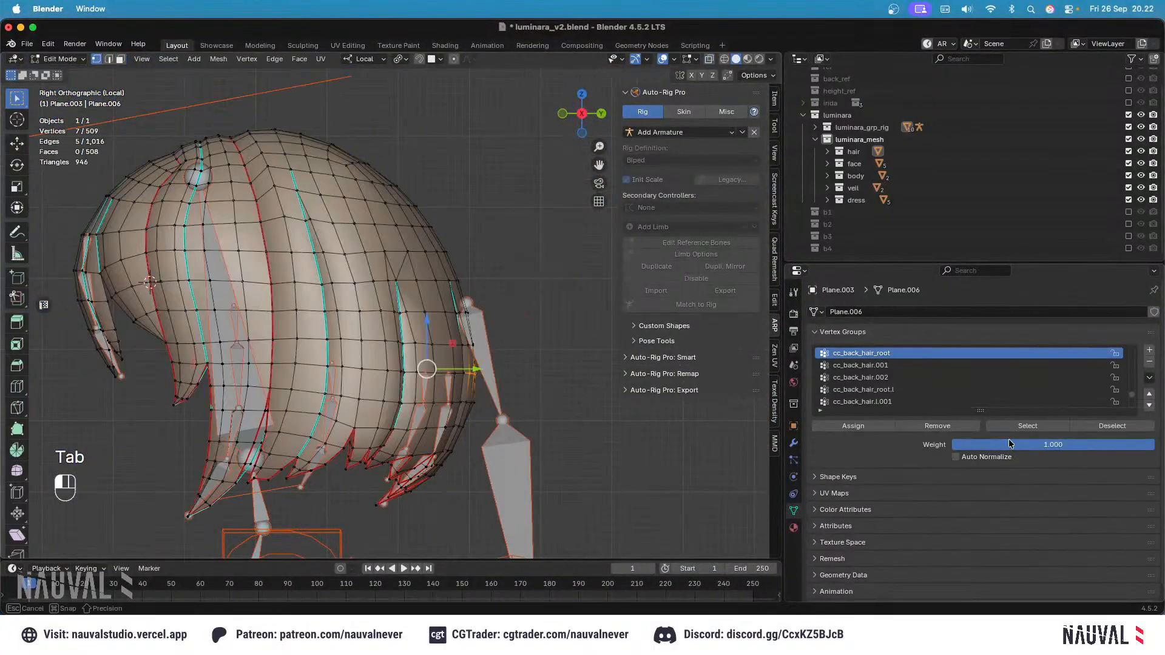
left_click(999, 446)
type("0.5")
key("Return")
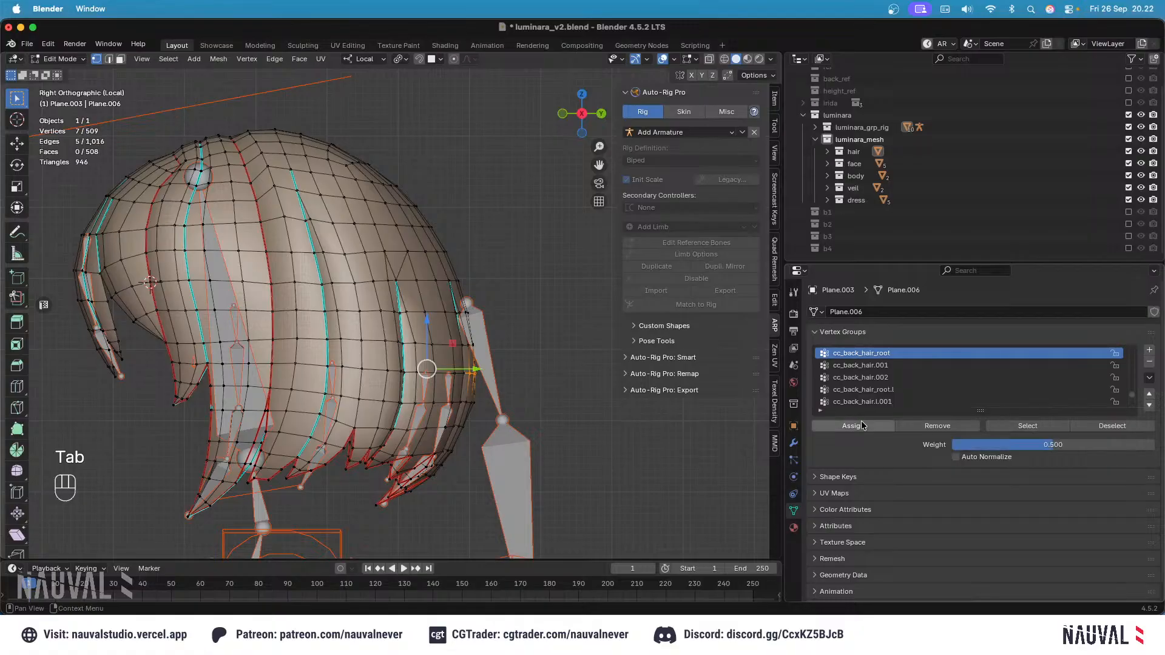
middle_click_drag(573, 399, 724, 419)
key("Tab")
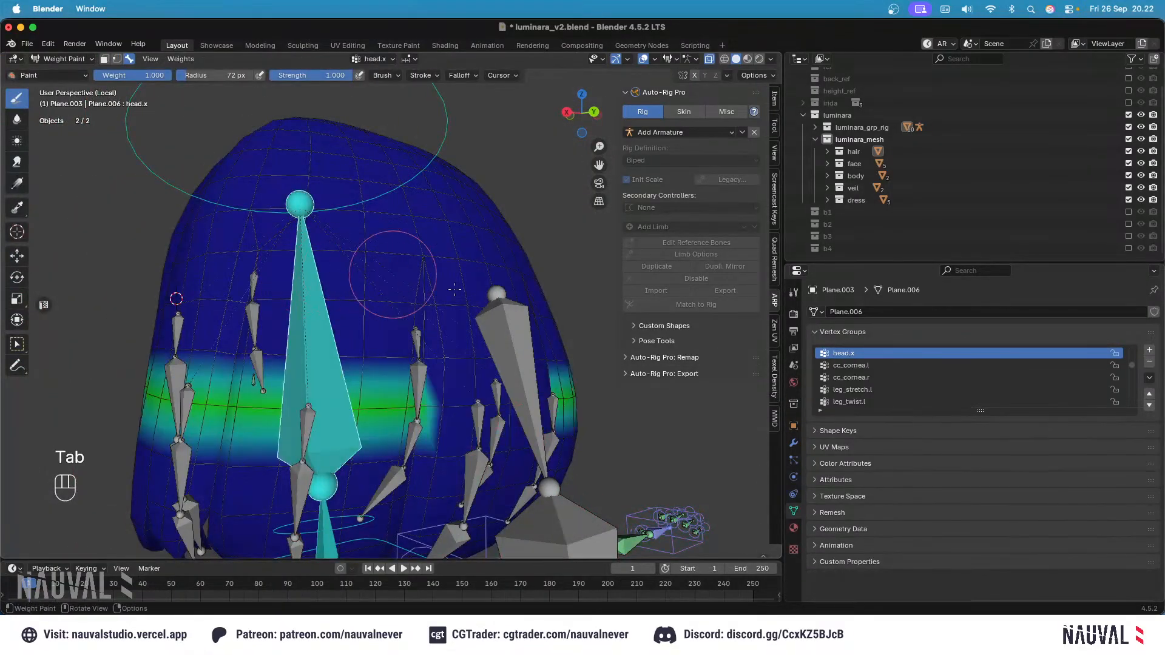
Step: Assign the selected centre back vertices to head.x at weight 0.5 as well and display the cc_back_hair_root weights
key("Tab")
key("Tab")
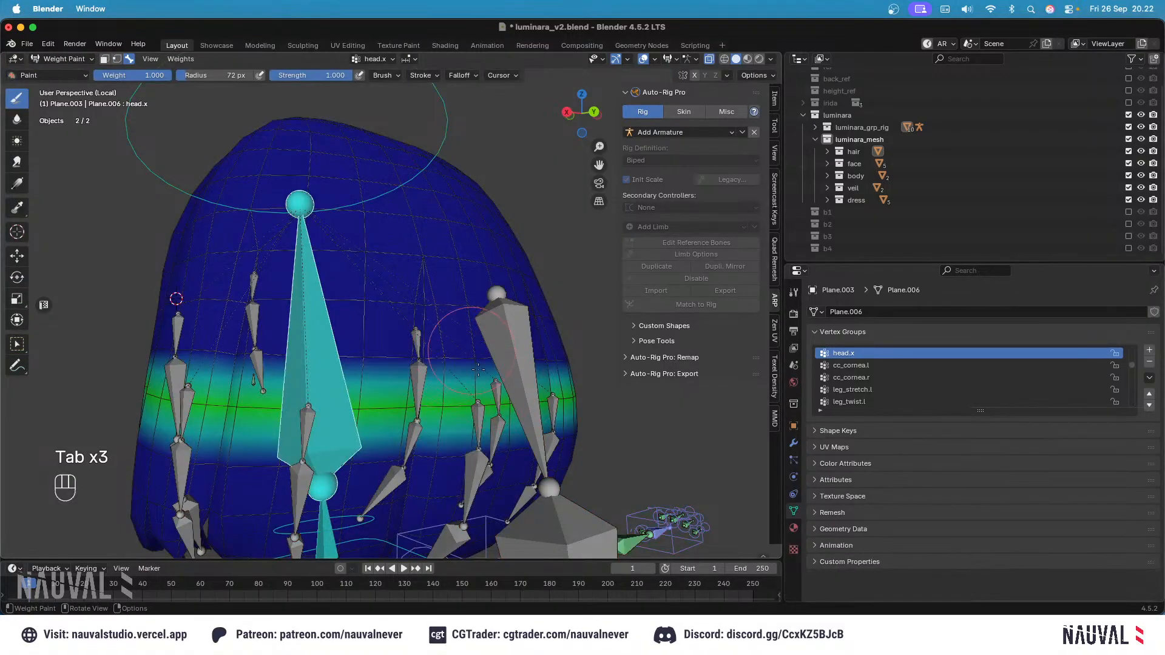
left_click(490, 413, "alt")
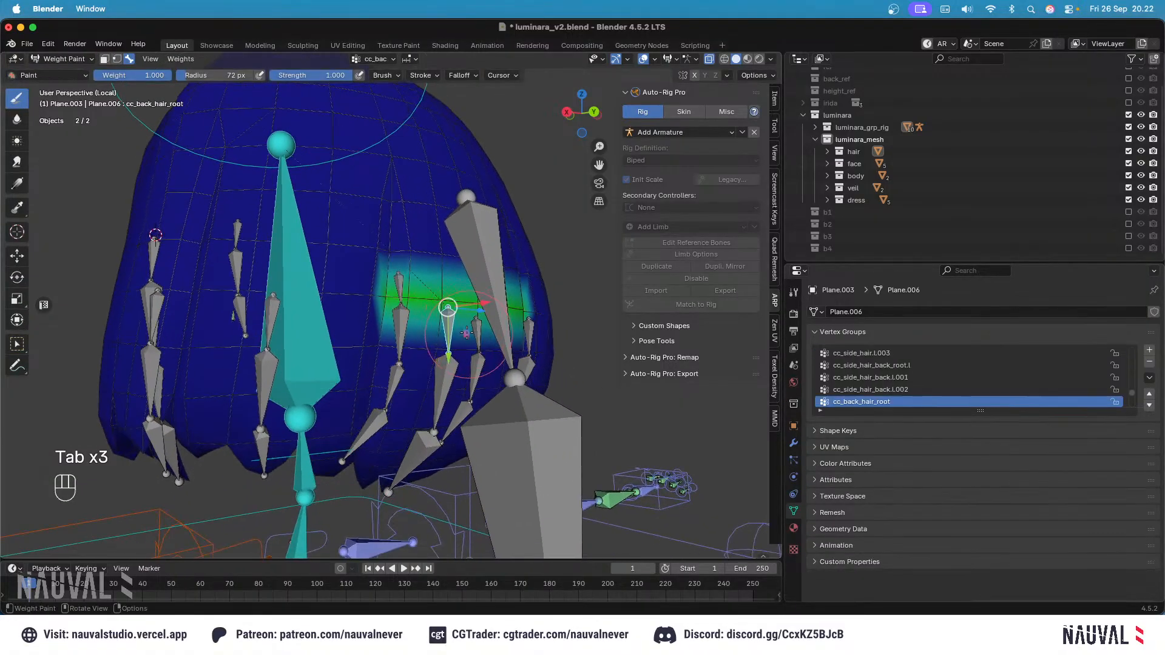
Step: Select the next lower edge row of the back hair and deselect the side vertices with circle select, keeping the centre back
key("Tab")
left_click(415, 352, "alt")
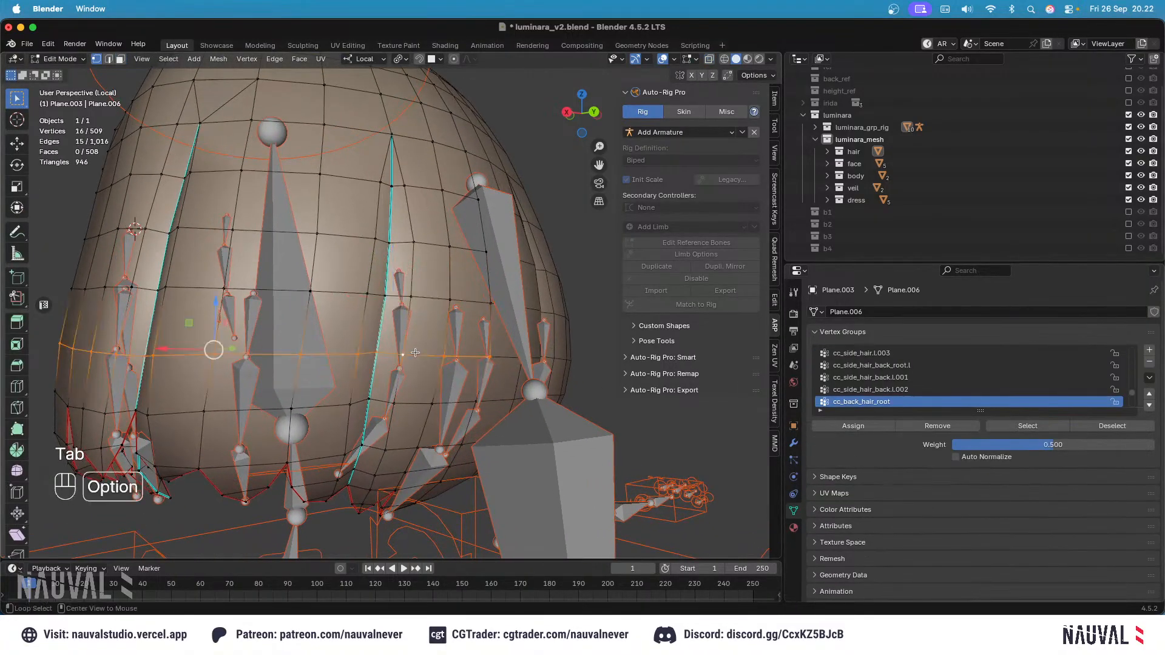
key("shift+z")
key("c")
left_click_drag(364, 353, 88, 352, "shift")
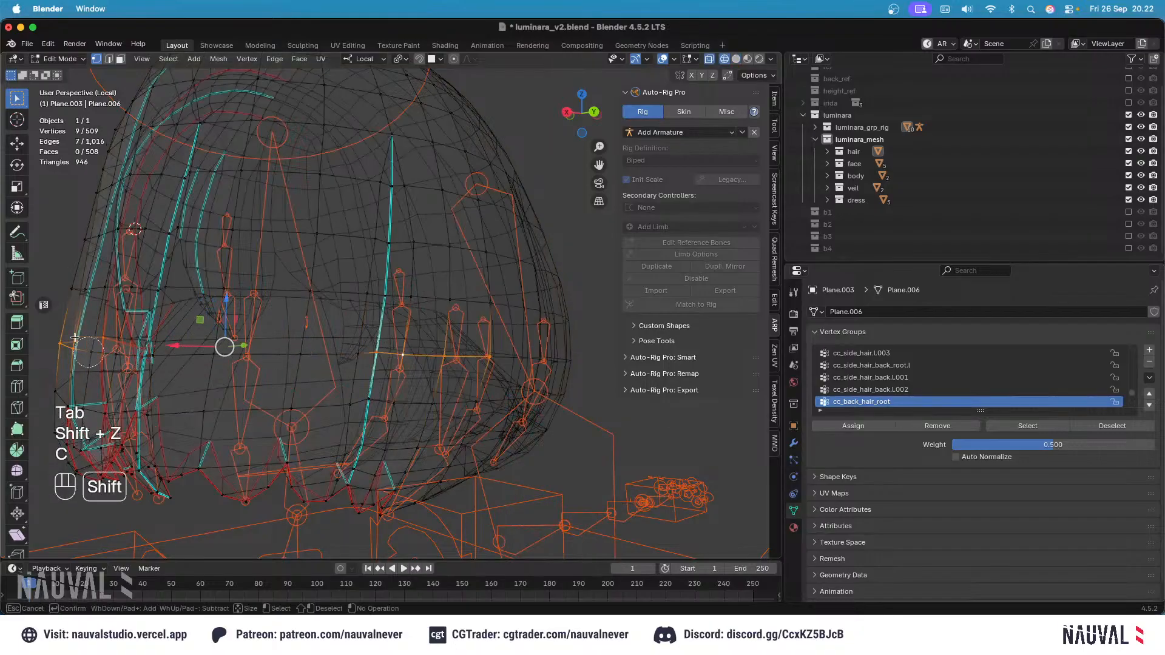
key("Escape")
key("shift+z")
Step: Add the matching inner-layer vertices of that centre back row to the selection
middle_click_drag(243, 339, 203, 320, "shift")
middle_click_drag(273, 328, 507, 360)
key("shift+z")
key("shift+z")
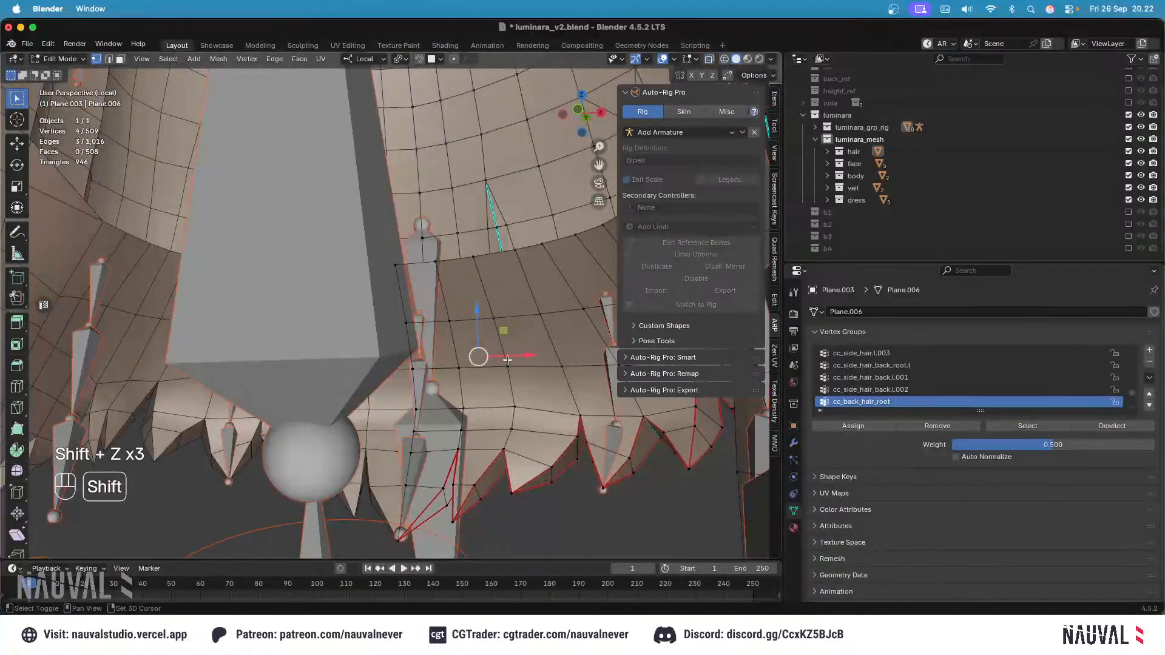
left_click(434, 364, "shift")
key("KP_1")
key("ctrl+KP_1")
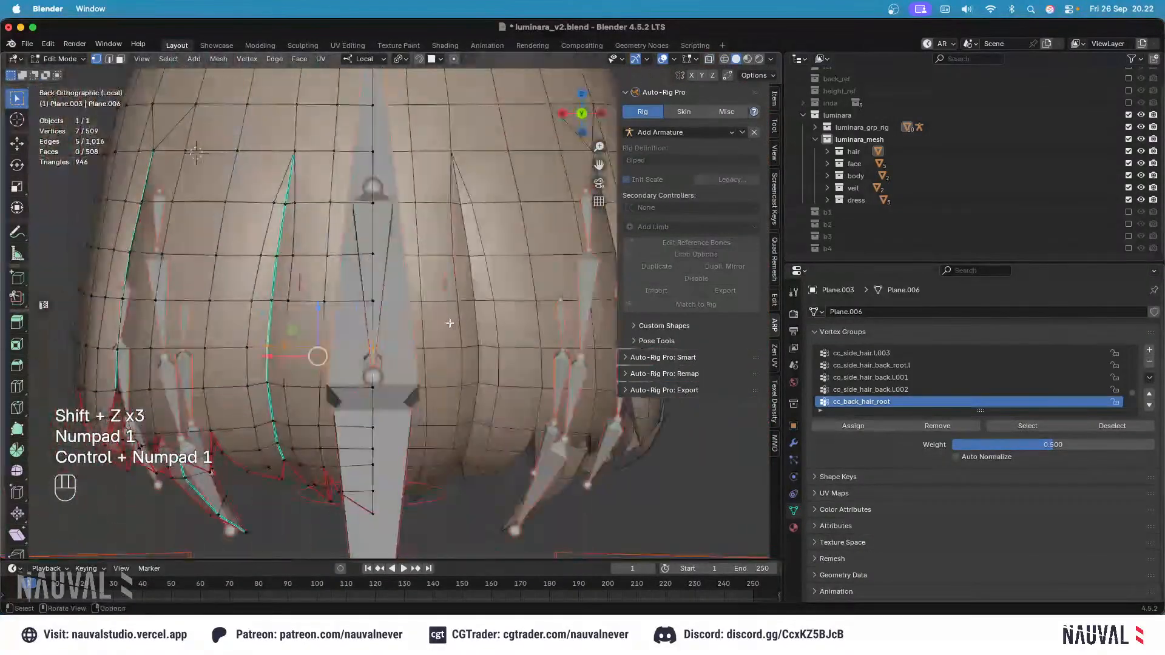
key("shift+z")
mouse_move(391, 313)
middle_mouse_down()
mouse_move(314, 354)
mouse_move(370, 342)
middle_mouse_up()
key("shift+z")
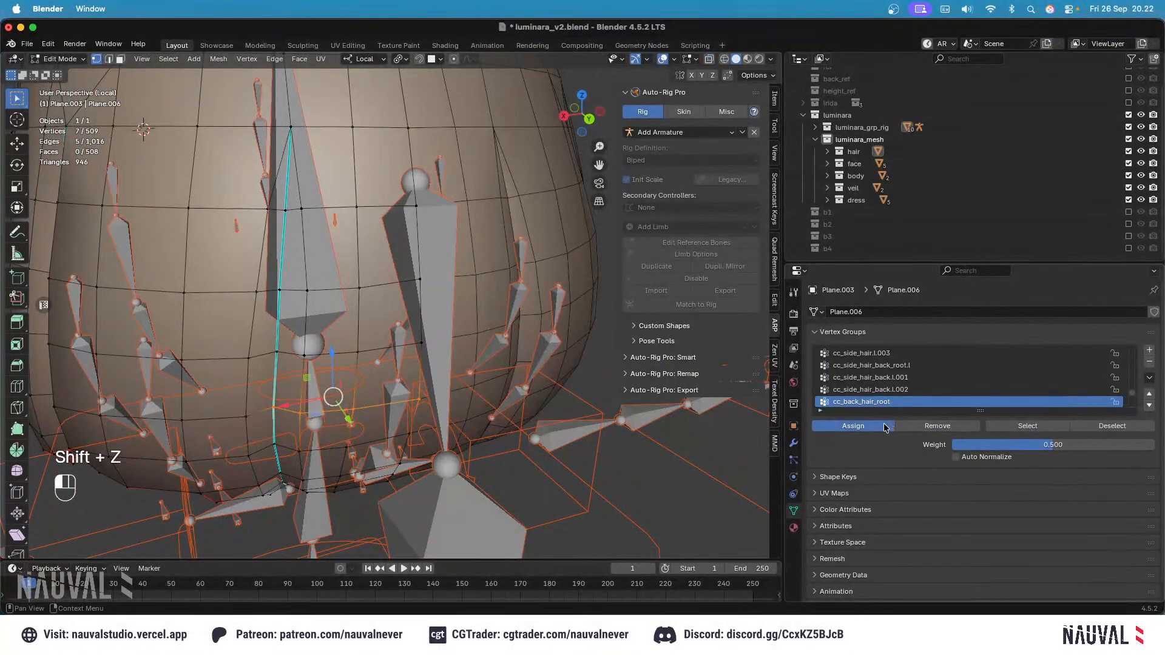
Step: Assign the selected row to both cc_back_hair_root and cc_back_hair.001 at weight 0.5
key("Tab")
key("Tab")
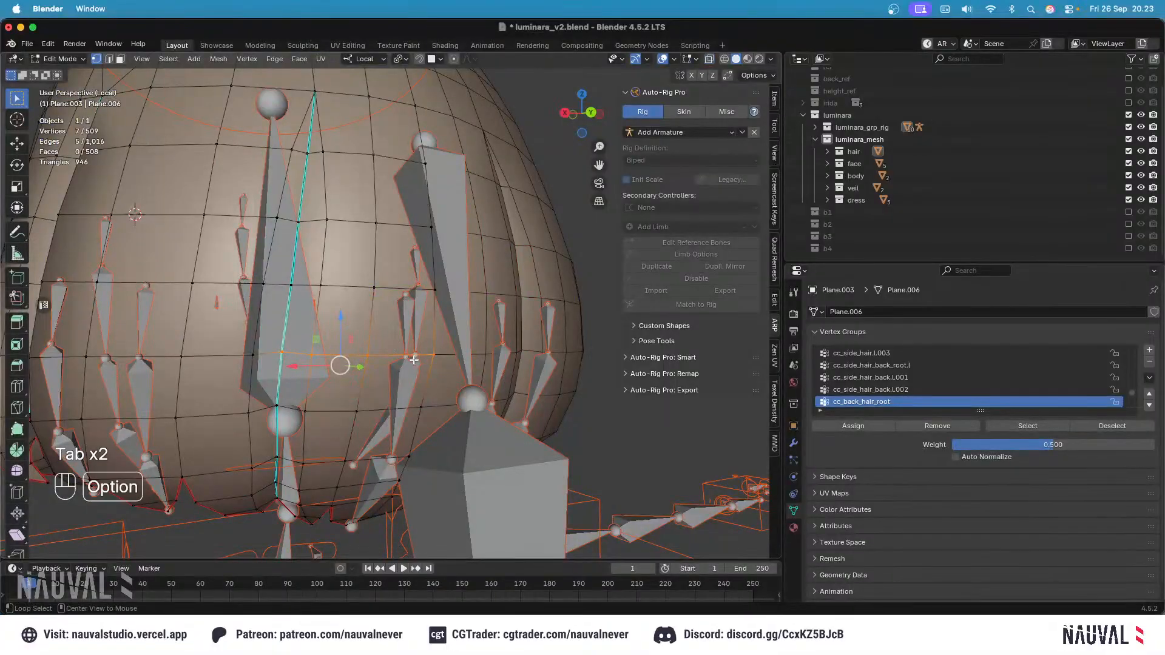
key("Tab")
left_click(406, 369, "alt")
key("Tab")
left_click(859, 426)
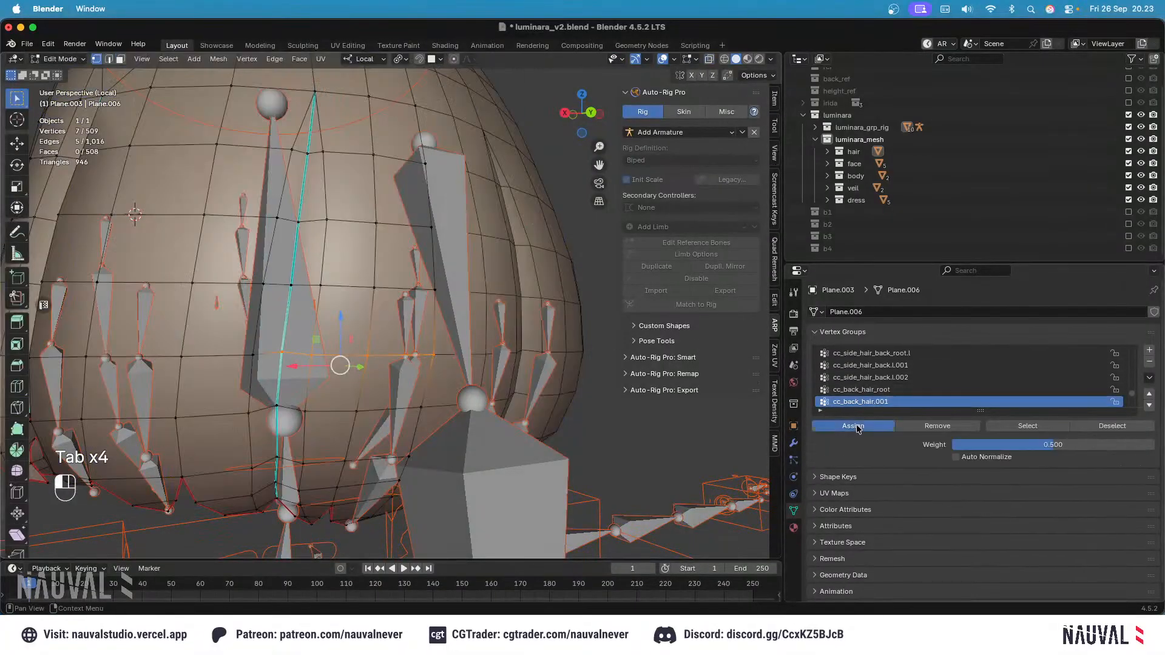
Step: Select the edge row near the lower end of the cc_back_hair.001 bone and trim it to the centre back vertices with circle select
key("Tab")
key("Tab")
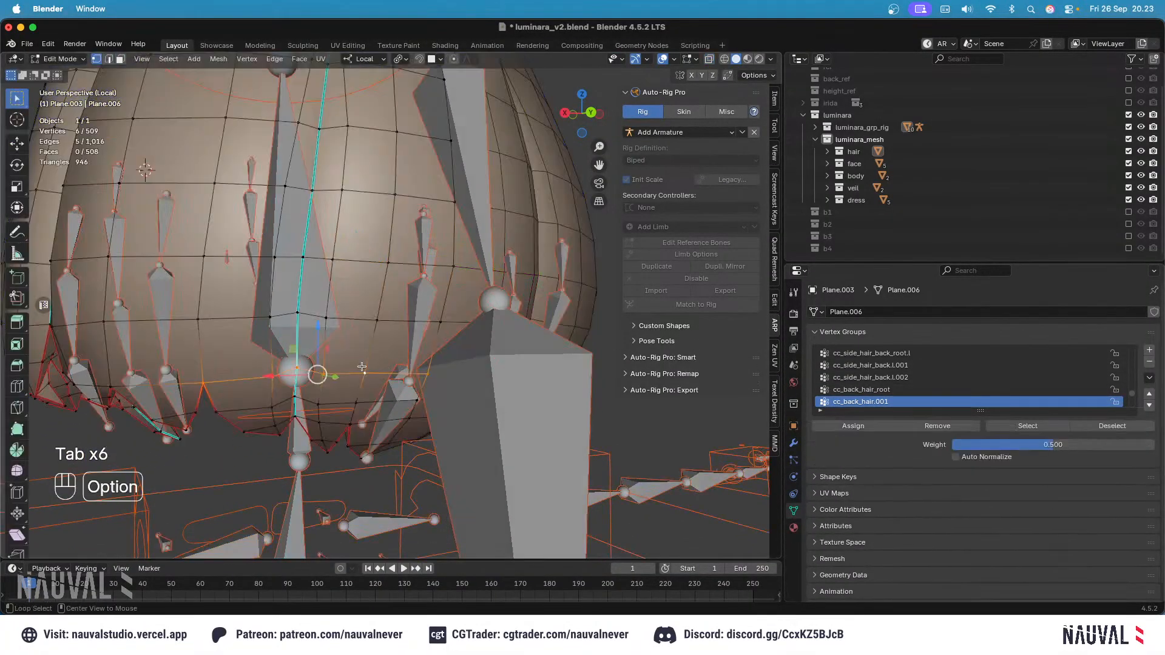
left_click(315, 352, "alt+shift")
key("shift+z")
key("c")
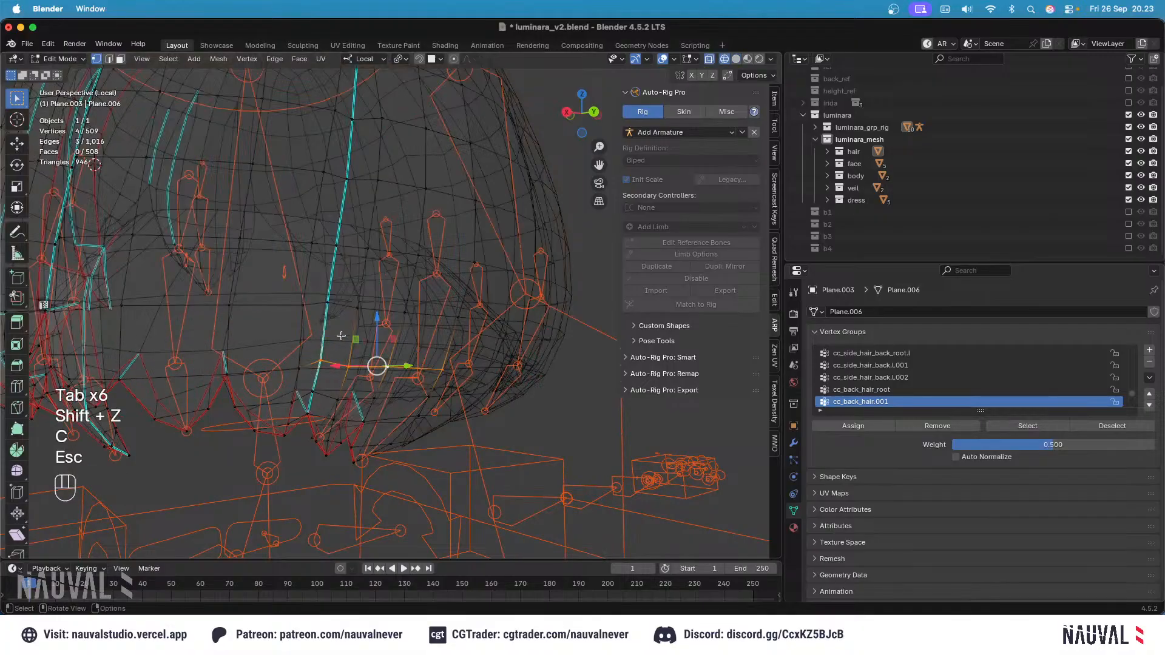
mouse_move(341, 336)
middle_mouse_down()
mouse_move(479, 333)
mouse_move(434, 331)
middle_mouse_up()
key("shift+z")
key("shift+z")
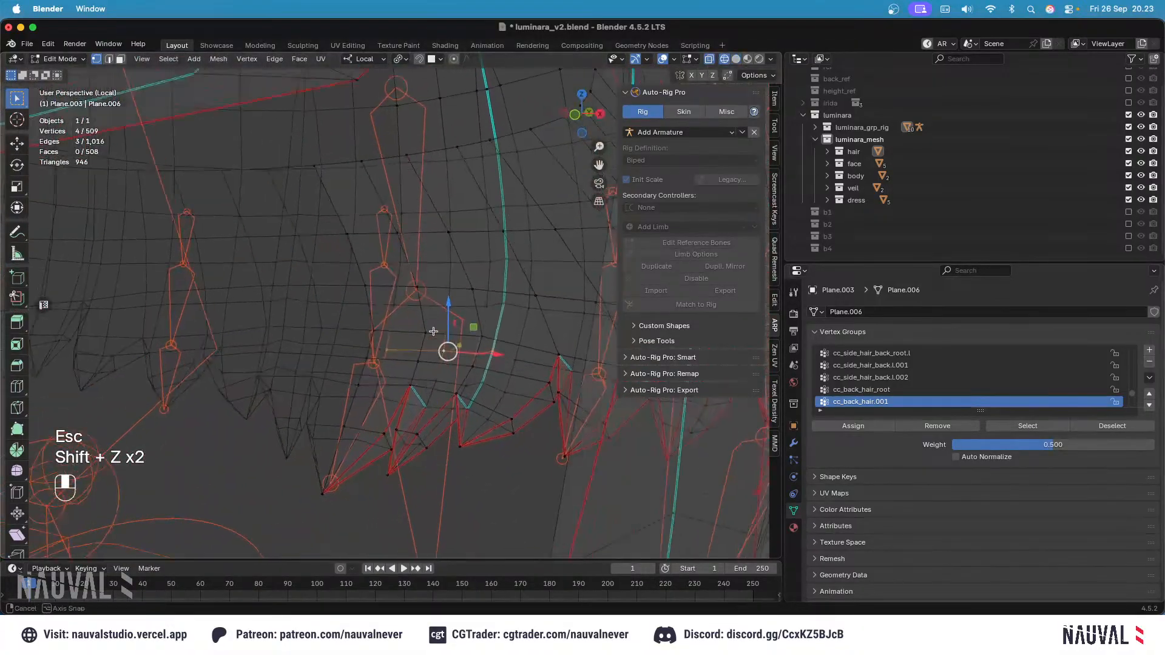
Step: Add the inner-layer vertices of the lower row to the selection, correcting the picks while comparing against the side view
key("shift+z")
left_click(372, 358, "shift")
key("KP_3")
key("shift+z")
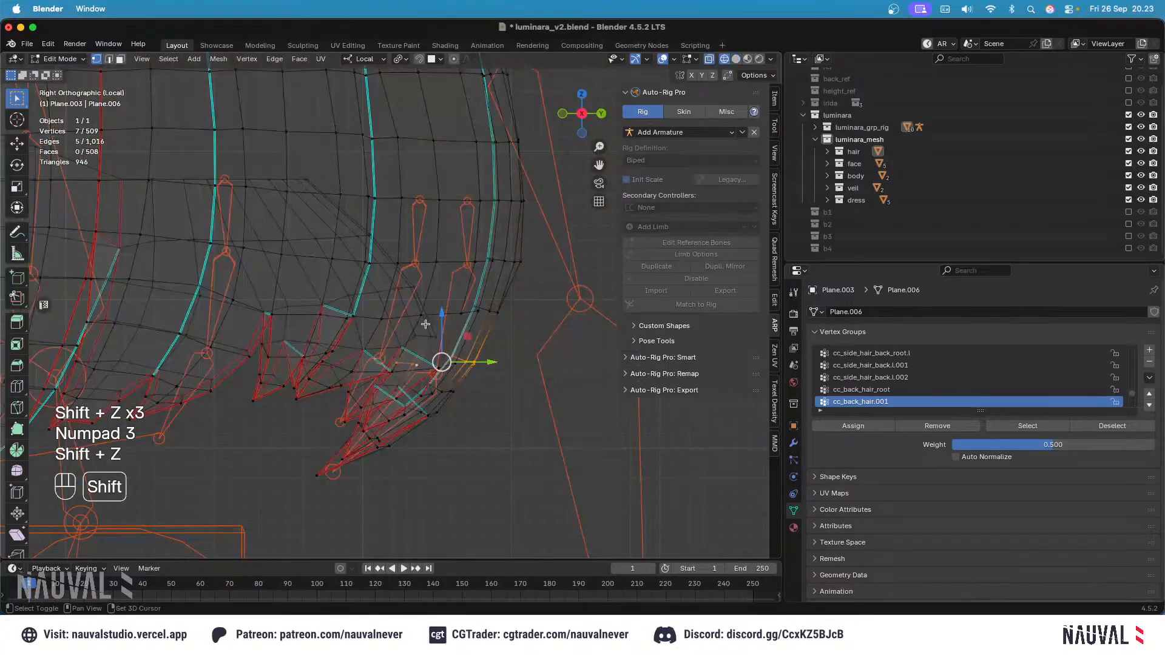
key("shift+z")
mouse_move(425, 325)
middle_mouse_down()
mouse_move(482, 304)
mouse_move(460, 320)
middle_mouse_up()
key("ctrl+z")
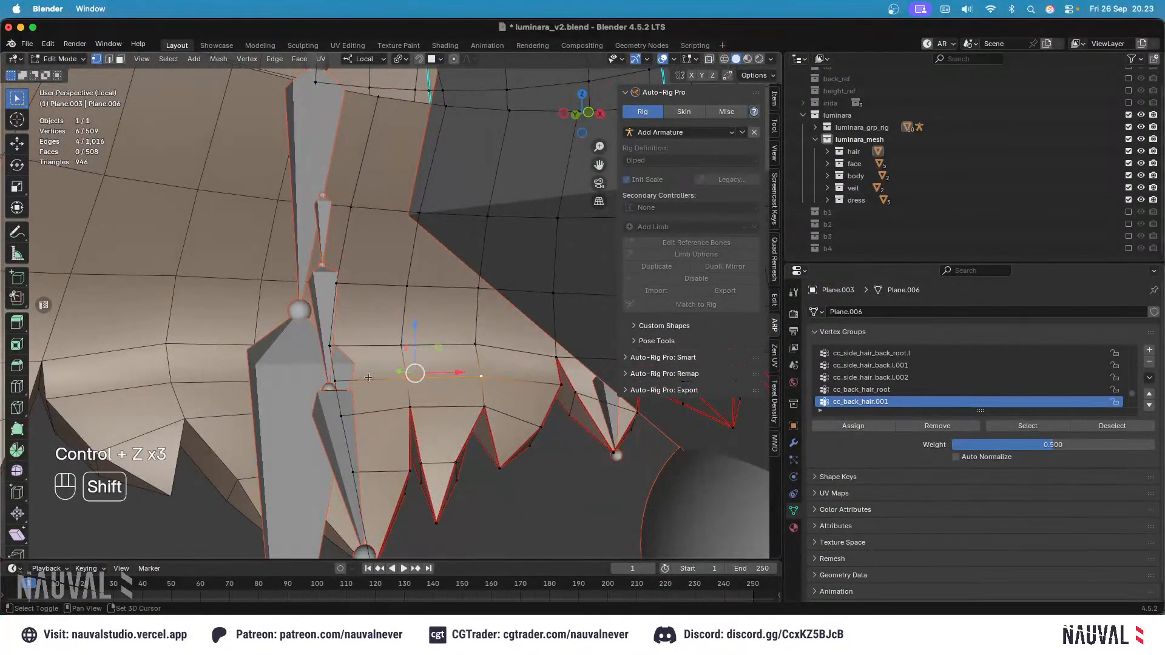
key("KP_3")
key("shift+z")
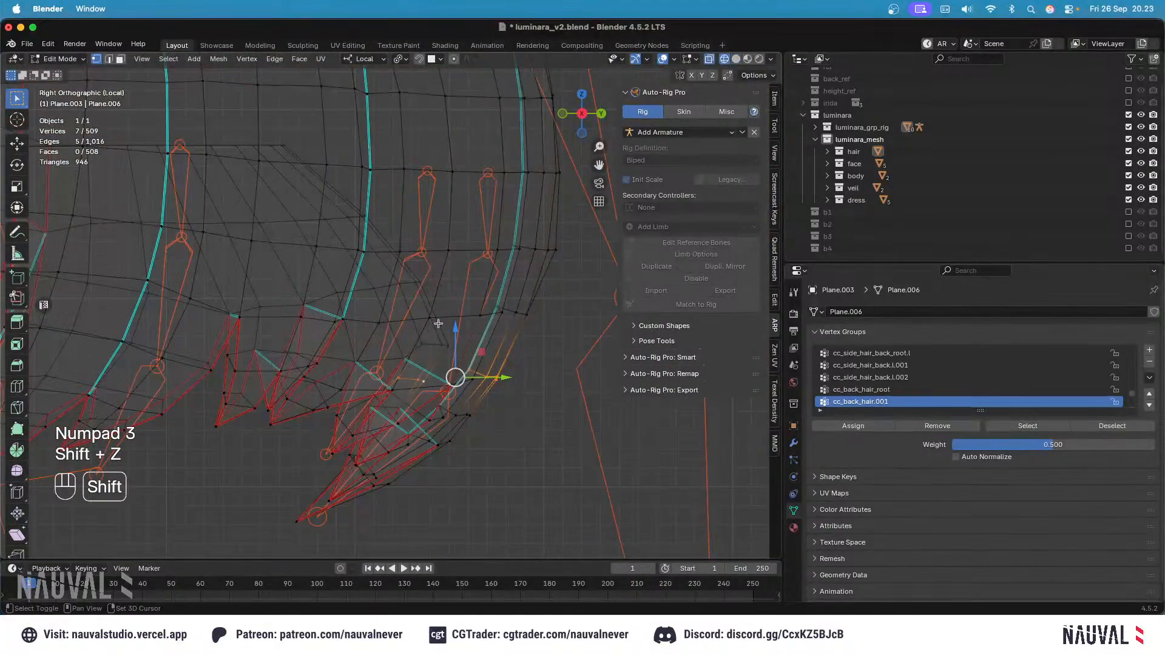
key("shift+z")
middle_click_drag(438, 323, 456, 329)
key("ctrl+z")
key("ctrl+z")
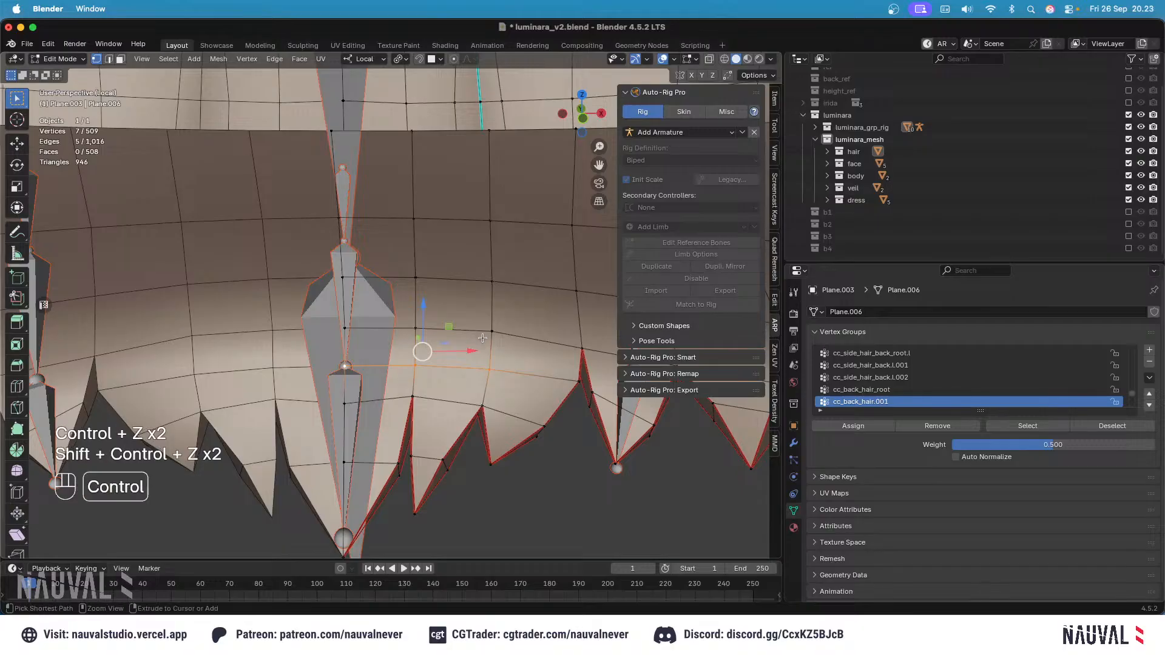
Step: Check the selected row from behind and extend the selection with the adjoining vertices of the row above it
key("ctrl+KP_1")
key("shift+z")
key("shift+z")
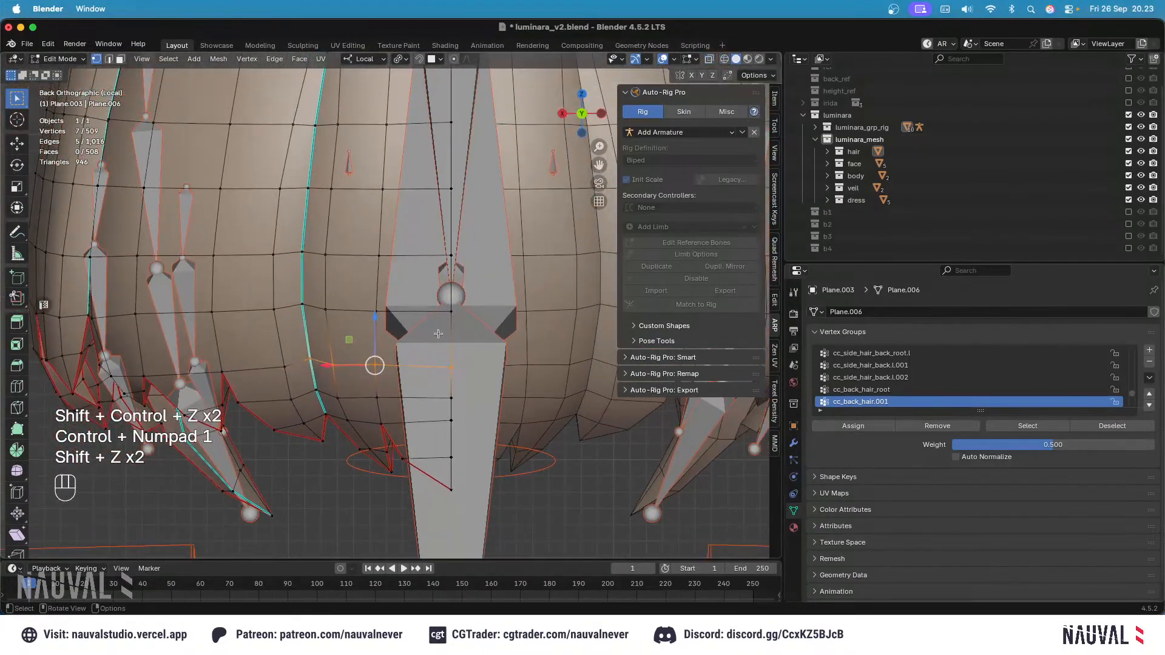
mouse_move(438, 333)
middle_mouse_down()
mouse_move(416, 344)
mouse_move(505, 341)
middle_mouse_up()
key("c")
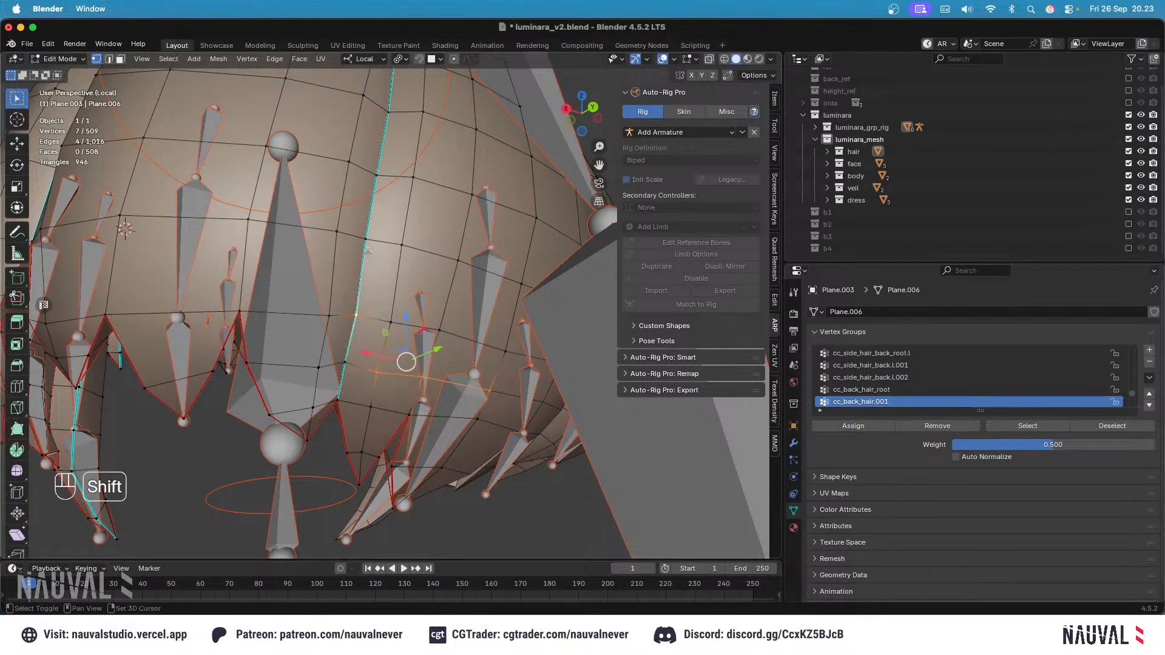
middle_click_drag(369, 233, 565, 285)
scroll(479, 340, "up", 2)
left_click(478, 374, "shift")
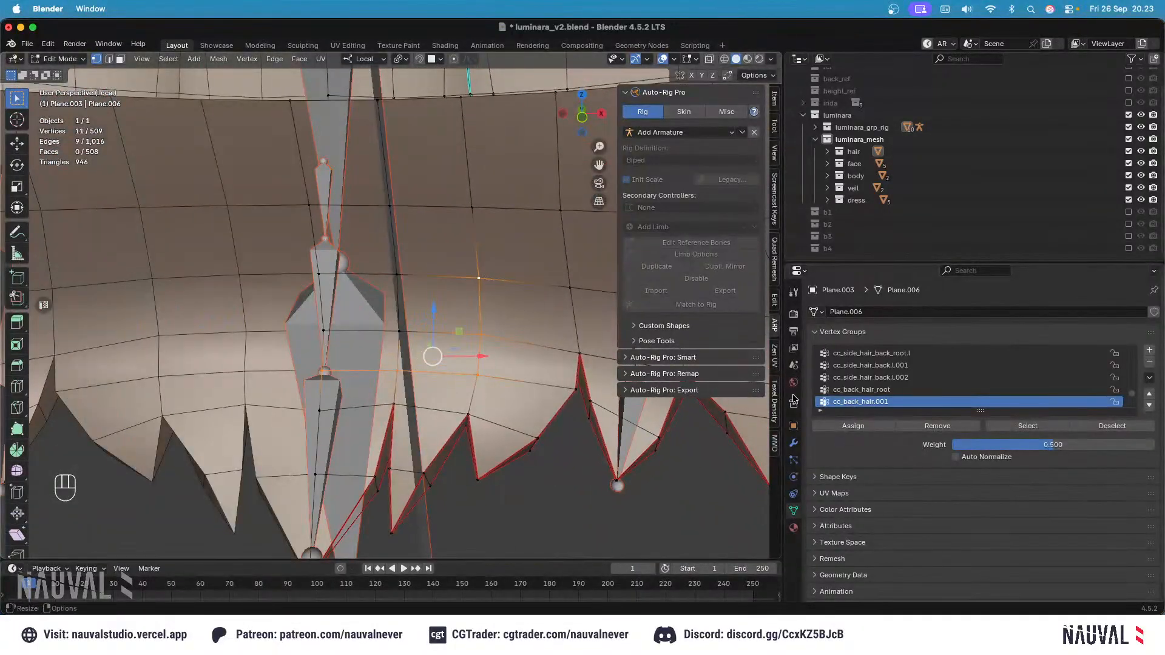
Step: Assign the selection to cc_back_hair.001 at weight 0.5 and make cc_back_hair.002 the active vertex group
key("Tab")
mouse_move(507, 312)
middle_mouse_down()
mouse_move(507, 391)
mouse_move(486, 316)
mouse_move(437, 319)
mouse_move(437, 307)
mouse_move(358, 292)
mouse_move(474, 316)
middle_mouse_up()
key("Tab")
key("Tab")
left_click(435, 319, "ctrl")
key("Tab")
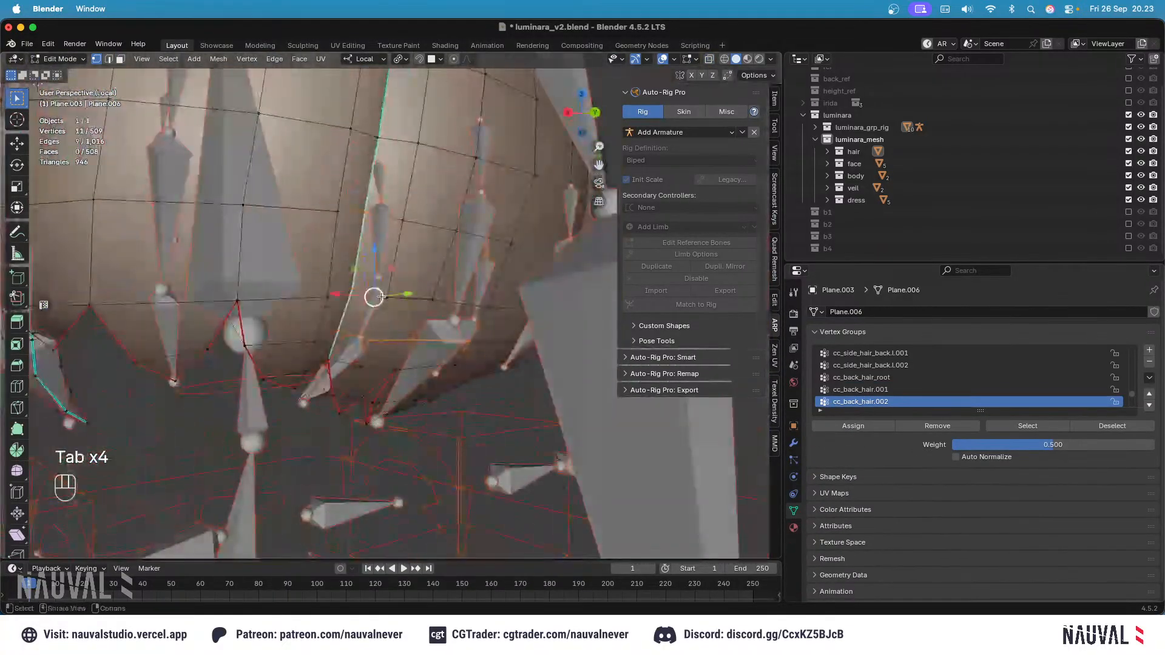
Step: Reduce the selection to the boundary row above the centre back hair tips, including its inner-layer vertices
key("shift+z")
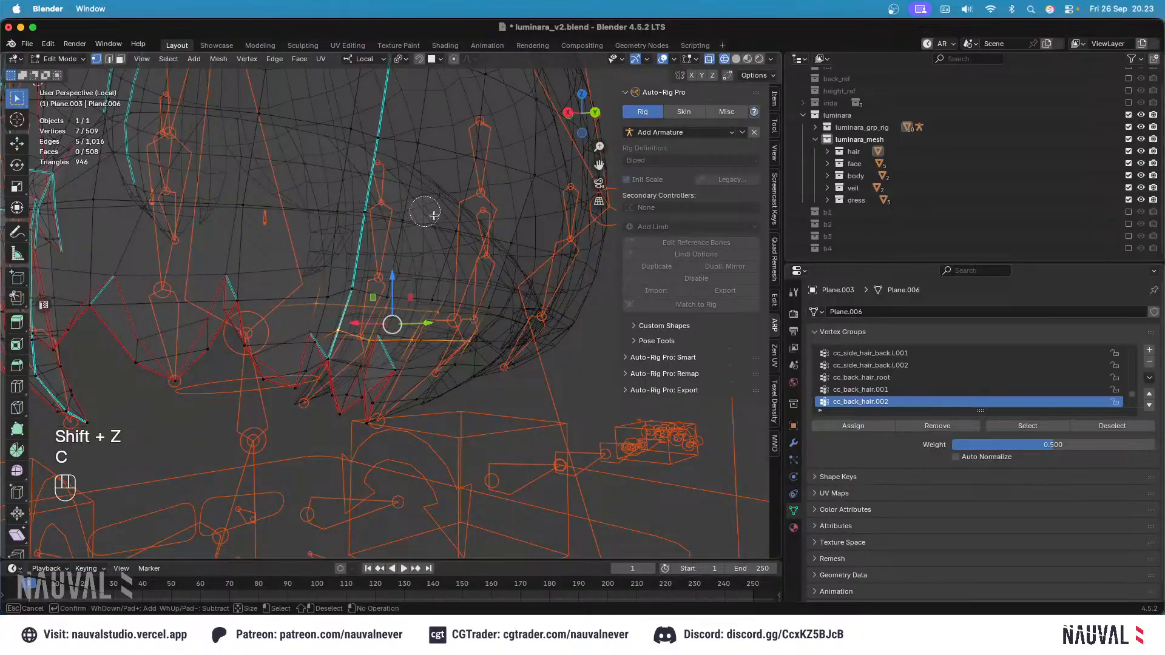
key("Escape")
key("shift+z")
middle_click_drag(434, 216, 518, 286)
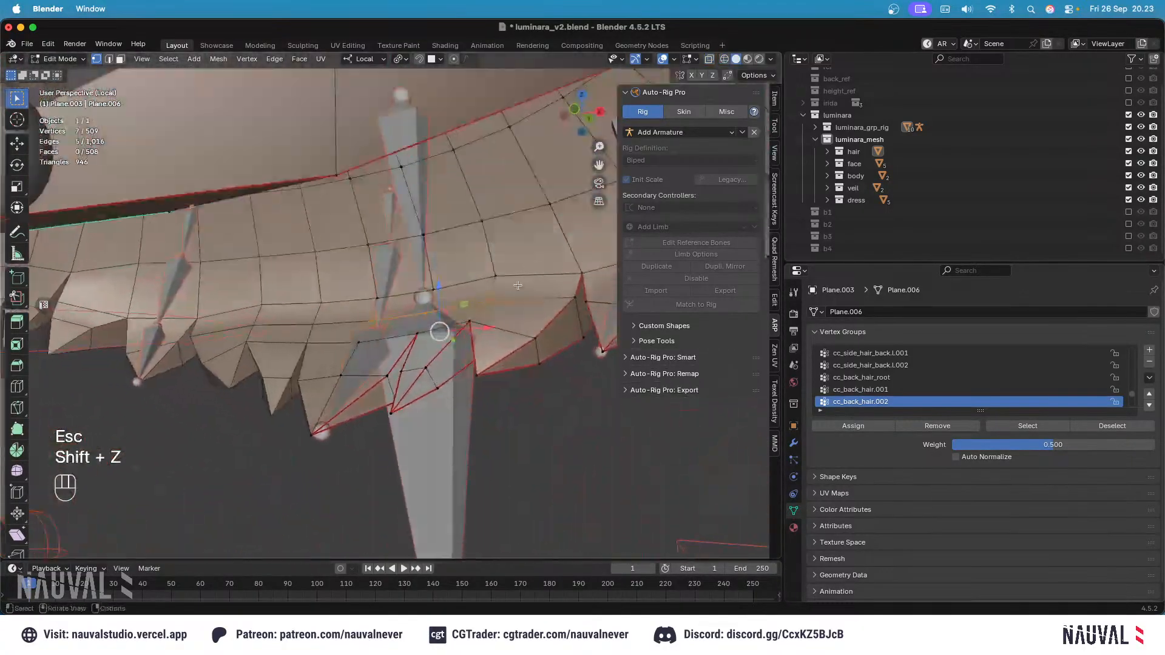
left_click(470, 321, "shift")
middle_click_drag(470, 321, 417, 318)
left_click(479, 318, "shift")
Step: Save the luminara_v2.blend file
key("super+s")
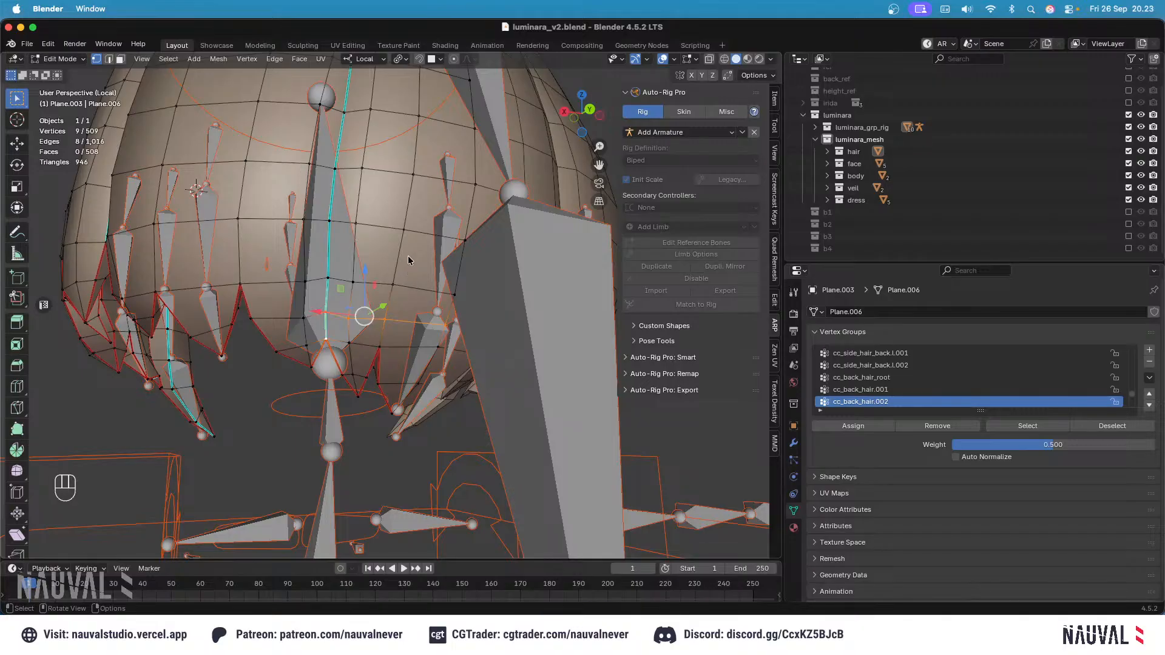
key("super+s")
middle_click_drag(391, 243, 413, 276)
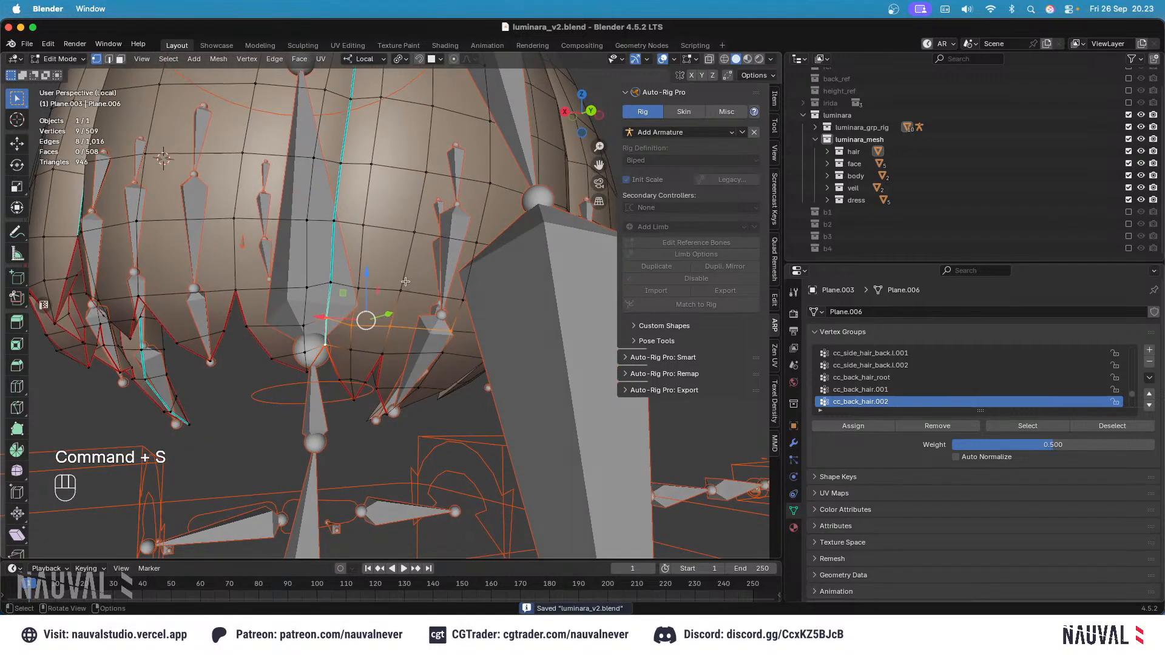
key("super+s")
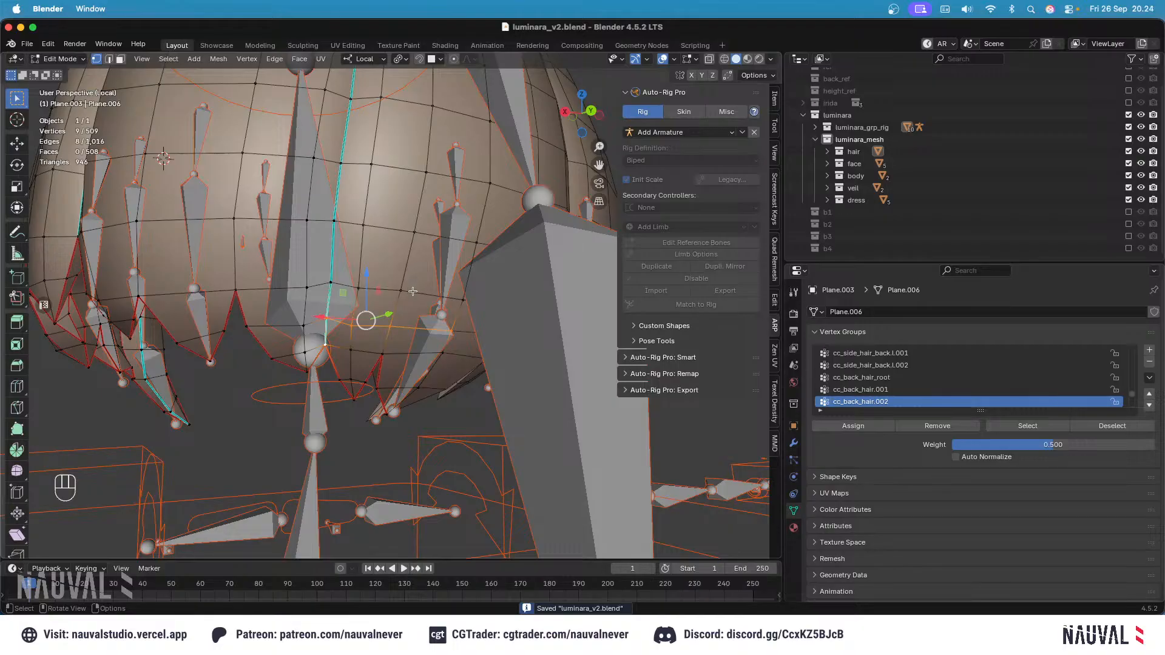
Step: Hide the boundary row, select the linked centre hair tips and assign them to cc_back_hair.002 at weight 1.0
middle_click_drag(415, 255, 452, 299, "ctrl")
key("h")
key("l")
left_click_drag(1004, 448, 1086, 446)
left_click(853, 426)
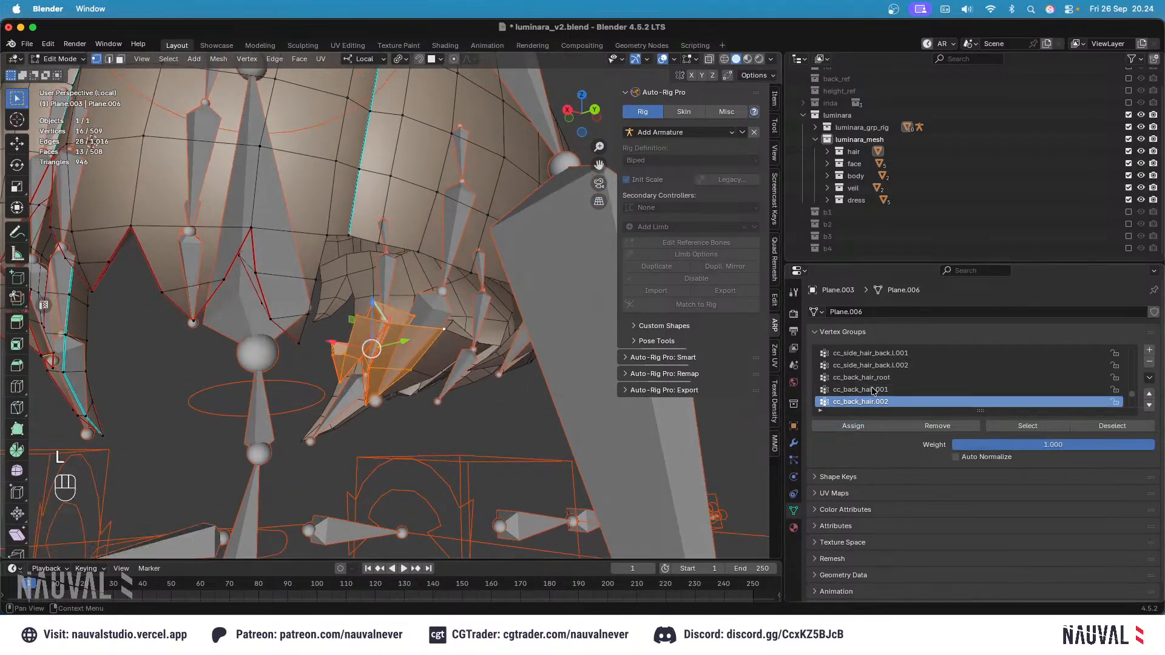
Step: Reveal the hidden boundary vertices and save the file
key("alt+h")
key("super+a")
key("super+s")
key("super+s")
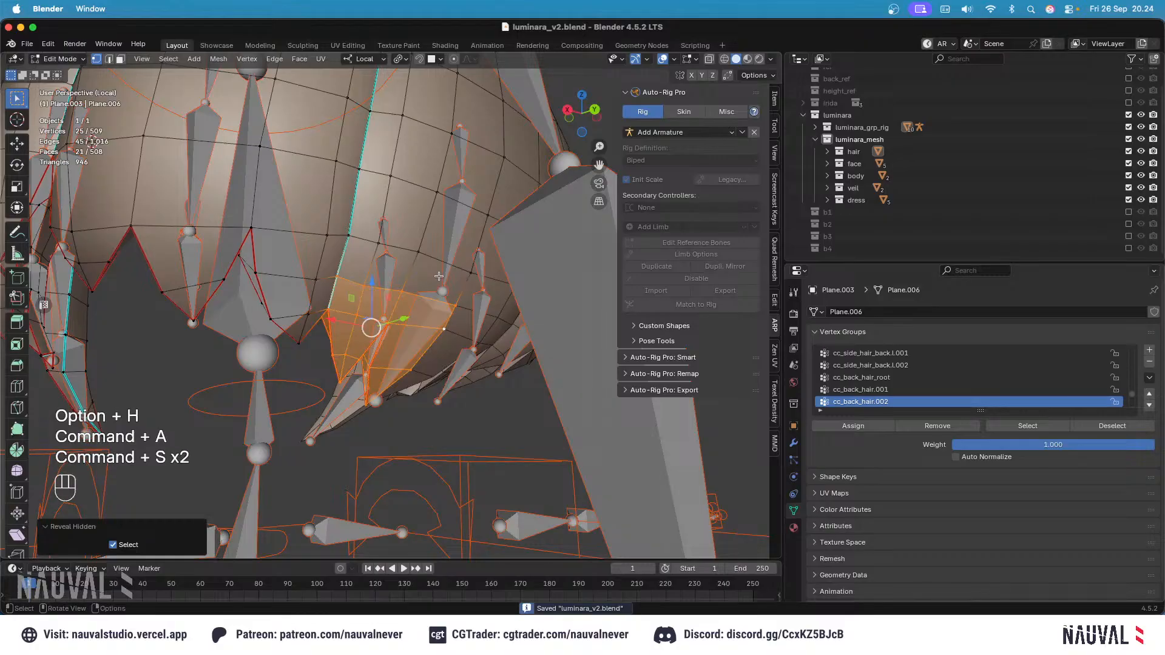
Step: Hide the vertices belonging to cc_back_hair.001 and select the linked faces left between its rows
key("Tab")
key("Tab")
key("alt+a")
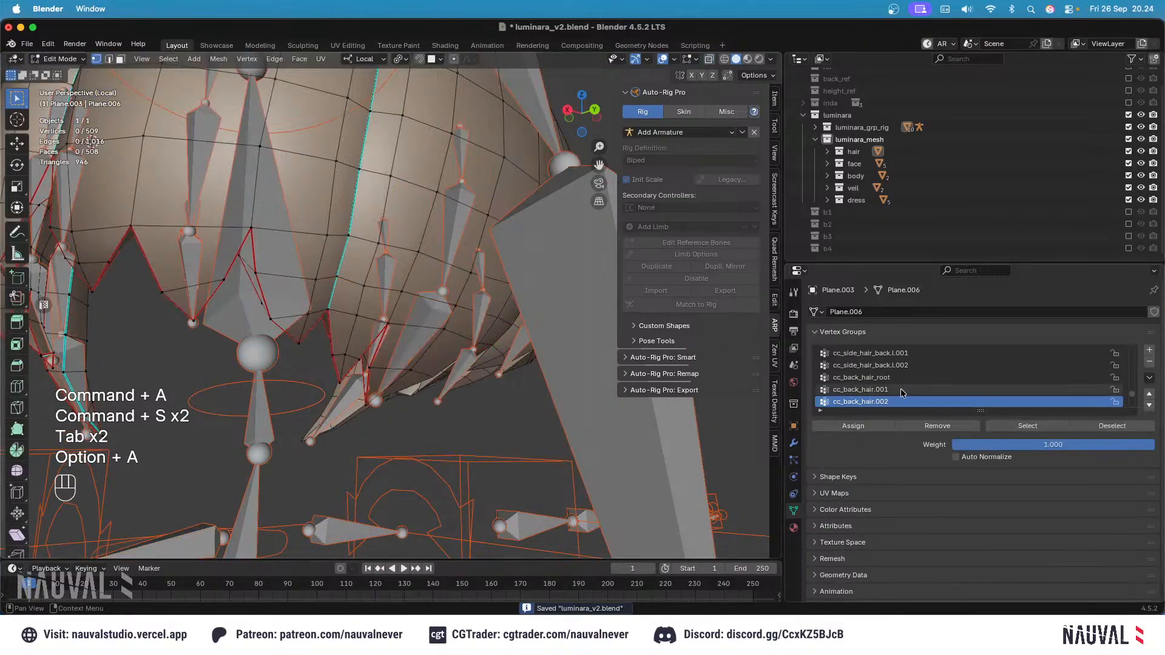
left_click(862, 389)
left_click(1027, 426)
key("h")
middle_click_drag(426, 264, 406, 284, "shift")
left_click(420, 271)
key("l")
key("l")
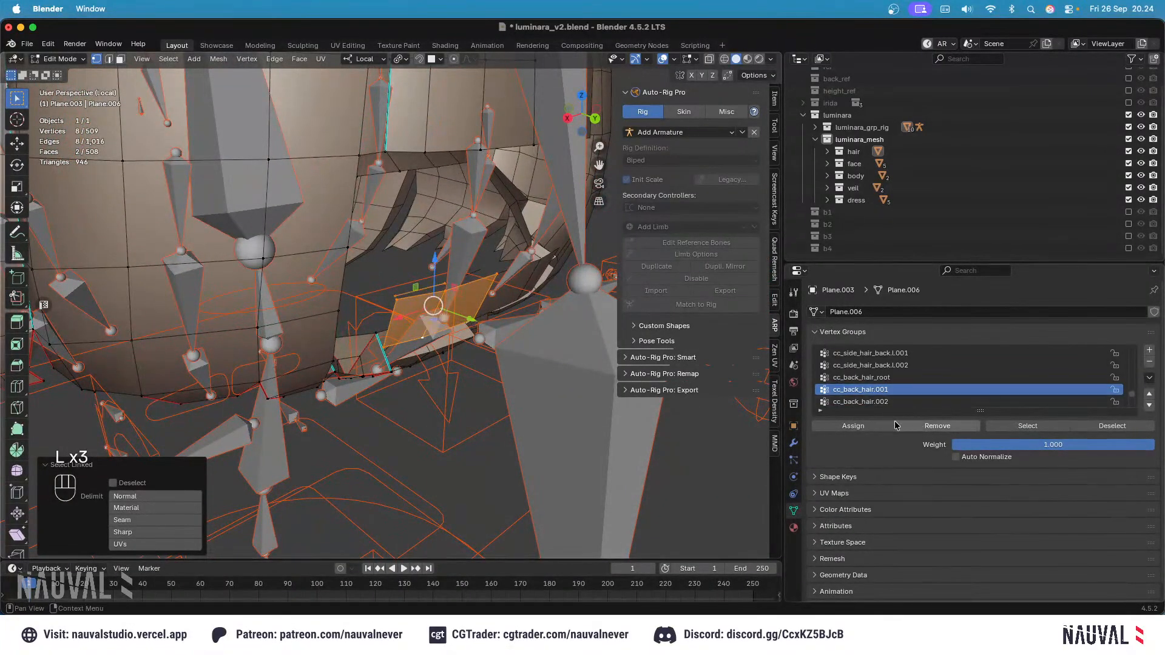
Step: Assign the selected in-between faces to cc_back_hair.001 at weight 1.0 and reveal the hidden vertices
key("Tab")
middle_click_drag(443, 320, 446, 262)
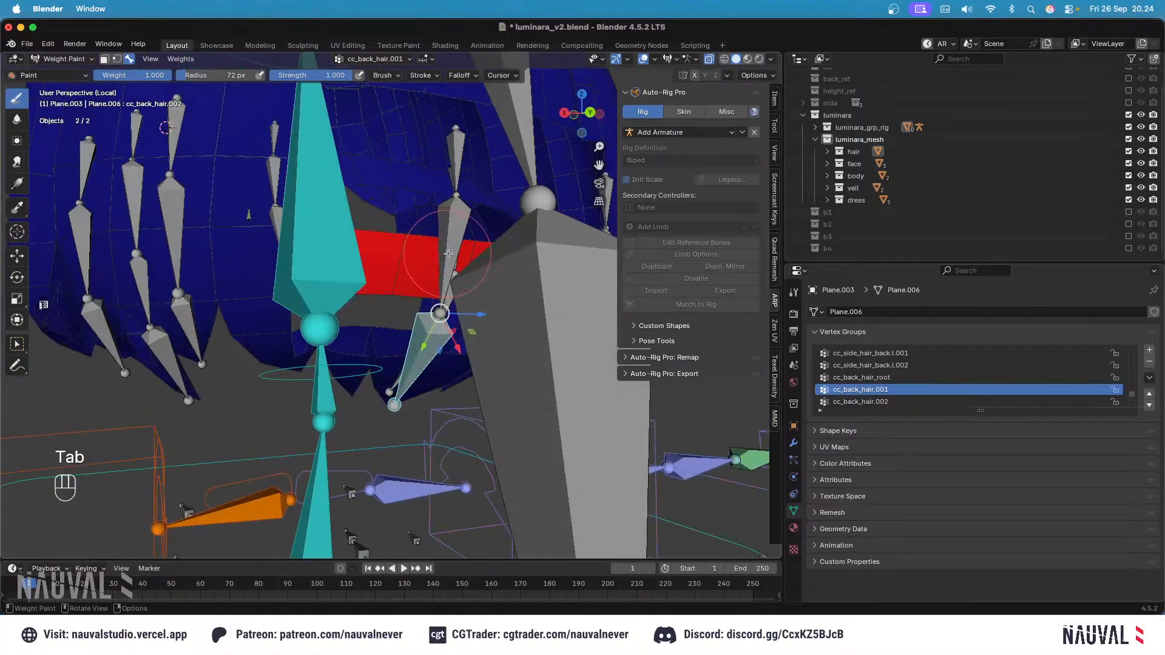
key("Tab")
key("alt+h")
Step: Display the cc_back_hair.002 weights and test-rotate its bone, cancelling the rotation
key("Tab")
left_click(434, 324, "alt")
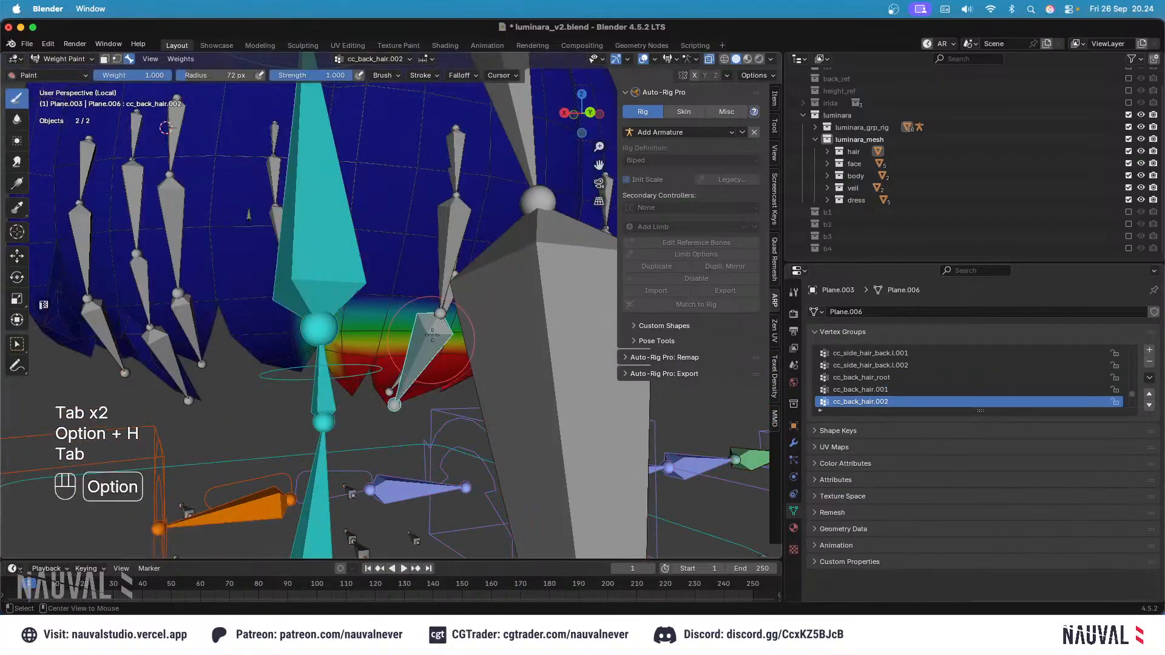
middle_click_drag(438, 320, 450, 292)
key("r")
key("r")
key("Escape")
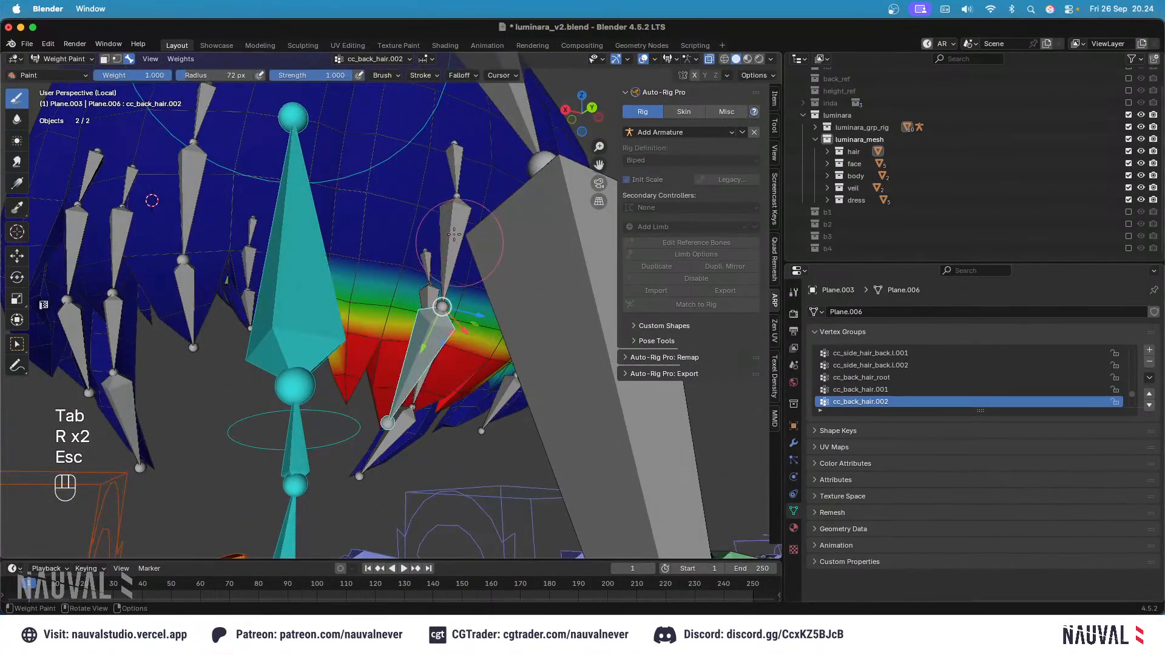
Step: Test-rotate the cc_back_hair.001 and cc_back_hair_root bones to check the hair deformation, cancelling each rotation
left_click(450, 255)
key("r")
key("Escape")
left_click(454, 173, "alt")
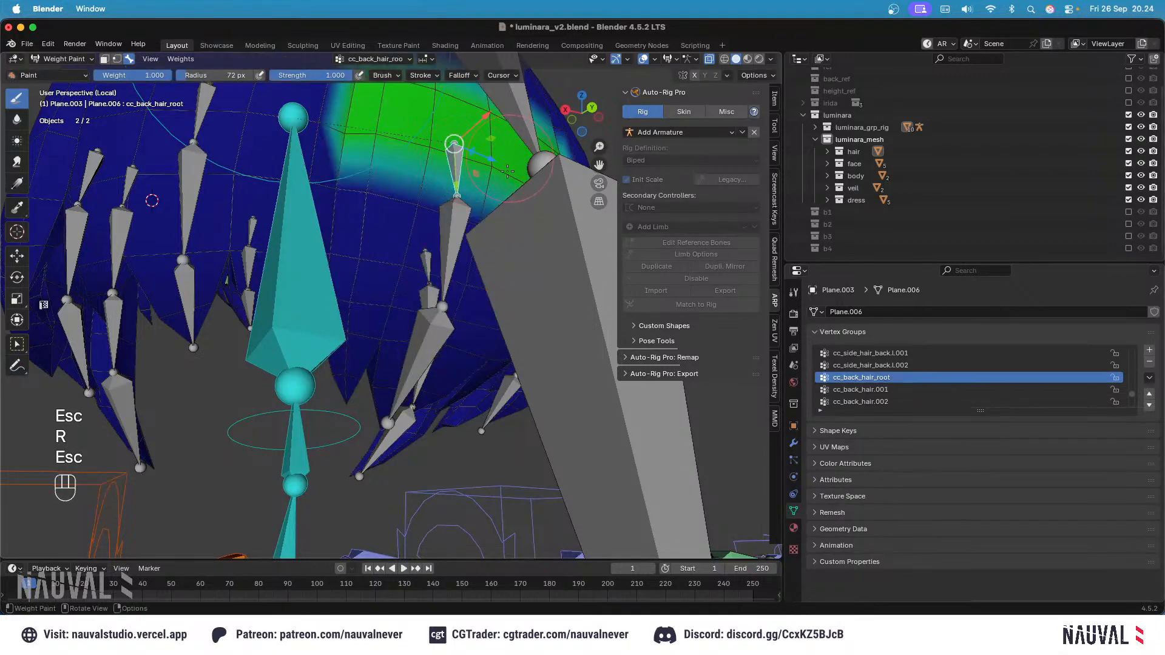
key("r")
key("Escape")
Step: Inspect the cc_back_hair_root weights from the front and back, deselect all hair vertices and save the file
key("KP_1")
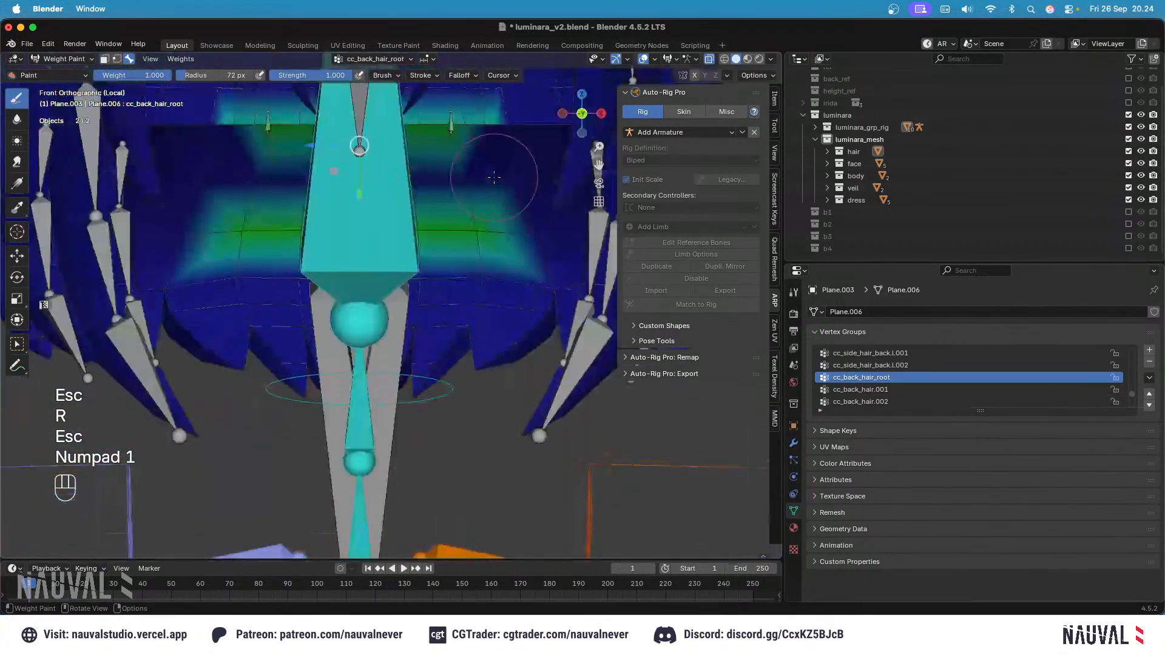
key("ctrl+KP_1")
key("shift+z")
key("shift+z")
mouse_move(461, 260)
middle_mouse_down()
mouse_move(474, 219)
mouse_move(463, 214)
mouse_move(548, 245)
mouse_move(452, 236)
mouse_move(437, 248)
middle_mouse_up()
key("Tab")
key("KP_3")
key("alt+a")
key("super+s")
Step: Complete the selection of the boundary vertex row around the hair and assign it to head.x at weight 0.5
key("Tab")
left_click(209, 255, "alt")
key("Tab")
left_click(1028, 426)
left_click(406, 207, "shift")
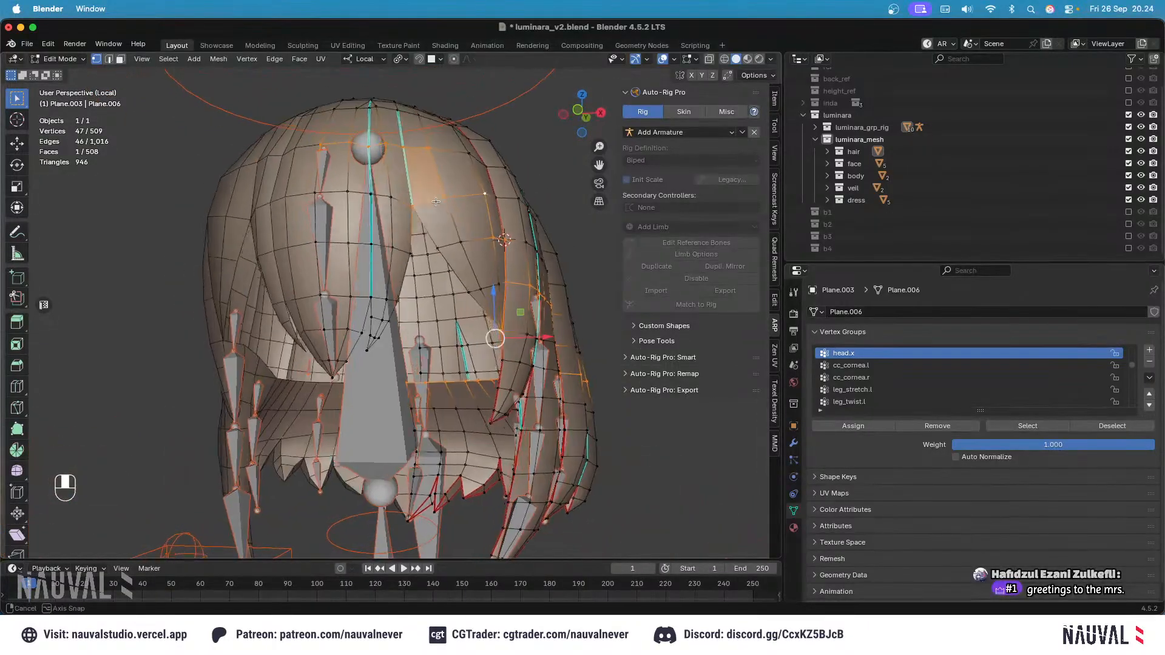
scroll(406, 206, "up", 6)
middle_click_drag(425, 200, 677, 323)
scroll(479, 285, "down", 5)
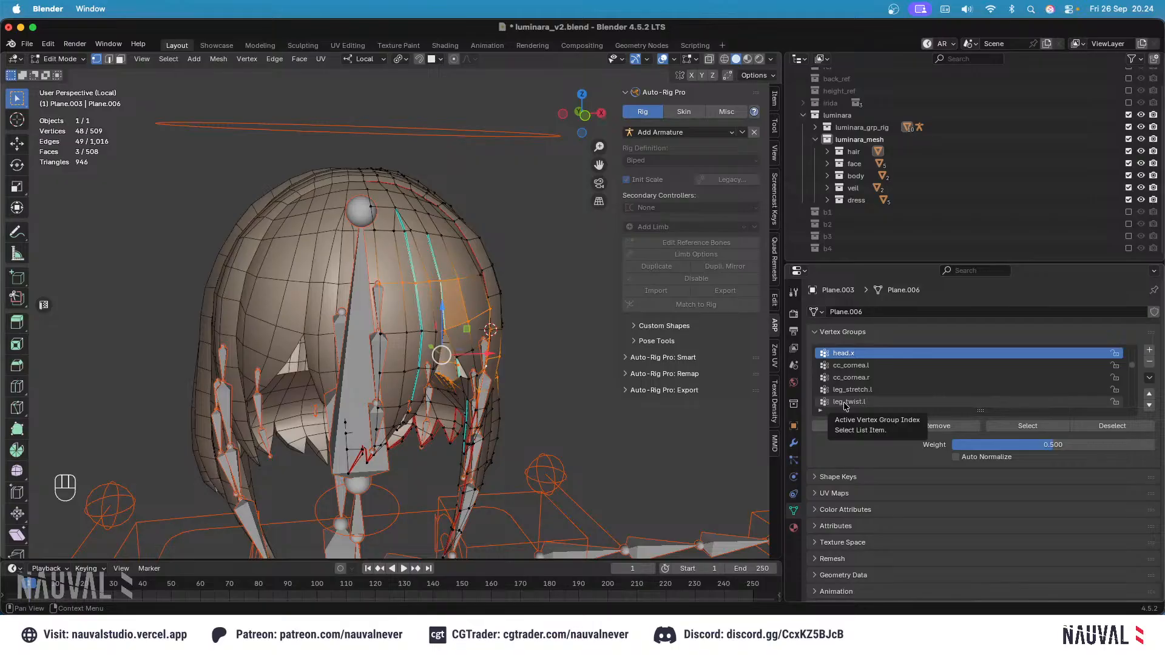
Step: Hide the boundary row, save the file and assign the linked upper hair cap to head.x at weight 1.0
key("KP_3")
key("KP_3")
key("h")
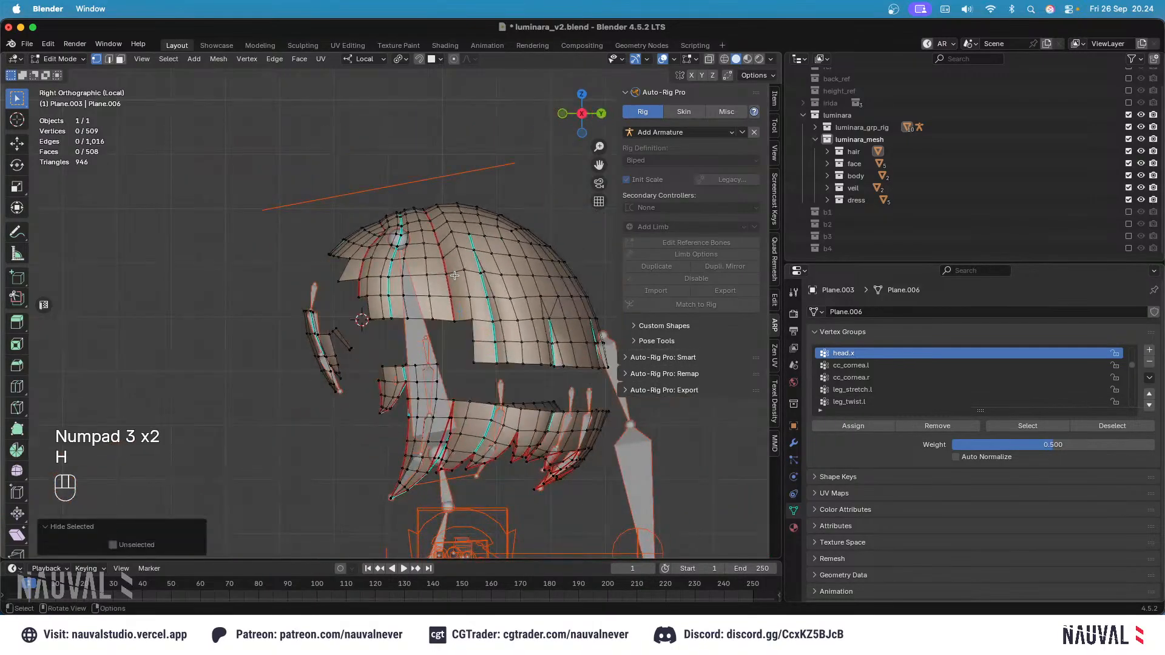
scroll(455, 275, "up", 1)
key("super+s")
key("l")
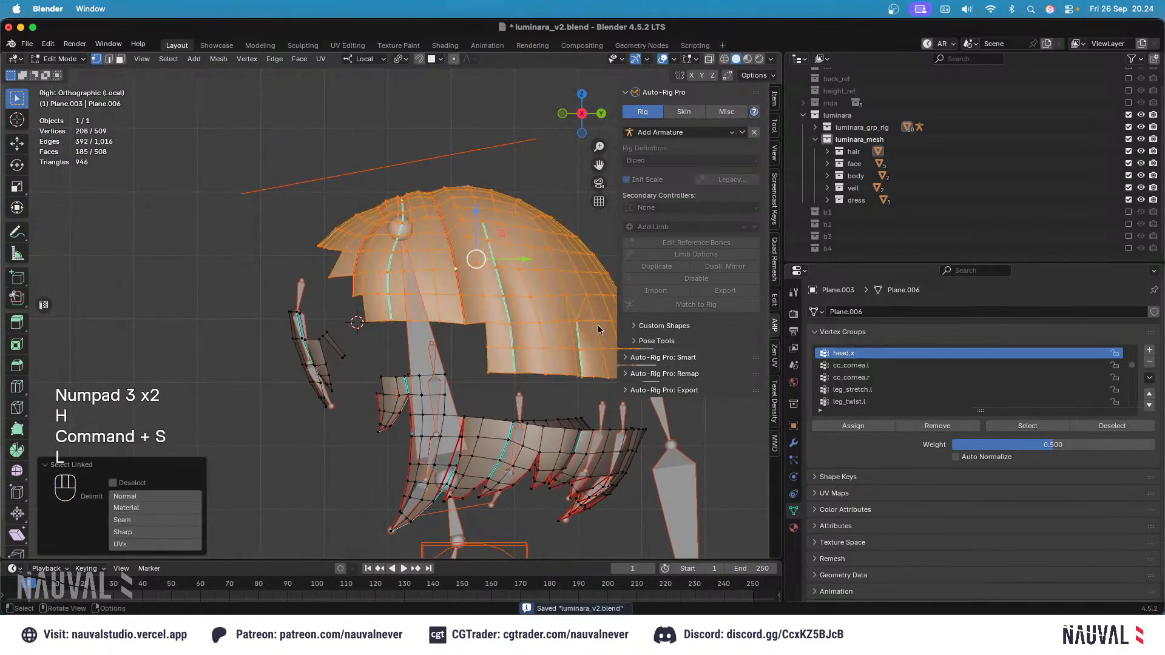
key("Return")
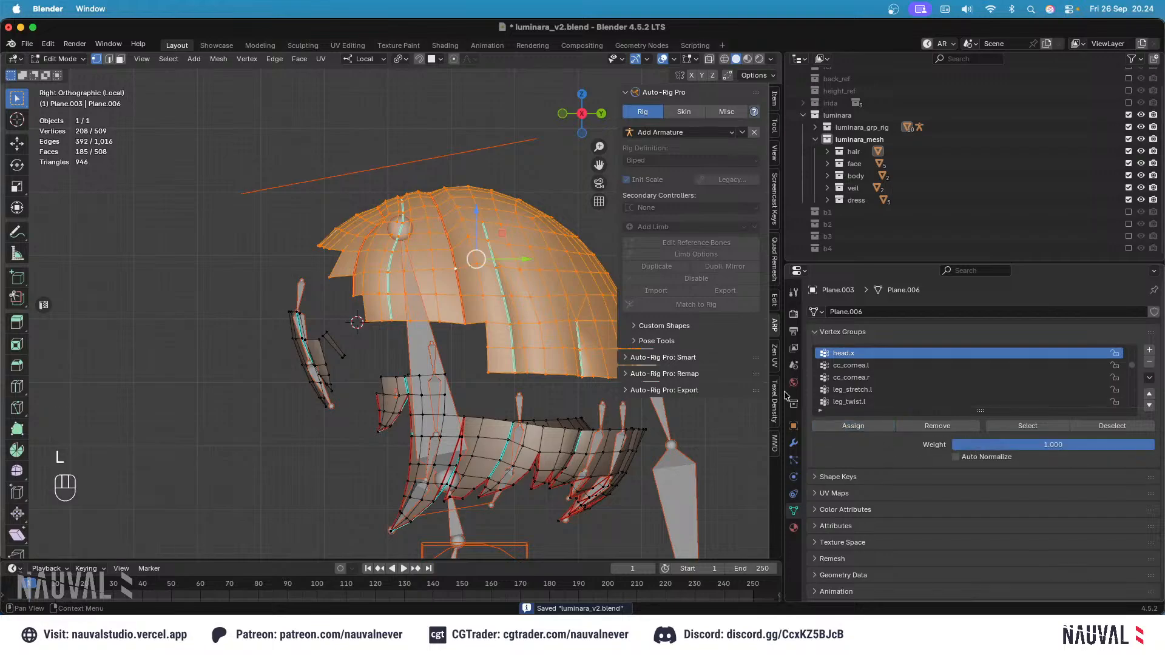
Step: Reveal the hidden vertices, save the file and select the vertices of the head.x group to check its coverage
key("alt+h")
key("alt+a")
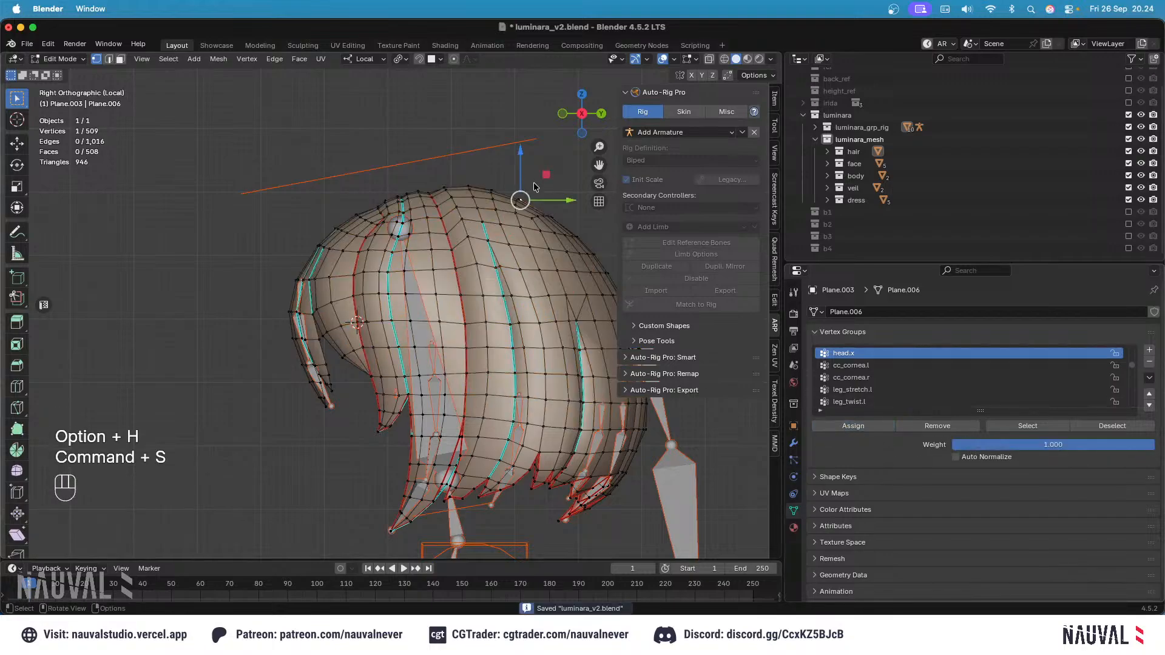
key("super+s")
left_click(1018, 425)
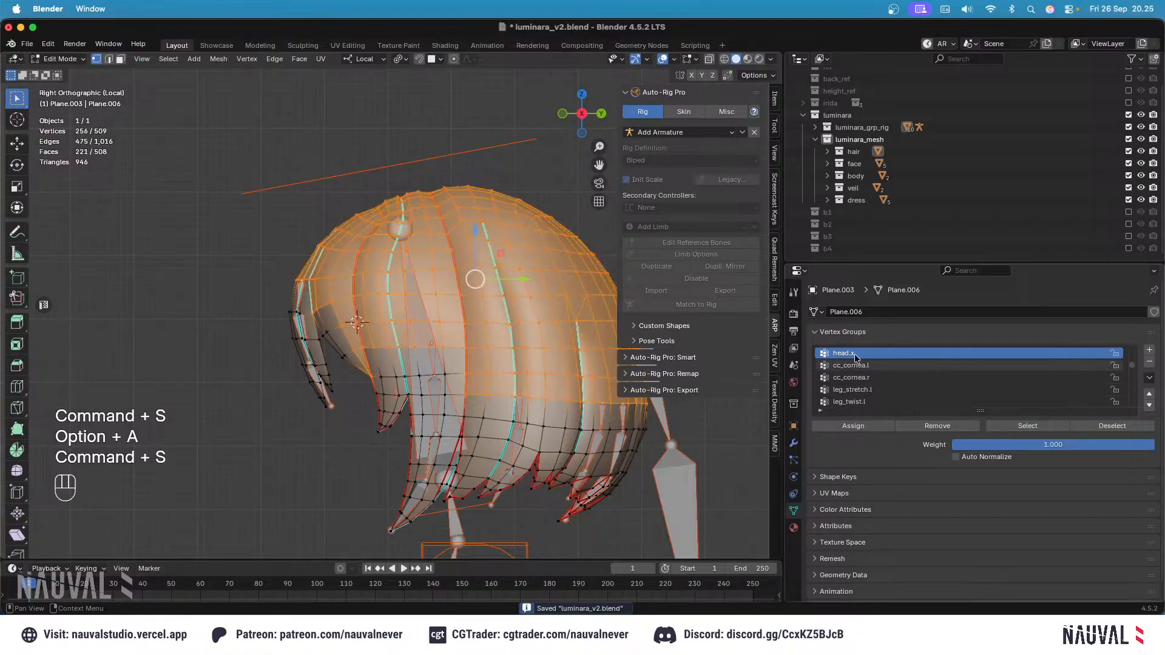
Step: Return to weight painting and test-rotate cc_side_hair_root.l, cc_side_hair.l.001 and cc_side_hair.l.002 outward in front view
key("KP_1")
key("Tab")
scroll(449, 295, "up", 1)
left_click(449, 291, "alt")
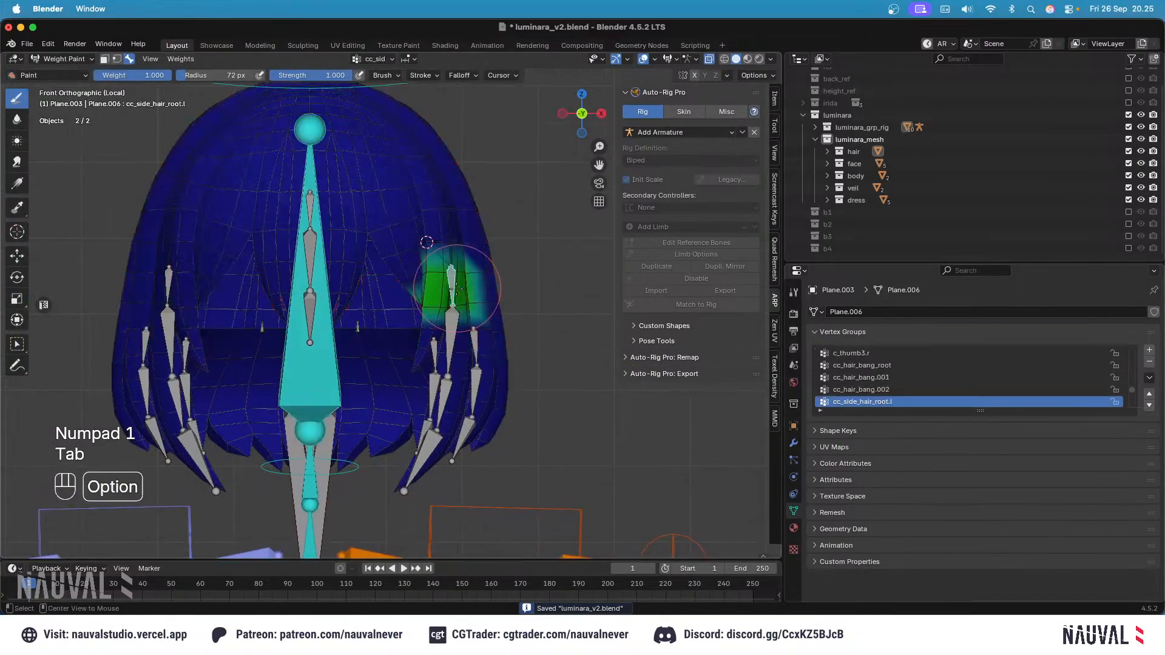
key("r")
left_click(480, 257)
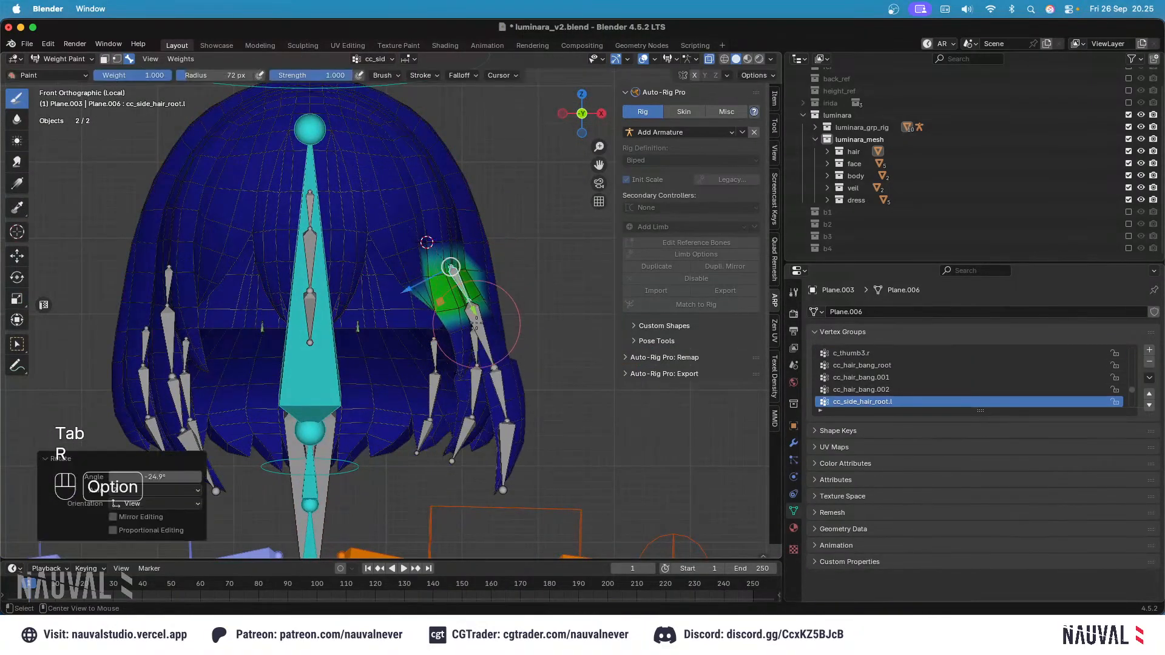
left_click(481, 318, "alt")
key("r")
left_click(502, 285)
left_click(527, 358, "alt")
key("r")
left_click(534, 340)
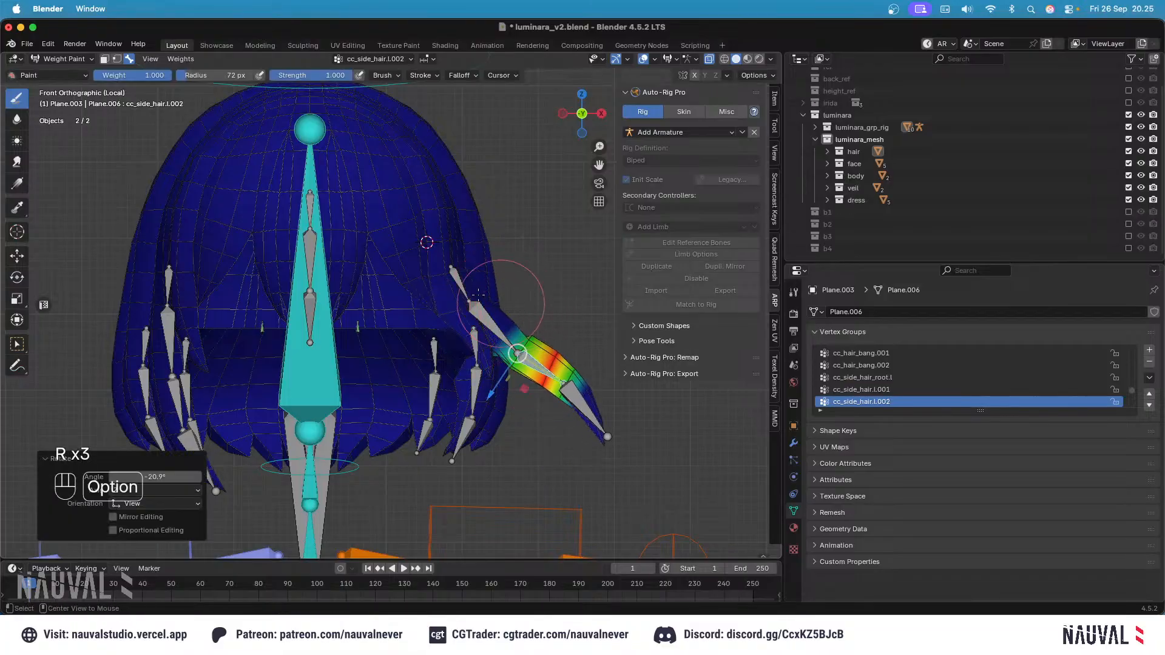
Step: Test-rotate the side hair chain from cc_side_hair_root.l to cc_side_hair.l.003 inward towards the head
left_click(461, 285, "alt")
key("r")
left_click(430, 333)
left_click(431, 334, "alt")
key("r")
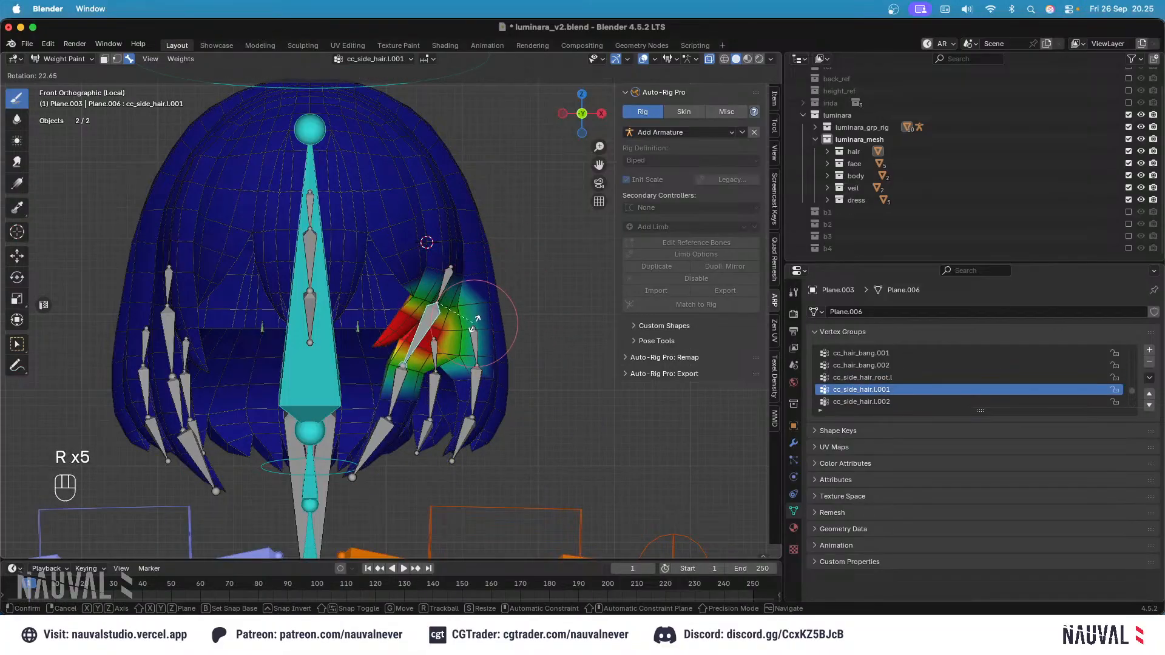
left_click(474, 321)
left_click(399, 392, "alt")
key("r")
left_click(464, 376)
left_click(350, 405, "alt")
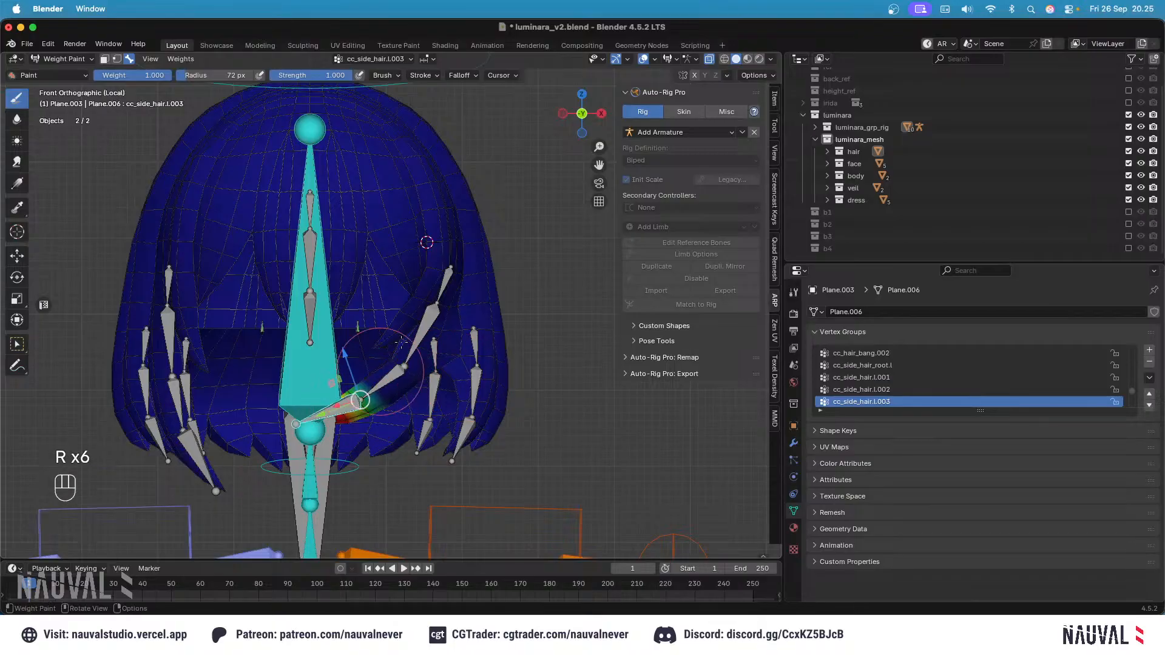
key("r")
left_click(462, 367)
Step: Swing cc_side_hair_root.l back outward and test-rotate cc_side_hair_back_root.l, cc_side_hair_back.l.001 and cc_side_hair_back.l.002 outward
left_click(450, 286, "alt")
key("r")
left_click(482, 242)
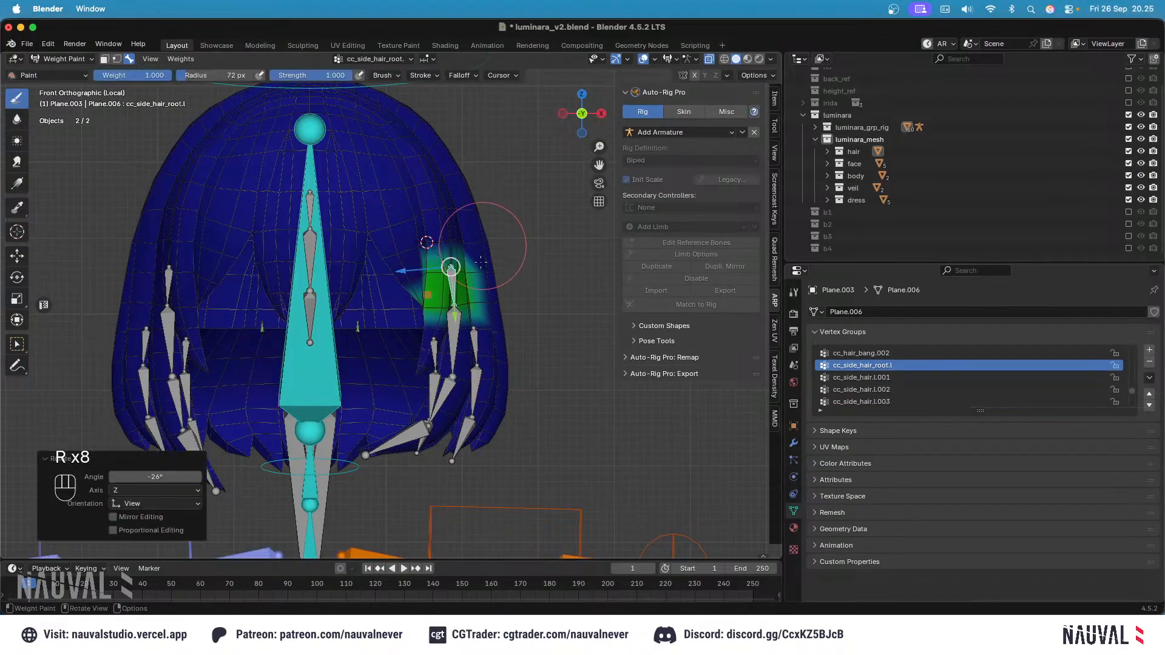
left_click(476, 346, "alt")
key("r")
left_click(498, 288)
left_click(492, 382, "alt")
key("r")
left_click(512, 324)
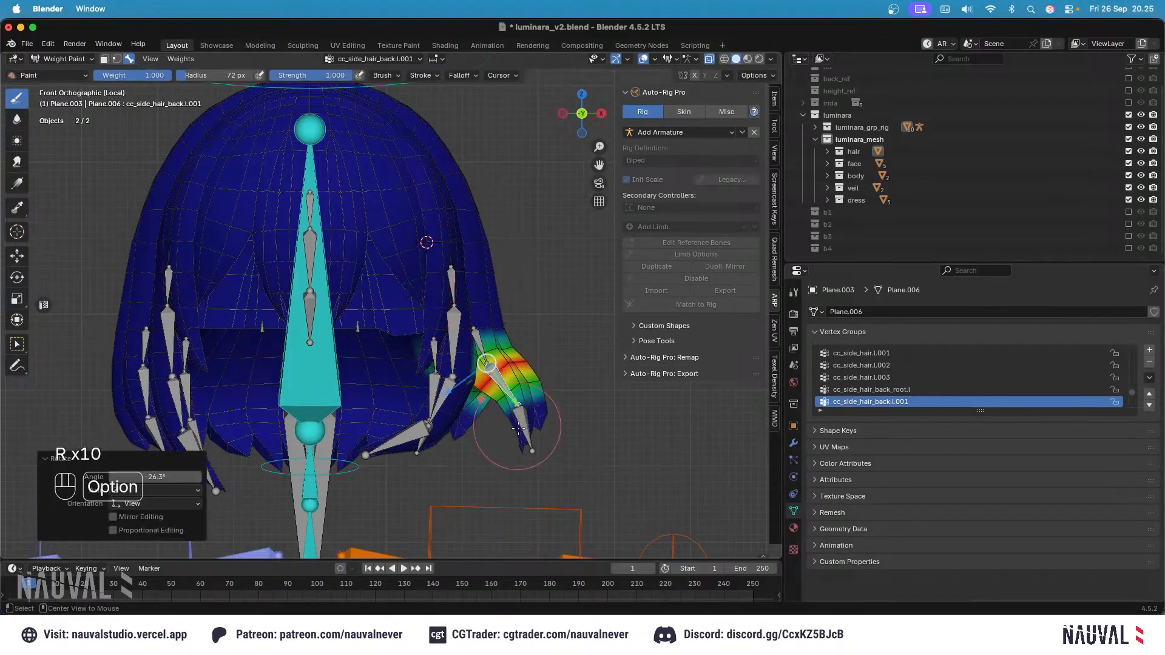
left_click(523, 427, "alt")
key("r")
left_click(544, 307)
Step: Display the cc_side_hair_back_root.l weights, inspect the deformed hair from below and save the file
left_click(480, 344, "alt")
middle_click_drag(493, 332, 479, 269)
scroll(503, 240, "up", 2)
key("super+s")
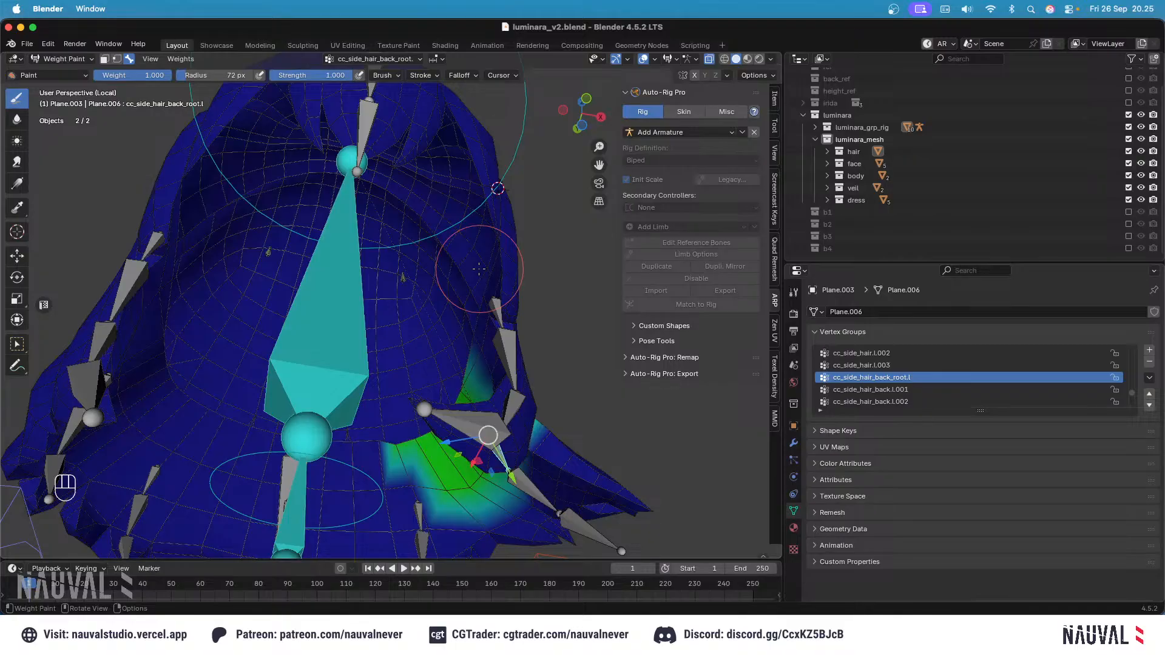
Step: Clear the location and rotation of all bones and save the file
key("KP_1")
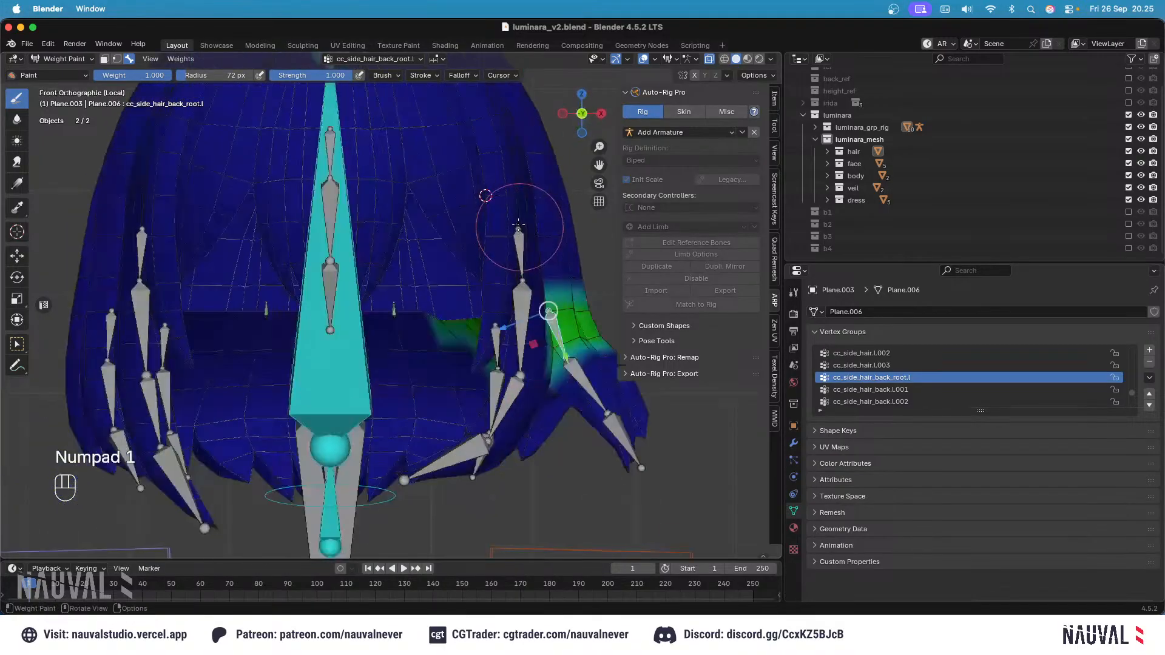
key("a")
key("alt+g")
key("alt+r")
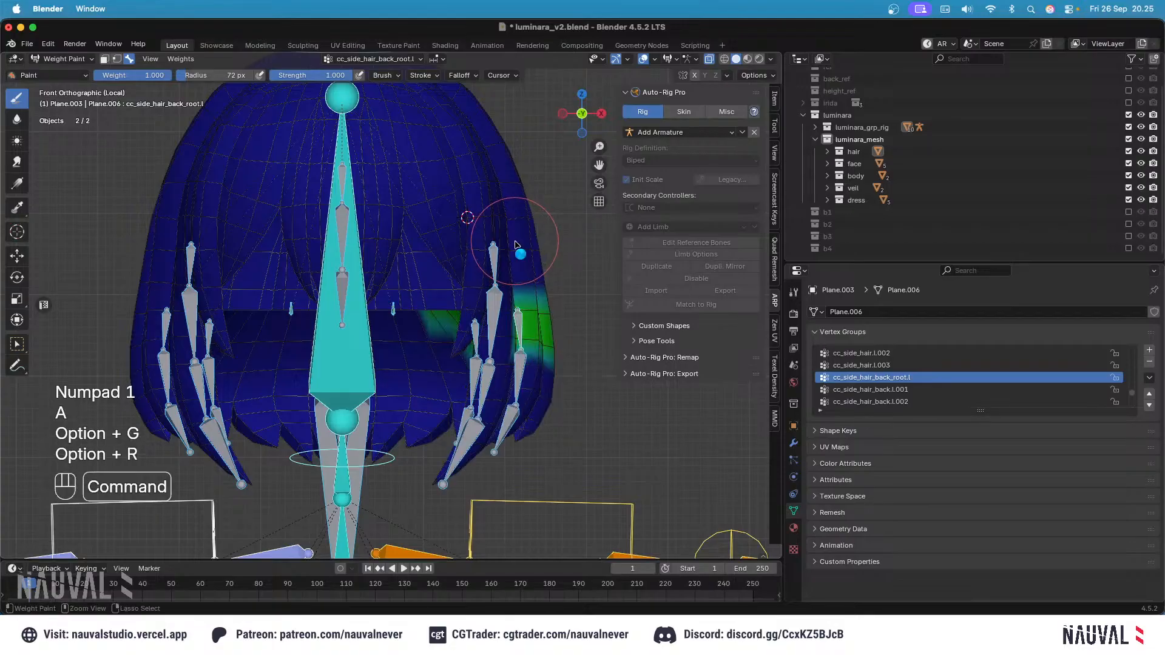
key("super+s")
Step: Test-rotate the side hair chain from cc_side_hair_root.l to cc_side_hair.l.003 outward until the strand is nearly horizontal
left_click(493, 246, "alt")
key("r")
left_click(530, 254)
left_click(544, 278, "alt")
key("r")
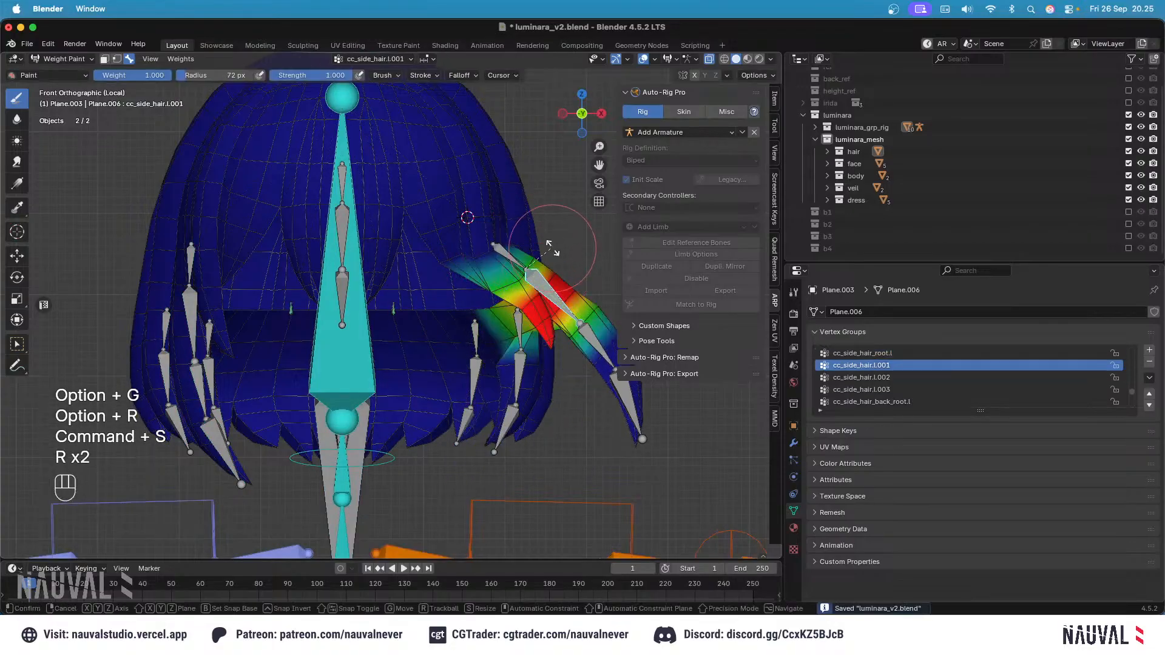
left_click(544, 238)
middle_click_drag(544, 238, 458, 262, "shift")
left_click(548, 314, "alt")
key("r")
left_click(555, 279)
left_click(589, 313, "alt")
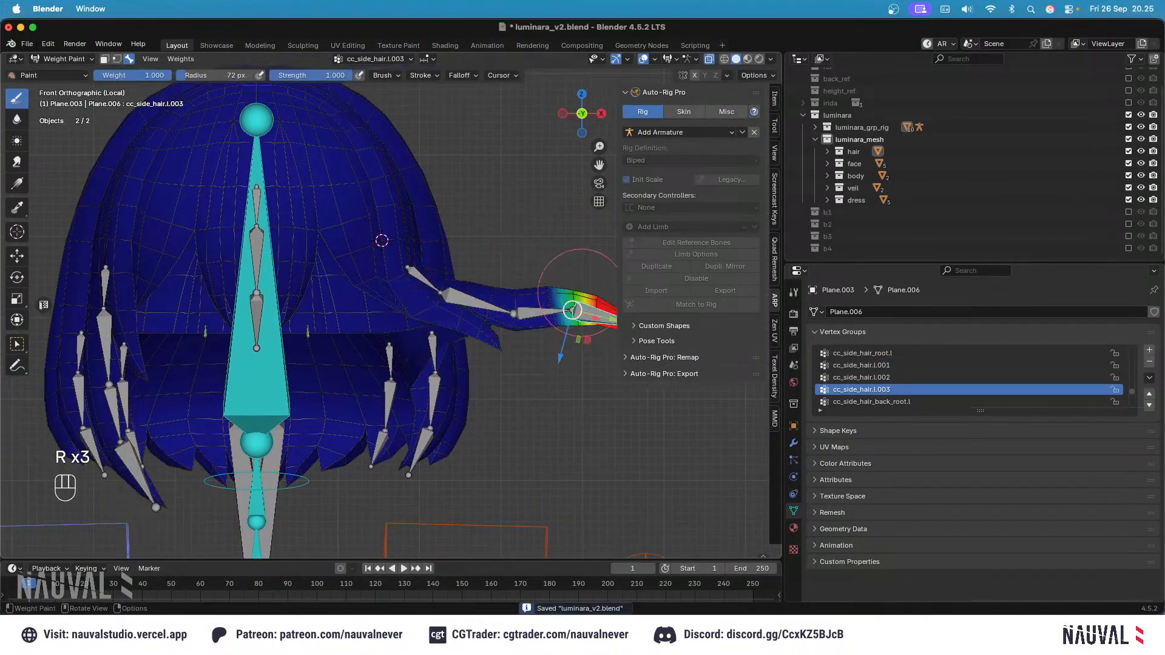
key("r")
left_click(588, 308)
Step: Rotate cc_side_hair_root.l and cc_side_hair.l.001 back down to lower the side strand
left_click(426, 280, "alt")
key("r")
left_click(482, 306)
left_click(447, 334, "alt")
key("r")
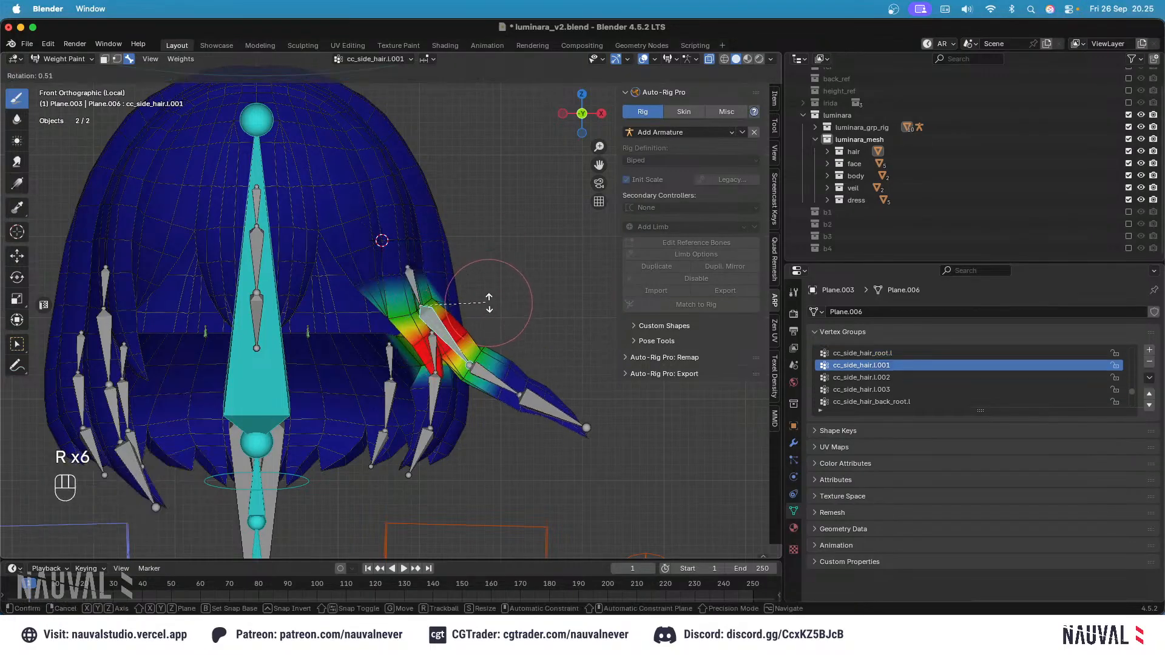
left_click(488, 308)
Step: Test-rotate cc_side_hair_back_root.l, cc_side_hair_back.l.001 and cc_side_hair_back.l.002 outward to follow the side strand
middle_click_drag(488, 309, 439, 358)
left_click(411, 398, "alt")
key("KP_1")
key("r")
left_click(504, 322)
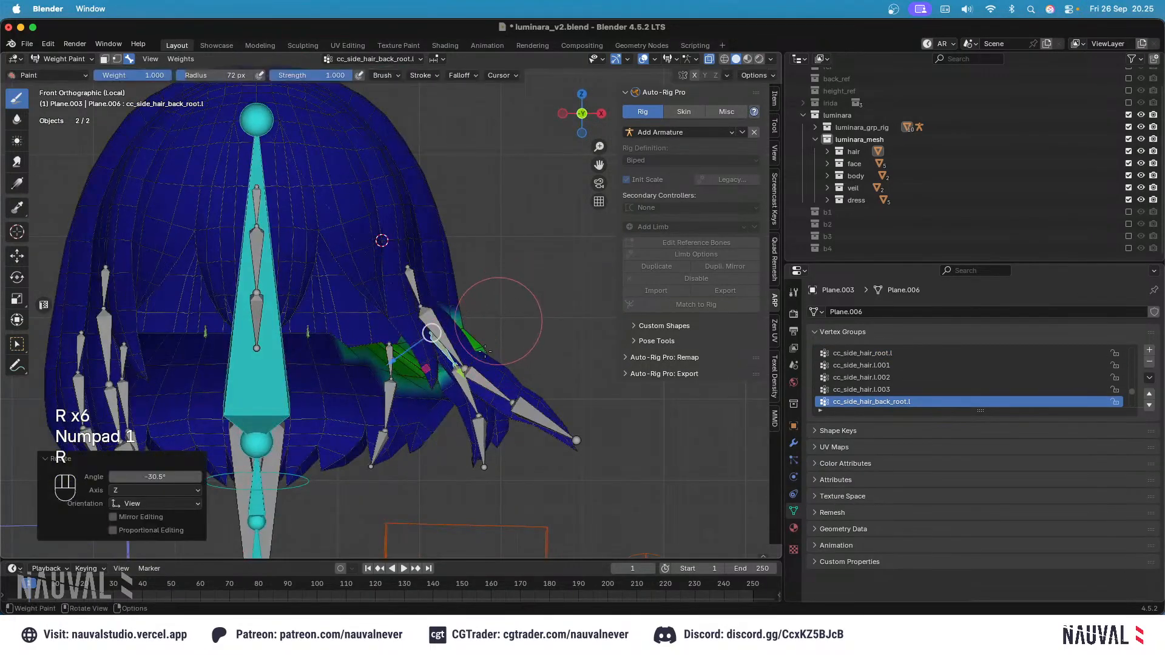
left_click(467, 393, "alt")
key("r")
left_click(508, 311)
left_click(510, 421, "alt")
key("r")
left_click(503, 358)
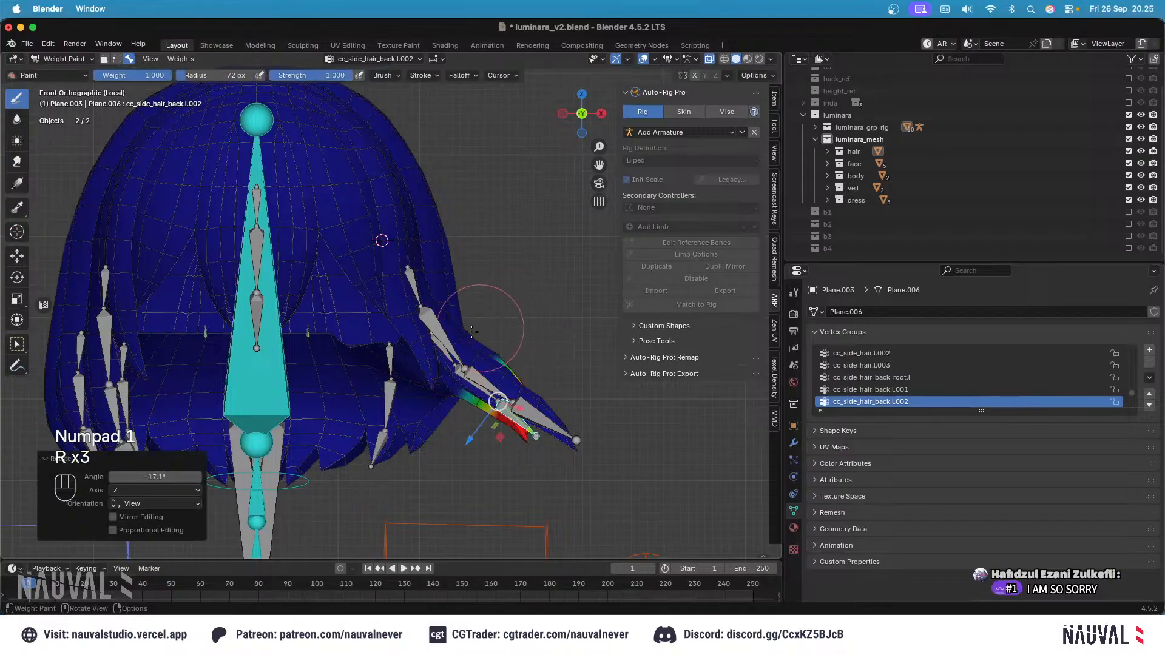
Step: Compare the cc_side_hair_back_root.l and head.x weights along the inner side of the hair
left_click(432, 333, "alt")
middle_click_drag(454, 299, 475, 274)
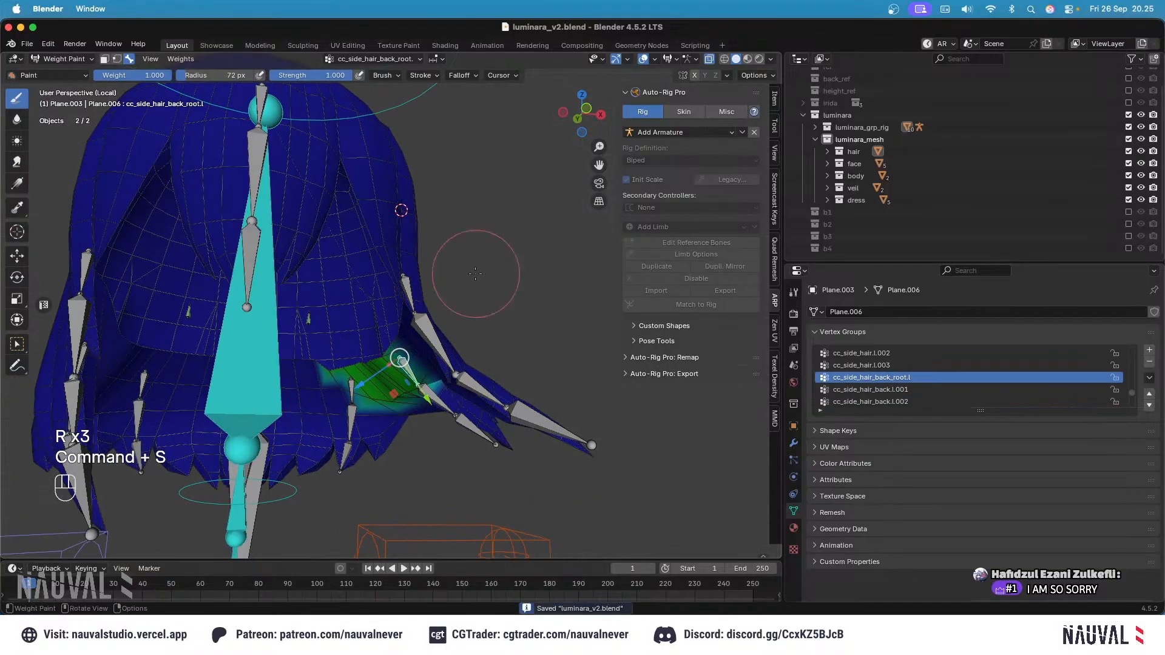
middle_click_drag(380, 357, 387, 312)
middle_click_drag(346, 269, 379, 247, "shift")
left_click(276, 285, "alt")
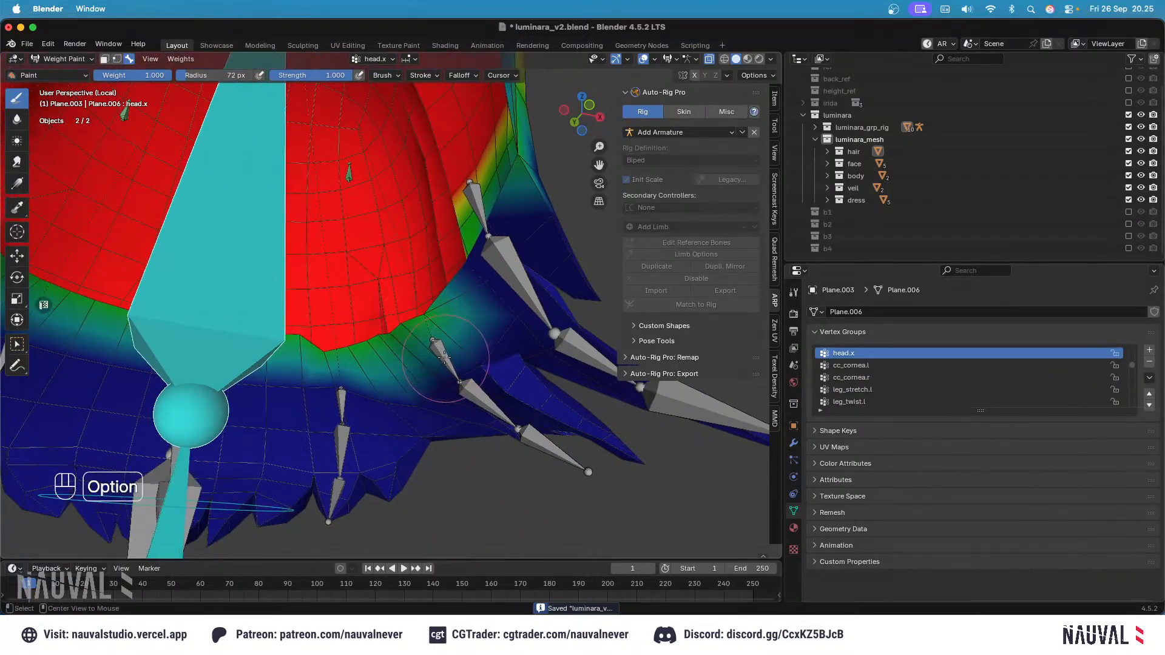
Step: Erase the upper edge of the cc_side_hair_back_root.l weights with a 57 px brush at weight 0
left_click(434, 352, "alt")
key("ctrl+f")
left_click(326, 295)
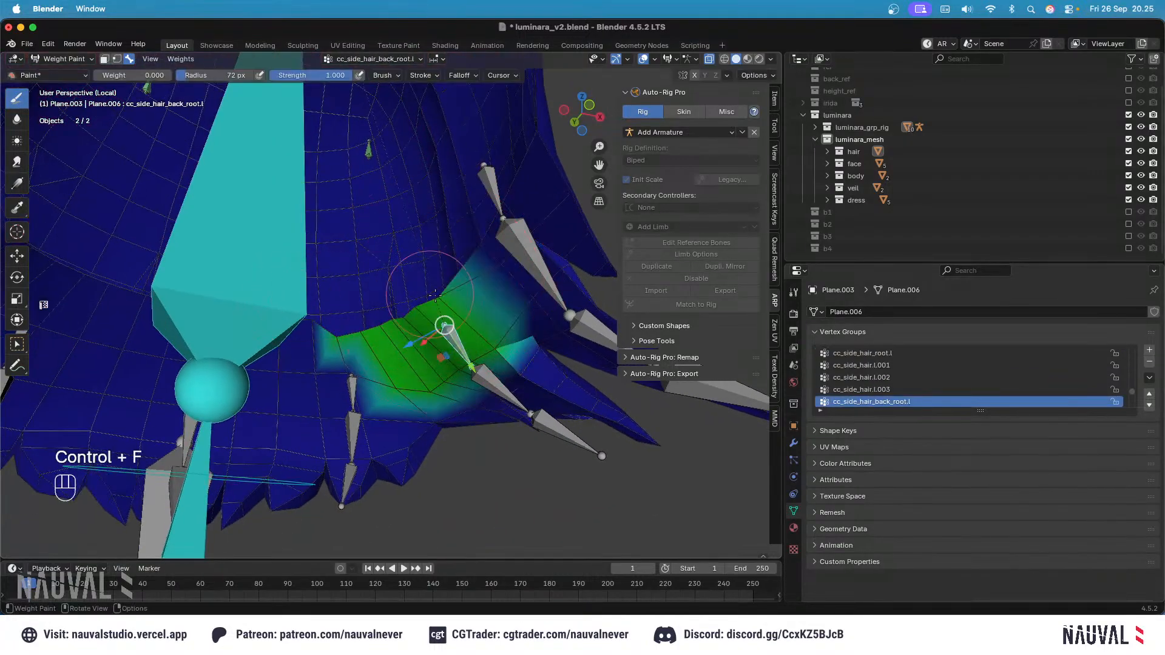
key("f")
left_click(450, 293)
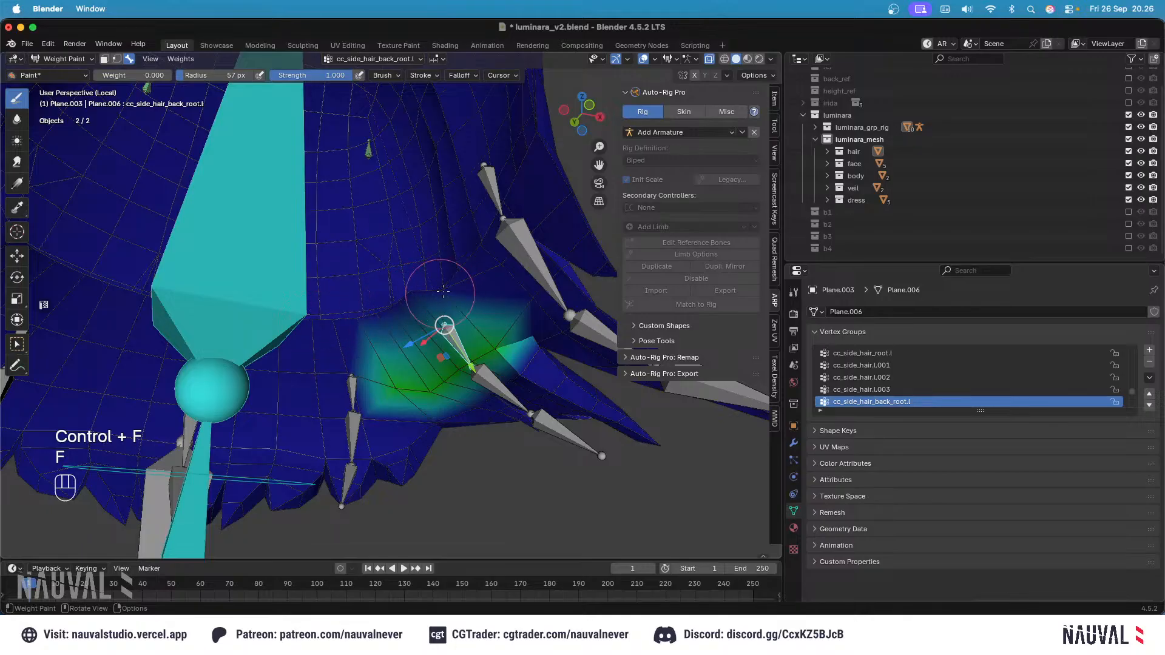
Step: Examine the weights of cc_side_hair.l.001 and cc_back_hair_root.l on the inner side of the hair
middle_click_drag(419, 283, 441, 257)
middle_click_drag(425, 301, 534, 322, "shift")
middle_click_drag(534, 249, 511, 324, "shift")
left_click(514, 293, "alt")
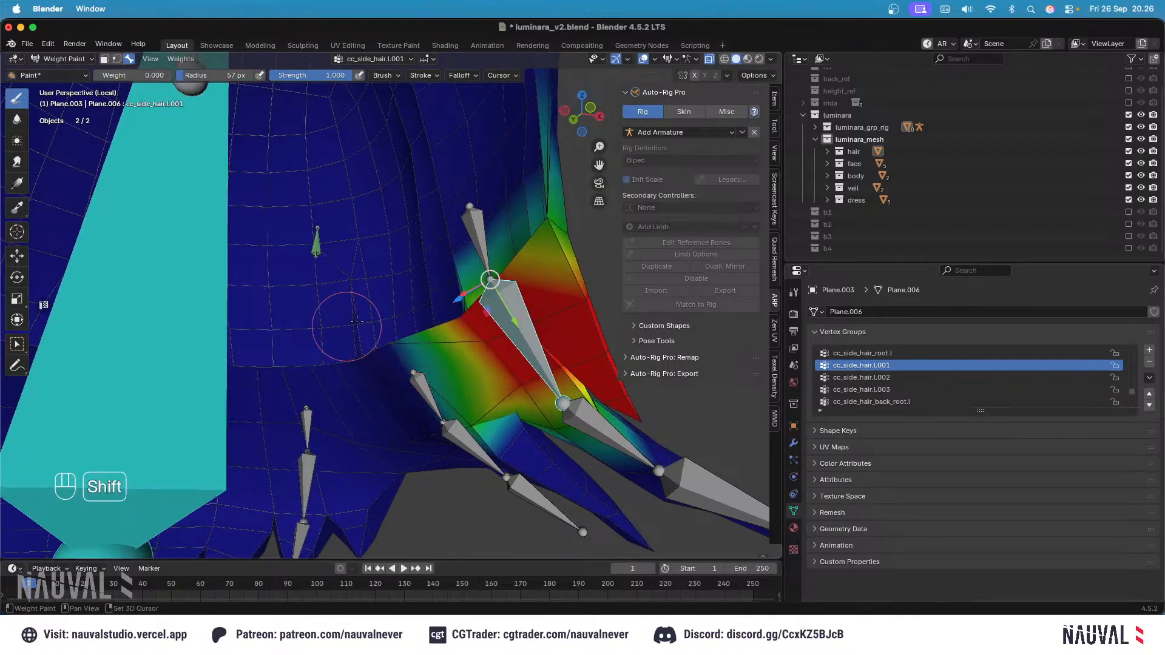
middle_click_drag(357, 322, 432, 277, "shift")
left_click(484, 357, "alt")
middle_click_drag(404, 357, 423, 323, "shift")
left_click(441, 381, "alt")
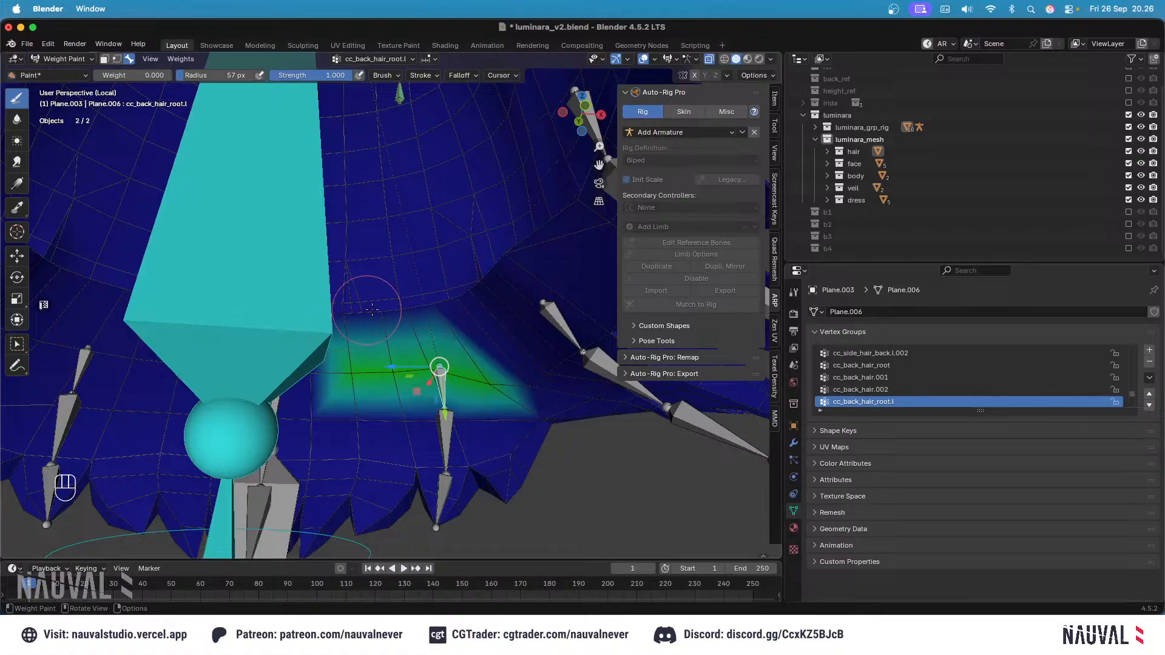
Step: Try rotating cc_back_hair_root.l in front view and save the file
key("KP_1")
key("r")
key("Escape")
key("KP_3")
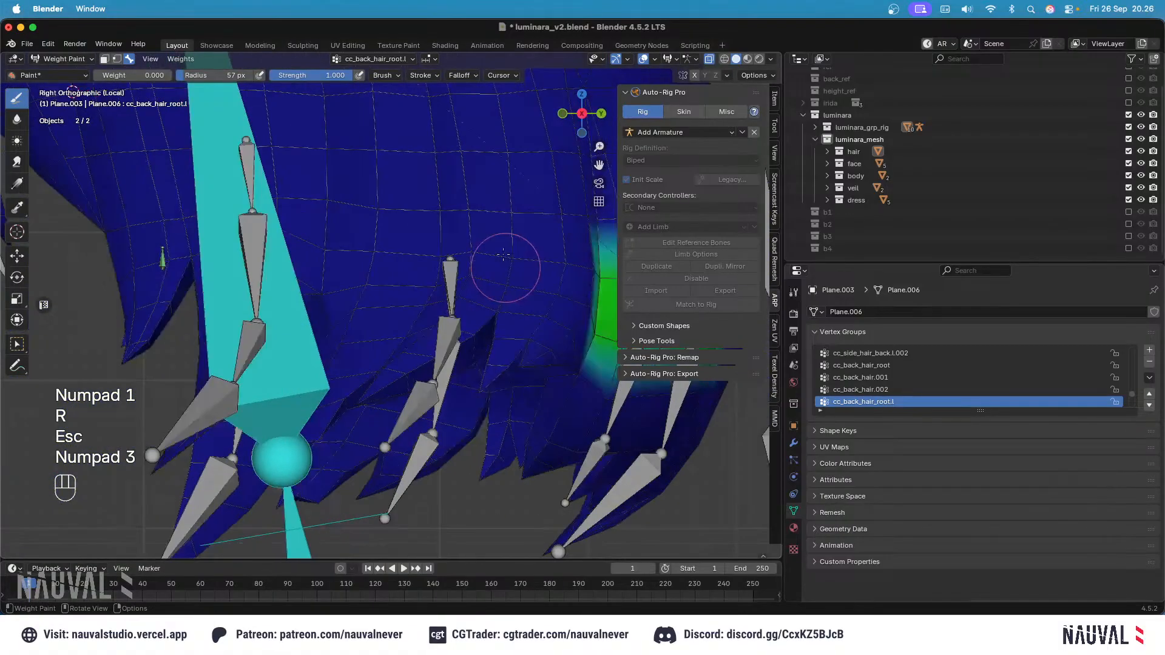
key("ctrl+s")
Step: Test-rotate cc_back_hair_root.l, cc_back_hair.l.001 and cc_back_hair.l.002 backward in the right side view
middle_click_drag(546, 258, 457, 293, "shift")
key("r")
left_click(483, 225)
left_click(474, 387, "alt")
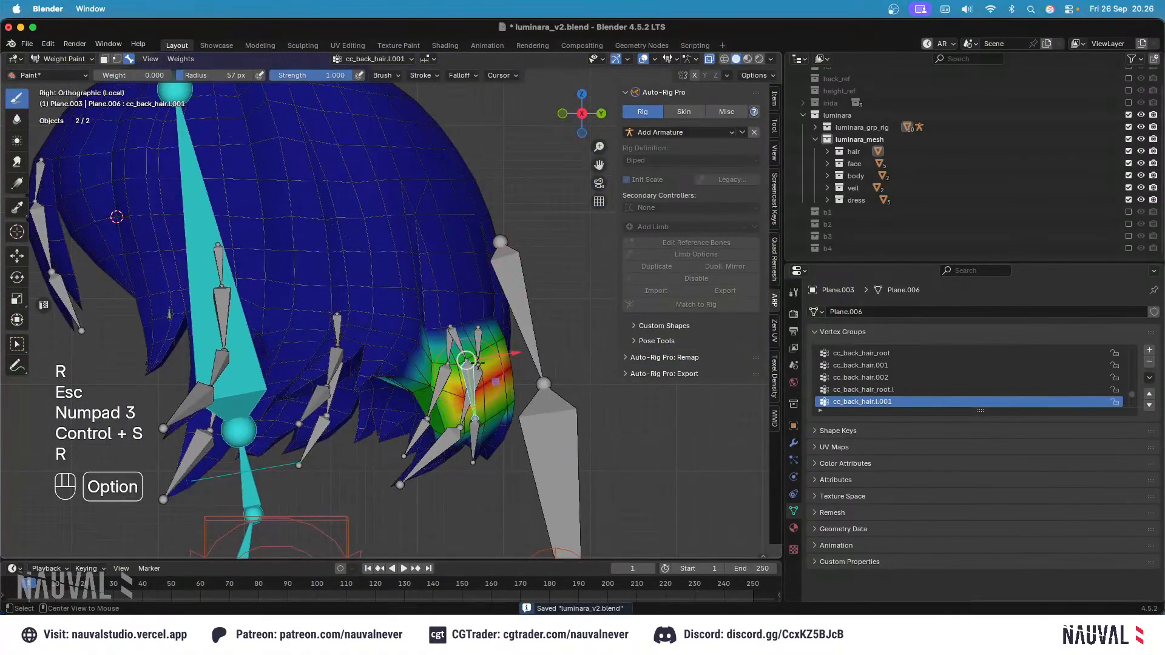
key("r")
left_click(493, 241)
left_click(511, 427, "alt")
key("r")
left_click(511, 253)
Step: Test-rotate cc_back_hair_root.l, cc_back_hair.l.001 and cc_back_hair.l.002 outward in the back view
left_click(460, 347, "alt")
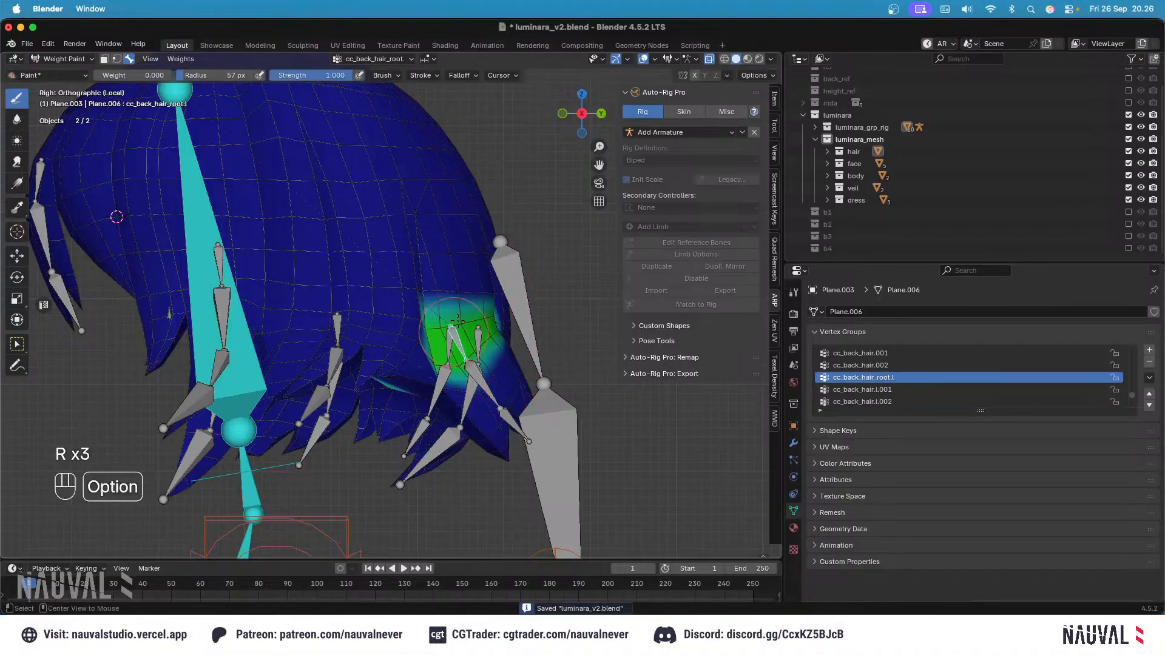
key("KP_1")
key("ctrl+KP_1")
key("r")
left_click(493, 346)
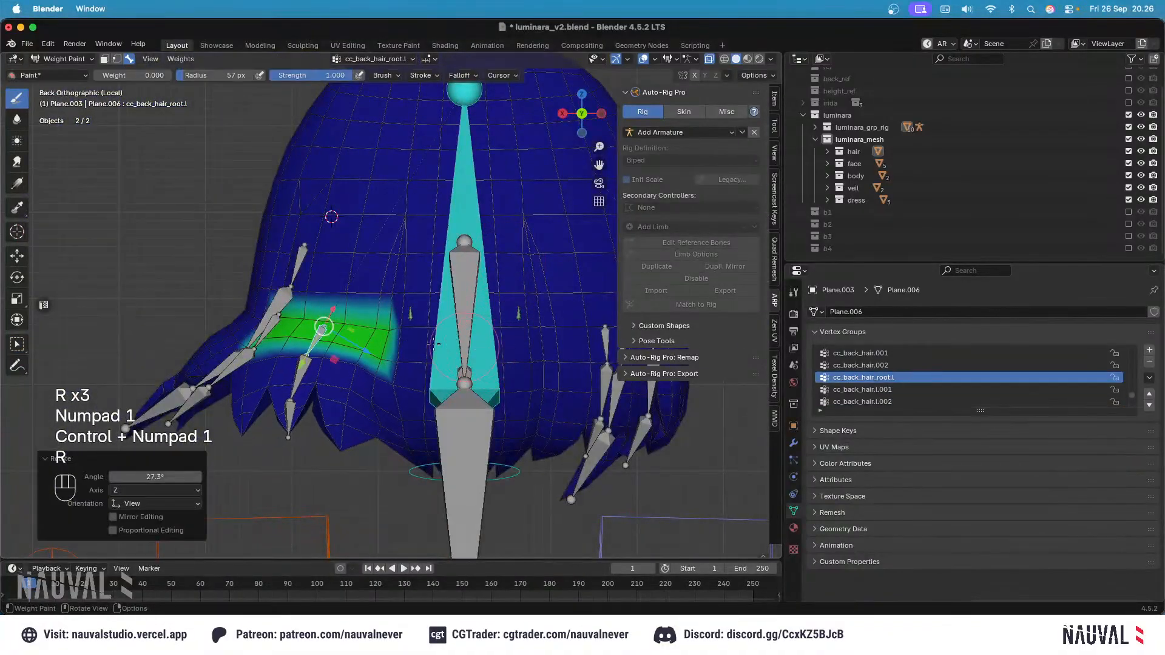
left_click(301, 371, "alt")
key("r")
left_click(395, 319)
left_click(271, 409, "alt")
key("r")
left_click(393, 338)
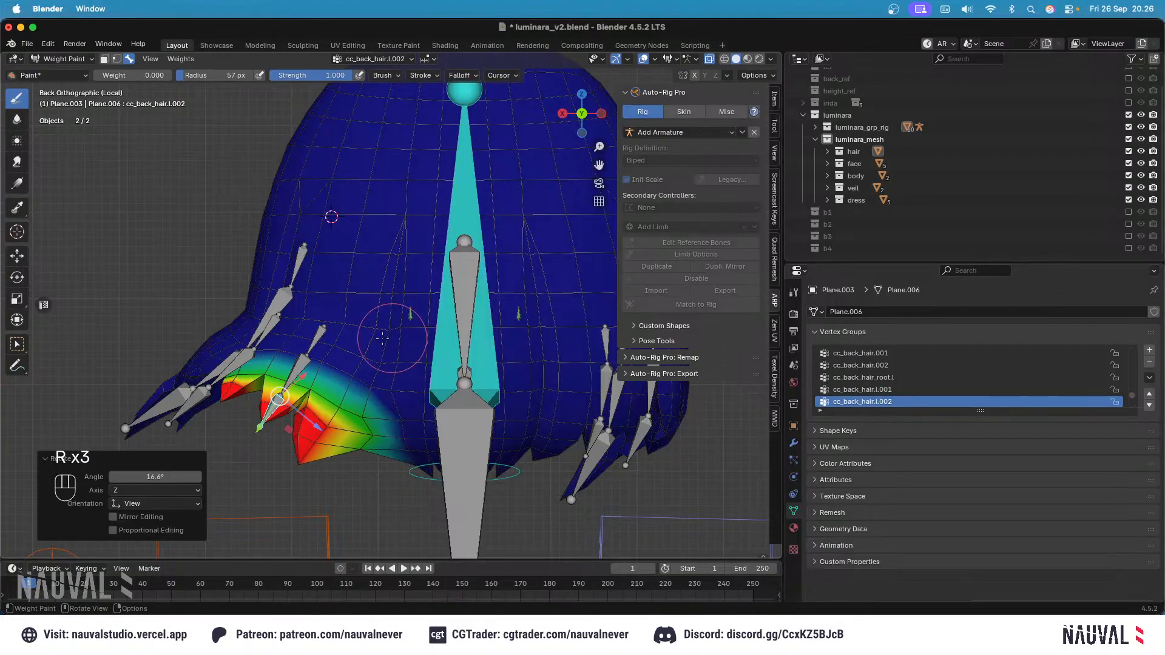
Step: Inspect the rotated back hair from below, undo the last change and display the cc_back_hair_root.l weights
middle_click_drag(389, 338, 504, 318)
key("KP_1")
scroll(406, 343, "up", 2)
middle_click_drag(376, 319, 479, 267, "shift")
middle_click_drag(479, 340, 449, 328, "shift")
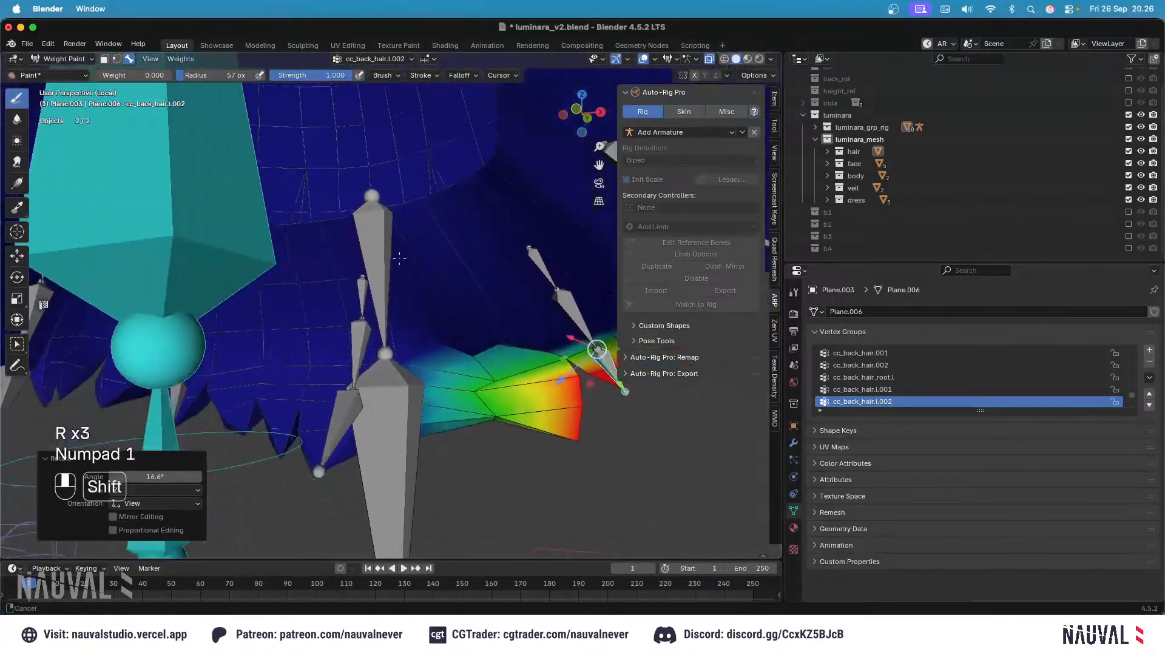
middle_click_drag(449, 388, 466, 348)
key("super+z")
left_click(517, 271, "alt")
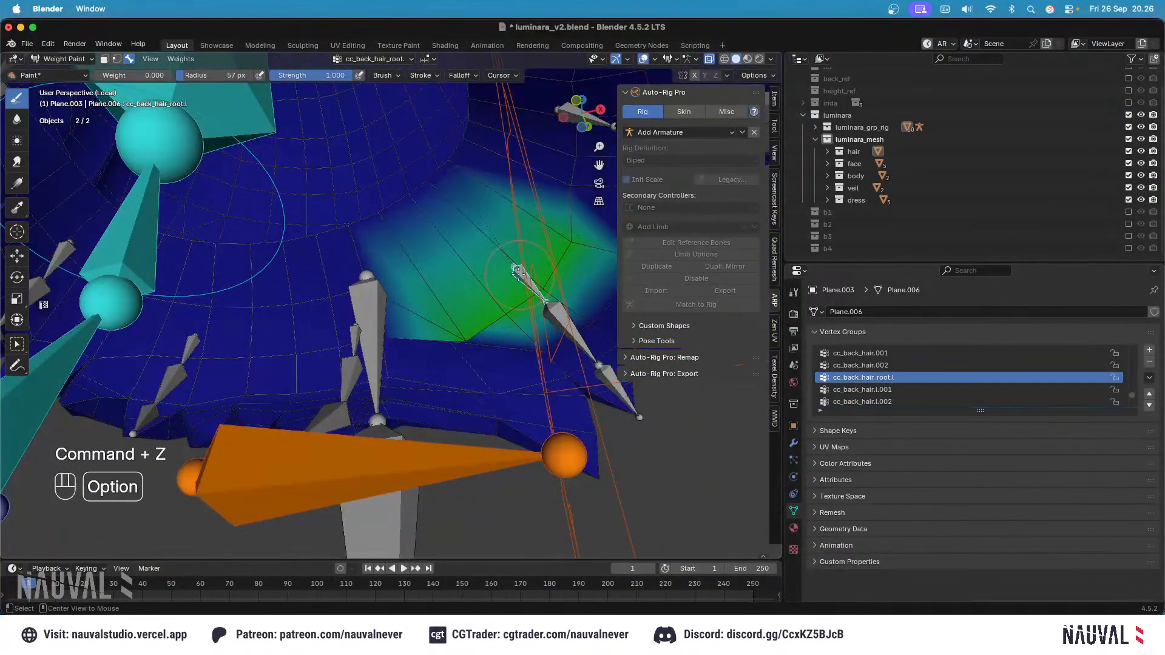
Step: Compare the weights of cc_back_hair.l.001, cc_back_hair_root.l, cc_veil_root and cc_back_hair_root on the back hair
left_click(559, 323, "alt")
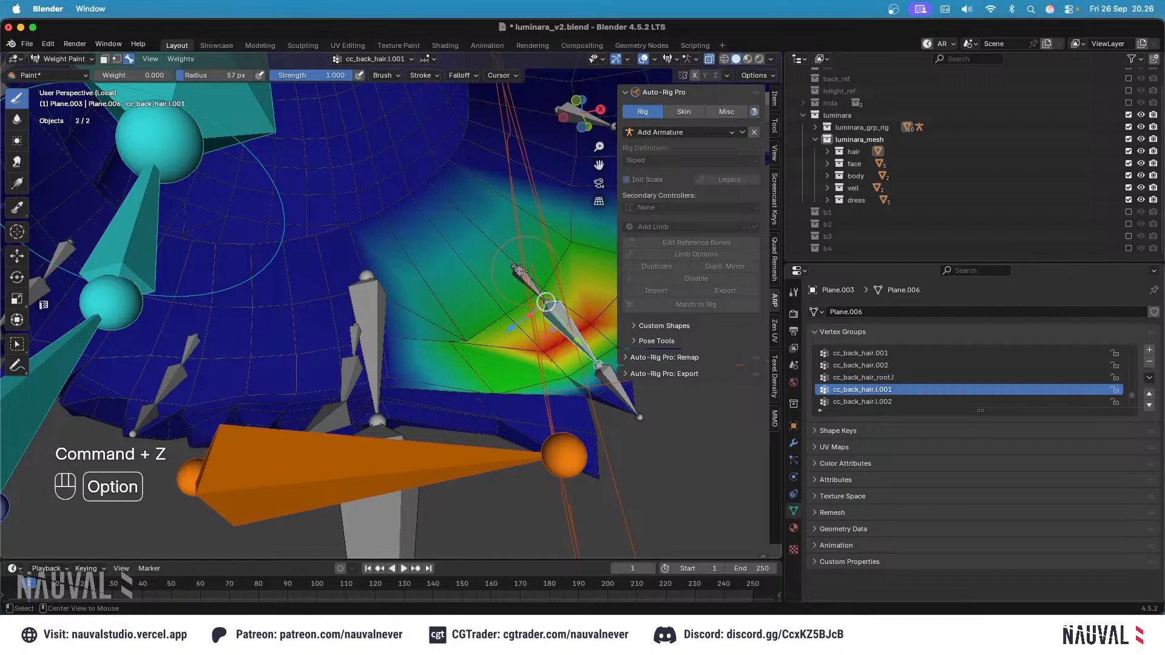
left_click(521, 272, "alt")
key("ctrl+f")
middle_click_drag(521, 271, 507, 336)
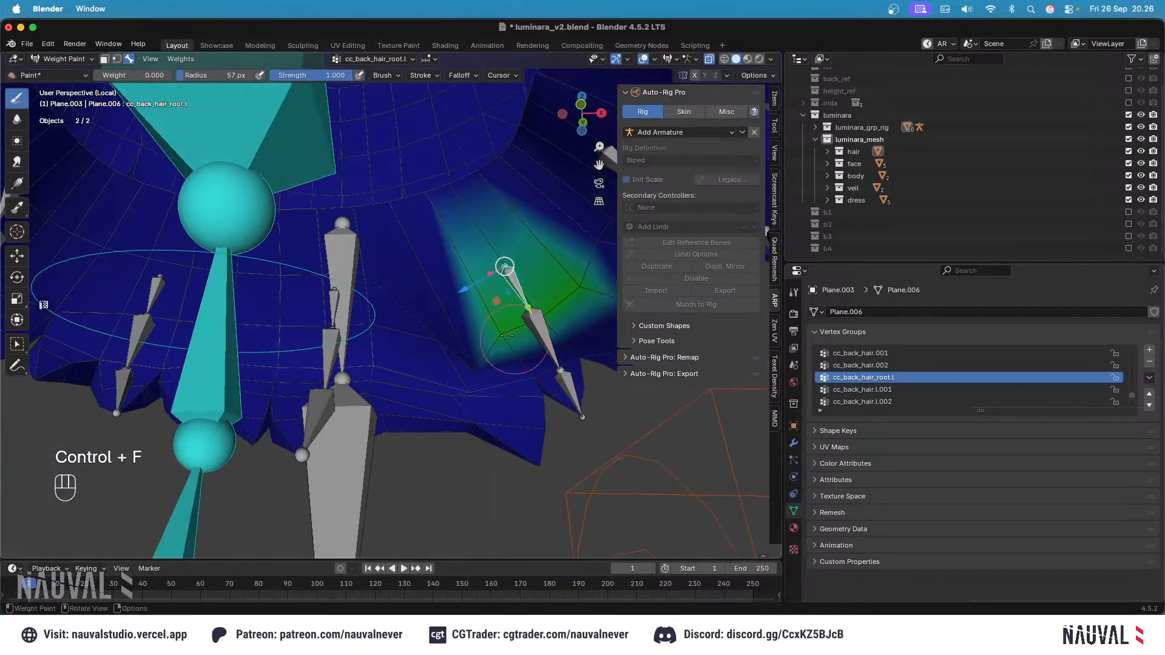
key("super+z")
key("super+z")
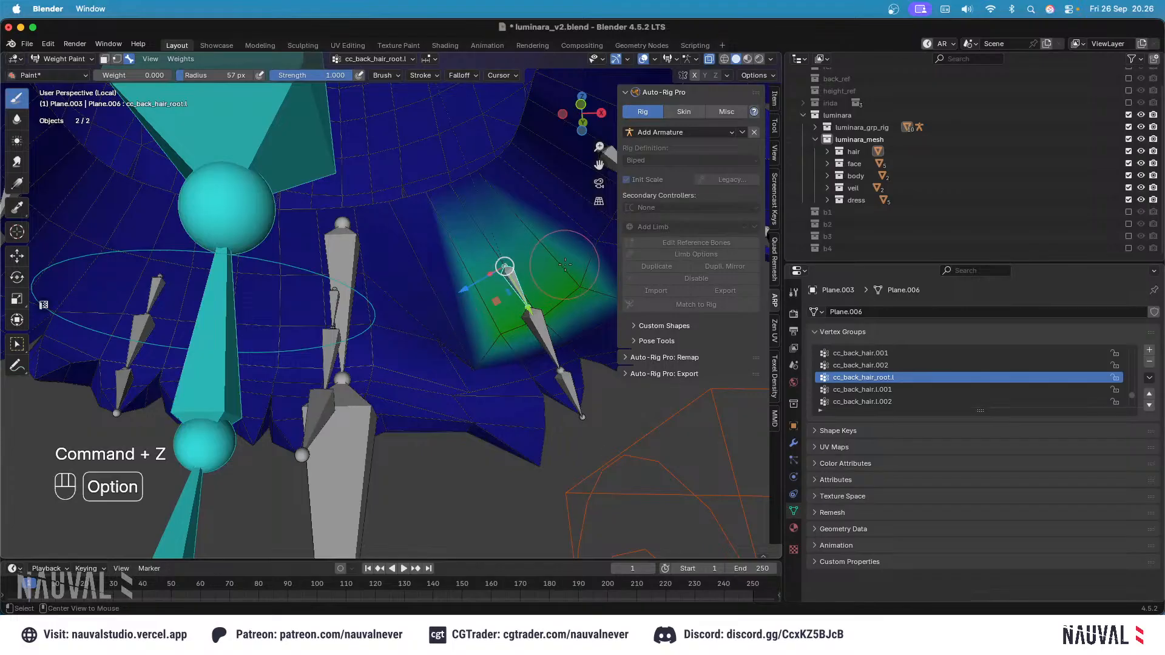
middle_click_drag(565, 265, 537, 219)
left_click(536, 219, "alt")
left_click(370, 324, "alt")
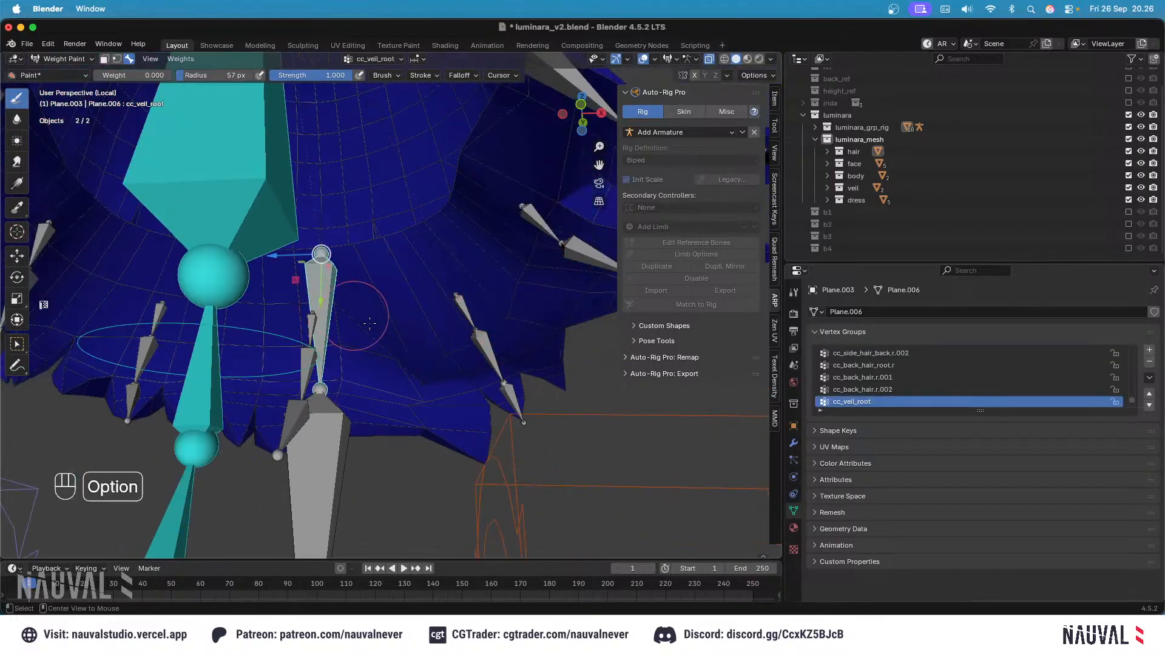
left_click(312, 328, "alt")
middle_click_drag(364, 376, 395, 304)
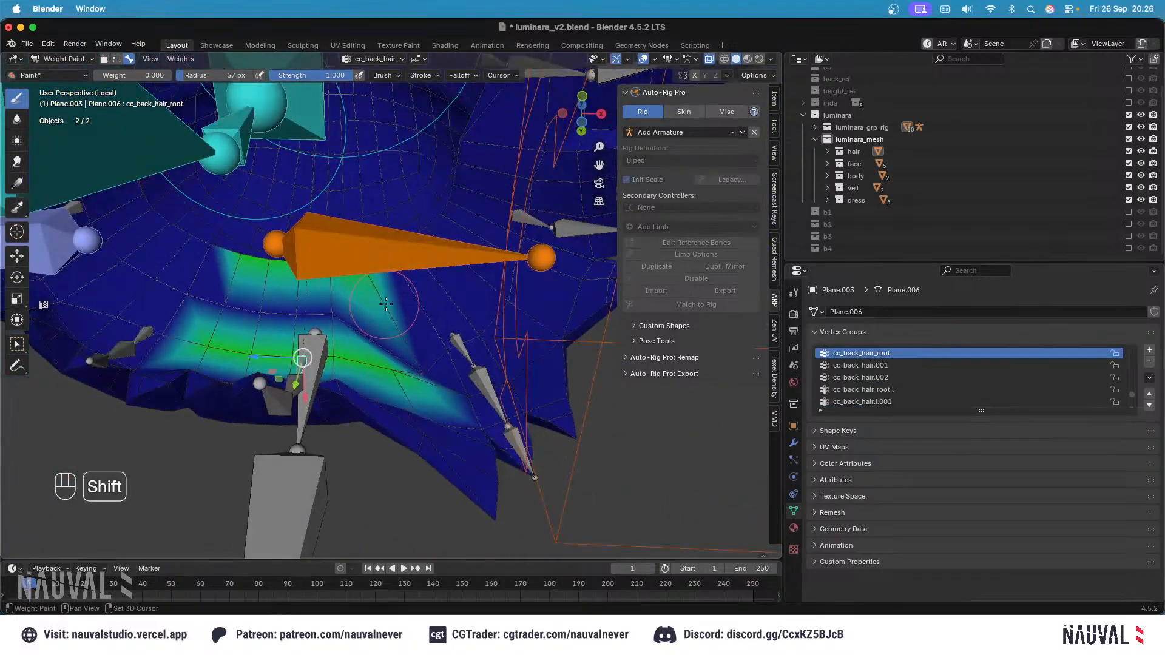
Step: Paint the gap between the two weighted bands of cc_back_hair_root with a brush weight of 0.479
middle_click_drag(407, 358, 431, 366, "shift")
scroll(431, 367, "up", 1)
key("ctrl+f")
left_click(435, 374)
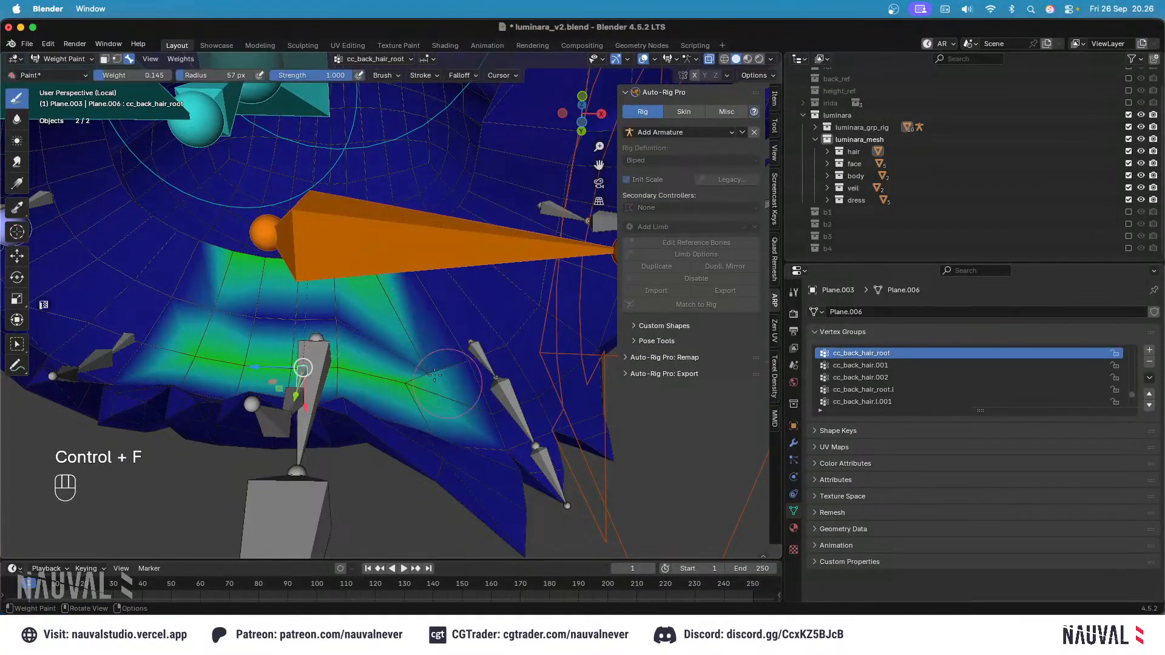
key("ctrl+z")
key("ctrl+f")
left_click(407, 353)
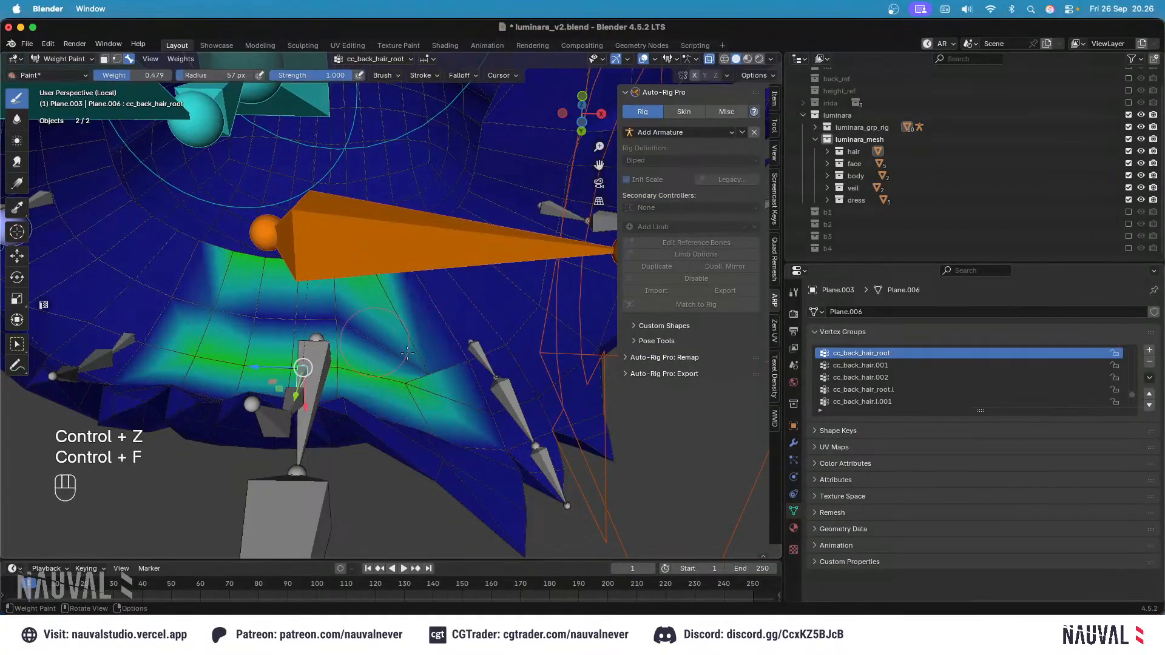
left_click_drag(309, 315, 256, 325)
Step: Try painting the inner edge of the cc_back_hair_root.l weights, including with weight 0.000, and undo the strokes
left_click(479, 351, "alt")
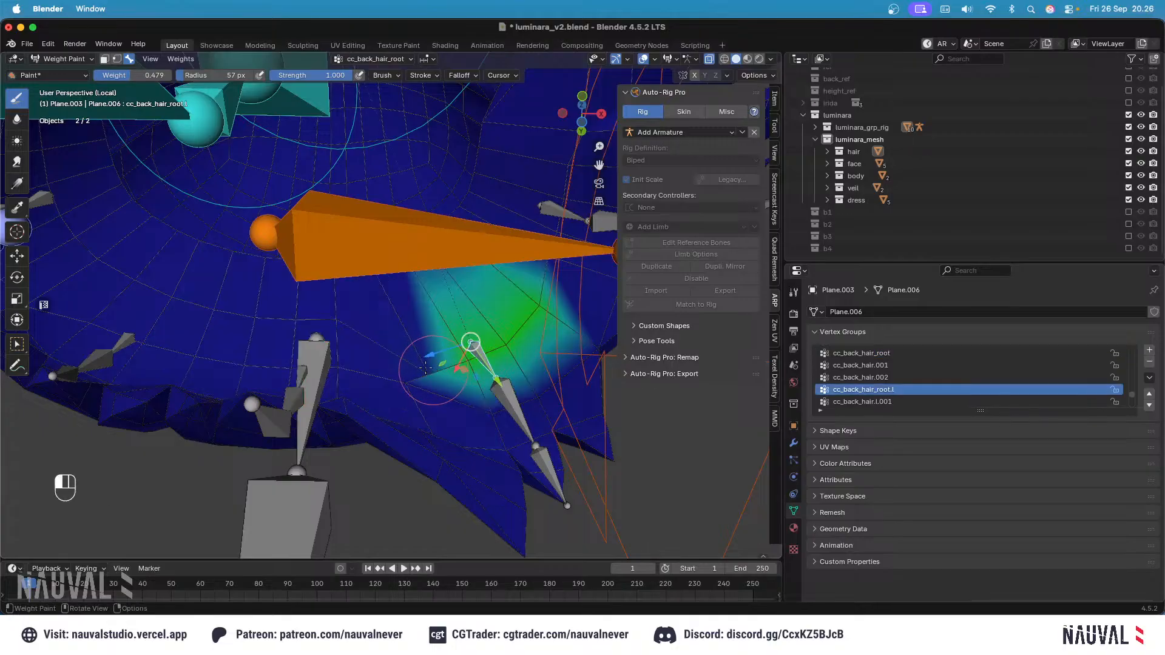
left_click_drag(442, 364, 415, 358)
key("super+z")
mouse_move(433, 377)
middle_mouse_down()
mouse_move(429, 364)
mouse_move(430, 374)
middle_mouse_up()
key("super+z")
key("ctrl+f")
left_click(363, 356)
key("super+z")
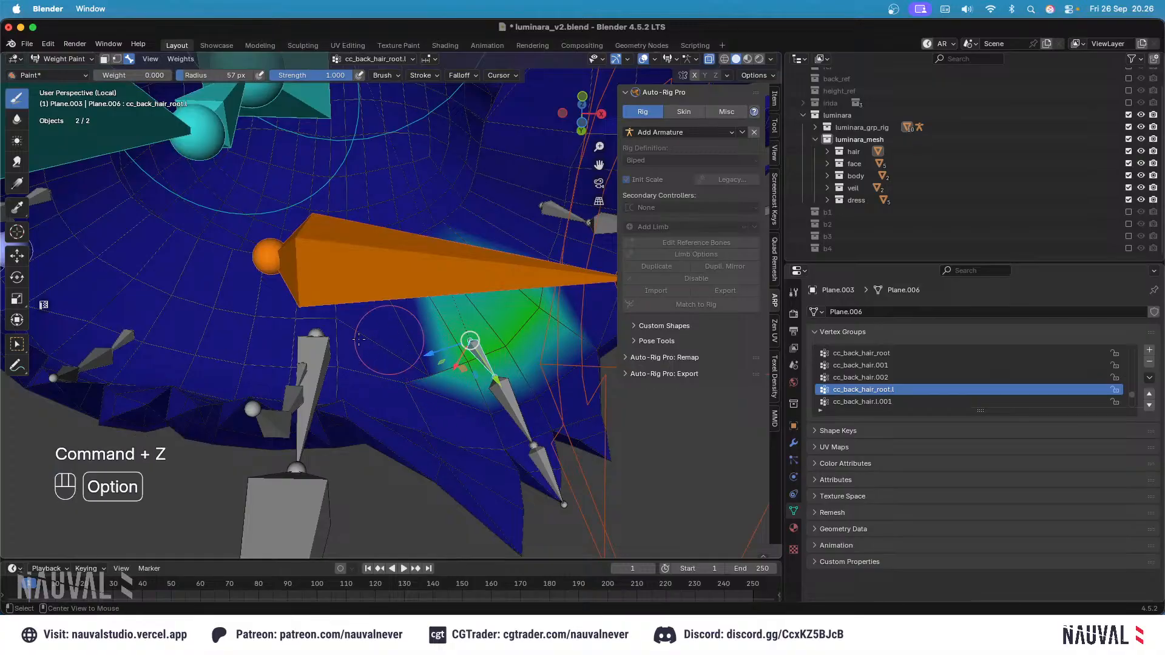
Step: Return to cc_back_hair_root and fill its outer side edge with a brush weight of 0.552
left_click(297, 364, "alt")
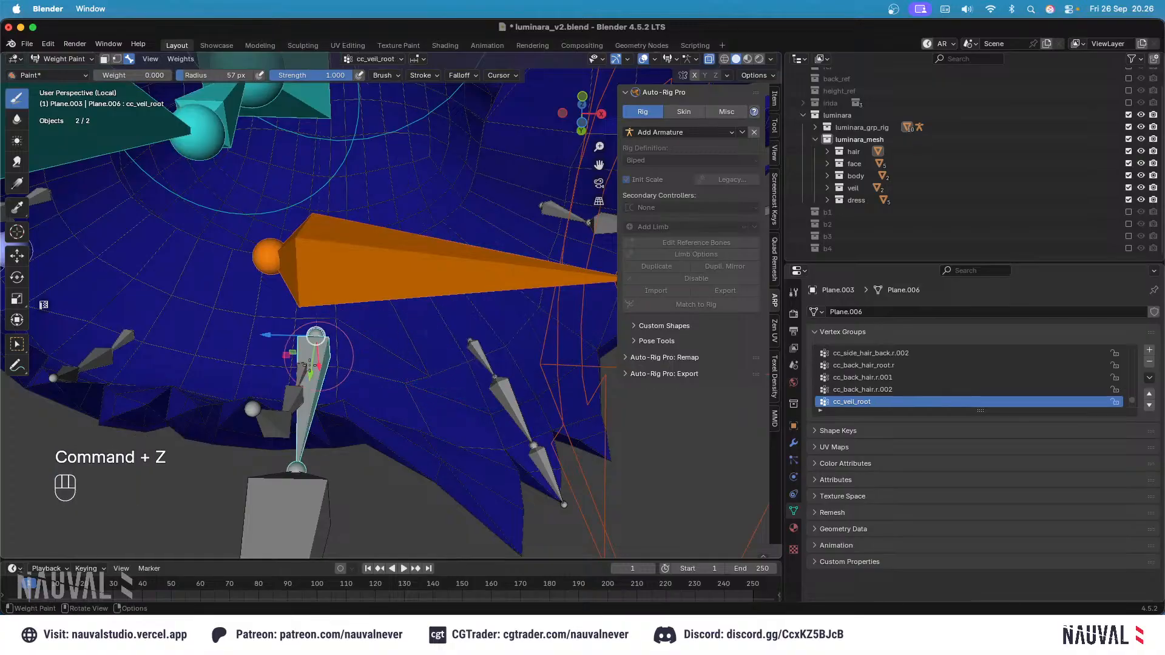
key("super+z")
key("ctrl+f")
left_click(441, 347)
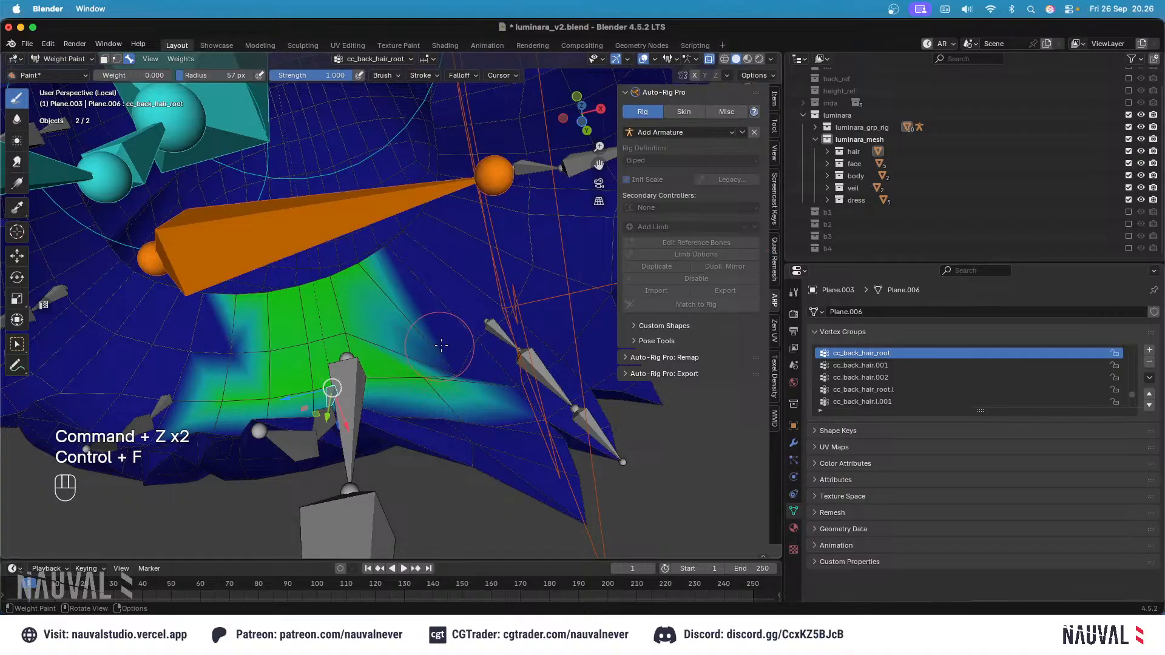
key("super+z")
key("ctrl+f")
left_click(451, 353)
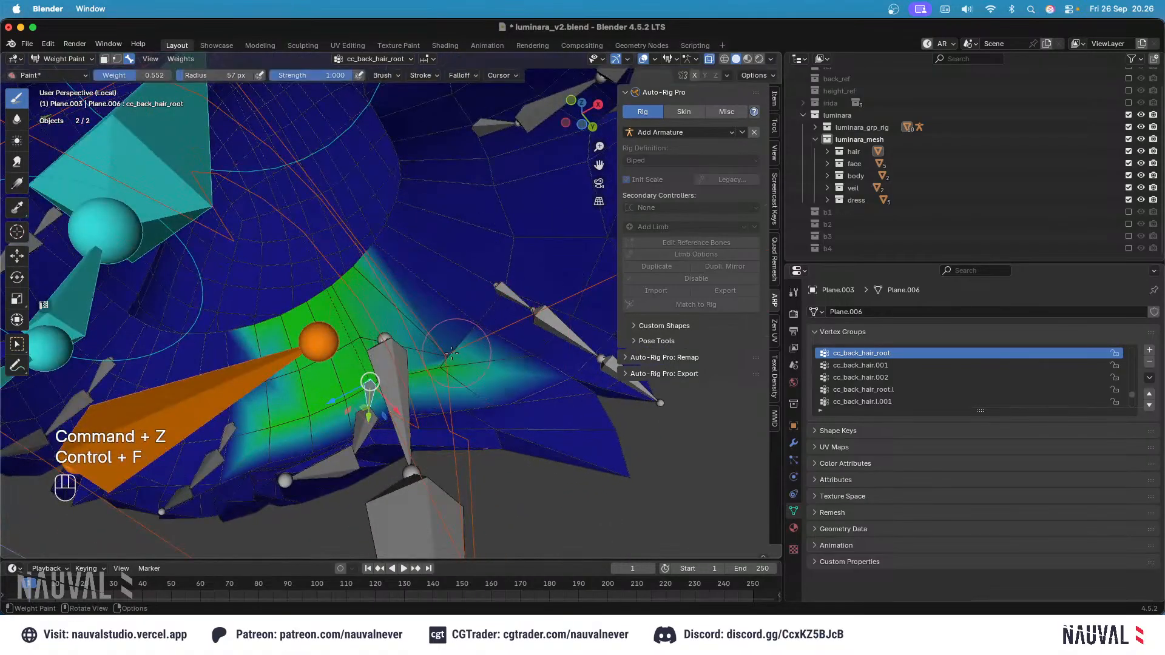
Step: Strengthen the side edges of the cc_back_hair_root weights with a brush weight of 0.661 and check the neighbouring left bone
middle_click_drag(451, 354, 470, 330)
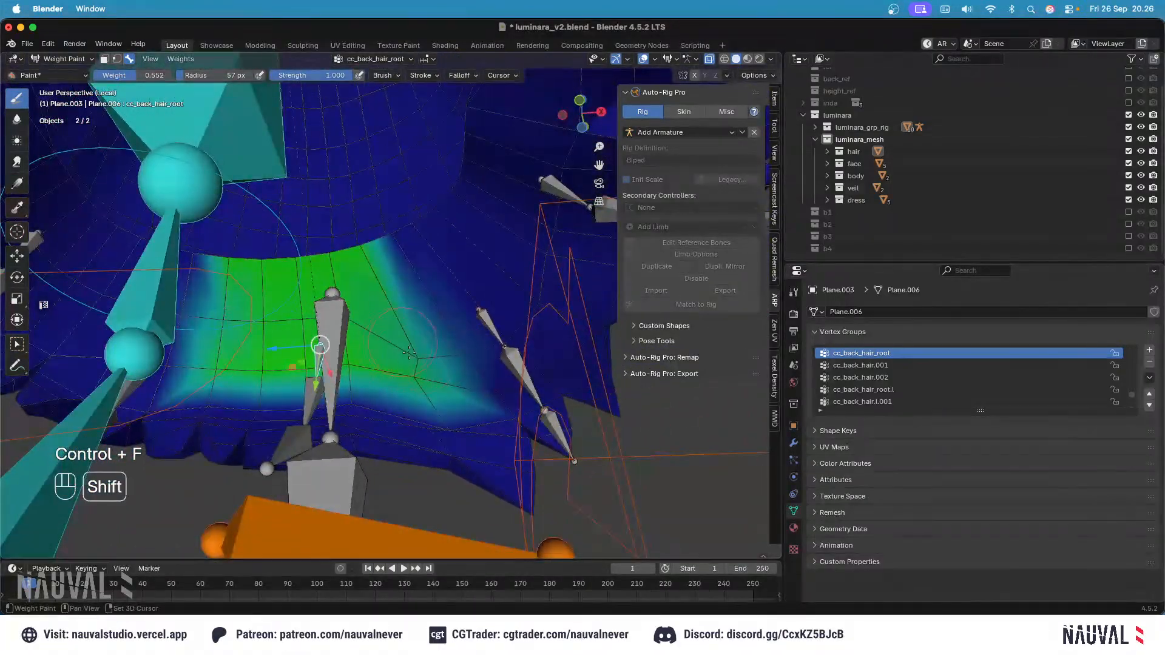
left_click_drag(409, 352, 419, 359, "shift")
key("super+z")
key("ctrl+f")
left_click(432, 345)
left_click(419, 341)
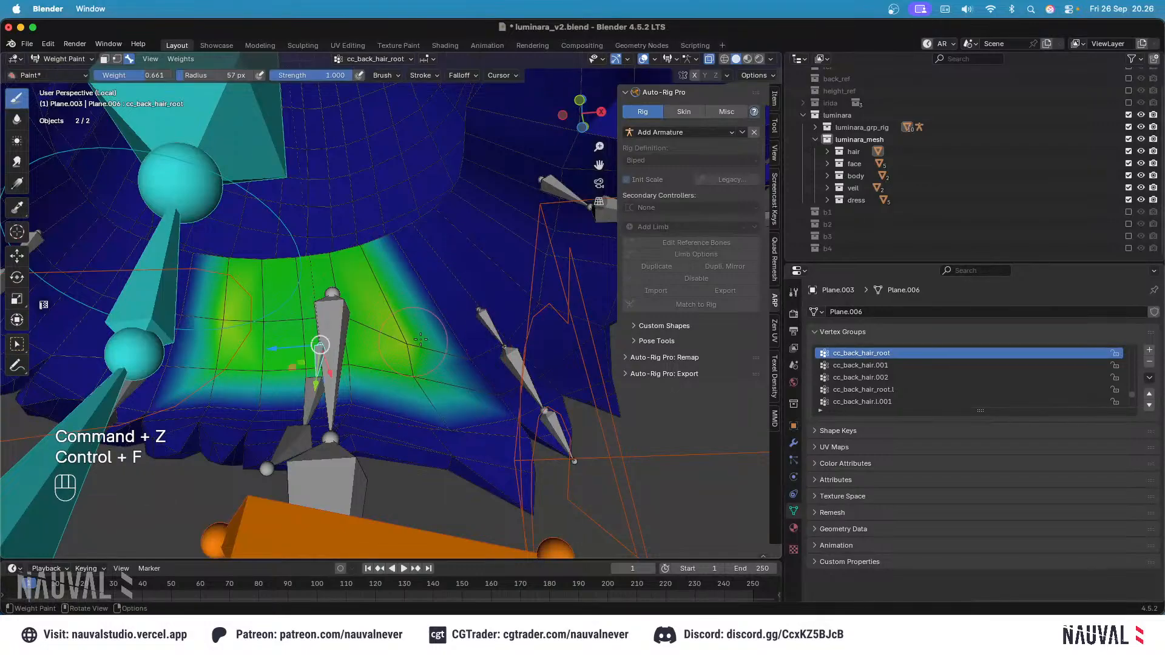
left_click(490, 328, "alt")
left_click(342, 343, "alt")
Step: Test-rotate cc_back_hair_root, cc_back_hair.001 and cc_back_hair.002 backward in the right side view and inspect the back hair
key("KP_3")
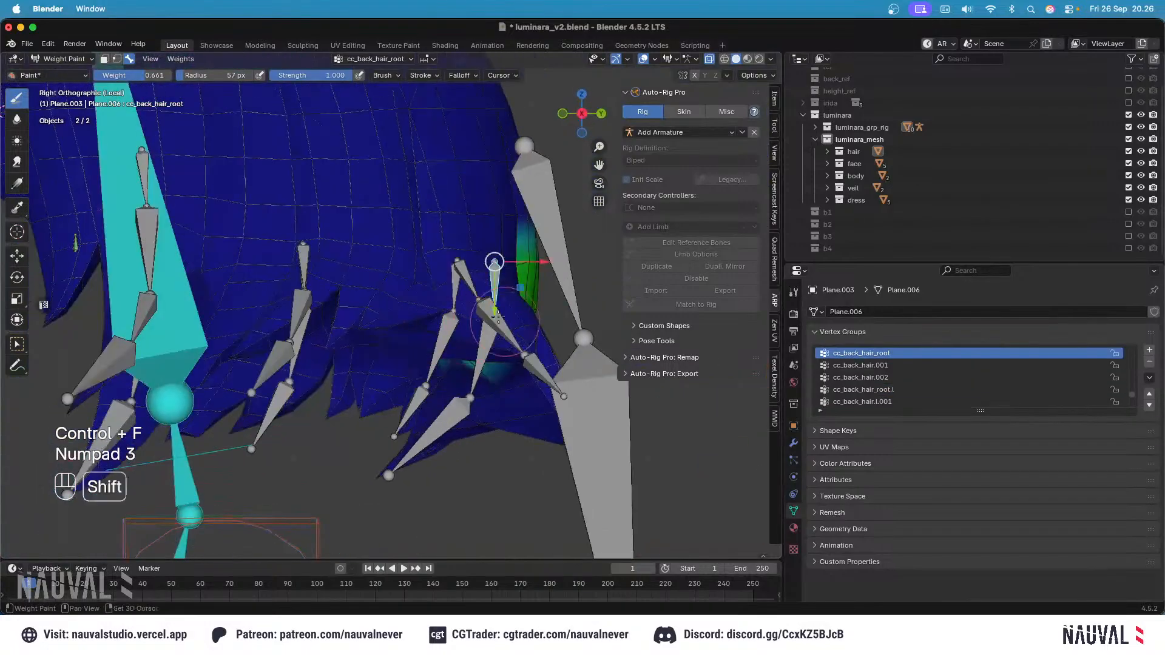
key("shift+z")
key("r")
key("r")
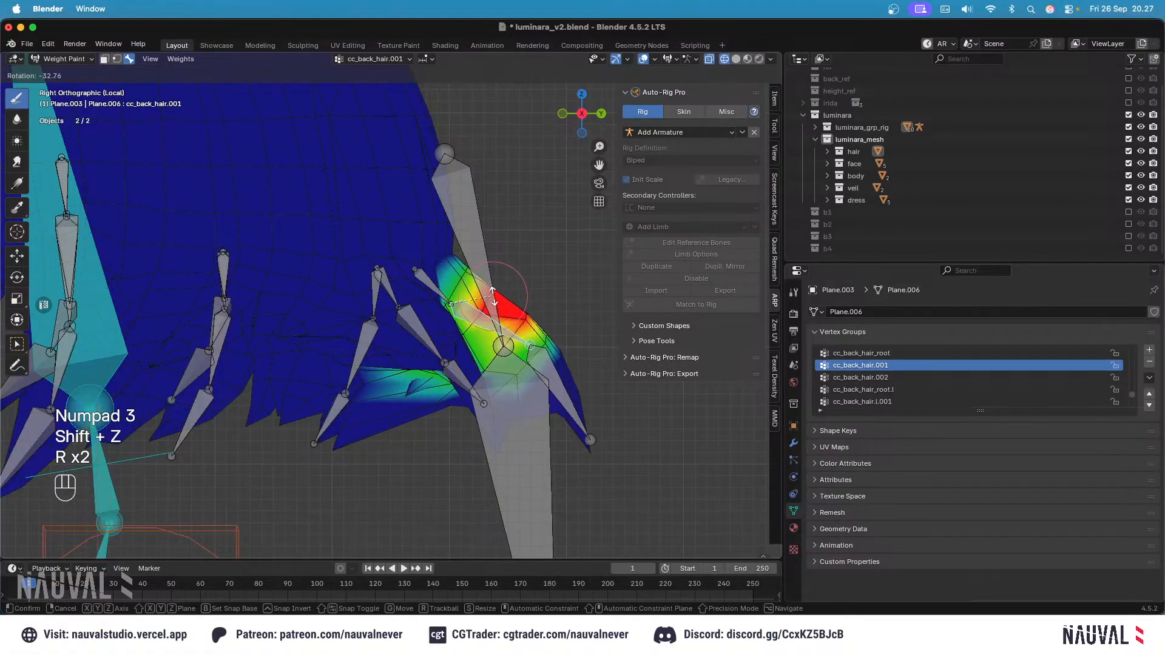
left_click(501, 310)
left_click(559, 380, "alt")
key("r")
left_click(576, 355)
middle_click_drag(363, 351, 404, 324)
key("shift+z")
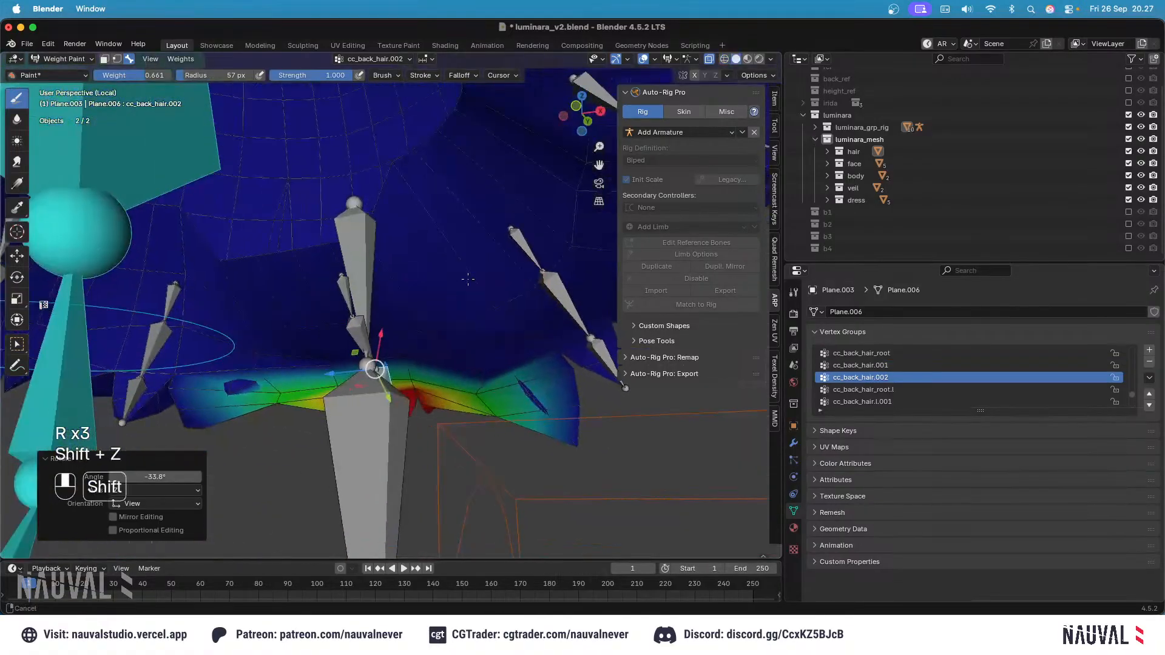
Step: Test-rotate cc_back_hair_root and cc_back_hair.001 inward in the right side view, save the file and undo the pose
key("KP_3")
left_click(447, 258, "alt")
key("r")
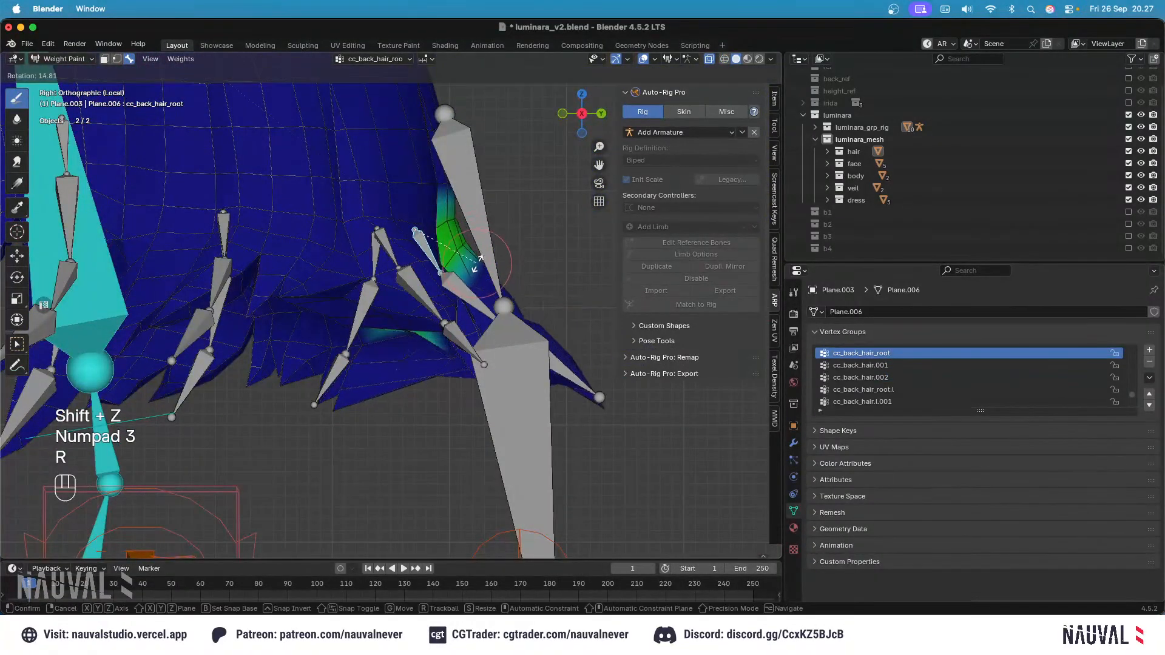
key("r")
left_click(485, 312)
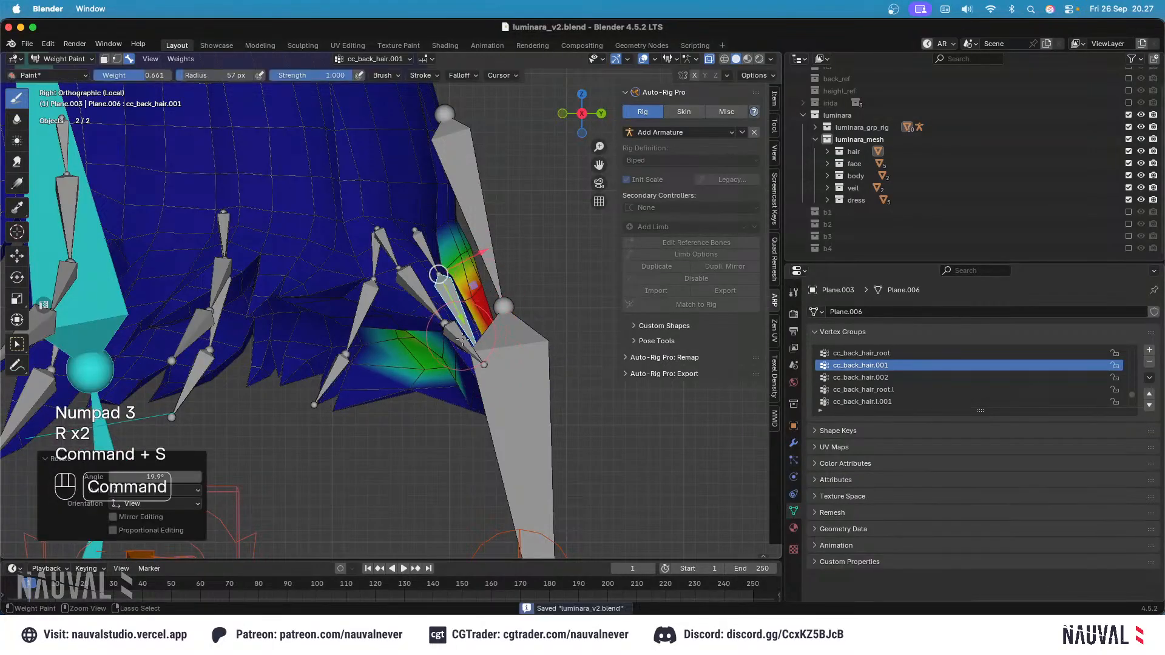
middle_click_drag(463, 340, 515, 344)
key("super+z")
Step: Test-rotate cc_side_hair.l.002 and cc_side_hair.l.003 outward from the front
left_click(515, 345, "alt")
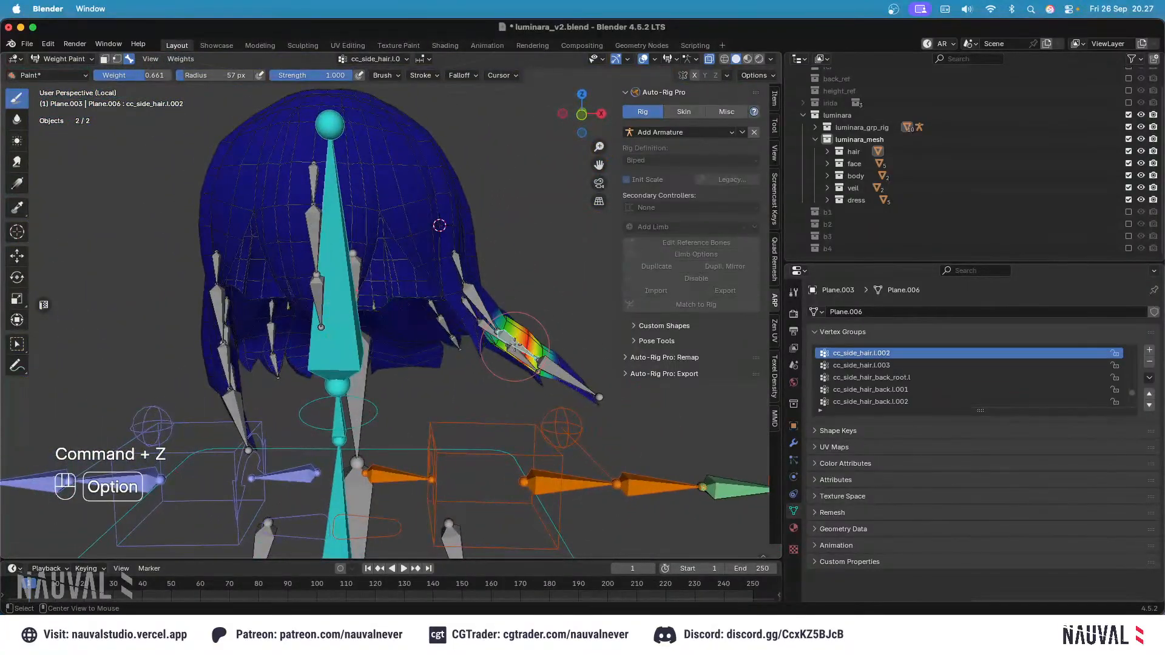
left_click(580, 388, "alt")
key("r")
key("r")
Step: Test-rotate cc_hair_bang_root in the right side view and again in the front view
key("KP_3")
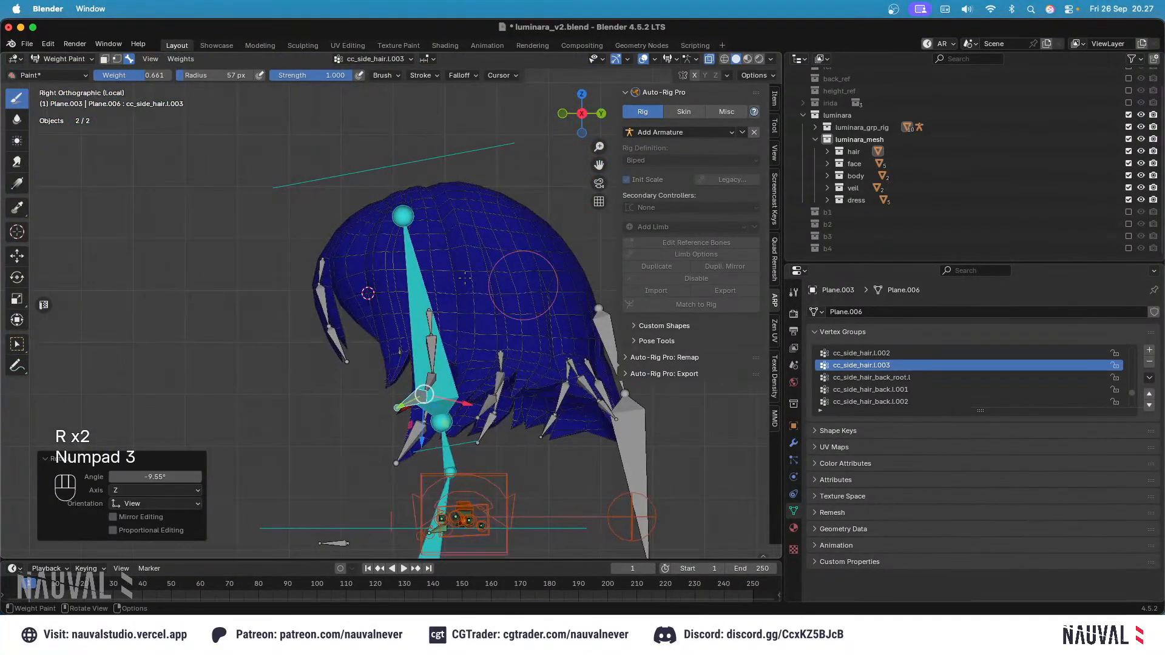
left_click(364, 247, "alt")
key("r")
left_click(425, 231)
key("KP_1")
key("r")
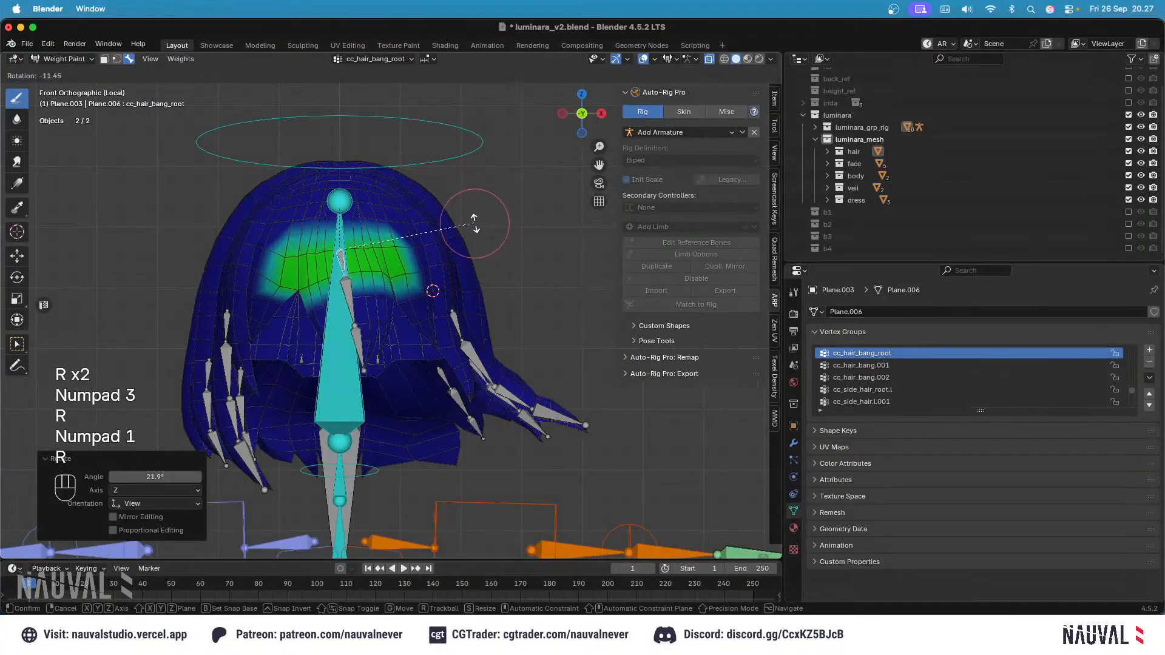
left_click(476, 222)
Step: Rotate cc_hair_bang.001 and cc_hair_bang.002 sideways in the front view, turning cc_hair_bang.002 by -16.5°
left_click(416, 255, "alt")
key("r")
left_click(419, 255)
left_click(425, 258, "alt")
key("r")
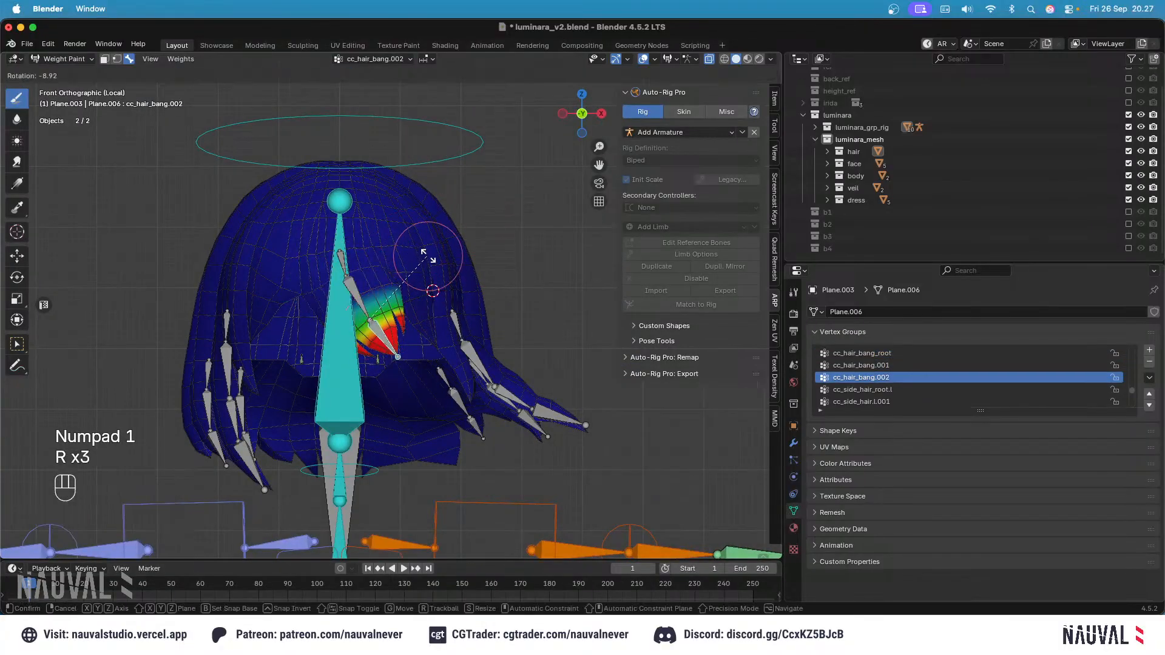
left_click(427, 257)
Step: Hide the viewport overlays to inspect the posed hair from the side, and show them again
left_click(643, 59)
middle_click_drag(474, 291, 654, 75)
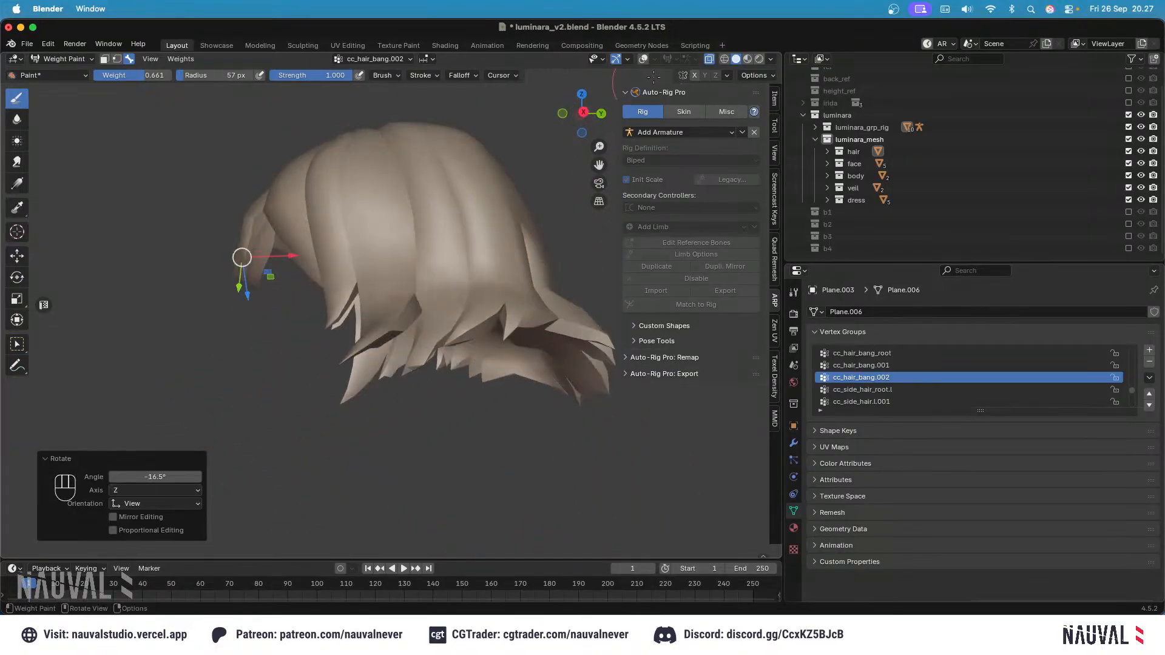
left_click(643, 59)
middle_click_drag(425, 273, 450, 290)
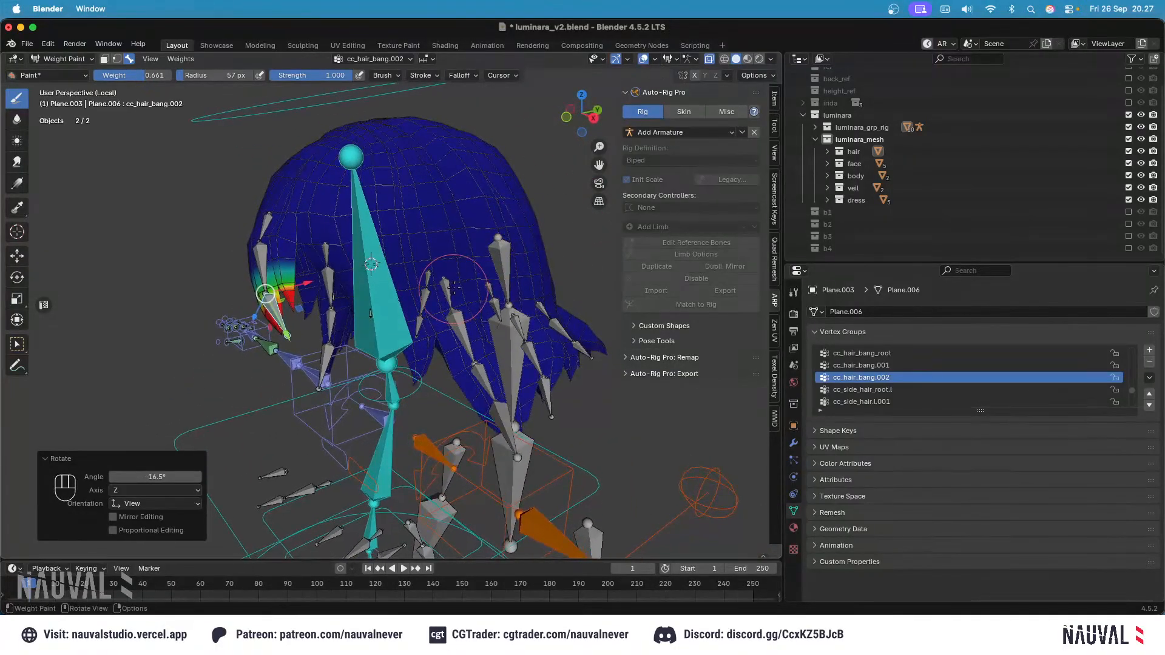
Step: Try selecting the linked left hair bone chains, save the file and clear the bone selection
left_click(453, 287)
left_click(507, 261)
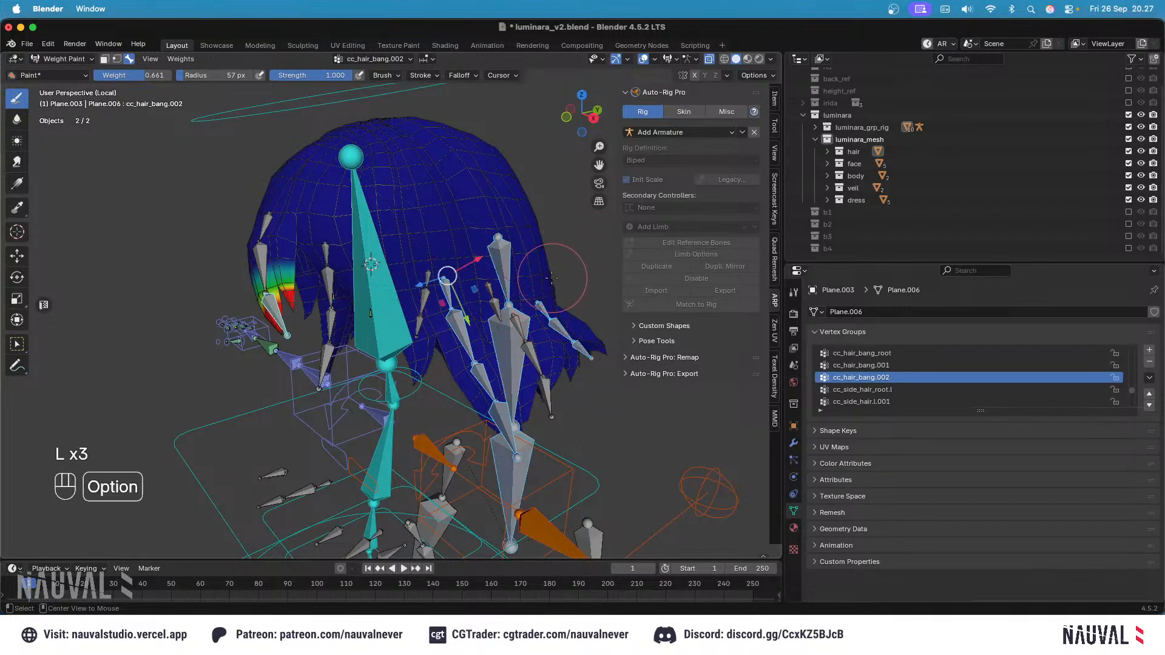
key("alt+h")
key("super+z")
key("super+z")
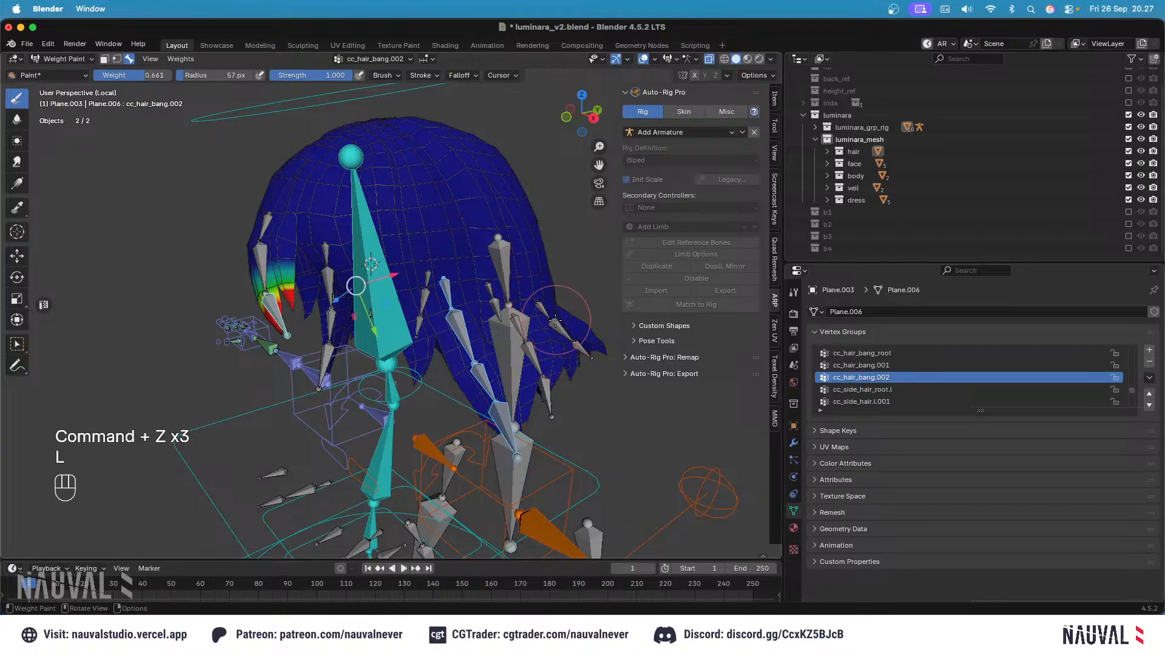
middle_click_drag(547, 287, 486, 239)
key("super+s")
middle_click_drag(234, 141, 318, 222)
key("alt+a")
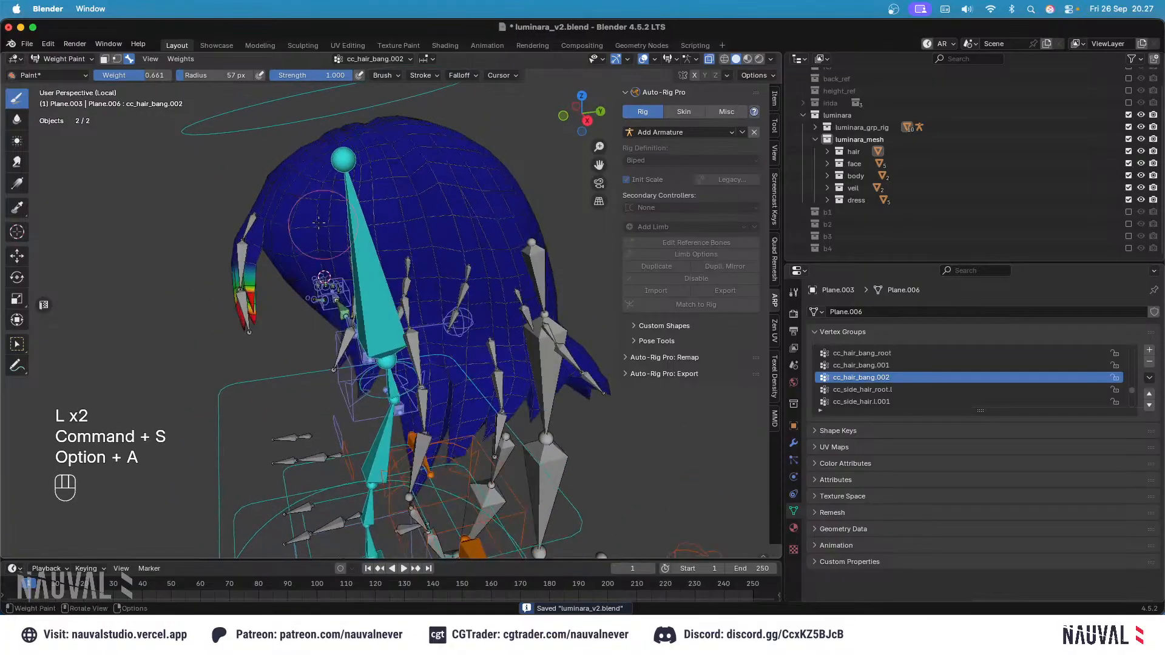
Step: Select the linked bang bone chain and the left side hair chain together
key("l")
left_click(249, 222, "alt")
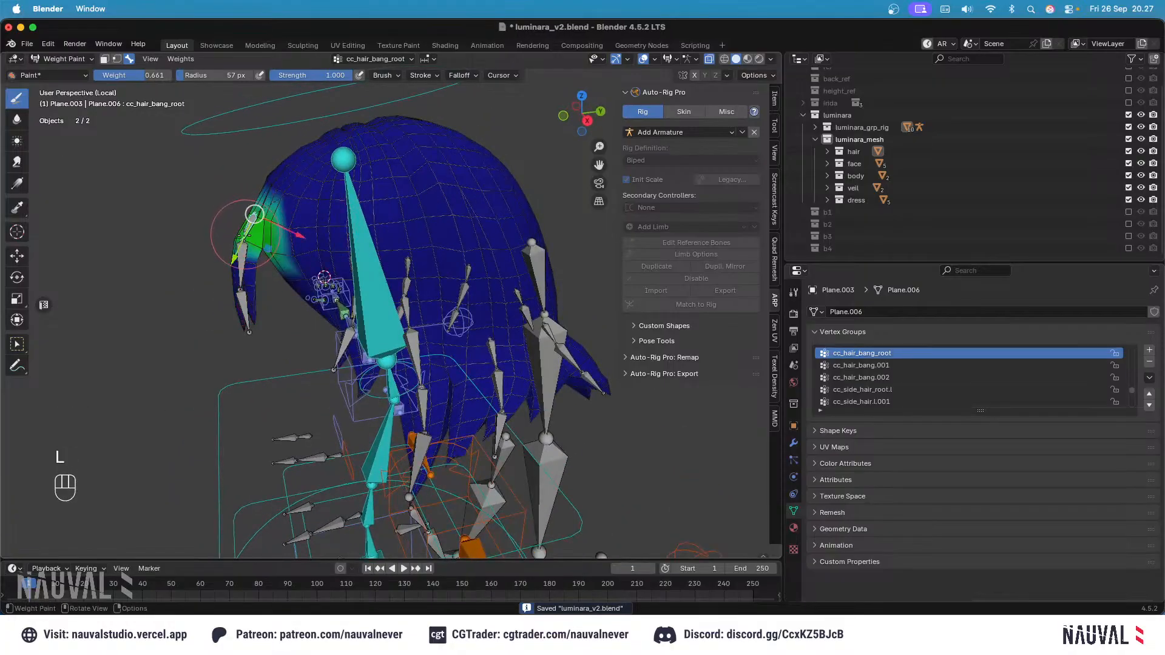
middle_click_drag(356, 274, 480, 288)
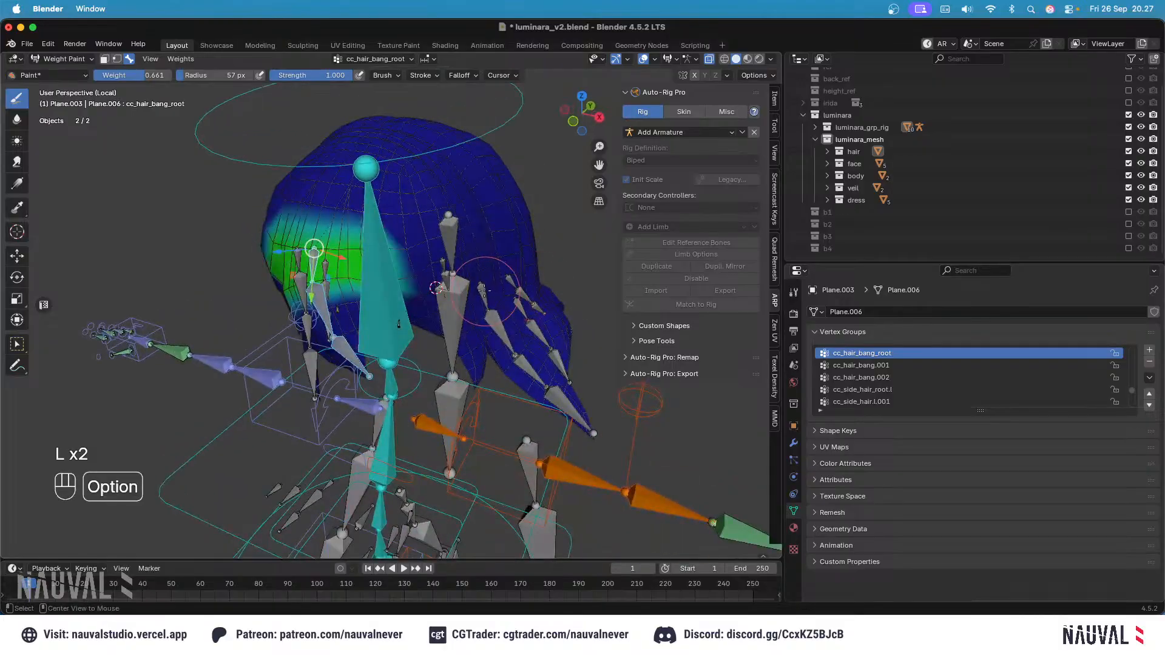
left_click(481, 285, "alt")
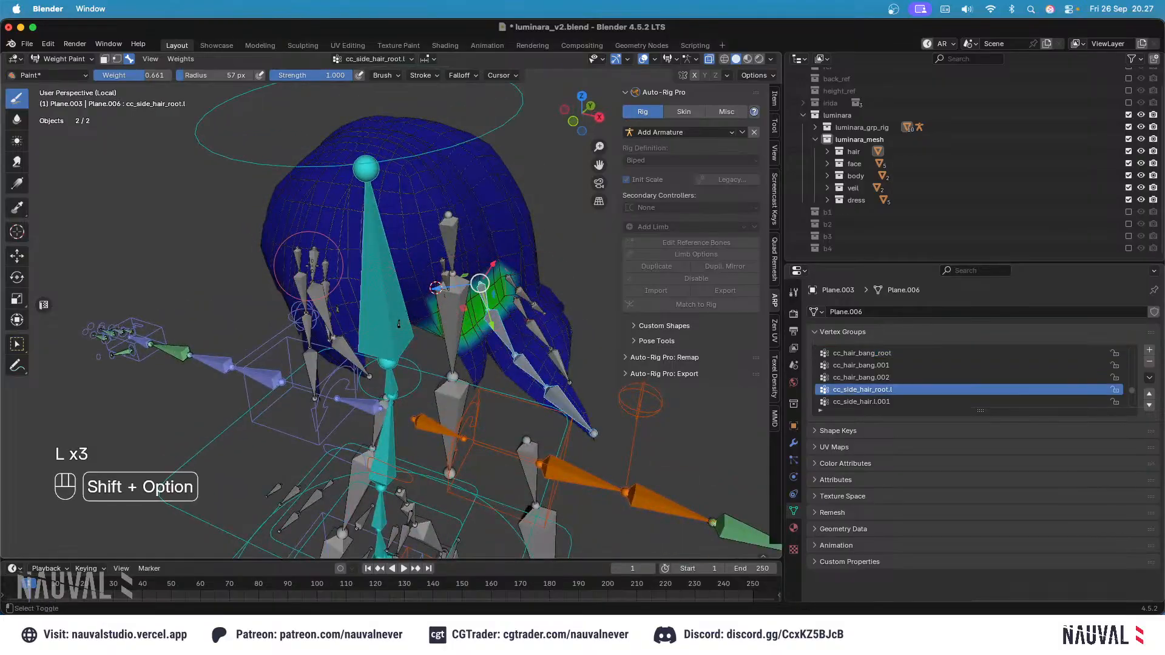
left_click(378, 234, "alt+shift")
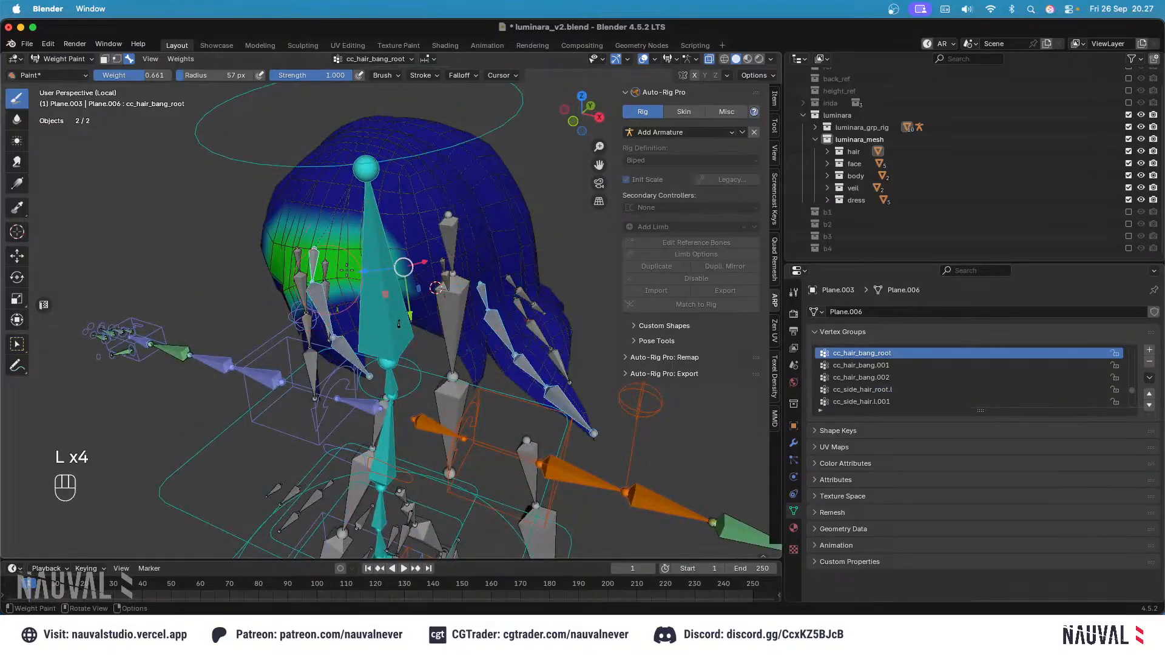
Step: Add the left rear side hair, left back hair and center back hair bone chains to the selection
middle_click_drag(348, 268, 462, 291)
left_click(520, 339, "alt+shift")
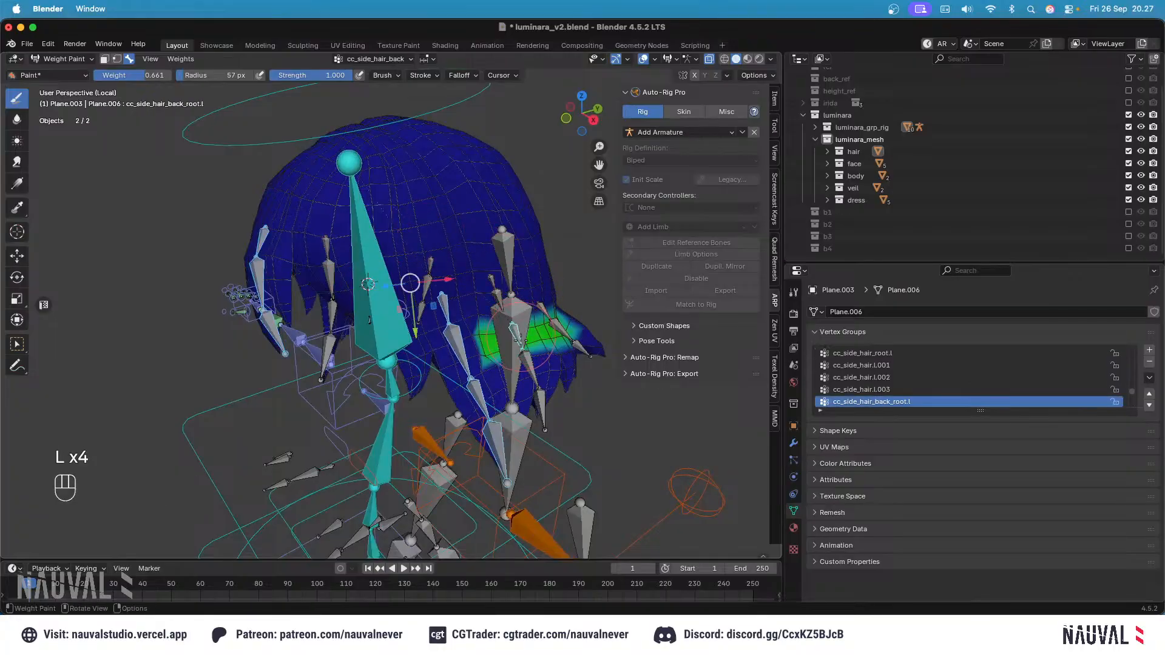
middle_click_drag(528, 366, 504, 287)
left_click(566, 341, "alt+shift")
left_click(536, 322, "alt+shift")
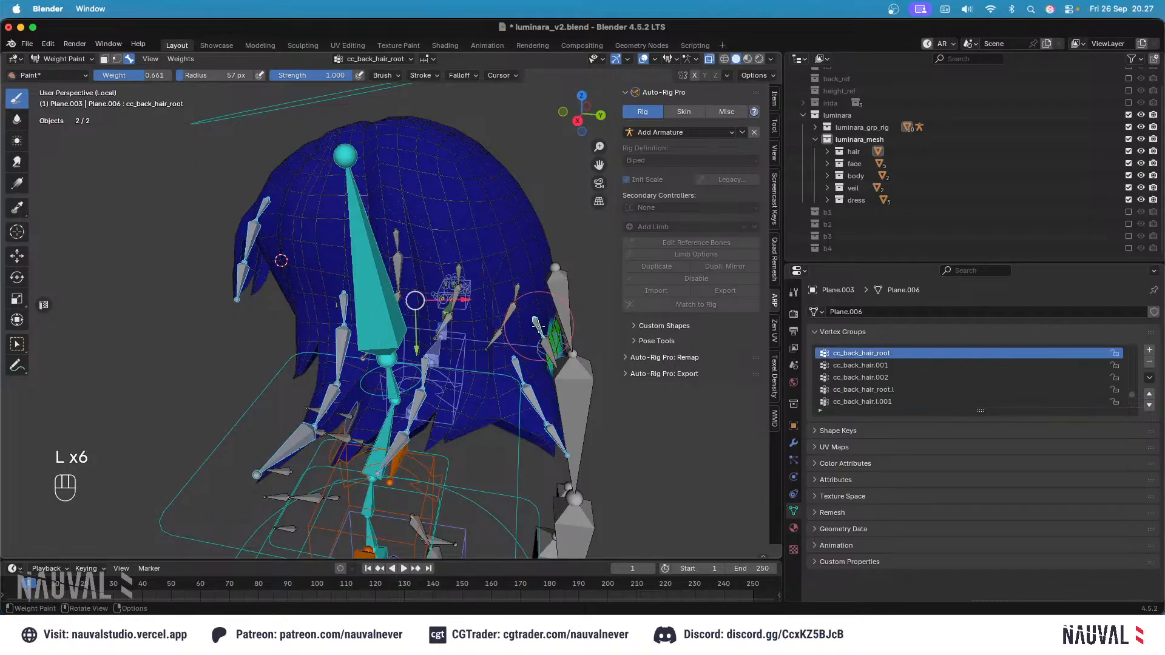
Step: Add the head.x bone to the selected hair bones and smooth the weights with the subset set to Selected Pose Bones
middle_click_drag(535, 323, 376, 194)
left_click(408, 206, "alt+shift")
left_click(180, 58)
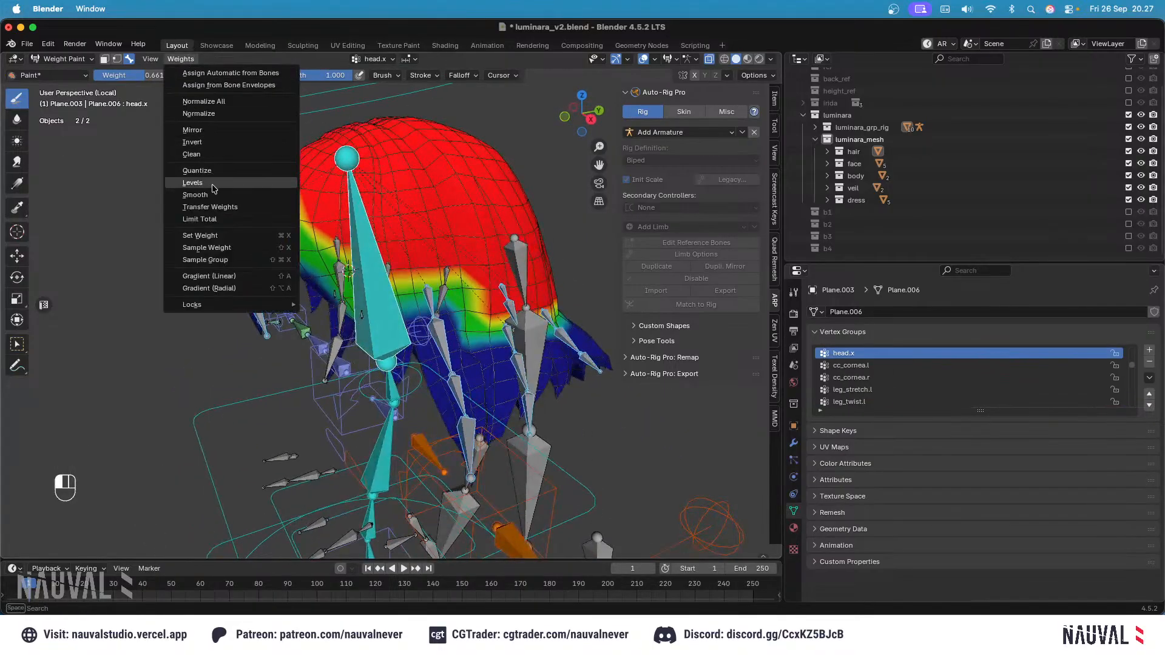
left_click(183, 189)
middle_click_drag(219, 186, 292, 420)
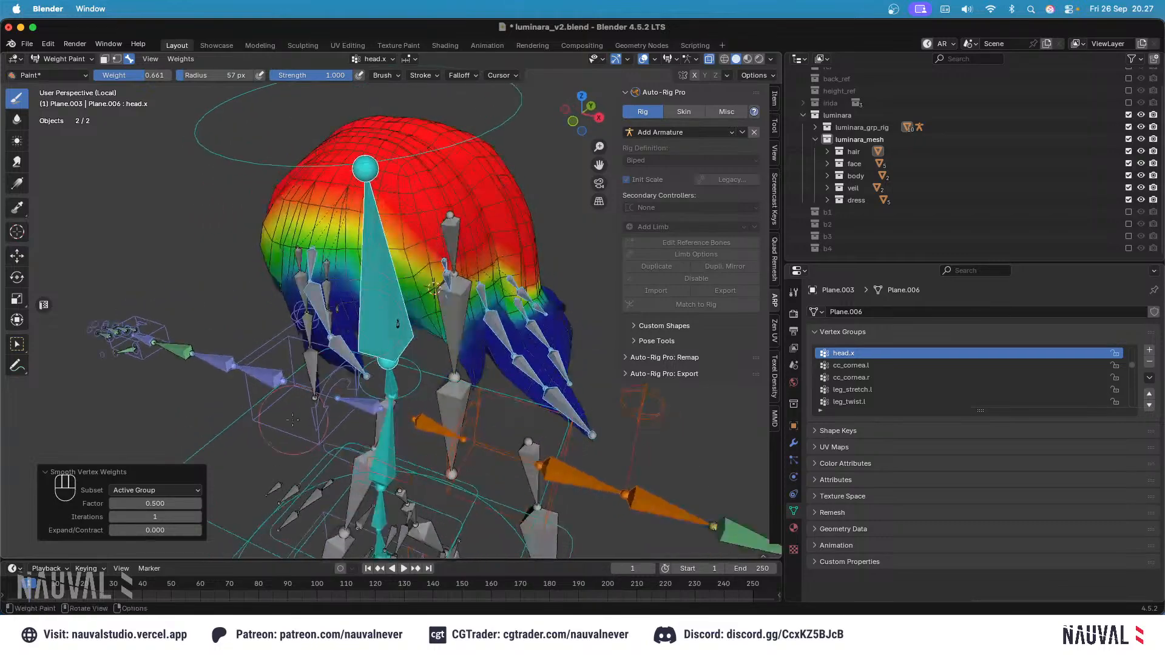
left_click(178, 491)
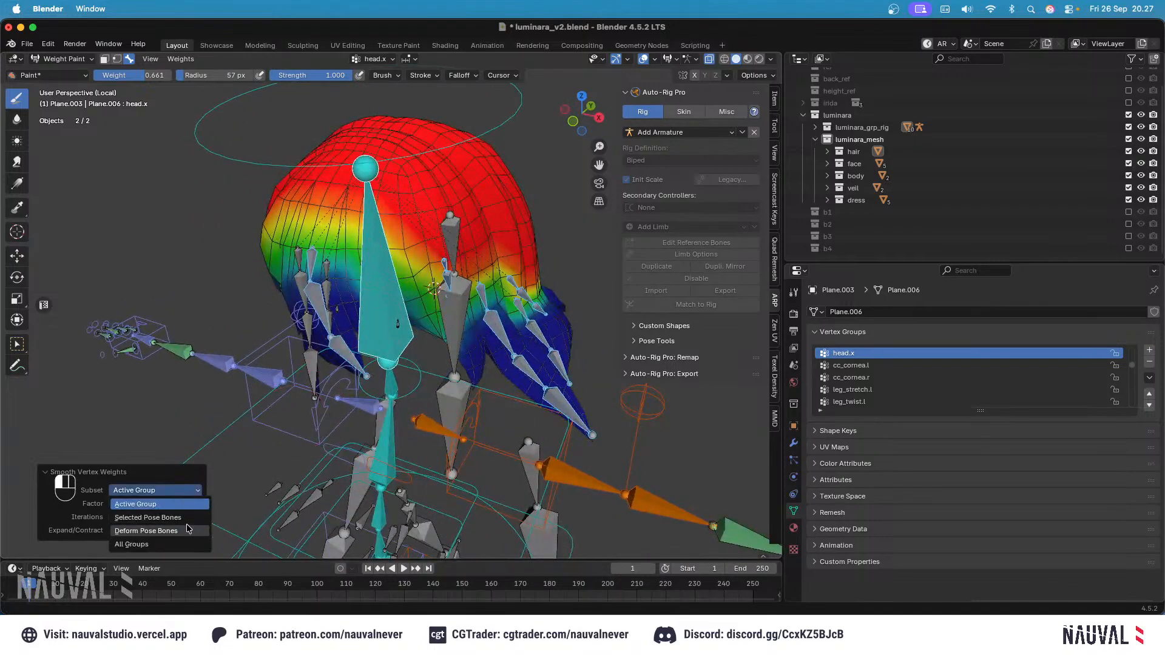
left_click(184, 524)
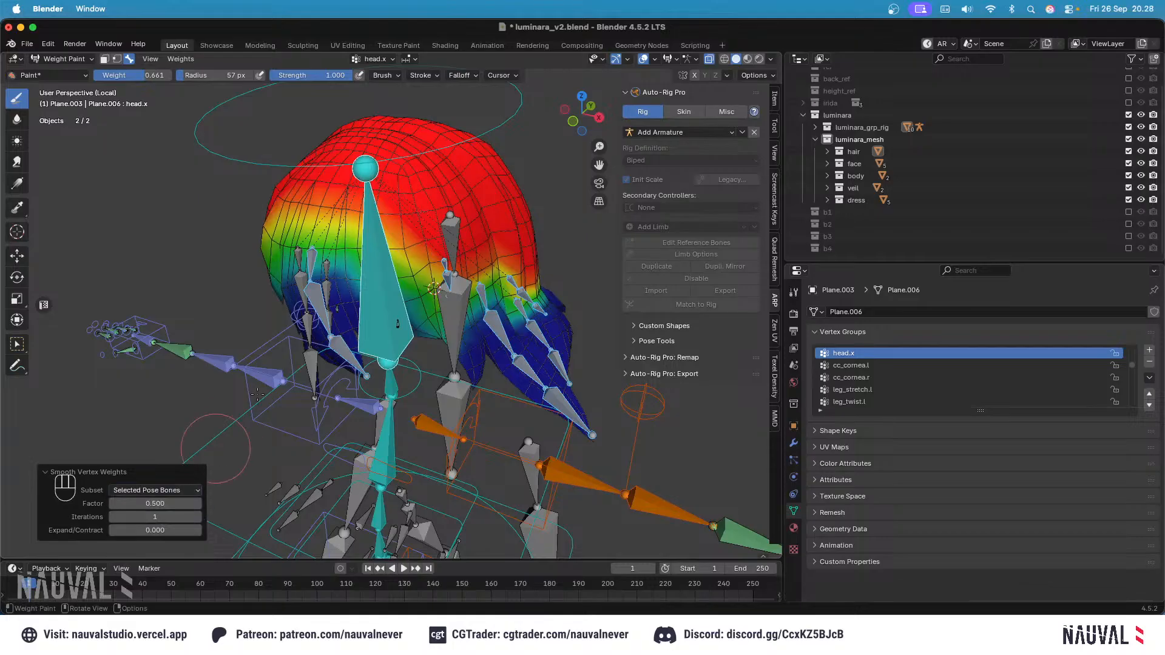
Step: Set the weight smoothing to 5 iterations and hide the viewport overlays to view the posed hair from the front
middle_click_drag(273, 425, 237, 419)
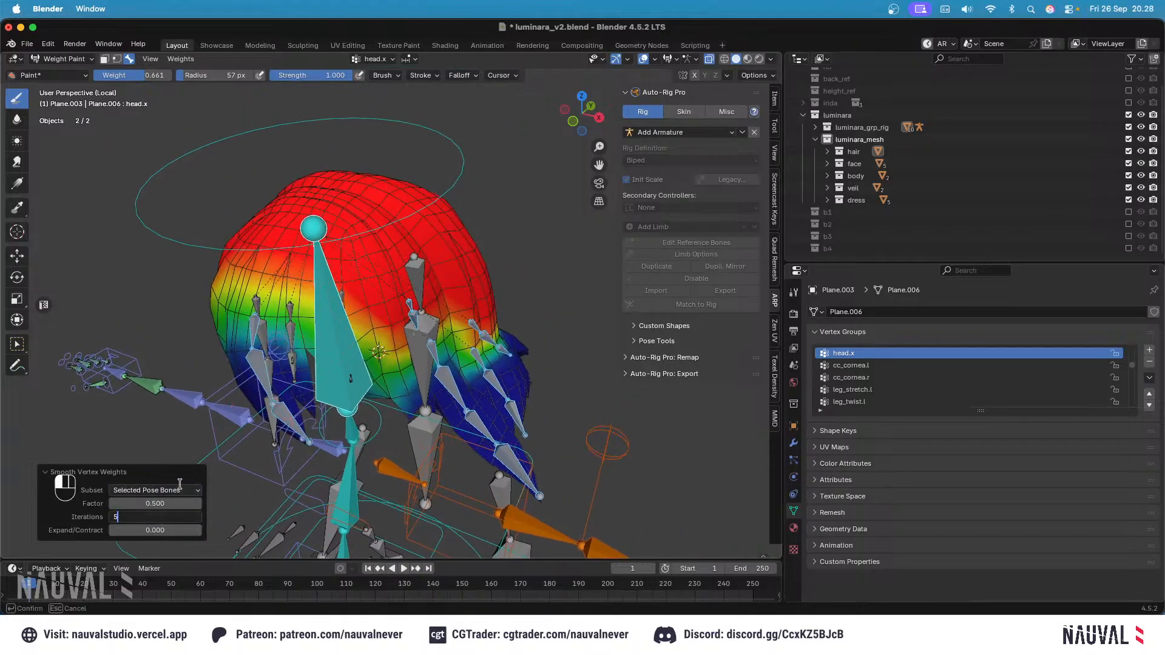
type("5")
key("Return")
left_click(642, 59)
key("KP_1")
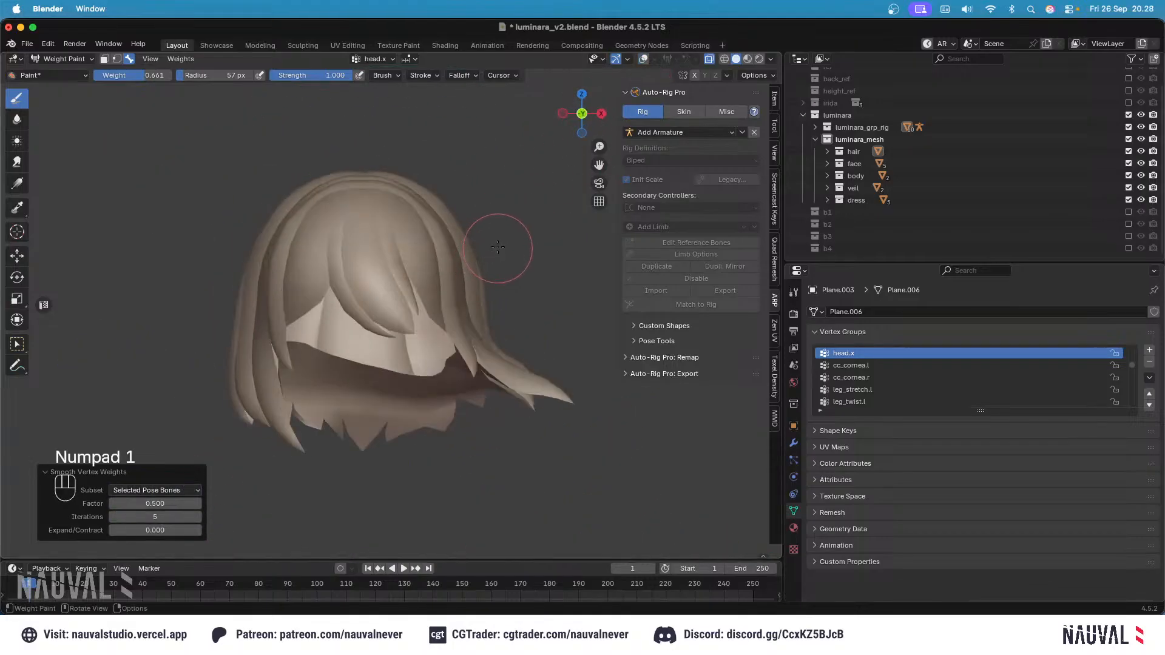
middle_click_drag(501, 239, 438, 251, "ctrl")
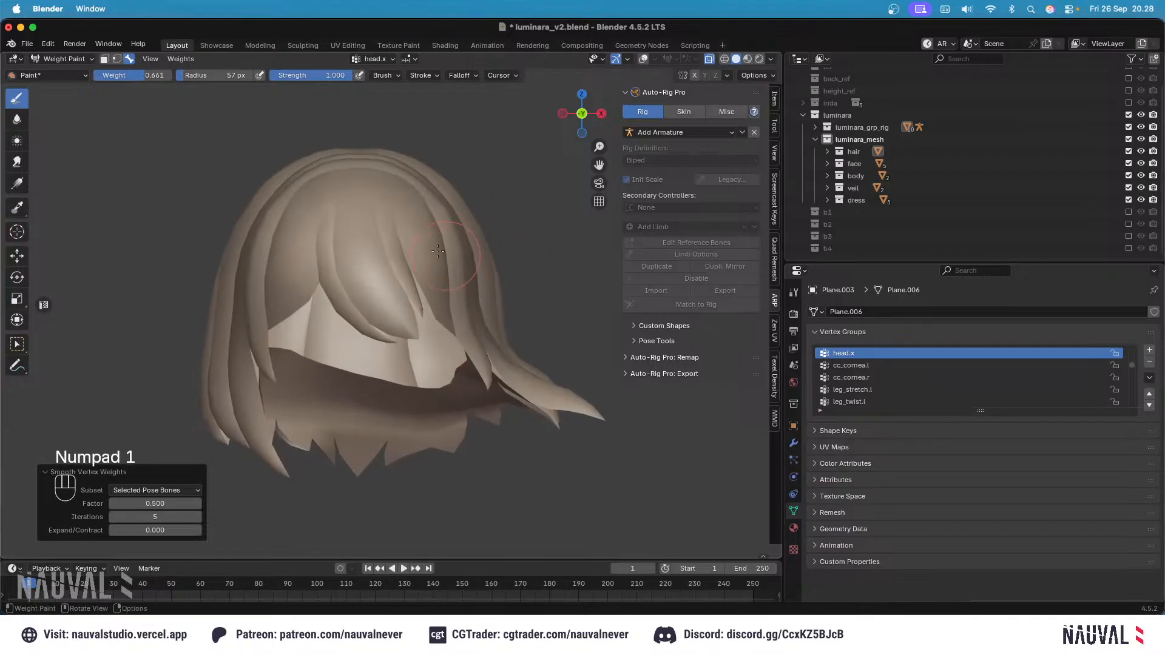
Step: Compare the hair deformation with smoothing iterations from 1 up to 5, keep 5, and show the overlays again
left_click(174, 515)
type("1")
key("Return")
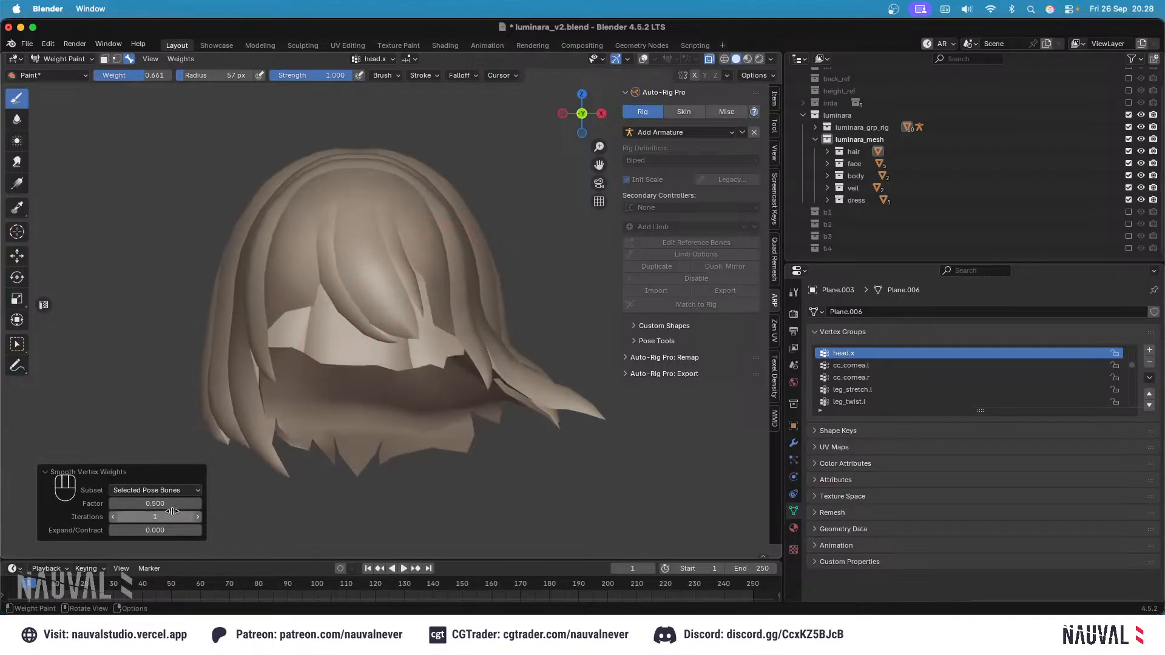
left_click_drag(169, 518, 169, 518)
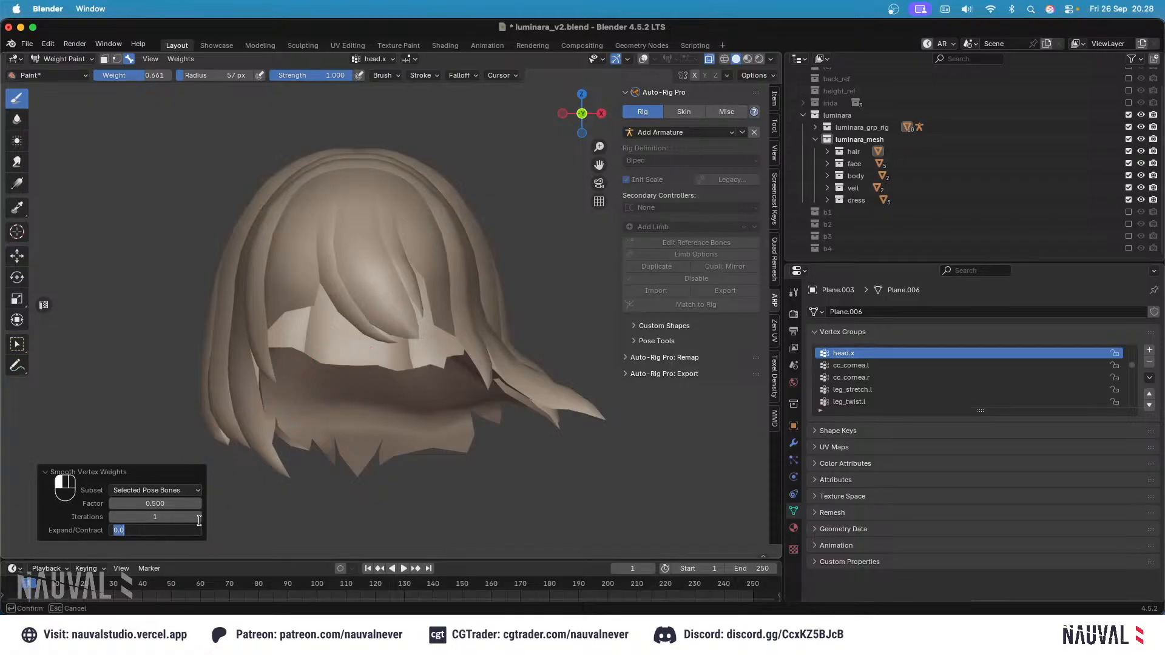
left_click(198, 517)
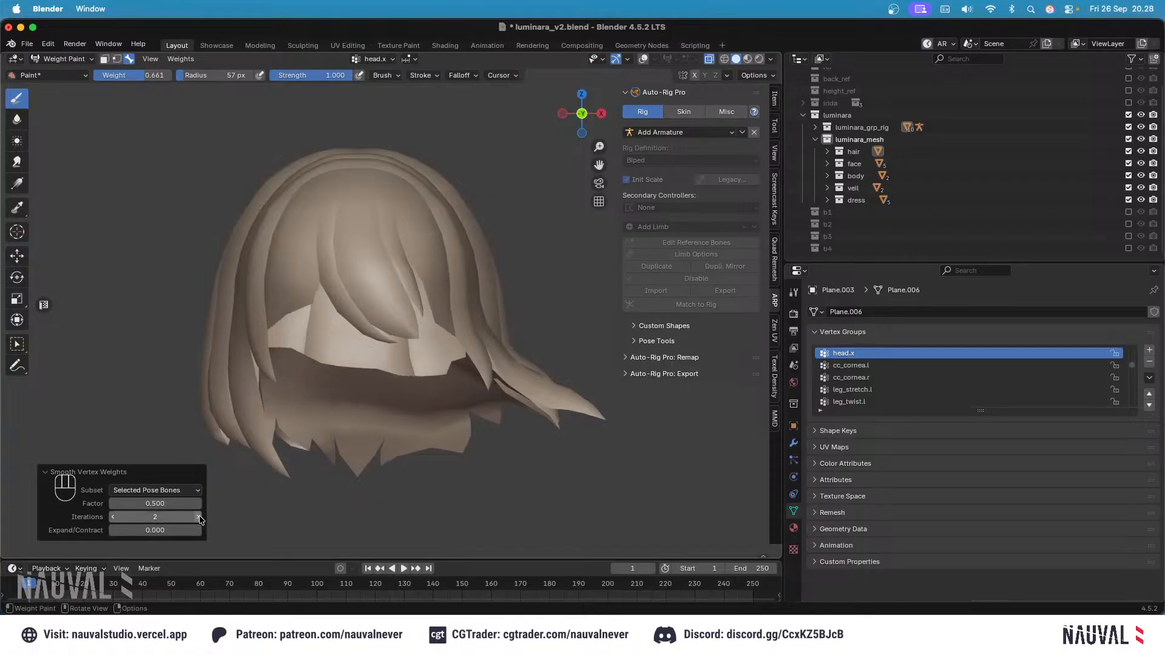
left_click(198, 517)
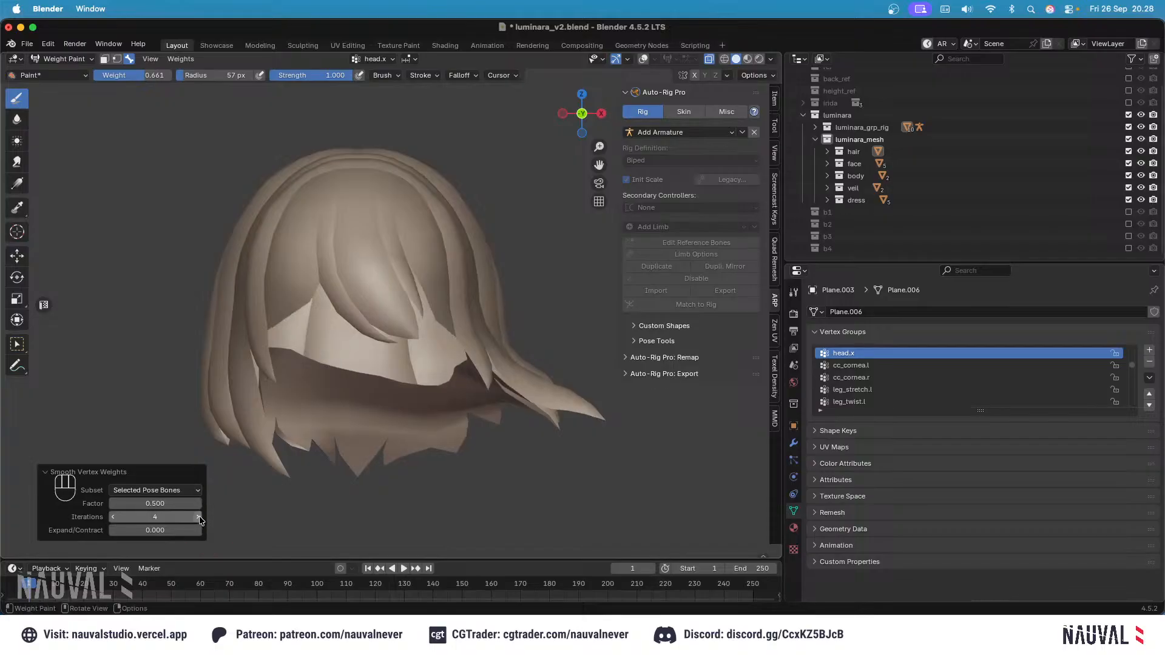
left_click(198, 517)
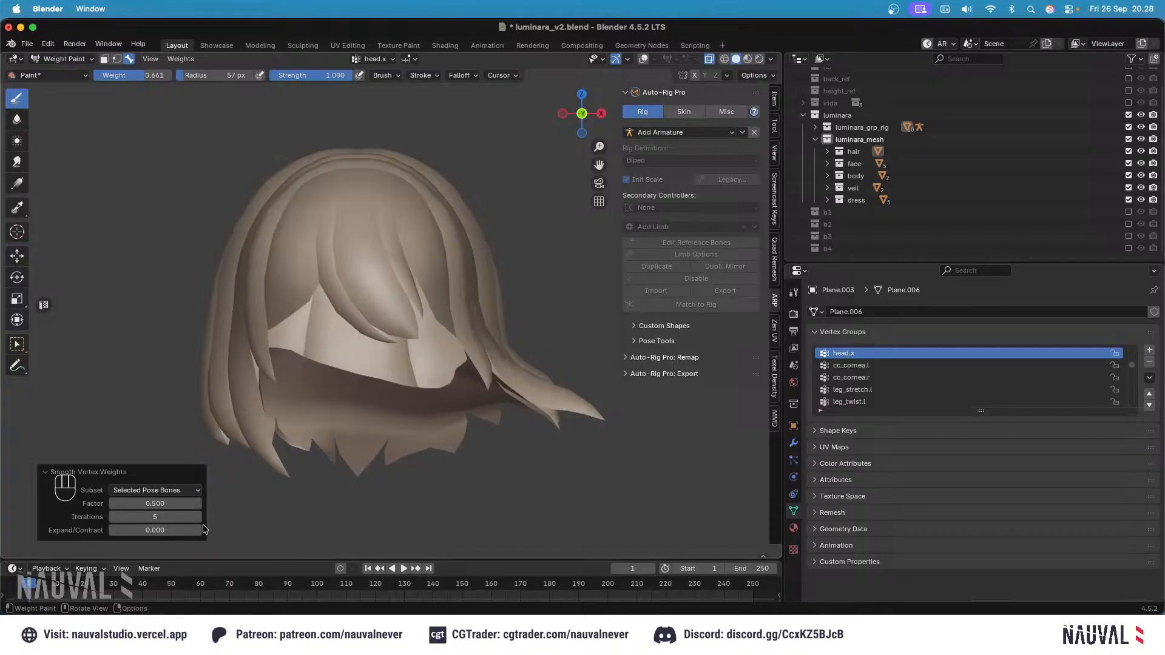
left_click(115, 518)
middle_click_drag(443, 335, 470, 279)
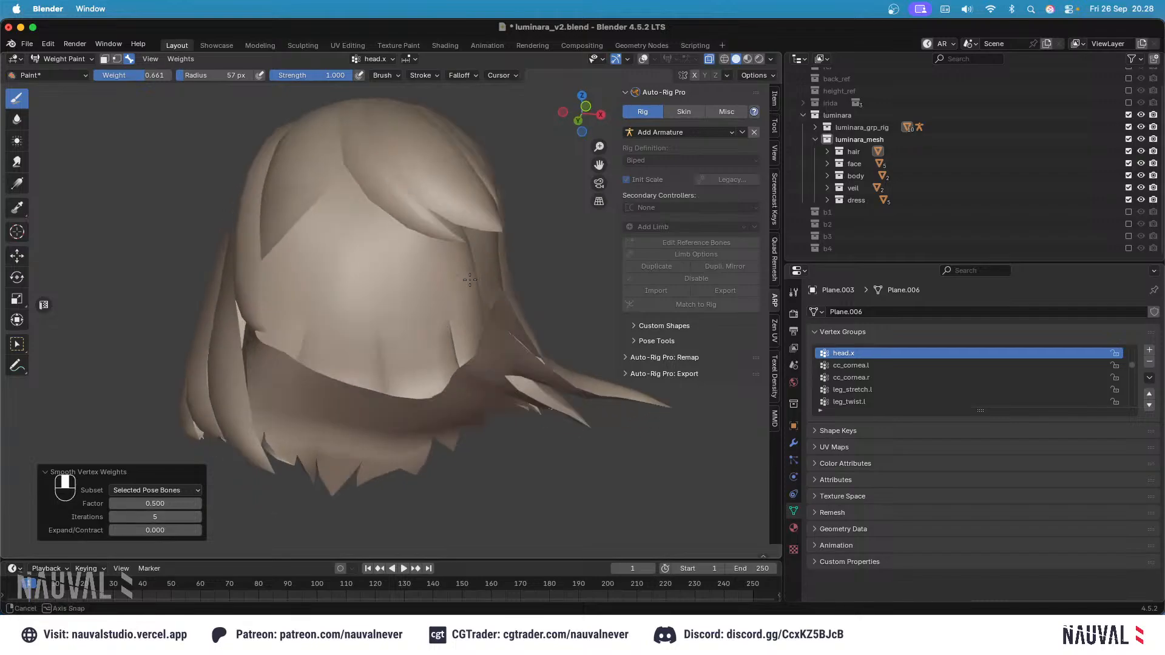
left_click(644, 59)
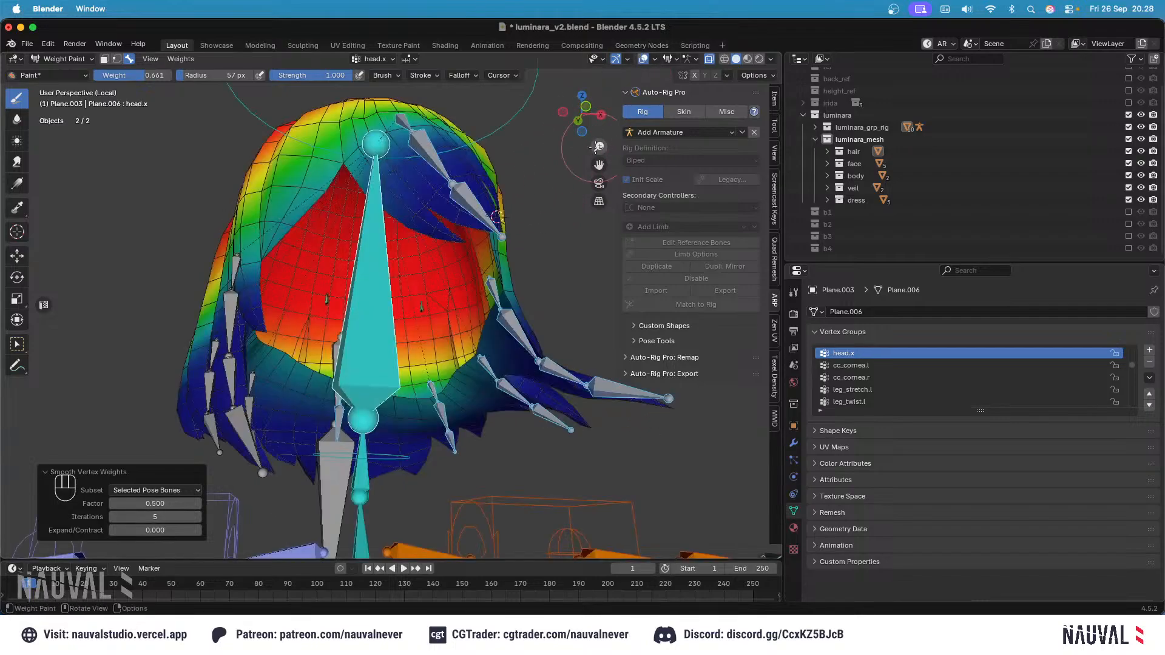
Step: Make the center back hair root bone active to display its weights around the lower rim of the inner hair cap
key("KP_1")
key("grave")
scroll(464, 307, "up", 3)
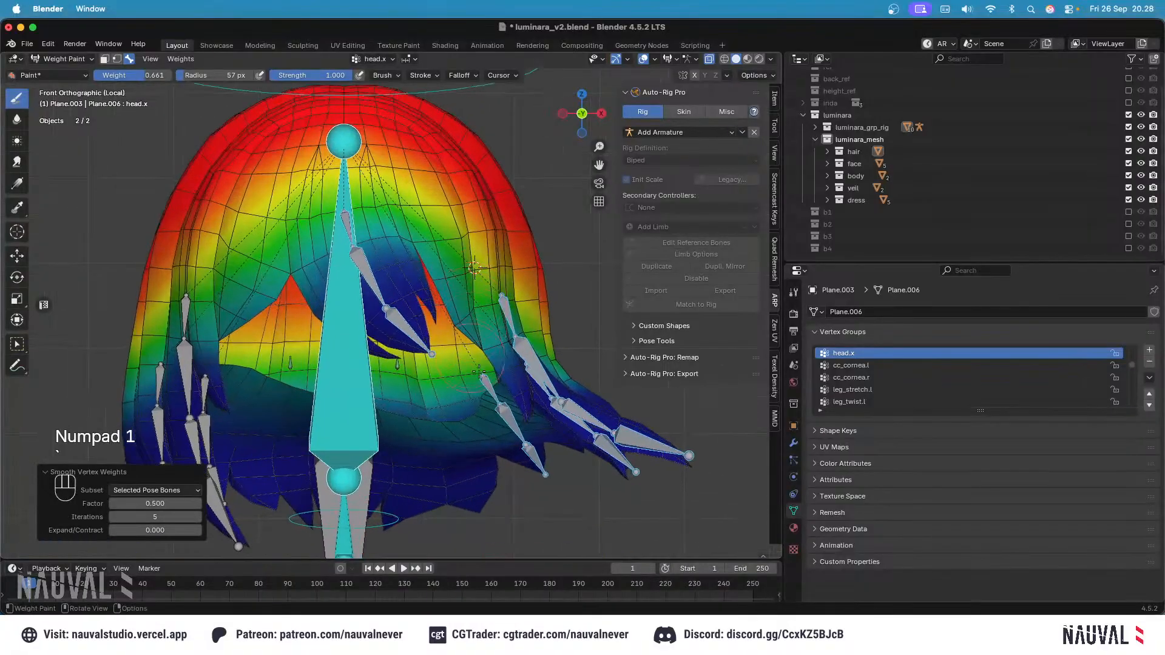
left_click(463, 363, "ctrl")
scroll(449, 338, "up", 3)
middle_click_drag(463, 268, 463, 230)
middle_click_drag(464, 229, 417, 295, "shift")
left_click(395, 398, "alt")
middle_click_drag(413, 393, 435, 366)
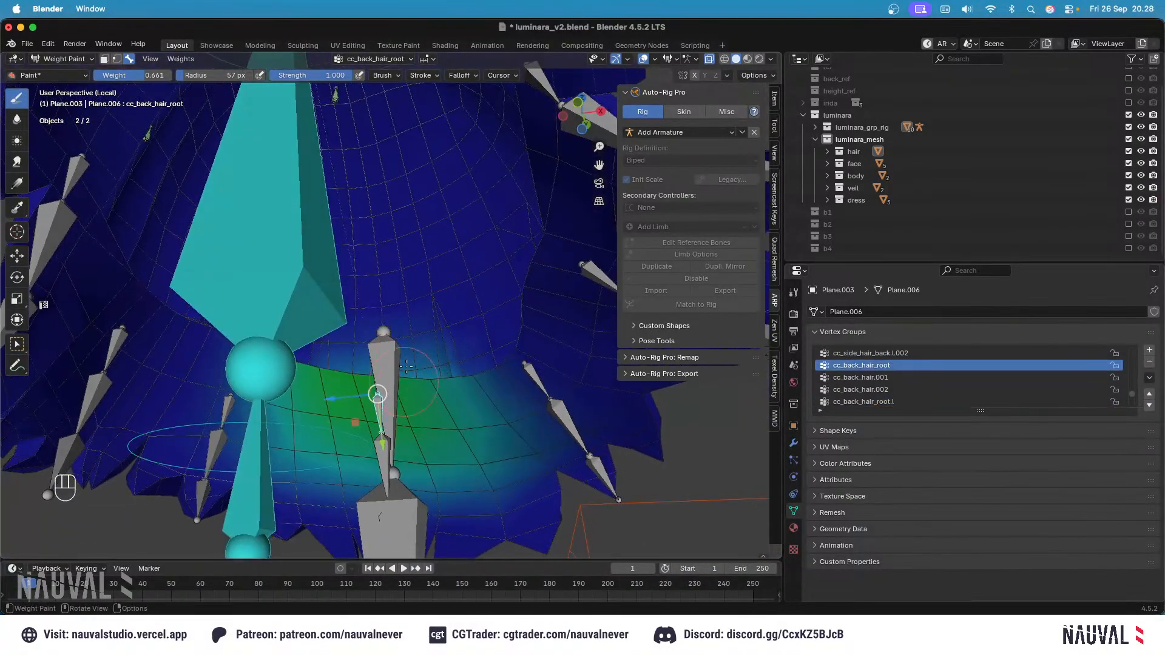
key("super+z")
Step: In Edit Mode, select the row of vertices along the lower left-side rim of the inner hair cap
key("Tab")
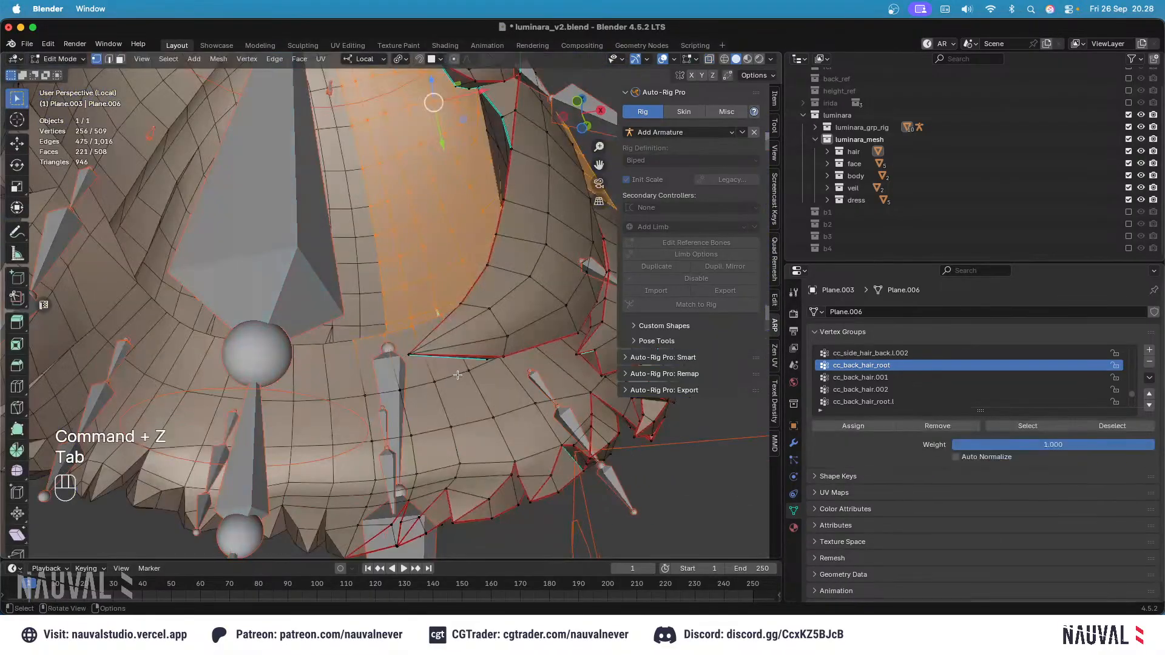
left_click(458, 375, "alt")
middle_click_drag(458, 375, 446, 304)
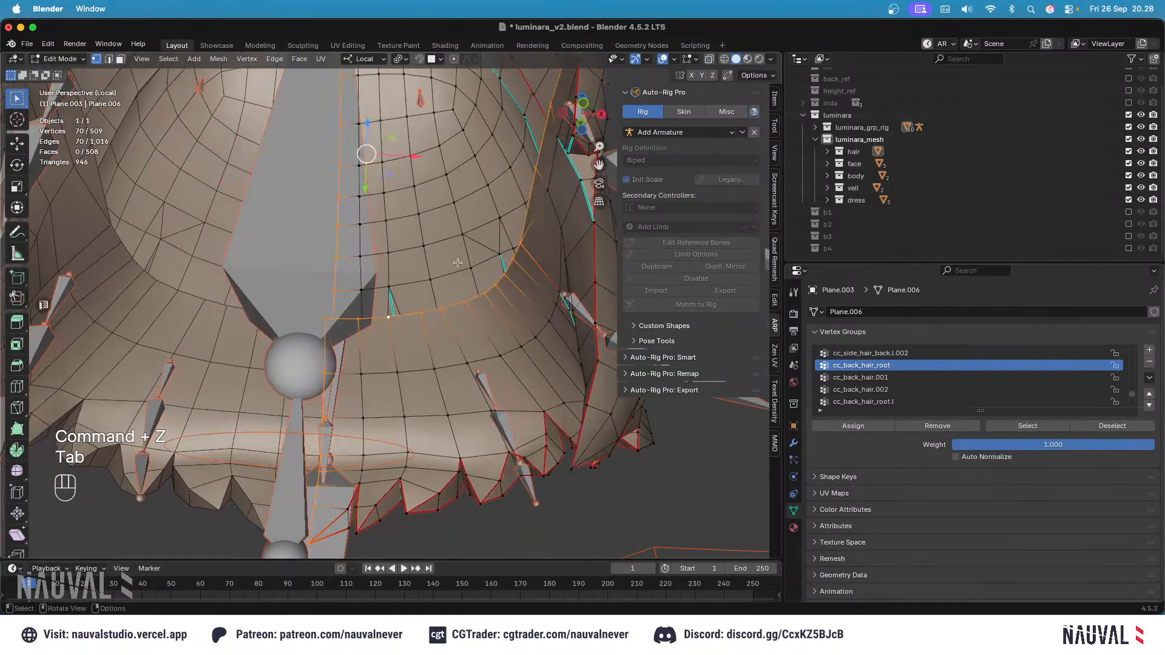
left_click(351, 326)
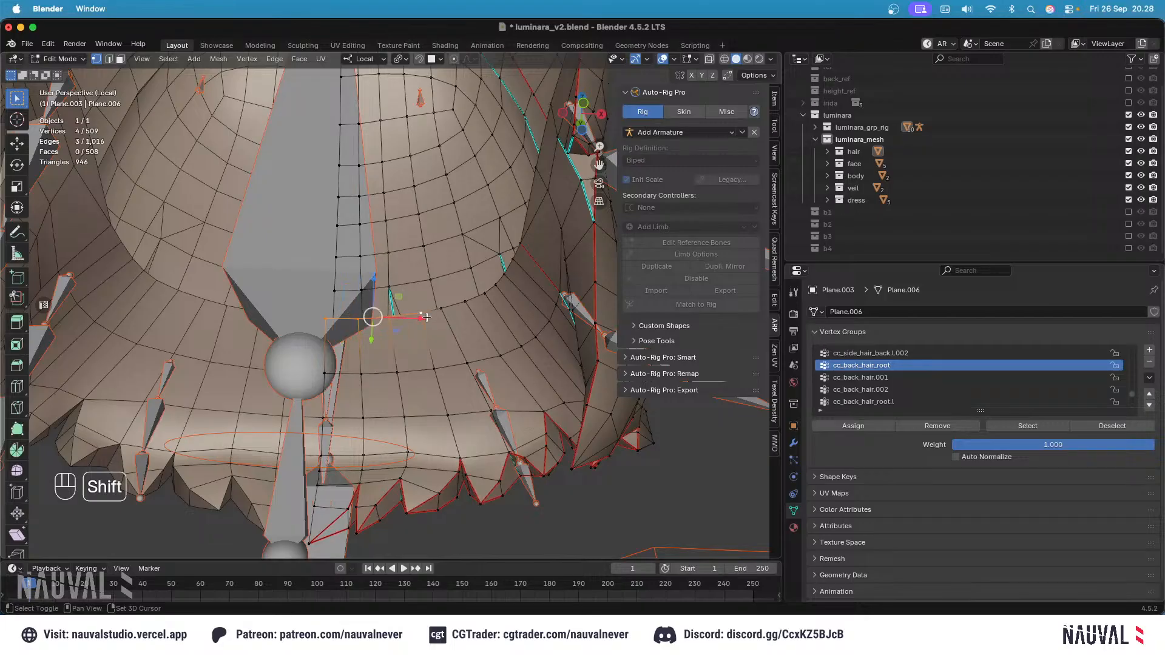
mouse_move(504, 276)
middle_mouse_down()
mouse_move(502, 292)
mouse_move(480, 295)
mouse_move(490, 271)
mouse_move(472, 268)
mouse_move(484, 269)
middle_mouse_up()
left_click(512, 288, "shift")
left_click(484, 284, "shift")
left_click(482, 267, "shift")
left_click(449, 308, "shift")
Step: Remove the selected inner cap rim vertices from the cc_back_hair_root vertex group
mouse_move(450, 308)
middle_mouse_down()
mouse_move(424, 304)
mouse_move(340, 344)
mouse_move(279, 334)
mouse_move(309, 385)
middle_mouse_up()
key("Tab")
mouse_move(309, 386)
middle_mouse_down("shift")
mouse_move(376, 364)
mouse_move(358, 323)
middle_mouse_up("shift")
key("Tab")
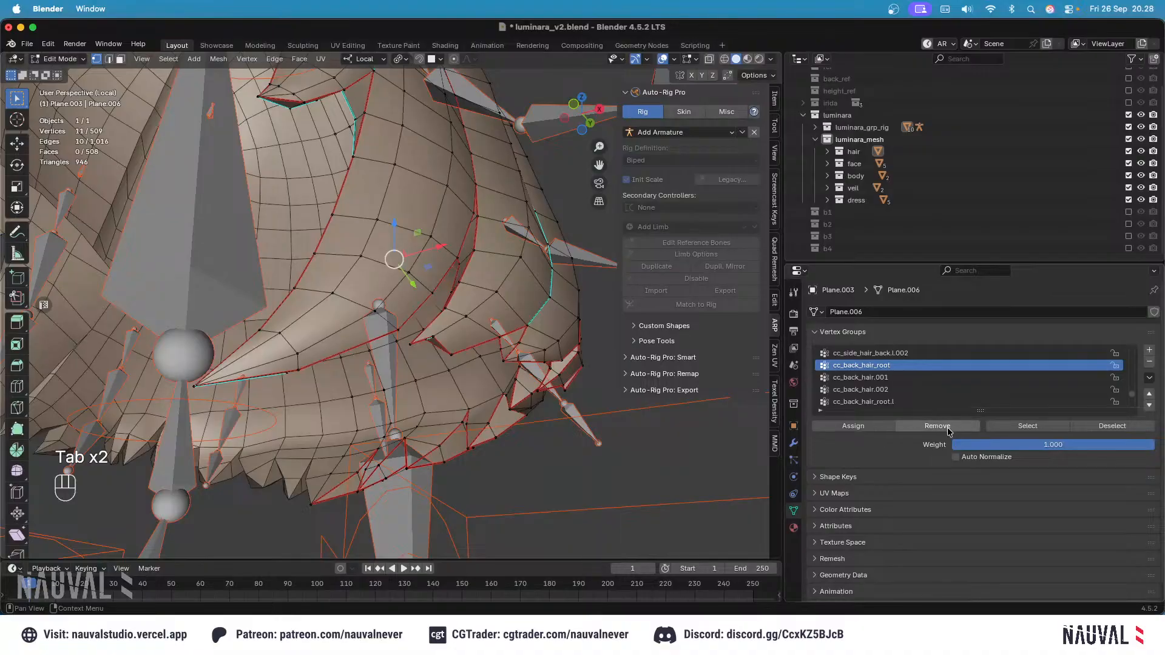
left_click(948, 428)
key("Tab")
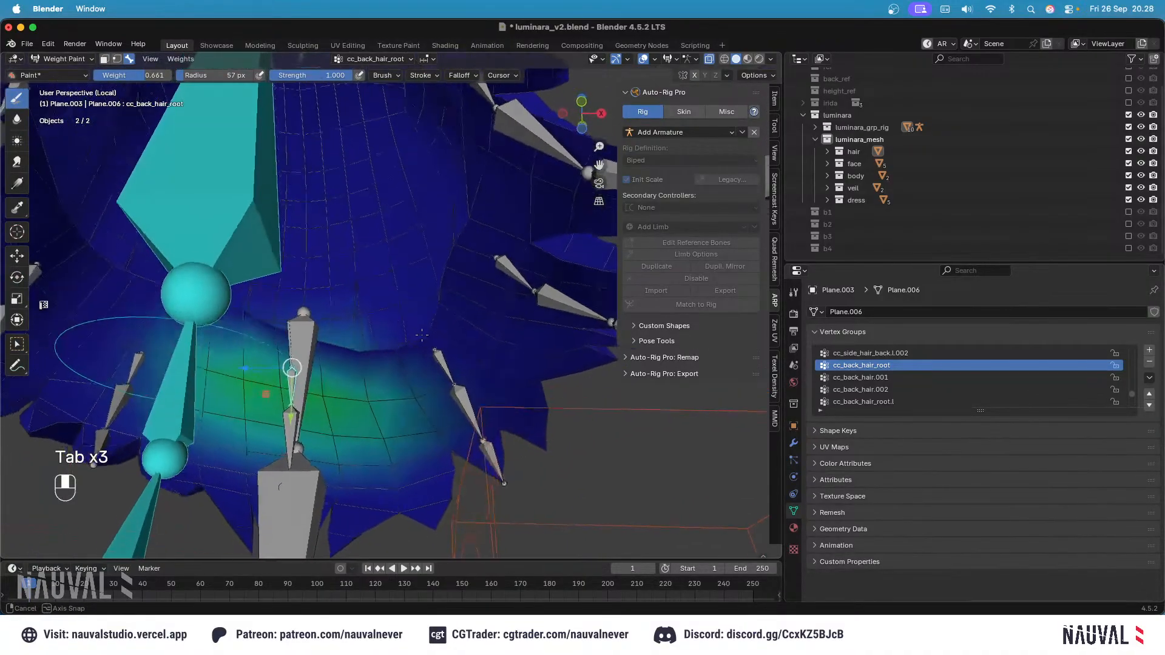
Step: Remove the same rim vertices from the cc_back_hair_root.l vertex group
middle_click_drag(421, 335, 424, 337)
left_click(447, 372, "alt")
key("Tab")
left_click(962, 425)
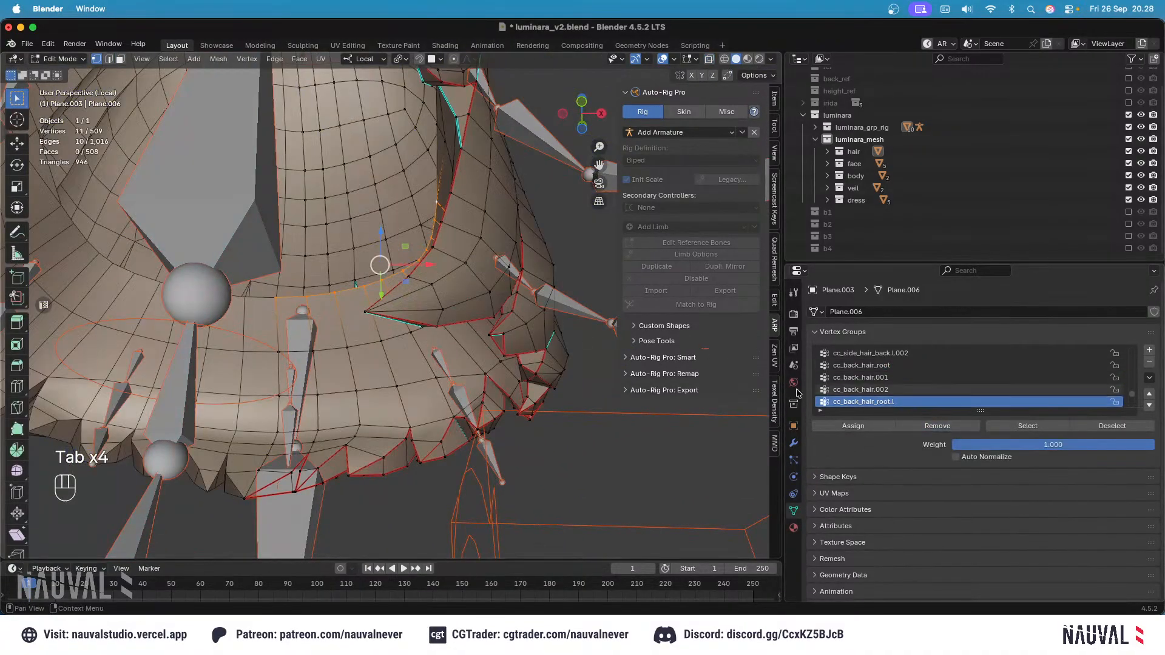
key("Tab")
Step: Remove the same rim vertices from the cc_side_hair_back_root.l vertex group
mouse_move(450, 247)
middle_mouse_down()
mouse_move(483, 305)
mouse_move(466, 310)
mouse_move(512, 233)
mouse_move(508, 201)
middle_mouse_up()
left_click(487, 311, "alt")
key("Tab")
left_click(938, 427)
key("Tab")
Step: Extend the rim vertex selection toward the left side hair and check the cc_side_hair_root.l and cc_side_hair.l.001 weights
key("Tab")
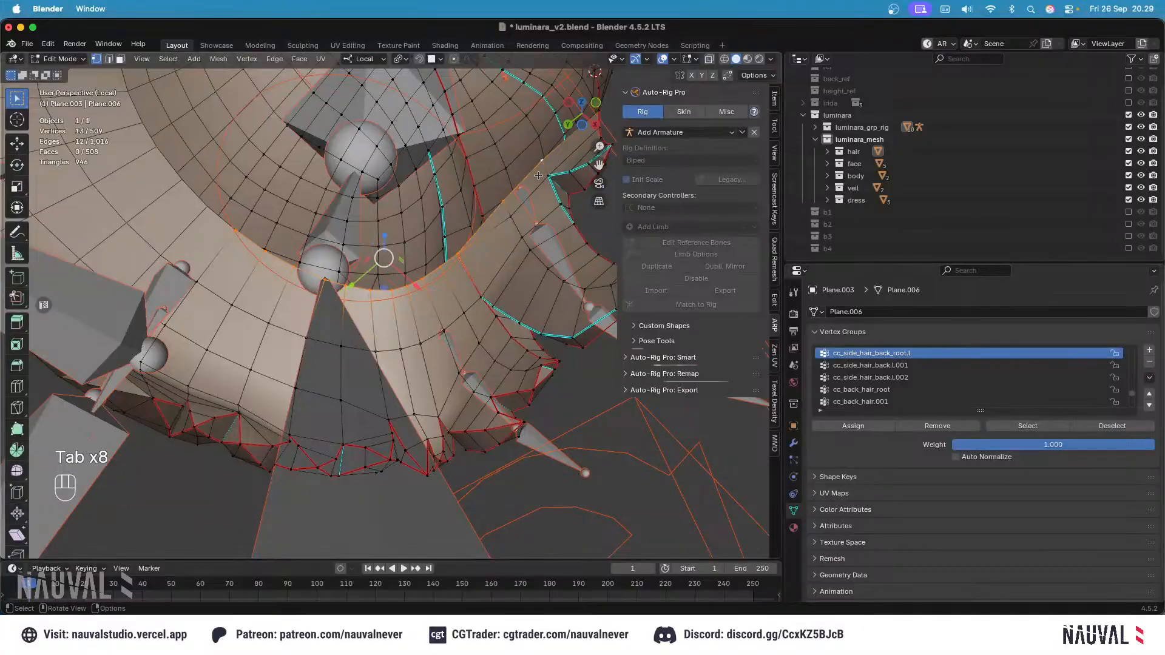
key("Tab")
left_click(526, 197, "alt")
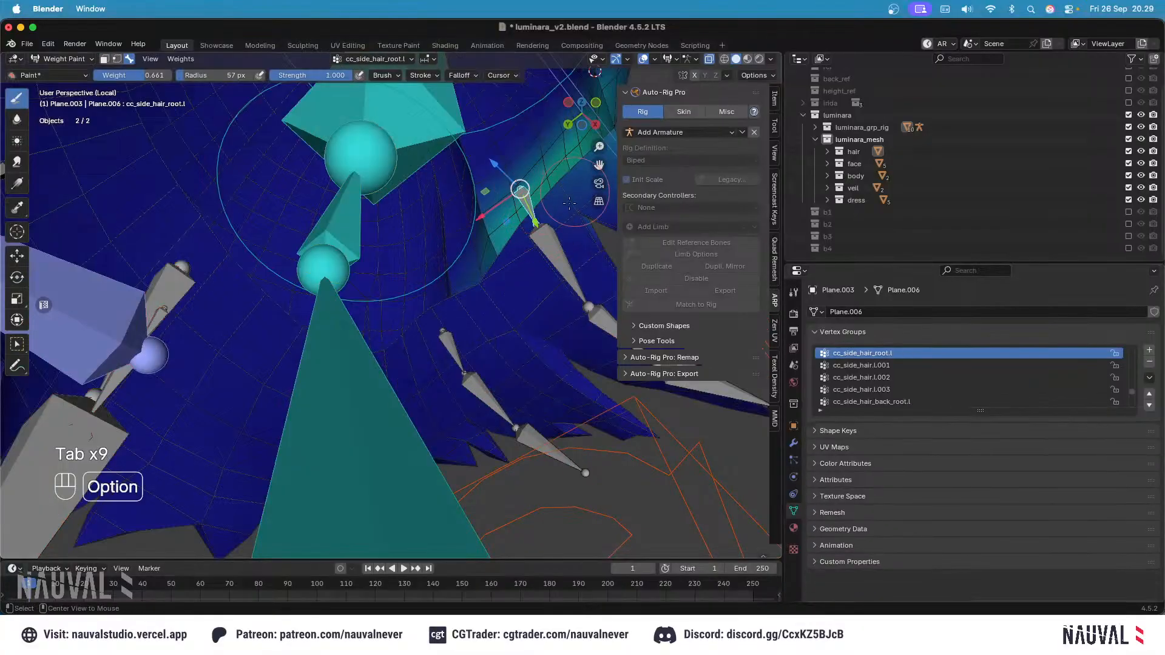
left_click(553, 247, "alt")
left_click(526, 201, "alt")
left_click(558, 245, "alt")
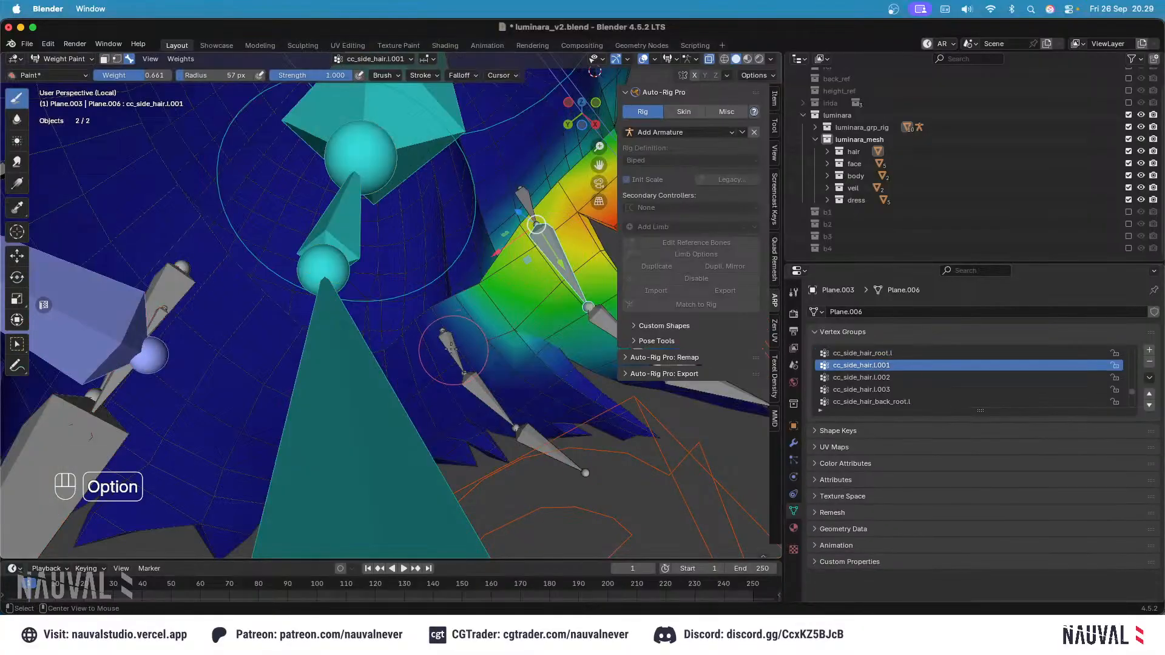
Step: Remove the extended rim selection from the cc_side_hair_back_root.l vertex group and display the cc_back_hair_root.l weights
middle_click_drag(451, 348, 442, 334)
left_click(439, 330, "alt")
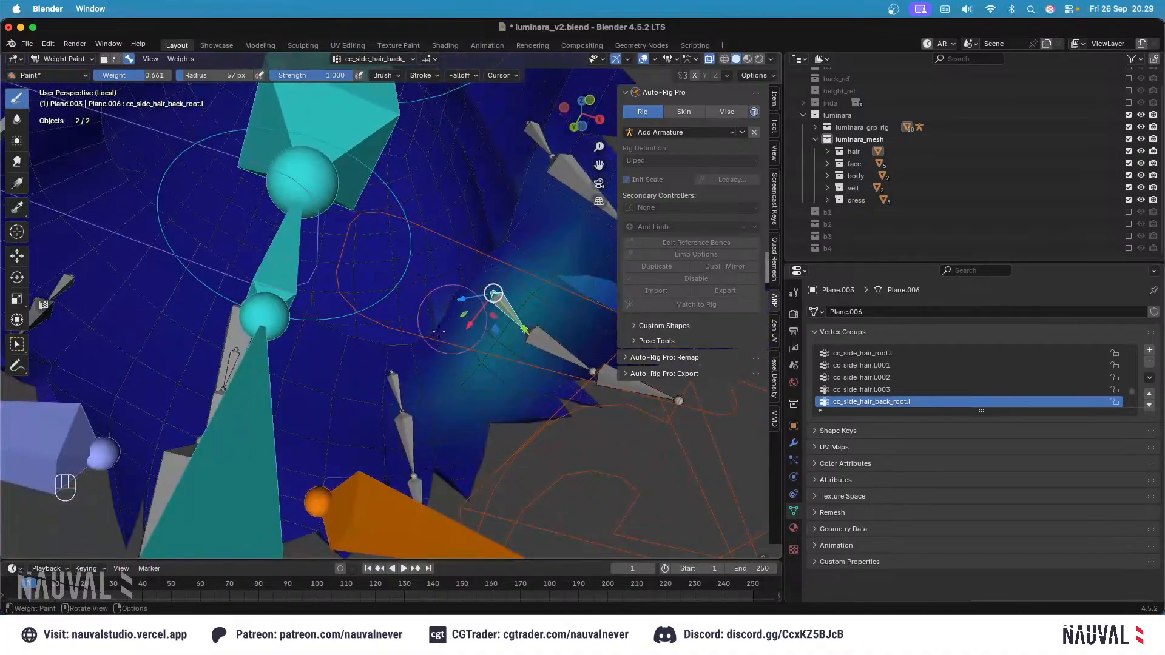
key("Tab")
key("Tab")
left_click(405, 375, "alt")
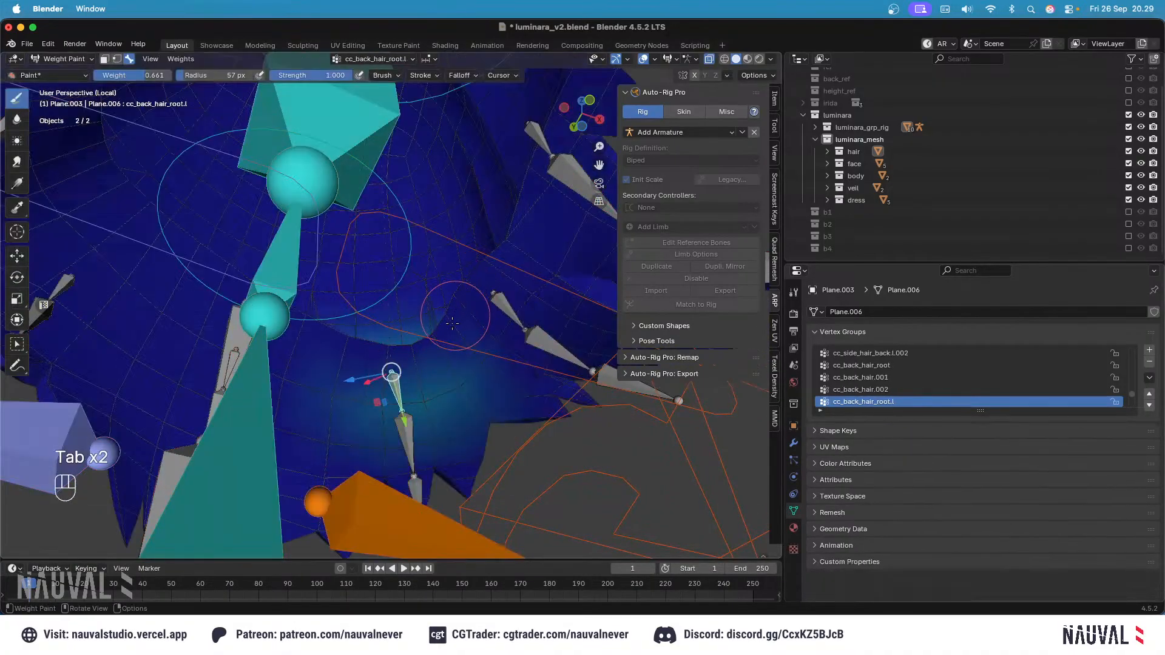
middle_click_drag(452, 324, 479, 273)
key("KP_1")
middle_click_drag(488, 222, 502, 189)
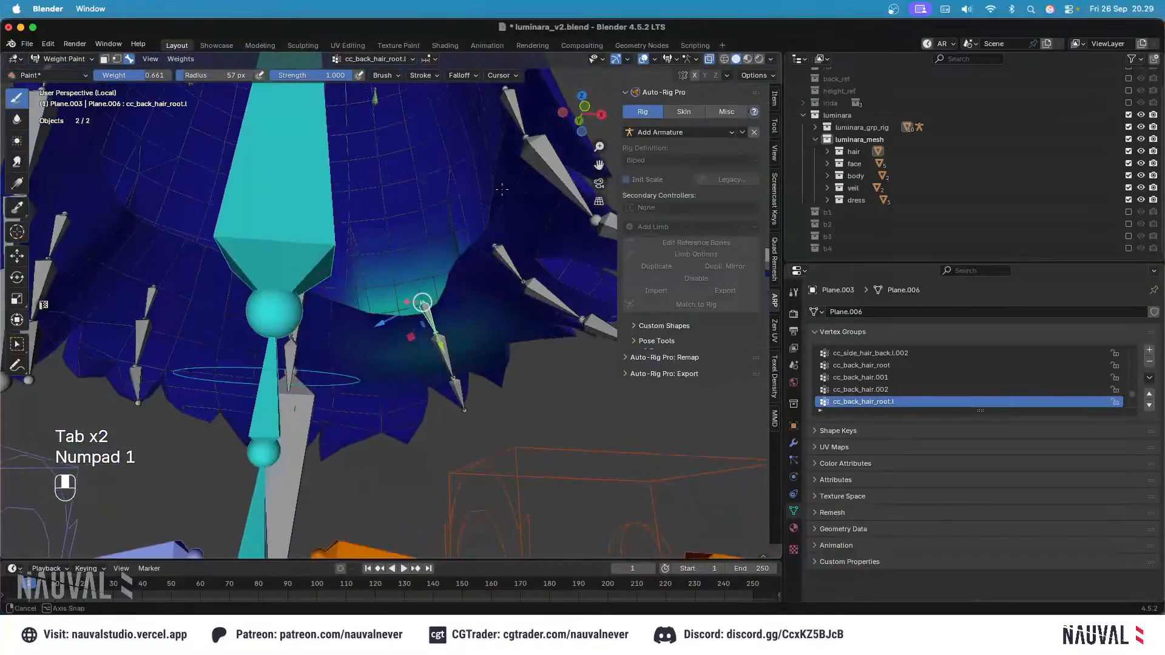
Step: Remove the selected rim vertices from the cc_side_hair_back.l.001 vertex group
left_click(541, 279, "alt")
key("Tab")
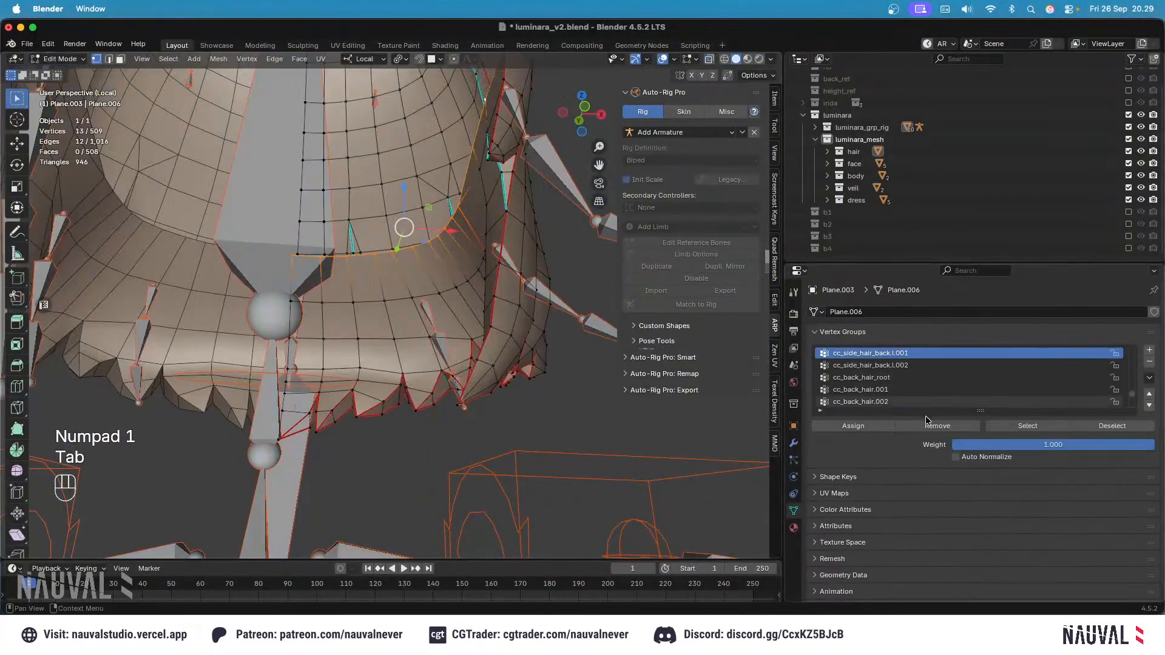
key("Tab")
mouse_move(524, 281)
middle_mouse_down()
mouse_move(469, 230)
mouse_move(500, 254)
middle_mouse_up()
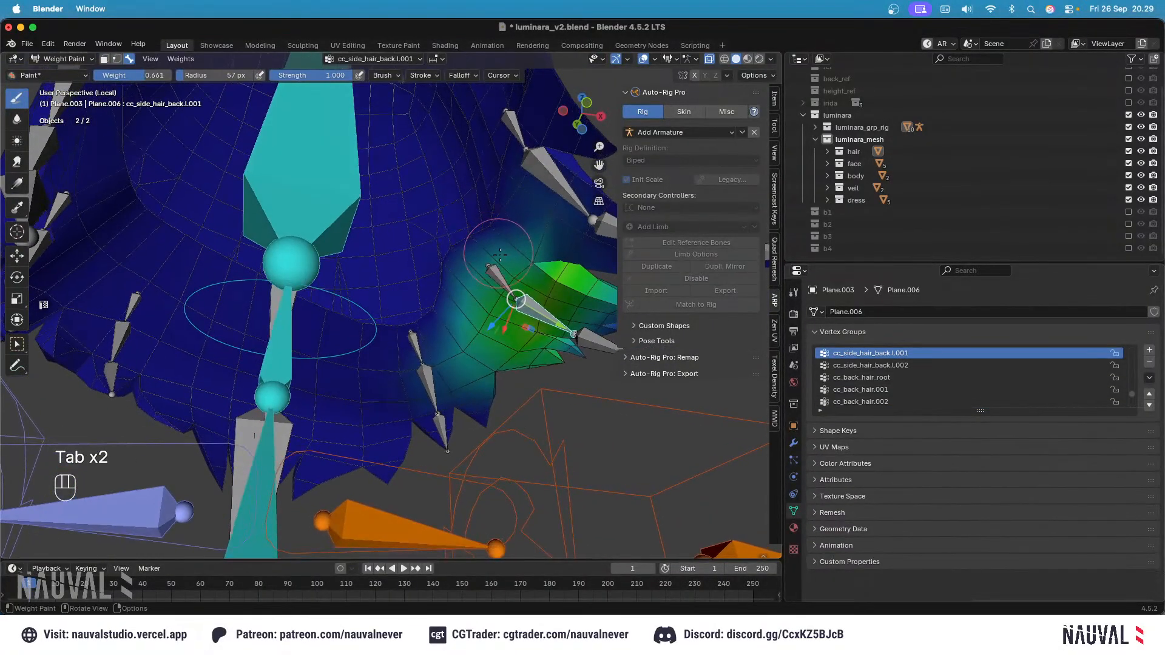
key("Tab")
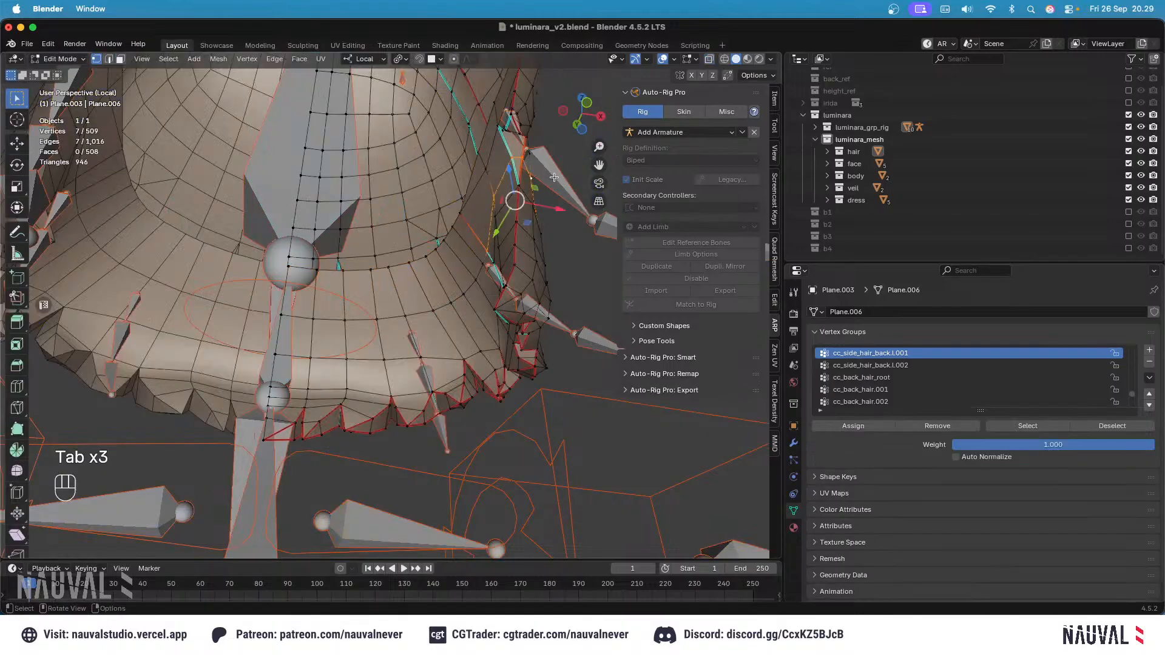
key("Tab")
key("super+z")
key("super+z")
key("Tab")
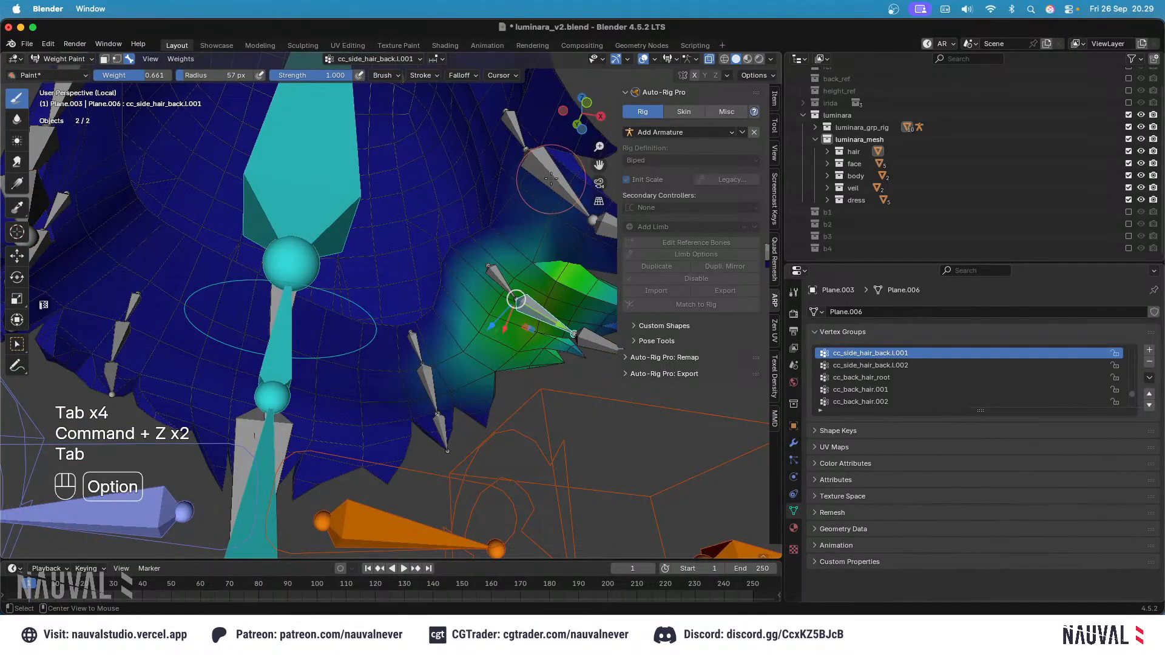
Step: Remove the selected rim vertices from the cc_side_hair.l.001 and cc_side_hair_root.l vertex groups
left_click(551, 178, "alt")
key("Tab")
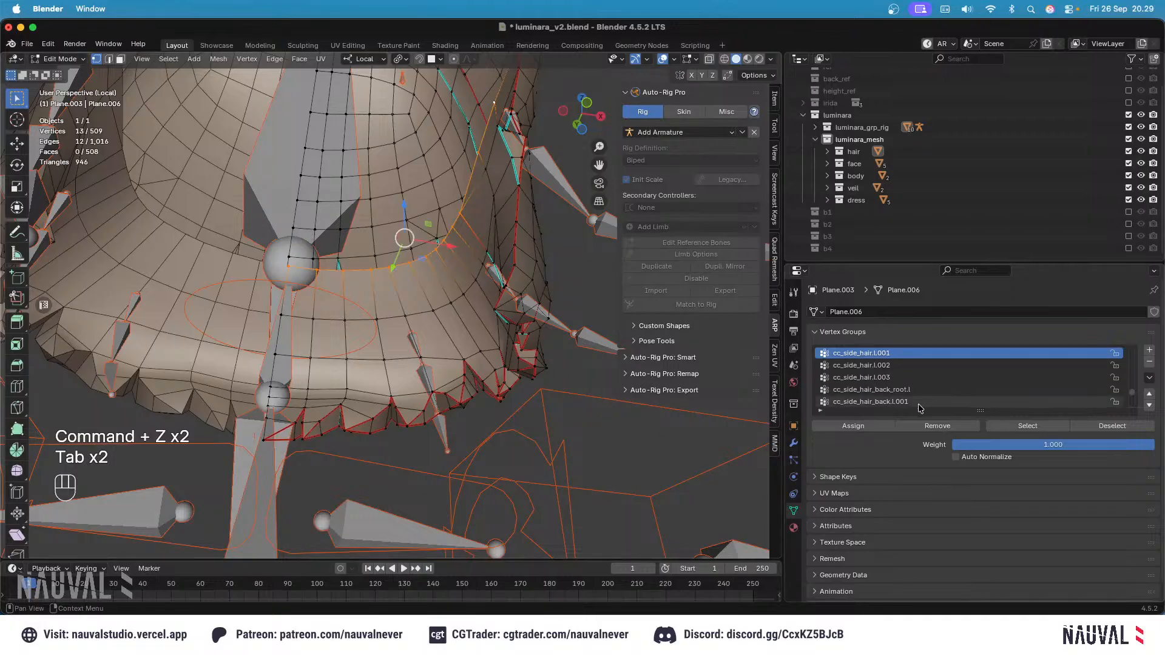
key("Tab")
mouse_move(577, 317)
middle_mouse_down()
mouse_move(493, 209)
mouse_move(504, 225)
middle_mouse_up()
left_click(491, 198, "alt")
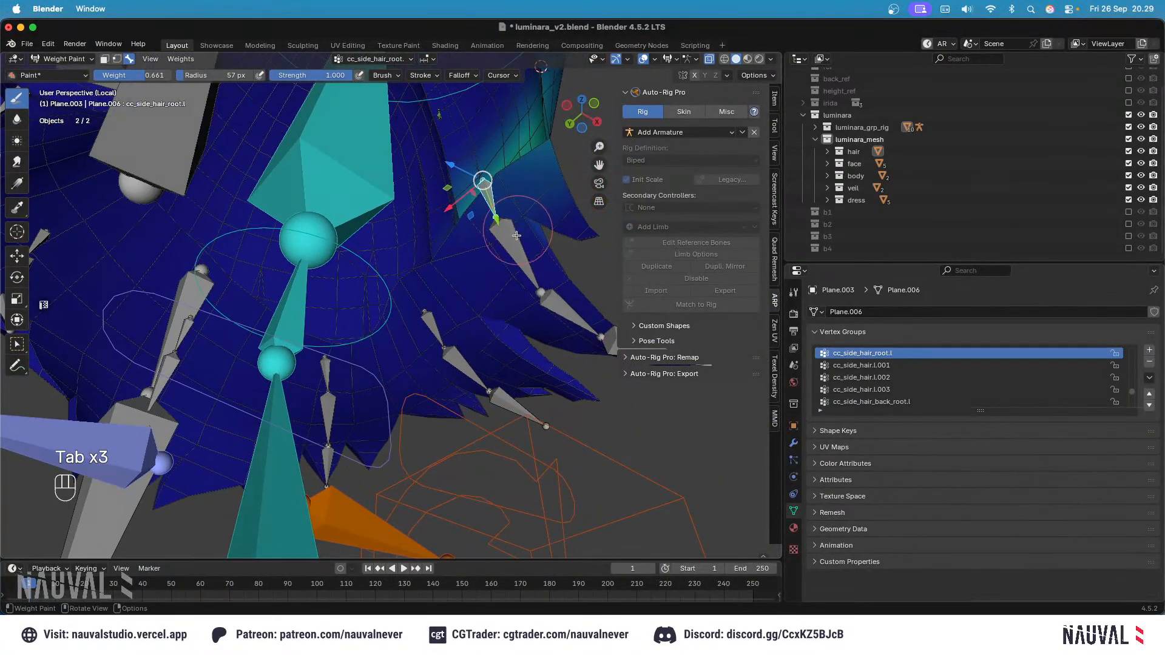
key("Tab")
key("Tab")
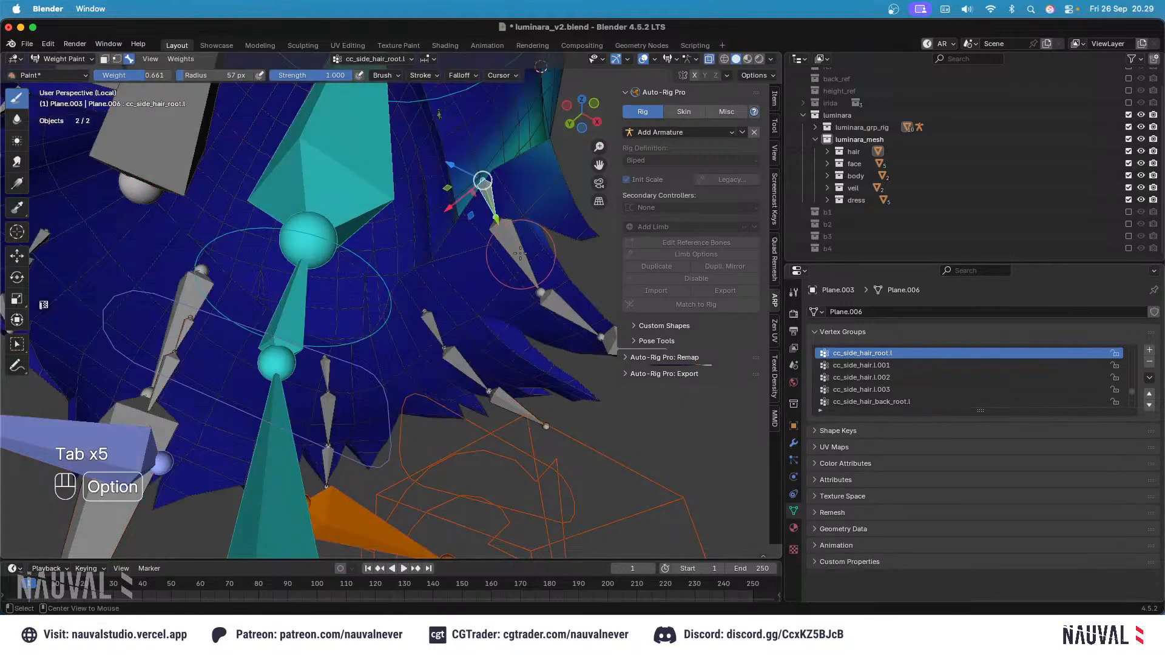
Step: Check the weights of the left side and side-back hair bones through to cc_back_hair_root.l
left_click(516, 250, "alt")
left_click(434, 327, "alt")
left_click(464, 362, "alt")
mouse_move(431, 309)
middle_mouse_down("shift")
mouse_move(455, 313)
mouse_move(439, 319)
middle_mouse_up("shift")
left_click(548, 392, "alt")
left_click(386, 370, "alt")
left_click(378, 361, "alt")
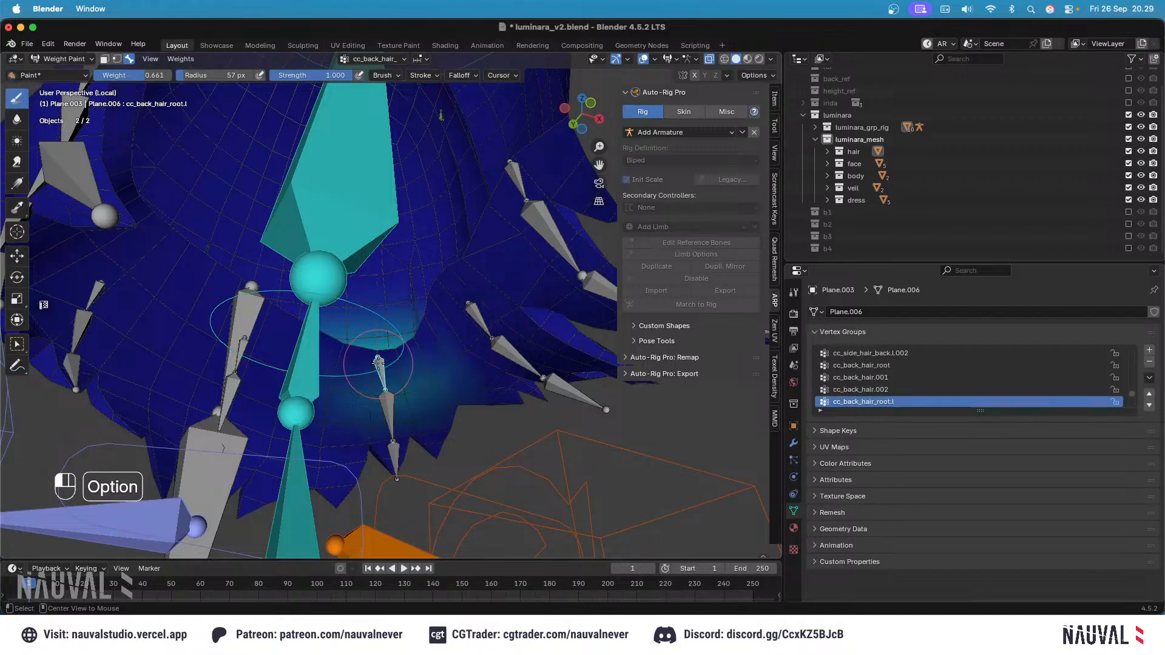
Step: Remove the selected rim vertices from the cc_back_hair.l.001 vertex group
left_click(393, 425, "alt")
key("Tab")
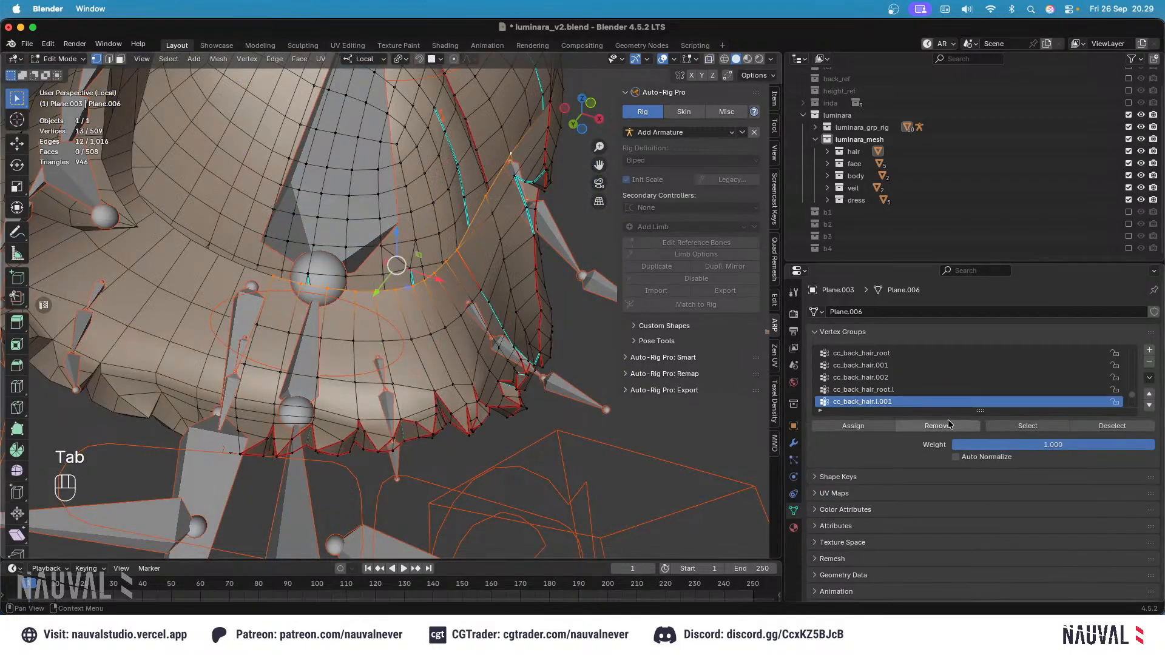
key("Tab")
Step: Check the remaining cc_back_hair.l.001 weights and display the cc_back_hair.l.002 weights
middle_click_drag(394, 306, 376, 313)
mouse_move(374, 312)
middle_mouse_down("shift")
mouse_move(407, 281)
mouse_move(346, 293)
middle_mouse_up("shift")
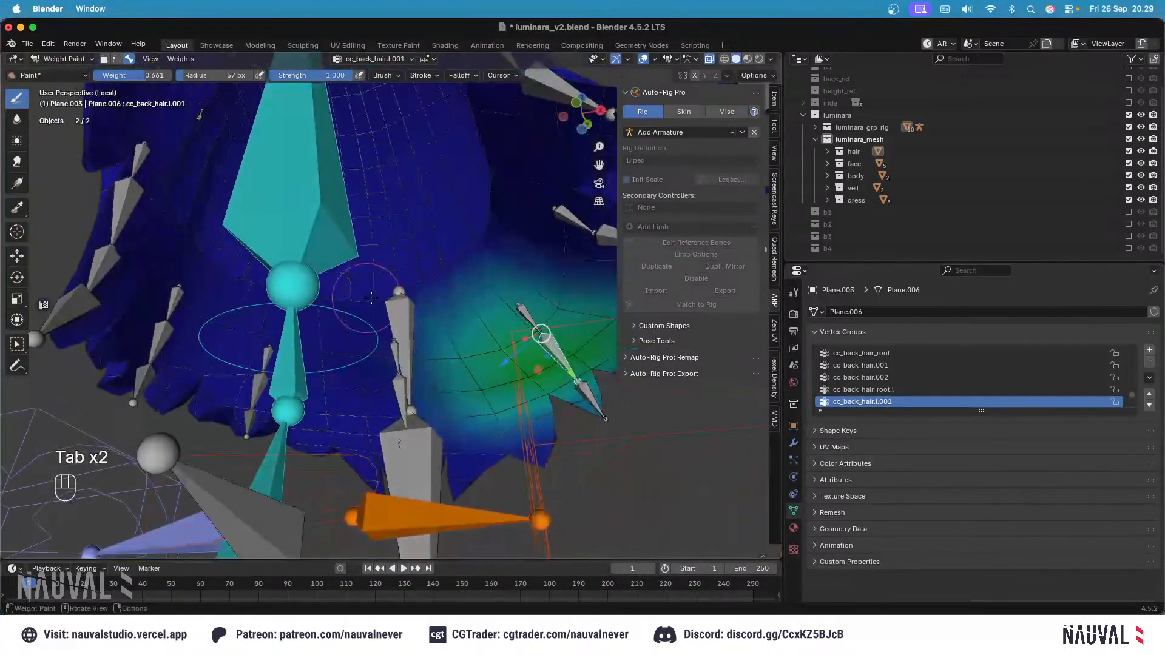
middle_click_drag(414, 314, 386, 321)
middle_click_drag(599, 364, 565, 371, "shift")
left_click(564, 372, "alt")
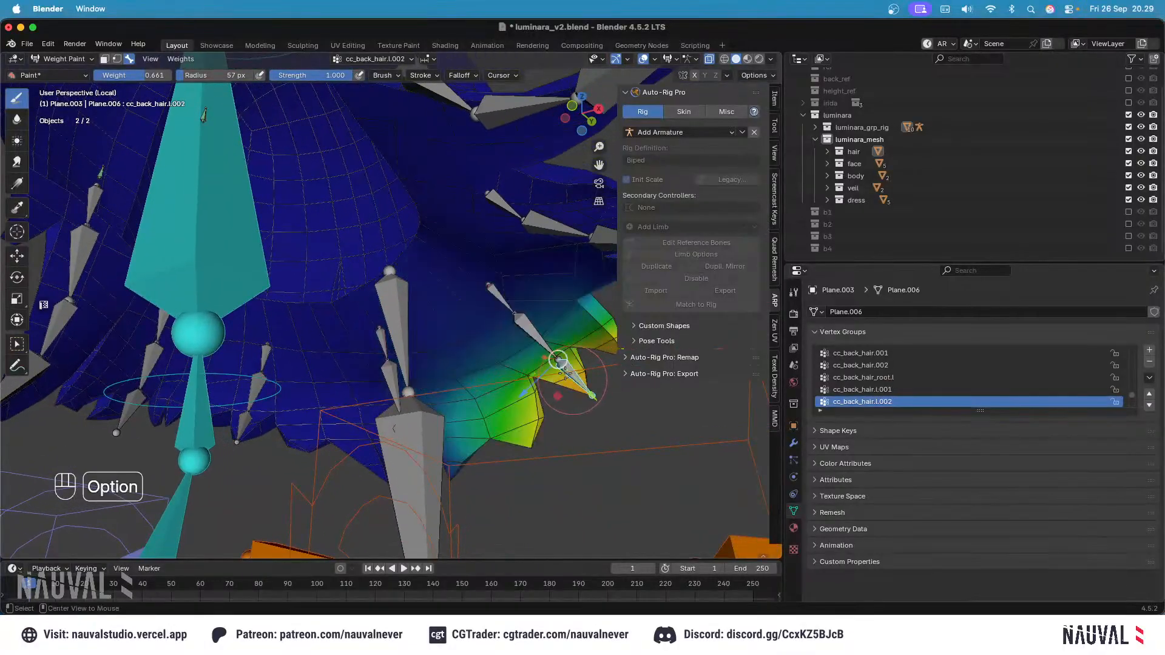
Step: Remove the selected rim vertices from the cc_back_hair_root and cc_back_hair.001 vertex groups
left_click(395, 309, "alt")
key("Tab")
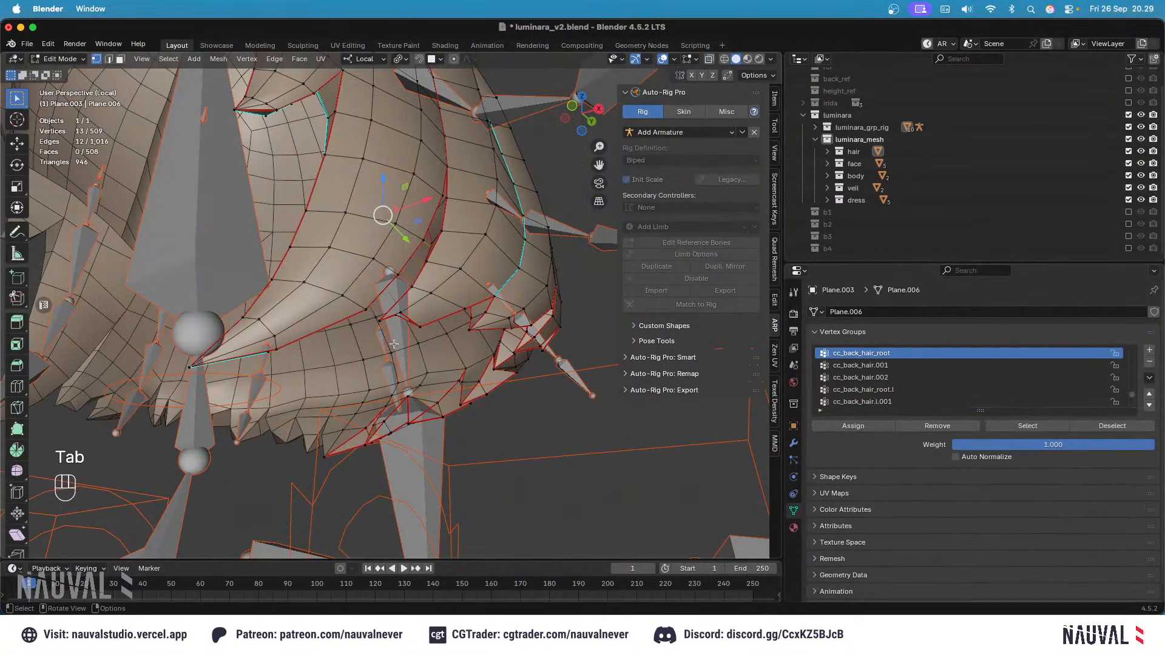
key("Tab")
left_click(386, 356, "alt")
key("Tab")
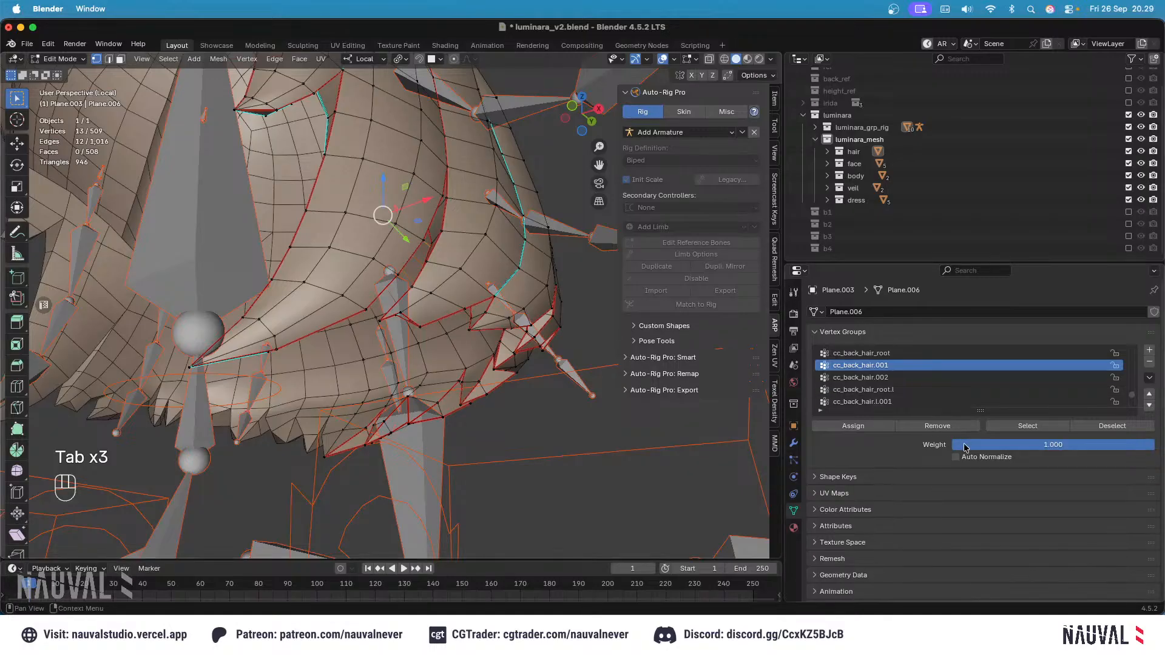
left_click(938, 431)
key("Tab")
Step: Clear the location and rotation of all rig bones and save the file
mouse_move(350, 268)
middle_mouse_down()
mouse_move(370, 243)
mouse_move(383, 258)
mouse_move(397, 253)
middle_mouse_up()
key("KP_1")
key("a")
key("alt+g")
key("alt+r")
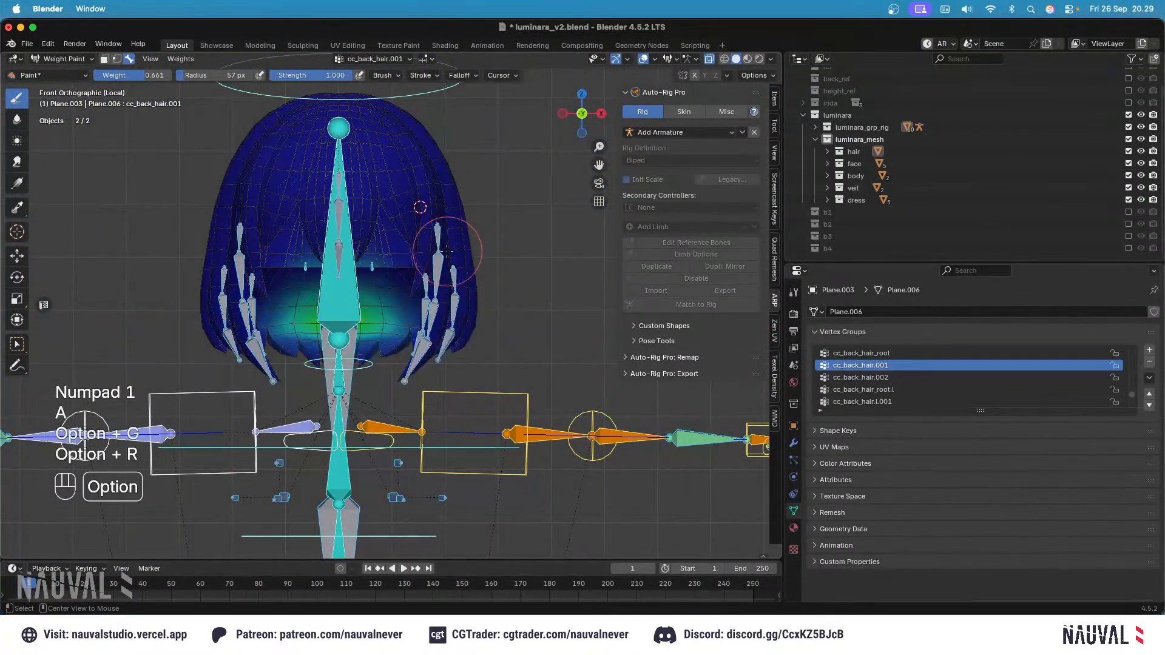
key("super+s")
Step: Test the left side hair deformation with trial rotations of cc_side_hair.l.001, cc_side_hair.l.002 and the tip bone, cancelling each one
left_click(456, 270, "alt")
key("KP_1")
key("r")
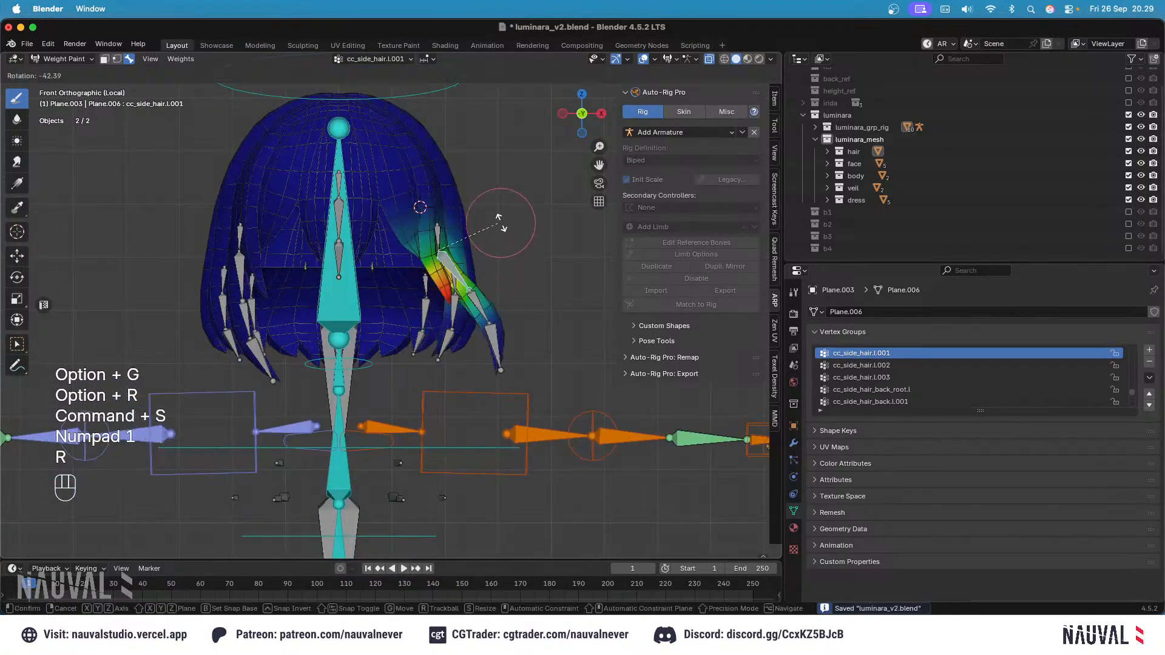
key("Escape")
left_click(443, 319, "alt")
key("r")
key("Escape")
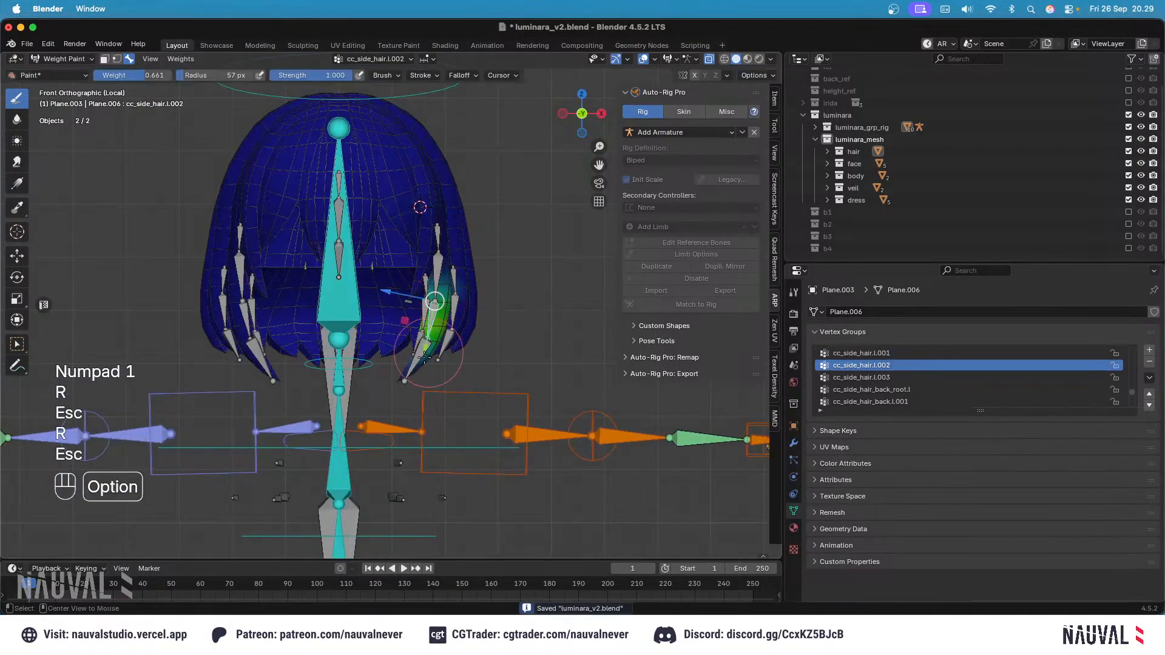
left_click(434, 363, "alt")
key("r")
key("Escape")
Step: Test the side-back hair deformation with cancelled trial rotations of cc_side_hair_back_root.l and the bone below it
left_click(456, 273, "alt")
key("r")
key("Escape")
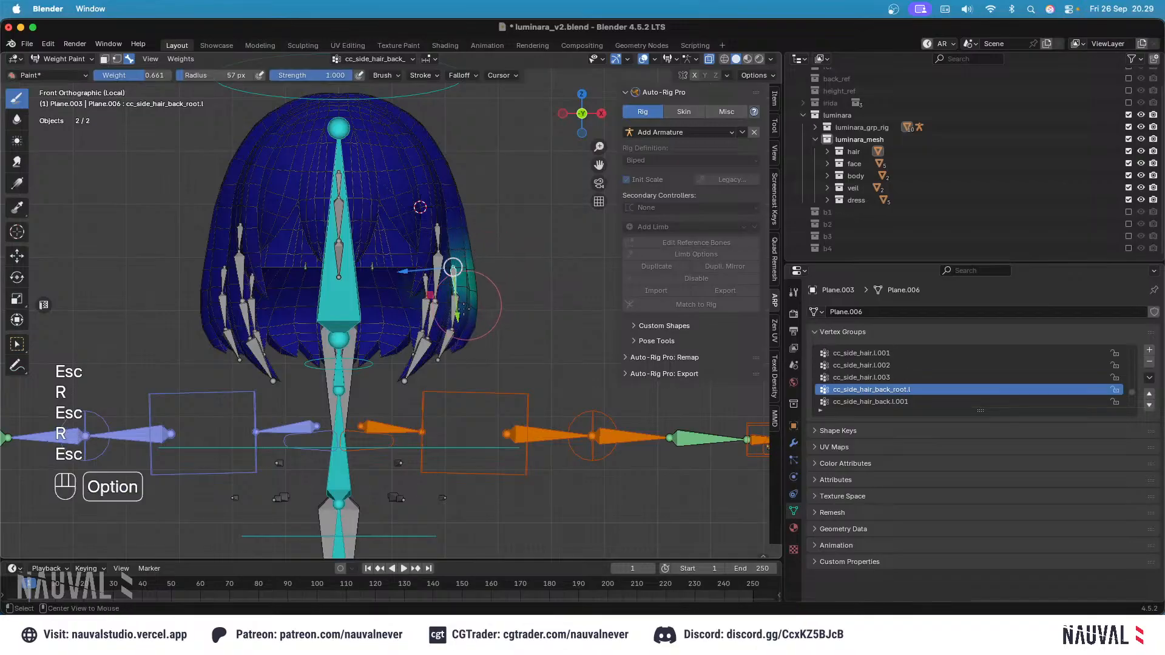
left_click(468, 300, "alt")
key("r")
key("Escape")
Step: Rotate the cc_side_hair_back.l.002 bone about -74.6° in the front view to inspect how the hair deforms
left_click(454, 332, "alt")
key("r")
left_click(513, 292)
middle_click_drag(516, 289, 521, 237)
key("r")
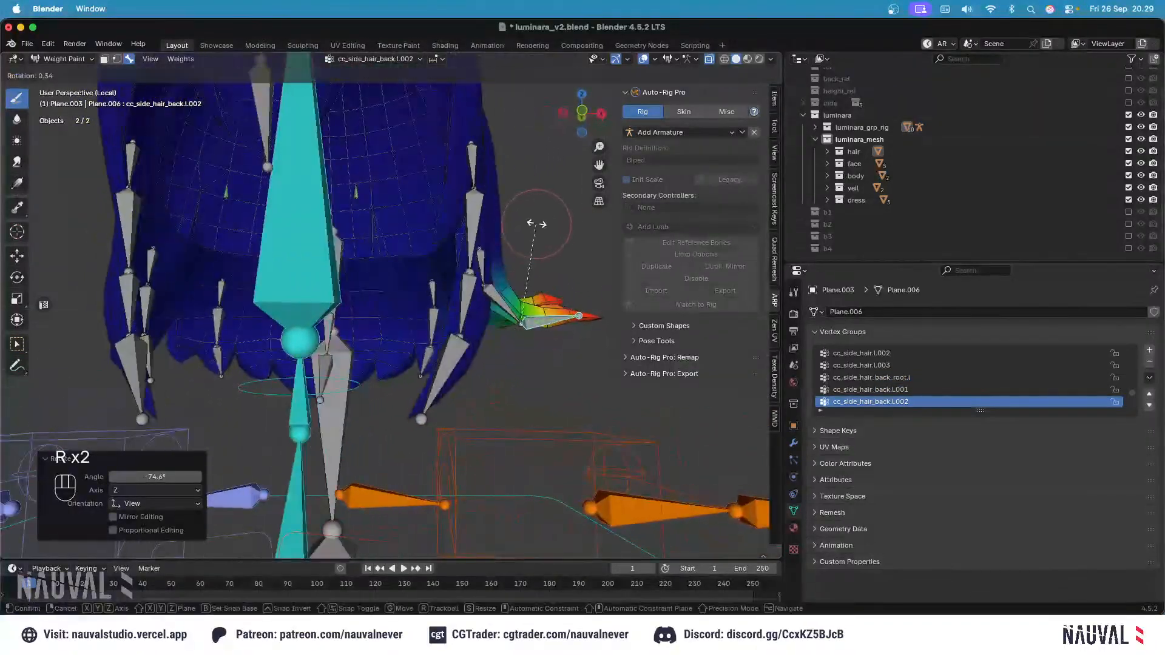
key("Escape")
Step: Remove the selected rim vertices from the cc_side_hair_back.l.002 vertex group
key("Tab")
key("Tab")
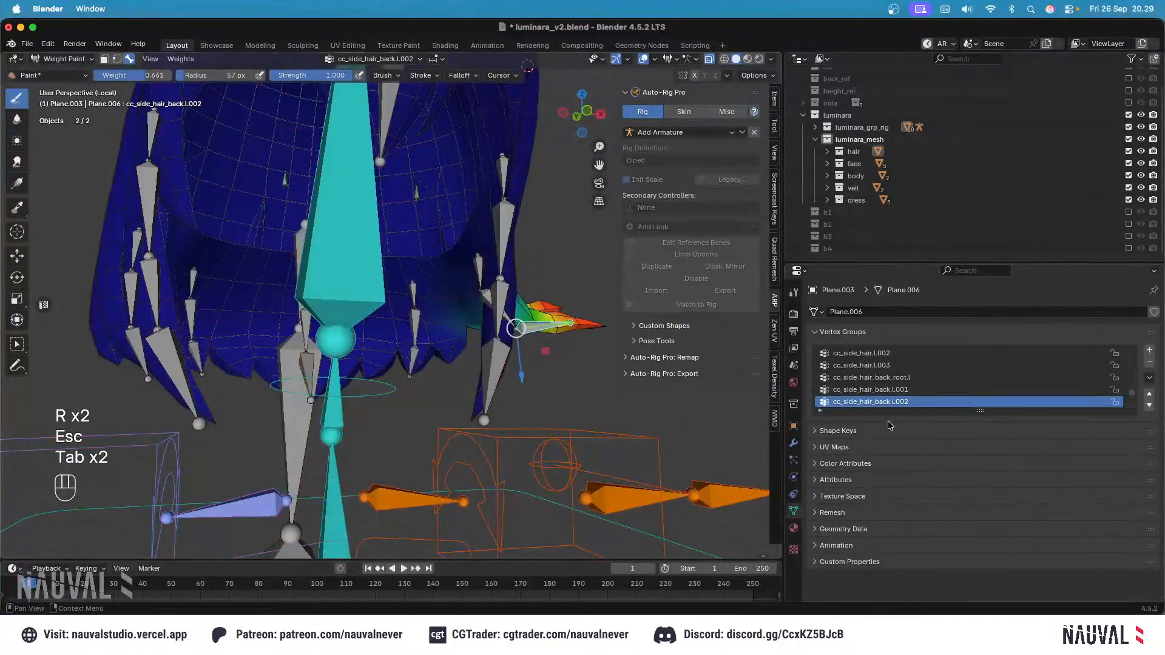
key("Tab")
key("Tab")
middle_click_drag(461, 316, 486, 278)
Step: Remove the selected rim vertices from the cc_side_hair.l.002 and cc_side_hair.l.003 vertex groups
left_click(520, 255, "alt")
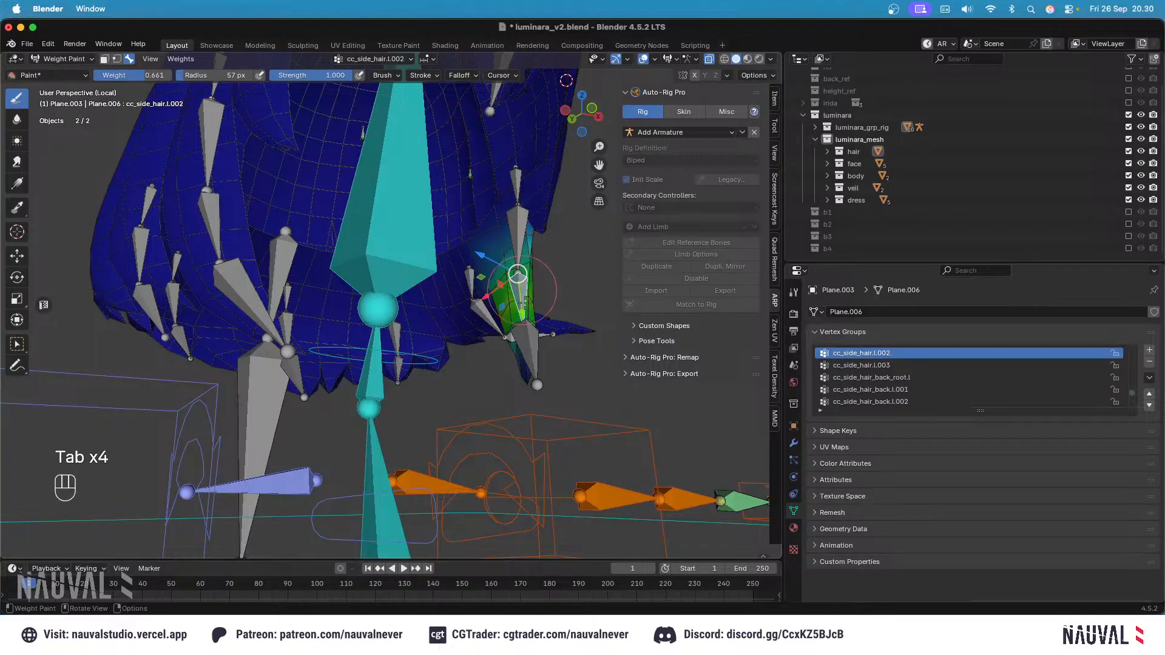
key("Tab")
key("Tab")
key("Tab")
left_click(862, 365)
key("Tab")
key("Tab")
key("Tab")
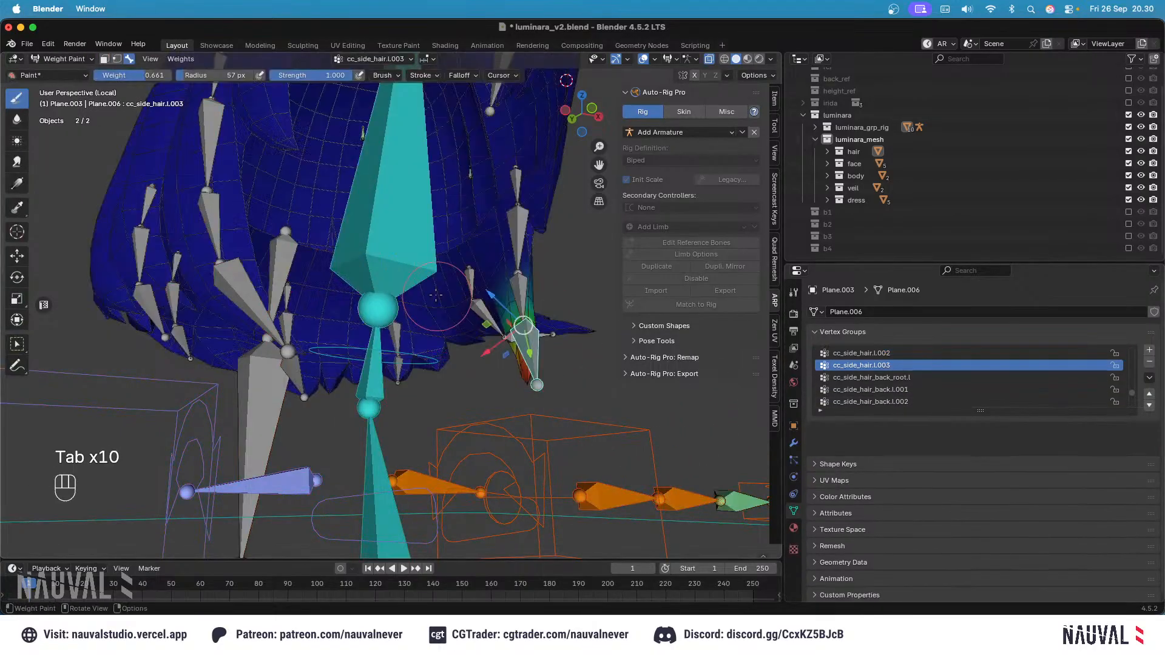
Step: Remove the selected rim vertices from the cc_back_hair.l.002 and cc_back_hair.l.001 vertex groups
left_click(399, 361, "alt")
middle_click_drag(399, 363, 377, 403)
left_click(412, 356, "alt")
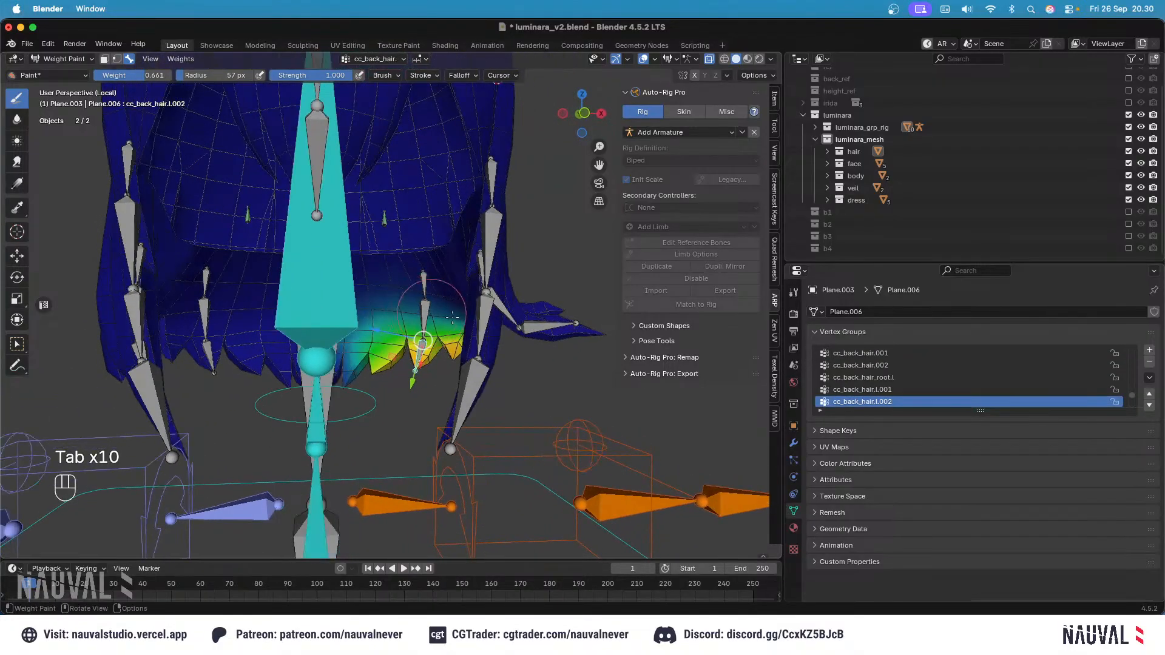
key("Tab")
key("Tab")
left_click(424, 294, "alt")
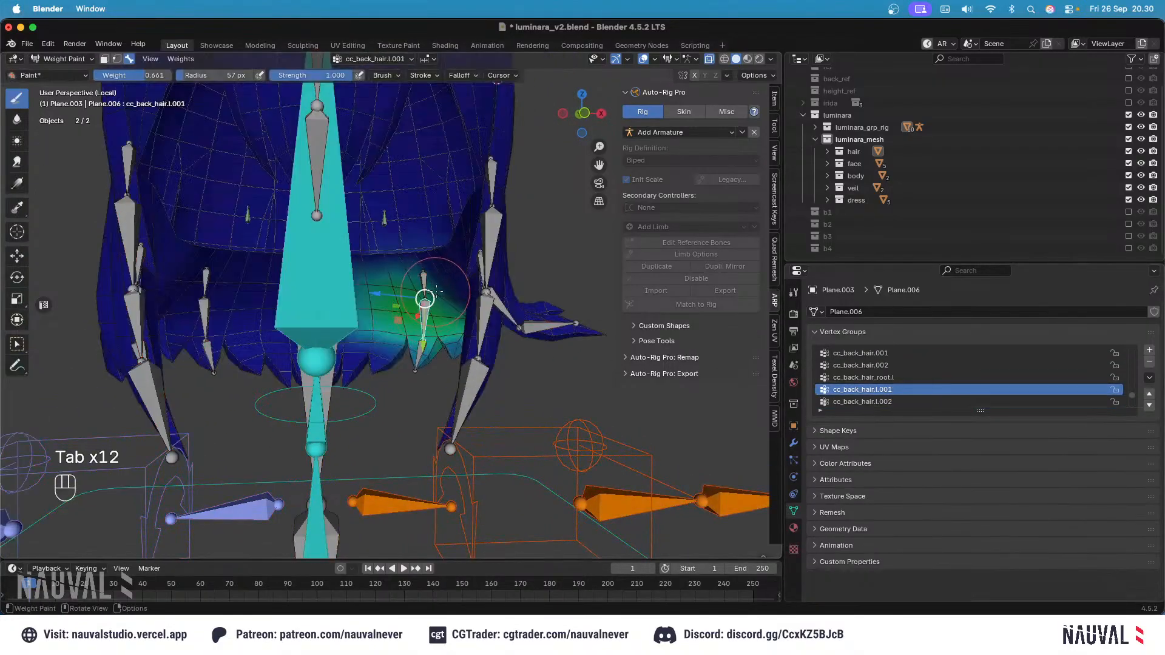
key("Tab")
key("Tab")
Step: Remove the selected rim vertices from the cc_back_hair.002 vertex group
left_click(360, 324, "alt")
left_click(375, 370, "alt")
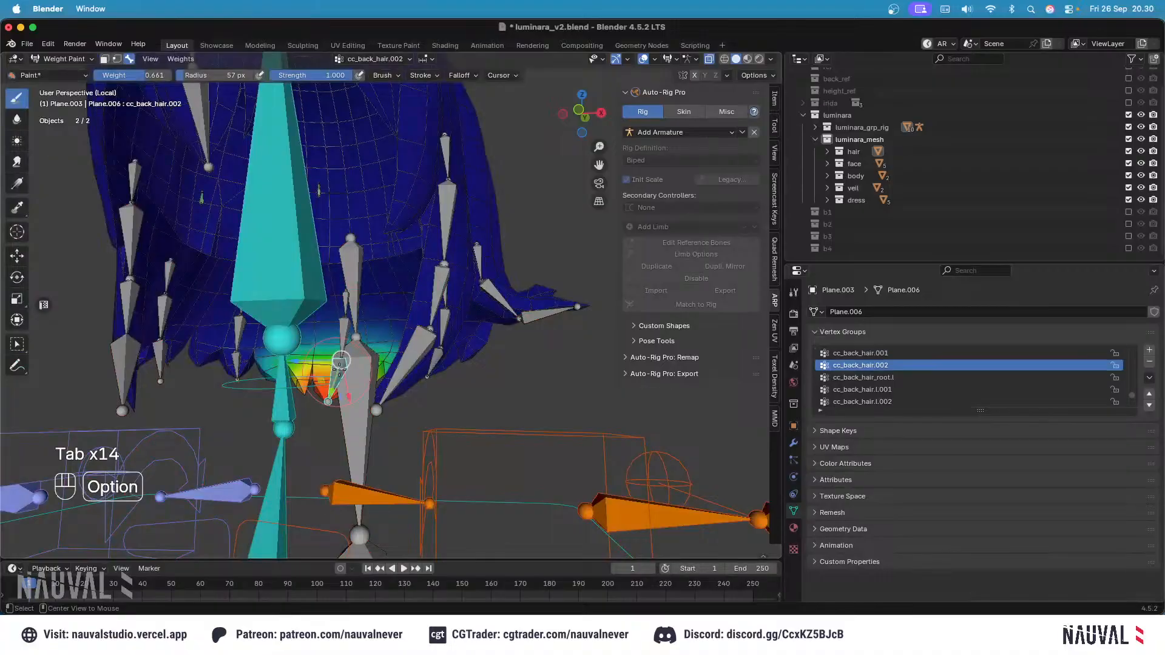
key("Tab")
key("Tab")
Step: Reset the location and rotation of every pose bone from the front view and save the file
key("KP_1")
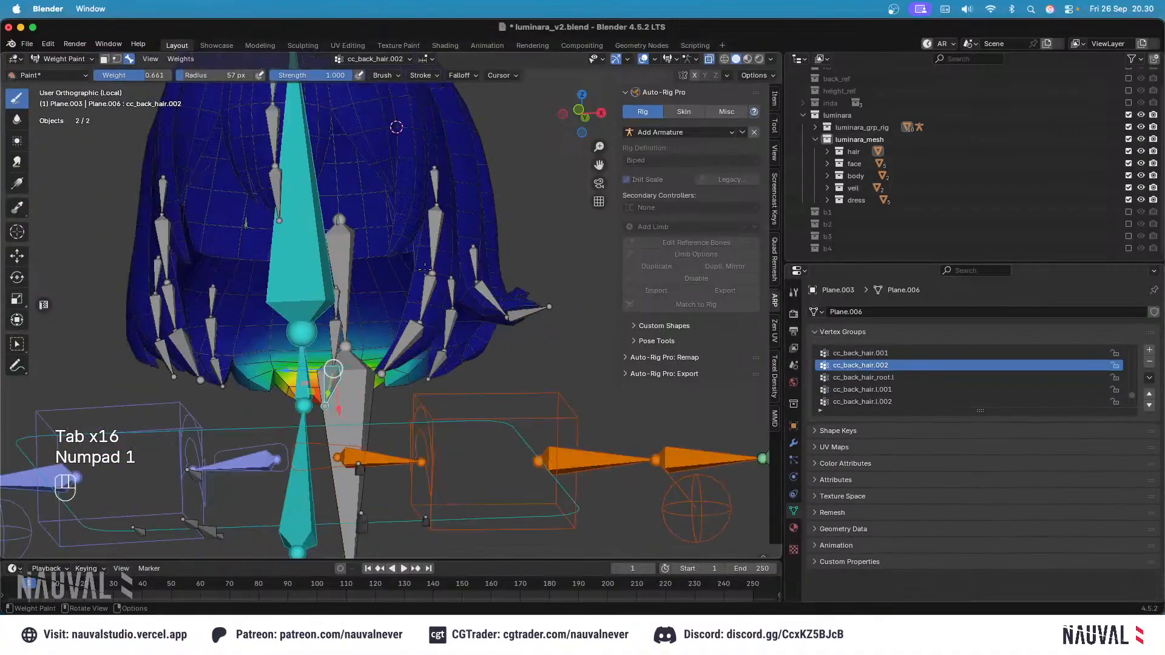
scroll(418, 207, "down", 3)
key("a")
key("alt+g")
key("alt+r")
key("super+s")
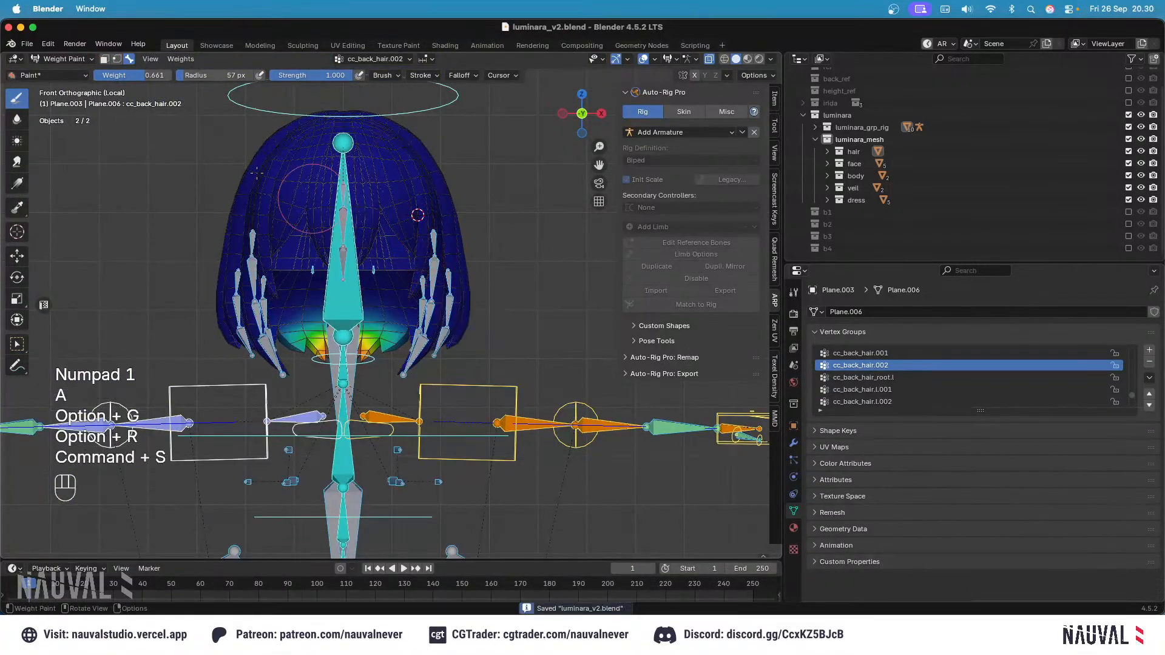
Step: Return the hair mesh to Object Mode, leave local view and save the file
left_click(64, 59)
left_click(51, 71)
key("super+s")
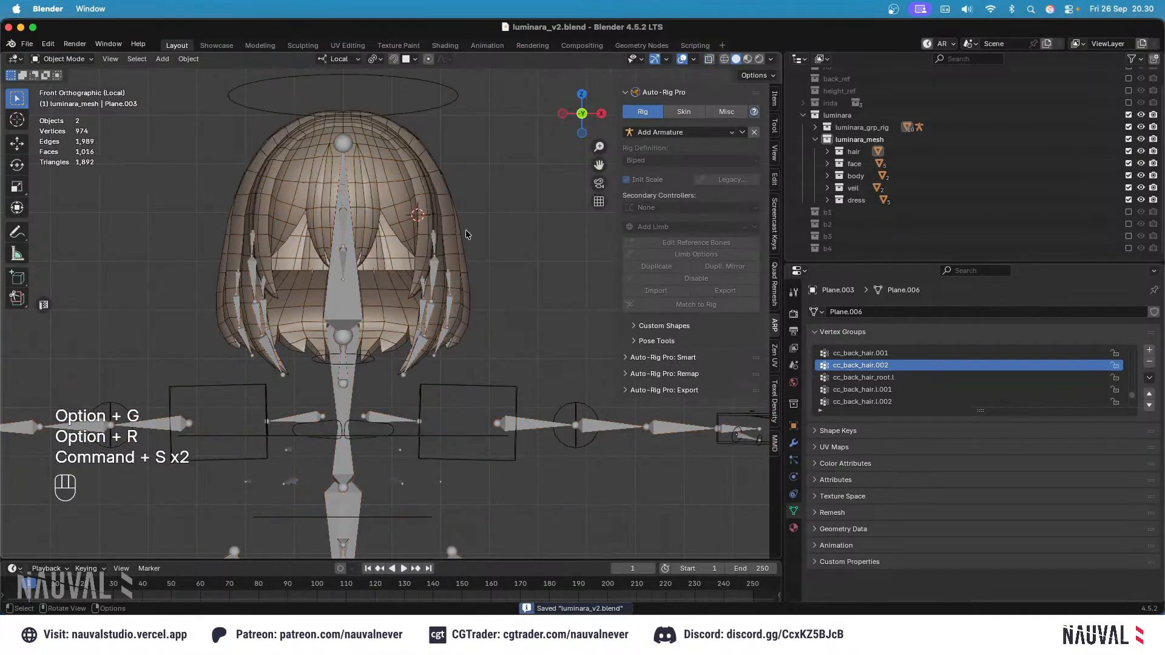
key("slash")
key("super+s")
Step: Hide the veil mesh covering the head and save the file
left_click(428, 163)
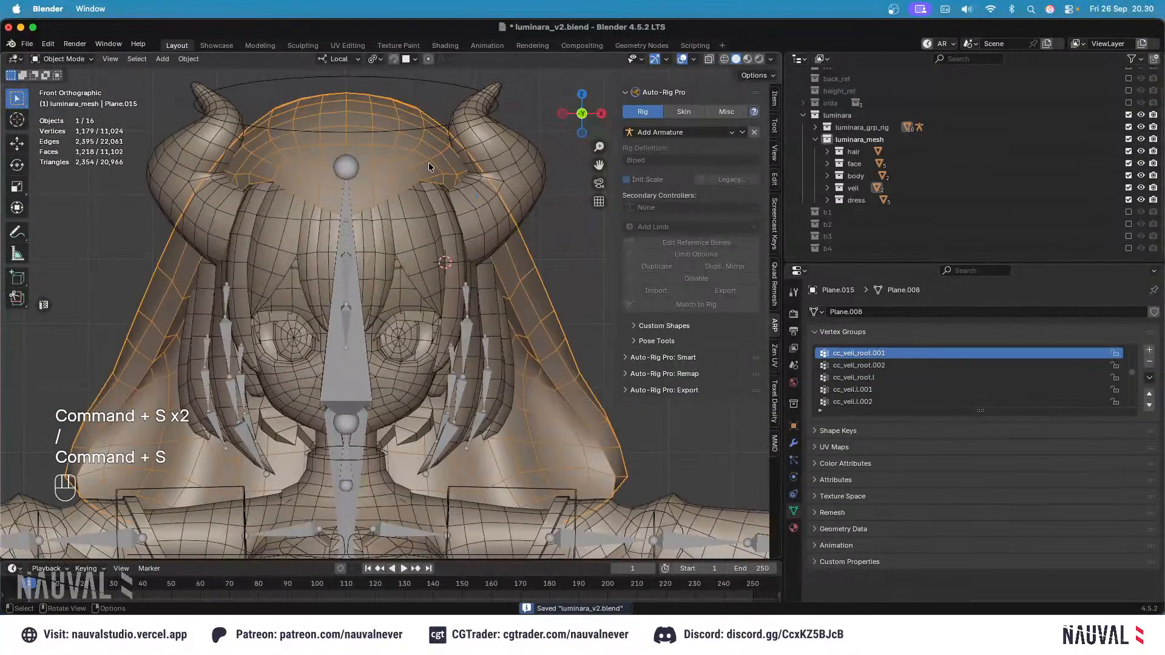
key("h")
middle_click_drag(449, 208, 446, 203, "shift")
key("super+s")
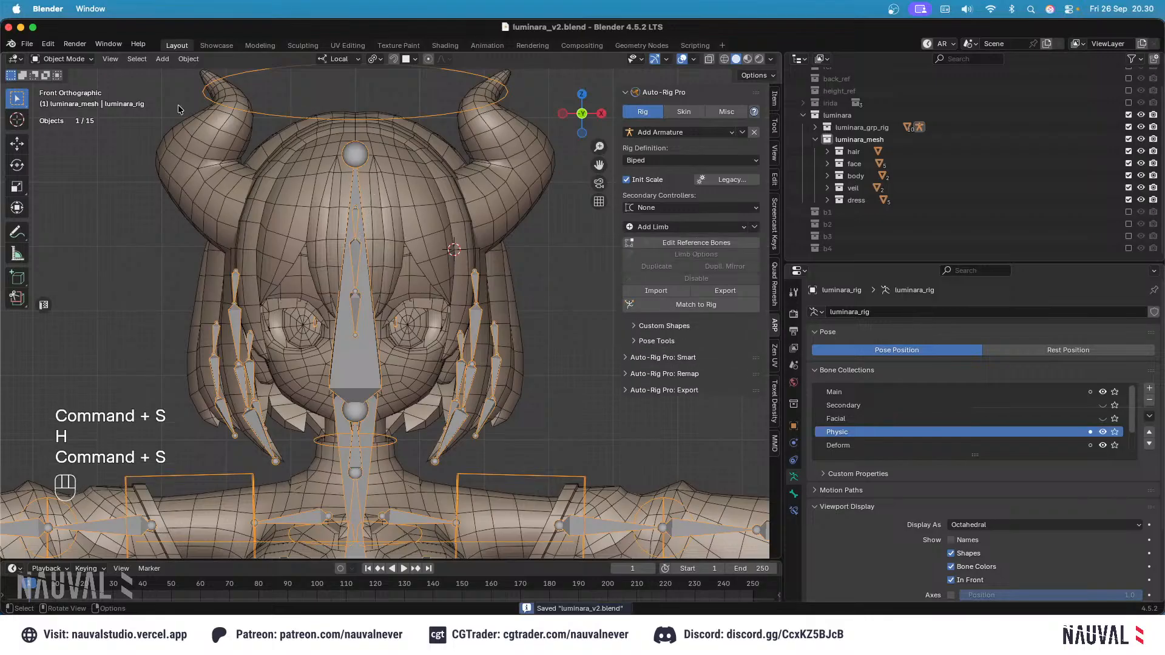
Step: Put luminara_rig in Pose Mode and show the bone properties of a hair bone
left_click(65, 100)
left_click(476, 294)
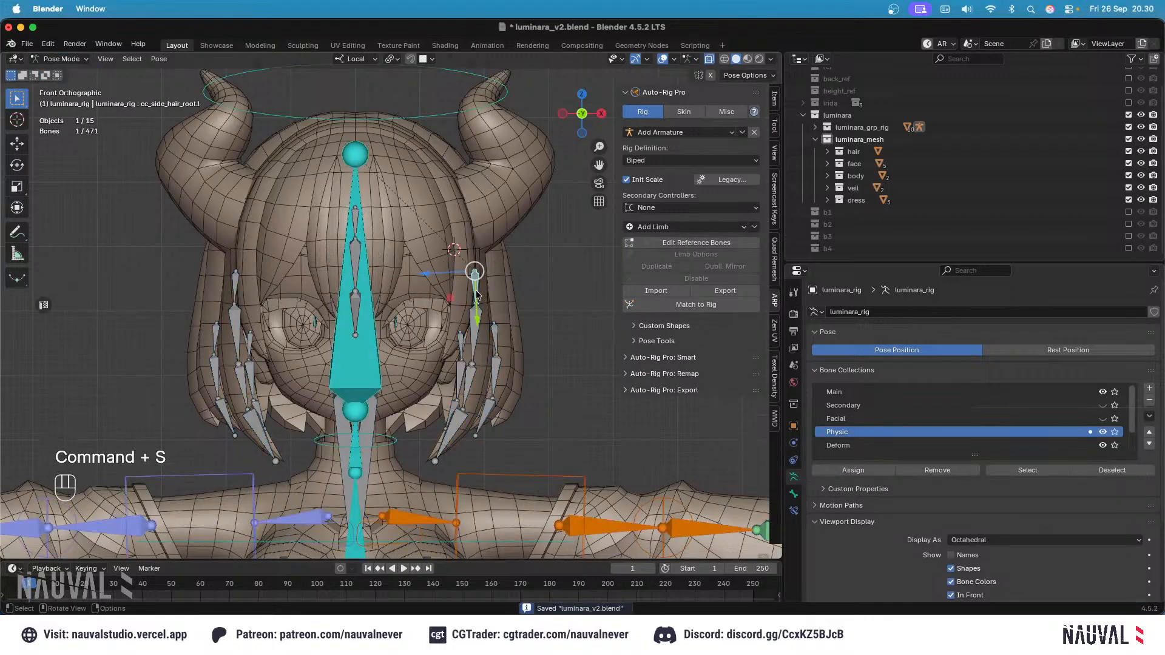
left_click(794, 494)
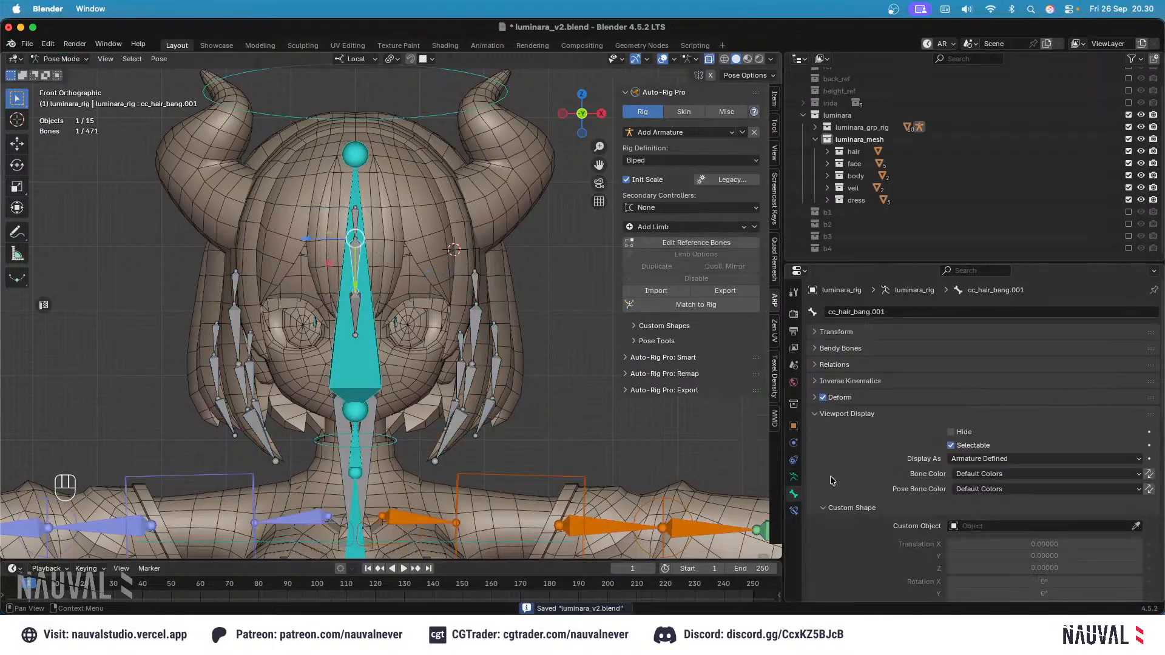
Step: Enable Spring and Rotation on cc_hair_bang.001 and set its Bouncy to 0.1 and Speed to 0.5
left_click(846, 414)
scroll(938, 376, "down", 4)
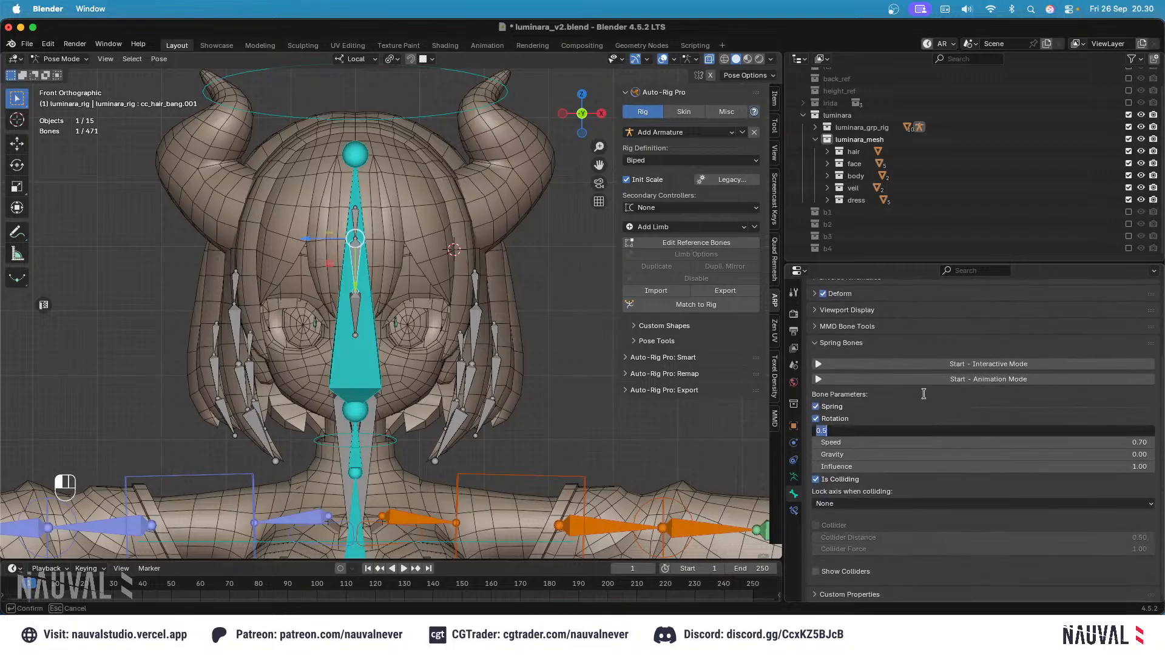
key("Tab")
type("0.5")
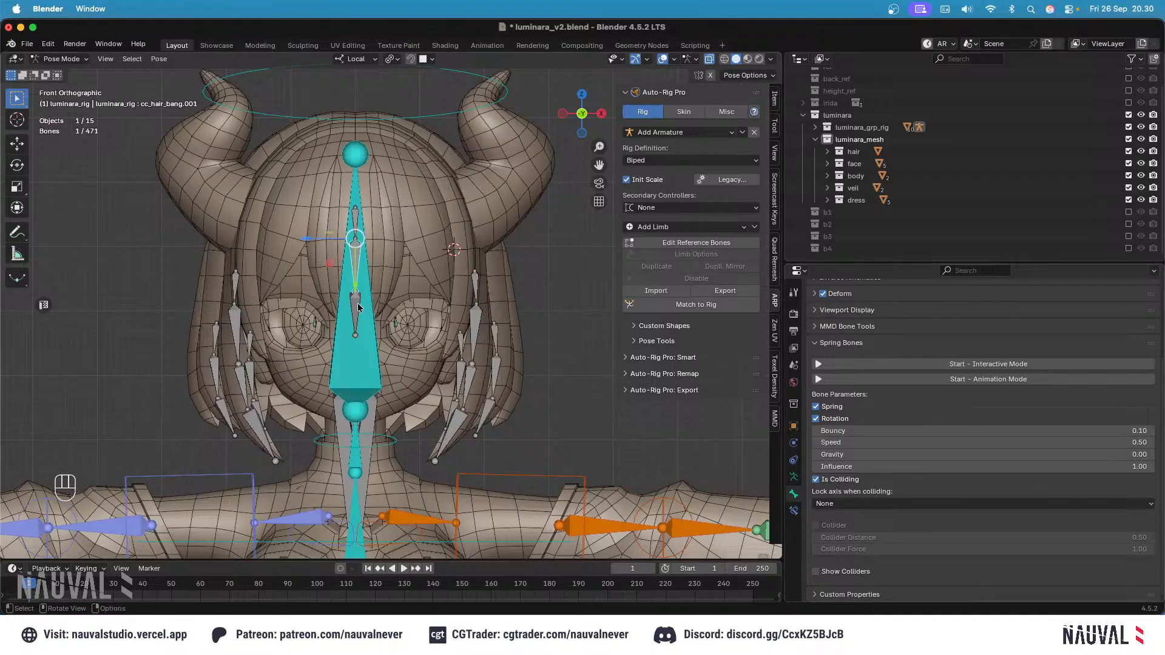
Step: Enable Spring and Rotation on cc_hair_bang.002, set its Bouncy to 0.1 and change its Speed
left_click(358, 307)
type("0.")
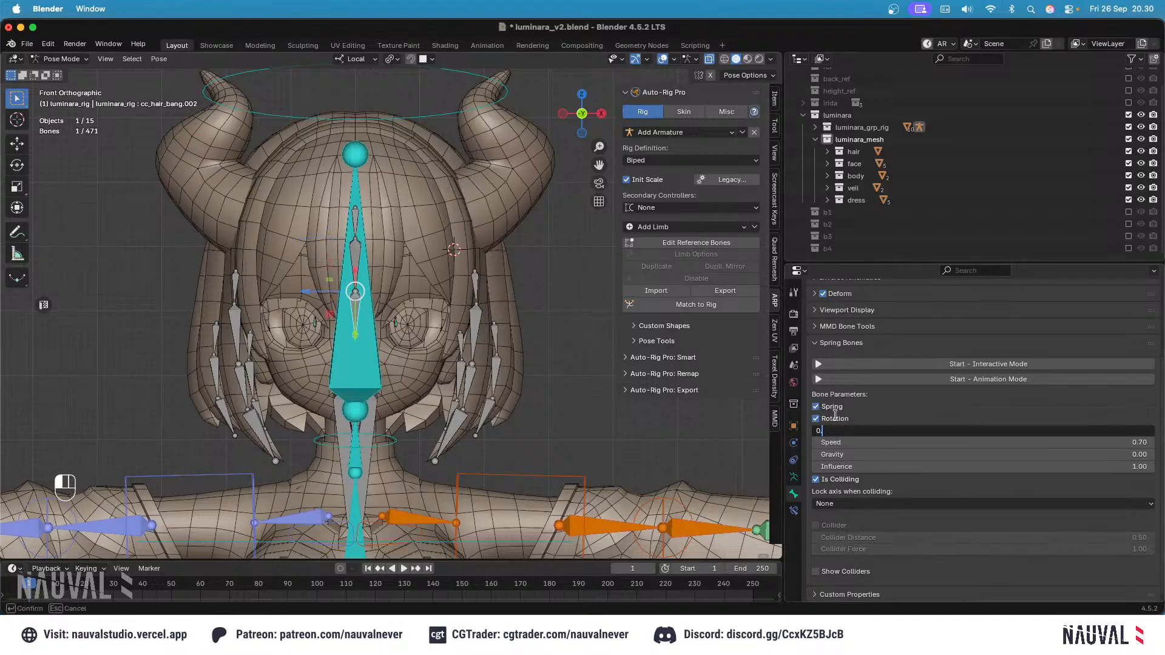
type("1")
key("Tab")
type("0.")
Step: Enable Spring and Rotation on cc_side_hair.l.001 and set its Bouncy to 0.1 and Speed to 0.5
left_click(477, 297)
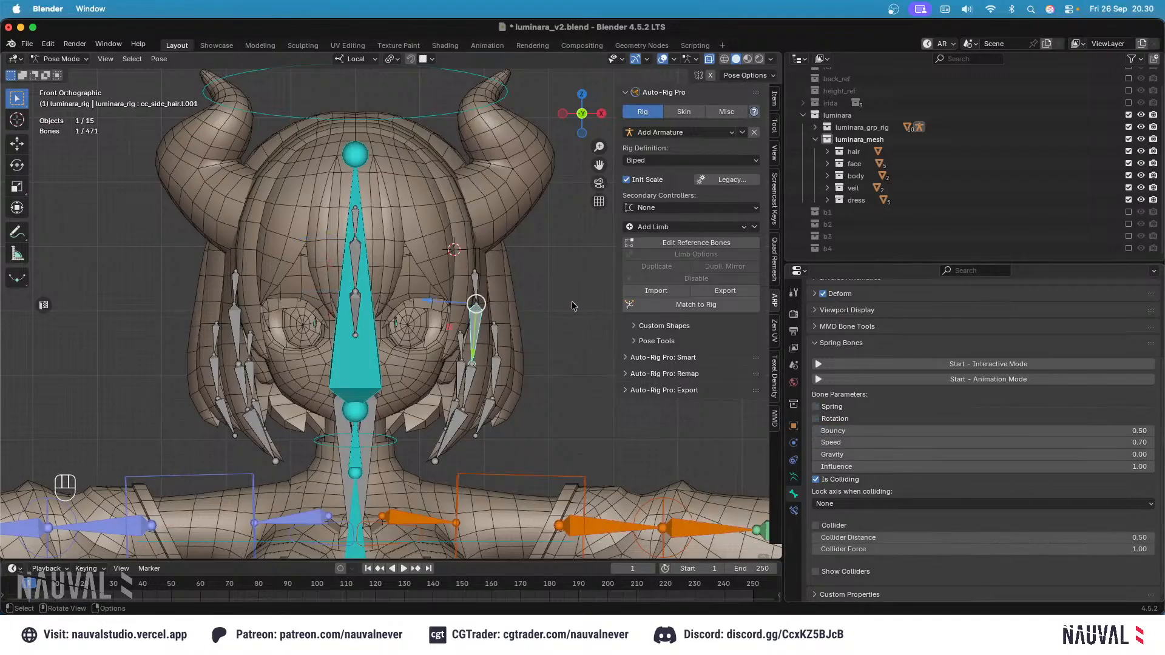
left_click_drag(822, 410, 817, 423)
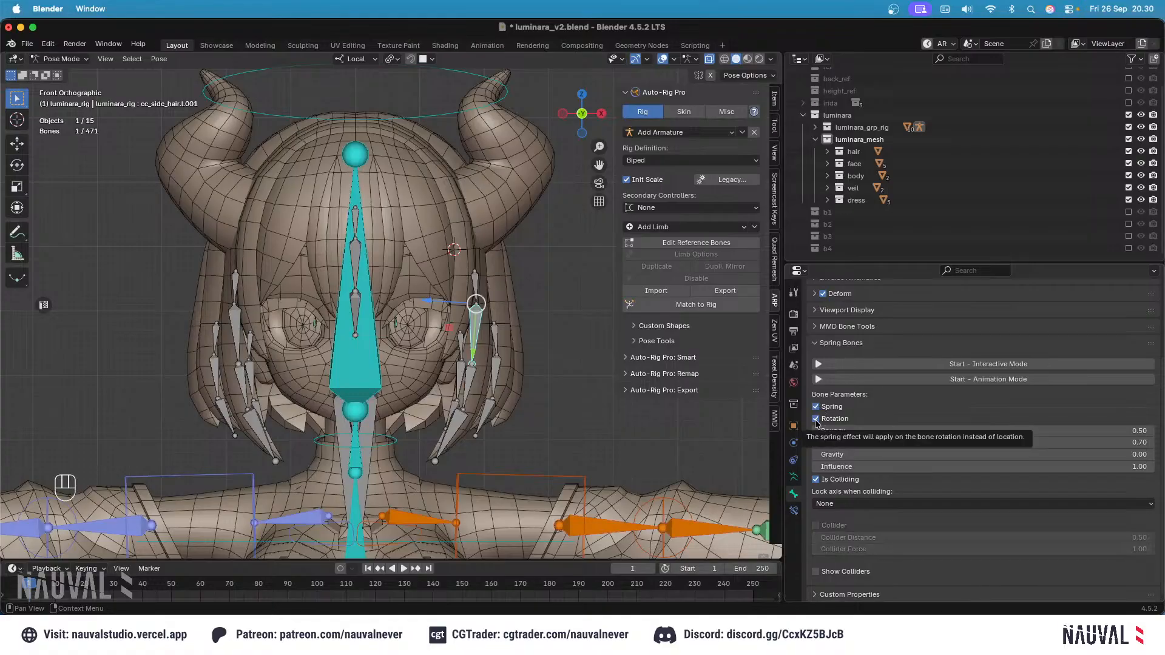
left_click(968, 429)
key("Return")
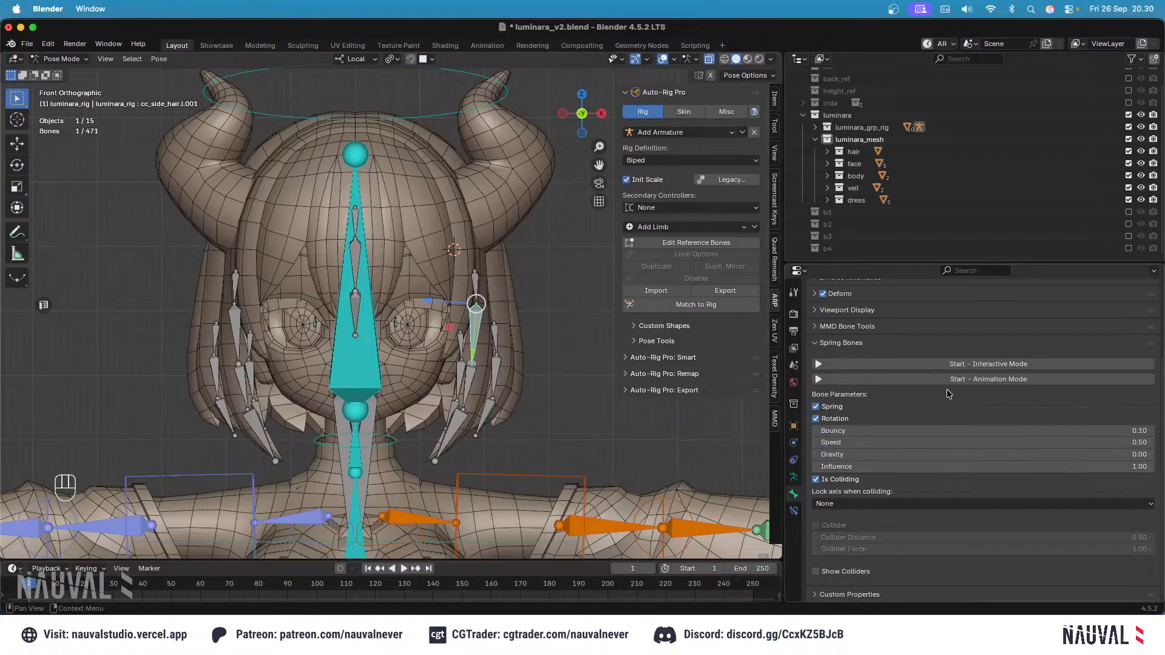
Step: Enable Spring and Rotation on cc_side_hair.l.002 and set its Bouncy to 0.1 and Speed to 0.5
left_click(500, 361)
left_click(816, 406)
left_click(817, 419)
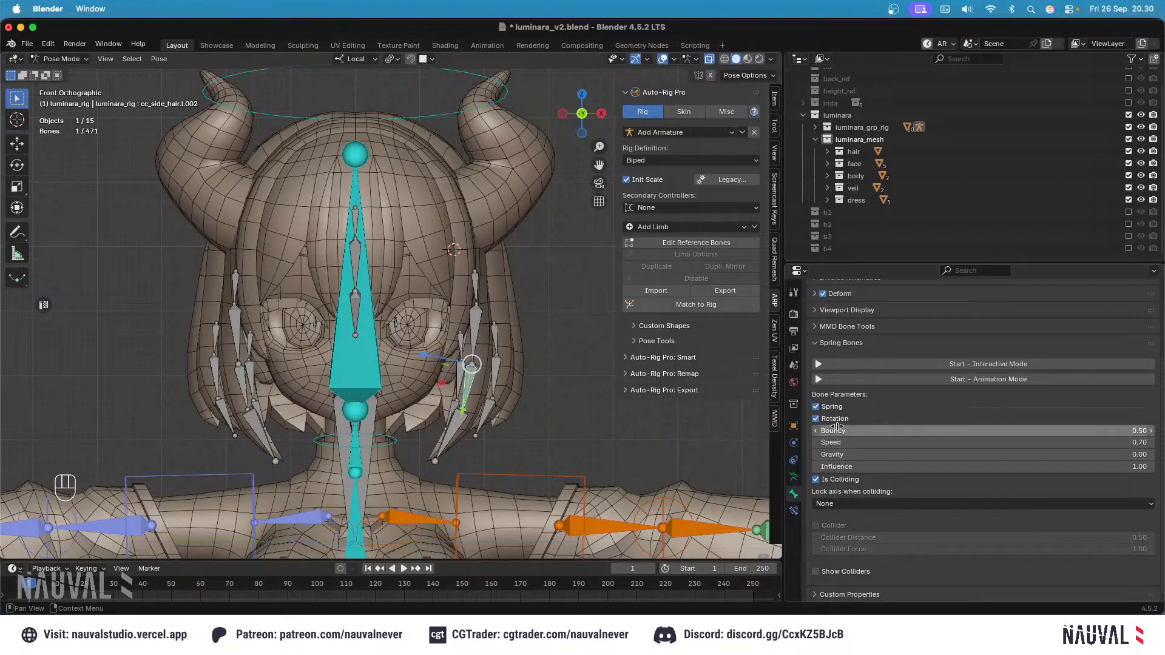
type("0.1")
key("Tab")
type("0")
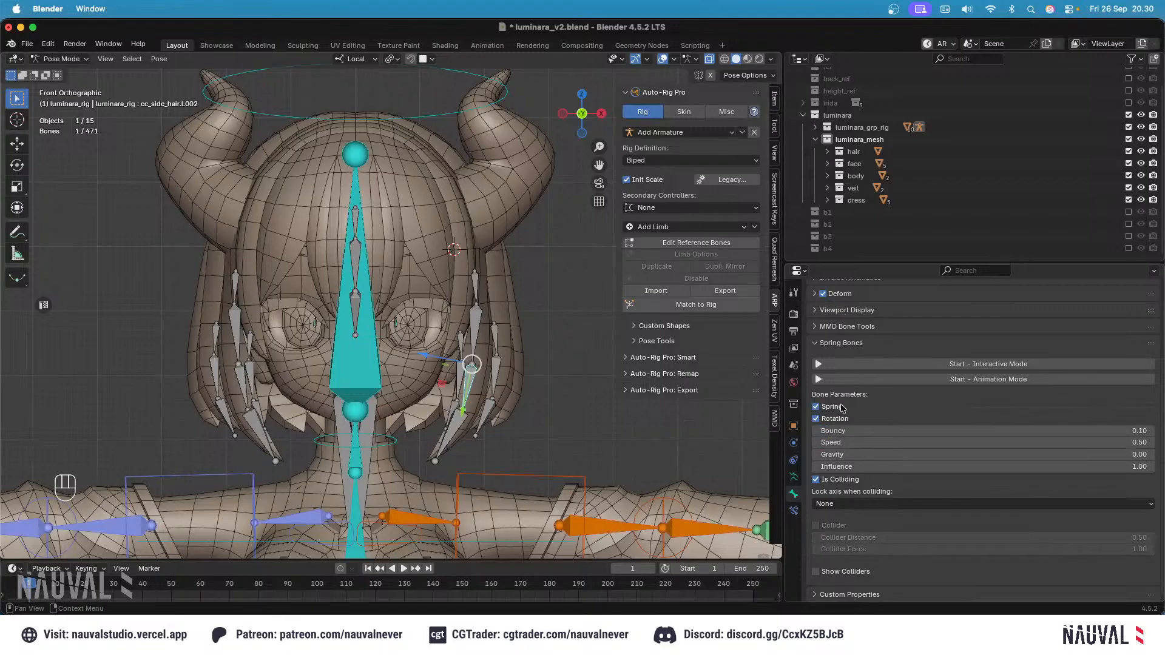
Step: Enable Spring and Rotation on cc_side_hair.l.003 and set its Bouncy to 0.1 and Speed to 0.5
left_click(459, 427)
left_click(816, 407)
left_click(816, 418)
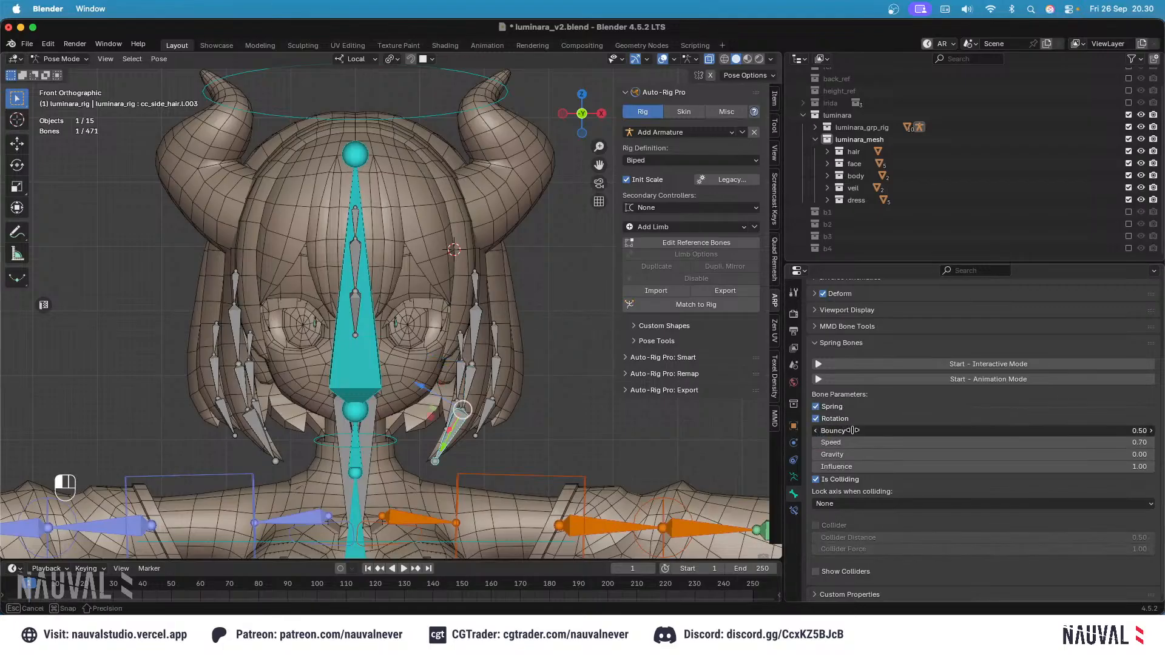
type("0.1")
key("Return")
Step: Enable Spring and Rotation on cc_side_hair_back.l.001 and set its Bouncy to 0.1 and Speed to 0.5
key("KP_3")
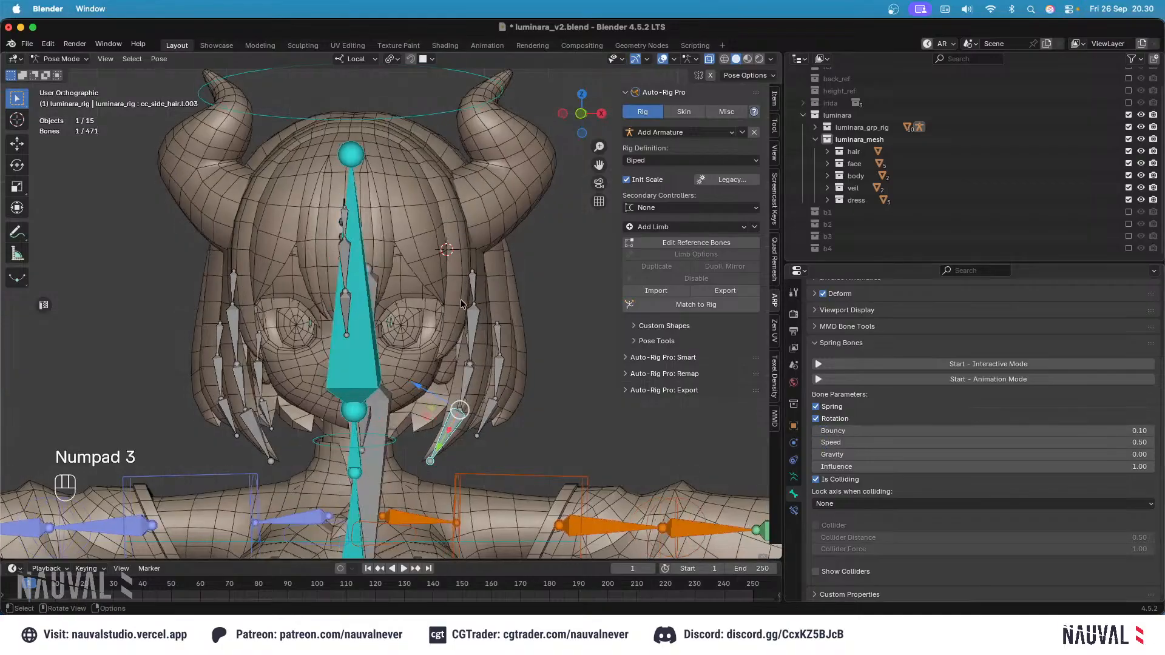
left_click(477, 356)
left_click(816, 406)
left_click(817, 418)
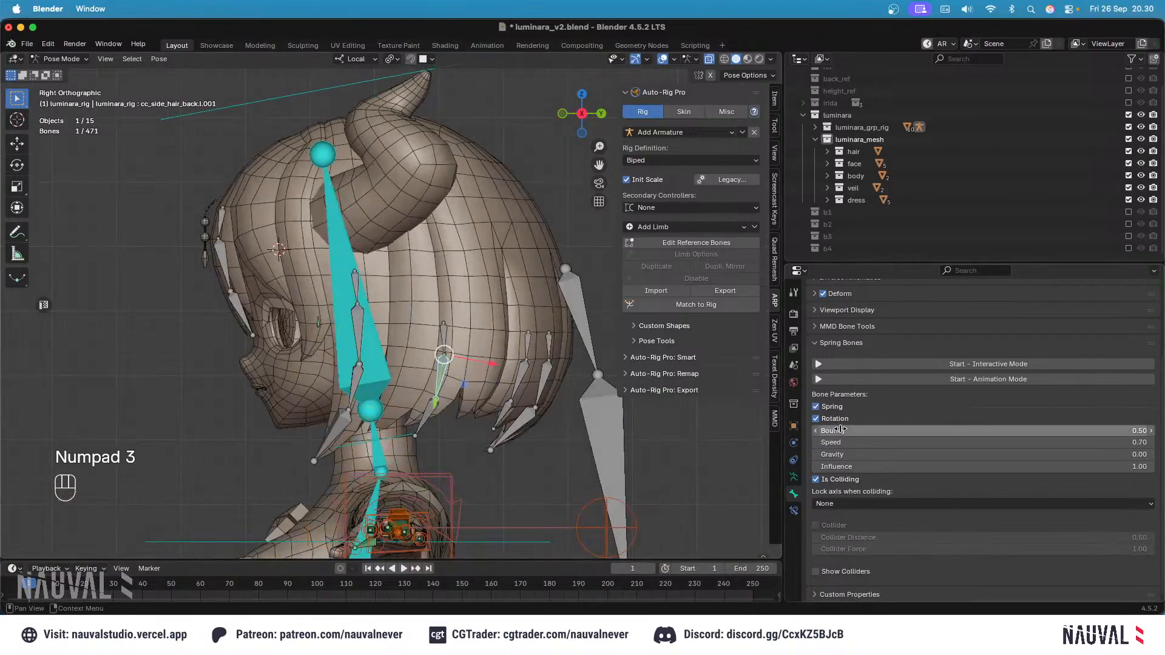
key("Tab")
type("0.5")
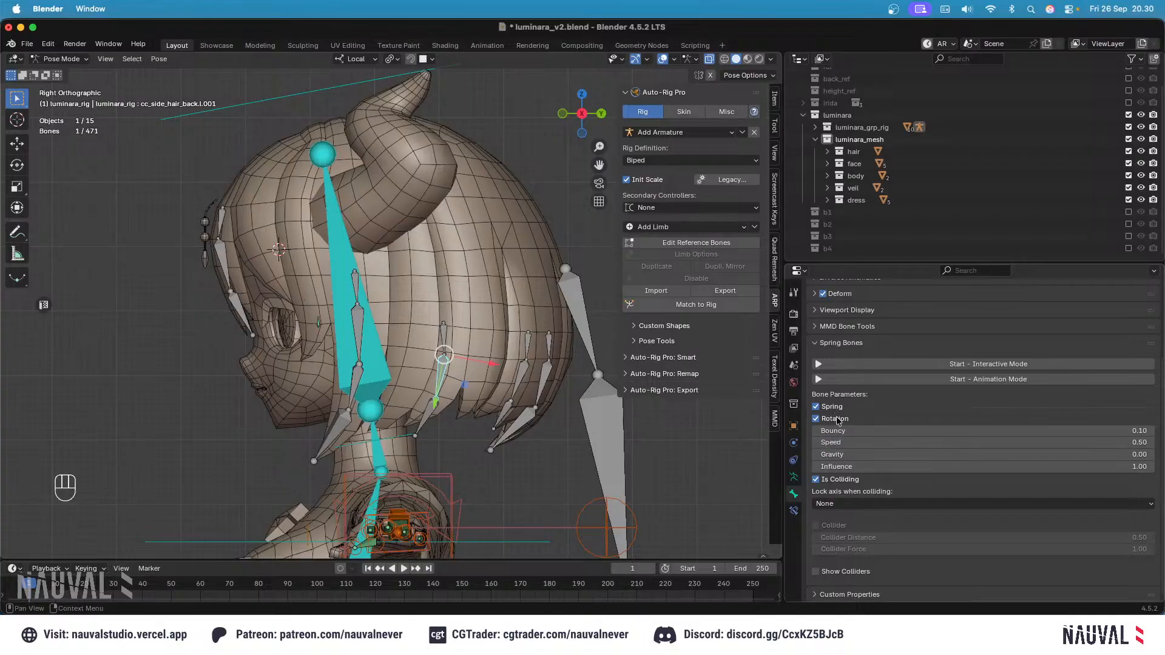
Step: Enable Spring and Rotation on cc_side_hair_back.l.002 and set its Bouncy to 0.1
key("bracketright")
left_click(817, 407)
left_click(816, 419)
left_click(845, 430)
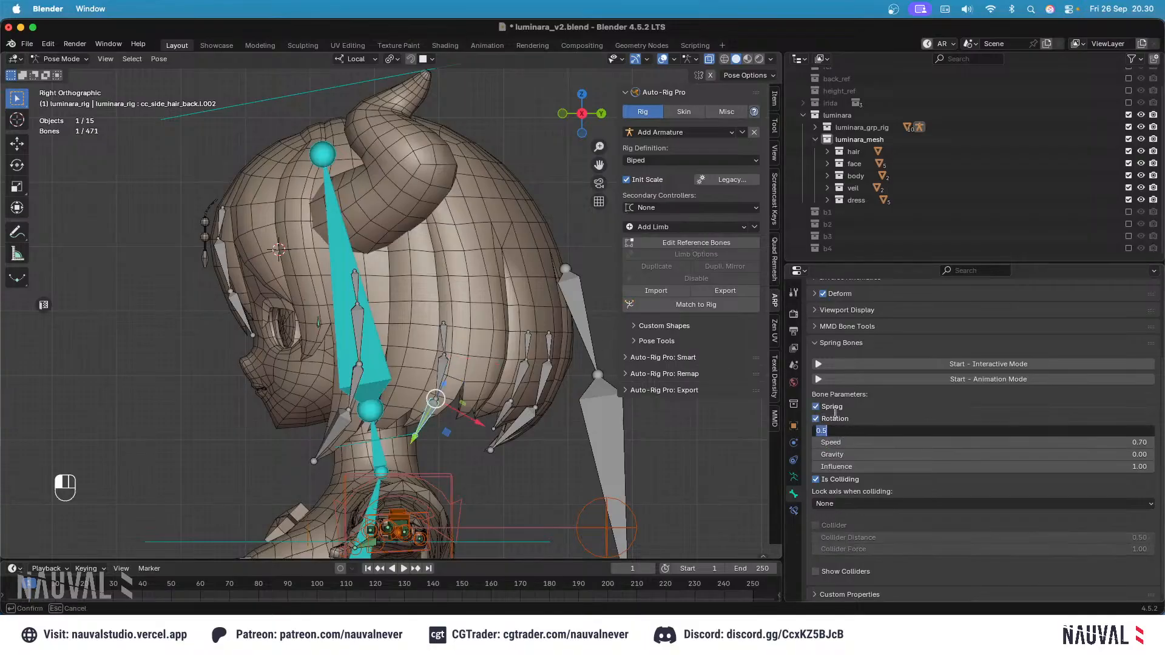
type("0.1")
key("Tab")
Step: Enable Spring and Rotation on cc_back_hair.l.001, set its Bouncy to 0.1 and change its Speed
left_click(528, 378)
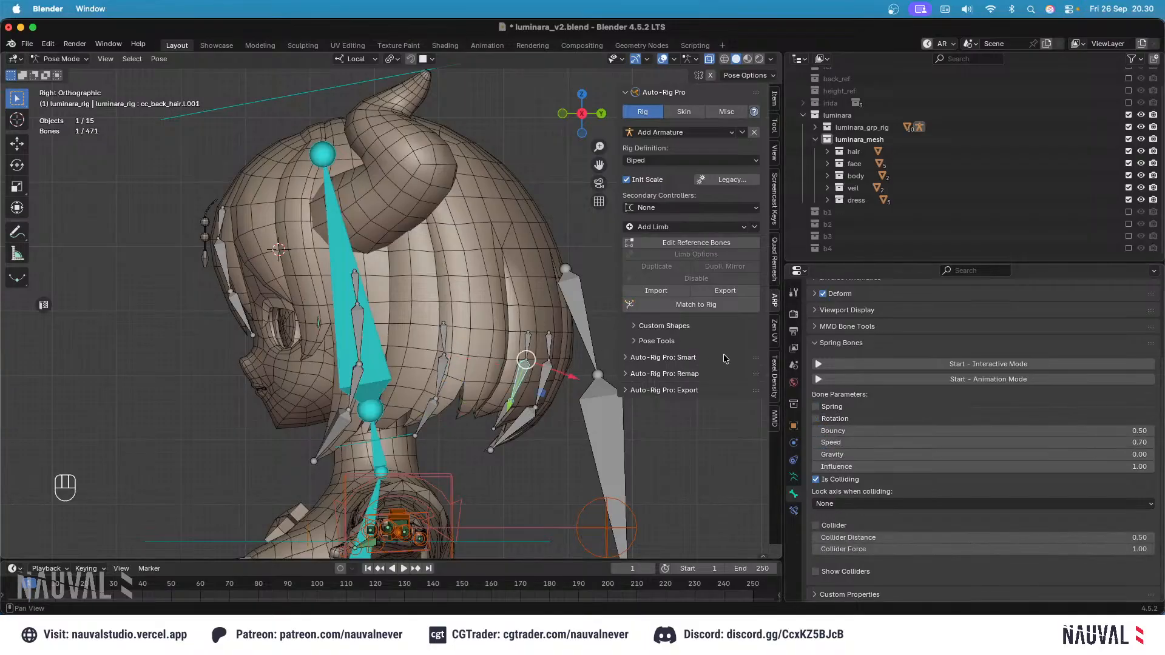
left_click(817, 407)
type("0.1")
key("Tab")
type("0.")
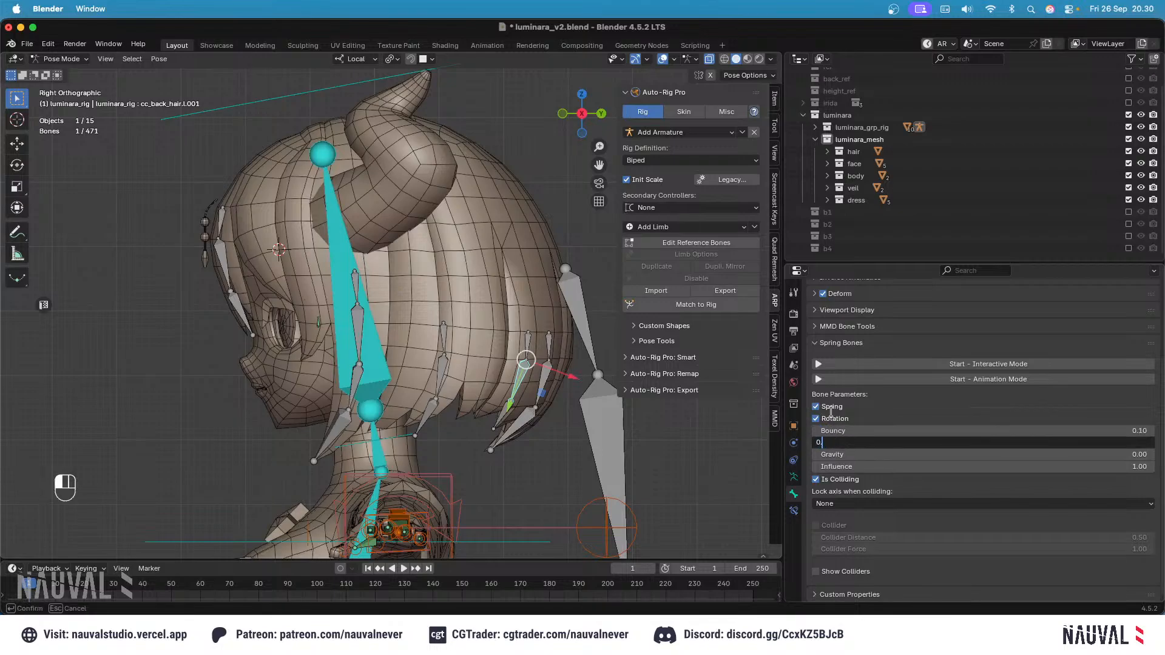
Step: Enable Spring and Rotation on cc_back_hair.l.002 and set its Bouncy to 0.1 and Speed to 0.5
left_click(499, 423)
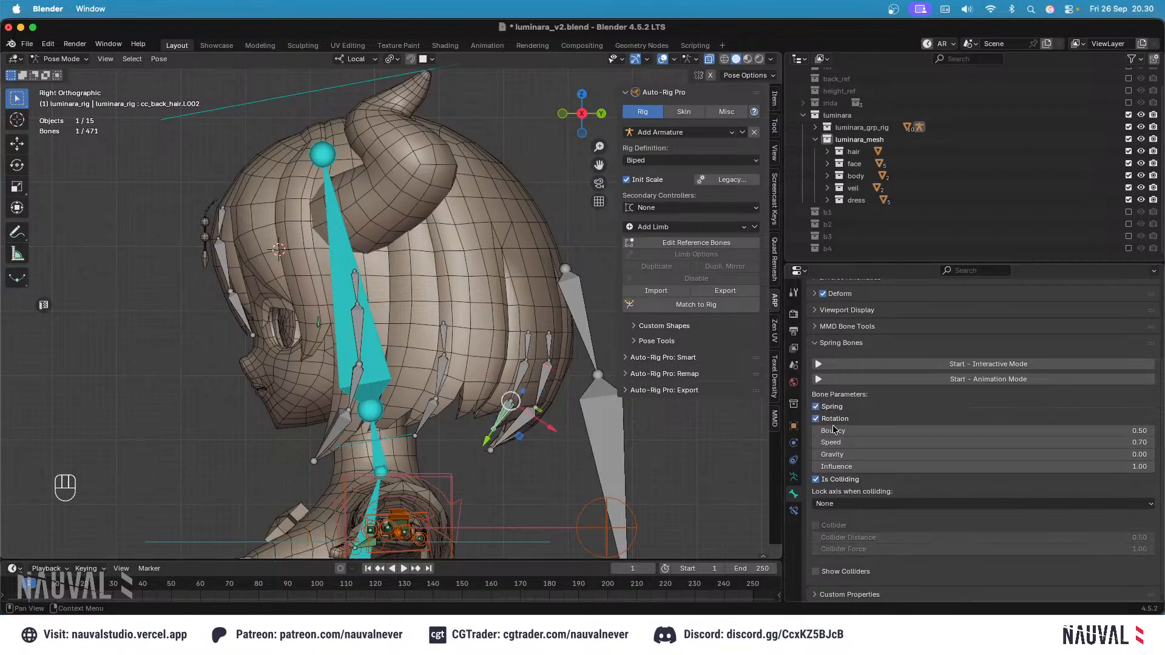
type("0.1")
key("Tab")
type("0.5")
Step: Enable Spring and Rotation on cc_back_hair.001, set its Bouncy to 0.1 and change its Speed
left_click(544, 379)
left_click_drag(818, 407, 818, 419)
left_click(833, 431)
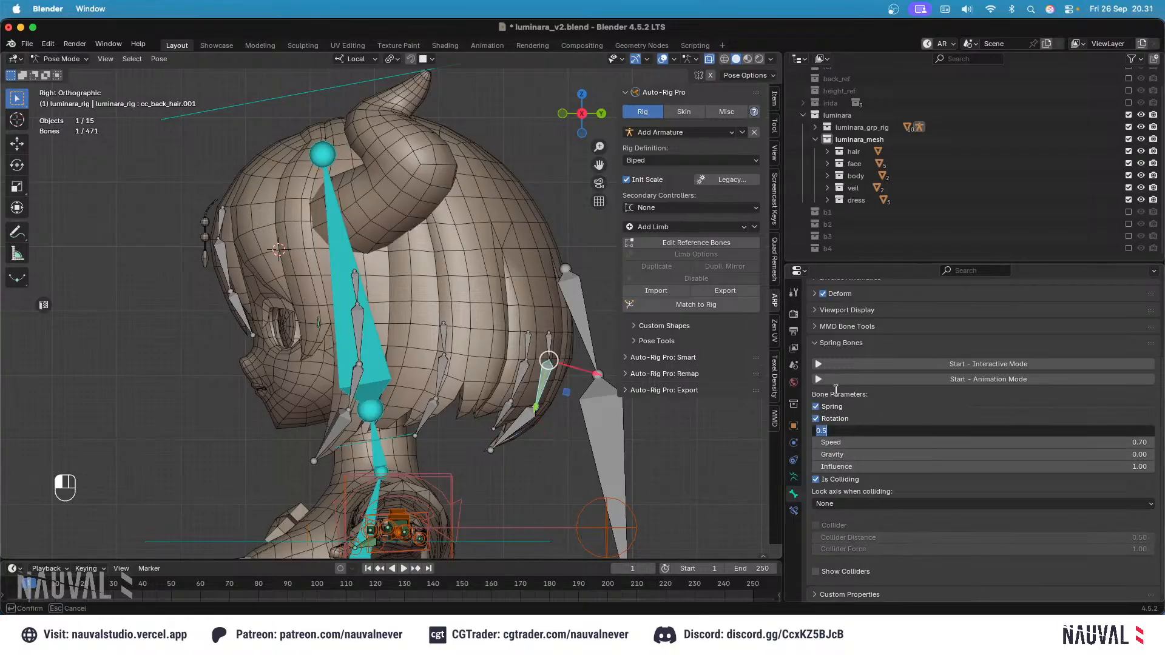
type("0.1")
key("Tab")
type("0")
Step: Enable Spring and Rotation on cc_back_hair.002, set its Bouncy to 0.1 and Speed to 0.5, and save the file
left_click(525, 423)
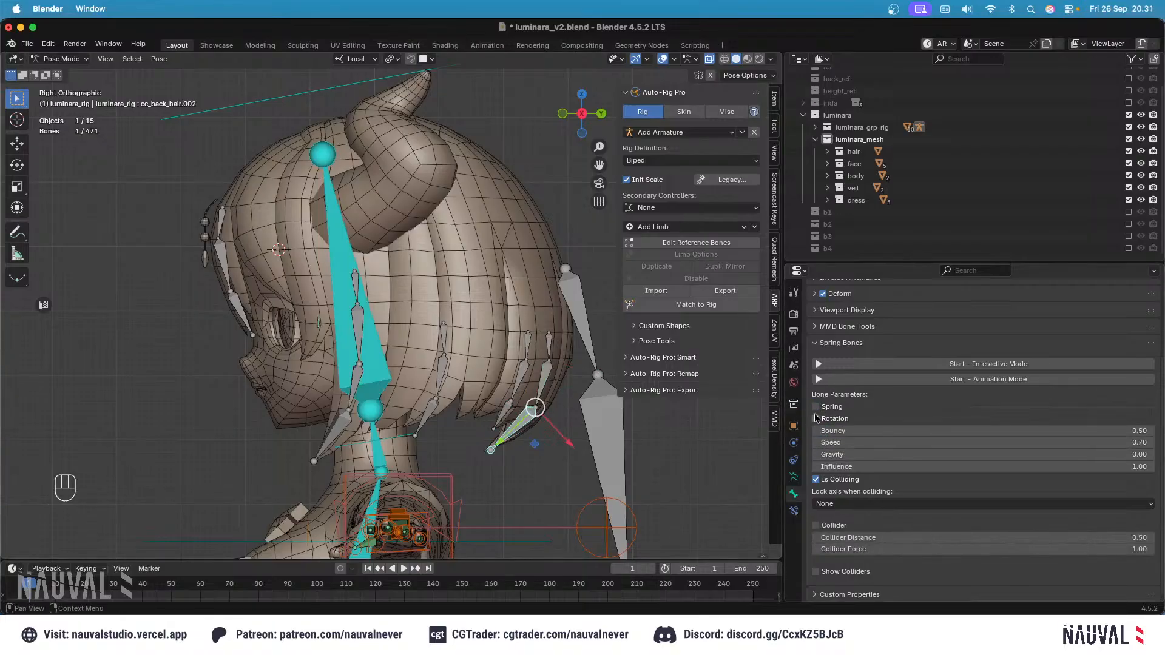
type("0.1")
key("Tab")
type("0.")
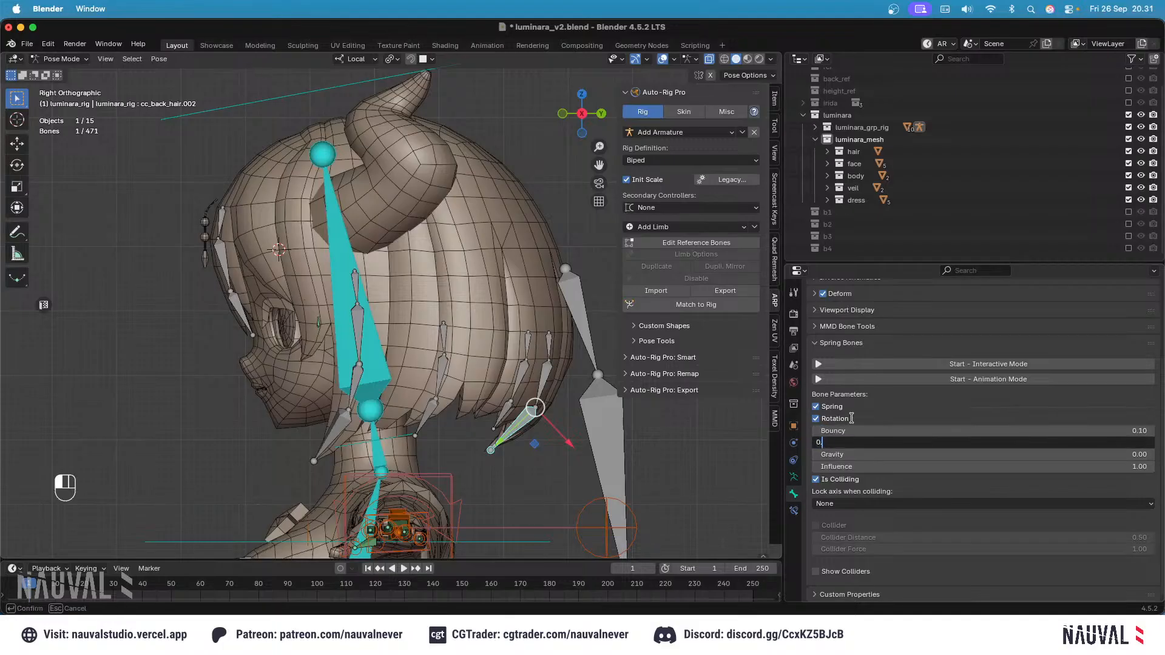
middle_click_drag(577, 267, 567, 296)
key("super+s")
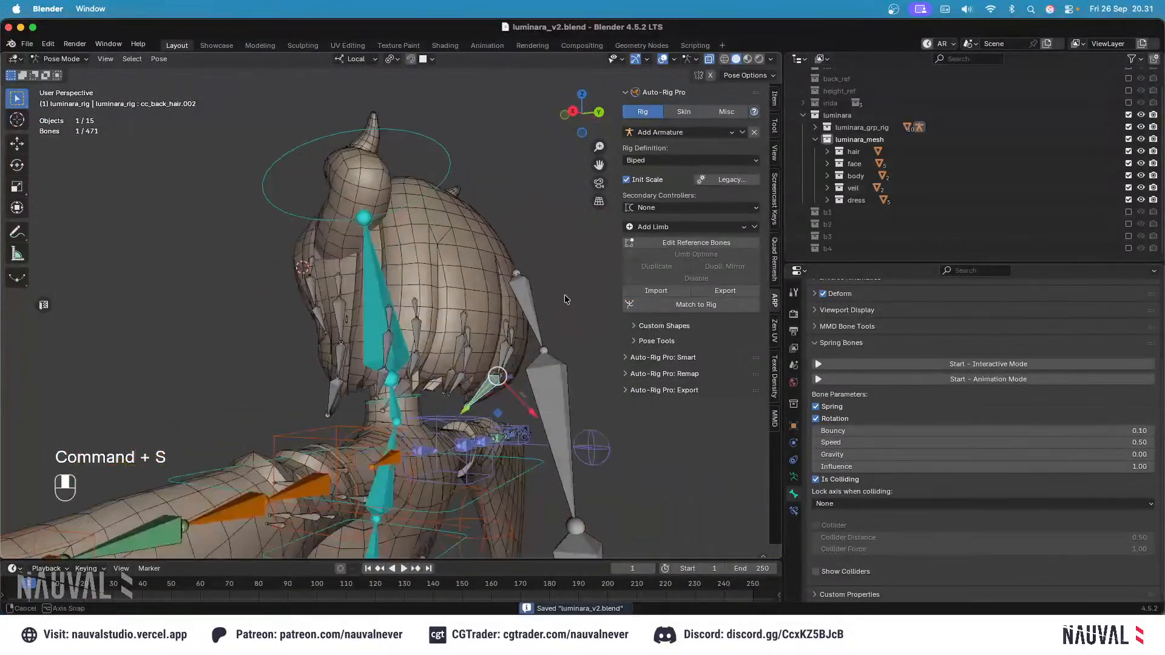
Step: Select the linked side, side-back and back hair chains on the character's left and symmetrize them in Edit Mode
key("KP_1")
scroll(506, 307, "up", 2)
left_click(469, 297)
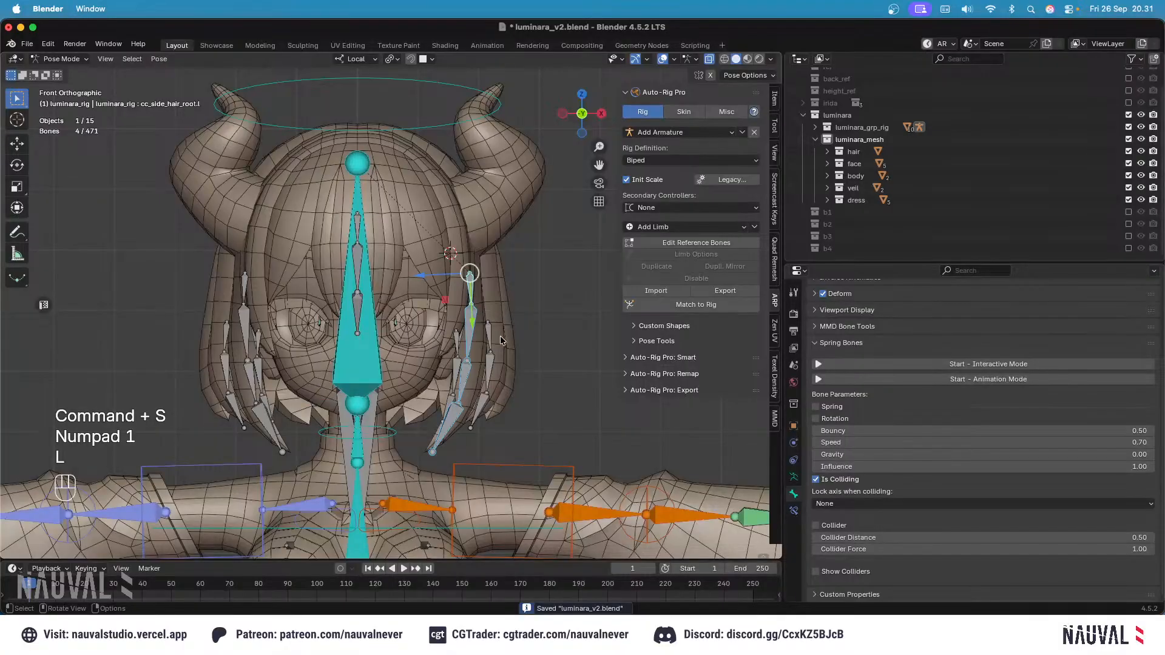
key("l")
middle_click_drag(502, 340, 538, 302)
key("l")
key("KP_1")
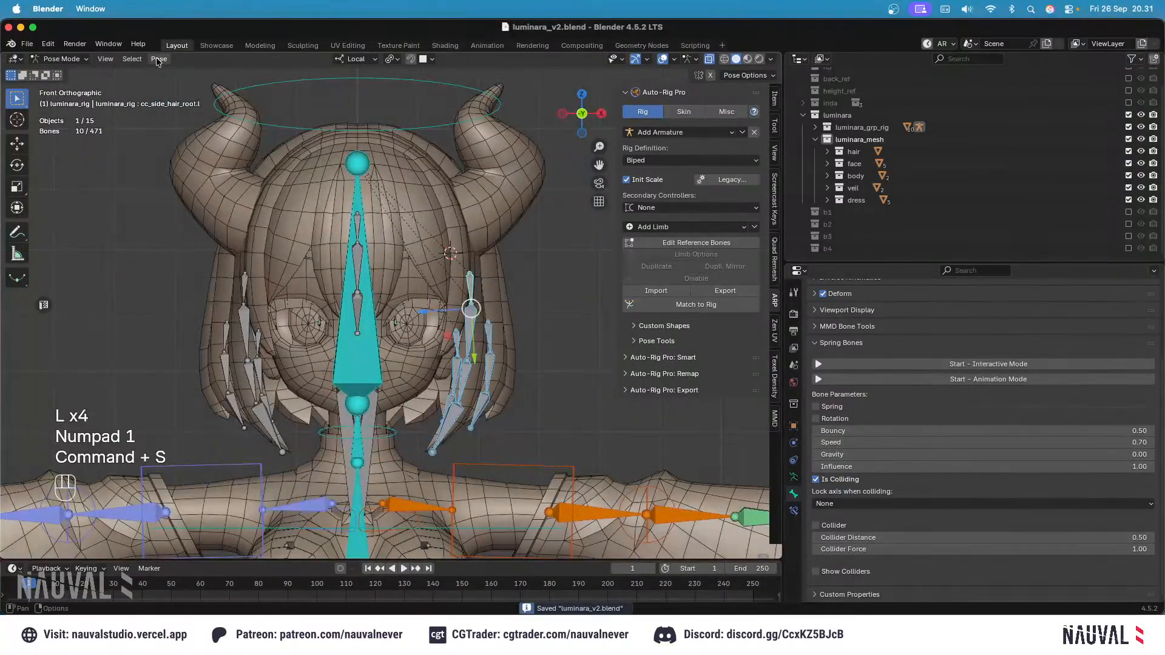
right_click(254, 222)
key("Tab")
right_click(275, 244)
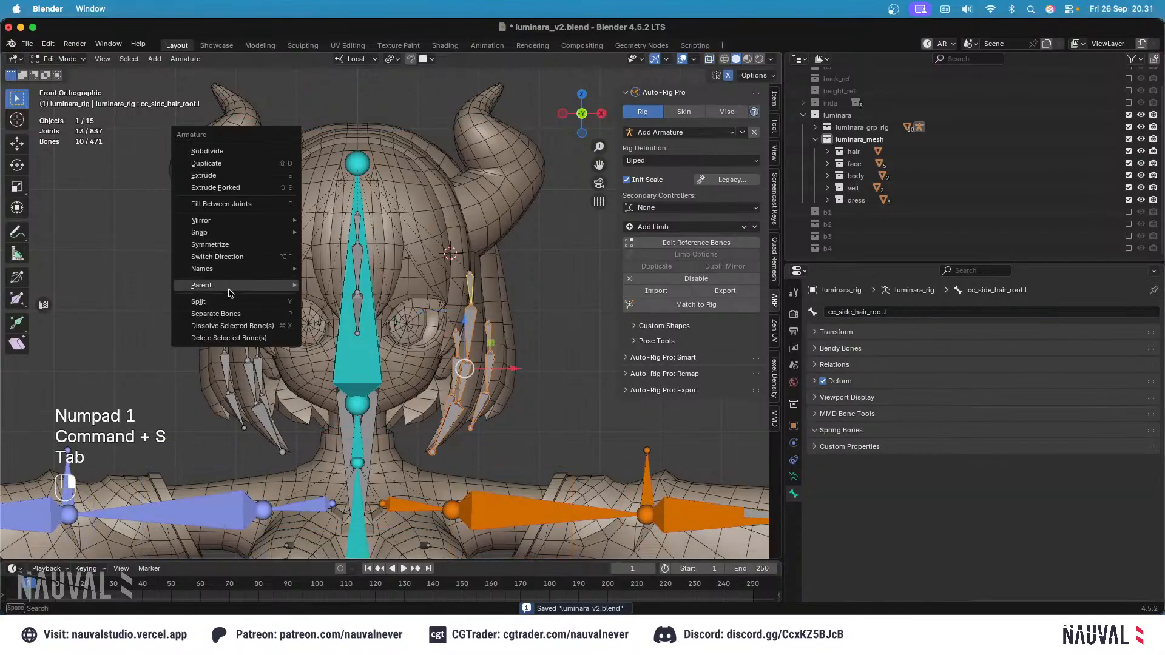
left_click(232, 245)
key("Tab")
Step: Start the spring bones in Interactive Mode and test the hair by trackball-rotating c_head.x about 18° and -25°
left_click(941, 468)
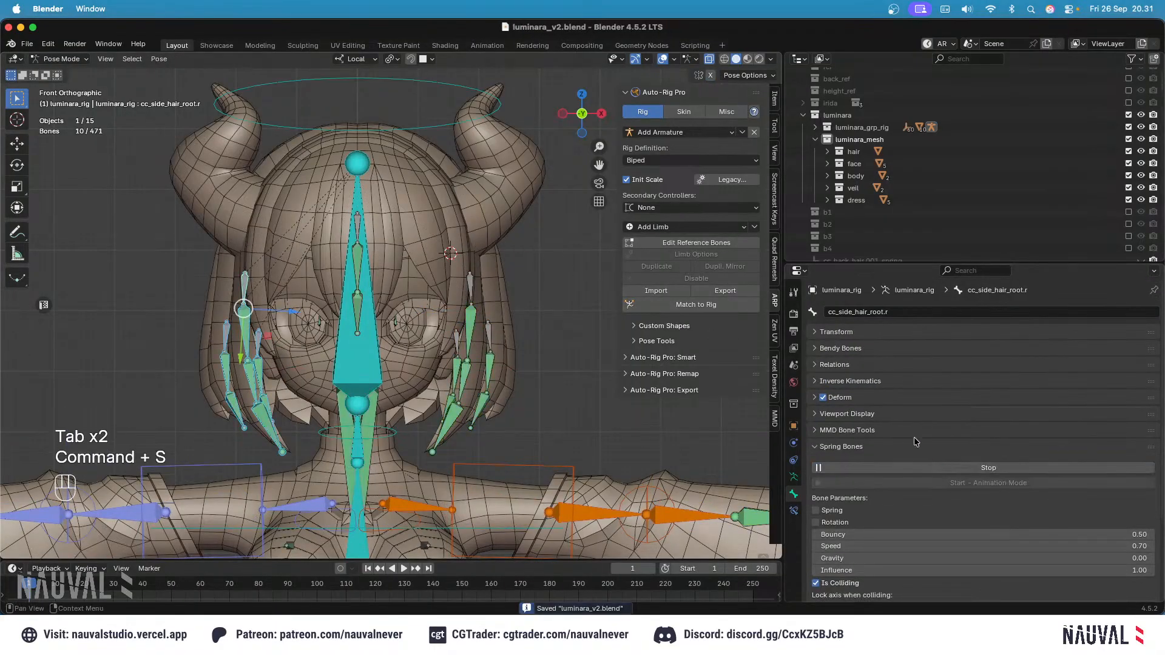
left_click(551, 310)
middle_click_drag(551, 309, 448, 200)
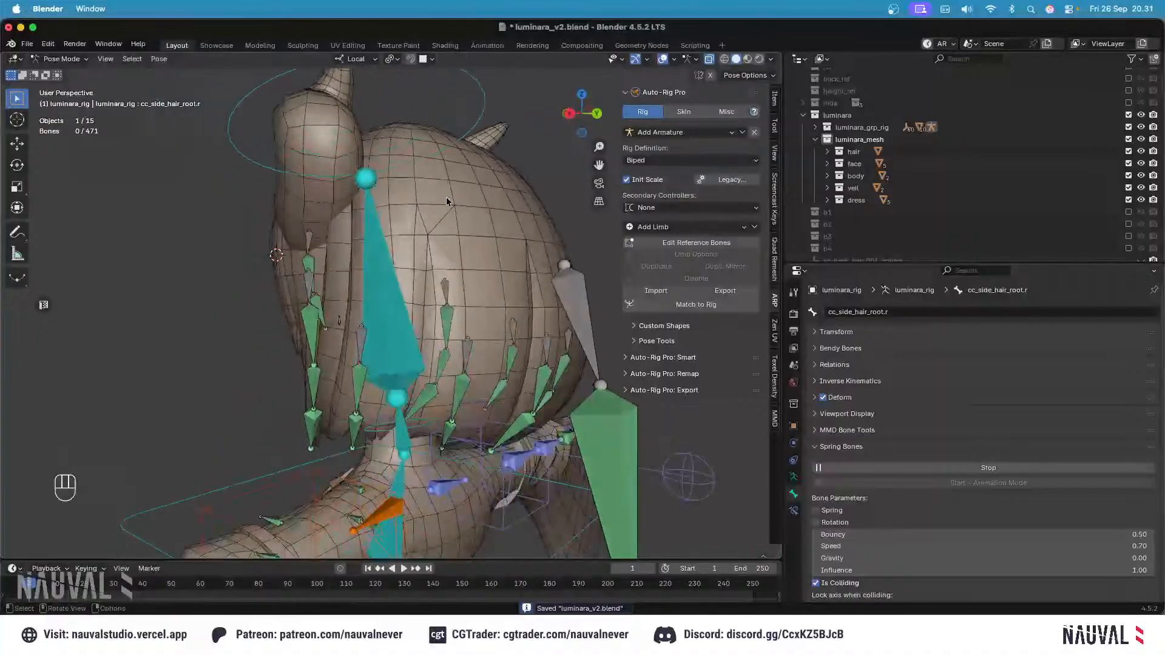
key("KP_1")
middle_click_drag(451, 125, 462, 176, "shift")
key("r")
key("r")
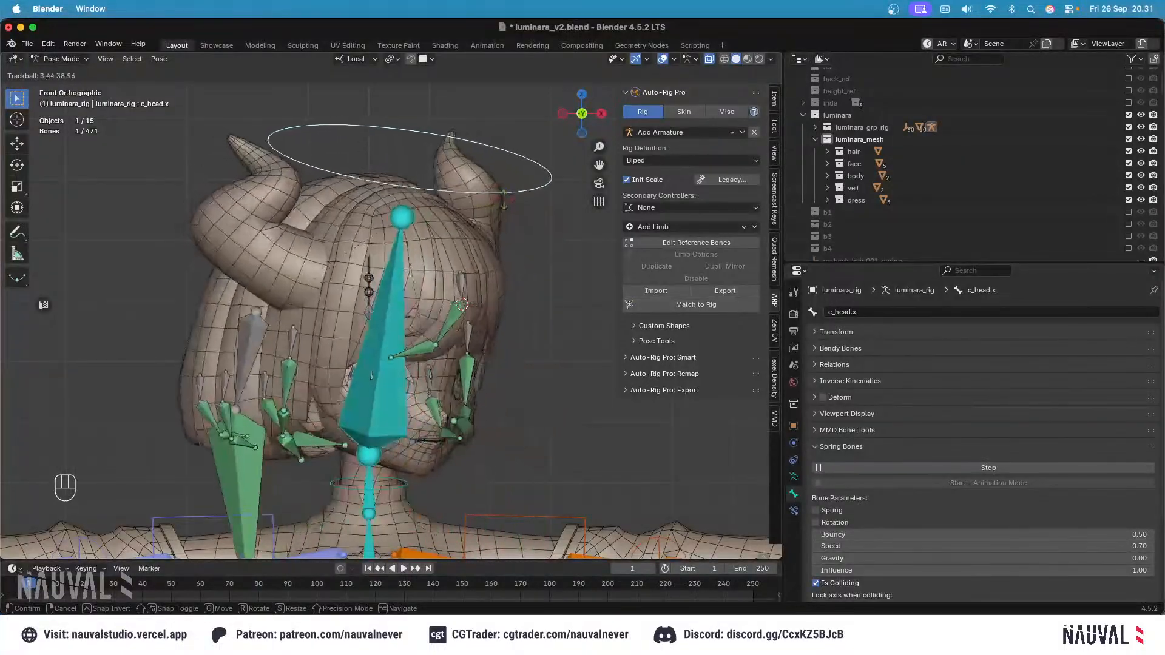
left_click(546, 157)
Step: Hide the viewport overlays and trackball-rotate c_head.x about -16° and 12° to check the hair motion from the front
left_click(662, 59)
key("r")
key("r")
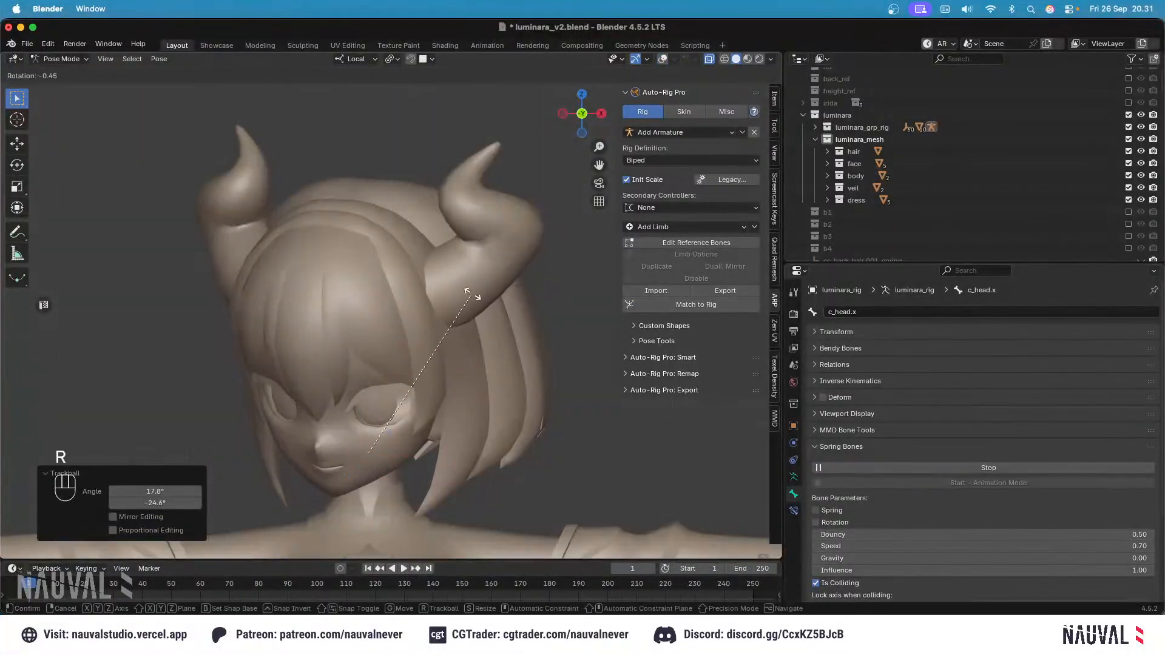
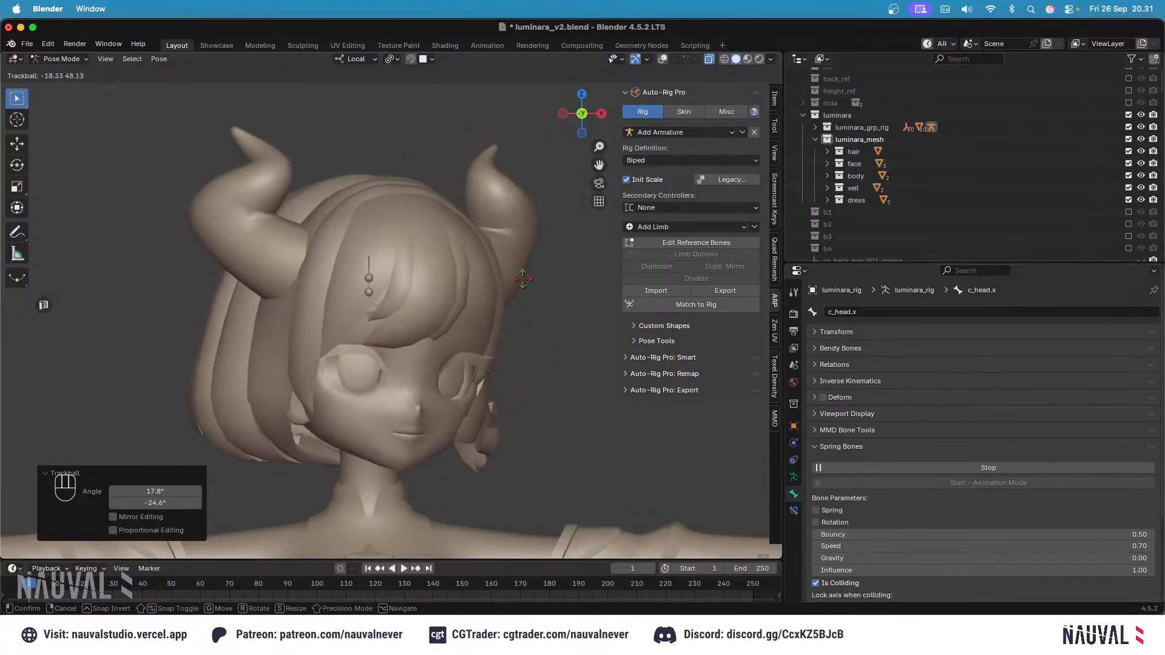
left_click(508, 253)
Step: Trackball-rotate c_head.x about 0° and 31.5° while watching the hair motion from the back
key("ctrl+KP_1")
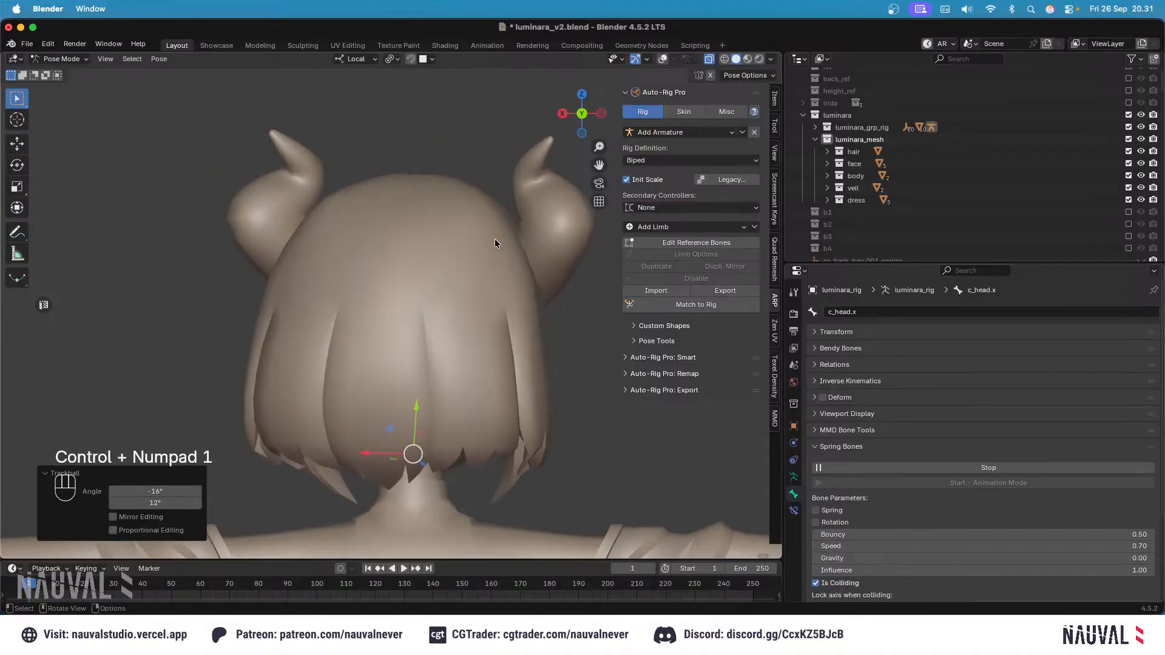
key("r")
key("r")
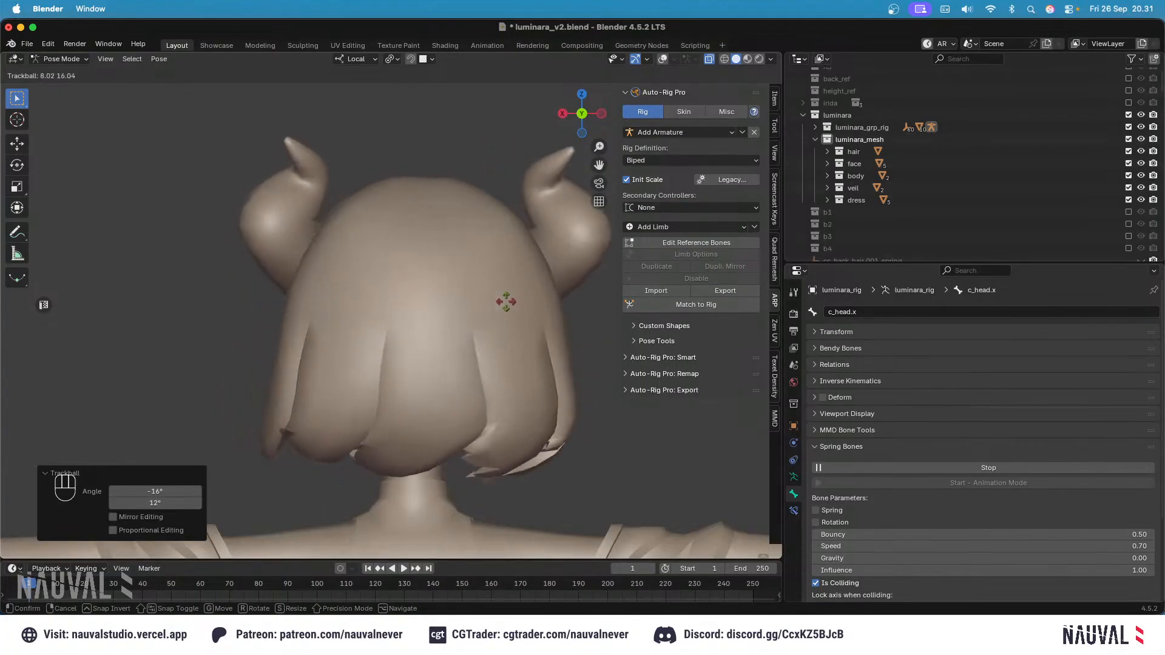
left_click(534, 269)
Step: Show the overlays, stop the spring simulation, and clear the location and rotation of all pose bones
left_click(663, 59)
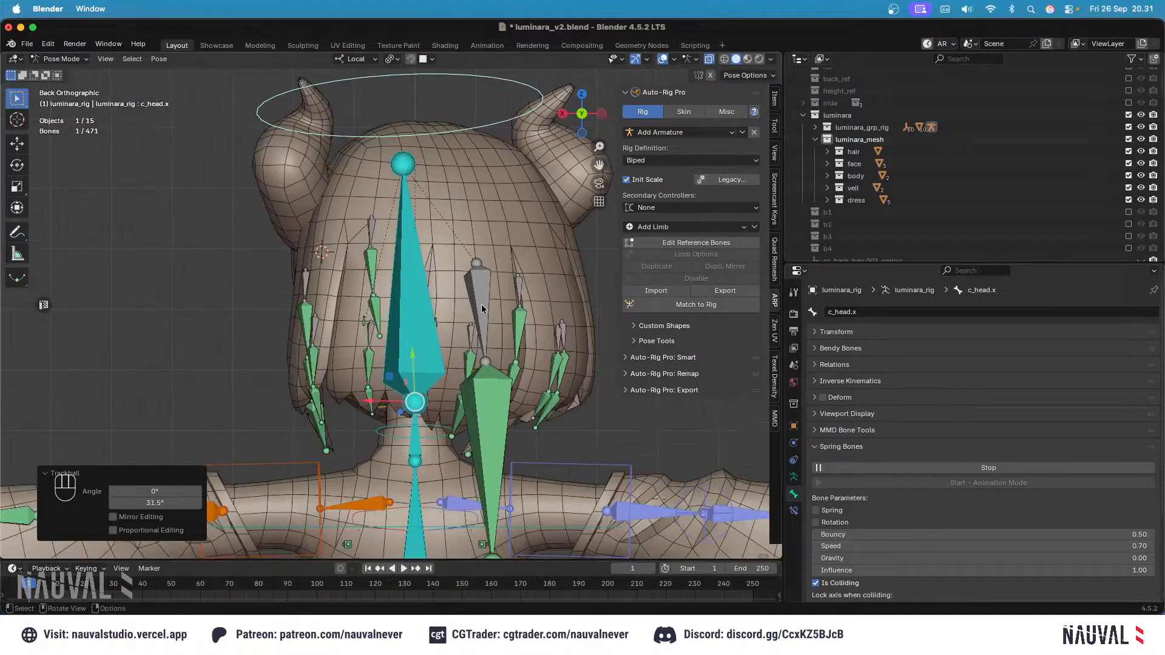
left_click(521, 288)
left_click(919, 471)
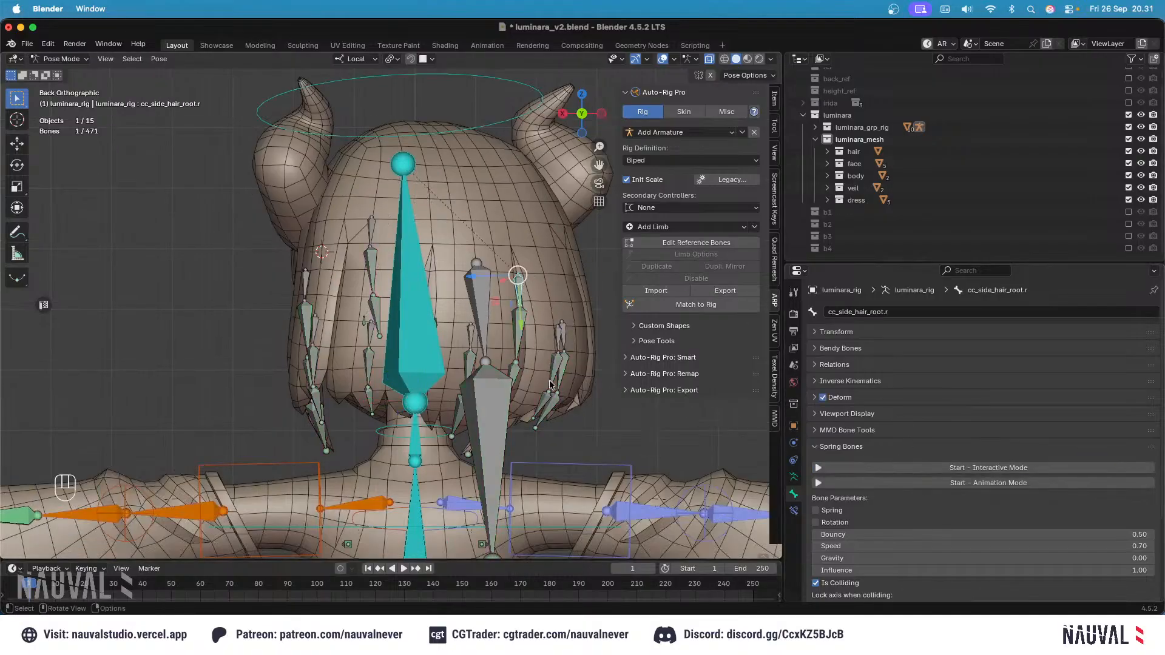
key("KP_1")
scroll(419, 247, "up", 2)
key("a")
key("alt+g")
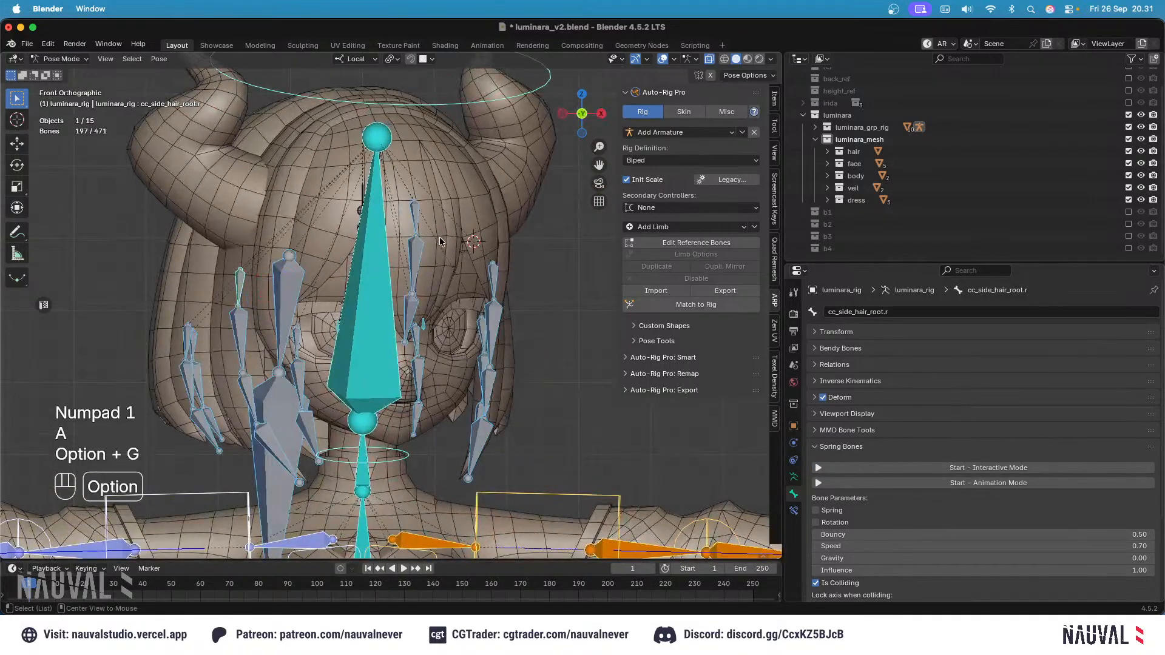
key("alt+r")
Step: Enable Spring and Rotation on cc_side_hair_back_root.l and set its Bouncy to 0.1 and Speed to 0.5
key("KP_3")
left_click(417, 314)
middle_click_drag(490, 286, 454, 270, "shift")
left_click_drag(822, 511, 817, 522)
scroll(1000, 473, "down", 3)
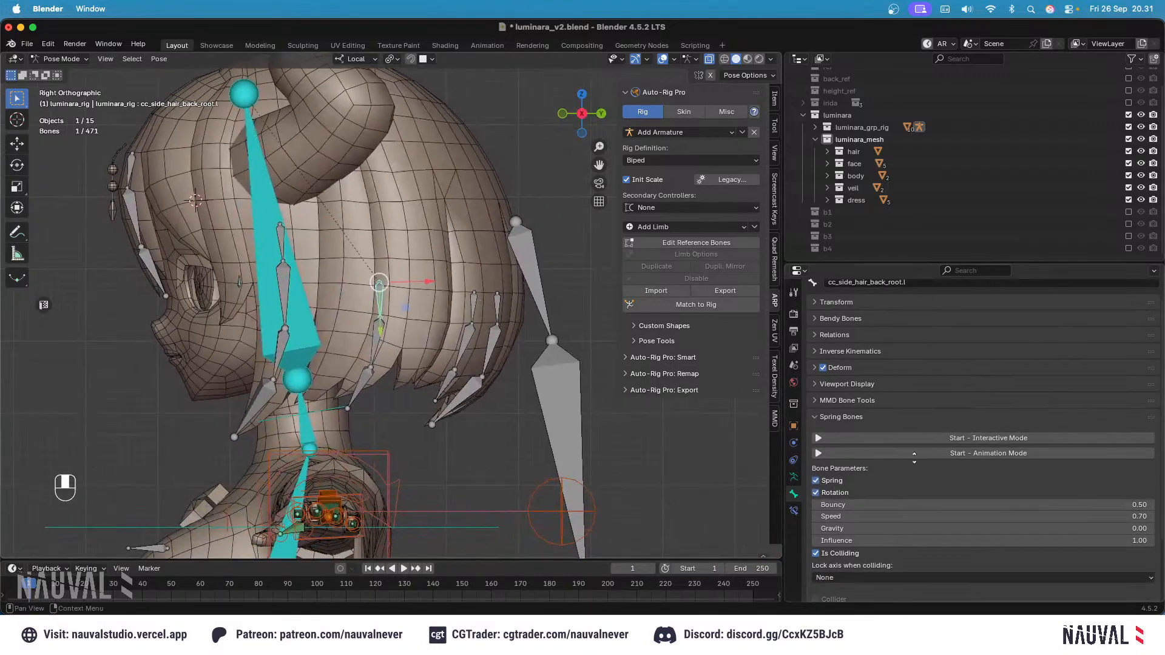
key("Tab")
type("0.5")
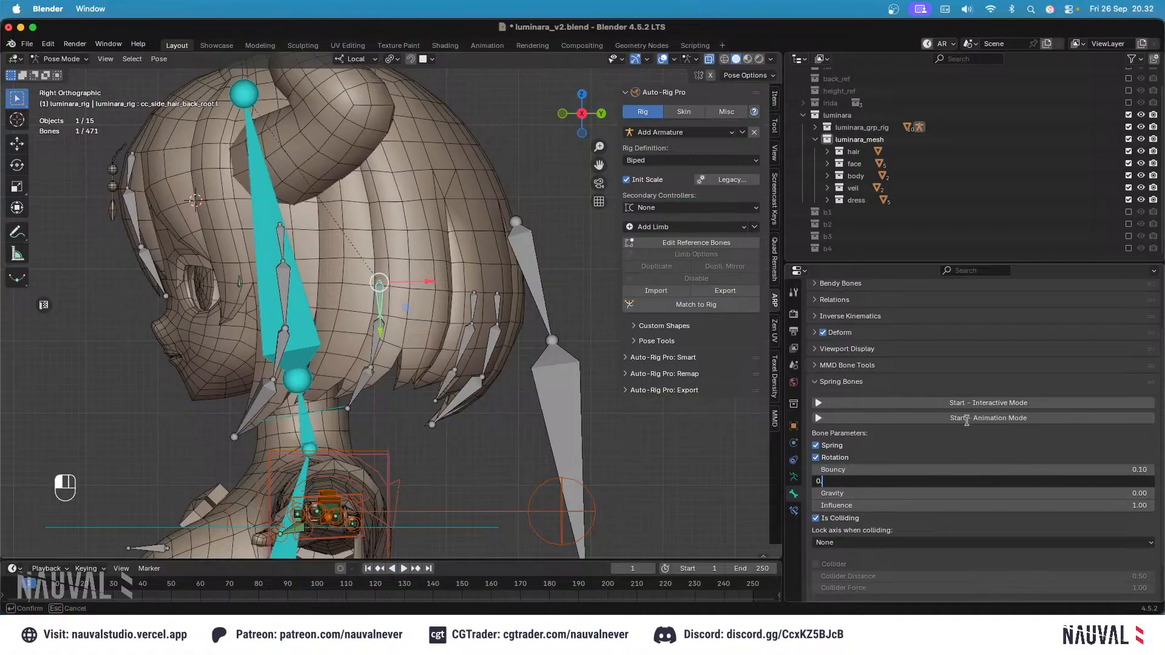
key("Return")
Step: Enable Spring and Rotation on cc_back_hair_root.l and set its Bouncy to 0.1 and Speed to 0.5
left_click(476, 309)
left_click_drag(821, 447, 817, 459)
left_click(855, 466)
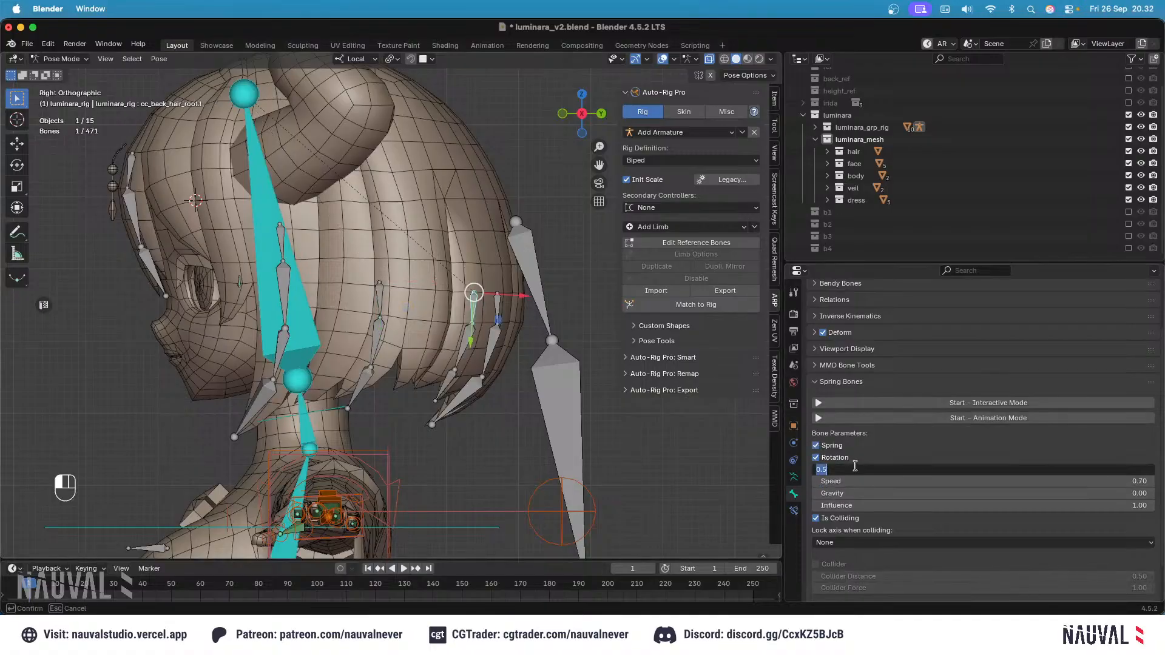
type("0.1")
key("Tab")
Step: Enable Spring and Rotation on the central cc_back_hair_root and set its Bouncy to 0.1 and Speed to 0.5
middle_click_drag(564, 316, 508, 319)
left_click(503, 311)
left_click_drag(817, 448, 817, 459)
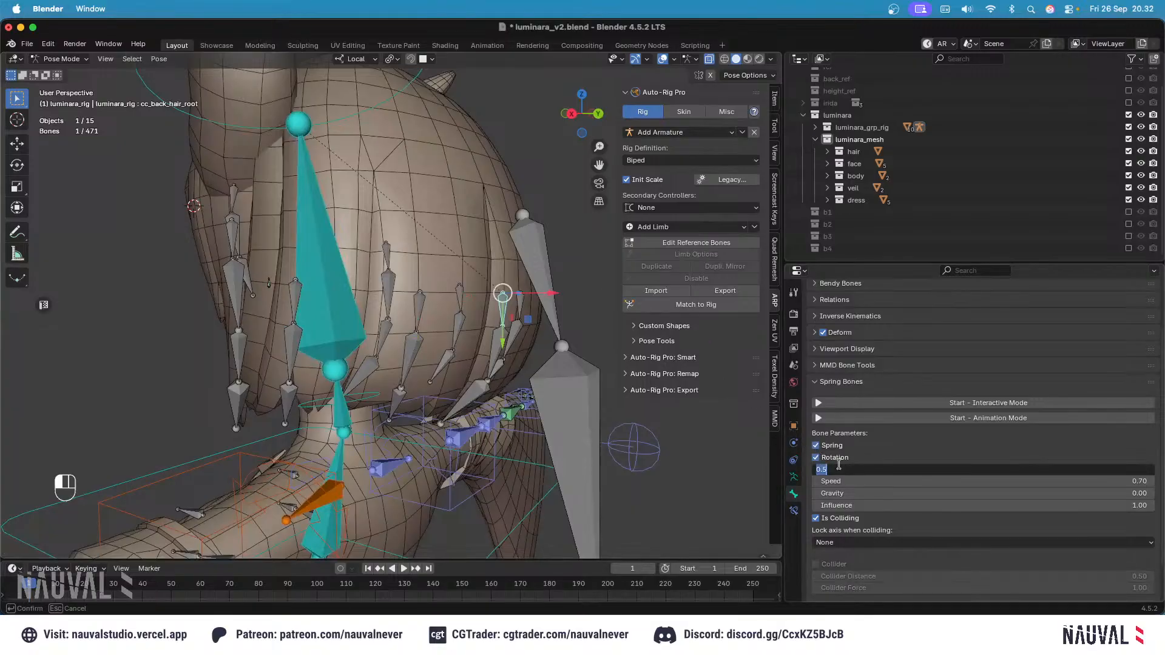
left_click(839, 465)
type("0.1")
key("Return")
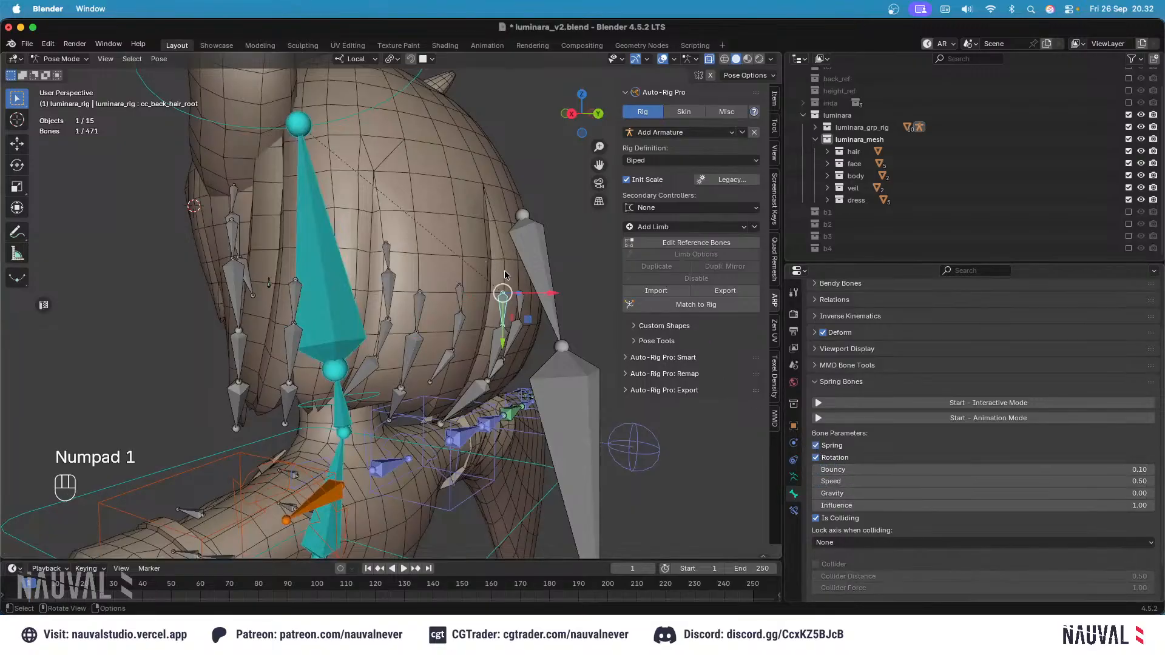
Step: Symmetrize the left back and side-back hair bone chains in Edit Mode and return to Pose Mode
middle_click_drag(465, 318, 496, 319)
key("Tab")
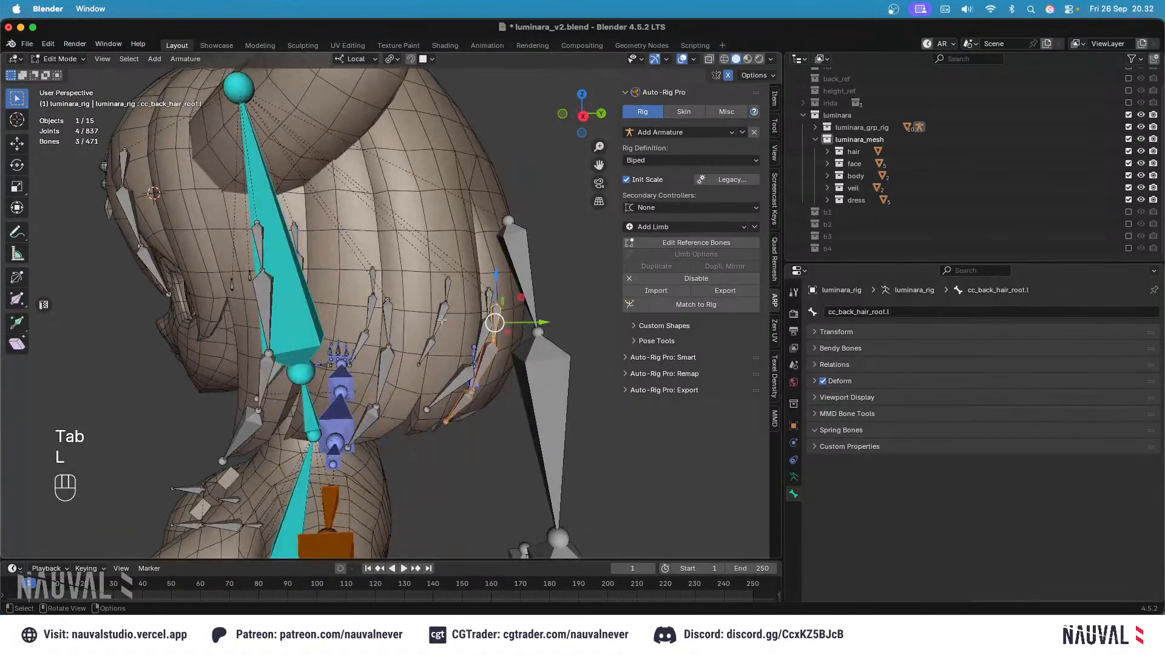
middle_click_drag(404, 316, 461, 344)
right_click(462, 348)
left_click(462, 348)
key("Tab")
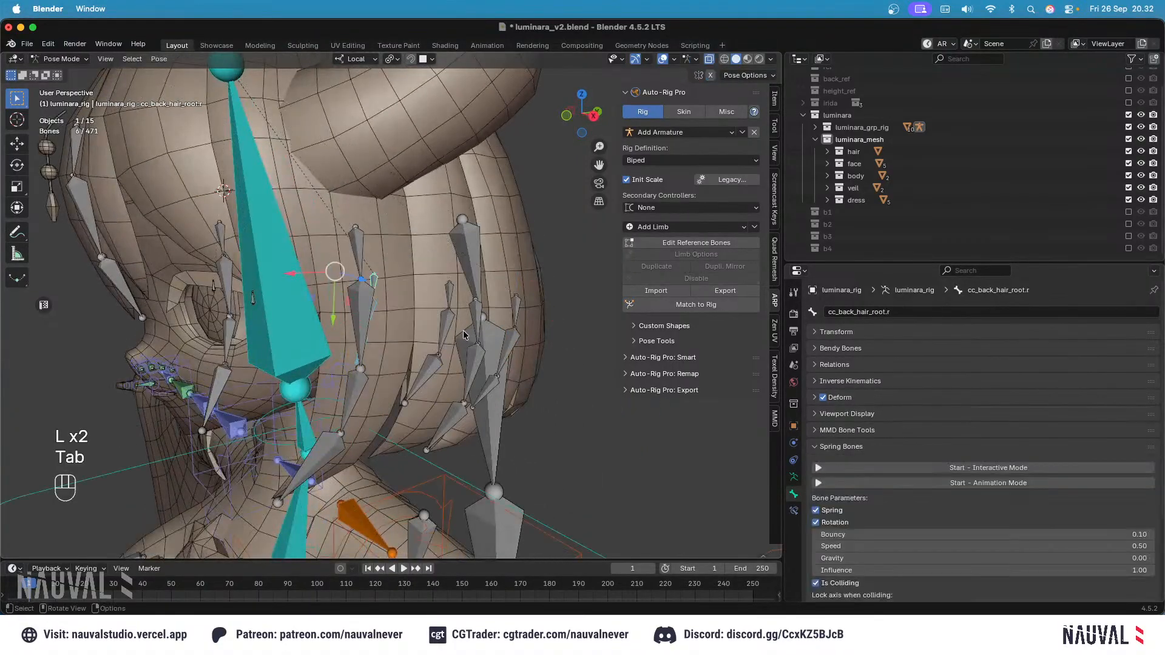
Step: Restart the spring bones in Interactive Mode and trackball-rotate c_head.x about -2° and 11° from the front view
key("KP_1")
left_click(867, 464)
scroll(425, 171, "down", 2)
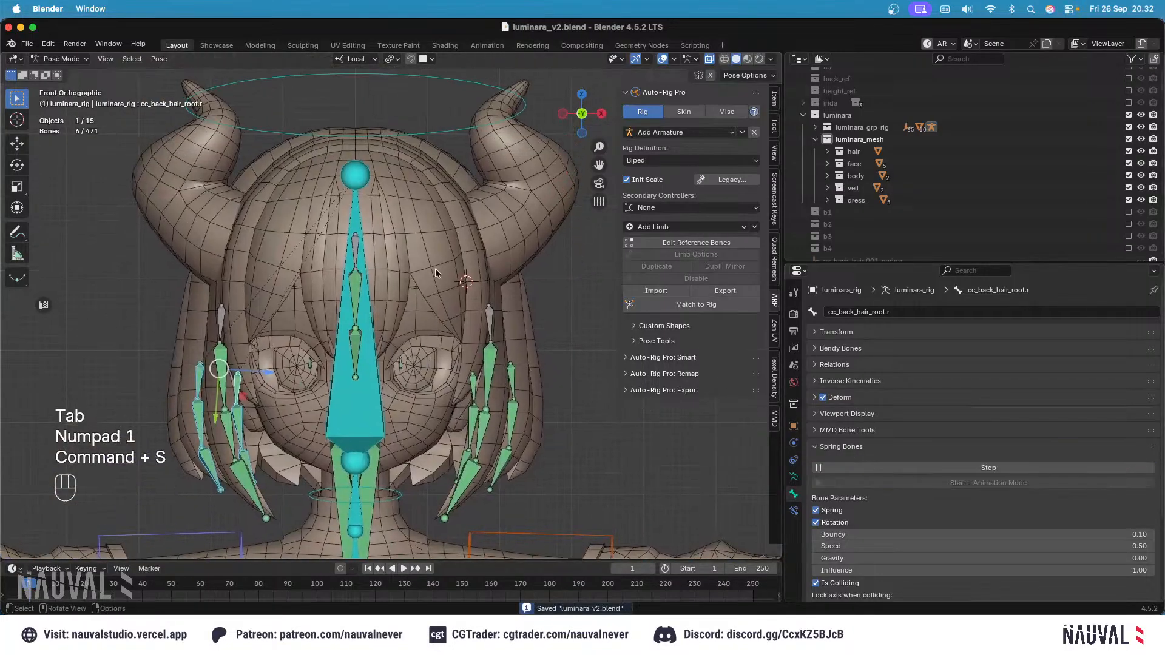
key("r")
key("r")
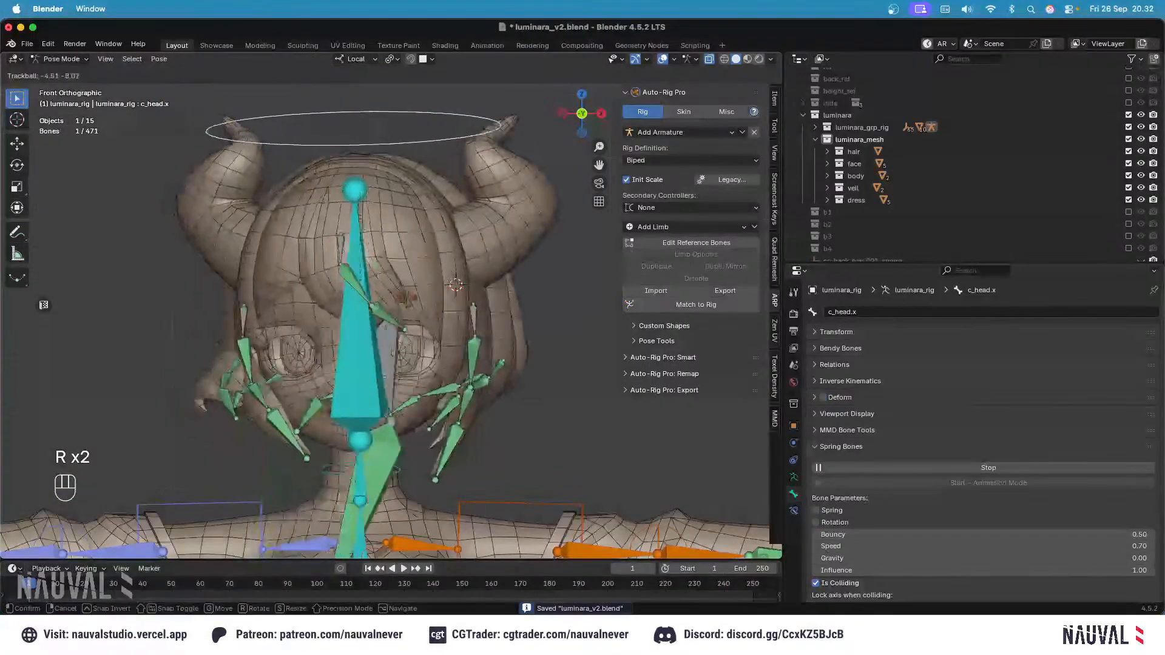
left_click(432, 294)
Step: Trackball-rotate c_head.x about 5° and -4° in the back view to check the rear hair motion
key("ctrl+KP_1")
key("r")
key("r")
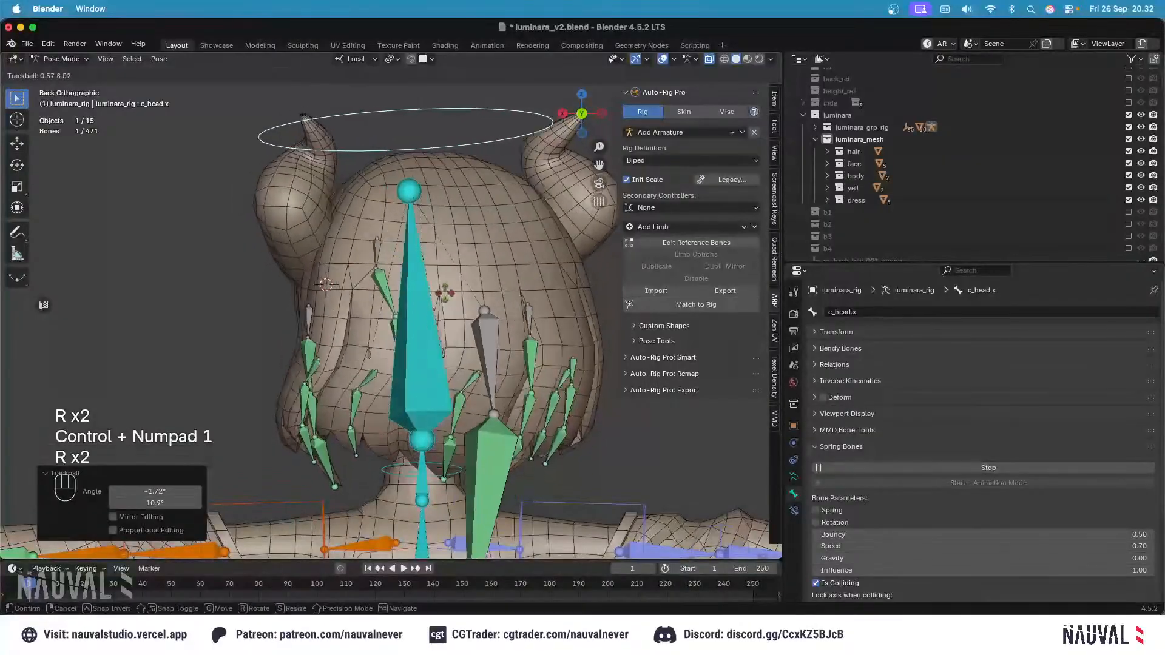
left_click(432, 278)
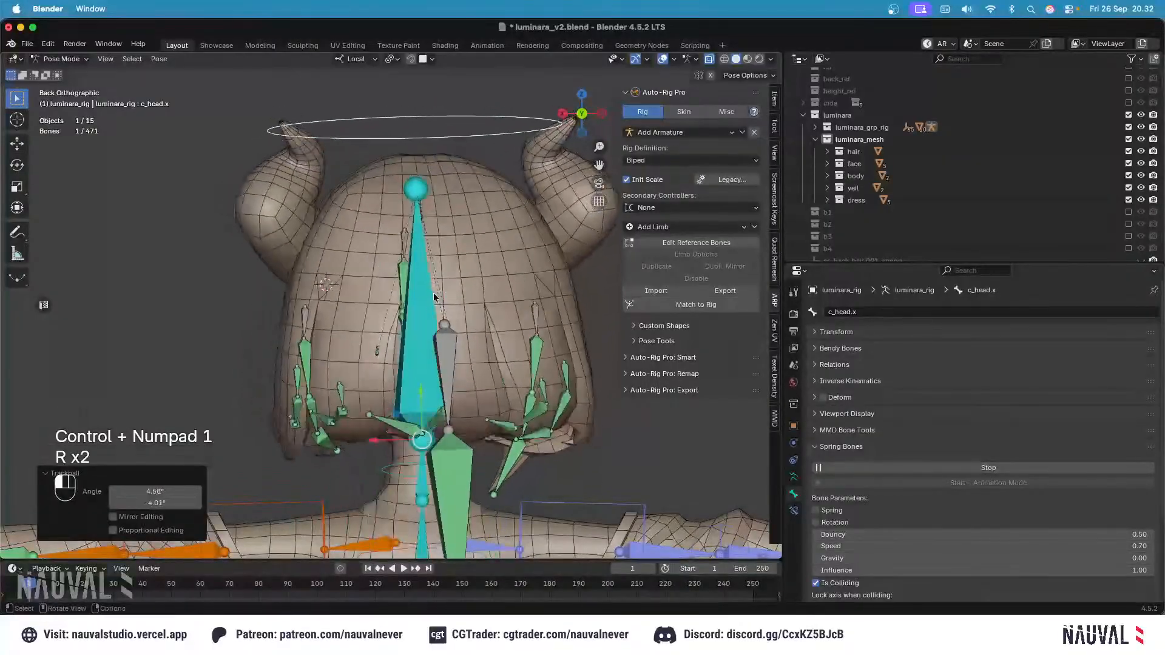
Step: Trackball-rotate c_head.x in the back view with overlays hidden to examine the rear hair motion
left_click(662, 59)
key("r")
key("r")
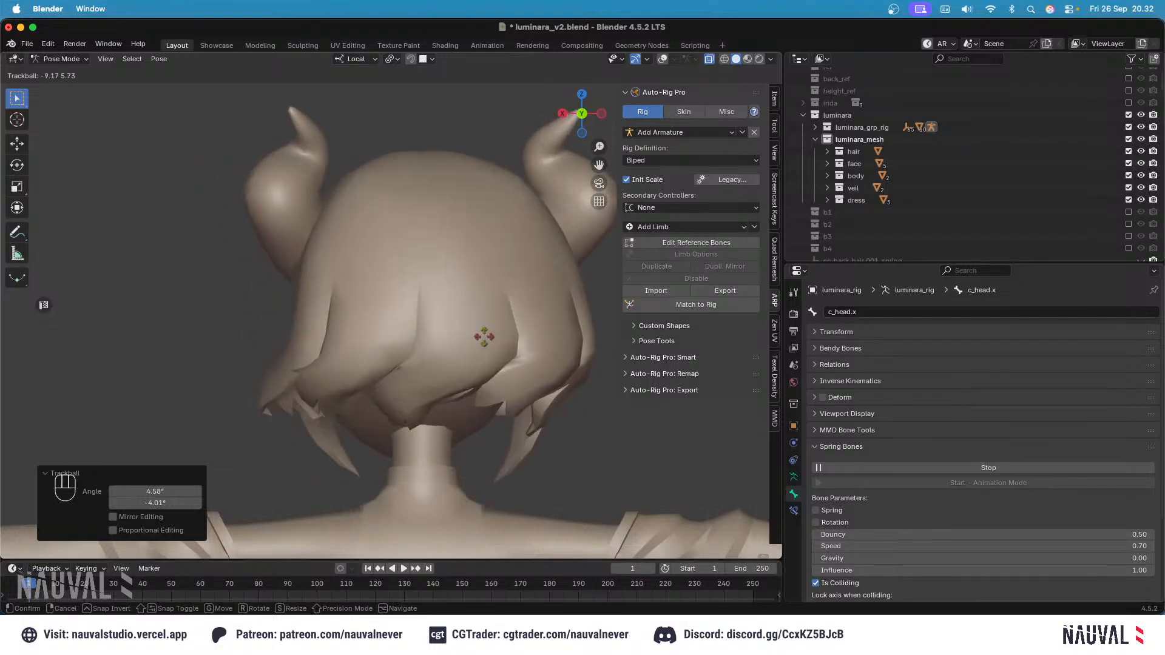
left_click(481, 483)
key("KP_1")
left_click(663, 59)
Step: Undo the head rotations and the recent hair bone edits, then save the file in Pose Mode
key("super+z")
key("super+z")
key("super+z")
key("super+z")
key("super+z")
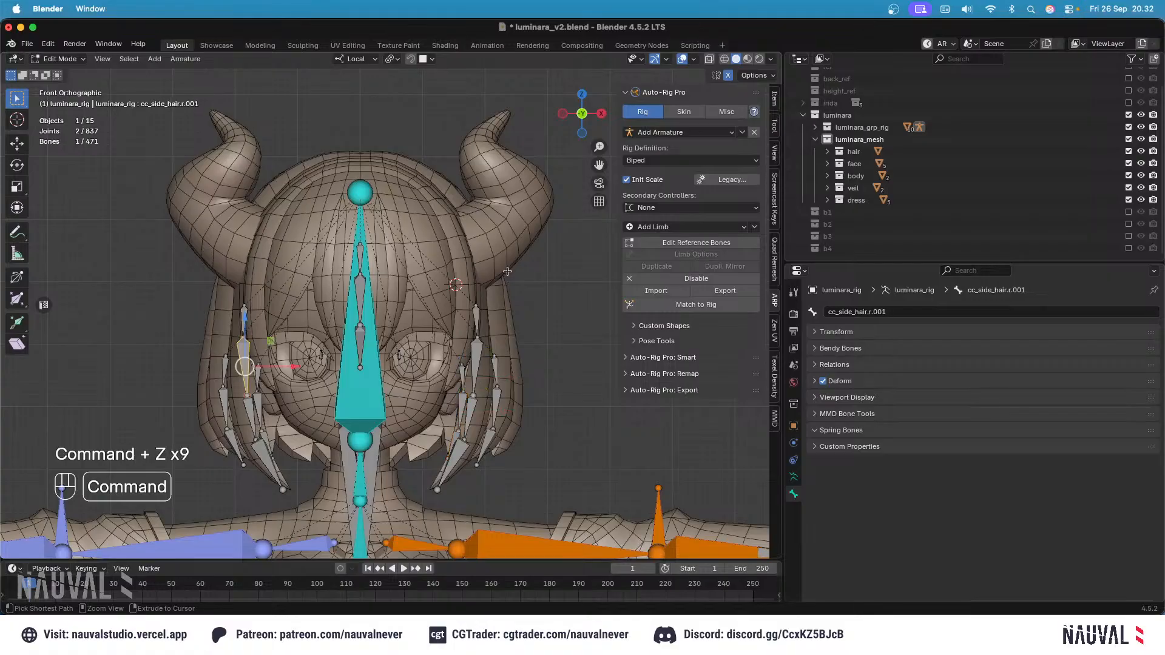
key("super+z")
key("super+z")
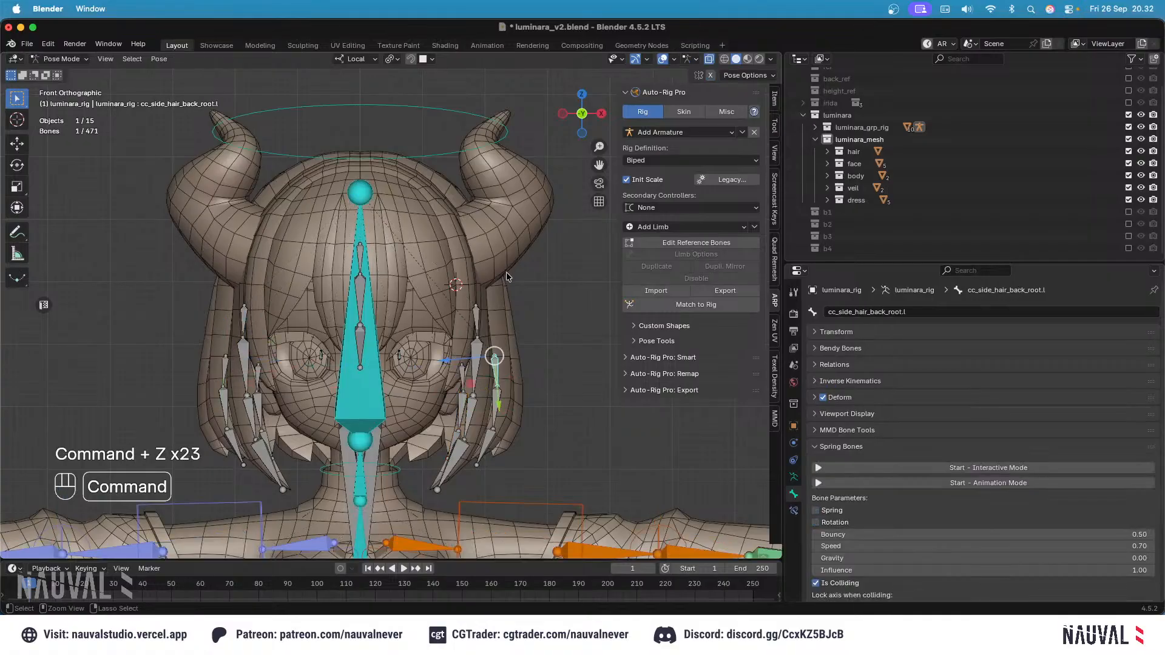
key("Tab")
key("Tab")
key("super+s")
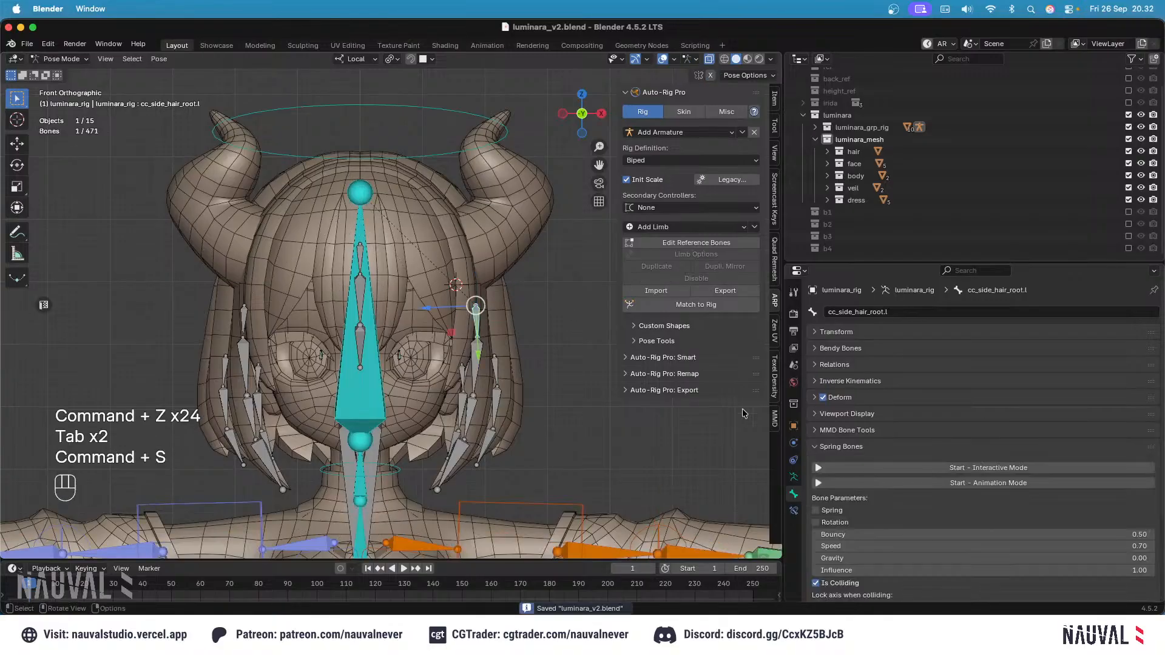
Step: Hide the viewport overlays and try trackball-rotating c_head.x in the front view
left_click(663, 59)
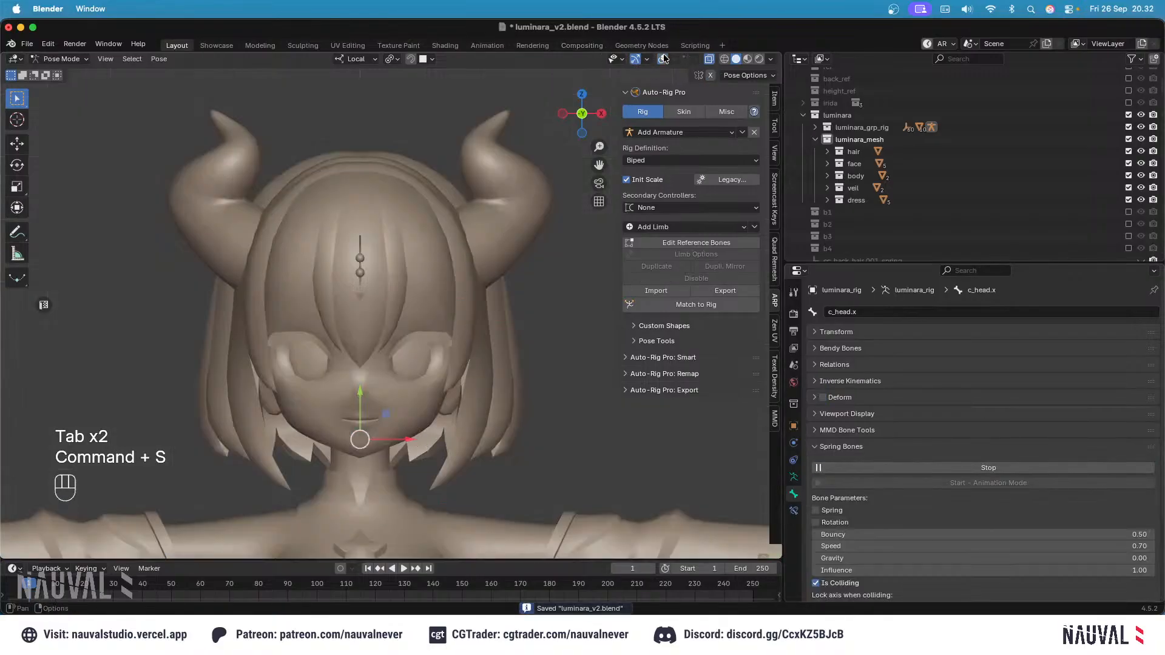
key("r")
key("r")
key("Escape")
key("r")
key("r")
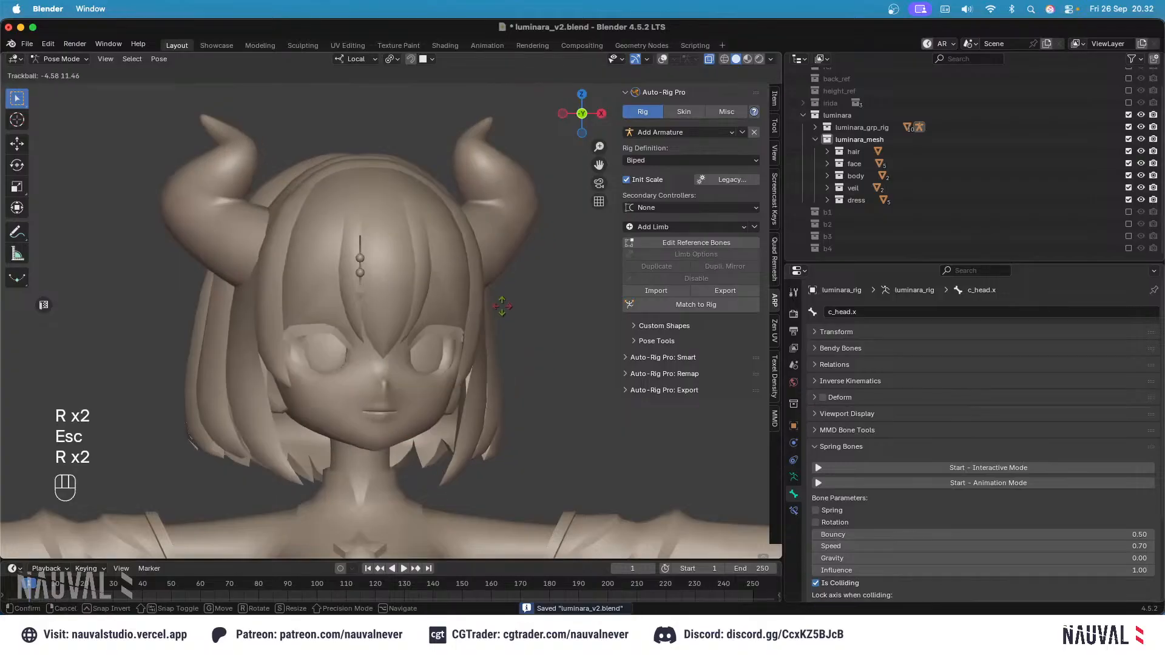
key("Escape")
Step: Restart the spring bones in Interactive Mode and trackball-rotate c_head.x about 3° and -22° from the front
left_click(874, 468)
key("r")
key("r")
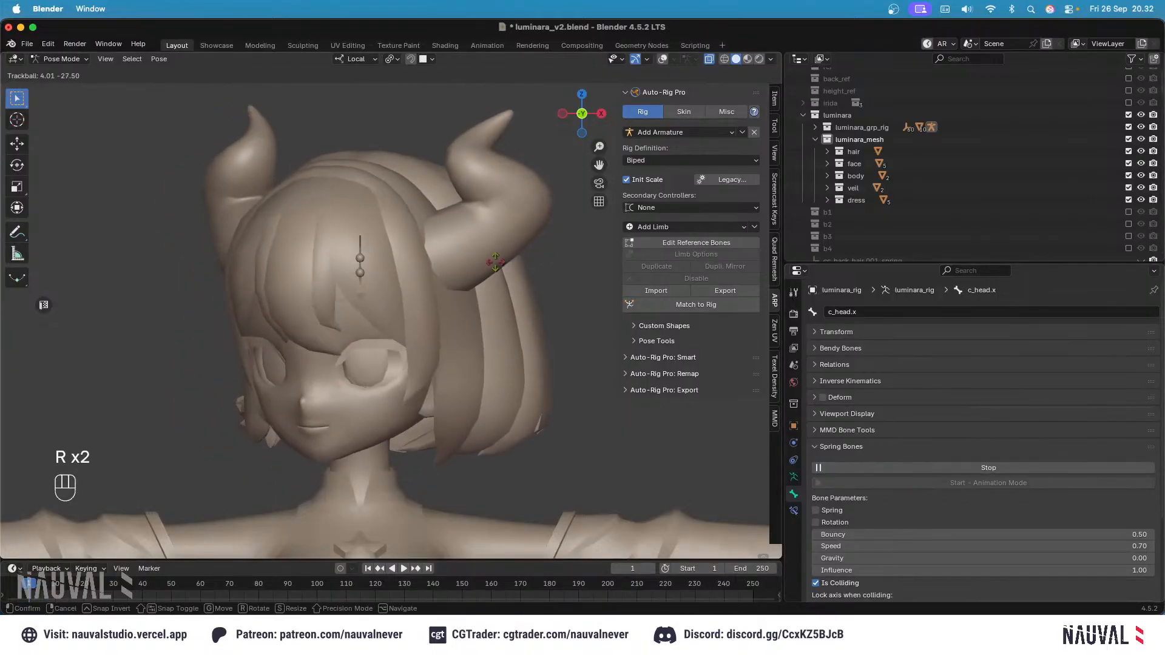
left_click(513, 258)
Step: Trackball-rotate c_head.x about -3° and 33° in the back view to check the rear hair motion
key("KP_1")
key("ctrl+KP_1")
key("r")
key("r")
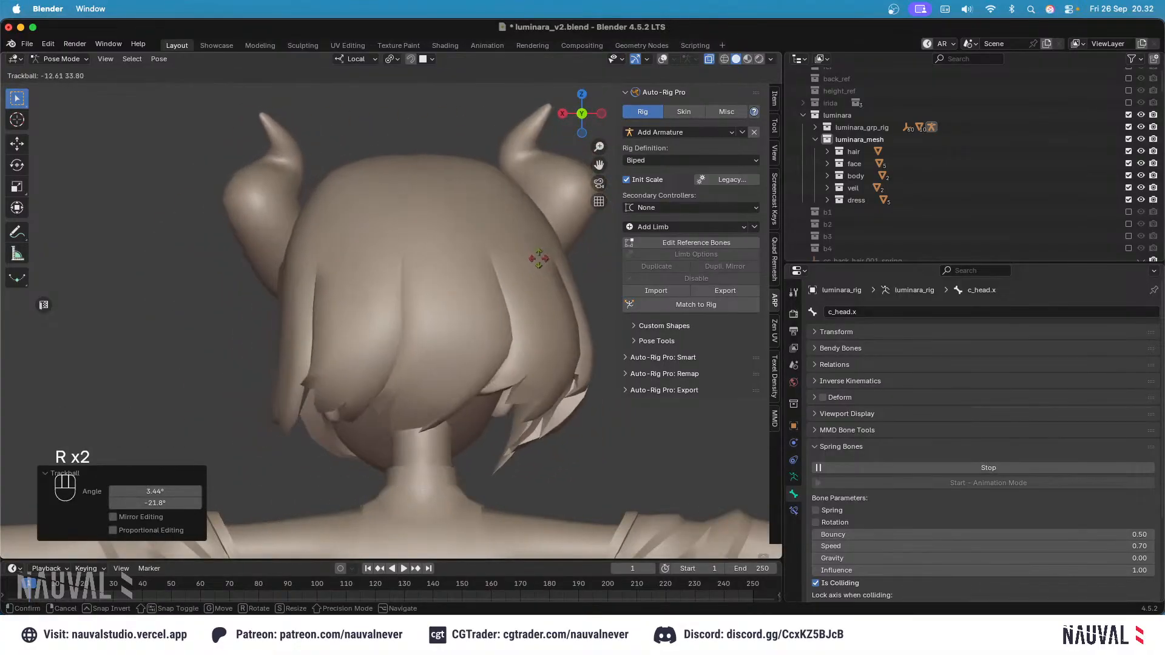
left_click(534, 268)
Step: Trackball-rotate c_head.x about 2° and -48° in the front view to check the side hair and bangs
key("KP_1")
key("r")
key("r")
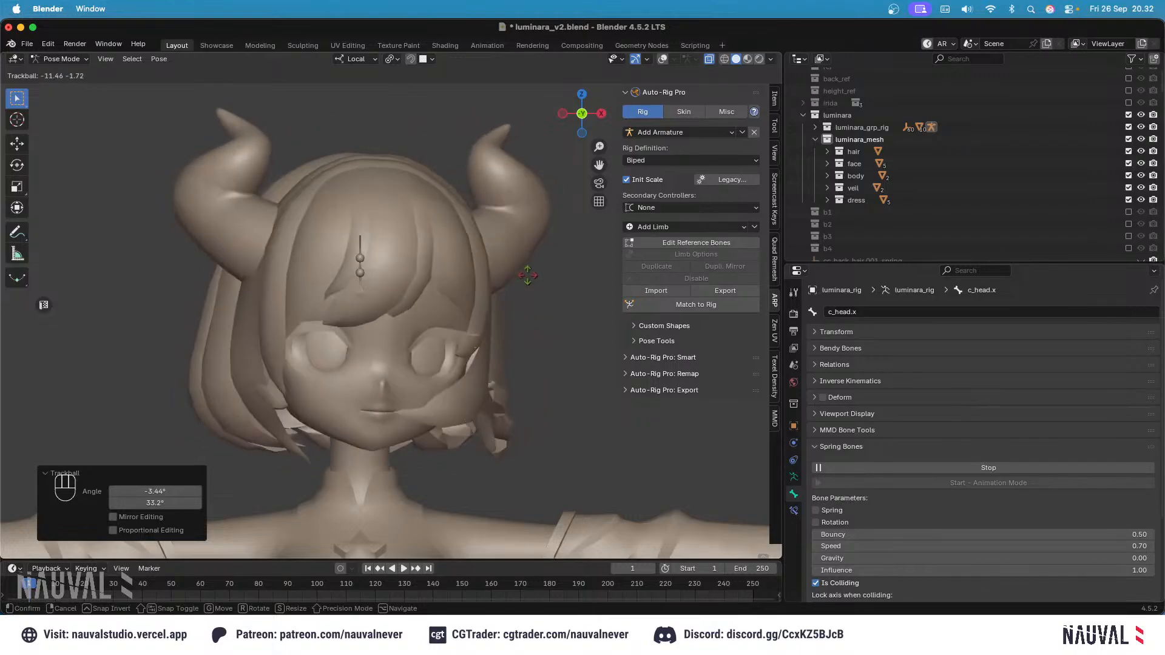
left_click(506, 247)
Step: Show the overlays again, clear the location and rotation of all pose bones, and save the file
left_click(662, 59)
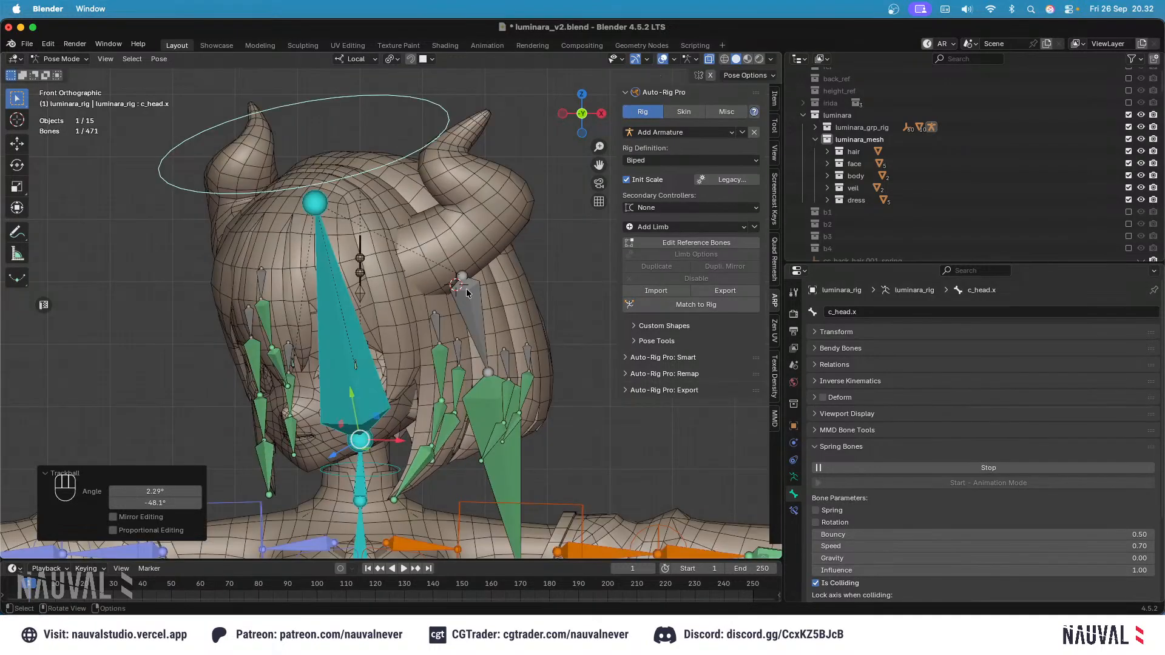
key("a")
key("alt+g")
key("alt+r")
key("super+s")
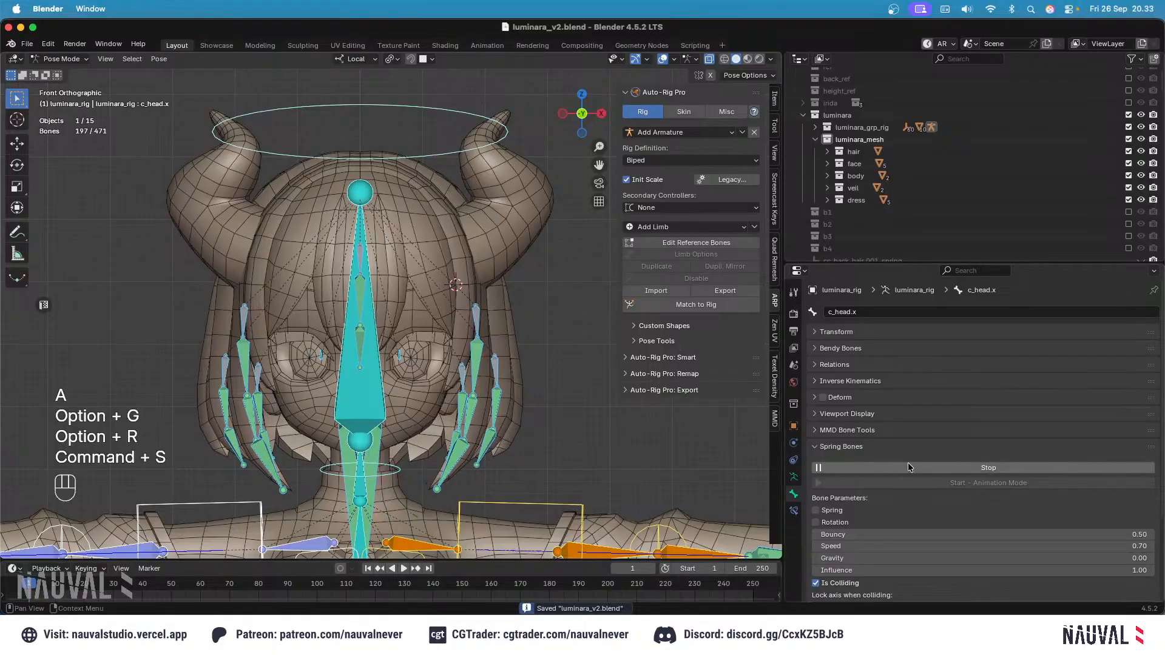
Step: Stop the spring bones simulation, switch the rig to Object Mode and save the file
left_click(909, 466)
scroll(413, 294, "down", 3)
left_click(73, 62)
left_click(83, 77)
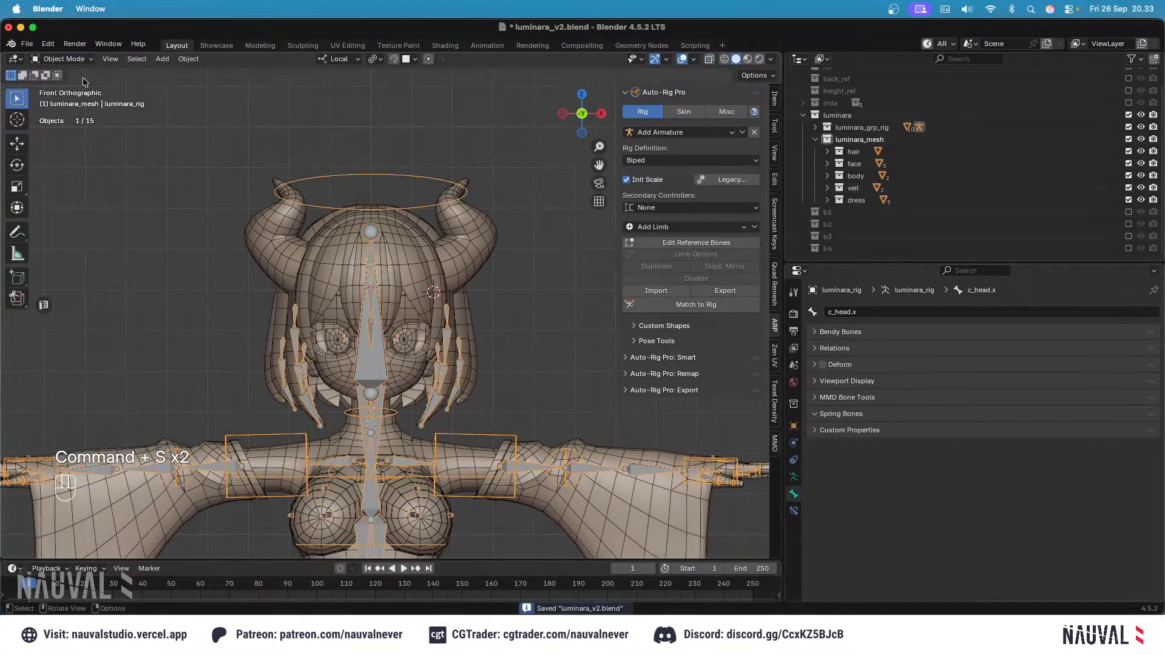
left_click(493, 277)
middle_click_drag(493, 278, 476, 228, "shift")
middle_click_drag(476, 227, 490, 259, "ctrl")
key("super+s")
left_click(681, 59)
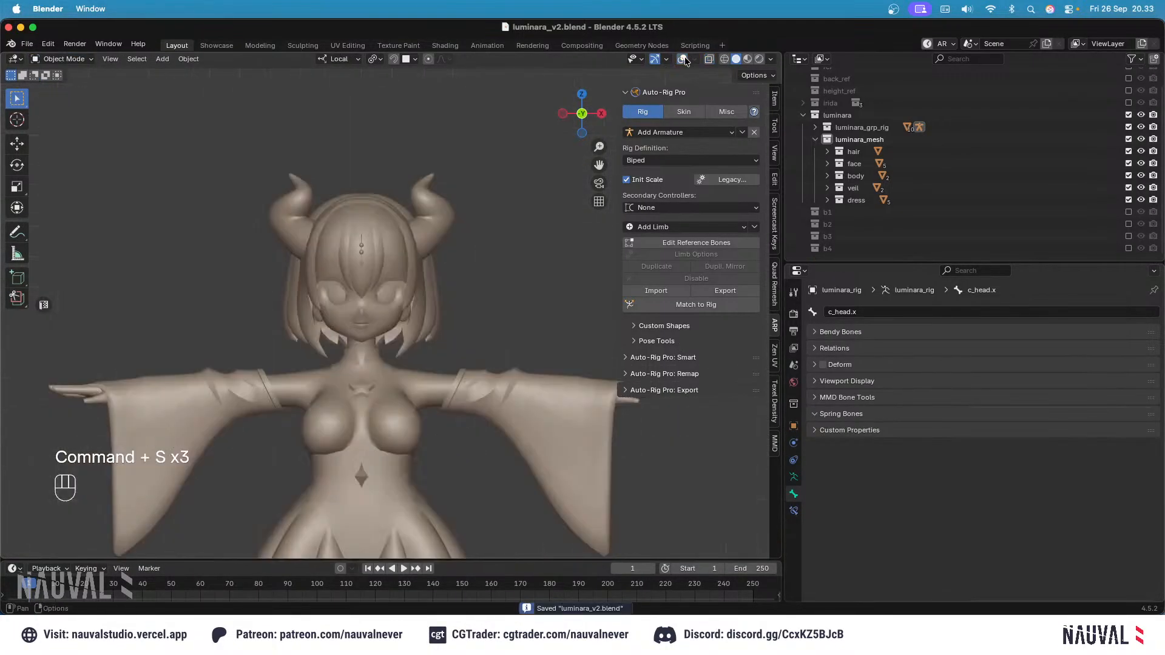
left_click(682, 63)
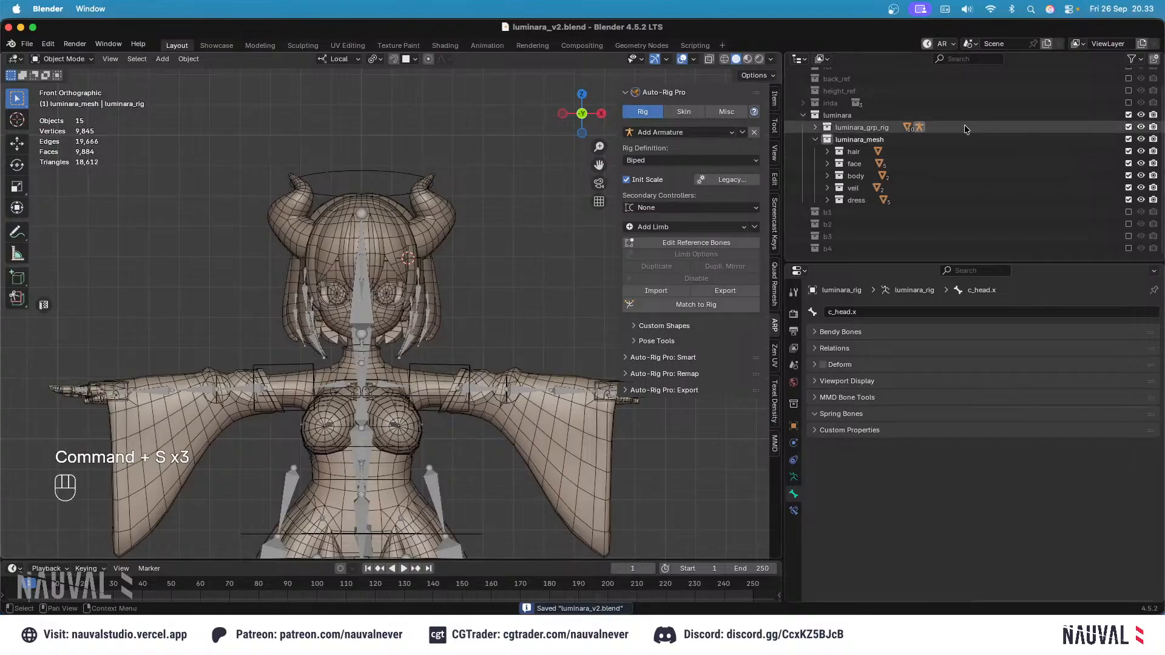
Step: Unhide the hidden veil object and save the file
key("alt+h")
mouse_move(487, 249)
middle_mouse_down("shift")
mouse_move(489, 260)
mouse_move(491, 243)
middle_mouse_up("shift")
left_click(499, 249)
middle_click_drag(499, 249, 569, 292, "shift")
key("super+s")
Step: Select luminara_rig and enter Edit Mode on it, working from the side view
key("KP_3")
key("KP_3")
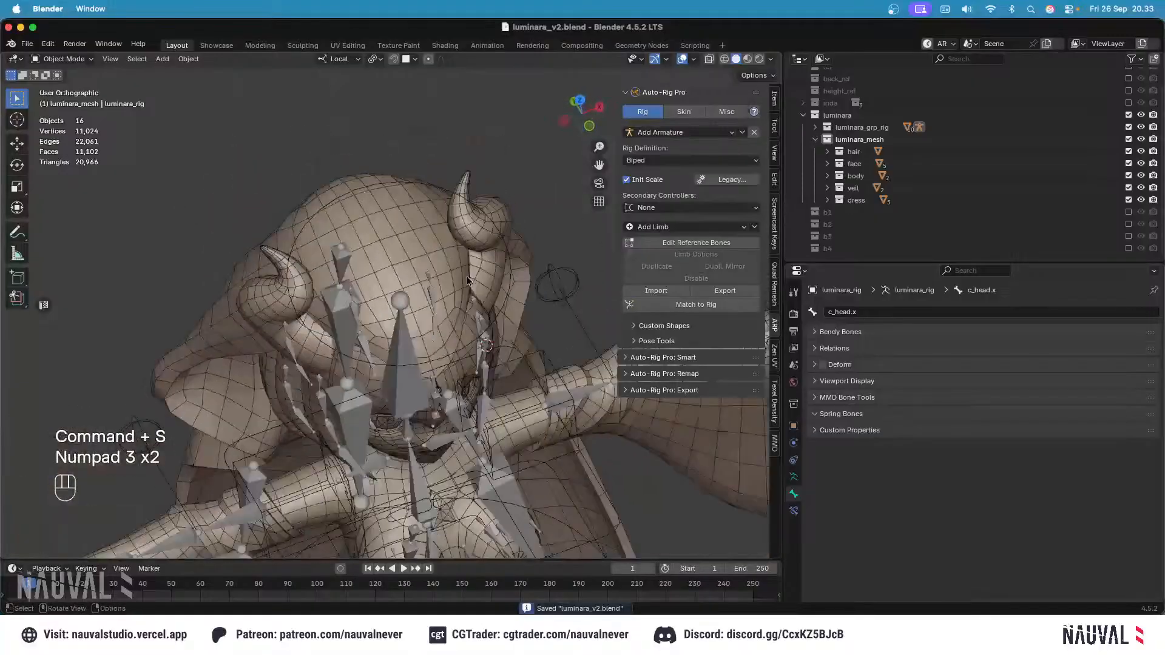
middle_click_drag(468, 276, 493, 282, "ctrl")
left_click(457, 346, "shift")
key("KP_1")
key("KP_3")
left_click(542, 326)
key("Tab")
middle_click_drag(461, 340, 526, 335, "ctrl")
key("Tab")
key("Tab")
Step: Select the linked hair bone chains on both sides of the head and at the front bangs
left_click(423, 320)
mouse_move(548, 379)
middle_mouse_down()
mouse_move(528, 367)
mouse_move(551, 384)
middle_mouse_up()
key("l")
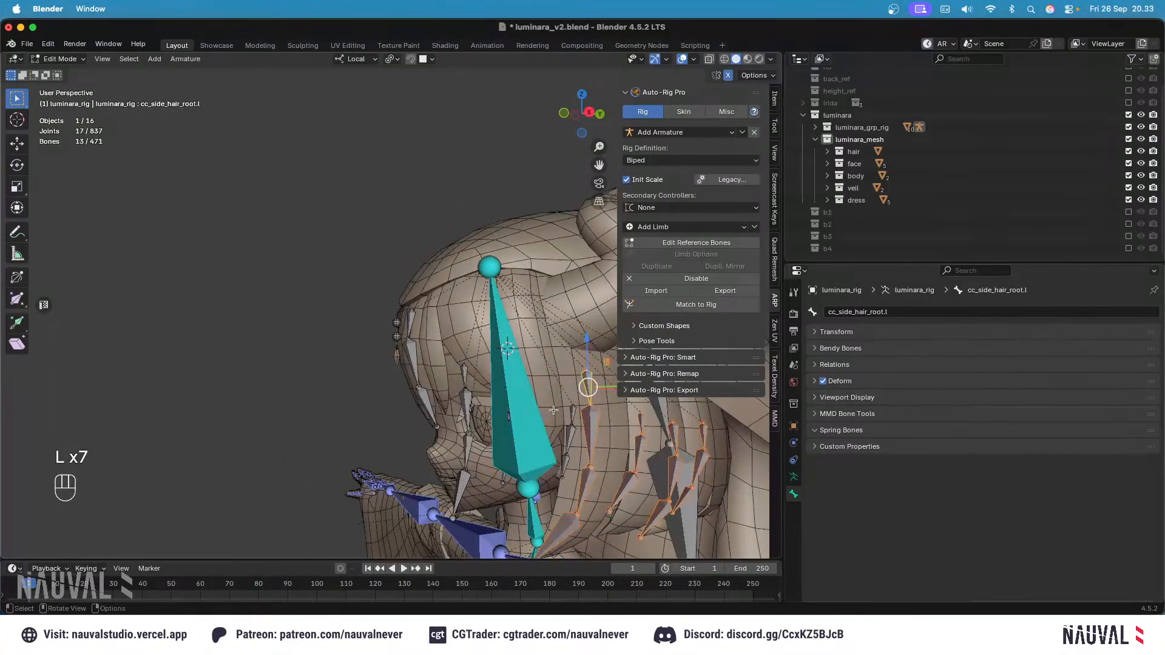
middle_click_drag(571, 427, 533, 395)
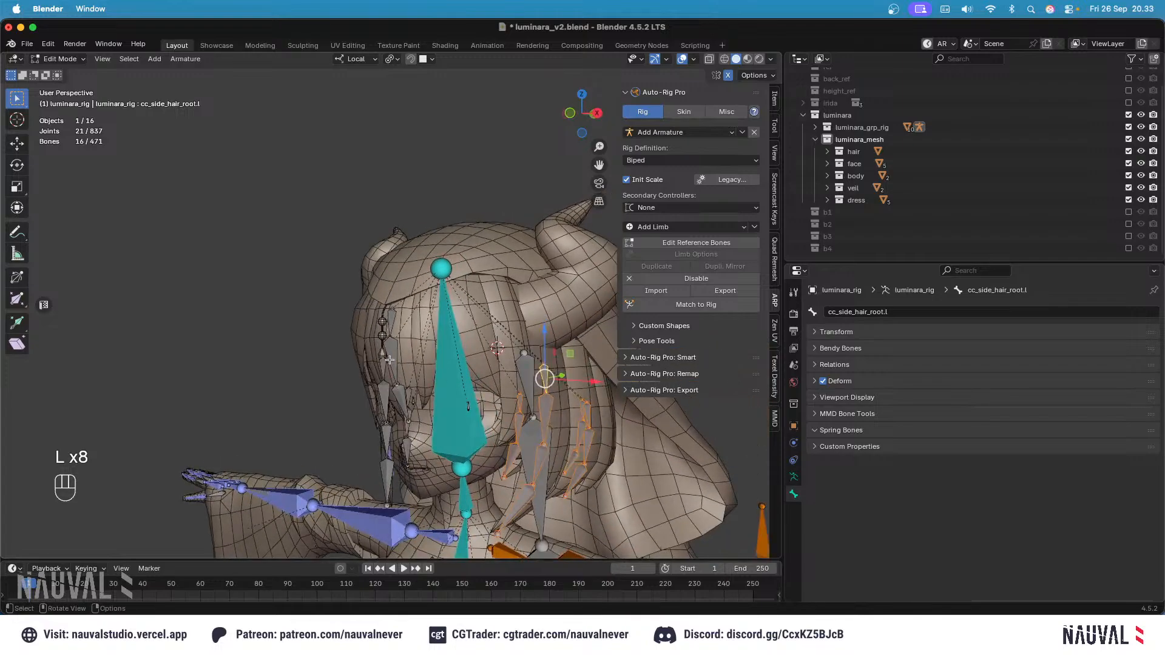
middle_click_drag(380, 375, 515, 313)
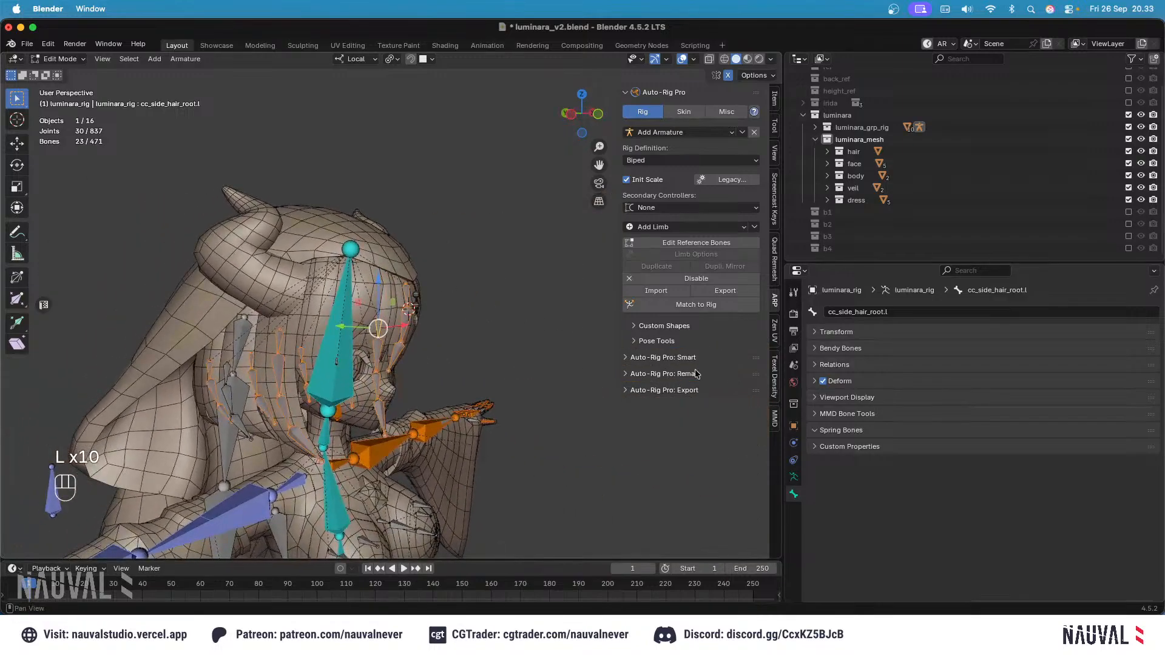
Step: Assign the selected hair bones to the Physic bone collection and make the Deform collection active
left_click(794, 460)
left_click(793, 477)
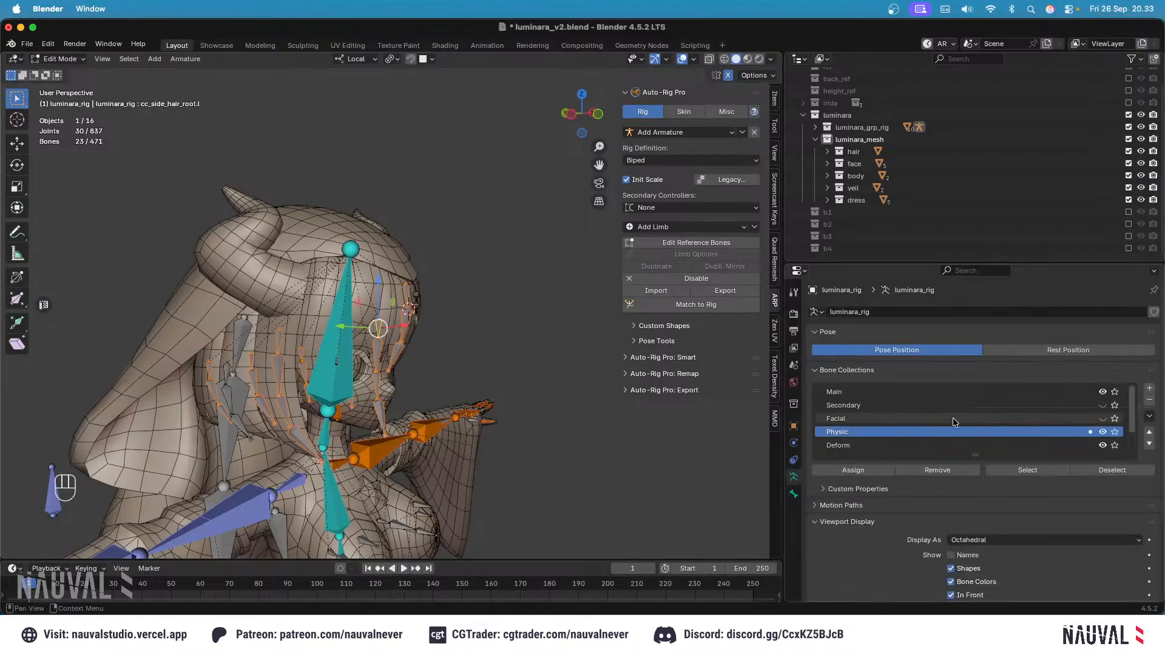
left_click(871, 475)
left_click(922, 445)
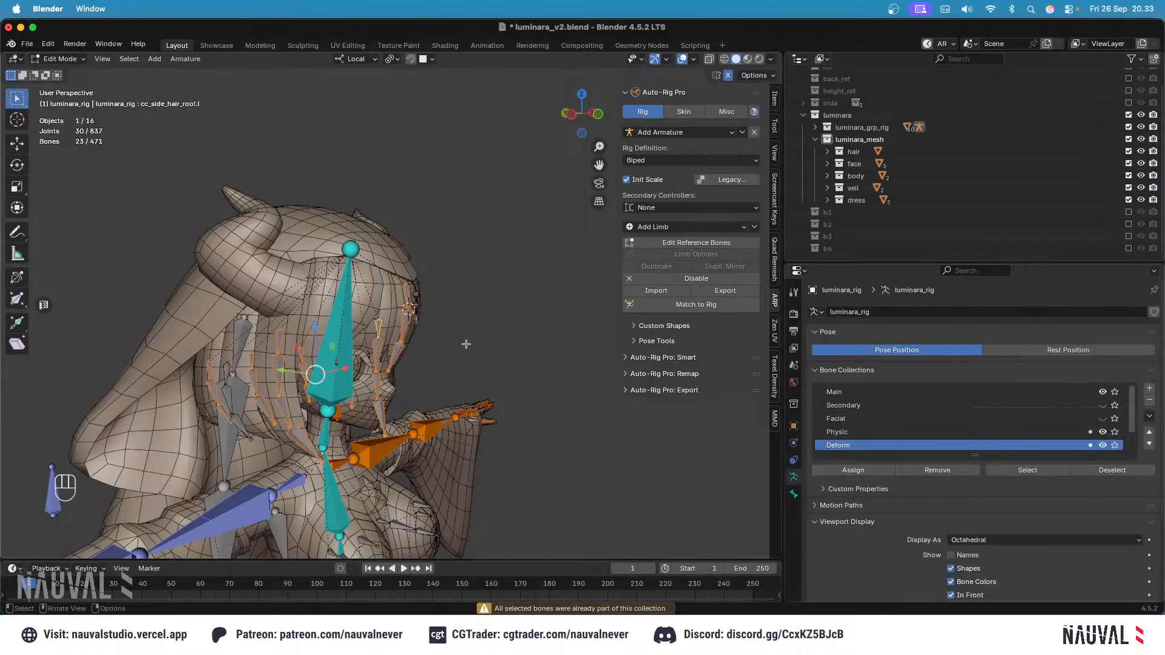
Step: Hide the selected hair bones and the remaining right side-back hair chain, then save the file
key("h")
middle_click_drag(488, 317, 391, 343)
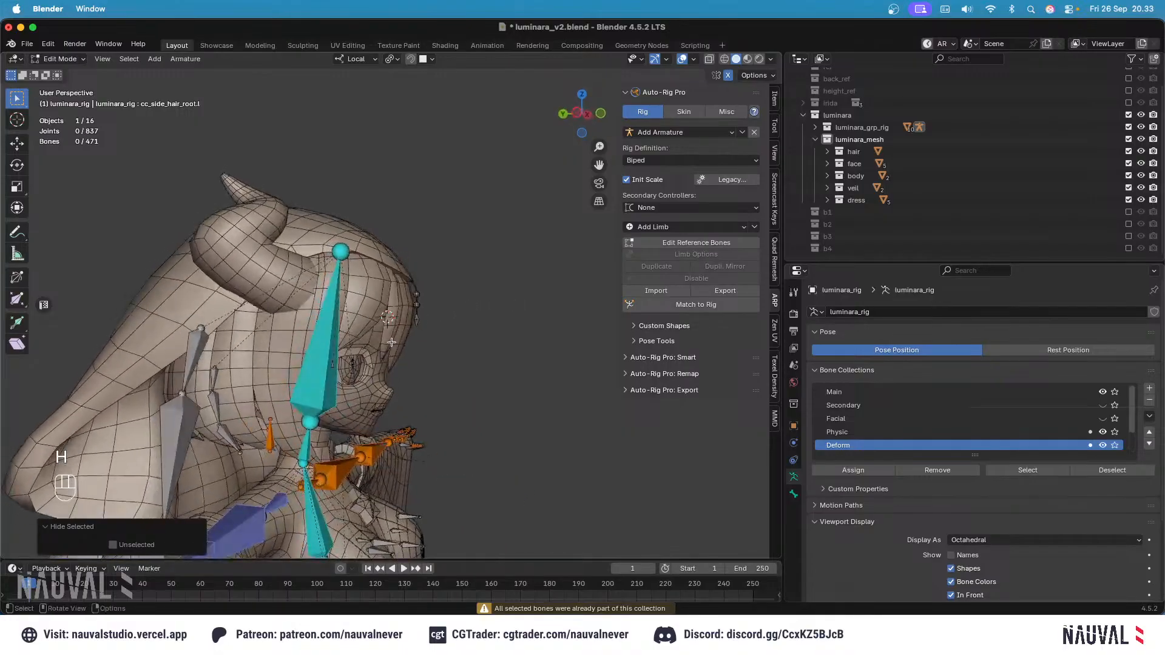
left_click(215, 377)
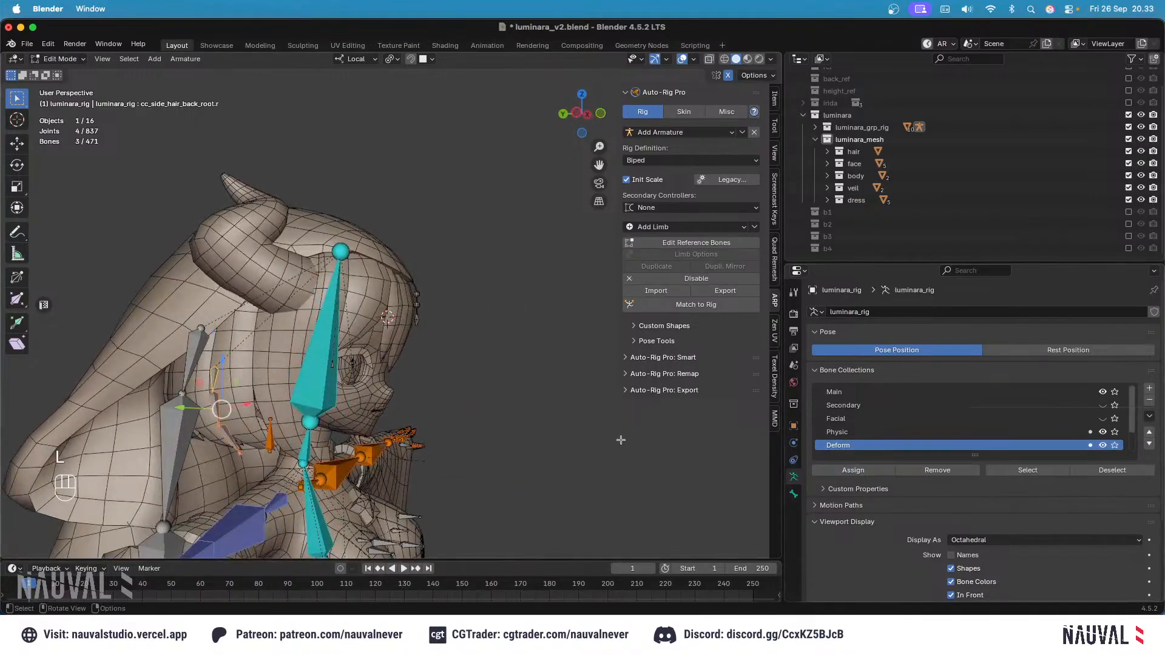
key("h")
middle_click_drag(419, 327, 443, 306)
key("KP_1")
key("KP_1")
key("super+s")
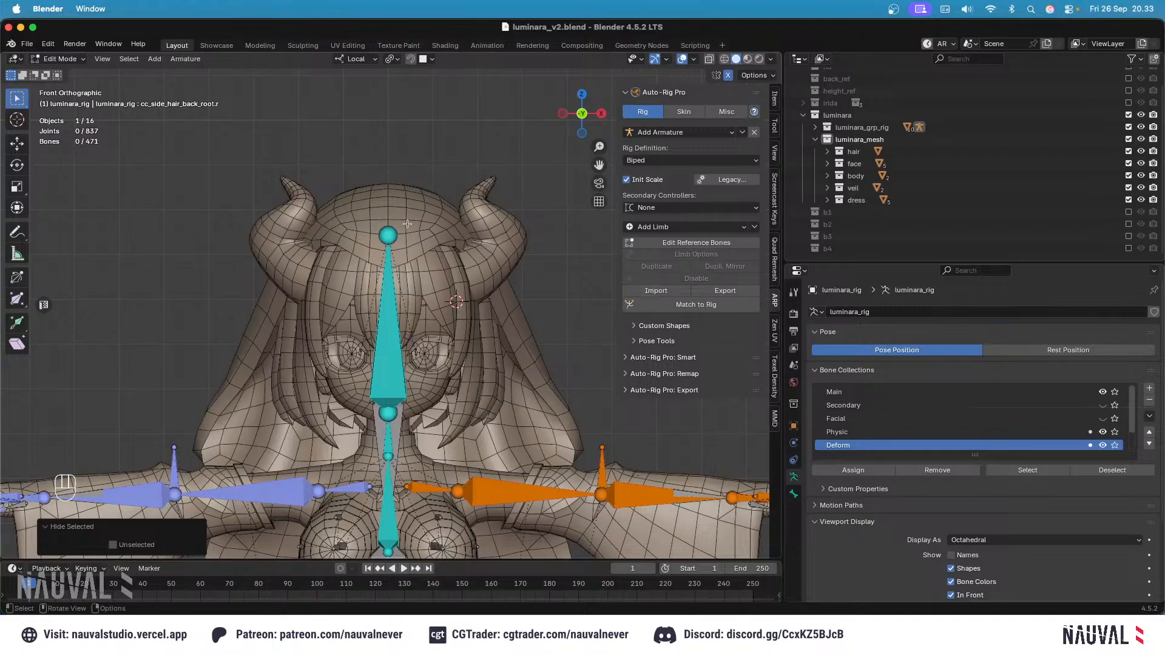
Step: Save the file, switch to Object Mode and select the forehead pendant mesh in the side view
key("KP_3")
scroll(267, 139, "up", 8, "ctrl")
key("super+s")
left_click(60, 59)
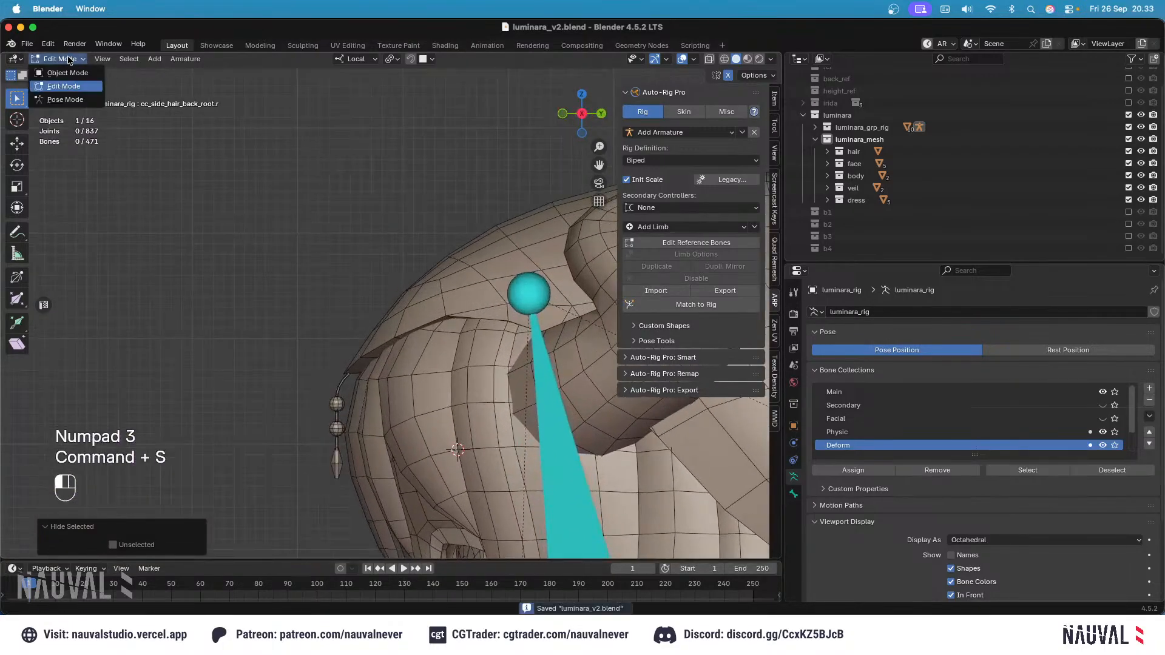
left_click(65, 73)
left_click(357, 366)
middle_click_drag(356, 366, 359, 319, "shift")
scroll(359, 318, "up", 3)
left_click(356, 321)
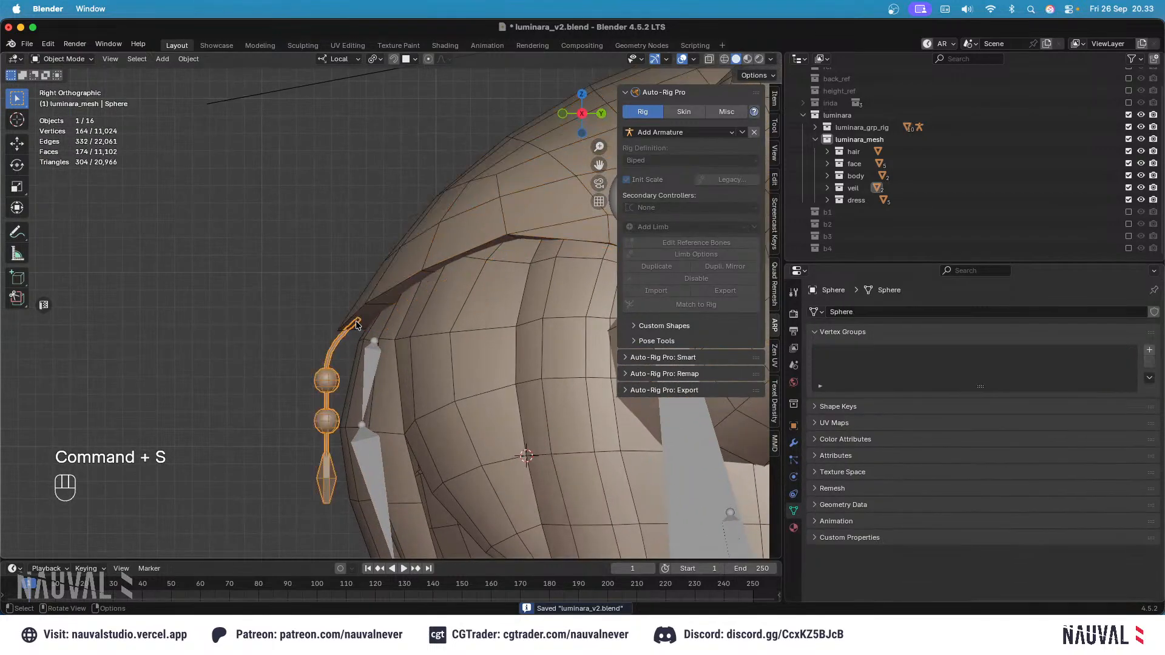
Step: Snap the 3D cursor to the vertices at the pendant's upper end, then leave the mesh's Edit Mode
key("Tab")
key("shift+z")
scroll(340, 304, "up", 2)
left_click_drag(292, 329, 293, 331)
key("shift+s")
left_click(295, 376)
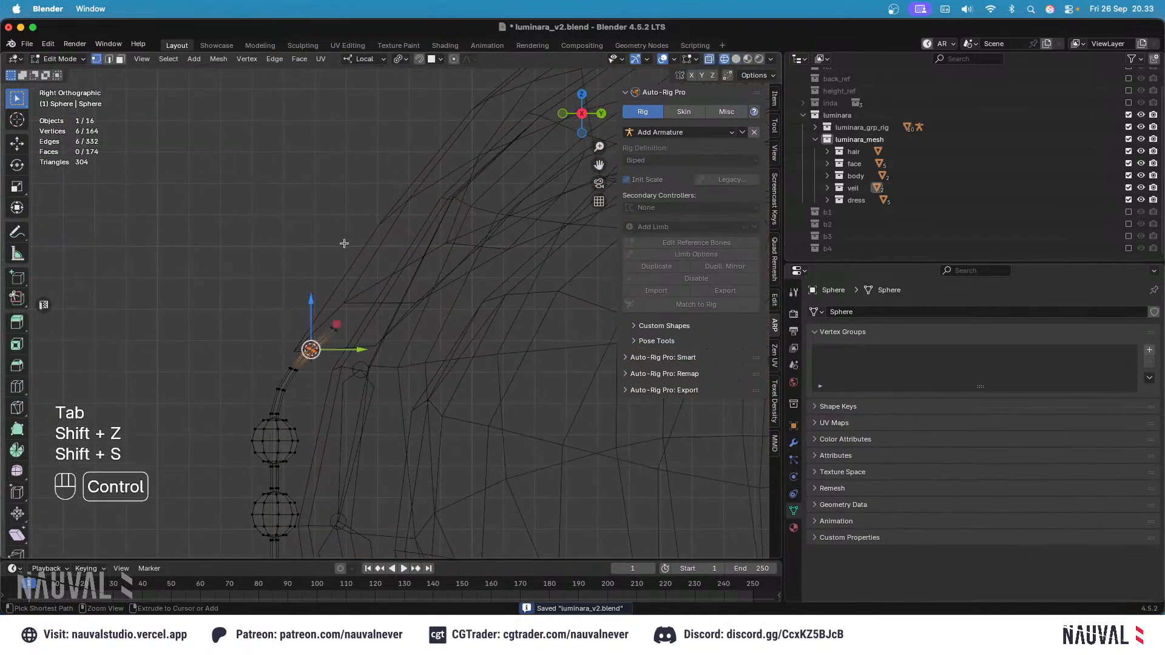
scroll(344, 245, "down", 7, "ctrl")
key("shift+z")
key("Tab")
Step: Add a bone to luminara_rig at the 3D cursor and move its tail down to just above the pendant's upper bead
left_click(521, 252)
key("Tab")
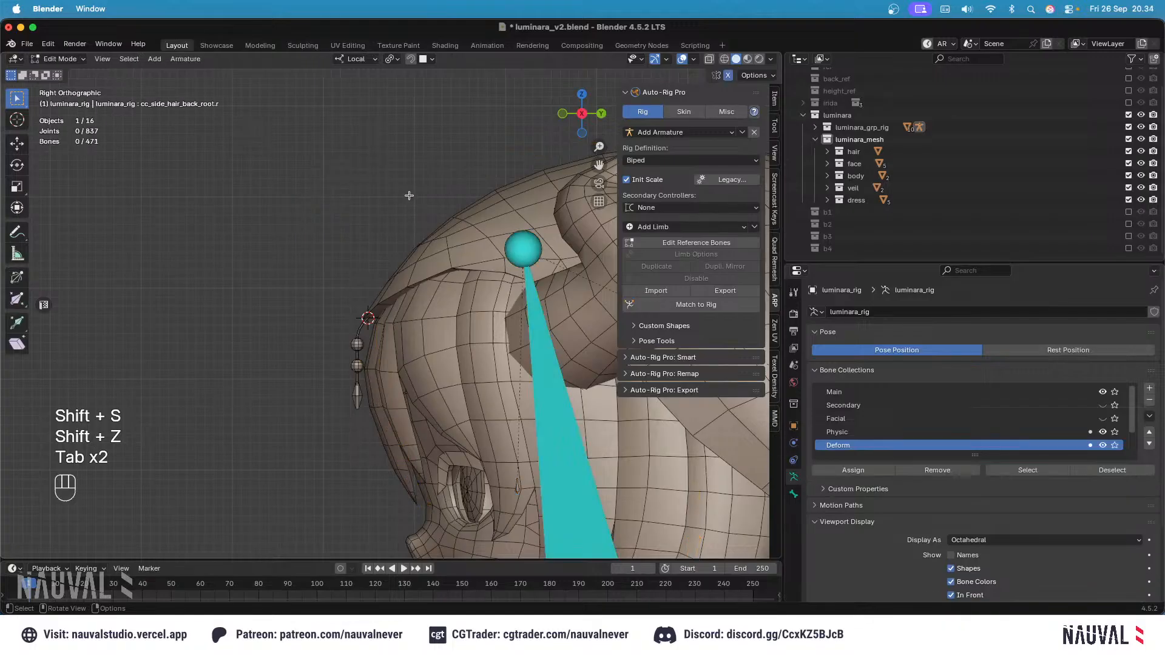
key("shift+a")
scroll(388, 304, "down", 5, "ctrl")
key("ctrl+s")
left_click_drag(387, 144, 382, 292)
scroll(376, 279, "up", 8, "ctrl")
scroll(369, 271, "up", 2)
left_click_drag(335, 244, 339, 190)
middle_click_drag(370, 181, 381, 252, "shift")
middle_click_drag(382, 252, 382, 230, "ctrl")
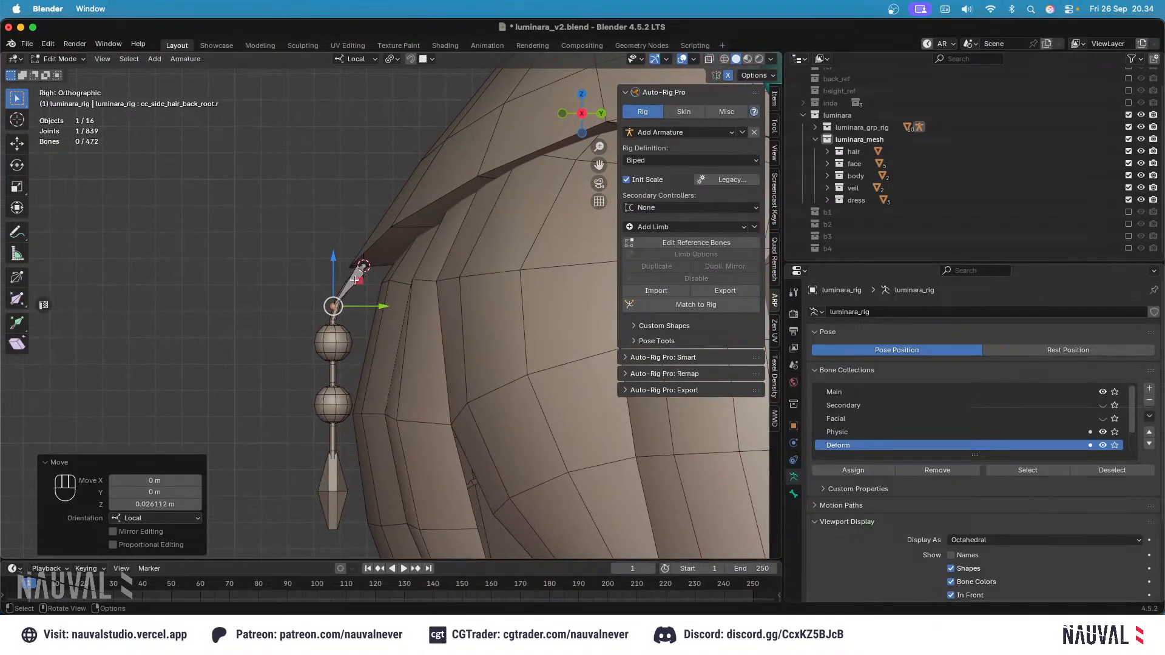
Step: Move the new bone up along the veil edge so it ends at the pendant's attachment point, and adjust its head
left_click(355, 276)
key("g")
left_click(395, 224)
left_click(402, 212)
key("g")
left_click(421, 203)
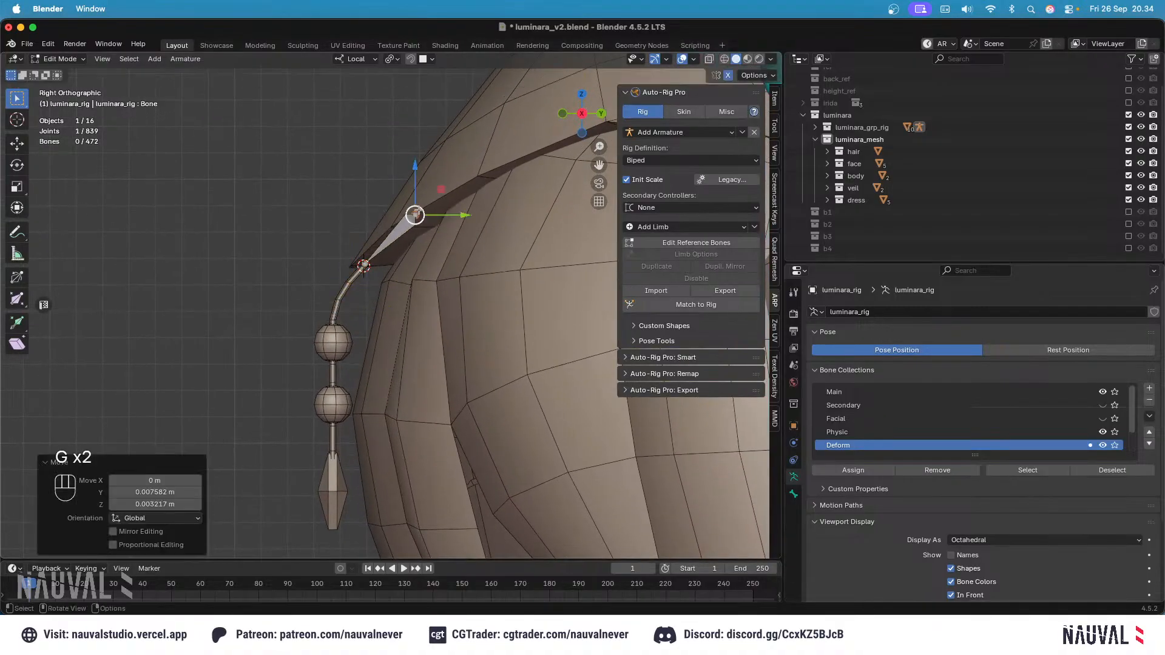
Step: Fine-tune the root bone's position so its tail sits on the pendant's attachment point
left_click(381, 256)
key("g")
left_click(386, 249)
middle_click_drag(386, 249, 406, 219, "shift")
key("g")
left_click(403, 223)
Step: Extrude a bone from the root bone's tail and place its end in the centre of the pendant's upper bead
key("e")
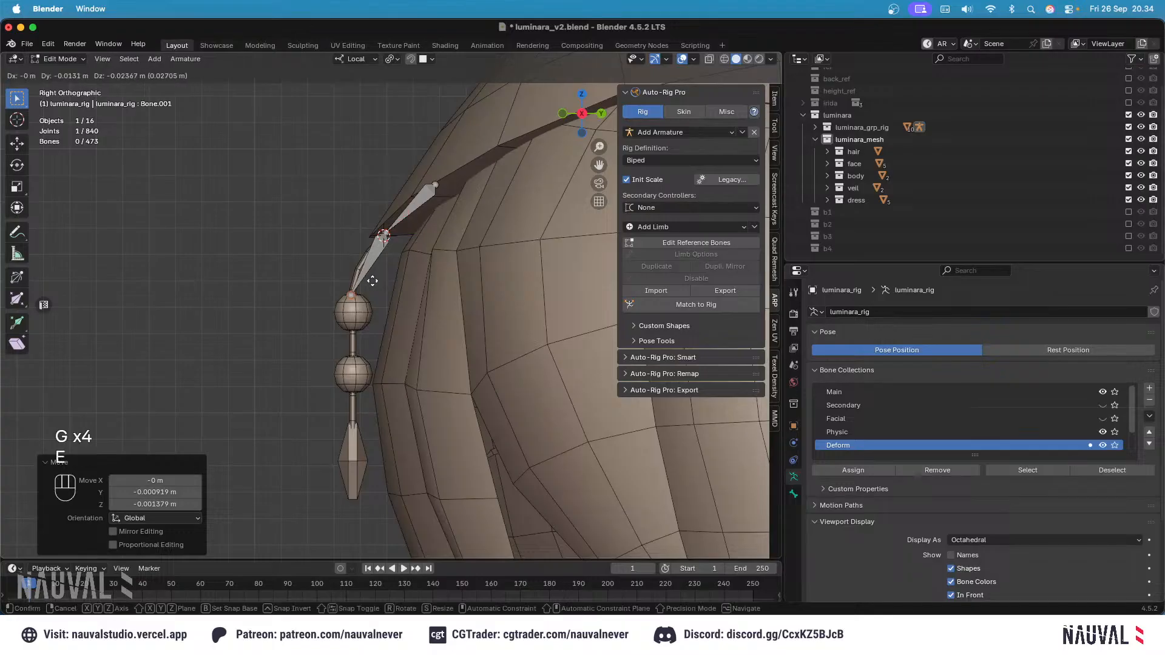
left_click(352, 308)
middle_click_drag(352, 308, 360, 274, "shift")
key("g")
left_click(390, 250)
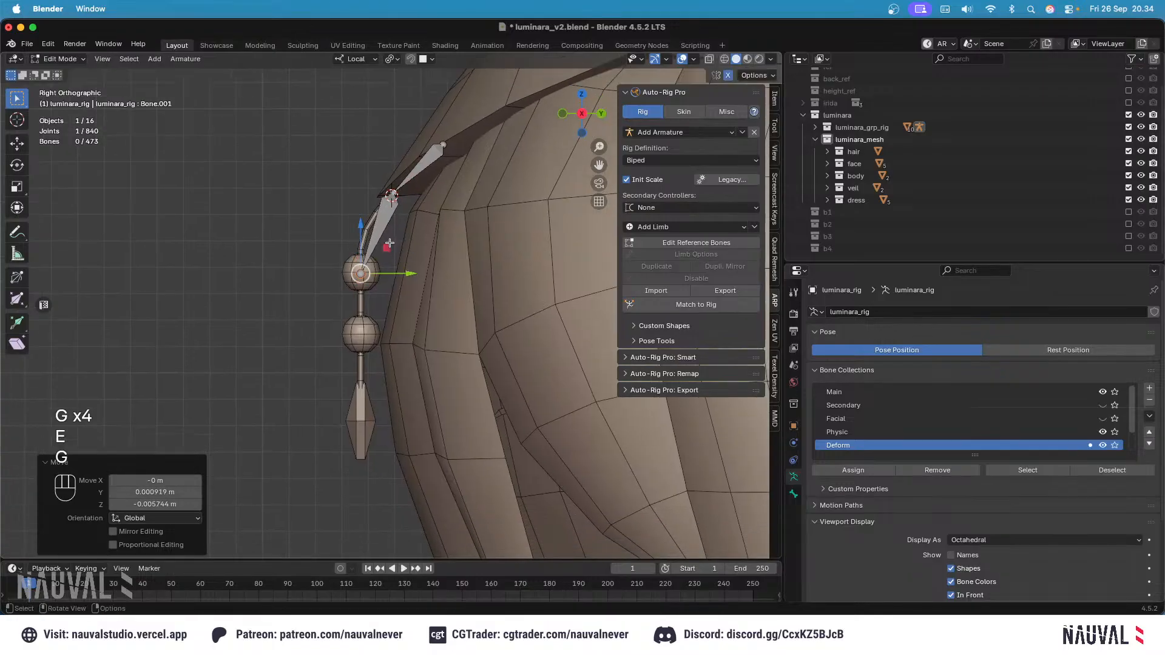
Step: Extrude a bone down to the pendant's lower bead and another from there to the top of the crystal
key("e")
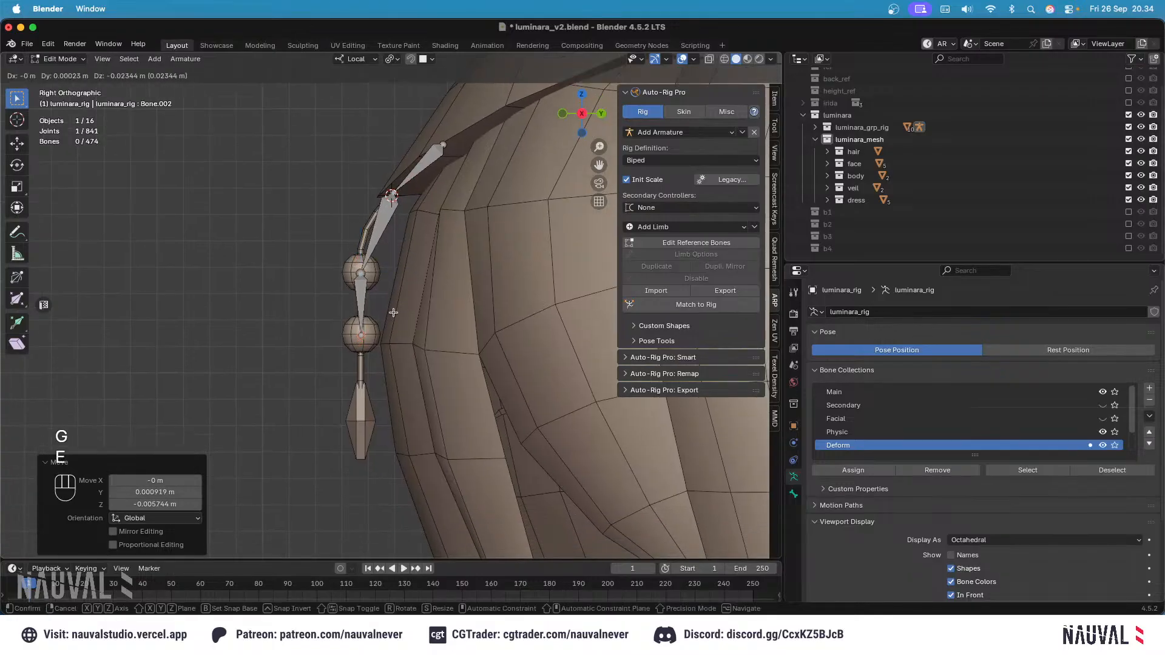
left_click(394, 313)
key("e")
key("Escape")
mouse_move(363, 311)
left_mouse_down()
mouse_move(373, 366)
mouse_move(366, 322)
left_mouse_up()
left_click(365, 338)
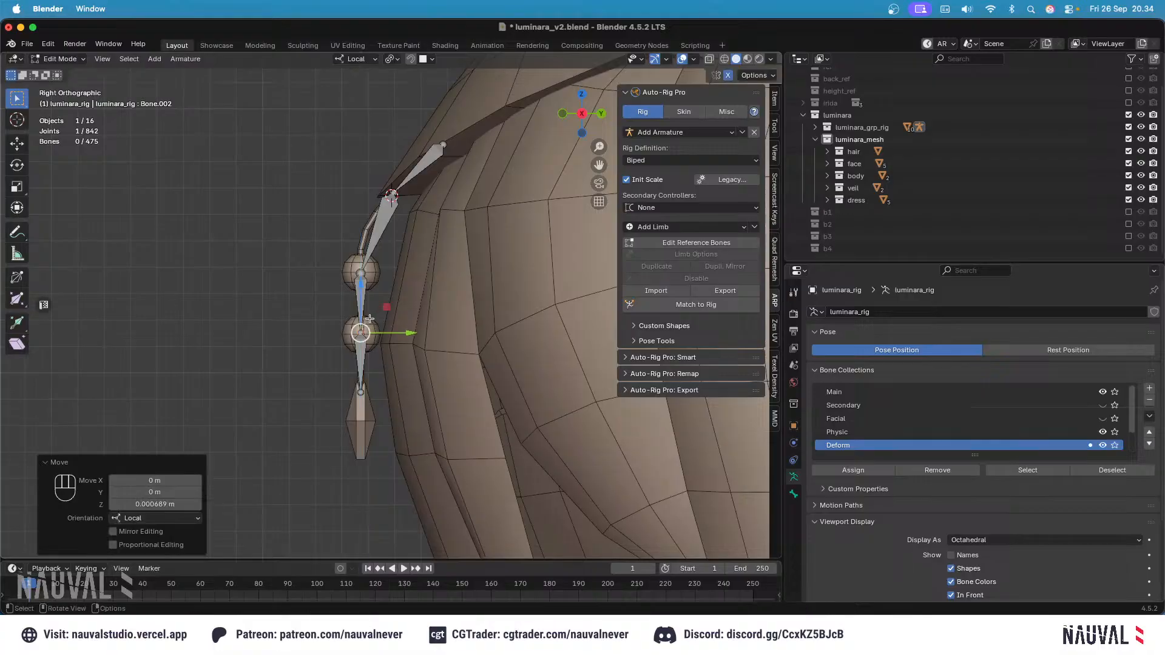
key("e")
left_click(392, 328)
key("x")
left_click(376, 301)
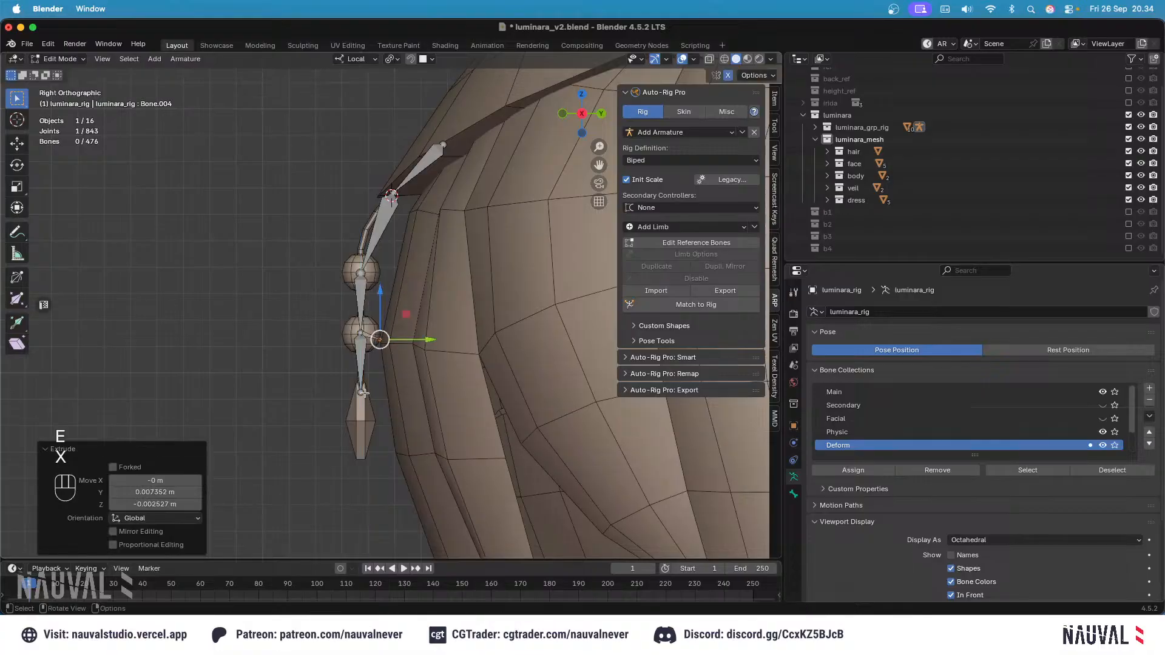
Step: Lower the last bone's tail about 0.027 m along local Z to the pendant crystal's tip
left_click(362, 393)
left_click_drag(361, 359, 361, 351)
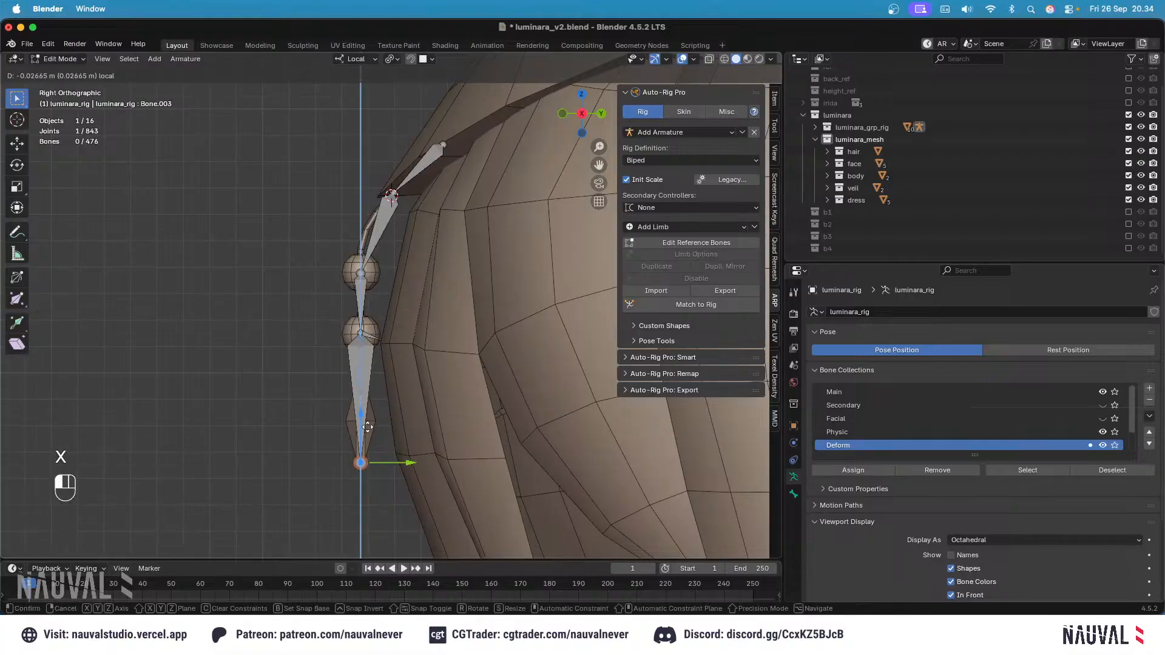
Step: Confirm the crystal-tip tail position and remove the surplus bone Bone.004 from the pendant chain
left_click_drag(368, 427, 368, 424)
left_click(360, 332)
key("x")
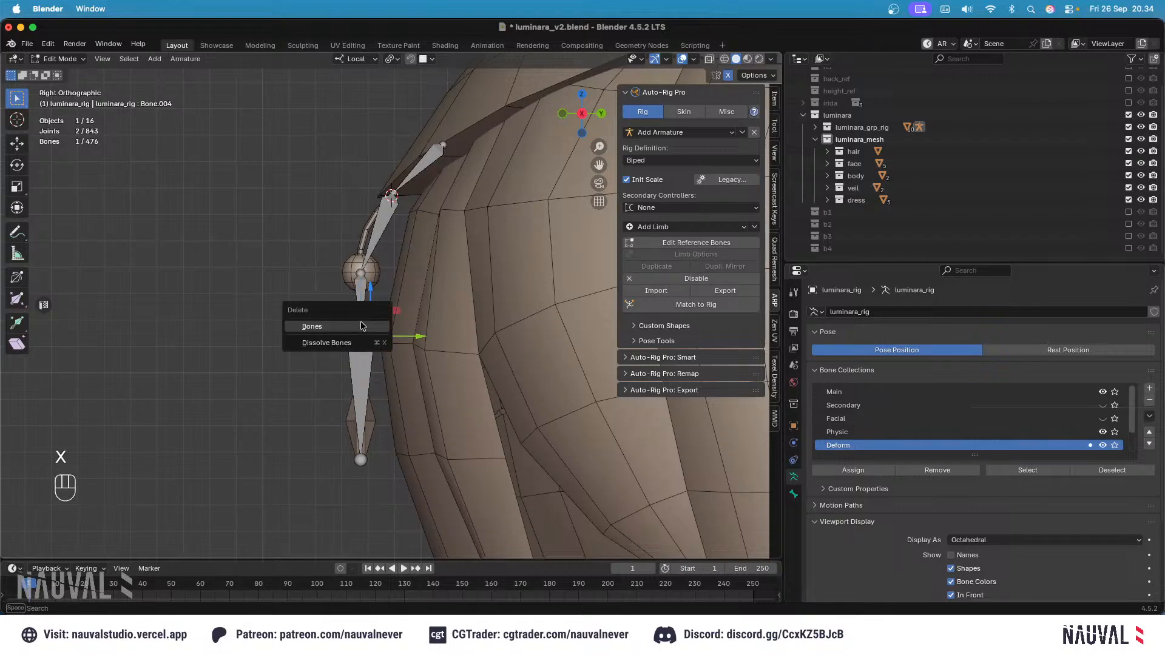
left_click(374, 337)
Step: Lower the lower-bead joint about 0.006 m along local Z and nudge the upper-bead joint slightly upward
left_click(362, 359)
key("alt+a")
left_click(361, 333)
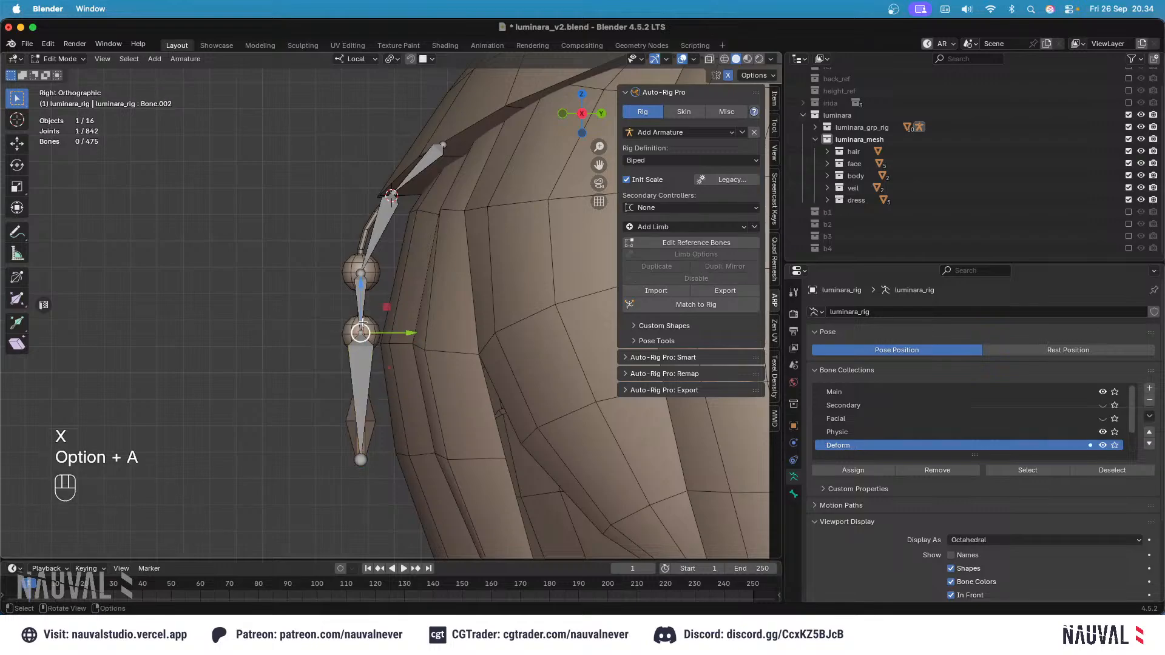
left_click_drag(362, 317, 375, 348)
left_click(365, 267)
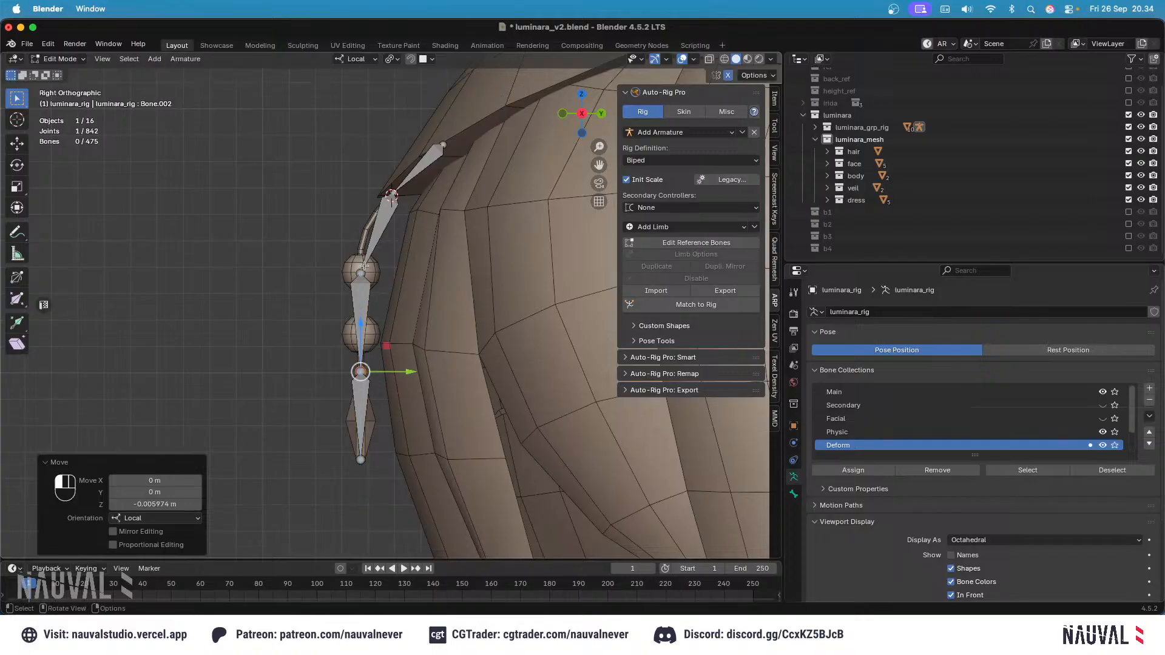
left_click_drag(364, 254, 364, 250)
Step: Raise the joint below the lower bead about 0.014 m along local Z to the bead's centre
left_click(393, 195)
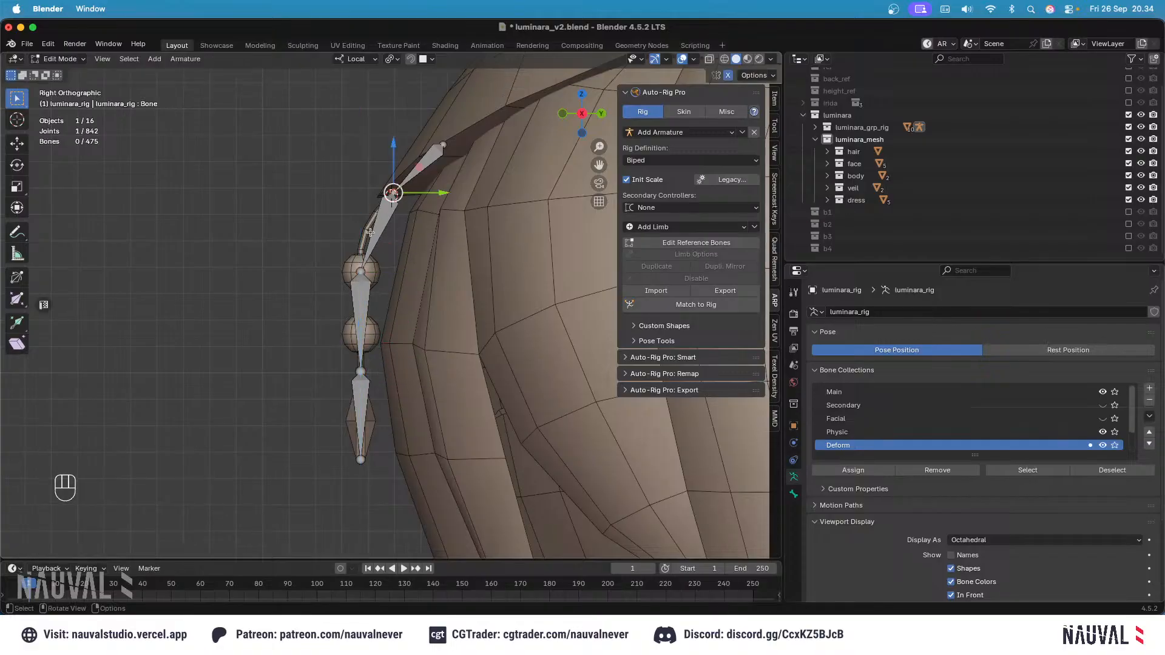
key("KP_1")
key("shift+z")
key("shift+z")
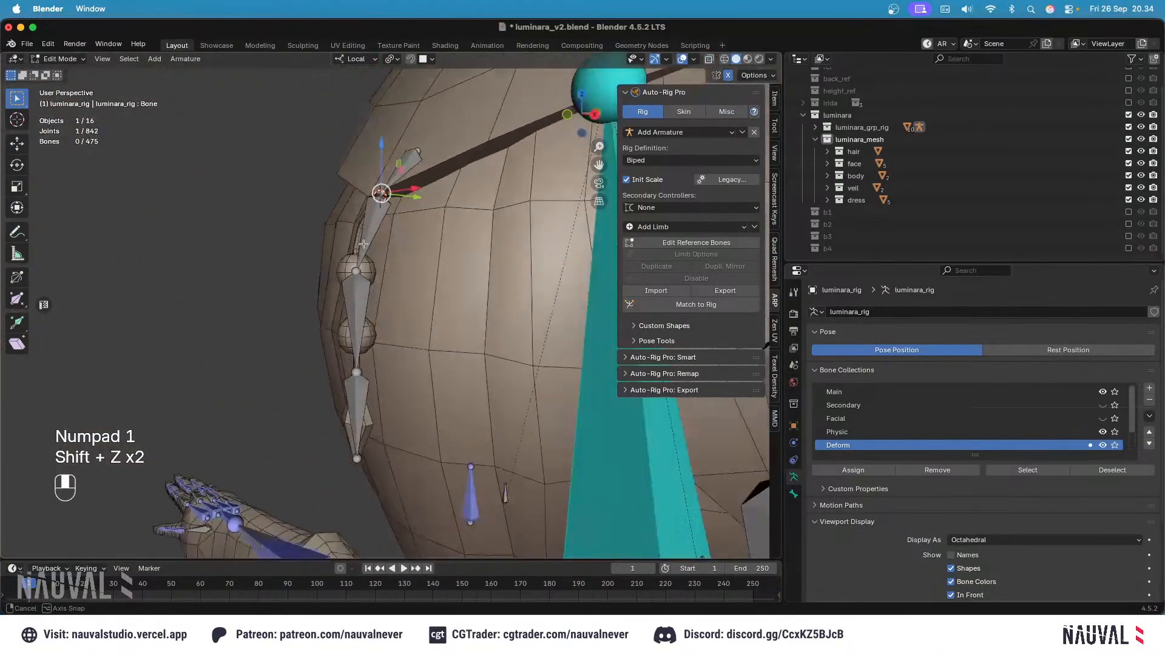
key("KP_3")
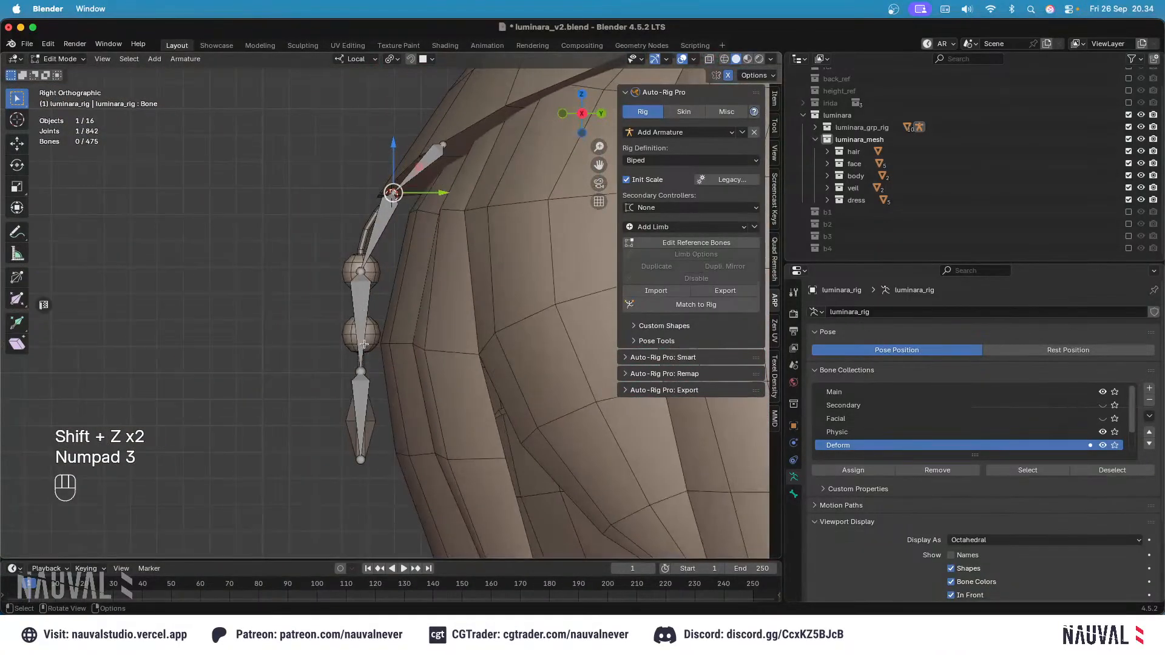
left_click(362, 371)
scroll(363, 370, "up", 3, "ctrl")
left_click_drag(344, 388, 344, 318)
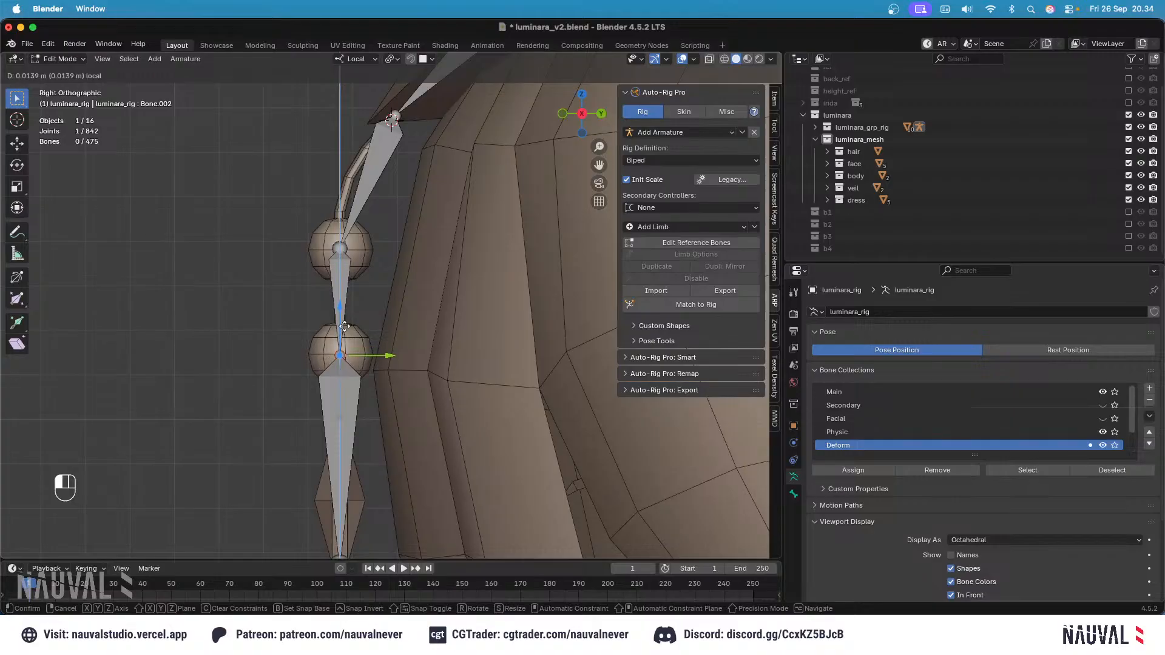
left_click(345, 327)
Step: Raise the last bone's tail about 0.028 m along local Z to the top of the crystal
key("shift+z")
mouse_move(344, 327)
middle_mouse_down("shift")
mouse_move(367, 315)
mouse_move(360, 230)
middle_mouse_up("shift")
left_click(351, 465)
key("g")
key("z")
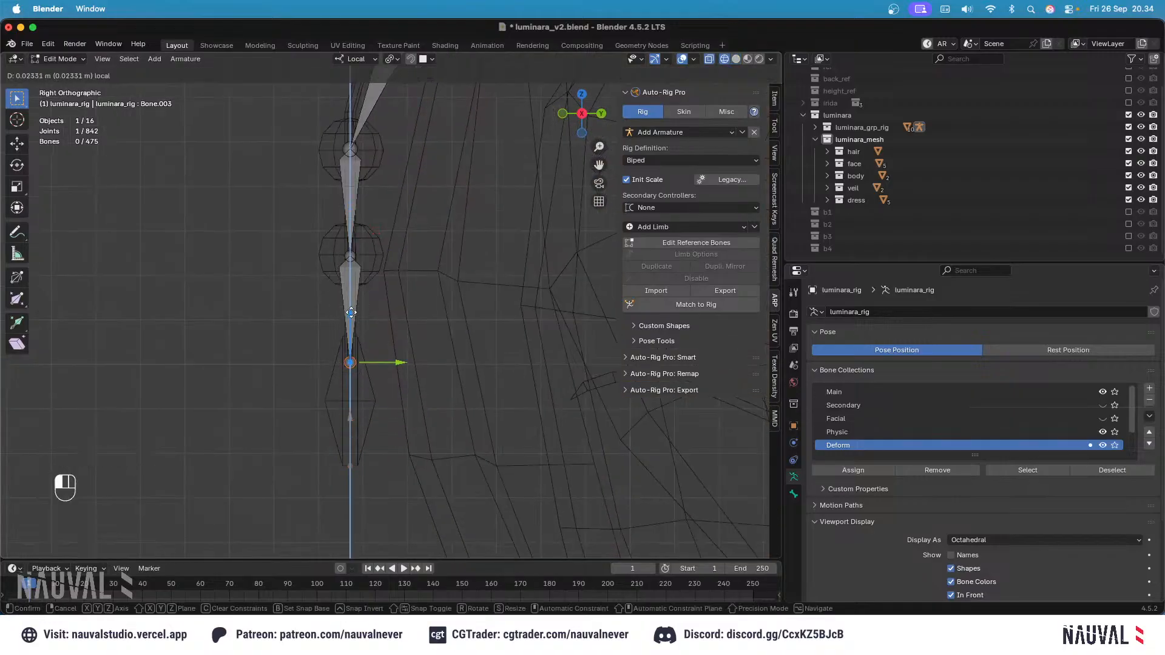
left_click(358, 308)
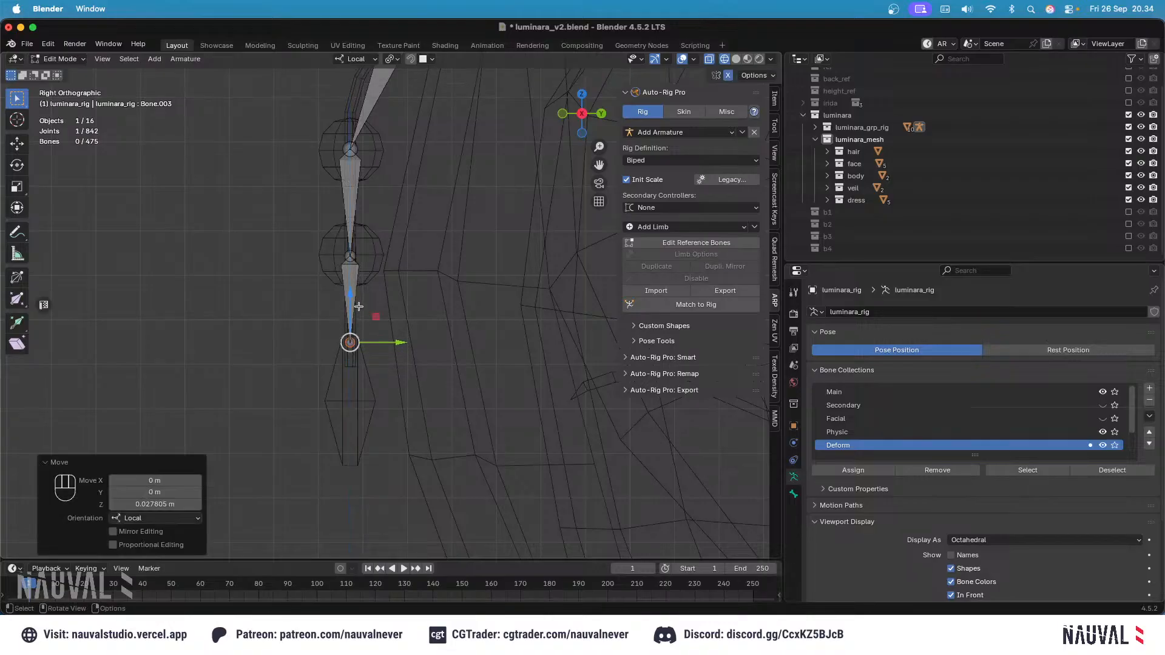
Step: Extrude a final bone from the crystal's top down to its tip
key("e")
key("Escape")
key("shift+z")
left_click(352, 313)
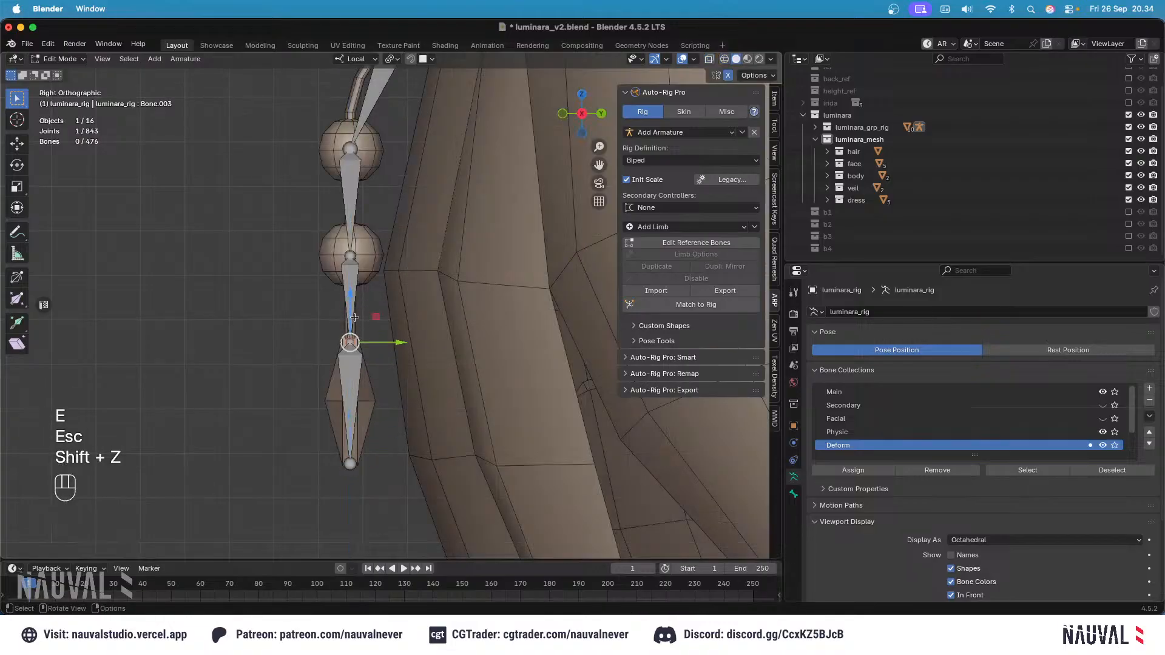
Step: Fine-tune the heights of the lower-bead joint and the crystal-top joint along local Z
scroll(352, 313, "down", 2)
left_click(366, 254)
key("g")
key("z")
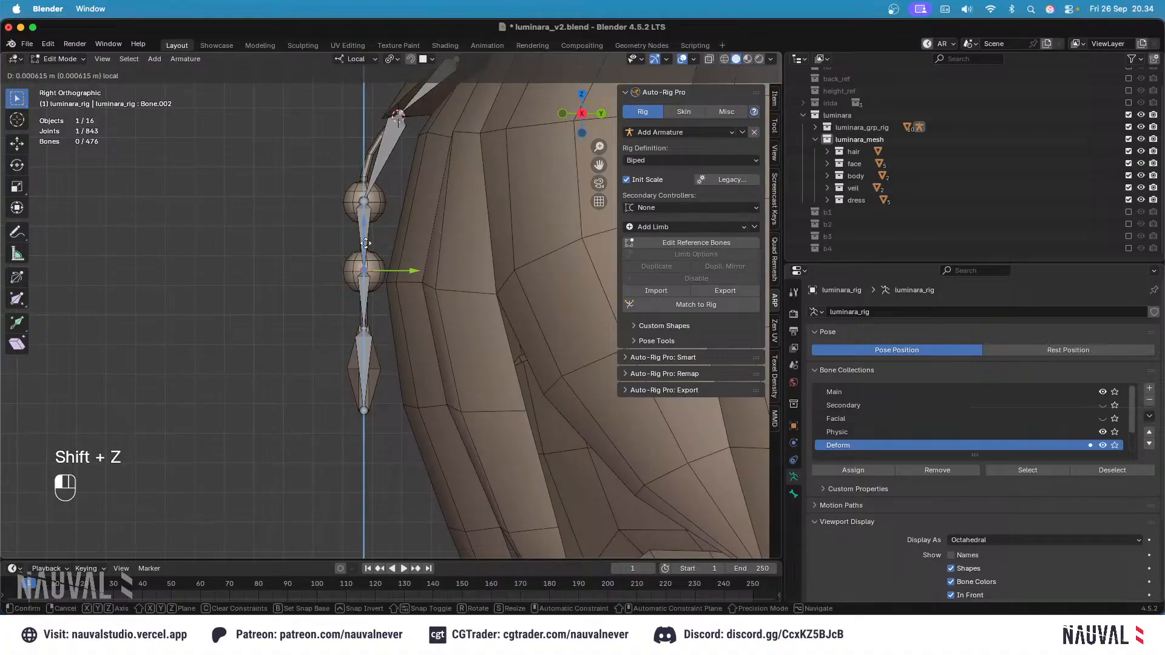
left_click(365, 246)
left_click(364, 328)
key("g")
key("z")
left_click(364, 307)
middle_click_drag(364, 306, 373, 368, "shift")
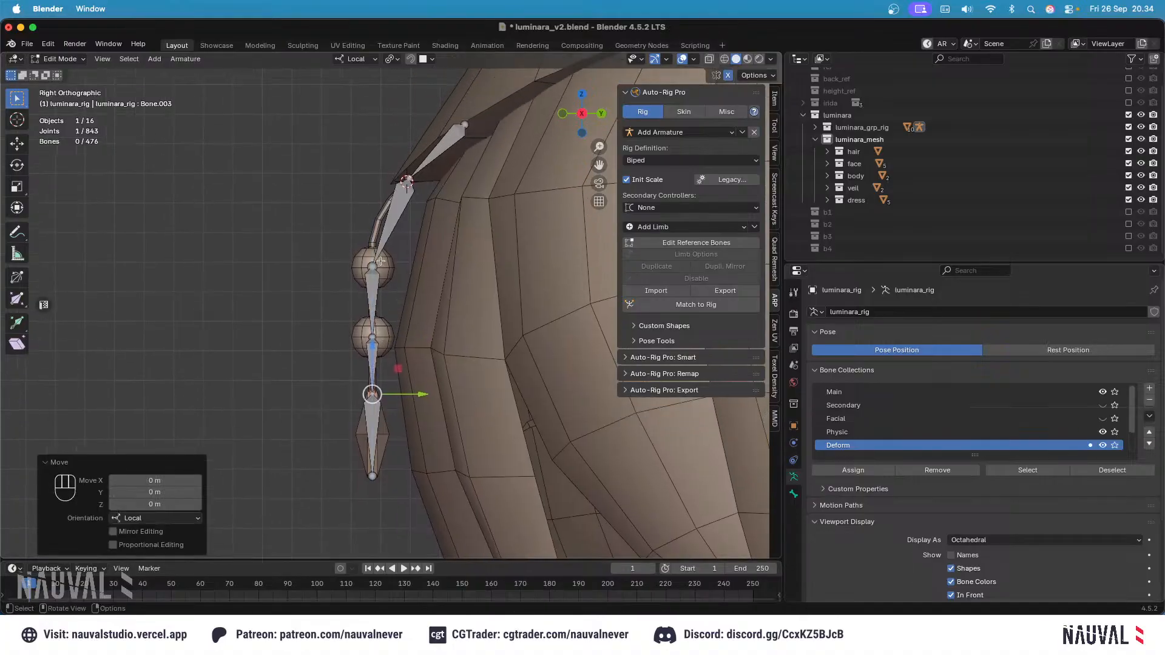
Step: Raise the upper-bead joint about 0.005 m along local Z towards the top of the bead
left_click(373, 258)
key("g")
key("z")
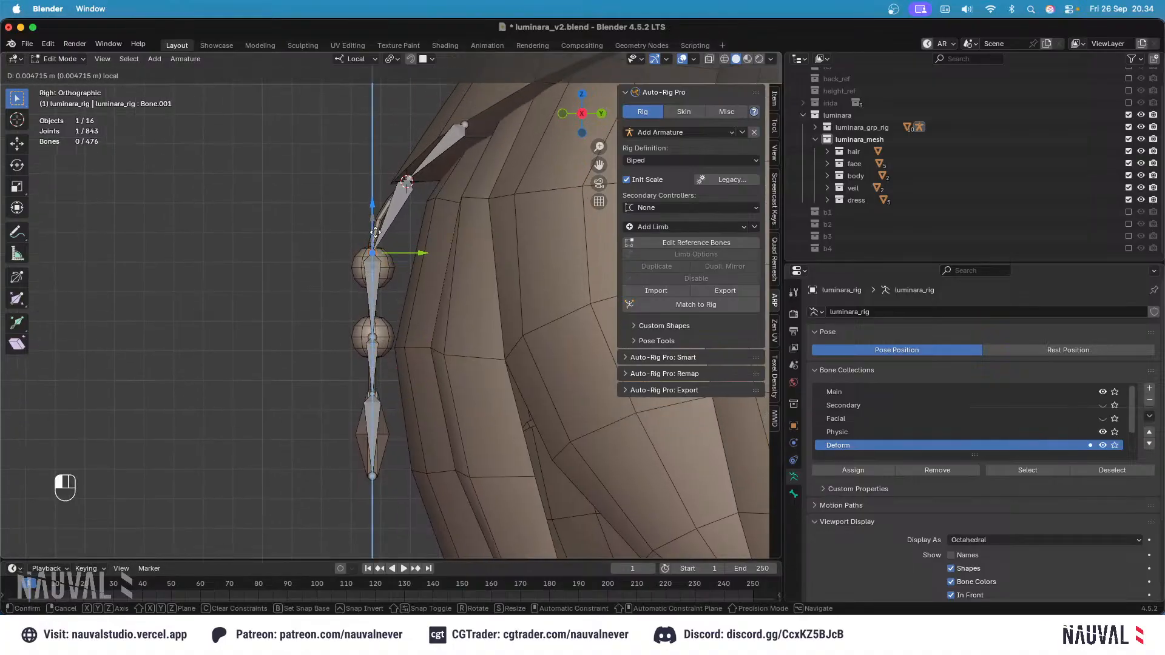
left_click_drag(374, 225, 375, 228)
Step: Nudge the lower-bead joint and lower the upper-bead joint about 0.0027 m along local Z
left_click(374, 336)
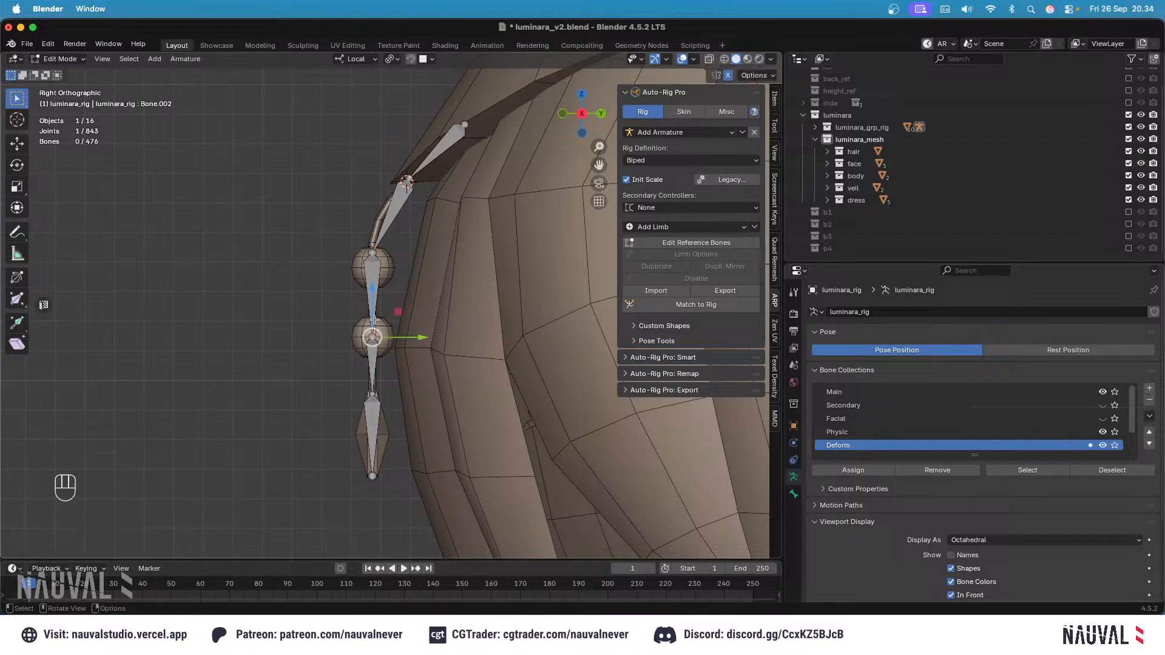
left_click_drag(375, 314, 374, 313)
left_click(373, 253)
left_click_drag(375, 238, 375, 244)
key("KP_1")
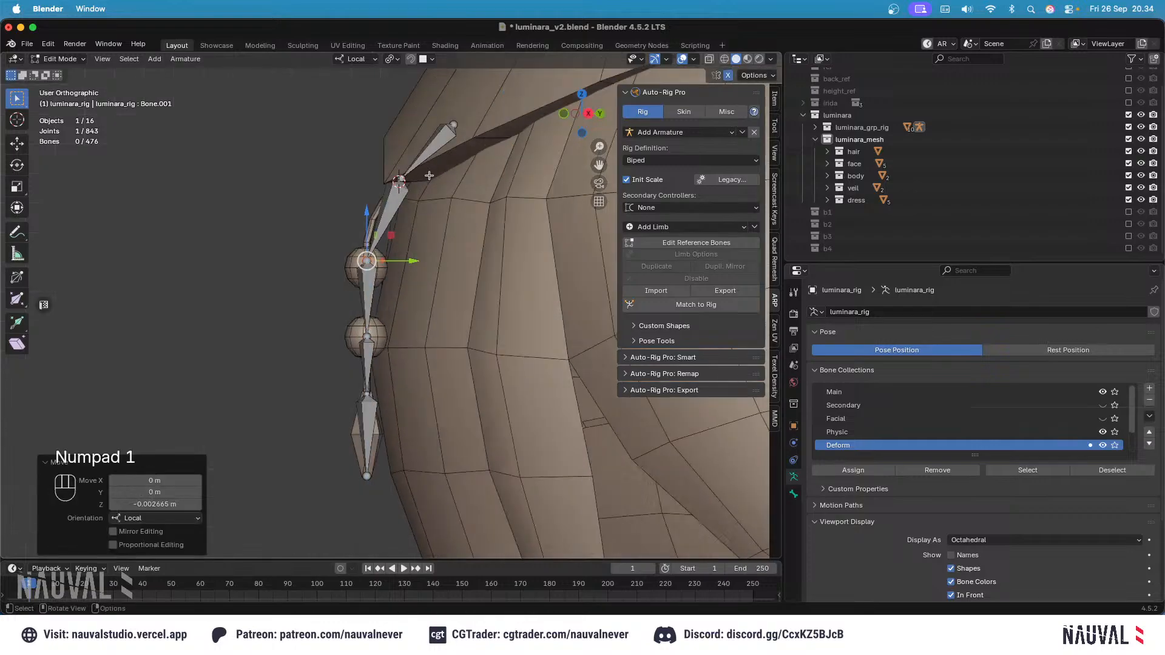
key("KP_3")
Step: Save the file, rename the pendant's root bone cc_veil_acc_root and copy the name
middle_click_drag(442, 116, 427, 177, "shift")
middle_click_drag(427, 176, 402, 227, "ctrl")
key("super+s")
key("KP_1")
left_click(402, 228)
key("F2")
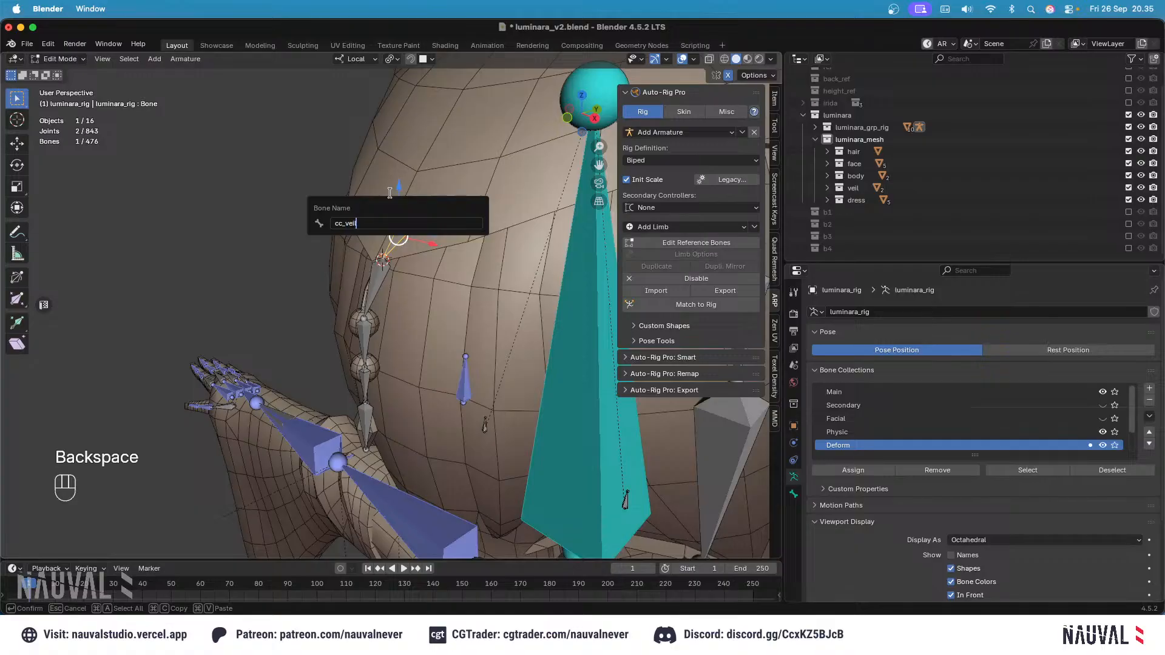
key("BackSpace")
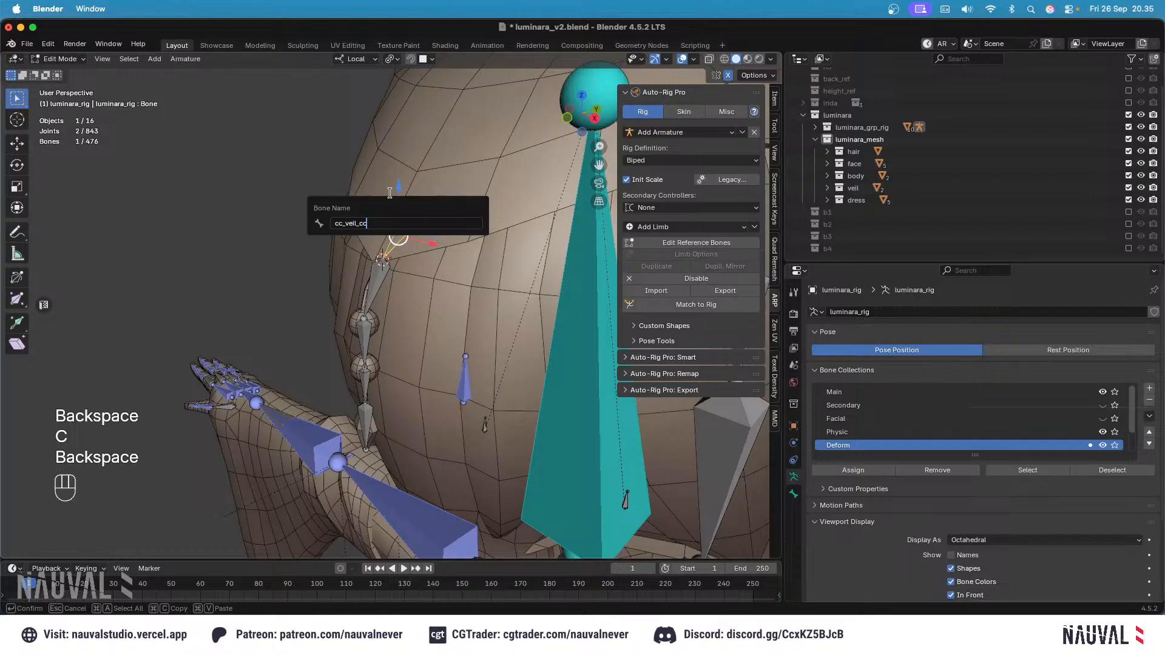
type("c_root")
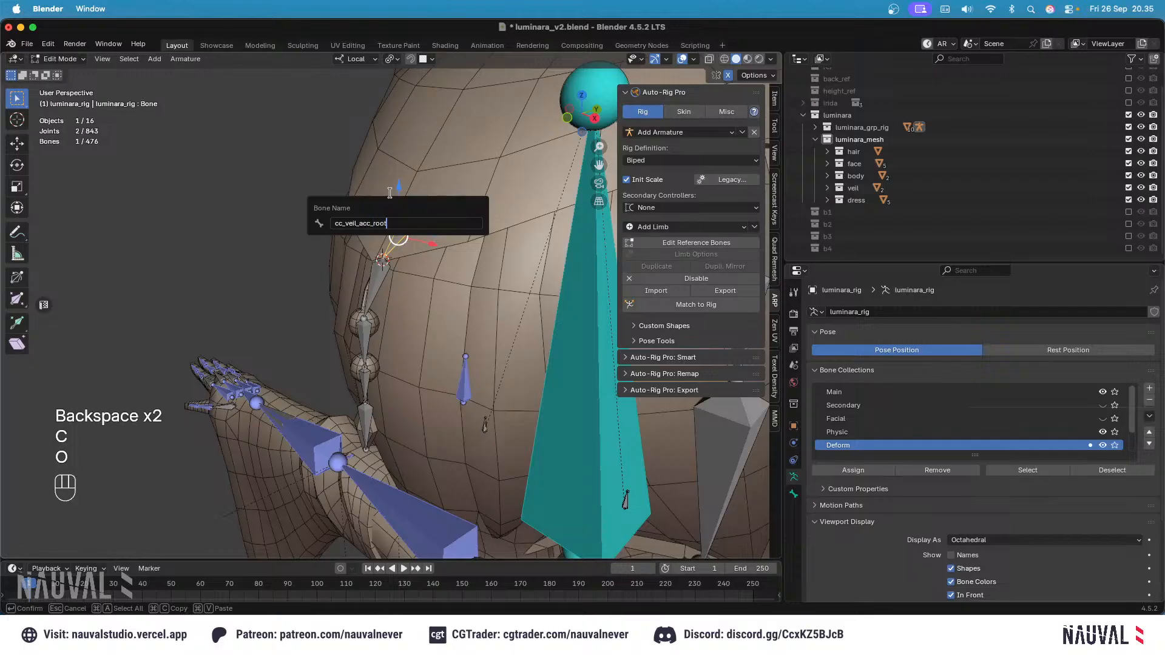
key("super+a")
key("super+c")
key("Return")
Step: Rename the first pendant bone below the root cc_veil_acc.001 and copy the name
left_click(380, 272)
key("F2")
key("super+v")
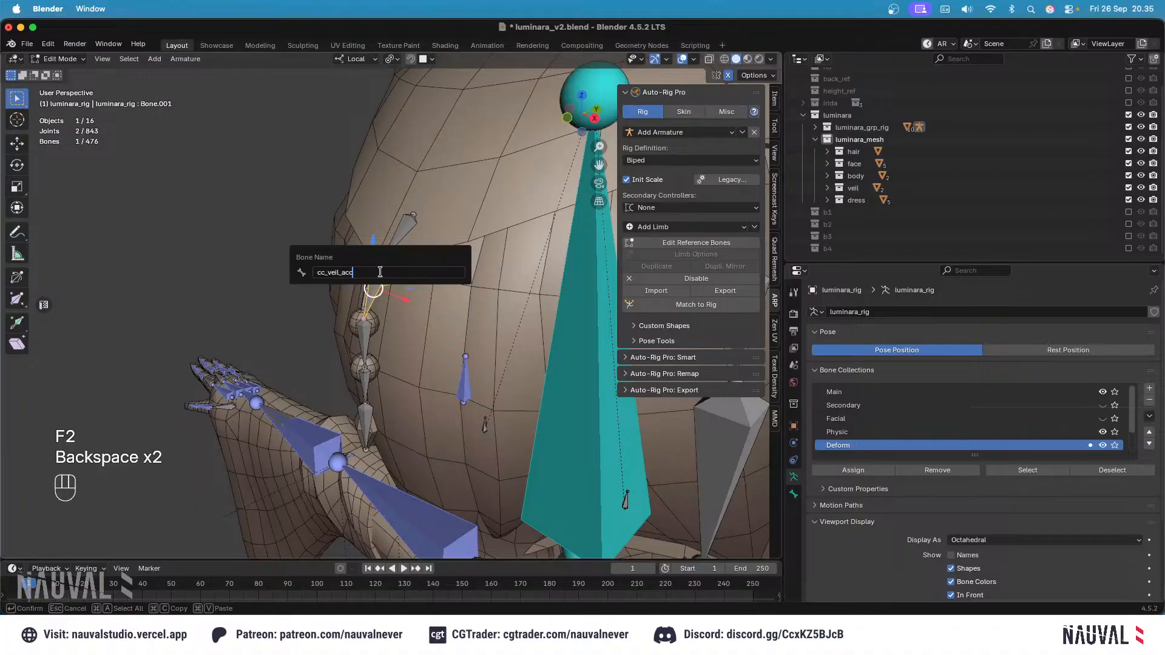
type(".001")
key("super+a")
key("super+c")
key("Return")
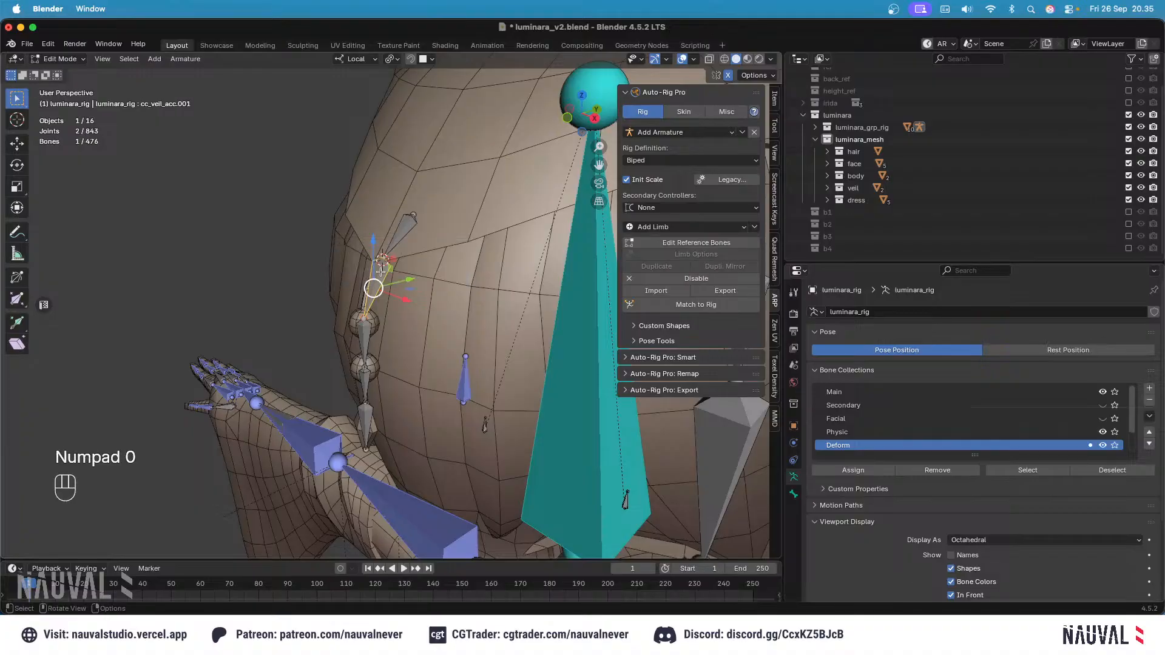
Step: Apply the copied name cc_veil_acc.001 to the three remaining pendant bones down the chain and save the file
key("F2")
key("super+v")
key("Return")
left_click(368, 388)
key("F2")
key("super+v")
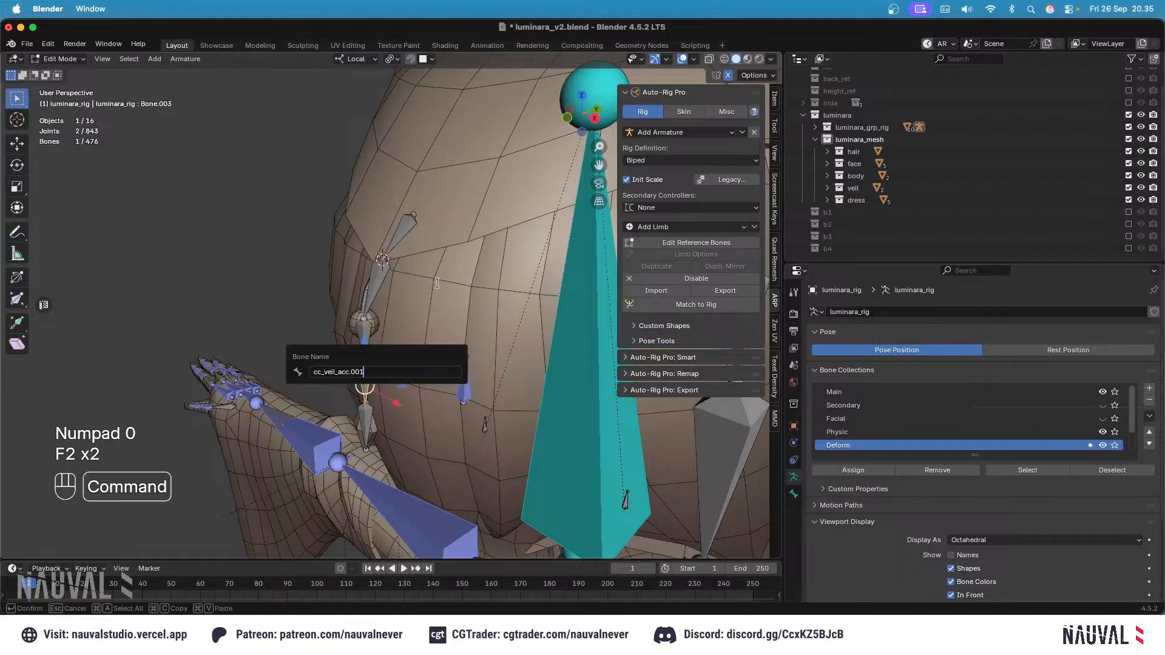
key("Return")
left_click(364, 424)
key("F2")
key("super+v")
key("Return")
key("super+s")
Step: Parent cc_veil_acc_root to the head bone c_head.x with Keep Offset and save the file
left_click(402, 232)
scroll(461, 225, "down", 4, "ctrl")
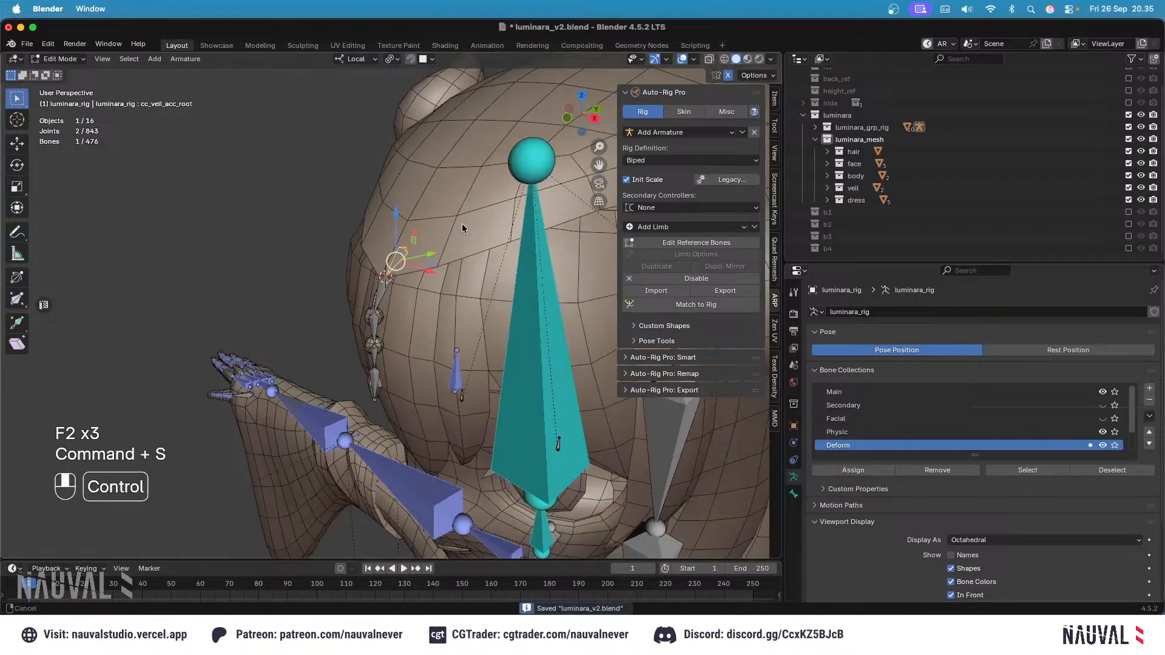
left_click(501, 243, "shift")
key("ctrl+p")
left_click(513, 213)
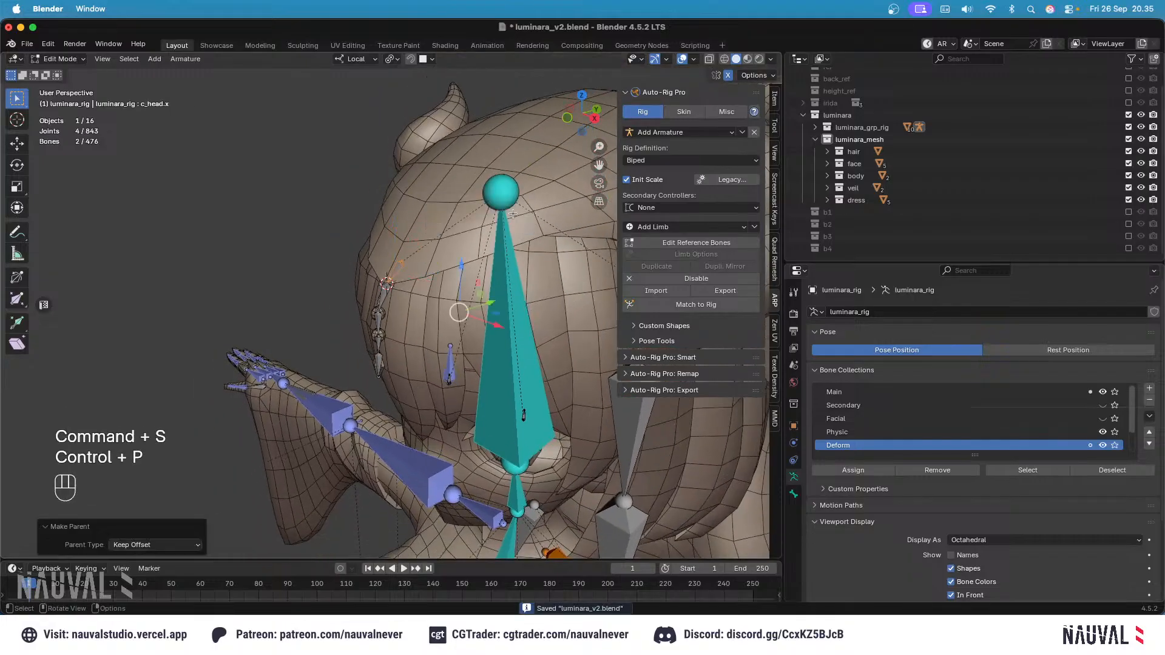
key("super+s")
Step: Return to Object Mode, select the pendant mesh and isolate it in front view by hiding all other objects
key("Tab")
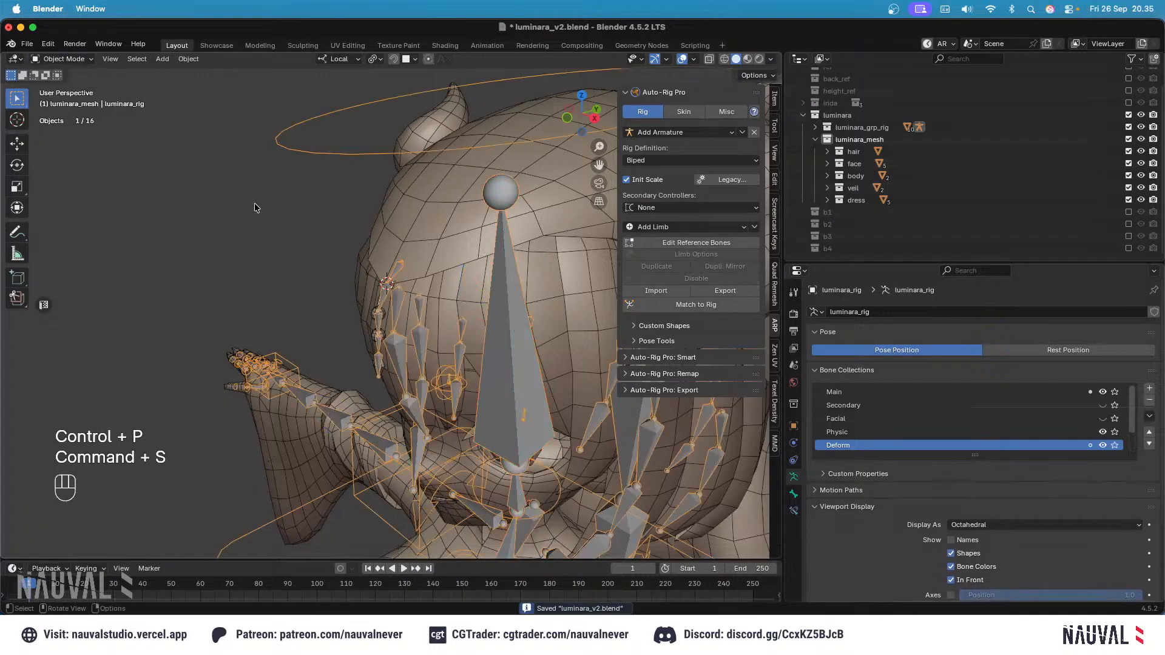
scroll(375, 316, "up", 1)
left_click(380, 306)
middle_click_drag(381, 303, 561, 277)
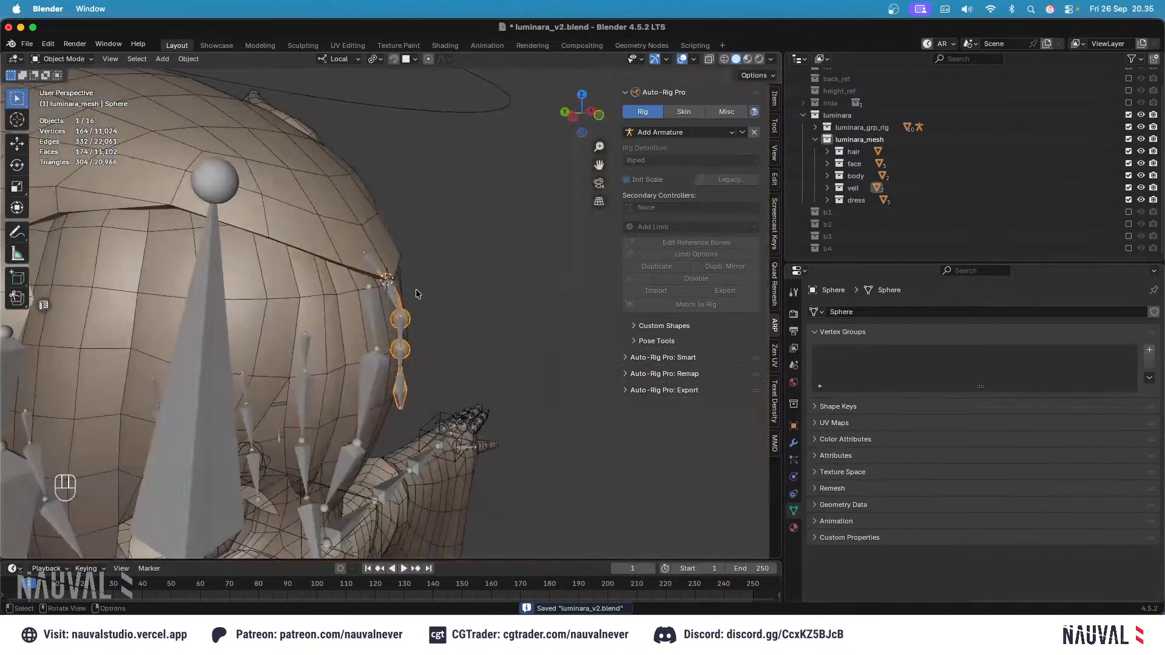
left_click(392, 272, "shift")
left_click(450, 260)
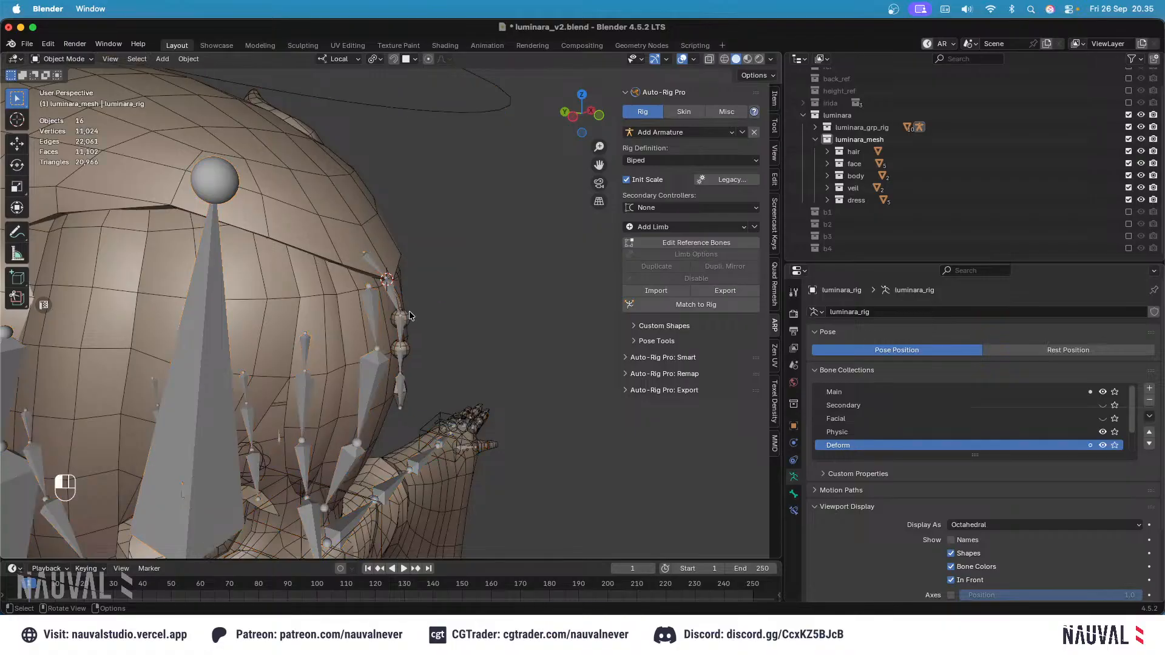
left_click(401, 320)
key("KP_1")
scroll(450, 244, "up", 3)
key("Tab")
key("Tab")
key("shift+h")
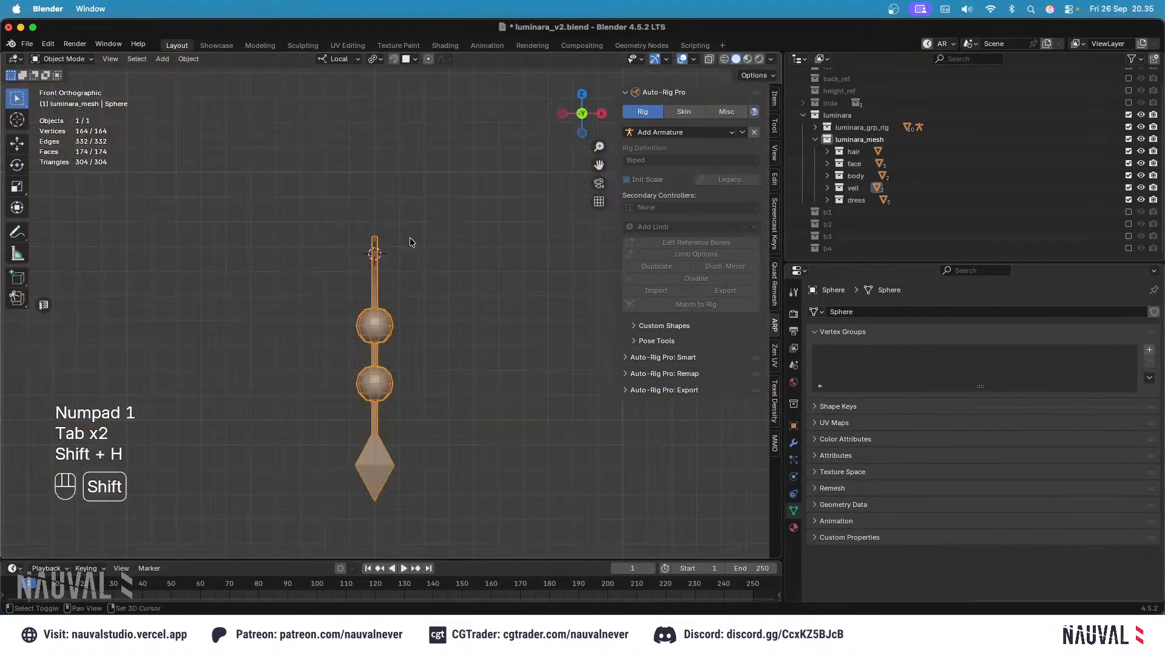
Step: Rip the pendant mesh's cord in place along its vertical centre edge loops in Edit Mode
key("Tab")
middle_click_drag(410, 242, 398, 85, "shift")
key("shift+z")
left_click(408, 205, "alt")
key("shift+z")
left_click(403, 182, "alt+shift")
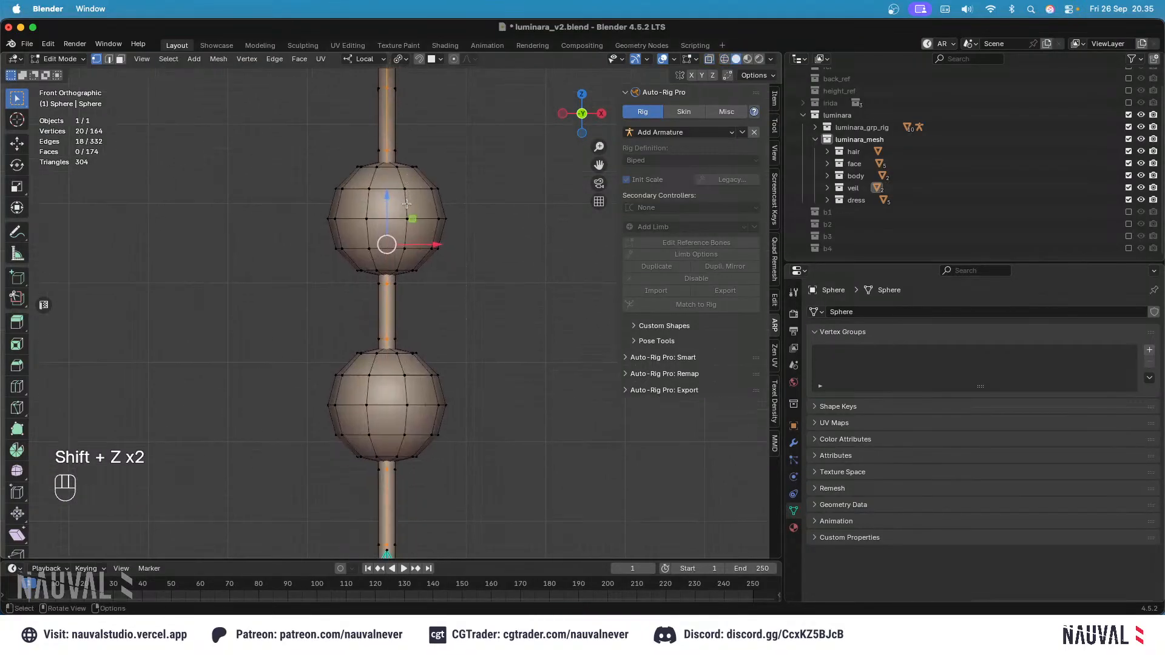
key("v")
key("Escape")
Step: Select the detached left half of the pendant's cord and delete it
key("l")
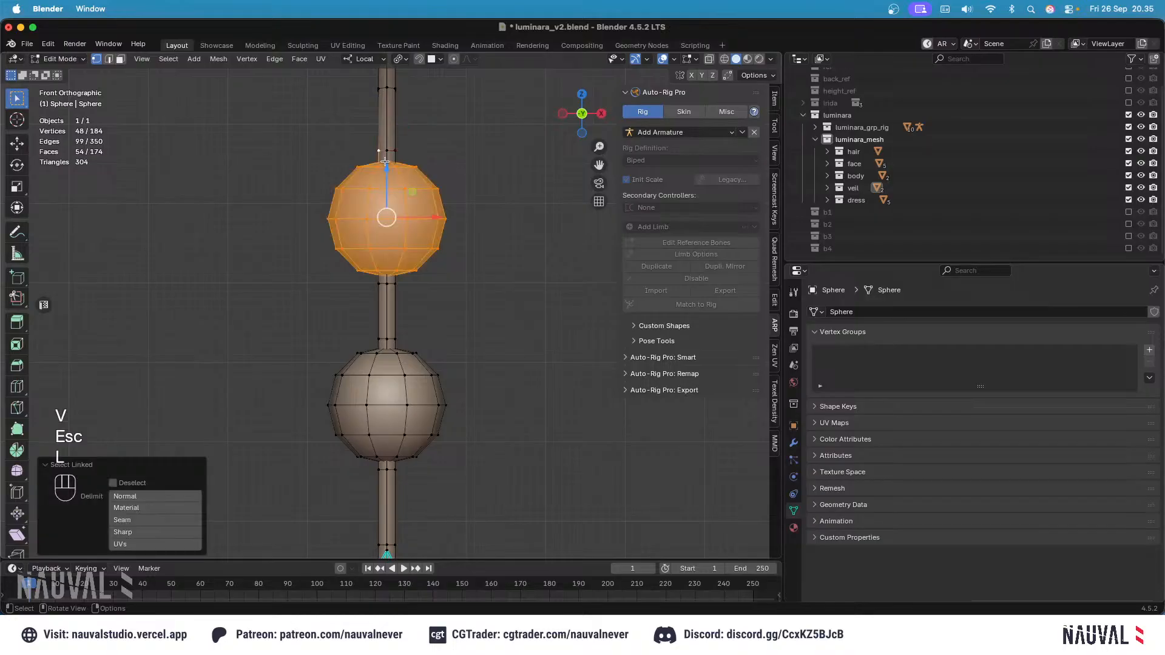
key("super+z")
key("l")
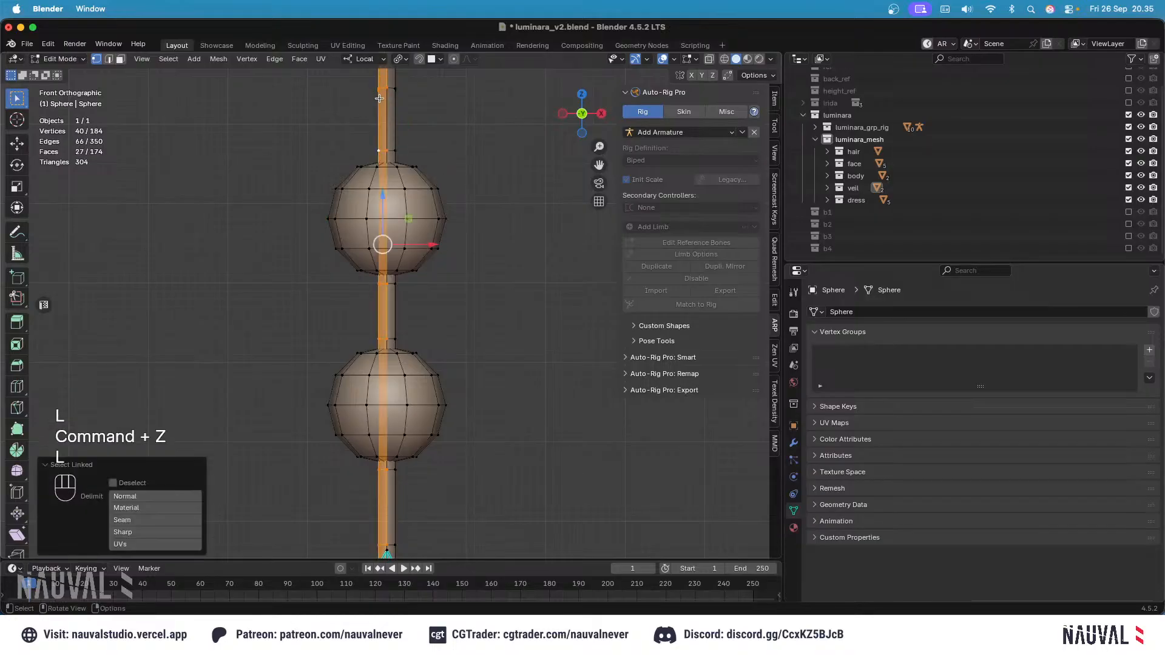
key("x")
left_click(377, 96)
Step: Delete the vertices on the left side of the pendant's crystal
scroll(377, 361, "down", 8, "shift")
key("shift+z")
left_click_drag(354, 457, 310, 287)
key("x")
left_click(310, 291)
scroll(410, 224, "up", 6, "shift")
middle_click_drag(410, 224, 410, 275, "ctrl")
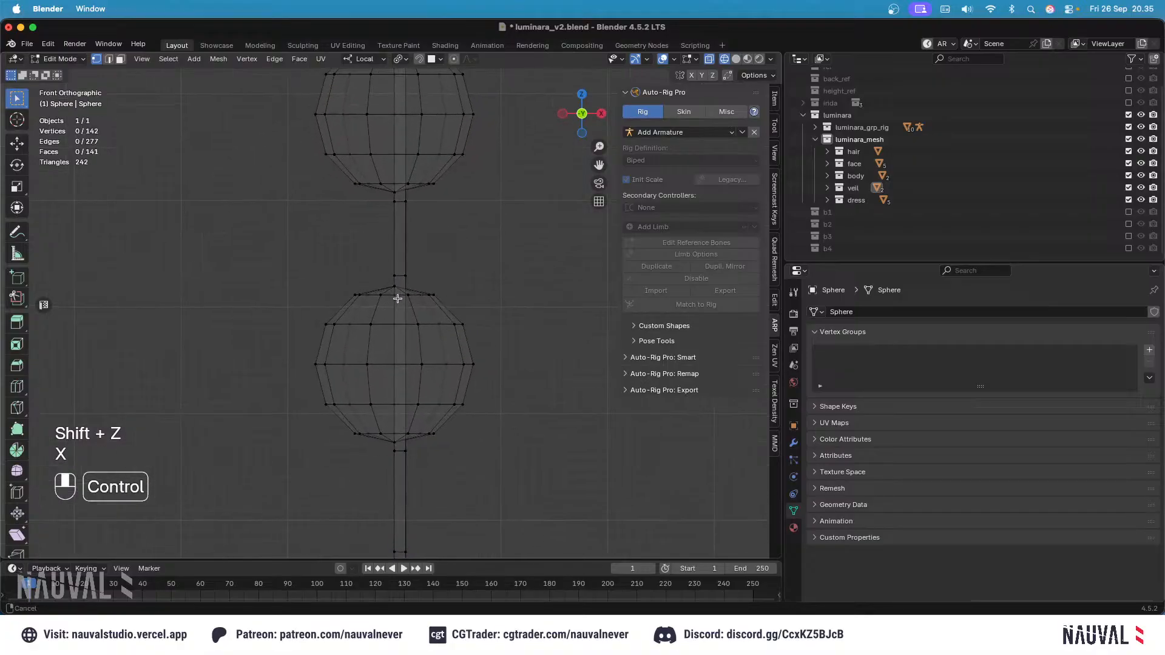
key("shift+z")
key("l")
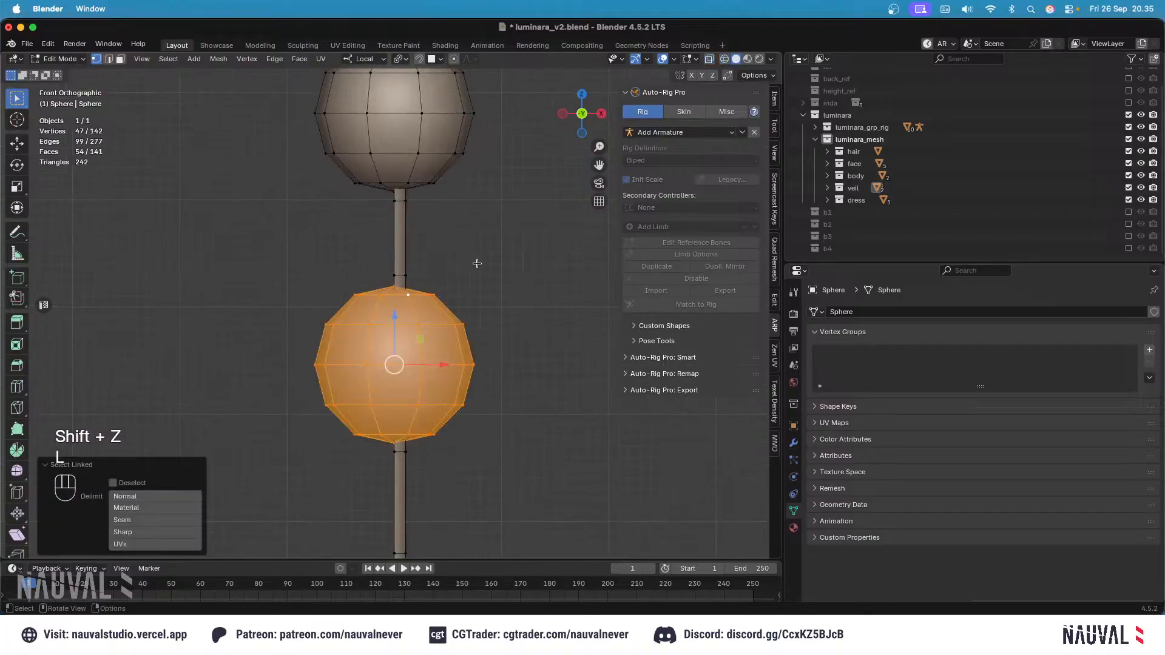
key("r")
key("z")
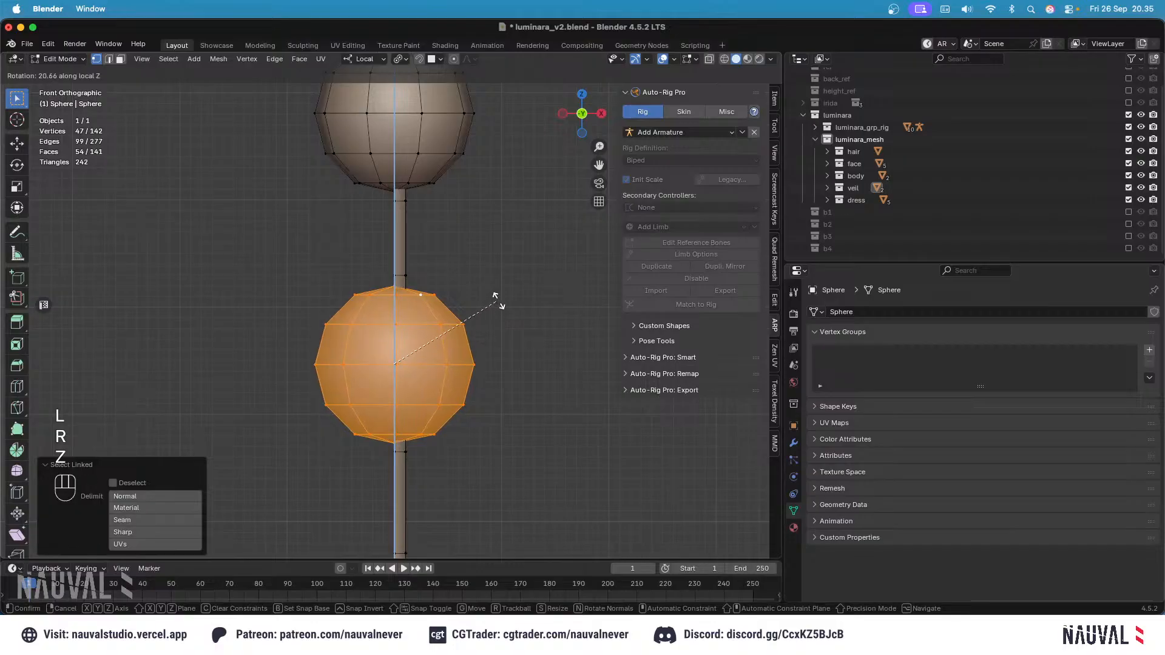
key("Escape")
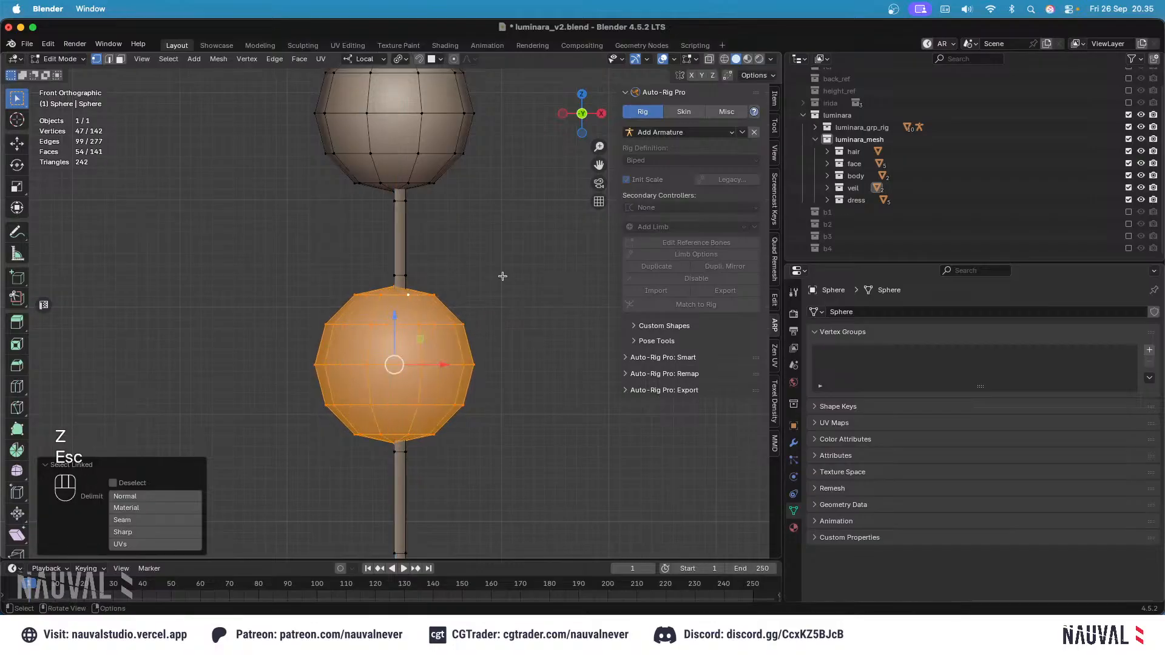
Step: Add one centred vertical loop cut to the front of the lower bead and check the bead from behind
key("ctrl+r")
left_click(403, 305)
key("Escape")
key("ctrl+KP_1")
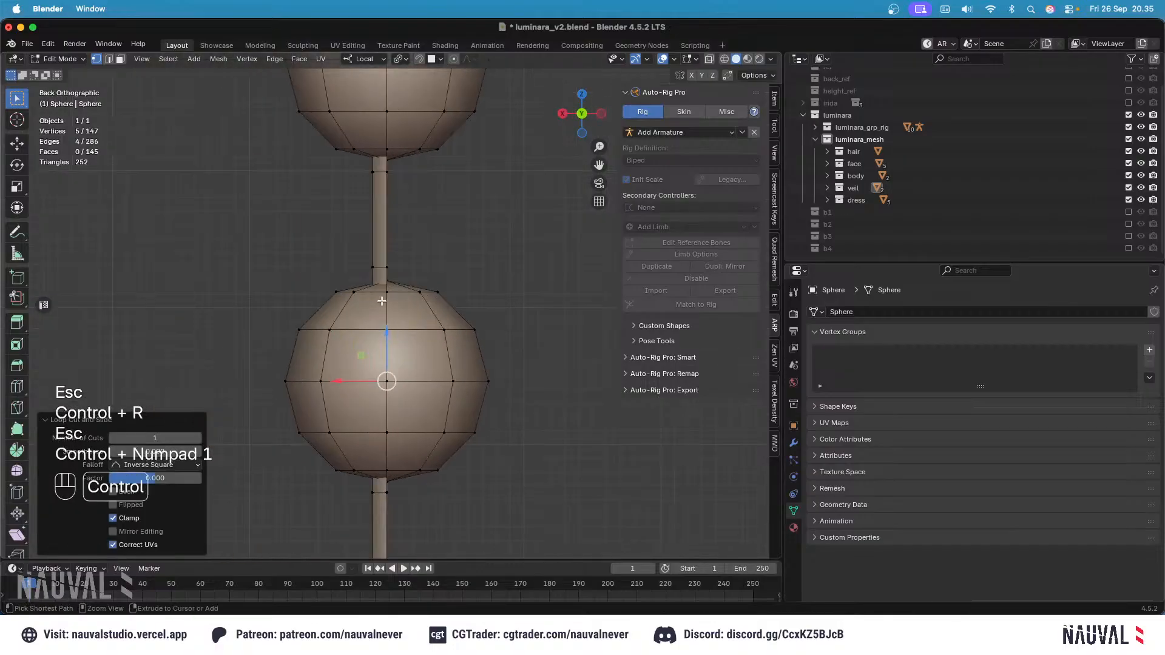
Step: Try to isolate the lower bead and knife-cut an edge joining its front loop cut to the pole
middle_click_drag(382, 301, 479, 255)
key("Tab")
key("KP_1")
key("Tab")
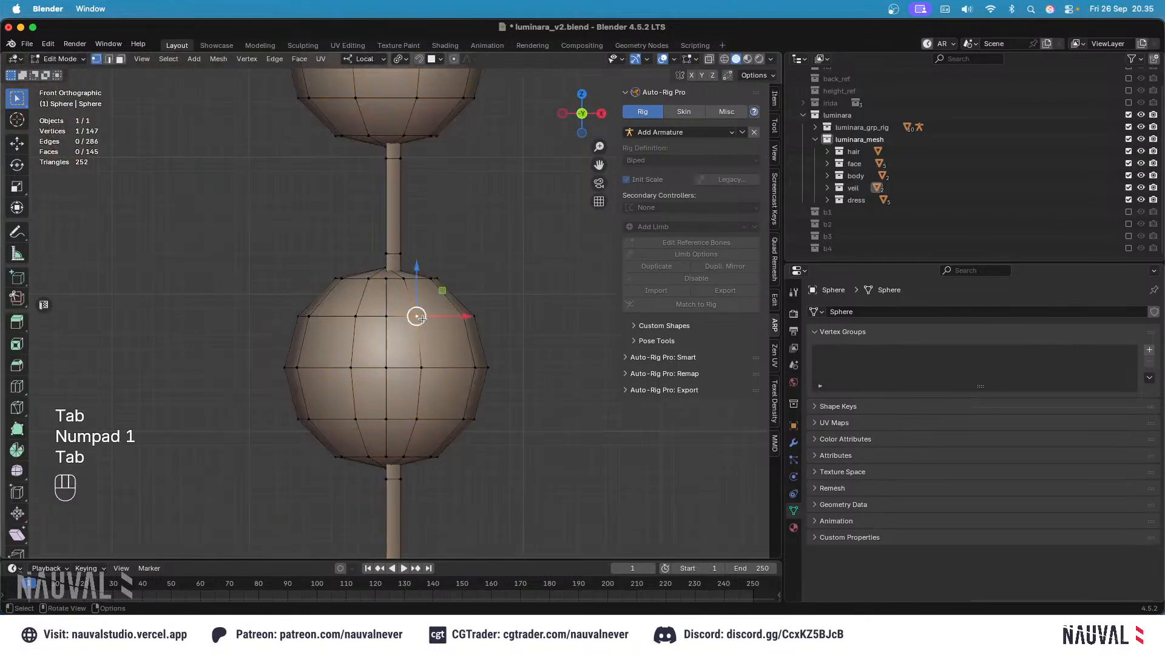
key("l")
key("shift+h")
middle_click_drag(419, 321, 401, 328)
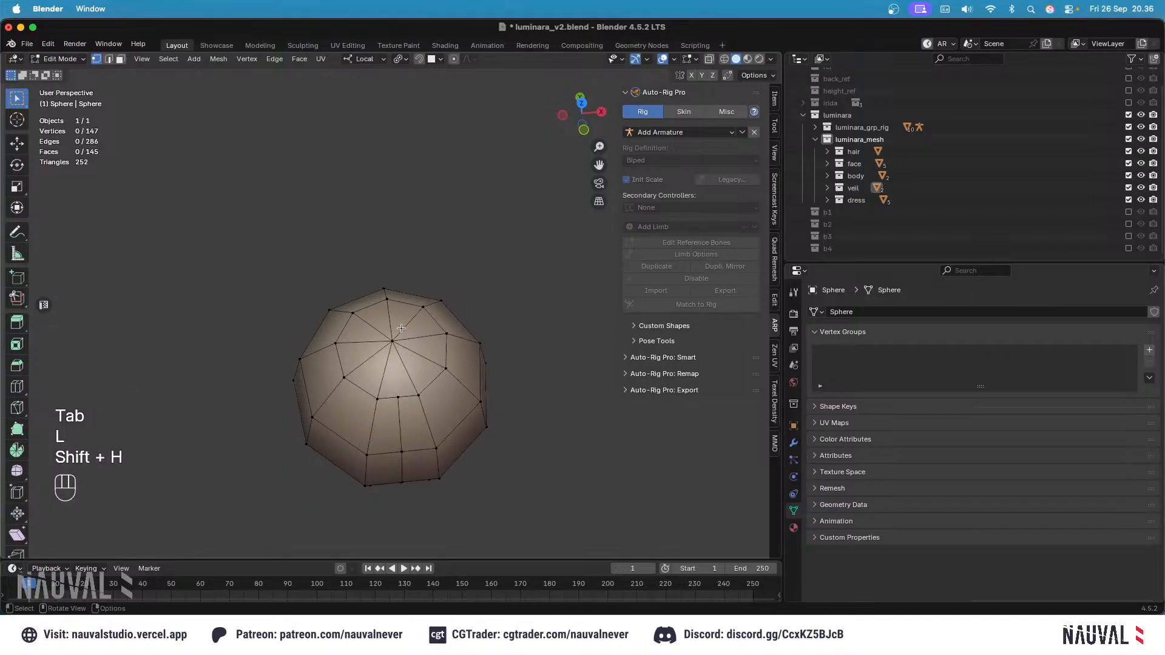
key("k")
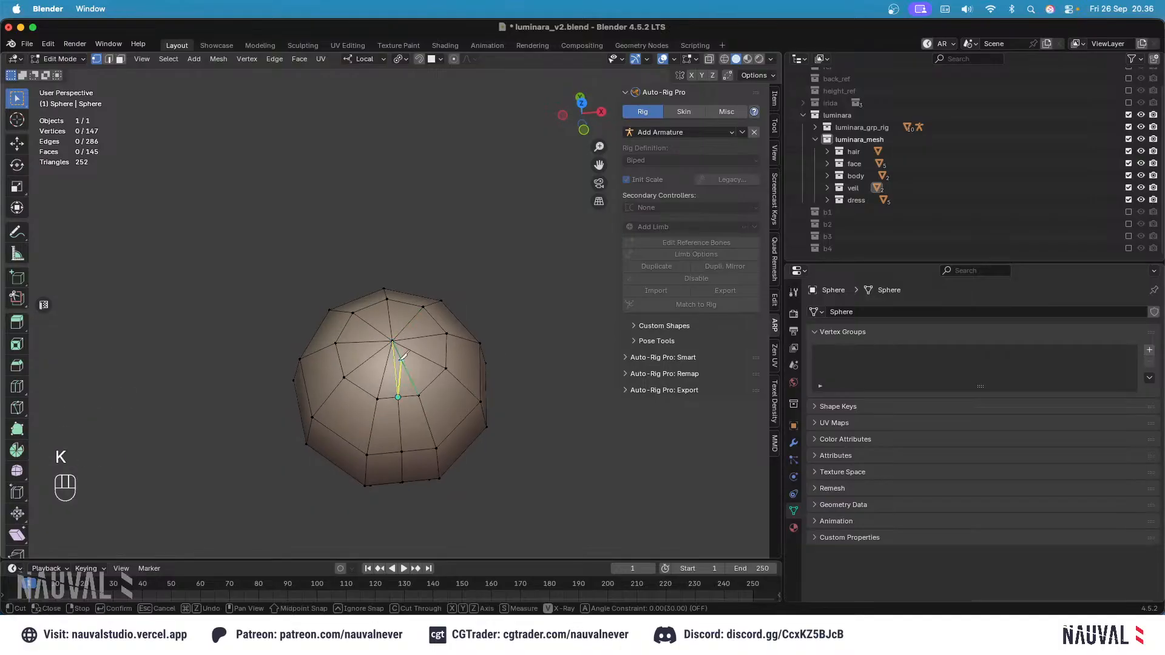
key("Return")
middle_click_drag(403, 356, 427, 299)
key("KP_7")
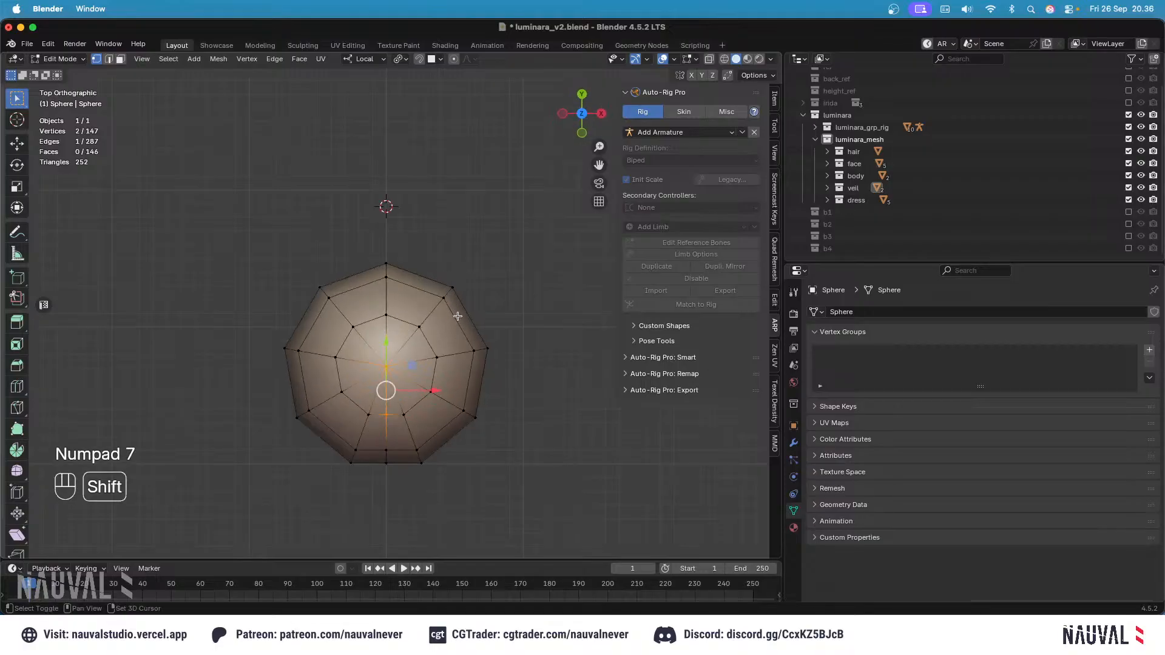
Step: Undo the lower bead's knife cut and its isolation
key("super+z")
key("super+z")
key("super+z")
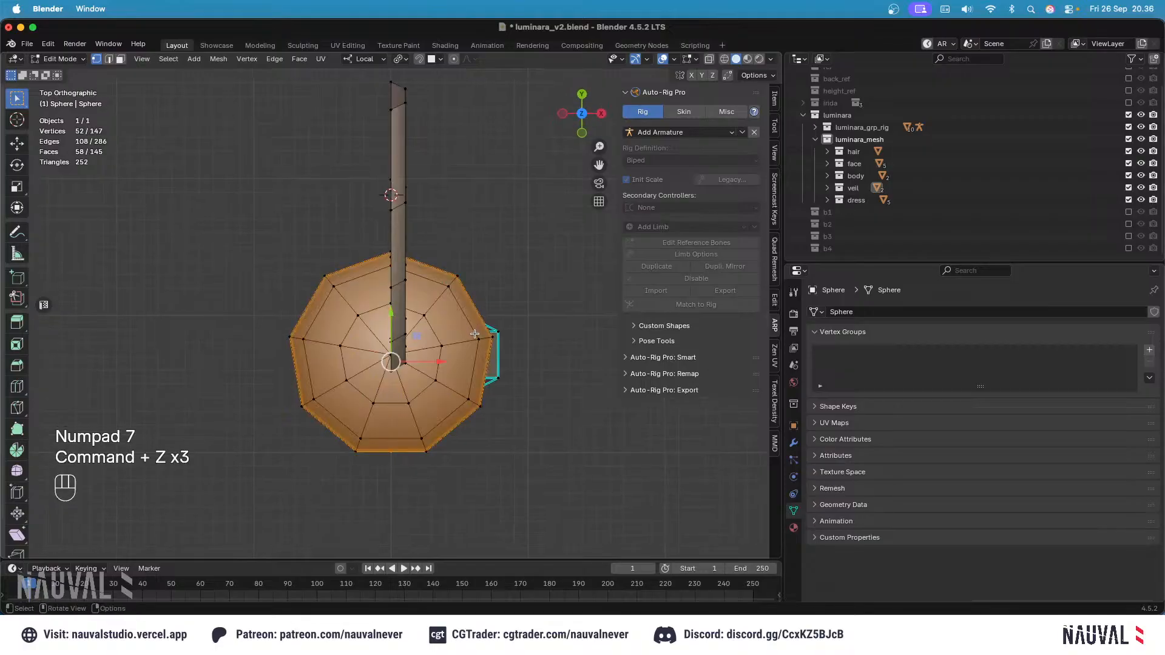
Step: Isolate the upper bead and delete the vertices of its front half, keeping the poles and the rear half
left_click(475, 335)
key("l")
key("shift+h")
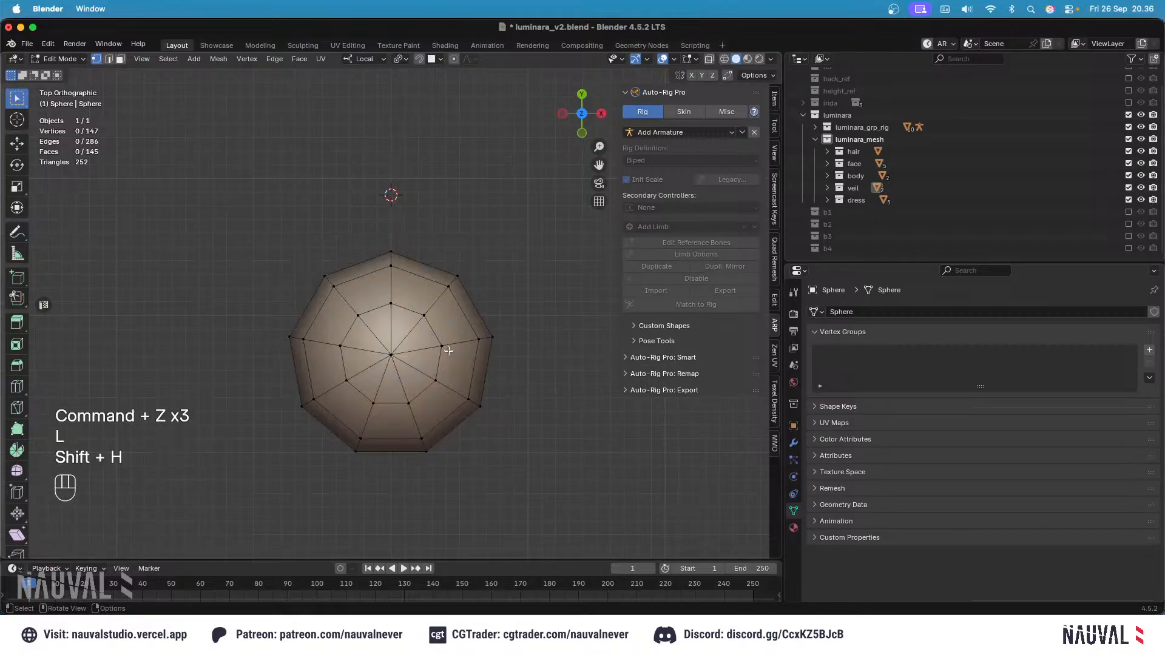
left_click_drag(540, 487, 266, 369)
key("x")
left_click(425, 295)
key("shift+z")
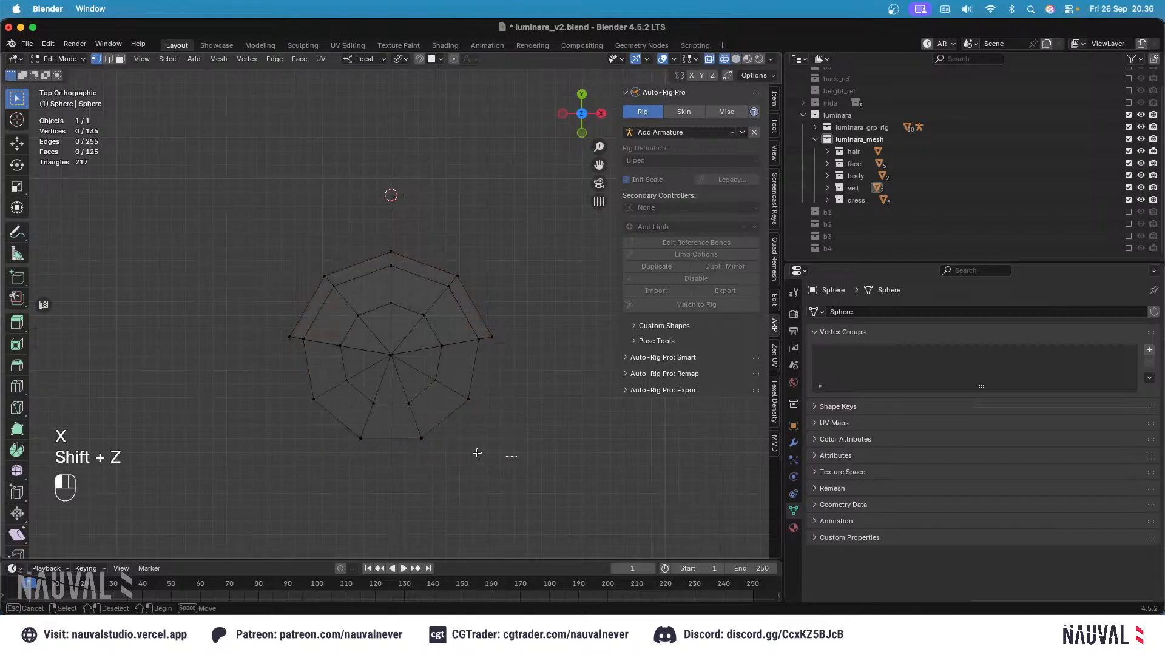
left_click_drag(516, 456, 306, 373)
key("x")
left_click(311, 357)
key("shift+z")
Step: Snap the 3D cursor to the bead's pole vertex and duplicate the whole remaining half in place
left_click(398, 352)
key("shift+s")
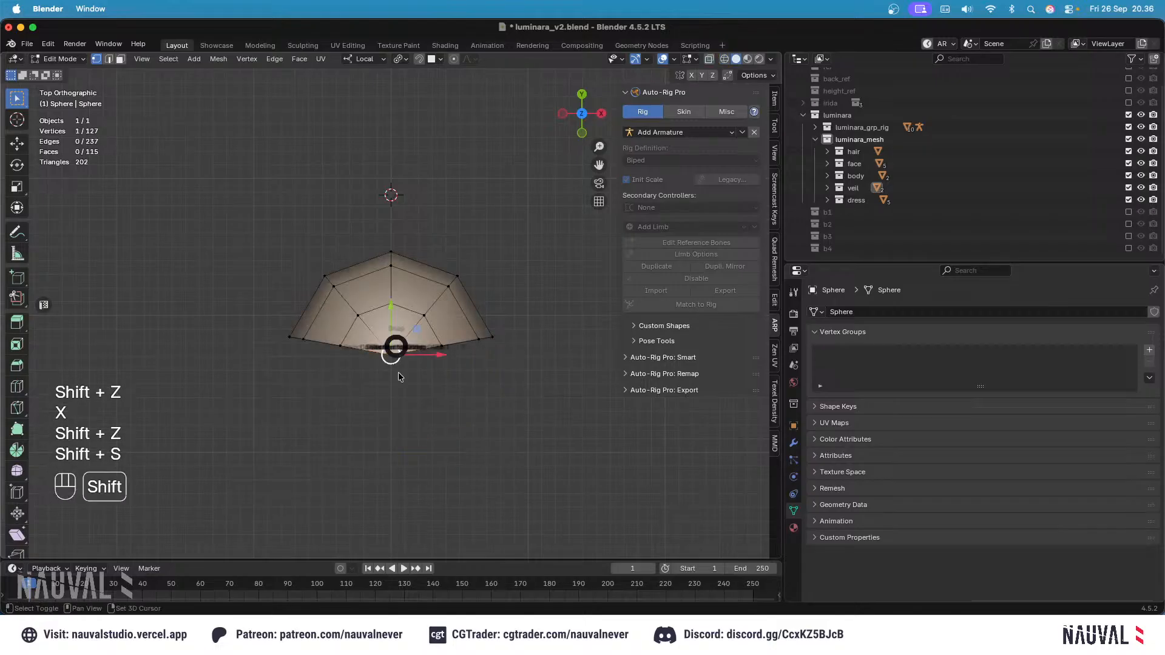
key("shift+z")
left_click_drag(562, 426, 216, 188)
key("shift+d")
key("Escape")
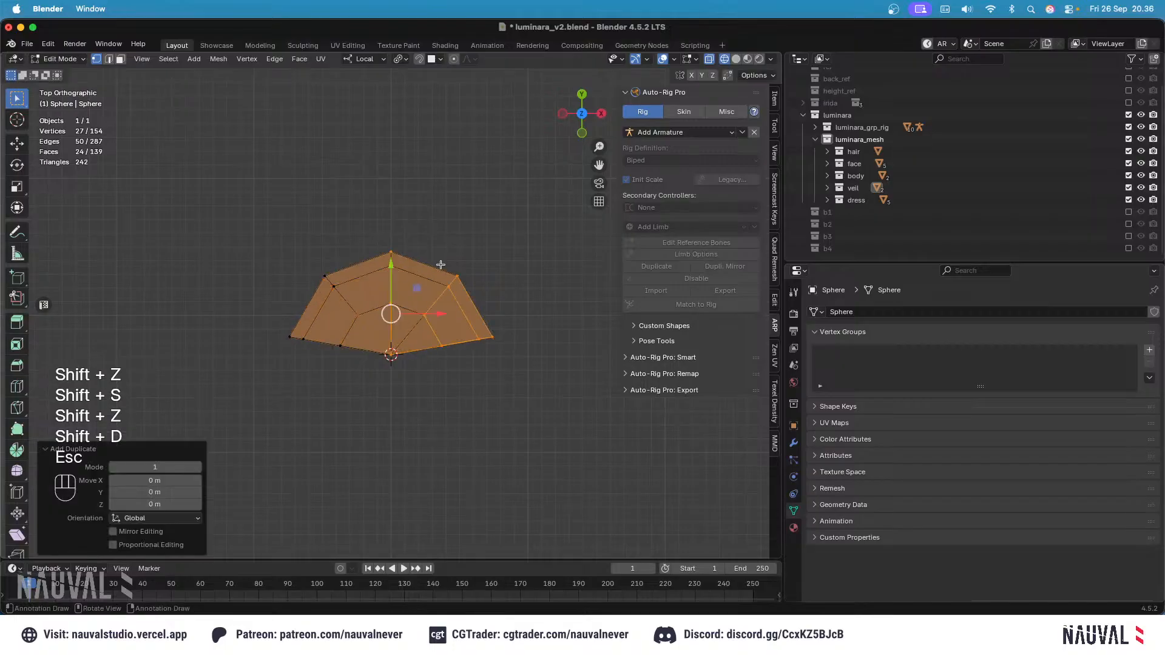
Step: Flip the duplicated half about the 3D cursor by scaling it -1 along its local Y axis
key("period")
left_click(570, 252)
key("s")
key("y")
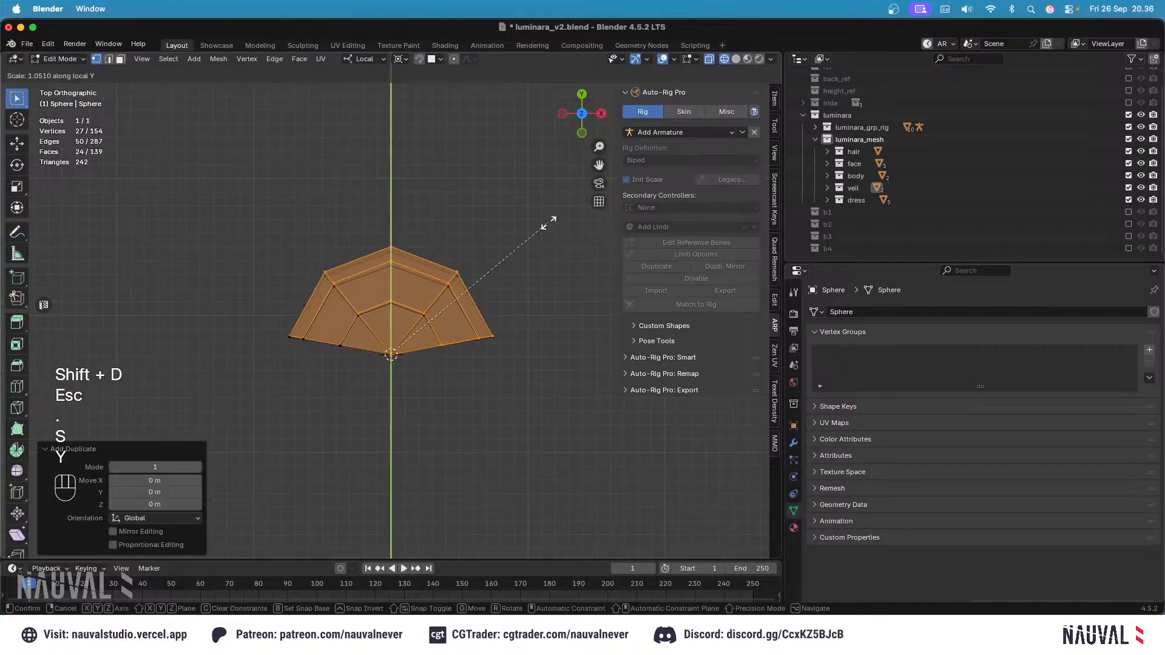
key("KP_Subtract")
key("KP_1")
key("Return")
Step: Merge the overlapping vertices of the two bead halves by distance
key("a")
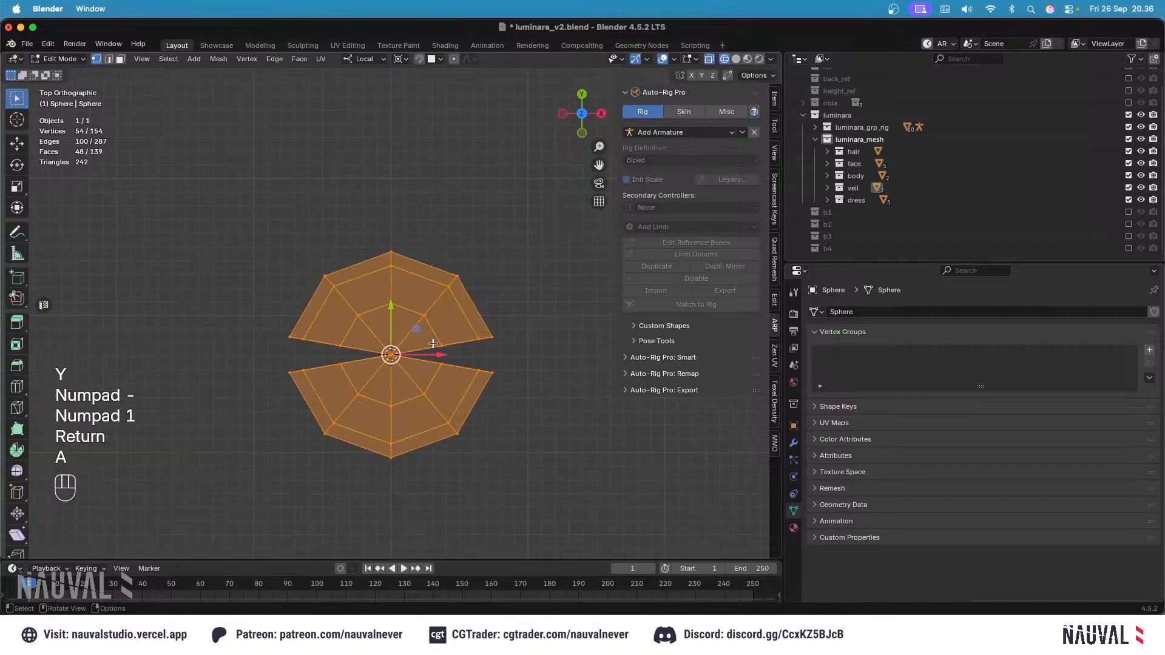
key("m")
left_click(392, 389)
Step: Fill the open gaps on both sides between the bead's rear and front halves with faces
left_click(417, 340)
key("shift+z")
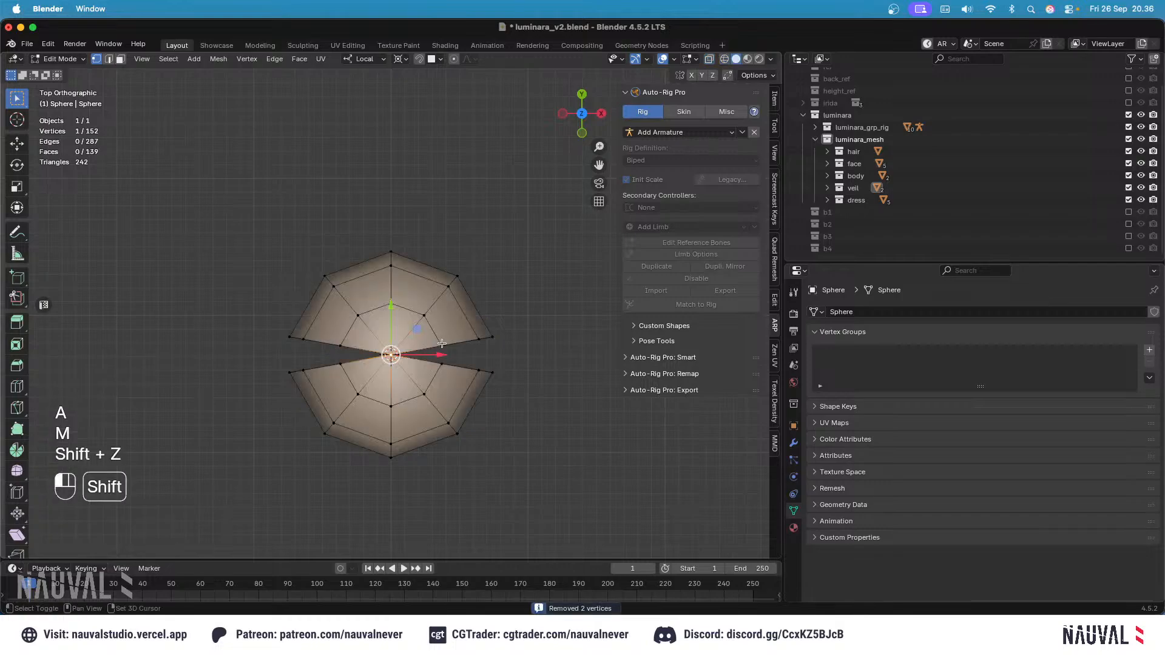
key("f")
key("f")
key("f")
middle_click_drag(465, 334, 469, 189)
key("f")
key("f")
key("f")
key("f")
key("f")
key("f")
key("f")
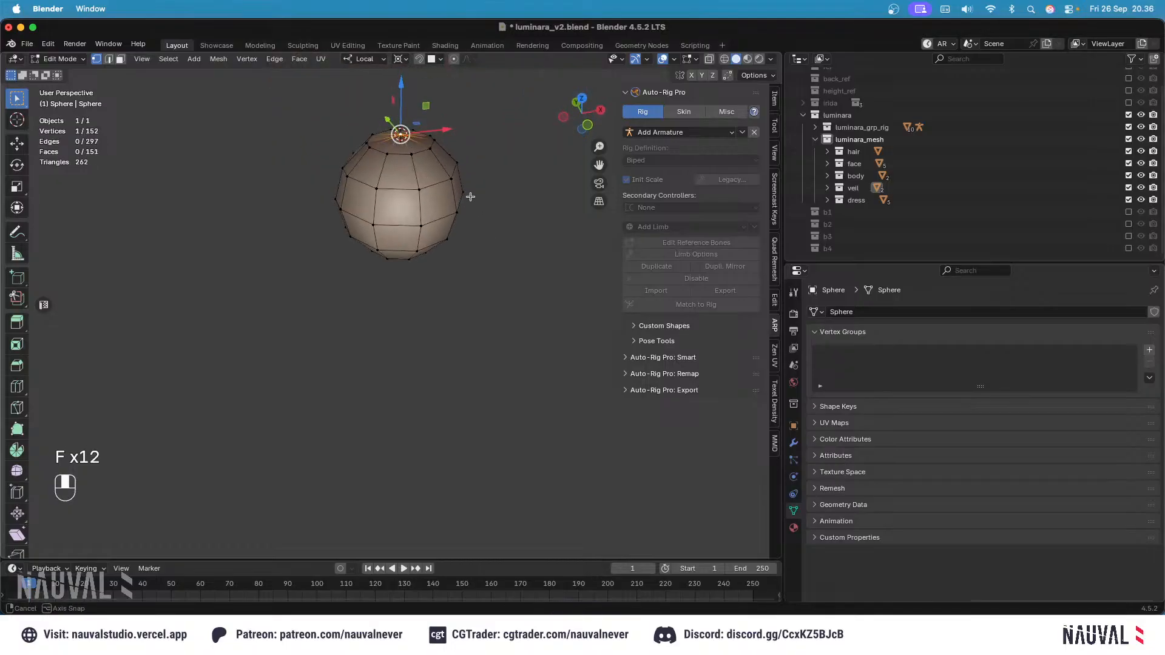
Step: Recalculate the normals of the entire upper bead to face outside
key("KP_7")
key("shift+z")
key("alt+a")
left_click_drag(521, 449, 297, 182)
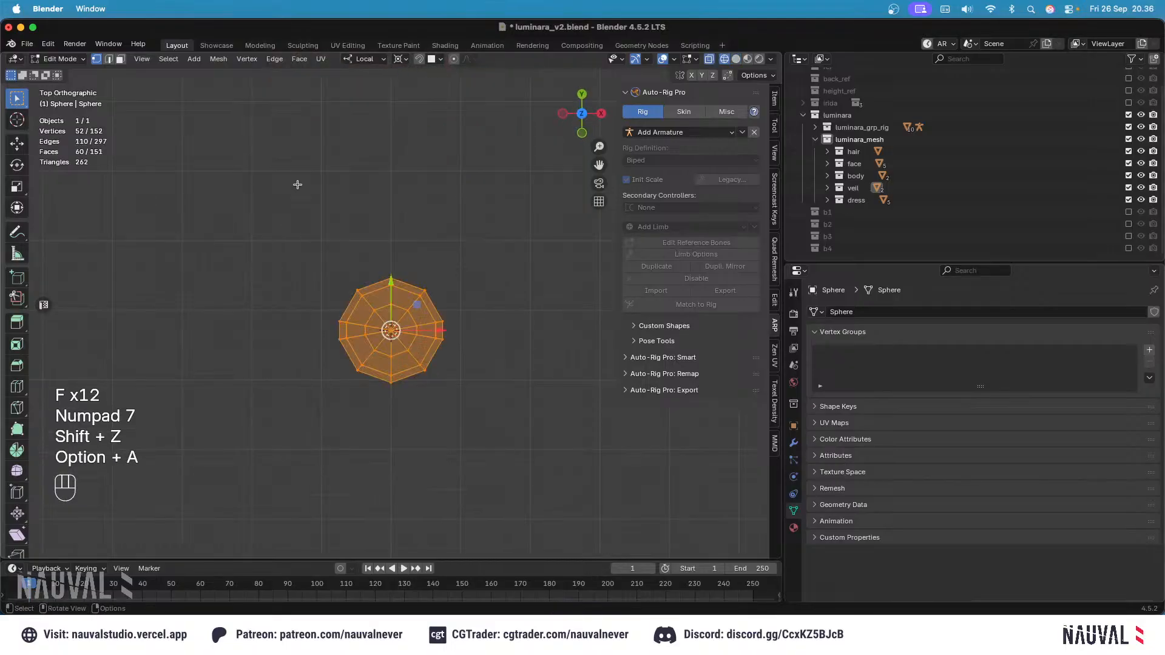
key("ctrl+shift+n")
left_click(113, 548)
key("shift+z")
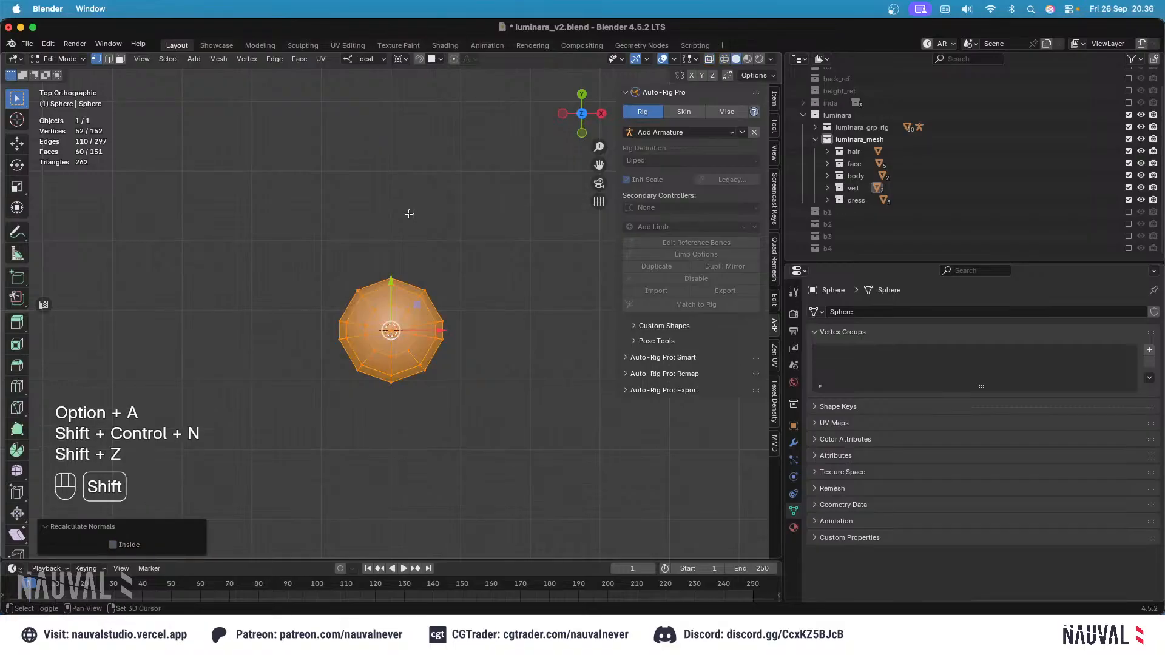
Step: Add one centred vertical loop cut to each of the two newly filled side strips of the bead
middle_click_drag(469, 316, 473, 260, "ctrl")
left_click(474, 269)
left_click(452, 343, "alt")
middle_click_drag(472, 307, 475, 290, "ctrl")
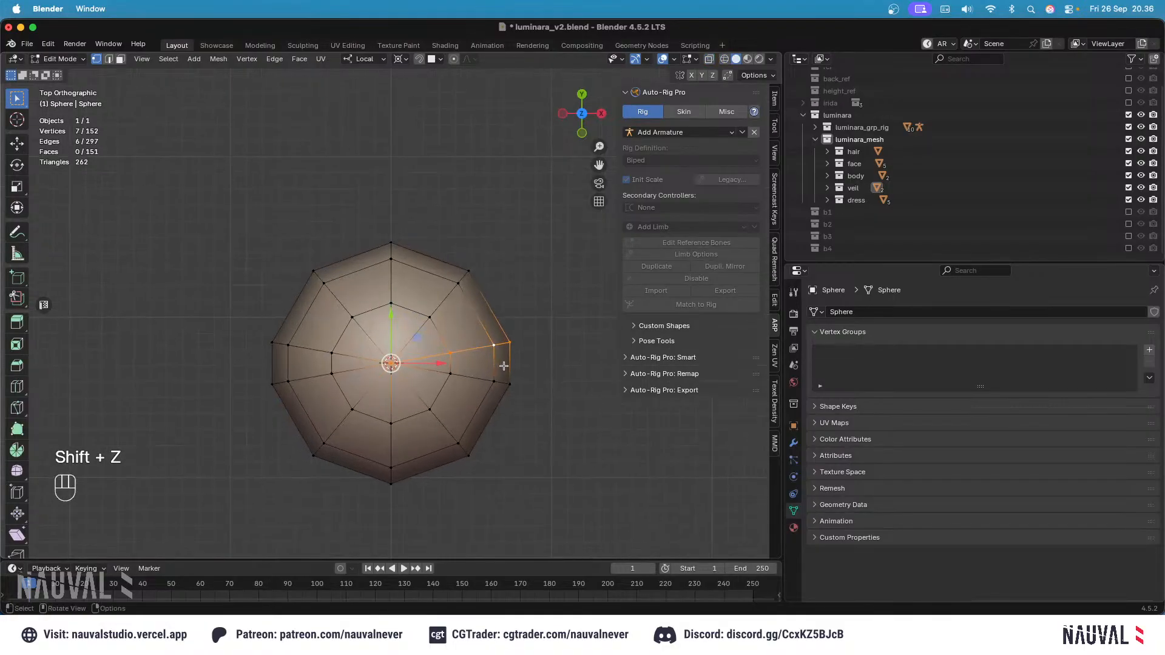
key("ctrl+r")
left_click(505, 366)
key("Escape")
key("ctrl+r")
left_click(343, 358)
key("Escape")
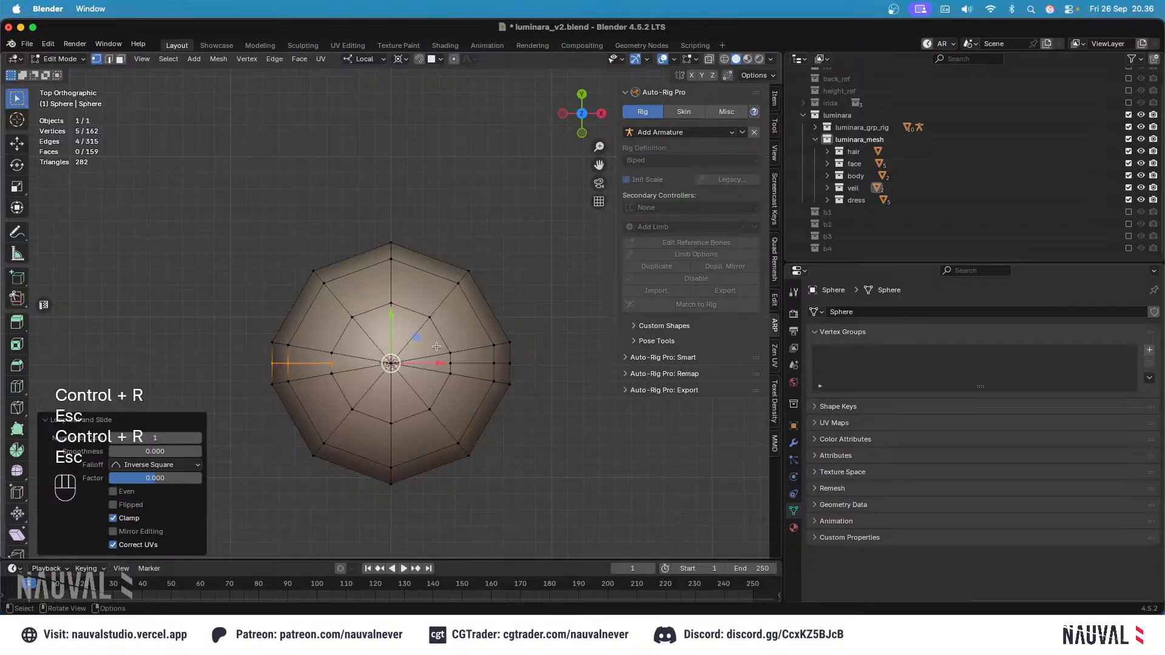
Step: Knife-cut edges extending the right side's centre loop cut to the bead's top and bottom poles
key("k")
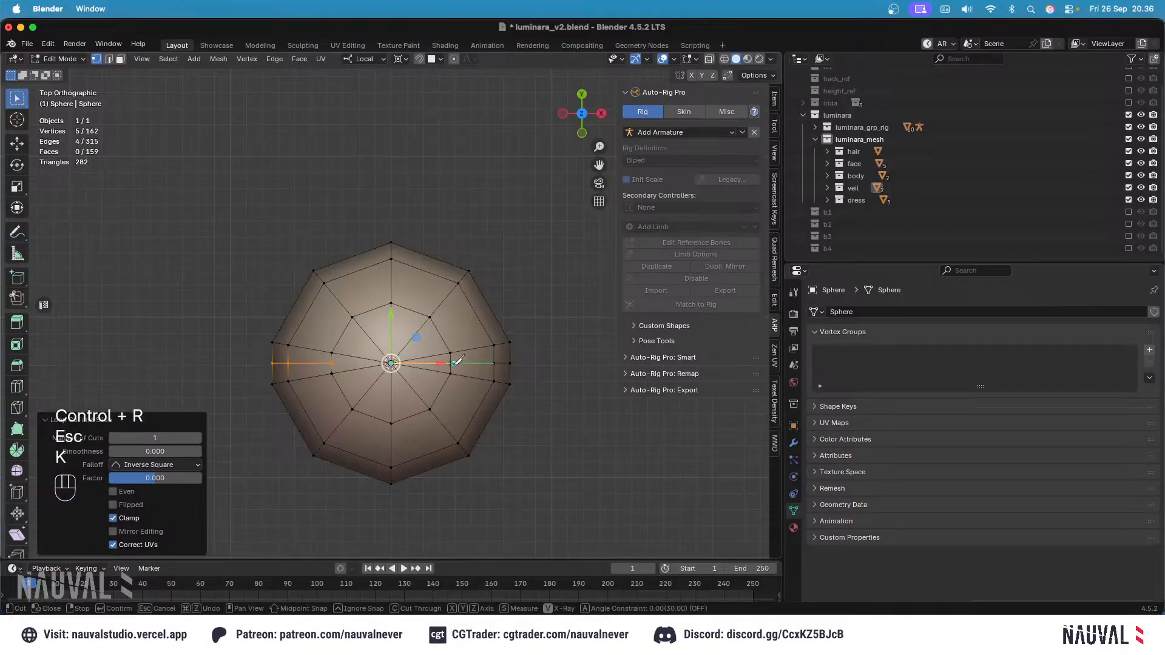
key("Return")
left_click(469, 350, "alt")
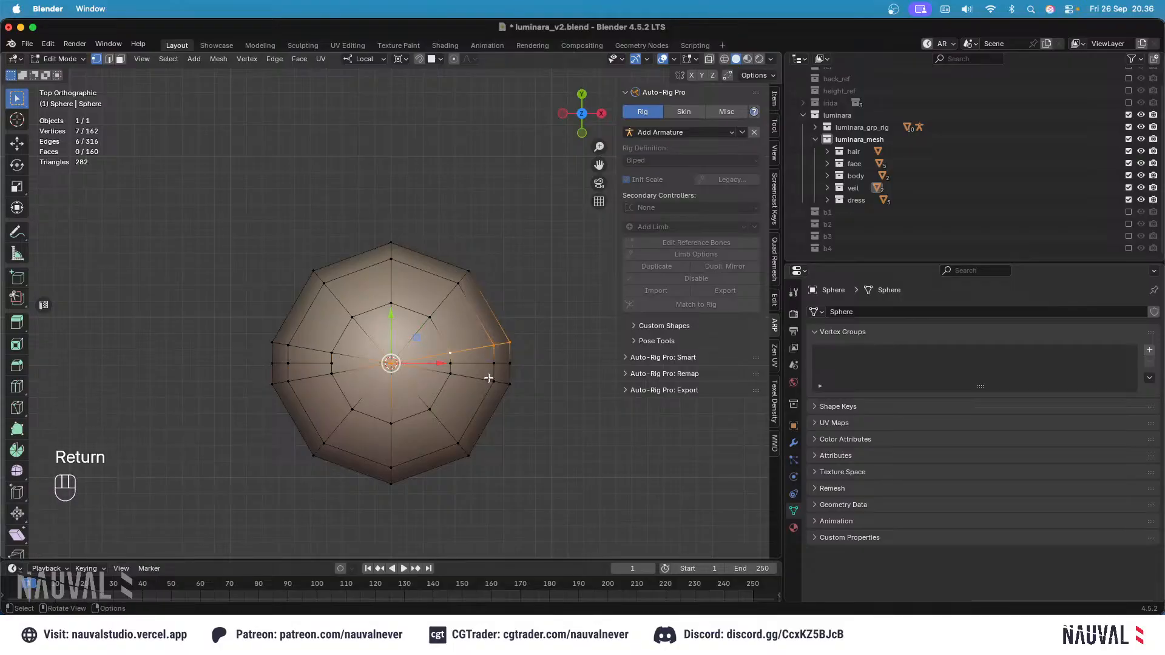
middle_click_drag(535, 339, 403, 156)
key("grave")
middle_click_drag(446, 190, 448, 248, "ctrl")
middle_click_drag(448, 249, 437, 146)
middle_click_drag(437, 146, 434, 110, "ctrl")
key("k")
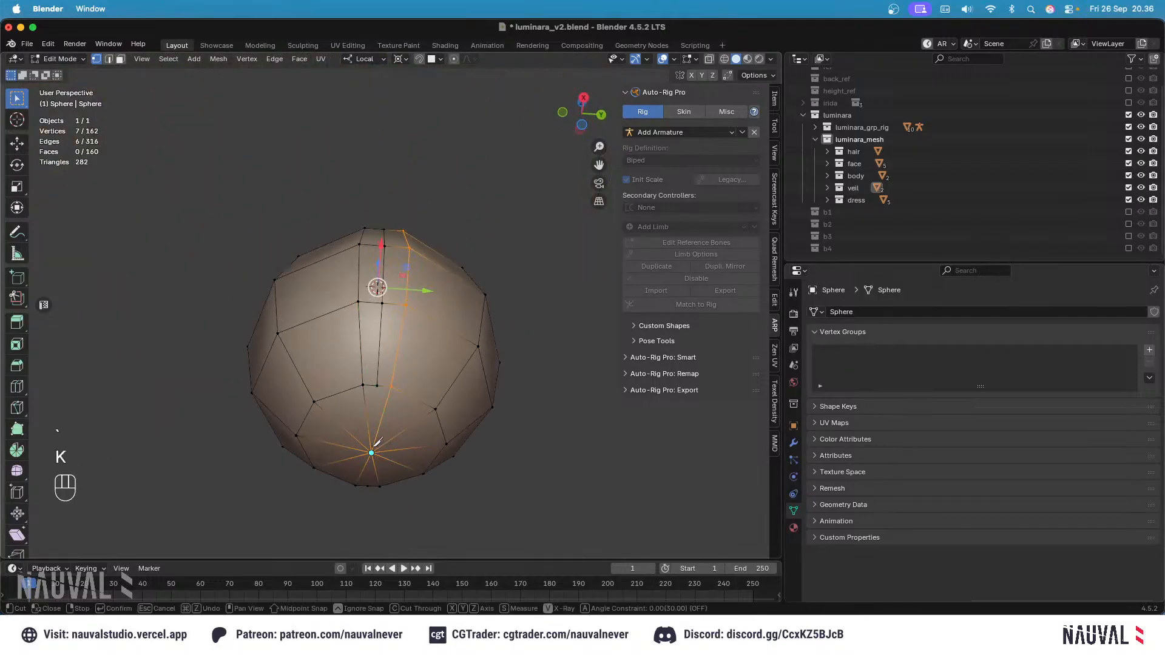
key("Return")
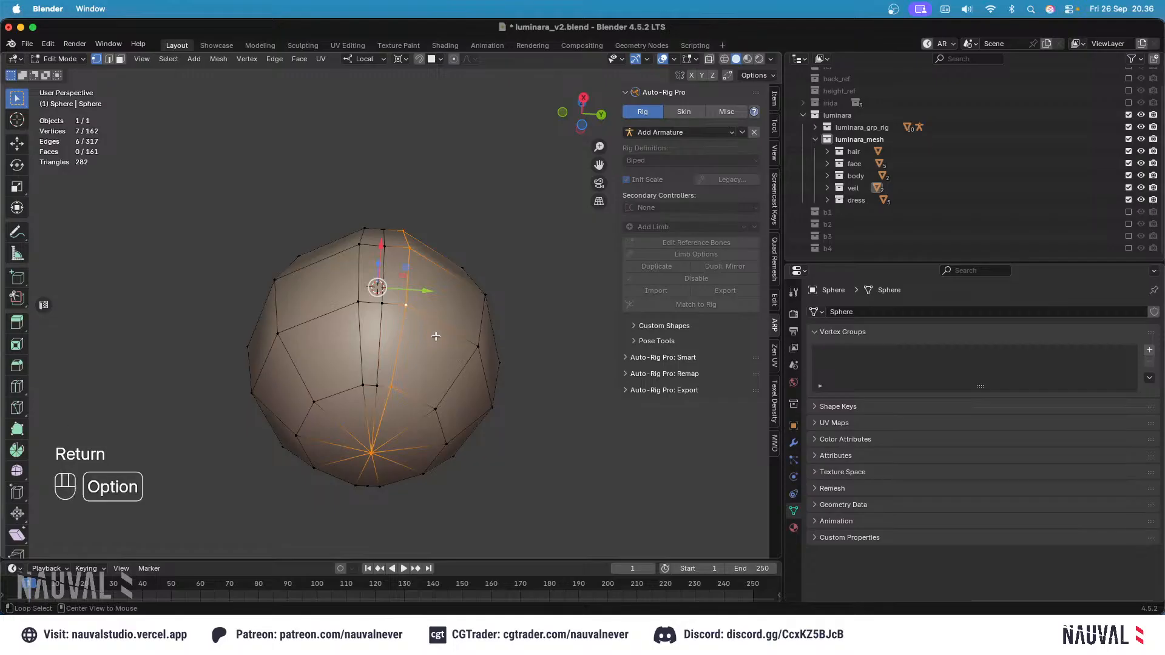
Step: Remove the two vertical edge loops flanking the bead's right-side centre loop
key("x")
left_click(414, 430)
left_click(363, 349, "alt")
key("x")
left_click(366, 348)
Step: Knife-cut edges extending the left side's centre loop cut to both poles of the bead
middle_click_drag(366, 348, 407, 279)
left_click(465, 243)
middle_click_drag(407, 279, 398, 321, "shift")
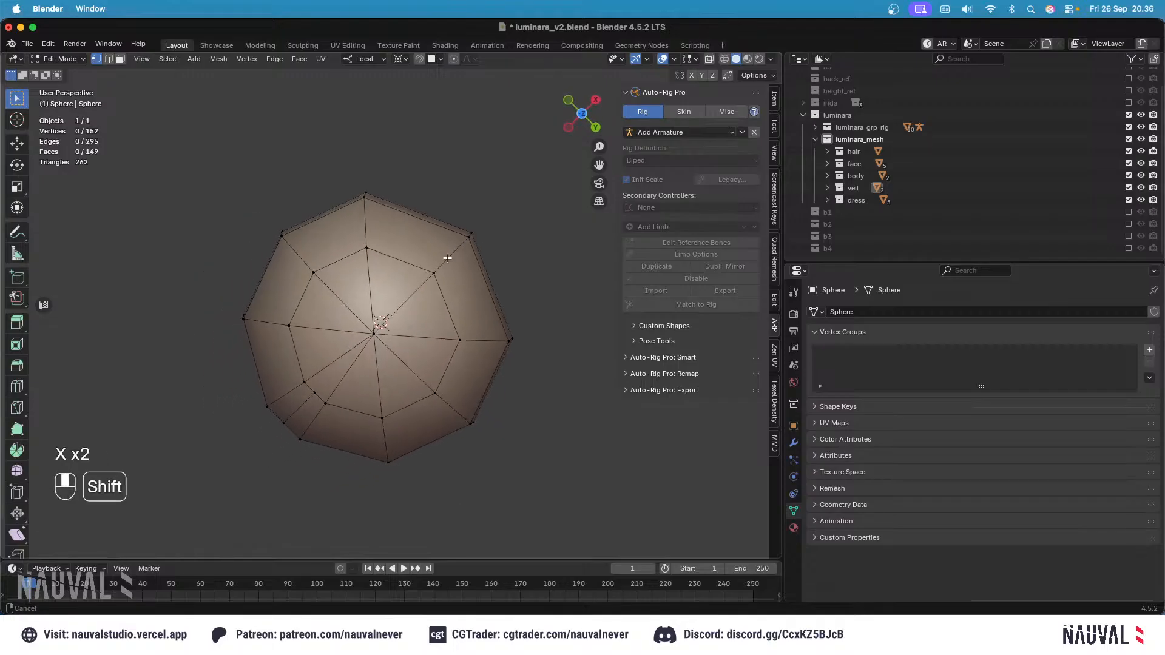
key("k")
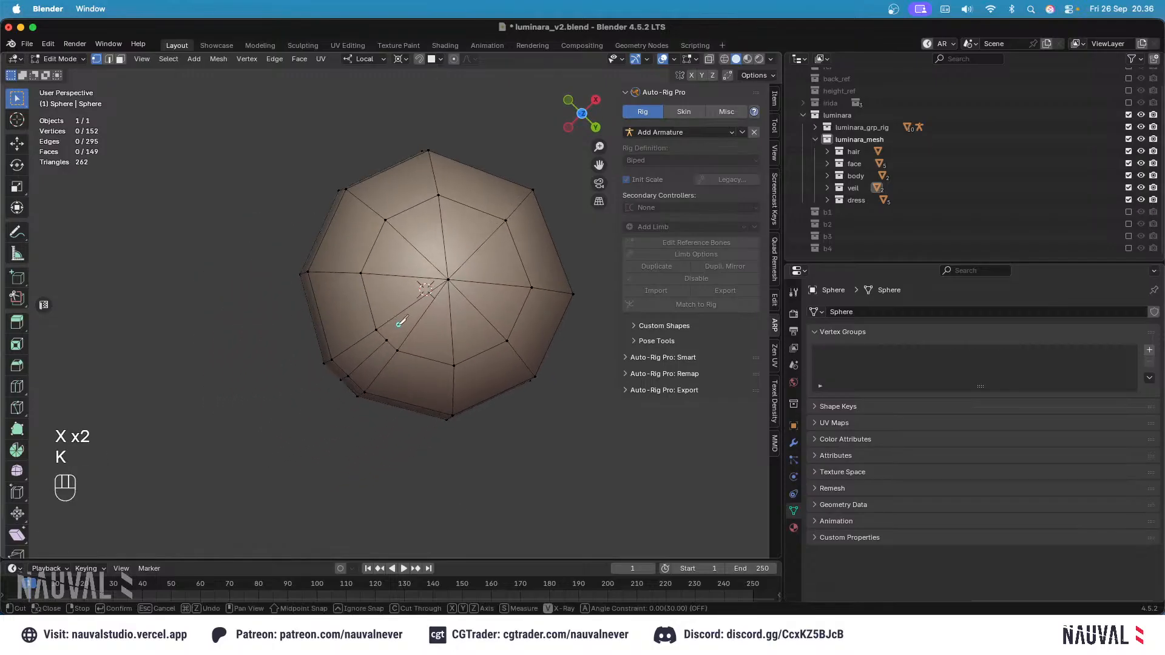
key("Return")
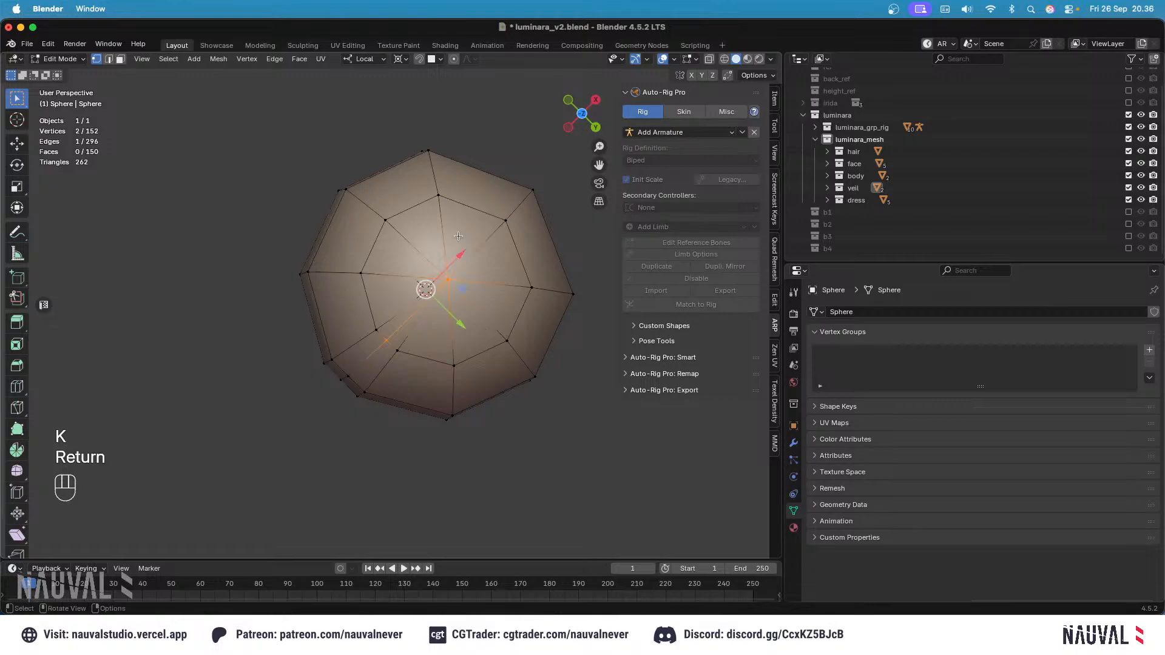
middle_click_drag(459, 247, 488, 359)
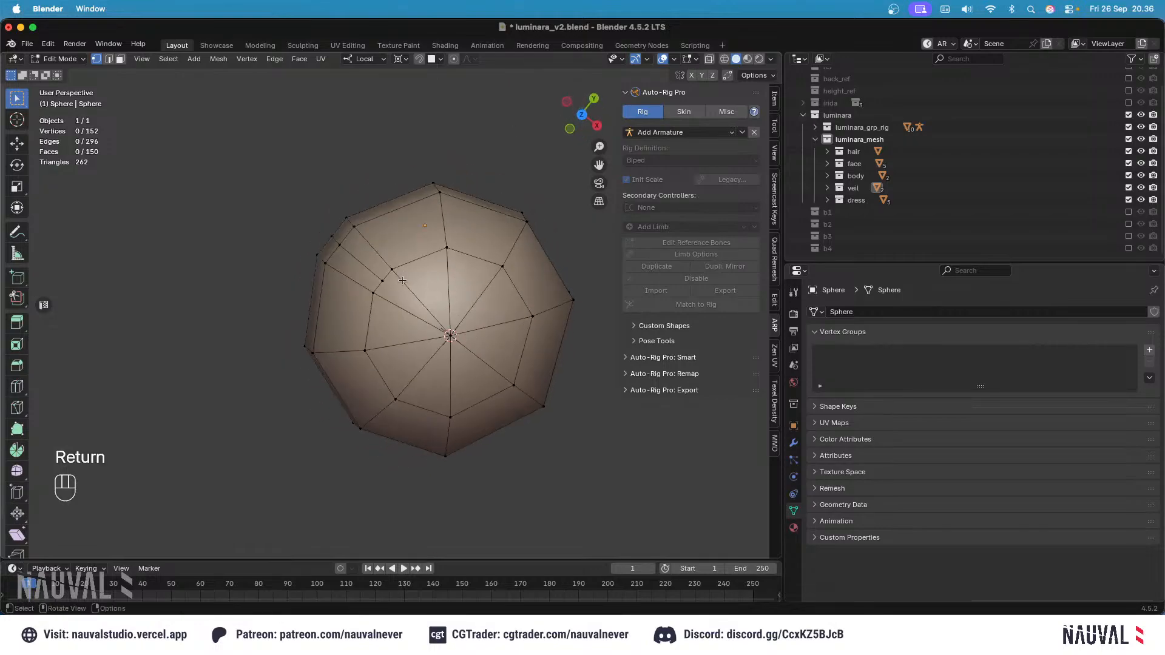
key("k")
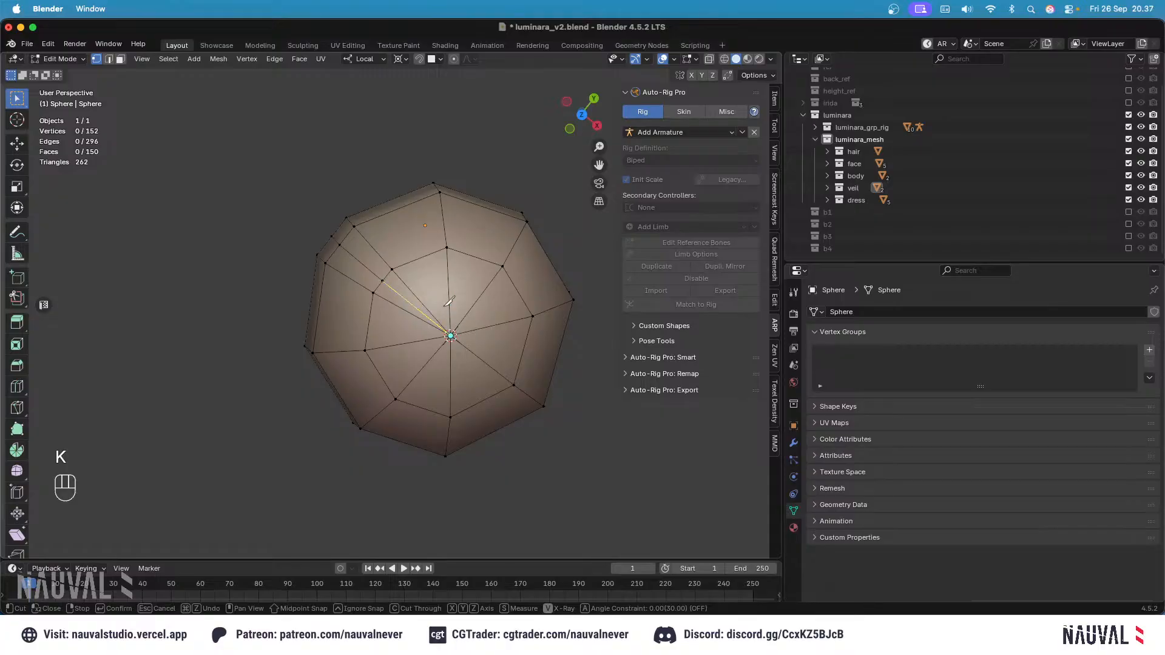
key("Return")
Step: Remove the two vertical edge loops flanking the bead's left-side centre loop and save the file
key("x")
left_click(392, 266)
left_click(355, 284, "alt")
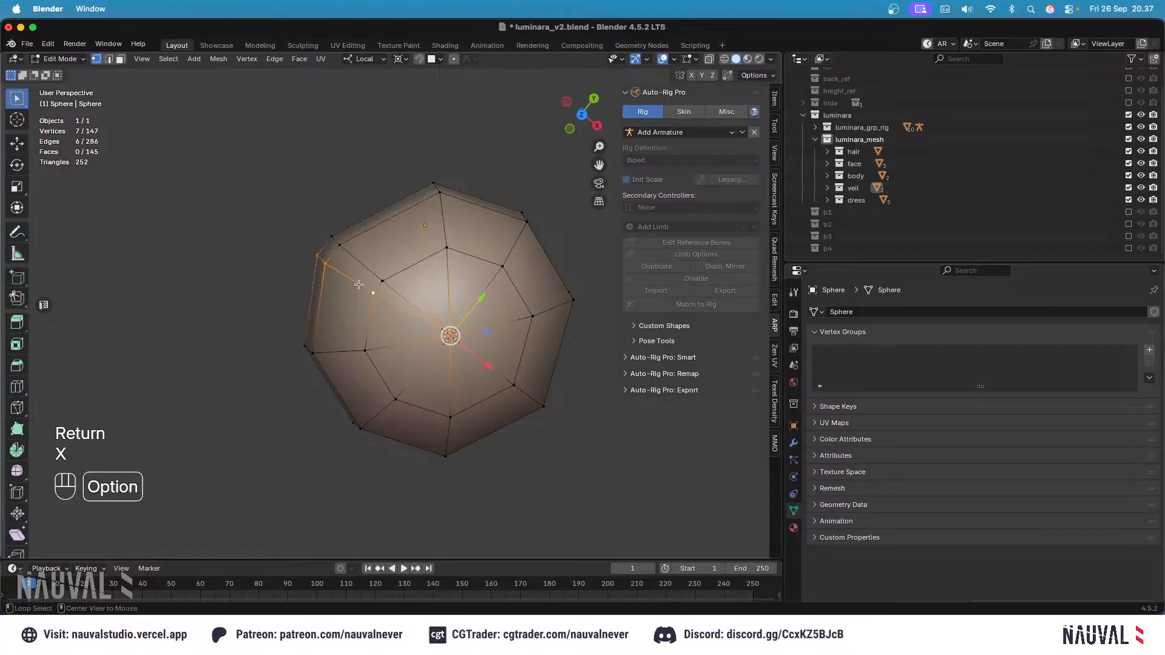
key("x")
left_click(355, 285)
key("ctrl+s")
scroll(468, 224, "down", 3)
left_click(483, 236)
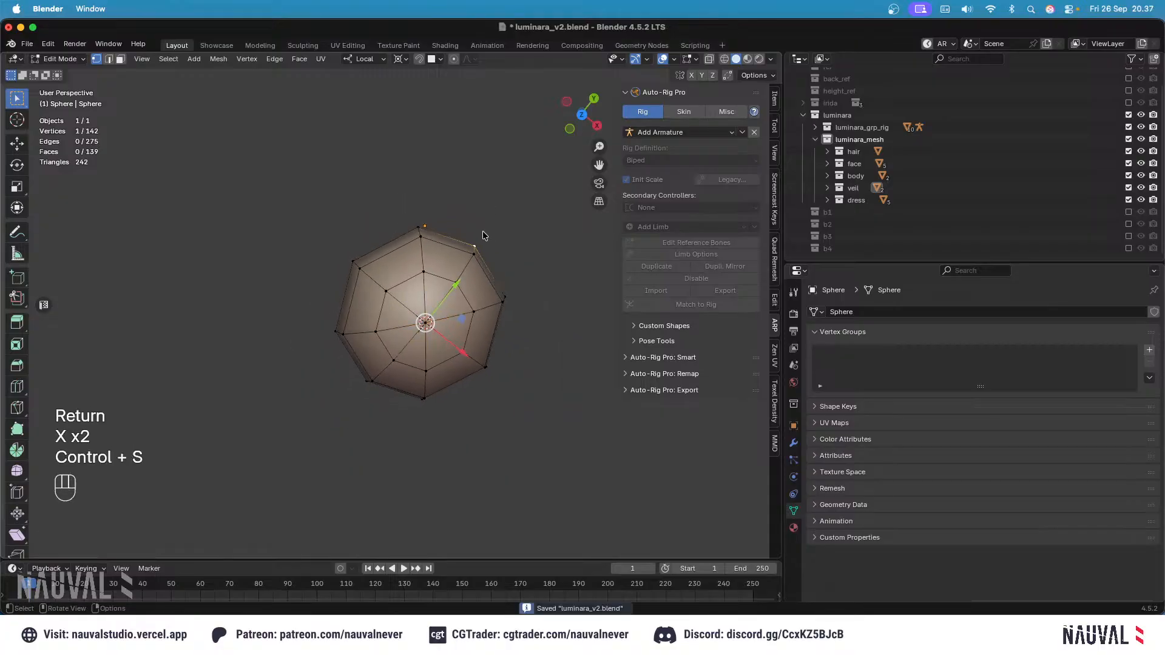
key("KP_7")
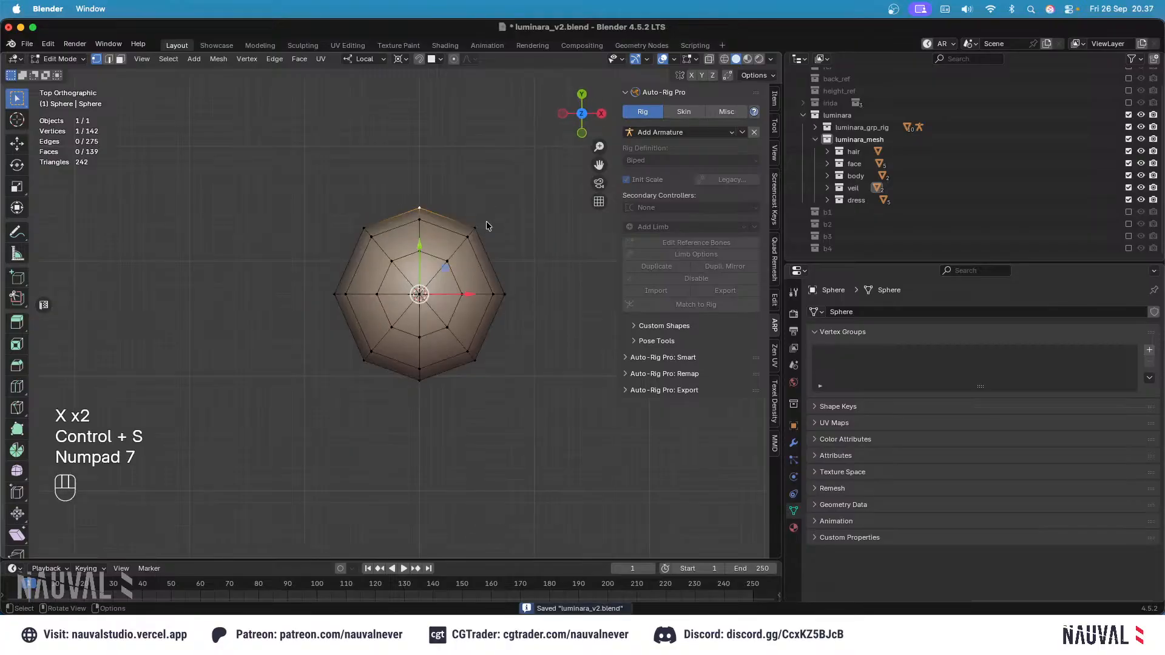
middle_click_drag(487, 221, 481, 245, "ctrl")
middle_click_drag(481, 244, 448, 339, "shift")
key("super+s")
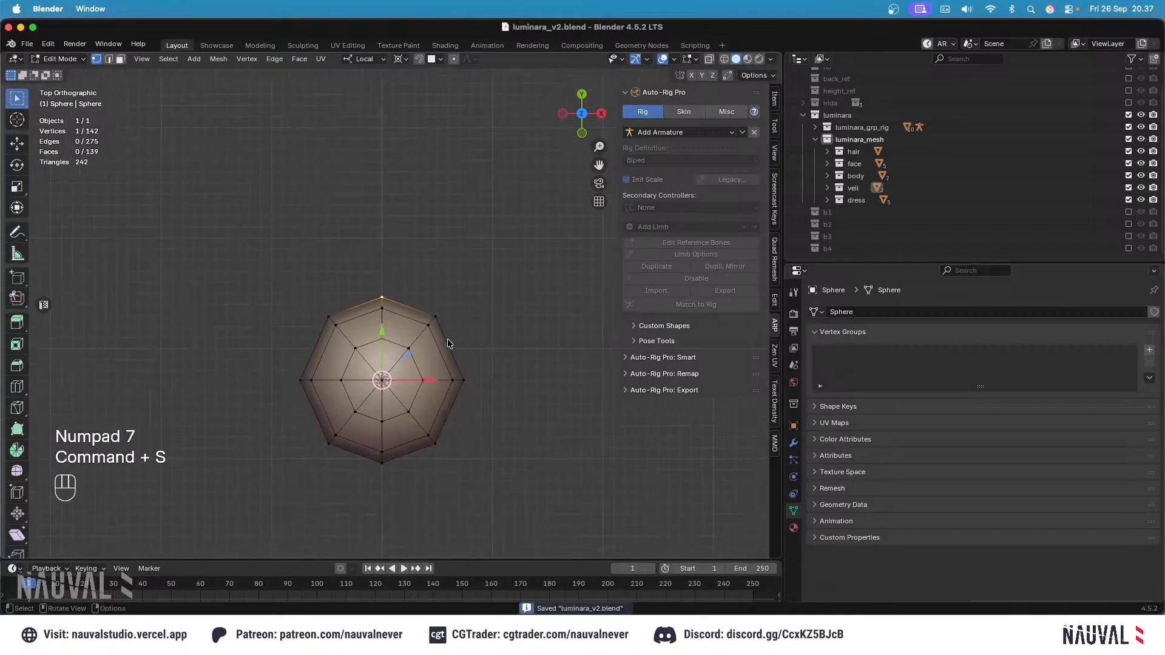
Step: Reveal the whole pendant mesh, isolate the upper bead in top view, and undo the isolation
mouse_move(465, 297)
middle_mouse_down()
mouse_move(491, 273)
mouse_move(434, 323)
middle_mouse_up()
left_click(481, 289)
key("KP_7")
key("alt+h")
key("shift+z")
key("shift+z")
key("l")
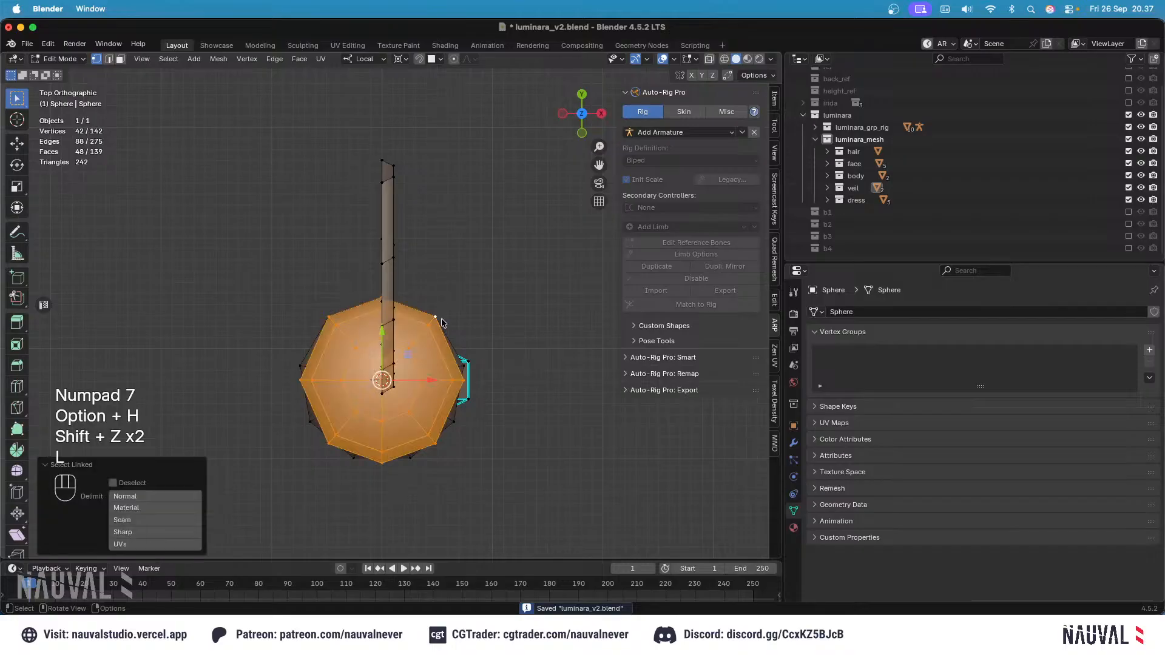
key("shift+h")
scroll(447, 328, "up", 3)
mouse_move(447, 327)
middle_mouse_down("shift")
mouse_move(447, 297)
mouse_move(464, 315)
middle_mouse_up("shift")
scroll(459, 304, "down", 3)
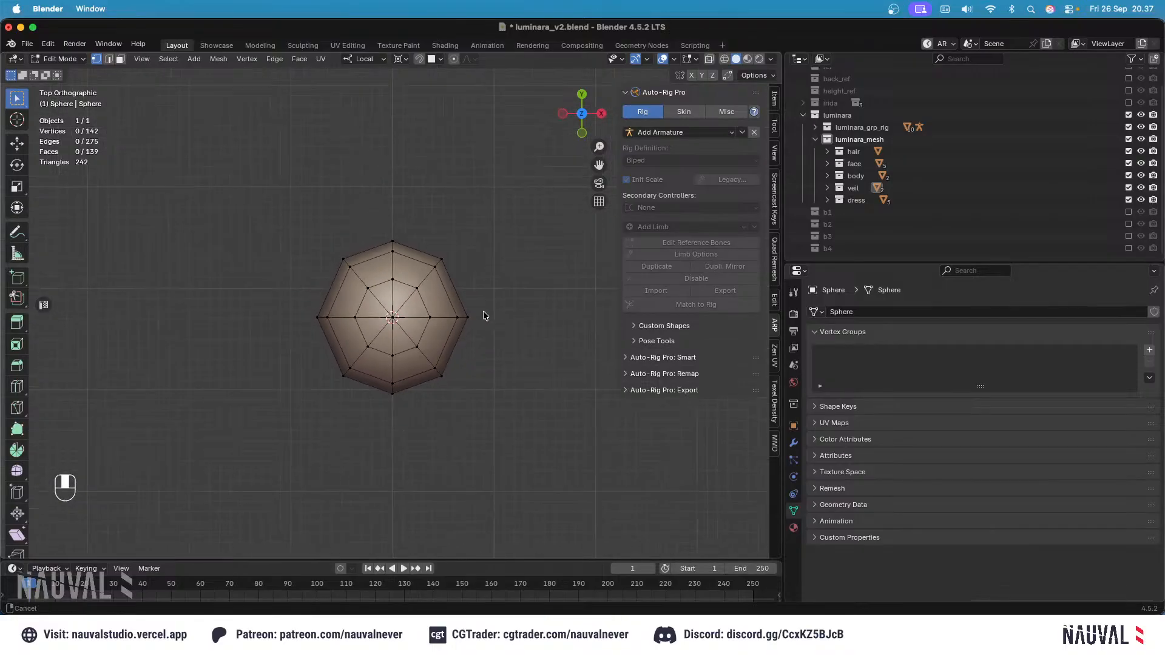
key("super+z")
key("super+z")
Step: Isolate the upper bead and delete the faces of its left half in front view
middle_click_drag(479, 310, 486, 363)
key("l")
key("shift+h")
key("KP_1")
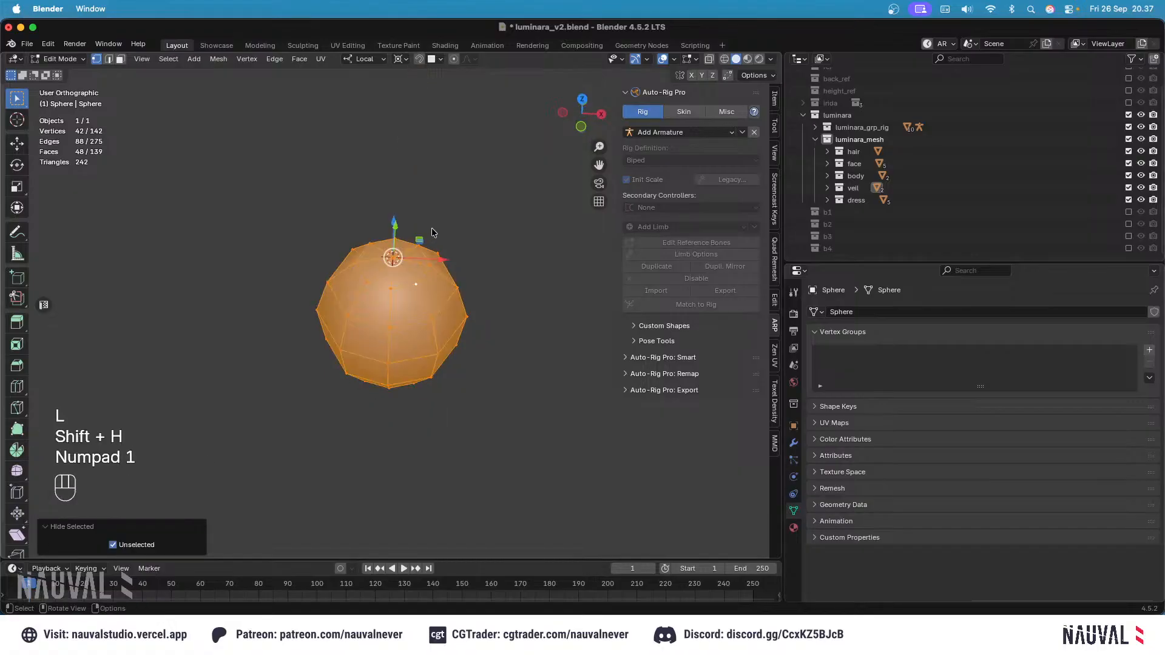
key("shift+z")
key("alt+a")
left_click_drag(395, 419, 307, 196)
key("x")
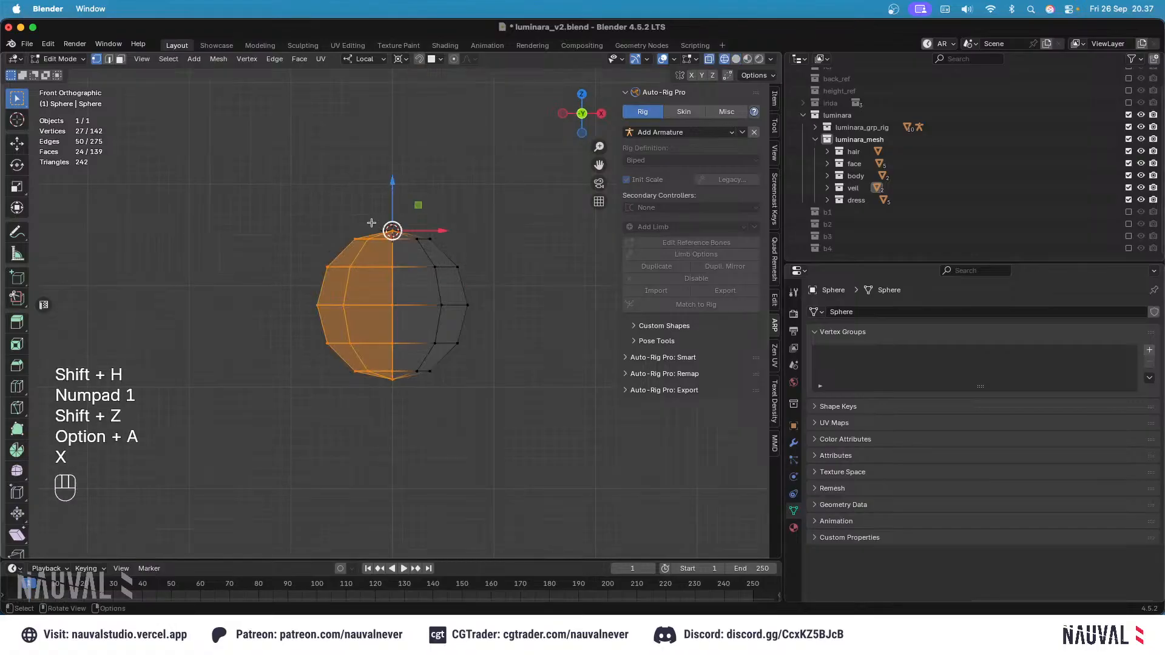
key("x")
left_click(304, 146)
key("shift+z")
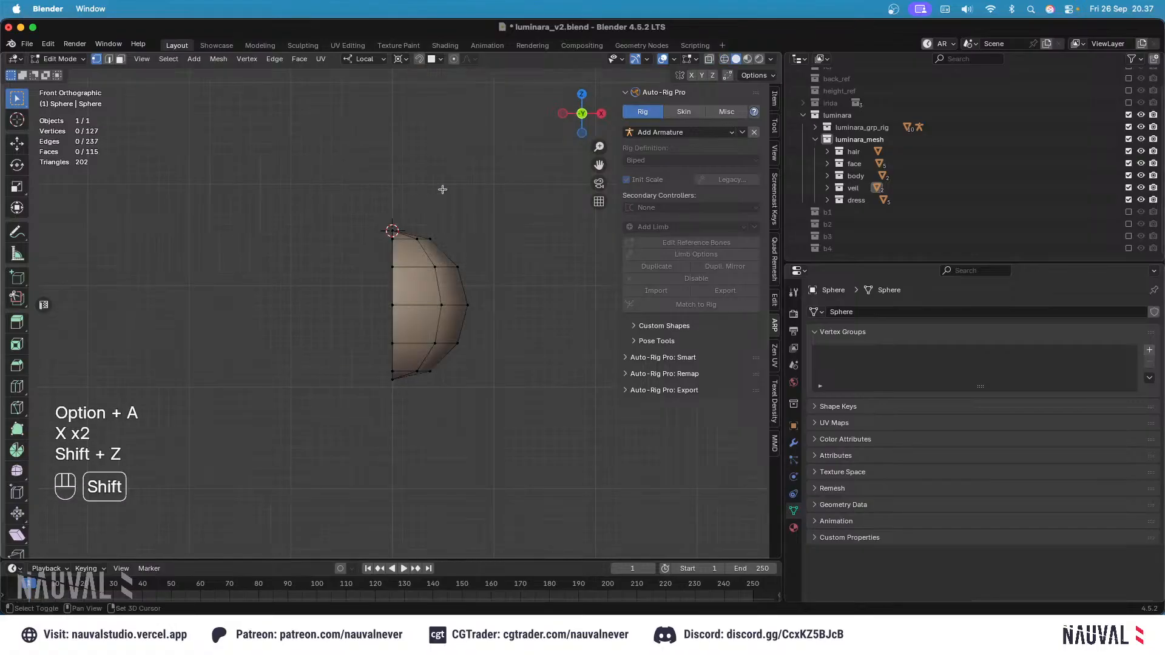
Step: Reveal the hidden pendant parts, duplicate the upper half bead, and move the copy straight down onto the lower bead
key("alt+h")
left_click(475, 219)
middle_click_drag(438, 449, 433, 331, "shift")
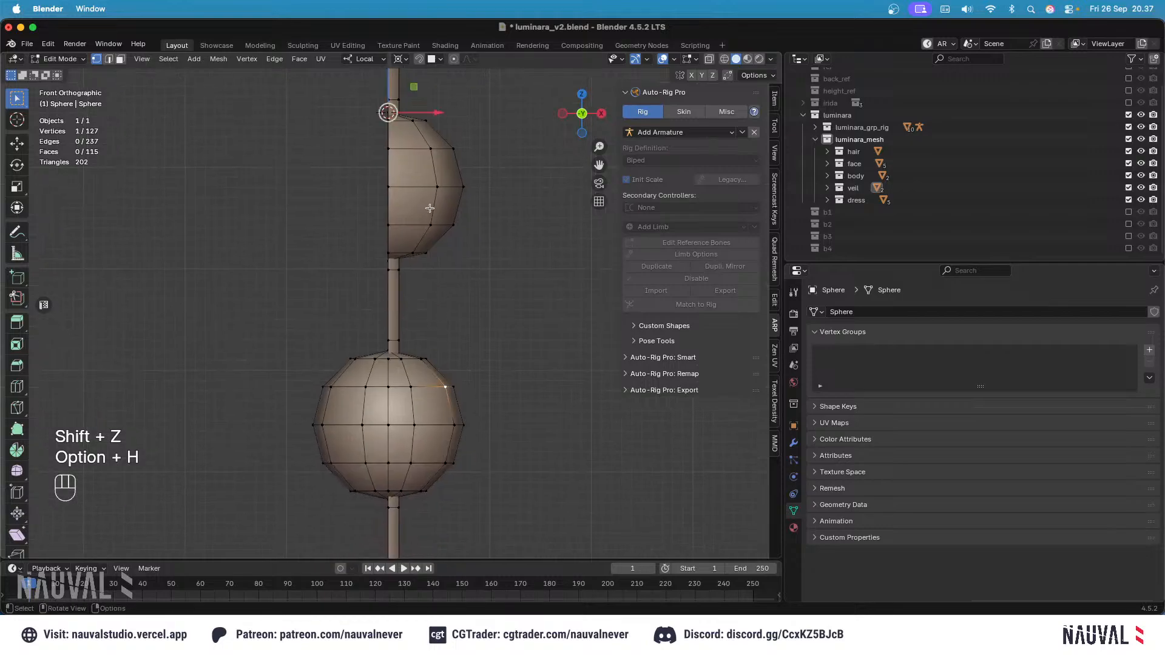
key("l")
key("shift+d")
key("Escape")
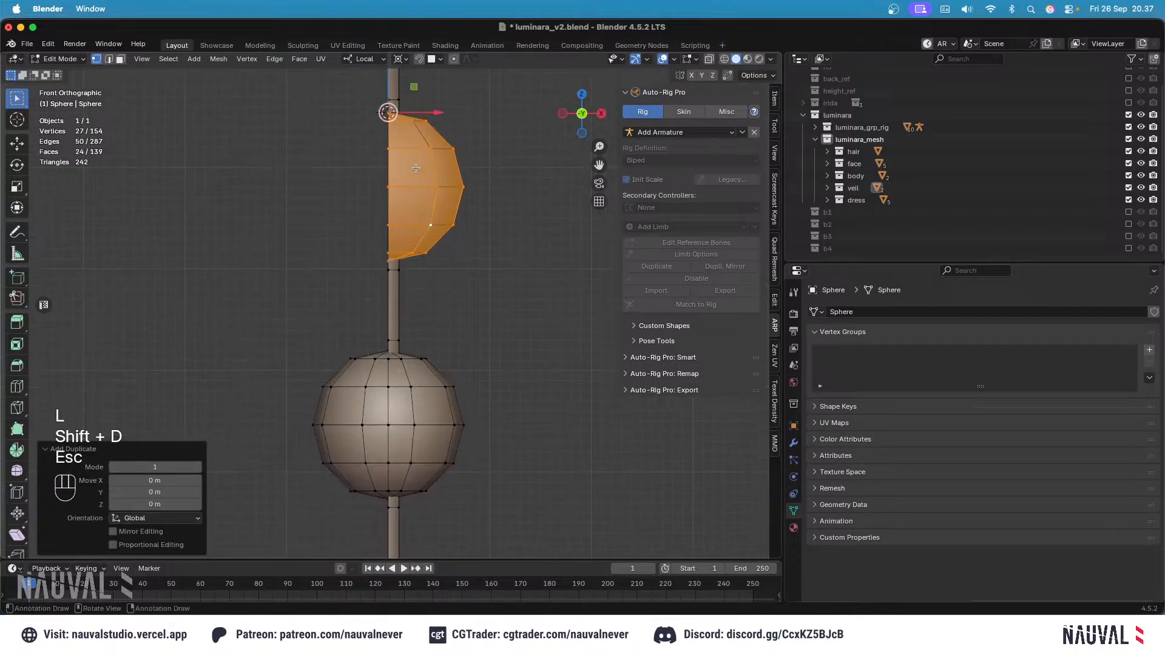
left_click_drag(389, 81, 419, 326)
Step: Hide the copied half bead and delete the original full lower bead
middle_click_drag(433, 349, 464, 227, "shift")
key("h")
left_click(398, 306)
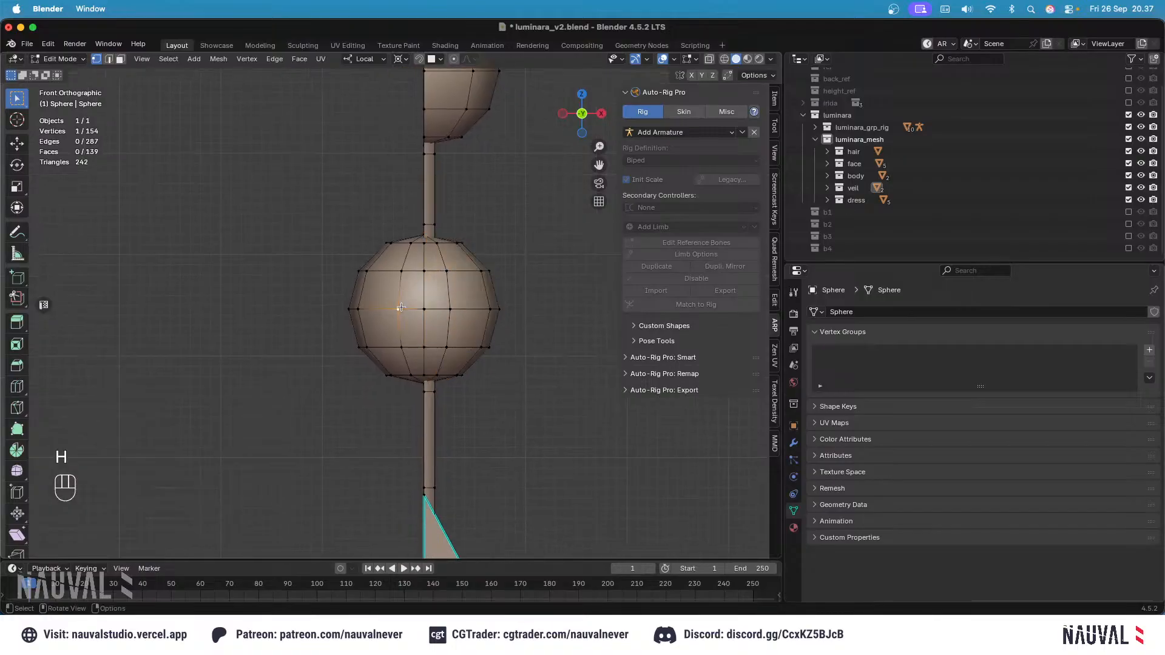
key("l")
key("x")
left_click(401, 304)
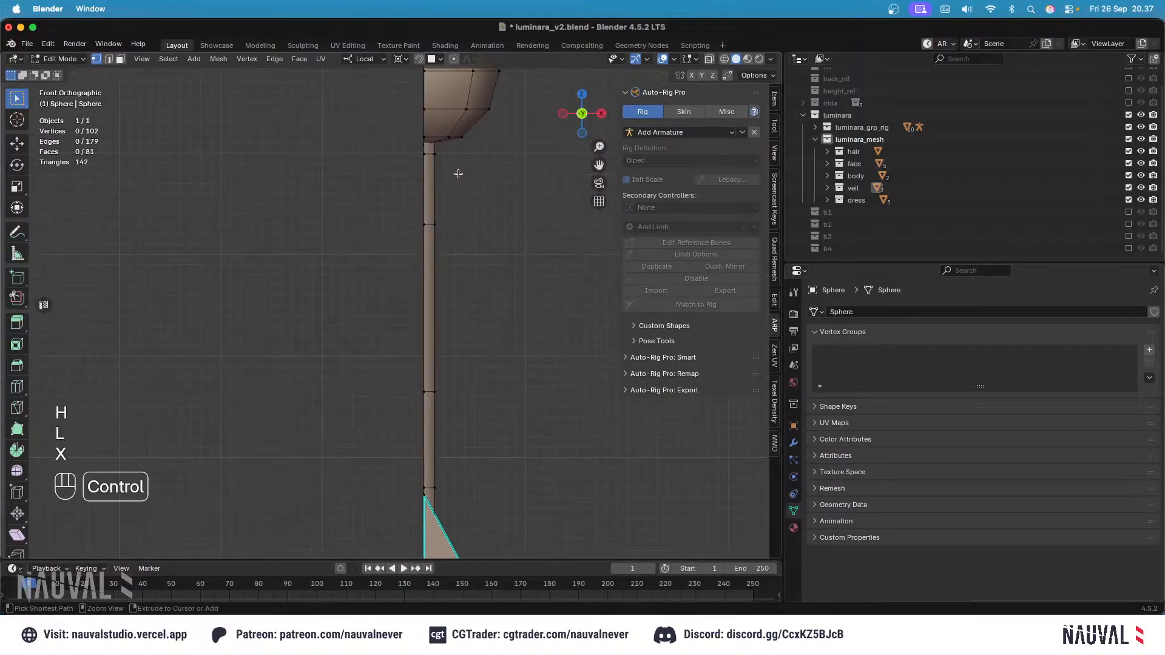
Step: Leave mesh editing, save the file, and reveal all hidden objects
key("Tab")
key("super+s")
key("alt+h")
Step: Join the forehead pendant into the veil mesh, keeping the veil as the active object
left_click(429, 296)
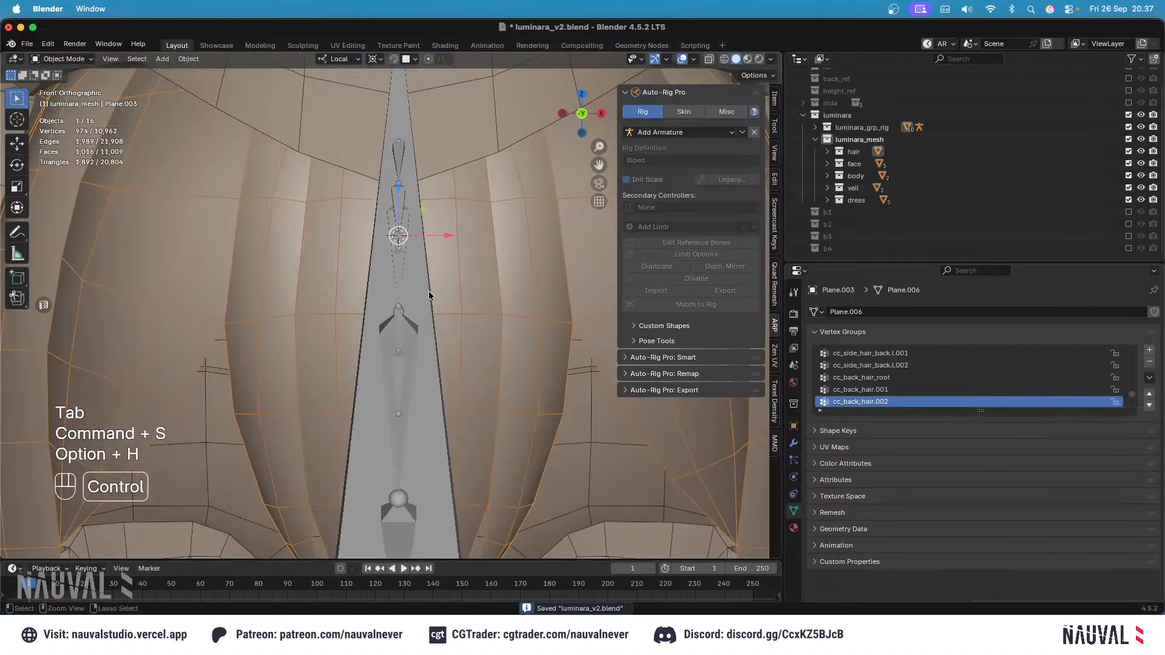
middle_click_drag(429, 296, 502, 283)
left_click(403, 254)
middle_click_drag(424, 240, 401, 214)
left_click(375, 111, "shift")
middle_click_drag(389, 102, 434, 170, "shift")
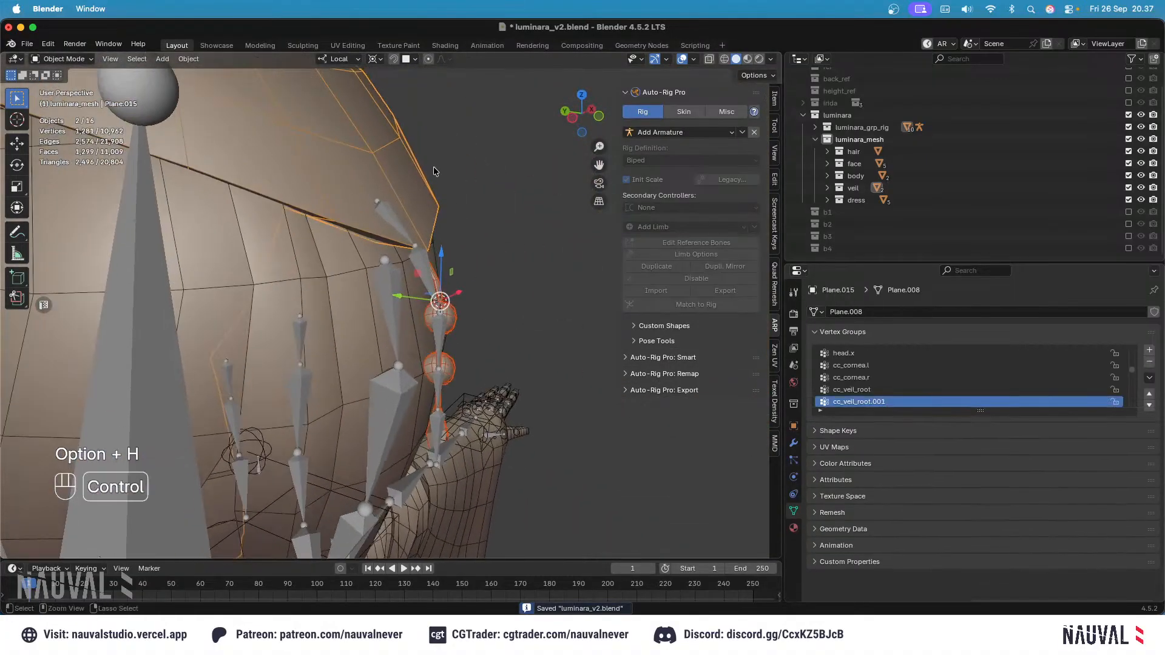
key("ctrl+j")
Step: Parent the joined veil mesh to the character rig using Armature Deform With Empty Groups
key("KP_1")
middle_click_drag(534, 289, 453, 272)
left_click(435, 197, "shift")
key("ctrl+p")
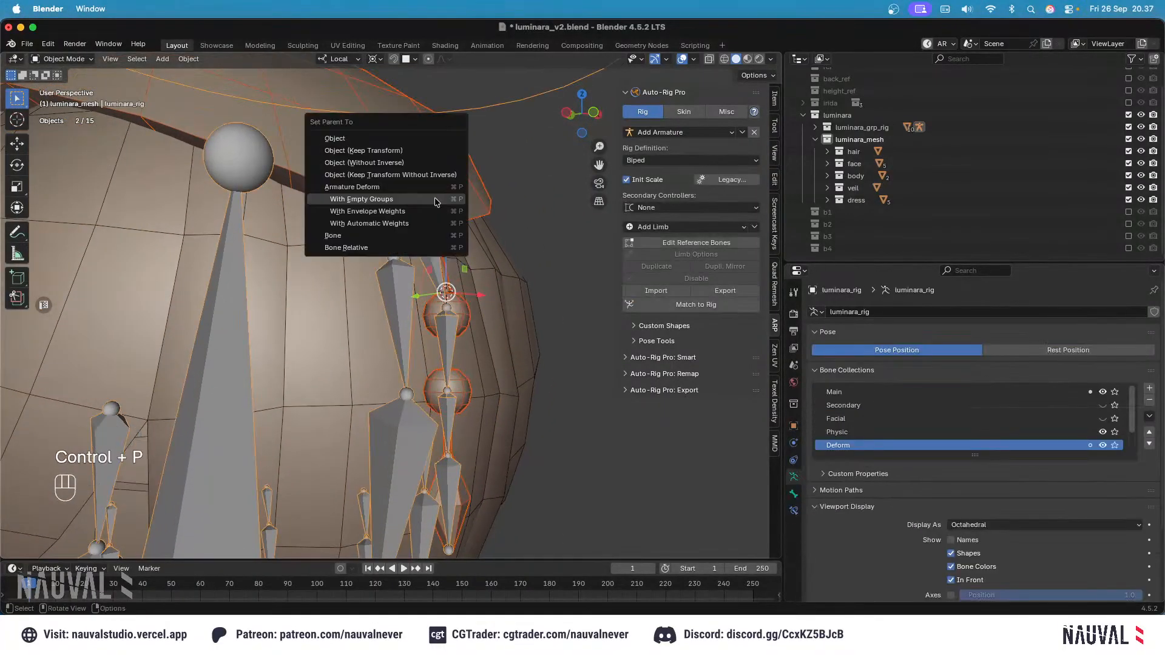
left_click(434, 198)
Step: Isolate the veil mesh and rig in local view, frame the pendant bones in right view, and save the file
left_click(472, 195)
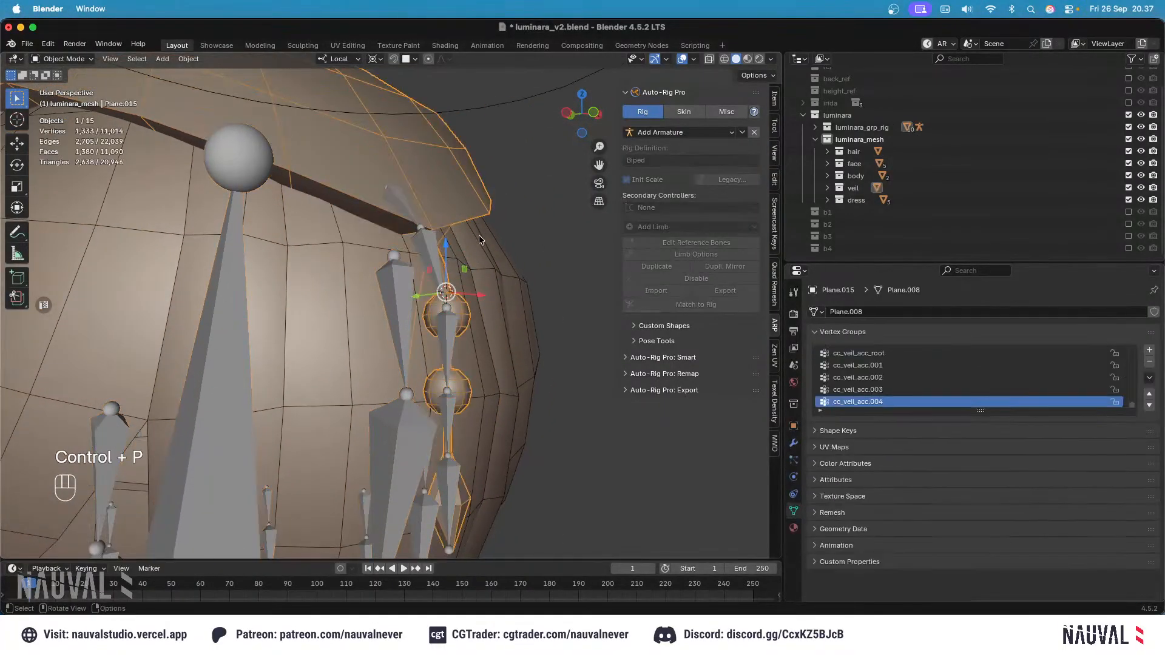
left_click(429, 235, "shift")
key("slash")
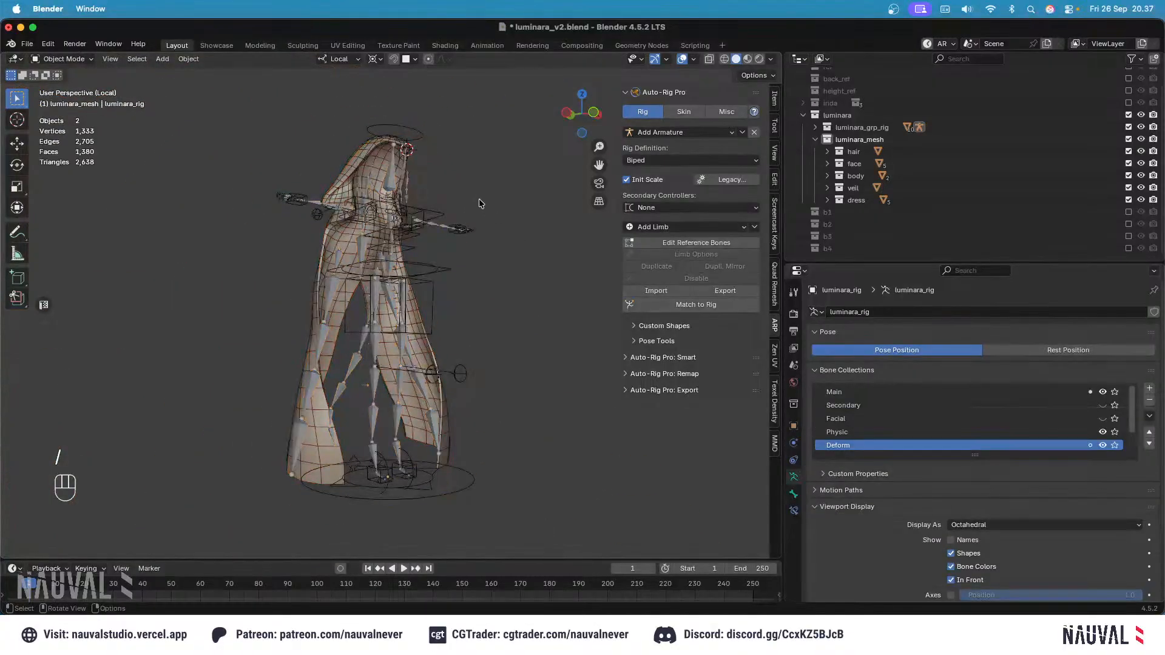
middle_click_drag(466, 307, 479, 221, "ctrl")
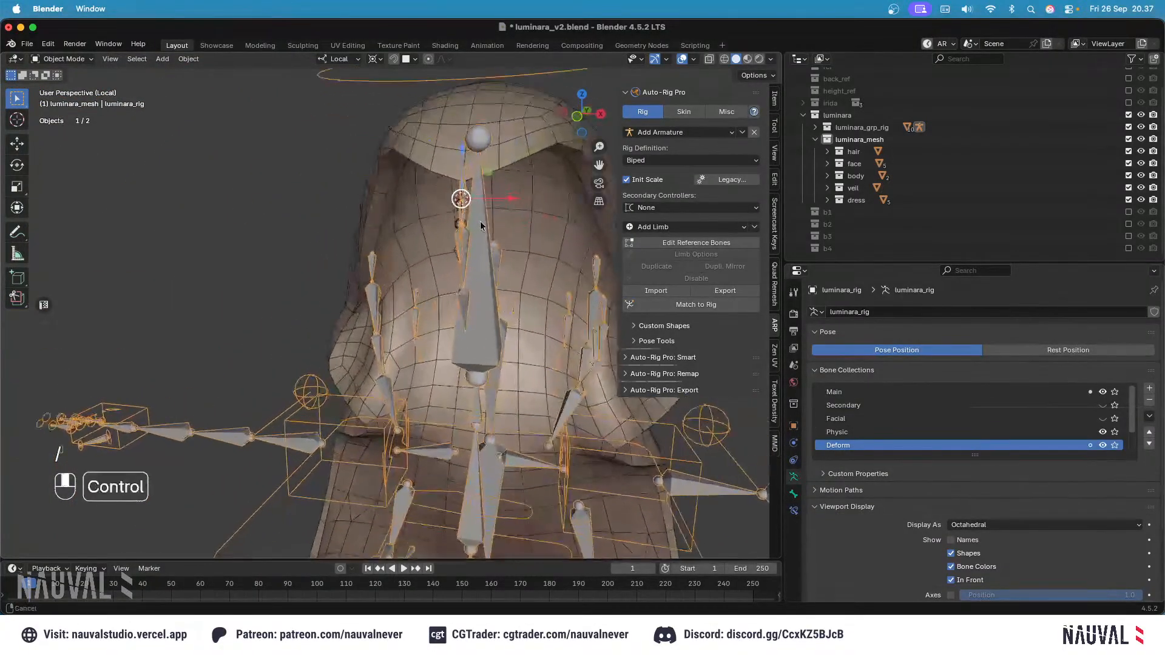
key("KP_3")
middle_click_drag(428, 186, 383, 304, "ctrl")
key("super+s")
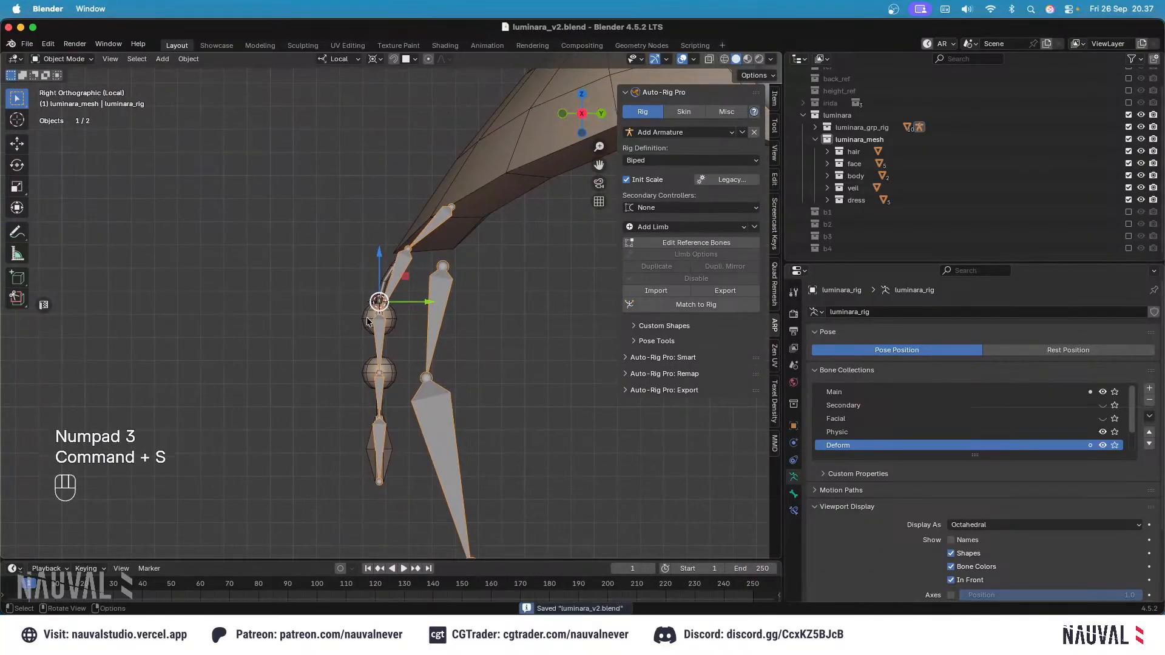
Step: Select the luminara rig together with the veil mesh, save the file, and switch the veil mesh to Weight Paint mode
left_click(389, 307, "shift")
left_click(409, 284, "shift")
left_click(369, 317, "shift")
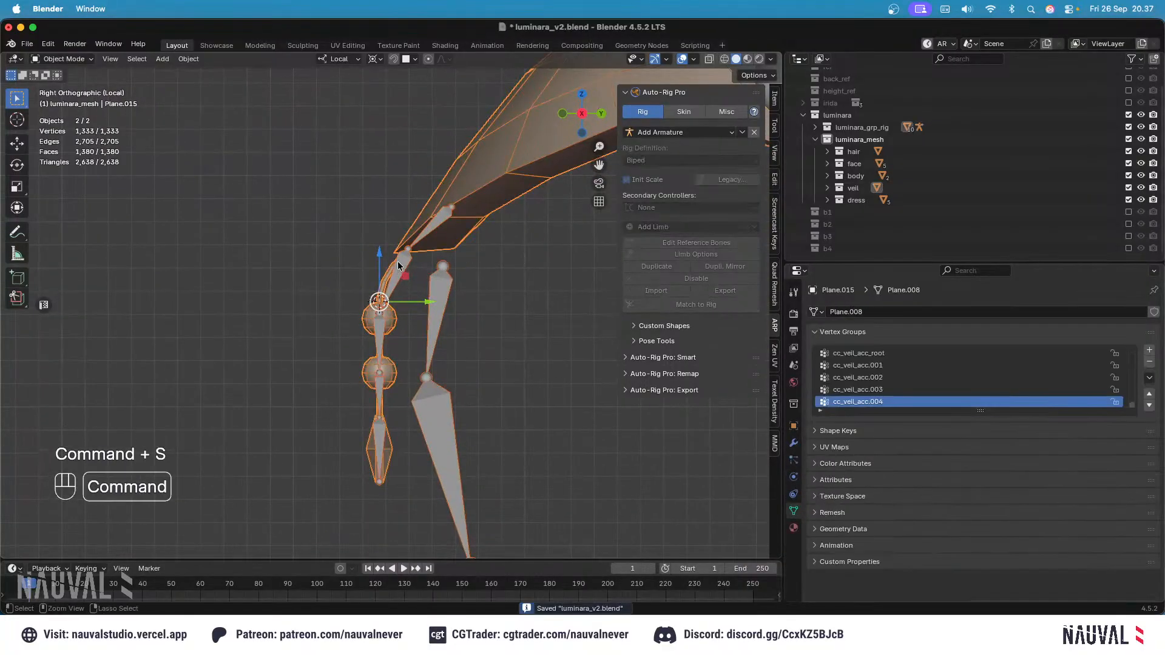
key("super+s")
left_click(63, 59)
left_click(85, 128)
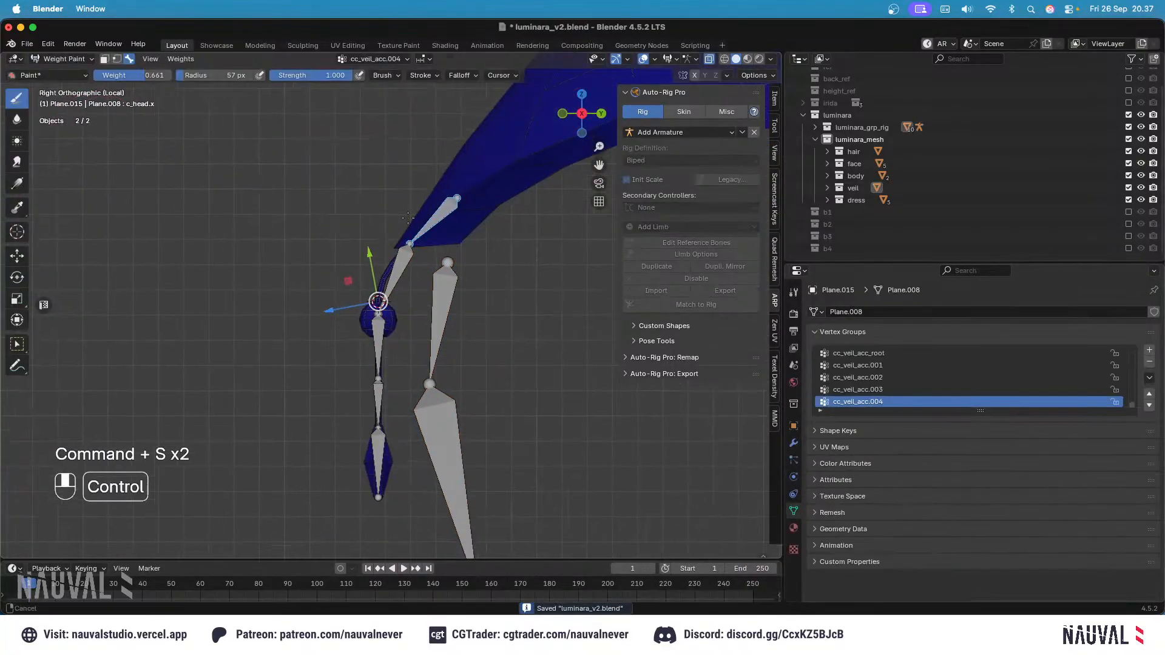
Step: Activate the cc_veil_acc_root bone and select the four vertices at the hanging strand's upper end in Edit Mode
left_click(436, 224, "alt")
key("shift+z")
middle_click_drag(438, 212, 426, 257, "shift")
scroll(419, 261, "up", 3)
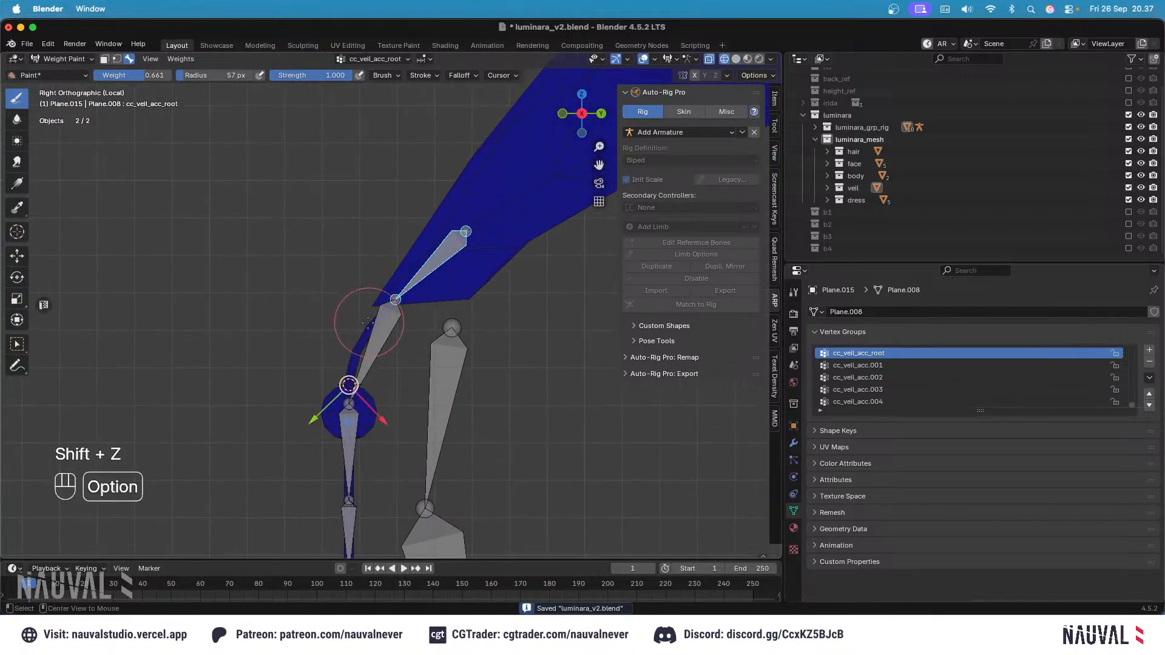
key("Tab")
key("alt+a")
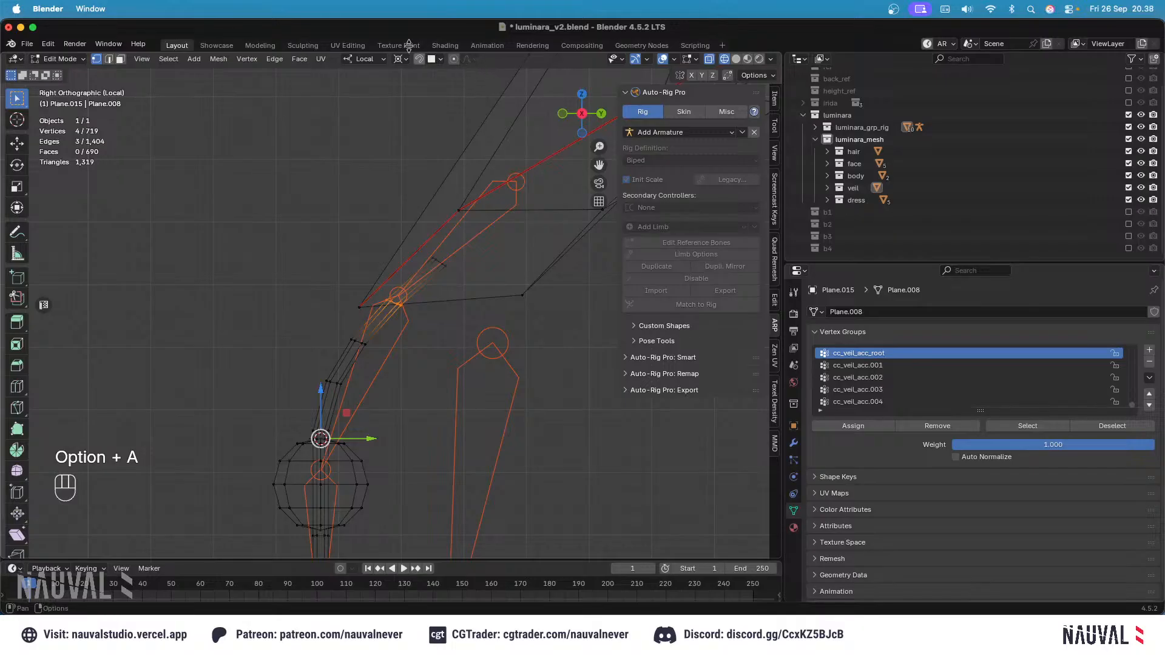
Step: Set the transform orientation to Global and the pivot point to Median Point, and save the file
left_click(364, 59)
left_click(373, 93)
key("period")
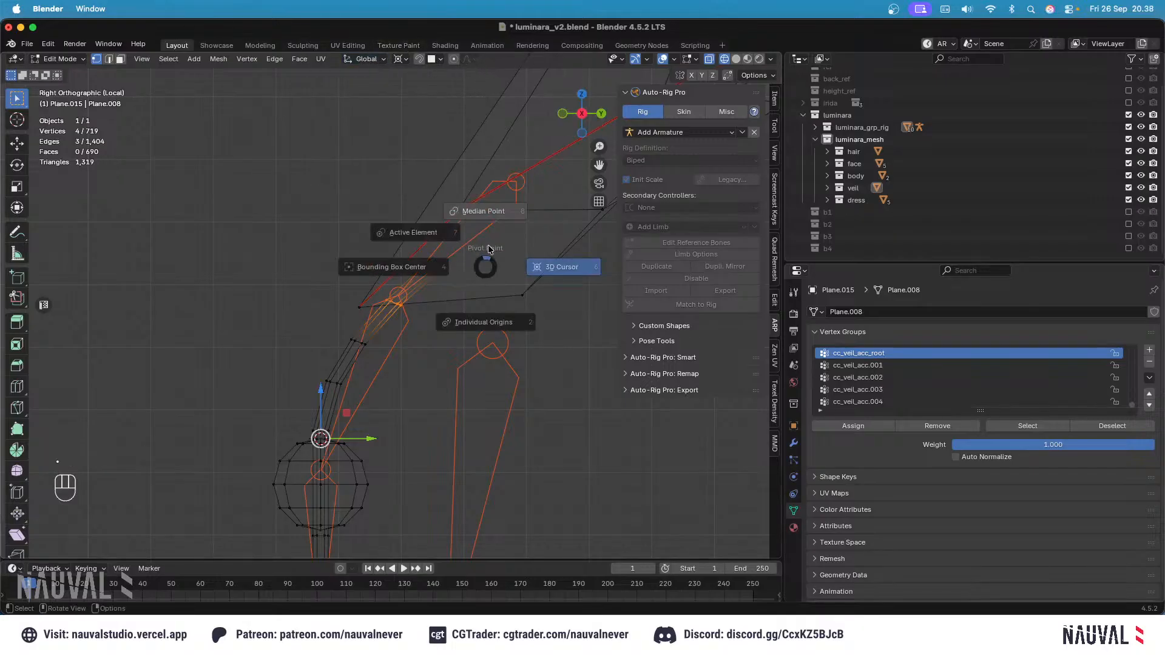
left_click(483, 196)
middle_click_drag(478, 239, 460, 222, "shift")
key("super+s")
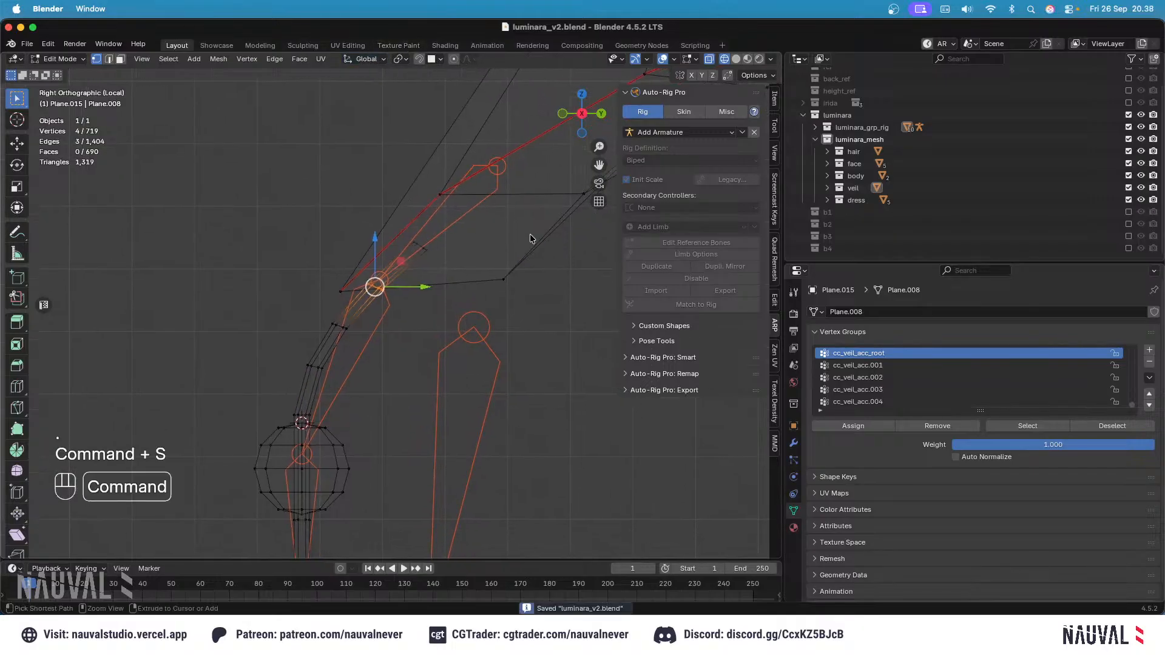
Step: Assign the selected strand-end vertices to the cc_veil_acc_root vertex group with a weight of 0.5
key("Return")
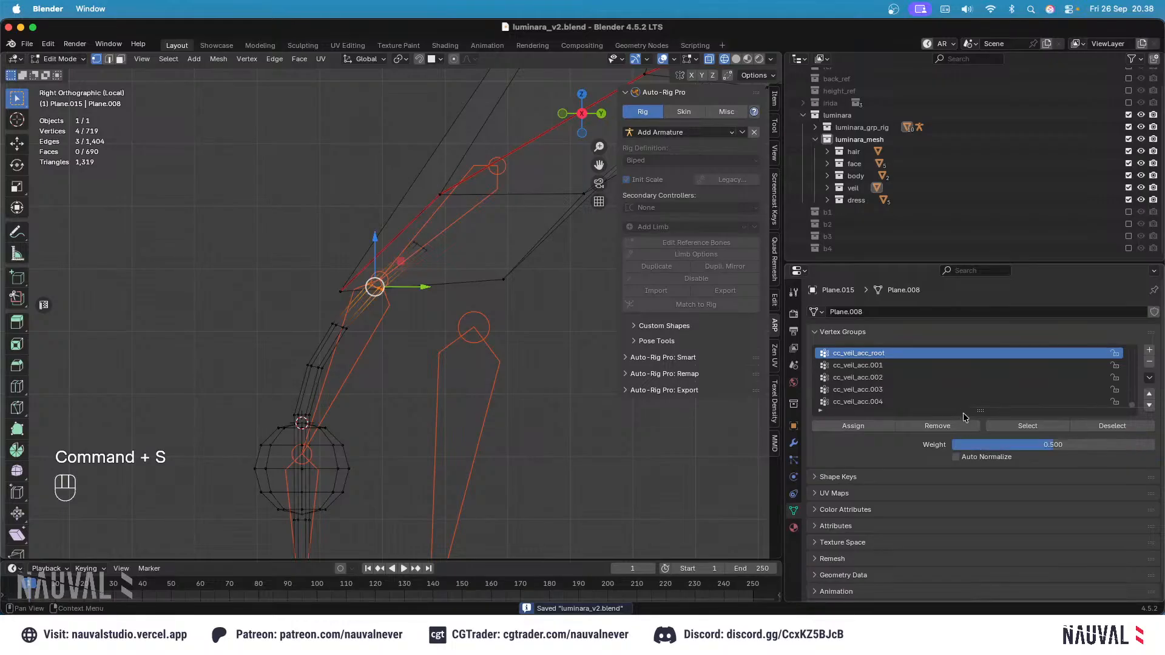
left_click(845, 427)
key("shift+z")
middle_click_drag(440, 213, 429, 222, "shift")
scroll(428, 221, "down", 4)
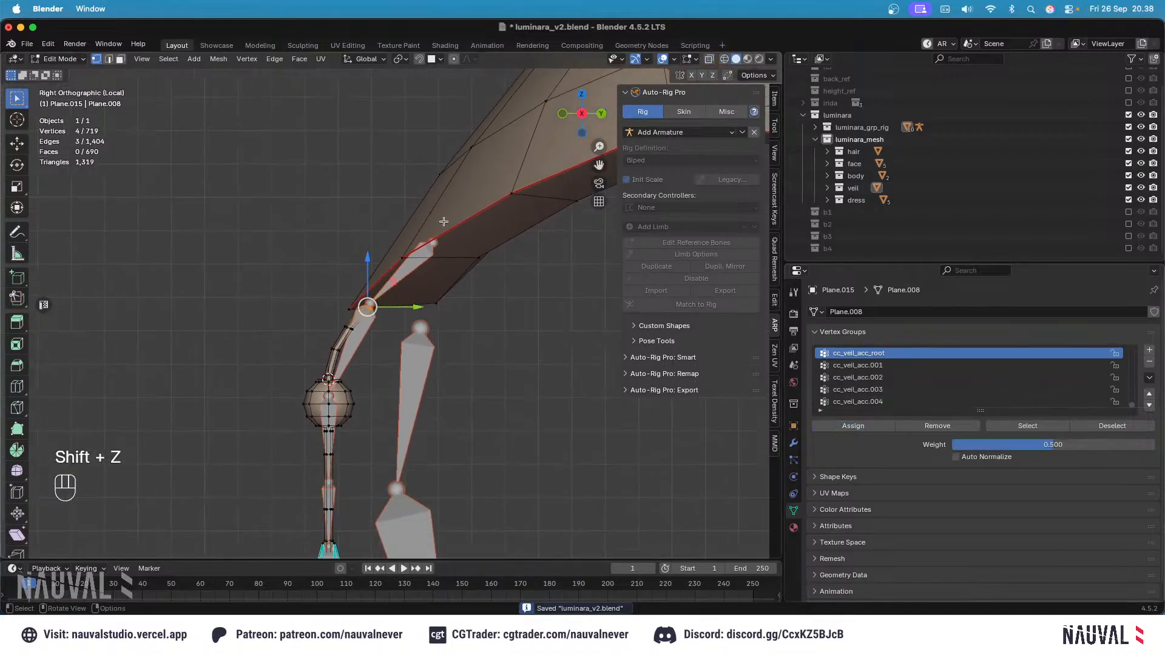
key("Tab")
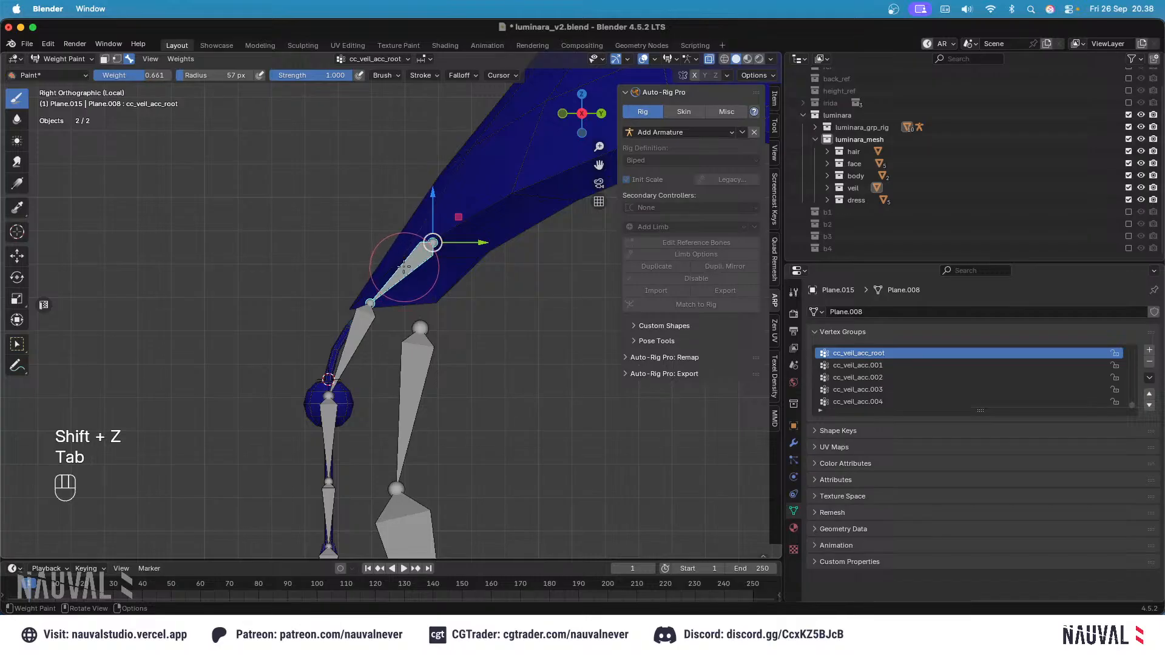
Step: Undo the recent edits, redo one of them, and recheck the strand's weights
key("super+z")
key("super+z")
key("super+z")
key("shift+super+z")
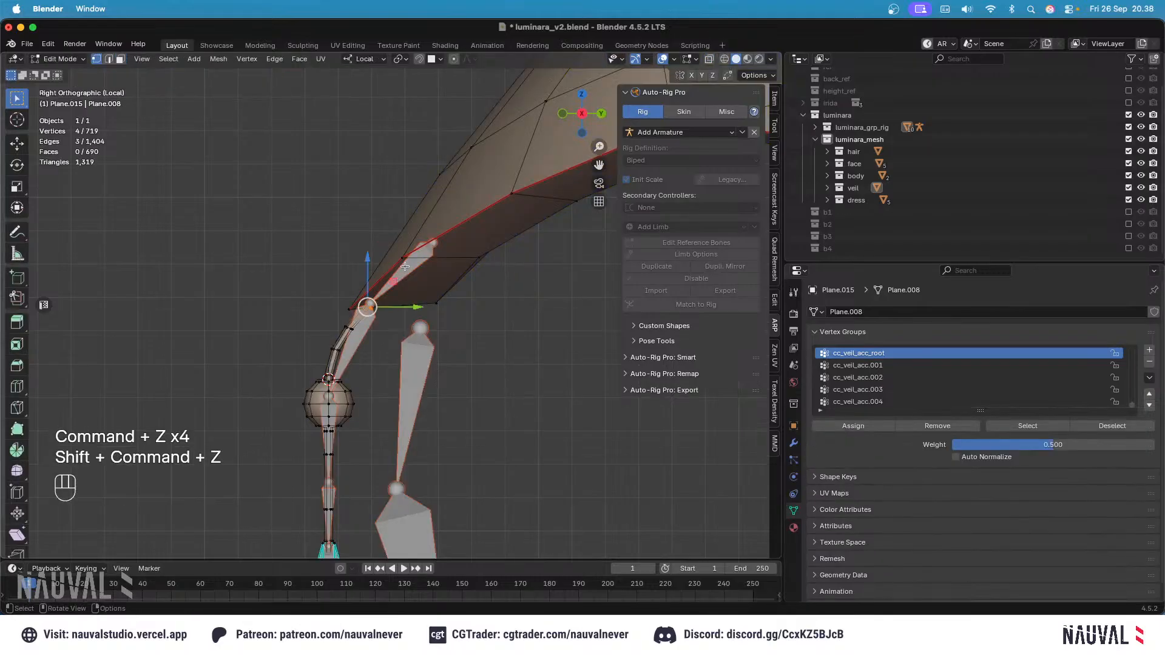
key("Tab")
key("Tab")
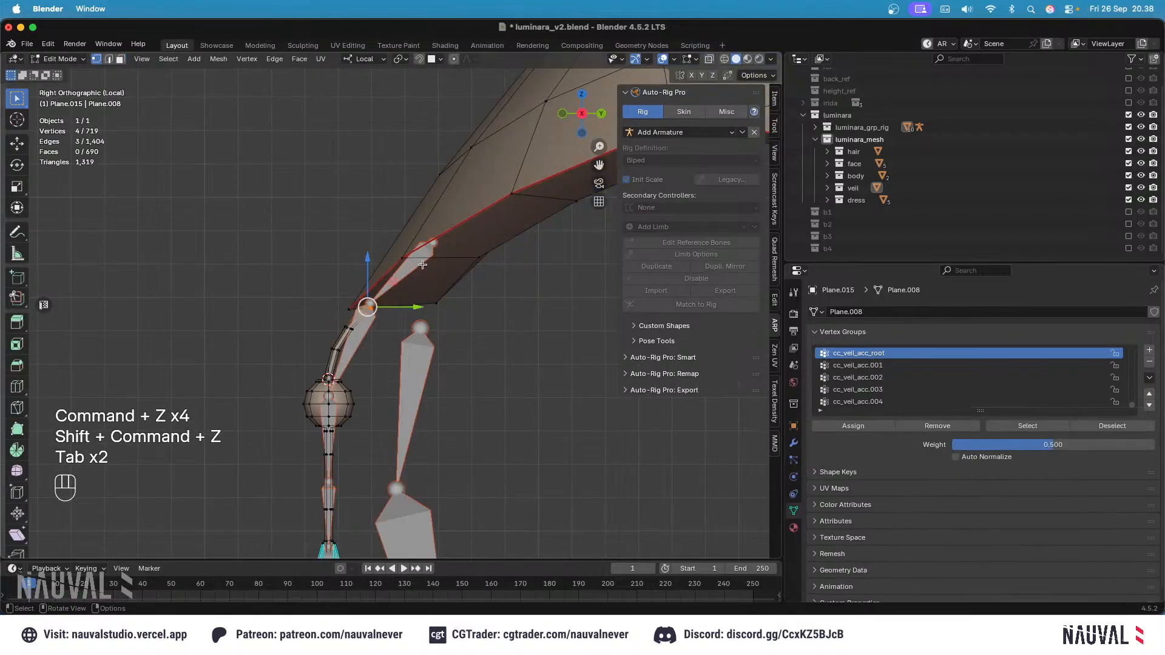
Step: Reselect the strand's upper-end vertices in wireframe and assign them to cc_veil_acc_root at weight 0.5
key("Tab")
key("shift+z")
mouse_move(432, 279)
middle_mouse_down("ctrl")
mouse_move(429, 229)
mouse_move(428, 296)
middle_mouse_up("ctrl")
key("Tab")
key("shift+z")
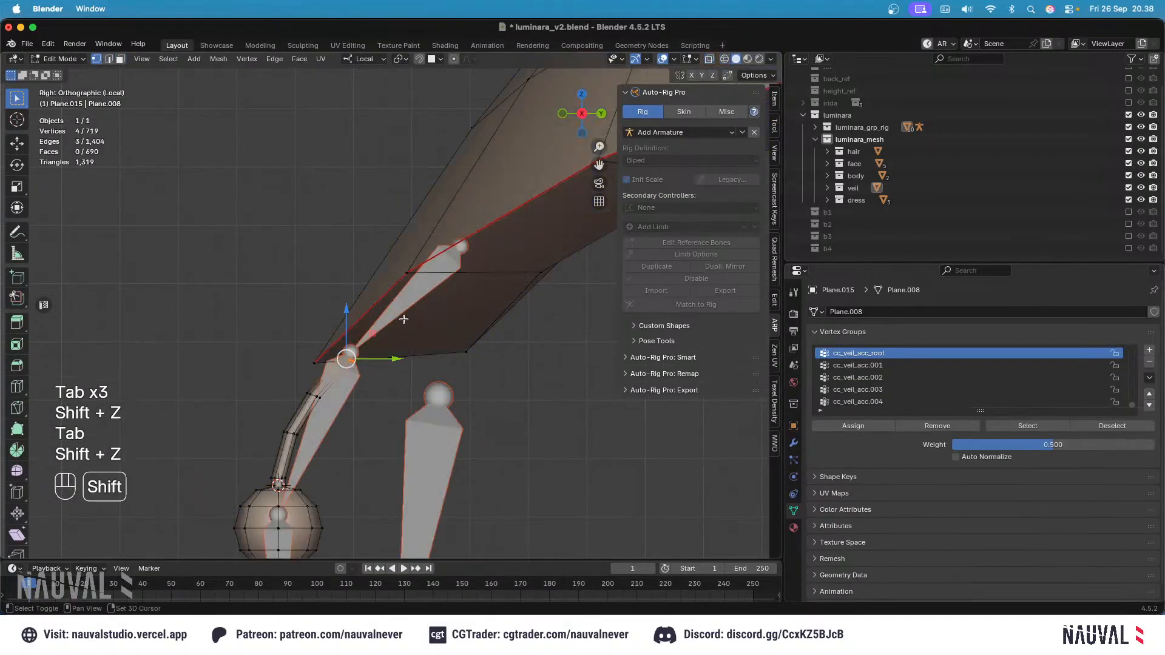
key("shift+z")
left_click(415, 282)
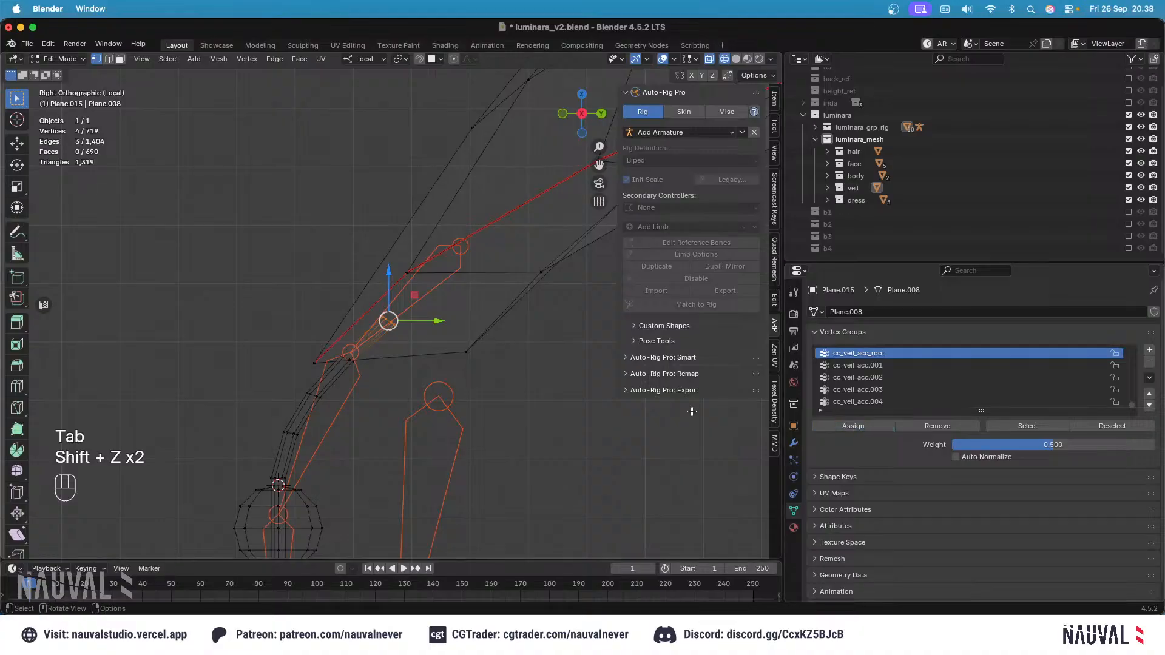
middle_click_drag(366, 374, 402, 312, "shift")
left_click_drag(365, 284, 401, 311)
key("Tab")
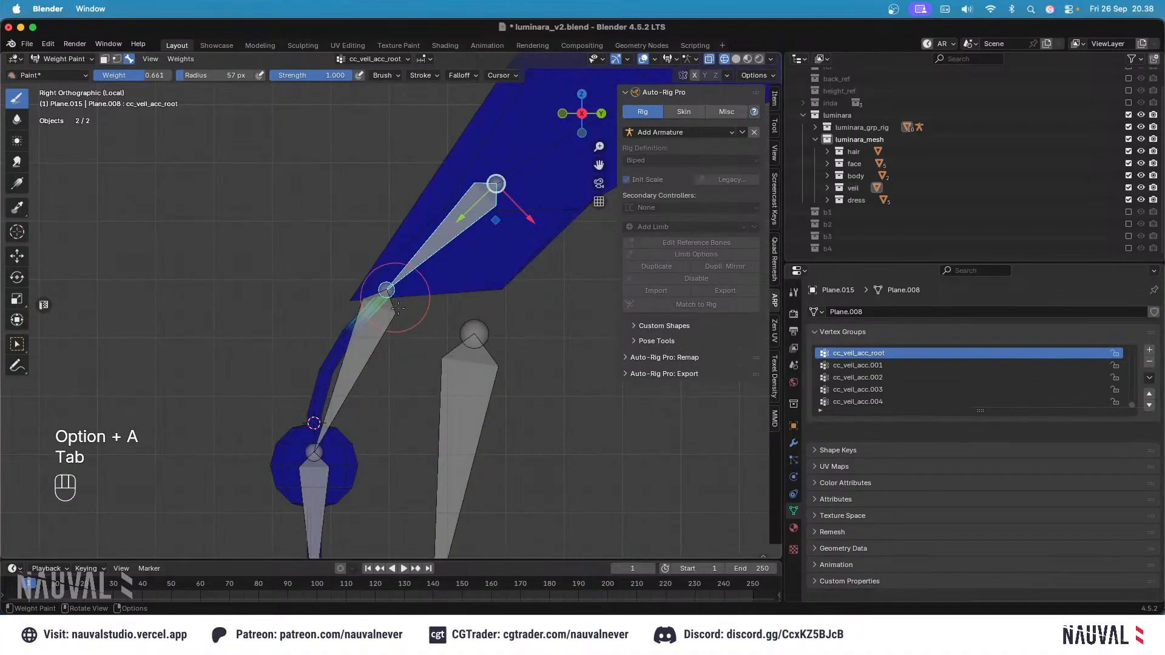
Step: Assign the same strand-end vertices to the cc_veil_acc.001 group at weight 0.5
left_click(390, 317, "alt")
key("Tab")
key("Tab")
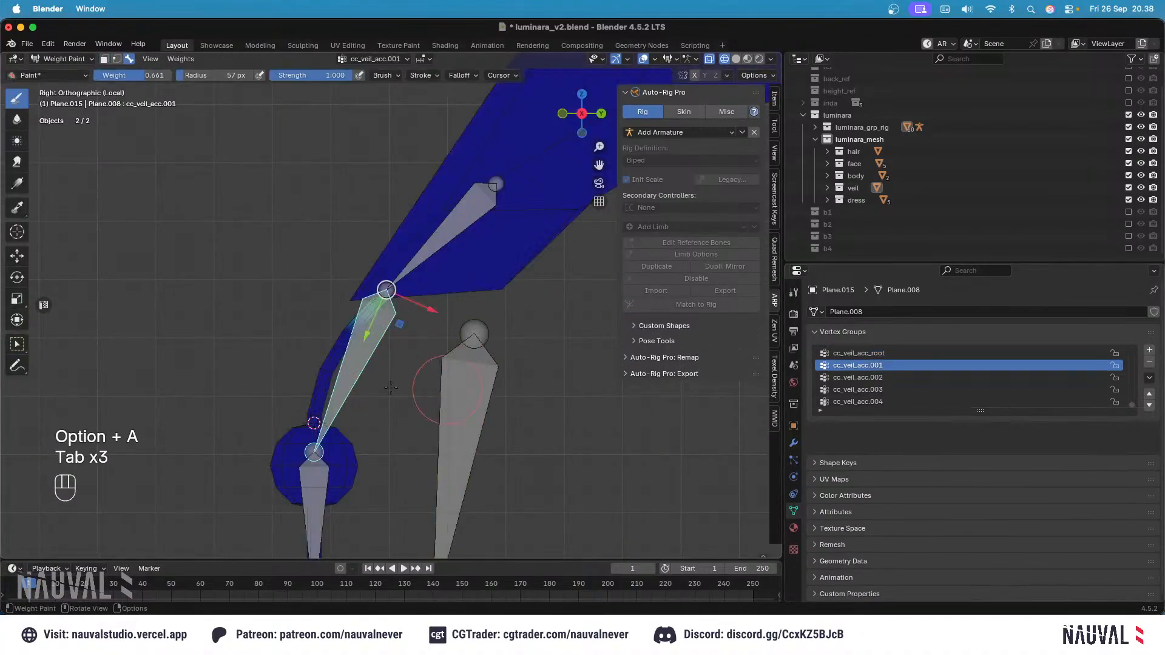
Step: Select the upper bead's vertices and assign them to both cc_veil_acc.001 and cc_veil_acc.002 at weight 0.5
mouse_move(346, 432)
middle_mouse_down("shift")
mouse_move(367, 341)
mouse_move(388, 323)
middle_mouse_up("shift")
key("Tab")
left_click_drag(427, 415, 304, 292)
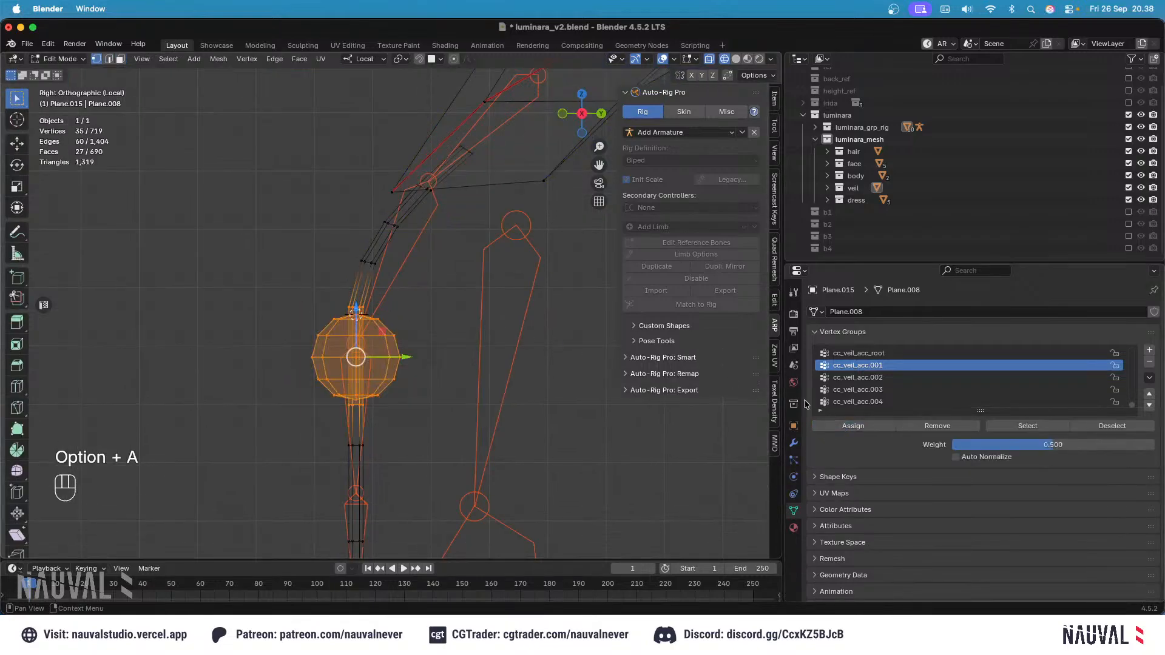
key("Tab")
left_click(857, 376)
key("Tab")
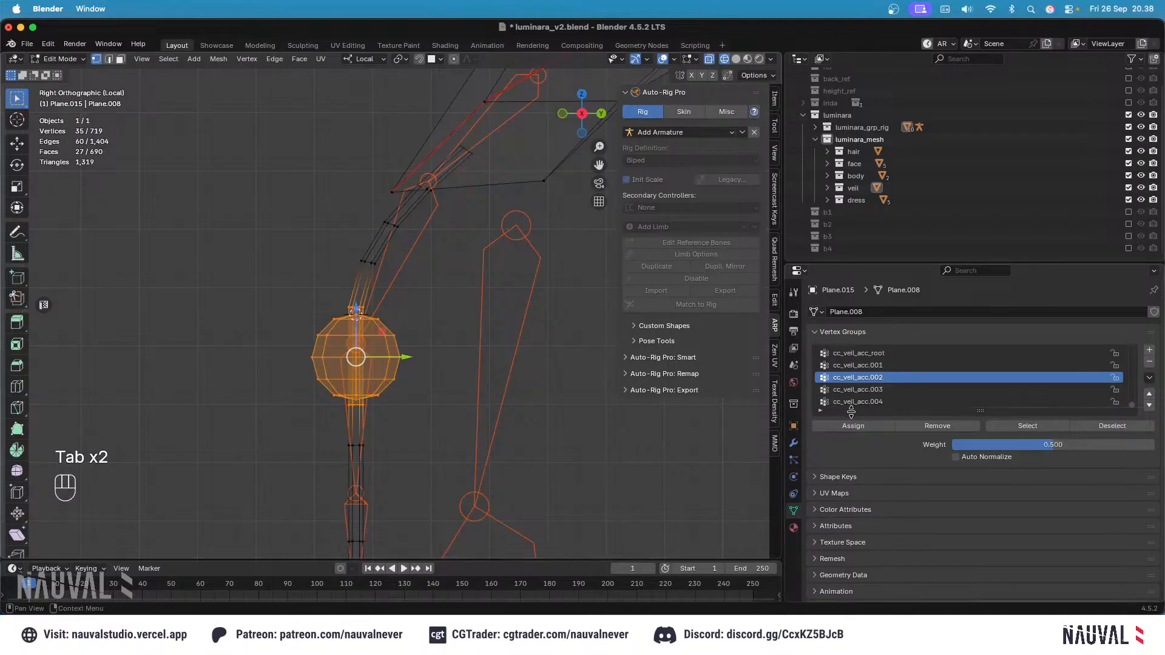
key("Tab")
Step: Reveal any hidden geometry of the veil mesh
mouse_move(406, 419)
middle_mouse_down("shift")
mouse_move(426, 242)
mouse_move(471, 267)
mouse_move(499, 261)
mouse_move(461, 261)
mouse_move(473, 283)
middle_mouse_up("shift")
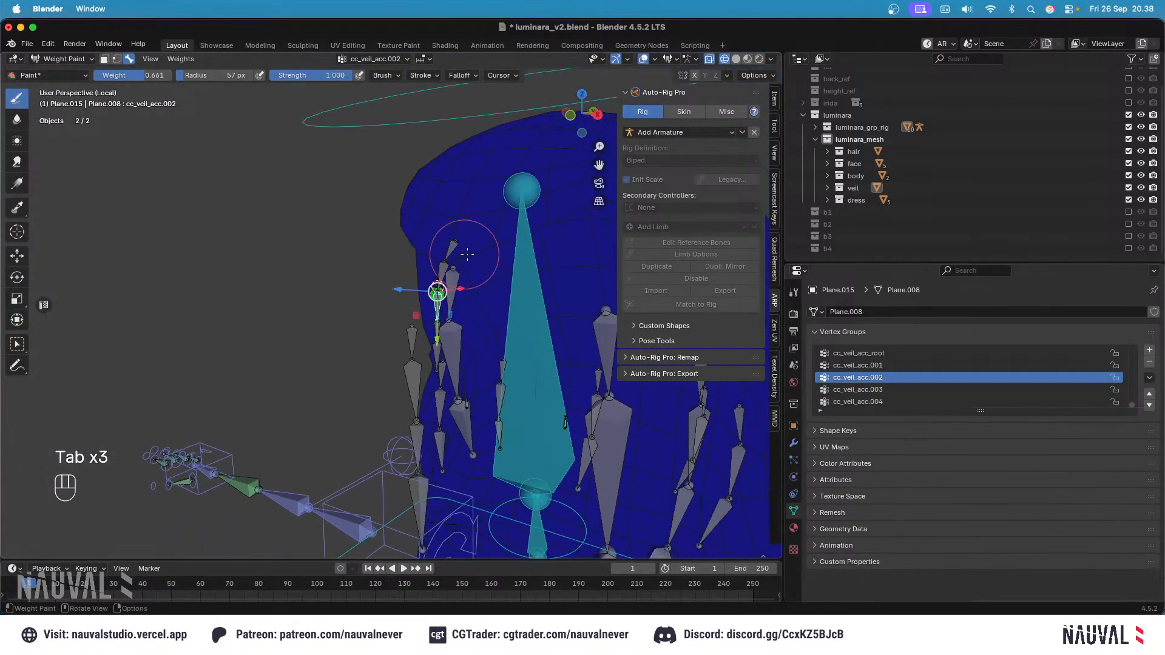
key("Tab")
key("alt+h")
left_click(473, 282)
key("KP_3")
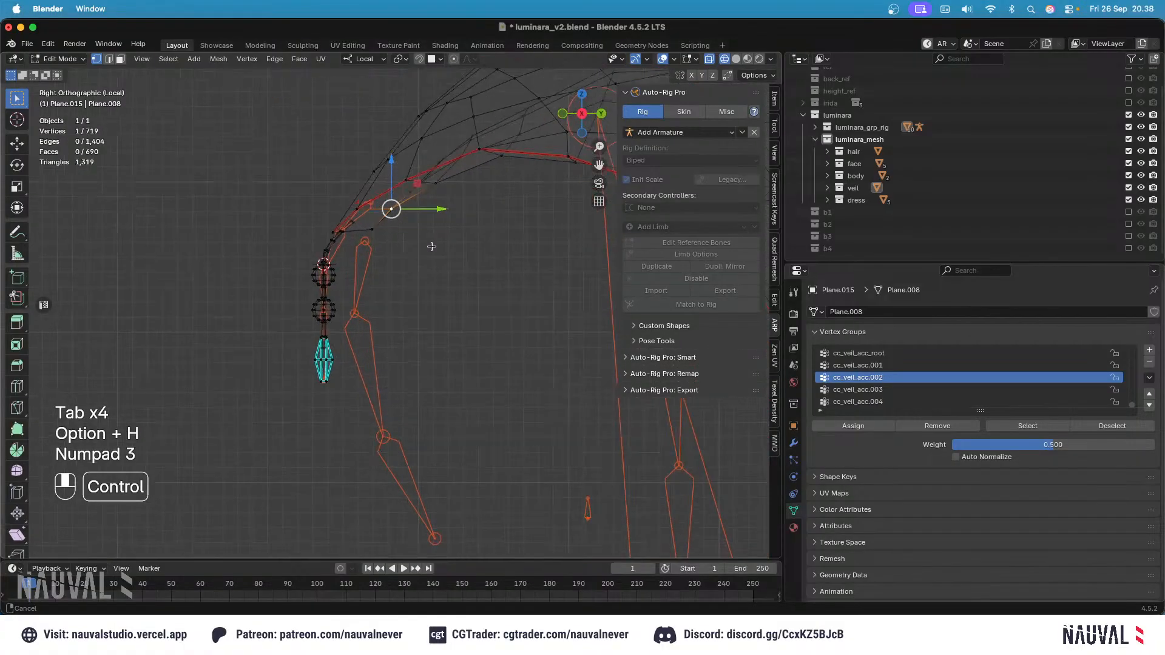
middle_click_drag(431, 247, 431, 273, "ctrl")
middle_click_drag(432, 273, 431, 300)
key("KP_3")
Step: Select all vertices of the lower bead and assign them to cc_veil_acc.002 at weight 0.5
key("alt+a")
left_click_drag(465, 370, 384, 297)
scroll(488, 262, "up", 2)
key("Tab")
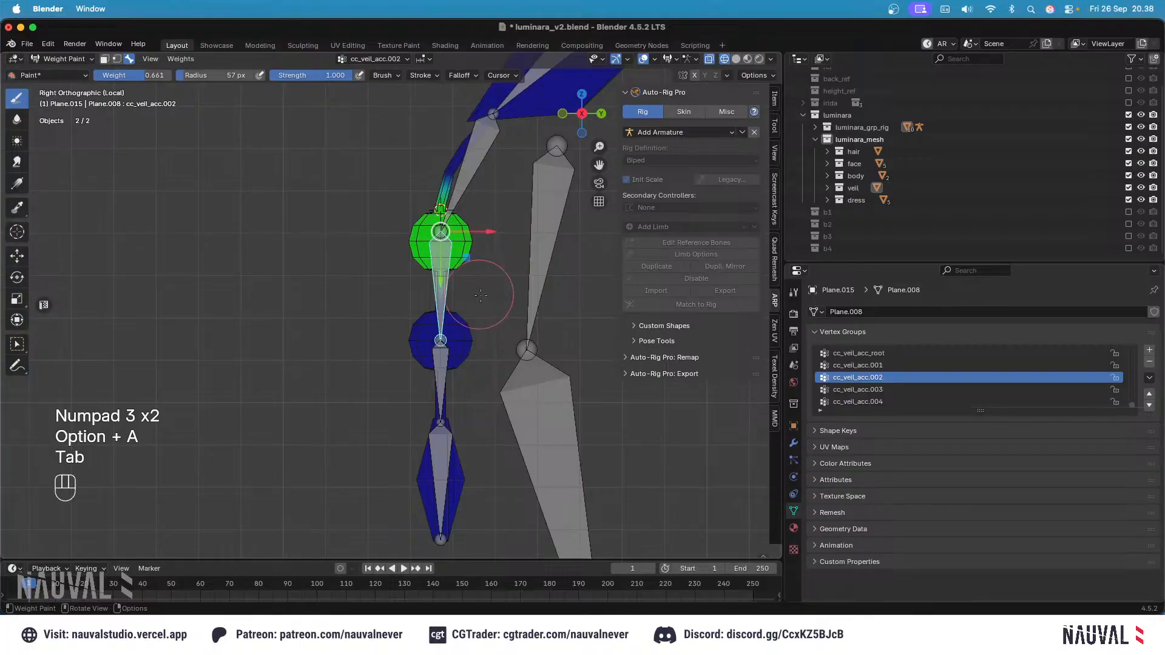
key("Tab")
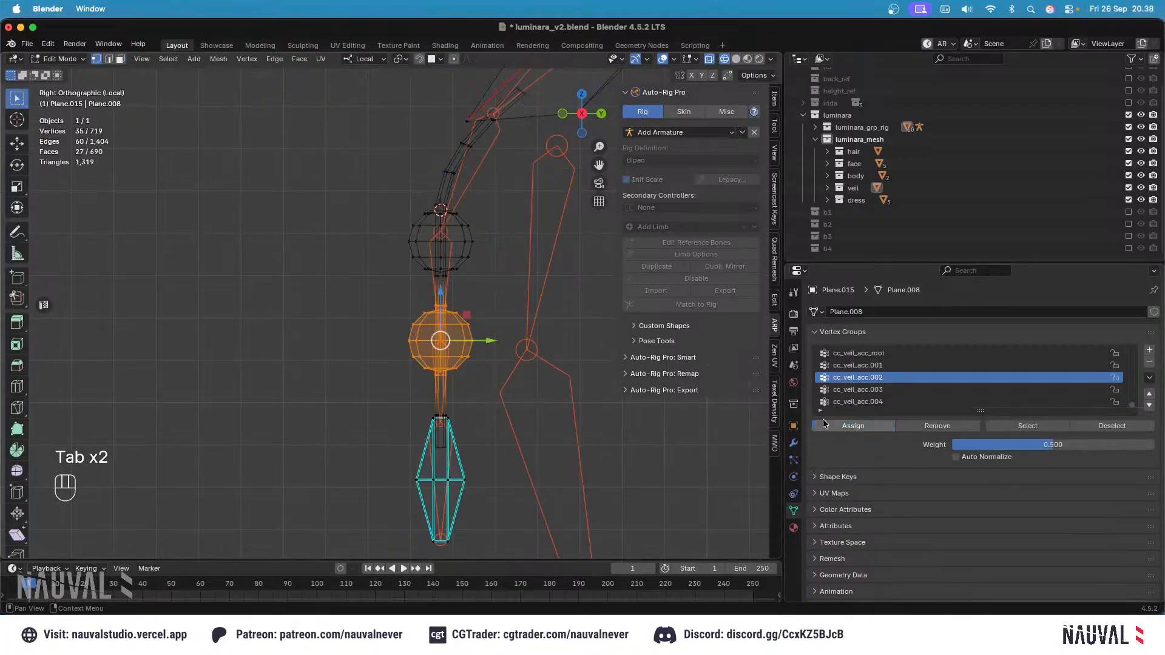
key("Tab")
key("Tab")
key("Tab")
Step: Assign the lower bead's vertices to the cc_veil_acc.003 group at weight 0.5 as well
left_click(452, 361, "alt")
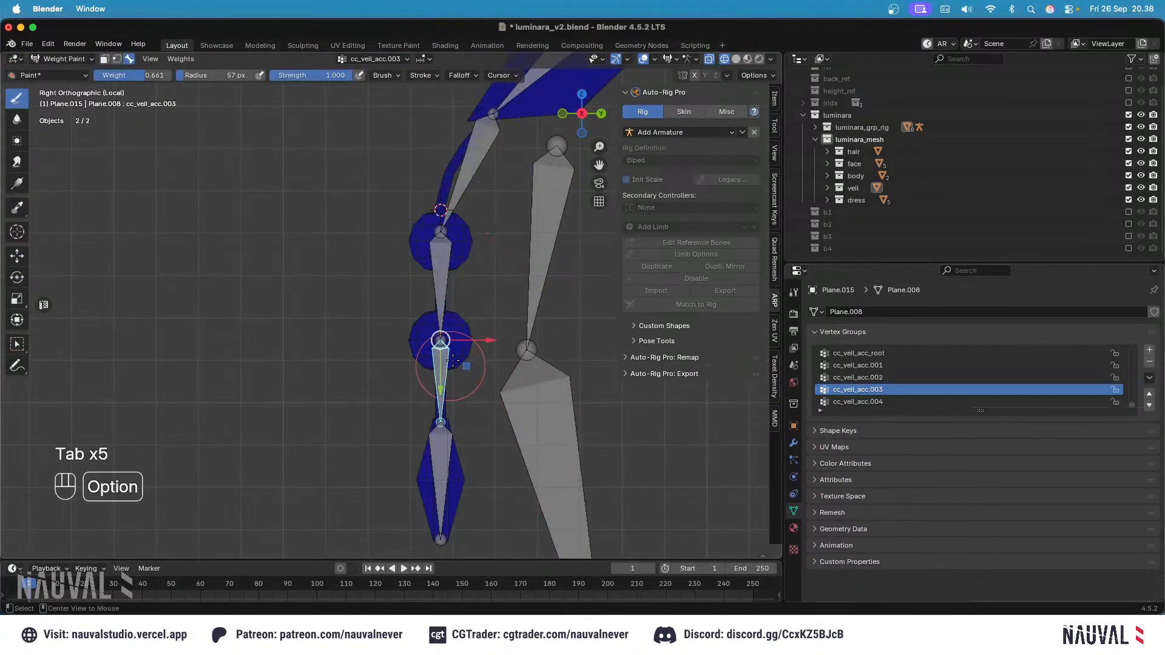
key("Tab")
left_click(836, 424)
key("Tab")
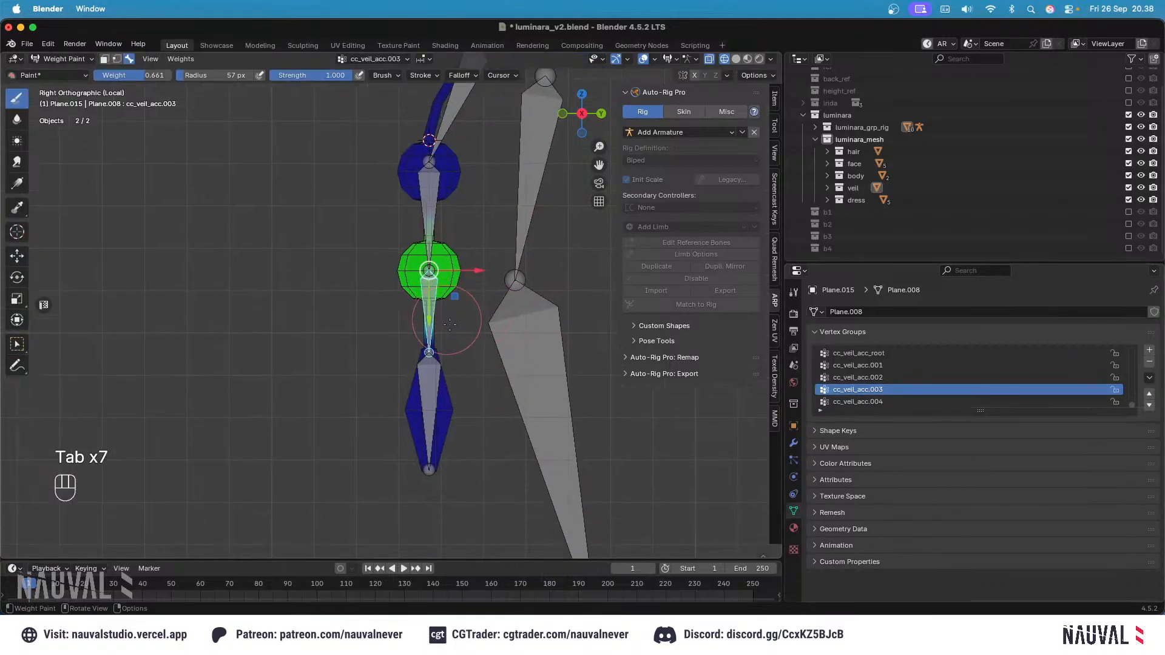
Step: Select the vertices where the pendant joins the strand and assign them to cc_veil_acc.003 at weight 0.5
key("Tab")
key("alt+a")
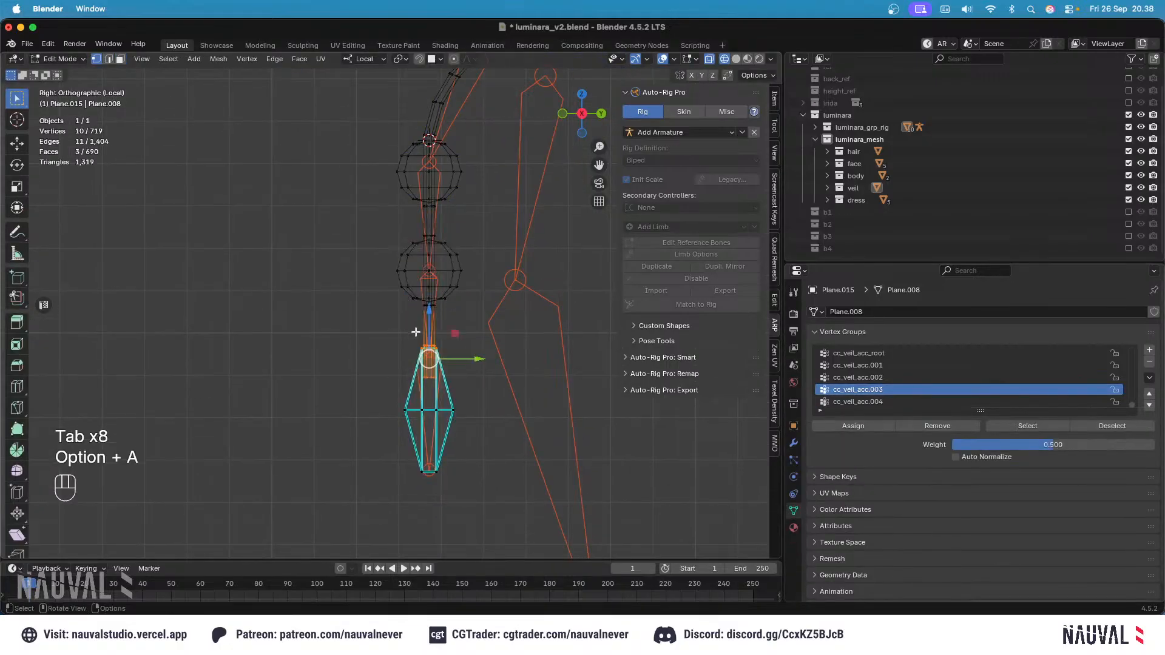
key("shift+z")
key("Tab")
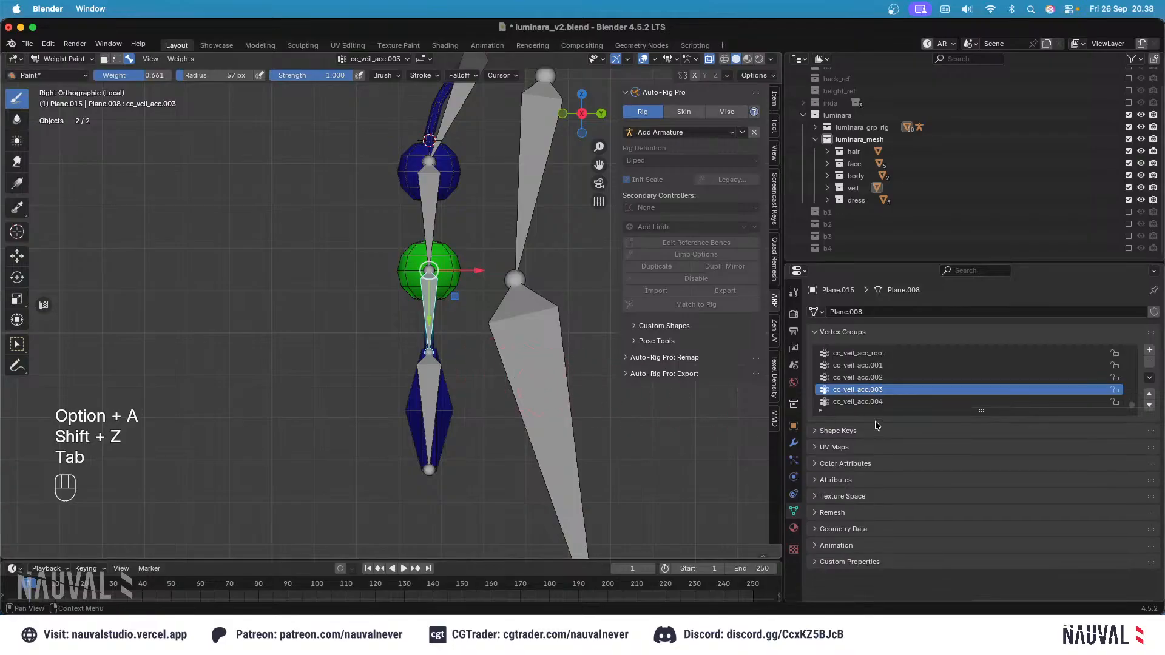
key("Tab")
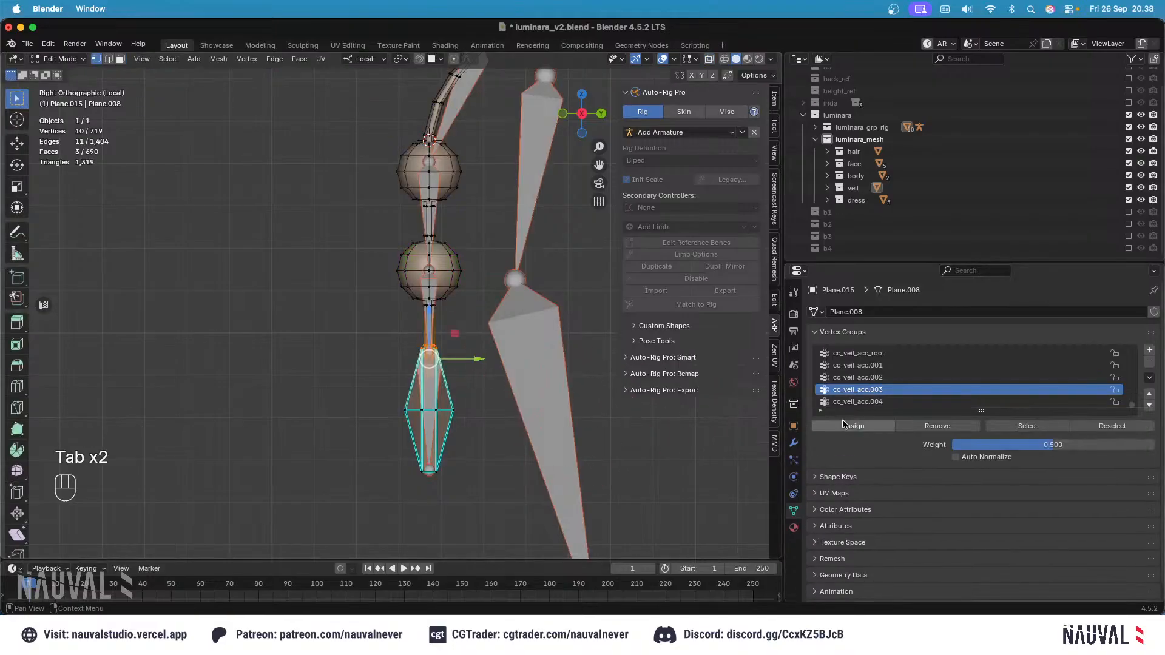
key("Tab")
Step: Assign the same pendant-joint vertices to the cc_veil_acc.004 group at weight 0.5
left_click(845, 402)
key("Tab")
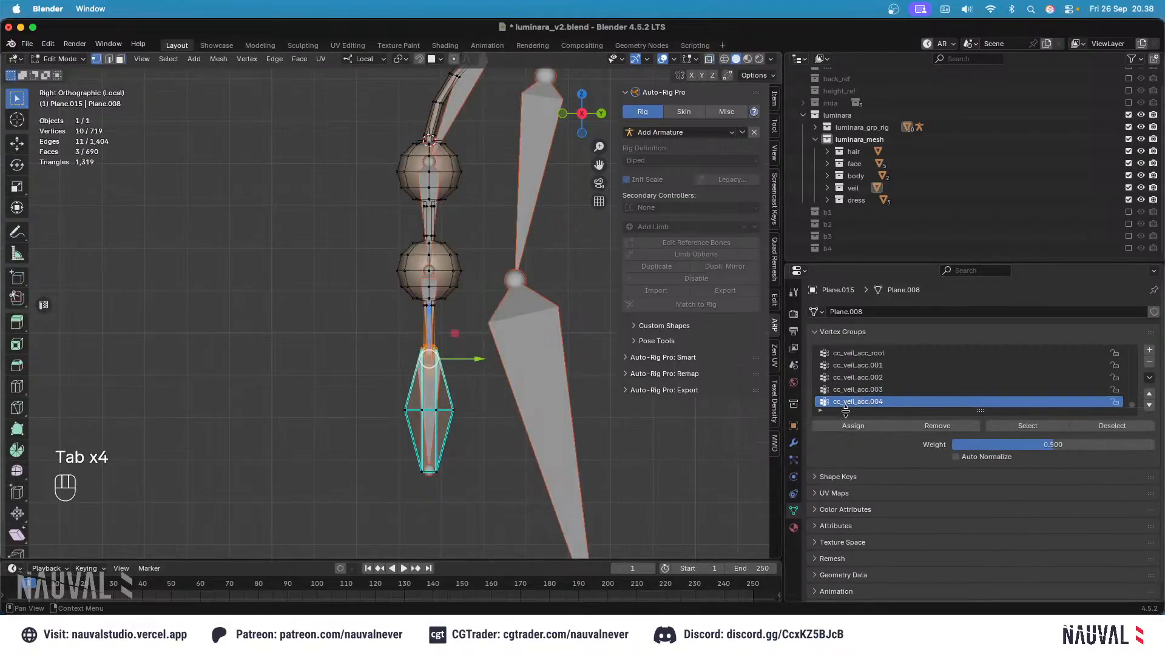
key("Tab")
key("shift+z")
Step: Select the remaining lower vertices of the pendant and assign them to cc_veil_acc.004 at weight 0.5
key("alt+a")
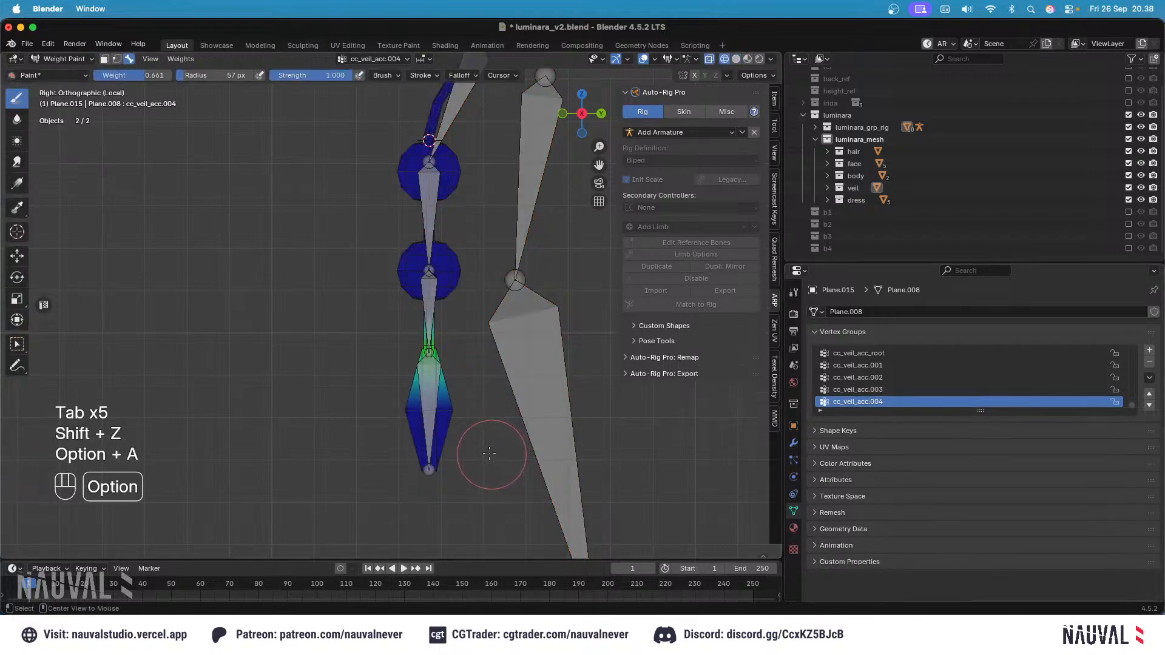
key("Tab")
key("Tab")
key("Tab")
key("alt+a")
left_click_drag(355, 384, 489, 508)
left_click(840, 426)
key("shift+z")
key("Tab")
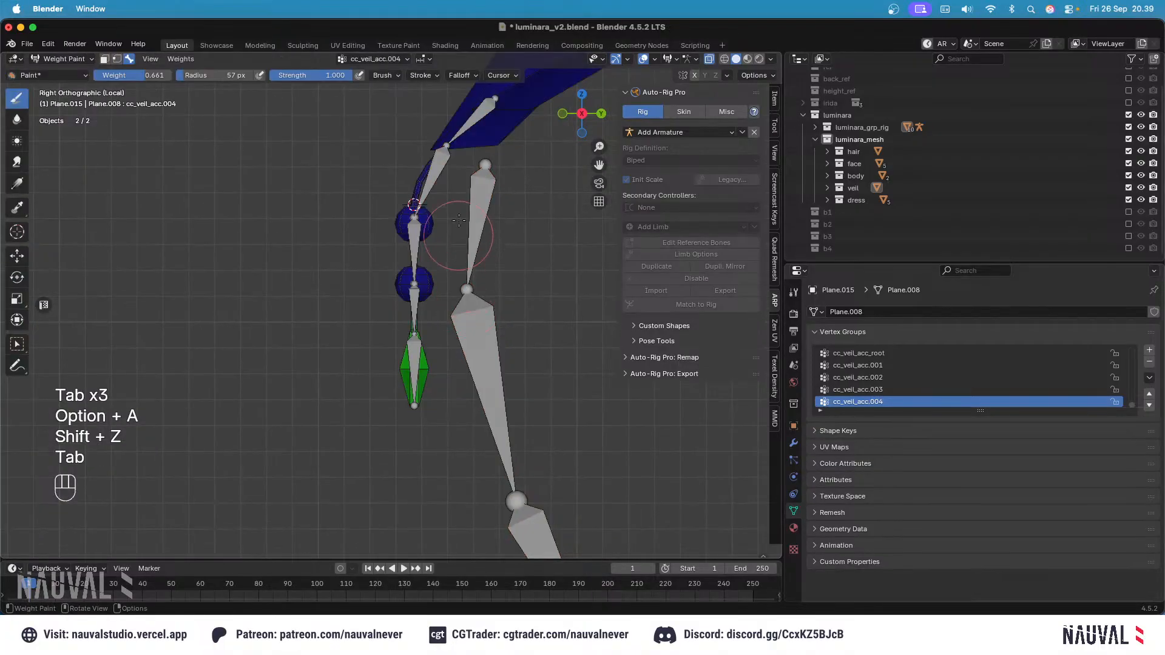
Step: Test the strand's deformation by rotating the cc_veil_acc.001 bone, and undo the rotation
left_click(435, 240, "alt")
key("r")
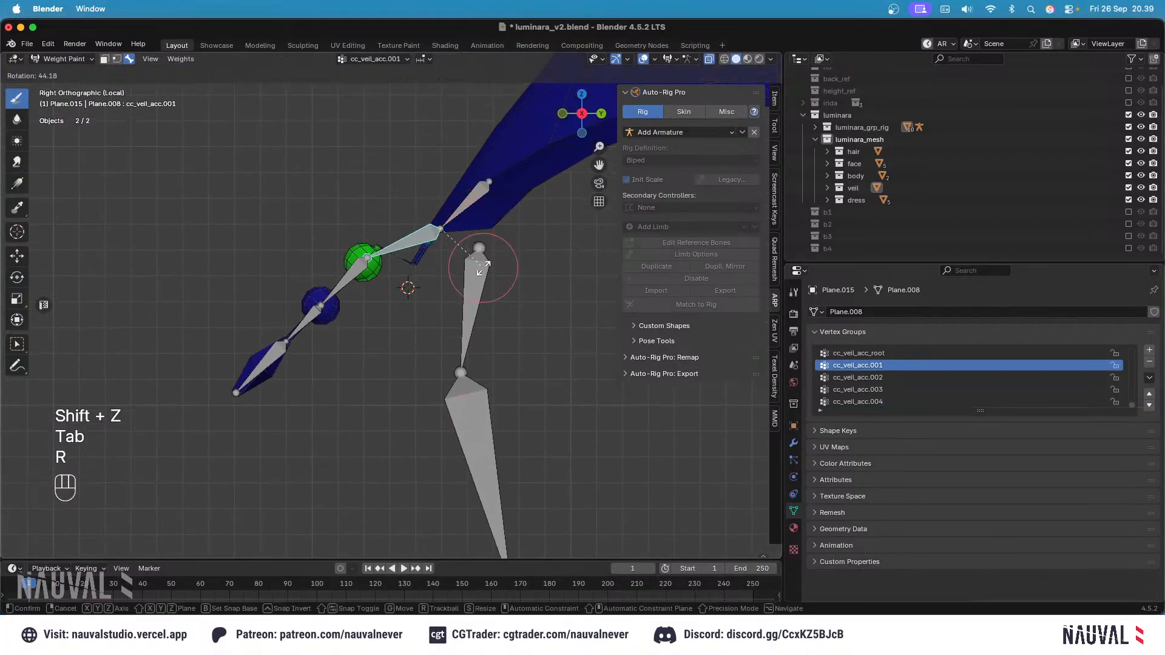
key("super+z")
Step: Add the strand's middle vertices to cc_veil_acc.001 at weight 0.5, temporarily hiding the vertices already in that group to isolate them
middle_click_drag(469, 224, 481, 316, "ctrl")
key("Tab")
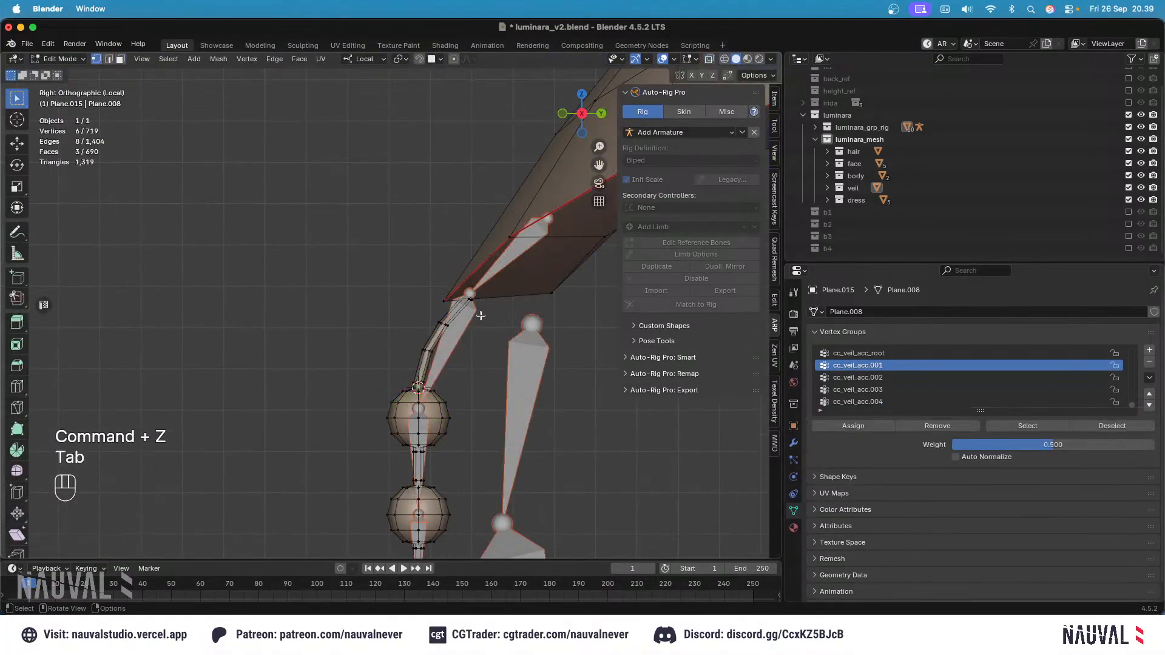
key("Tab")
key("Tab")
key("alt+a")
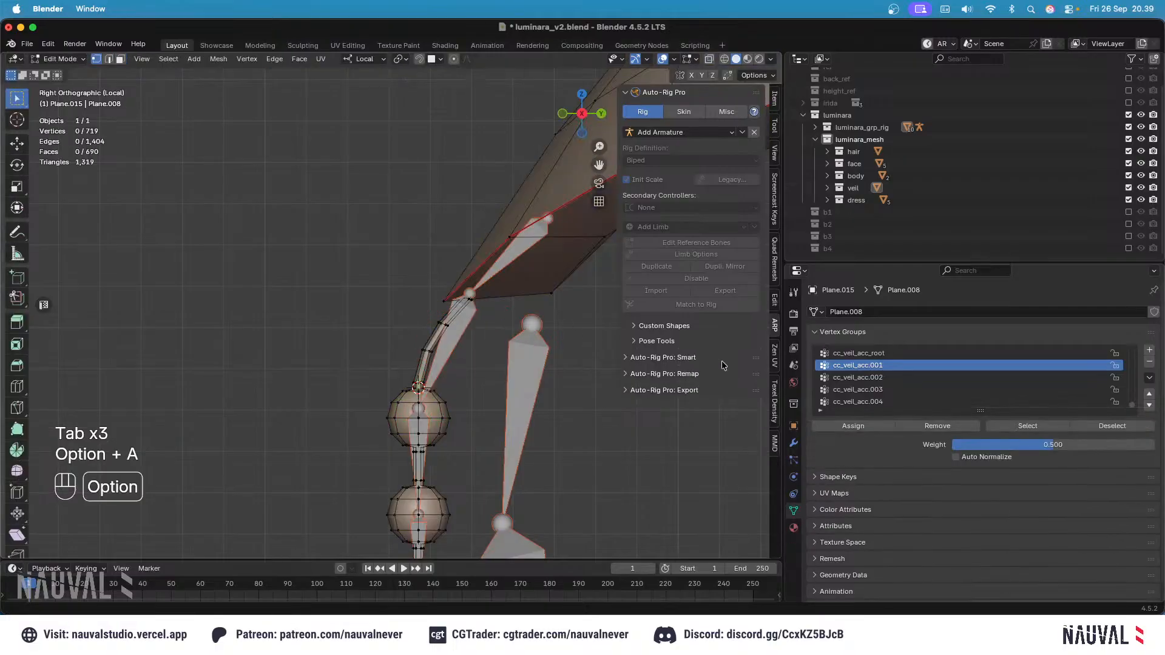
left_click(1027, 426)
key("h")
key("shift+z")
left_click_drag(471, 366, 410, 309)
key("alt+h")
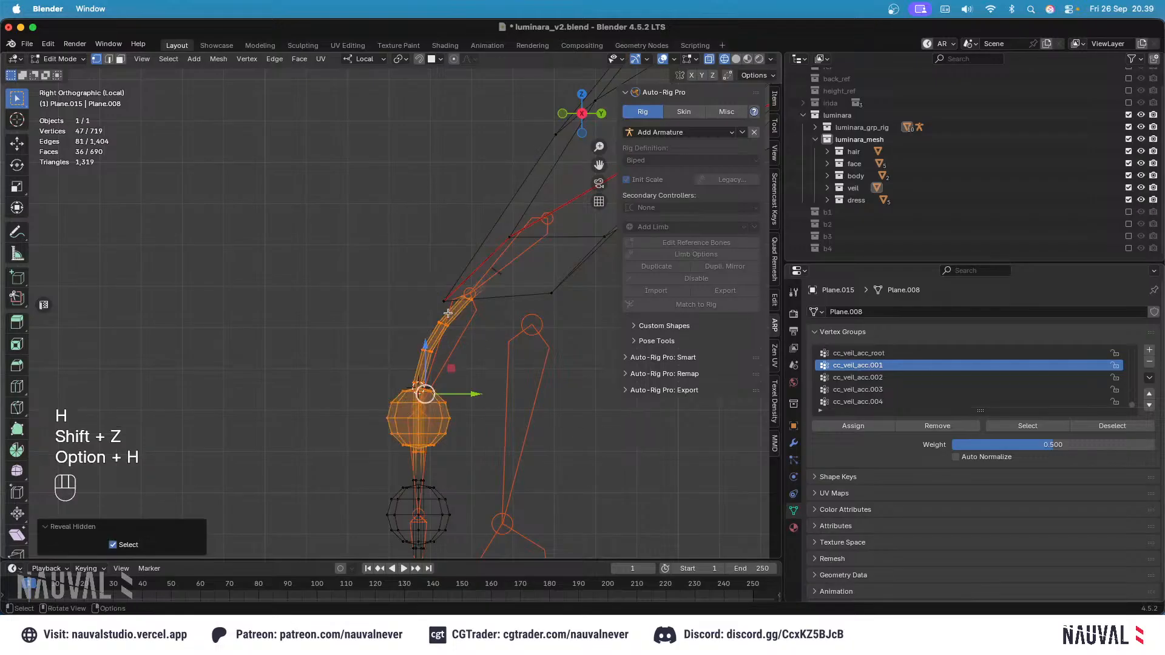
Step: Rotate the cc_veil_acc.001 bone again to test the completed strand weights, and undo the rotation
key("shift+z")
key("Tab")
key("r")
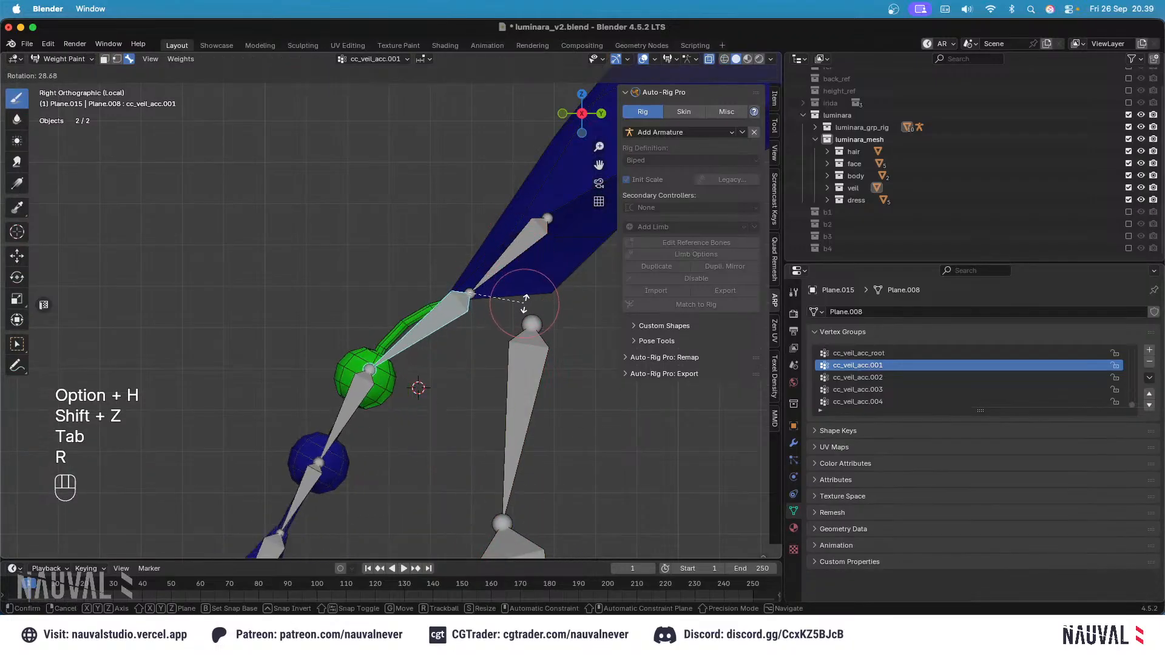
left_click(520, 307)
middle_click_drag(505, 318, 550, 218, "shift")
key("super+z")
Step: Rotate the cc_veil_acc.002 bone by about 40° to test how the two beads deform
left_click(466, 340, "alt")
key("r")
left_click(522, 325)
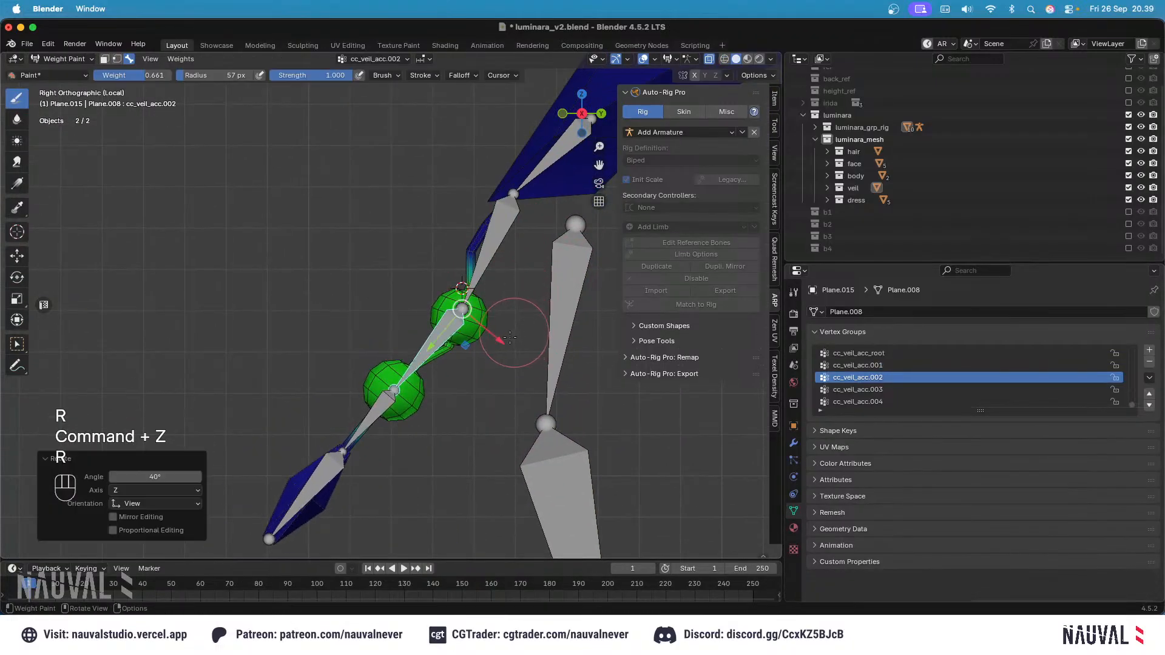
Step: Rotate the cc_veil_acc.003 bone and then cc_veil_acc.004 by about 40° to test how the lower bead and pendant deform
left_click(403, 404, "alt")
key("r")
left_click(476, 378)
left_click(294, 404, "alt")
key("r")
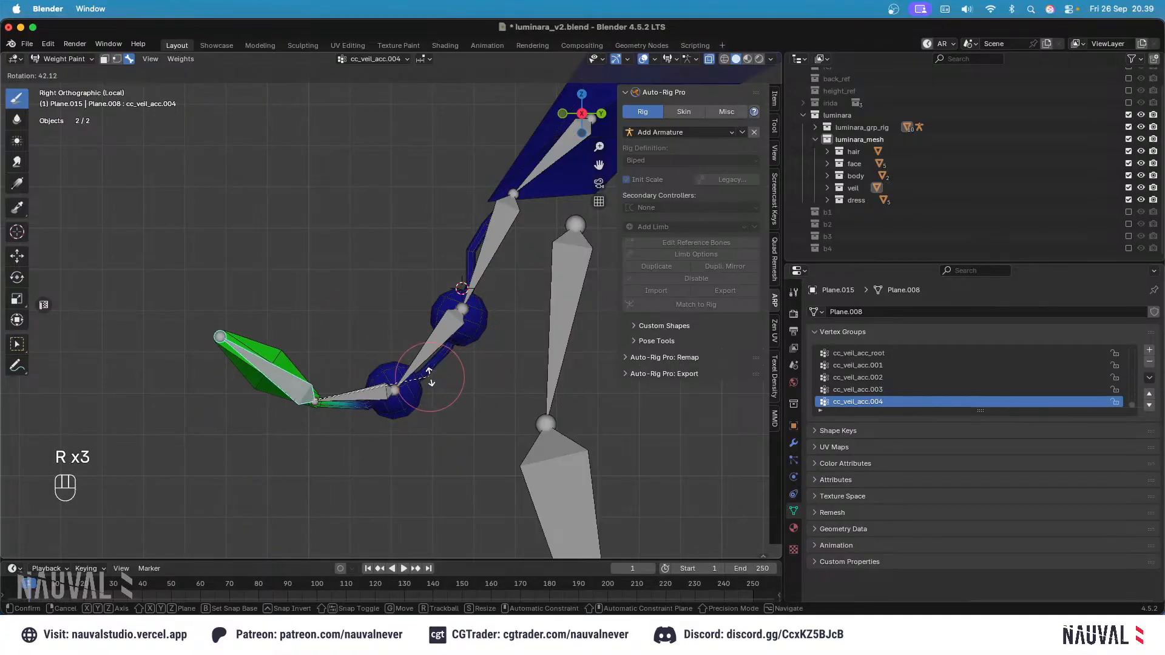
left_click(449, 334)
middle_click_drag(425, 347, 457, 322, "shift")
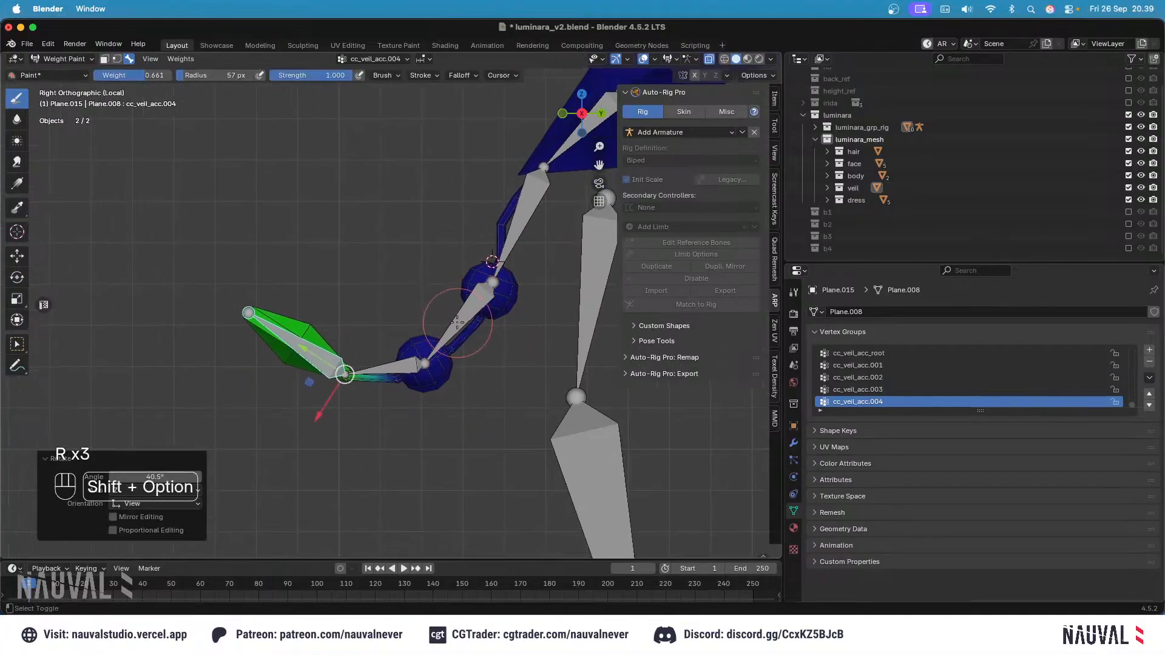
Step: Smooth the vertex weights of the selected pose bones cc_veil_acc.001 to cc_veil_acc.004 with factor 0.5 and 2 iterations
middle_click_drag(519, 216, 460, 227, "shift")
left_click(503, 257, "alt")
left_click(450, 352, "alt")
left_click(380, 407, "alt+shift")
left_click(313, 395, "alt+shift")
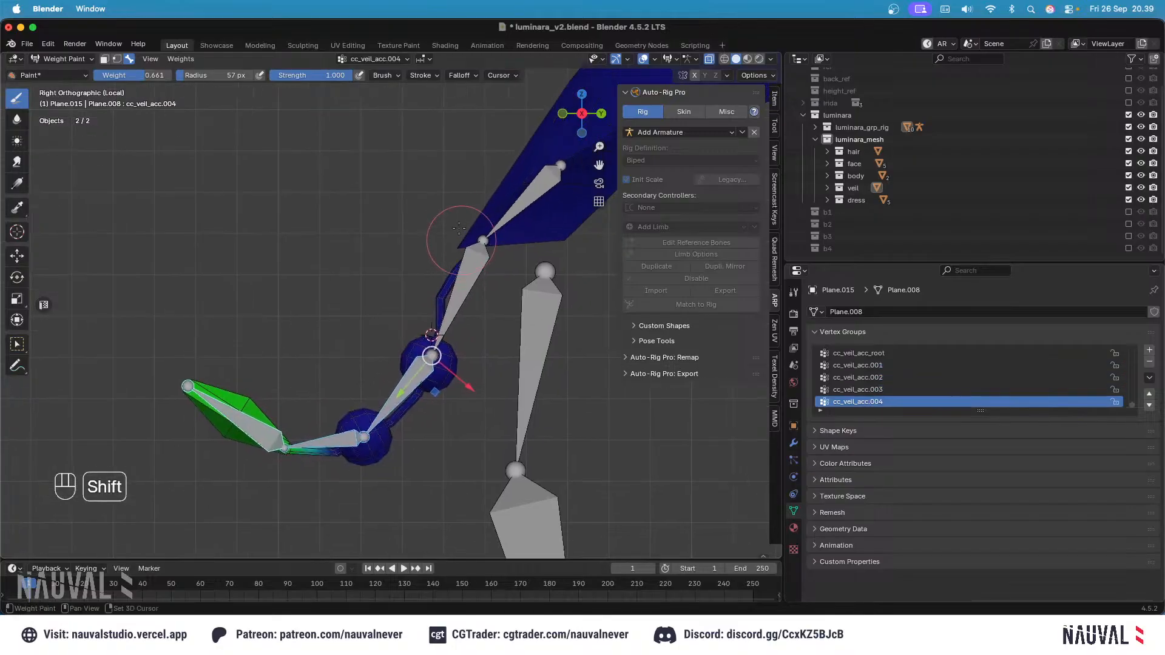
left_click(452, 296, "alt+shift")
middle_click_drag(452, 296, 421, 326, "shift")
left_click(182, 58)
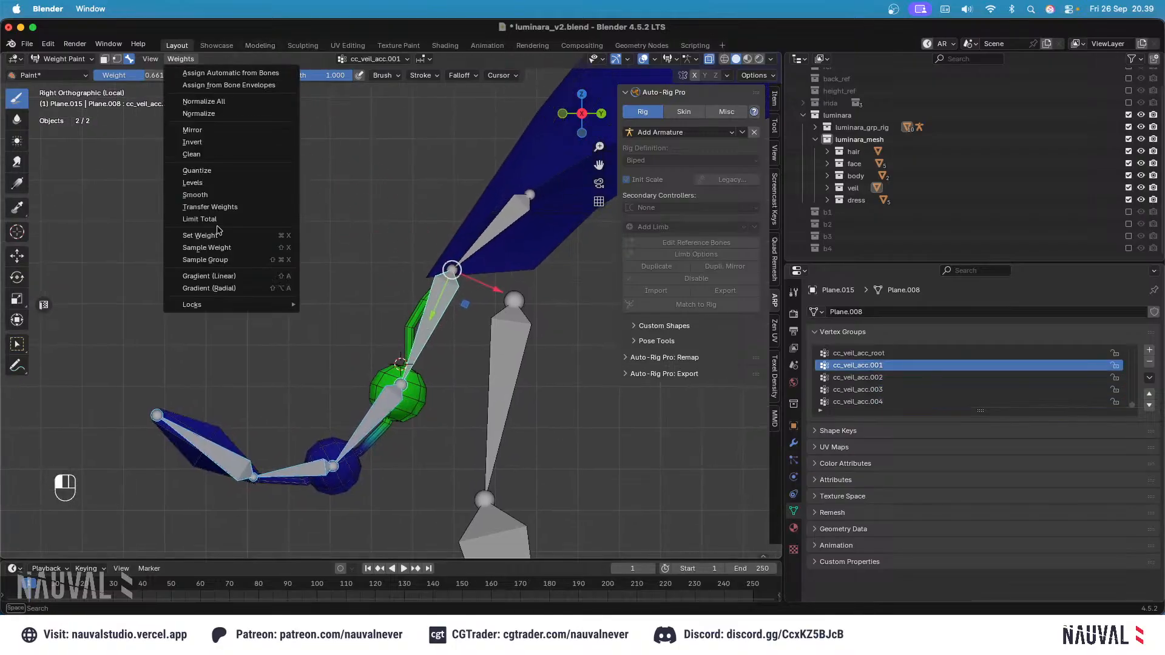
left_click(217, 197)
key("shift+z")
middle_click_drag(311, 267, 307, 187, "shift")
scroll(298, 206, "down", 1)
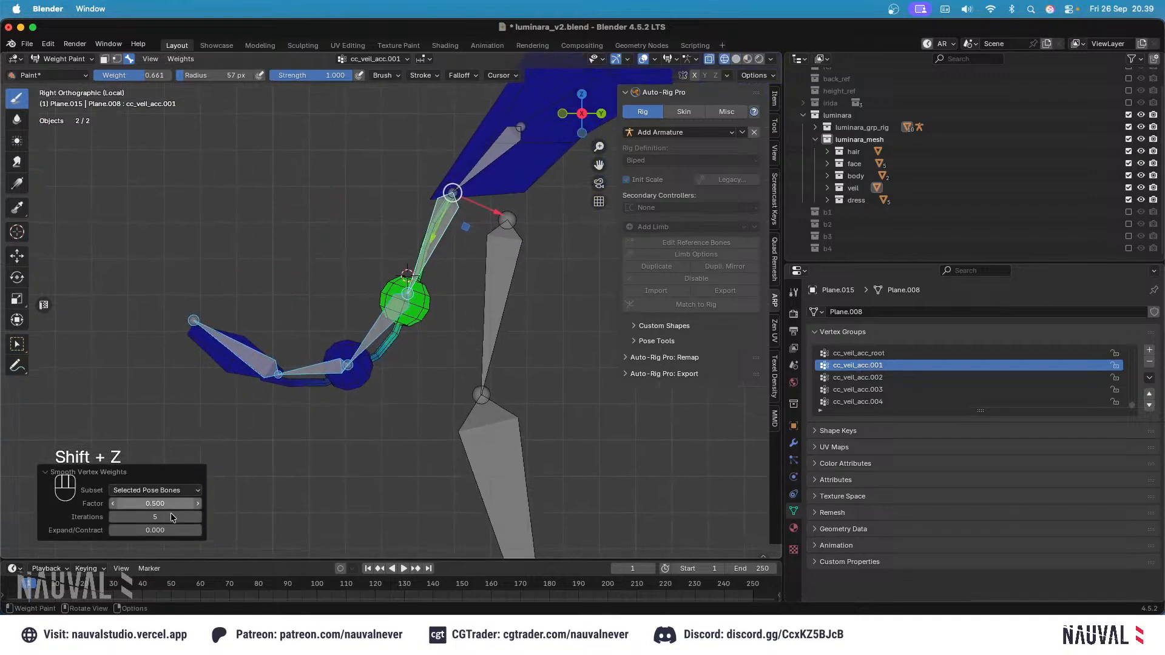
type("3")
key("Return")
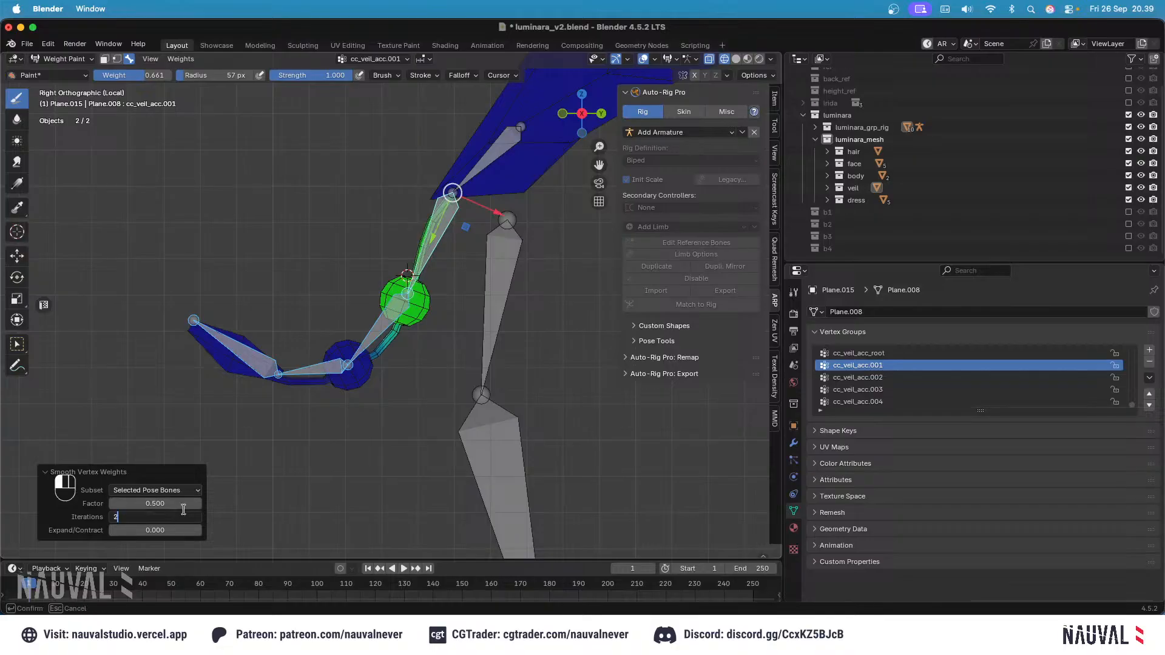
Step: Examine the smoothed weights along the strand, comparing the cc_veil_acc.003 and cc_veil_acc.004 influence around the pendant link
middle_click_drag(337, 290, 299, 359, "shift")
scroll(365, 274, "up", 2)
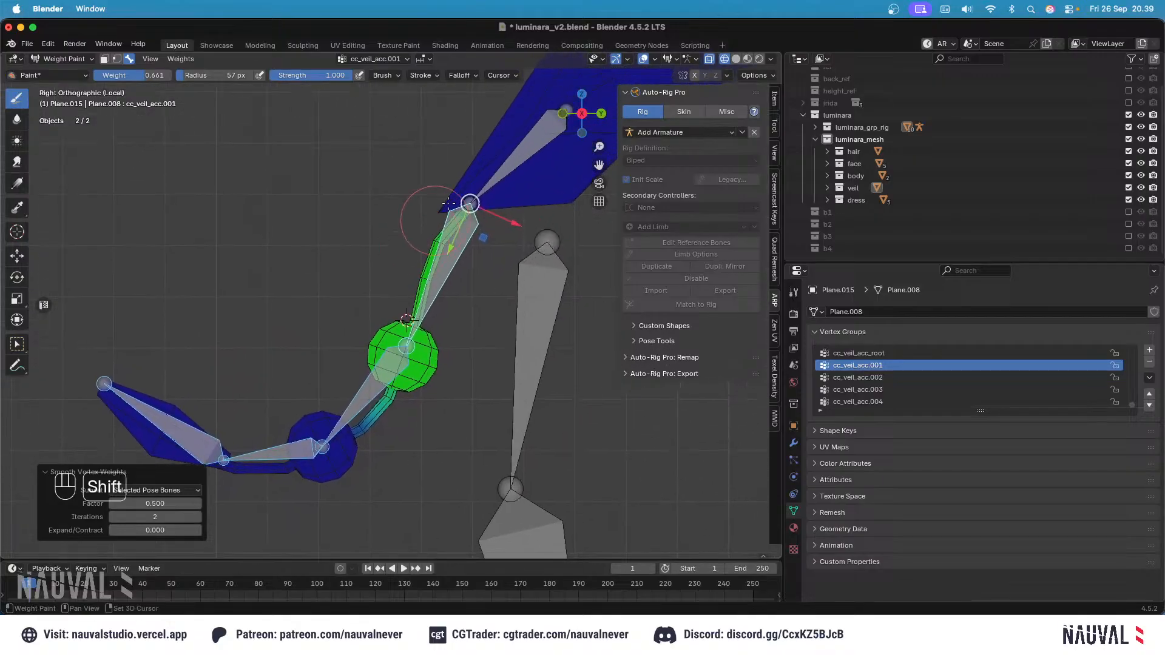
middle_click_drag(429, 235, 537, 131, "shift")
left_click(387, 350, "alt")
middle_click_drag(386, 335, 435, 335, "shift")
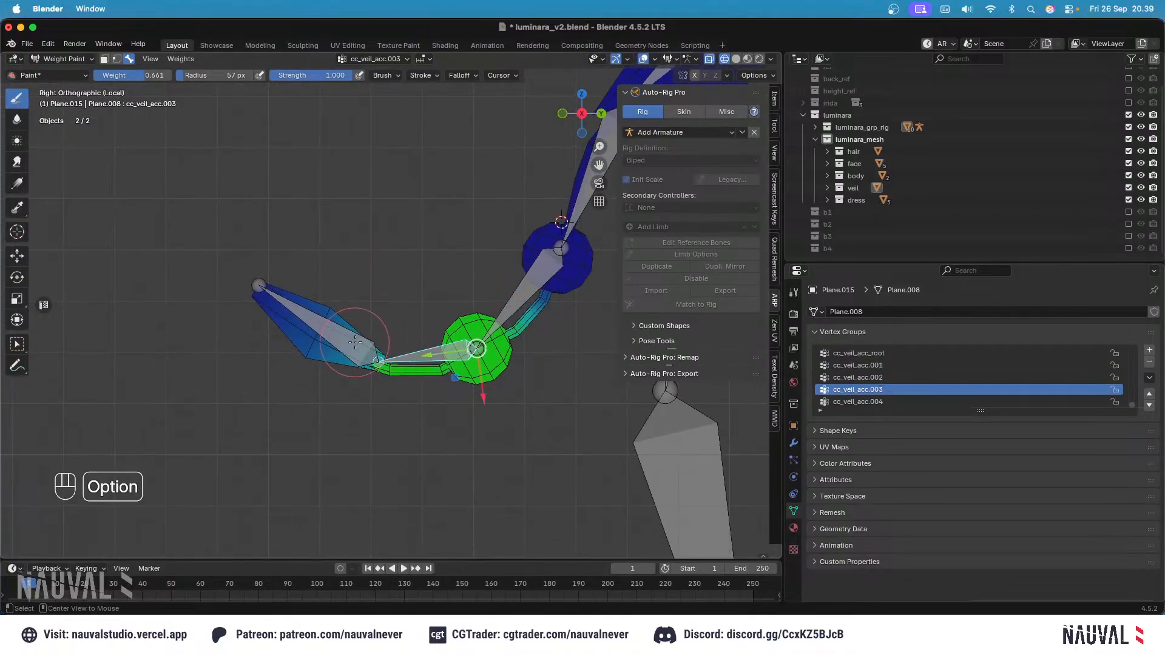
left_click(339, 327, "alt")
left_click(420, 343, "alt")
left_click(352, 336, "alt")
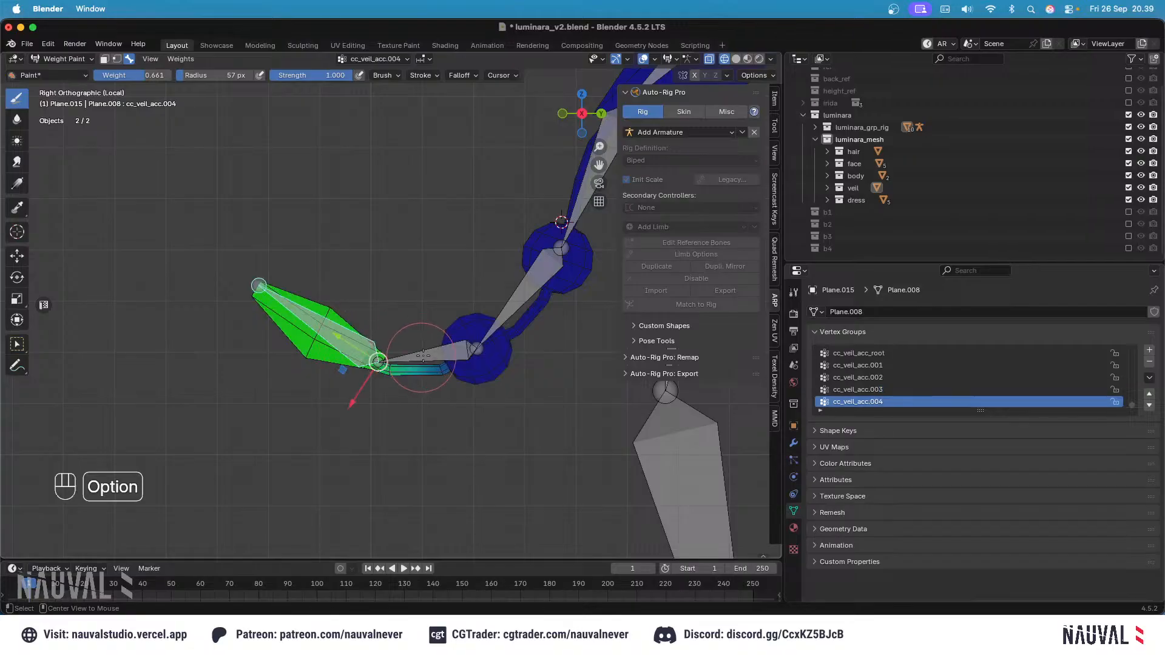
left_click(395, 353, "alt")
scroll(373, 333, "up", 2)
middle_click_drag(373, 333, 395, 298, "shift")
Step: Assign the four vertices at the lower end of the link above the pendant to cc_veil_acc.003 at weight 0.5
key("Tab")
key("shift+z")
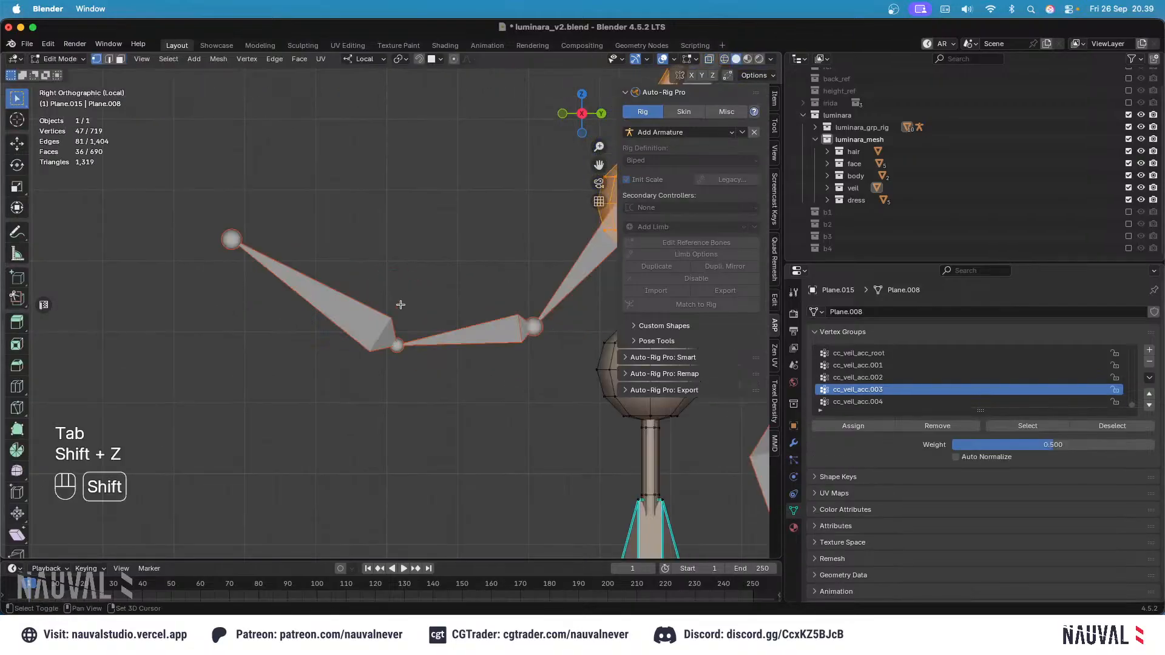
middle_click_drag(596, 437, 439, 277, "shift")
key("shift+z")
key("Tab")
scroll(440, 277, "down", 3)
key("Tab")
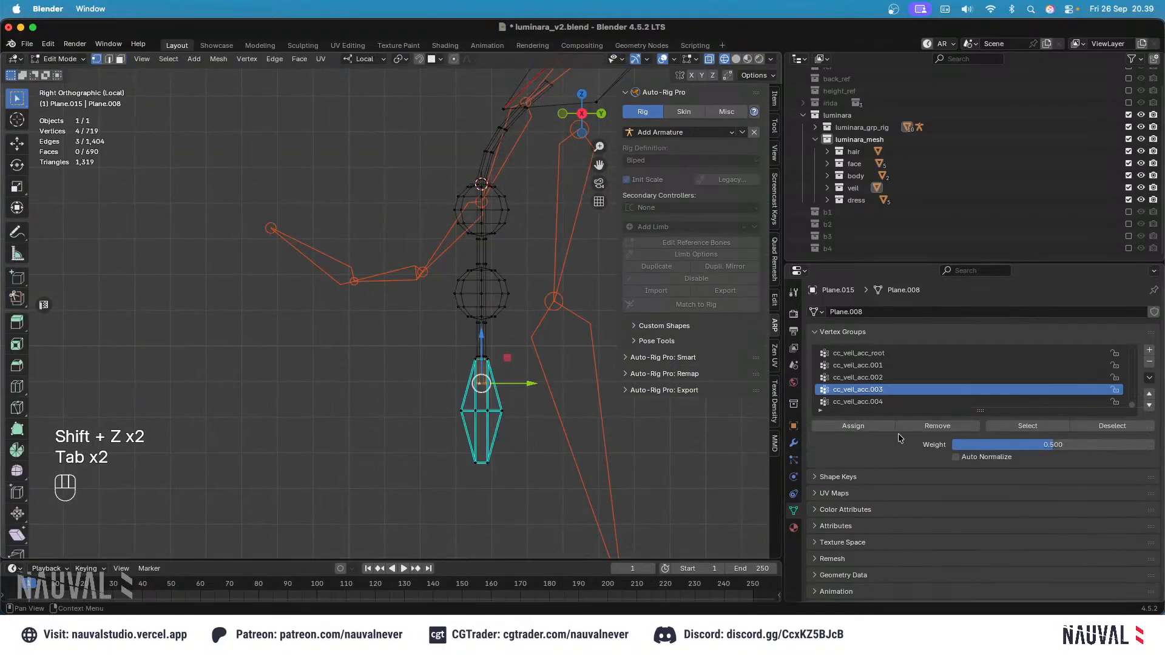
left_click(905, 425)
key("Tab")
mouse_move(404, 326)
middle_mouse_down("ctrl")
mouse_move(396, 197)
mouse_move(494, 328)
middle_mouse_up("ctrl")
Step: Try weights of 0.15 and 0.75 in cc_veil_acc.003 on the middle vertices of the pendant link, and undo the last change
key("Tab")
mouse_move(537, 373)
middle_mouse_down("shift")
mouse_move(435, 291)
mouse_move(449, 243)
middle_mouse_up("shift")
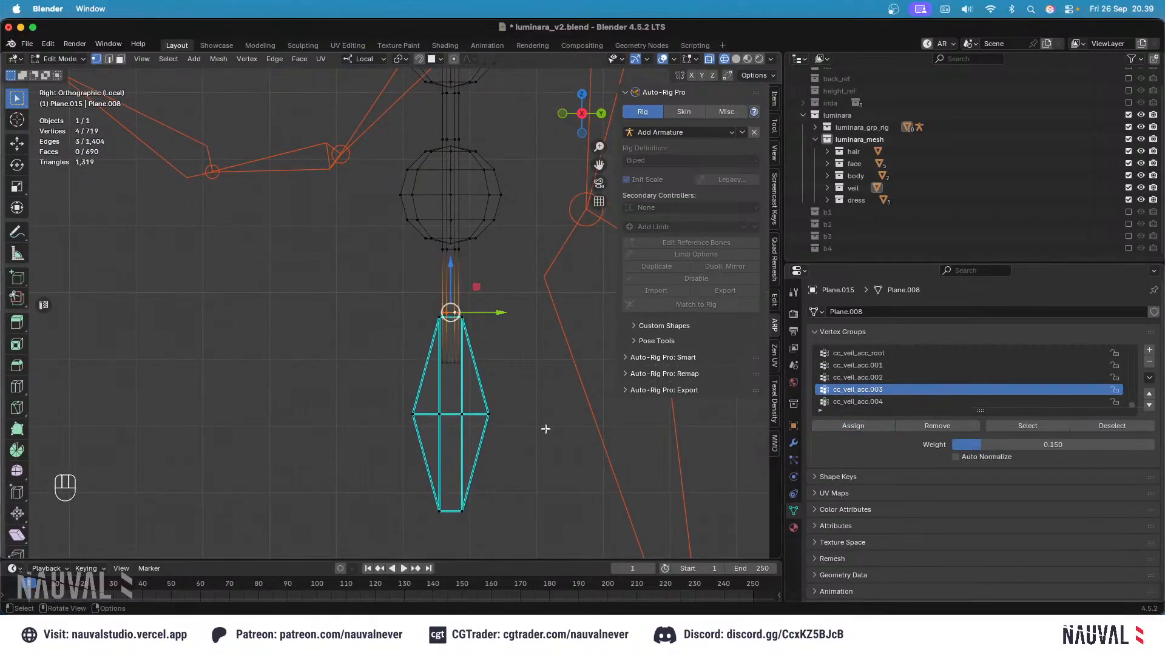
key("Tab")
middle_click_drag(403, 221, 444, 268, "shift")
key("Tab")
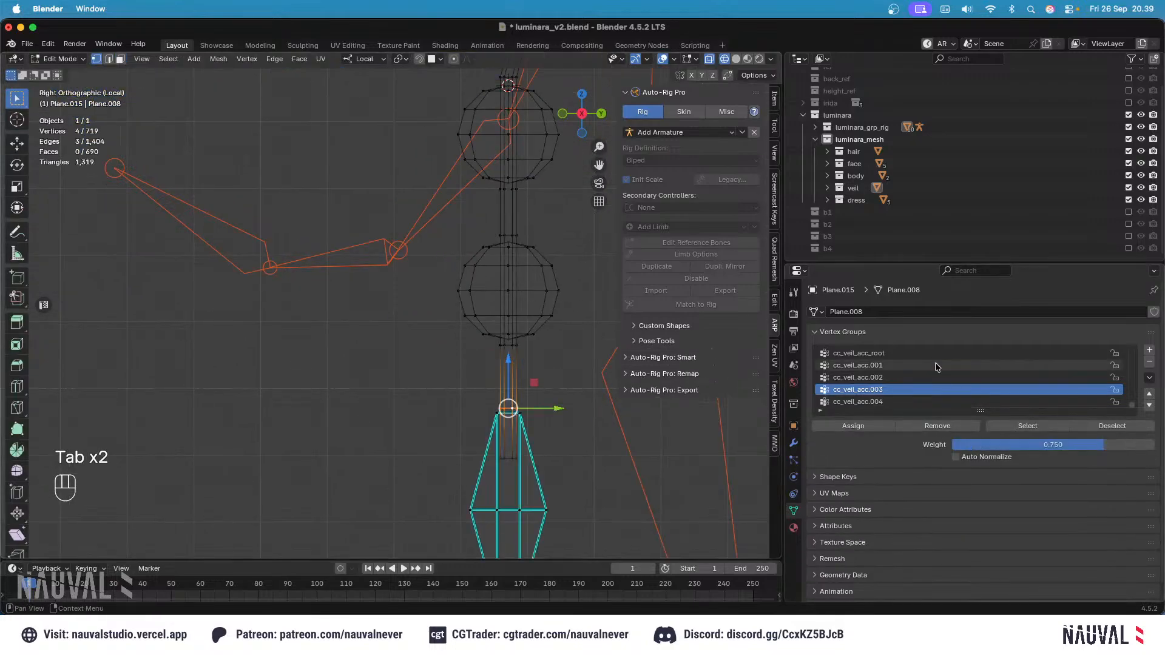
key("Tab")
scroll(477, 267, "left", 3, "shift")
scroll(500, 265, "up", 4, "ctrl")
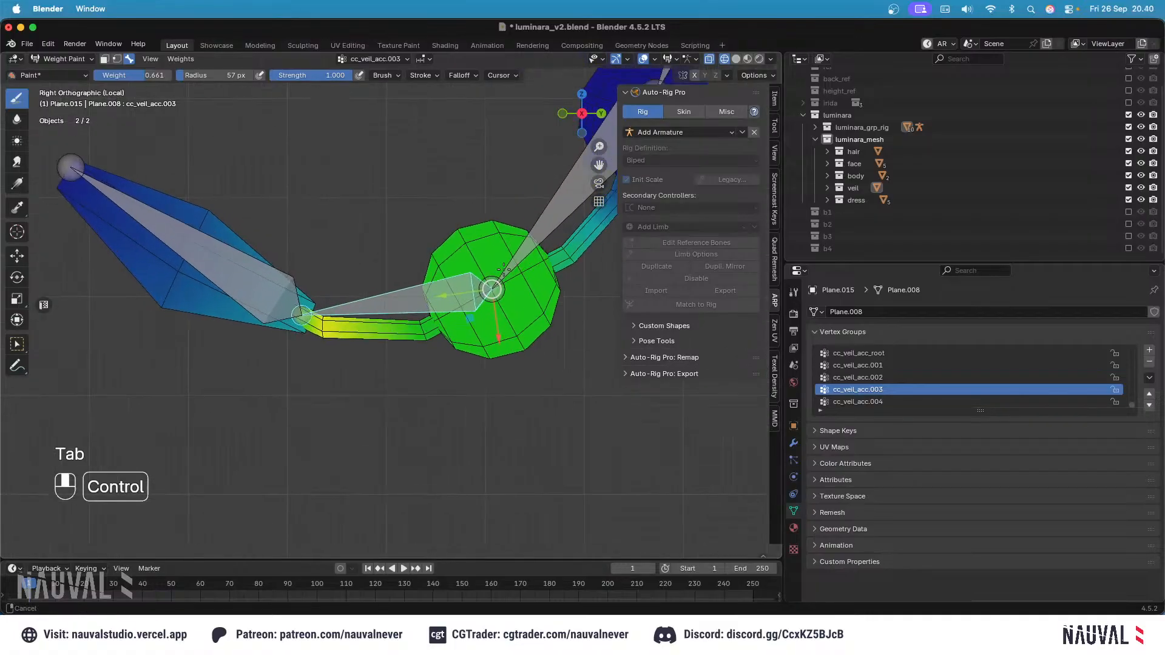
scroll(501, 265, "left", 2, "shift")
key("super+z")
Step: Examine the cc_veil_acc.004 weights where the link meets the pendant from several angles, ending in the right side view
left_click(391, 284, "alt")
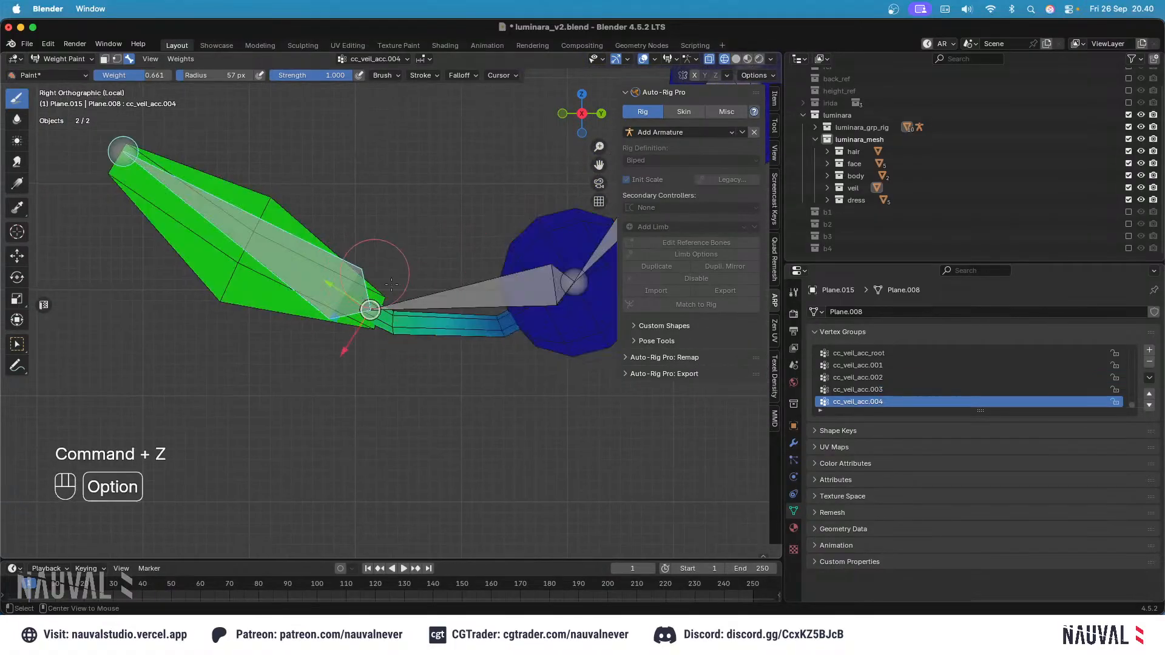
middle_click_drag(399, 338, 561, 276)
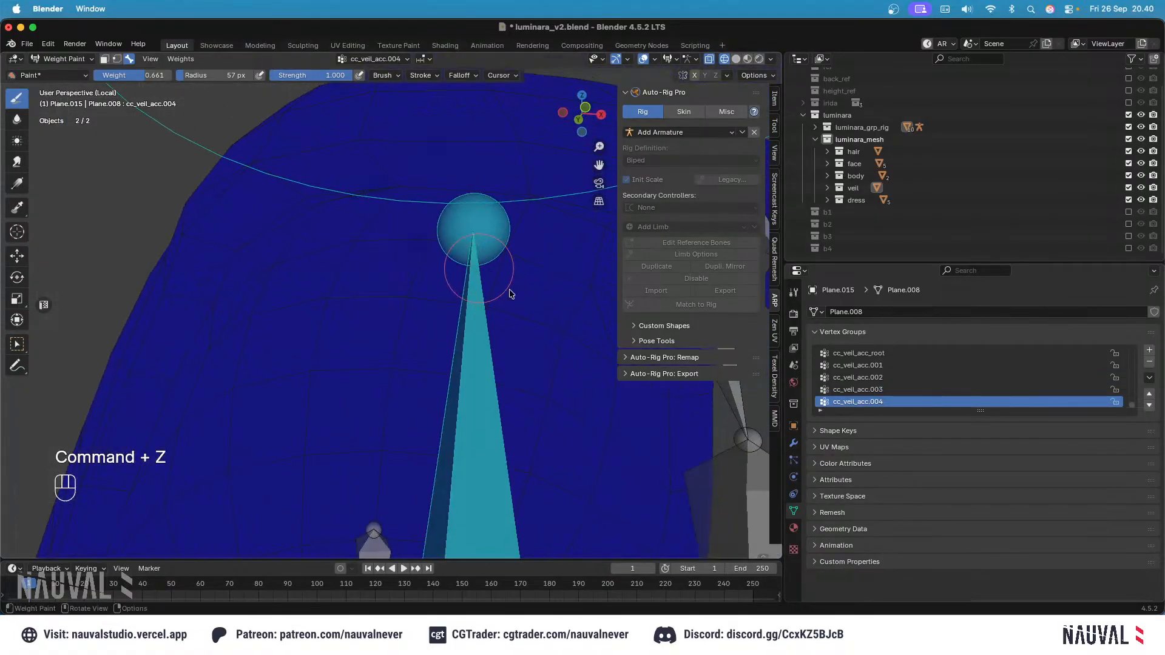
middle_click_drag(443, 289, 546, 306)
middle_click_drag(431, 324, 540, 295, "shift")
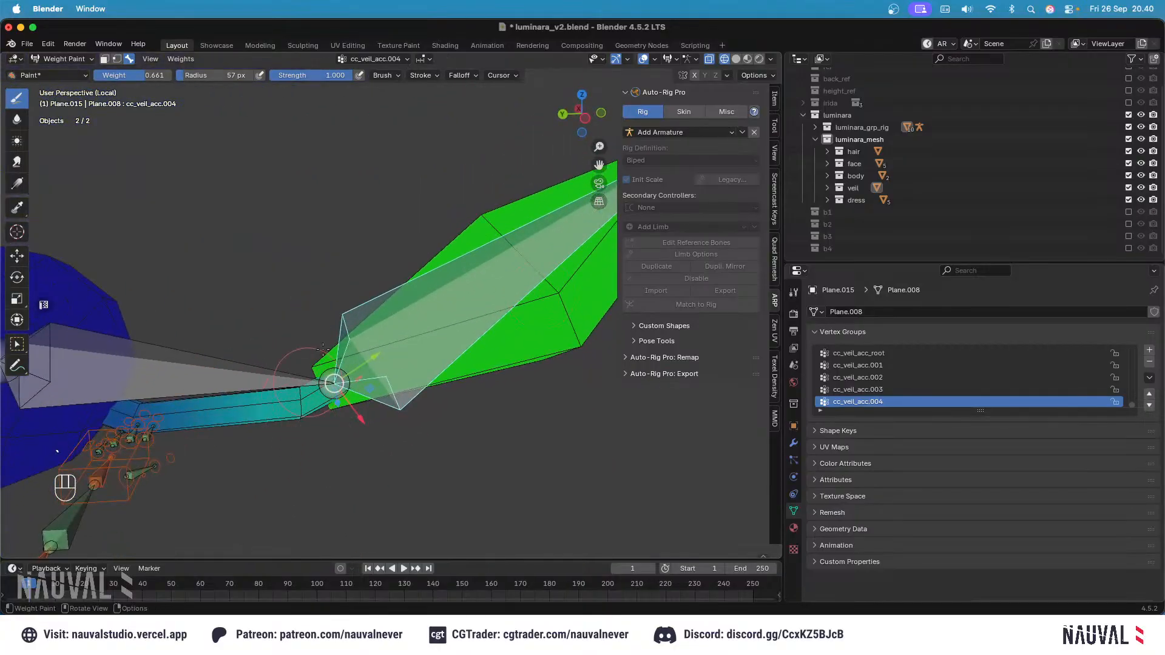
key("ctrl+KP_1")
key("KP_3")
scroll(424, 251, "down", 12)
middle_click_drag(499, 235, 429, 261, "shift")
Step: Reset the location and rotation of all the rig's bones to the rest pose
key("a")
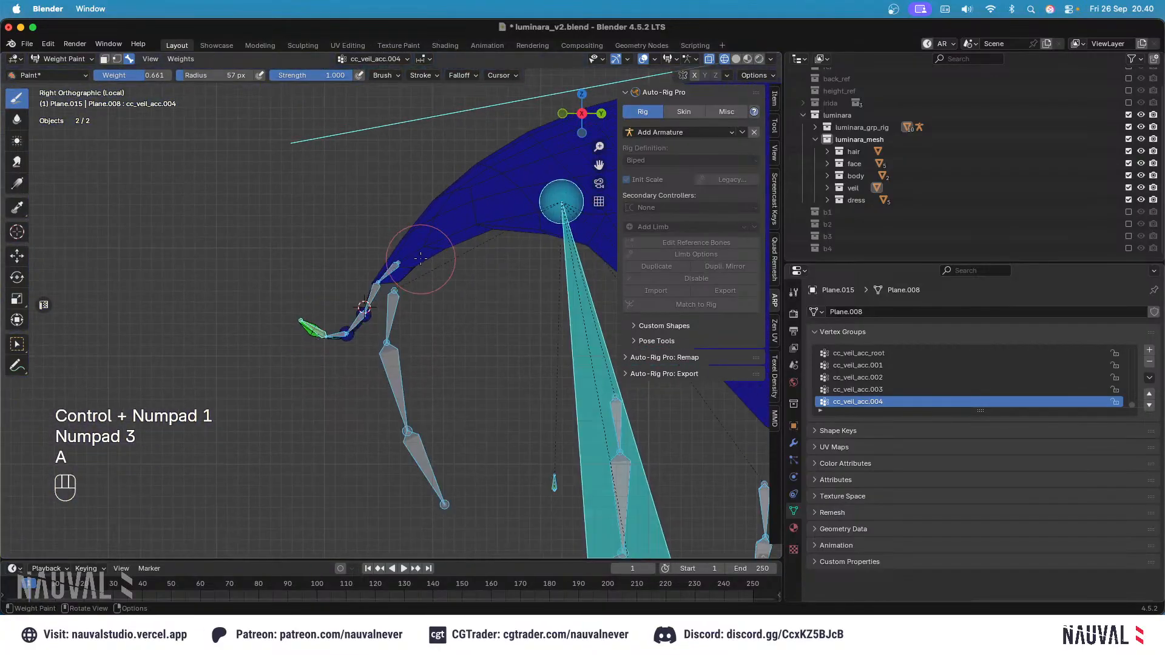
key("alt+g")
key("alt+r")
Step: Test the deformation by rotating each bone from cc_veil_acc.001 to cc_veil_acc.004 in turn, cancelling every rotation
scroll(395, 278, "up", 2)
left_click(363, 292, "alt")
key("r")
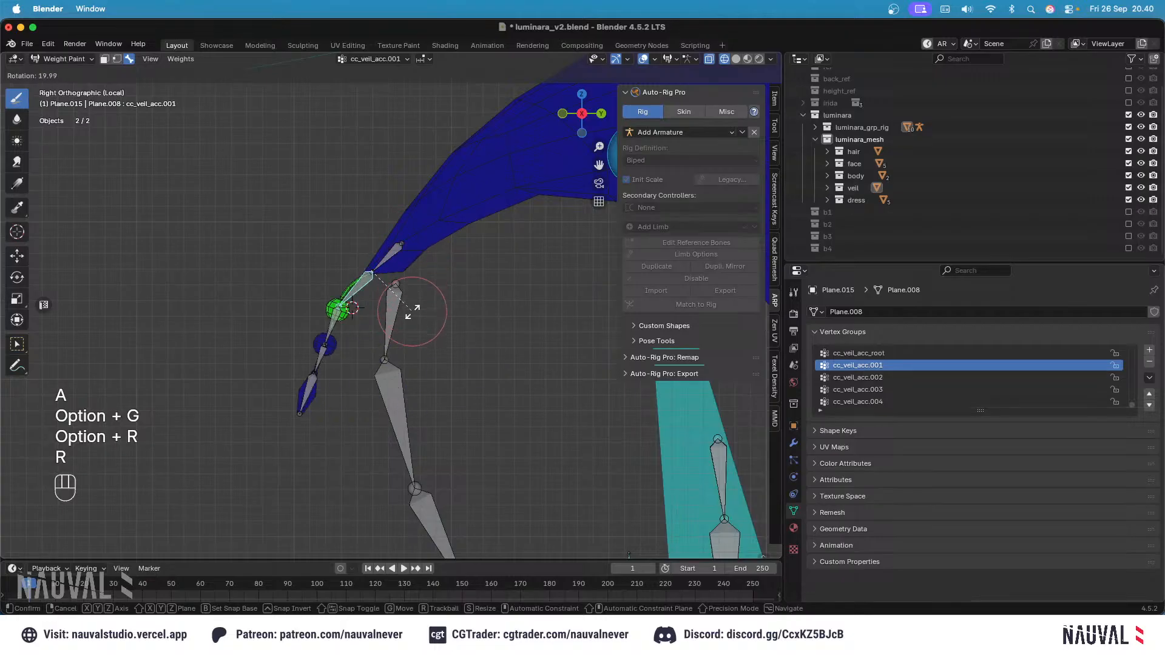
key("Escape")
left_click(351, 334, "alt")
key("r")
key("Escape")
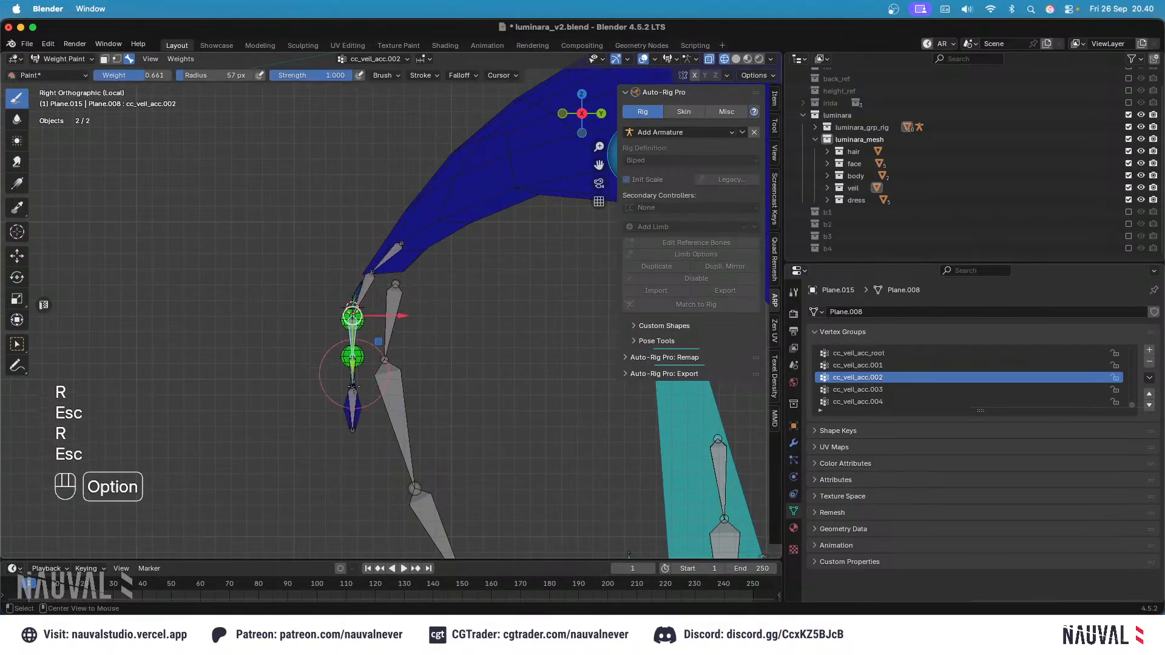
left_click(352, 371, "alt")
key("r")
key("Escape")
left_click(352, 406, "alt")
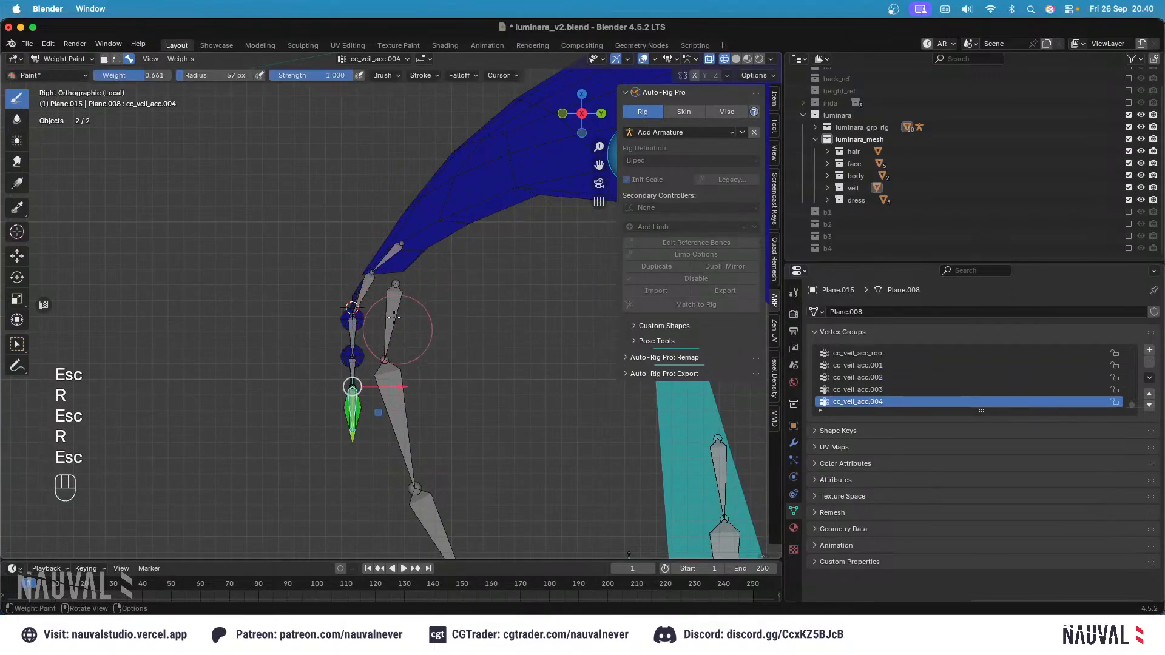
Step: Return the veil mesh to Object Mode in solid front view and save the file
key("super+s")
left_click(76, 59)
left_click(78, 73)
key("KP_1")
key("super+s")
key("shift+z")
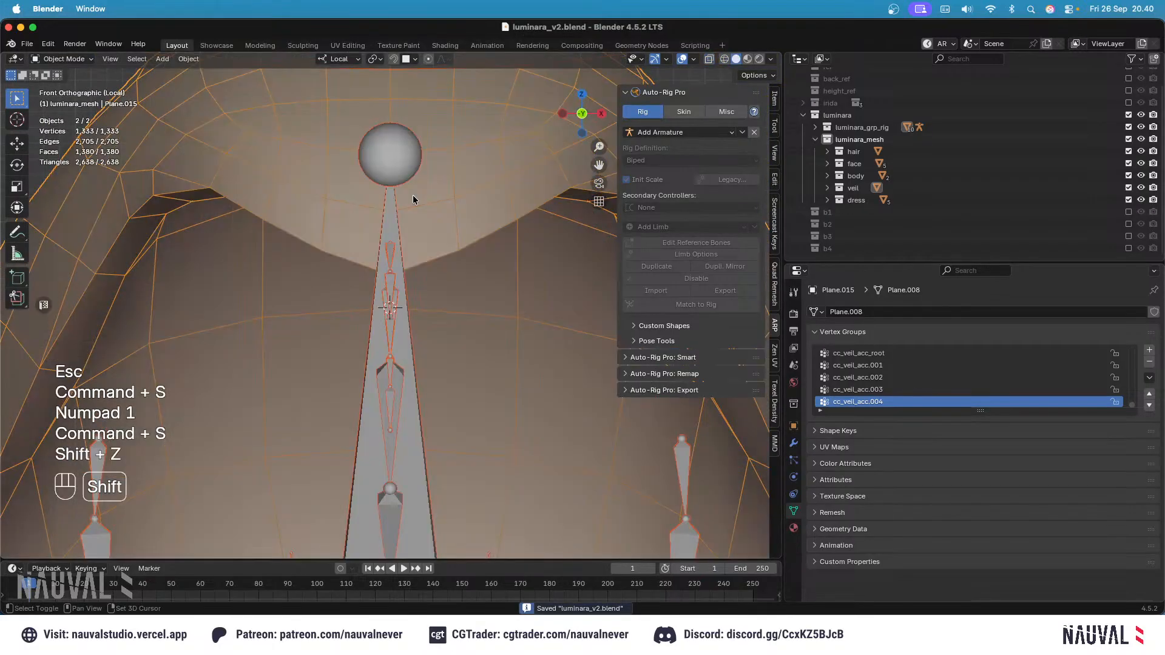
Step: Put luminara_rig in Pose Mode and enable Spring and Rotation on cc_veil_acc.001 with Bouncy 0.1 and Speed 0.6
left_click(397, 248)
left_click(81, 60)
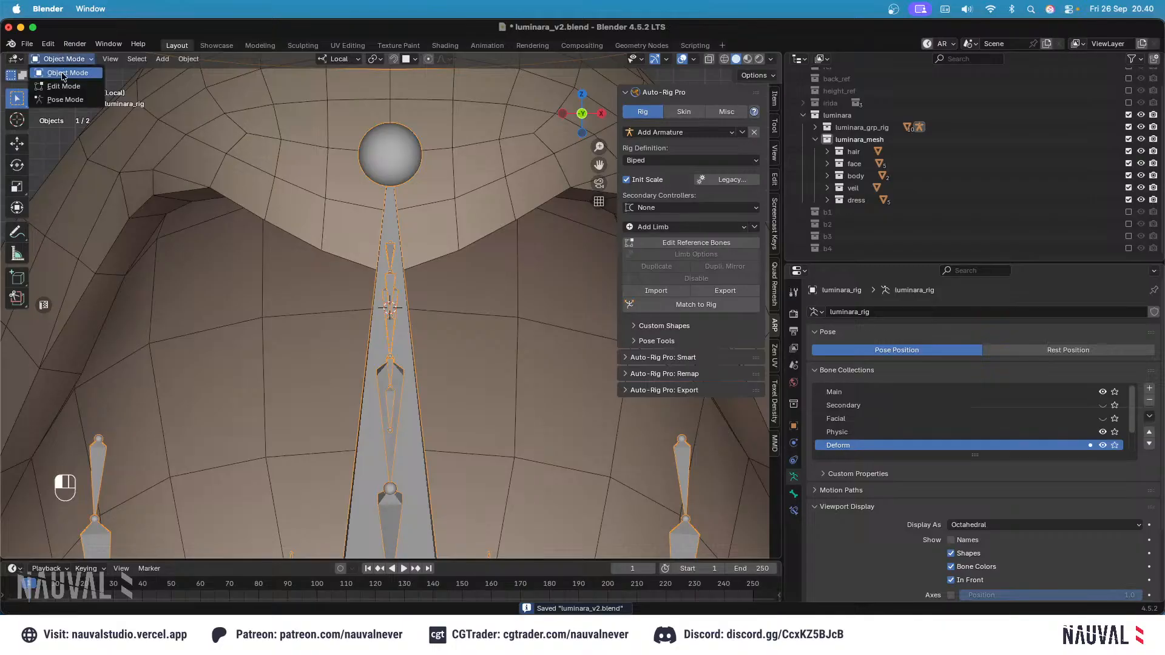
left_click(65, 100)
key("KP_3")
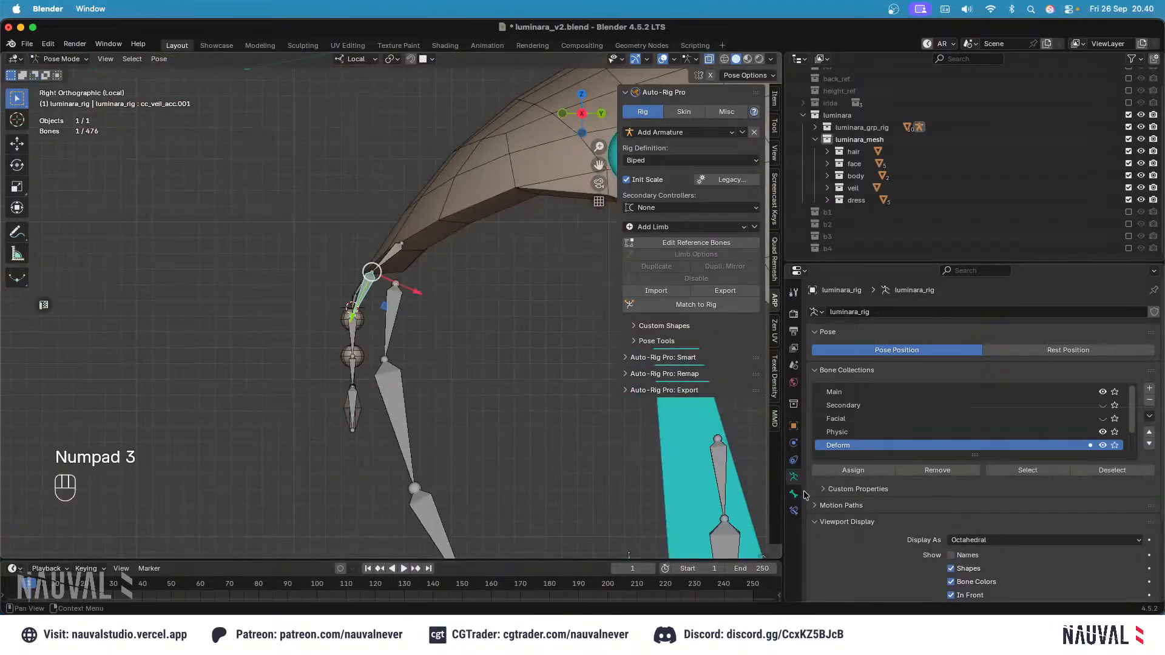
left_click(794, 494)
scroll(971, 502, "down", 5)
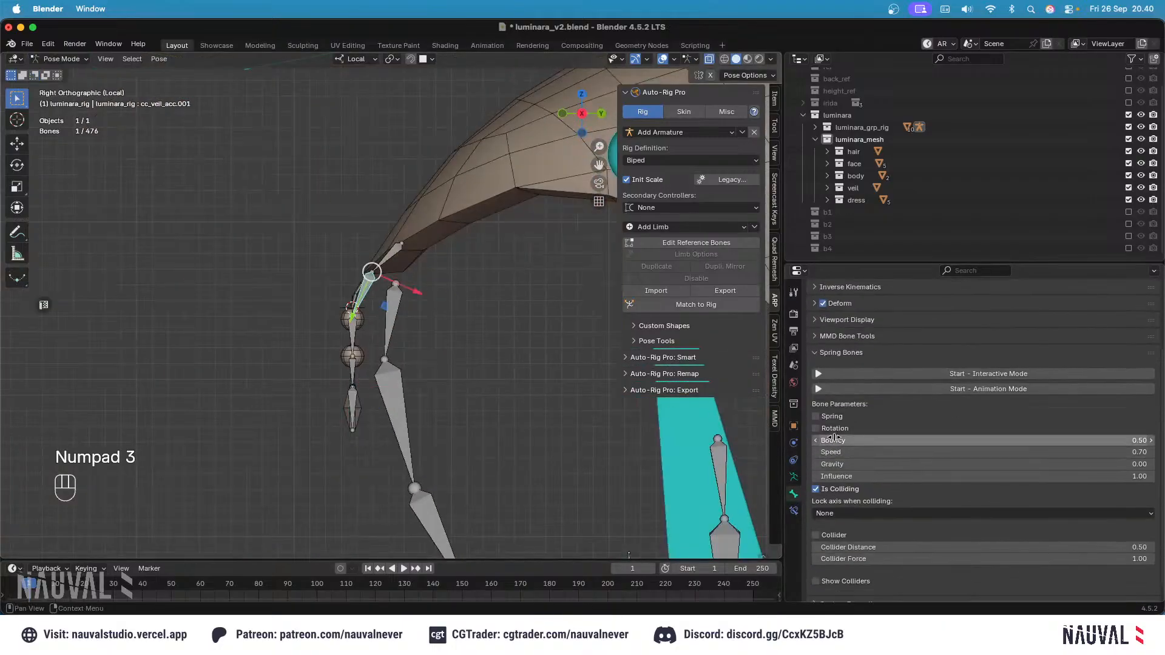
left_click(1033, 441)
type("0.1")
key("Return")
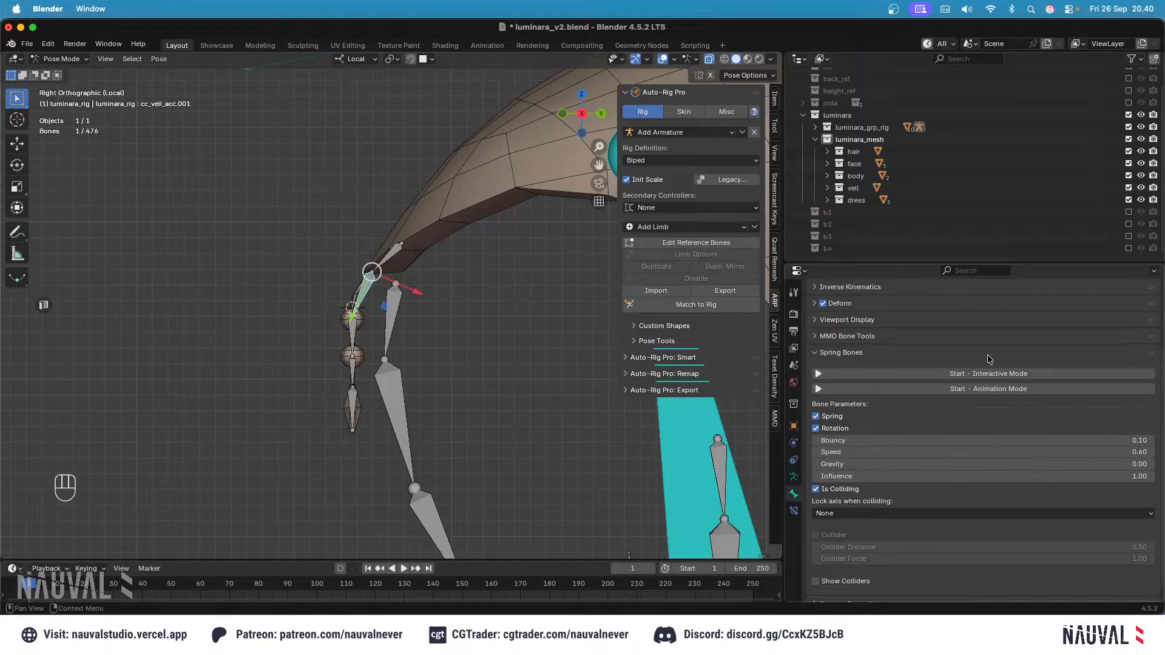
Step: Enable Spring and Rotation on the cc_veil_acc.002 bone with Bouncy 0.1 and Speed 0.6
left_click(352, 337)
left_click_drag(848, 421, 824, 433)
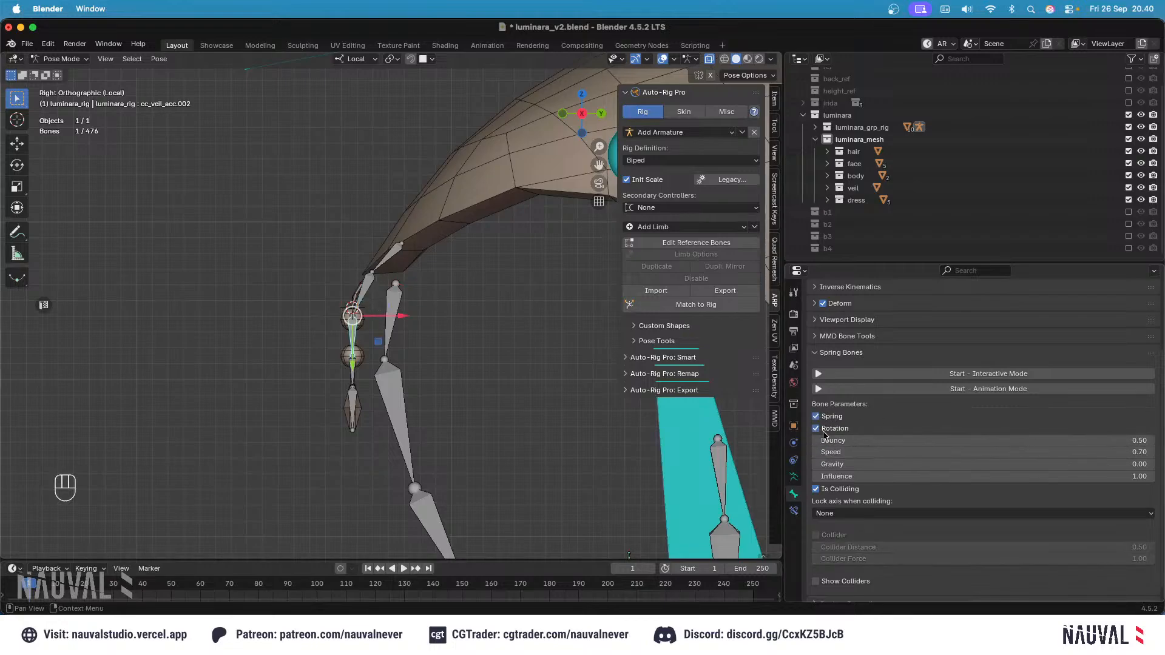
type("0.1")
key("Tab")
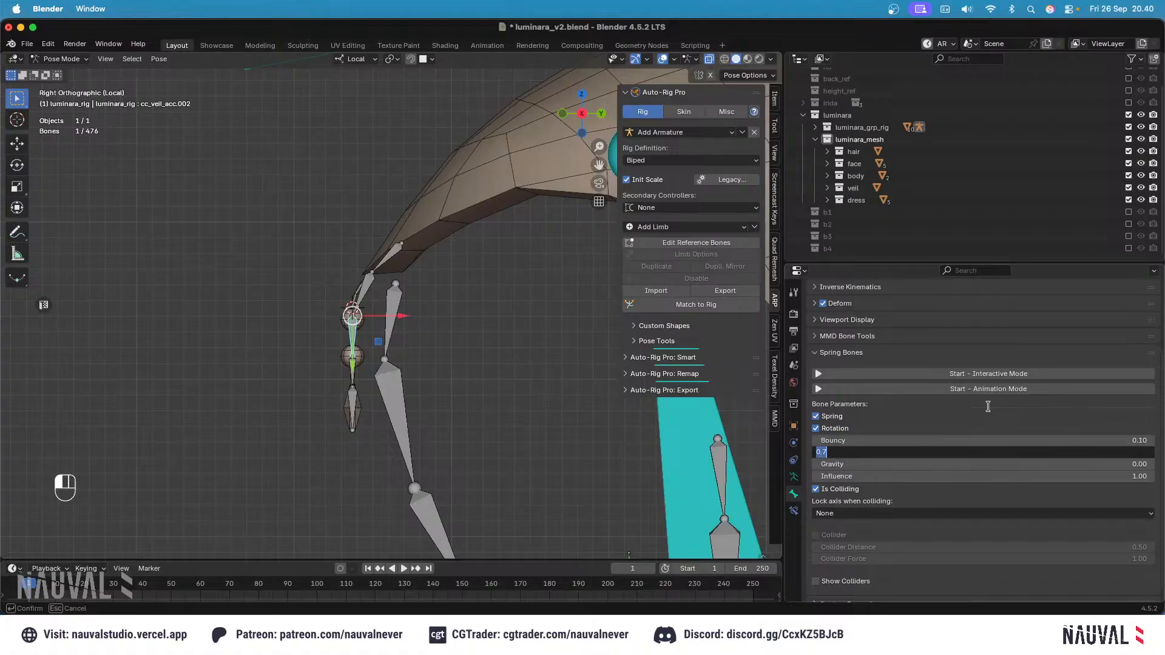
type("0.6")
key("Return")
Step: Enable Spring and Rotation on the cc_veil_acc.003 bone and set its Bouncy value to 0.1
left_click(353, 369)
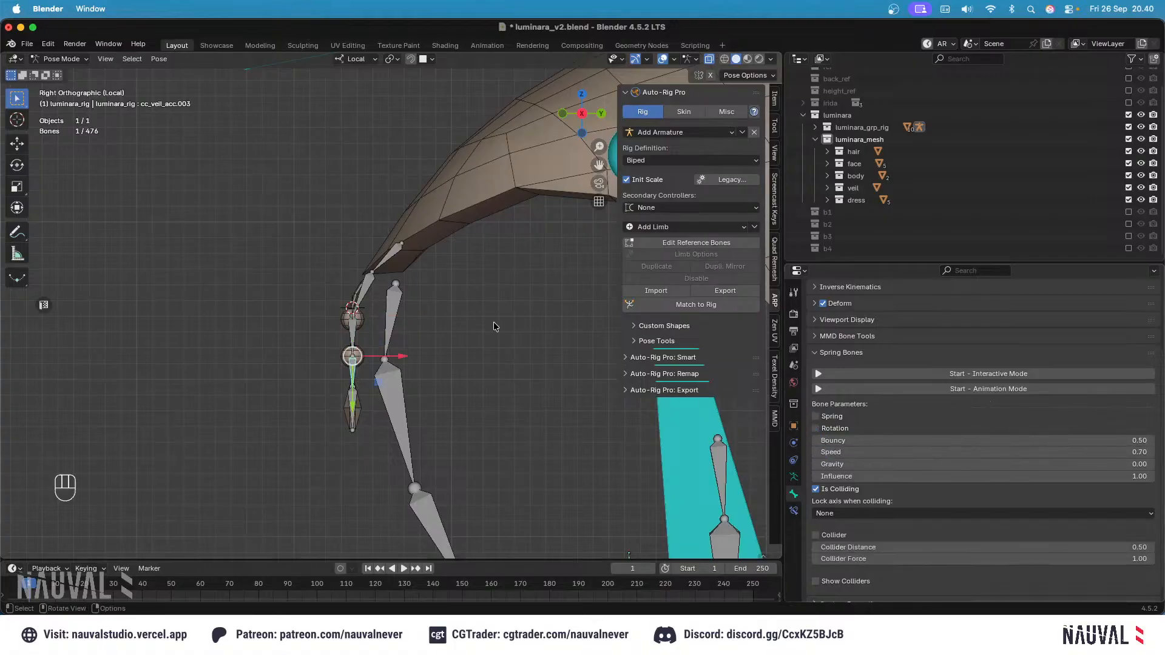
left_click(816, 417)
left_click(816, 428)
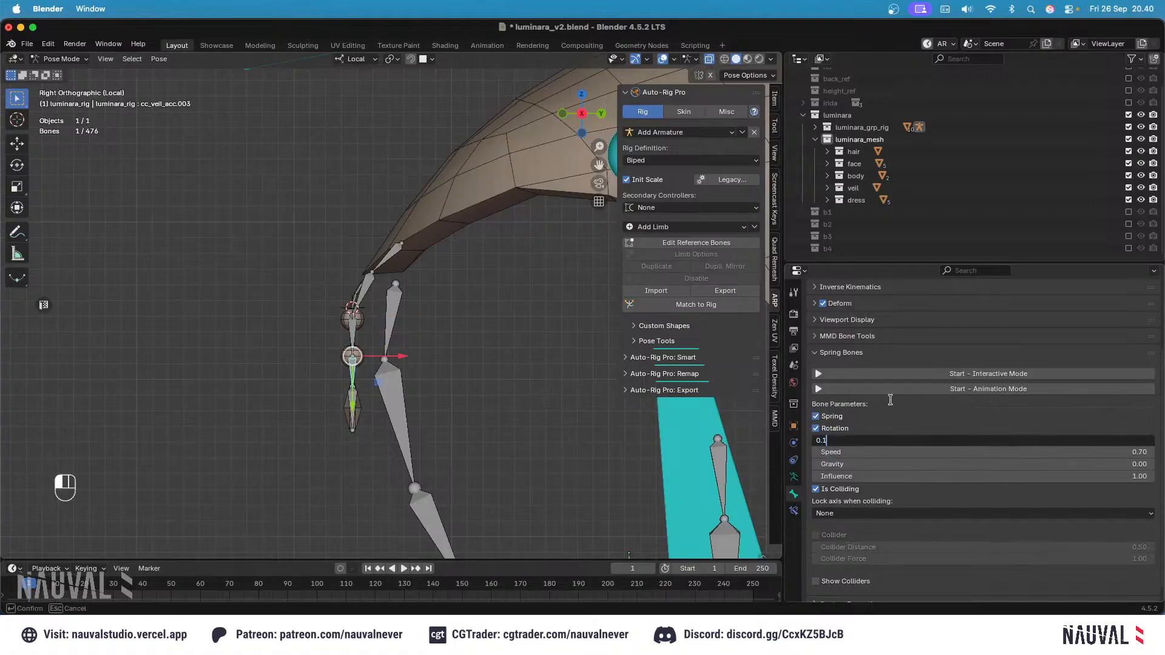
key("Return")
Step: Enable Spring and Rotation on the cc_veil_acc.004 bone and set its Bouncy value to 0.1
left_click(352, 404)
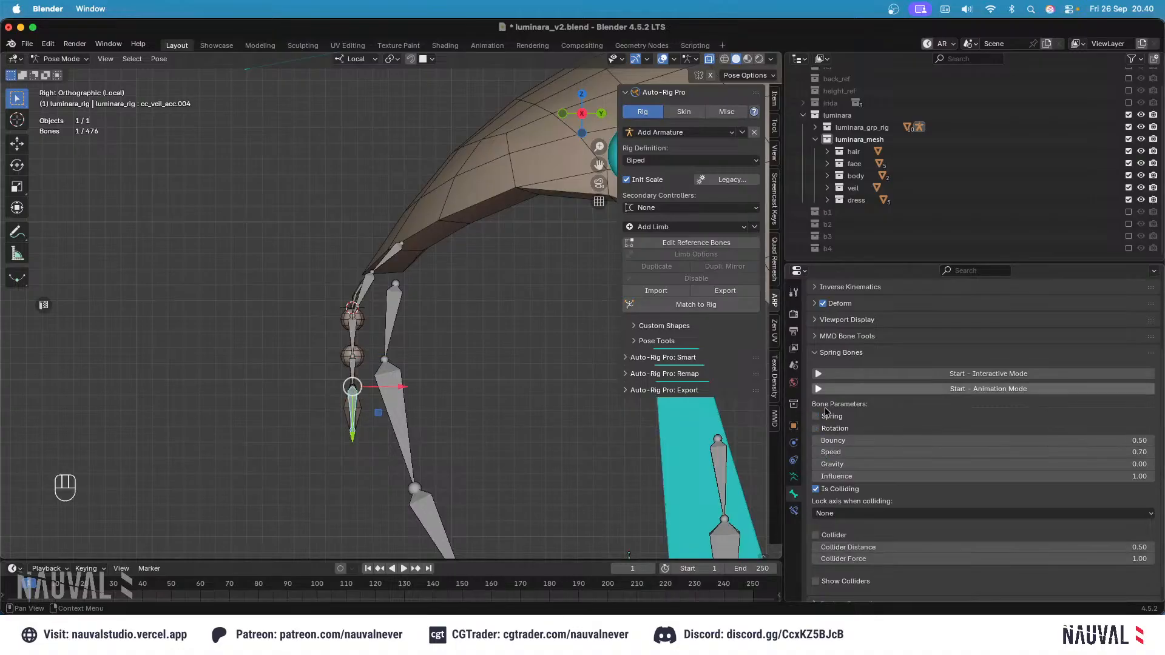
left_click(816, 416)
left_click(816, 428)
type("0.1")
key("Return")
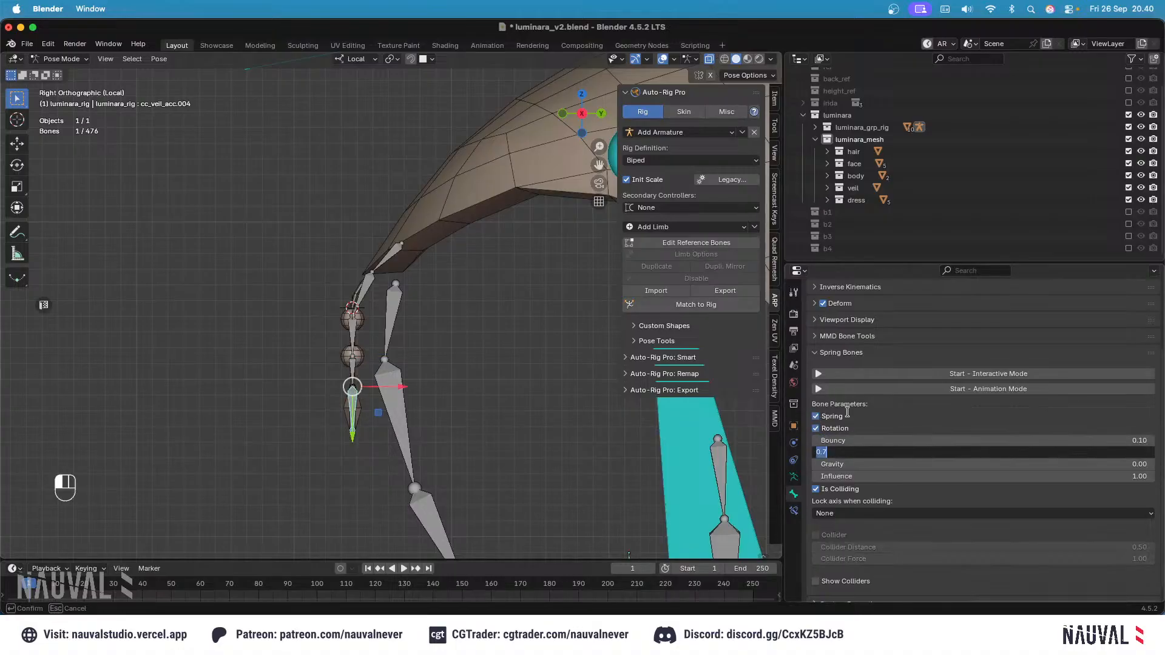
Step: Save the file with the rig in Edit Mode and front view, and bring up the armature's bone collections
key("Tab")
key("KP_1")
key("super+s")
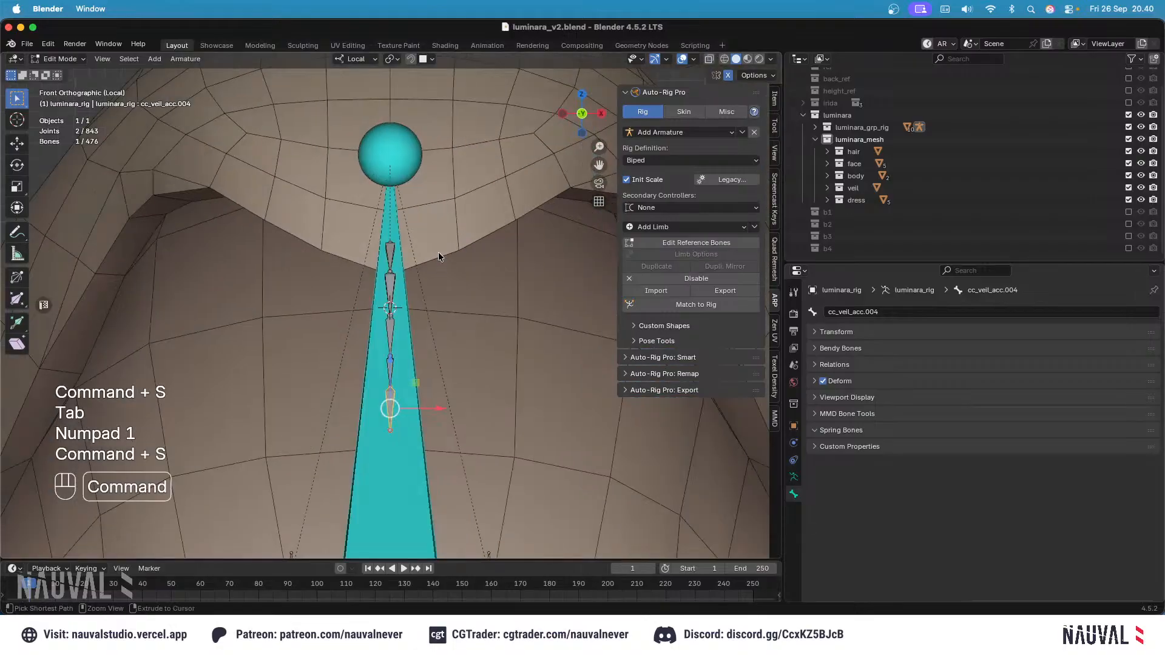
middle_click_drag(537, 210, 563, 258, "ctrl")
key("super+s")
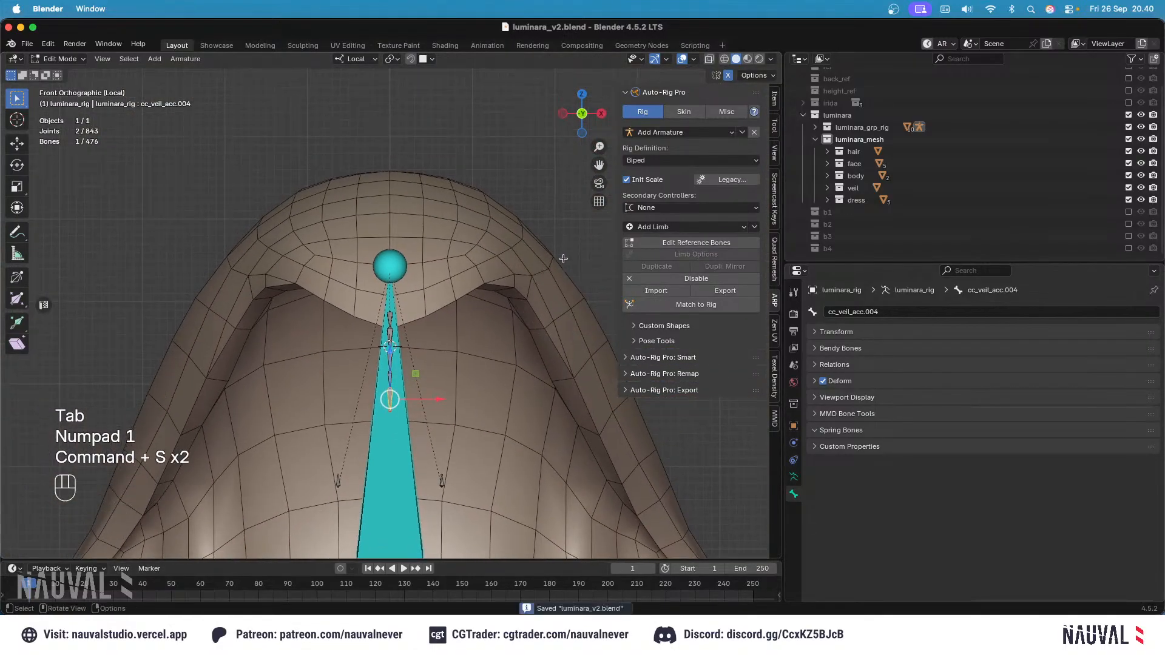
left_click(793, 479)
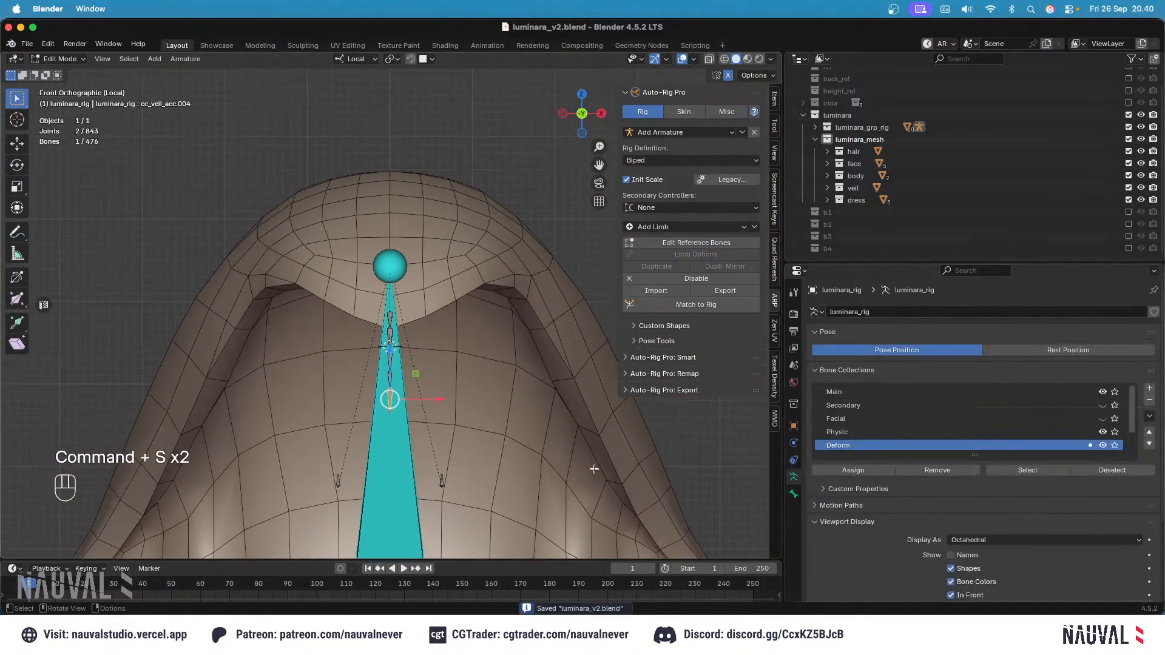
Step: Save the file and switch the rig to Pose Mode
key("alt+h")
mouse_move(509, 272)
middle_mouse_down("ctrl")
mouse_move(522, 250)
mouse_move(525, 269)
middle_mouse_up("ctrl")
key("super+z")
key("super+z")
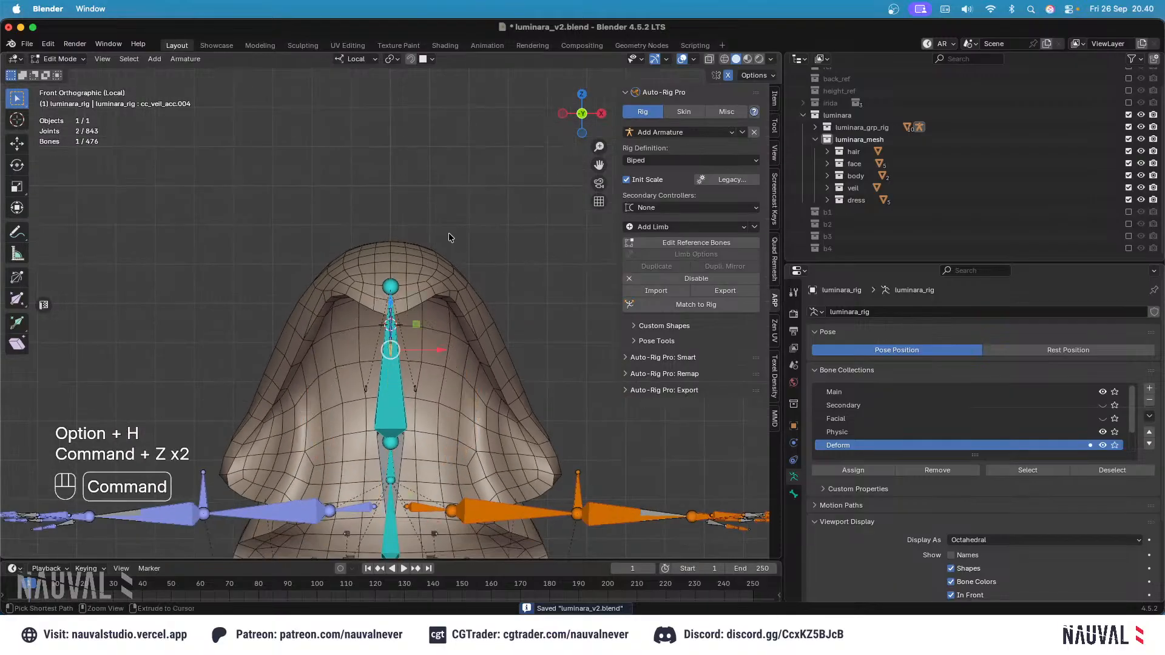
key("super+s")
left_click(65, 99)
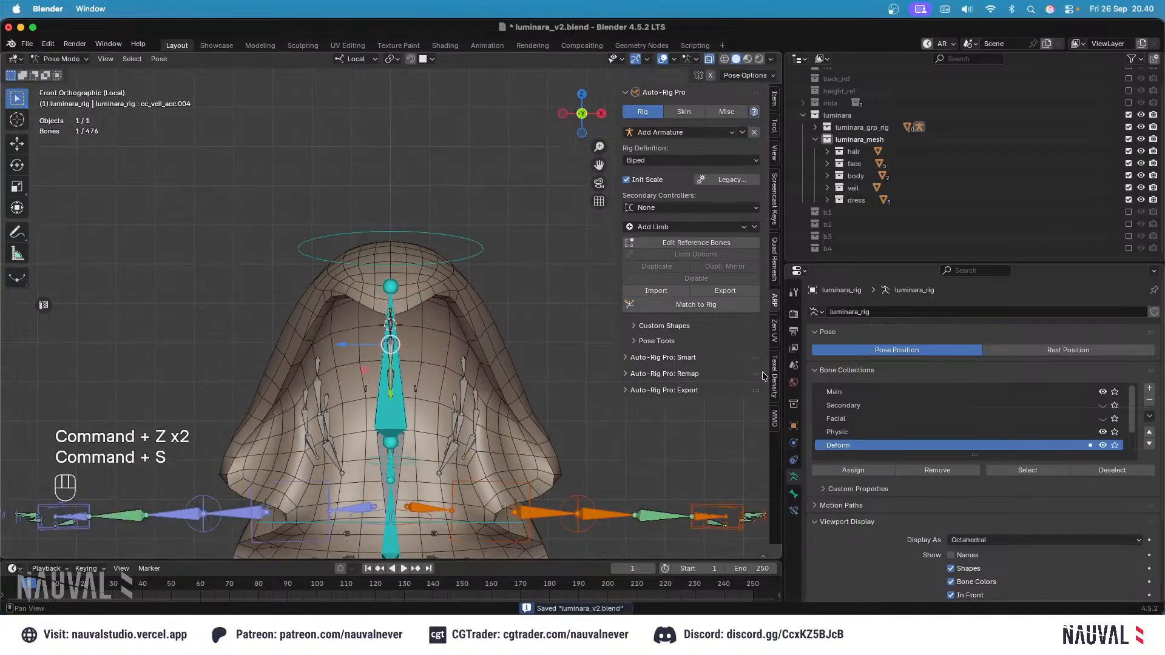
Step: Start the Spring Bones simulation in Interactive Mode and trackball-rotate the c_head.x bone to test the bead strand
scroll(959, 445, "down", 4)
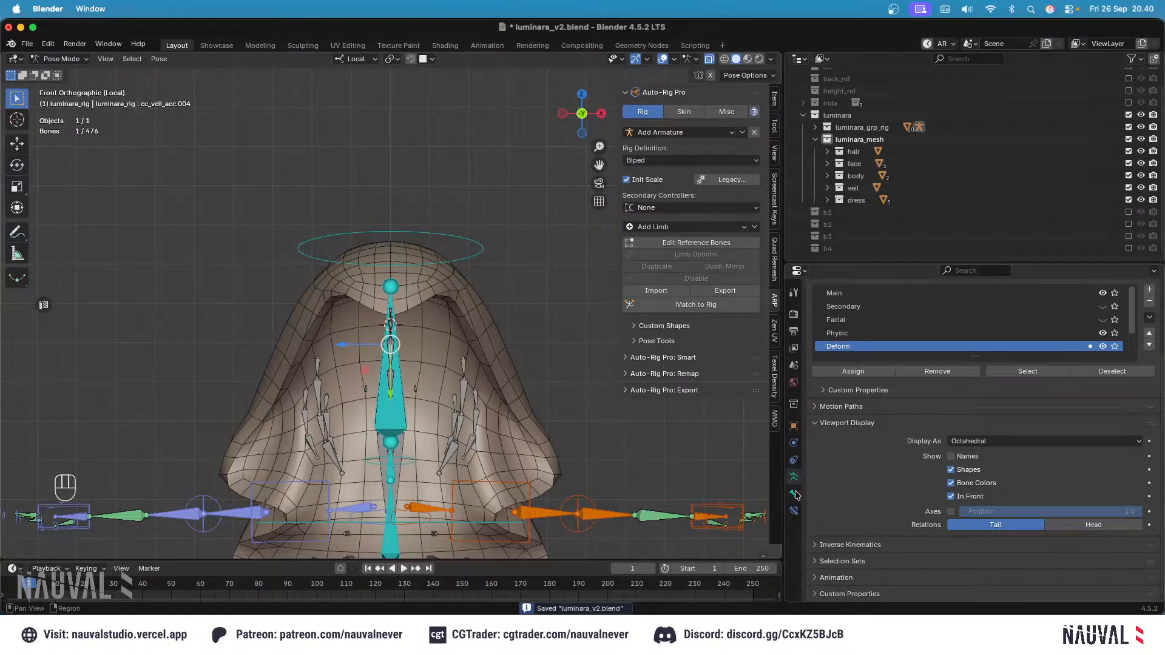
left_click(794, 494)
left_click(963, 365)
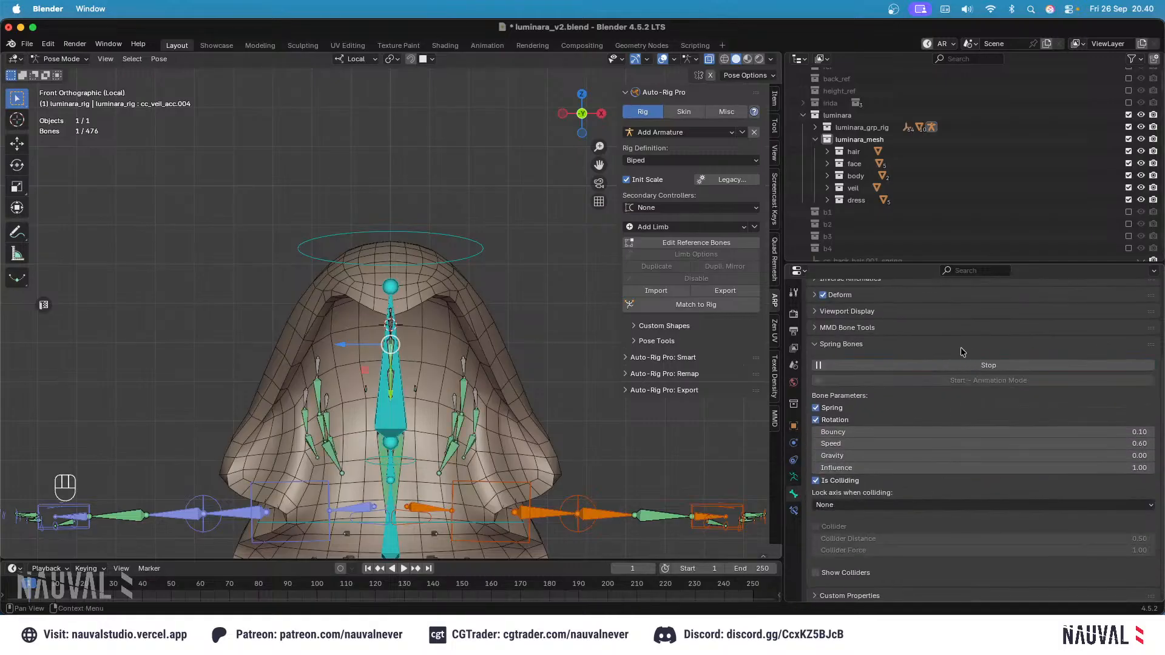
left_click(455, 261)
key("r")
key("r")
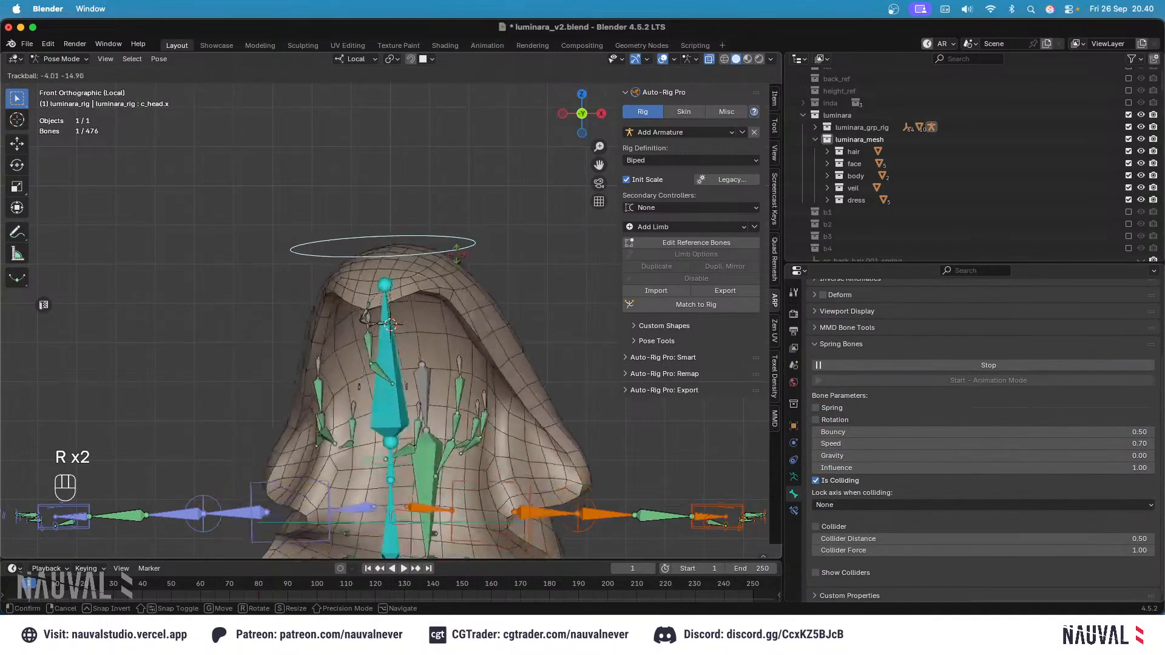
left_click(463, 251)
Step: Hide the viewport overlays, rotate the head bone again to watch the beads swing, and restore the overlays
left_click(663, 59)
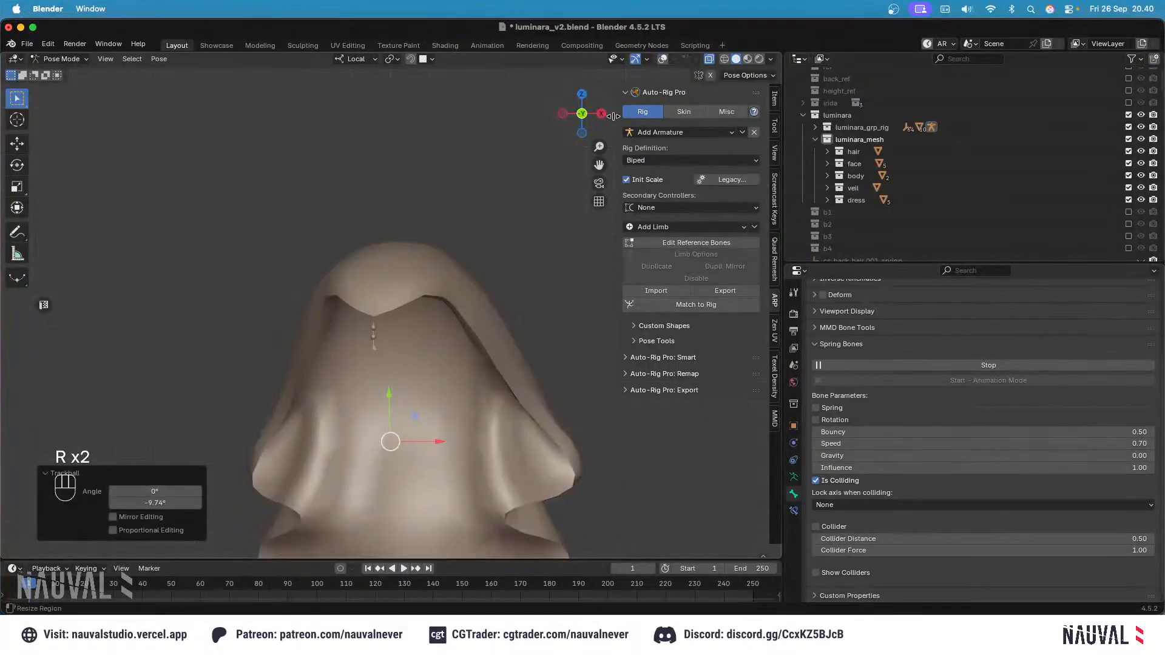
key("r")
key("r")
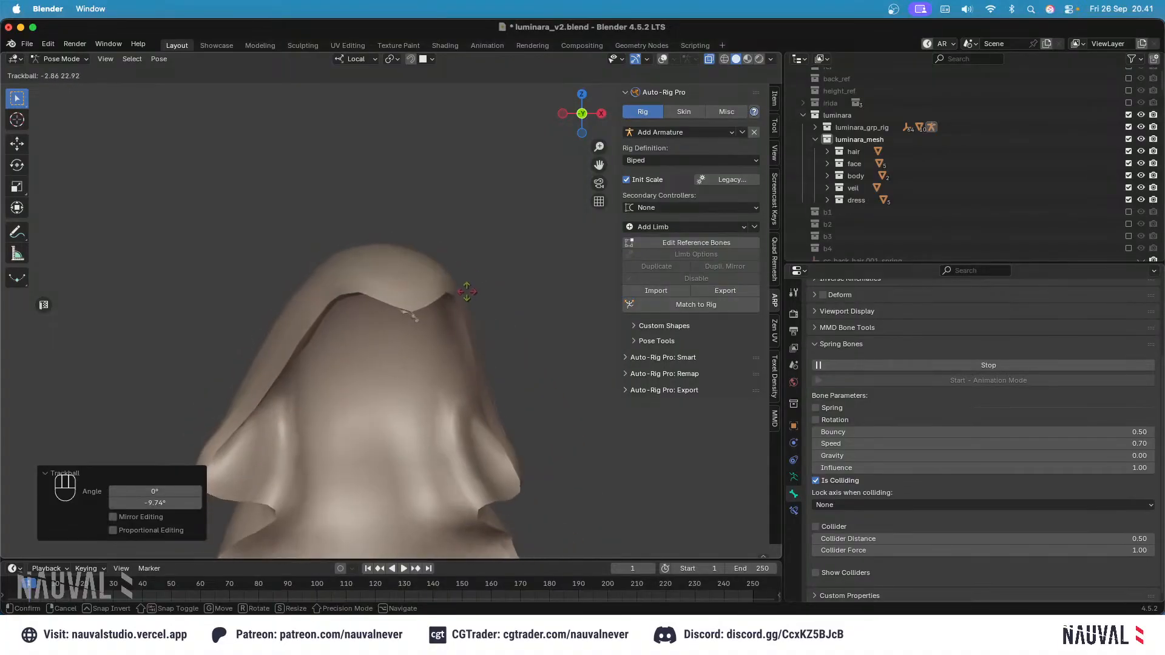
left_click(465, 286)
left_click(662, 59)
Step: Stop the spring simulation and set the Speed of the cc_veil_acc.001 bone to 0.7
scroll(491, 258, "down", 6, "ctrl")
scroll(468, 269, "up", 7, "ctrl")
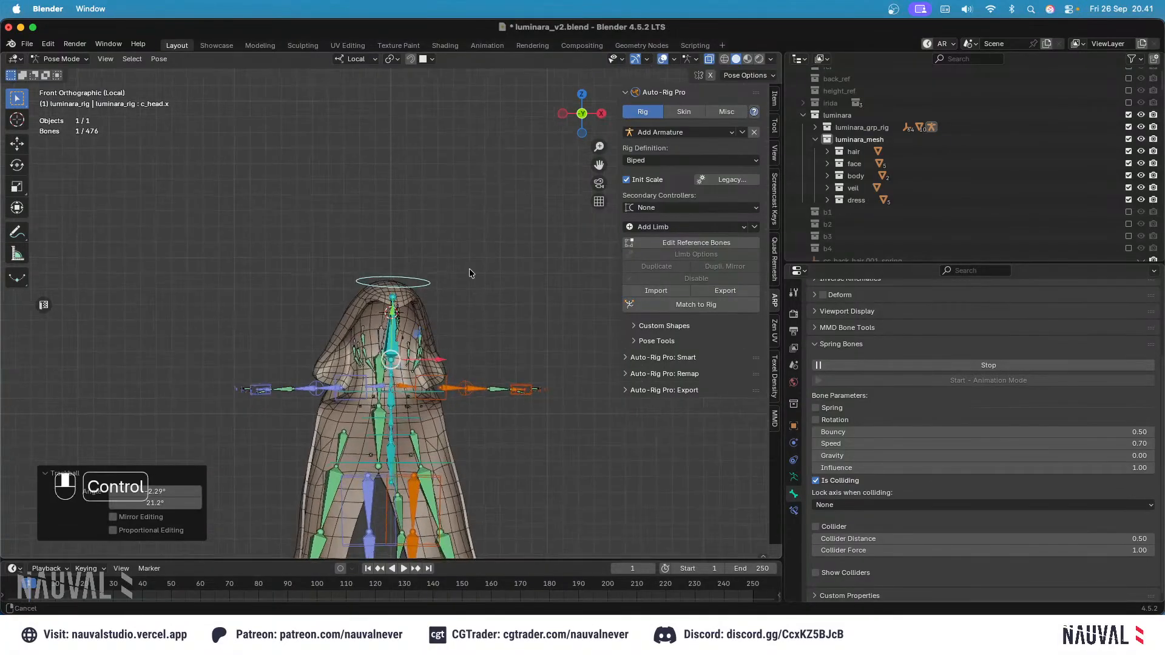
middle_click_drag(439, 323, 461, 307)
left_click(418, 321)
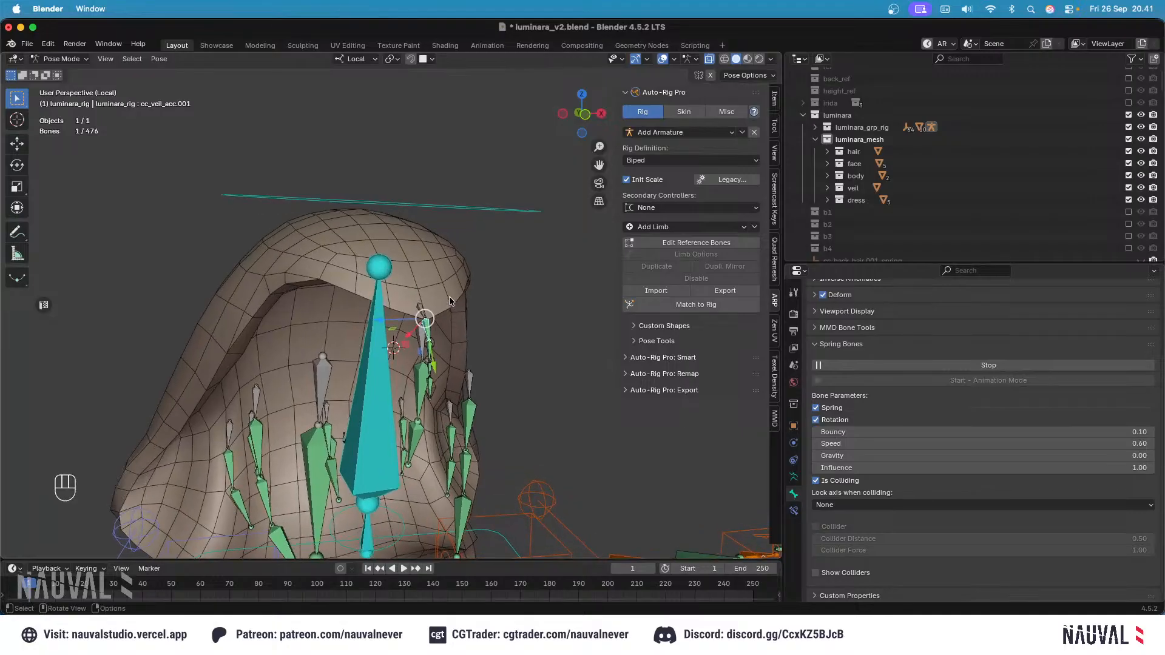
left_click(899, 365)
left_click_drag(1052, 443, 1052, 443)
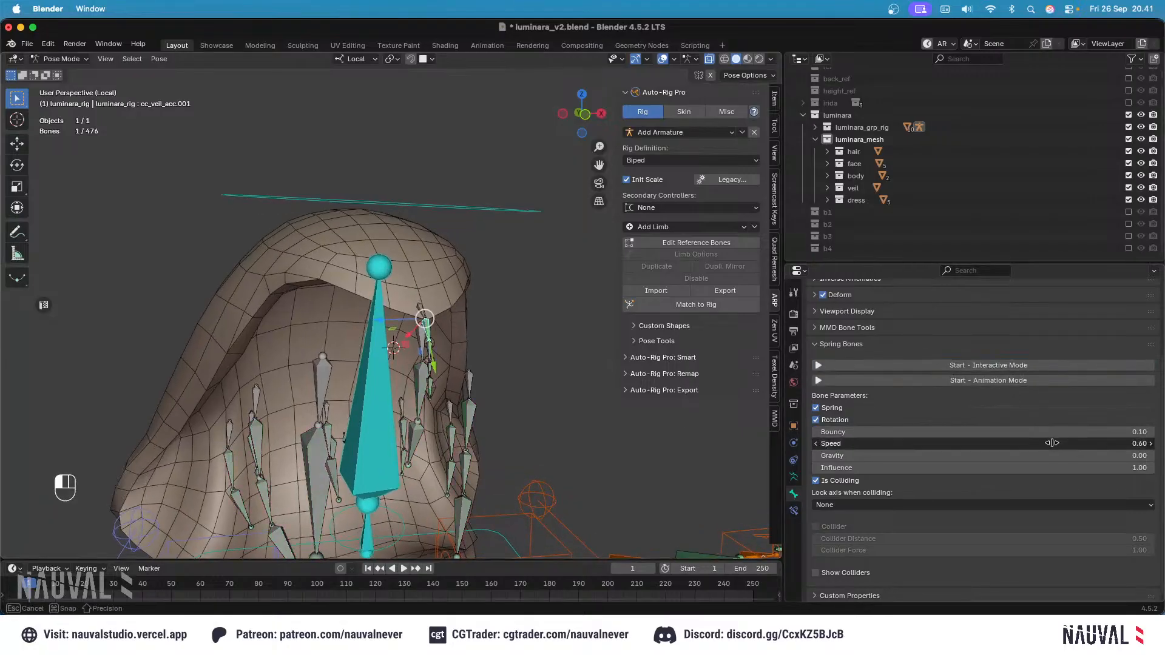
type("0.7")
key("Return")
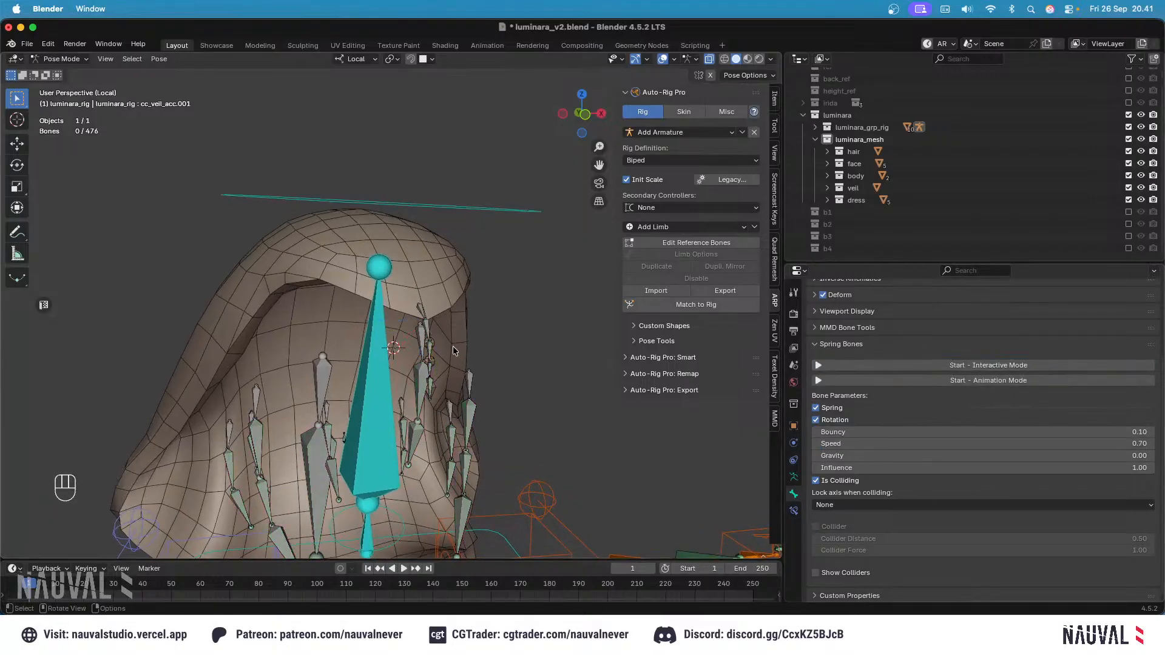
Step: Update the spring Speed value of the cc_veil_acc.002 bone
middle_click_drag(454, 351, 442, 364)
left_click_drag(1010, 443, 1011, 443)
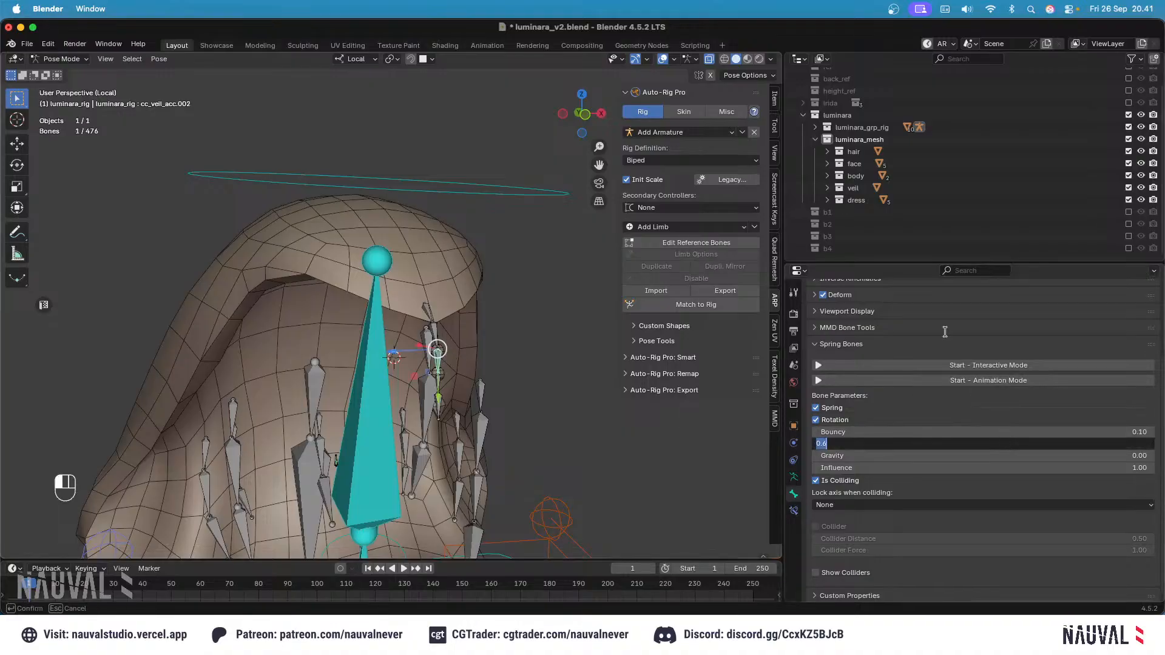
key("Return")
Step: Set the spring Speed to 0.7 on the cc_veil_acc.003 and cc_veil_acc.004 bones
left_click(477, 387)
middle_click_drag(480, 370, 467, 366)
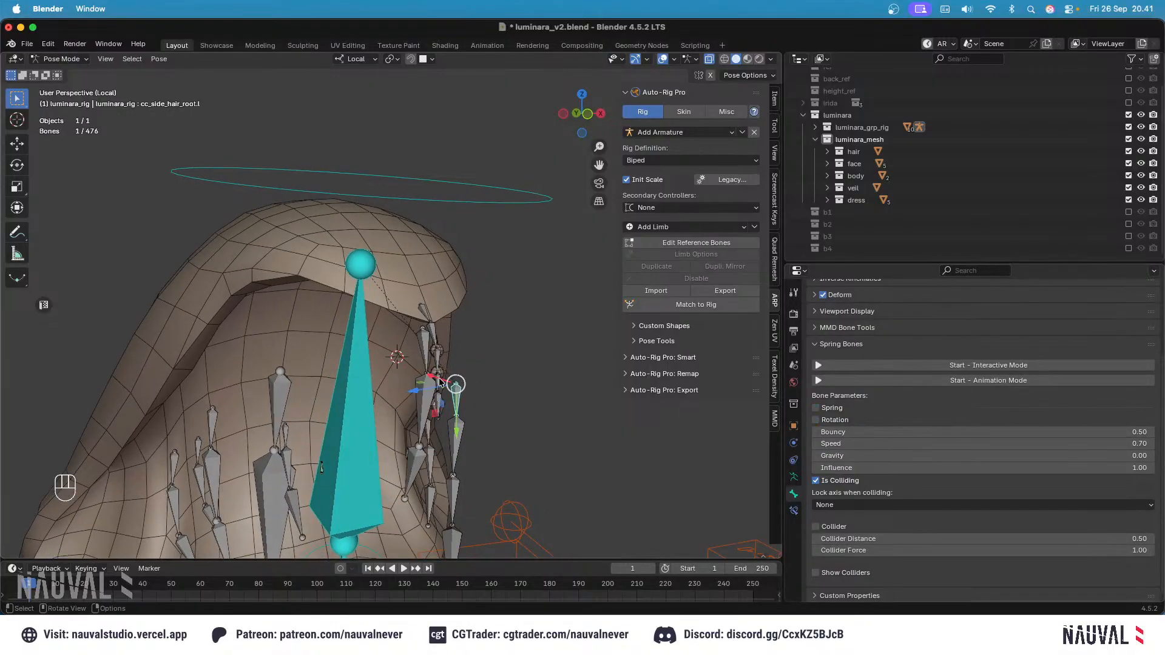
left_click(440, 382)
left_click(935, 444)
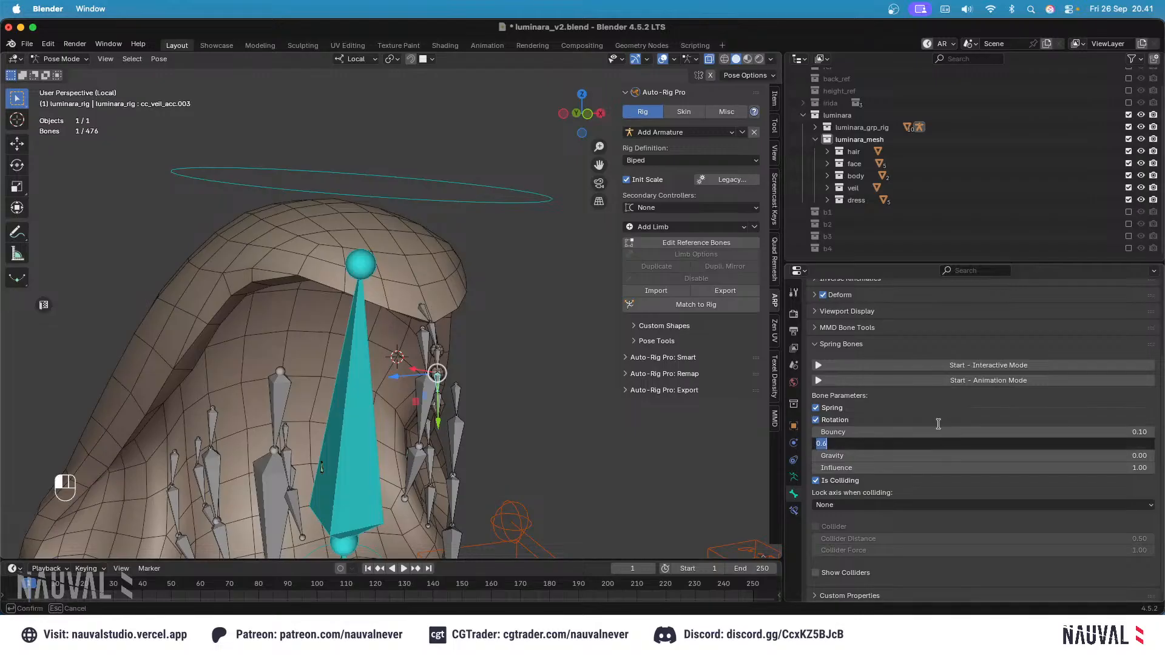
type("0.7")
key("Return")
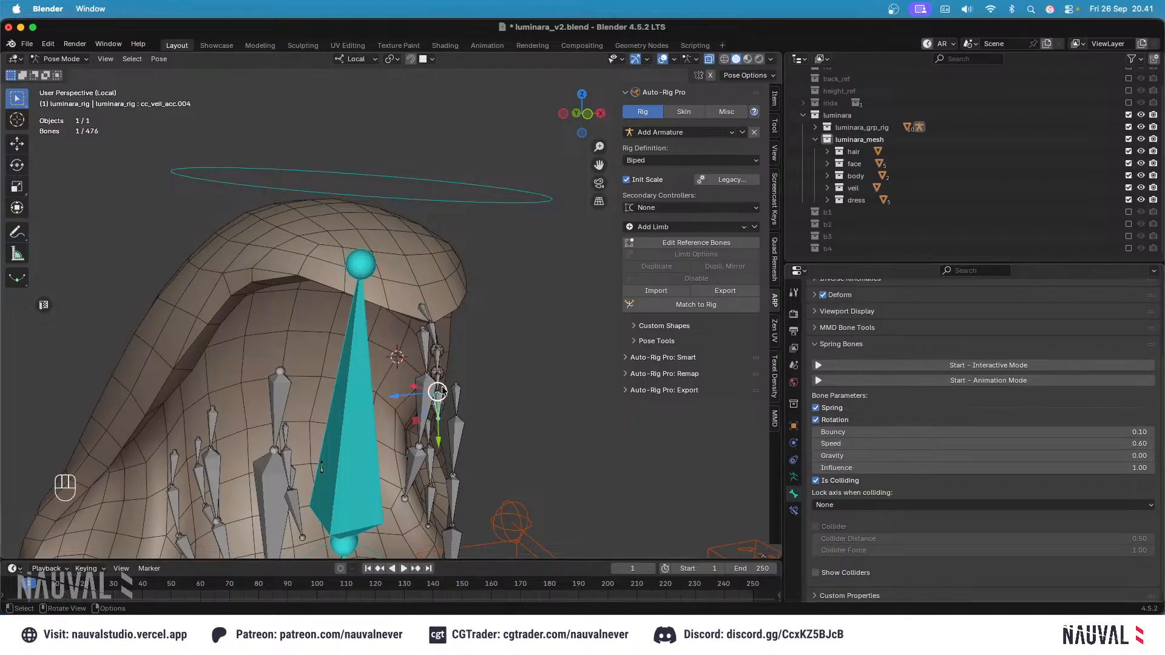
left_click(927, 441)
type("0.7")
key("Return")
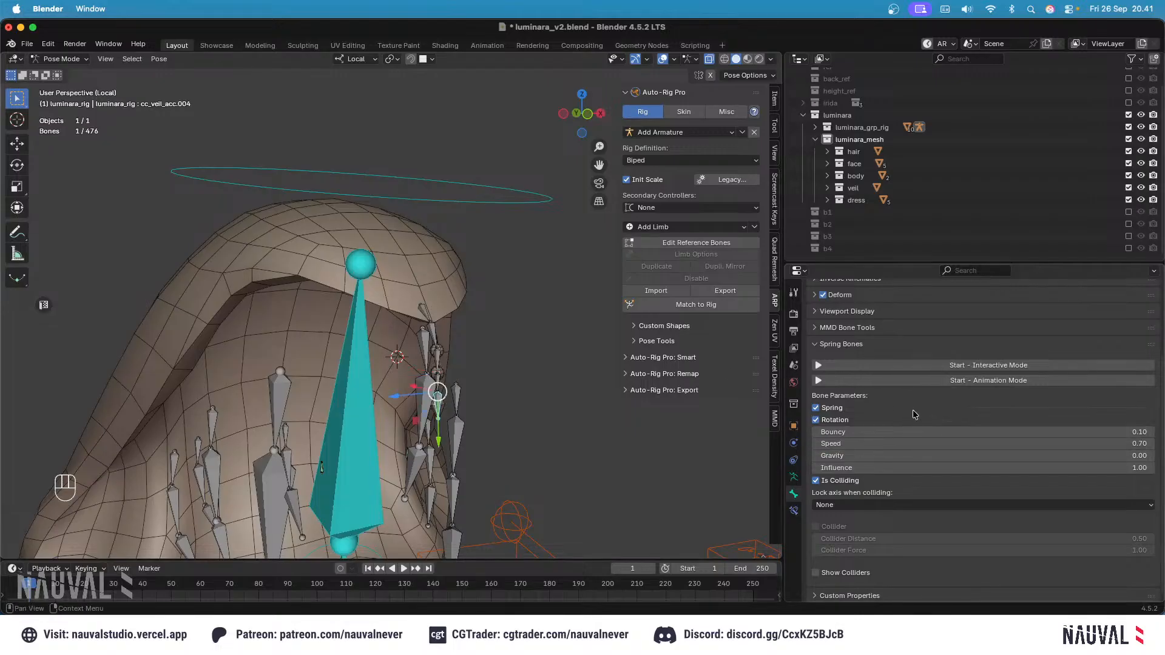
Step: Start the Spring Bones simulation in Interactive Mode and clear the location and rotation of all bones
left_click(918, 364)
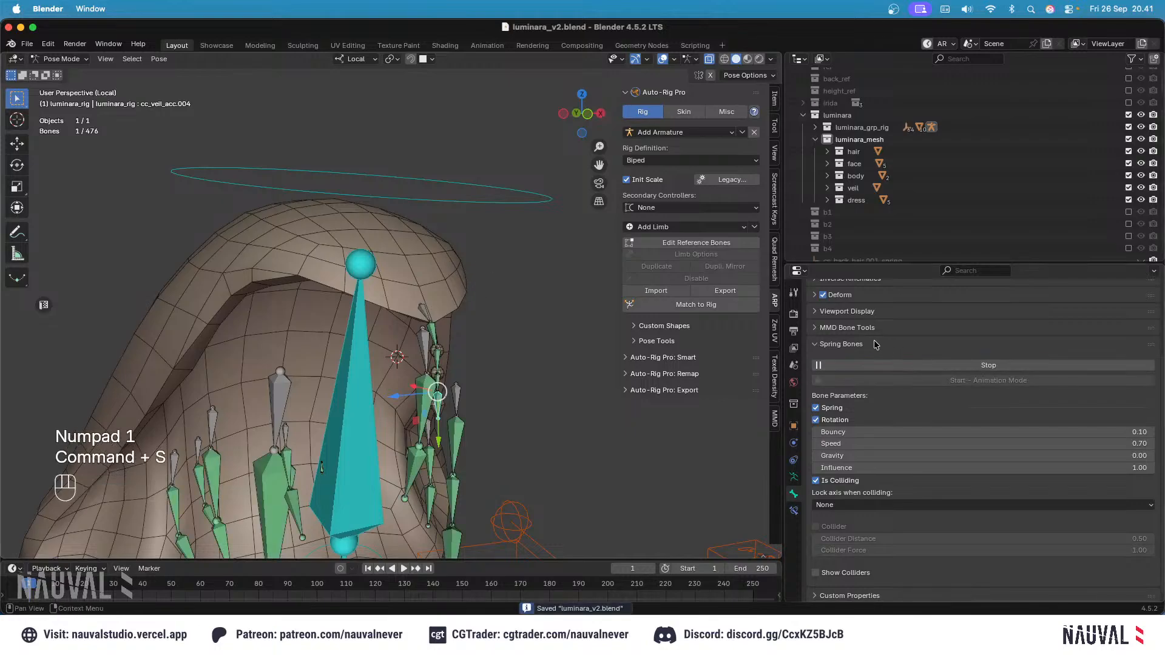
key("a")
key("alt+g")
key("alt+r")
Step: Trackball-rotate c_head.x several times in front view, with and without overlays, to check how the bead strand swings
left_click(460, 192)
key("KP_1")
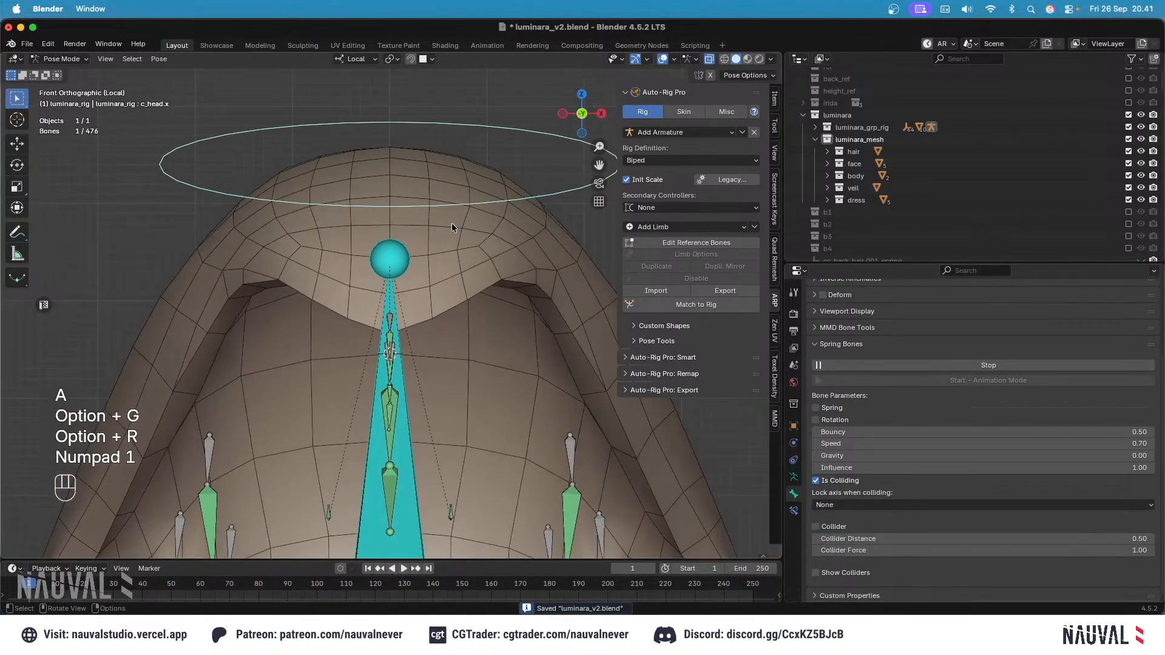
key("r")
key("r")
left_click(465, 224)
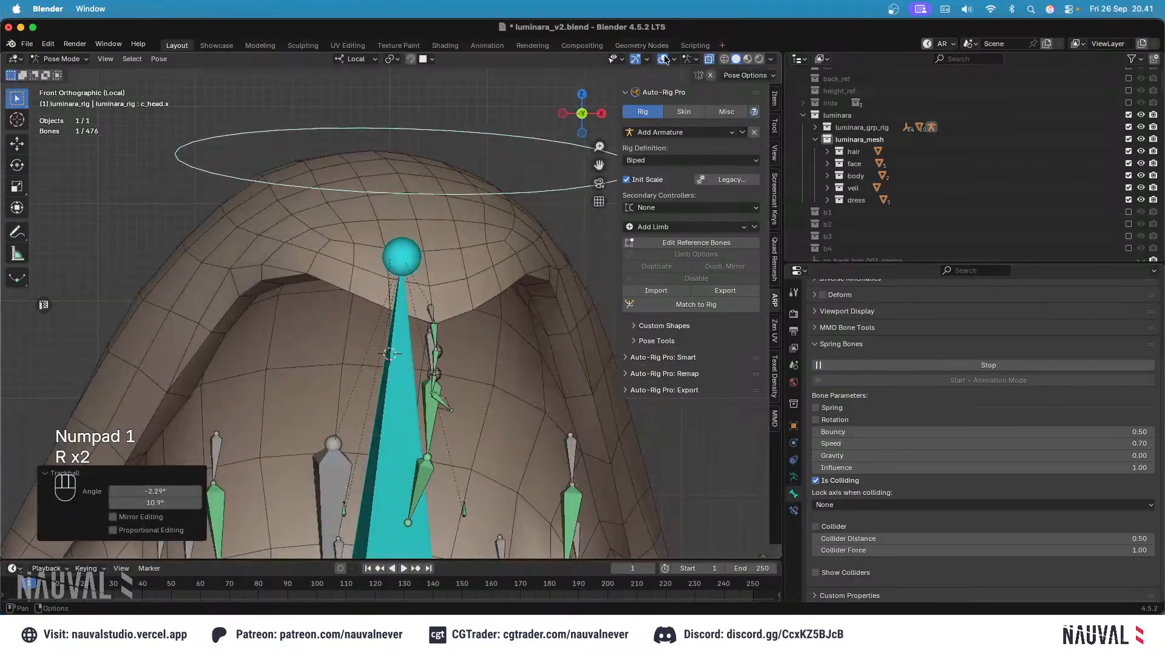
key("r")
key("r")
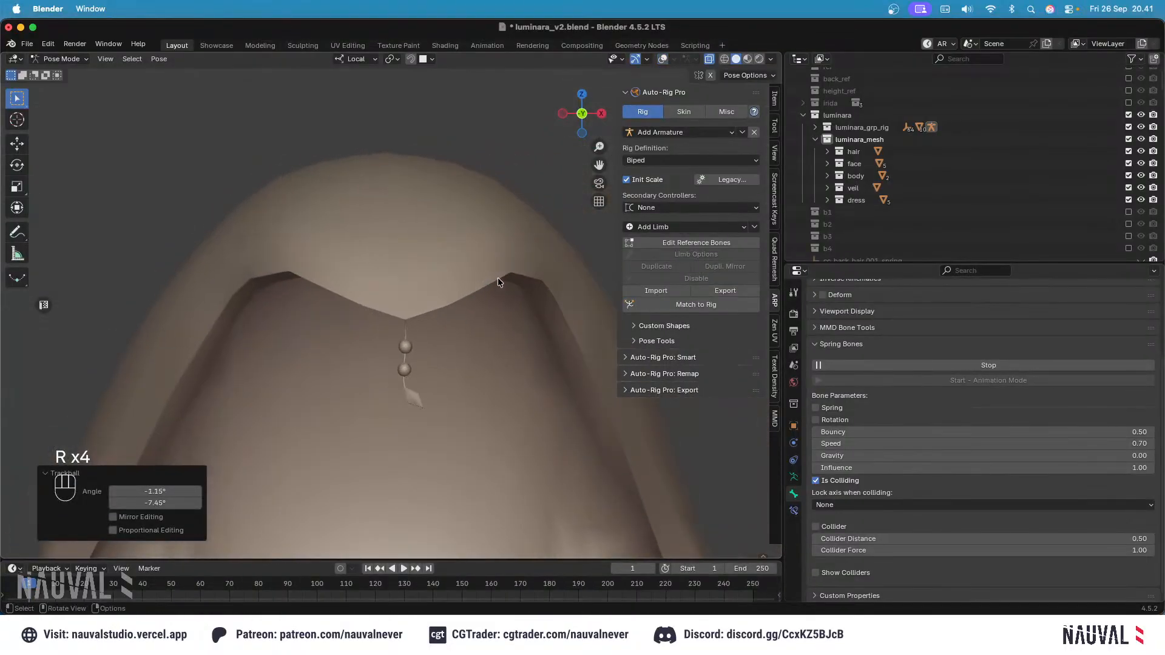
left_click(498, 278)
key("r")
key("r")
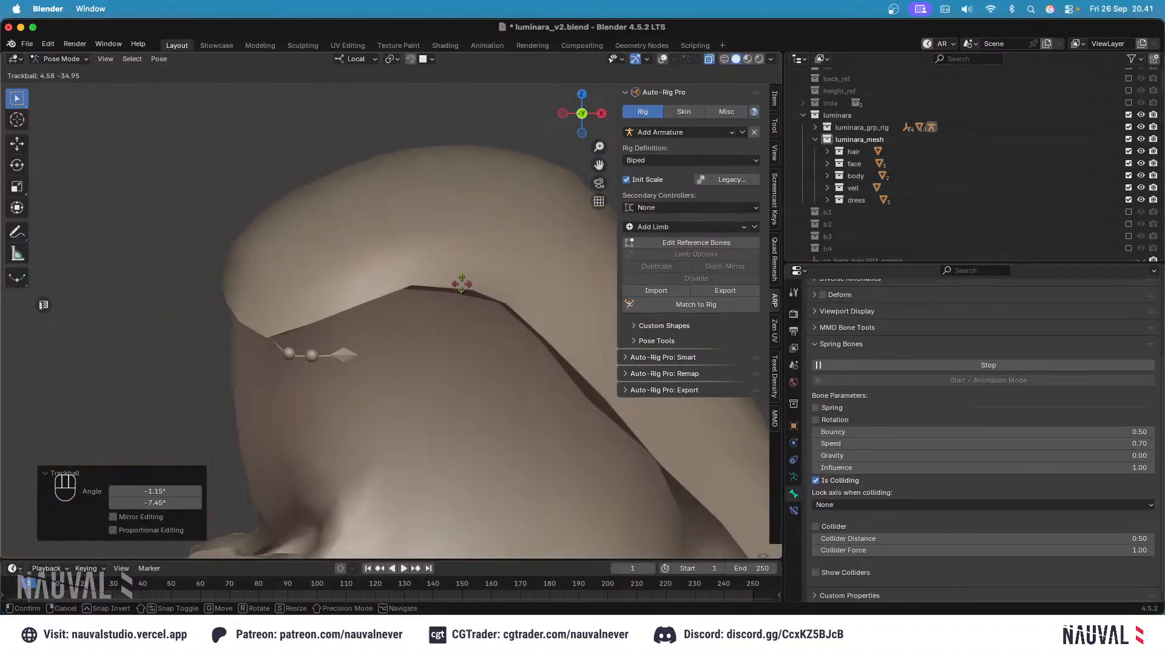
left_click(503, 279)
left_click(663, 59)
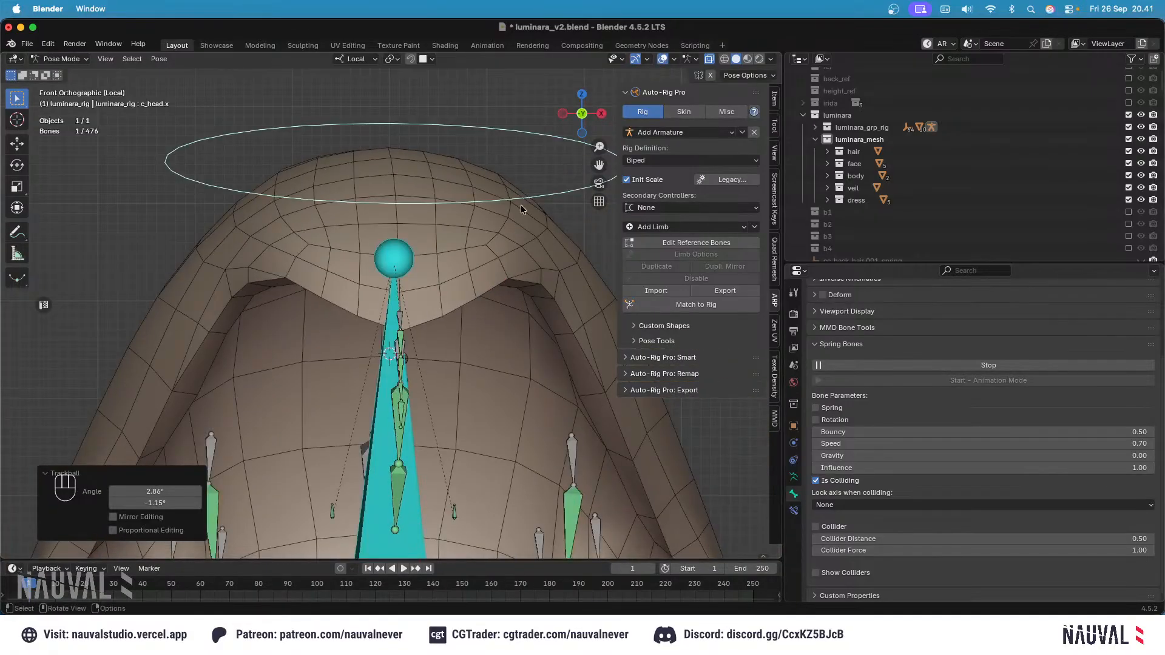
Step: Assign the whole linked cc_veil_acc bone chain to the Physic bone collection, reveal the hidden bones, and save the file
left_click(402, 316)
key("Tab")
middle_click_drag(409, 308, 463, 313)
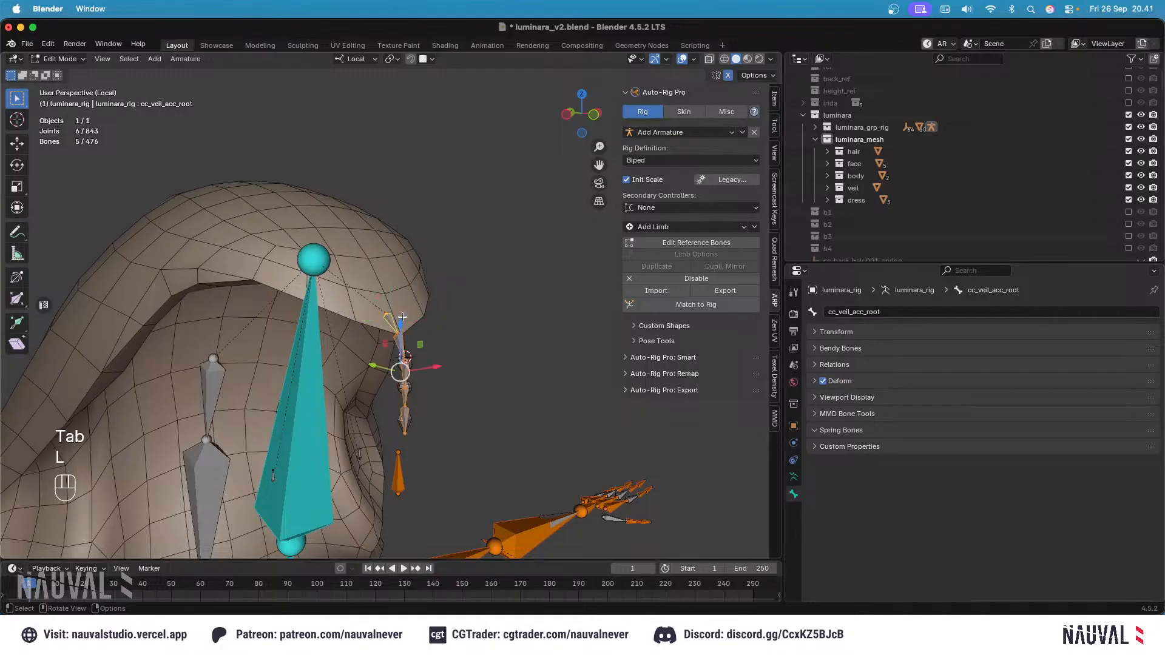
left_click(795, 477)
left_click(962, 433)
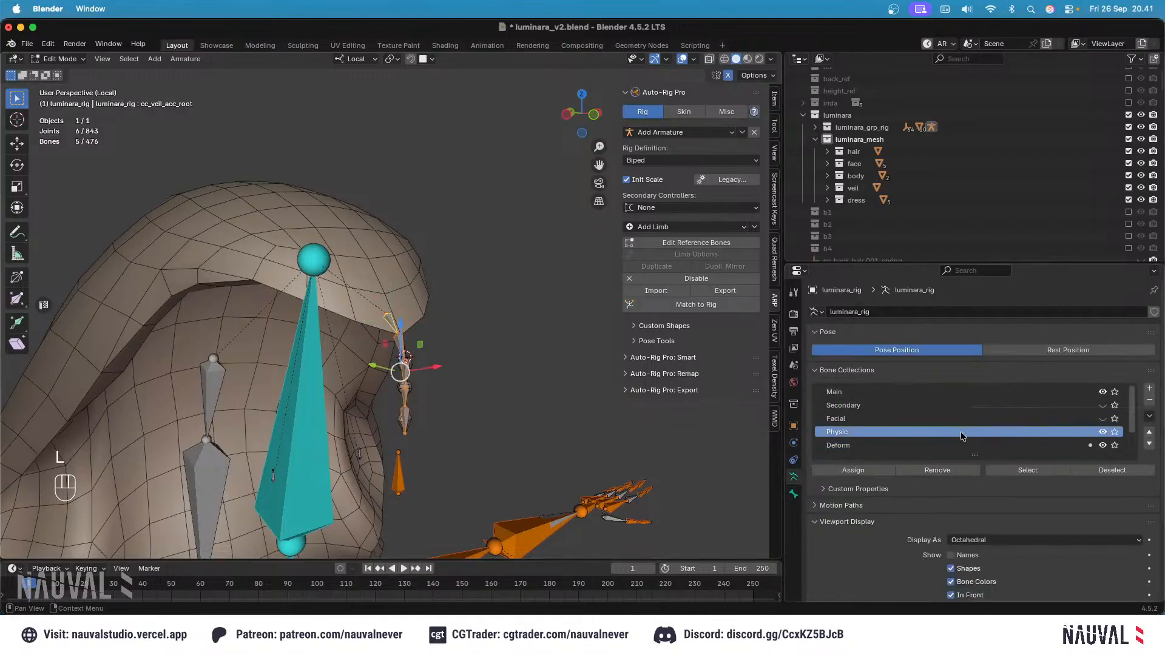
key("KP_1")
scroll(482, 226, "down", 3)
key("super+s")
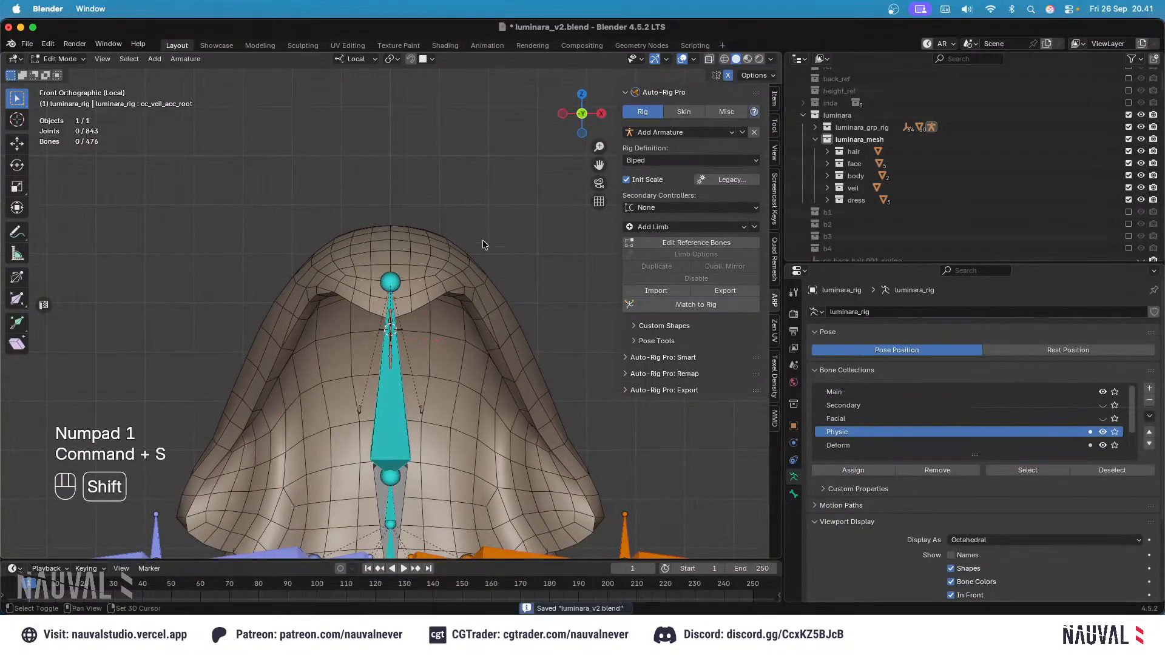
key("alt+h")
key("super+s")
Step: Return the rig to Pose Mode, clear the location and rotation of all bones, and save the file
left_click(59, 59)
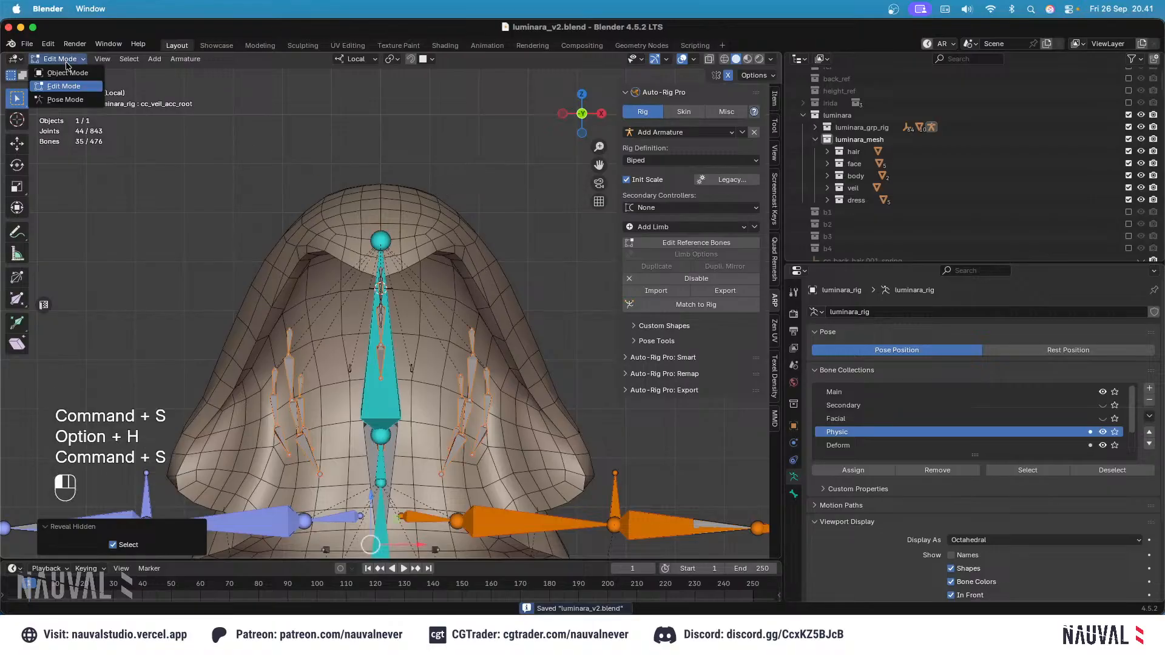
left_click(75, 72)
left_click(400, 182)
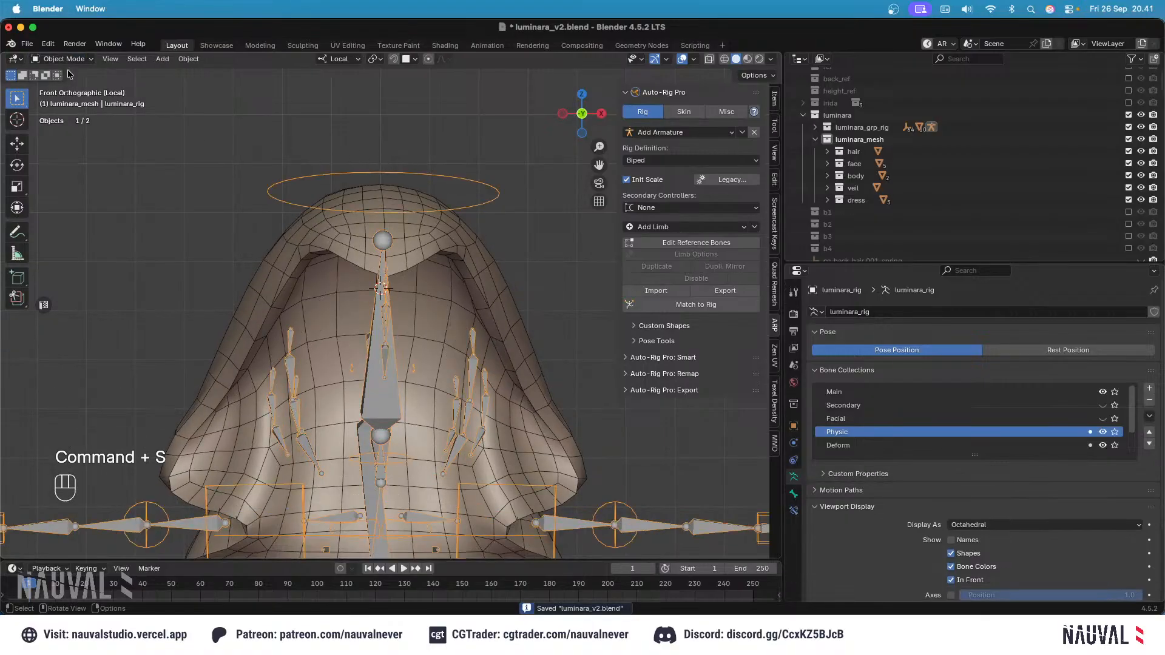
left_click(65, 100)
key("a")
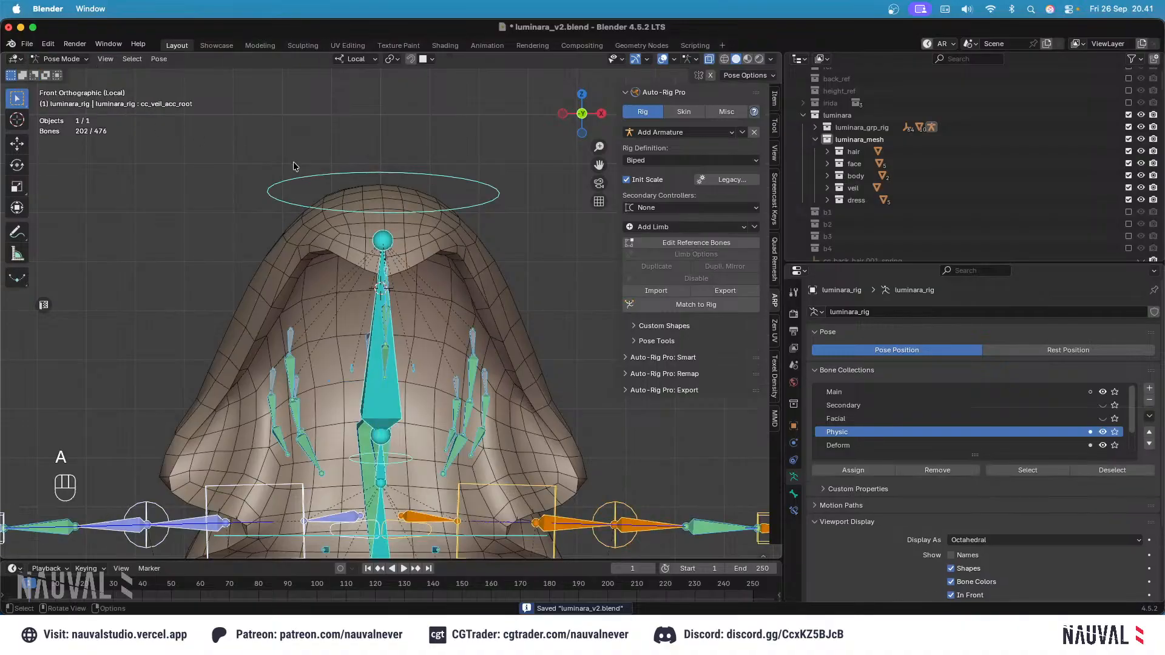
key("alt+r")
key("super+s")
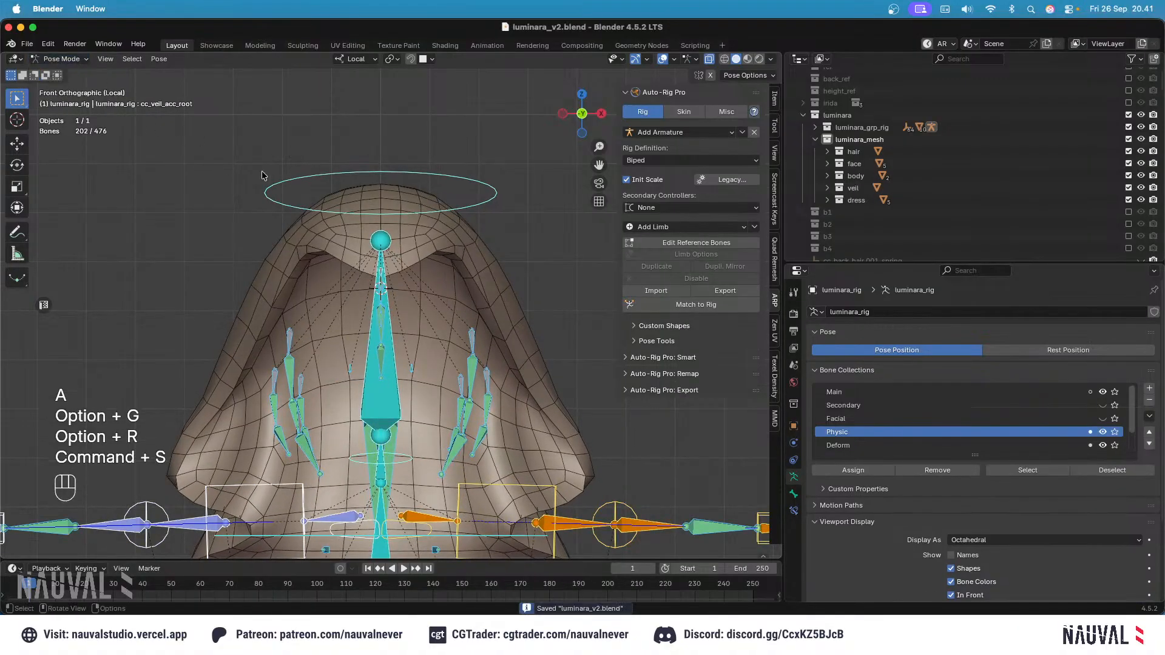
Step: Stop the spring simulation and switch the rig to Object Mode
left_click(794, 494)
left_click(977, 468)
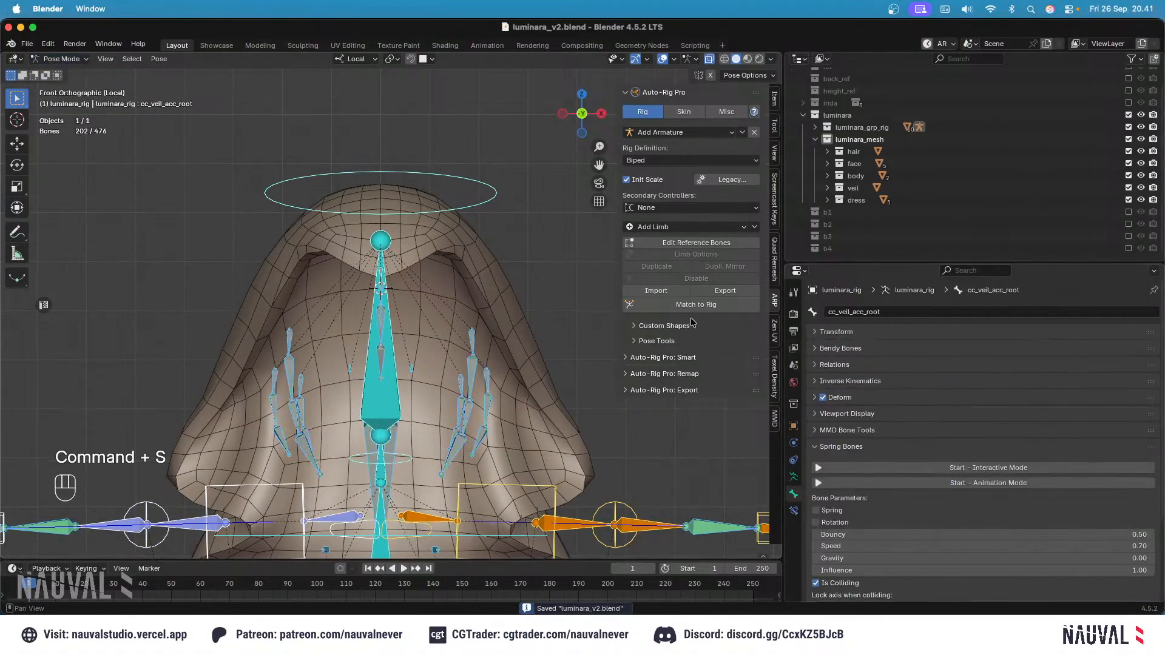
left_click(53, 73)
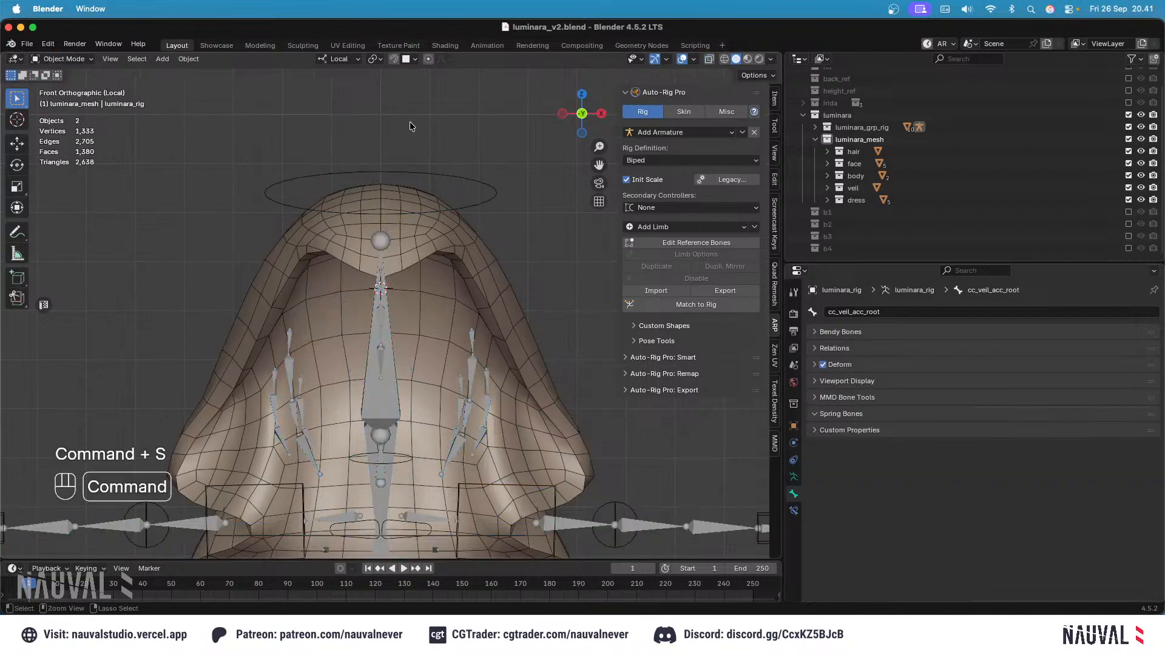
Step: Exit local view, show the full character from the front without overlays, and save the file
key("slash")
key("KP_1")
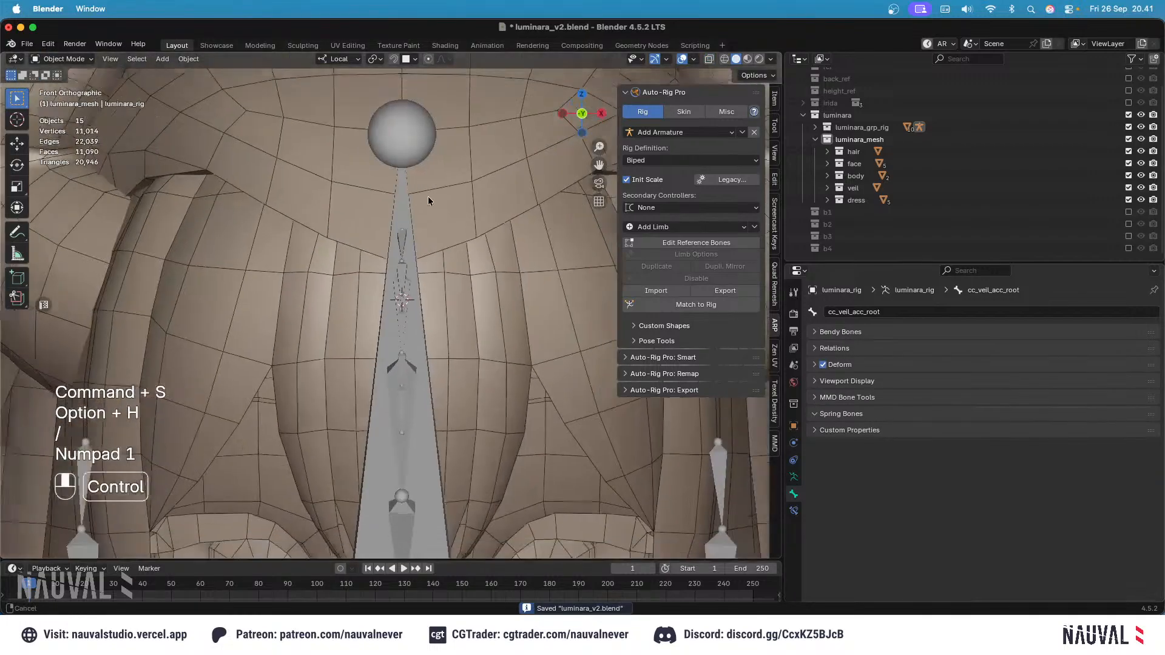
left_click(682, 59)
key("super+s")
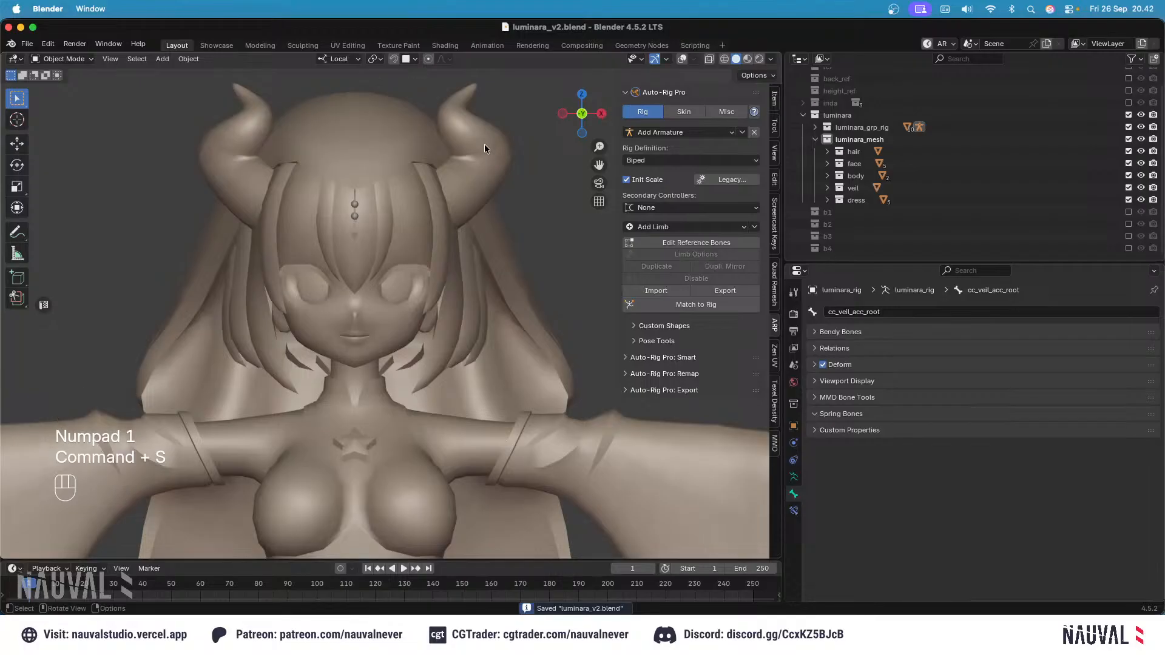
Step: Bring the character's lower body into view and select the body.006 mesh on the legs
middle_click_drag(484, 145, 491, 254, "ctrl")
middle_click_drag(490, 254, 490, 177, "shift")
middle_click_drag(489, 243, 486, 192, "ctrl")
middle_click_drag(495, 276, 492, 170, "shift")
middle_click_drag(496, 226, 495, 201, "shift")
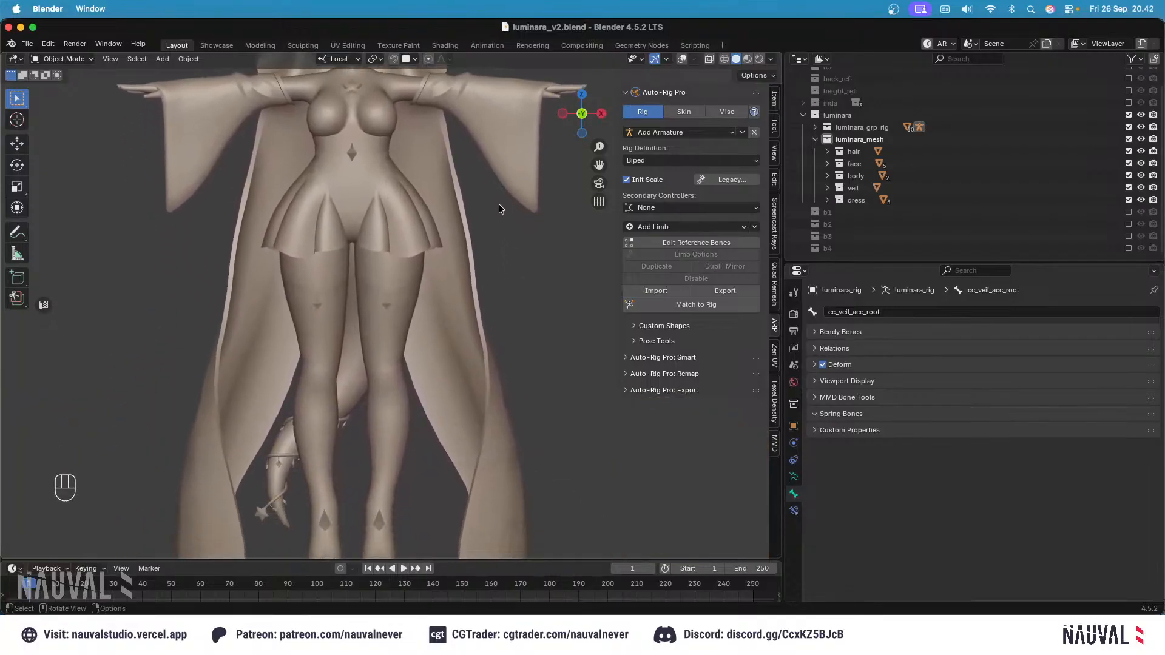
left_click(388, 328)
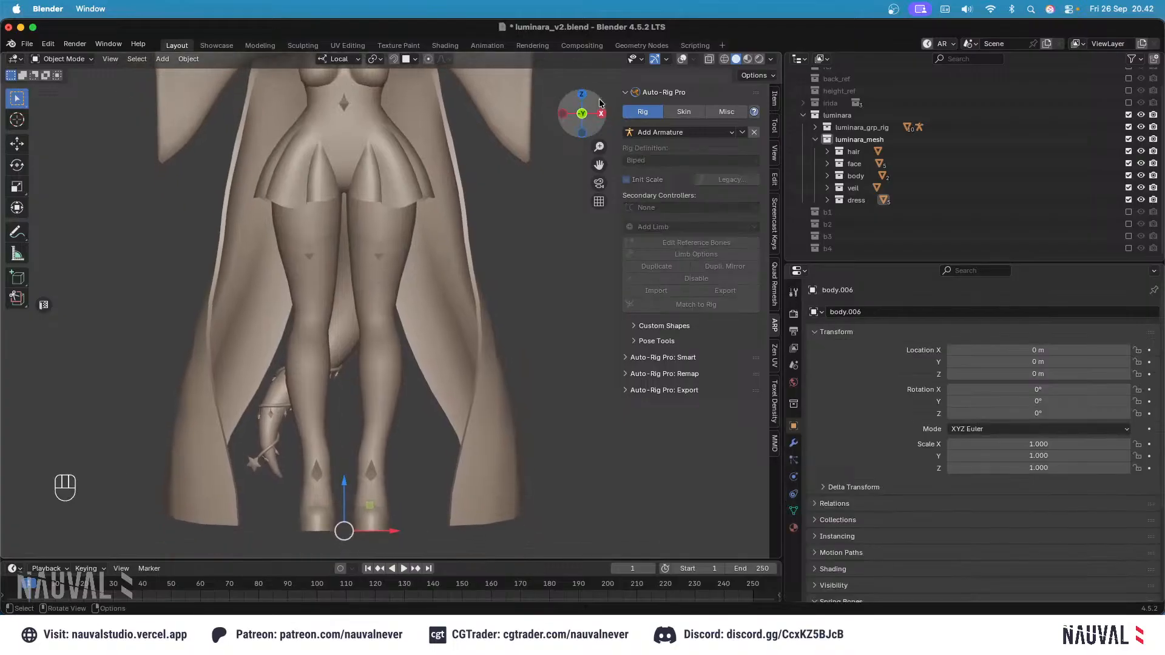
Step: Show the viewport overlays again, select the character's rig around the hips, and save the file
left_click(683, 58)
middle_click_drag(565, 148, 440, 283, "shift")
middle_click_drag(389, 377, 488, 240, "shift")
left_click(488, 241)
left_click(389, 217)
middle_click_drag(390, 218, 413, 269, "shift")
scroll(434, 271, "up", 3)
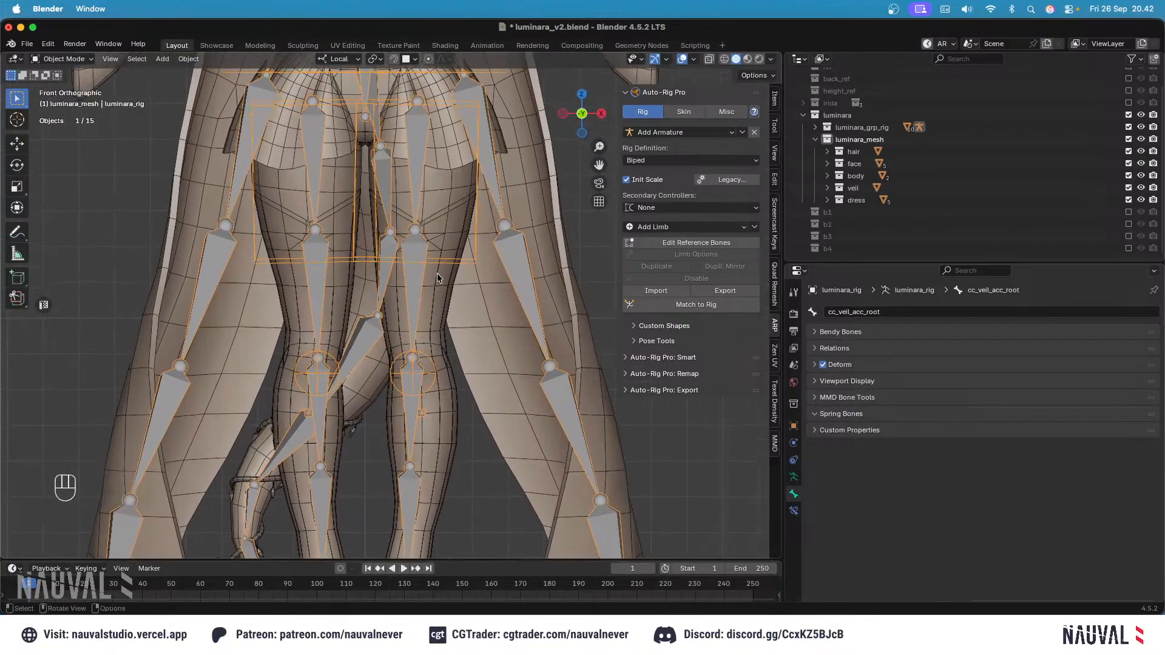
key("super+s")
Step: Select the body.006 leg mesh, the body.014 mesh and the rig, and isolate them in local view
left_click(438, 272)
left_click(462, 219, "shift")
middle_click_drag(462, 219, 464, 194, "shift")
left_click(467, 168, "shift")
left_click(430, 221)
left_click(458, 159, "shift")
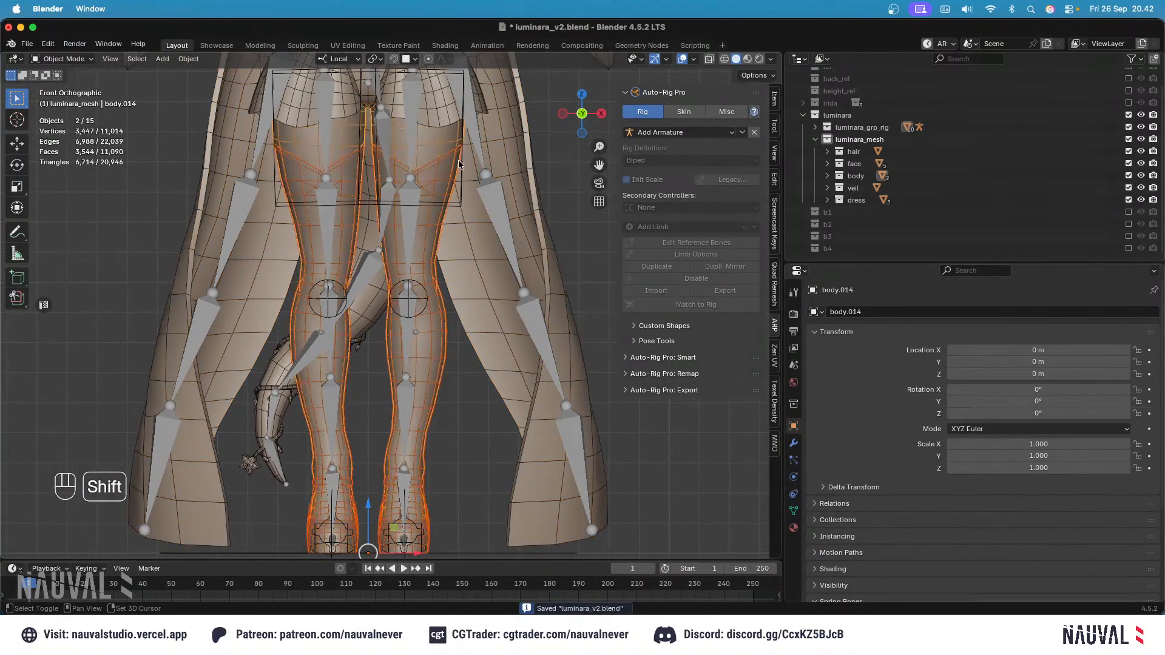
left_click(463, 165, "shift")
key("slash")
Step: View the isolated legs from the right side and select the body.006 leg mesh
left_click(472, 257)
middle_click_drag(465, 285, 445, 346, "ctrl")
middle_click_drag(445, 346, 441, 263, "shift")
middle_click_drag(450, 320, 463, 297, "ctrl")
key("KP_3")
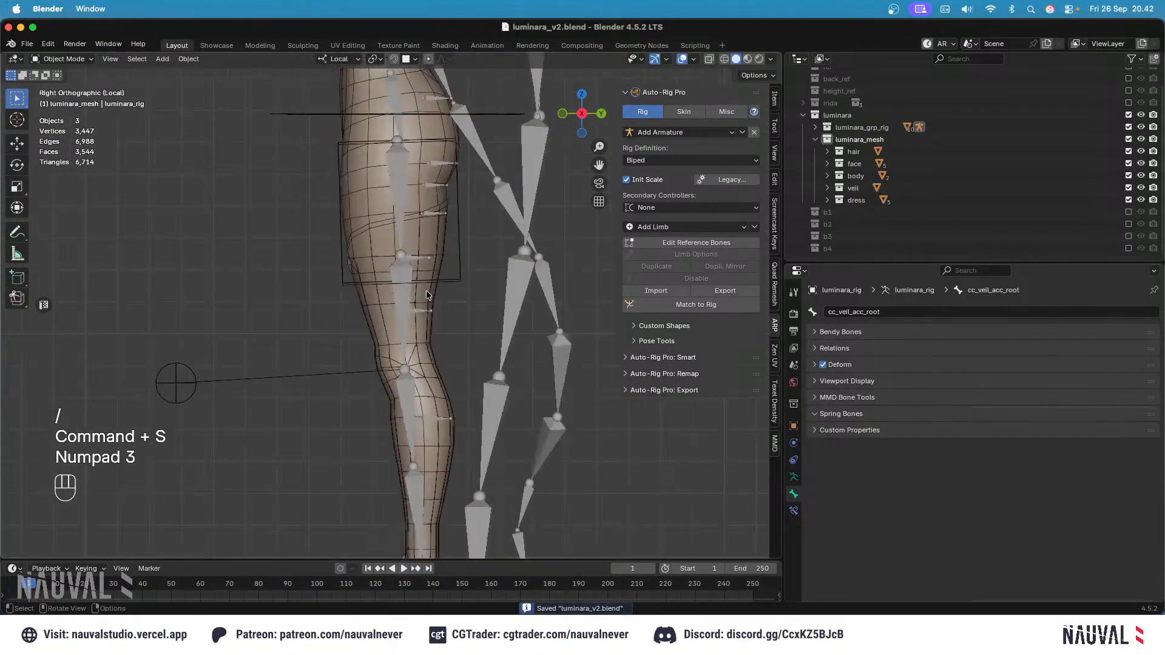
left_click(425, 294)
middle_click_drag(453, 501, 443, 265, "shift")
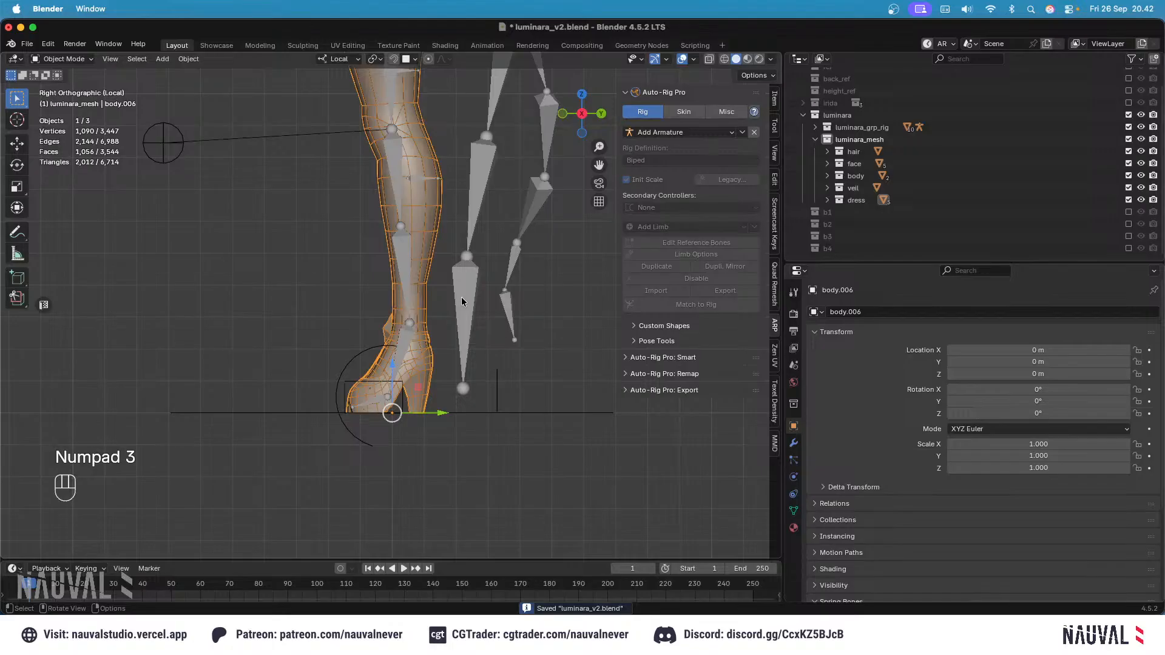
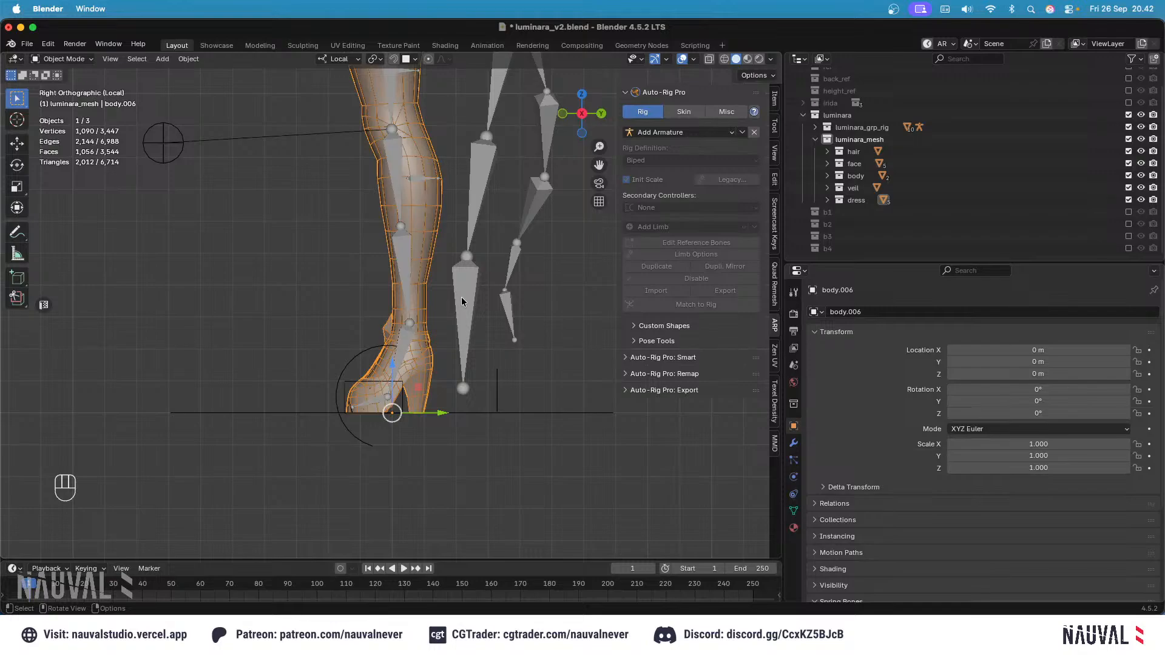
Step: Add luminara_rig to the leg mesh selection as the active object and parent body.006 to it
middle_click_drag(476, 70, 507, 323, "shift")
left_click(472, 286)
left_click(454, 321)
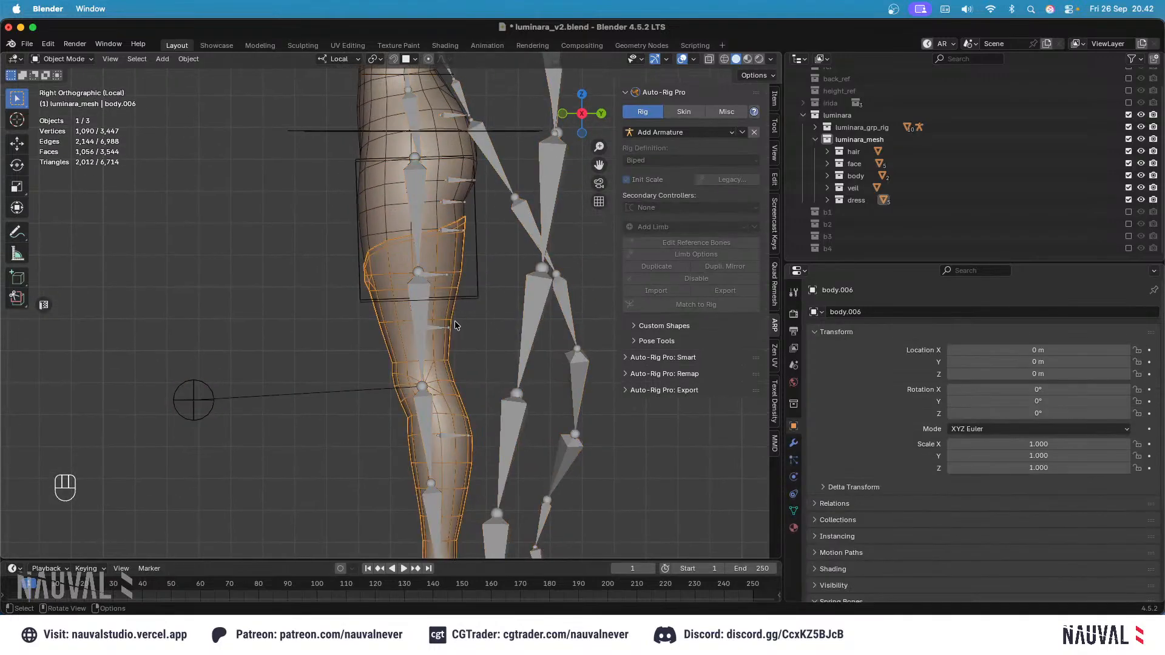
scroll(454, 320, "up", 2)
left_click(426, 268, "shift")
key("KP_1")
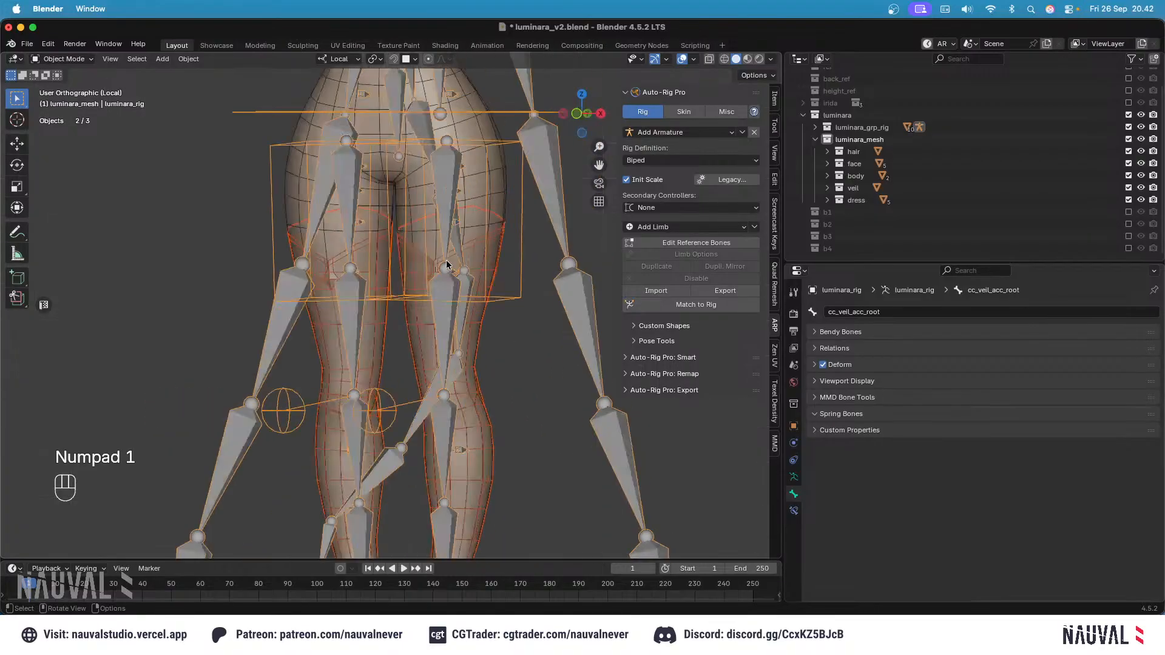
key("ctrl+p")
left_click(443, 240)
left_click(531, 203)
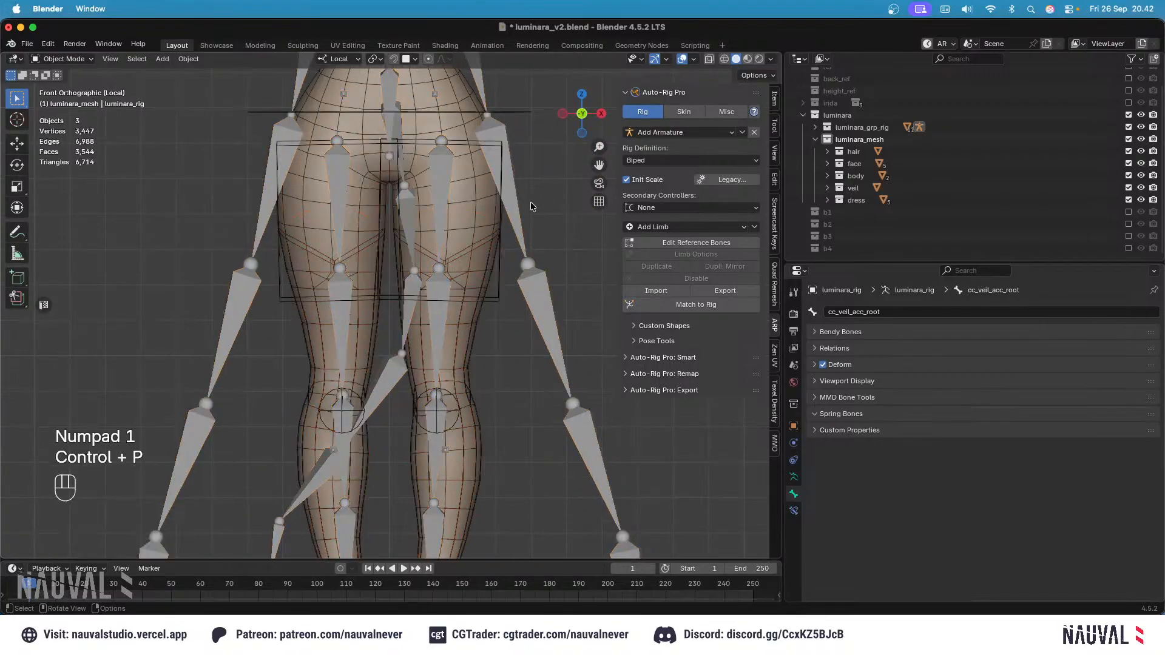
Step: Select the body mesh plus body.006 as the active object, save the file, and enter Weight Paint mode
left_click(477, 264)
left_click(478, 255, "shift")
left_click(479, 255, "shift")
key("super+s")
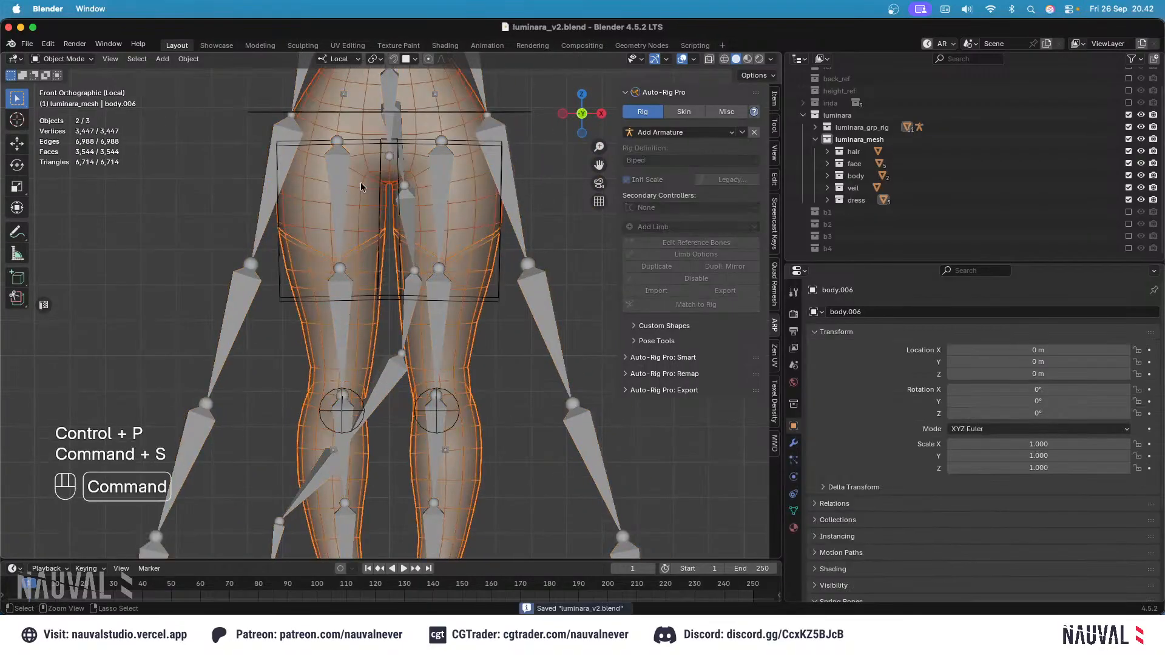
left_click(61, 59)
left_click(68, 127)
Step: Transfer the body's vertex group weights to body.006 using Nearest Face Interpolated mapping and By Name source layers, then save
left_click(168, 59)
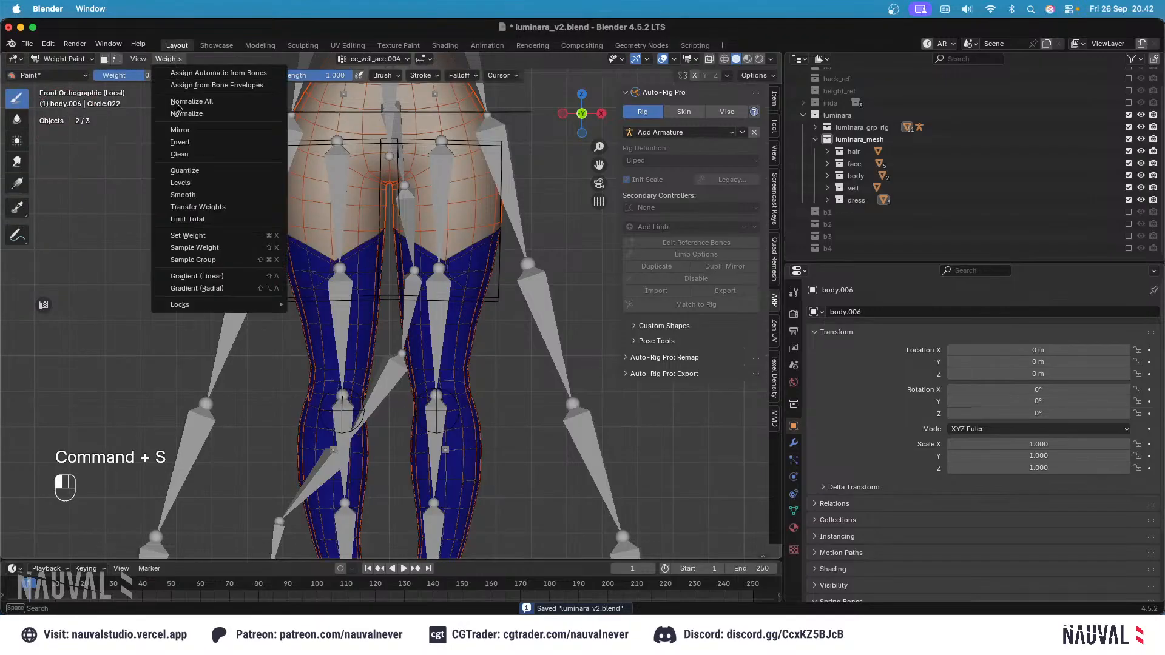
left_click(200, 207)
left_click(155, 397)
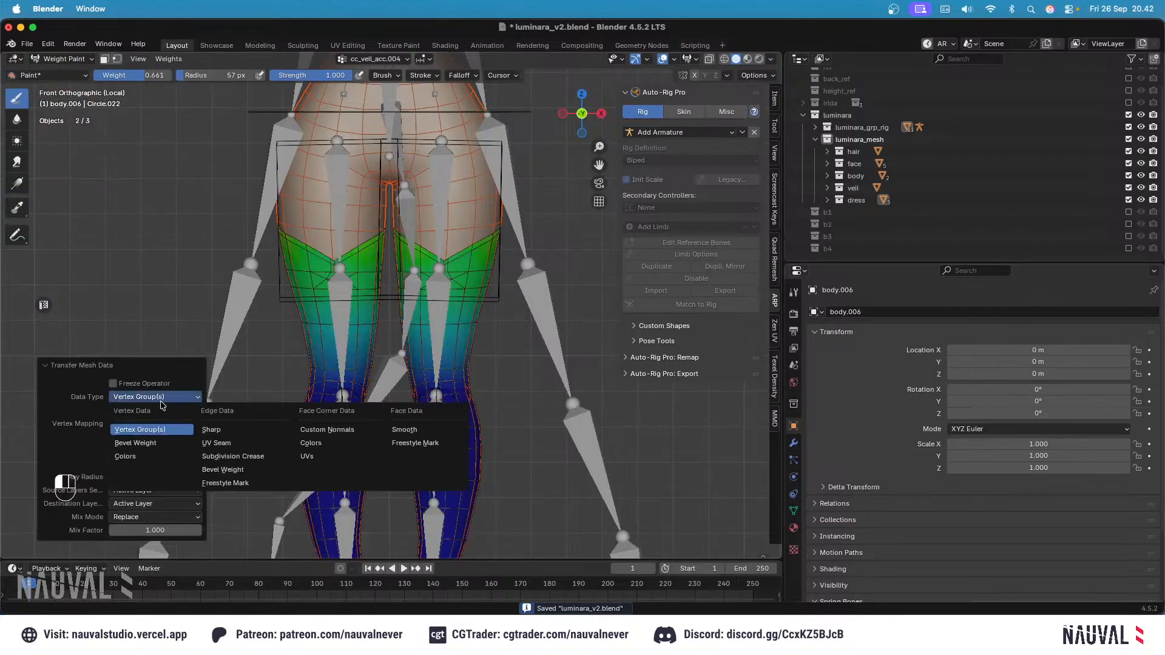
left_click(167, 430)
left_click(169, 423)
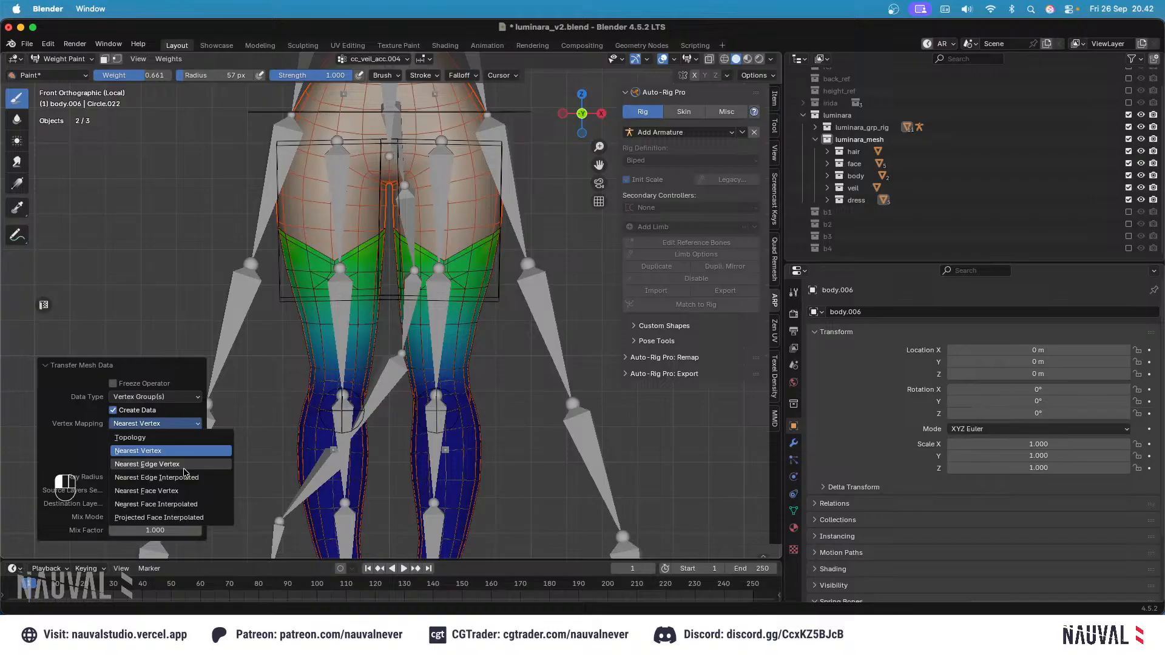
left_click(203, 509)
left_click(162, 490)
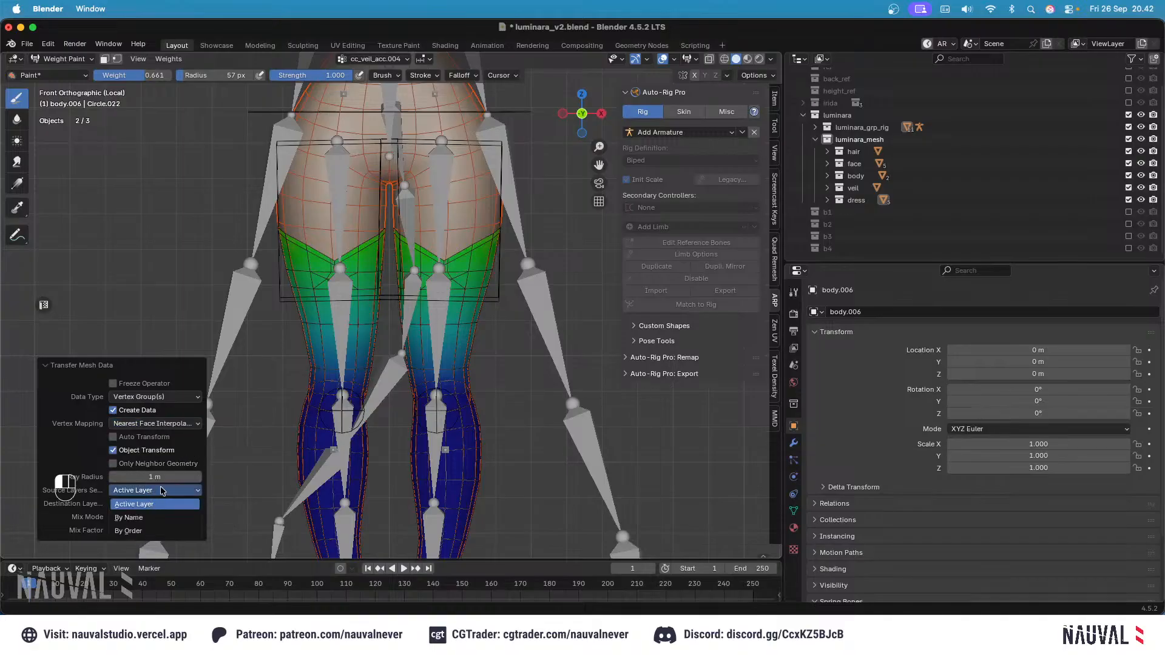
left_click(156, 519)
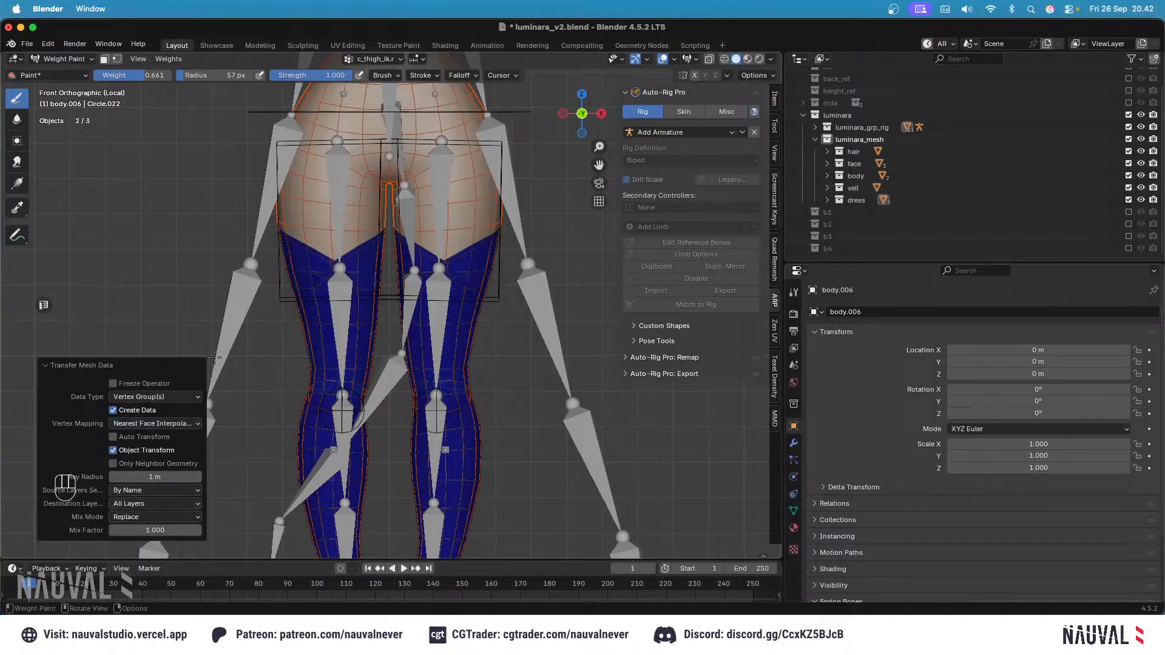
key("super+s")
Step: Return to Object Mode, view the legs from the right, save the file, and put the rig in Pose Mode
left_click(64, 59)
left_click(61, 72)
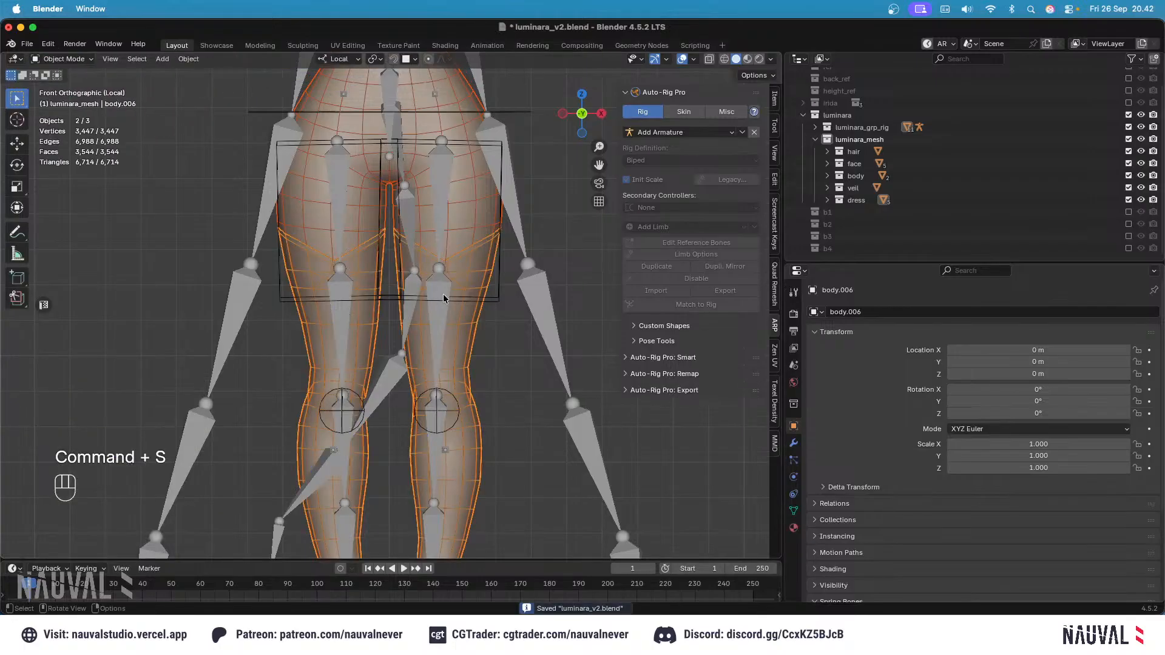
key("KP_3")
key("super+s")
left_click(65, 99)
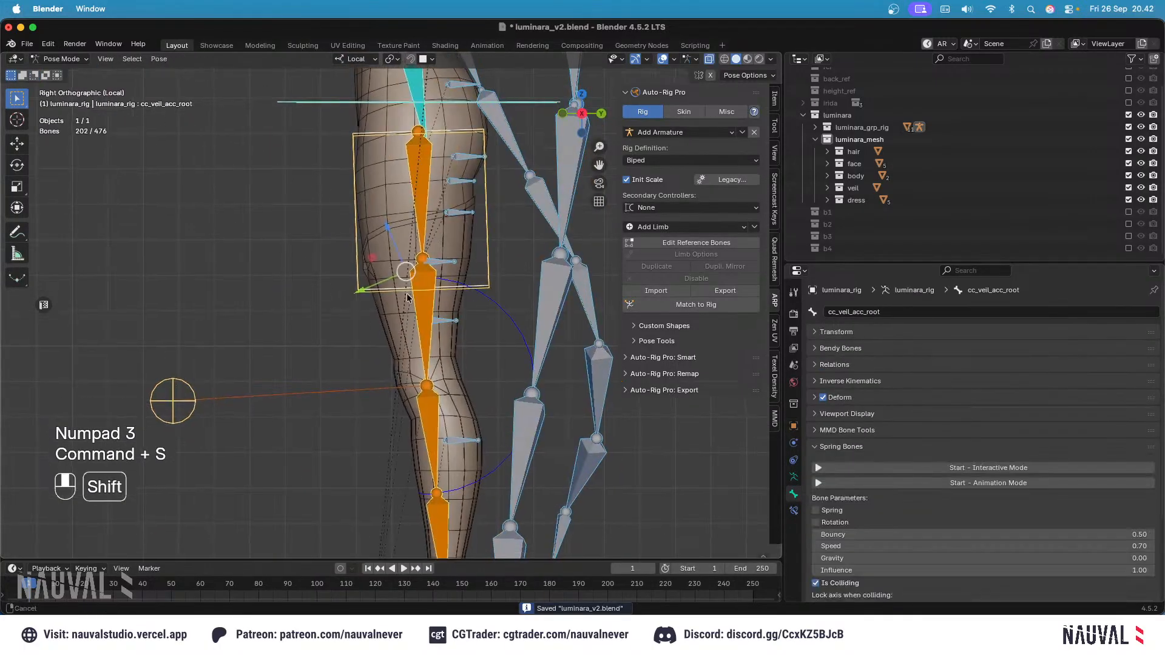
Step: Select the left foot IK control c_foot_ik.l and move it forward and up to bend the leg
scroll(414, 430, "down", 3)
left_click(415, 481, "alt")
key("Escape")
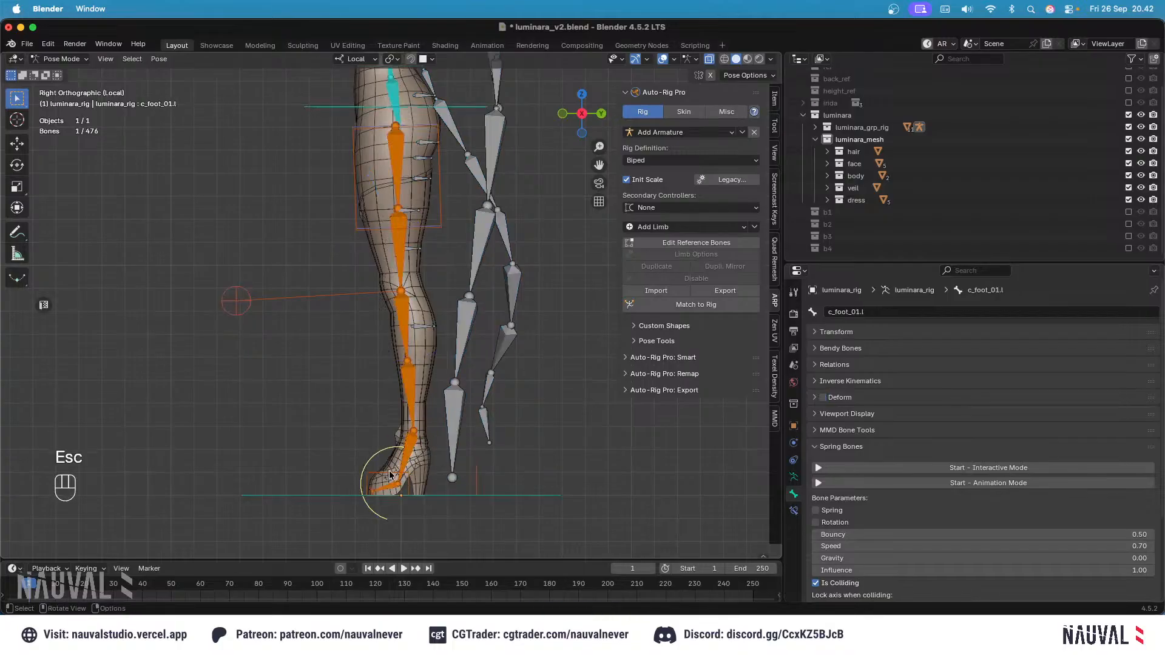
left_click(391, 480)
key("g")
key("g")
left_click(446, 282)
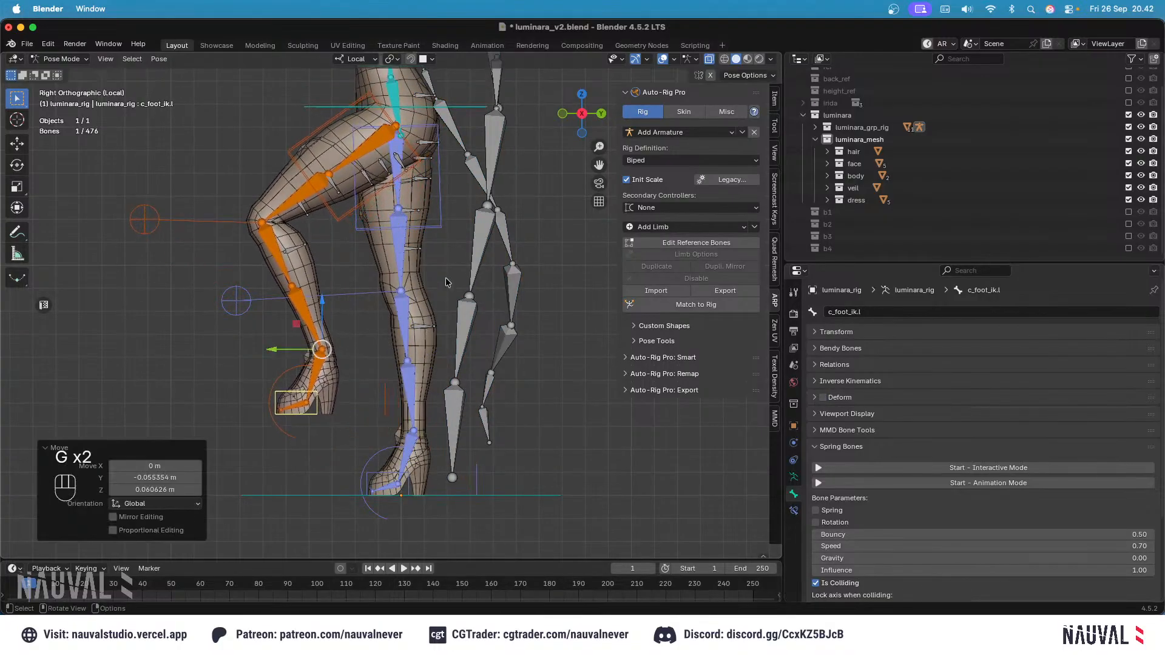
Step: Hide the overlays and move the left foot control through several heights to test the thigh and knee deformation
left_click(665, 60)
key("g")
left_click(478, 210)
key("g")
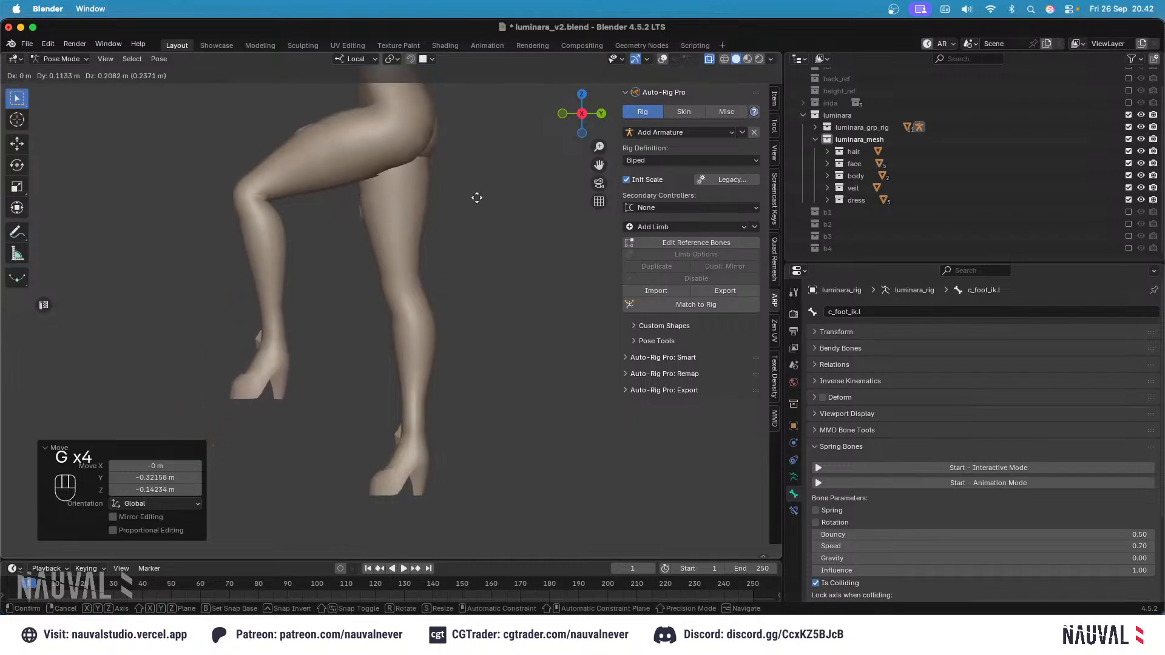
left_click(438, 257)
key("g")
left_click(453, 214)
middle_click_drag(452, 214, 473, 303, "shift")
middle_click_drag(474, 302, 465, 281, "ctrl")
key("g")
left_click(476, 282)
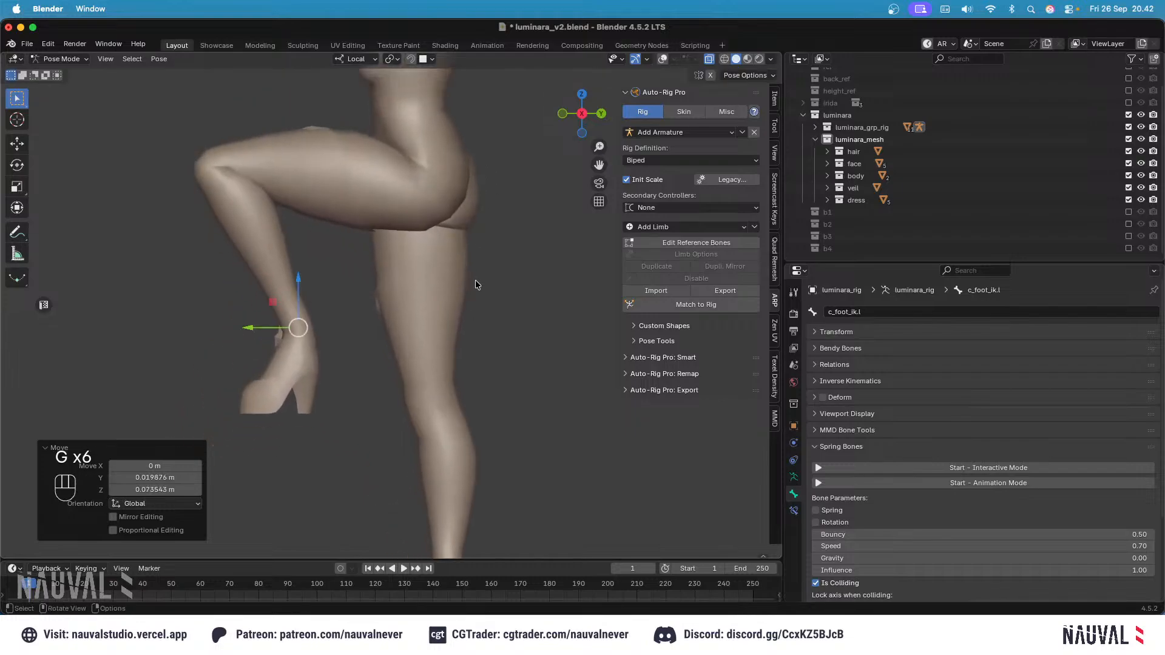
Step: Rotate and move the left foot control repeatedly to test how the ankle and raised leg deform
key("r")
left_click(410, 214)
key("g")
left_click(431, 246)
key("r")
left_click(425, 227)
key("g")
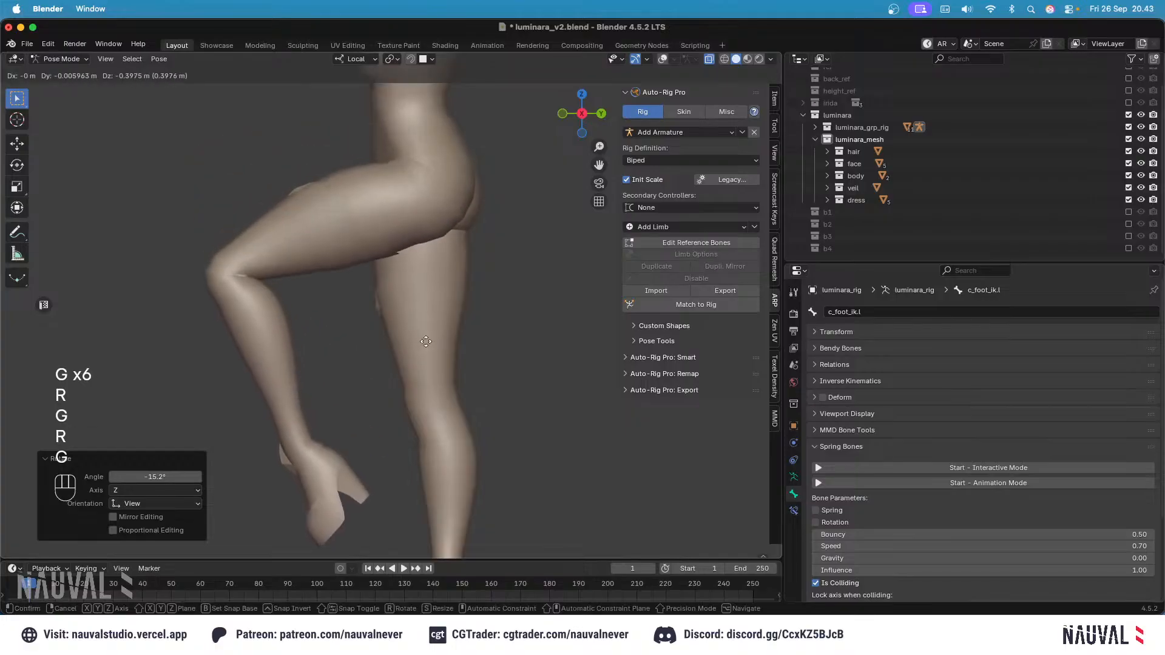
left_click(304, 364)
key("g")
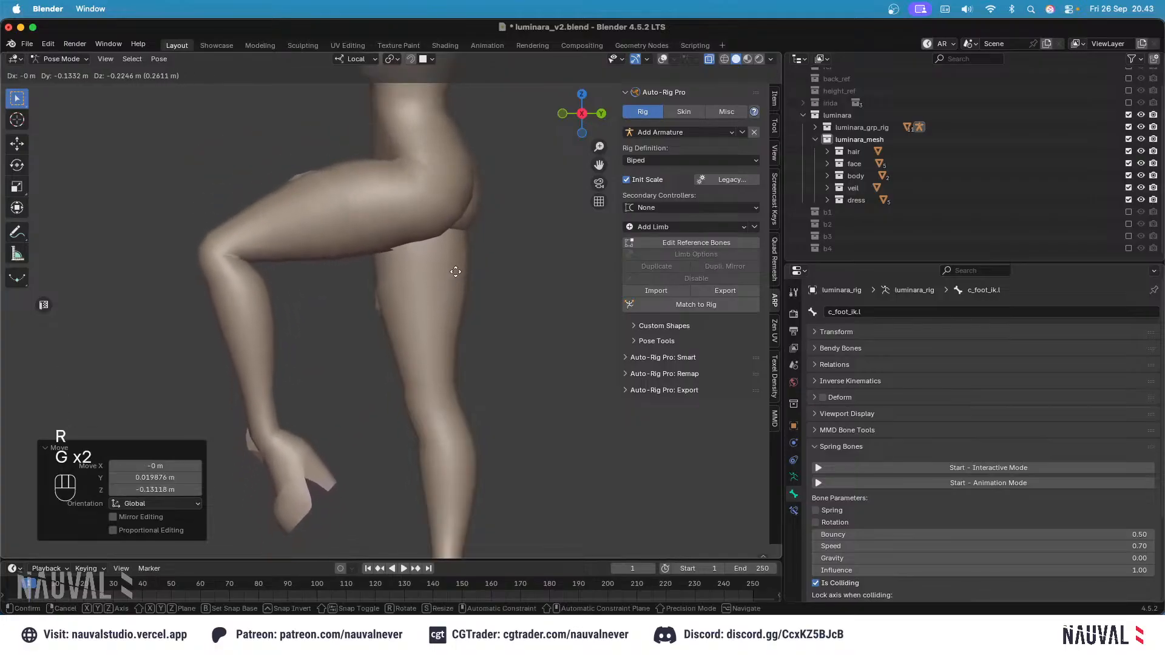
left_click(456, 271)
key("r")
left_click(551, 268)
Step: Set the viewport shading to Texture object color with Studio lighting
left_click(771, 59)
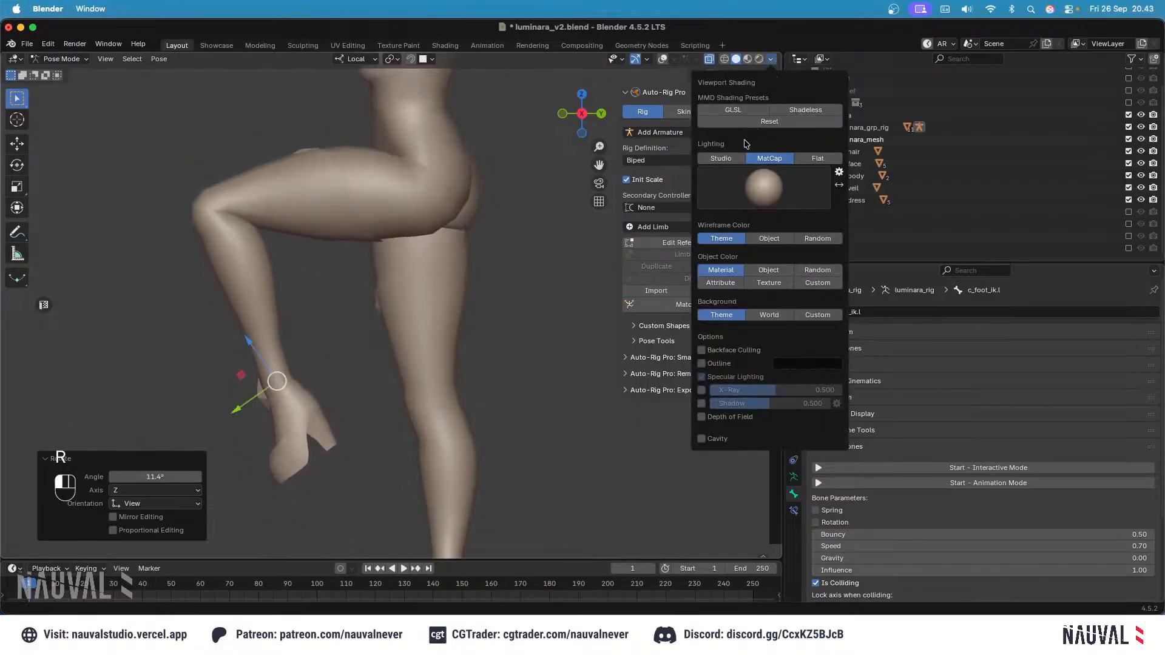
left_click(708, 122)
left_click(774, 60)
left_click(769, 283)
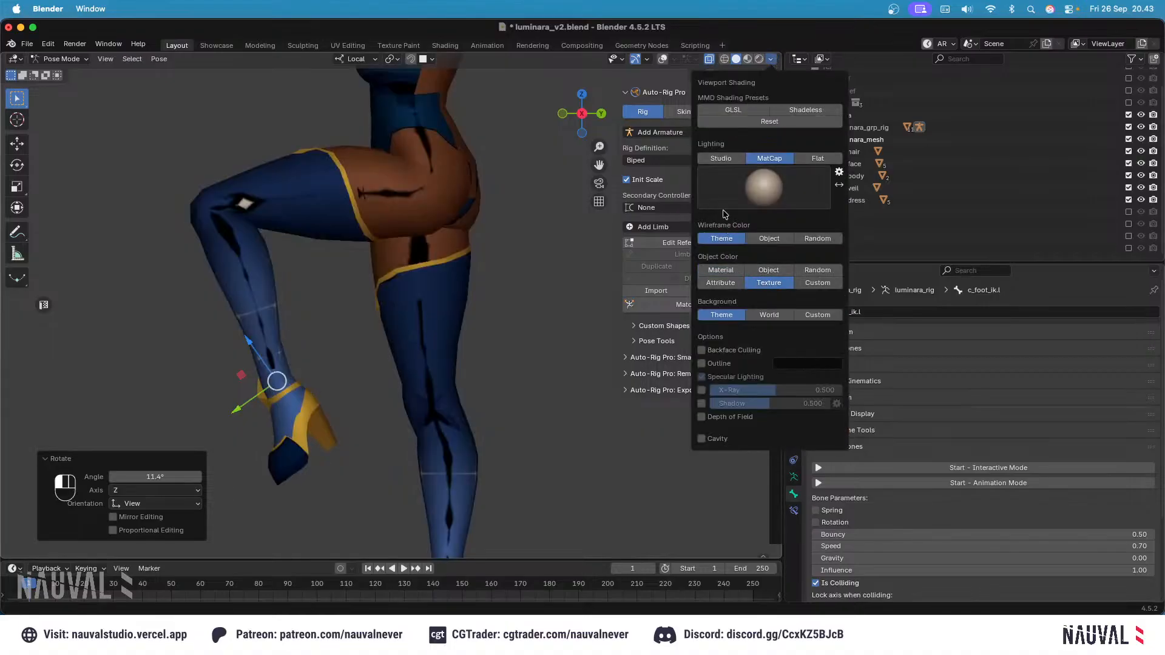
left_click(722, 159)
Step: Move and rotate the left foot control further to check the textured stocking and shoe deformation on the bent leg
key("g")
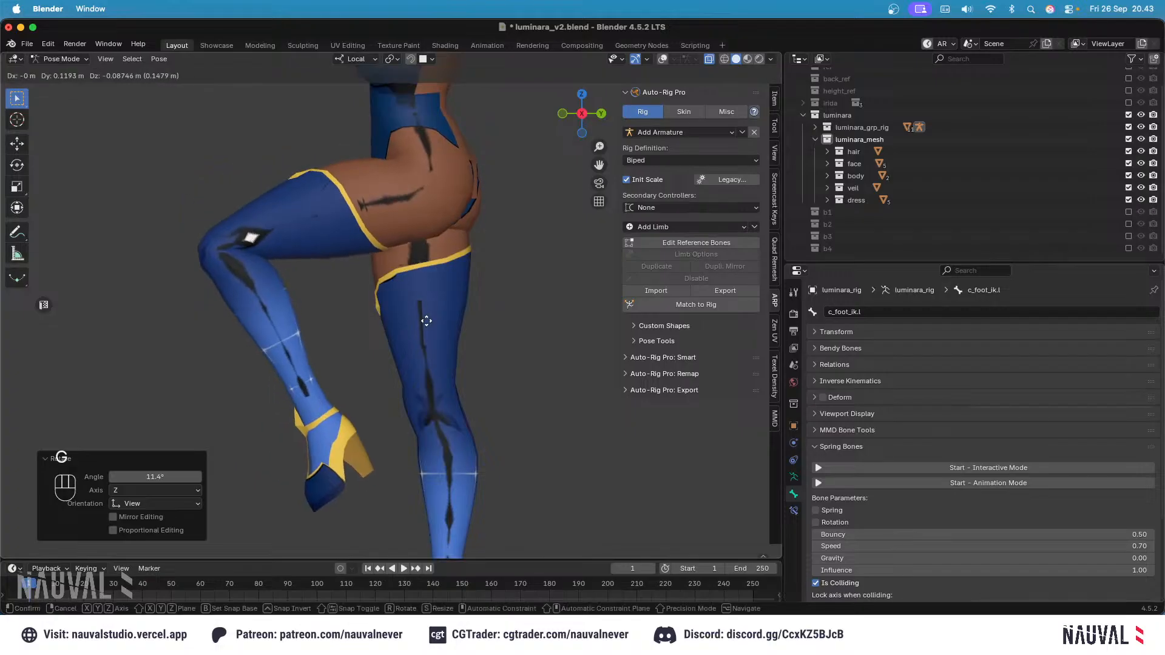
left_click(421, 268)
middle_click_drag(420, 268, 531, 276)
key("g")
key("KP_3")
key("g")
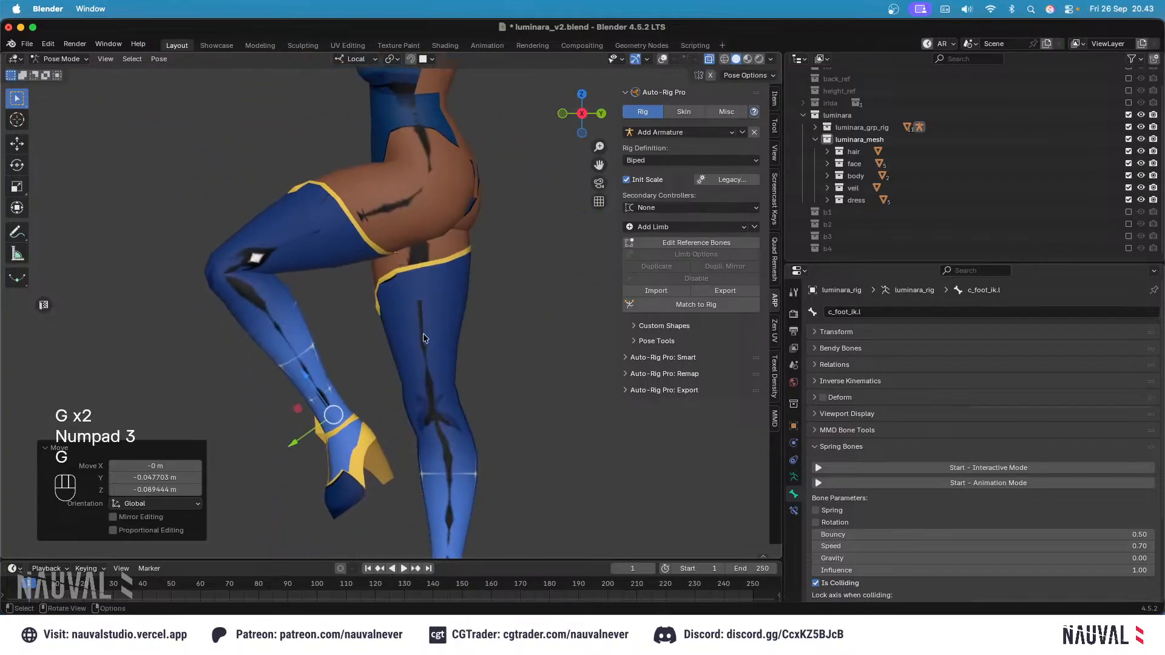
key("r")
key("g")
left_click(427, 286)
key("r")
left_click(450, 347)
key("g")
left_click(443, 374)
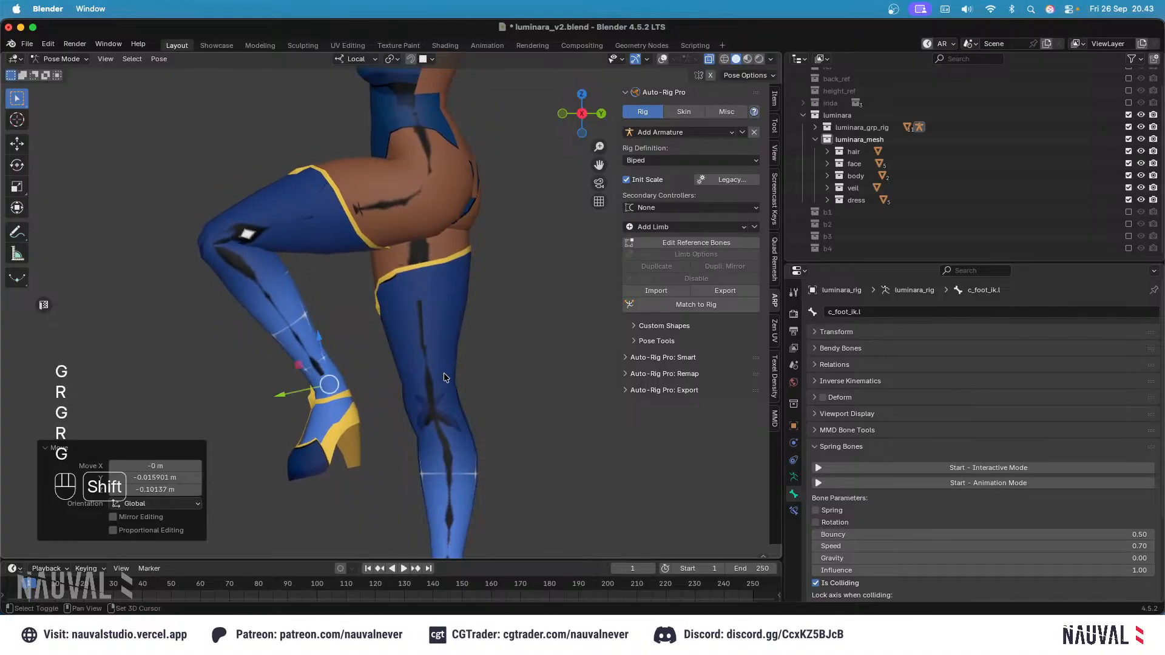
Step: Show the overlays again, focus on the raised left foot from the right side, and rotate its control
middle_click_drag(444, 373, 448, 293, "shift")
left_click(663, 60)
middle_click_drag(464, 246, 412, 268)
key("KP_3")
key("r")
left_click(399, 259)
left_click(522, 304)
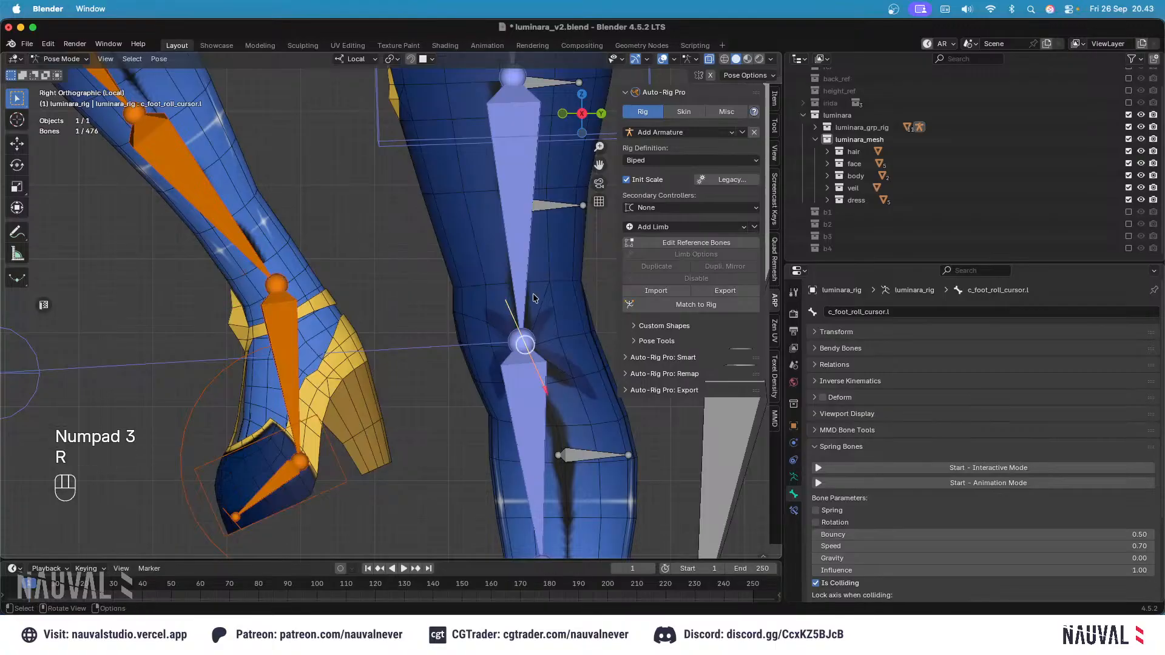
key("r")
key("Escape")
key("g")
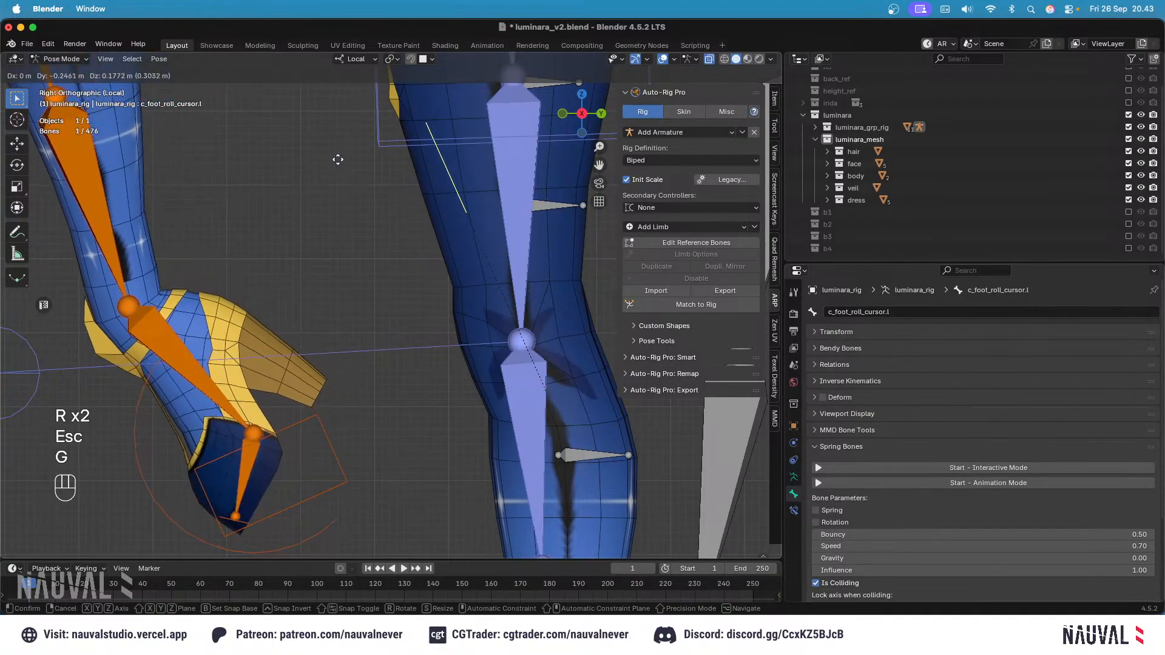
key("Escape")
Step: Rotate the left heel control c_foot_01.l, examine the mesh where the shoe meets the toes, and return the rig to Object Mode
middle_click_drag(326, 325, 400, 274, "shift")
left_click(348, 292)
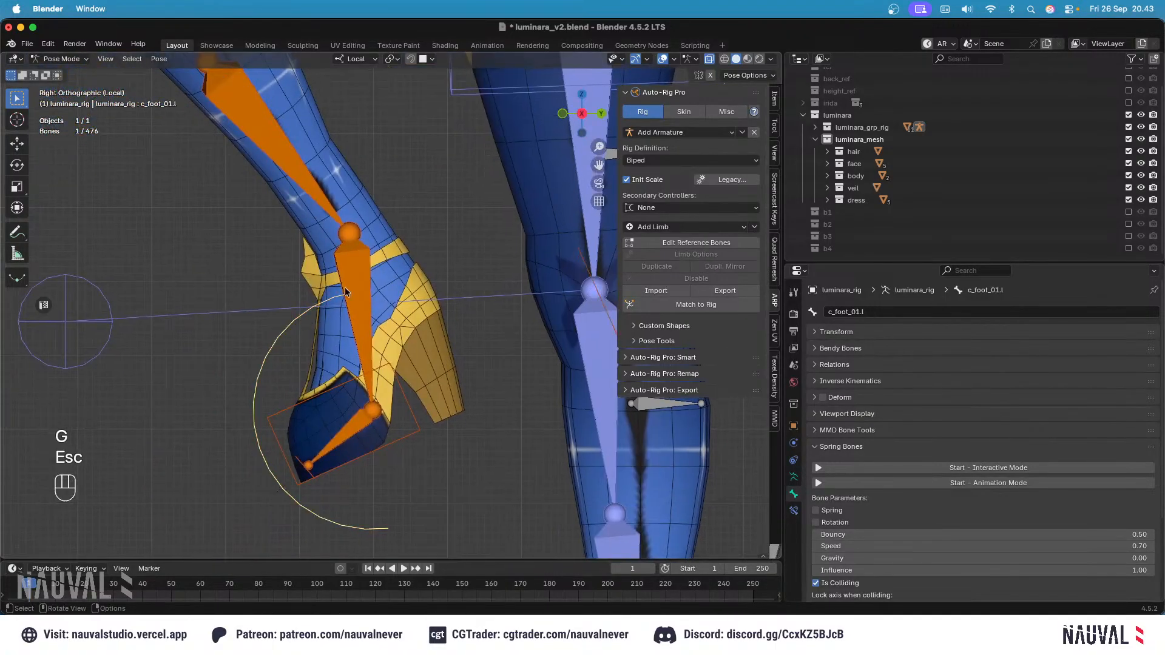
key("r")
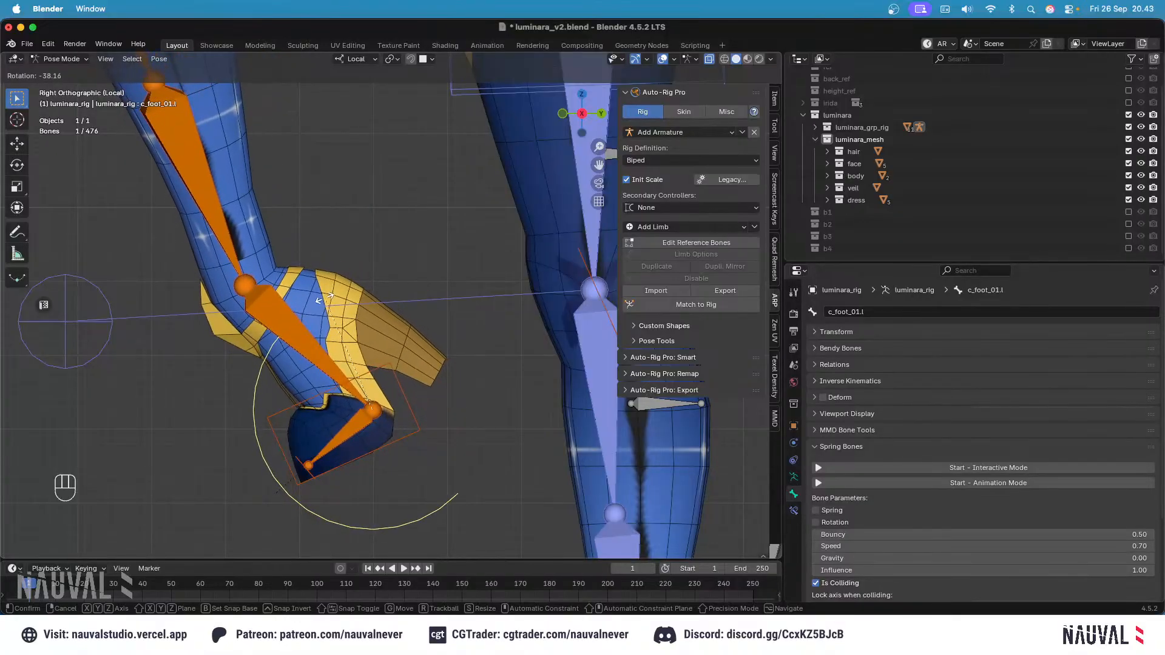
left_click(364, 288)
scroll(428, 194, "up", 4)
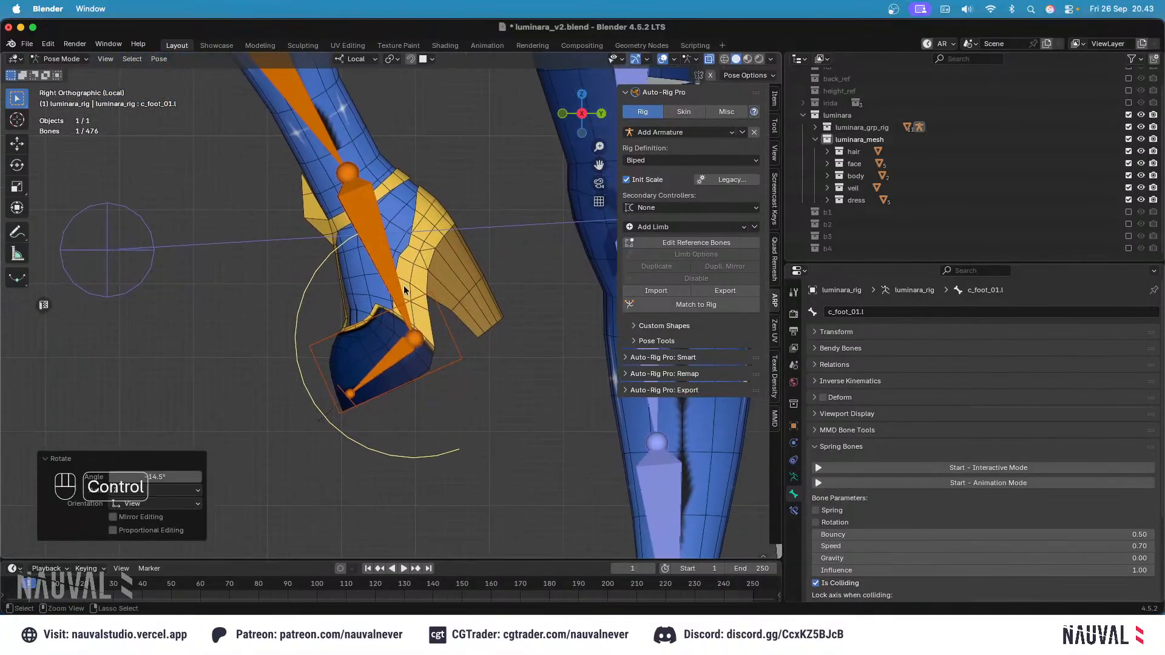
scroll(391, 295, "left", 3, "shift")
scroll(372, 340, "up", 5, "ctrl")
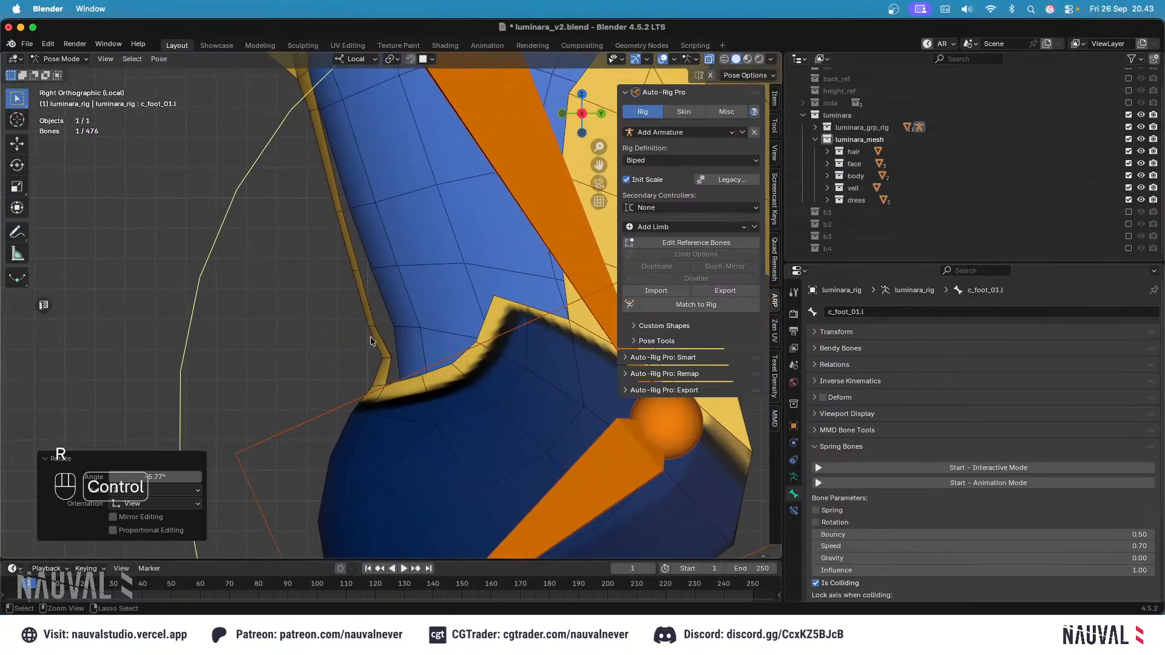
scroll(372, 315, "down", 5, "ctrl")
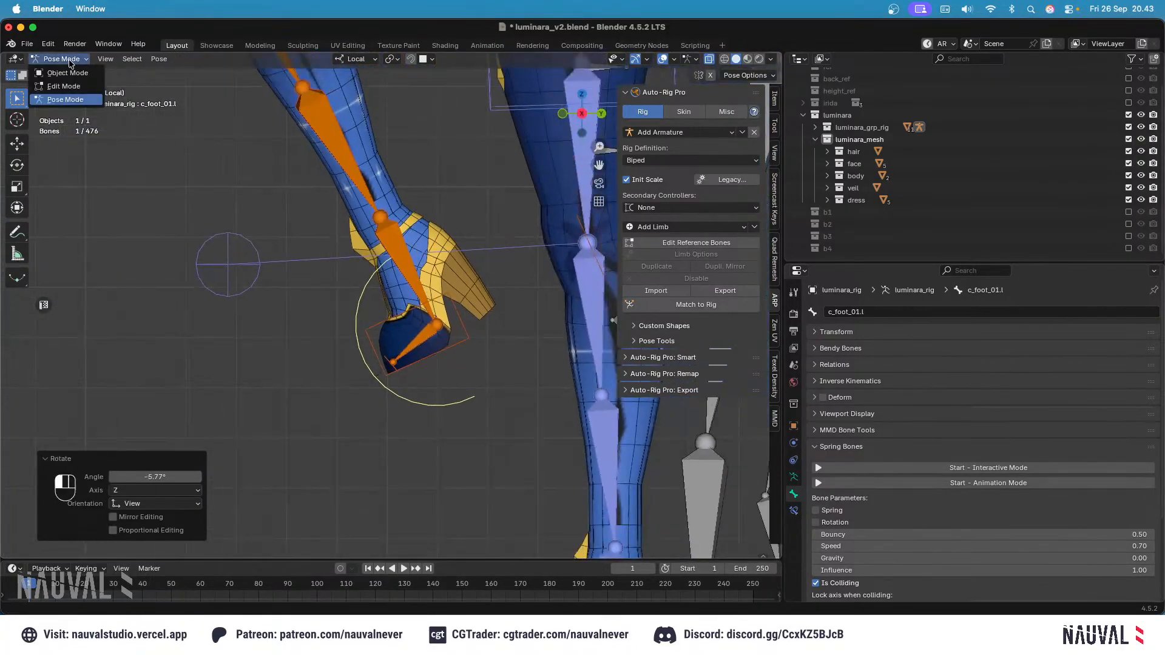
left_click(66, 73)
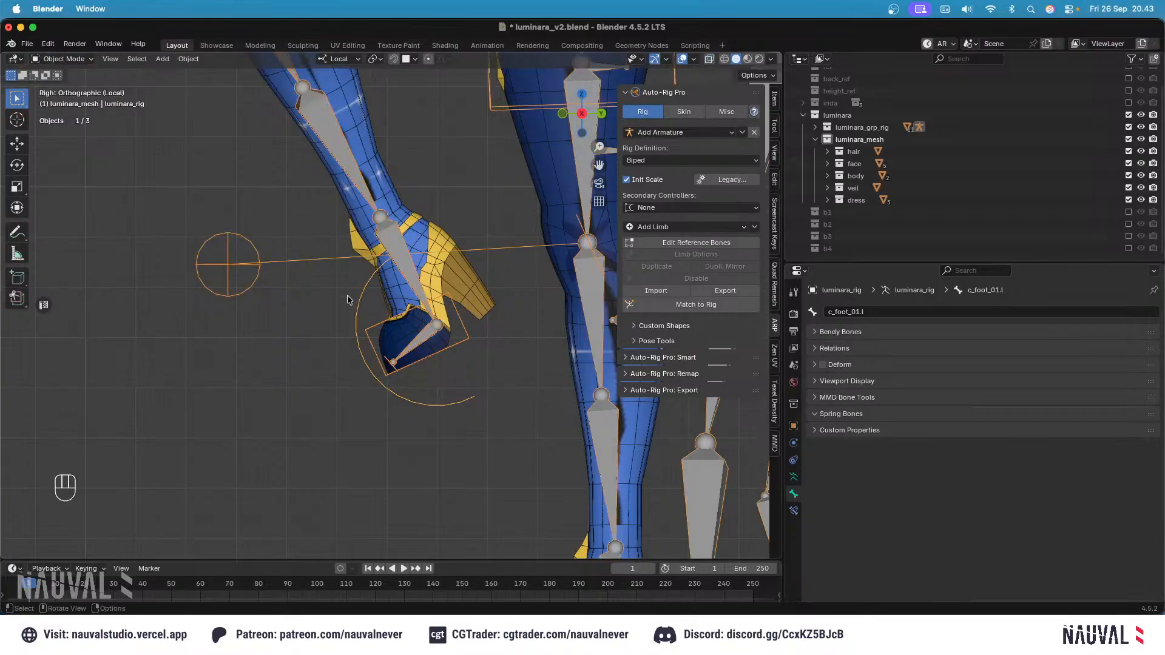
Step: Enter Edit Mode on the stocking and shoe mesh body.006 and reveal all of its hidden geometry
left_click(406, 290, "shift")
left_click(415, 251, "shift")
middle_click_drag(415, 251, 409, 217, "ctrl")
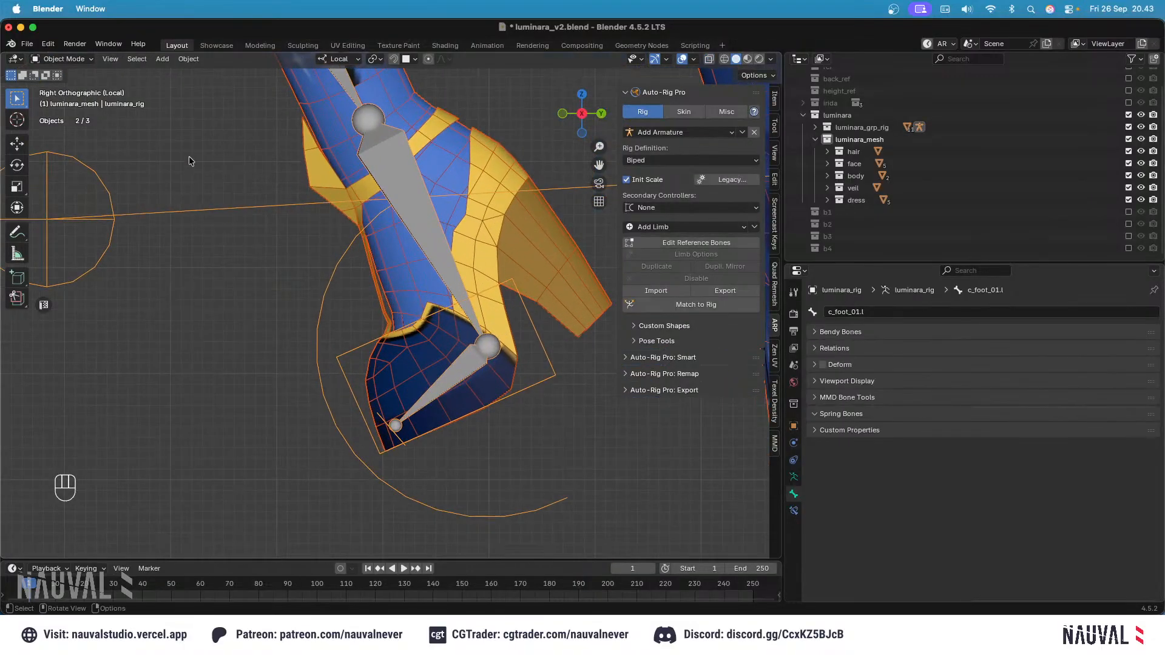
left_click(422, 352)
key("Tab")
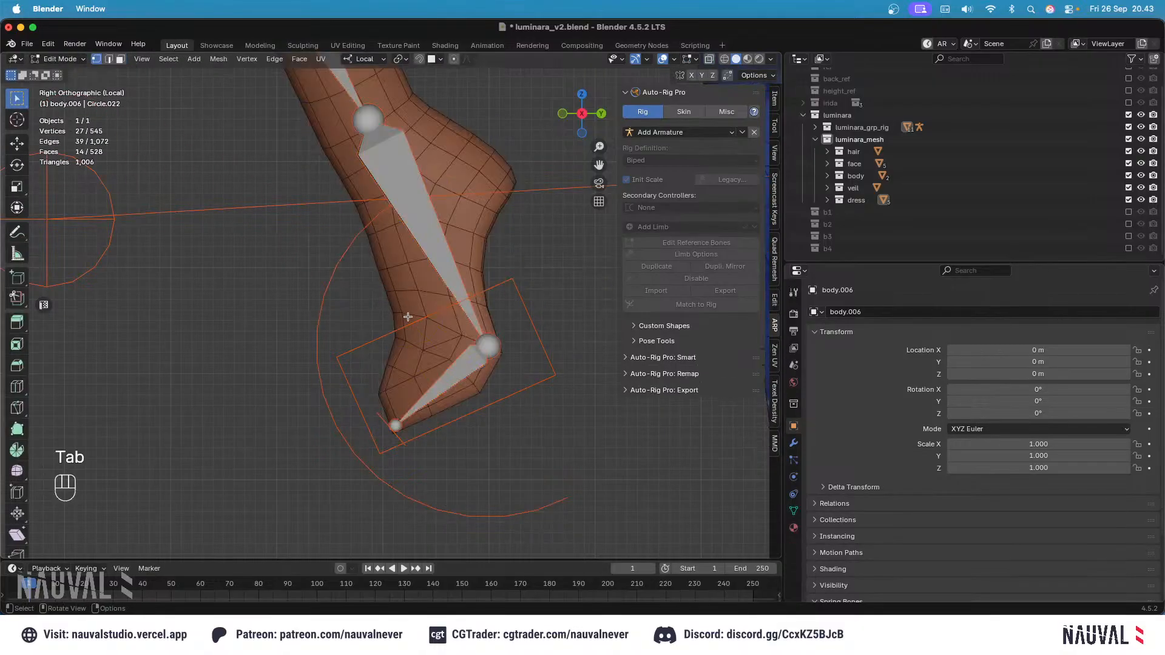
key("alt+h")
key("alt+h")
middle_click_drag(402, 356, 499, 292, "ctrl")
Step: Turn on Edit Mode and On Cage display for the Armature modifier of body.006 so the mesh edits in its posed shape
left_click(795, 511)
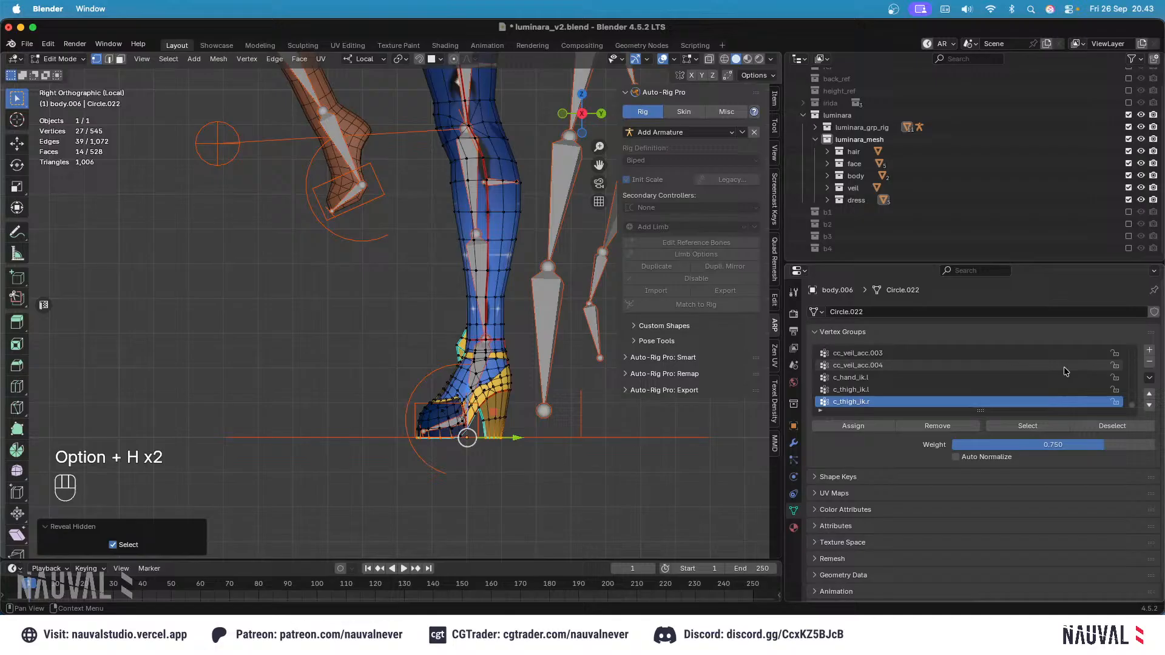
left_click(794, 443)
left_click(815, 349)
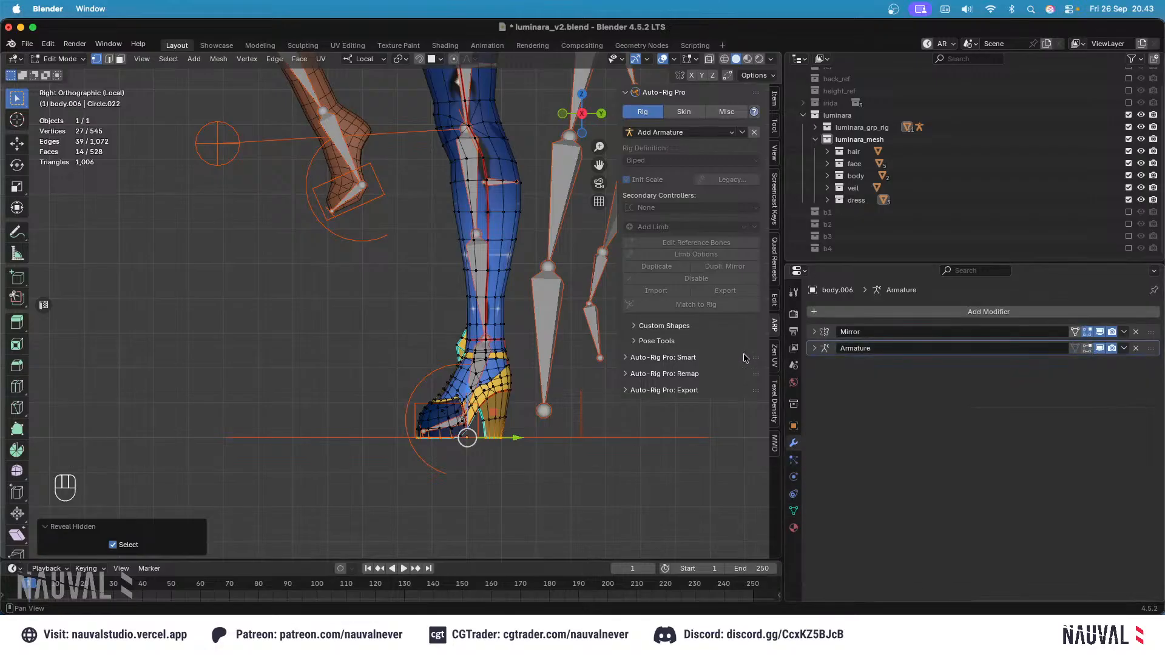
left_click(1088, 348)
mouse_move(375, 199)
middle_mouse_down("shift")
mouse_move(449, 321)
mouse_move(397, 206)
middle_mouse_up("shift")
left_click(1075, 348)
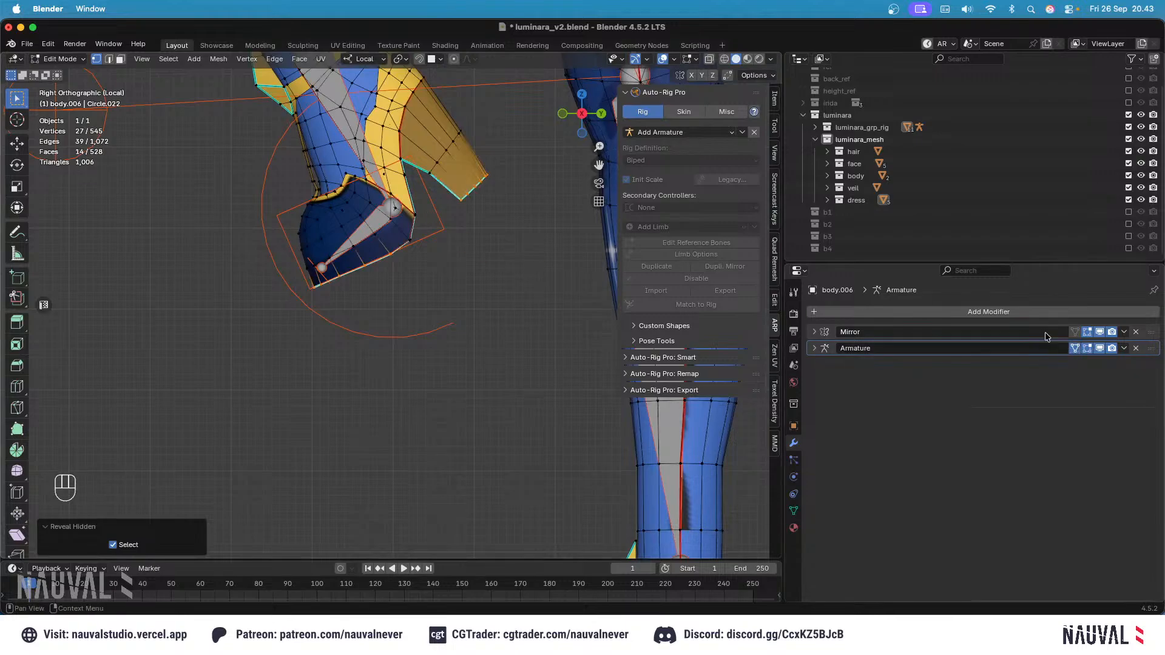
Step: Select the linked shoe geometry on the raised left foot, hide the rest of the mesh, and switch to Weight Paint mode
left_click(392, 199)
key("l")
mouse_move(399, 225)
middle_mouse_down("shift")
mouse_move(429, 305)
mouse_move(394, 204)
mouse_move(391, 238)
middle_mouse_up("shift")
key("shift+h")
key("super+z")
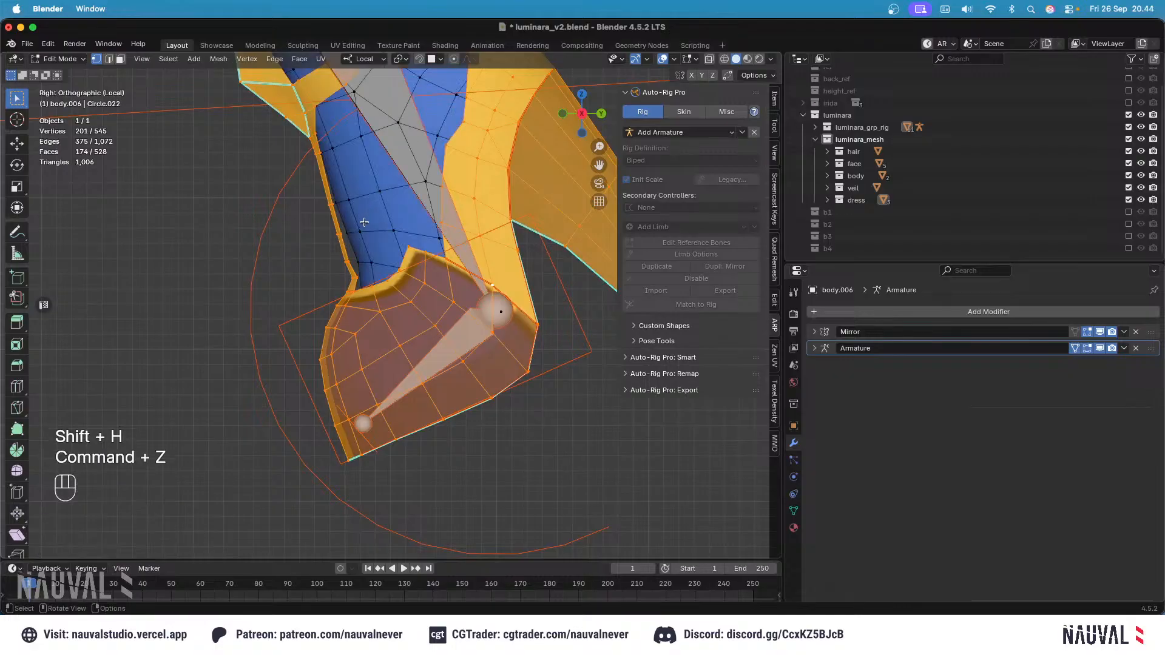
key("Tab")
key("Tab")
key("shift+h")
key("ctrl+Tab")
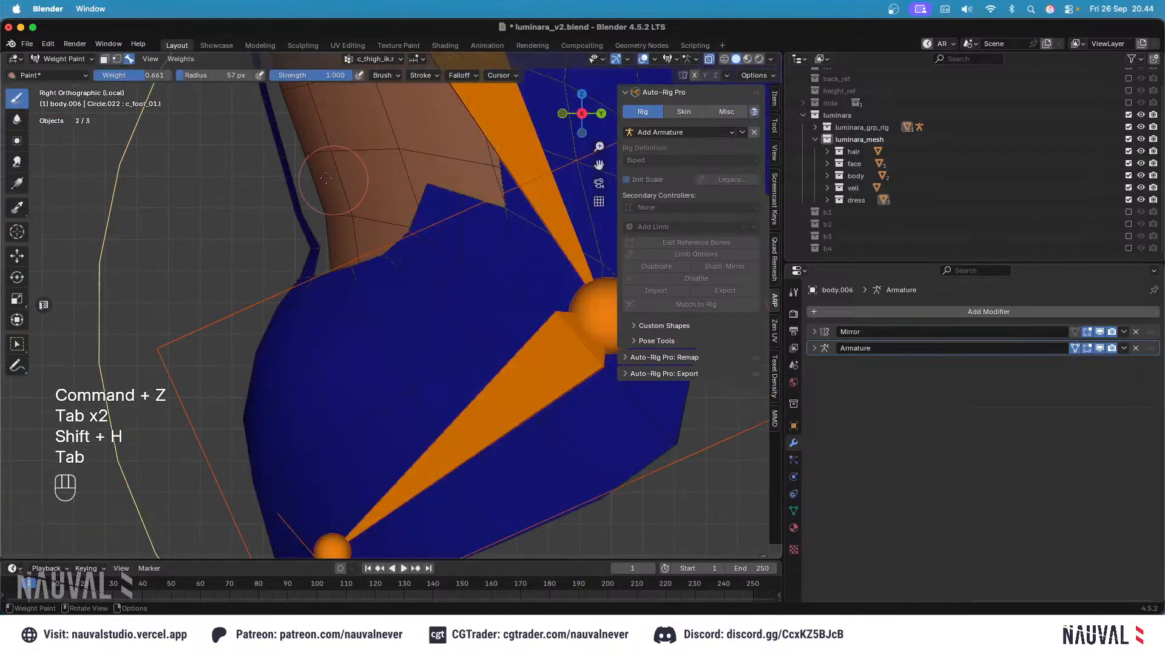
Step: Compare the shoe's weights for the toes_01.l and foot.l bones around the toe cap and the strap edge
middle_click_drag(302, 185, 379, 255, "shift")
middle_click_drag(379, 255, 378, 246, "ctrl")
left_click(601, 484, "alt")
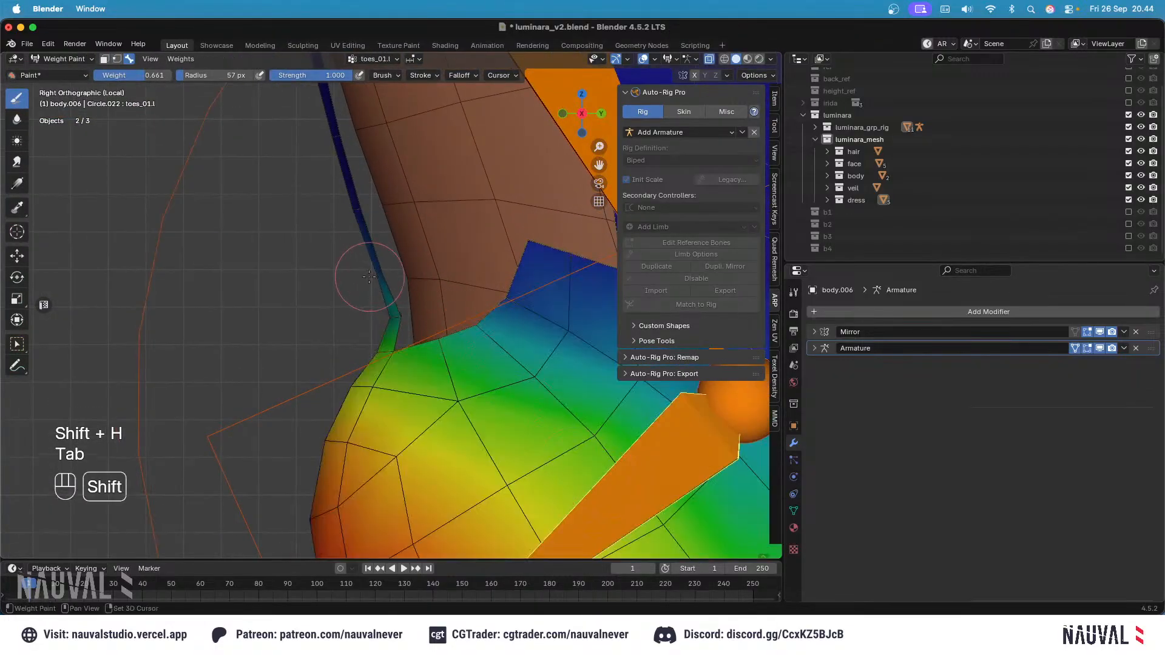
middle_click_drag(379, 242, 390, 320, "shift")
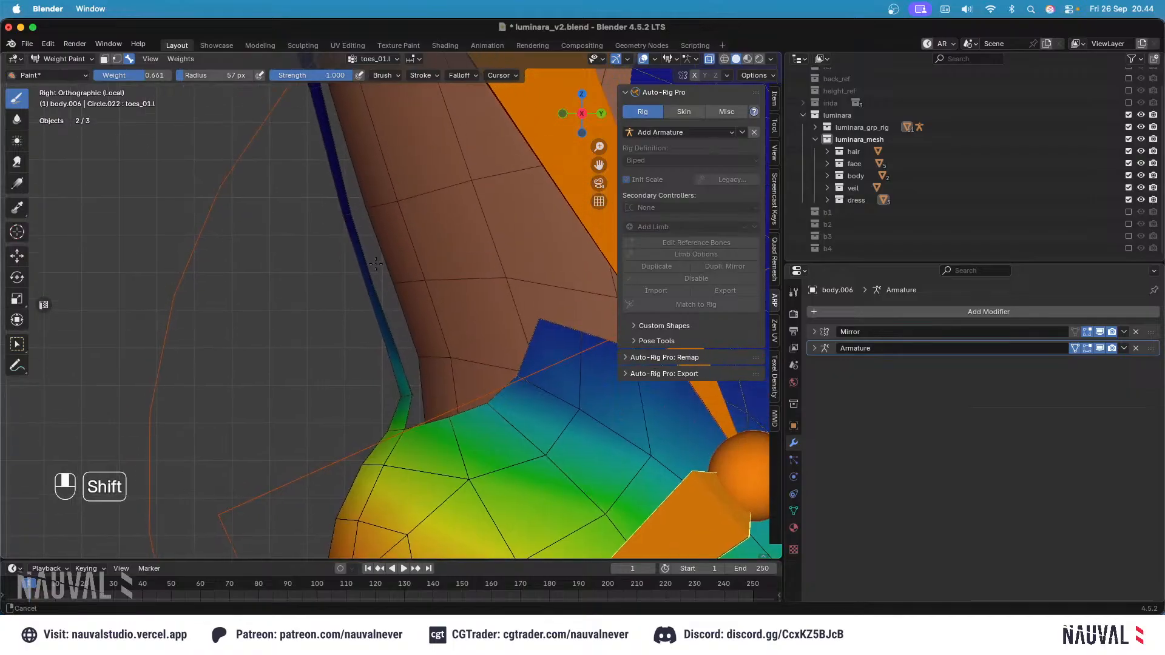
middle_click_drag(411, 389, 428, 507, "ctrl")
left_click(526, 265, "alt")
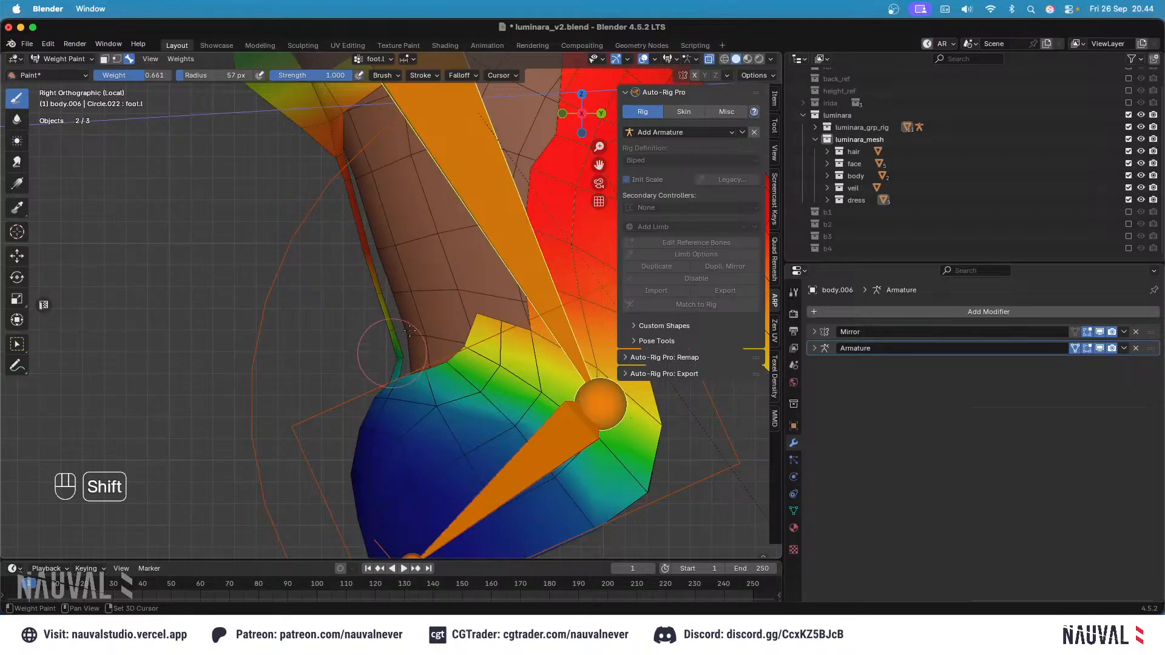
left_click(555, 422, "alt")
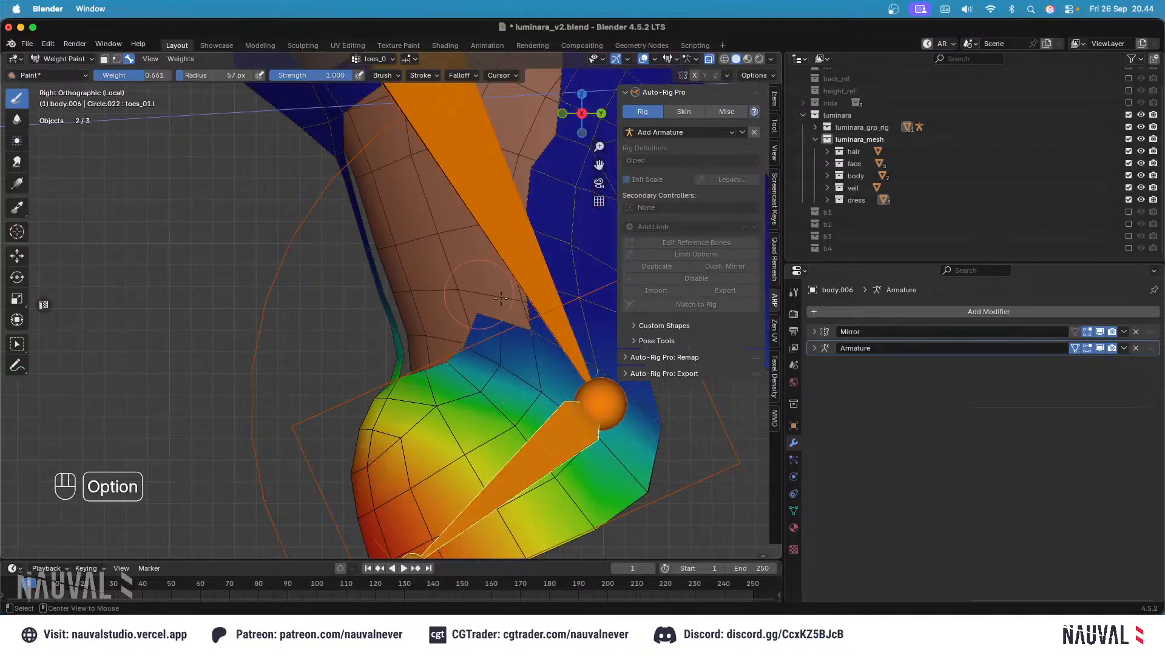
left_click(525, 293, "alt")
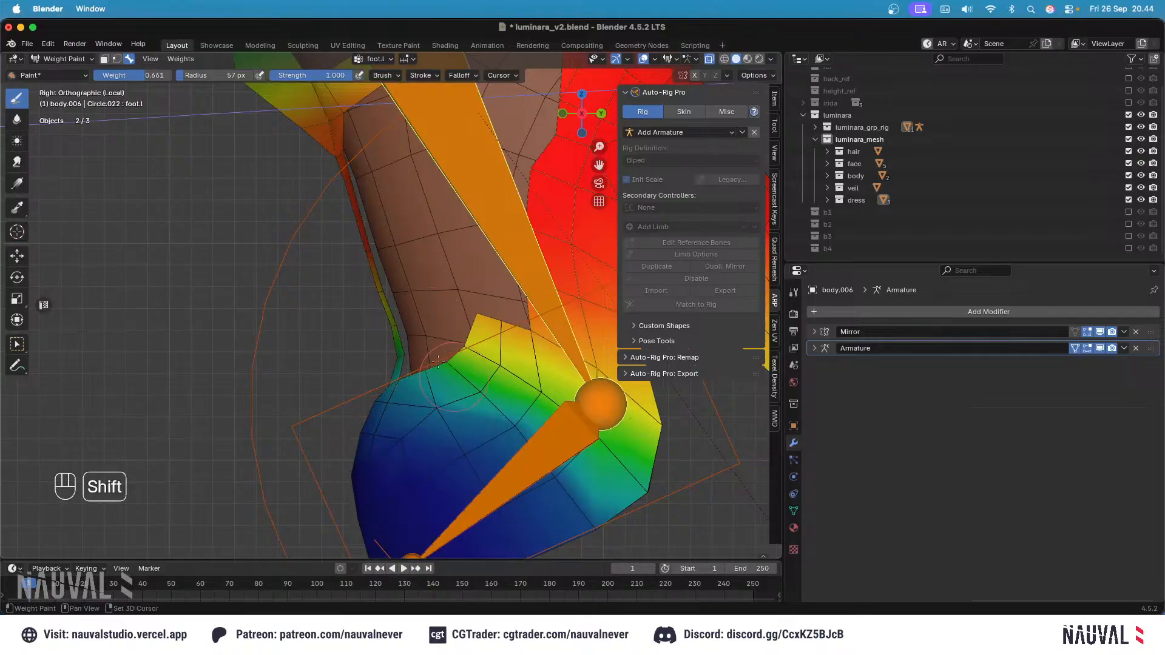
middle_click_drag(383, 302, 413, 480, "ctrl")
Step: Return to Object Mode with the rig selected in the right side view and save the file
middle_click_drag(331, 227, 373, 197)
key("KP_1")
key("KP_3")
key("super+s")
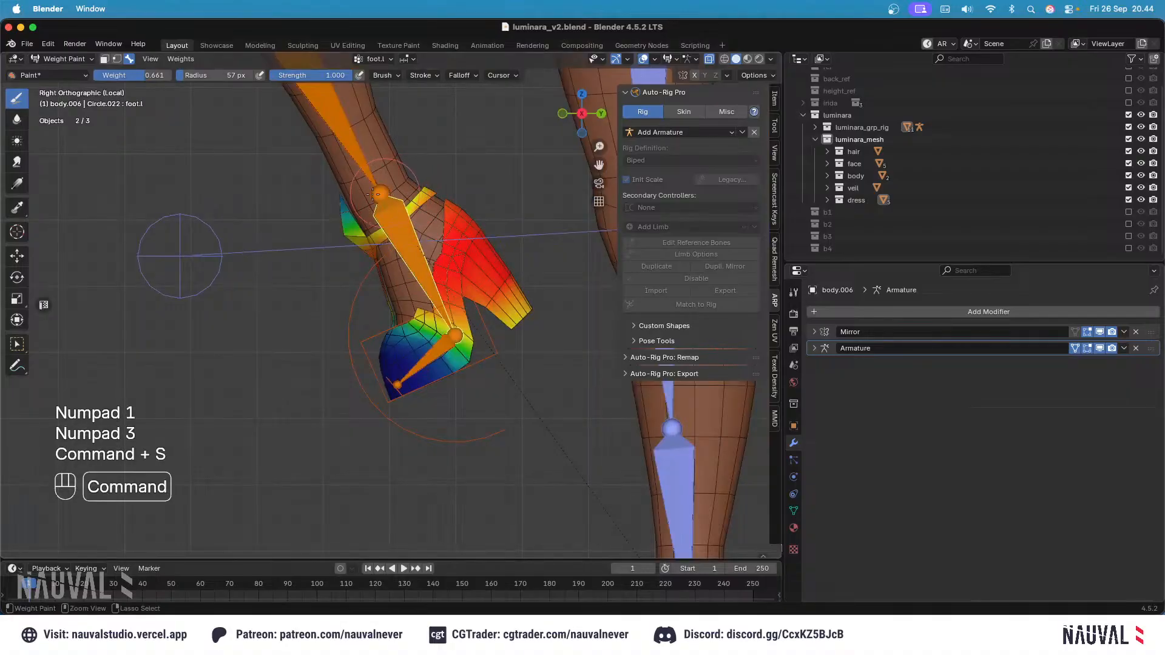
left_click(64, 60)
left_click(65, 72)
mouse_move(372, 196)
middle_mouse_down()
mouse_move(383, 215)
mouse_move(410, 198)
middle_mouse_up()
key("KP_3")
left_click(388, 210)
key("super+s")
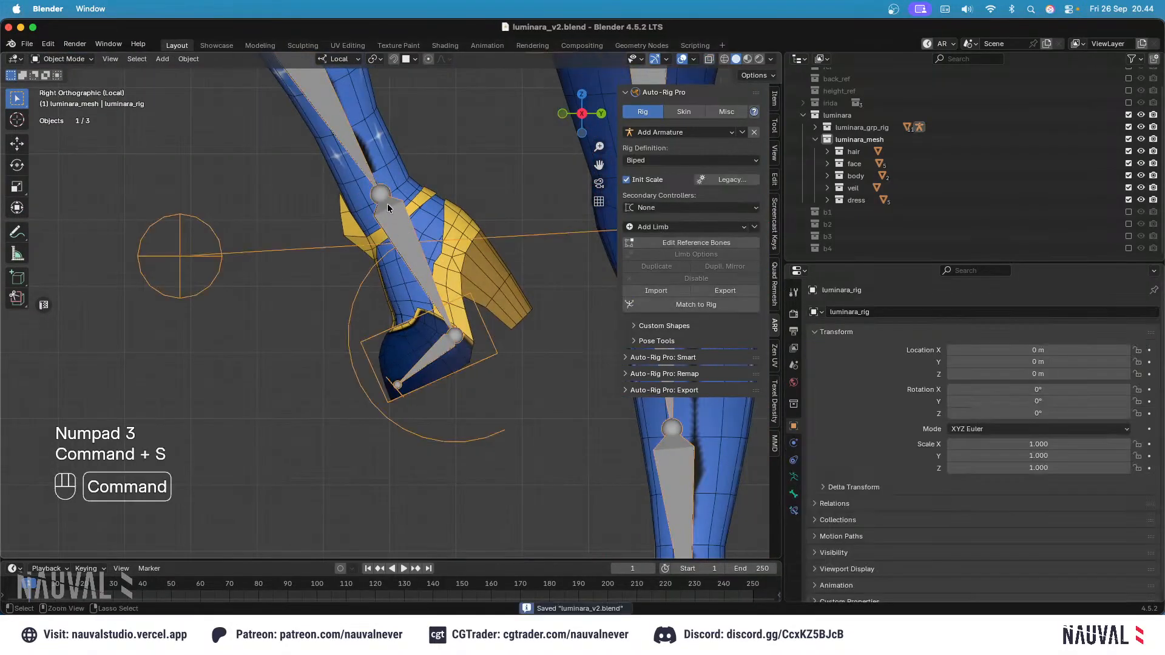
Step: Put the rig in Pose Mode, clear the location and rotation of all bones, and save the file
left_click(69, 59)
left_click(64, 97)
scroll(424, 273, "down", 5)
key("a")
key("alt+g")
key("alt+r")
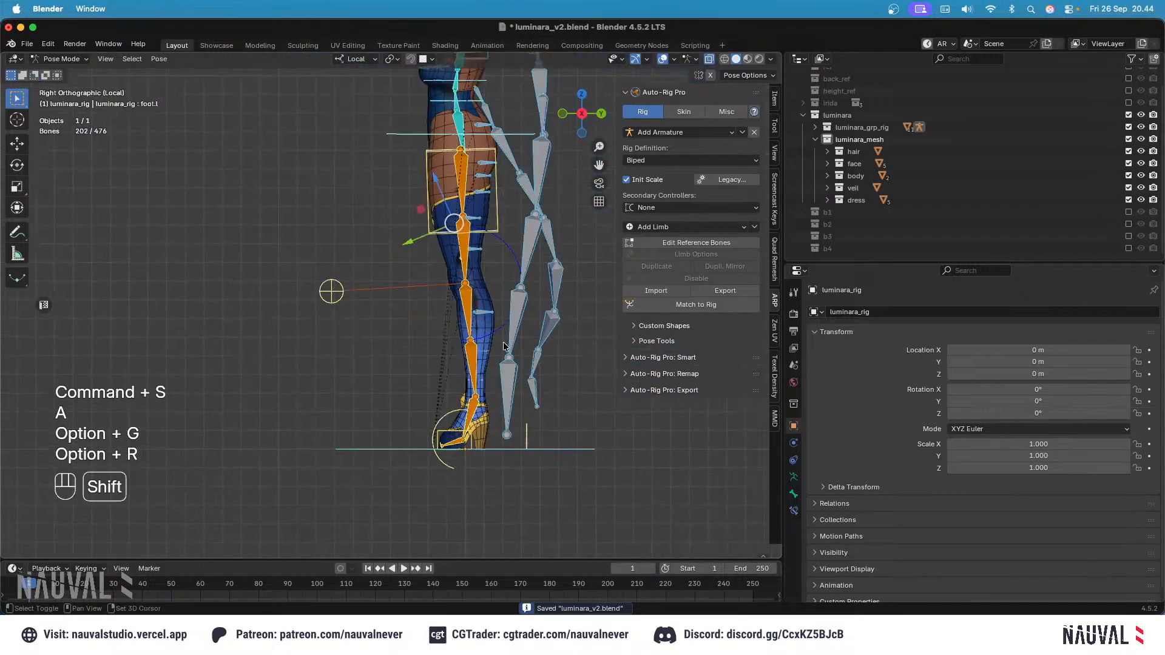
key("super+s")
key("KP_1")
key("super+s")
Step: Return the rig to Object Mode, hide the viewport sidebar, and save the file
left_click(61, 59)
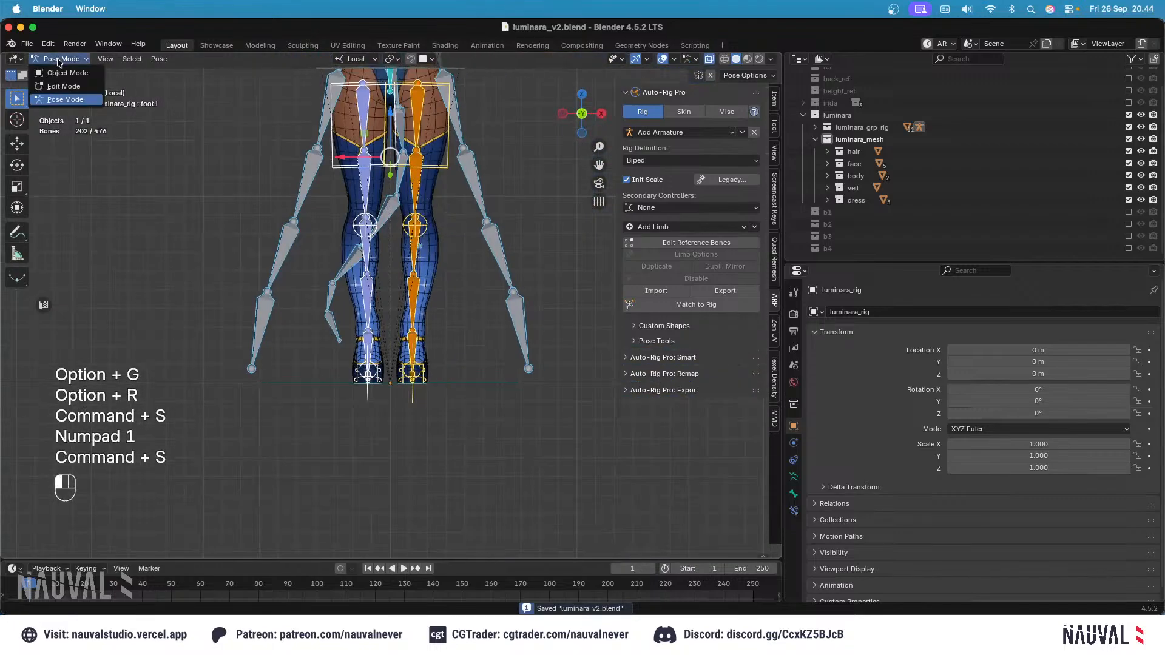
left_click(67, 72)
middle_click_drag(102, 93, 396, 318, "shift")
middle_click_drag(542, 316, 501, 257, "shift")
key("n")
key("super+s")
key("super+s")
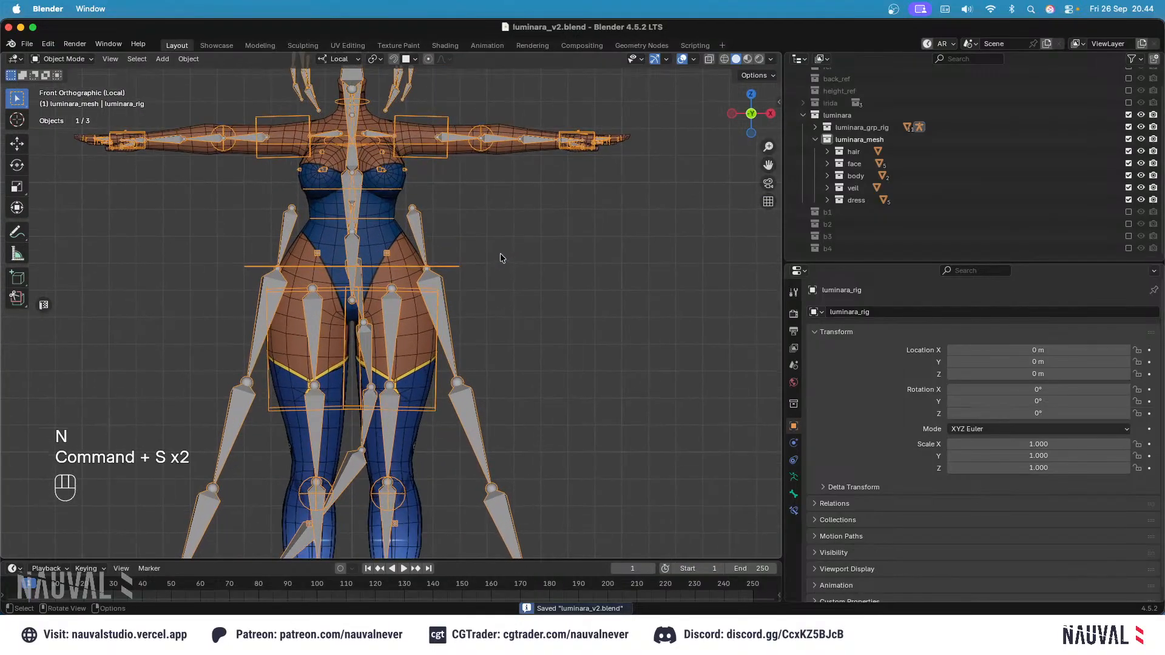
Step: Leave the local view to show the whole character from the front and save the file
key("alt+h")
key("slash")
key("KP_1")
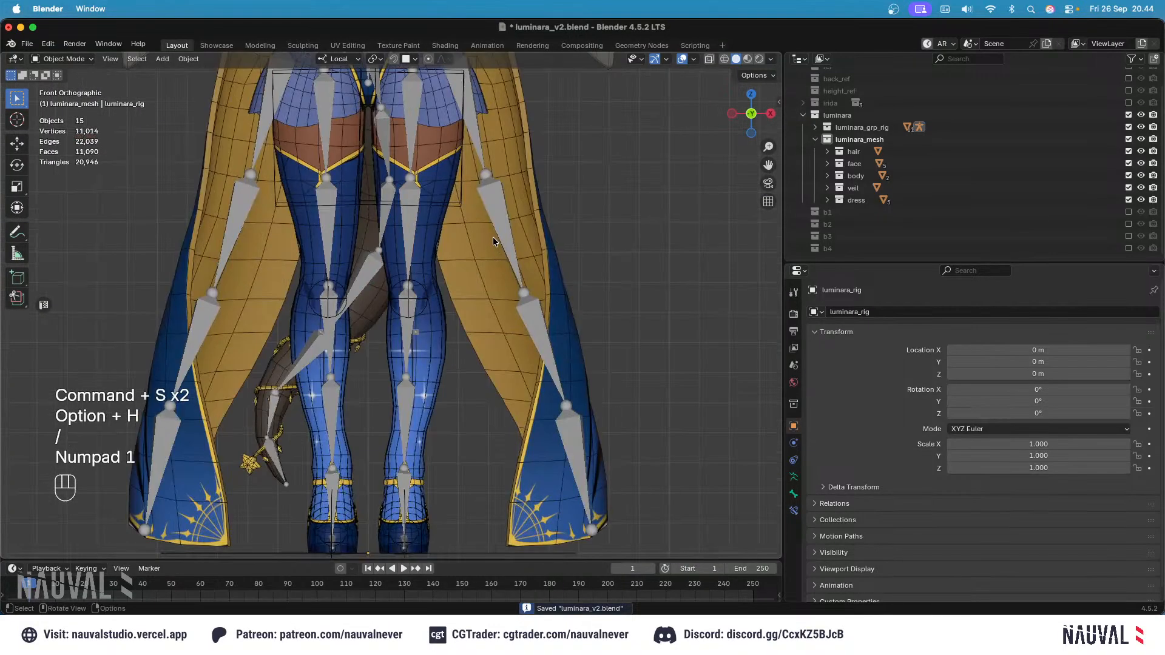
key("super+s")
Step: Select the rig, the gold vine ornament and the tail mesh together and isolate them in local view
middle_click_drag(457, 117, 449, 241, "shift")
left_click(423, 308)
mouse_move(423, 308)
middle_mouse_down("shift")
mouse_move(421, 179)
mouse_move(416, 258)
mouse_move(432, 305)
middle_mouse_up("shift")
middle_click_drag(374, 419, 432, 265, "shift")
left_click(381, 214)
left_click(474, 221)
left_click(346, 240)
left_click(446, 265, "shift")
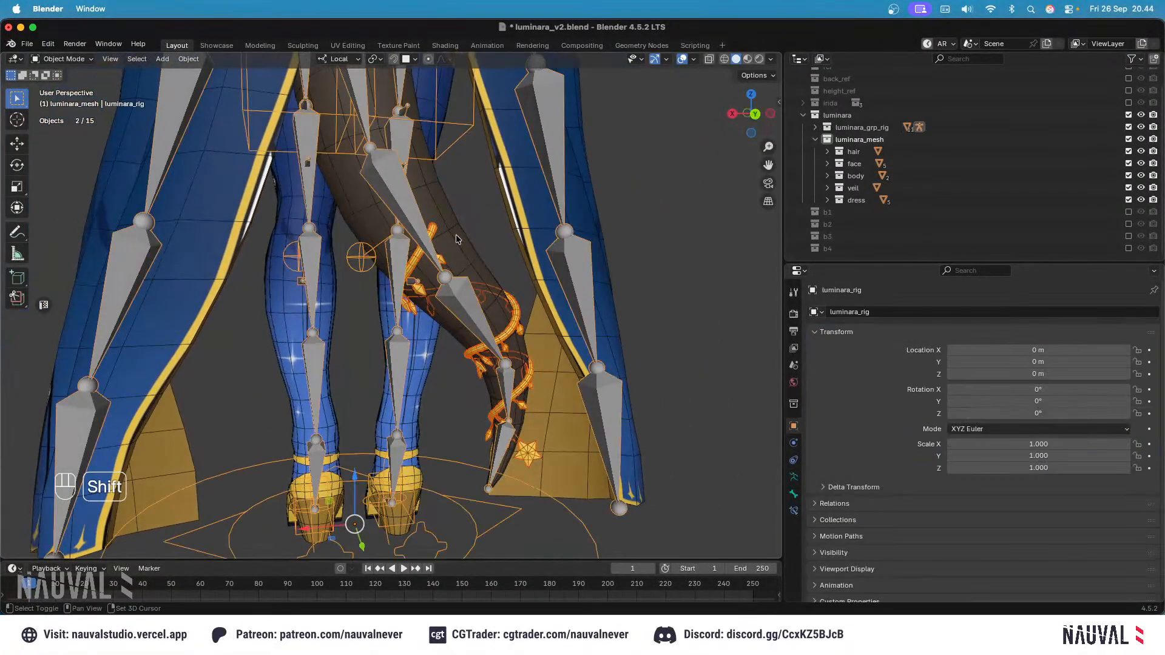
left_click(457, 285, "shift")
key("slash")
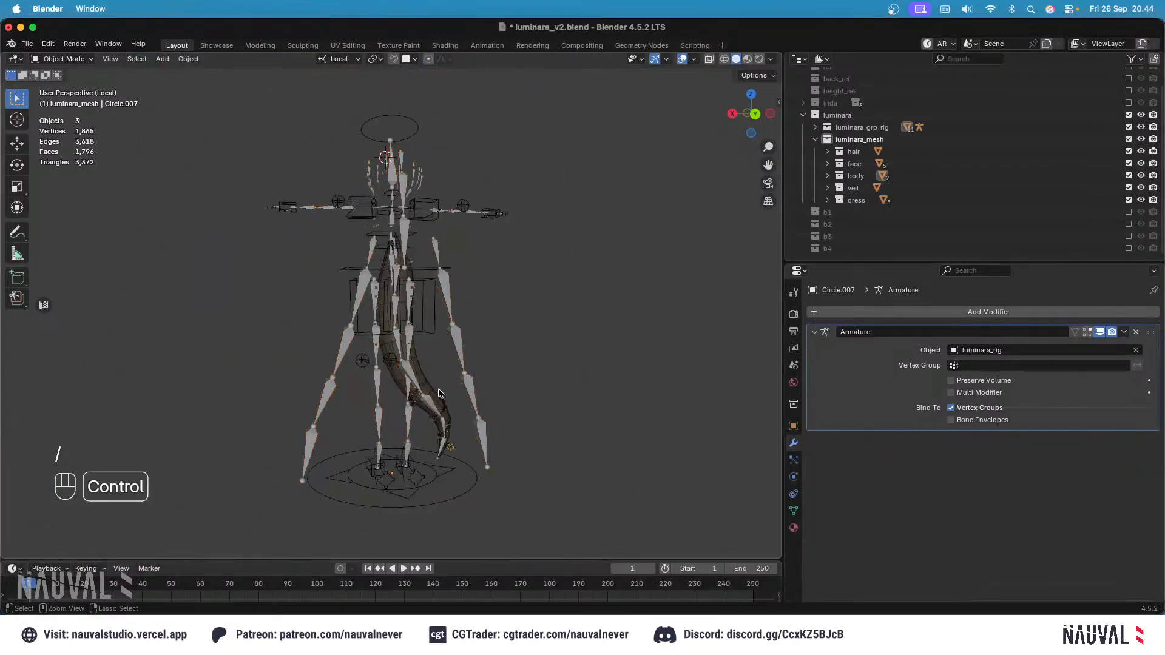
Step: Parent the tail's gold vine ornament to the rig using Armature Deform With Empty Groups
middle_click_drag(438, 390, 473, 255, "ctrl")
left_click(460, 205)
middle_click_drag(459, 205, 450, 261, "shift")
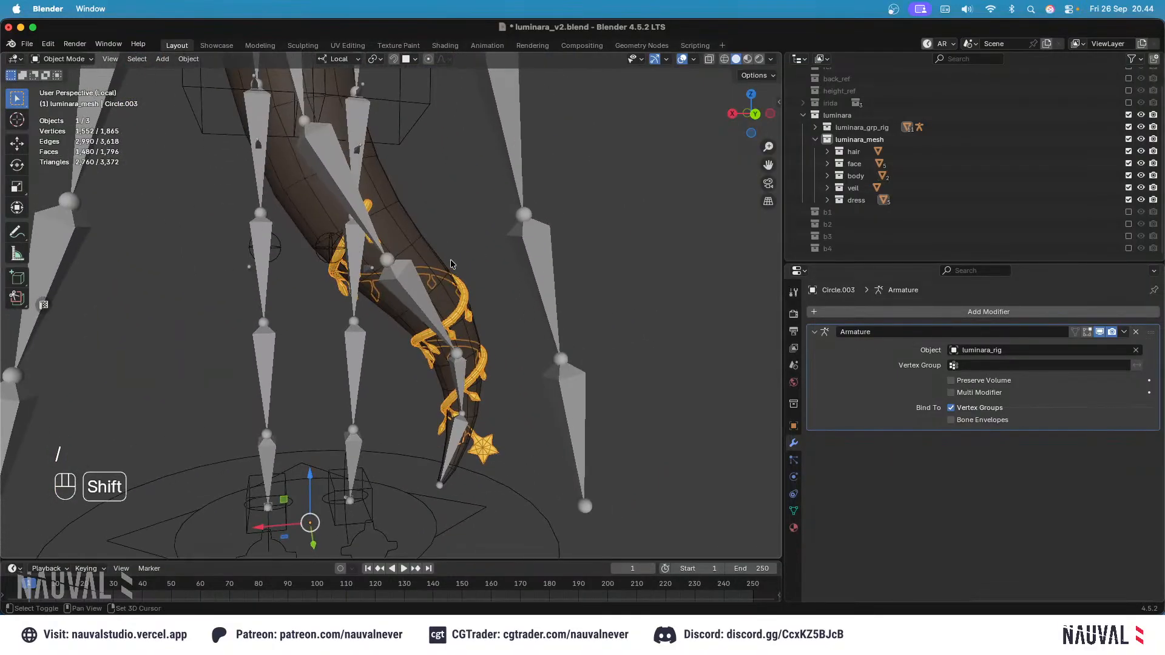
left_click(404, 280, "shift")
key("ctrl+p")
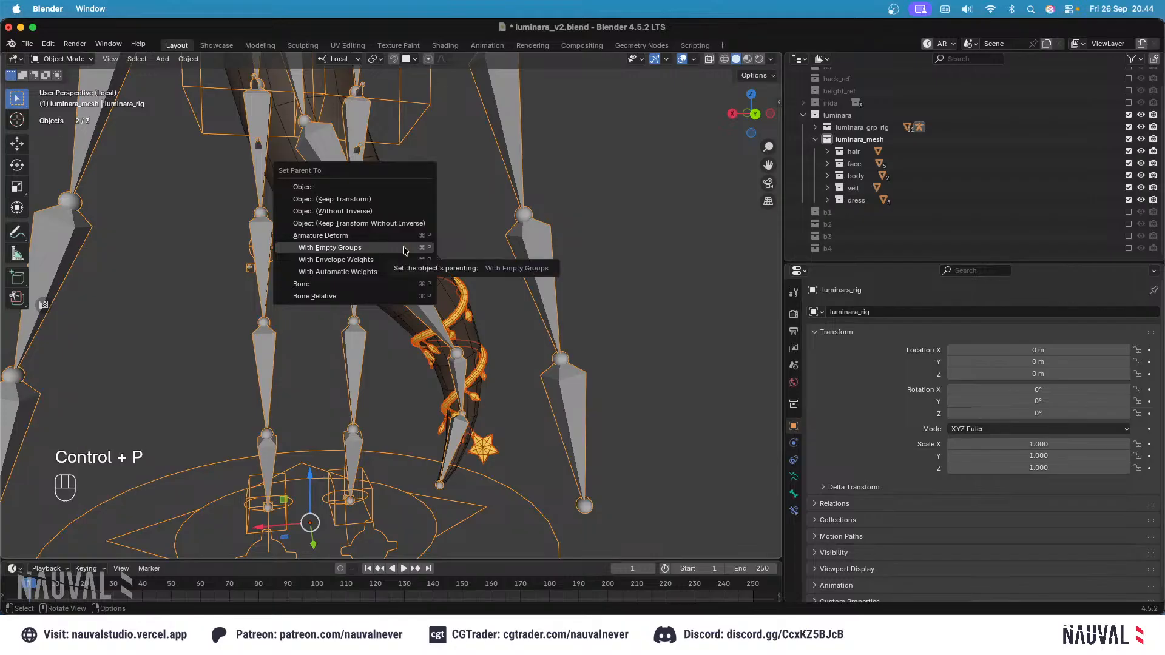
left_click(404, 247)
Step: Select the tail mesh with the vine ornament as the active object and enter Weight Paint mode
left_click(427, 242)
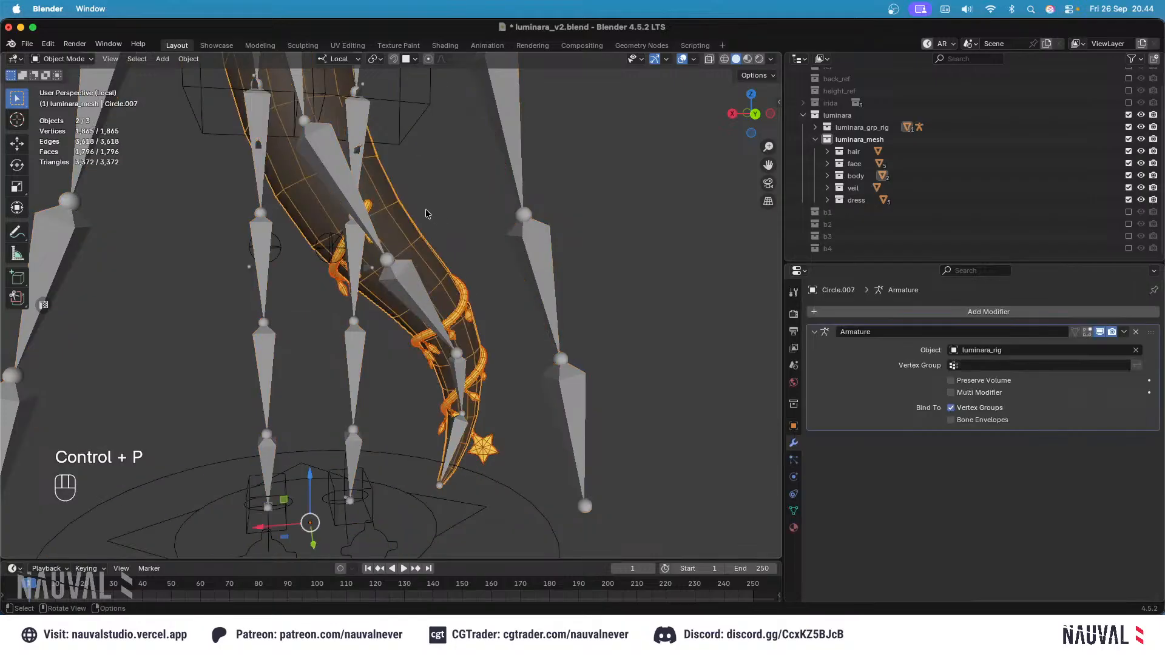
left_click(467, 293, "shift")
left_click(71, 58)
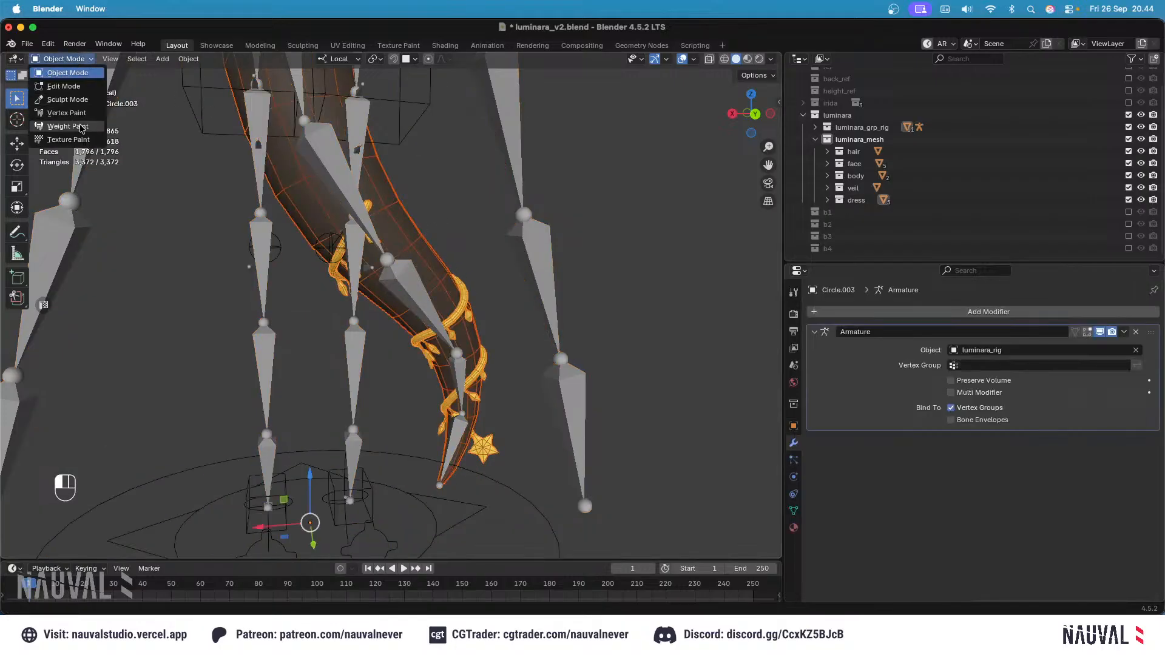
left_click(80, 128)
middle_click_drag(388, 167, 364, 170)
middle_click_drag(364, 170, 363, 162, "ctrl")
Step: Transfer the tail's vertex group weights to the vine ornament with Nearest Face Interpolated mapping, matching source layers by name
left_click(170, 59)
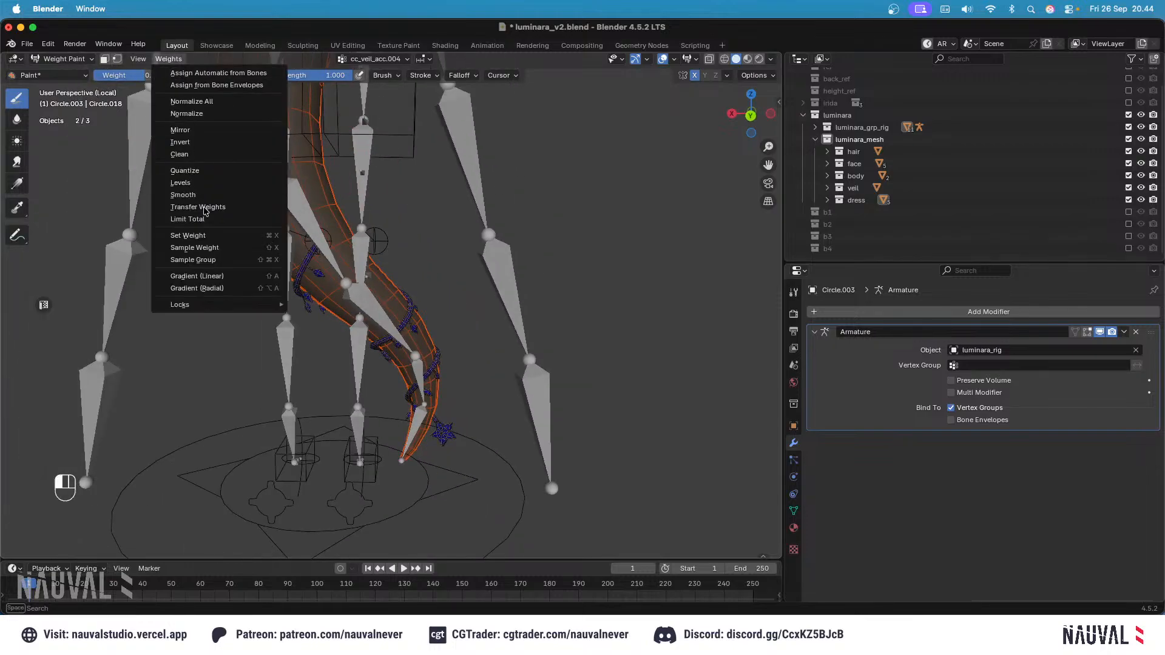
left_click(207, 195)
key("super+z")
left_click(169, 59)
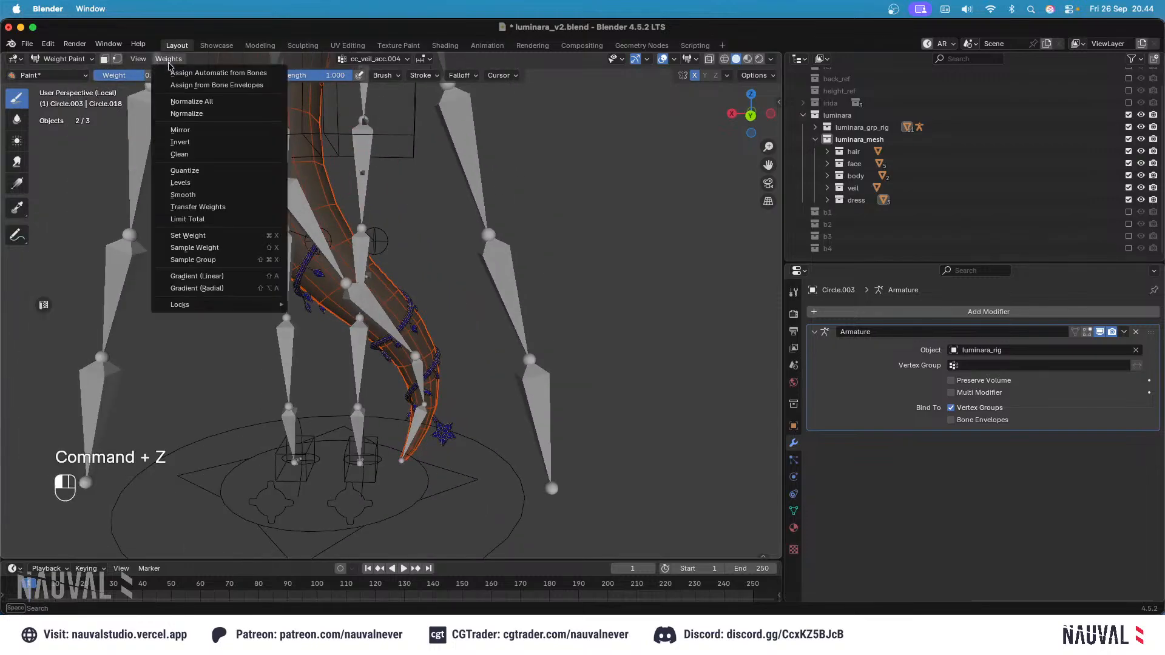
left_click(194, 210)
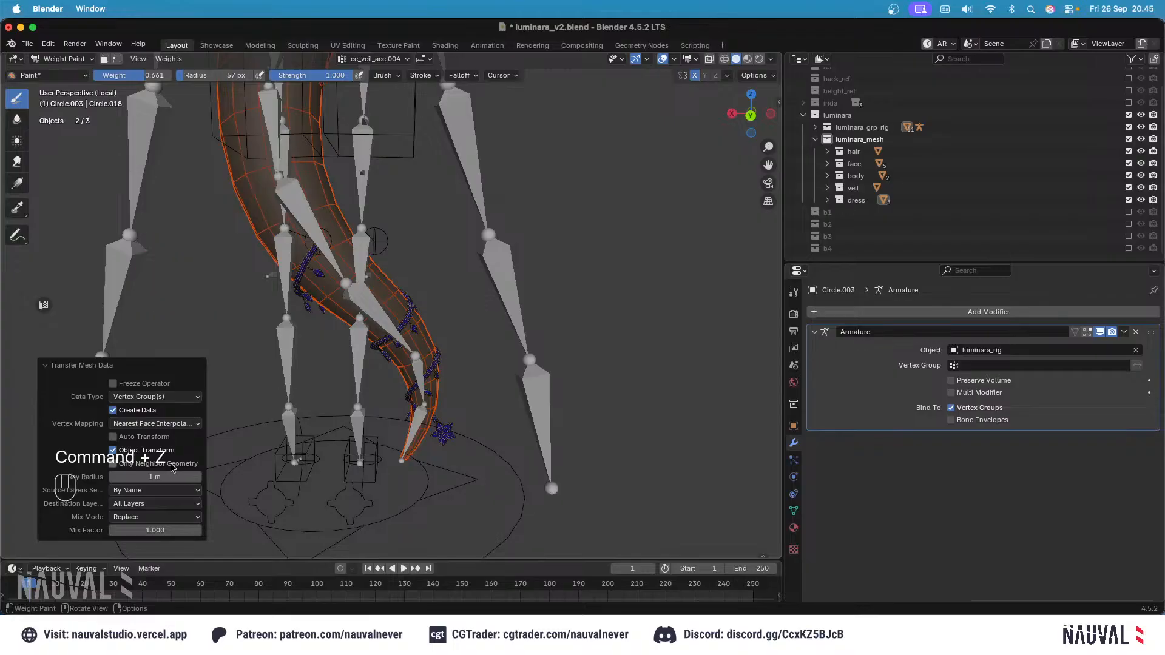
Step: Smooth the vine ornament's weights across All Groups with factor 0.500 and 1 iteration
left_click(169, 61)
left_click(223, 197)
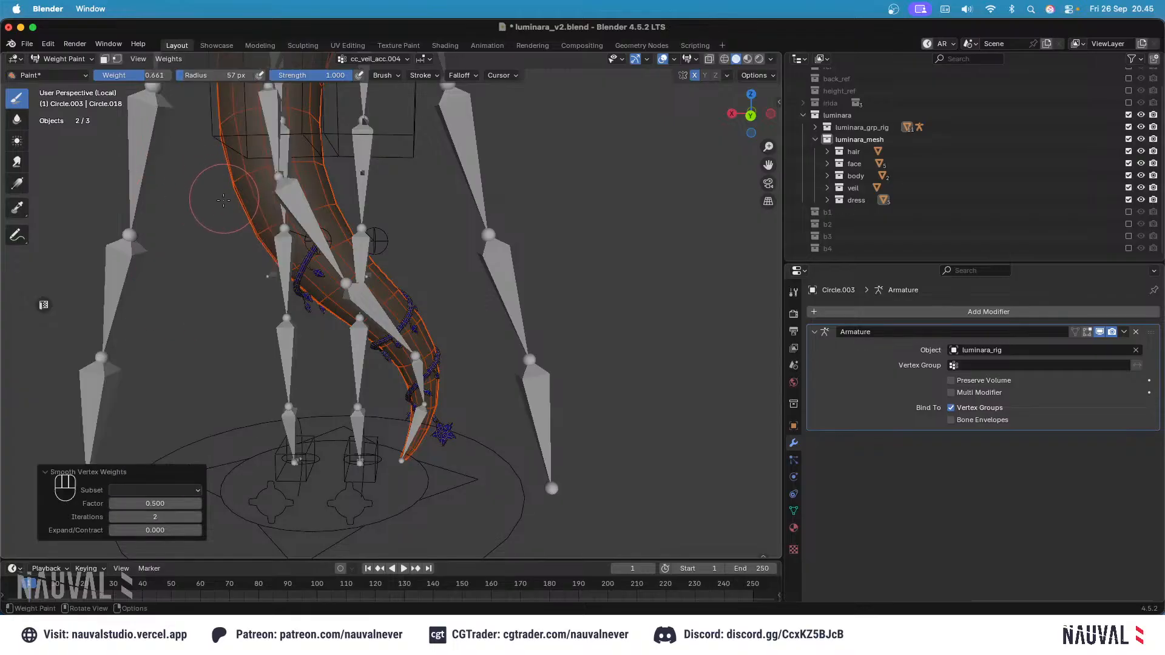
left_click(169, 490)
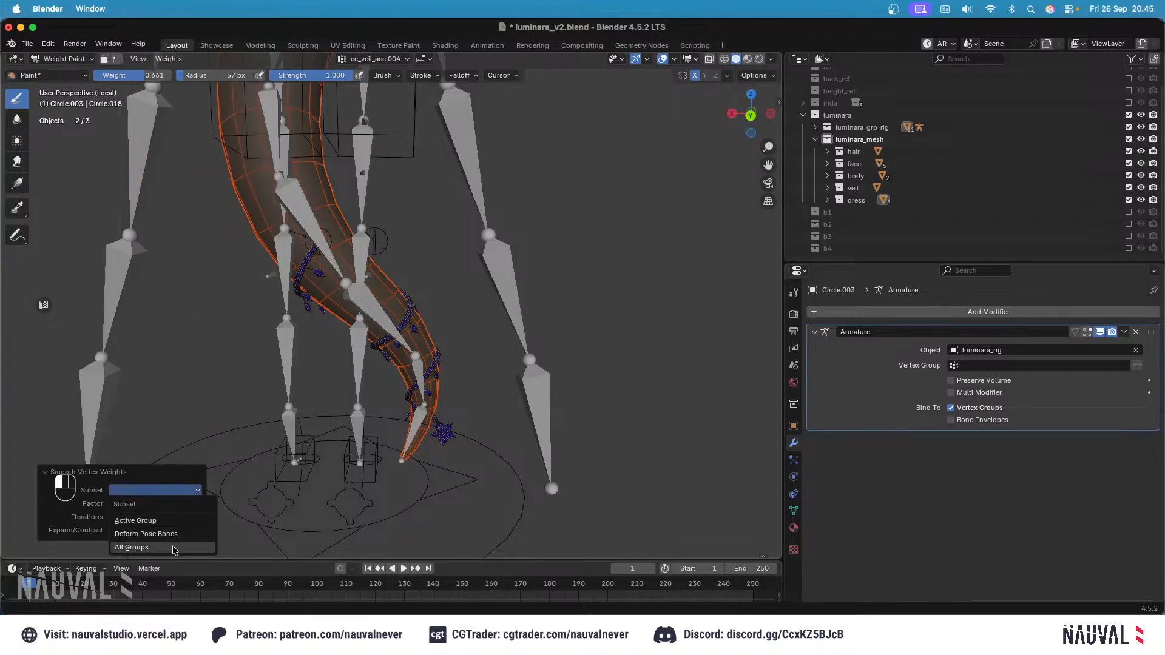
left_click(174, 548)
left_click(160, 515)
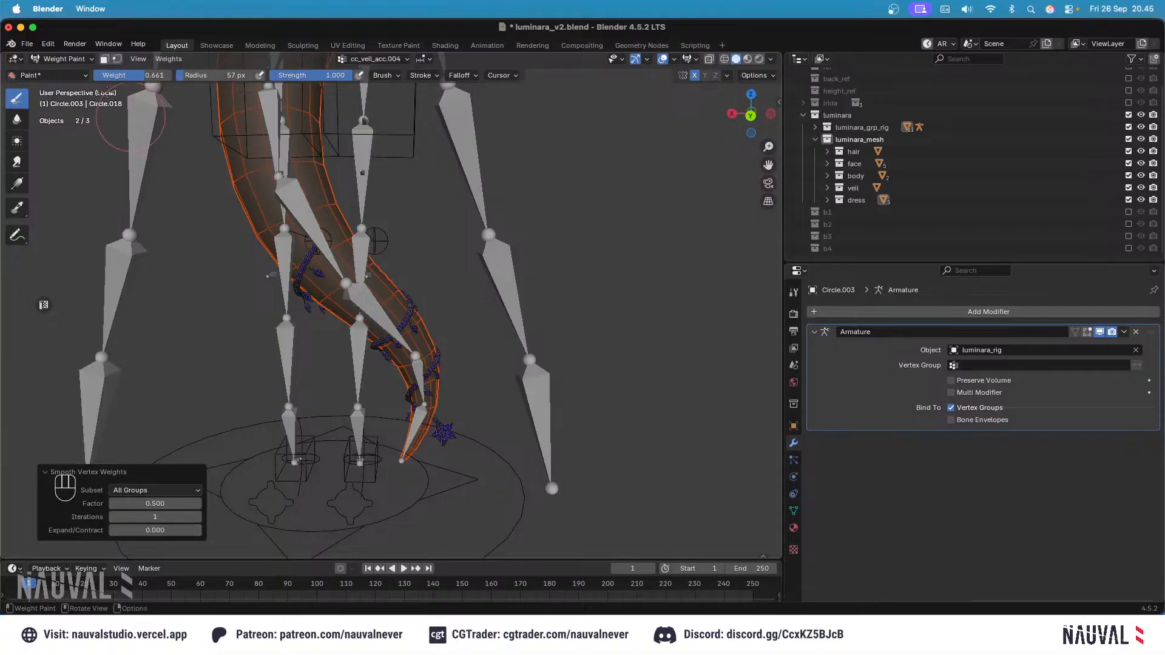
Step: Go back to Object Mode, select the rig with the vine ornament active, and re-enter Weight Paint mode for bone posing
left_click(64, 59)
left_click(61, 66)
left_click(348, 233, "shift")
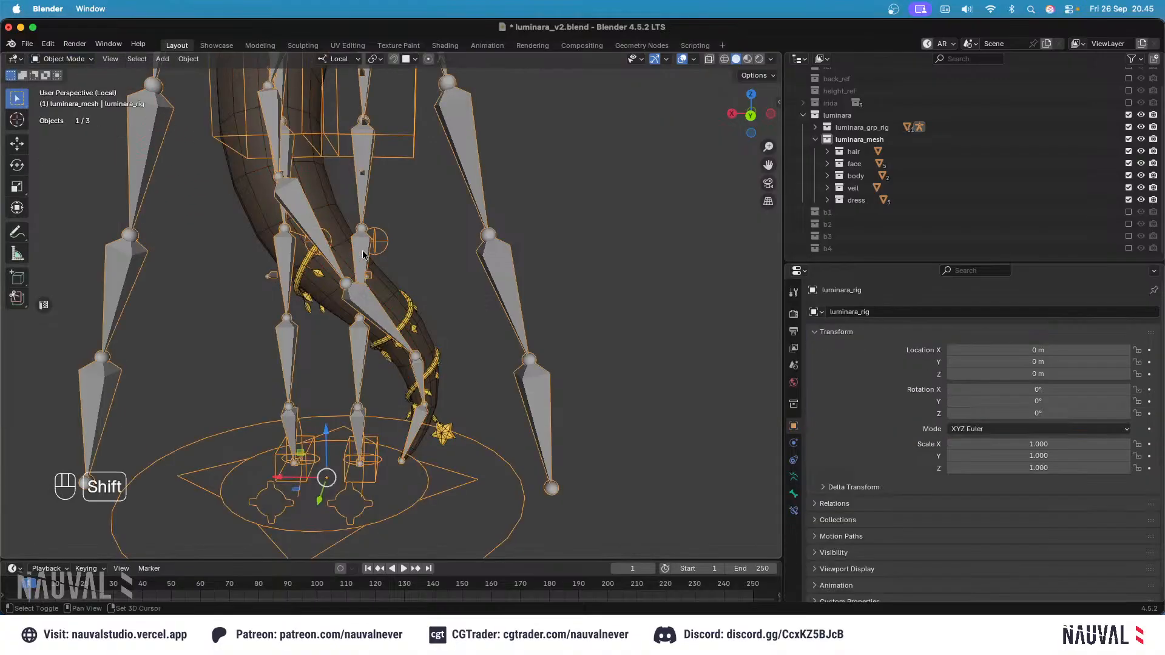
left_click(346, 251, "shift")
key("super+z")
key("super+z")
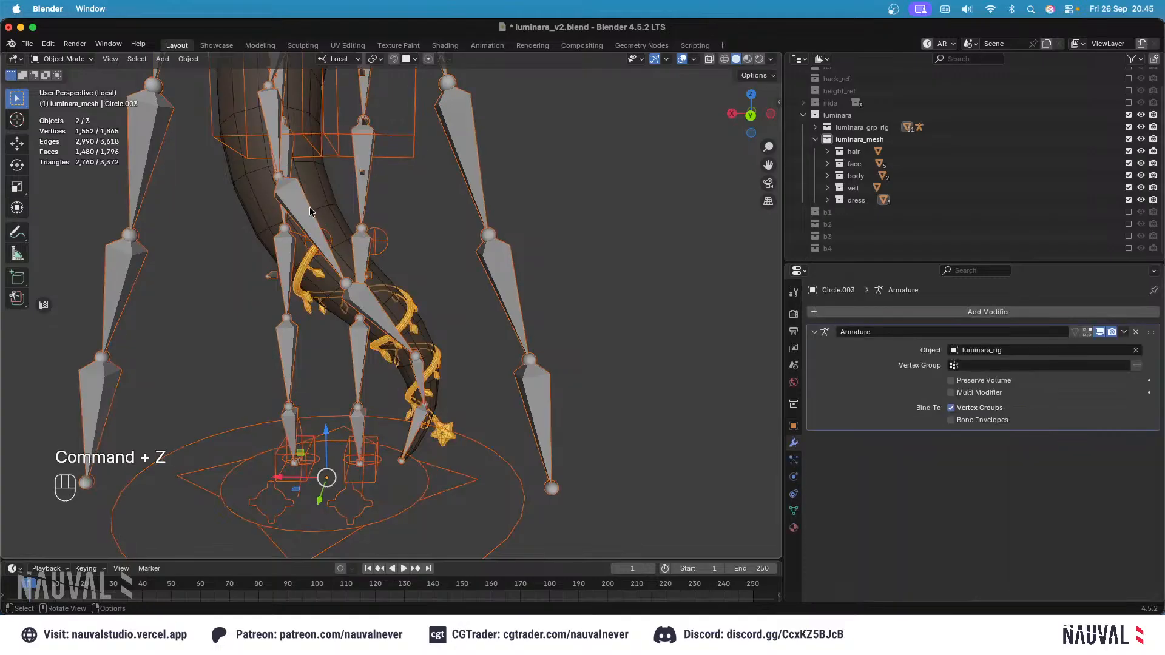
left_click(55, 63)
left_click(76, 128)
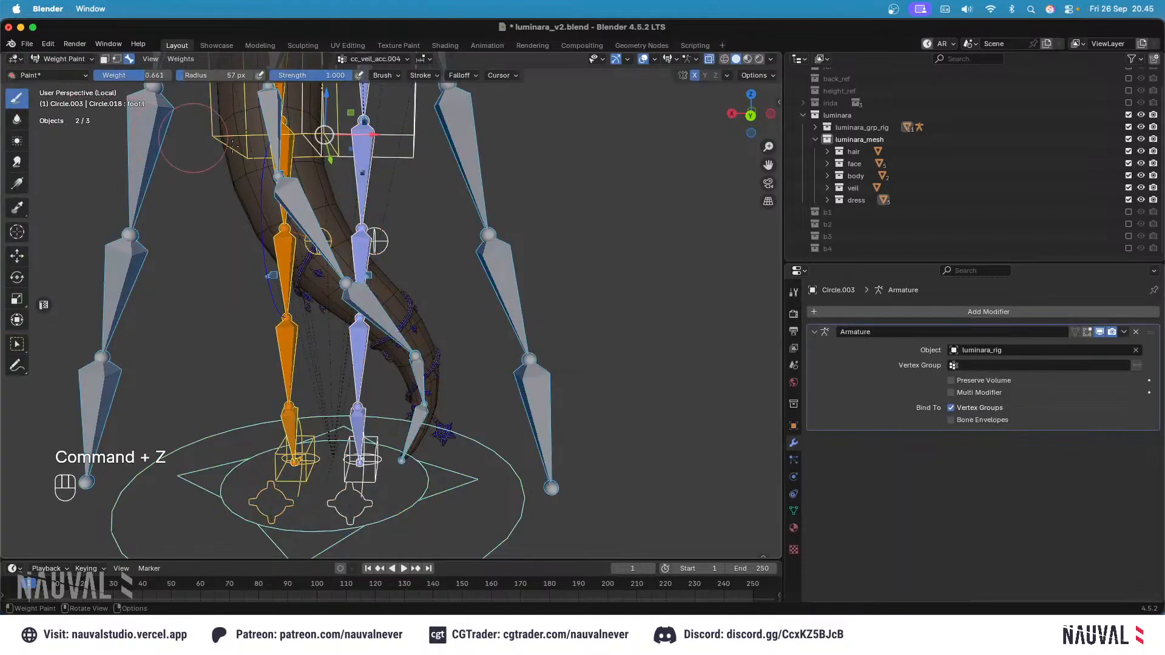
Step: Rotate the tail bone cc_tail.005 by -28.6°, hide the overlays, and rotate it another -13.1° to test the ornament's deformation
key("r")
left_click(429, 169)
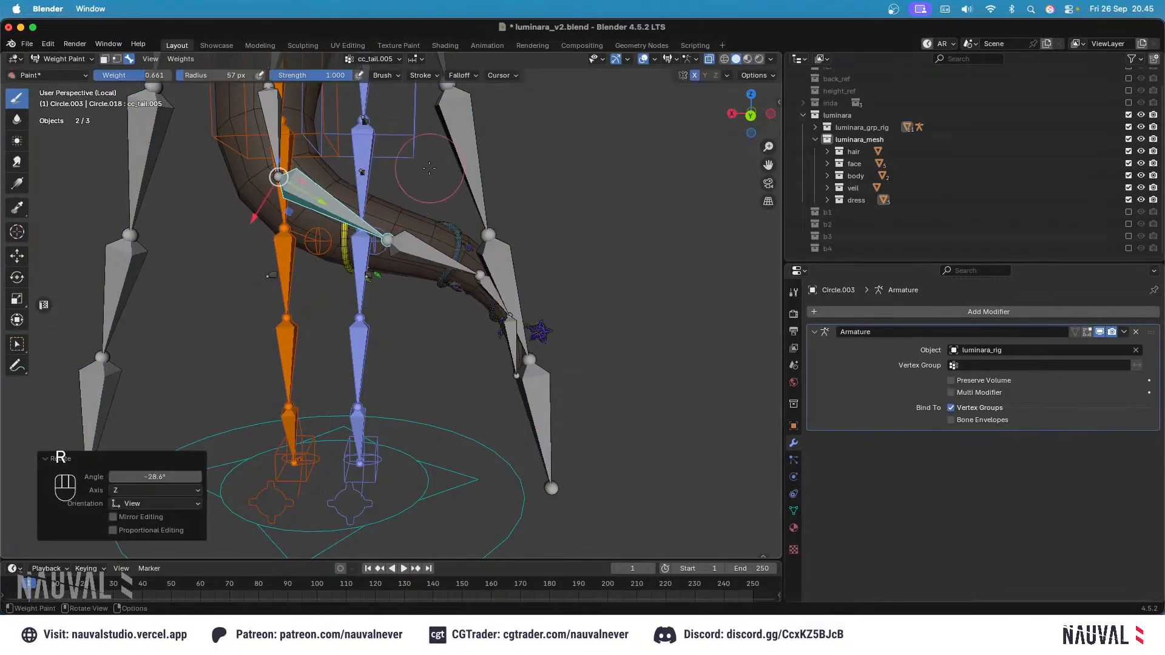
left_click(643, 59)
key("r")
left_click(445, 210)
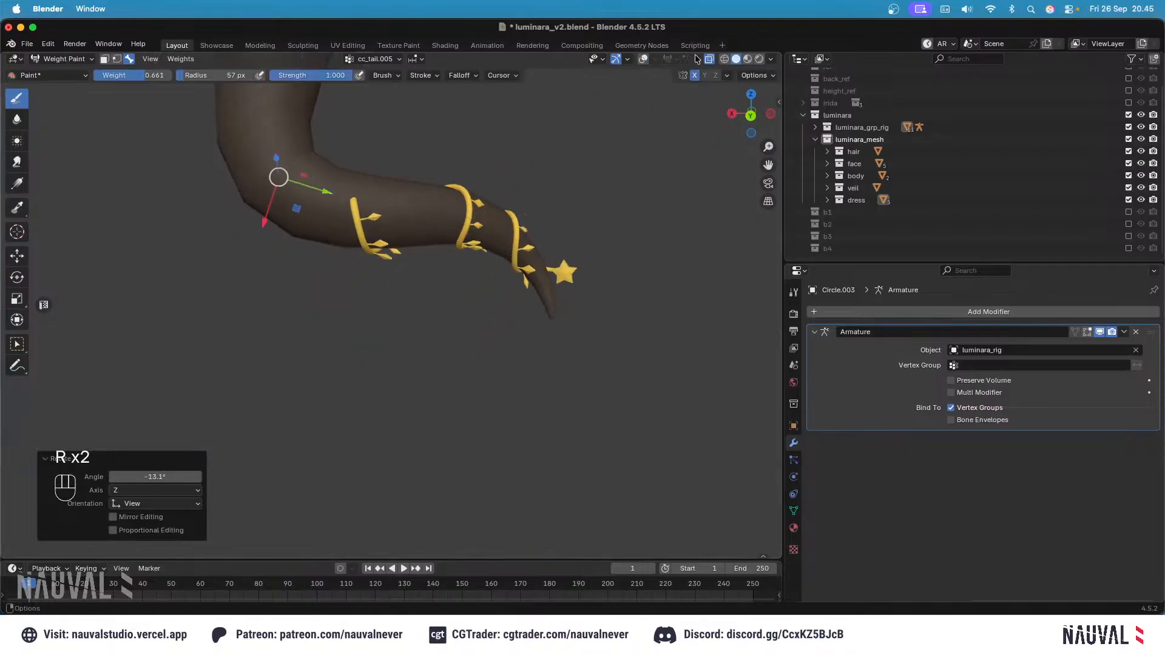
Step: Test-bend the tail by rotating cc_tail.006, cc_tail.007 and cc_tail.008 upward, the last by -53.3°, and hide the overlays
left_click(643, 59)
left_click(450, 231, "alt")
key("r")
left_click(507, 135)
left_click(517, 173, "alt")
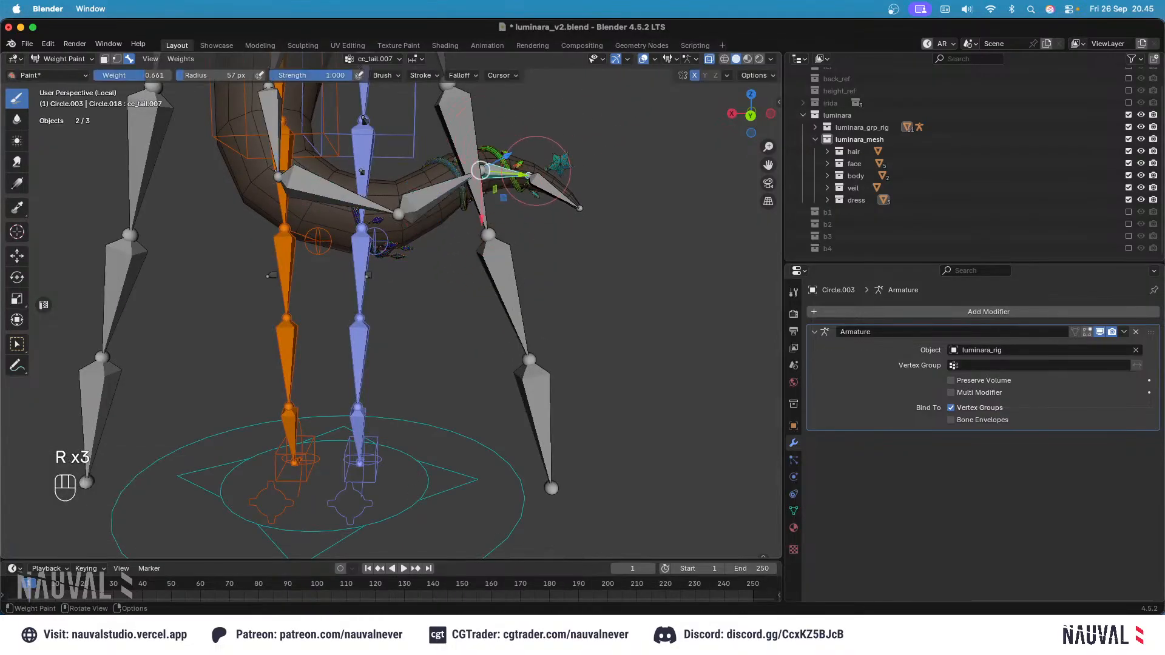
key("r")
left_click(530, 123)
left_click(544, 132, "alt")
key("r")
left_click(551, 102)
left_click(643, 58)
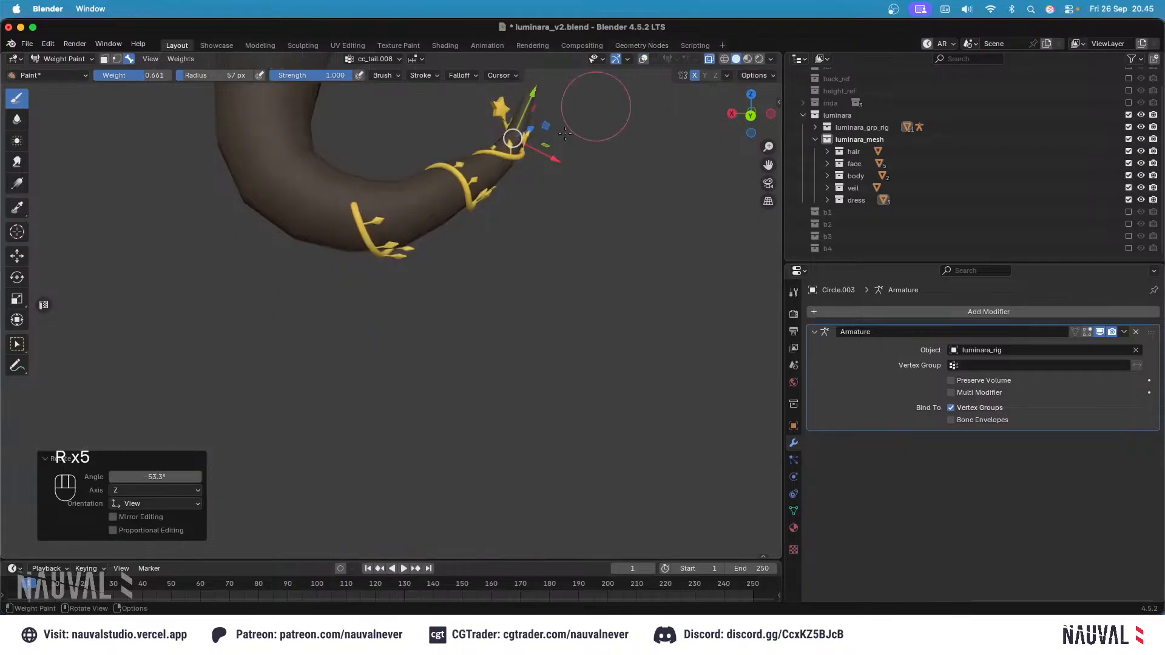
Step: Examine how the vine ornament follows the bent tail from the front, side and back, without and with overlays
middle_click_drag(565, 133, 515, 200)
middle_click_drag(514, 200, 474, 279)
mouse_move(474, 280)
middle_mouse_down("ctrl")
mouse_move(530, 236)
mouse_move(638, 272)
mouse_move(534, 176)
mouse_move(470, 204)
mouse_move(480, 173)
mouse_move(461, 209)
middle_mouse_up("ctrl")
key("KP_1")
middle_click_drag(461, 210, 518, 243, "ctrl")
left_click(644, 58)
key("KP_3")
middle_click_drag(497, 195, 508, 248, "ctrl")
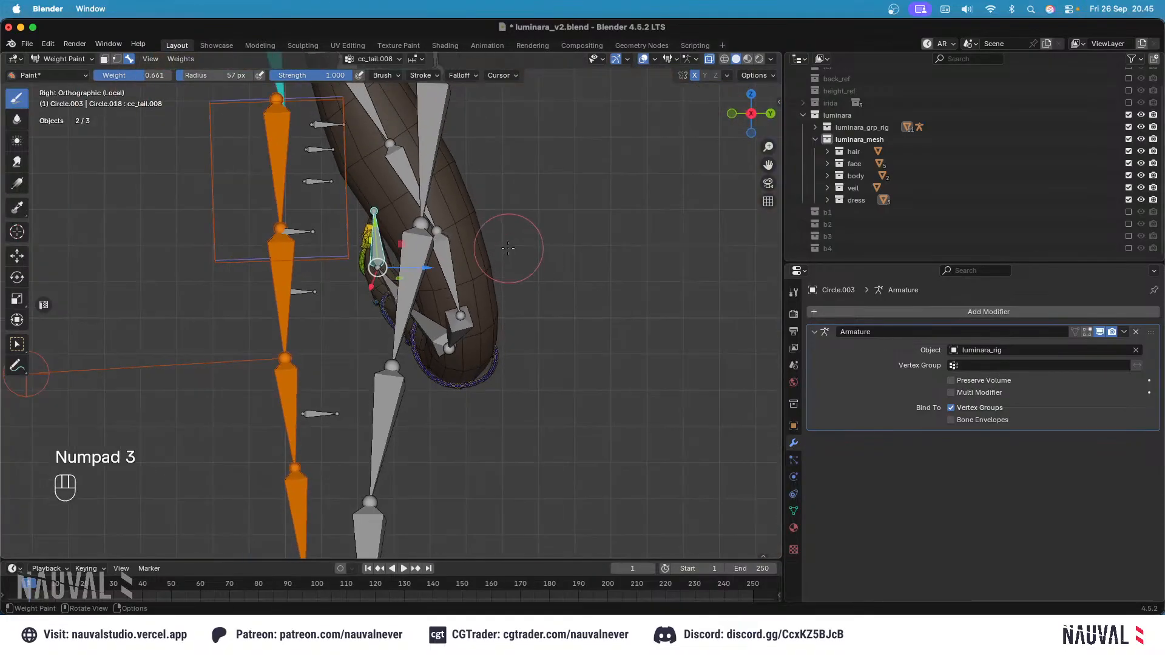
key("KP_1")
key("ctrl+KP_1")
Step: Try transferring the tail's vertex group weights to the vine ornament while the tail is posed, and undo the transfer
left_click(66, 59)
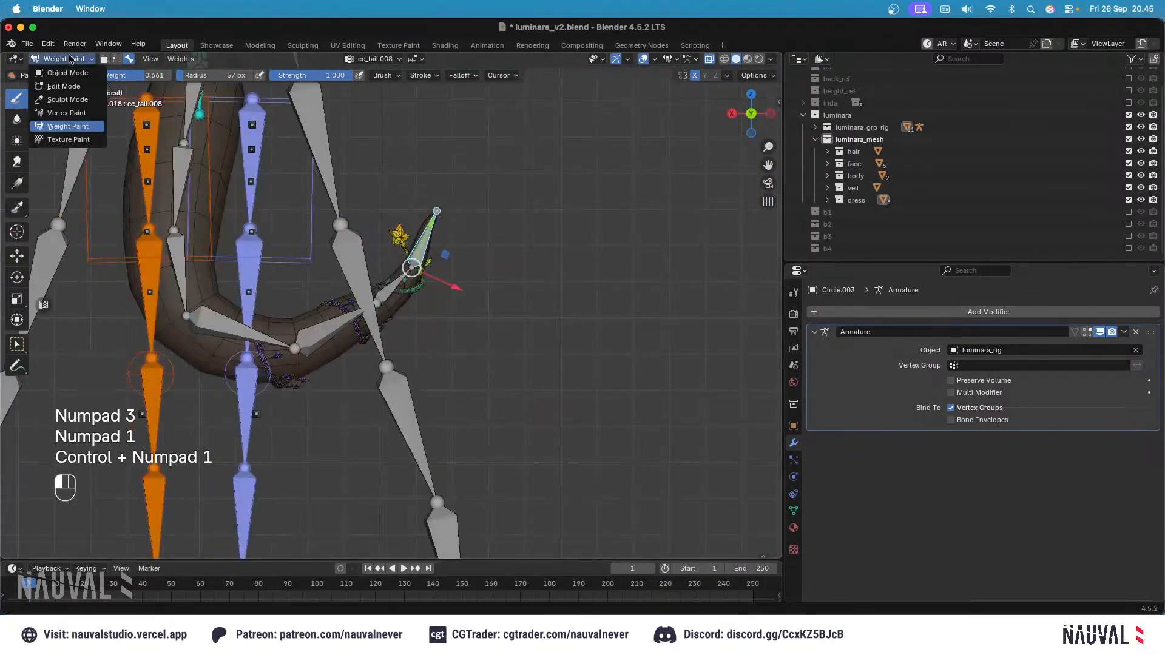
left_click(61, 76)
left_click(329, 304)
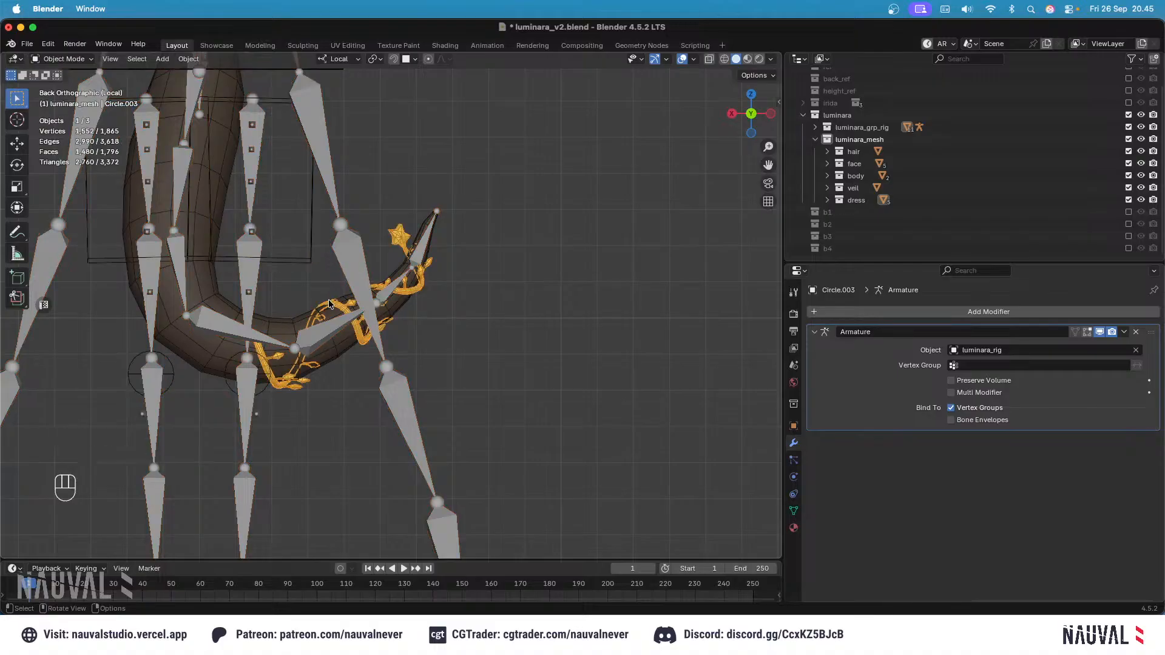
left_click(328, 337, "shift")
left_click(67, 59)
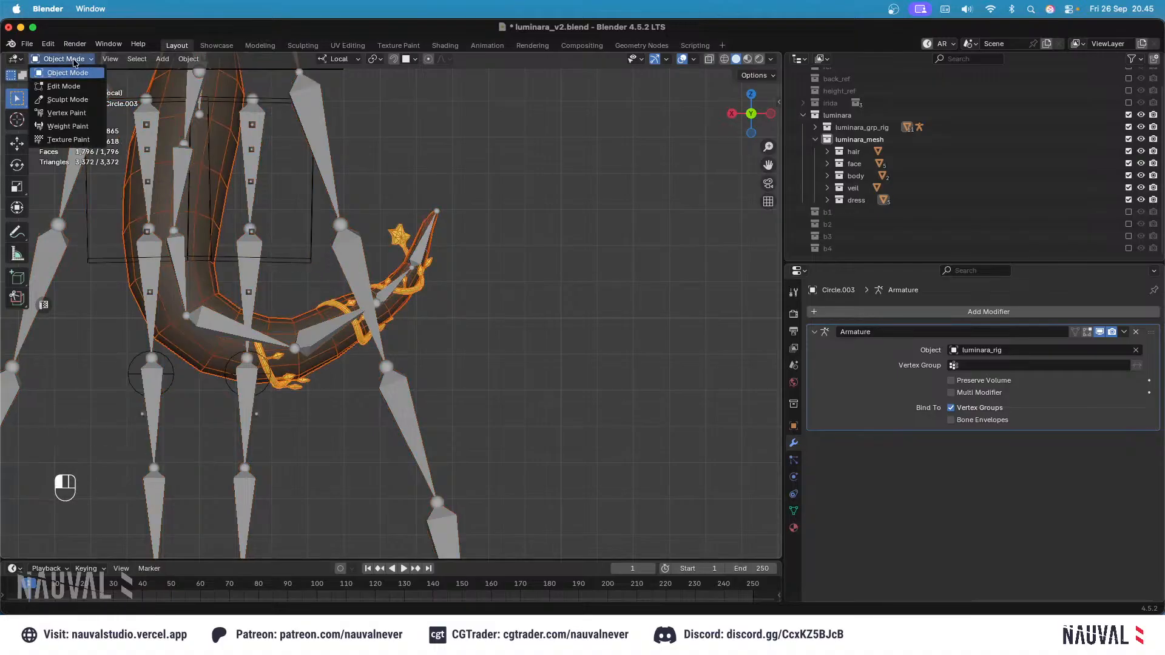
left_click(73, 127)
left_click(168, 59)
left_click(203, 208)
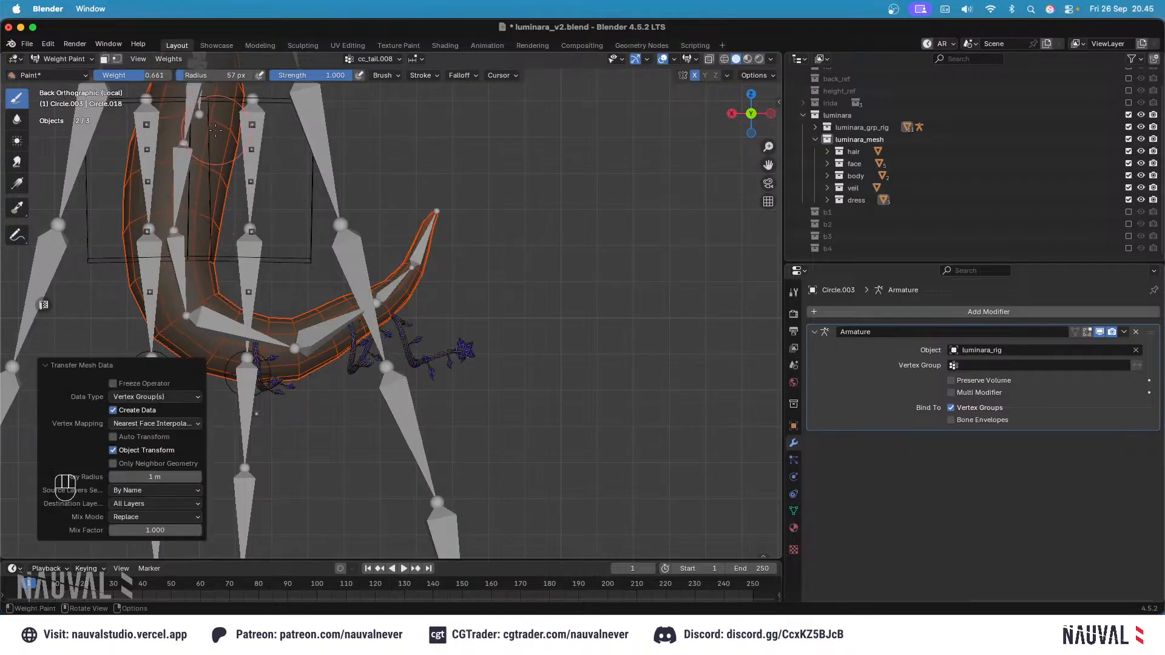
key("super+z")
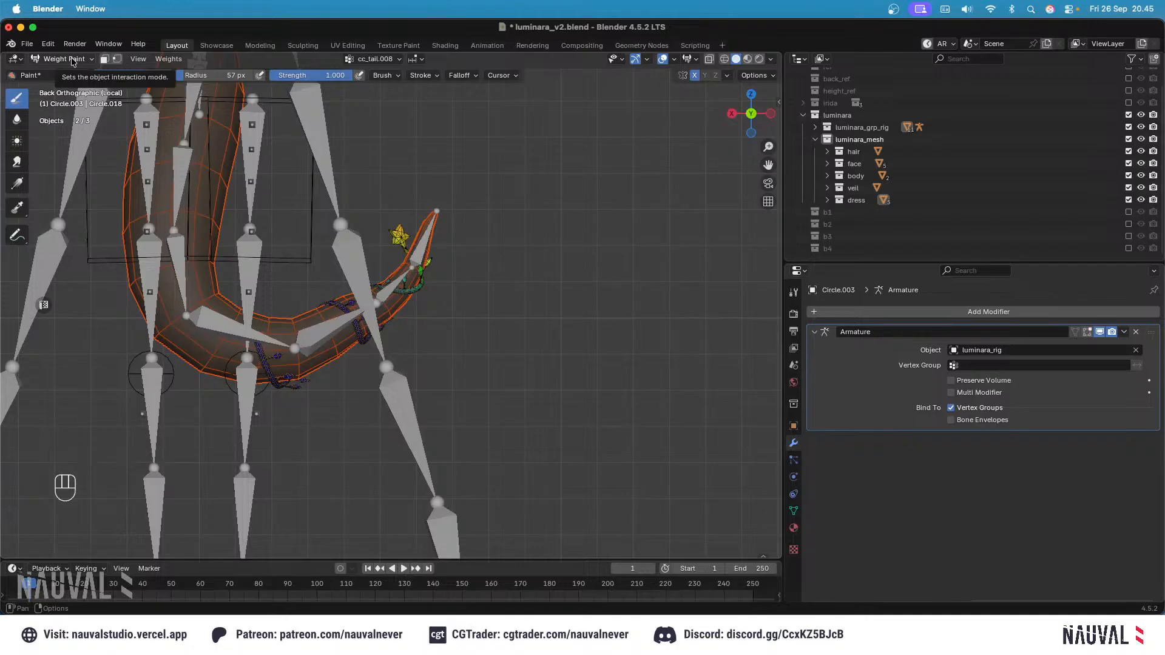
Step: Select the rig in Pose Mode, clear the location and rotation of all bones, and save the file
left_click(76, 61)
left_click(66, 74)
left_click(219, 287)
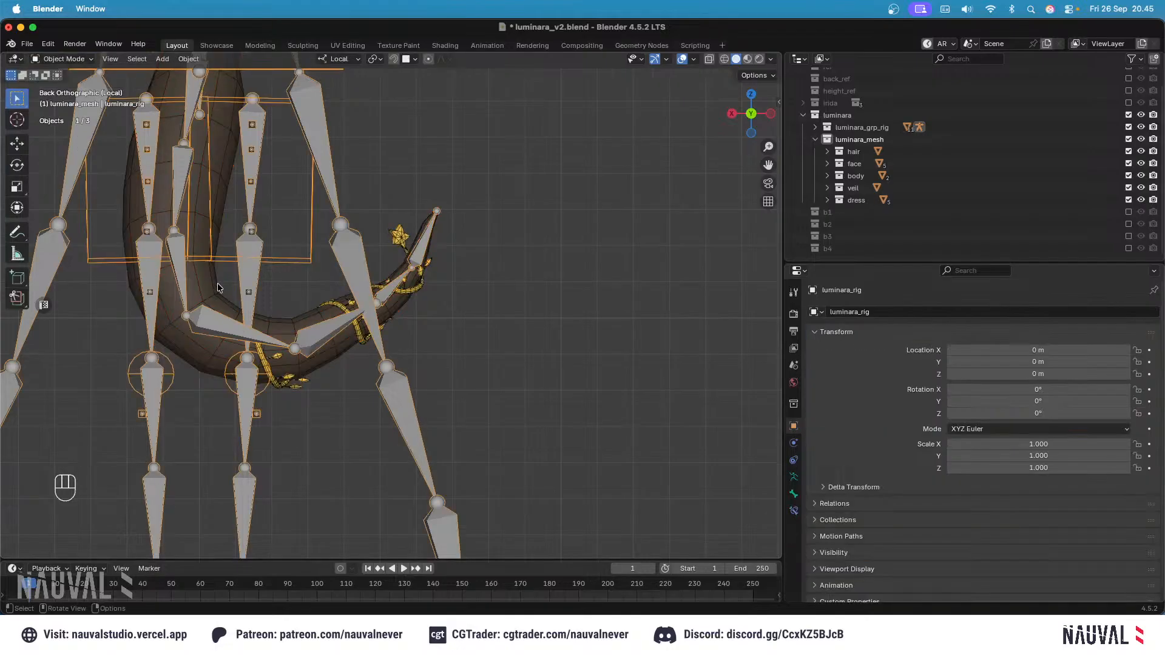
left_click(64, 59)
left_click(61, 96)
key("a")
key("alt+g")
key("alt+r")
key("super+s")
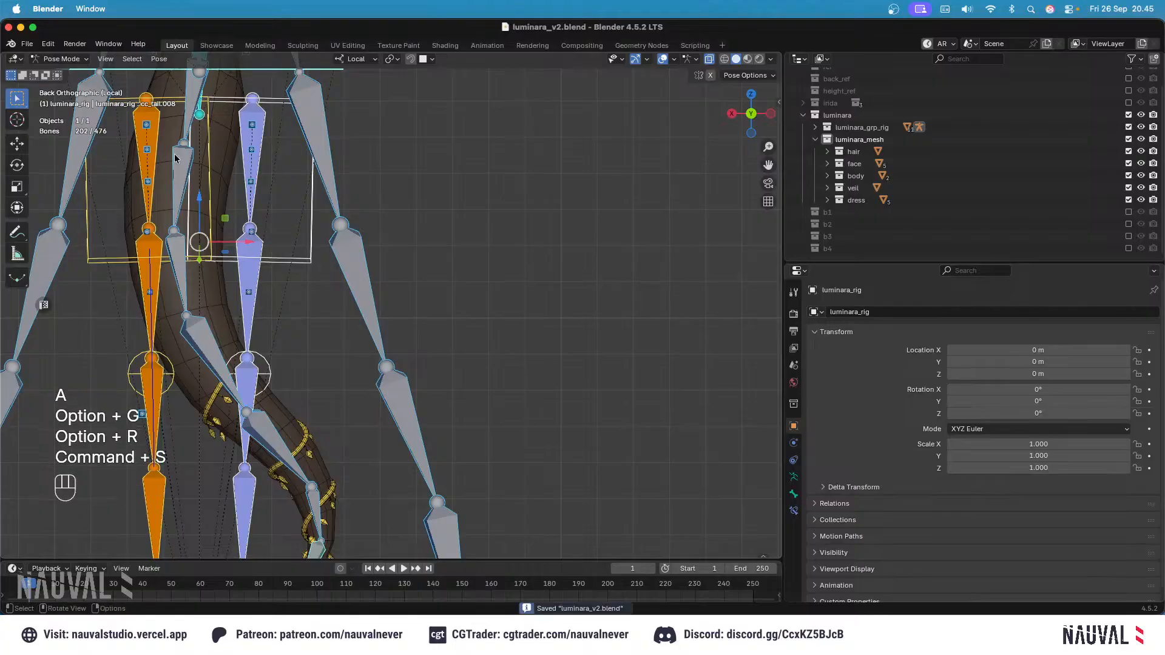
Step: Return to Object Mode and parent the vine ornament to luminara_rig With Empty Groups
left_click(64, 60)
left_click(65, 74)
middle_click_drag(275, 401, 295, 317, "shift")
left_click(328, 364)
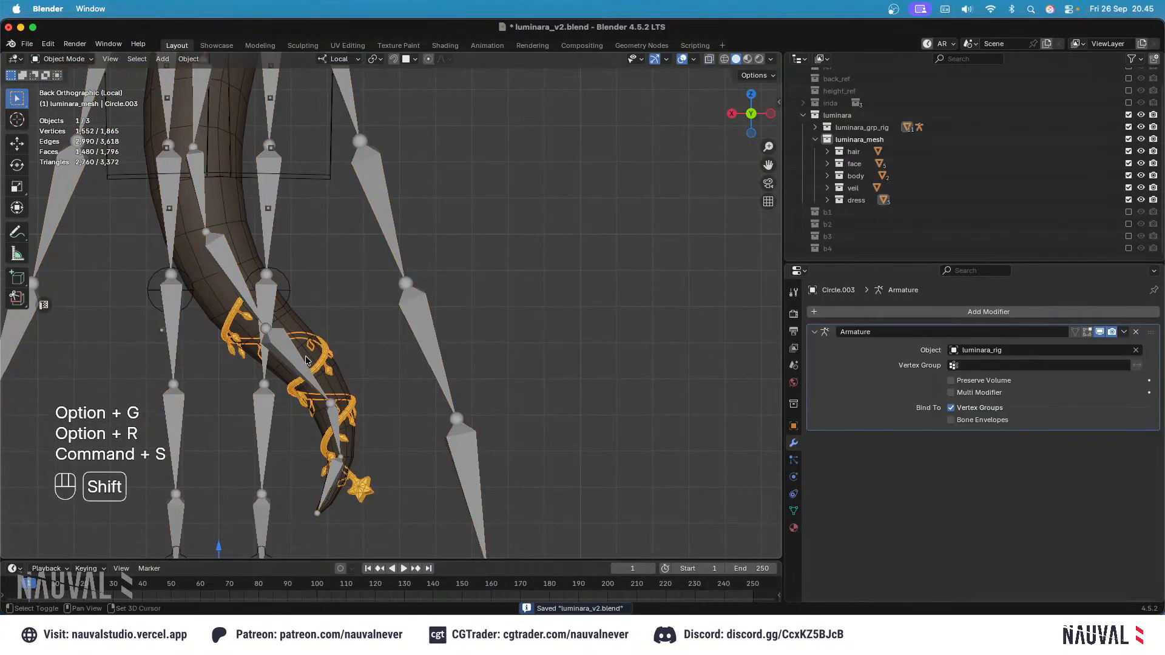
left_click(294, 355, "shift")
key("ctrl+p")
left_click(294, 321)
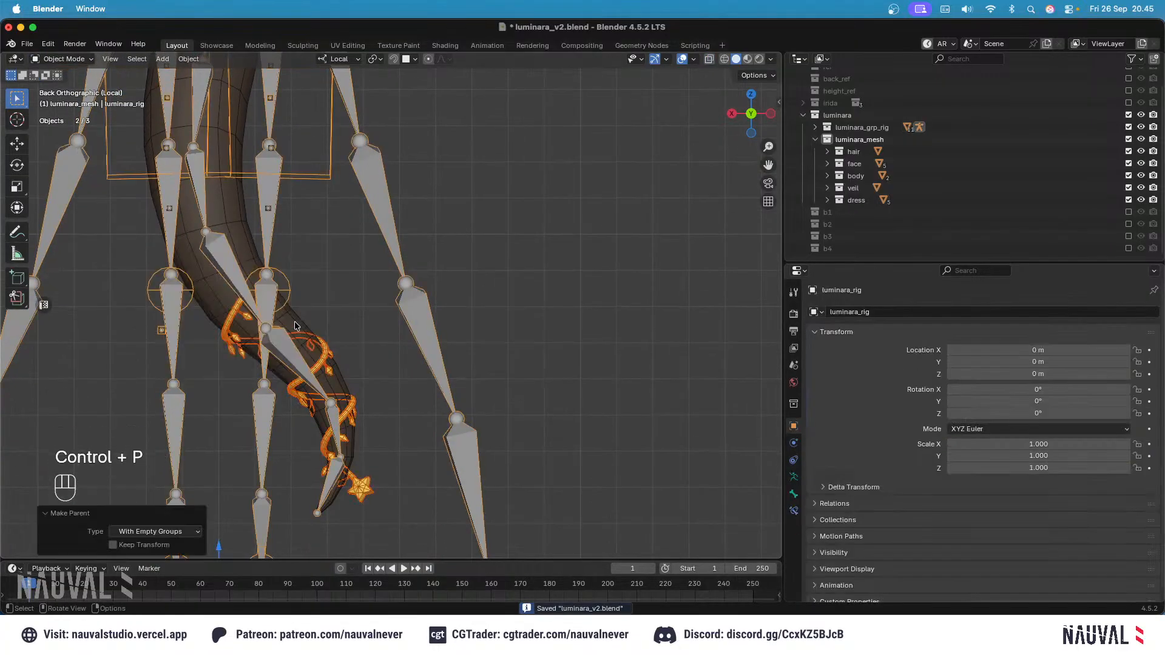
Step: Transfer the tail's vertex group weights to the vine ornament with Nearest Face Interpolated mapping, source layers By Name, and save in Object Mode
left_click(328, 350)
left_click(300, 324, "shift")
left_click(319, 337, "shift")
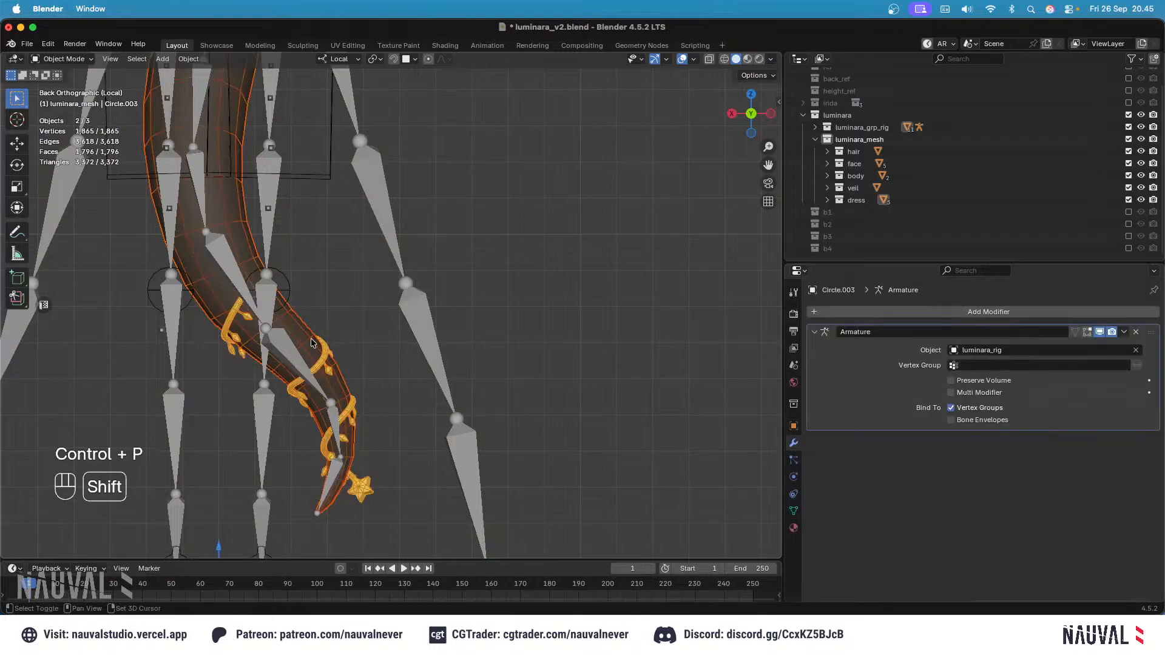
left_click(63, 59)
left_click(61, 121)
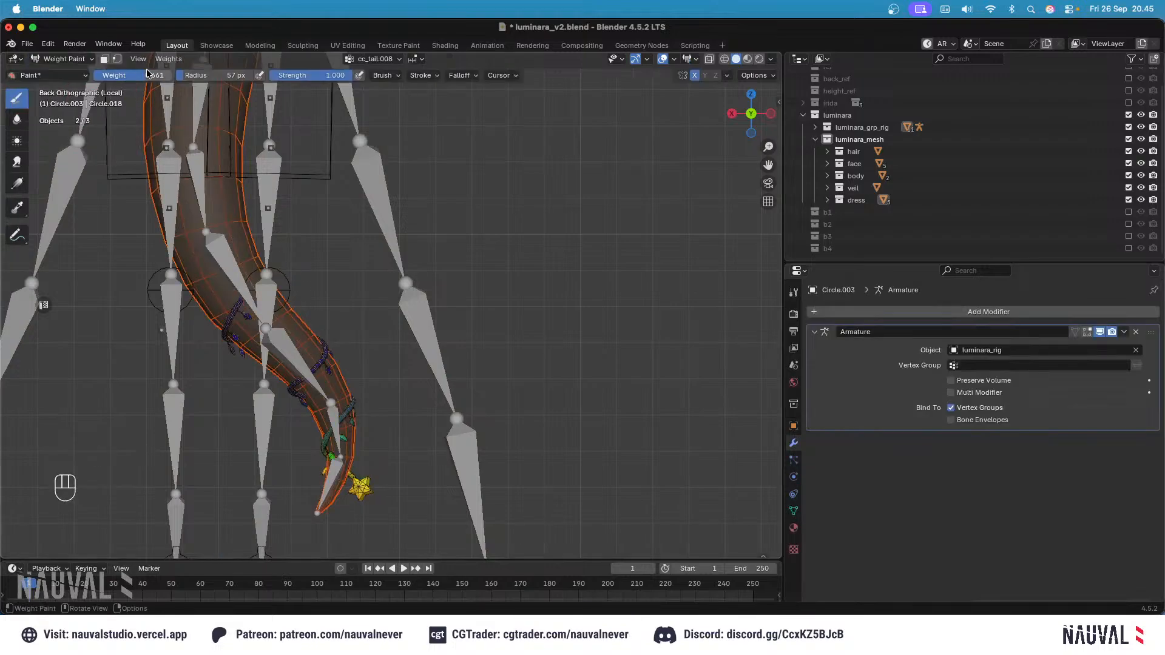
left_click(168, 59)
left_click(202, 208)
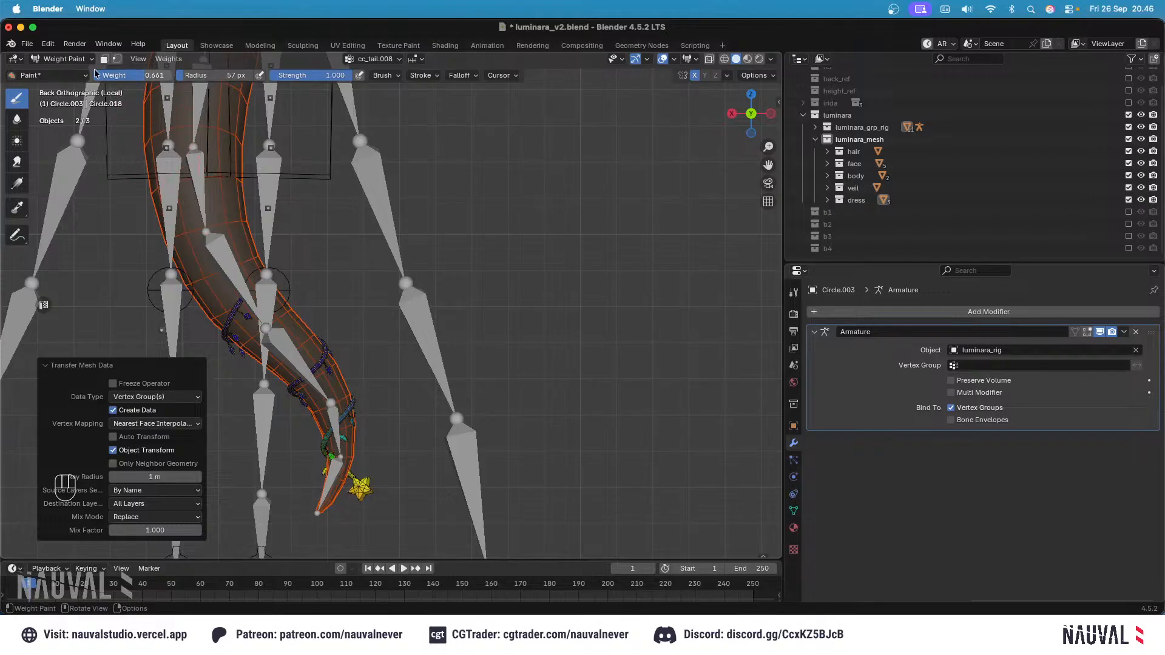
left_click(64, 59)
left_click(64, 73)
key("super+s")
Step: Select luminara_rig, save, enter Pose Mode, and swing the tail outward by rotating the two bones just above cc_tail.005
left_click(252, 220, "alt")
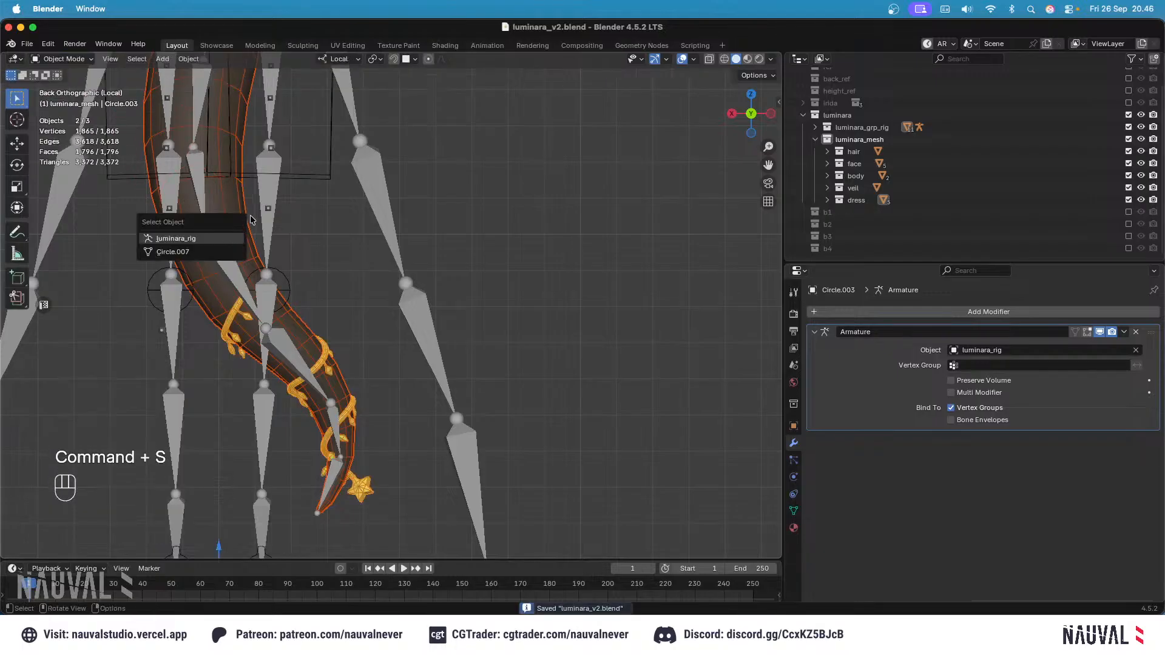
left_click(176, 239)
key("super+s")
left_click(63, 59)
left_click(61, 99)
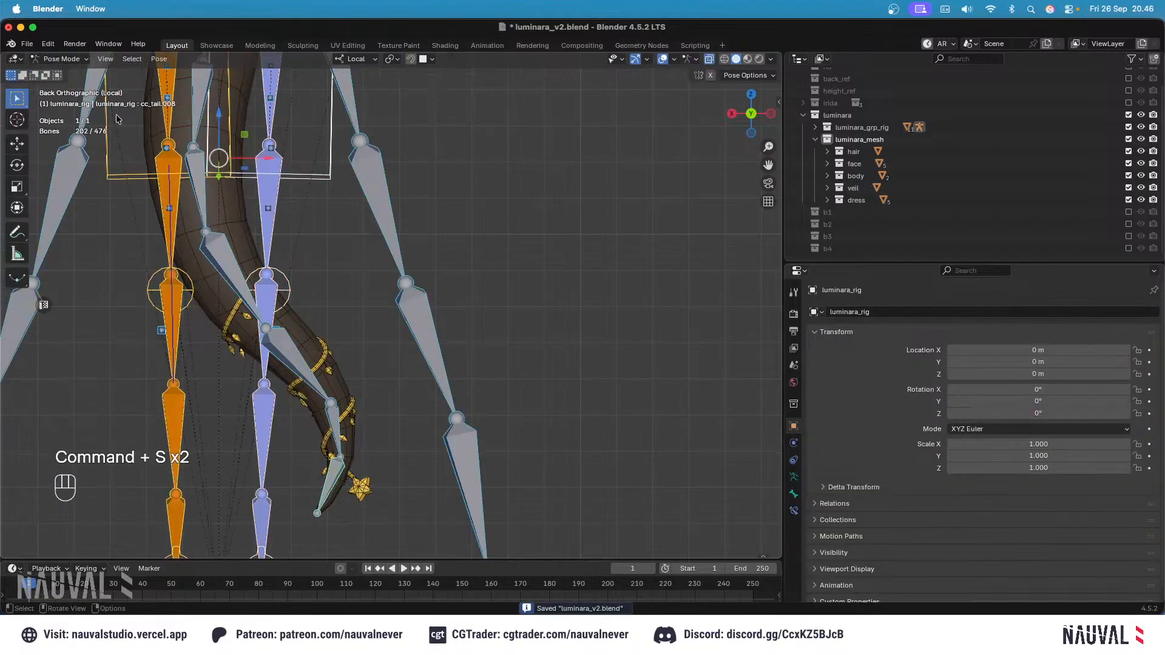
left_click(199, 177)
middle_click_drag(231, 194, 244, 295, "shift")
key("r")
left_click(261, 252)
left_click(221, 229)
key("r")
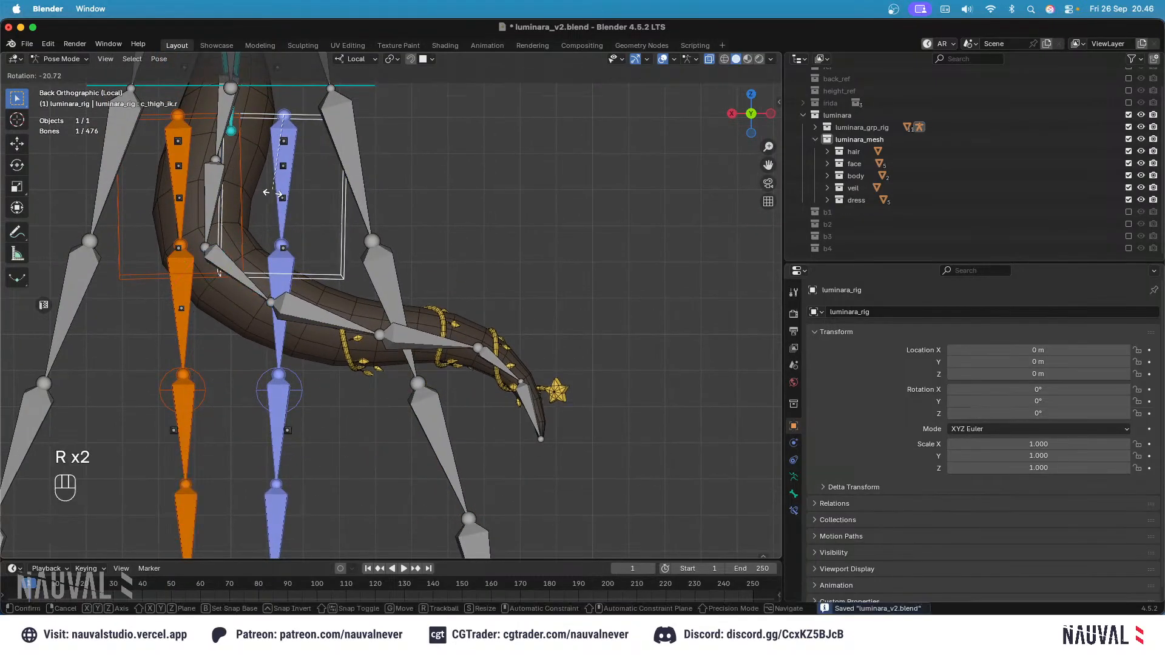
key("Escape")
left_click(217, 193)
key("r")
left_click(364, 193)
Step: Rotate cc_tail.005, cc_tail.006 and cc_tail.007 in the back view to curve the tail's end downward, cc_tail.007 by 19.2°
left_click(398, 200)
key("r")
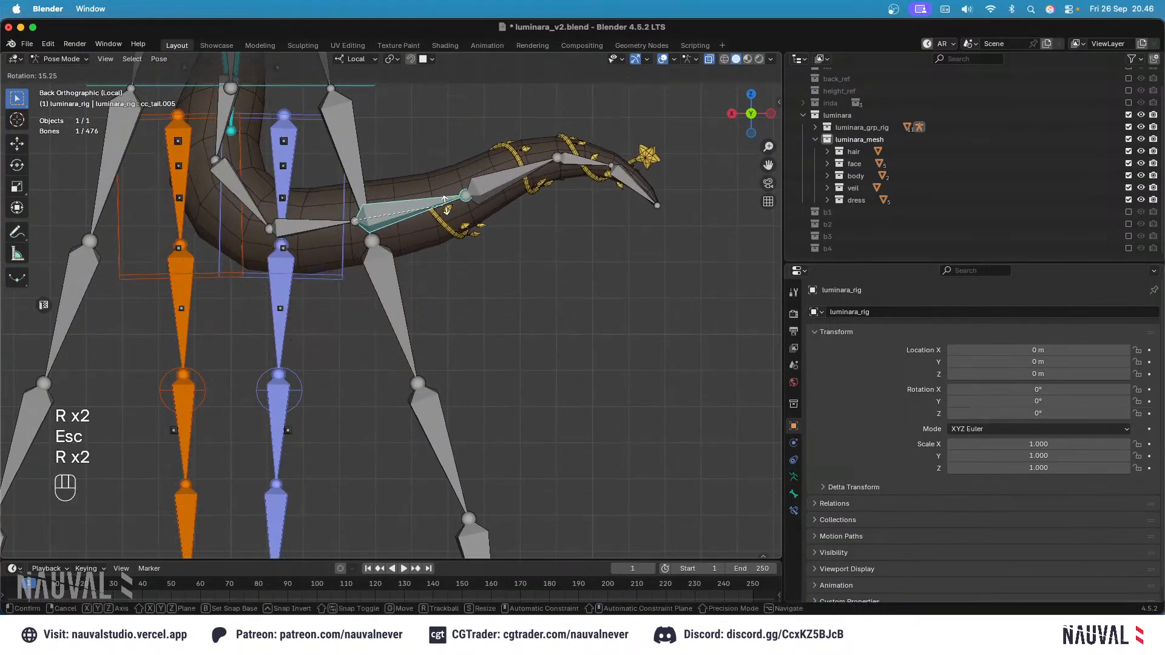
left_click(458, 218)
left_click(509, 207)
key("r")
left_click(533, 241)
left_click(579, 260)
key("r")
left_click(575, 270)
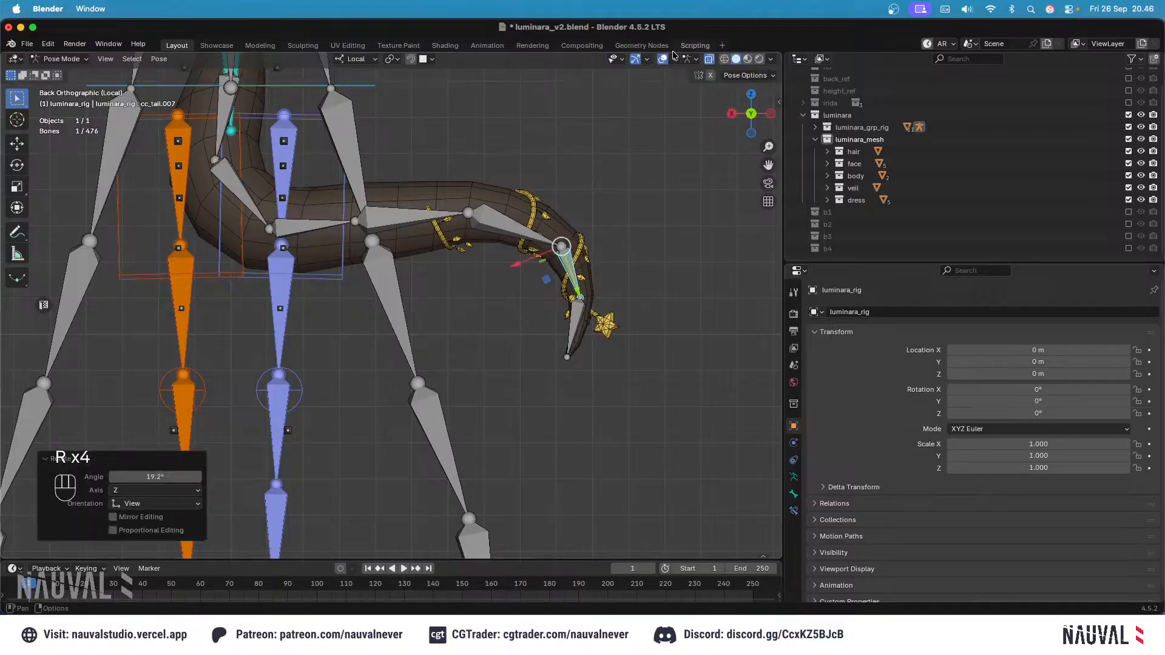
Step: Hide the overlays and rotate cc_tail.007 twice, the second time by -10.4°, to test the ornament's deformation
left_click(664, 58)
key("r")
left_click(605, 199)
key("r")
left_click(538, 216)
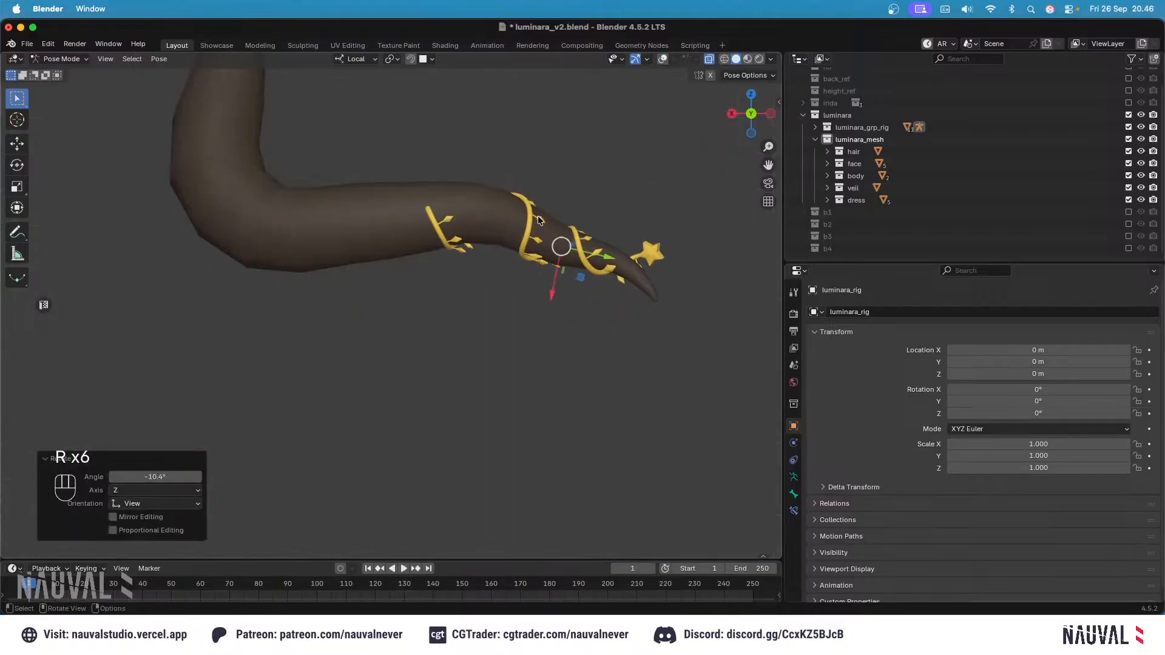
Step: Show the overlays, rotate cc_tail.006 by -23.5°, and rotate the tail tip bone cc_tail.008 upward
left_click(665, 59)
left_click(516, 229)
key("r")
left_click(527, 200)
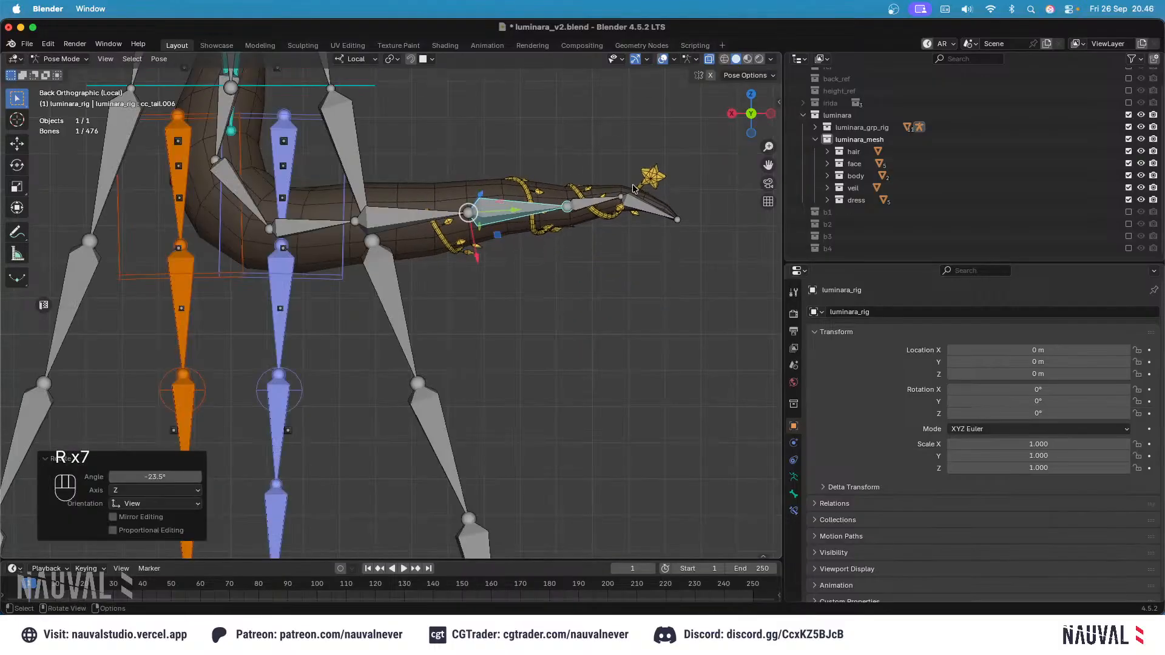
left_click(649, 205)
key("r")
left_click(647, 154)
Step: In the top view, rotate the tip bone cc_tail.008 by -17.8° and rotate cc_tail.007
middle_click_drag(643, 159, 590, 289)
middle_click_drag(590, 289, 488, 223, "shift")
key("KP_7")
key("r")
left_click(412, 171)
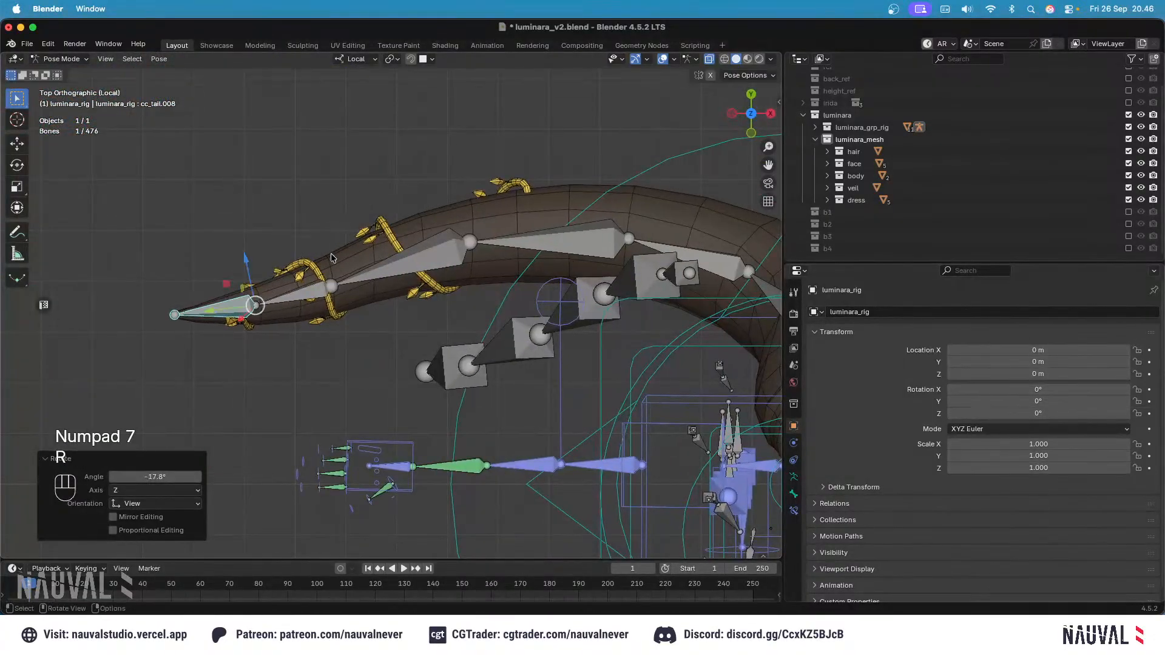
left_click(314, 288)
key("r")
left_click(414, 237)
Step: Rotate cc_tail.006 by 17.5° and adjust cc_tail.005 in the top view, and inspect the ornament with overlays hidden
left_click(401, 261)
key("r")
left_click(516, 243)
left_click(546, 244)
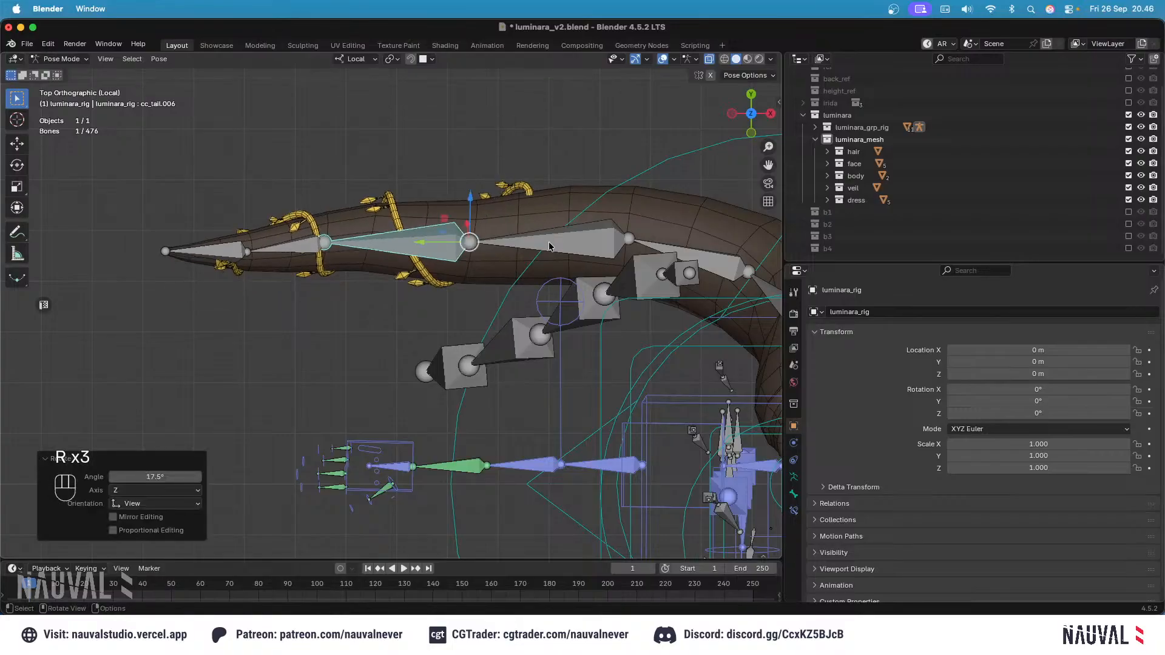
key("r")
left_click(565, 238)
middle_click_drag(565, 238, 629, 273)
left_click(663, 59)
middle_click_drag(425, 194, 196, 132)
Step: Leave Pose Mode, select the tail and vine ornament with the ornament active, and enter Weight Paint mode
left_click(68, 59)
left_click(72, 98)
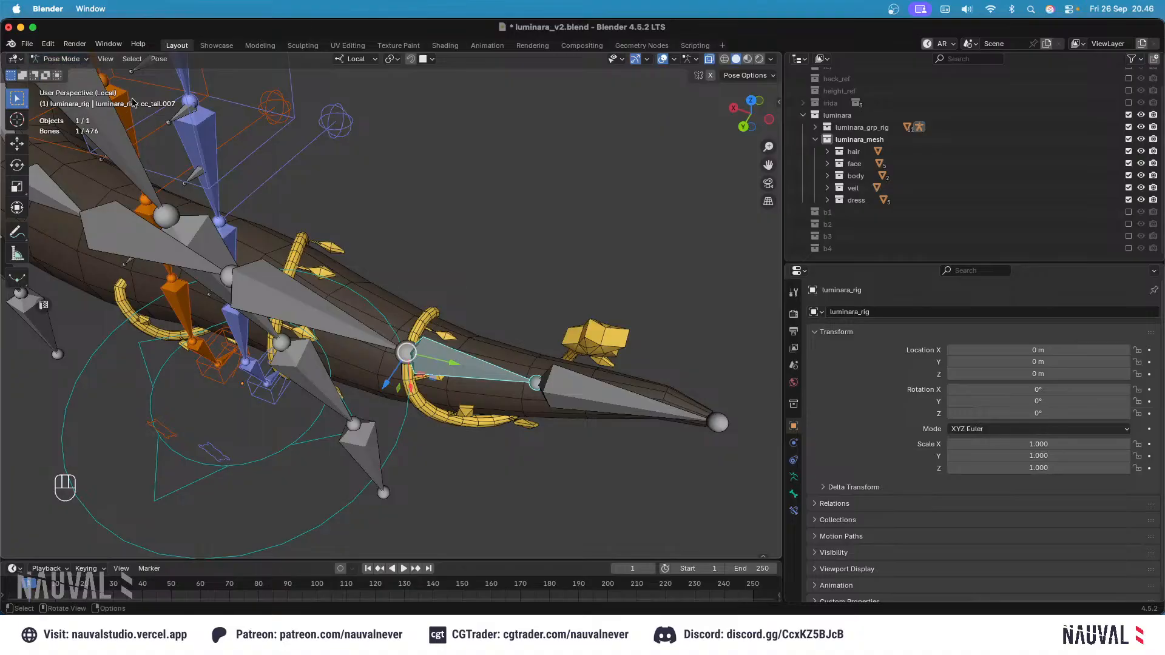
left_click(68, 59)
left_click(79, 72)
left_click(358, 283, "shift")
scroll(425, 303, "up", 3)
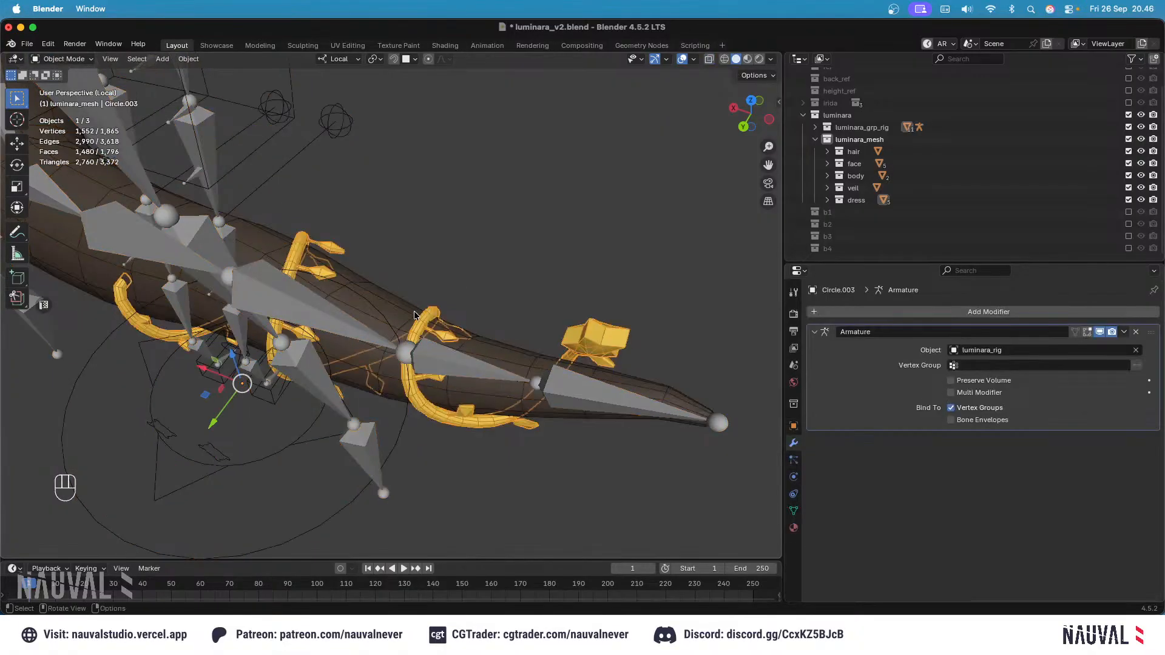
left_click(68, 59)
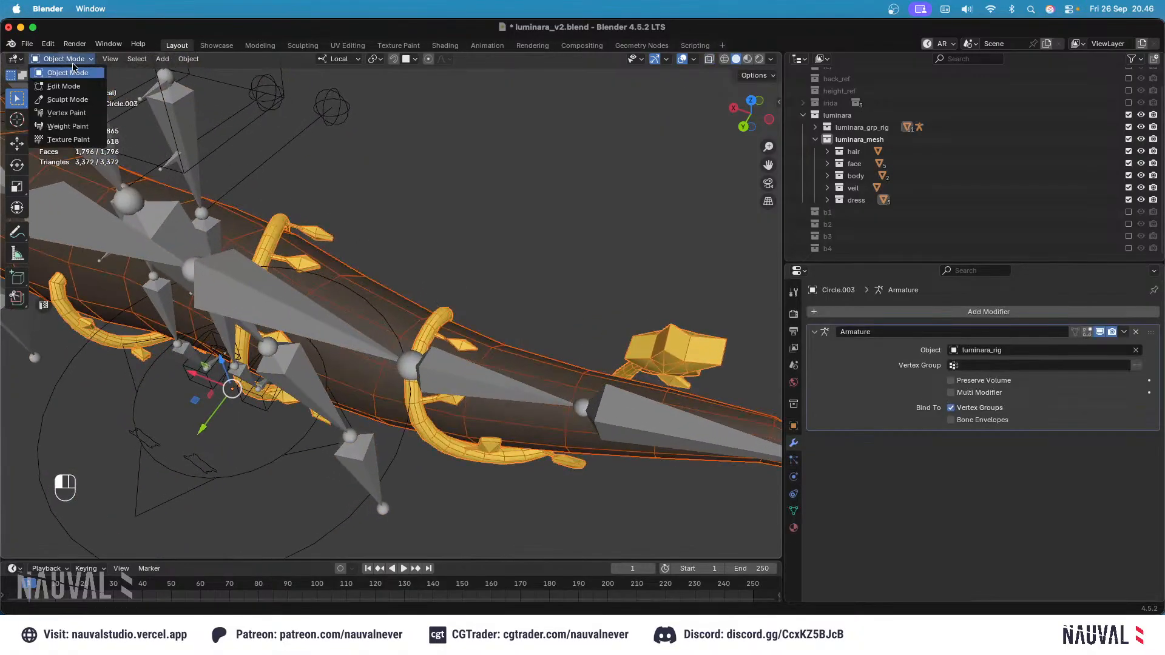
left_click(85, 123)
Step: Show the ornament's cc_tail.008 weights in wireframe shading and set the brush weight to 0.073
left_click(460, 347, "alt")
mouse_move(487, 336)
middle_mouse_down()
mouse_move(562, 389)
mouse_move(450, 309)
middle_mouse_up()
key("shift+z")
key("shift+z")
key("ctrl+f")
left_click(442, 320)
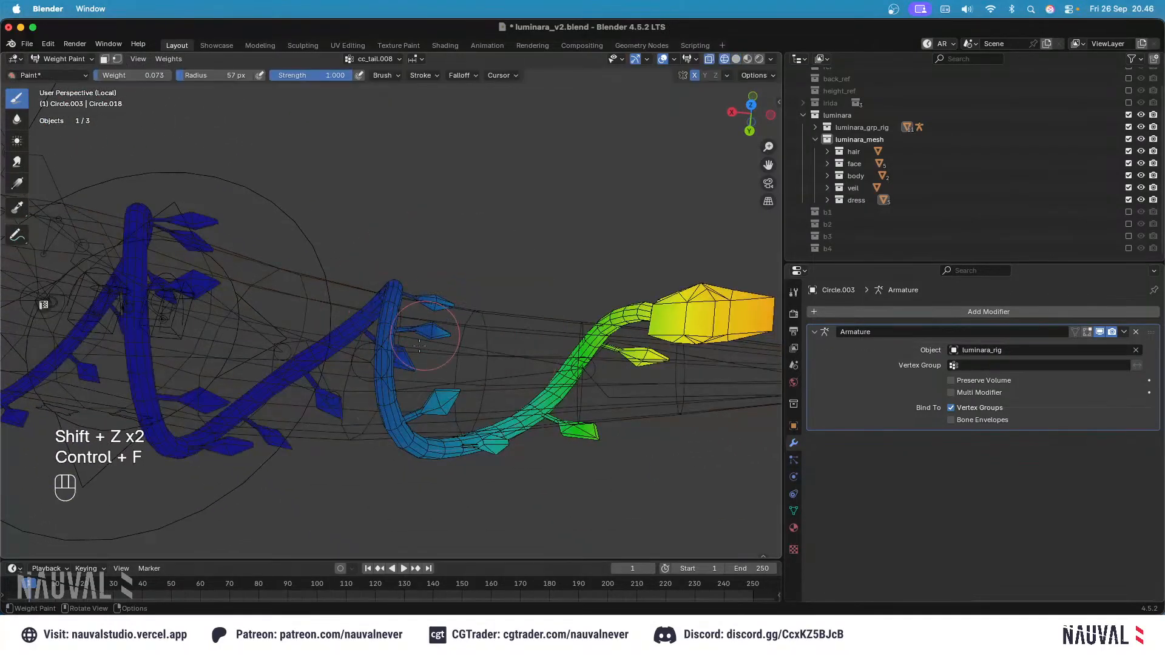
key("shift+z")
key("shift+z")
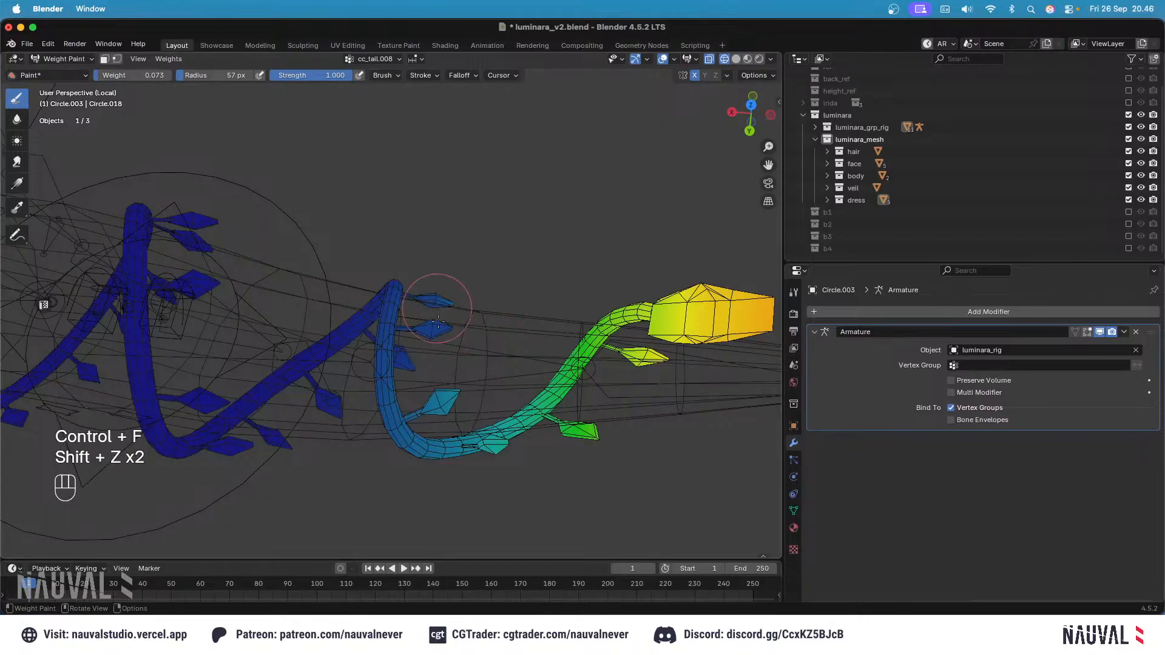
Step: Check the coil from the tail's other side in solid and wireframe shading, and set the brush weight to 0.145
key("shift+z")
middle_click_drag(448, 277, 361, 317)
middle_click_drag(362, 317, 387, 226, "ctrl")
mouse_move(387, 225)
middle_mouse_down()
mouse_move(397, 218)
mouse_move(413, 285)
mouse_move(495, 272)
mouse_move(387, 313)
middle_mouse_up()
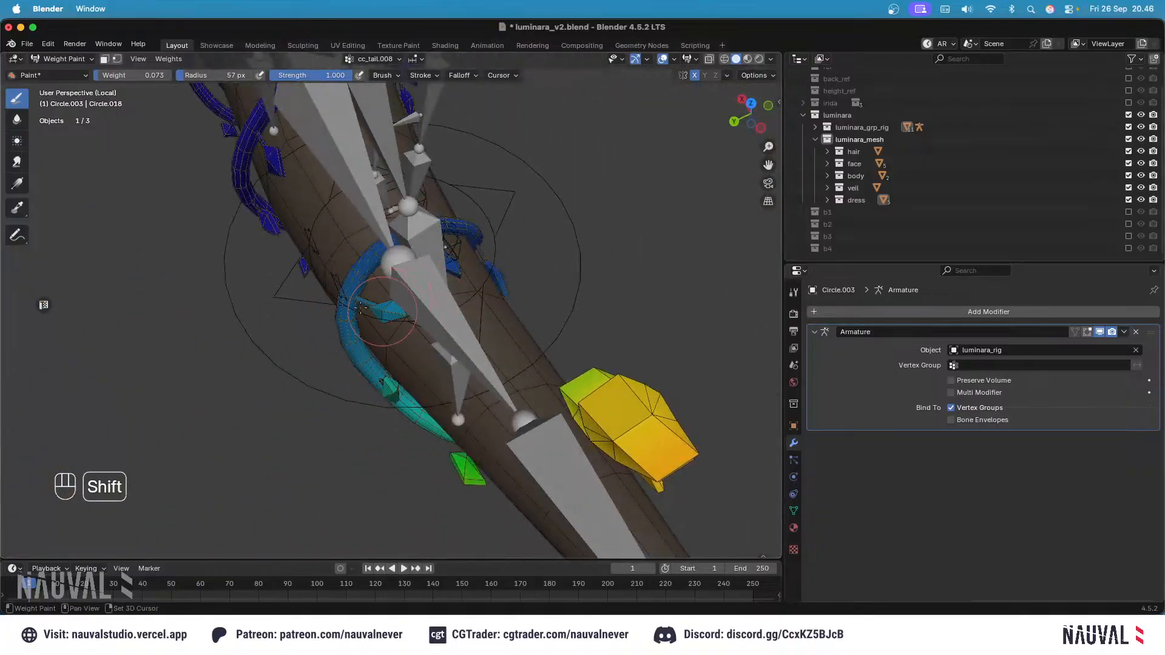
middle_click_drag(473, 308, 405, 170)
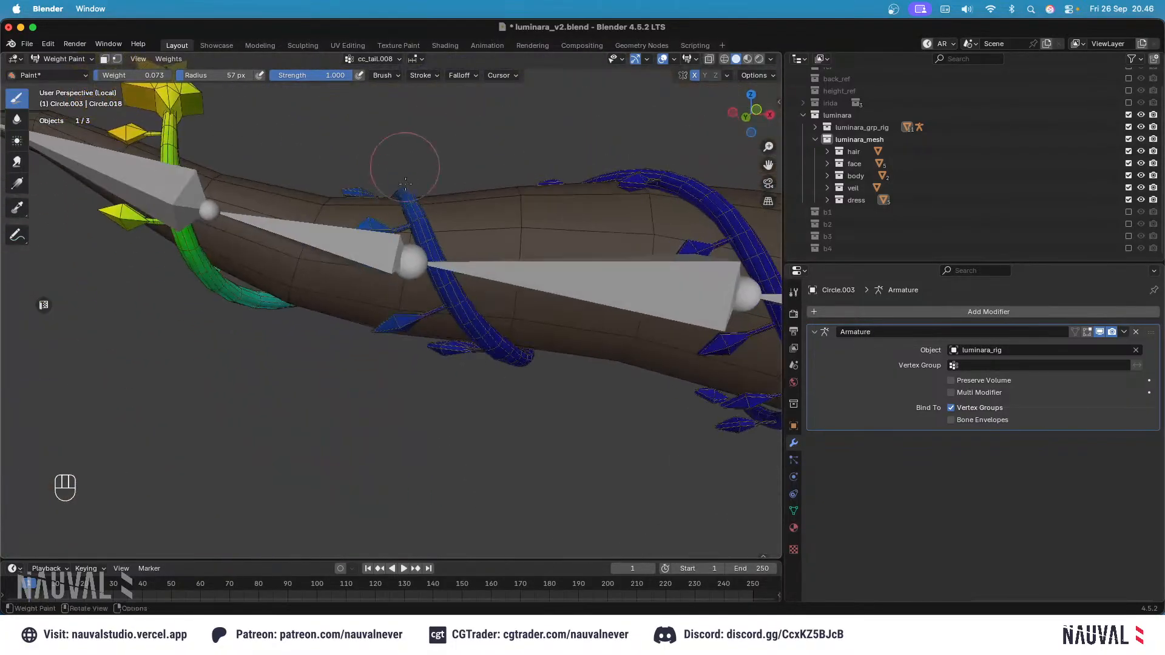
key("shift+z")
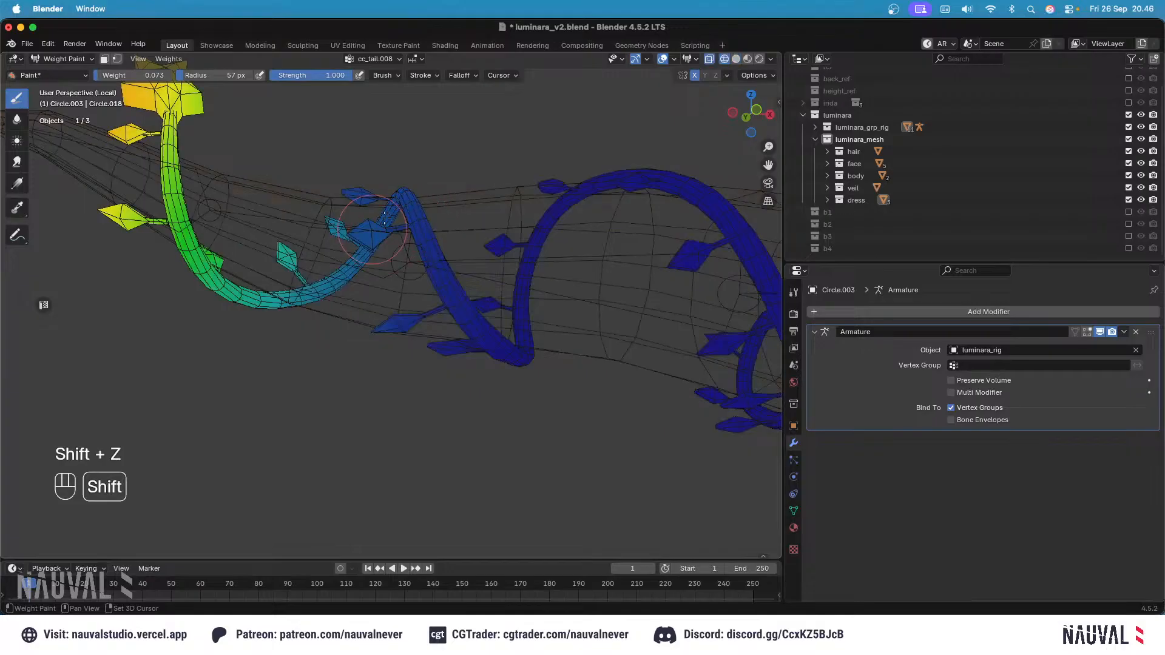
mouse_move(418, 219)
middle_mouse_down()
mouse_move(455, 216)
mouse_move(420, 231)
middle_mouse_up()
key("ctrl+f")
left_click(428, 231)
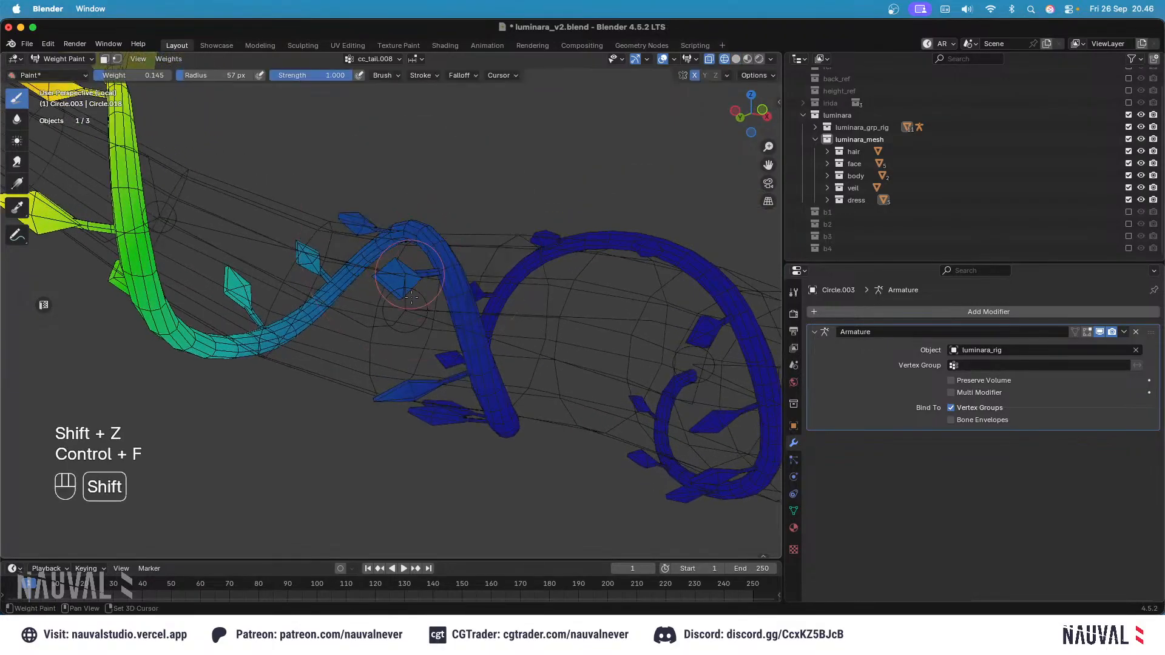
Step: Undo the last brush stroke and examine the leaf stem on the vine's coil in solid and wireframe shading
key("shift+z")
key("shift+z")
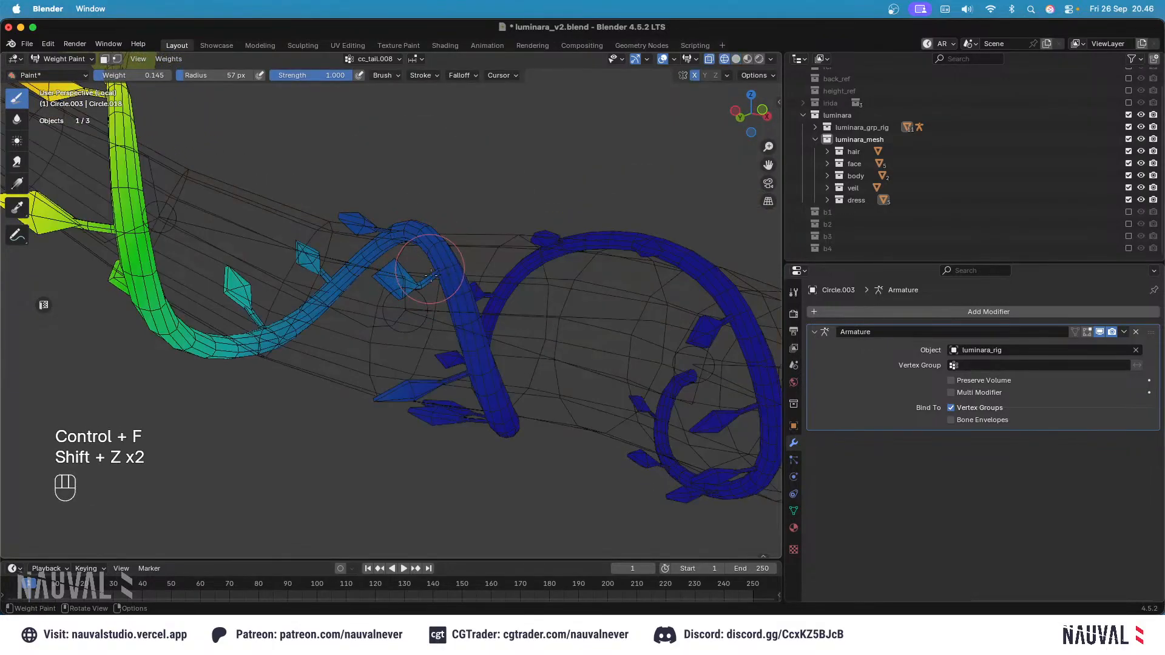
middle_click_drag(432, 247, 443, 227, "ctrl")
key("super+z")
middle_click_drag(418, 270, 431, 260)
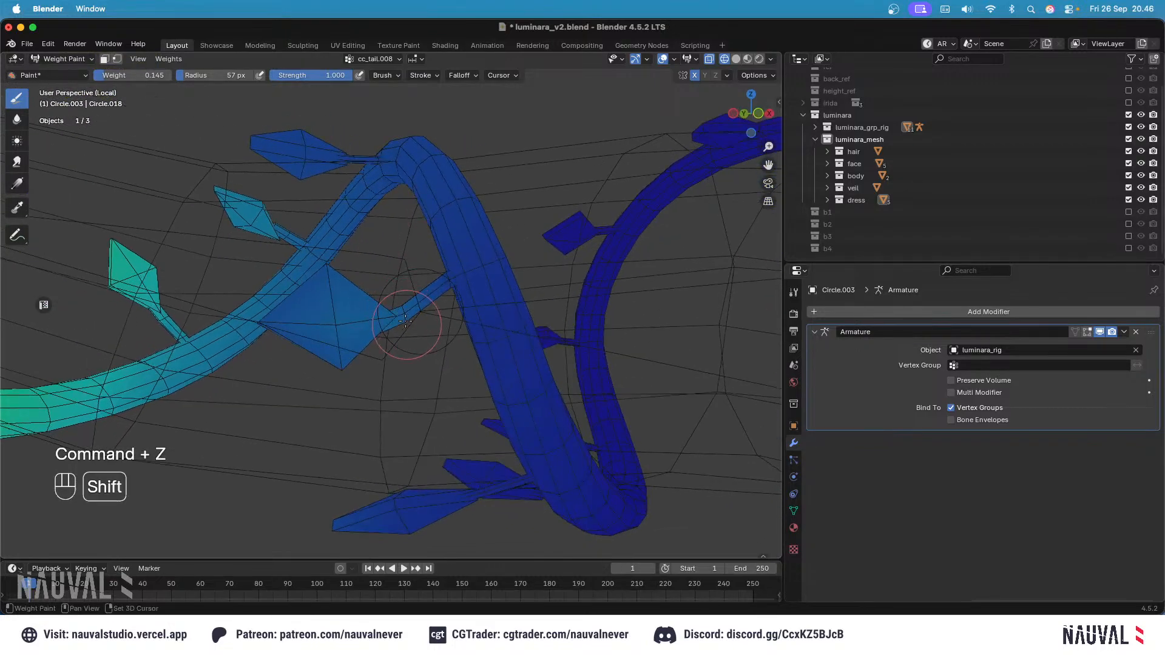
middle_click_drag(406, 321, 406, 261)
mouse_move(425, 249)
middle_mouse_down()
mouse_move(429, 265)
mouse_move(375, 323)
middle_mouse_up()
key("shift+z")
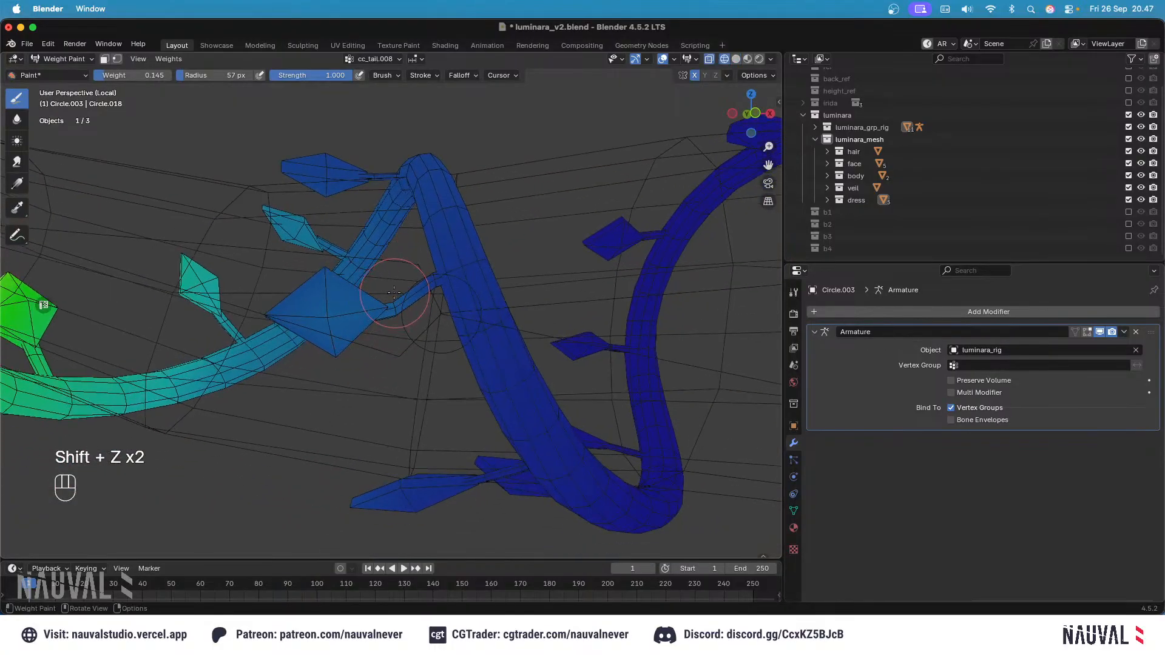
Step: Check the leaves on the coil's other side in solid and wireframe shading, and set the brush weight to 0.236
key("shift+z")
mouse_move(418, 226)
middle_mouse_down()
mouse_move(411, 208)
mouse_move(458, 239)
mouse_move(416, 234)
mouse_move(425, 241)
mouse_move(412, 255)
mouse_move(479, 267)
middle_mouse_up()
key("shift+z")
key("shift+z")
key("shift+z")
mouse_move(377, 328)
middle_mouse_down("ctrl")
mouse_move(372, 290)
mouse_move(382, 377)
middle_mouse_up("ctrl")
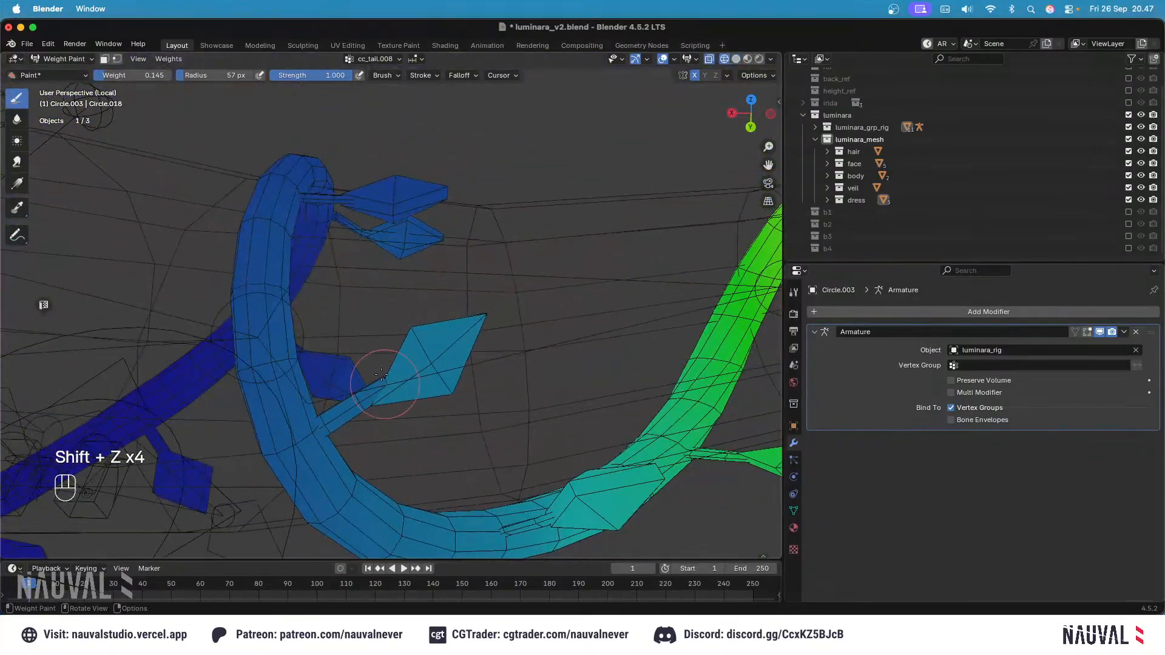
key("ctrl+f")
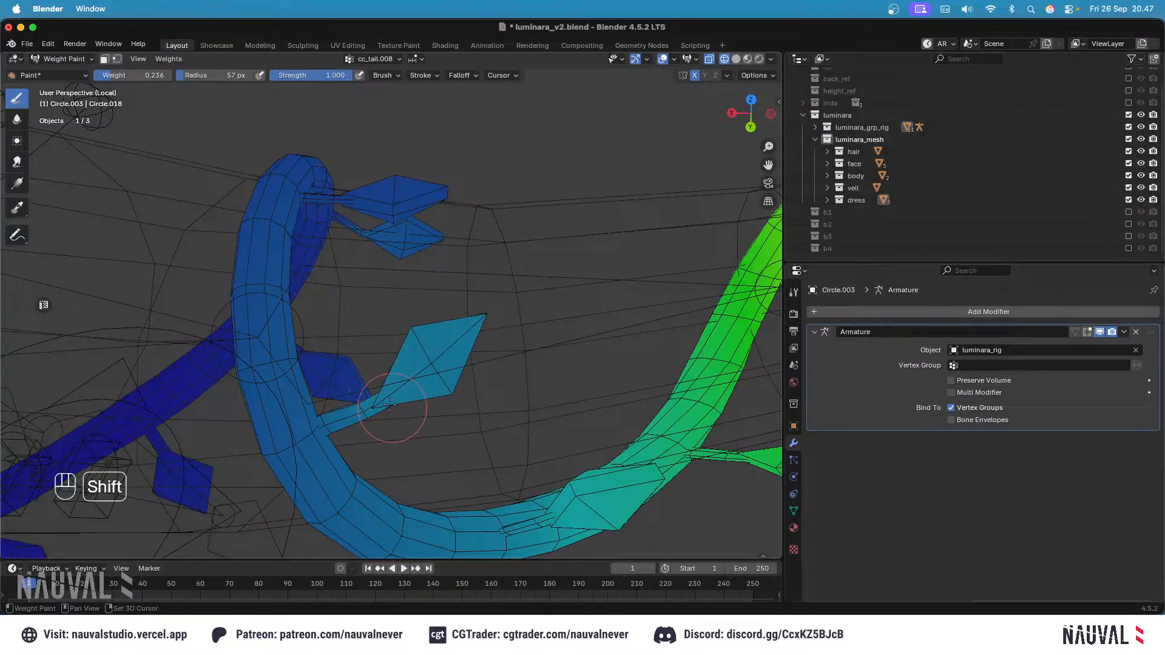
Step: Examine the whole ornament's cc_tail.008 weight gradient along the tail, switching between wireframe and solid shading
mouse_move(330, 413)
middle_mouse_down()
mouse_move(424, 380)
mouse_move(400, 322)
mouse_move(401, 235)
mouse_move(459, 290)
mouse_move(326, 208)
mouse_move(200, 261)
middle_mouse_up()
scroll(520, 338, "down", 5)
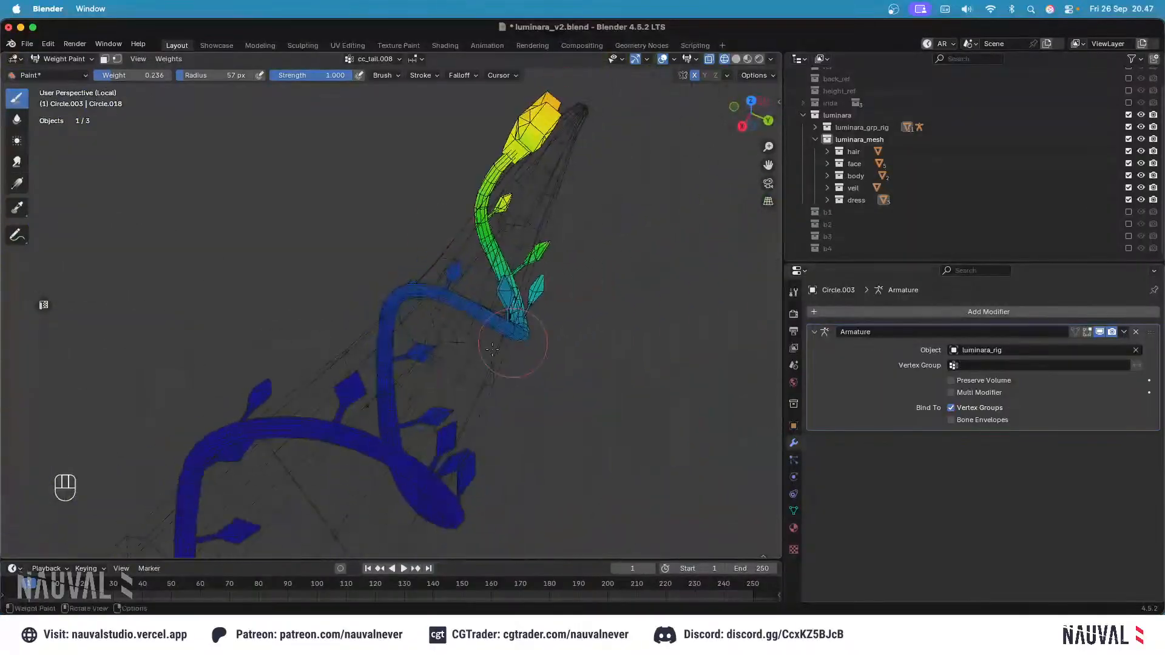
key("shift+z")
mouse_move(457, 297)
middle_mouse_down()
mouse_move(419, 335)
mouse_move(386, 341)
middle_mouse_up()
middle_click_drag(386, 341, 461, 268, "shift")
key("shift+z")
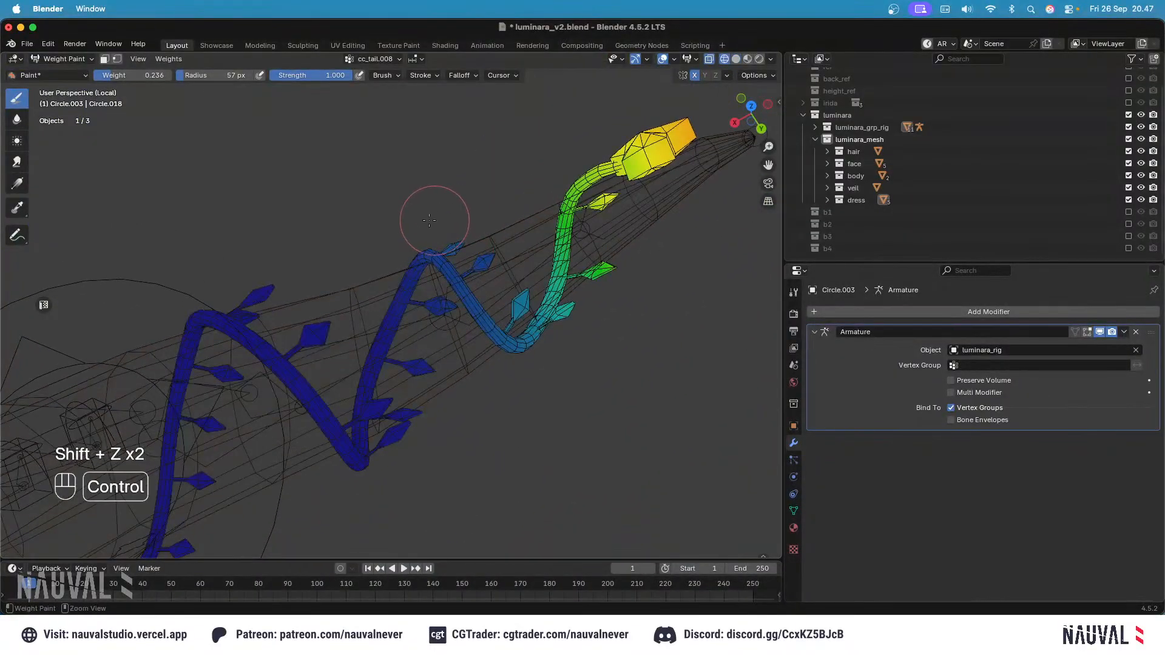
middle_click_drag(434, 219, 423, 246, "ctrl")
key("shift+z")
Step: Return to Object Mode, select the rig and the vine ornament with the ornament active, and enter Weight Paint mode
left_click(64, 59)
left_click(61, 71)
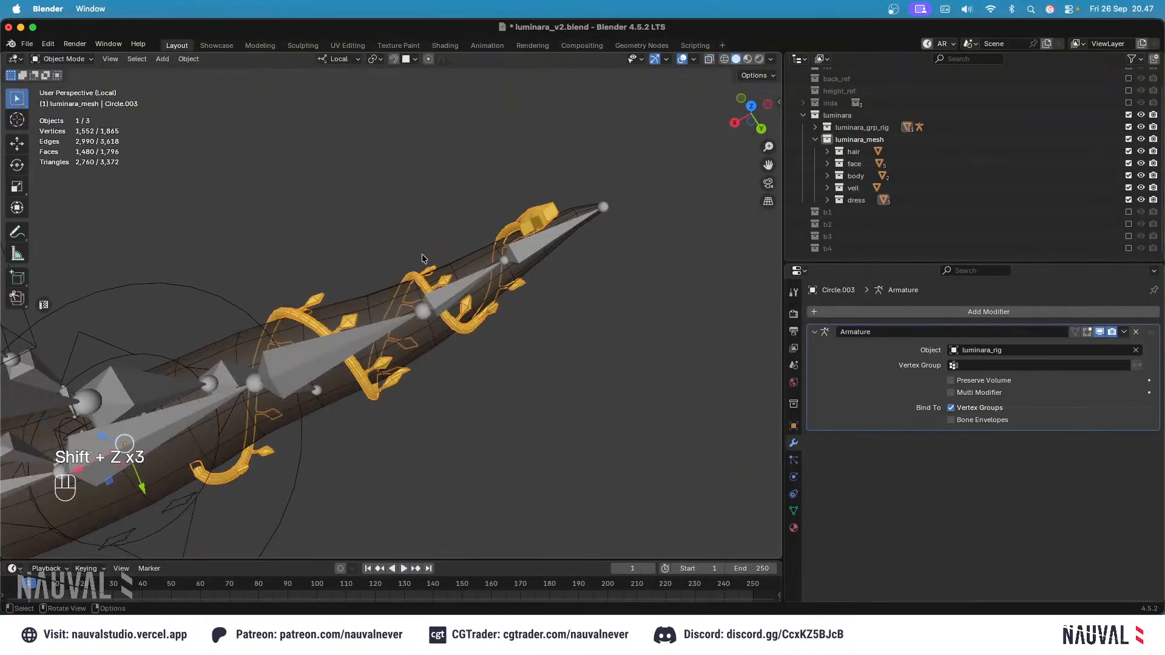
left_click(432, 290)
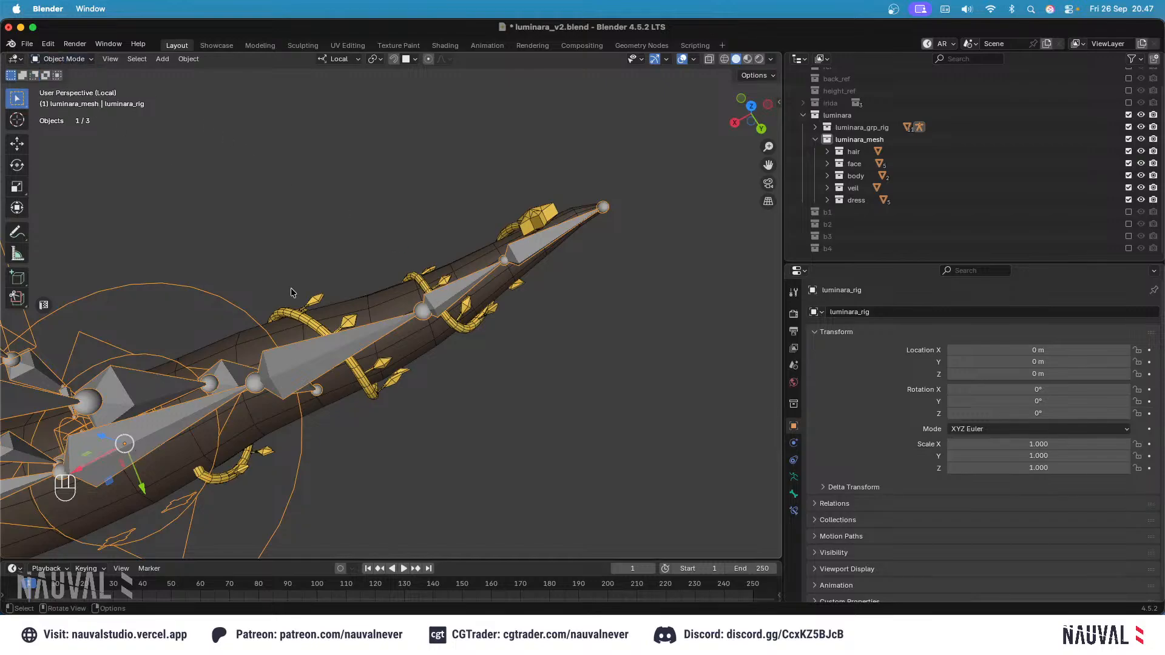
left_click(336, 313)
left_click(438, 306, "shift")
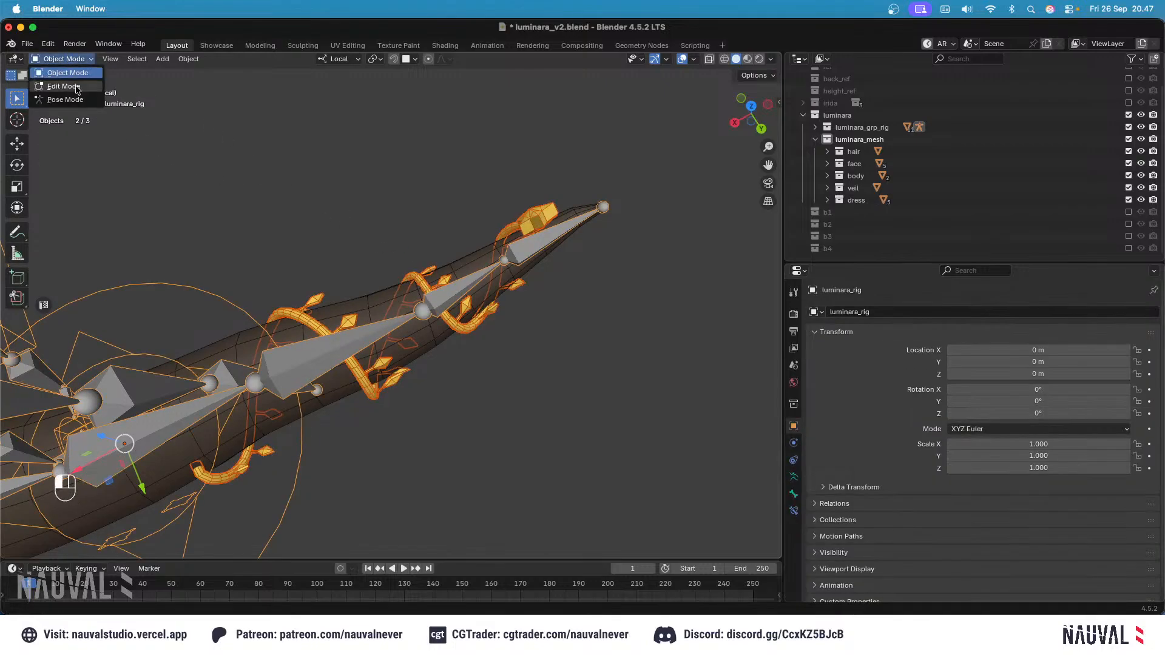
left_click(305, 327, "shift")
left_click(59, 59)
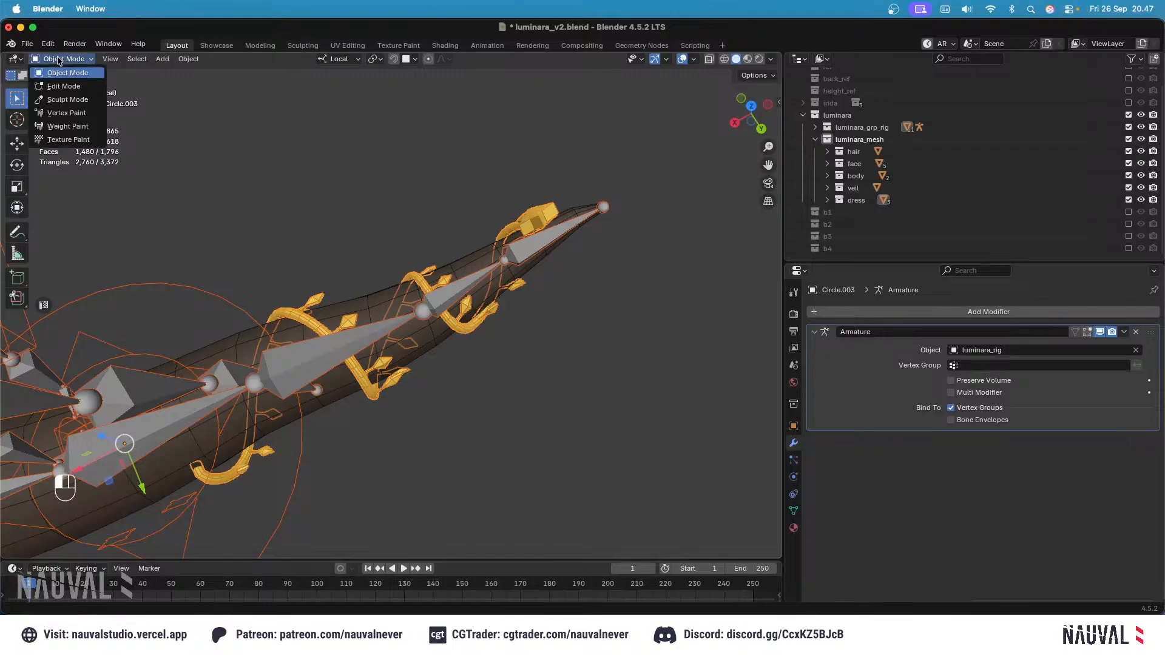
left_click(69, 127)
Step: Rotate cc_tail.006 and the adjacent bone toward the tip to test how the ornament follows the bend
left_click(367, 335, "alt")
middle_click_drag(391, 264, 376, 307)
key("r")
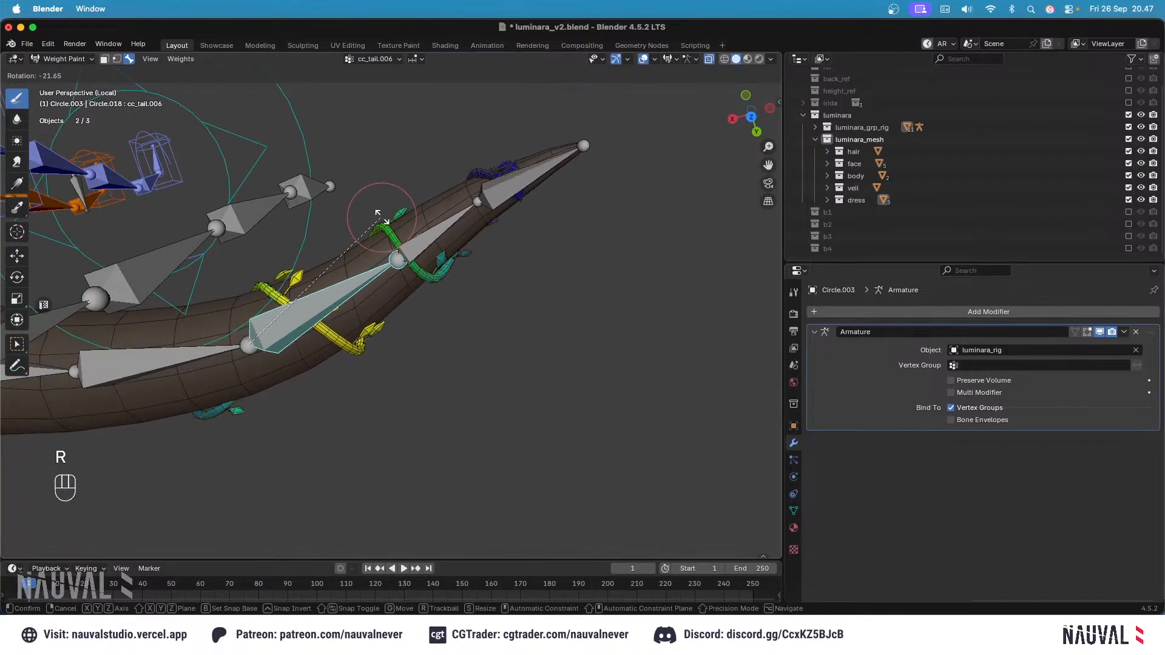
left_click(375, 206)
left_click(419, 242, "alt")
key("r")
left_click(386, 197)
left_click(332, 285, "alt")
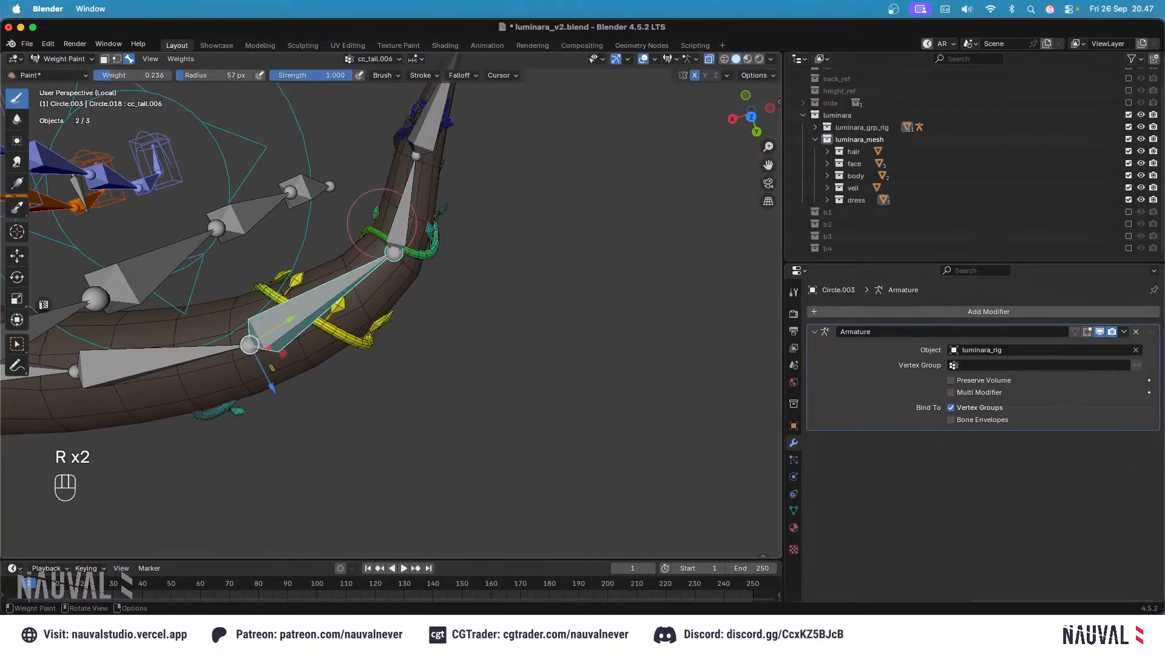
key("r")
left_click(350, 196)
Step: Rotate cc_tail.006 by 18.7° as seen from the tail's side to test the ornament's deformation
middle_click_drag(330, 195, 346, 138)
middle_click_drag(364, 255, 385, 268)
scroll(367, 214, "down", 2)
key("r")
left_click(485, 290)
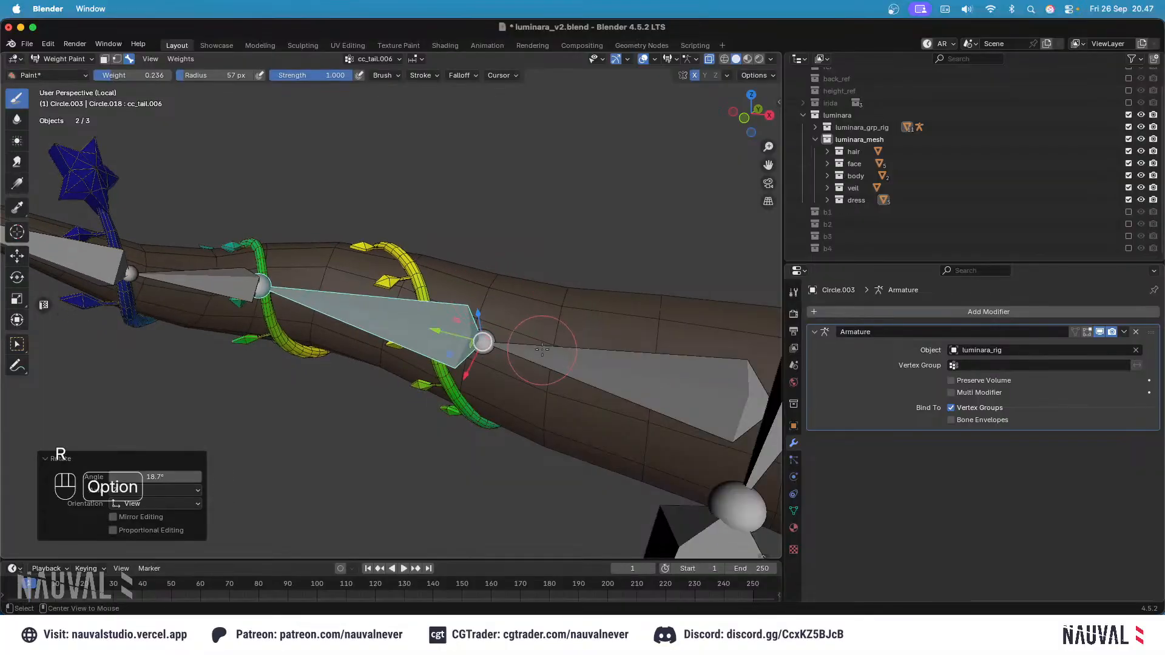
Step: Select cc_tail.005 and rotate it from several viewing angles, ending with a 5.13° turn
left_click(542, 349, "alt")
key("r")
left_click(576, 258)
middle_click_drag(574, 255, 456, 314)
key("r")
left_click(497, 150)
scroll(471, 267, "down", 4)
scroll(455, 314, "up", 3)
key("r")
left_click(458, 266)
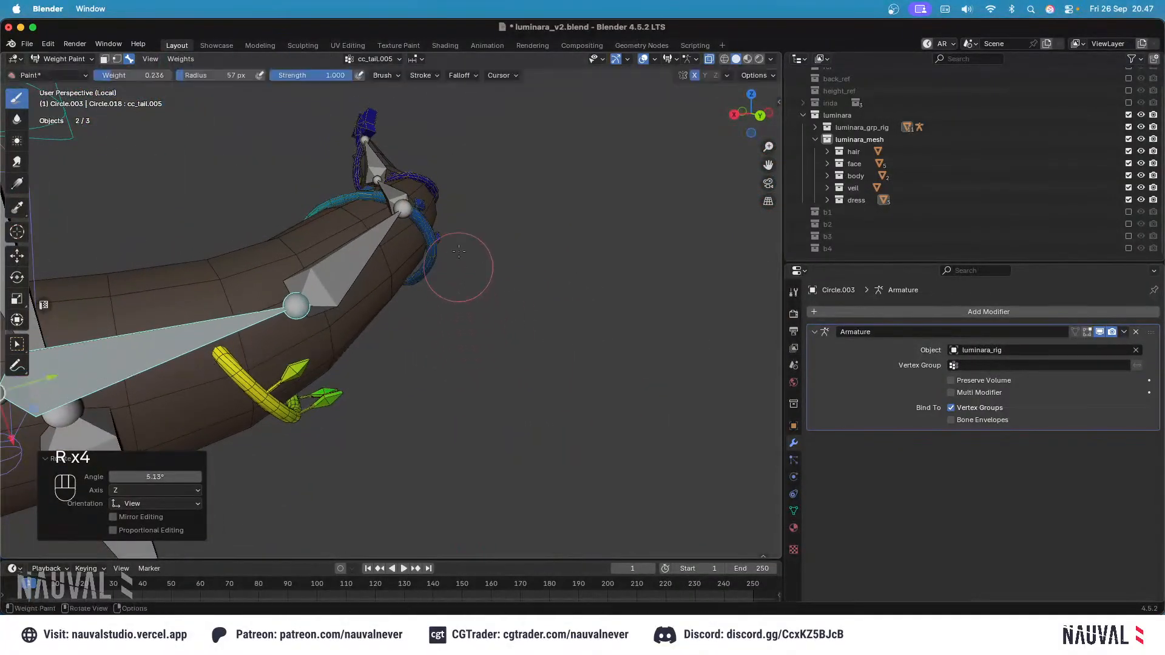
Step: Clear the location and rotation of all bones, switch to the front view, and save the file
middle_click_drag(456, 152, 453, 182)
middle_click_drag(454, 182, 440, 205, "ctrl")
key("a")
key("alt+r")
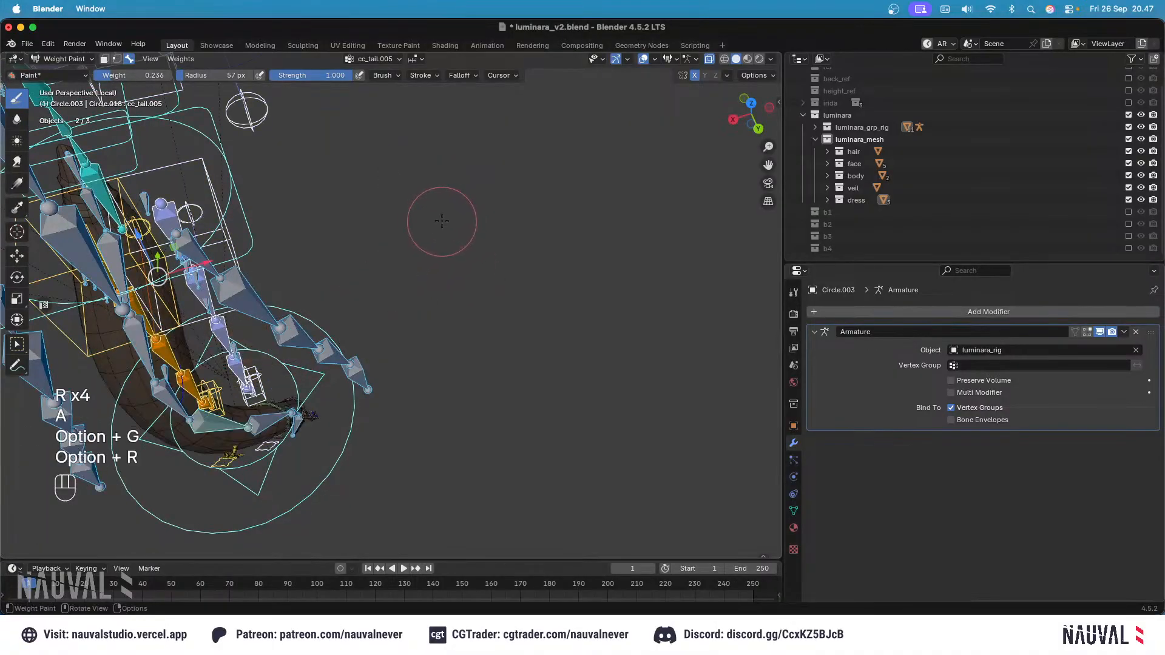
key("super+s")
key("KP_1")
key("super+s")
Step: Return to Object Mode, select only luminara_rig, and save the file
left_click(64, 59)
left_click(91, 73)
middle_click_drag(691, 243, 526, 188, "shift")
left_click(570, 203)
left_click(544, 211)
key("super+s")
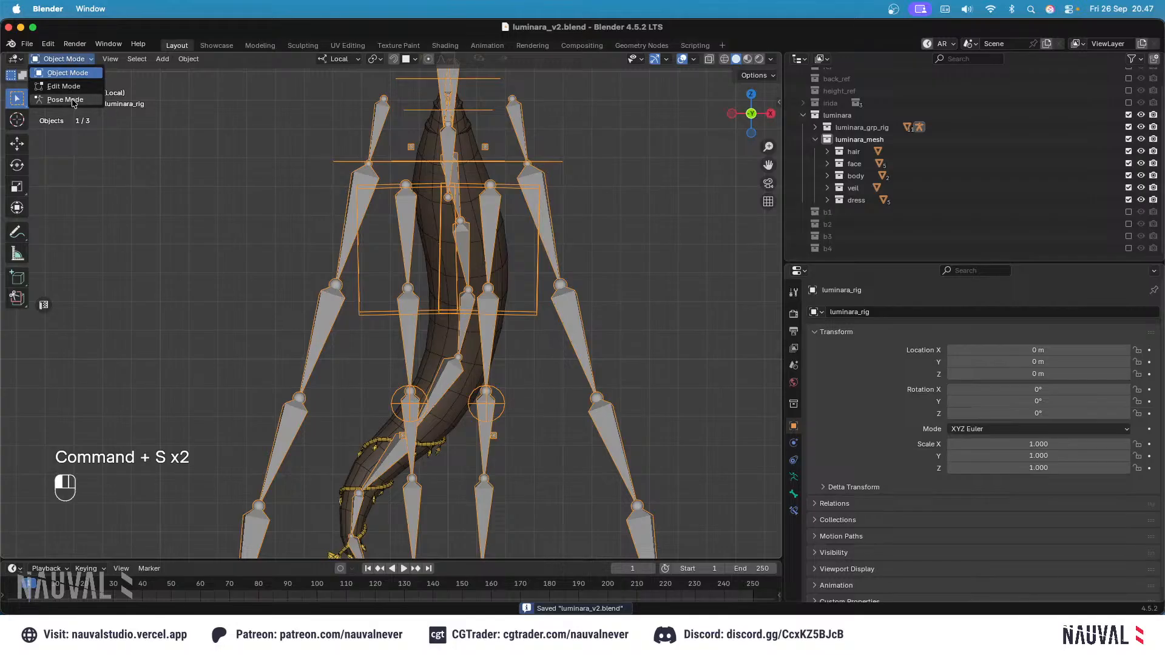
Step: Enter Pose Mode in the back view, deselect the bones, and start Spring Bones in Interactive Mode
left_click(65, 99)
key("ctrl+KP_1")
left_click(597, 227)
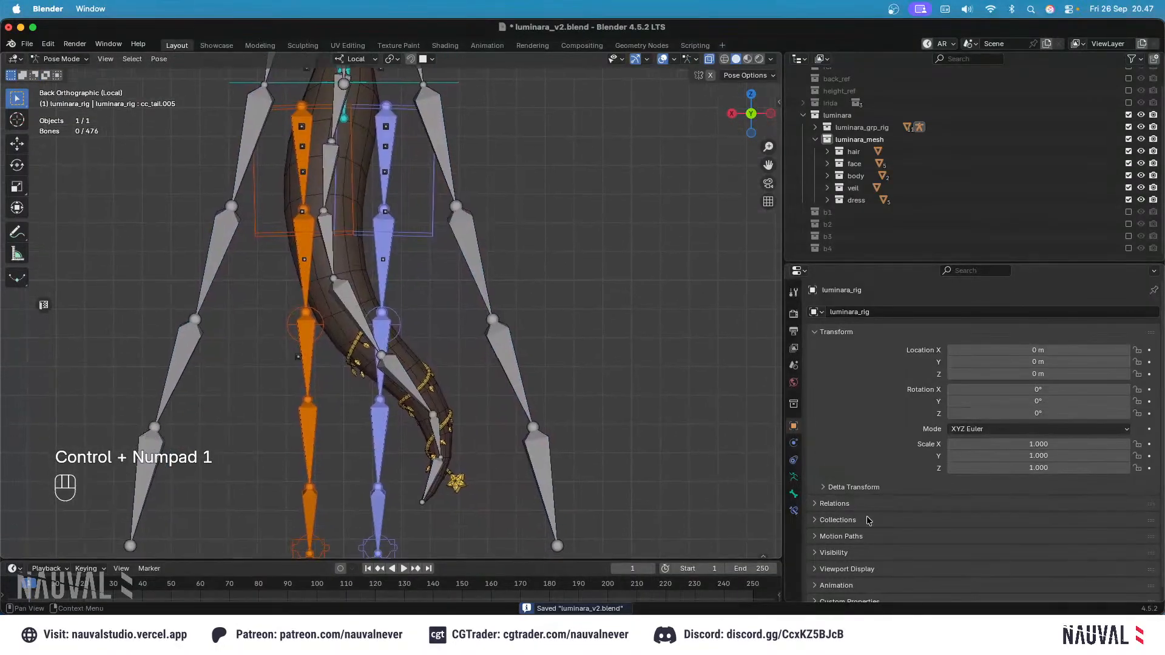
left_click(794, 477)
scroll(807, 480, "down", 3)
left_click(794, 494)
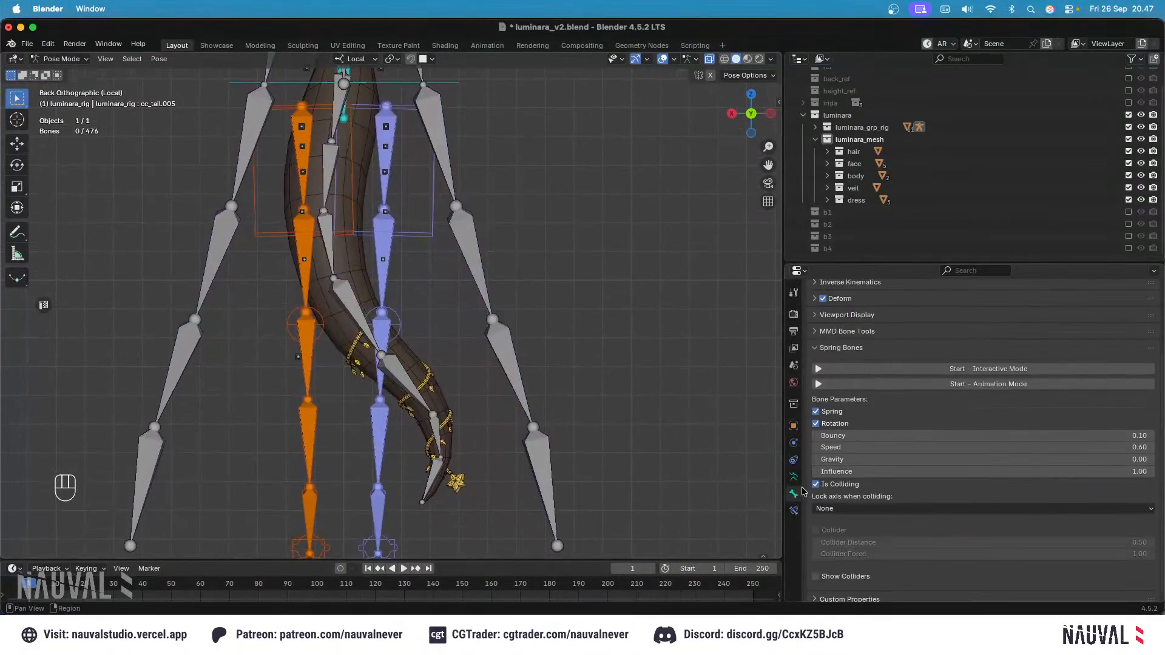
scroll(887, 412, "down", 1)
left_click(940, 366)
Step: Select c_root.x, hide the overlays, and trackball-rotate it to test the tail and ornament's spring motion
middle_click_drag(527, 220, 534, 286, "ctrl")
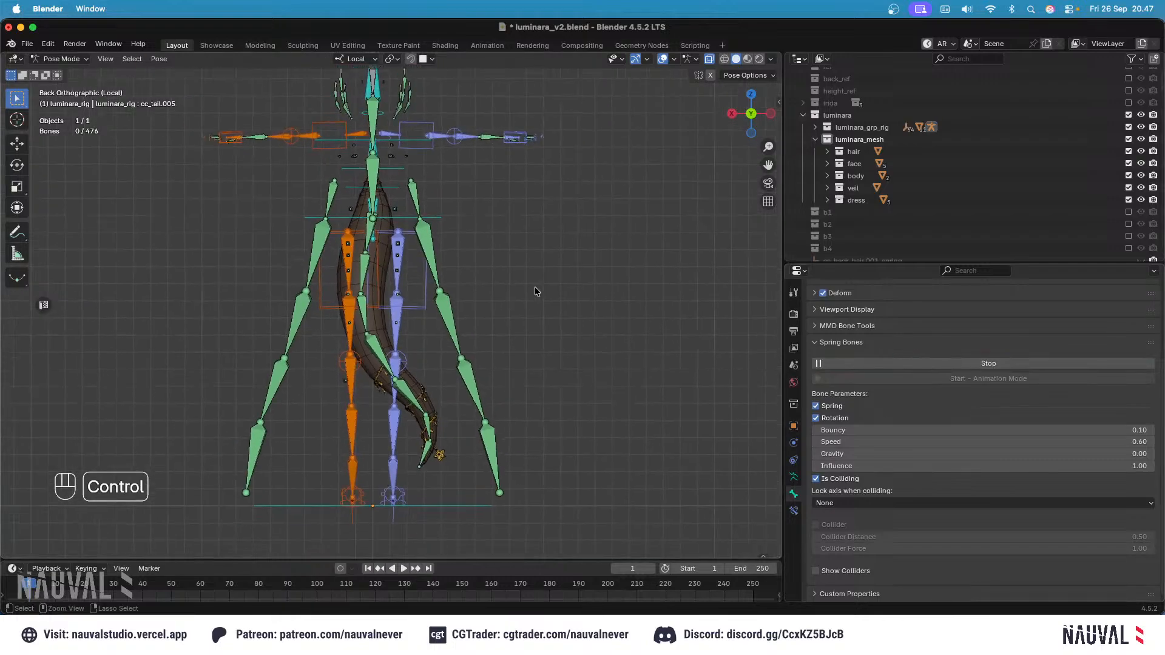
left_click(442, 216)
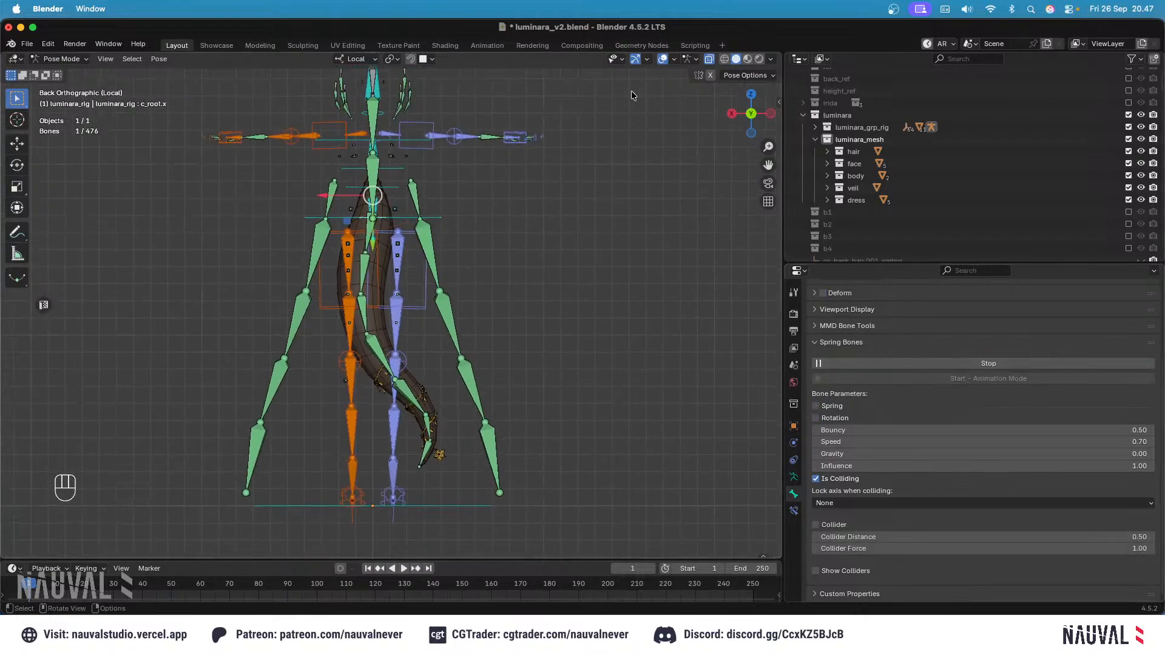
middle_click_drag(445, 199, 453, 236, "ctrl")
left_click(663, 59)
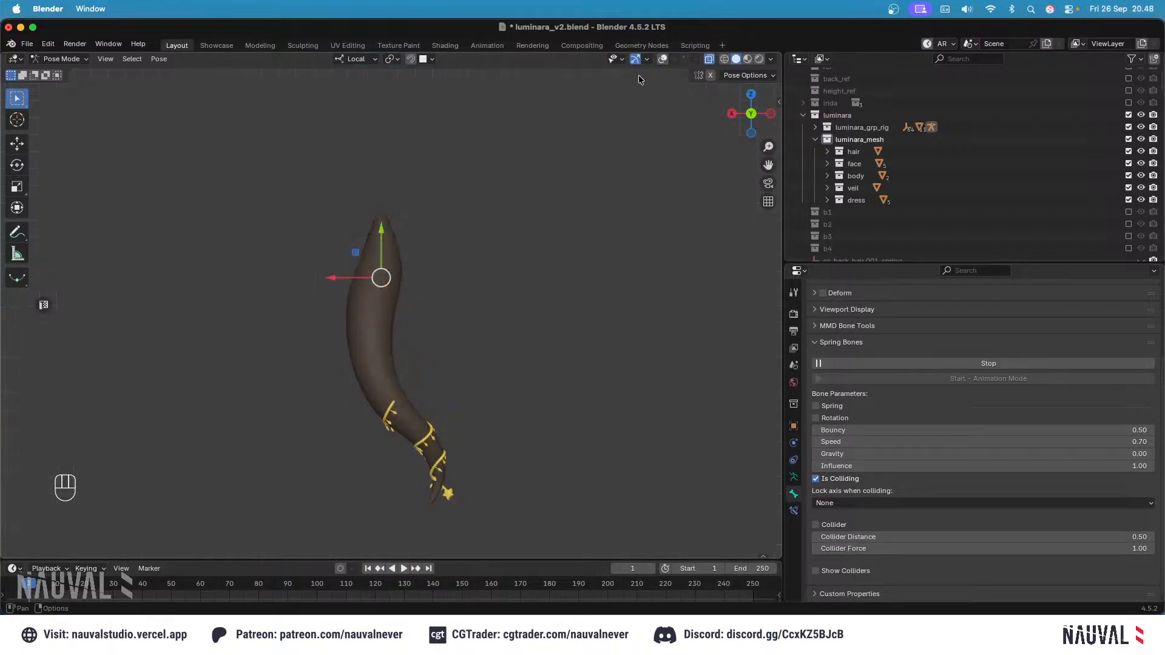
key("r")
key("r")
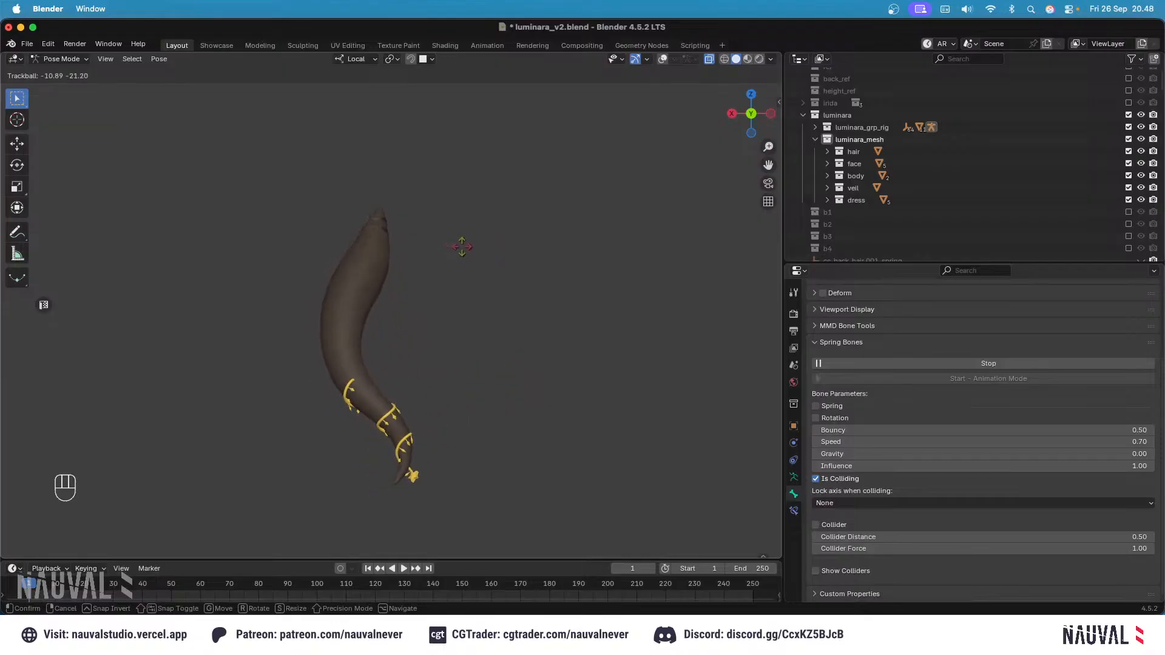
key("Escape")
Step: Inspect the star and vine around the tail tip from behind, return to the front view, and save the file
key("ctrl+KP_1")
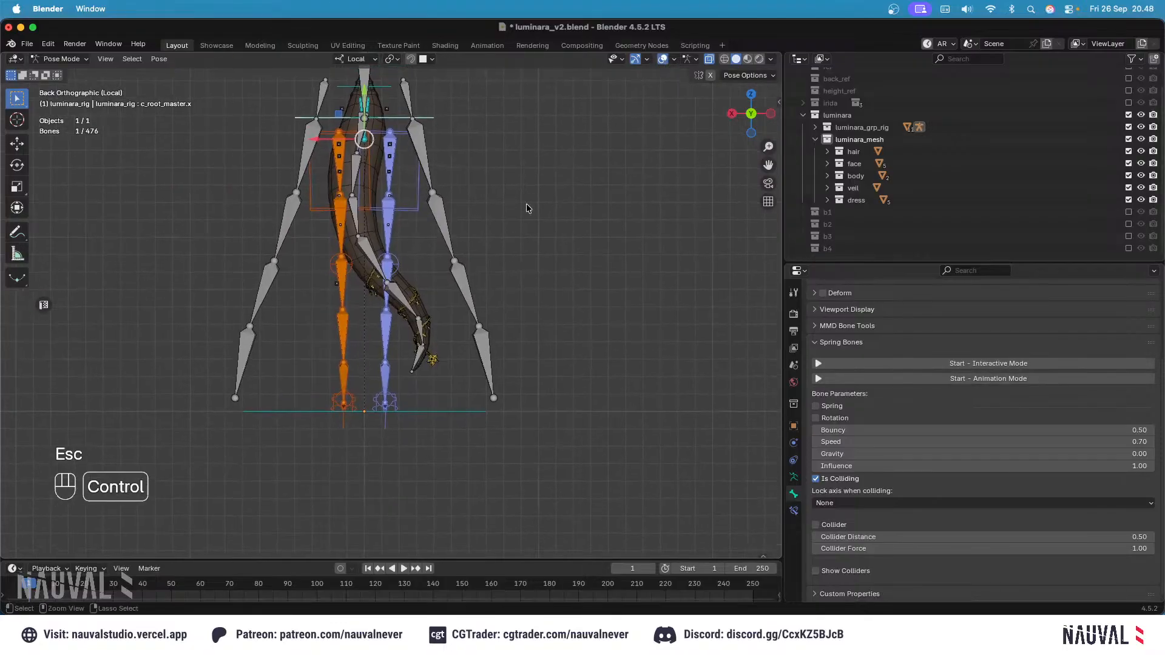
scroll(526, 208, "up", 5)
middle_click_drag(534, 242, 510, 263)
middle_click_drag(509, 263, 380, 288)
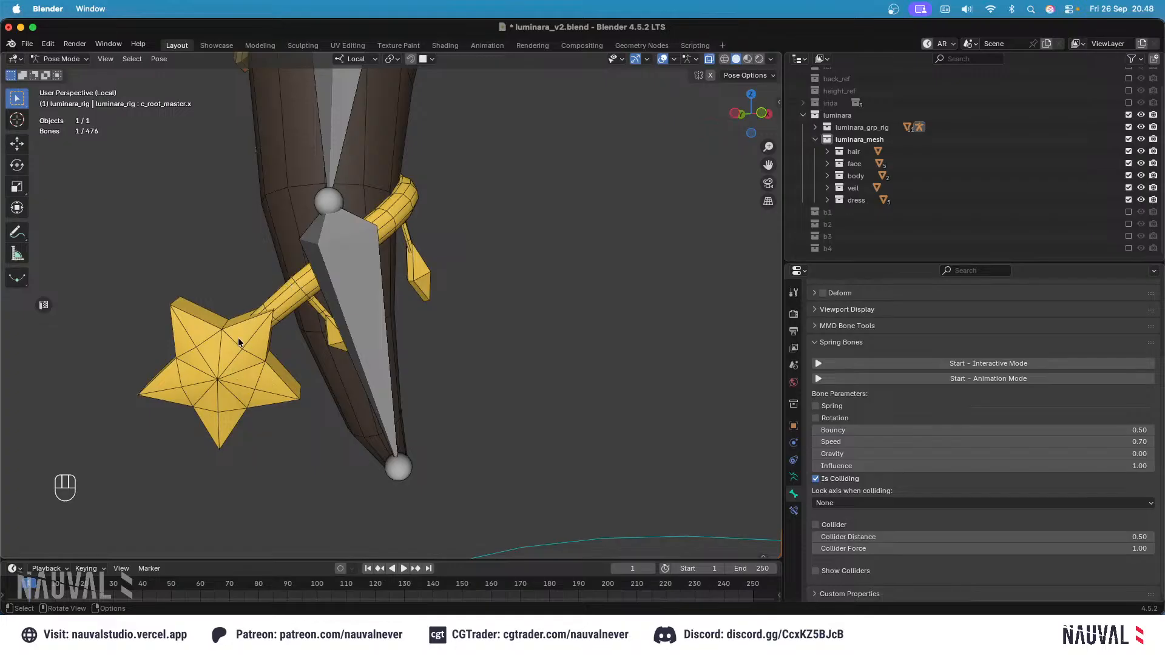
key("KP_1")
key("super+s")
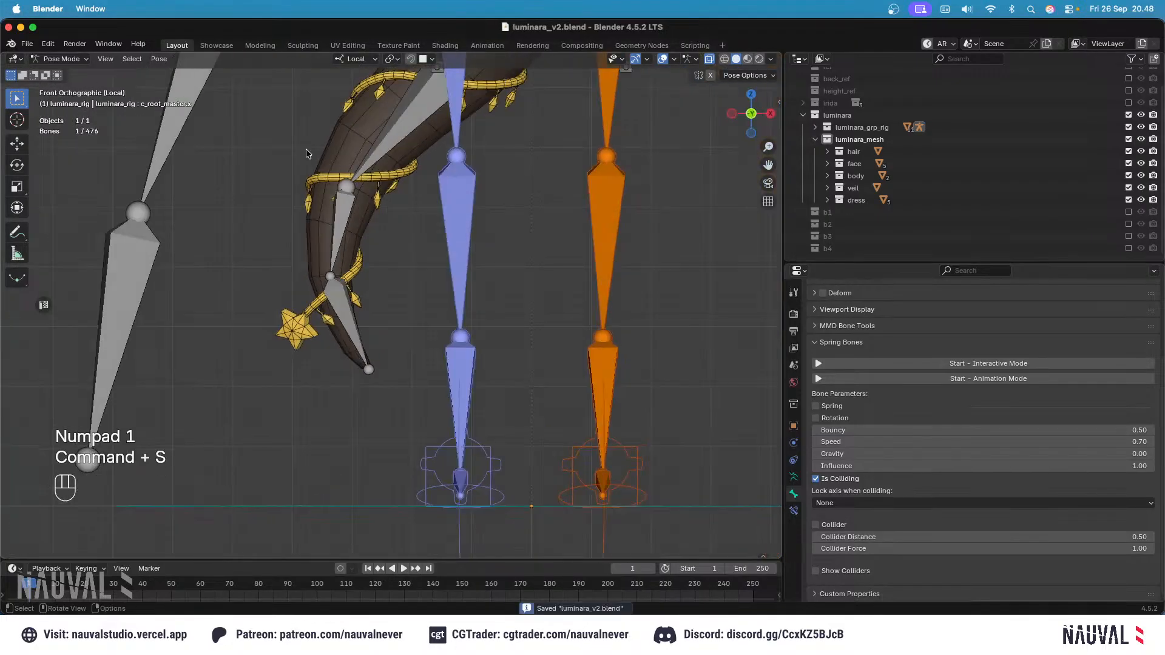
Step: Return to Object Mode, deselect everything, save the file, and exit local view to show the whole character from the front
left_click(63, 63)
left_click(68, 74)
middle_click_drag(435, 217, 400, 327, "shift")
middle_click_drag(419, 334, 499, 291, "ctrl")
left_click(501, 277)
key("super+s")
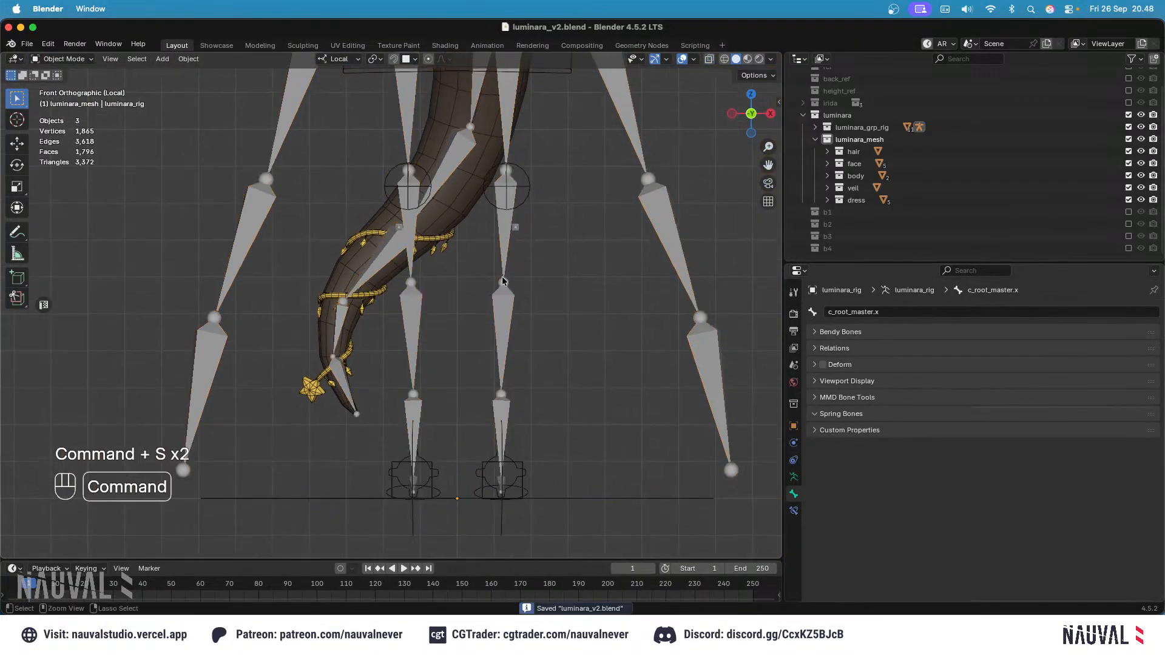
key("slash")
key("KP_1")
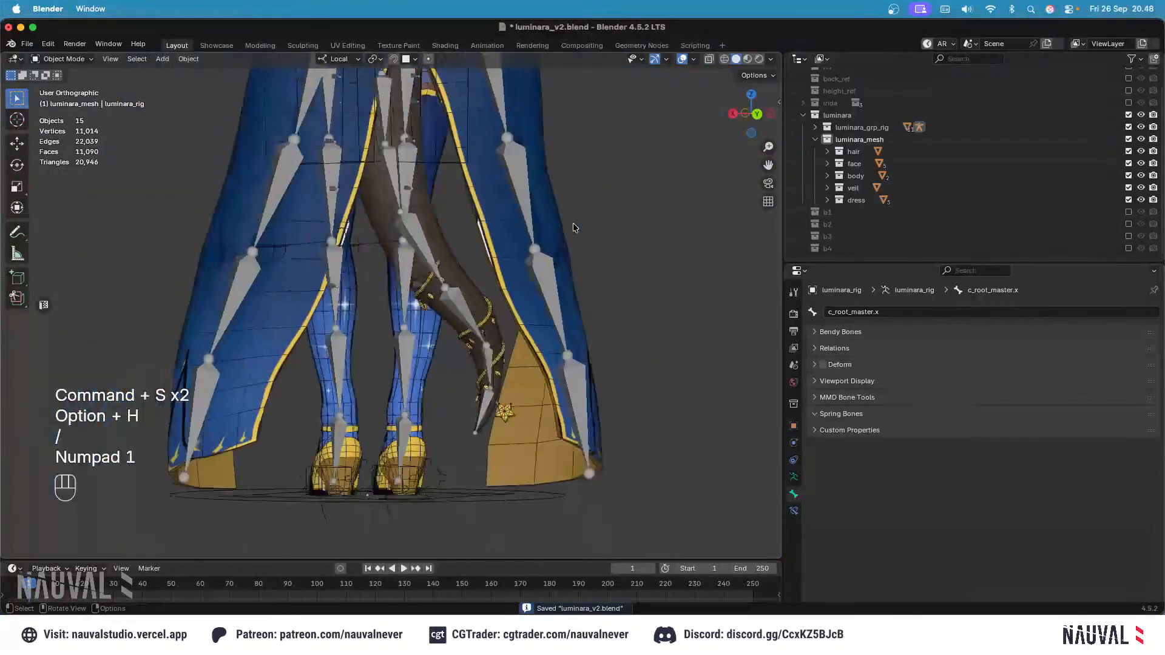
middle_click_drag(557, 234, 533, 242, "ctrl")
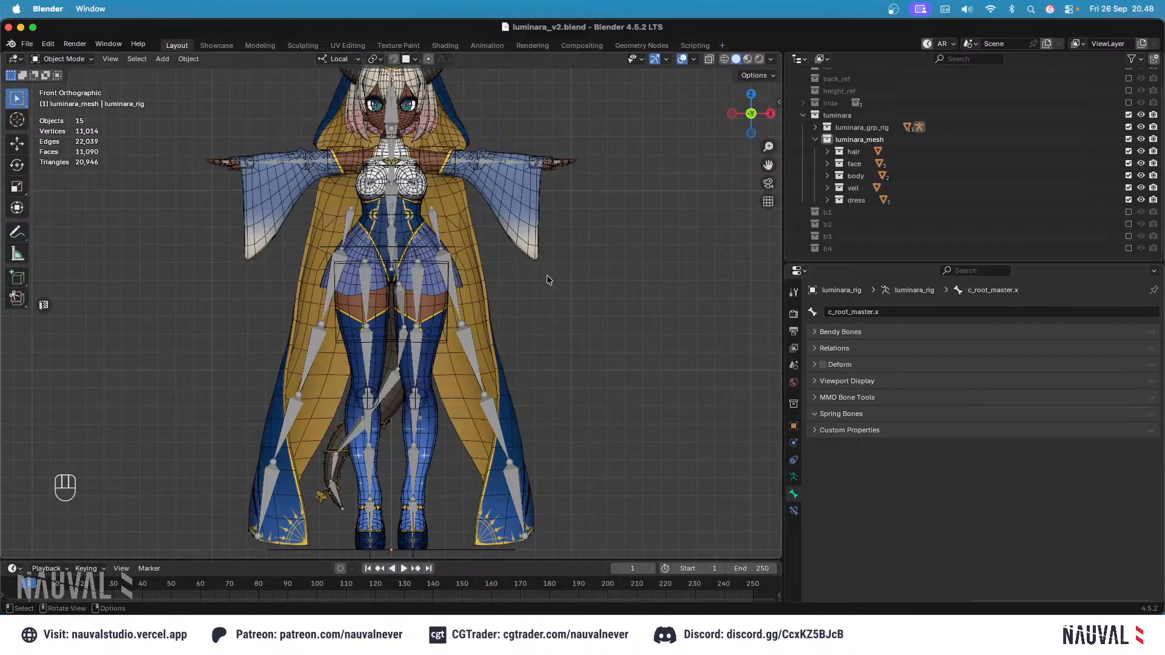
Step: Save the file, select the sleeve mesh body.013, and try to move it in the front view
scroll(528, 219, "up", 2, "shift")
scroll(527, 229, "up", 4)
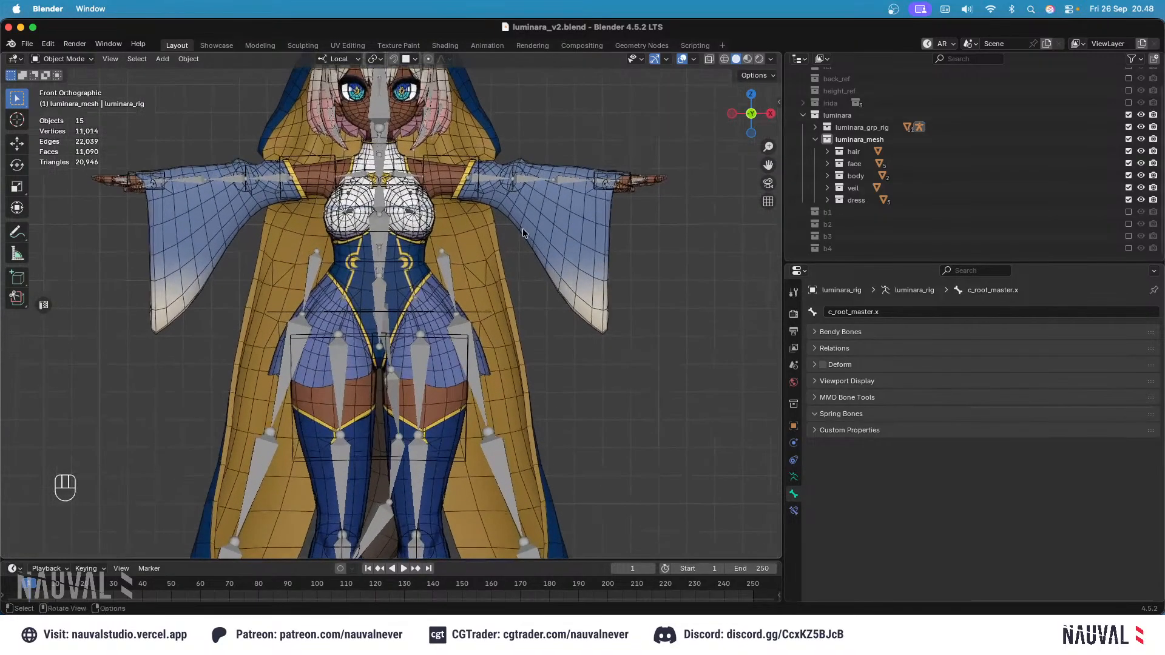
key("super+s")
left_click(535, 243)
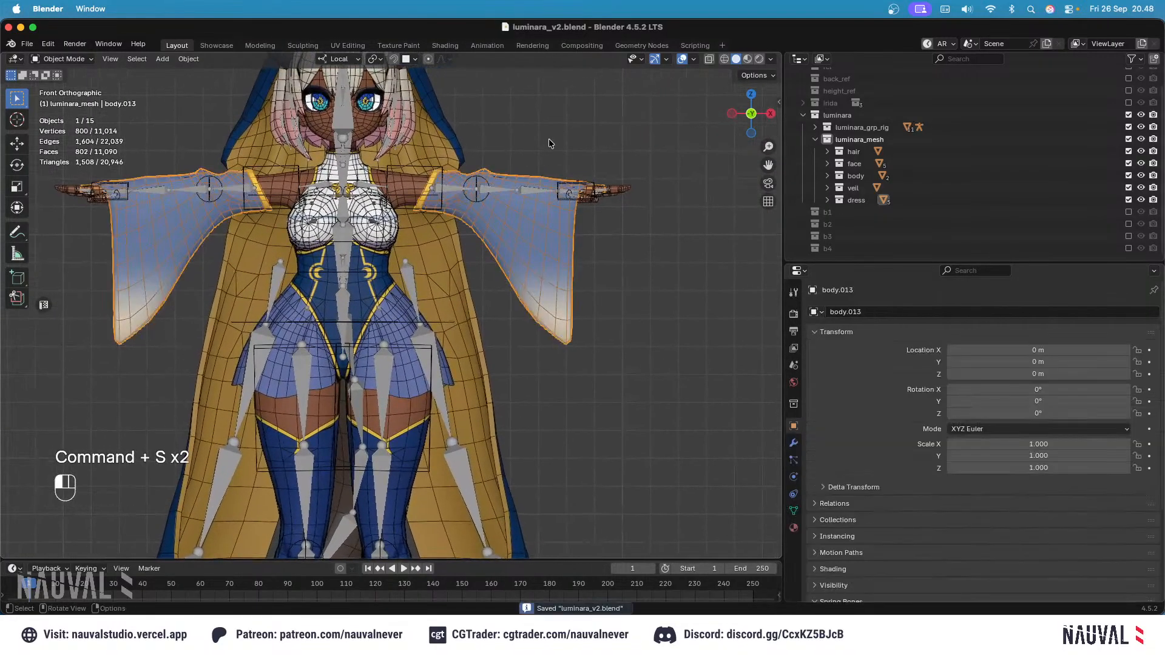
left_click(549, 140)
left_click(546, 241)
middle_click_drag(546, 239, 498, 285, "shift")
key("KP_1")
key("g")
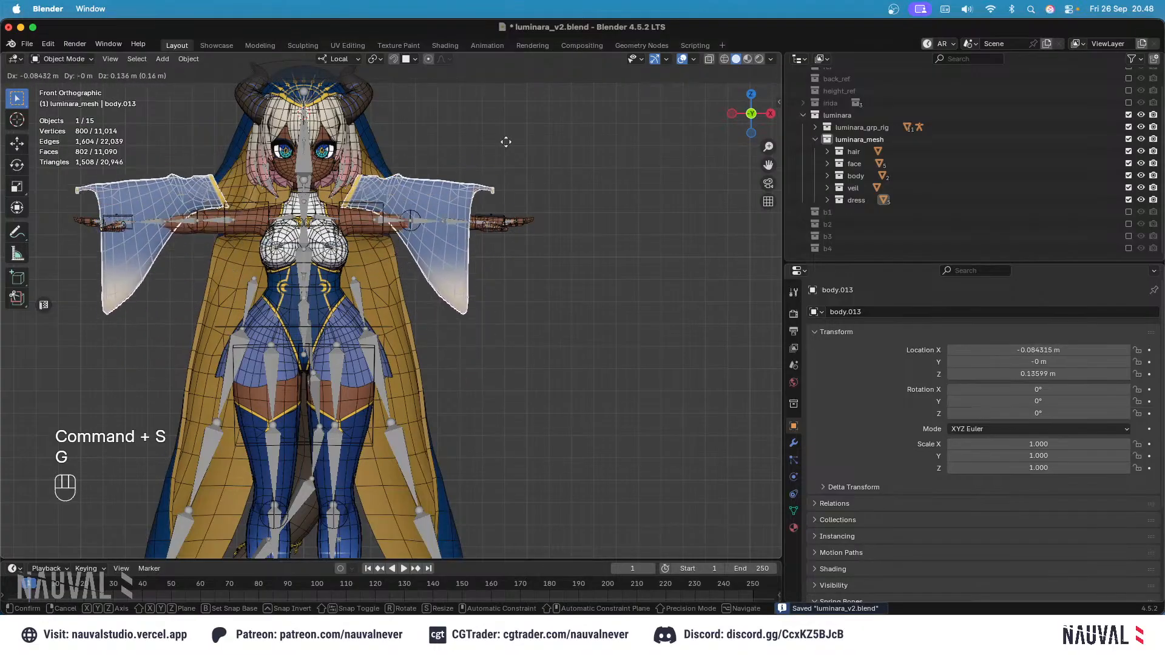
key("Escape")
Step: Reselect and deselect the sleeve mesh while checking it around the hand, and save the file
scroll(527, 191, "up", 3)
key("super+s")
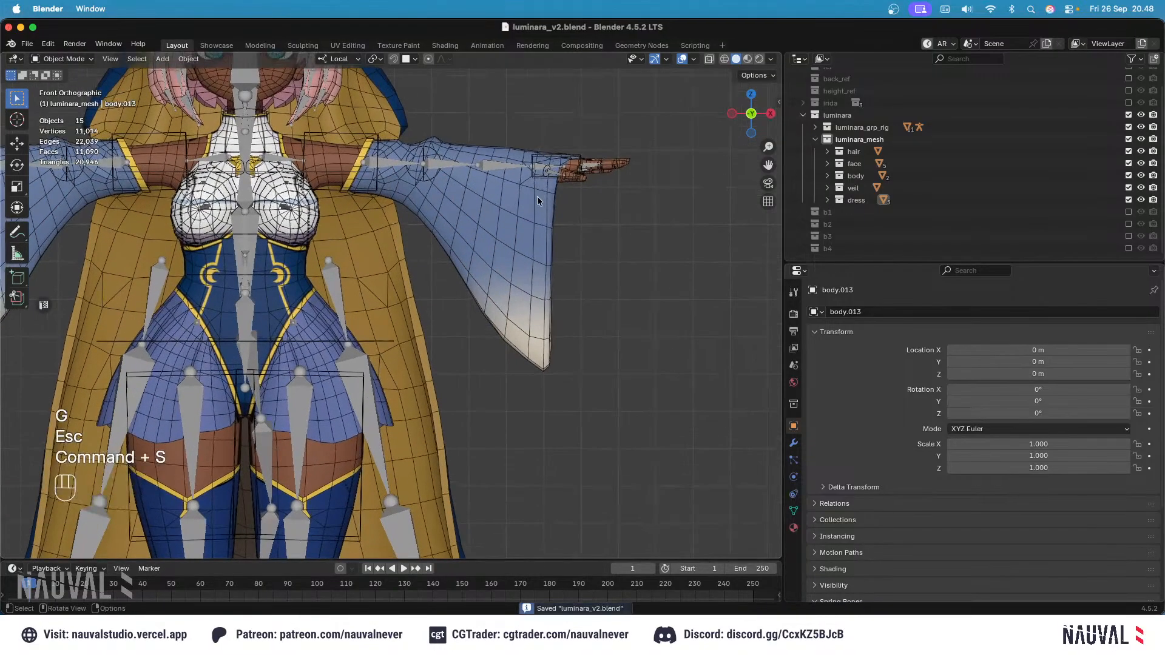
left_click(539, 196)
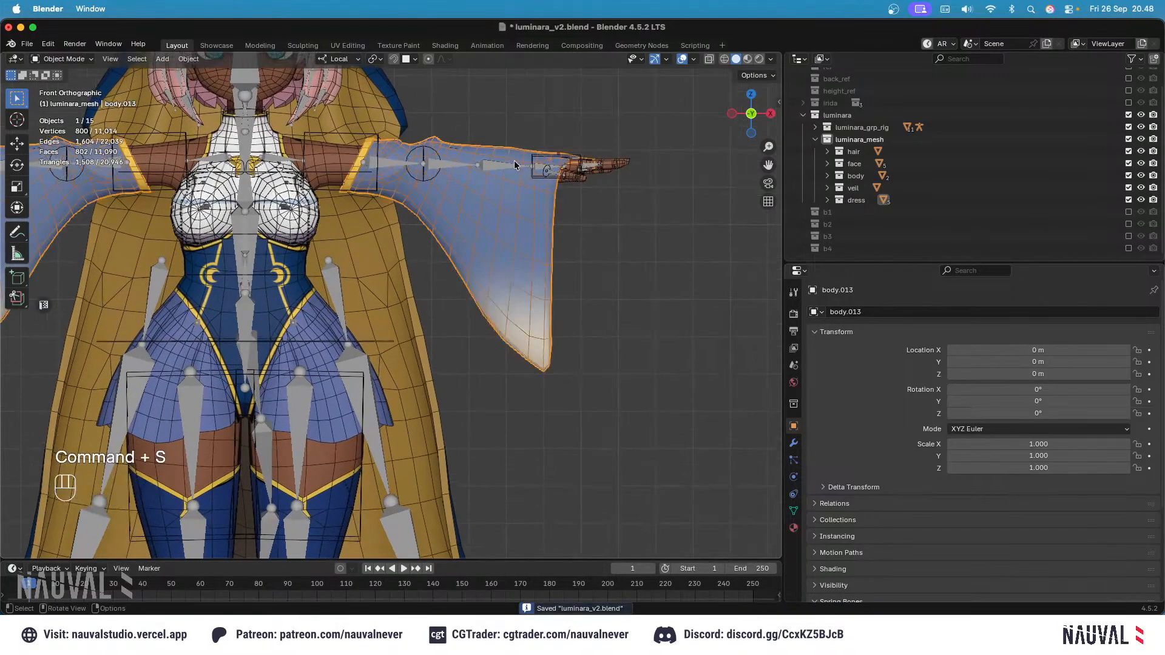
middle_click_drag(568, 168, 537, 261, "shift")
middle_click_drag(538, 261, 570, 174, "ctrl")
key("super+s")
left_click(569, 174)
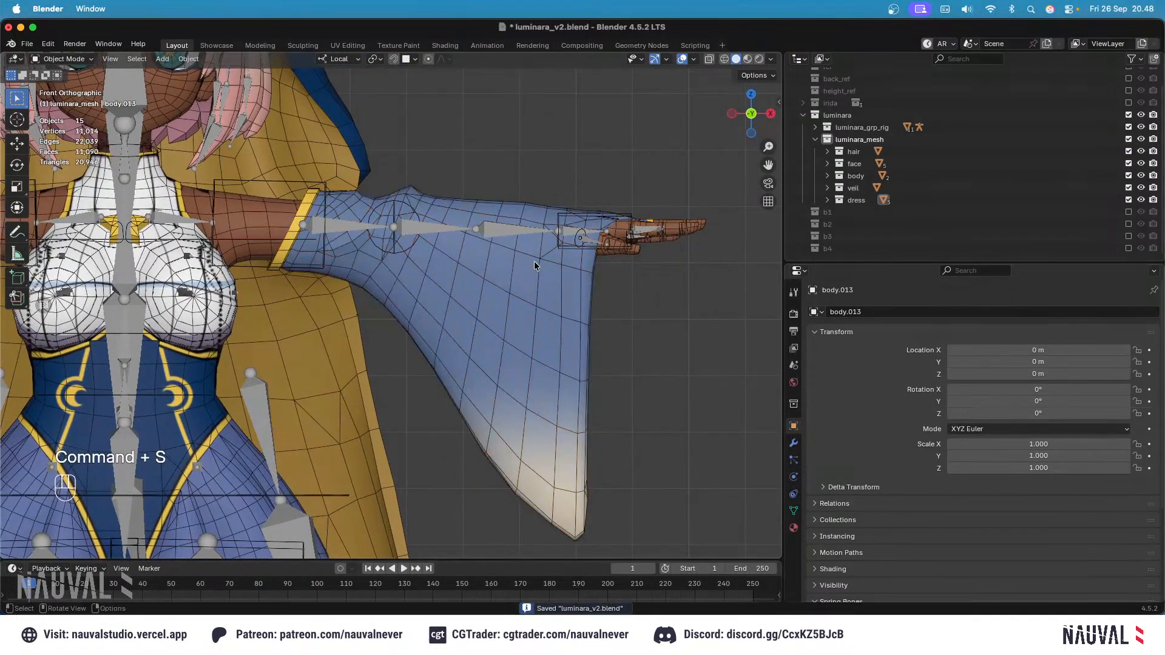
Step: Parent the sleeve mesh to the character's armature with empty groups and save the file
left_click(534, 265)
left_click(525, 232, "shift")
key("ctrl+p")
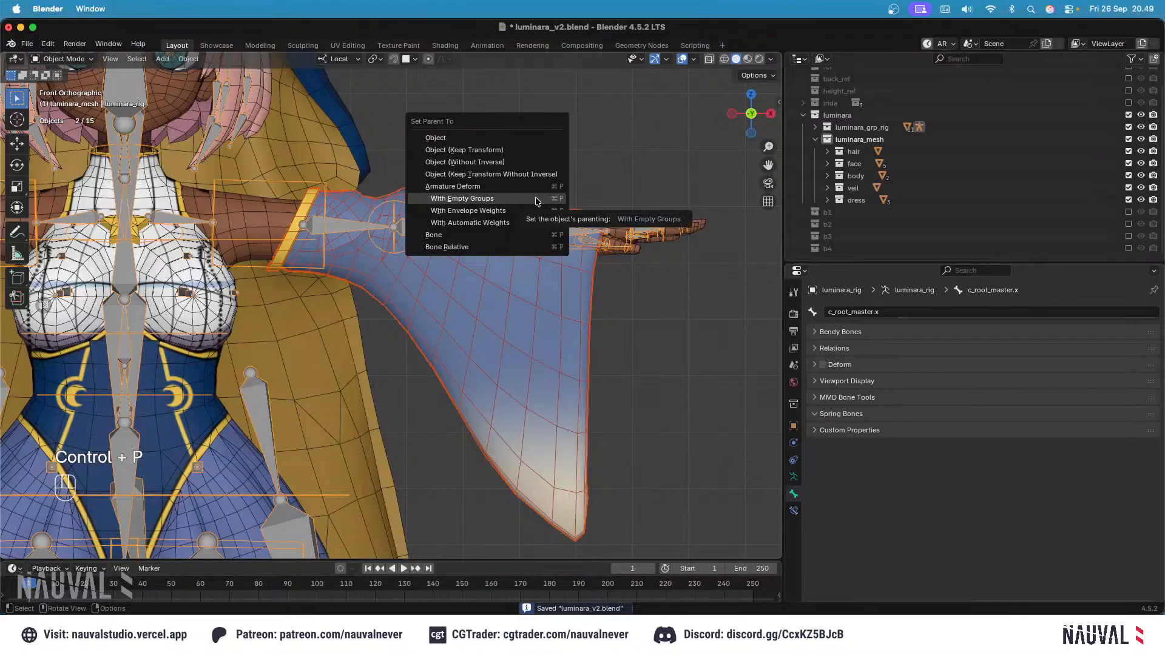
left_click(536, 201)
key("super+s")
Step: Save the file and select the body mesh around the sleeve and hand
left_click(556, 180)
left_click(550, 229)
middle_click_drag(550, 227, 518, 271)
middle_click_drag(518, 271, 505, 293, "shift")
key("super+s")
middle_click_drag(566, 210, 601, 233)
left_click(585, 196)
left_click(657, 246)
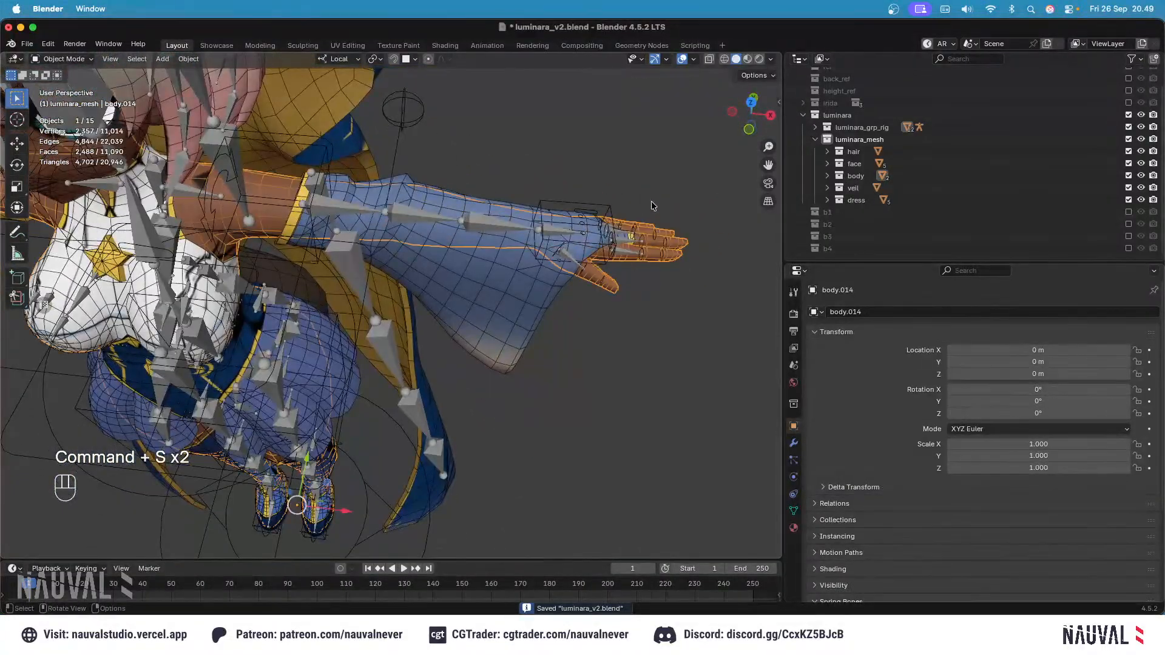
middle_click_drag(652, 207, 614, 230)
middle_click_drag(614, 230, 613, 255, "ctrl")
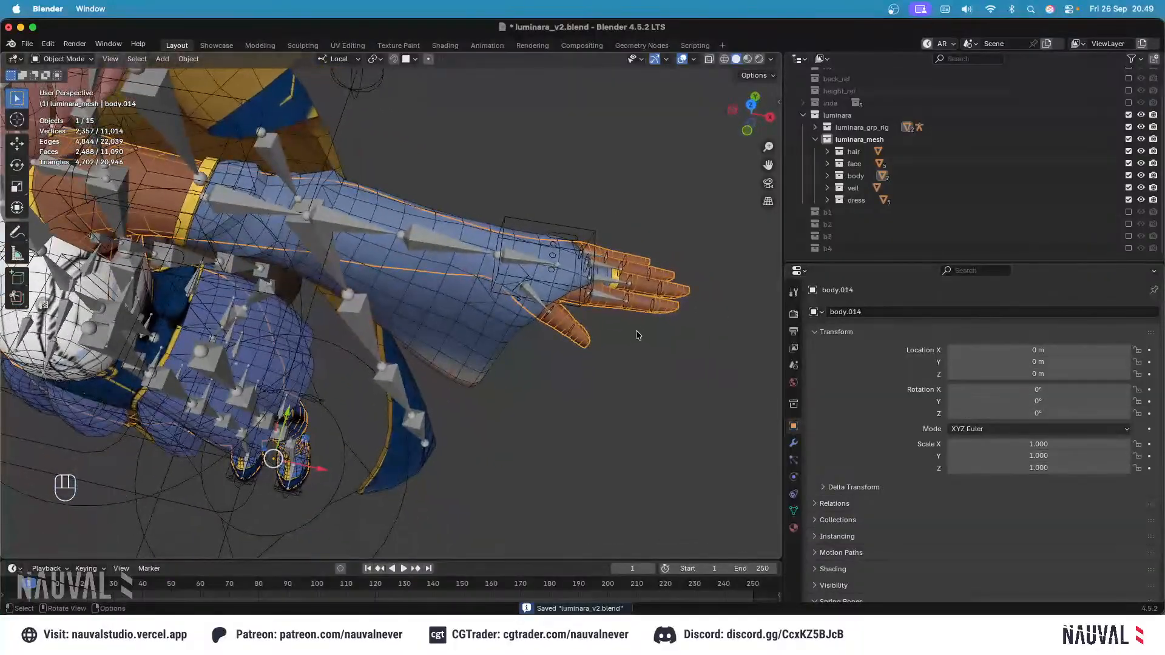
Step: Select the body mesh together with the sleeve mesh, keeping the sleeve as the active object
left_click(629, 253)
left_click(625, 236)
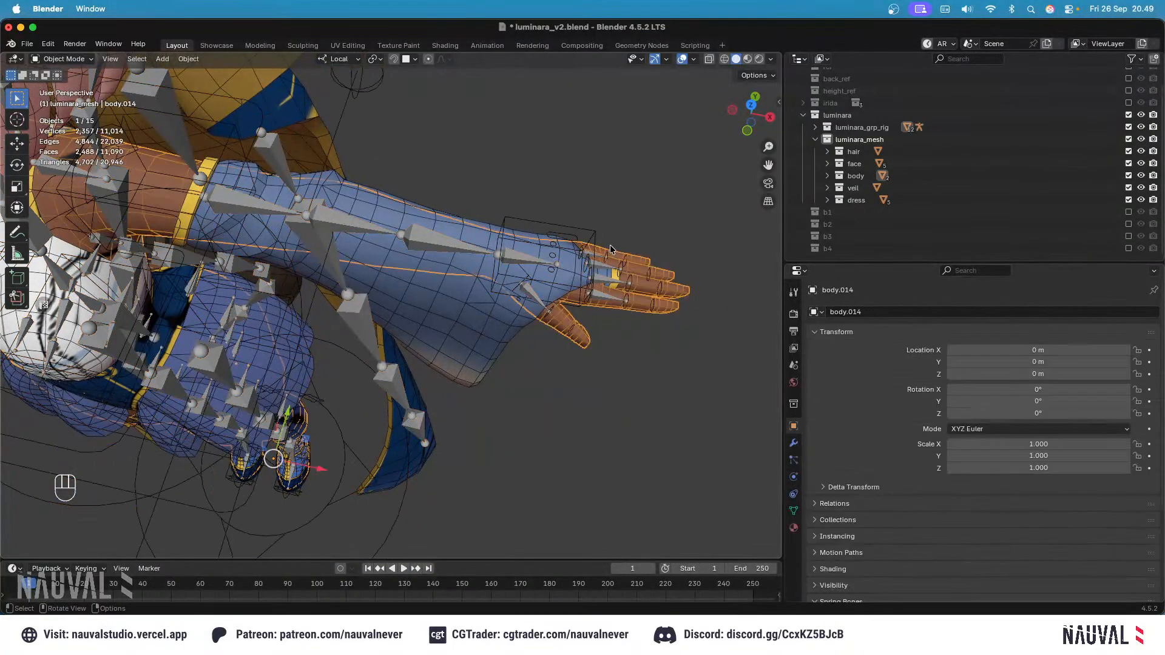
left_click(495, 234, "shift")
key("super+z")
left_click(507, 235, "shift")
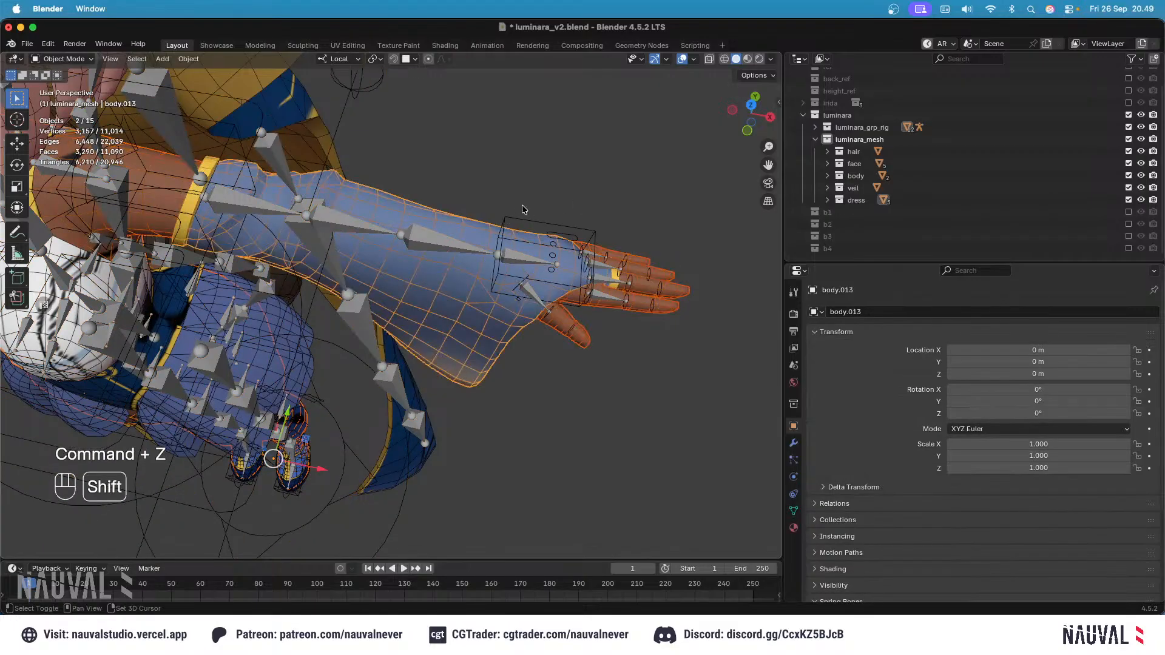
middle_click_drag(590, 201, 570, 173)
middle_click_drag(570, 173, 574, 224)
middle_click_drag(574, 225, 553, 237, "shift")
middle_click_drag(554, 236, 554, 244, "ctrl")
middle_click_drag(476, 242, 532, 275, "shift")
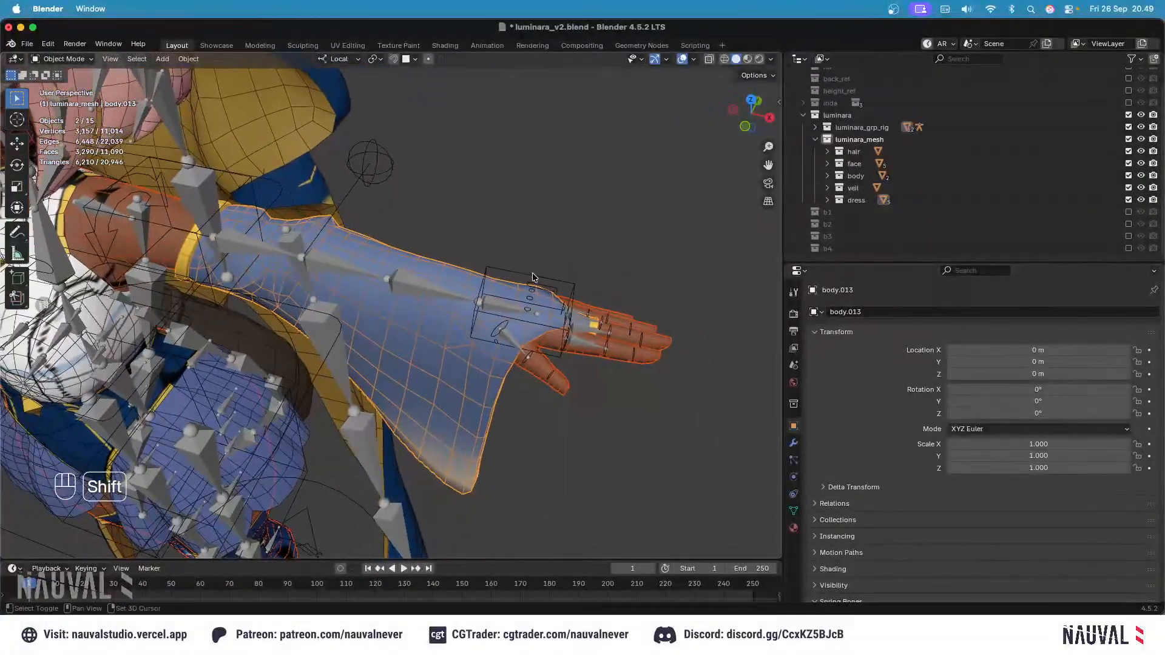
Step: Enter Weight Paint mode and transfer the body's vertex group weights to the sleeve, matching source layers by name with nearest face interpolation
left_click(63, 59)
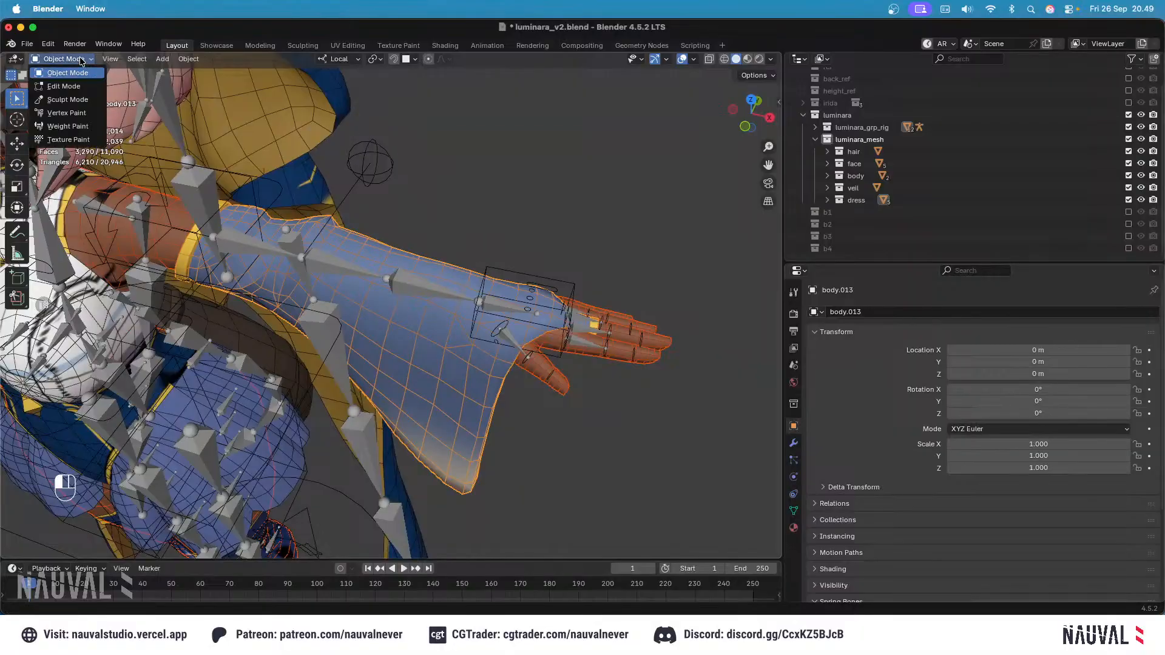
left_click(88, 127)
left_click(168, 59)
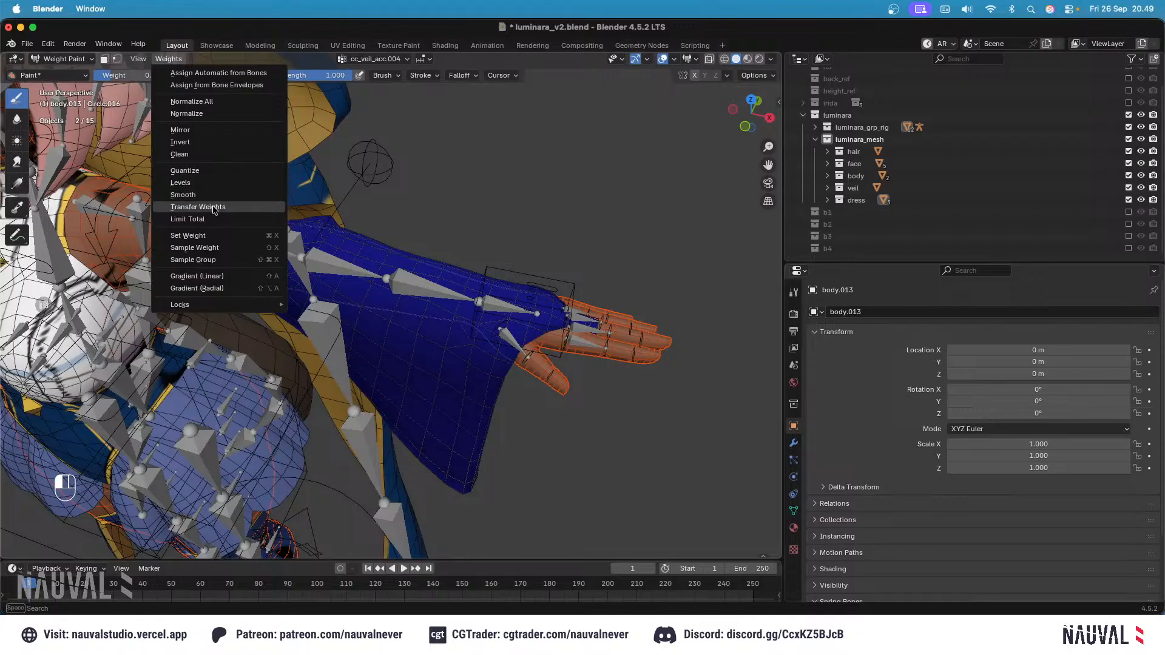
left_click(198, 207)
Step: Smooth the sleeve's weights for all groups with factor 0.25, save the file, and return to Object Mode
left_click(170, 58)
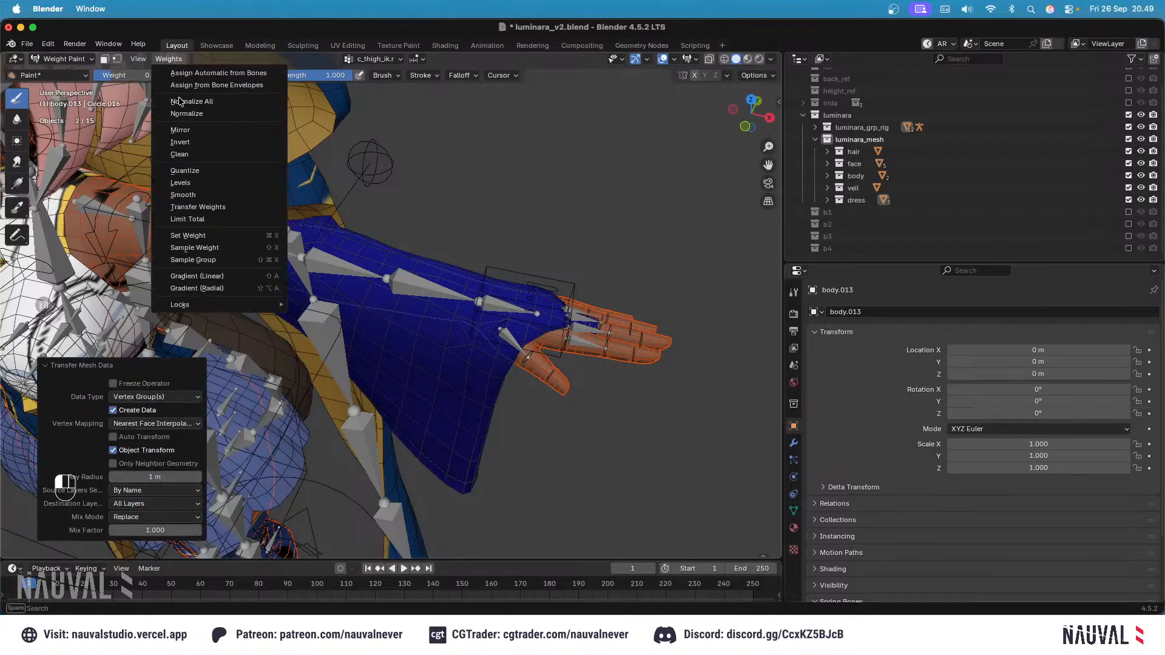
left_click(202, 194)
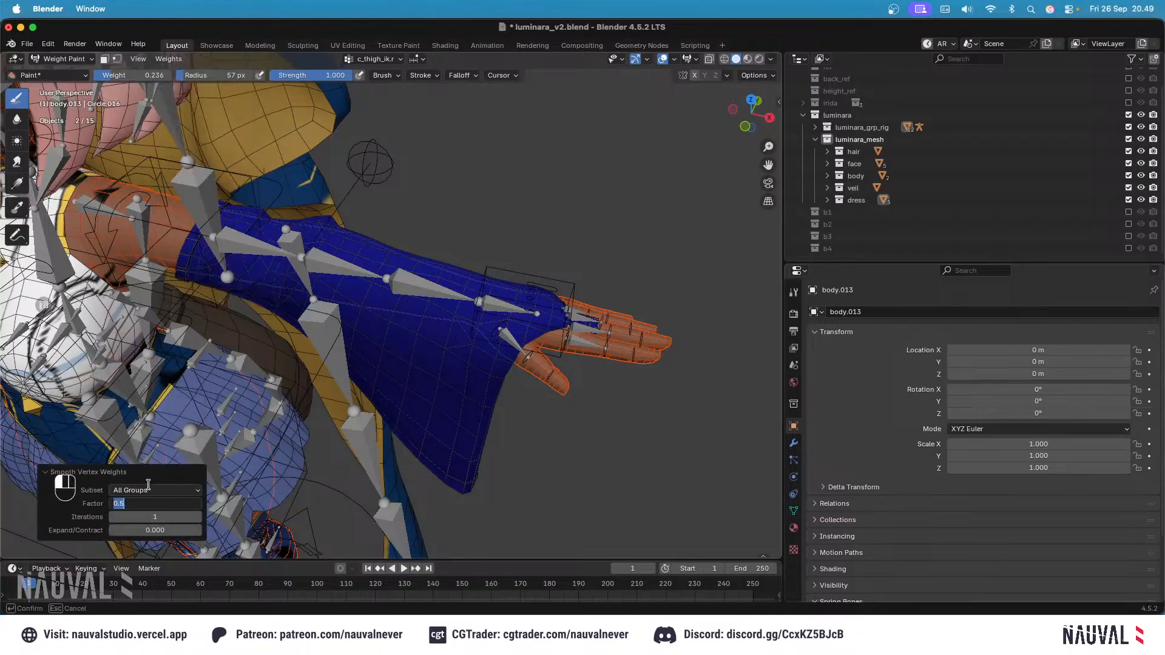
left_click(75, 58)
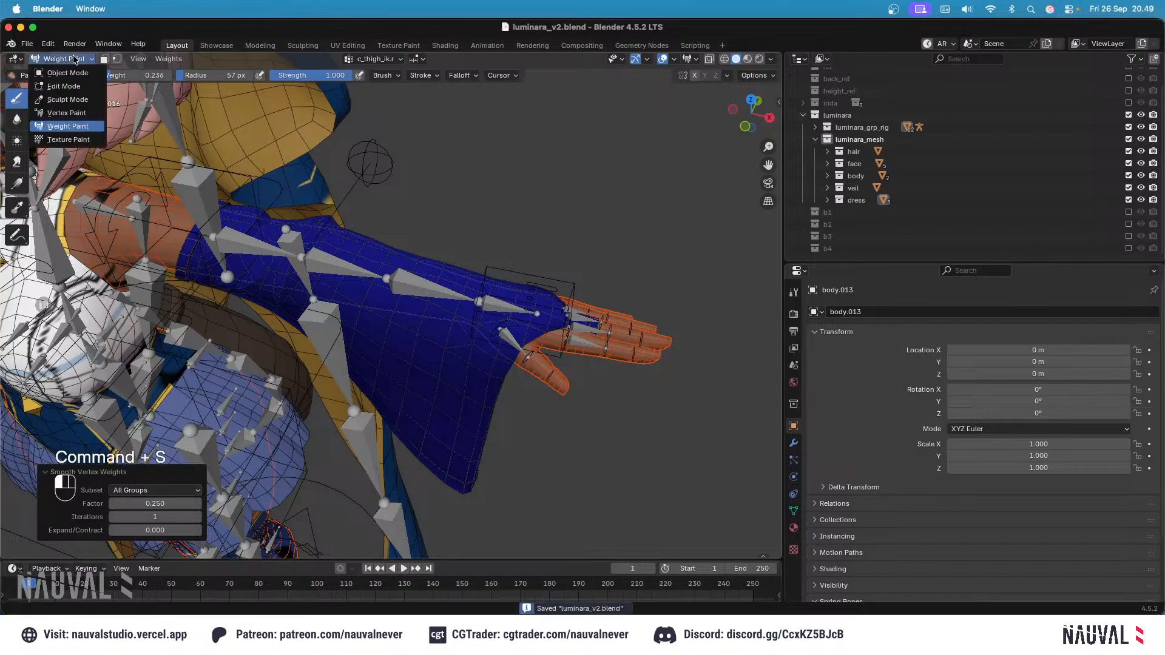
left_click(75, 73)
Step: Select the armature together with the sleeve mesh and enter Weight Paint mode
left_click(362, 271)
left_click(399, 244, "shift")
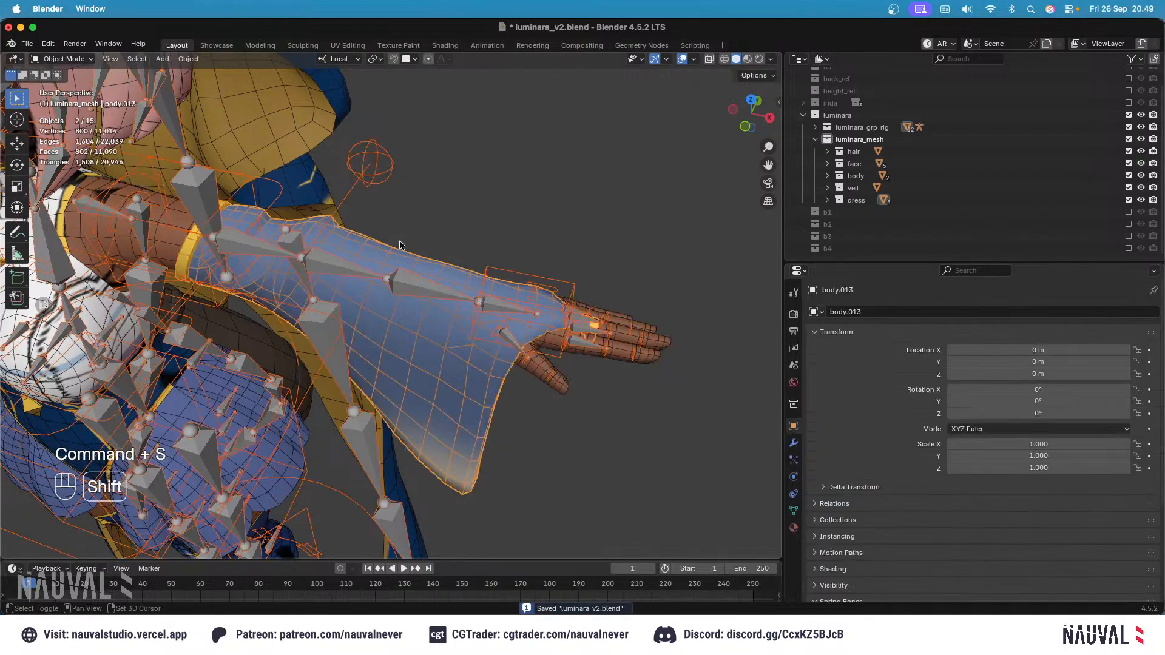
left_click(63, 59)
left_click(67, 128)
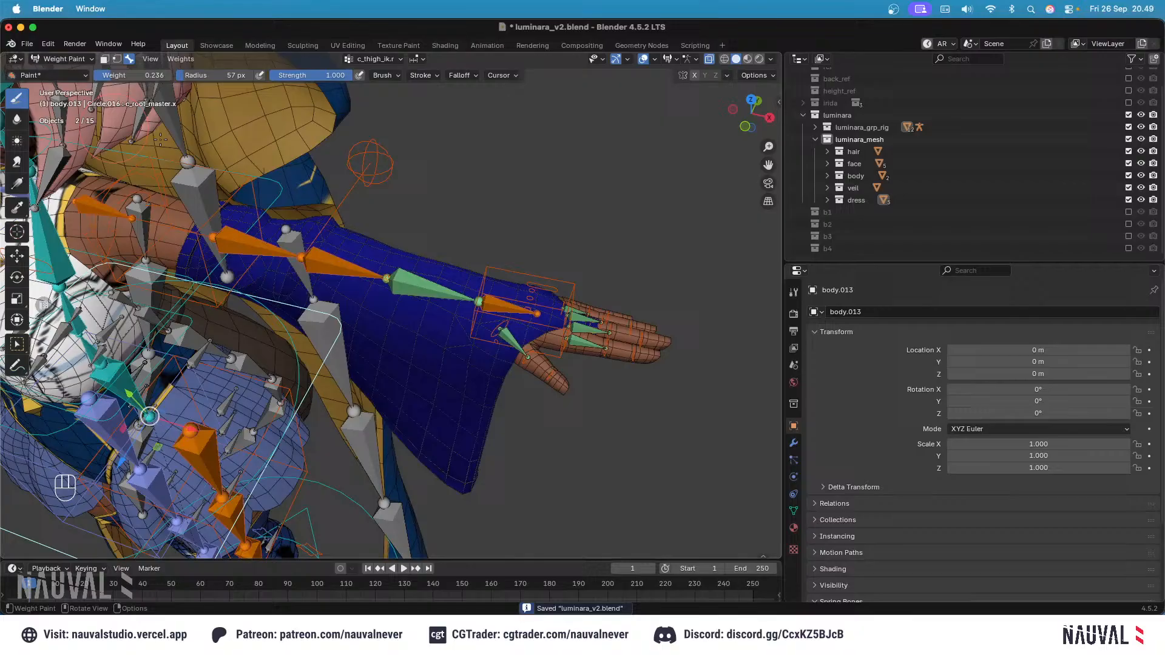
Step: Bend the left arm by moving the hand IK control c_hand_ik.l and rotating it about 34.2°
left_click(503, 273, "ctrl+shift")
middle_click_drag(503, 272, 526, 304)
key("g")
left_click(449, 261)
key("r")
left_click(534, 343)
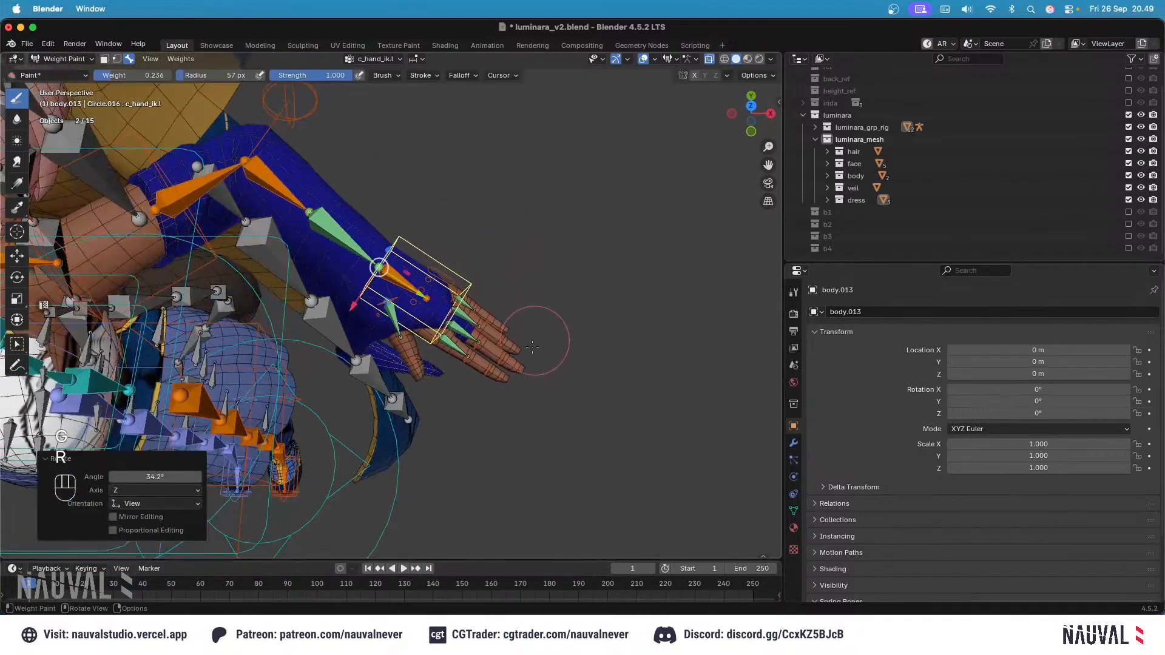
key("g")
left_click(500, 309)
Step: Hide the overlays and test the sleeve's deformation by moving the left hand control and rotating it about 36.8°
left_click(653, 60)
middle_click_drag(541, 166, 578, 163, "shift")
left_click(641, 60)
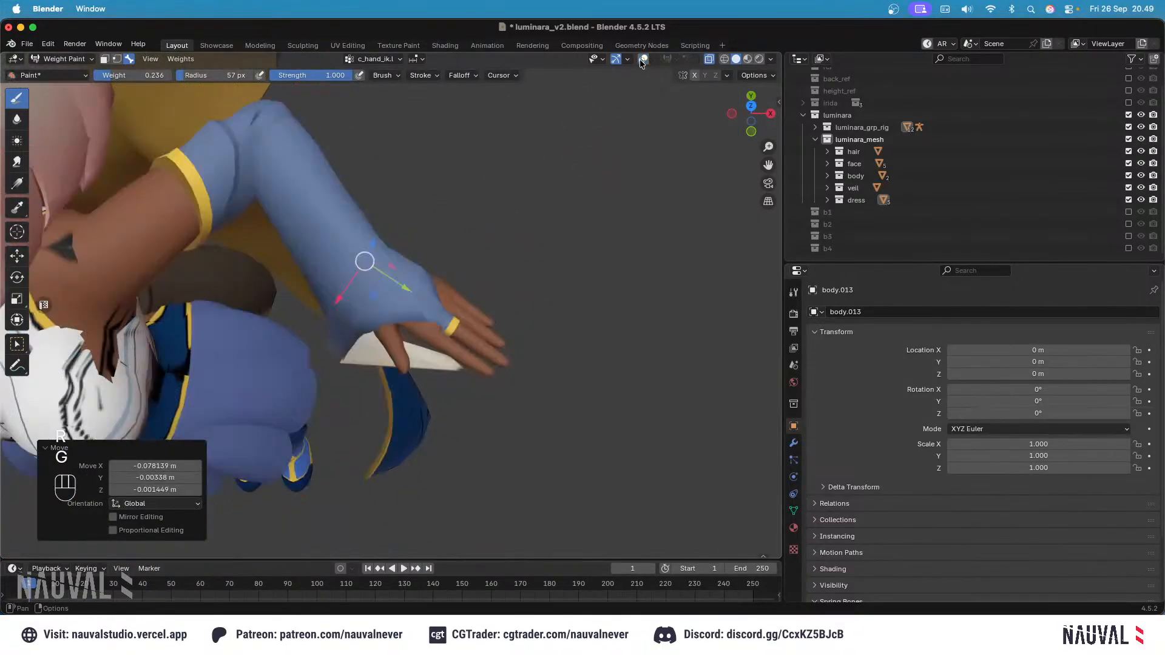
key("g")
left_click(484, 275)
key("r")
left_click(468, 380)
key("g")
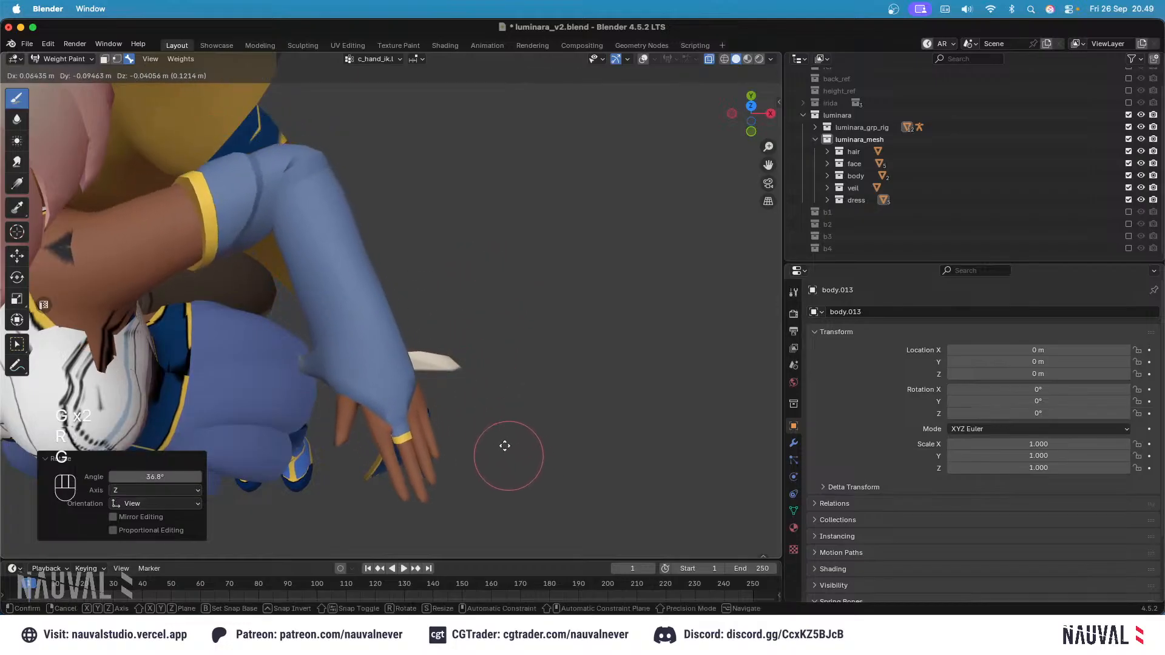
left_click(494, 364)
Step: Move the left hand control outward from a side angle and examine how the sleeve's hanging lower edge deforms
scroll(507, 338, "up", 4)
middle_click_drag(495, 364, 377, 341)
key("g")
left_click(543, 341)
key("g")
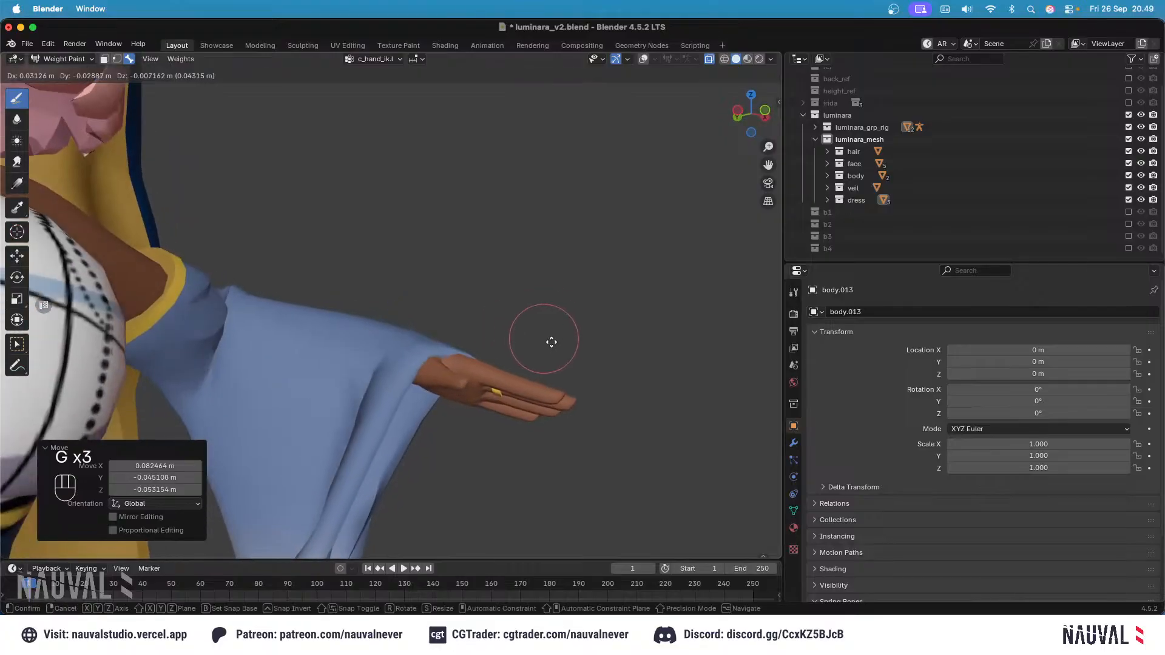
left_click(559, 340)
middle_click_drag(559, 341, 403, 286)
scroll(401, 287, "down", 5, "shift")
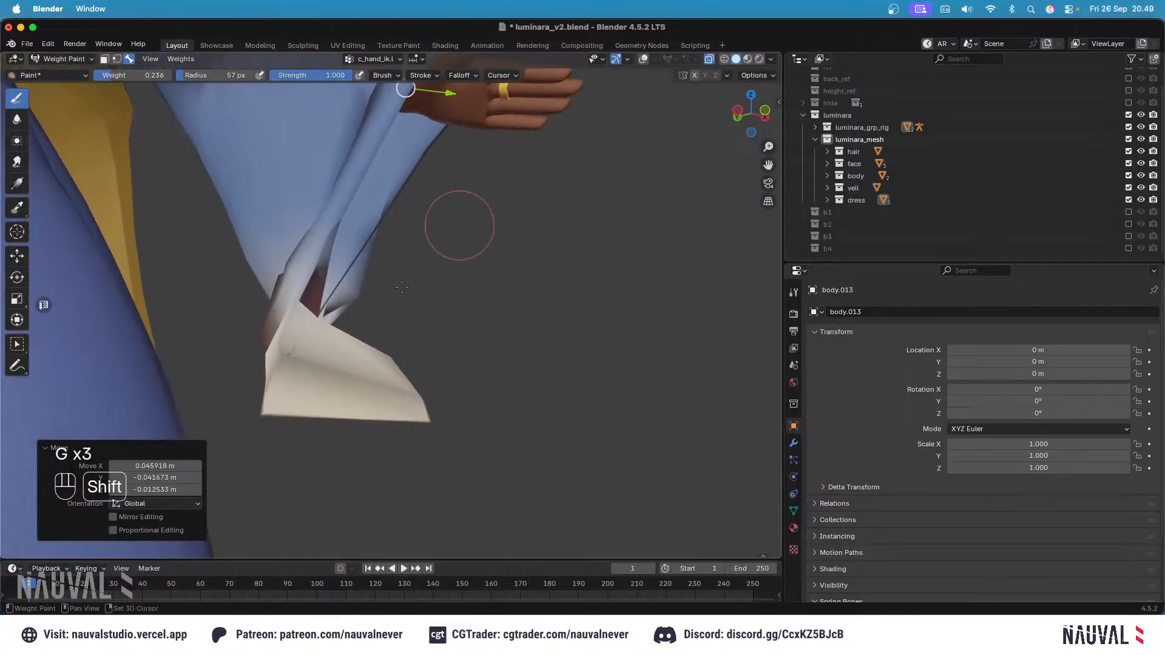
middle_click_drag(321, 302, 491, 335, "shift")
Step: Show the overlays again, clear the location and rotation of all bones, and save the file
left_click(643, 59)
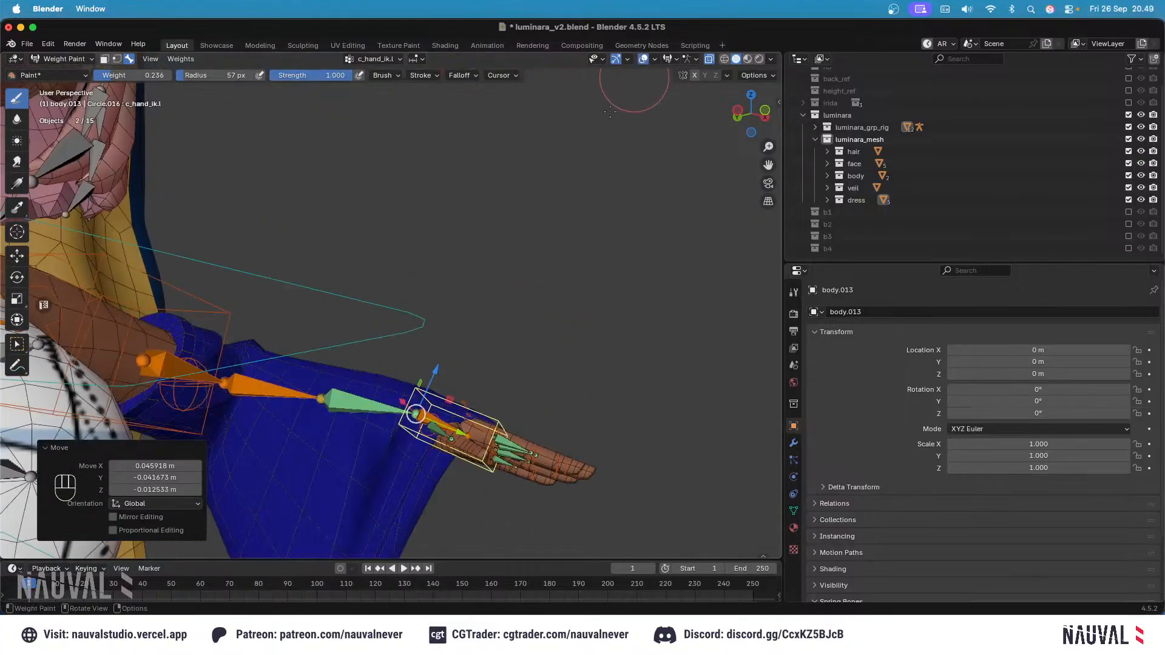
middle_click_drag(607, 152, 521, 259)
key("a")
key("alt+g")
key("alt+r")
key("super+s")
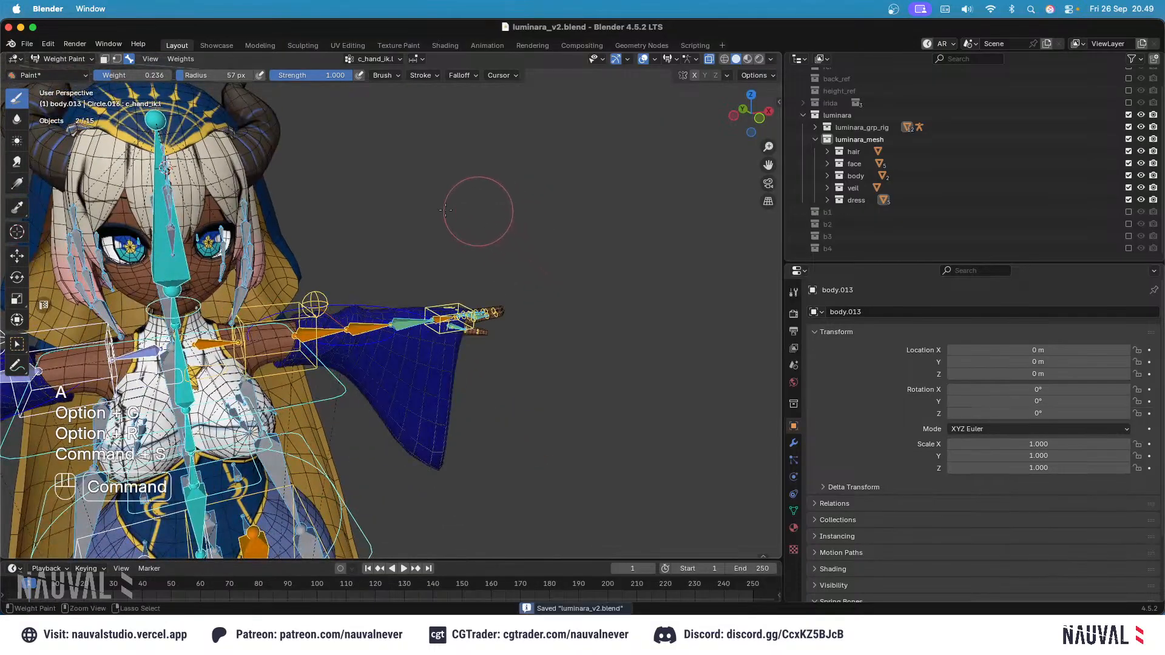
Step: Return to Object Mode and isolate the sleeve, body and armature in local view
left_click(59, 59)
left_click(60, 86)
key("KP_1")
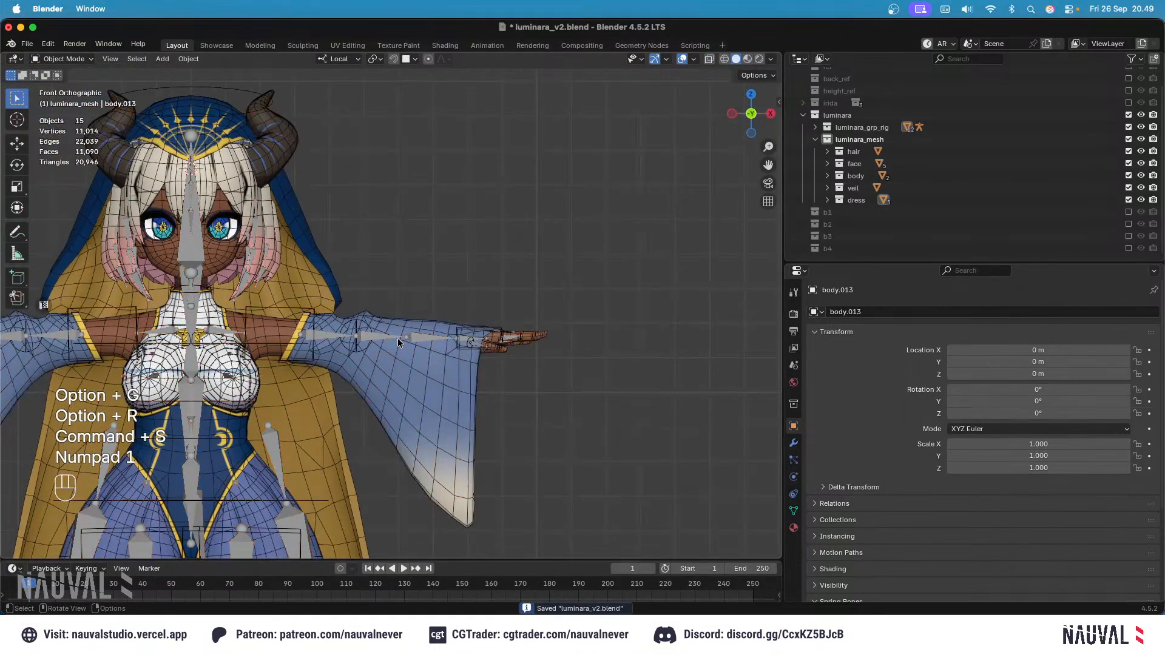
left_click(395, 320, "shift")
left_click(285, 323, "shift")
left_click(387, 297, "shift")
mouse_move(410, 311)
middle_mouse_down("shift")
mouse_move(381, 290)
mouse_move(416, 302)
middle_mouse_up("shift")
key("KP_Divide")
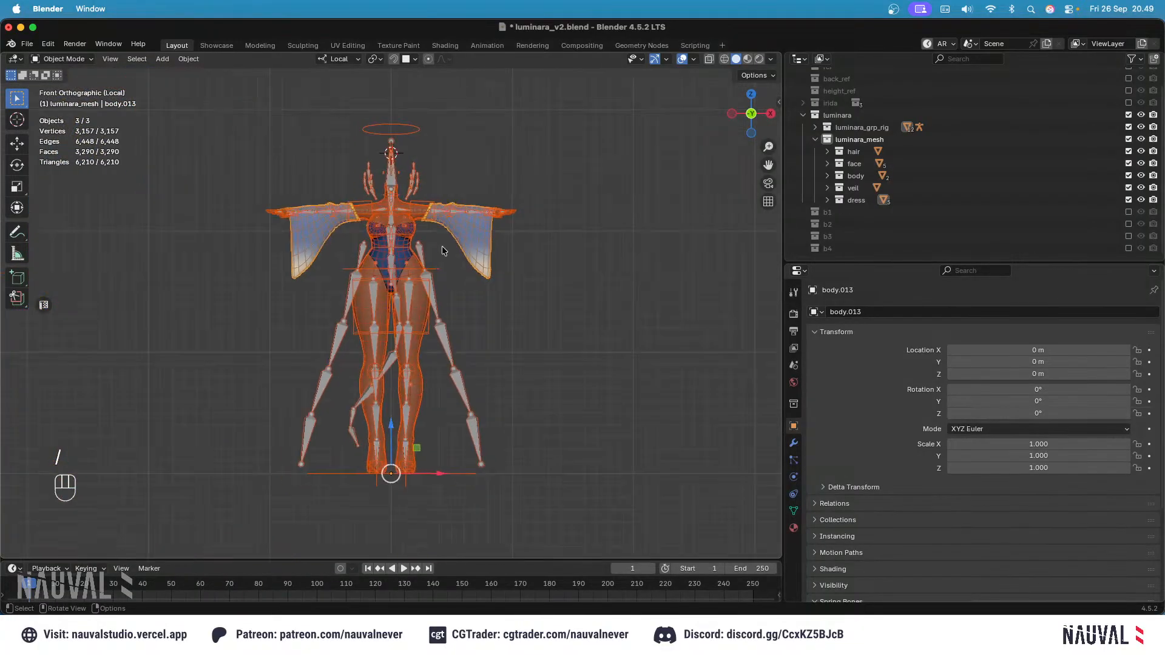
Step: Save the file, and enter Weight Paint mode in the top view with the armature selected and the sleeve mesh active
scroll(455, 224, "up", 4)
middle_click_drag(471, 198, 465, 263)
key("KP_7")
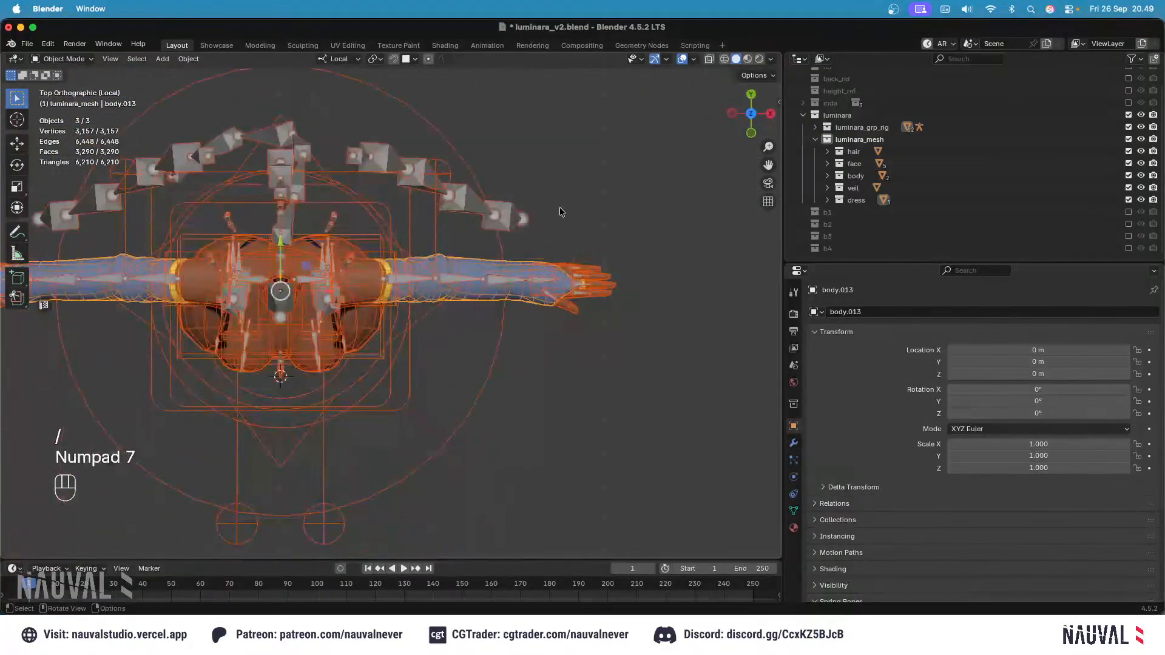
middle_click_drag(520, 236, 479, 236, "shift")
key("super+s")
middle_click_drag(548, 286, 455, 297, "shift")
left_click(480, 281)
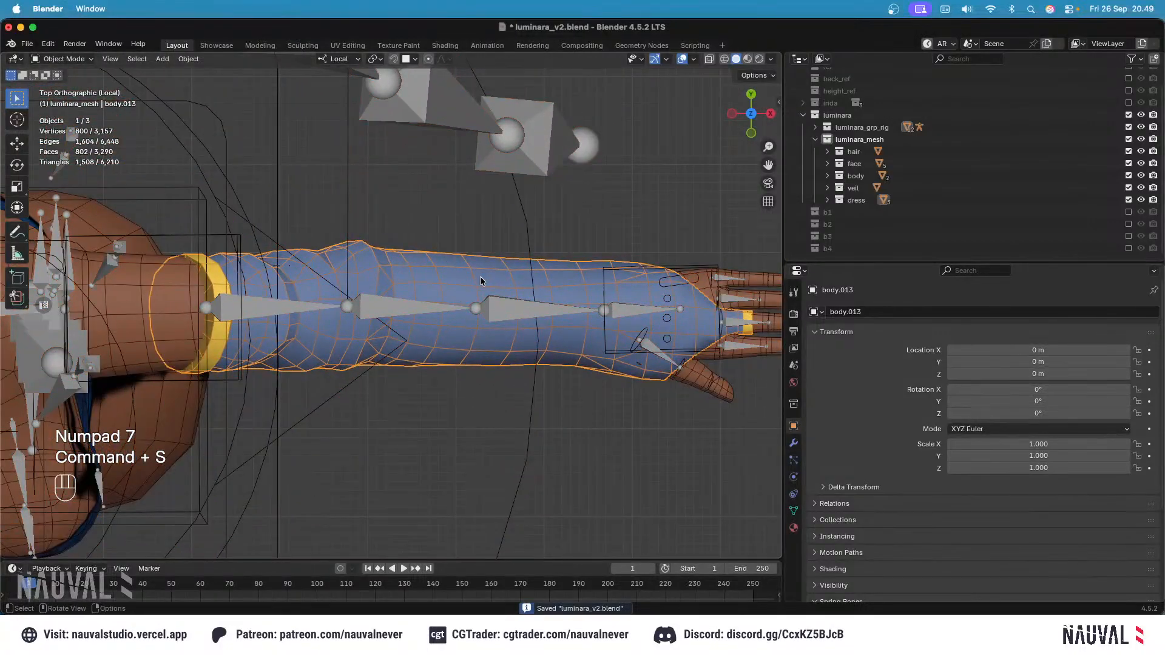
left_click(489, 311, "shift")
left_click(506, 271, "shift")
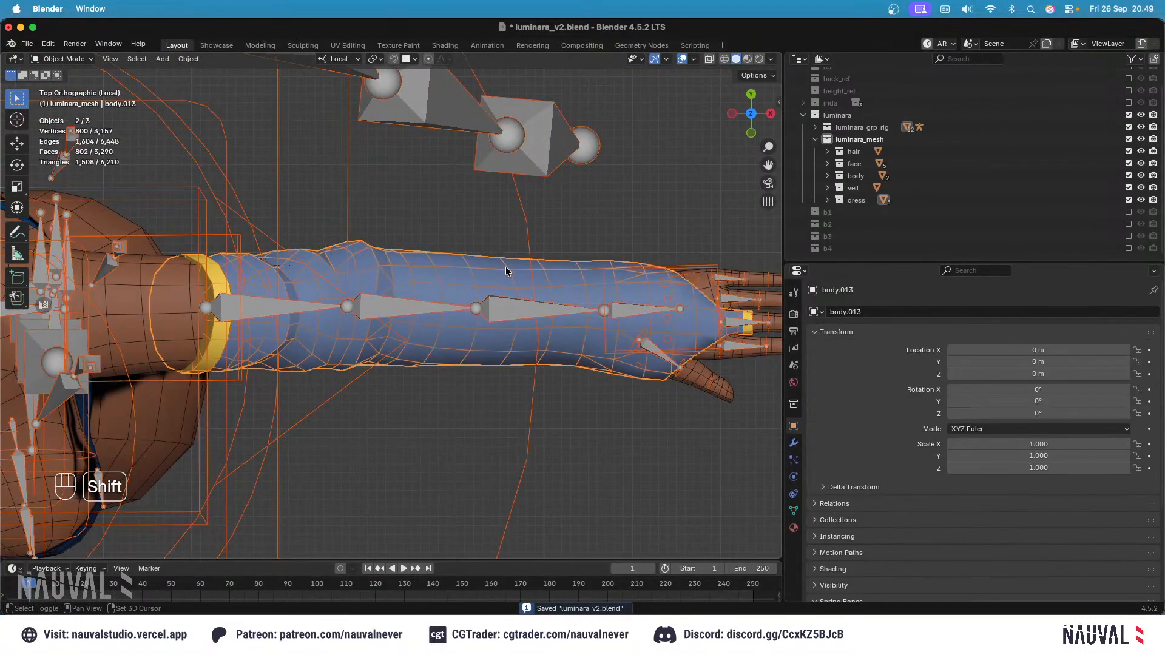
left_click(68, 59)
left_click(82, 127)
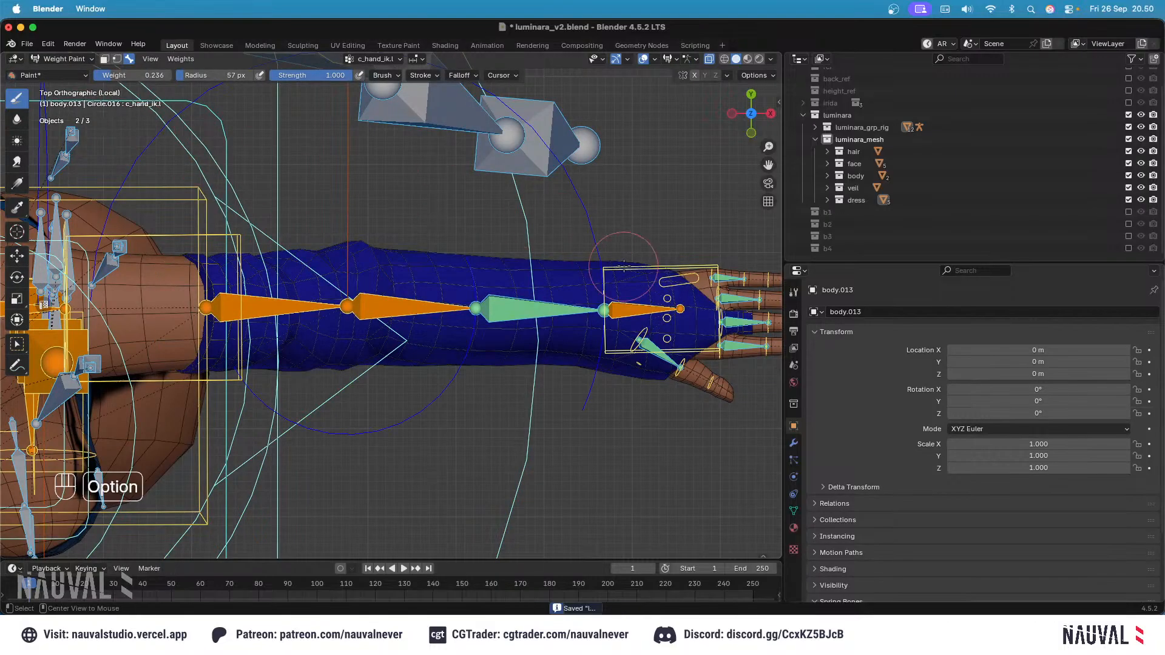
Step: Bend the left arm in the top view by moving the hand IK control and rotating it about 38.9°
left_click(643, 267, "alt")
key("g")
left_click(567, 271)
key("r")
left_click(632, 312)
key("g")
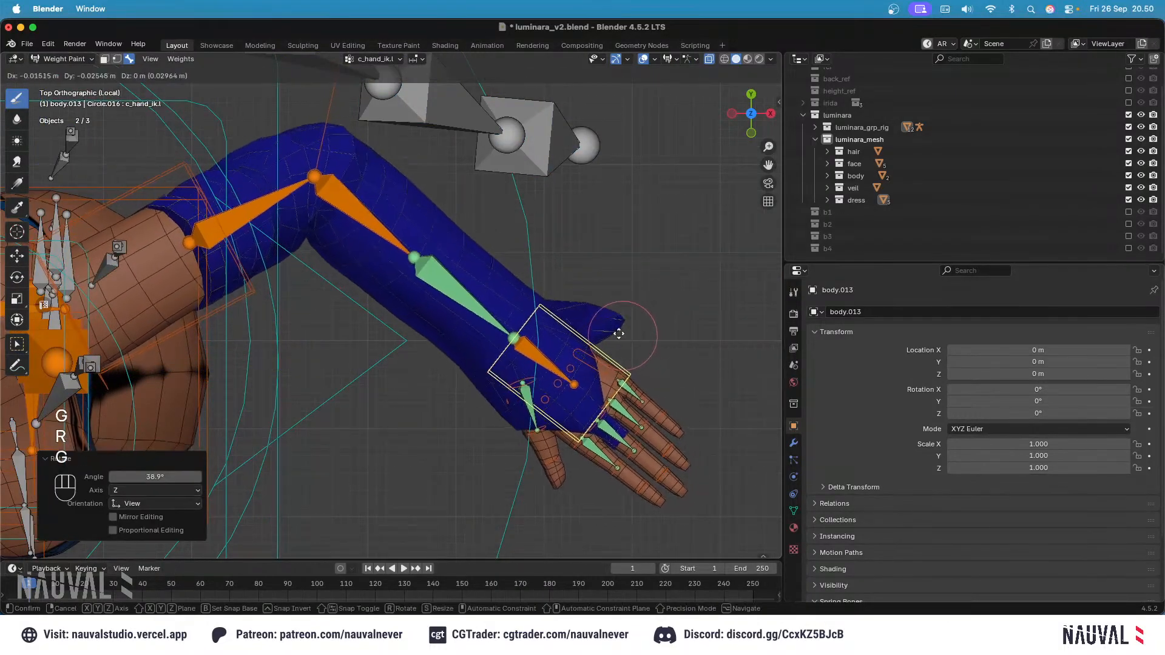
left_click(616, 332)
Step: Reselect the left hand IK control and move it to adjust the arm's bend
left_click(400, 235, "alt")
middle_click_drag(401, 235, 495, 261, "shift")
left_click(611, 244, "alt")
key("g")
left_click(652, 262)
Step: Inspect the sleeve's weights around the elbow for the forearm_stretch.l and arm_stretch.l bones
left_click(447, 199, "alt")
middle_click_drag(495, 261, 488, 221, "ctrl")
middle_click_drag(488, 221, 484, 176)
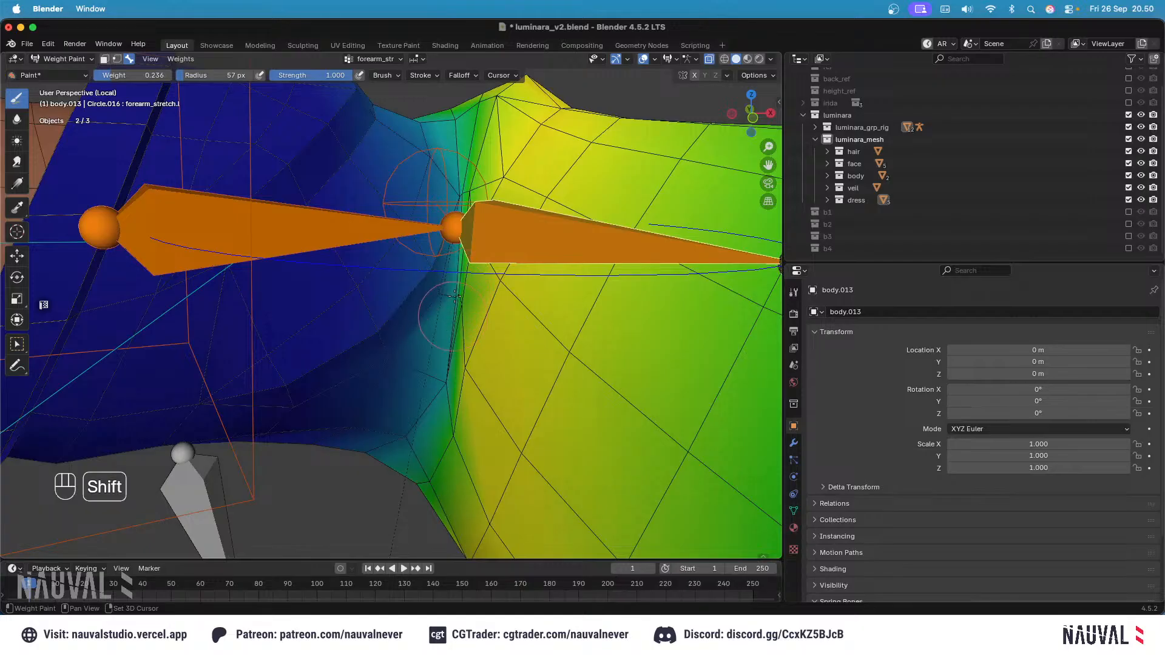
left_click(423, 224, "alt")
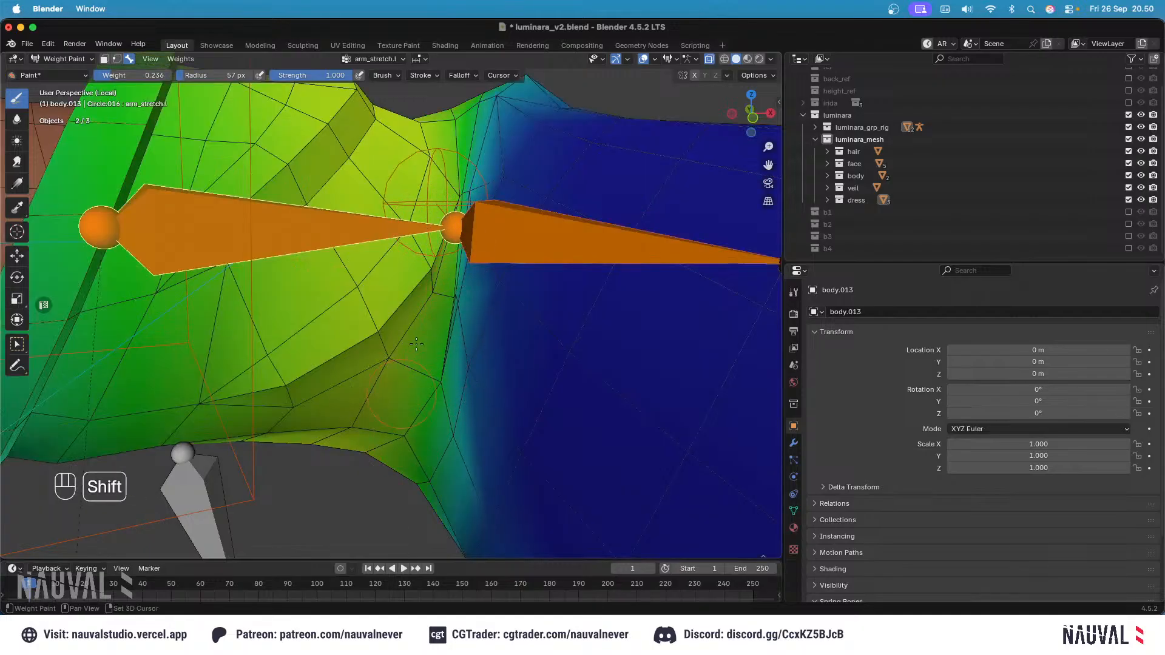
middle_click_drag(483, 144, 479, 171, "shift")
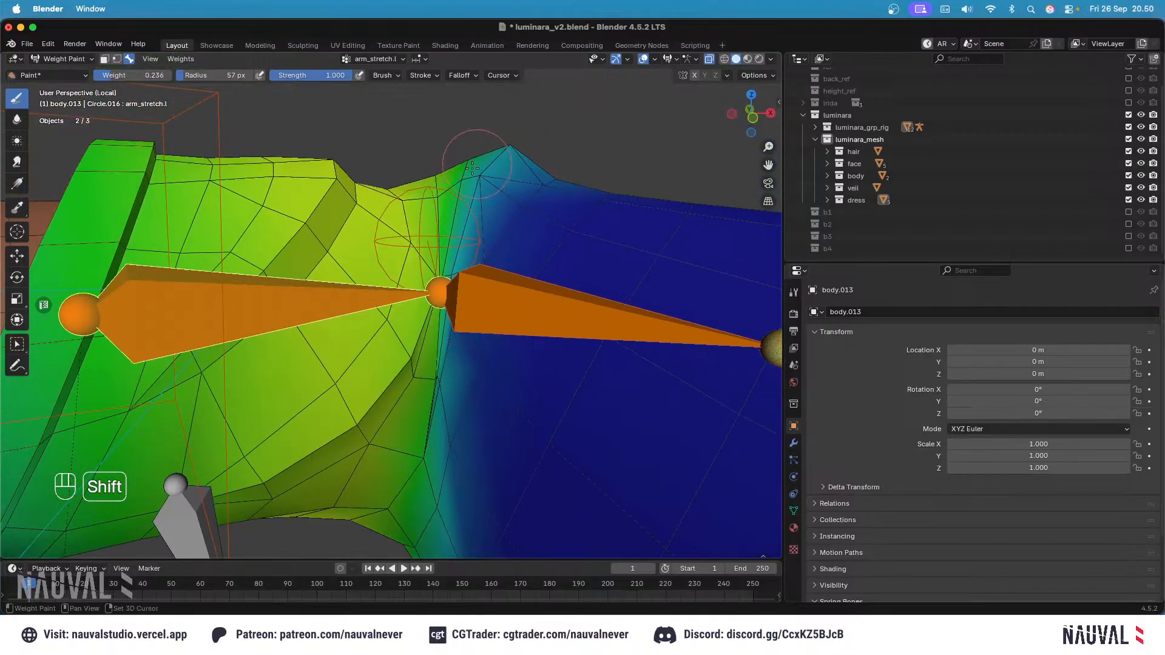
scroll(432, 373, "down", 3)
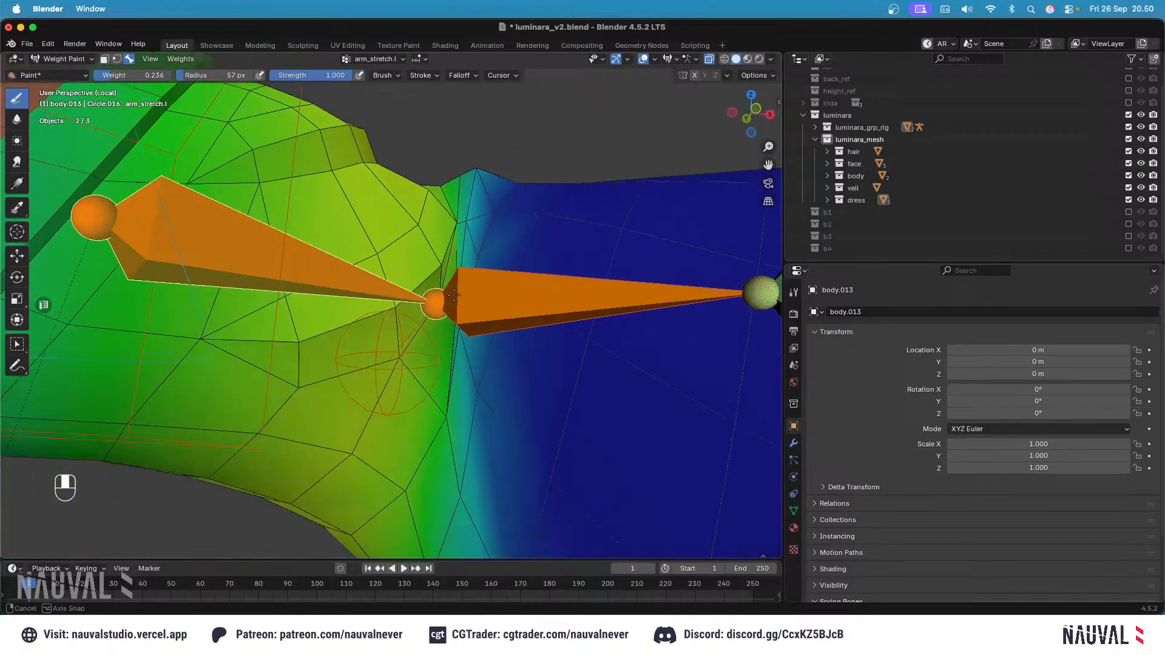
middle_click_drag(432, 374, 501, 262)
Step: Select the left hand IK control, hide the viewport overlays, and bend the arm by moving the control and rotating it about 30.1°
left_click(631, 425, "alt")
key("g")
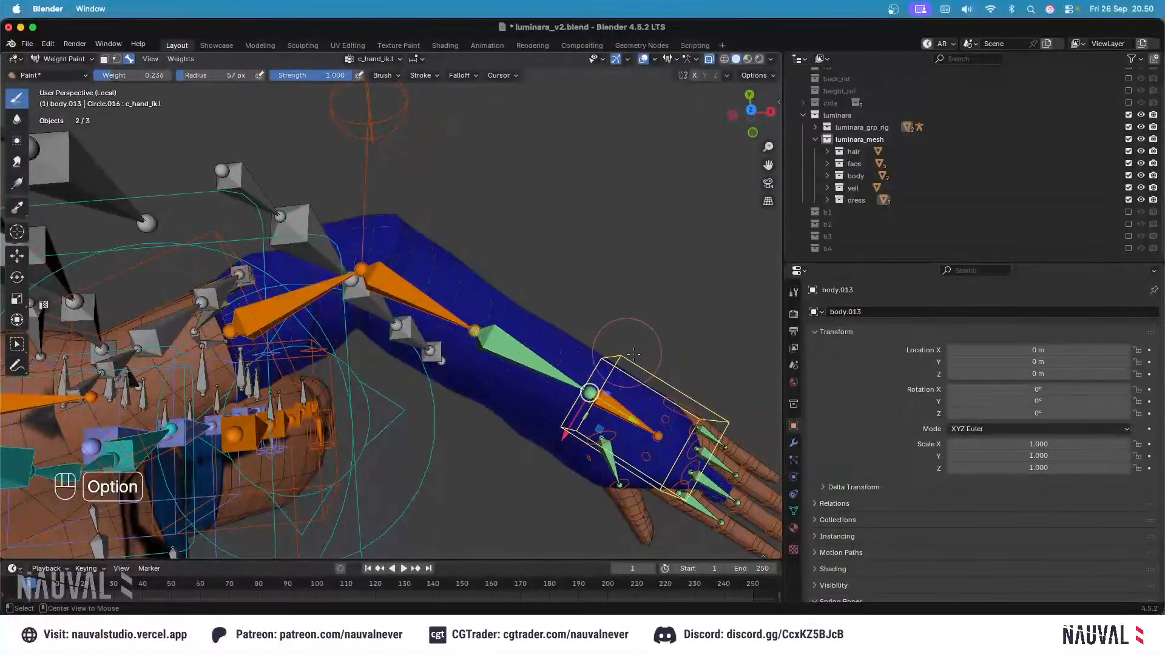
left_click(580, 391)
left_click(644, 61)
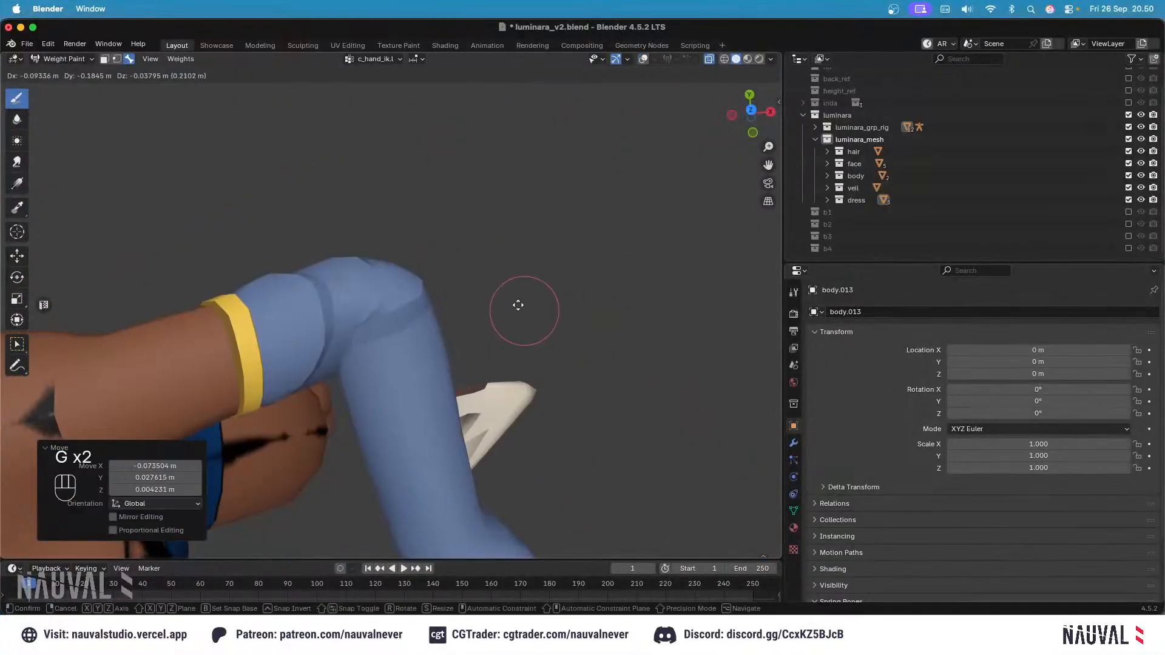
key("r")
left_click(567, 230)
Step: Move and rotate the left hand IK control through several poses to test the sleeve's deformation at the elbow
key("g")
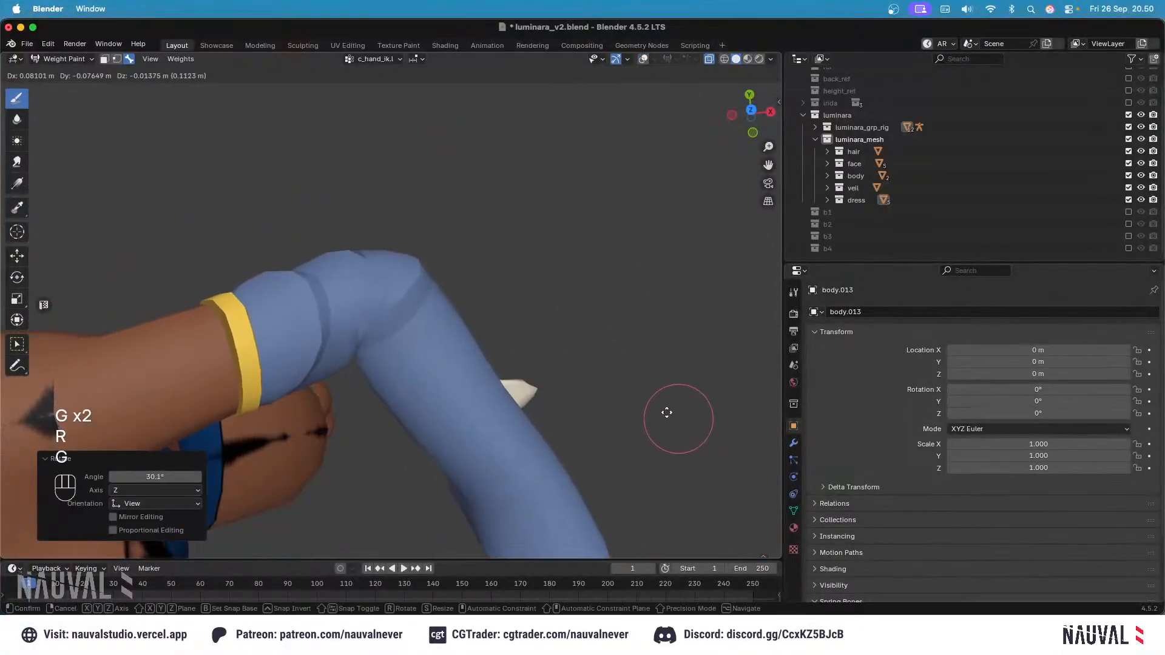
left_click(483, 442)
key("g")
key("r")
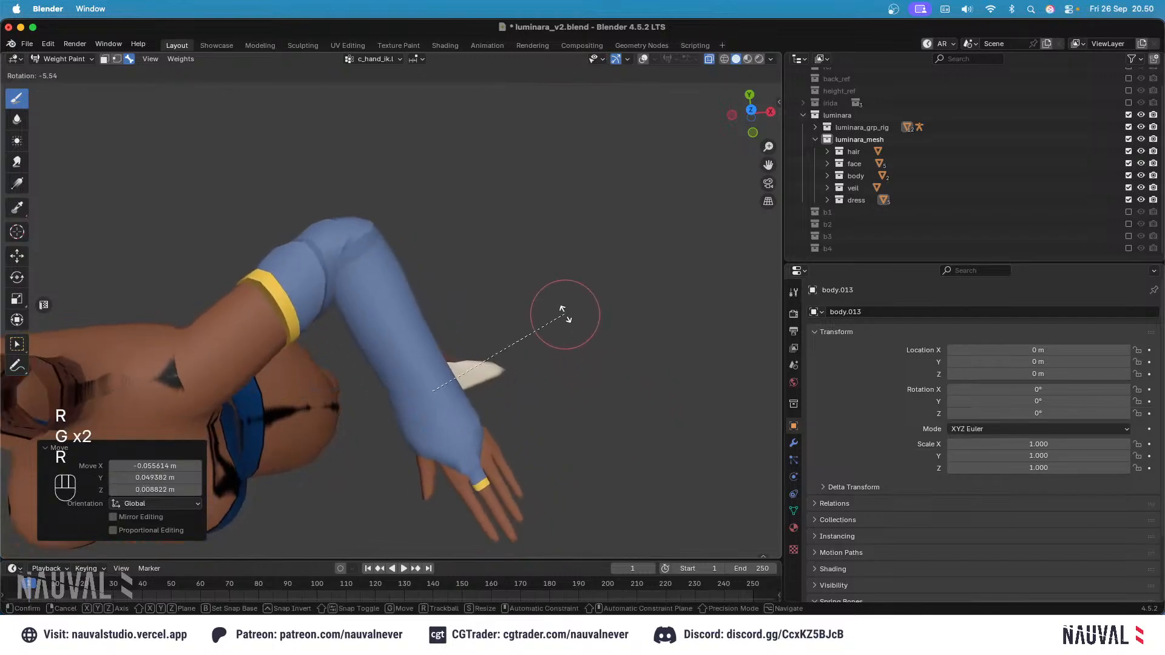
key("g")
left_click(593, 338)
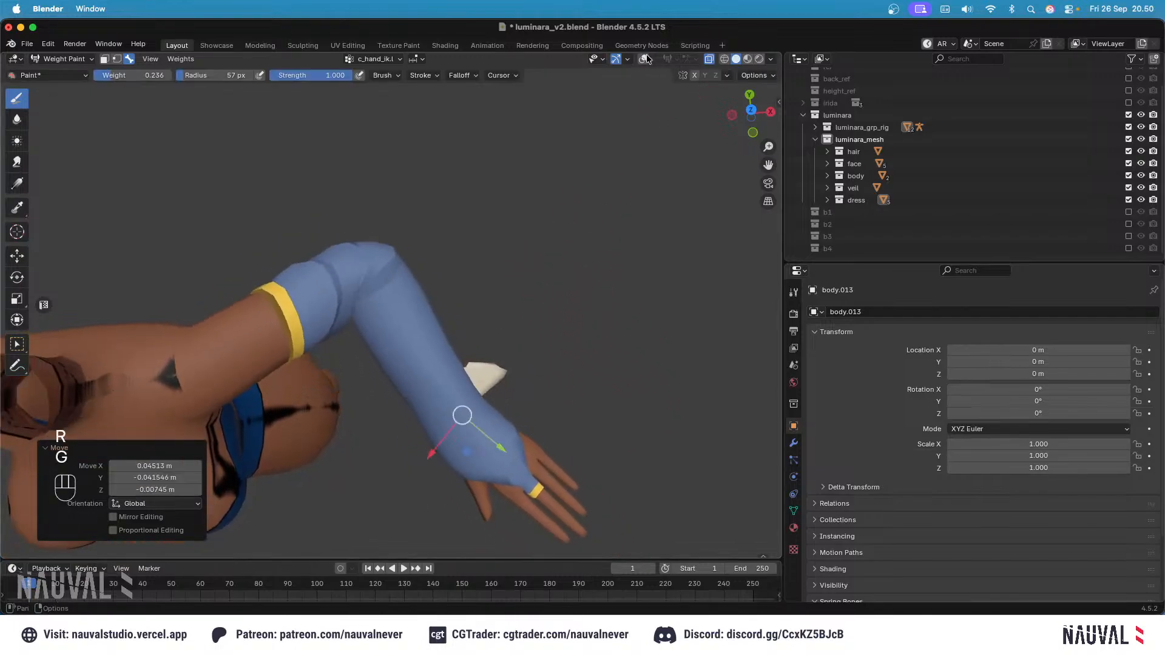
Step: Show the viewport overlays again, move the left hand IK control and rotate it about 5.69°
left_click(646, 59)
middle_click_drag(550, 370, 553, 317, "ctrl")
key("g")
left_click(549, 308)
key("r")
left_click(540, 299)
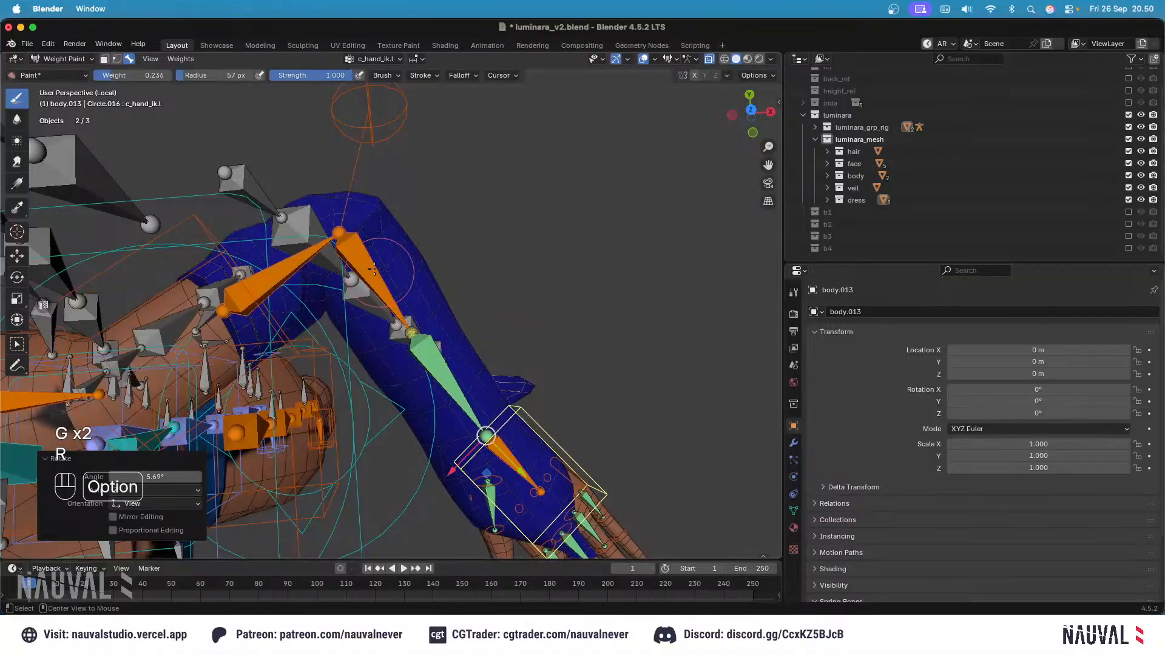
Step: Examine the sleeve's forearm and upper-arm bone weights with the elbow bent
left_click(375, 268, "alt")
left_click(293, 265, "alt+shift")
middle_click_drag(298, 267, 419, 328, "shift")
Step: Reselect c_hand_ik.l, move it outward to open the elbow, and hide the viewport overlays
left_click(536, 353, "alt")
middle_click_drag(535, 353, 516, 285, "ctrl")
middle_click_drag(515, 285, 505, 311)
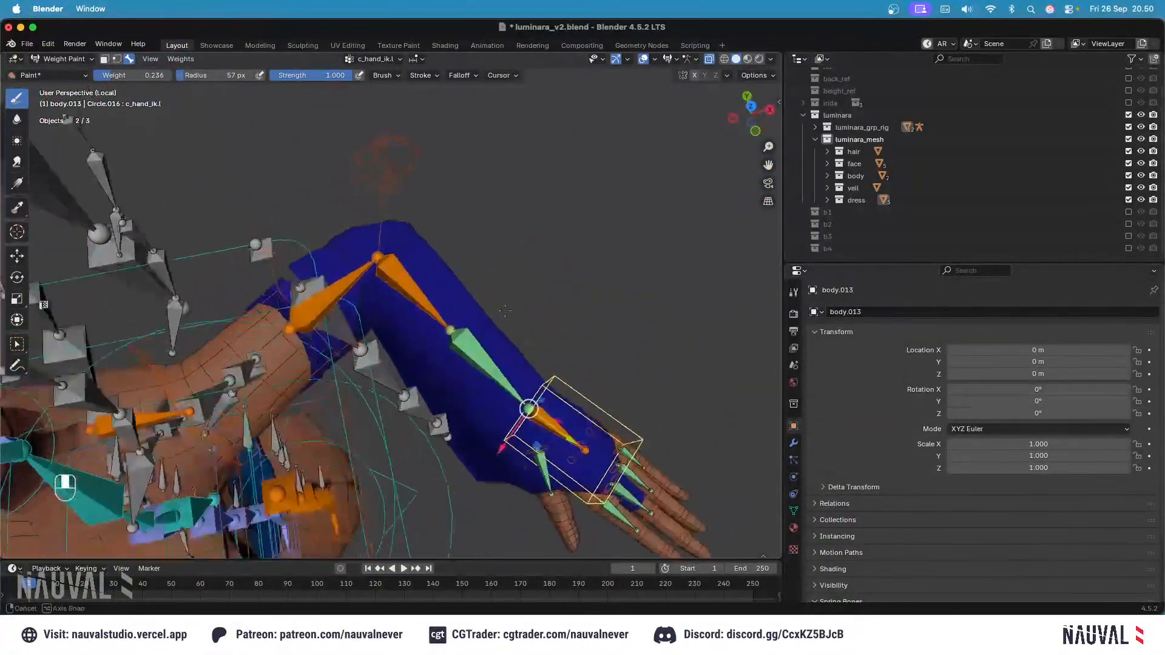
key("g")
left_click(594, 181)
left_click(642, 60)
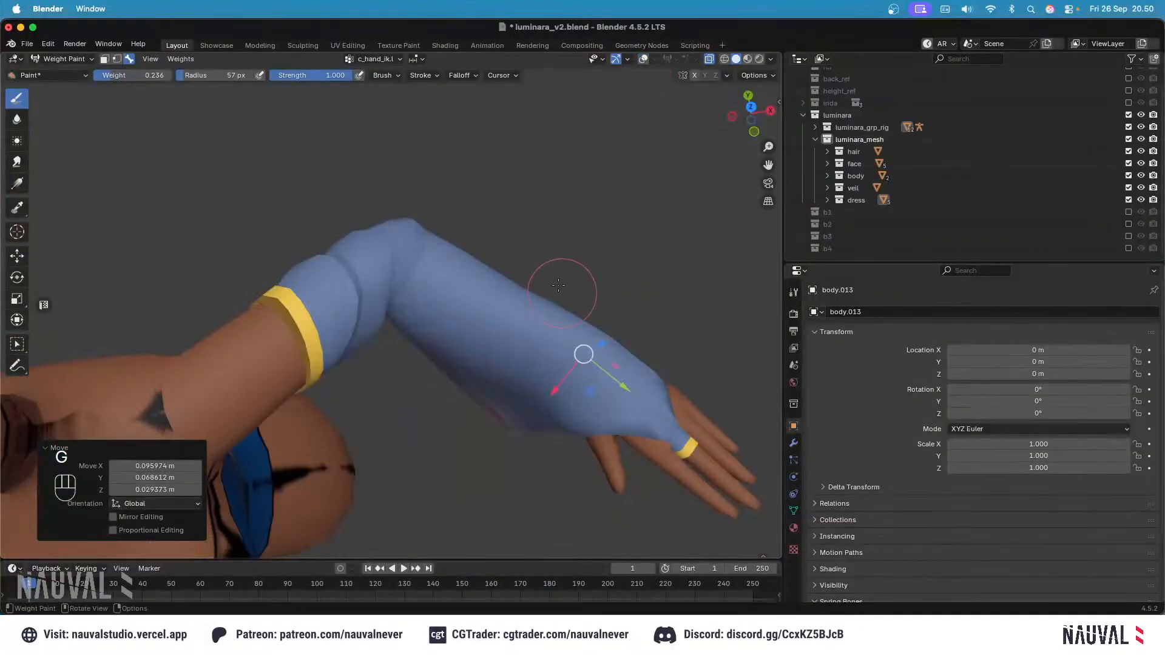
Step: Move the left hand IK control again, testing the hanging sleeve from another angle, and turn the overlays back on
key("g")
left_click(564, 289)
middle_click_drag(565, 289, 388, 209)
key("g")
left_click(477, 200)
left_click(642, 60)
Step: Compare the sleeve's weights for the arm_stretch.l and forearm_stretch.l bones
left_click(425, 245, "alt")
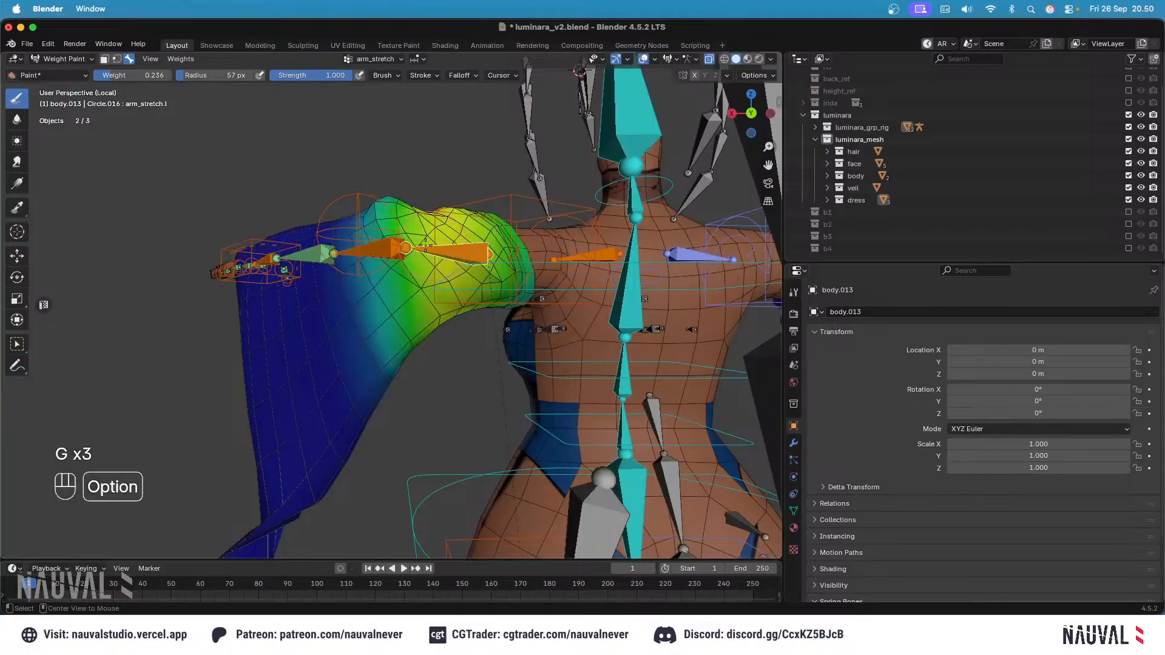
left_click(397, 244, "alt")
middle_click_drag(397, 244, 430, 226)
left_click(486, 227, "alt")
left_click(430, 225, "alt")
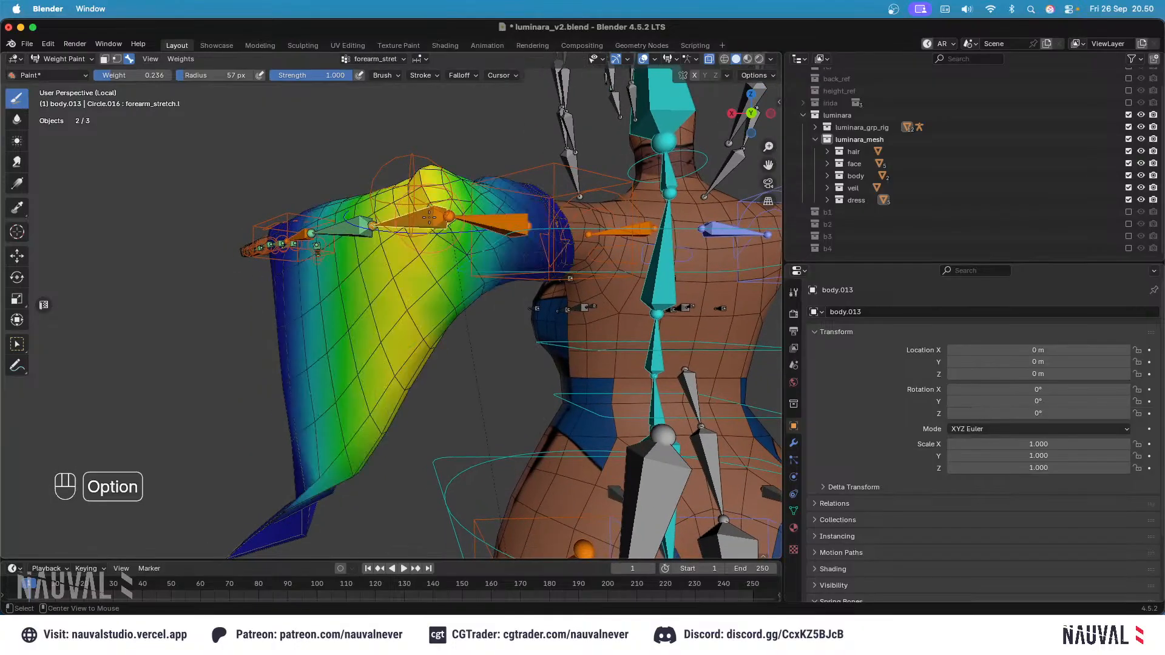
Step: Clear the location and rotation of all bones in the front view and save the file
key("KP_1")
key("a")
key("alt+g")
key("alt+r")
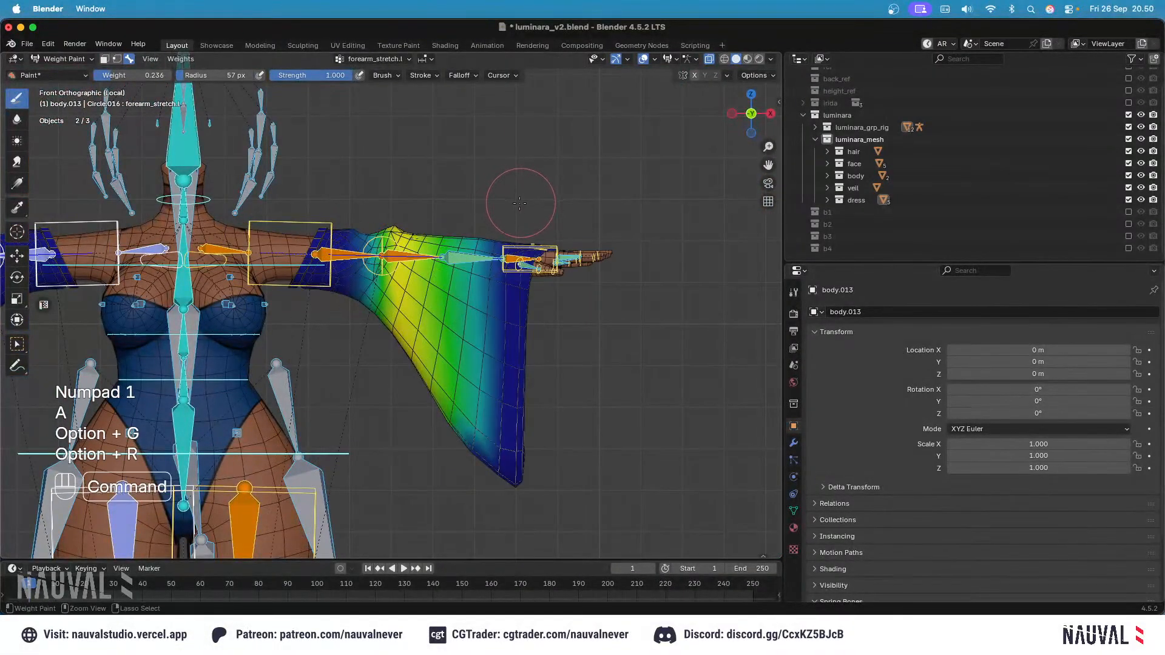
key("super+s")
Step: Switch to Object Mode, save the file, and frame the left sleeve
left_click(63, 59)
left_click(61, 77)
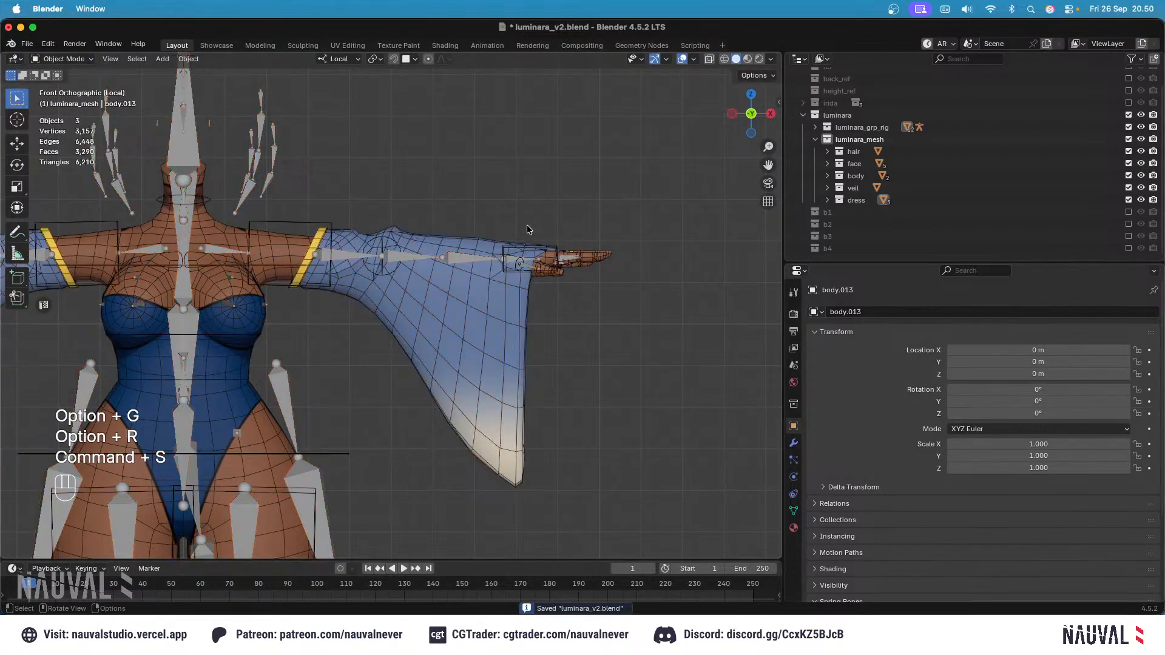
middle_click_drag(527, 224, 540, 218, "ctrl")
key("super+s")
middle_click_drag(581, 283, 547, 257, "shift")
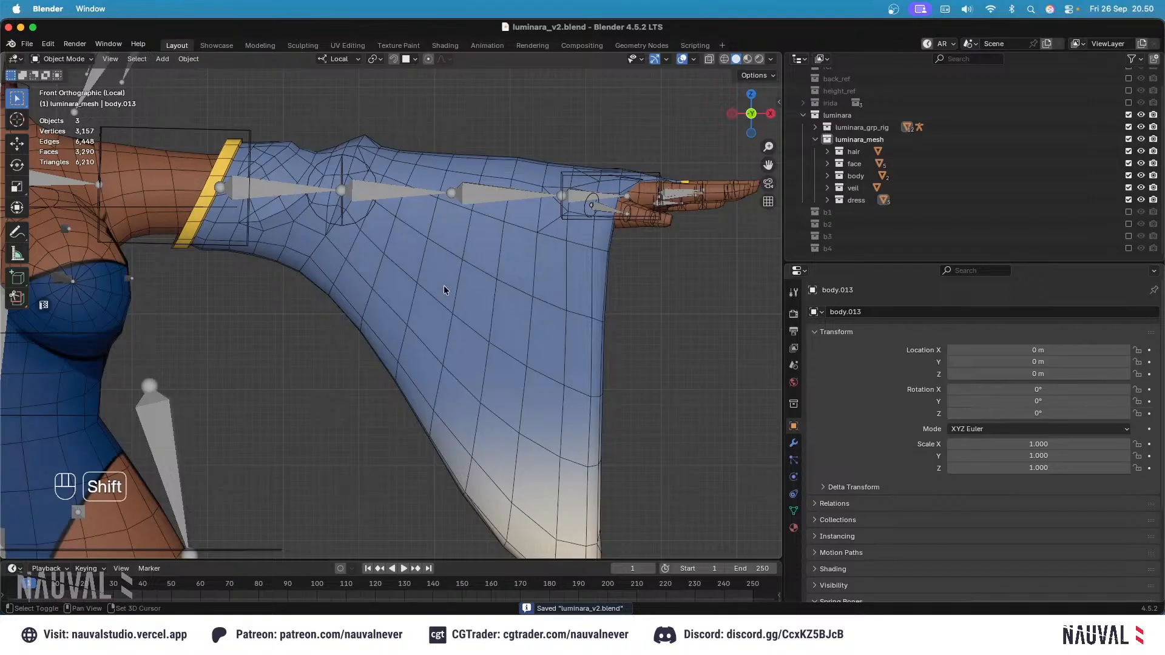
middle_click_drag(444, 285, 479, 266, "shift")
Step: Enter Edit Mode on the sleeve mesh and select vertical edge loops along the forearm to examine its topology
left_click(477, 254)
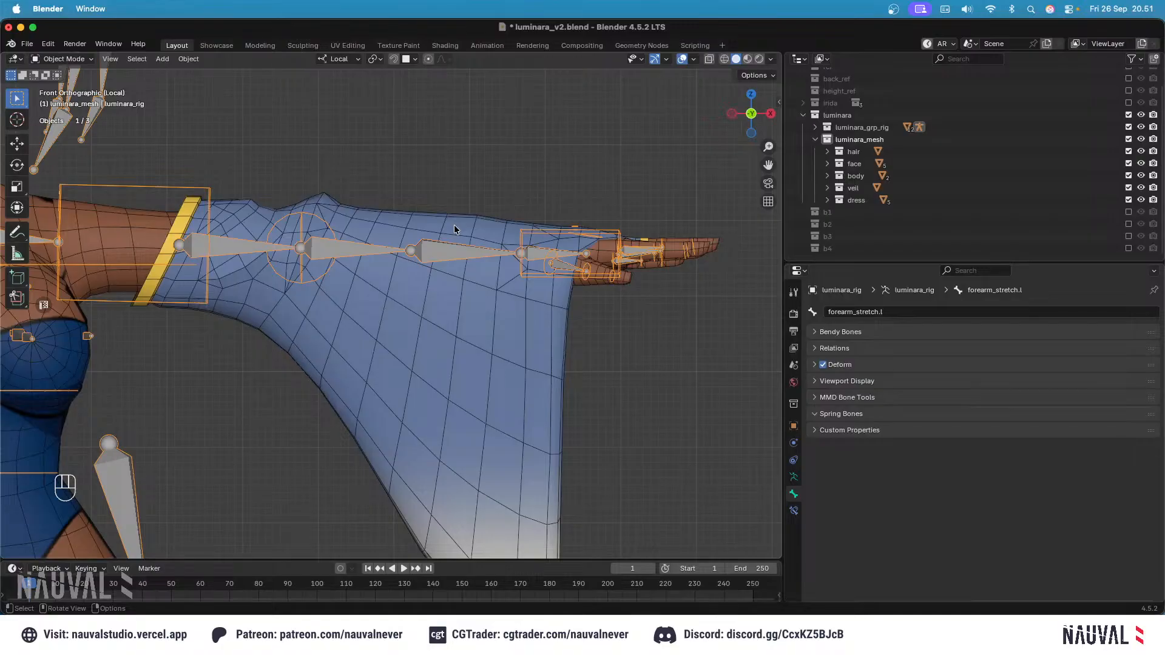
middle_click_drag(473, 288, 478, 260, "shift")
left_click(479, 261)
key("Tab")
left_click(429, 289, "alt")
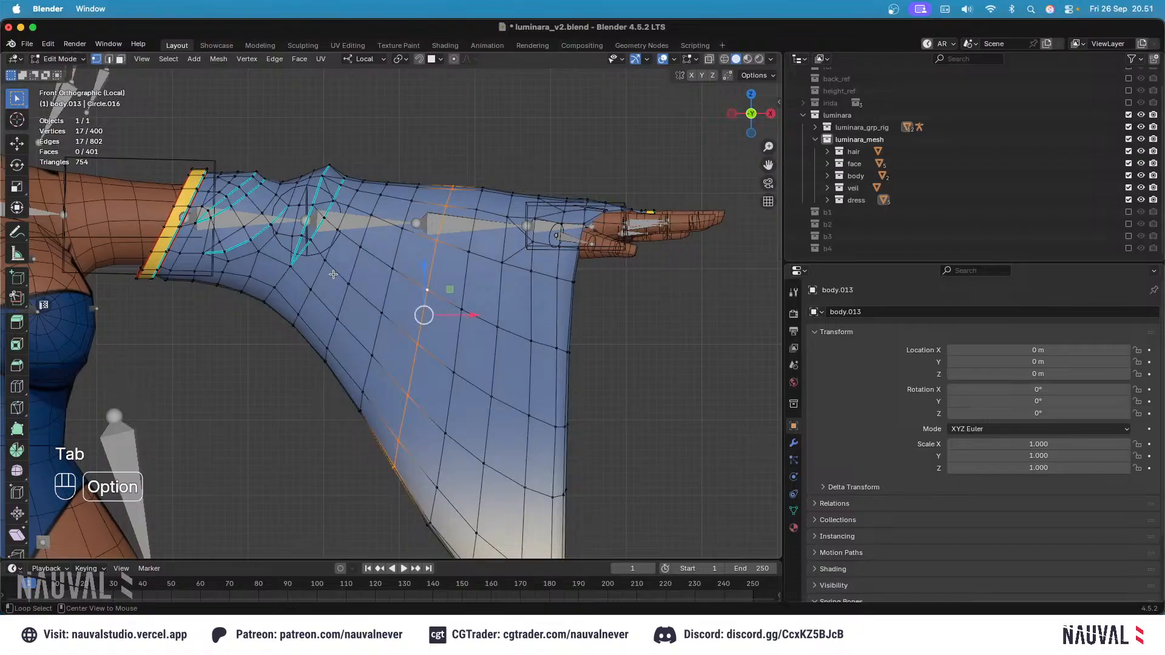
left_click(323, 296, "alt")
left_click(303, 304, "alt")
Step: Select the row of vertices running across the sleeve below the forearm, using wireframe display
middle_click_drag(510, 295, 460, 271, "shift")
key("shift+z")
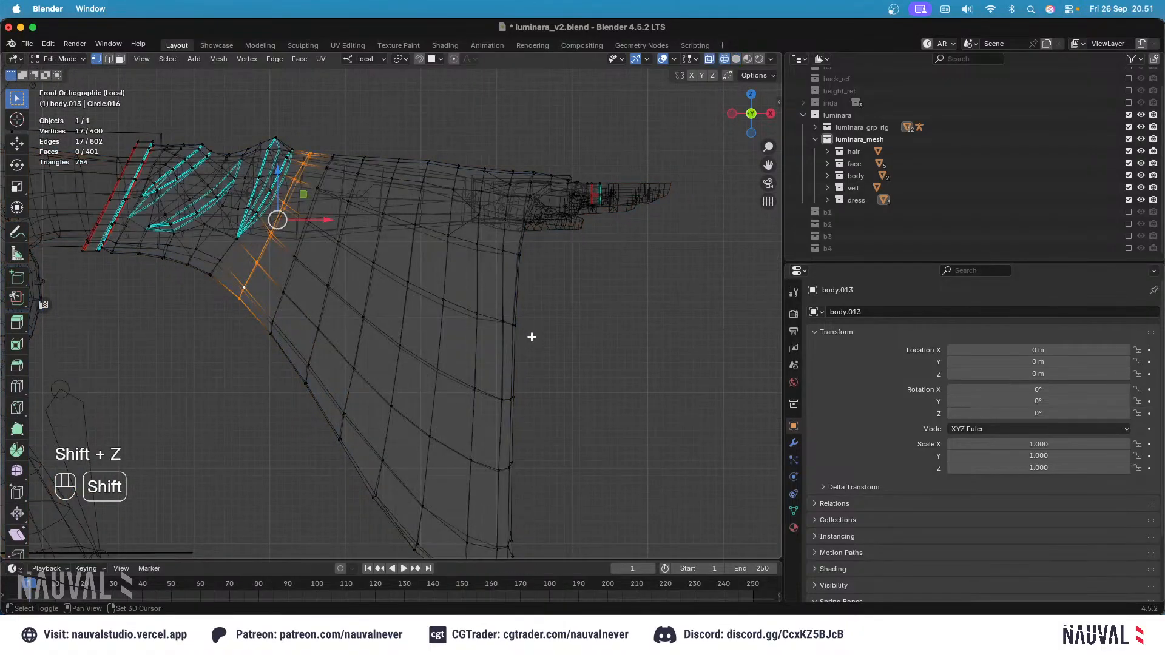
left_click_drag(530, 333, 437, 294)
key("shift+z")
middle_click_drag(454, 262, 479, 269, "shift")
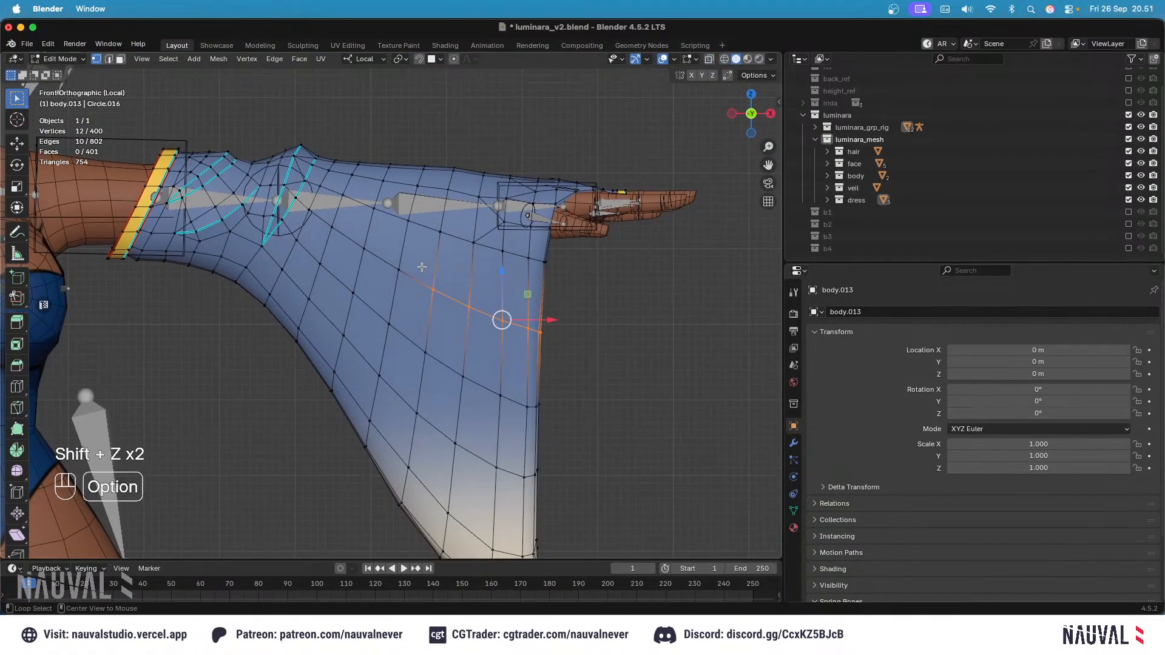
left_click(412, 275, "alt")
key("Tab")
key("Tab")
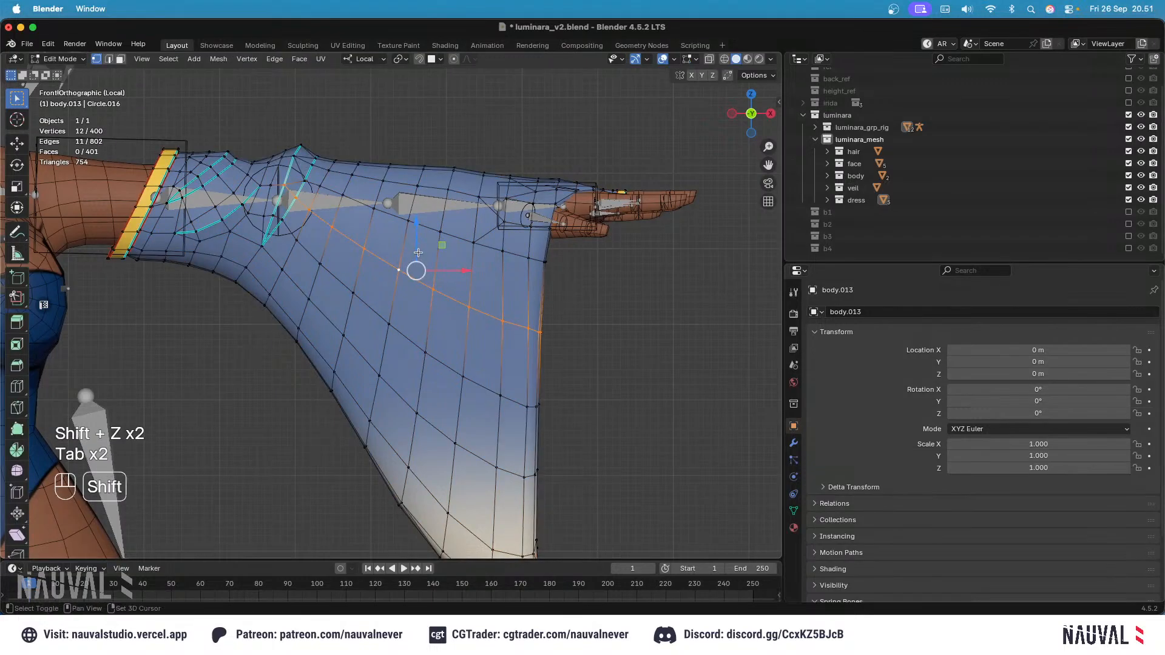
Step: Select only the front and back vertices at mid-sleeve below the forearm and snap the 3D cursor to them
key("shift+z")
key("alt+a")
left_click_drag(445, 300, 419, 265)
key("shift+s")
key("shift+z")
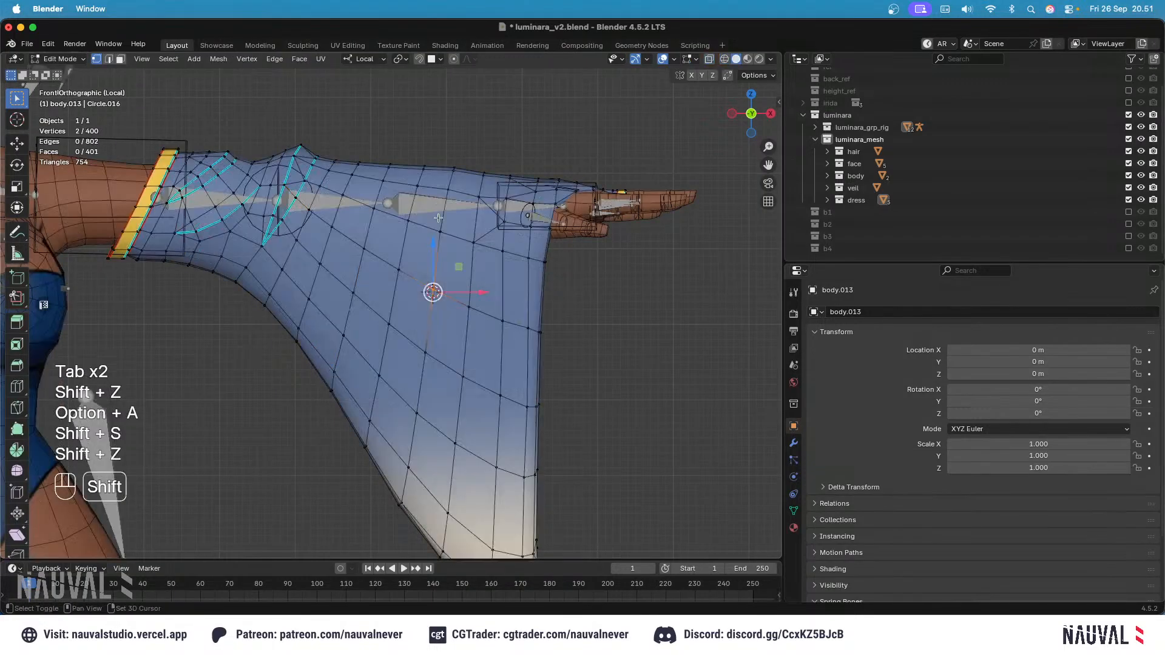
Step: Enter Edit Mode on luminara_rig, add a bone at the 3D cursor, and lower its tip to shorten it
key("Tab")
left_click(436, 205)
key("Tab")
key("shift+a")
scroll(452, 197, "down", 6)
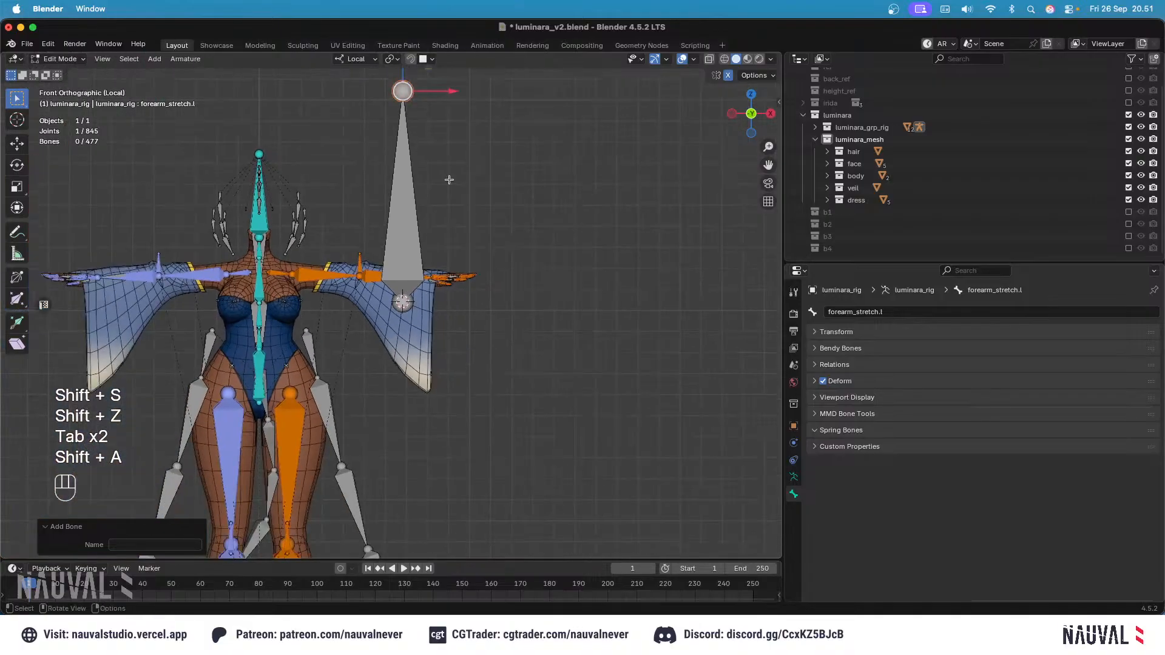
left_click_drag(400, 67, 430, 218)
Step: Adjust the new bone's size and position so it stands vertically across the left forearm above the 3D cursor
scroll(392, 304, "up", 4)
left_click(416, 304)
scroll(424, 254, "up", 3, "ctrl")
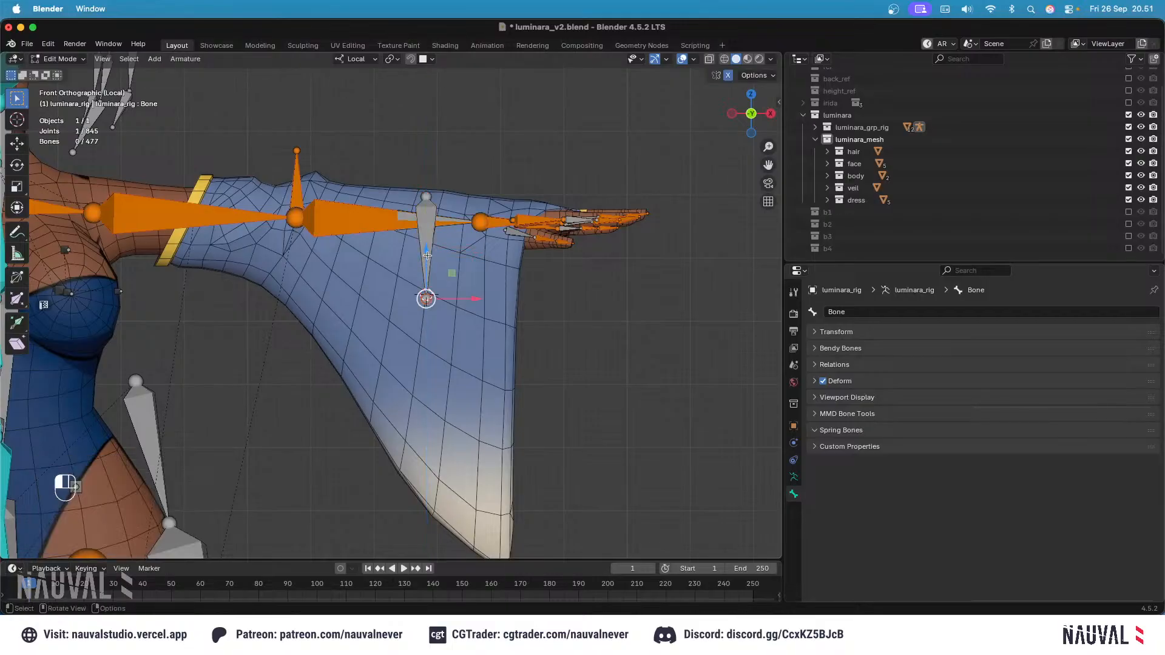
key("shift+z")
scroll(461, 182, "up", 3)
middle_click_drag(492, 131, 474, 207, "shift")
left_click(452, 200)
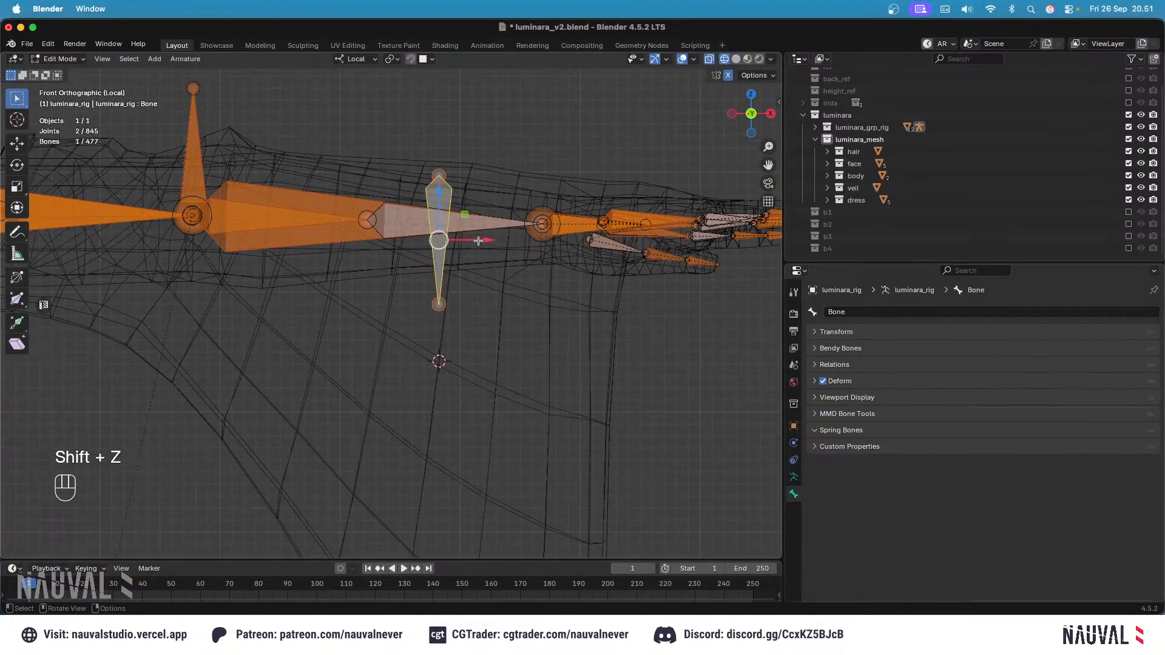
key("g")
left_click(464, 199)
key("shift+z")
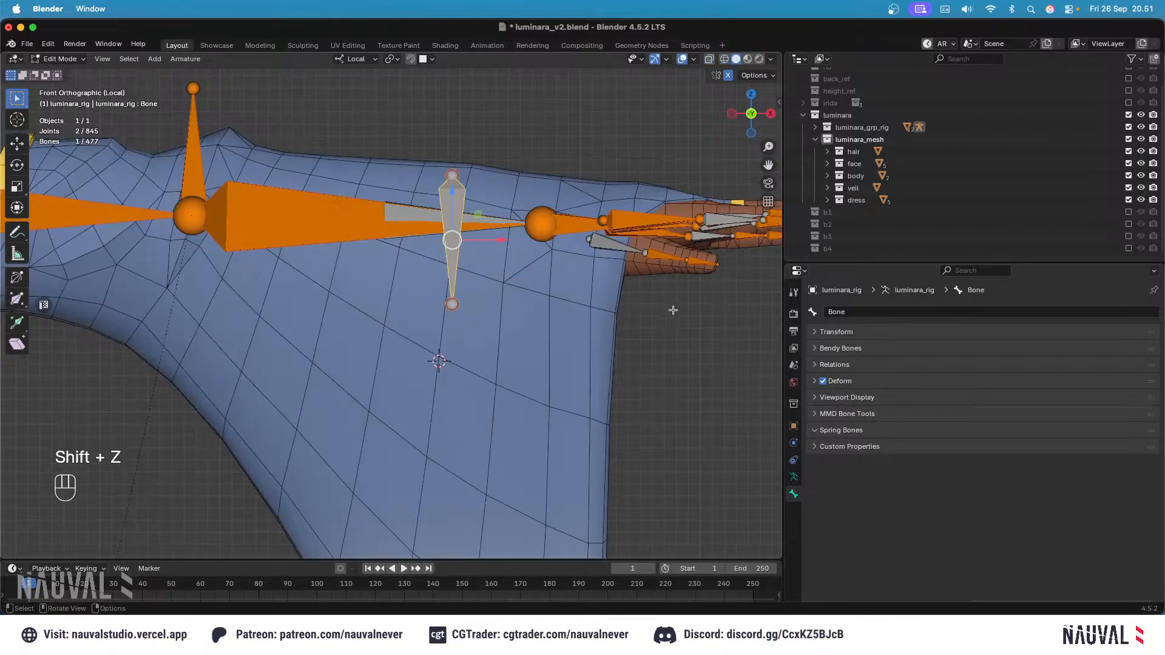
Step: Show the armature's bone collections and parent the new bone to forearm_twist.l
left_click(794, 478)
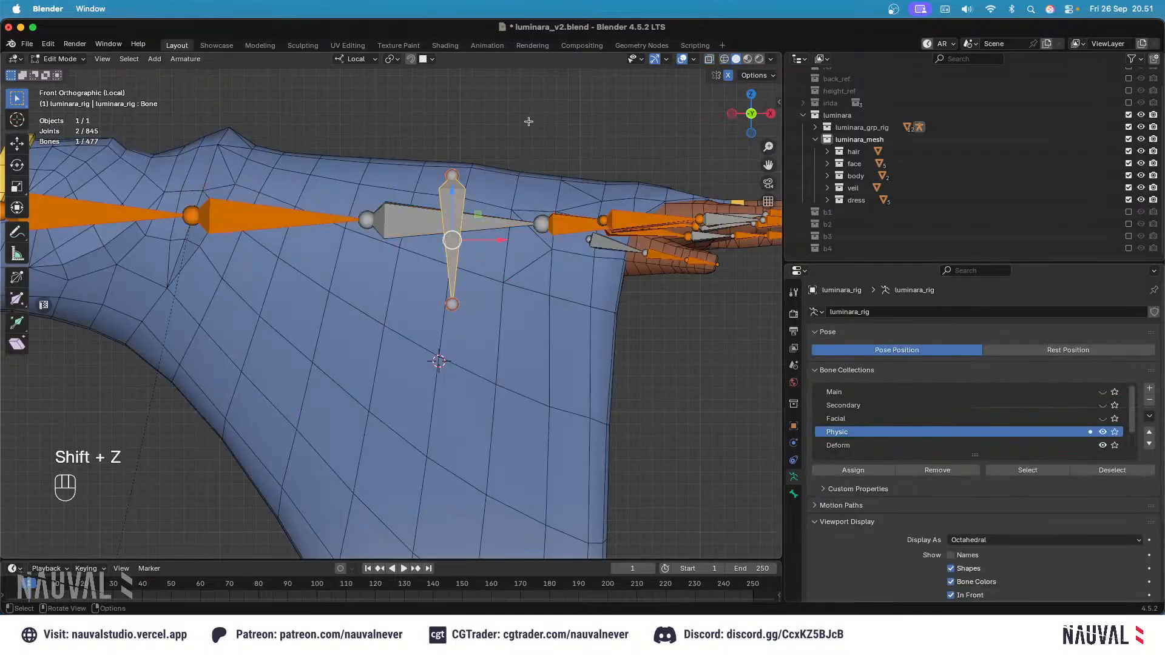
left_click(419, 219, "shift")
key("shift+z")
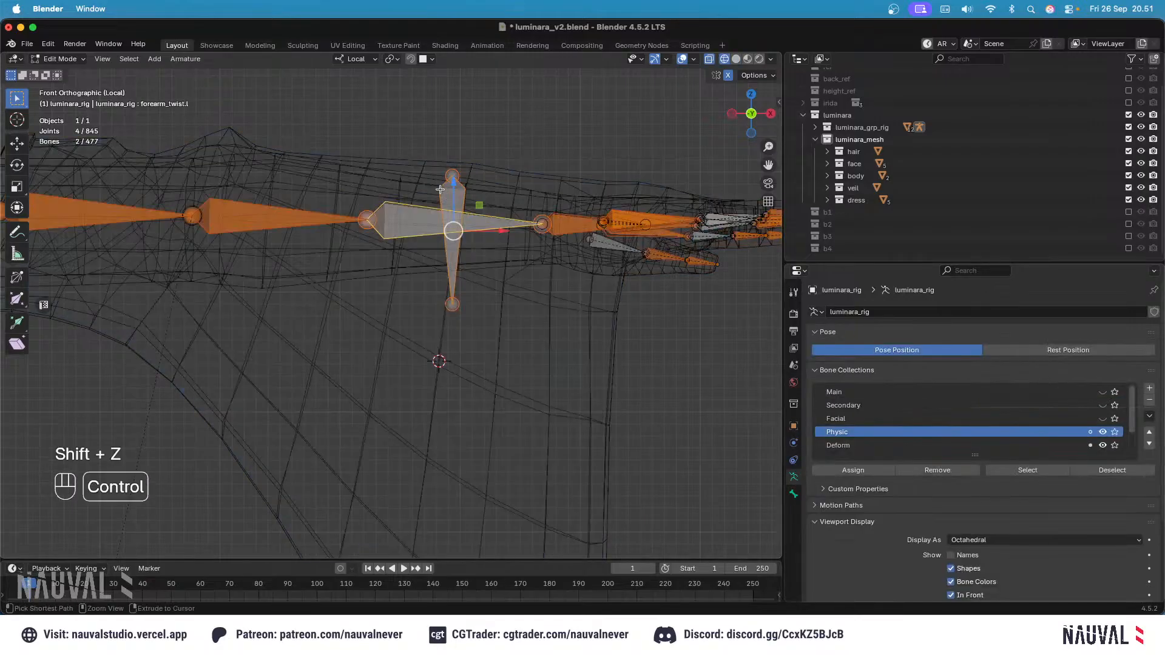
key("ctrl+p")
left_click(440, 190)
Step: Rename the new bone as cc_sleeve_root.l
left_click(440, 189)
key("shift+z")
key("F2")
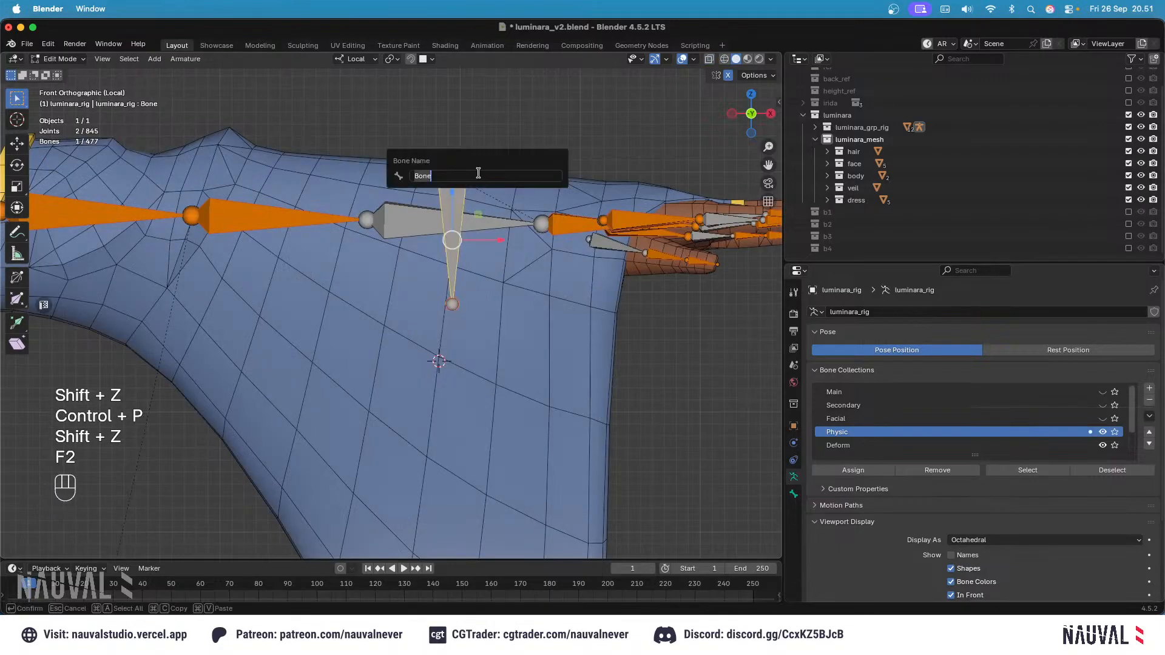
type("cc_sleeve")
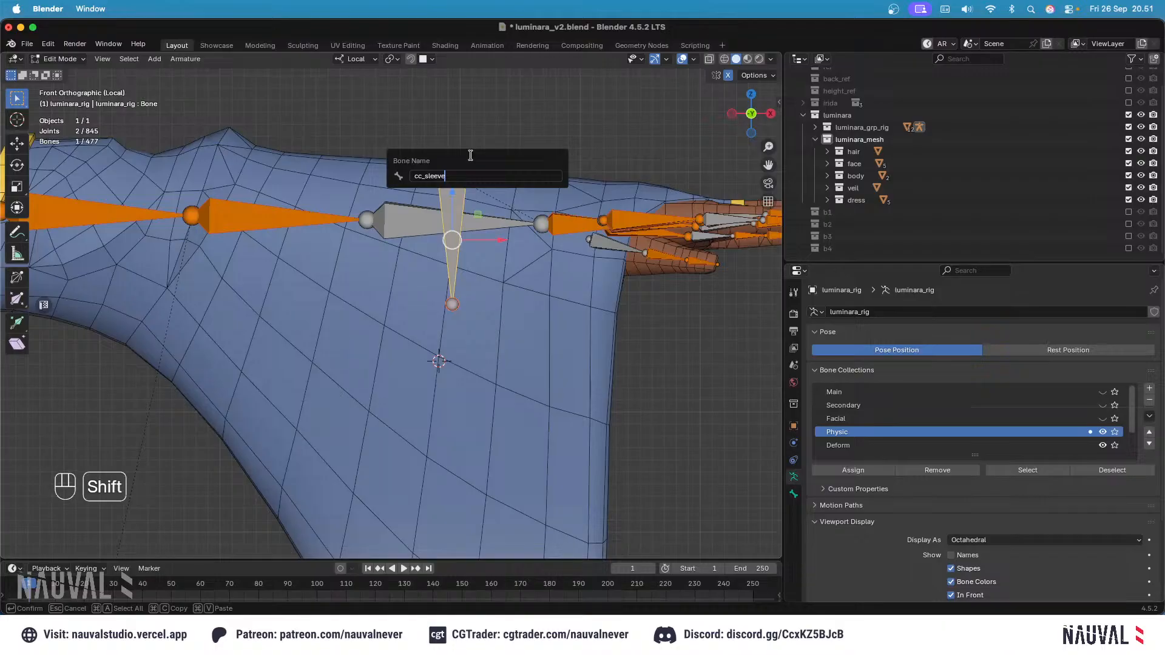
type("_root.l")
key("Return")
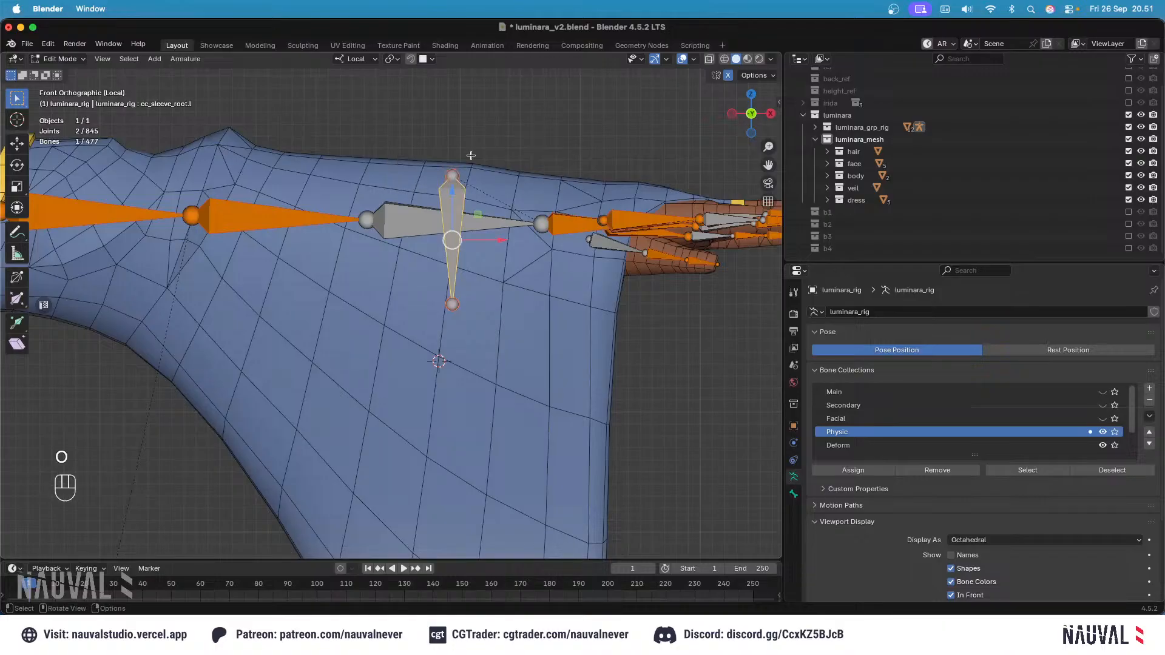
Step: Shorten cc_sleeve_root.l by raising its lower joint about 0.03 m
left_click_drag(453, 269, 457, 235)
key("shift+z")
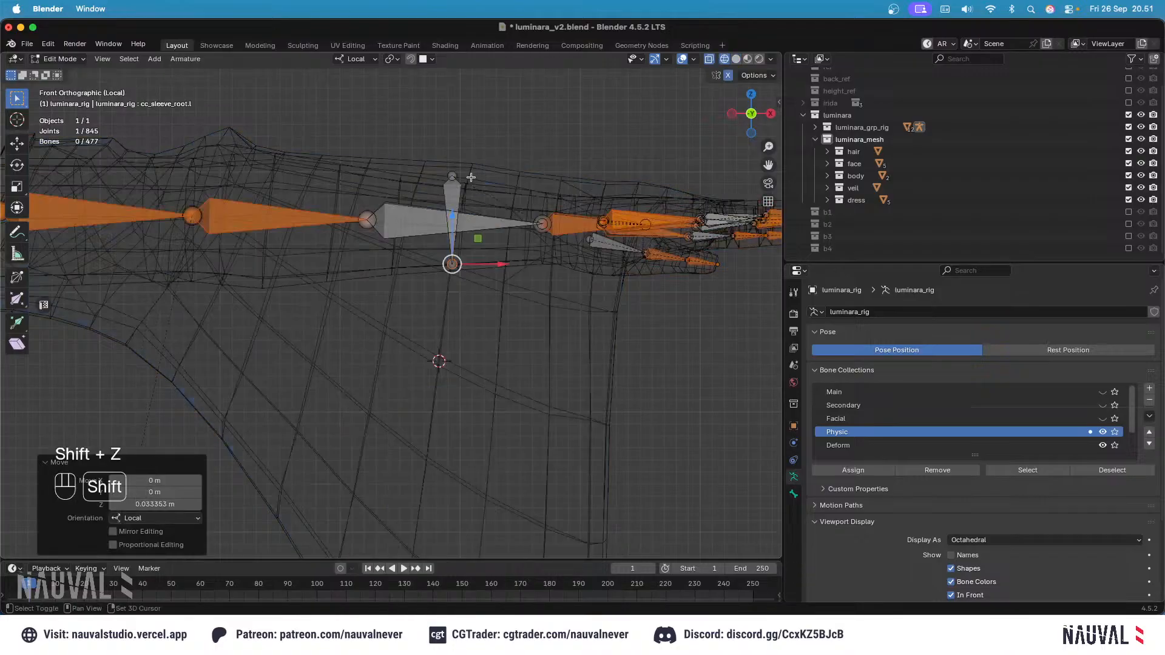
key("shift+z")
middle_click_drag(460, 245, 467, 214, "shift")
key("F2")
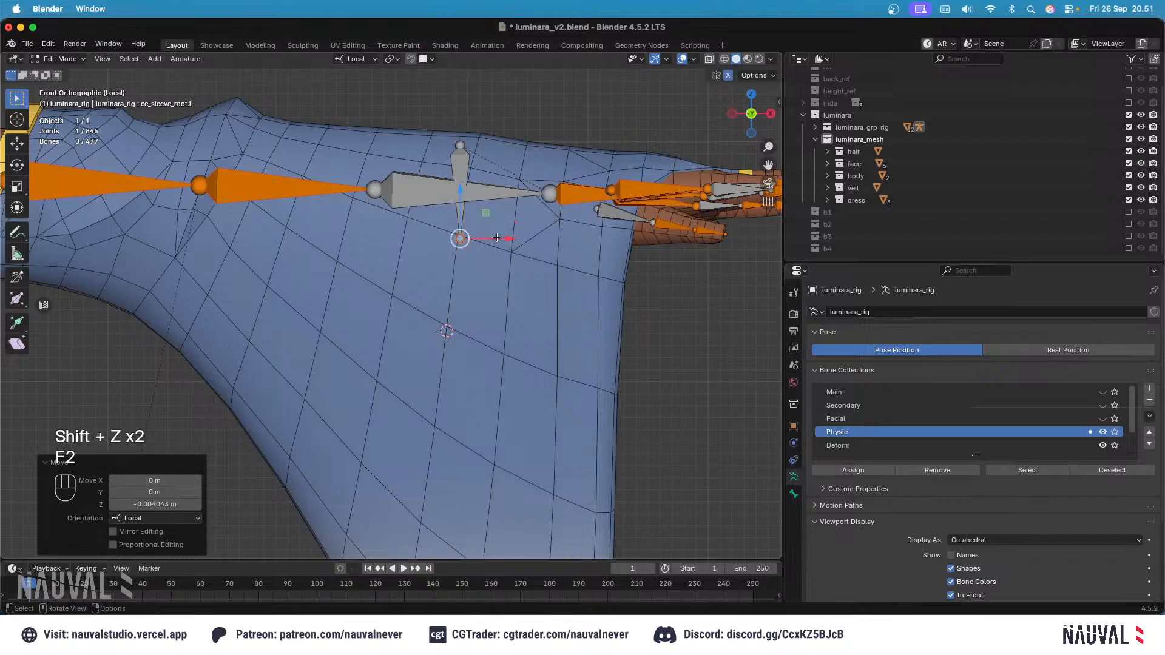
key("Escape")
Step: Extrude a bone about 0.17 m straight down from cc_sleeve_root.l, and raise its lower joint about 0.086 m
key("e")
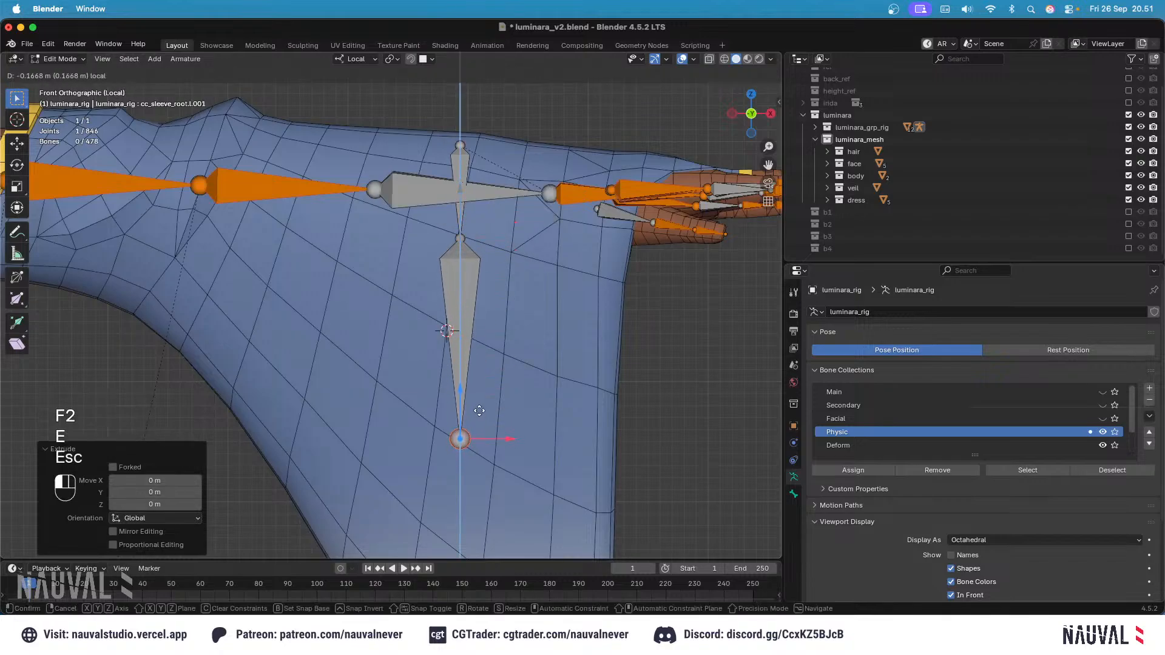
left_click(473, 404)
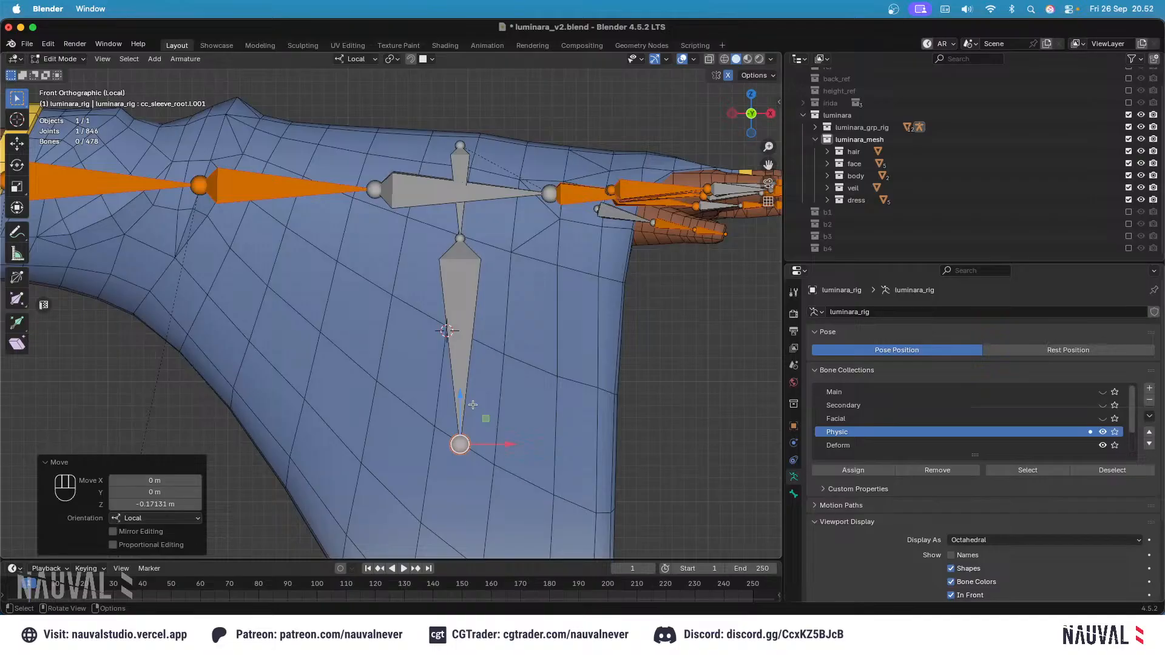
middle_click_drag(474, 458, 468, 262, "shift")
left_click_drag(425, 198, 433, 146)
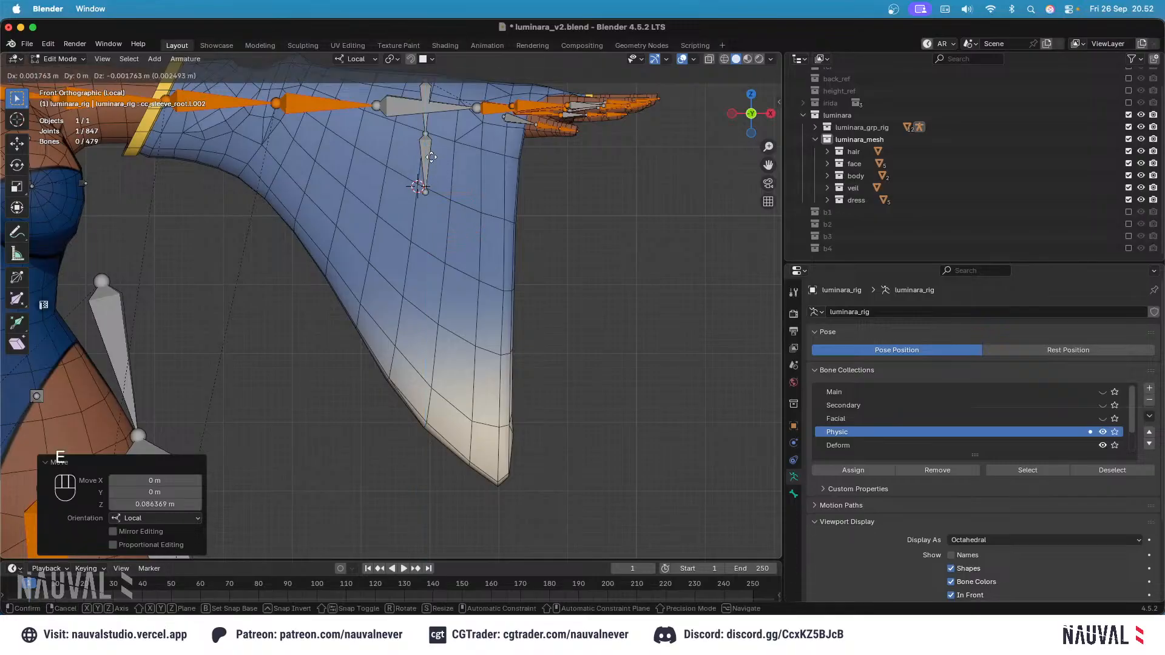
Step: Extrude two more bones straight down the sleeve to its lower tip and select the last one
key("Escape")
key("e")
left_click(446, 298)
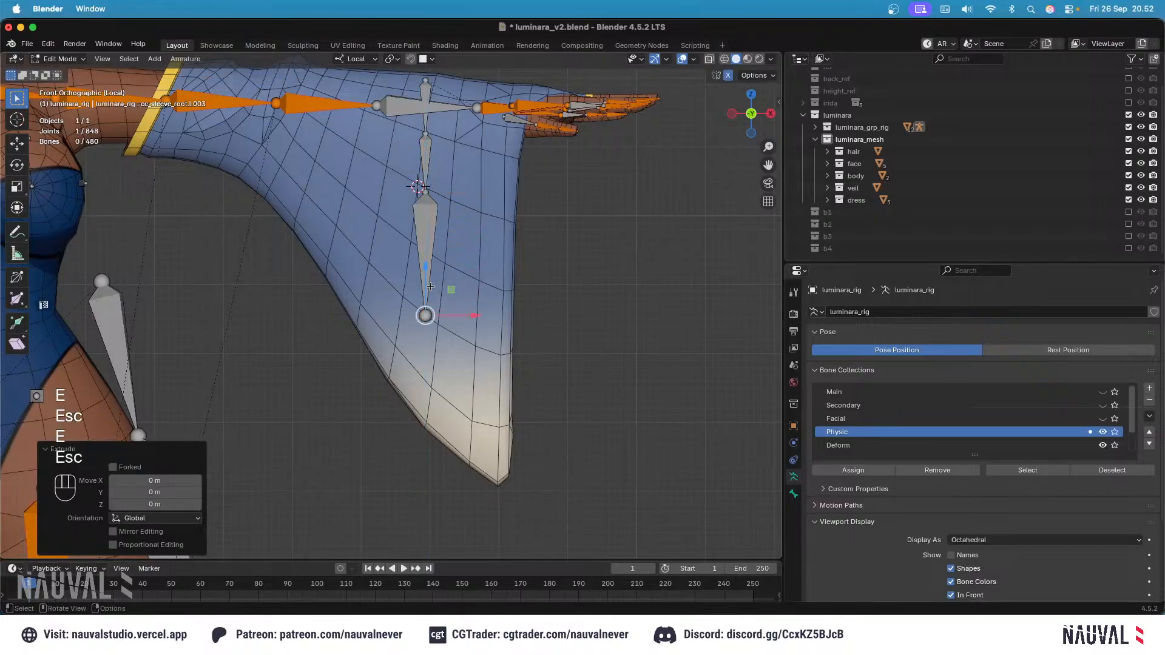
key("e")
left_click_drag(453, 434, 453, 456)
left_click(432, 306)
left_click(433, 413)
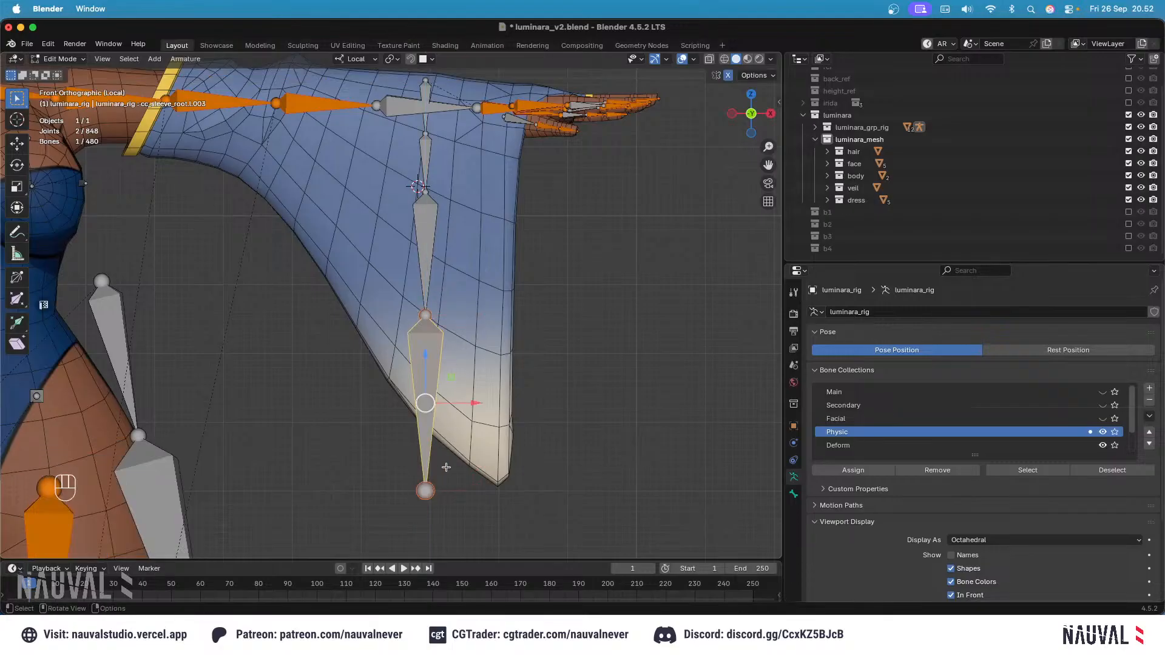
Step: Check the names of the bones in the left sleeve chain one after another
left_click(435, 170)
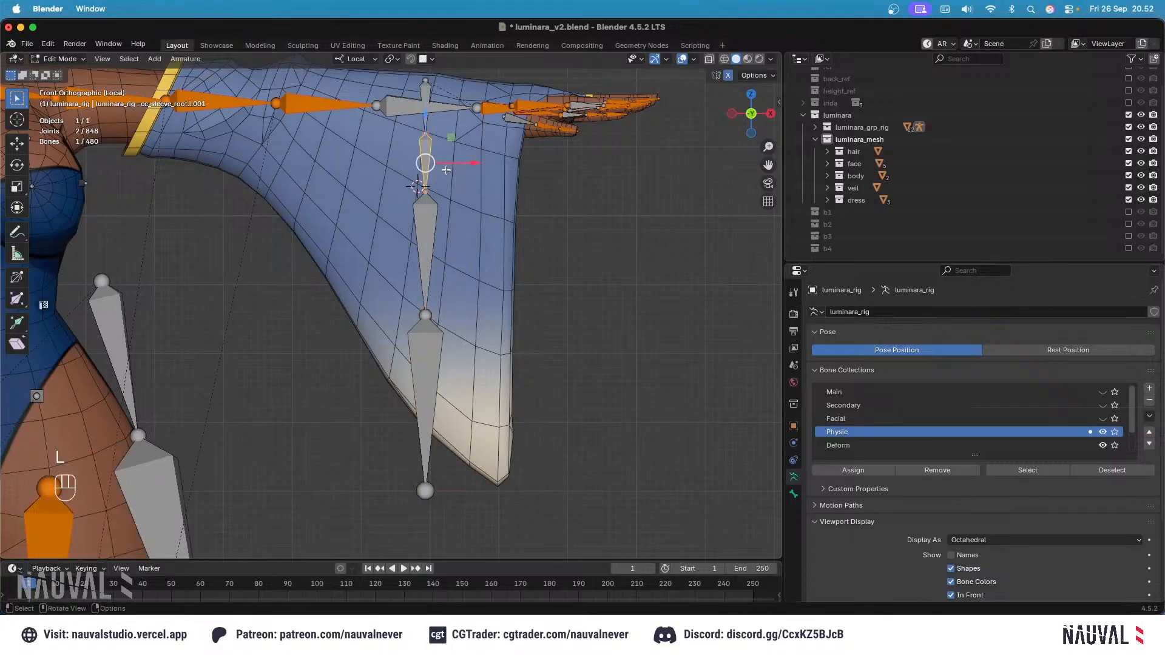
key("Escape")
left_click(430, 207)
left_click(424, 165)
key("F2")
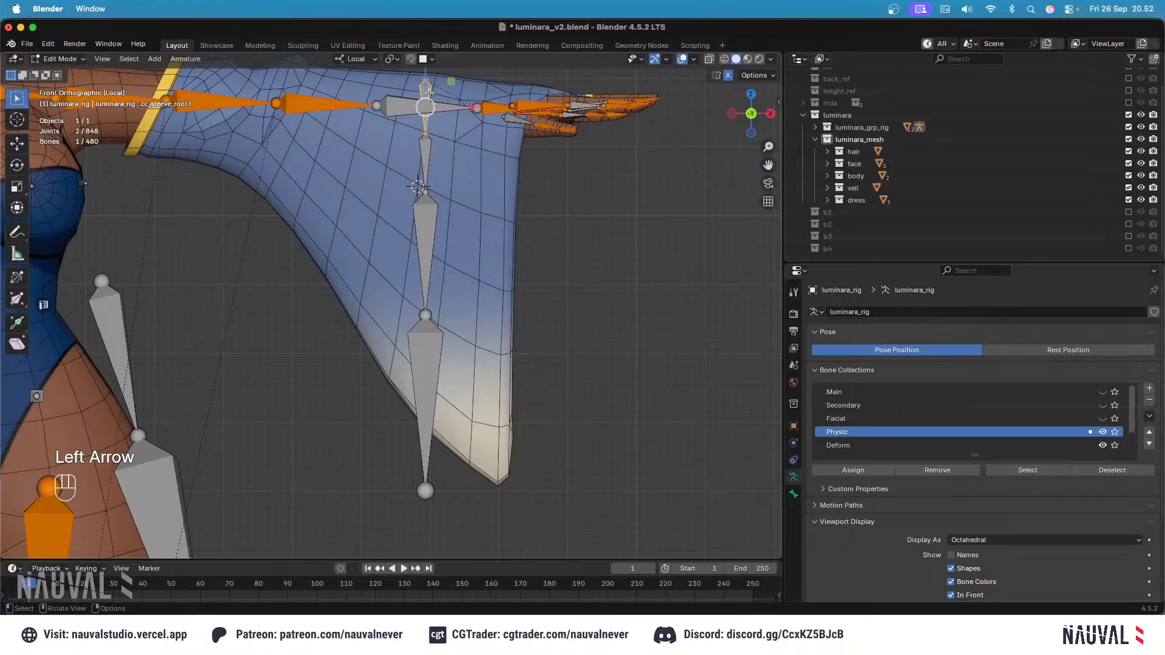
left_click(423, 180)
left_click(426, 213)
left_click(432, 326)
Step: Raise the left sleeve chain's tip joint slightly and lower the joint between the last two bones a little
left_click(438, 480)
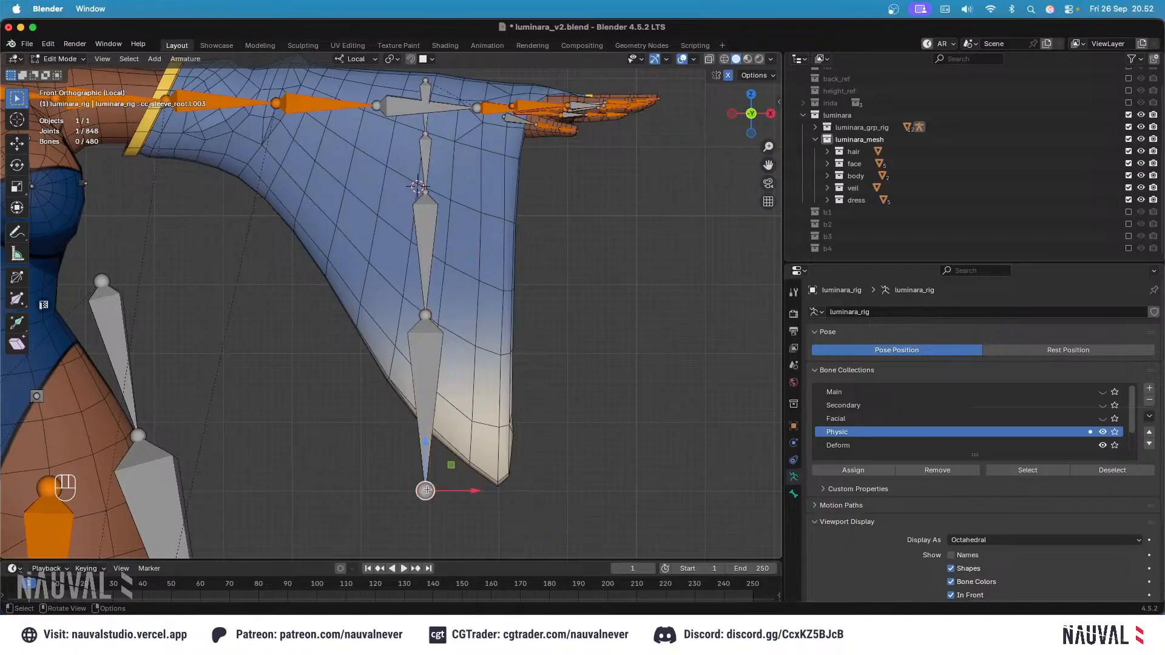
left_click_drag(428, 462, 427, 449)
left_click(427, 315)
key("g")
key("z")
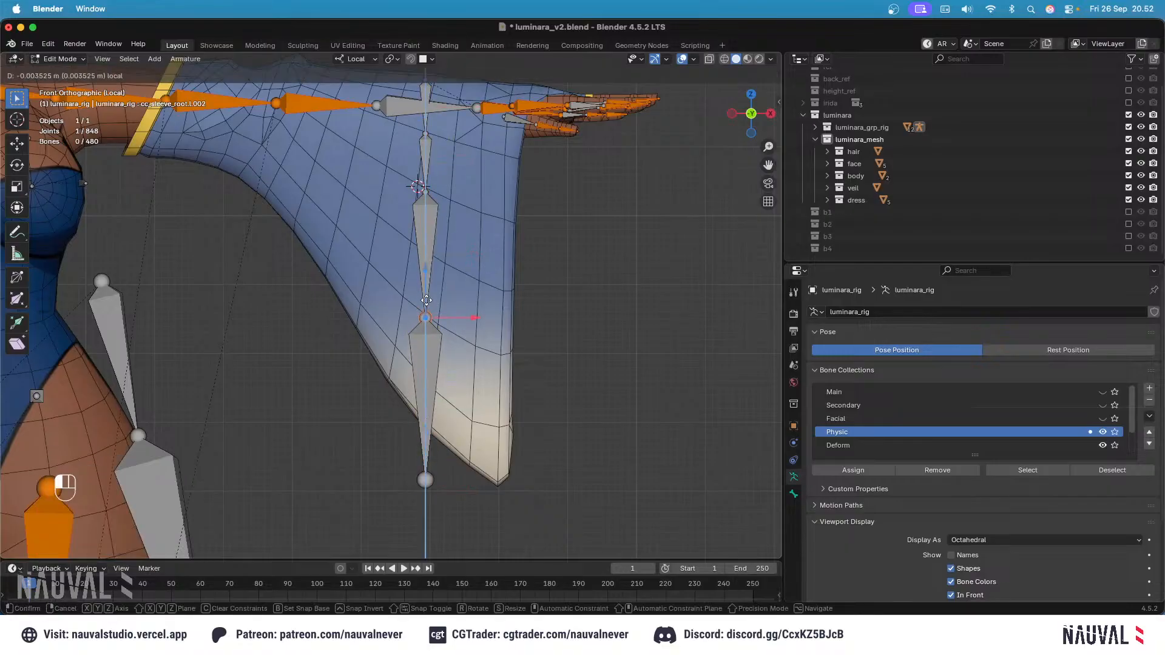
left_click(428, 303)
Step: Lower the bottom joint of cc_sleeve_root.l.001 about 0.03 m and the joint below it slightly along the vertical axis
left_click(425, 193)
key("g")
key("z")
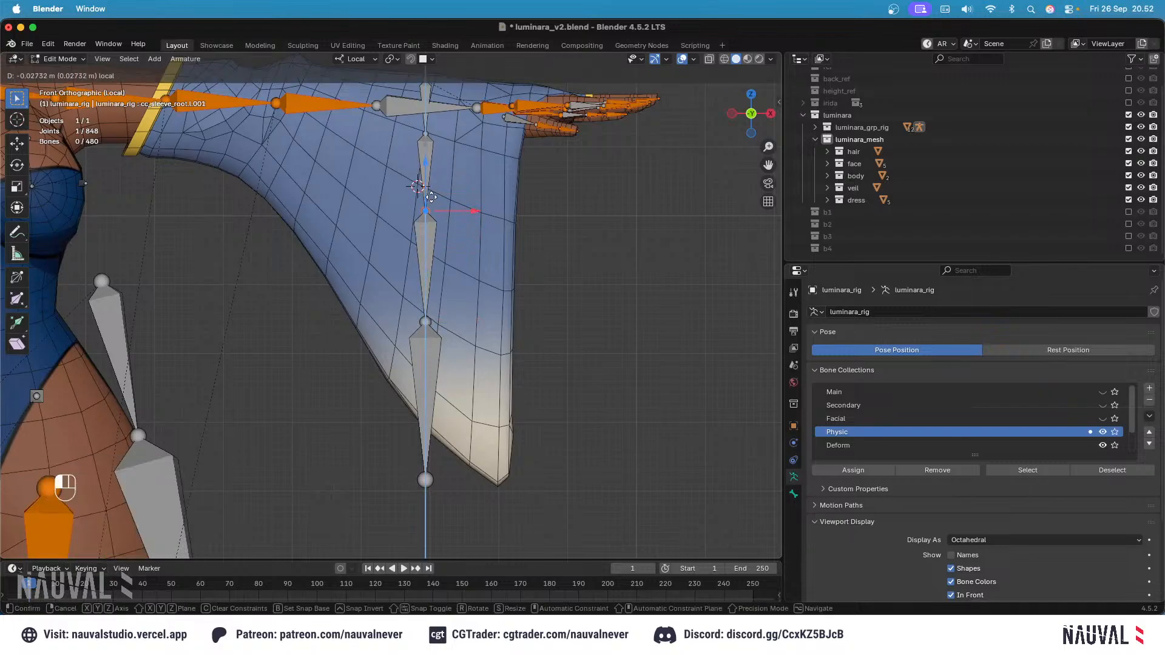
left_click(431, 197)
left_click(425, 322)
key("g")
key("z")
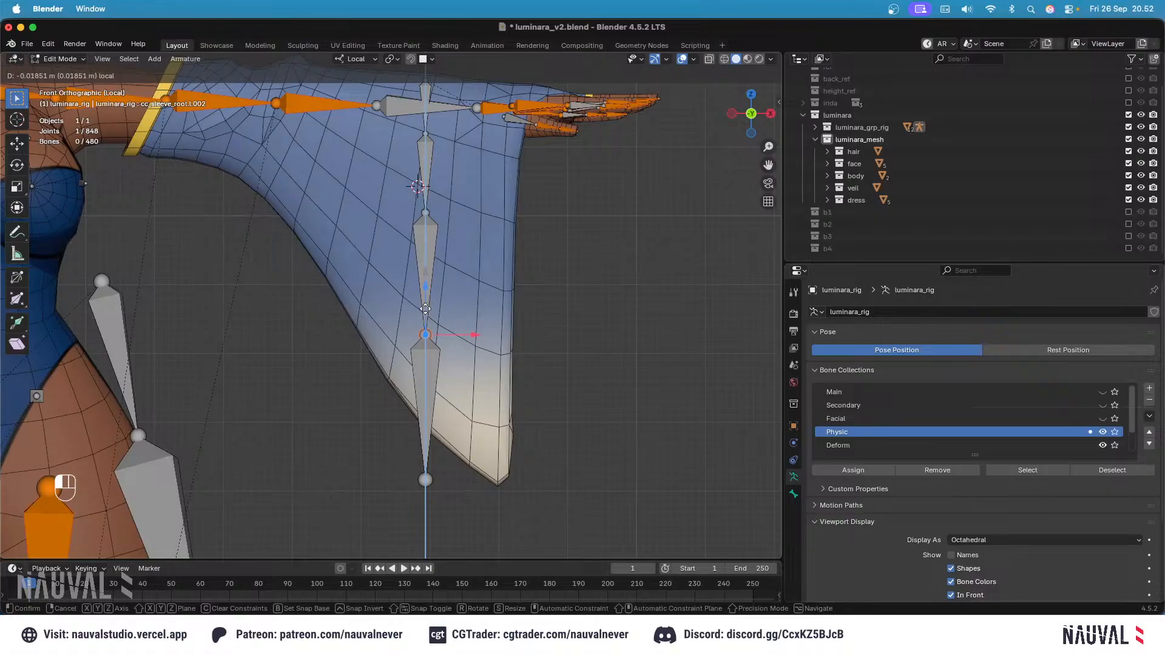
left_click_drag(425, 304, 426, 305)
Step: From the side view, shift the left sleeve chain's tip joint and the joint above it slightly in depth
middle_click_drag(483, 129, 483, 137, "ctrl")
left_click(497, 201)
middle_click_drag(497, 203, 479, 213)
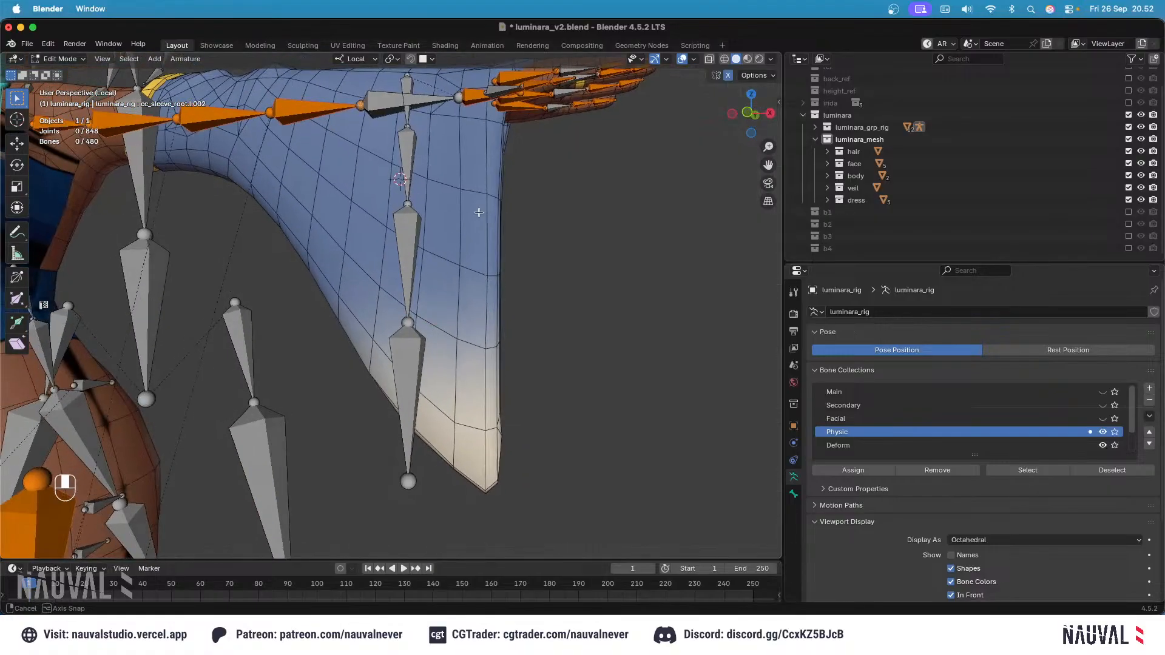
key("KP_3")
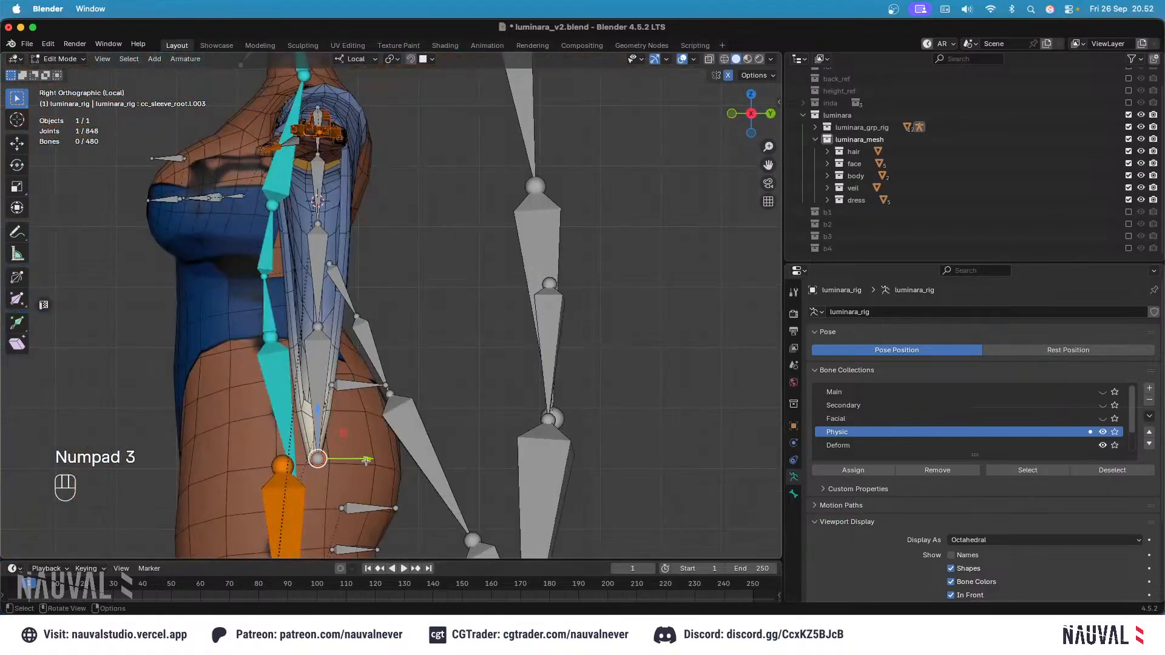
left_click_drag(366, 460, 361, 460)
left_click(319, 327)
left_click_drag(364, 328, 366, 330)
left_click(317, 224)
Step: Select the whole left sleeve bone chain and symmetrize it onto the right sleeve
key("KP_1")
left_click(424, 191)
middle_click_drag(424, 193, 410, 231, "ctrl")
key("l")
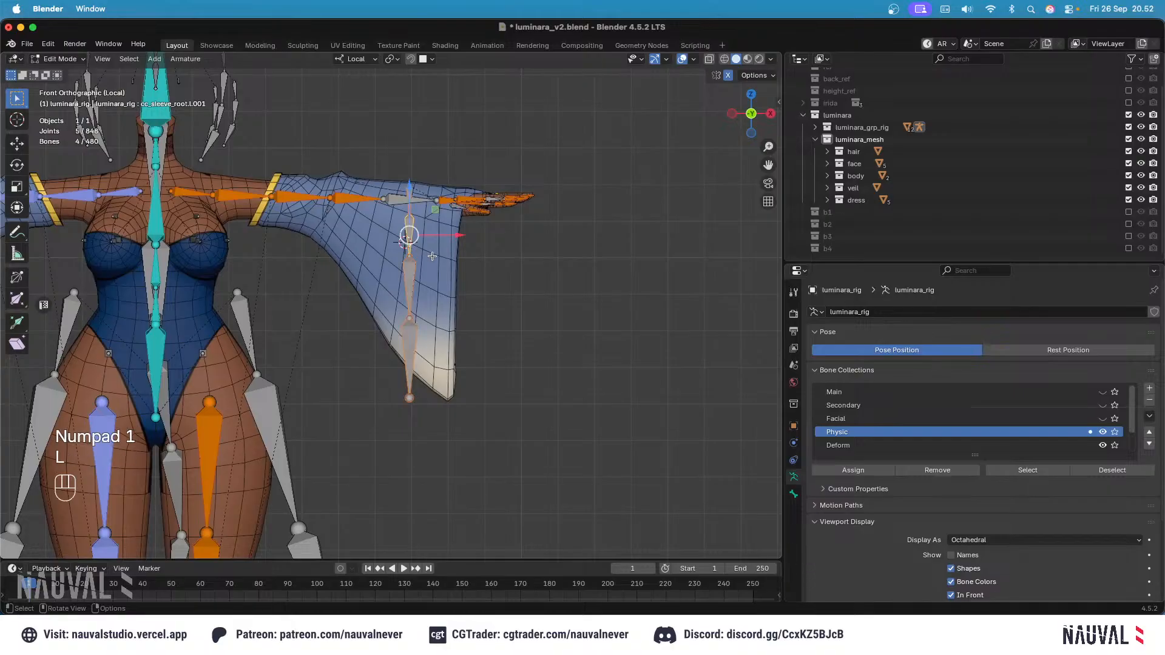
right_click(422, 263)
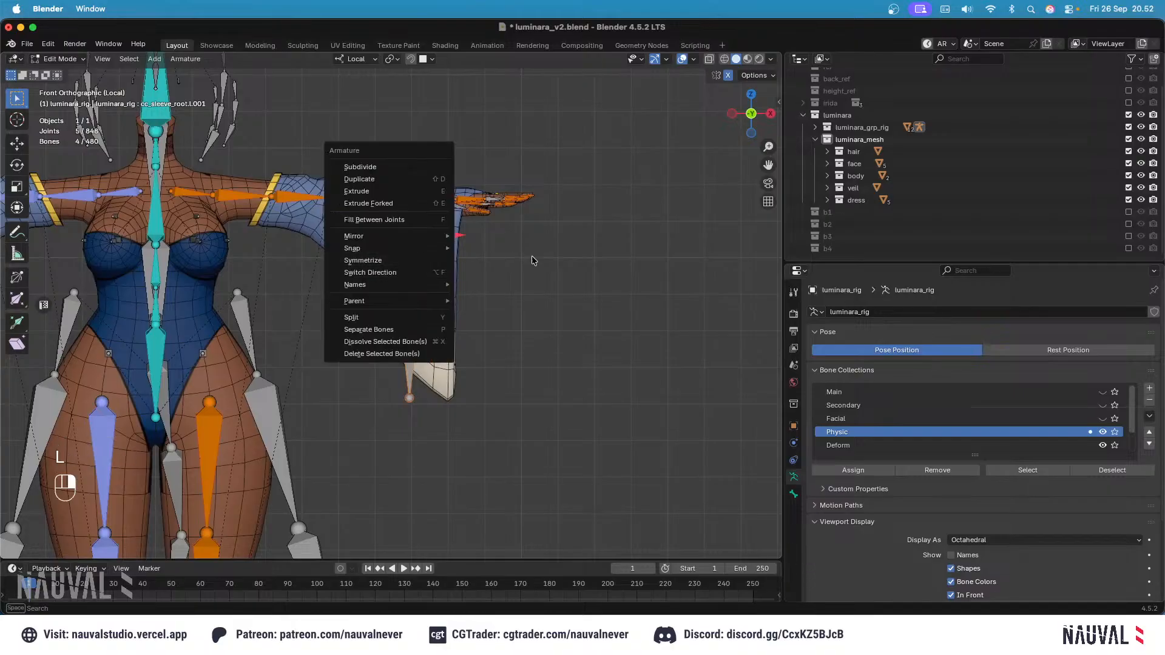
left_click(424, 260)
middle_click_drag(424, 260, 630, 274, "shift")
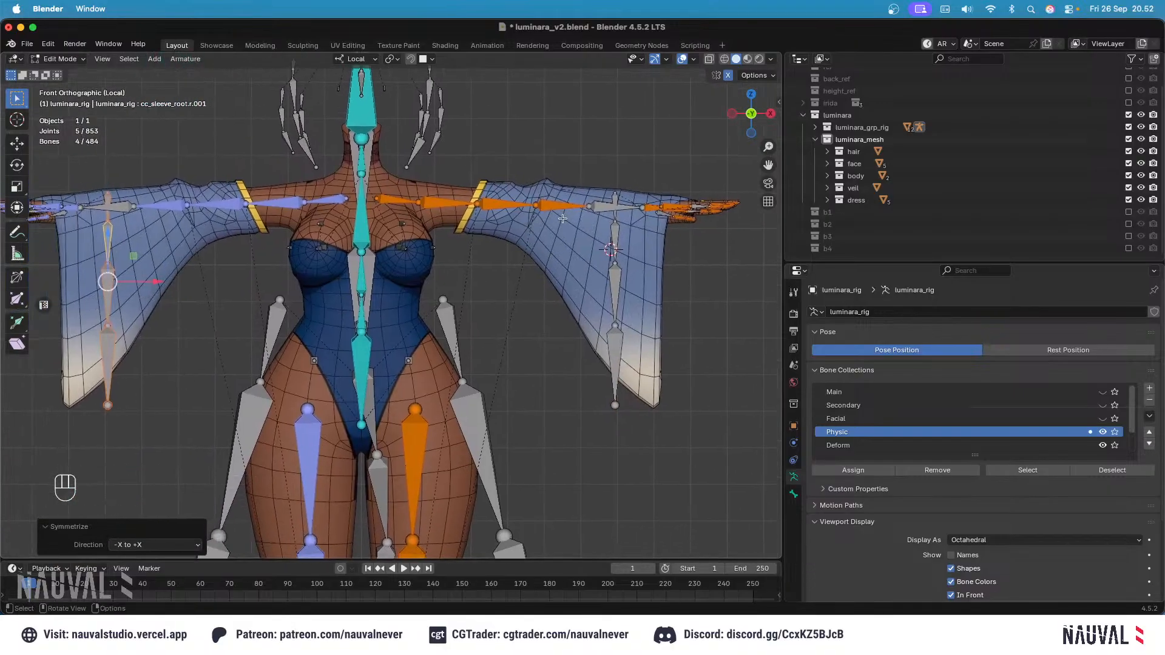
Step: Save the file and show the Main bone collection in Pose Mode
key("Tab")
middle_click_drag(614, 193, 601, 237, "shift")
key("super+s")
left_click(72, 60)
left_click(68, 100)
left_click(844, 406)
left_click(1103, 392)
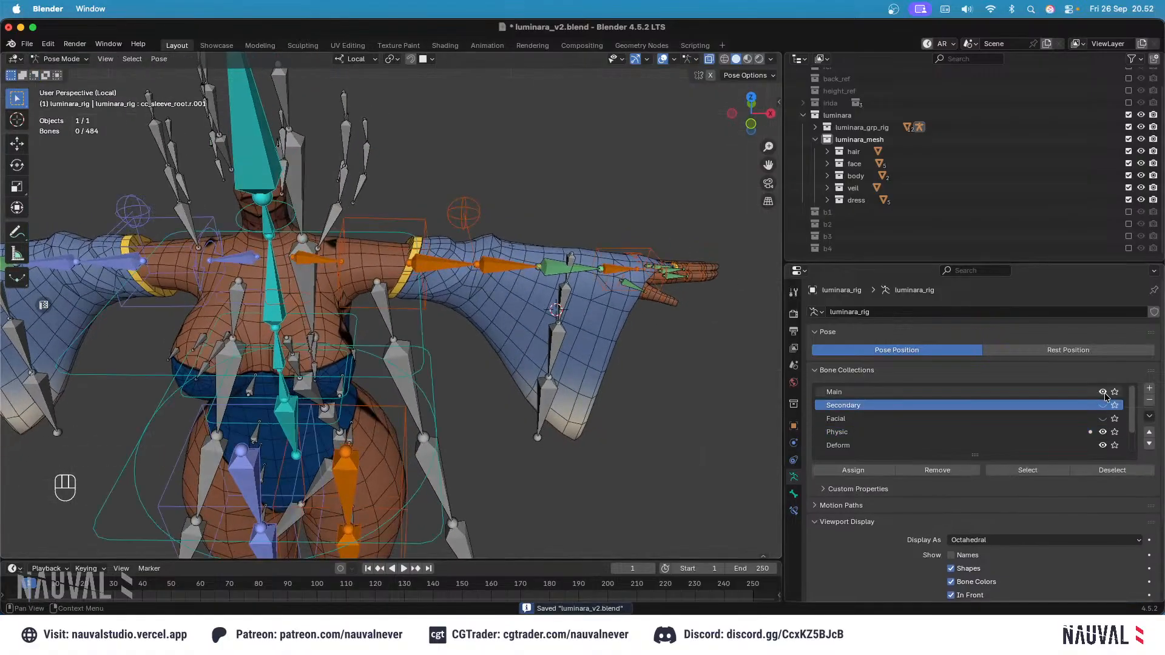
Step: Test-move the left and right hand IK controls to check how the sleeve bones follow, cancelling each move
left_click(587, 251)
key("KP_1")
key("g")
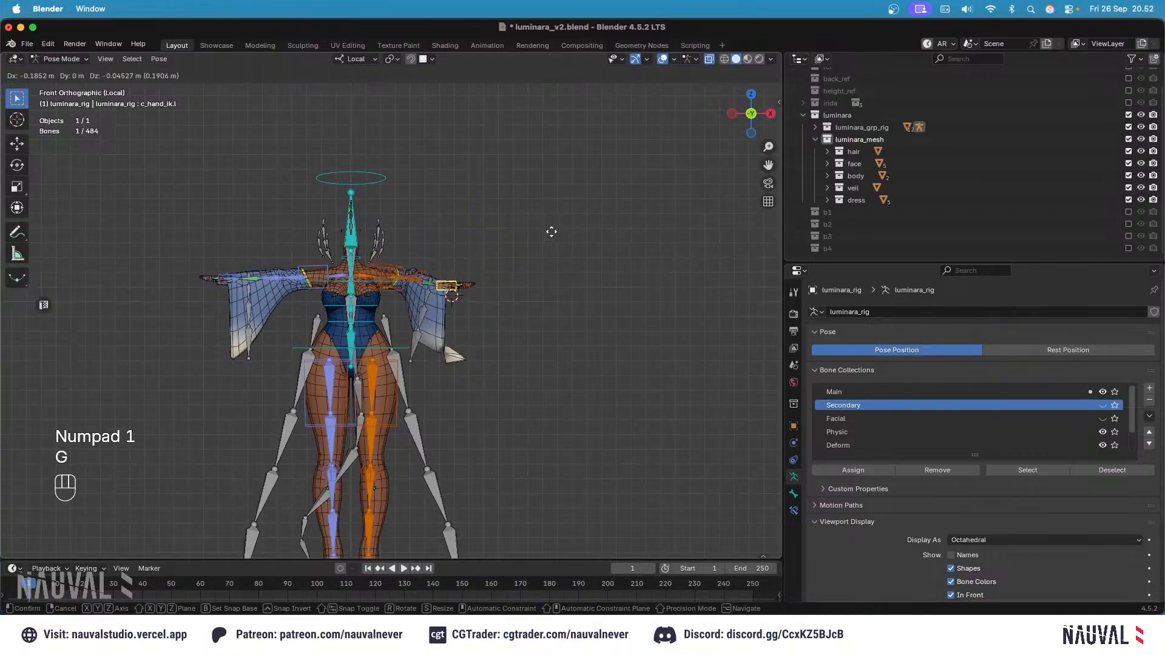
key("Escape")
key("g")
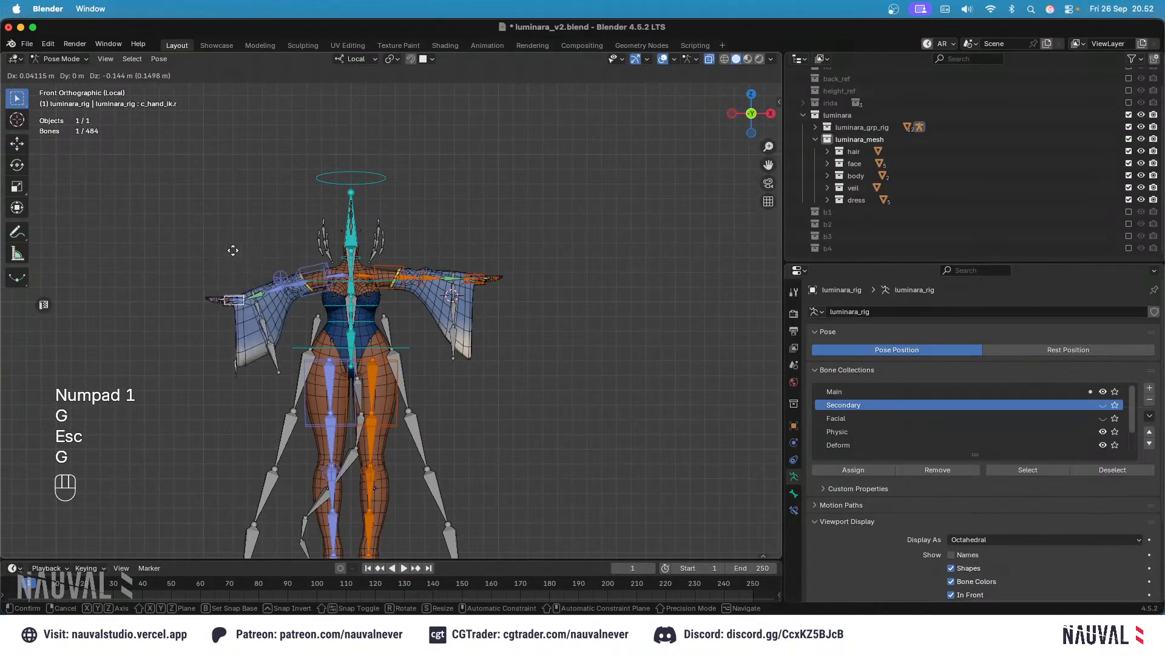
key("Escape")
Step: Save the file and return to Object Mode
key("super+s")
left_click(62, 59)
left_click(63, 73)
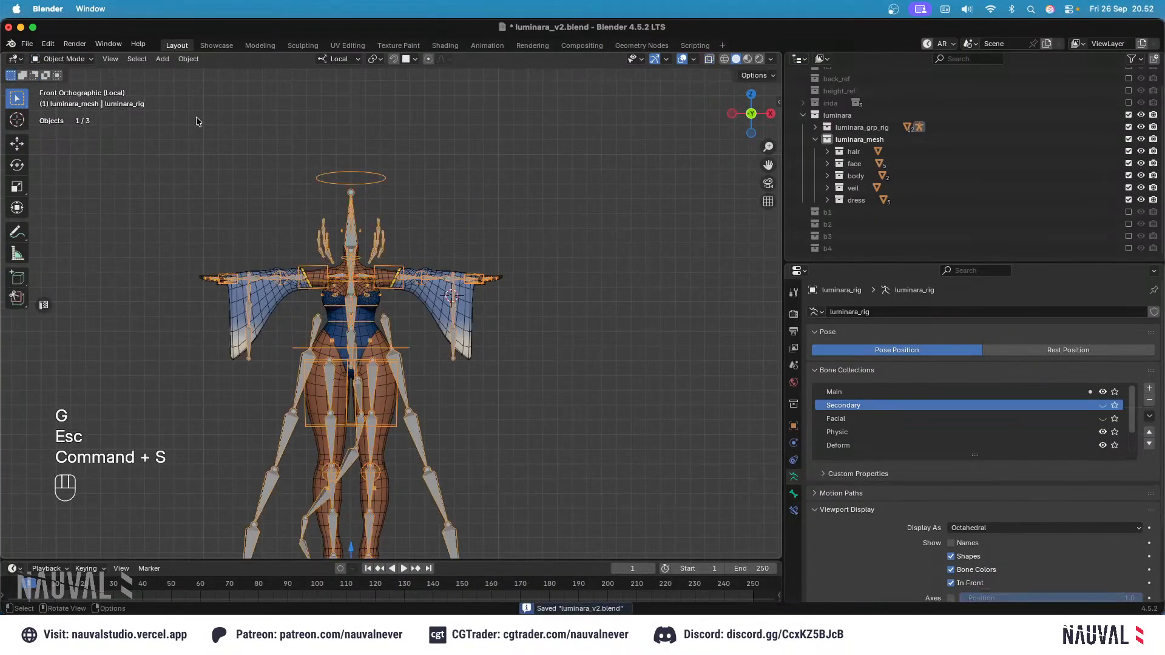
Step: Parent the sleeve mesh to luminara_rig with empty groups
scroll(388, 231, "up", 4)
left_click(537, 292)
middle_click_drag(566, 301, 493, 258, "shift")
left_click(486, 266, "shift")
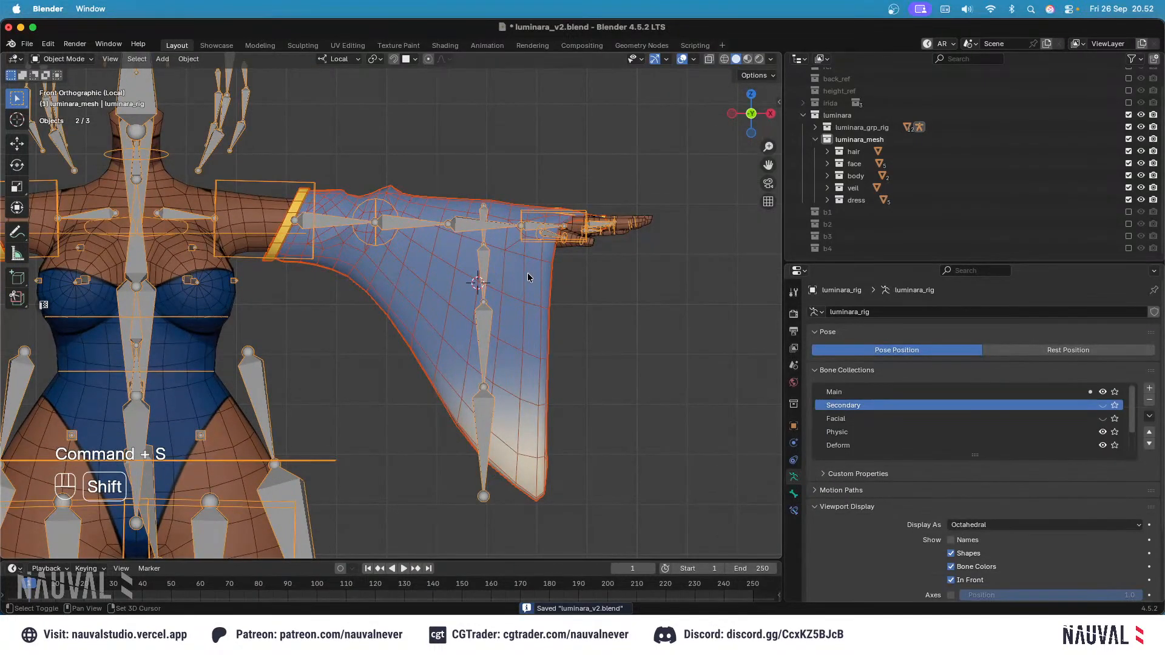
left_click(504, 267, "shift")
left_click(486, 260, "shift")
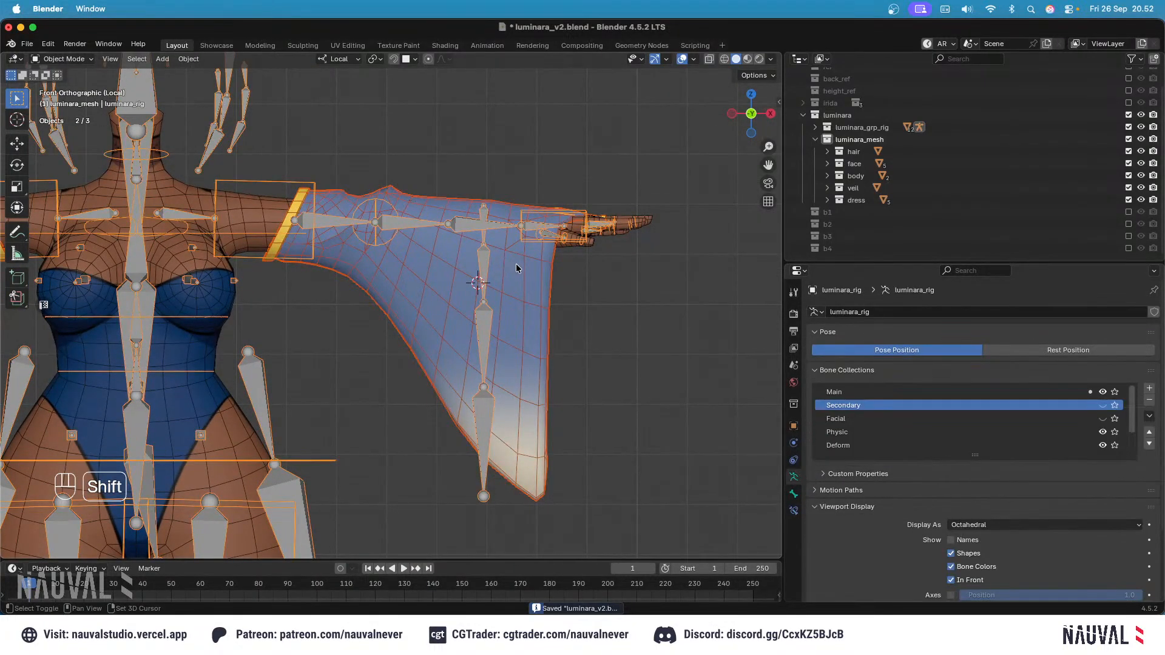
key("ctrl+p")
left_click(504, 235)
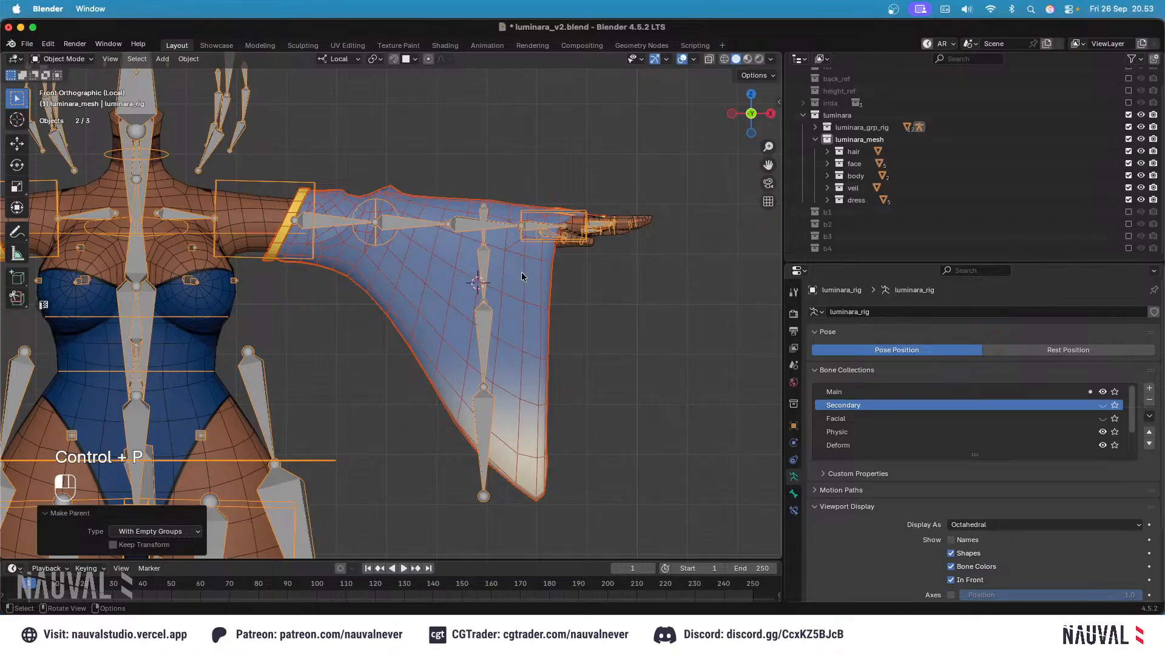
Step: Make the sleeve mesh active with the rig also selected, and enter Weight Paint mode on cc_sleeve_root.l
left_click(520, 275, "shift")
left_click(488, 258, "shift")
left_click(504, 253, "shift")
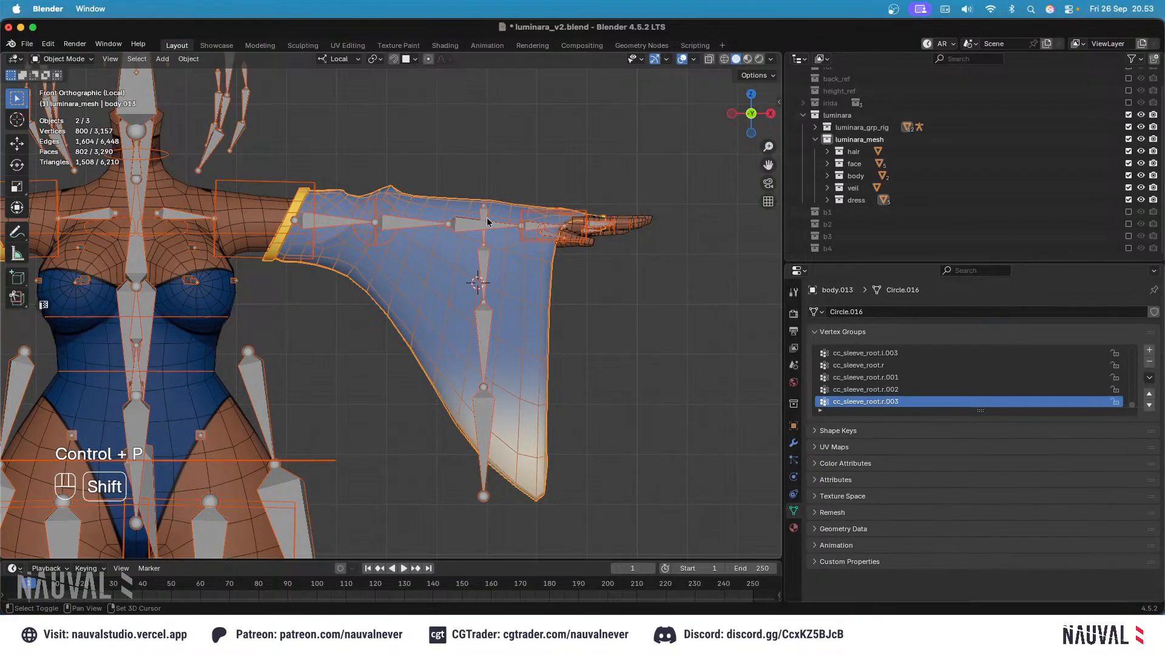
left_click(74, 59)
left_click(73, 126)
scroll(534, 164, "up", 3)
left_click(546, 152, "ctrl+shift")
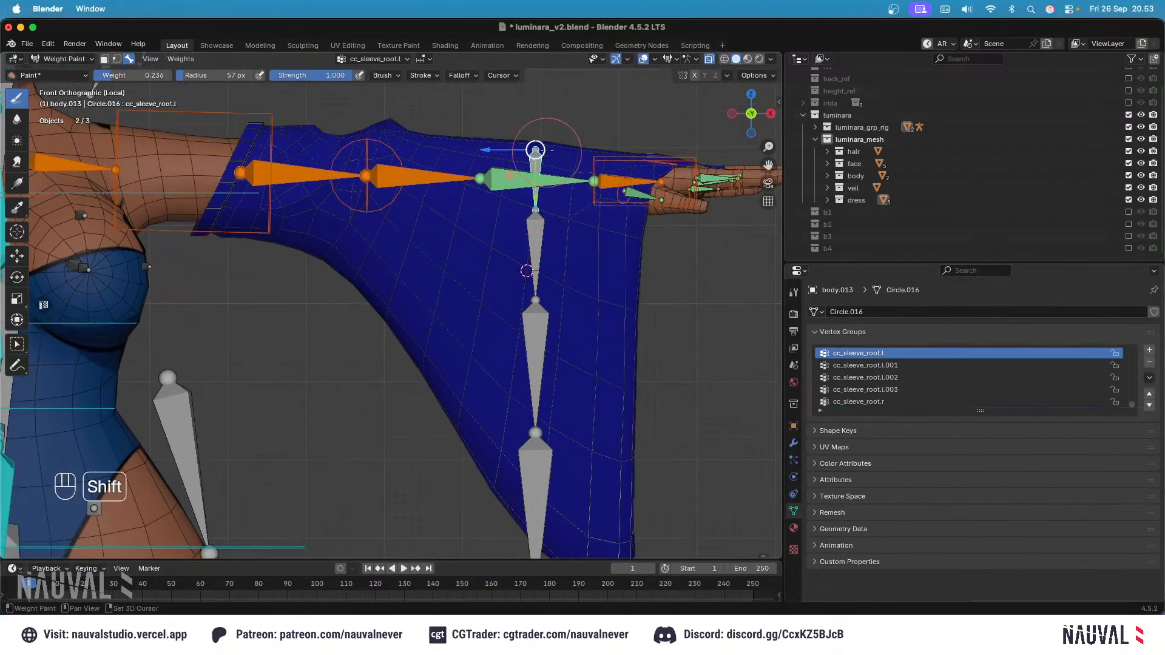
Step: Examine the left sleeve's weights for the upper arm, forearm_stretch.l, forearm_twist.l and hand.l bones
middle_click_drag(547, 150, 510, 182, "shift")
left_click(514, 216, "alt")
middle_click_drag(513, 230, 506, 242, "shift")
key("shift+z")
key("shift+z")
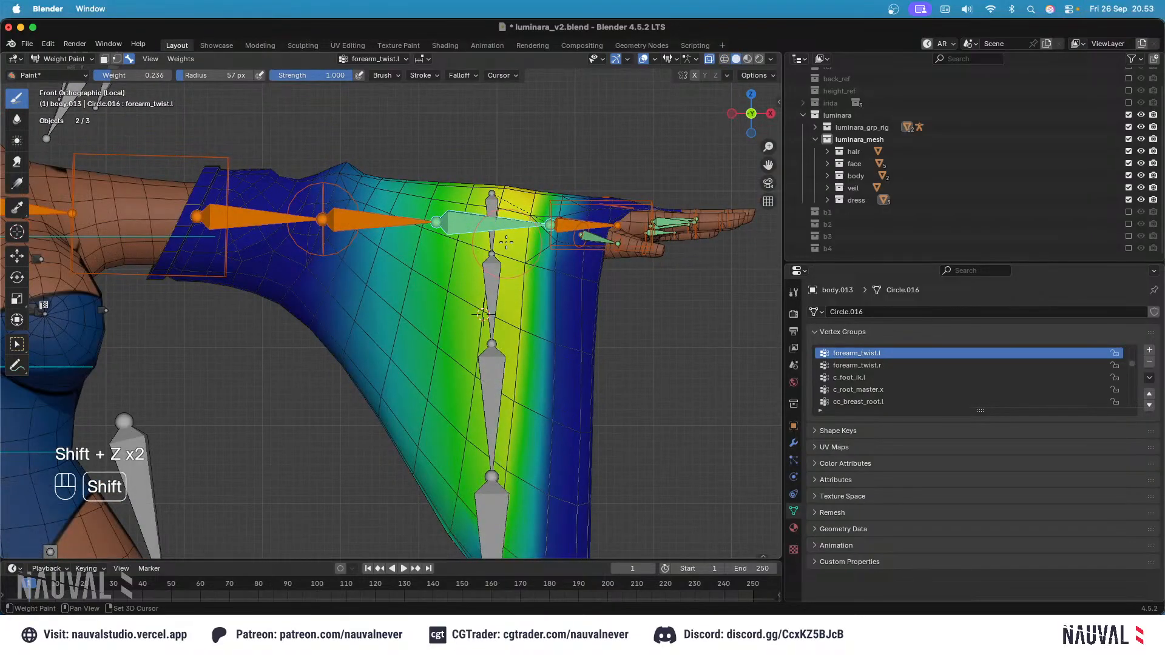
left_click(572, 223, "alt")
left_click(490, 220, "alt")
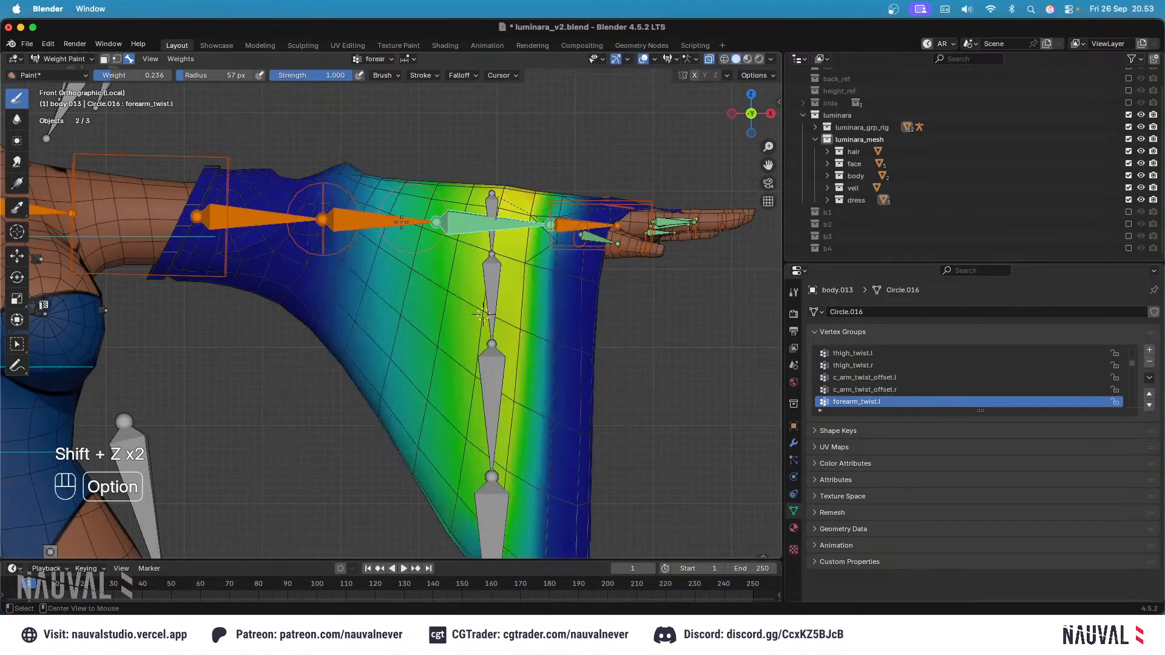
left_click(385, 216, "alt")
left_click(250, 215, "alt")
left_click(365, 217, "alt")
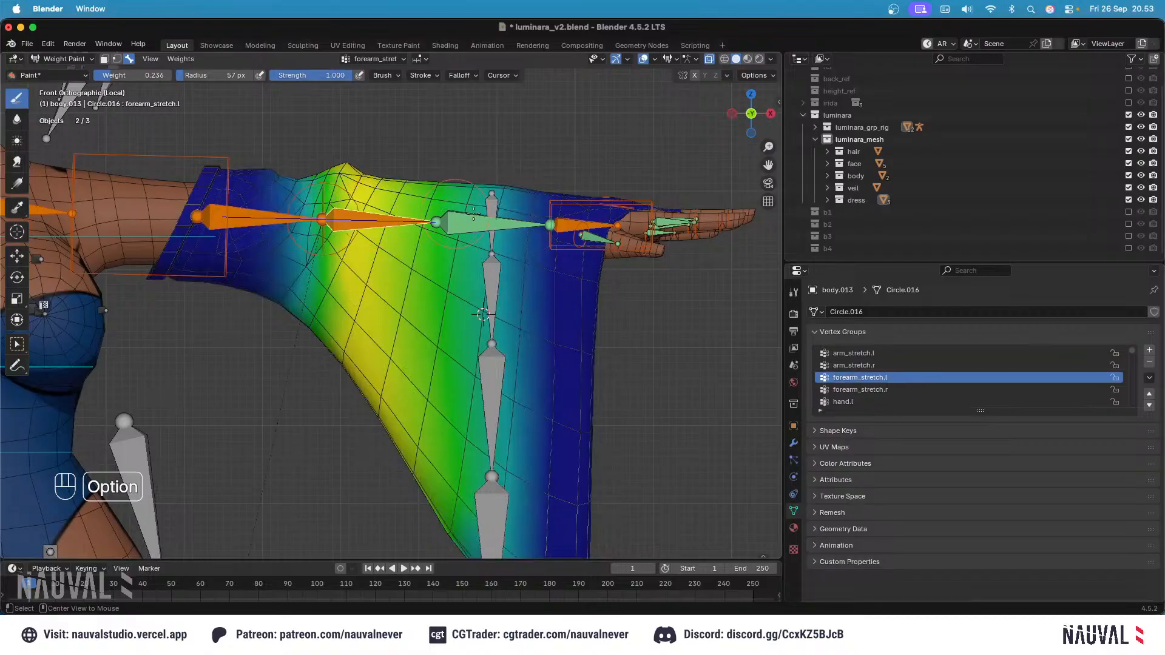
left_click(486, 218, "alt")
left_click(579, 235, "alt")
left_click(561, 219, "alt")
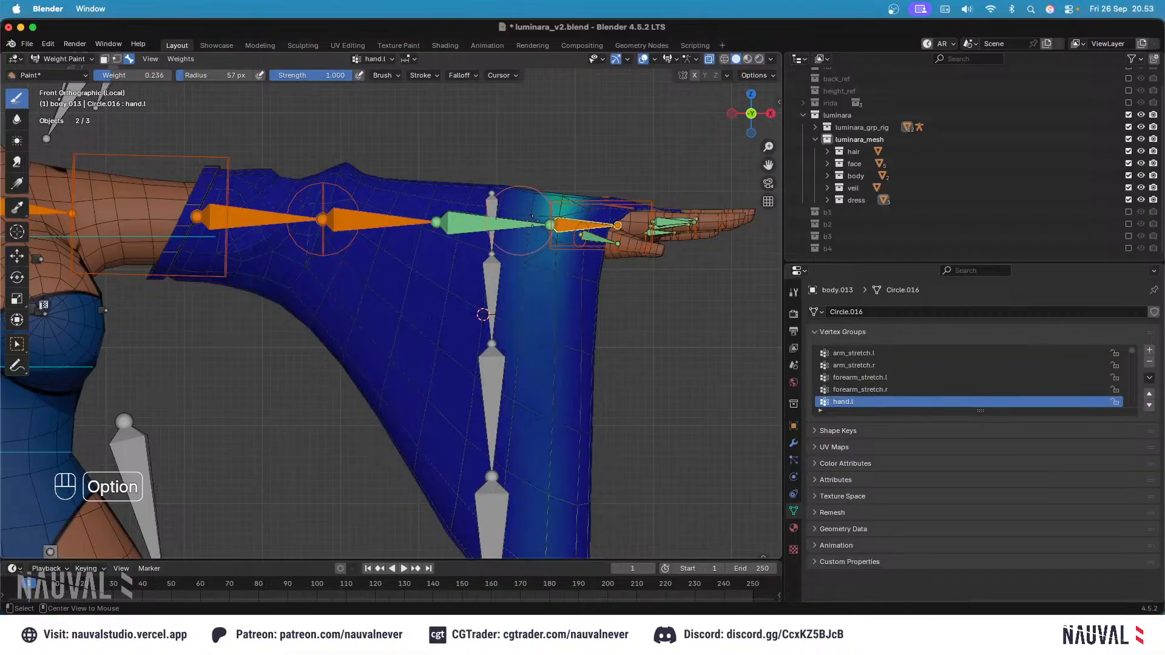
left_click(505, 238, "alt")
Step: In Edit Mode, circle-select through the sleeve the row of vertices running just below the left forearm from cuff to elbow
key("Tab")
key("Tab")
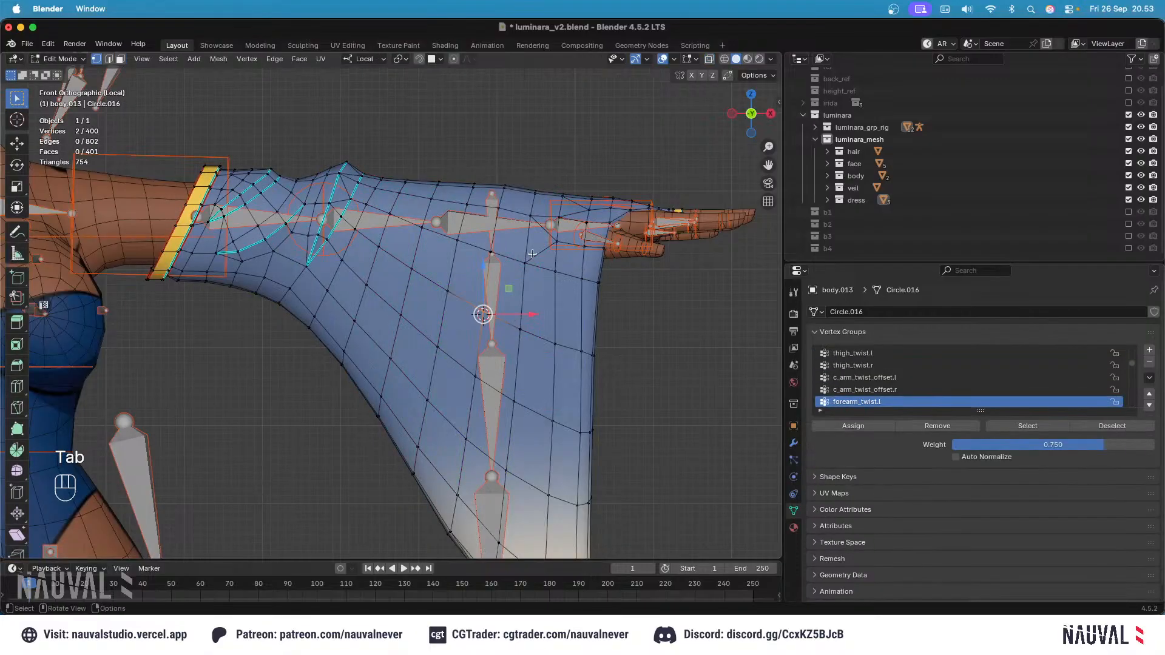
key("Tab")
mouse_move(632, 271)
middle_mouse_down("shift")
mouse_move(579, 279)
mouse_move(580, 251)
middle_mouse_up("shift")
key("shift+z")
key("alt+a")
key("c")
mouse_move(596, 293)
left_mouse_down()
mouse_move(480, 267)
mouse_move(341, 289)
mouse_move(407, 243)
mouse_move(355, 291)
left_mouse_up()
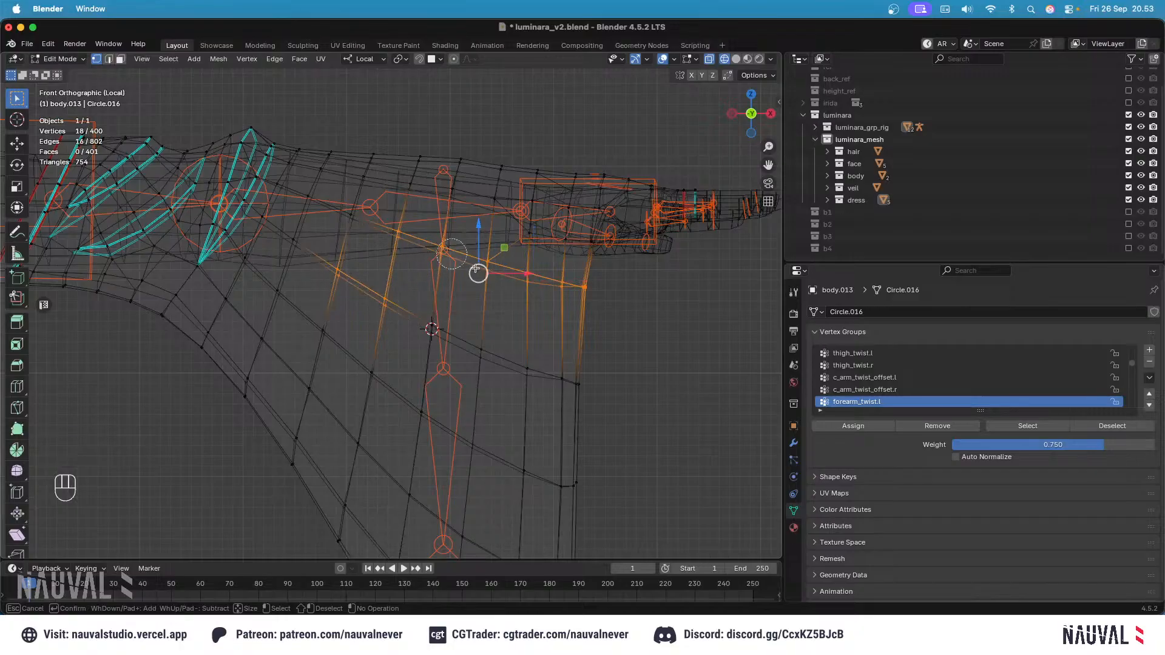
mouse_move(326, 250)
left_mouse_down()
mouse_move(268, 271)
mouse_move(245, 260)
mouse_move(231, 292)
mouse_move(244, 257)
mouse_move(195, 267)
mouse_move(160, 304)
left_mouse_up()
key("Escape")
key("shift+z")
middle_click_drag(343, 177, 343, 193, "shift")
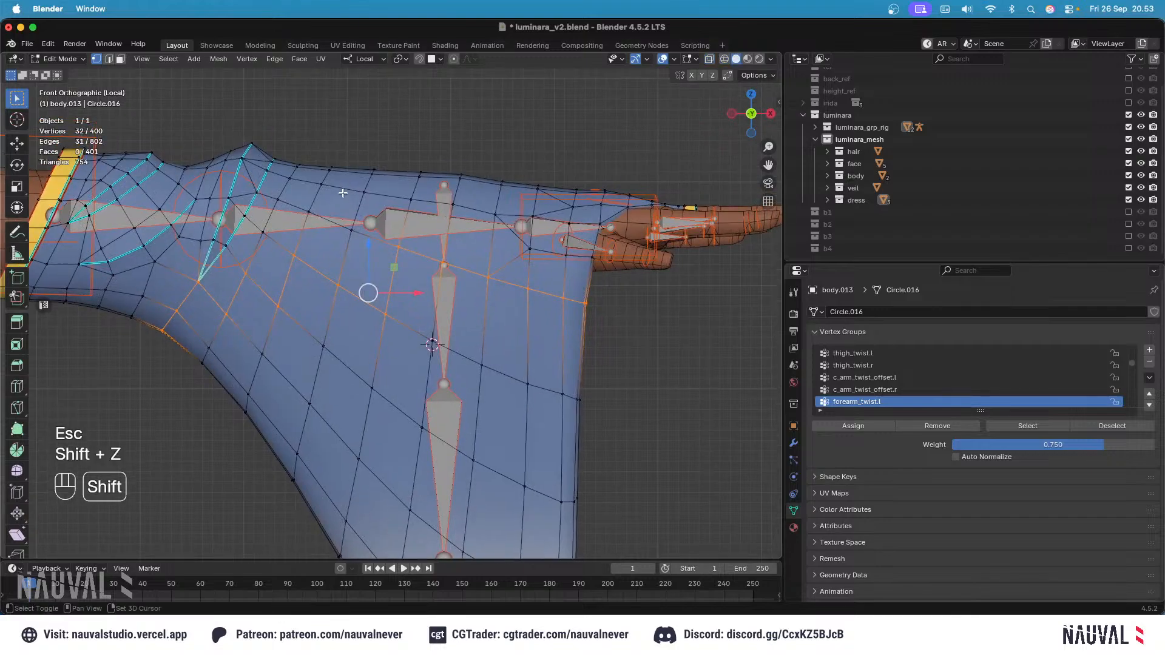
Step: Remove the vertices near the elbow and upper sleeve edge from the selected row
key("shift+z")
middle_click_drag(252, 244, 290, 244, "shift")
key("shift+z")
key("shift+z")
key("c")
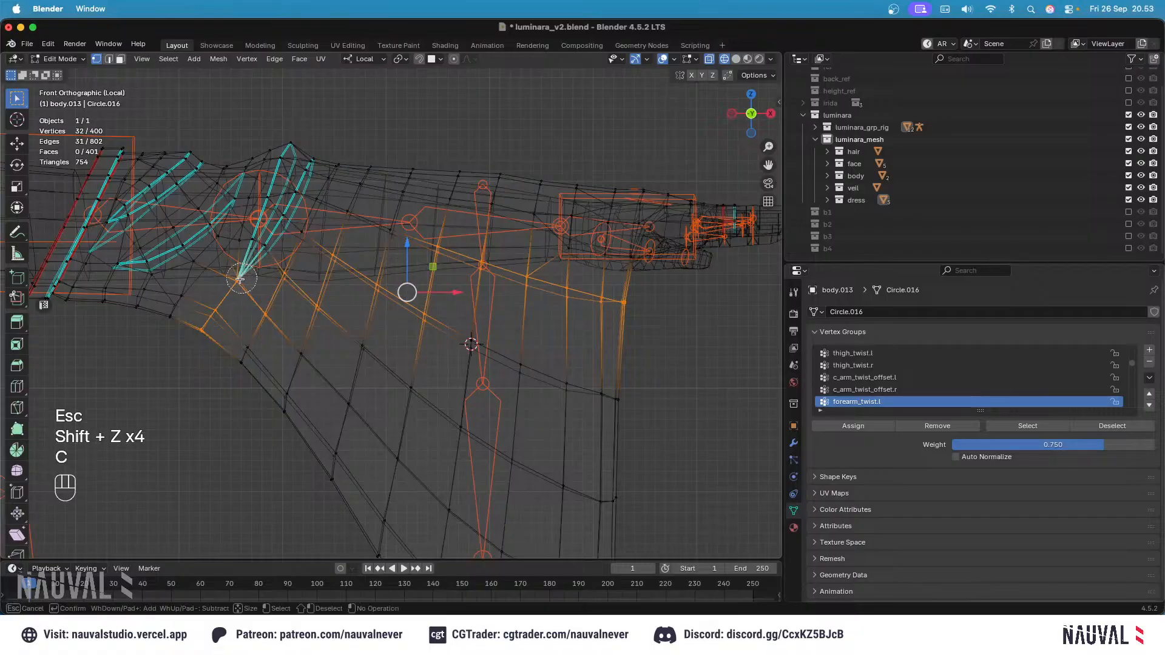
left_click_drag(241, 279, 184, 343, "shift")
key("shift+z")
key("Escape")
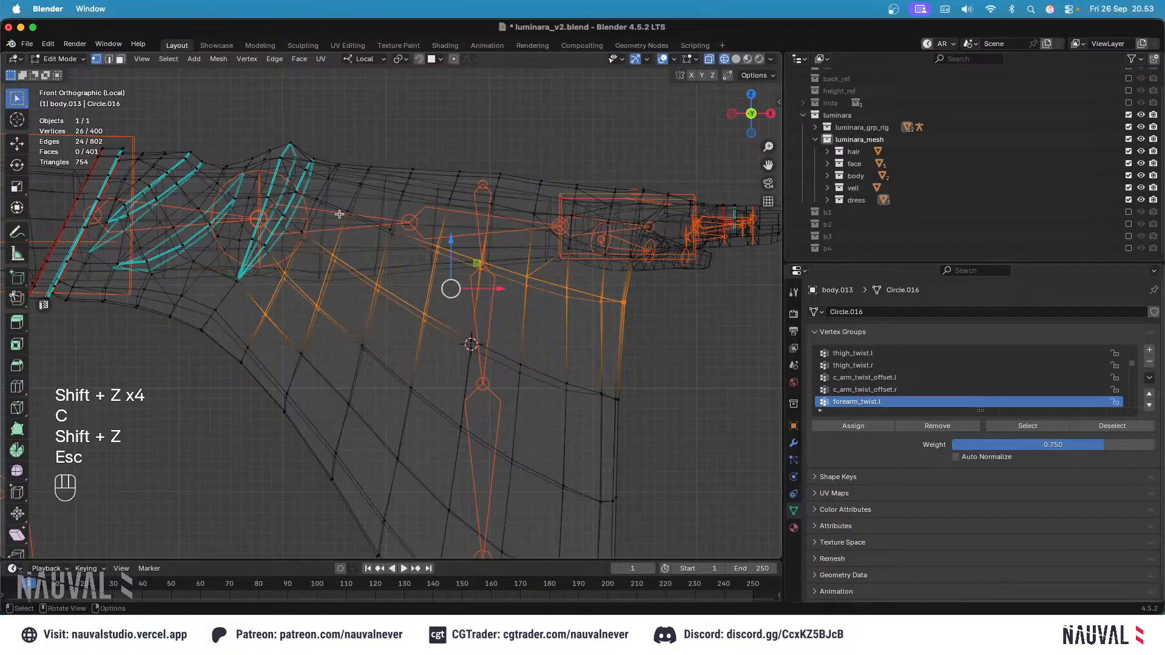
Step: Reshape the elbow end of the selected vertex row so it runs diagonally down to the sleeve's underside edge
key("shift+z")
middle_click_drag(338, 213, 336, 191, "shift")
key("shift+z")
key("c")
mouse_move(289, 249)
left_mouse_down("shift")
mouse_move(260, 294)
mouse_move(297, 273)
mouse_move(302, 330)
left_mouse_up("shift")
left_click(285, 381)
key("Escape")
key("shift+z")
middle_click_drag(408, 137, 377, 162, "shift")
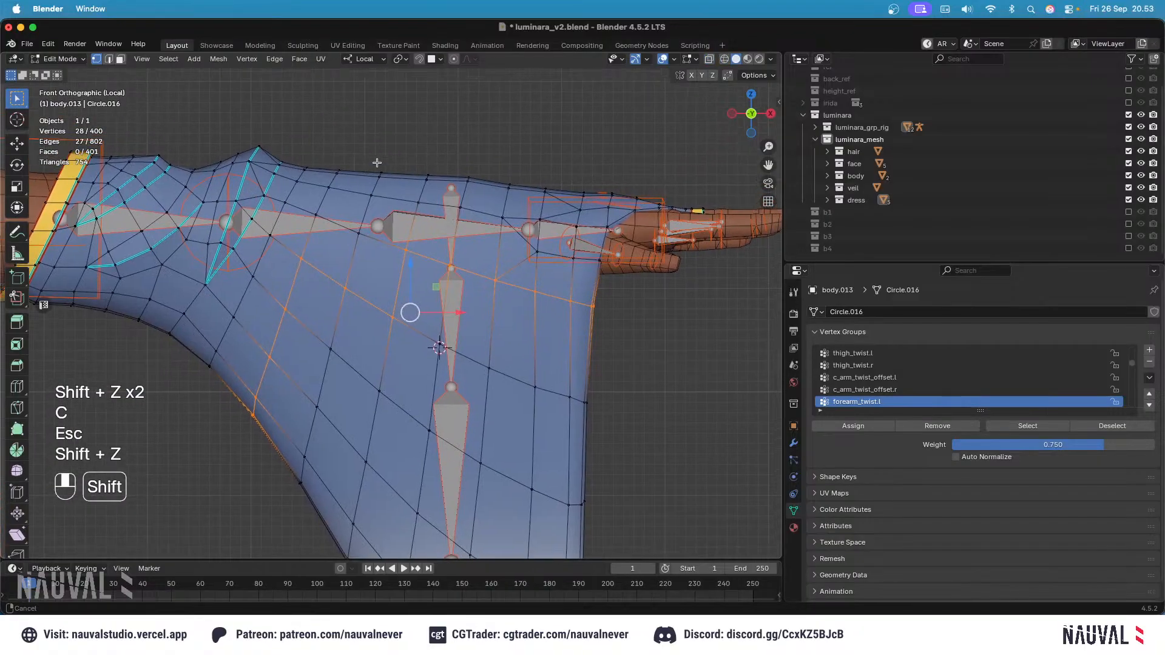
Step: Assign the selected sleeve vertices to the cc_sleeve_root.l vertex group with a weight of 0.5
scroll(389, 164, "down", 2)
key("Tab")
key("Tab")
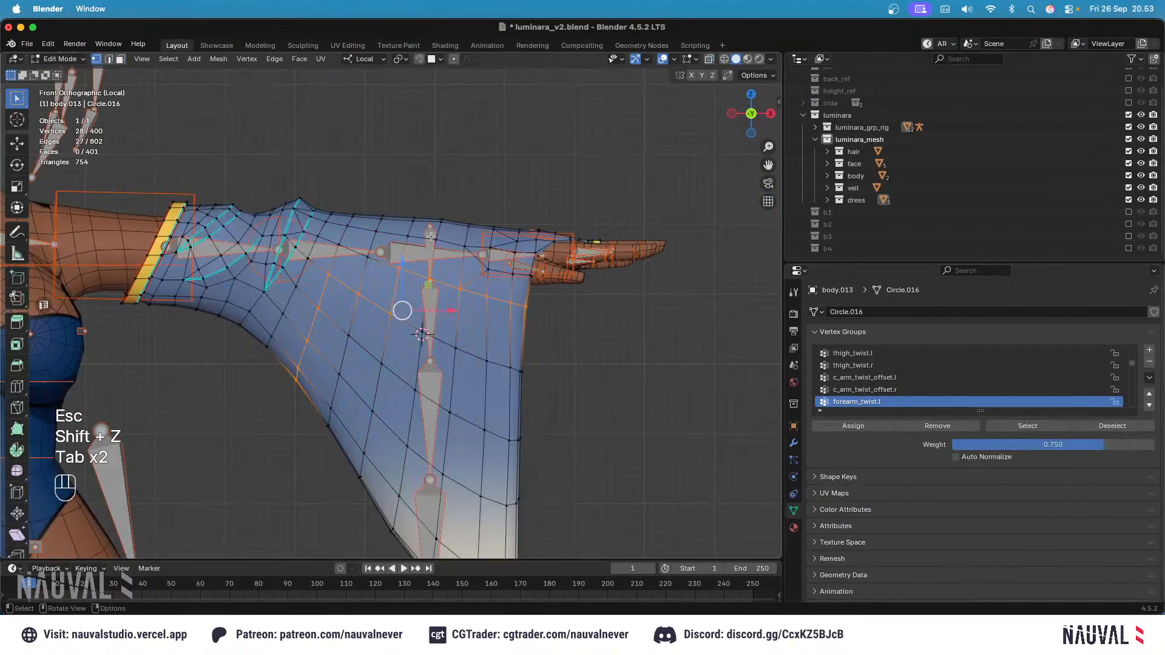
key("Tab")
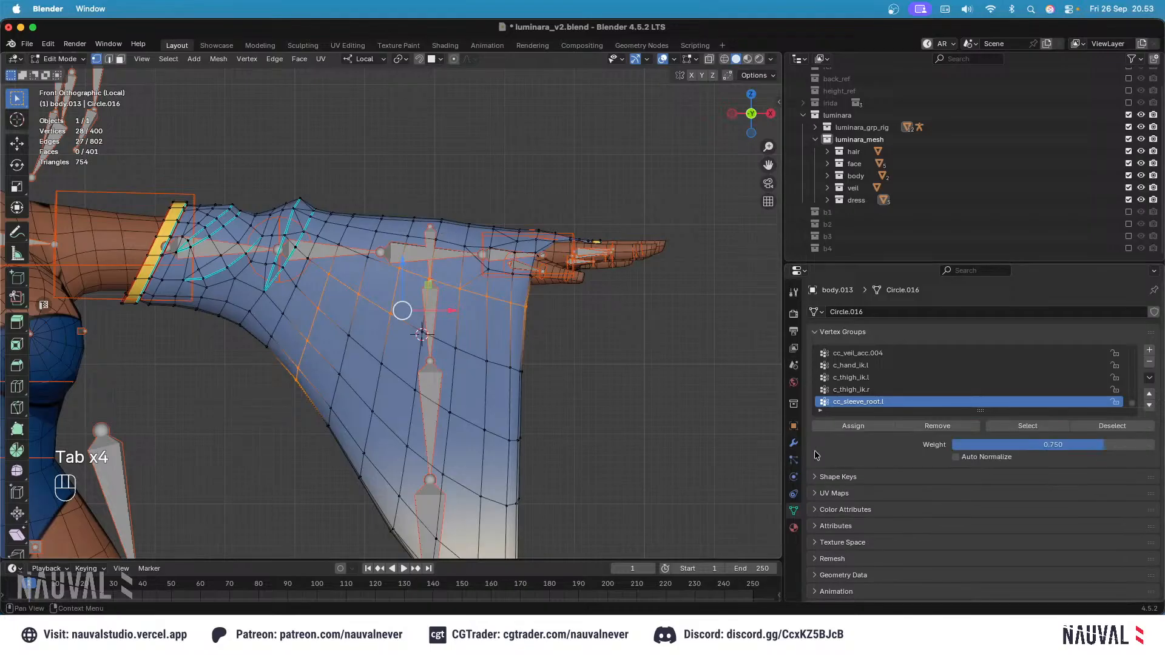
left_click(1006, 440)
type("0.5")
key("Return")
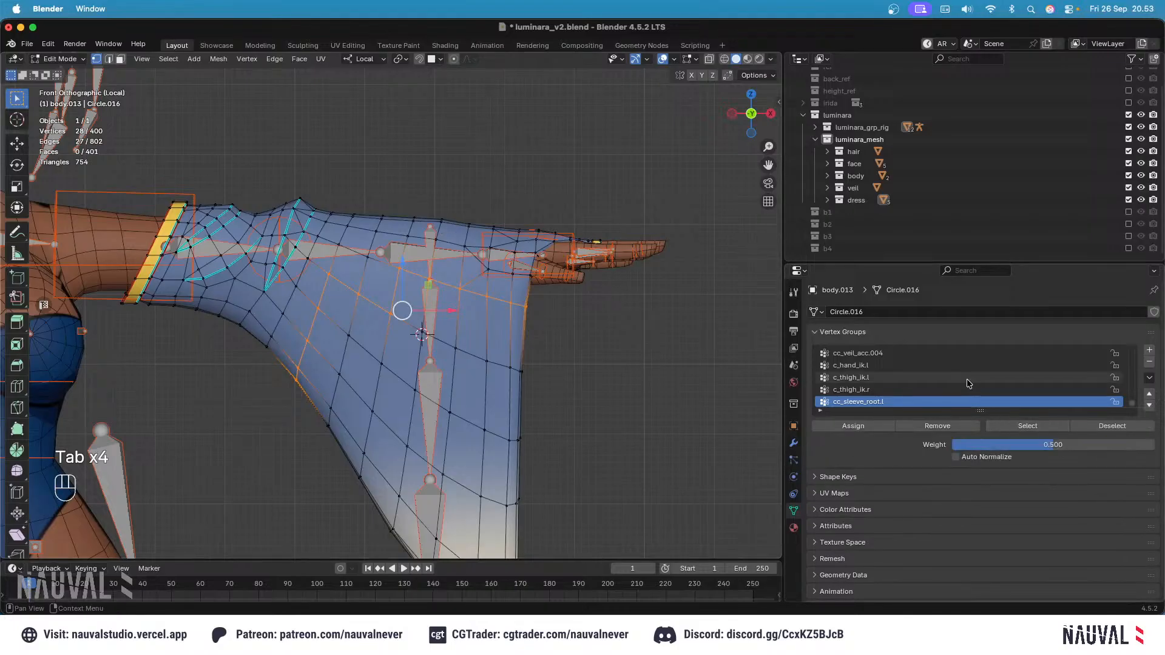
left_click(842, 427)
key("Tab")
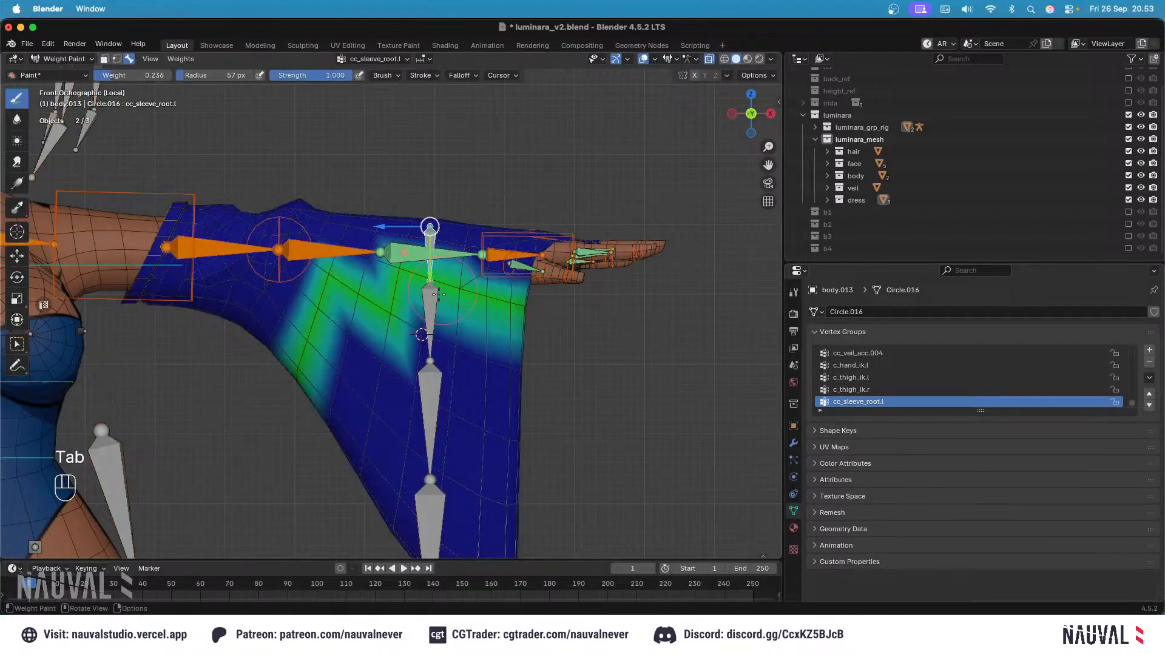
Step: Make the vertex group cc_sleeve_root.l.001 active by picking its sleeve bone, and return to mesh editing in a wireframe front view
left_click(434, 299, "alt")
key("Tab")
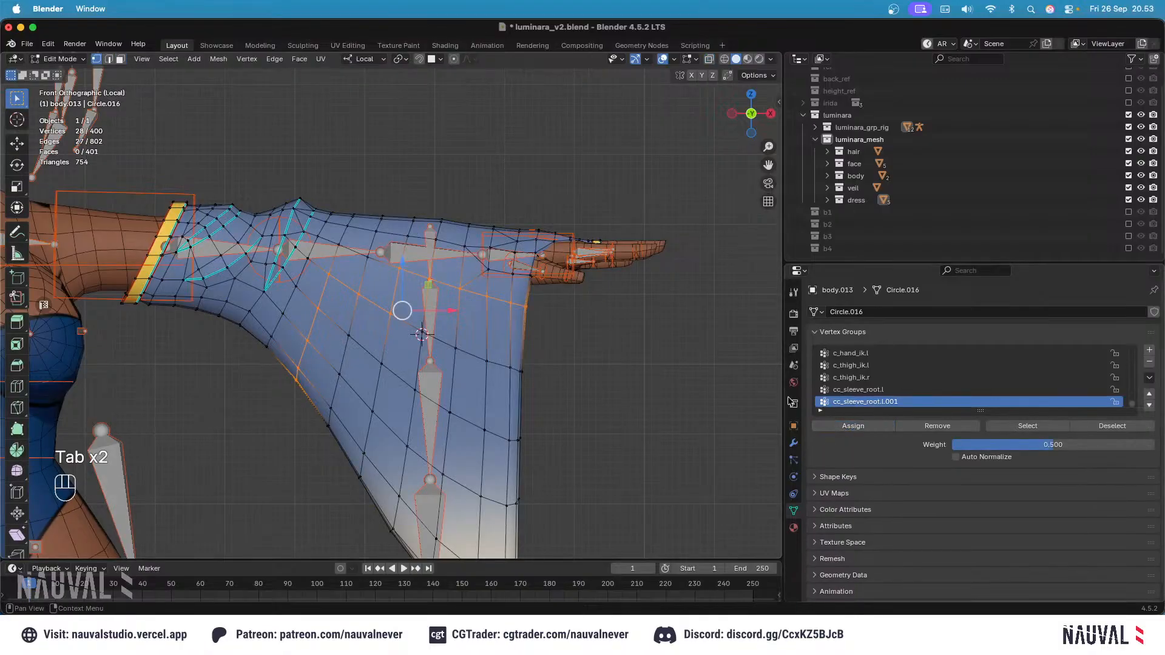
key("Tab")
key("KP_3")
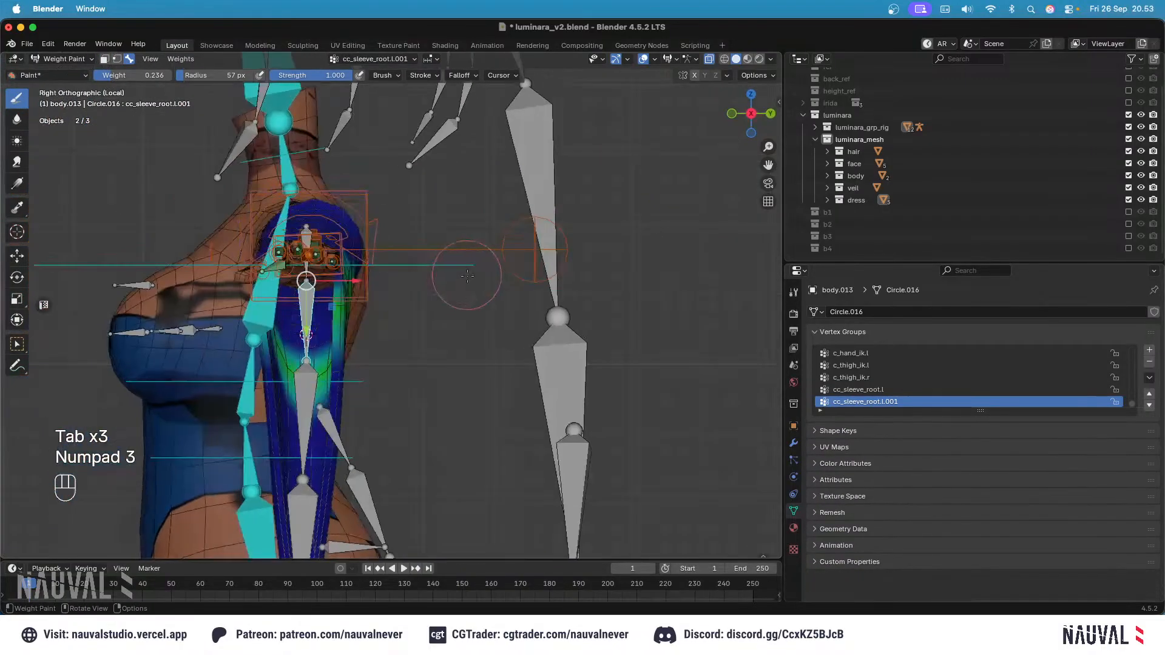
key("KP_1")
key("Tab")
key("shift+z")
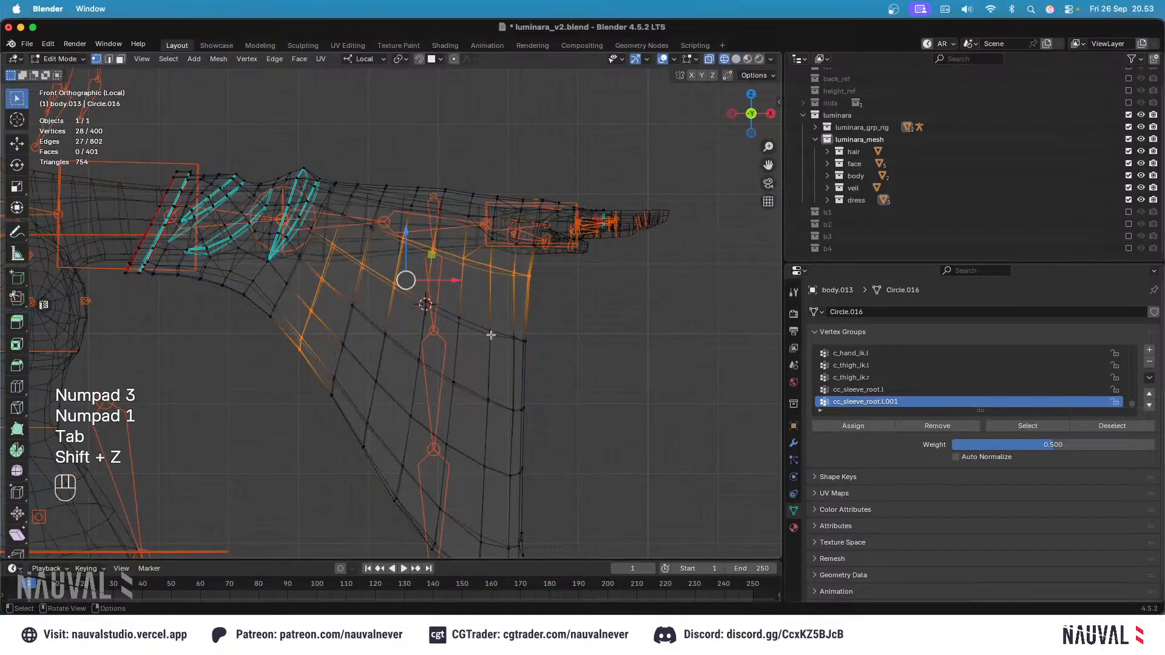
Step: Circle-select through the sleeve the vertices around the second bone, two rows at the outer edge narrowing to a diagonal row toward the underside
key("alt+a")
key("c")
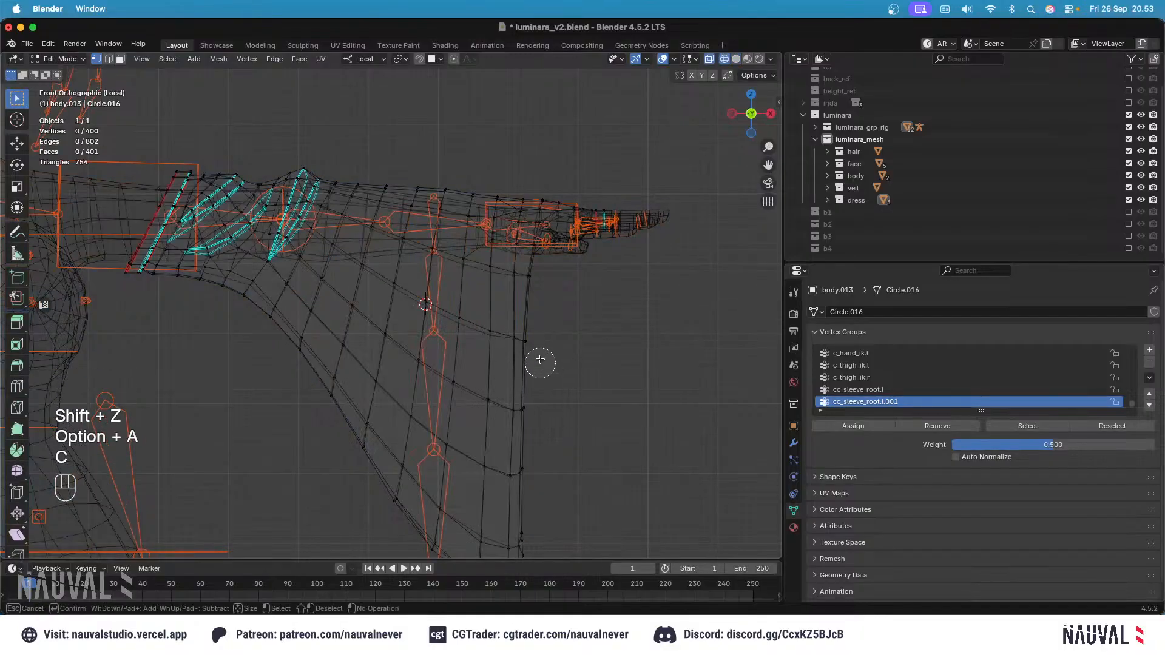
left_click_drag(531, 347, 478, 331)
left_click_drag(518, 387, 453, 370)
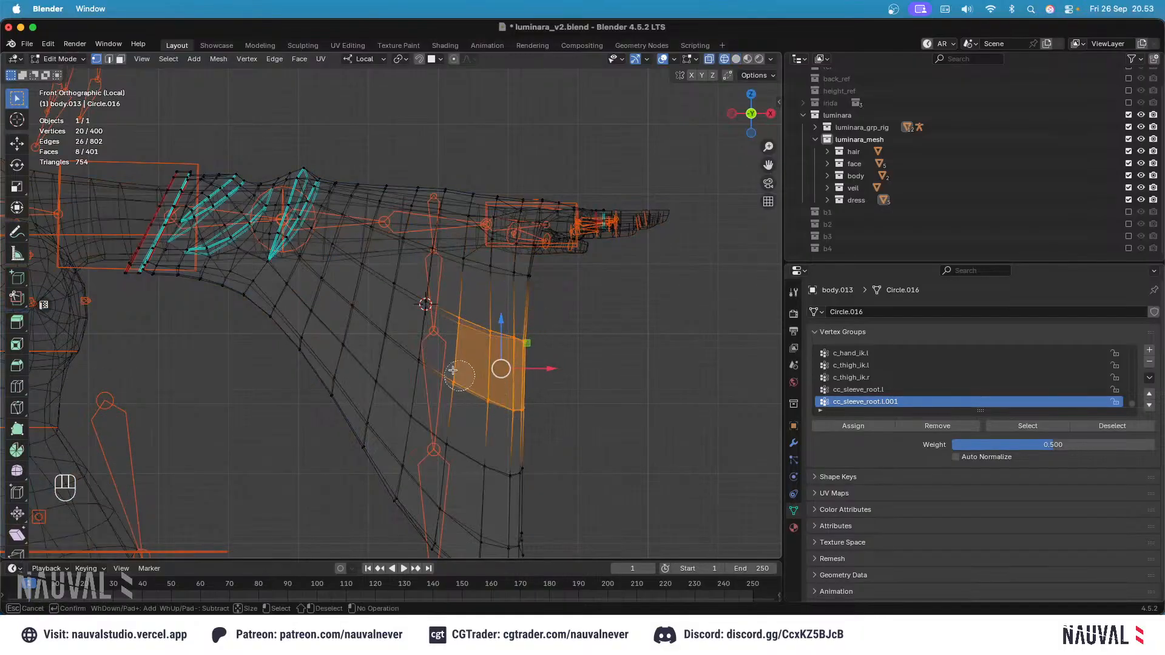
left_click_drag(370, 327, 334, 411)
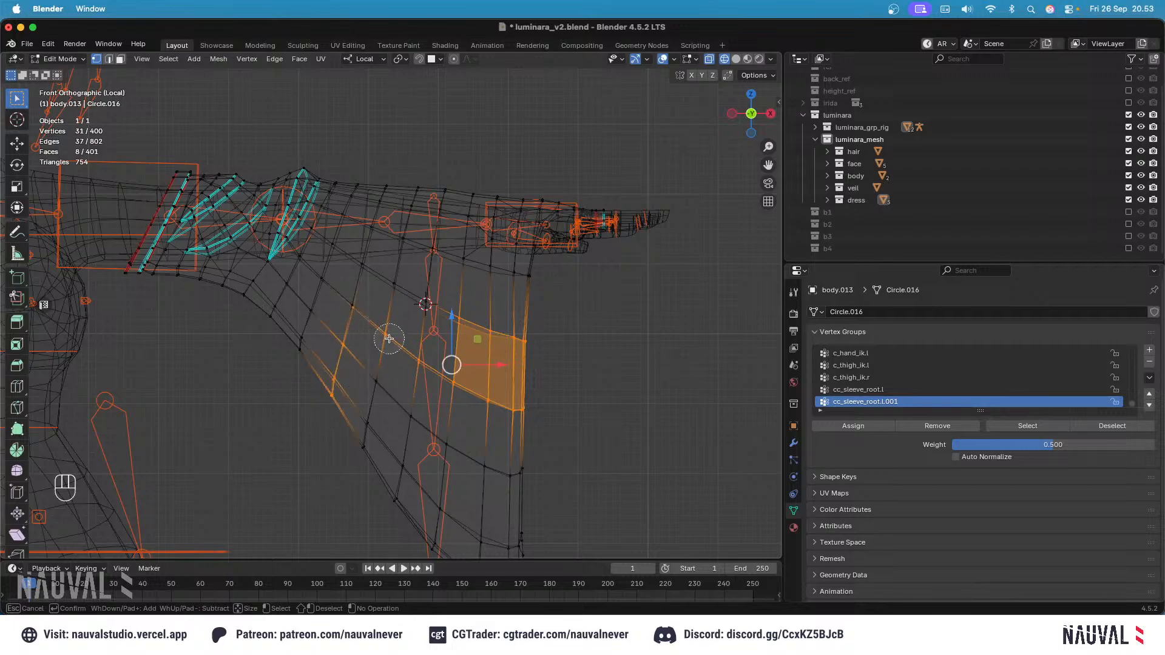
left_click(369, 313)
key("Escape")
key("shift+z")
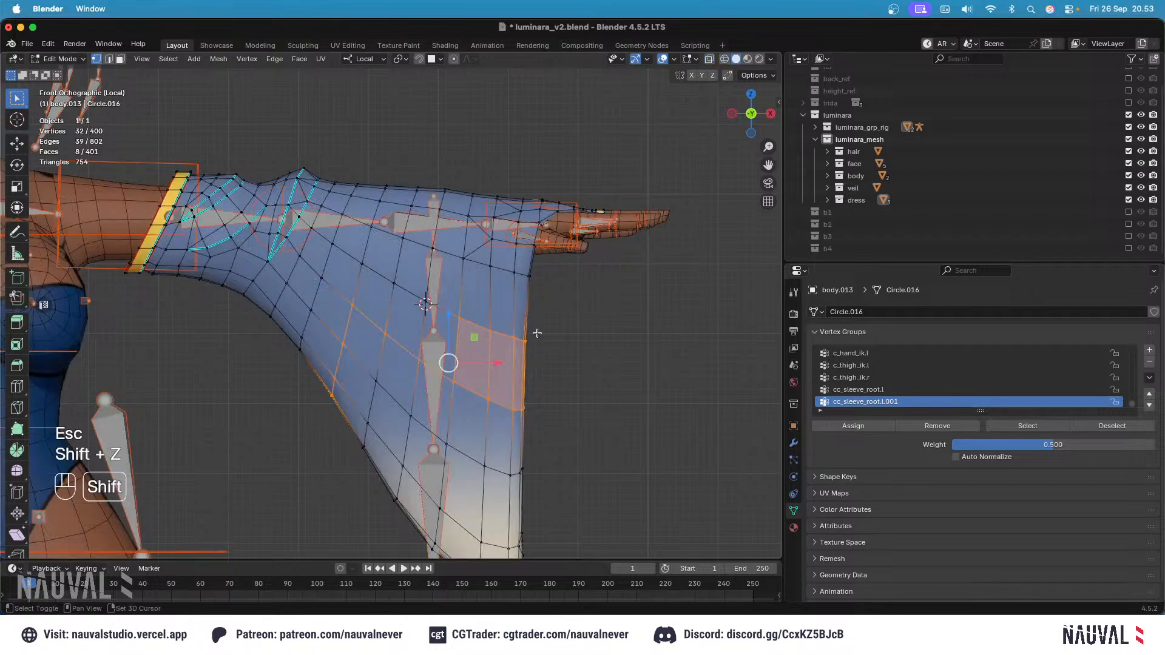
Step: Assign the selected sleeve vertices to the cc_sleeve_root.l.001 vertex group with a weight of 0.5 and check the result in Weight Paint mode
left_click(853, 426)
middle_click_drag(514, 322, 475, 243, "shift")
key("Tab")
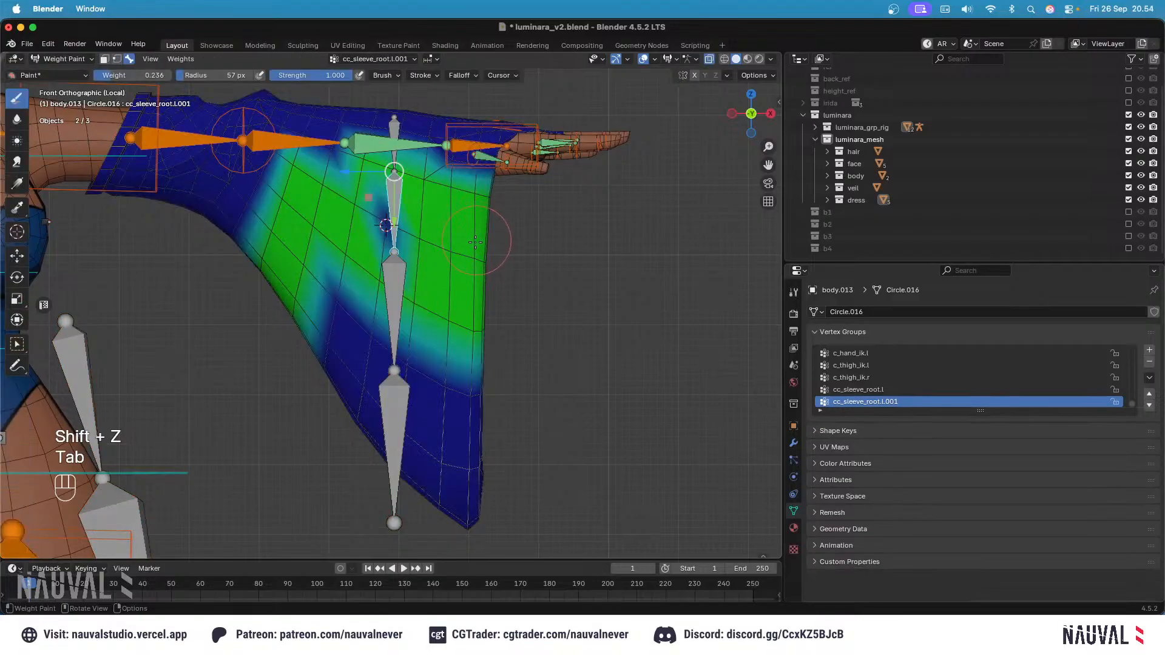
key("Tab")
left_click(393, 273, "alt")
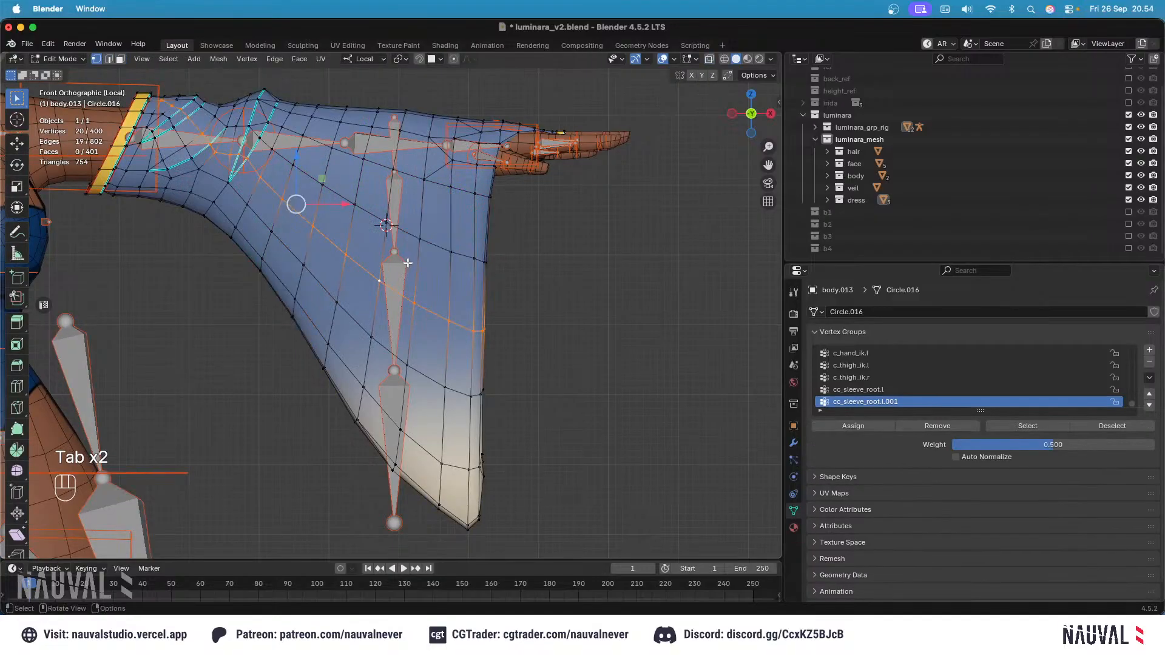
key("super+z")
key("Tab")
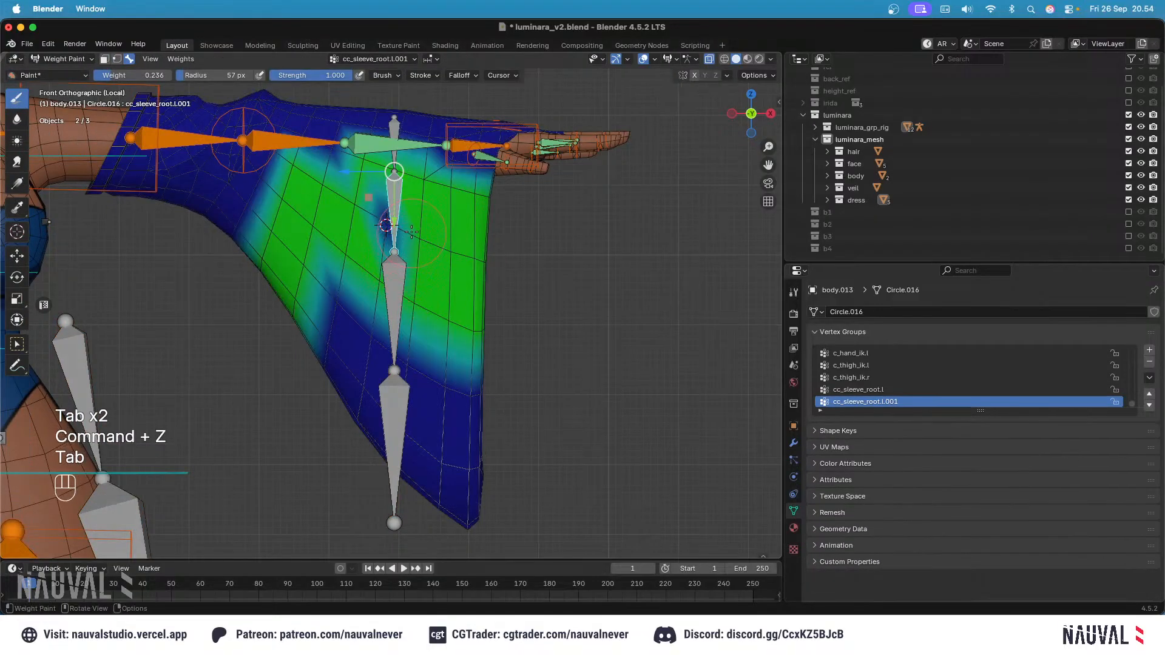
Step: Pick the next sleeve bone down in Weight Paint mode to make cc_sleeve_root.l.002 the active vertex group, with wireframe shading on
key("Tab")
key("Tab")
left_click(397, 276, "alt")
key("Tab")
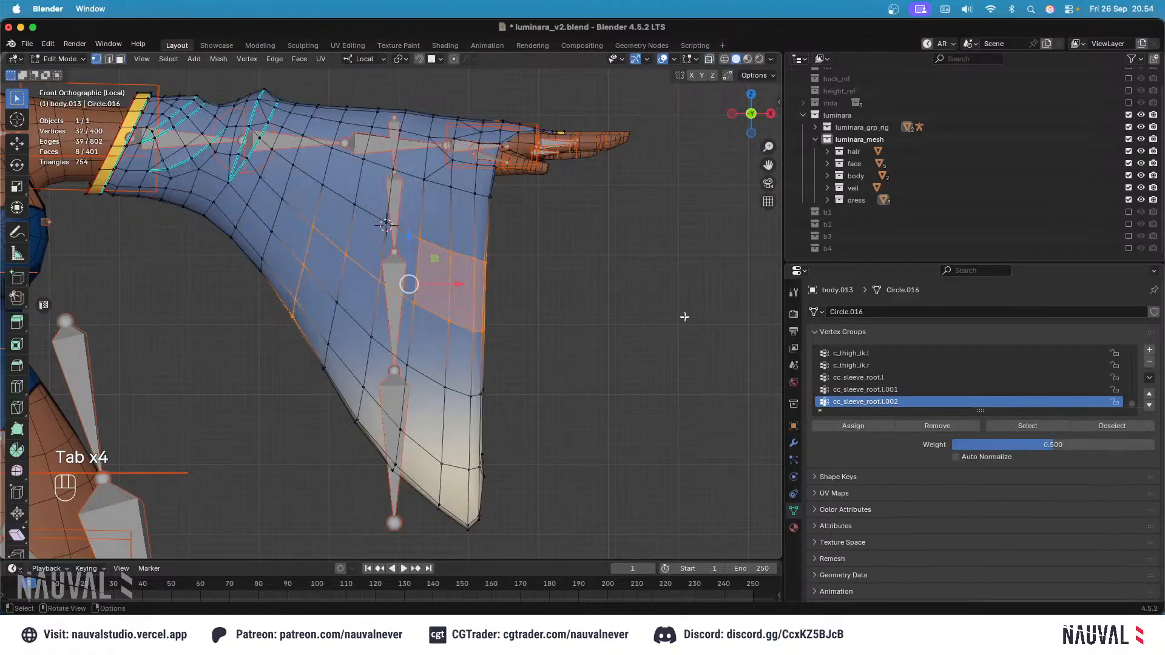
key("Tab")
key("shift+z")
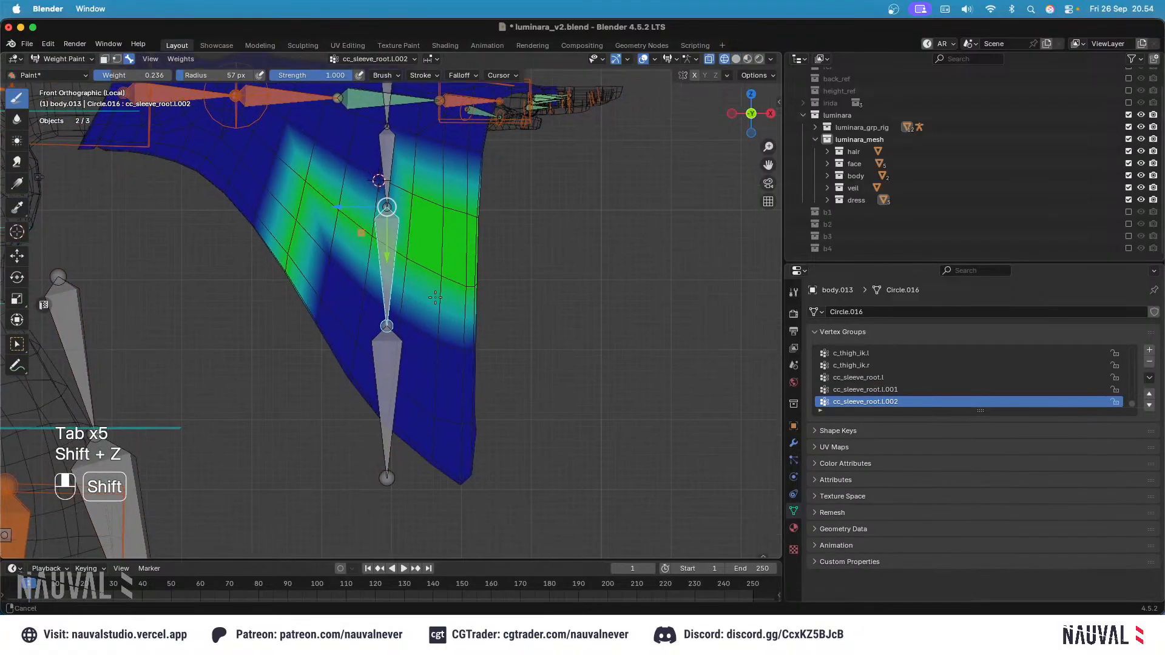
Step: In Edit Mode, replace the selection by circle-selecting the sleeve's vertex row around the joint above the lowest bone, down to the diagonal underside edge
key("Tab")
key("alt+a")
key("c")
left_click_drag(378, 309, 343, 391)
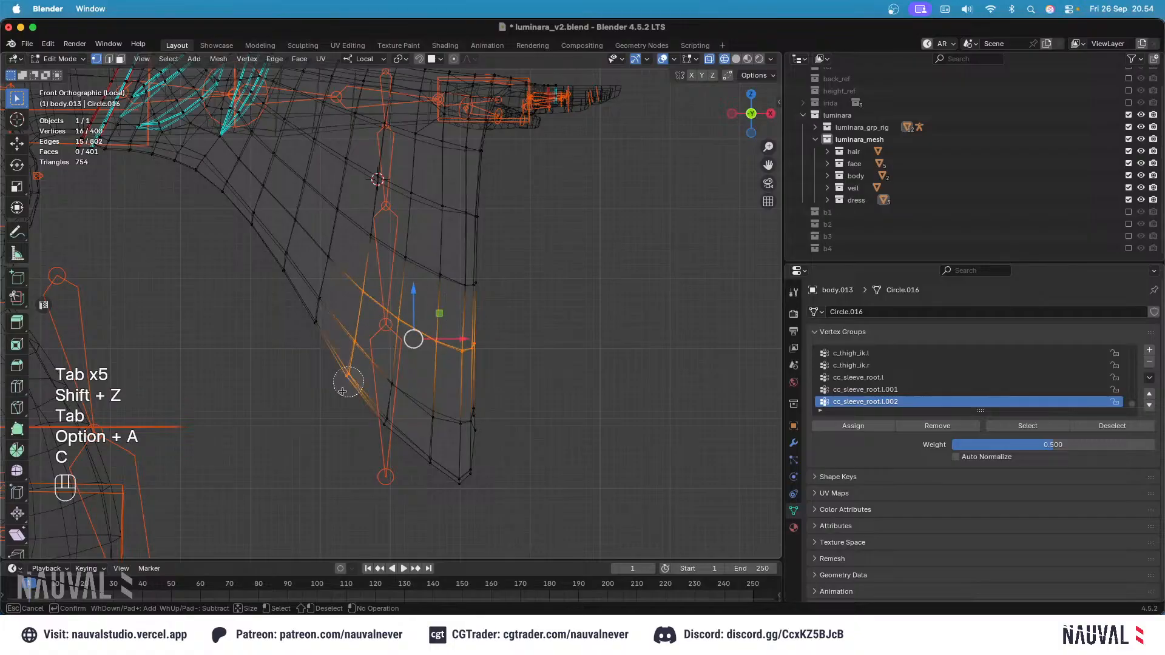
Step: Assign the selected vertex row low on the sleeve to cc_sleeve_root.l.002 and cc_sleeve_root.l.003 with weight 0.5
key("Escape")
key("Tab")
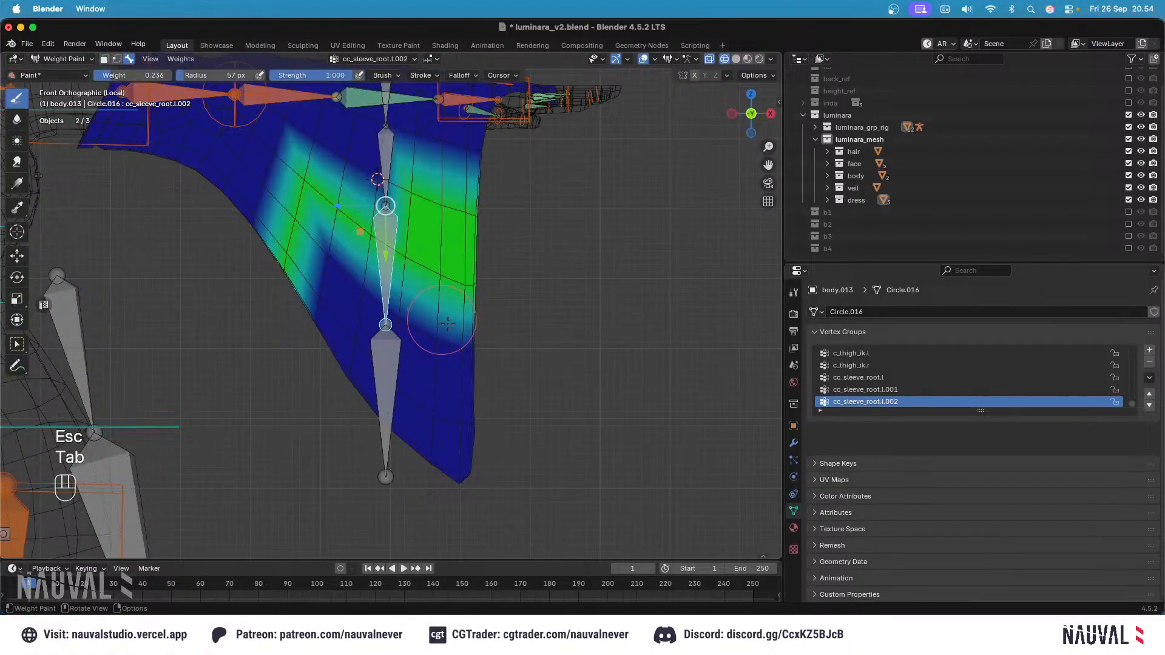
key("Tab")
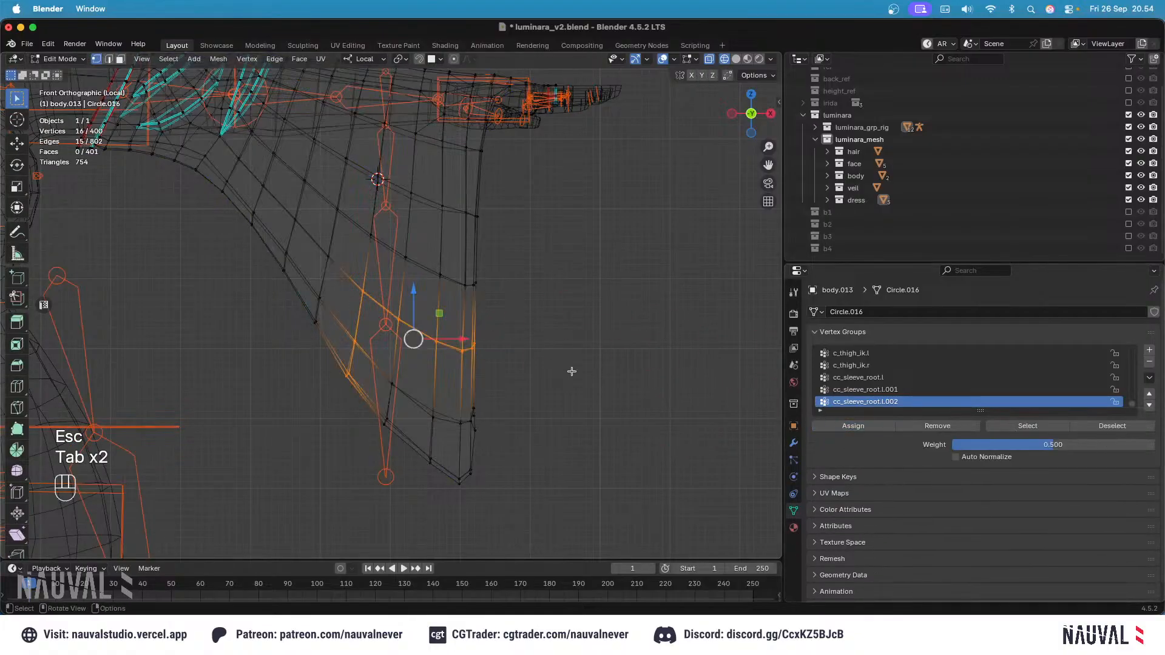
key("Tab")
key("Tab")
key("Tab")
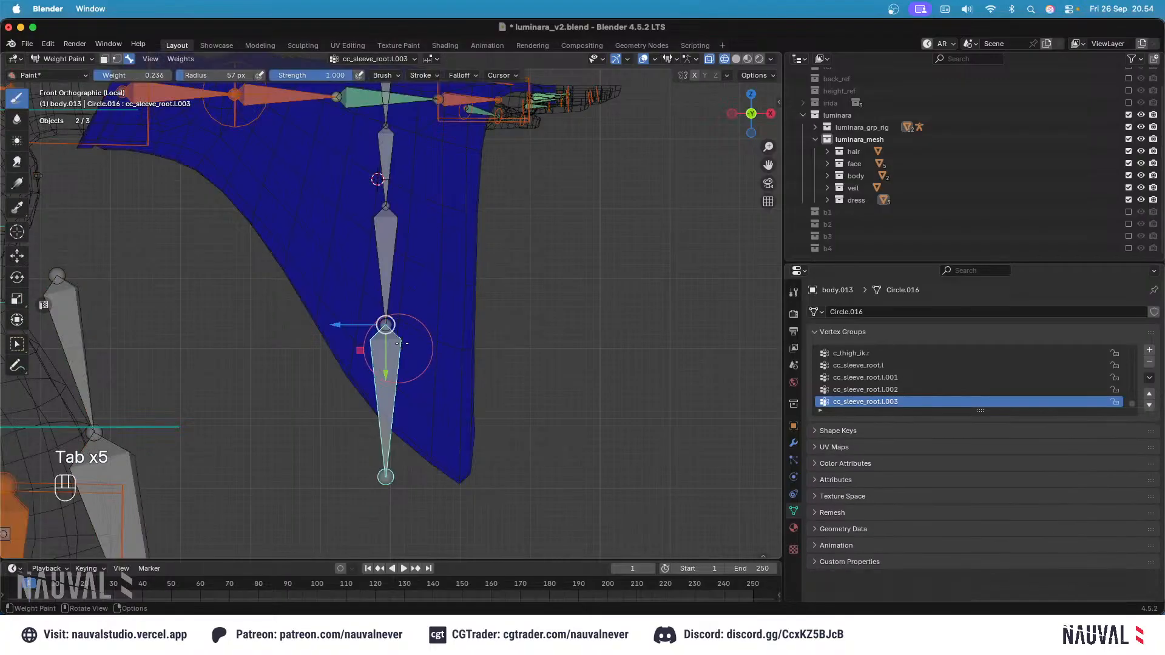
key("Tab")
key("Tab")
key("Tab")
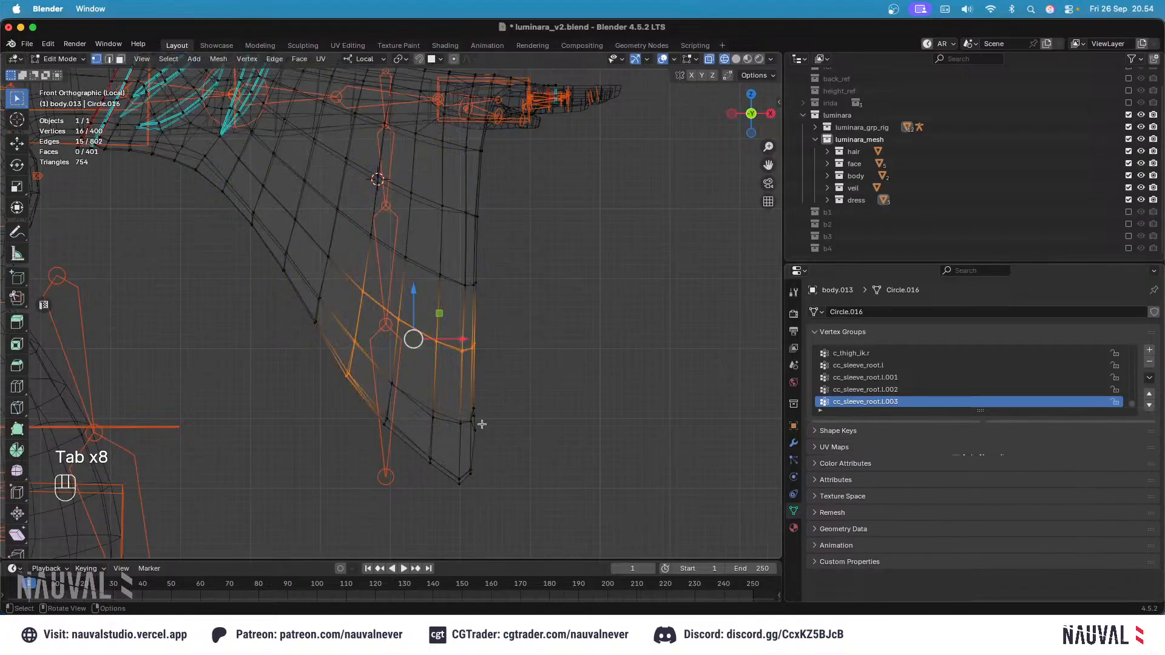
Step: Select only the vertices at the sleeve's bottom hem and assign them to cc_sleeve_root.l.003 with weight 1
key("alt+a")
left_click_drag(504, 501, 373, 369)
key("Tab")
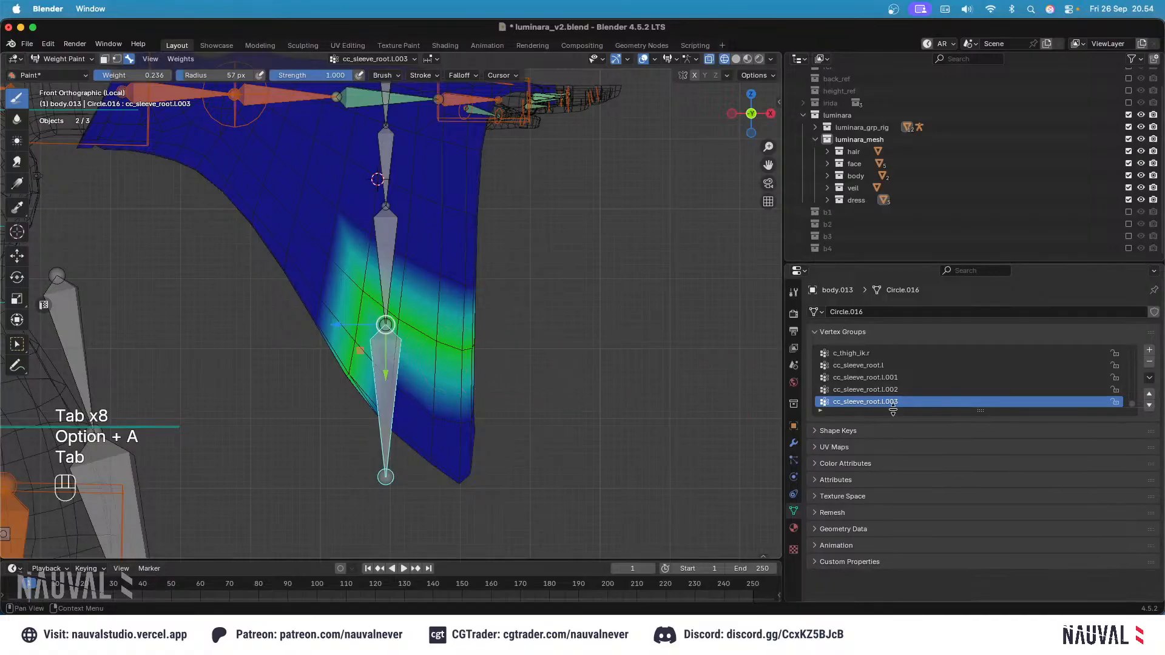
key("Tab")
left_click(974, 448)
type("1")
key("Return")
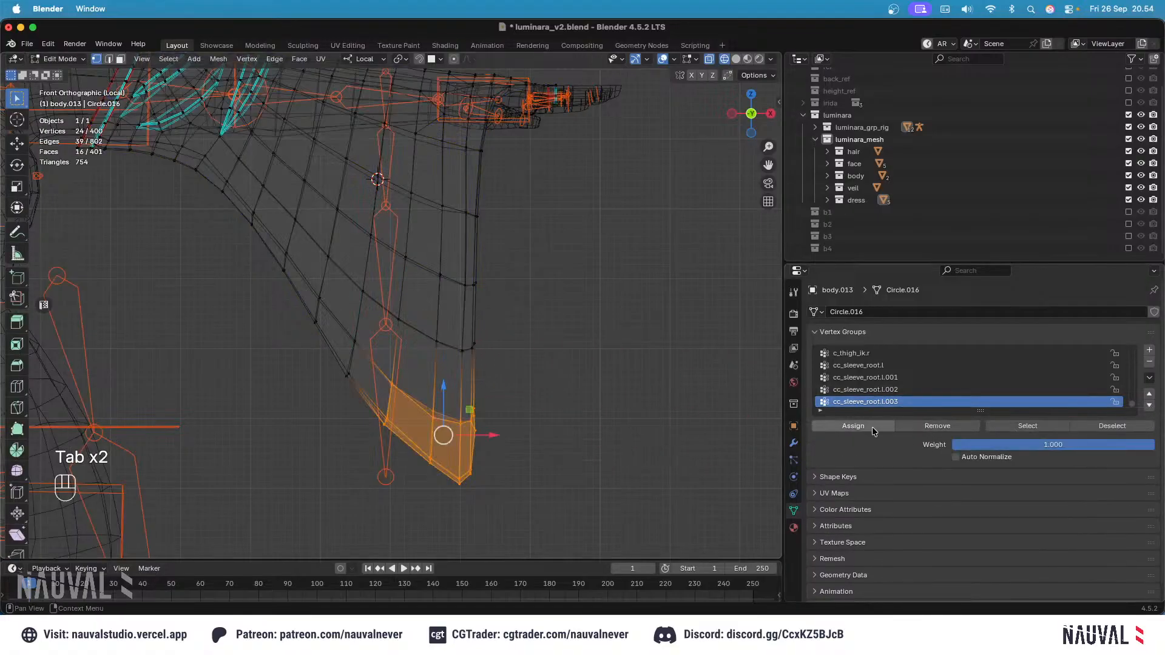
key("Tab")
key("alt+a")
middle_click_drag(518, 239, 541, 294, "shift")
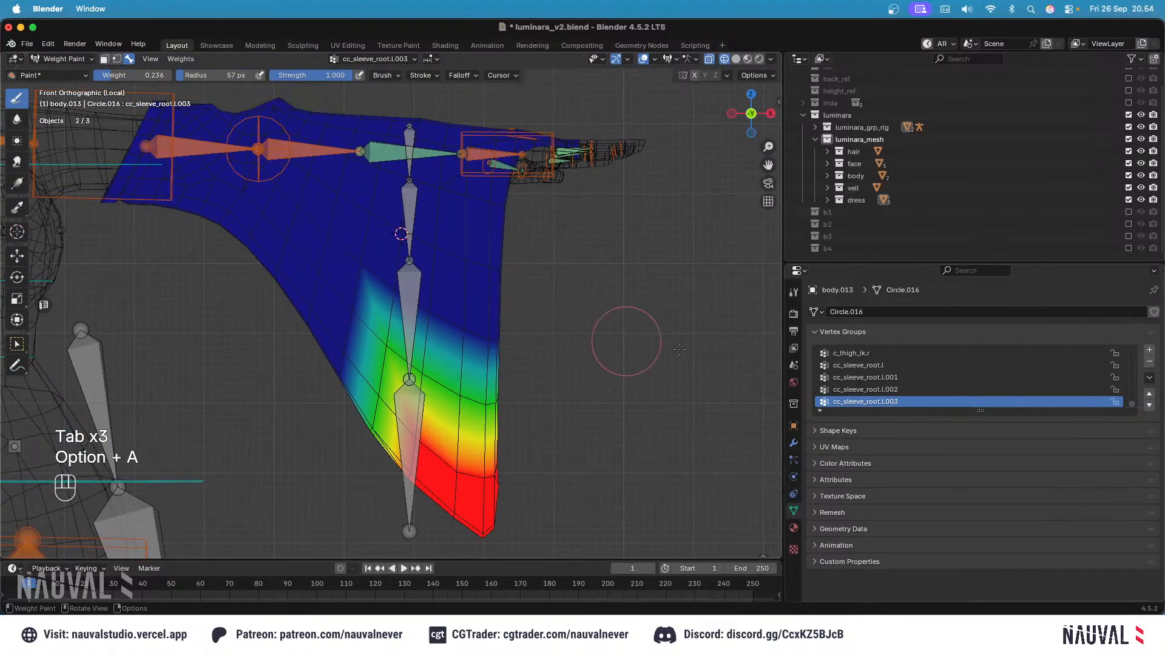
Step: Select the vertices of cc_sleeve_root.l.002 along with the hem and hide them to isolate the missed sleeve vertices
key("Tab")
left_click(959, 390)
left_click(1027, 426)
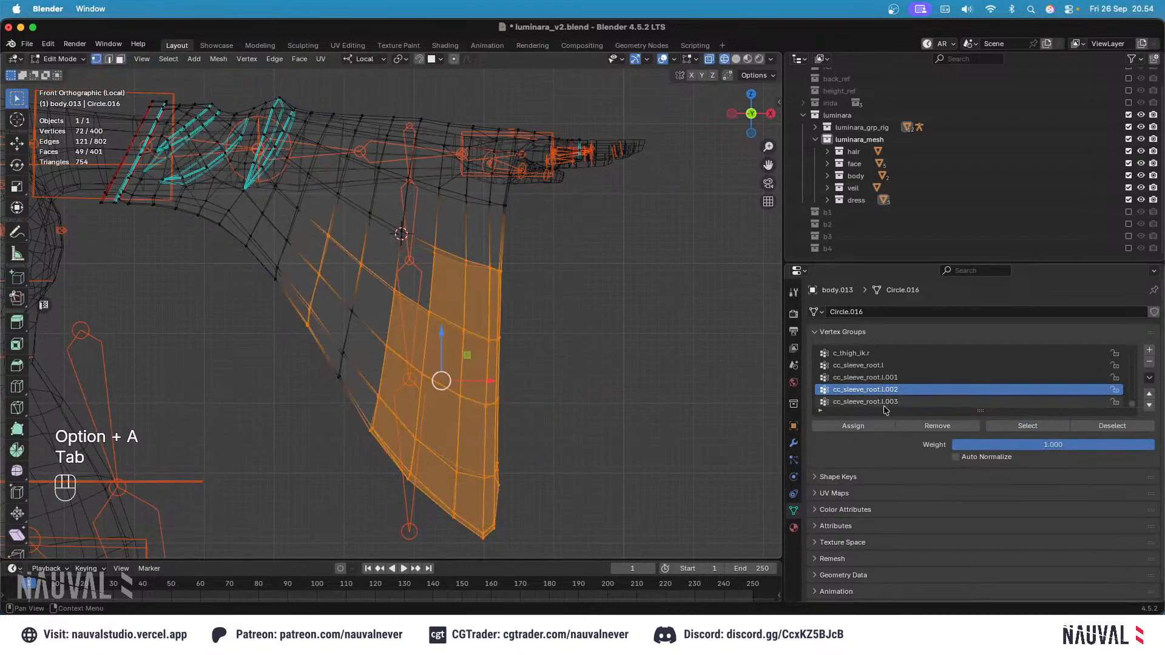
key("Tab")
key("Tab")
key("h")
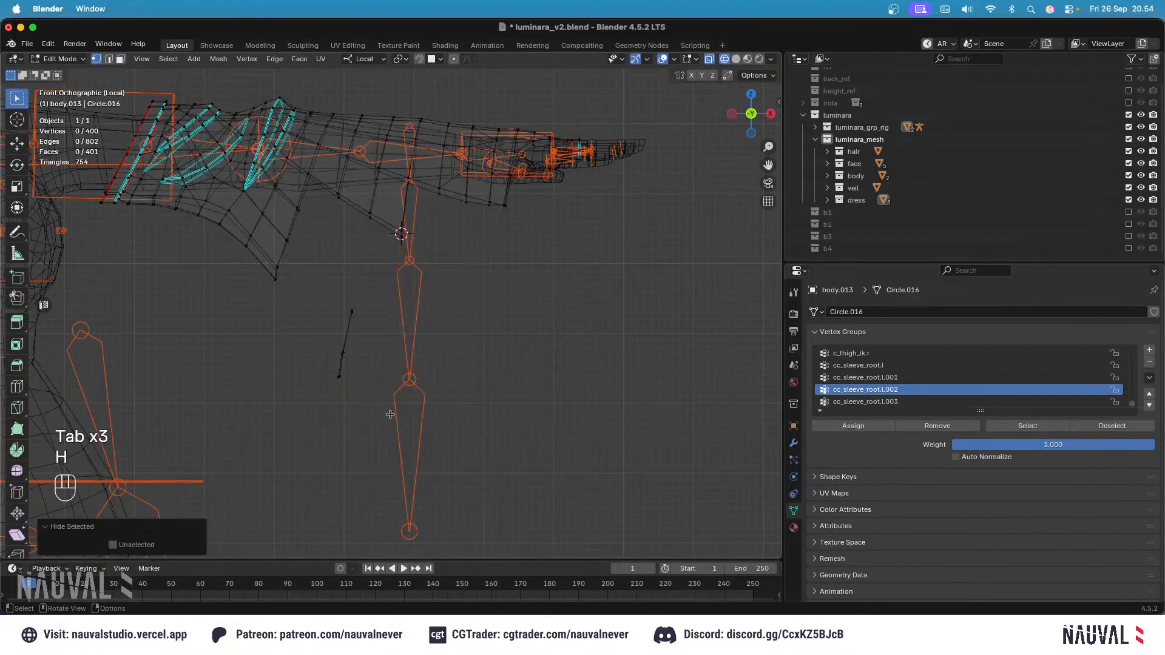
Step: Assign the leftover lower sleeve vertices to cc_sleeve_root.l.002 with weight 1, reveal the hidden mesh and save the file
key("Tab")
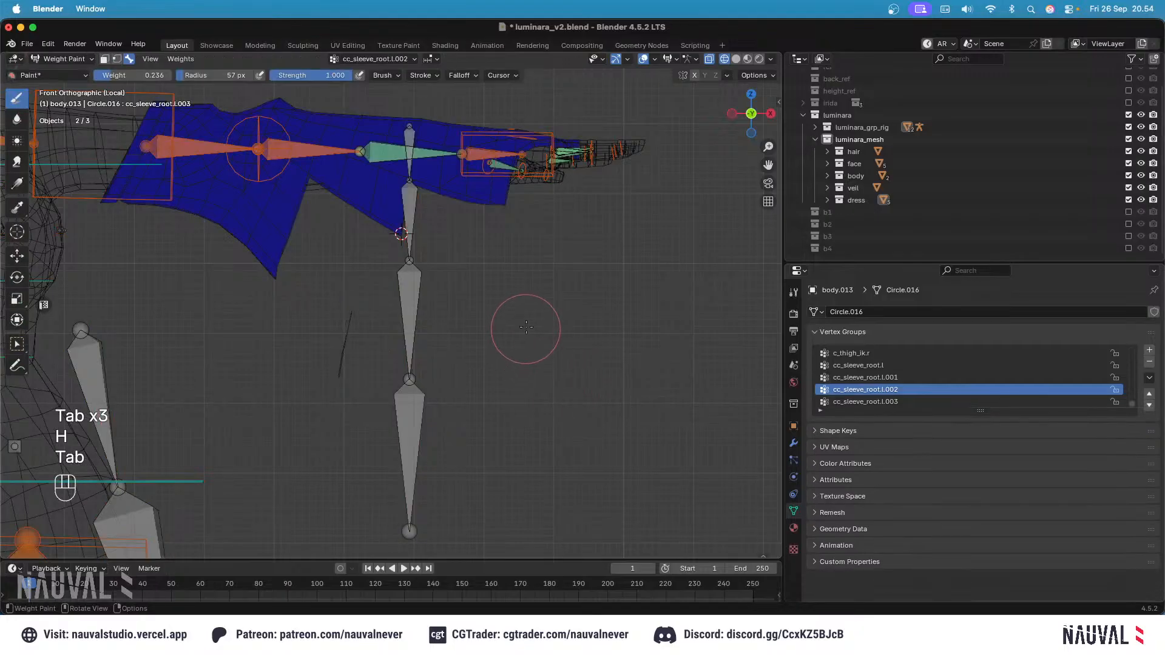
key("Tab")
key("alt+h")
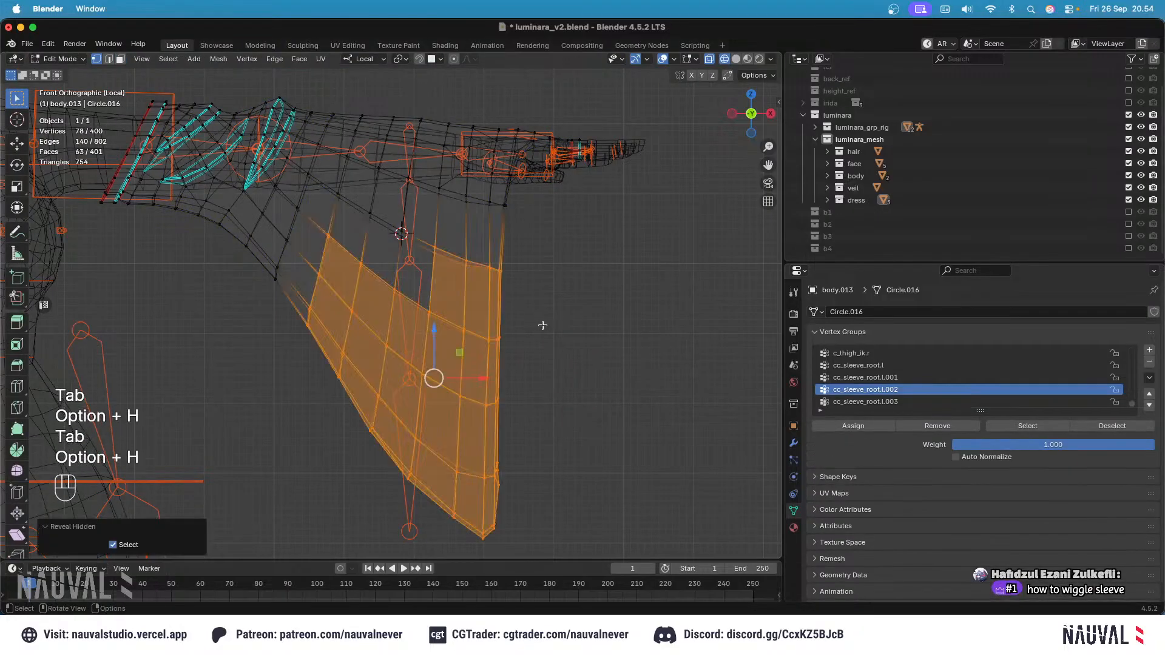
middle_click_drag(534, 326, 551, 331, "shift")
key("super+s")
key("shift+z")
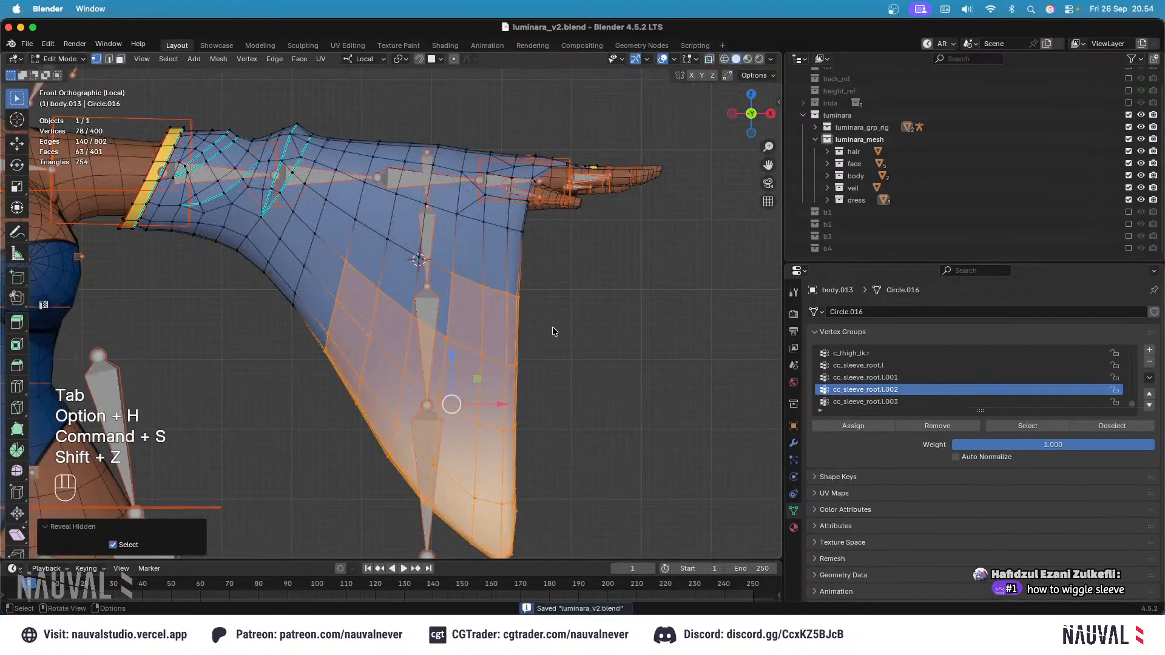
key("Tab")
key("super+s")
Step: Check which sleeve vertices belong to cc_sleeve_root.l.002 and how their weights are distributed
key("alt+a")
key("Tab")
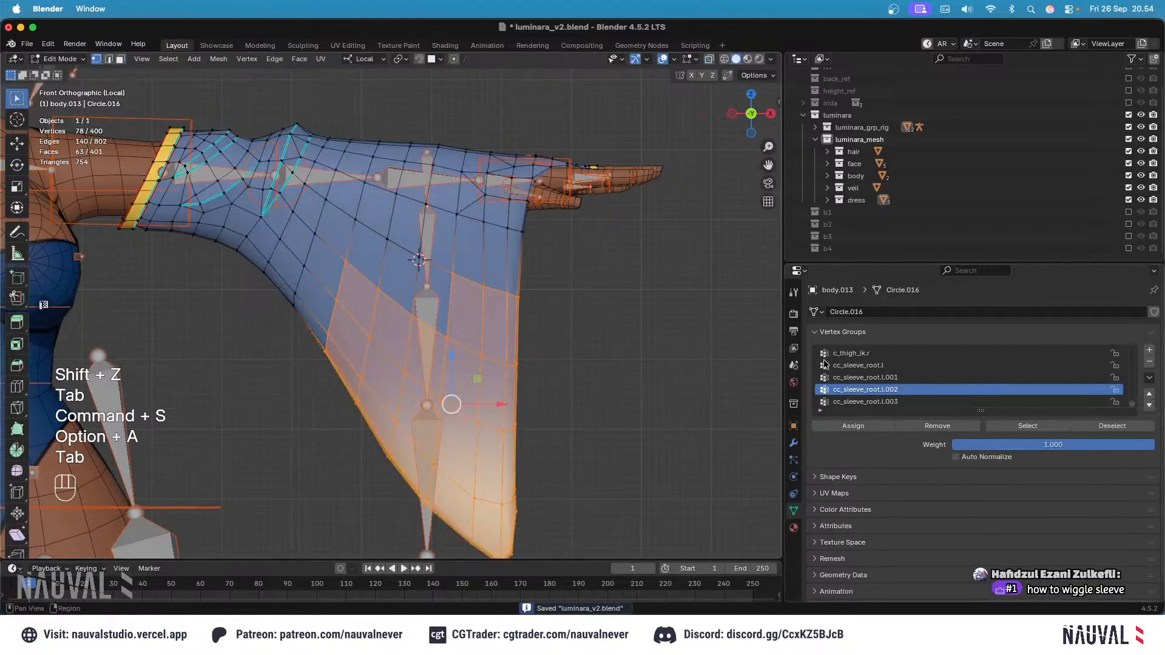
key("alt+a")
left_click(1026, 426)
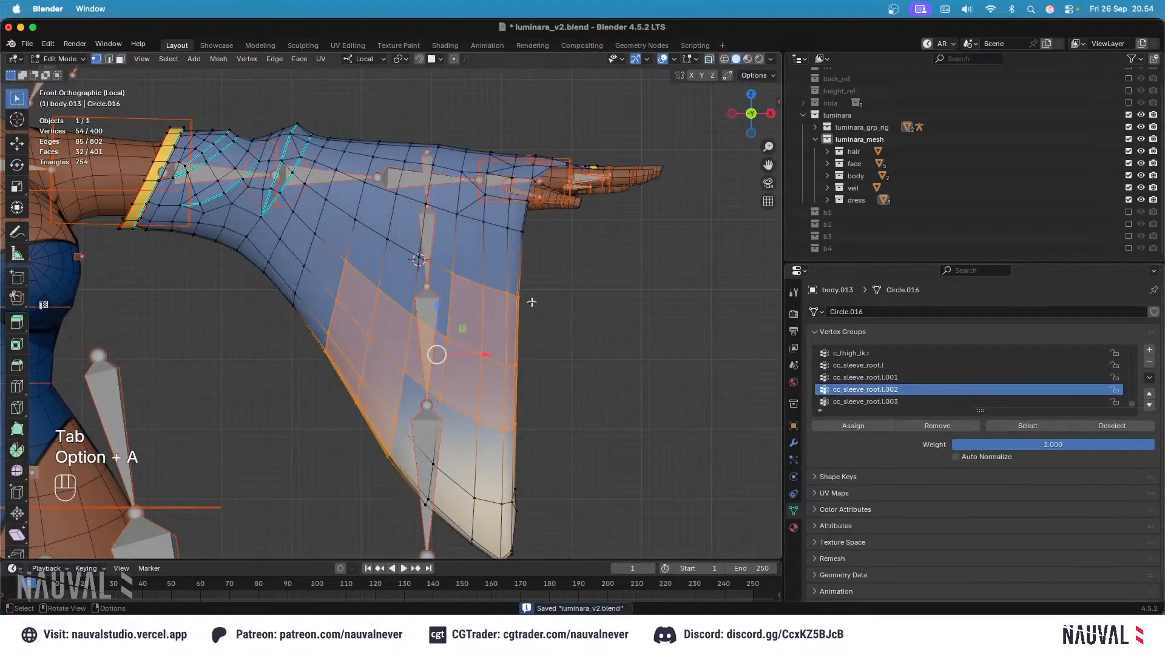
key("Tab")
key("Tab")
key("Tab")
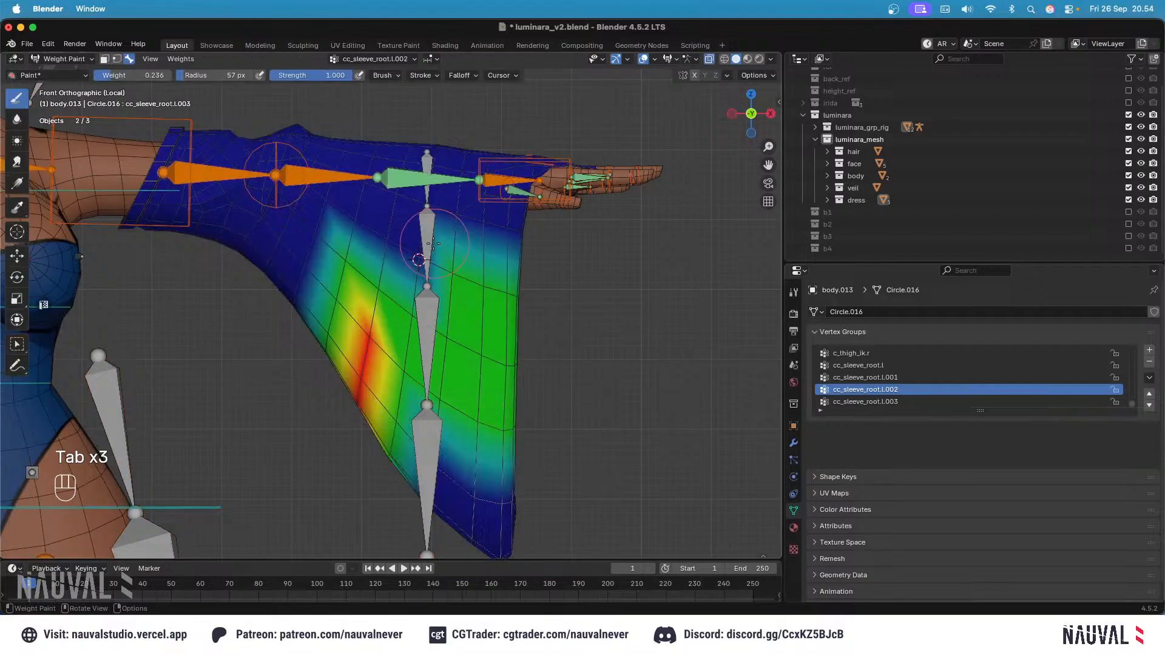
Step: Pick the cc_sleeve_root.l.001 bone, select only its group's vertices in wireframe and hide them
left_click(428, 241, "alt")
key("Tab")
key("shift+z")
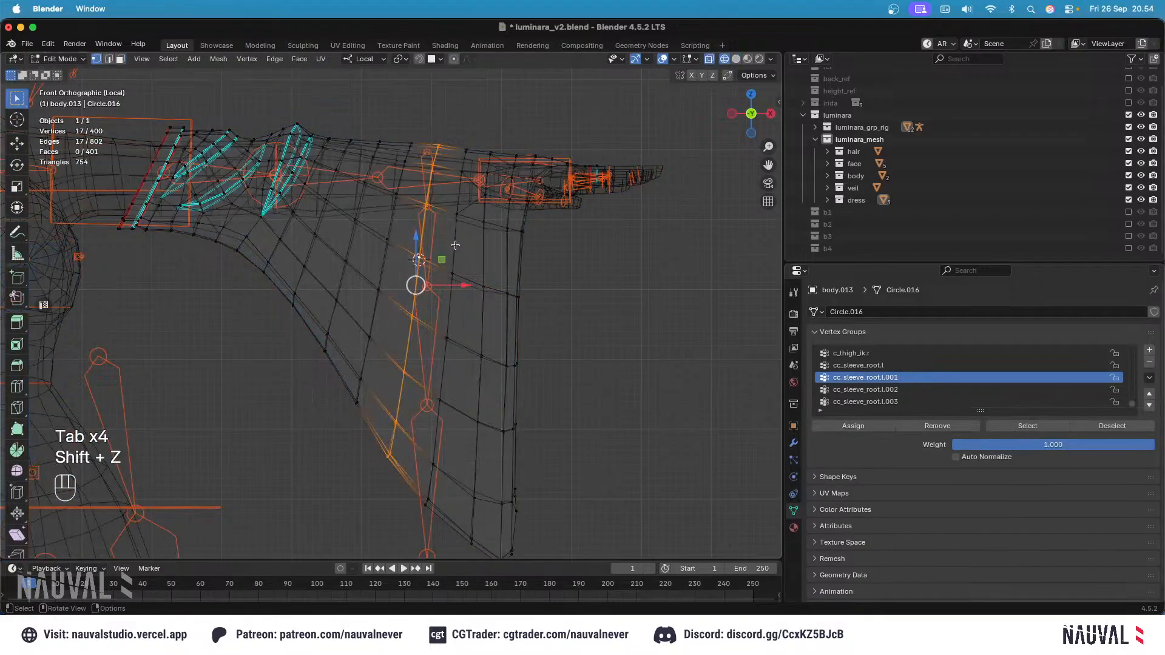
key("alt+a")
left_click(1027, 425)
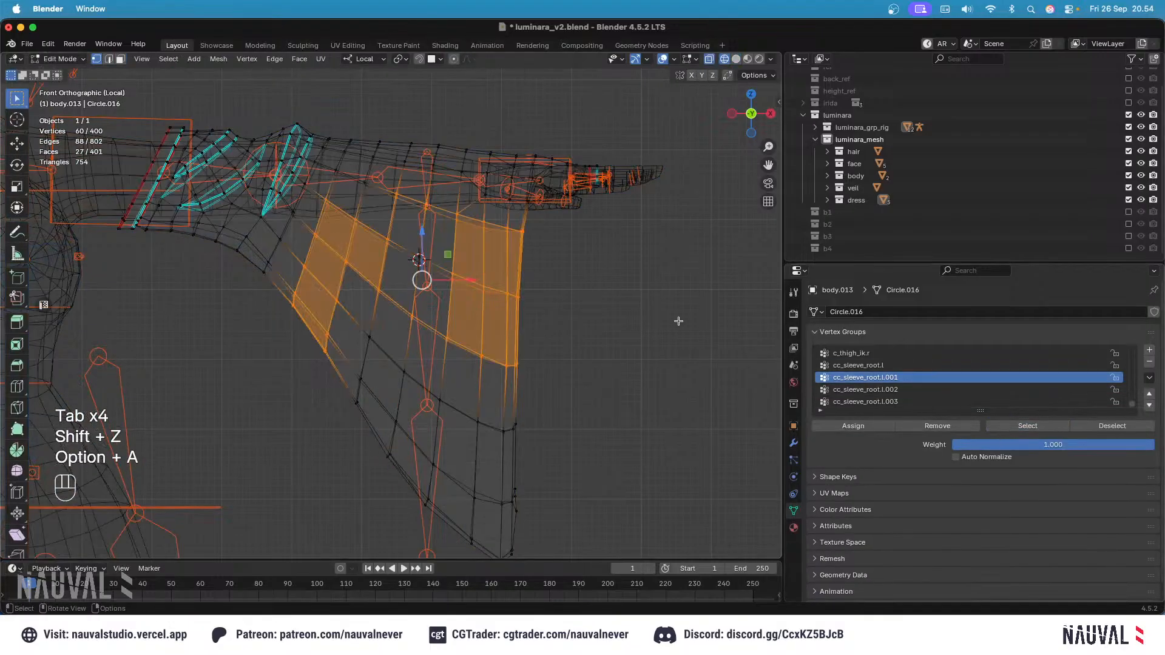
key("h")
Step: Assign the two leftover mid-sleeve vertices to cc_sleeve_root.l.001 with weight 1 and reveal the hidden mesh
key("alt+a")
left_click_drag(458, 286, 389, 250)
left_click(869, 427)
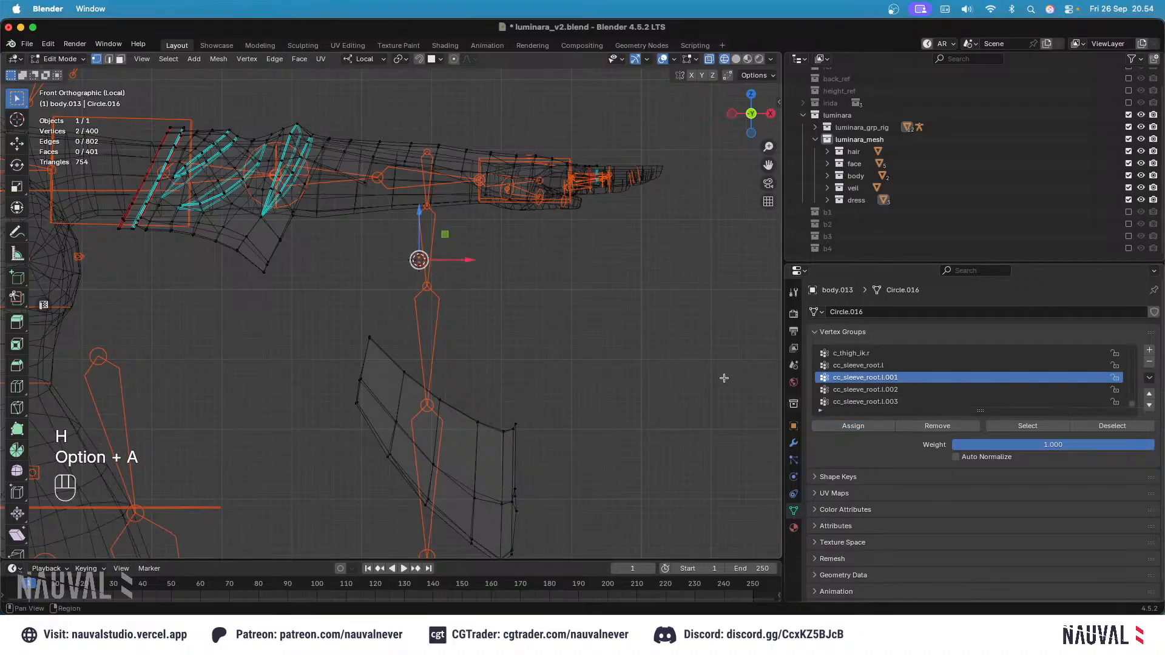
key("alt+h")
key("shift+z")
key("Tab")
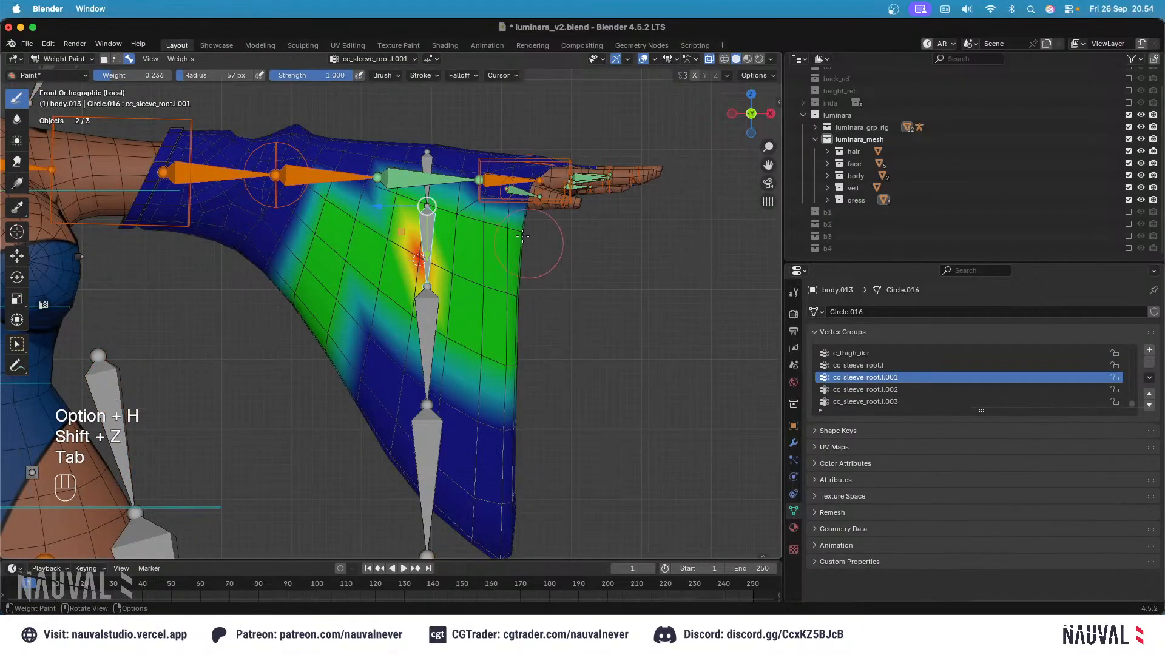
Step: Inspect the sleeve weights around the bone chain, and select only the vertices of the cc_sleeve_root.l group
middle_click_drag(413, 258, 360, 249)
key("KP_1")
middle_click_drag(378, 208, 401, 194)
key("KP_1")
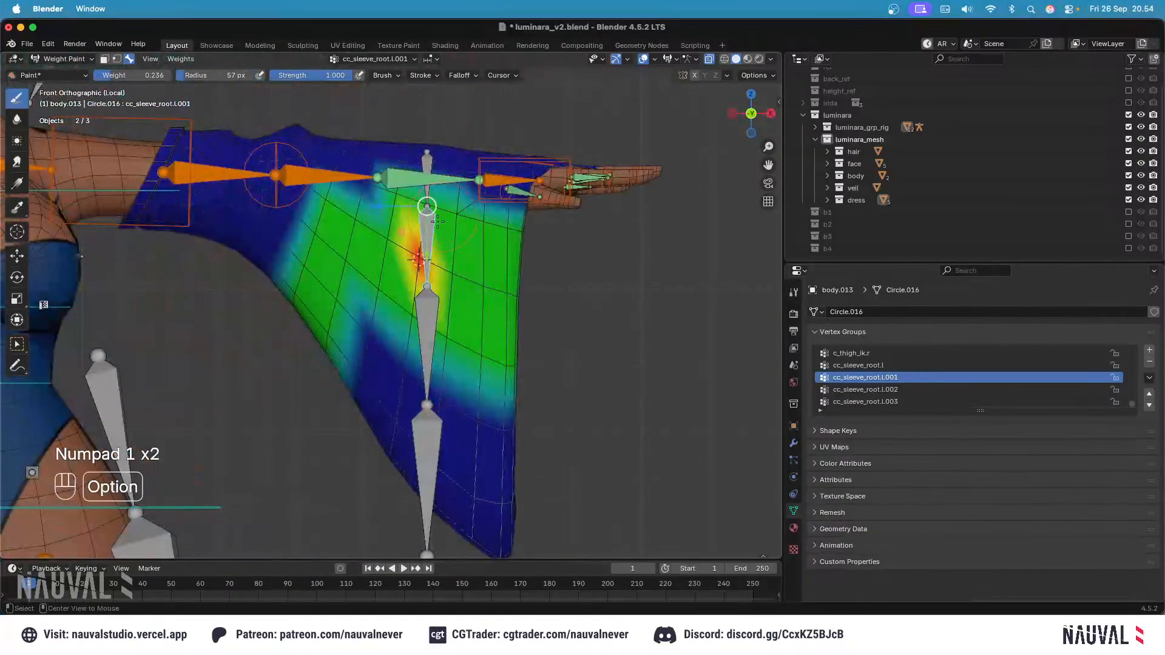
left_click(428, 165, "alt")
middle_click_drag(414, 131, 451, 194, "shift")
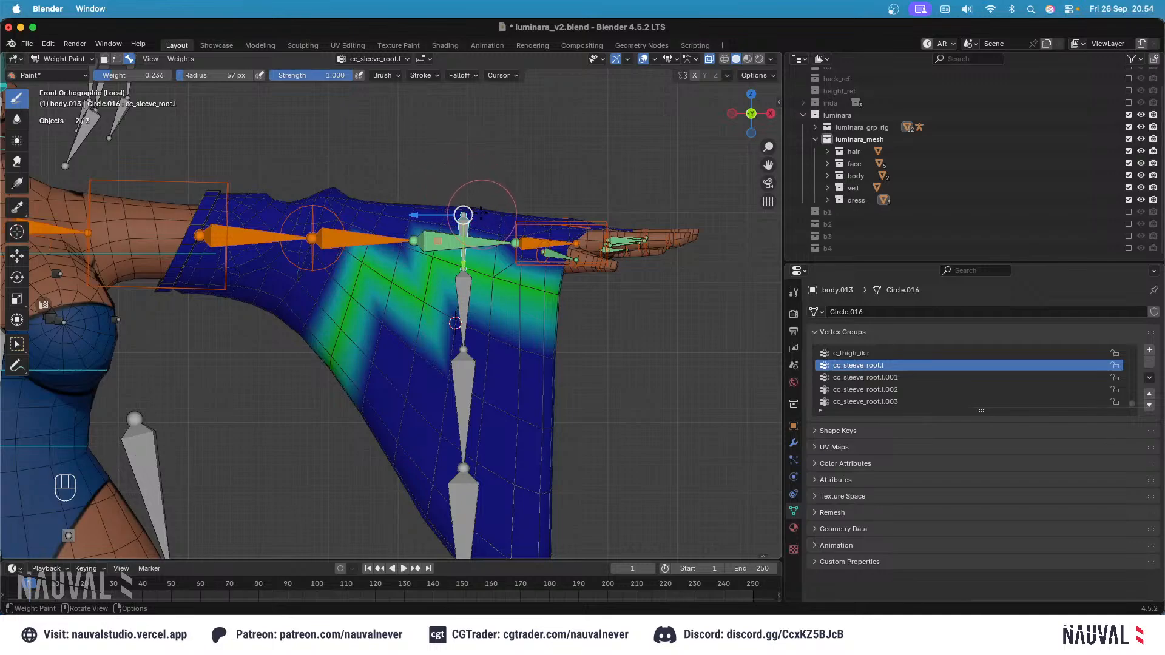
key("Tab")
key("alt+a")
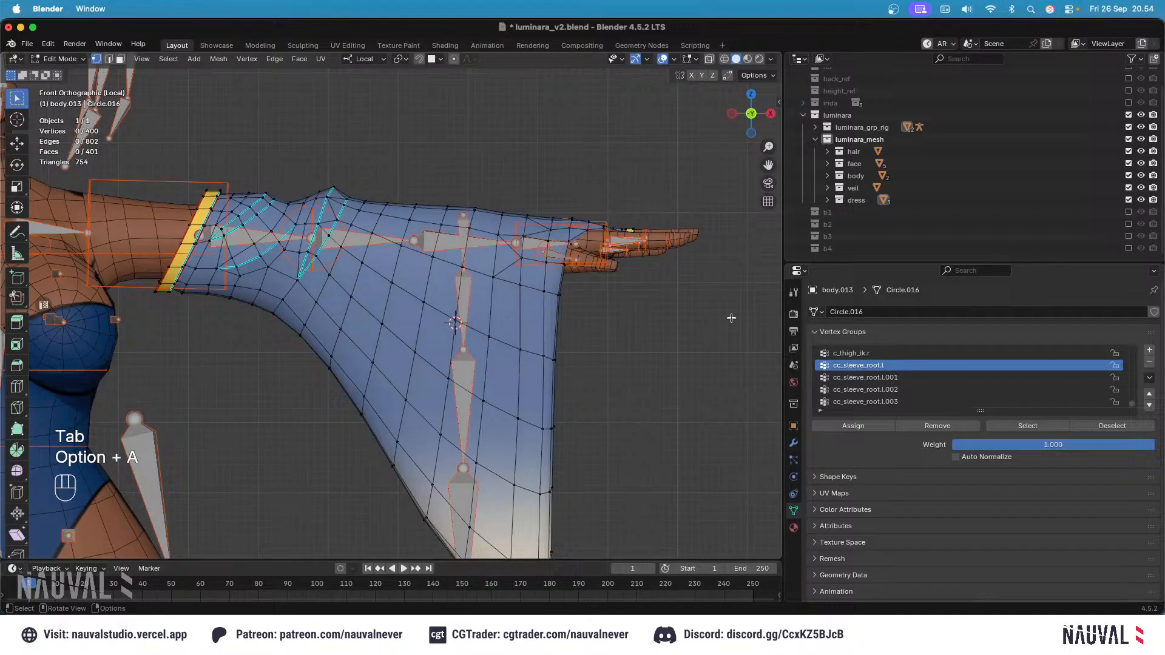
left_click(995, 432)
middle_click_drag(595, 546, 560, 446, "shift")
key("h")
key("shift+z")
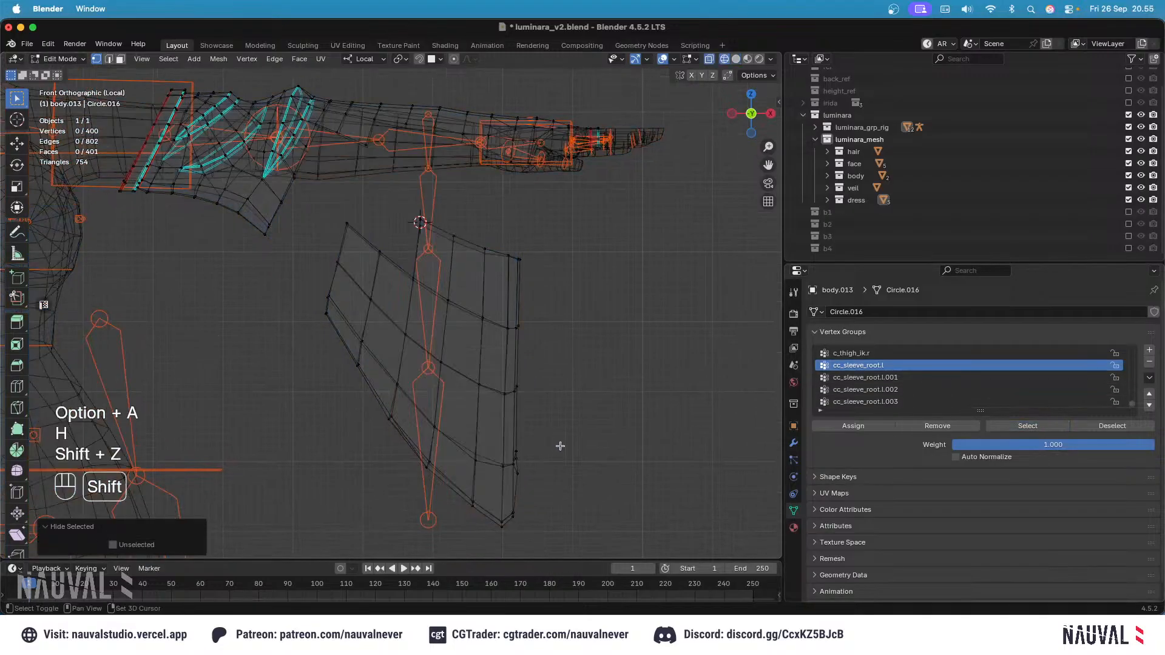
key("alt+a")
key("super+z")
key("super+z")
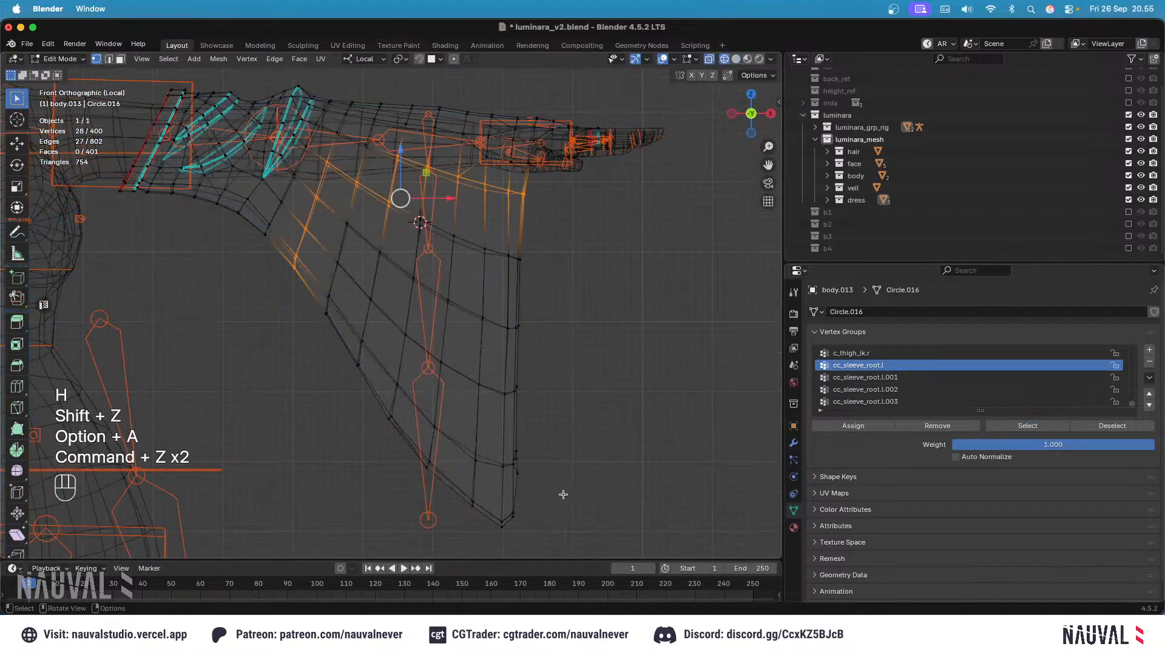
key("c")
key("Escape")
left_click_drag(579, 550, 310, 196)
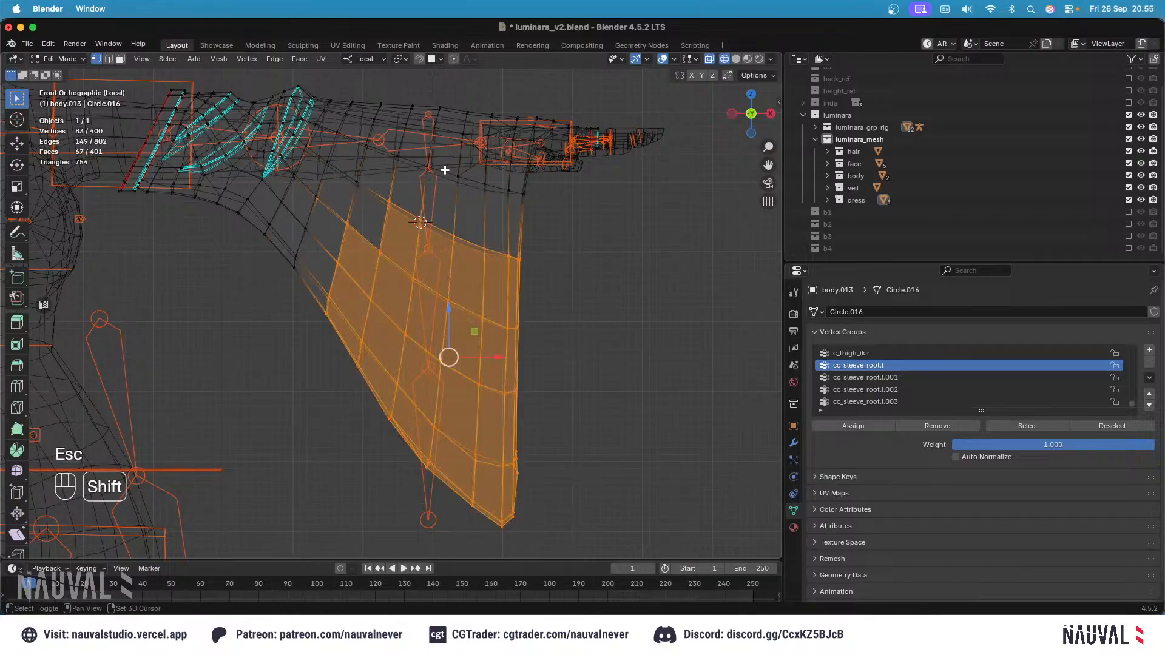
middle_click_drag(445, 171, 460, 196, "shift")
key("super+z")
Step: Add all lower sleeve vertices down to the hem to the selection with Circle Select, and save the file
key("c")
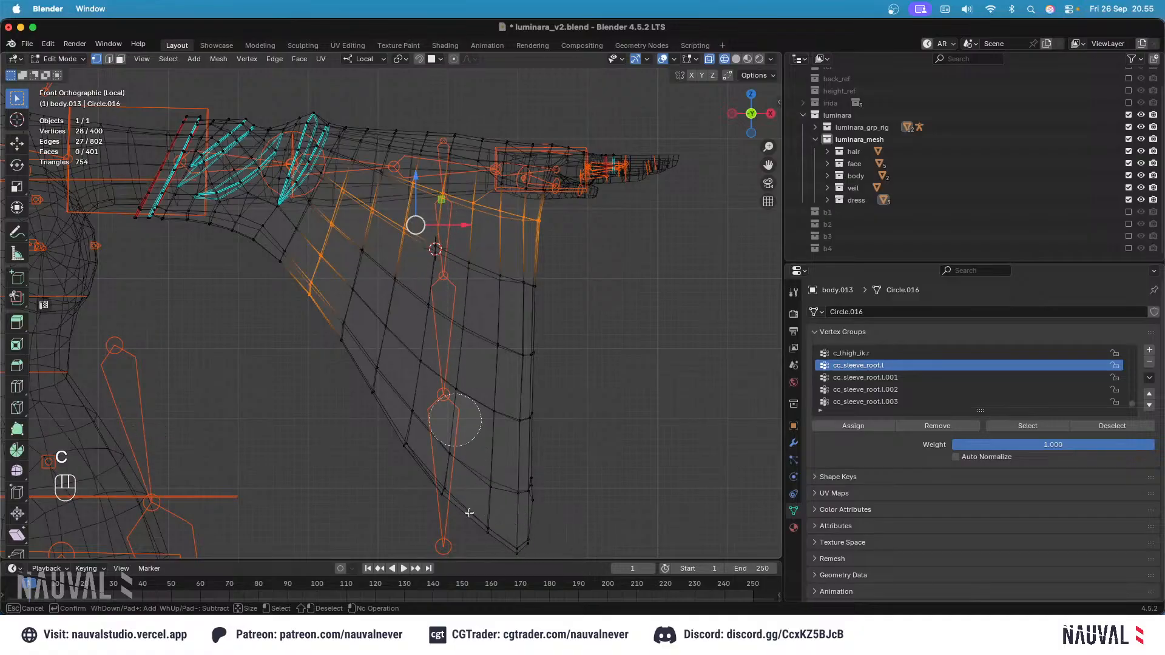
scroll(520, 499, "down", 5)
mouse_move(520, 499)
left_mouse_down()
mouse_move(449, 409)
mouse_move(395, 255)
mouse_move(540, 316)
mouse_move(540, 534)
left_mouse_up()
key("Escape")
scroll(566, 352, "up", 3)
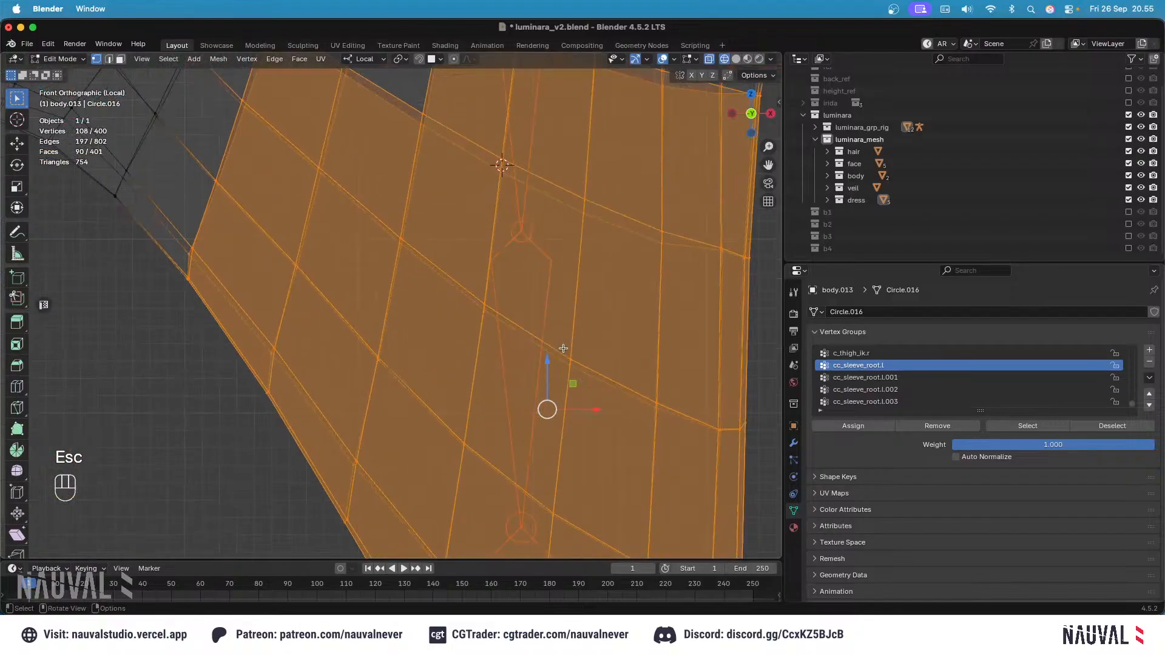
scroll(566, 352, "down", 2)
key("shift+z")
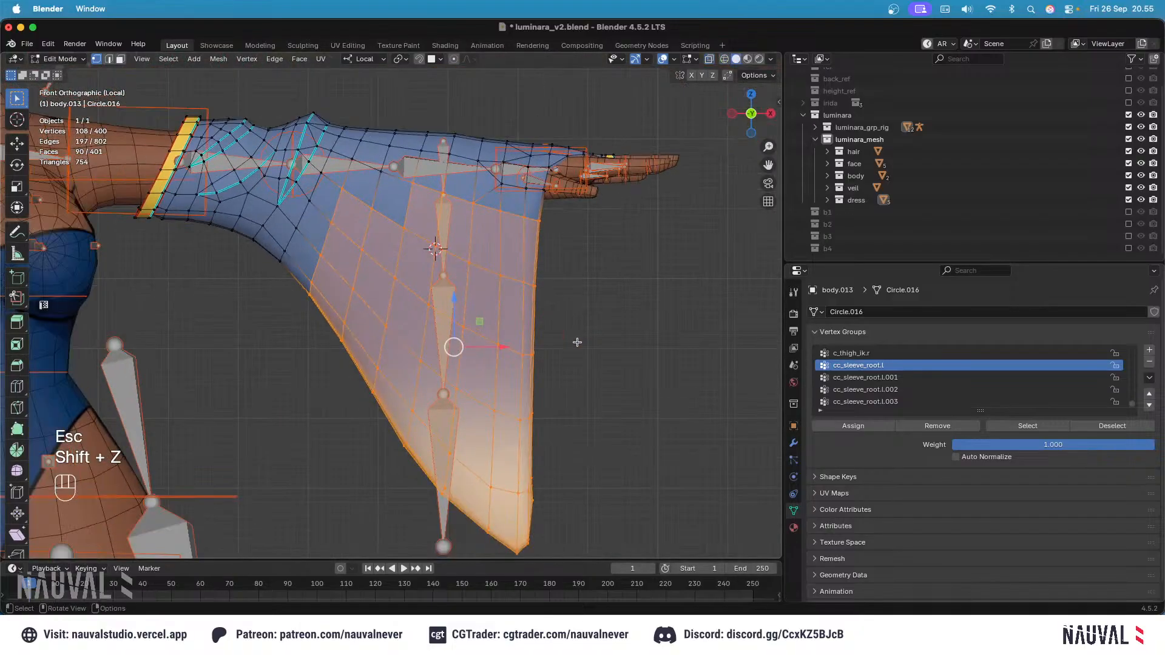
key("super+s")
Step: Remove the selected sleeve vertices from the forearm_twist.l and hand.l vertex groups
key("Tab")
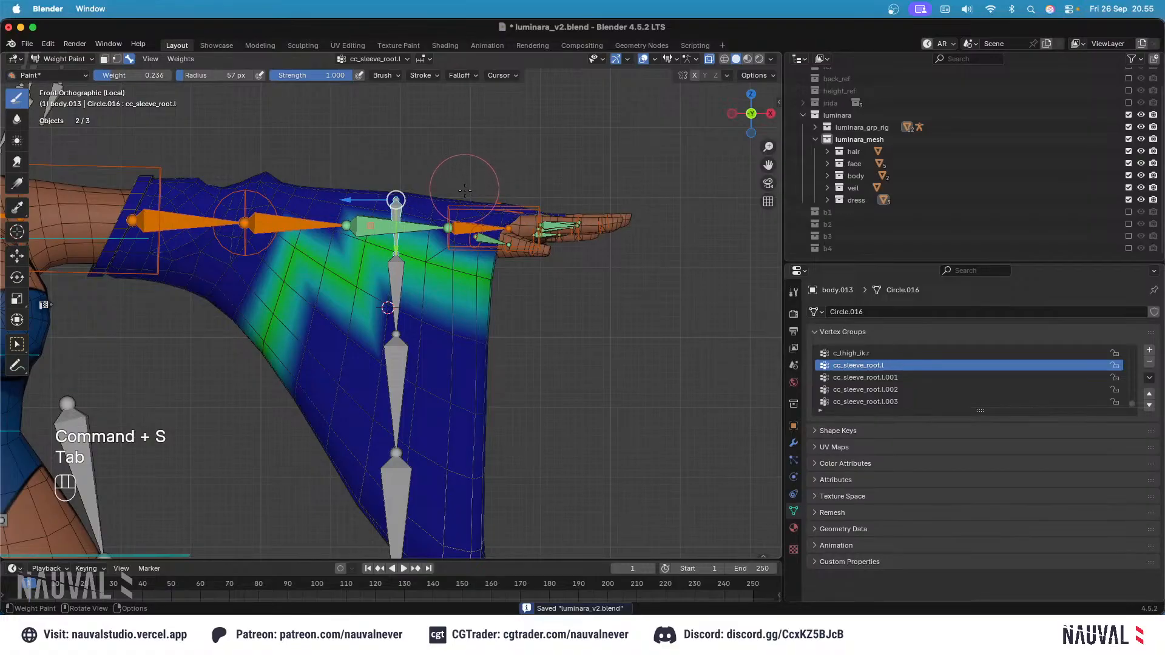
left_click(455, 192, "alt")
key("Tab")
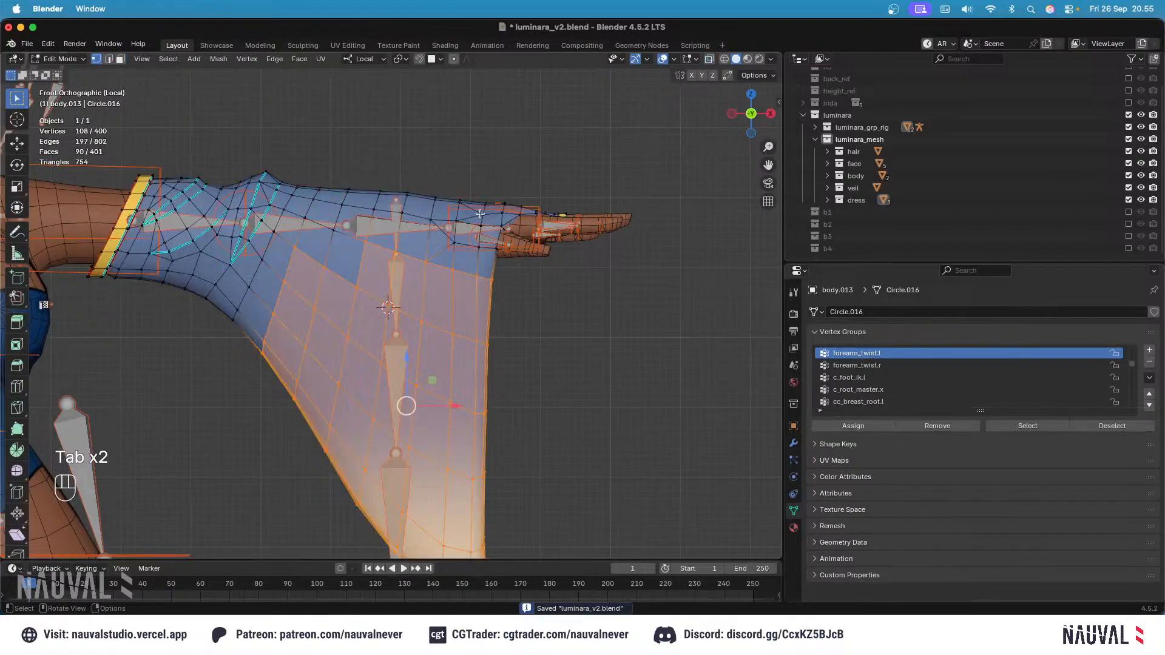
left_click(927, 427)
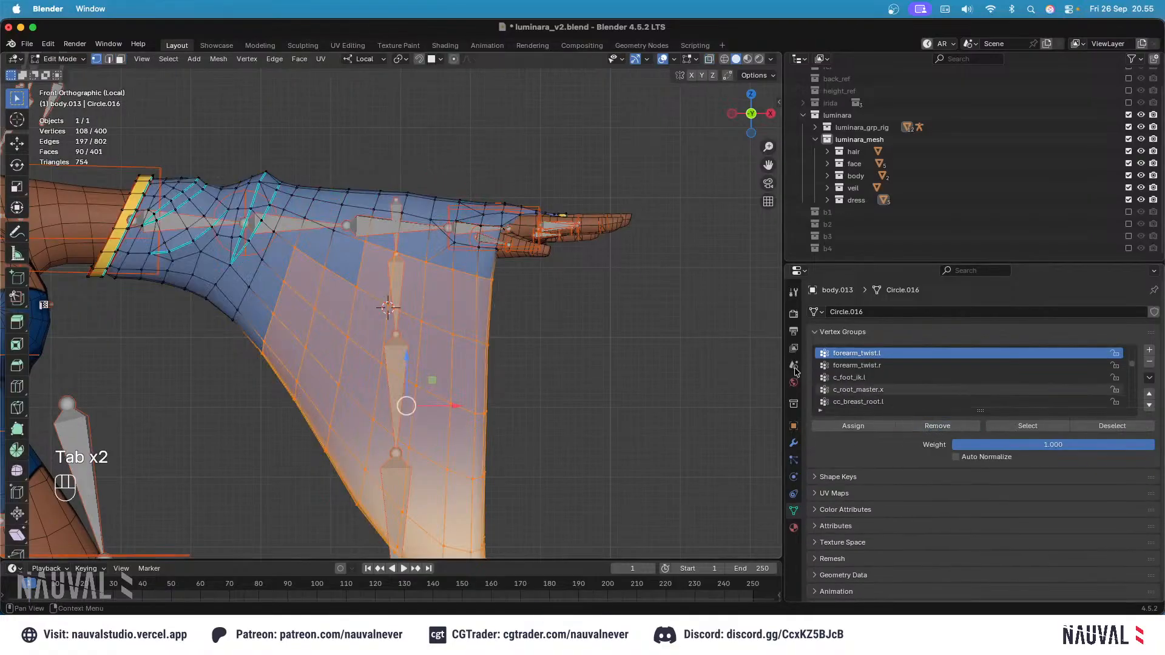
key("Tab")
left_click(495, 239, "alt")
key("Tab")
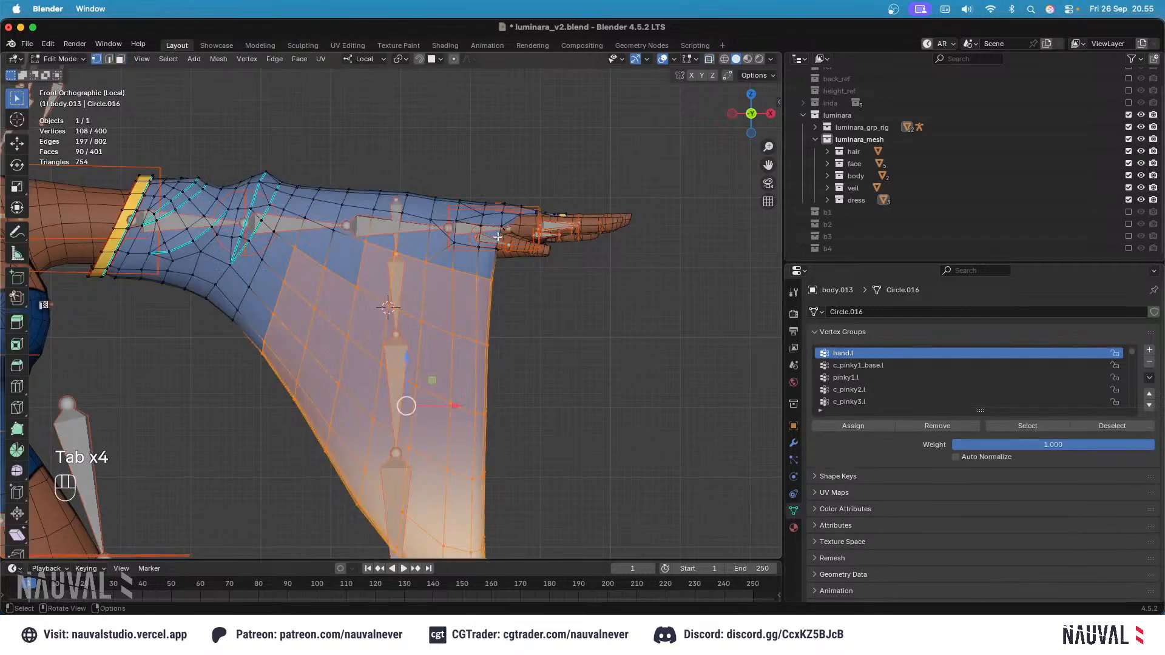
left_click(957, 426)
Step: Remove the selected sleeve vertices from the forearm_stretch.l group and check the remaining arm bone weights
key("Tab")
left_click(297, 226, "alt")
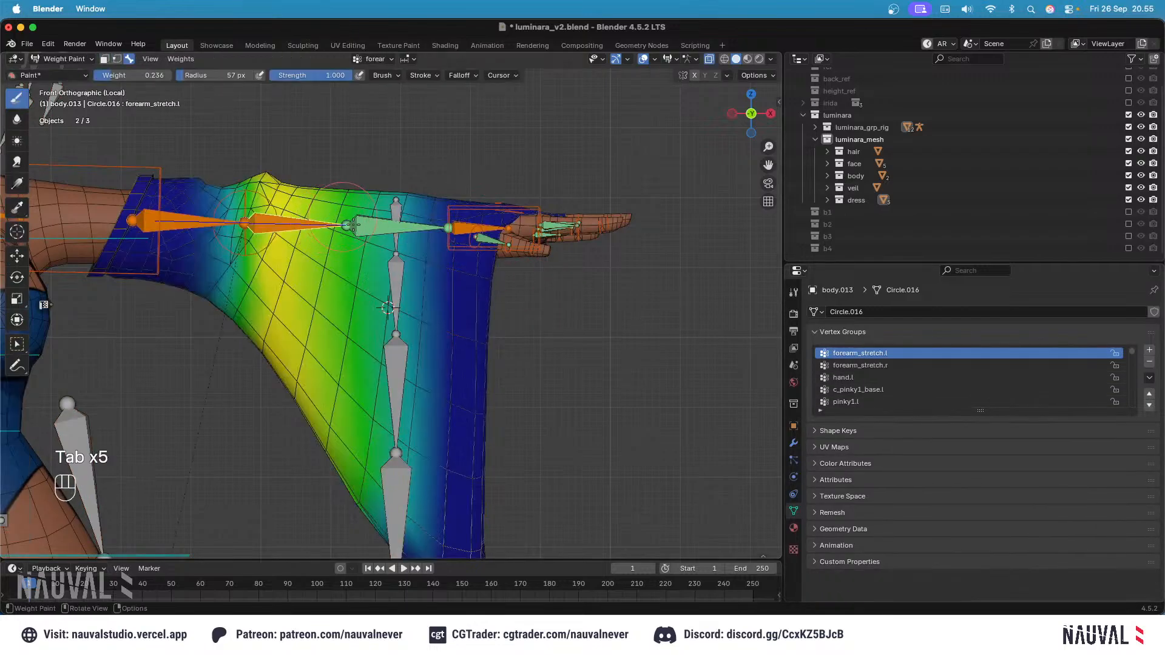
key("Tab")
key("Tab")
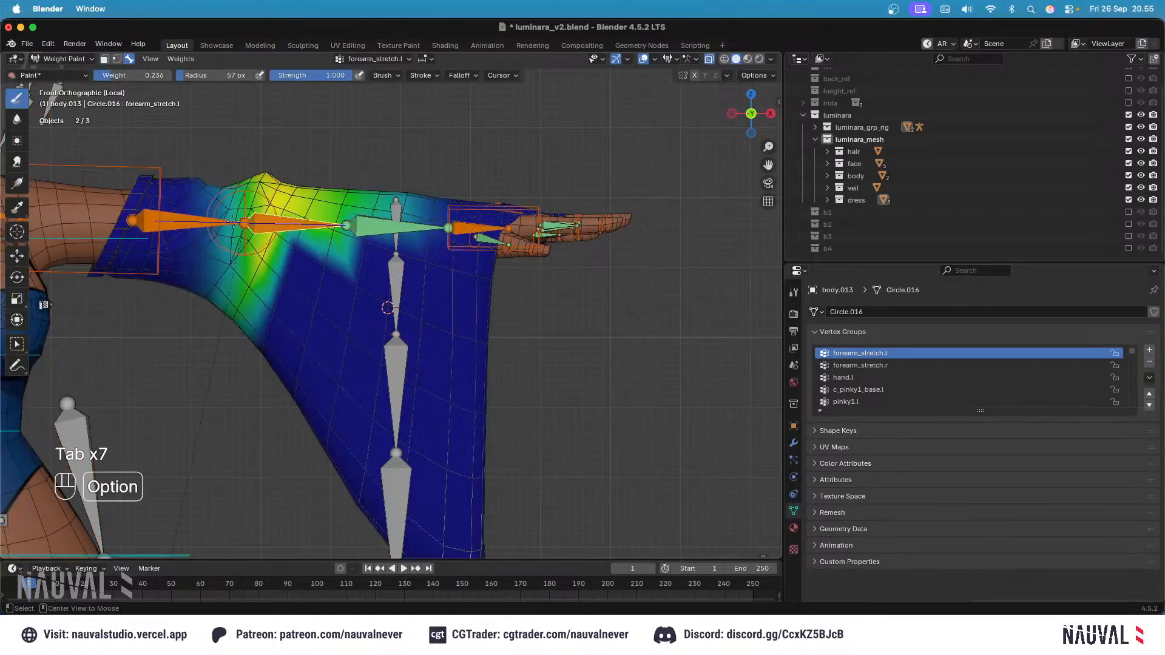
left_click(225, 213, "alt")
left_click(382, 221, "alt")
left_click(389, 218, "alt")
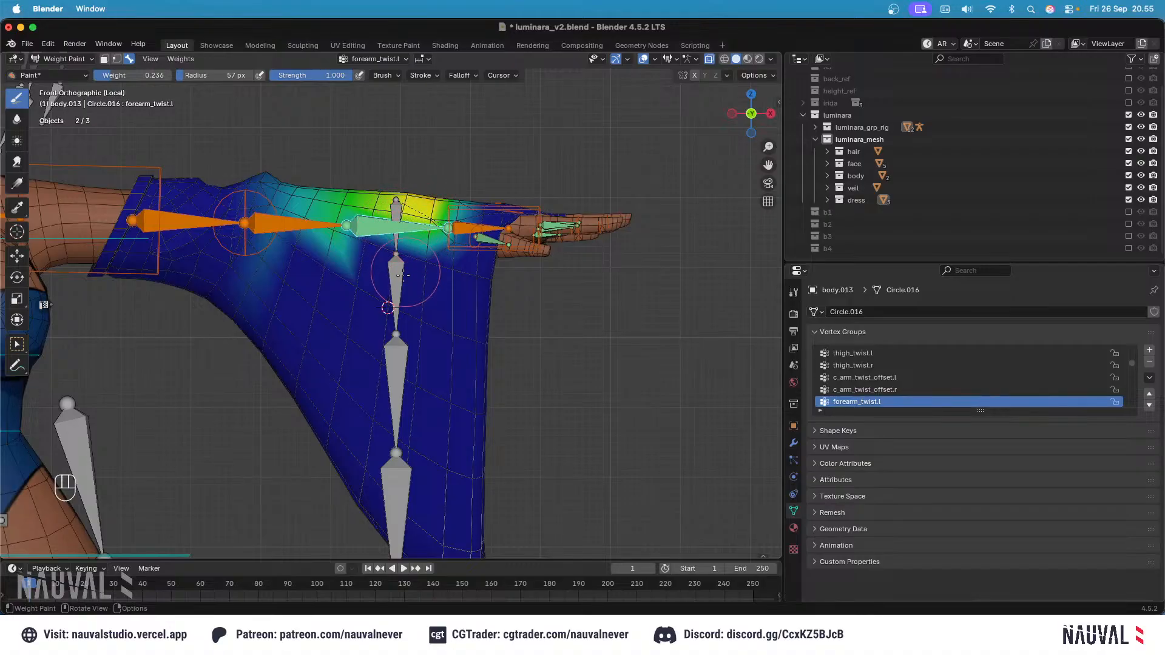
Step: Rotate the cc_sleeve_root.l.001 bone about -35° in the right side view to test the sleeve's deformation
left_click(439, 227, "alt")
key("KP_3")
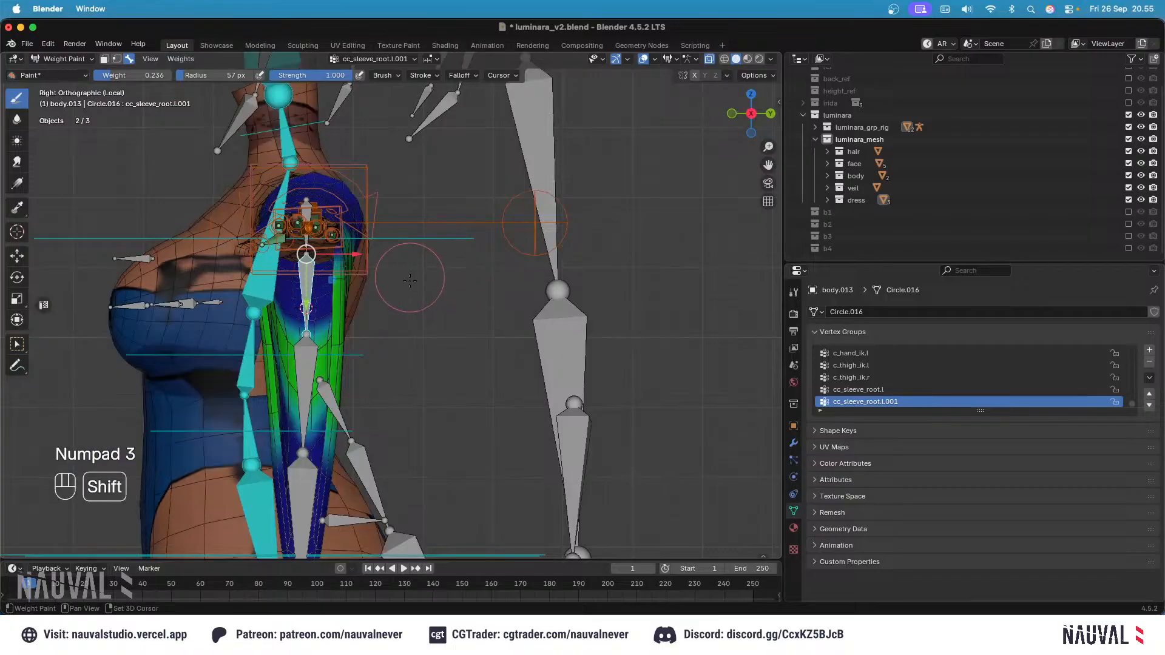
middle_click_drag(410, 280, 421, 248, "shift")
key("r")
left_click(432, 201)
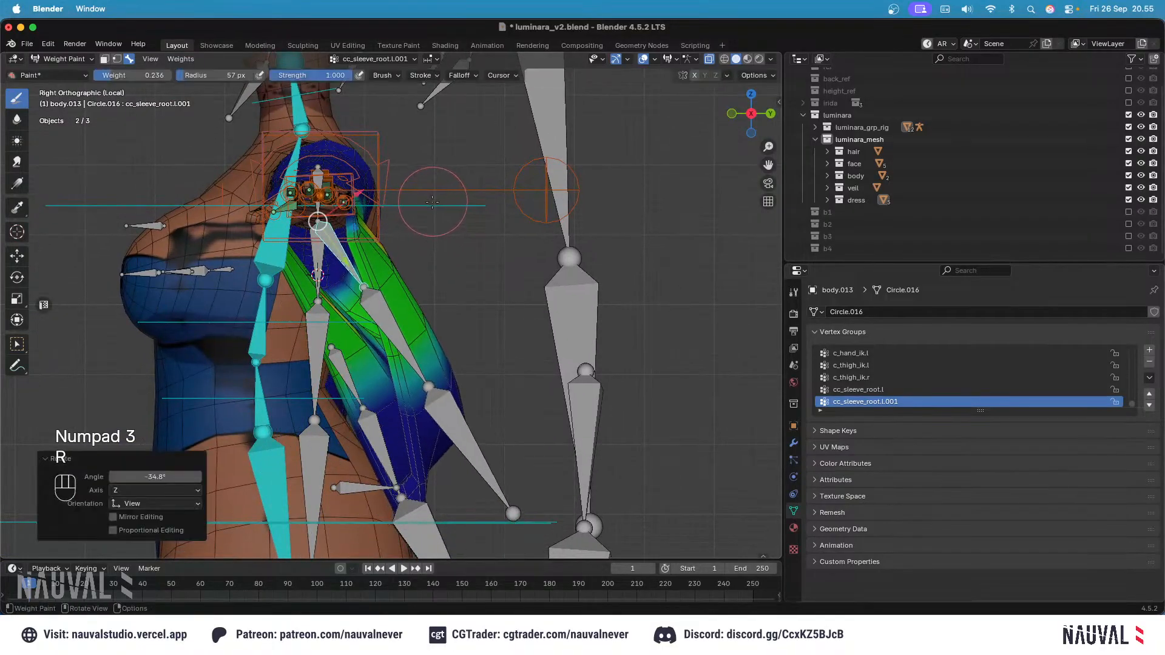
Step: Rotate cc_sleeve_root.l.002 outward and cc_sleeve_root.l.003 about -42° in the side view, and save the file from the front view
left_click(401, 335, "alt")
key("r")
left_click(430, 232)
left_click(514, 357, "alt")
key("r")
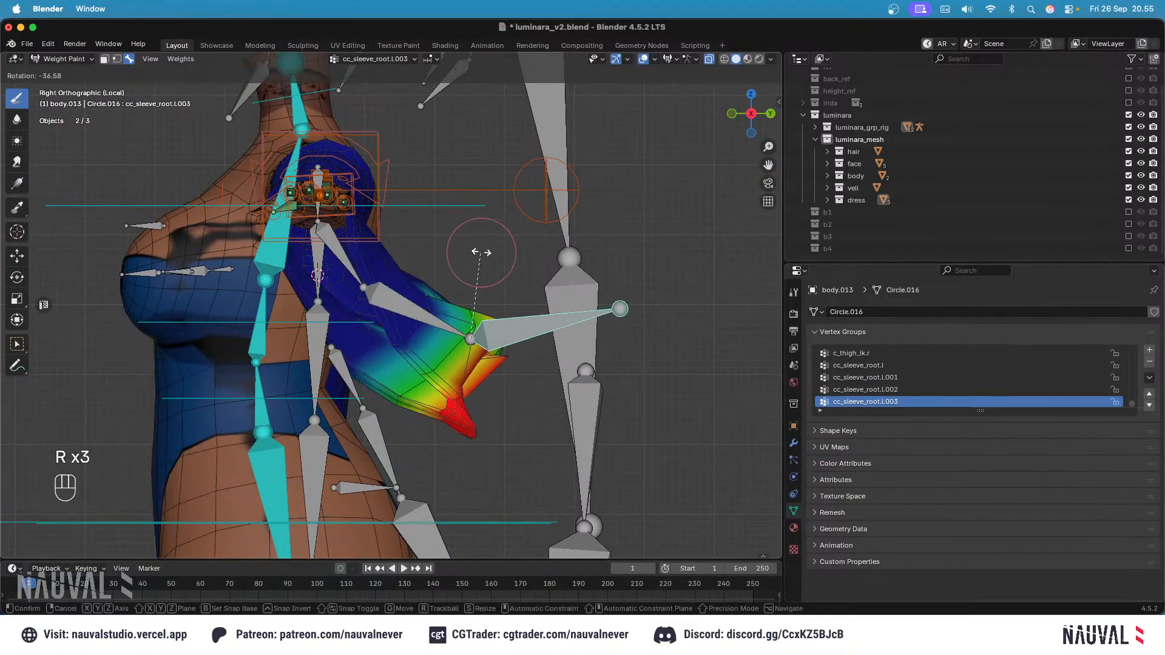
left_click(484, 253)
key("KP_1")
key("super+s")
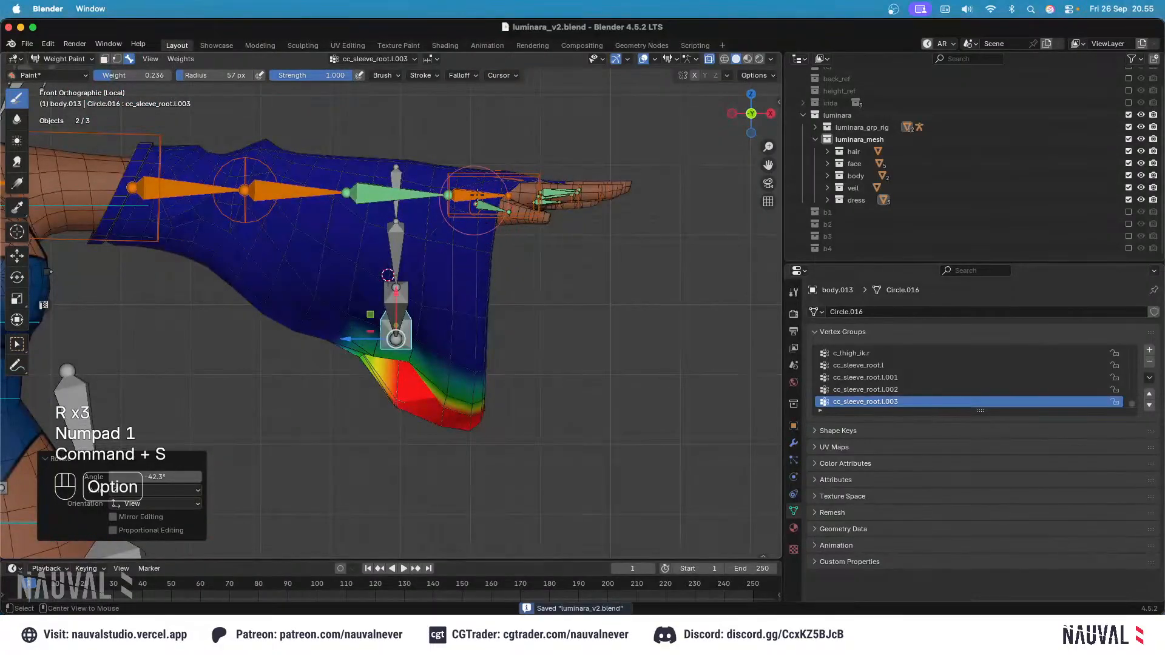
Step: Examine the weights of thumb1.l, forearm_twist.l and arm_stretch.l on the posed left sleeve
left_click(493, 186, "alt")
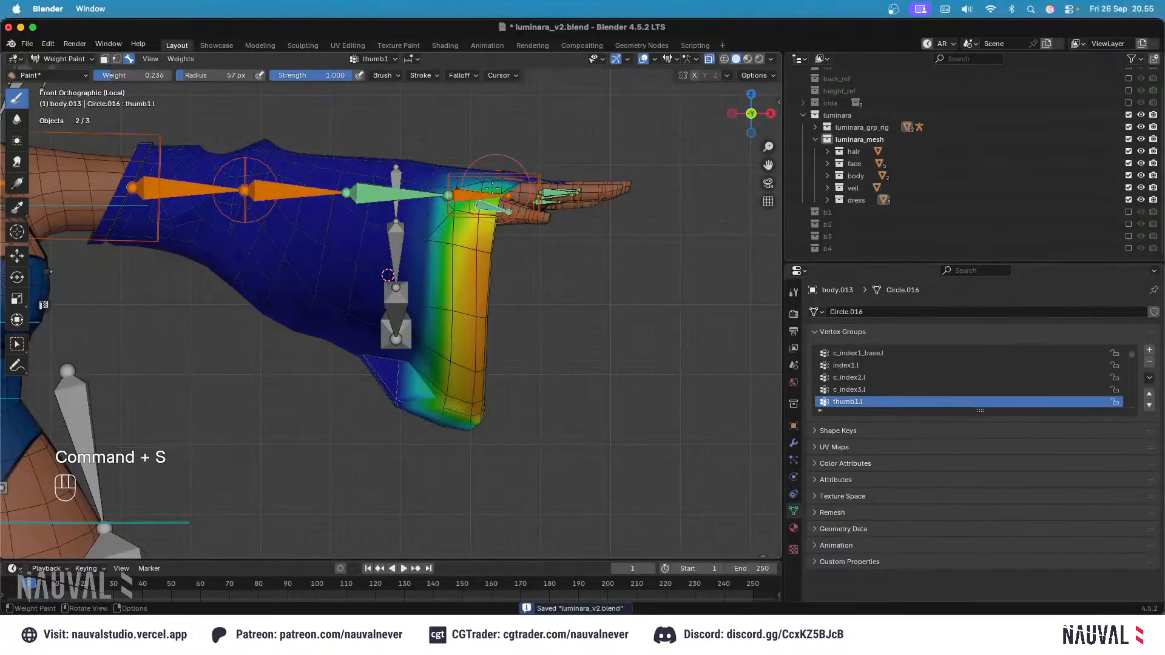
middle_click_drag(492, 187, 464, 197, "shift")
left_click(391, 220, "alt")
middle_click_drag(389, 300, 434, 276)
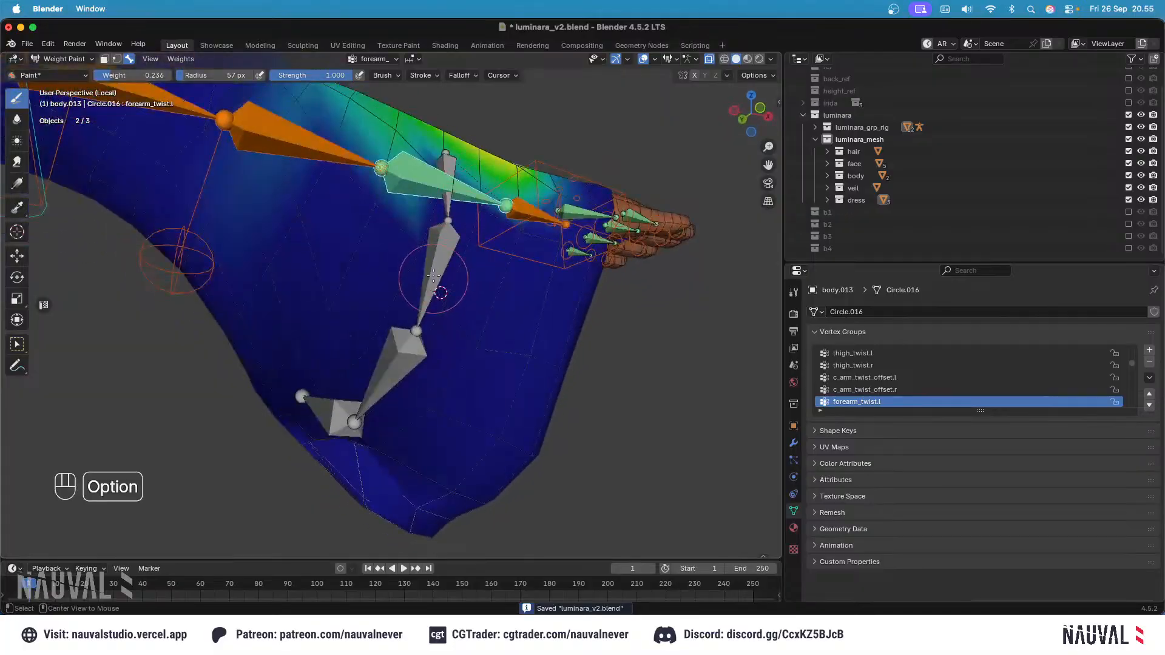
left_click(434, 275, "alt")
left_click(406, 353, "alt")
middle_click_drag(405, 350, 437, 350, "ctrl")
left_click(389, 244, "alt")
left_click(329, 226, "alt")
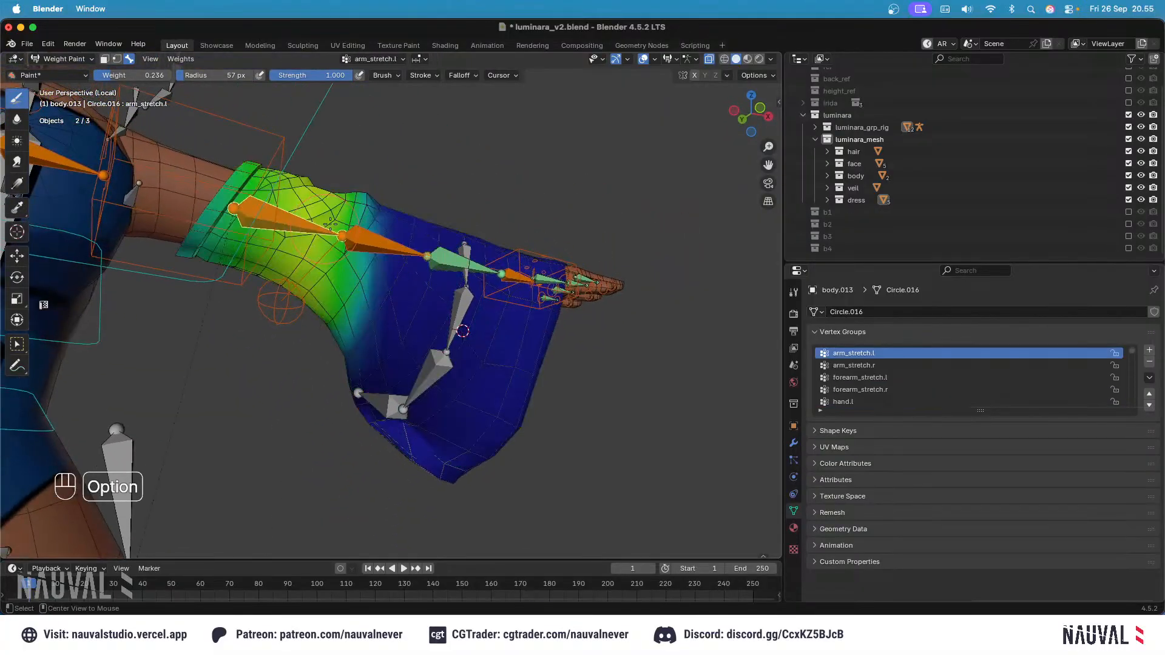
Step: Examine the weights of each bone in the left sleeve chain down to cc_sleeve_root.l.003 from several angles
left_click(386, 244, "alt")
left_click(463, 309, "alt")
left_click(432, 370, "alt")
left_click(392, 405, "alt")
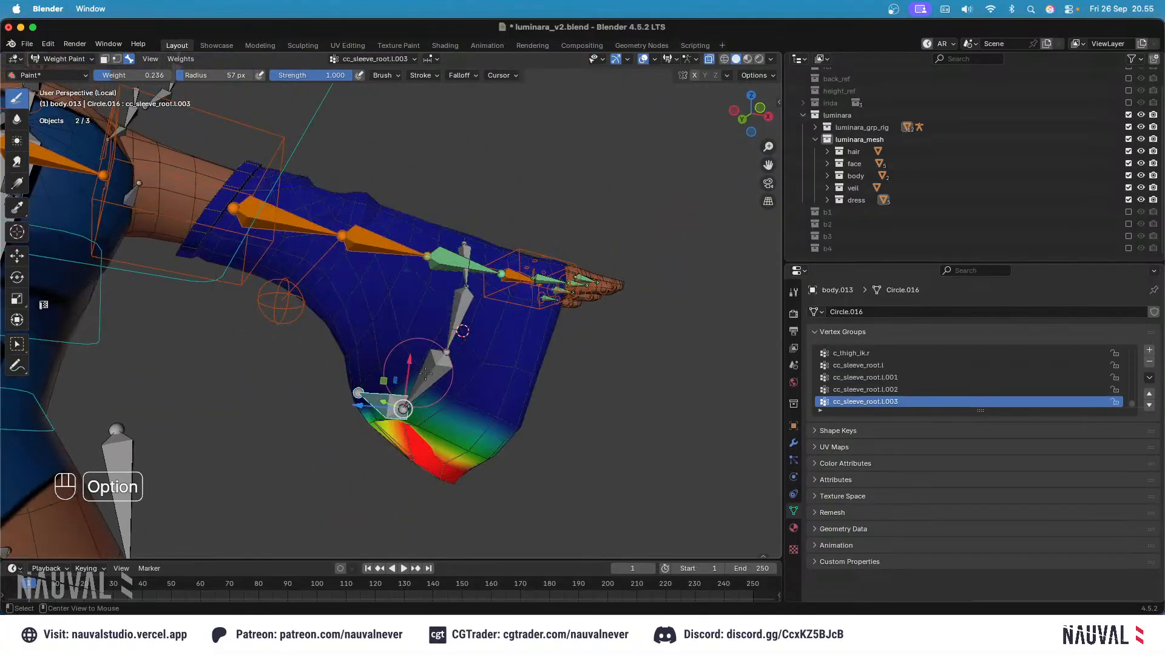
left_click(435, 375, "alt")
left_click(462, 317, "alt")
middle_click_drag(465, 306, 390, 428)
left_click(436, 305, "alt")
left_click(390, 428, "alt")
mouse_move(448, 292)
middle_mouse_down()
mouse_move(429, 282)
mouse_move(447, 326)
middle_mouse_up()
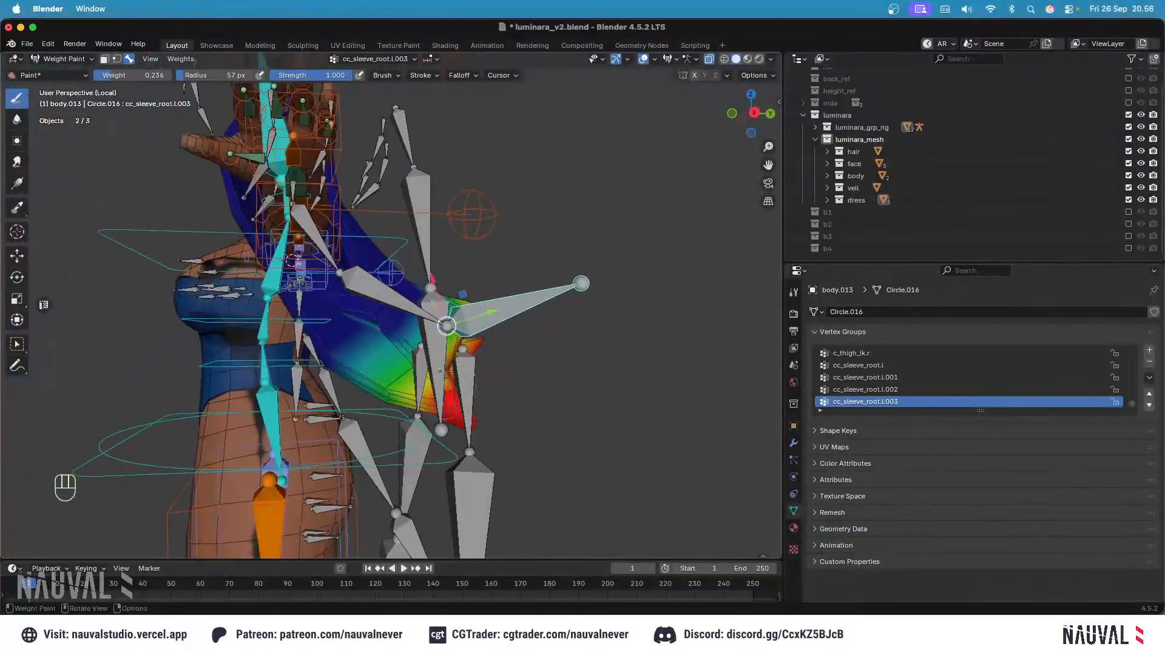
middle_click_drag(450, 406, 446, 434, "ctrl")
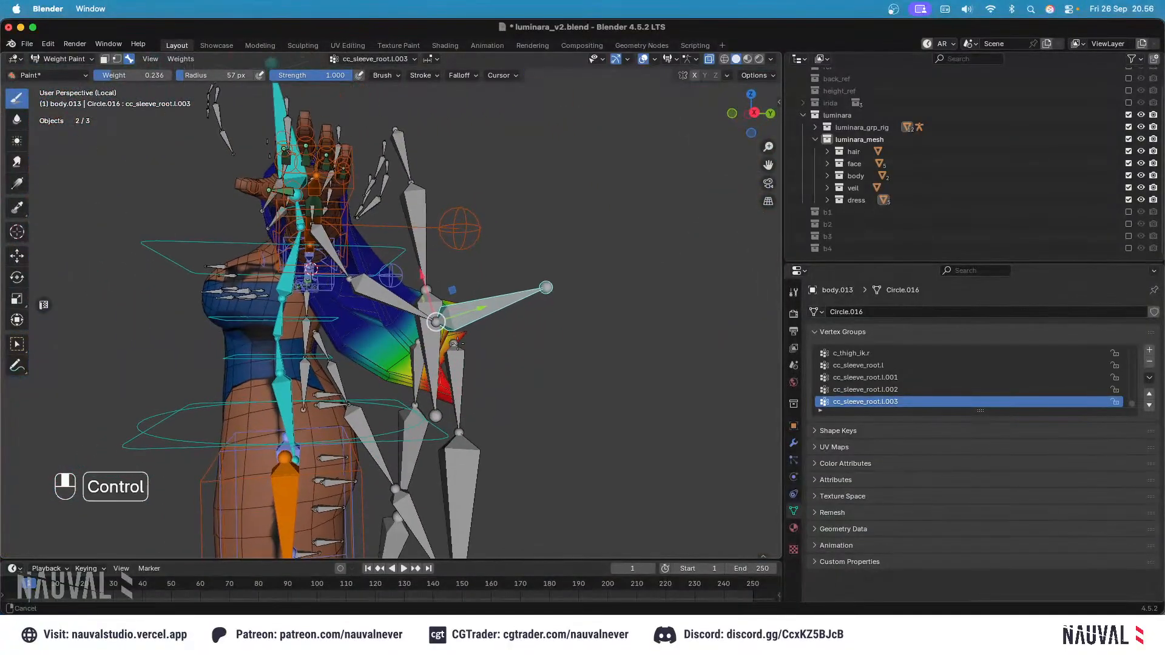
middle_click_drag(418, 340, 486, 364)
Step: Compare the c_hand_ik.l, forearm and arm_stretch.l weights along the left sleeve from above and from the front
left_click(473, 290, "alt")
middle_click_drag(472, 288, 452, 253)
left_click(480, 243, "alt")
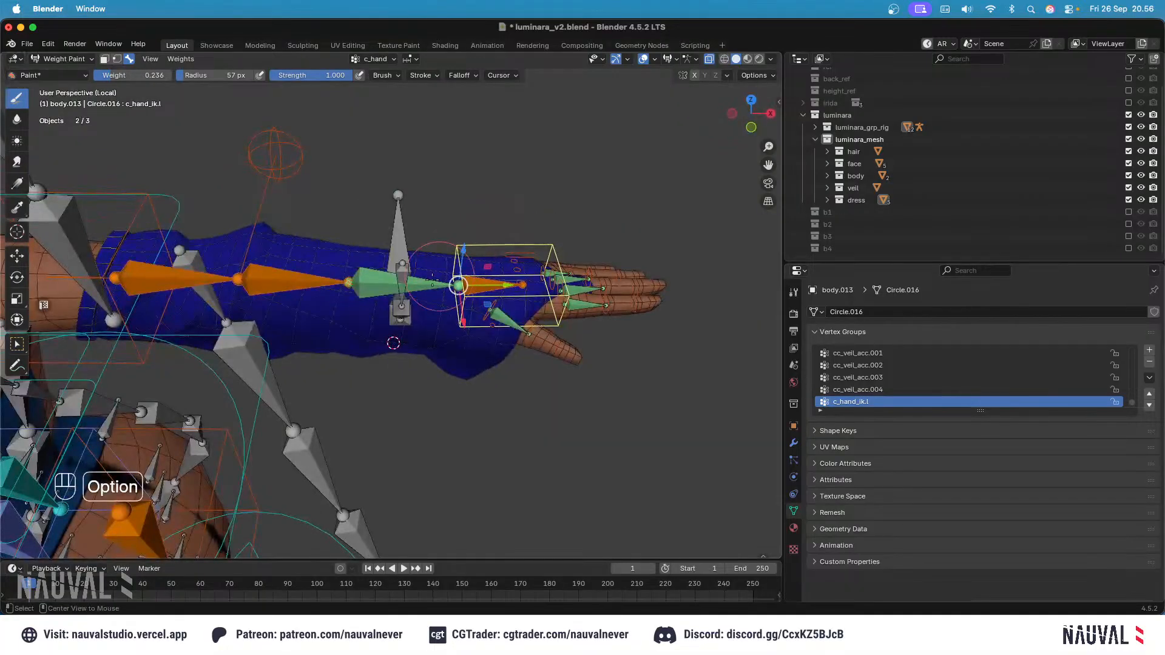
left_click(420, 282, "alt")
left_click(279, 279, "alt")
middle_click_drag(209, 271, 323, 275, "shift")
left_click(314, 280, "alt")
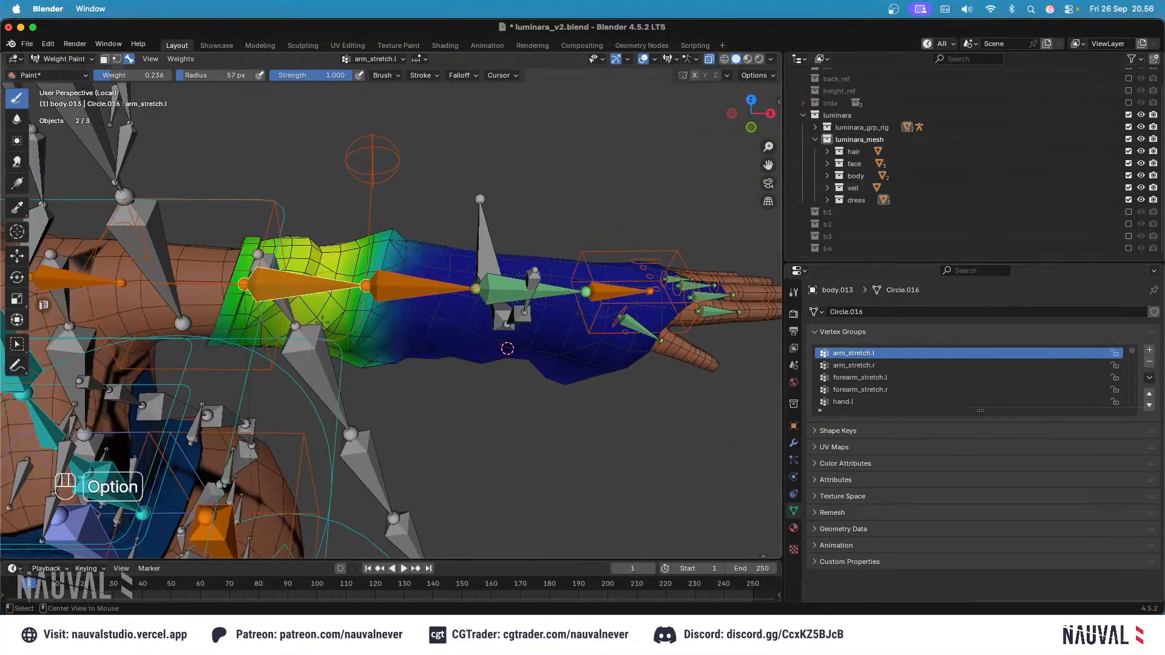
left_click(248, 273, "alt")
left_click(317, 366, "alt")
middle_click_drag(388, 249, 397, 282, "ctrl")
middle_click_drag(398, 282, 451, 217)
key("KP_1")
left_click(444, 259, "alt")
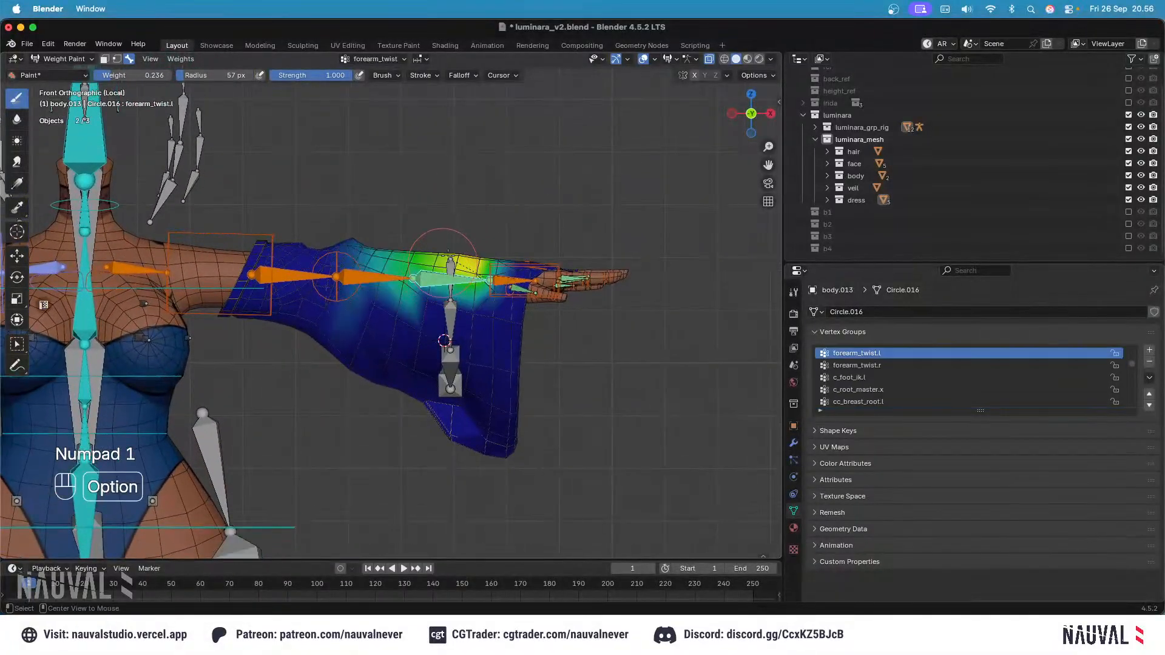
Step: Save the file and check the weights of c_hand_ik.l and cc_sleeve_root.l.002 on the posed sleeve
left_click(499, 263, "alt")
left_click(471, 279, "alt")
middle_click_drag(471, 280, 425, 258)
key("super+s")
middle_click_drag(477, 228, 446, 209)
left_click(490, 205, "alt")
left_click(451, 213, "alt")
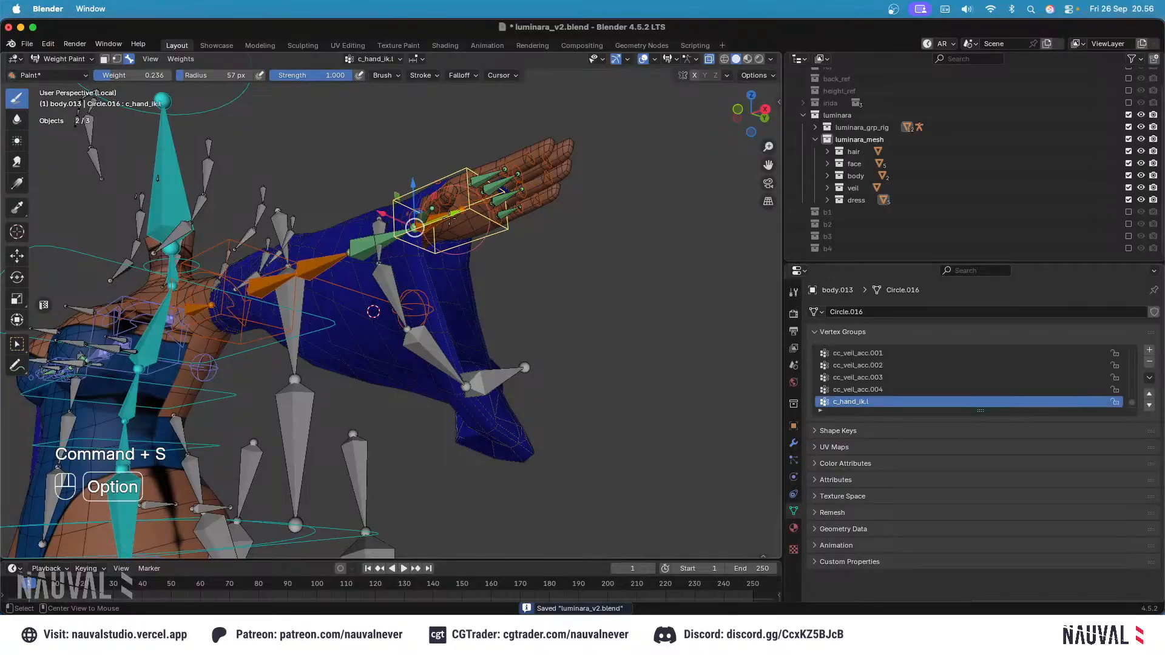
left_click(443, 351, "alt")
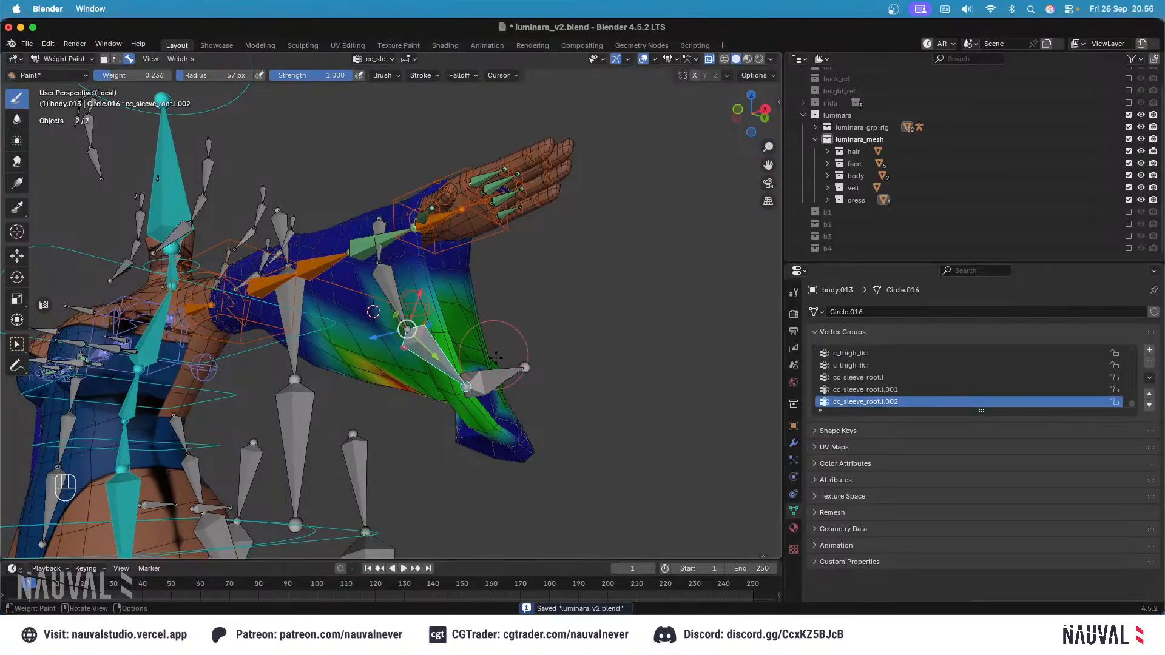
Step: Select a patch of lower sleeve vertices in Edit Mode with wireframe shading, and show their item properties
key("Tab")
key("KP_1")
key("shift+z")
left_click_drag(550, 404, 437, 352)
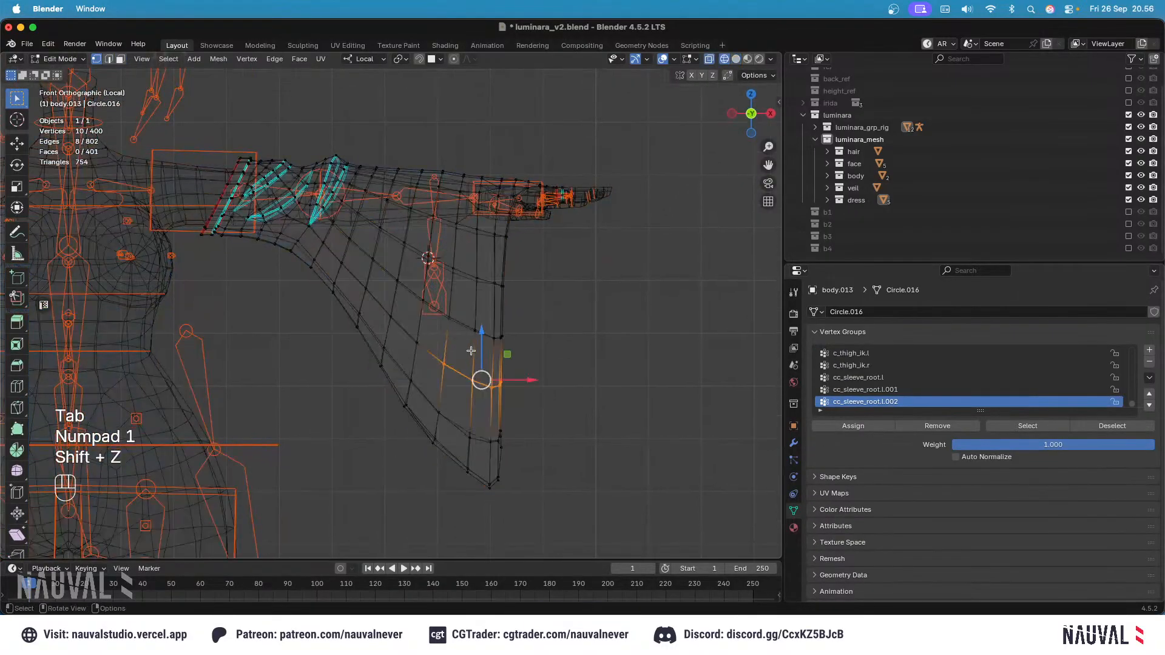
key("n")
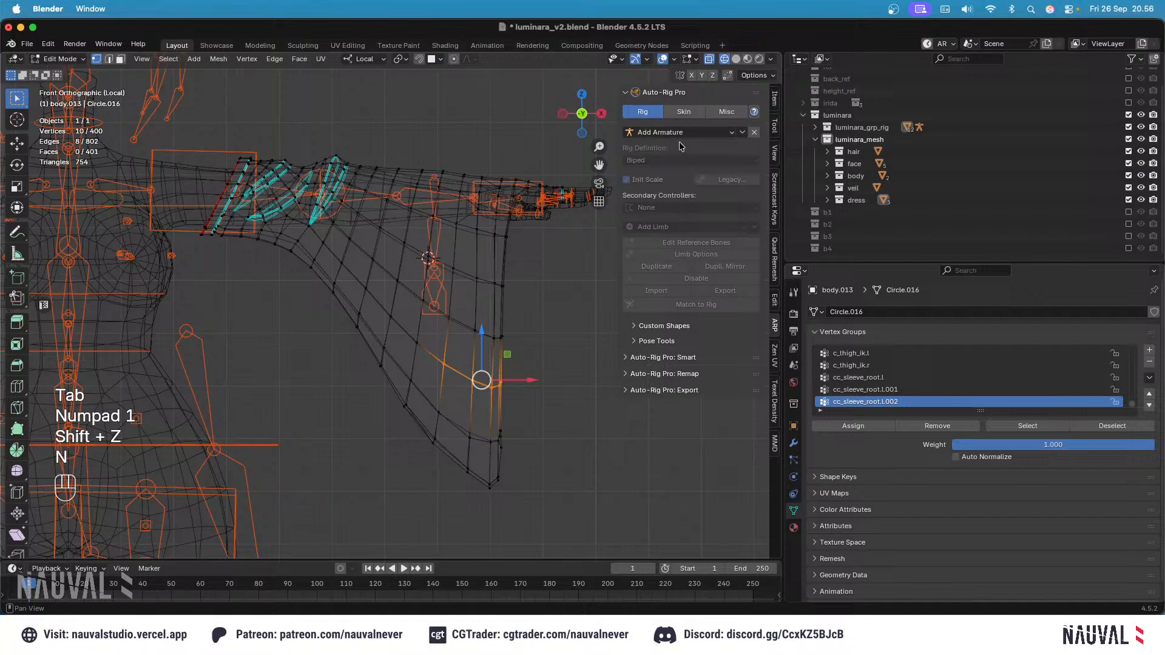
left_click(775, 102)
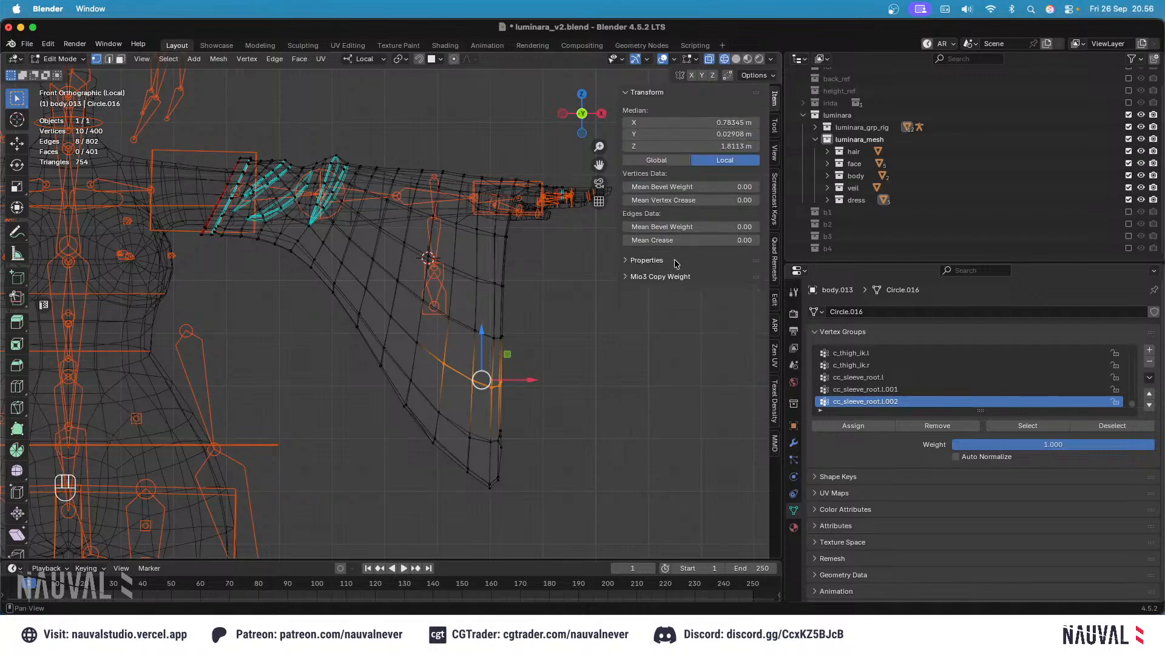
Step: Look through the item, tool and view properties for the weight values of the selected sleeve vertices
key("Tab")
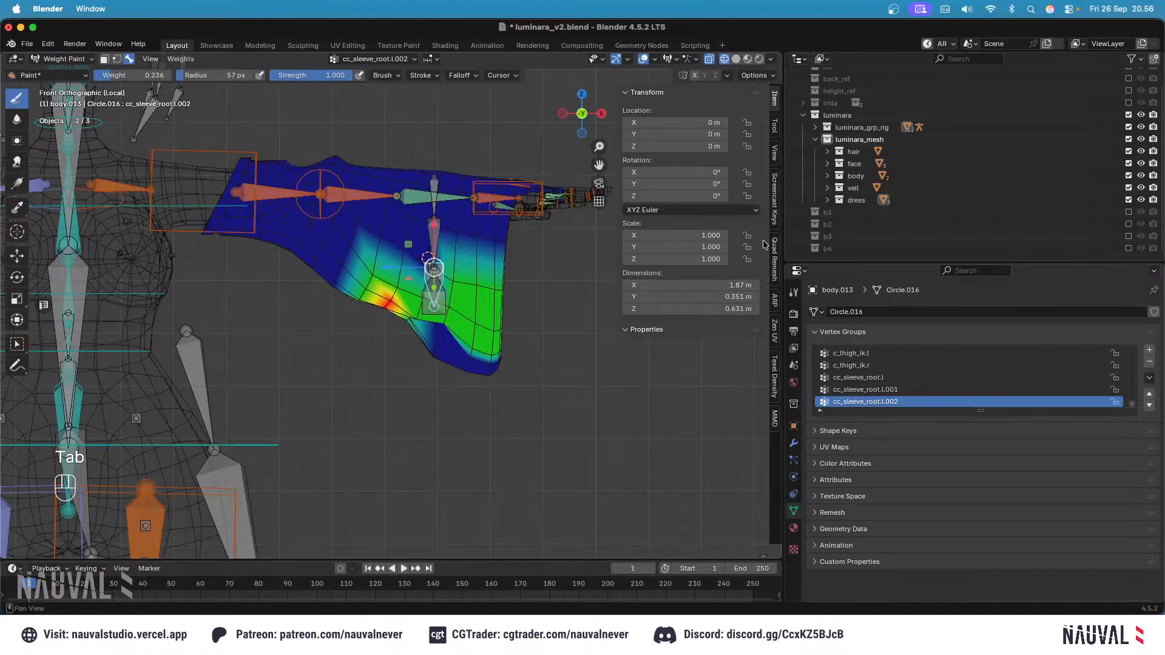
key("Tab")
left_click(776, 130)
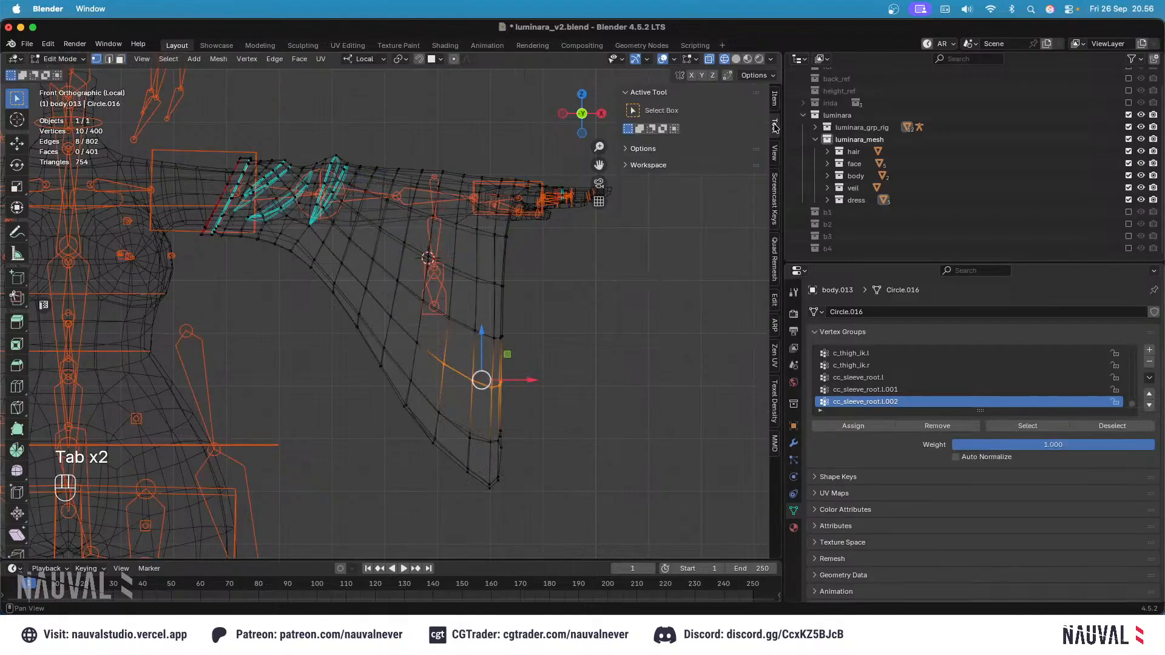
left_click(774, 108)
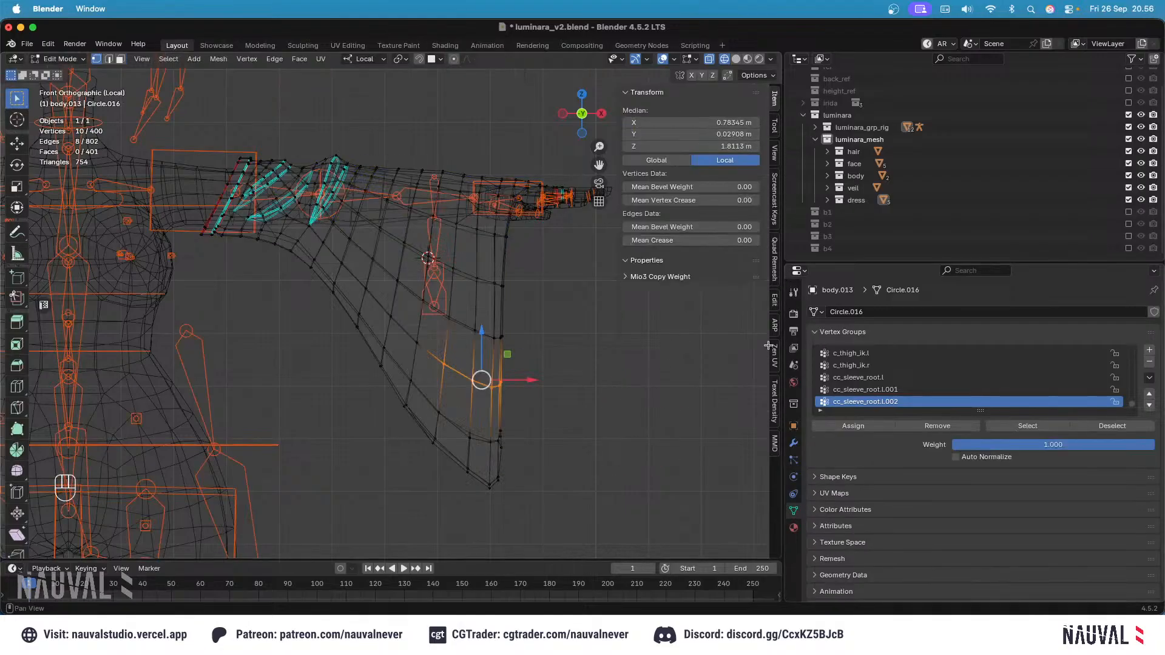
left_click(775, 153)
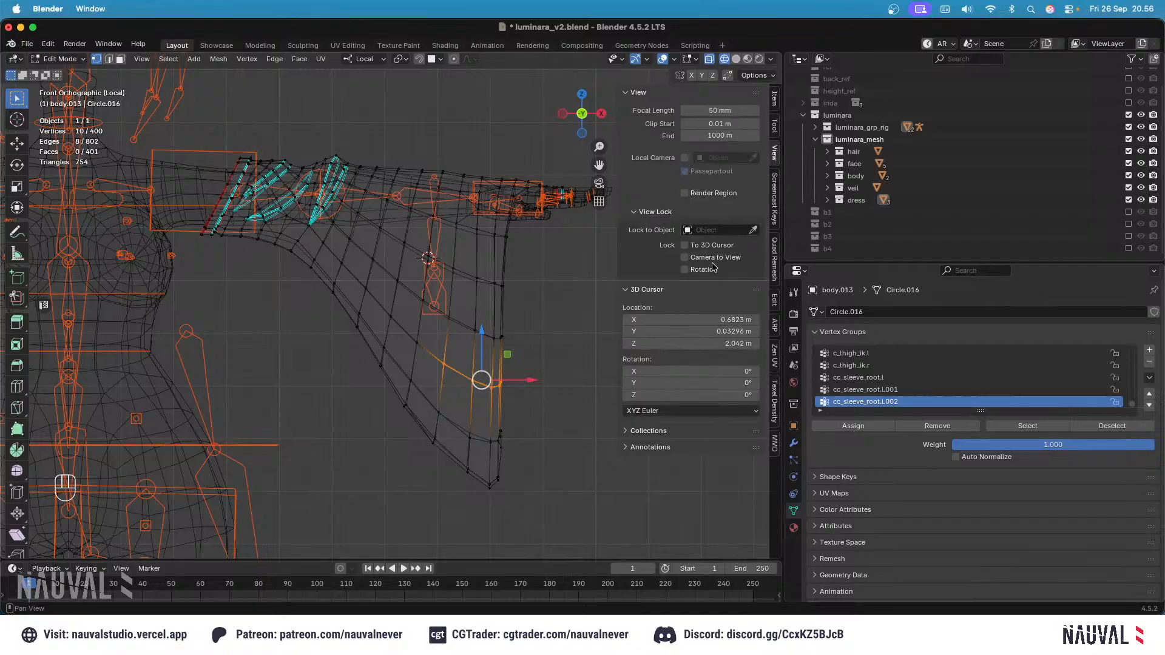
left_click(656, 94)
left_click(661, 109)
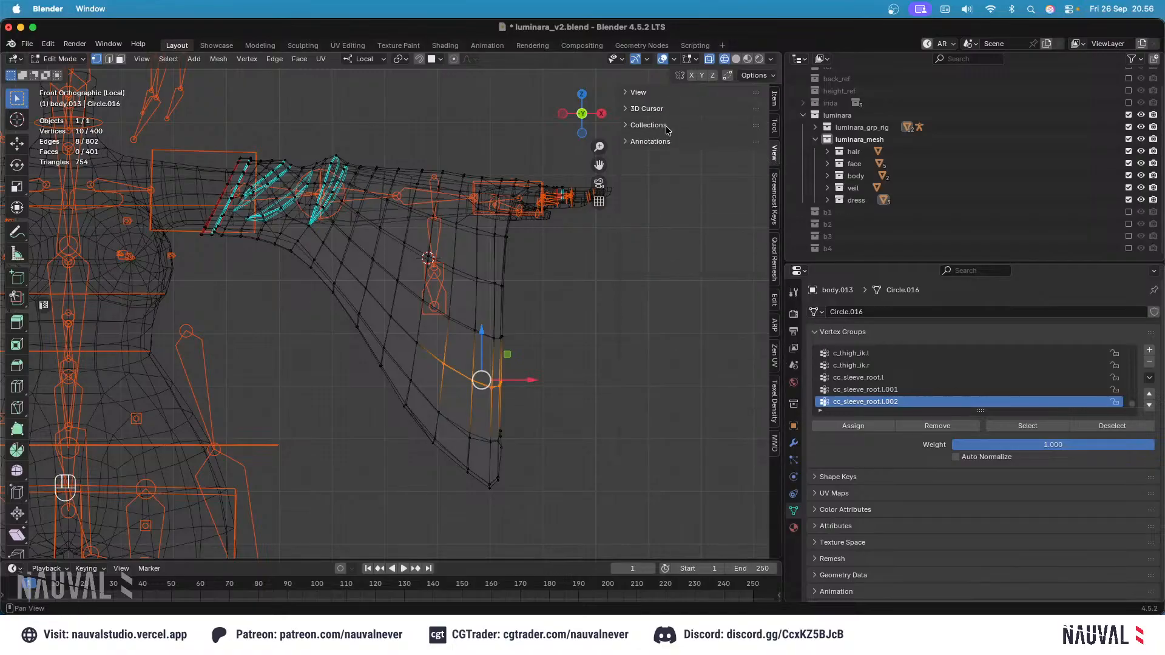
left_click(667, 126)
left_click(668, 126)
left_click(668, 127)
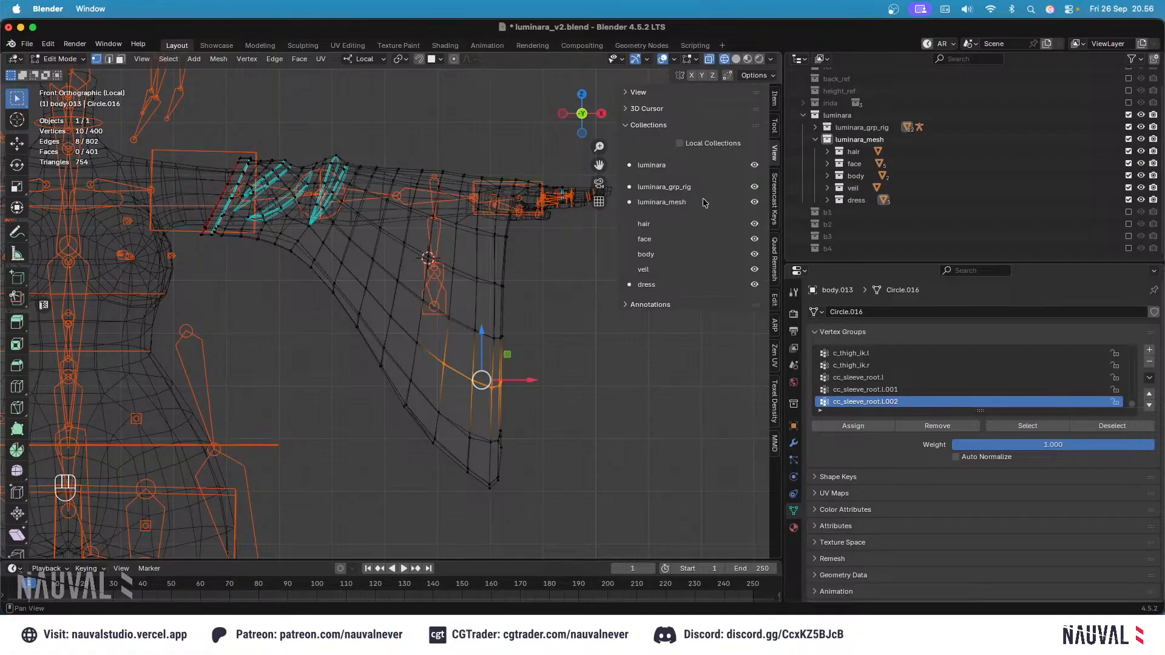
left_click(670, 126)
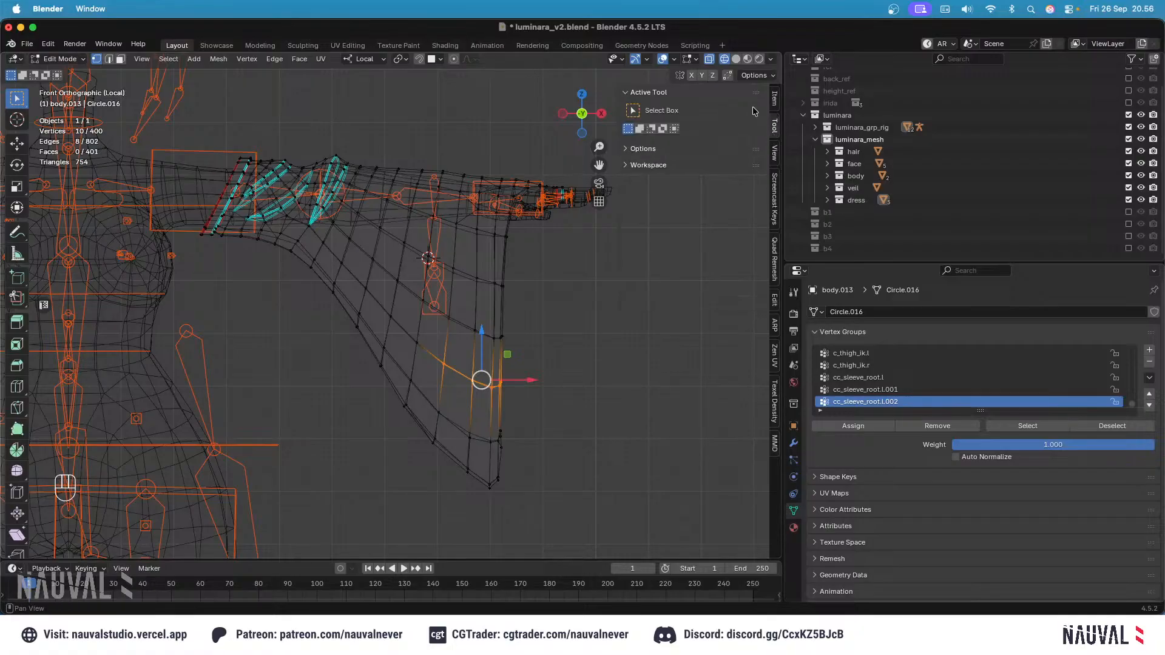
left_click(721, 165)
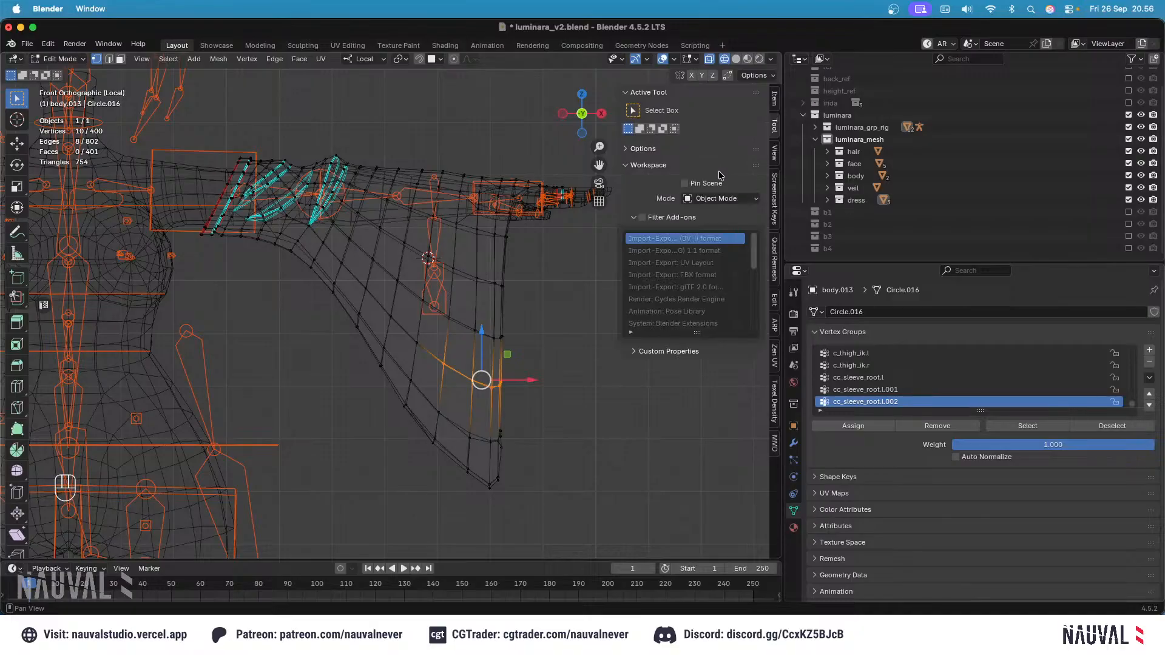
left_click(694, 149, "ctrl")
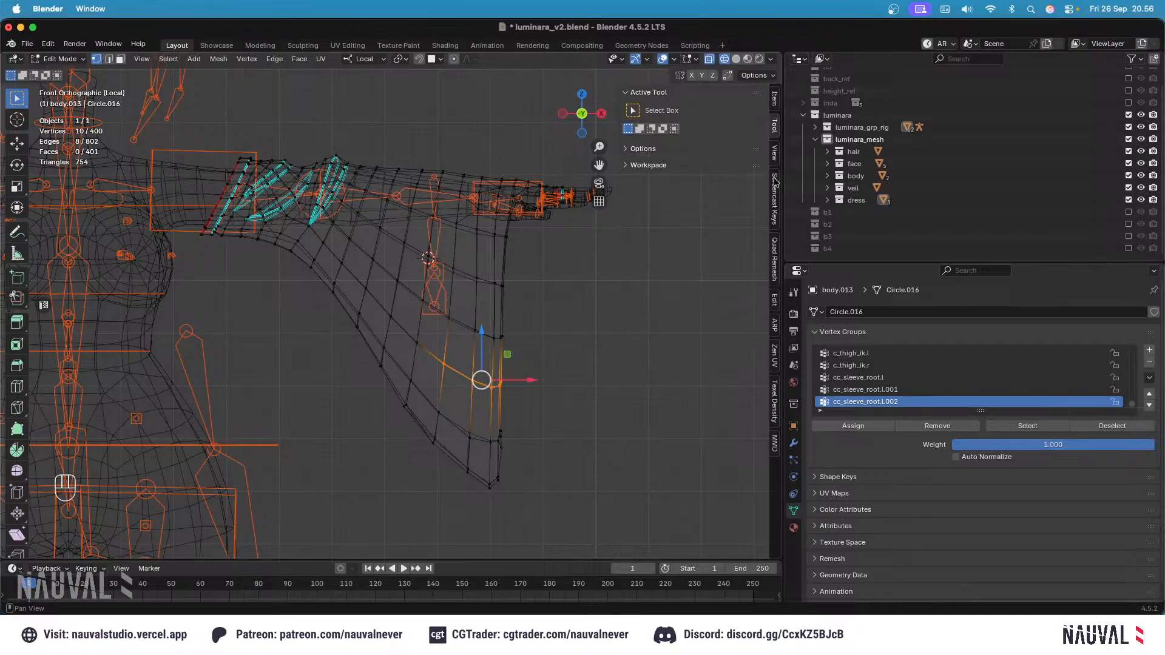
left_click(775, 181)
left_click(775, 153)
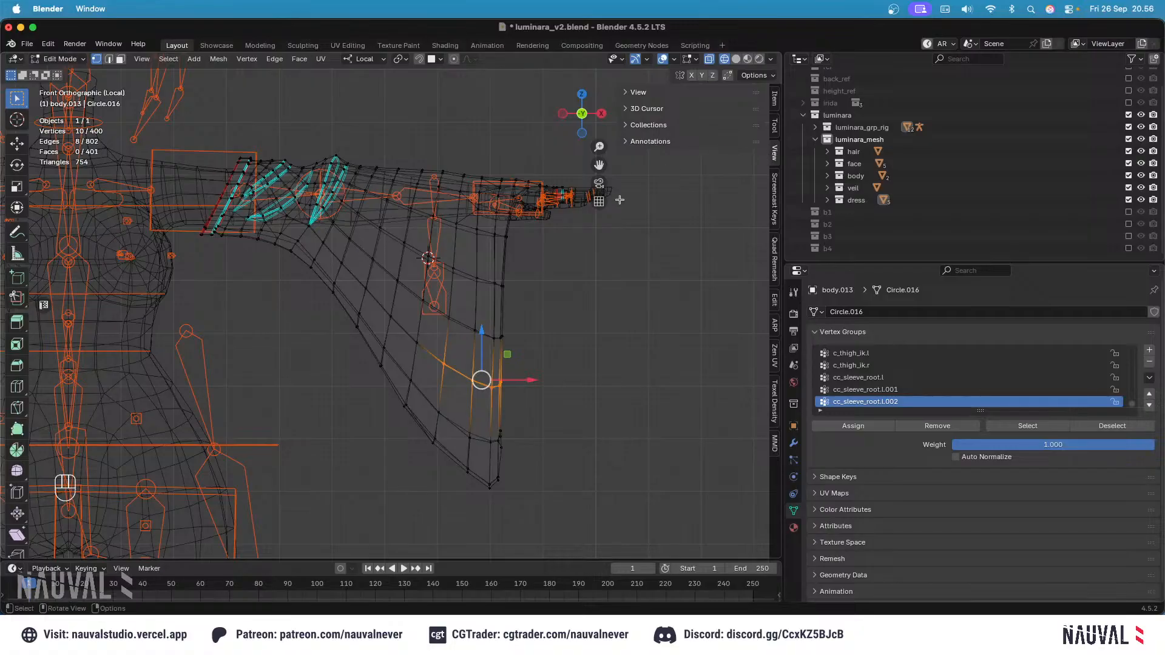
Step: Return to Weight Paint mode with solid shading, frame the left sleeve in the front view, and save the file
key("shift+z")
key("Tab")
key("alt+a")
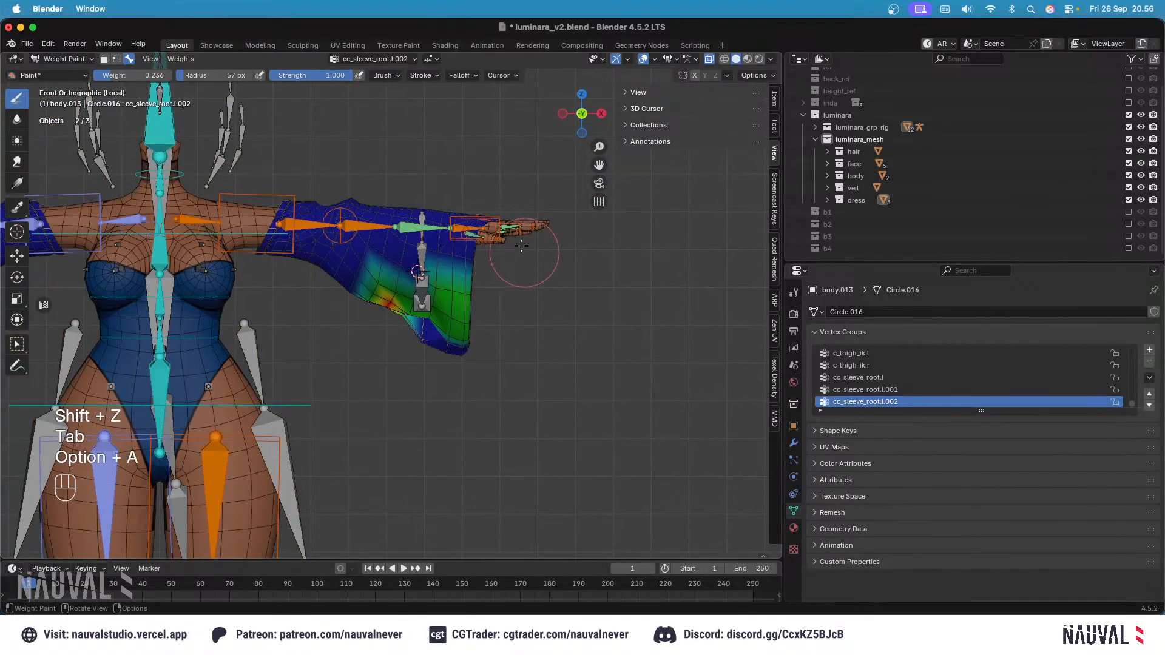
mouse_move(520, 249)
middle_mouse_down()
mouse_move(396, 254)
mouse_move(377, 304)
mouse_move(389, 268)
middle_mouse_up()
middle_click_drag(425, 330, 425, 255)
key("KP_3")
key("KP_1")
key("KP_1")
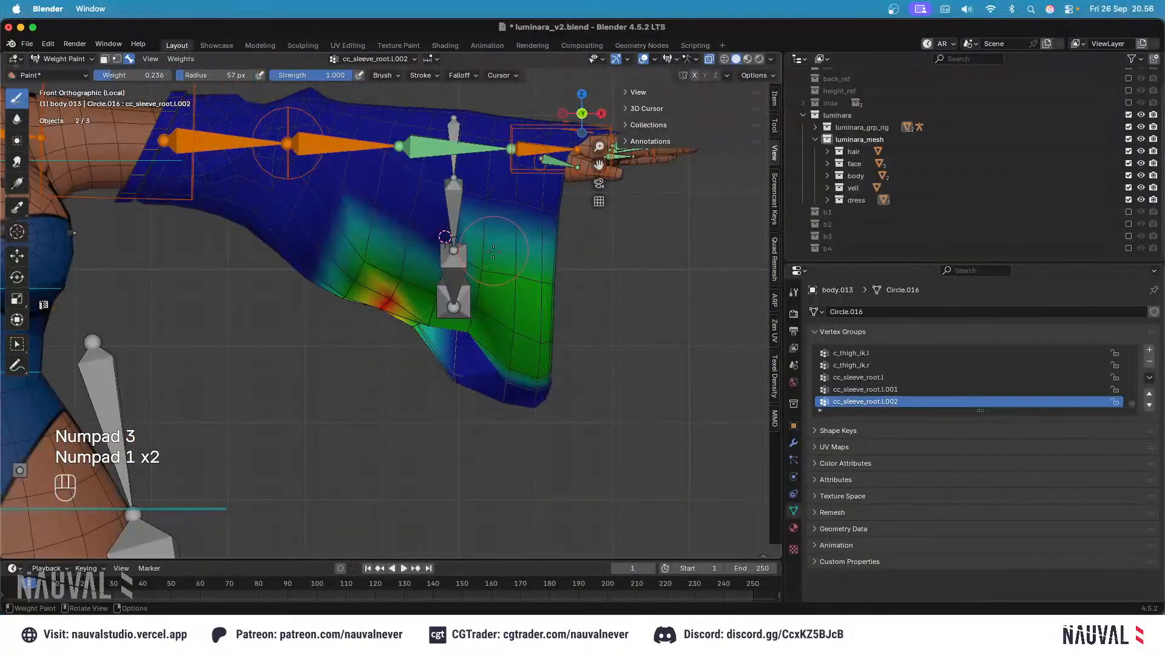
key("super+s")
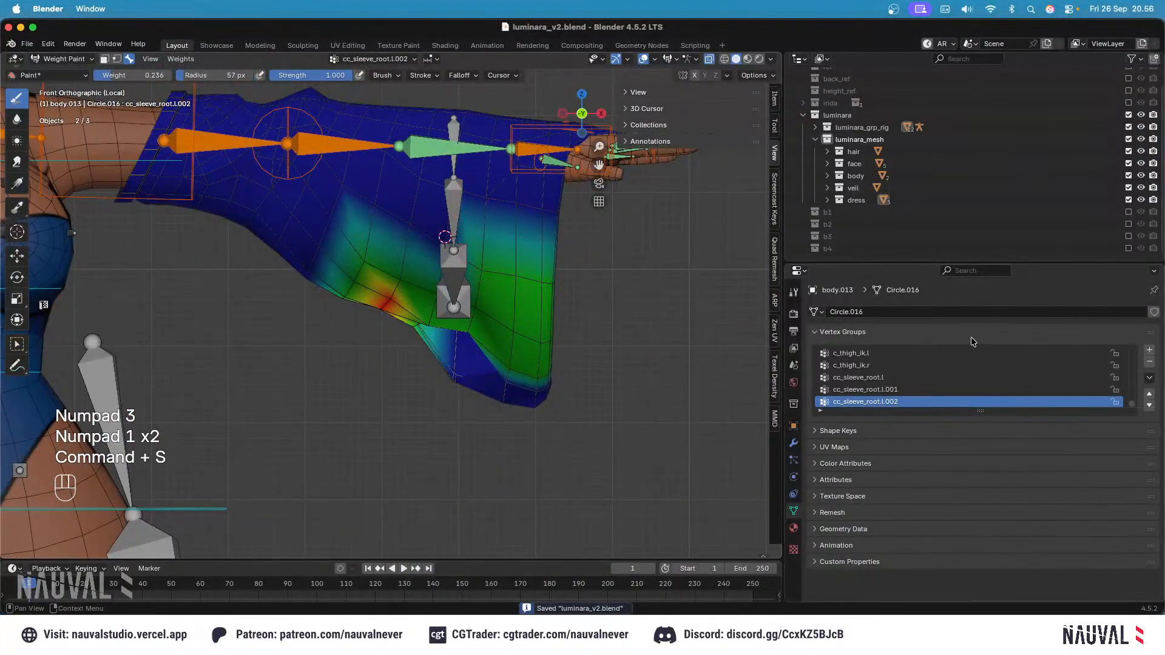
Step: Make root.x the active vertex group and examine its influence on the hems of both sleeves
scroll(865, 388, "down", 5)
scroll(864, 402, "down", 10)
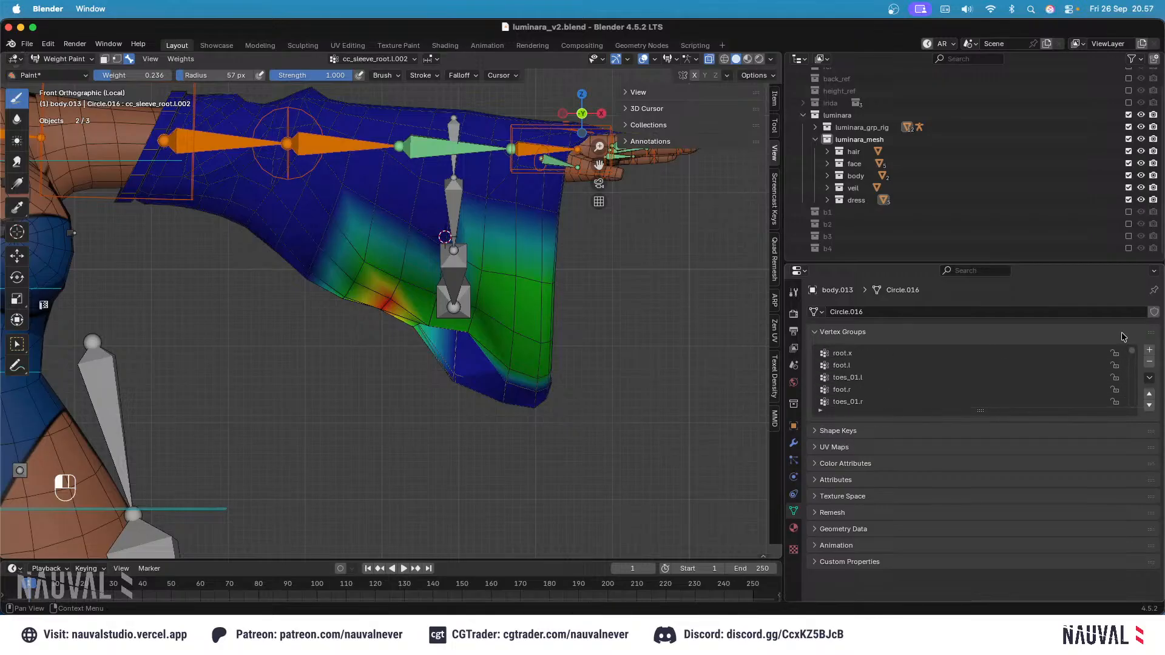
left_click(861, 354)
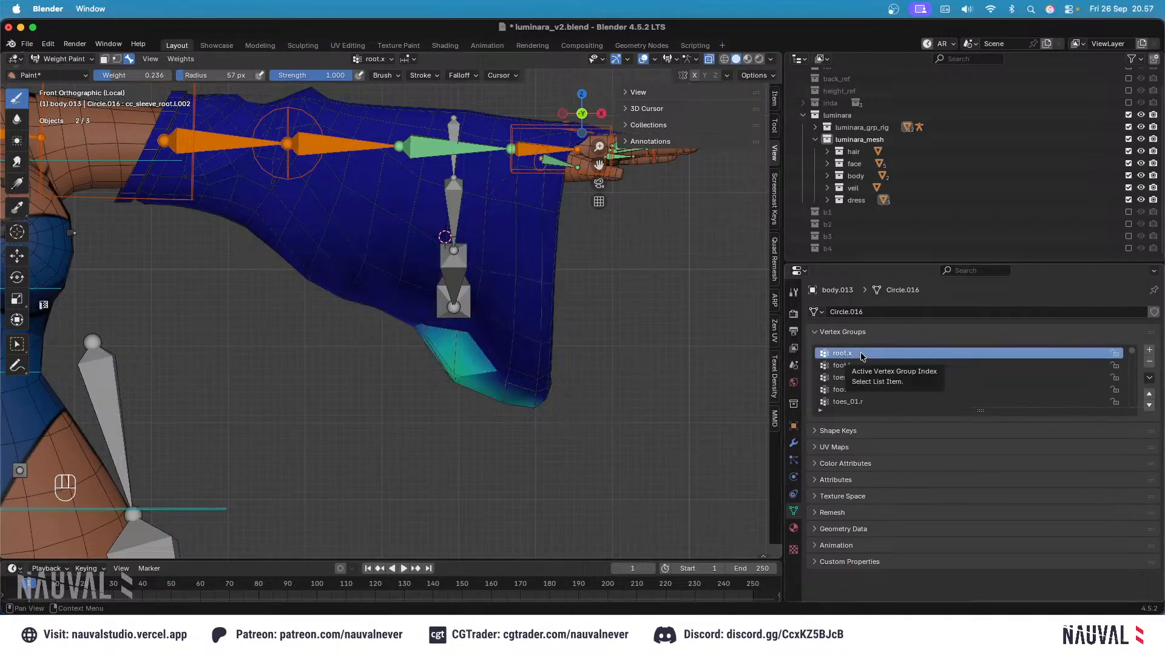
middle_click_drag(430, 364, 292, 358)
scroll(293, 359, "down", 10)
scroll(365, 401, "up", 1)
scroll(402, 424, "down", 1)
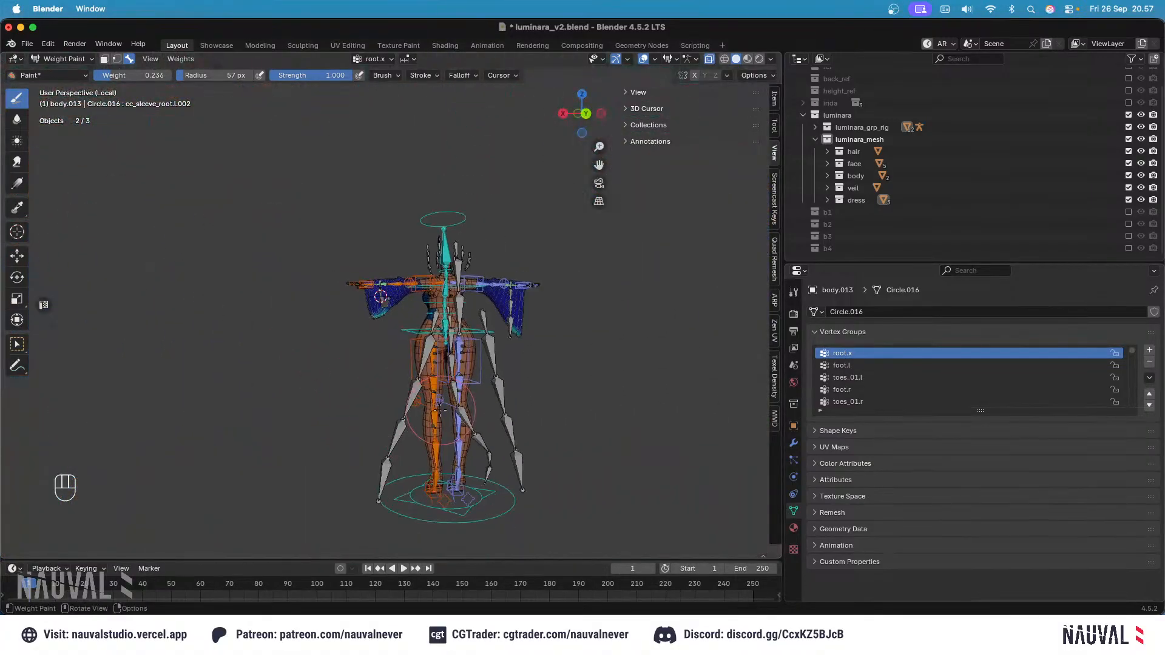
middle_click_drag(453, 393, 454, 373, "shift")
scroll(452, 373, "up", 10)
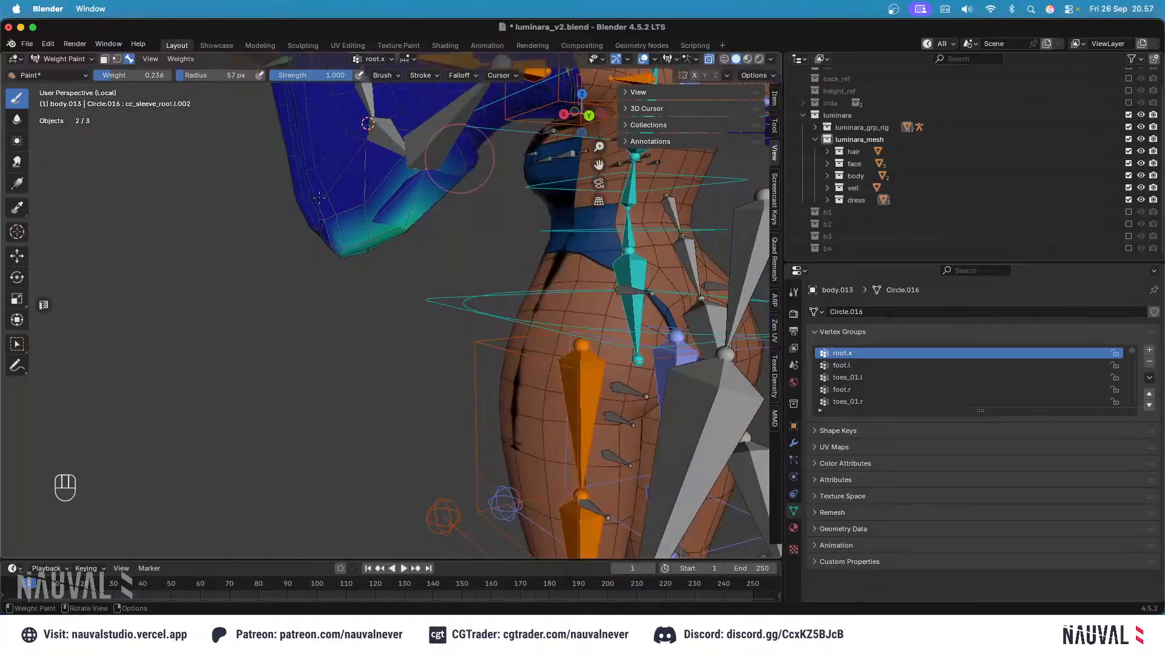
Step: Remove all vertices of the left sleeve from the root.x vertex group in Edit Mode, and return to Weight Paint mode
key("Tab")
key("a")
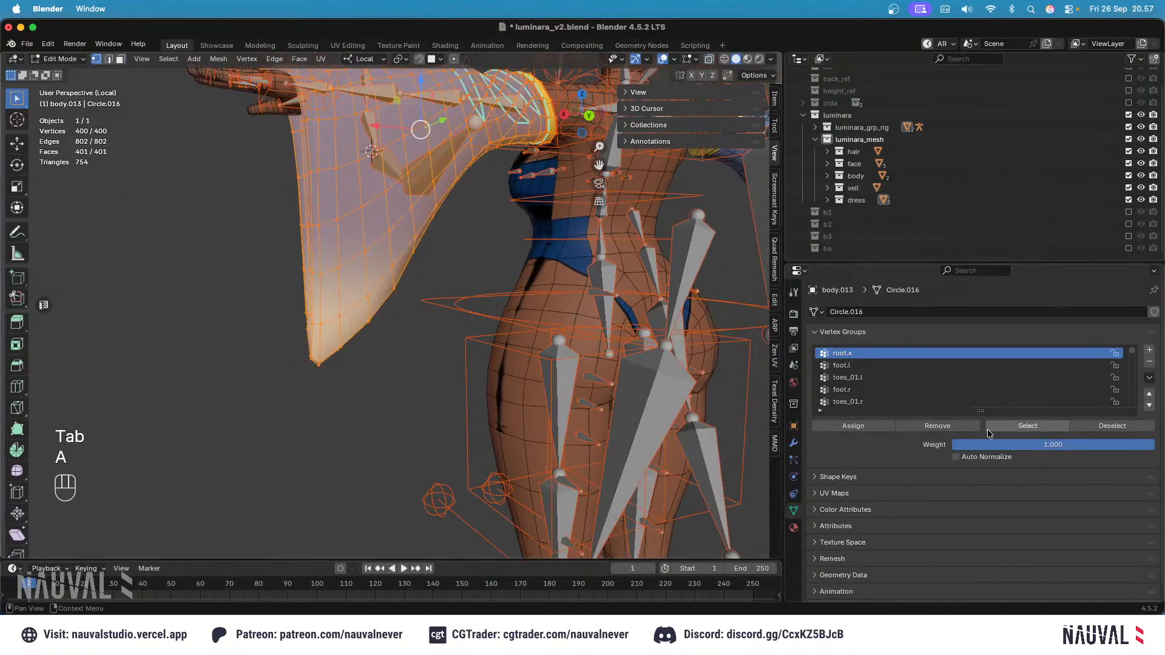
key("Tab")
Step: Go through the vertex groups from foot.l to arm_stretch.r and back to shoulder.l, checking each for unwanted influence on the sleeve
mouse_move(485, 303)
middle_mouse_down()
mouse_move(597, 312)
mouse_move(613, 364)
middle_mouse_up()
key("Down")
key("Down")
key("Down")
key("Down")
key("Down")
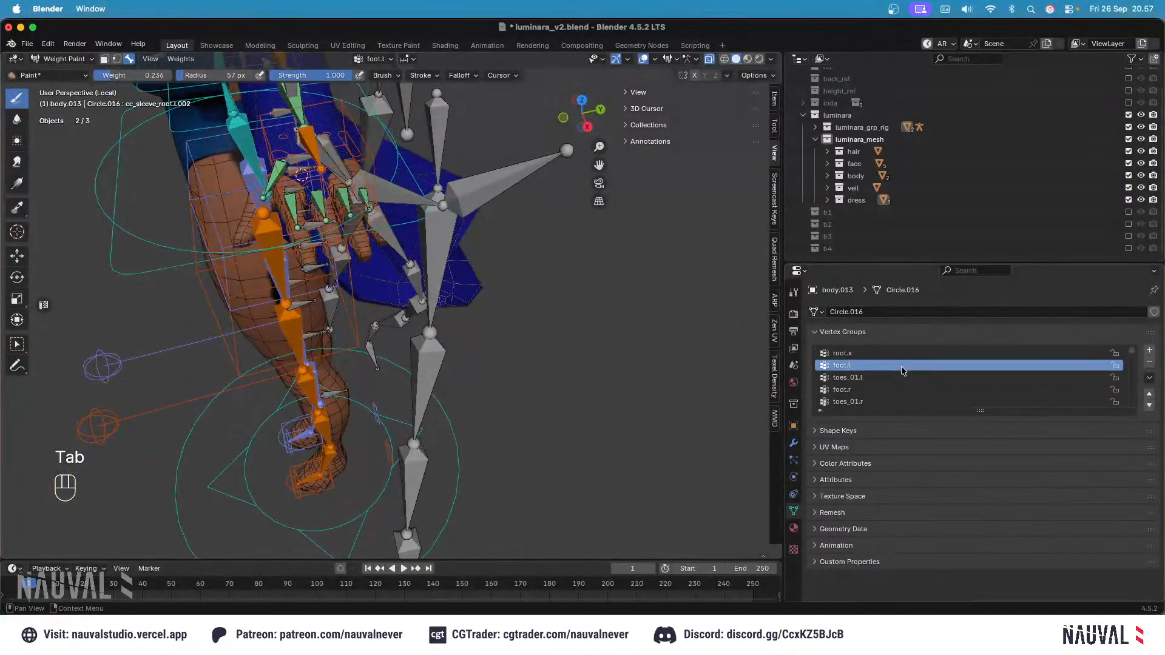
key("Down")
key("Down")
key("Down")
key("Down")
key("Down")
key("Down")
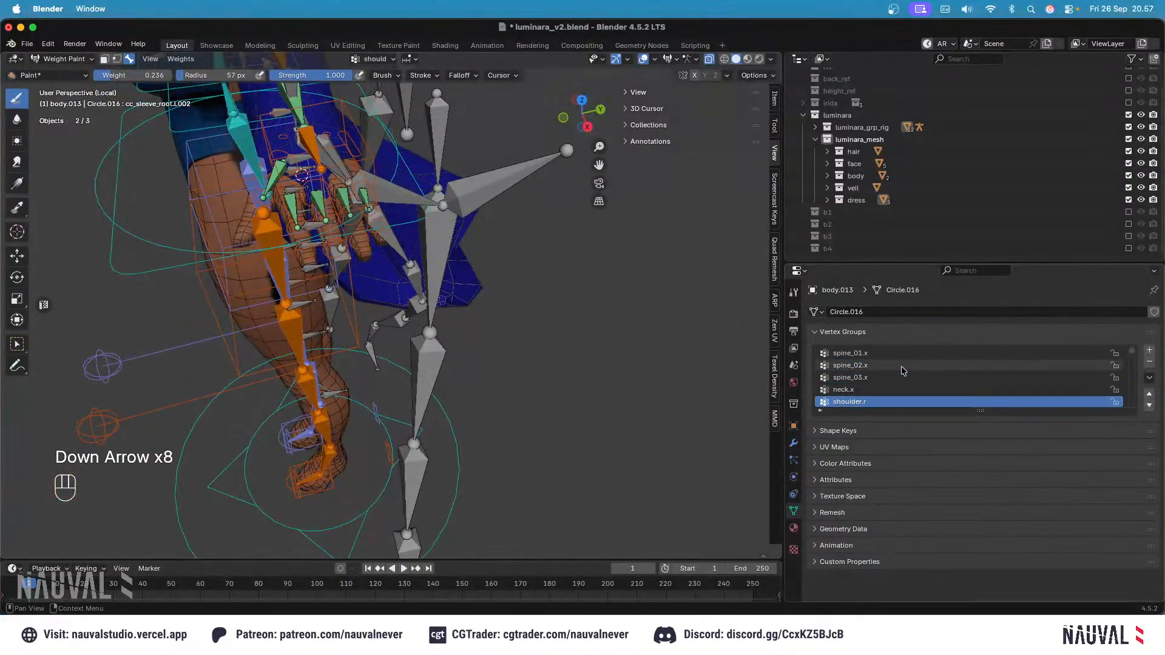
key("Down")
key("Down")
key("Down")
key("Down")
key("Up")
key("Up")
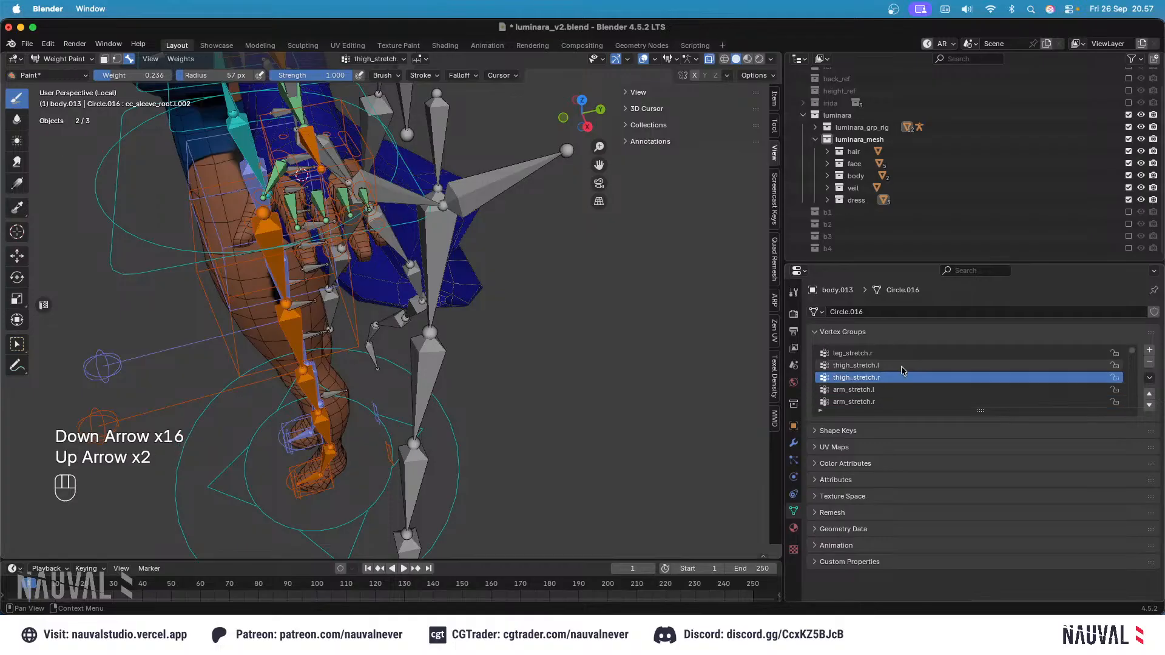
key("Up")
key("Up")
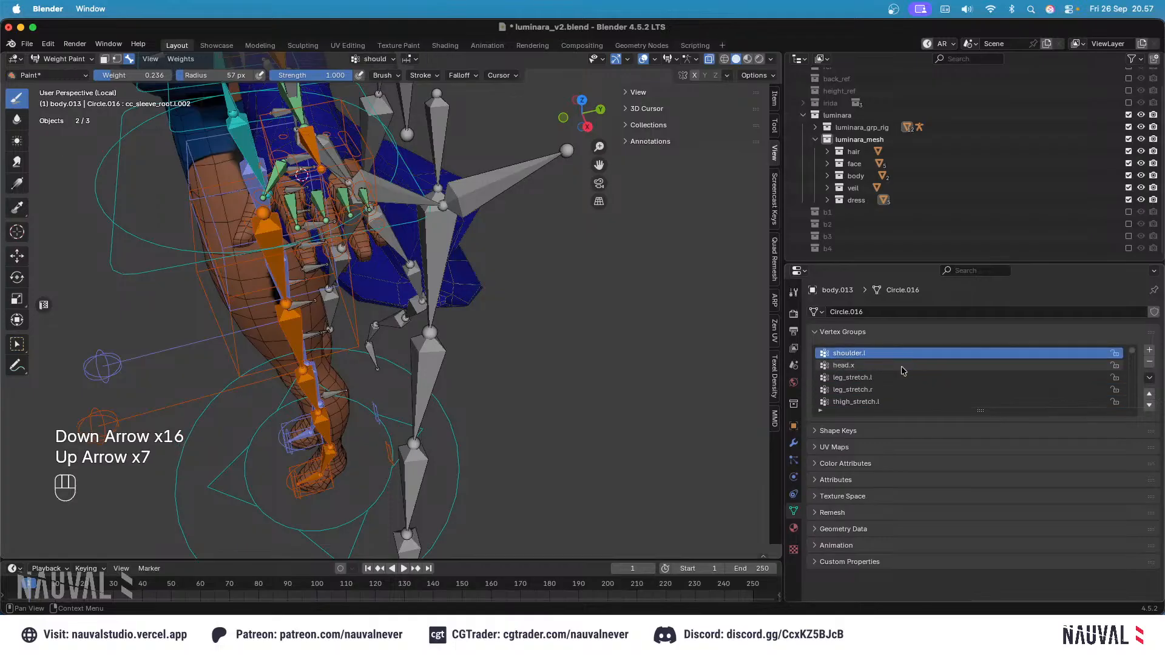
Step: Make thigh_stretch.l the active vertex group and remove all sleeve vertices from it in Edit Mode
key("Down")
key("Down")
key("Down")
key("Down")
key("Down")
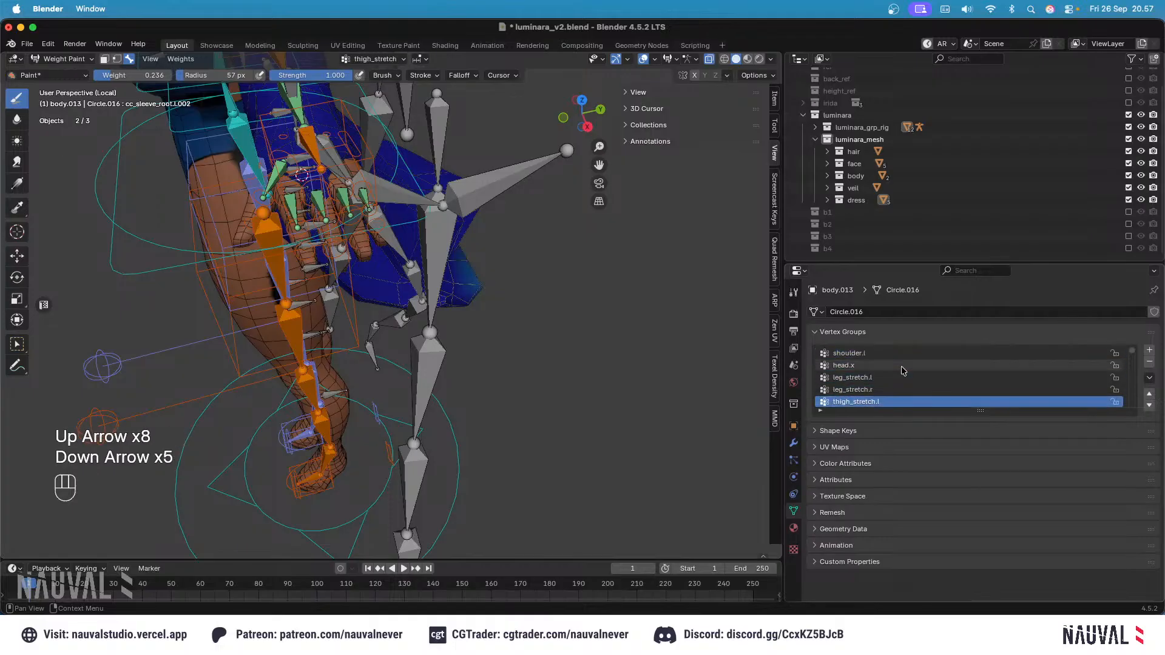
middle_click_drag(513, 267, 473, 279)
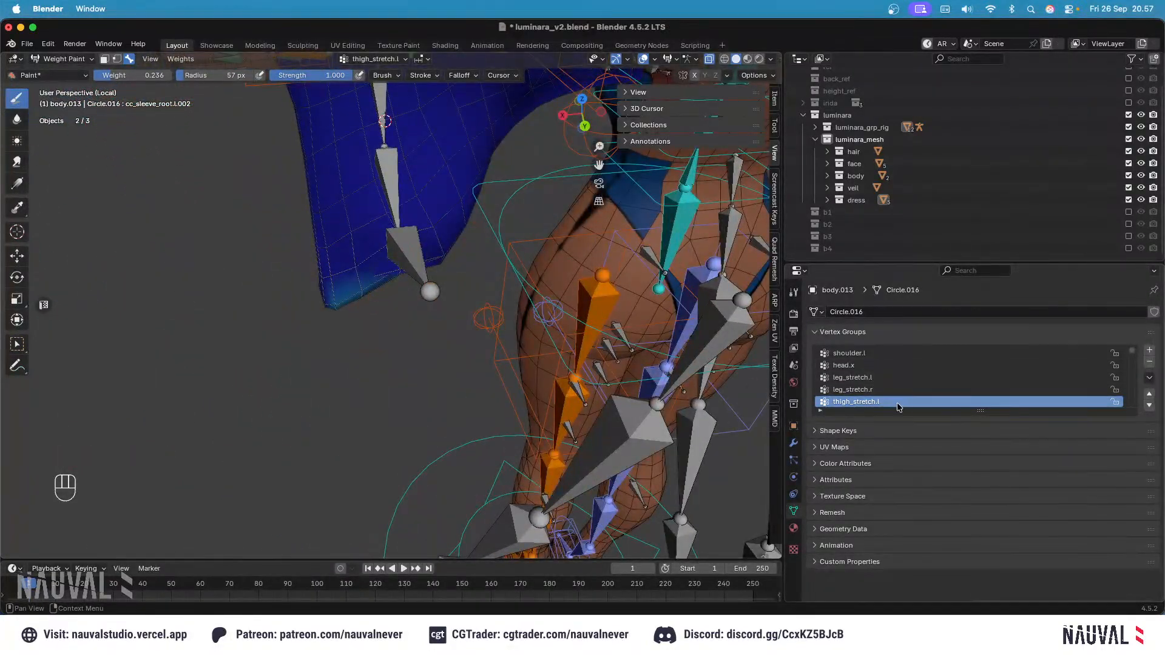
scroll(869, 389, "up", 10)
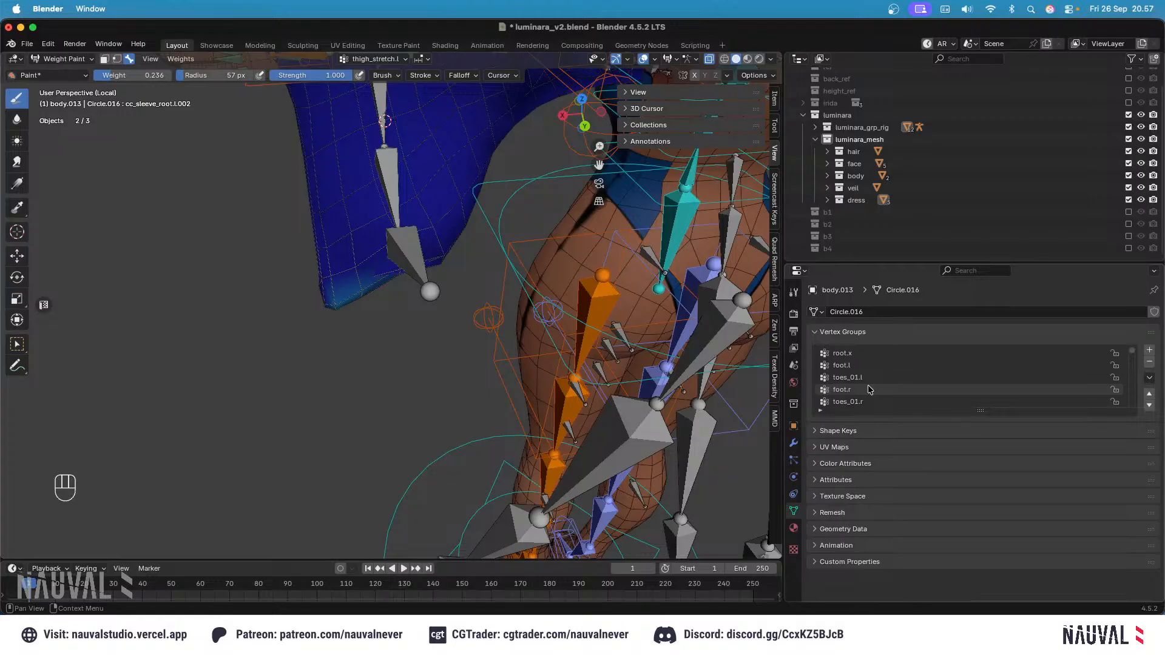
scroll(869, 389, "down", 8)
scroll(372, 224, "left", 10, "shift")
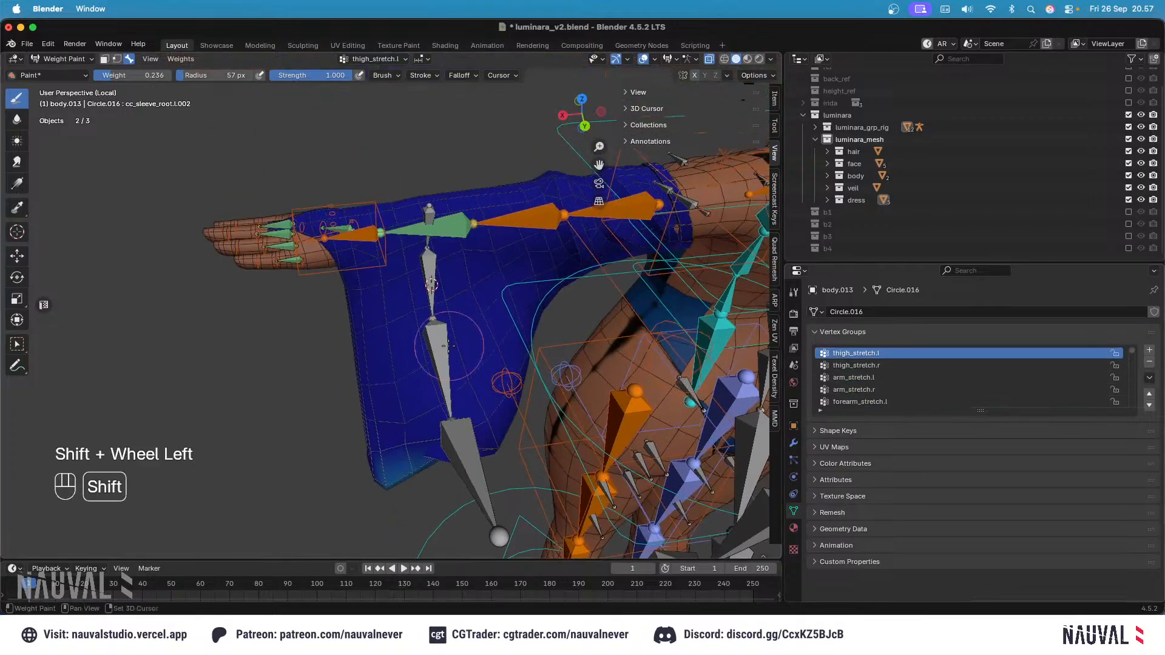
key("Tab")
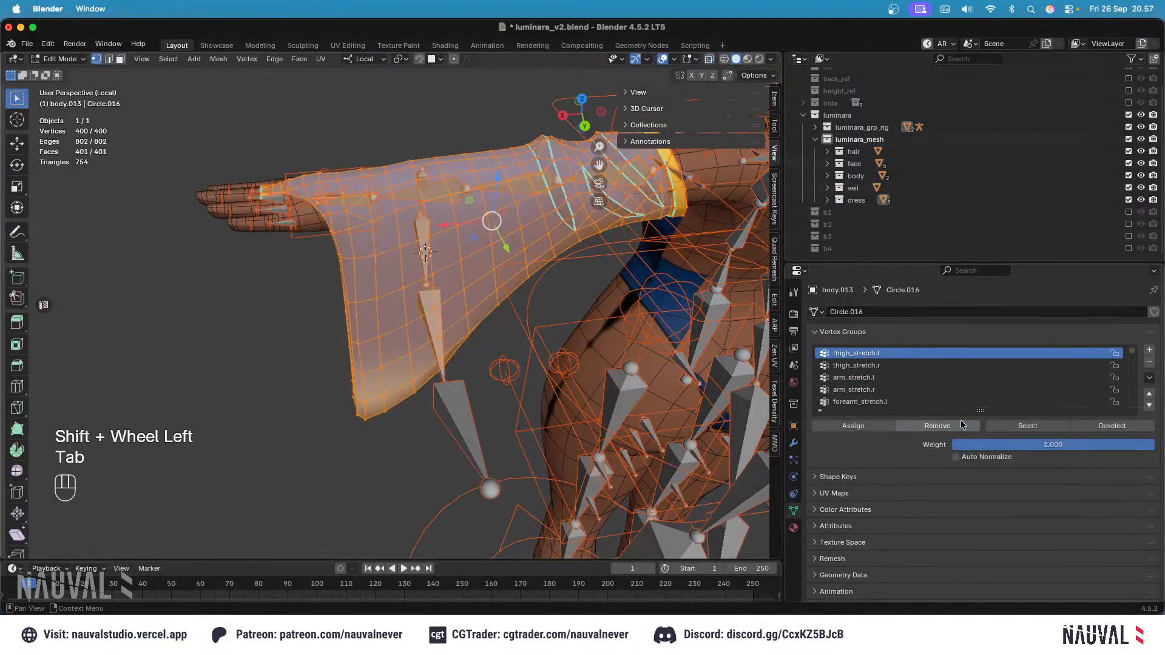
key("Tab")
Step: Go through the vertex groups from thigh_stretch.r to c_pinky2.l, checking how each one influences the sleeve
left_click(853, 365)
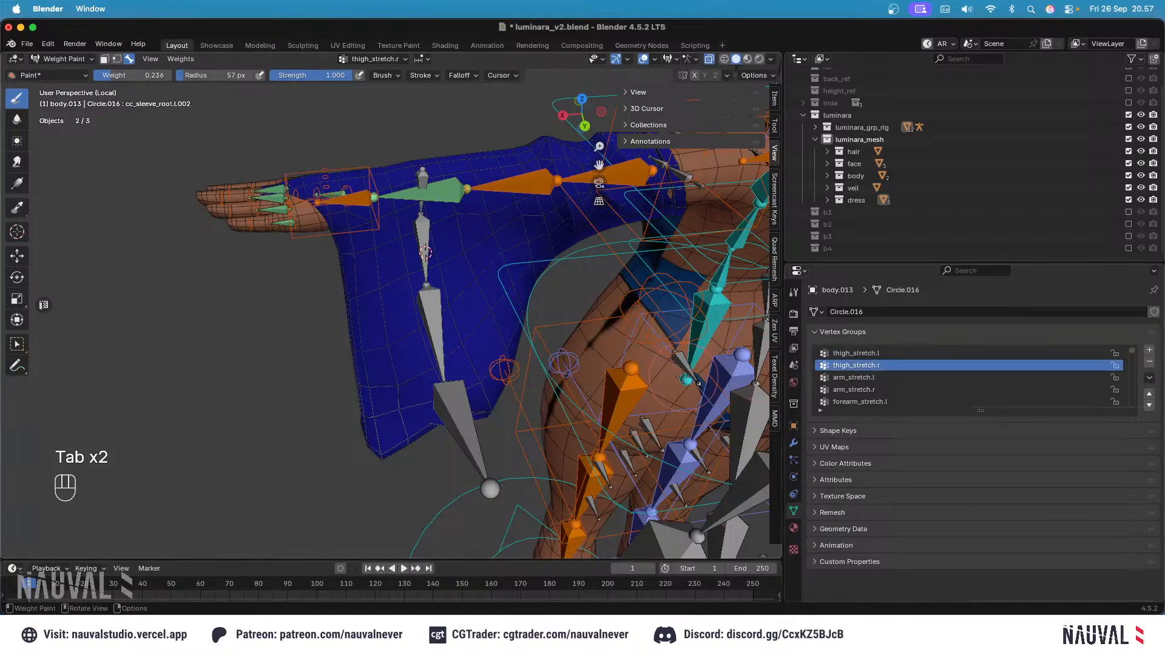
key("Down")
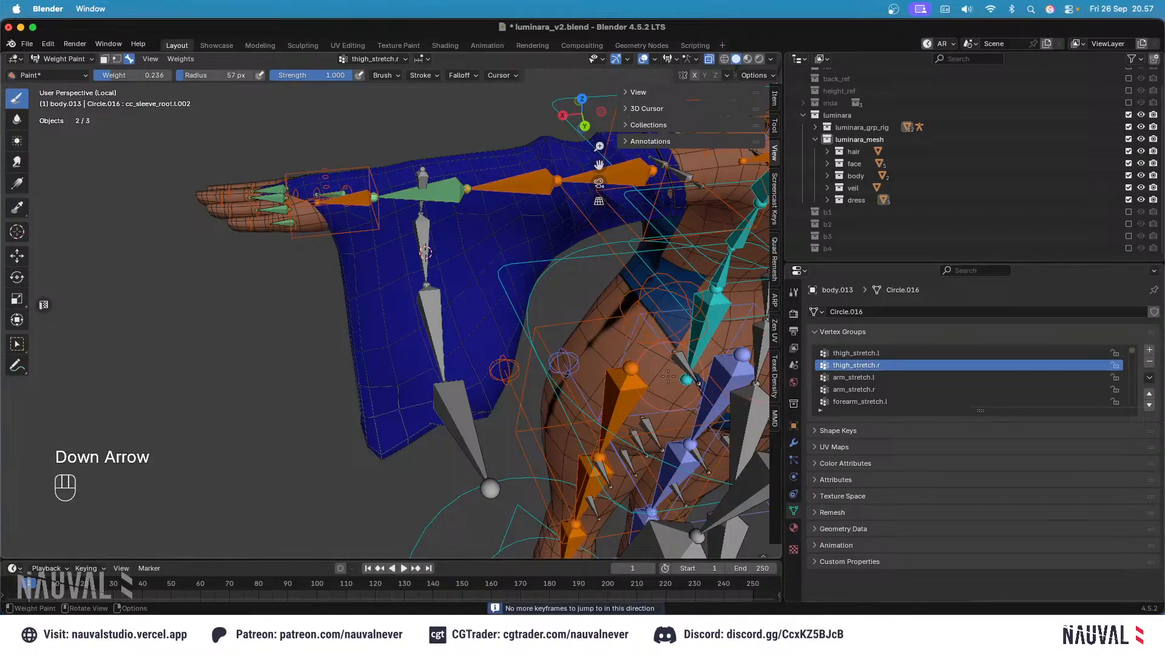
double_click(858, 356)
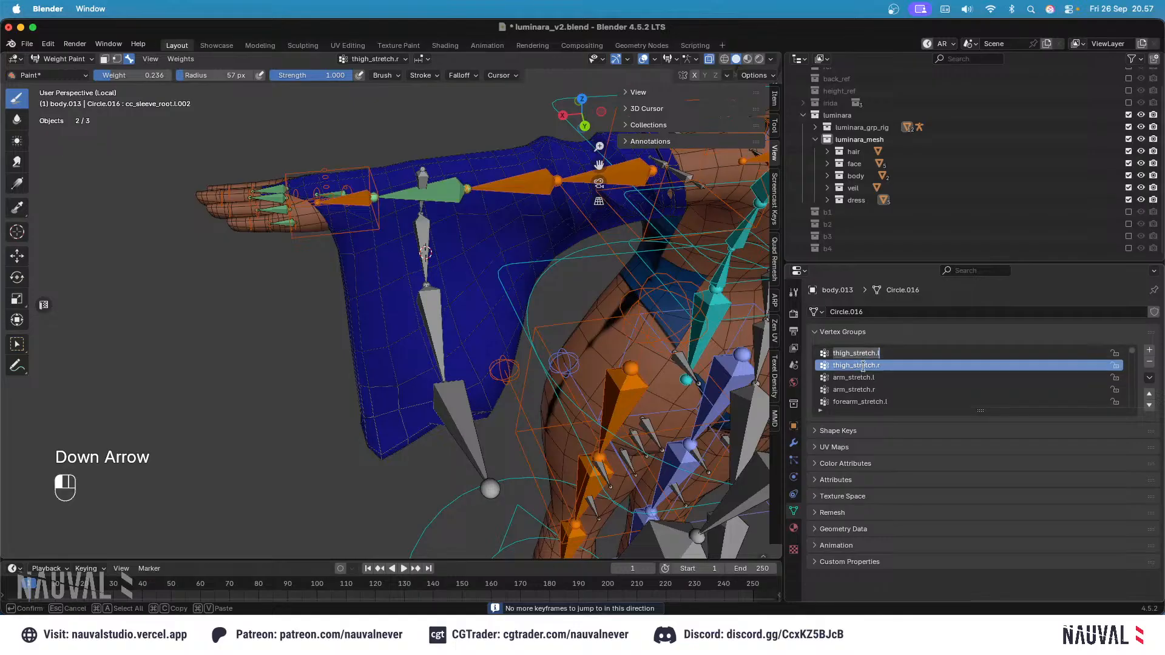
double_click(868, 379)
left_click(872, 356)
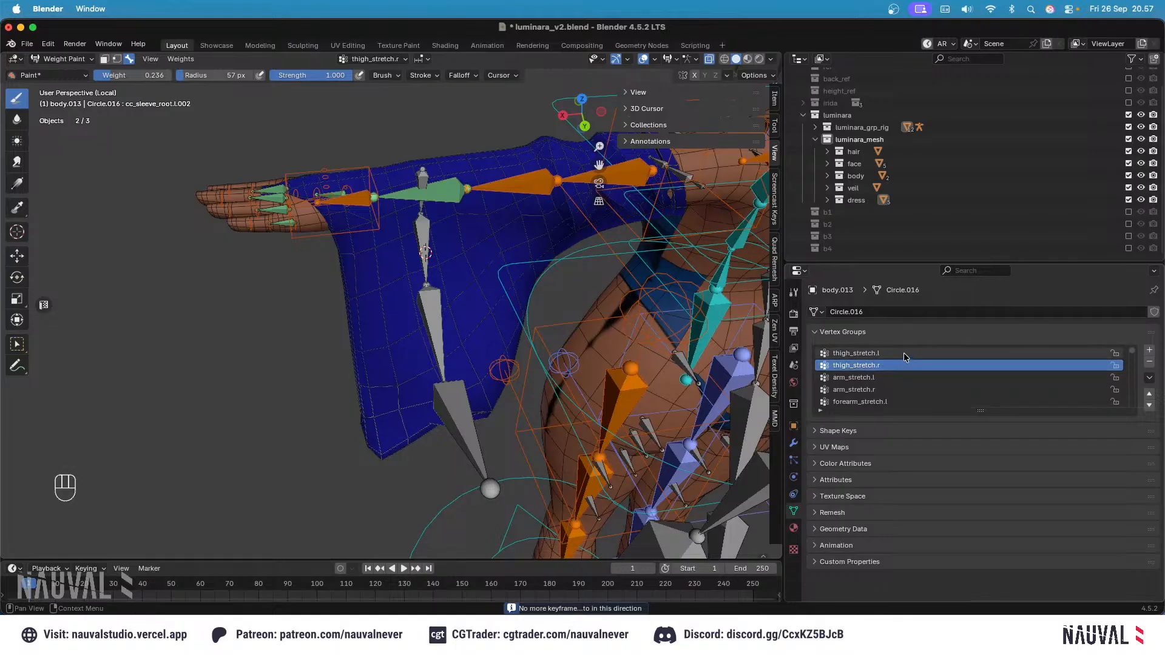
key("Down")
key("Down")
key("Down")
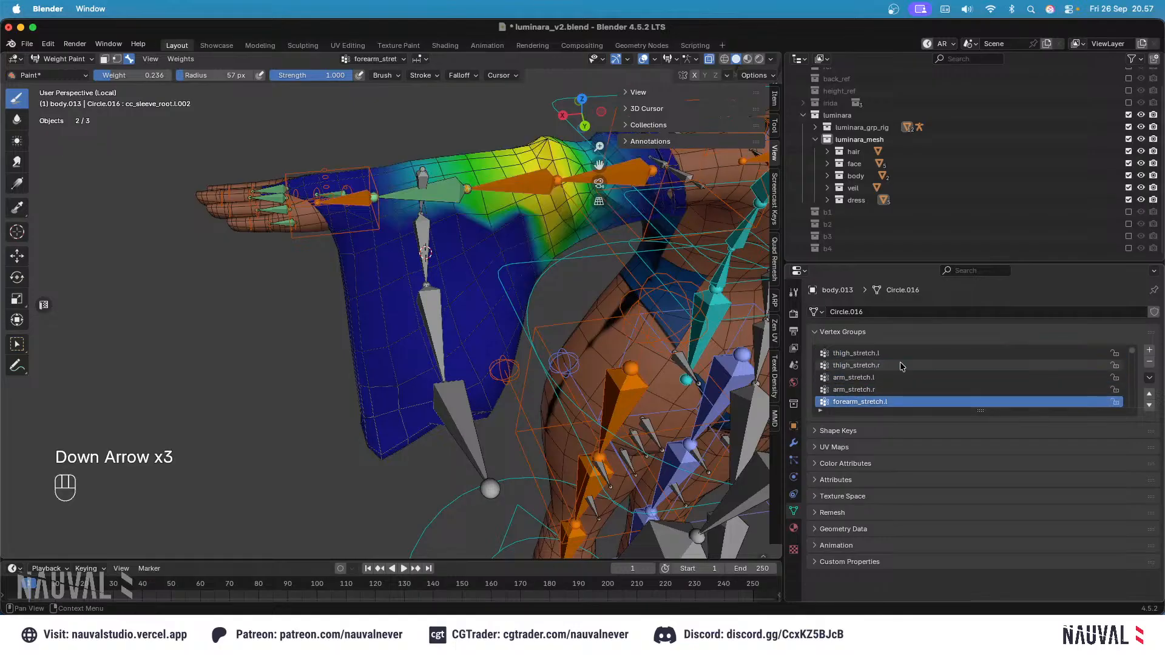
key("Down")
key("Down")
key("Down")
key("Down")
key("Down")
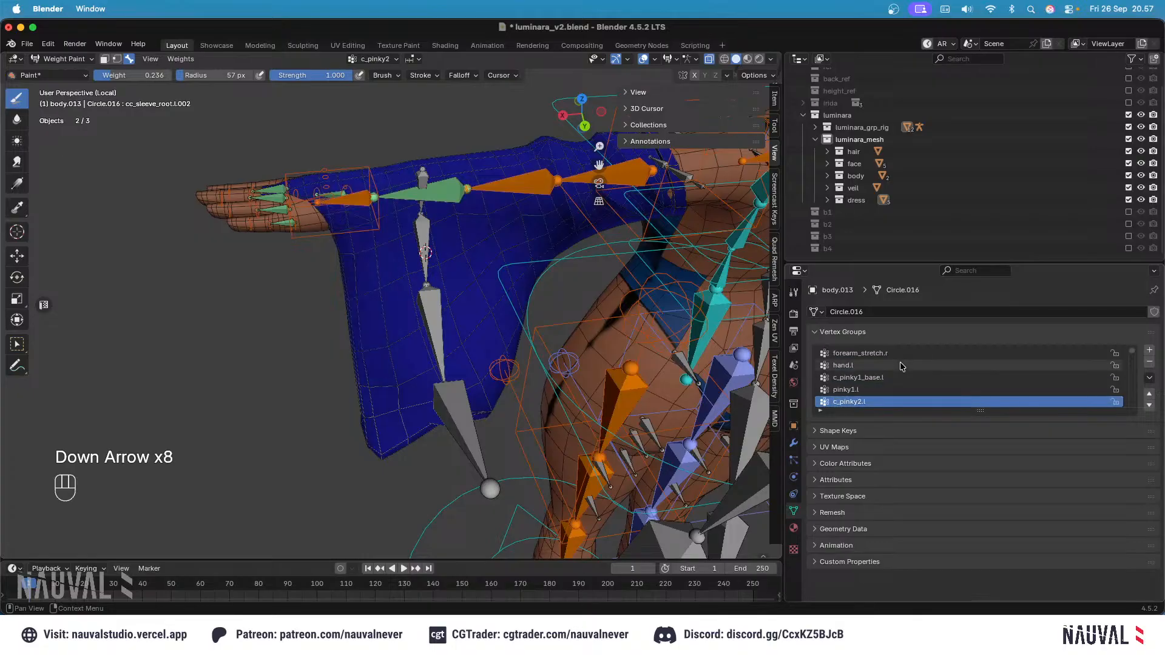
Step: Compare the hand.l and c_pinky1_base.l influences, and remove all sleeve vertices from the c_pinky1_base.l vertex group
key("Up")
key("Up")
key("Up")
key("Down")
key("Up")
key("Down")
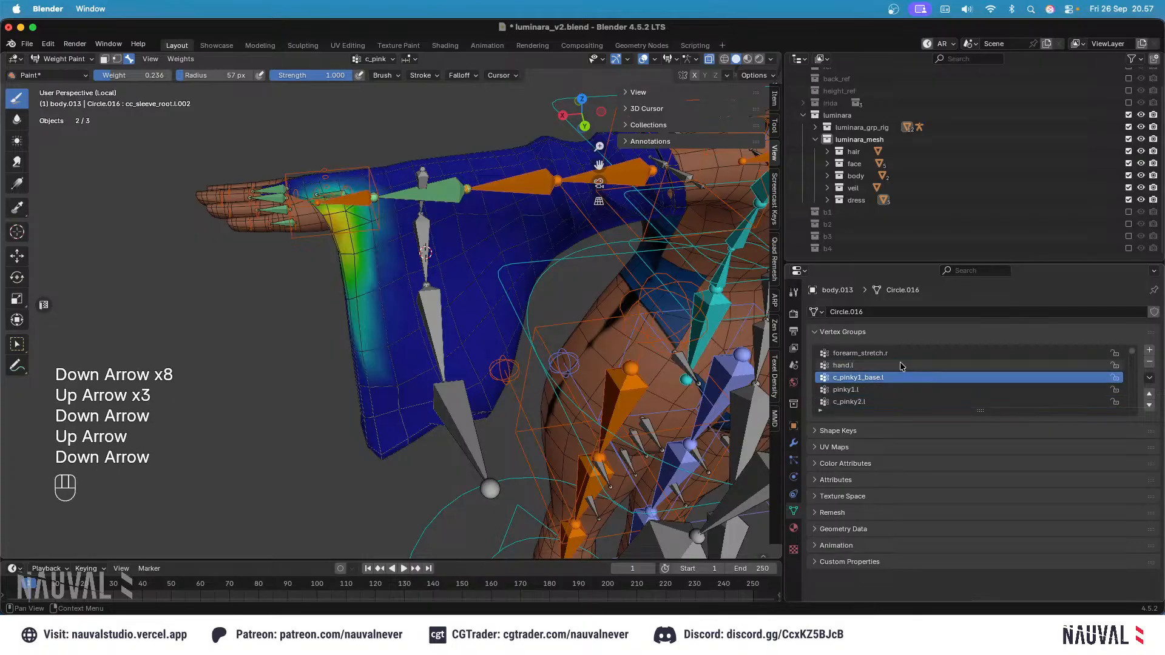
key("Up")
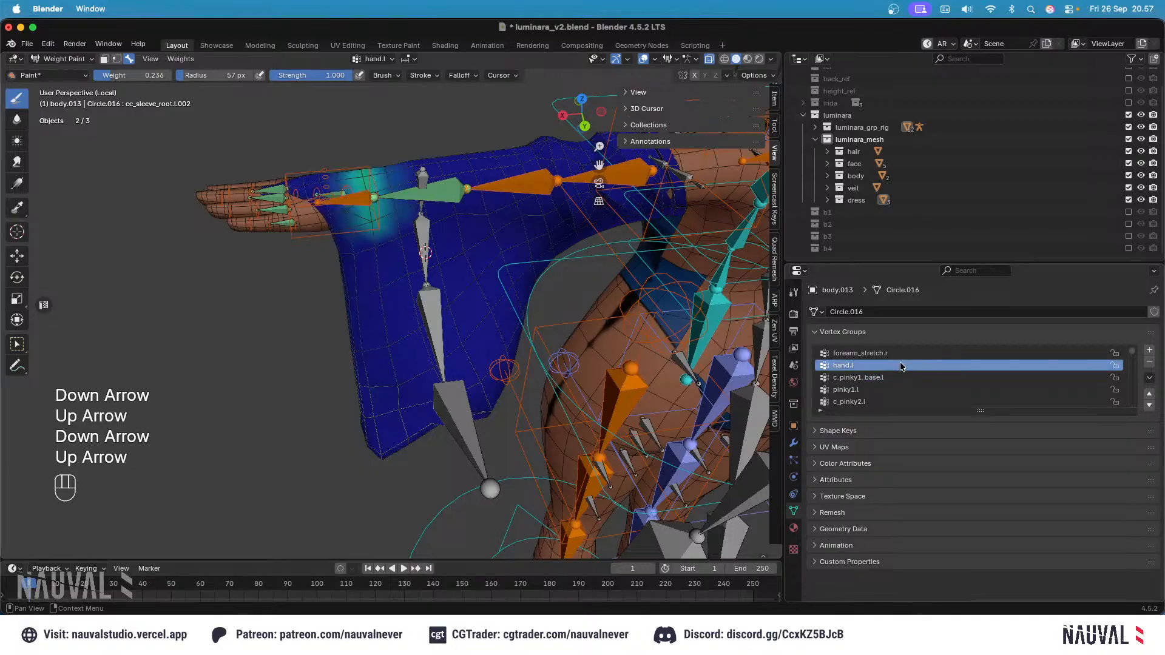
key("Down")
key("Tab")
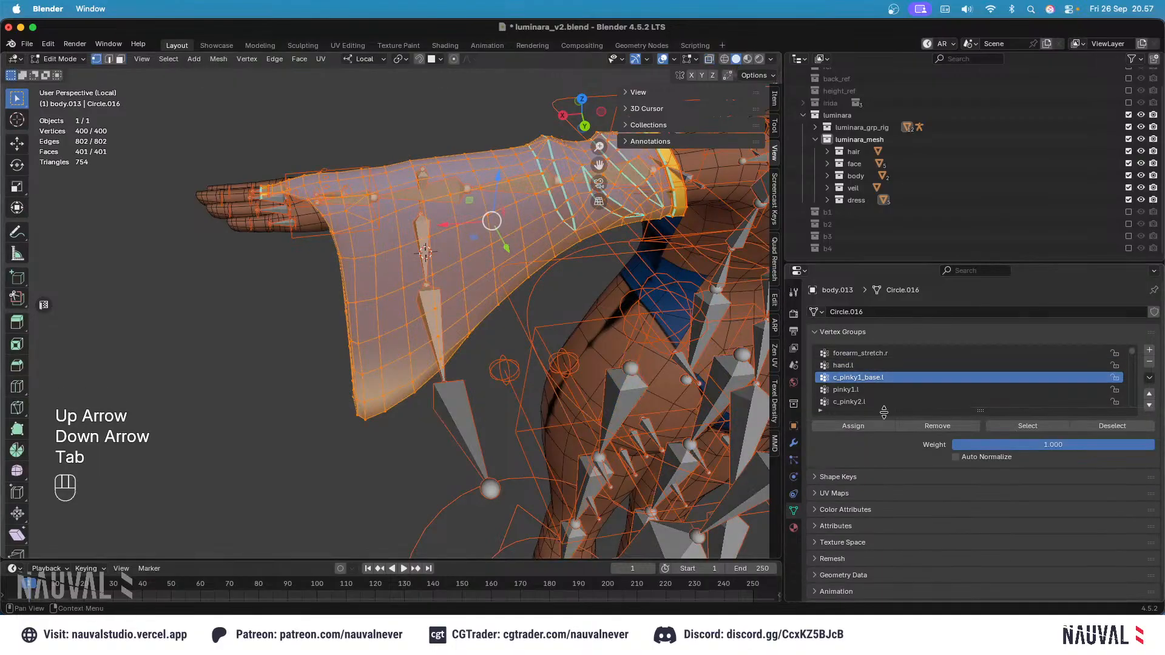
key("Tab")
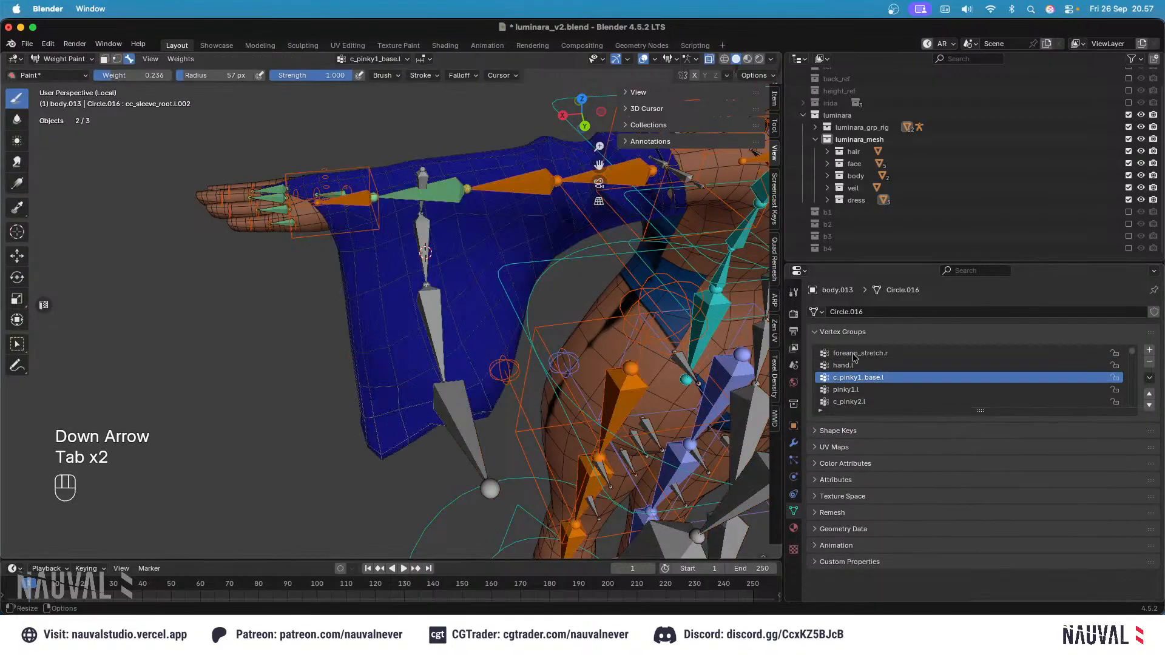
Step: Check the left pinky, ring and middle finger vertex groups through c_middle3.l for influence on the sleeve in the front view
left_click(861, 390)
key("Down")
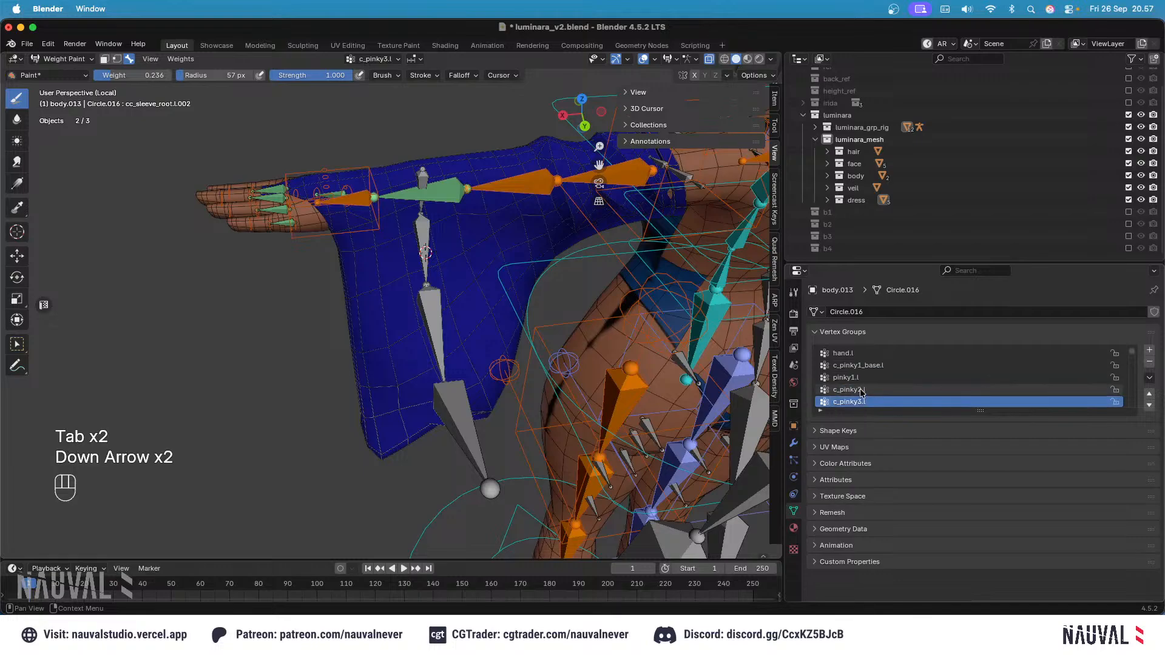
key("KP_1")
key("Down")
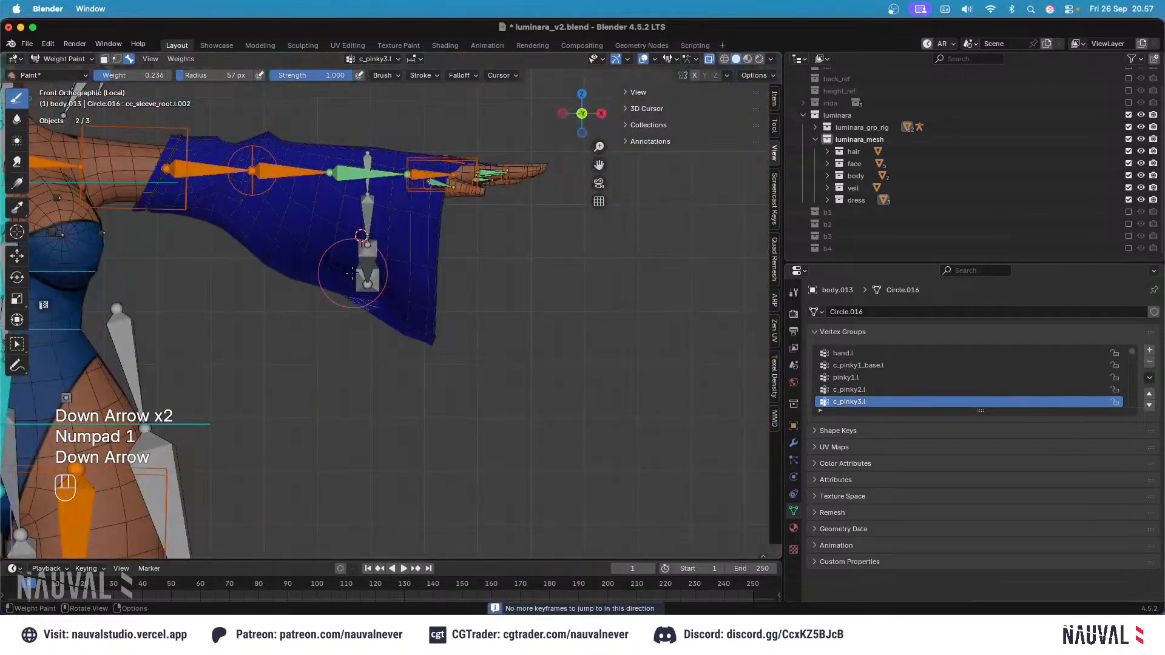
left_click(885, 390)
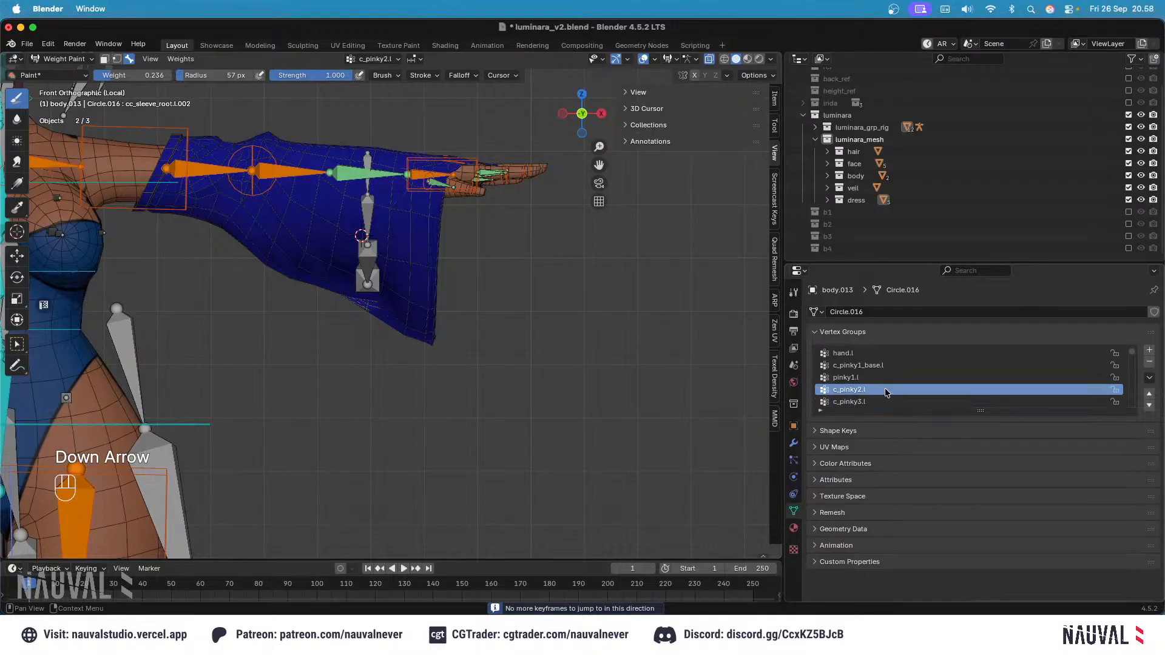
key("Down")
key("Down")
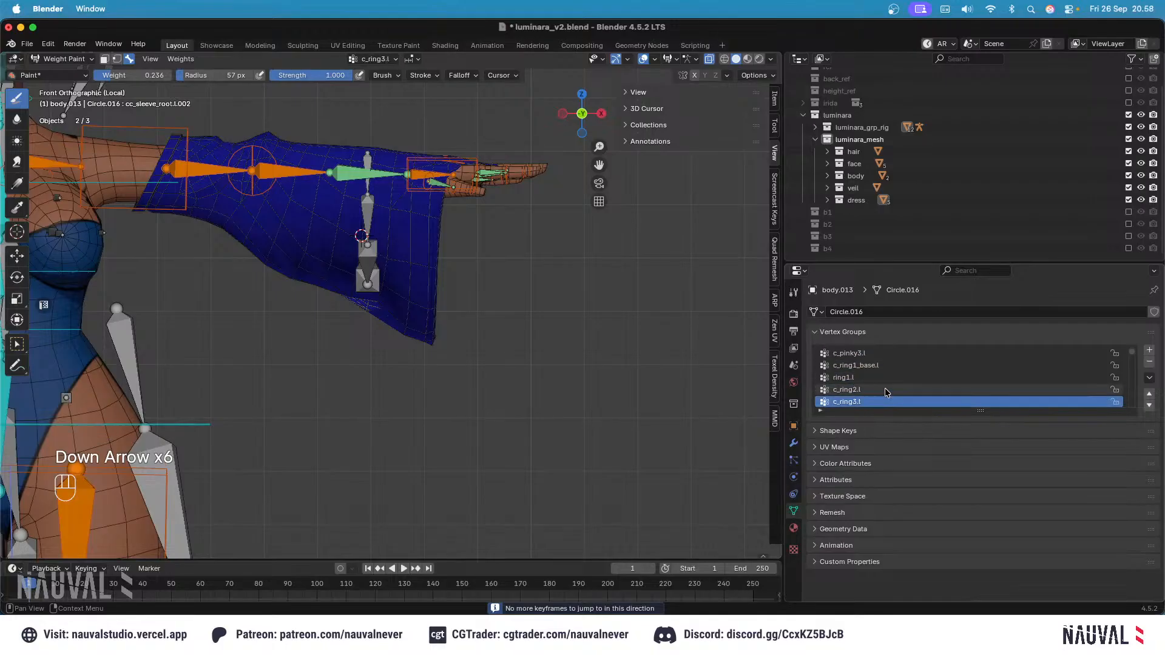
key("Down")
key("Down")
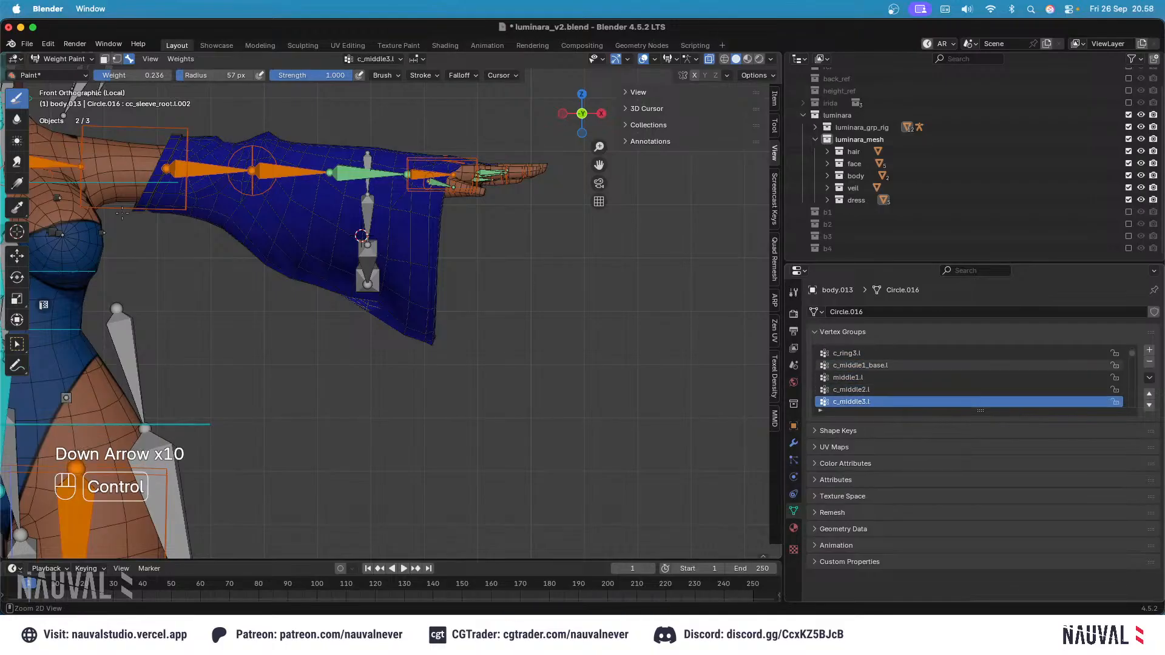
Step: Advance past the left index finger groups to thumb1.l in the back view, and remove all sleeve vertices from that group
key("ctrl+KP_1")
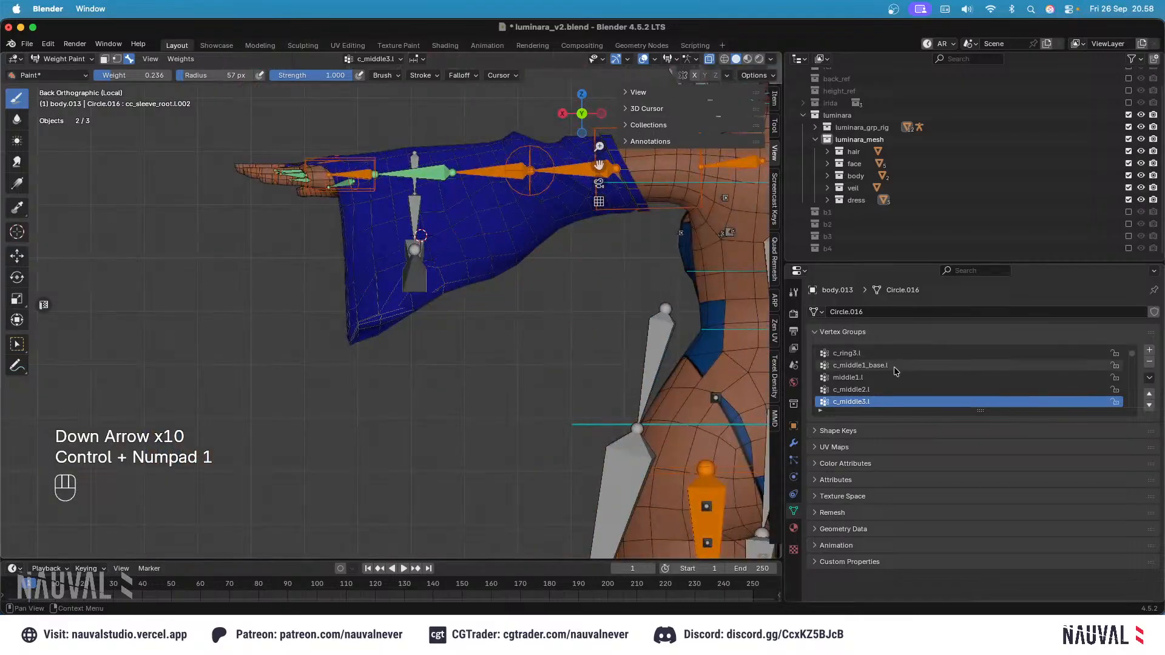
key("Down")
key("Down")
key("Down")
key("Down")
key("Down")
key("Down")
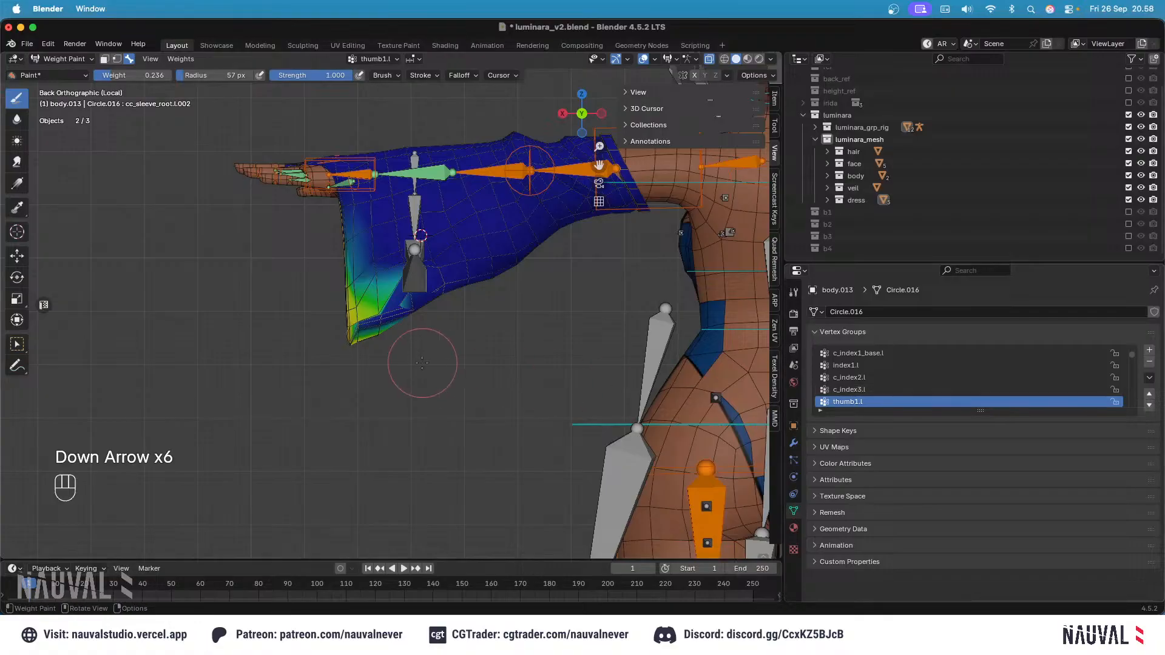
key("Tab")
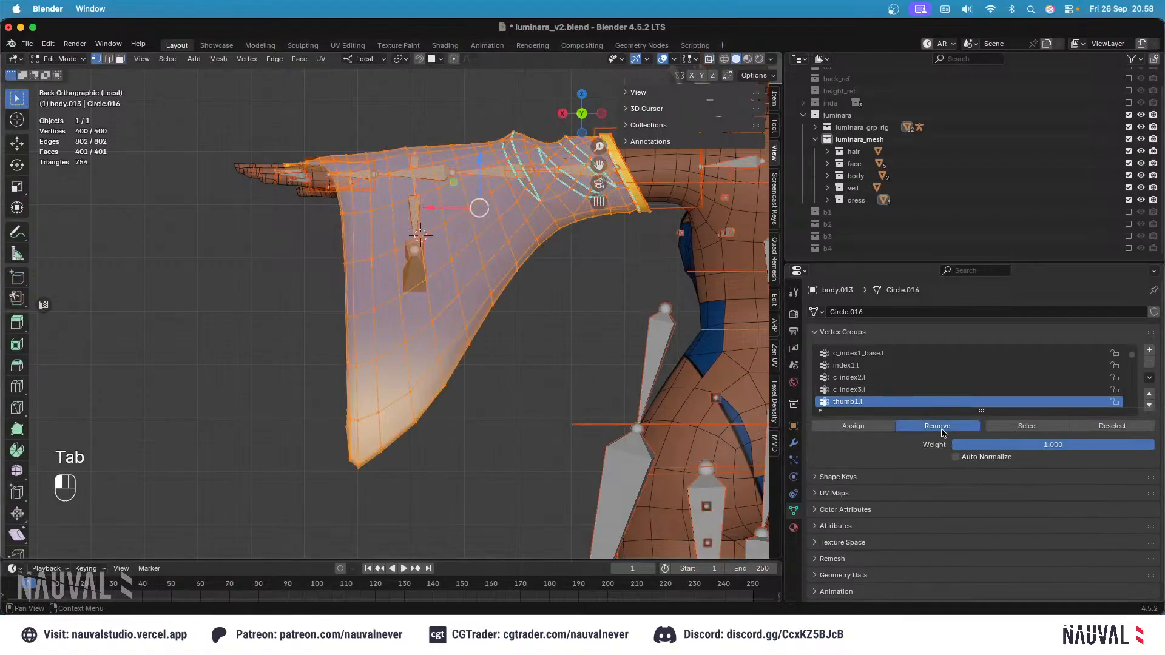
left_click(941, 429)
key("Tab")
Step: Go through the remaining left thumb and right hand finger vertex groups up to leg_twist.l, checking for influence on the sleeve
scroll(901, 397, "down", 1)
key("Down")
key("Down")
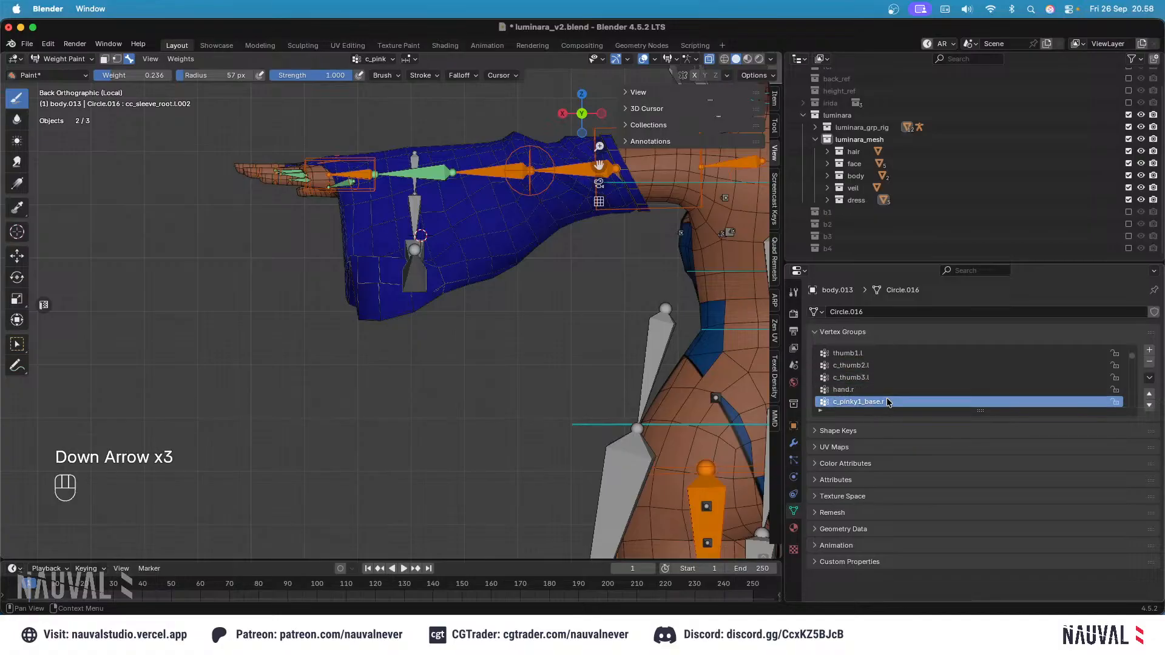
key("Down")
key("Down")
key("Down")
key("Down")
key("Down")
key("Down")
key("Down")
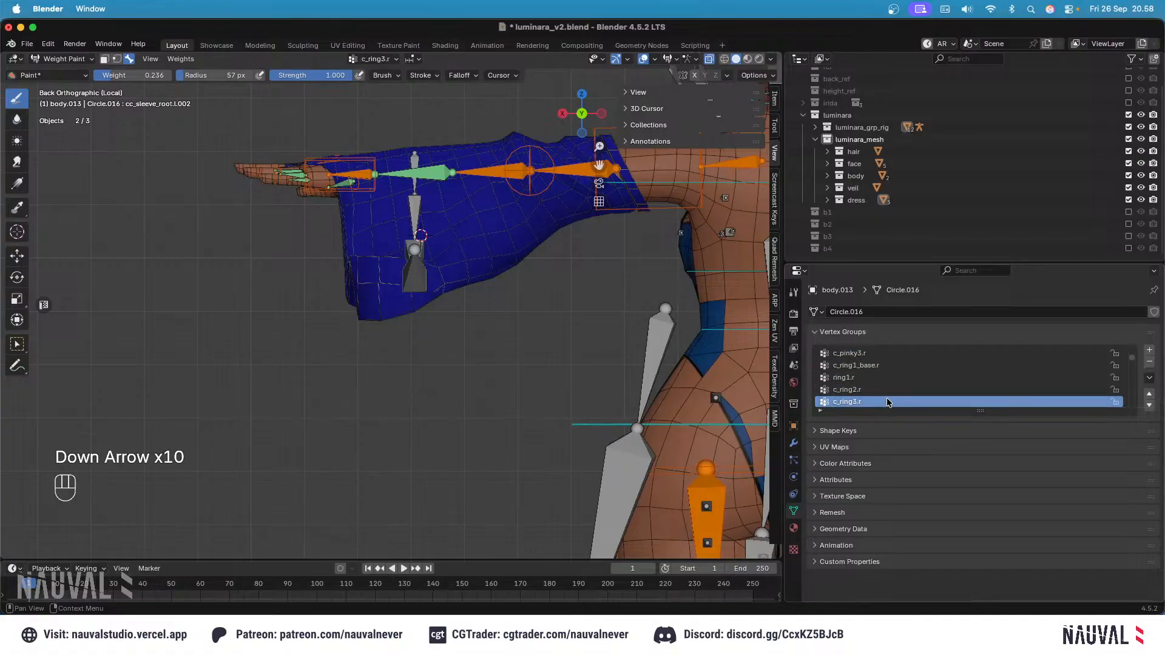
key("Down")
key("Down")
key("Down")
key("Down")
key("Down")
key("Down")
key("Down")
key("Down")
key("Down")
key("Down")
key("Down")
key("Down")
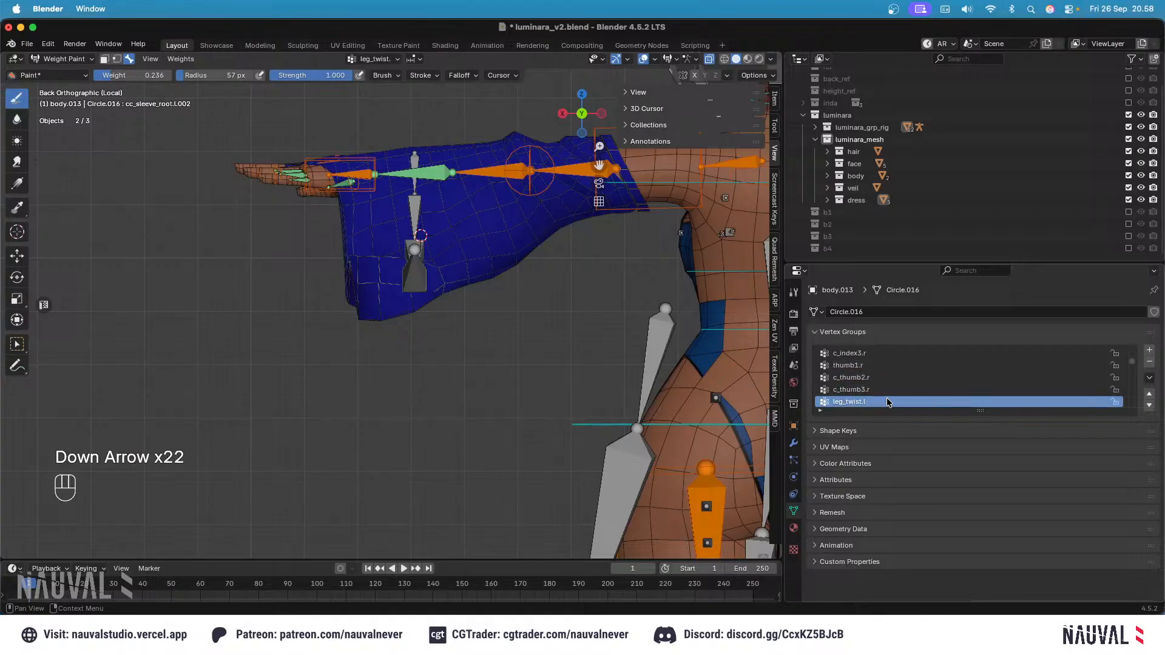
Step: Check the leg and thigh twist groups, remove all sleeve vertices from thigh_twist.l, and make thigh_twist.r the active group
key("Down")
key("Down")
key("Down")
key("Up")
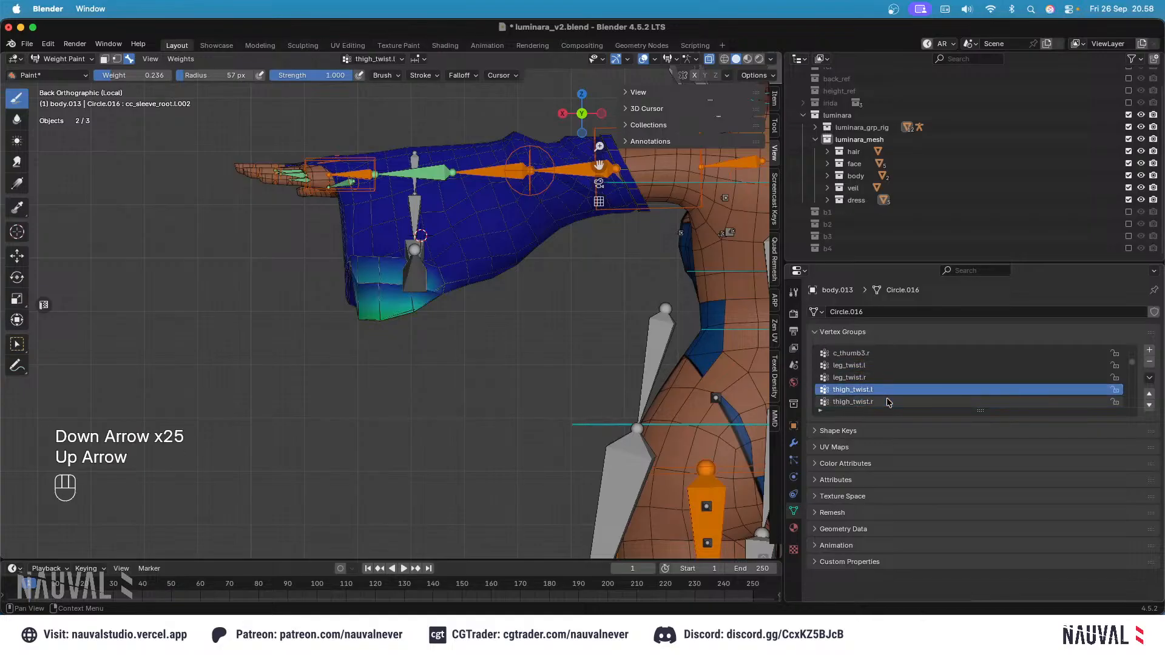
key("Up")
key("Up")
key("Down")
key("Down")
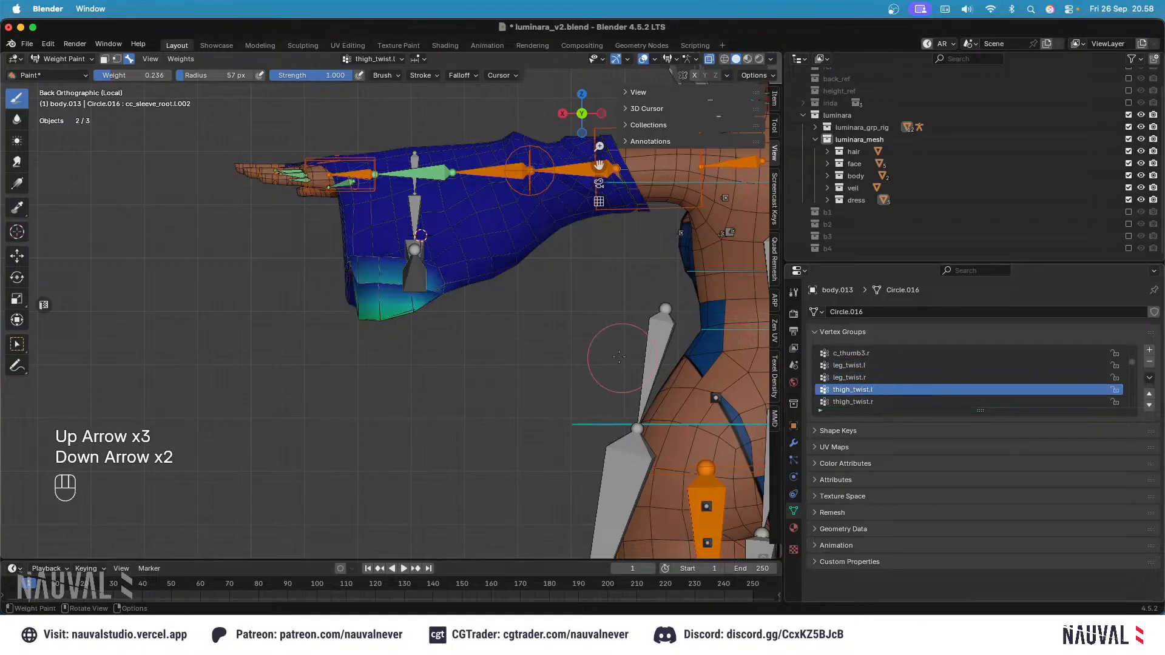
key("Tab")
left_click(926, 427)
key("Tab")
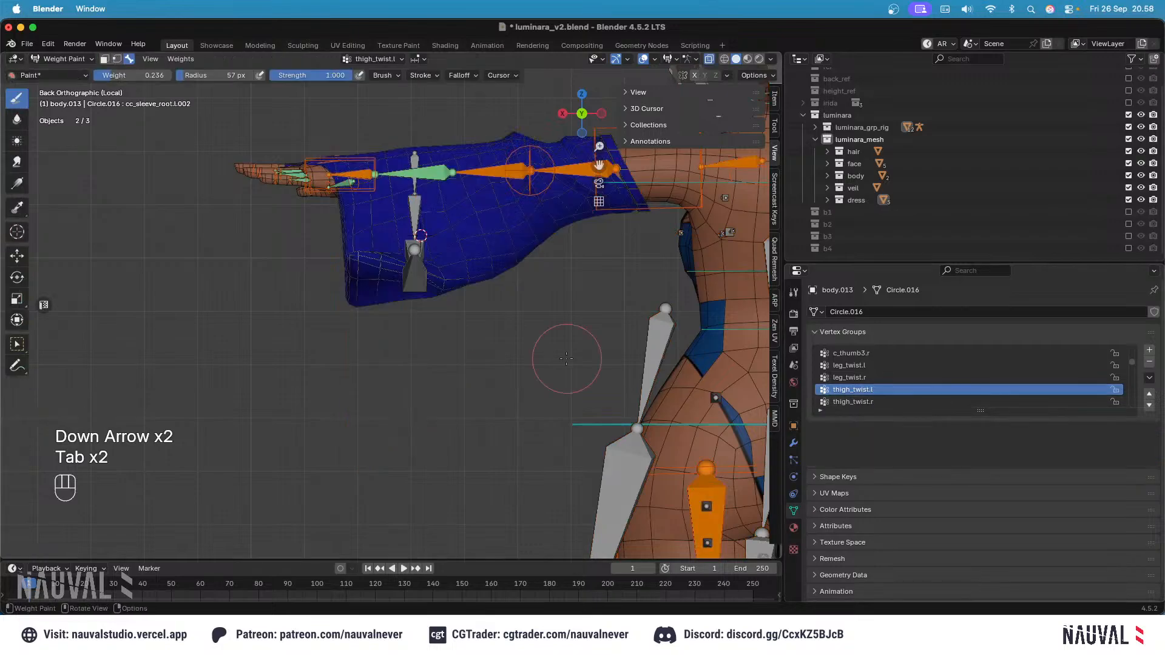
left_click(847, 401)
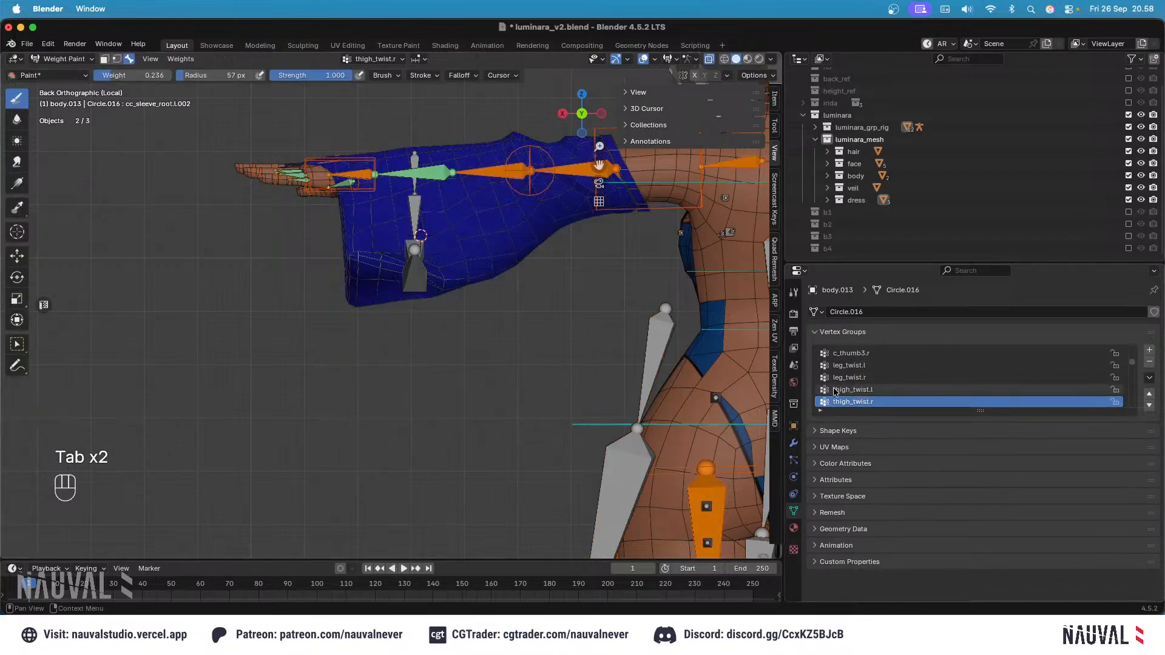
Step: Check the thigh_twist, c_arm_twist_offset, forearm_twist and c_foot_ik.l vertex groups up to c_root_master.x for influence on the sleeve
key("Up")
key("Up")
key("Down")
key("Down")
key("Down")
key("Down")
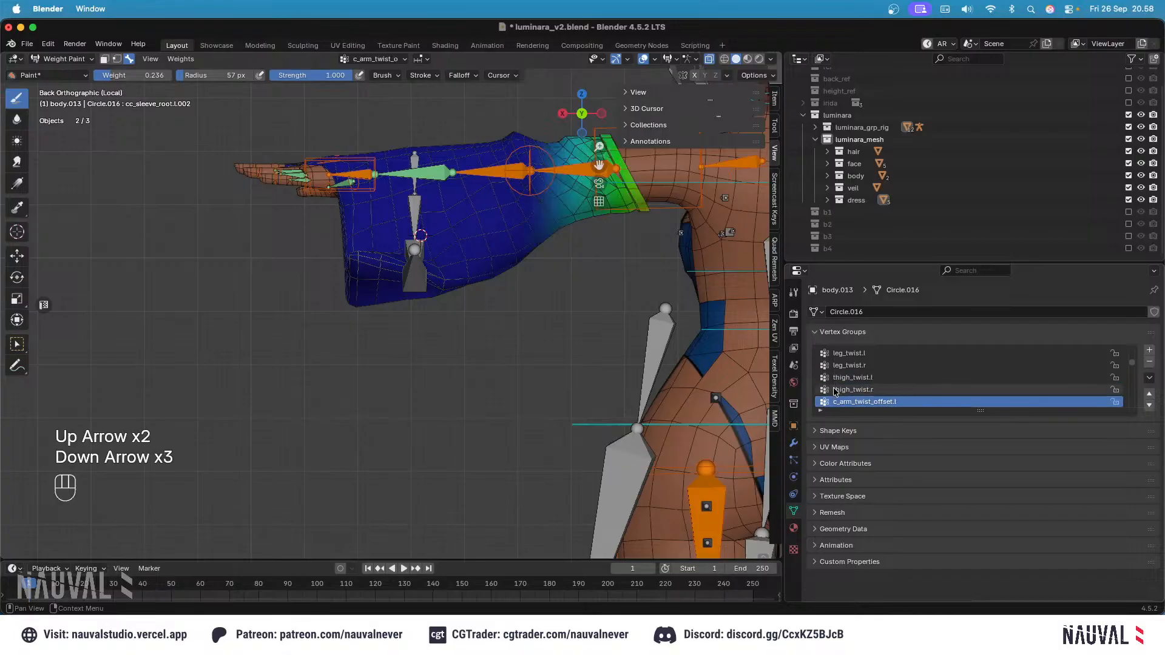
key("Up")
key("Down")
key("Down")
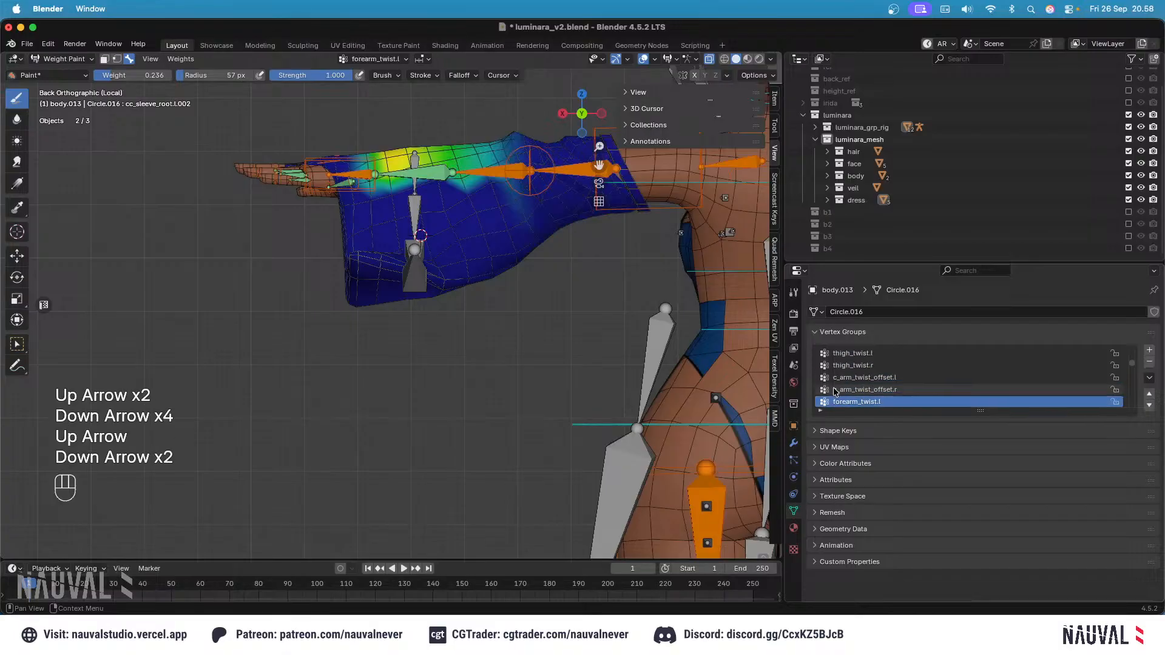
key("Down")
key("Down")
key("Down")
key("Down")
key("Down")
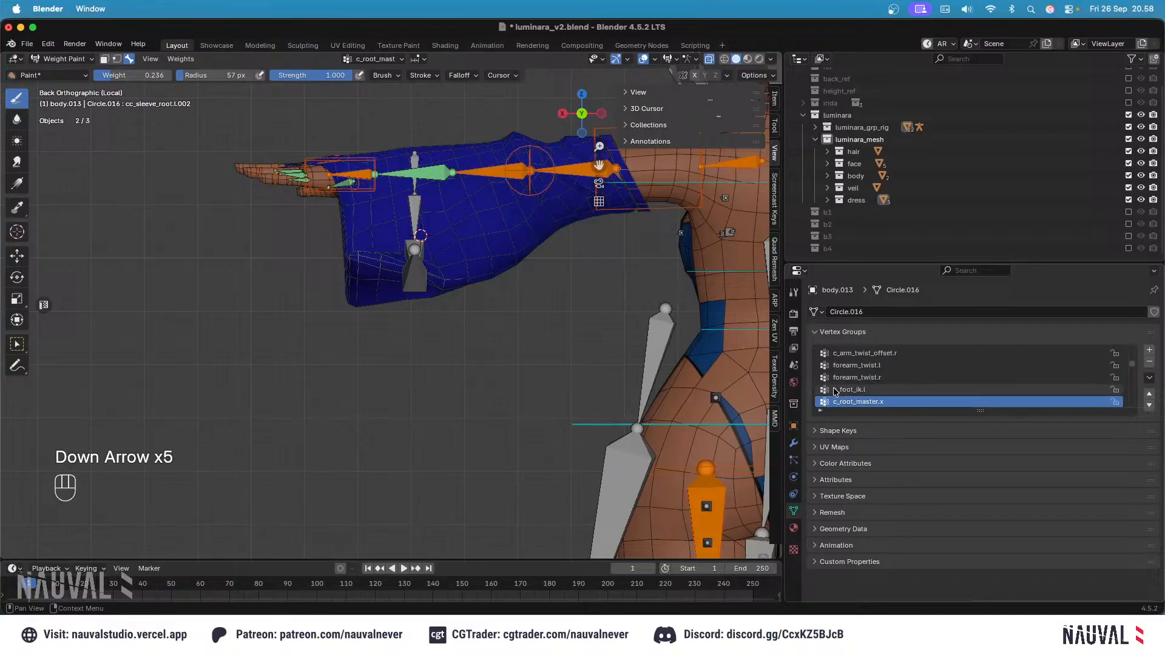
Step: Go through the tail, cape and hoodie vertex groups up to cc_breast.r.002, checking for influence on the sleeve
key("Down")
key("Down")
key("Down")
key("Down")
key("Down")
key("Down")
key("Down")
key("Down")
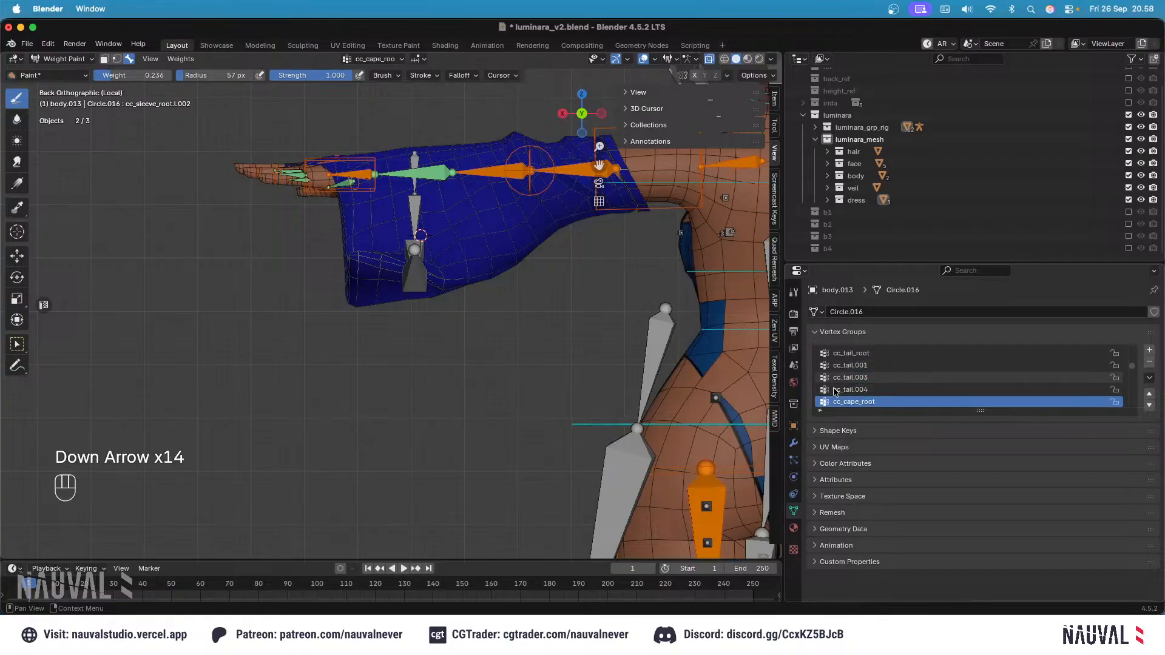
key("Down")
key("Down")
key("Down")
key("Down")
key("Down")
key("Down")
key("Down")
key("Down")
key("Down")
key("Down")
key("Down")
key("Down")
key("Down")
key("Down")
key("Down")
key("Down")
key("Down")
key("Down")
key("Down")
key("Down")
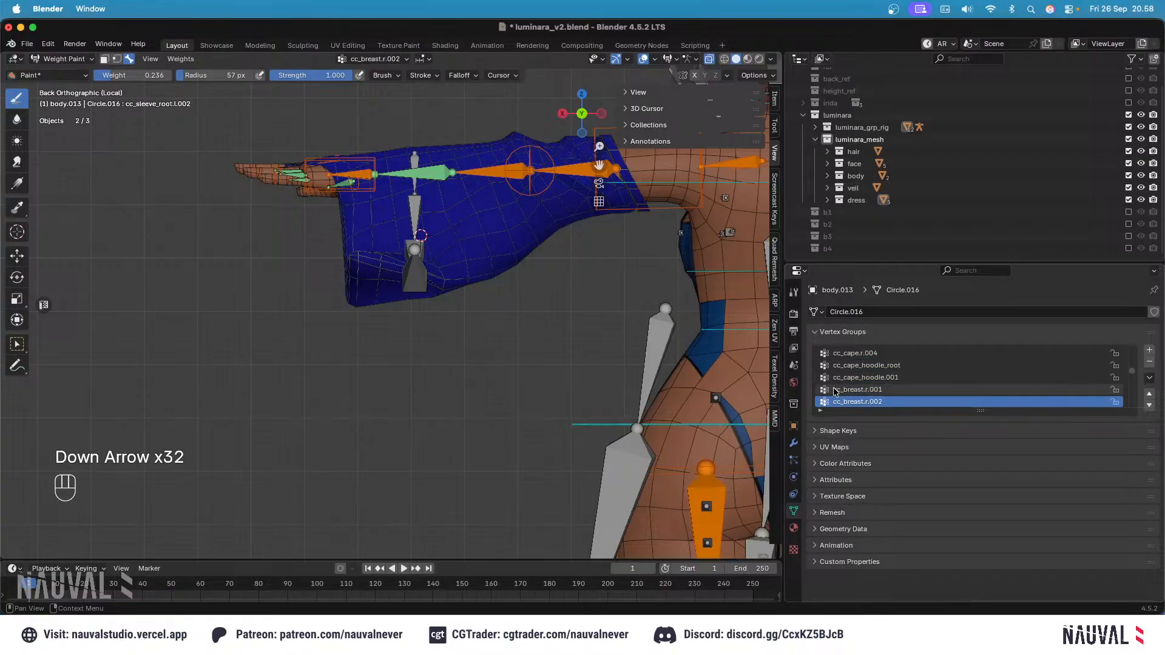
Step: Continue through the following vertex groups, including the side and back hair, up to cc_veil_root, checking for influence on the sleeve
key("Down")
key("Down")
key("Down")
key("Down")
key("Down")
key("Down")
key("Down")
key("Down")
key("Down")
key("Down")
key("Down")
key("Down")
key("Down")
key("Down")
key("Down")
key("Down")
key("Down")
key("Down")
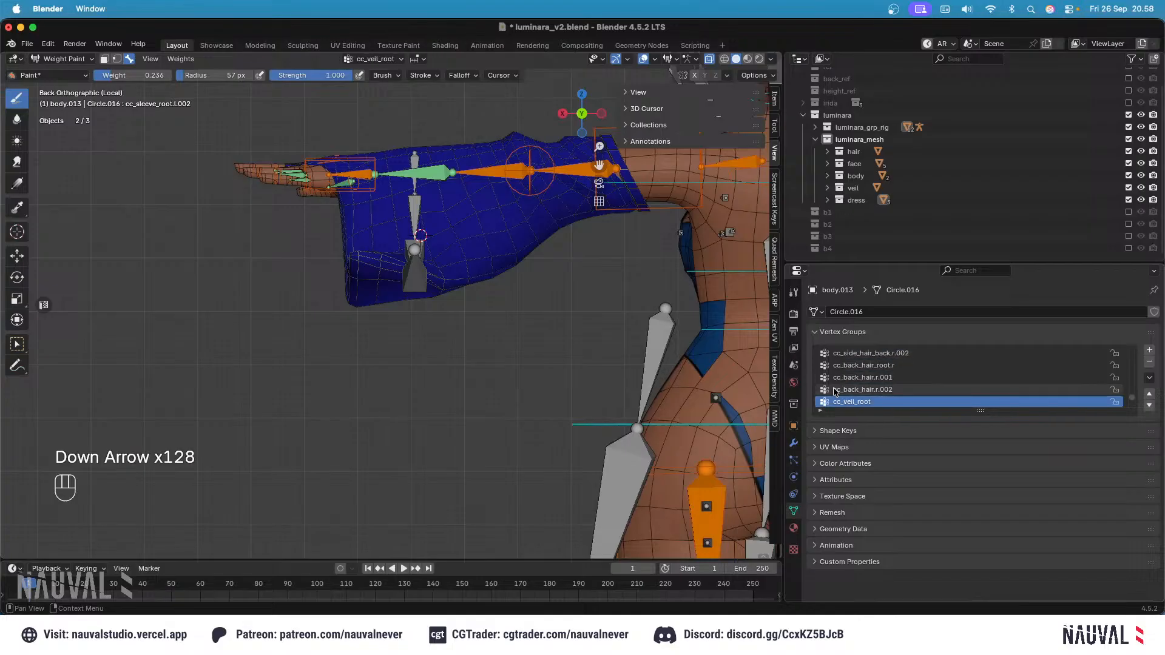
Step: Check the remaining vertex groups from cc_veil_root to cc_sleeve_root.r.003, comparing the left and right sleeve chain weights
key("Down")
key("Down")
key("Down")
key("Down")
key("Down")
key("Down")
key("Down")
key("Down")
key("Down")
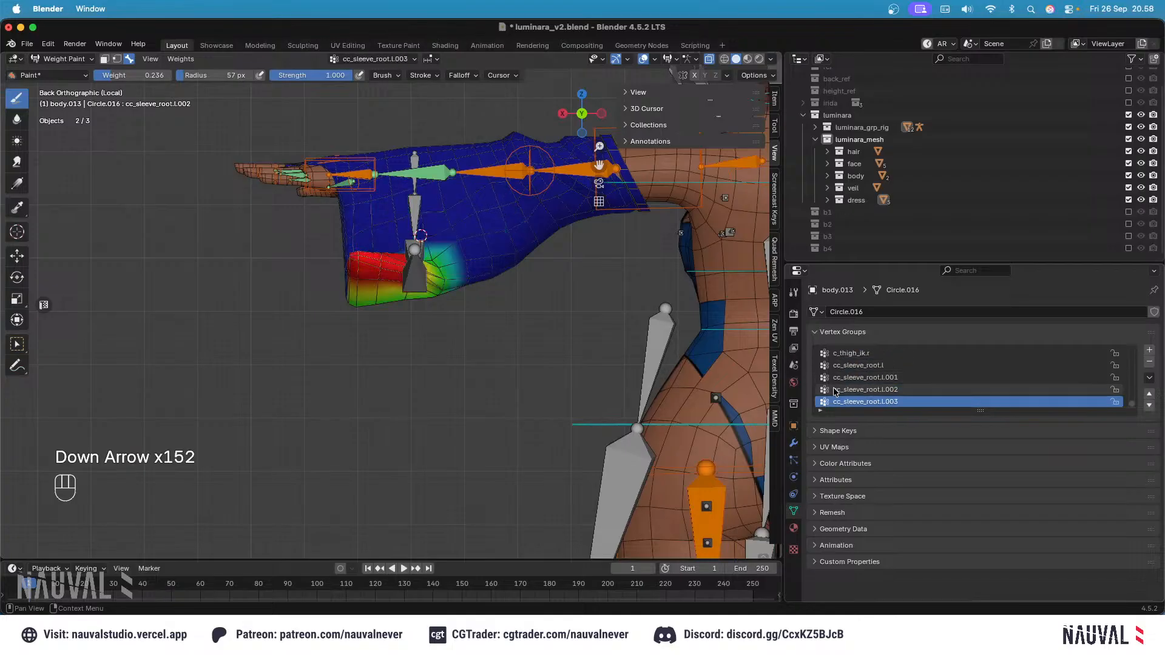
key("Up")
key("Up")
key("Up")
key("Up")
key("Up")
key("Up")
key("Up")
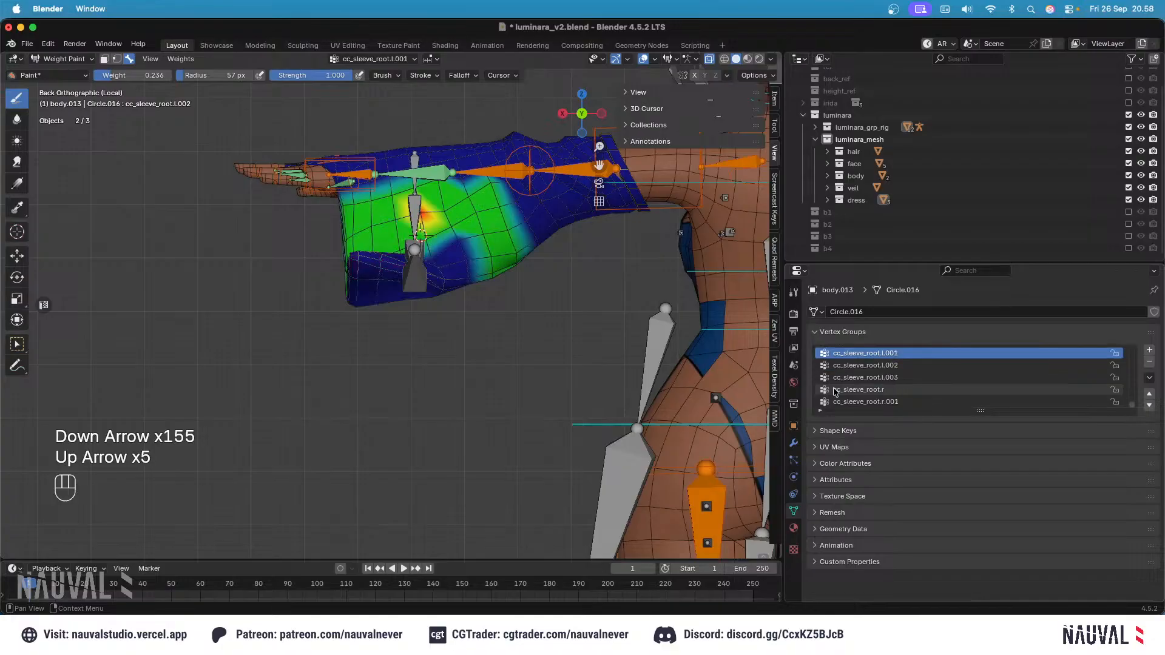
key("Down")
key("Down")
key("Down")
key("Down")
key("Down")
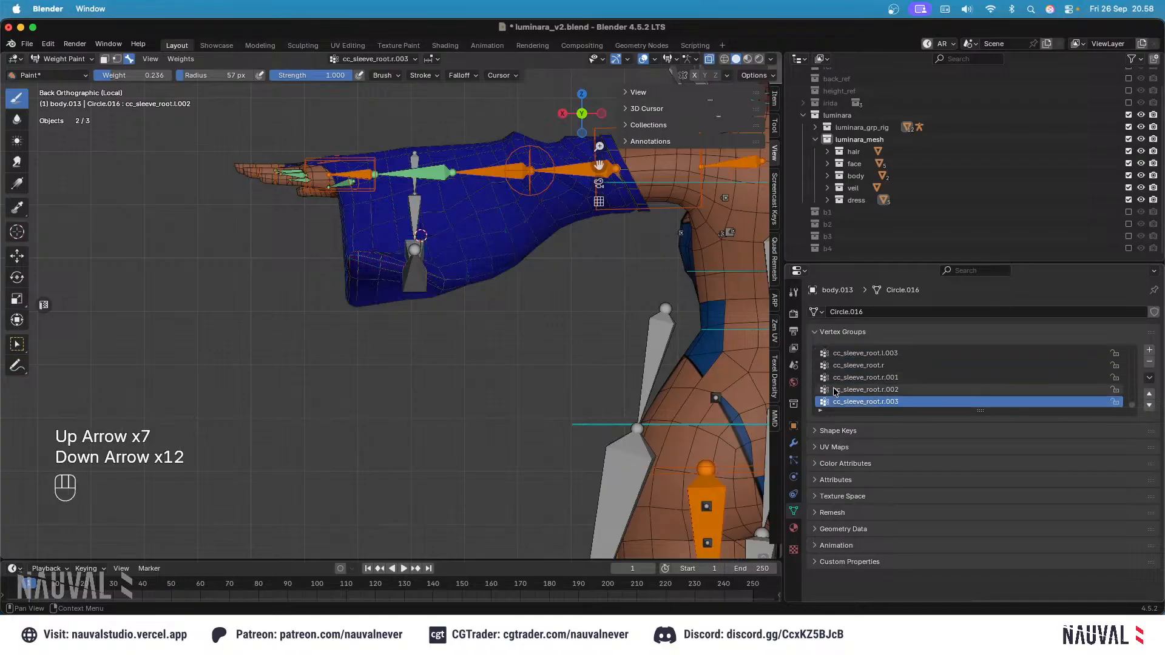
Step: In the right side view, rotate the cc_sleeve_root.l.002 bone about -3.4° and then the preceding sleeve bone to test the deformation
middle_click_drag(534, 274, 628, 331)
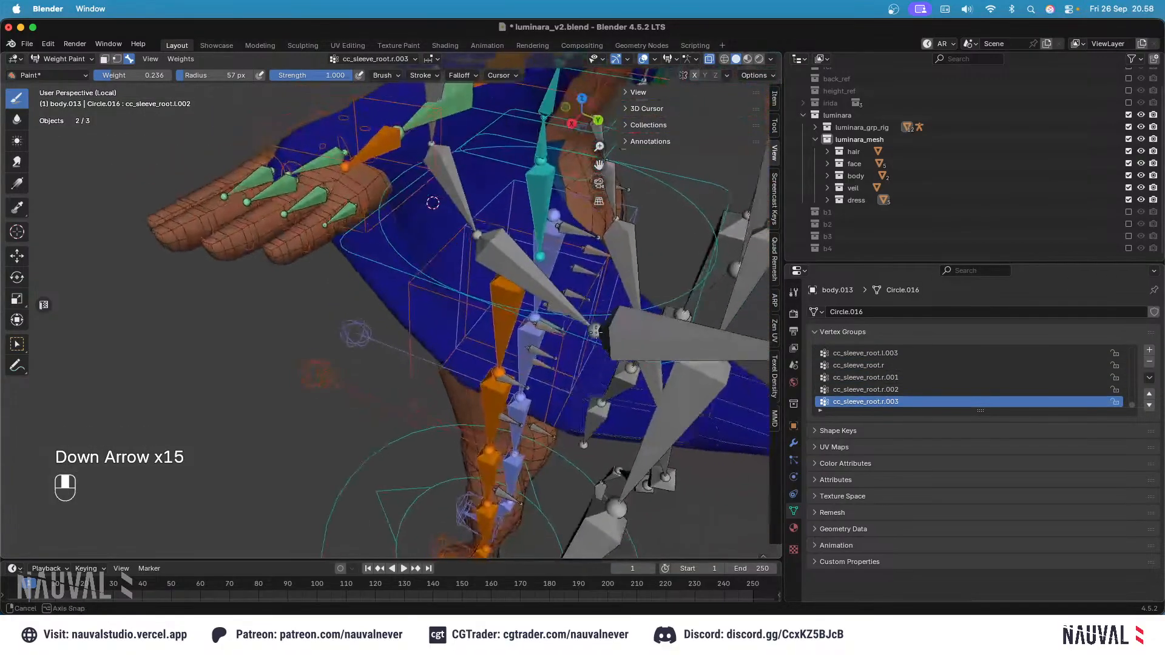
left_click(640, 334, "alt")
key("KP_3")
key("r")
key("Escape")
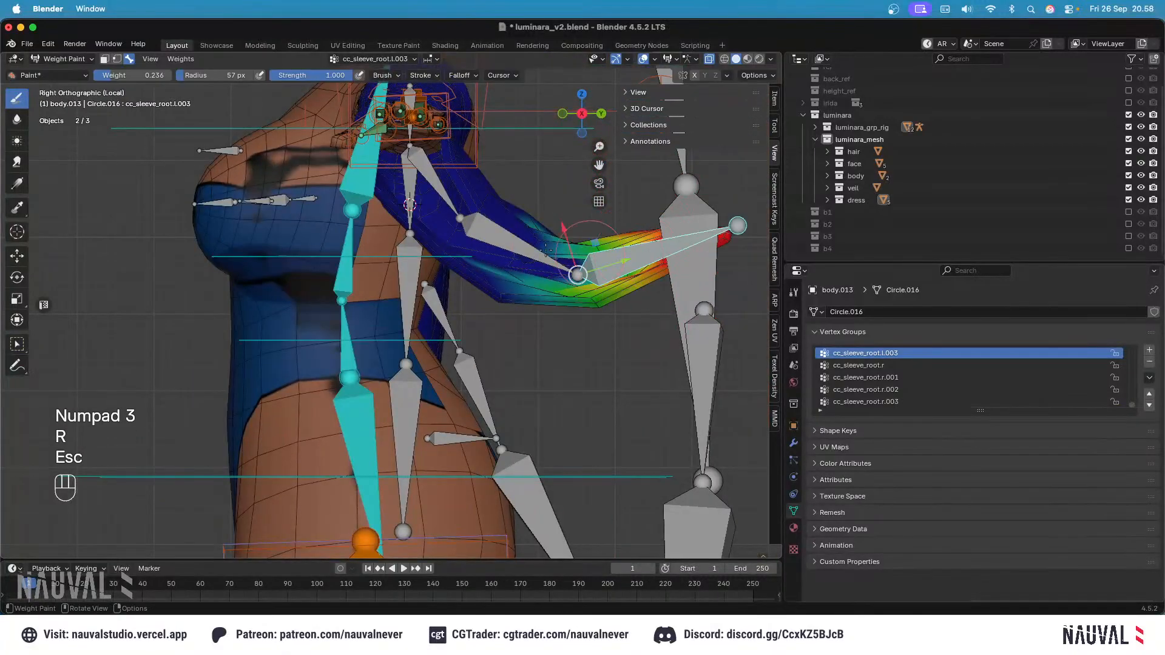
left_click(530, 252, "alt")
key("r")
left_click(533, 247)
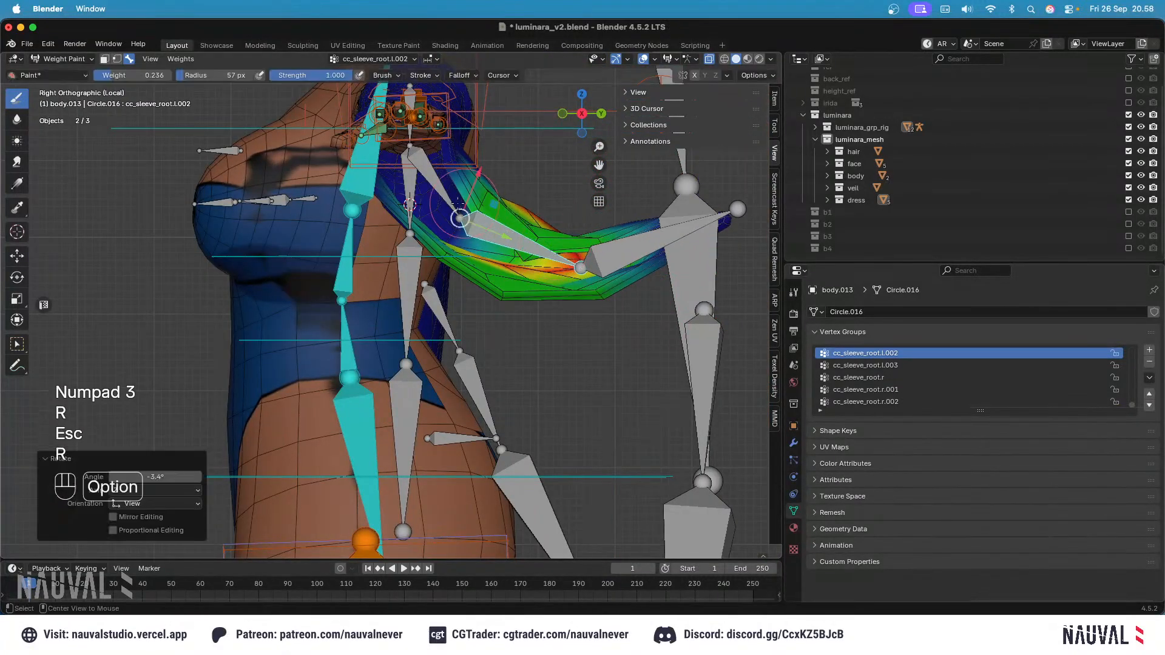
left_click(430, 189, "alt")
key("r")
left_click(451, 179)
Step: Select the left sleeve bones together and apply Smooth to the sleeve's vertex weights
middle_click_drag(515, 197, 473, 293)
left_click(474, 293, "alt+shift")
left_click(596, 399, "alt+shift")
middle_click_drag(596, 399, 441, 255)
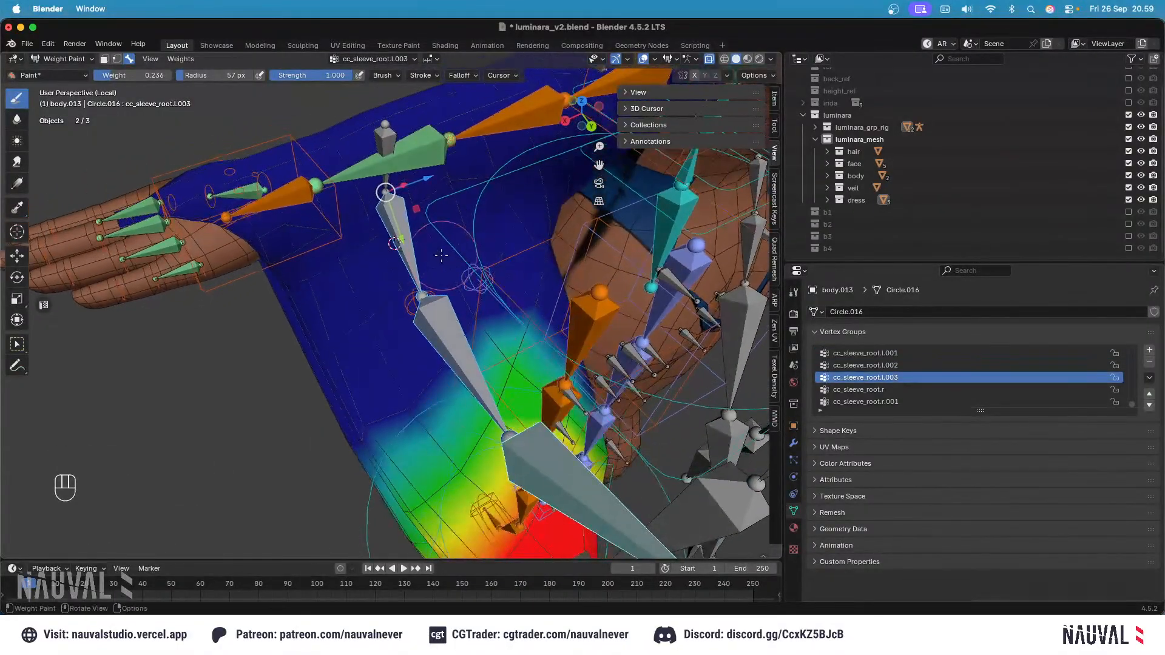
left_click(188, 59)
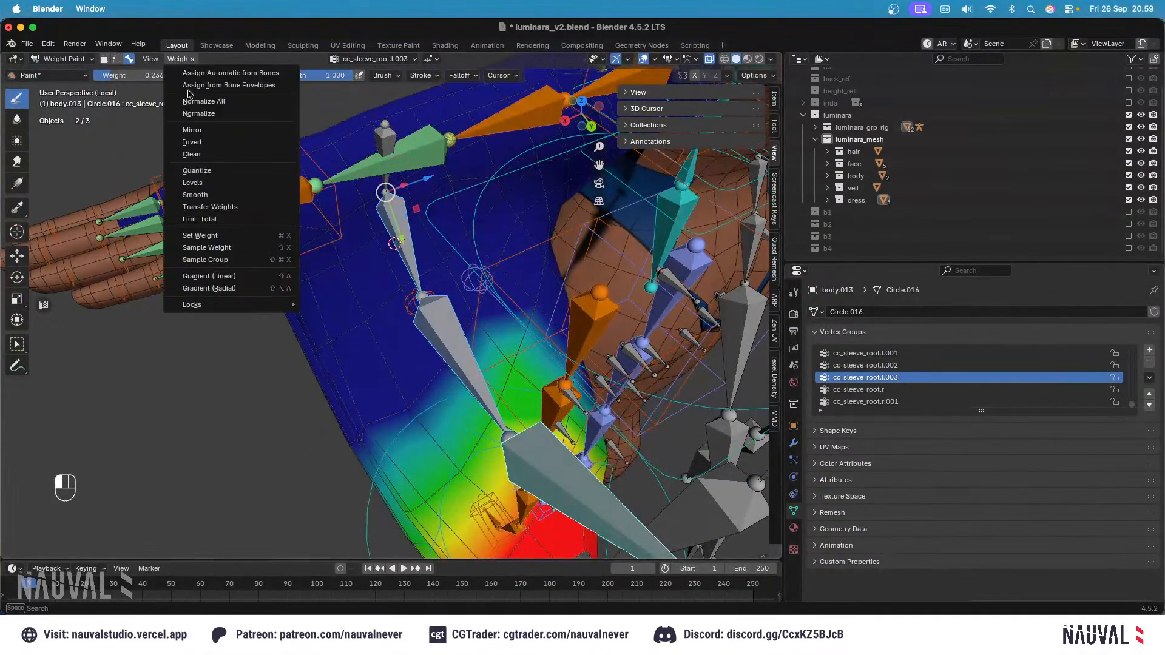
left_click(198, 60)
left_click(214, 192)
Step: Limit the weight smoothing to Selected Pose Bones with a factor of 0.5 and 5 iterations
middle_click_drag(363, 245, 437, 200)
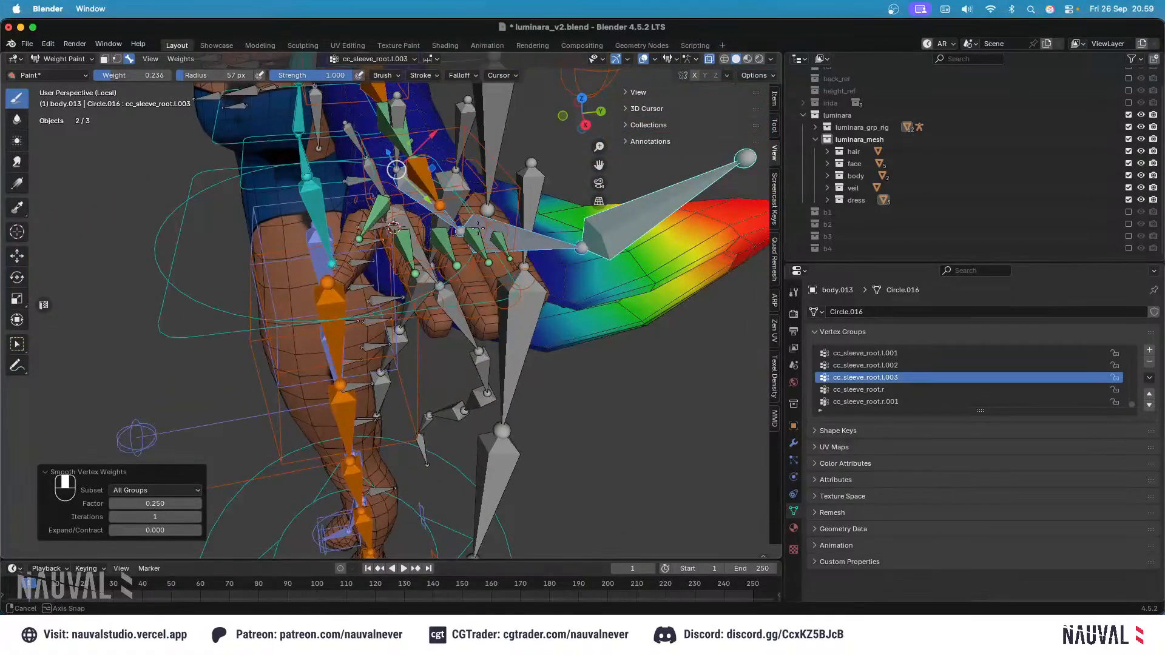
key("KP_3")
middle_click_drag(327, 449, 287, 470, "shift")
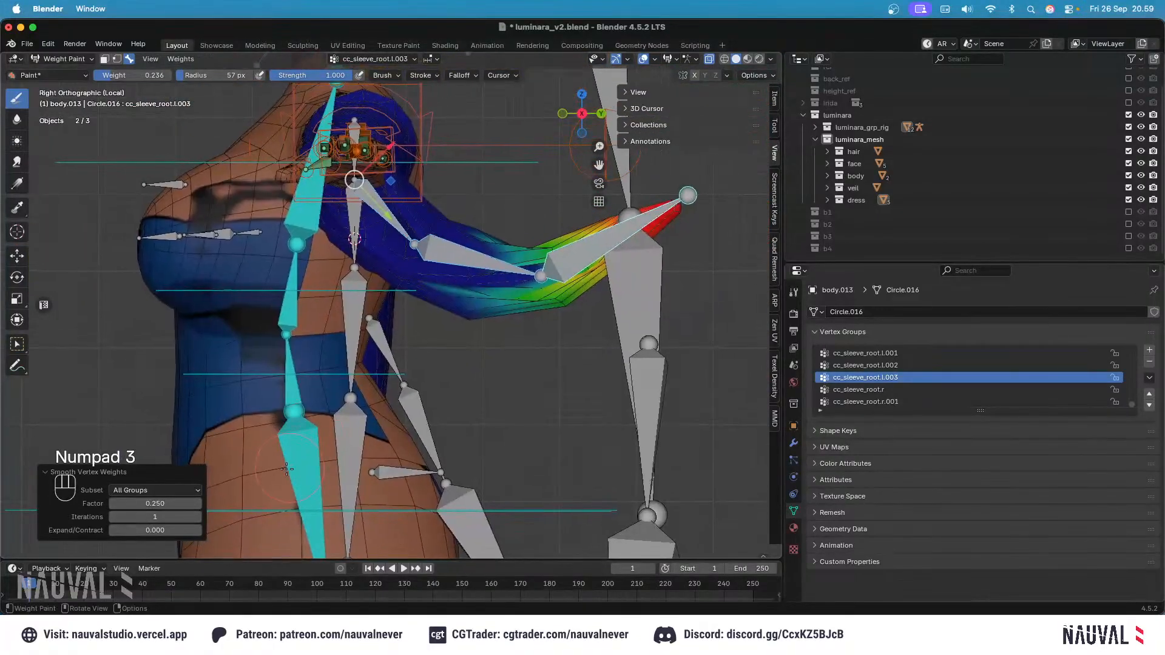
left_click(169, 491)
left_click(161, 516)
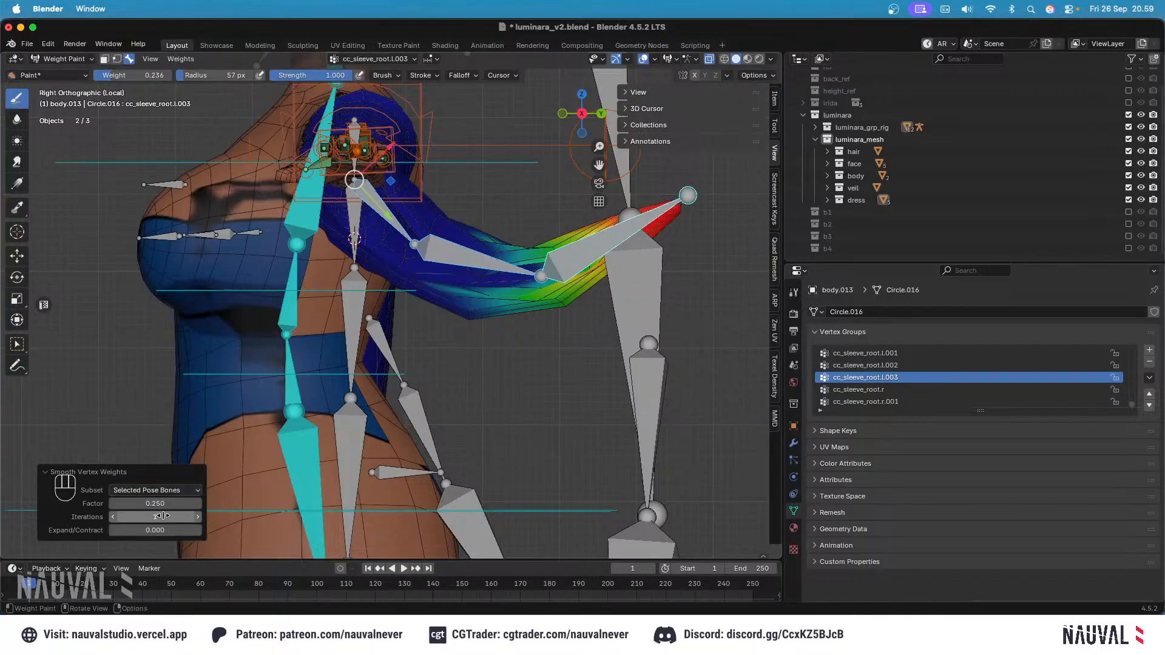
left_click(157, 503)
key("Tab")
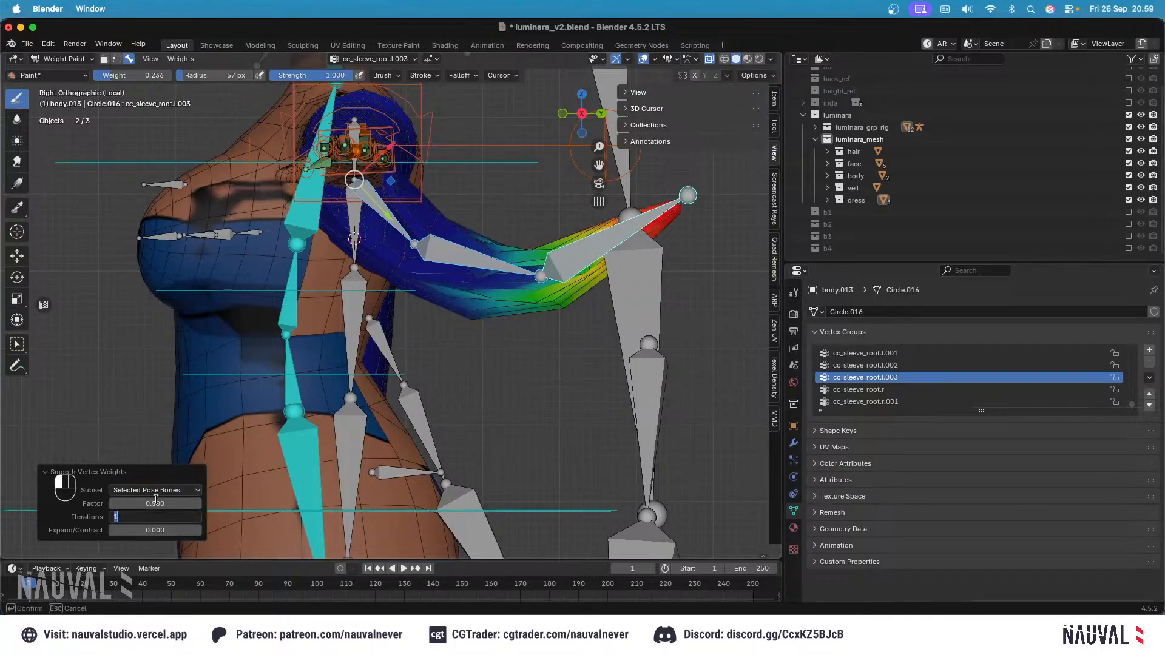
type("5")
key("Return")
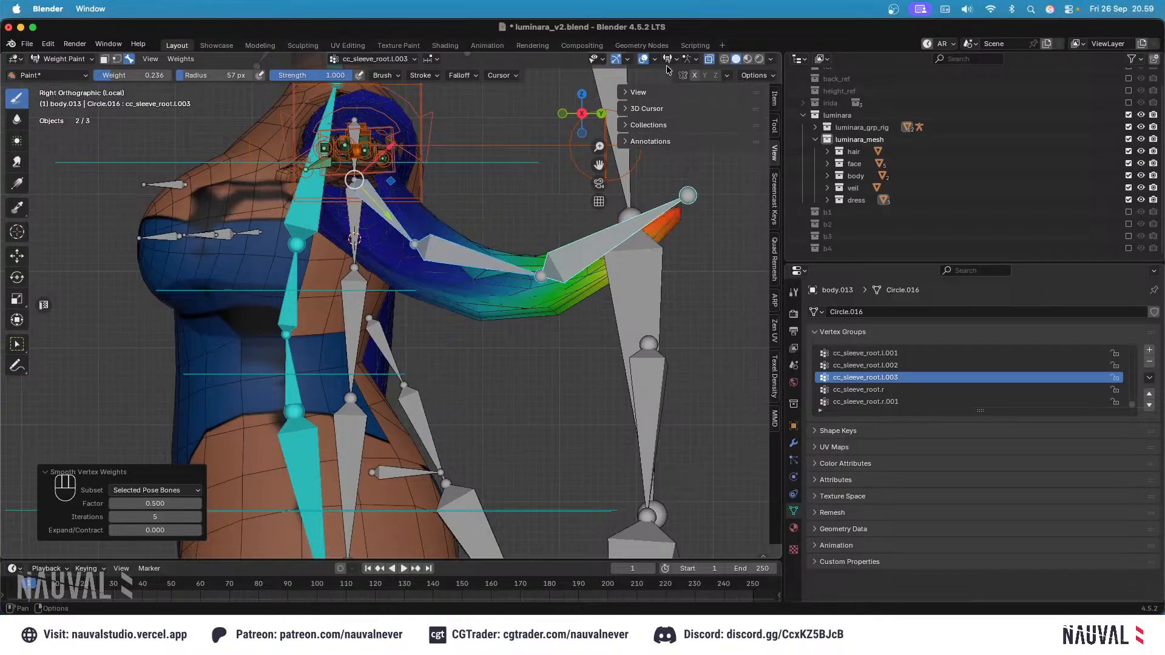
Step: Hide the viewport overlays, inspect the smoothed sleeve deformation, and show the overlays again
left_click(645, 60)
middle_click_drag(503, 279, 565, 200)
left_click(645, 60)
middle_click_drag(504, 243, 404, 240)
mouse_move(338, 140)
middle_mouse_down()
mouse_move(336, 167)
mouse_move(382, 124)
mouse_move(418, 177)
mouse_move(412, 148)
mouse_move(434, 234)
mouse_move(367, 238)
middle_mouse_up()
Step: Blur the forearm_stretch.l weights down the sleeve in wireframe shading, using a brush radius of 89 px
left_click(335, 167, "alt")
key("shift+z")
left_click(408, 165, "alt")
scroll(366, 237, "up", 1)
key("f")
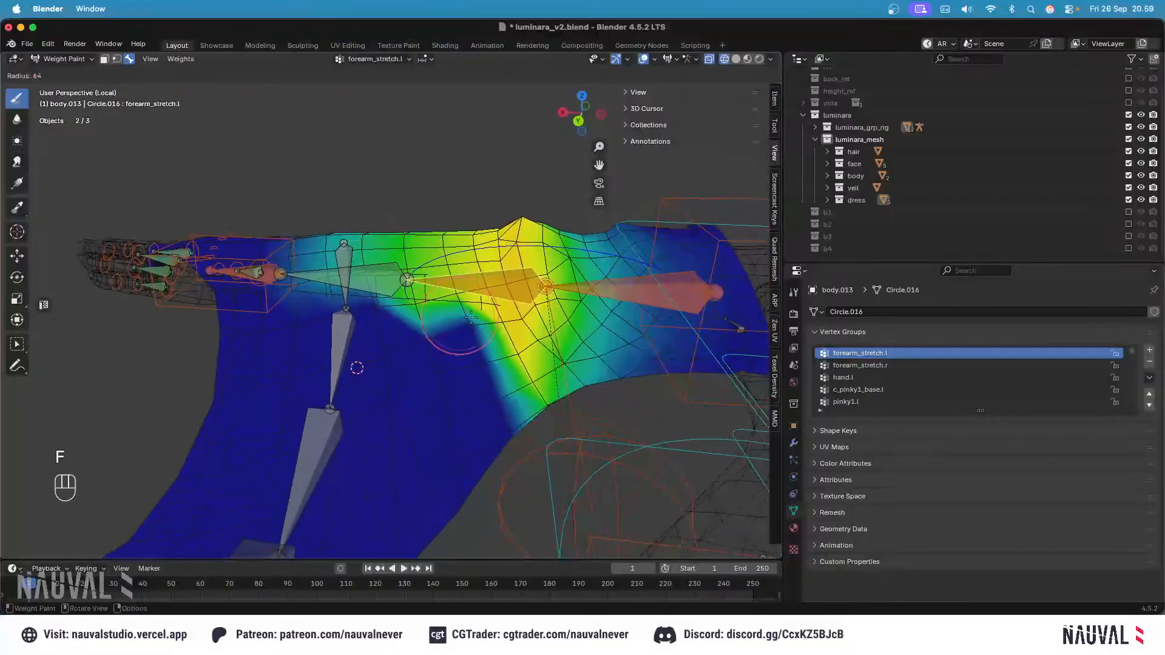
left_click(499, 327)
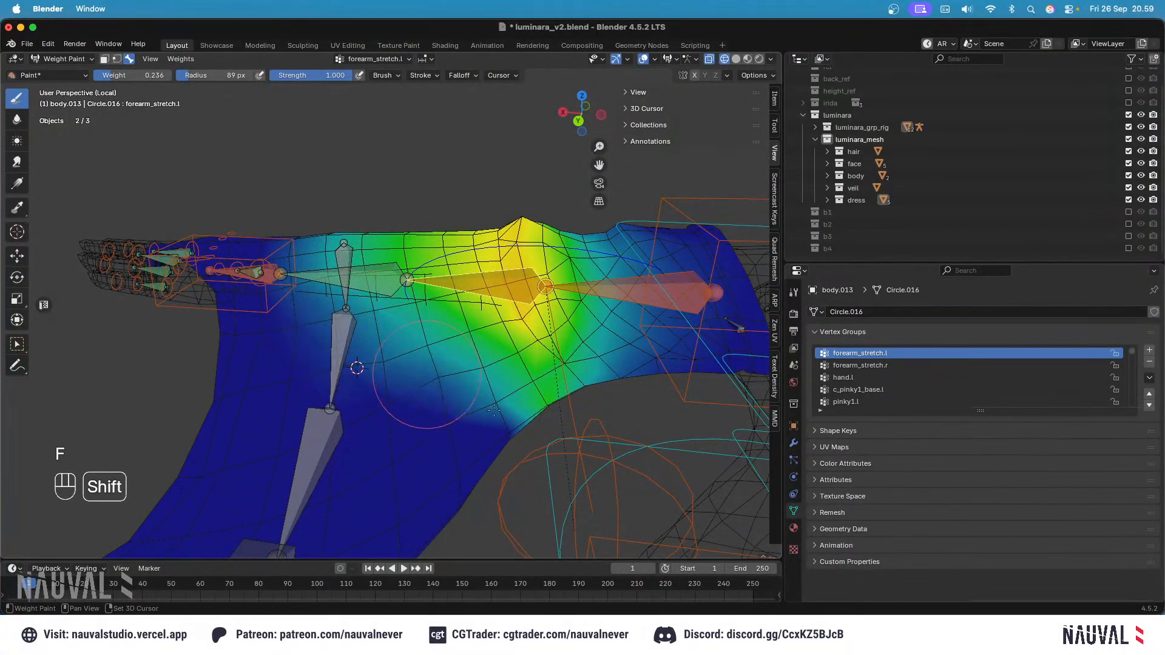
middle_click_drag(494, 411, 308, 262)
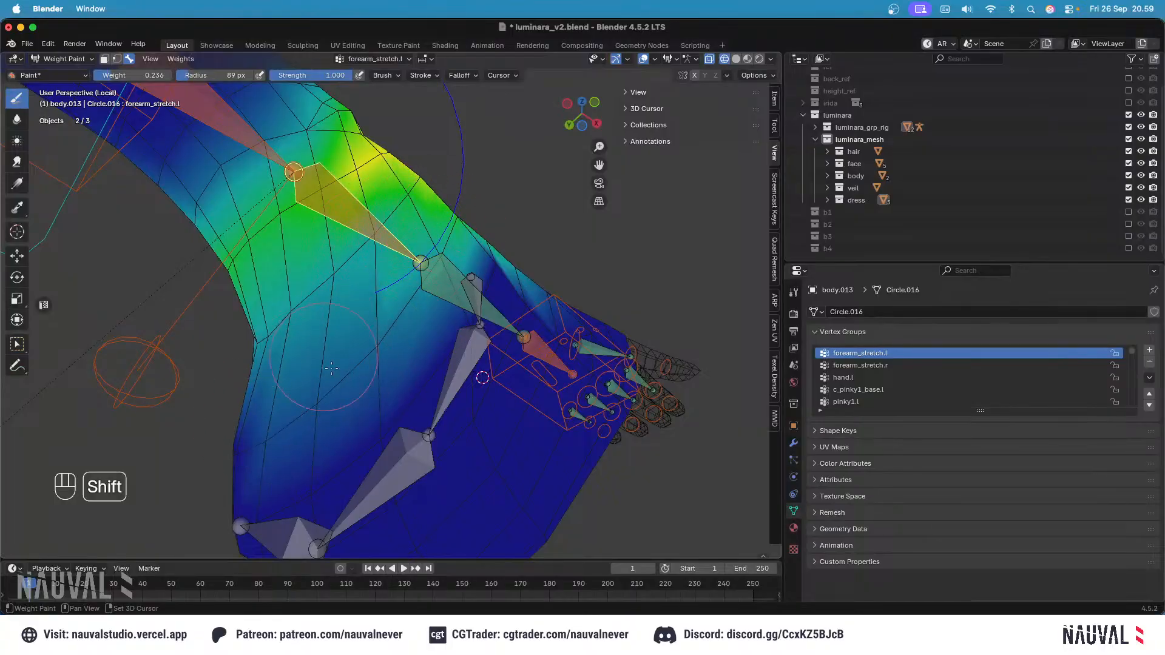
middle_click_drag(377, 347, 464, 468)
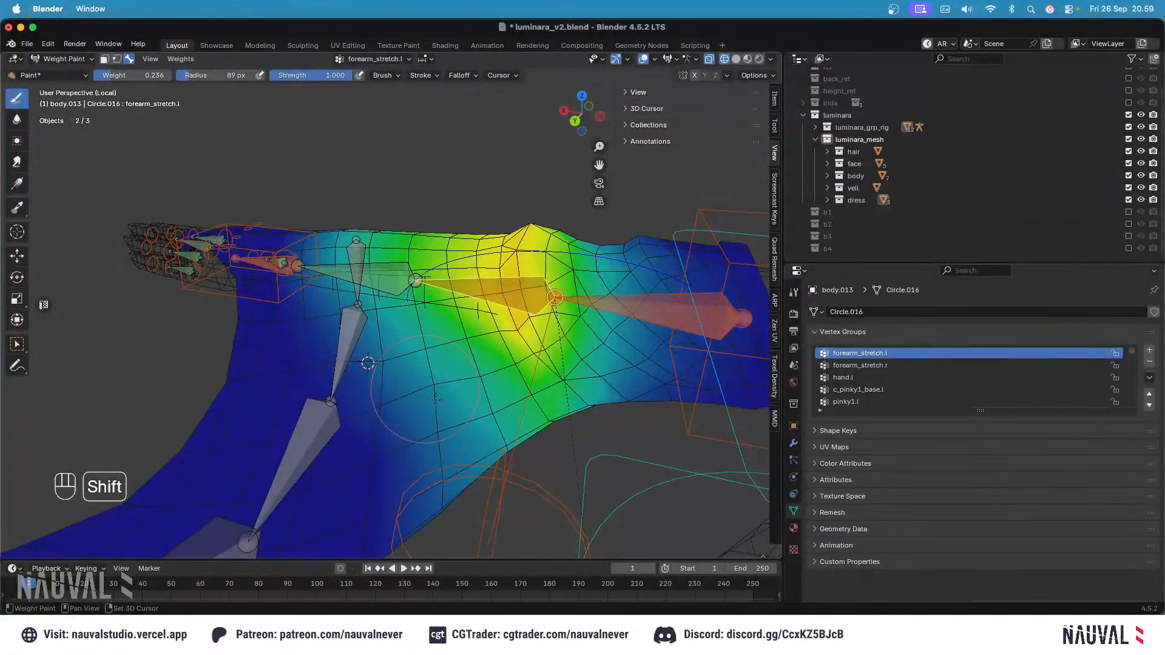
middle_click_drag(415, 392, 488, 276)
middle_click_drag(339, 327, 409, 314)
Step: Make forearm_twist.l the active bone and blur its weights around the sleeve below the forearm from several sides
left_click(394, 267, "ctrl")
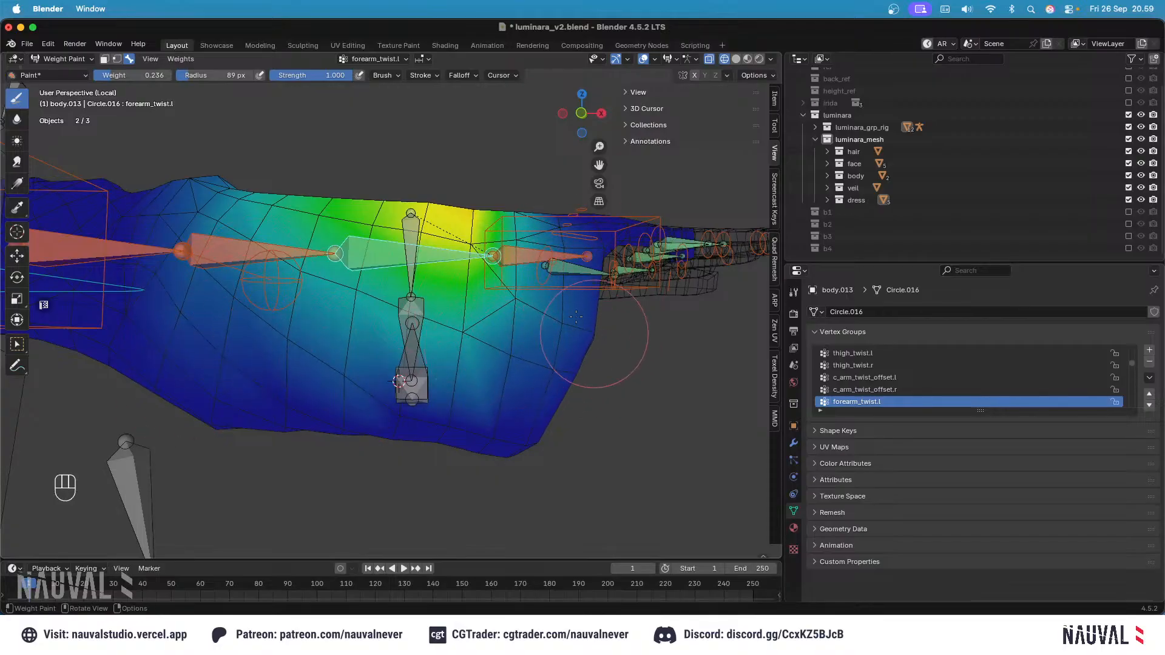
middle_click_drag(576, 316, 543, 380)
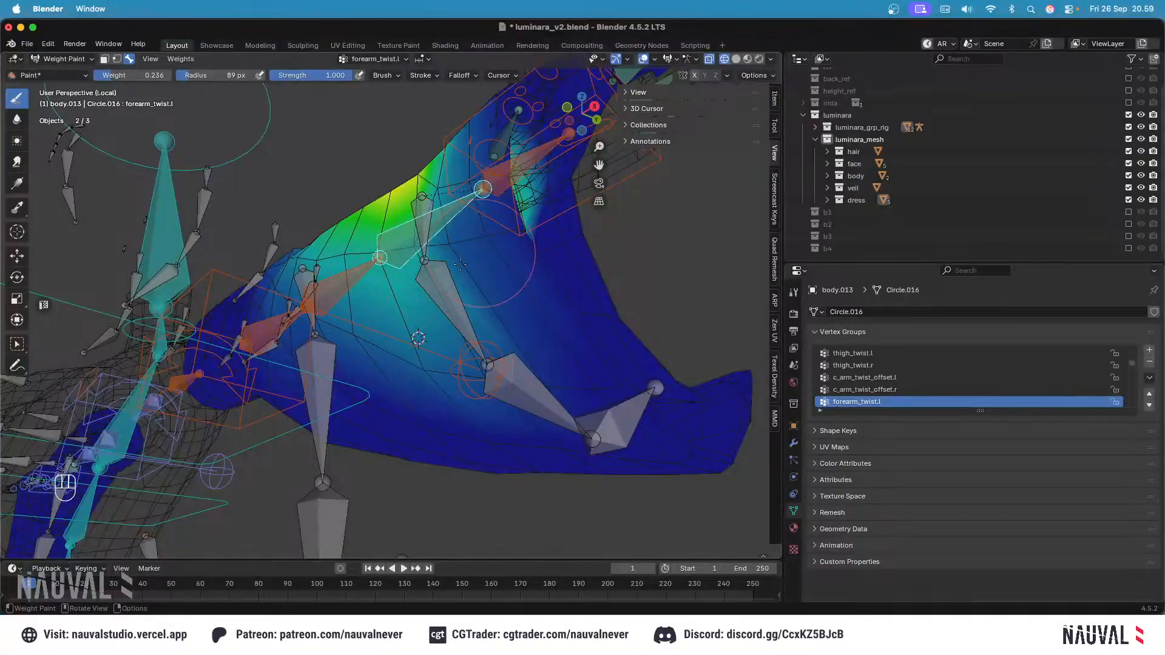
middle_click_drag(460, 265, 450, 370)
mouse_move(378, 360)
middle_mouse_down()
mouse_move(353, 372)
mouse_move(394, 286)
middle_mouse_up()
key("shift+z")
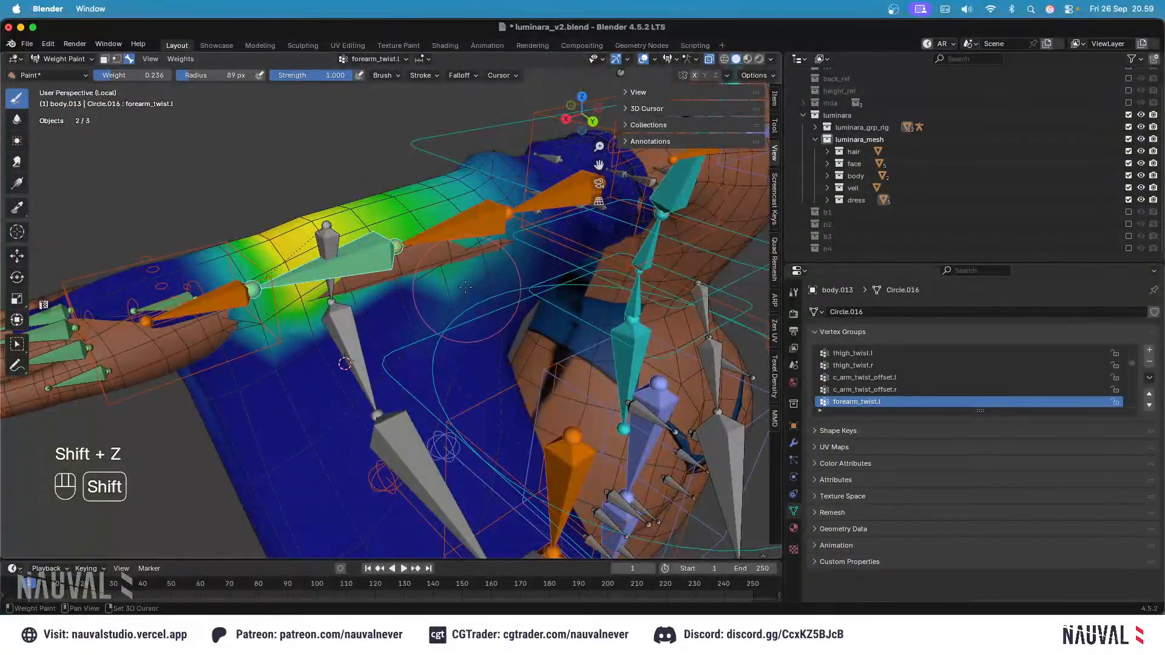
key("shift+z")
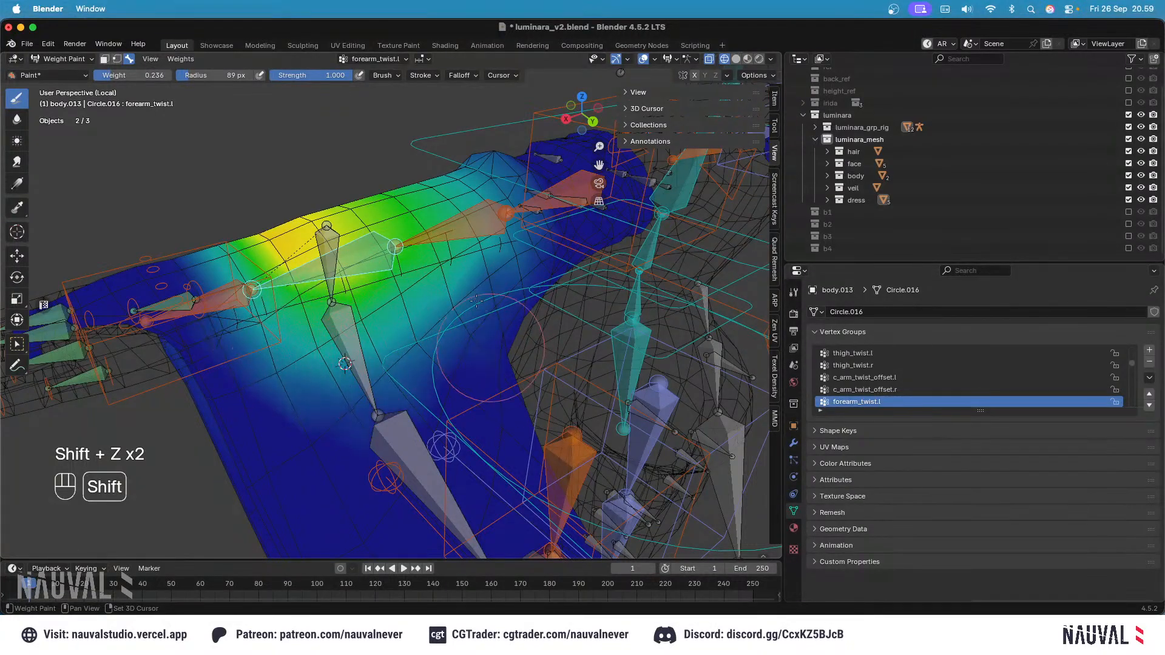
mouse_move(238, 403)
middle_mouse_down()
mouse_move(498, 297)
mouse_move(571, 335)
middle_mouse_up()
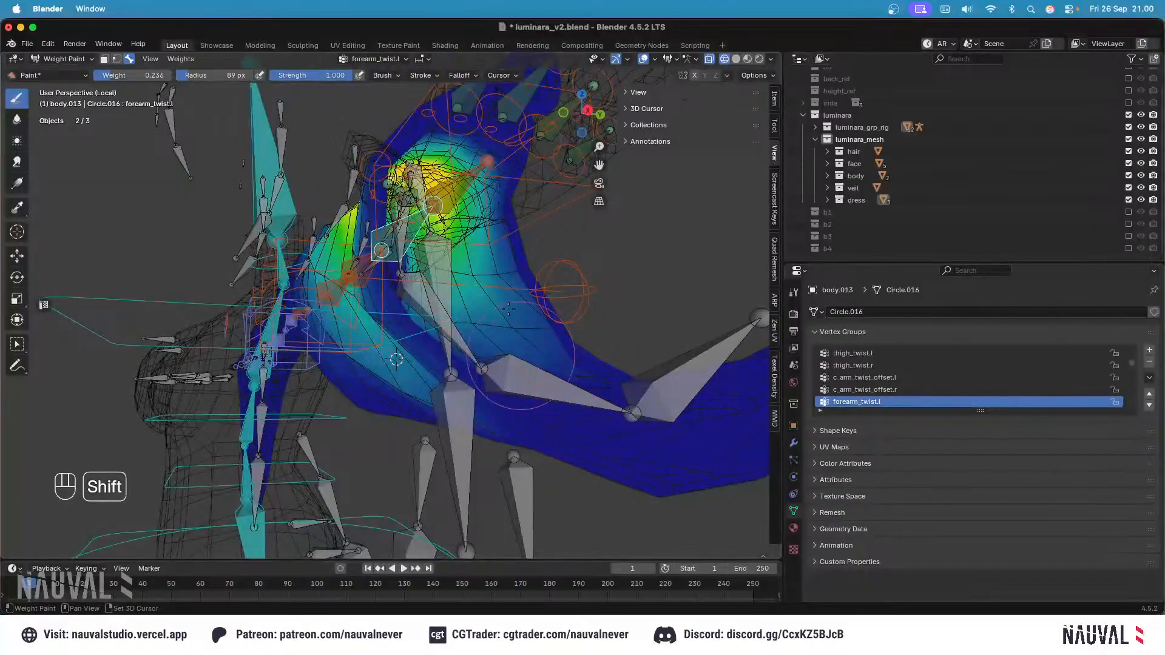
middle_click_drag(425, 320, 426, 347)
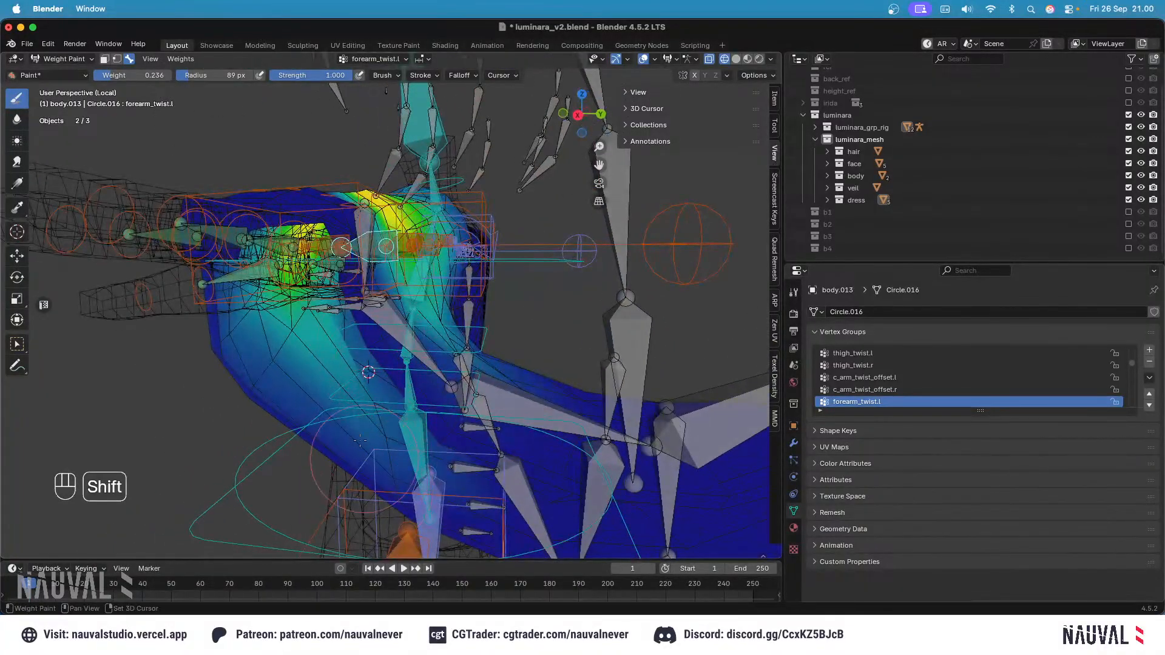
middle_click_drag(316, 273, 243, 280)
middle_click_drag(316, 225, 358, 237, "shift")
Step: Make hand.l the active bone, blur its weights on the sleeve around the wrist, and undo one stroke
left_click(291, 338, "alt")
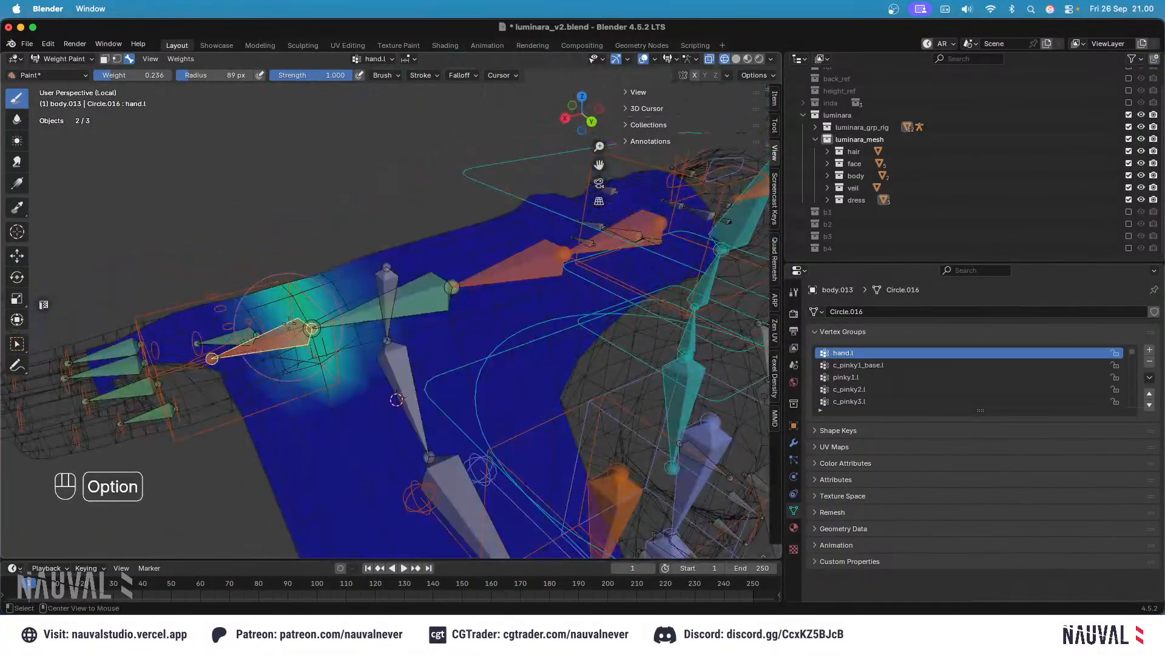
middle_click_drag(343, 331, 450, 317, "shift")
key("super+z")
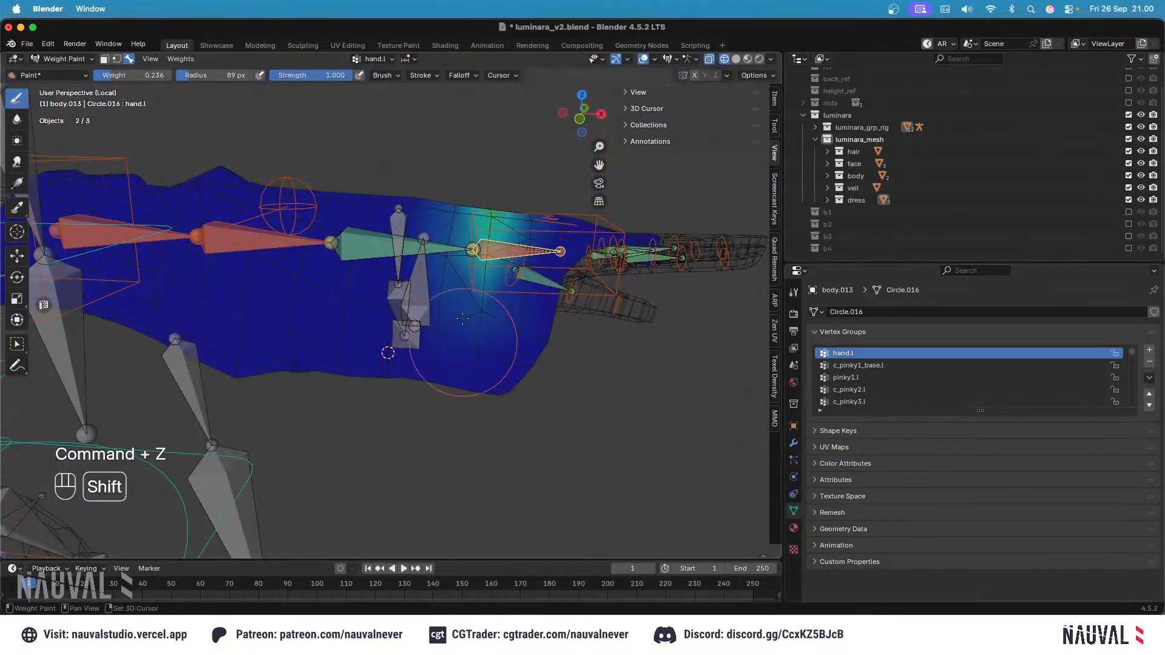
Step: Check the thumb1.l, hand and cc_sleeve_root.l.002 bone weights on the sleeve from below the hand
middle_click_drag(545, 255, 519, 316)
left_click(529, 325, "alt")
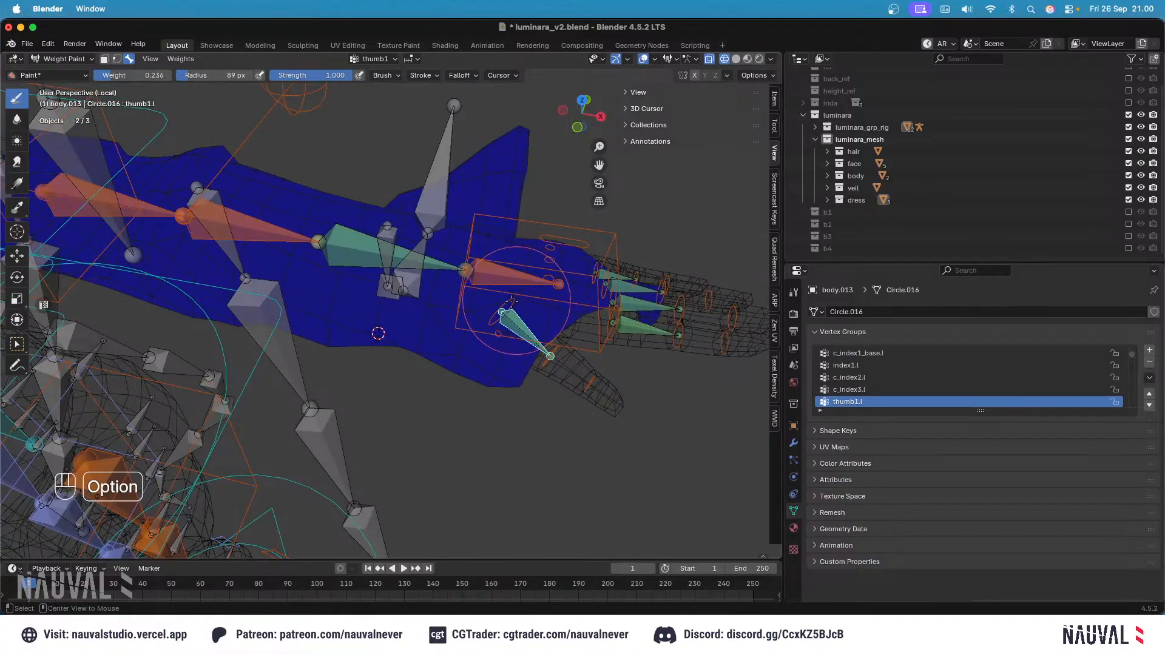
left_click(513, 302, "alt")
left_click(522, 265, "alt")
left_click(417, 248, "alt")
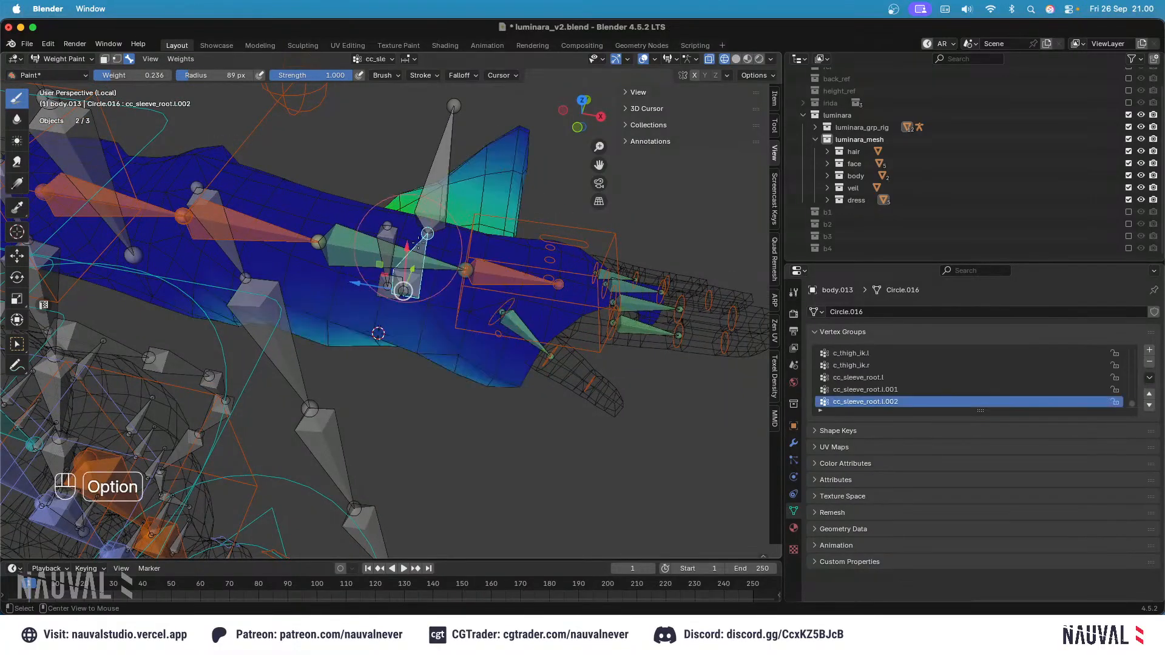
Step: Make cc_sleeve_root.l the active bone and blur its weights across the sleeve below the forearm
middle_click_drag(418, 243, 431, 277)
left_click(390, 252, "alt")
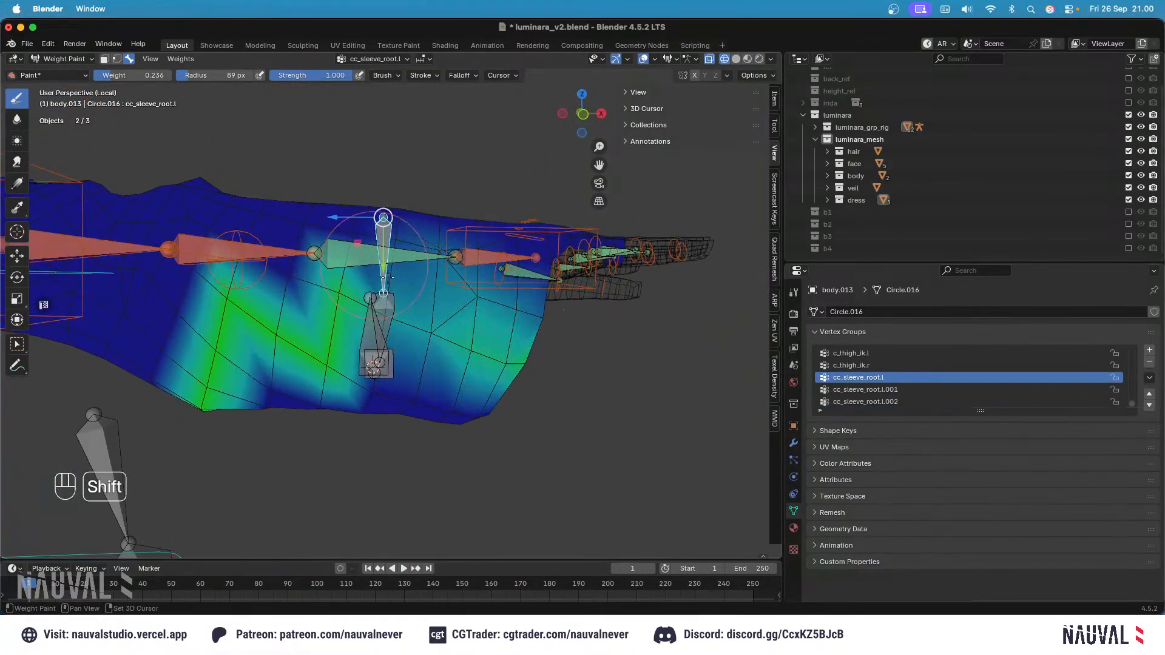
mouse_move(389, 277)
left_mouse_down("shift")
mouse_move(340, 286)
mouse_move(303, 340)
mouse_move(236, 346)
mouse_move(201, 318)
mouse_move(230, 364)
mouse_move(273, 340)
mouse_move(462, 358)
mouse_move(489, 389)
mouse_move(196, 344)
left_mouse_up("shift")
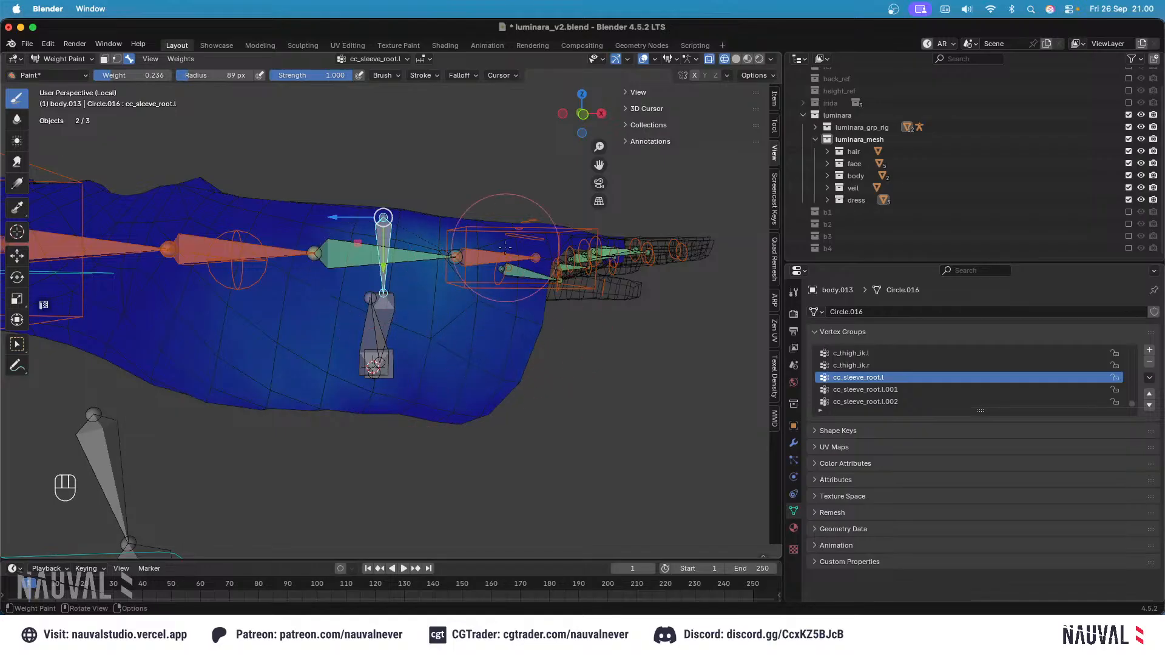
Step: Blur the cc_sleeve_root.l weights on the inner side and underside of the sleeve around the forearm
mouse_move(505, 247)
middle_mouse_down()
mouse_move(710, 315)
mouse_move(516, 340)
mouse_move(591, 397)
middle_mouse_up()
mouse_move(591, 397)
left_mouse_down("shift")
mouse_move(544, 399)
mouse_move(571, 354)
left_mouse_up("shift")
left_click_drag(408, 351, 281, 309, "shift")
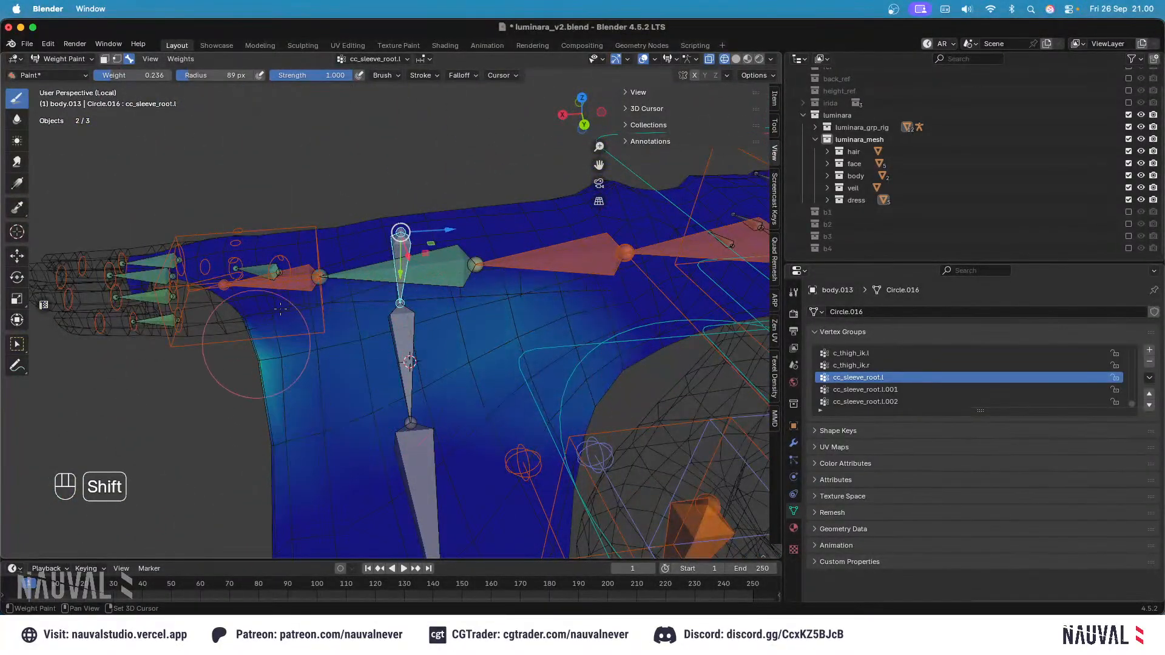
middle_click_drag(273, 340, 423, 314)
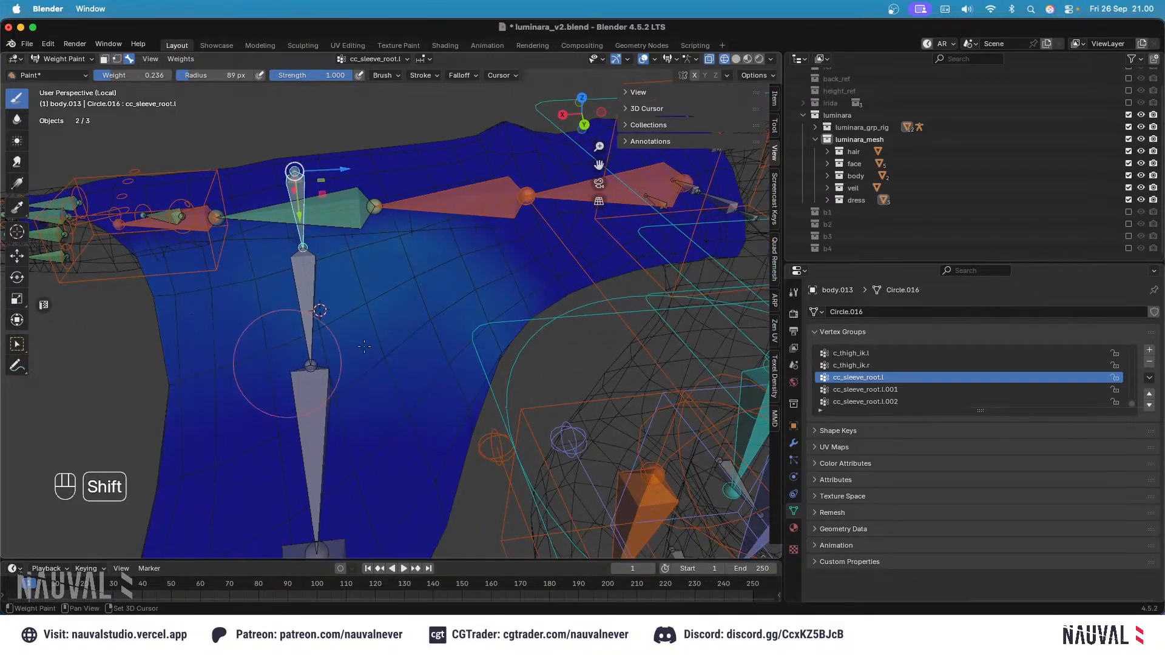
middle_click_drag(364, 347, 417, 224)
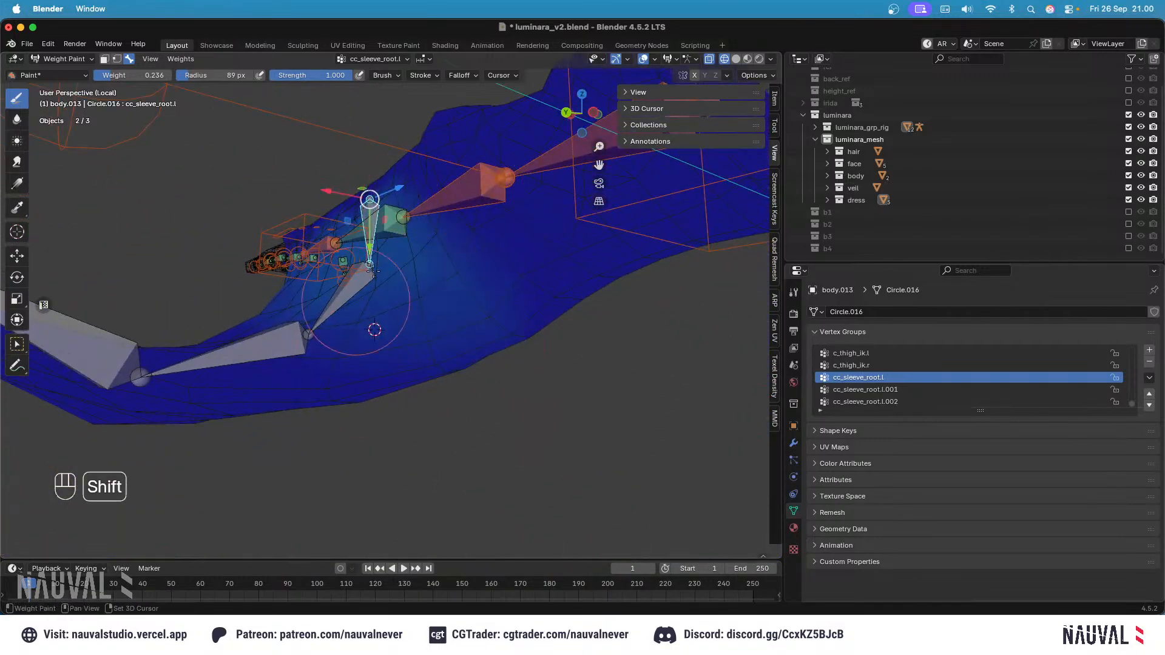
middle_click_drag(373, 272, 321, 364)
Step: Make cc_sleeve_root.l.001 the active bone and blur its weights on the sleeve from both sides
left_click(335, 284, "alt")
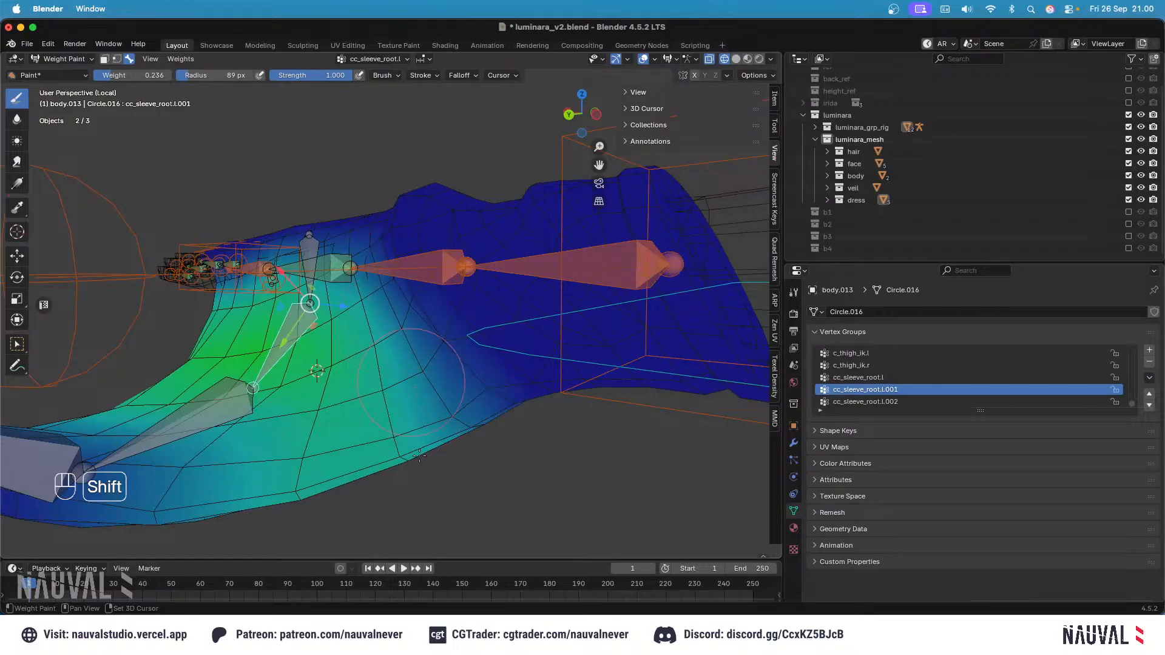
middle_click_drag(398, 387, 358, 279)
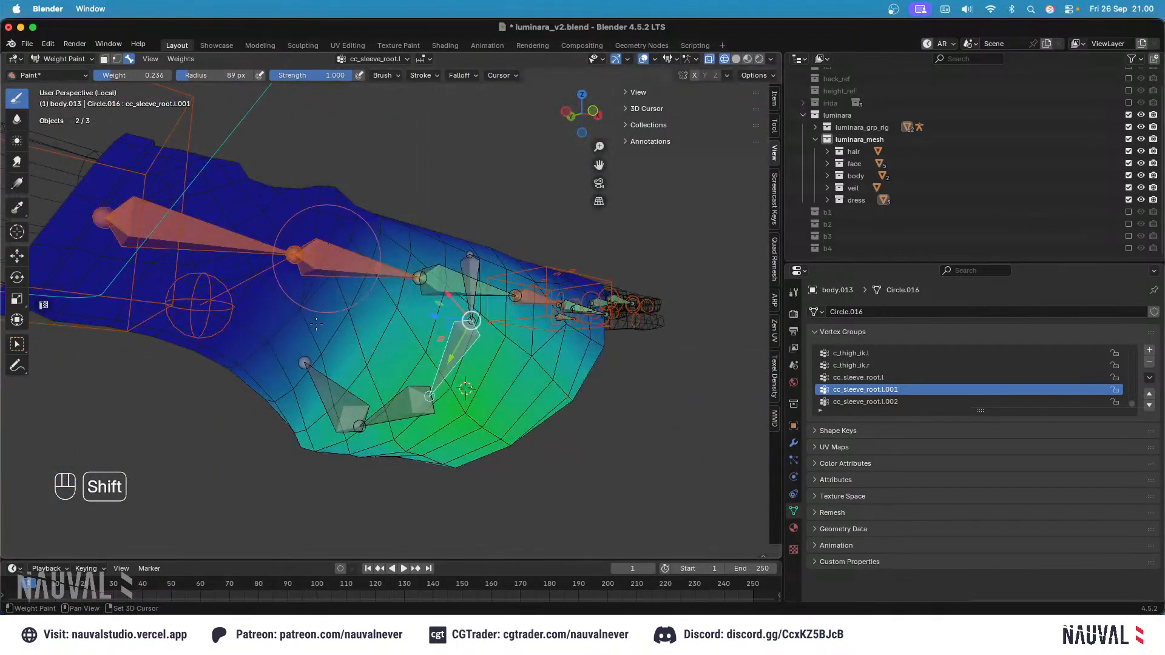
middle_click_drag(454, 295, 424, 260)
Step: Make cc_sleeve_root.l.002 and cc_sleeve_root.l.003 the active bone in turn and blur their weights over the lower sleeve
left_click(476, 333, "alt")
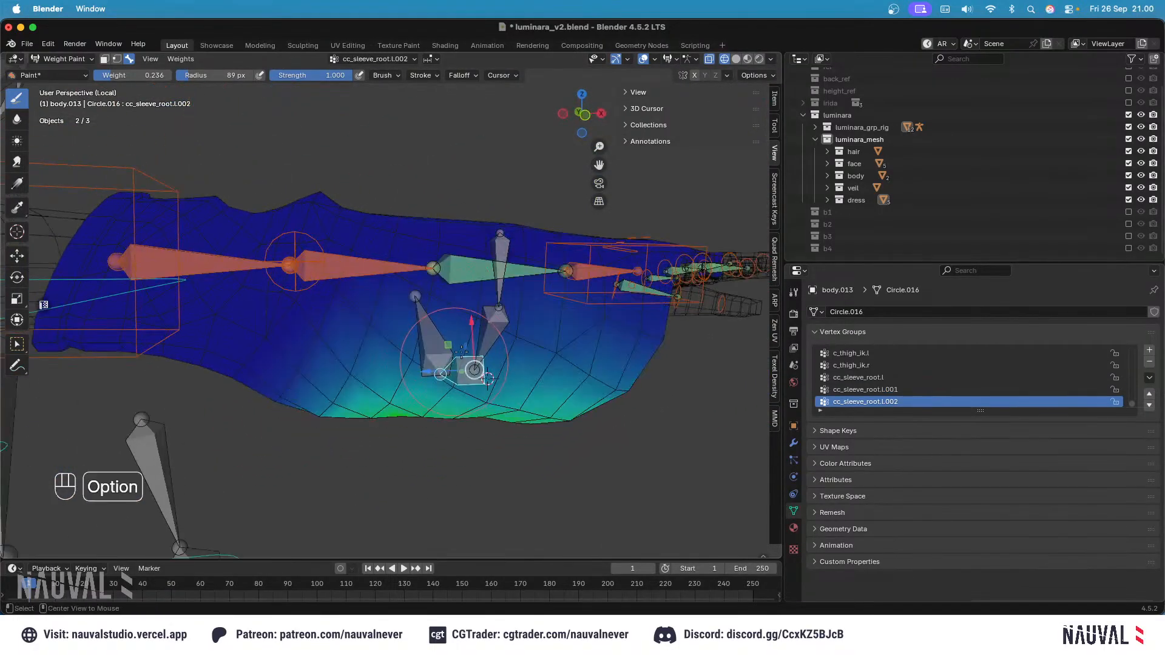
middle_click_drag(476, 334, 485, 294, "shift")
middle_click_drag(303, 388, 435, 407)
left_click(288, 392, "alt")
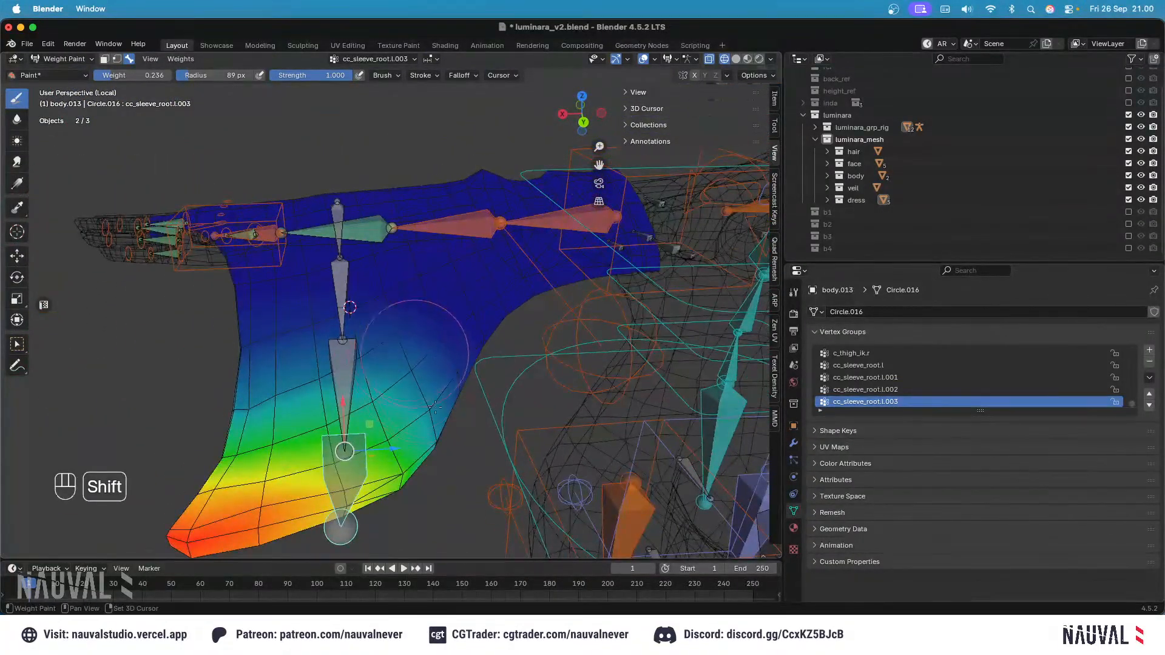
middle_click_drag(314, 400, 487, 202)
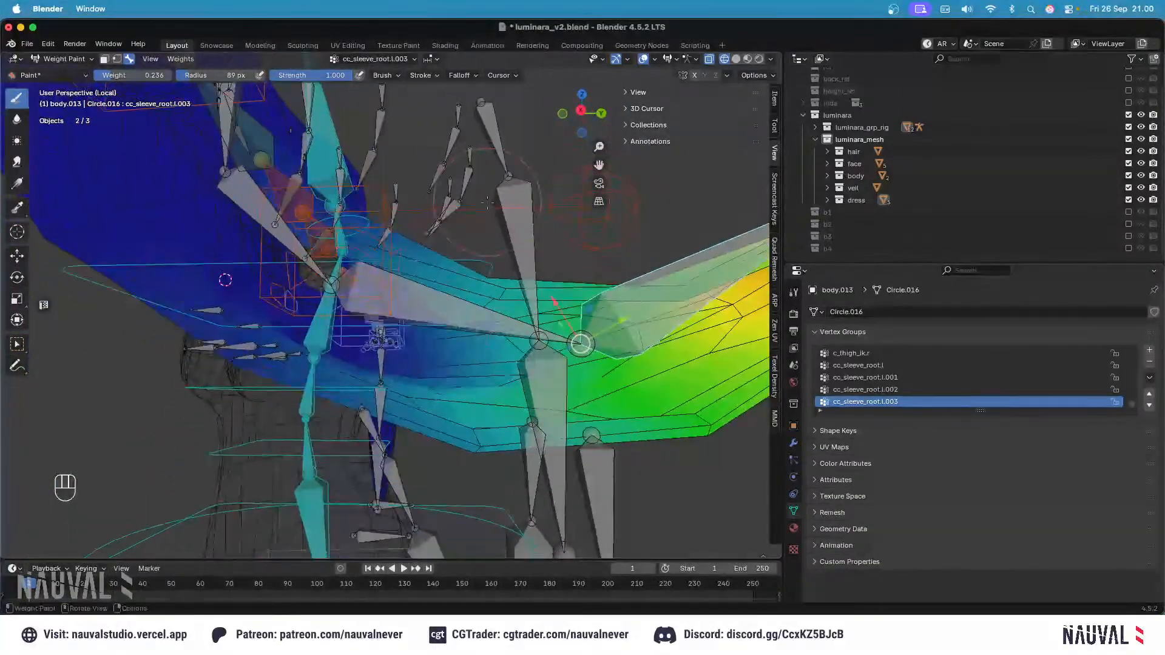
Step: Inspect the inner fold of the bent sleeve in solid shading with the overlays hidden
key("shift+alt+z")
key("shift+z")
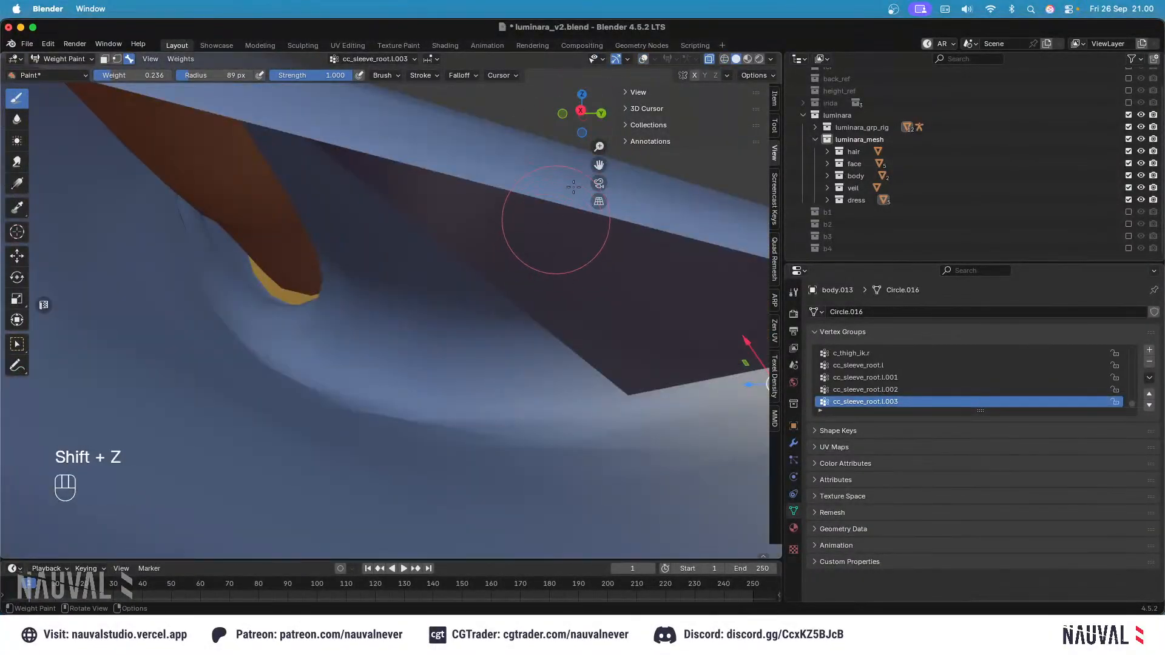
left_click(644, 58)
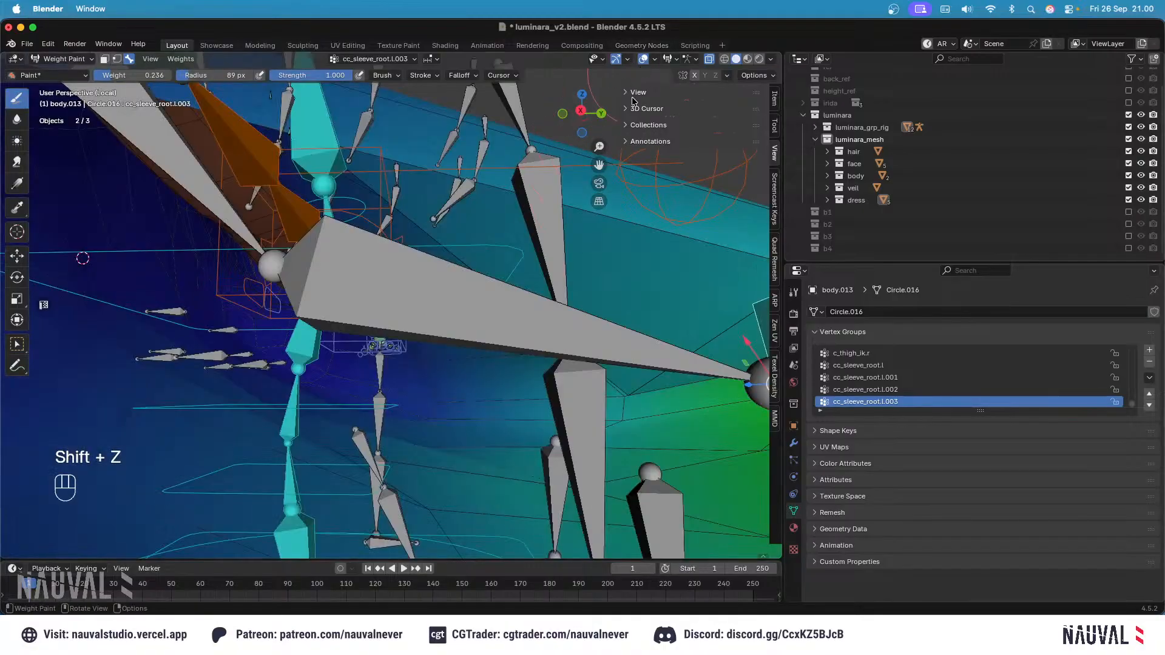
left_click(644, 59)
middle_click_drag(598, 347, 404, 281, "shift")
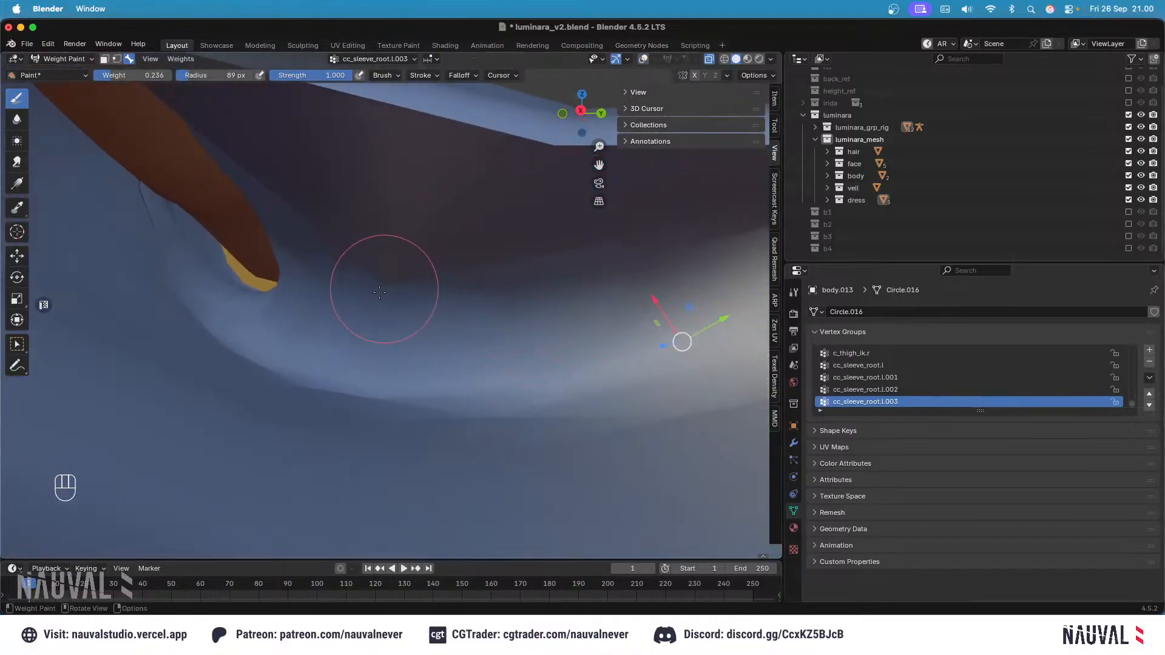
scroll(456, 340, "down", 4)
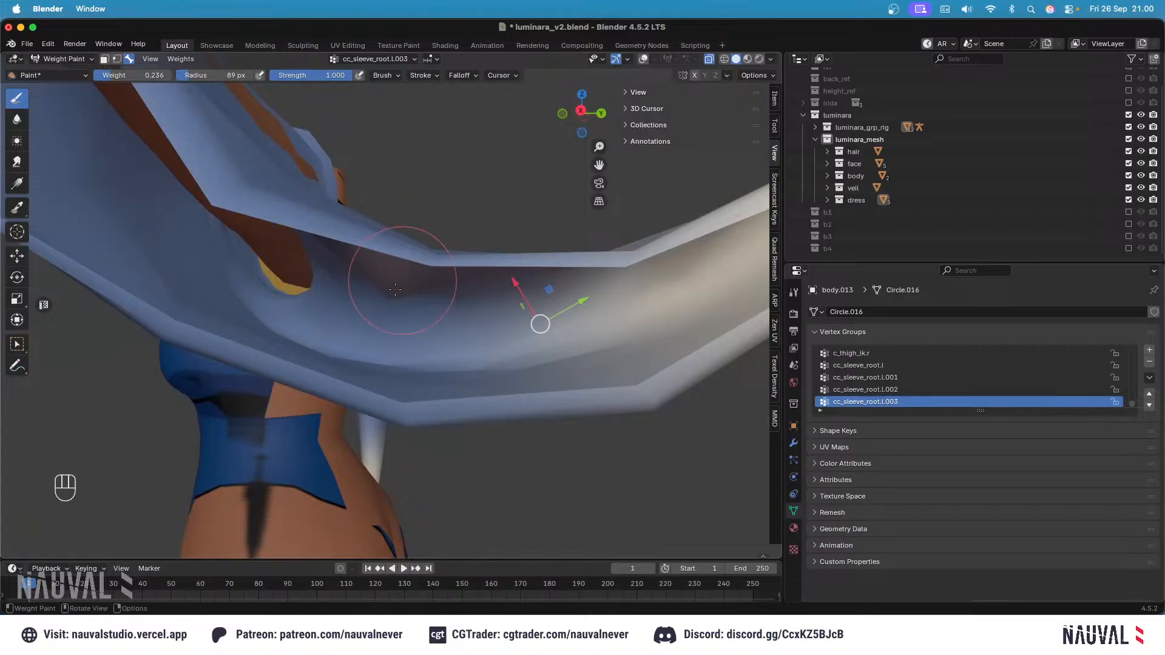
left_click(644, 59)
Step: Check the cc_sleeve_root.l.002 and cc_sleeve_root.l.001 weights around the bent sleeve's inner fold in wireframe shading
left_click(547, 244, "alt")
key("shift+z")
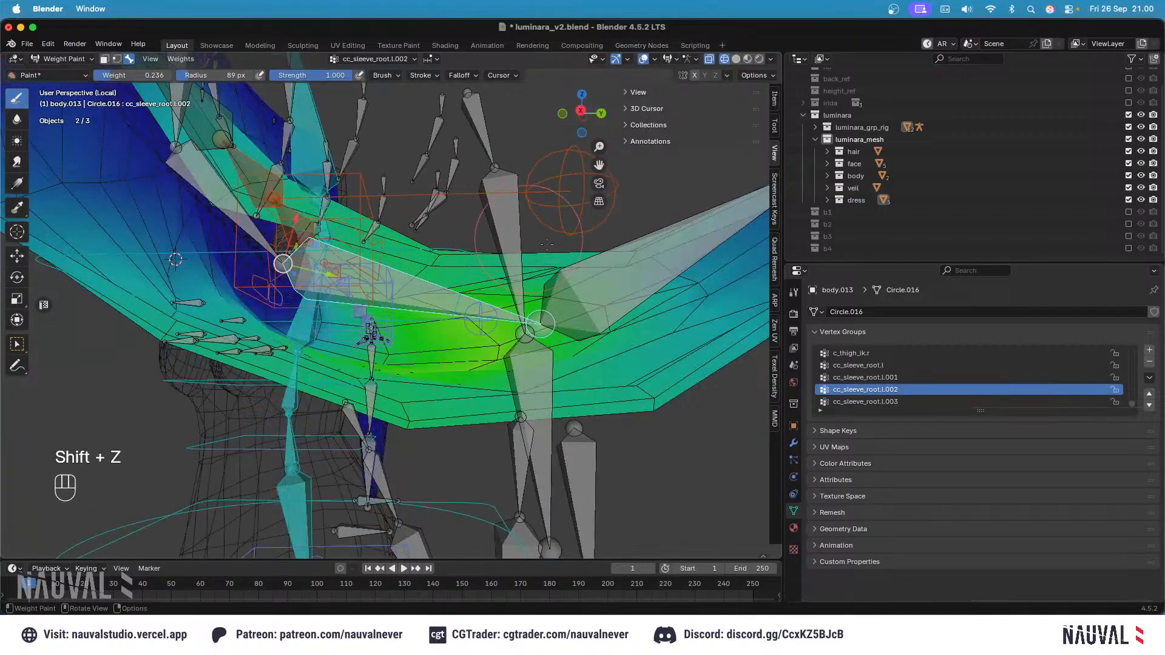
left_click(578, 261, "alt")
scroll(423, 283, "up", 1)
left_click(425, 282, "alt")
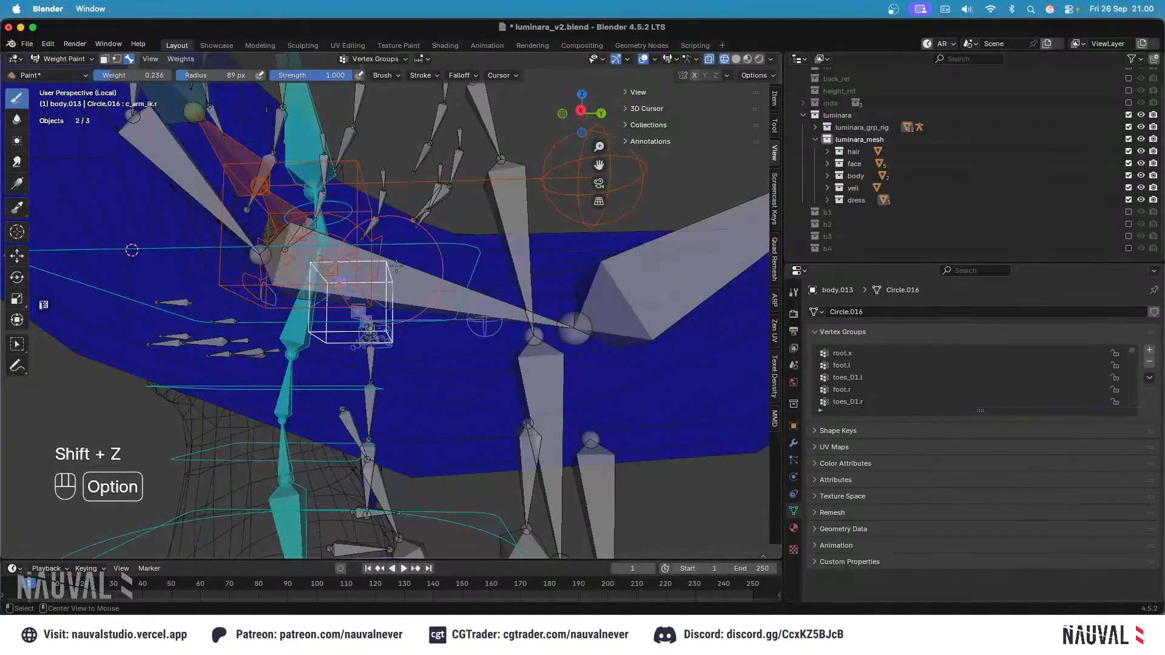
left_click(428, 281, "alt")
left_click(226, 213, "alt")
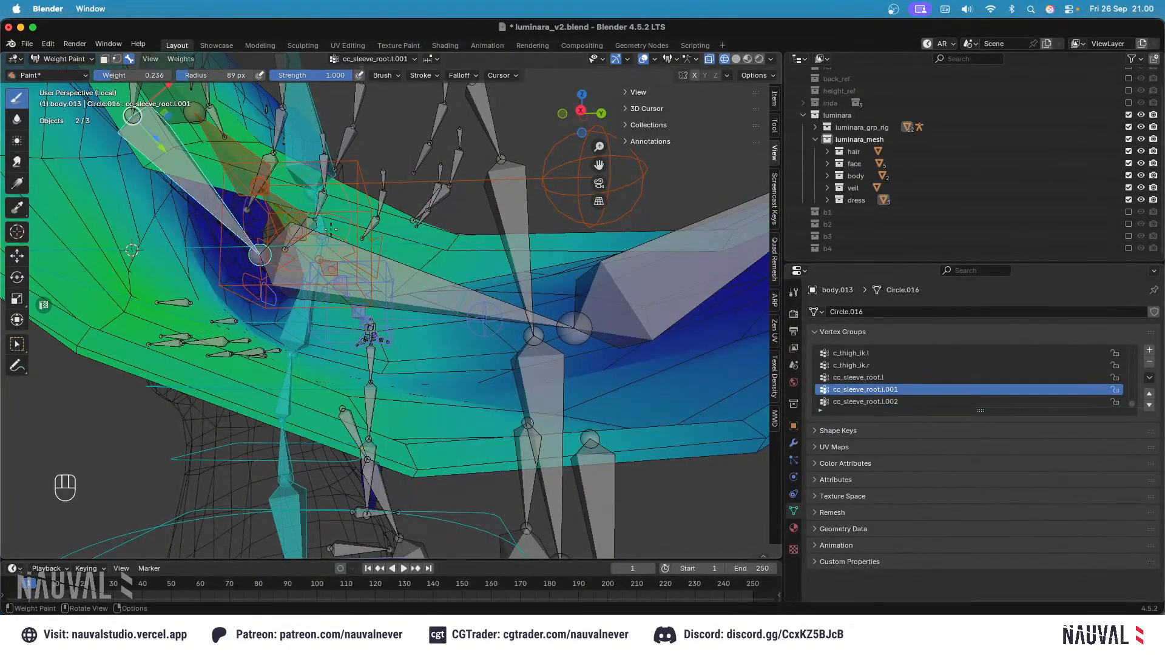
Step: Set the brush weight to 0 for the inner fold of the sleeve, and undo the latest changes and bone selections
key("super+z")
key("ctrl+f")
left_click(396, 281)
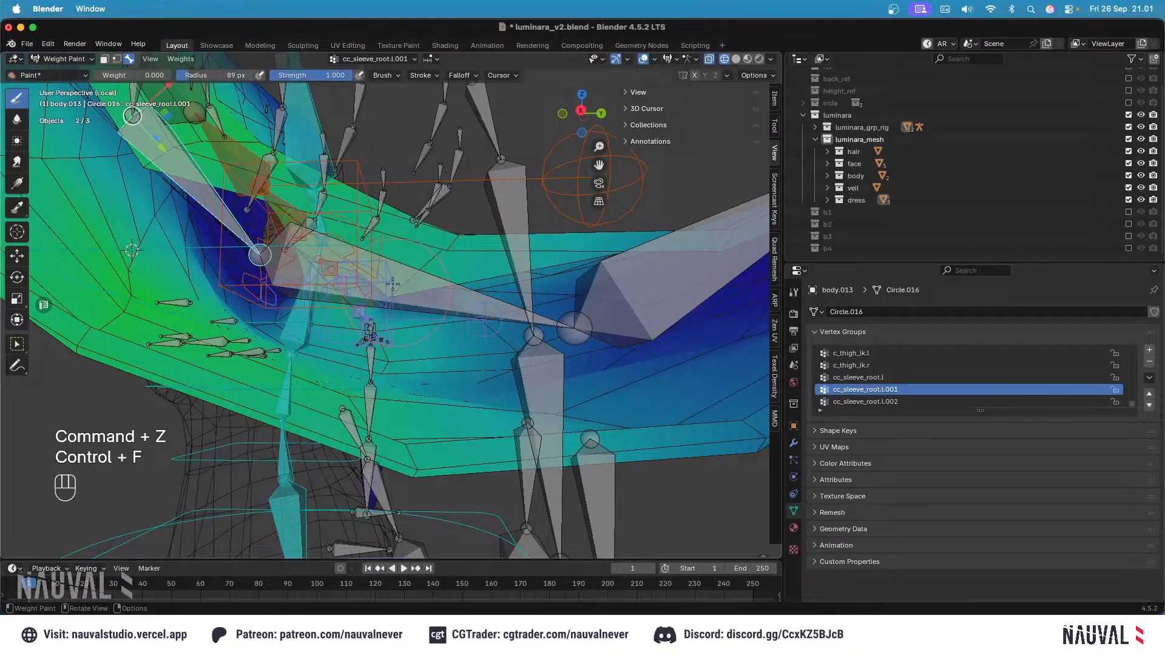
key("super+z")
left_click(412, 278, "alt")
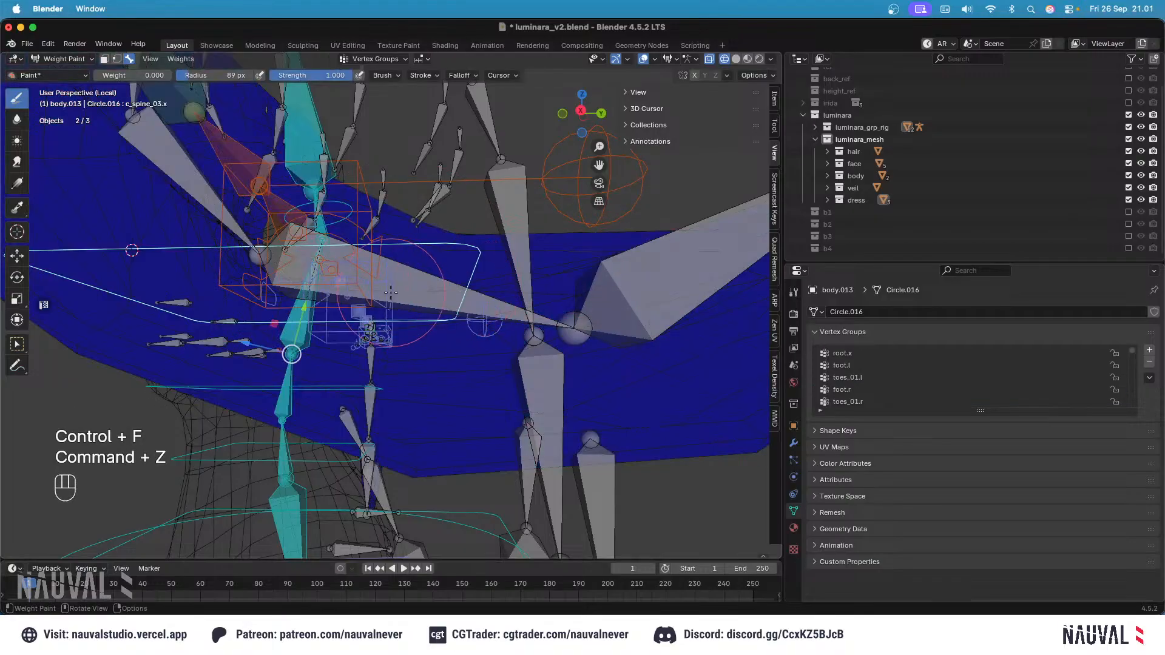
key("super+z")
key("super+z")
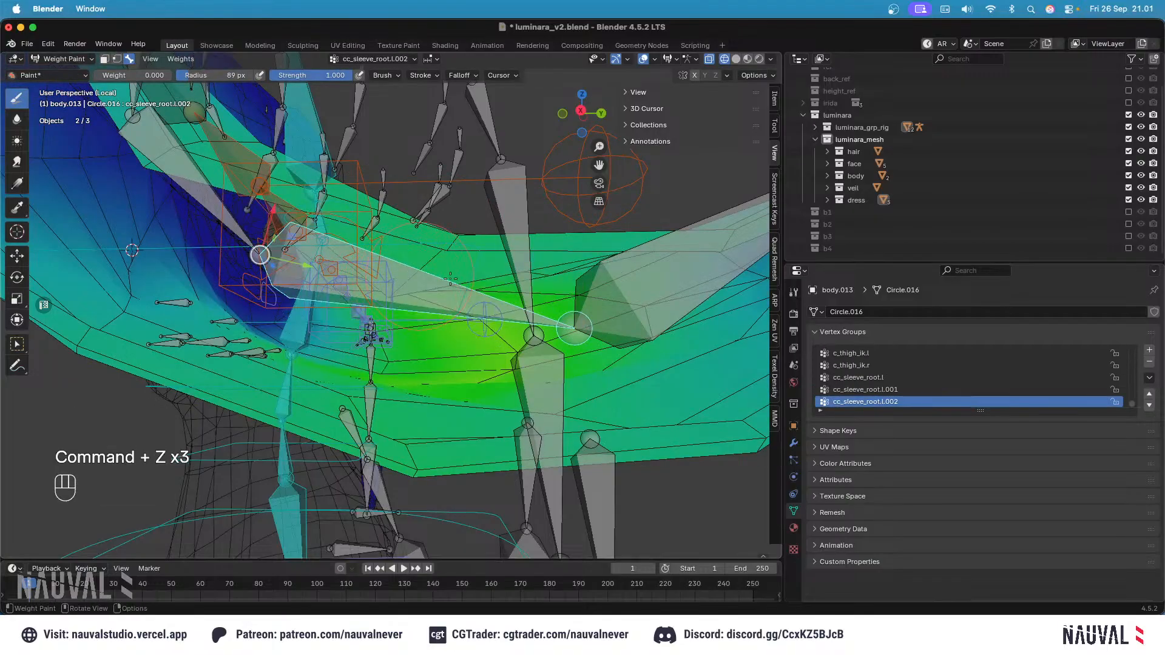
key("super+z")
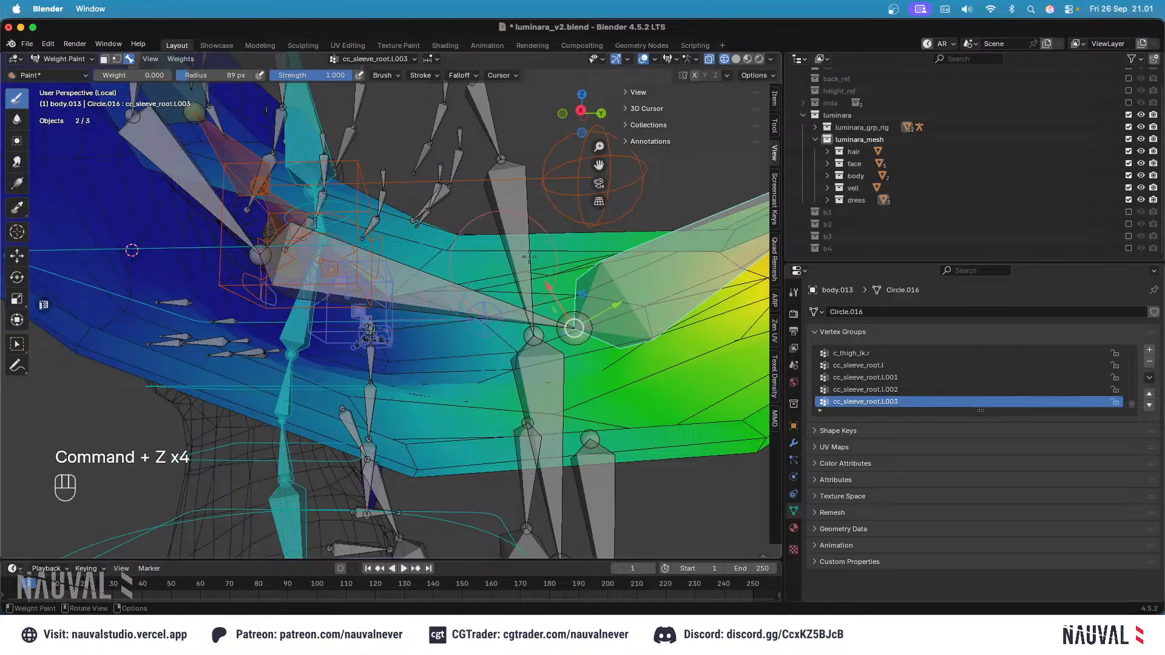
Step: Check the cc_sleeve_root.l.001, forearm_twist.l and cc_sleeve_root.l weights inside the bent sleeve
left_click(291, 244, "alt")
left_click(293, 244, "alt")
middle_click_drag(293, 244, 317, 264, "shift")
left_click(296, 241, "alt")
scroll(456, 337, "up", 2)
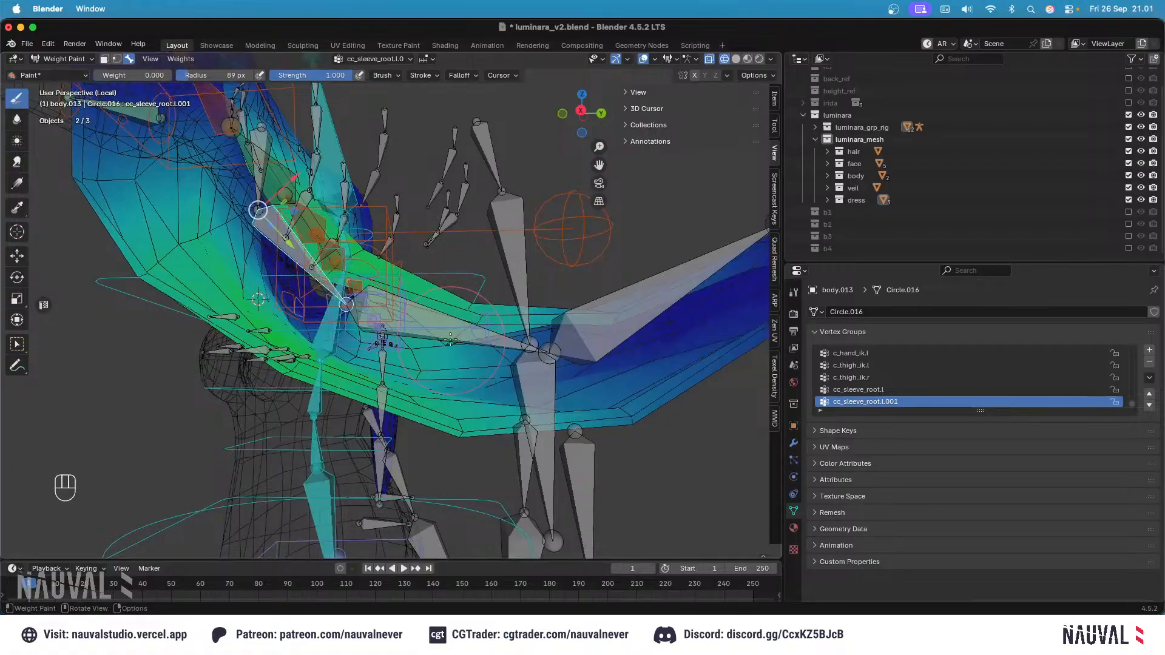
key("super+z")
left_click(355, 232, "alt")
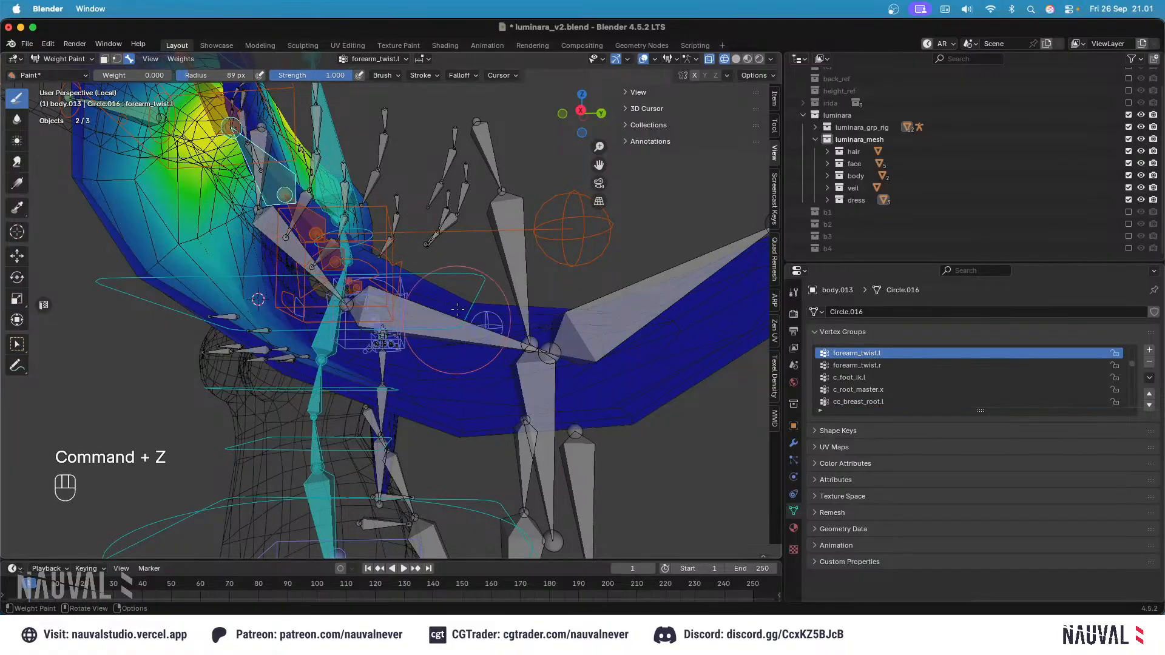
middle_click_drag(364, 193, 382, 240, "shift")
left_click(286, 224, "alt")
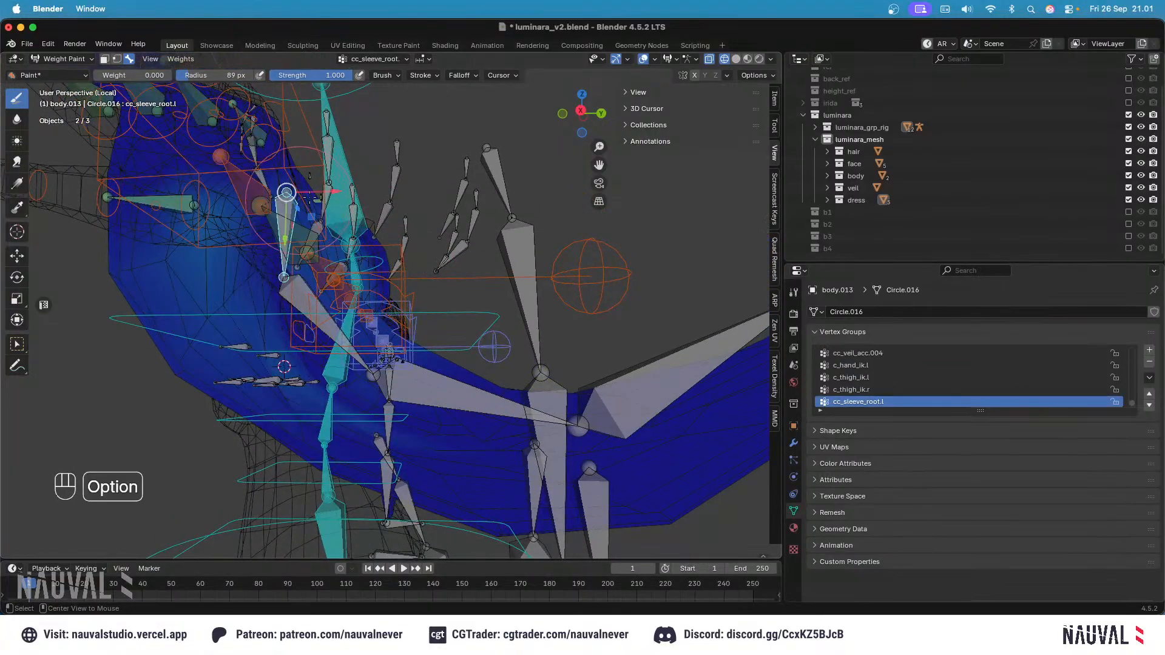
Step: Select all bones of the rig and clear their pose location and rotation
scroll(365, 243, "down", 2)
key("a")
key("alt+g")
key("alt+r")
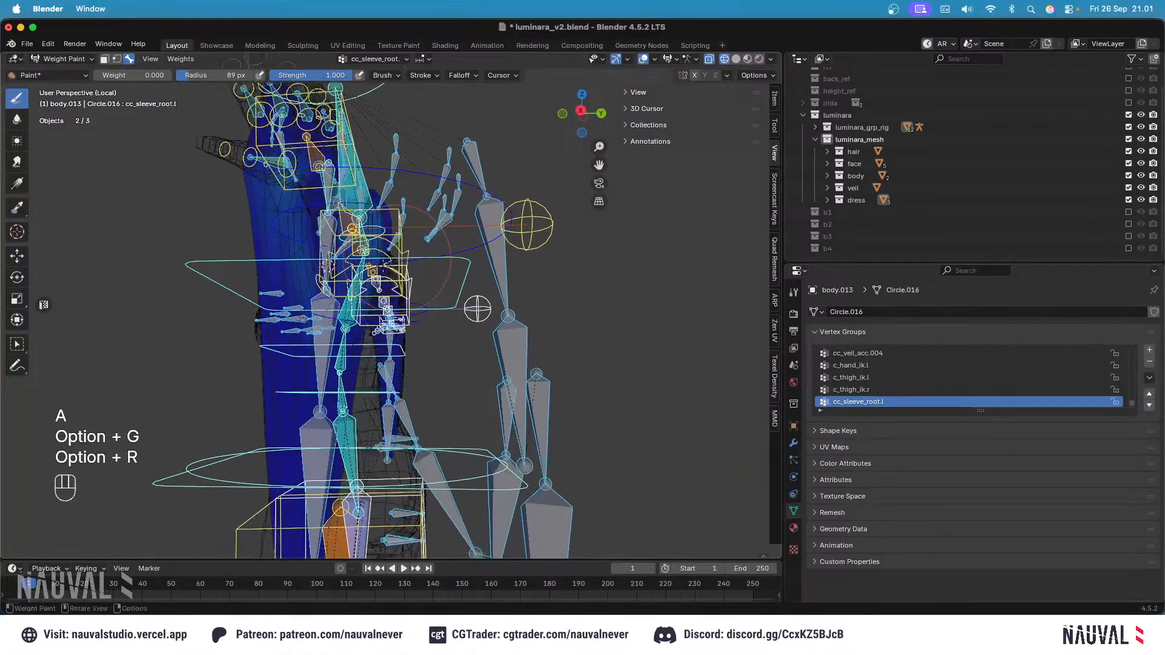
left_click(323, 343, "alt")
middle_click_drag(376, 298, 392, 312)
key("r")
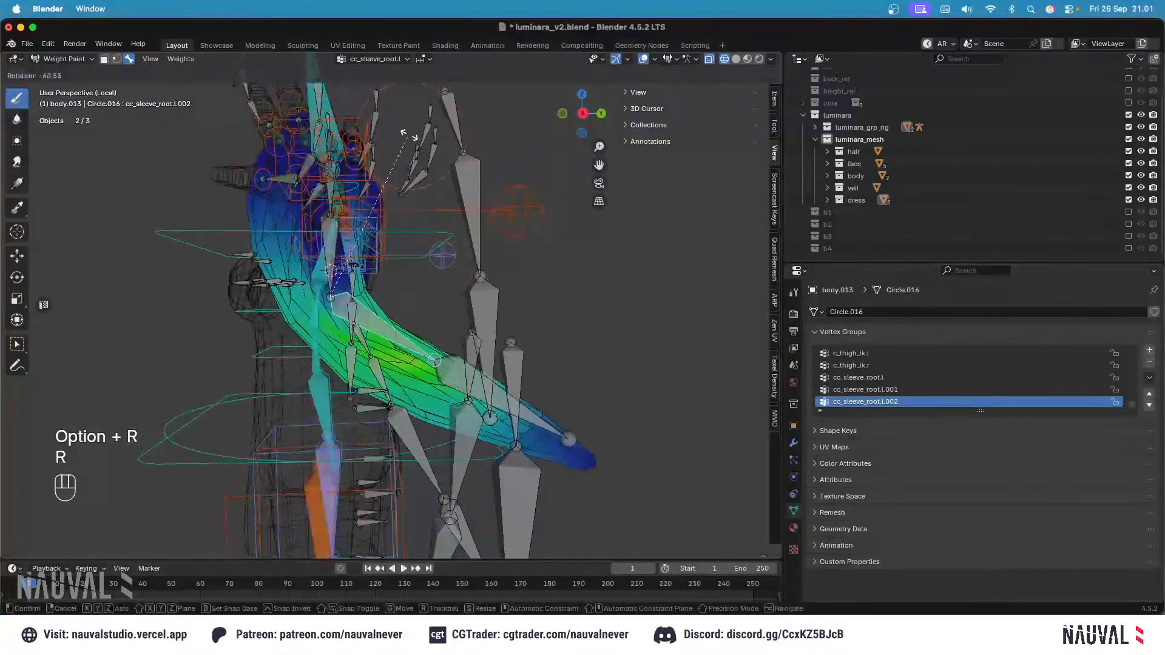
key("Escape")
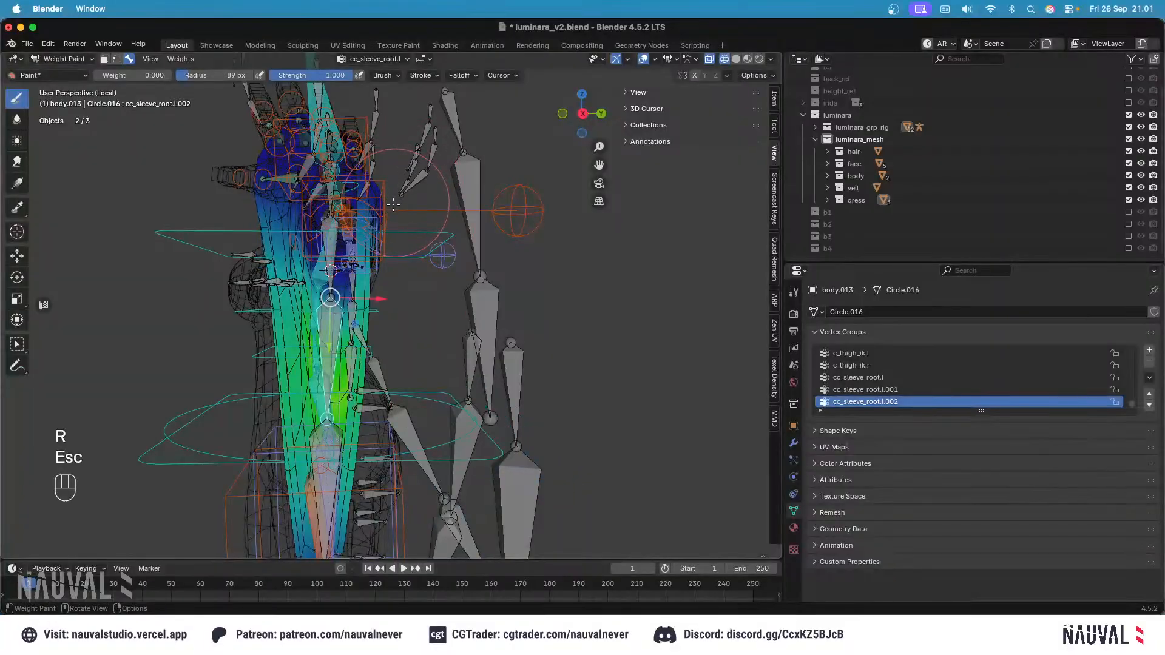
Step: Rotate the cc_sleeve_root.l.001 bone about -58° in the right orthographic view to bend the sleeve backward
key("KP_1")
key("KP_3")
left_click(346, 261, "alt")
key("r")
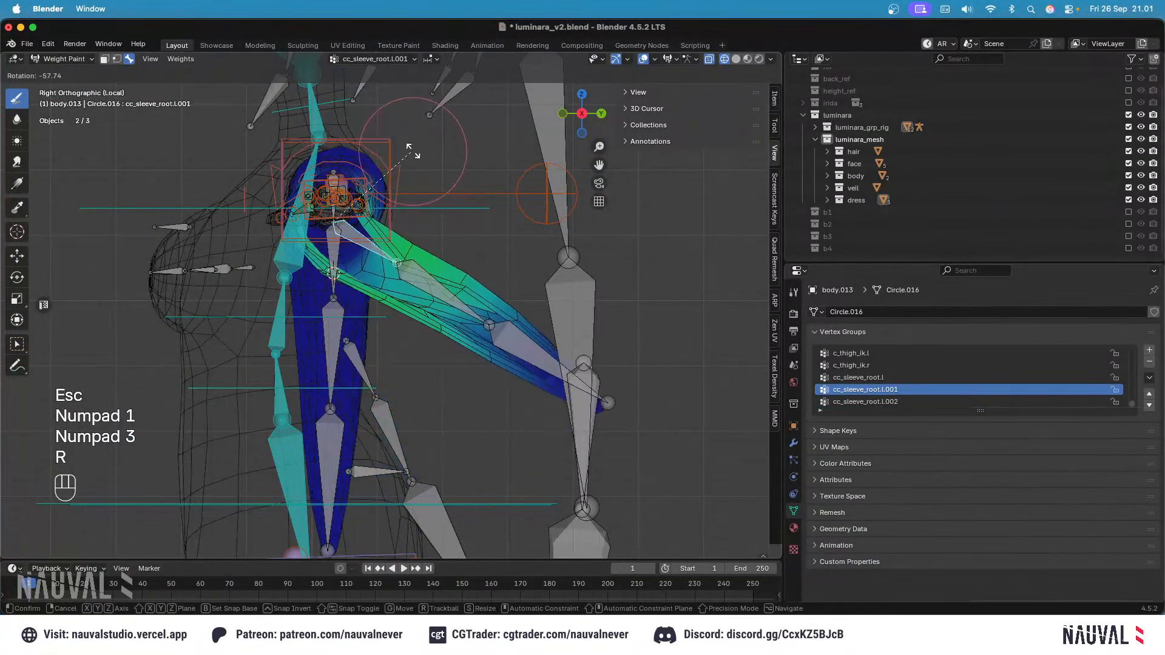
left_click(415, 157)
Step: Check the hand.l weights on the bent sleeve around the wrist
middle_click_drag(390, 190, 340, 239, "shift")
left_click(339, 238, "alt")
left_click(267, 274, "alt")
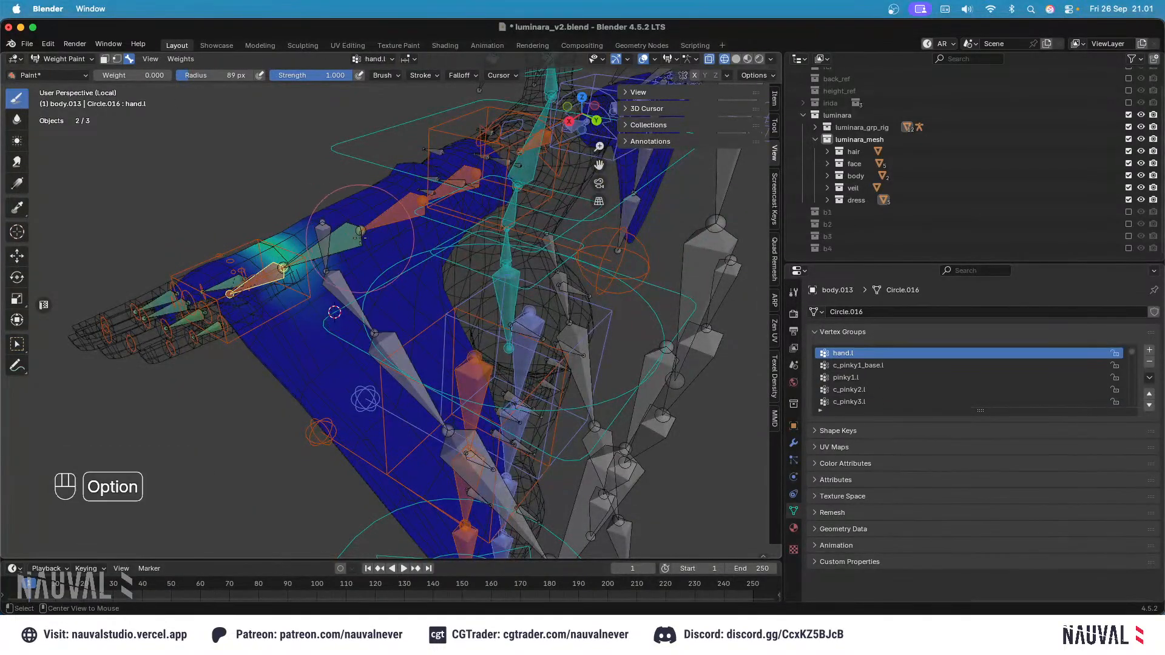
Step: Make forearm_twist.l the active bone, set the brush weight to 0.127, and undo the last change
left_click(386, 219, "alt")
middle_click_drag(389, 257, 354, 345)
key("ctrl+f")
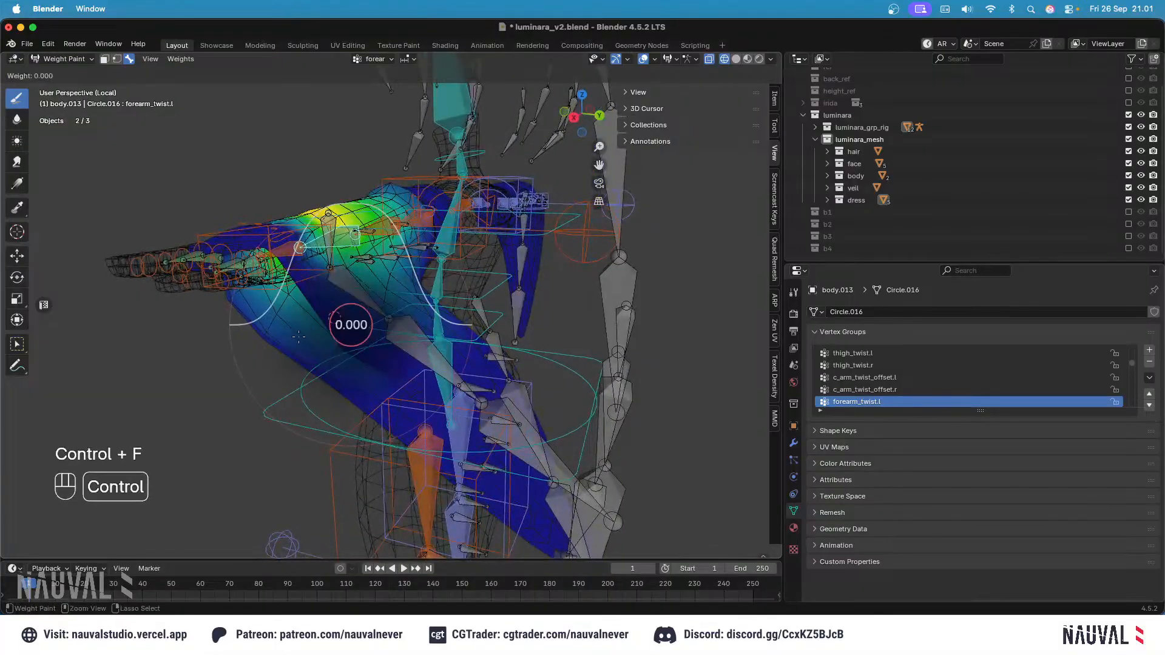
key("super+z")
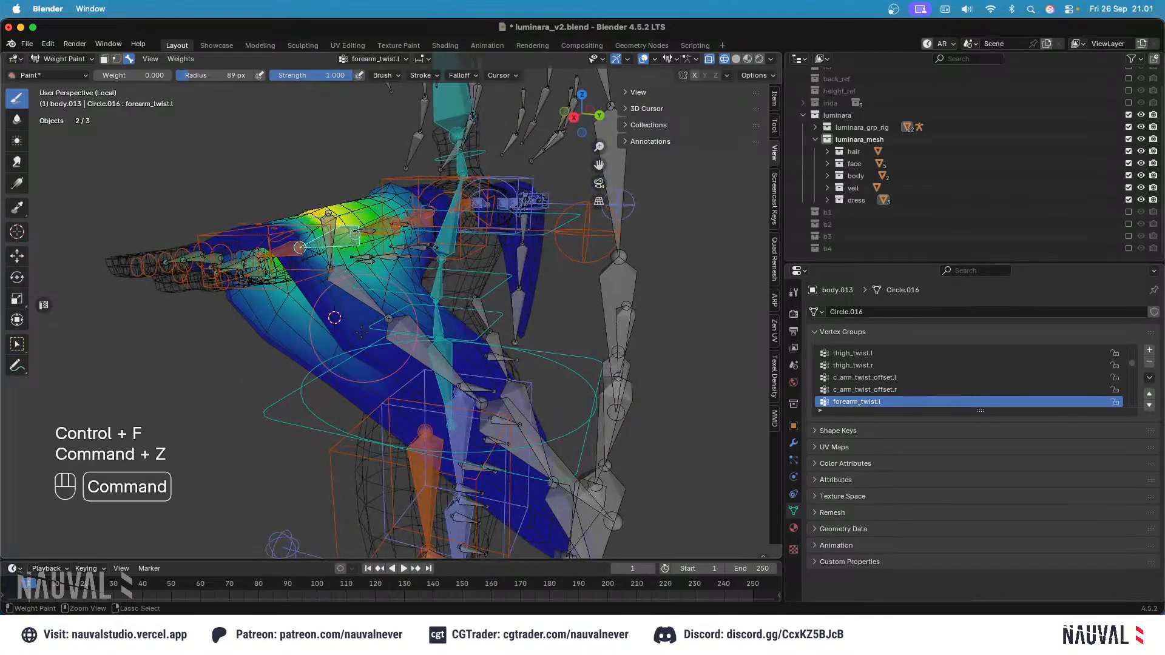
key("ctrl+f")
left_click(360, 281)
key("super+z")
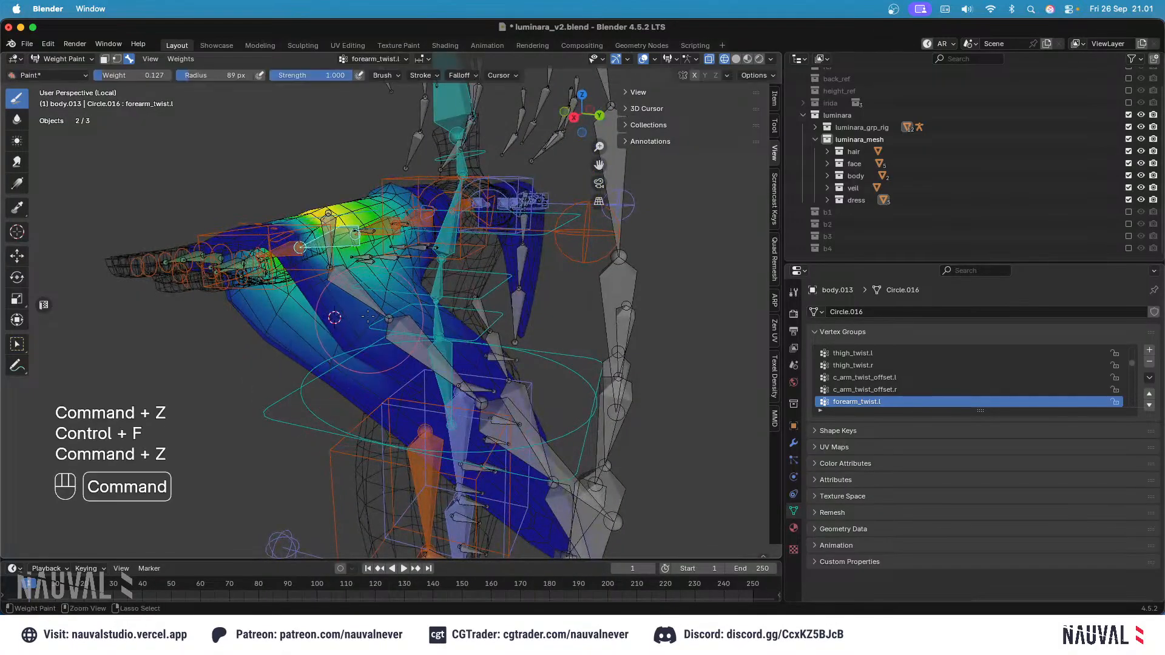
Step: Check the forearm_stretch.l, arm_stretch.l and c_arm_twist_offset.l weights along the upper part of the sleeve
middle_click_drag(359, 258, 350, 272)
left_click(387, 212, "alt")
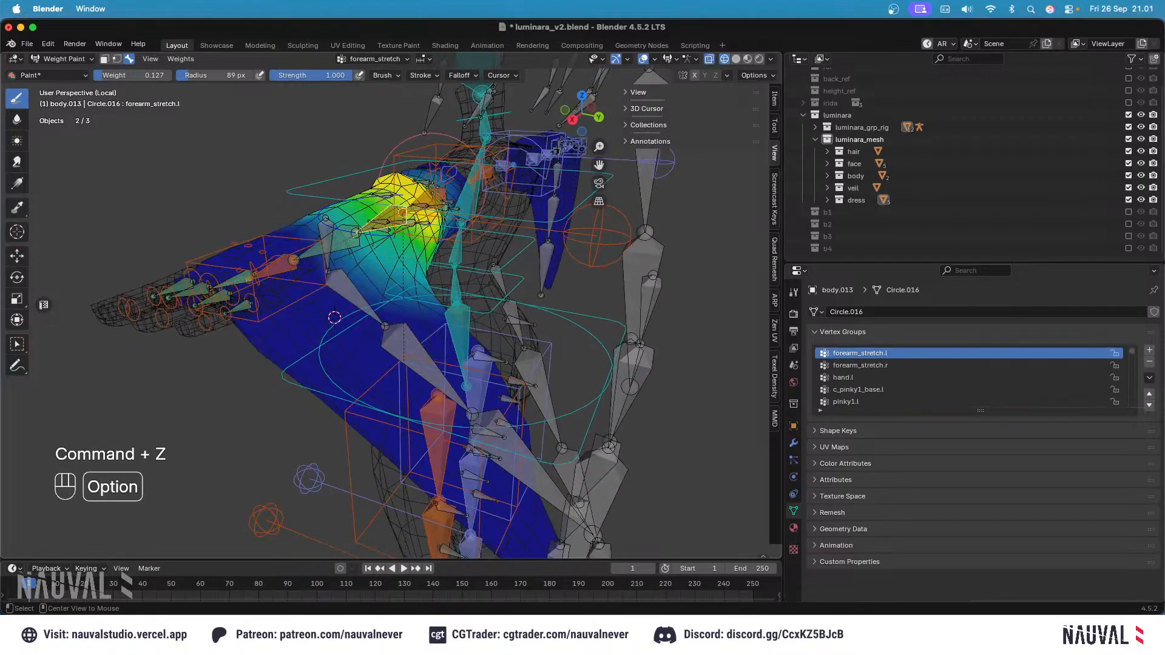
left_click(425, 202, "alt")
middle_click_drag(334, 317, 358, 313)
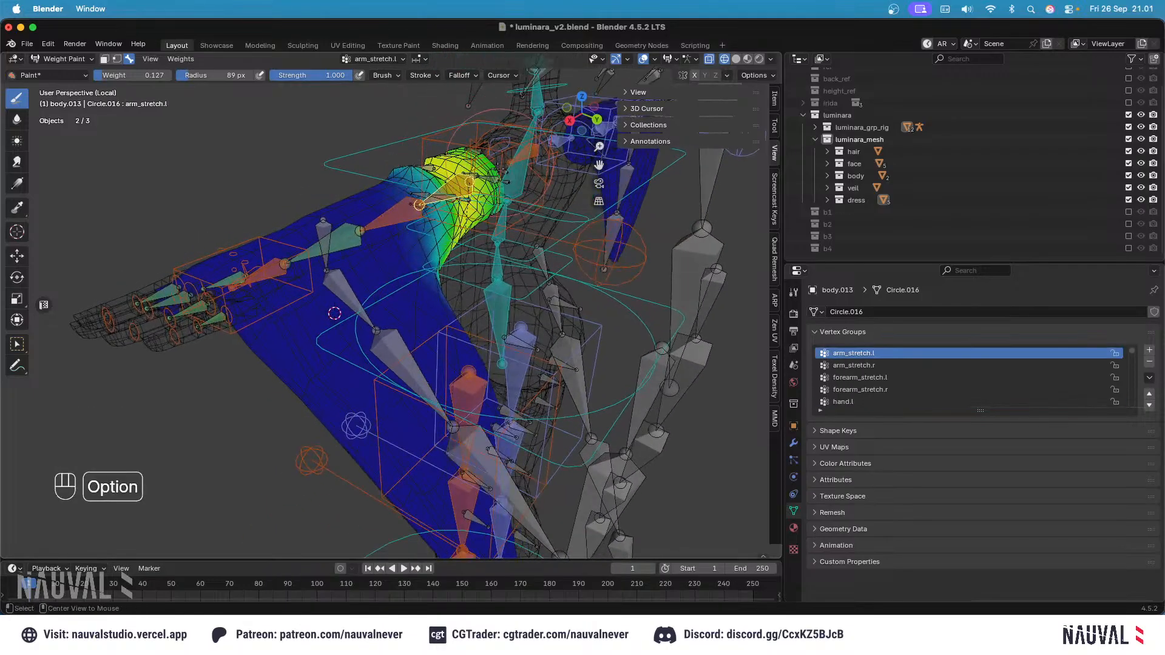
left_click(499, 163, "alt")
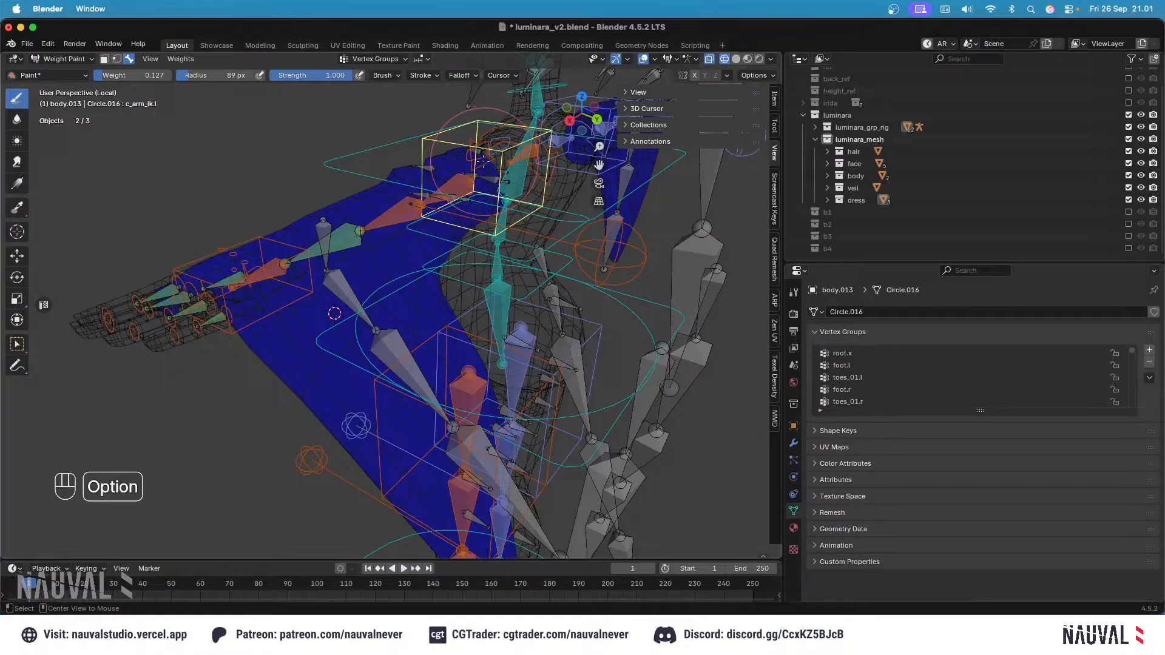
left_click(483, 156, "alt")
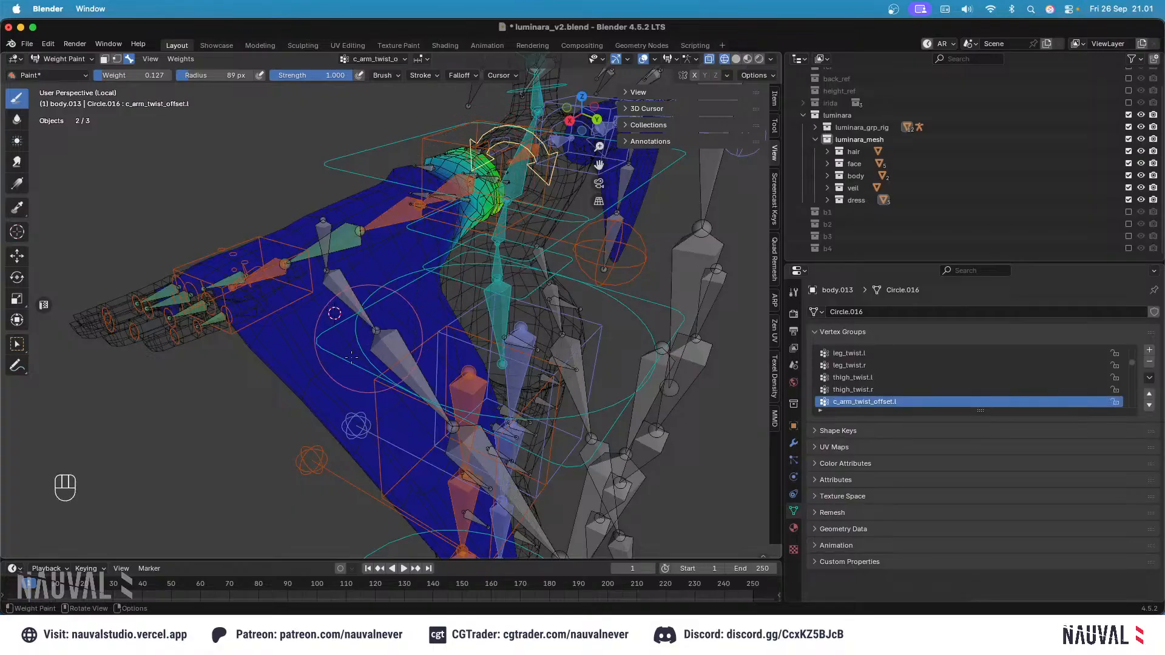
Step: Make forearm_twist.l the active bone again and set the brush weight to 0
key("super+z")
key("Tab")
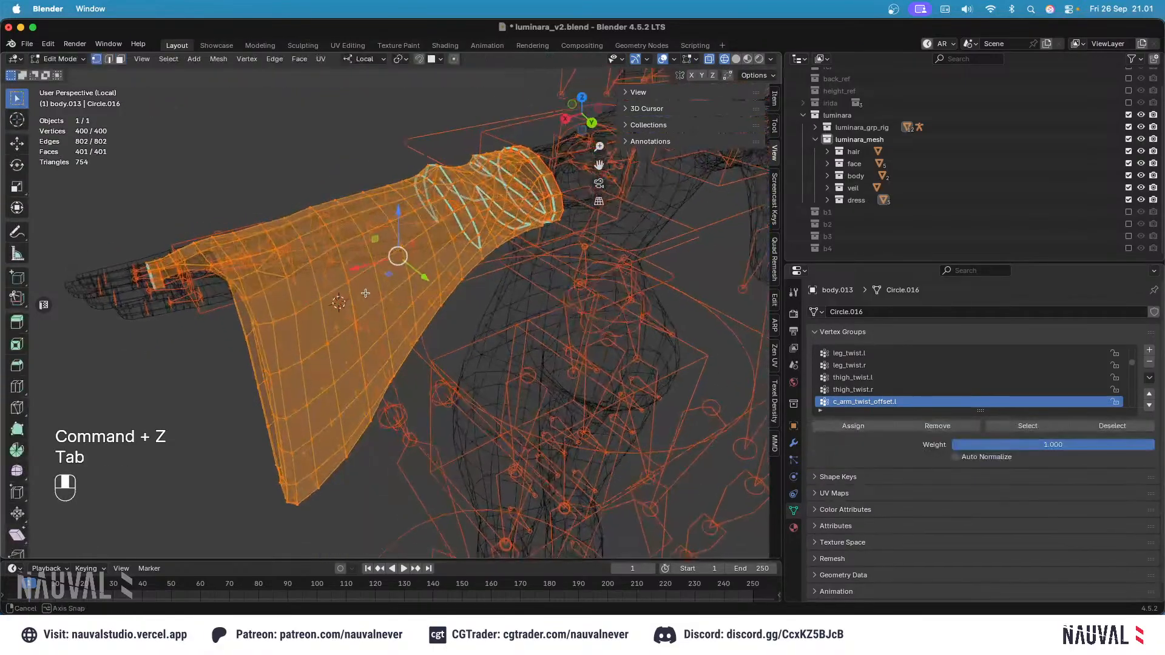
key("Tab")
mouse_move(398, 255)
middle_mouse_down()
mouse_move(315, 303)
mouse_move(355, 275)
mouse_move(364, 252)
middle_mouse_up()
left_click(370, 227, "alt")
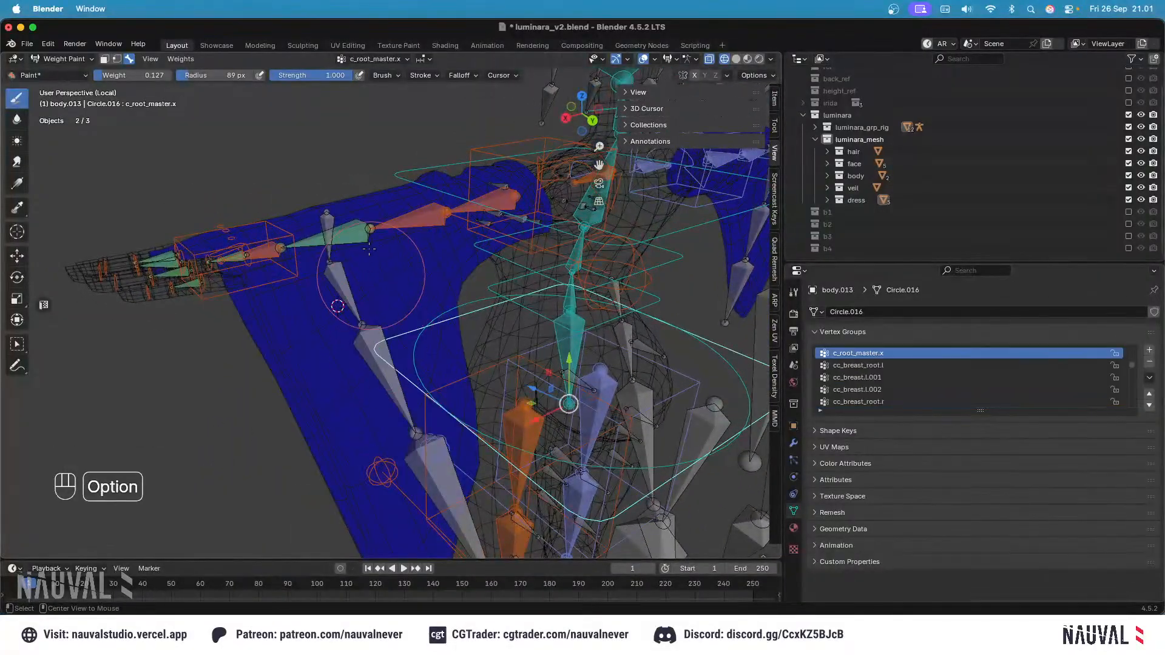
key("ctrl+z")
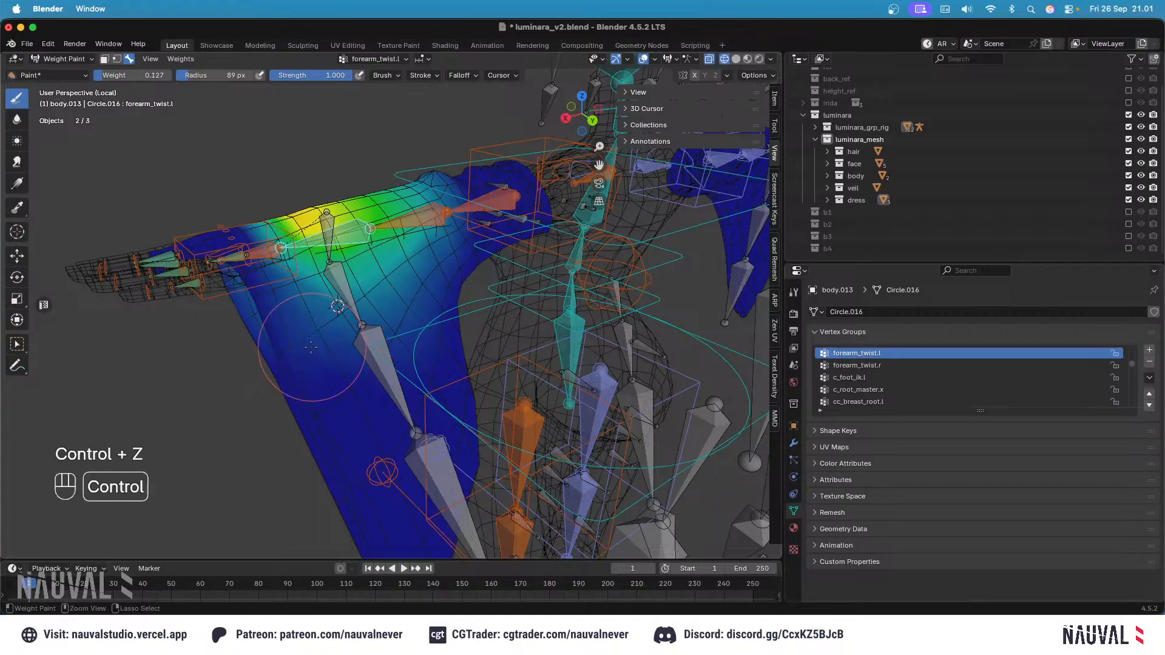
key("ctrl+f")
Step: Check the hand.l, forearm_stretch.l and thumb1.l weights along the forearm and hand end of the sleeve
left_click(252, 255, "alt")
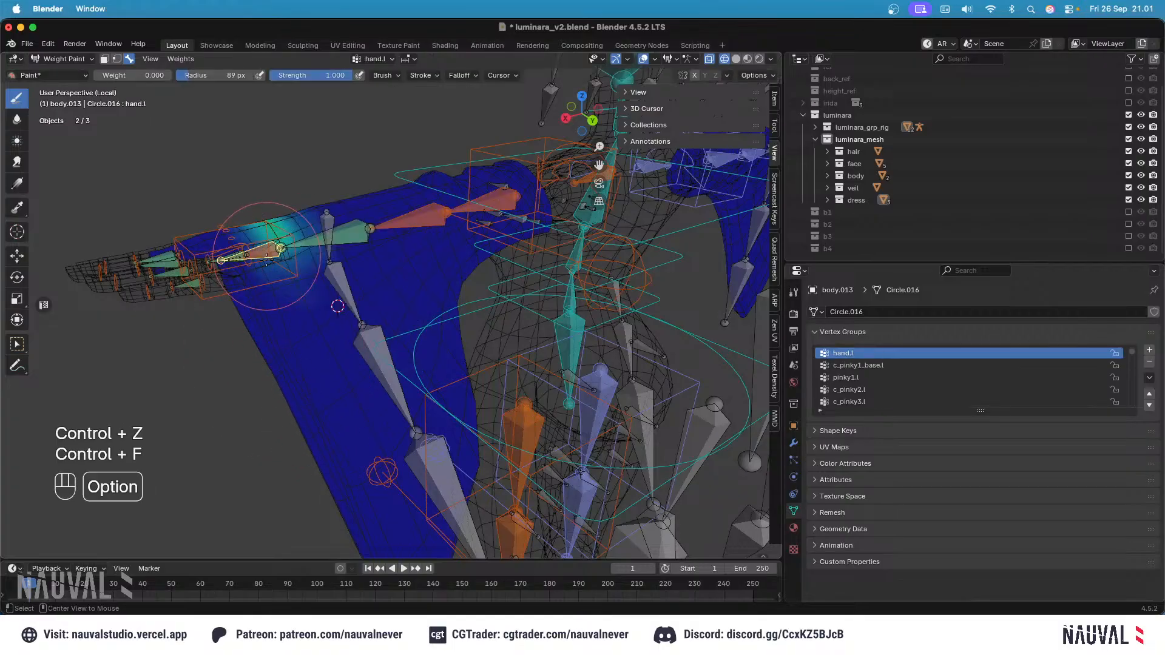
left_click(410, 225, "alt")
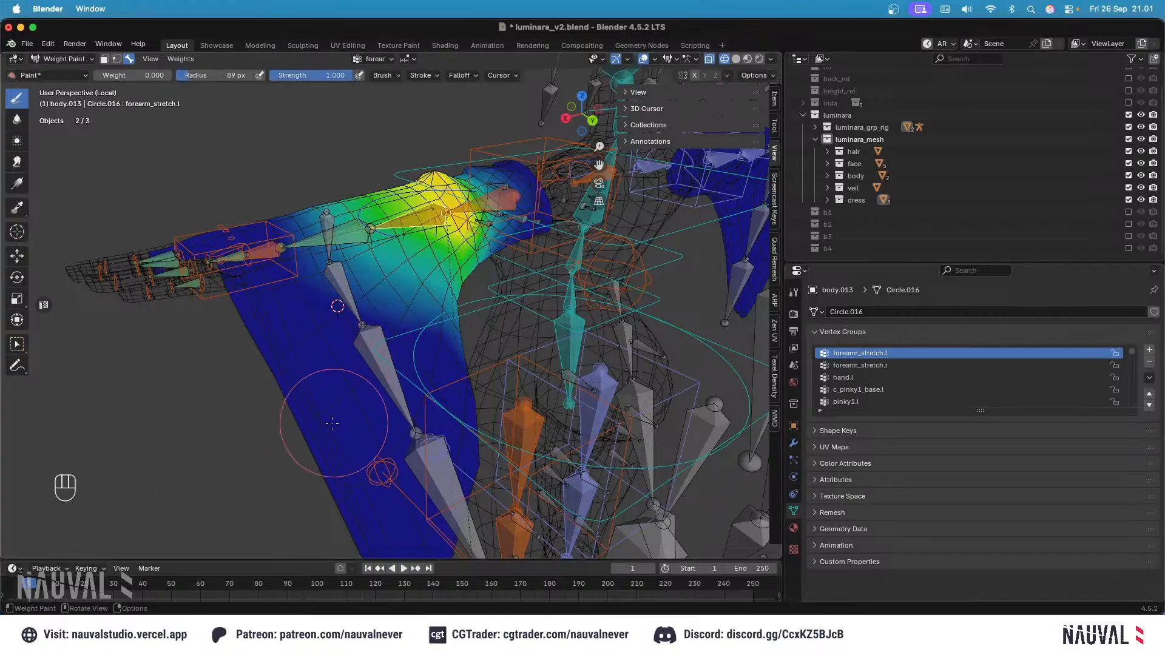
scroll(304, 327, "down", 2)
left_click(272, 232, "alt")
middle_click_drag(345, 298, 525, 225)
key("KP_1")
left_click(524, 278, "alt")
left_click(556, 312, "alt")
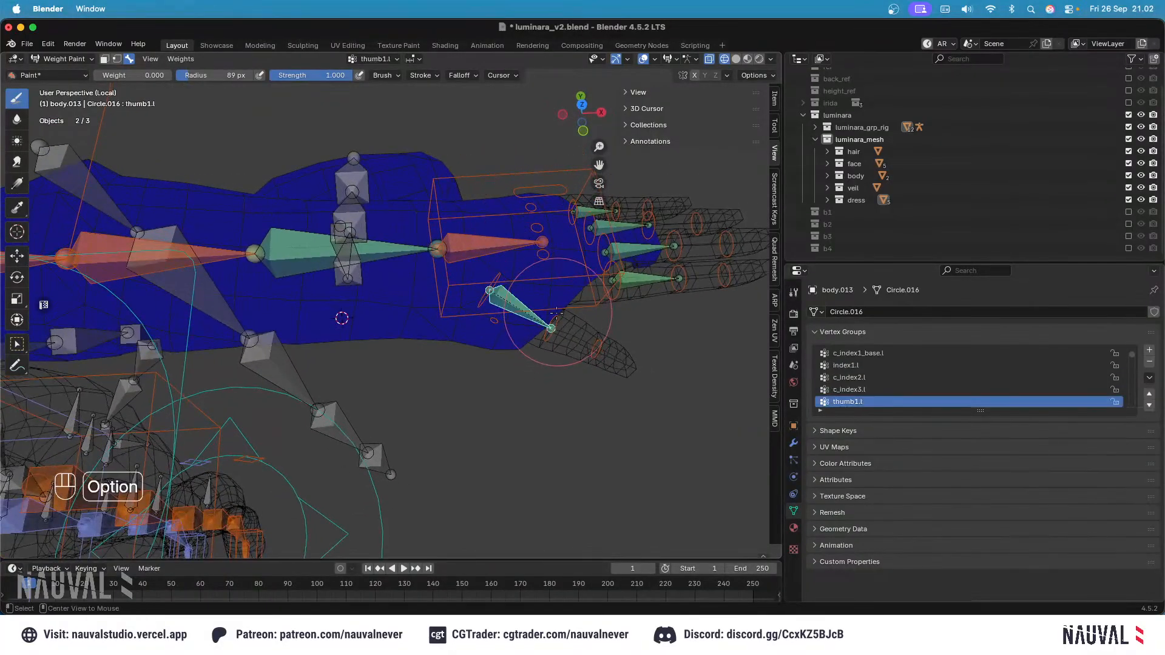
Step: Check the weights of cc_sleeve_root.l.002 and its neighbouring bones down the bent sleeve
middle_click_drag(519, 242, 468, 213)
key("ctrl+f")
left_click(510, 201)
left_click(488, 268, "alt")
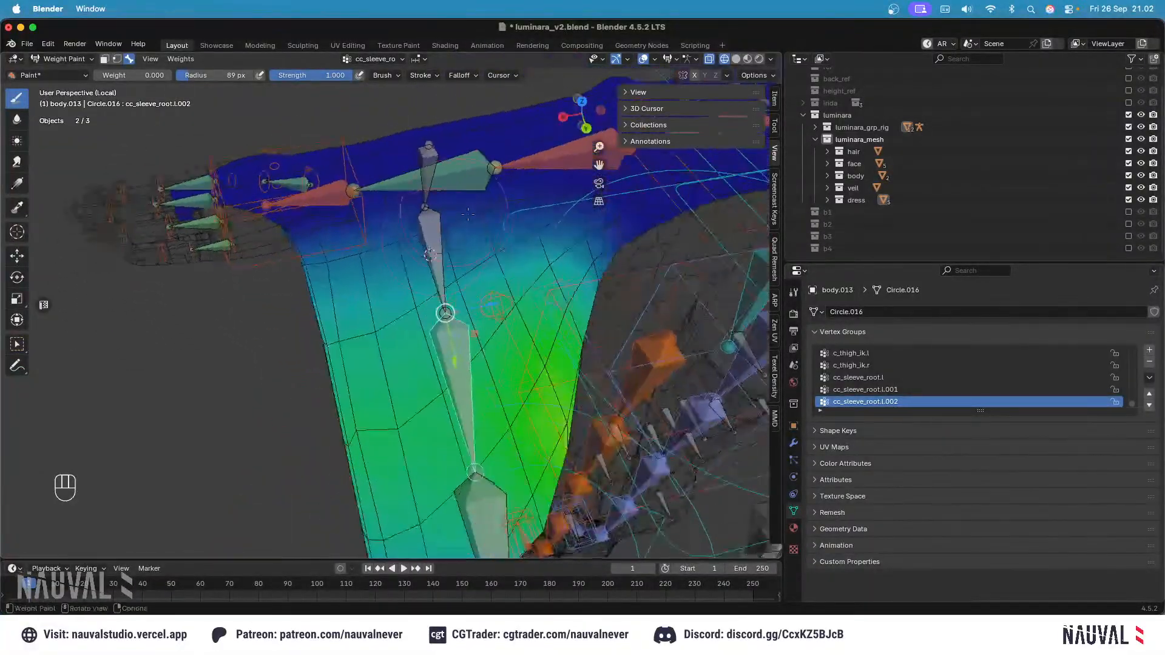
scroll(497, 169, "down", 2)
middle_click_drag(498, 168, 522, 207)
left_click(426, 273, "alt")
left_click(423, 214, "alt")
left_click(443, 227, "alt")
left_click(513, 309, "alt")
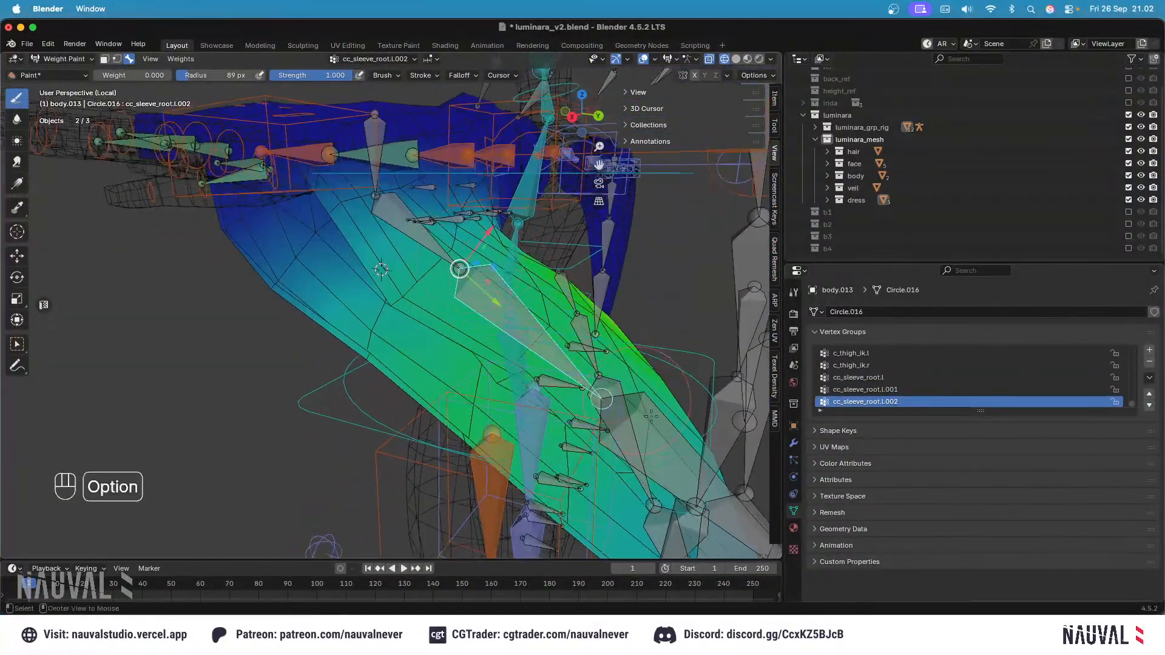
left_click(634, 431, "alt")
Step: Compare the cc_sleeve_root.l.002, cc_sleeve_root.l.001 and arm_stretch.l weights across the sleeve
middle_click_drag(494, 310, 473, 307)
middle_click_drag(397, 304, 349, 400)
key("super+z")
left_click(476, 337, "alt")
middle_click_drag(476, 337, 459, 371, "ctrl")
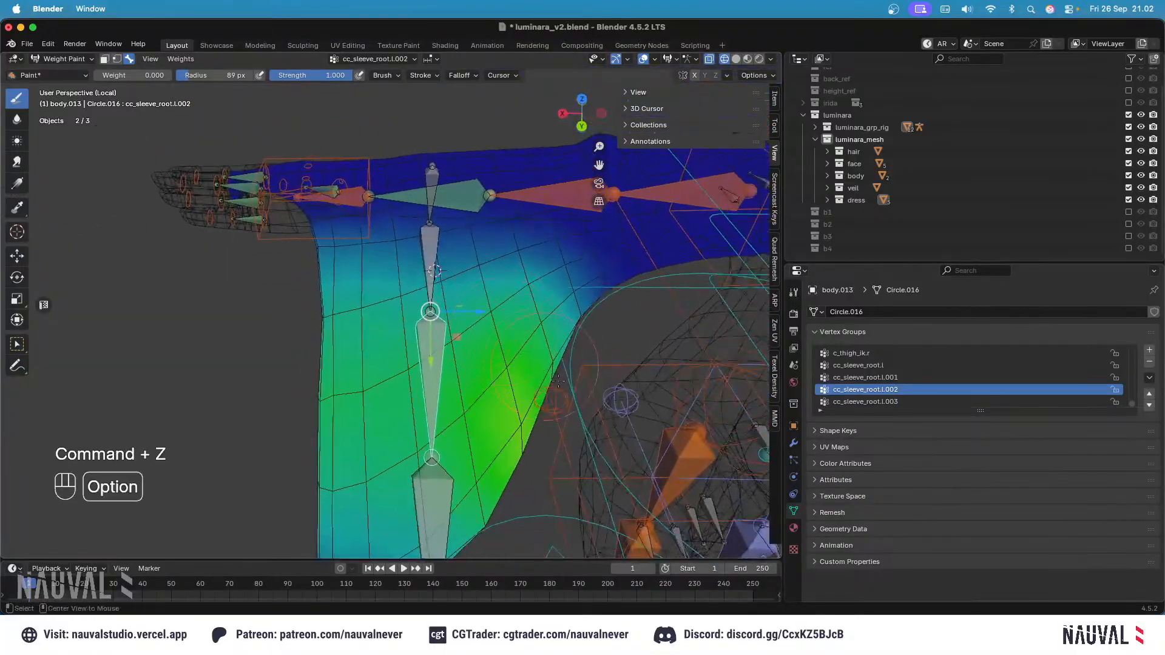
left_click(550, 372, "alt")
left_click(424, 290, "alt")
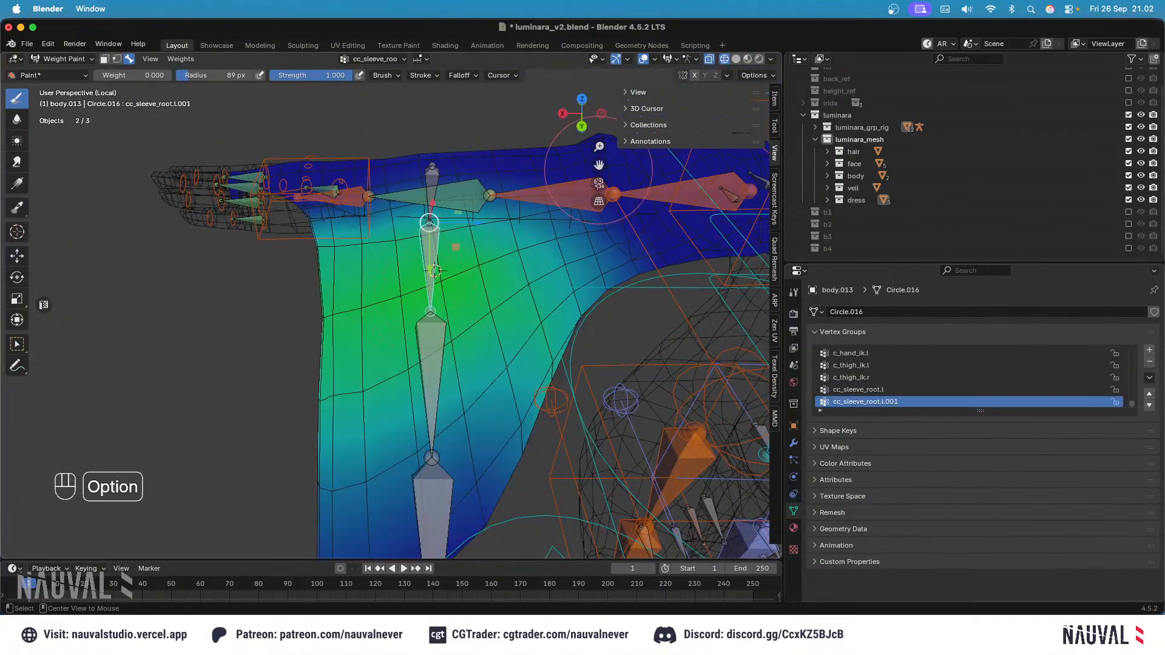
left_click(490, 195, "alt")
left_click(656, 193, "alt")
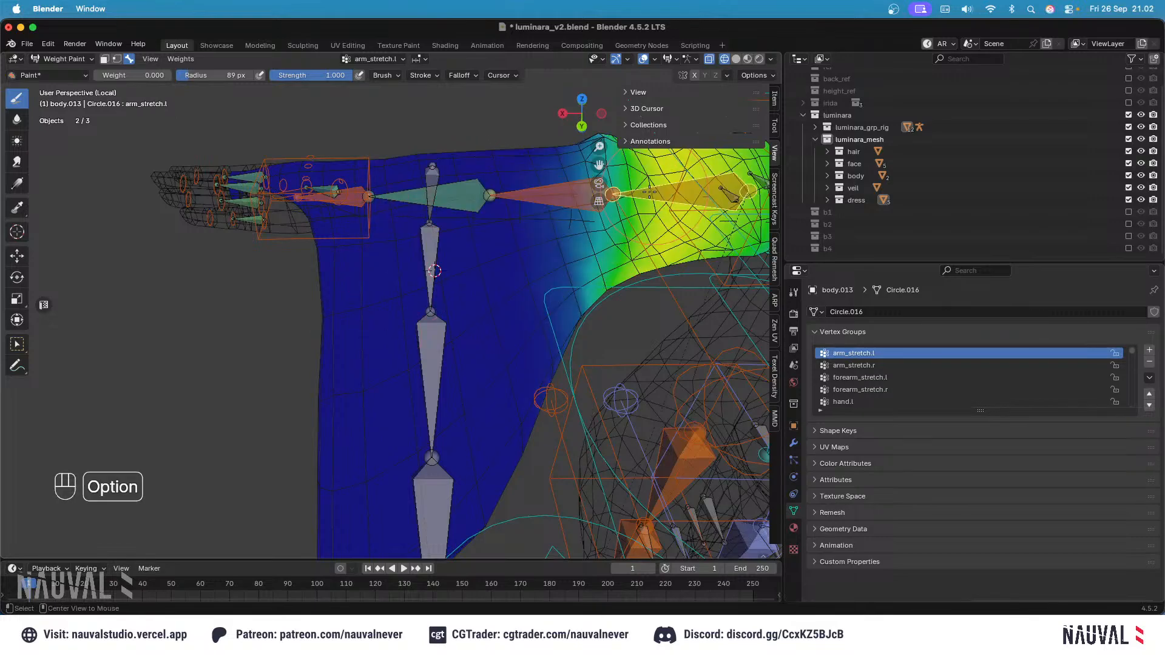
Step: Check the forearm_twist.l weights around the forearm, followed by the cc_sleeve_root.l.001 weights on the bent sleeve
middle_click_drag(428, 312, 368, 346, "shift")
left_click(411, 226, "alt")
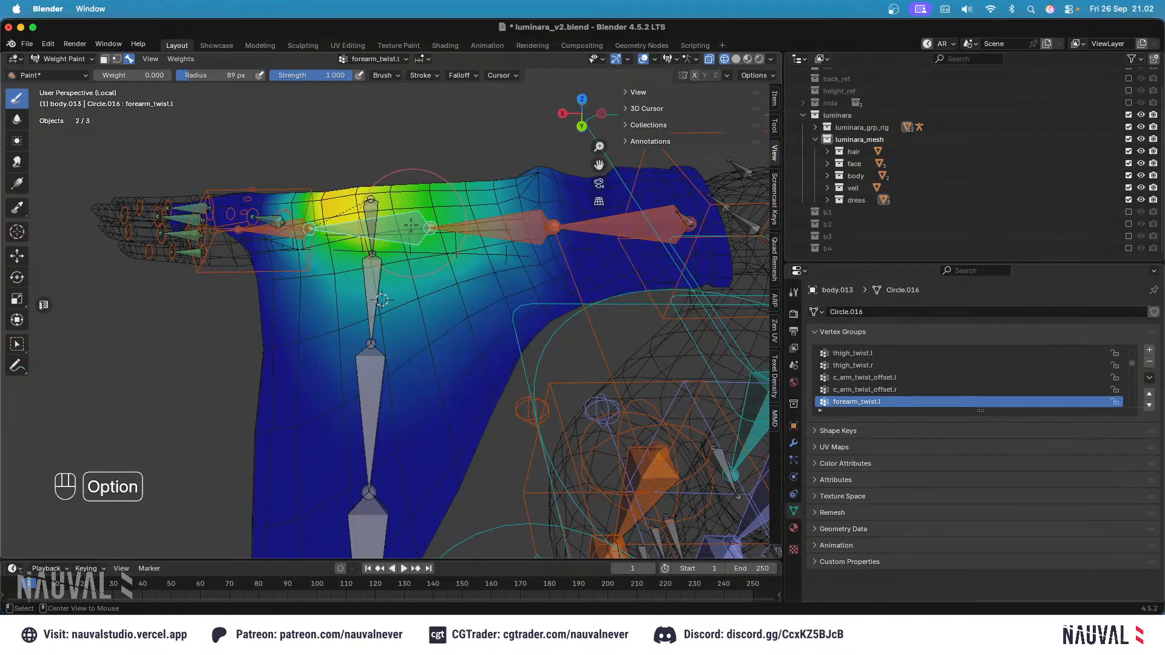
key("ctrl+f")
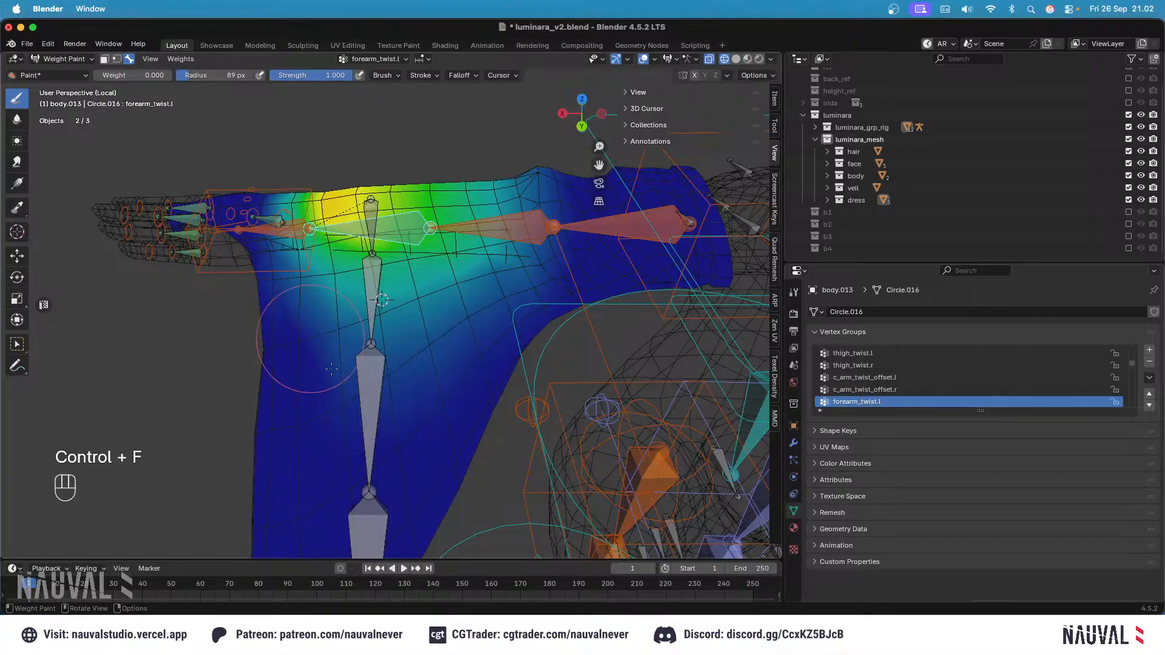
middle_click_drag(406, 375, 480, 325)
key("super+z")
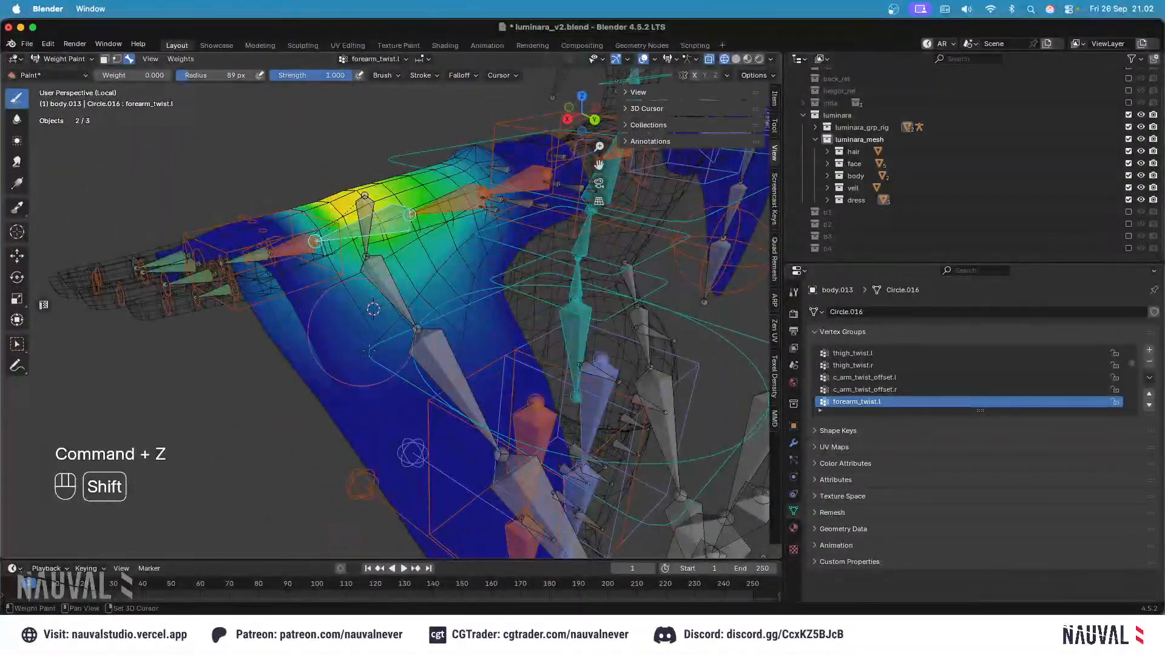
middle_click_drag(369, 350, 401, 298)
left_click(386, 286, "alt")
Step: Show the sleeve in solid shading from the front view and save the file
key("Tab")
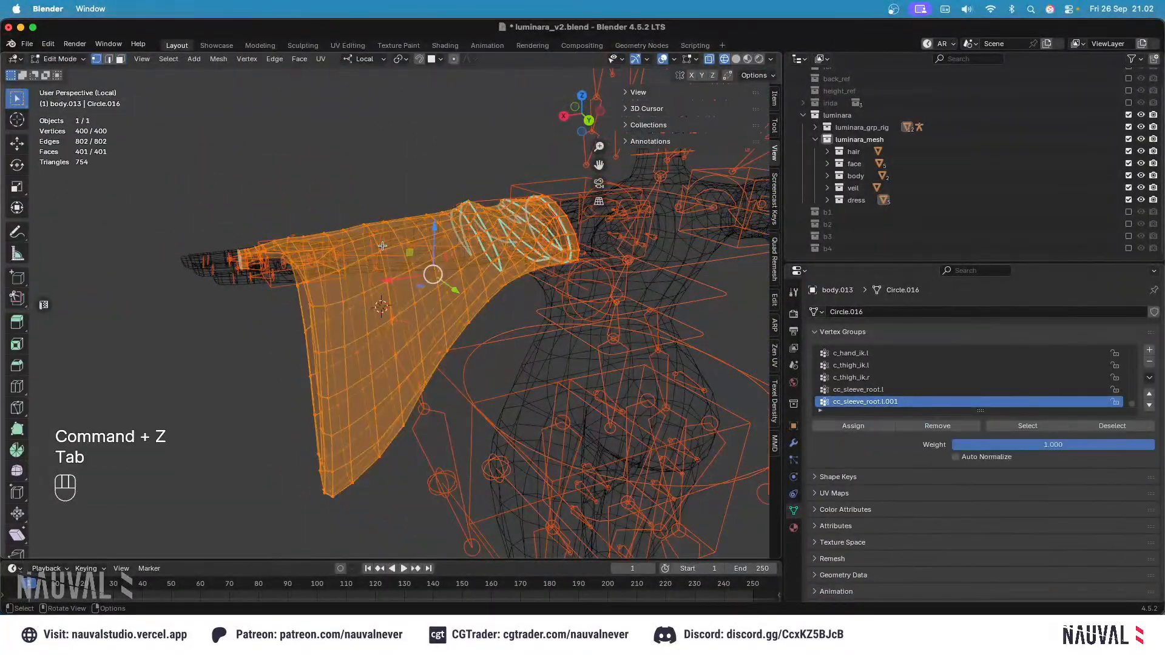
key("KP_1")
key("shift+z")
mouse_move(425, 242)
middle_mouse_down()
mouse_move(439, 176)
mouse_move(387, 213)
mouse_move(358, 207)
mouse_move(335, 227)
middle_mouse_up()
key("KP_1")
key("super+s")
key("Tab")
key("Tab")
key("KP_1")
key("Tab")
Step: Save the file and lock the arm_stretch.l, forearm_stretch.l, forearm_twist.l and hand.l vertex groups
left_click(258, 241, "alt")
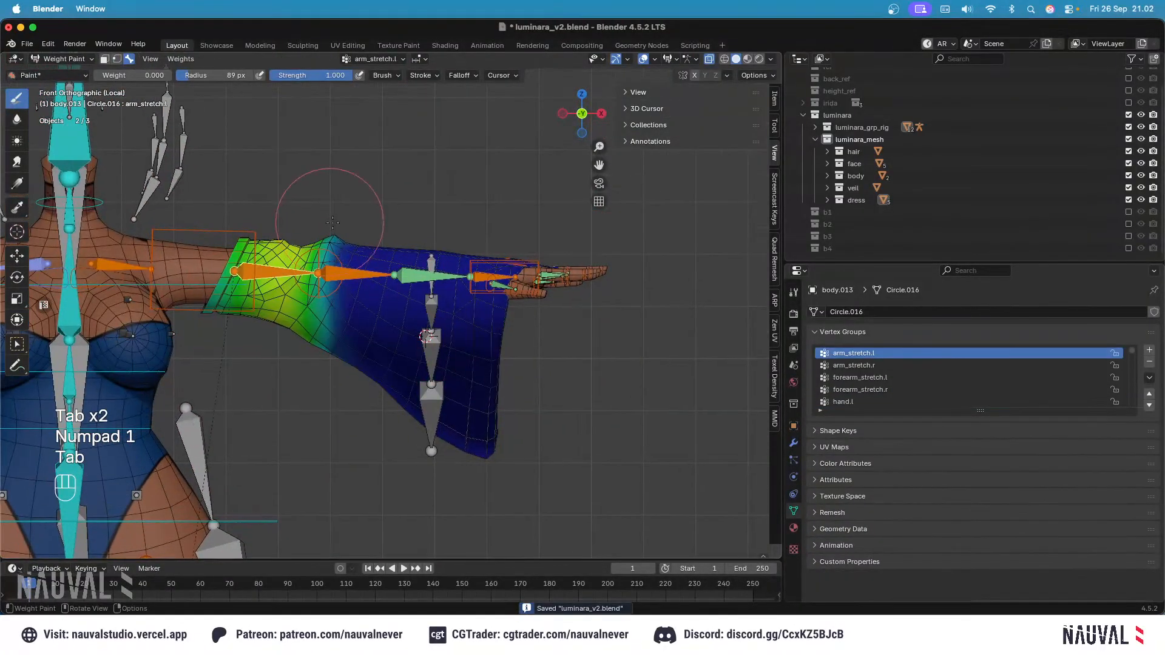
key("super+s")
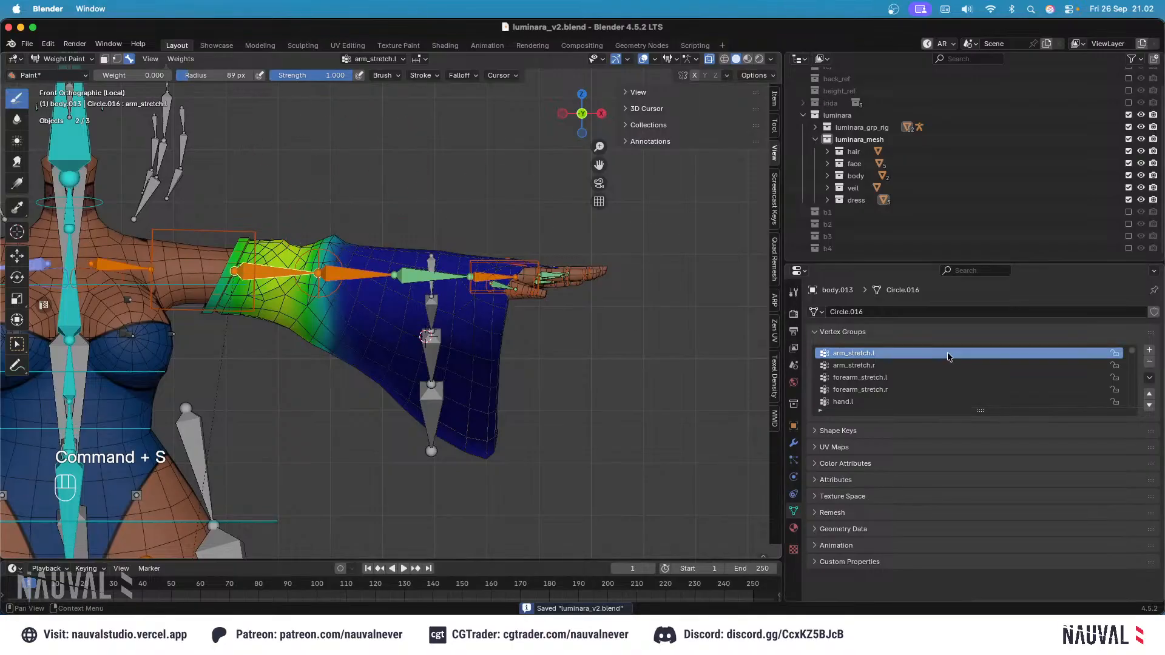
left_click(1115, 353)
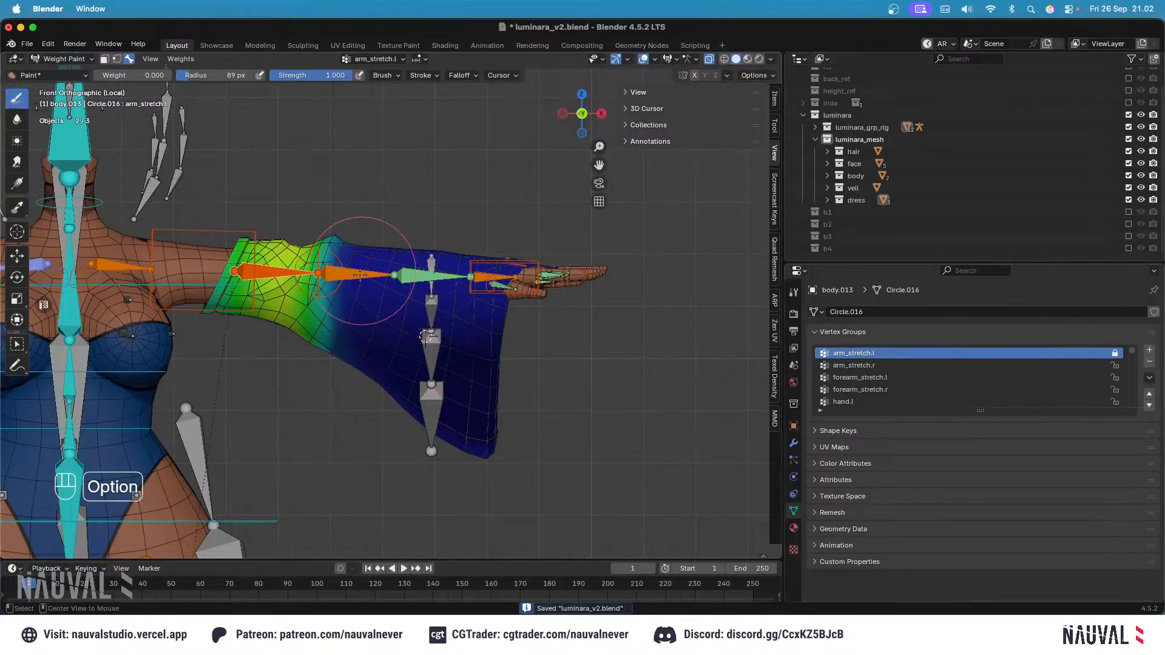
left_click(359, 275, "alt")
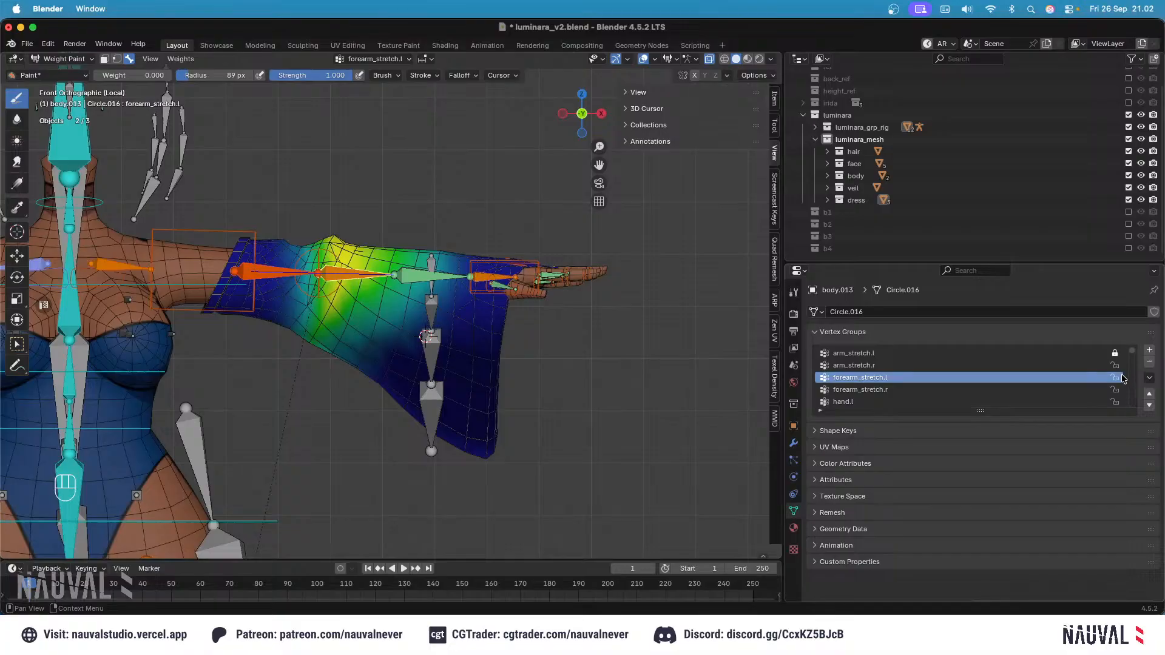
left_click(320, 274, "alt")
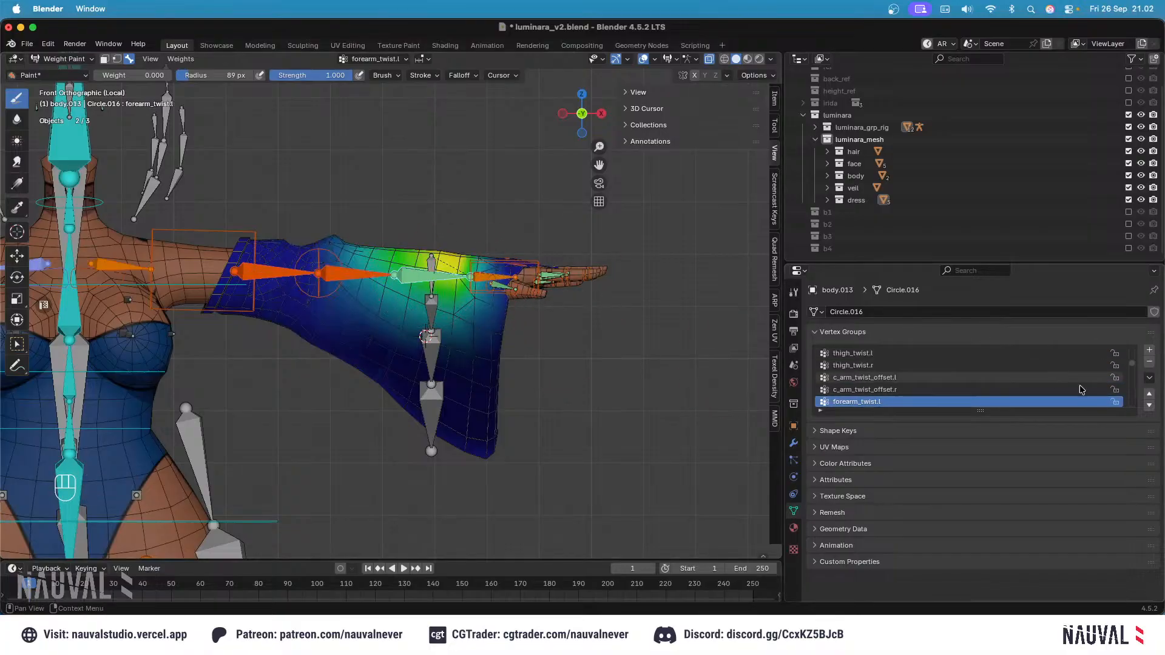
left_click(1115, 402)
scroll(573, 276, "up", 2)
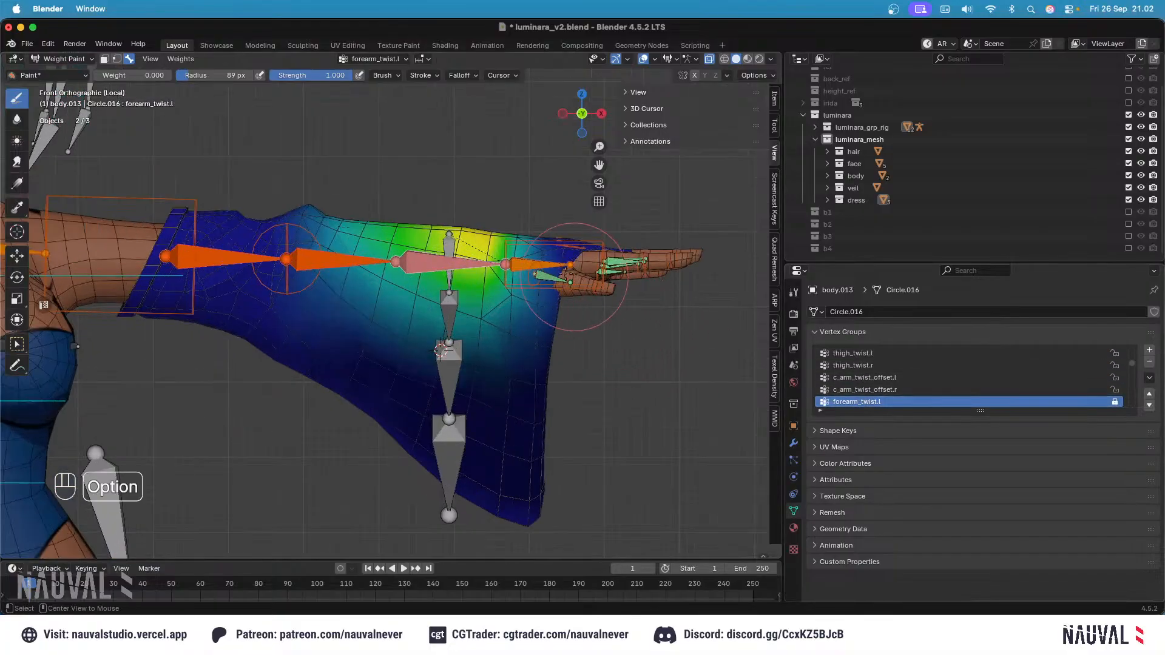
left_click(525, 263, "alt")
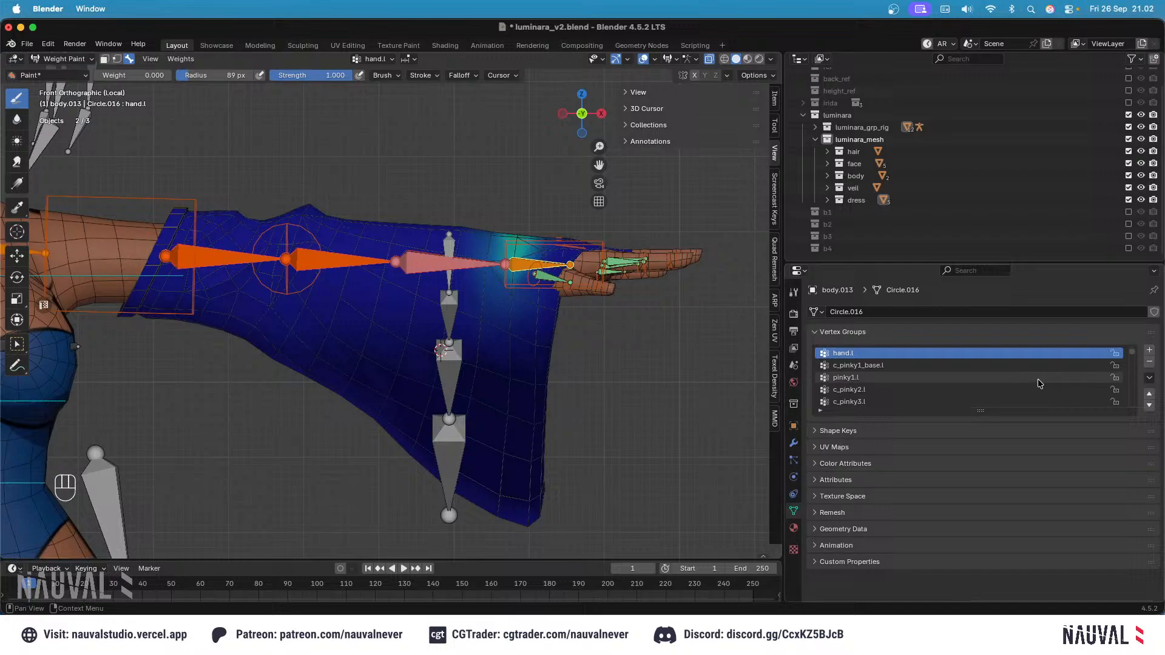
Step: Lock the cc_sleeve_root.l, cc_sleeve_root.l.001, cc_sleeve_root.l.002 and cc_sleeve_root.l.003 vertex groups
left_click(452, 283, "alt")
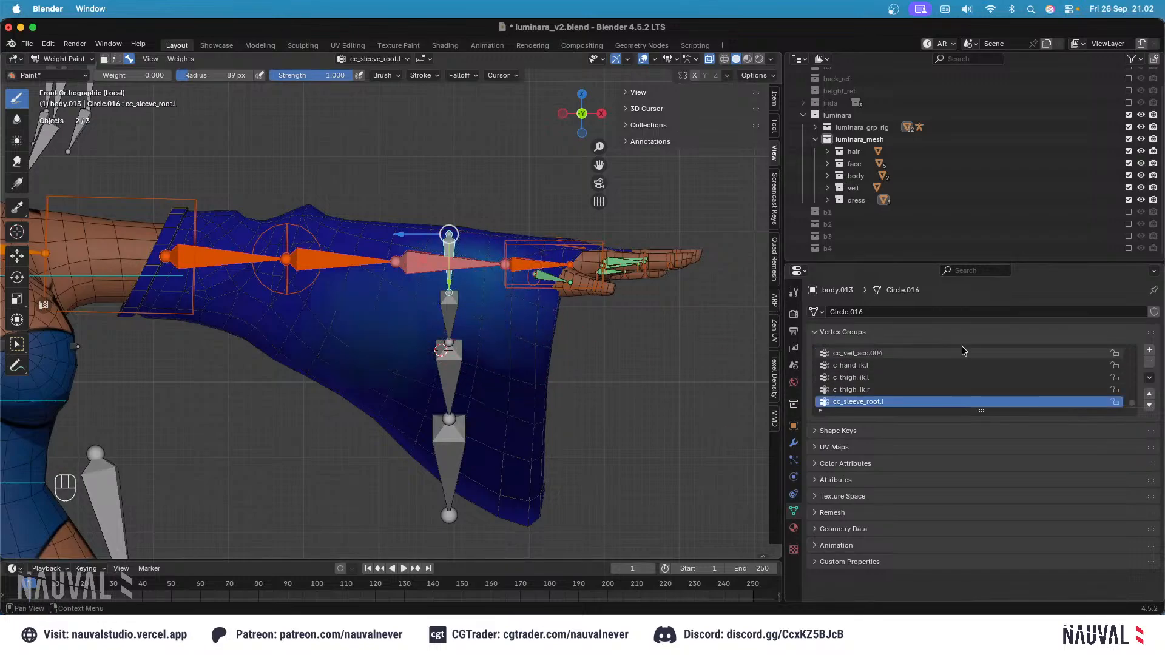
left_click(1116, 402)
left_click(450, 318, "alt")
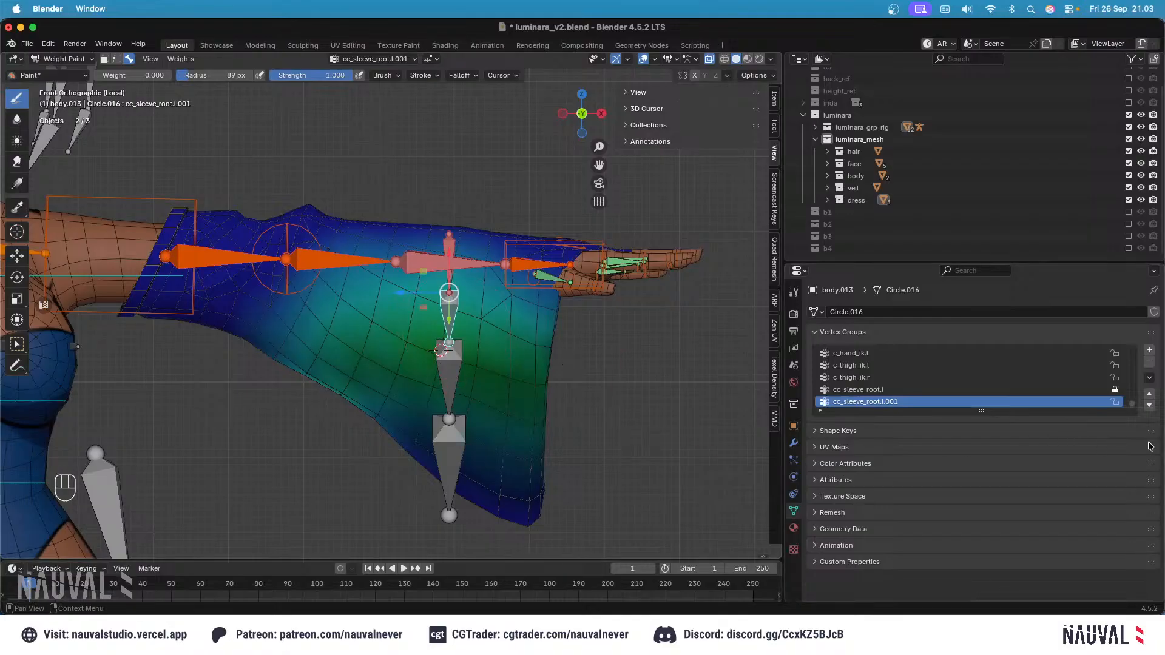
left_click(1115, 402)
left_click(450, 379, "alt")
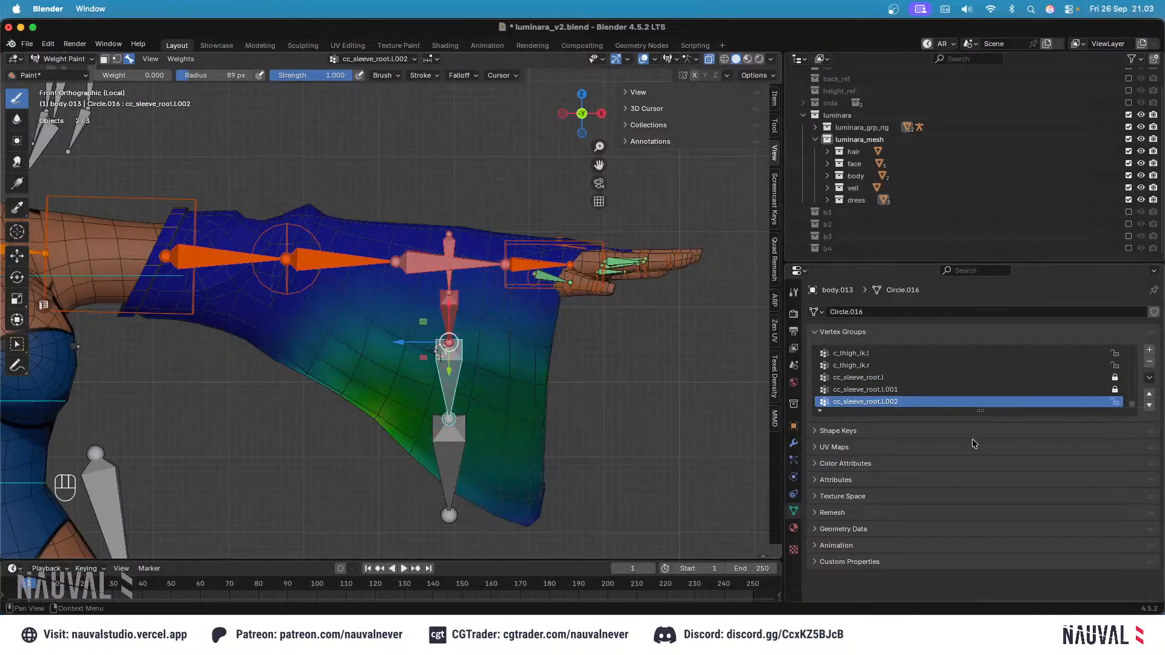
left_click(1115, 402)
left_click(449, 467, "alt")
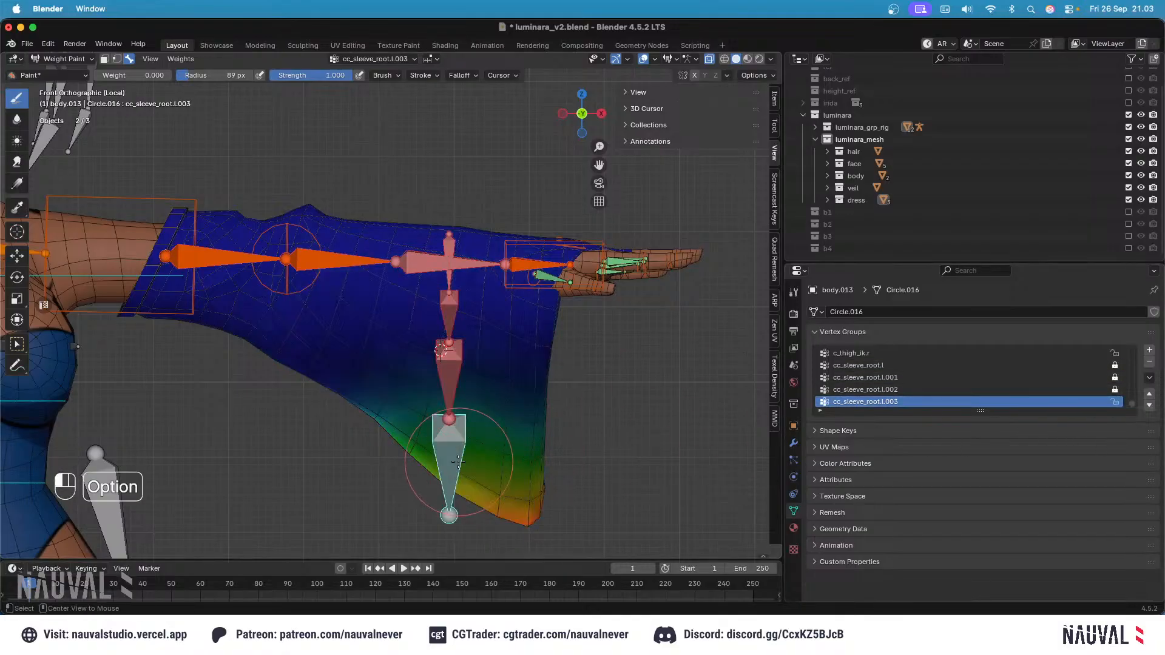
left_click(1115, 402)
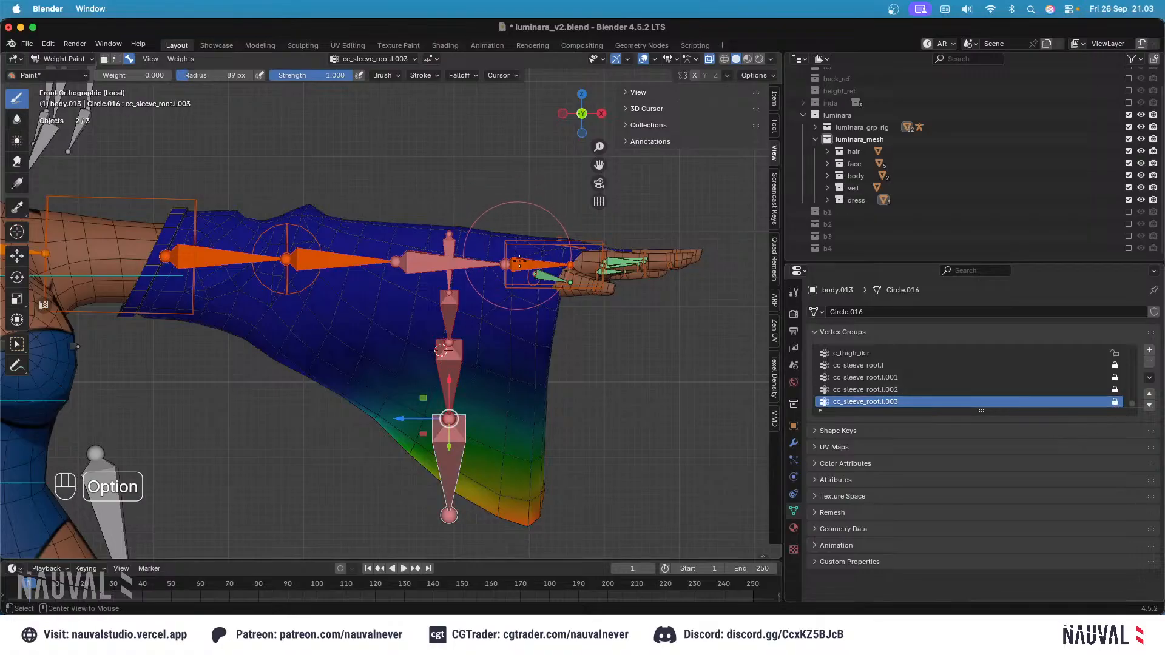
Step: Check whether the c_thumb1_base.l bone has any weights on the sleeve
left_click(539, 274, "alt")
left_click(530, 275, "alt")
scroll(504, 288, "up", 3)
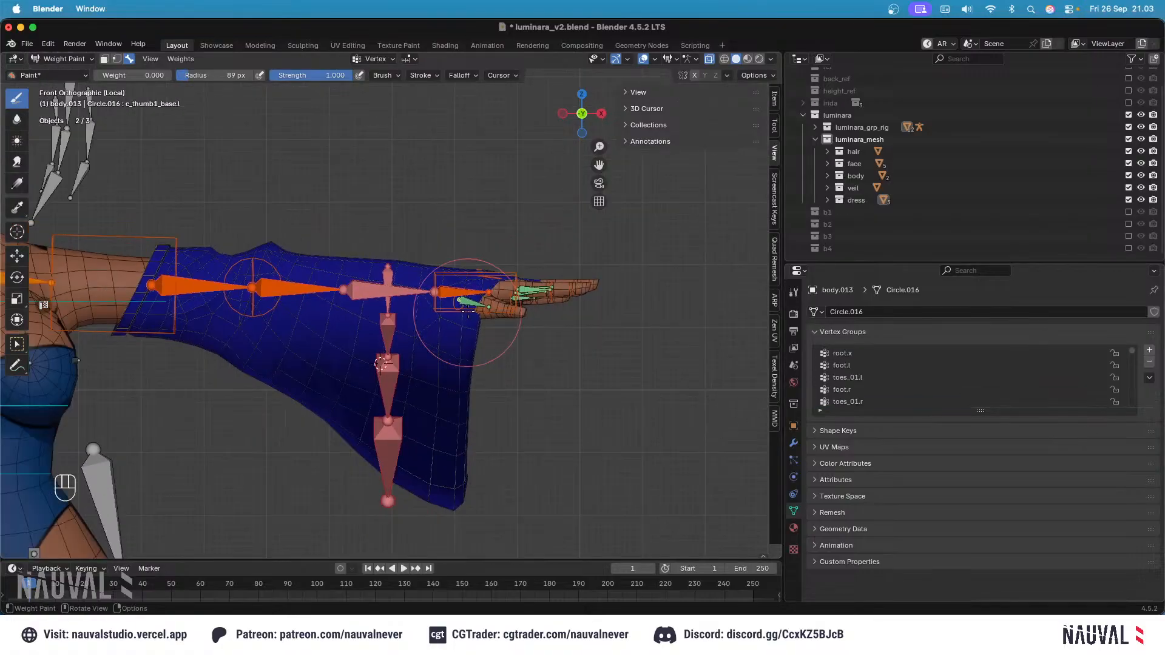
Step: Remove all of the sleeve's vertices from the c_thumb2.l vertex group in Edit Mode
left_click(528, 305, "alt")
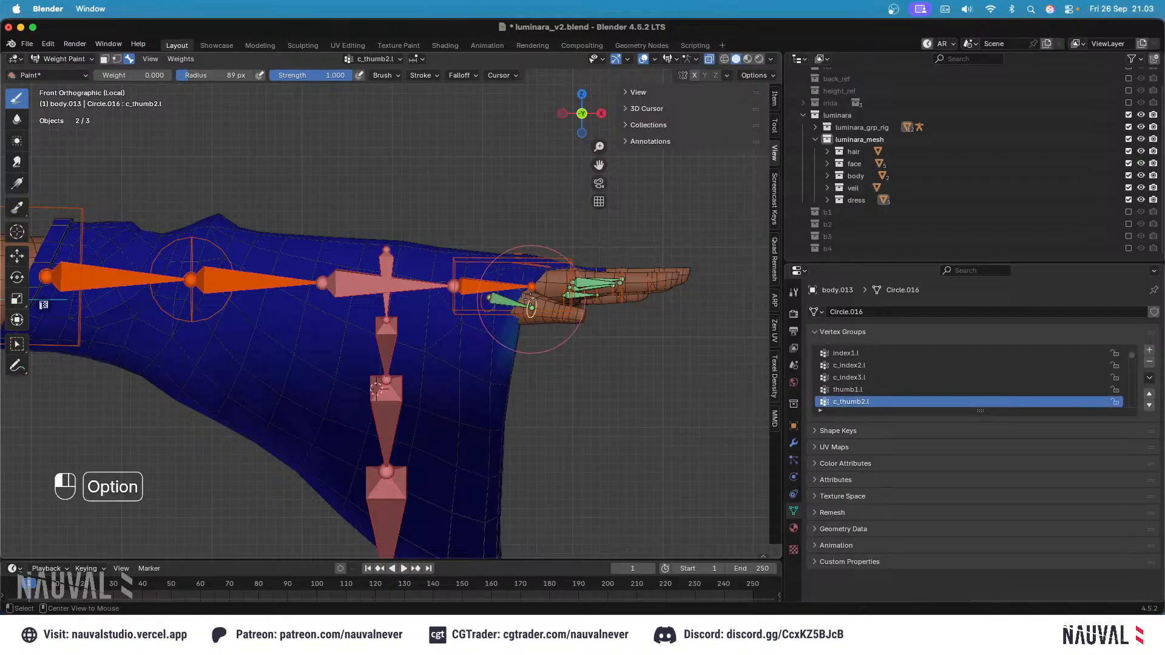
middle_click_drag(534, 304, 463, 322, "shift")
scroll(504, 328, "up", 2)
scroll(504, 329, "up", 2)
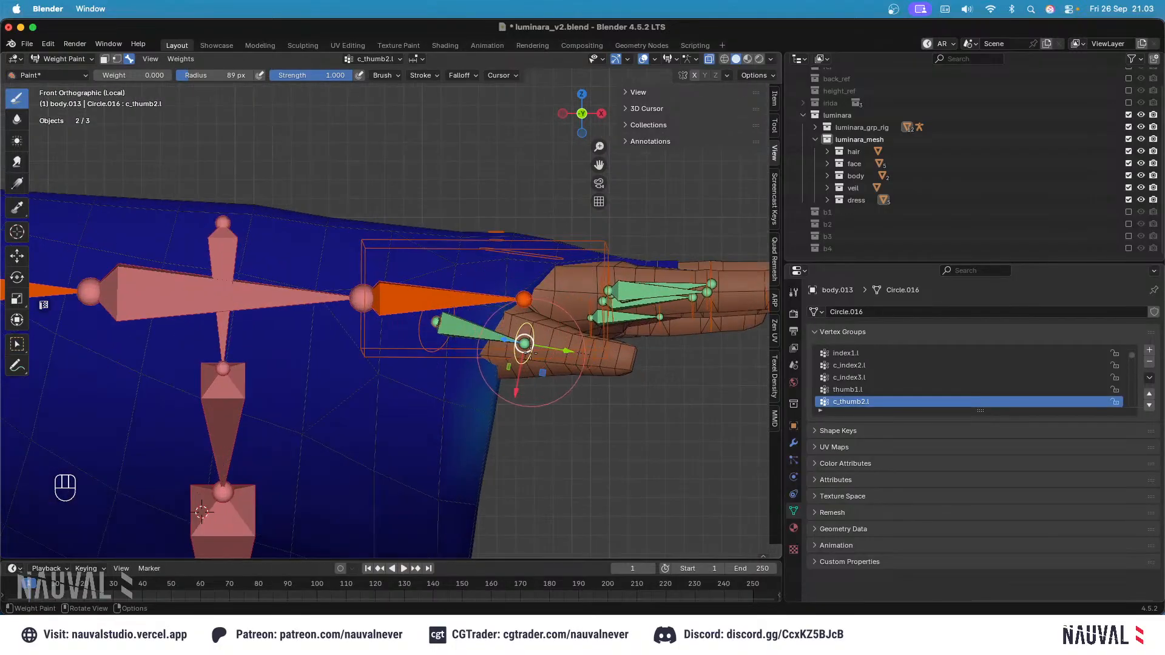
middle_click_drag(526, 349, 520, 400)
scroll(503, 434, "down", 2)
scroll(518, 398, "up", 1)
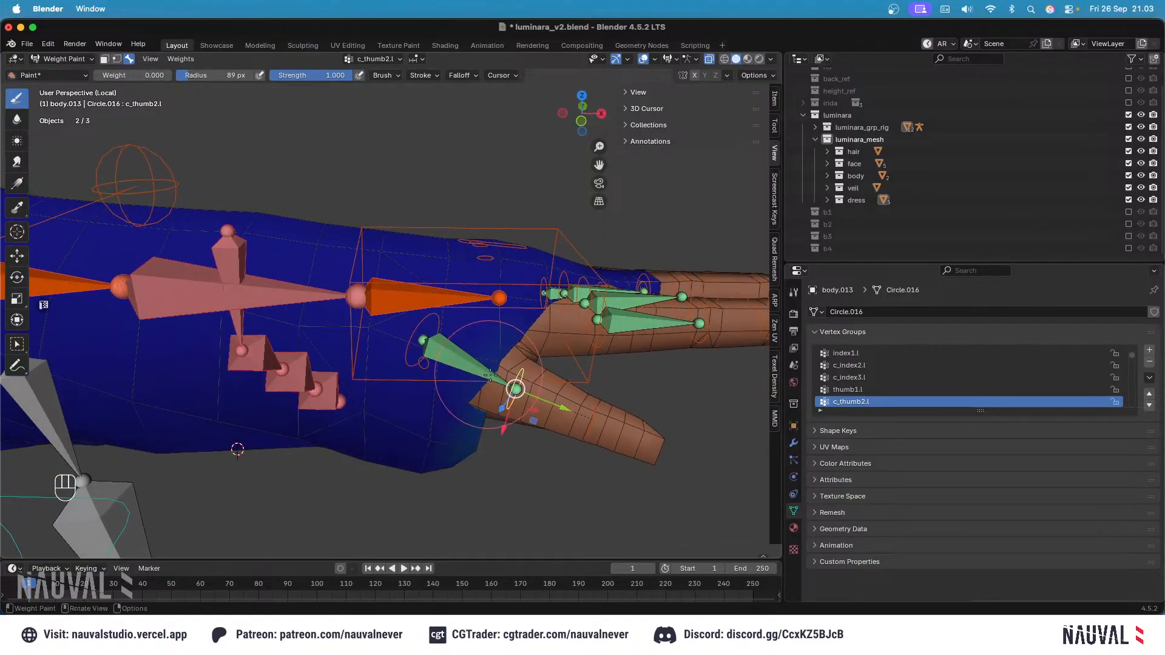
key("Tab")
key("Tab")
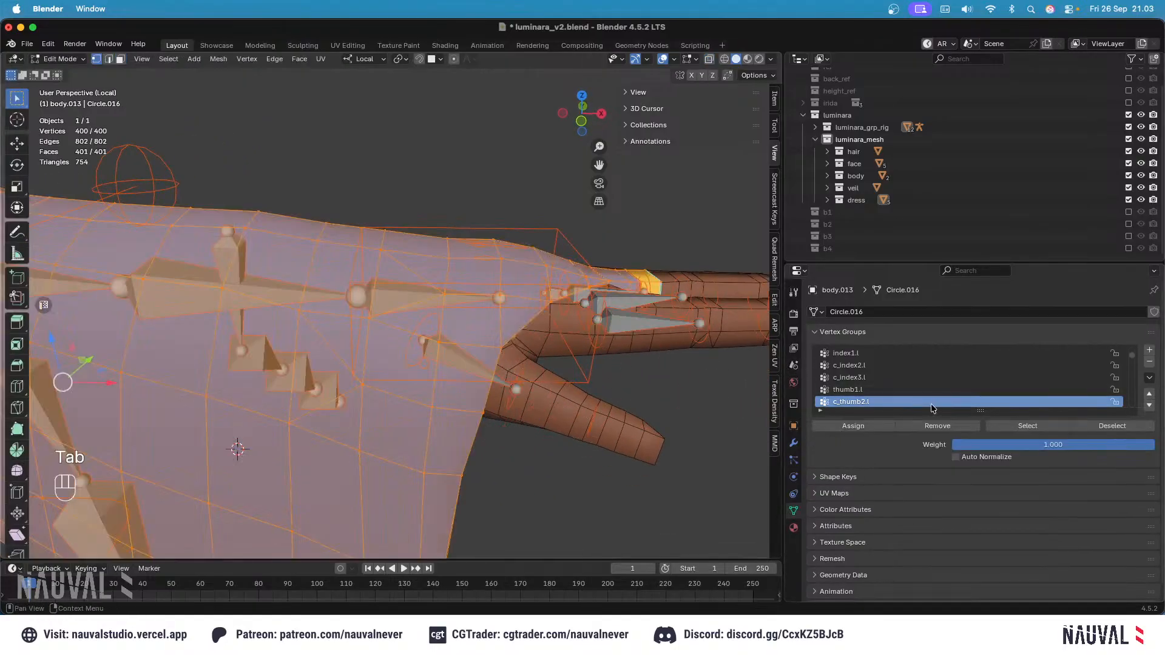
key("Tab")
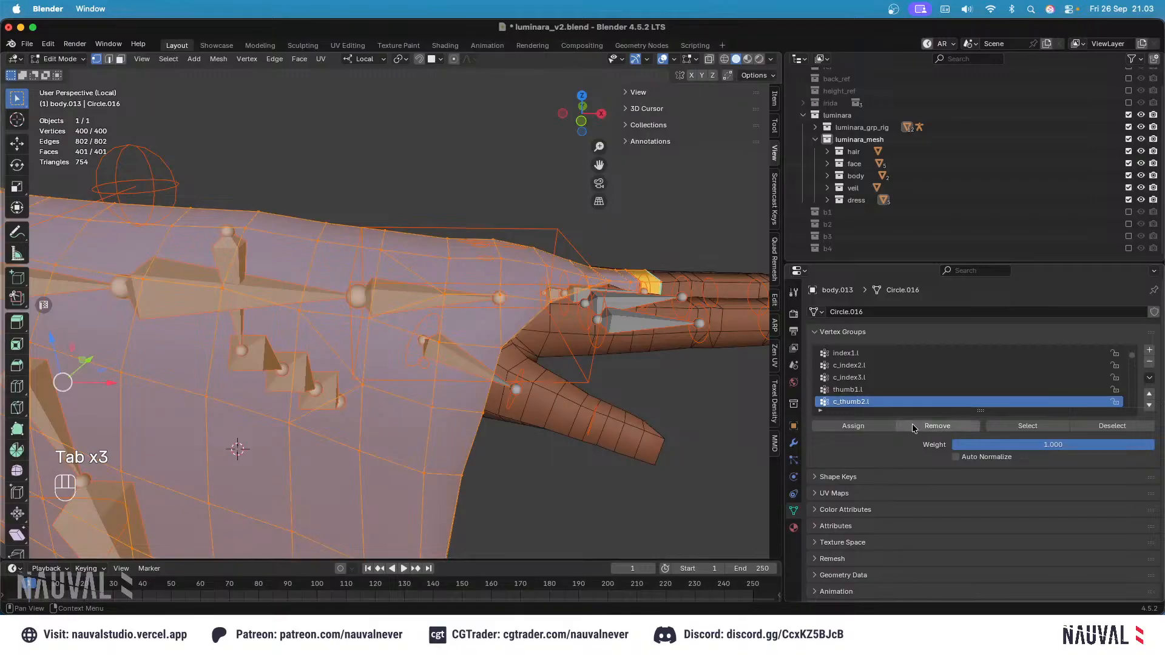
key("Tab")
Step: Check the sleeve for stray weights on the c_index1.l, c_ring1.l, c_middle2.l and other finger bones
left_click_drag(497, 368, 454, 359, "alt")
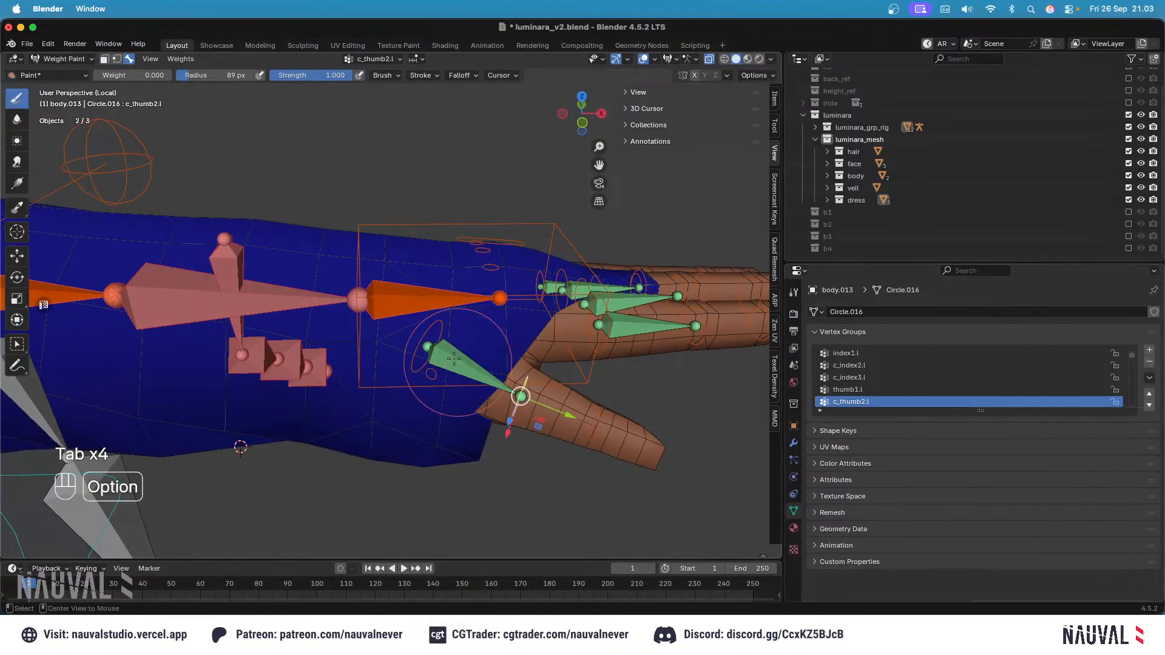
left_click(435, 332)
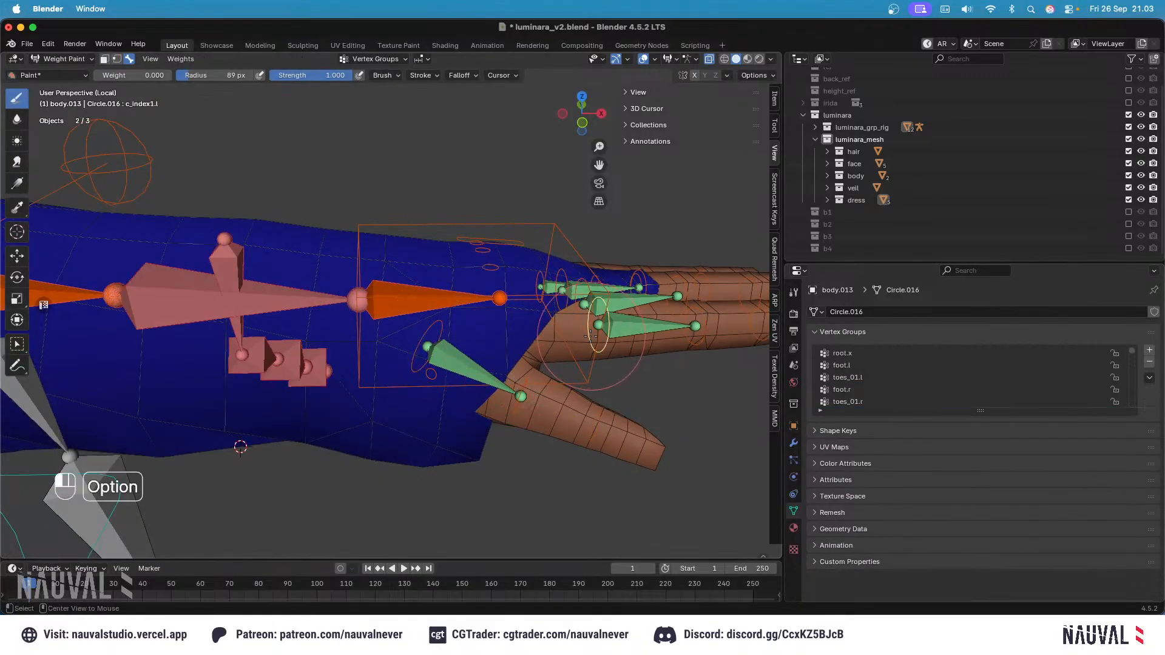
left_click_drag(590, 335, 431, 312, "alt")
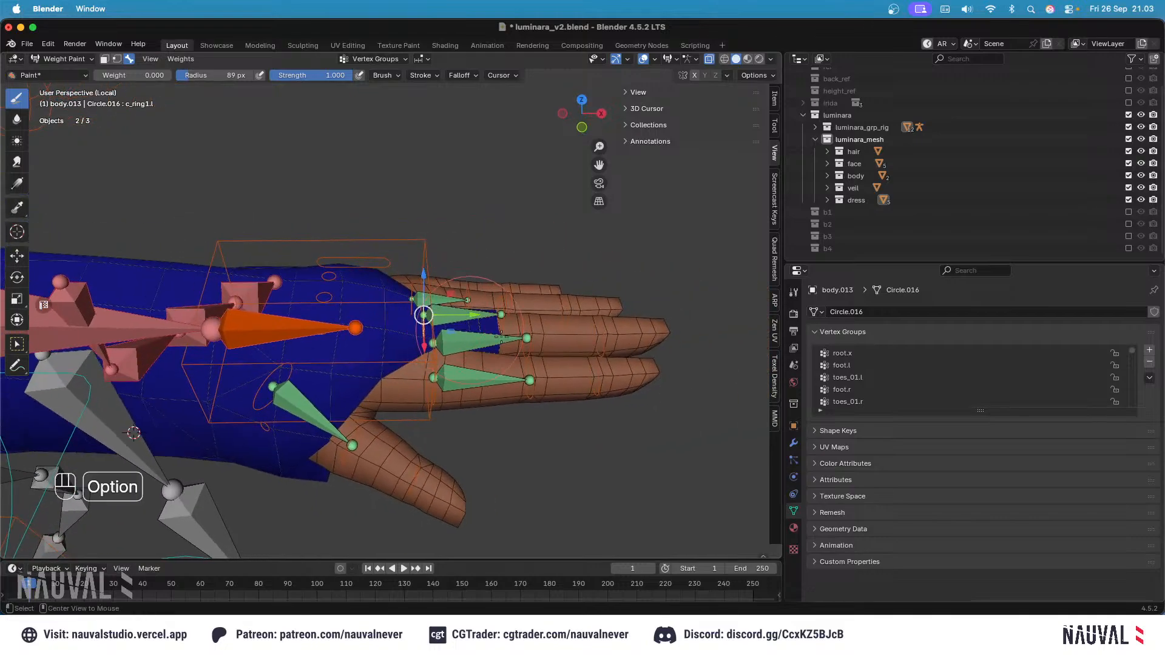
left_click(523, 322)
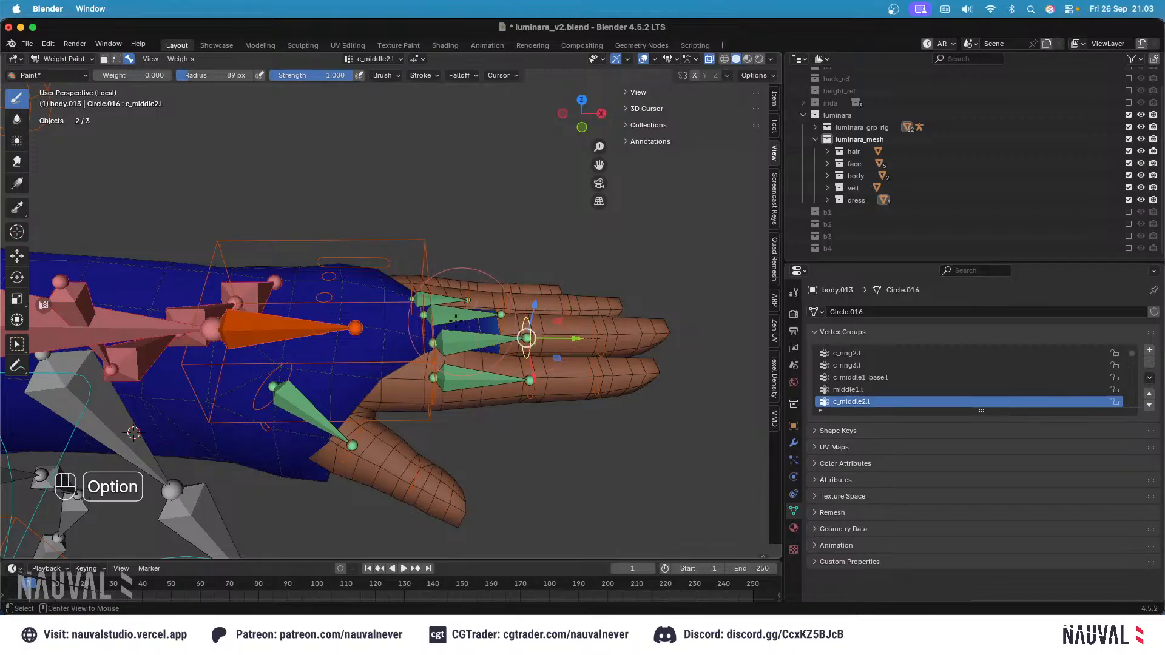
left_click(424, 308, "alt")
middle_click_drag(423, 308, 455, 297)
left_click(444, 310, "alt")
left_click(423, 324, "alt")
Step: Rotate the c_middle1.l bone about -48.3° around its local X axis to test the sleeve's deformation
left_click(443, 329, "alt")
left_click(444, 320, "alt")
key("r")
key("x")
left_click(450, 322)
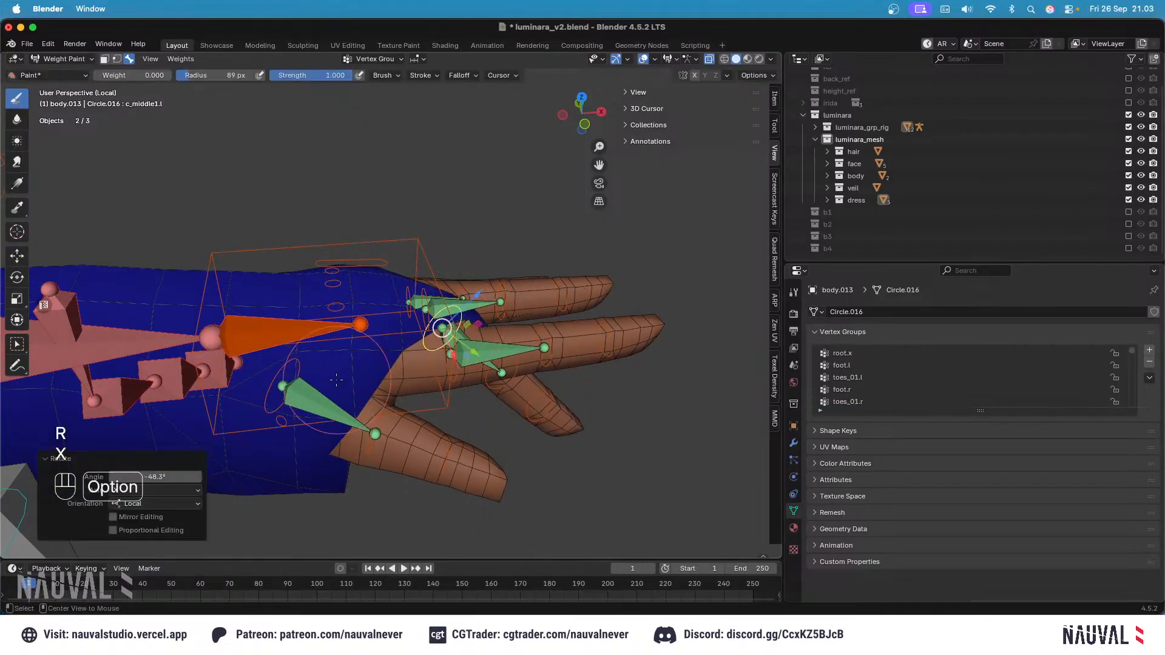
Step: Try rotating the c_thumb1.l bone around its local X axis
left_click(298, 366, "alt")
middle_click_drag(298, 366, 324, 345)
key("x")
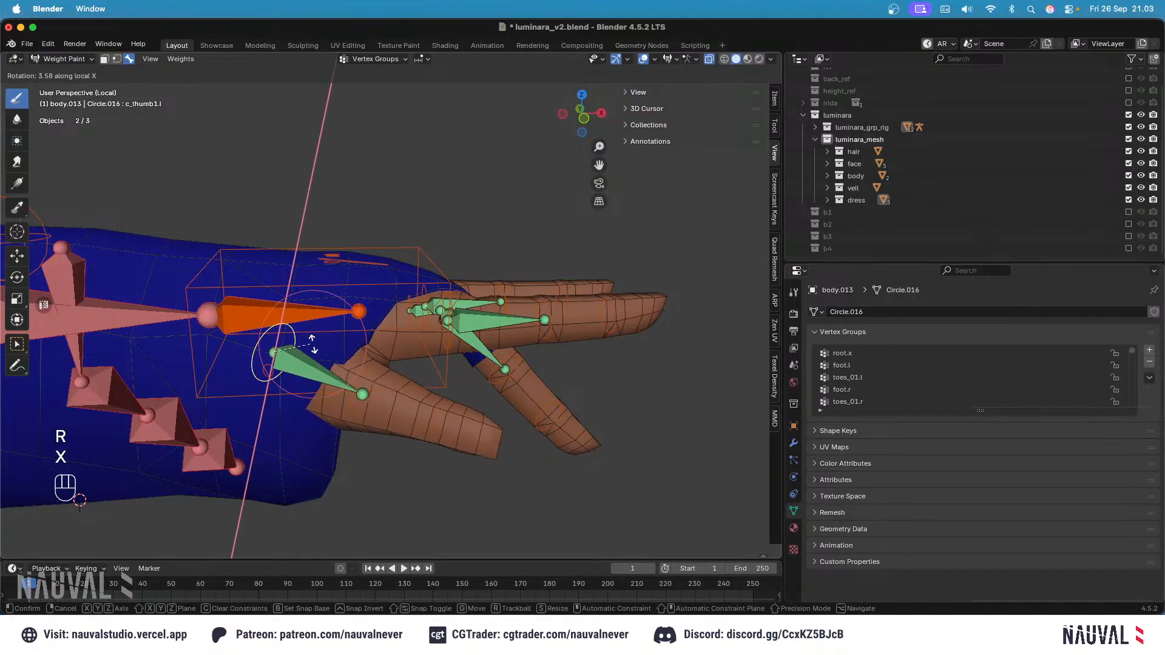
key("Escape")
Step: Undo the pose reset applied to all bones and clear only the c_middle1.l bone's rotation
left_click_drag(307, 340, 423, 344, "alt")
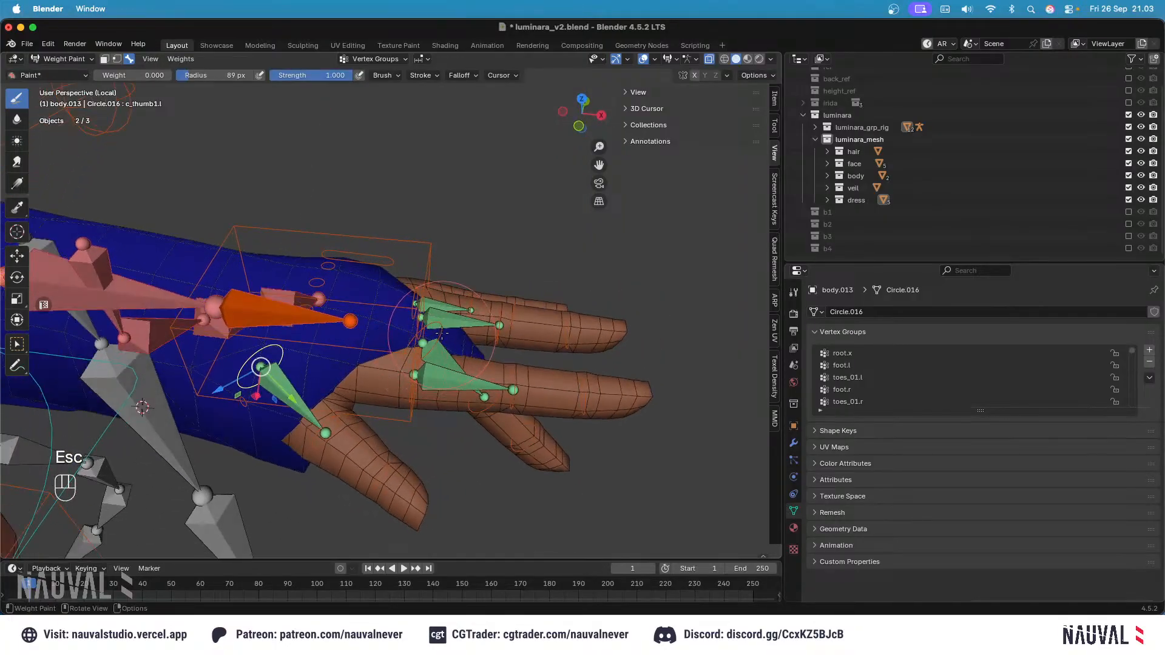
key("a")
key("alt+g")
key("alt+r")
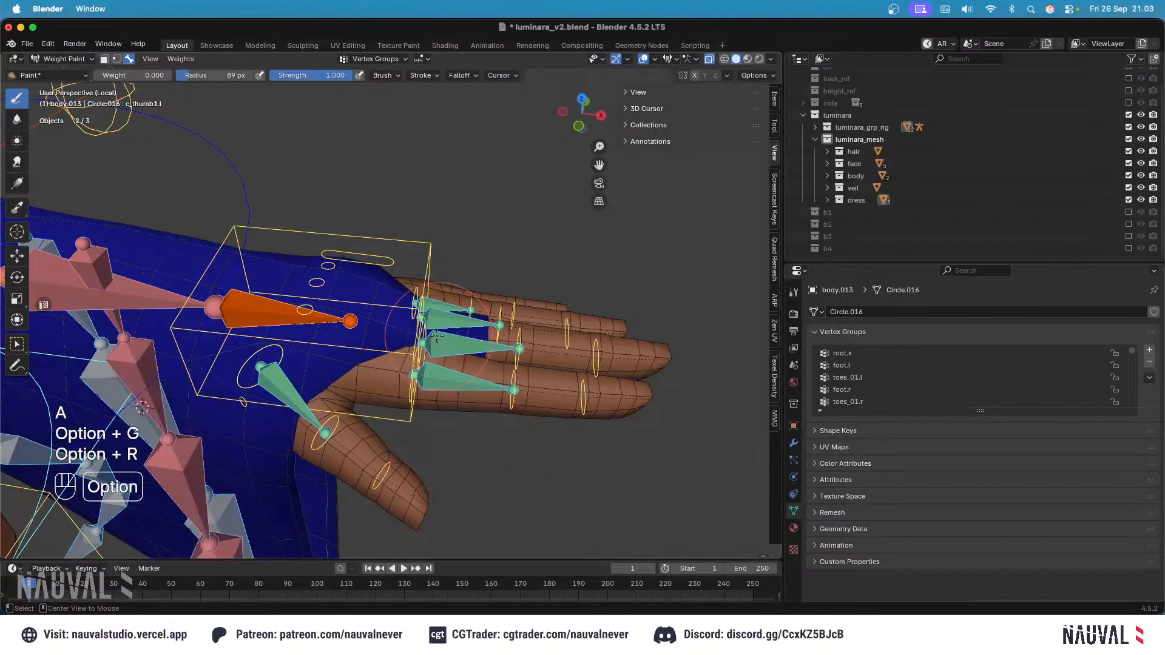
key("super+z")
key("alt+g")
key("alt+r")
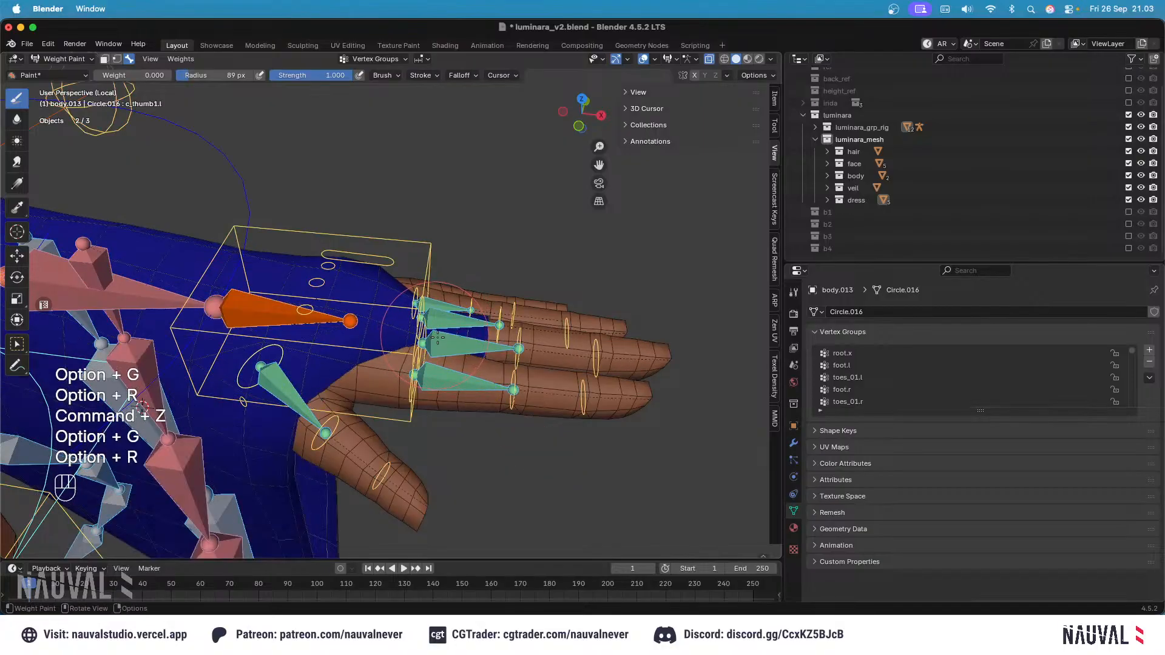
key("super+z")
key("alt+r")
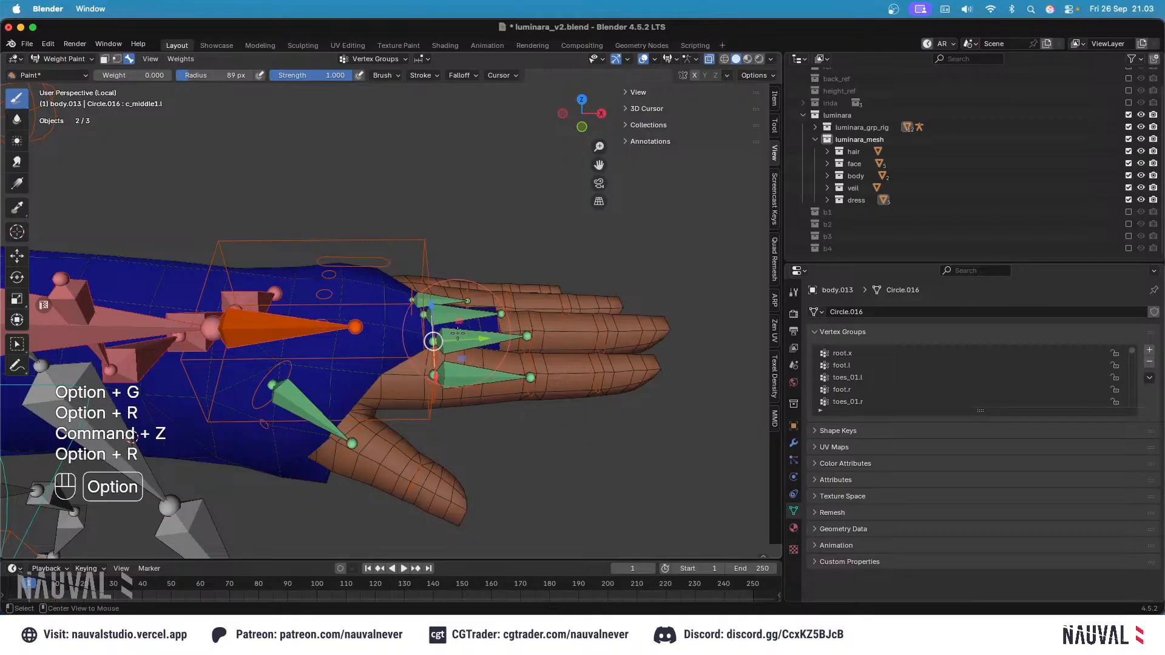
Step: Look through the sleeve's vertex group list for the finger groups, checking the mesh in Edit Mode
left_click_drag(446, 341, 484, 340, "alt")
key("Tab")
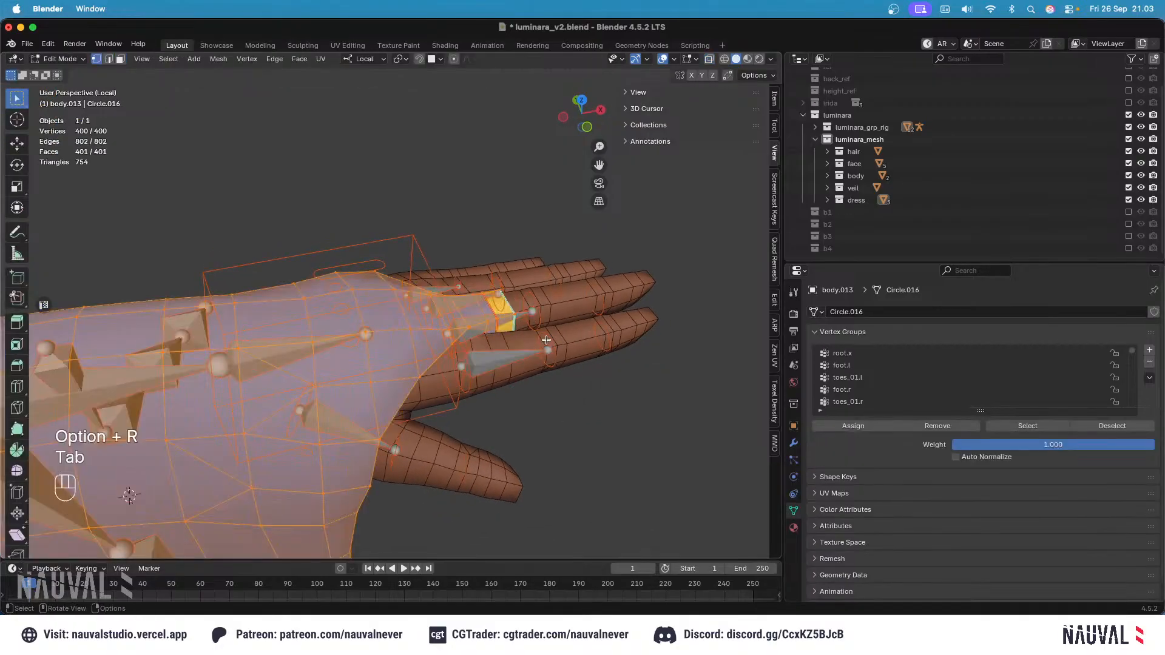
key("Tab")
scroll(850, 377, "down", 4)
scroll(887, 370, "down", 8)
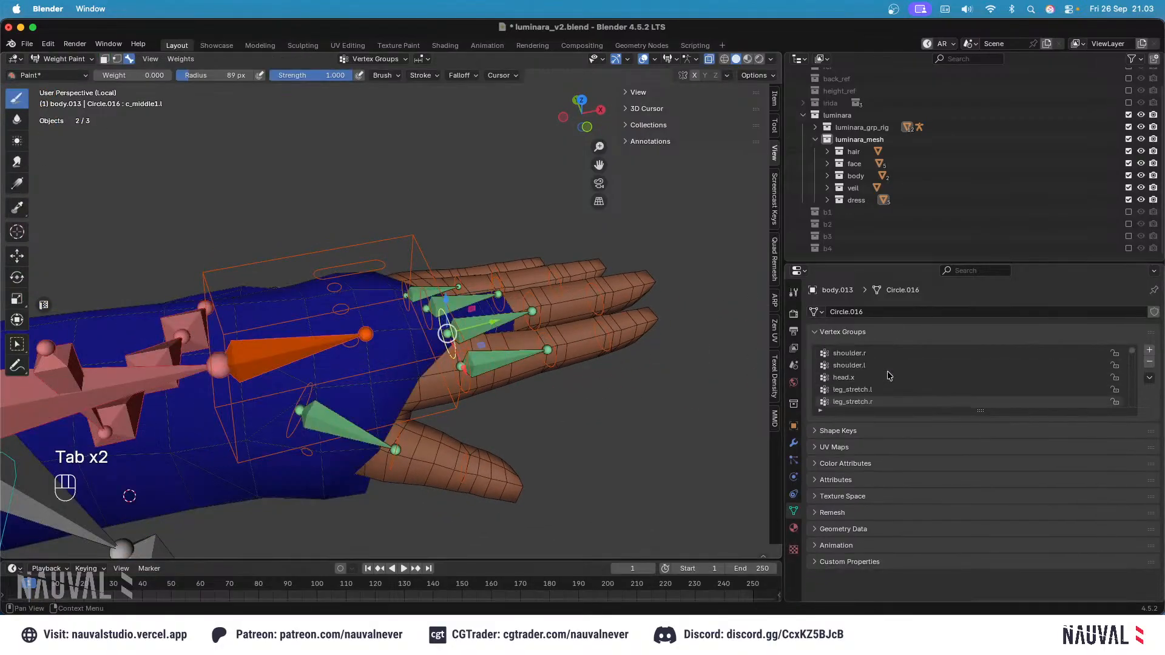
scroll(887, 371, "down", 3)
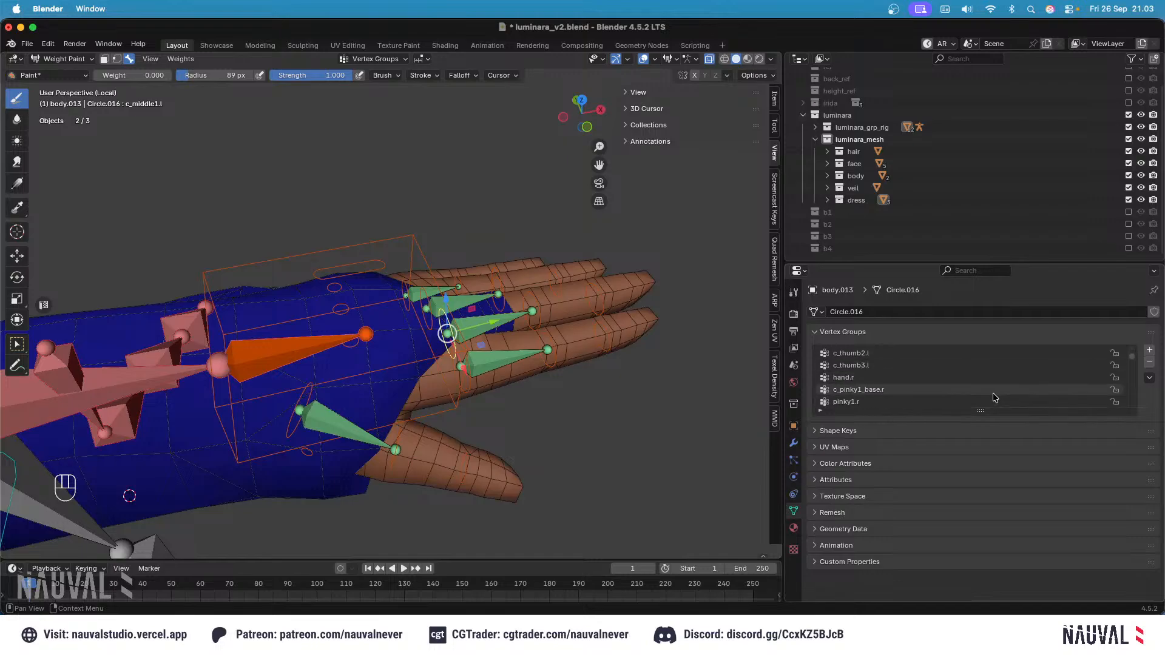
key("Tab")
key("Tab")
Step: Compare the sleeve weights of the middle1.l and c_middle1.l bones and save the file
left_click(481, 324, "alt")
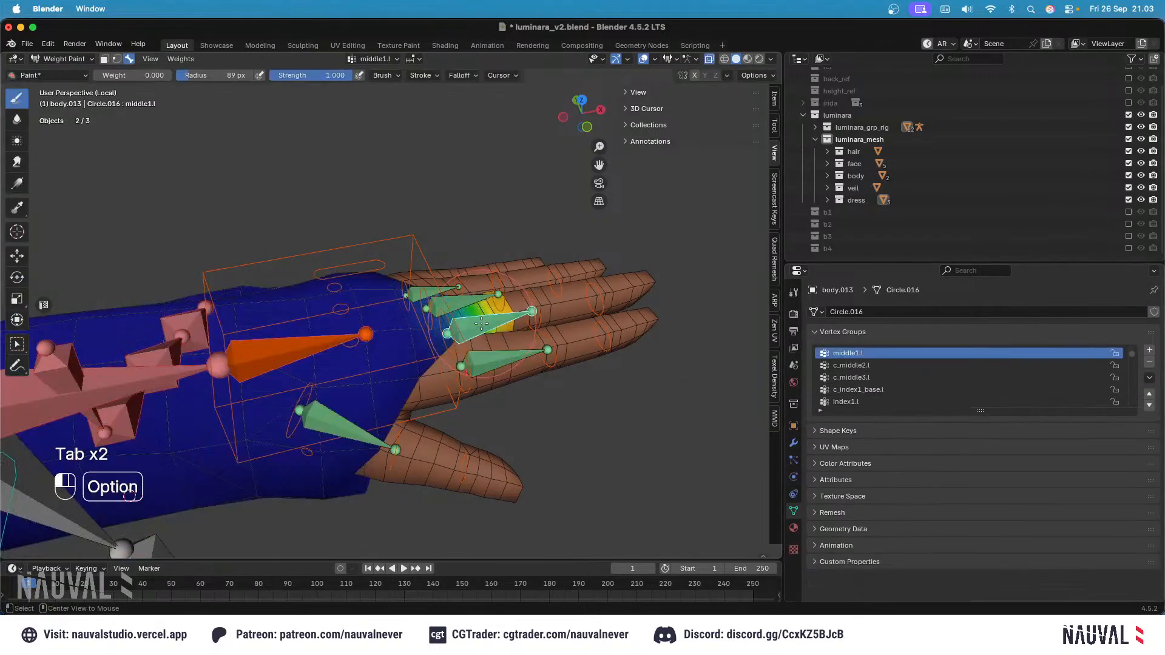
left_click(443, 316, "alt")
left_click(484, 325, "alt")
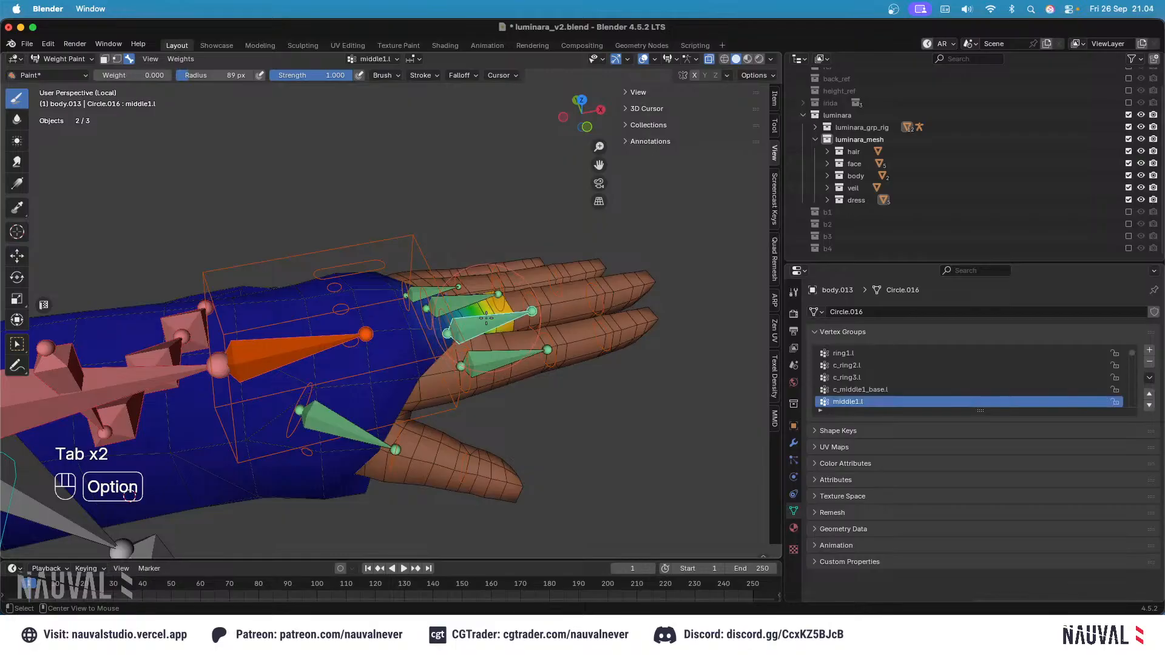
left_click(446, 321, "alt")
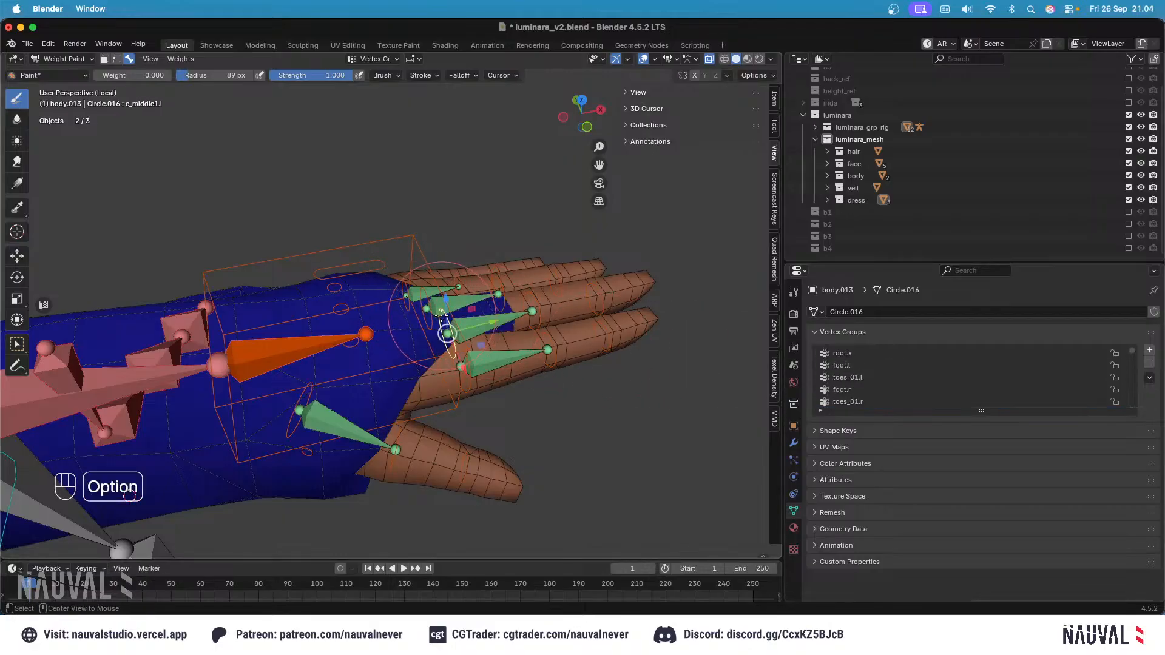
mouse_move(446, 325)
middle_mouse_down()
mouse_move(403, 330)
mouse_move(437, 303)
middle_mouse_up()
key("super+s")
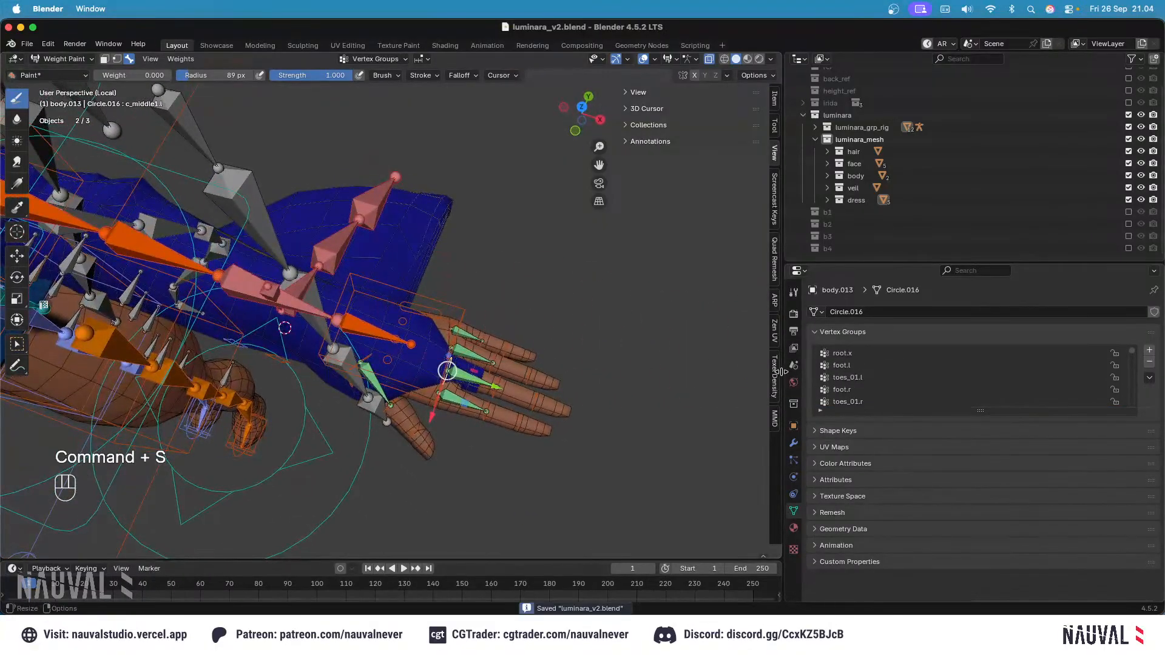
Step: Review the locks on the hand and pinky vertex groups in Edit Mode and save the file from the front view
key("Tab")
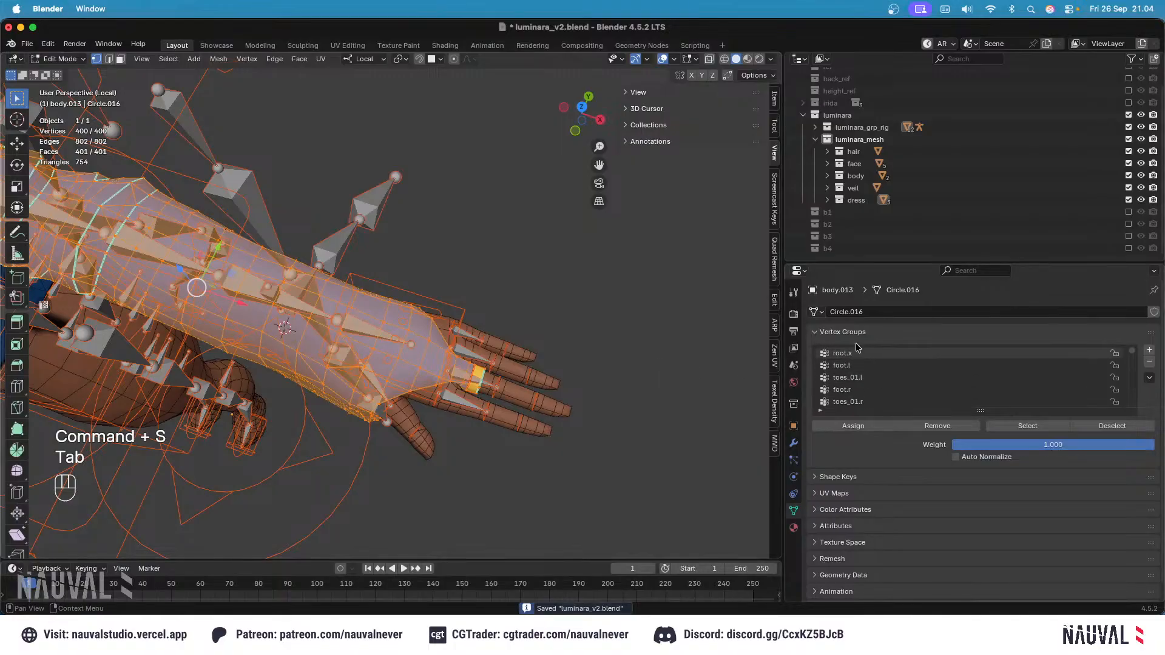
scroll(904, 380, "down", 5)
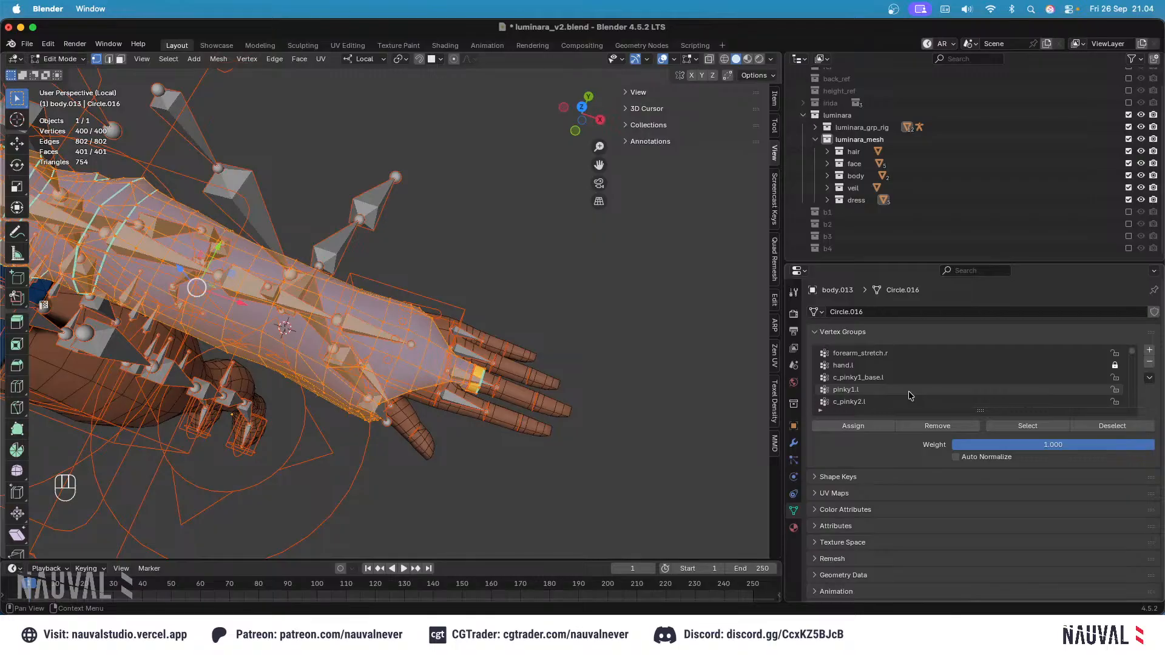
scroll(908, 393, "down", 1)
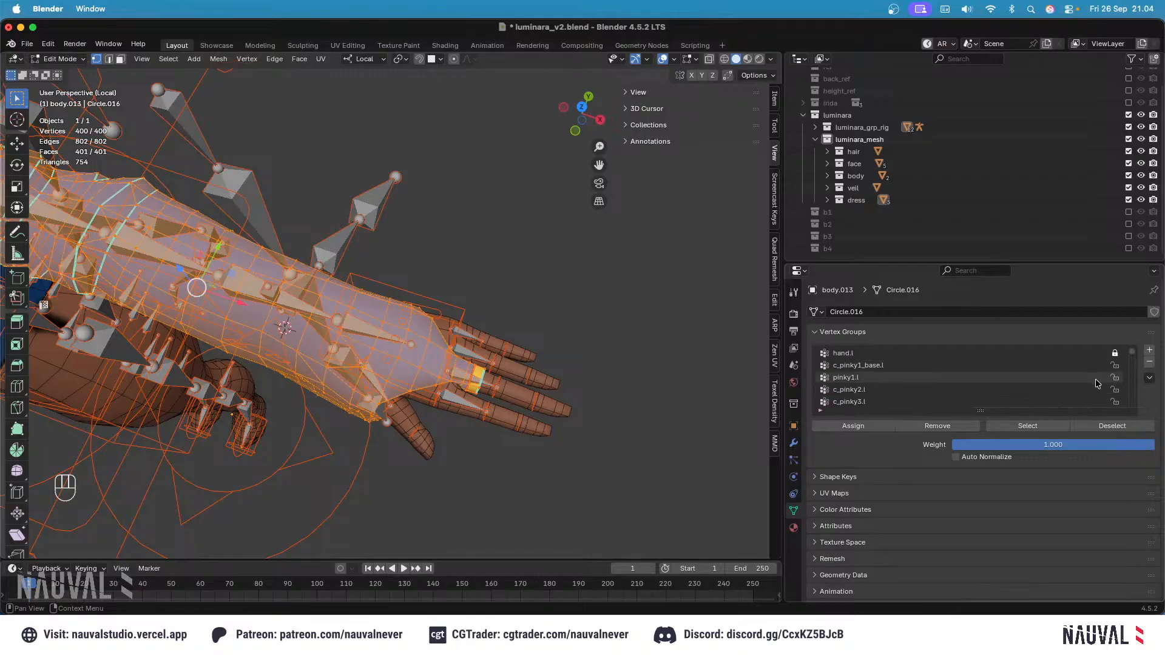
middle_click_drag(432, 388, 495, 341)
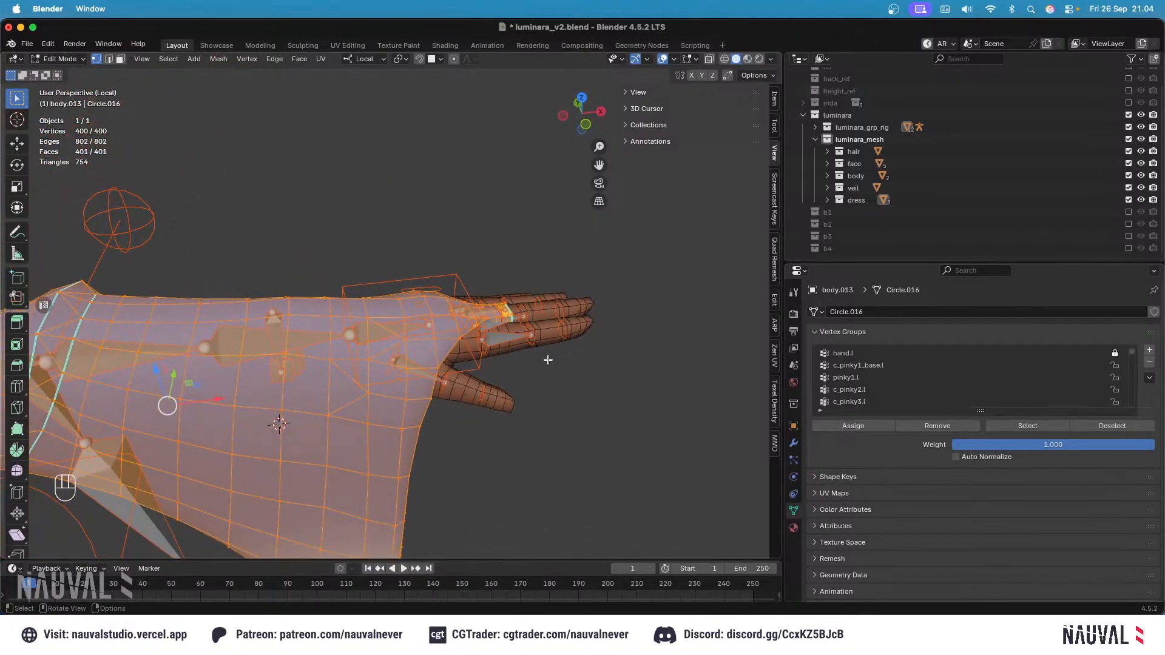
key("KP_1")
key("Tab")
key("Tab")
key("super+s")
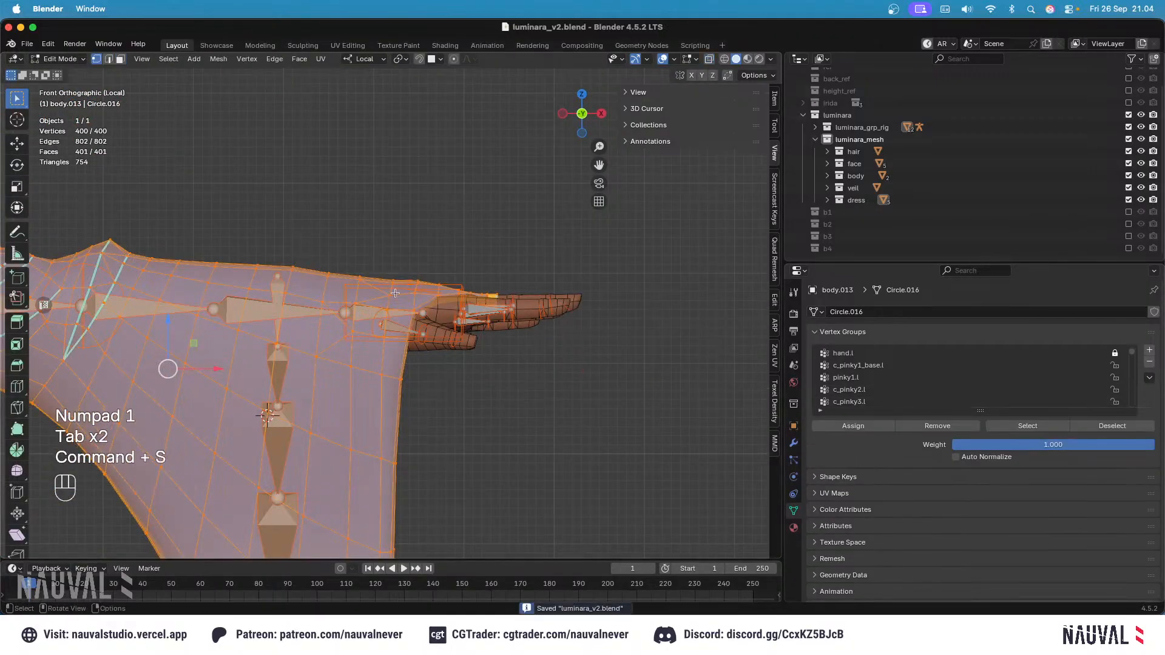
Step: Inspect the hand.l, forearm_twist.l, cc_sleeve_root.l and cc_sleeve_root.l.001 weights on the sleeve and save the file
key("Tab")
scroll(391, 306, "up", 4)
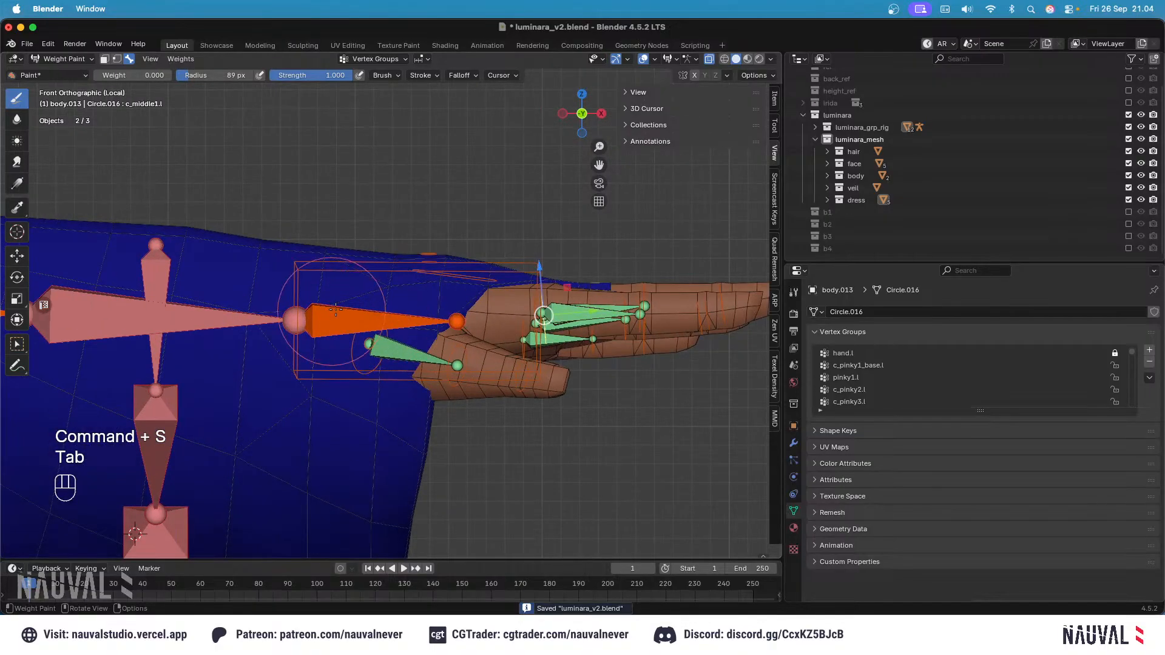
middle_click_drag(213, 333, 427, 320, "shift")
left_click(553, 308, "alt")
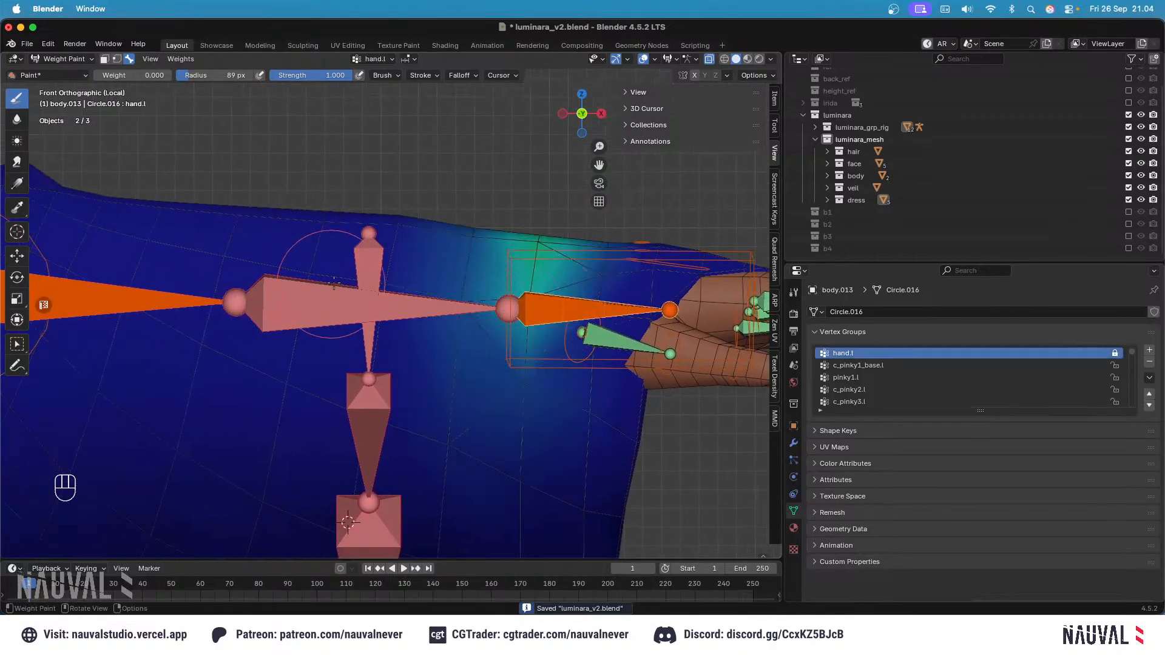
left_click(312, 296, "alt")
left_click(351, 398, "alt")
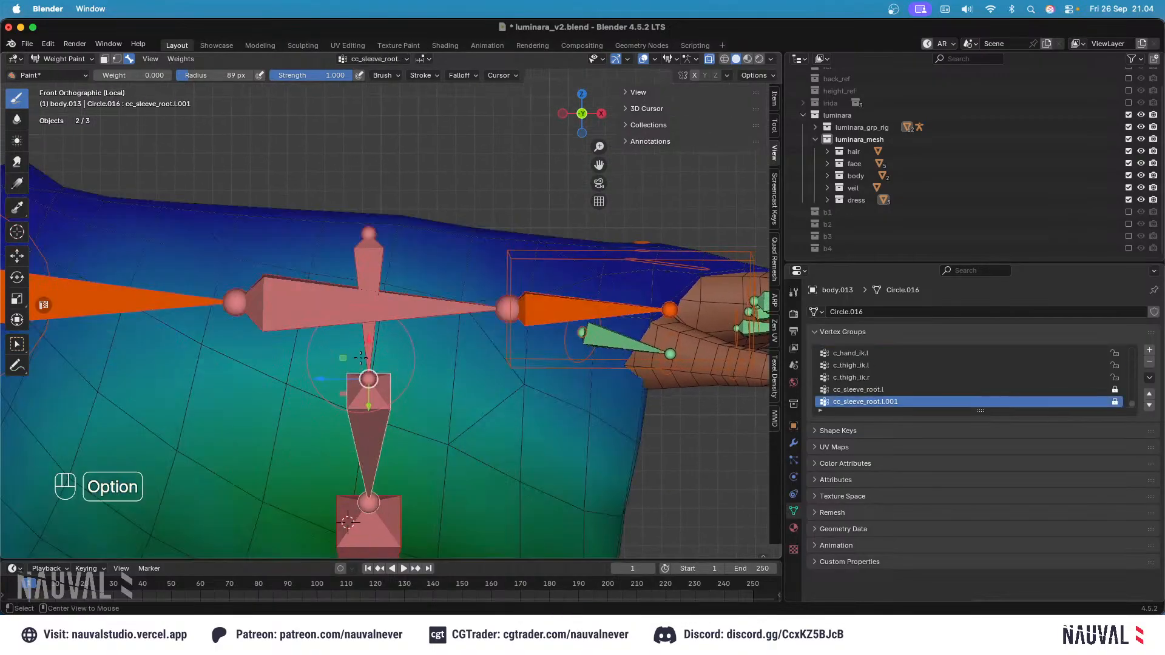
left_click(367, 347, "alt")
scroll(349, 362, "down", 4)
key("Tab")
key("super+s")
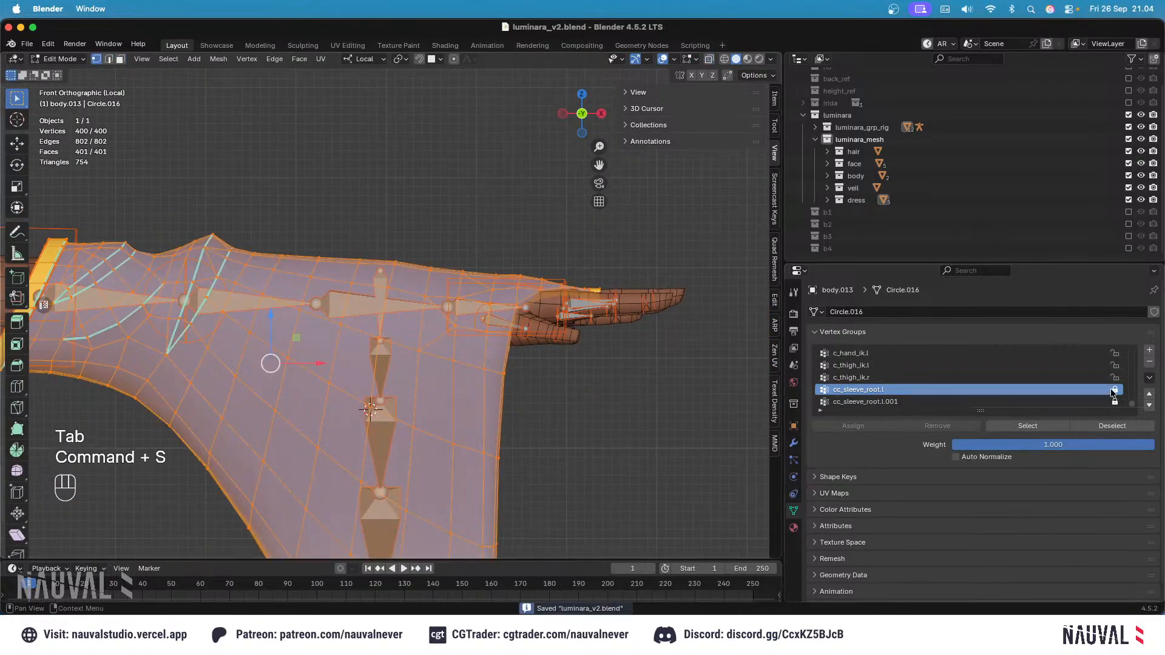
Step: Delete all unlocked vertex groups from the sleeve mesh and return to Weight Paint mode
left_click(1148, 379)
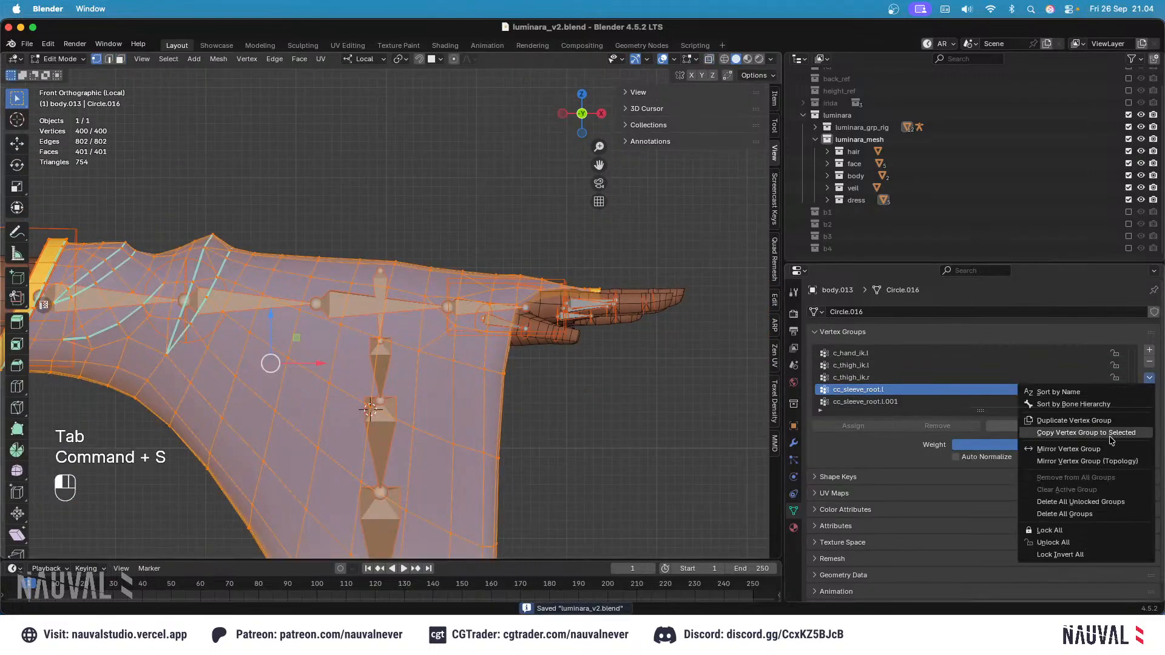
left_click(1086, 502)
key("Tab")
Step: Rotate the cc_sleeve_root.l.001 and cc_sleeve_root.l.002 bones in the side view to swing the sleeve backward
left_click(381, 369, "alt")
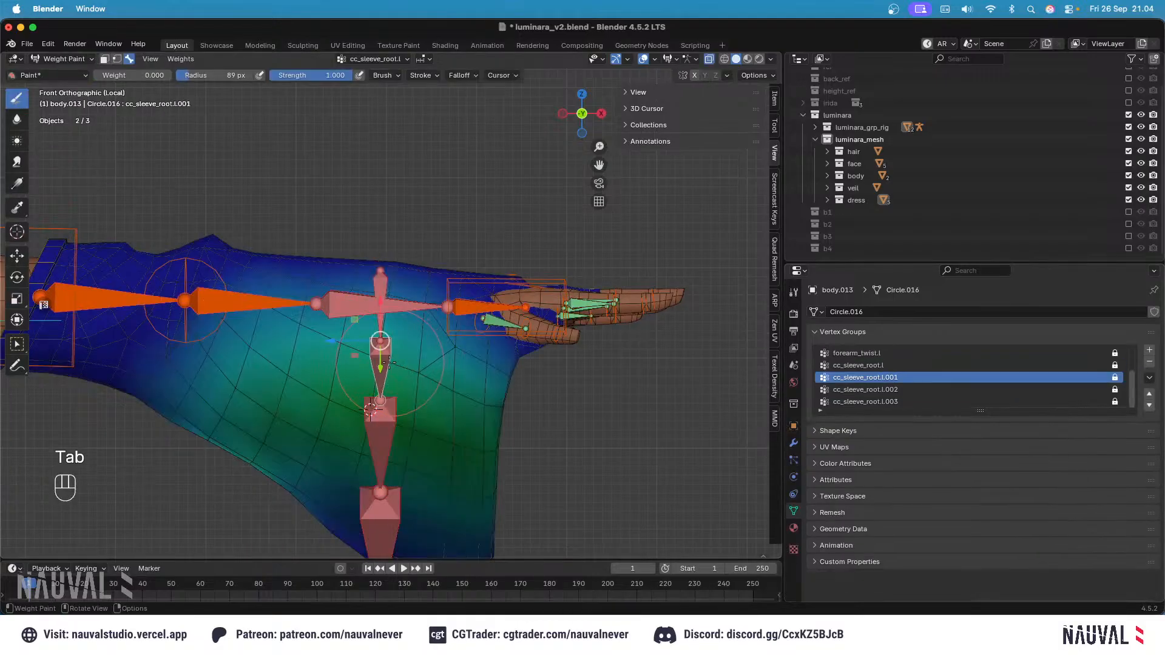
key("KP_3")
key("r")
left_click(453, 391)
left_click(532, 437, "alt")
key("r")
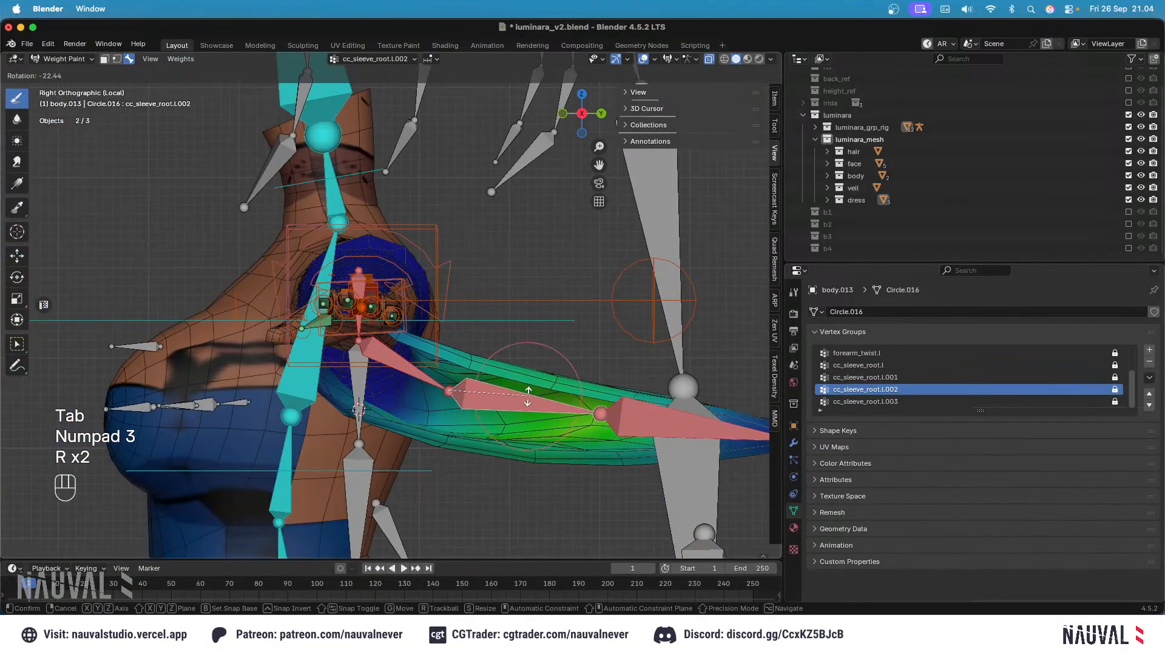
left_click(534, 380)
Step: Curl the sleeve upward by rotating cc_sleeve_root.l.003, turning cc_sleeve_root.l.002 by -7.71° and adjusting cc_sleeve_root.l.001
middle_click_drag(613, 379, 508, 400, "shift")
left_click(536, 394, "alt")
key("r")
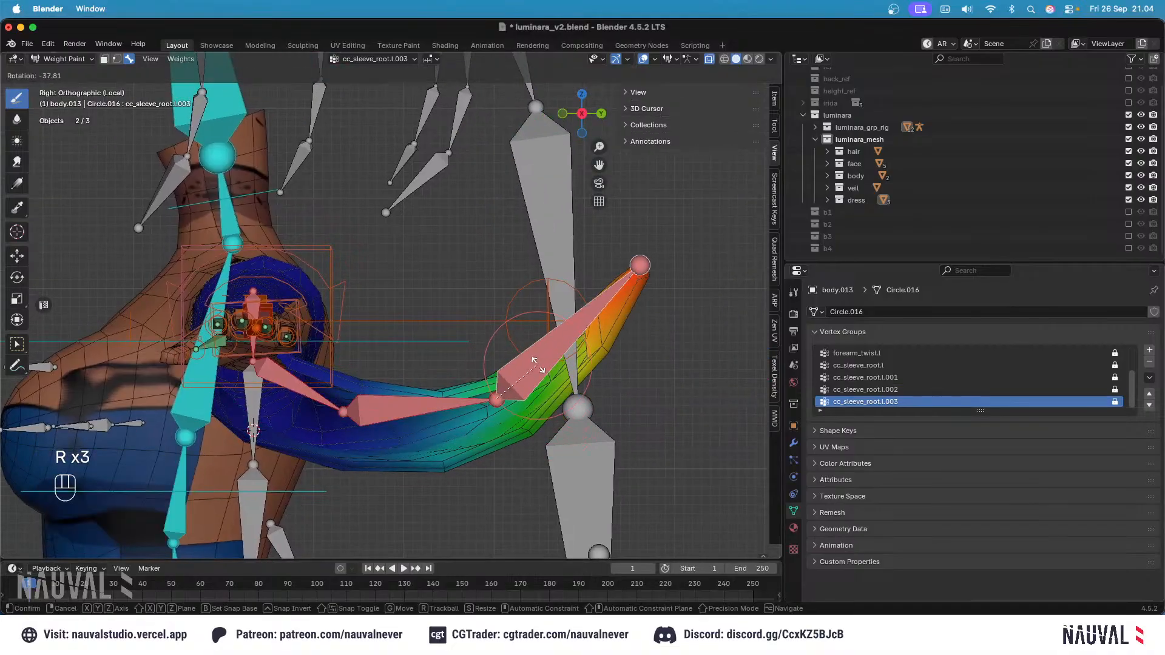
left_click(533, 353)
left_click(439, 399, "alt")
key("r")
left_click(436, 388)
middle_click_drag(400, 363, 439, 341, "shift")
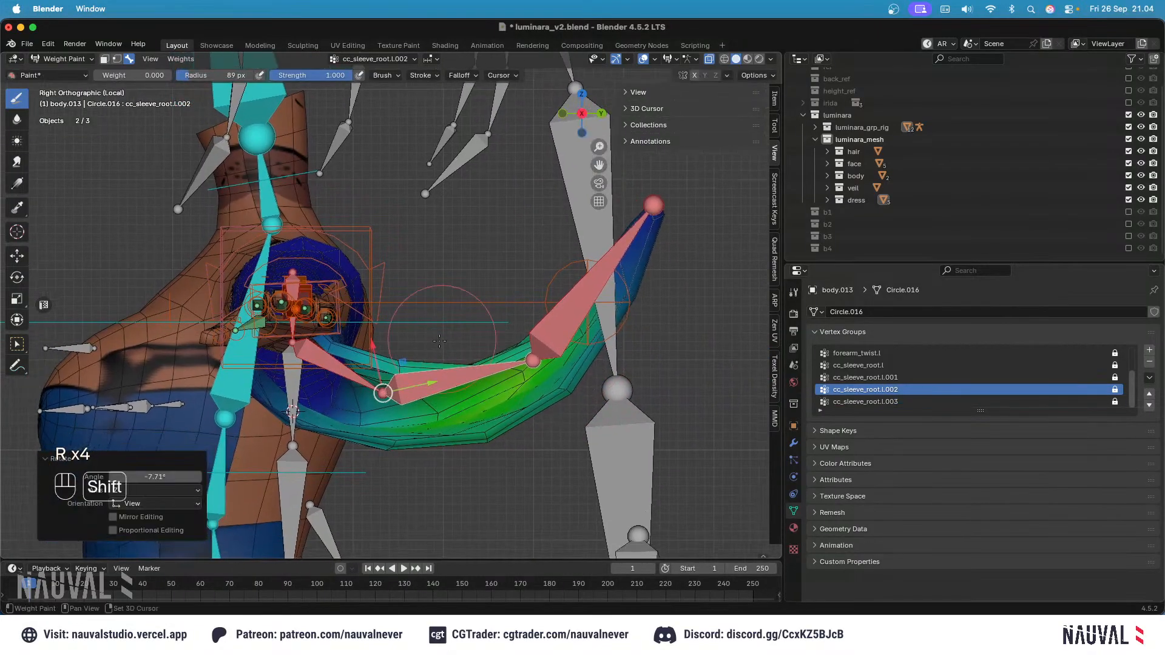
left_click(356, 376, "alt")
key("r")
left_click(431, 397)
Step: Try rotating the cc_sleeve_root.l bone around its local X axis
middle_click_drag(430, 396, 346, 310)
middle_click_drag(333, 267, 505, 361)
left_click(336, 322, "alt")
key("r")
key("x")
left_click(389, 313)
key("super+z")
Step: Undo the sleeve bone test rotations and the deletion of the unlocked vertex groups
middle_click_drag(322, 377, 337, 287)
key("KP_1")
key("KP_3")
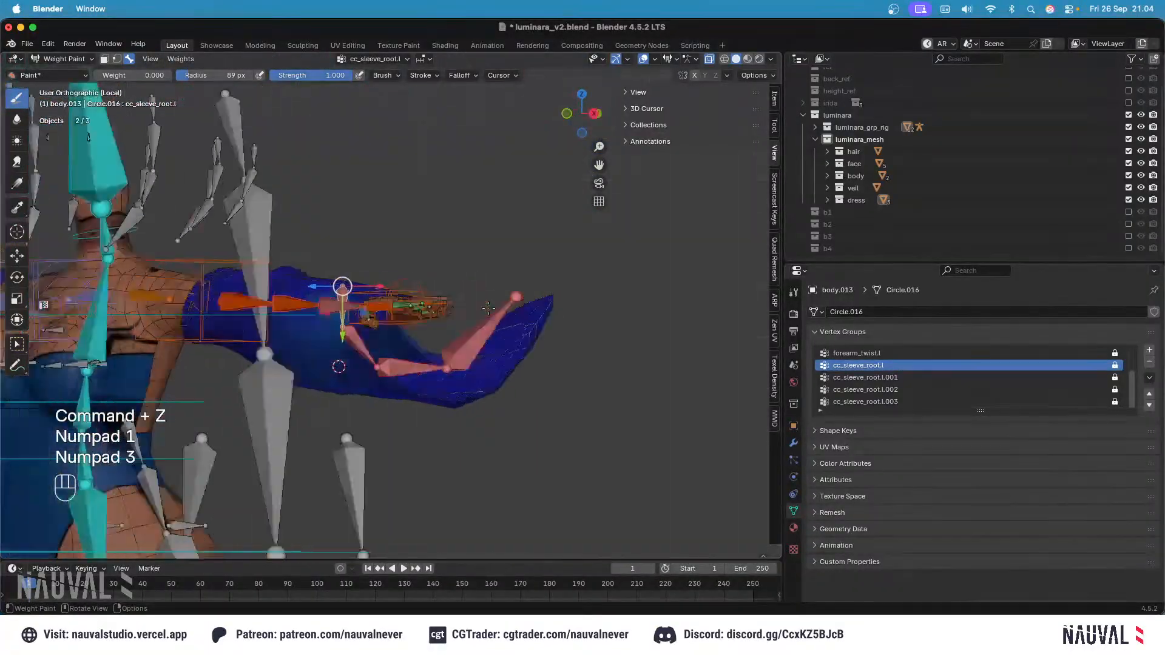
key("KP_1")
scroll(466, 317, "down", 6)
key("super+z")
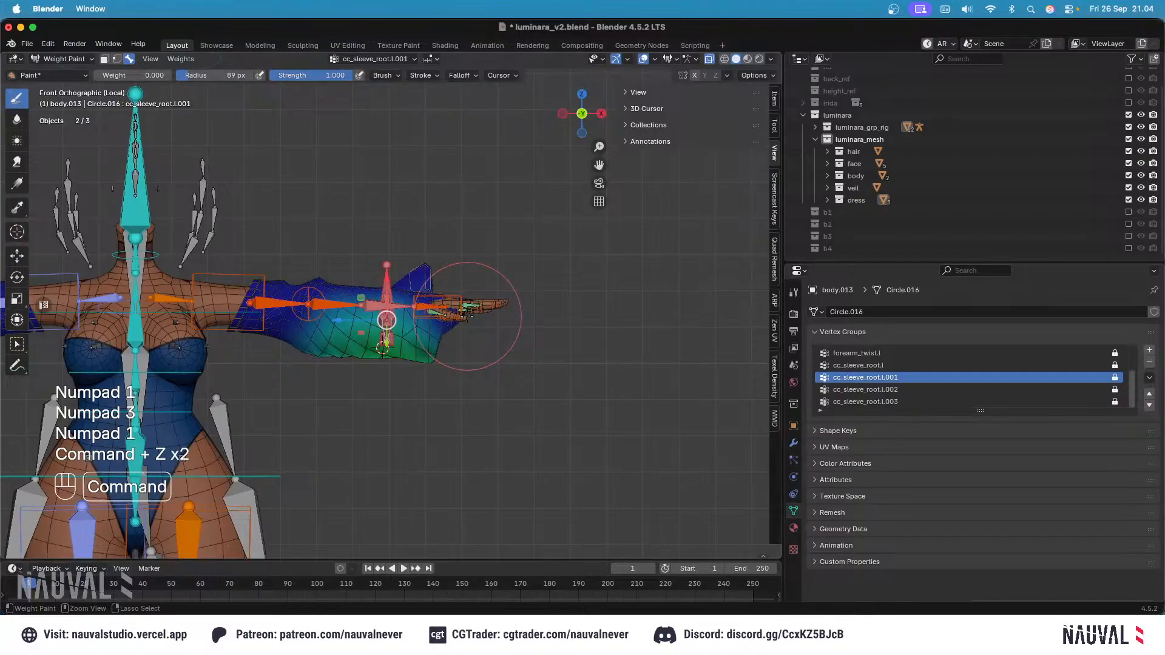
key("super+z")
key("super+z")
key("super+z")
key("super+z")
key("super+z")
key("super+z")
key("super+z")
key("super+z")
key("super+z")
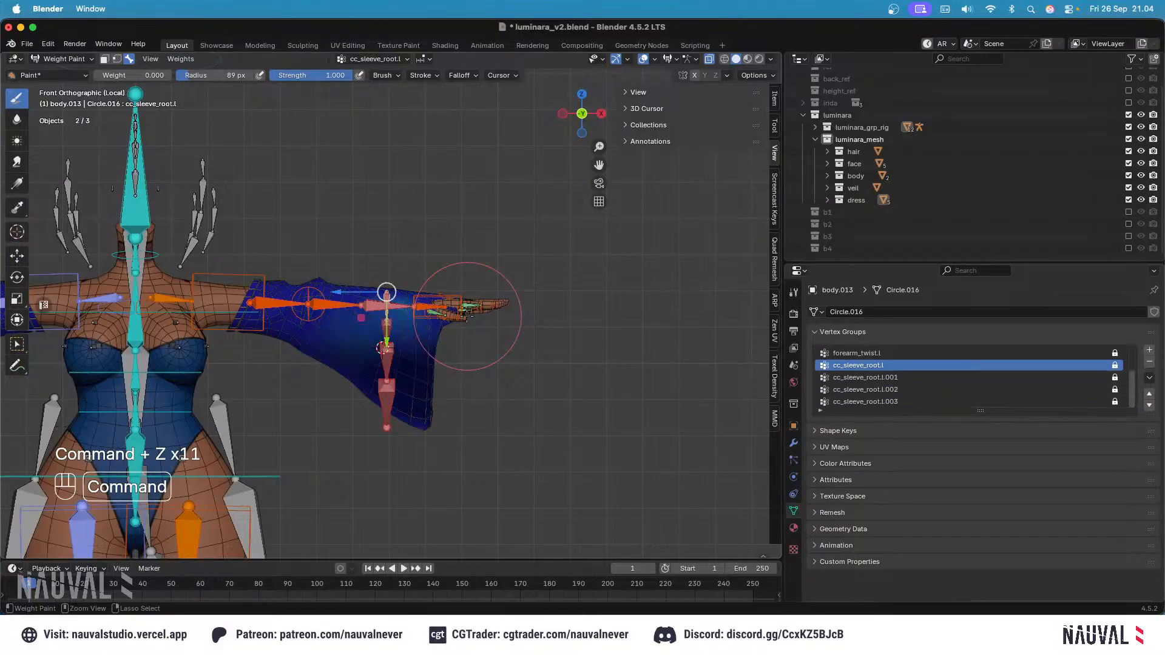
key("super+z")
key("super+z")
key("super+z")
key("super+z")
key("super+z")
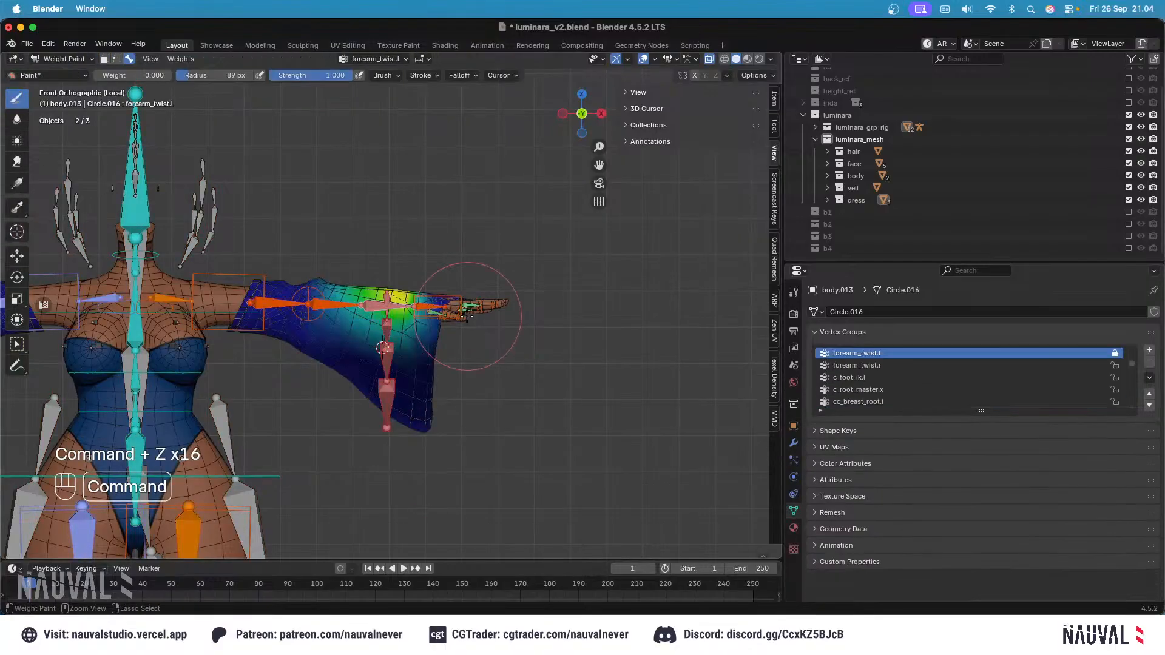
Step: Undo the remaining vertex group locking on the left sleeve and unlock all of its vertex groups
scroll(466, 315, "up", 3)
middle_click_drag(467, 314, 462, 340)
key("KP_1")
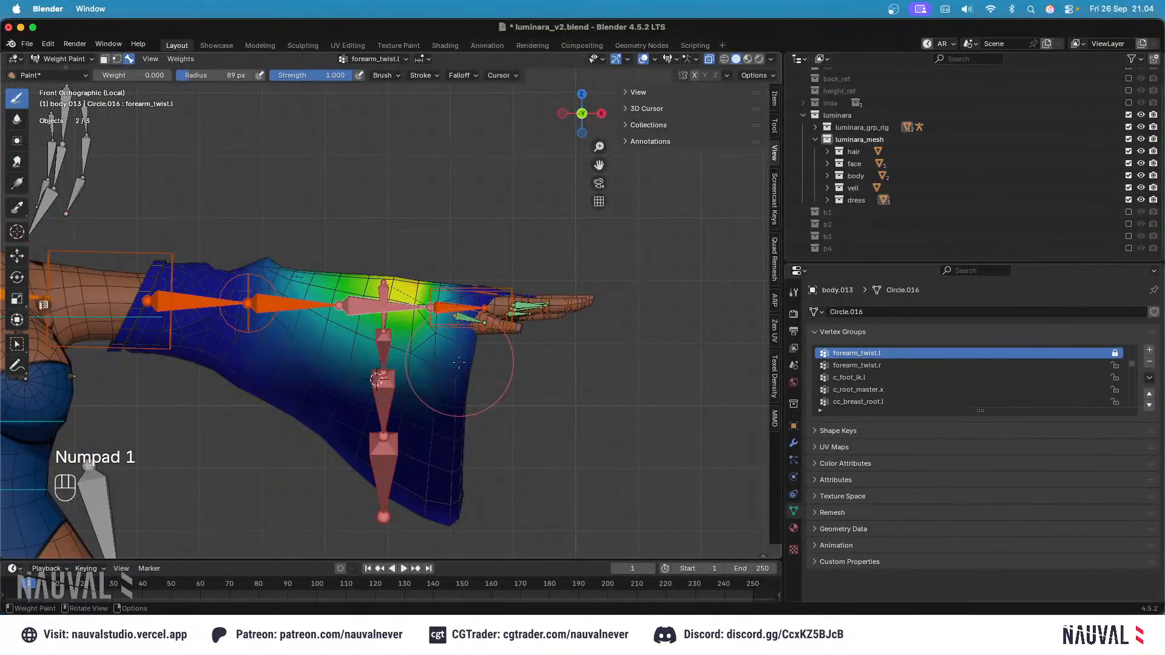
key("super+z")
key("super+z")
key("super+z")
key("super+z")
key("super+z")
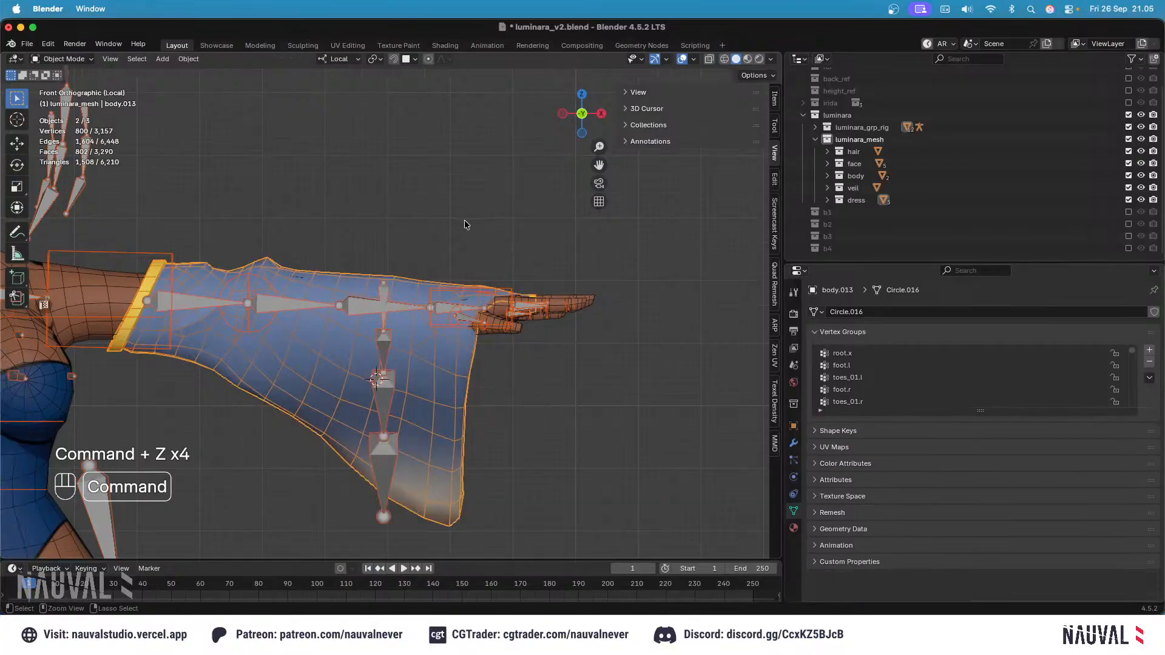
key("super+z")
key("Tab")
key("Tab")
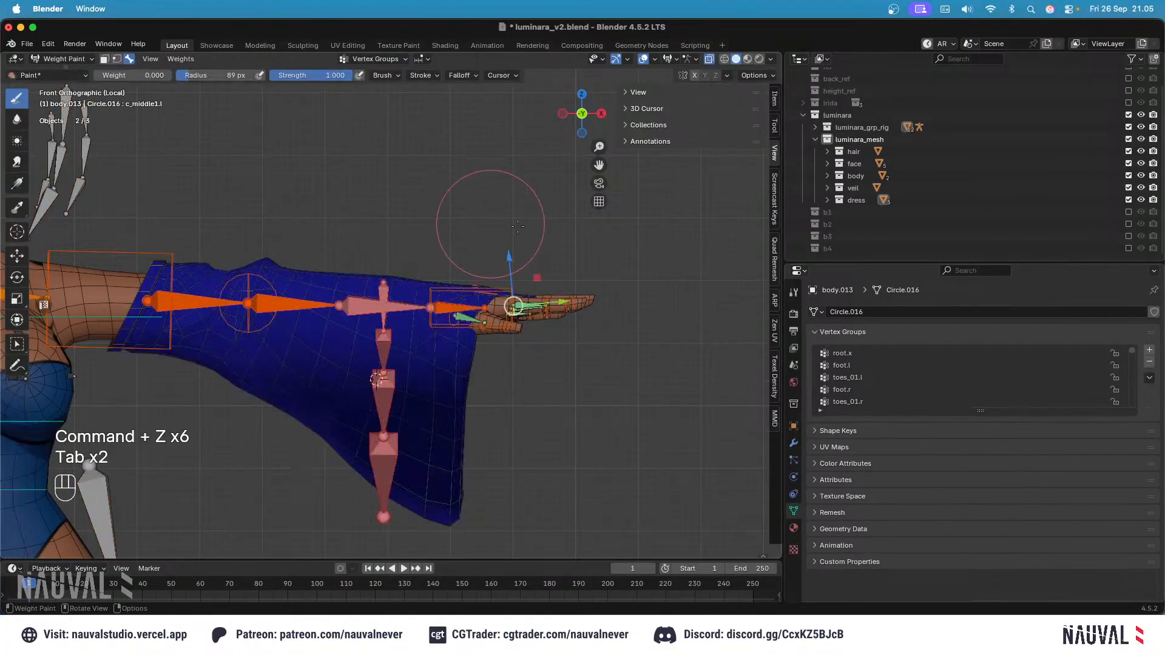
left_click(1149, 377)
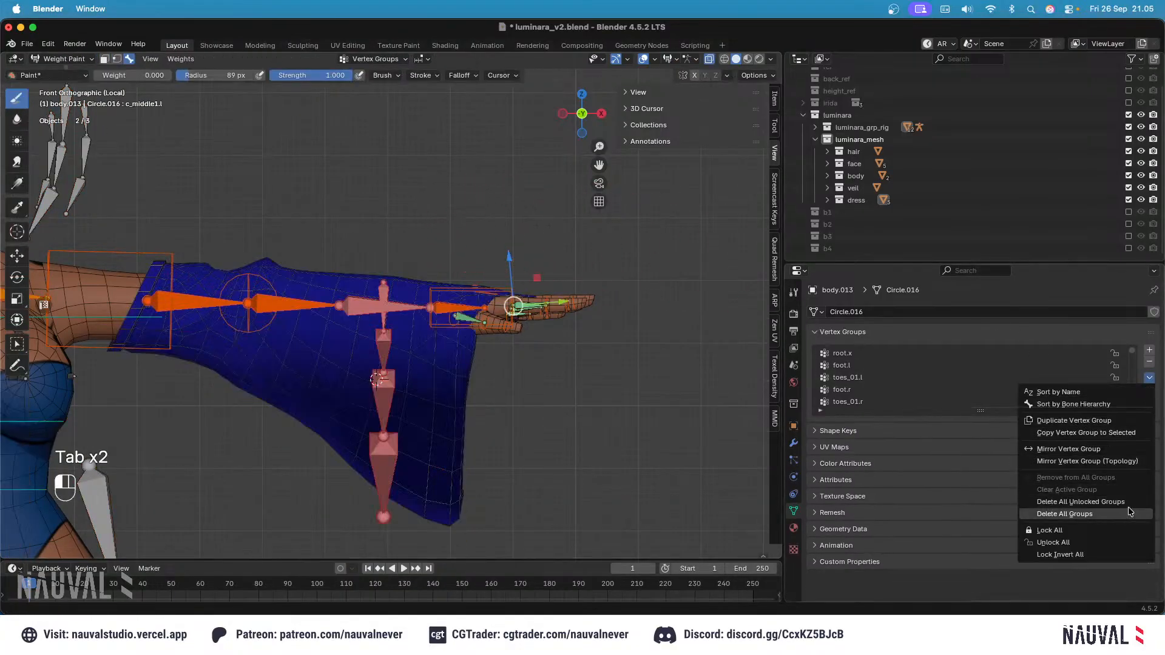
left_click(1120, 546)
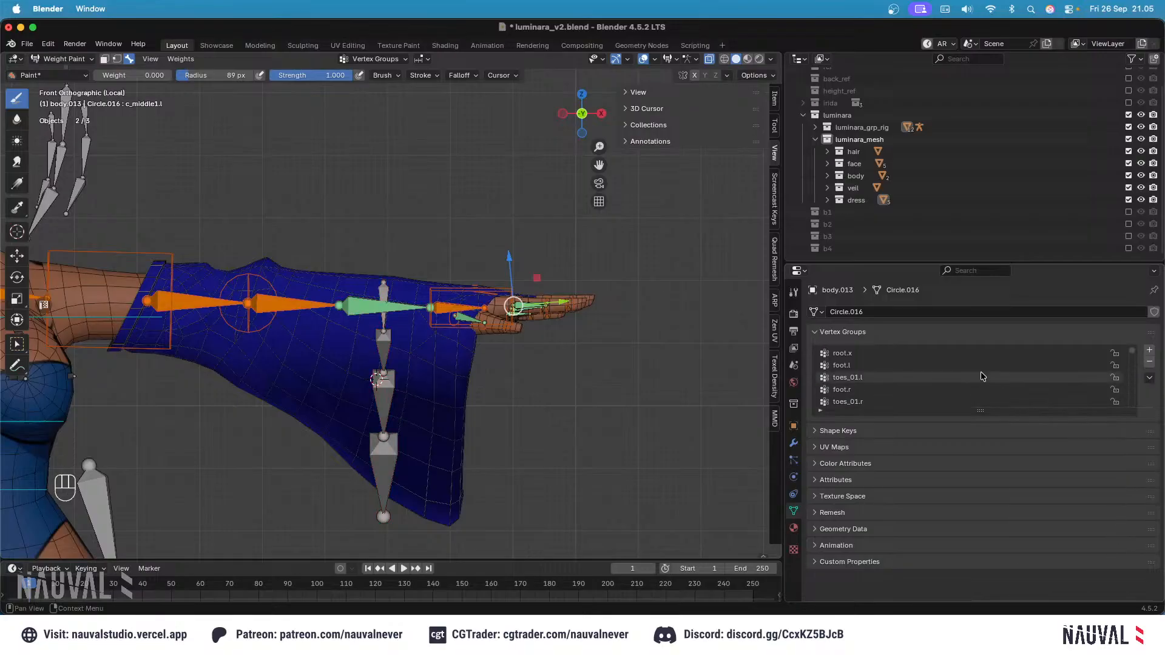
Step: Enter Edit Mode on the left sleeve in the front wireframe view and clear its vertex selection
key("Tab")
key("Tab")
mouse_move(303, 339)
middle_mouse_down()
mouse_move(375, 287)
mouse_move(384, 298)
mouse_move(372, 292)
mouse_move(402, 261)
mouse_move(437, 262)
mouse_move(448, 282)
middle_mouse_up()
key("Tab")
left_click(401, 261, "alt")
key("KP_1")
key("shift+z")
key("alt+a")
key("c")
left_click_drag(548, 337, 495, 320)
key("Escape")
key("alt+a")
Step: Circle-select the hanging lower part of the sleeve below the forearm and separate it into its own object
key("c")
scroll(472, 235, "up", 4)
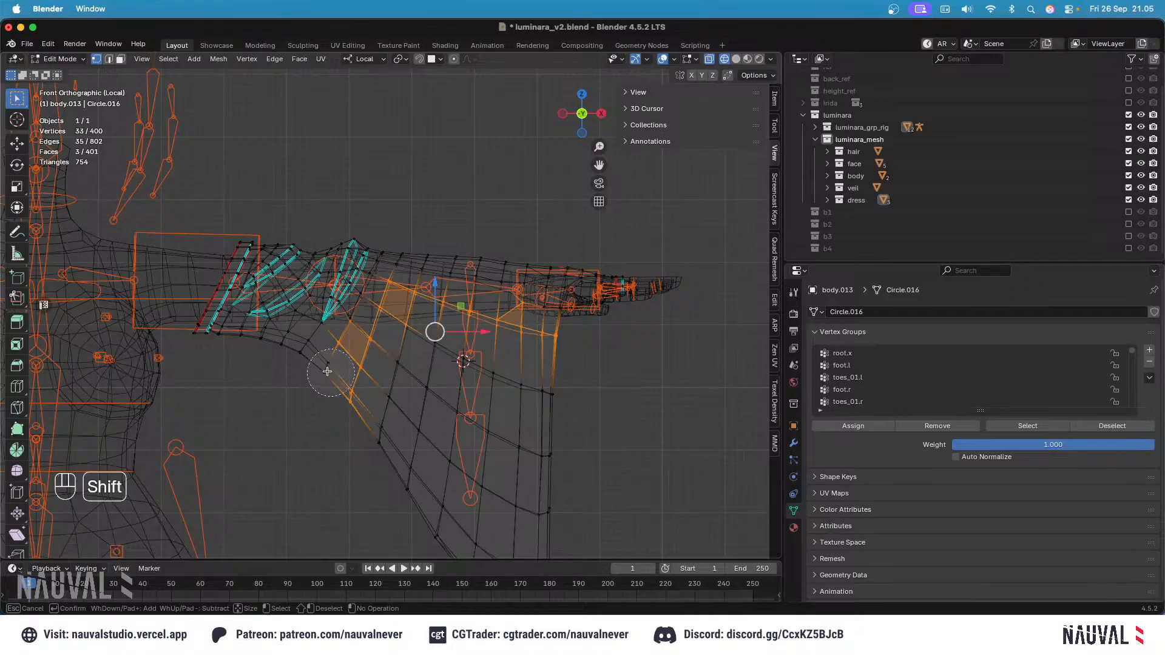
mouse_move(328, 372)
left_mouse_down("shift")
mouse_move(365, 295)
mouse_move(546, 388)
left_mouse_up("shift")
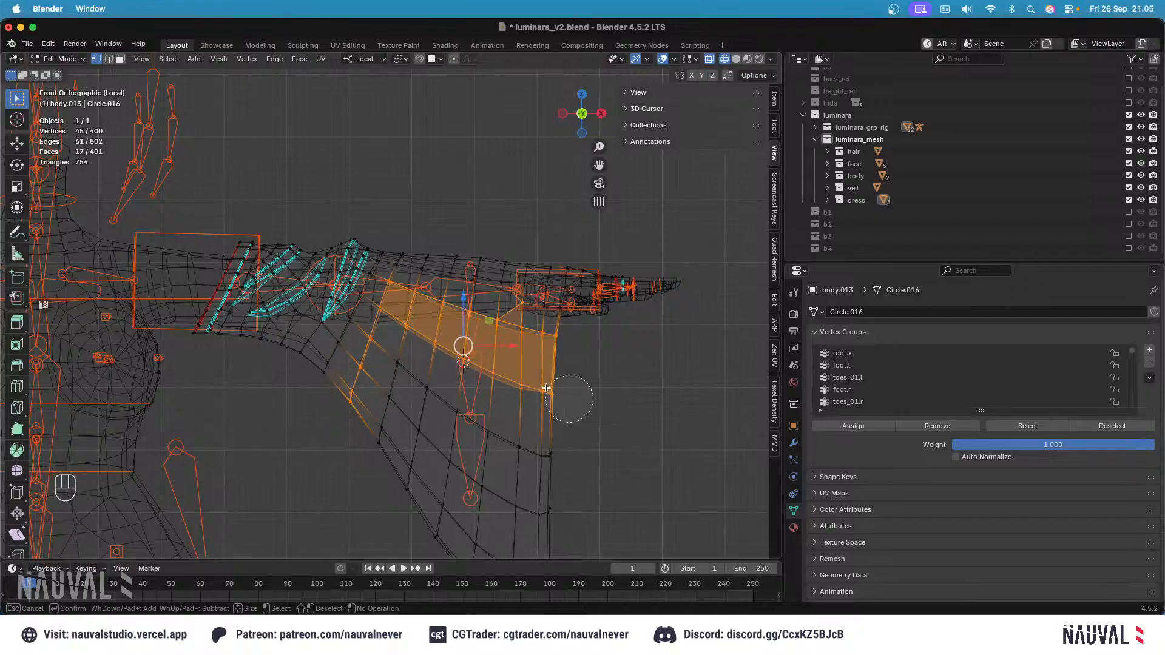
middle_click_drag(505, 374, 404, 262, "shift")
left_click_drag(485, 540, 263, 244, "shift")
key("shift+z")
middle_click_drag(376, 225, 399, 281, "shift")
key("shift+z")
key("c")
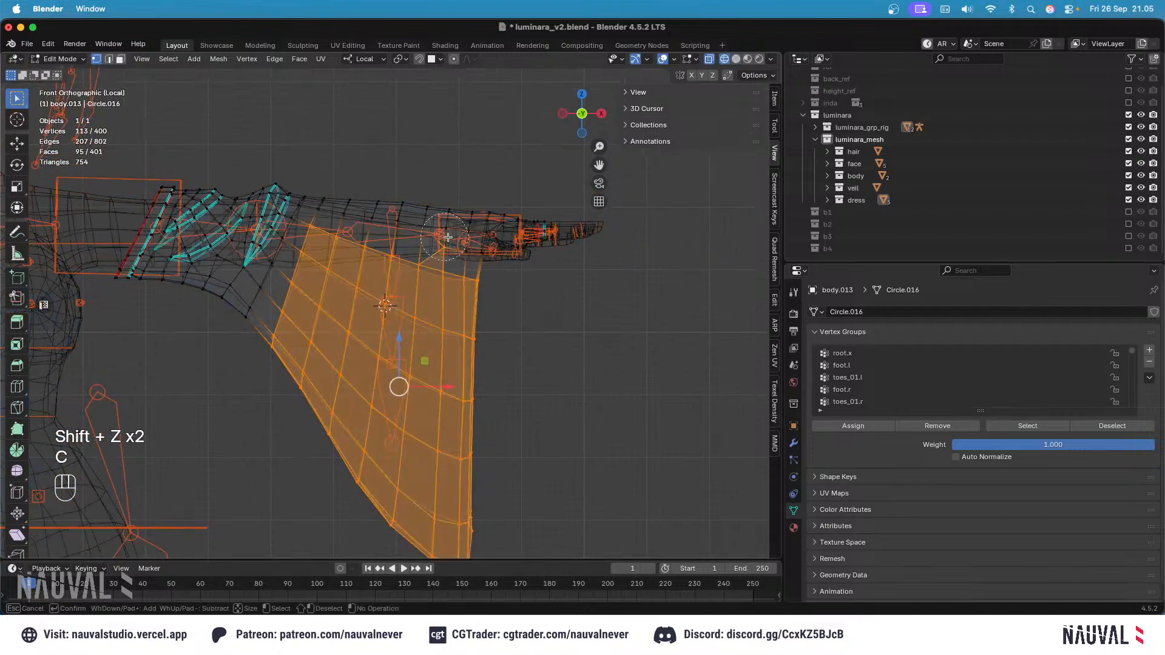
left_click(451, 236, "shift")
key("Escape")
key("shift+z")
key("p")
left_click(440, 177)
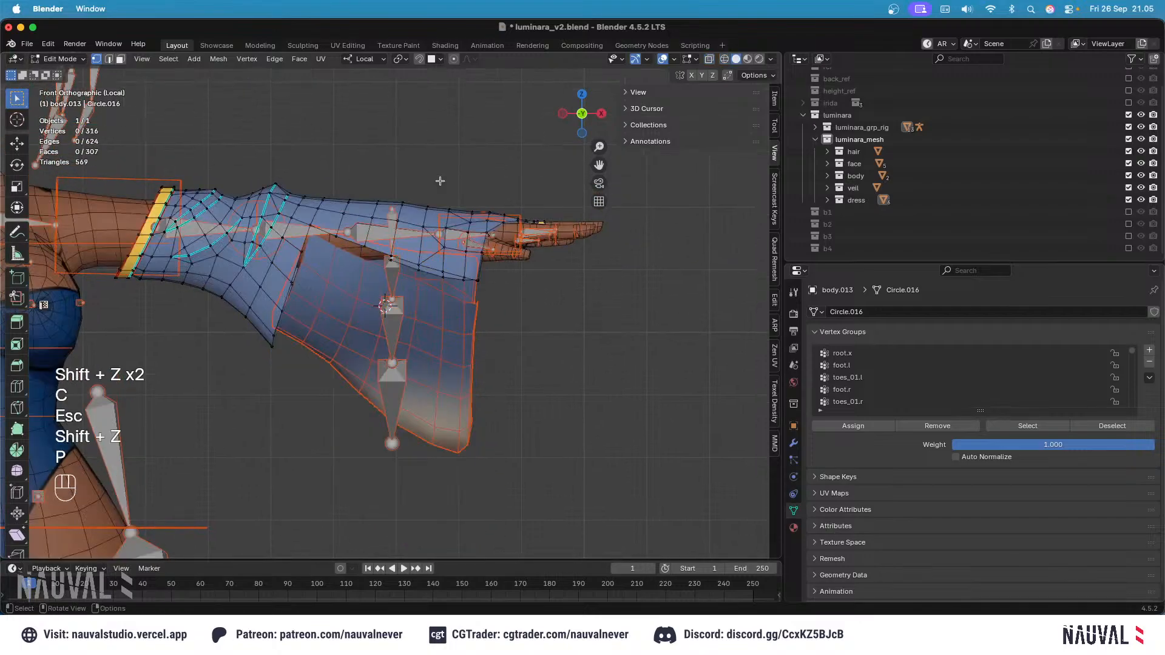
Step: Return to Object Mode, select only the separated lower sleeve piece and save the file
key("Tab")
key("Tab")
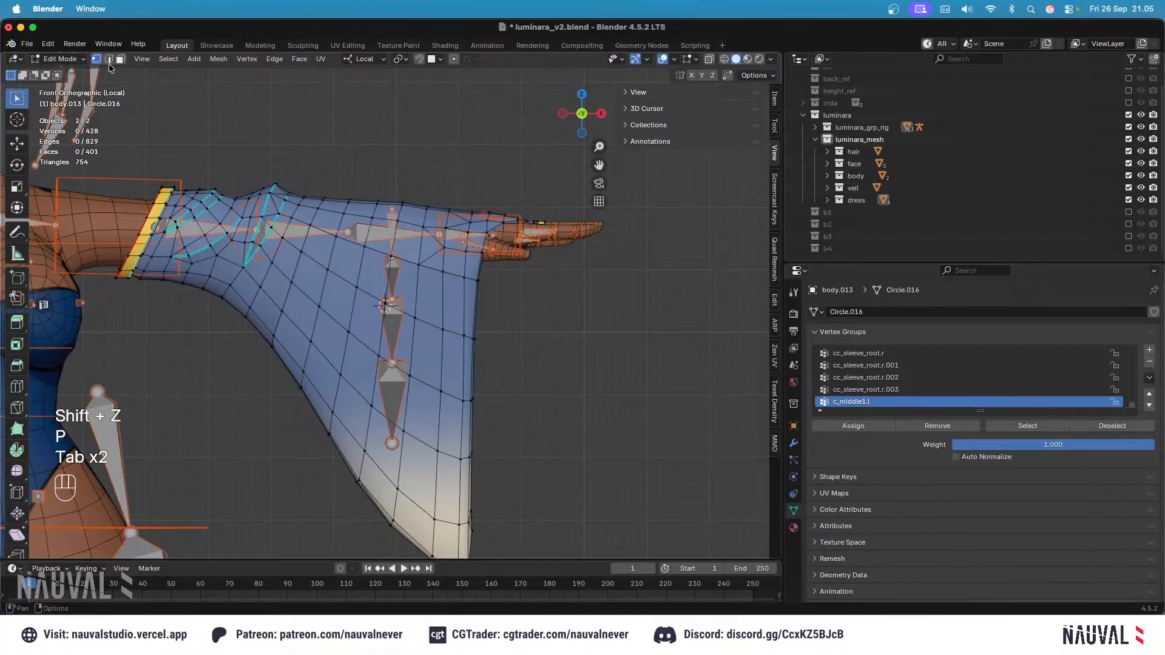
left_click(70, 64)
left_click(68, 72)
left_click(470, 323)
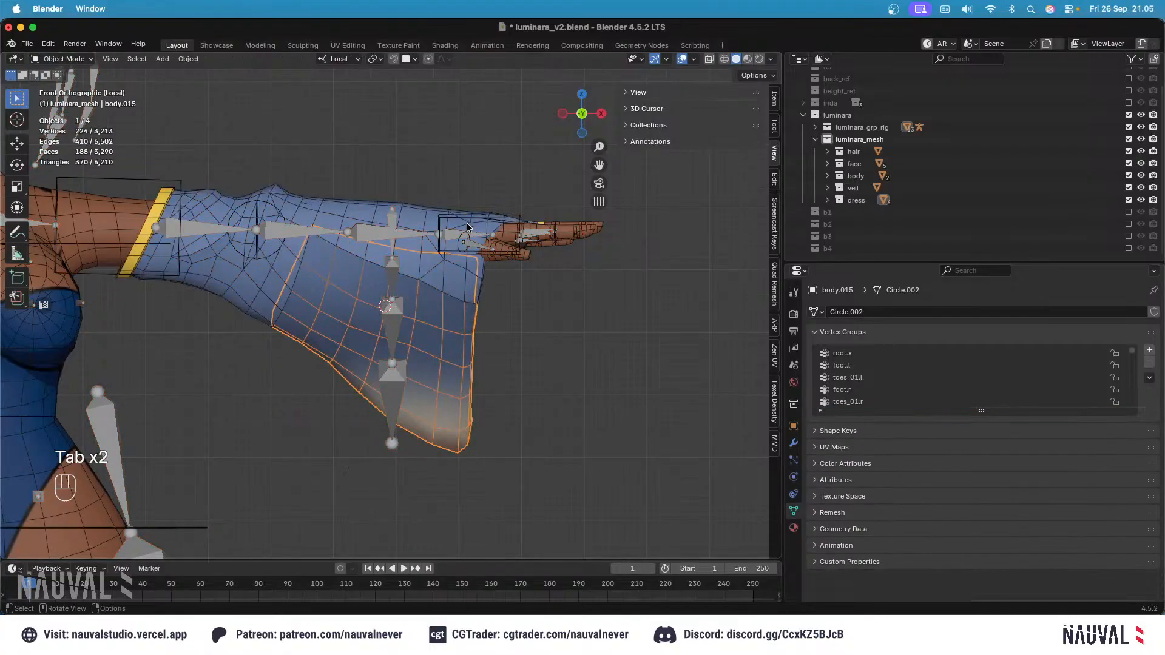
middle_click_drag(449, 209, 461, 259, "shift")
key("super+s")
Step: Select the rig together with the lower sleeve piece and switch to Weight Paint mode
key("Tab")
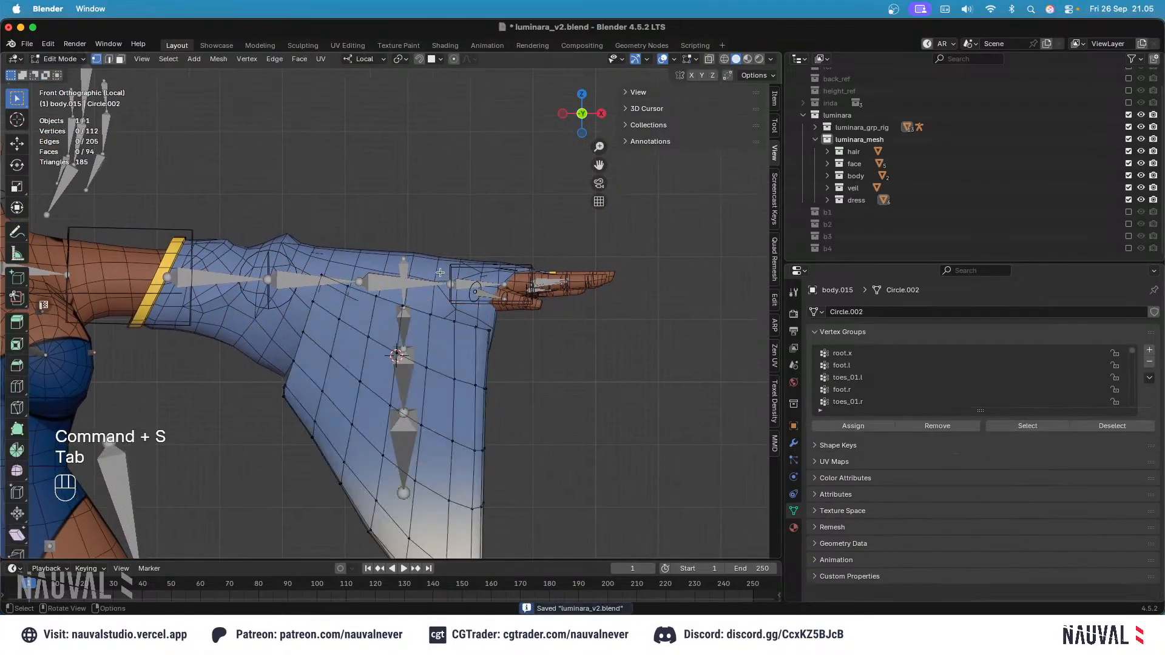
key("Tab")
key("Tab")
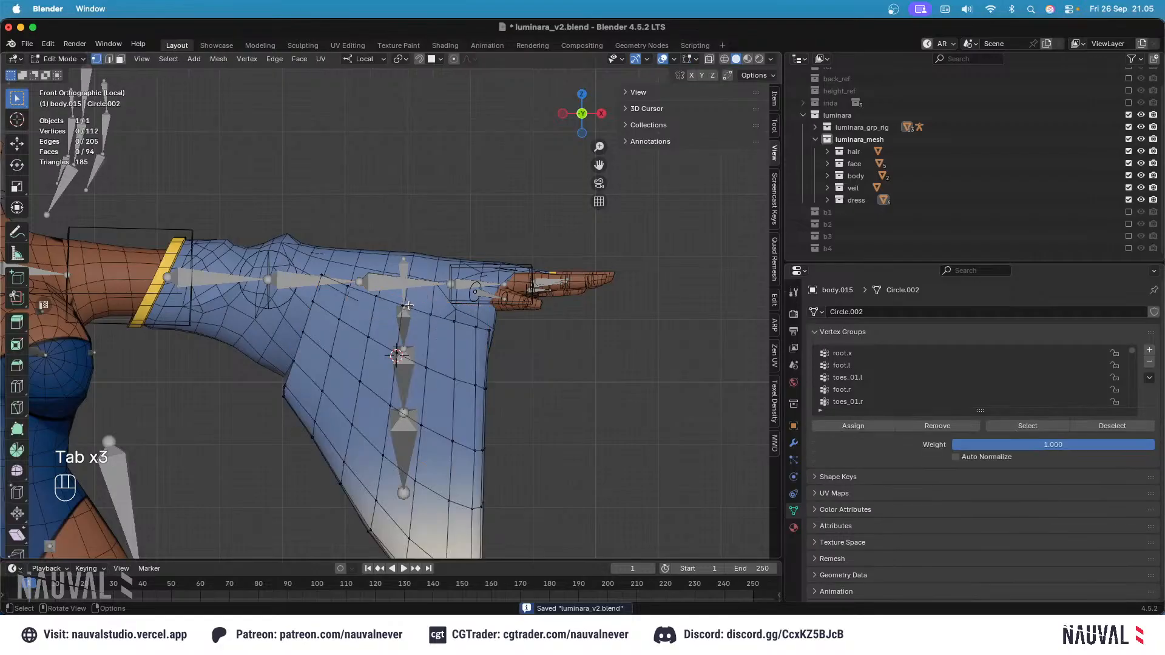
key("Tab")
left_click(441, 351, "shift")
left_click(62, 59)
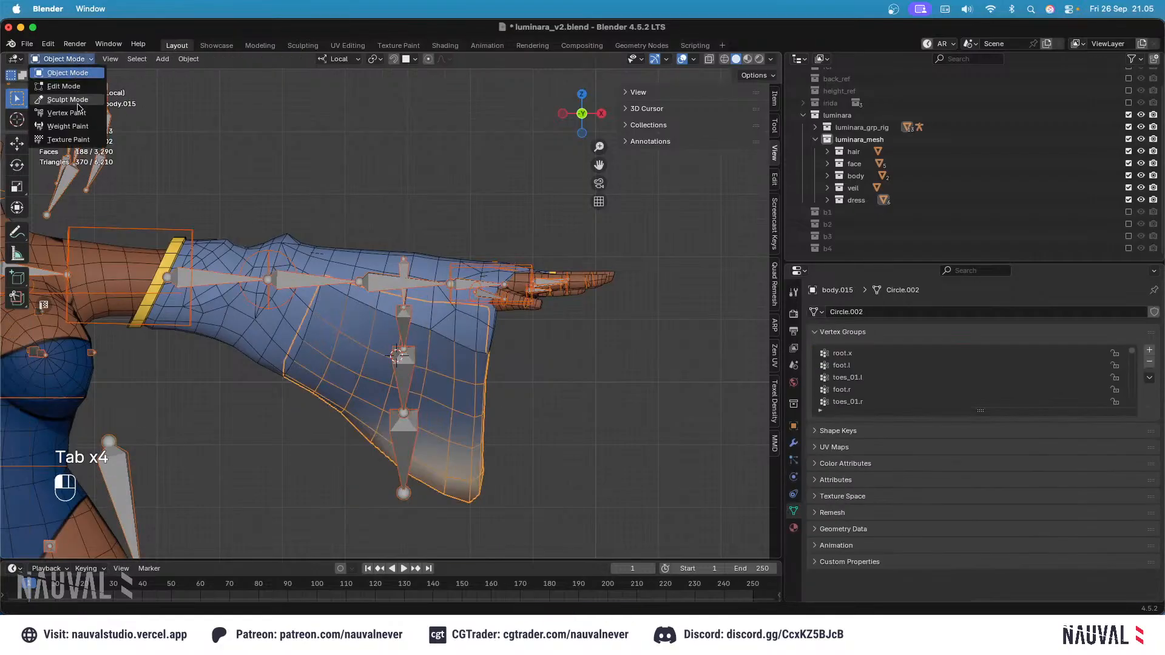
left_click(61, 126)
Step: Lock the vertex groups cc_sleeve_root.l, cc_sleeve_root.l.001, cc_sleeve_root.l.002 and cc_sleeve_root.l.003 on the lower sleeve piece
left_click(404, 267, "alt")
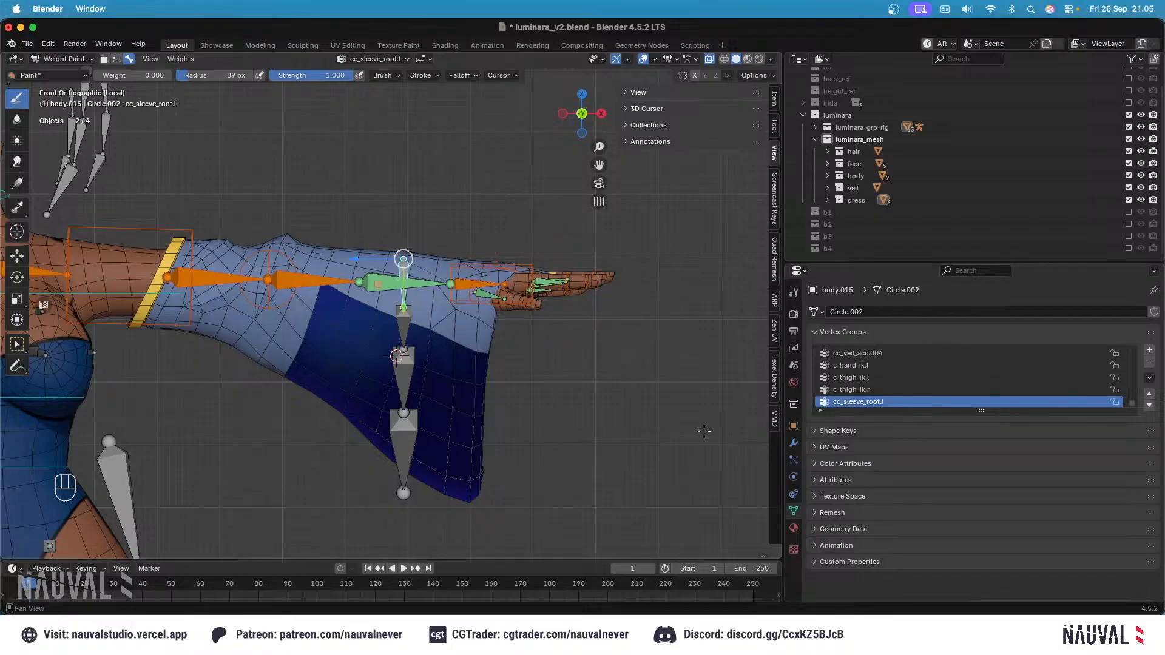
left_click(403, 309, "alt")
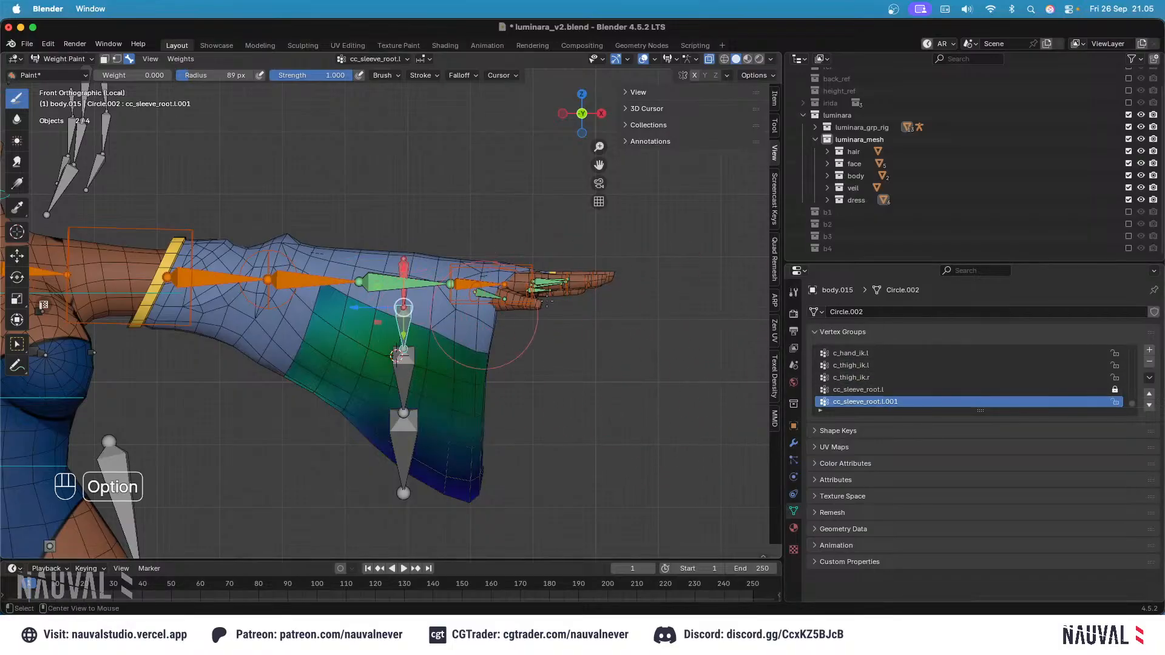
left_click(1115, 401)
left_click(403, 379, "alt")
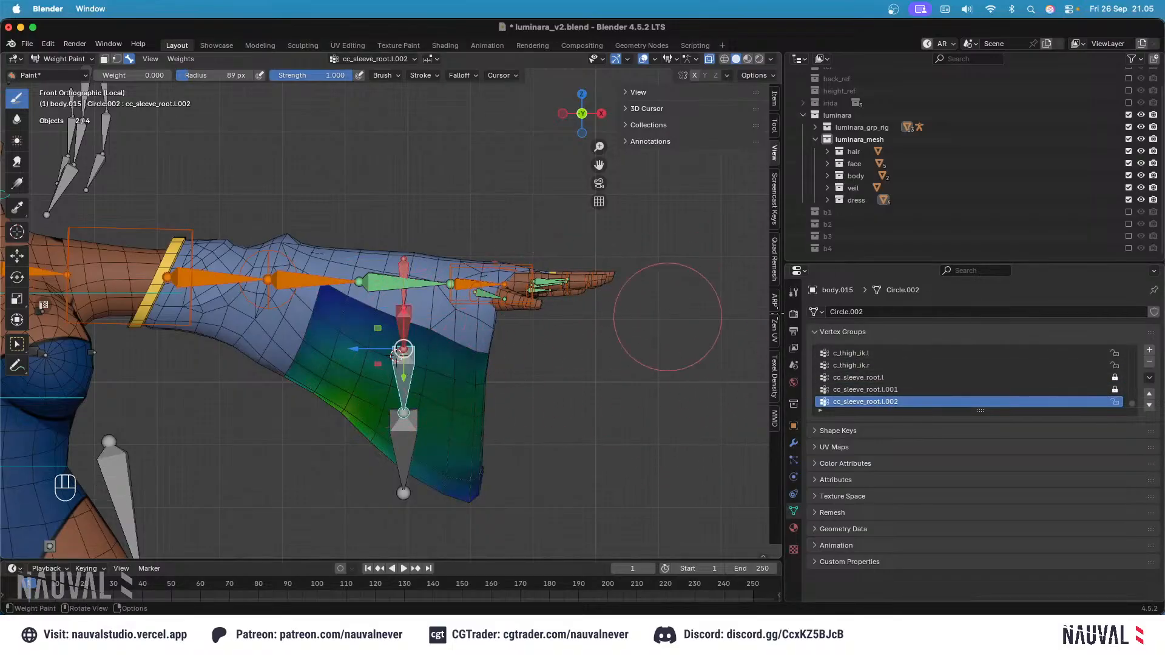
left_click(410, 448, "alt")
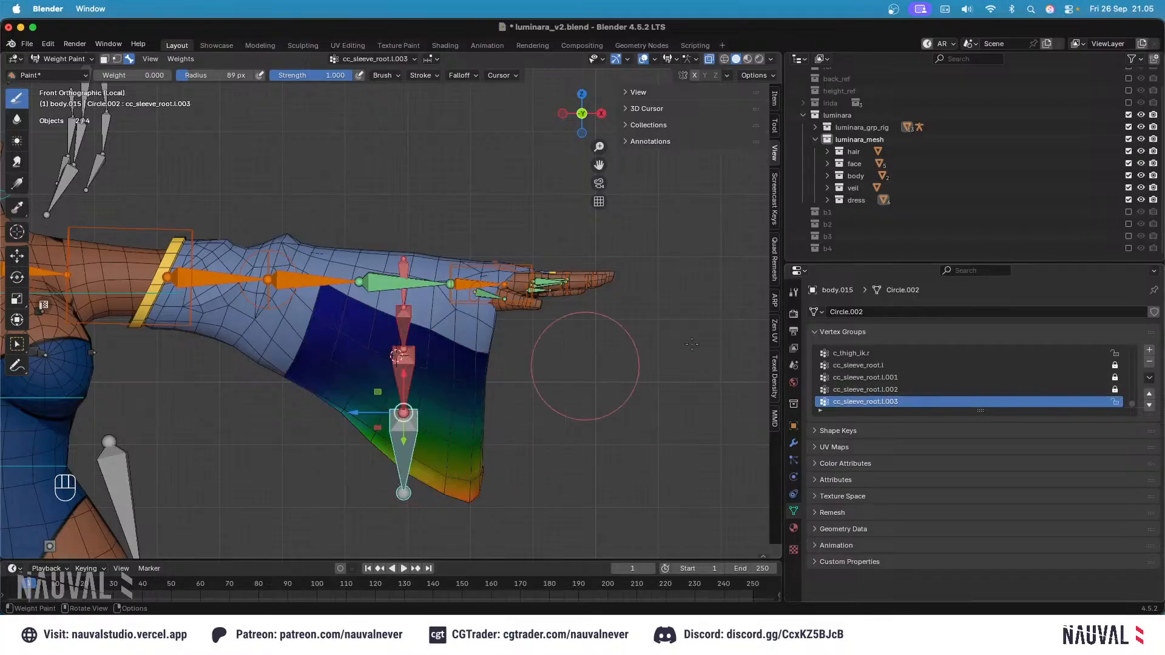
left_click(1115, 401)
Step: Delete all unlocked vertex groups from the lower sleeve piece and save the file
key("Tab")
key("super+s")
left_click(1149, 378)
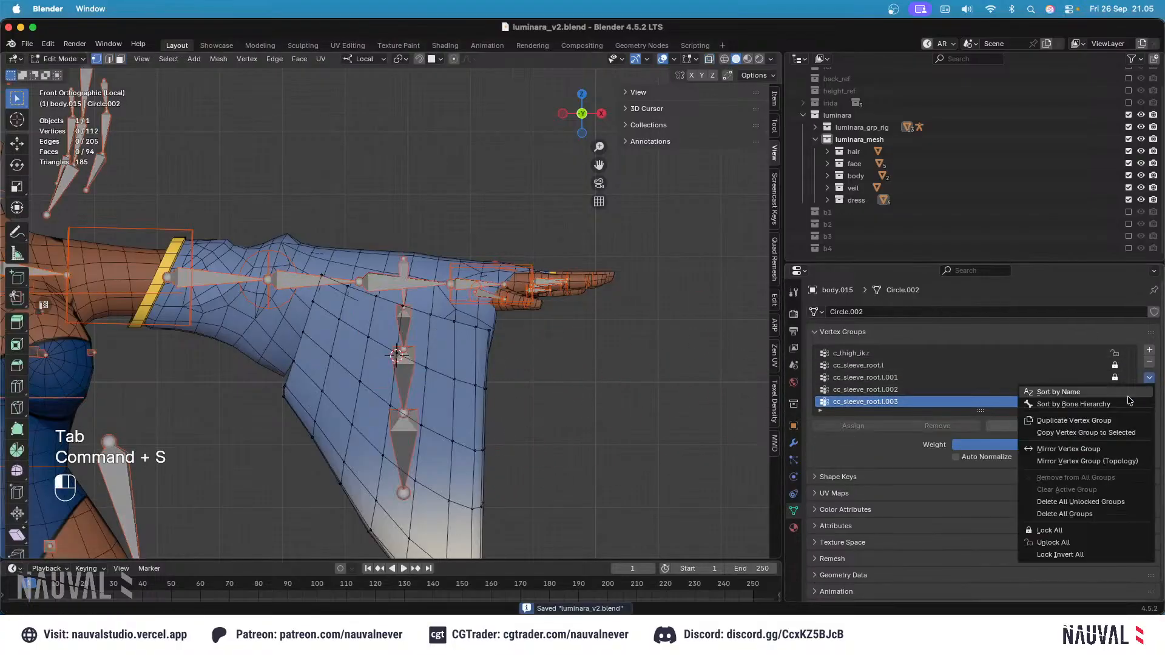
left_click(1092, 503)
key("Tab")
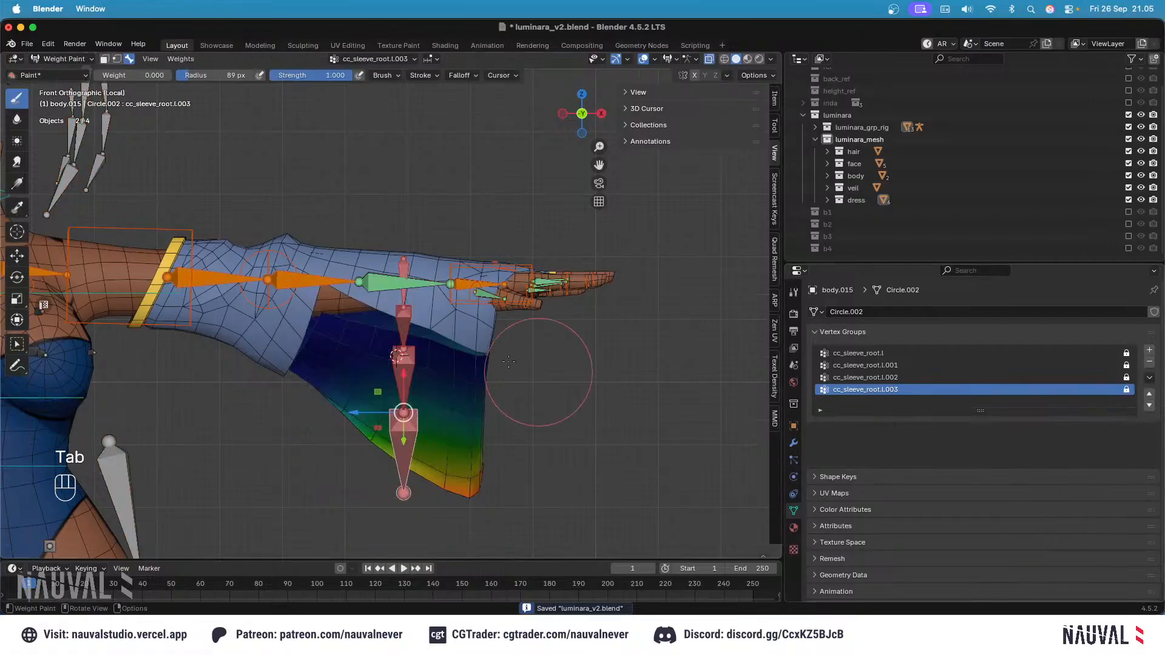
mouse_move(520, 351)
middle_mouse_down()
mouse_move(465, 419)
mouse_move(455, 384)
middle_mouse_up()
key("KP_1")
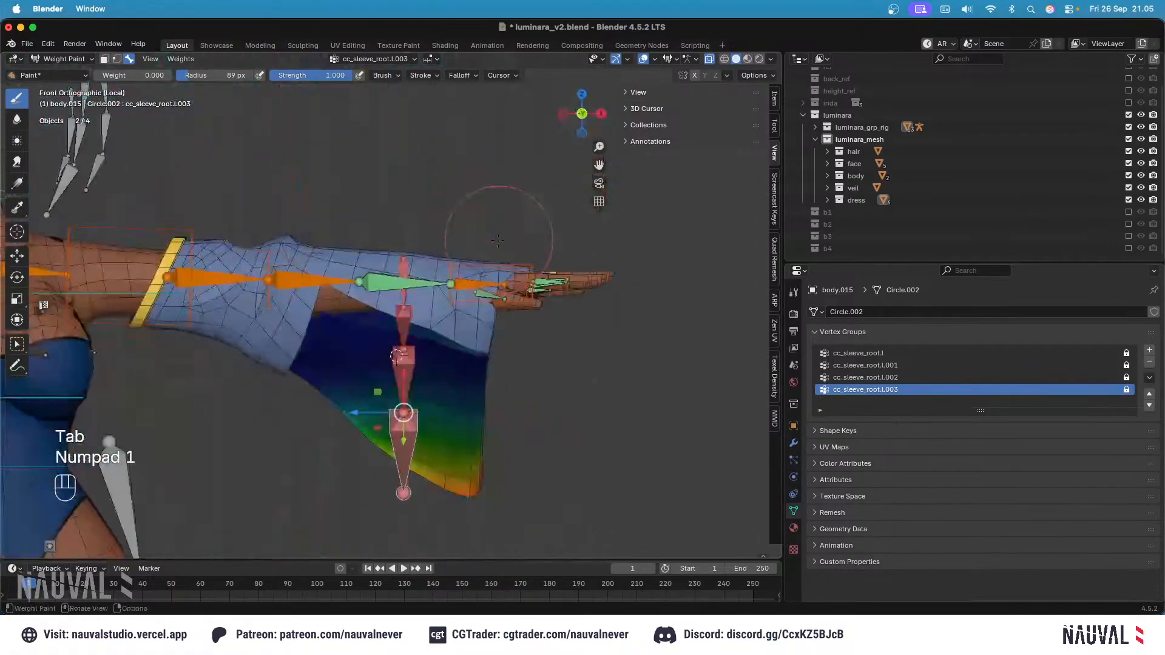
key("super+s")
Step: Transfer the body mesh's vertex group weights to the upper sleeve by name with Nearest Face Interpolated mapping, and save the file
left_click(63, 58)
left_click(67, 73)
left_click(372, 172)
left_click(429, 264)
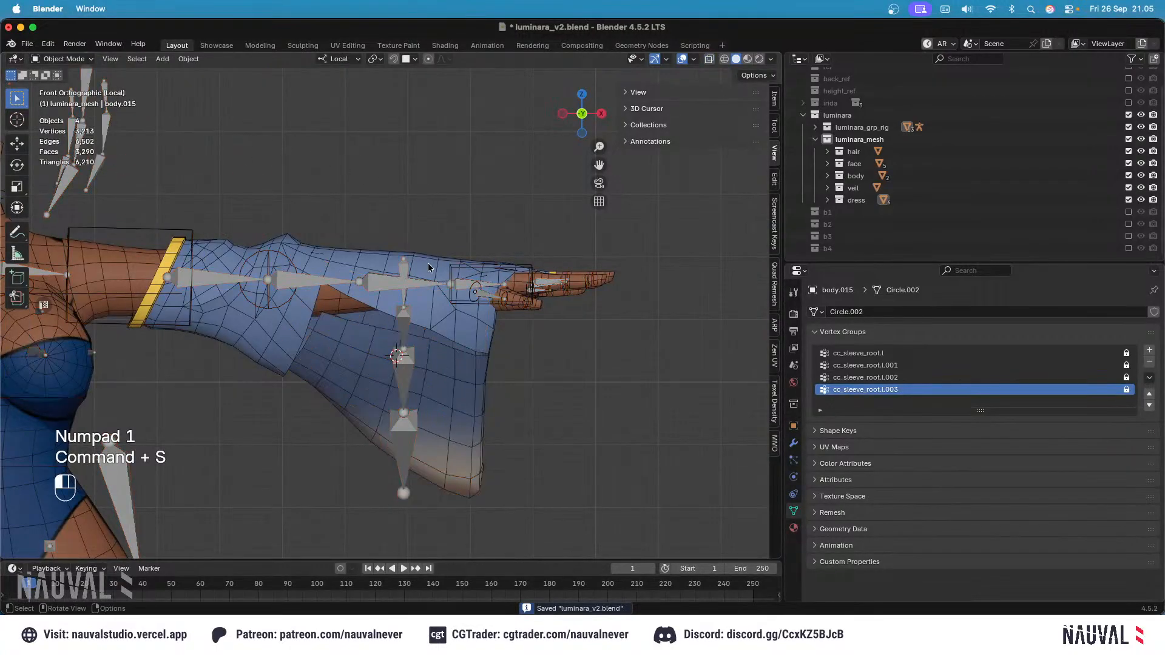
middle_click_drag(430, 266, 448, 299)
key("KP_1")
middle_click_drag(462, 255, 463, 278, "shift")
left_click(620, 284, "shift")
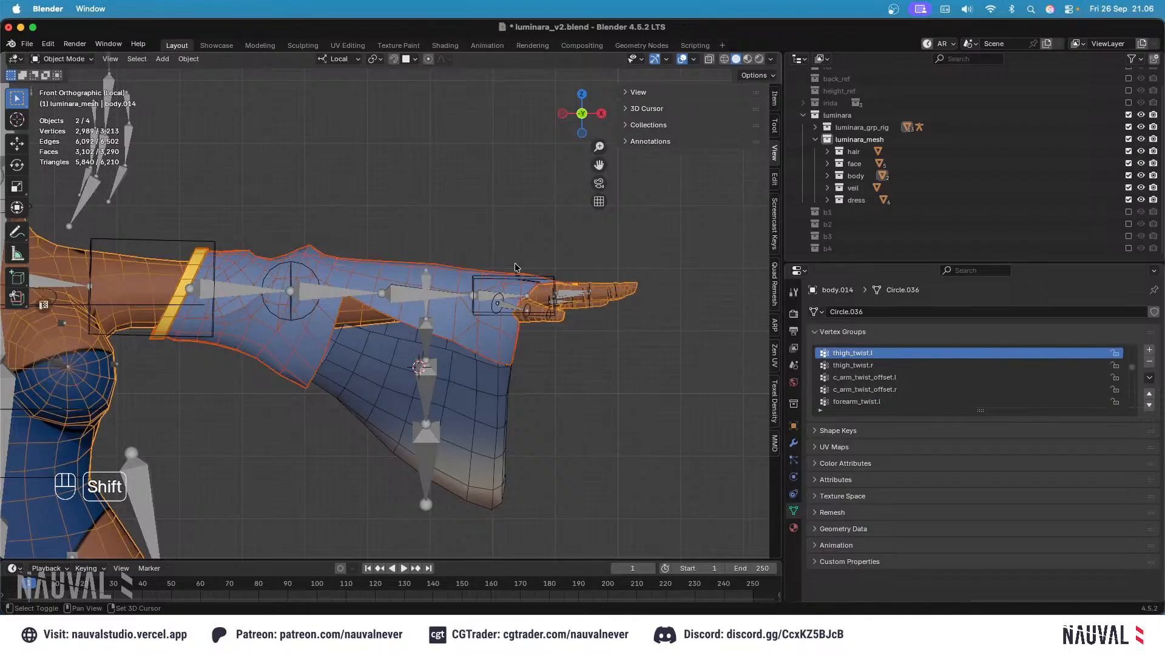
left_click(63, 59)
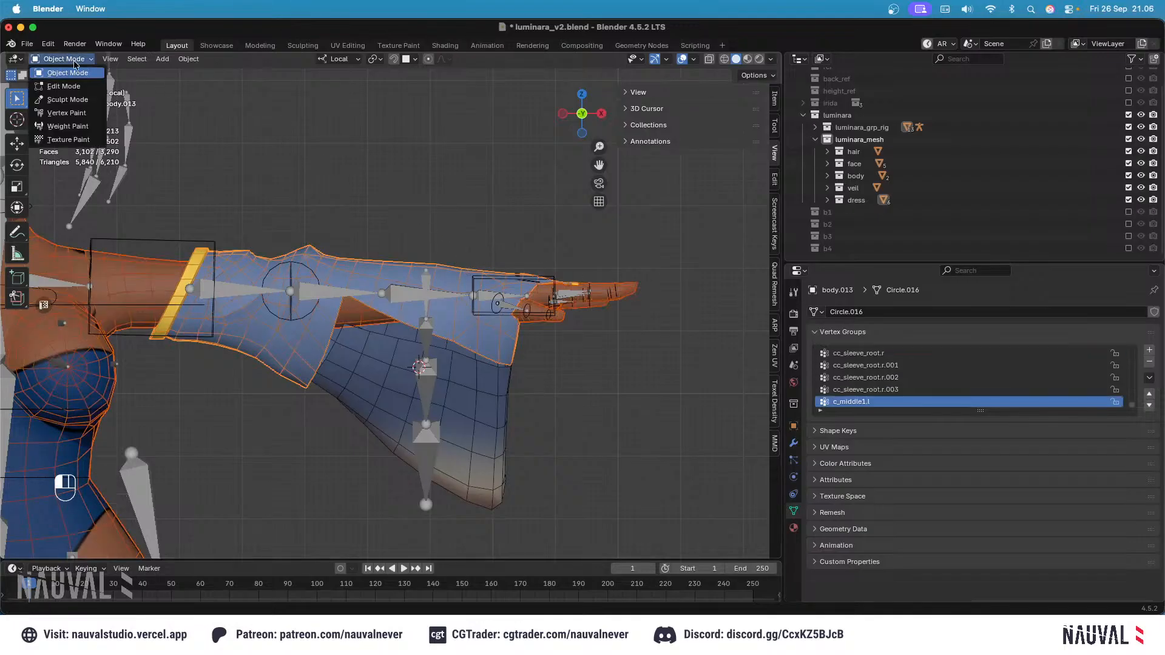
left_click(68, 126)
left_click(168, 59)
left_click(202, 207)
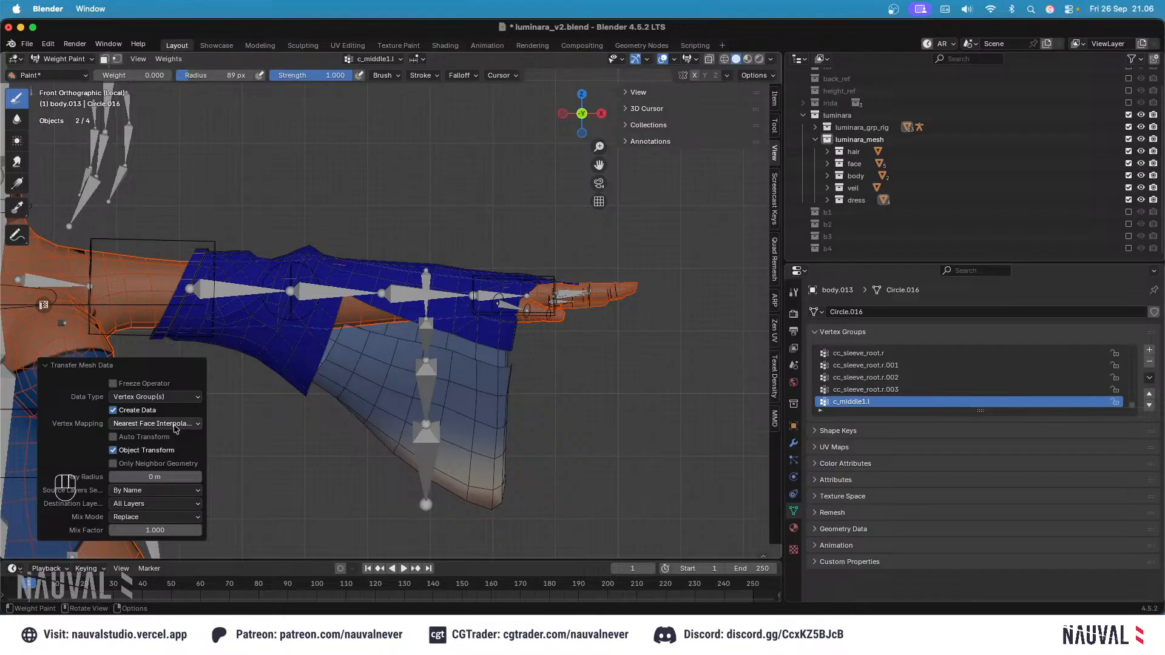
key("super+s")
Step: Clear the location and rotation of all bones in luminara_rig and return to Object Mode
left_click(63, 59)
left_click(65, 73)
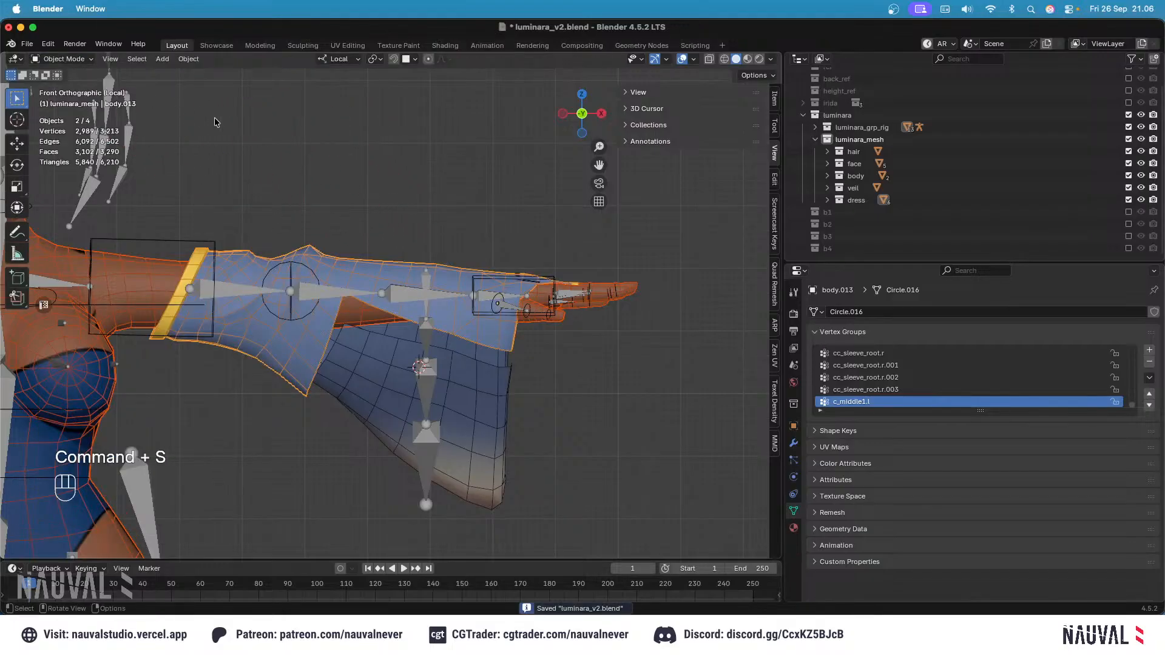
left_click(267, 167)
left_click(427, 309)
left_click(75, 60)
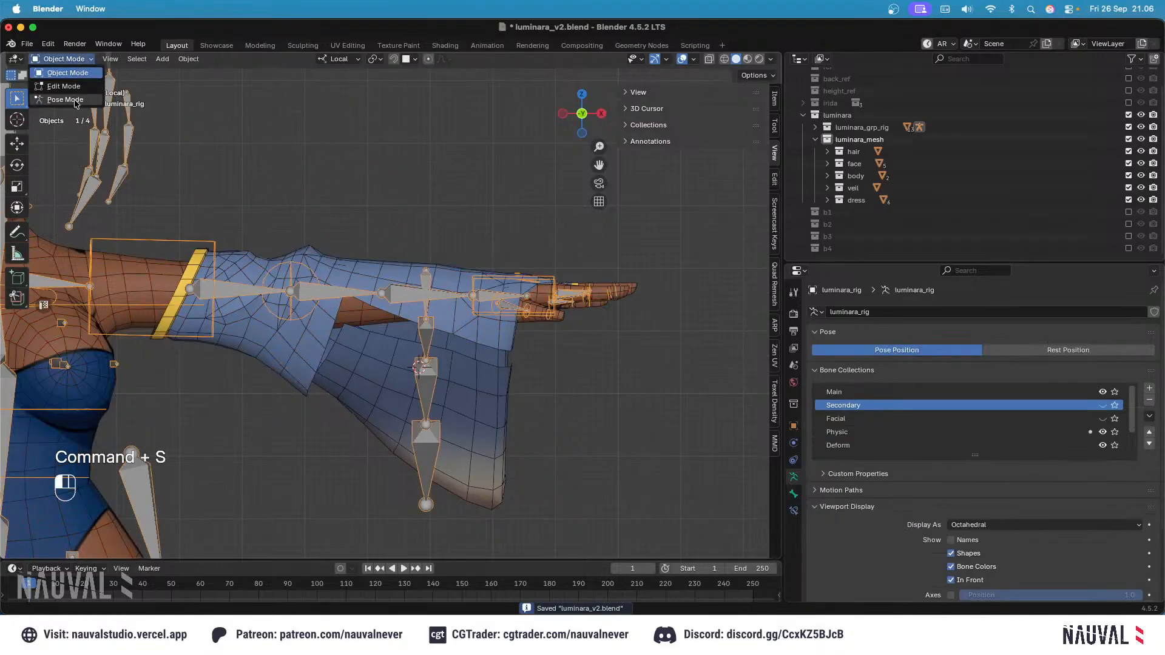
left_click(74, 80)
key("a")
key("alt+g")
key("alt+r")
left_click(68, 60)
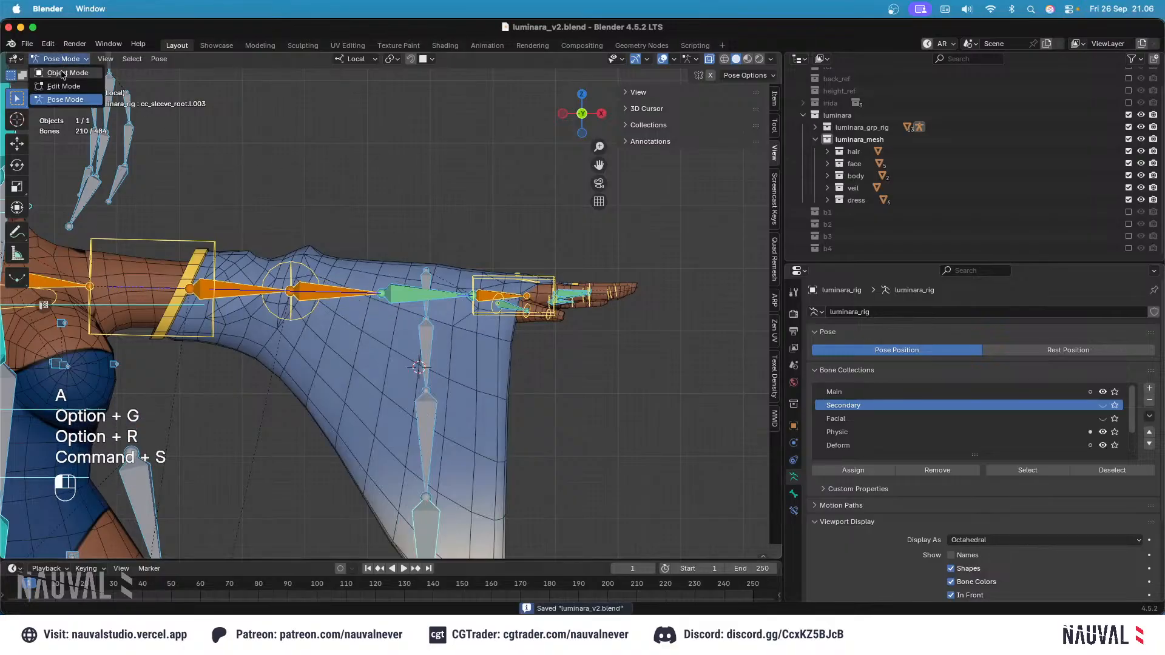
left_click(67, 72)
Step: Parent the upper and lower sleeve pieces to luminara_rig and join them into one object
left_click(366, 333)
left_click(375, 269, "shift")
key("ctrl+j")
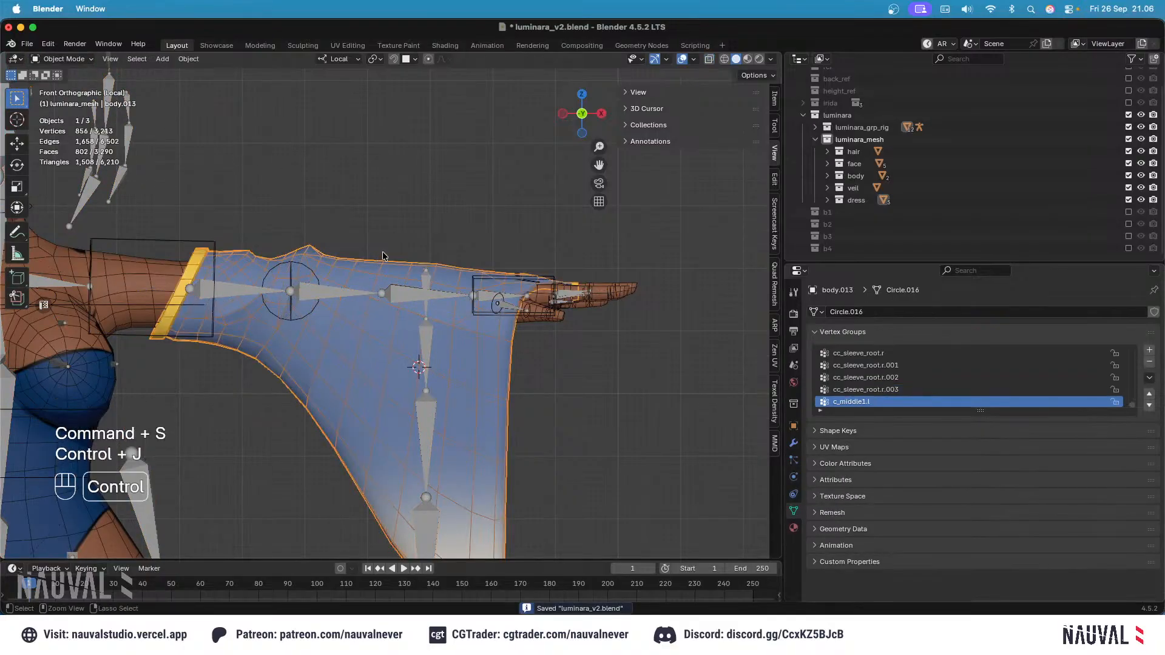
left_click(422, 285, "shift")
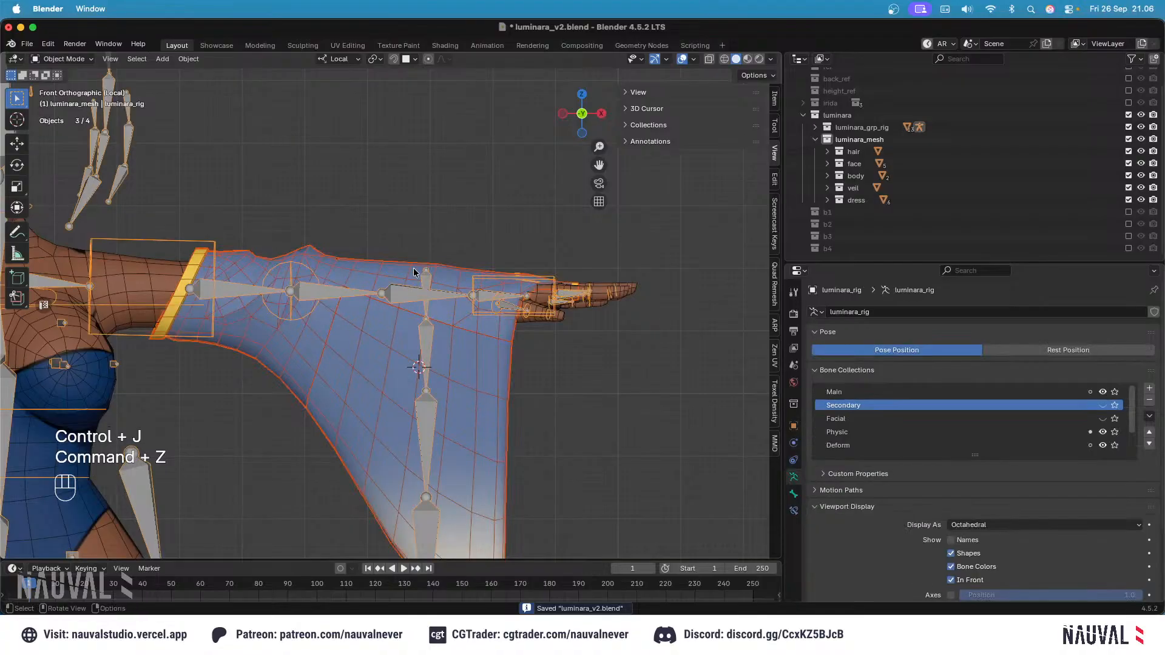
key("ctrl+p")
left_click(413, 270)
left_click(404, 272, "shift")
left_click(384, 274, "ctrl")
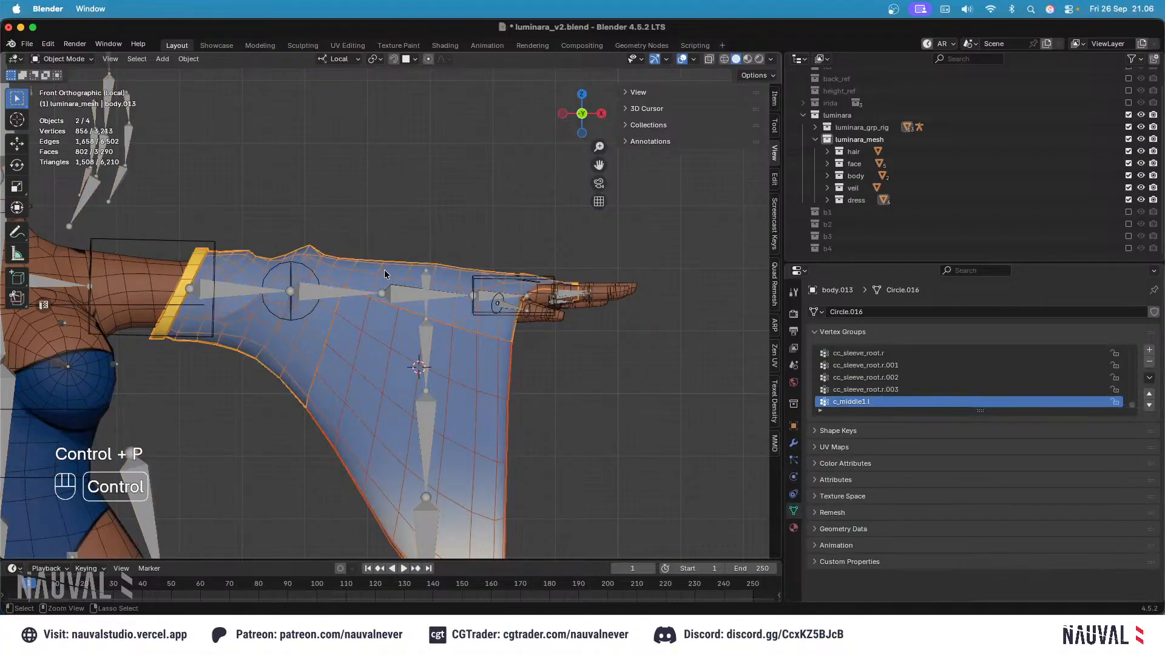
Step: Merge all vertices of the joined sleeve by distance with a 0.0001 m threshold
key("Tab")
key("shift+z")
key("a")
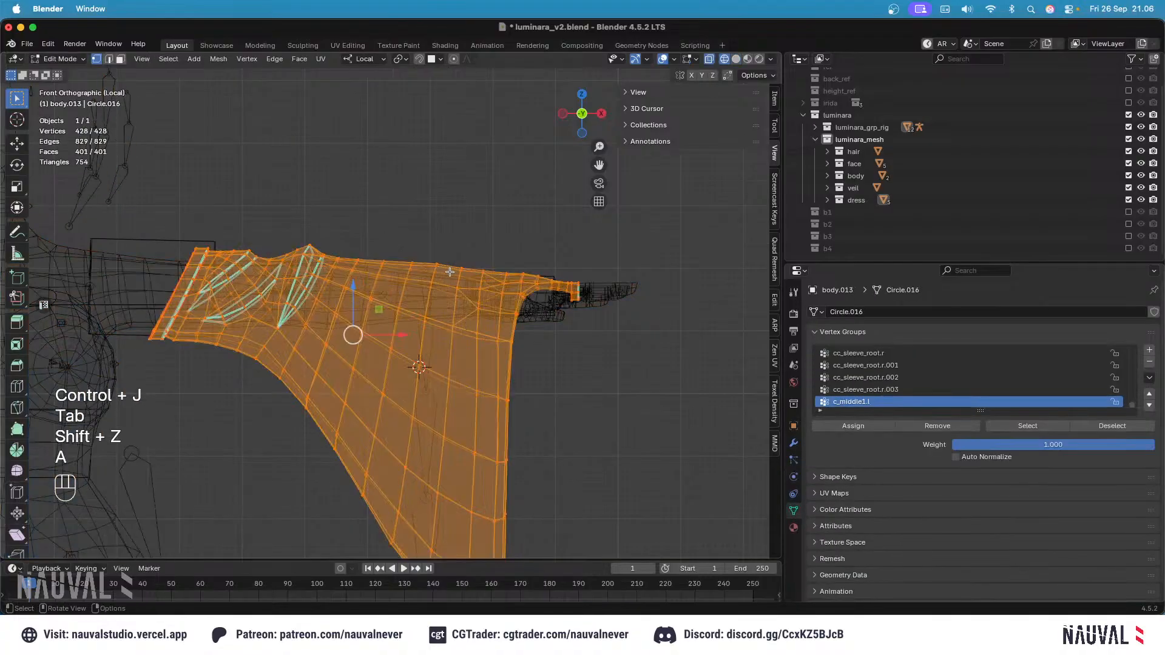
key("m")
left_click(459, 367)
key("shift+z")
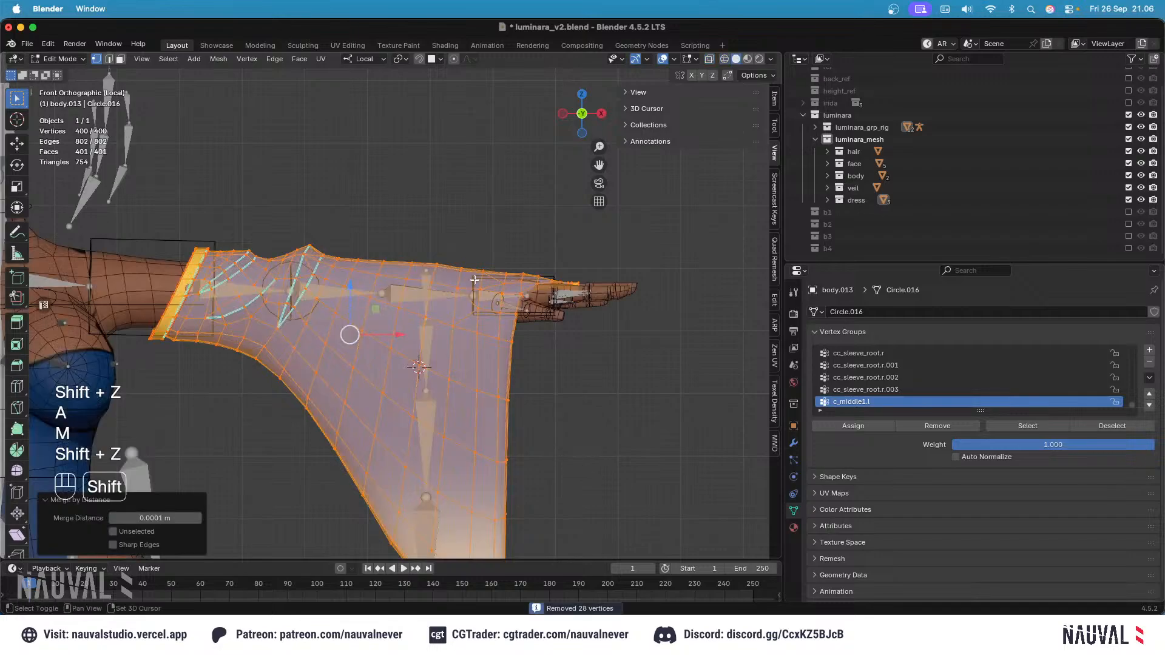
key("Tab")
Step: Save the file, select luminara_rig together with the joined sleeve, and switch the sleeve to Weight Paint mode
left_click(400, 257)
key("super+s")
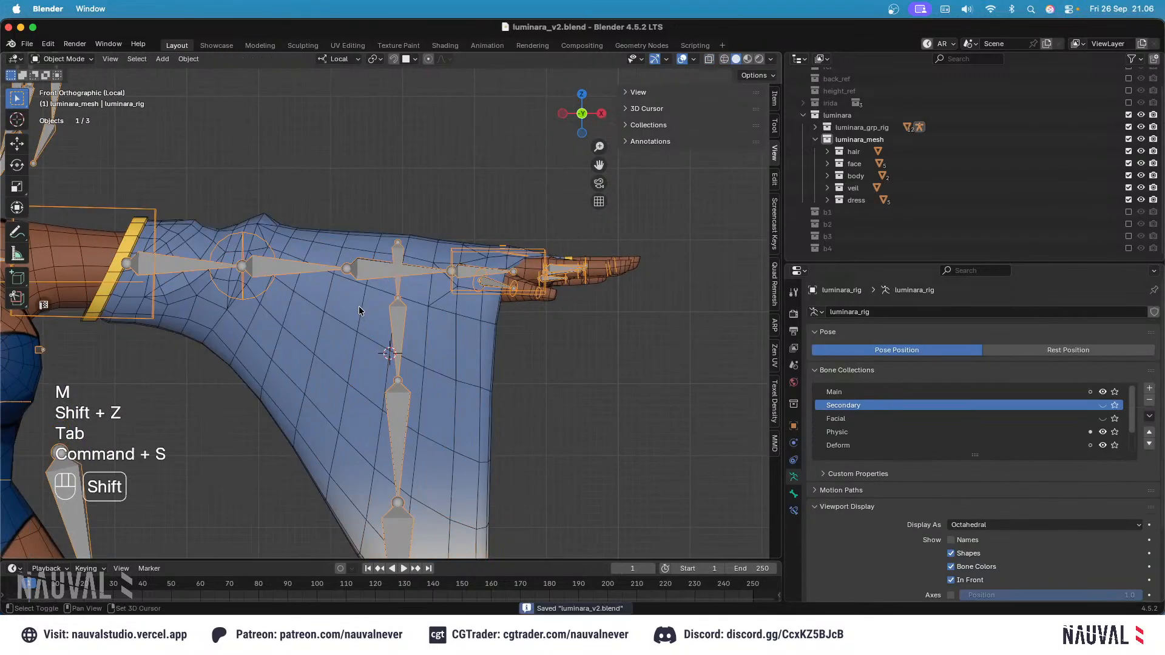
left_click(362, 309, "shift")
left_click(323, 240, "shift")
left_click(310, 238, "shift")
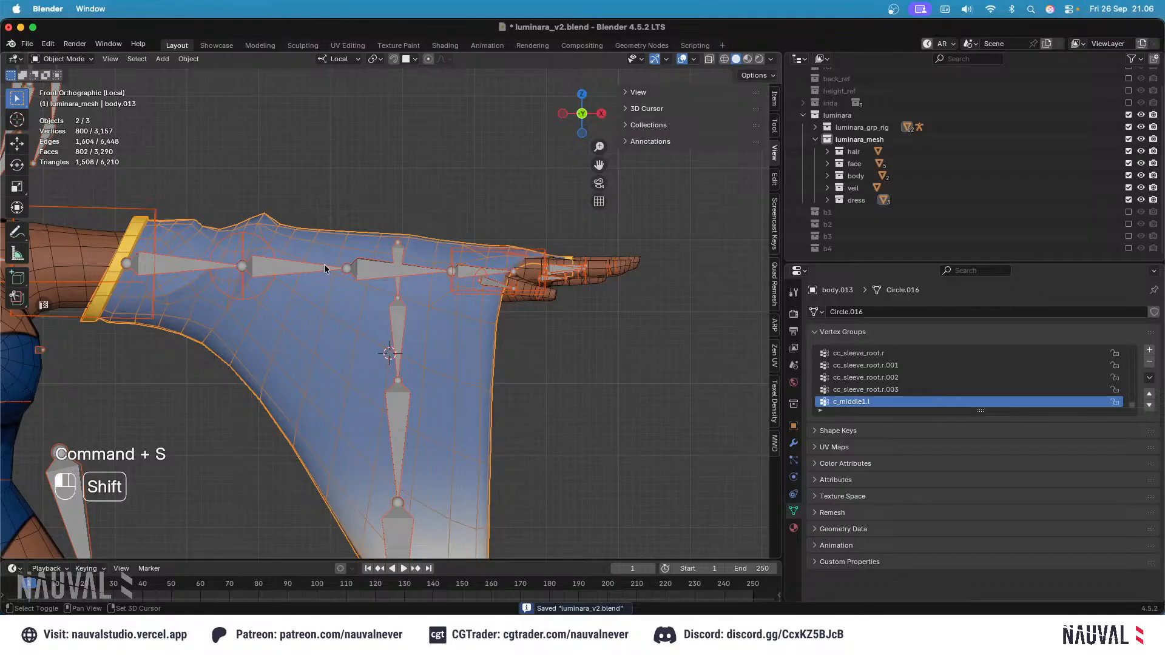
left_click(72, 60)
left_click(78, 129)
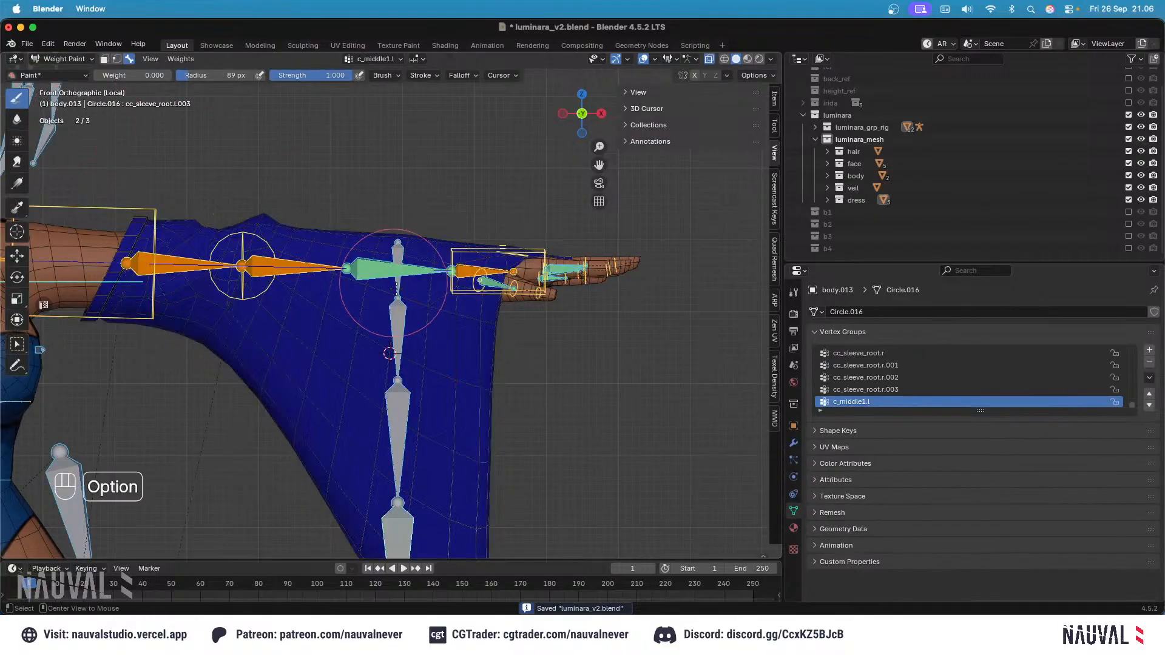
Step: Rotate cc_sleeve_root.l and the sleeve bones down to cc_sleeve_root.l.003 in the right view to test the drape's deformation
left_click(395, 285, "alt")
key("KP_3")
key("r")
left_click(431, 262)
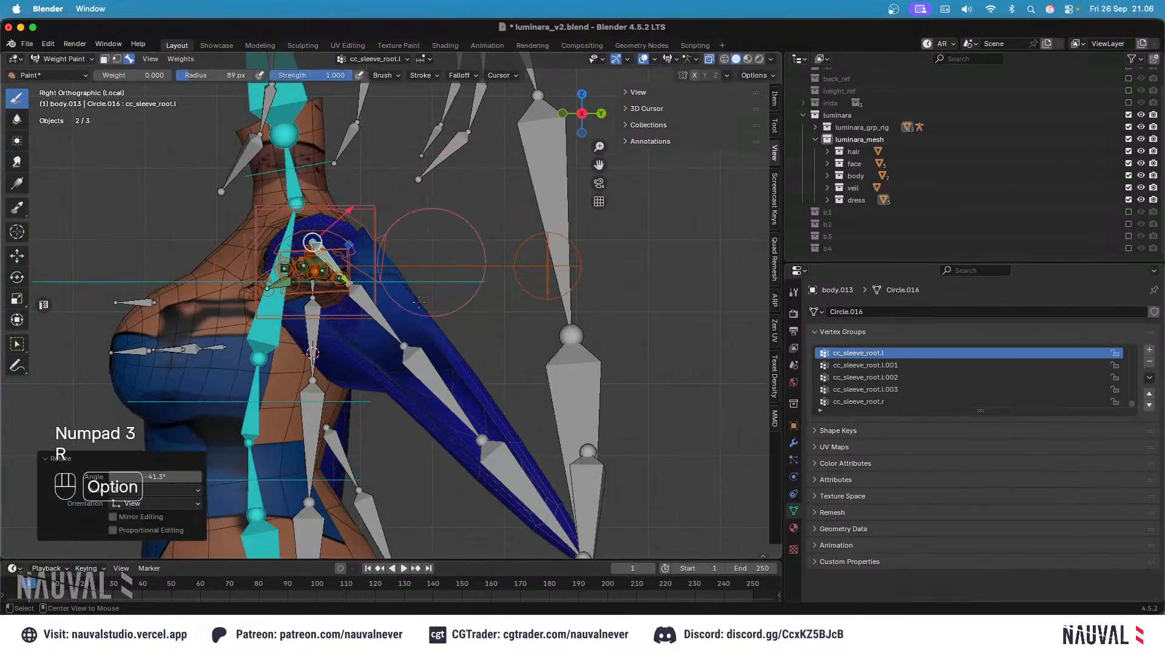
left_click(386, 321, "alt")
key("r")
left_click(419, 240)
left_click(461, 299, "alt")
key("r")
left_click(457, 247)
left_click(583, 236, "alt")
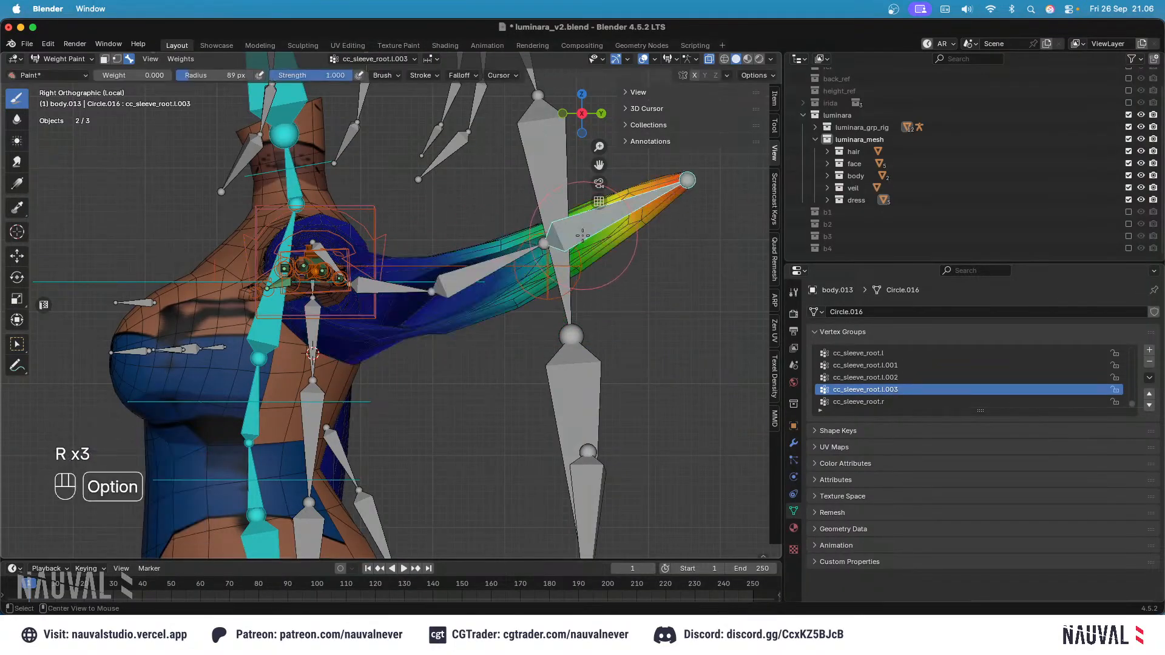
key("r")
left_click(574, 220)
Step: Rotate cc_sleeve_root.l.001 downward, and turn cc_sleeve_root.l by 10.2° in the right view
left_click(410, 289, "alt")
key("r")
left_click(448, 361)
middle_click_drag(447, 345, 388, 340)
left_click(334, 261, "alt")
key("KP_3")
key("r")
left_click(425, 256)
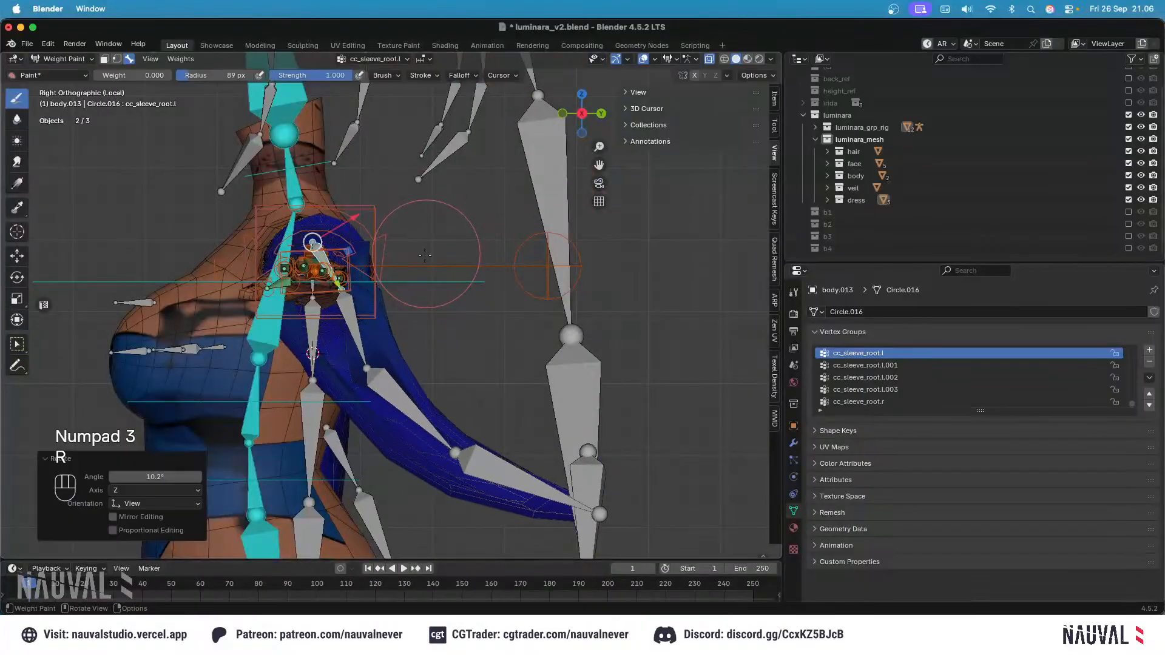
Step: Set the brush radius to 109 px and smooth the forearm_stretch.l weights around the sleeve
mouse_move(426, 256)
middle_mouse_down()
mouse_move(408, 231)
mouse_move(444, 218)
mouse_move(437, 230)
middle_mouse_up()
left_click(439, 211, "alt")
key("f")
left_click(439, 307)
left_click_drag(416, 378, 422, 418, "shift")
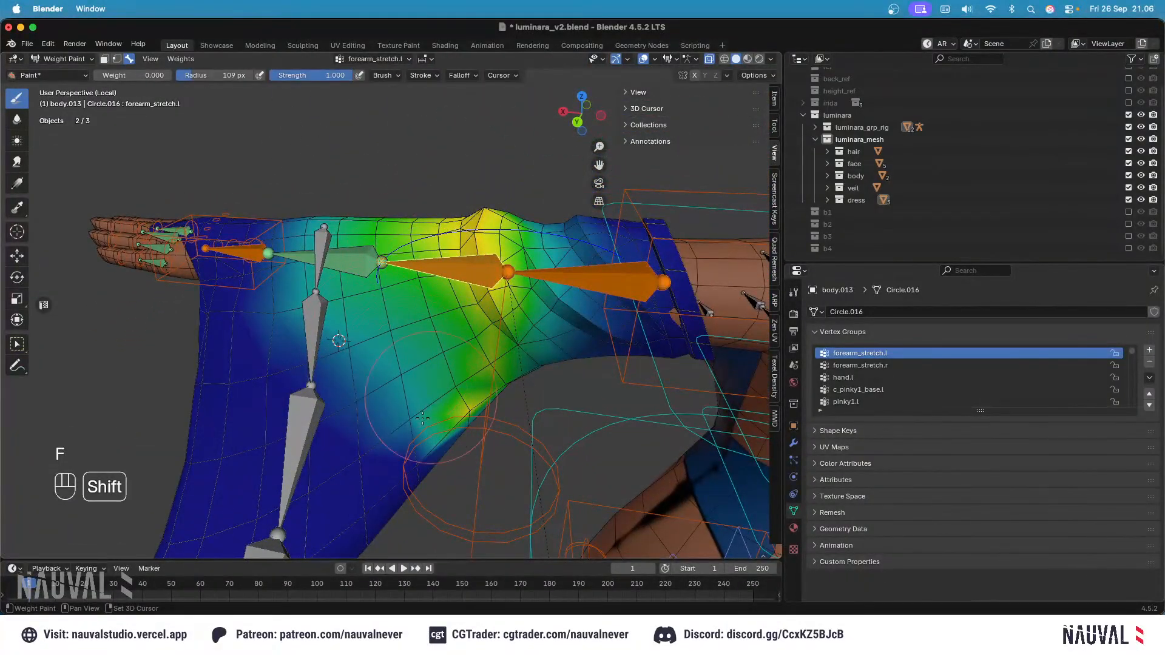
middle_click_drag(436, 445, 381, 222)
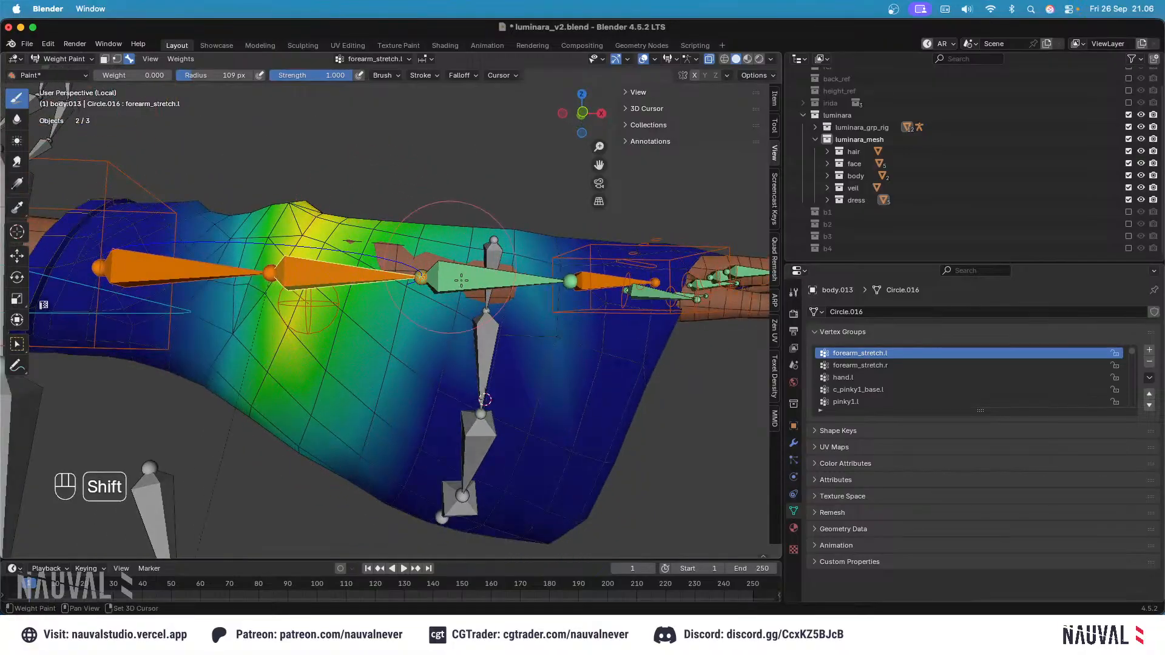
Step: Smooth the forearm_twist.l weights across the front and back of the sleeve
left_click(486, 274, "shift")
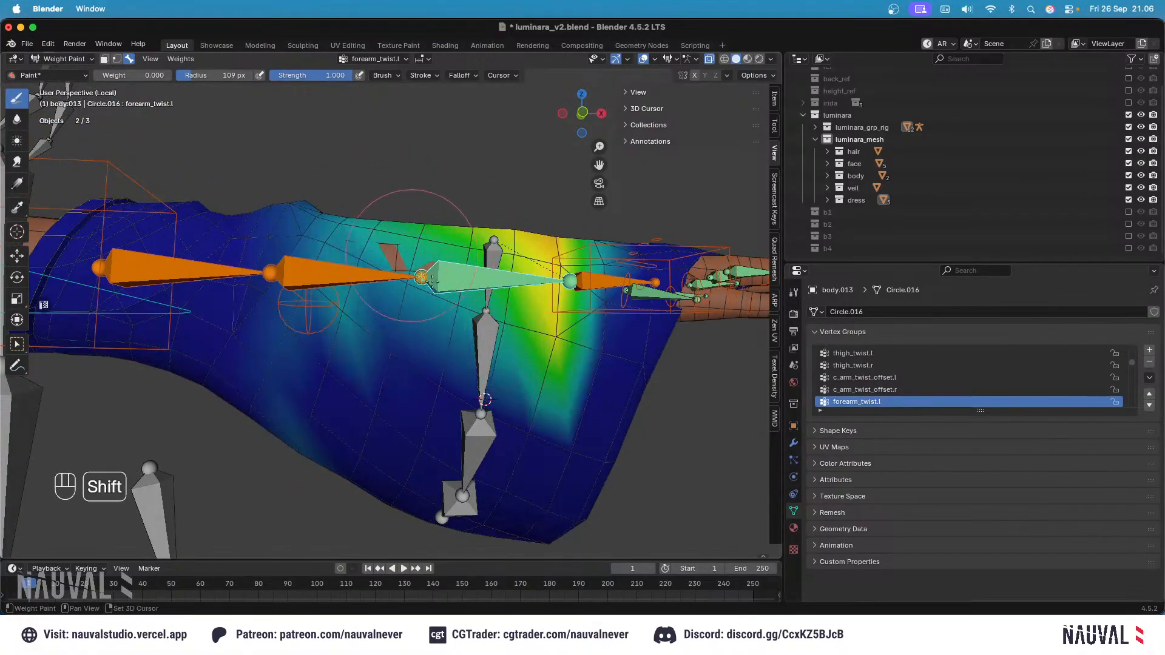
left_click_drag(392, 359, 500, 360)
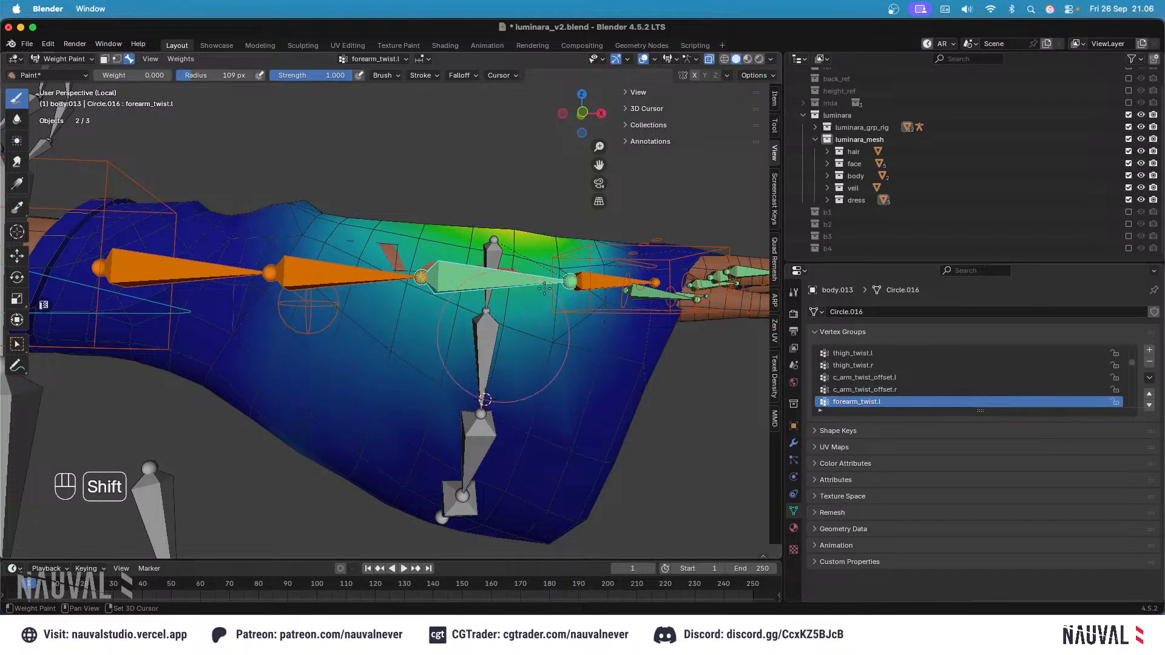
middle_click_drag(545, 288, 496, 302)
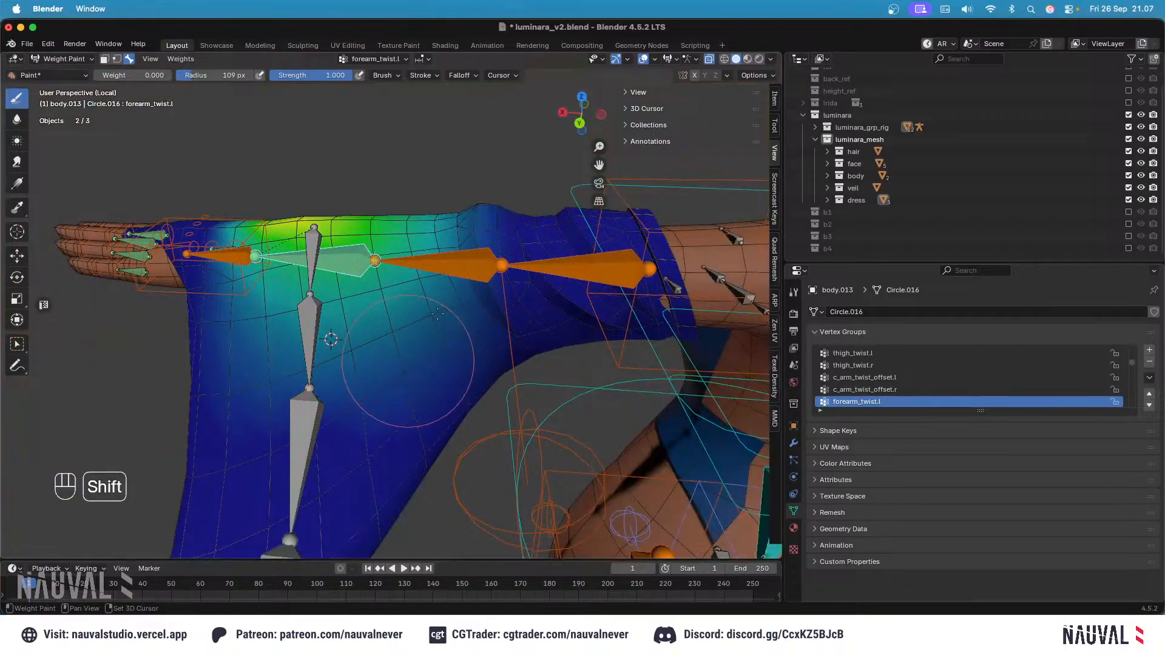
middle_click_drag(368, 259, 467, 246)
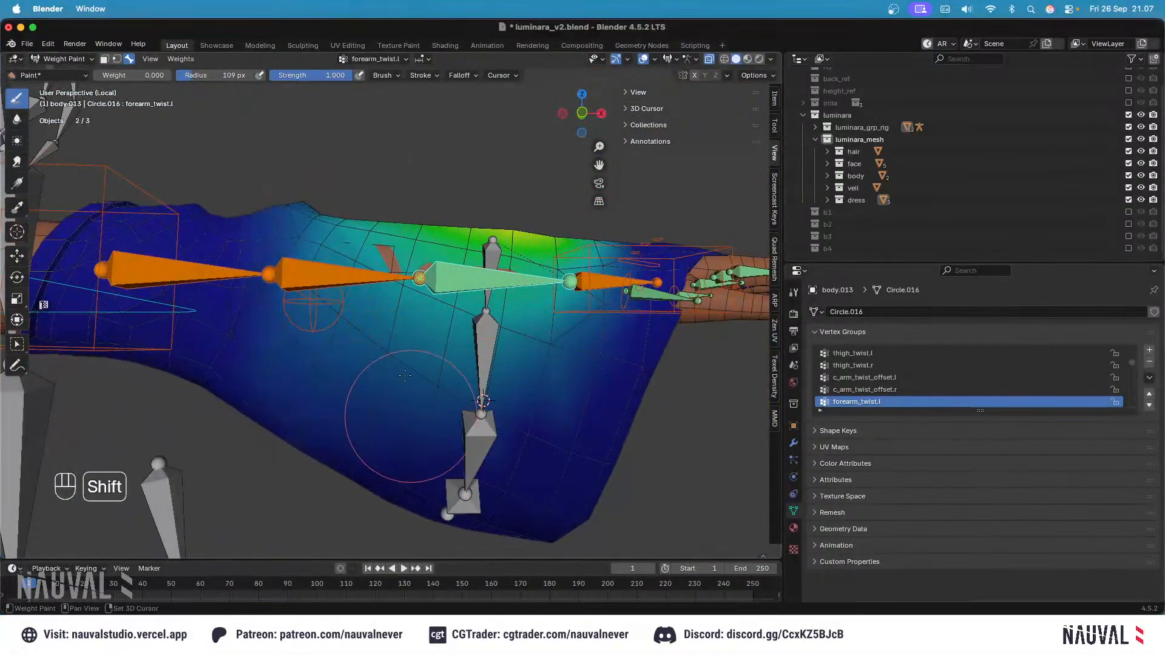
Step: Check the forearm bones' weights and smooth the hand.l weights around the sleeve's wrist end
left_click(357, 265, "alt")
left_click(518, 273, "alt")
left_click(612, 279, "alt")
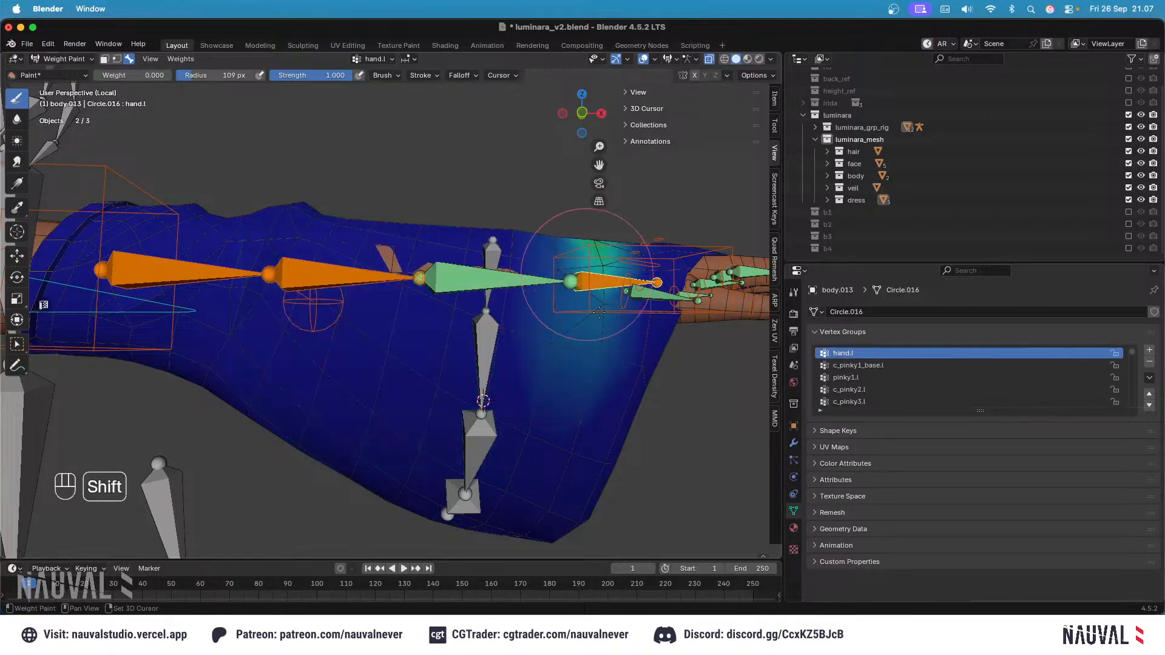
middle_click_drag(593, 316, 267, 340)
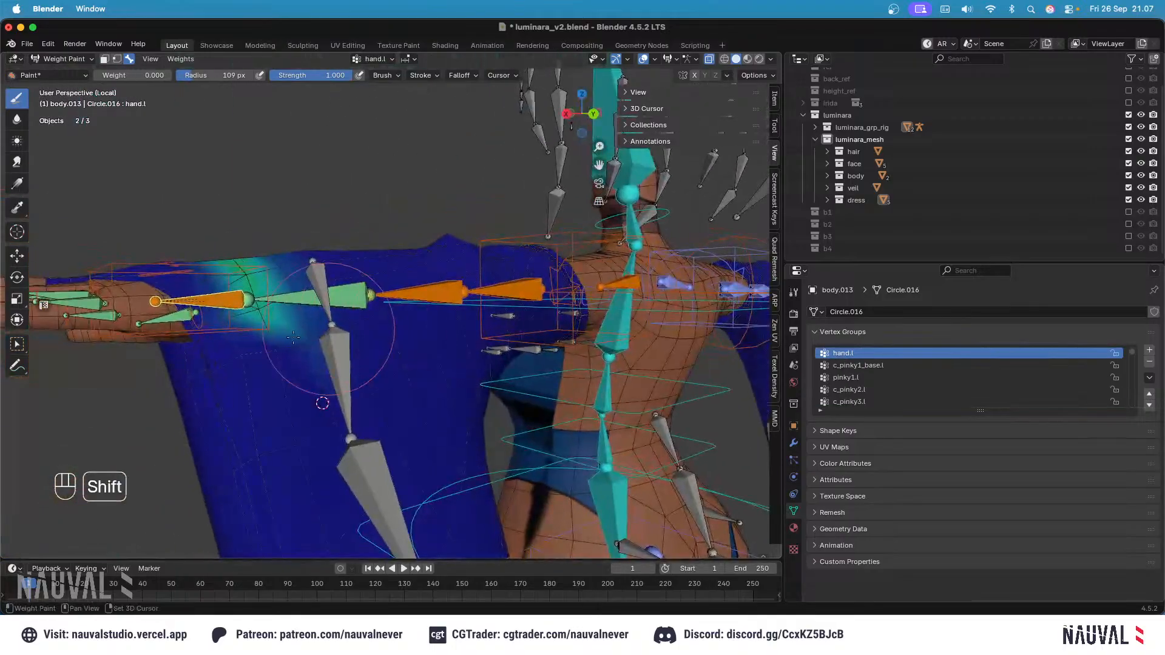
middle_click_drag(366, 278, 349, 304)
Step: Check the forearm weights from behind and smooth the arm_stretch.l weights around the elbow on both sides
left_click(349, 286, "alt")
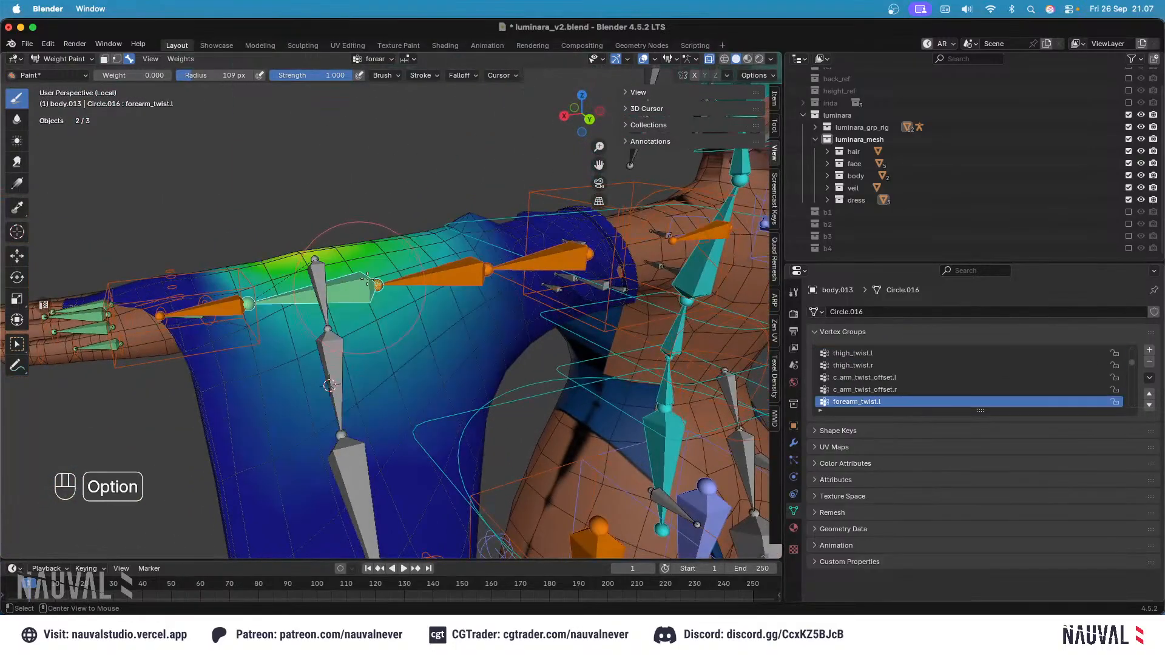
left_click(427, 273, "alt")
left_click(529, 253, "alt")
middle_click_drag(529, 253, 426, 326)
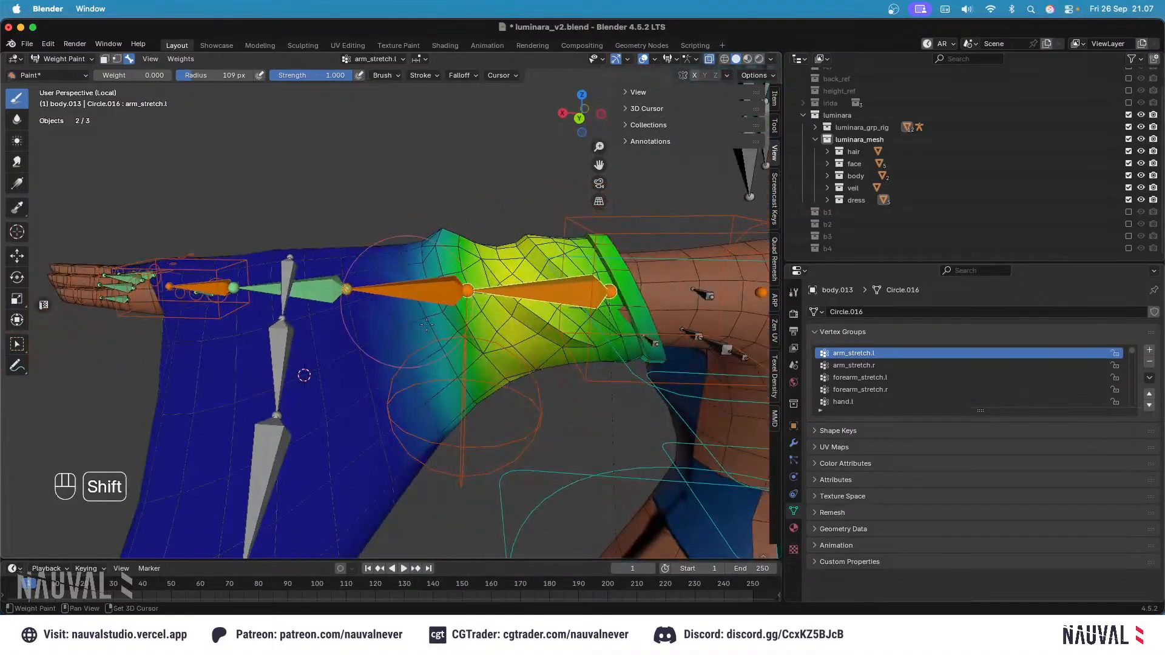
middle_click_drag(441, 425, 398, 324)
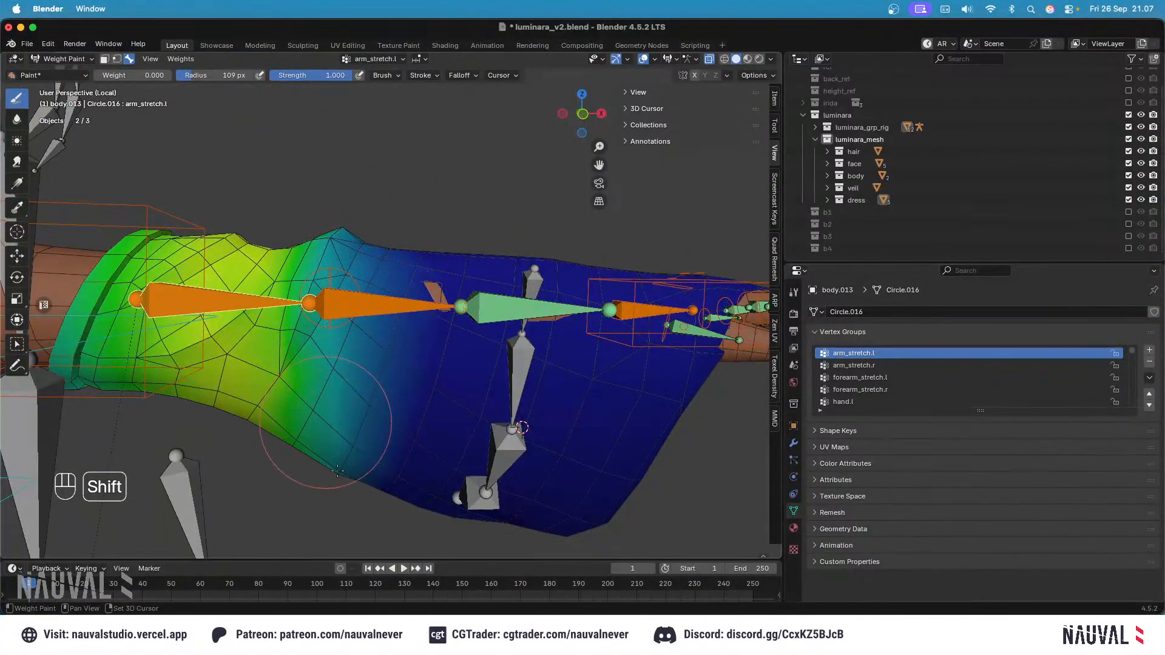
Step: Check the cc_sleeve_root.l weights, make cc_sleeve_root.l.001 active, and set the brush strength to 1.000
left_click(534, 269, "shift")
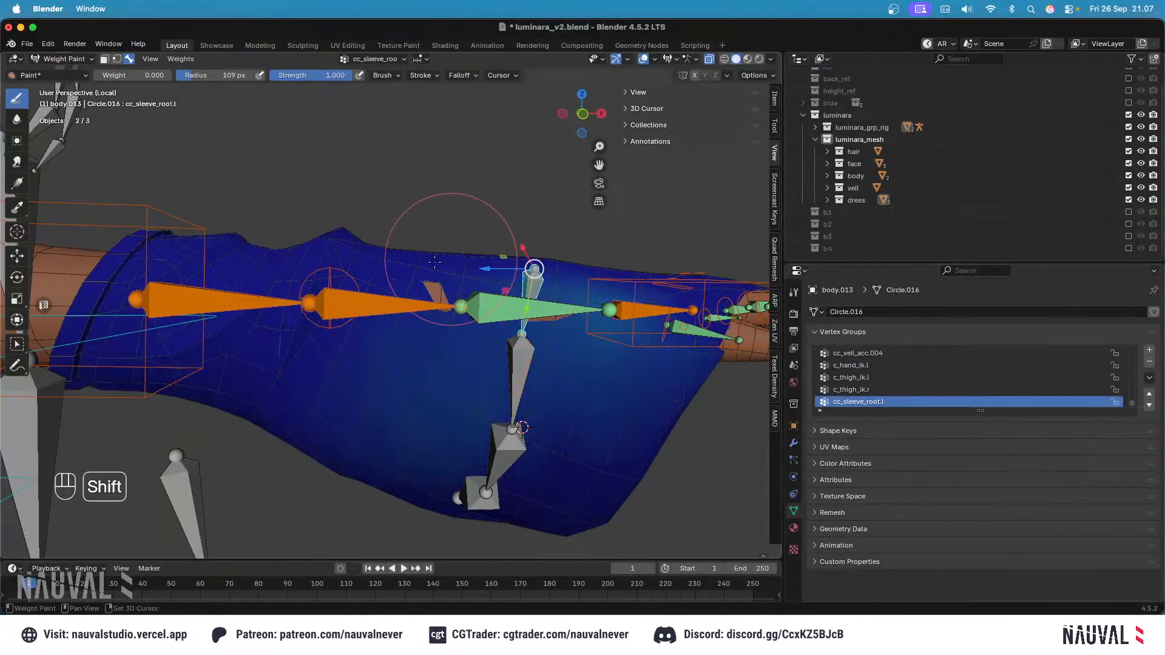
middle_click_drag(435, 262, 364, 294, "shift")
left_click(448, 389, "alt")
middle_click_drag(437, 291, 411, 322)
key("ctrl+f")
left_click(510, 319)
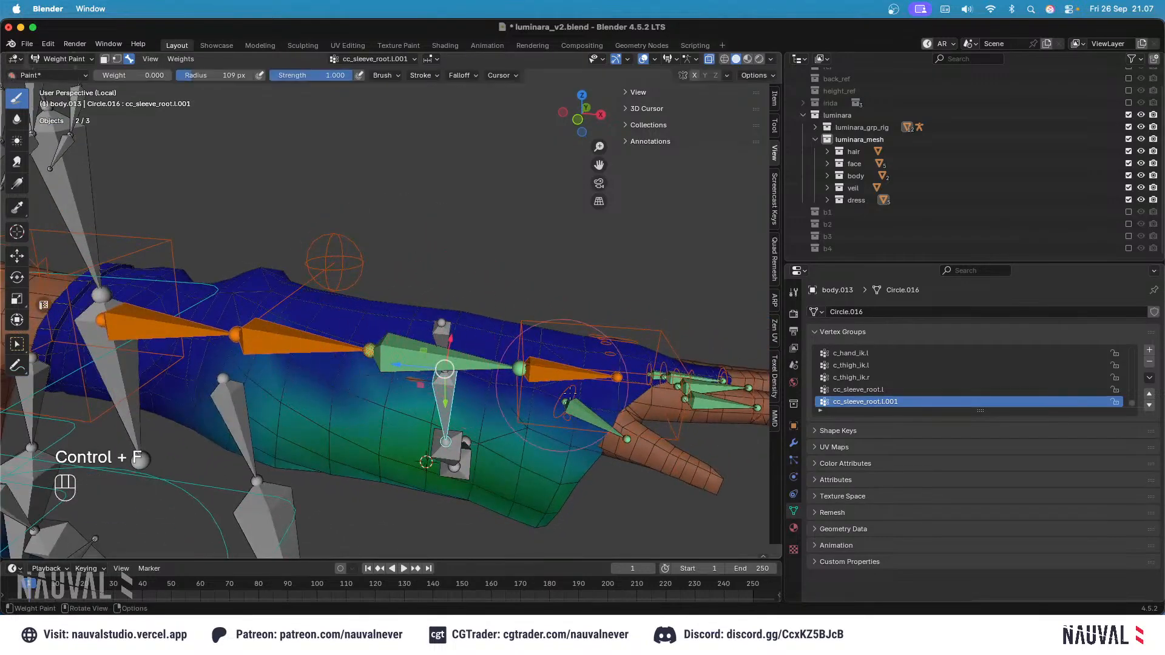
key("ctrl+f")
left_click(558, 378)
key("ctrl+f")
left_click(523, 389)
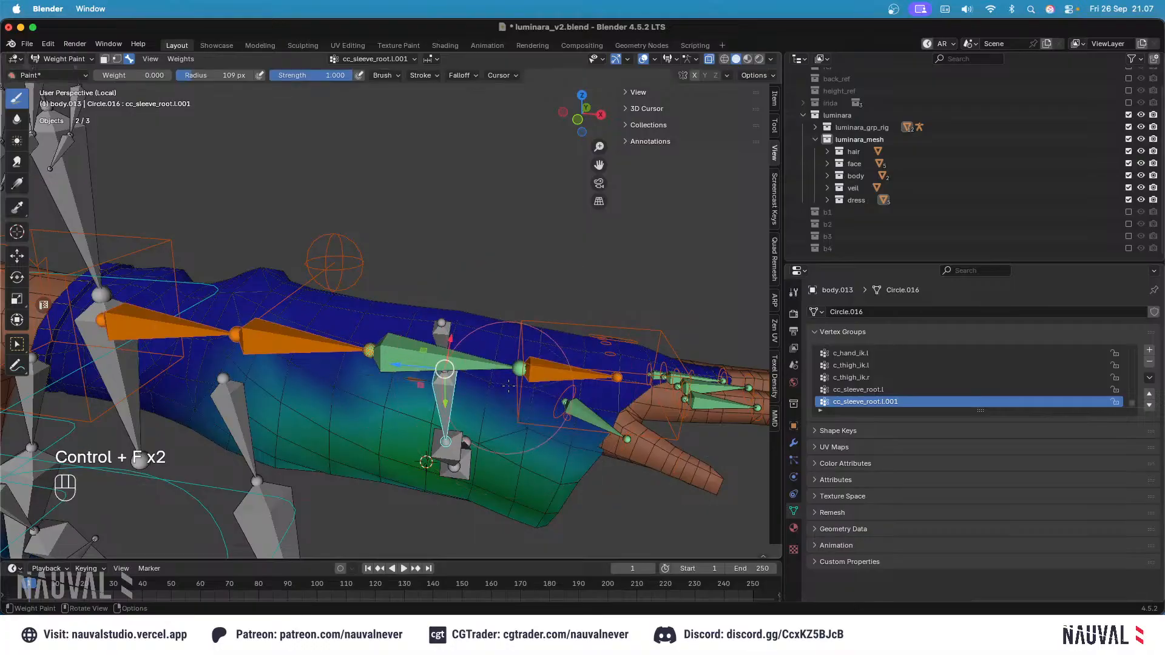
Step: Set the brush radius to 150 px and paint zero weight for cc_sleeve_root.l.001 along the sleeve's upper edge
key("f")
left_click(583, 423)
left_click_drag(518, 419, 311, 343)
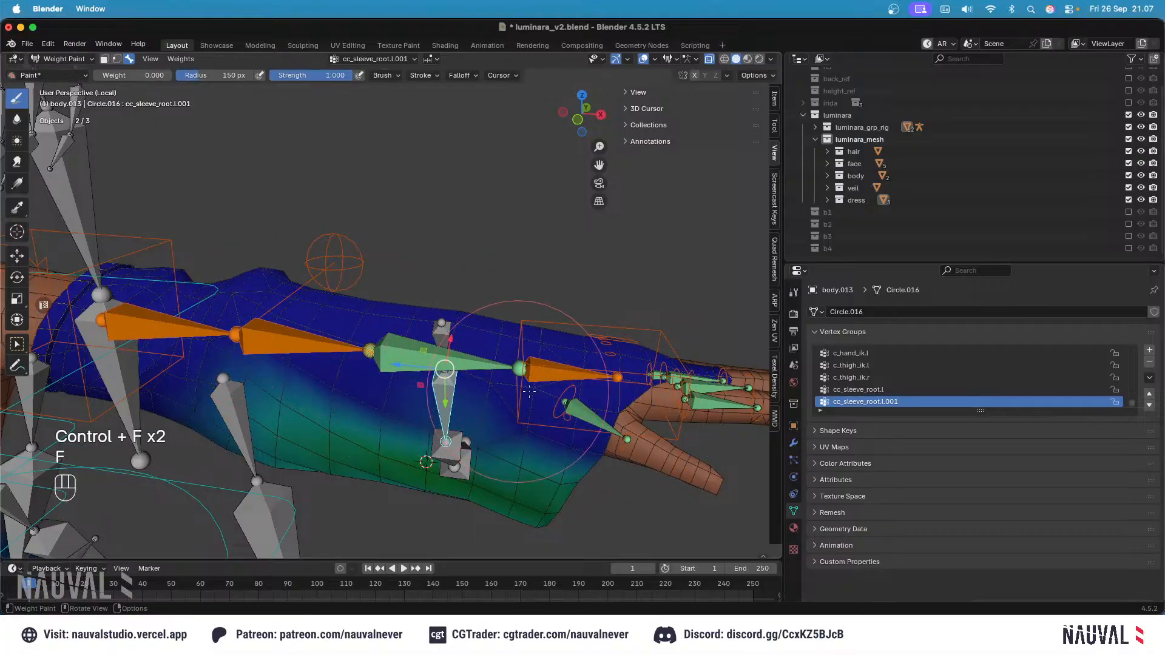
middle_click_drag(529, 391, 308, 303)
left_click_drag(344, 310, 250, 319)
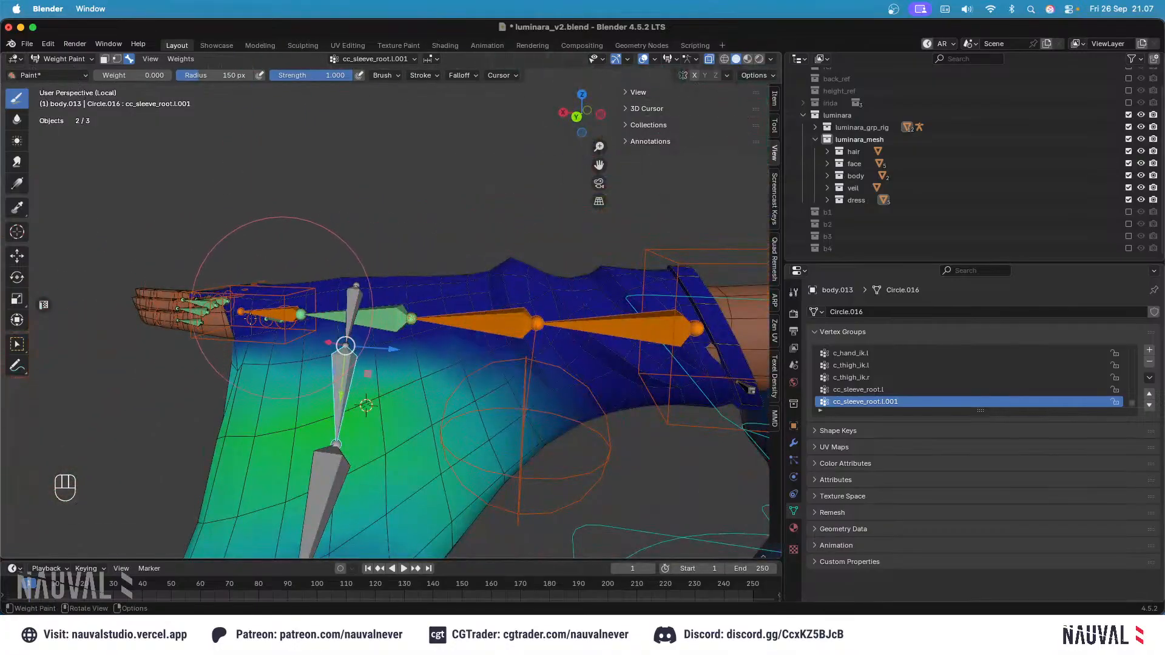
middle_click_drag(311, 284, 394, 312)
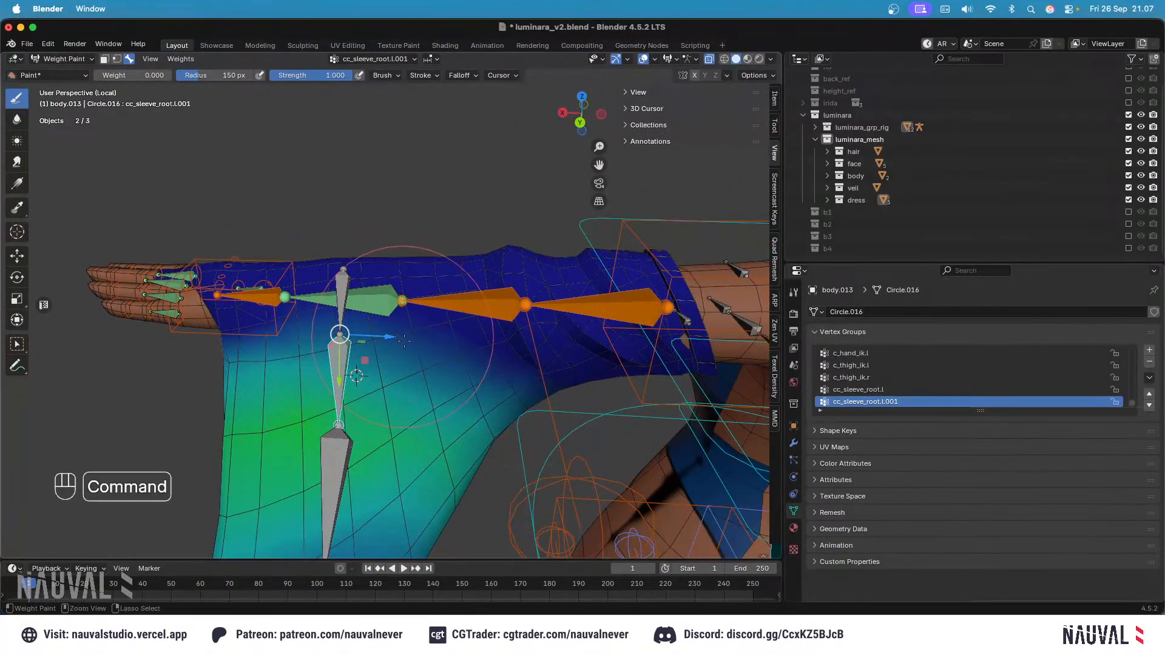
Step: Undo the last stroke, set the brush radius to 106 px, and smooth cc_sleeve_root.l.001's upper weight boundary
key("super+z")
key("ctrl+f")
key("f")
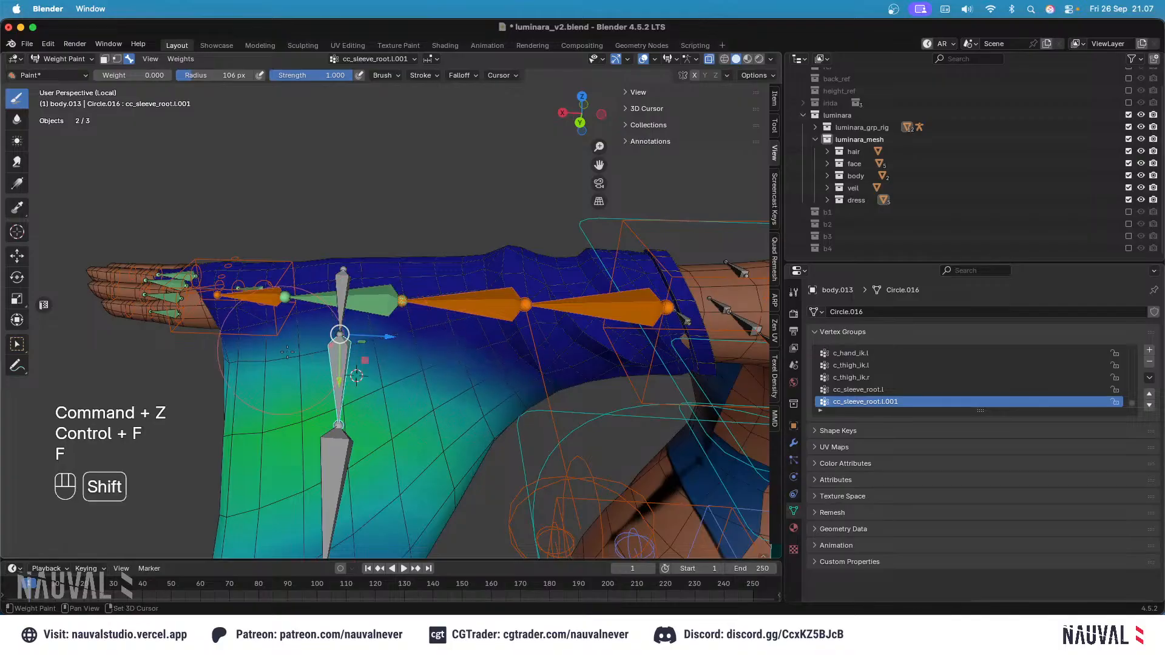
middle_click_drag(400, 381, 554, 372)
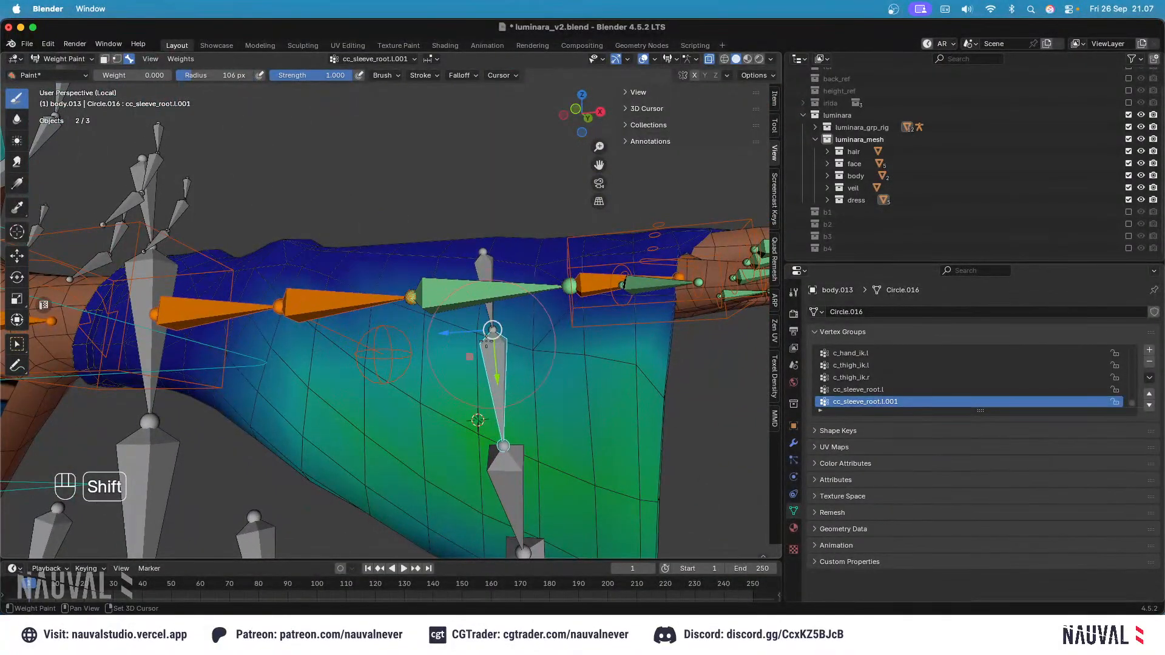
left_click_drag(489, 334, 389, 327, "shift")
key("super+z")
Step: Test-rotate cc_sleeve_root.l, undo that rotation, and clear the bone's existing rotation
left_click(485, 265, "alt")
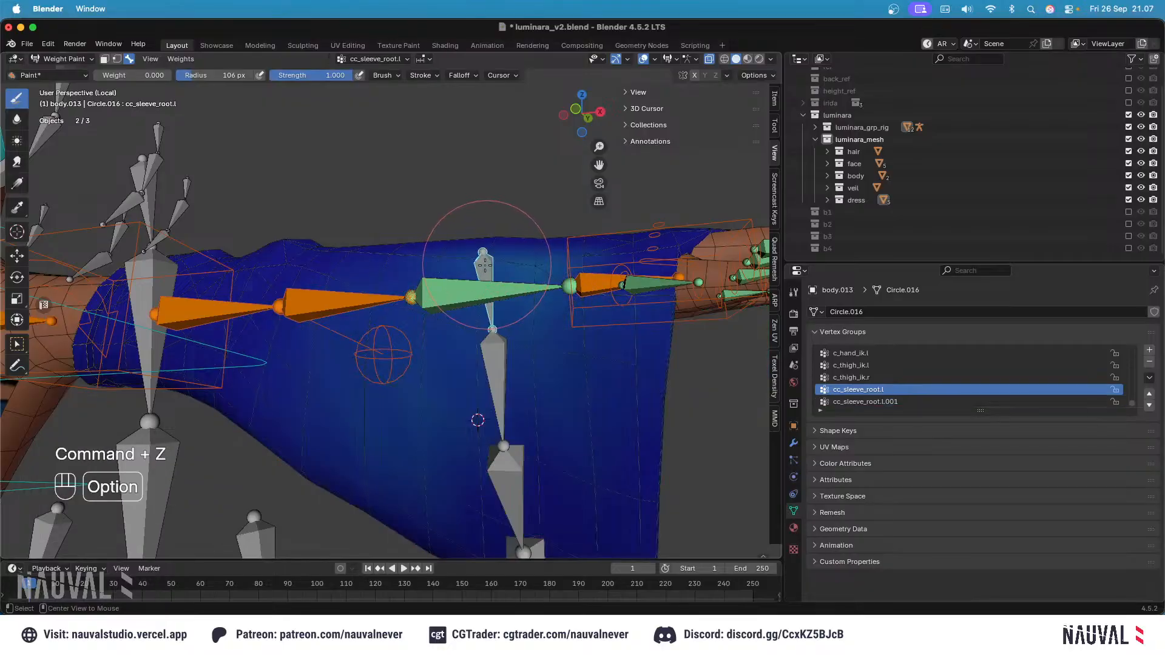
middle_click_drag(485, 265, 425, 284)
key("r")
left_click(486, 266)
key("KP_3")
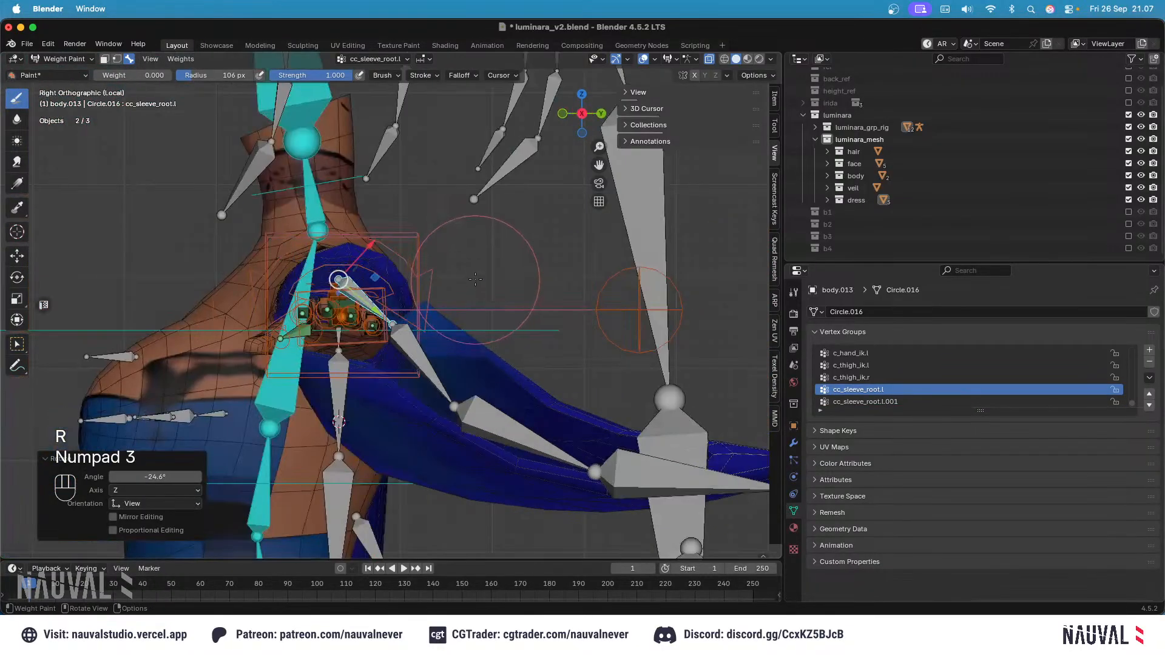
key("super+z")
key("alt+r")
Step: Rotate cc_sleeve_root.l.001 by -33.4° in the right view, cancelling the additional trackball rotation
left_click(340, 384, "alt")
key("r")
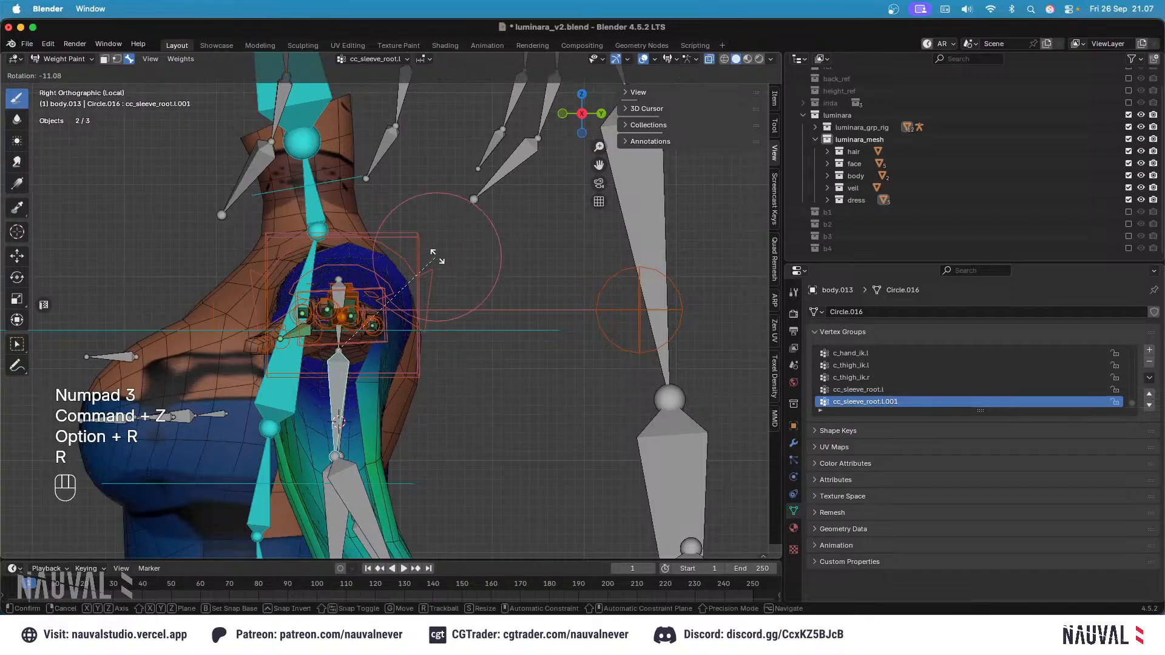
left_click(436, 246)
key("r")
key("r")
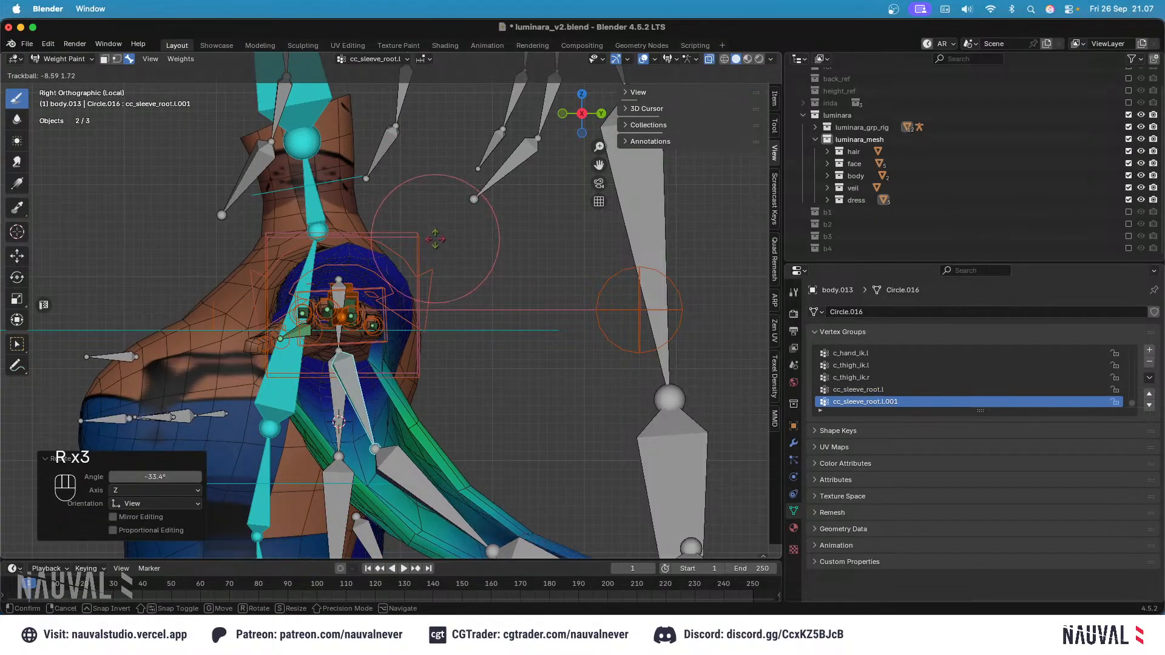
key("Escape")
Step: Smooth the cc_sleeve_root.l.001 weights below the forearm on the front of the sleeve, undoing the stroke on the back
middle_click_drag(492, 297, 374, 331)
left_click(357, 331, "alt")
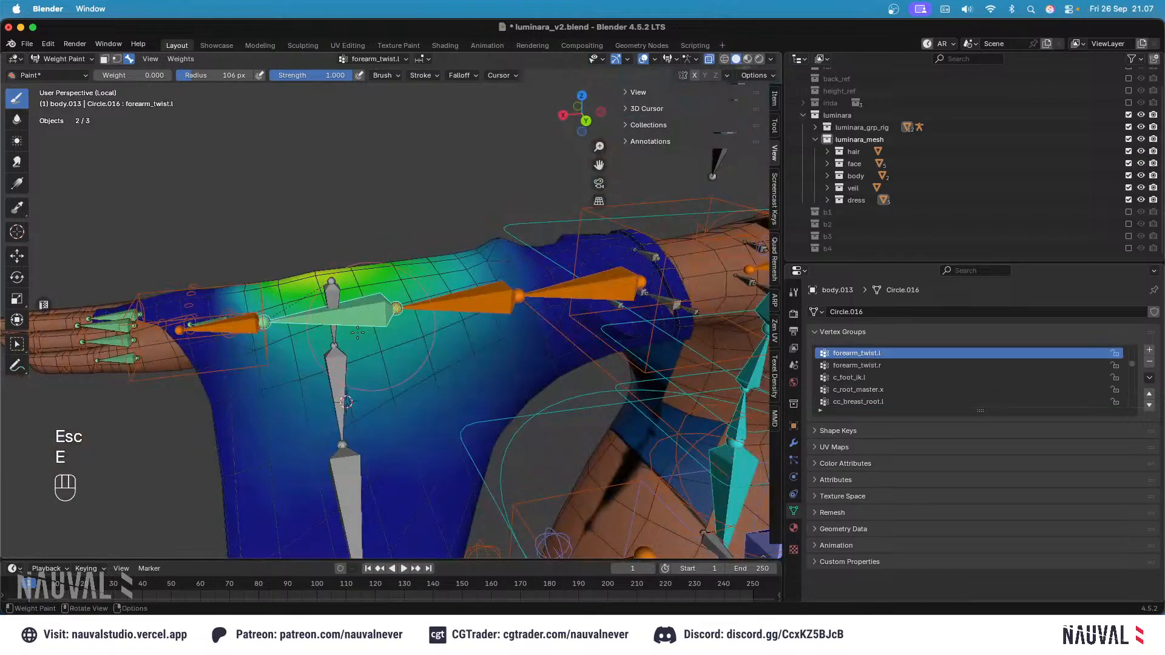
left_click(337, 371, "alt")
left_click_drag(364, 352, 248, 358, "shift")
key("super+z")
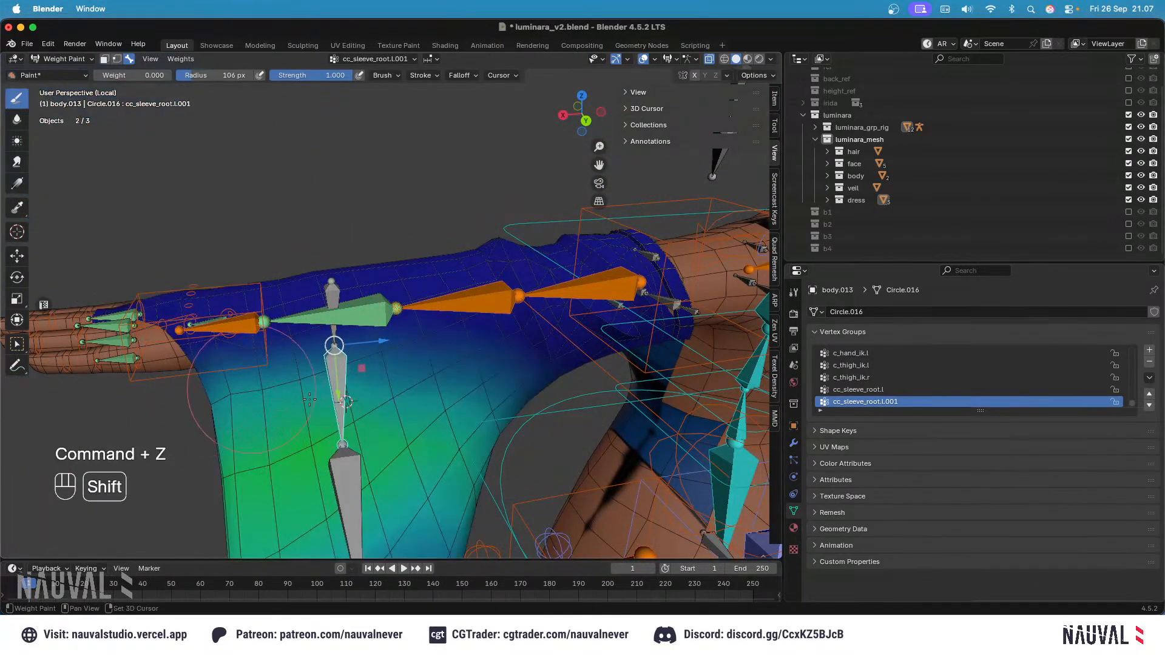
middle_click_drag(306, 355, 531, 359)
middle_click_drag(531, 359, 598, 342, "shift")
mouse_move(546, 346)
left_mouse_down("shift")
mouse_move(516, 322)
mouse_move(578, 339)
mouse_move(629, 419)
left_mouse_up("shift")
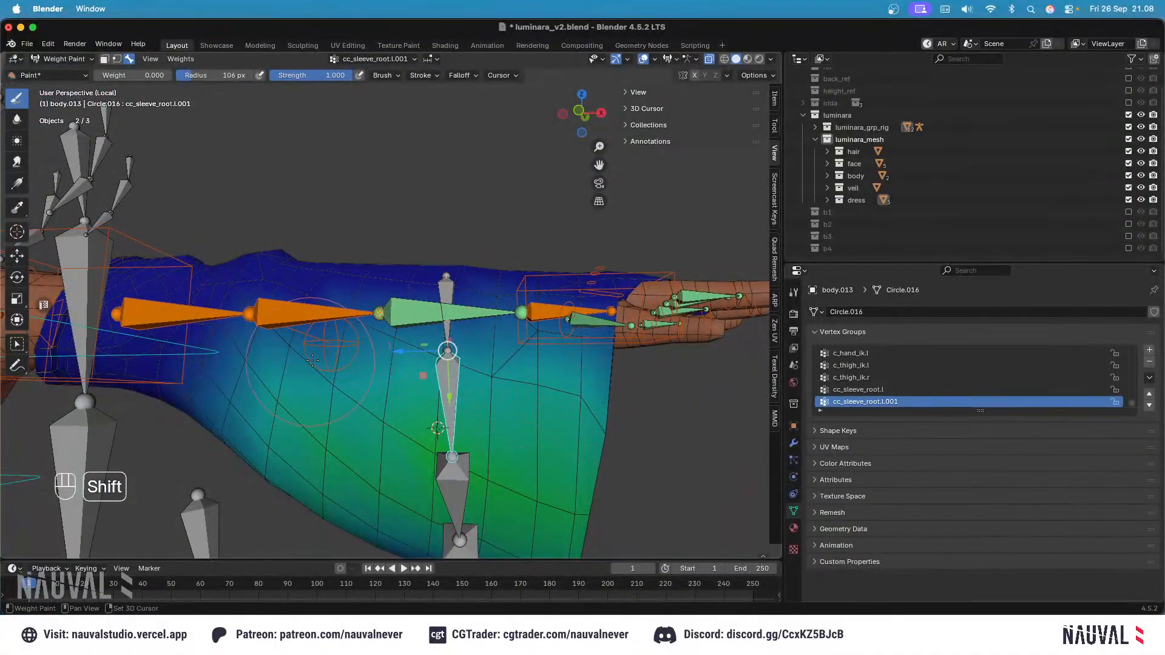
Step: Select the forearm_twist.l bone and smooth its weights down the sleeve around the wrist
middle_click_drag(289, 388, 321, 434)
left_click(448, 308, "alt")
mouse_move(463, 225)
middle_mouse_down()
mouse_move(573, 450)
mouse_move(567, 366)
middle_mouse_up()
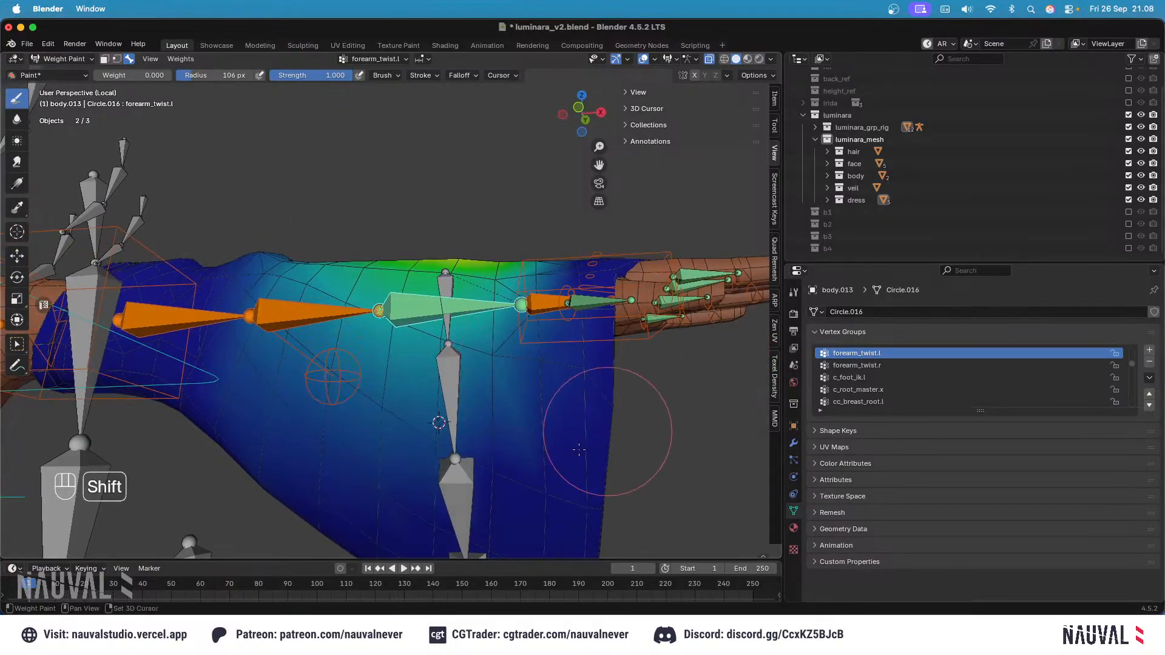
middle_click_drag(577, 261, 302, 339)
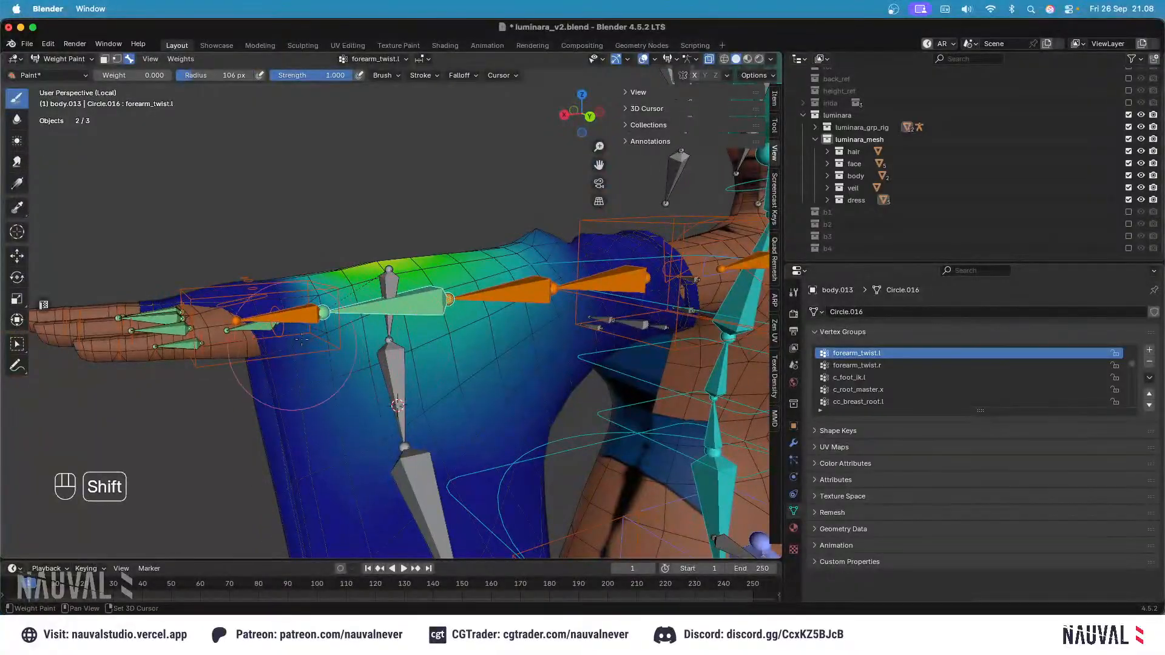
scroll(429, 326, "down", 2)
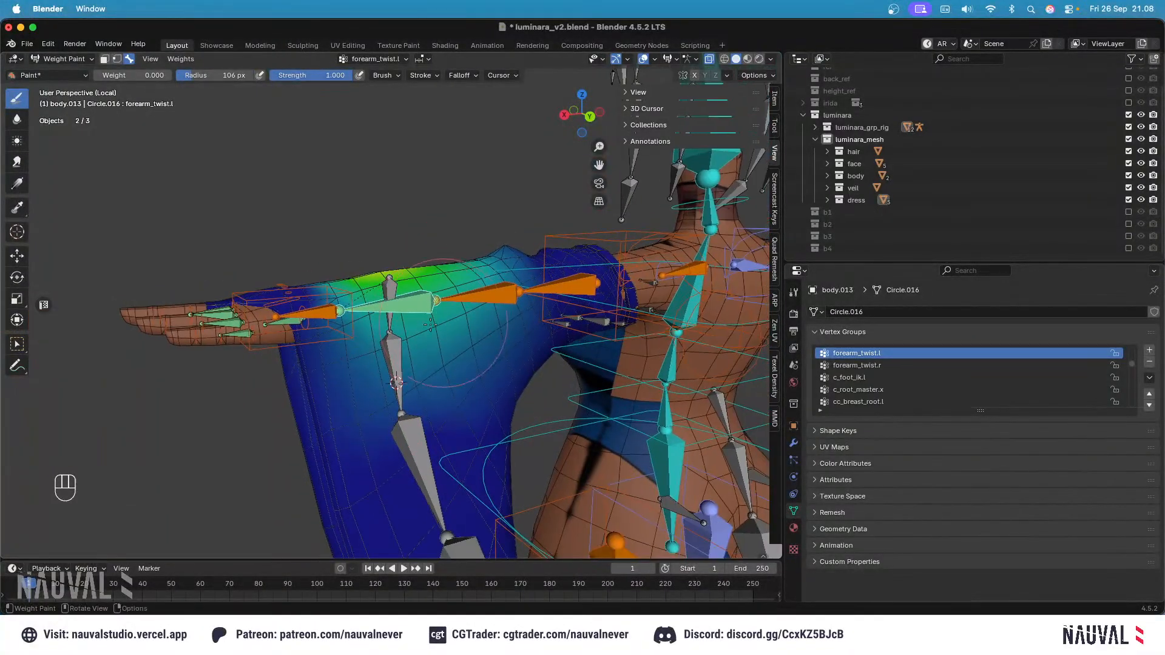
Step: Undo the last smoothing stroke on hand.l and smooth the forearm_stretch.l weights on the sleeve below the elbow
left_click(316, 314, "alt")
middle_click_drag(364, 316, 359, 335)
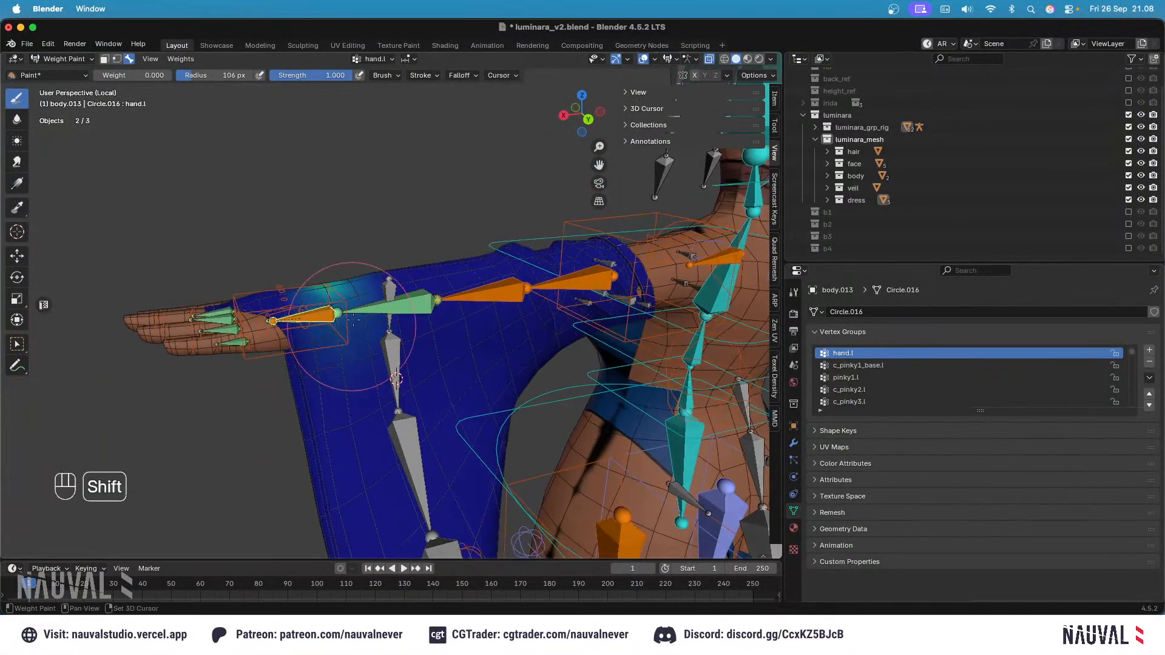
key("super+z")
left_click(494, 293, "alt")
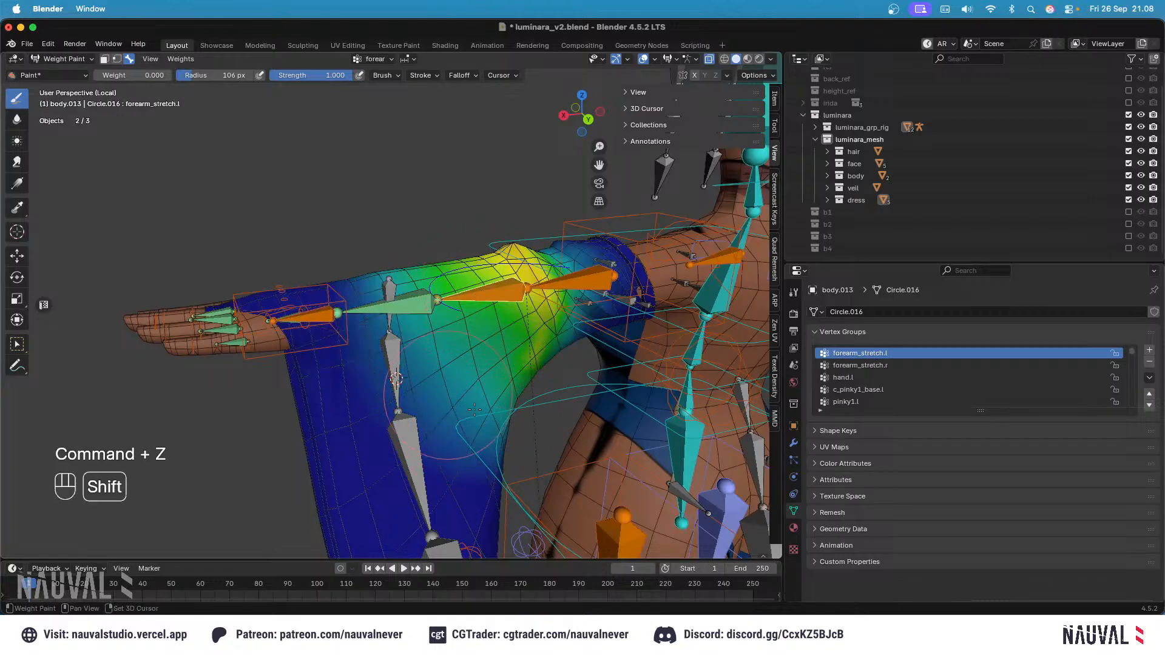
key("KP_1")
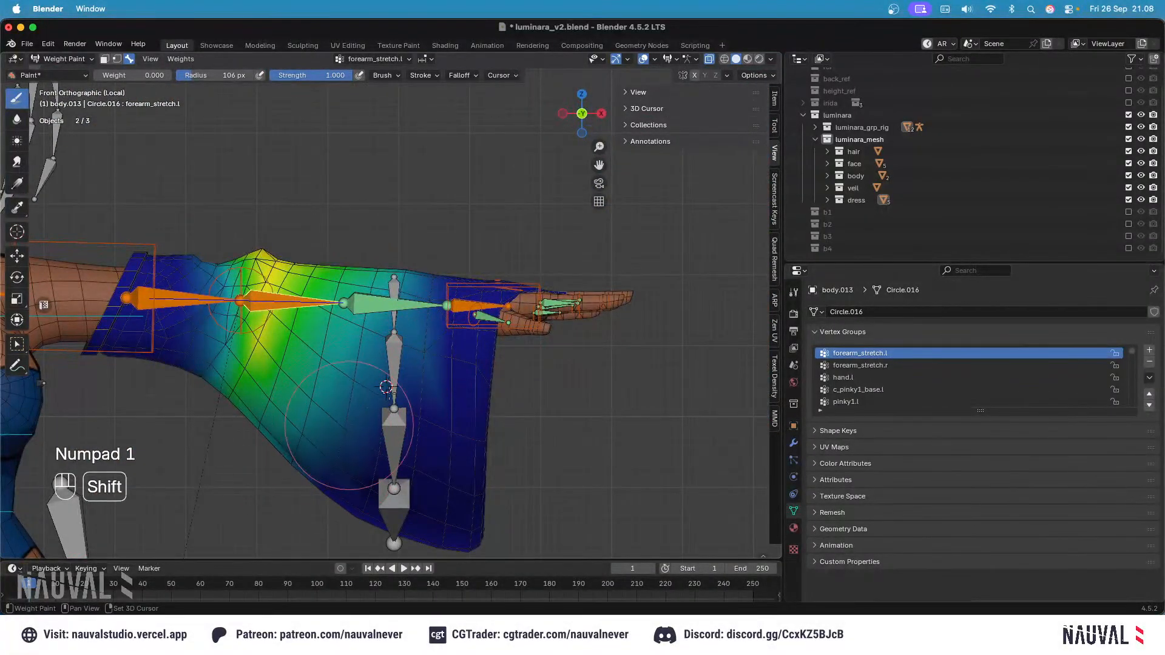
Step: Check the weights of the sleeve bones from cc_sleeve_root.l.001 to cc_sleeve_root.l.003 from several sides and save the file
left_click(390, 370, "alt")
left_click(393, 401, "alt")
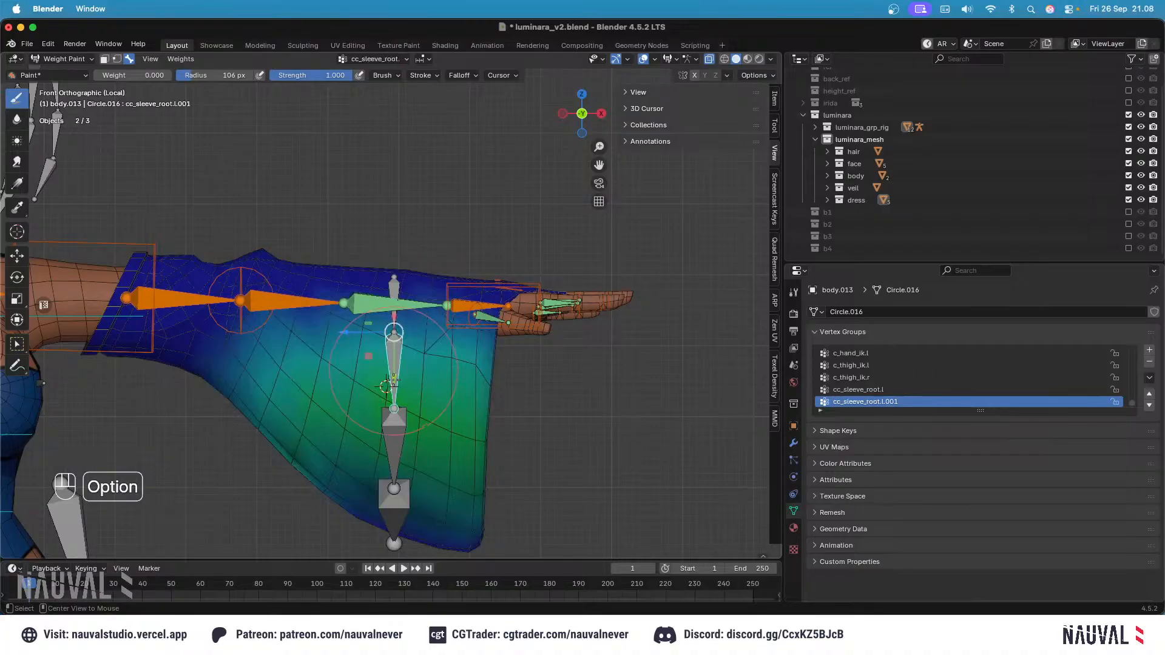
left_click(395, 435, "alt")
left_click(400, 498, "alt")
key("KP_3")
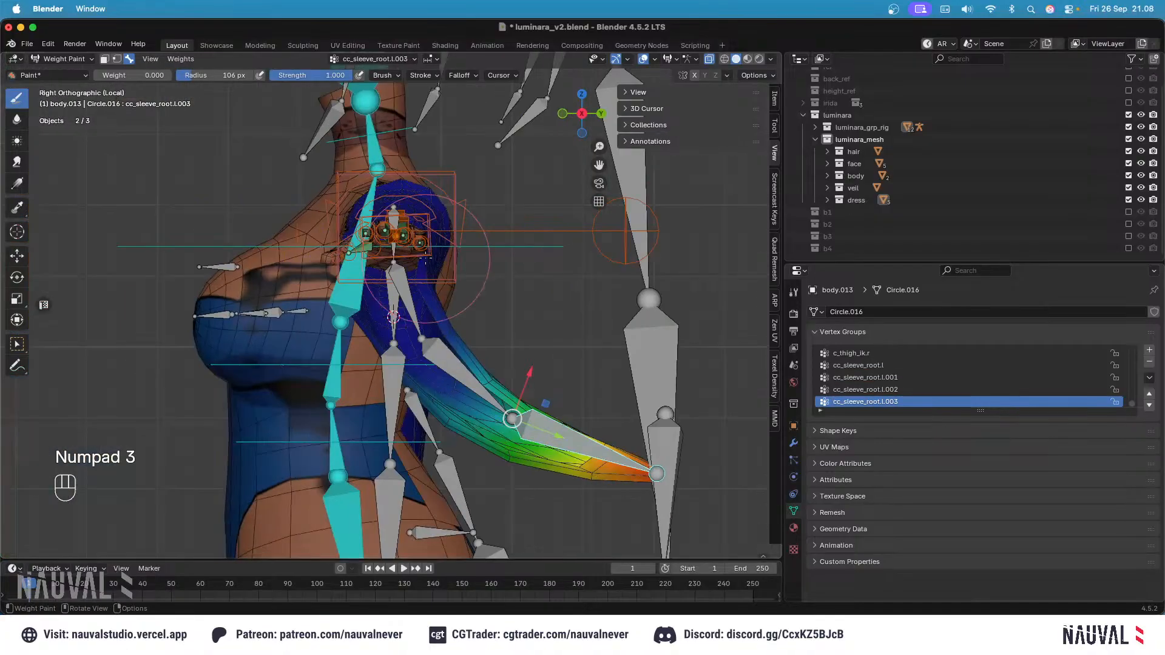
left_click_drag(581, 114, 625, 82)
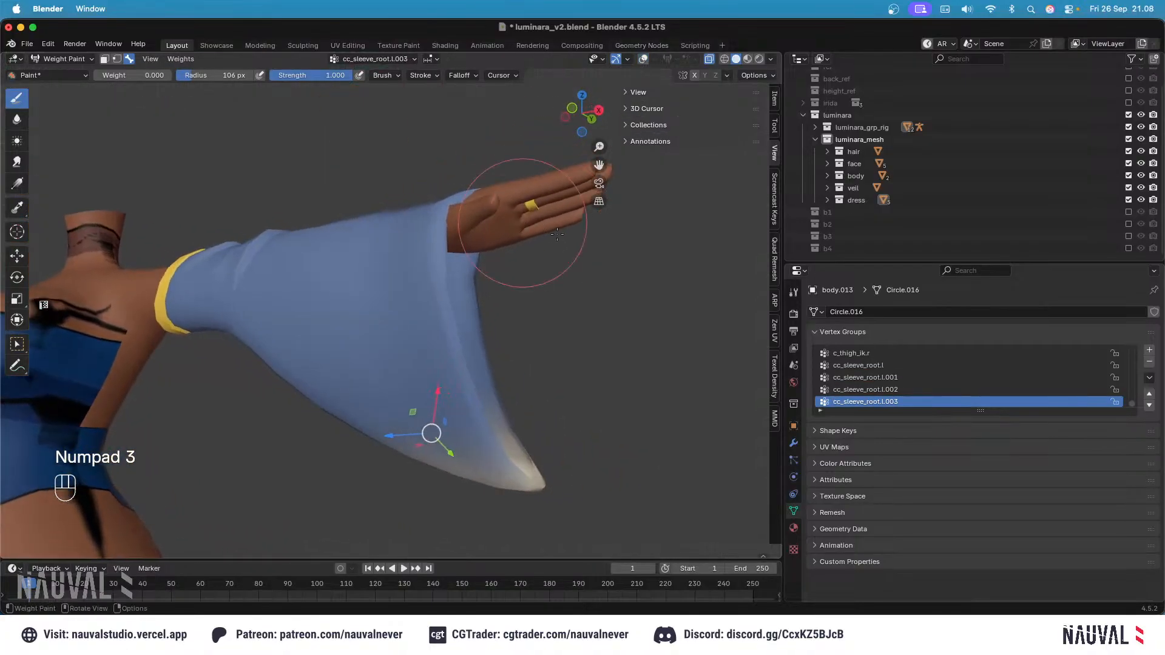
key("KP_1")
key("ctrl+KP_1")
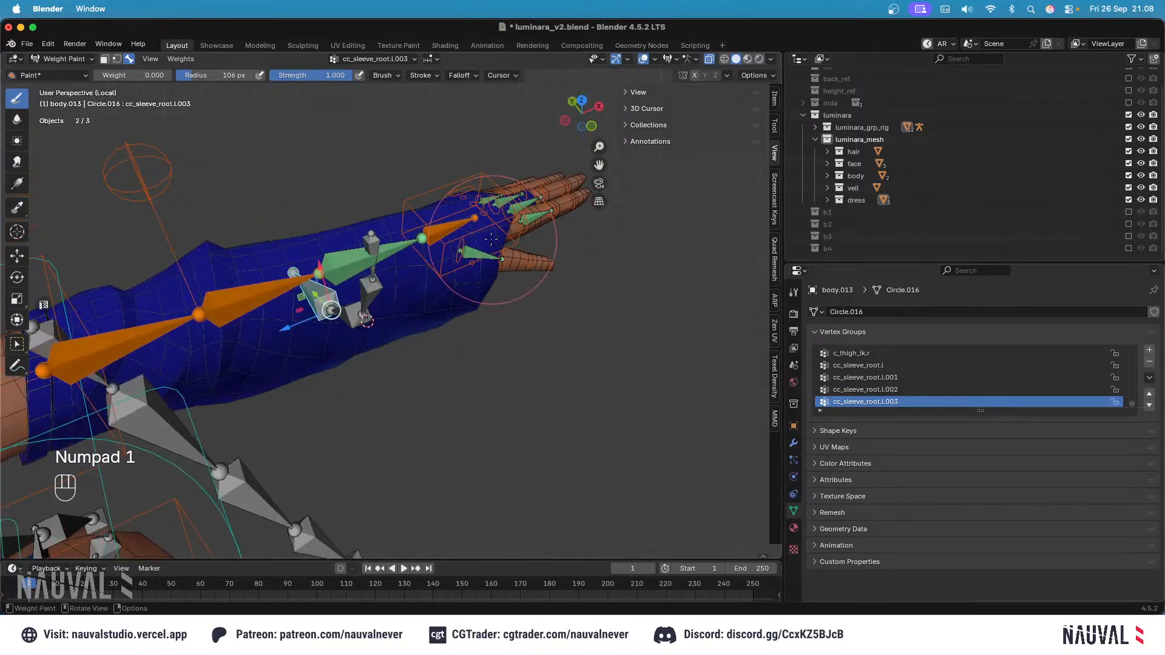
key("KP_1")
key("super+s")
Step: Test the sleeve deformation by moving and rotating c_hand_ik.l twice in the front view, and undo all four transforms
left_click(450, 200, "alt")
scroll(451, 203, "down", 5)
middle_click_drag(451, 203, 487, 230, "shift")
key("g")
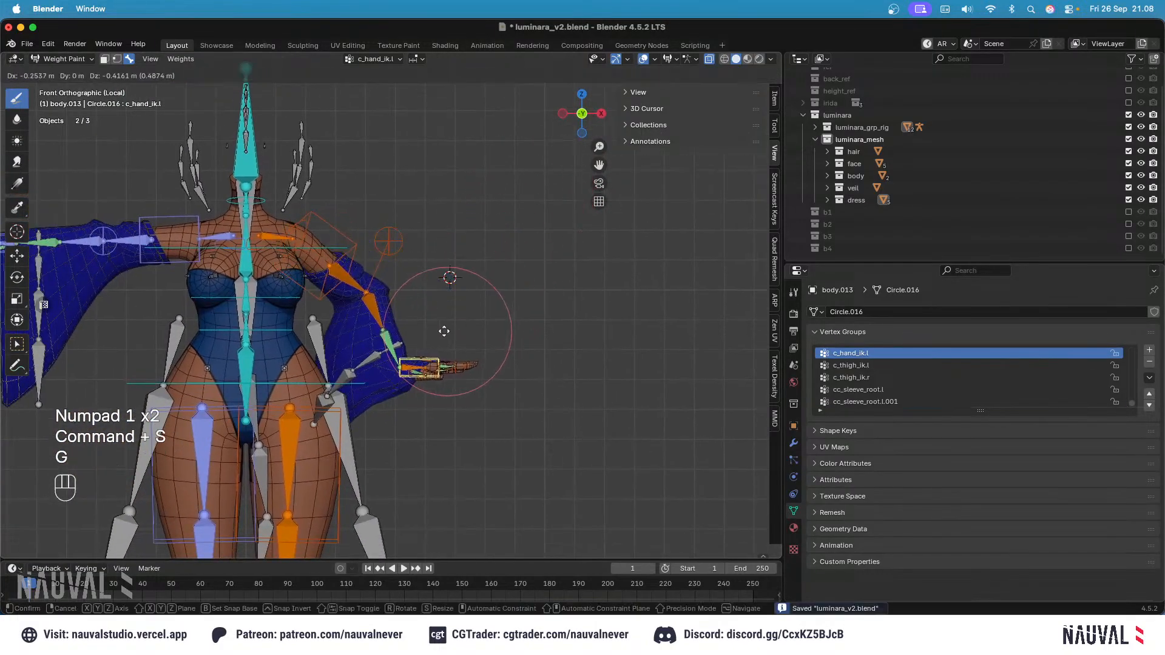
left_click(444, 330)
key("r")
left_click(500, 361)
key("g")
left_click(494, 221)
key("r")
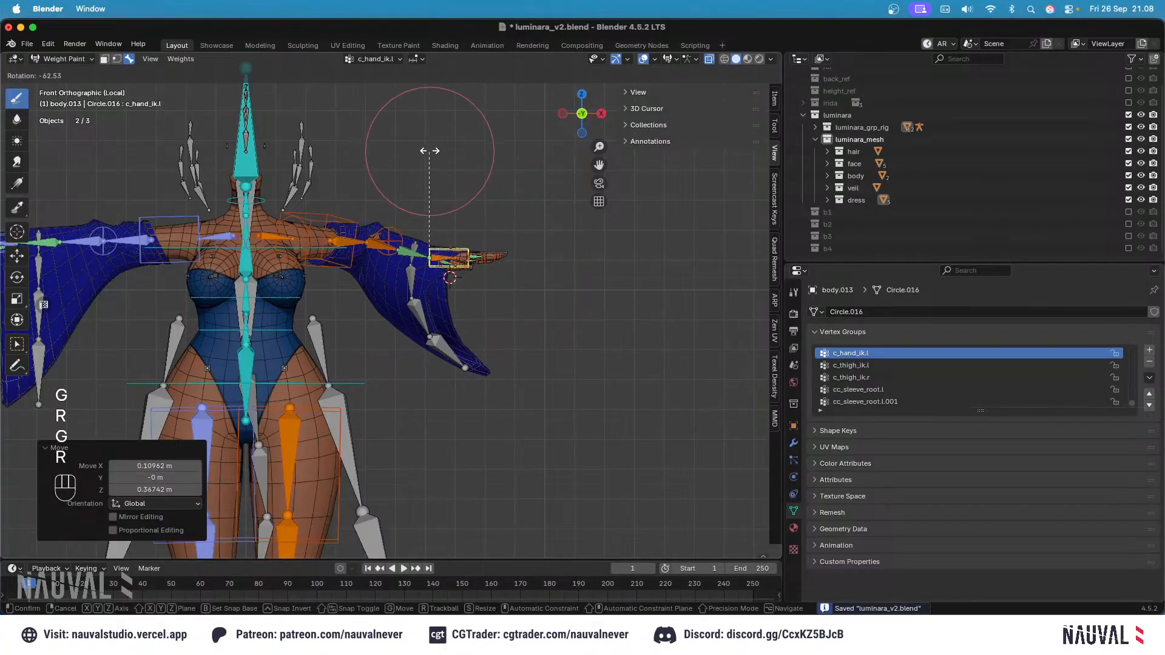
left_click(480, 180)
key("super+z")
key("super+z")
key("super+z")
key("super+z")
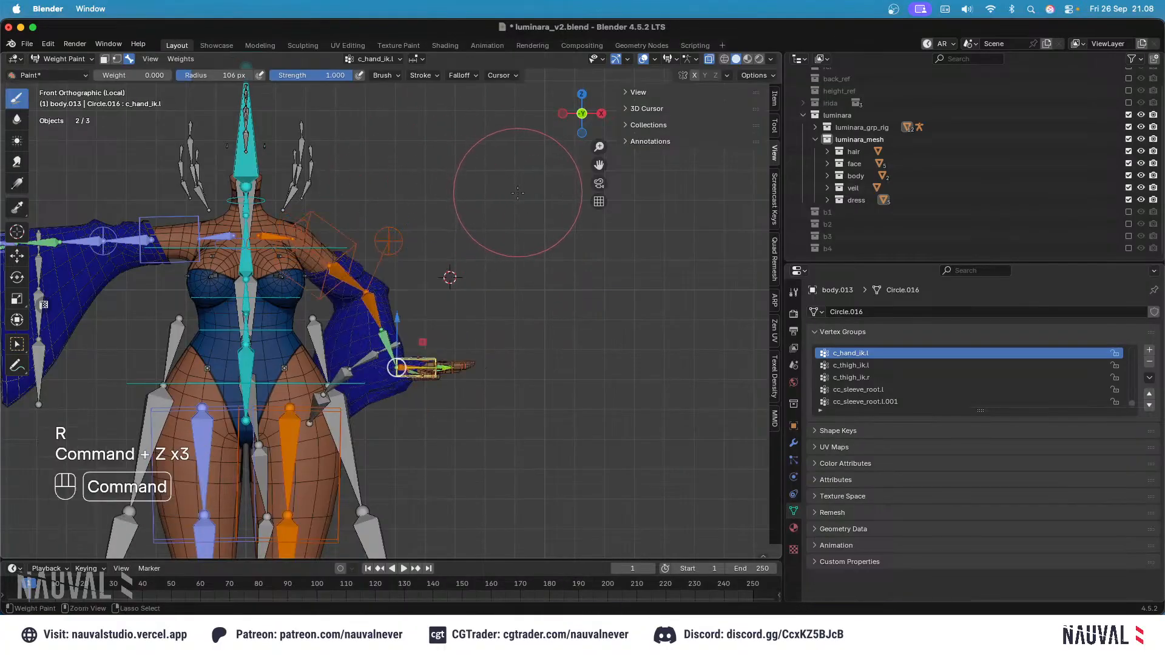
Step: Rotate c_hand_ik.l by -52.7° in the front view to bend the wrist upward, and check the sleeve without overlays
middle_click_drag(513, 188, 464, 268, "shift")
scroll(463, 268, "up", 5)
key("r")
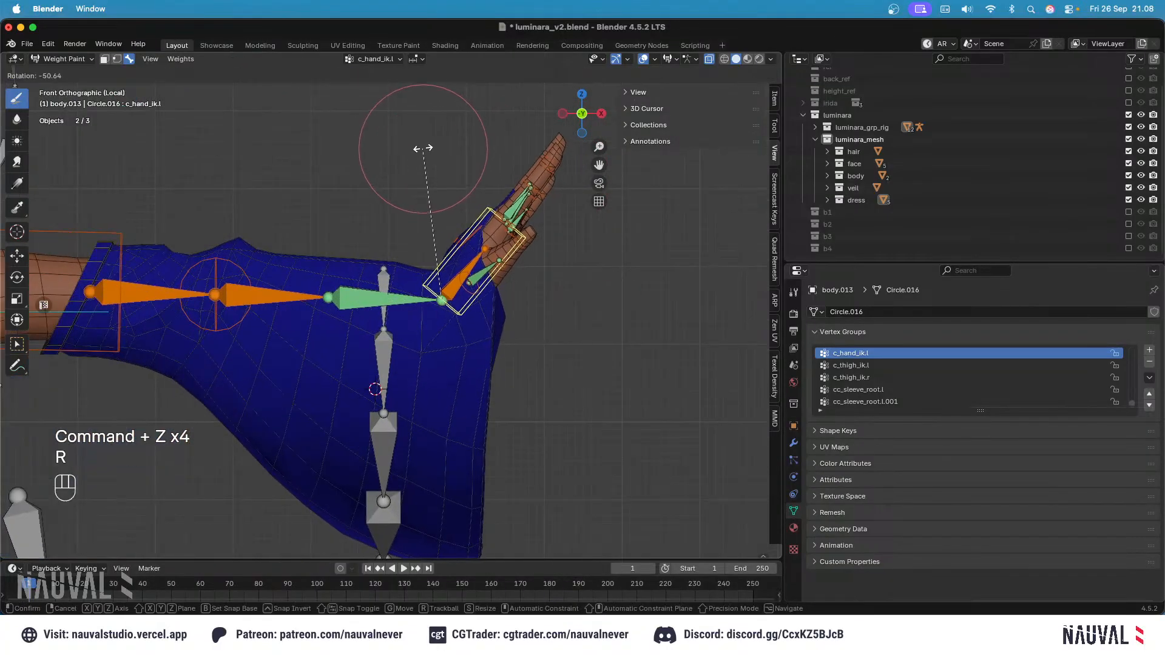
left_click(437, 146)
left_click(644, 59)
left_click(644, 60)
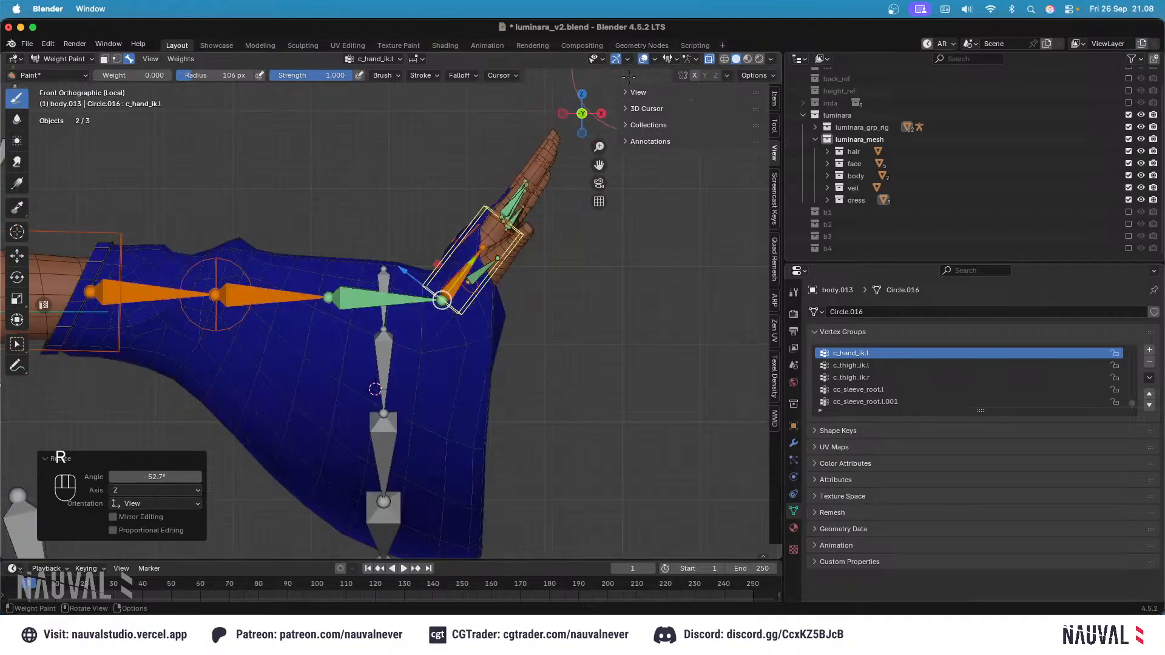
Step: Smooth the hand.l and forearm_twist.l weights on the front of the bent wrist, undoing the last forearm_twist.l stroke
scroll(502, 256, "up", 3, "ctrl")
left_click(502, 256, "alt")
middle_click_drag(501, 256, 506, 263, "shift")
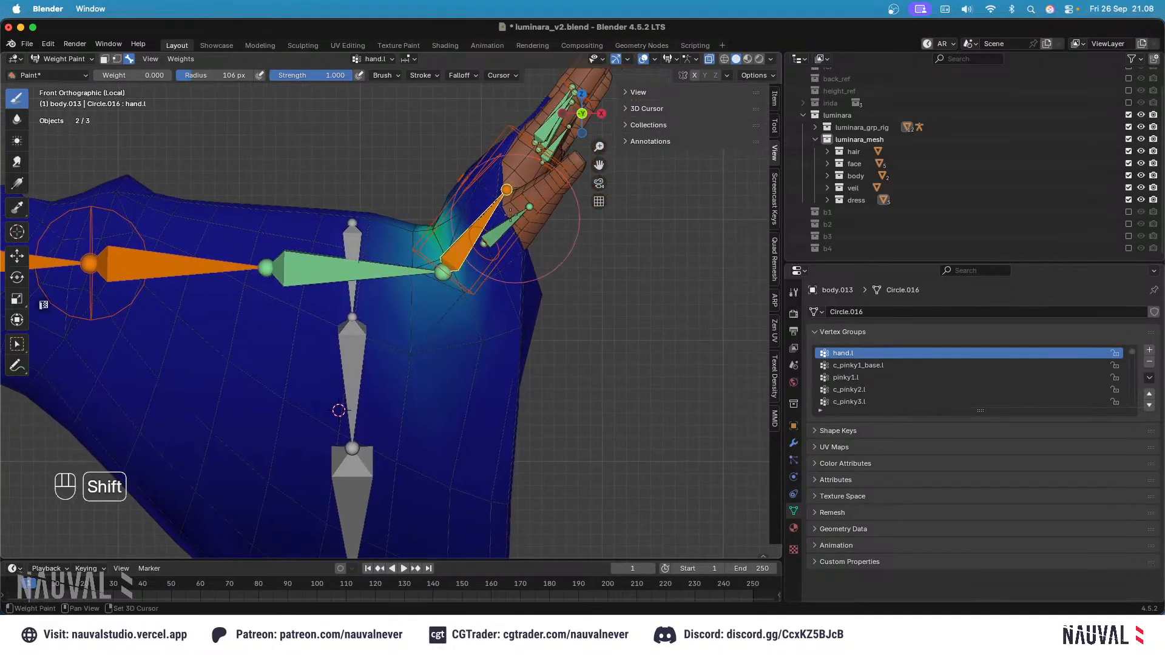
left_click(427, 275, "alt")
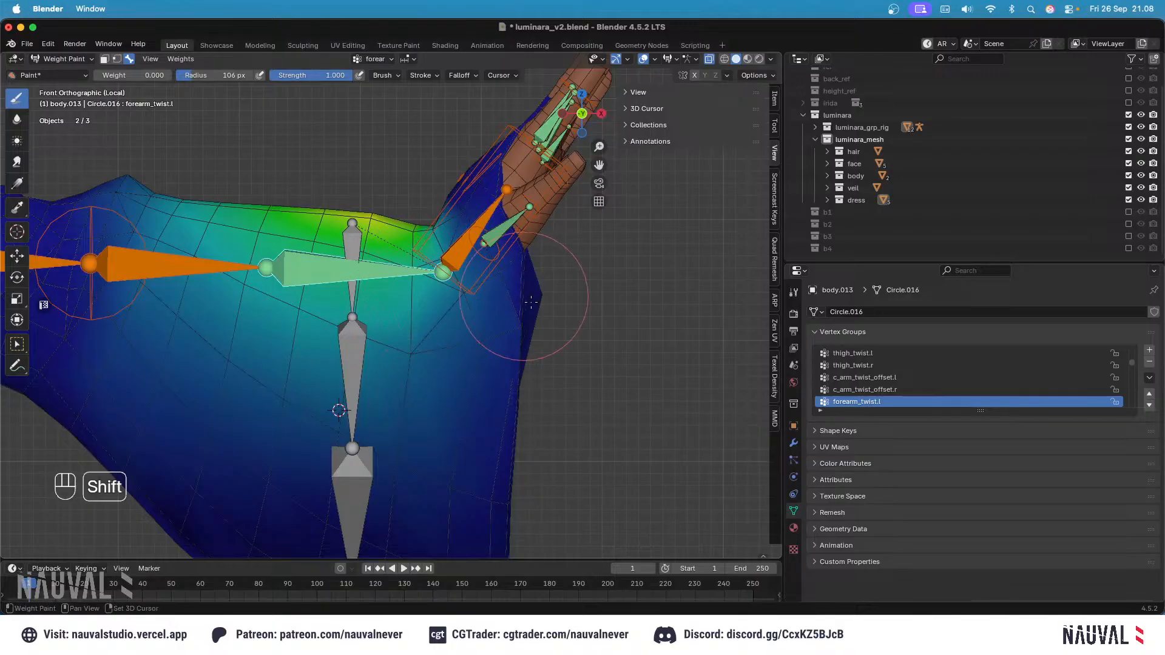
middle_click_drag(495, 338, 395, 203)
key("super+z")
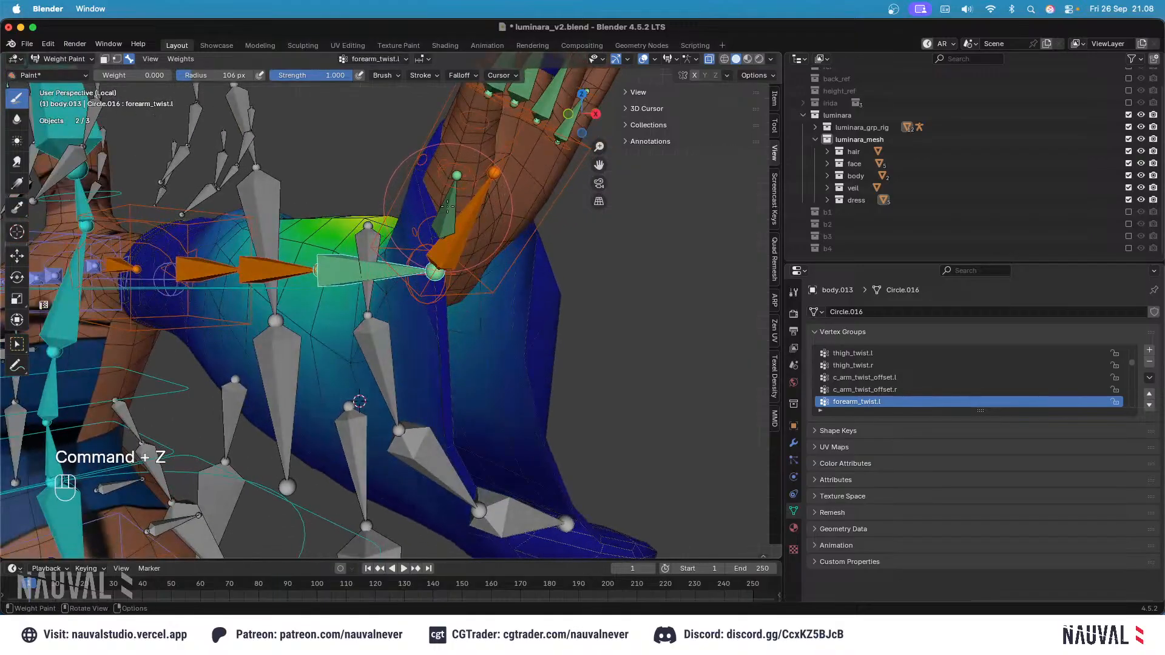
Step: Smooth the thumb1.l weights along the sleeve opening below the thumb
middle_click_drag(462, 221, 519, 419)
left_click_drag(526, 376, 491, 379, "shift")
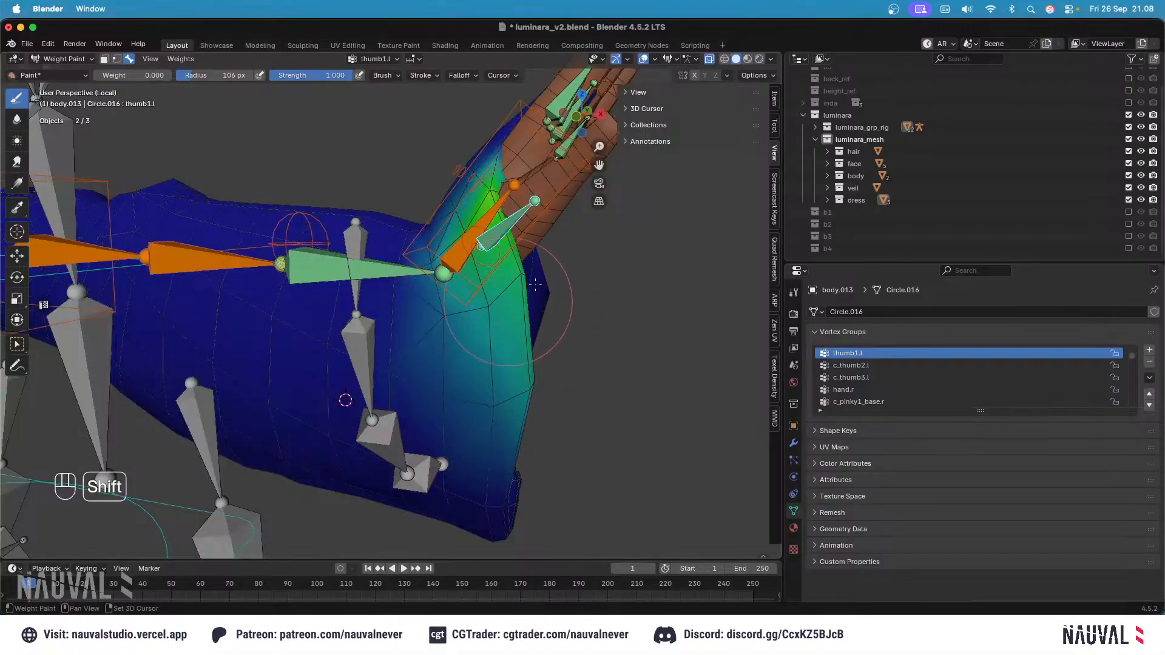
middle_click_drag(535, 284, 456, 283)
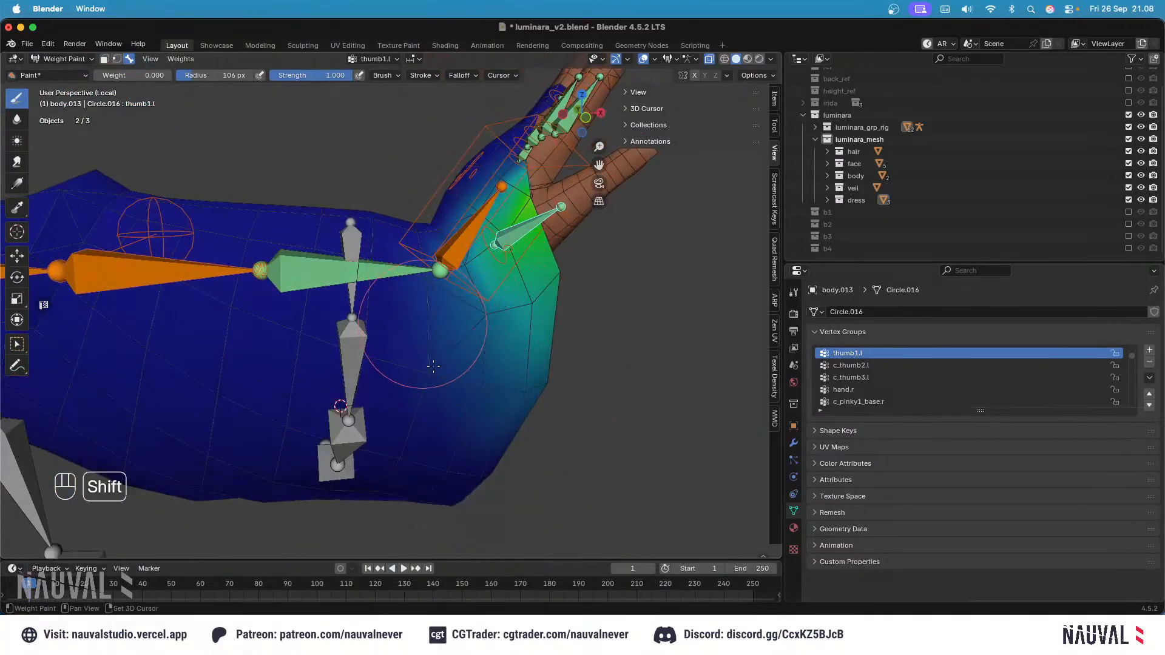
middle_click_drag(433, 366, 258, 237)
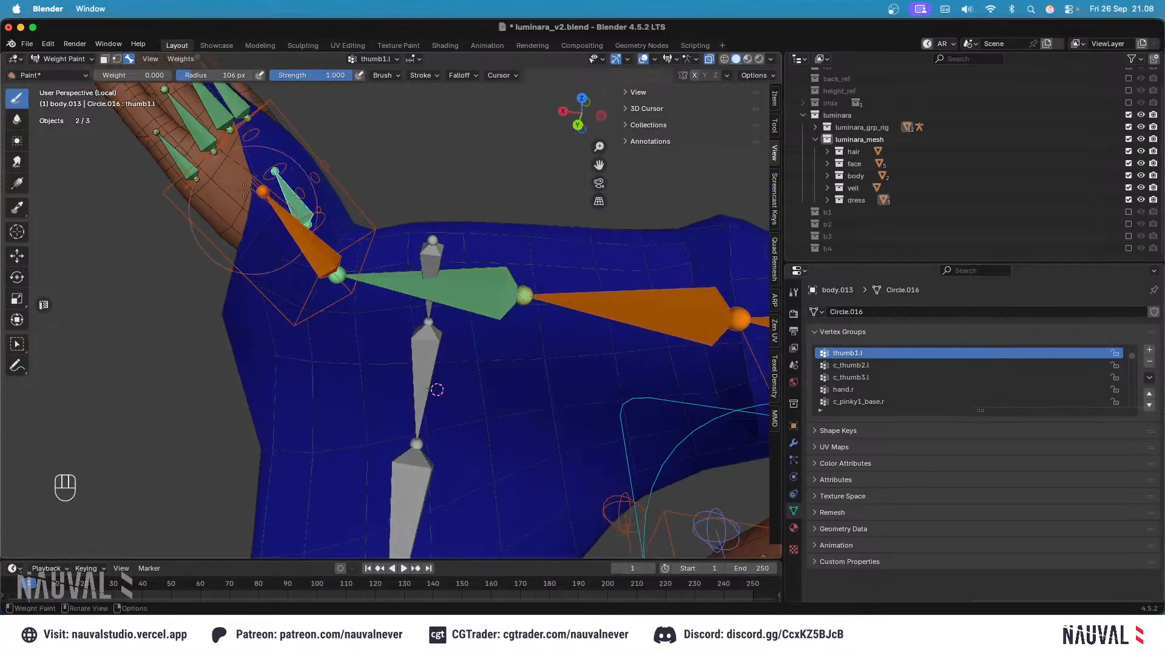
Step: Smooth the hand.l and forearm_twist.l weights around the wrist on the back of the sleeve
left_click(182, 149, "alt")
middle_click_drag(182, 149, 222, 162, "shift")
left_click(364, 245, "alt")
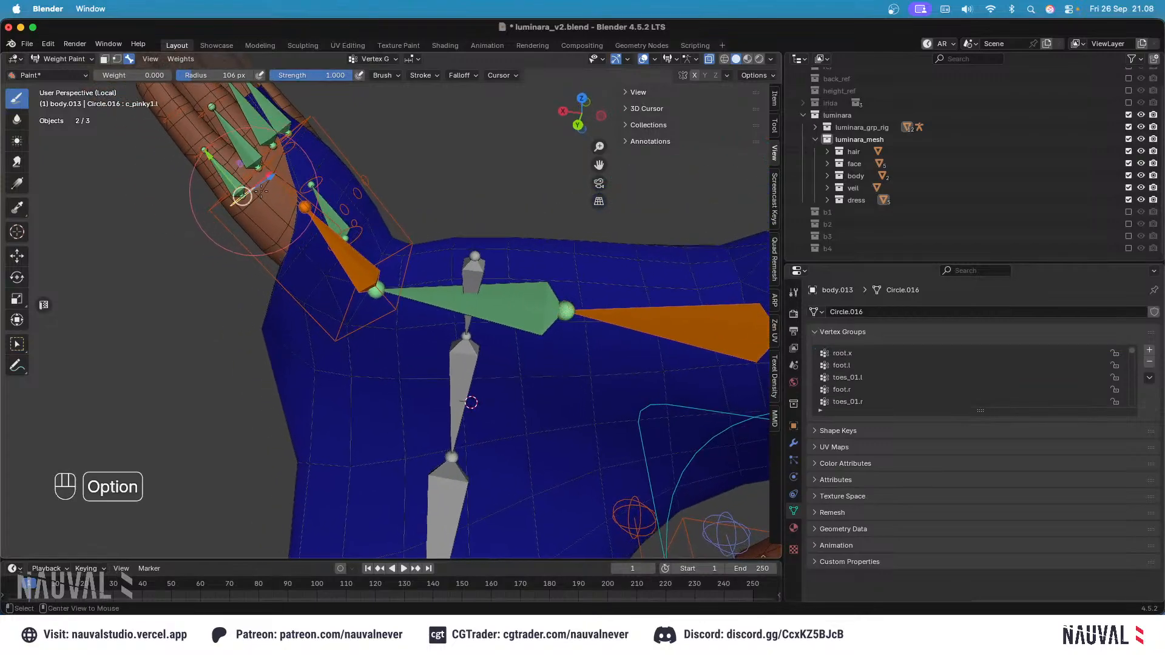
left_click(348, 249, "alt")
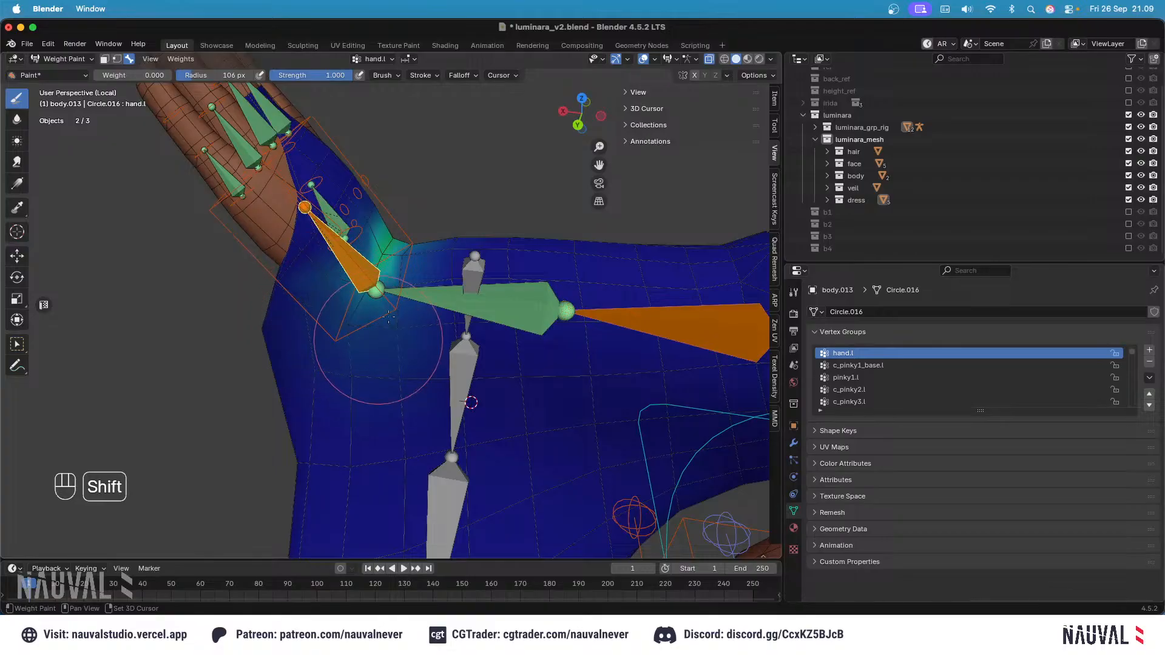
left_click(410, 301, "alt")
middle_click_drag(346, 333, 363, 341, "shift")
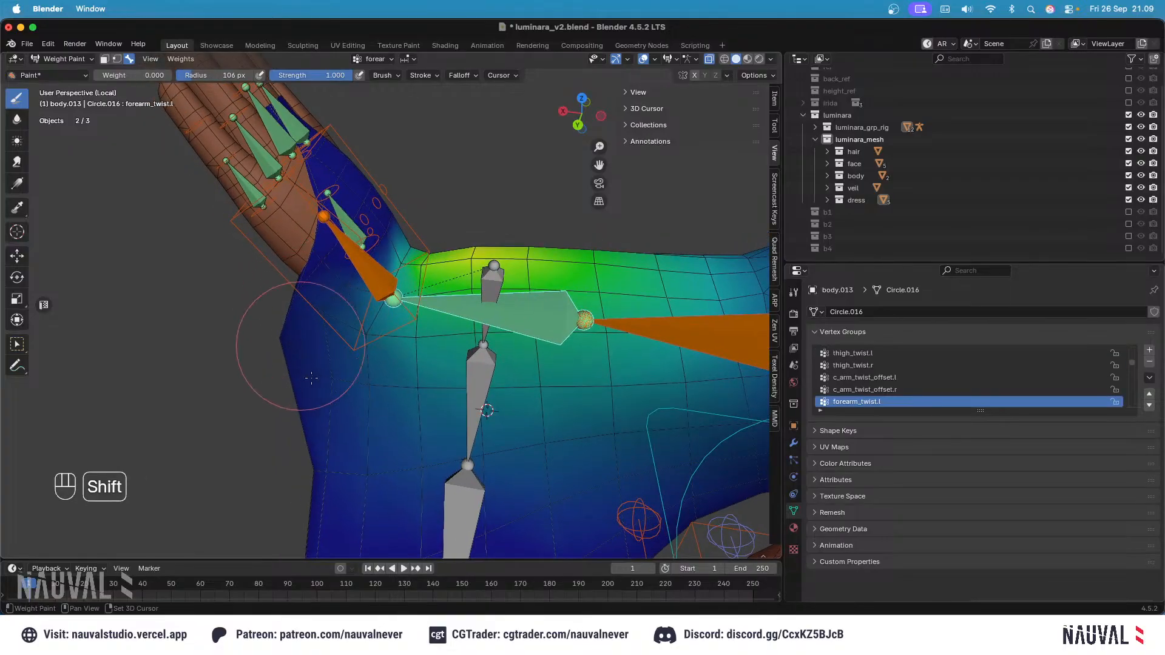
Step: Select c_pinky1_base.l and smooth its weights down the back edge of the sleeve below the little finger
left_click(264, 205, "alt")
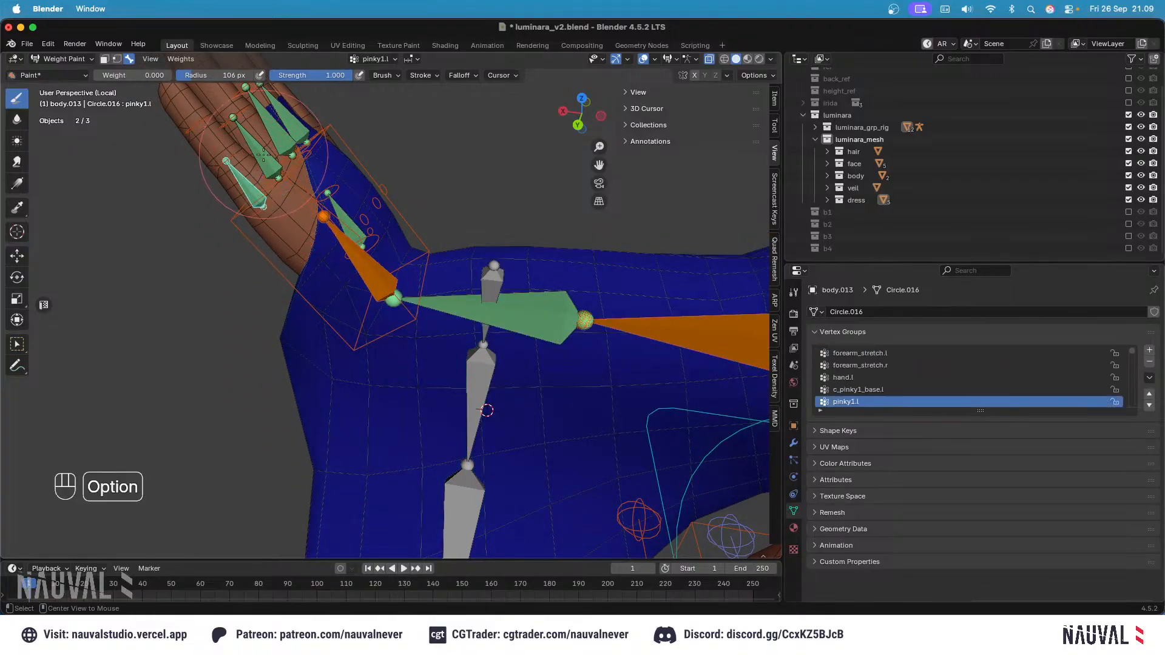
middle_click_drag(267, 195, 295, 235, "shift")
left_click(309, 229, "alt")
left_click(327, 282, "alt")
middle_click_drag(313, 316, 370, 303)
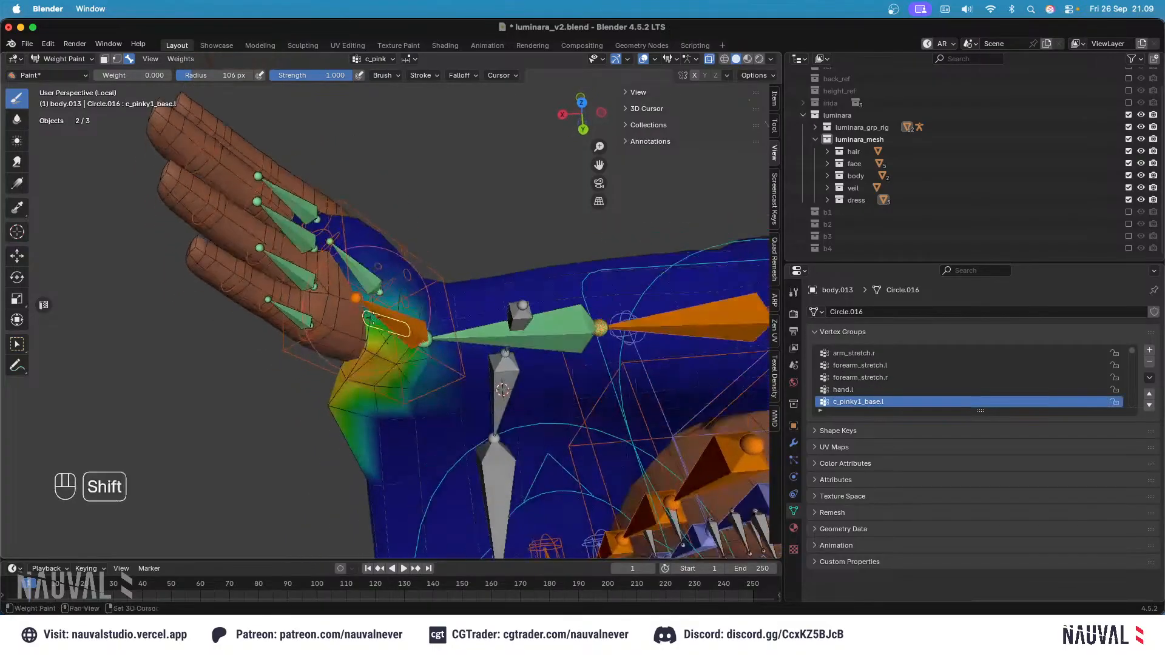
middle_click_drag(394, 358, 431, 343)
mouse_move(425, 358)
left_mouse_down("shift")
mouse_move(400, 483)
mouse_move(354, 437)
left_mouse_up("shift")
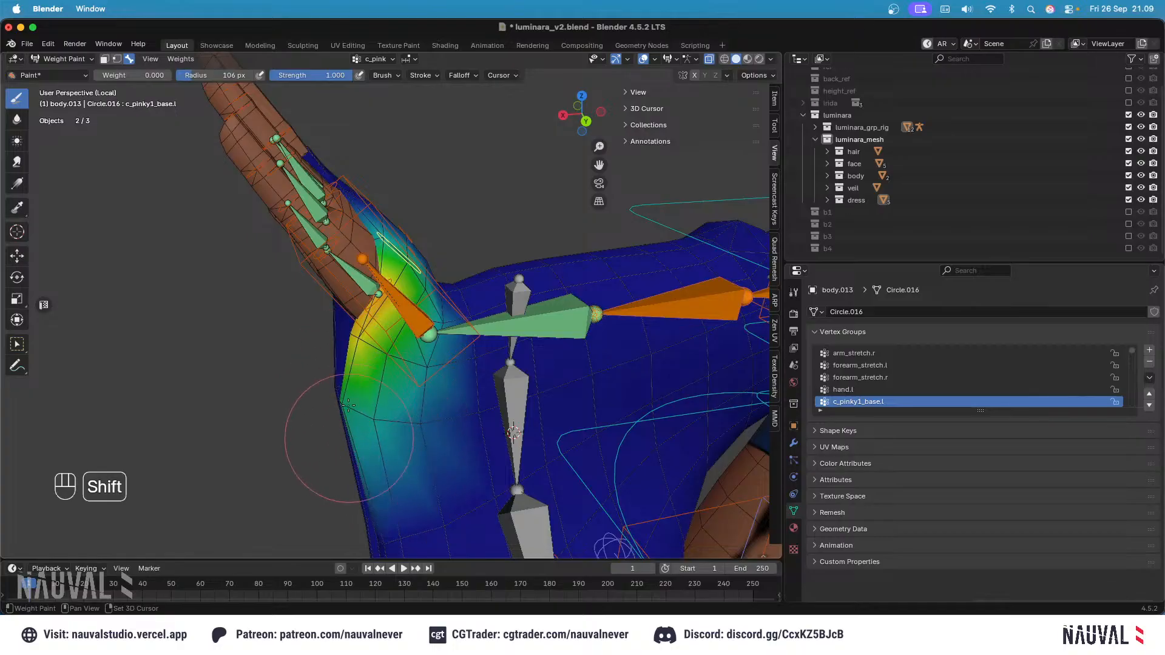
middle_click_drag(355, 425, 341, 373, "shift")
mouse_move(361, 303)
middle_mouse_down()
mouse_move(419, 296)
mouse_move(360, 270)
middle_mouse_up()
middle_click_drag(351, 376, 343, 349, "shift")
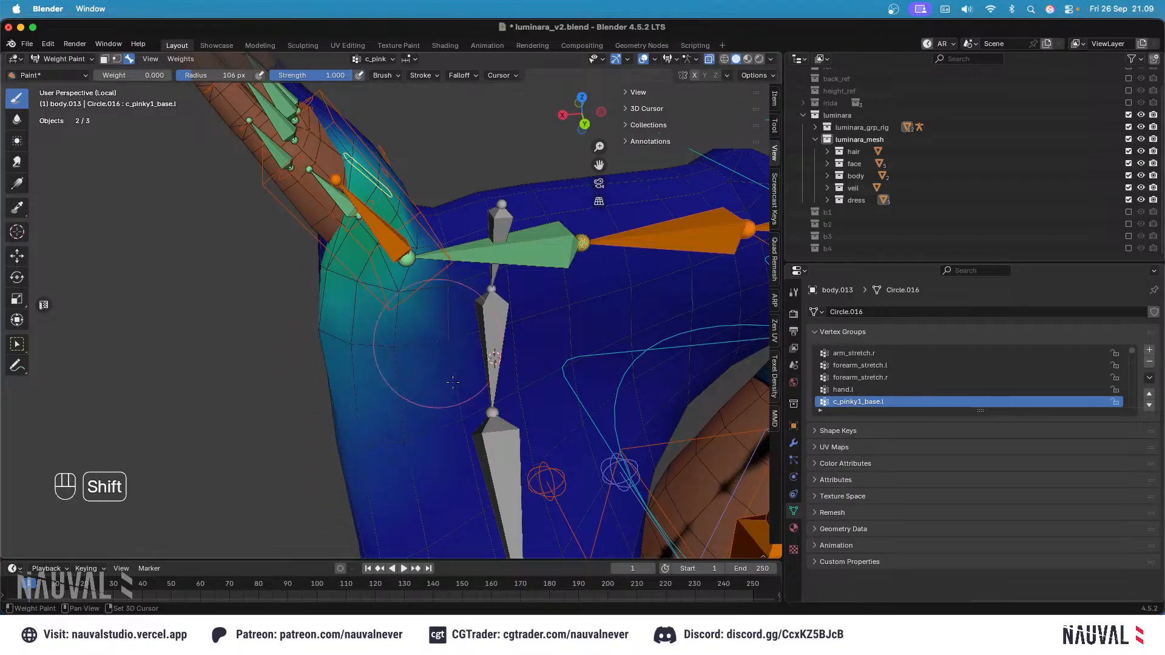
Step: Try to smooth the thumb1.l weights at the base of the thumb, and undo the last stroke
scroll(388, 249, "down", 5)
middle_click_drag(388, 249, 442, 217)
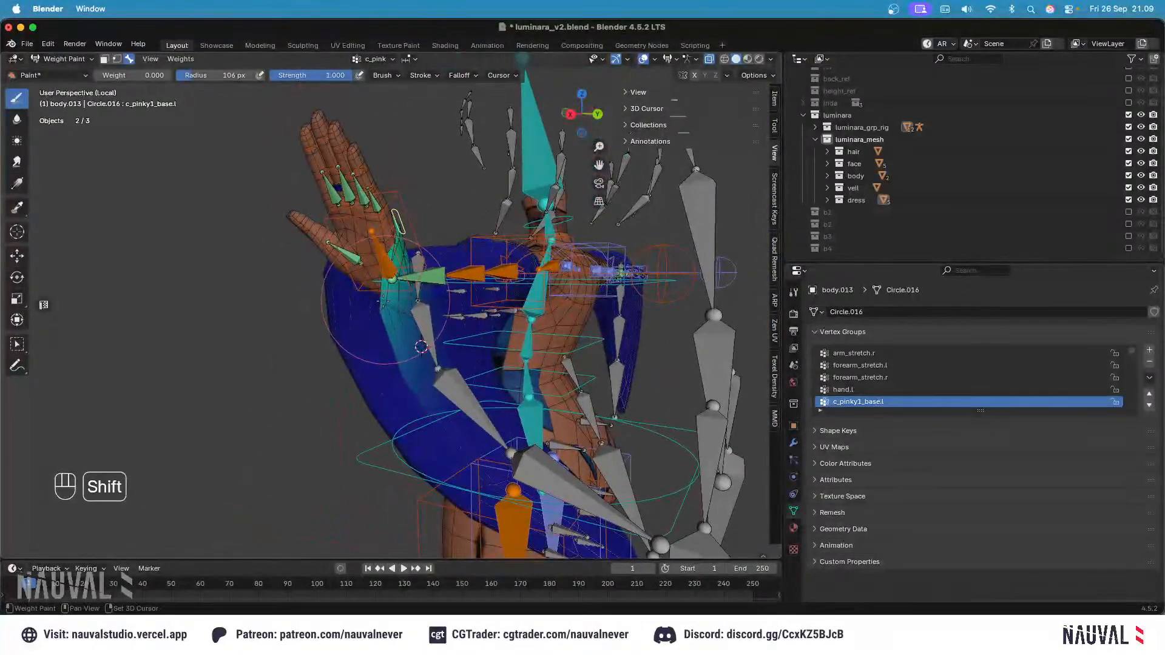
middle_click_drag(409, 274, 472, 216)
left_click(455, 248, "alt")
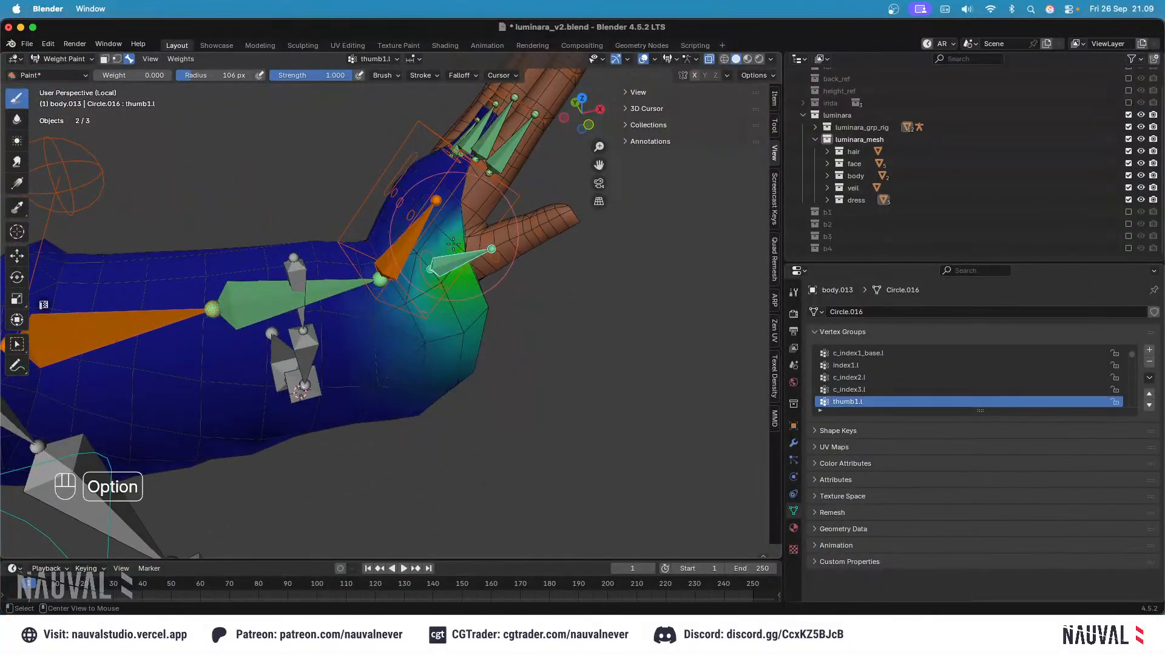
middle_click_drag(434, 207, 396, 300, "shift")
middle_click_drag(396, 301, 401, 237, "ctrl")
key("super+z")
Step: Select hand.l and smooth its weights across the palm and the back of the bent wrist
middle_click_drag(410, 338, 415, 289, "shift")
left_click(404, 384, "alt")
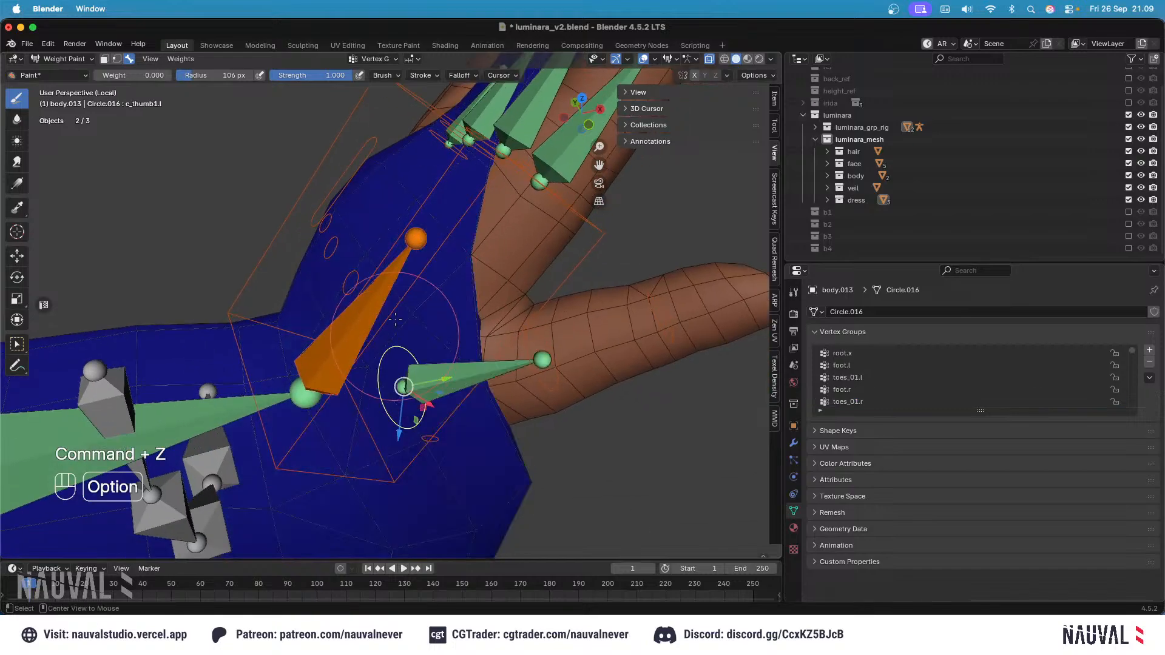
left_click(359, 349, "alt")
middle_click_drag(389, 361, 414, 423, "ctrl")
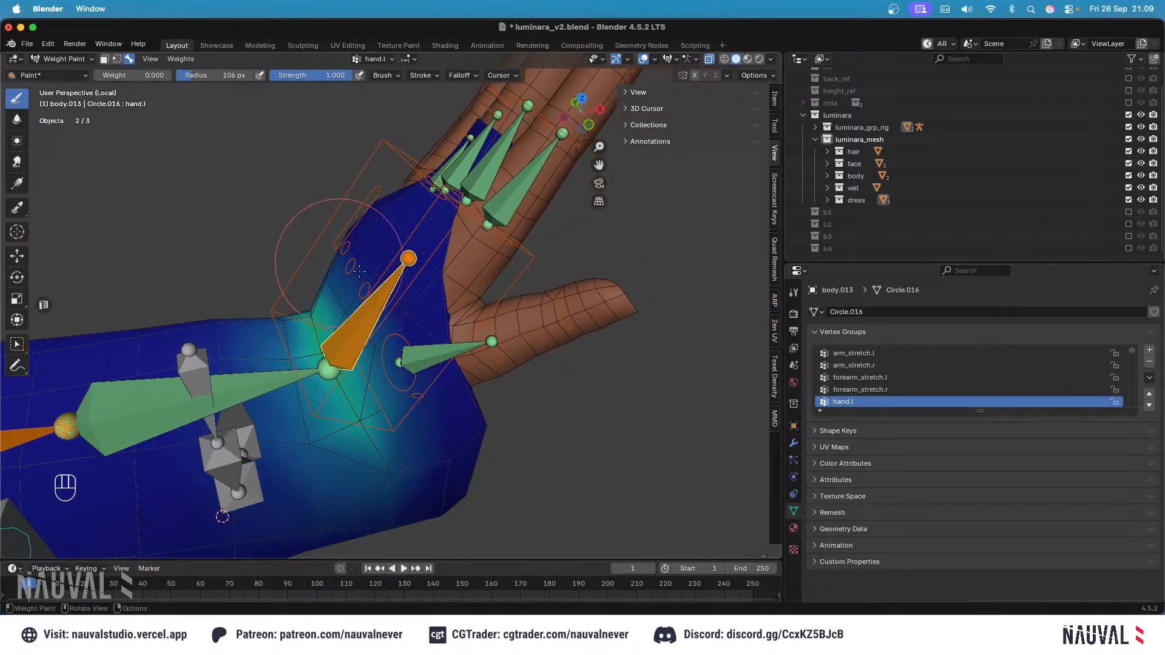
middle_click_drag(338, 261, 554, 245)
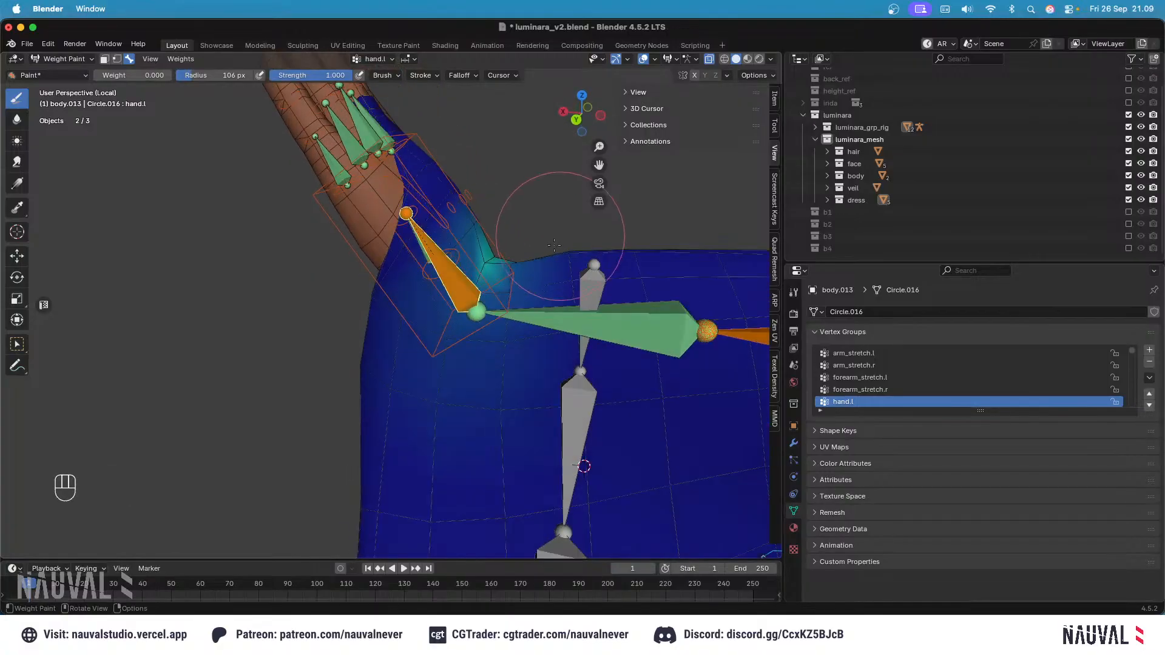
middle_click_drag(479, 252, 311, 323)
Step: Select forearm_twist.l, smooth its weights into the sleeve at the bent wrist, and save the file
left_click(310, 322, "alt")
middle_click_drag(327, 233, 319, 376)
key("KP_1")
scroll(340, 343, "down", 4)
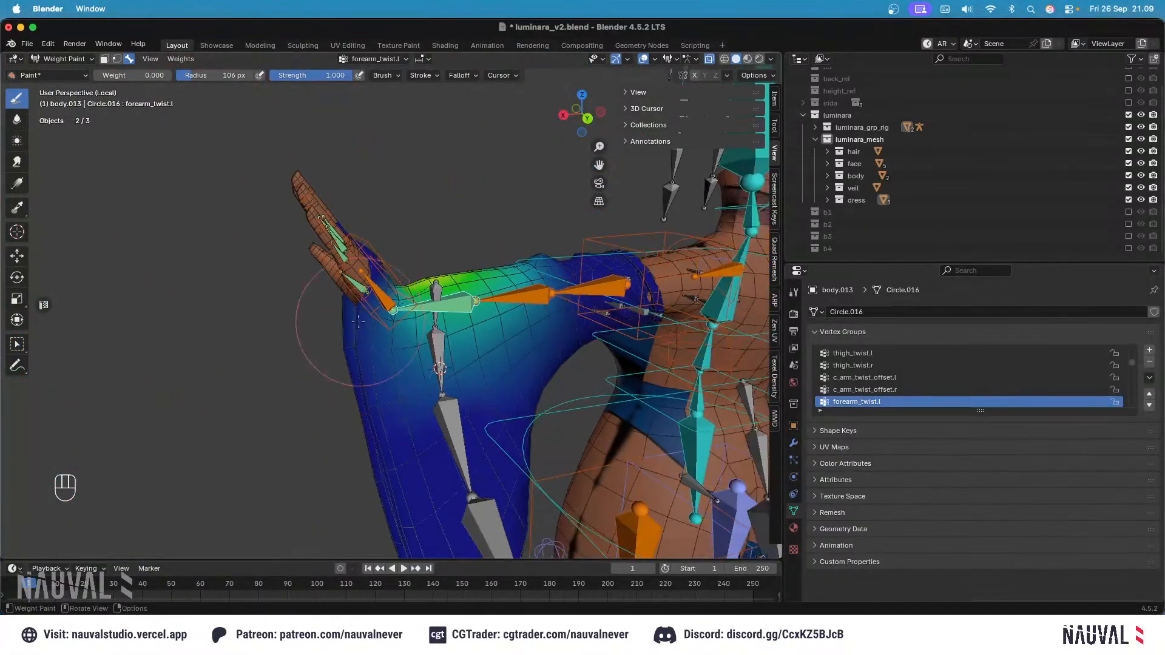
key("KP_1")
key("super+s")
Step: Test the wrist bend by rotating c_hand_ik.l by -7.23° and back in the opposite direction in the front view
middle_click_drag(404, 231, 461, 235, "shift")
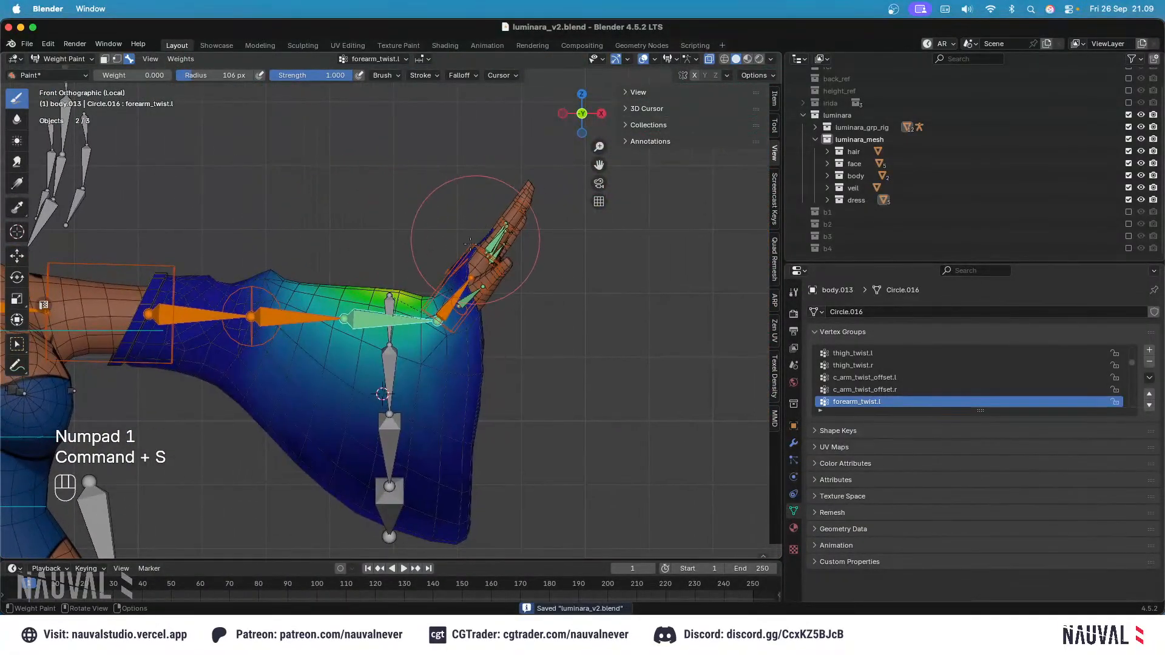
left_click(471, 244, "ctrl")
key("r")
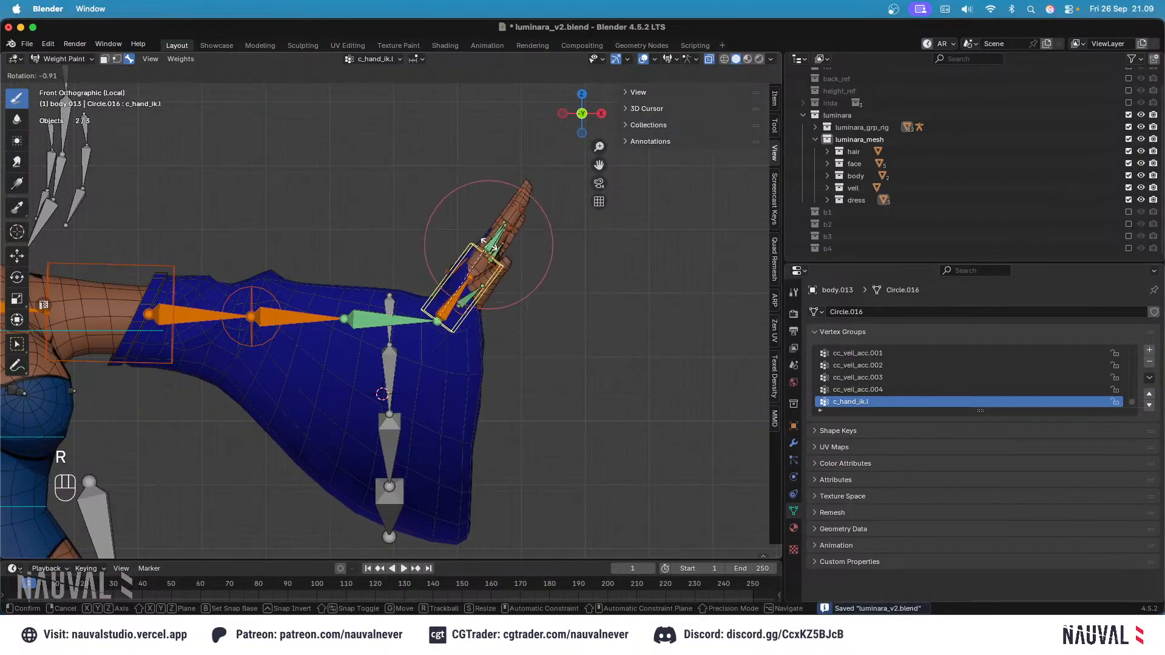
left_click(491, 247)
key("r")
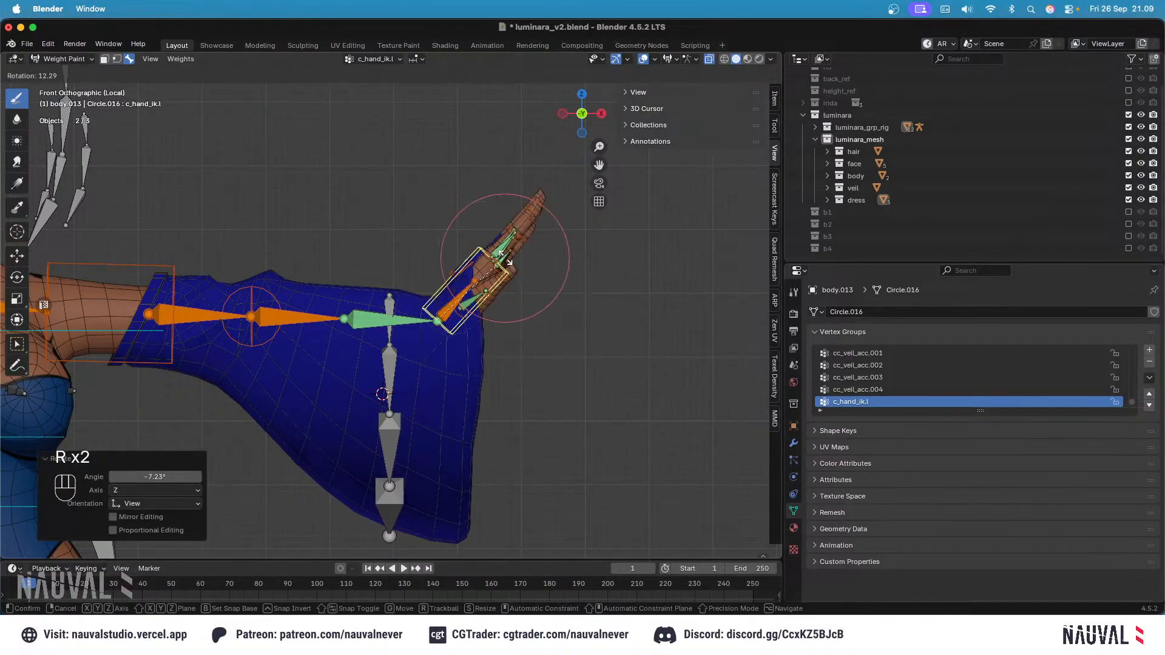
left_click(501, 253)
Step: Clear the location and rotation of all bones to restore the rest pose, and save the file
key("a")
key("alt+g")
key("alt+r")
key("super+s")
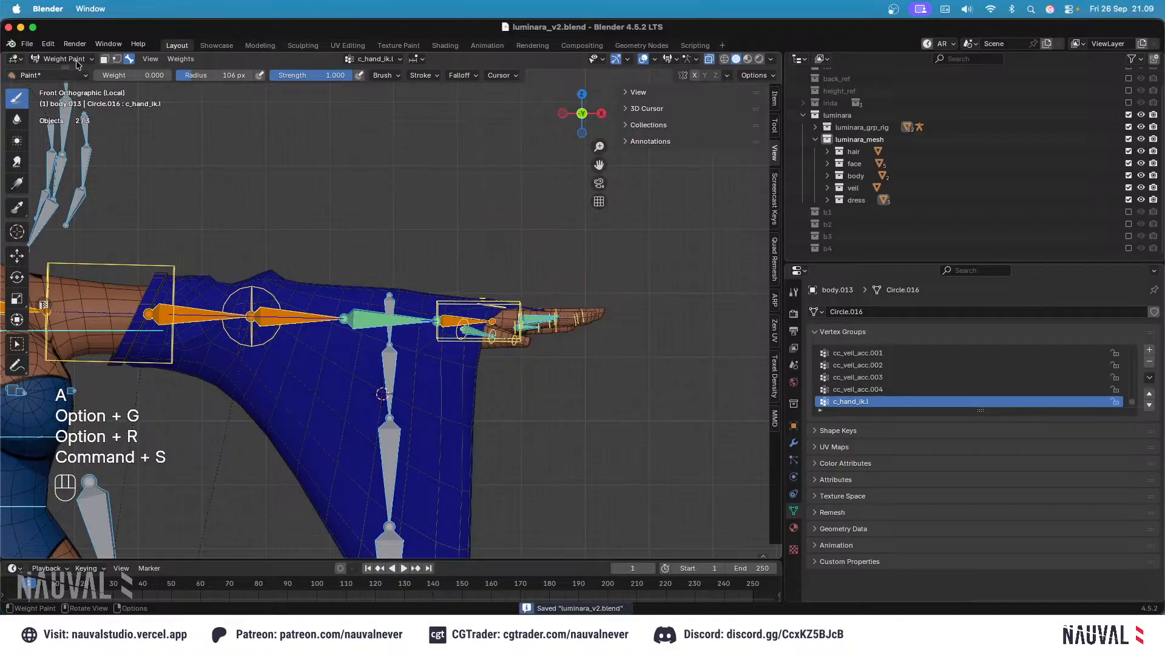
Step: Leave weight painting for Object Mode, select only luminara_rig, and switch it to Pose Mode
left_click(77, 59)
left_click(61, 74)
scroll(394, 264, "down", 4)
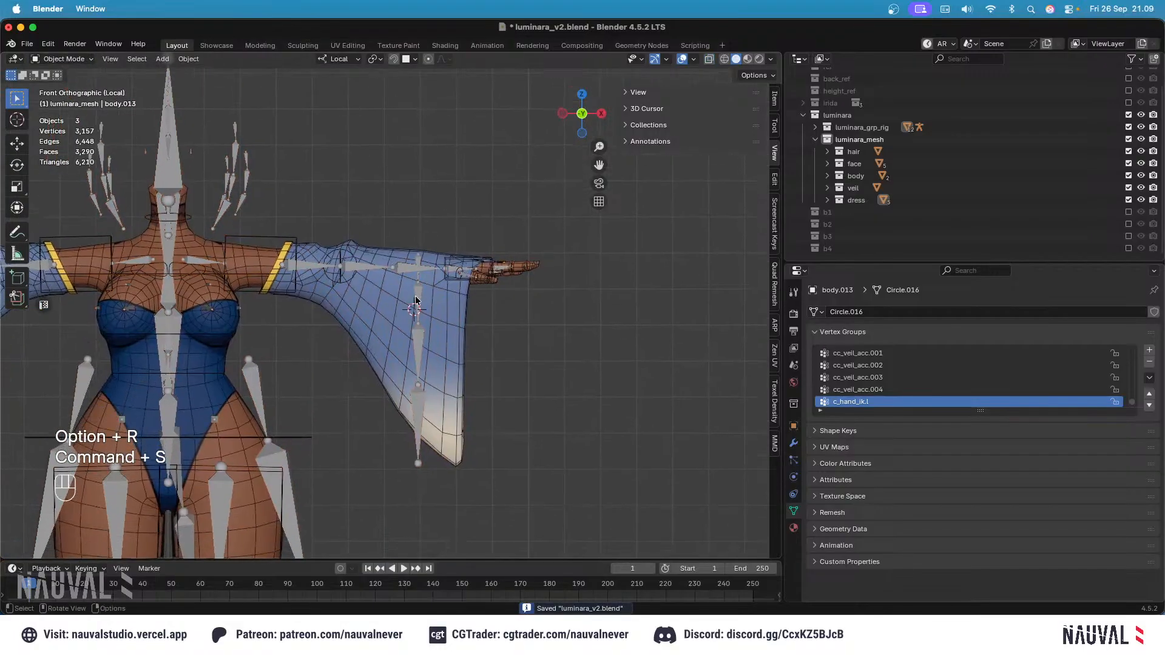
left_click(416, 300)
left_click(416, 300)
left_click(431, 267, "shift")
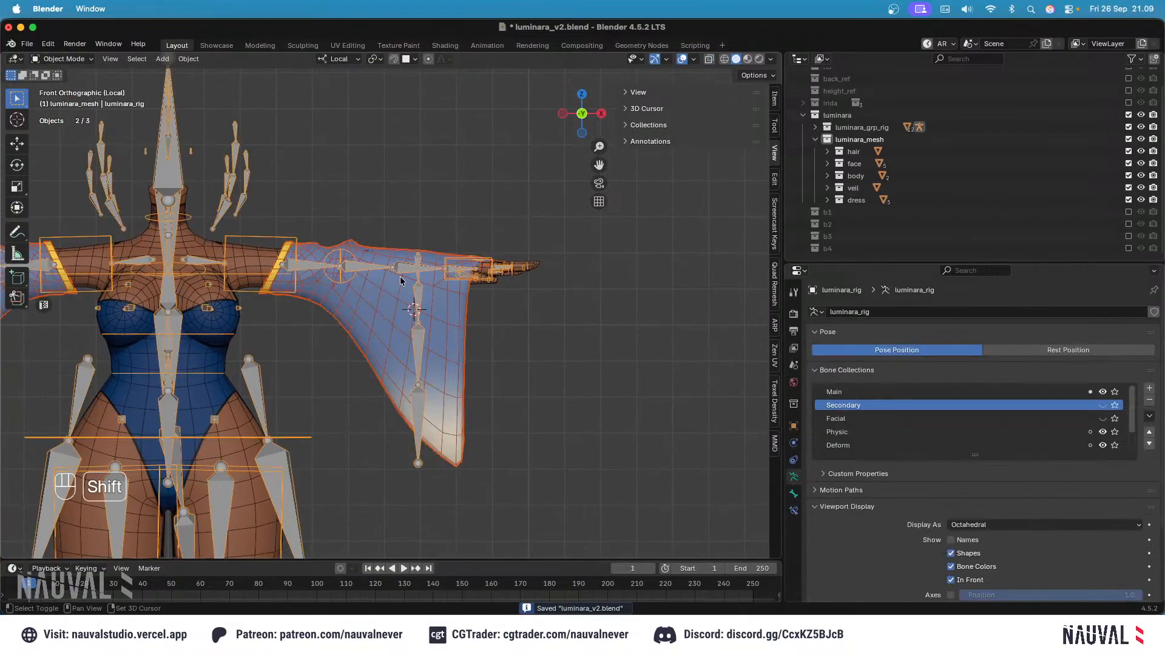
left_click(410, 266)
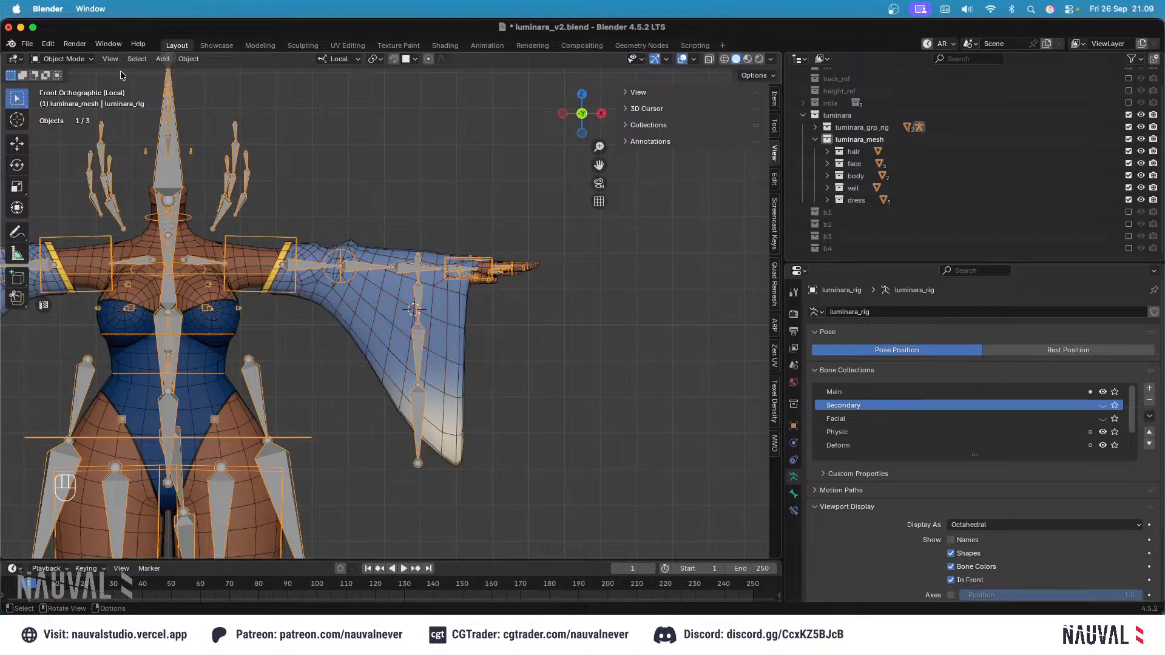
left_click(64, 58)
left_click(58, 96)
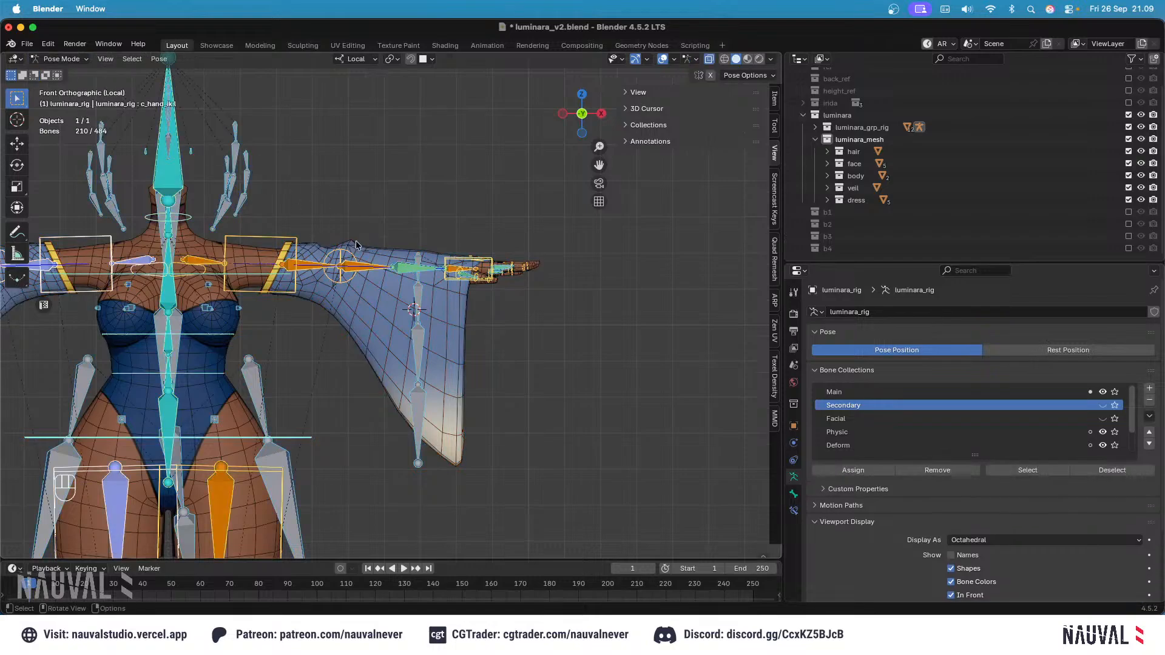
Step: For the upper left sleeve bone cc_sleeve_root.l.001, set the Spring Bones Bouncy to 0.1 and Speed to 0.5
left_click(793, 494)
scroll(850, 507, "down", 3)
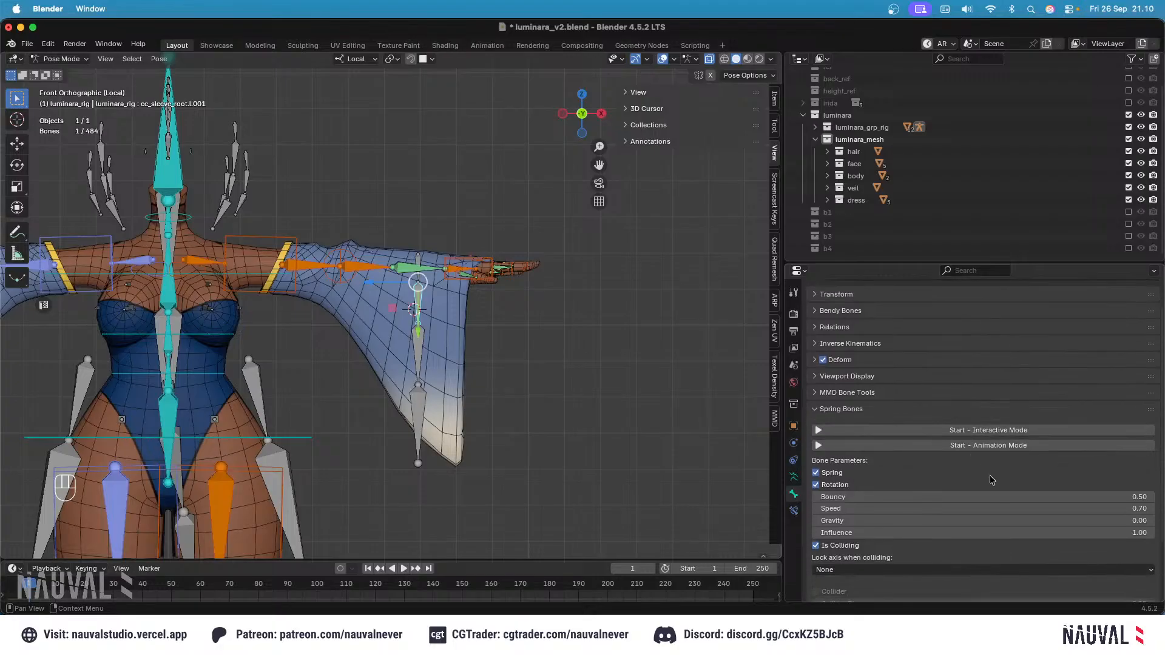
left_click(962, 495)
type("0.")
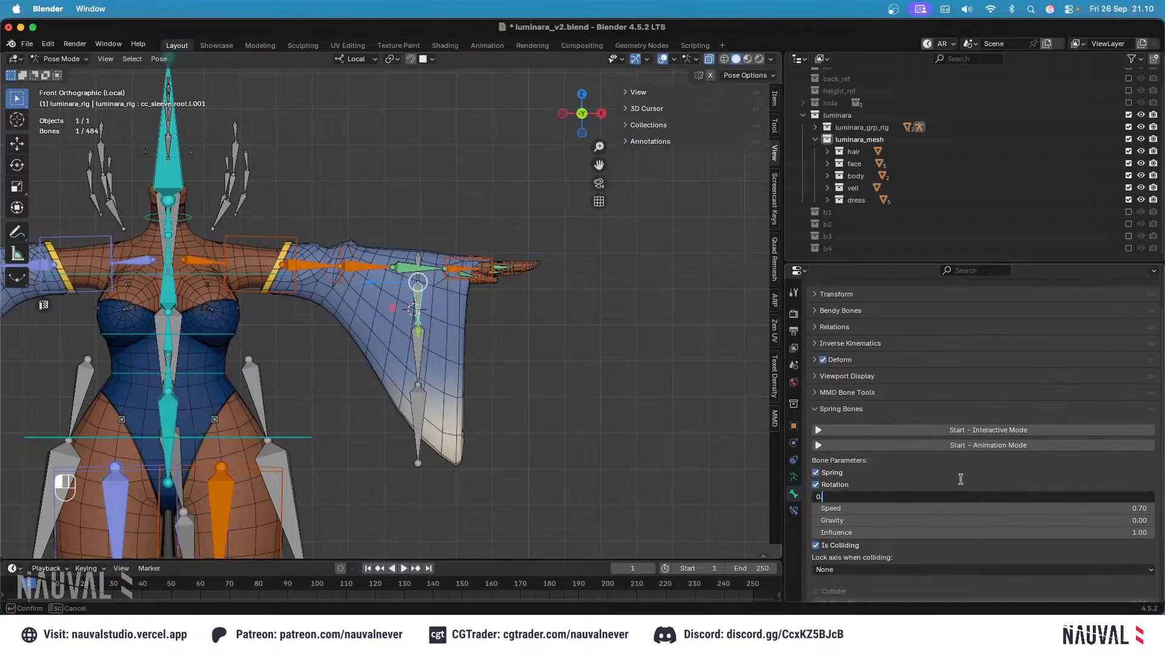
type("1")
key("Tab")
key("Return")
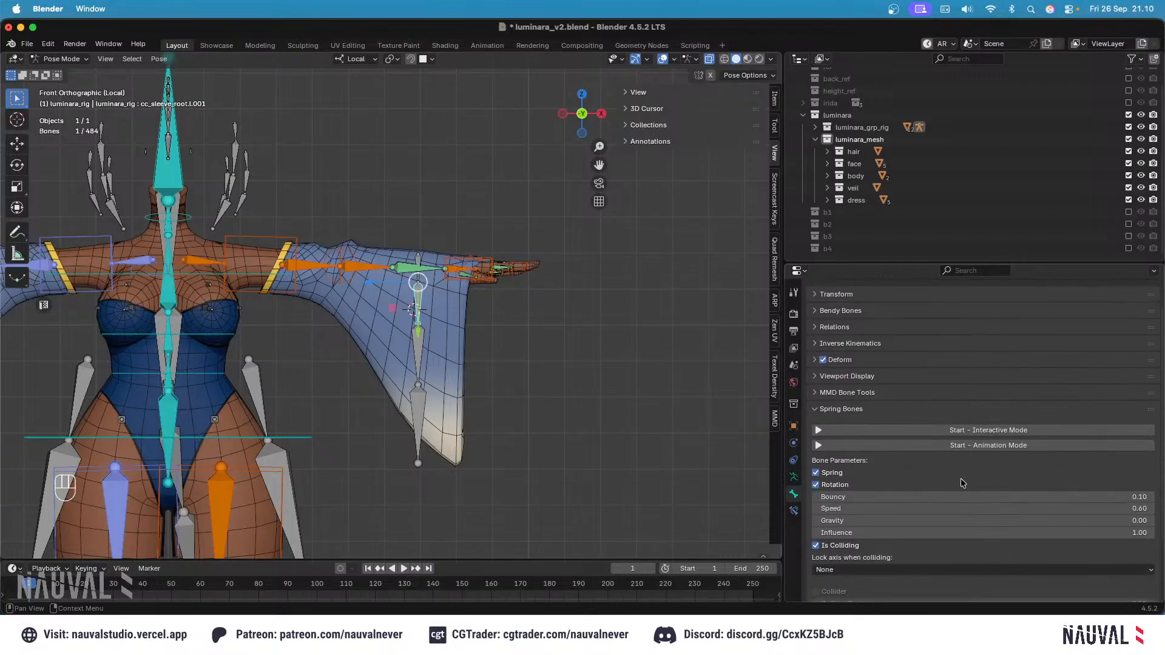
left_click(901, 506)
type("0.5")
key("Return")
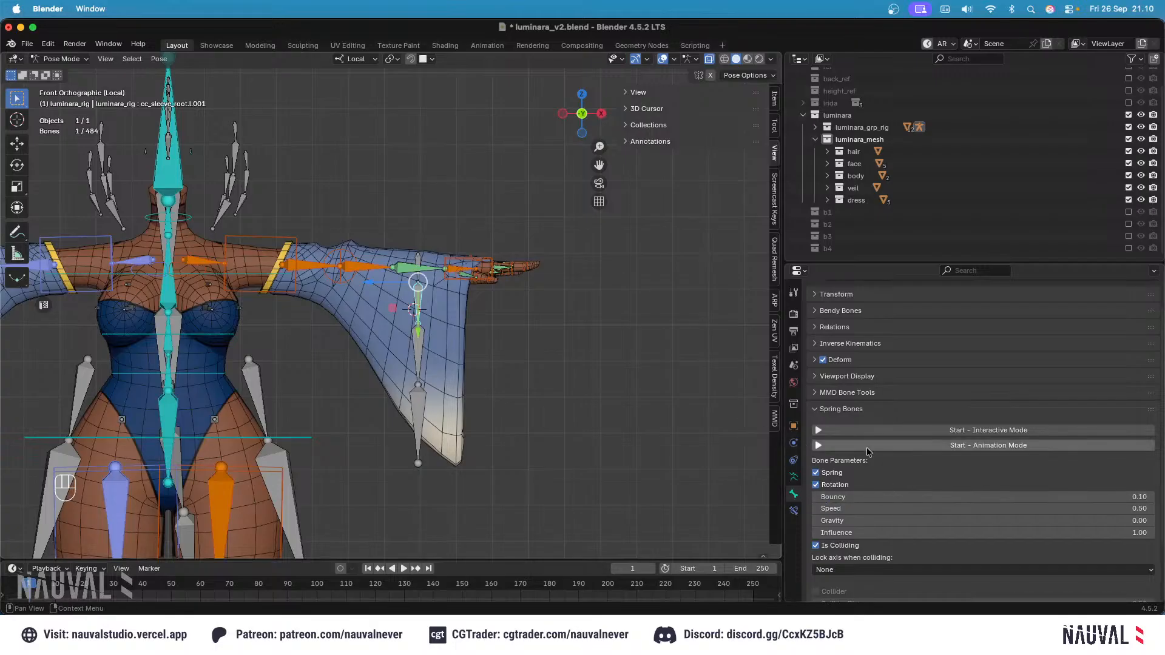
Step: For the middle left sleeve bone cc_sleeve_root.l.002, set the Spring Bones Bouncy to 0.1 and Speed to 0.5
left_click(419, 357)
left_click(860, 496)
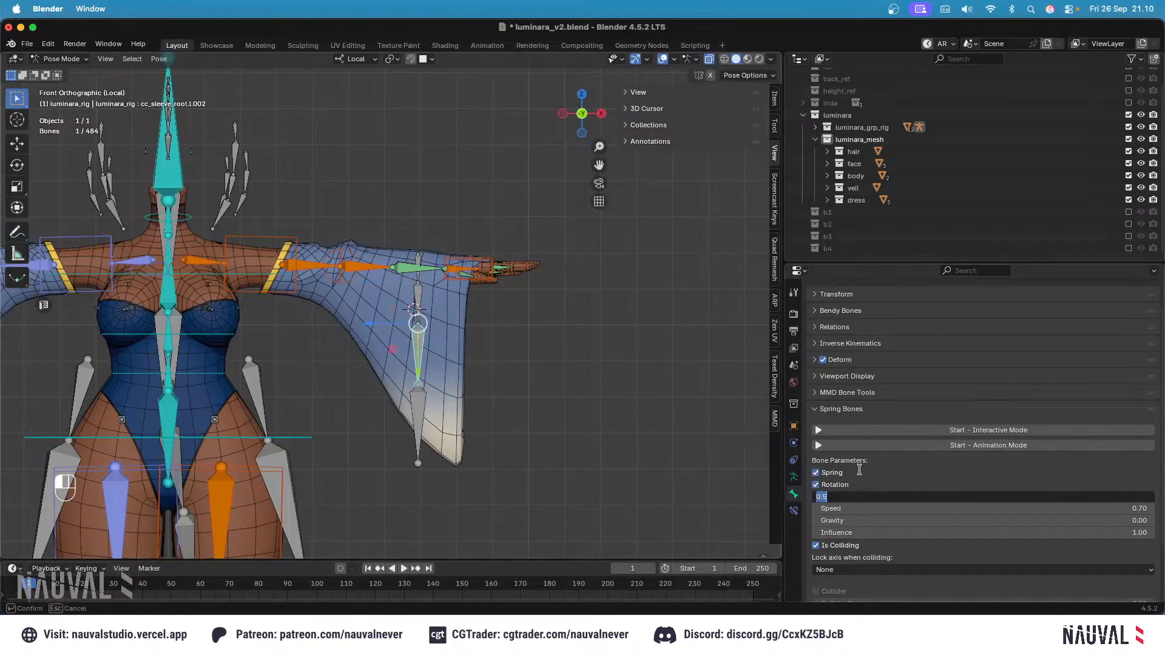
type("0.1")
key("Return")
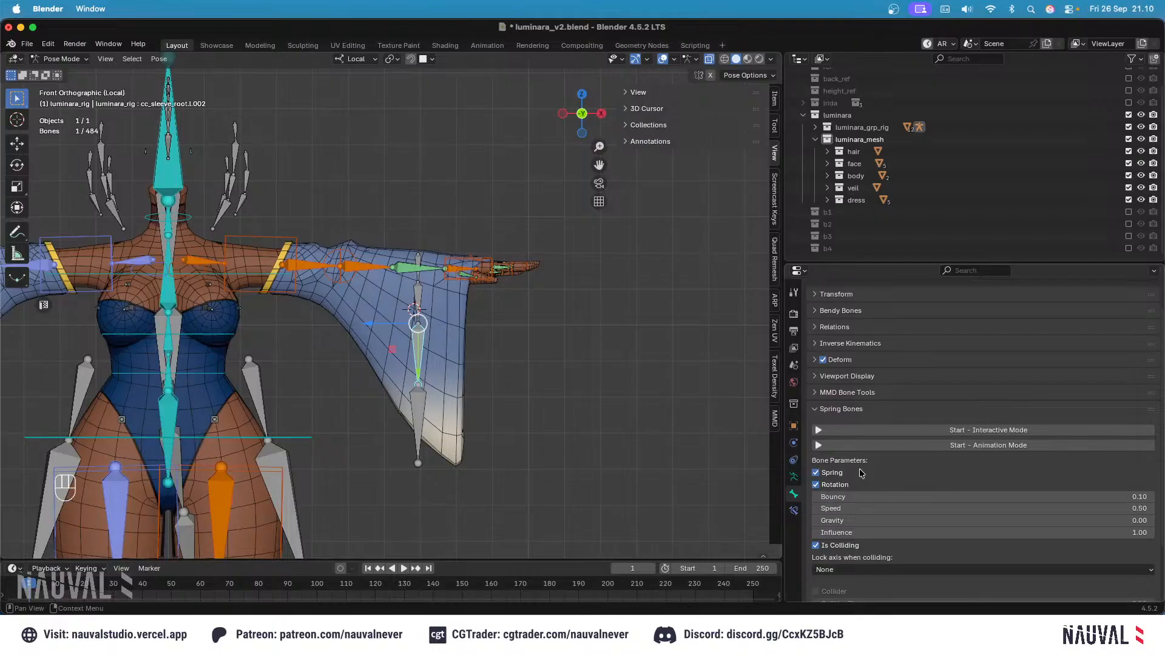
Step: Select the lowest left sleeve bone cc_sleeve_root.l.003 and set its Spring Bones Bouncy to 0.1
left_click(425, 404)
left_click(827, 495)
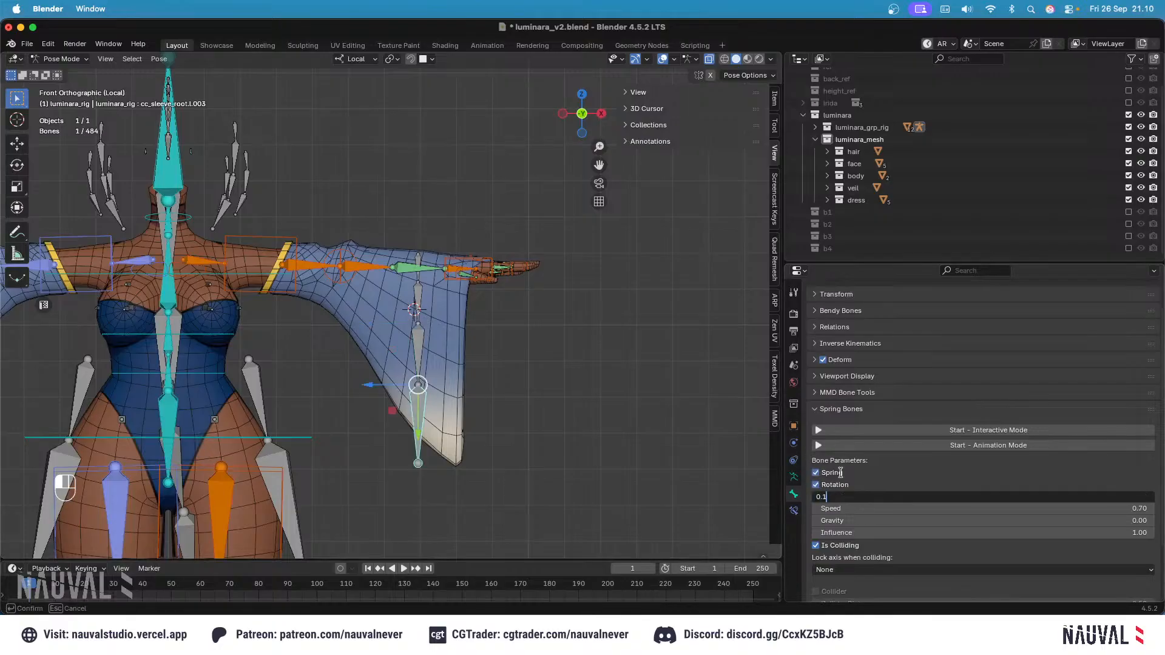
Step: Set the selected sleeve spring bone's bouncy to 0.10 and speed to 0.50, and save the file
key("Return")
key("super+s")
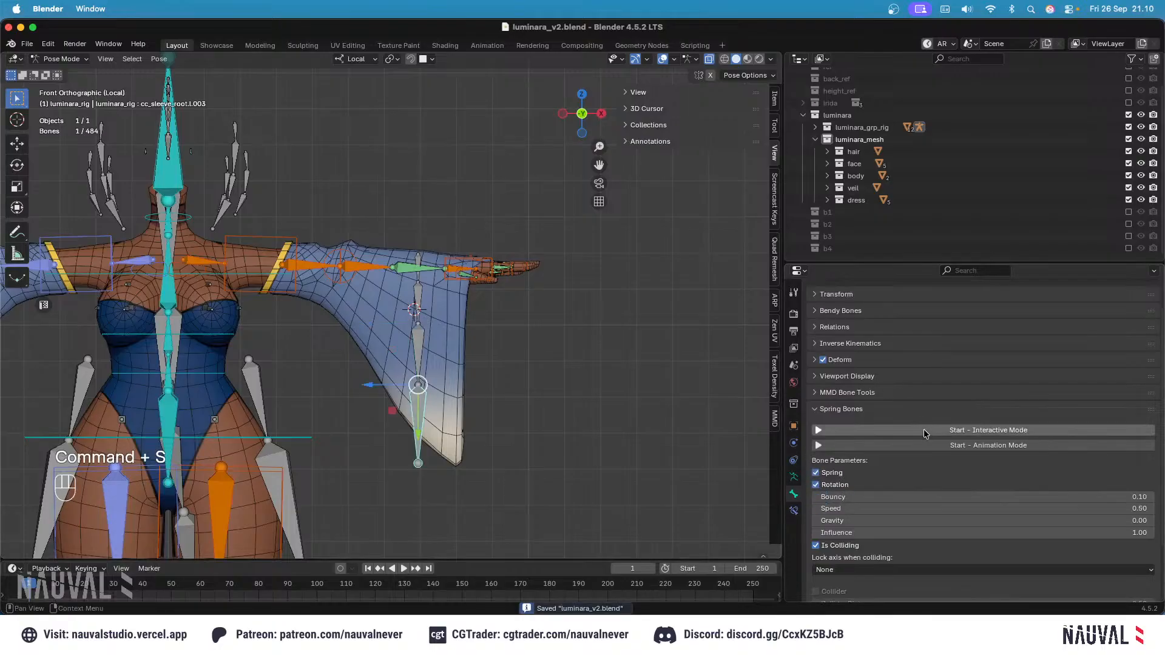
Step: Symmetrize the linked left sleeve bone chain in Edit Mode, return to Pose Mode and save
key("Tab")
key("l")
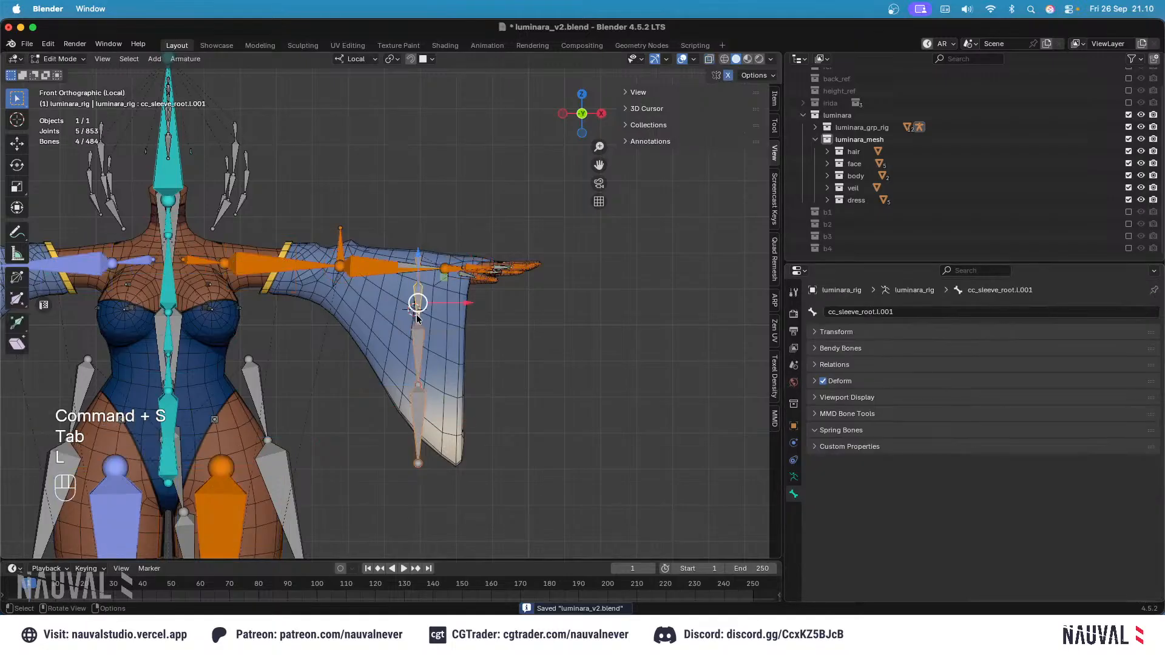
right_click(415, 316)
left_click(414, 318)
key("Tab")
key("super+s")
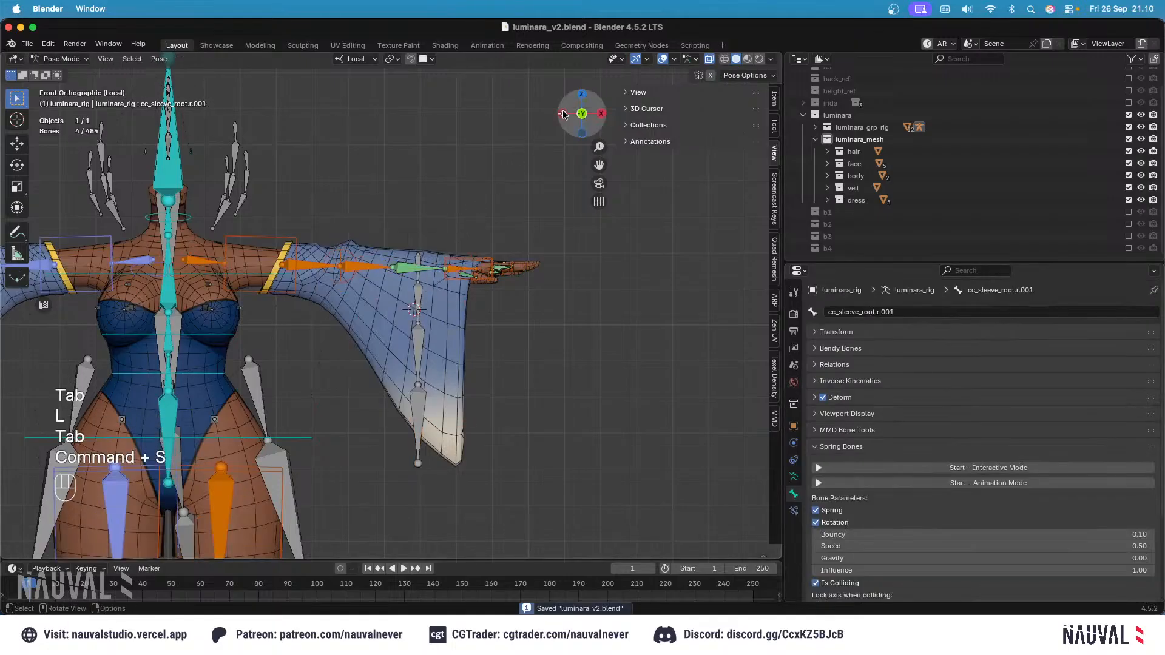
Step: Enable X-axis mirrored posing, save the file and start the spring bones in Interactive Mode
left_click(708, 76)
scroll(506, 282, "down", 4, "ctrl")
key("super+s")
left_click(902, 470)
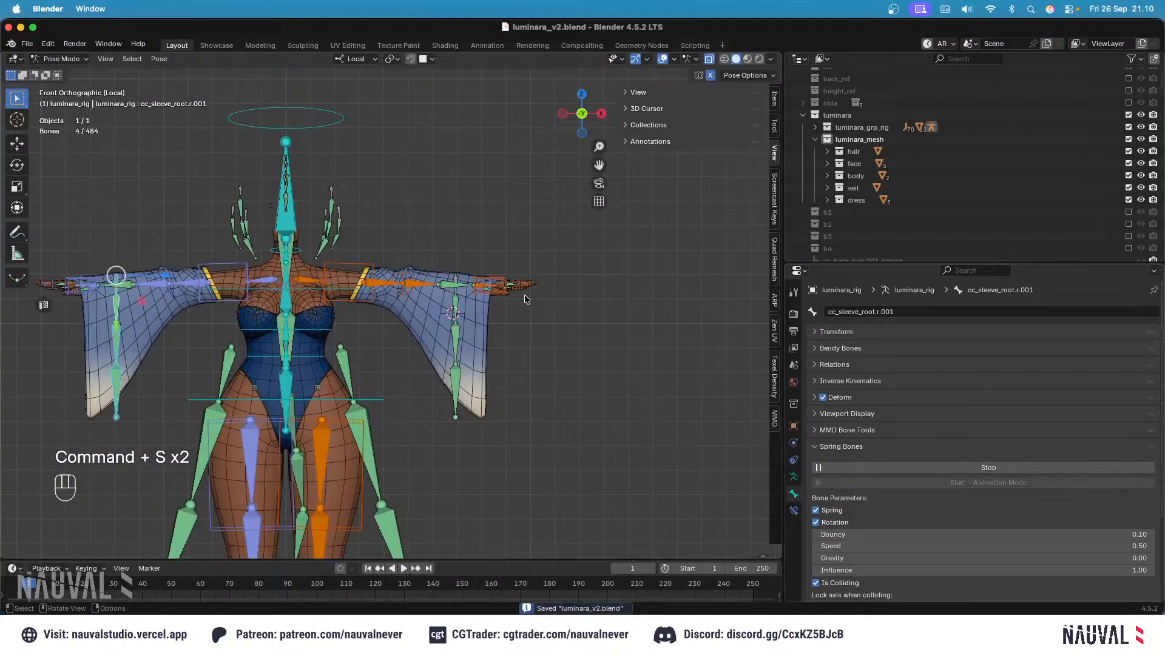
Step: Lower the left hand IK control and rotate it by about 60.5°
left_click(480, 277)
key("g")
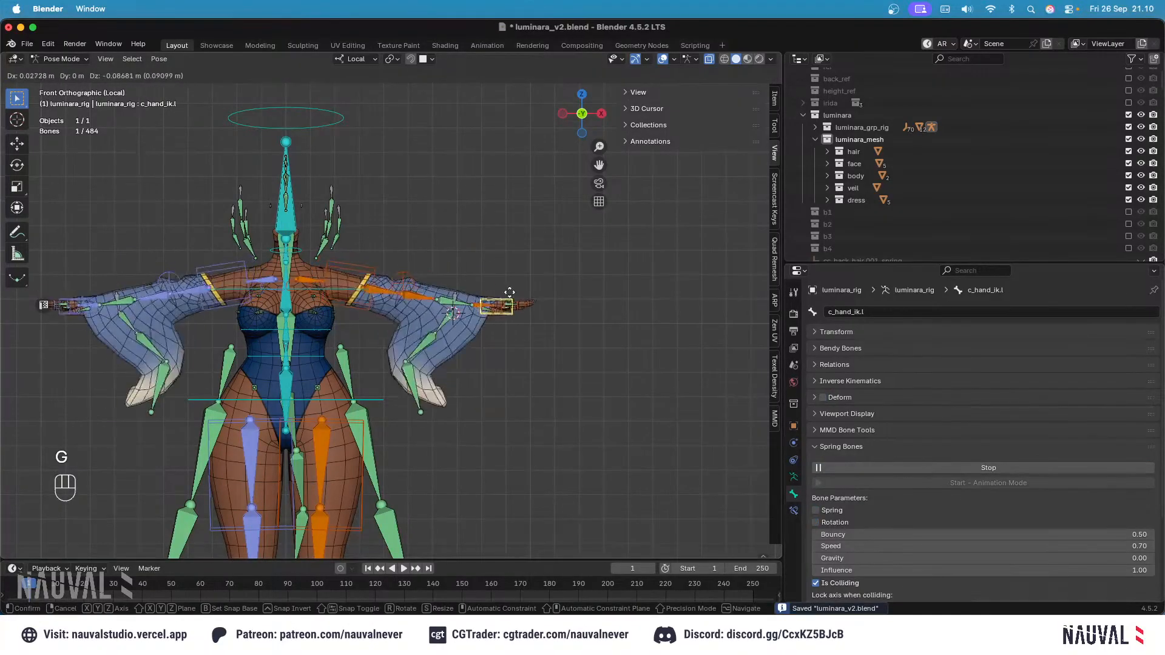
left_click(482, 328)
key("r")
left_click(478, 416)
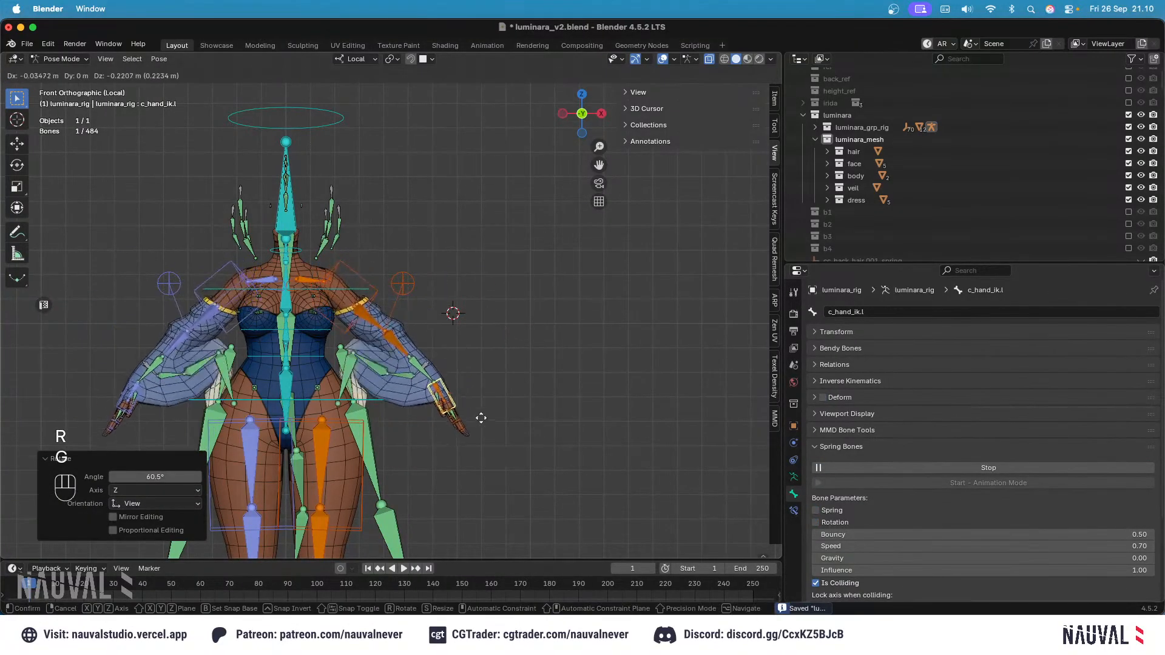
Step: Lower the left hand IK control further, rotate it by about -39° and raise it about 0.31 m
left_click(470, 433)
key("r")
left_click(457, 361)
key("g")
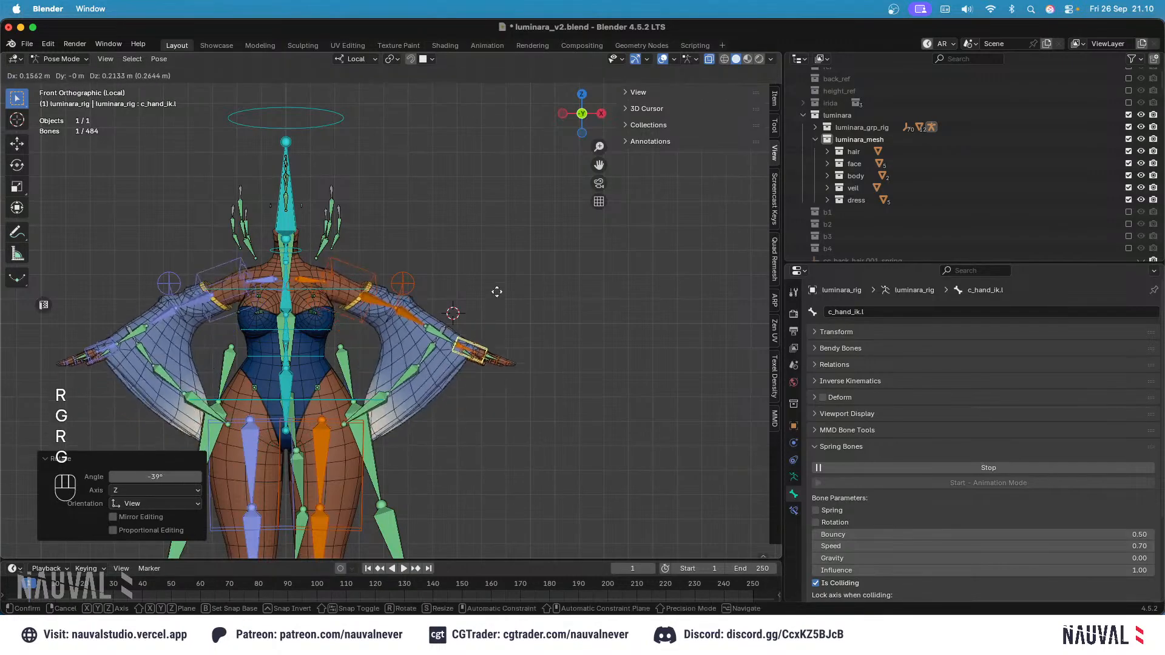
left_click(463, 278)
Step: Hide the viewport overlays, lower the hand control about 0.17 m and trackball-rotate it by about 29.8° and -68.2°
key("shift+alt+z")
key("g")
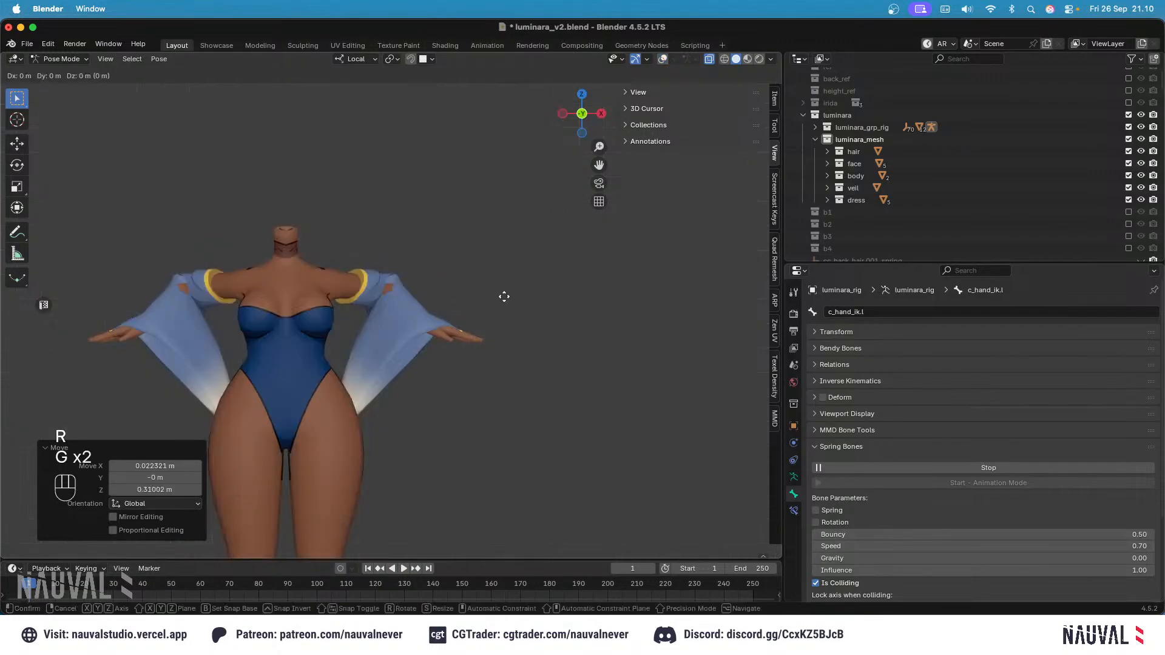
left_click(464, 330)
key("r")
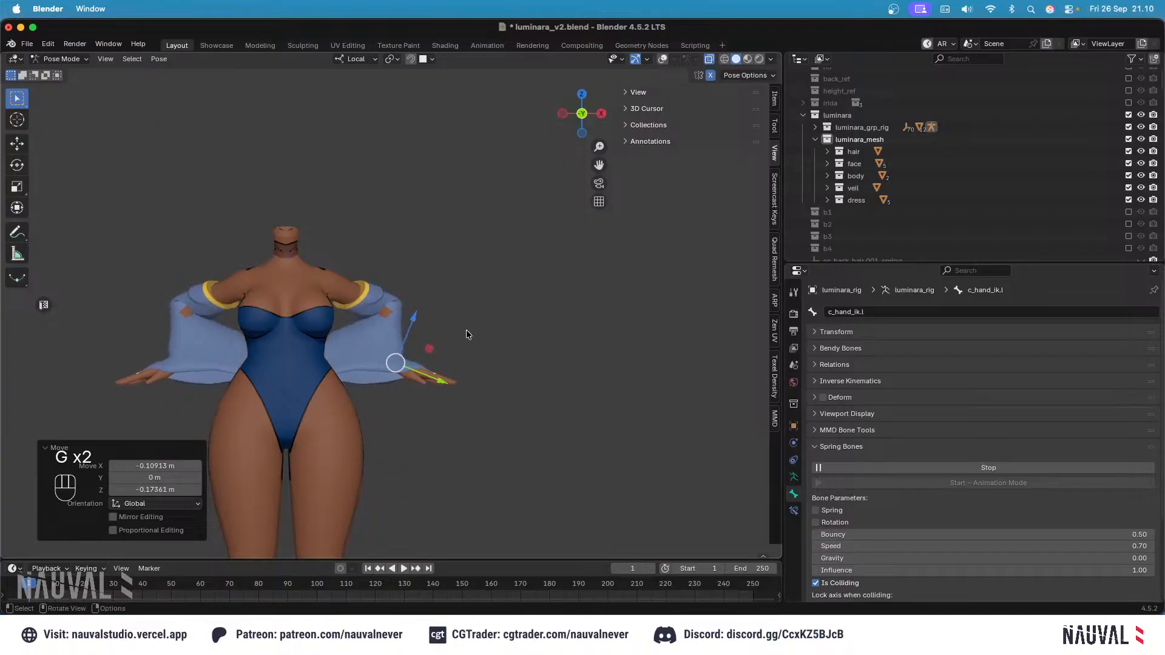
key("r")
left_click(486, 326)
Step: Trackball-rotate the left hand control again, reposition it and rotate it by about -13.1° in the front view
key("r")
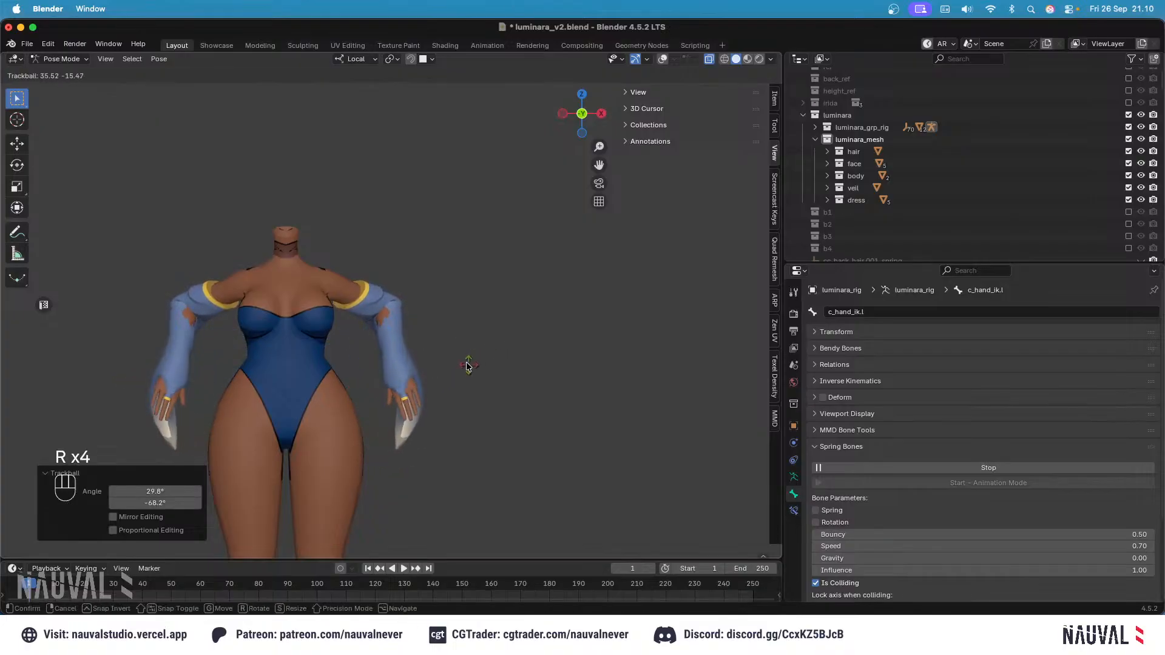
key("r")
left_click(496, 357)
key("g")
key("r")
left_click(492, 331)
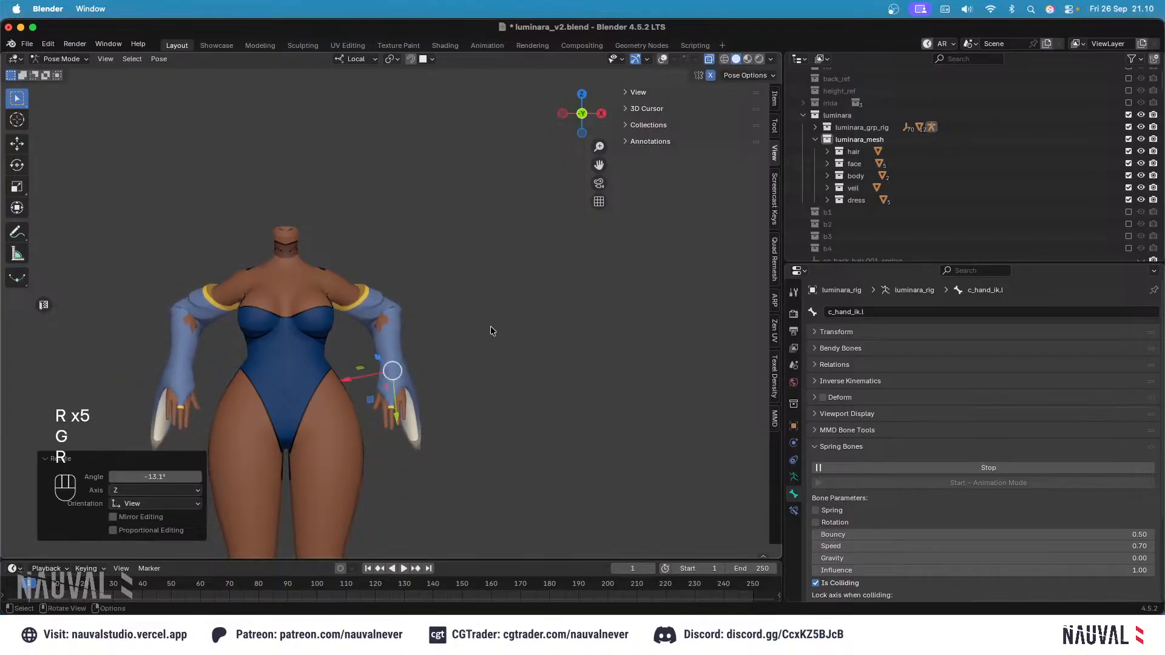
Step: Trackball-rotate the hand control and move it about 0.035 m inward and 0.057 m down
key("r")
key("r")
left_click(507, 320)
key("g")
left_click(504, 316)
Step: In the side view, move the hand control forward of the body and rotate it by about 40.3°
key("KP_3")
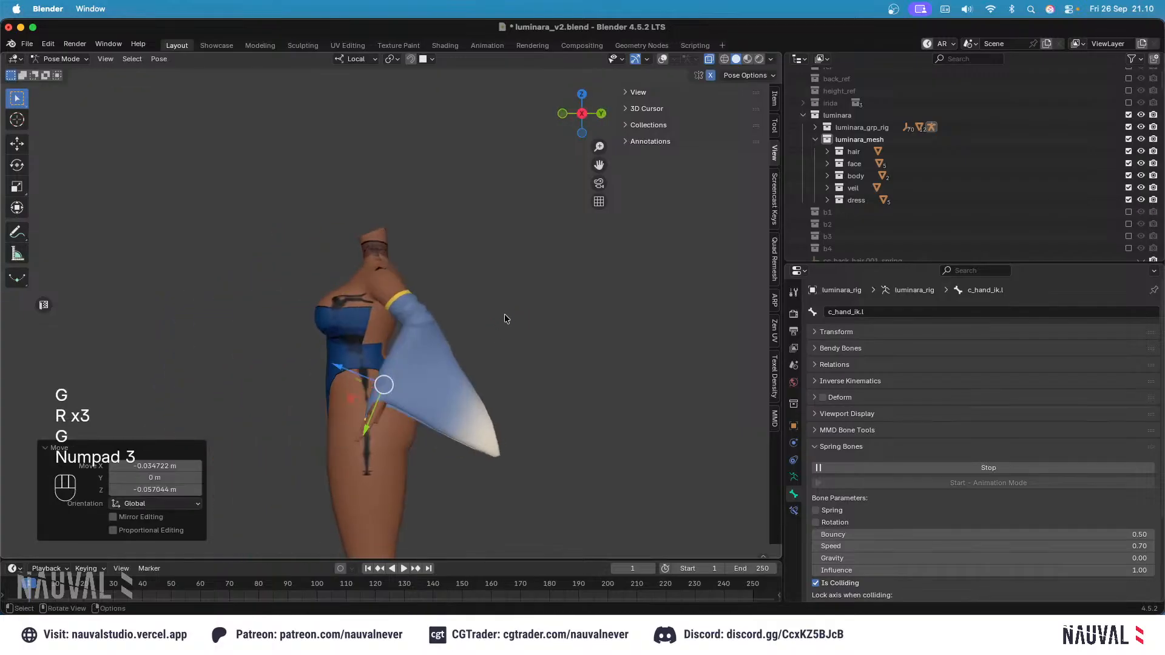
key("g")
left_click(443, 321)
key("g")
left_click(465, 373)
Step: Reposition and re-rotate the hand control in the side view, raising it about 0.14 m with the last move
key("g")
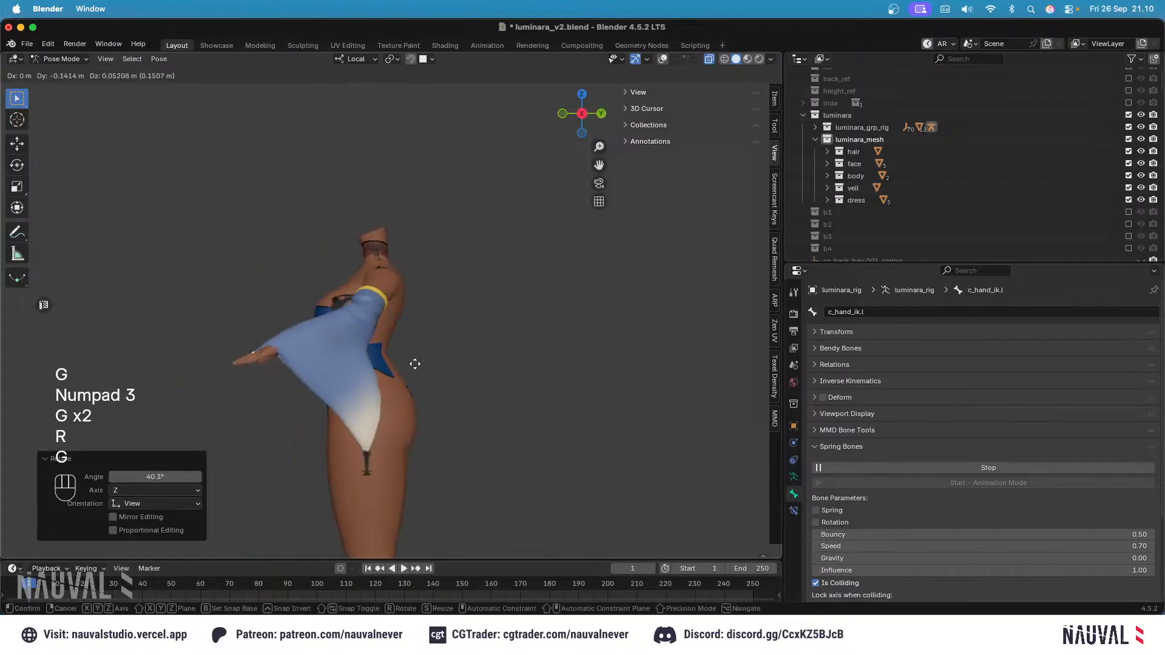
left_click(463, 373)
key("r")
left_click(454, 387)
key("g")
left_click(483, 361)
Step: In the front view, lower the hand control, rotate it and nudge it about 0.017 m inward
key("KP_1")
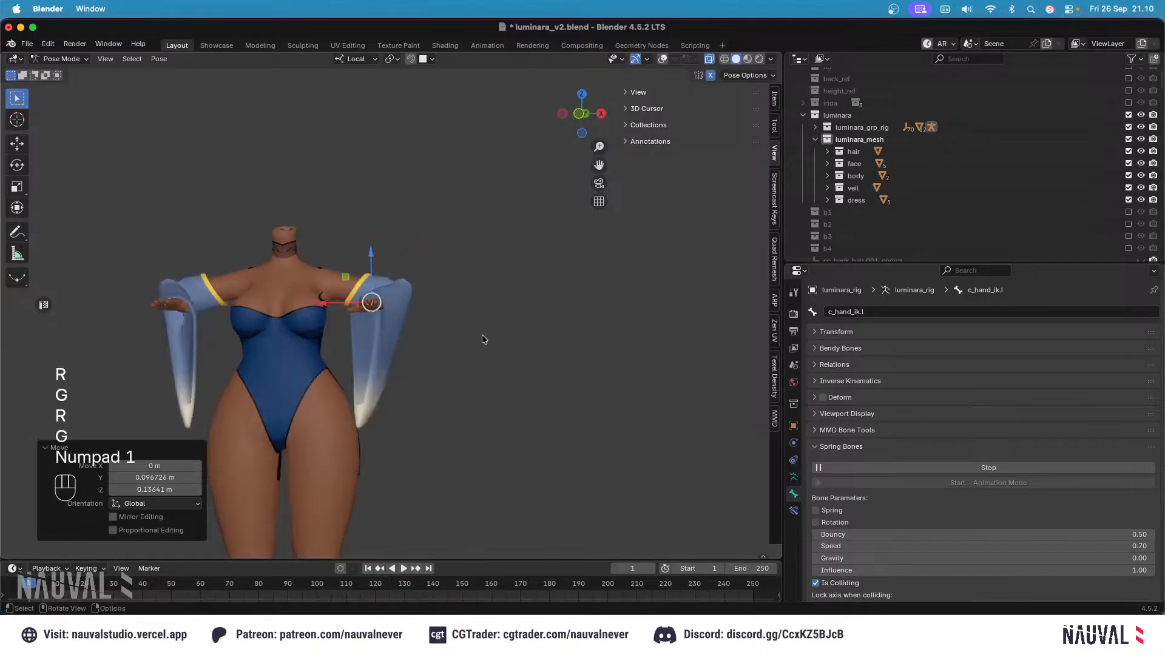
key("g")
left_click(500, 345)
key("r")
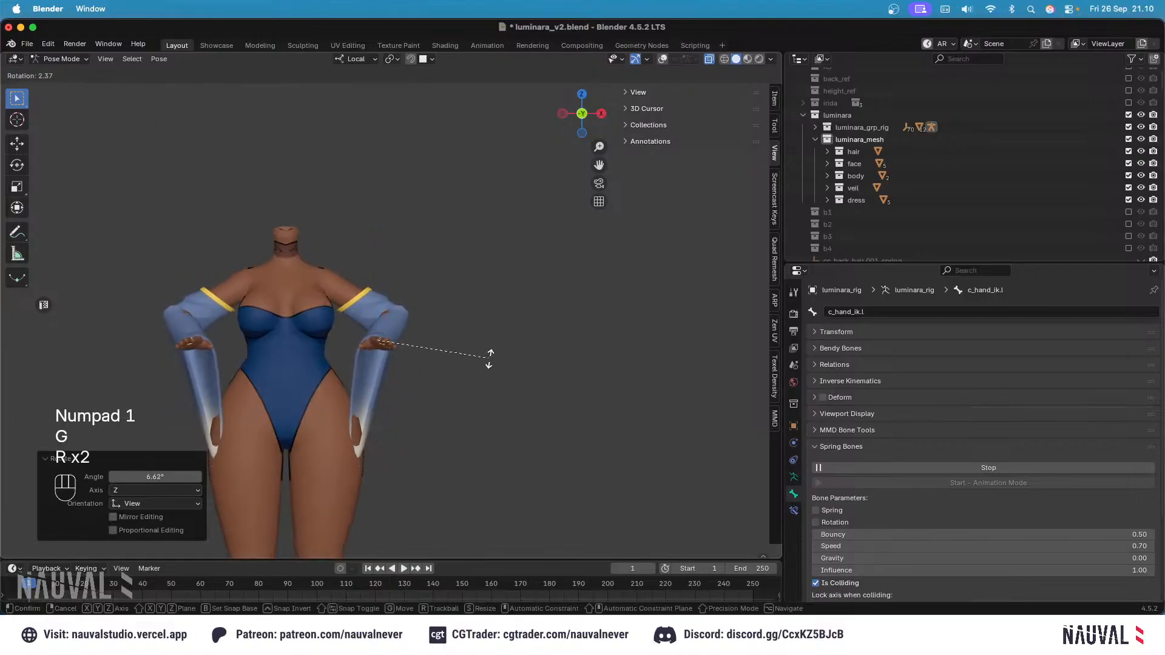
left_click(479, 378)
key("g")
left_click(481, 374)
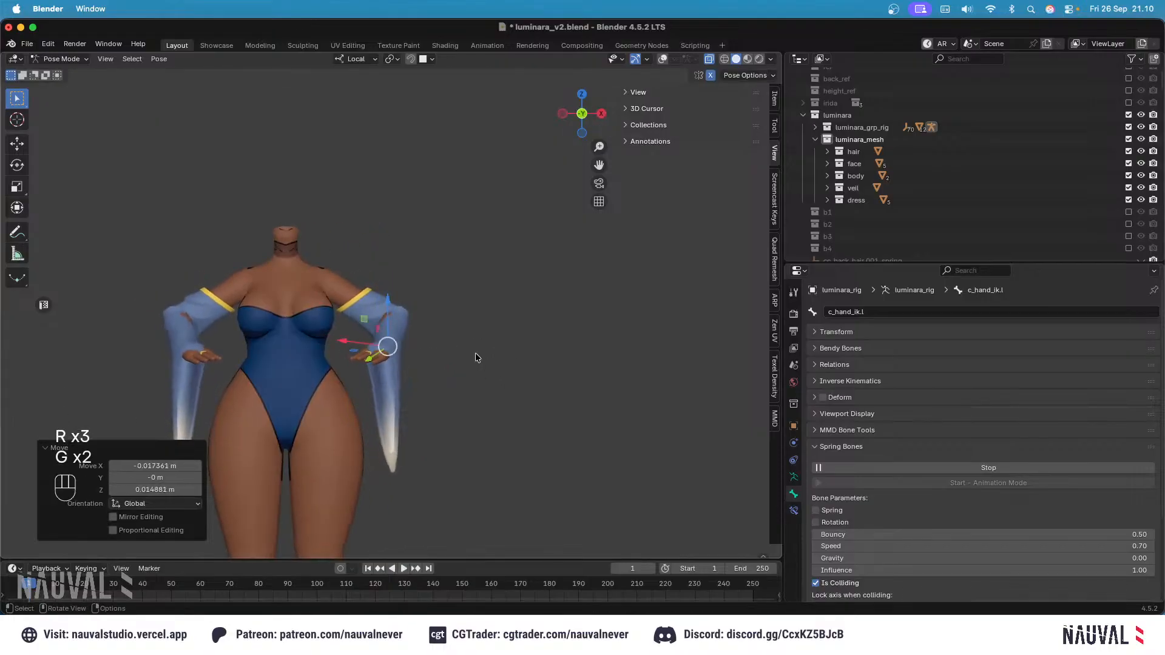
Step: Raise the hand control about 0.04 m and swing it through several rotations, ending with about -20.2°
key("g")
left_click(471, 340)
key("r")
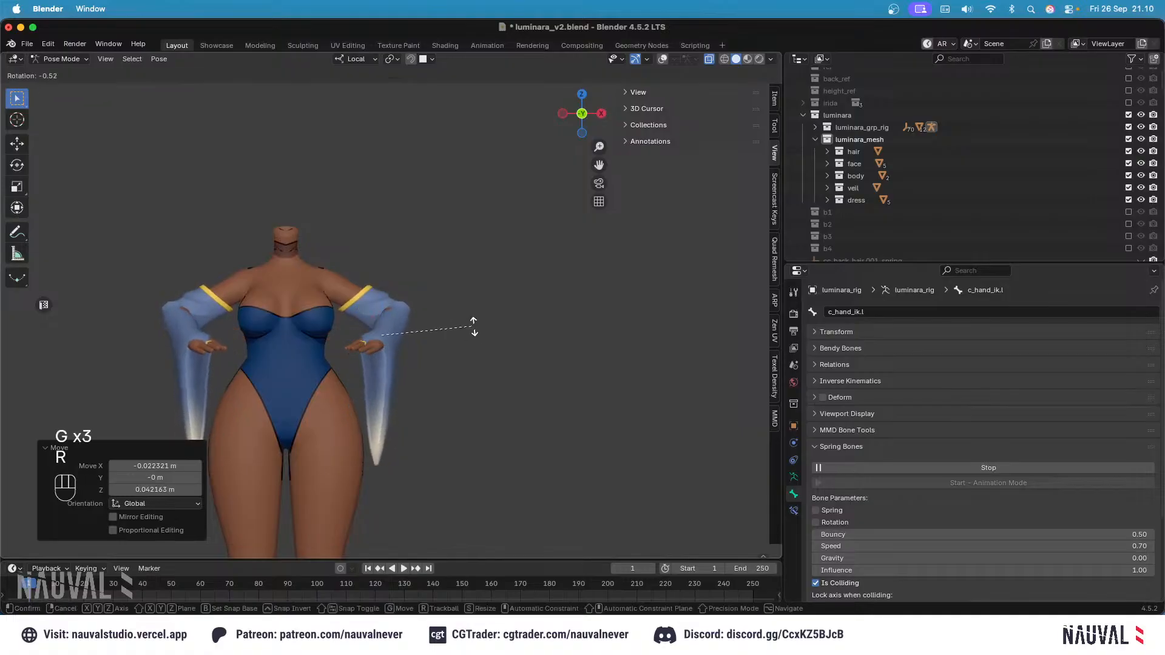
left_click(465, 322)
key("r")
key("r")
left_click(485, 260)
key("r")
left_click(456, 214)
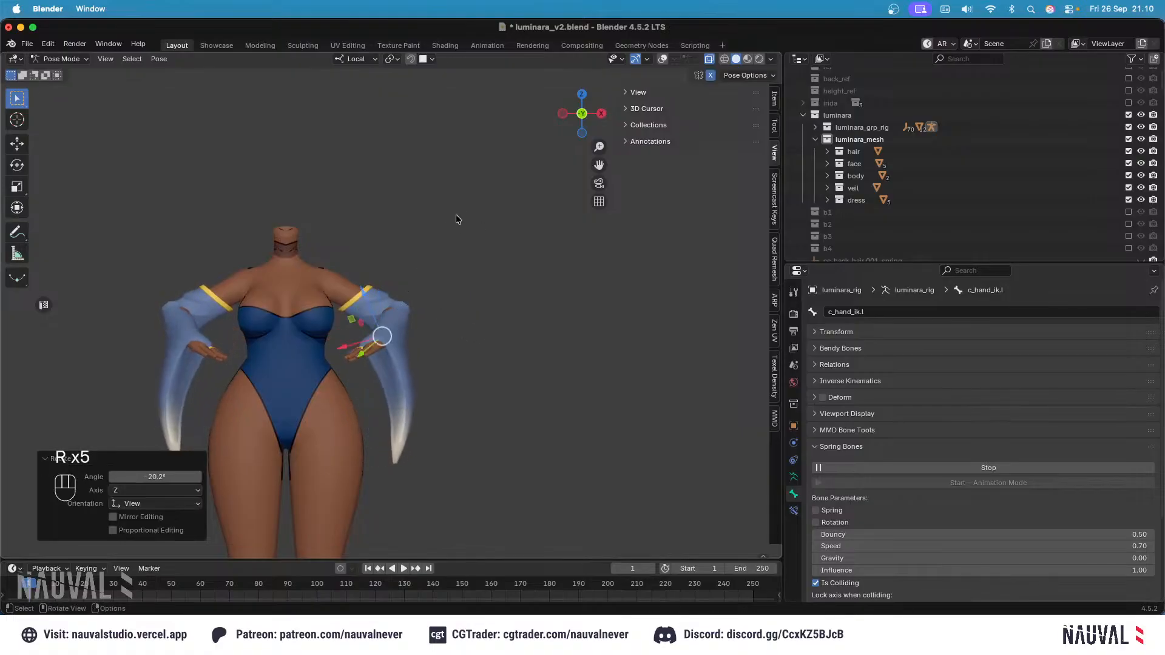
Step: Trackball-rotate the hand control and move it about 0.05 m outward and 0.067 m down in the front view
key("r")
key("r")
left_click(480, 249)
key("g")
left_click(488, 258)
key("g")
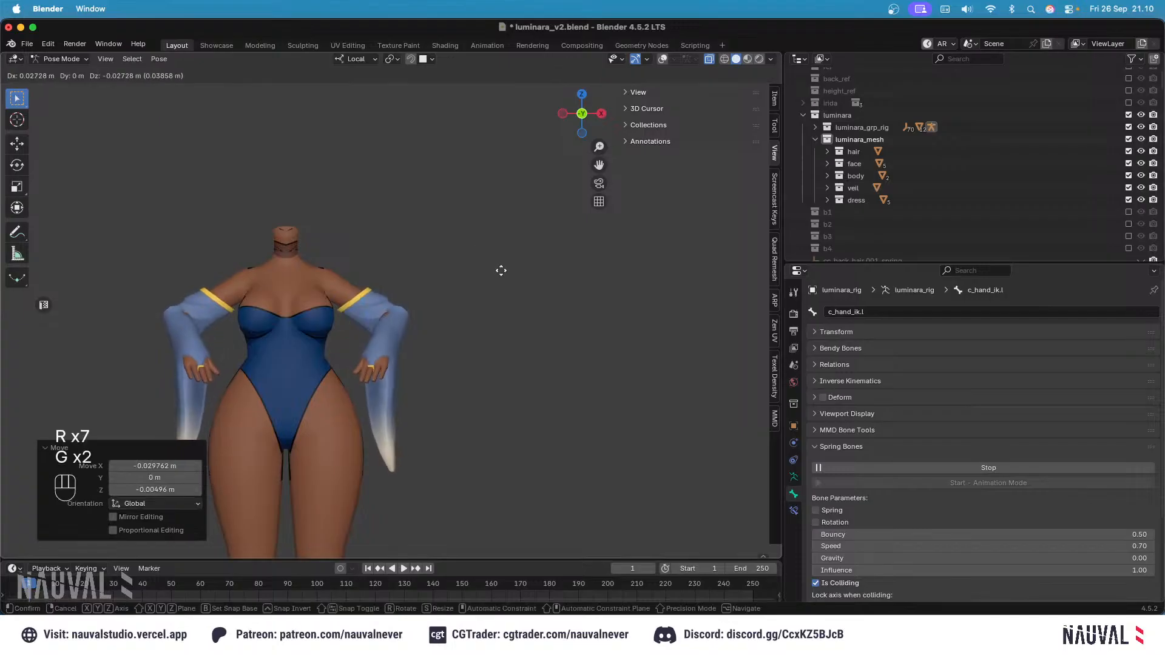
left_click(505, 280)
middle_click_drag(554, 296, 544, 311)
key("KP_1")
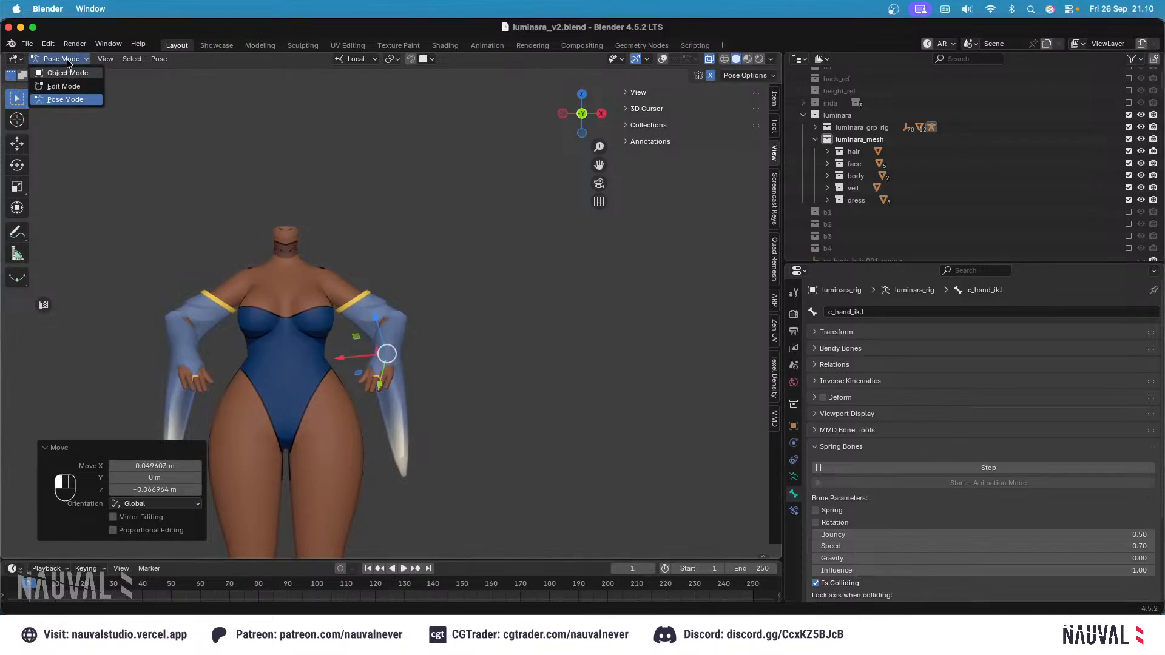
Step: Switch the rig to Object Mode and turn the viewport overlays back on
left_click(68, 73)
left_click(695, 59)
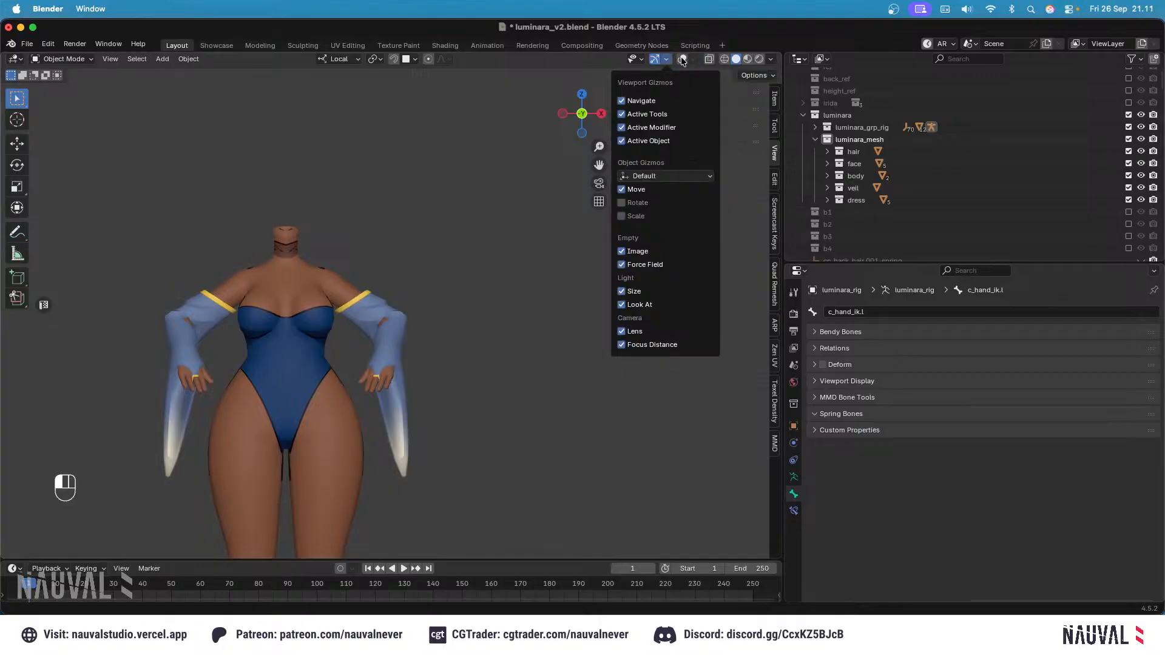
left_click(682, 58)
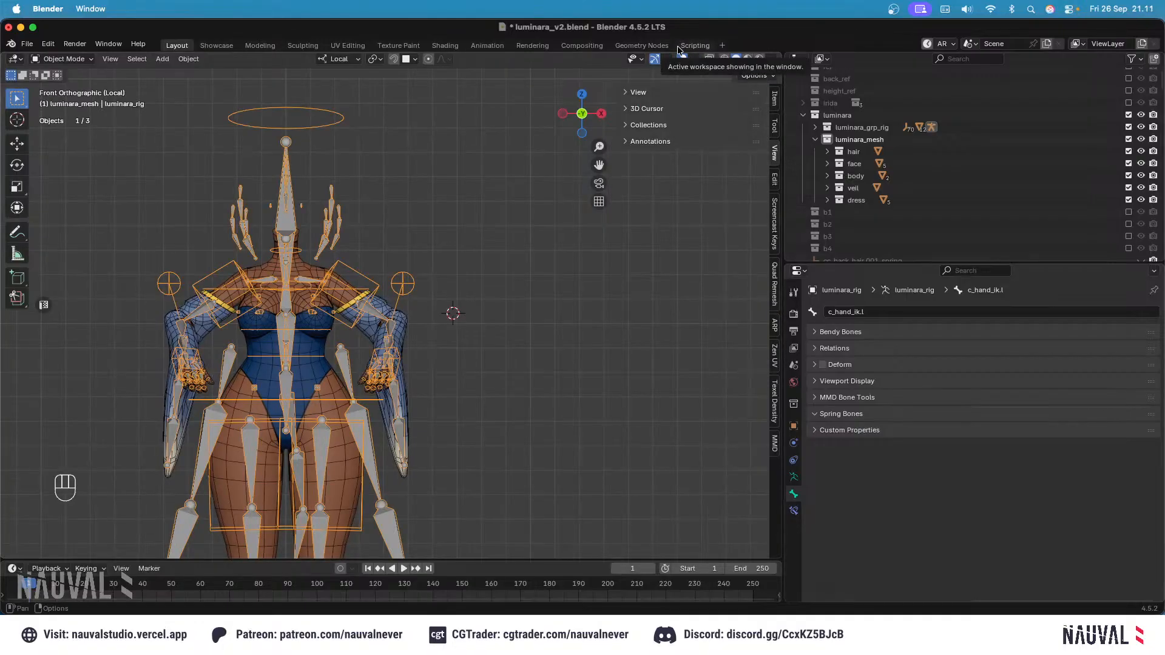
Step: Select the rig together with the left sleeve mesh and switch the sleeve to Weight Paint mode
middle_click_drag(452, 303, 410, 240, "ctrl")
middle_click_drag(410, 240, 432, 274)
left_click(338, 285)
middle_click_drag(381, 272, 459, 294, "shift")
middle_click_drag(453, 320, 459, 292, "ctrl")
left_click(459, 297, "shift")
left_click(476, 266, "shift")
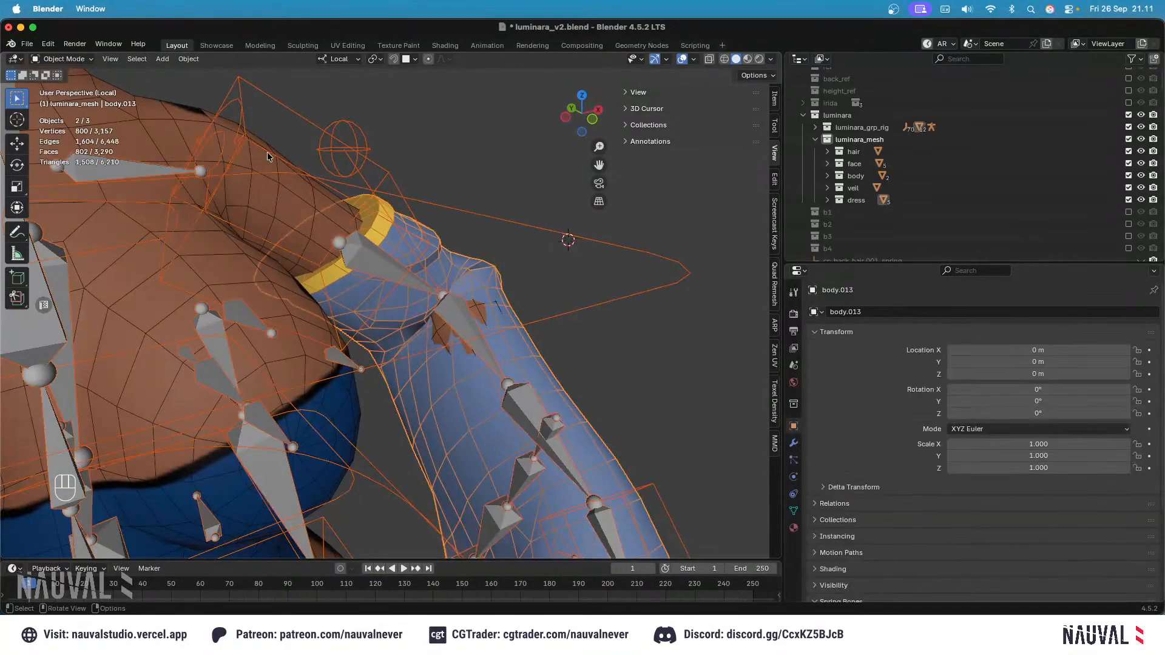
left_click(68, 59)
left_click(67, 130)
Step: Examine the left sleeve's weights for the arm and sleeve-root bones around the elbow, in solid and wireframe shading
left_click(472, 346, "alt")
mouse_move(435, 315)
middle_mouse_down("ctrl")
mouse_move(465, 331)
mouse_move(468, 322)
middle_mouse_up("ctrl")
mouse_move(467, 322)
middle_mouse_down()
mouse_move(458, 316)
mouse_move(466, 341)
middle_mouse_up()
left_click(511, 501, "alt")
middle_click_drag(509, 494, 472, 322, "shift")
left_click(477, 373, "alt")
mouse_move(483, 399)
middle_mouse_down("shift")
mouse_move(513, 335)
mouse_move(543, 407)
middle_mouse_up("shift")
middle_click_drag(539, 213, 508, 335, "shift")
key("shift+z")
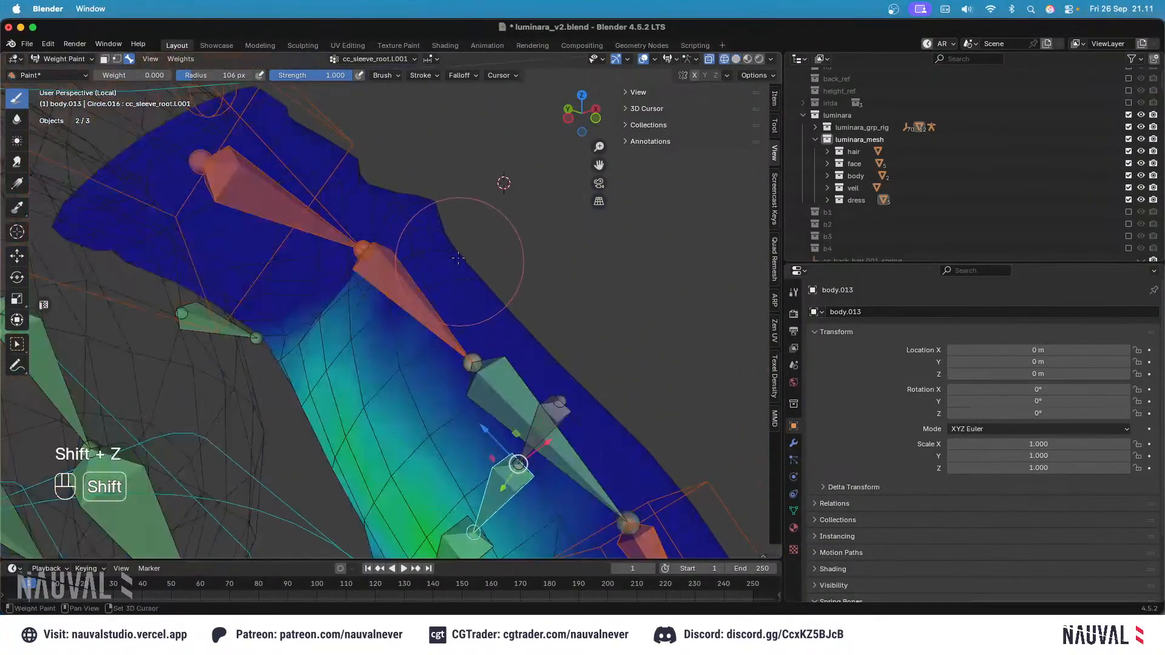
key("ctrl+f")
left_click(420, 257)
key("shift+z")
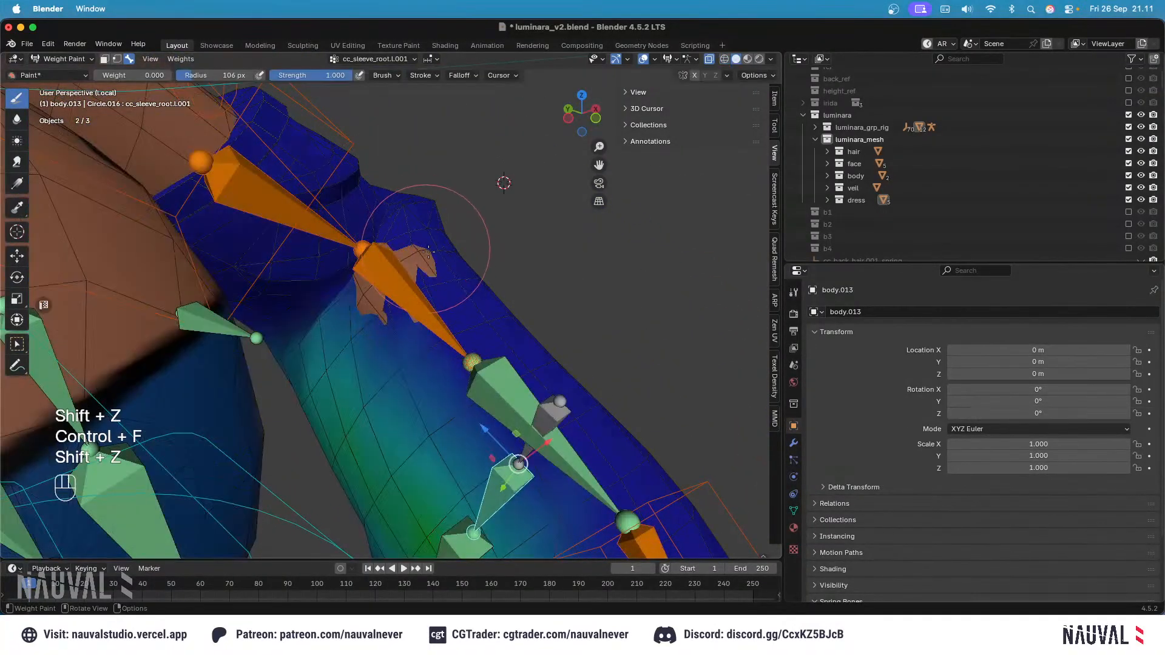
Step: Undo the trial weight strokes for the left forearm stretch and twist bones at the elbow
left_click(411, 292, "alt")
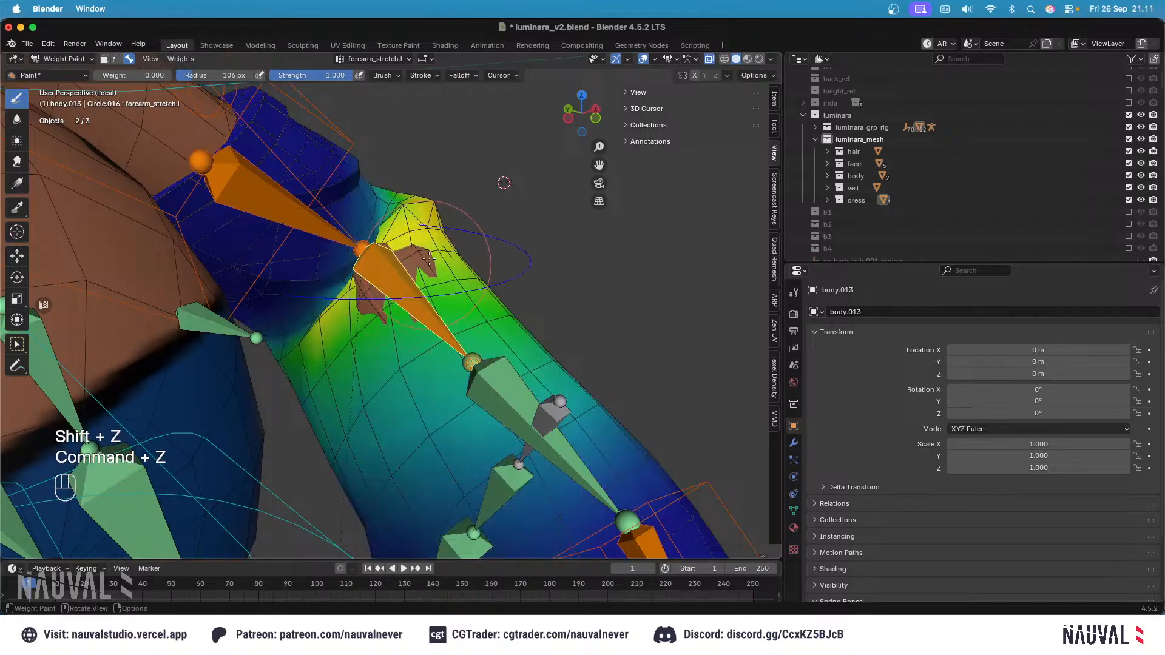
key("super+z")
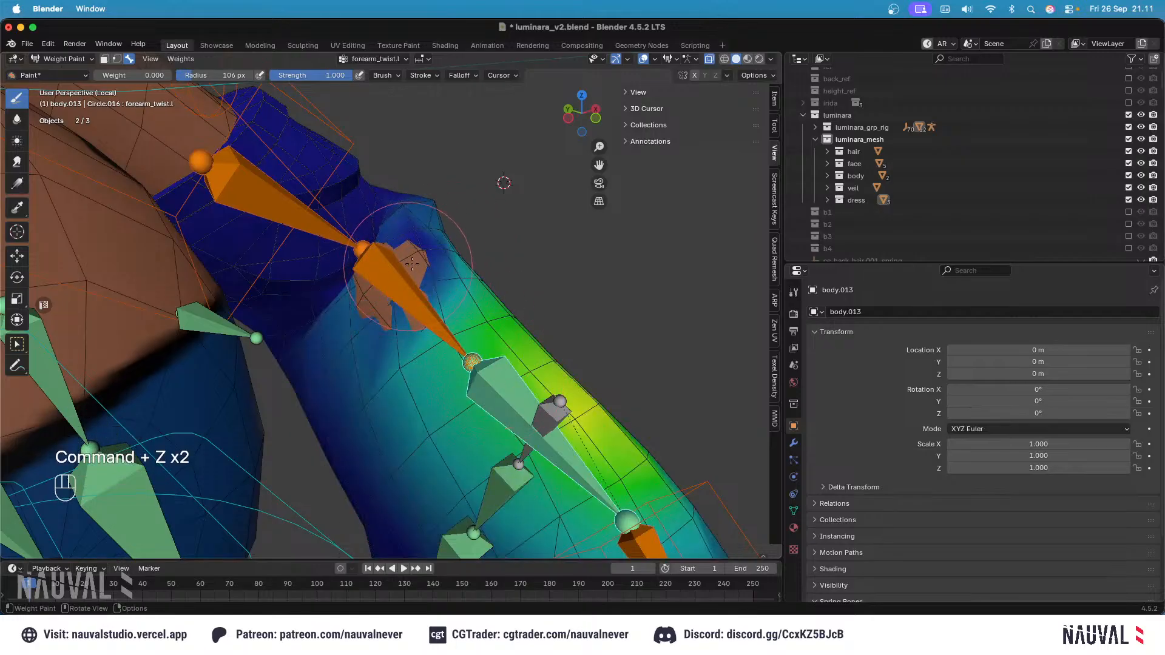
key("super+z")
Step: Paint the arm_stretch.l weights on the sleeve's elbow with a brush weight of 0
left_click(342, 235, "alt")
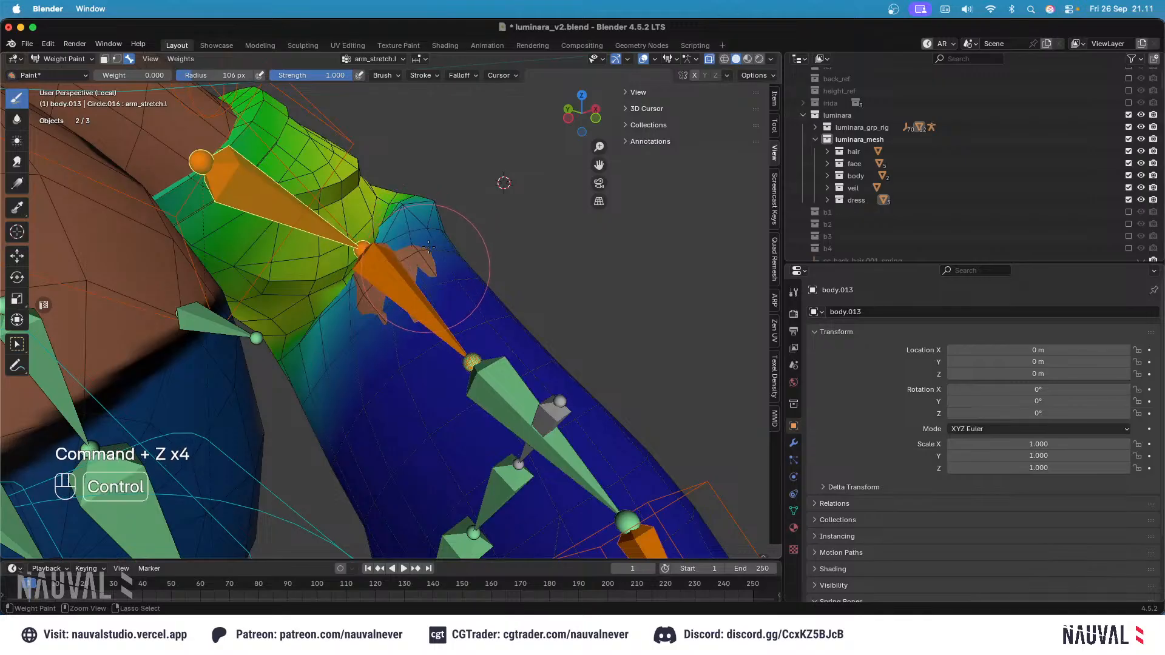
middle_click_drag(428, 246, 432, 244, "ctrl")
key("ctrl+f")
left_click(436, 246)
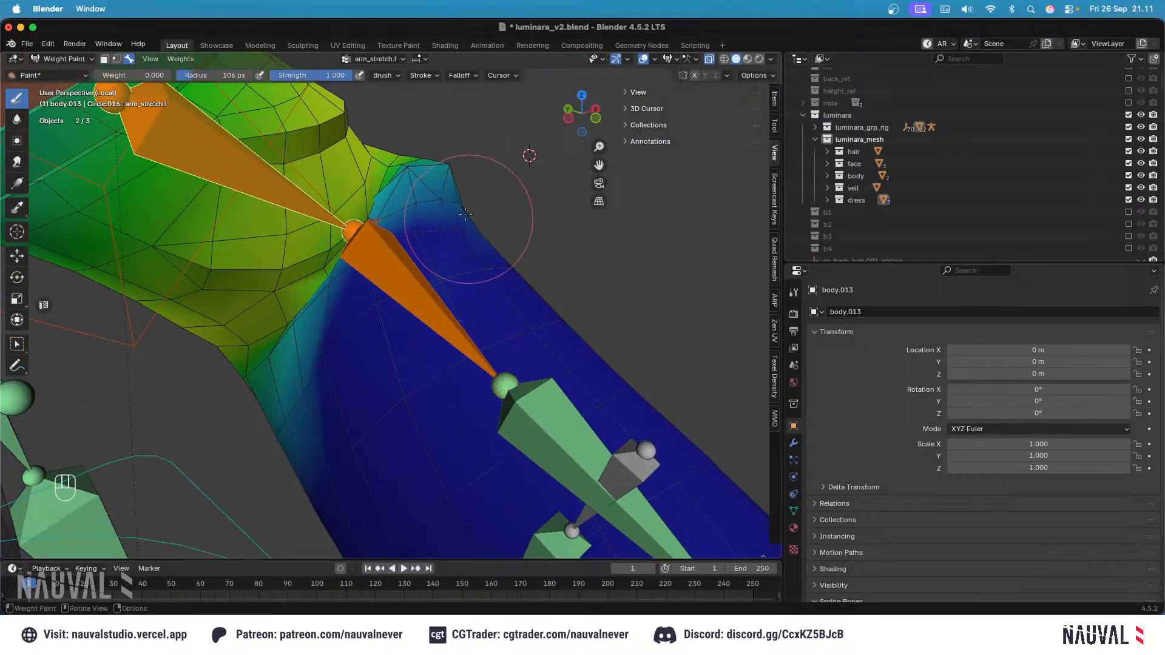
mouse_move(466, 213)
middle_mouse_down()
mouse_move(423, 343)
mouse_move(443, 329)
mouse_move(442, 278)
middle_mouse_up()
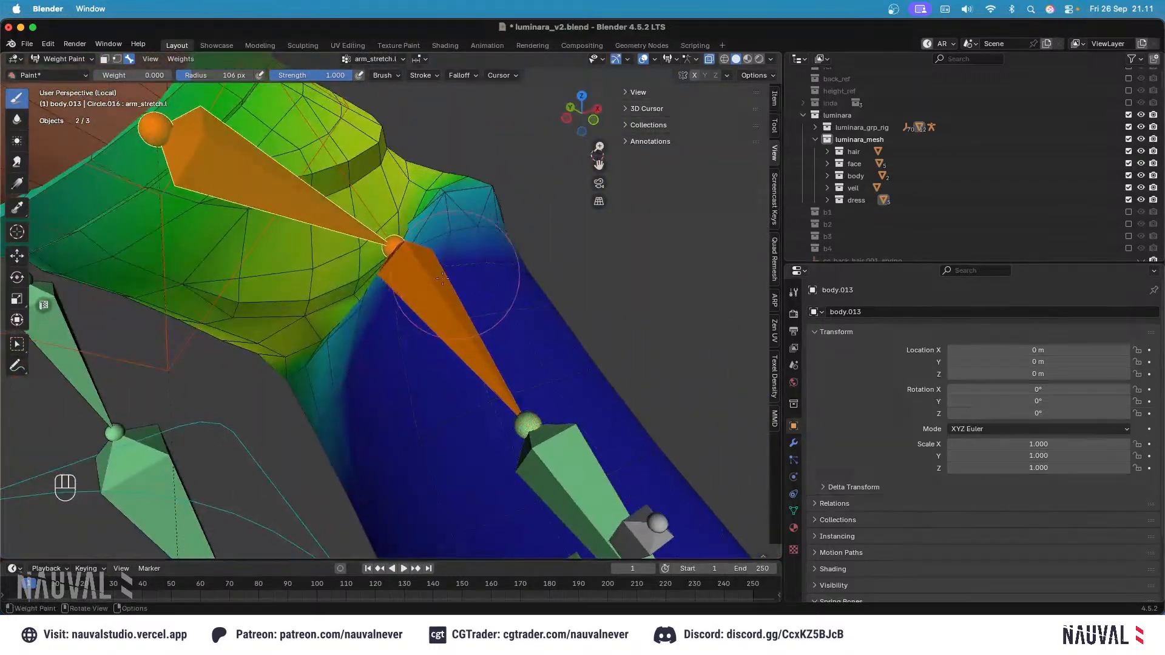
middle_click_drag(361, 386, 462, 383, "shift")
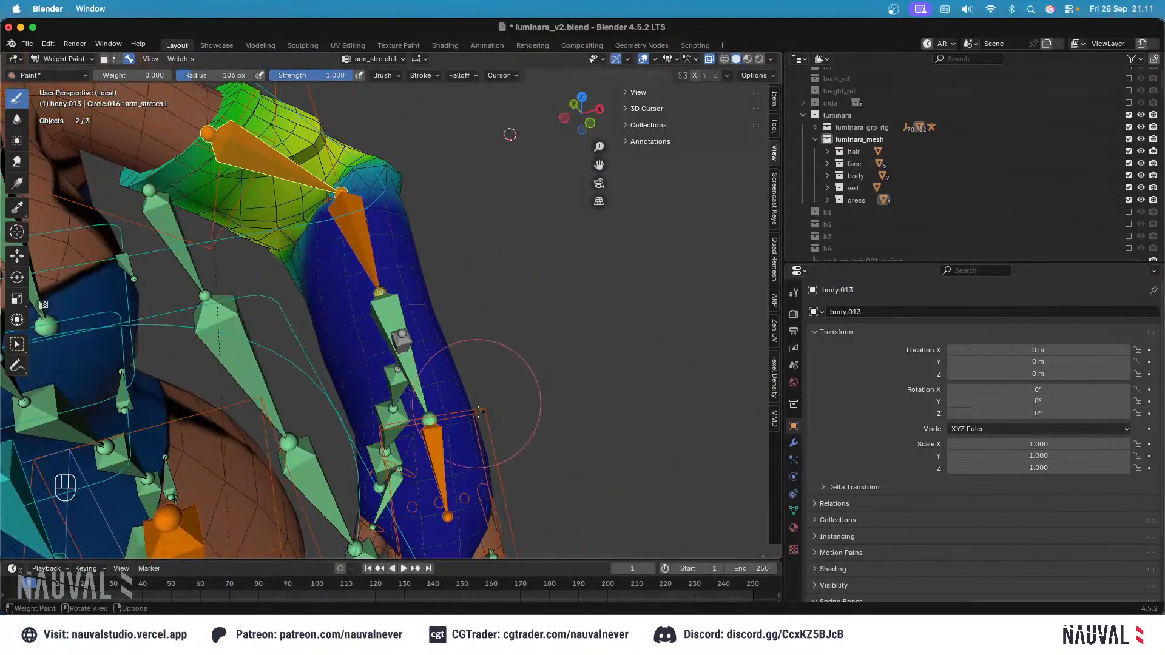
Step: Move the left hand IK control about 0.076 m outward and 0.024 m up
left_click(479, 412, "ctrl")
key("g")
left_click(546, 378)
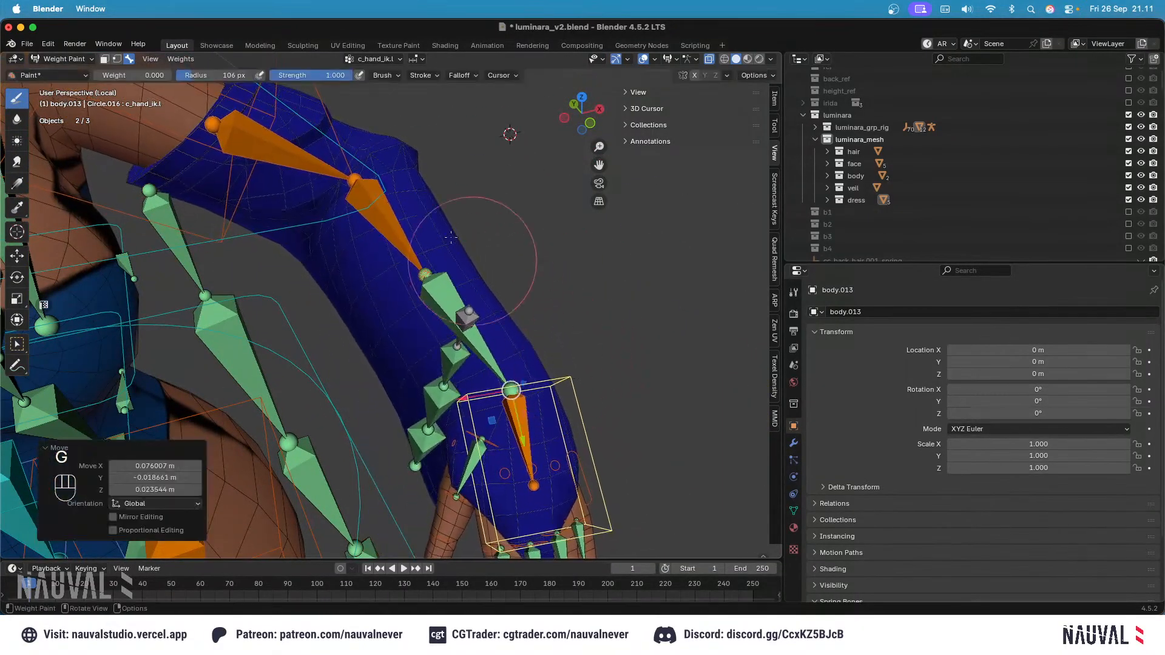
Step: Examine the sleeve's elbow weights for the left forearm_stretch and arm_stretch bones up close
scroll(473, 260, "up", 3)
middle_click_drag(451, 238, 473, 253, "shift")
left_click(442, 303, "ctrl")
scroll(453, 268, "up", 2)
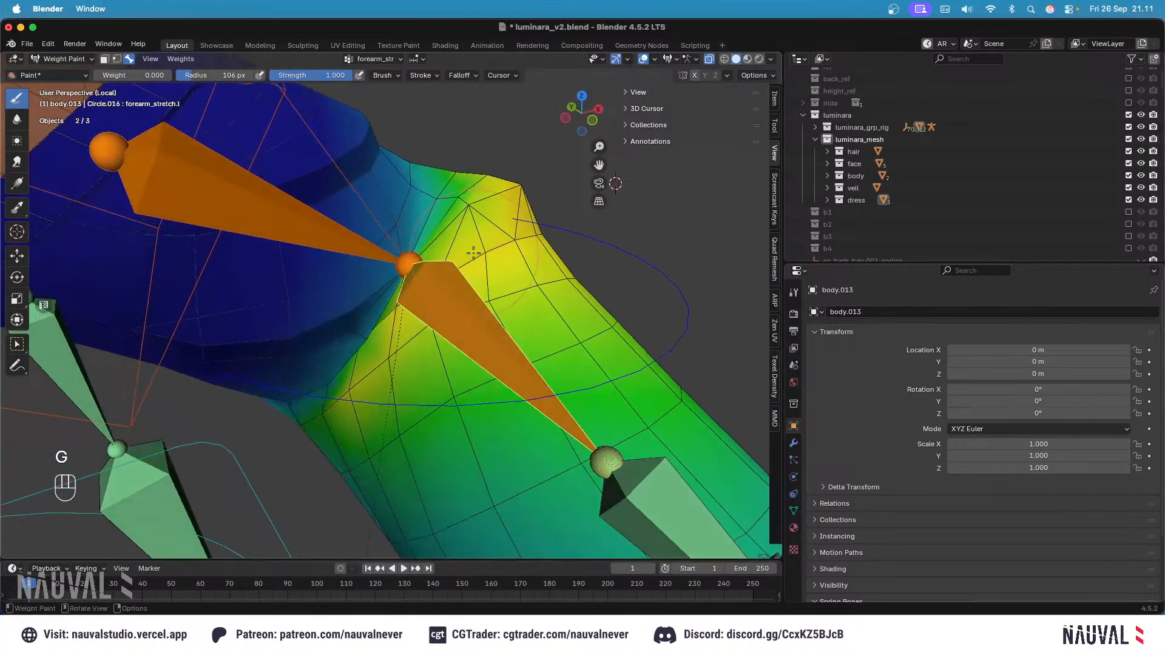
left_click(644, 58)
left_click(644, 59)
scroll(485, 212, "up", 1, "ctrl")
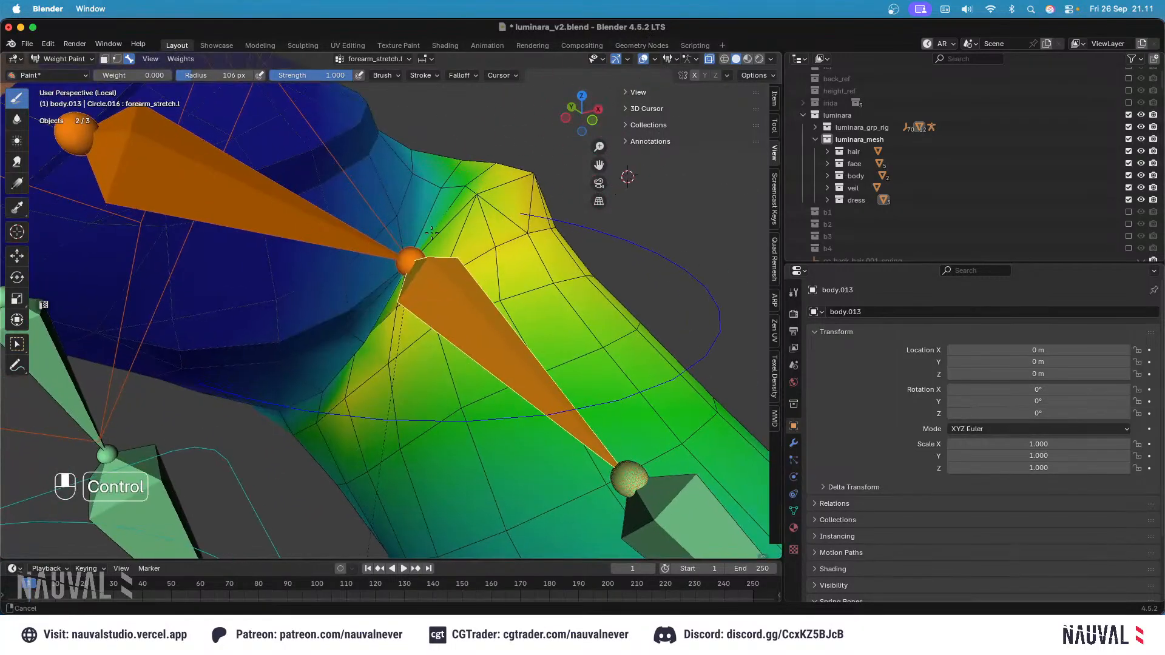
left_click(349, 231, "ctrl")
scroll(455, 264, "up", 3)
middle_click_drag(552, 200, 497, 233, "shift")
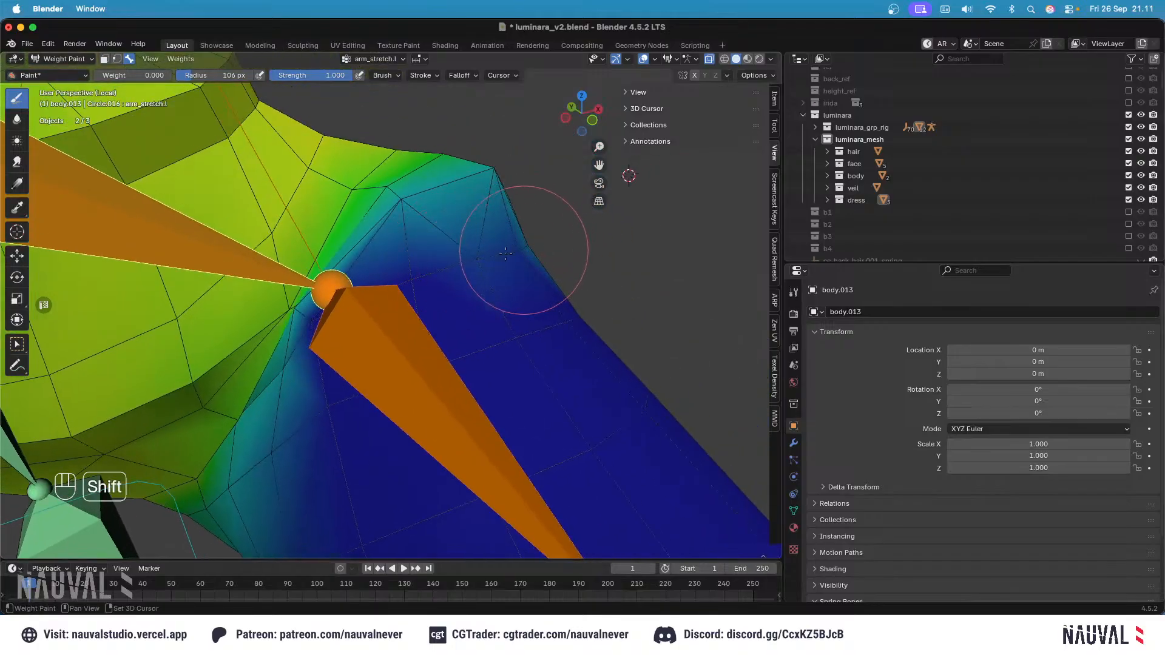
Step: Undo the last change and examine the sleeve's elbow weights for the left forearm_stretch bone
middle_click_drag(426, 254, 367, 291, "shift")
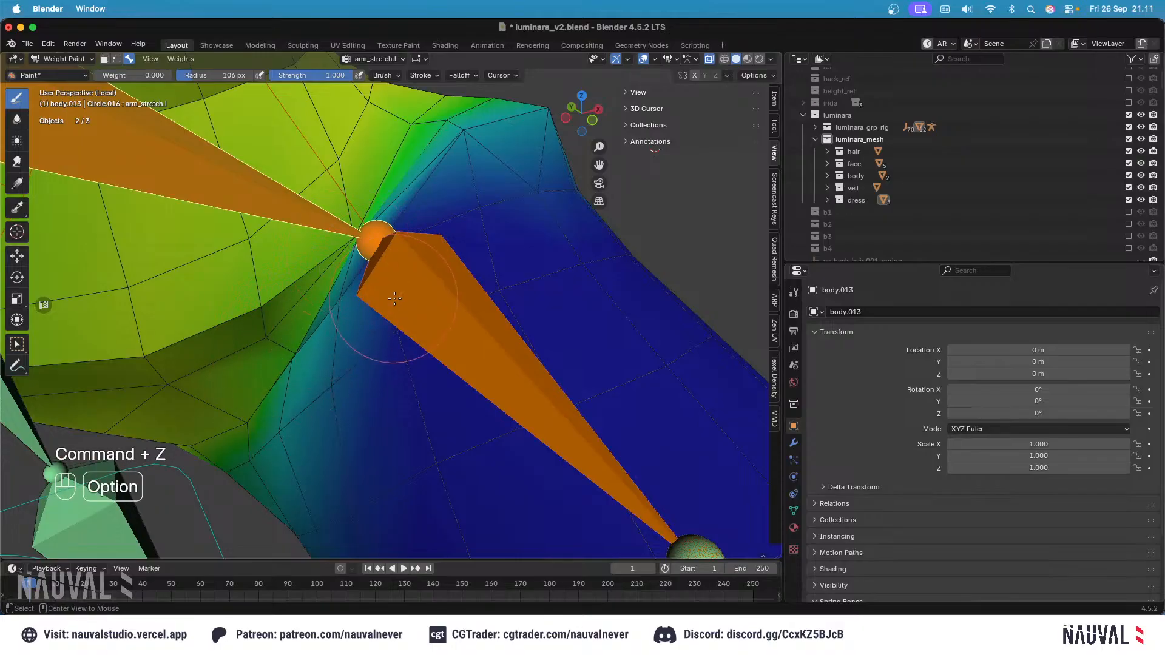
key("super+z")
middle_click_drag(395, 298, 296, 275)
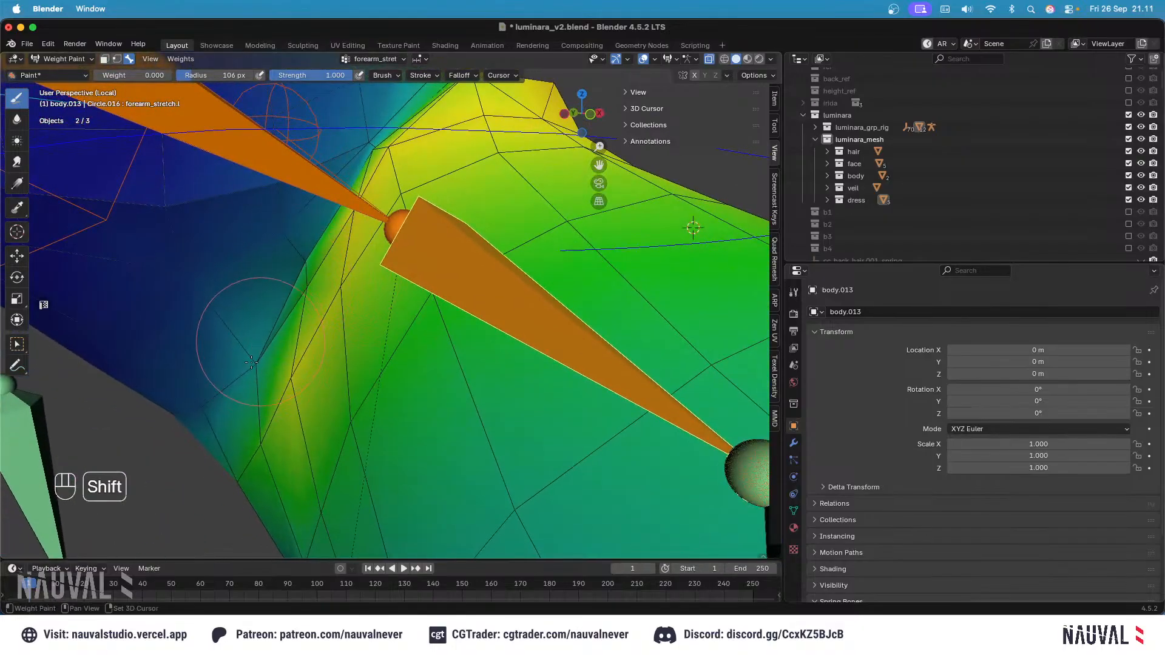
middle_click_drag(251, 362, 365, 259, "shift")
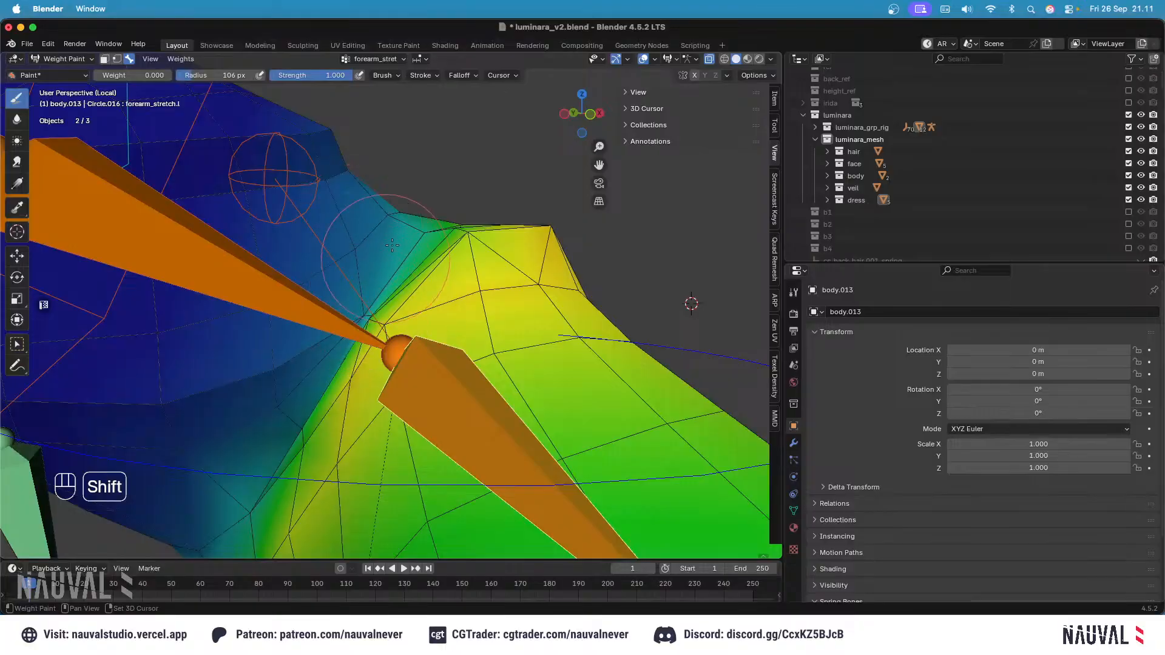
middle_click_drag(423, 217, 576, 109, "ctrl")
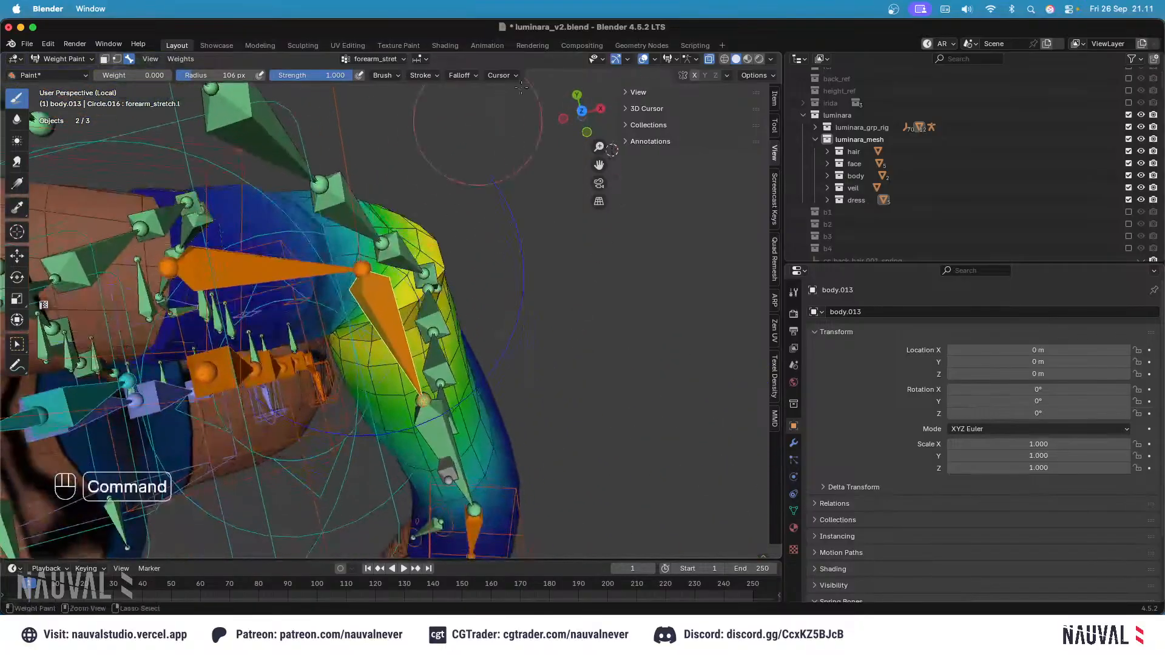
Step: Save the file and compare the sleeve's elbow with the viewport overlays hidden and shown
key("super+s")
left_click(644, 58)
middle_click_drag(486, 261, 504, 190, "ctrl")
scroll(503, 190, "down", 3)
left_click(644, 58)
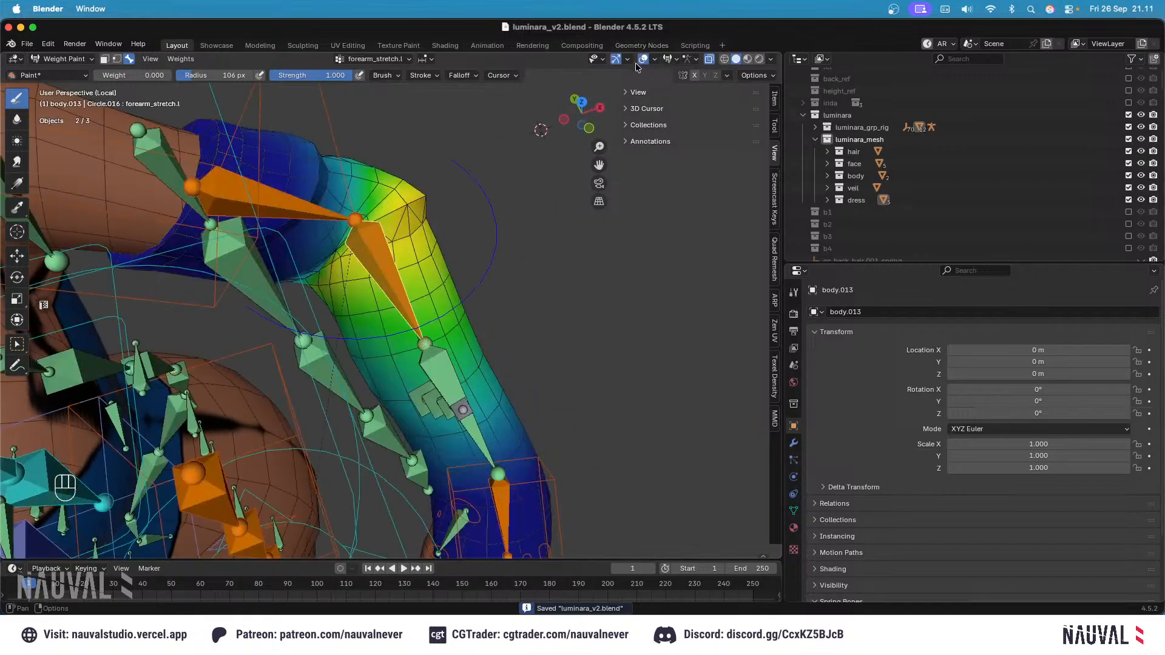
scroll(499, 279, "down", 3)
middle_click_drag(499, 279, 487, 250, "shift")
Step: Set the solid viewport shading to MatCap lighting with Material object color
left_click(771, 59)
left_click(770, 158)
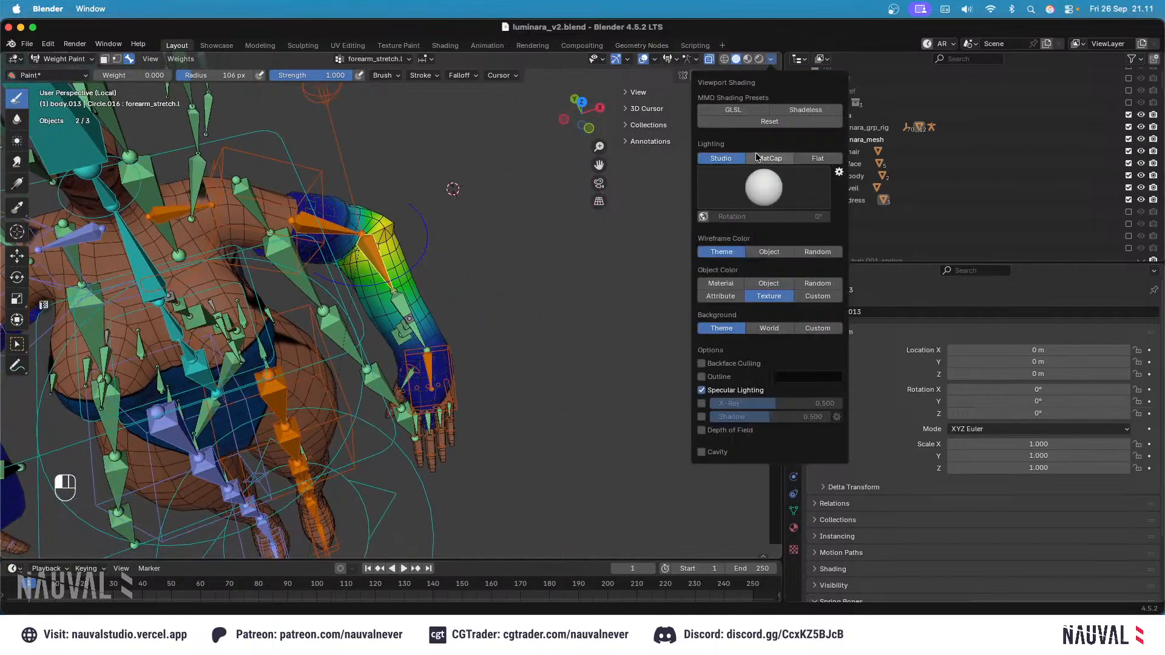
left_click(721, 269)
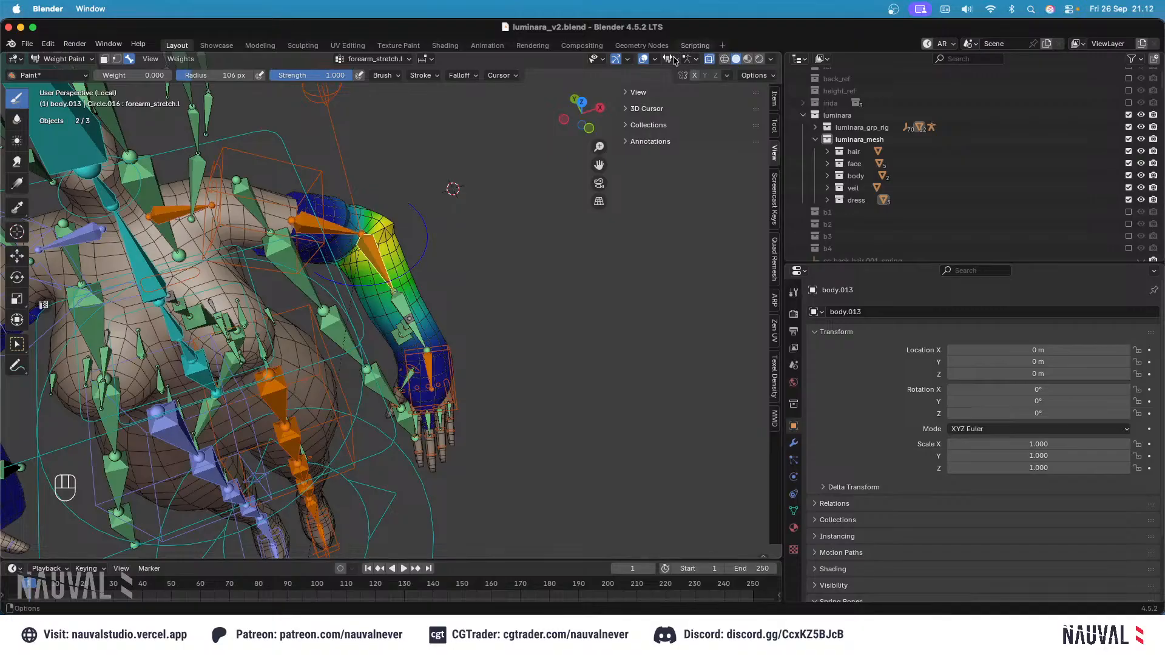
Step: Save the file and select the c_hand_ik.l control with the viewport overlays hidden
left_click(642, 59)
key("g")
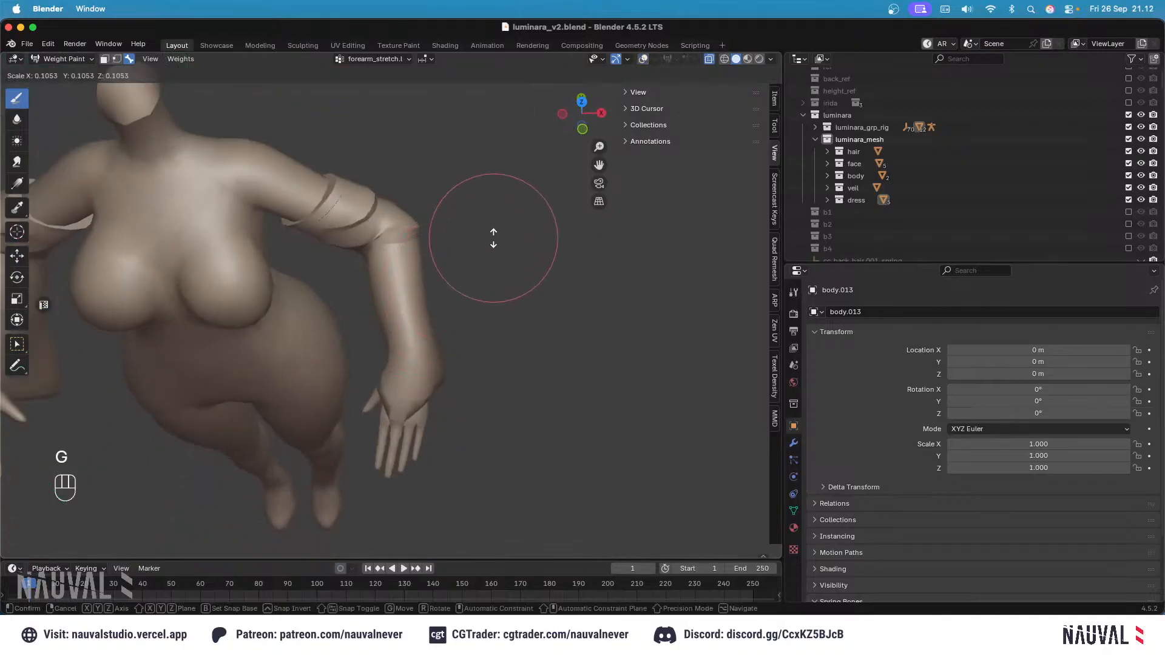
key("Escape")
key("super+s")
left_click(644, 59)
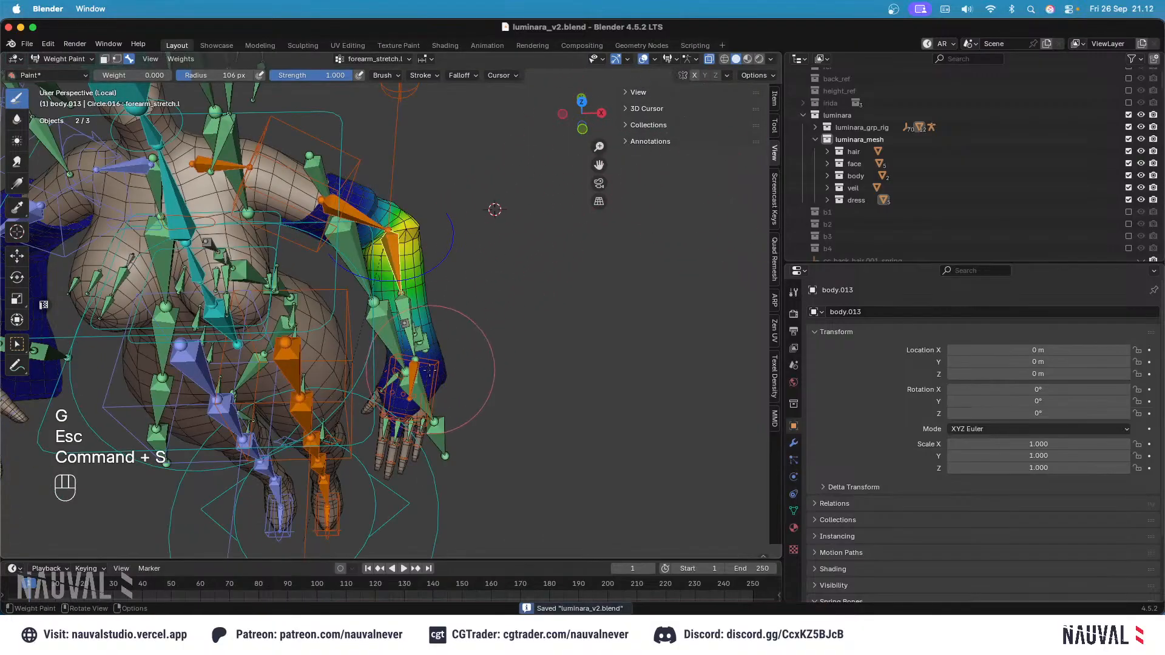
left_click(644, 59)
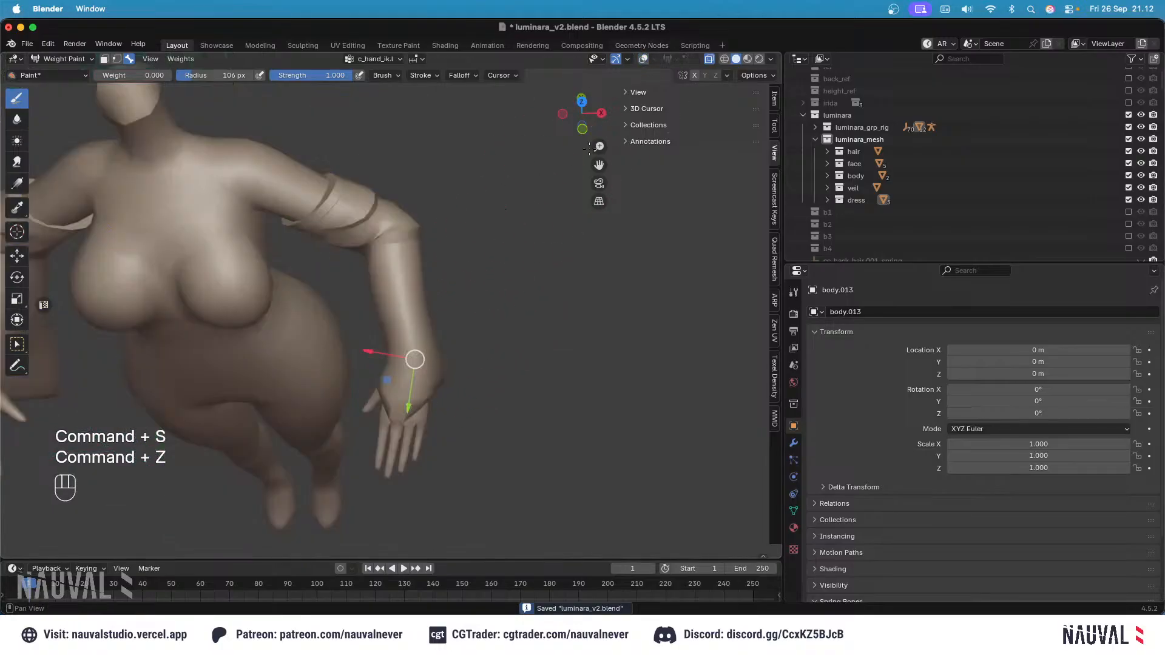
Step: Reposition the left hand IK control in several moves, the last about 0.069 m outward and 0.027 m down in front view
key("g")
left_click(493, 316)
key("g")
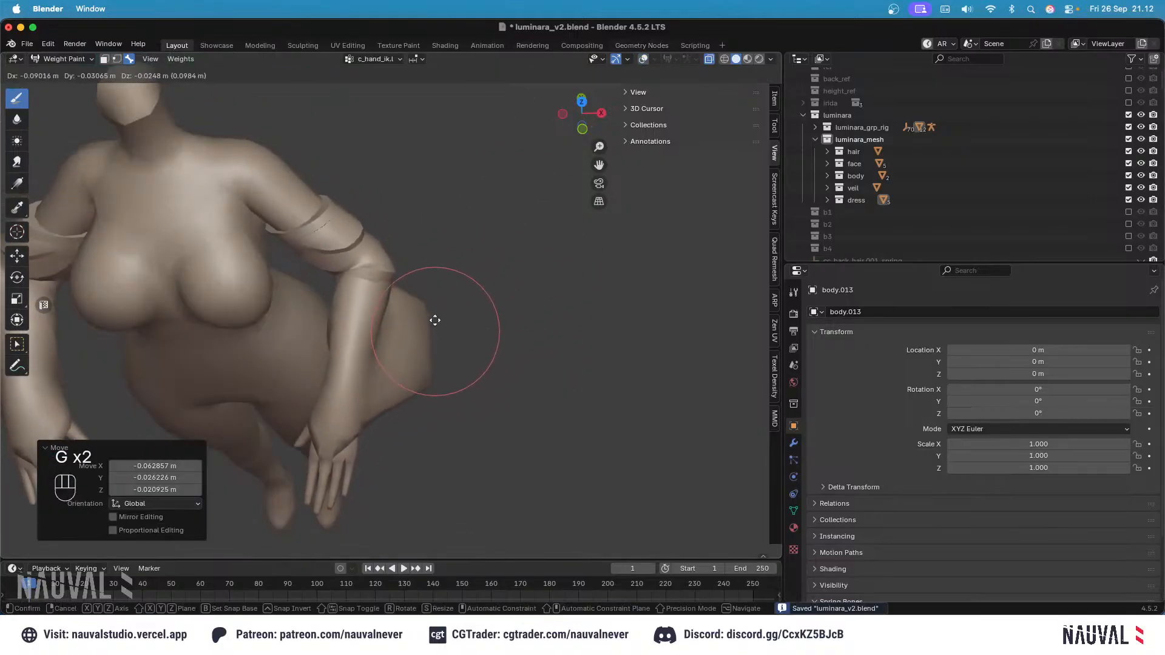
left_click(452, 284)
key("KP_1")
key("g")
key("g")
left_click(526, 296)
Step: Trackball-rotate the left hand IK control and move it about 0.01 m outward and 0.018 m down
key("r")
key("r")
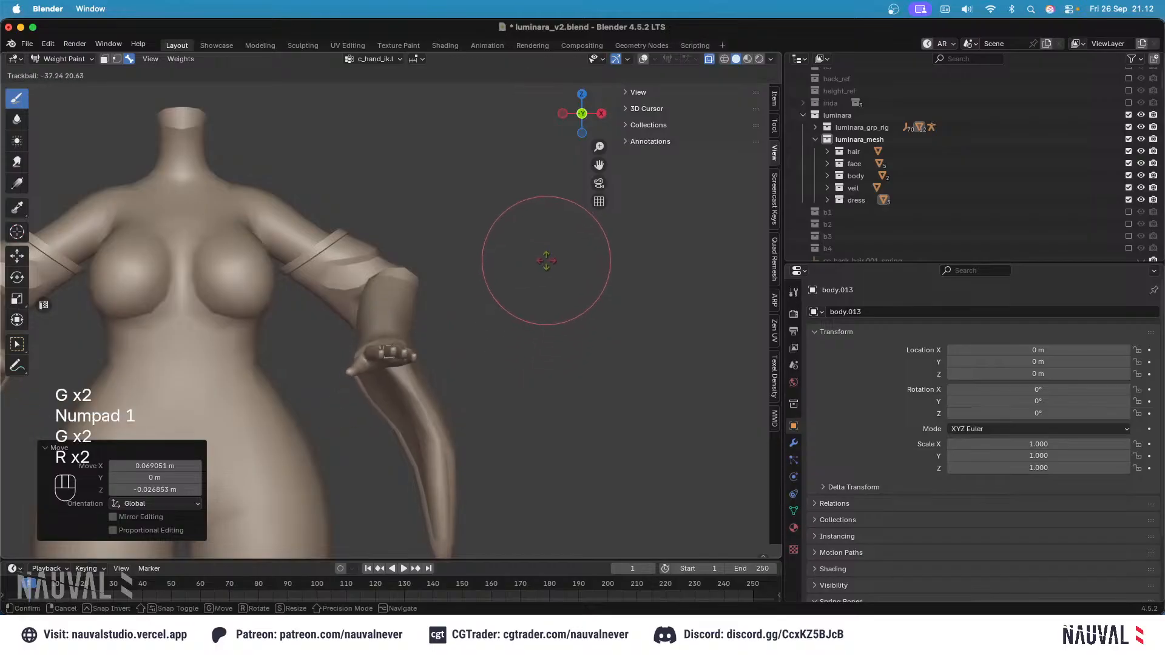
left_click(547, 256)
key("g")
key("g")
left_click(521, 299)
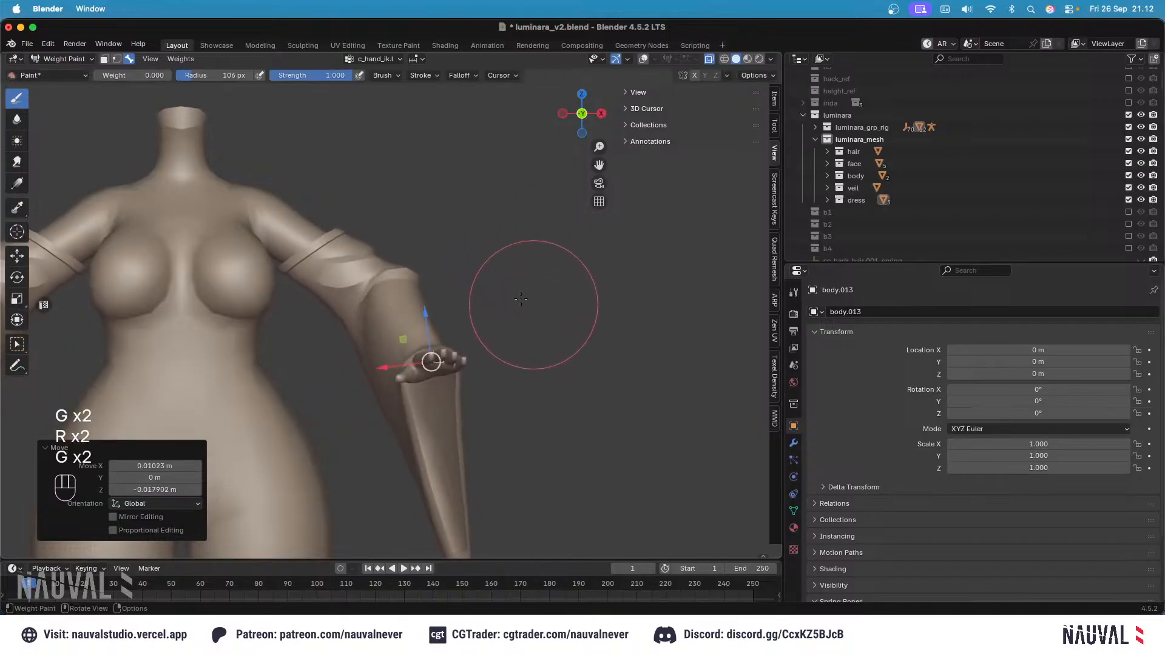
Step: Show the viewport overlays and switch the sleeve mesh to Object Mode
left_click(67, 59)
left_click(63, 84)
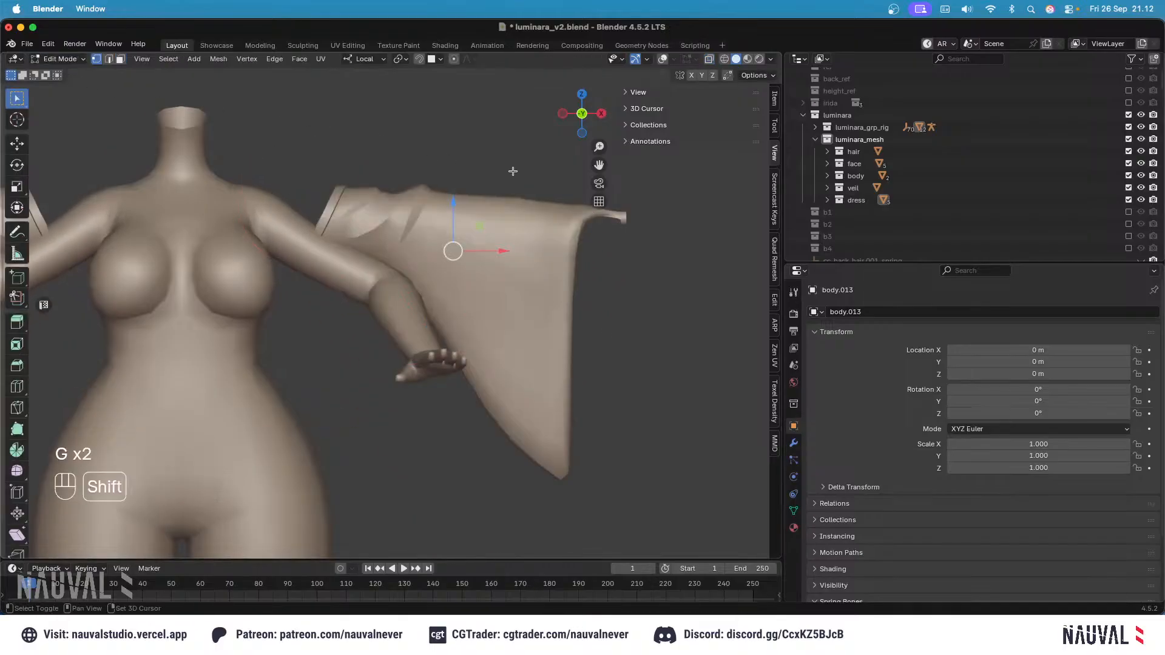
left_click(663, 58)
key("Tab")
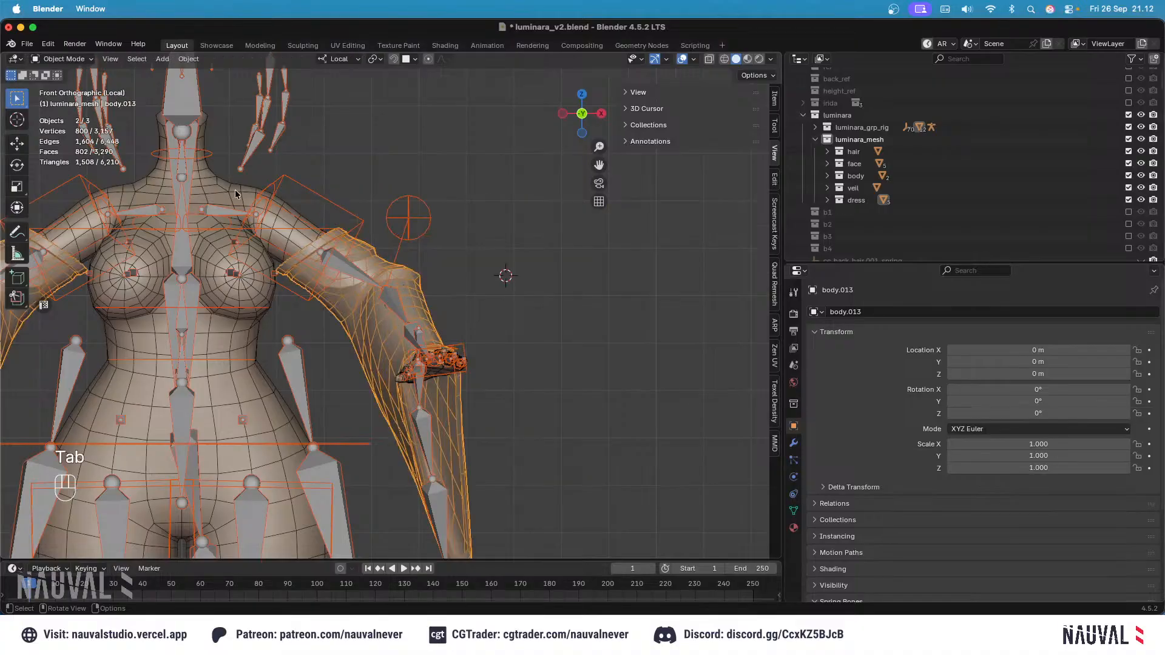
Step: Put luminara_rig in Pose Mode and restart its Spring Bones simulation
left_click(372, 244, "super")
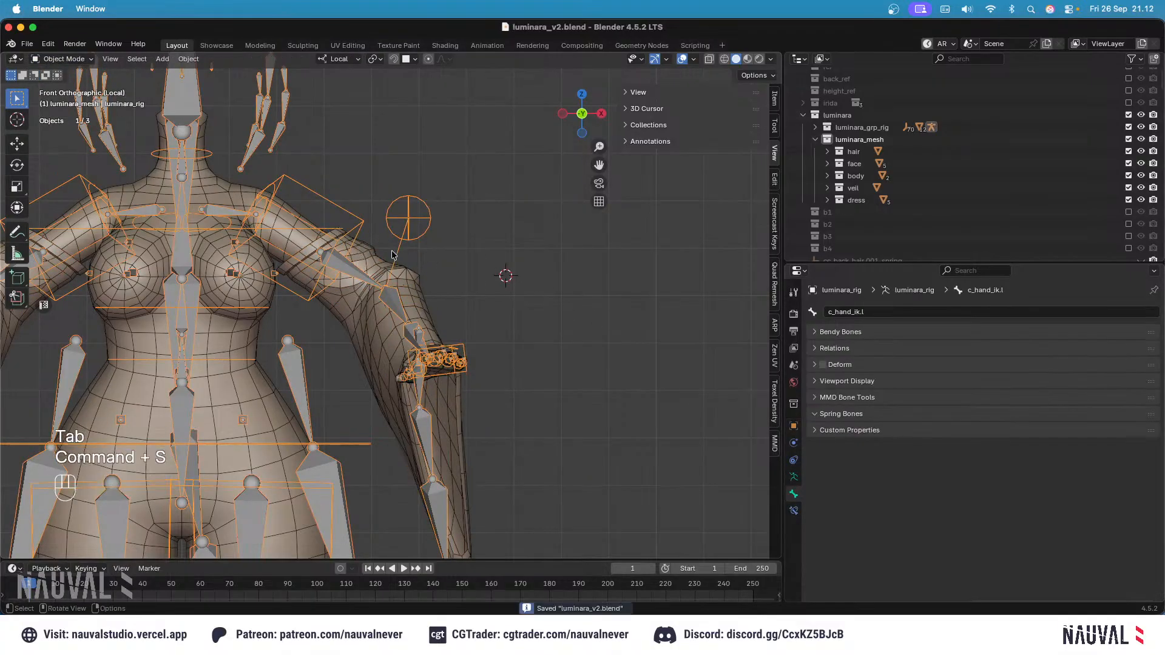
left_click(65, 99)
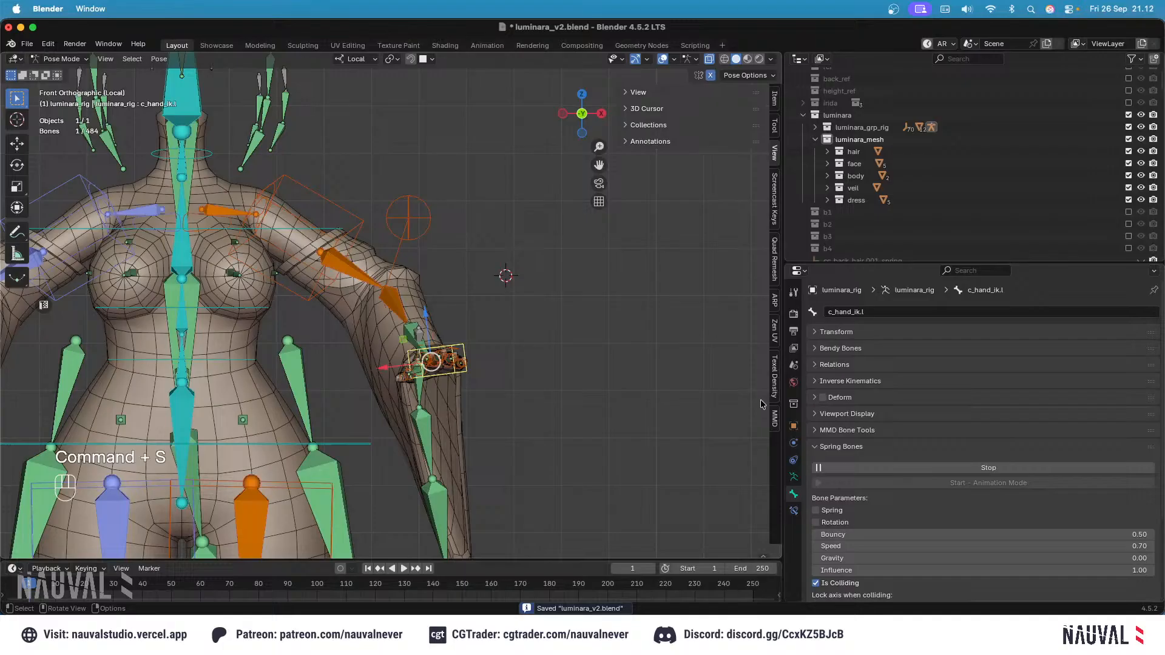
left_click(882, 468)
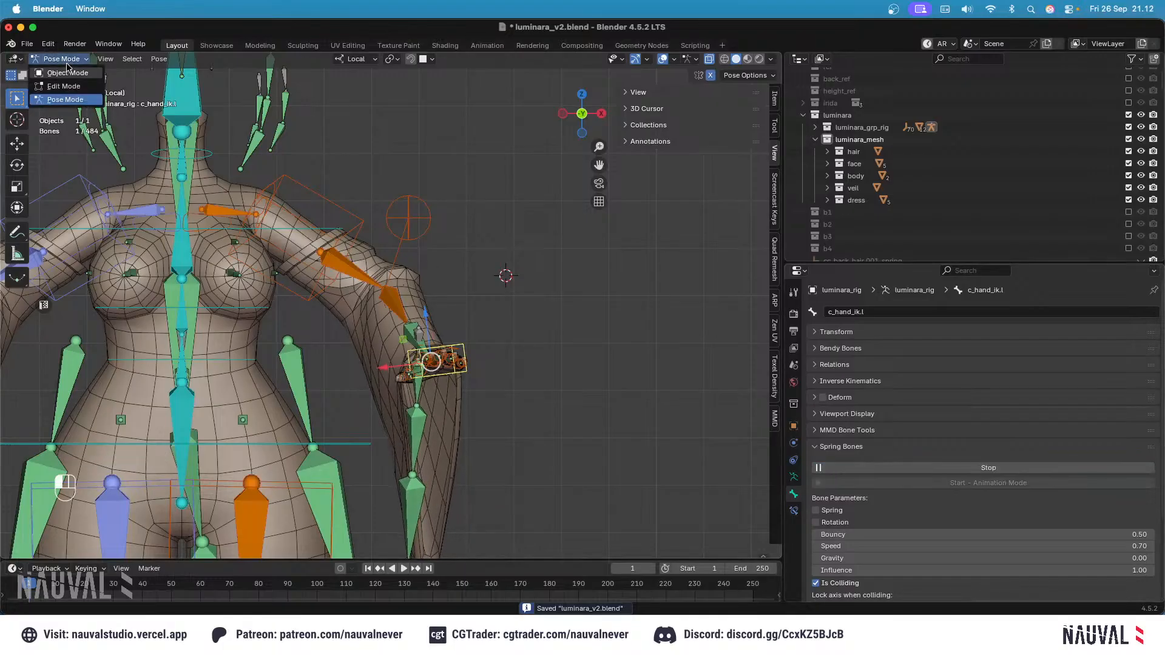
Step: Return to Object Mode, select luminara_rig with body.013 active, and switch the sleeve to Weight Paint mode
left_click(67, 72)
left_click(406, 278)
left_click(391, 292, "shift")
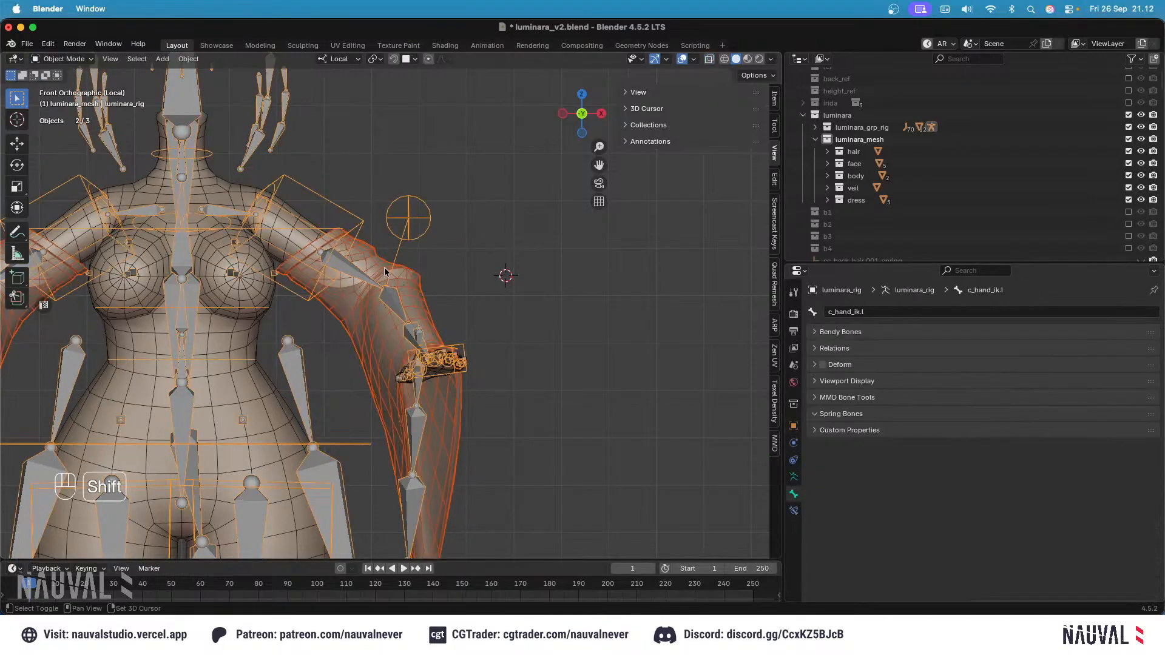
left_click(382, 255, "shift")
left_click(64, 58)
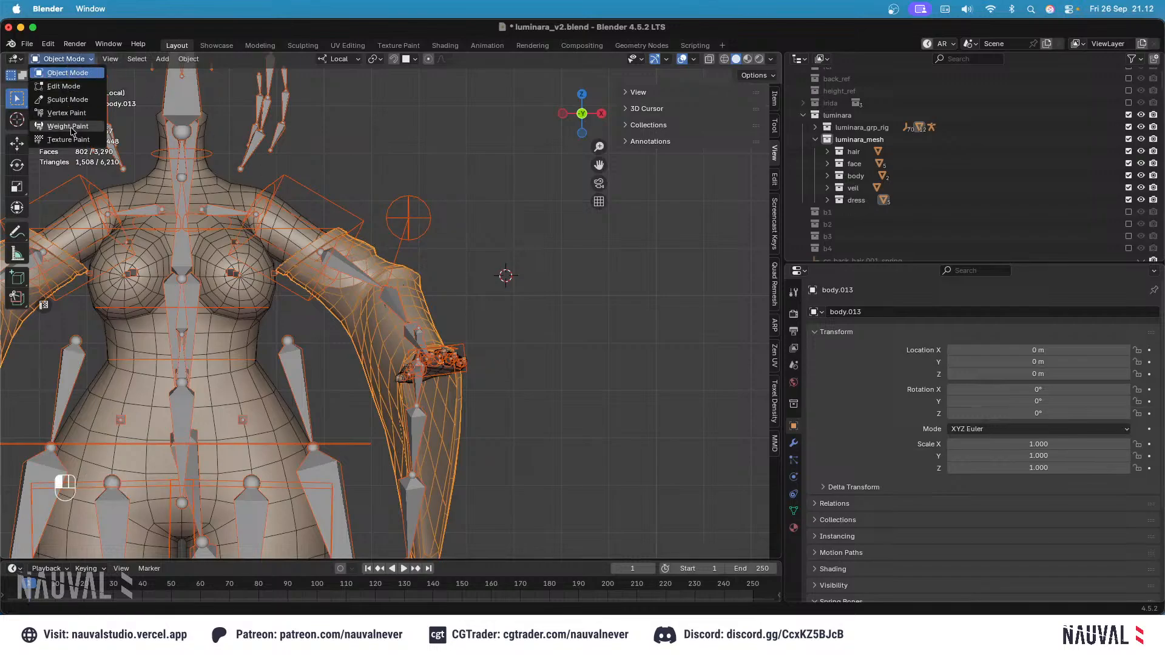
left_click(71, 127)
Step: Examine the sleeve's elbow weights for the left arm_stretch bone from several sides
middle_click_drag(392, 228, 419, 291)
left_click(401, 269, "alt")
middle_click_drag(425, 291, 441, 206, "ctrl")
middle_click_drag(442, 213, 479, 207)
left_click(286, 291, "alt")
middle_click_drag(340, 291, 413, 296, "shift")
mouse_move(424, 298)
middle_mouse_down("ctrl")
mouse_move(431, 276)
mouse_move(520, 318)
mouse_move(527, 376)
middle_mouse_up("ctrl")
middle_click_drag(527, 376, 425, 340)
middle_click_drag(425, 340, 389, 333)
middle_click_drag(448, 381, 475, 381, "shift")
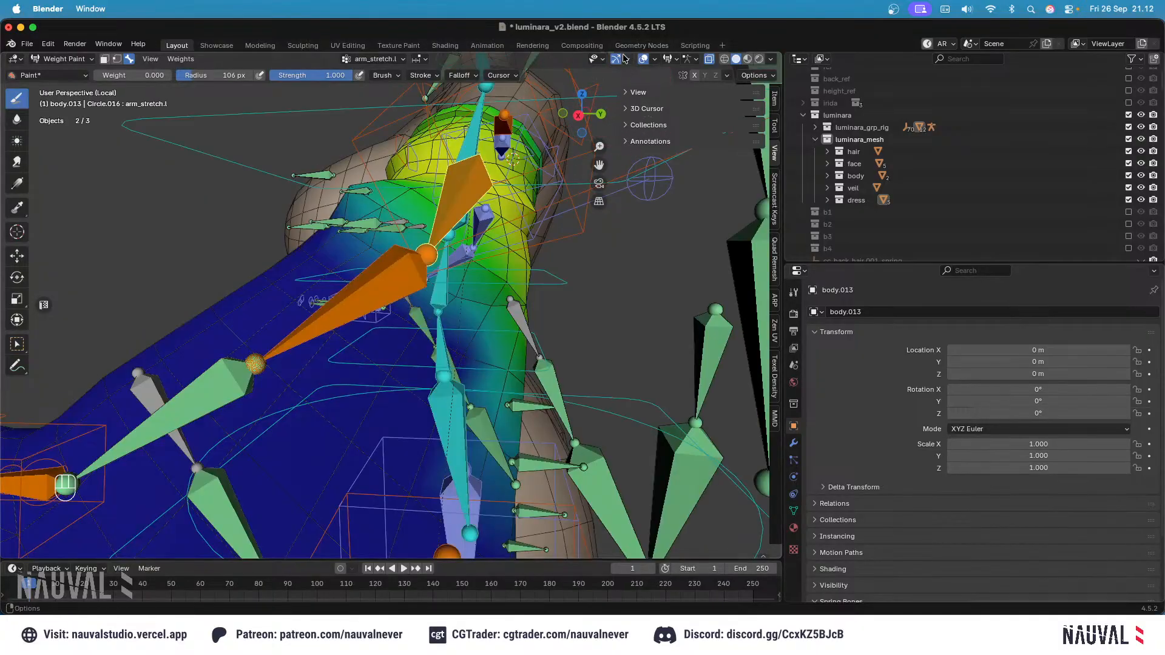
left_click(602, 60)
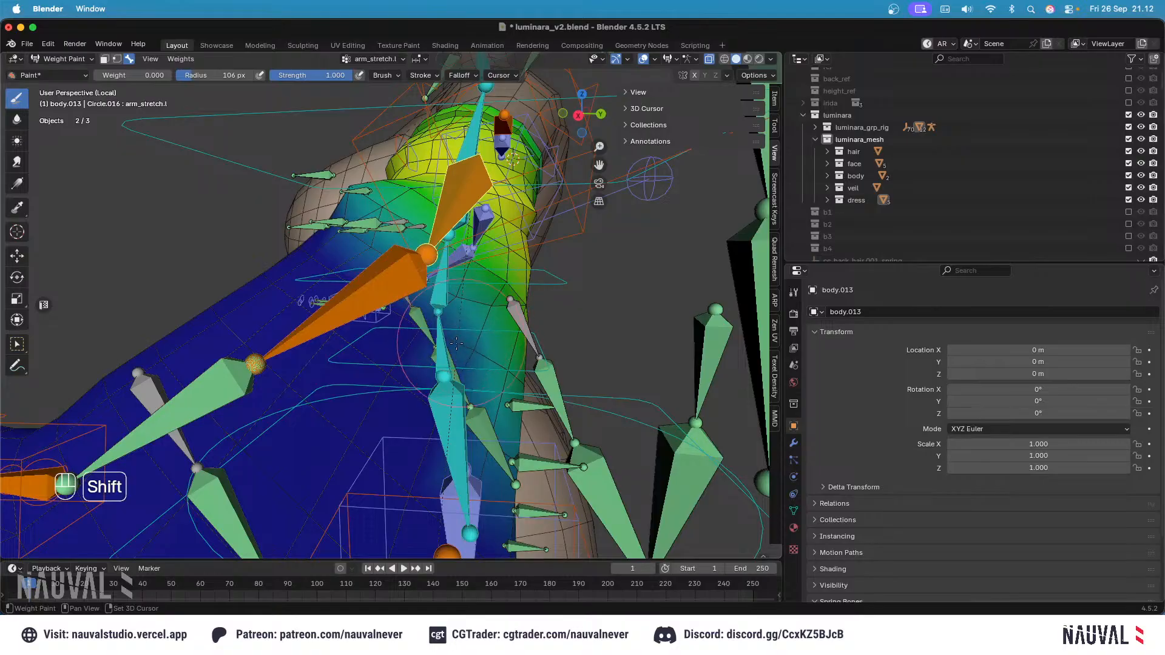
middle_click_drag(447, 371, 442, 330, "shift")
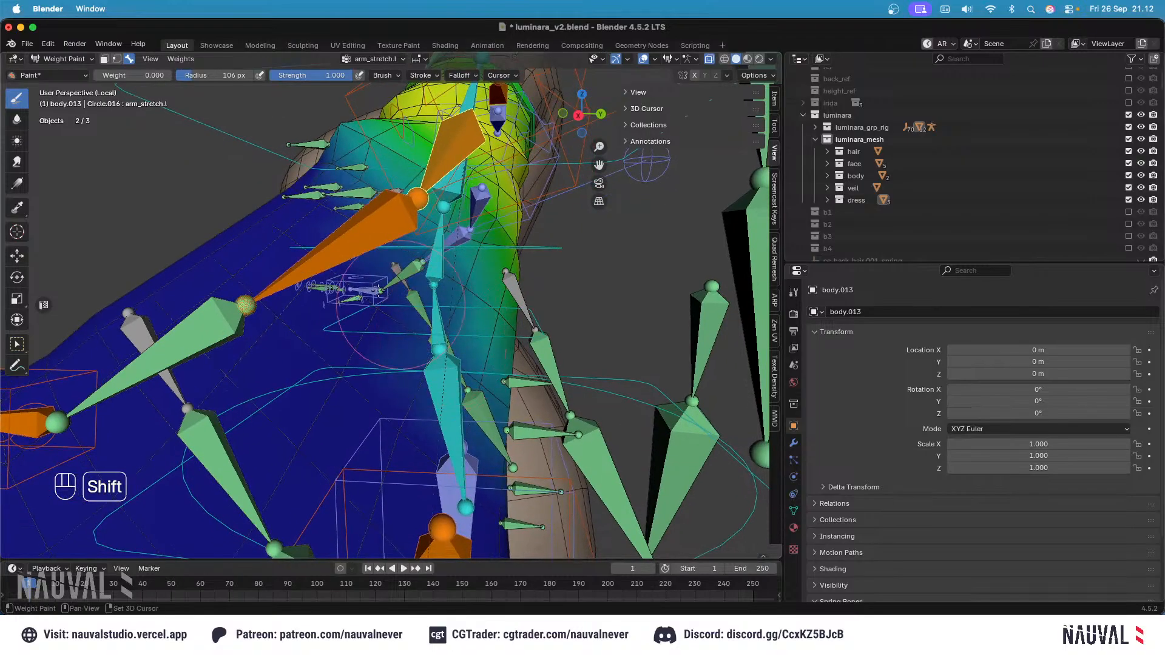
middle_click_drag(332, 174, 443, 201)
middle_click_drag(417, 253, 407, 260)
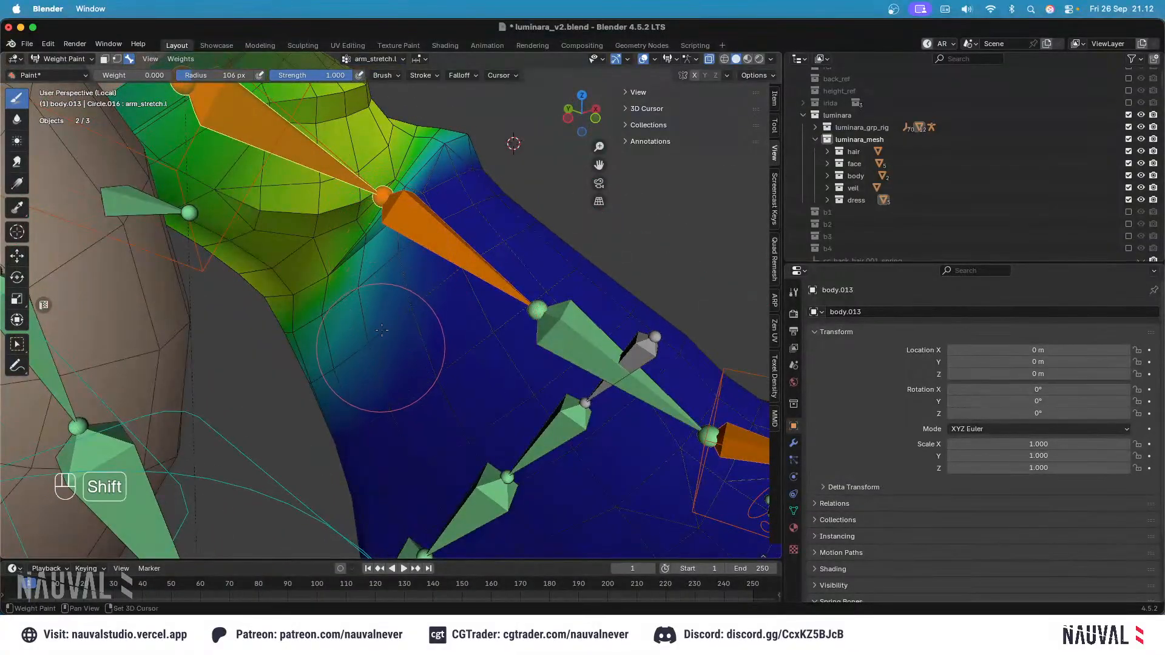
Step: Move the c_hand_ik.l control about 0.014 m in X, 0.106 m in Y and 0.071 m in Z
scroll(391, 240, "down", 5)
middle_click_drag(418, 255, 398, 304)
left_click(519, 425, "alt")
key("g")
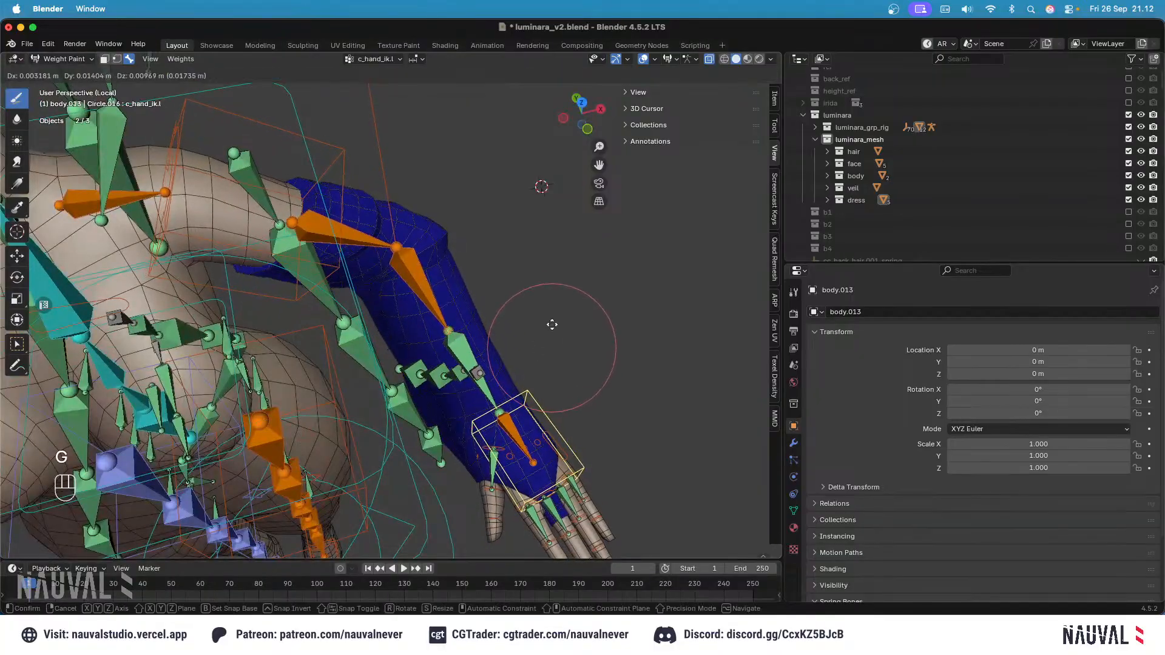
left_click(536, 261)
Step: Hide the viewport overlays and test the elbow bend by moving the left hand IK control and rotating it about 31.7°
left_click(644, 59)
key("g")
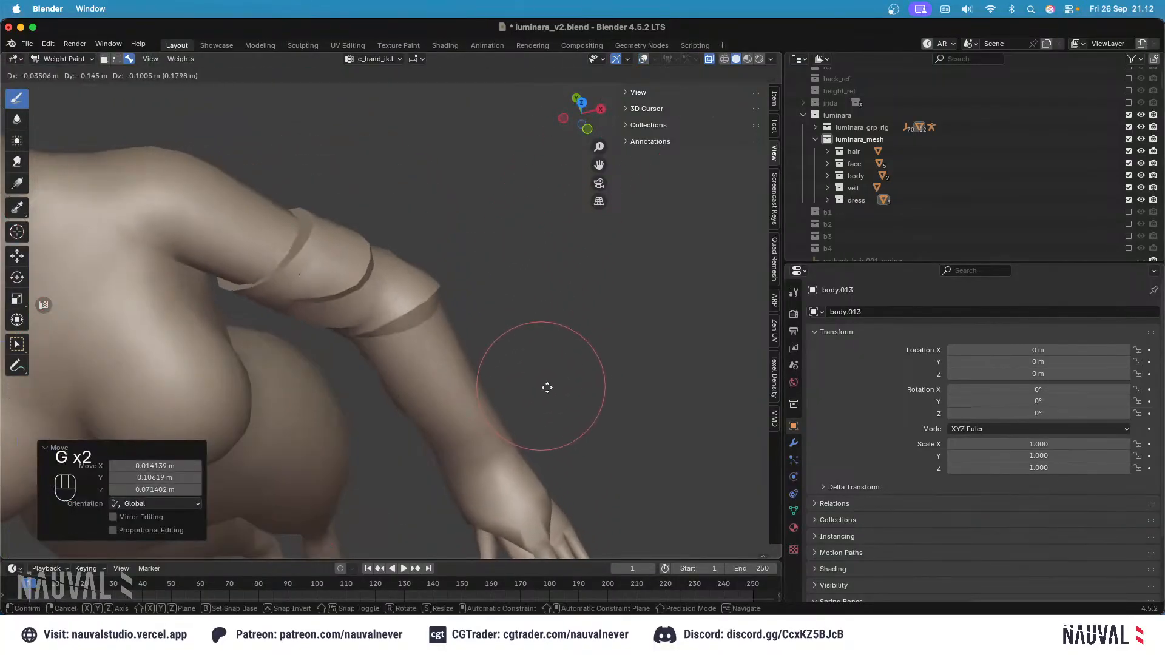
left_click(493, 242)
key("r")
left_click(529, 339)
key("g")
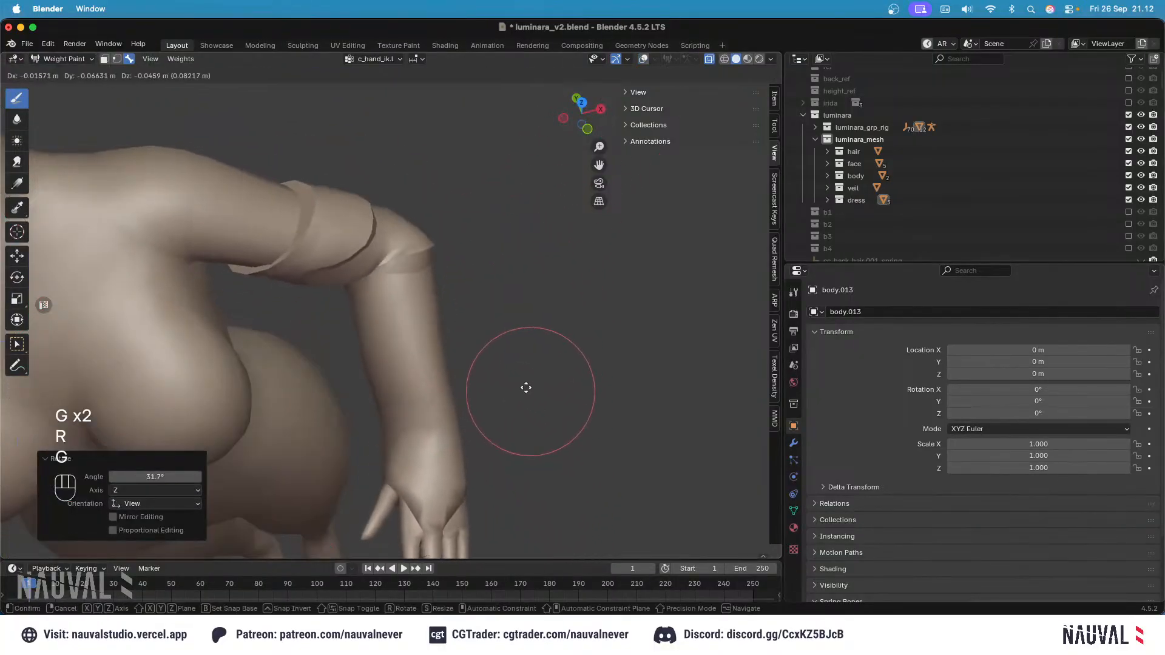
left_click(515, 348)
Step: In front view, move the left hand IK control about 0.02 m inward and 0.049 m down and rotate it
key("KP_1")
mouse_move(514, 333)
middle_mouse_down("ctrl")
mouse_move(523, 299)
mouse_move(516, 316)
middle_mouse_up("ctrl")
key("g")
left_click(512, 300)
key("r")
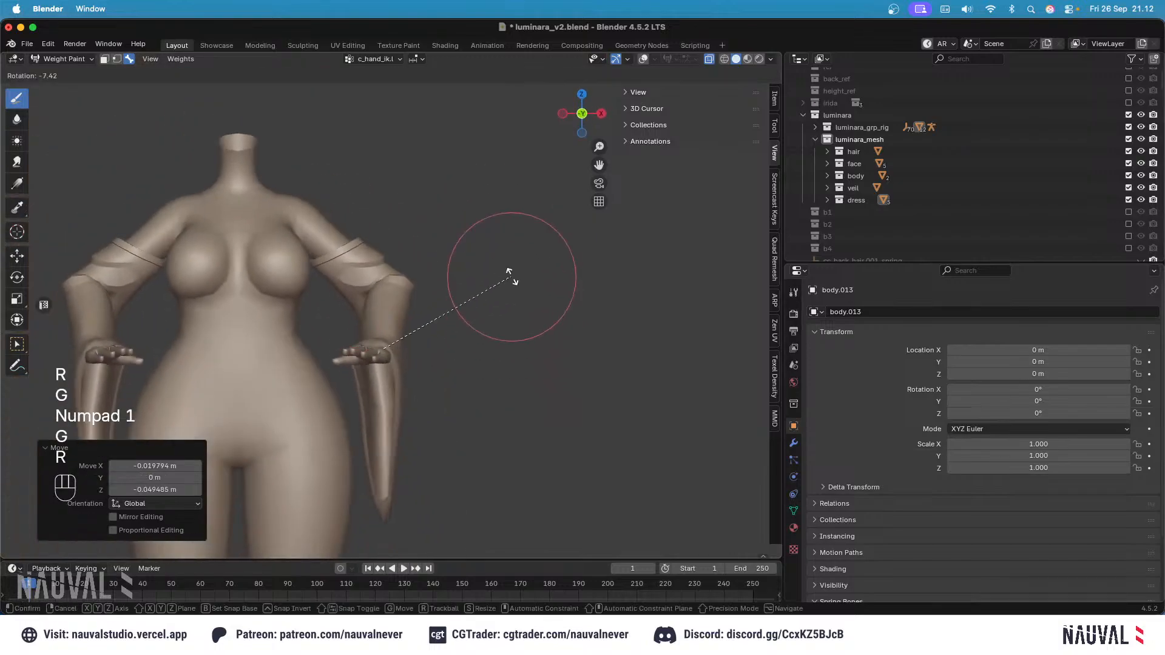
left_click(484, 260)
Step: Trackball-rotate the left hand IK control about 42.4° and 26.4° and move it slightly in front view
key("r")
key("r")
key("g")
left_click(502, 304)
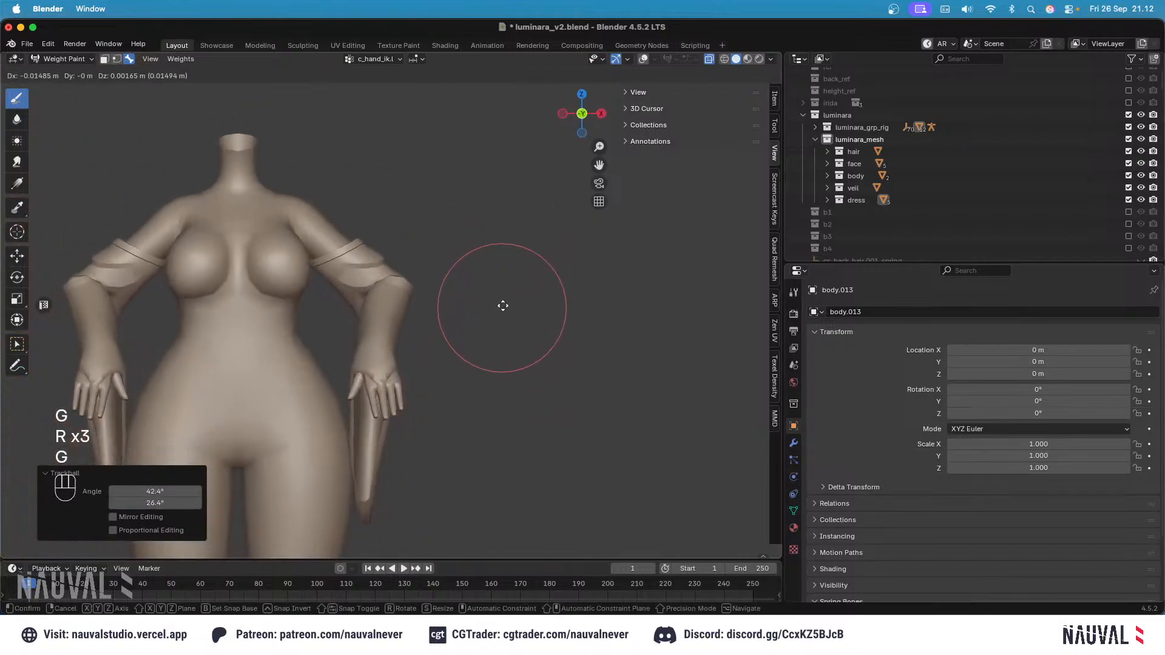
Step: Raise the left hand IK control forward in side view and rotate the hand to match
key("KP_3")
key("g")
left_click(404, 256)
key("r")
left_click(498, 376)
Step: Repose the left hand IK control in side view with further rotations and moves, the last about 0.068 m backward and 0.03 m up
key("g")
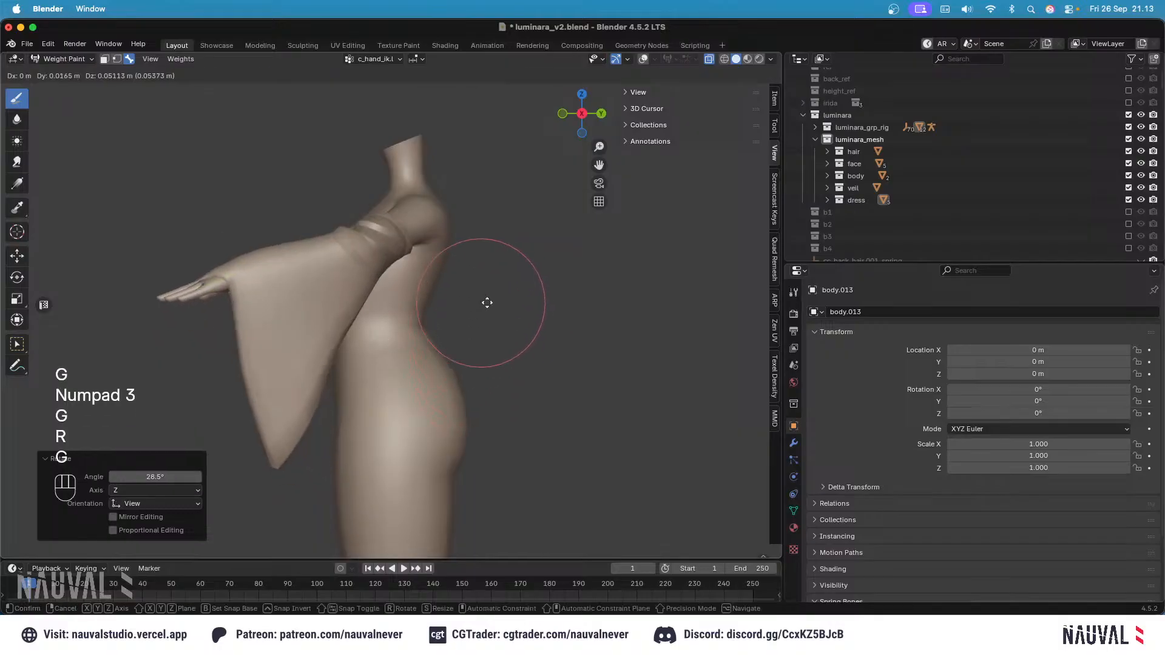
left_click(474, 351)
key("r")
left_click(519, 309)
key("g")
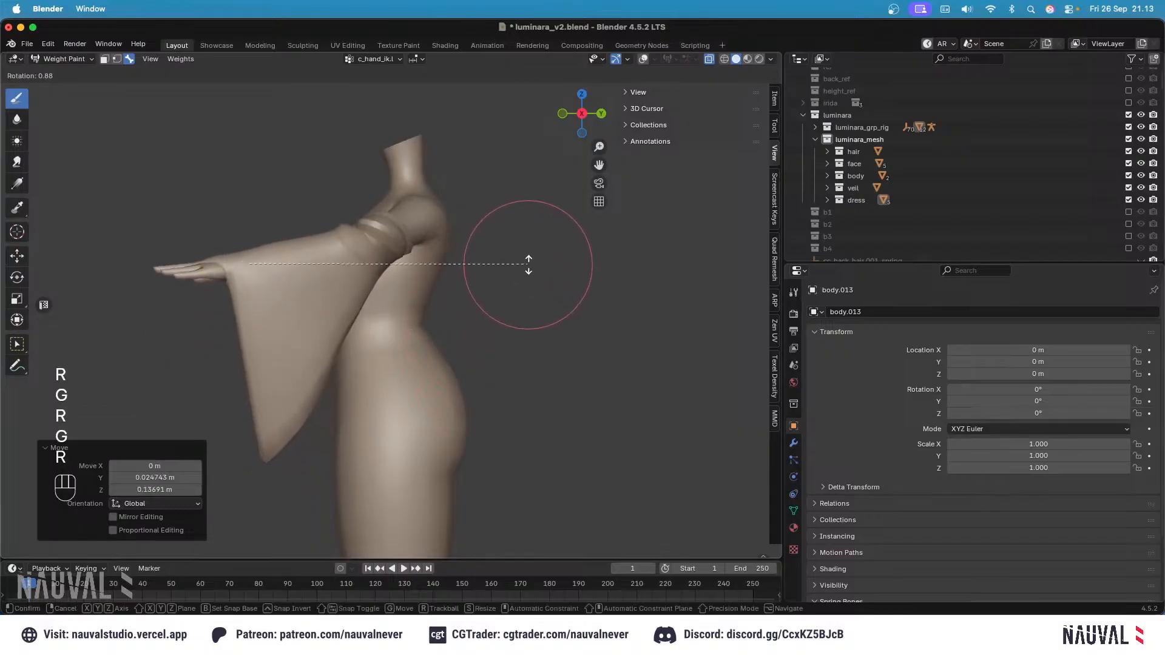
left_click(520, 291)
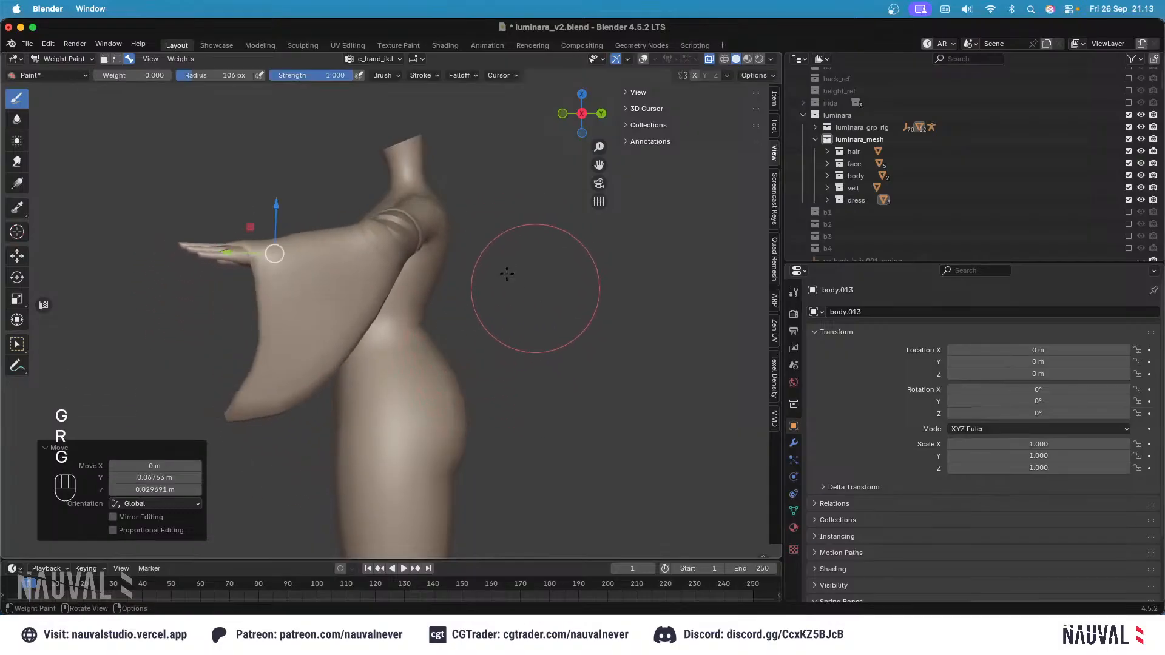
Step: In front view, reposition and trackball-rotate the left hand IK control, ending with a move about 0.2 m inward and 0.071 m down
key("KP_1")
key("g")
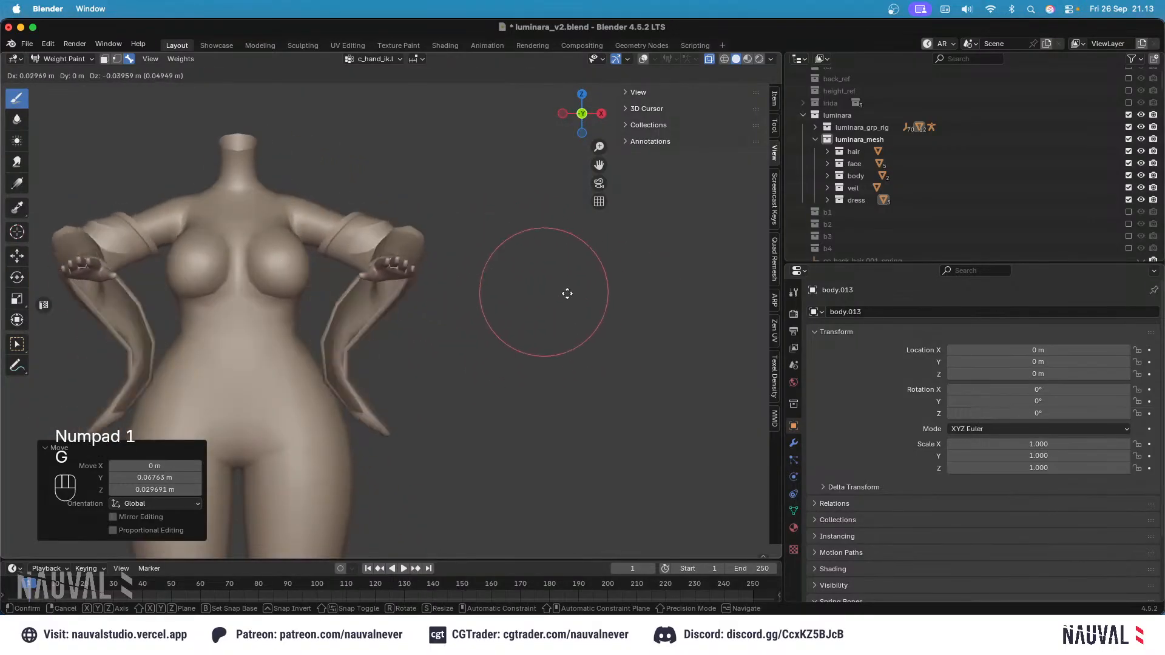
left_click(477, 298)
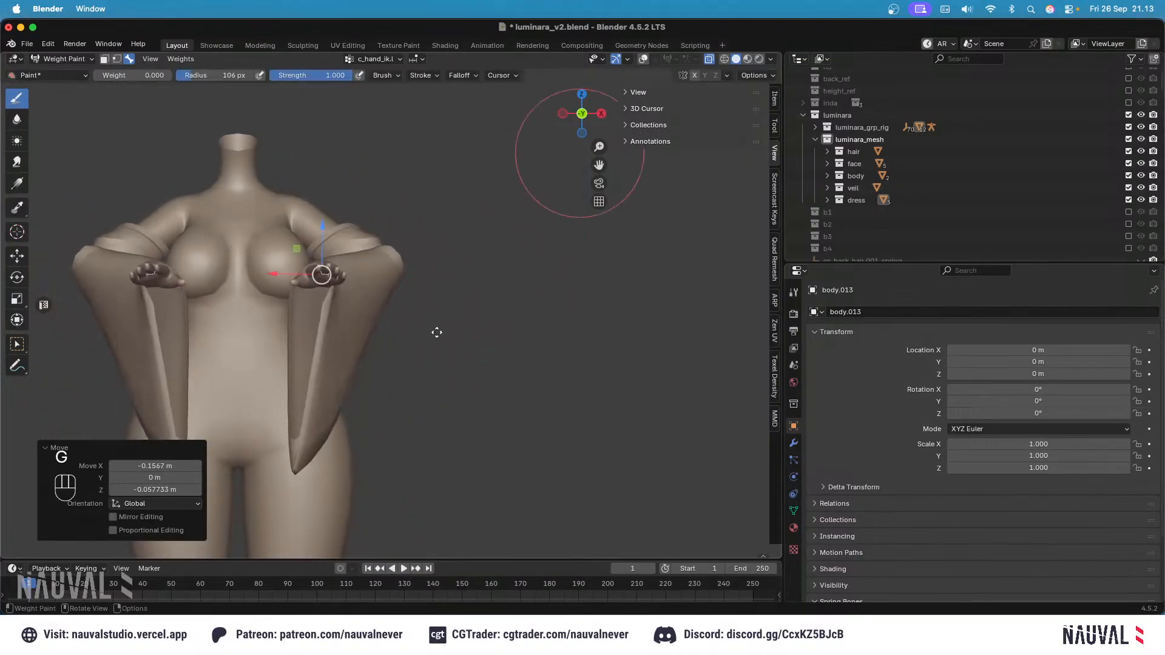
key("g")
key("r")
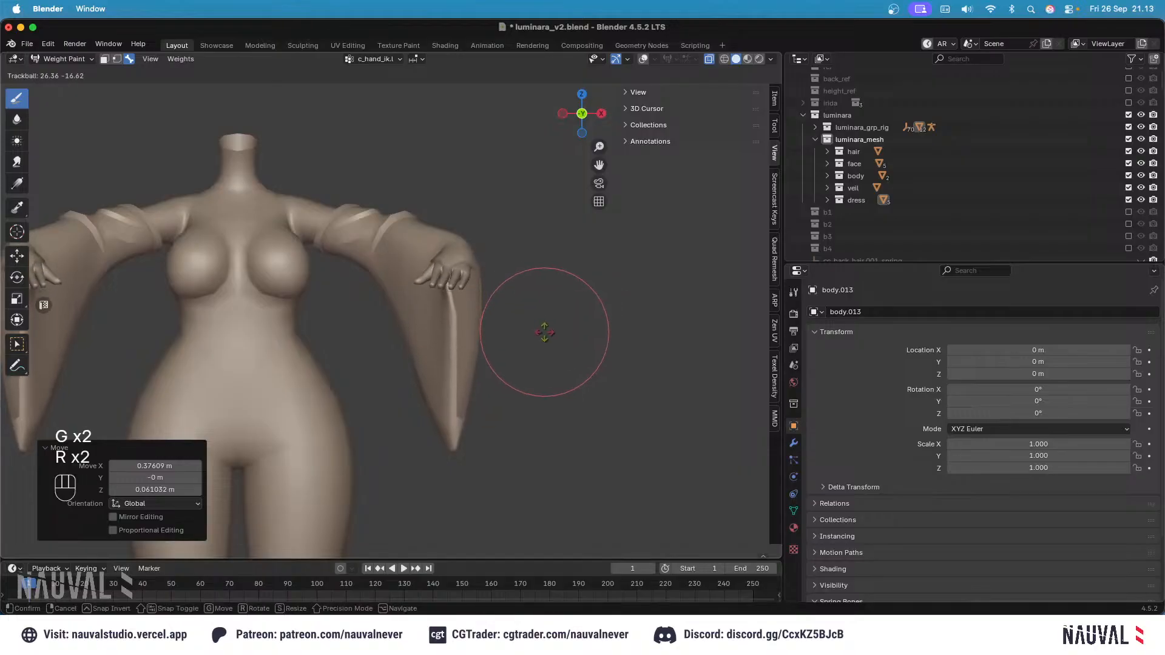
key("g")
left_click(488, 320)
Step: In wireframe edit mode, circle-select the left sleeve's mesh around the folds and elbow and clear its sharp edges
left_click(643, 60)
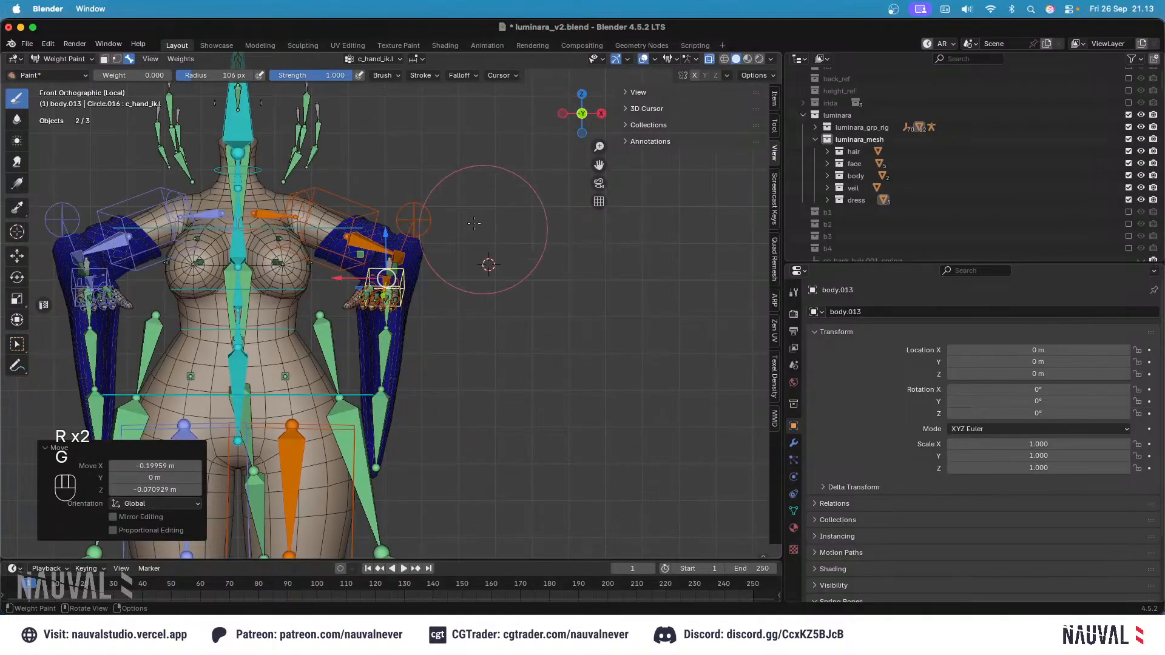
key("Tab")
mouse_move(487, 263)
middle_mouse_down("shift")
mouse_move(465, 301)
mouse_move(437, 203)
mouse_move(492, 254)
middle_mouse_up("shift")
key("shift+z")
key("alt+a")
scroll(529, 366, "up", 1)
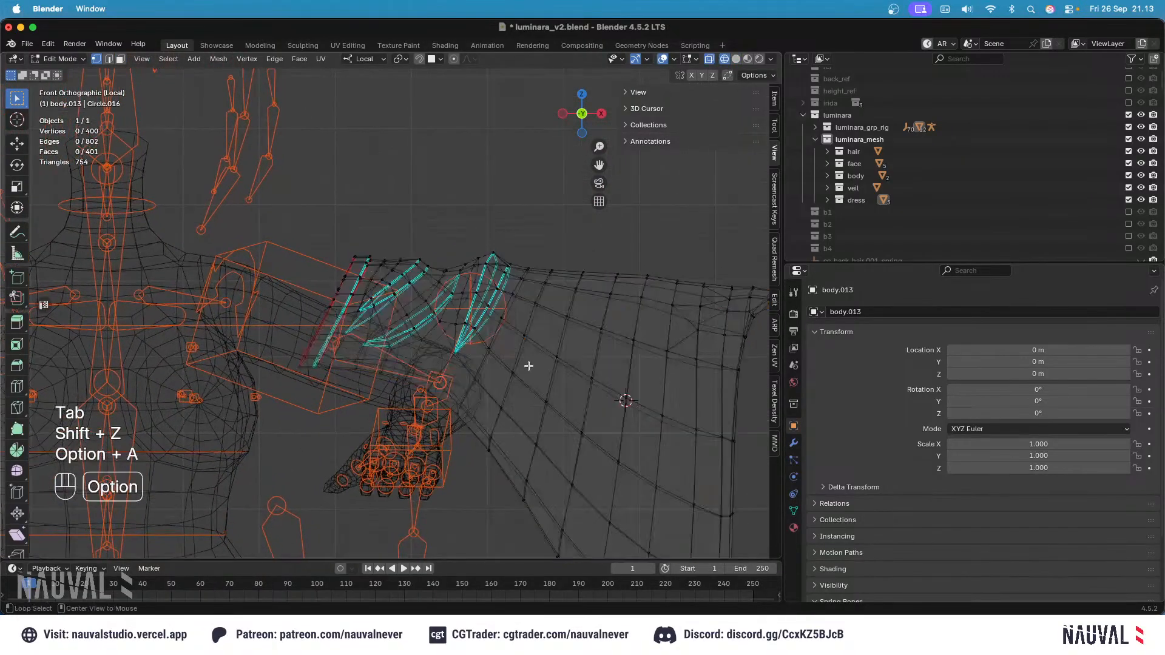
left_click_drag(428, 180, 428, 180)
scroll(460, 311, "up", 2)
key("c")
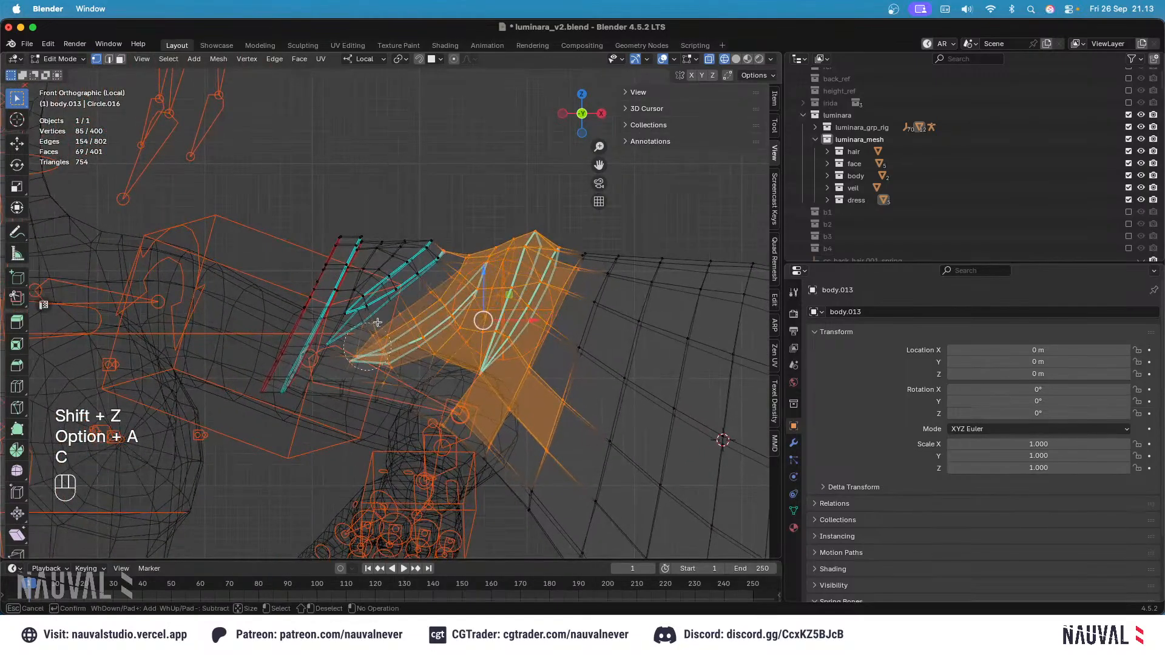
key("Escape")
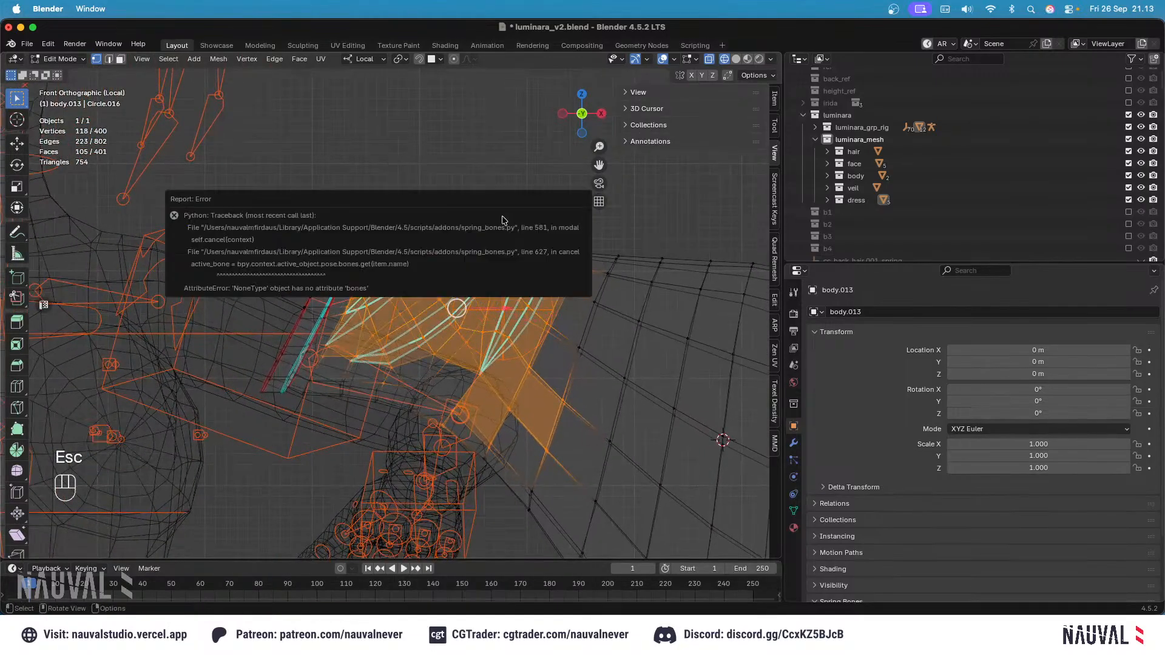
key("ctrl+e")
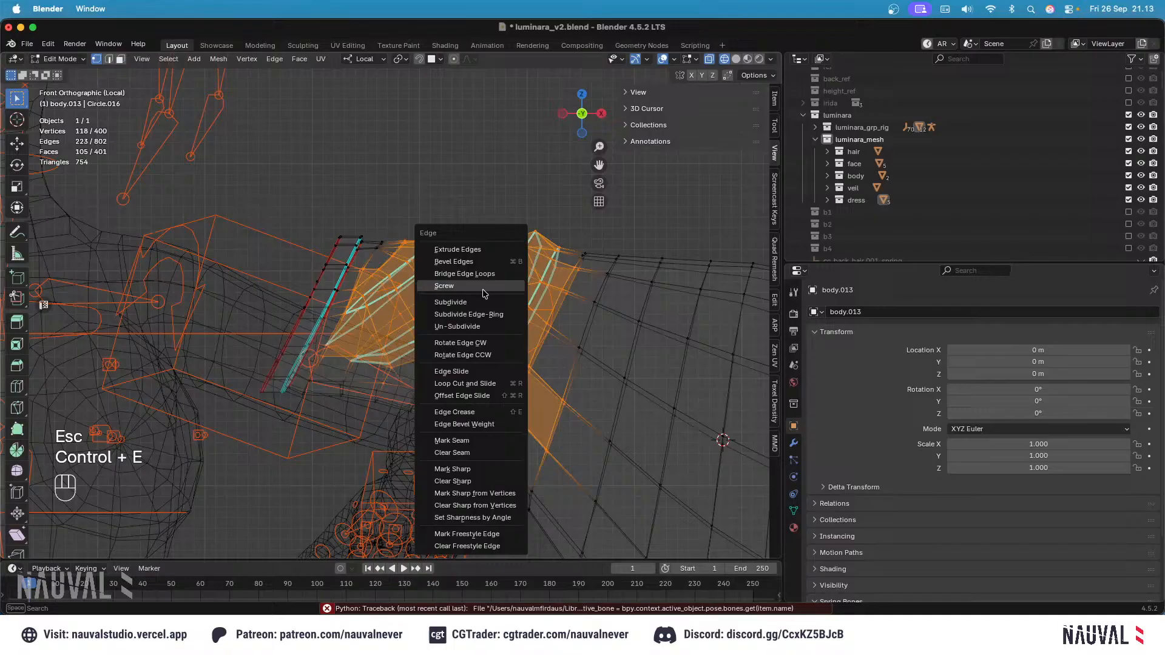
left_click(486, 479)
key("shift+z")
key("Tab")
Step: Check the sleeve's shading from above and in front view with overlays hidden, and save the file
mouse_move(471, 176)
middle_mouse_down()
mouse_move(423, 269)
mouse_move(426, 250)
mouse_move(537, 401)
middle_mouse_up()
left_click(643, 59)
key("KP_1")
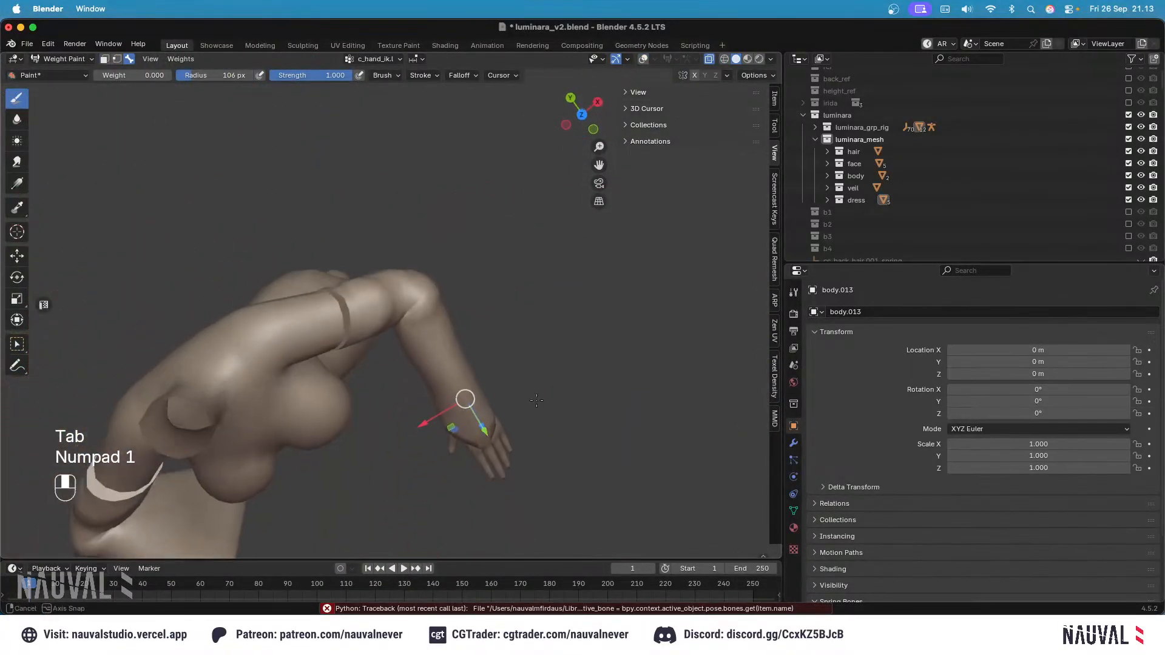
key("KP_1")
key("super+s")
Step: Leave weight painting, show the overlays again and put the character's armature into pose mode
left_click(55, 59)
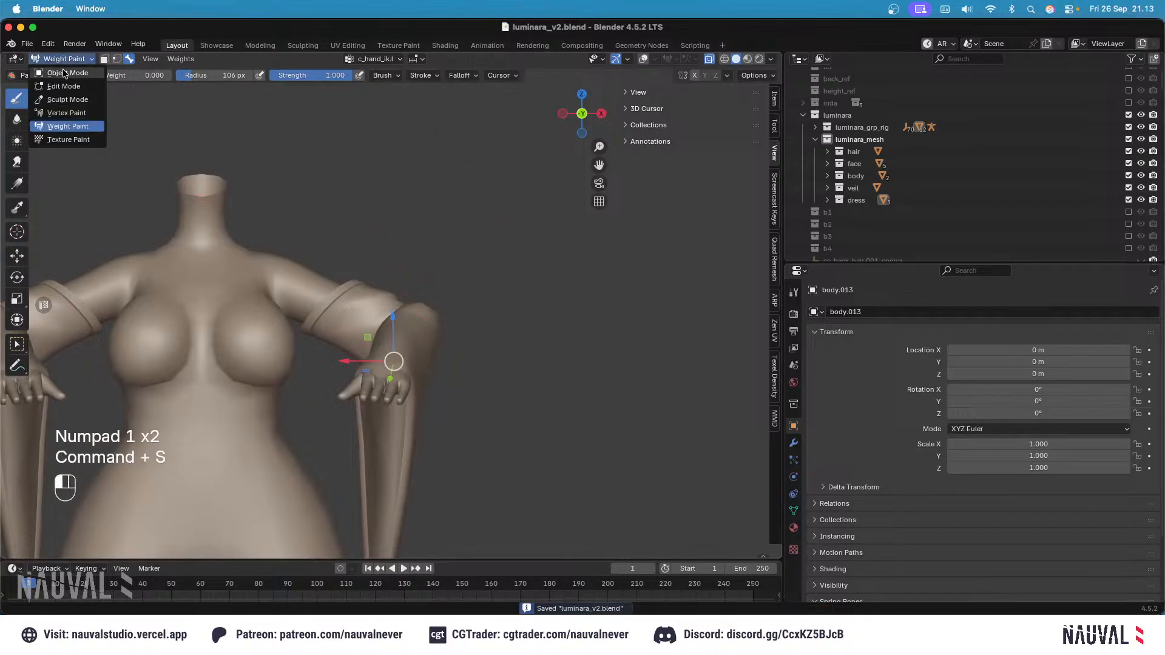
left_click(54, 64)
left_click(682, 59)
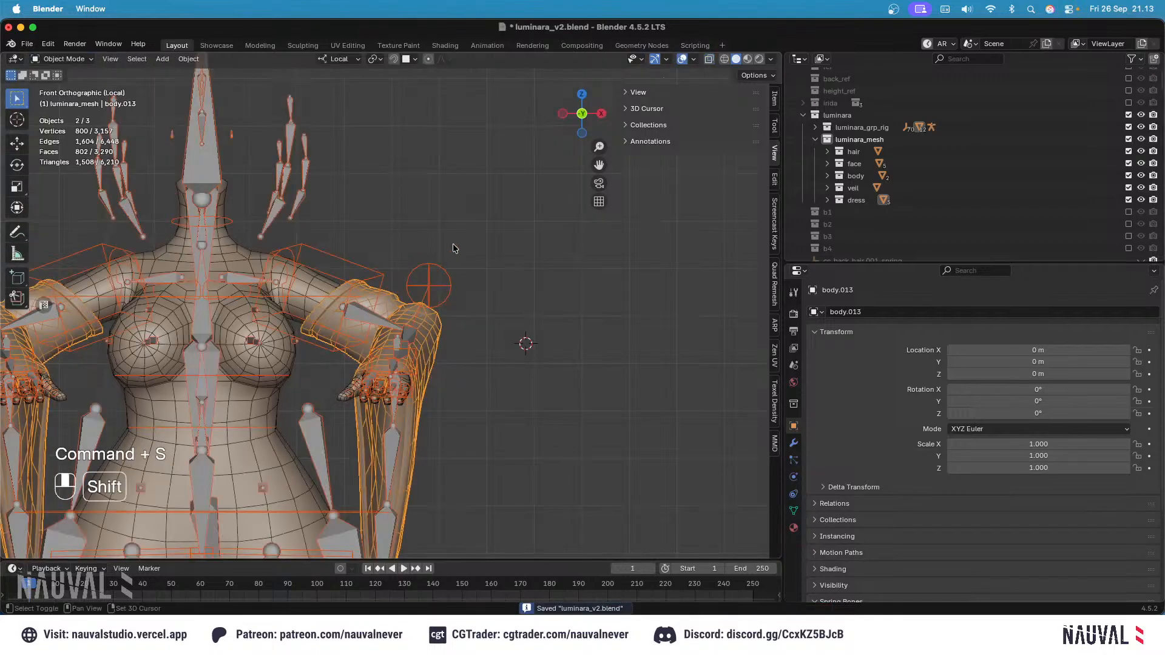
left_click(383, 320)
left_click(65, 100)
Step: Clear the location and rotation of all pose bones and save the file
key("a")
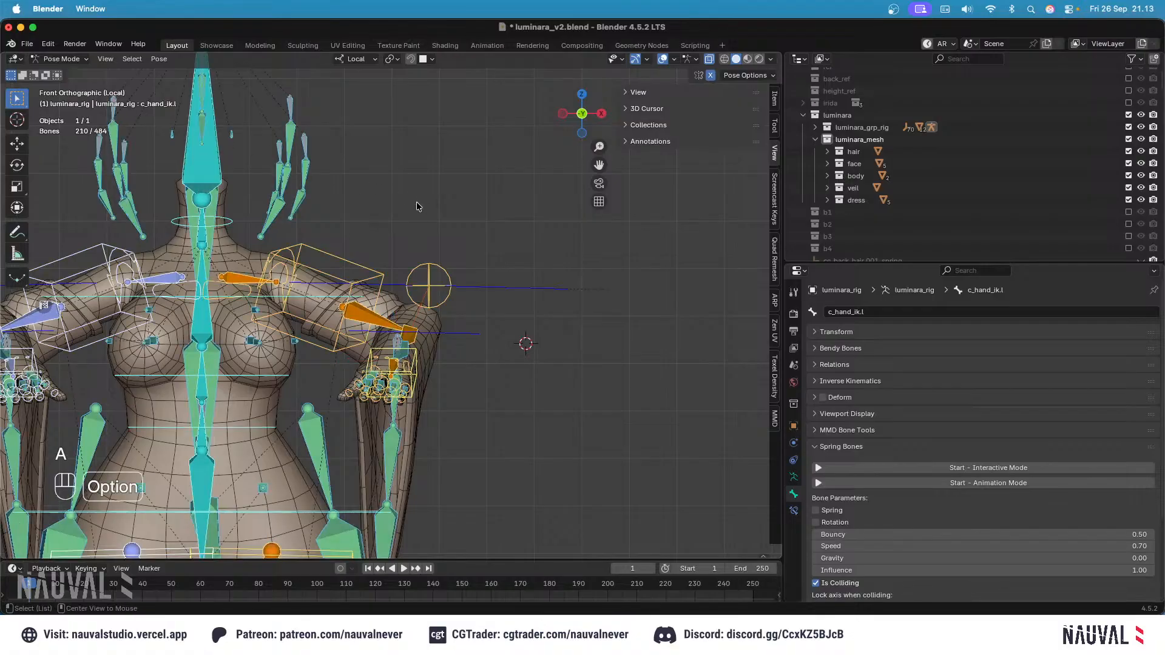
key("alt+g")
key("alt+r")
key("super+s")
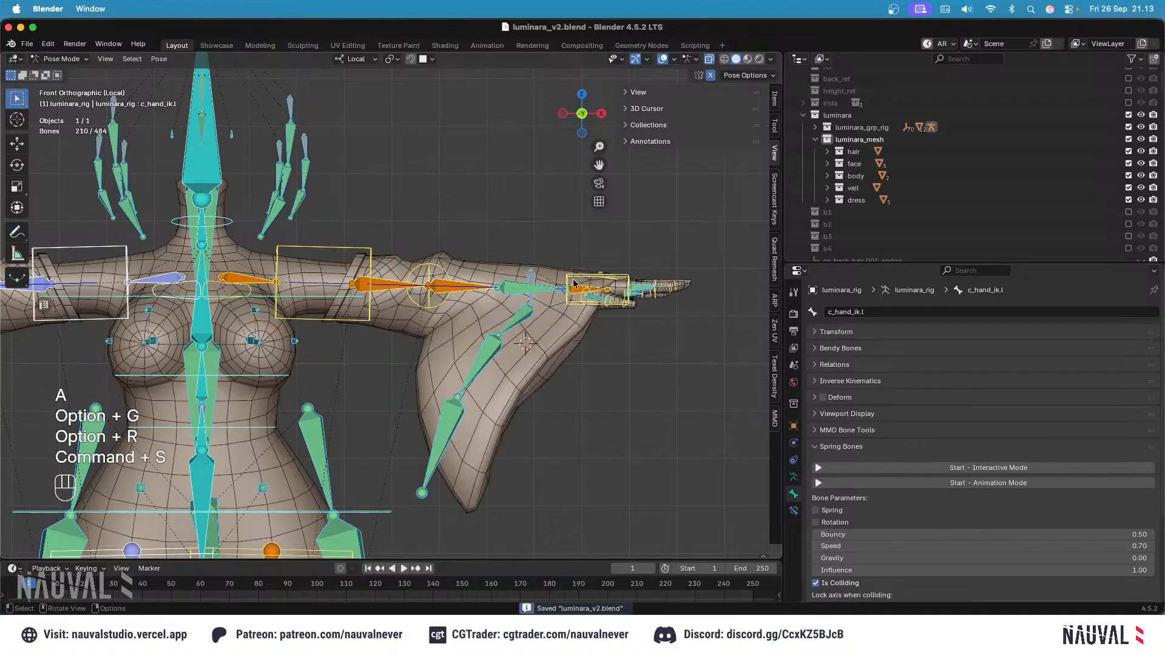
Step: Start the spring bones' interactive mode and move the left hand IK control about 0.106 m inward along its local Y axis
left_click(930, 471)
left_click(599, 272)
key("g")
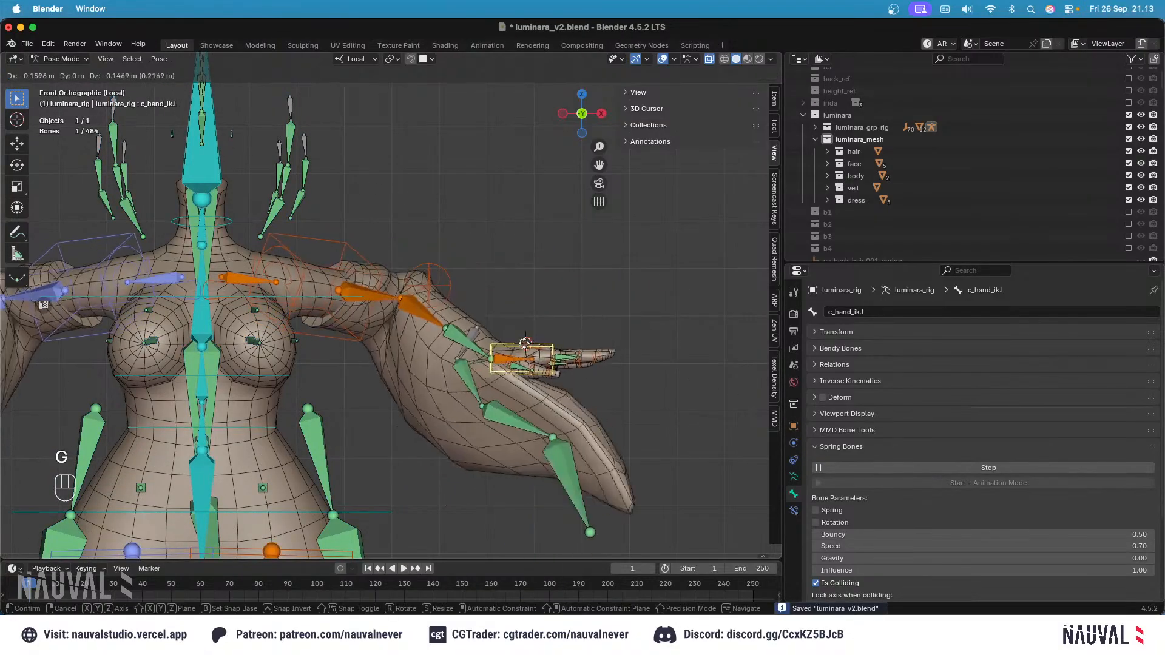
middle_click_drag(635, 294, 541, 245, "shift")
left_click(541, 245)
scroll(557, 297, "down", 3)
middle_click_drag(556, 299, 573, 250, "shift")
Step: Lower the left hand IK control beside the hip in front view and rotate it about 47.1°
key("g")
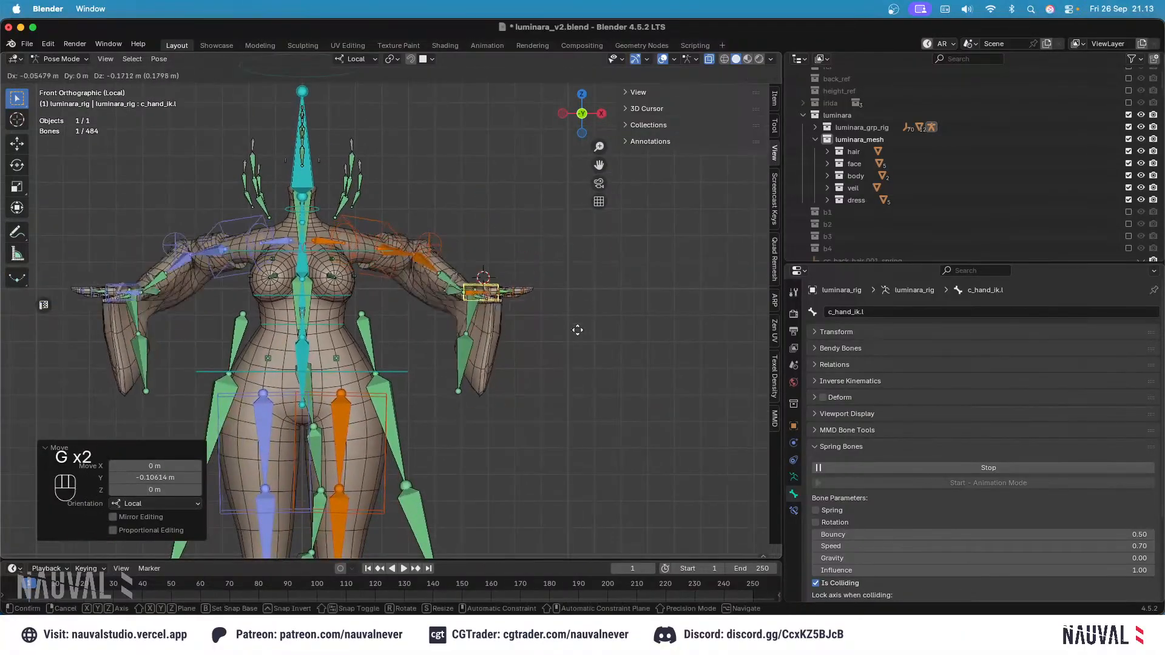
left_click(557, 375)
key("g")
left_click(570, 334)
key("r")
left_click(534, 443)
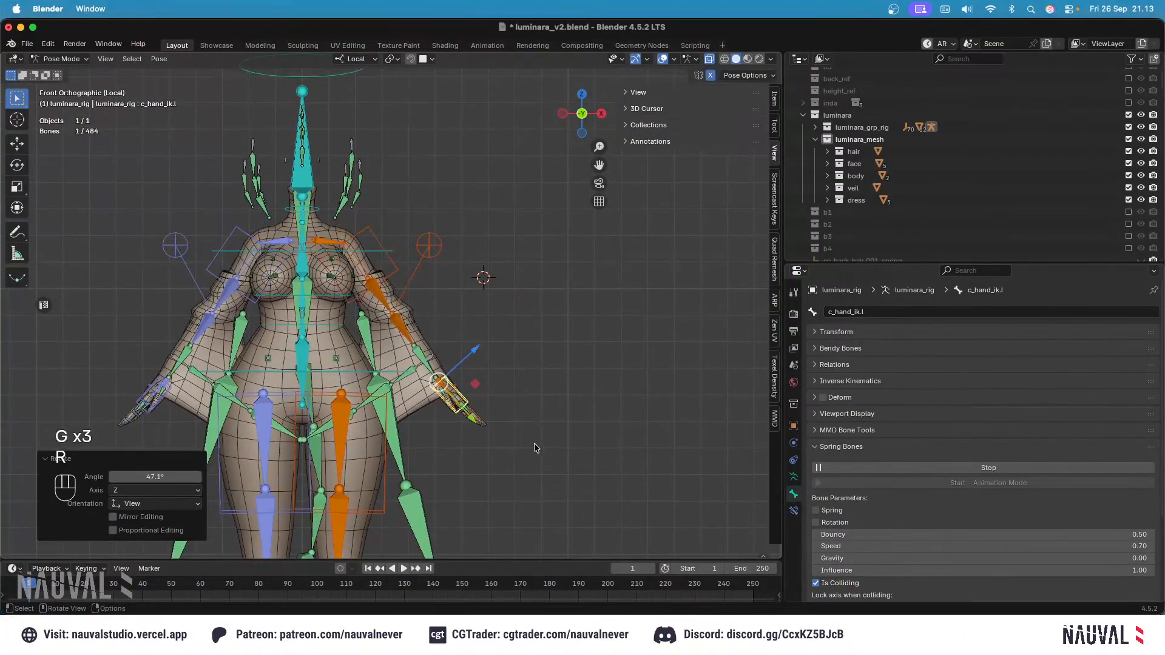
Step: Trackball-rotate the left hand IK control about -4° and -49.8° and move it about 0.196 m inward and 0.105 m down
key("g")
left_click(550, 412)
key("r")
key("r")
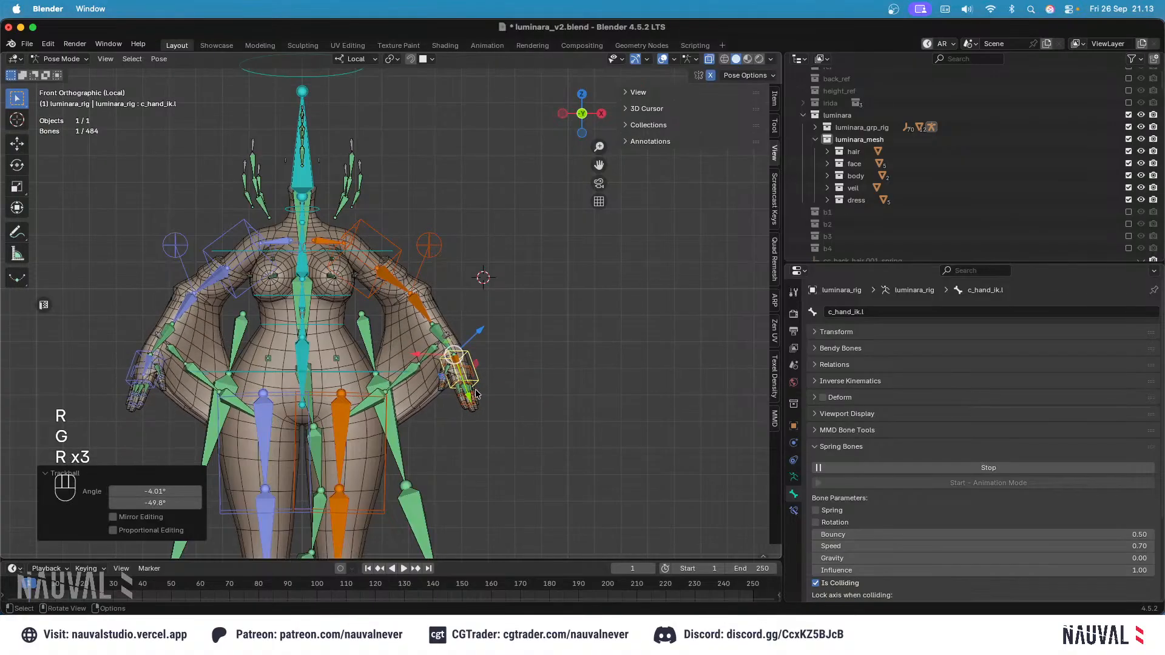
key("g")
left_click(455, 341)
Step: In side view, raise the left hand IK control forward to shoulder height and rotate the hand, finishing with a 27.5° turn
key("KP_3")
key("g")
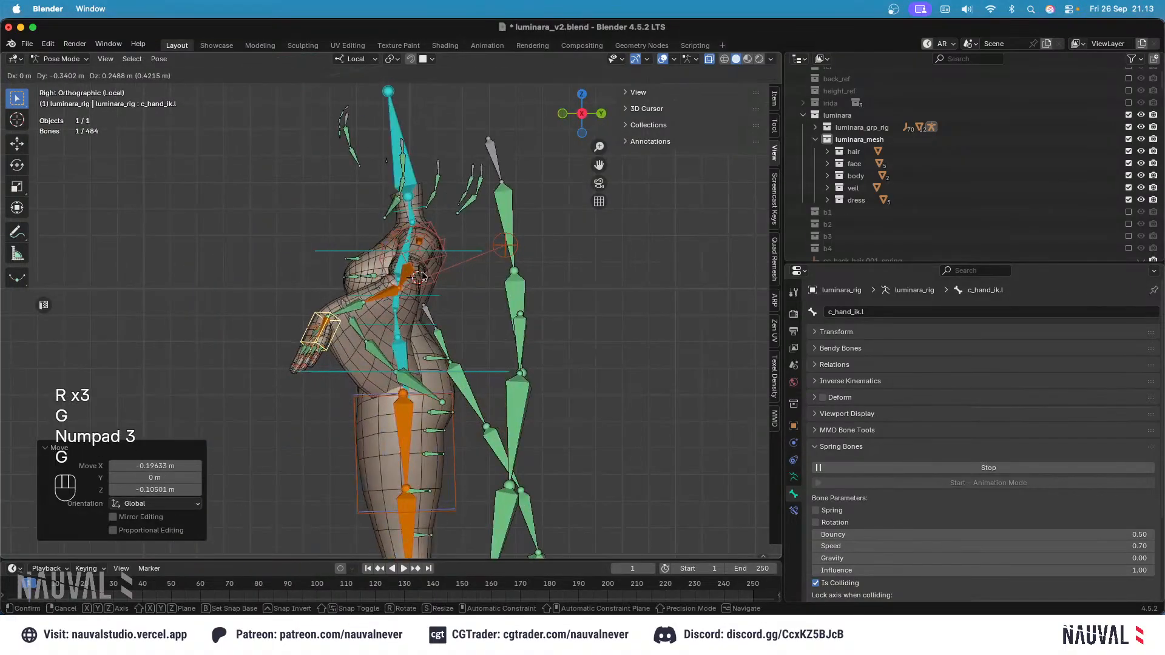
key("r")
key("g")
left_click(435, 296)
key("r")
left_click(435, 295)
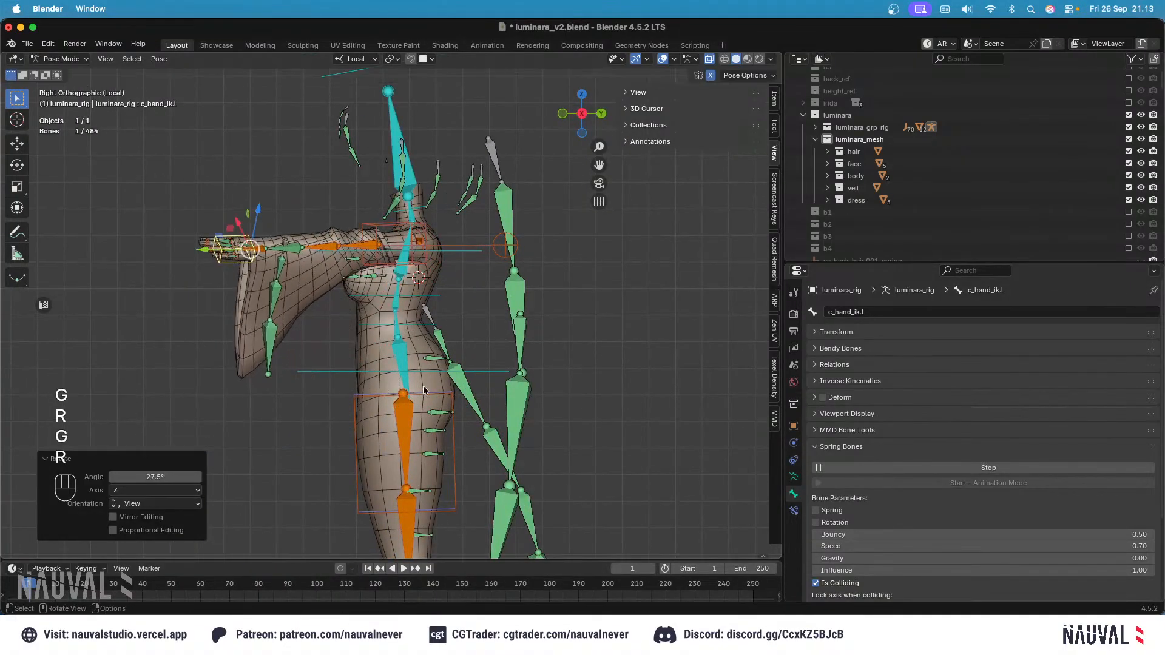
Step: Return to front view, reset the location and rotation of every bone, and save the file
key("KP_1")
key("a")
key("alt+g")
key("alt+r")
key("super+s")
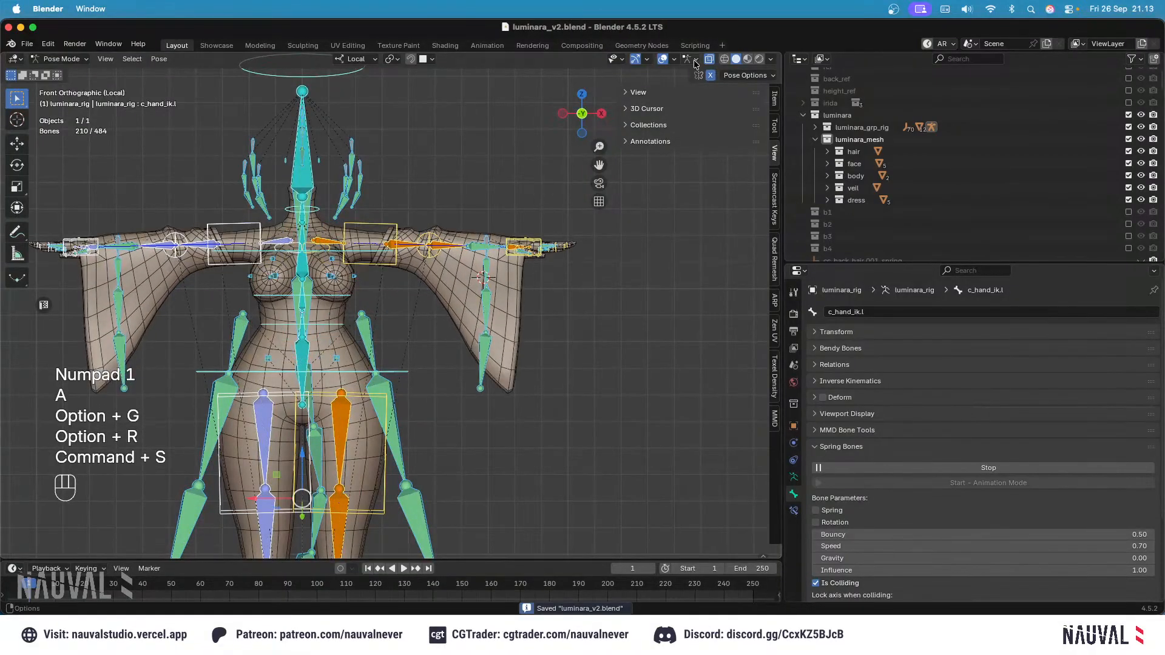
Step: Stop the spring bones' interactive mode and set the Gravity of the left sleeve chain's last bone to 0.10
left_click(872, 468)
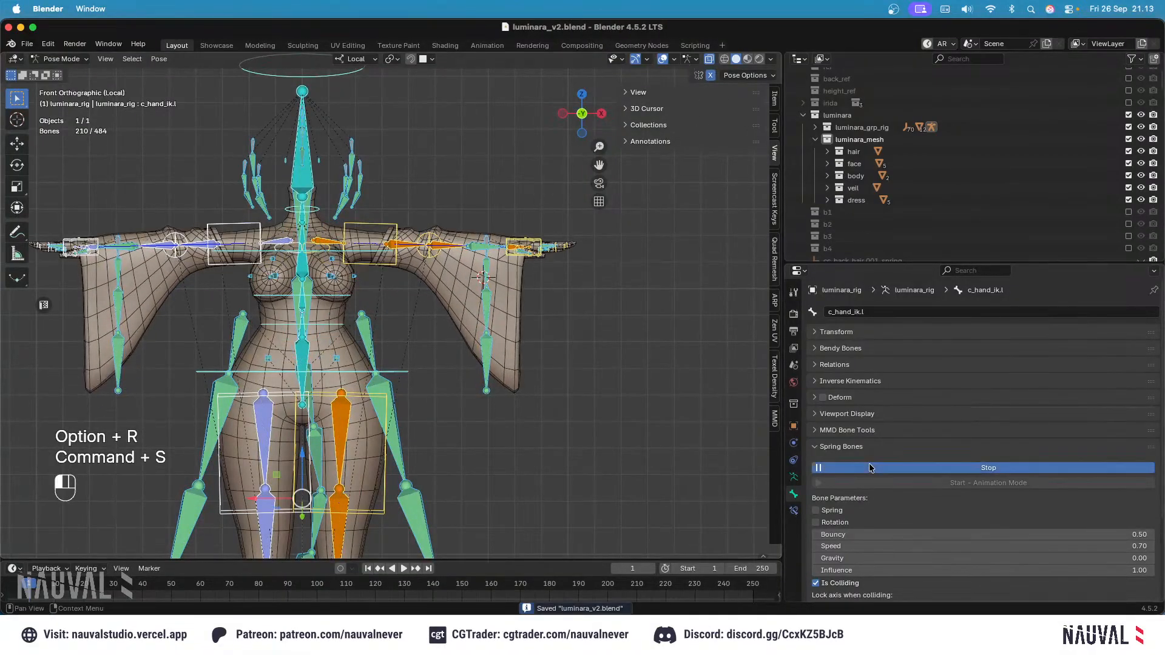
middle_click_drag(570, 388, 523, 428, "shift")
scroll(519, 428, "up", 2)
left_click(465, 428)
scroll(875, 447, "down", 4)
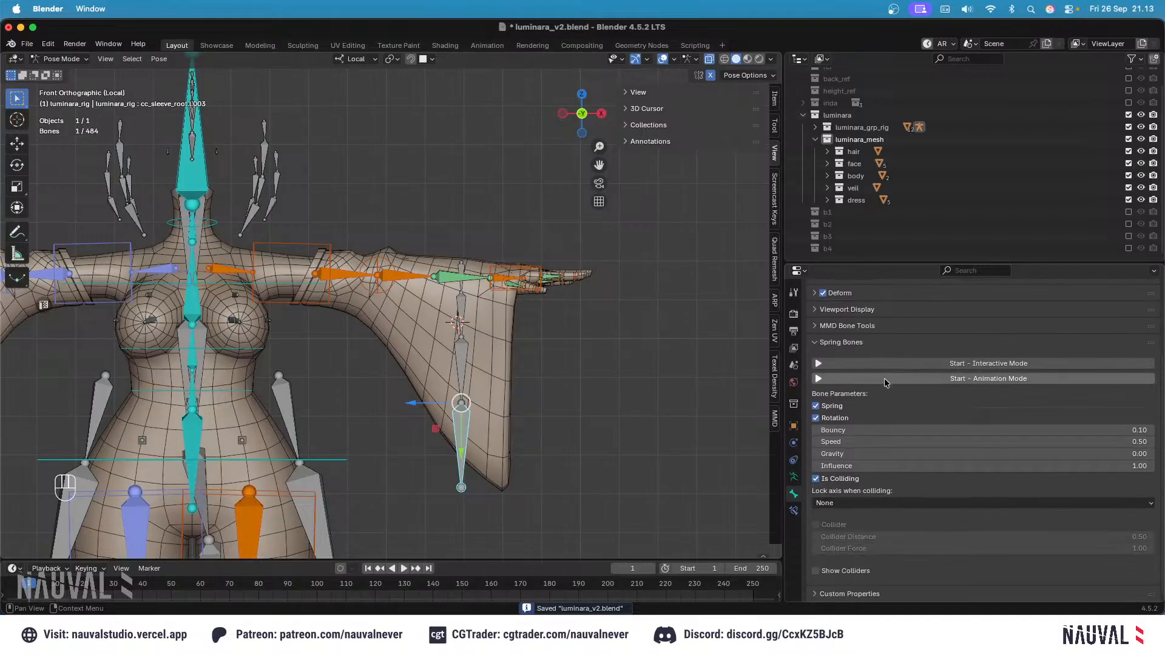
left_click(1039, 456)
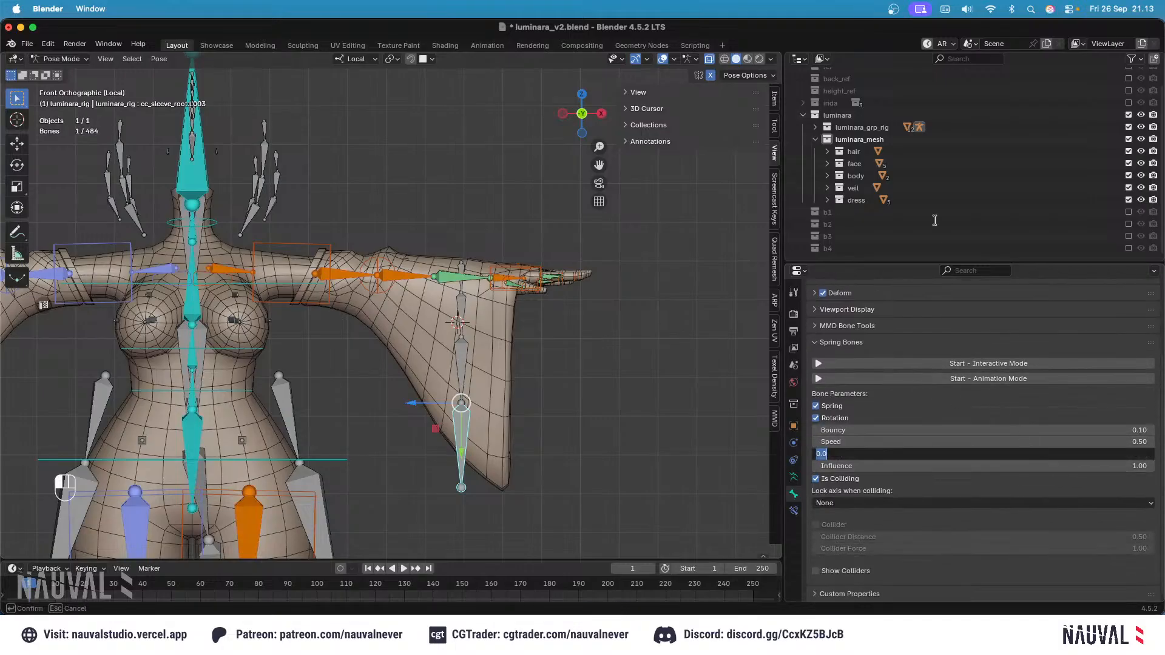
key("Return")
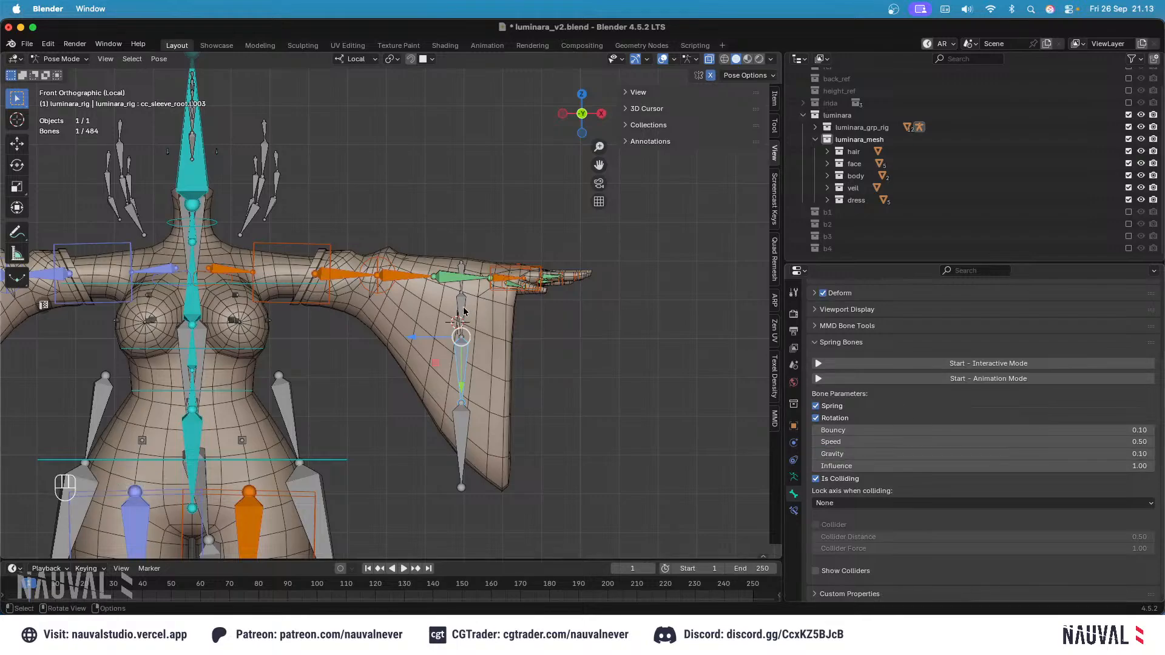
Step: In armature edit mode, select the linked left sleeve bone chain and symmetrize it to the right side
key("Tab")
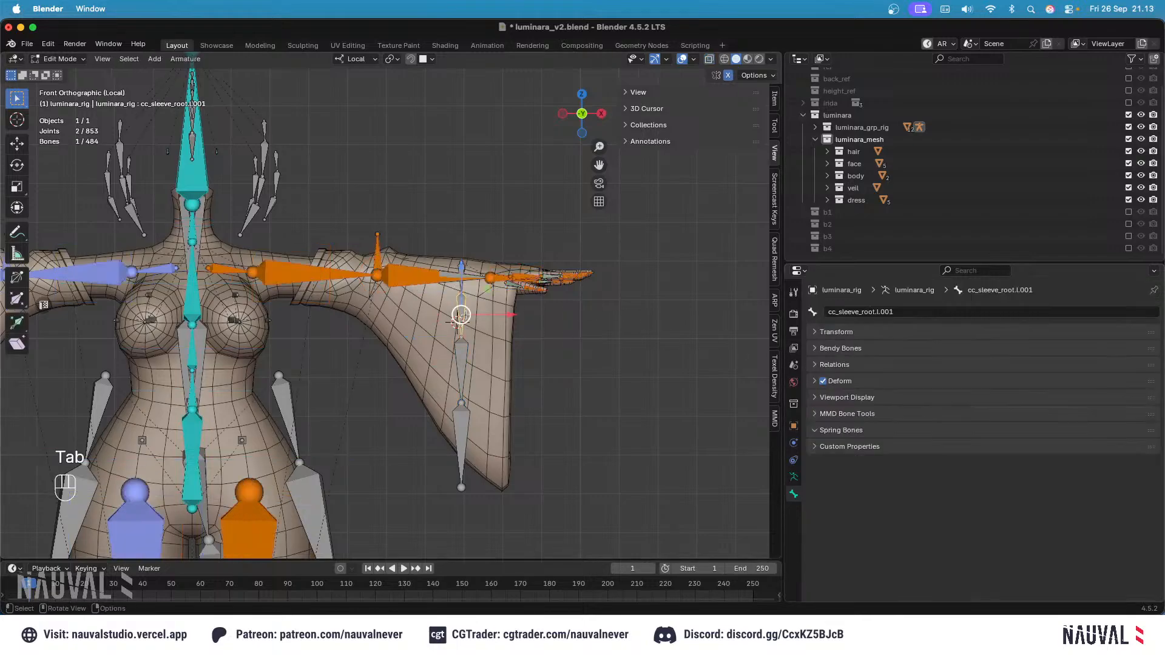
key("l")
right_click(459, 352)
left_click(457, 349)
key("Tab")
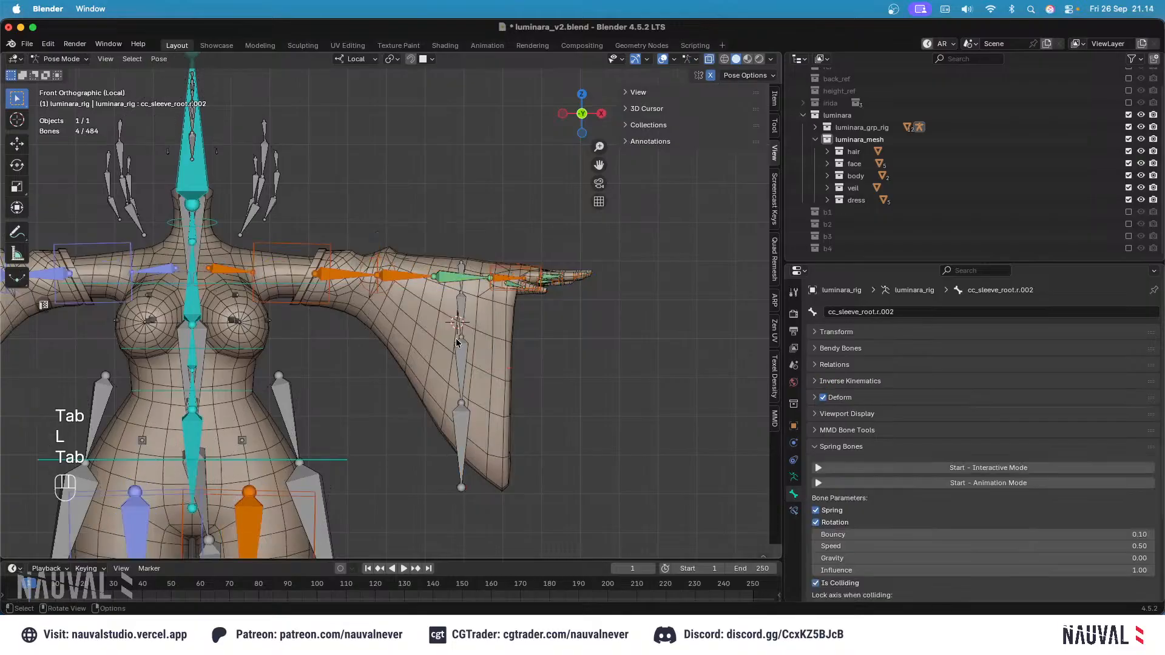
Step: Start the spring bones' interactive mode, then lower and trackball-rotate the left hand IK control and move it about 0.206 m inward and 0.075 m up
left_click(921, 470)
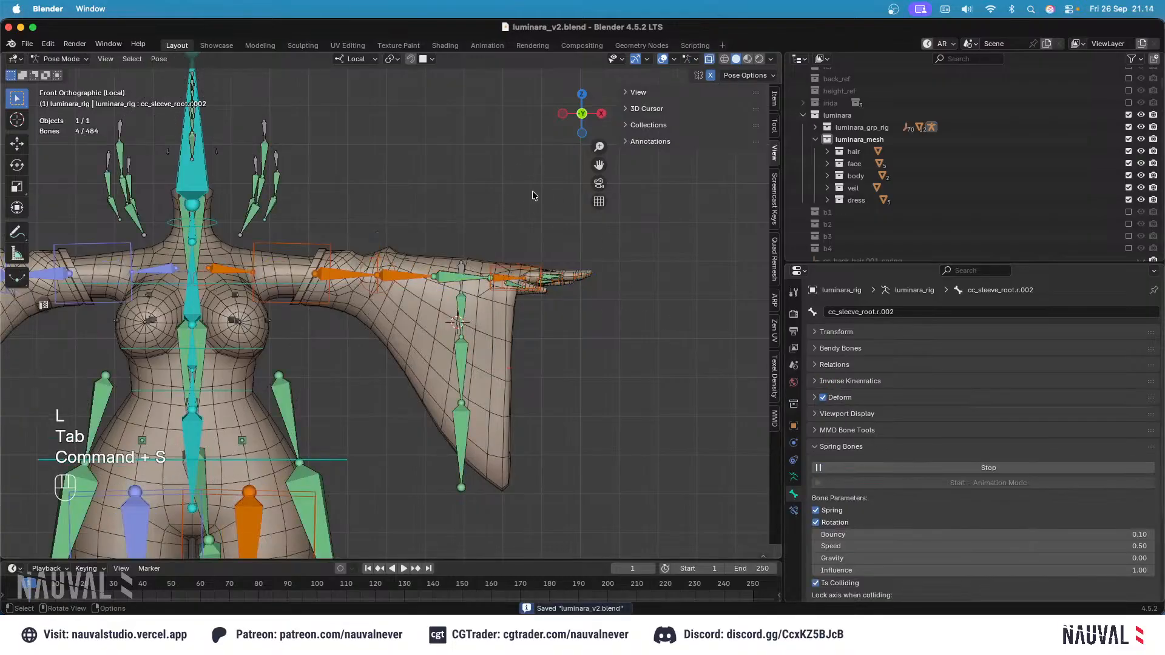
key("g")
left_click(425, 307)
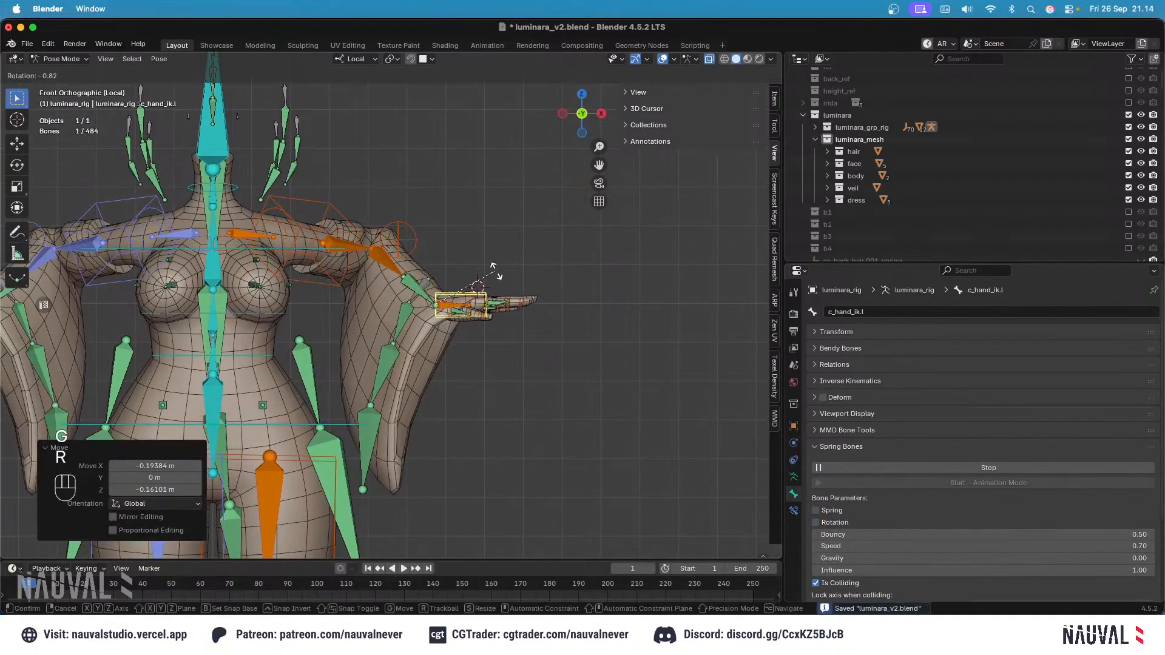
key("r")
key("r")
left_click(482, 261)
key("g")
left_click(408, 221)
Step: In side view, move and rotate the left hand IK control, ending with a move about 0.153 m forward and 0.197 m up
key("KP_3")
key("g")
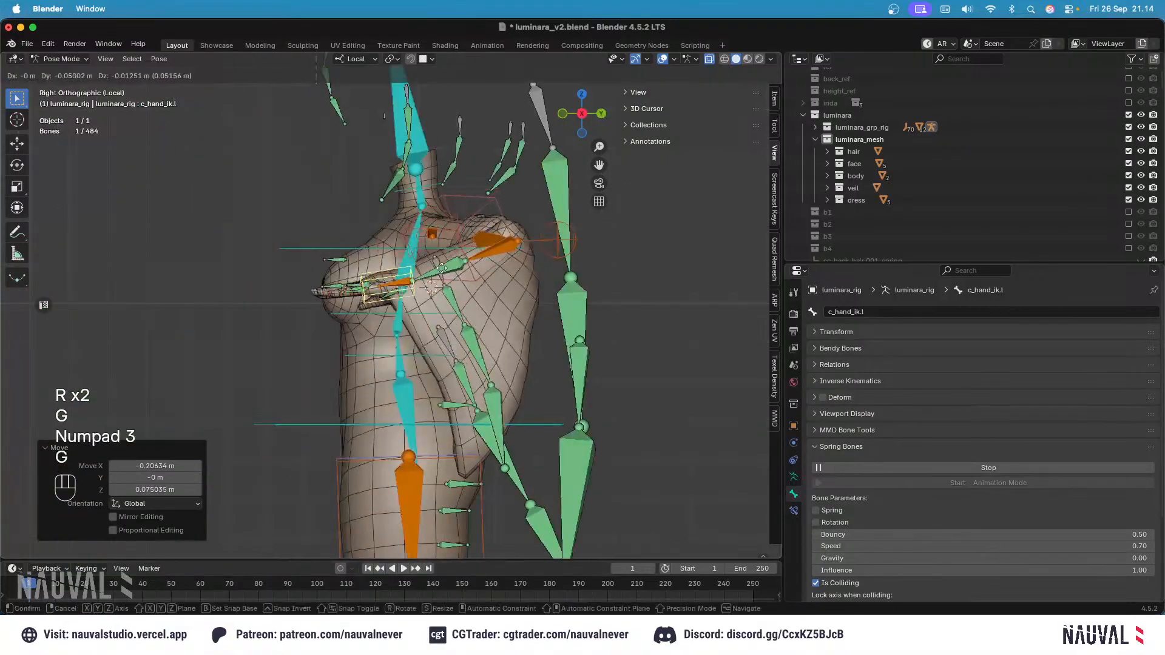
left_click(376, 270)
key("r")
left_click(493, 281)
key("g")
left_click(434, 207)
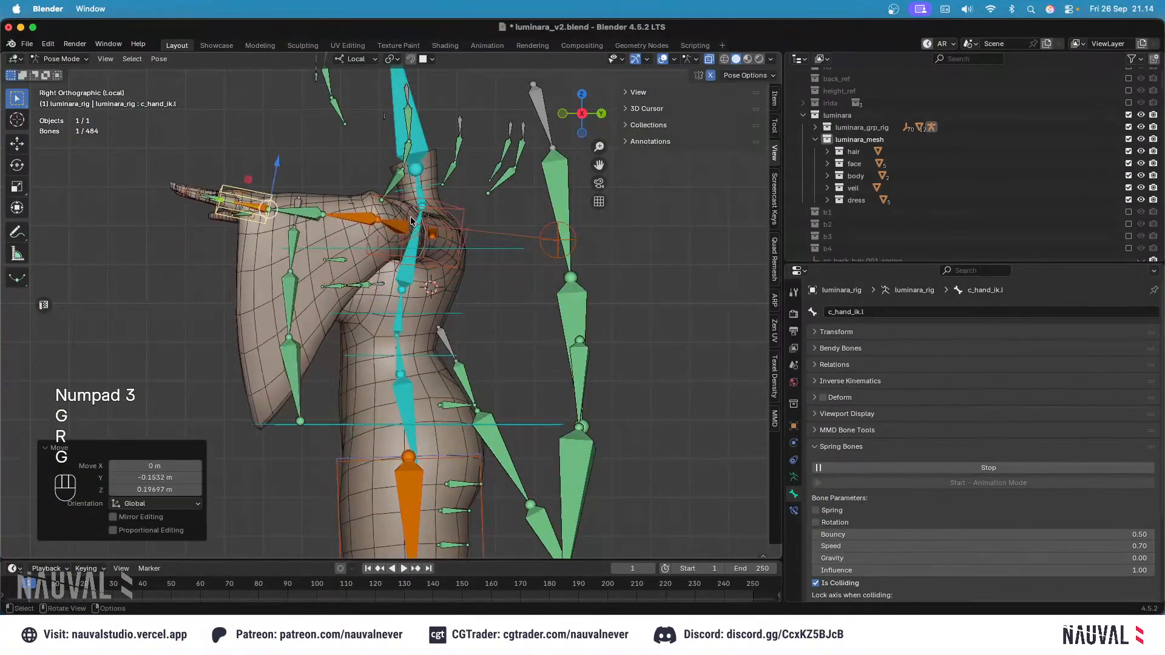
Step: Raise the left hand IK control about 0.167 m inward and 0.303 m up, then rotate it 38.1° and shift it about 0.059 m backward and up
key("KP_1")
key("g")
left_click(468, 203)
key("KP_3")
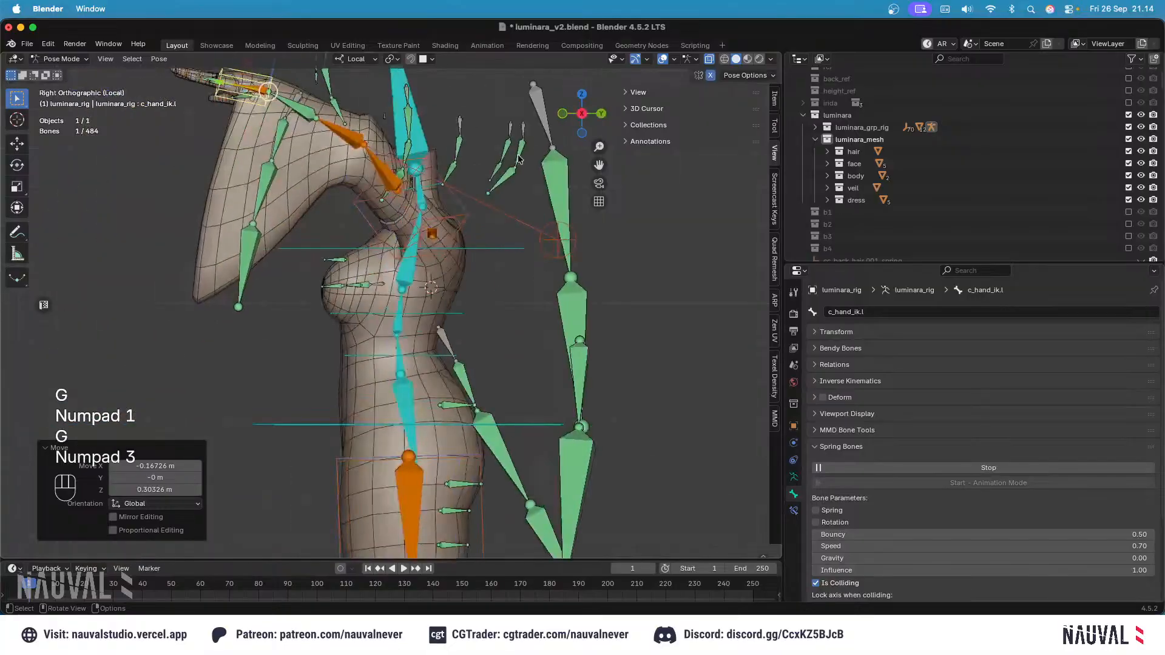
key("r")
key("g")
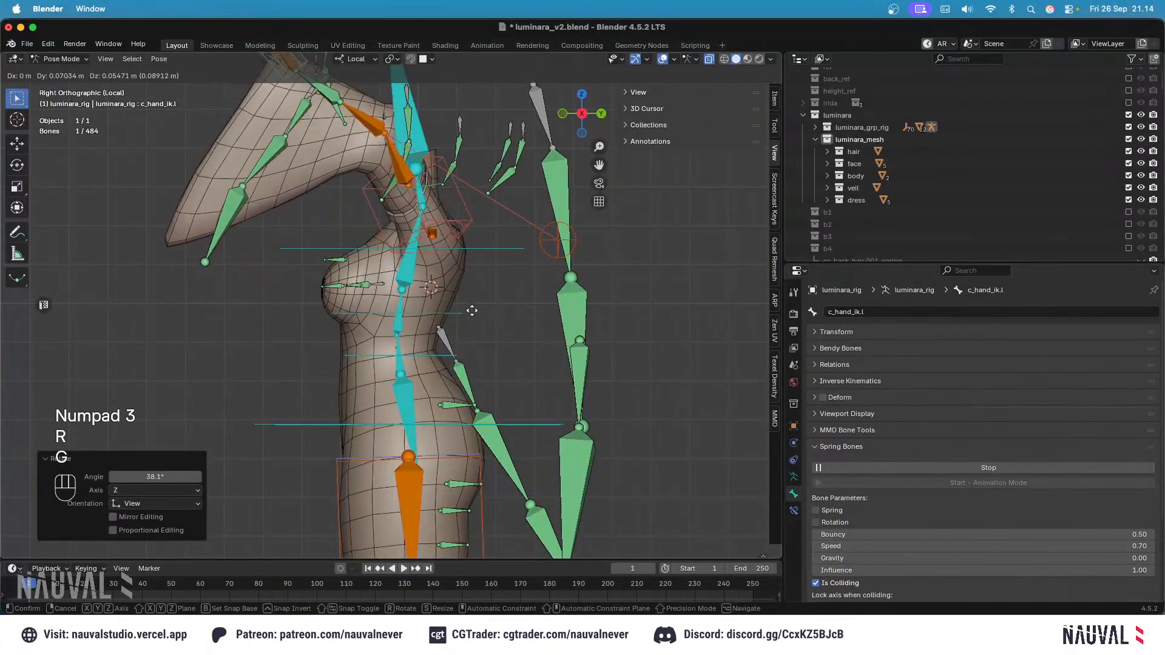
left_click(445, 233)
middle_click_drag(444, 233, 494, 294, "shift")
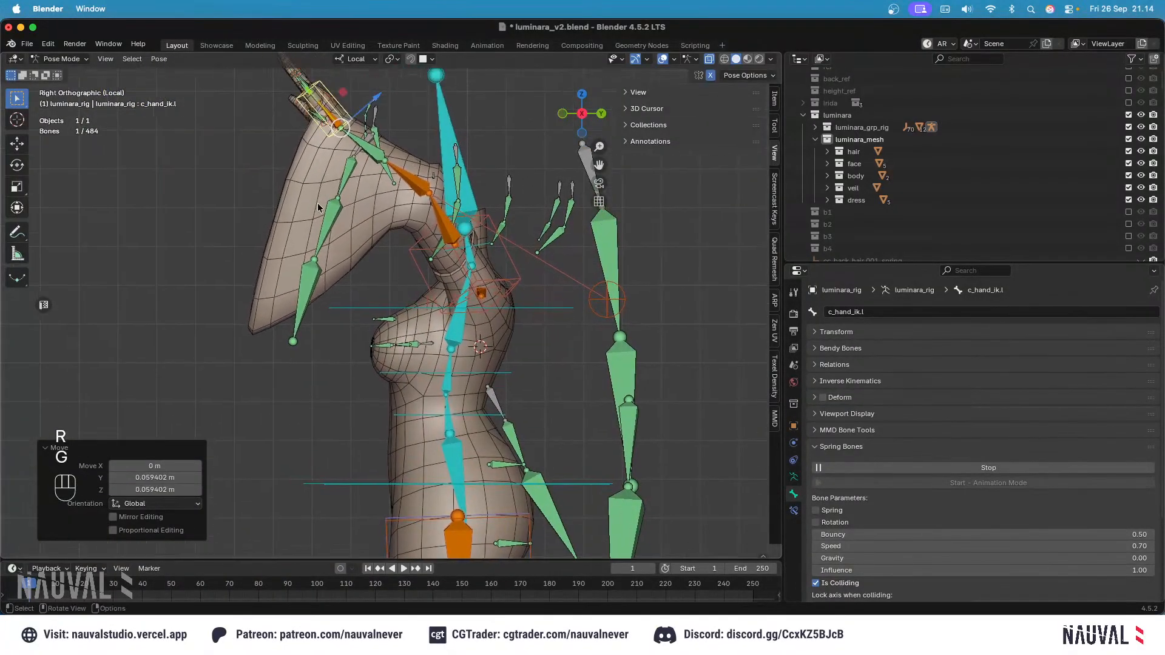
Step: Set the Gravity of the left sleeve chain's last spring bone to 0.2
left_click(313, 256)
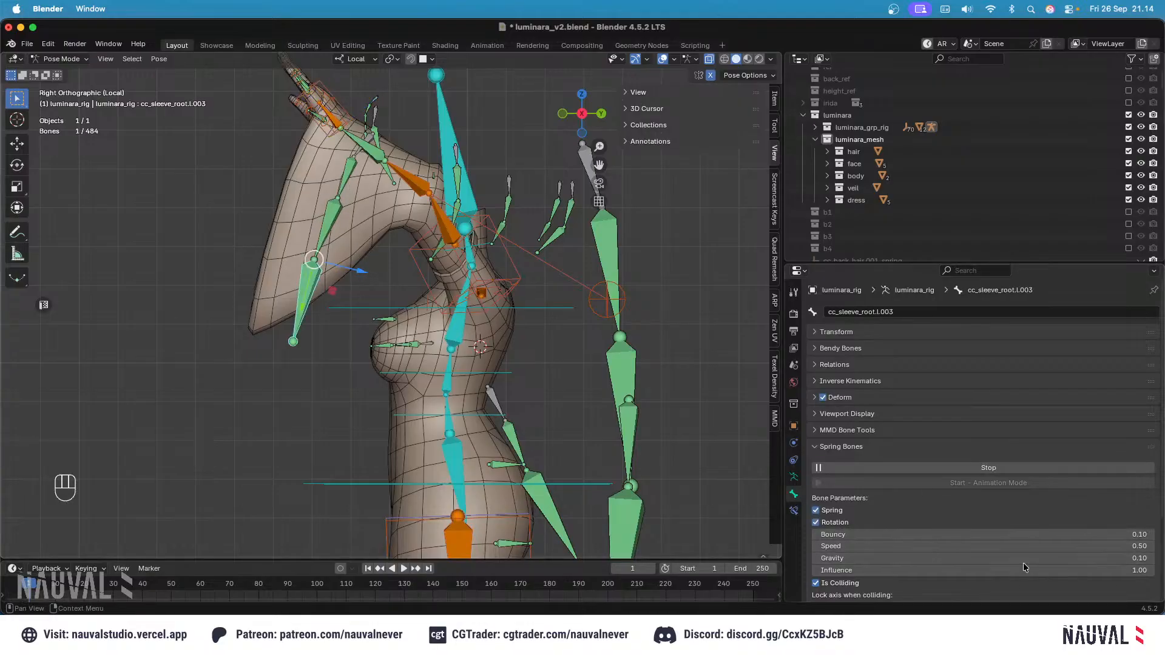
type("0.2")
key("Return")
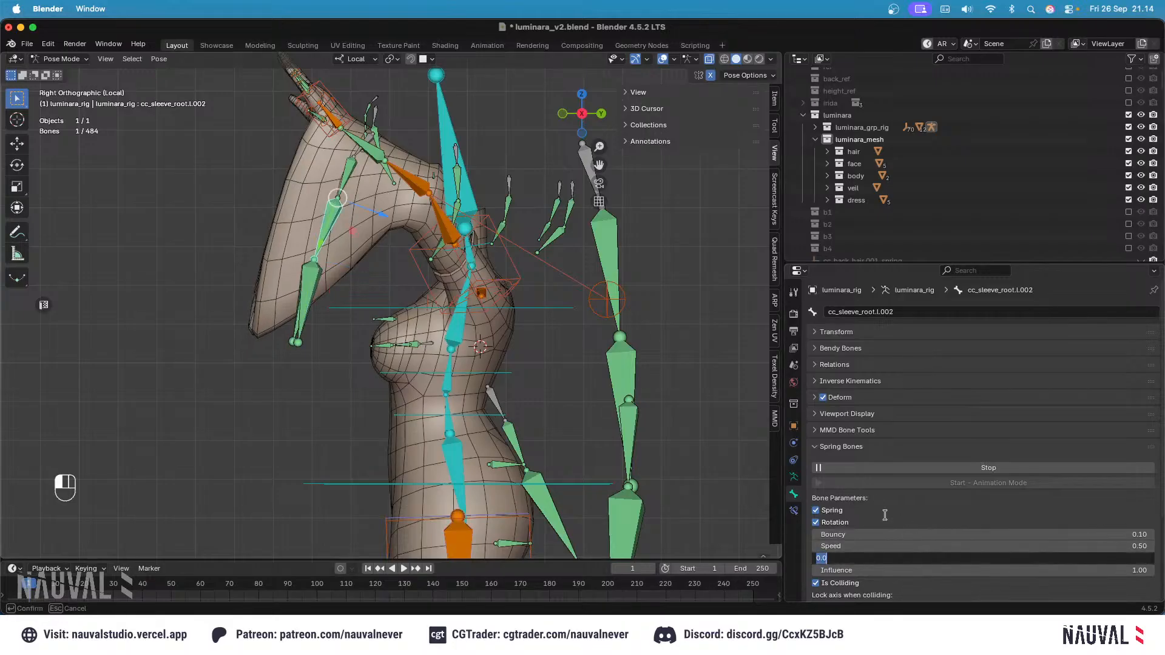
Step: Set the Gravity of the left sleeve spring bones cc_sleeve_root.l.002 and cc_sleeve_root.l.001 to 0.2
type(".1")
key("Return")
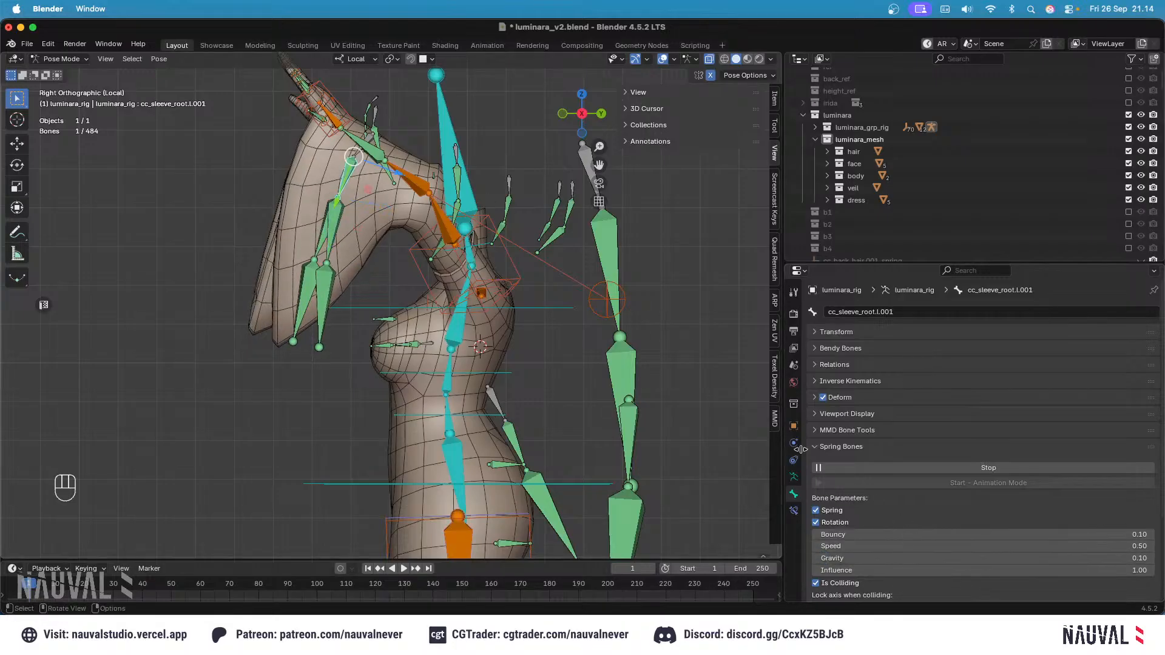
key("Return")
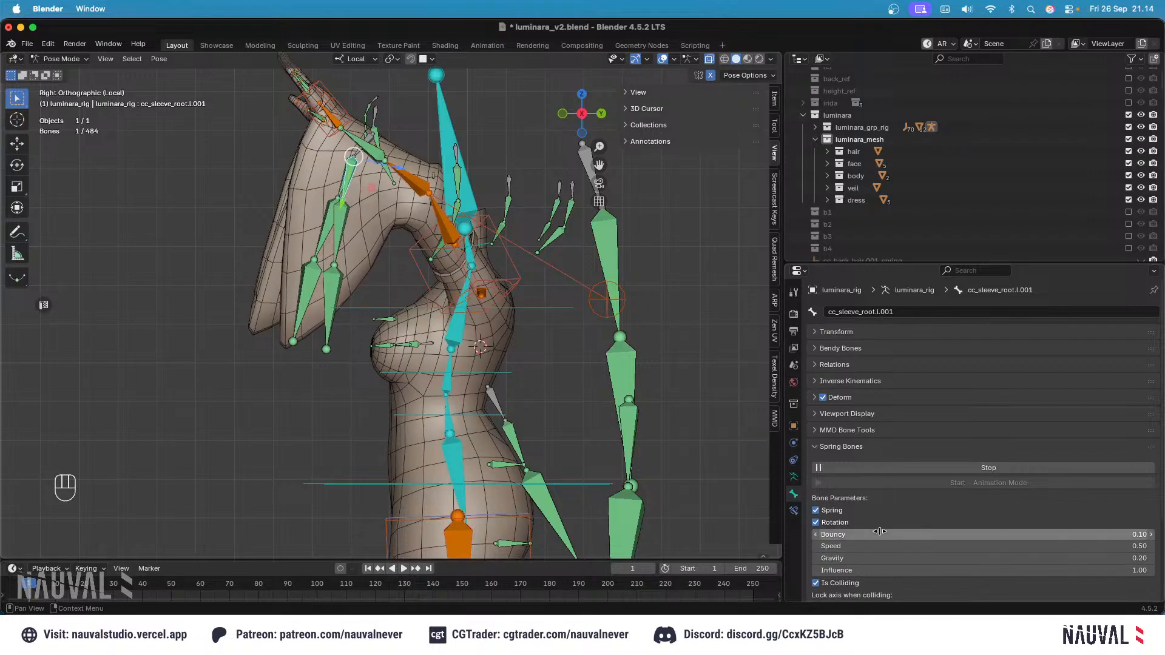
Step: In Edit Mode, symmetrize the linked left sleeve bone chain to the right side, and return to Pose Mode
key("KP_1")
key("KP_3")
key("Tab")
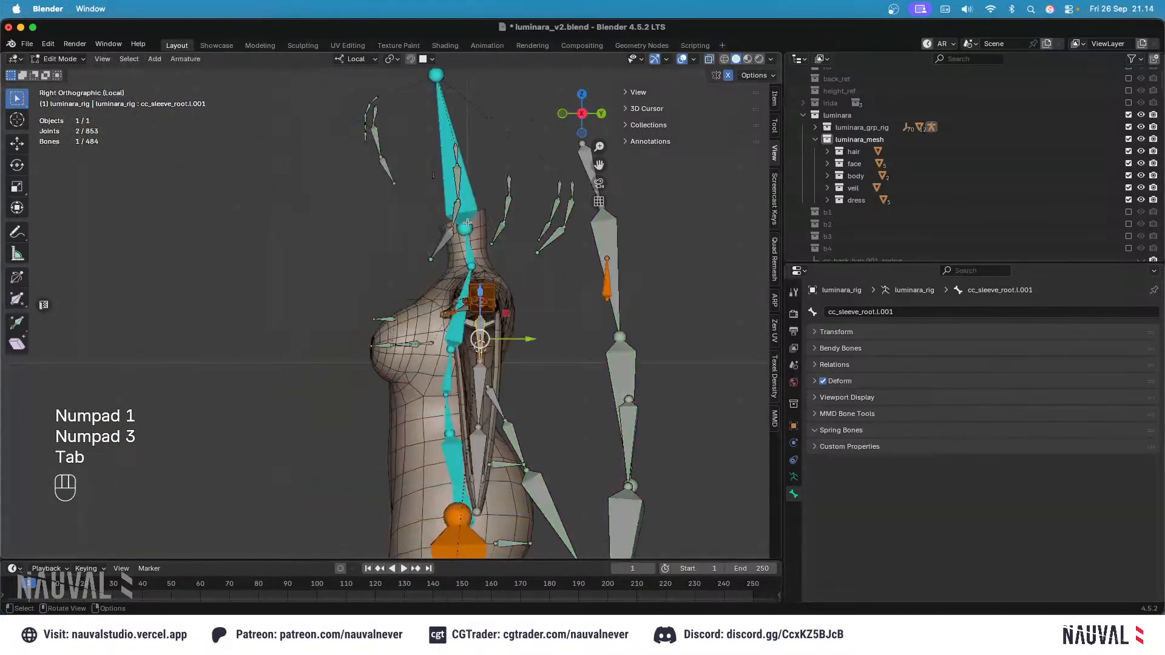
middle_click_drag(508, 376, 525, 376)
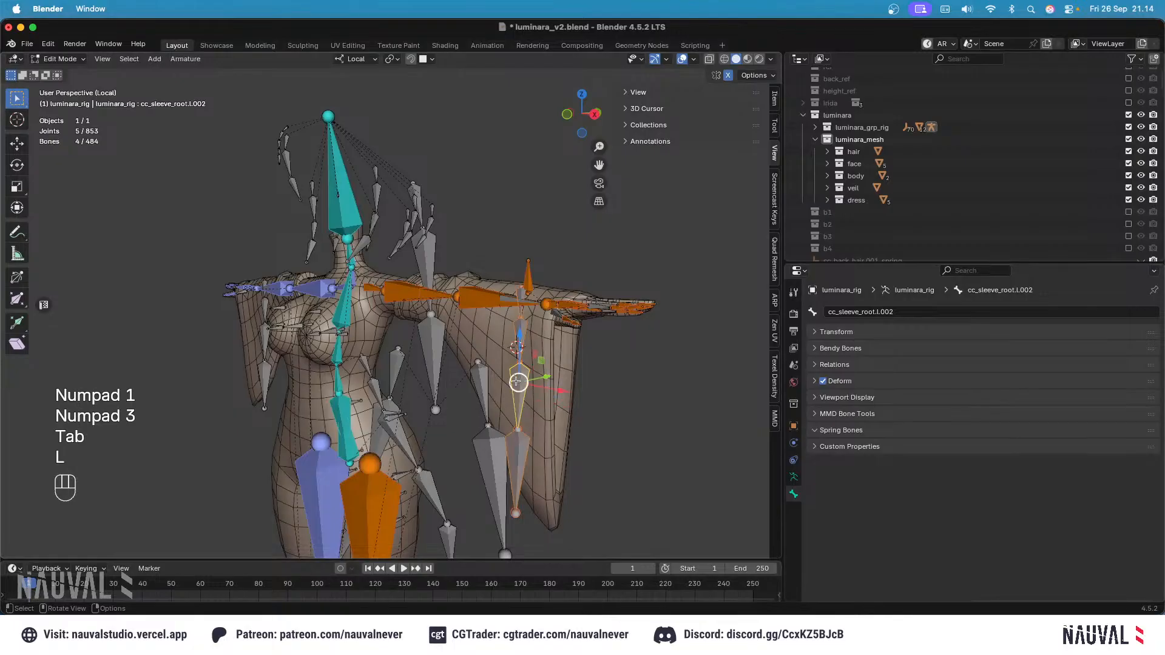
right_click(516, 381)
left_click(513, 383)
key("Tab")
Step: Save the file and restart the spring bones' interactive mode in side view
key("KP_3")
key("super+s")
left_click(877, 468)
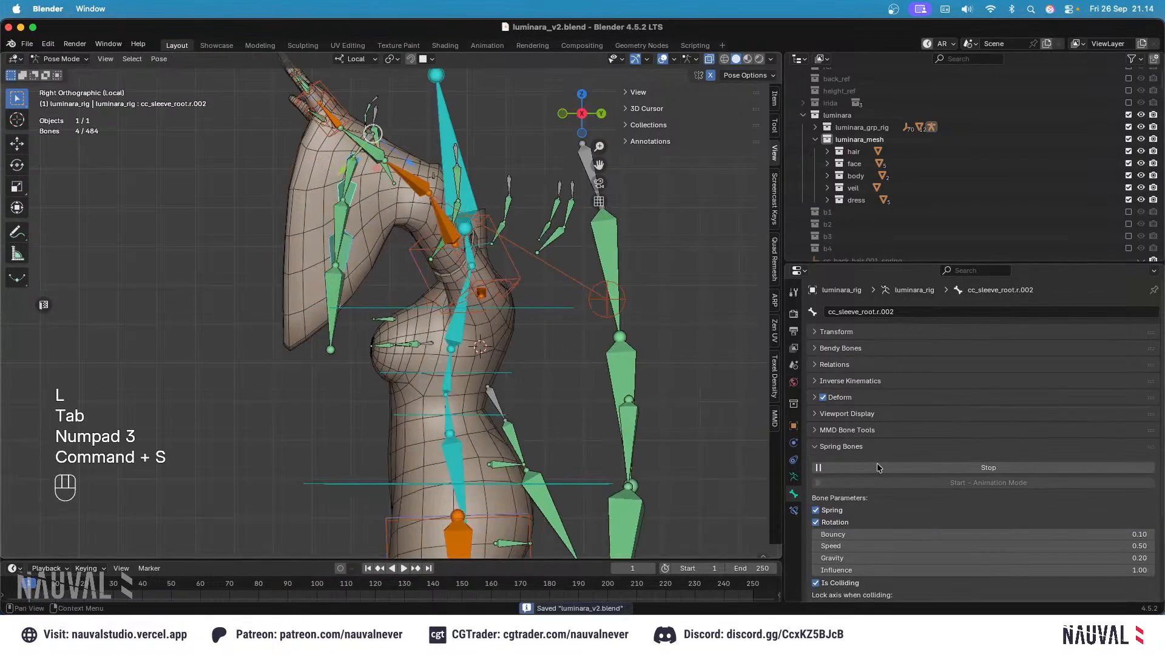
Step: Hide the viewport overlays to examine the raised sleeve's shape, and show them again
left_click(664, 59)
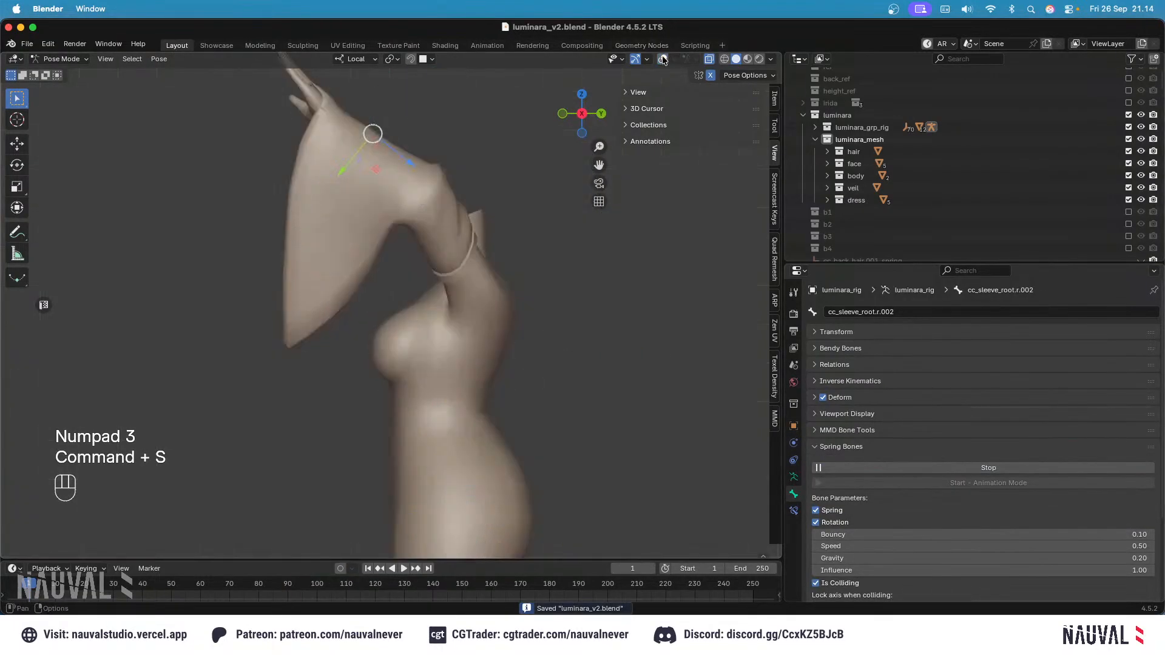
key("KP_1")
key("KP_3")
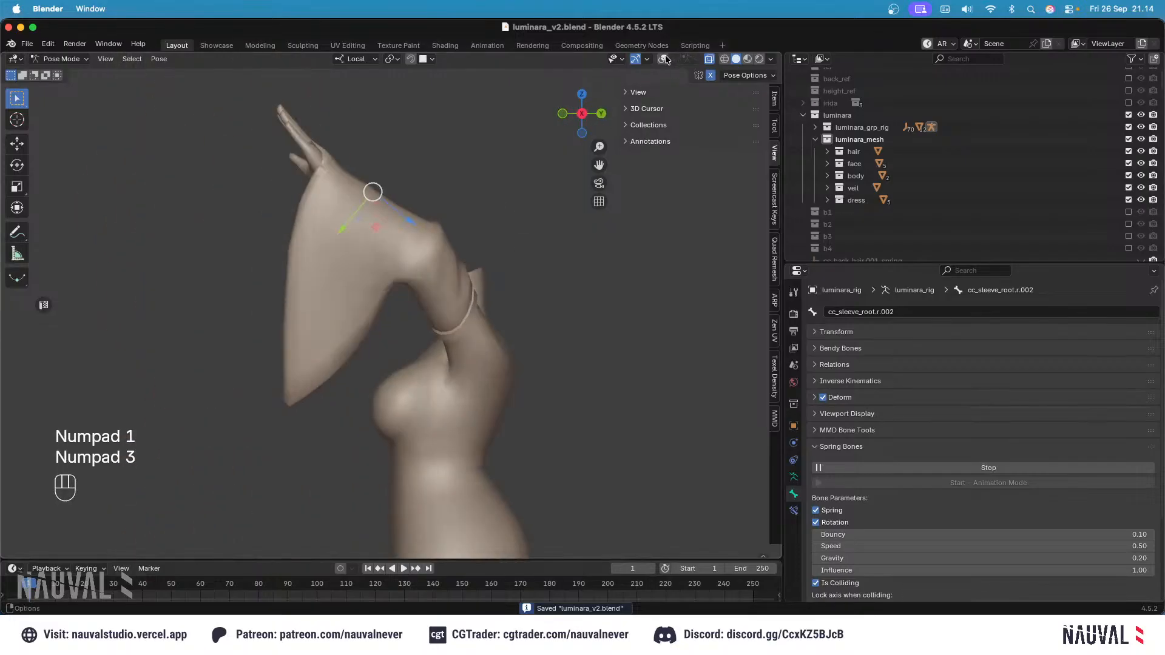
left_click(664, 59)
Step: Clear the location and rotation of all pose bones and save the file
key("a")
key("alt+g")
key("alt+r")
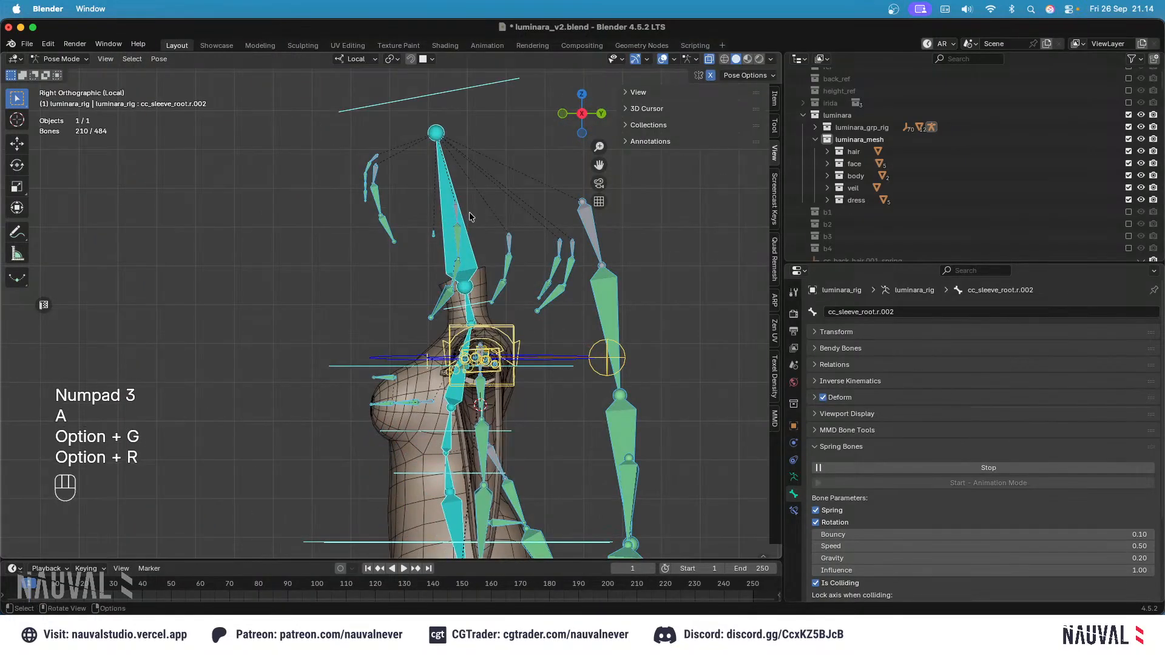
key("super+s")
Step: Raise the left hand IK control forward, trackball-rotate it -58.4° and -110°, and move it about 0.092 m backward and 0.072 m down
key("KP_1")
left_click(490, 274)
key("KP_3")
key("g")
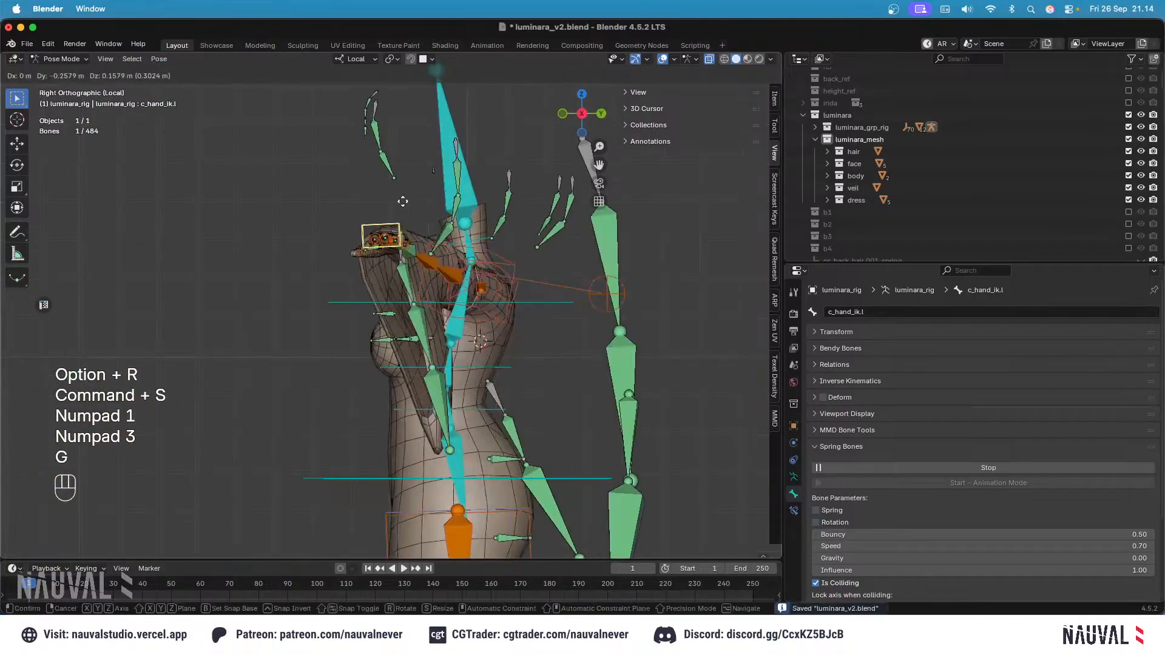
left_click(389, 194)
key("r")
key("r")
key("r")
left_click(418, 226)
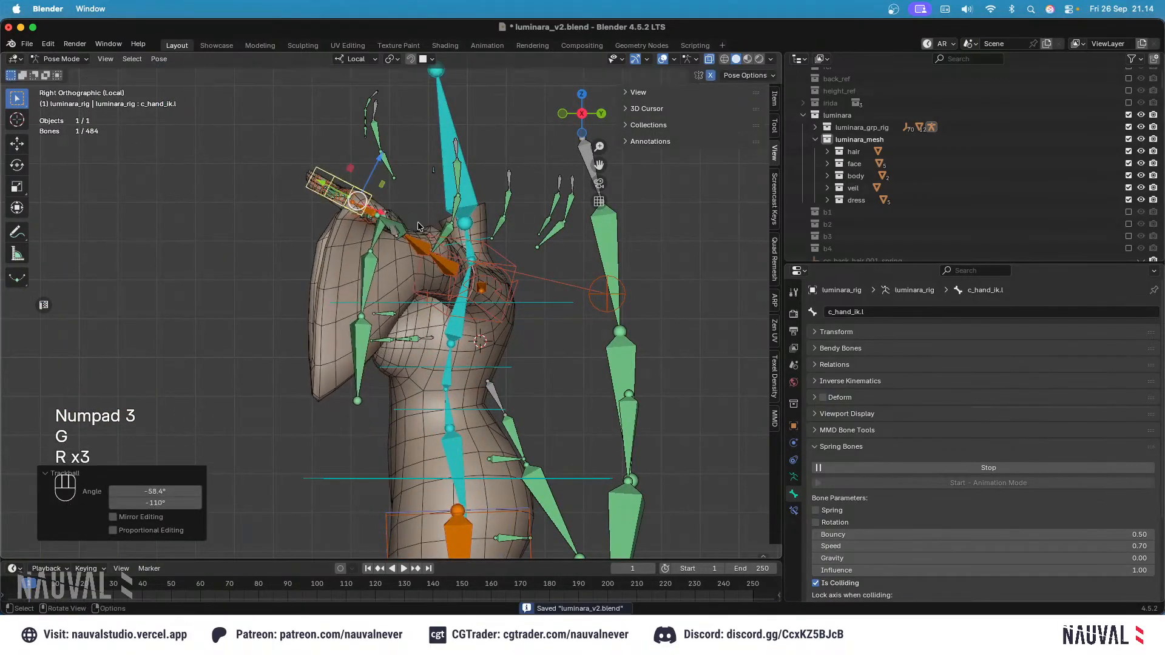
key("g")
left_click(485, 243)
Step: In front view, clear the left hand IK control's rotation, trackball-rotate it, and move it inward, ending about 0.117 m inward and 0.1 m down
key("KP_1")
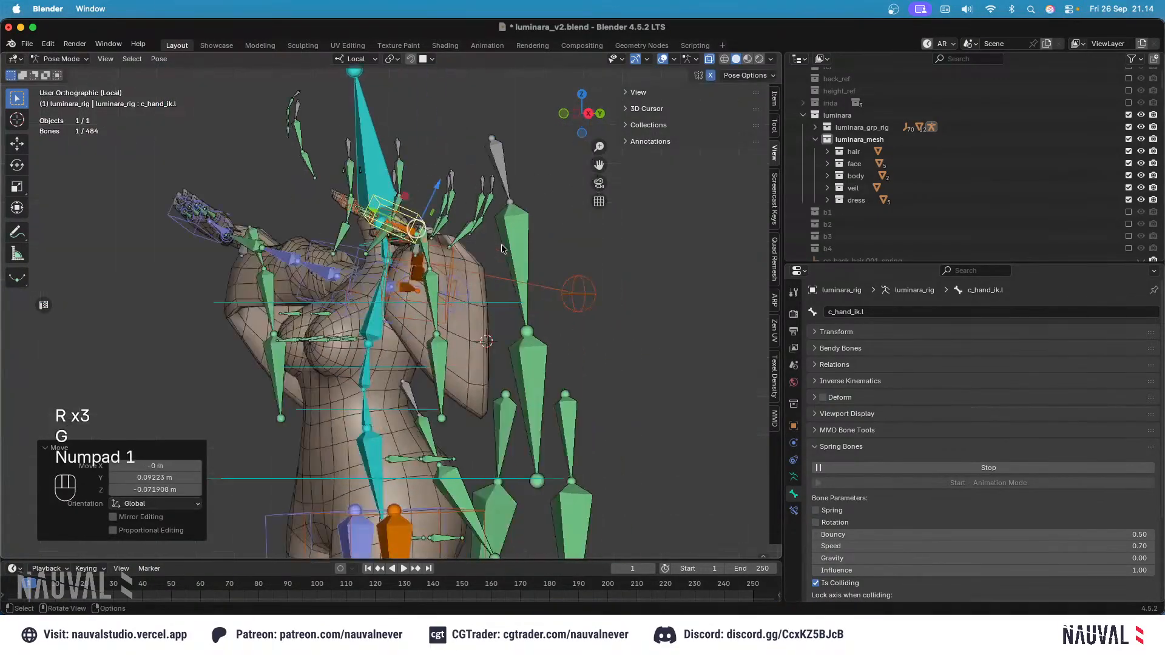
key("alt+r")
key("g")
left_click(480, 231)
key("r")
key("r")
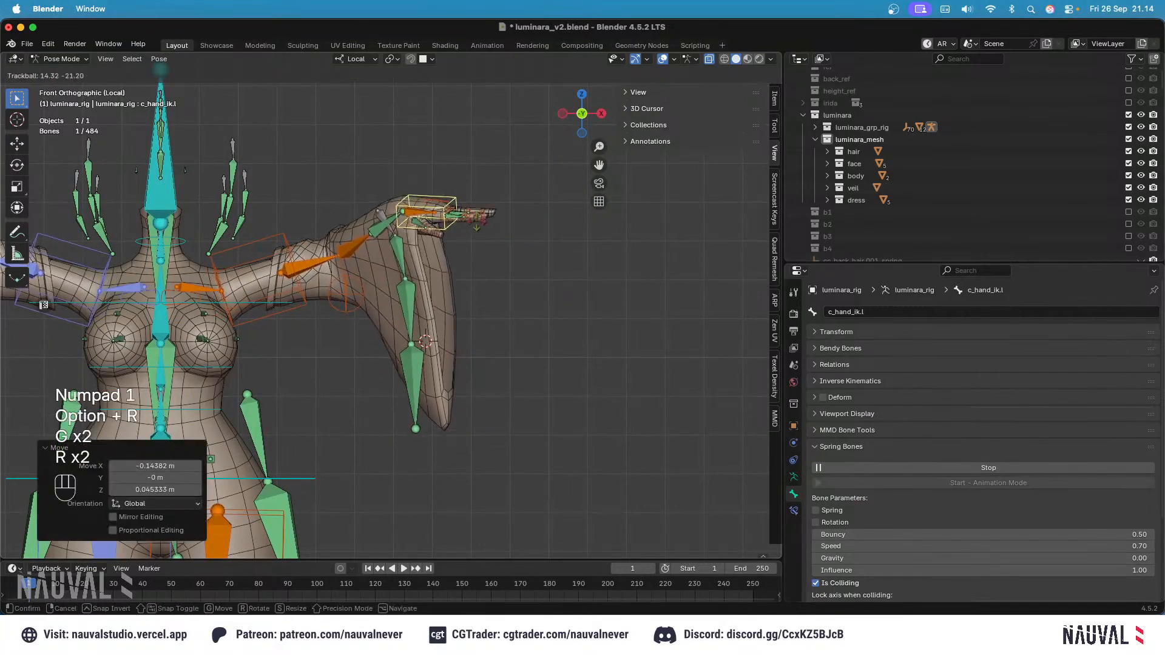
left_click(479, 200)
key("g")
left_click(416, 243)
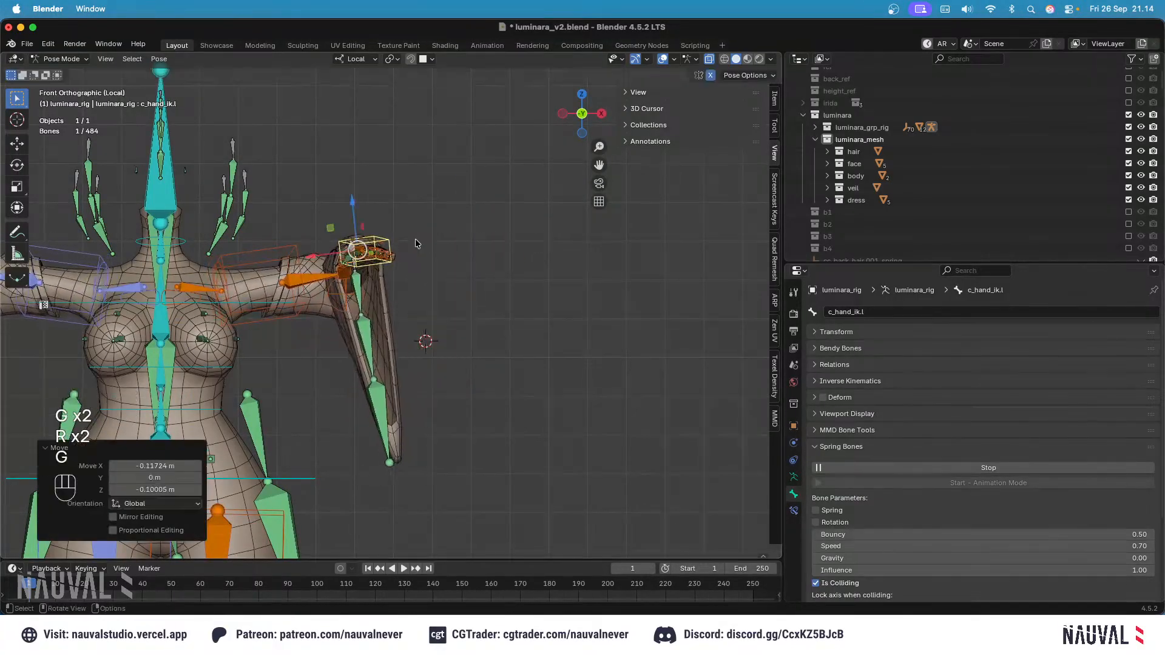
Step: In side view, move the left hand IK control, rotate it 32.9°, and move it about 0.202 m backward and 0.161 m down
key("KP_3")
key("g")
left_click(424, 304)
key("r")
left_click(534, 358)
key("g")
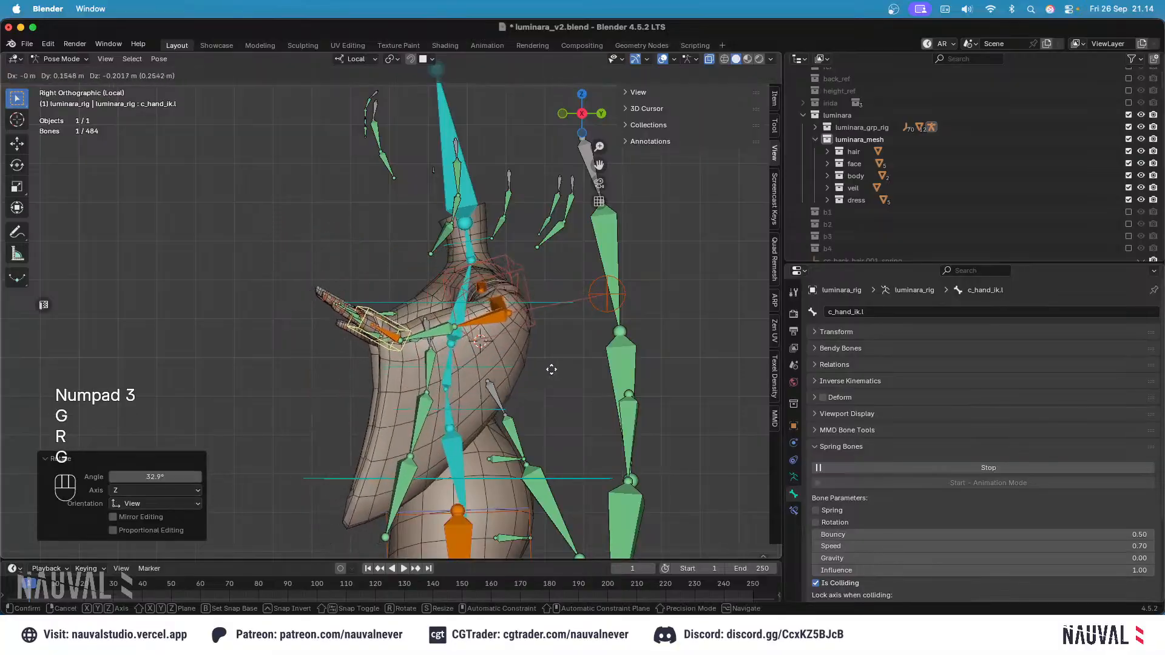
left_click(549, 353)
Step: From the front view, shift the left hand IK control slightly and trackball-rotate it 50.4° and -60.2°
key("KP_1")
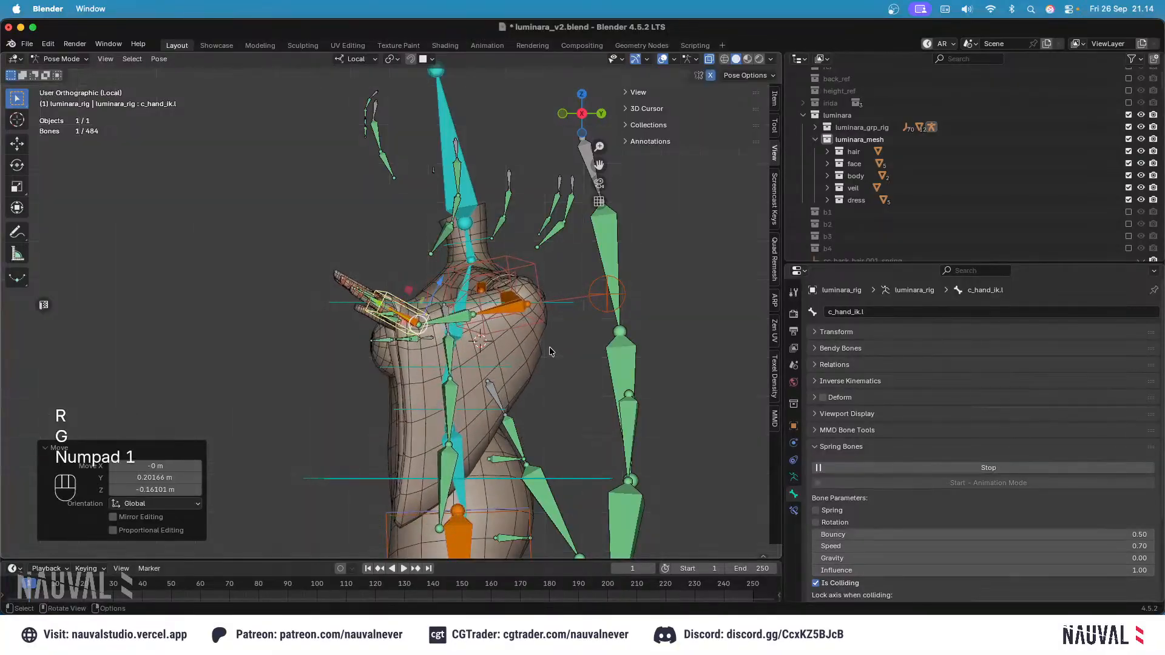
key("g")
key("r")
key("r")
left_click(508, 392)
Step: In side view, move the left hand IK control forward, rotate it 27.7°, and shift it slightly backward and down
key("KP_3")
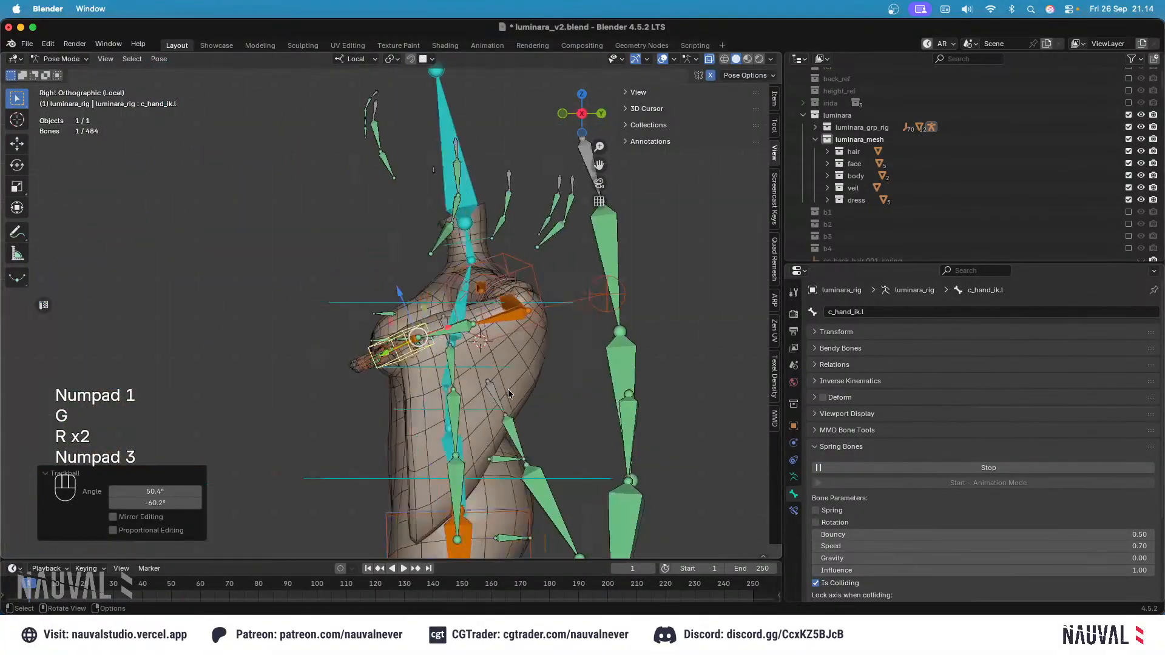
key("g")
key("r")
left_click(516, 425)
key("g")
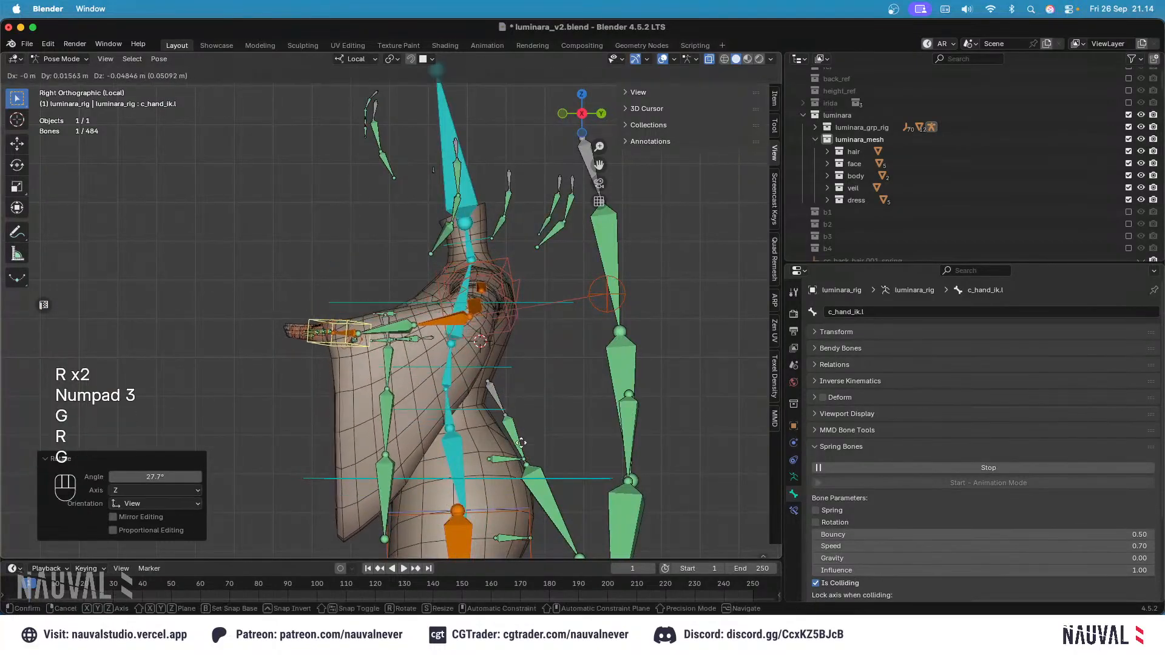
left_click(523, 438)
Step: Raise the left hand IK control about 0.317 m, lower it about 0.242 m, and reposition it once more to test the sleeve swing
key("g")
left_click(507, 291)
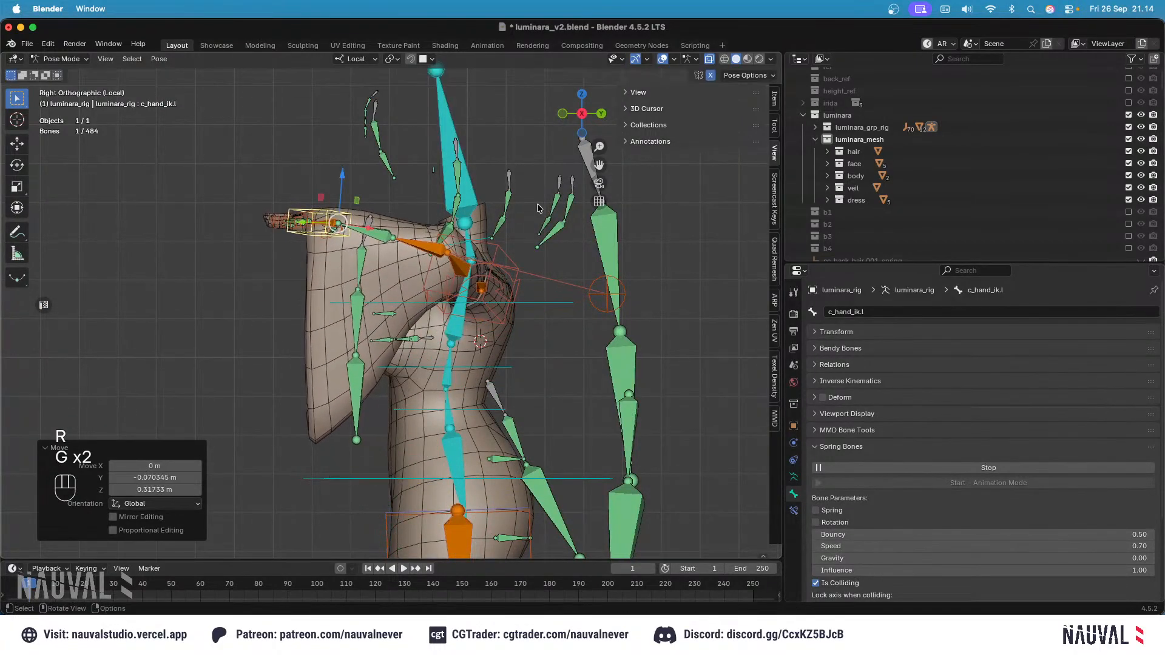
key("g")
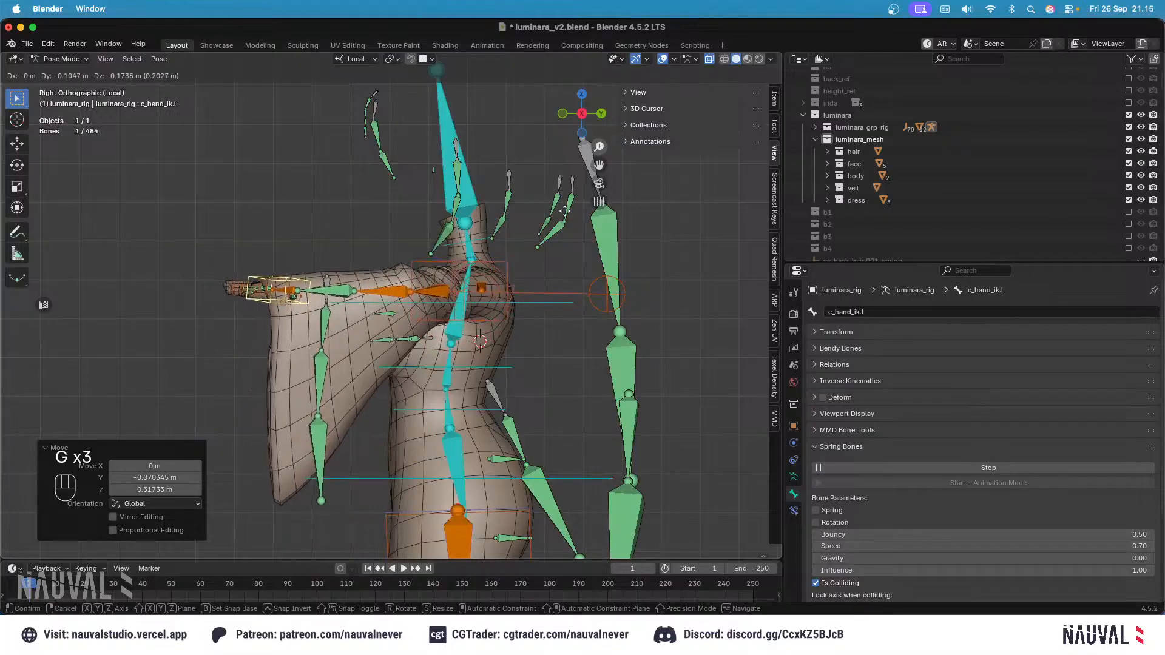
left_click(527, 283)
key("g")
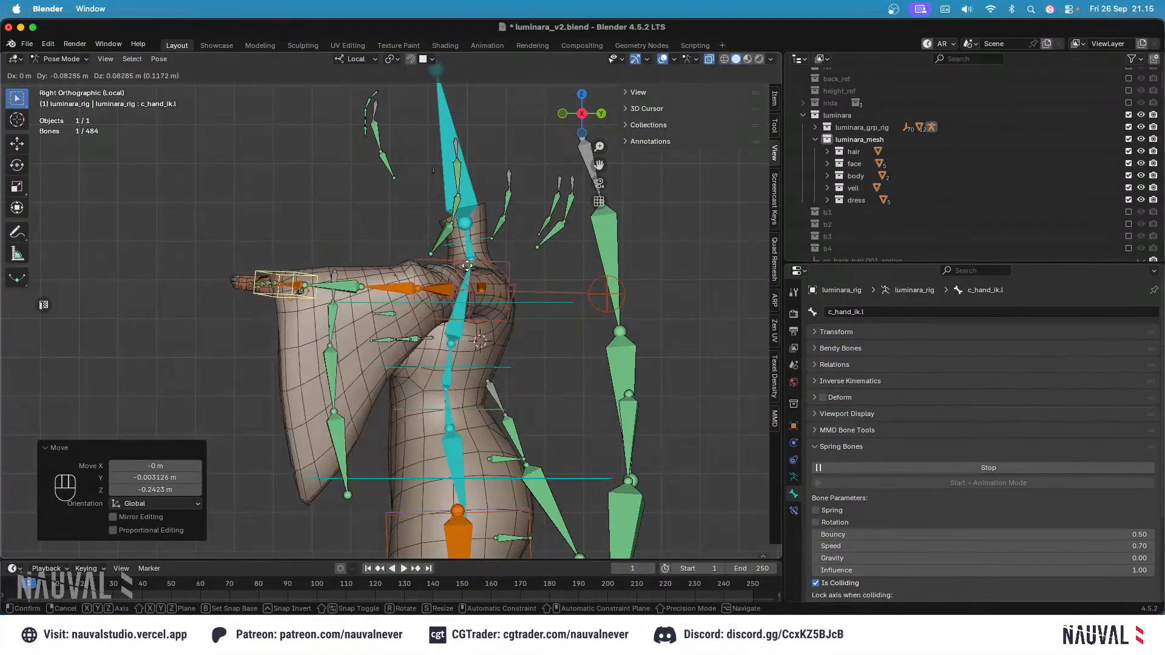
left_click(457, 273)
Step: Try a Speed of 0.7 on the left sleeve chain's spring bones
left_click(335, 322)
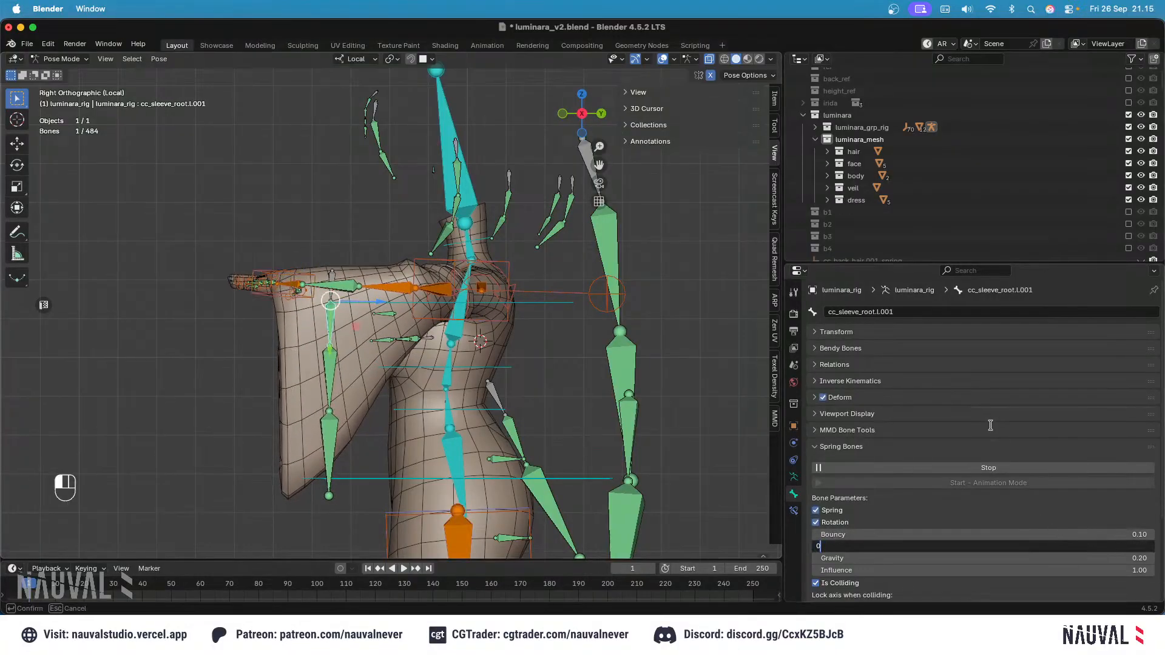
key("bracketright")
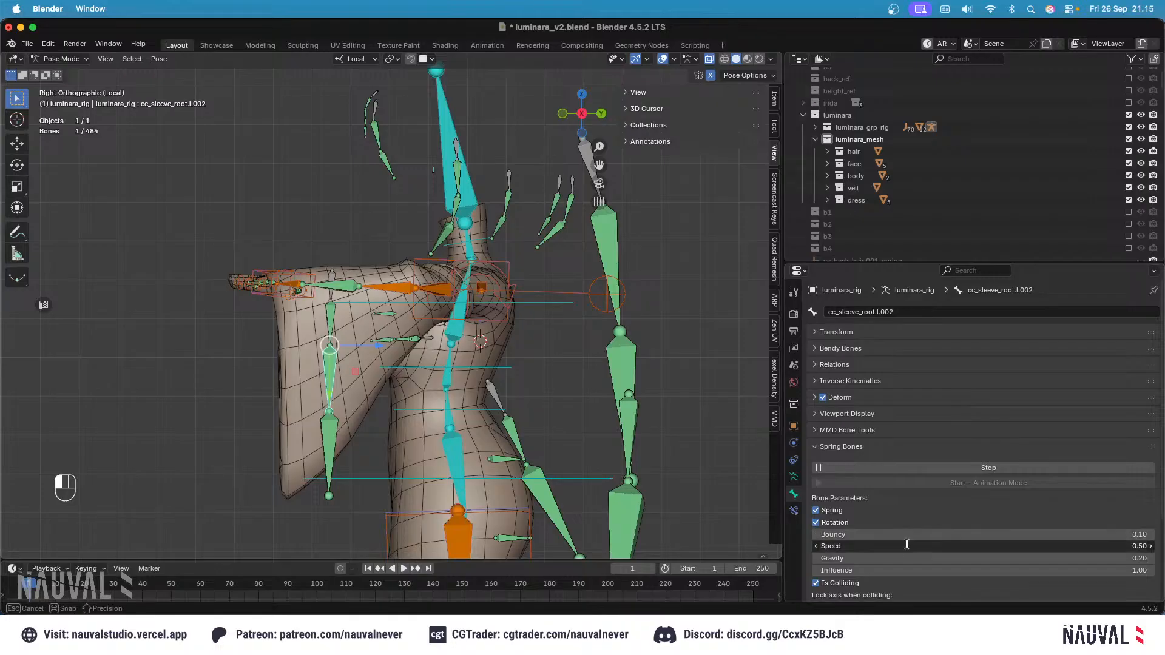
type("7")
key("Return")
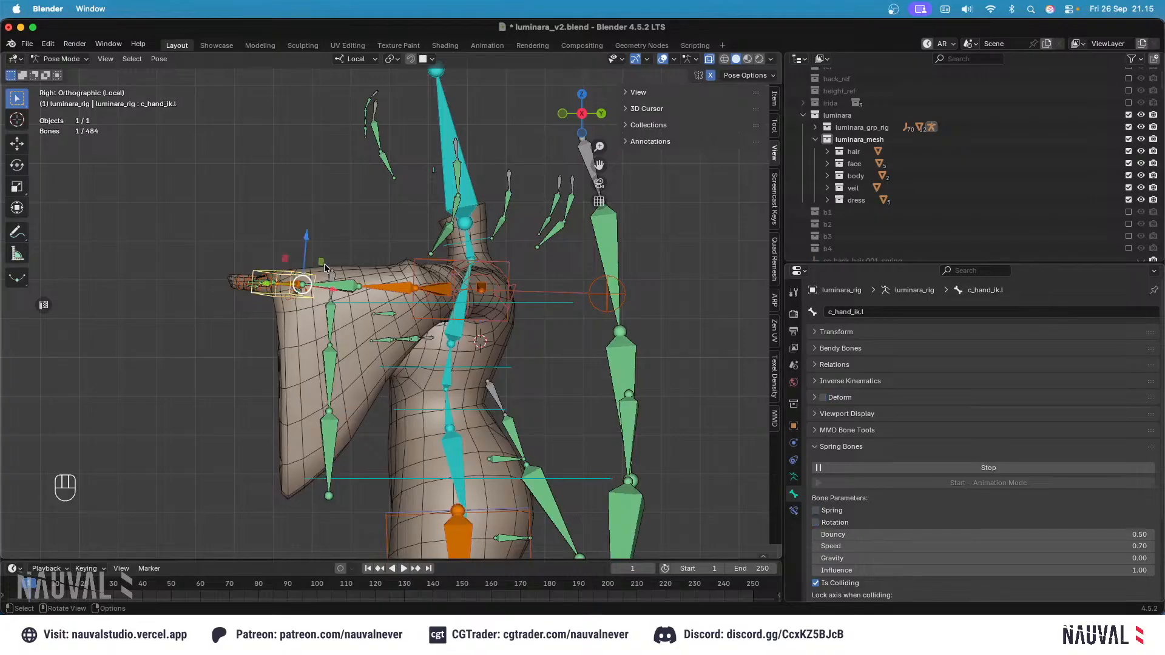
Step: Swing the left hand IK control back and forth, undo the move and the sleeve Speed changes, and save the file
key("g")
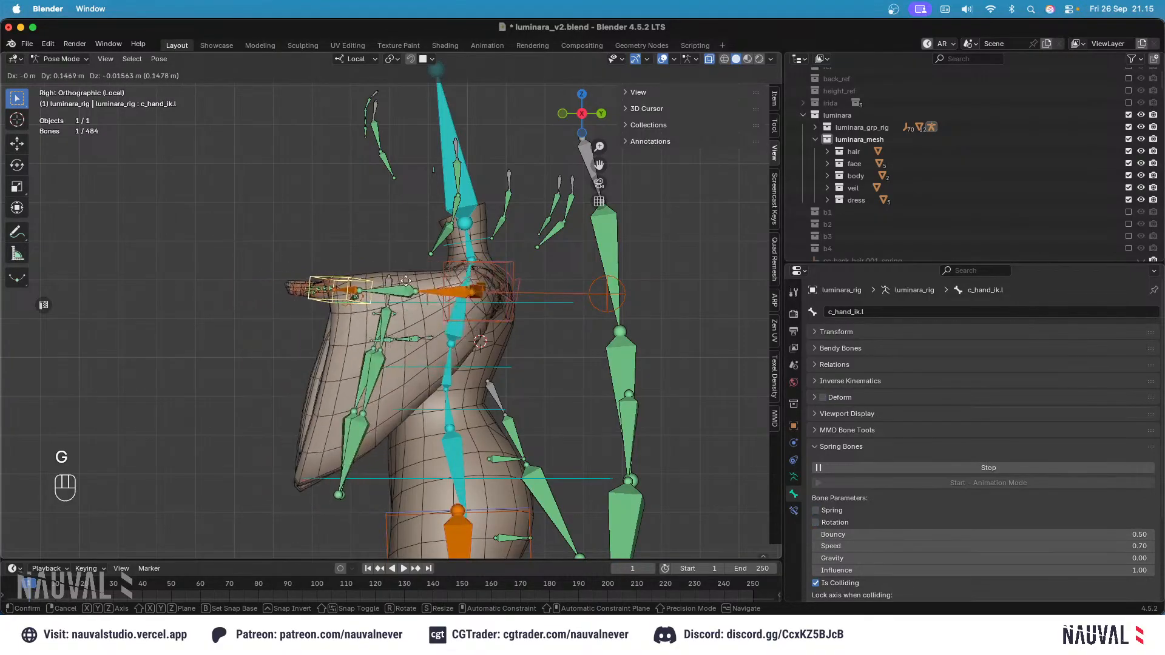
left_click(349, 272)
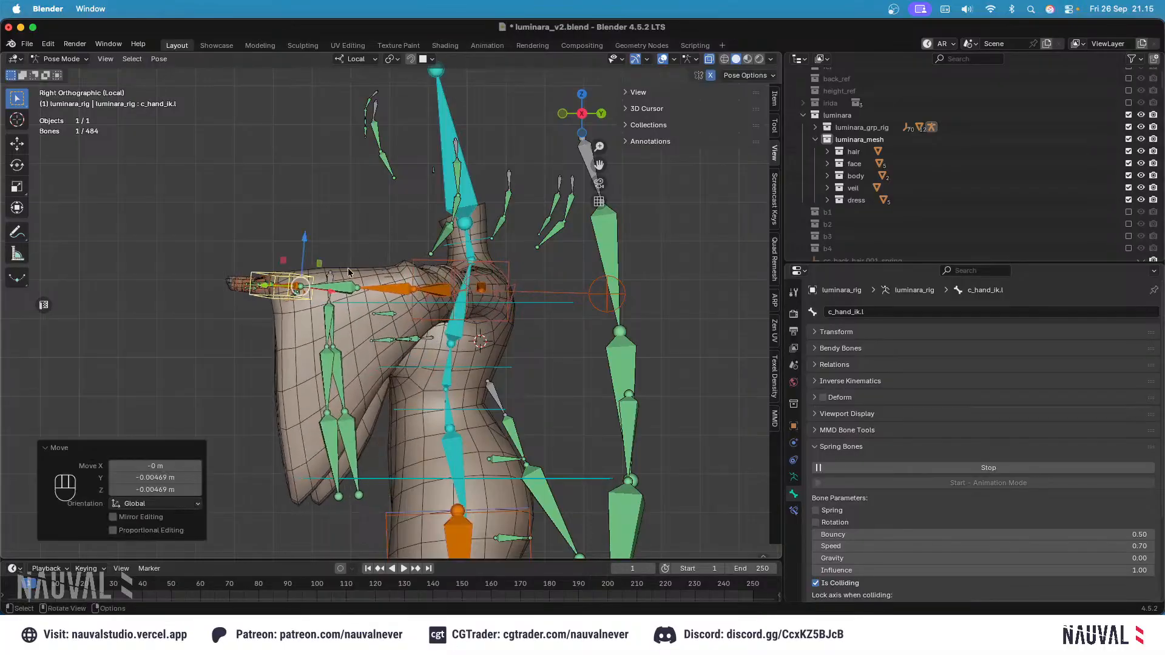
key("super+z")
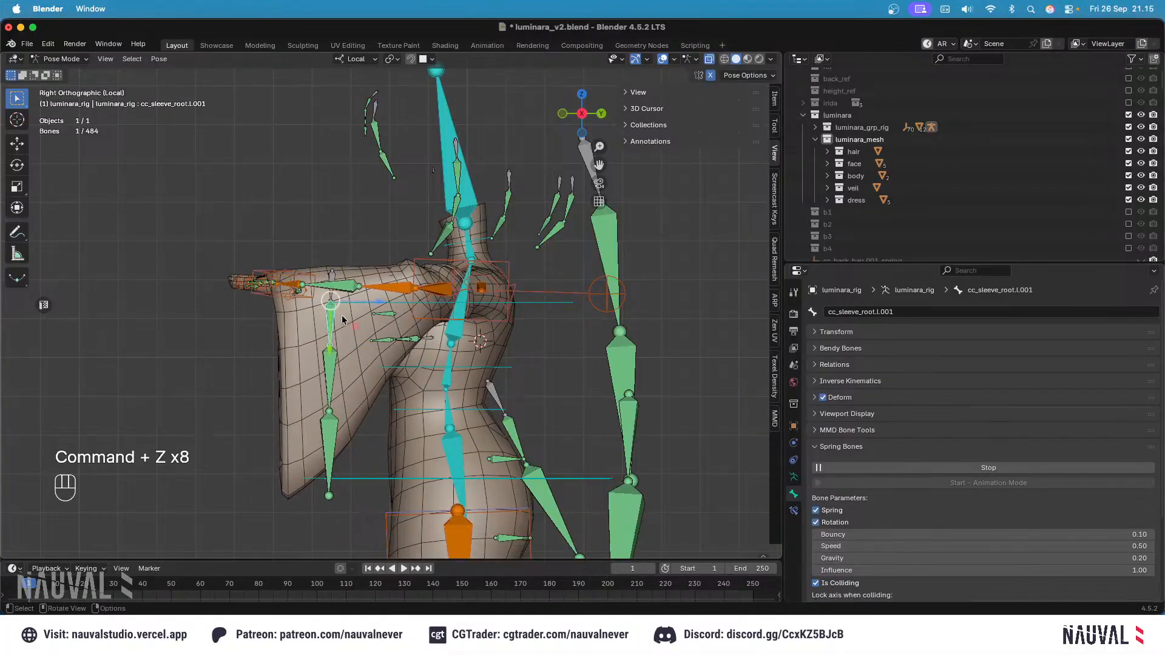
key("super+s")
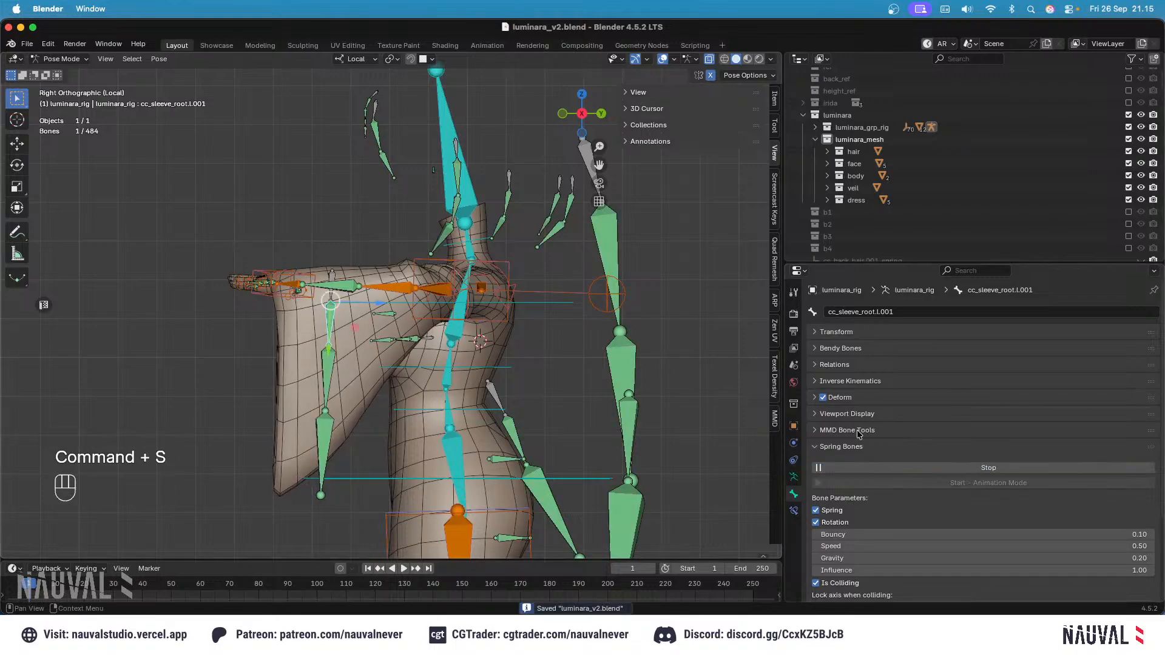
Step: Move the left hand IK control in side view, and in front view move it about 0.05 m inward and 0.219 m down
left_click(303, 271)
key("g")
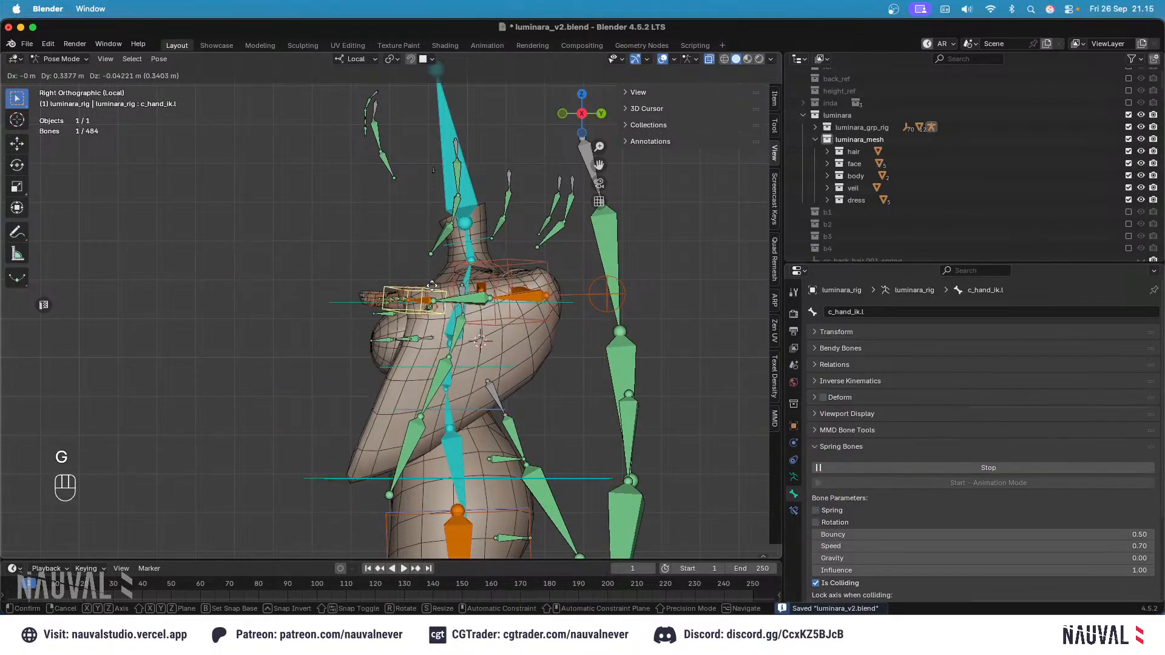
left_click(395, 252)
key("g")
key("KP_1")
key("g")
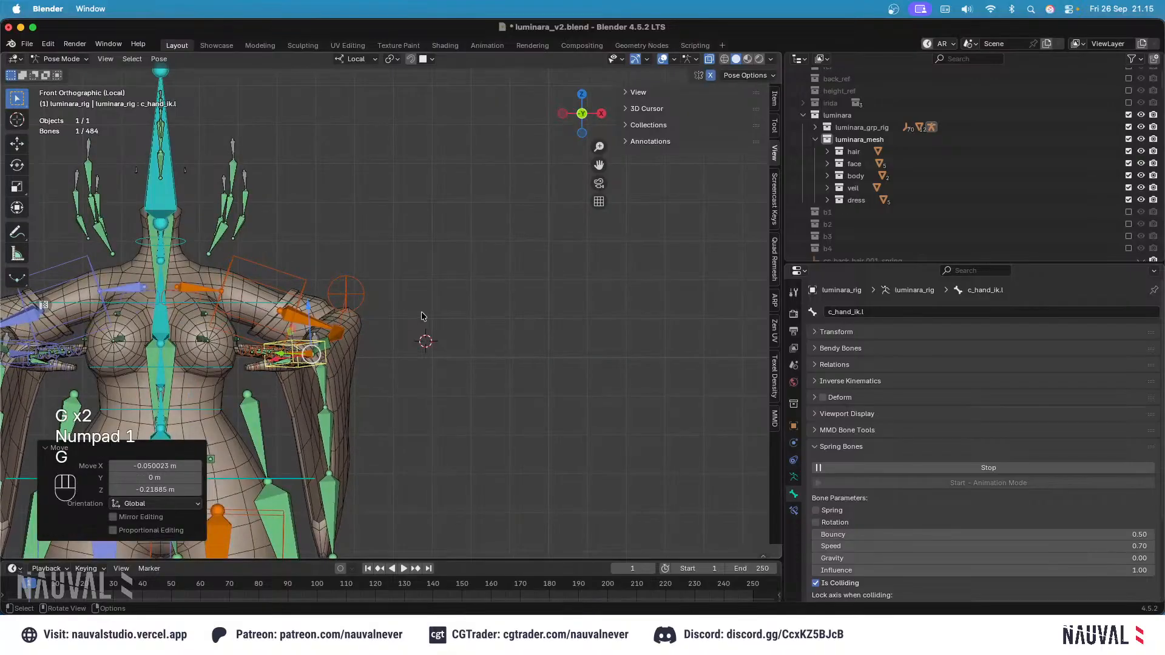
Step: Trackball-rotate the left hand IK control, move it about 0.05 m outward and 0.07 m down, and rotate and lower it again
key("r")
key("r")
left_click(466, 392)
key("g")
left_click(483, 419)
key("r")
key("r")
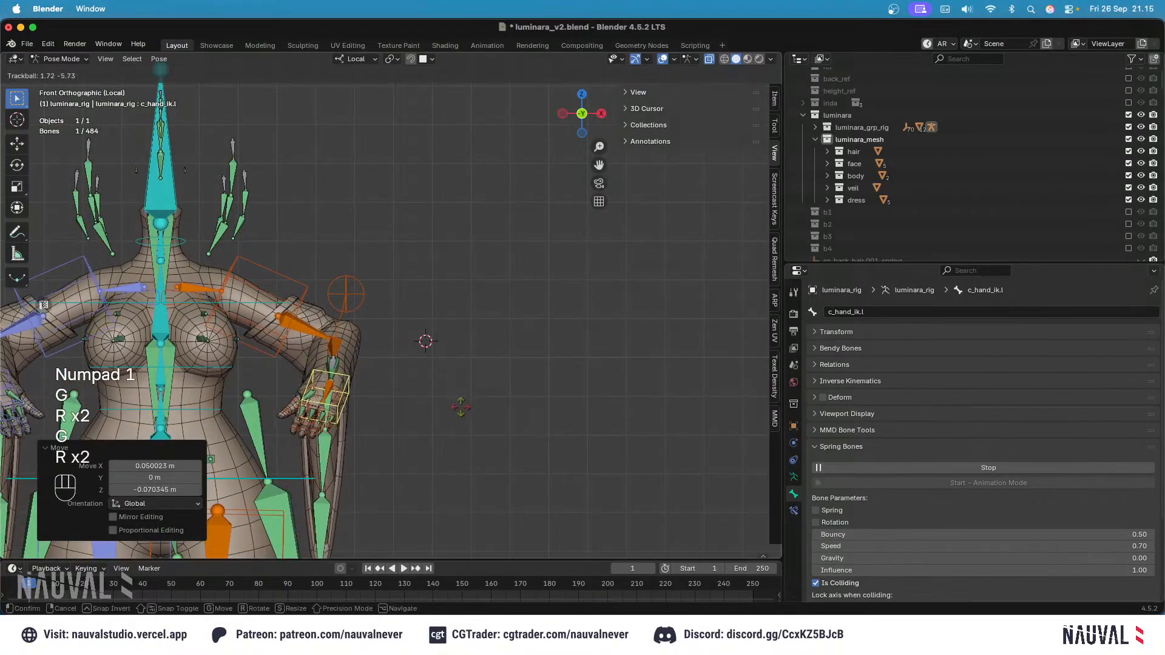
left_click(447, 427)
key("g")
left_click(448, 462)
Step: Trackball-rotate the left hand IK control -4.58° and 52.1°, and move it about 0.013 m inward and 0.061 m down
key("r")
key("r")
left_click(504, 379)
key("g")
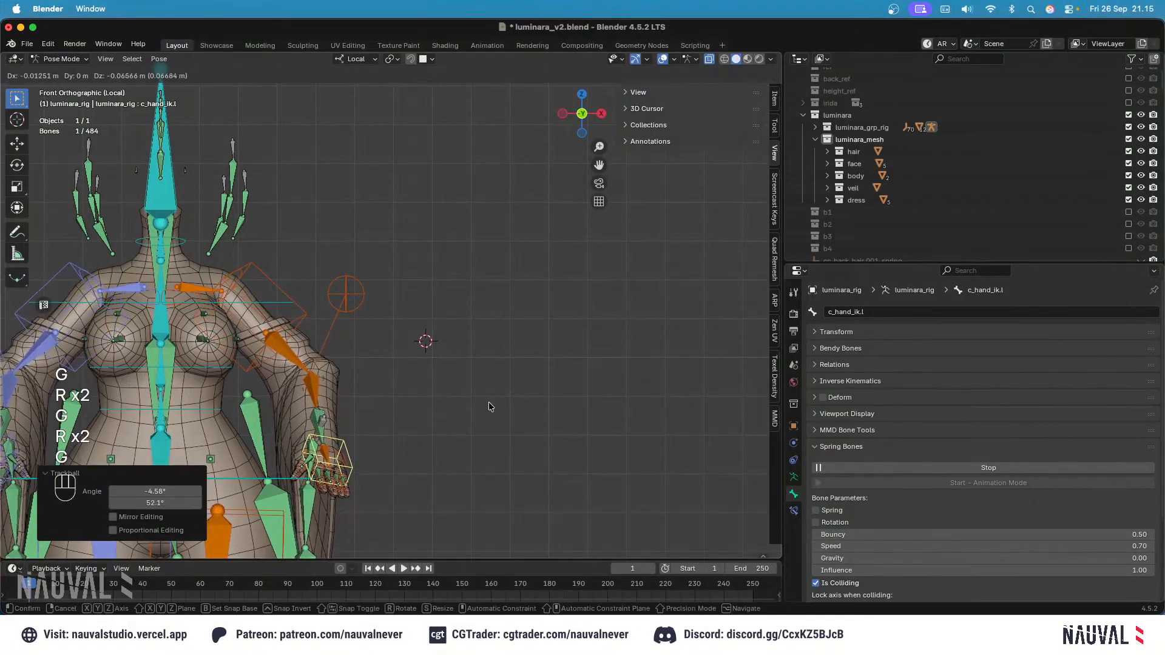
left_click(489, 408)
Step: Hide the viewport overlays, raise and trackball-rotate the left hand IK control, and move it about 0.197 m inward and 0.088 m down
left_click(664, 60)
key("g")
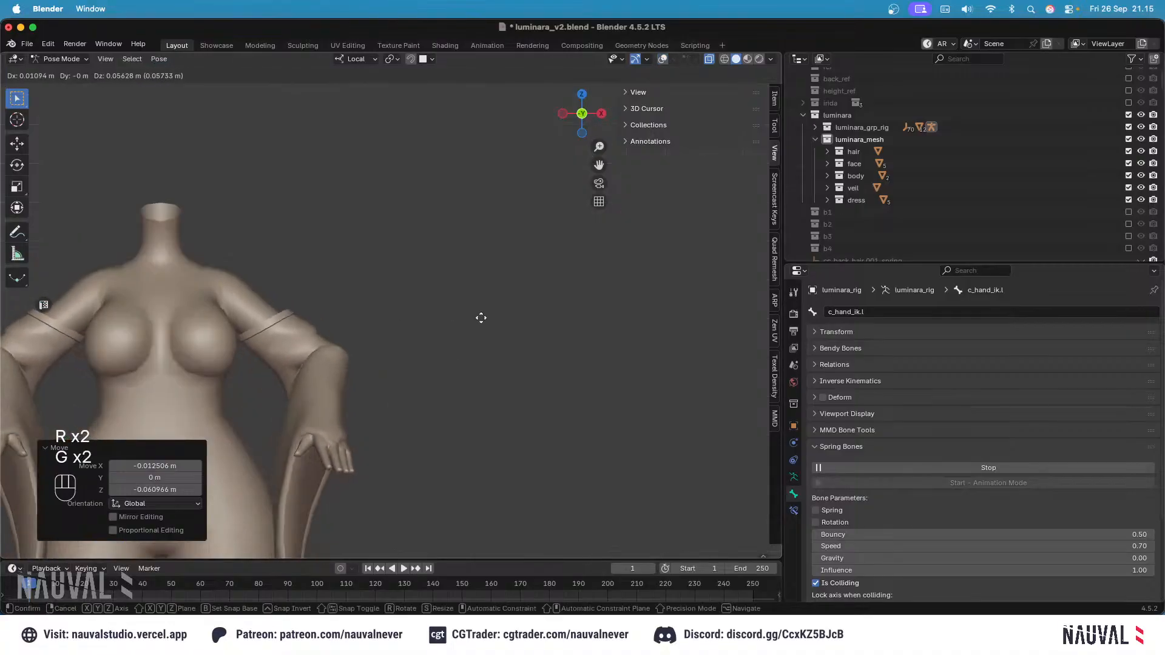
left_click(477, 318)
key("r")
key("r")
left_click(428, 296)
middle_click_drag(427, 293, 447, 166, "shift")
key("g")
left_click(343, 261)
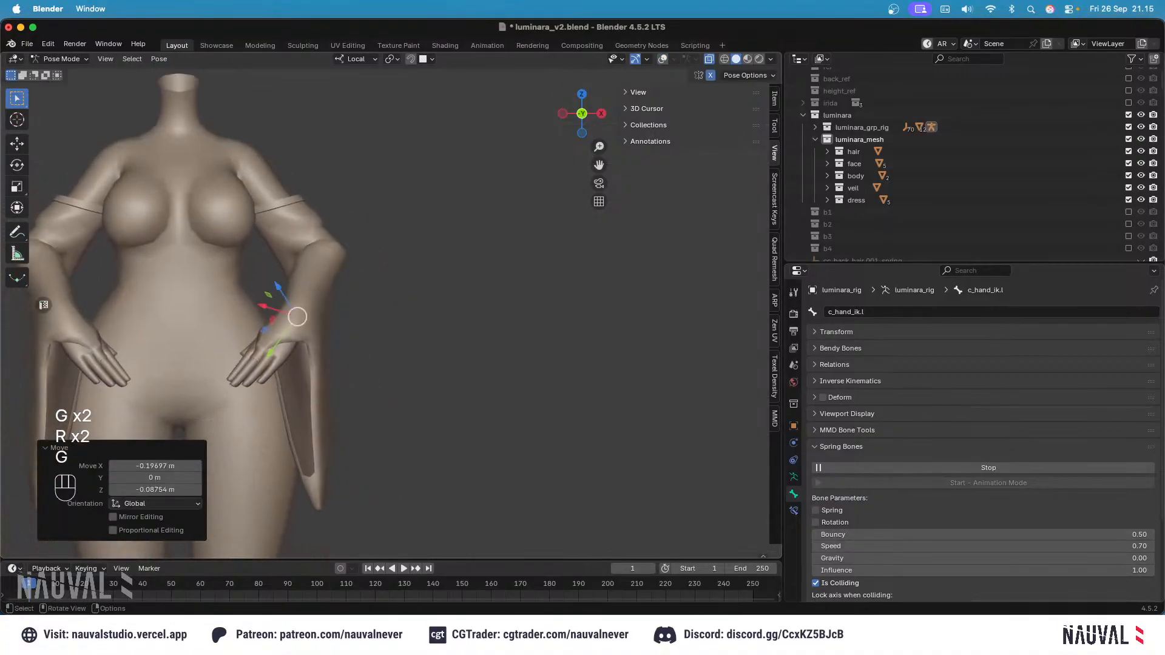
Step: Trackball-rotate the left hand IK control again and move it about 0.08 m outward and 0.03 m down
key("r")
key("r")
left_click(415, 275)
key("g")
left_click(454, 295)
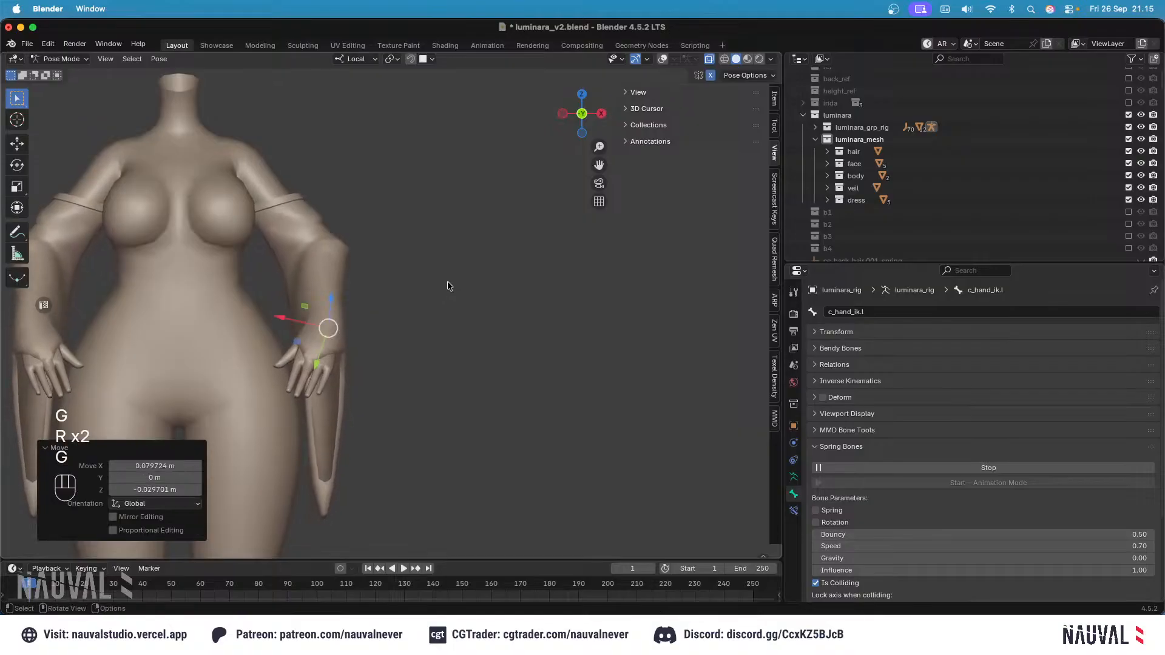
Step: Clear the location of all pose bones and save the file
key("a")
key("alt+g")
key("super+s")
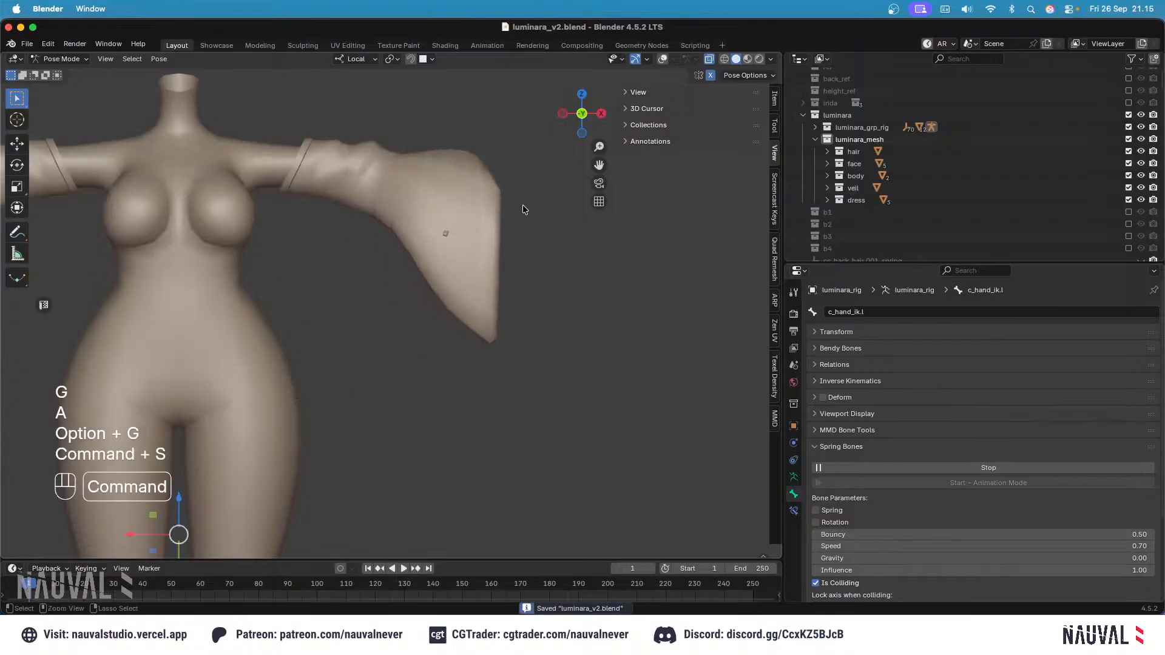
Step: Clear the location and rotation of all pose bones, save the file, and show the viewport overlays again
key("alt+g")
key("alt+r")
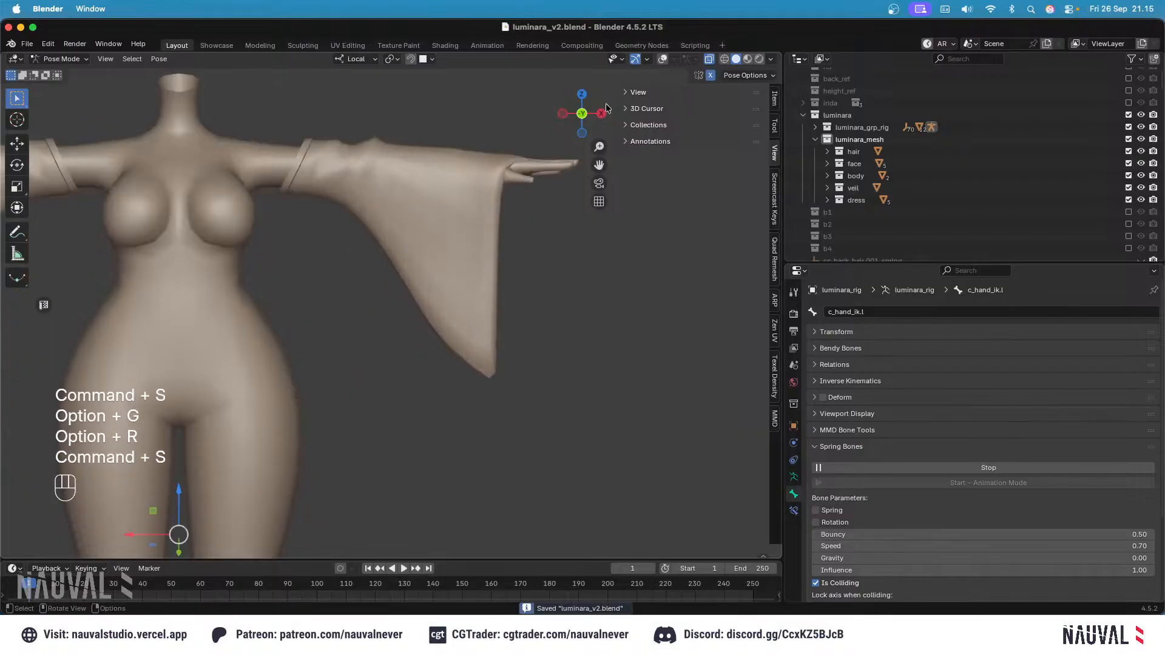
key("super+s")
left_click(663, 59)
middle_click_drag(452, 226, 560, 261, "shift")
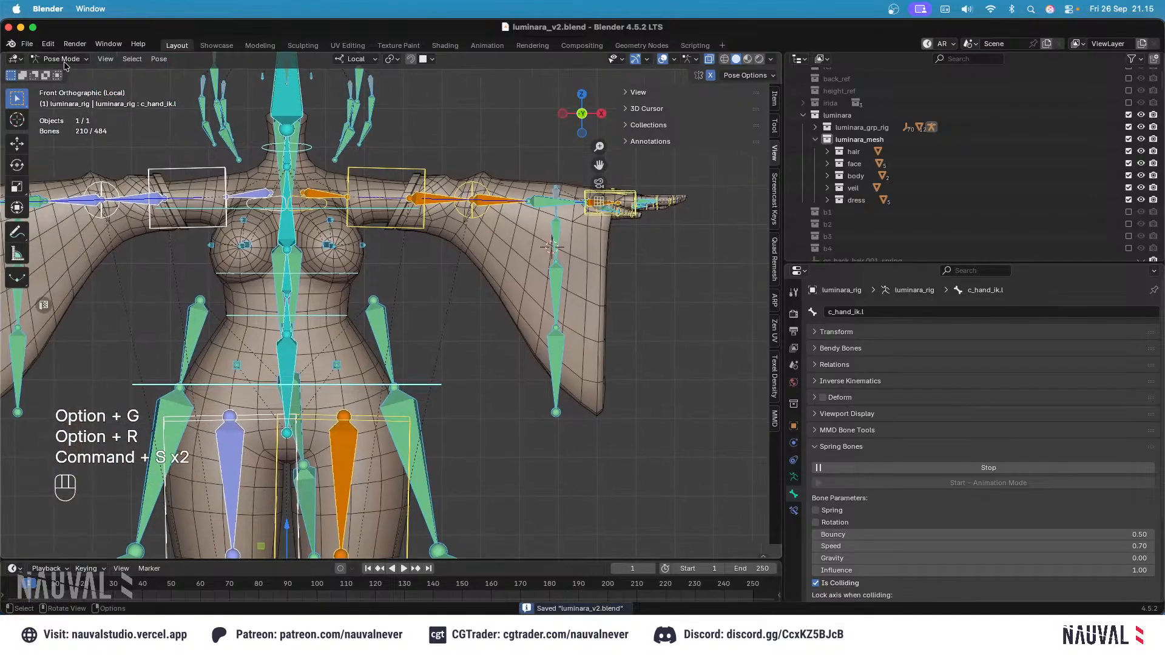
Step: Stop the interactive spring bone simulation, switch the rig to Object Mode, and save the file
left_click(870, 468)
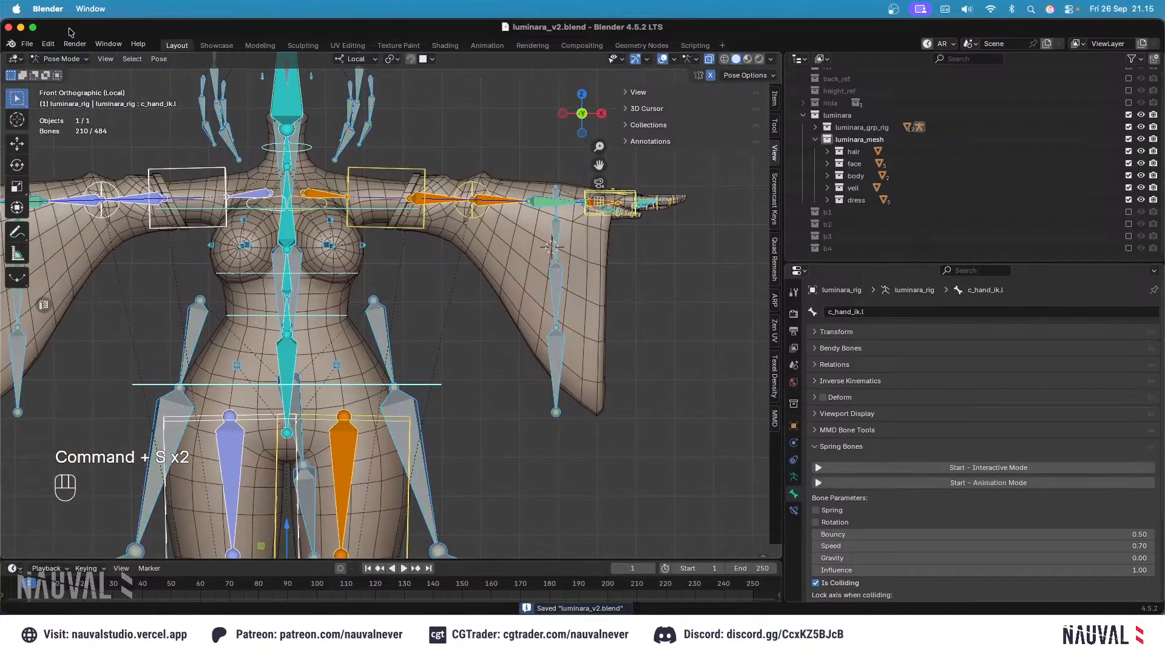
left_click(68, 73)
scroll(462, 172, "down", 5)
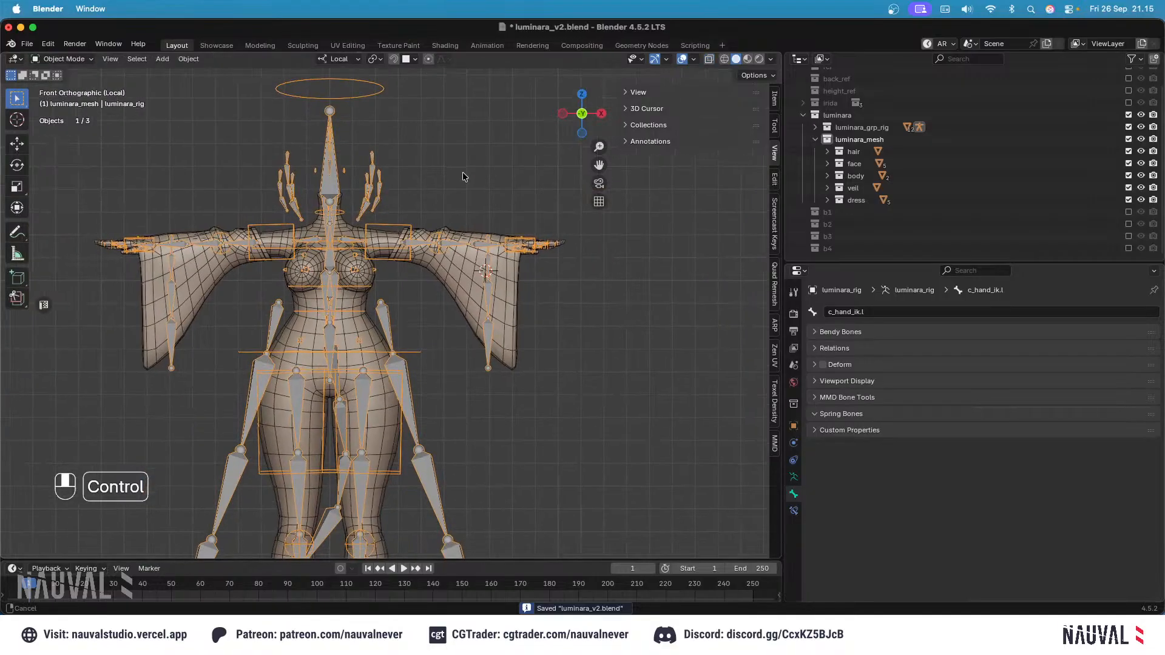
key("super+s")
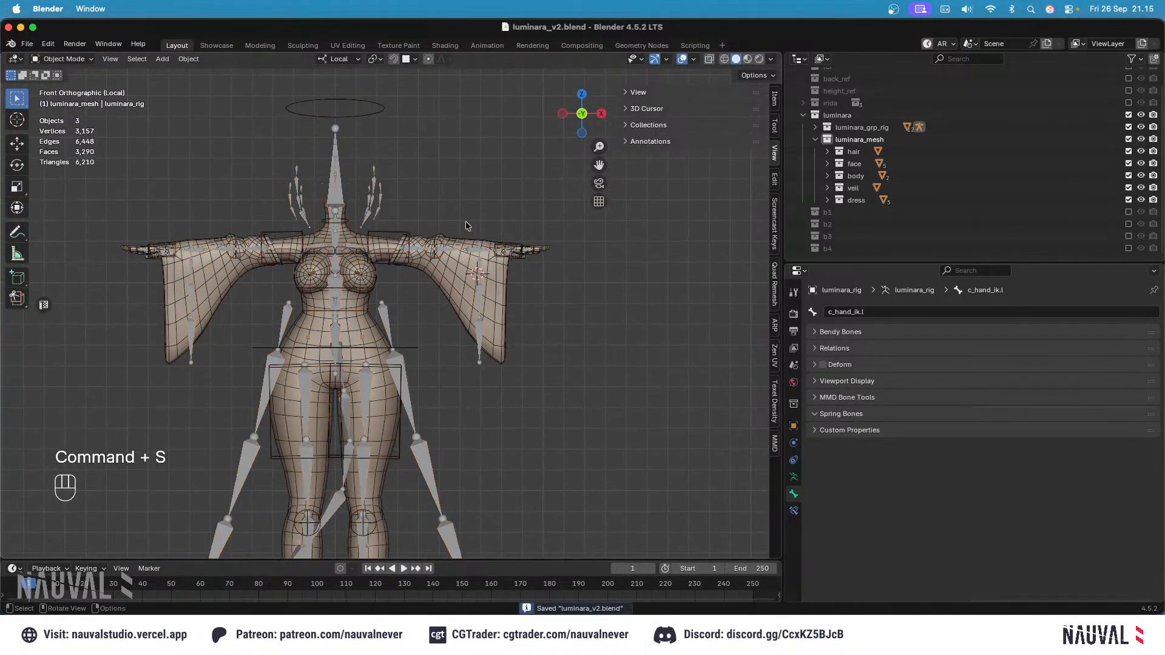
Step: Exit local view with the rig unhidden so the whole character is shown
left_click(470, 249)
scroll(478, 253, "down", 2)
middle_click_drag(471, 252, 468, 202, "shift")
key("h")
scroll(469, 225, "down", 4, "shift")
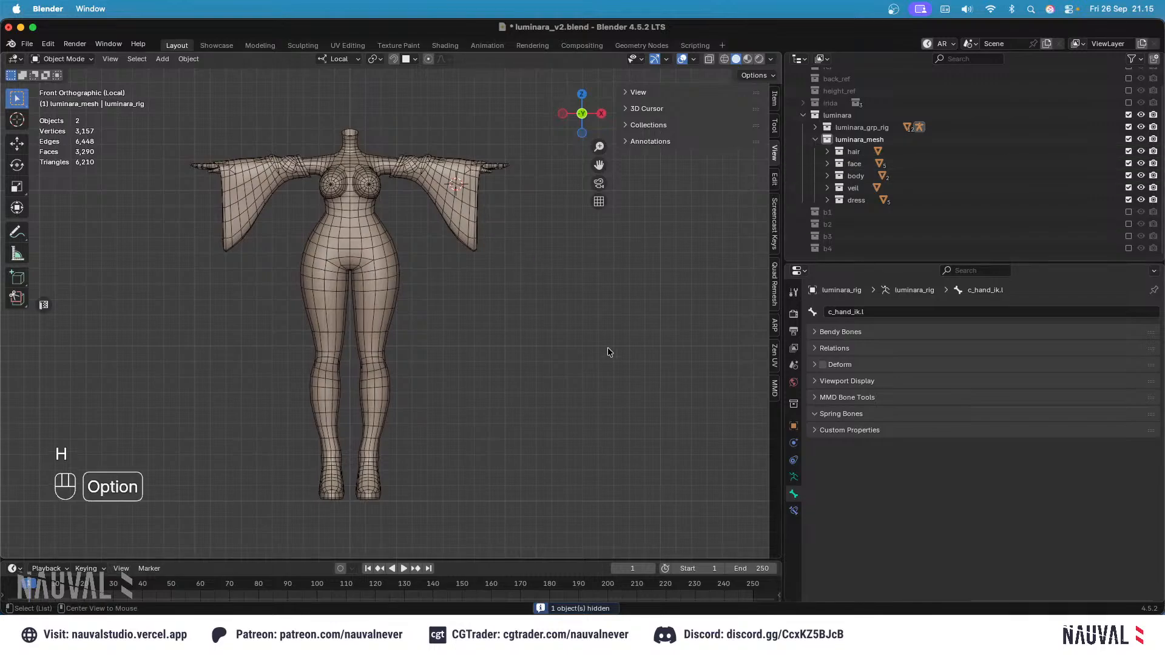
key("alt+h")
key("slash")
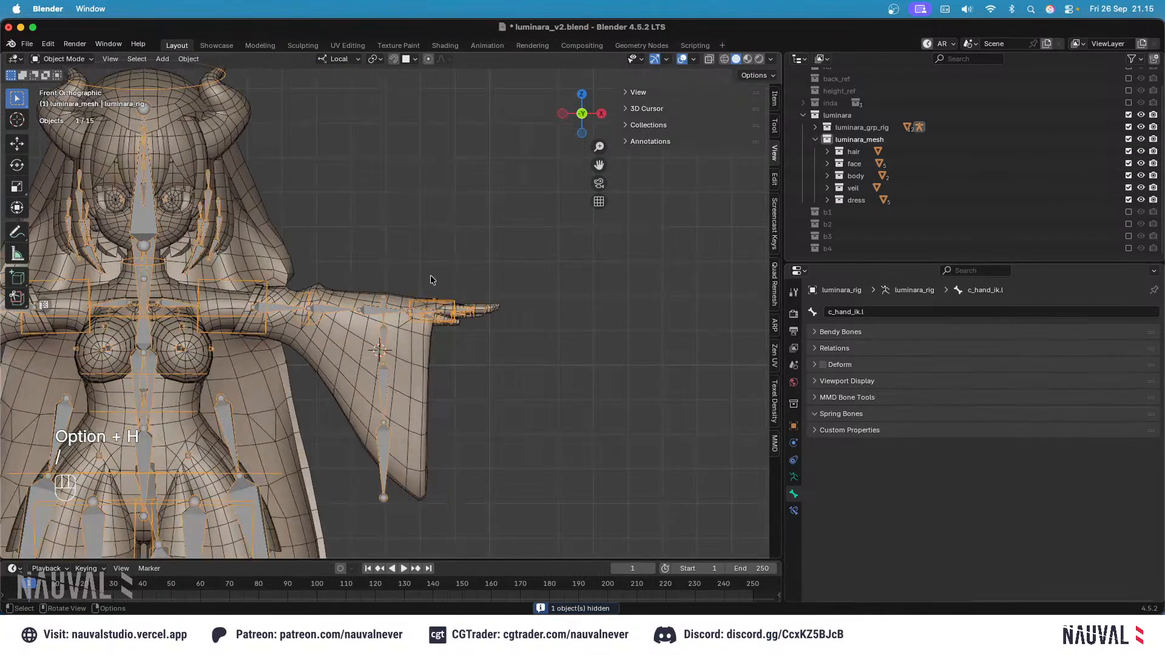
Step: Hide the rig and duplicate all the character's meshes in place
key("h")
scroll(494, 256, "down", 5)
key("a")
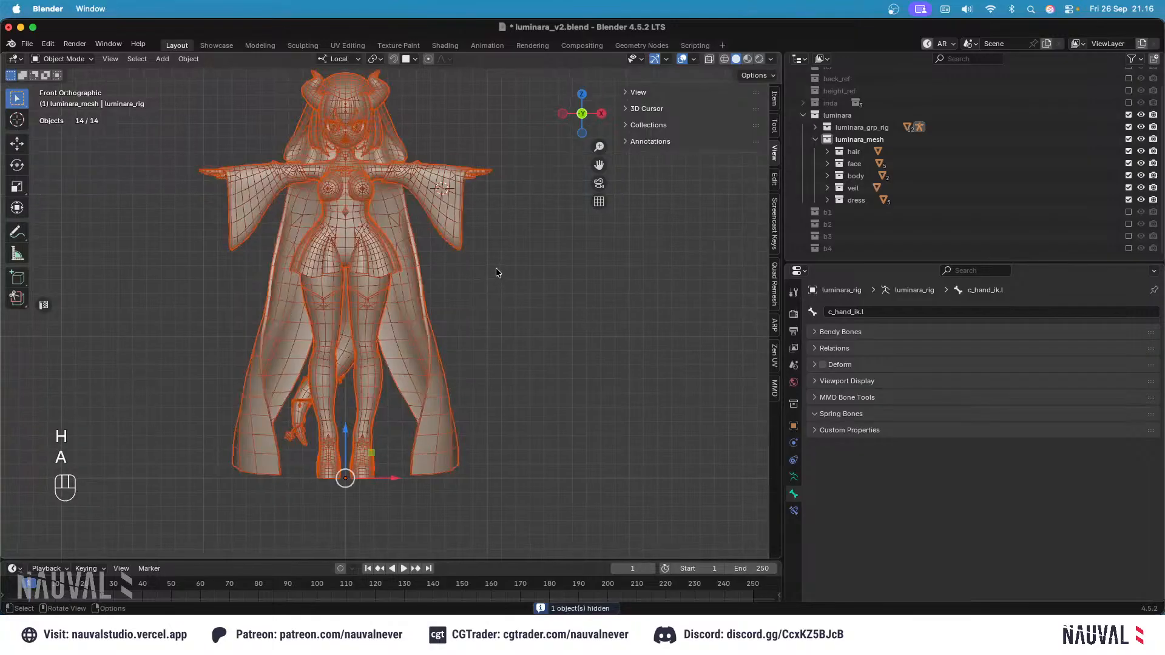
key("shift+d")
key("Escape")
Step: Move the duplicated meshes to a new collection named b5 and exclude it from the view layer
key("m")
left_click(482, 250)
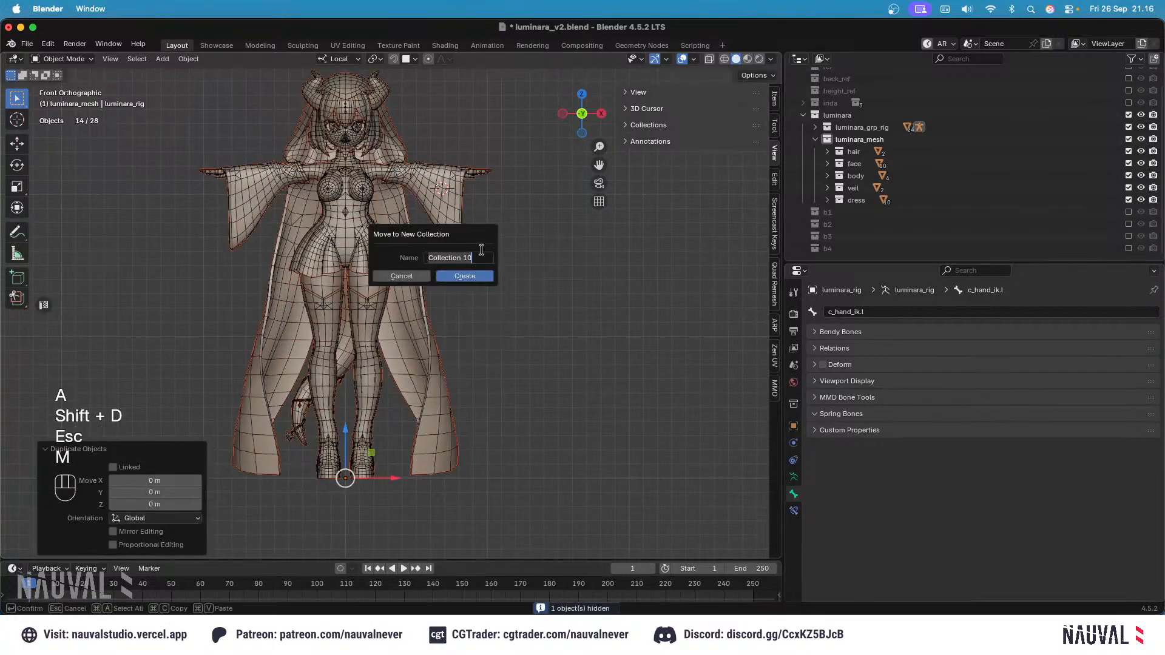
type("b5")
key("Return")
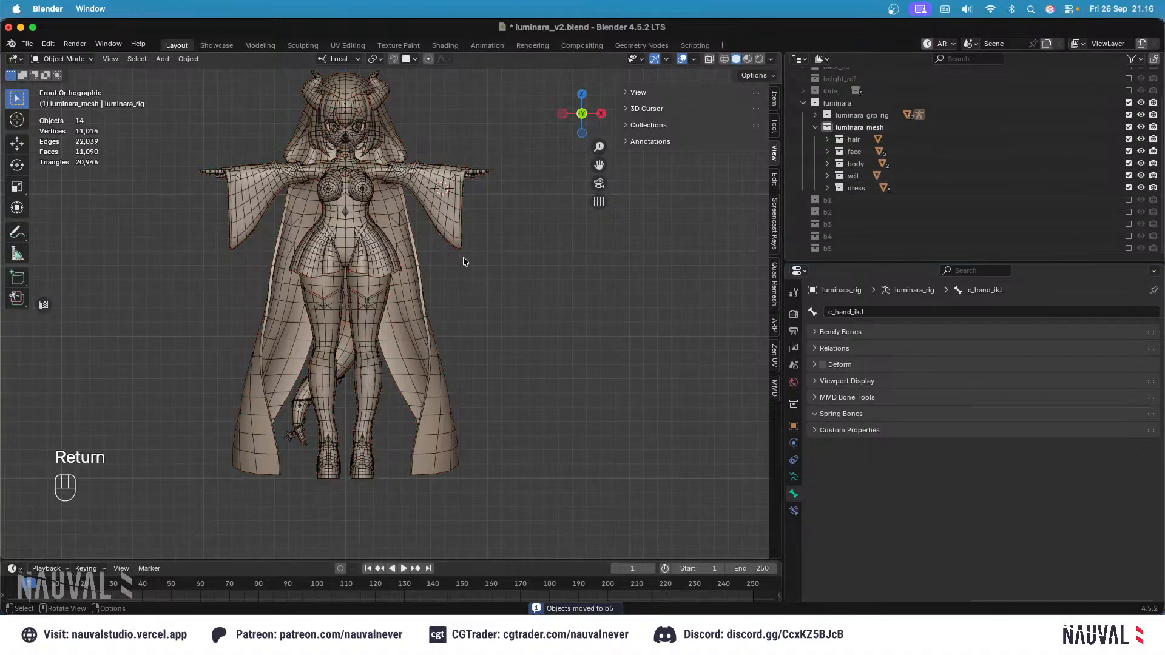
Step: Unhide the rig and save the file
key("alt+h")
key("super+s")
mouse_move(491, 195)
middle_mouse_down("shift")
mouse_move(482, 278)
mouse_move(500, 176)
middle_mouse_up("shift")
key("super+s")
left_click(498, 200)
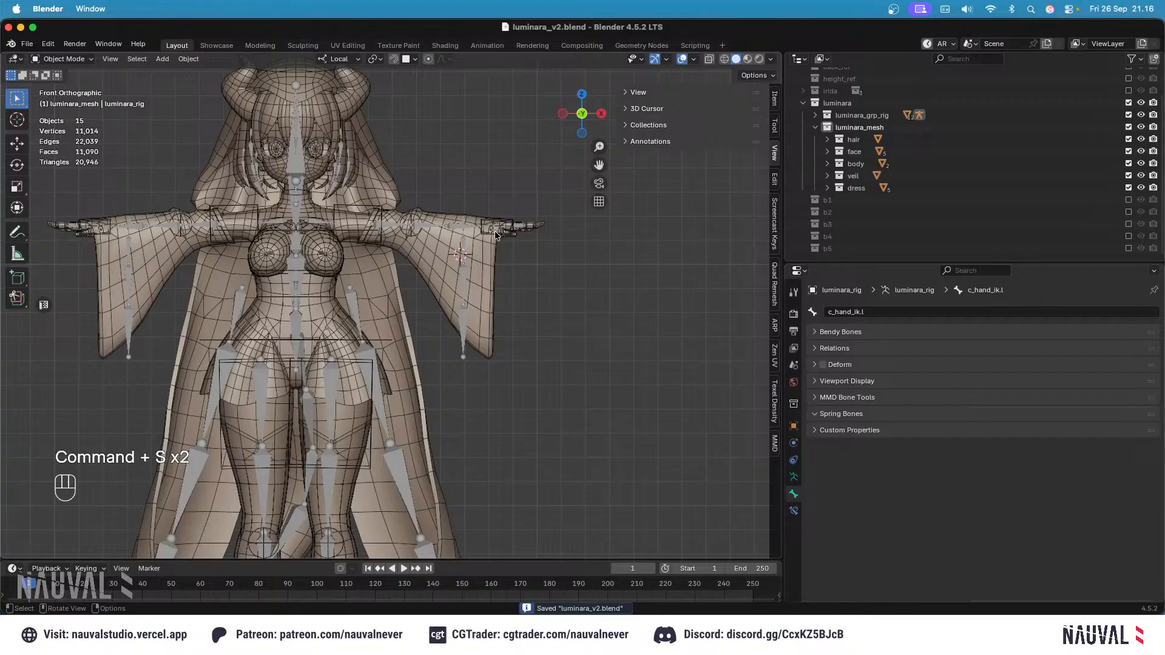
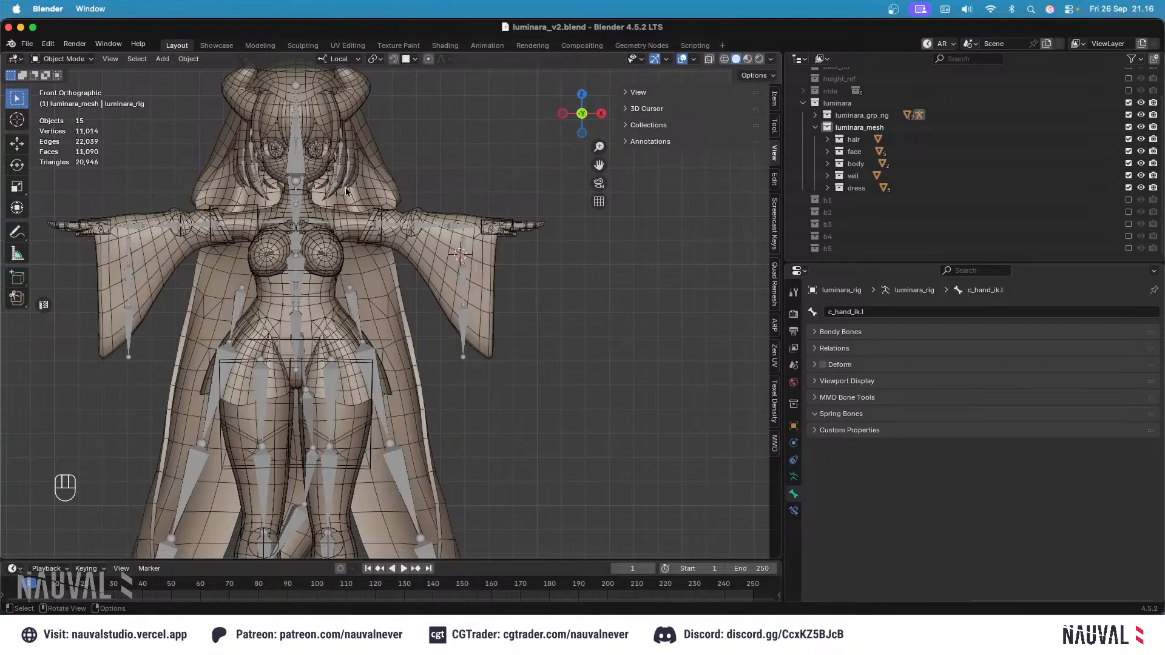
left_click(324, 254)
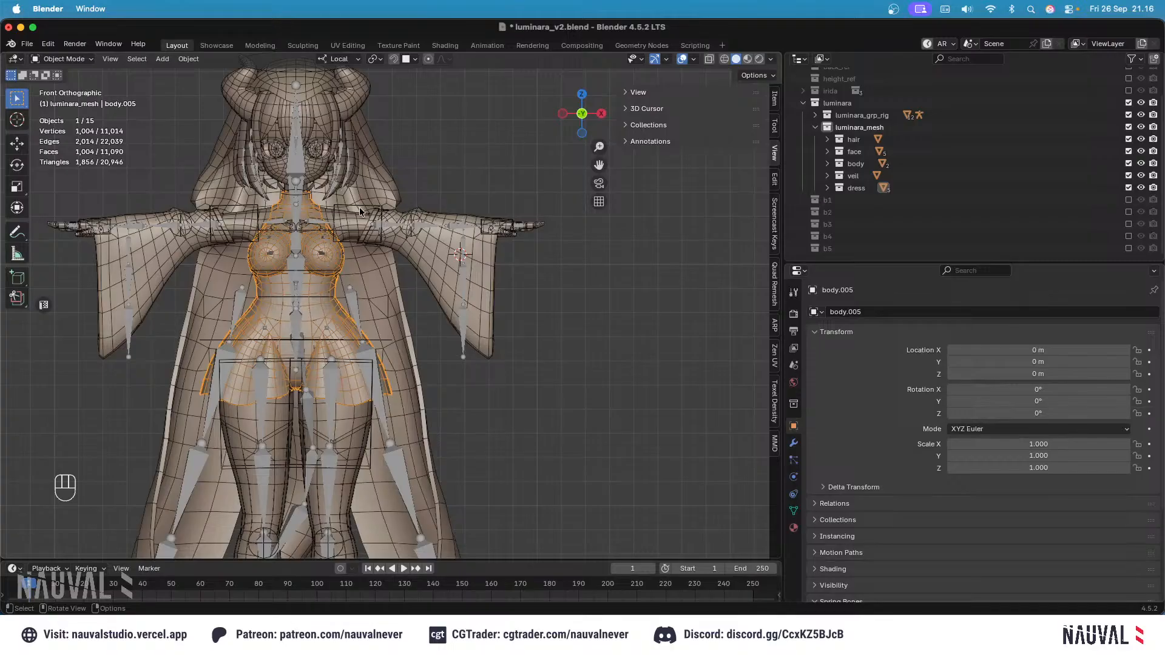
key("g")
key("Escape")
Step: Save the file and examine the character's torso, arms and sleeves around the rig
left_click(426, 207)
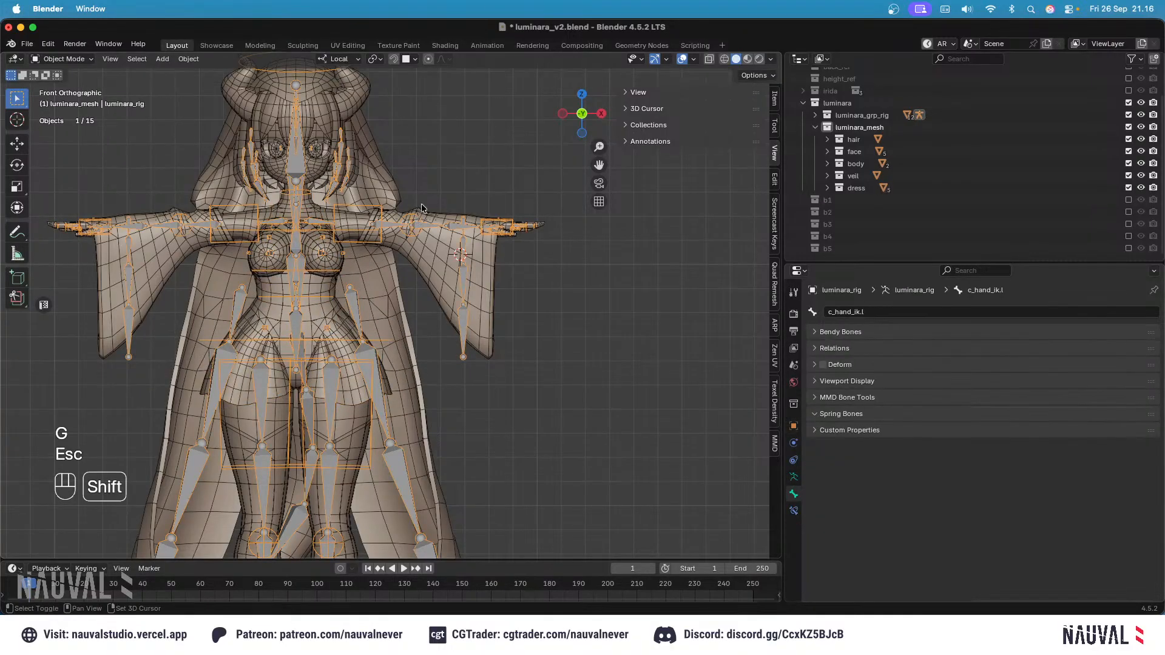
key("super+s")
middle_click_drag(410, 289, 369, 250, "shift")
scroll(425, 272, "up", 3)
key("super+s")
left_click(370, 249)
scroll(370, 250, "down", 4)
key("super+s")
middle_click_drag(422, 202, 534, 228)
scroll(391, 245, "up", 4)
key("KP_1")
left_click(416, 199)
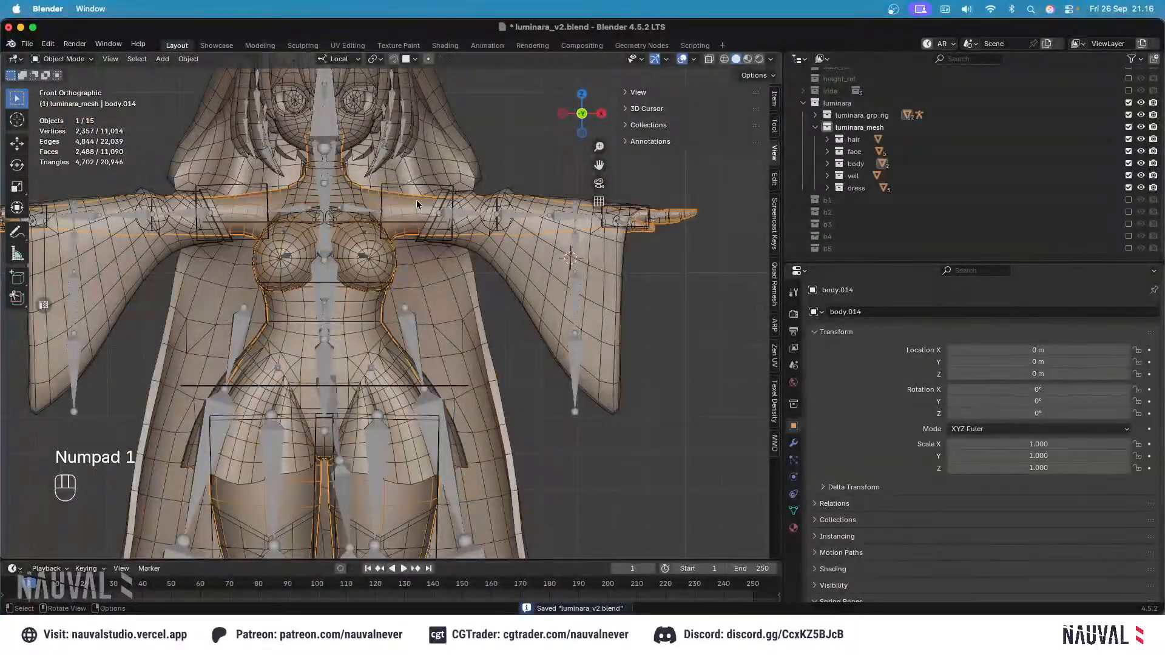
key("g")
key("Escape")
scroll(431, 268, "up", 8)
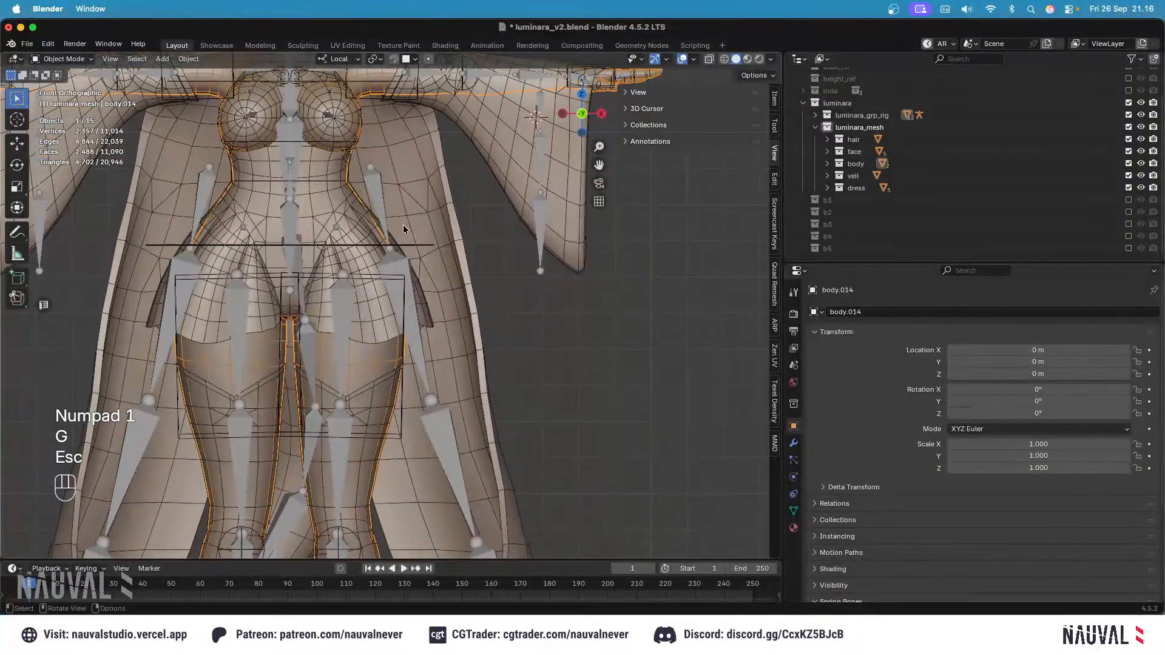
Step: Examine the skirt of the body.005 dress mesh in Edit Mode, return to Object Mode, and save the file
scroll(413, 302, "down", 3)
left_click(409, 311)
mouse_move(410, 311)
middle_mouse_down()
mouse_move(359, 286)
mouse_move(393, 326)
middle_mouse_up()
key("Tab")
middle_click_drag(354, 216, 327, 208)
middle_click_drag(476, 300, 516, 291)
middle_click_drag(516, 291, 485, 255, "shift")
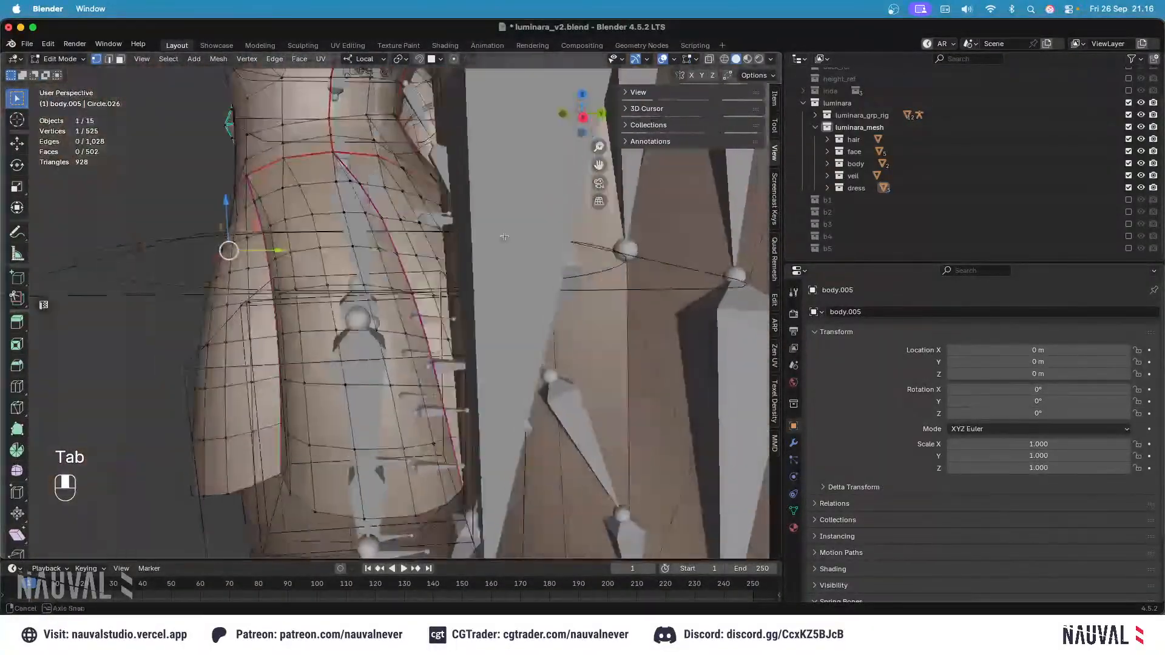
key("KP_1")
middle_click_drag(534, 207, 565, 334, "ctrl")
key("Tab")
left_click_drag(584, 356, 560, 347)
key("super+s")
Step: Parent the body.005 dress mesh to luminara_rig with empty groups
left_click(398, 231)
mouse_move(396, 230)
middle_mouse_down("shift")
mouse_move(420, 277)
mouse_move(427, 241)
mouse_move(399, 235)
middle_mouse_up("shift")
scroll(398, 239, "down", 1)
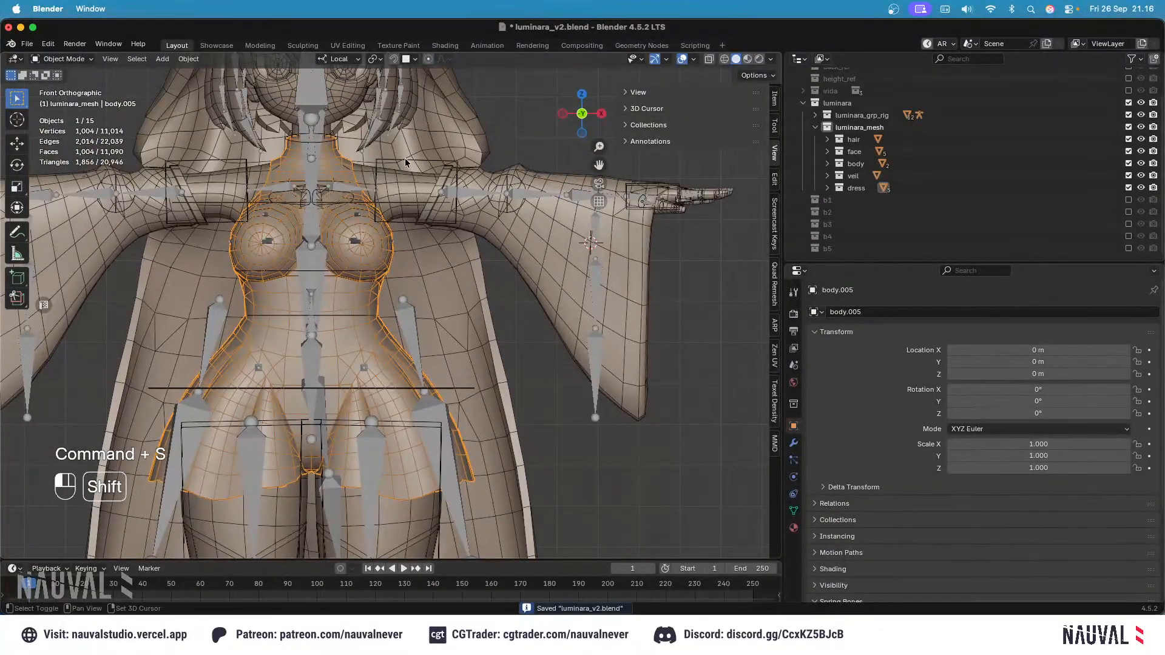
left_click(406, 158, "shift")
key("ctrl+p")
left_click(406, 156)
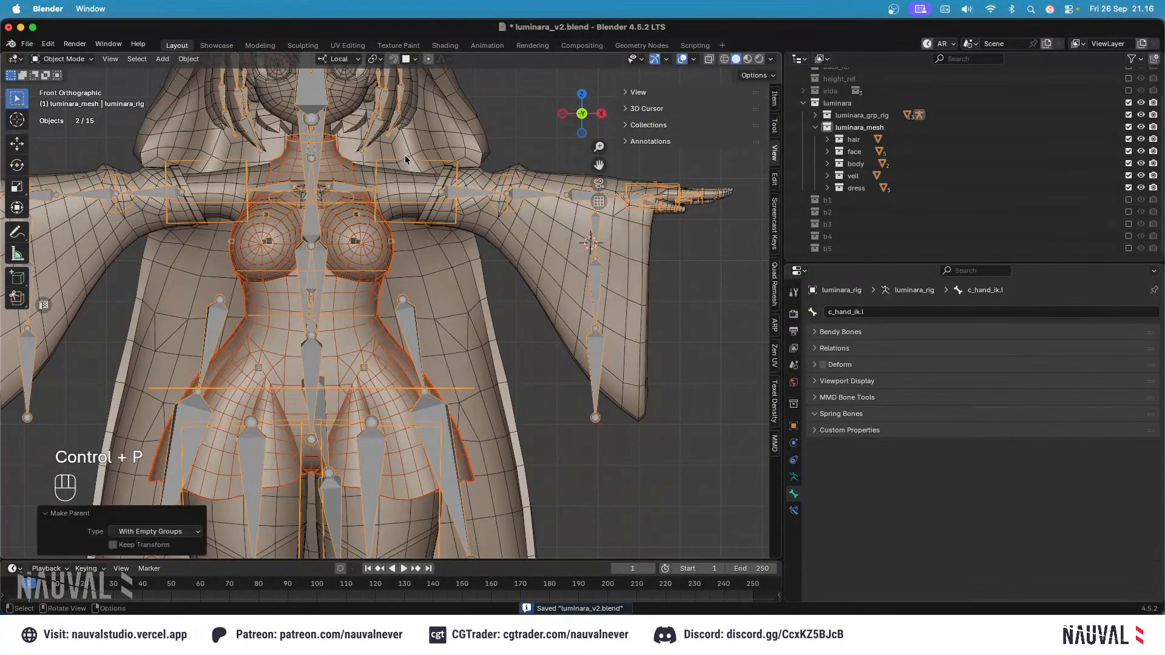
Step: Transfer vertex group weights from body.014 to body.005 by name with Nearest Face Interpolated mapping, and return to Object Mode
left_click(453, 156)
middle_click_drag(417, 179, 453, 227, "shift")
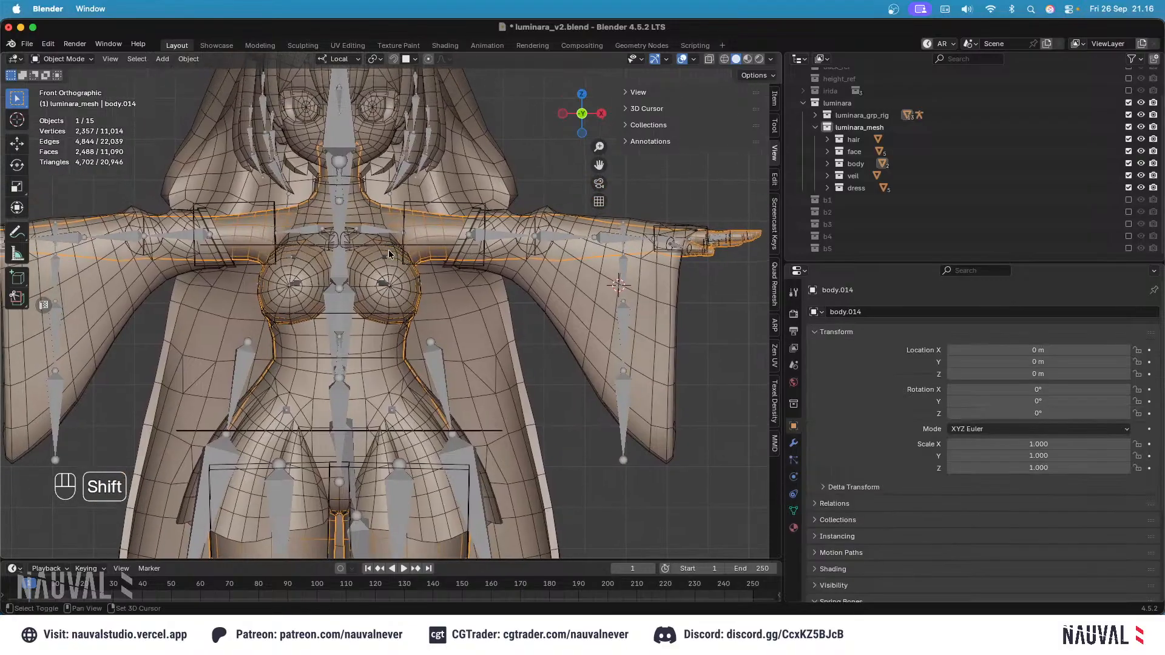
left_click(379, 207, "super")
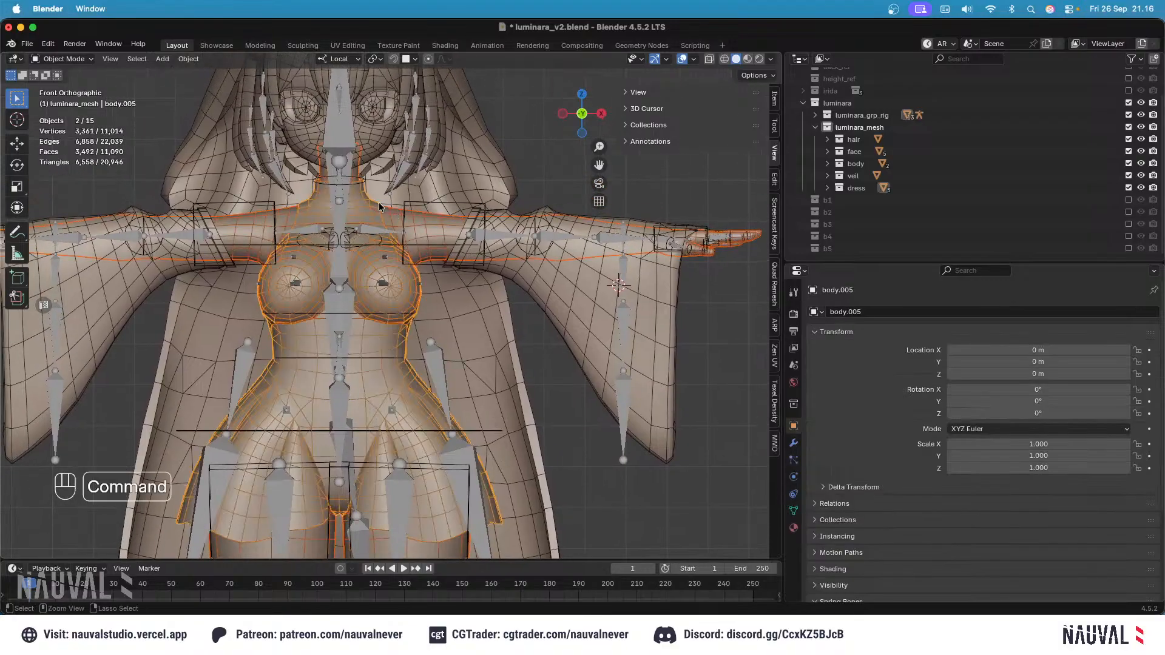
left_click(63, 59)
left_click(60, 127)
left_click(168, 59)
left_click(205, 207)
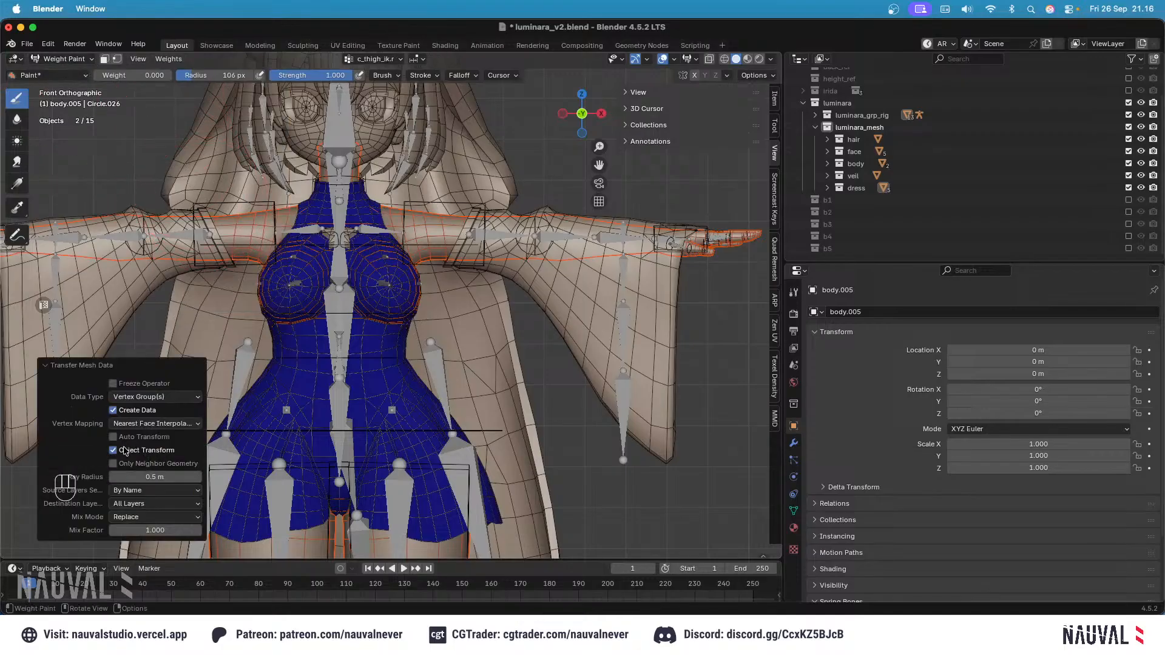
left_click(38, 60)
left_click(51, 75)
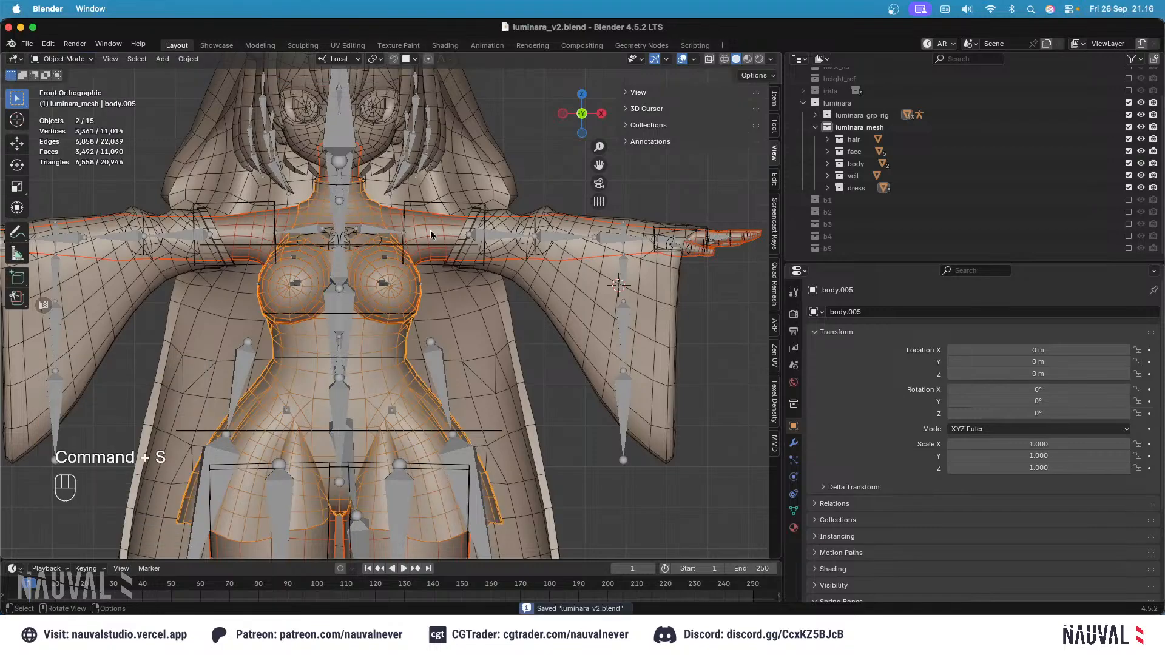
Step: Isolate body.014, body.005 and luminara_rig in local view and save the file
left_click(392, 223)
left_click(422, 200)
key("super+z")
key("super+z")
middle_click_drag(406, 208, 384, 173, "shift")
left_click(399, 306, "shift")
left_click(451, 193)
middle_click_drag(448, 194, 406, 249, "shift")
middle_click_drag(406, 249, 382, 212, "ctrl")
key("super+s")
Step: Switch the rig to Pose Mode and test-rotate the c_spine_02.x bone, leaving its pose uncommitted
left_click(376, 217)
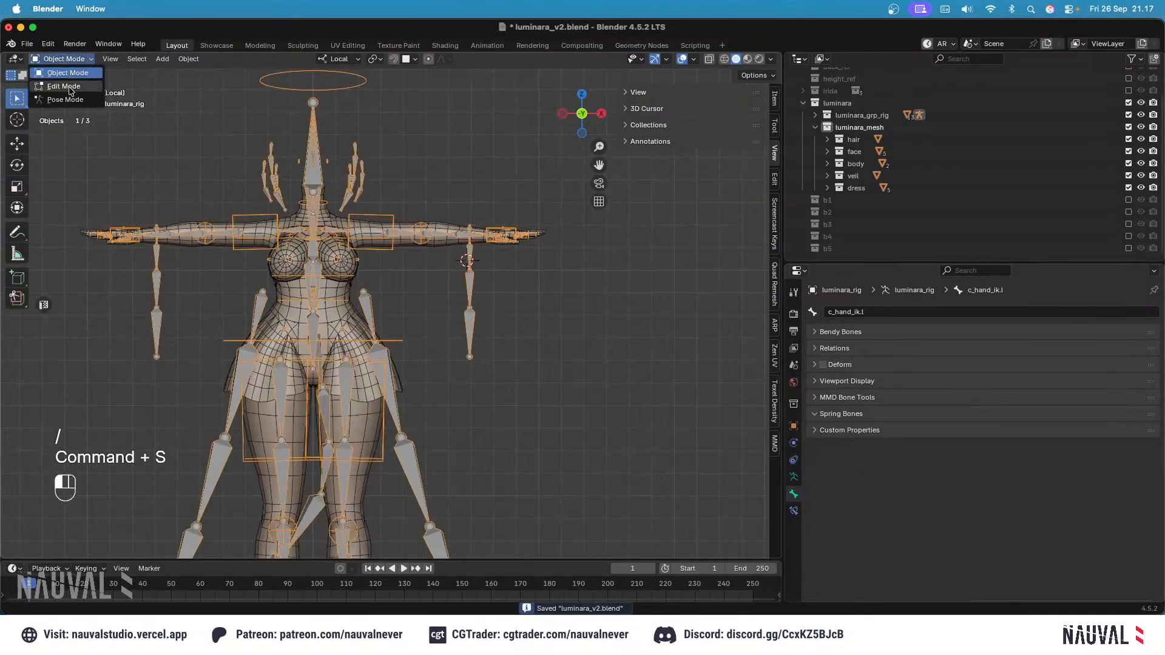
left_click(65, 99)
key("r")
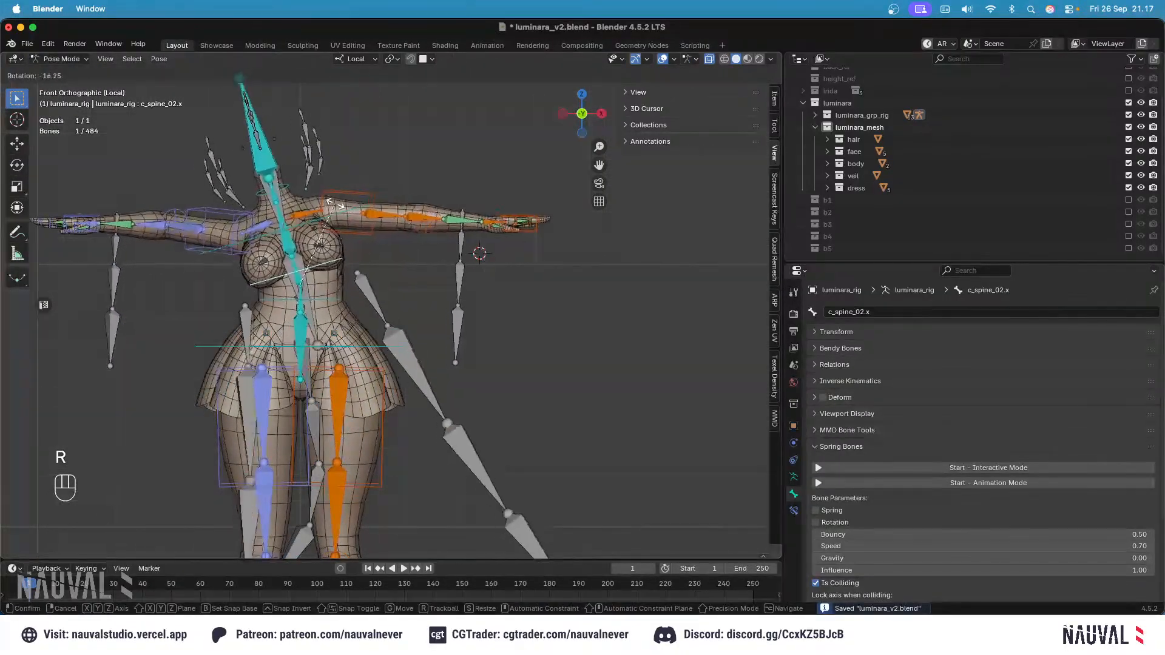
key("Escape")
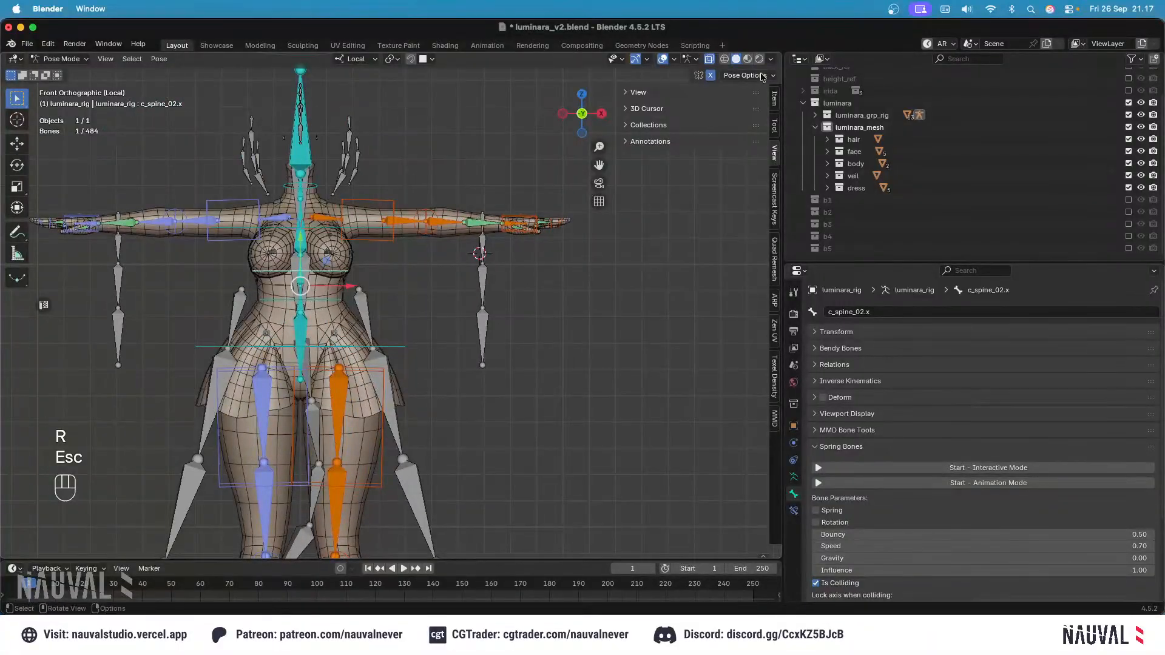
Step: Set the viewport shading to Studio lighting with Texture object color
left_click(771, 59)
left_click(720, 158)
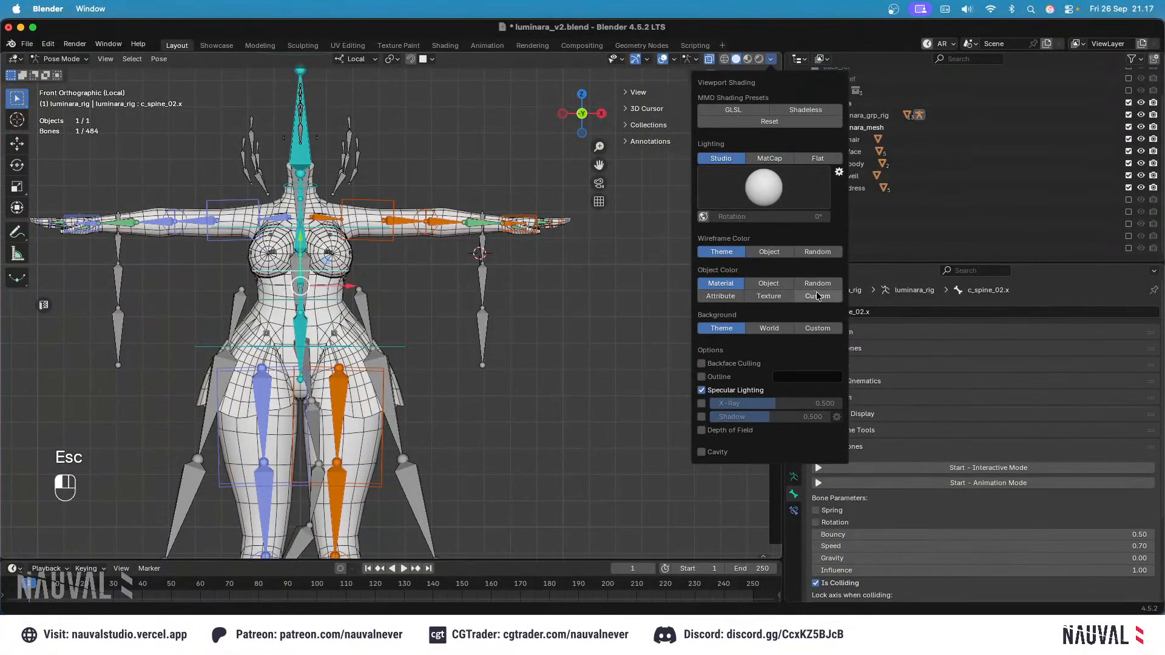
left_click(771, 297)
scroll(382, 180, "up", 2, "ctrl")
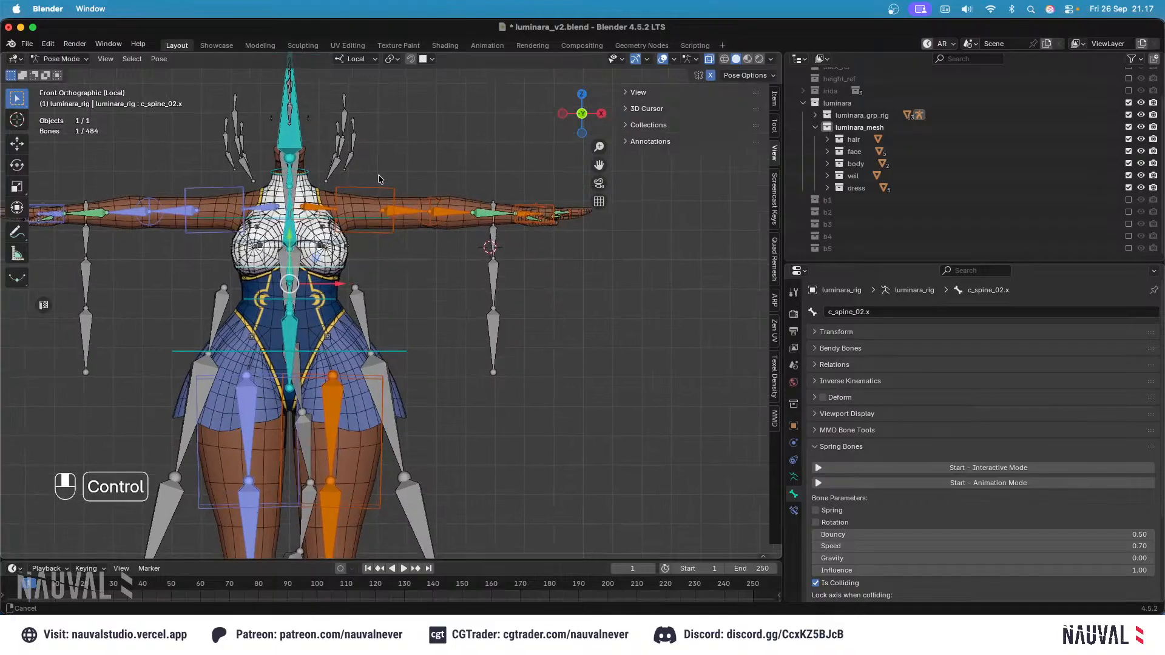
Step: Move the left hand IK control about 0.319 m inward and 0.369 m down, and rotate it downward
left_click(375, 187)
key("g")
left_click(432, 306)
key("r")
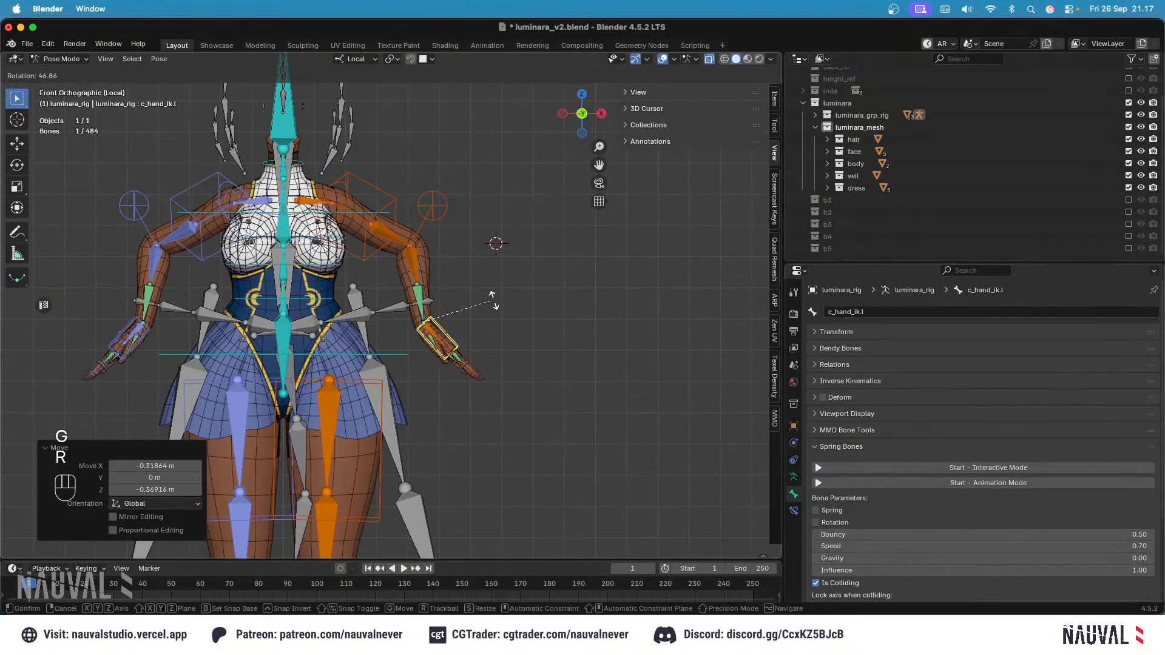
left_click(484, 336)
Step: Move the left hand IK control further down and inward beside the skirt, and rotate it -29.7°
key("g")
left_click(456, 400)
key("g")
left_click(414, 254)
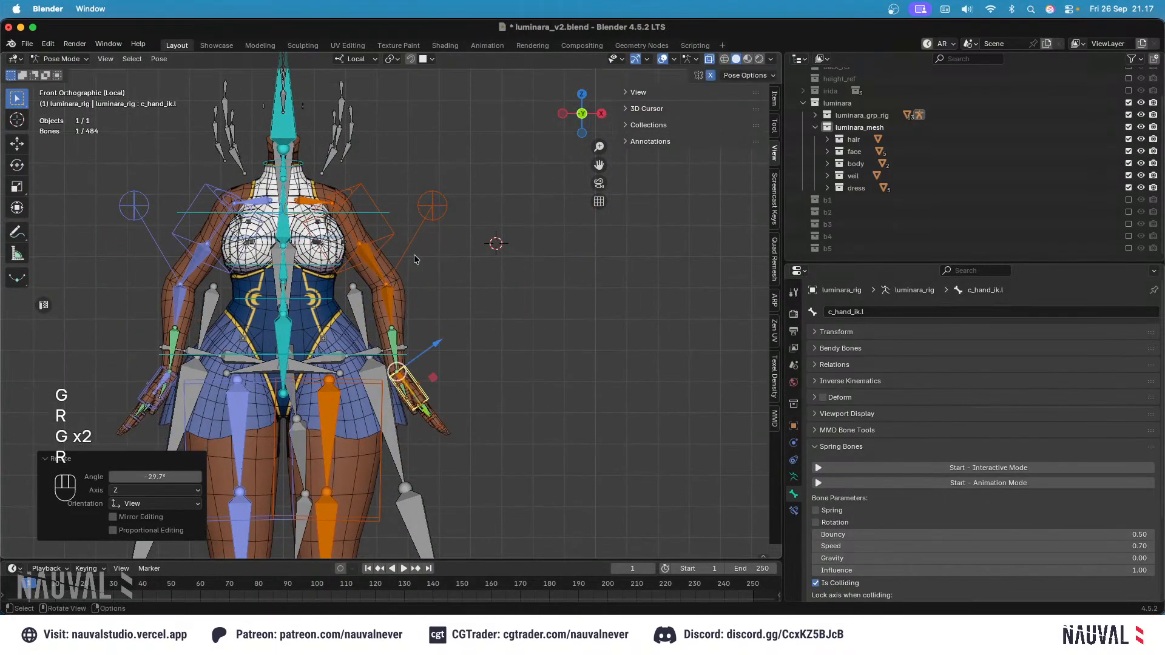
key("r")
left_click(404, 255)
Step: From the side view, move the left hand IK control forward, rotate it 39.5°, and trackball-rotate it
key("KP_3")
key("g")
left_click(395, 256)
key("r")
key("r")
key("r")
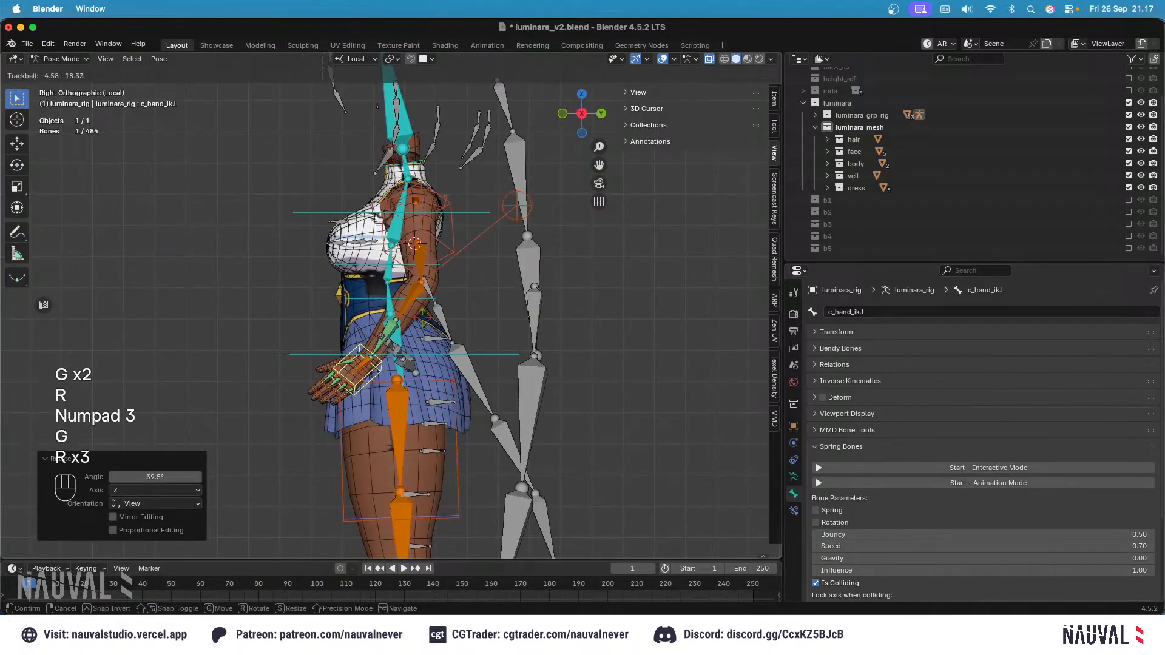
left_click(407, 291)
Step: Reposition the left hand IK control beside the skirt in the front view
key("KP_1")
key("g")
left_click(418, 328)
Step: Unhide the bones and select the linked sleeve root bone chains on both sides of the rig
left_click(389, 345)
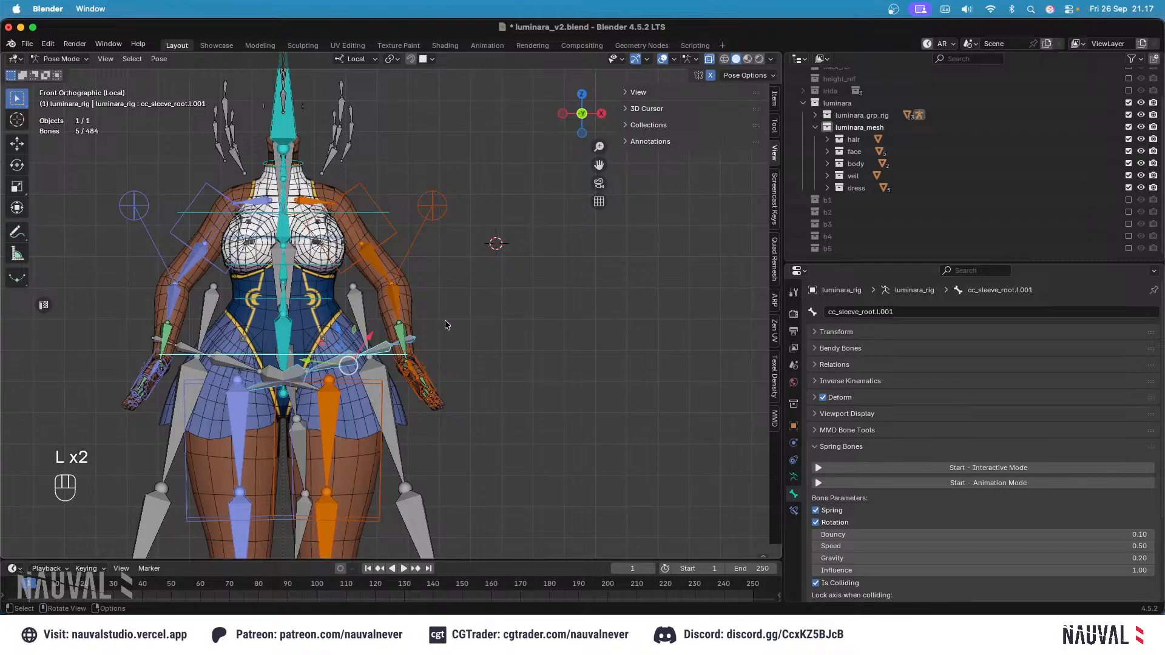
key("alt+h")
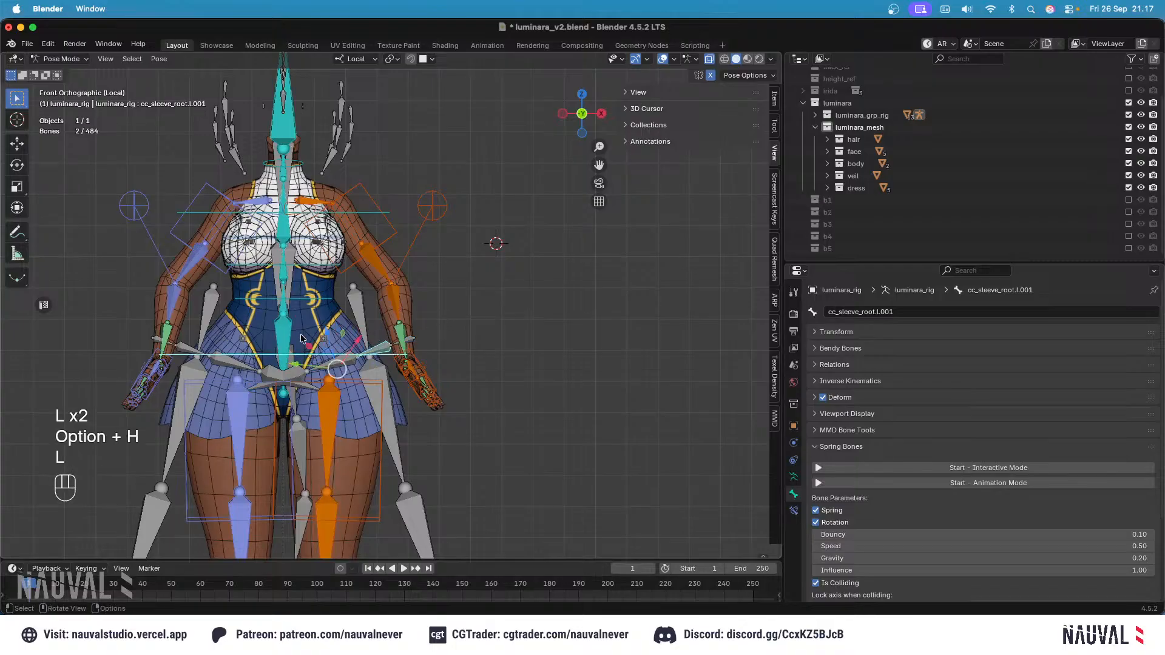
key("Tab")
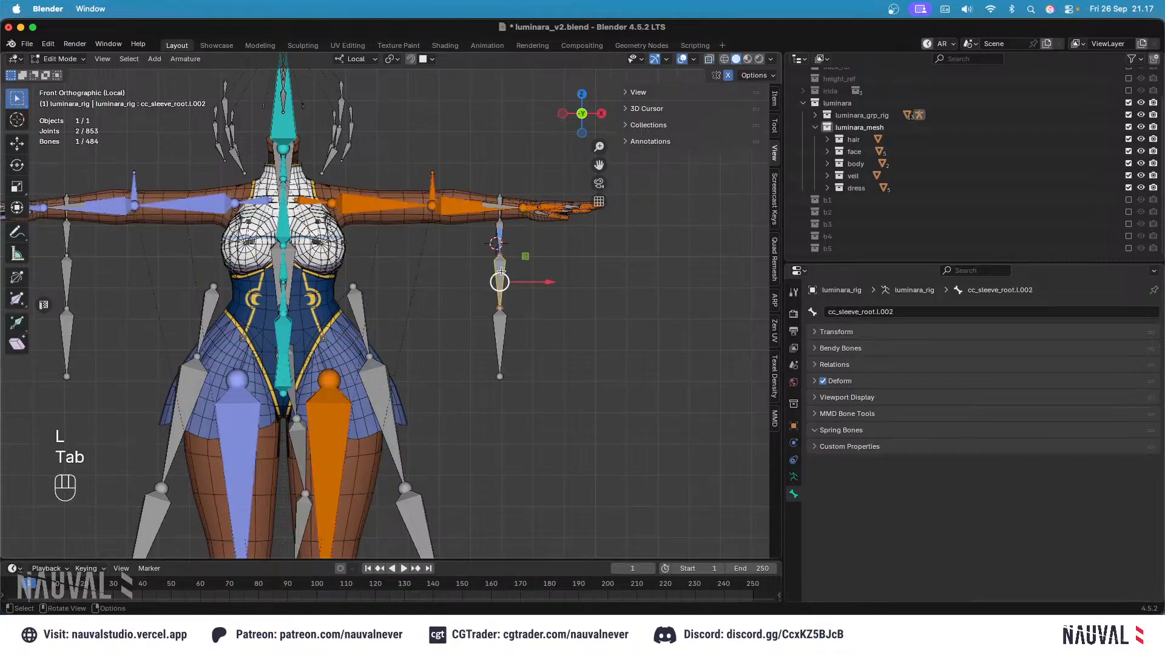
key("Tab")
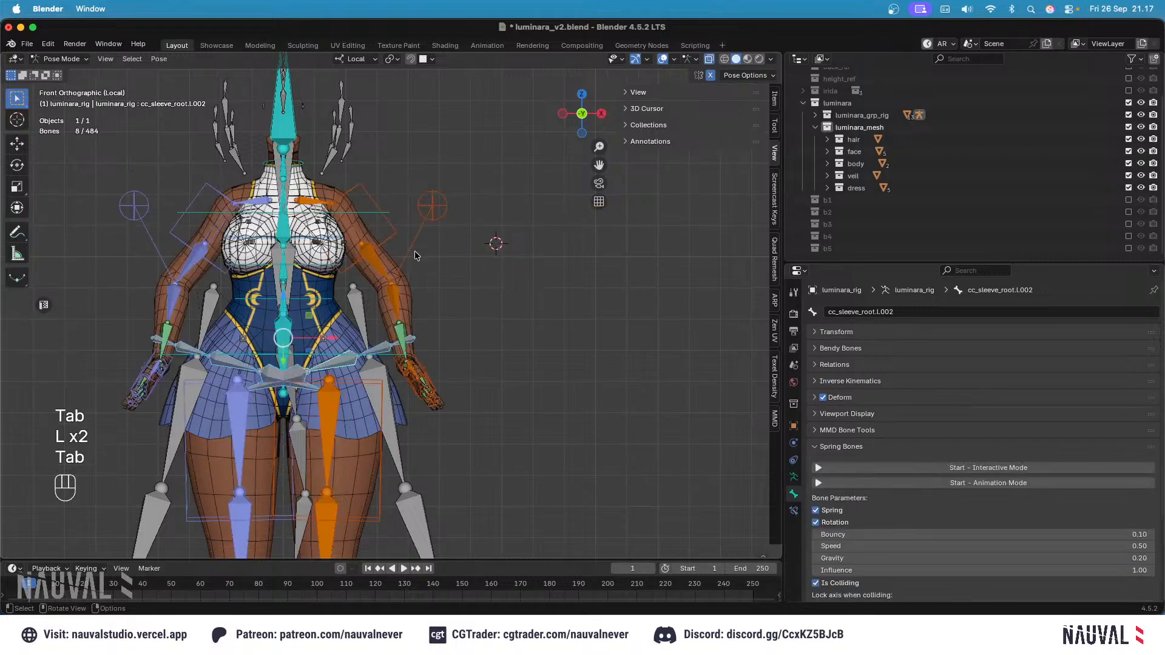
Step: Assign the selected sleeve bones to the Deform bone collection, and hide the Physic and Deform collections
left_click(794, 477)
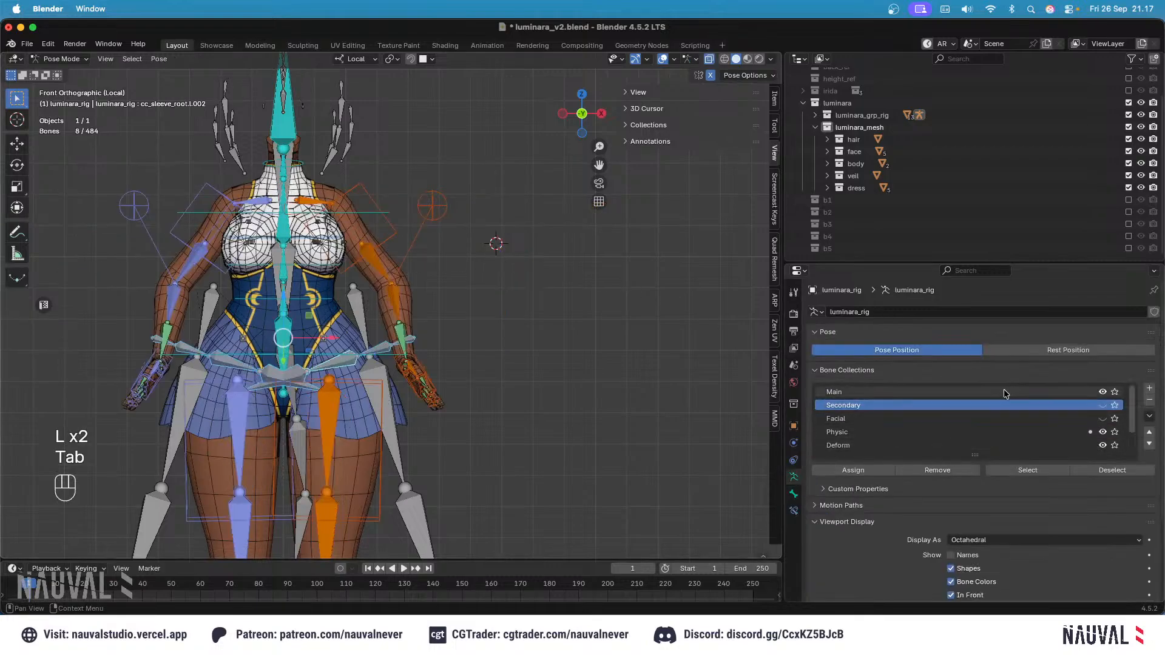
left_click(914, 445)
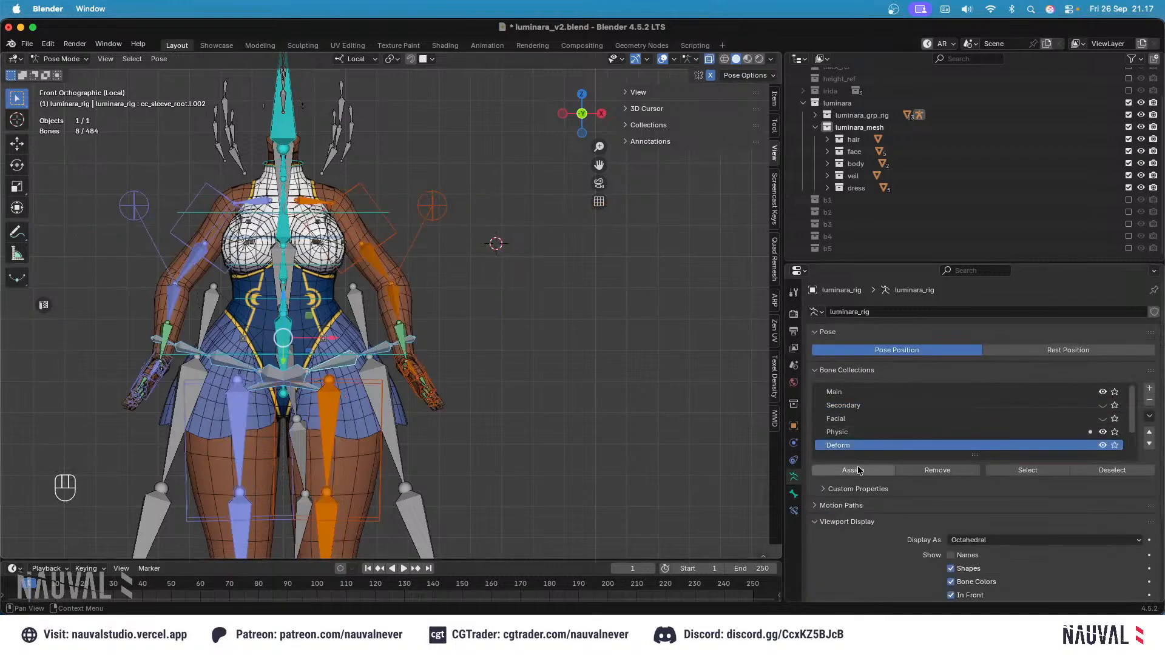
left_click(1105, 431)
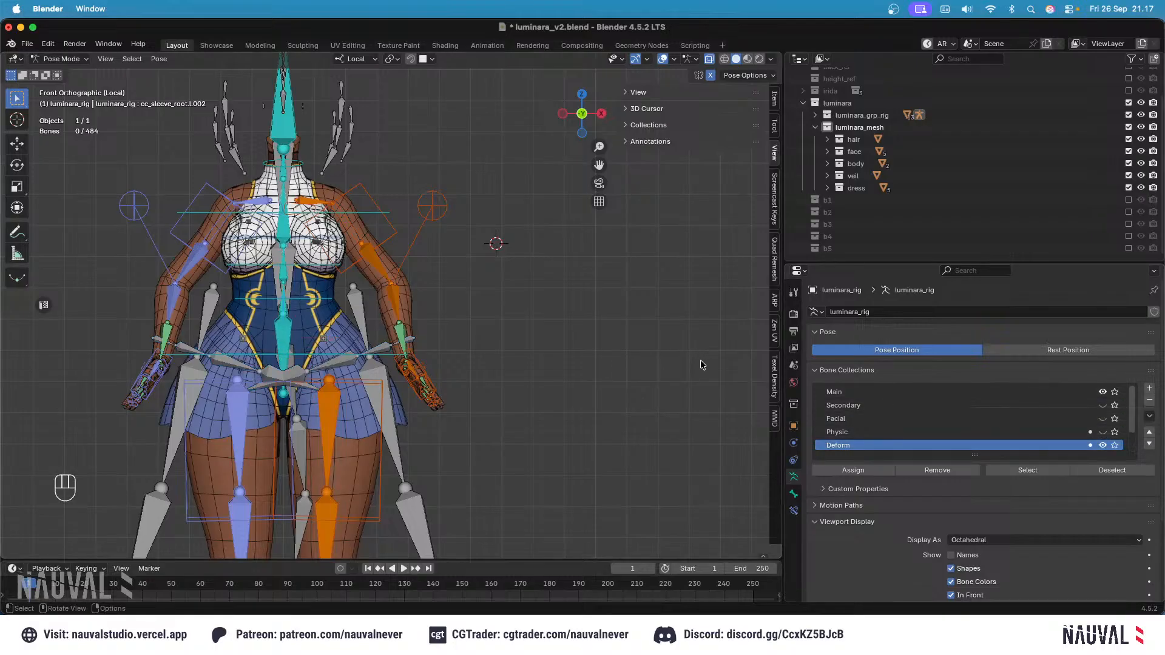
left_click(1103, 445)
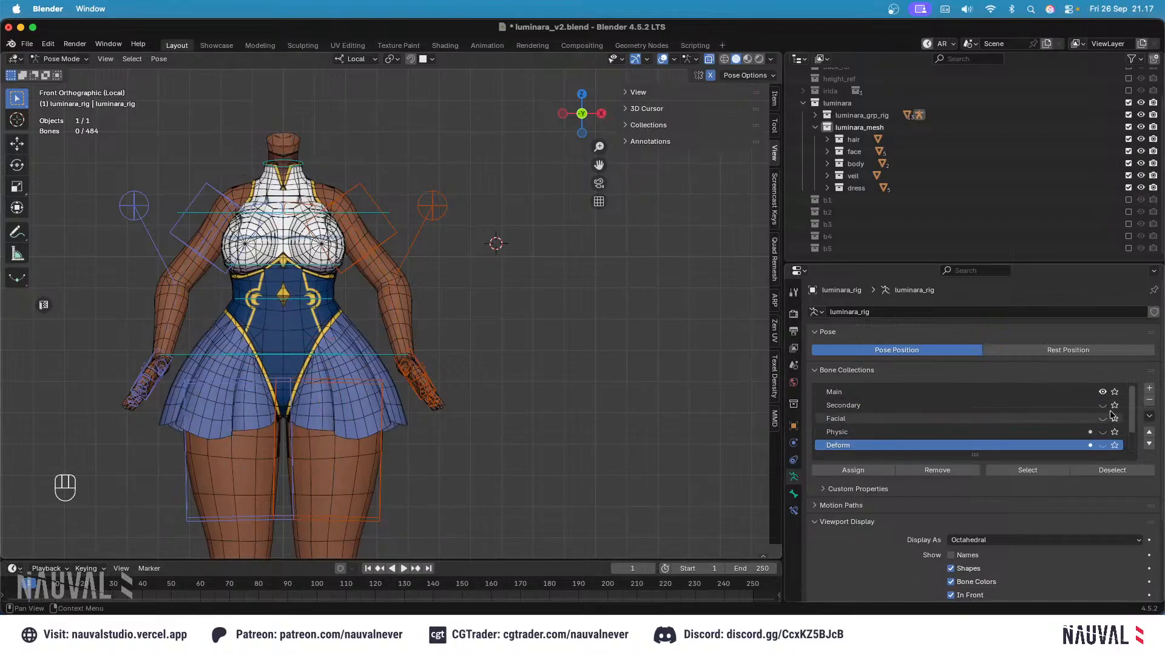
Step: Show the Secondary bone collection and clear the location and rotation of all pose controls
key("a")
key("alt+g")
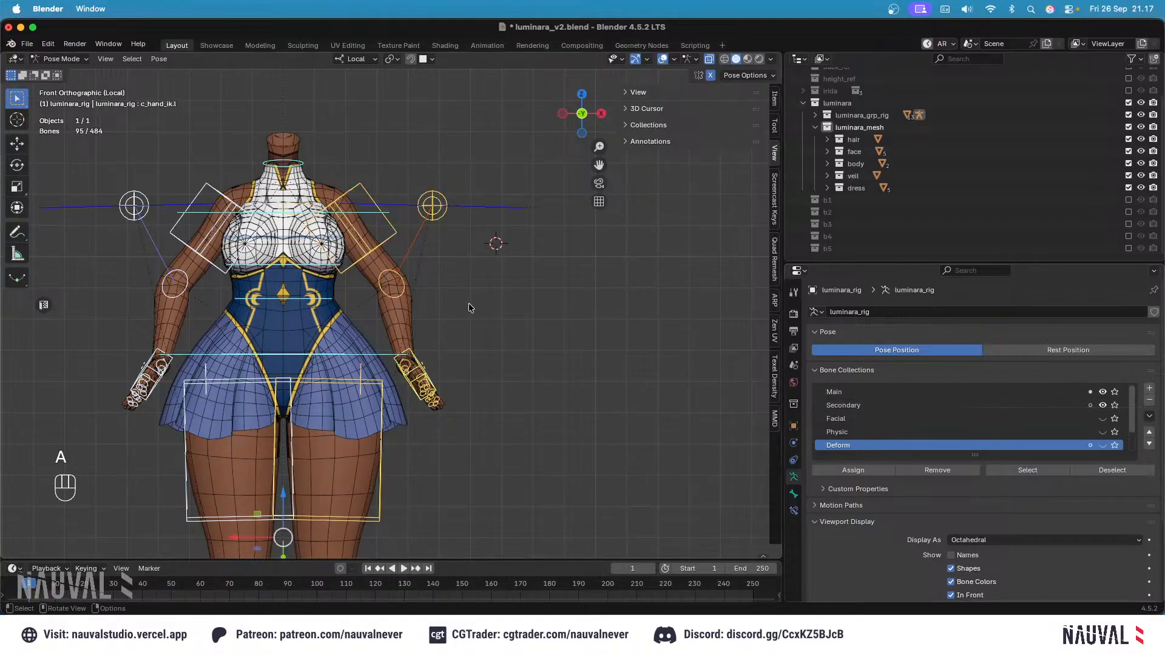
key("alt+r")
key("g")
key("Escape")
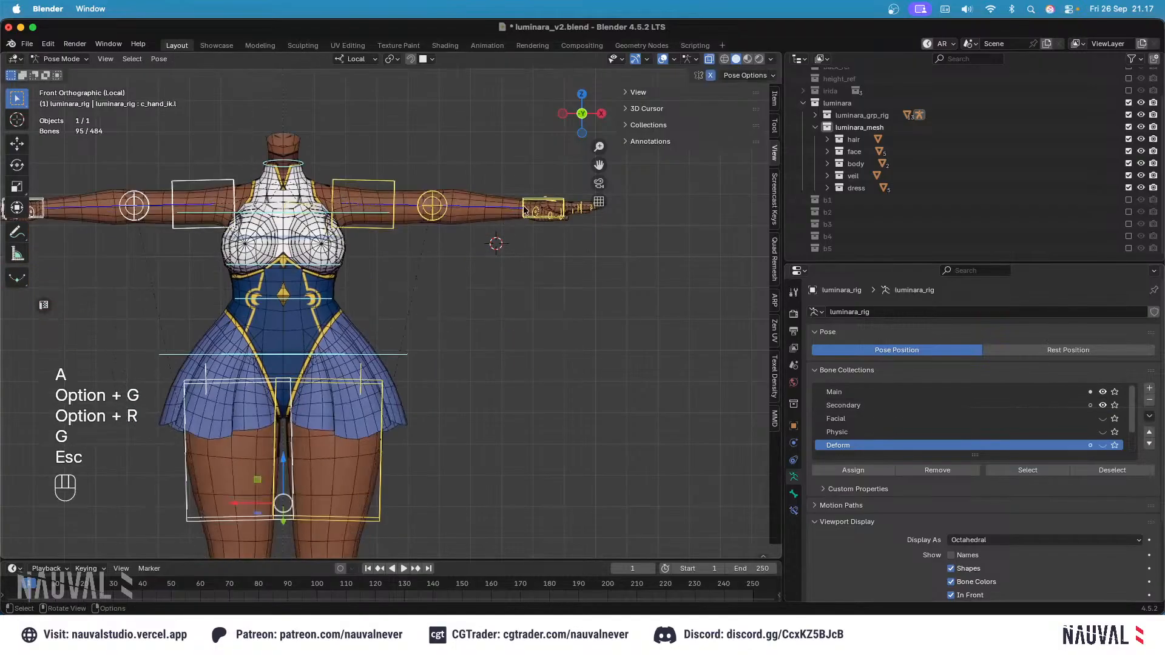
Step: Lower the left hand IK control to hip height, rotate it 72°, and shift it inward beside the skirt
left_click(528, 206)
key("g")
left_click(440, 350)
key("r")
left_click(498, 371)
key("g")
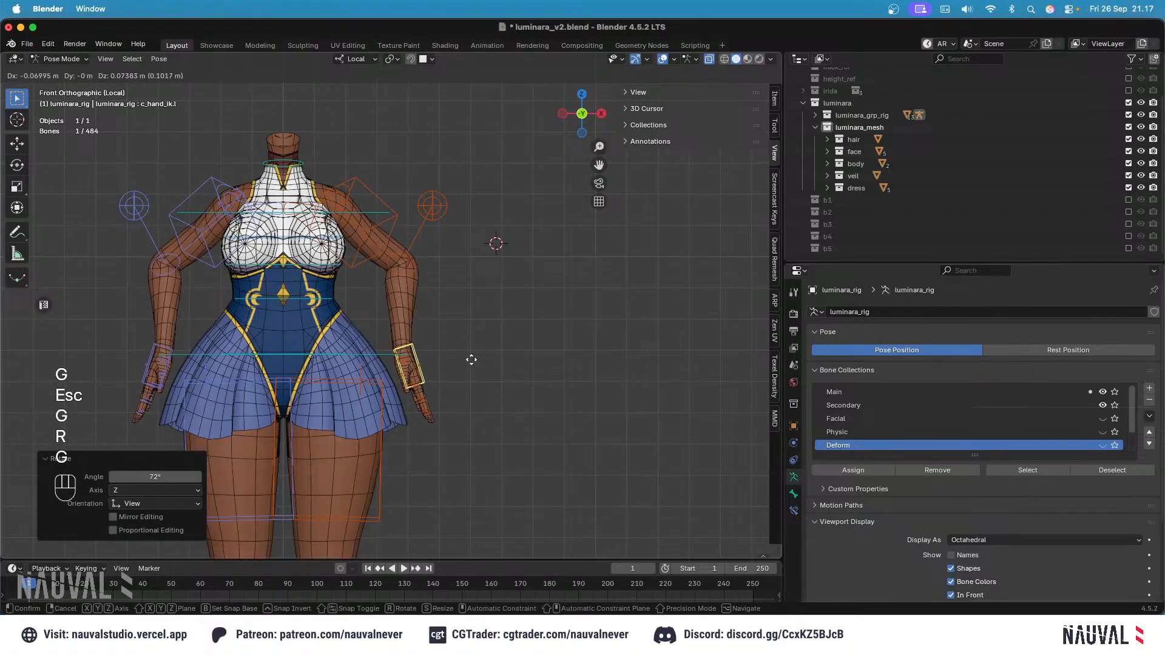
left_click(470, 358)
Step: From the side view, move the left hand IK control forward, rotate it 48.2°, and trackball-rotate it
key("KP_3")
key("g")
left_click(436, 344)
key("r")
left_click(476, 401)
key("r")
key("r")
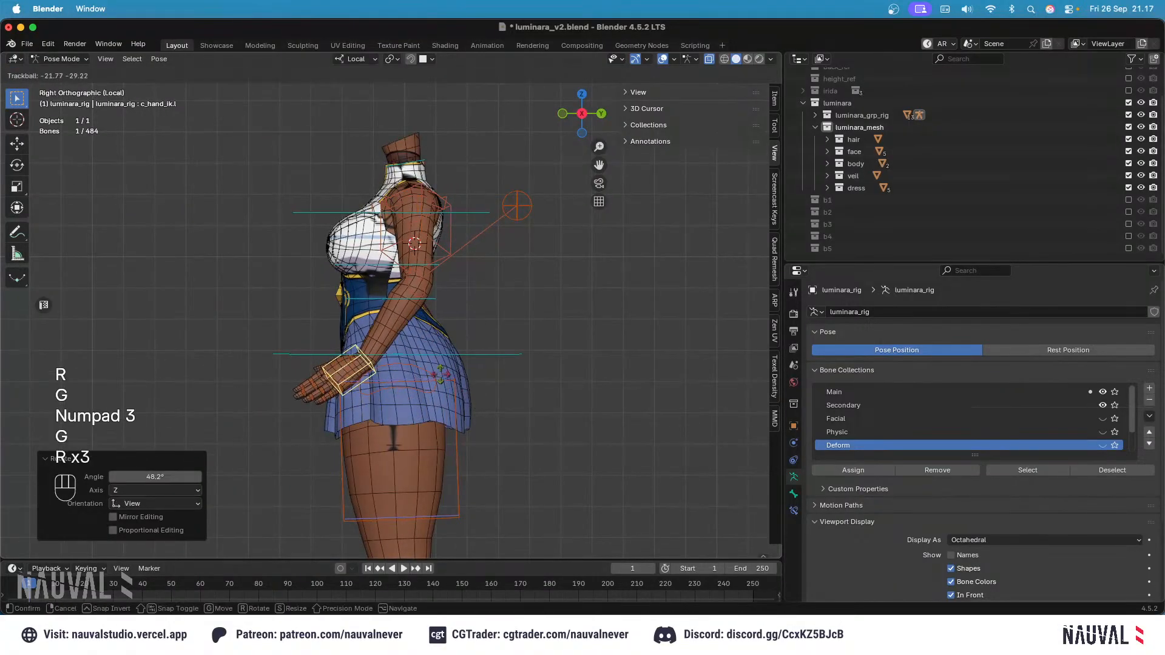
left_click(474, 276)
Step: In the front view, move the left hand IK control about 0.021 m inward and 0.052 m down, and trackball-rotate it
key("KP_1")
key("g")
left_click(465, 316)
key("r")
key("r")
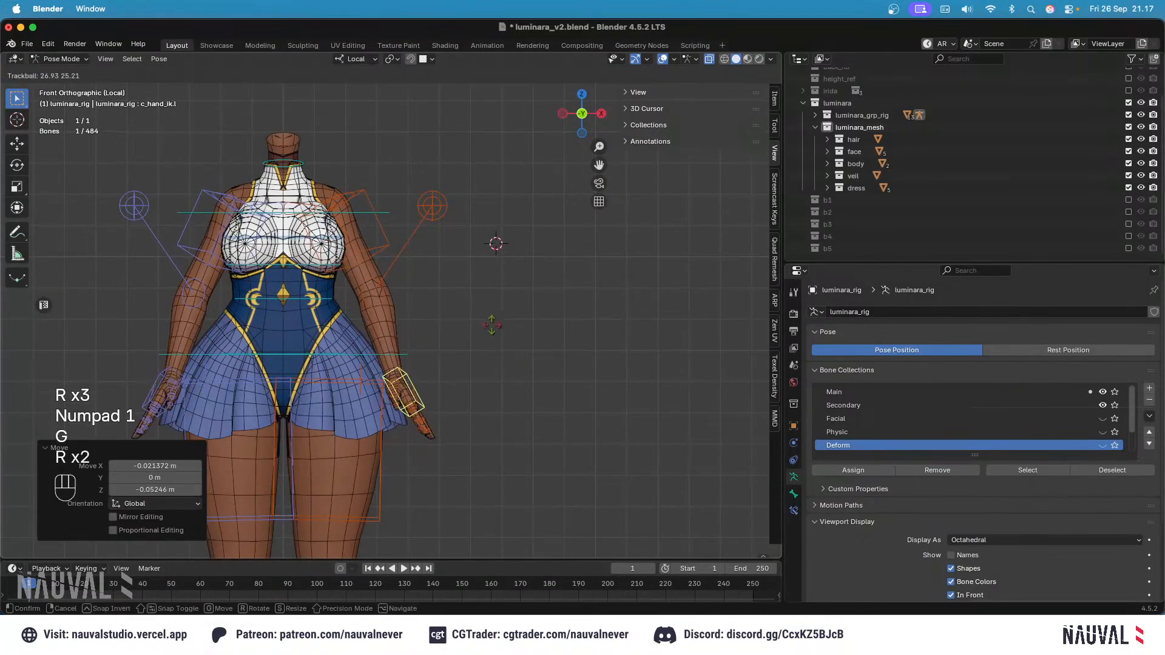
left_click(486, 331)
Step: Fine-tune the left hand IK control's position and rotation so the hand hangs beside the skirt hem
key("g")
left_click(504, 340)
key("r")
left_click(511, 341)
key("g")
left_click(509, 349)
Step: Move the left arm pole control inward and down toward the elbow
left_click(442, 204)
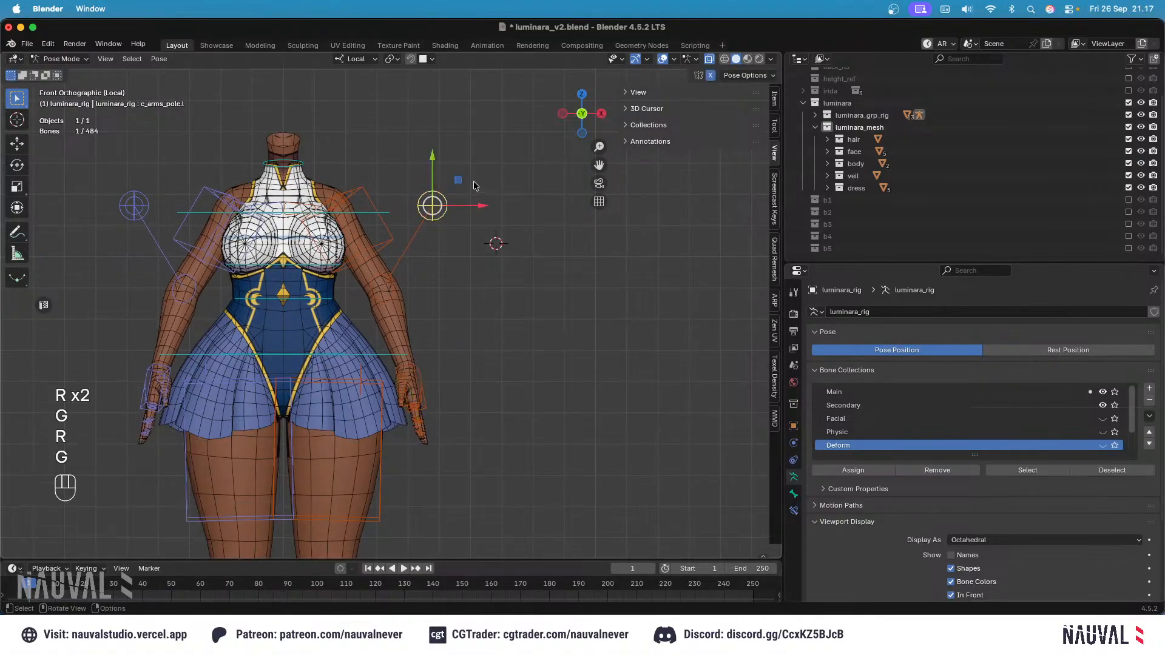
key("g")
left_click(377, 259)
Step: Rotate the left hand IK control -28.7° and refine its orientation with trackball and view rotations
left_click(429, 371)
key("r")
left_click(428, 355)
key("r")
key("r")
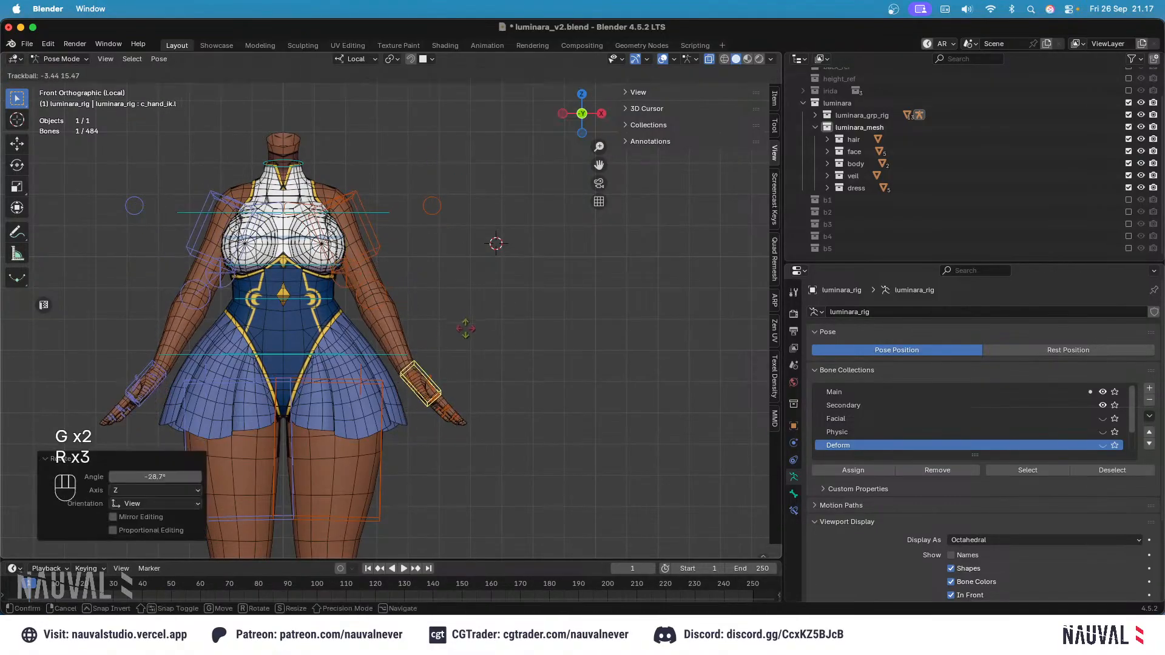
left_click(419, 322)
key("r")
left_click(405, 276)
Step: Test-bend the torso by rotating the c_spine_02.x control 16.6° and resetting it, and try rotating the c_spine_01.x control
scroll(403, 273, "up", 2)
left_click(399, 255)
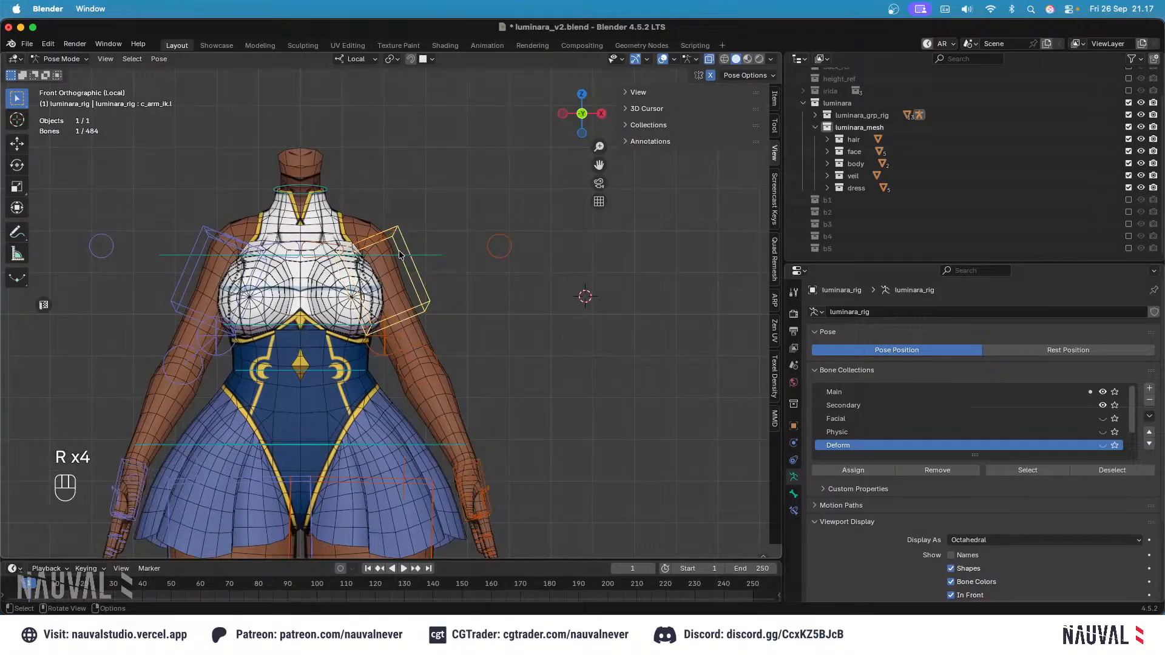
key("r")
key("Escape")
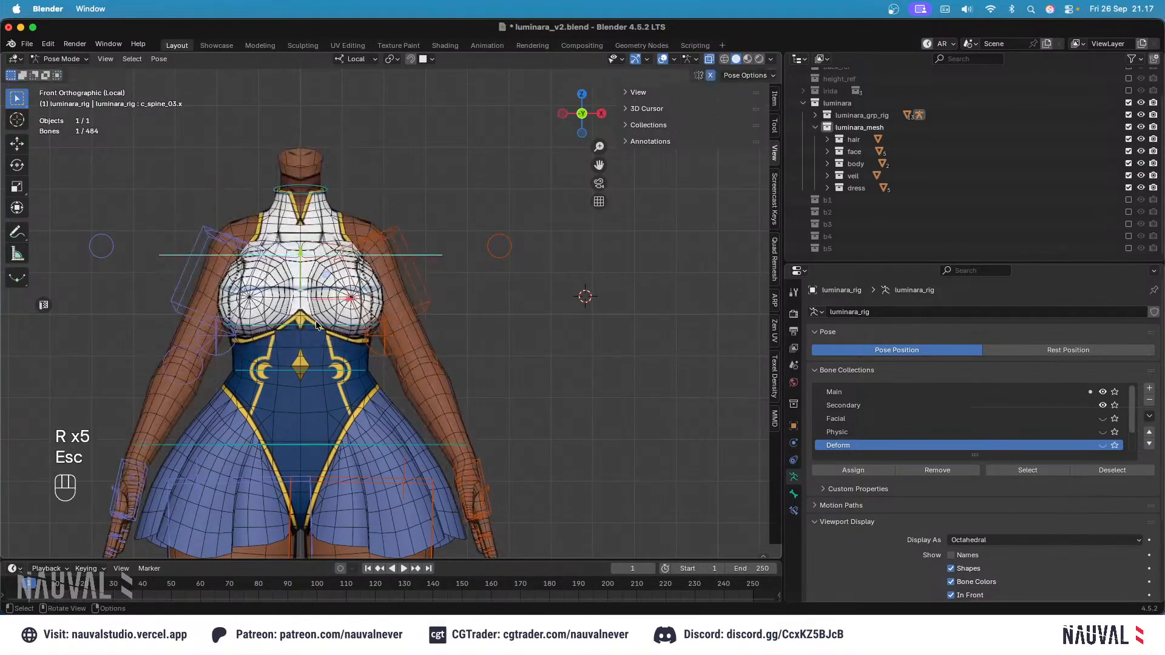
left_click(320, 324)
key("r")
left_click(353, 333)
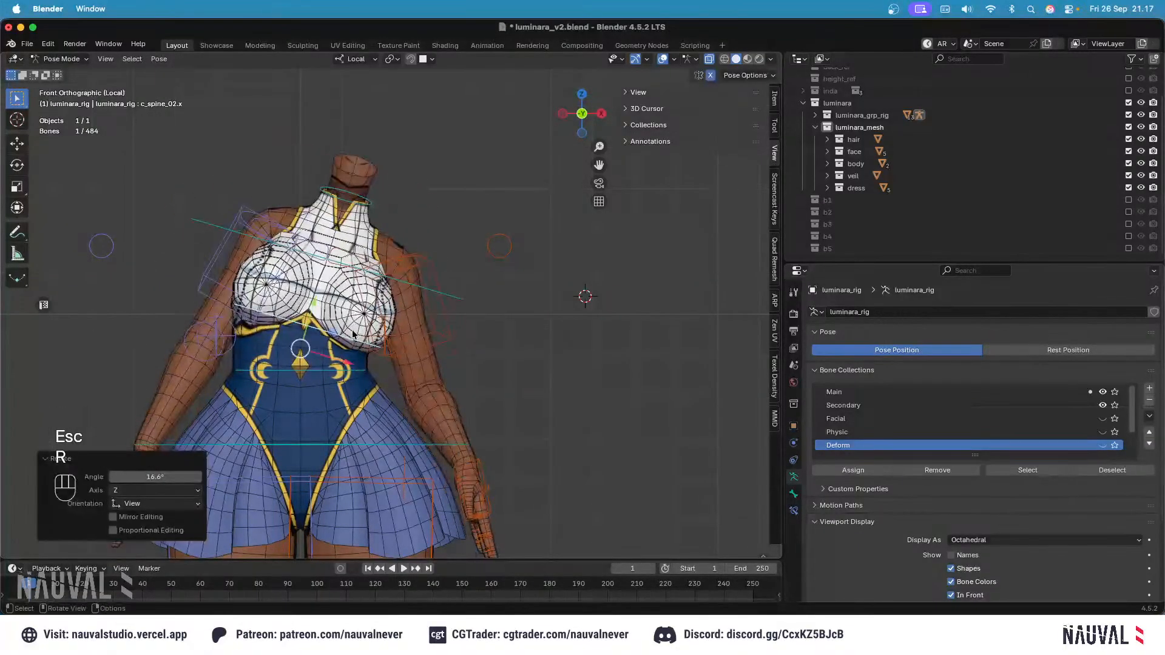
key("alt+r")
key("r")
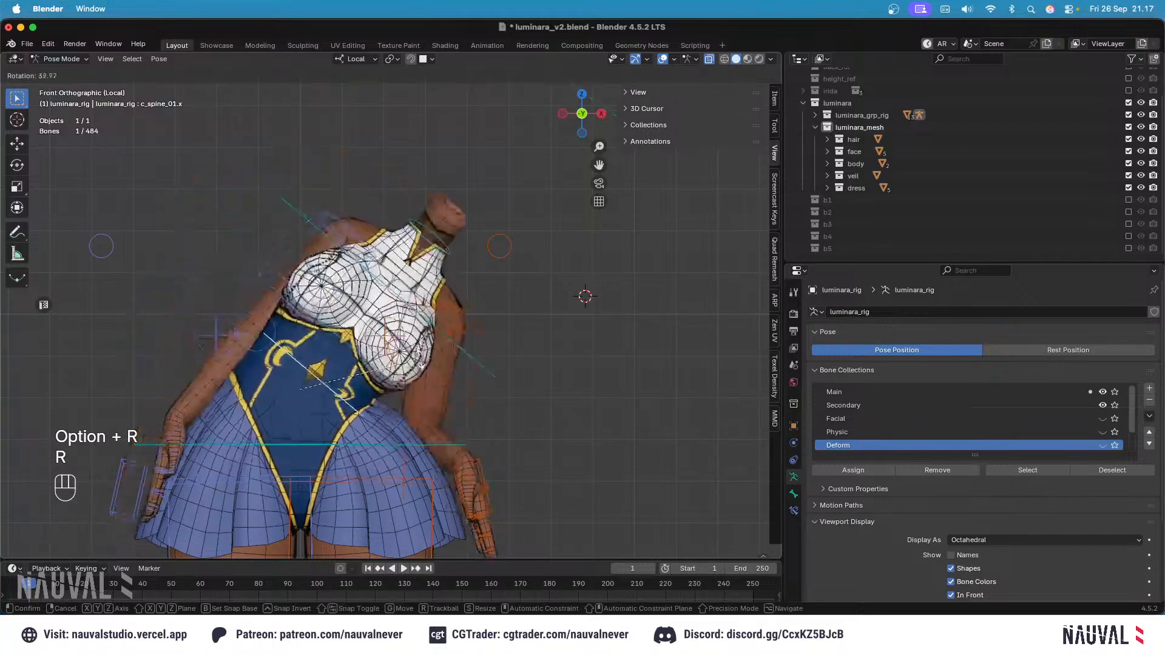
key("Escape")
Step: From the side view, move both mirrored foot IK controls forward and up, raising the thighs
left_click(381, 373)
middle_click_drag(383, 372, 372, 504, "ctrl")
key("KP_3")
key("g")
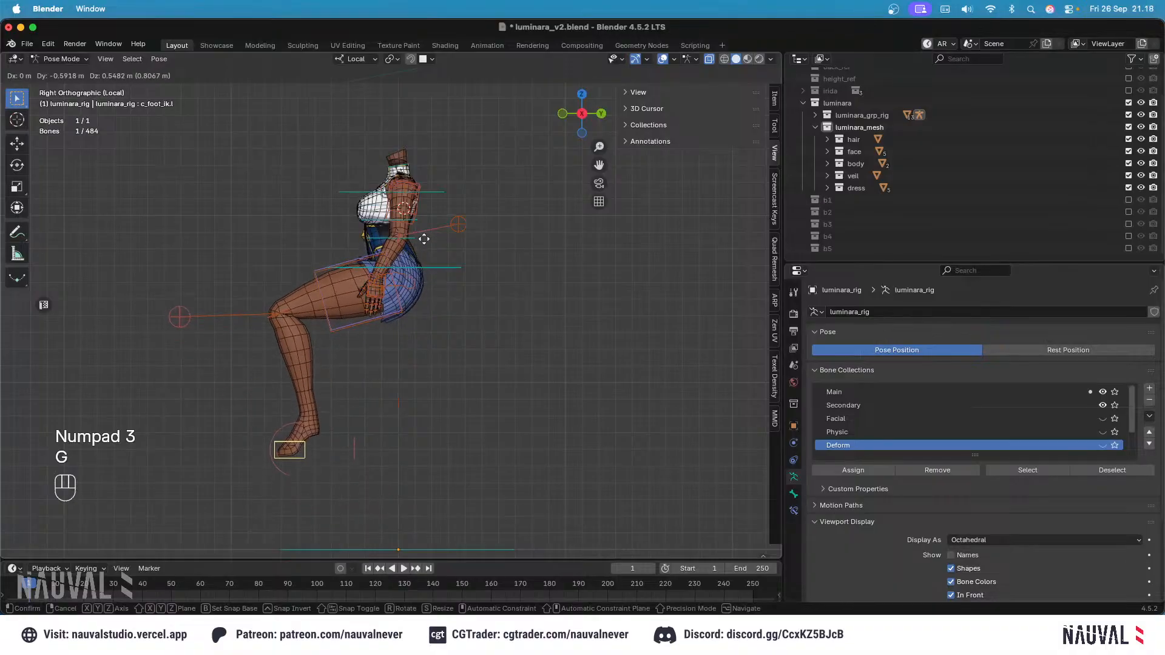
left_click(456, 219)
Step: Turn off pose X mirroring, and move and rotate only the left foot IK control backward so the knee bends
key("g")
key("r")
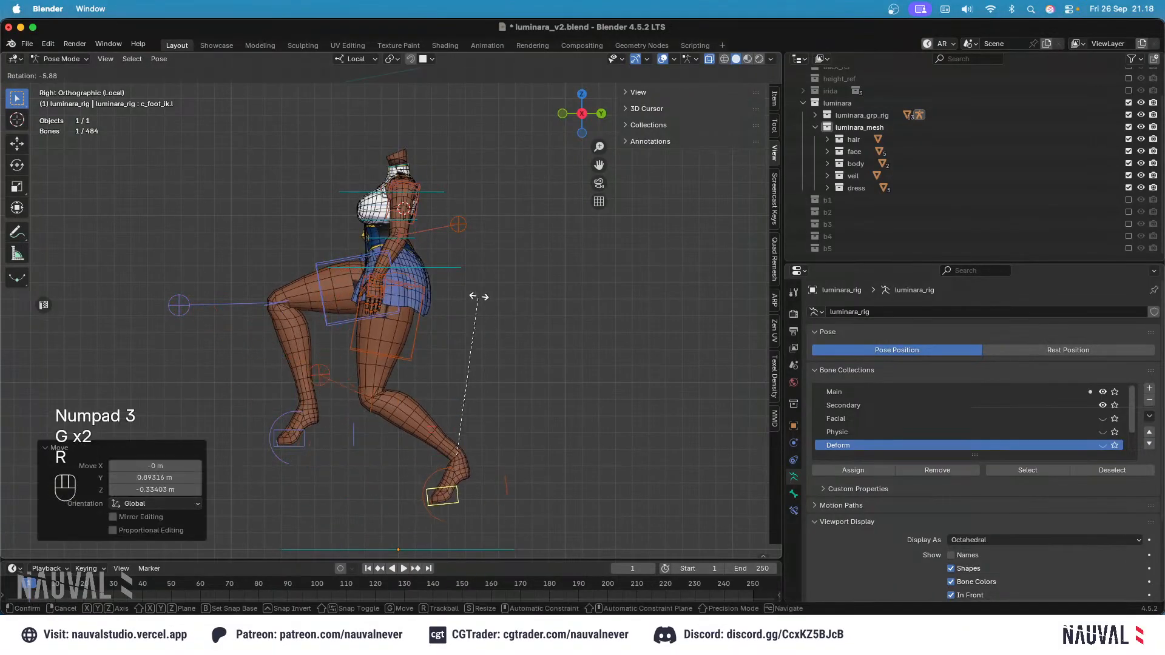
left_click(474, 297)
key("r")
left_click(425, 267)
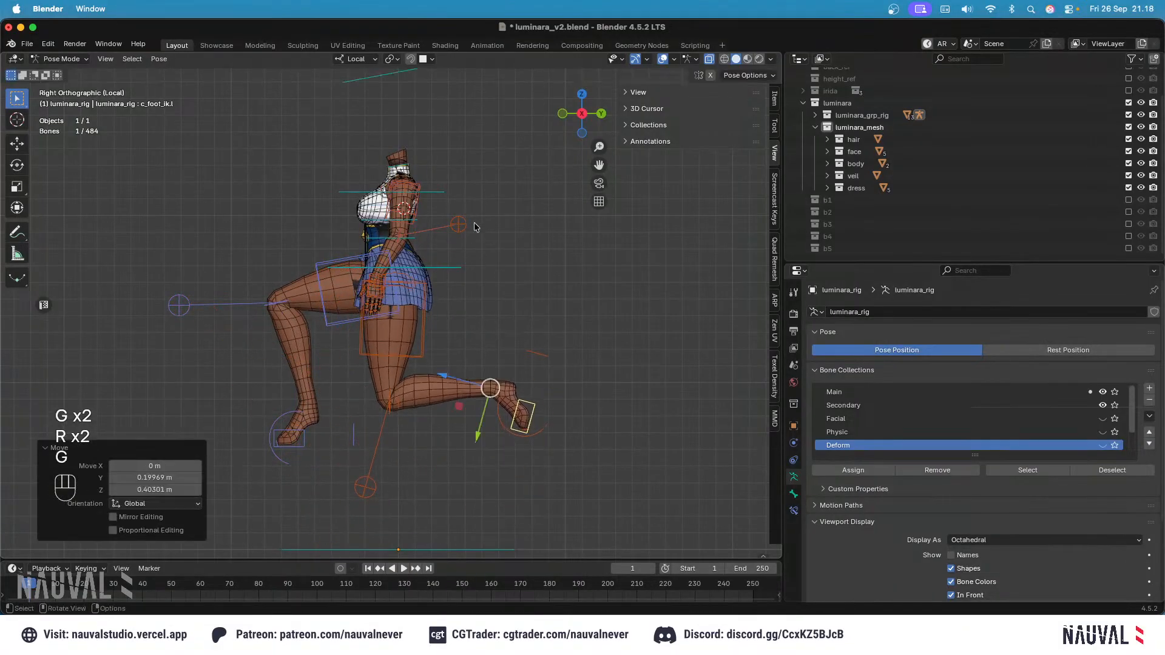
Step: Refine the left foot IK control's rotation and finish by moving it about 0.036 m back and 0.116 m up
key("g")
left_click(428, 248)
key("r")
key("g")
left_click(429, 226)
middle_click_drag(429, 225, 453, 233, "shift")
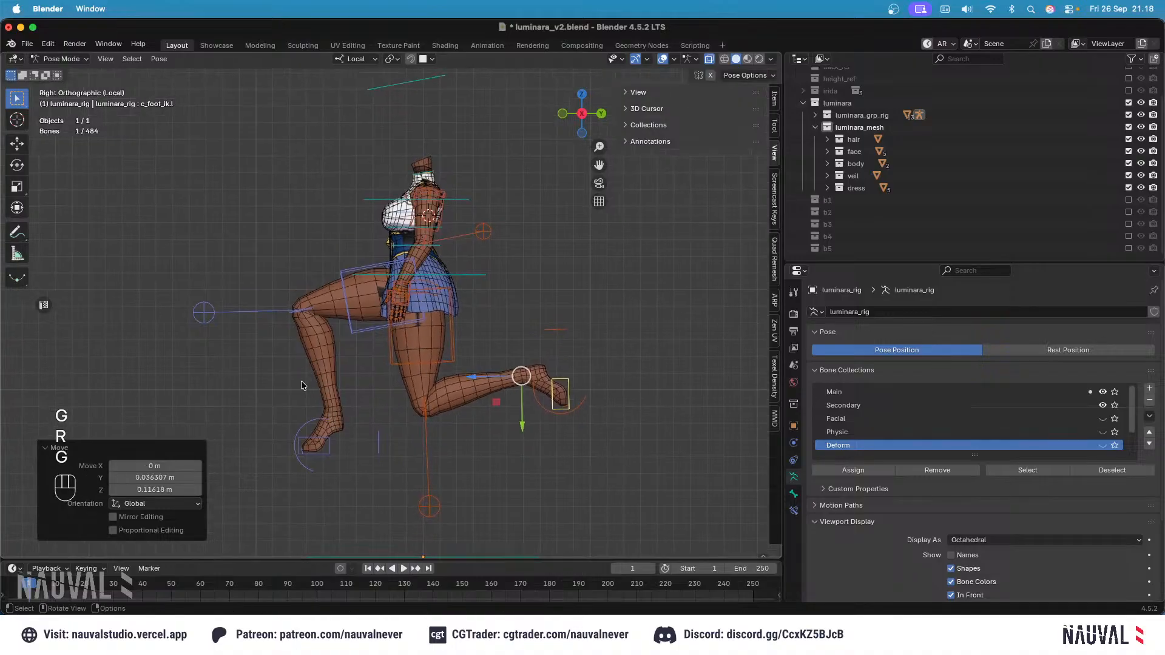
Step: Move the right foot IK control about 0.105 m forward and 0.225 m down
left_click(301, 443)
left_click(303, 442)
key("g")
left_click(374, 427)
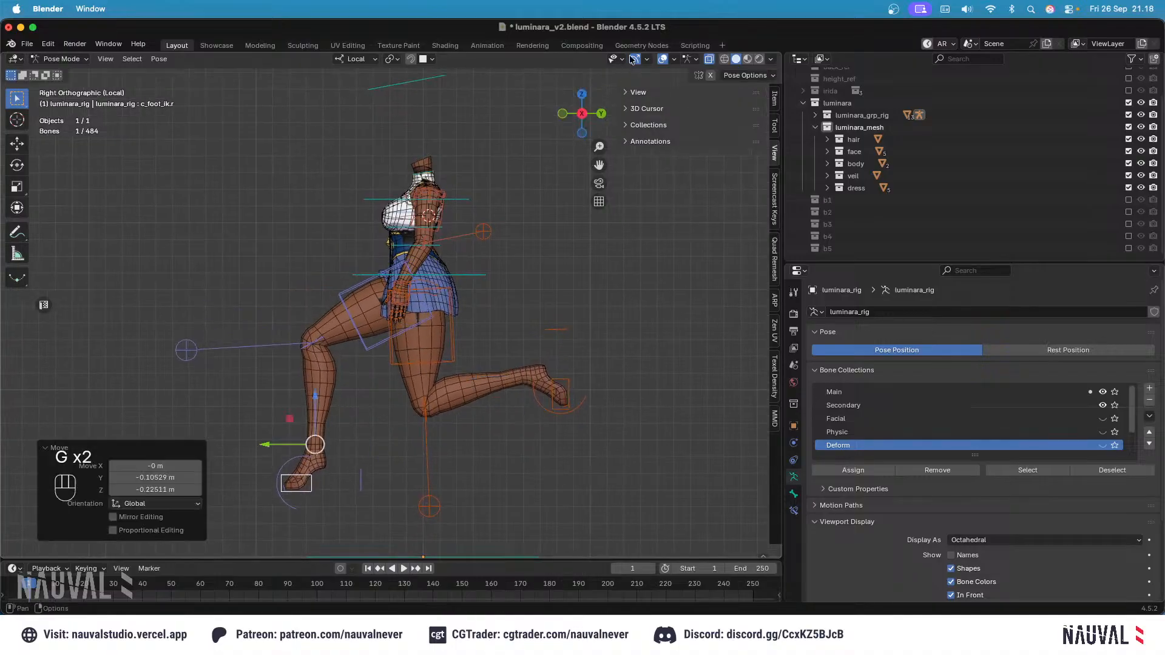
Step: Examine the posed dress and skirt around the hips and raised thigh with viewport overlays hidden, and restore the overlays
left_click(663, 59)
middle_click_drag(522, 191, 455, 322, "shift")
mouse_move(455, 321)
middle_mouse_down()
mouse_move(463, 388)
mouse_move(452, 334)
middle_mouse_up()
middle_click_drag(453, 334, 408, 299)
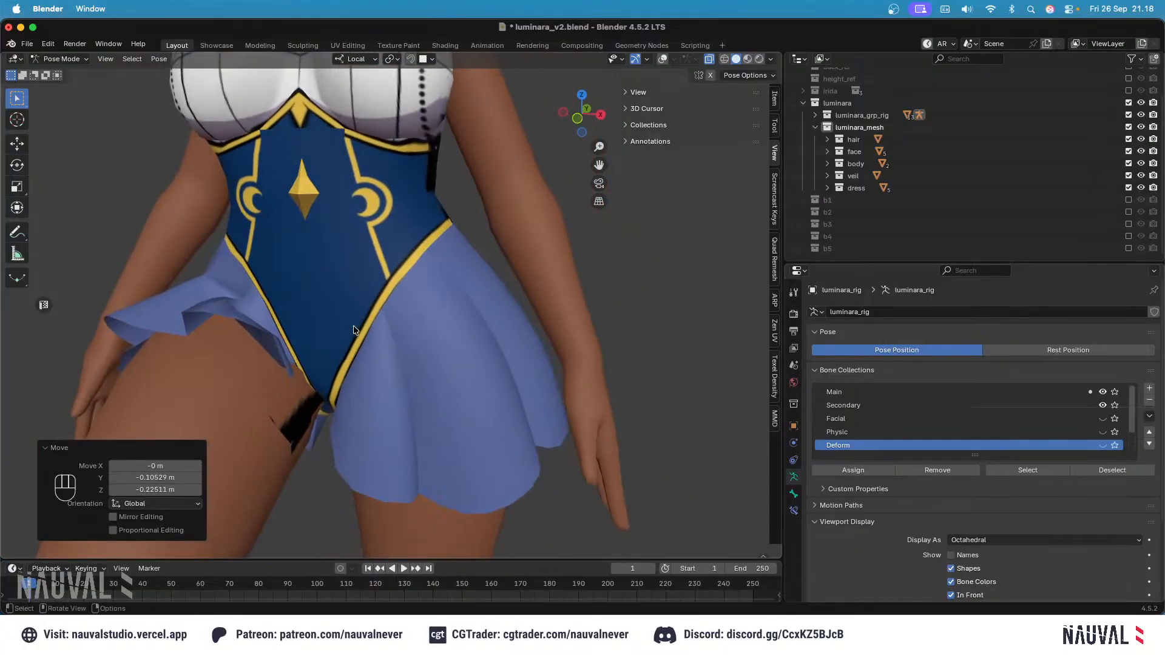
middle_click_drag(353, 326, 633, 94)
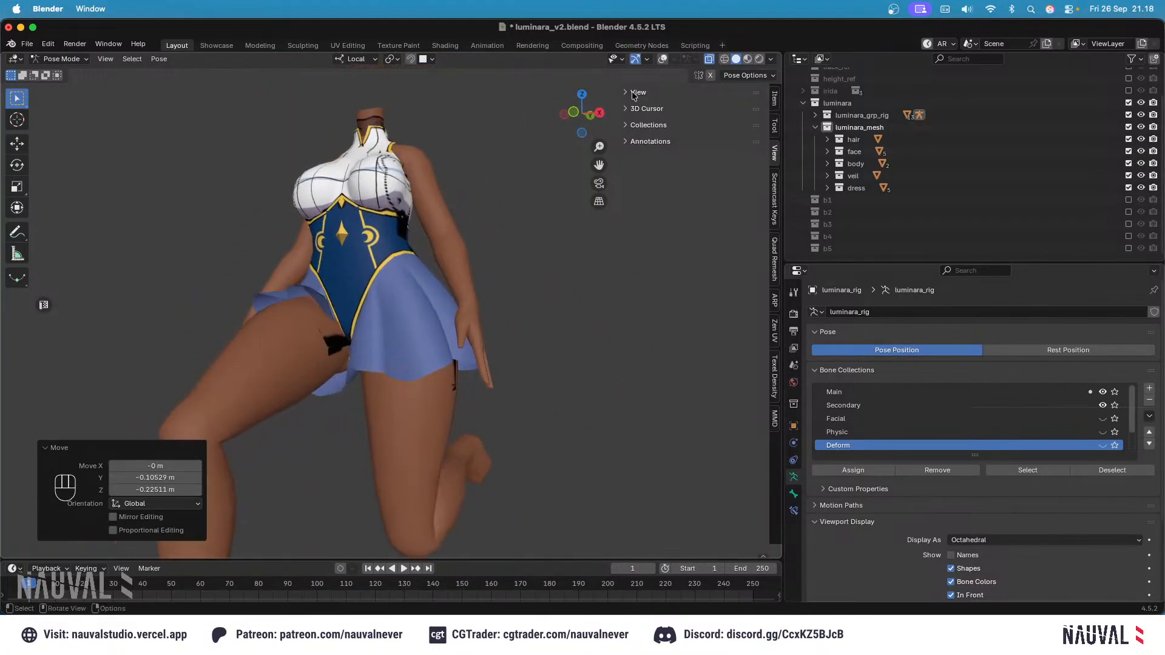
left_click(663, 62)
Step: Clear the location and rotation of all pose controls and save the file
key("KP_1")
key("super+s")
key("KP_3")
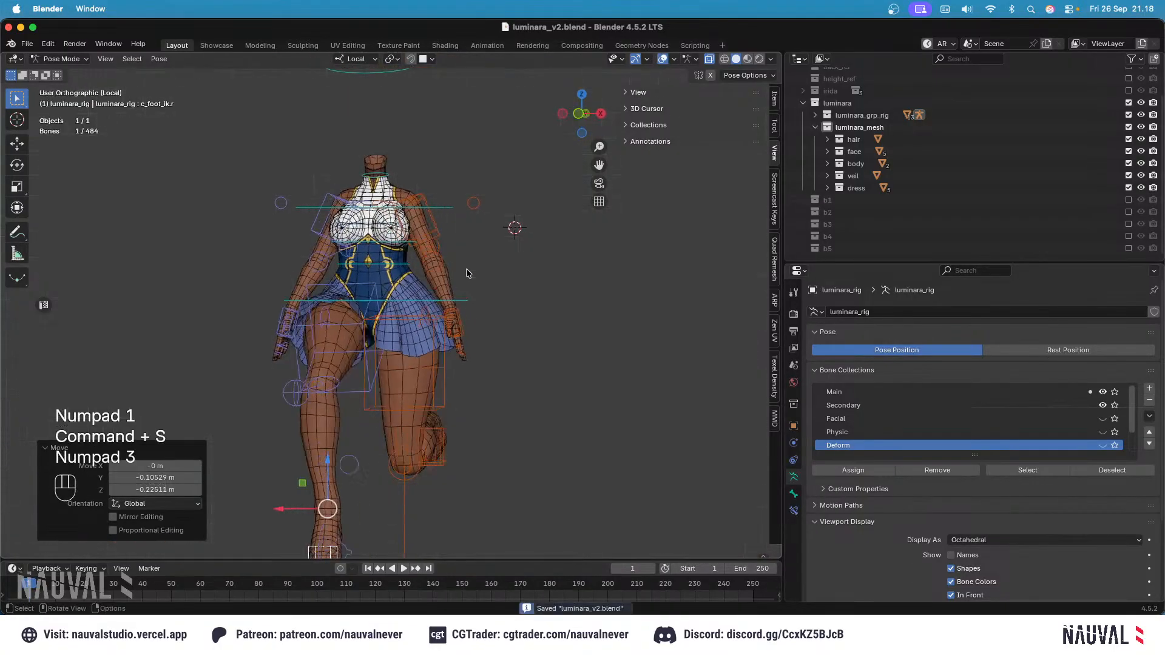
key("a")
key("alt+g")
key("alt+r")
key("super+s")
key("KP_1")
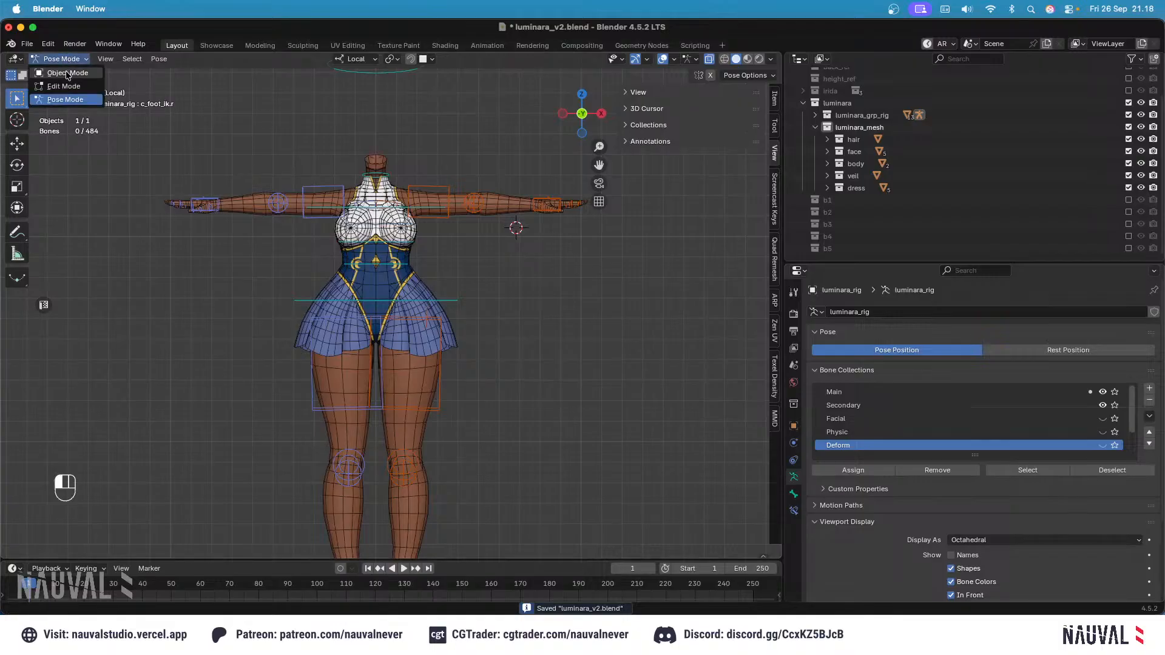
Step: In Object Mode, duplicate the dress body mesh in place and move the copy to the b5 collection as a backup
left_click(67, 72)
left_click(423, 266)
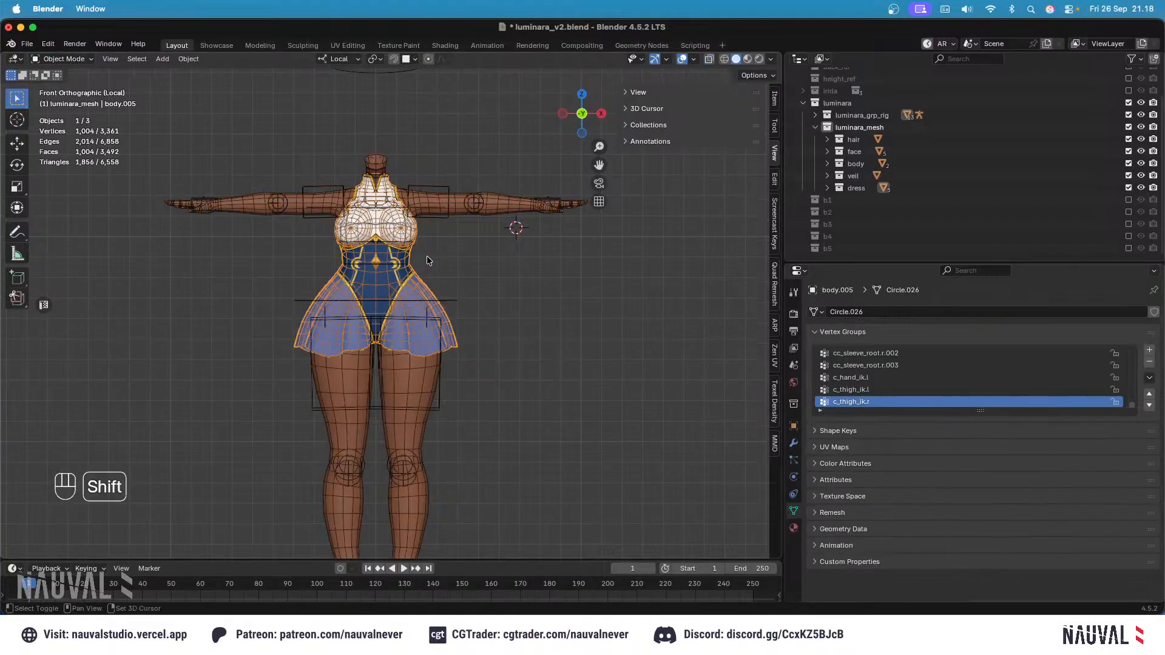
key("shift+d")
key("Escape")
key("m")
left_click(389, 397)
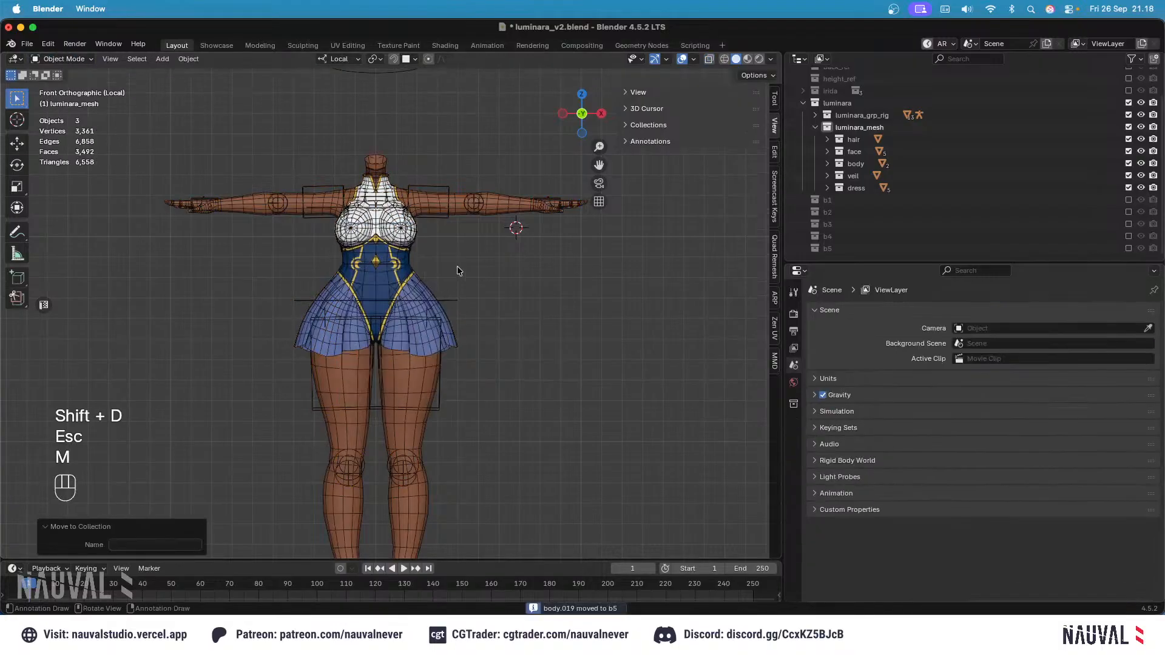
Step: Deselect the dress body mesh, exit local view to show the whole character, and save the file
left_click(428, 276)
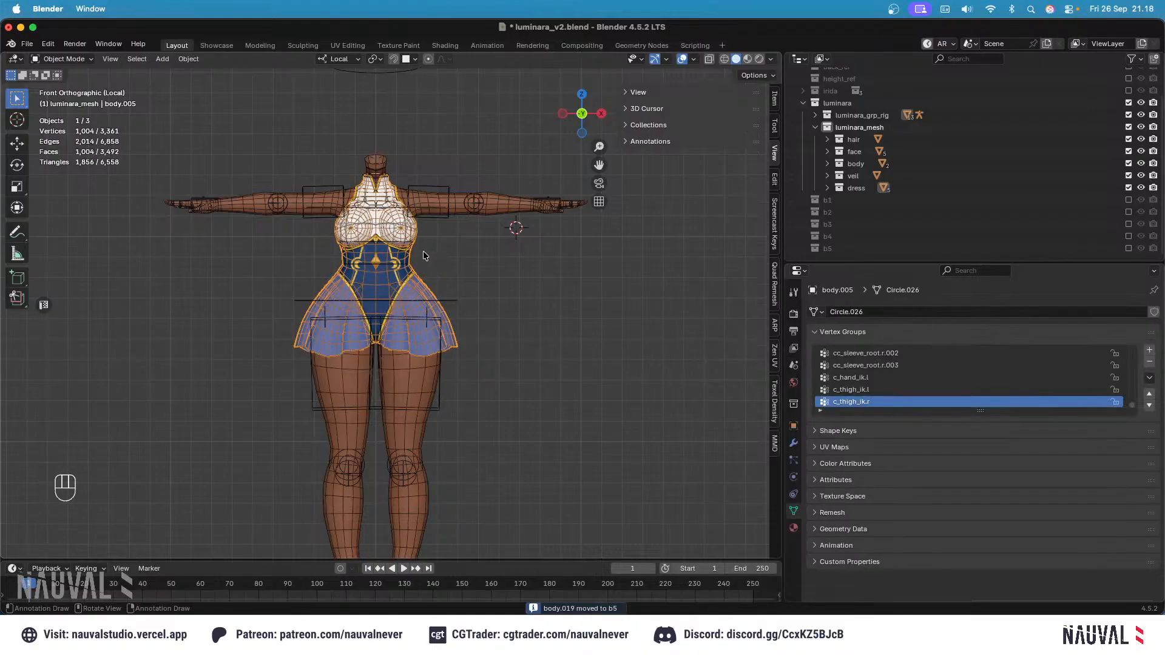
left_click(486, 277)
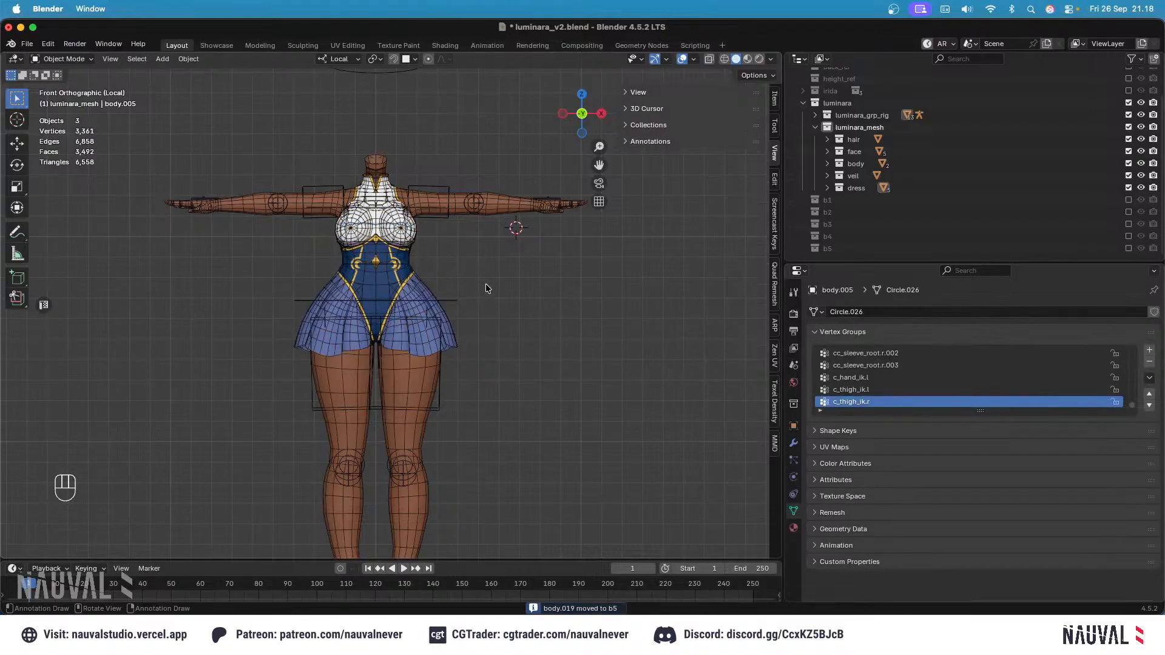
key("slash")
middle_click_drag(477, 253, 542, 203, "shift")
key("super+s")
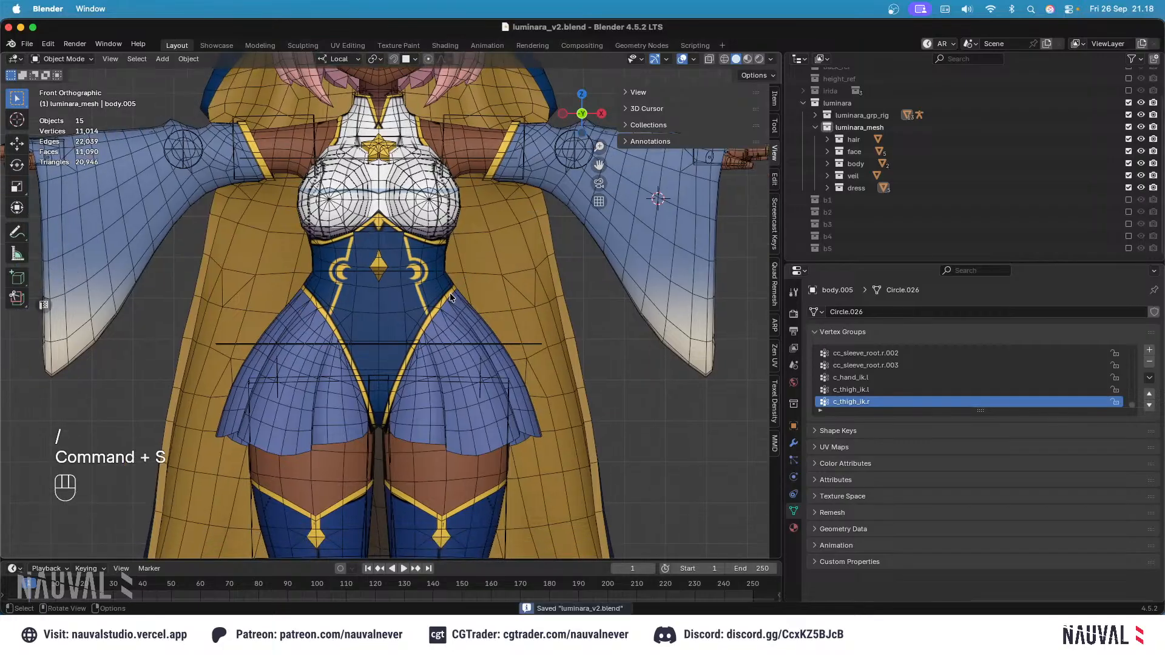
Step: Select the dress body, body skin and leg meshes together, and briefly isolate them in local view
left_click(454, 313)
scroll(473, 336, "down", 2)
middle_click_drag(475, 338, 490, 258, "shift")
left_click(466, 362, "shift")
left_click(462, 345, "shift")
middle_click_drag(504, 81, 467, 189, "shift")
middle_click_drag(506, 273, 495, 236, "shift")
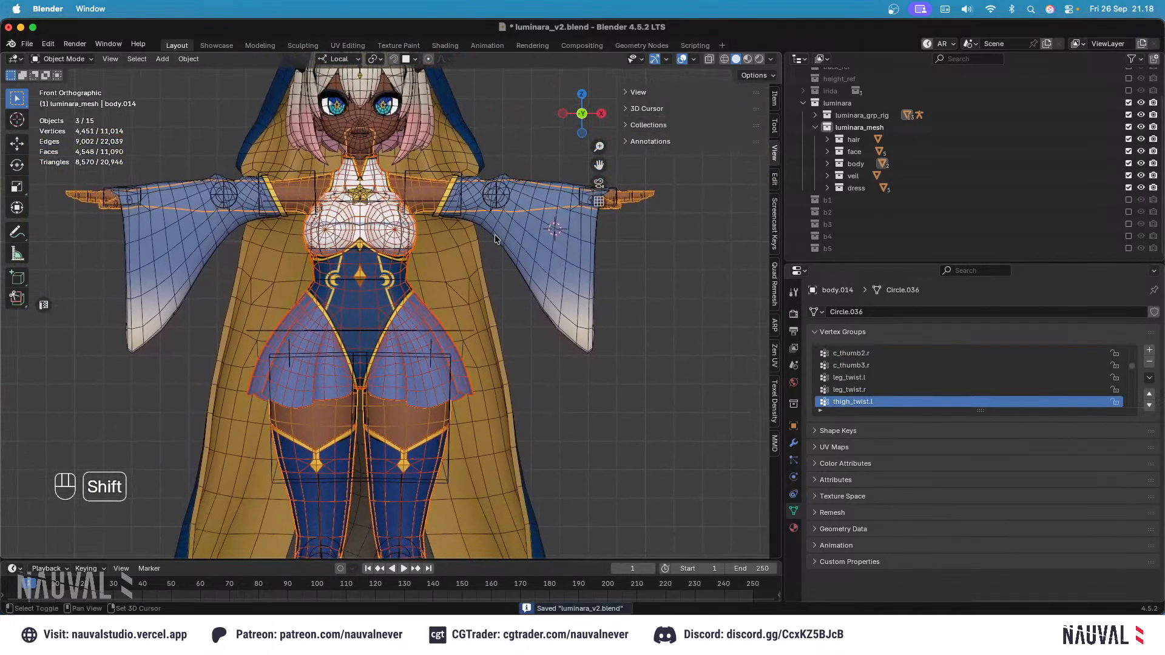
key("slash")
key("slash")
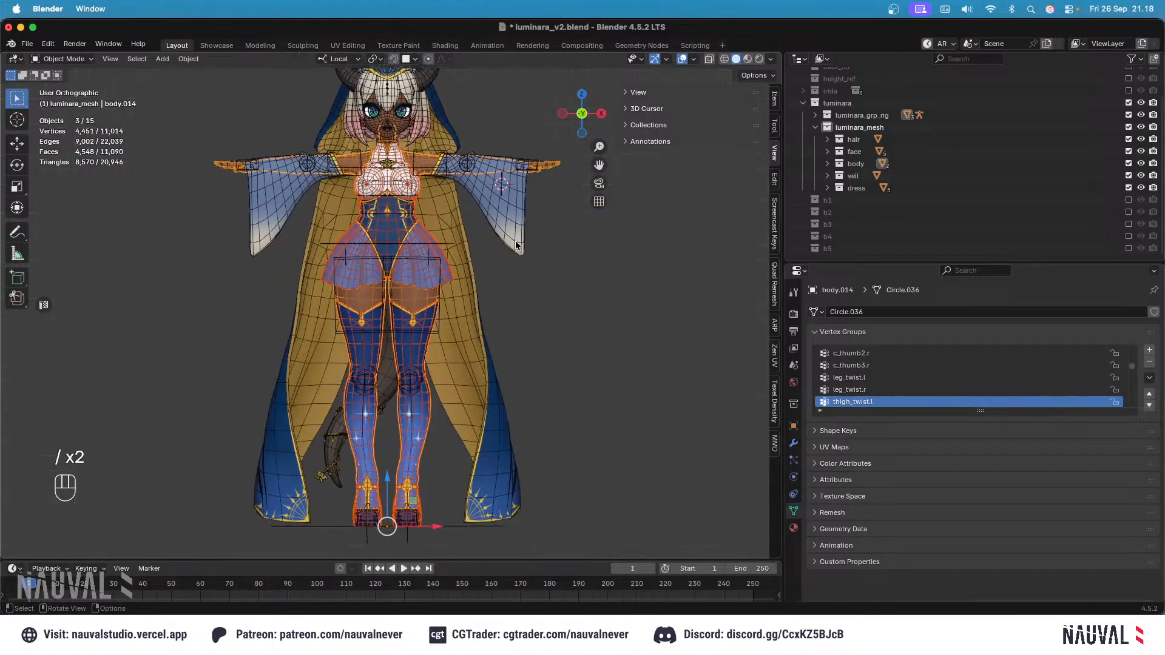
Step: Add the character rig to the selected dress, body skin and leg meshes, isolate them together in local view, and save the file
left_click(458, 190, "shift")
left_click(459, 172, "shift")
key("super+z")
key("super+z")
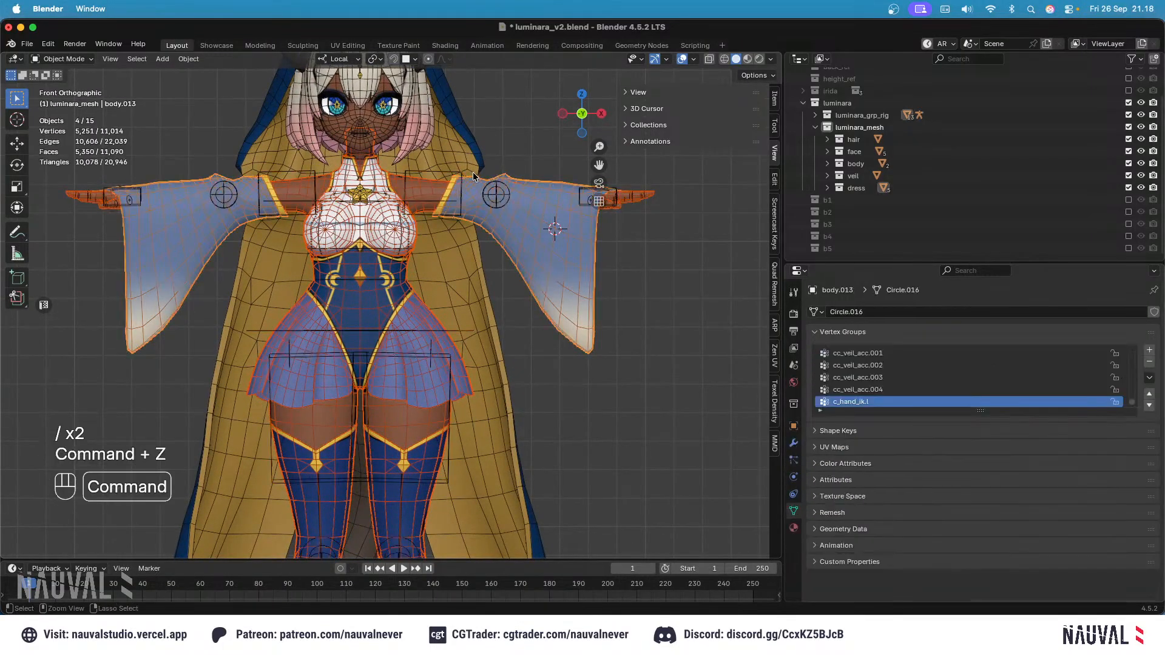
left_click(458, 174, "shift")
key("slash")
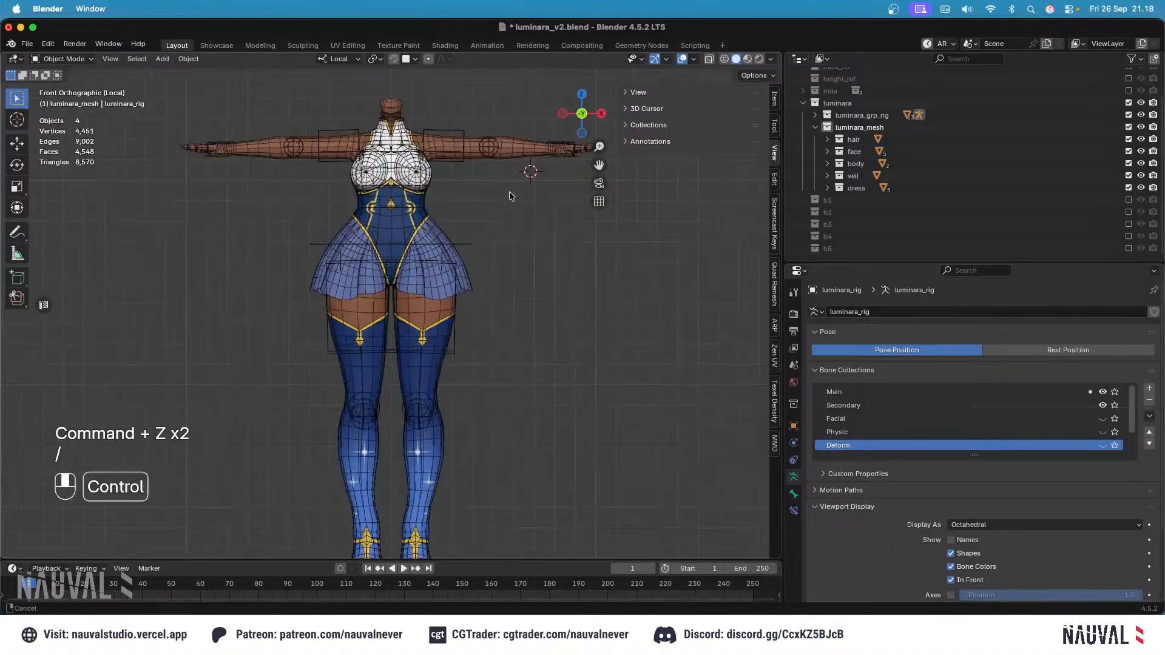
key("super+s")
Step: Select only the character rig, show its Deform bone collection, and enter Pose Mode
left_click(447, 194)
scroll(452, 206, "up", 3, "shift")
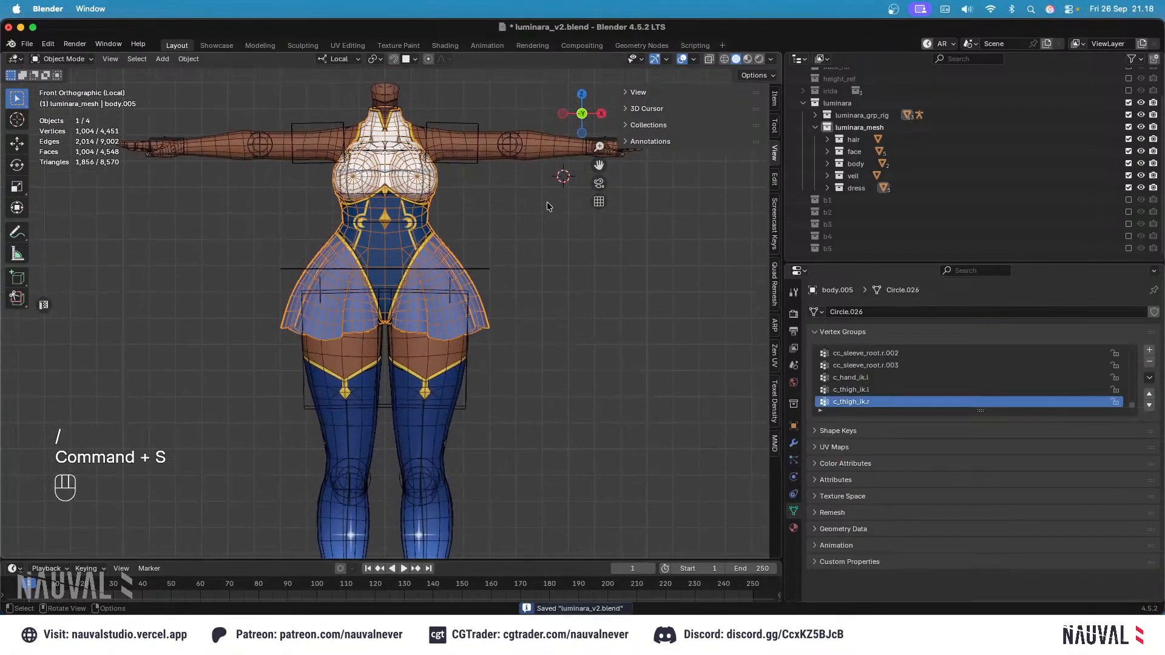
left_click(475, 270)
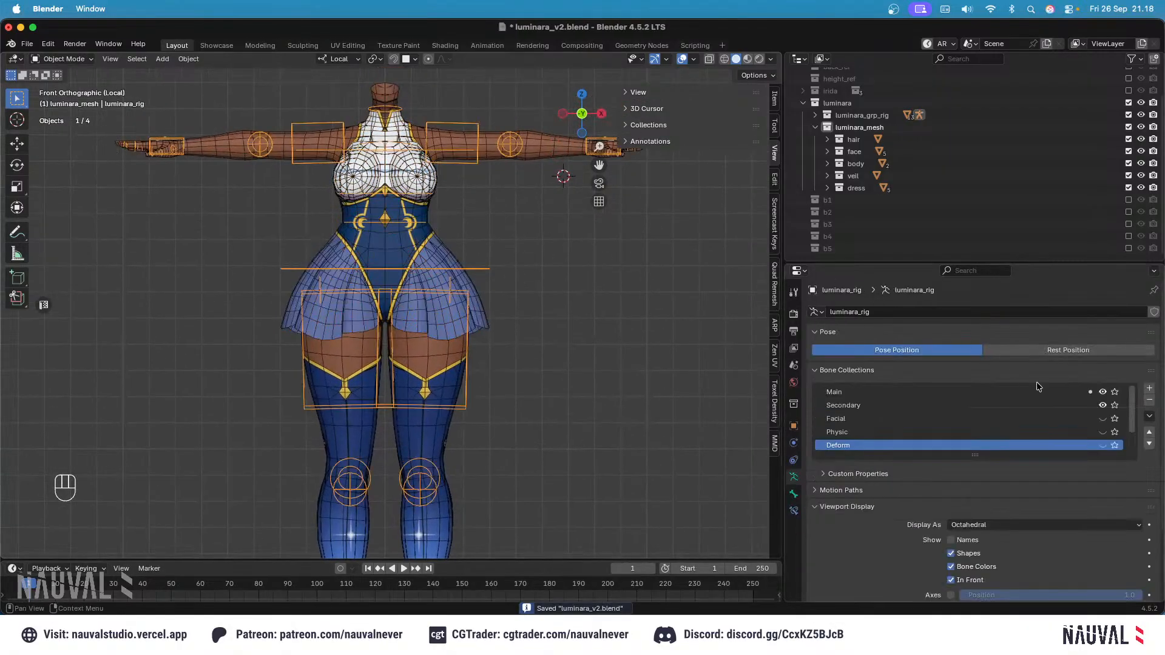
left_click(1103, 445)
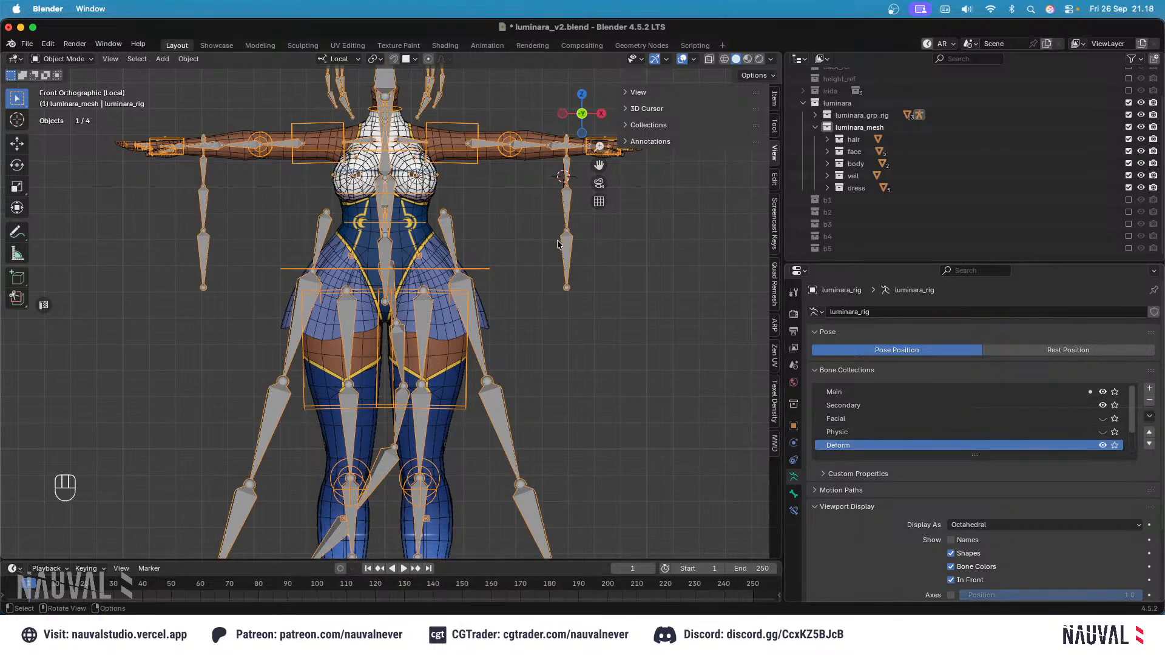
left_click(65, 99)
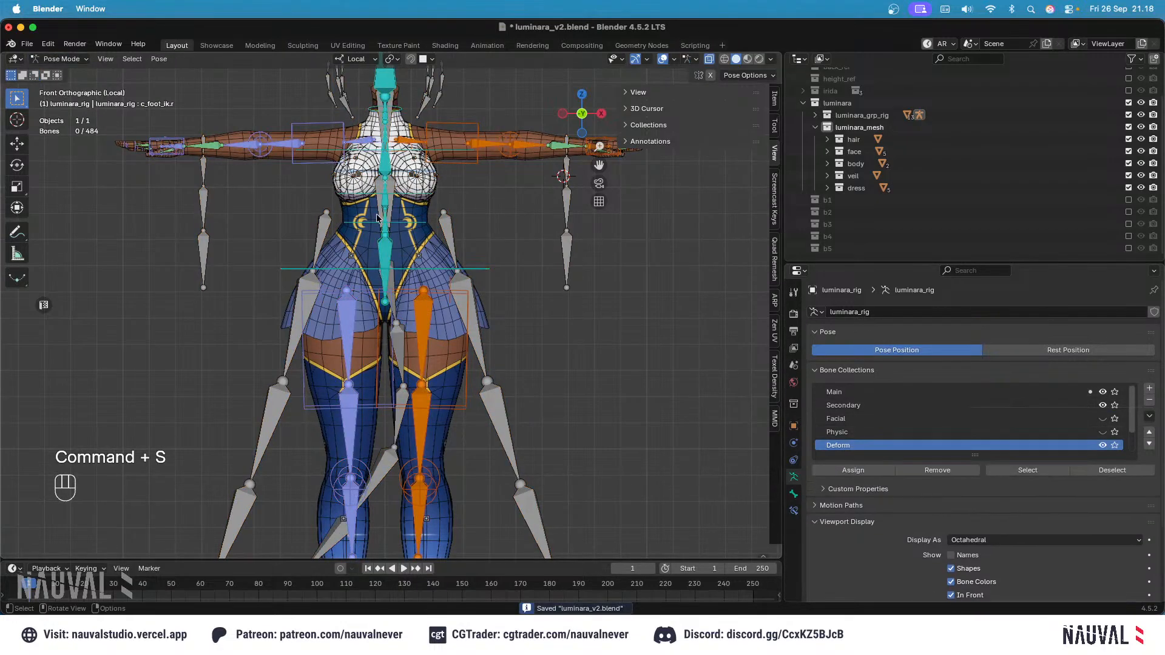
Step: Hide the sleeve, long side cloth, tail and veil bone chains of the rig, and save the file
scroll(508, 267, "down", 2)
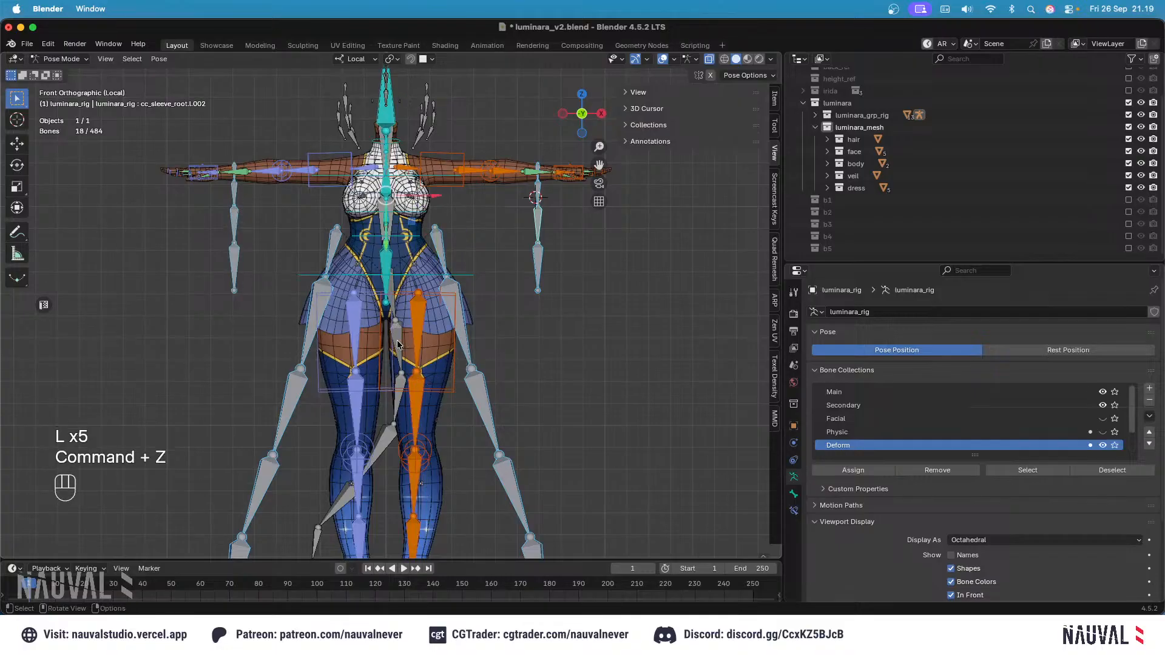
middle_click_drag(401, 337, 487, 335)
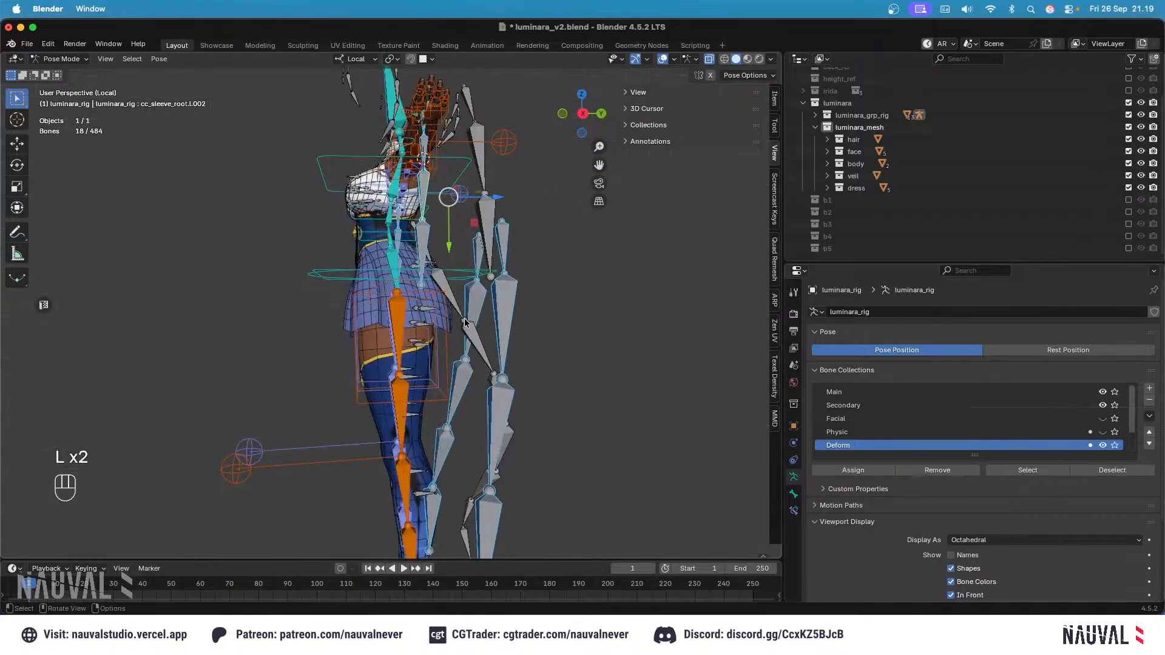
key("h")
key("h")
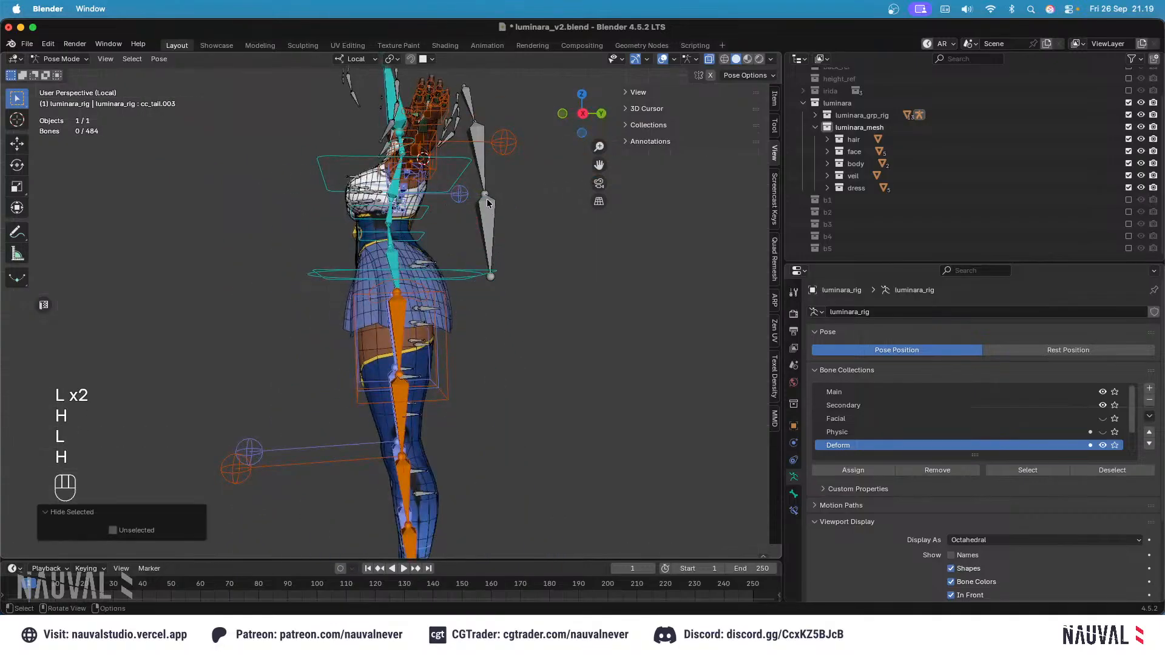
key("l")
key("h")
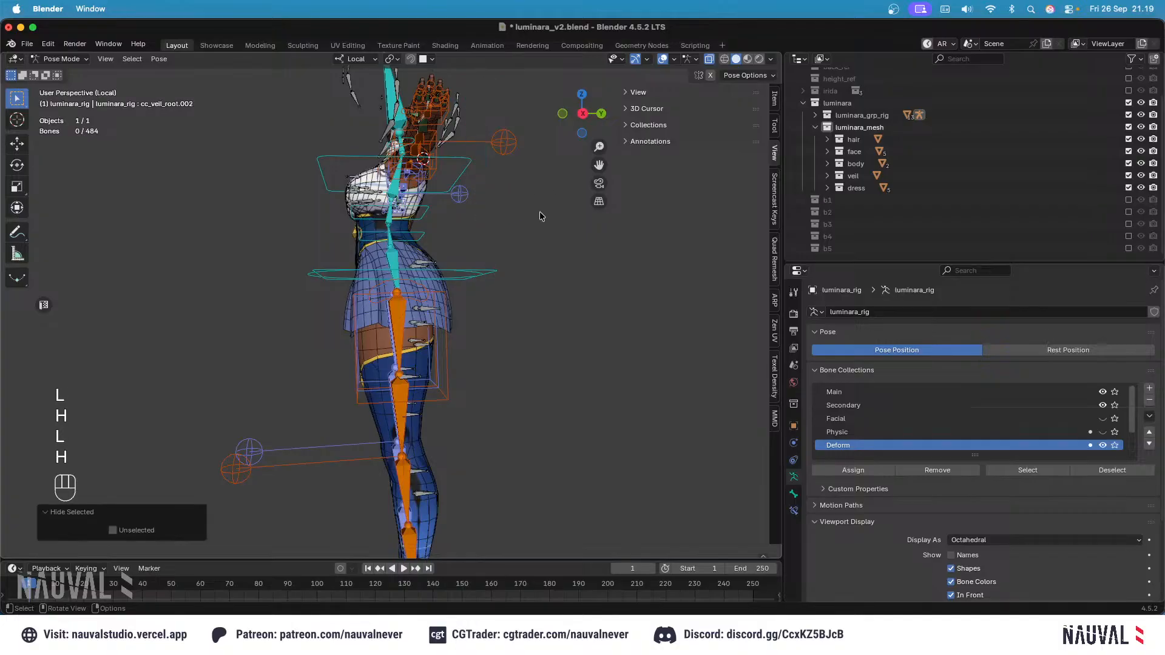
key("KP_1")
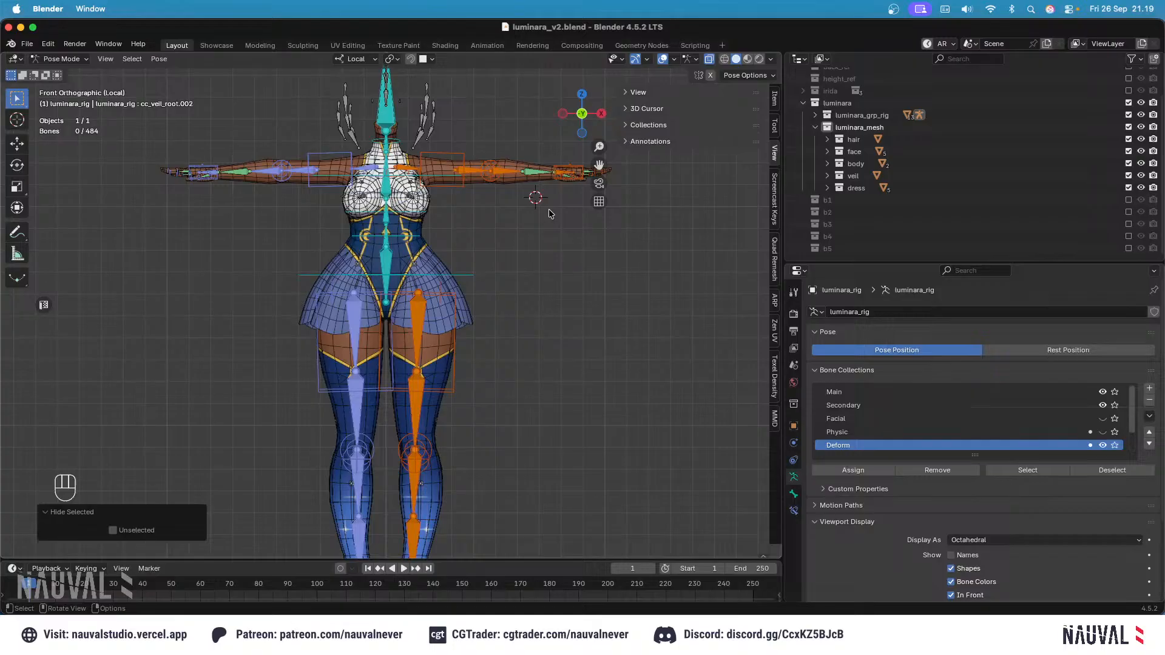
middle_click_drag(479, 191, 586, 226, "ctrl")
key("super+s")
Step: Test the arm deformation by moving the left hand IK control in front view, and cancel the move
left_click(468, 196)
key("KP_1")
key("super+s")
key("g")
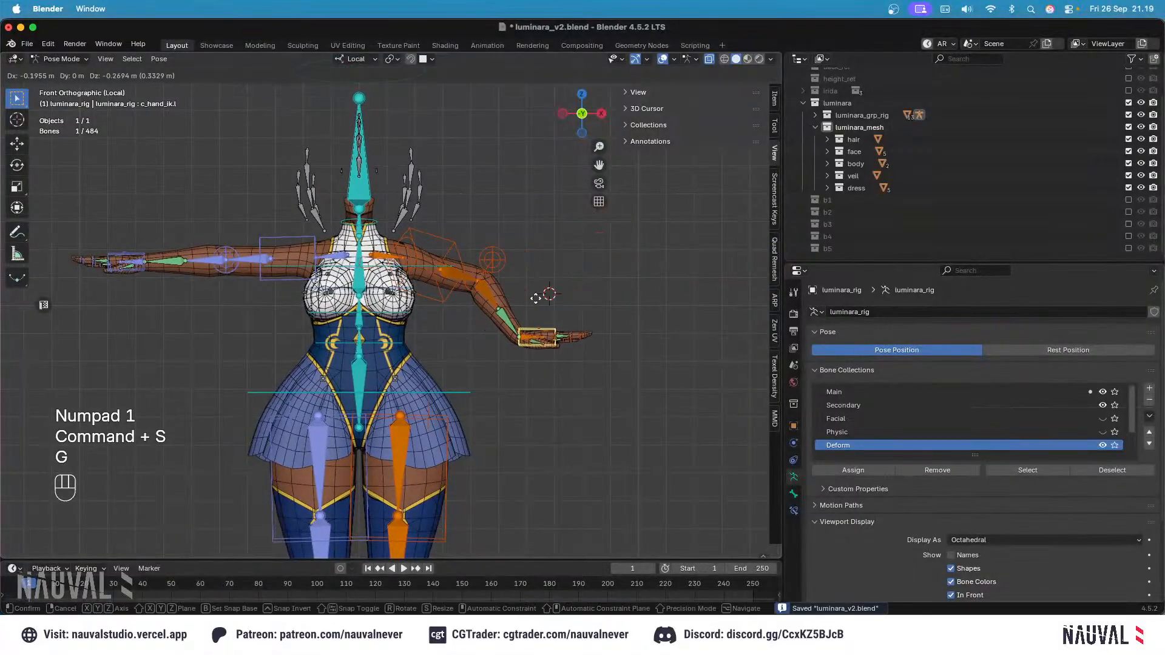
key("Escape")
Step: Test the torso deformation by rotating the first and second spine controls, cancel both rotations, and save the file
left_click(392, 347)
key("r")
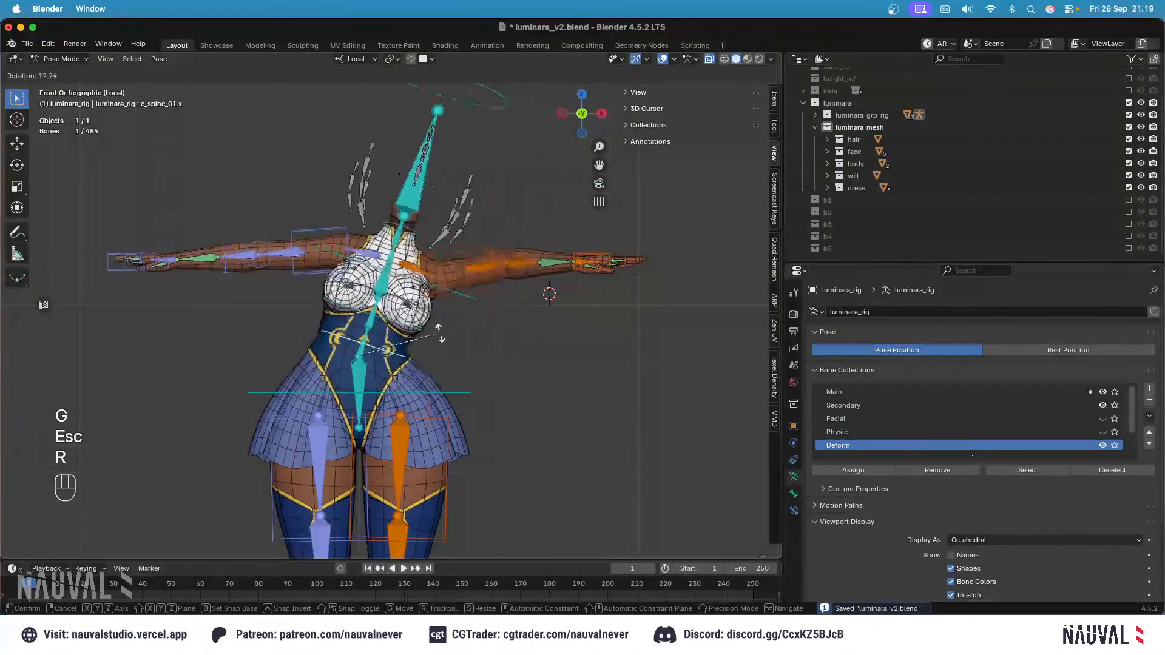
key("Escape")
key("r")
key("Escape")
key("super+s")
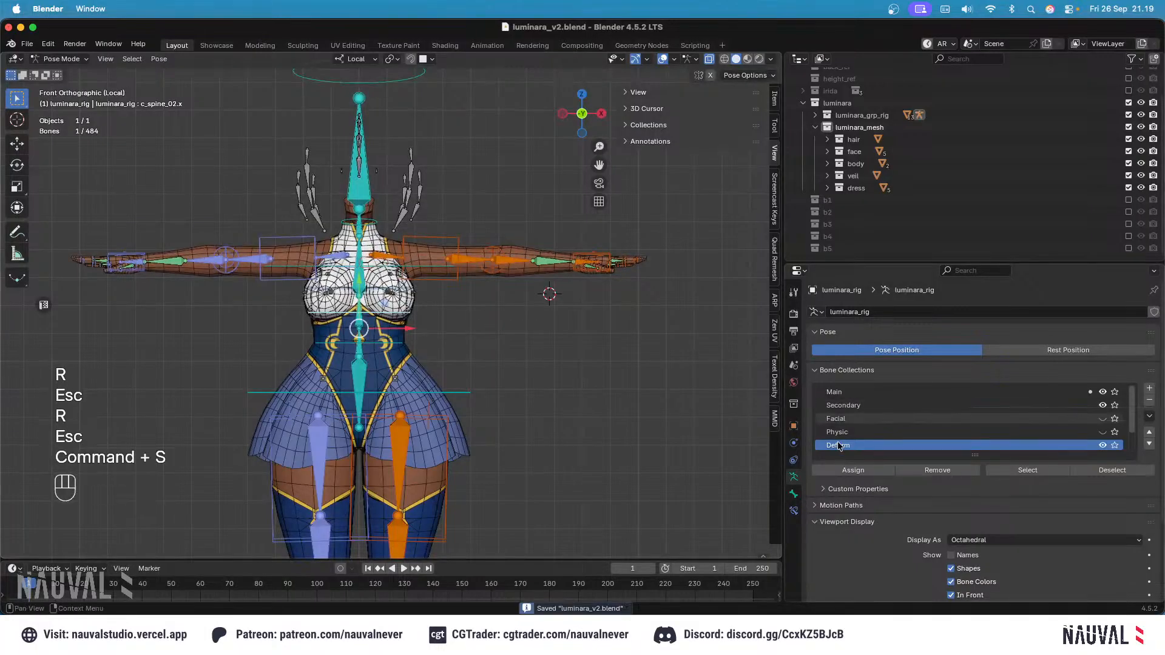
Step: Start the spring bone simulation in interactive mode and trackball-rotate the second spine control
left_click(794, 493)
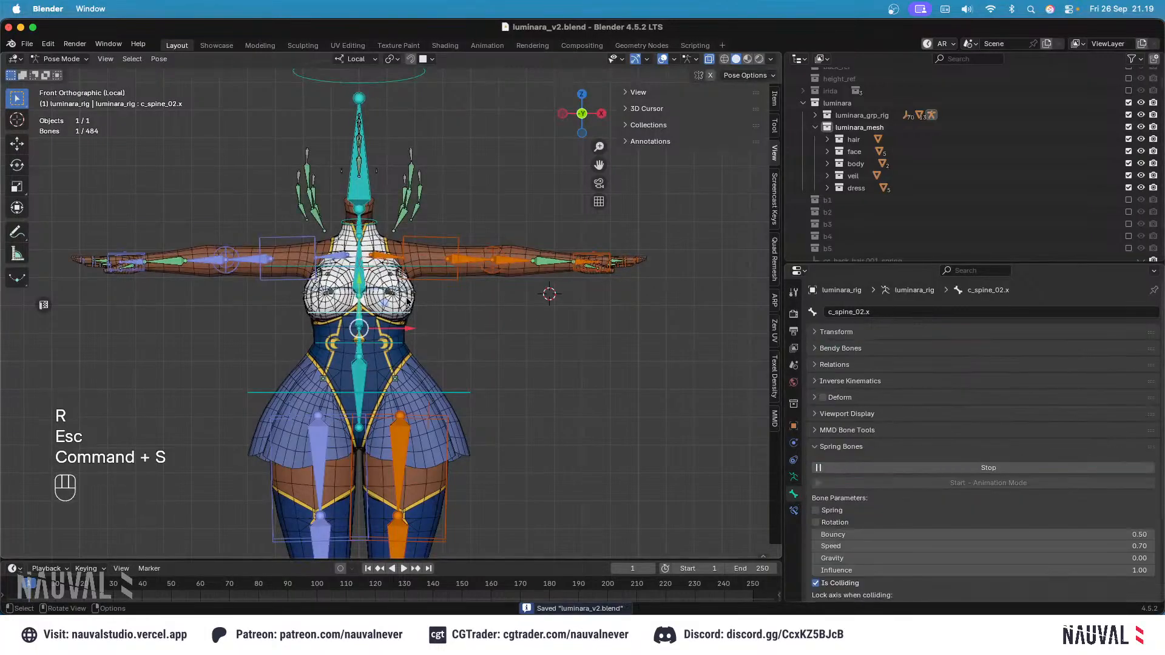
scroll(407, 300, "up", 2)
key("r")
key("r")
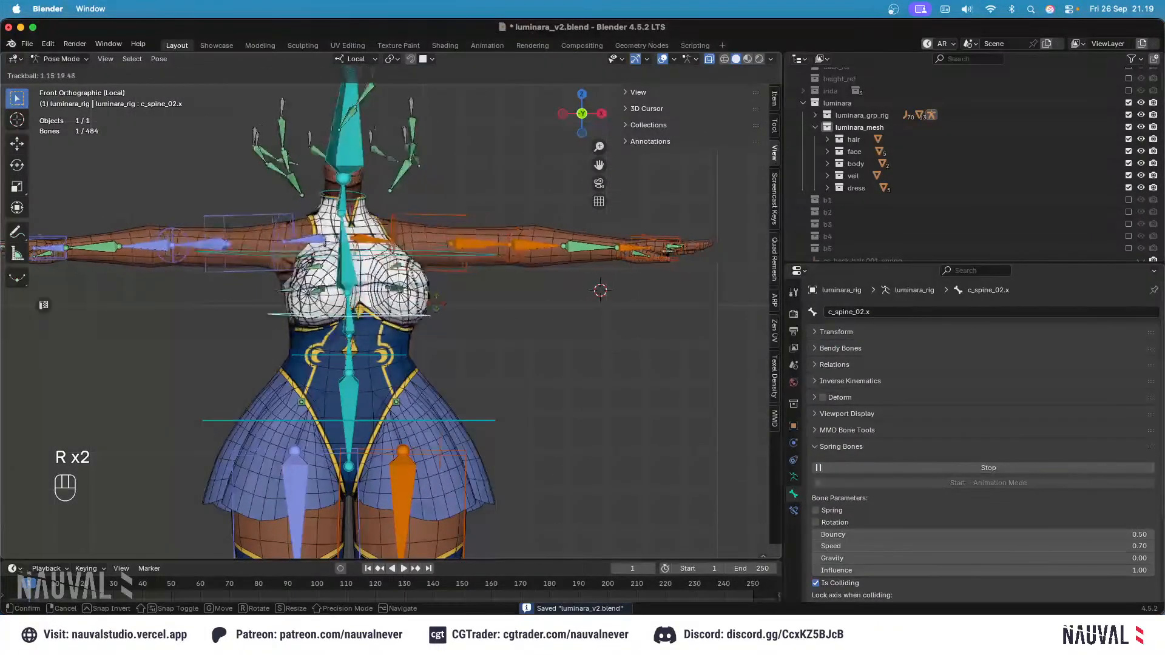
left_click(419, 291)
Step: Hide the viewport overlays, trackball-rotate the second spine control repeatedly to examine the chest deformation, and stop the spring simulation
left_click(660, 58)
key("r")
key("r")
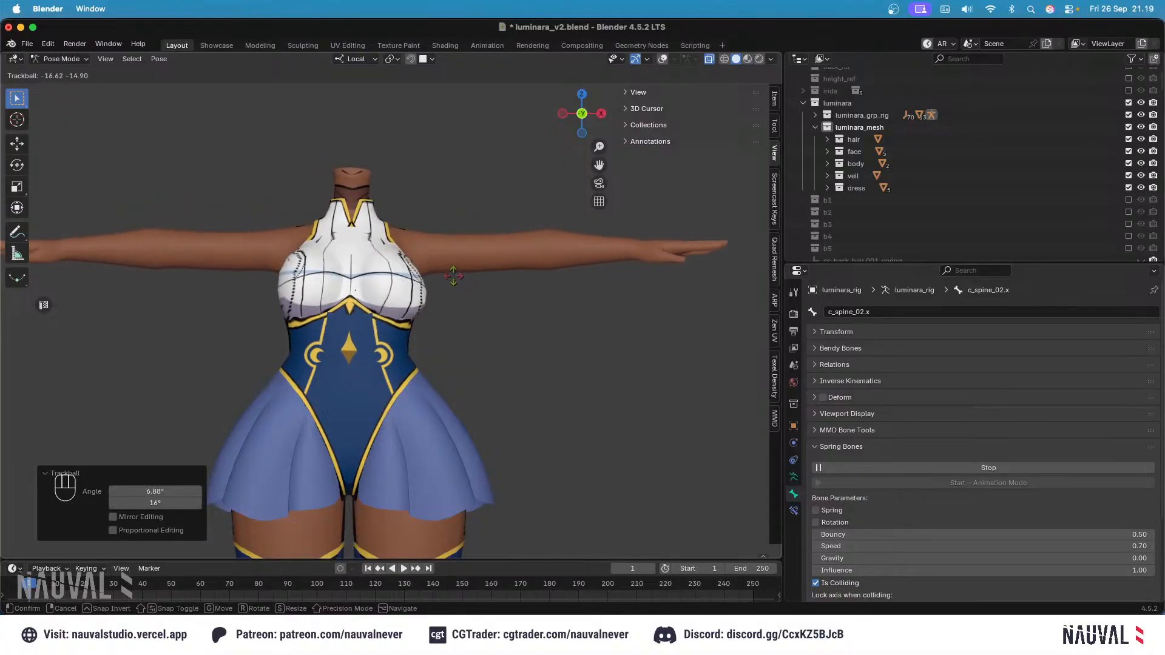
left_click(470, 301)
scroll(472, 297, "up", 4)
key("r")
key("r")
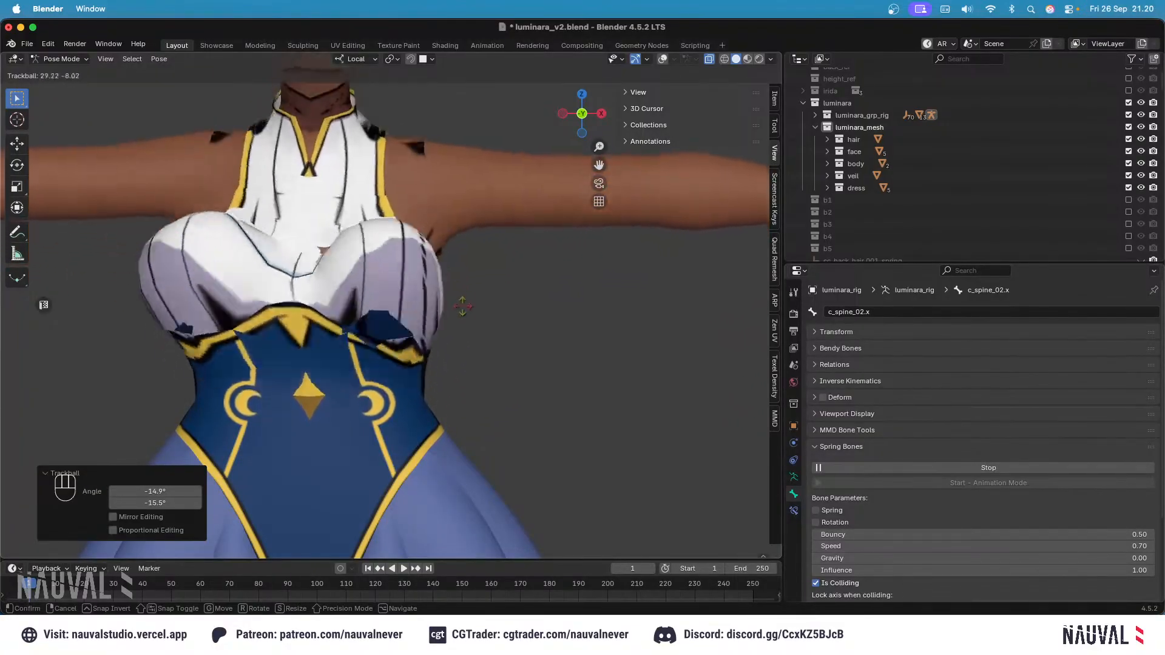
key("Escape")
middle_click_drag(484, 295, 511, 313, "ctrl")
middle_click_drag(512, 313, 516, 195, "shift")
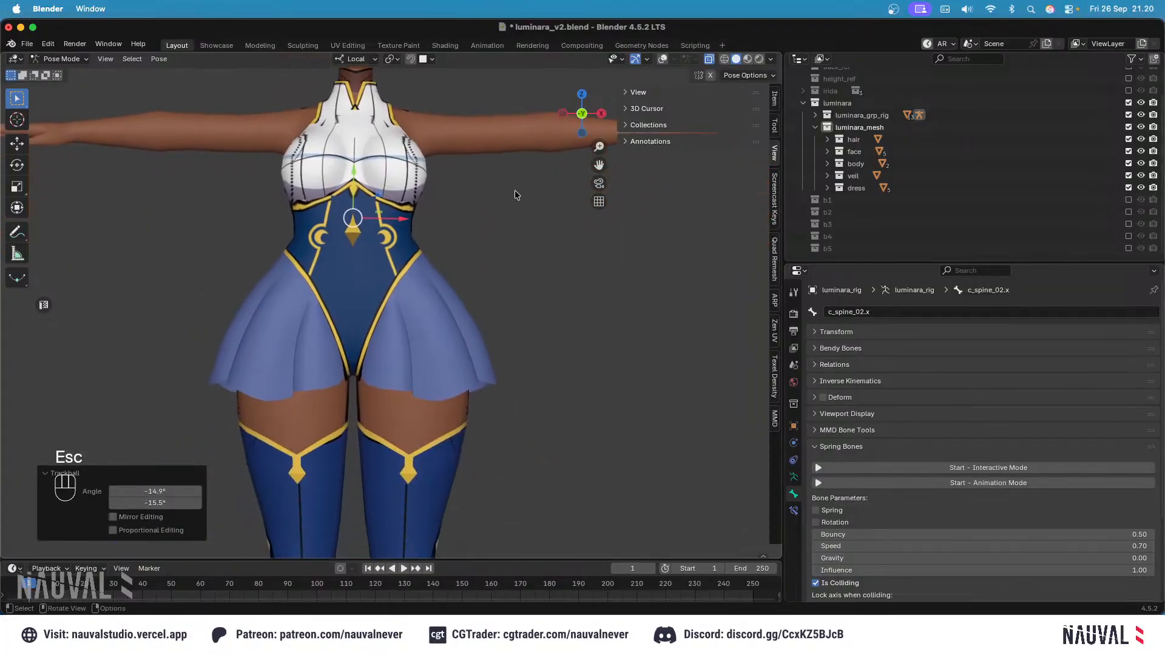
Step: Show the overlays again and test trackball rotations of the first spine control and the root control, cancelling each
left_click(665, 58)
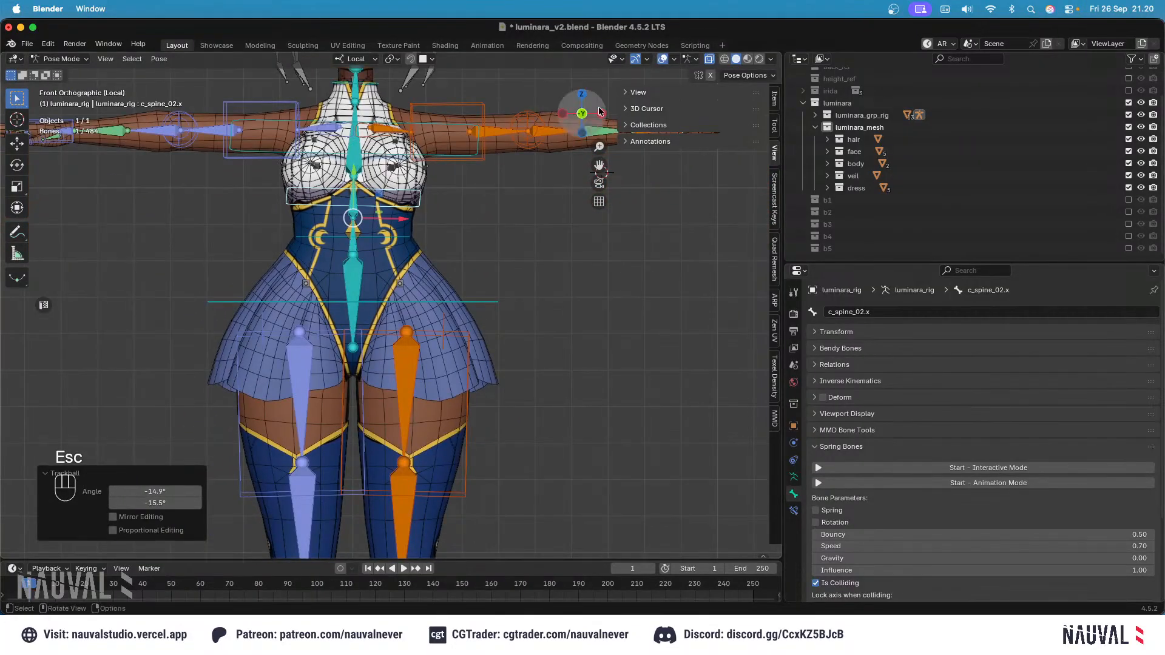
left_click(385, 242)
key("r")
key("r")
key("Escape")
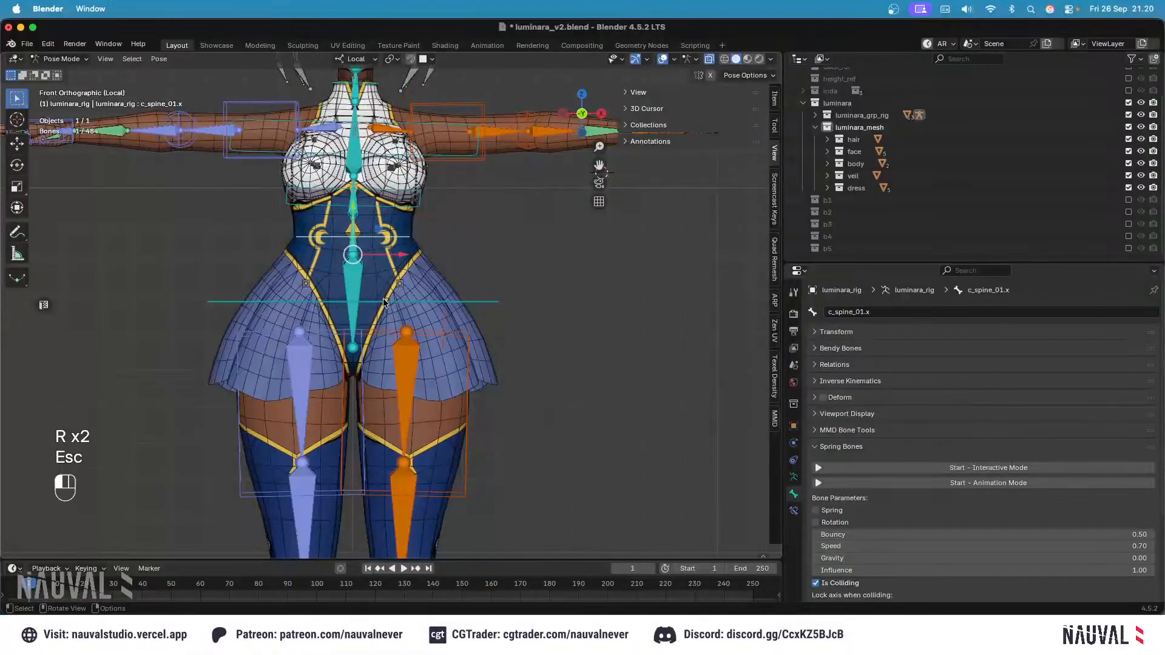
left_click(385, 302)
key("r")
key("r")
key("Escape")
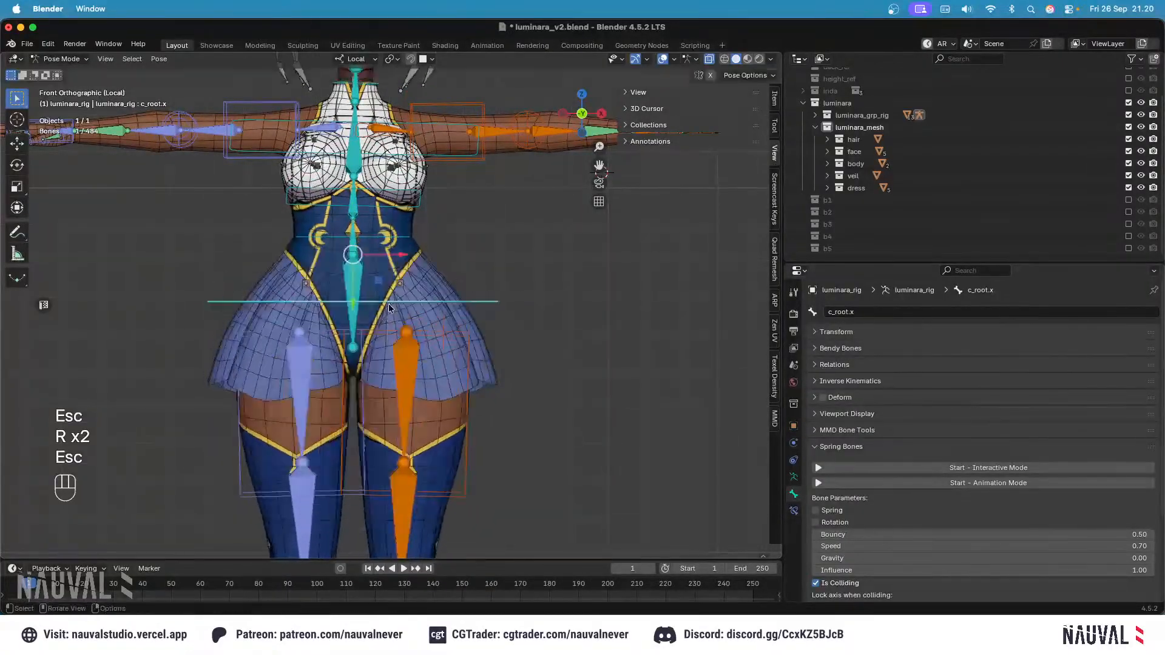
Step: Start the interactive spring simulation and, in side view, move the left foot IK control about 0.61 m forward and 0.51 m up
key("KP_3")
left_click(862, 469)
middle_click_drag(501, 449, 441, 304, "shift")
middle_click_drag(441, 304, 399, 447, "ctrl")
middle_click_drag(380, 521, 382, 435, "shift")
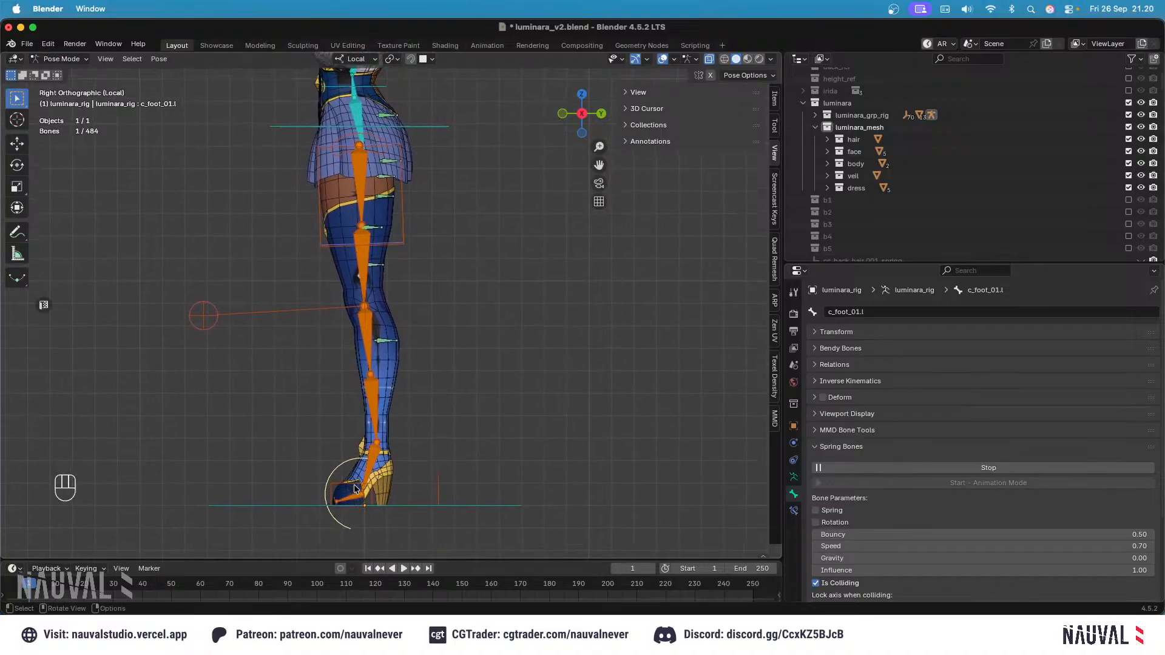
left_click(355, 486)
key("g")
left_click(326, 338)
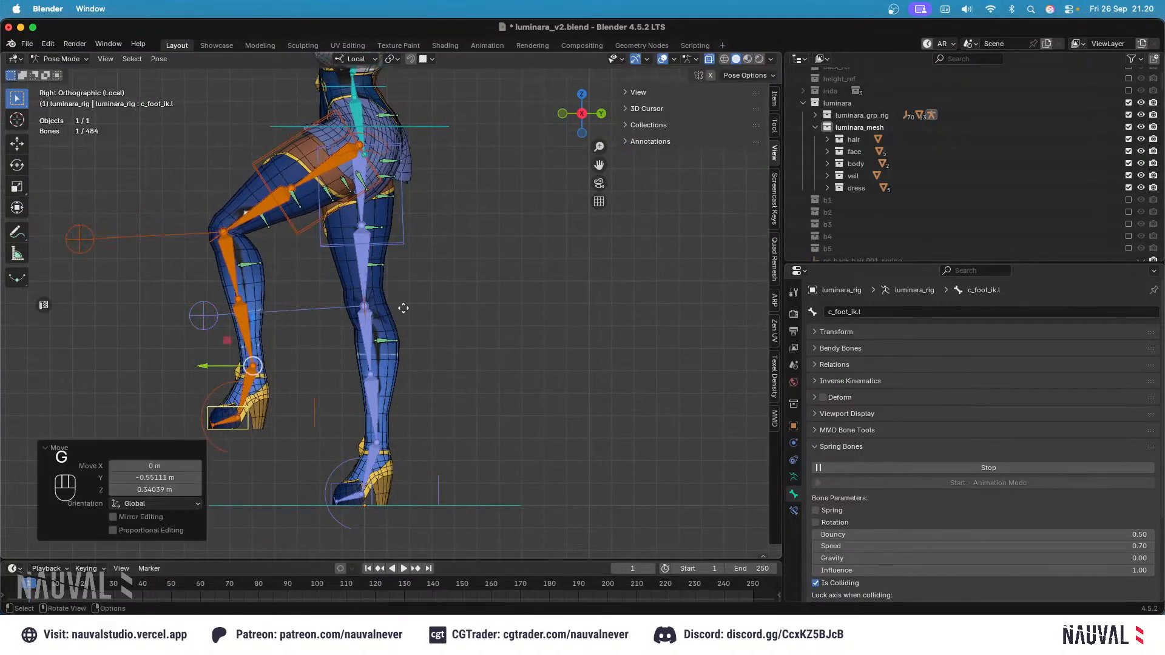
key("g")
left_click(388, 272)
Step: Trackball-rotate the root master control by about -7.45° and 1.72° from behind, and by about -0.57° and -16.6° from the front
middle_click_drag(374, 200, 423, 346, "shift")
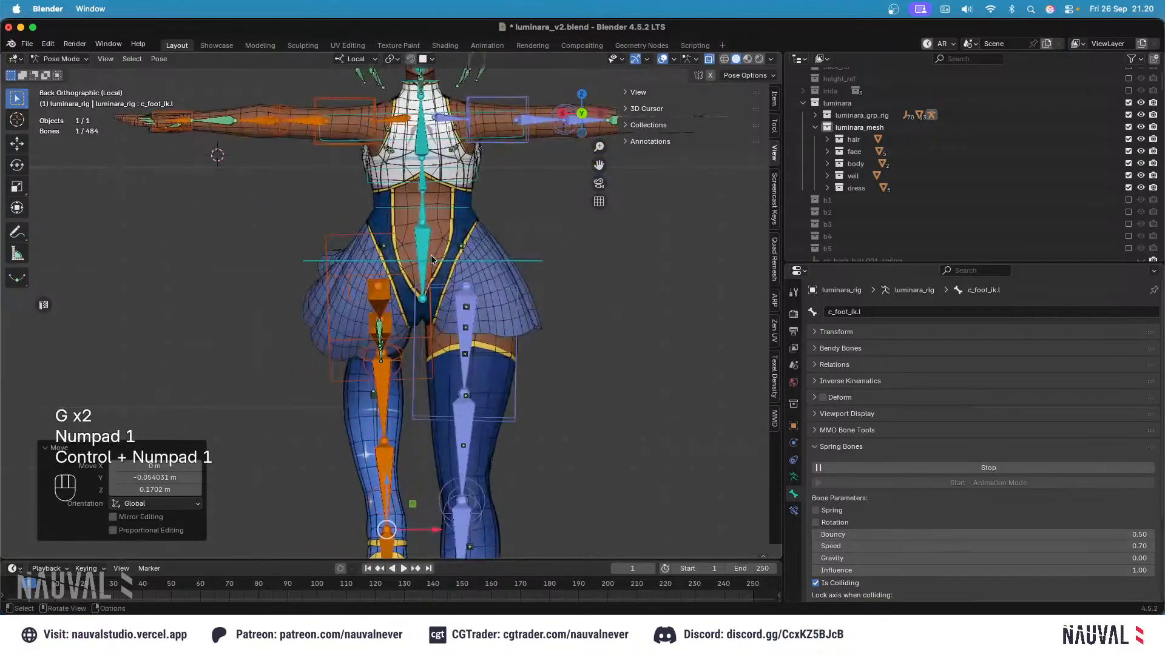
left_click(466, 264)
key("r")
key("r")
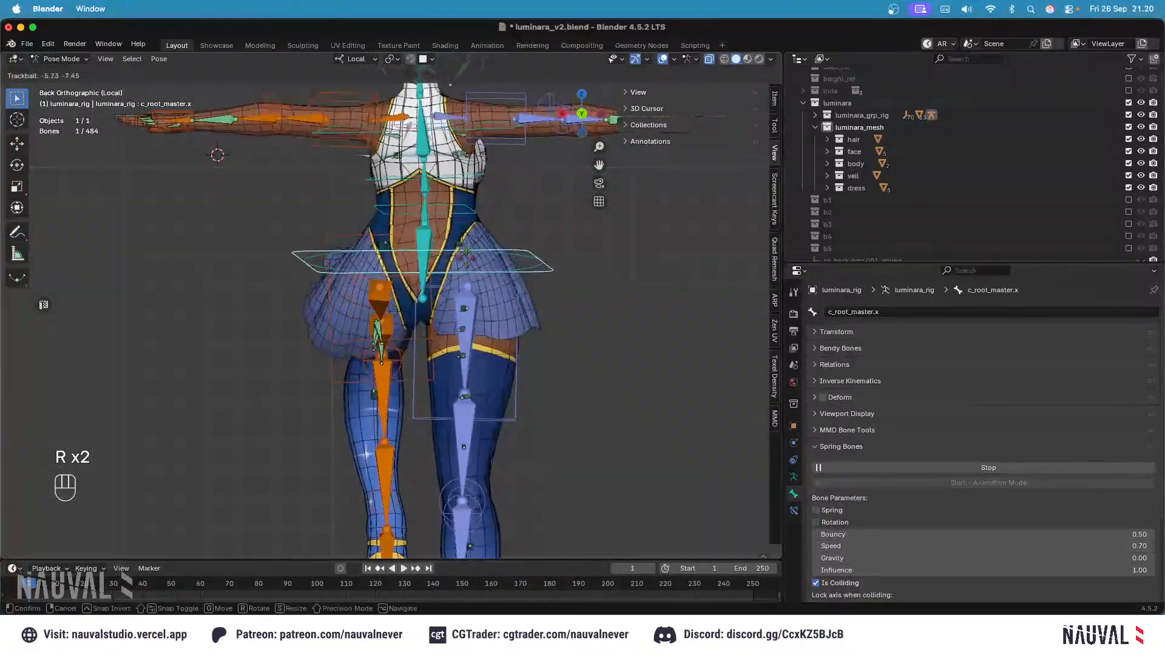
left_click(479, 245)
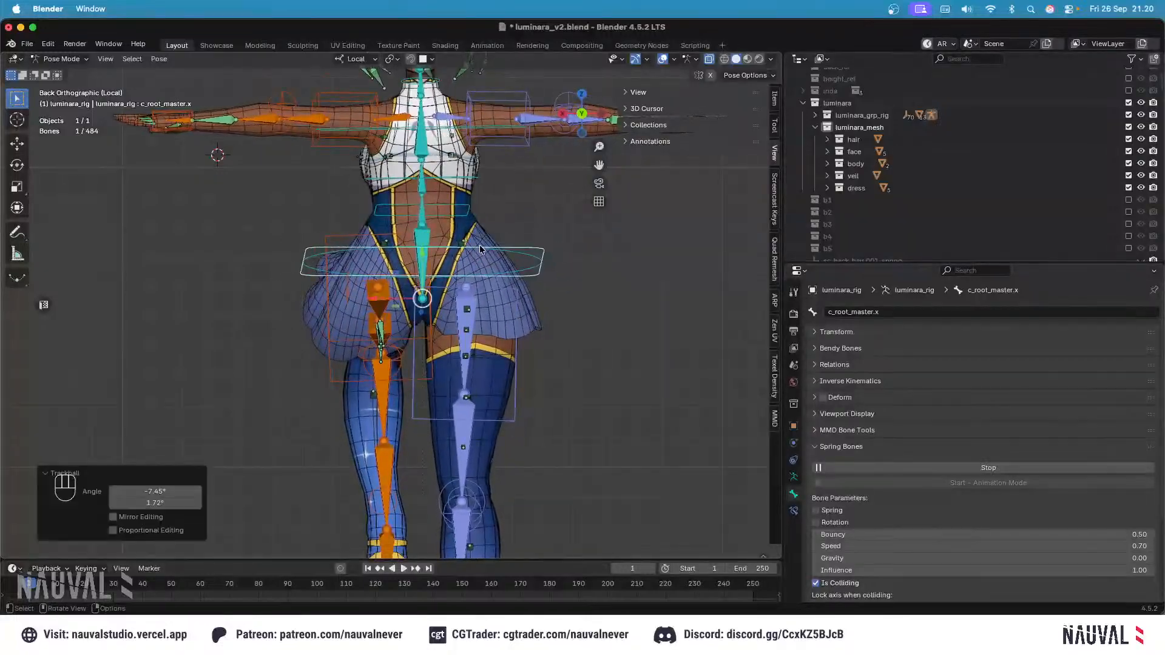
key("KP_1")
key("r")
key("r")
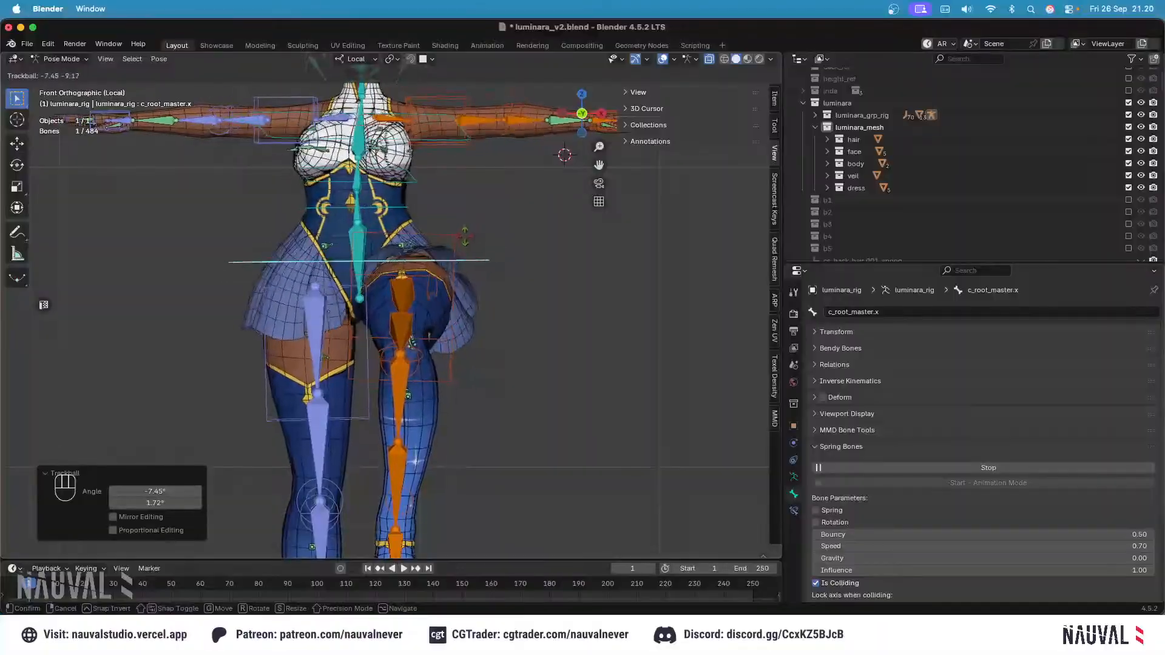
left_click(457, 244)
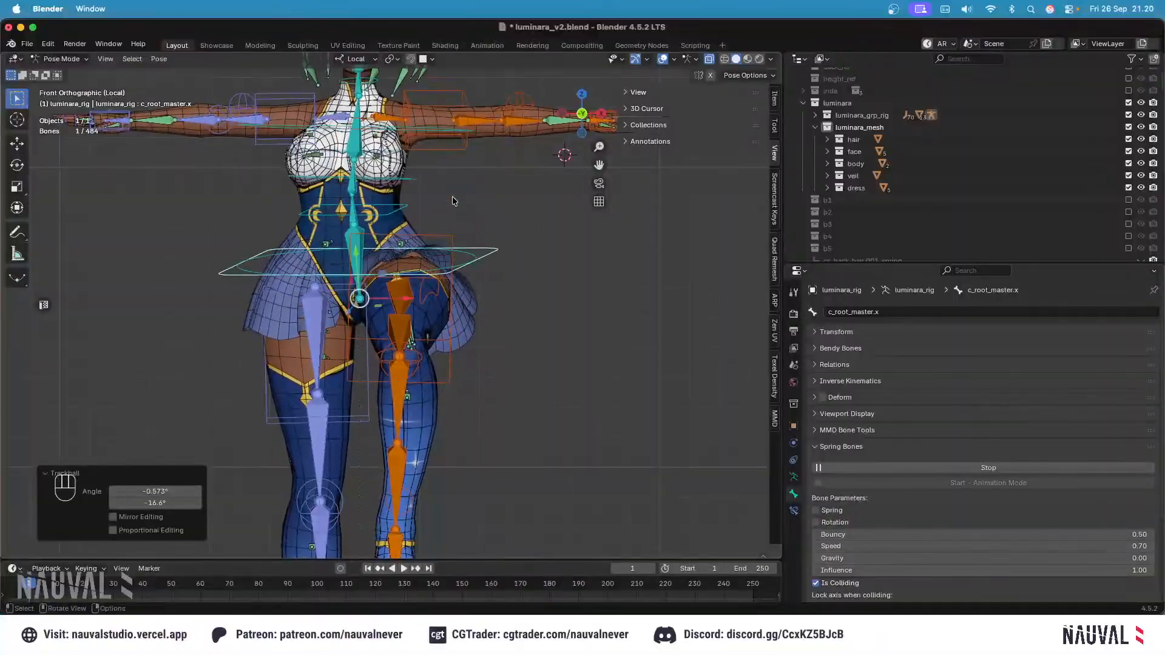
Step: Stop the spring simulation and set Bouncy to 0.20 for the bones cc_breast.l.001 and cc_breast.l.002
middle_click_drag(453, 201, 453, 303, "shift")
mouse_move(452, 304)
middle_mouse_down("ctrl")
mouse_move(453, 276)
mouse_move(452, 291)
middle_mouse_up("ctrl")
middle_click_drag(452, 291, 625, 94, "ctrl")
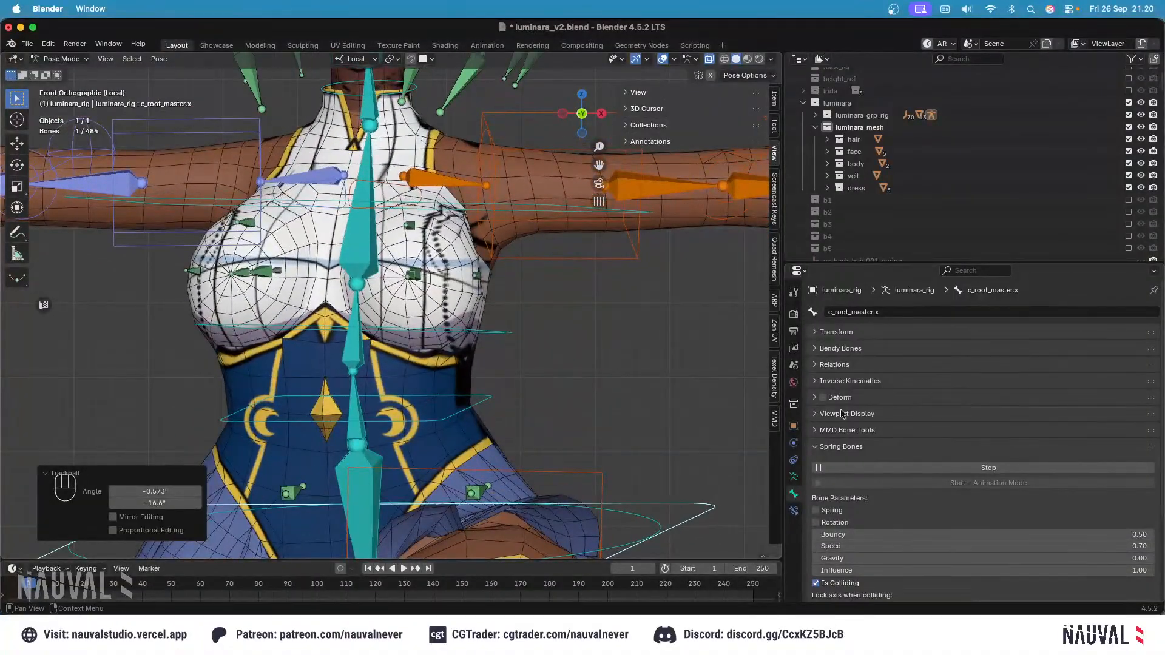
left_click(917, 468)
middle_click_drag(461, 315, 433, 294)
left_click(432, 295)
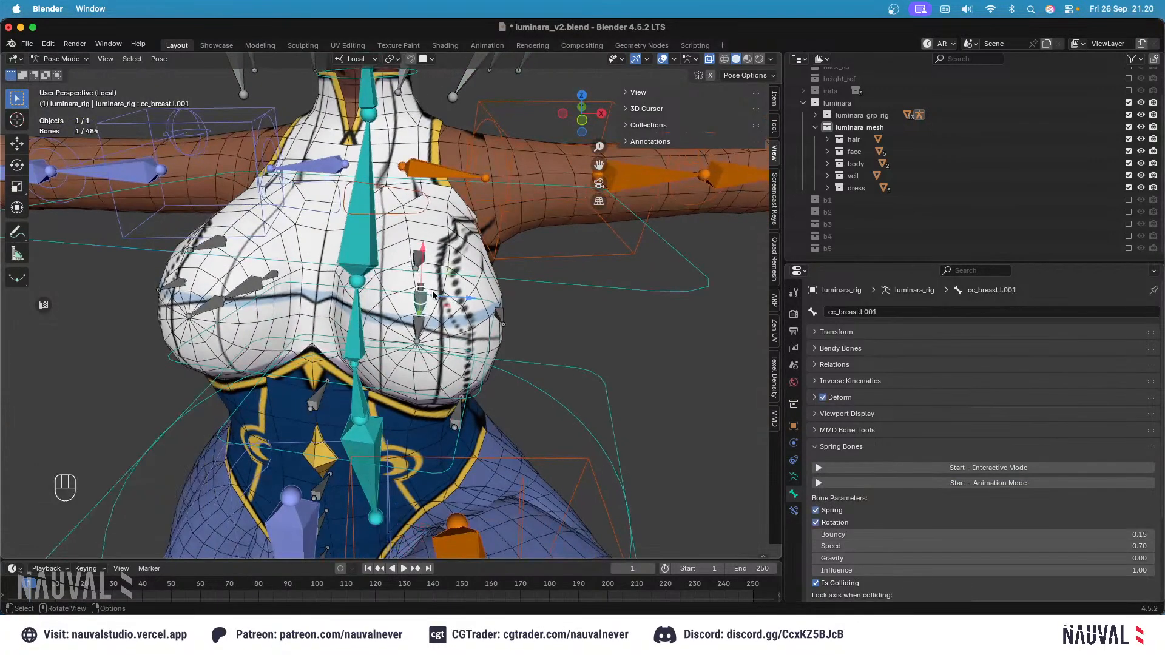
left_click(1007, 530)
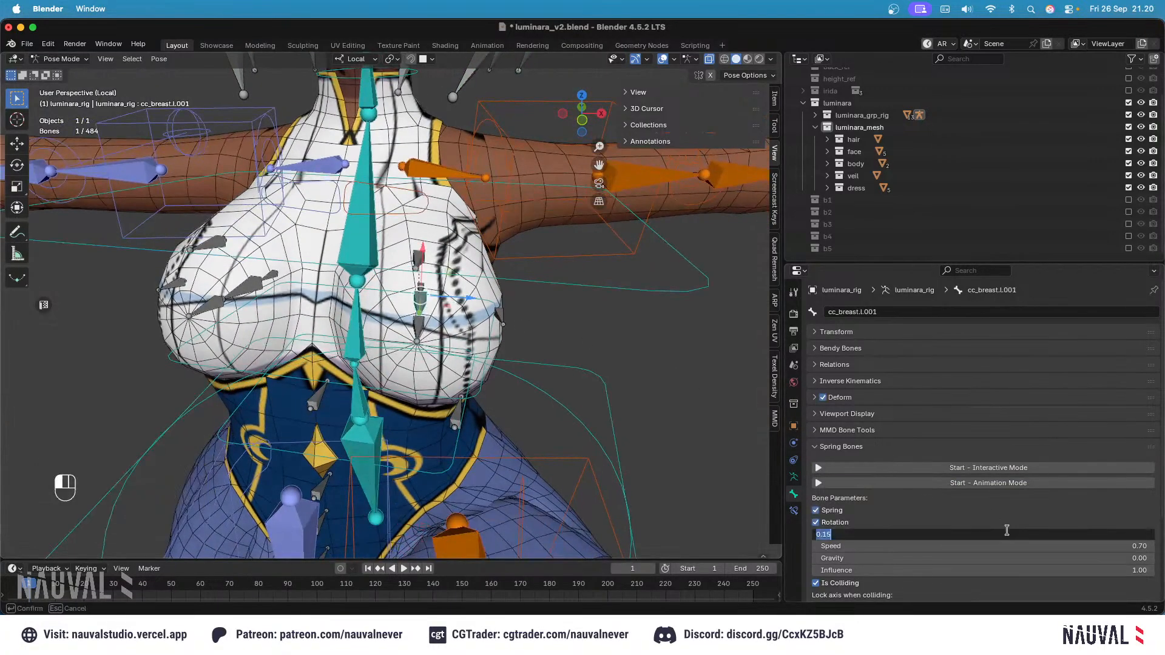
key("Escape")
left_click(1015, 535)
type("0.2")
key("Return")
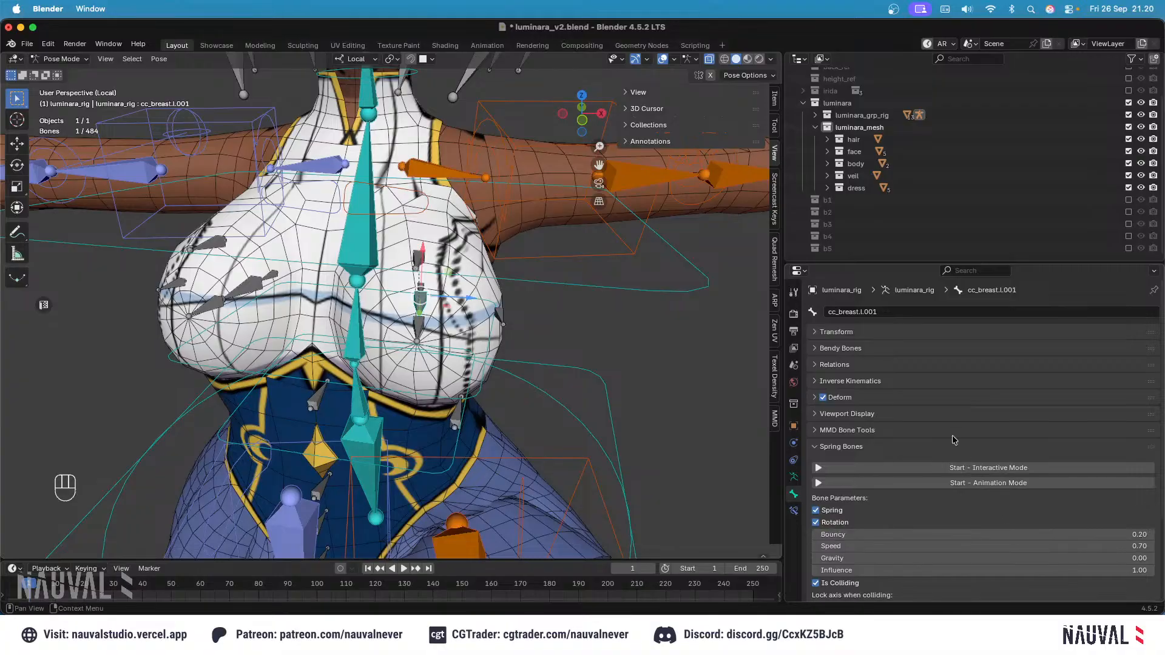
left_click_drag(1013, 534, 1013, 534)
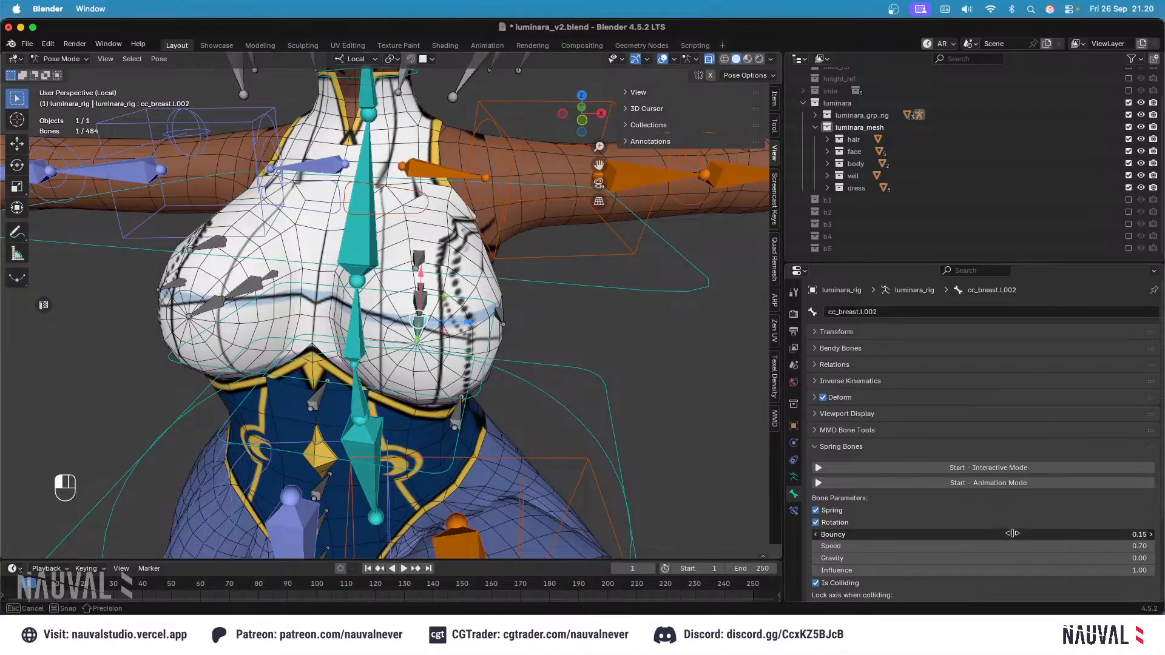
key("Return")
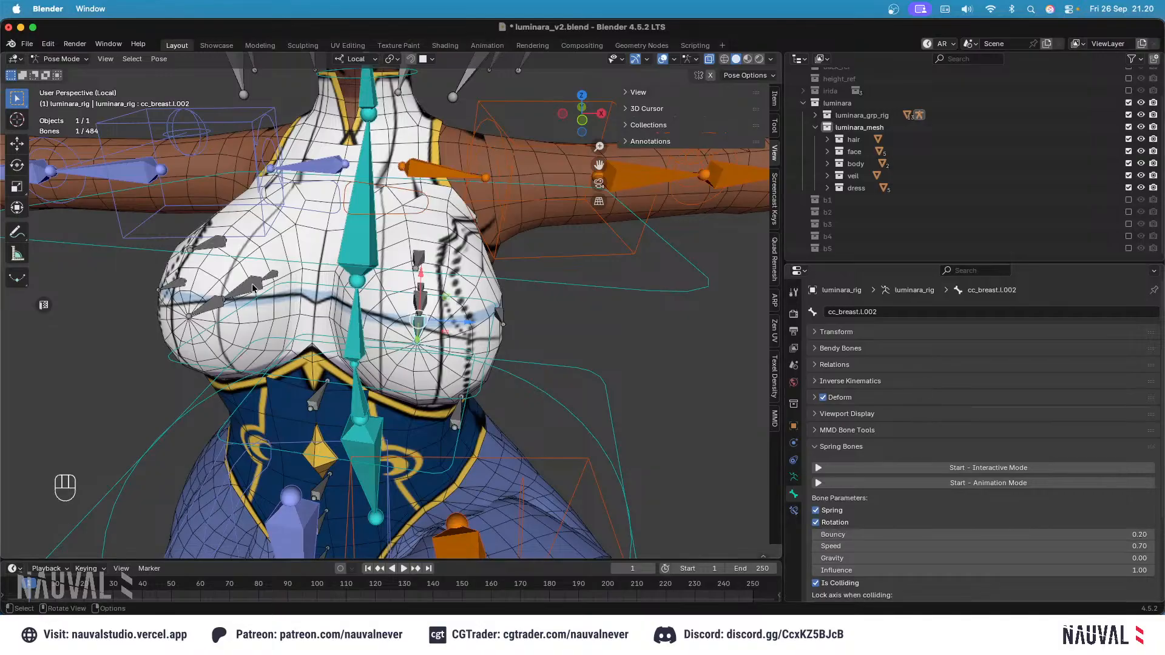
Step: Set Bouncy to 0.20 for the bones cc_breast.r.001 and cc_breast.r.002 and save the file
left_click(932, 534)
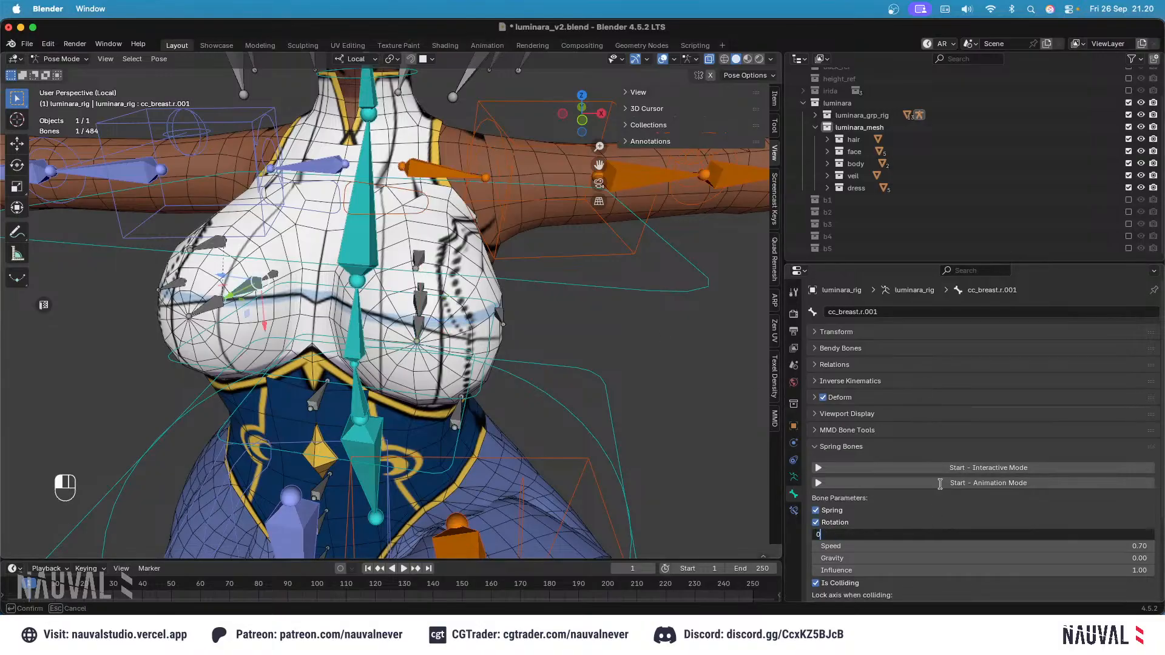
key("Tab")
key("Return")
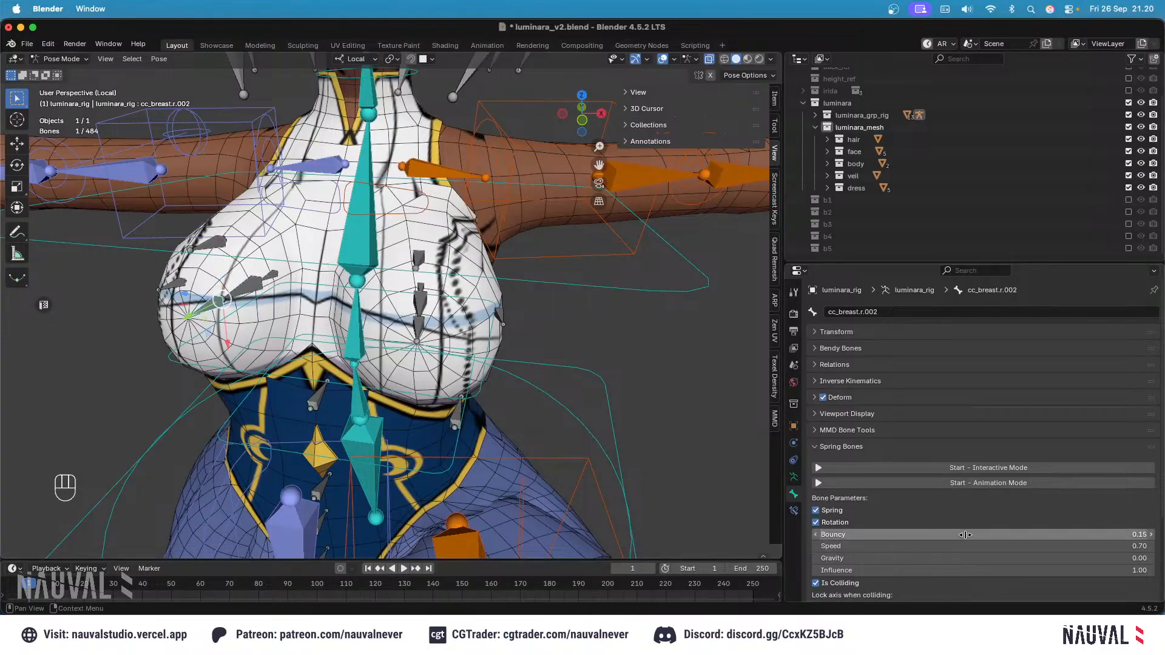
left_click_drag(966, 534, 966, 534)
key("Tab")
key("Tab")
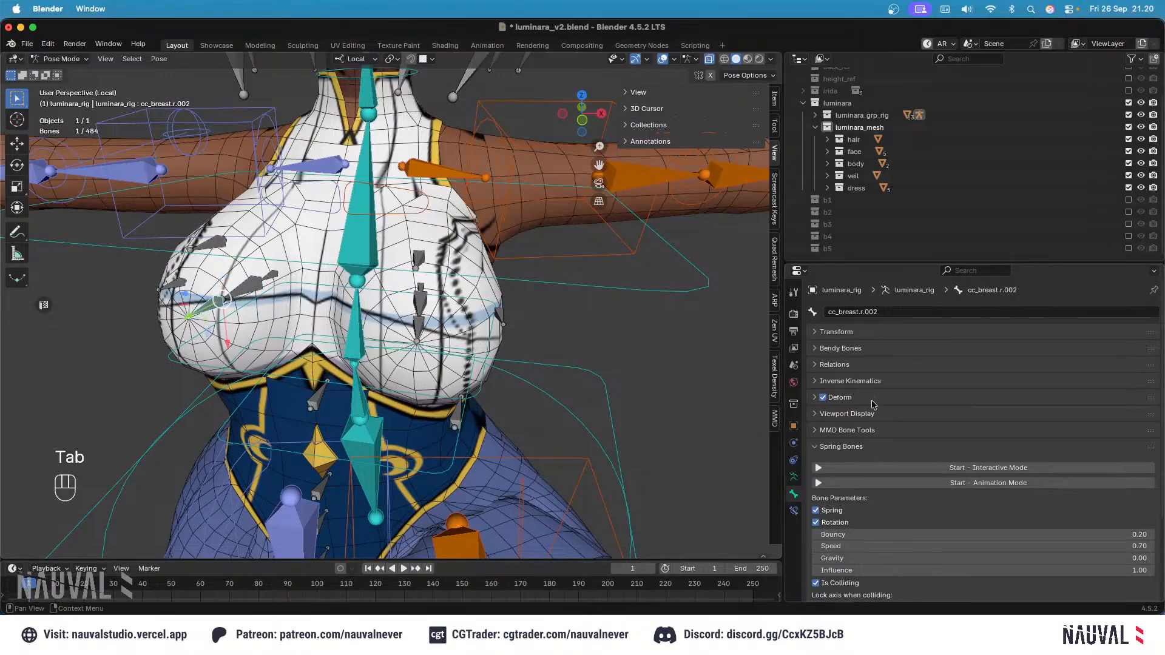
key("super+s")
Step: Start the interactive spring simulation, hide the overlays, and trackball-rotate c_spine_03.x by -5.16° and -12°, and by 8.59° and -5.16°
key("Tab")
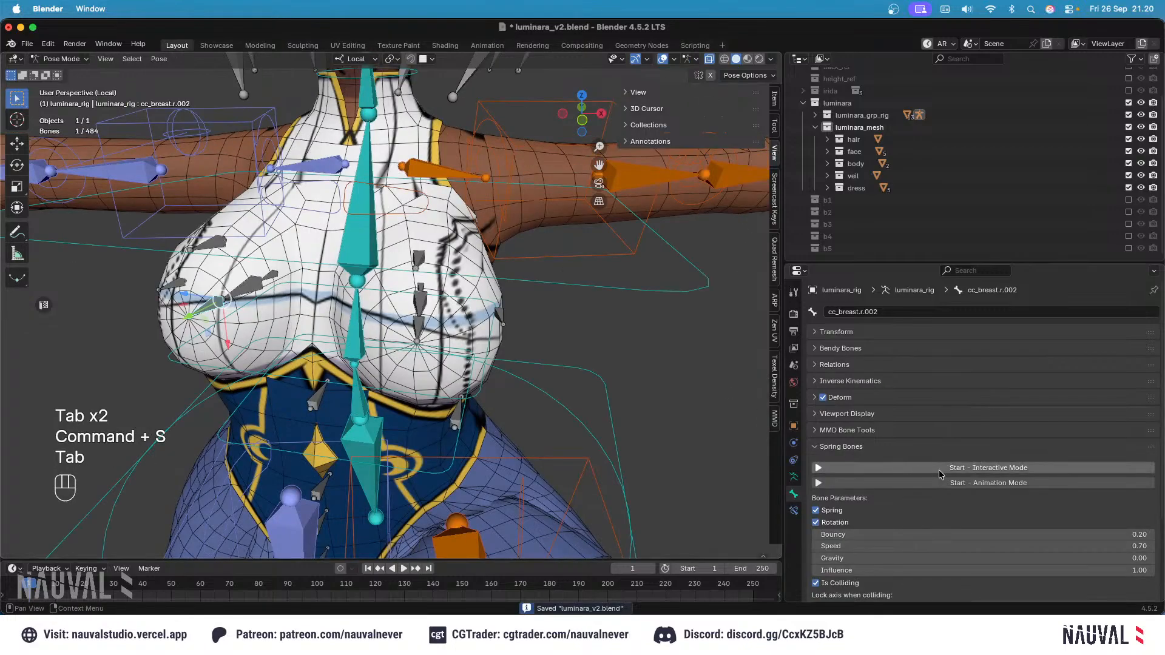
key("r")
key("r")
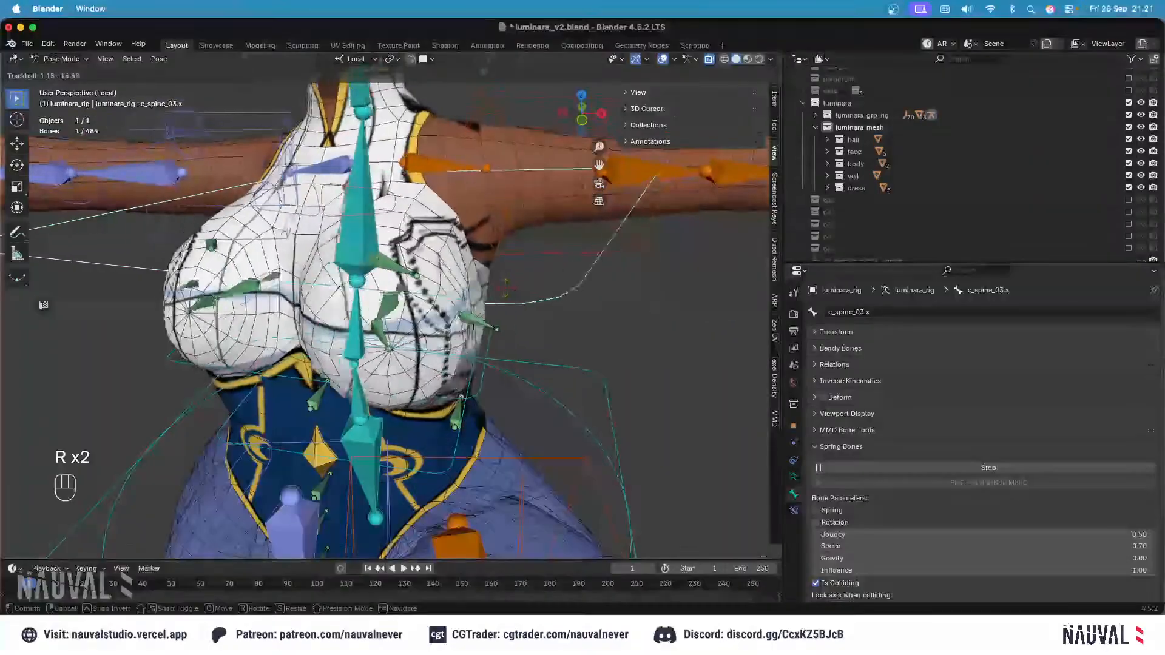
left_click(658, 53)
left_click(662, 59)
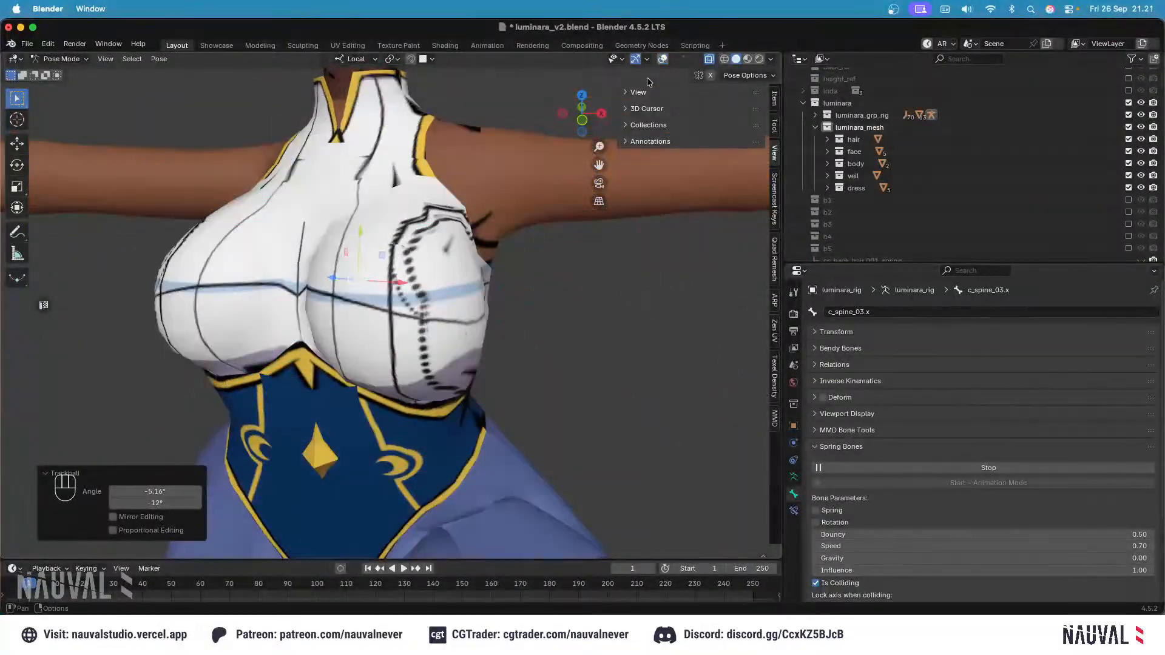
key("r")
key("r")
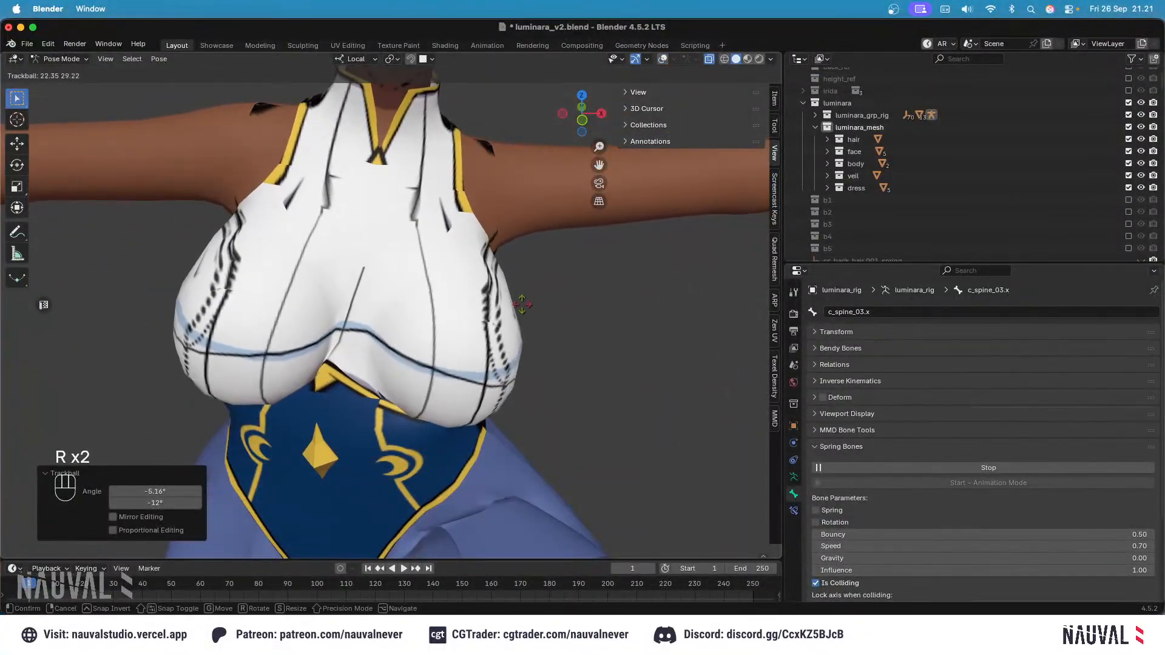
left_click(502, 294)
Step: In front view, trackball-rotate c_spine_03.x by 1.72° and 10.3° and test a further trackball rotation
key("KP_1")
key("r")
key("r")
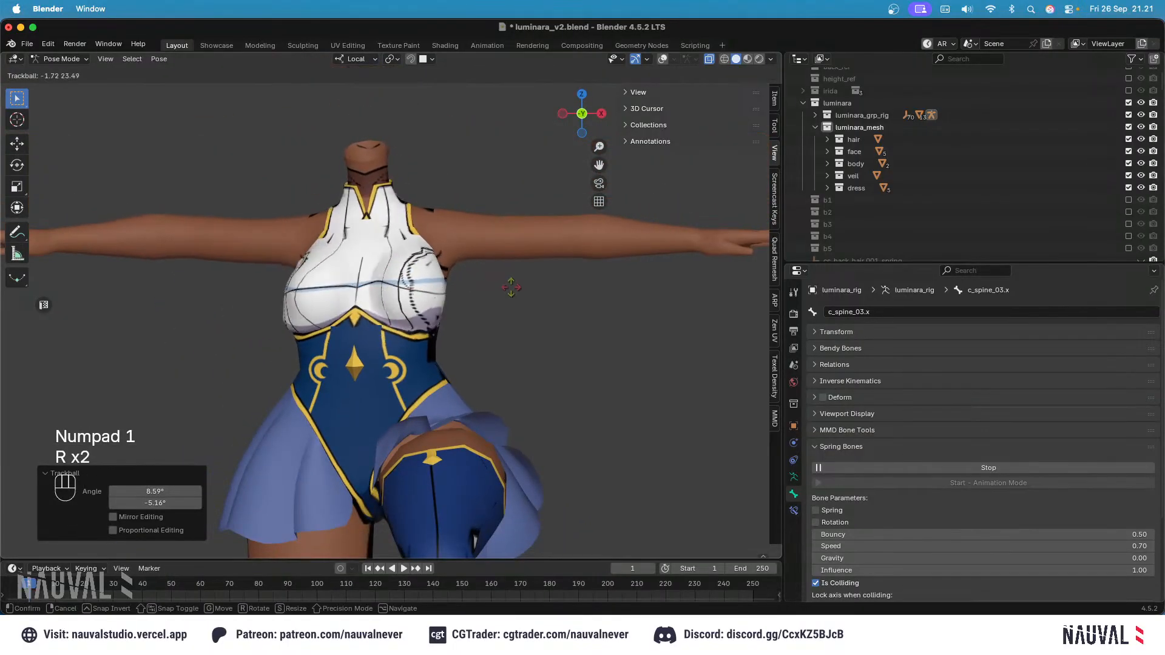
left_click(477, 268)
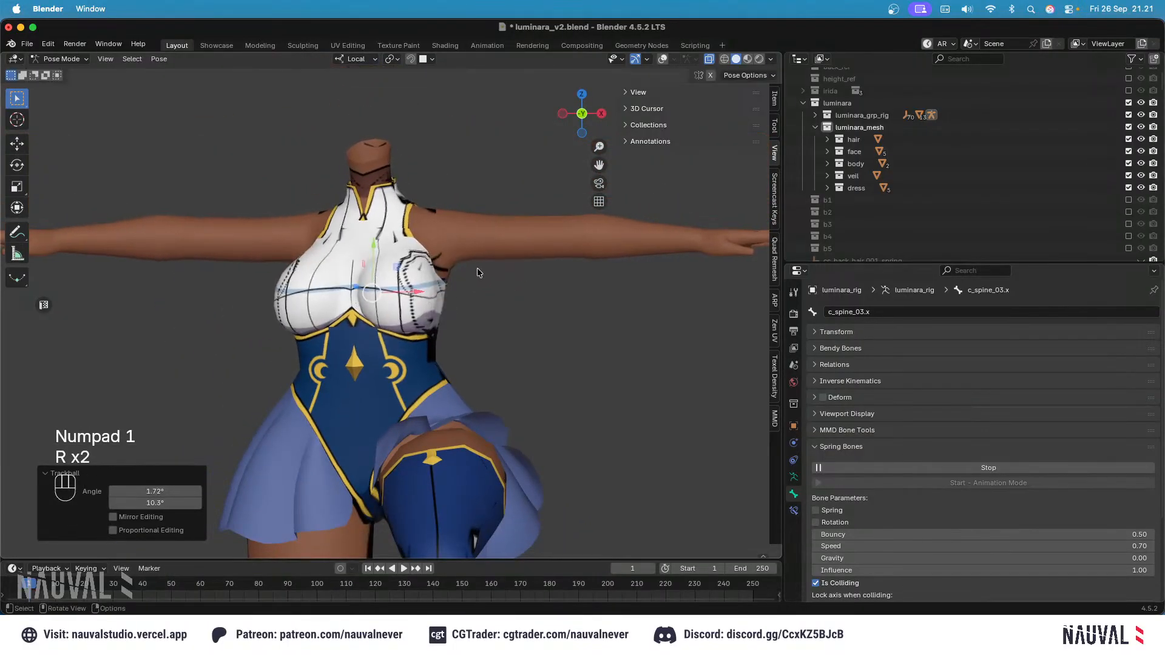
key("r")
key("r")
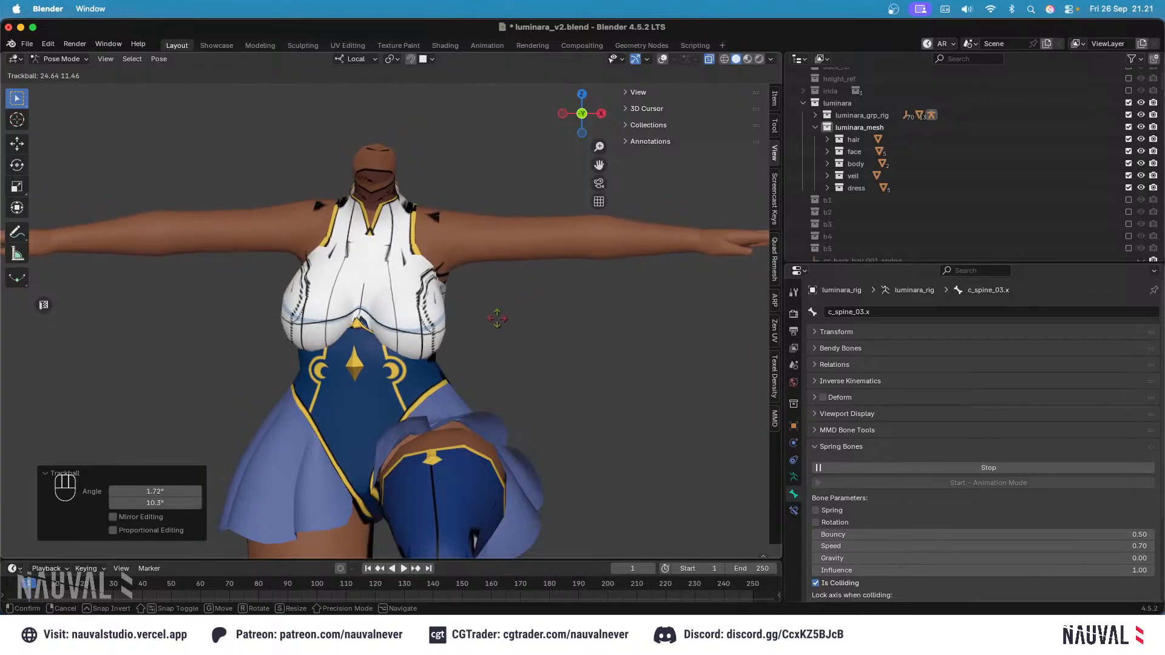
Step: Undo the spine rotations and the preceding Bouncy edits, back to the posed root master control
key("super+z")
key("super+z")
key("super+z")
key("super+z")
key("super+z")
key("super+z")
key("super+z")
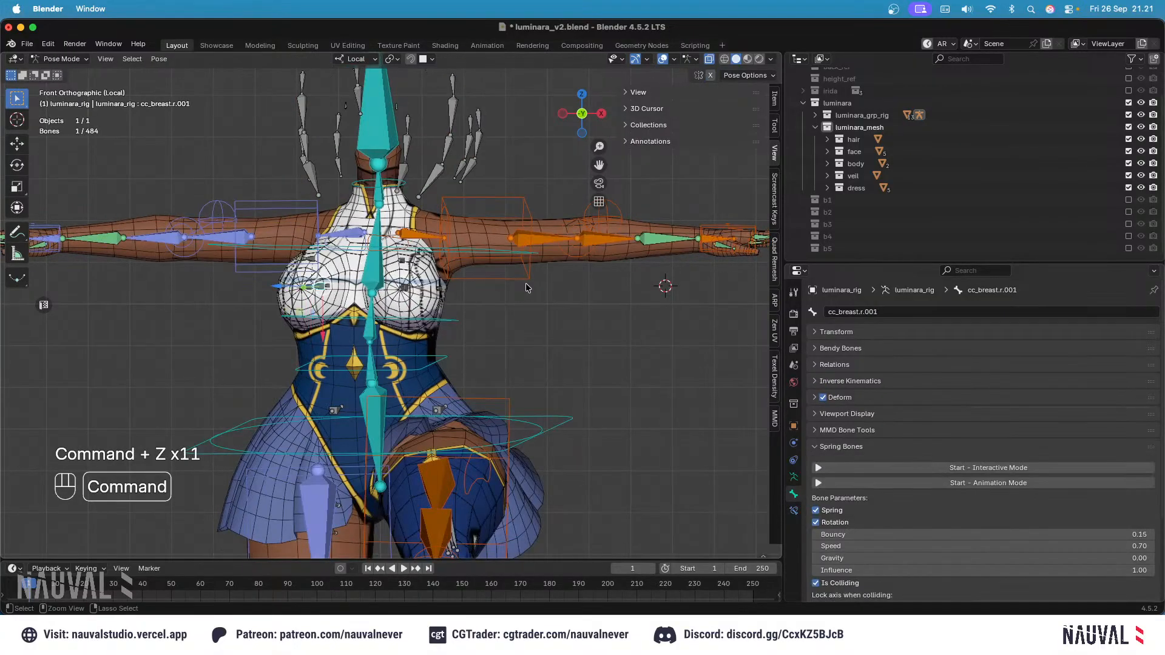
key("super+z")
key("super+z")
key("super+z")
key("super+z")
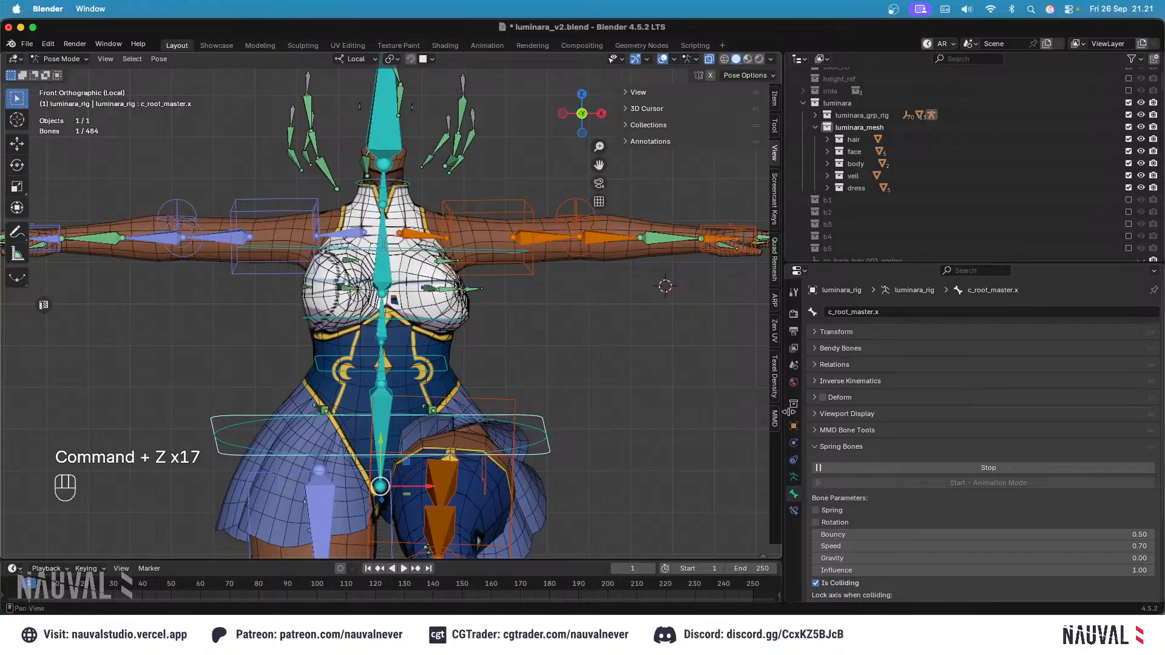
Step: Try a trackball rotation of the c_spine_03.x control with the spring simulation running
left_click(486, 249)
key("r")
key("r")
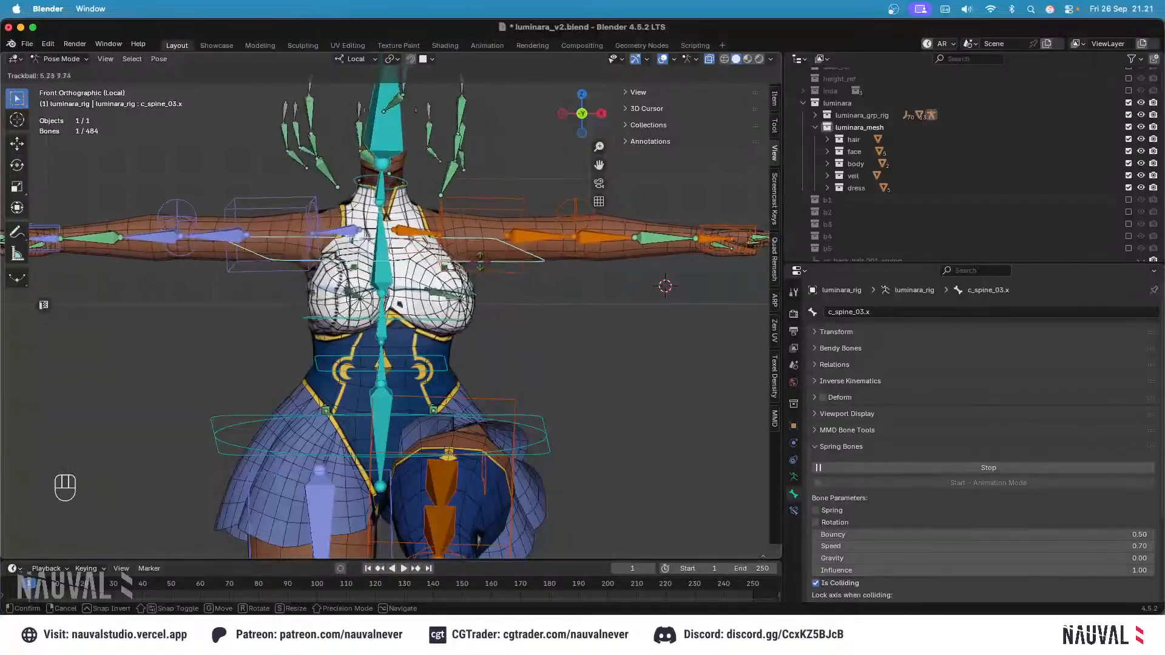
key("Escape")
Step: With the spring simulation stopped, clear the location and rotation of all pose bones and save the file
key("a")
key("alt+g")
key("alt+r")
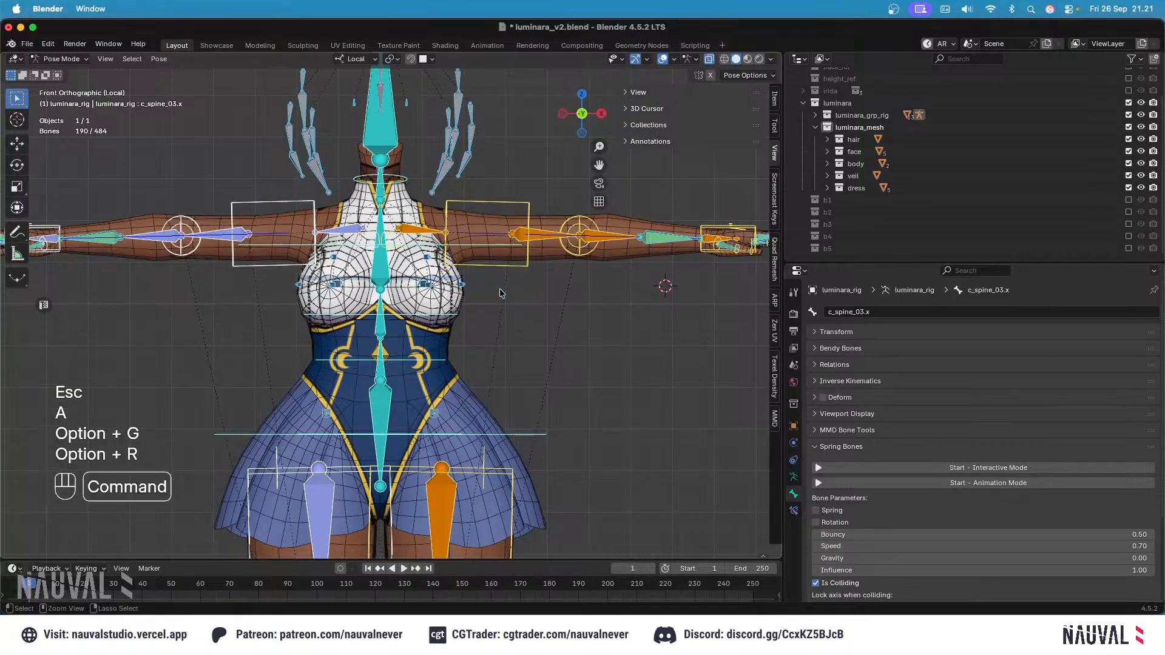
key("super+s")
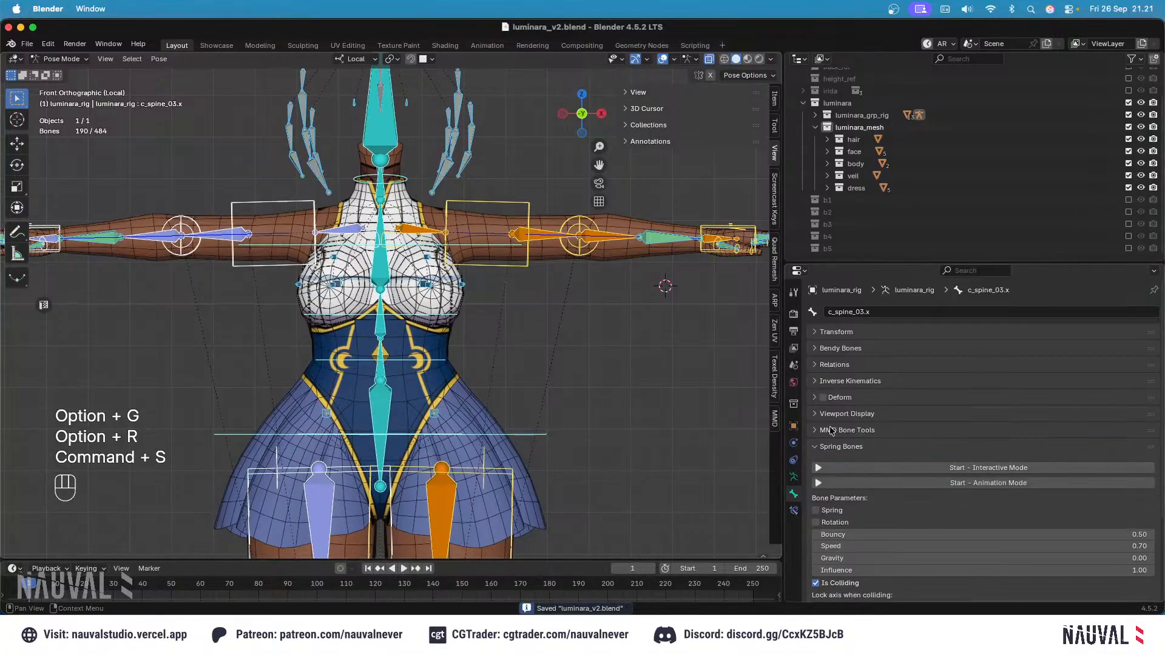
key("super+s")
Step: Return to Object Mode, add the dress mesh body.005 to the rig selection, and enter Weight Paint mode
left_click(61, 59)
left_click(61, 72)
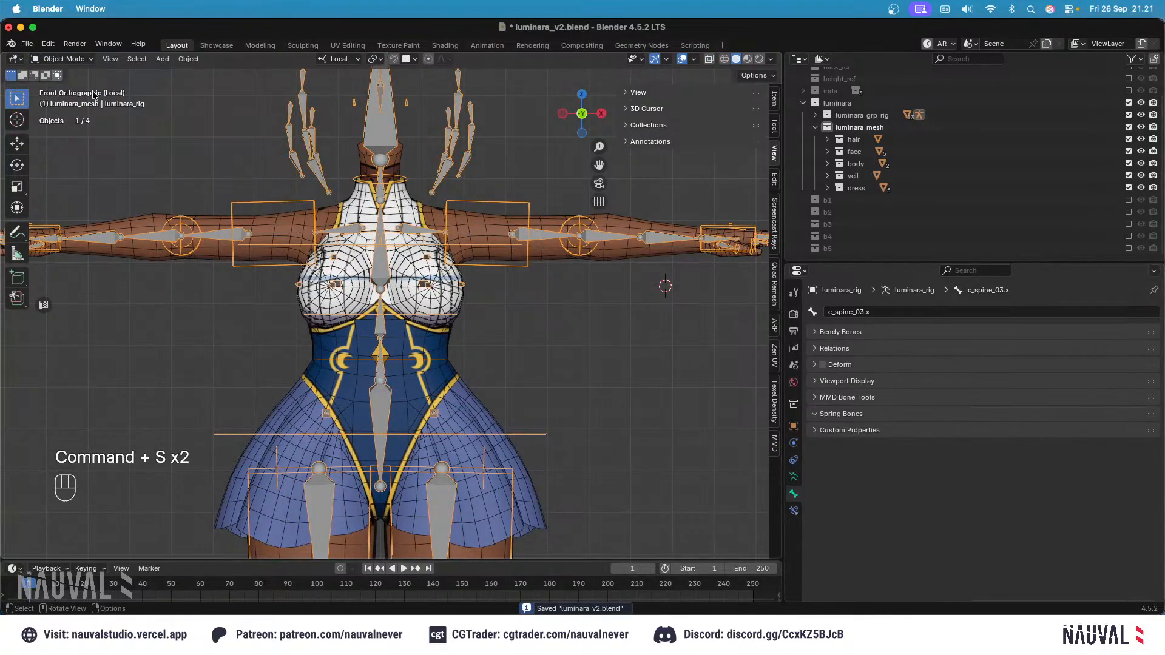
left_click(418, 267, "shift")
scroll(419, 267, "up", 4)
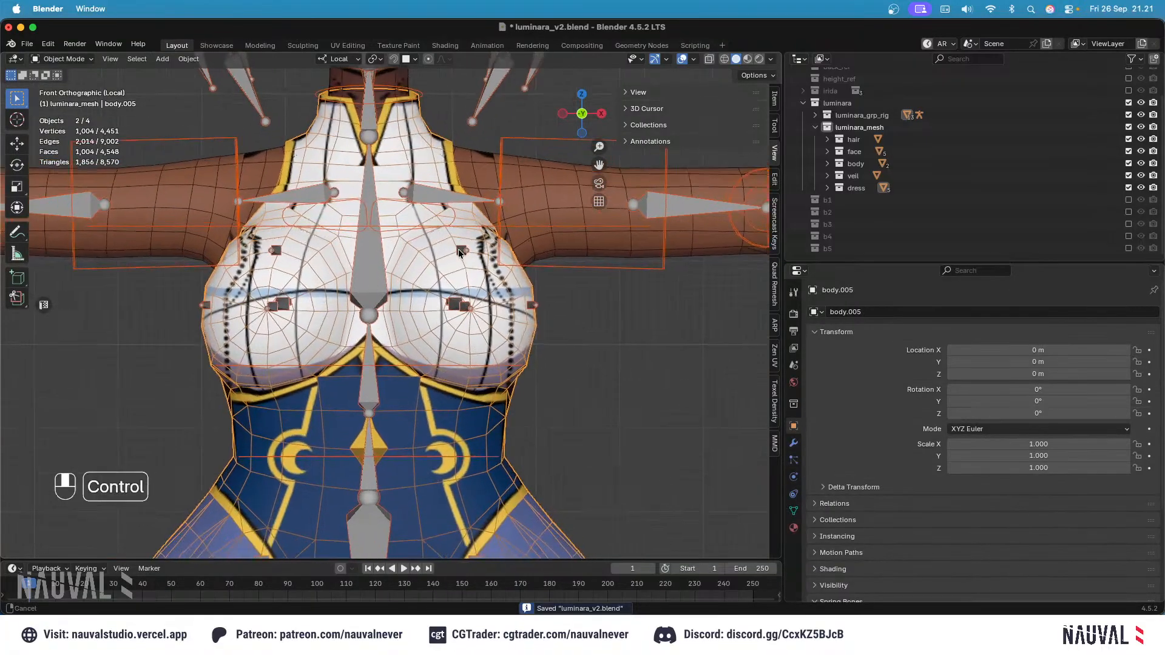
key("shift+z")
key("shift+z")
key("shift+z")
mouse_move(457, 260)
middle_mouse_down("ctrl")
mouse_move(476, 321)
mouse_move(516, 298)
middle_mouse_up("ctrl")
key("shift+z")
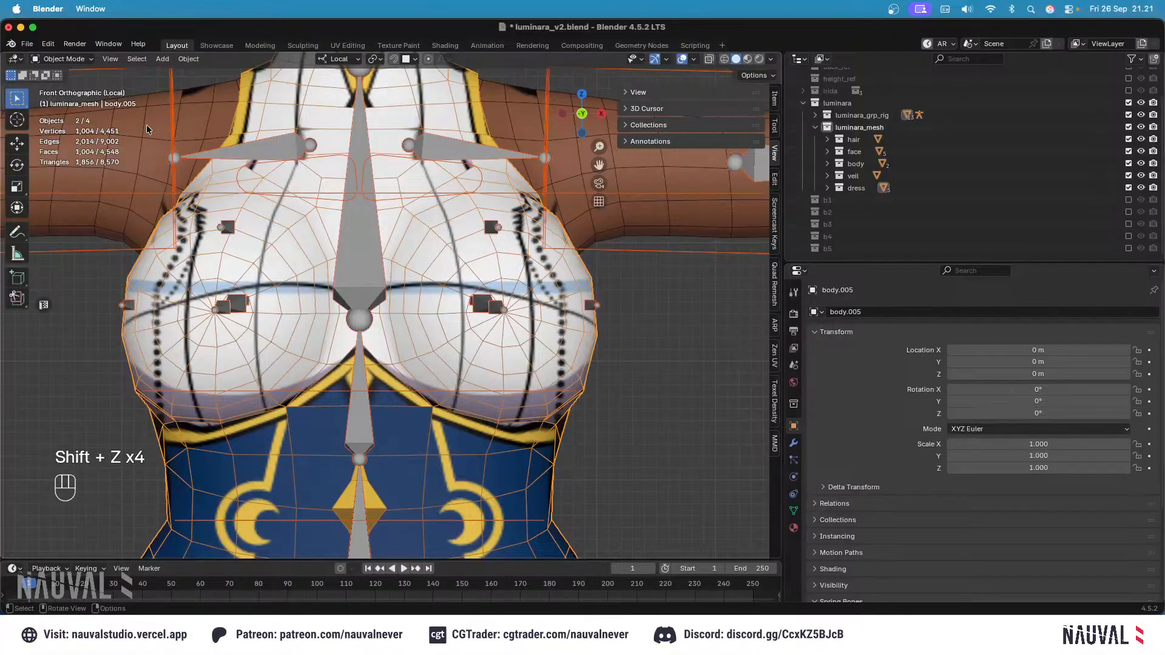
left_click(63, 59)
left_click(67, 126)
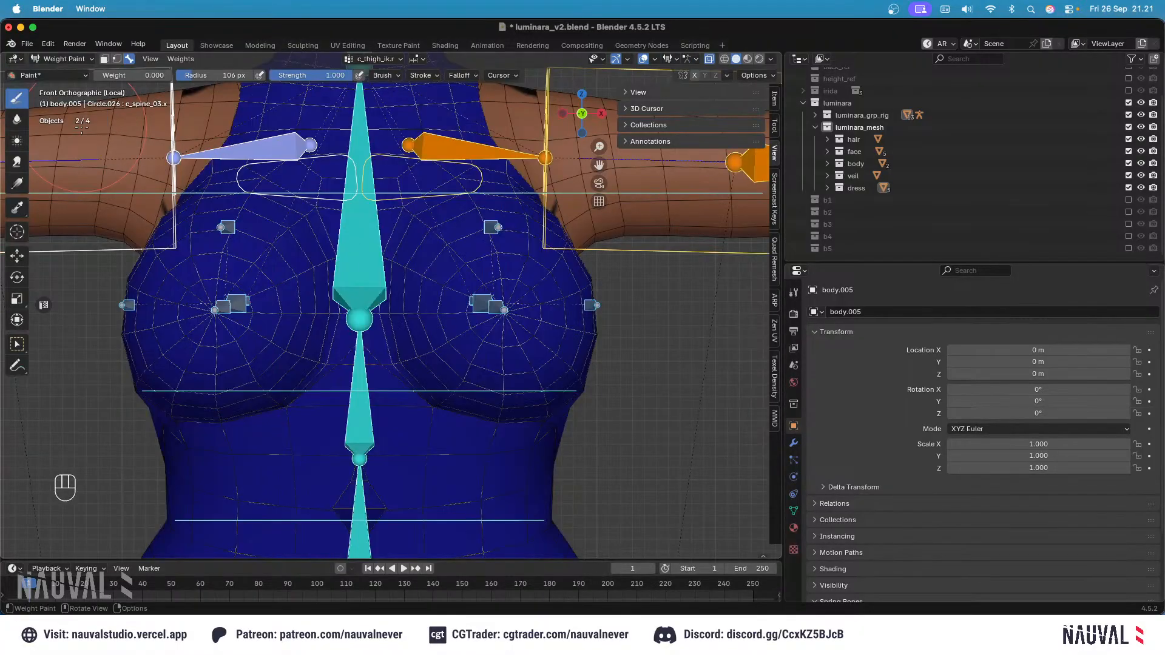
Step: Trackball-rotate the bone cc_breast.l.001 by -17.2° and -15.5°, by 8.59° and 59° in front view, and slightly further
left_click(477, 301, "alt")
key("r")
key("r")
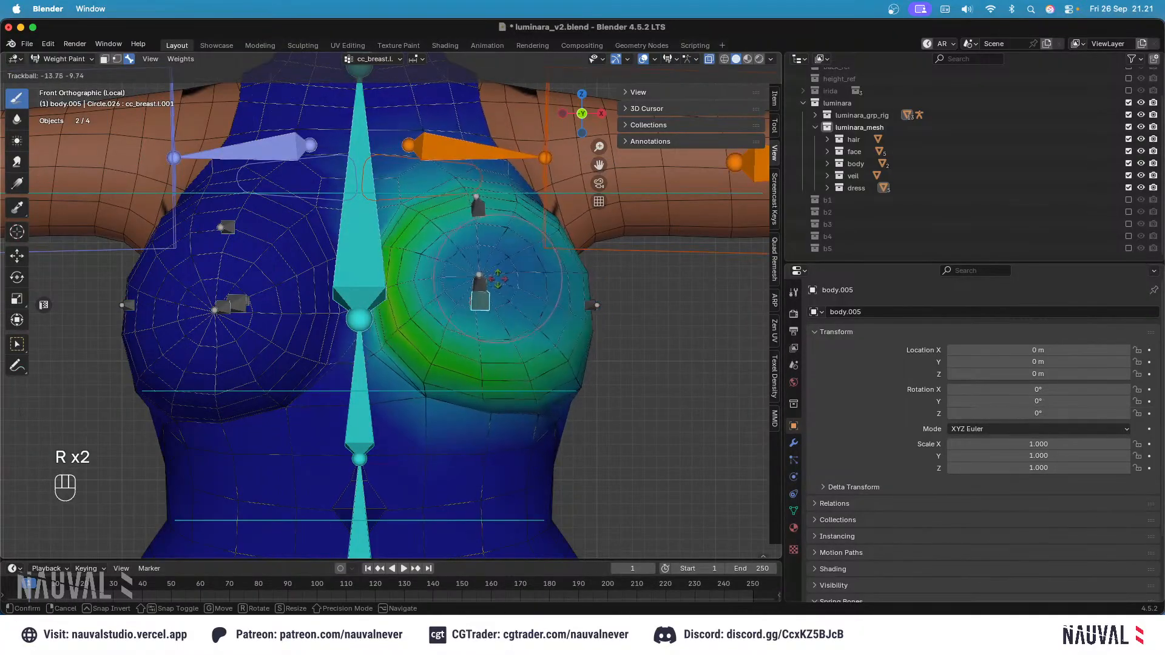
left_click(492, 276)
middle_click_drag(492, 276, 519, 266)
key("KP_1")
key("r")
key("r")
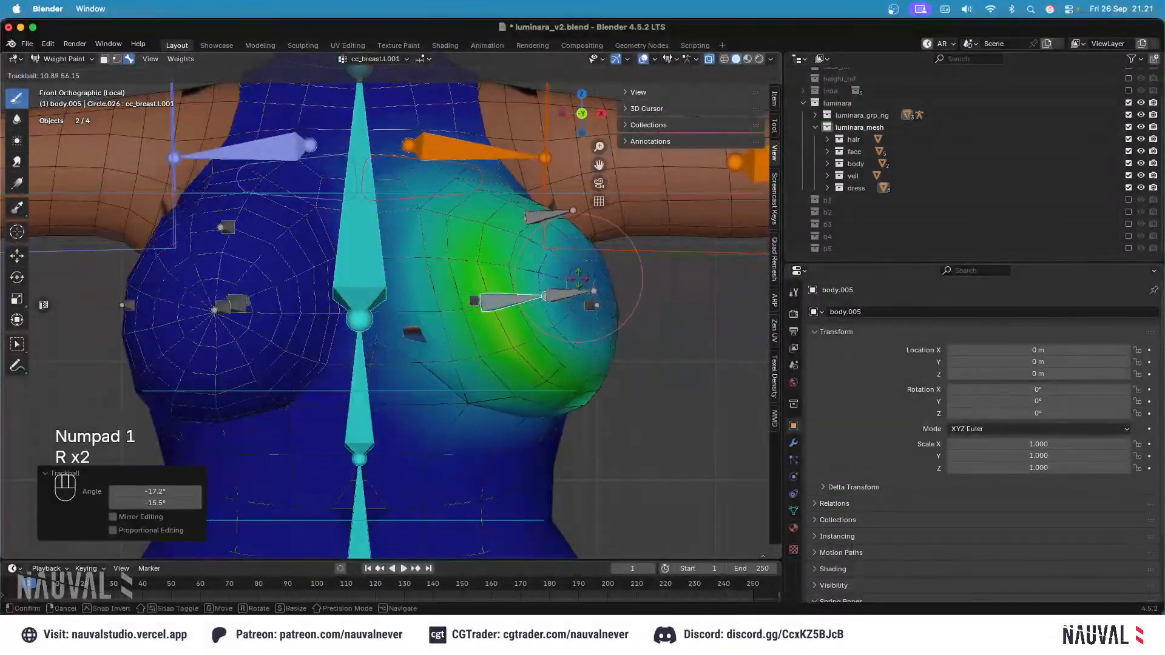
left_click(579, 278)
key("r")
key("r")
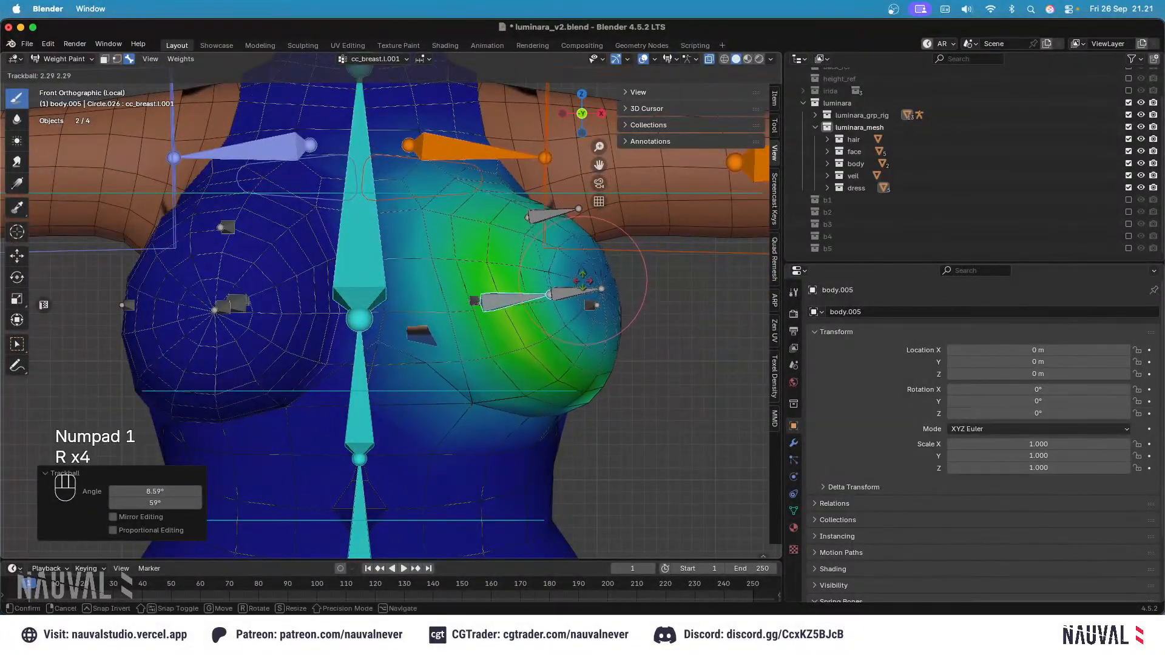
left_click(573, 286)
Step: Examine the dress and body layers below the rotated left breast in wireframe, in Edit Mode and from other angles
key("shift+z")
key("shift+z")
key("shift+z")
key("shift+z")
mouse_move(439, 334)
middle_mouse_down("shift")
mouse_move(440, 284)
mouse_move(497, 271)
mouse_move(497, 260)
middle_mouse_up("shift")
key("shift+z")
key("shift+z")
key("Tab")
key("shift+z")
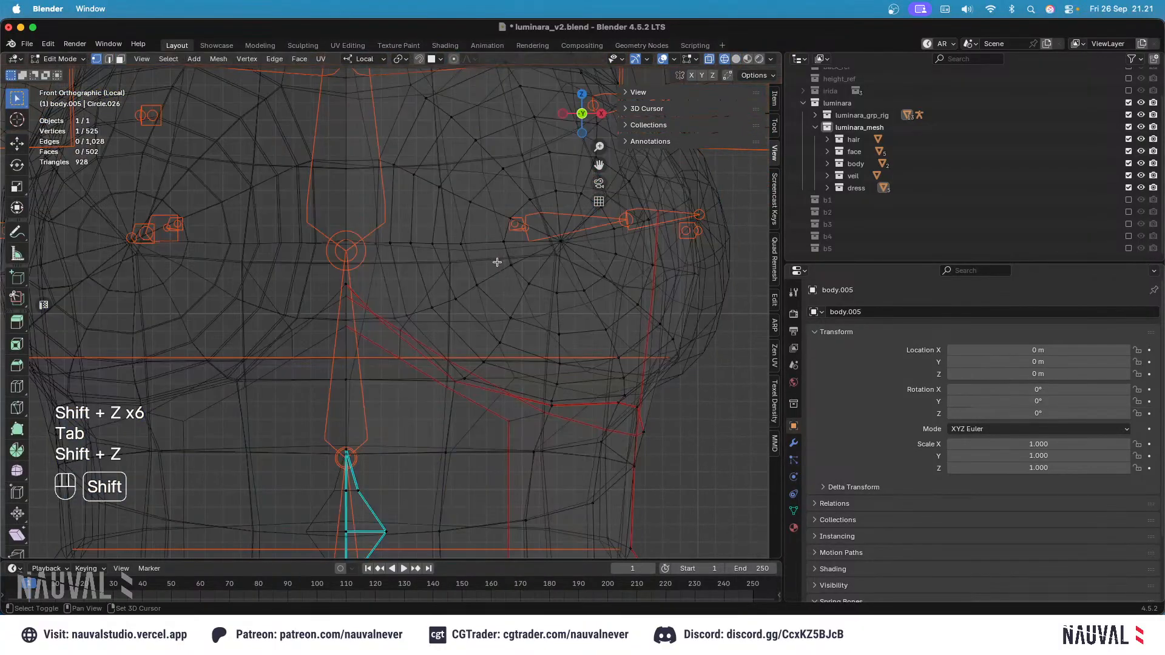
key("shift+z")
key("Tab")
middle_click_drag(498, 262, 580, 262)
mouse_move(580, 262)
middle_mouse_down("shift")
mouse_move(578, 250)
mouse_move(512, 248)
mouse_move(552, 250)
middle_mouse_up("shift")
middle_click_drag(552, 251, 506, 245, "shift")
middle_click_drag(507, 246, 564, 272)
middle_click_drag(564, 272, 561, 274, "shift")
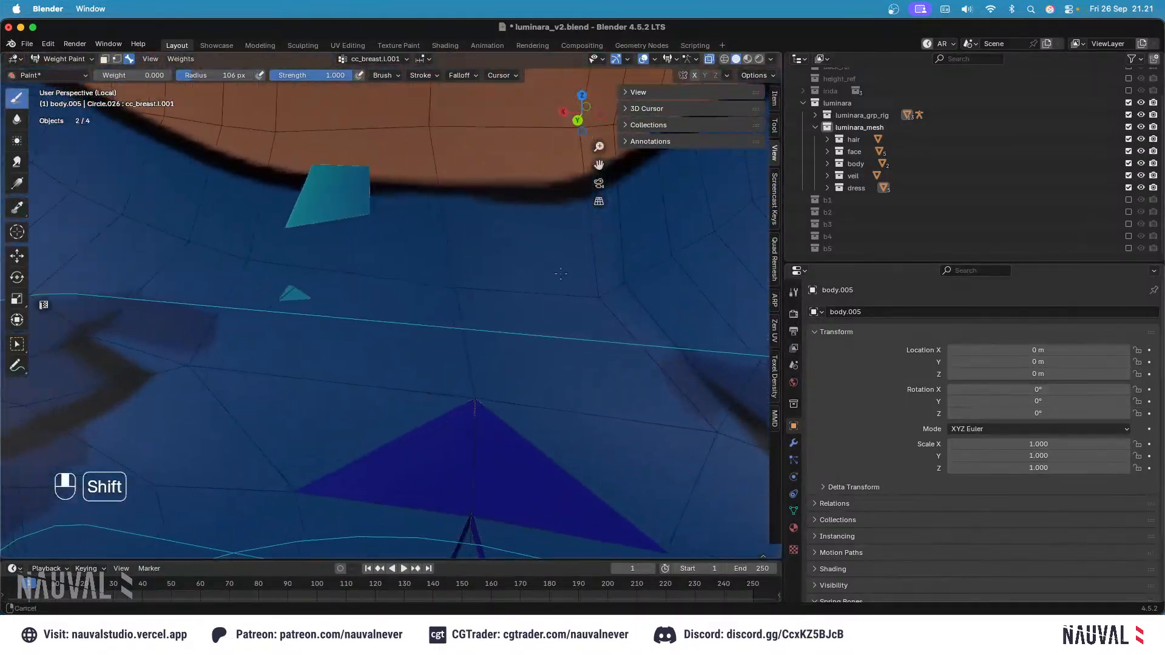
key("shift+z")
key("shift+z")
key("KP_1")
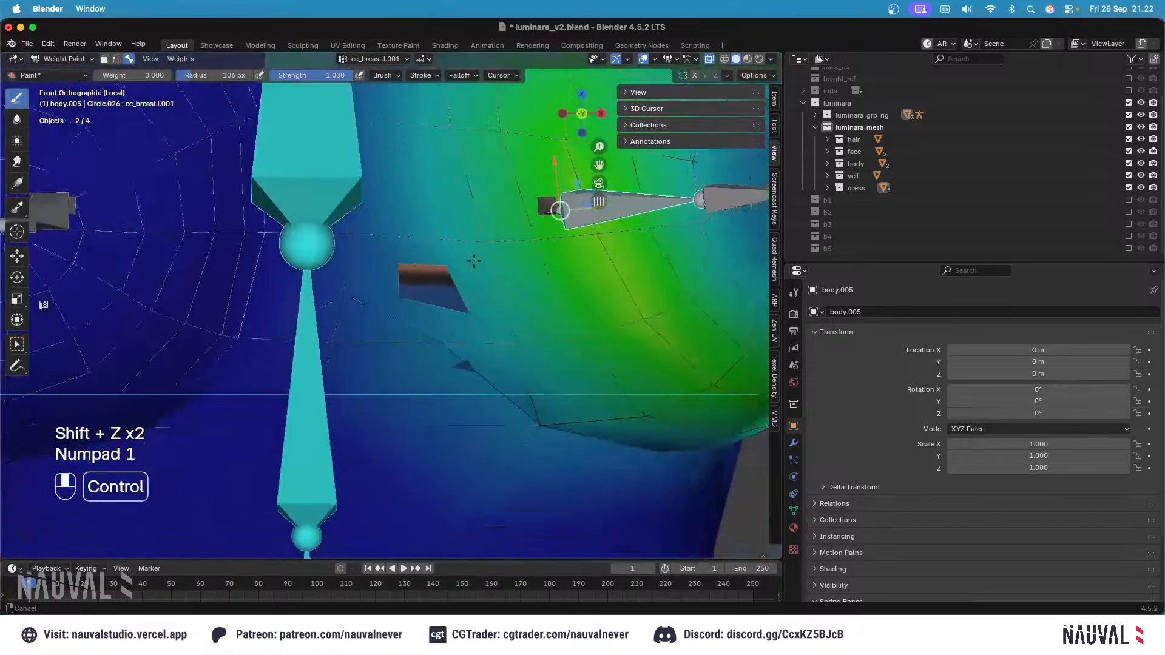
Step: Switch to Object Mode and compare the chest area with the dress mesh body.005 hidden and shown
left_click(60, 59)
left_click(66, 72)
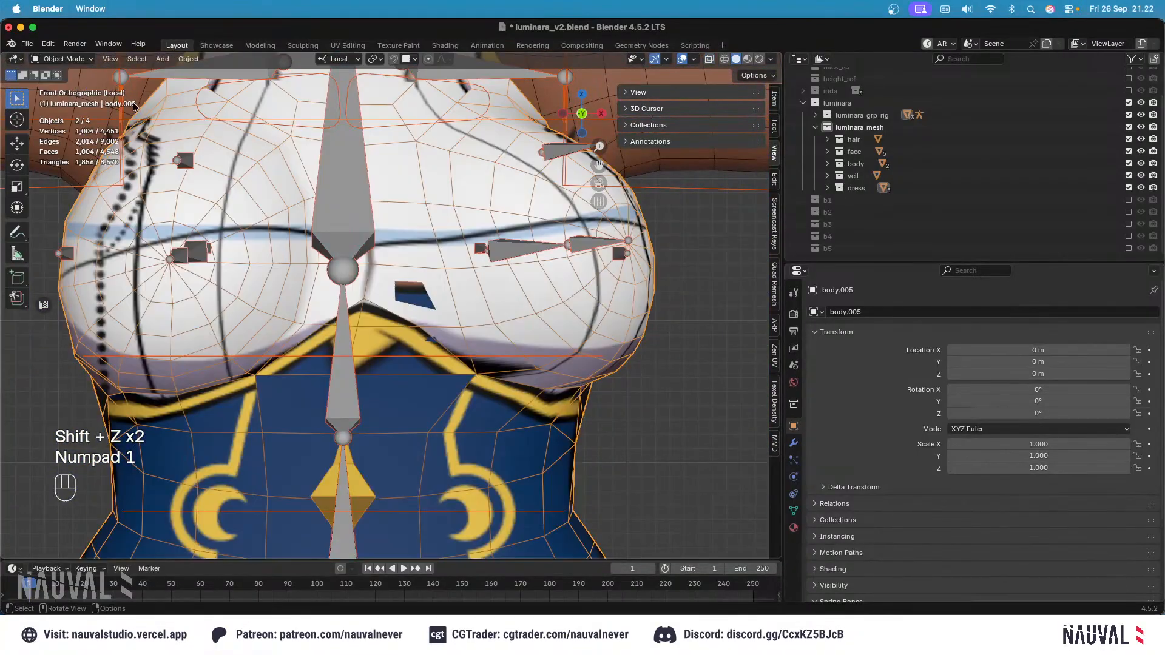
key("g")
key("Escape")
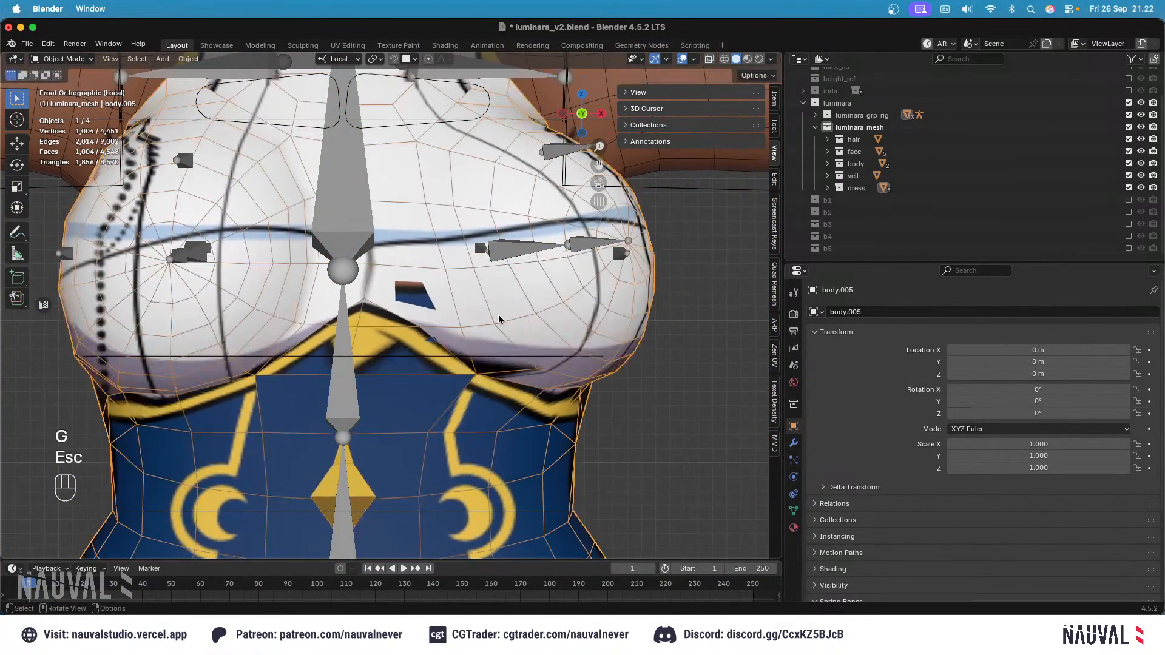
key("h")
key("super+z")
key("h")
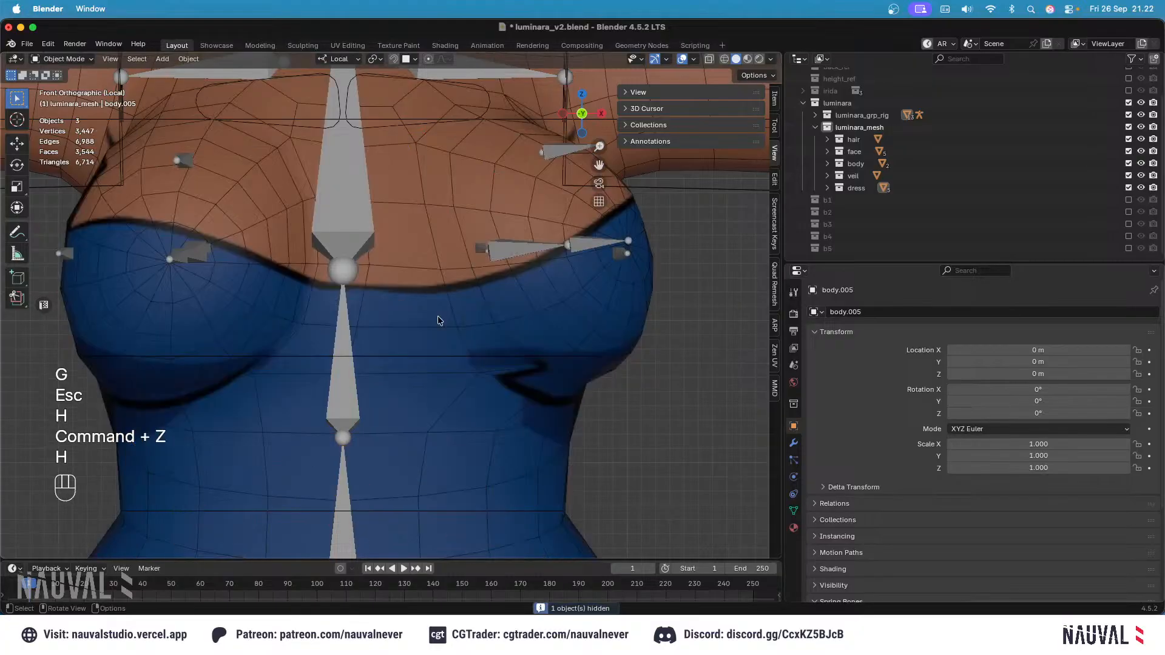
key("super+z")
key("h")
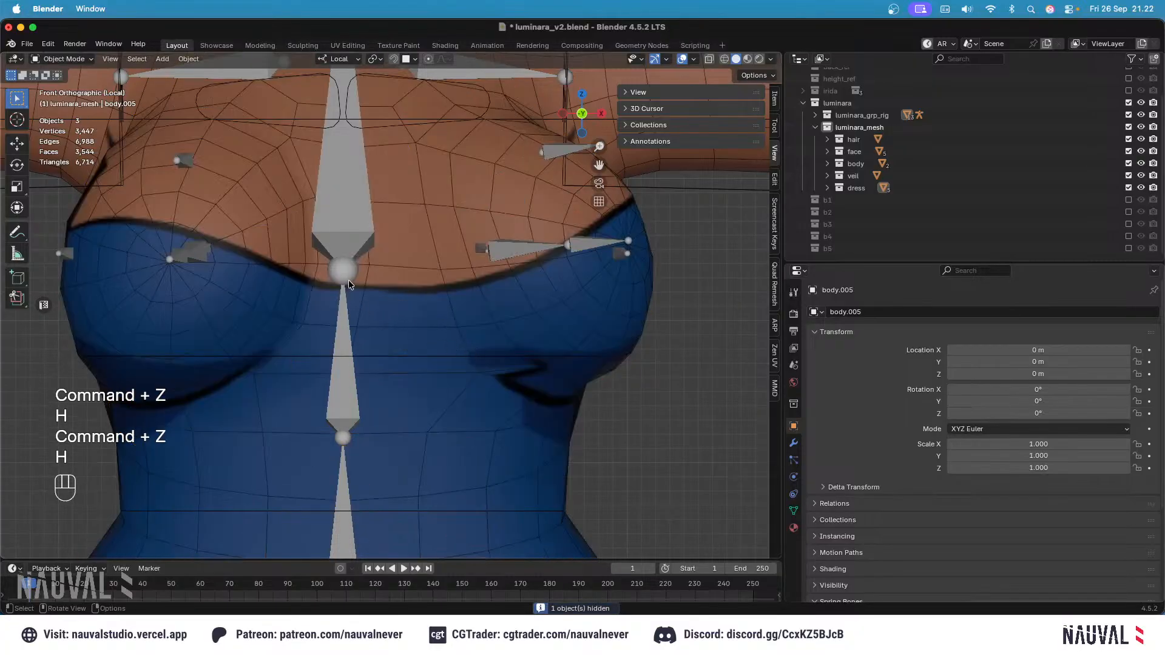
key("super+z")
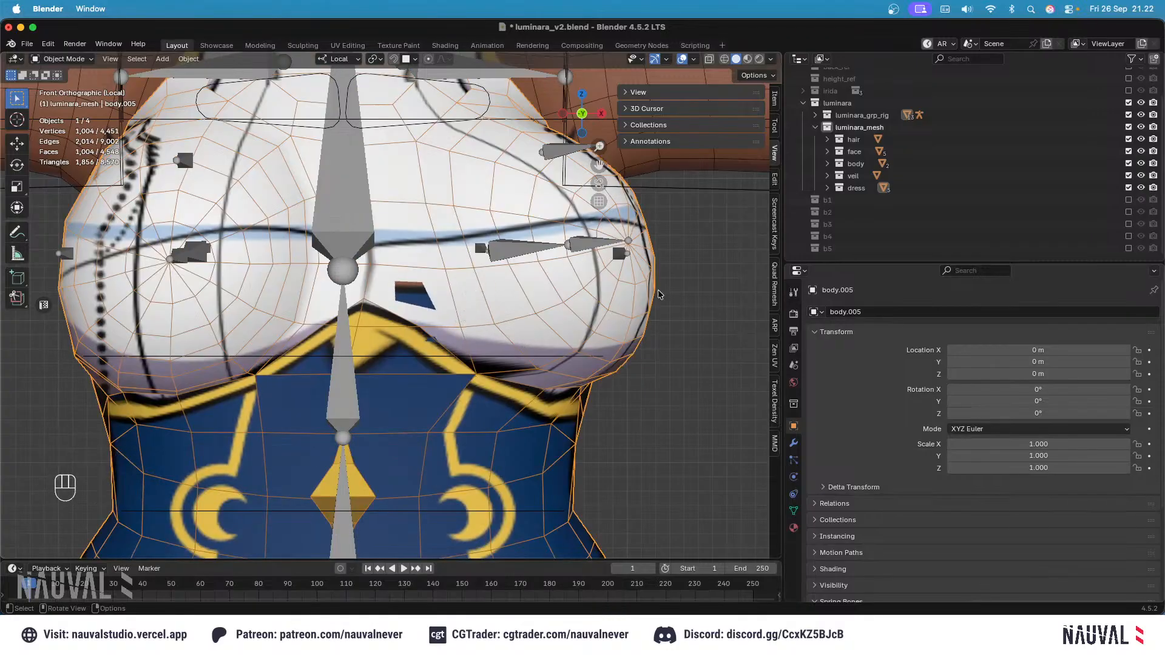
Step: Select the rig together with the dress mesh and go back to Weight Paint mode
left_click(571, 294, "shift")
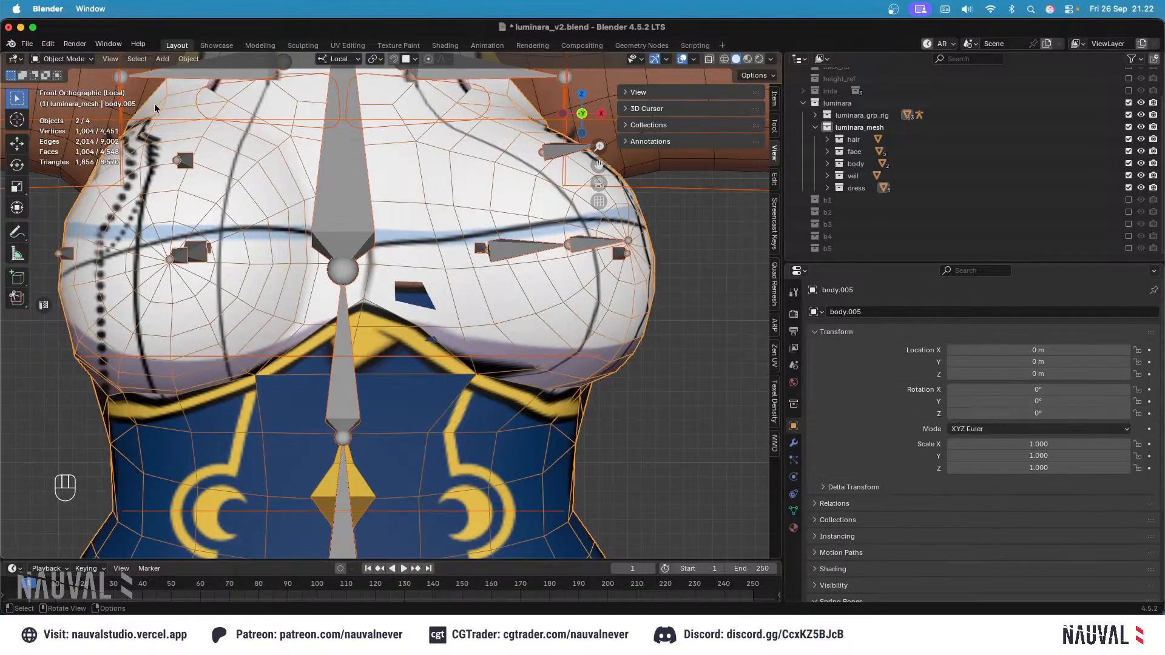
left_click(78, 61)
left_click(67, 118)
Step: Set the weight brush to a 65 px radius and 0.127 weight, undoing the trial strokes on the cc_breast.l.001 weights
scroll(488, 235, "up", 2)
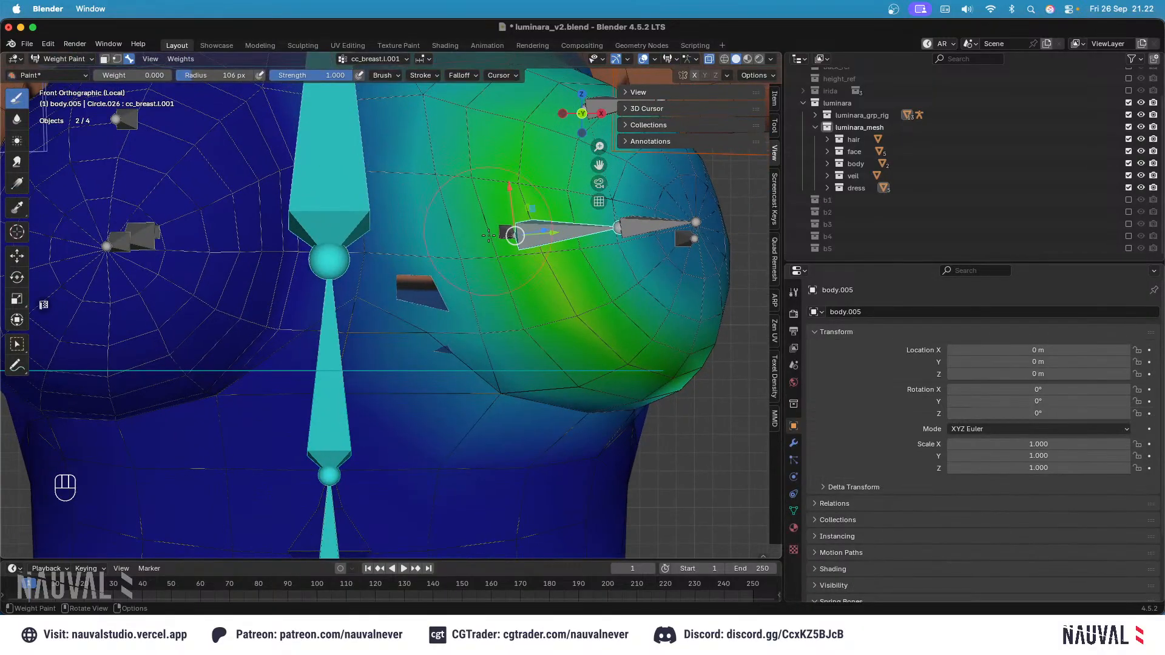
key("super+z")
key("ctrl+f")
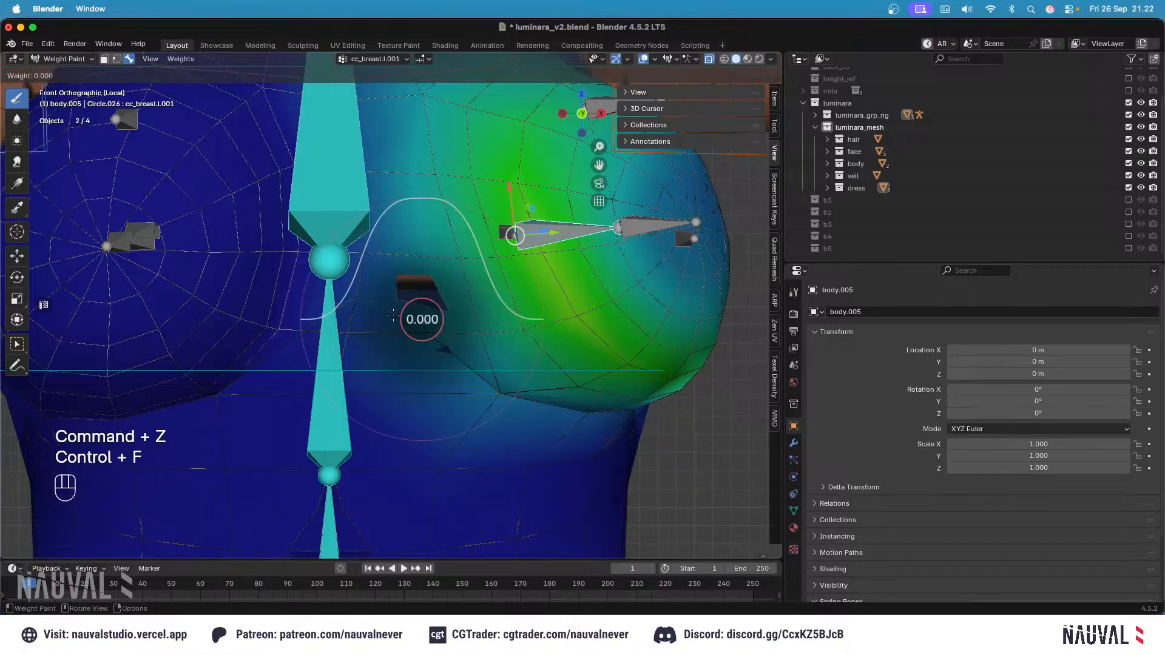
key("f")
left_click(429, 332)
key("super+z")
key("ctrl+f")
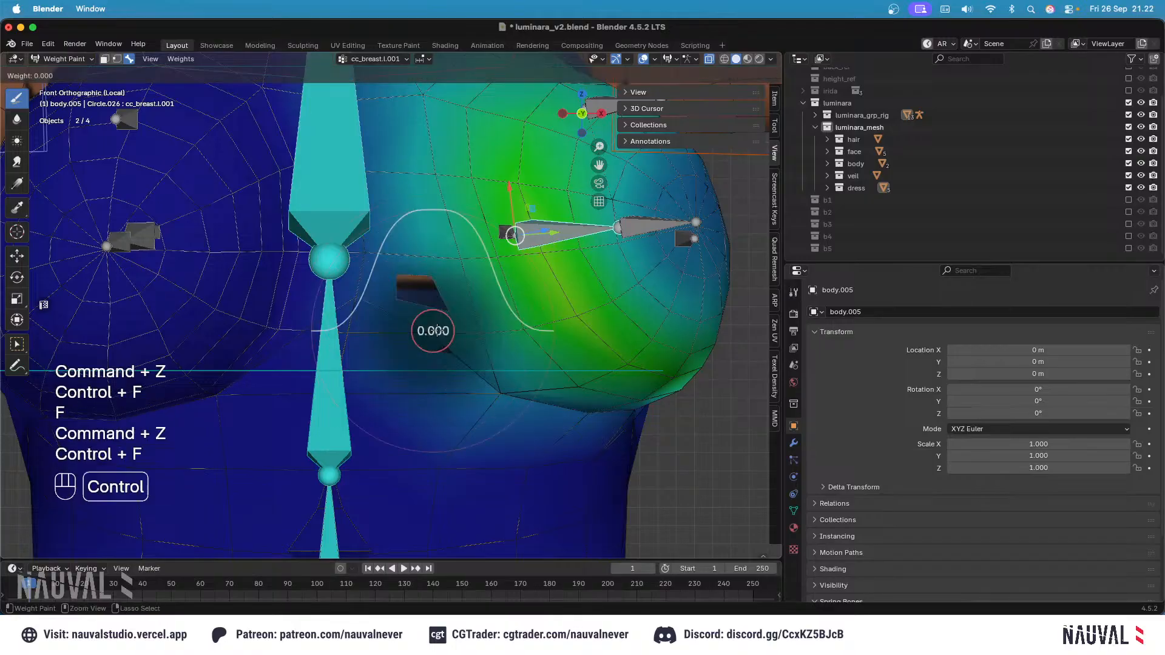
left_click(445, 333)
left_click(430, 346)
key("super+z")
Step: Try weight strokes beside the left breast on the spine_02.x and spine_03.x groups and undo them
left_click(372, 314, "alt")
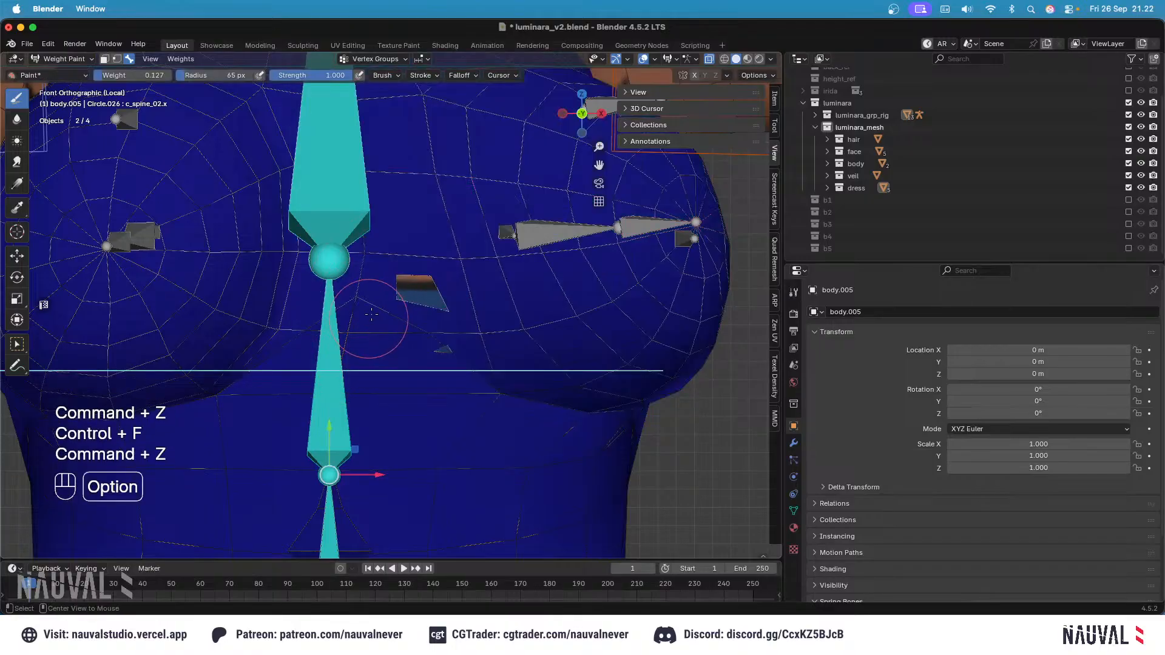
left_click(342, 309, "alt")
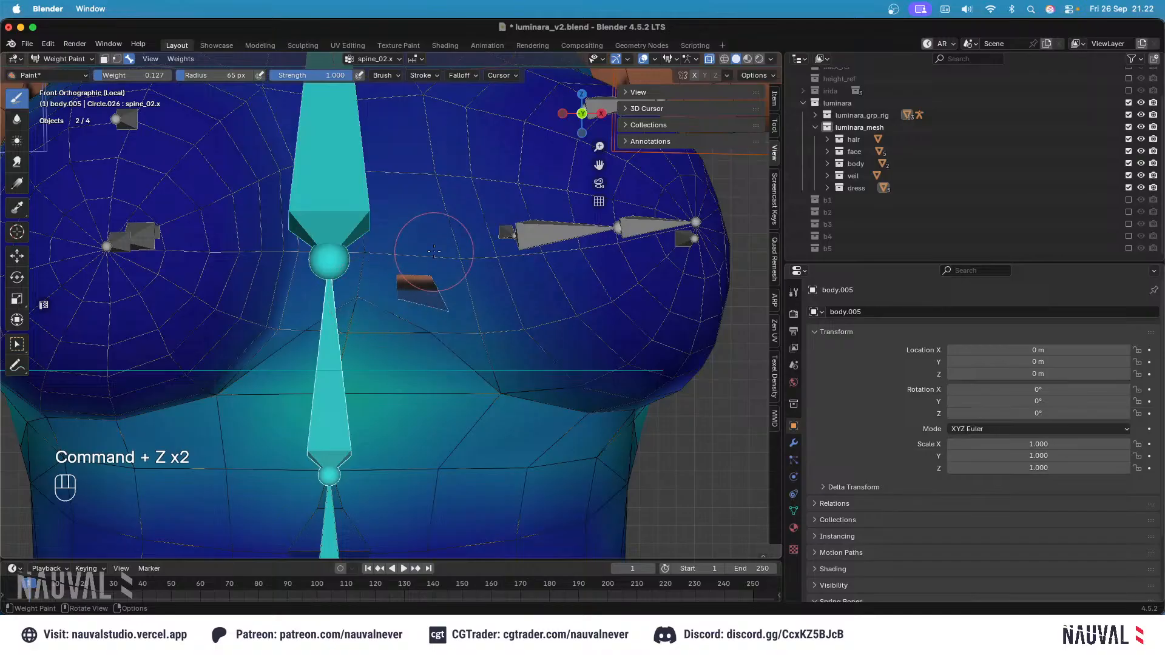
middle_click_drag(434, 251, 440, 269, "shift")
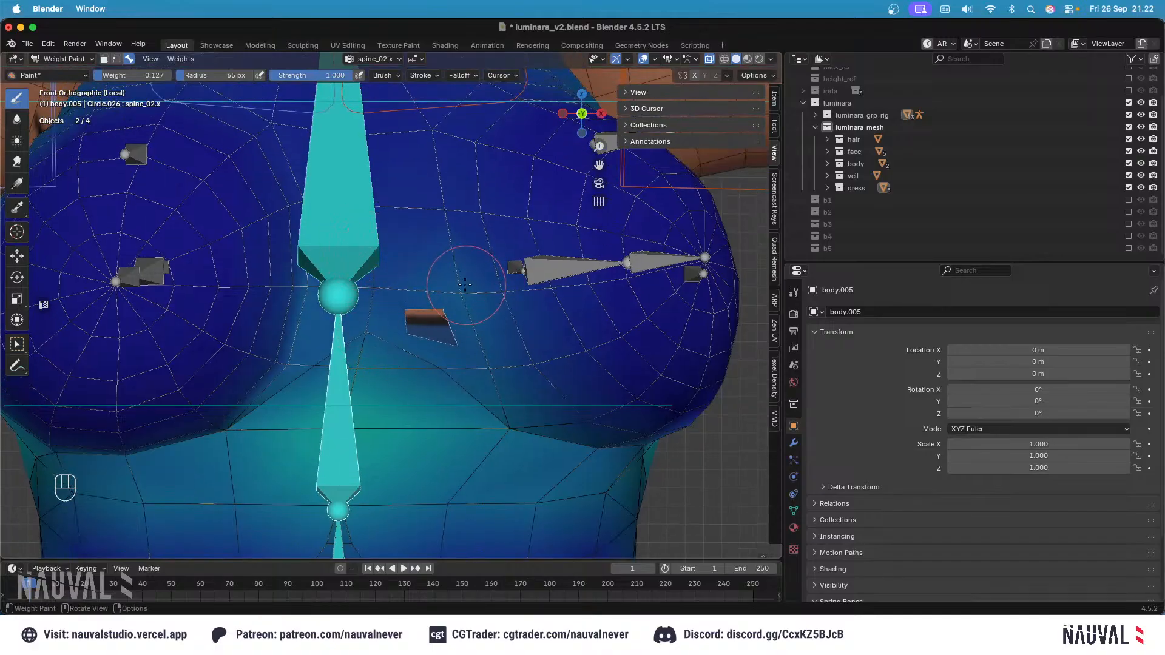
key("super+z")
key("super+z")
left_click(361, 239, "alt")
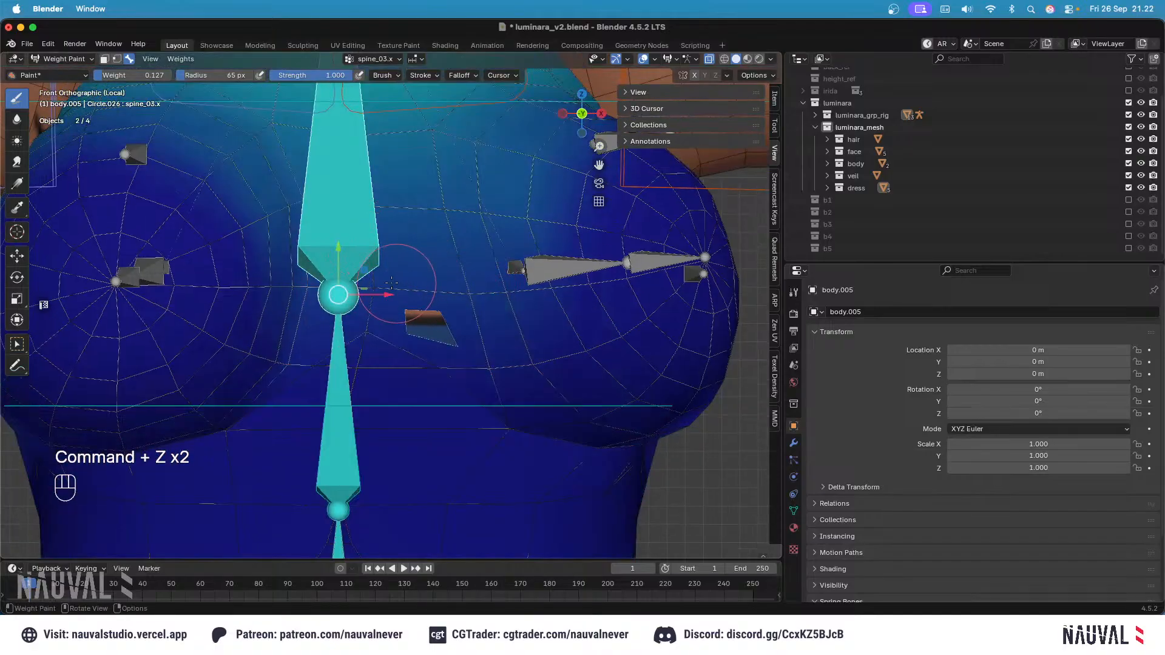
key("super+z")
Step: Select the cc_breast.l.001 bone, try strokes on its weights at the inner side of the left breast and undo them
left_click(521, 267, "alt")
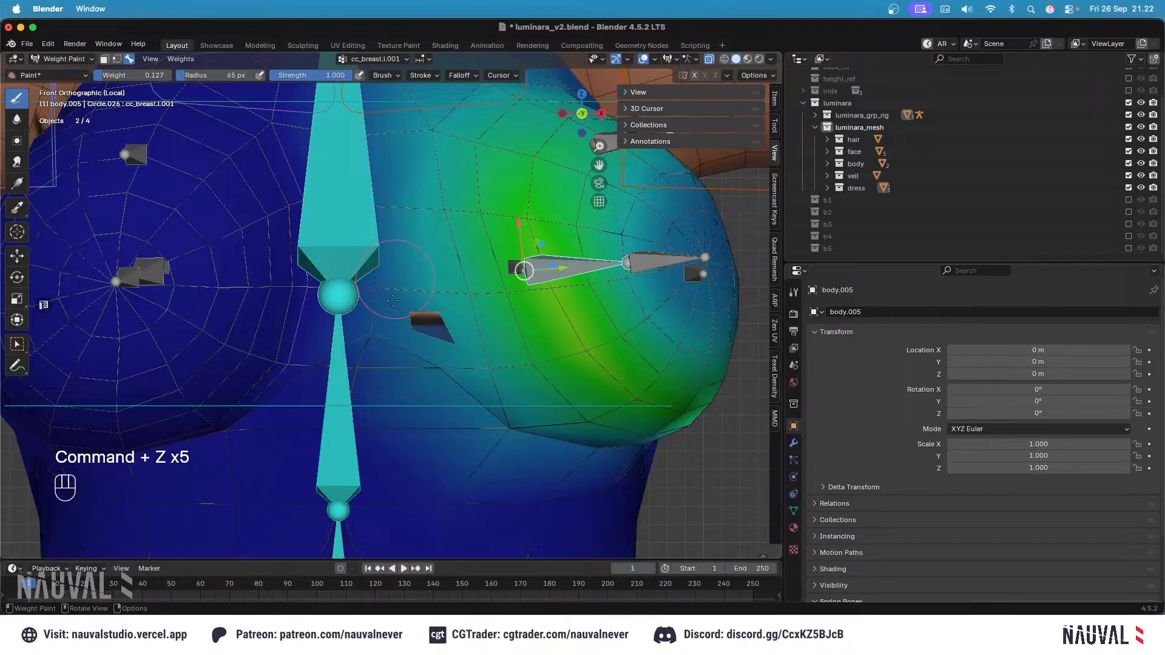
middle_click_drag(474, 329, 463, 291)
key("super+z")
key("super+z")
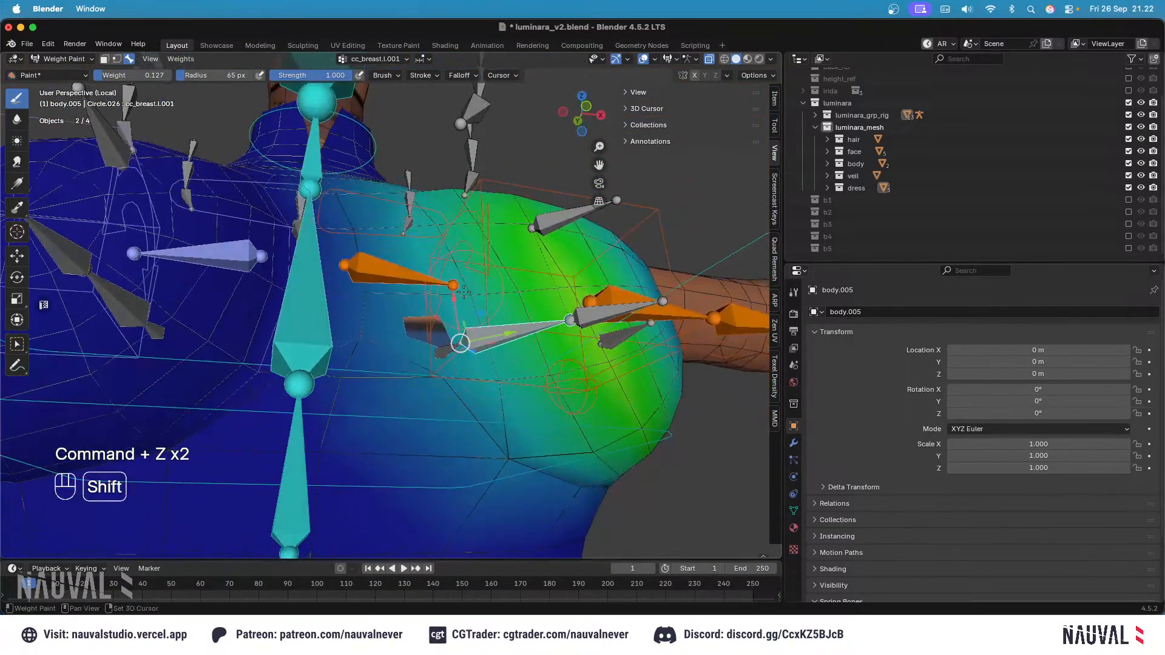
Step: Inspect the chest in wireframe and solid shading, and undo the recent changes back to the cc_breast_root.l selection
mouse_move(463, 354)
middle_mouse_down()
mouse_move(477, 346)
mouse_move(397, 352)
mouse_move(463, 298)
mouse_move(453, 323)
mouse_move(472, 325)
mouse_move(491, 273)
mouse_move(479, 267)
mouse_move(494, 298)
middle_mouse_up()
left_click(290, 397, "alt")
key("shift+z")
key("shift+z")
key("shift+z")
key("KP_1")
key("shift+z")
key("ctrl+z")
key("ctrl+z")
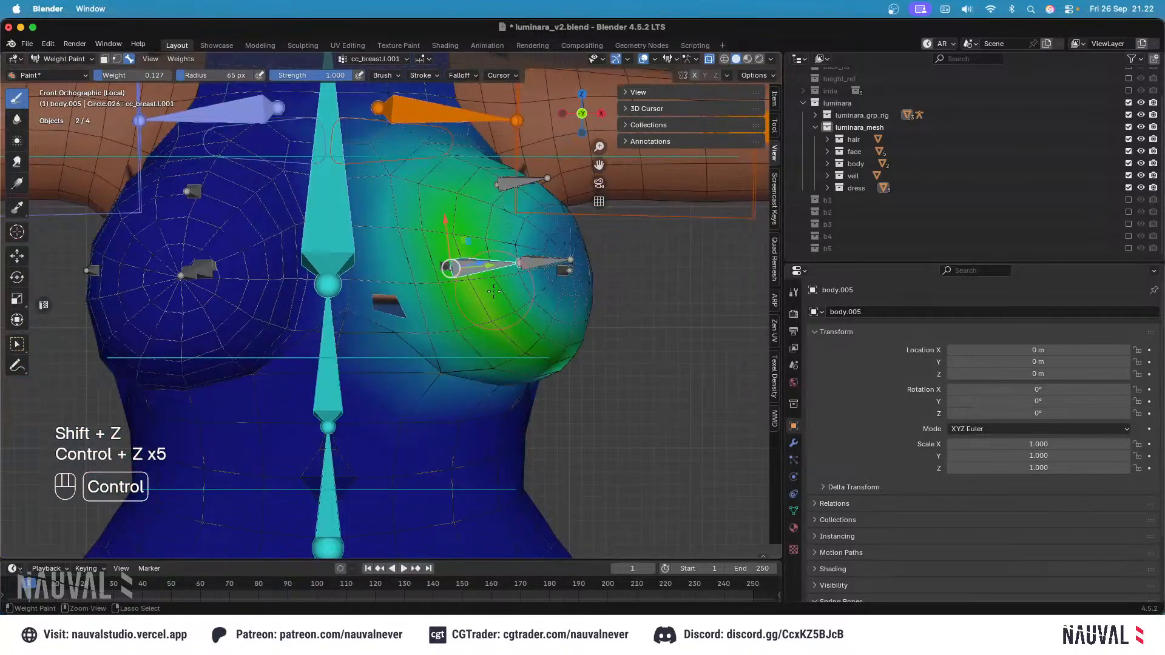
key("ctrl+z")
scroll(475, 249, "left", 3)
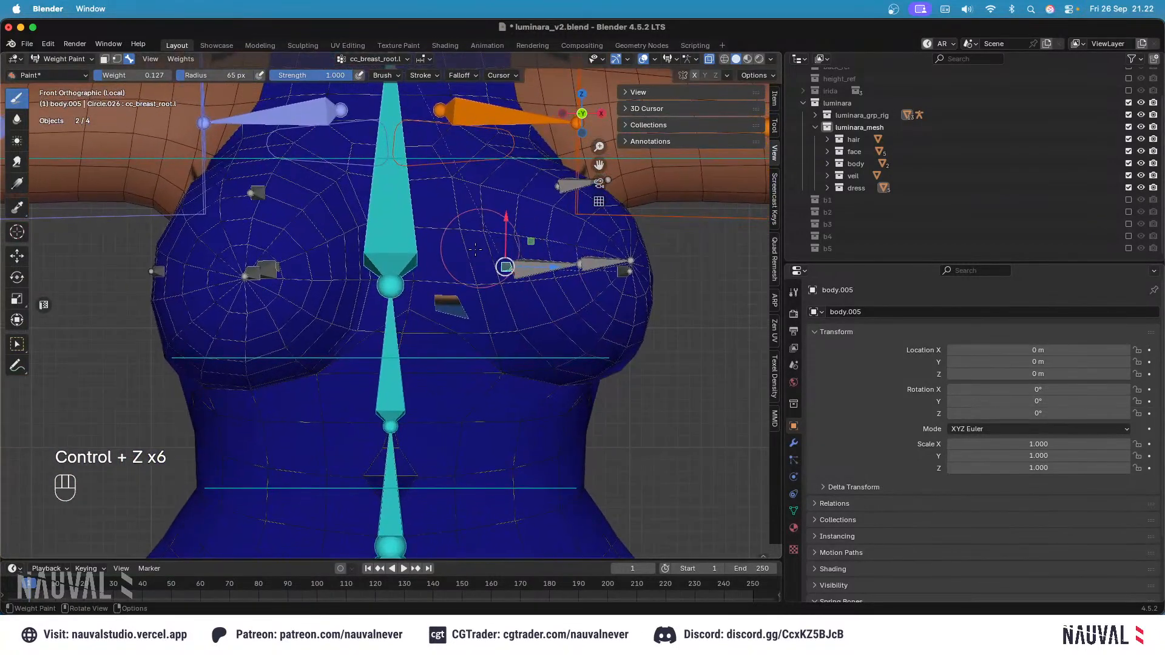
Step: Clear the location and rotation of all rig bones and save the file
key("a")
key("super+z")
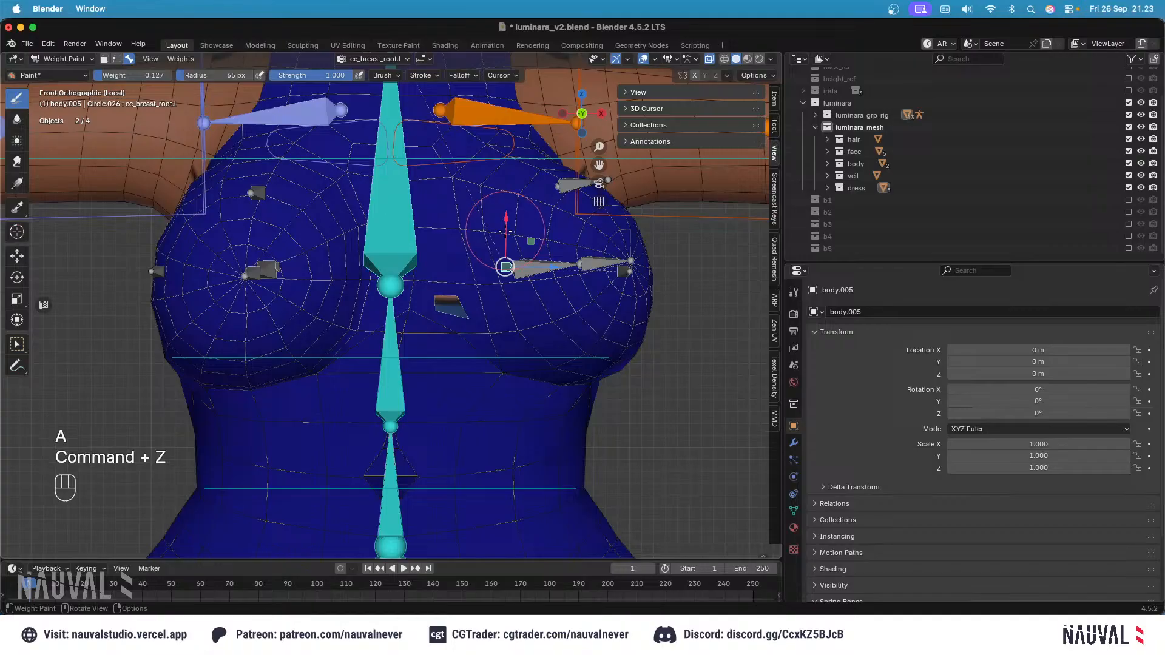
key("a")
key("alt+g")
key("alt+r")
key("super+s")
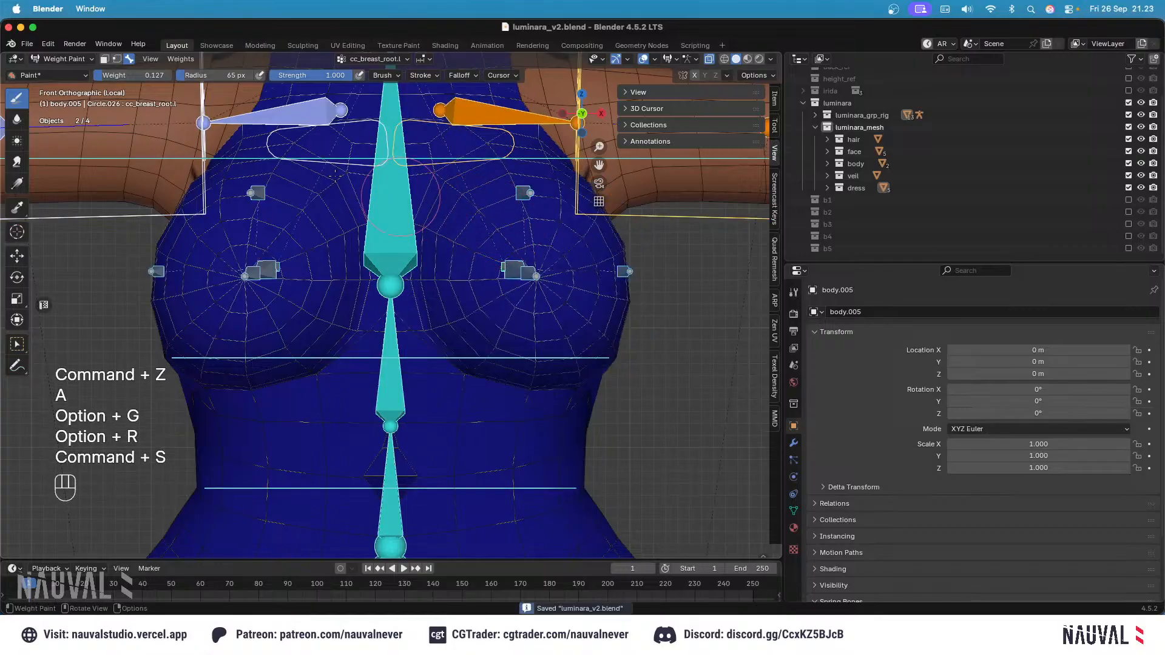
Step: Switch to Object Mode, examine the chest topology of body.014 in wireframe, and hide the dress mesh body.005
left_click(74, 56)
left_click(67, 65)
left_click(636, 184)
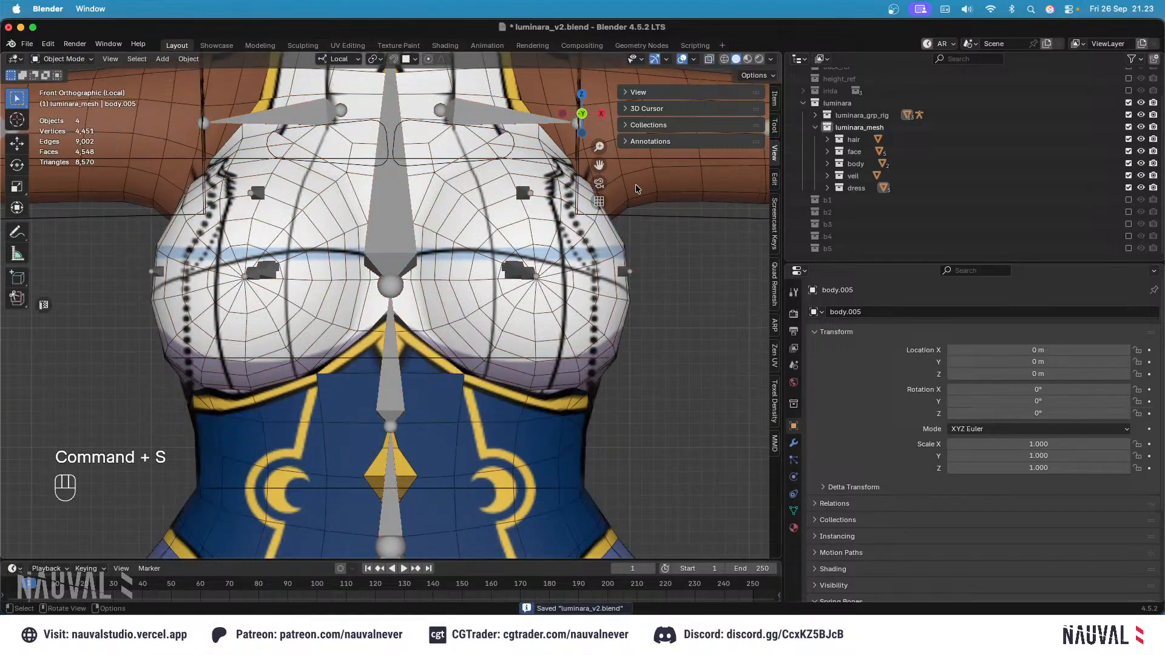
middle_click_drag(471, 361, 459, 303, "ctrl")
key("Tab")
key("shift+z")
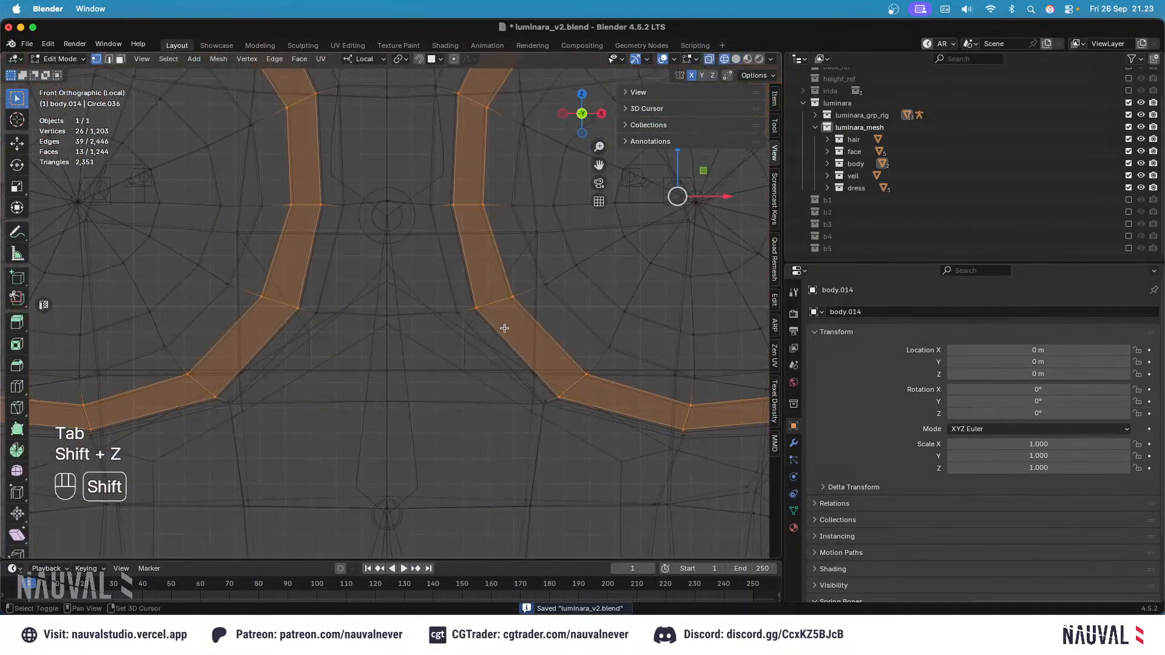
key("shift+z")
key("Tab")
key("h")
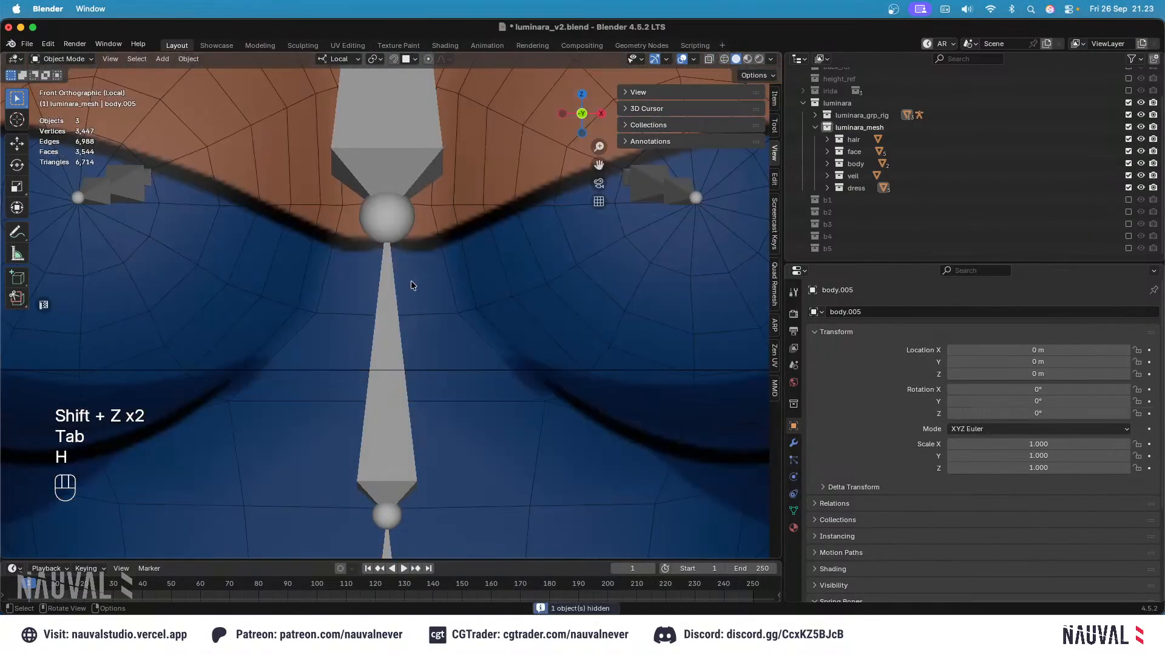
Step: Knife-cut new edges on body.014 from beneath the left breast up to the centre line between the breasts
key("Tab")
key("k")
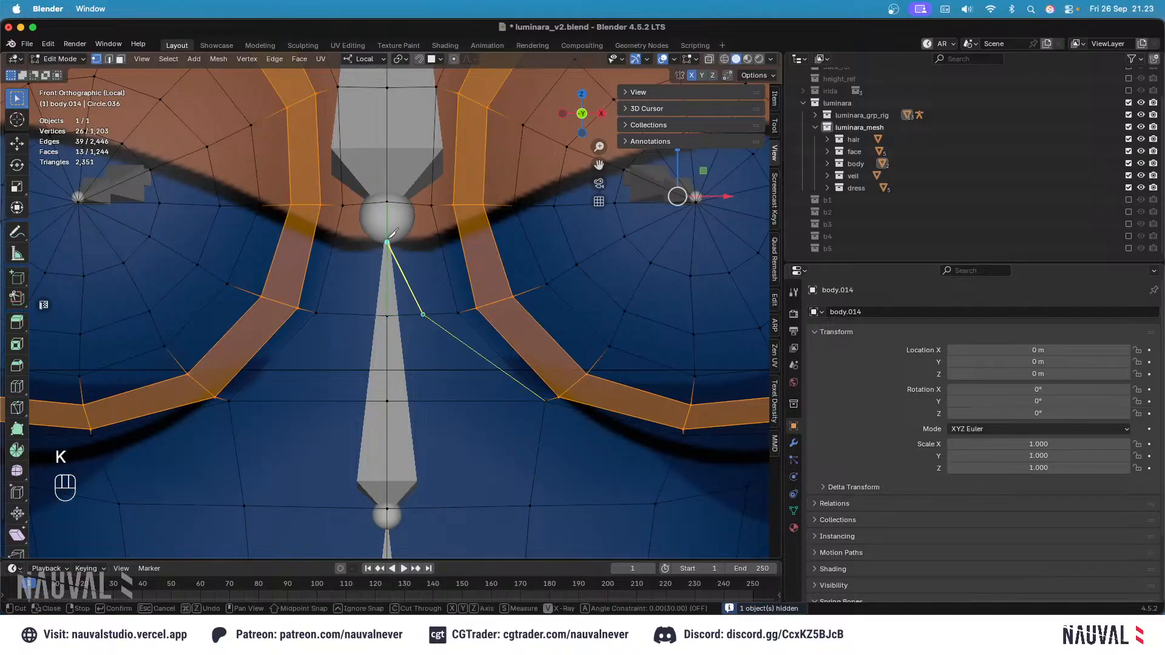
key("Return")
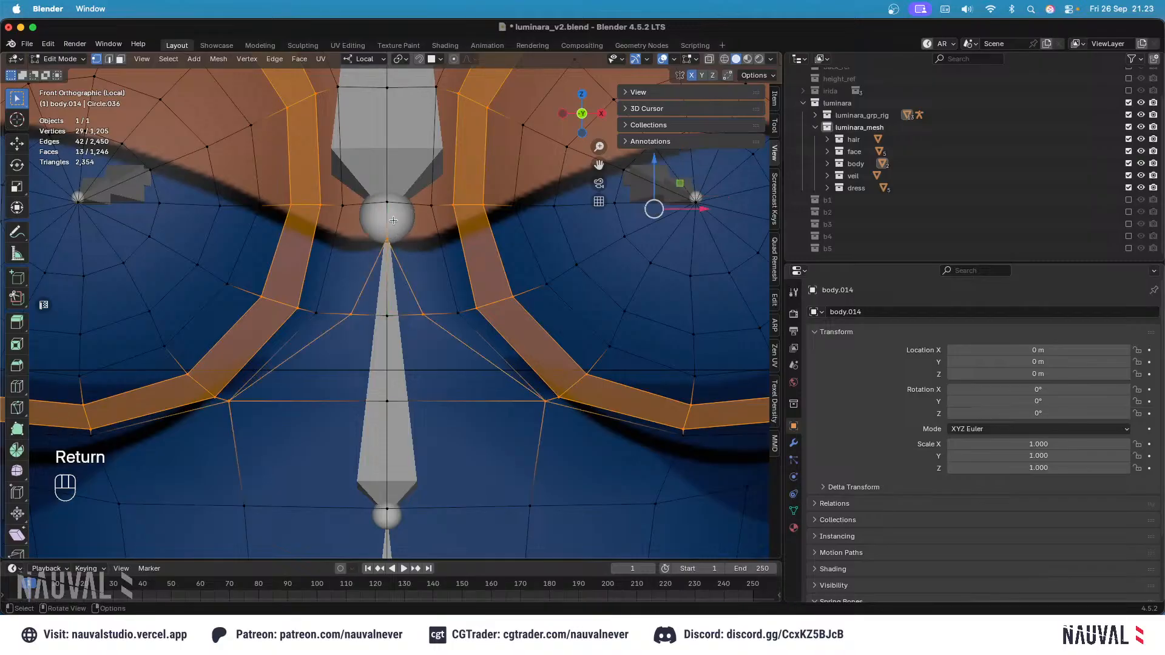
Step: Show the hidden dress mesh again and compare its chest topology with the body mesh in wireframe
key("Tab")
key("alt+h")
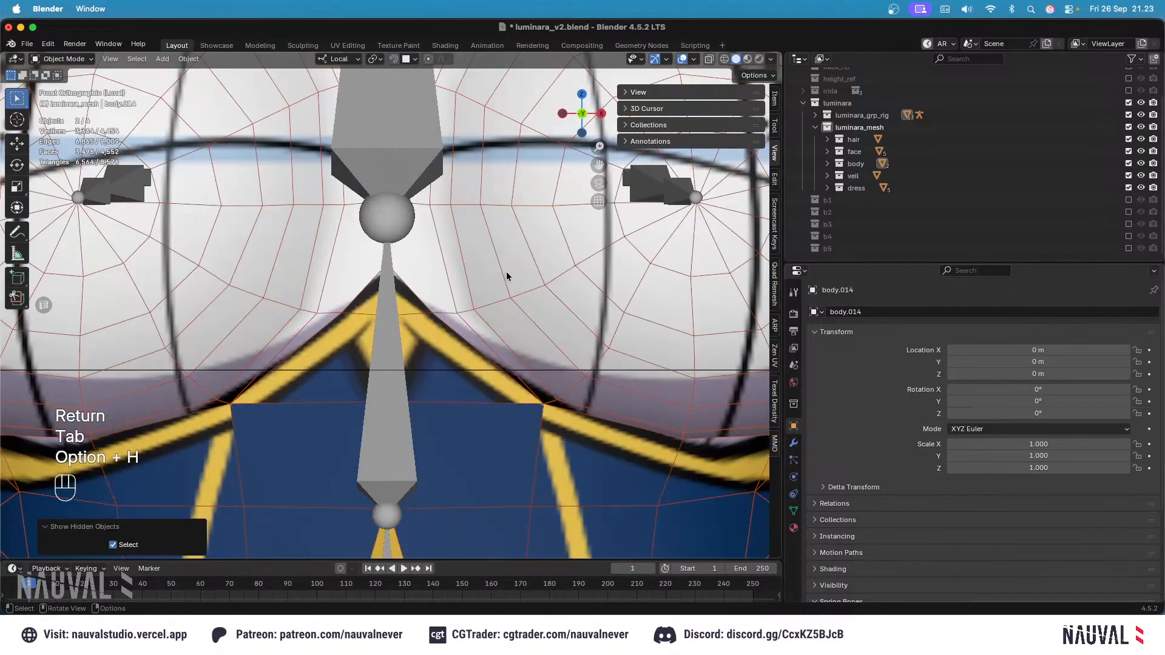
key("shift+z")
scroll(440, 299, "up", 1, "ctrl")
left_click(441, 301)
key("shift+z")
mouse_move(447, 254)
middle_mouse_down()
mouse_move(463, 313)
mouse_move(448, 285)
middle_mouse_up()
key("shift+z")
key("KP_1")
Step: Slide the cut vertex of body.014 beside the centre line between the breasts by a factor of about 0.285
left_click(436, 201)
key("Tab")
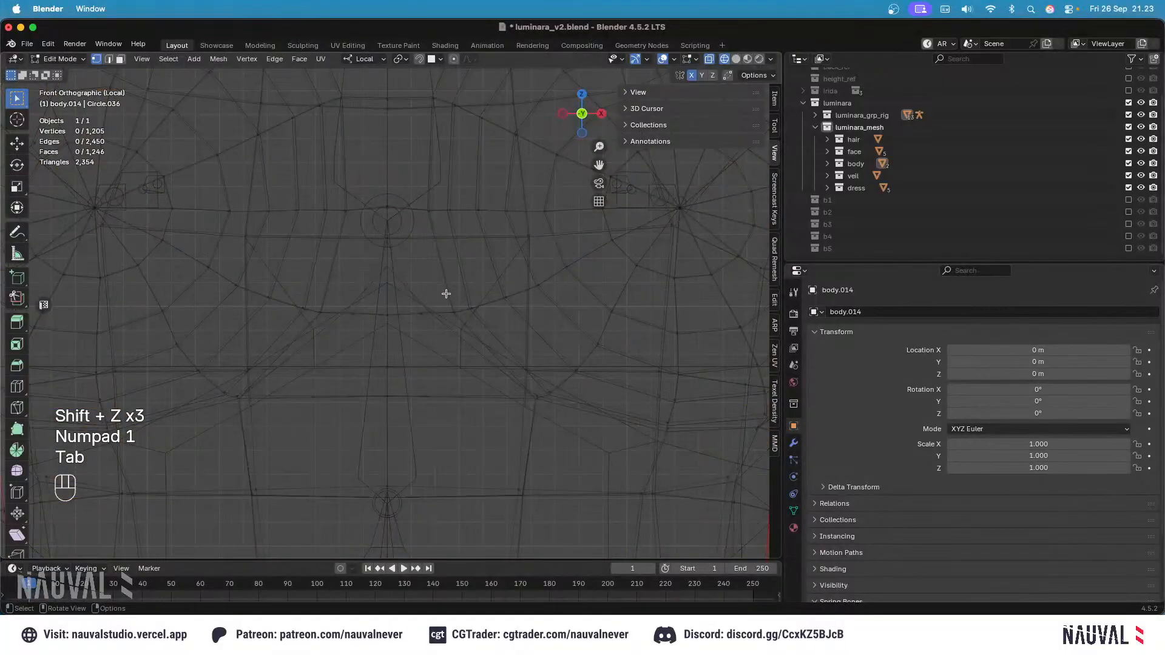
left_click(440, 314)
key("g")
key("g")
left_click(473, 293)
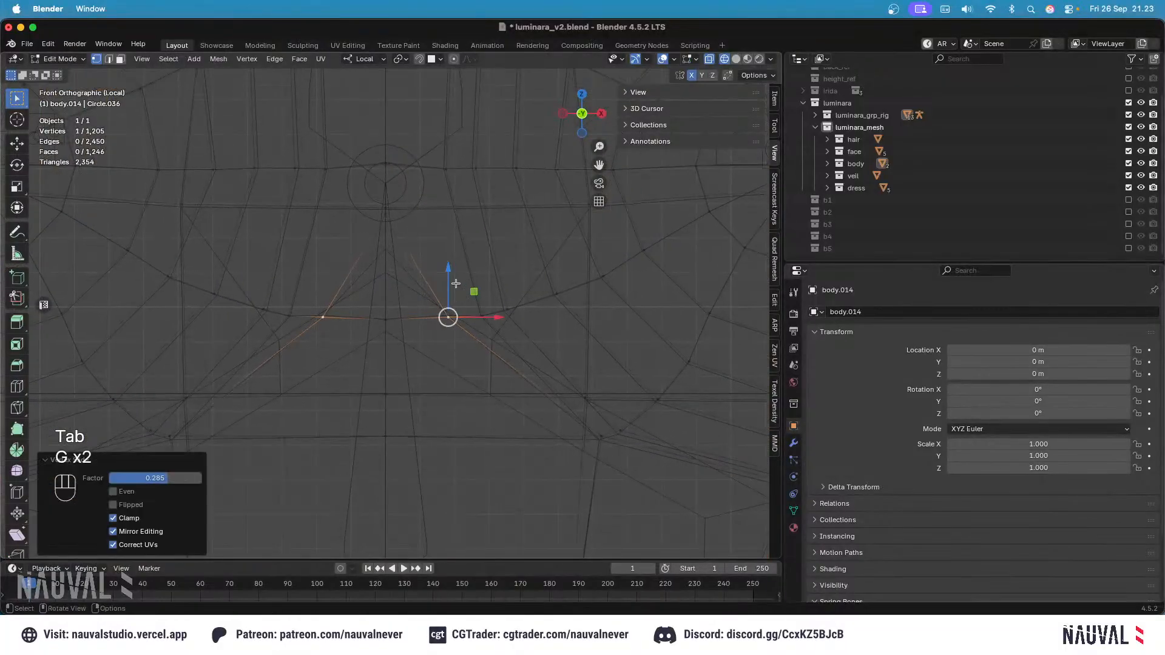
Step: Slide the centre-line vertex of body.014 between the breasts downward by a factor of about 0.326
left_click(387, 215)
key("g")
key("g")
key("Escape")
key("shift+z")
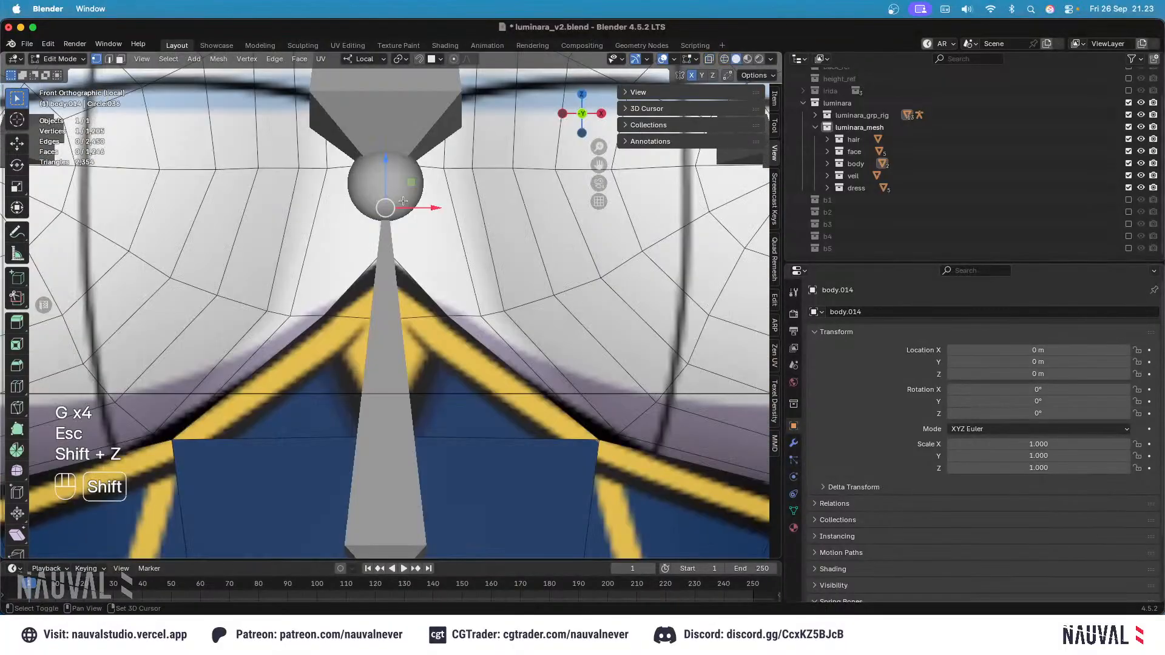
key("shift+z")
key("g")
key("g")
left_click(410, 244)
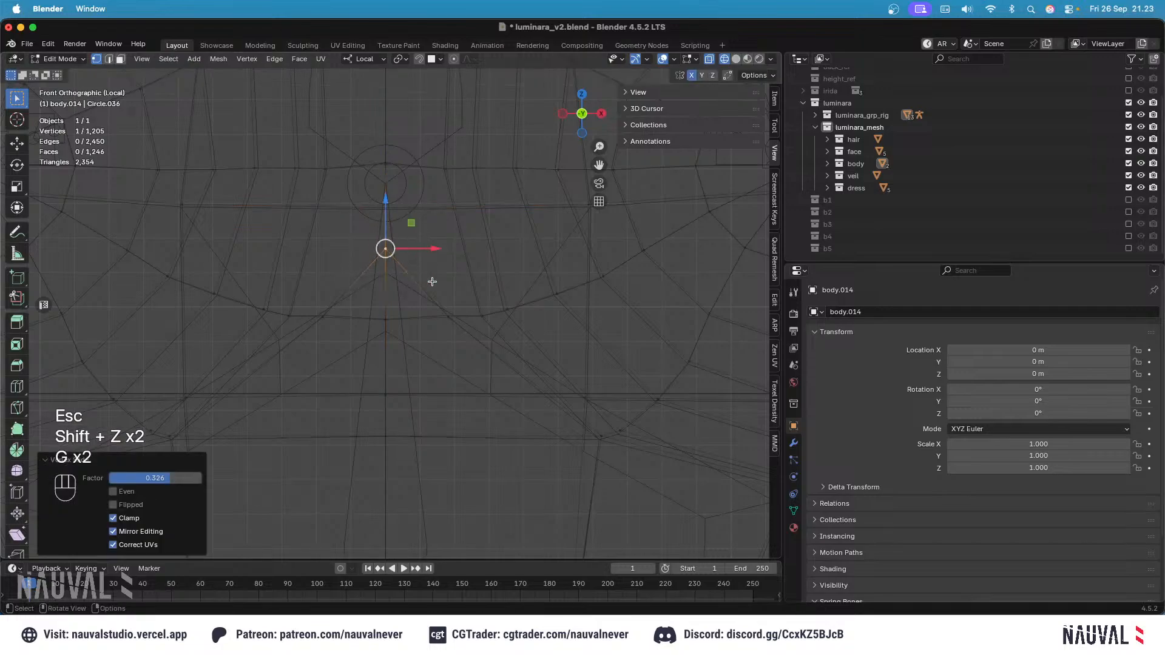
Step: Check the adjusted body mesh in solid shading, return to Object Mode and save the file
left_click(448, 317)
middle_click_drag(547, 366, 494, 312, "shift")
key("shift+z")
middle_click_drag(493, 312, 618, 343, "ctrl")
key("Tab")
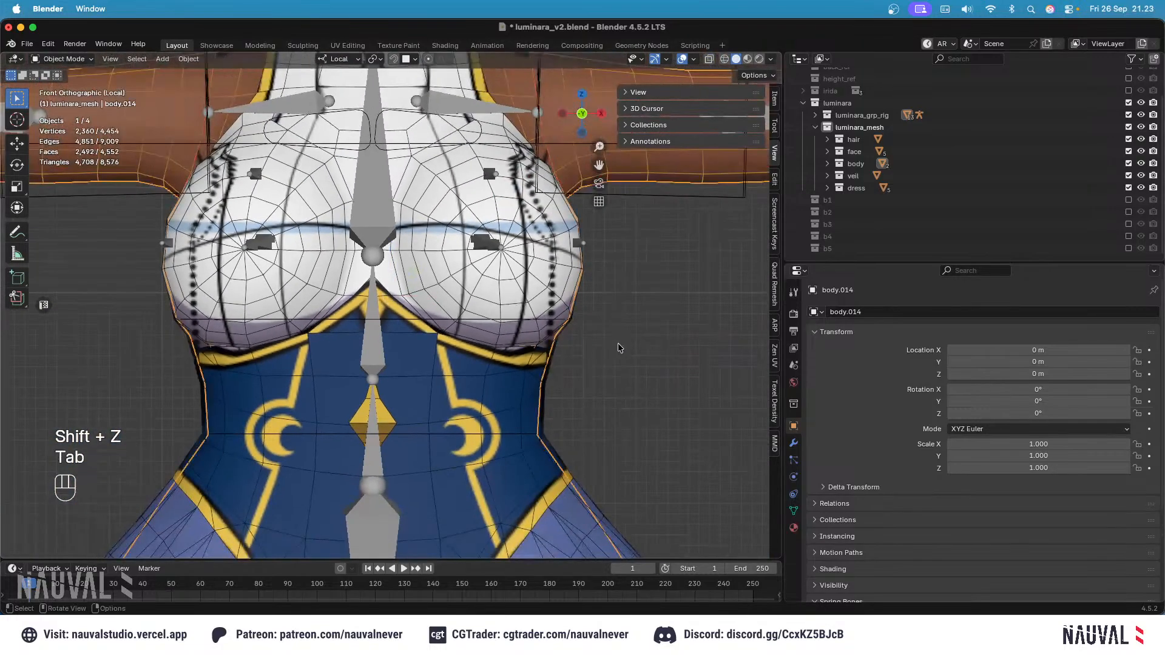
key("super+s")
Step: Select the rig together with the dress mesh body.005, enter Weight Paint mode and select the cc_breast.l.001 bone
left_click(495, 230)
left_click(545, 230)
left_click(477, 237, "shift")
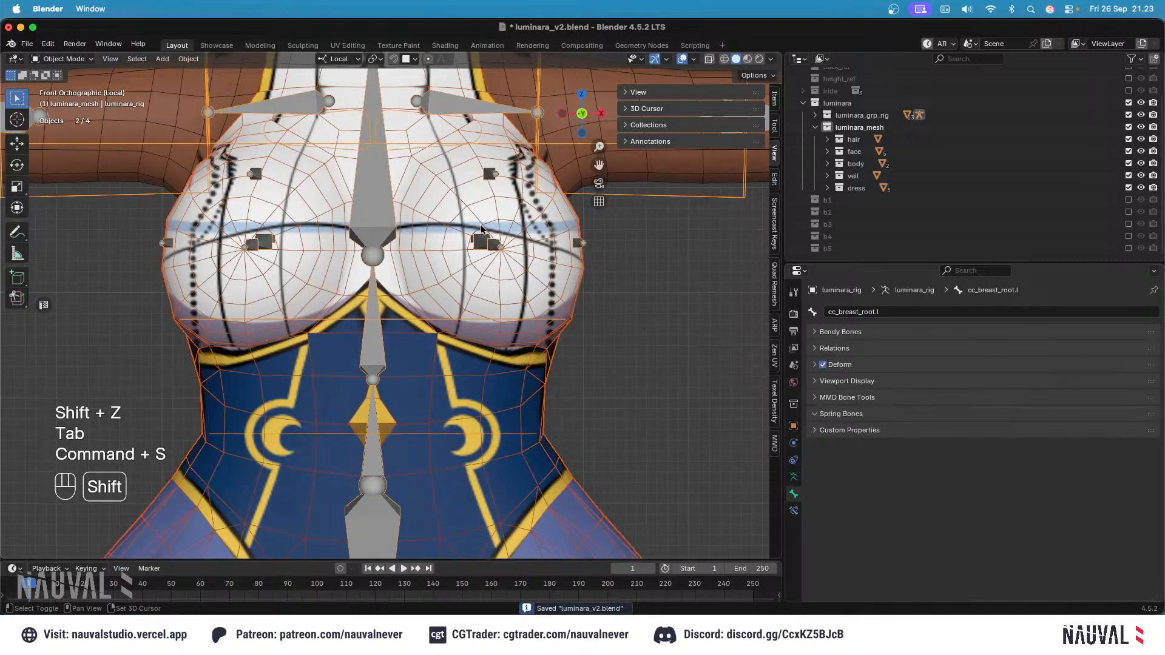
left_click(515, 197, "shift")
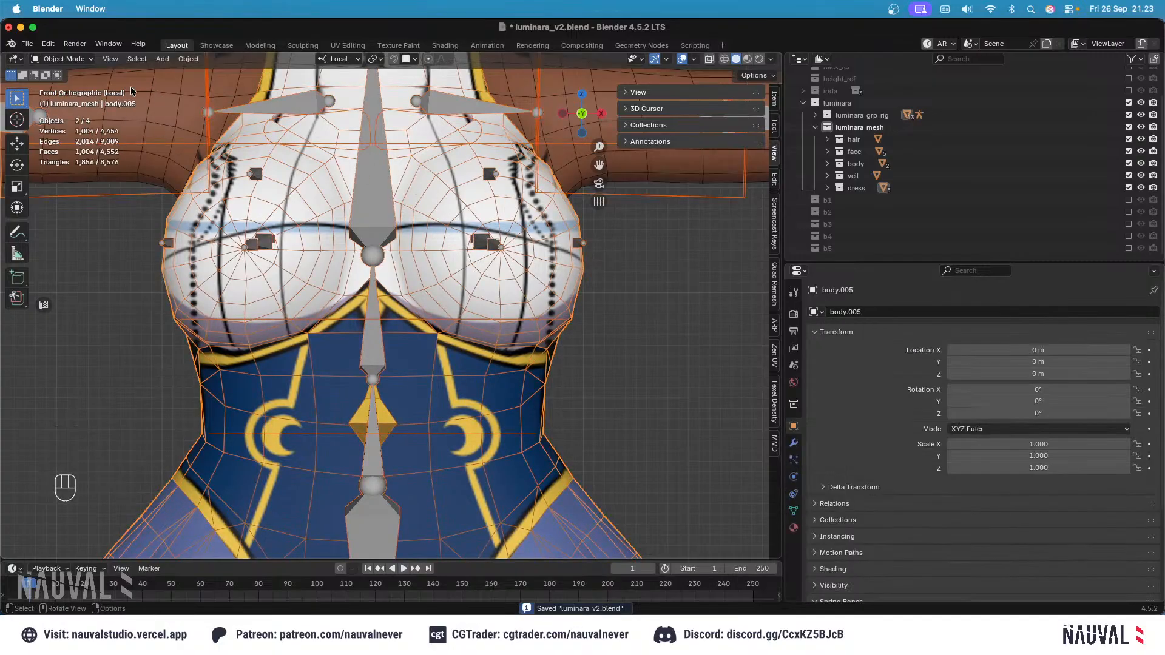
left_click(63, 59)
left_click(78, 126)
left_click(483, 241, "alt")
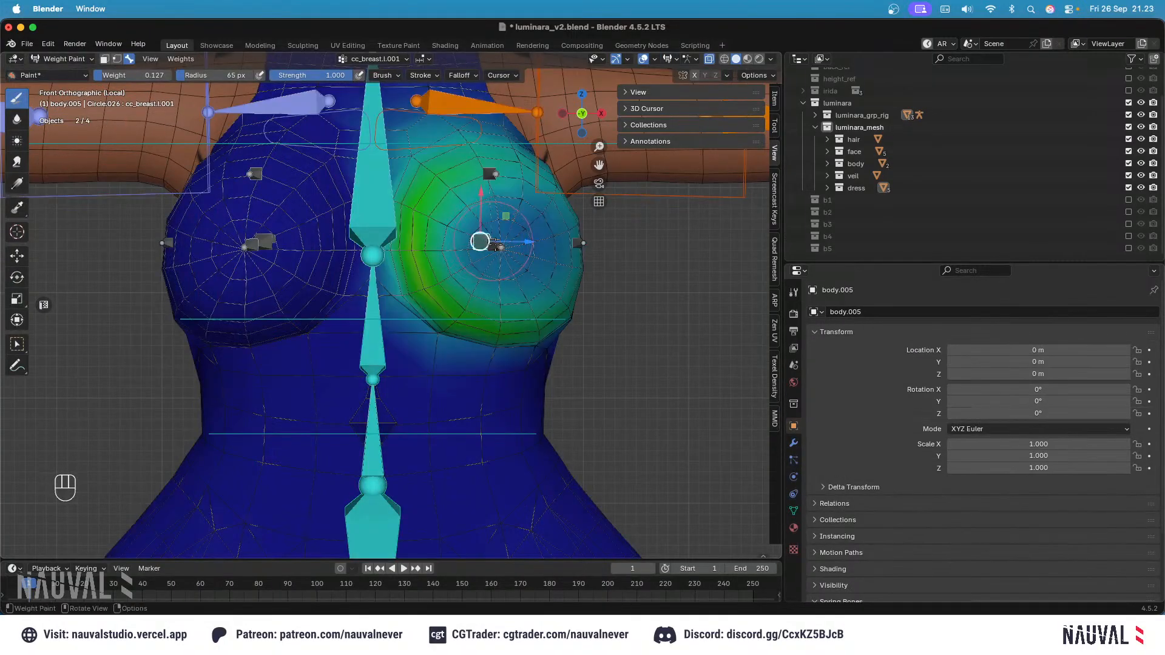
Step: Rotate the cc_breast.l.001 bone freely with trackball rotation to test the left breast's deformation
key("r")
key("r")
left_click(501, 238)
key("r")
key("r")
left_click(562, 172)
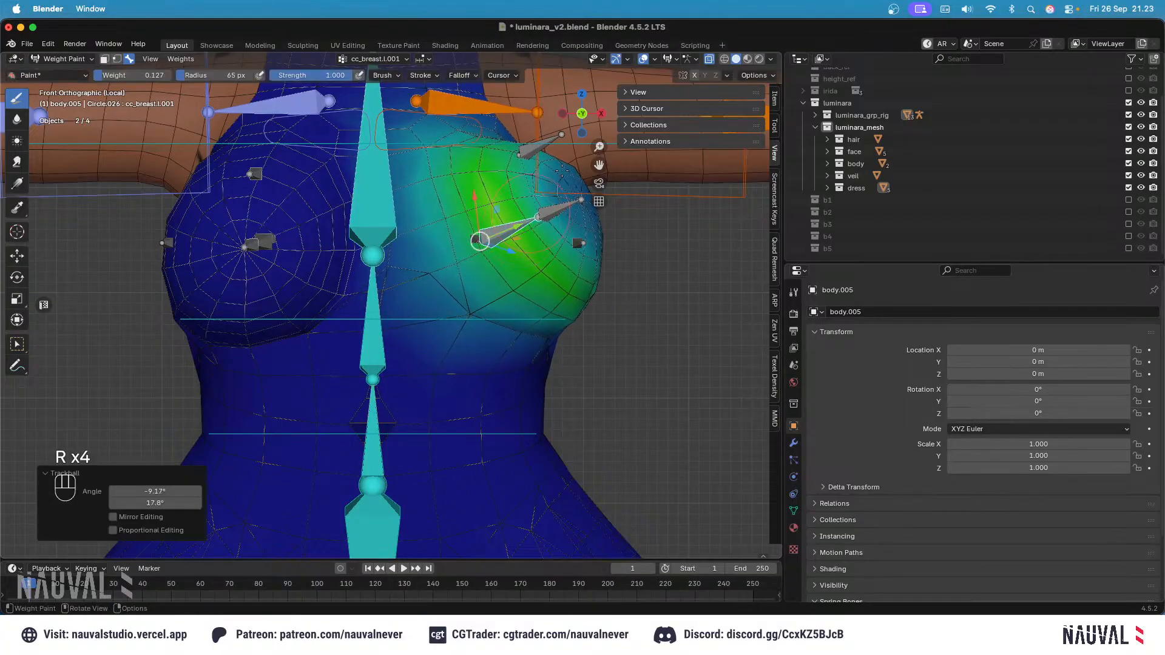
Step: Hide the viewport overlays, rotate the left breast bone further and examine where the body pokes through the dress
left_click(644, 59)
key("r")
key("r")
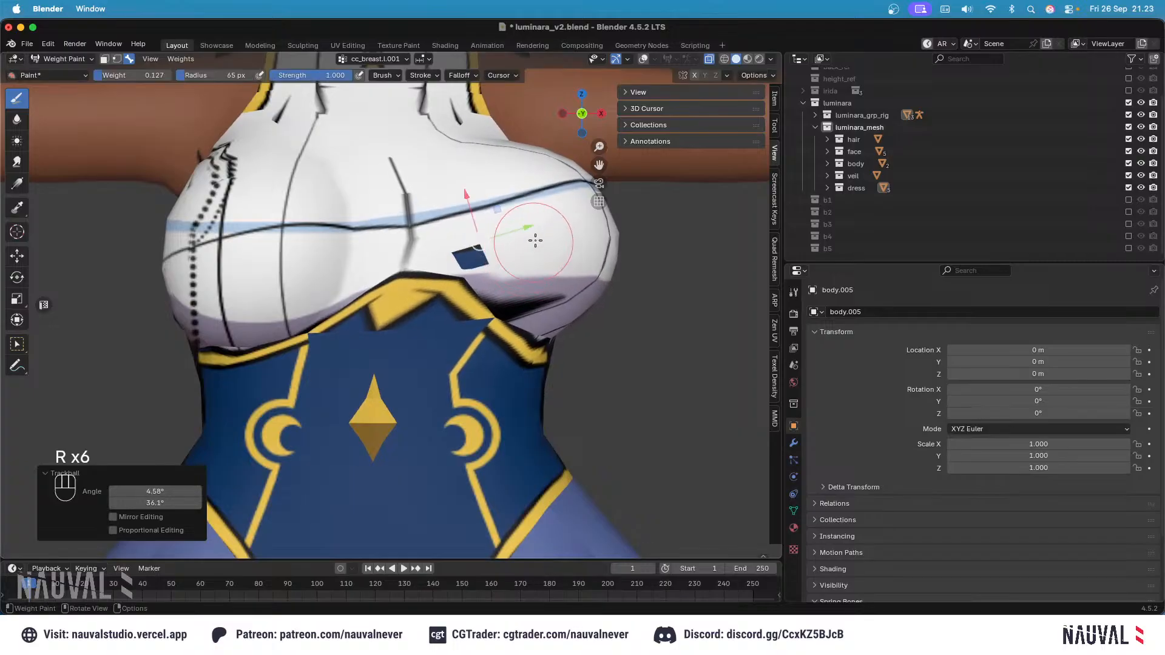
key("r")
key("r")
left_click(519, 242)
key("shift+z")
key("shift+z")
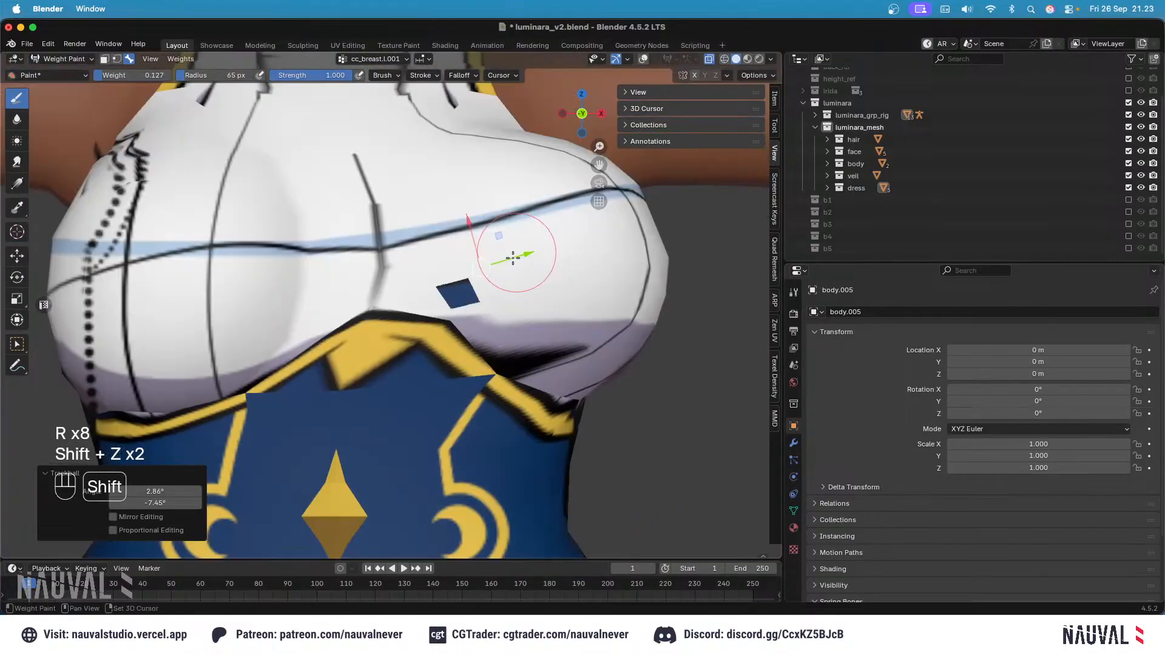
key("shift+z")
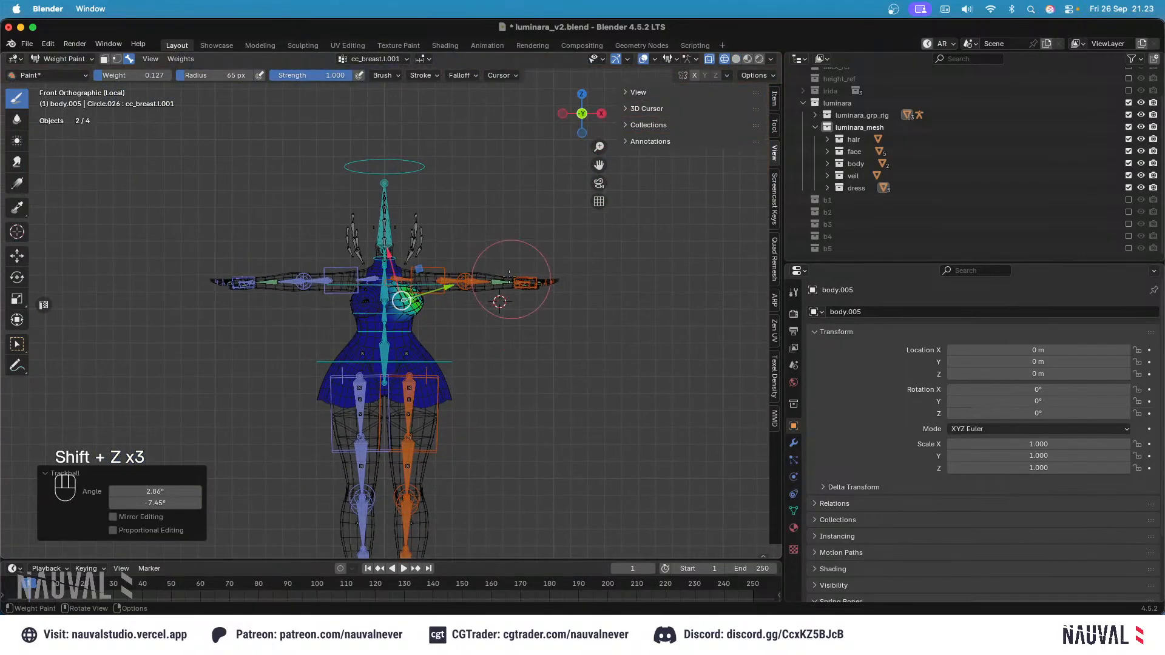
Step: Clear the location and rotation of all bones, save the file and switch to Object Mode
key("a")
key("alt+g")
middle_click_drag(499, 301, 442, 208, "ctrl")
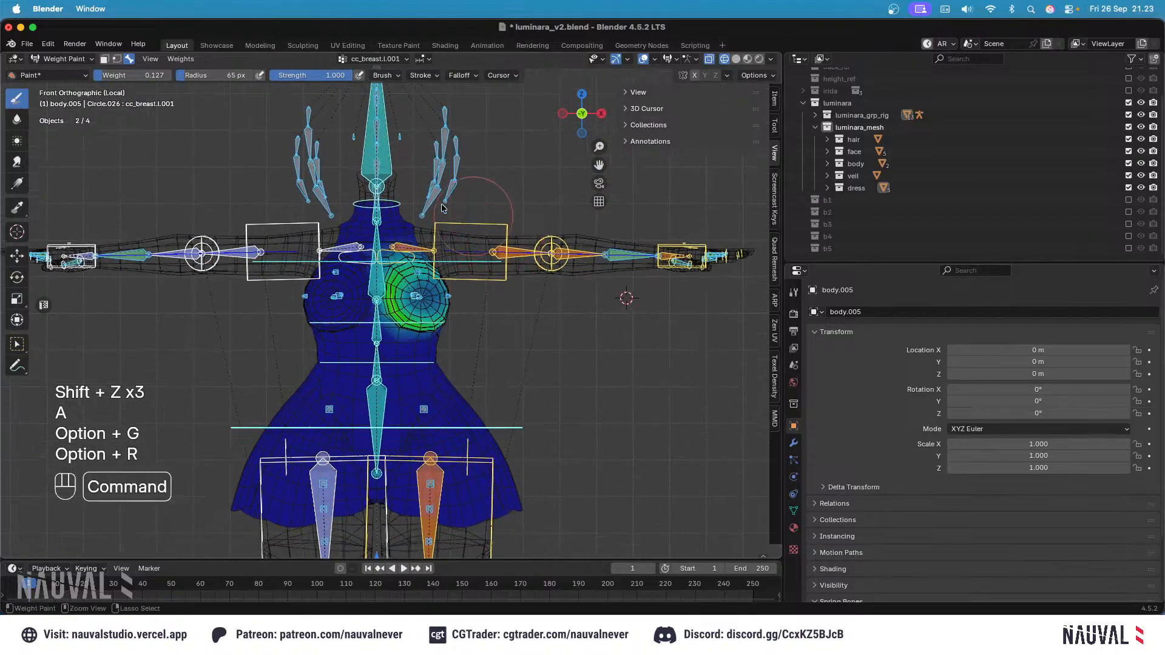
left_click(71, 63)
left_click(58, 73)
Step: Compare the chest topology of body.014 and the dress mesh body.005 in wireframe and solid shading
key("shift+z")
mouse_move(468, 338)
middle_mouse_down("ctrl")
mouse_move(476, 296)
mouse_move(459, 314)
middle_mouse_up("ctrl")
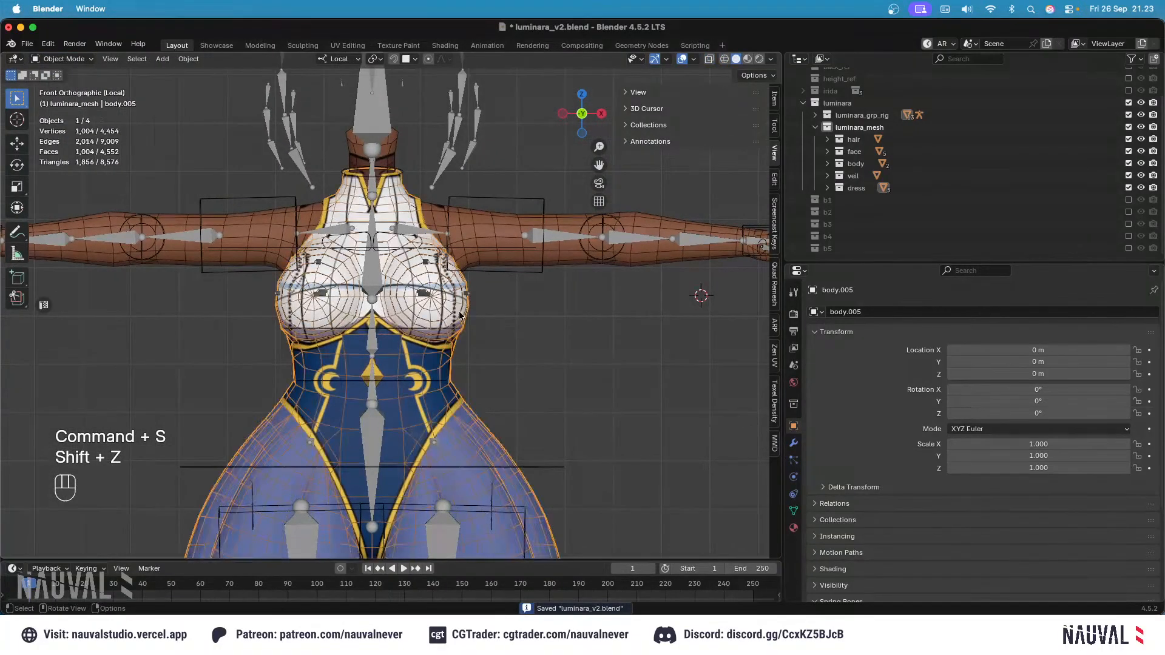
key("shift+z")
key("shift+z")
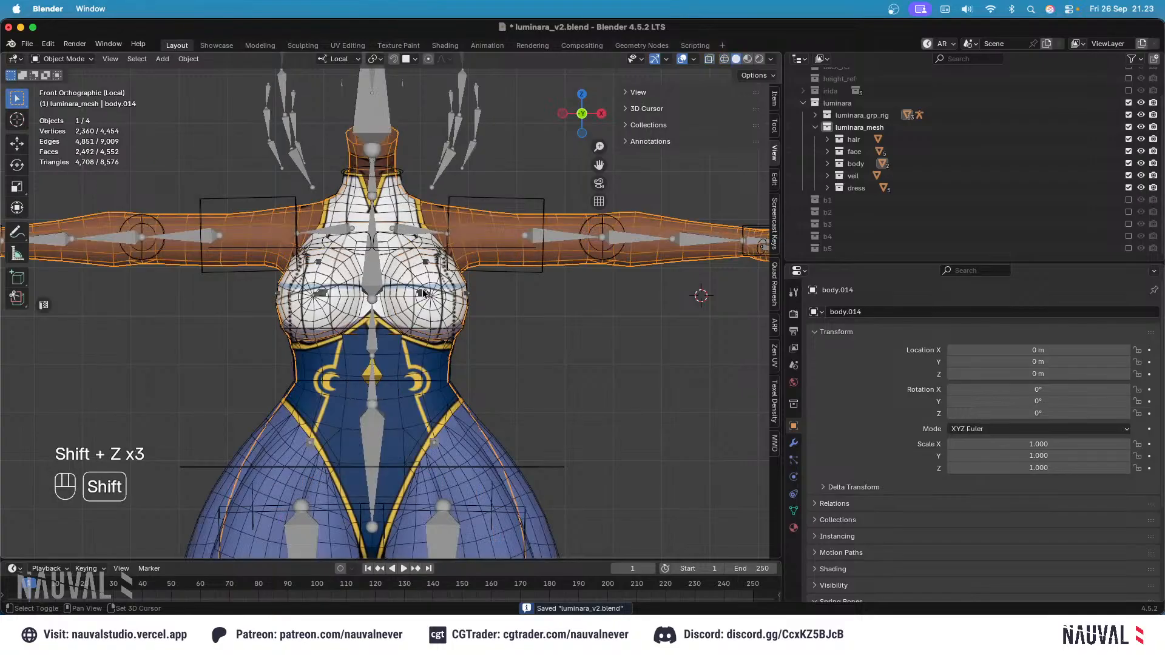
key("shift+z")
mouse_move(462, 243)
middle_mouse_down("ctrl")
mouse_move(425, 274)
mouse_move(562, 255)
mouse_move(507, 251)
mouse_move(545, 249)
mouse_move(581, 253)
mouse_move(597, 270)
mouse_move(577, 279)
middle_mouse_up("ctrl")
key("shift+z")
scroll(413, 268, "up", 3)
key("shift+z")
key("KP_1")
key("shift+z")
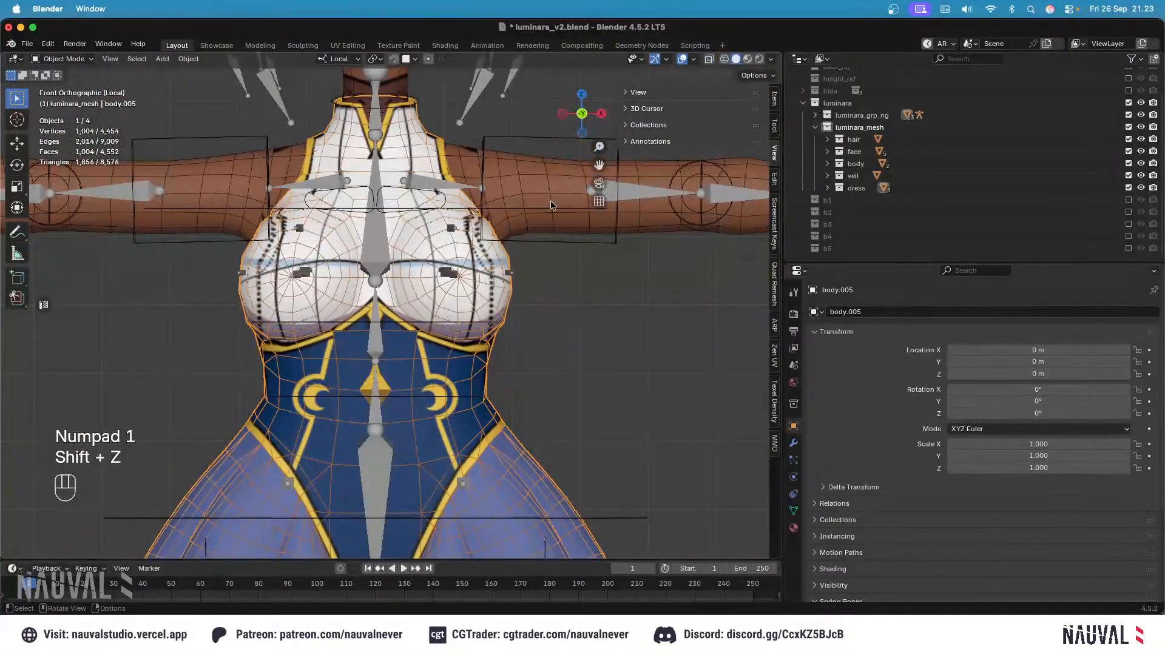
Step: Select body.014 with the dress mesh body.005 active and transfer the body's vertex group weights to the dress in Weight Paint mode
left_click(422, 223, "shift")
left_click(63, 59)
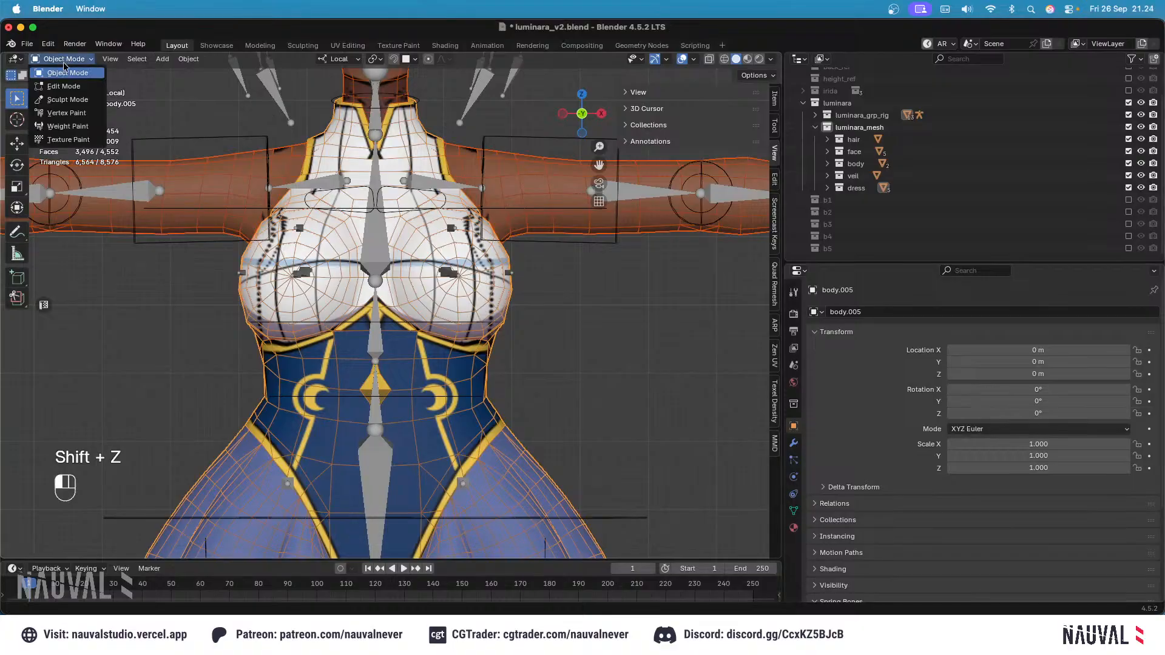
left_click(68, 126)
left_click(168, 59)
left_click(211, 207)
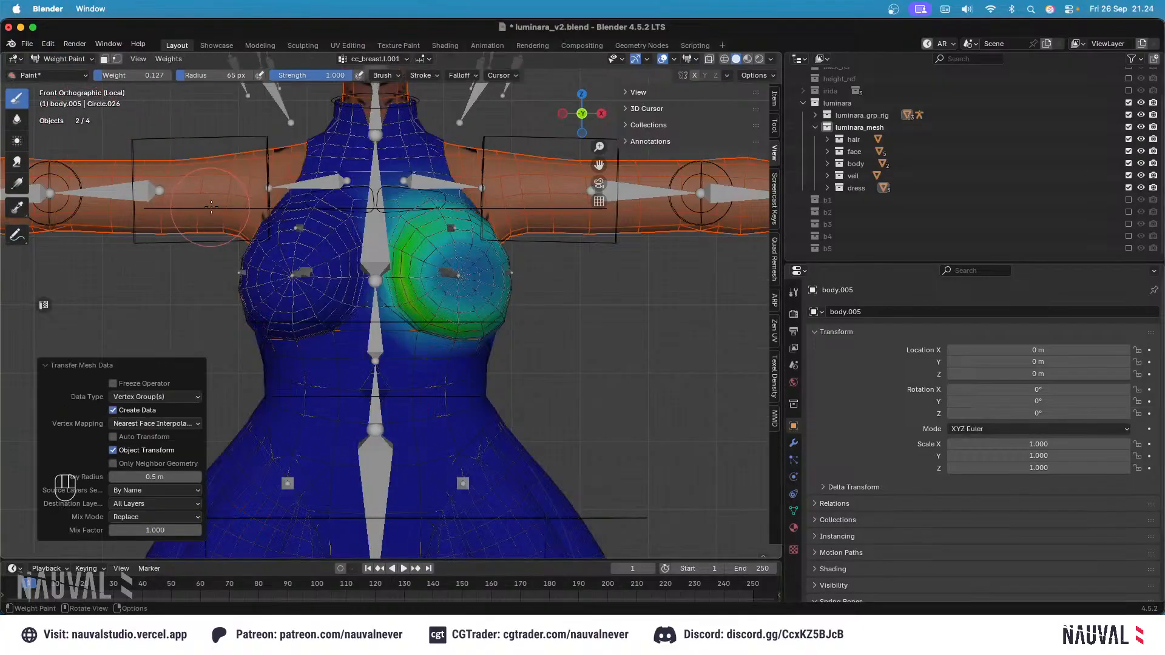
left_click(63, 59)
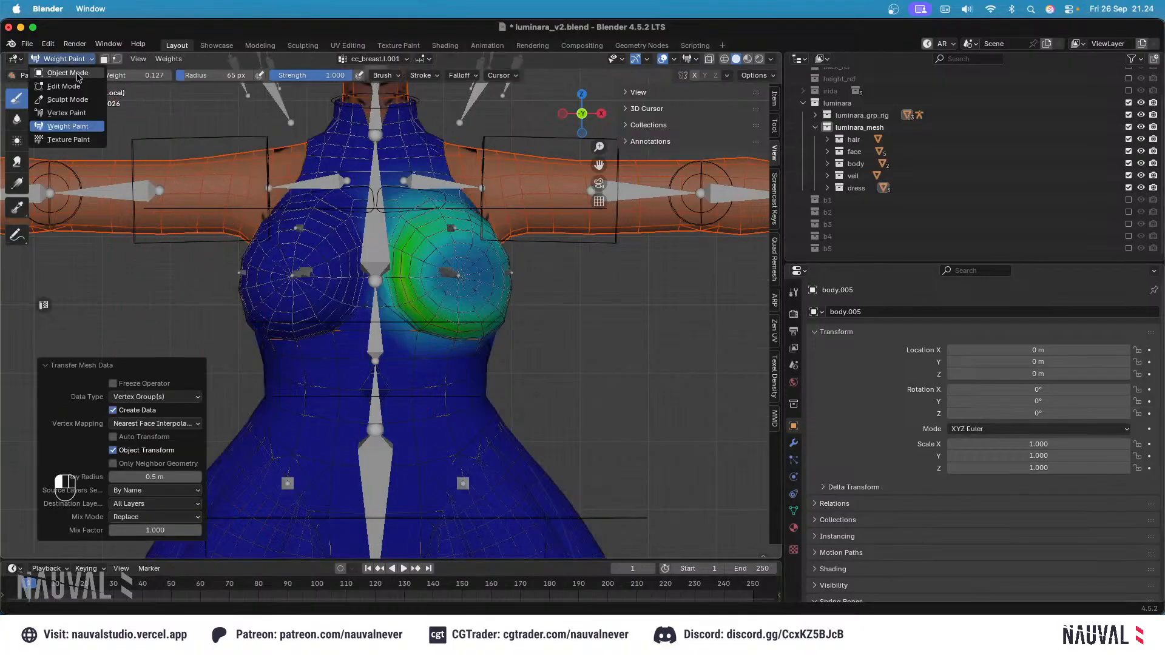
Step: Leave Weight Paint mode, save the file and switch luminara_rig to Pose Mode
left_click(67, 74)
key("super+s")
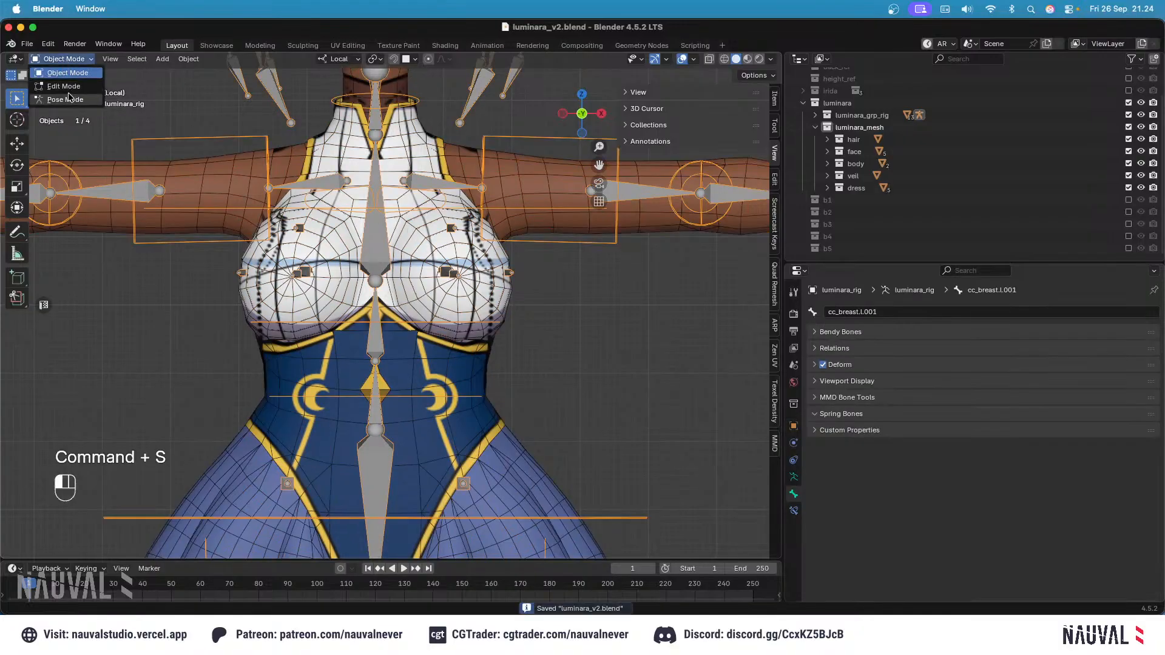
left_click(66, 98)
Step: Trackball-rotate the left breast bone and check in wireframe and solid shading how the dress follows the body
key("r")
key("r")
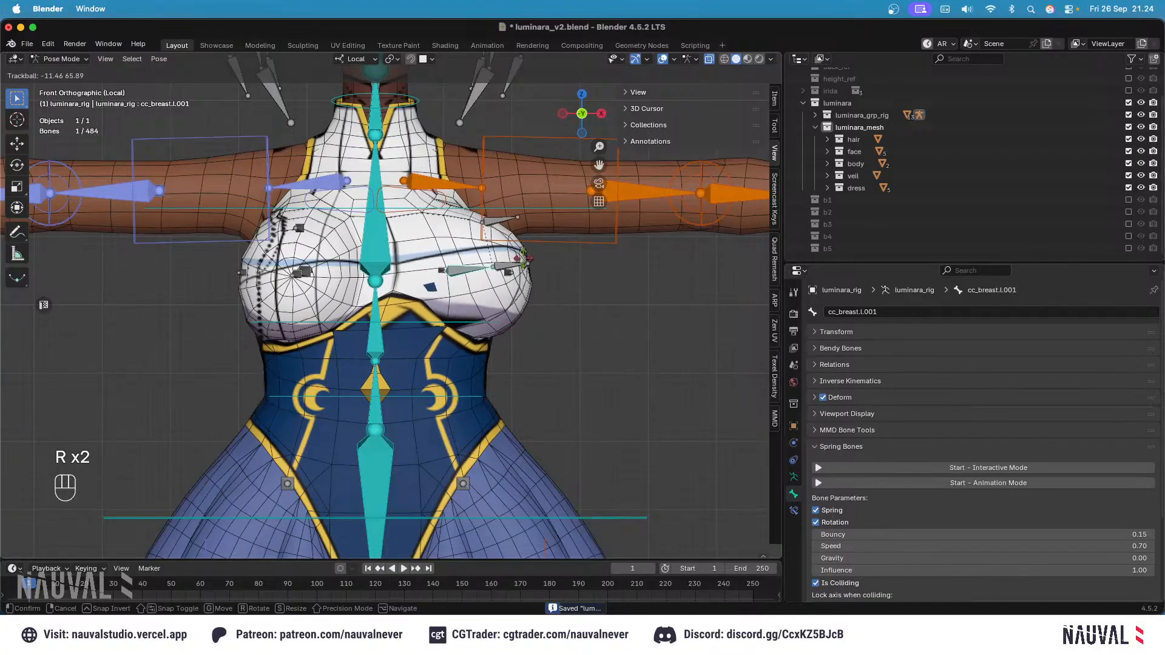
left_click(531, 261)
key("shift+z")
middle_click_drag(569, 268, 584, 233, "ctrl")
key("shift+z")
key("r")
key("r")
left_click(583, 233)
Step: Rotate the left breast bone in several directions from the front view to test the dress for clipping
key("KP_1")
key("r")
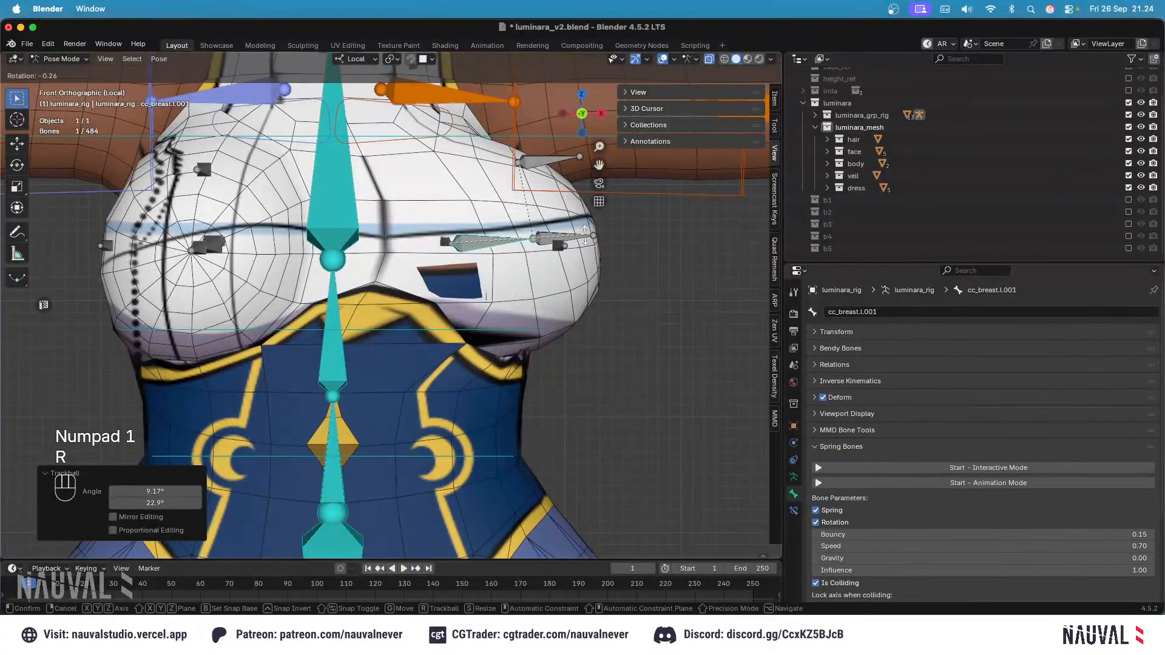
key("r")
left_click(528, 263)
key("r")
key("r")
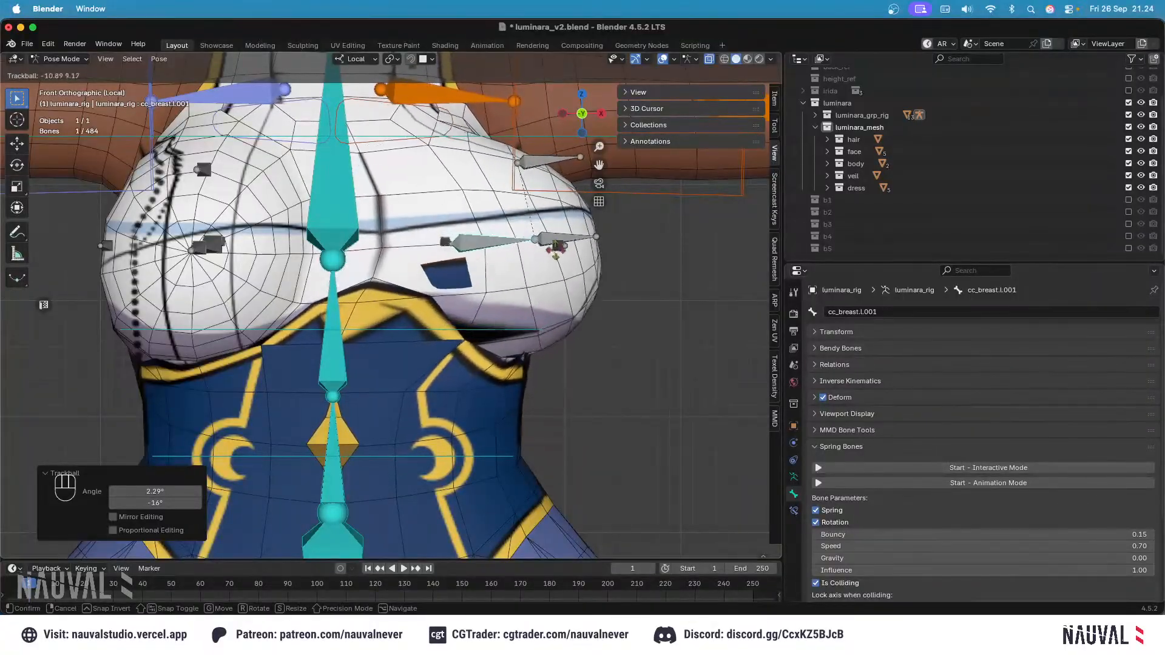
left_click(539, 236)
Step: Clear the location and rotation of all rig bones and save the file
key("a")
key("alt+g")
key("alt+r")
key("super+s")
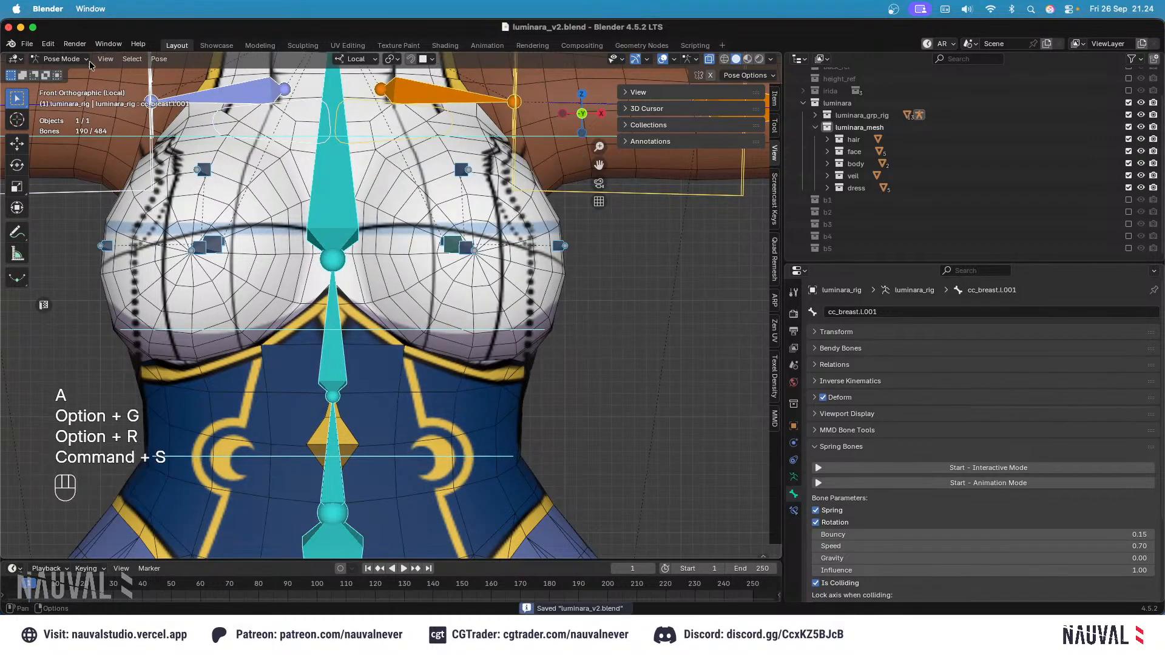
Step: Hide the dress mesh body.005 in Object Mode and open body.014 in Edit Mode
left_click(67, 72)
left_click(382, 264)
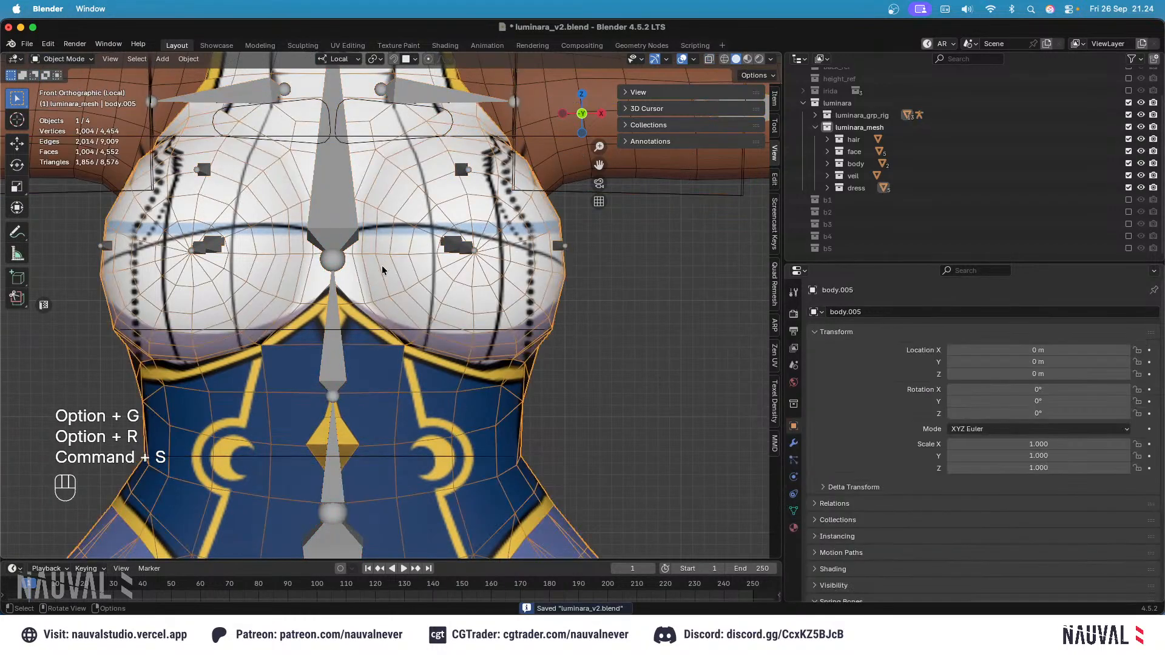
key("h")
left_click(388, 332, "ctrl")
key("Tab")
Step: Knife-cut body.014 from the vertex beside the centre below the cleavage up across three edges to the upper chest
scroll(382, 316, "up", 3)
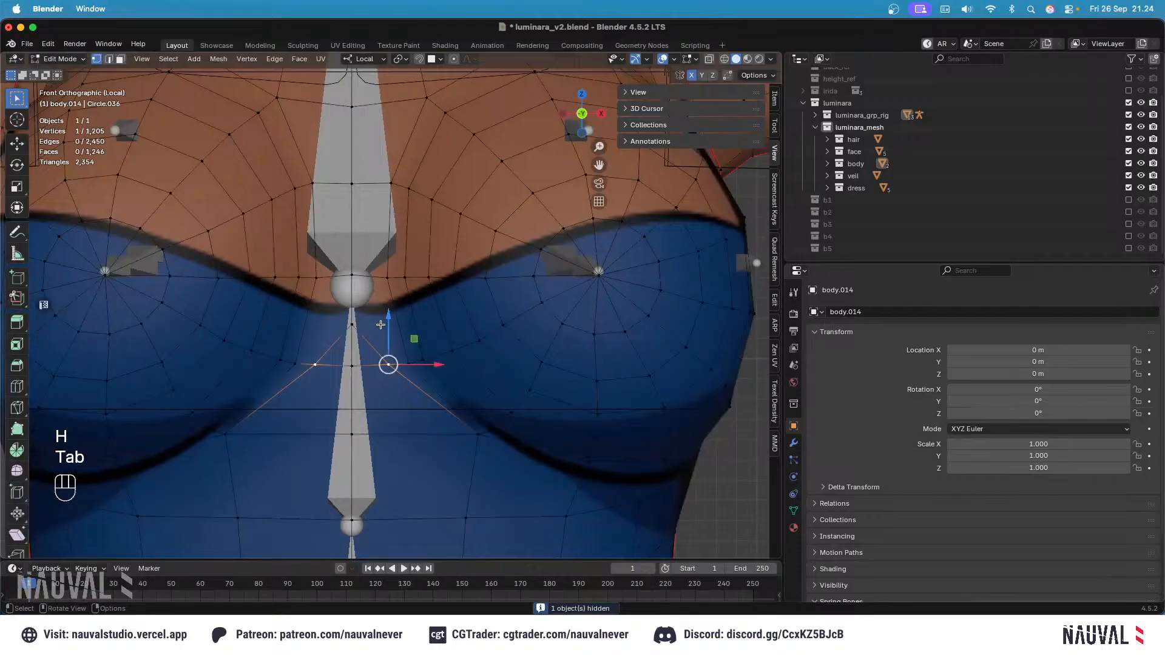
key("k")
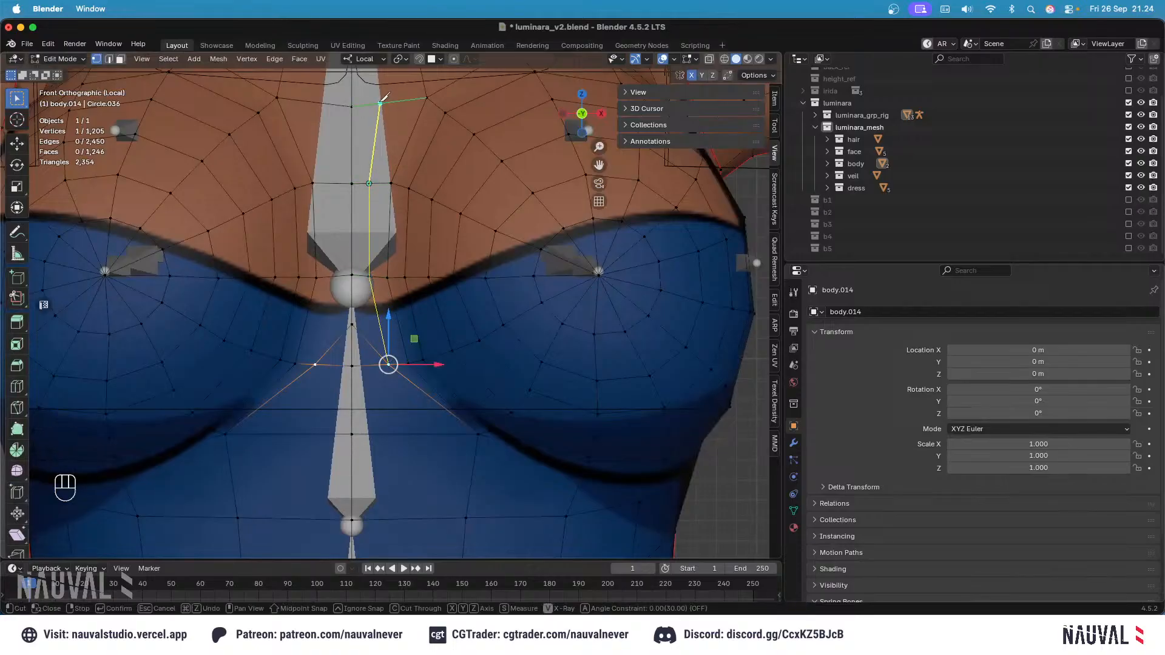
key("Return")
middle_click_drag(391, 94, 435, 183, "shift")
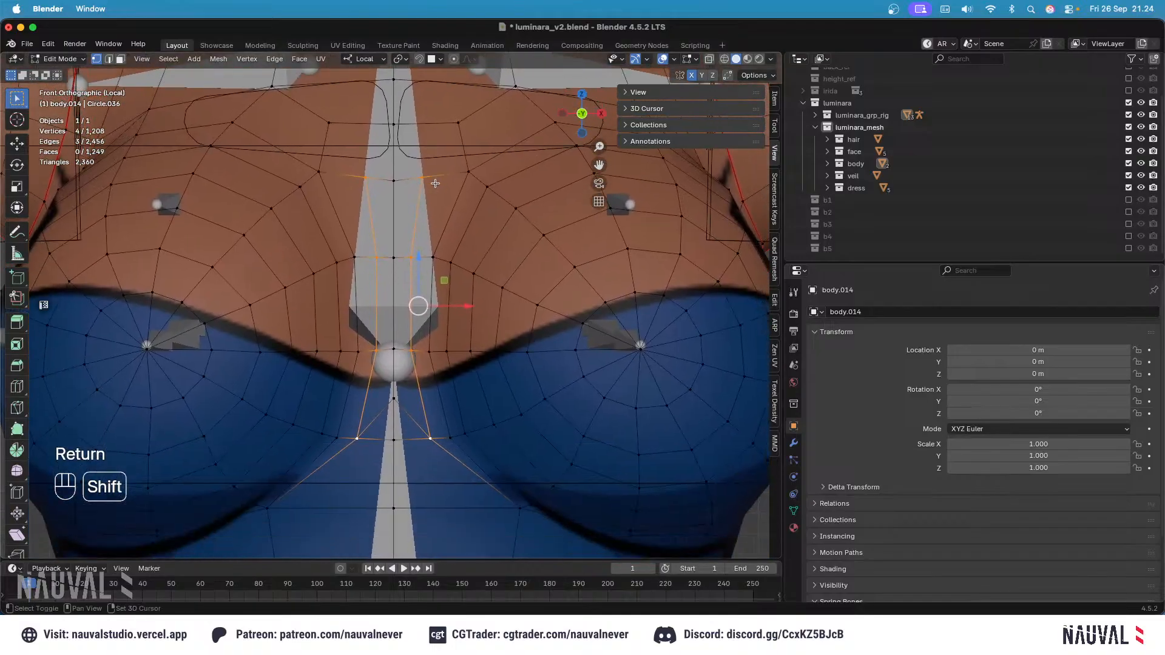
Step: Knife-cut two short edges joining the centre-line vertices below the cleavage to the new cut line on body.014
middle_click_drag(407, 392, 401, 326, "shift")
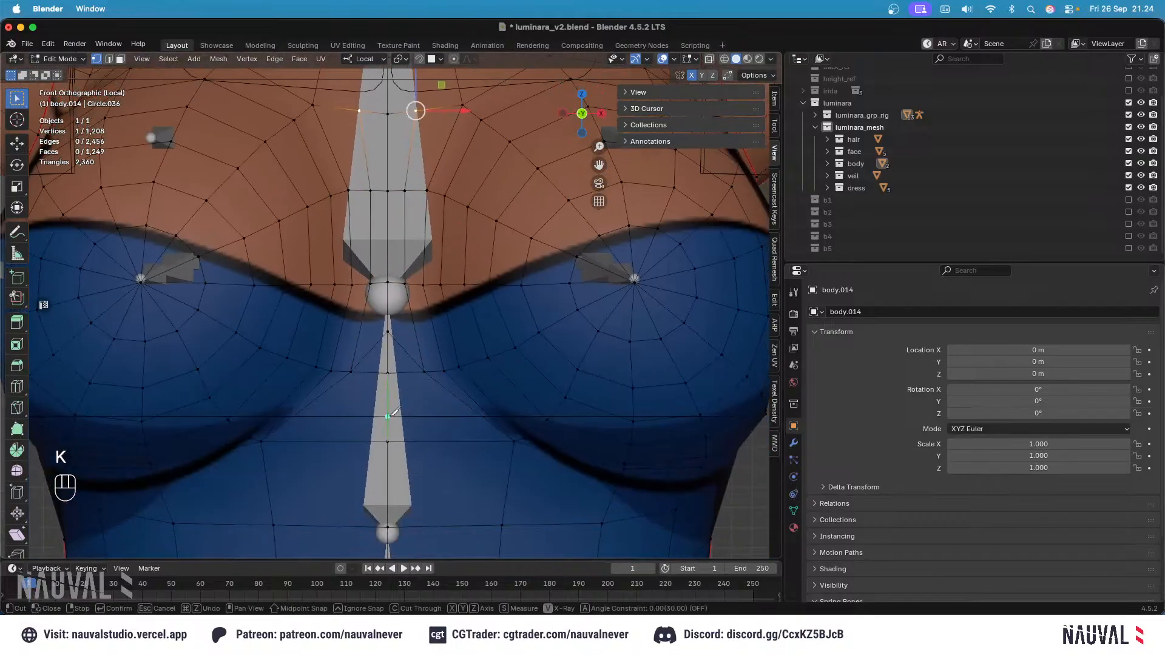
left_click(424, 372)
key("Return")
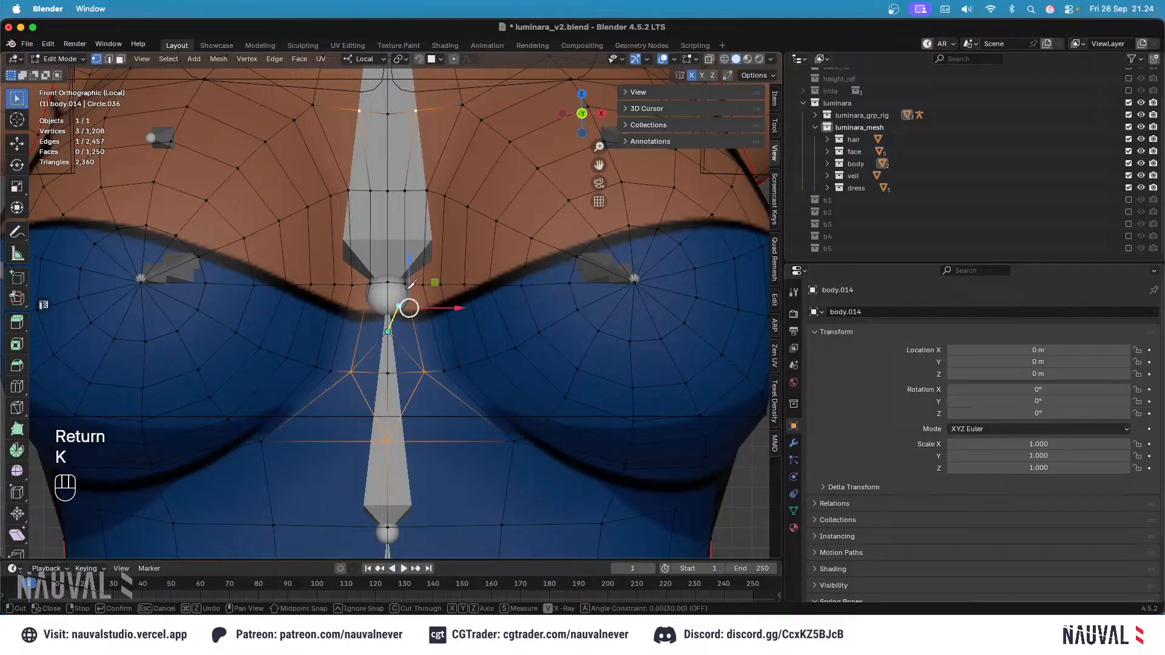
left_click(405, 284)
key("Return")
Step: Knife-cut from the upper chest's centre vertex through the top of the new line to the neighbouring vertex on body.014
left_click(445, 196)
middle_click_drag(403, 85, 424, 222, "shift")
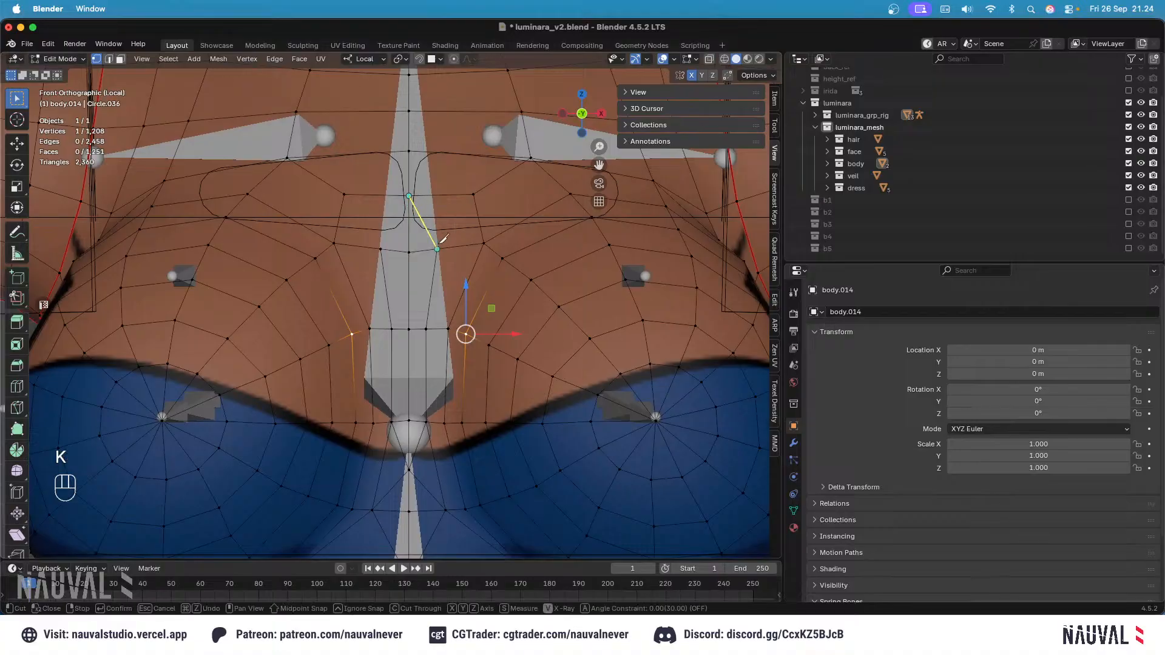
left_click(474, 194)
key("Return")
Step: Reveal the hidden dress mesh, hide the rig and open body.005 in Edit Mode
middle_click_drag(486, 260, 455, 265, "shift")
key("Tab")
key("alt+h")
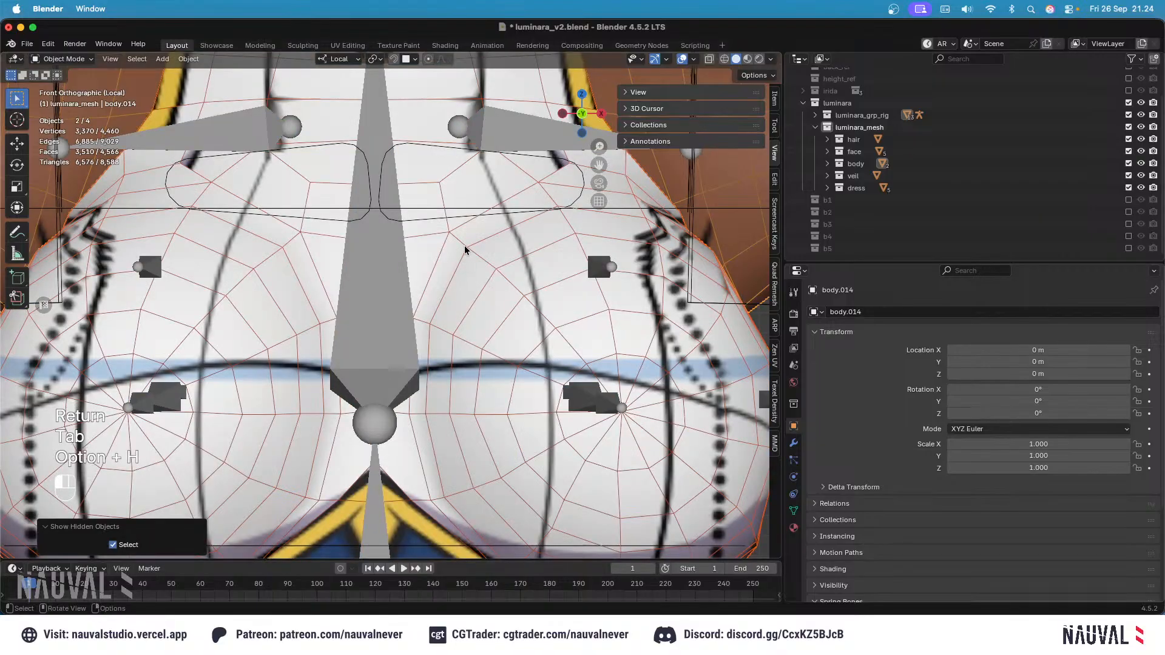
left_click(464, 246)
key("Tab")
middle_click_drag(424, 218, 433, 191, "shift")
key("Tab")
key("h")
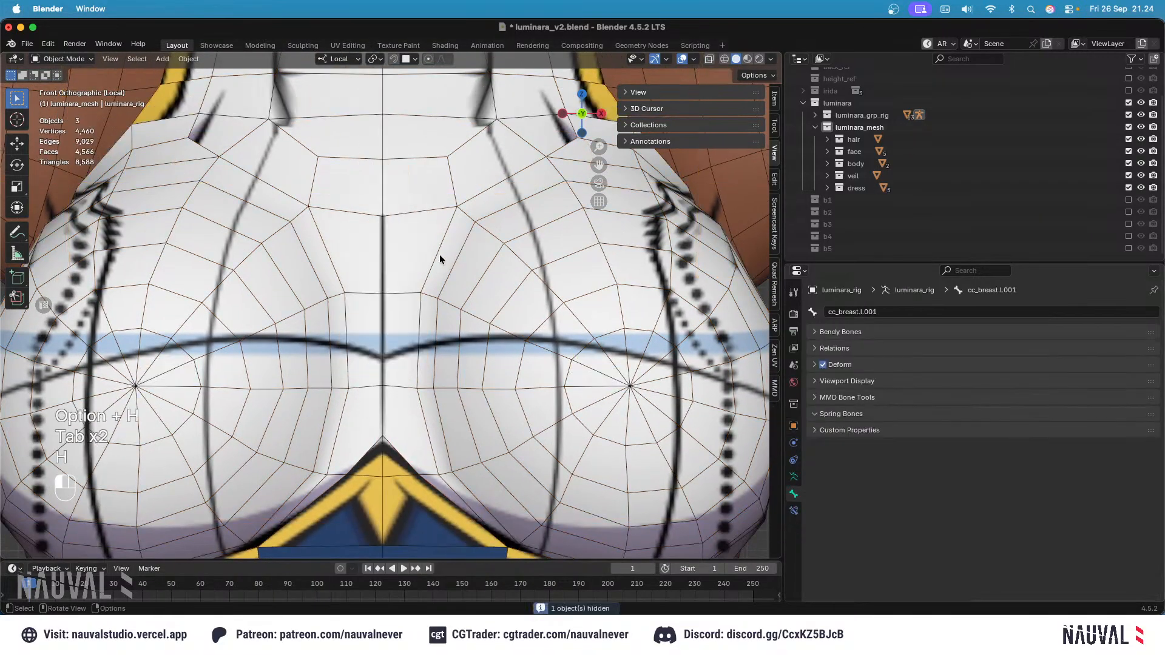
key("Tab")
Step: Knife-cut a matching line beside the dress's centre from the gold trim to the upper chest, plus a branch to the neighbouring vertex
key("shift+z")
key("shift+z")
middle_click_drag(414, 358, 423, 308, "ctrl")
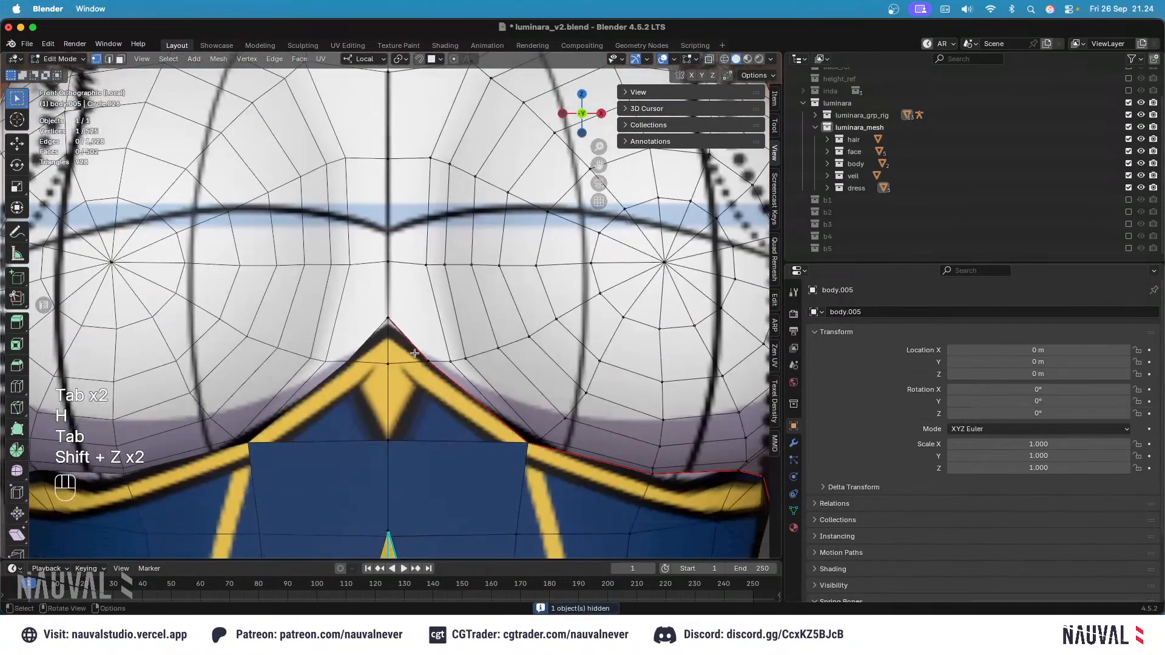
key("k")
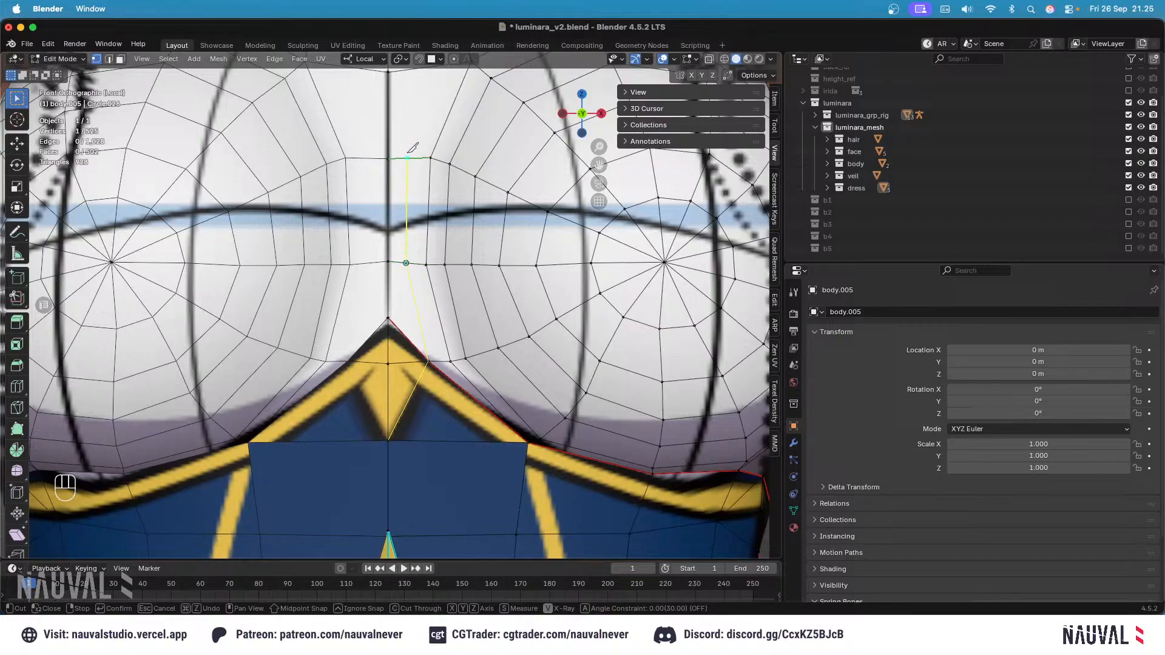
middle_click_drag(409, 158, 416, 348, "shift")
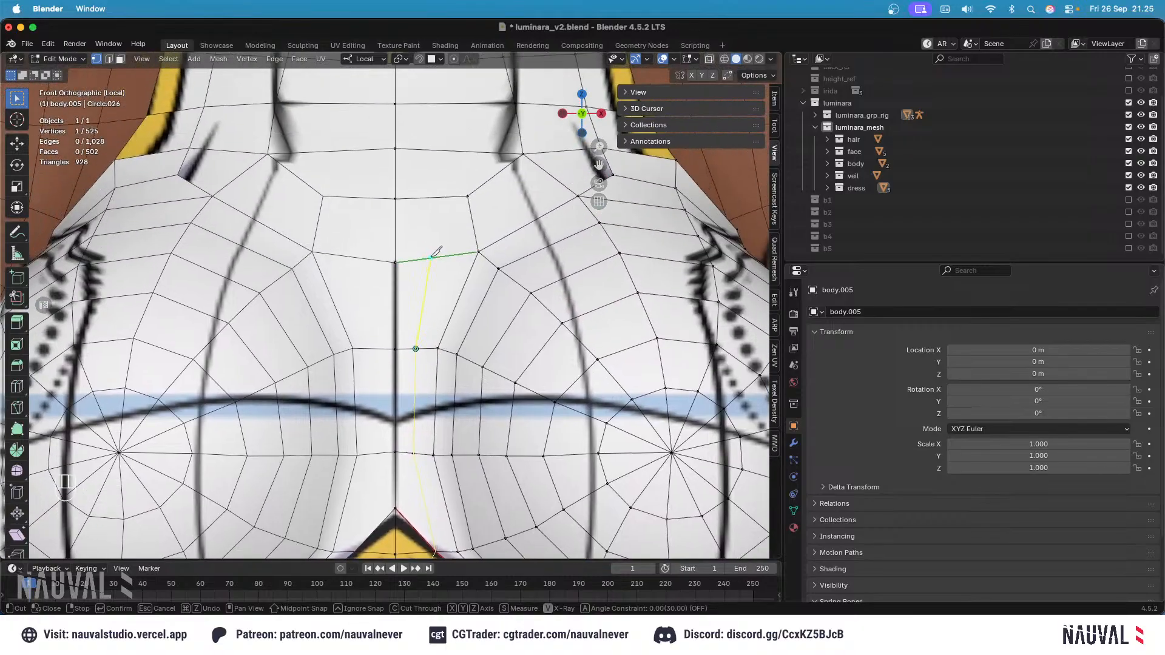
key("Return")
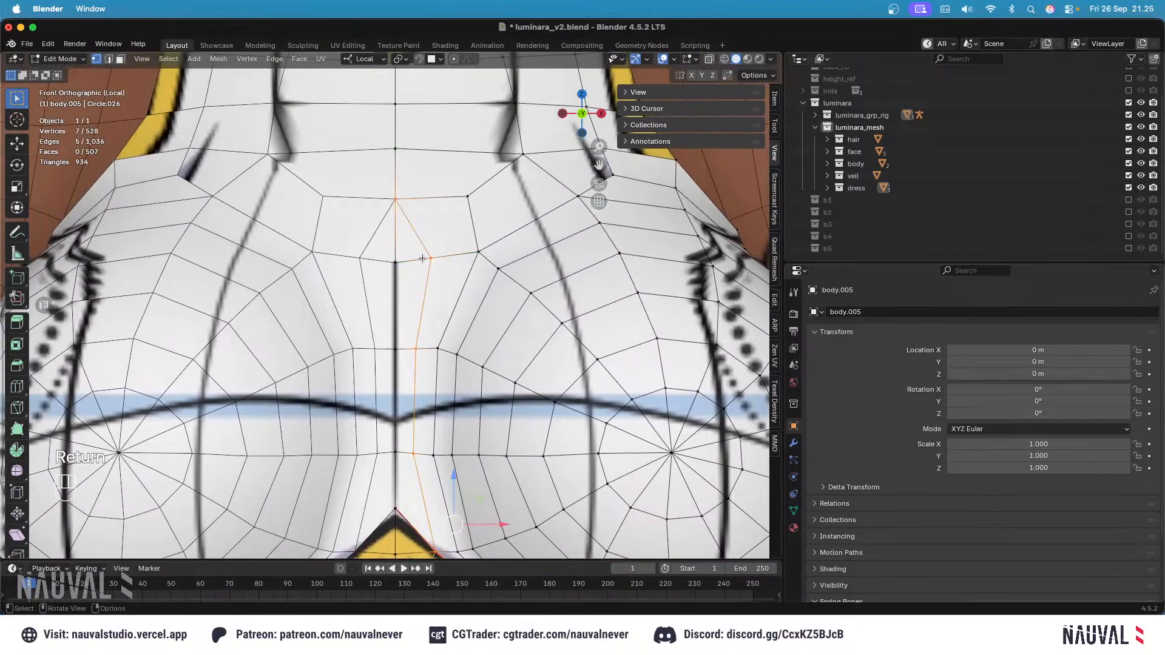
key("k")
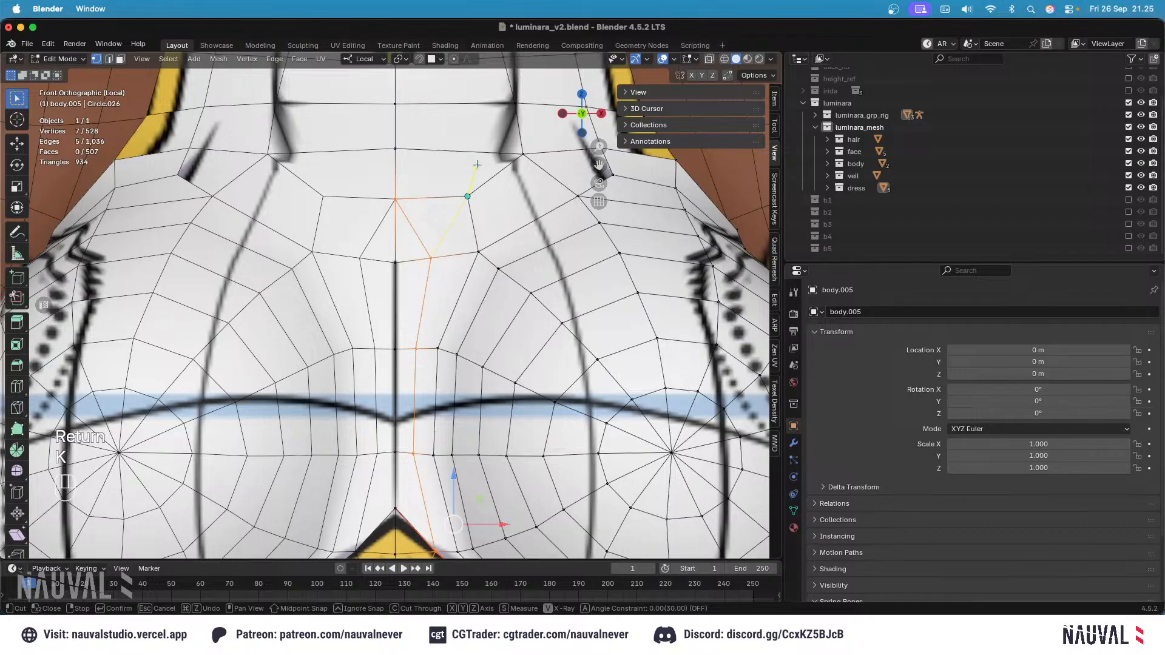
key("Return")
Step: Slide the dress's upper-chest cut vertex along its edge in wireframe to align it with the body topology
key("shift+z")
middle_click_drag(421, 296, 432, 188, "shift")
left_click(434, 176)
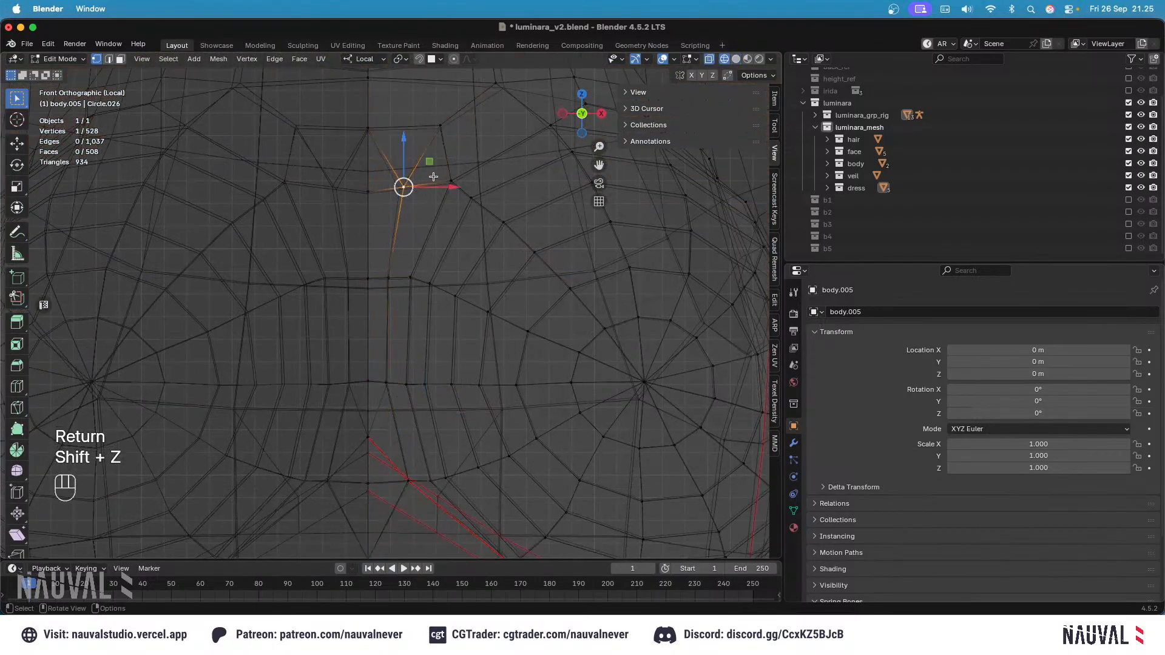
key("g")
key("g")
left_click(429, 176)
left_click(391, 373)
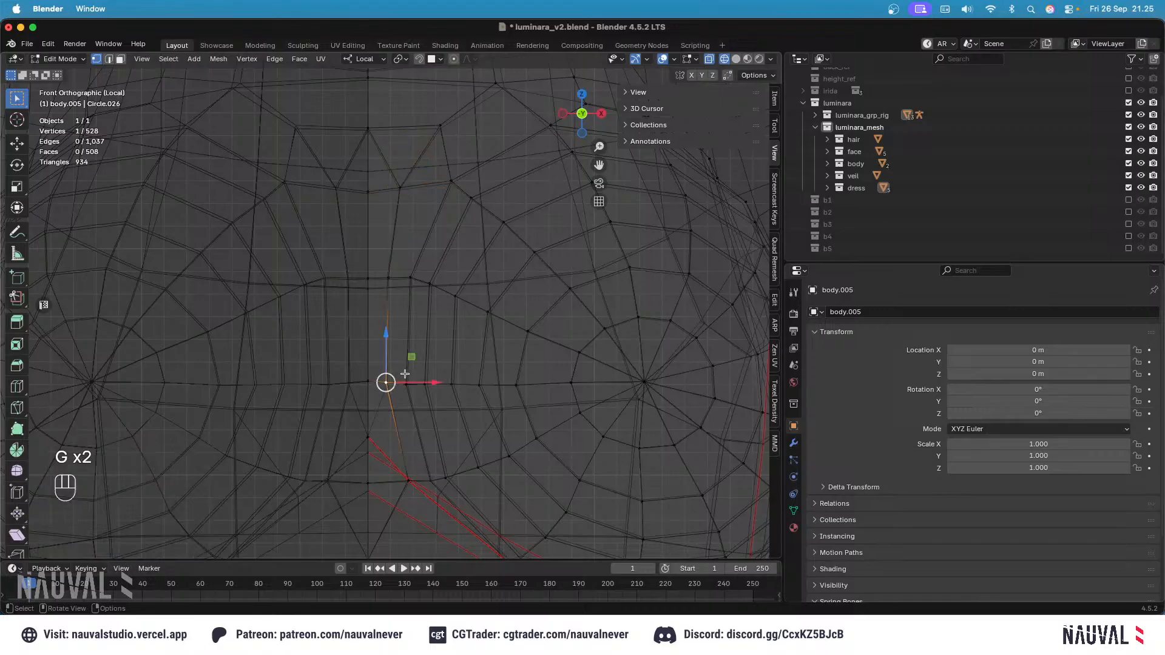
middle_click_drag(391, 372, 384, 289, "shift")
key("shift+z")
key("shift+z")
Step: Slide the dress's centre vertex at the tip of the gold V trim upward along its edge by a factor of 0.371
left_click(363, 352)
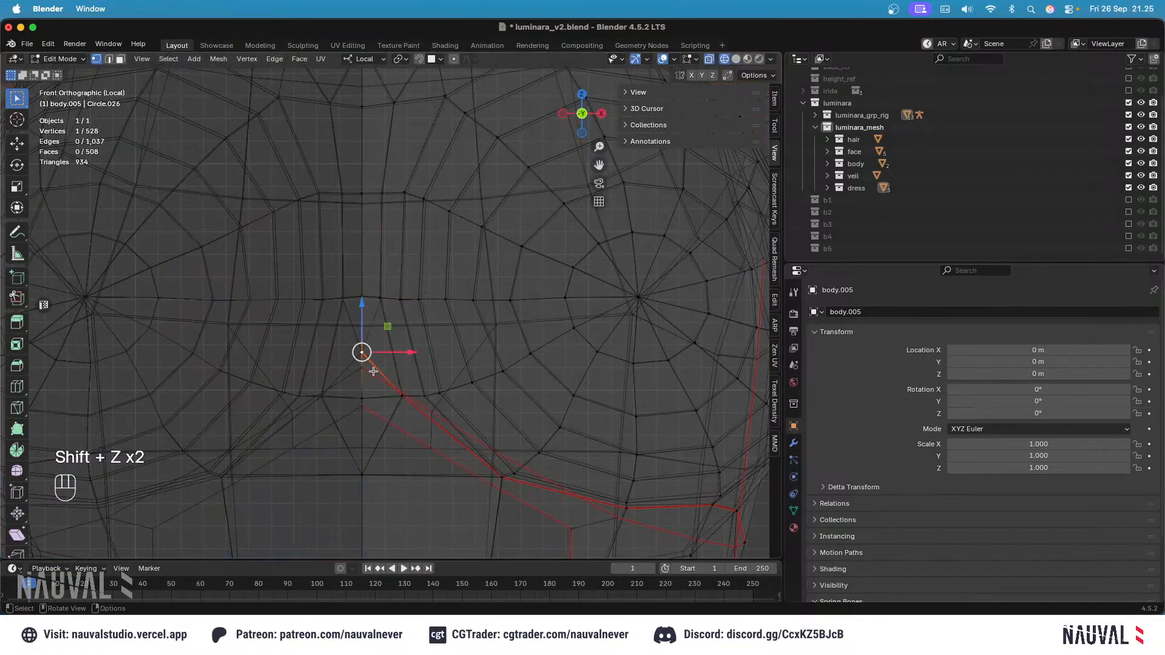
key("Tab")
key("Tab")
key("g")
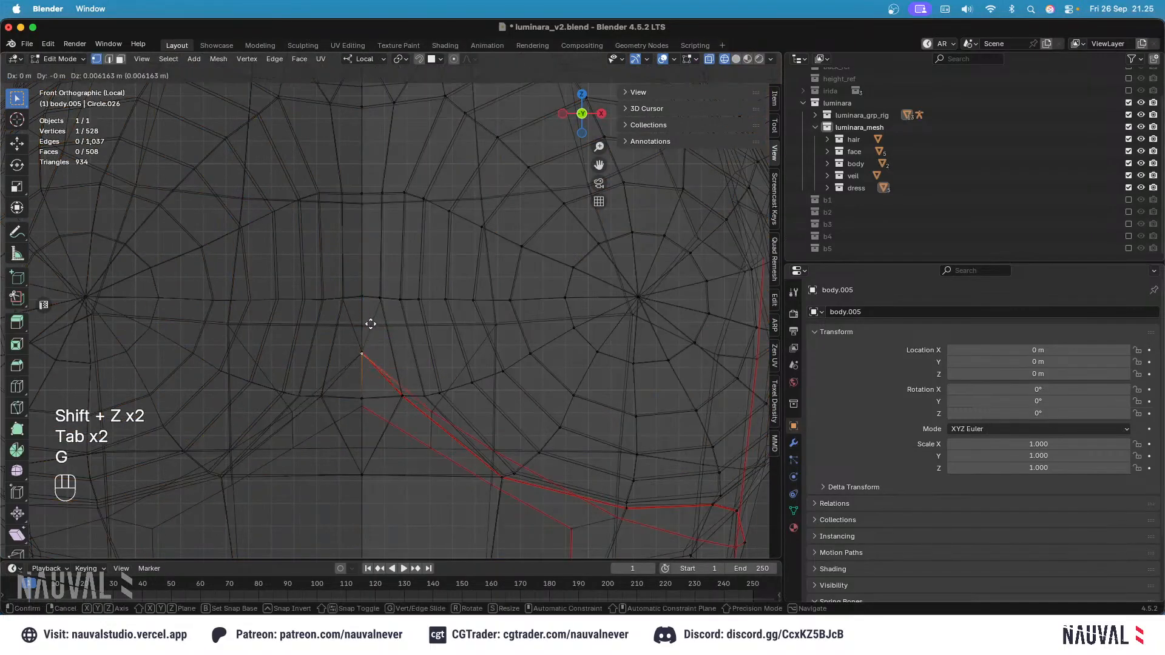
key("Escape")
key("shift+z")
key("shift+z")
middle_click_drag(373, 335, 382, 297, "shift")
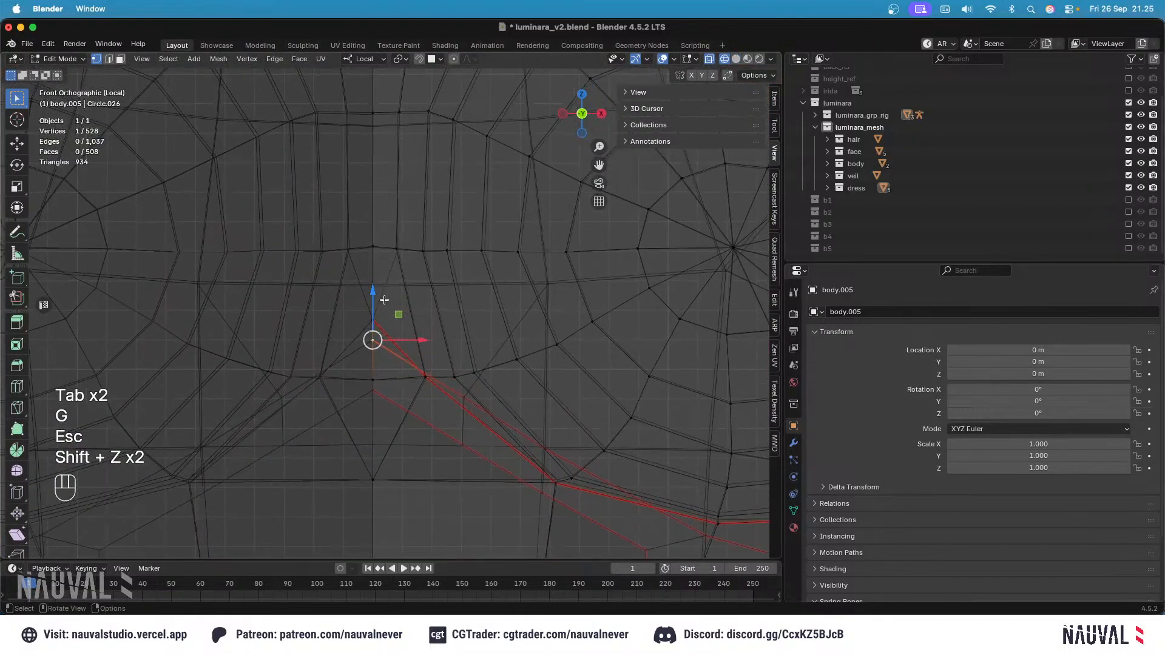
key("g")
key("g")
left_click(439, 379)
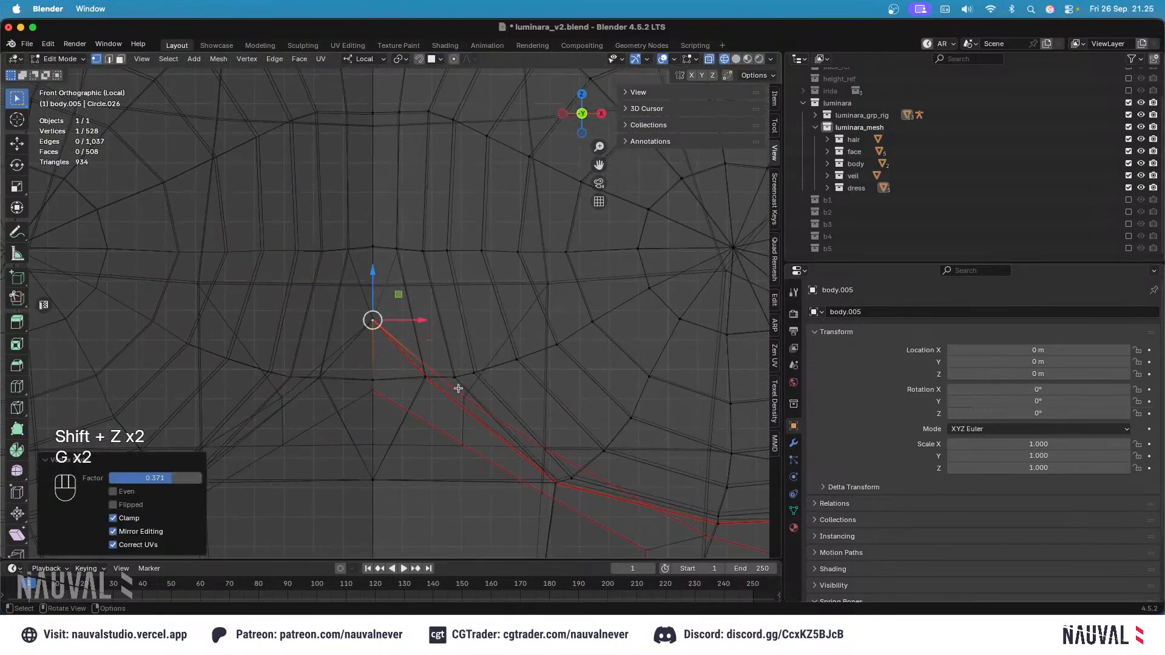
key("ctrl+z")
key("shift+z")
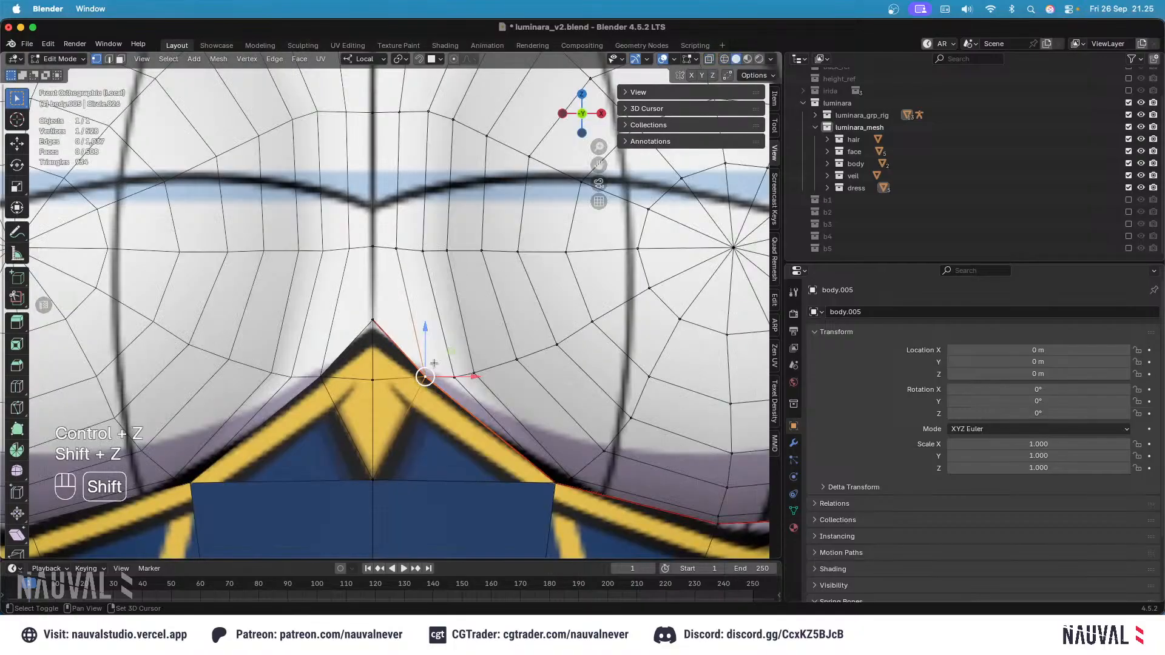
Step: Try to slide body.014's vertex beside the centre under the gold V trim along its edge
key("Tab")
key("h")
key("super+z")
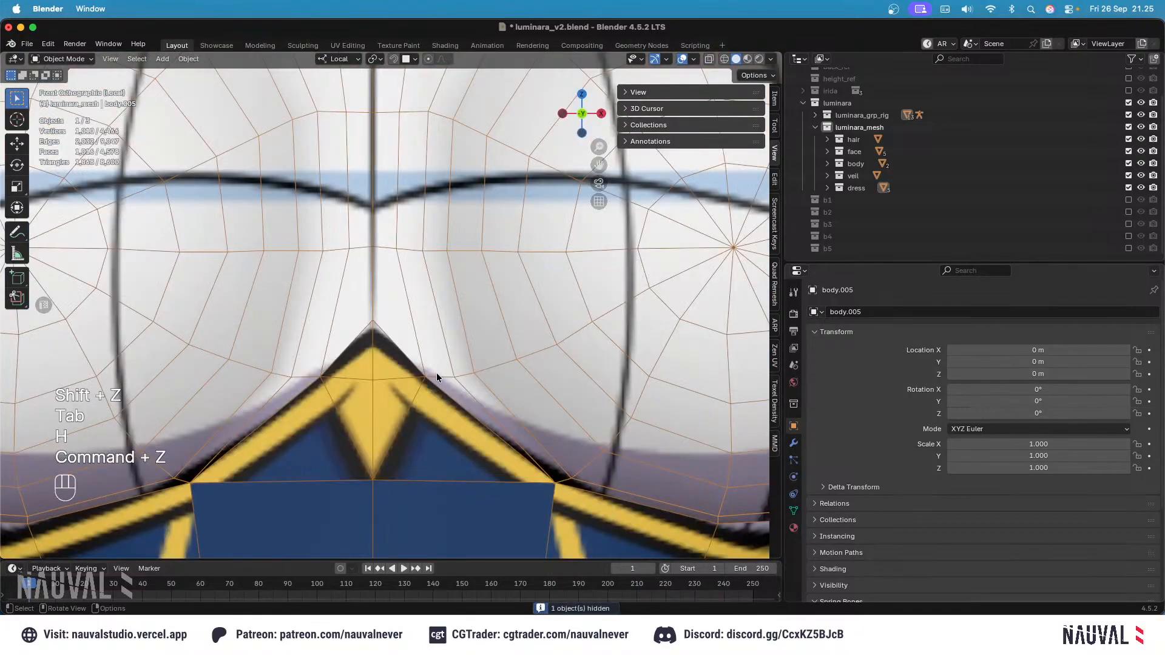
key("shift+z")
left_click(426, 379)
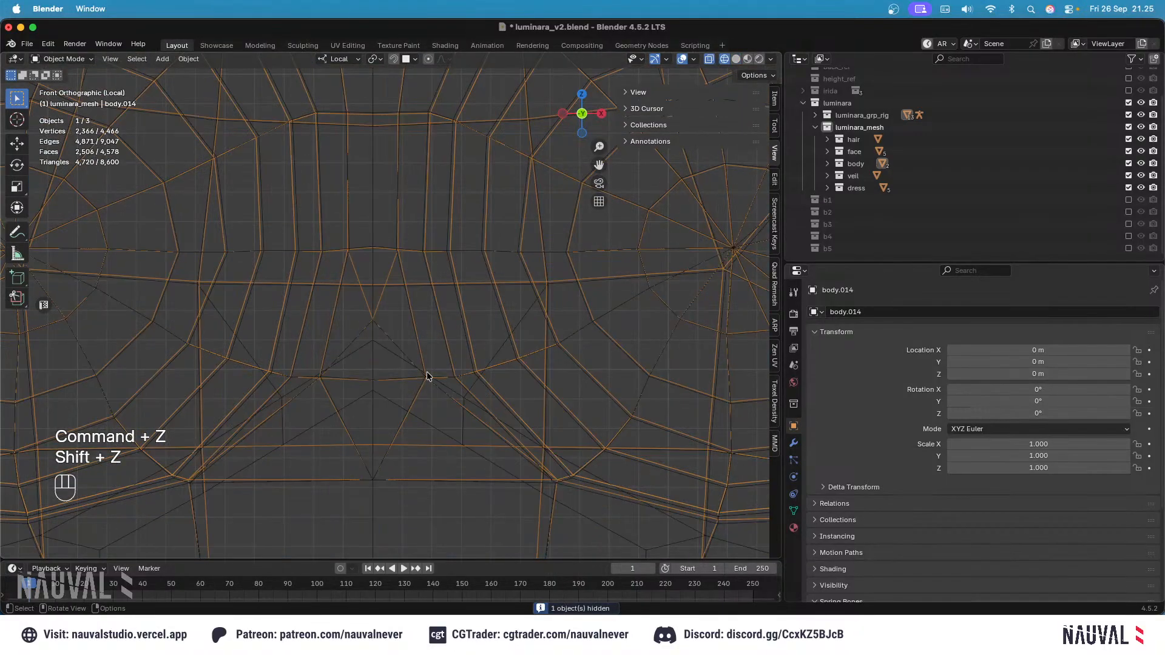
key("Tab")
key("g")
key("g")
left_click(460, 392)
key("super+z")
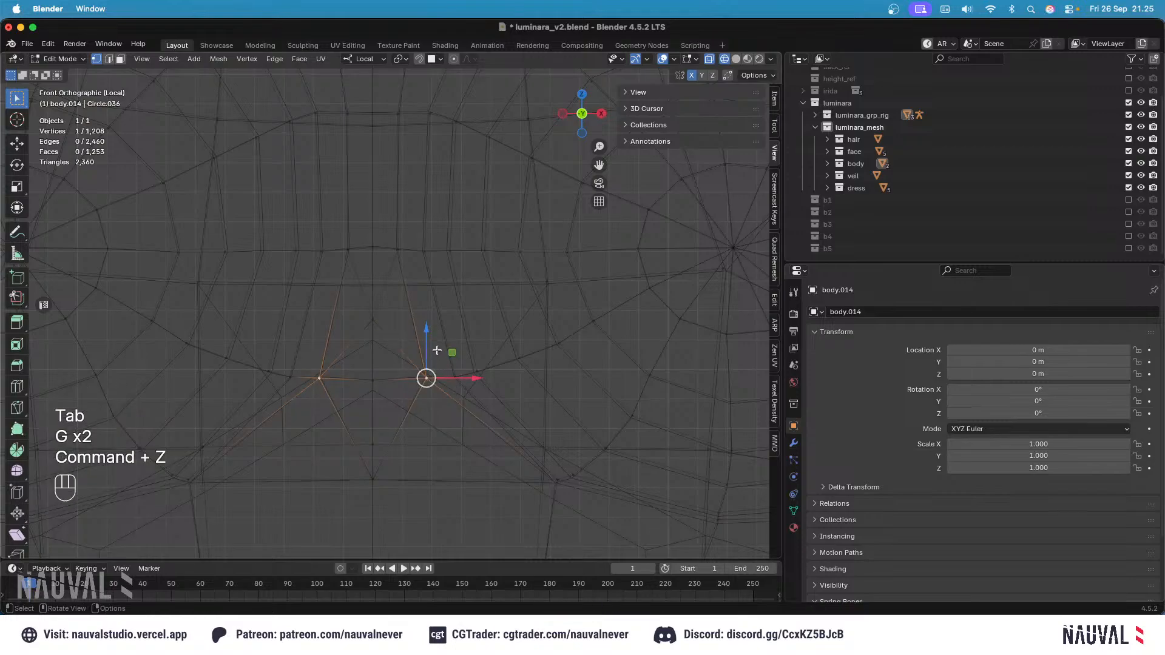
key("shift+z")
key("shift+z")
key("g")
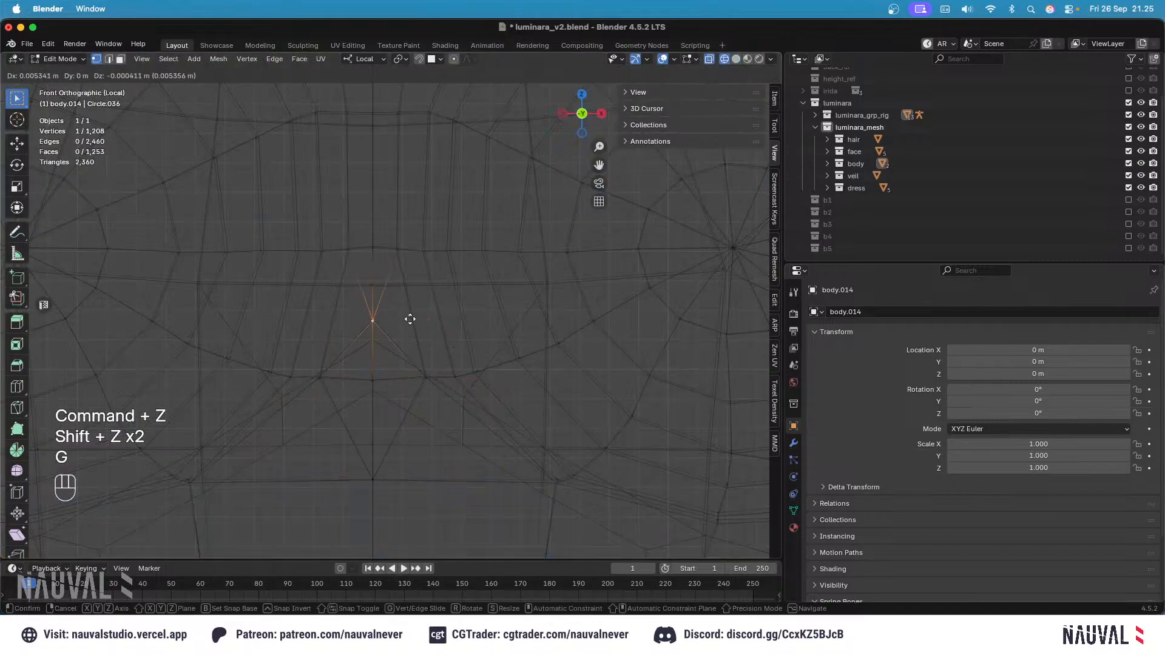
key("Escape")
key("shift+z")
key("super+z")
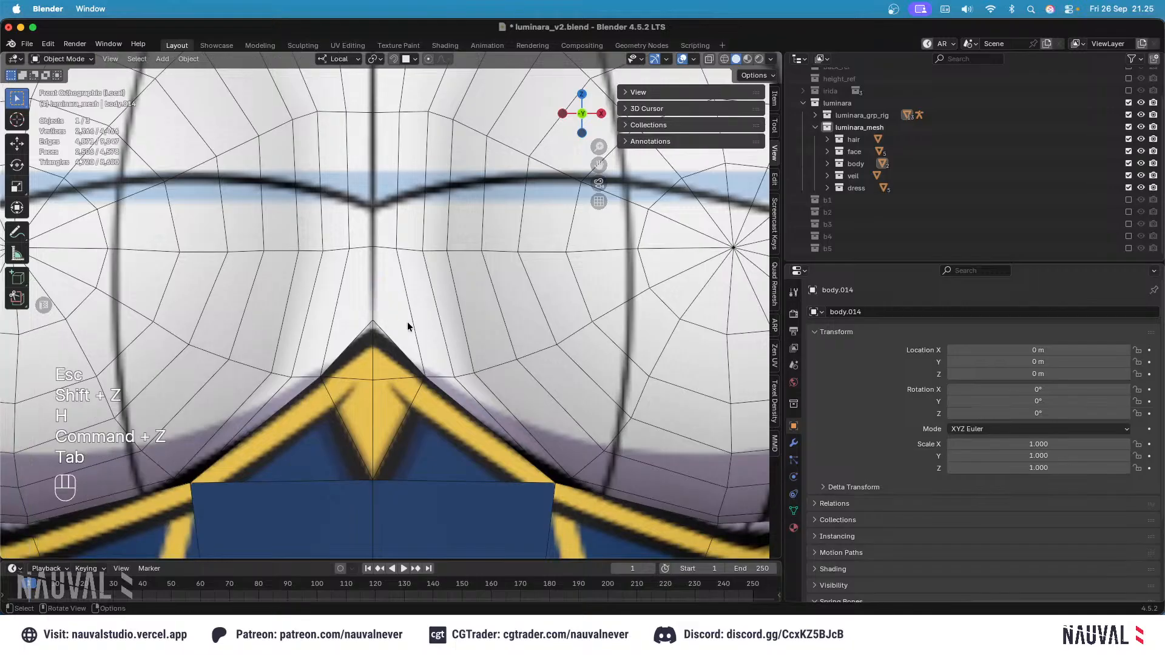
Step: Open body.014 and body.005 together in Edit Mode and compare their vertices around the V trim in wireframe and solid shading
key("Tab")
key("Tab")
key("shift+z")
key("shift+z")
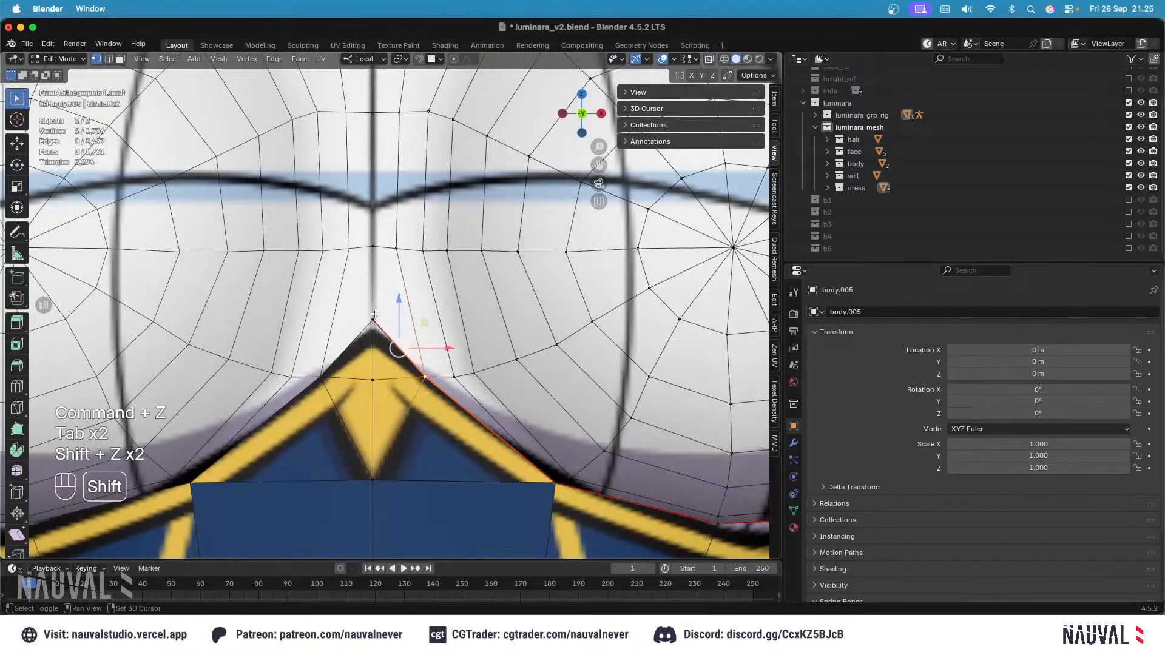
key("shift+z")
key("shift+z")
key("h")
key("super+z")
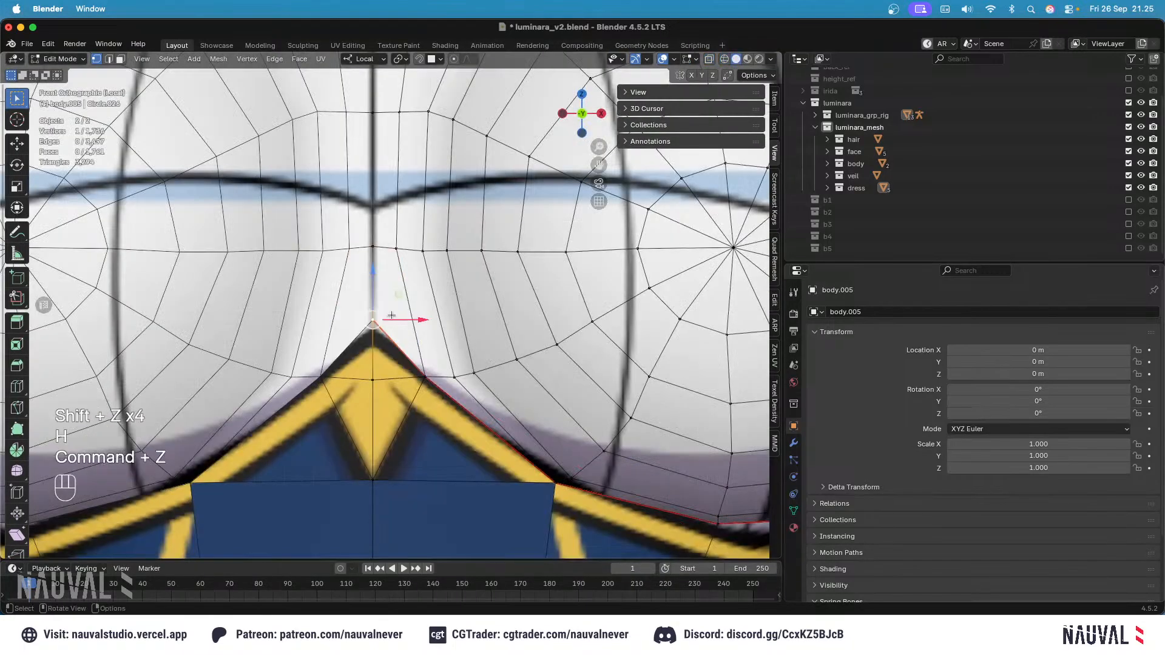
Step: Hide the dress's vertex at the V trim tip to expose the body beneath and select the dress's centre vertex below it
key("h")
key("shift+z")
left_click(375, 376)
key("shift+z")
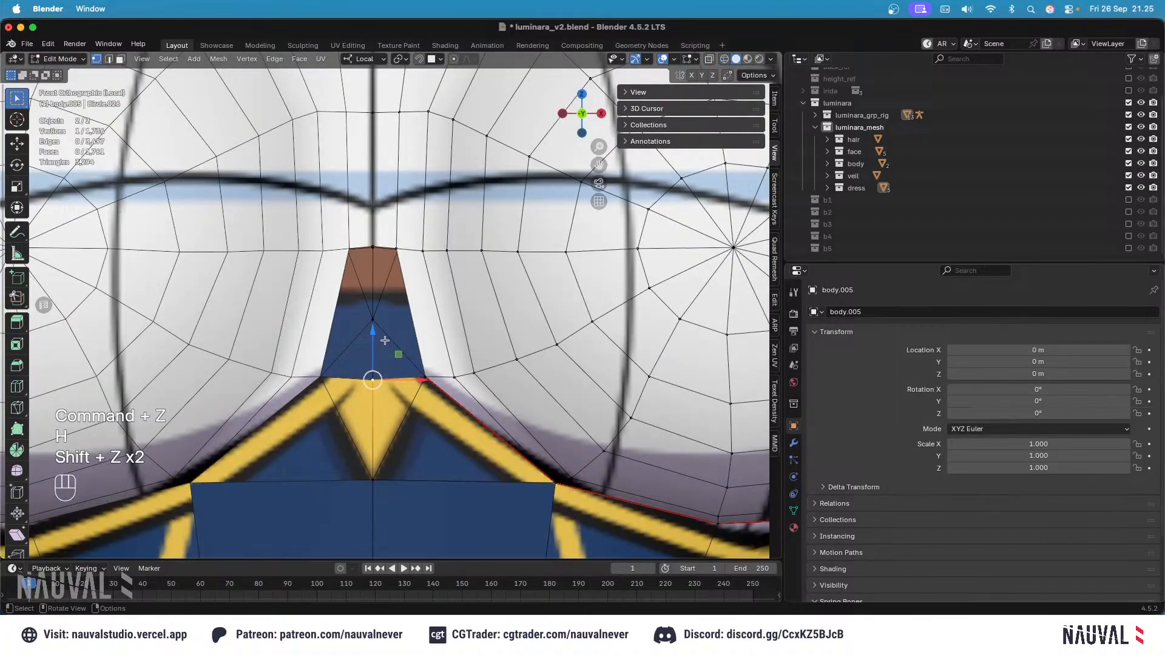
key("g")
key("Escape")
key("shift+z")
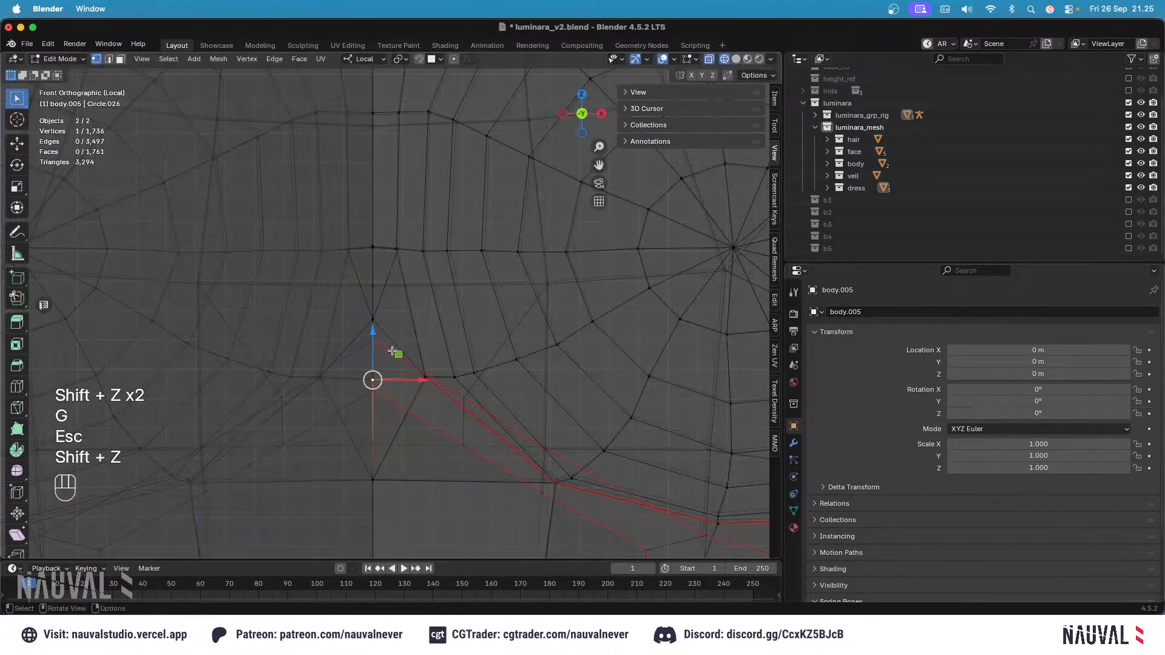
Step: Hide the dress's centre vertex to check the body beneath the V trim, reveal all hidden geometry and return to Object Mode
key("h")
key("shift+z")
middle_click_drag(390, 356, 409, 342, "ctrl")
key("ctrl+KP_1")
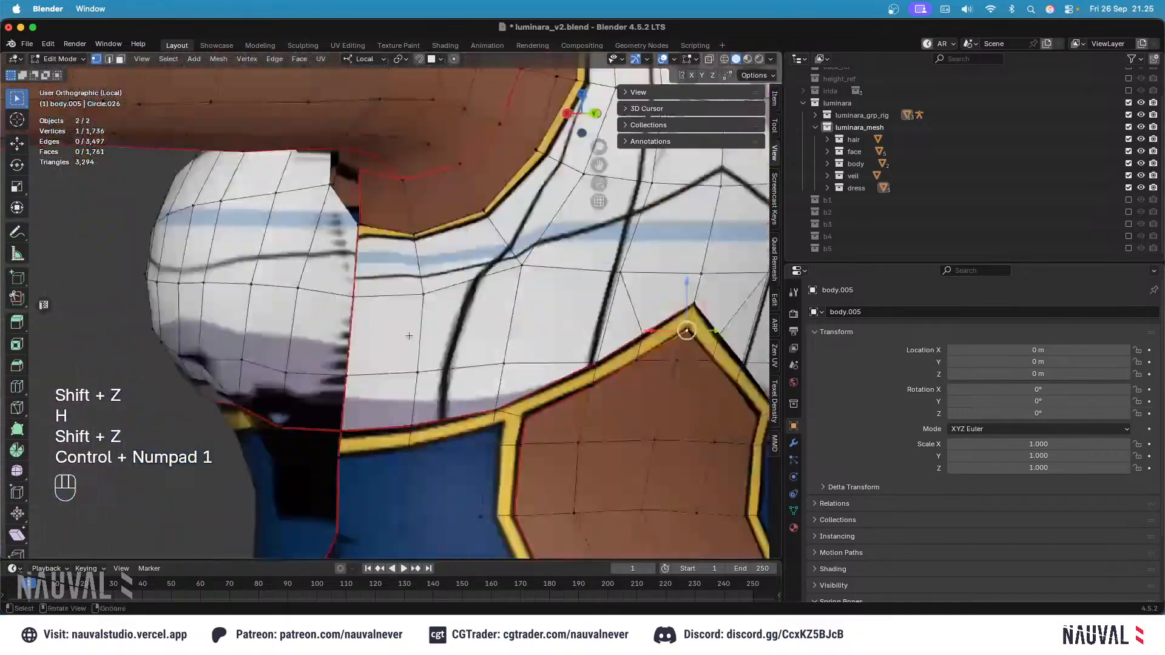
key("KP_1")
key("a")
key("alt+h")
middle_click_drag(447, 244, 542, 317, "ctrl")
key("Tab")
Step: Transfer the body's vertex group weights onto the dress mesh body.005 in Weight Paint mode, using nearest face interpolation and matching by name
left_click(512, 215)
left_click(433, 203, "shift")
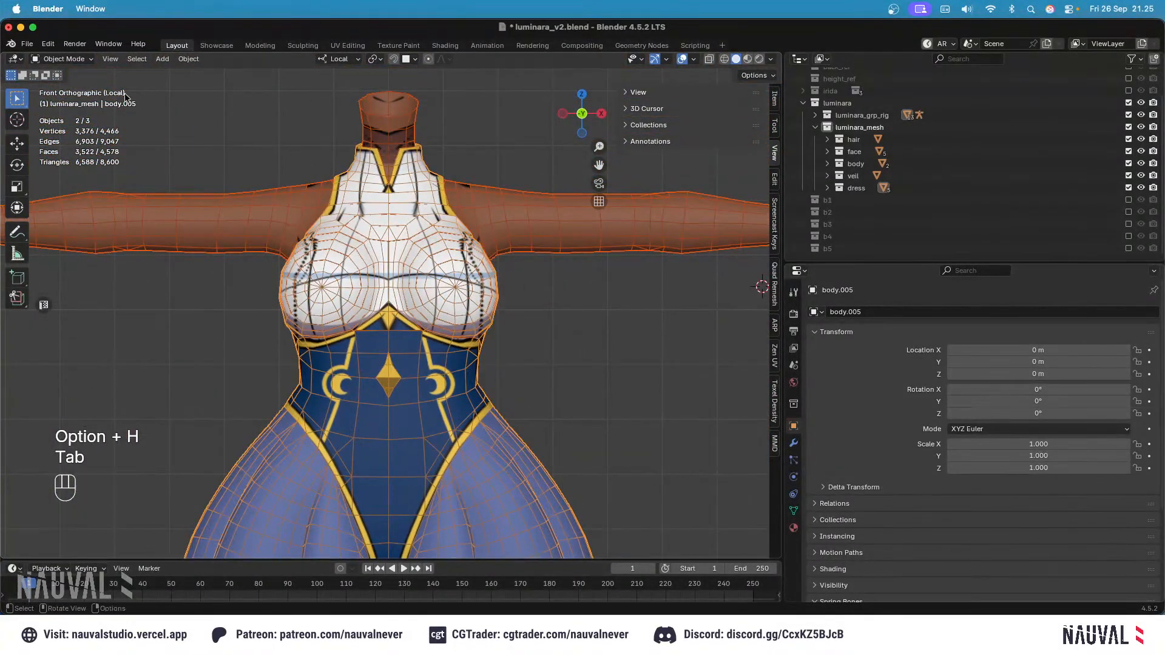
left_click(63, 58)
left_click(55, 126)
left_click(172, 59)
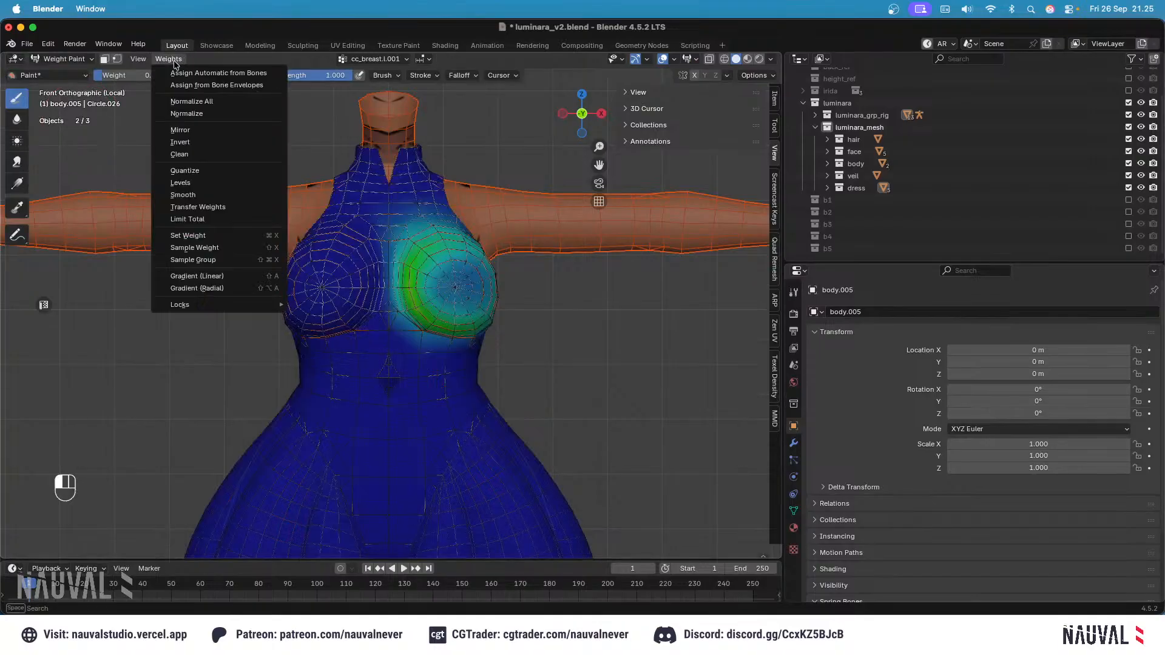
left_click(197, 207)
Step: Return to Object Mode, unhide luminara_rig and put it into Pose Mode
left_click(62, 59)
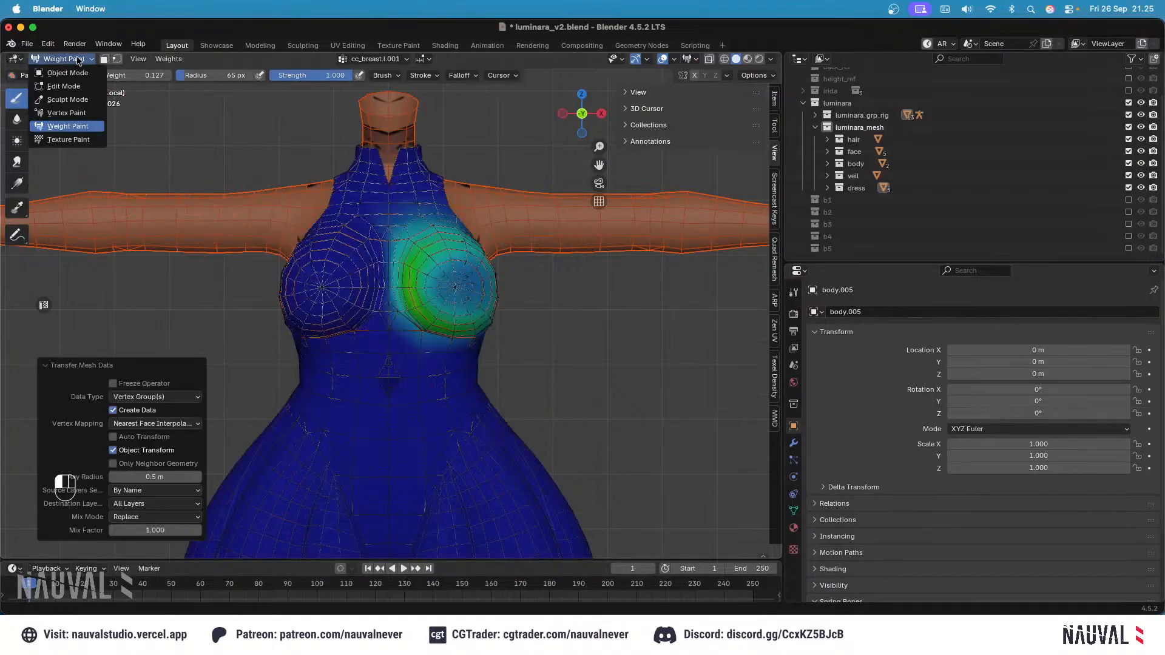
left_click(55, 73)
key("alt+h")
left_click(449, 202)
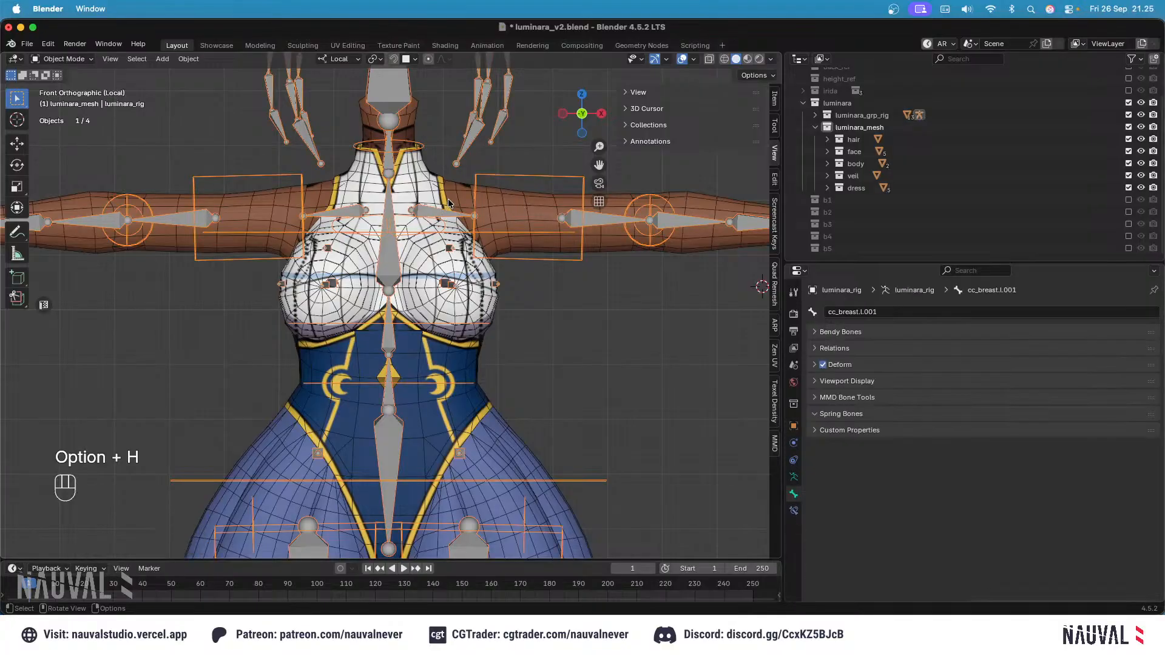
left_click(64, 100)
scroll(388, 285, "up", 3)
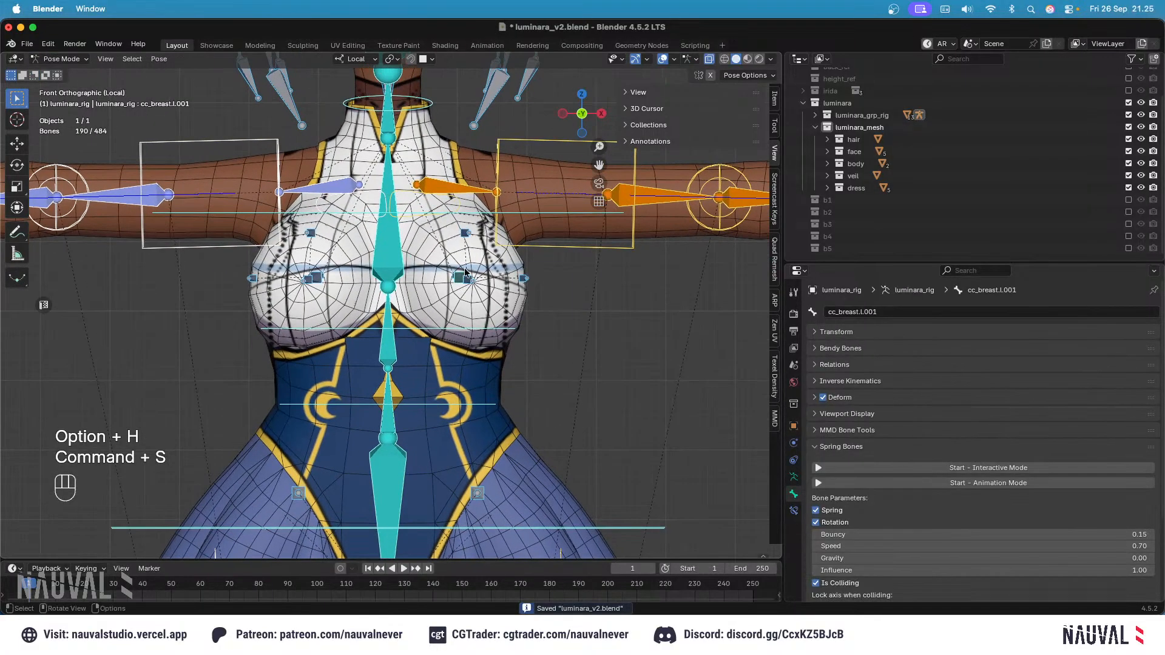
Step: Trackball-rotate the cc_breast.l.001 bone by 7.45° and 98° and hide the viewport overlays to check the dress for clipping
key("r")
key("r")
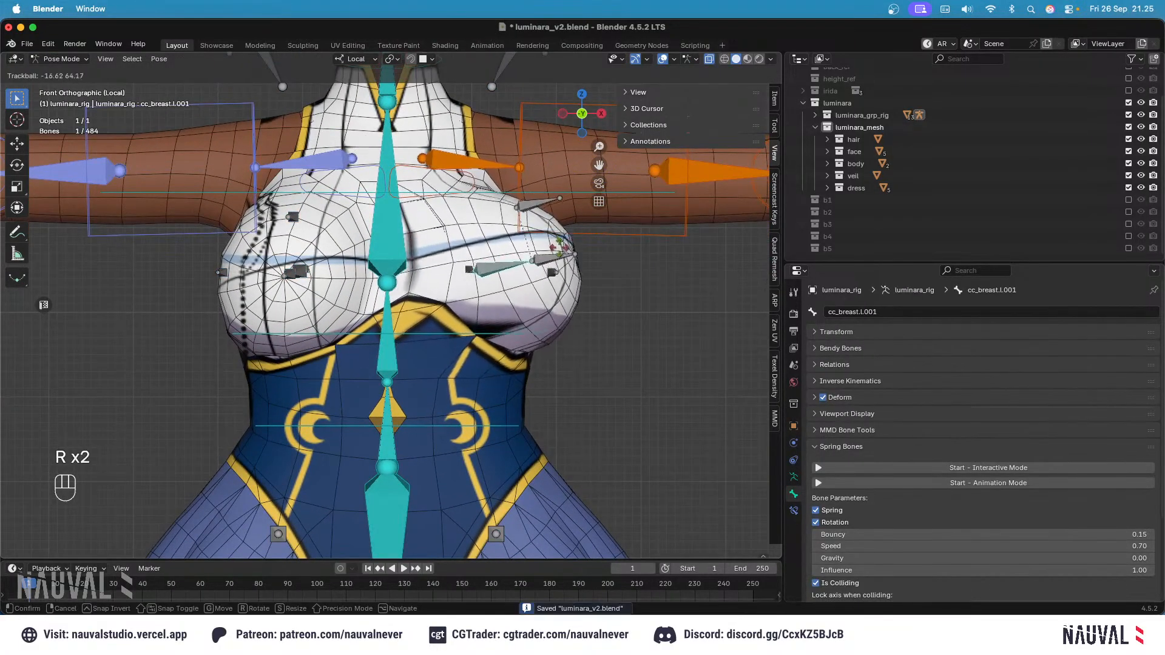
left_click(616, 203)
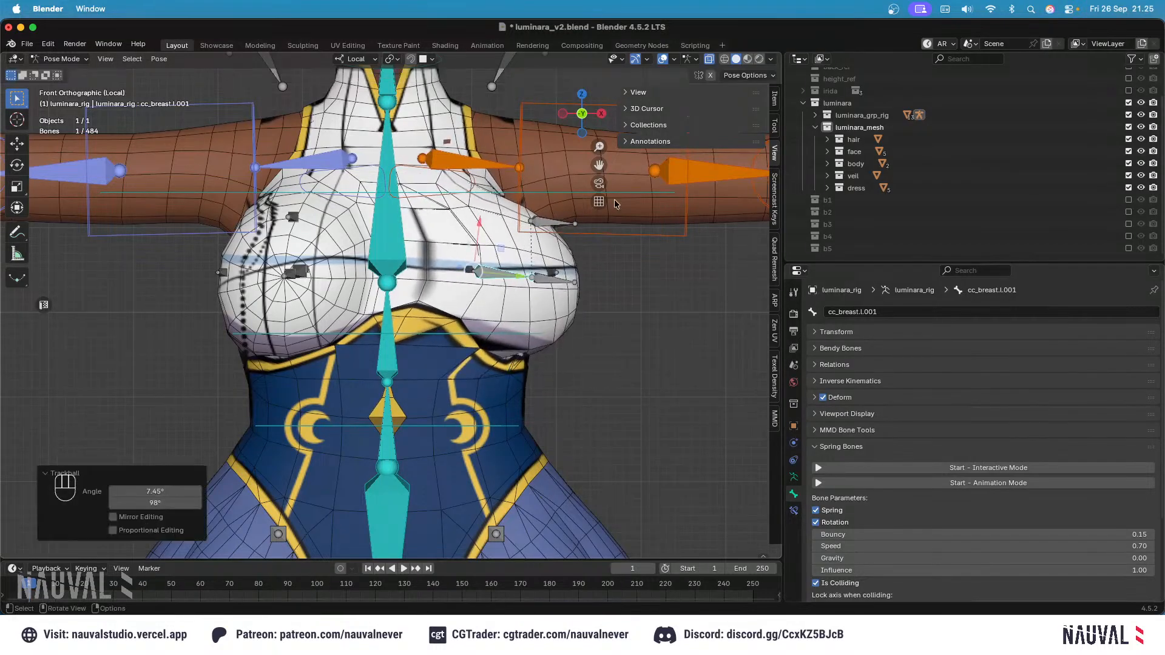
left_click(673, 60)
left_click(662, 59)
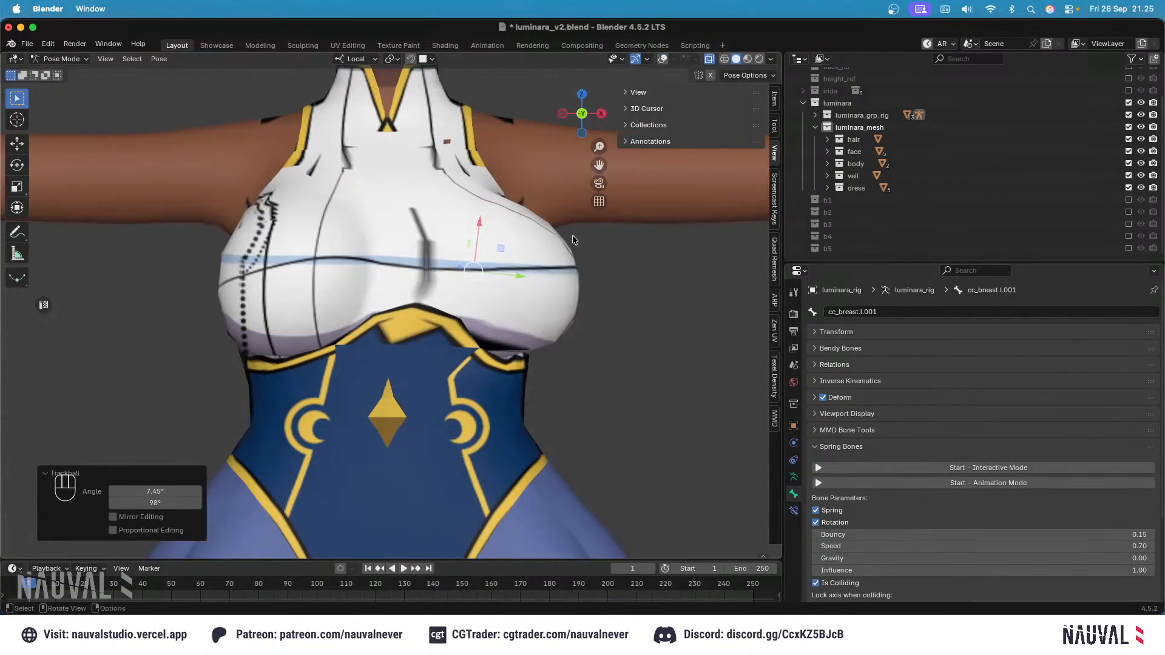
Step: Try further trackball rotations of cc_breast.l.001 and, with the overlays shown again, of cc_breast.l.002
key("r")
key("r")
key("Escape")
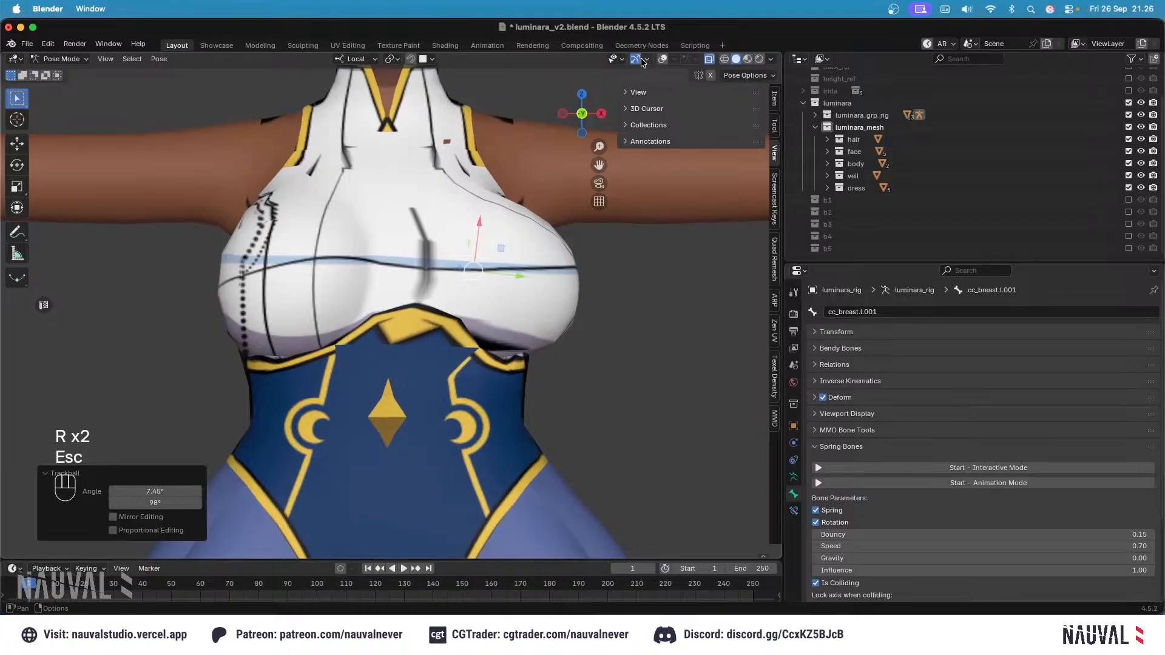
left_click(663, 59)
left_click(561, 277)
key("r")
key("r")
key("Escape")
key("KP_3")
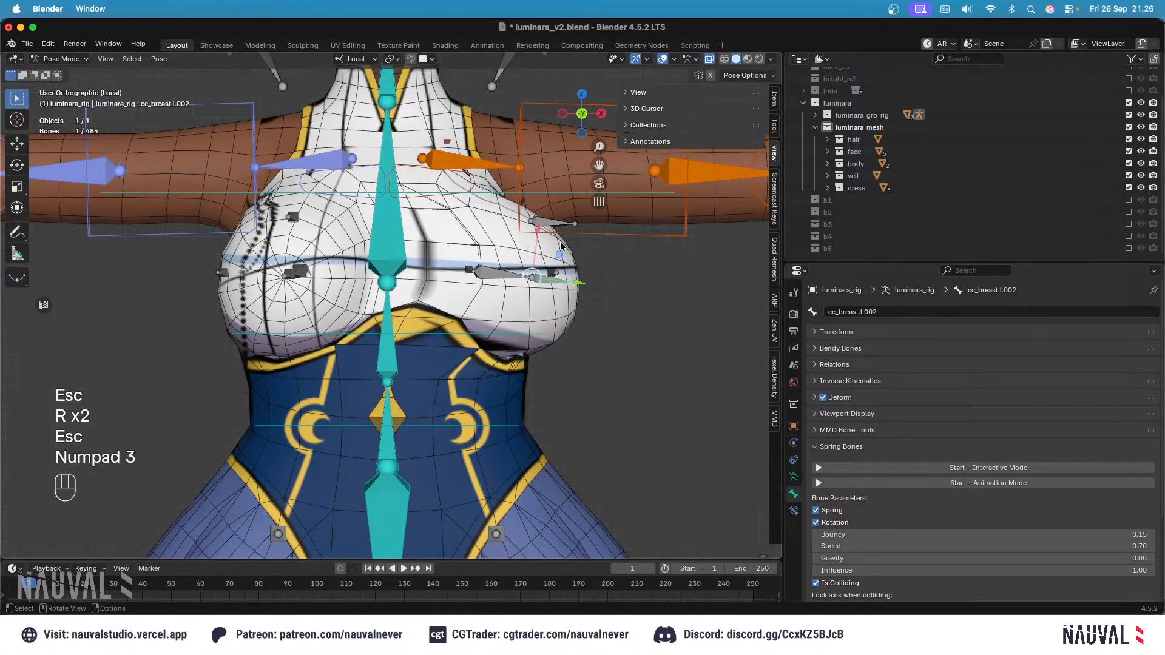
Step: Clear the location and rotation of all the rig's bones and save the file
key("KP_1")
key("a")
key("alt+g")
key("alt+r")
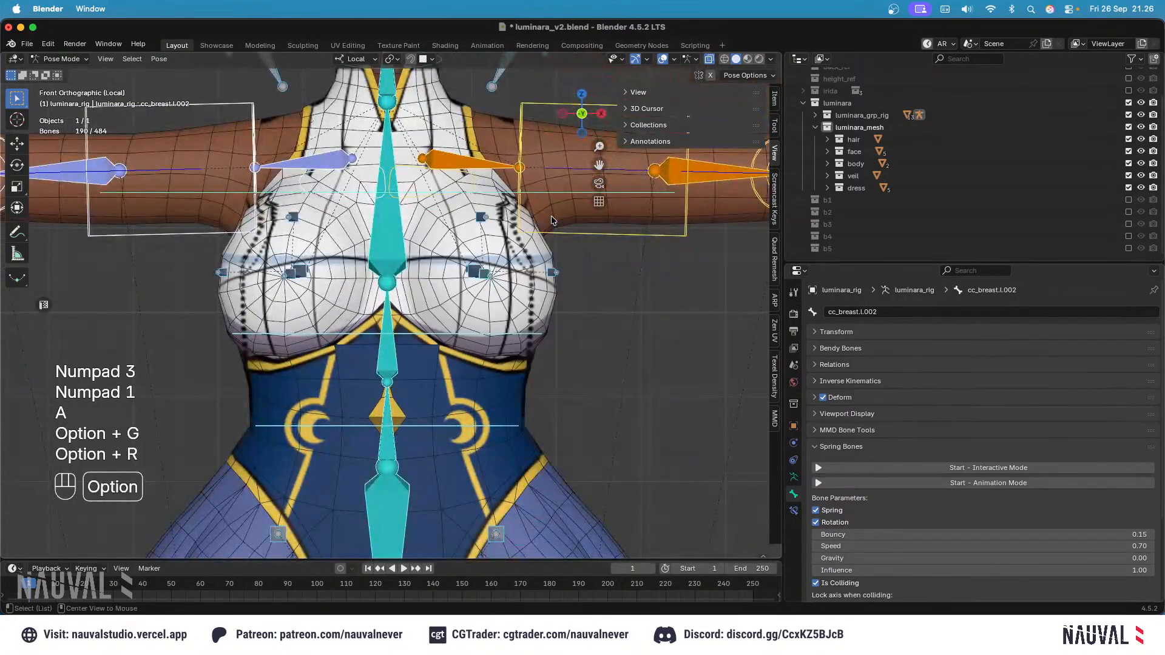
key("super+s")
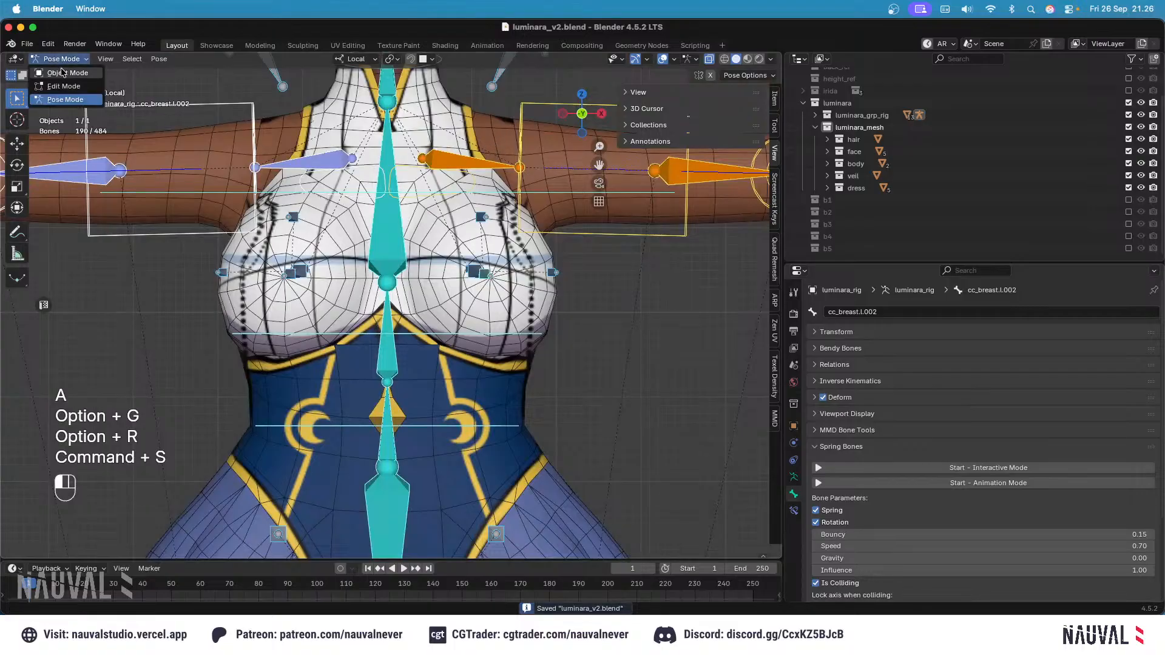
Step: Switch the rig back to Object Mode, save luminara_v2.blend again and select luminara_rig
left_click(62, 70)
scroll(588, 318, "down", 5, "ctrl")
left_click(588, 318)
key("super+s")
left_click(575, 248)
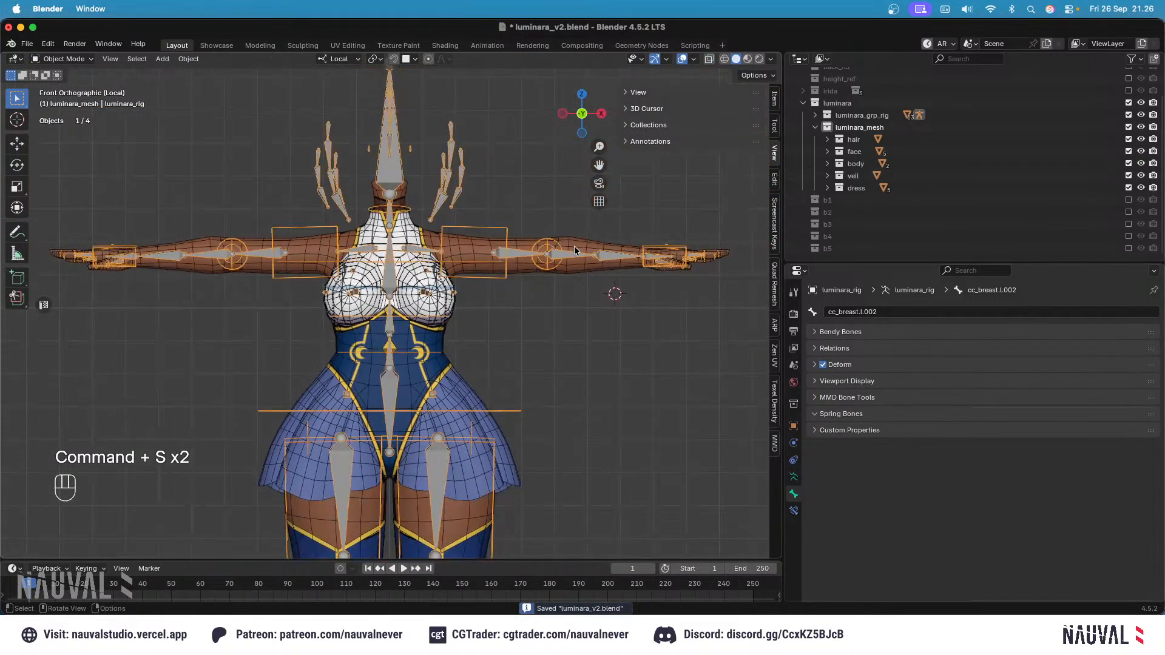
left_click(673, 250)
left_click(795, 513)
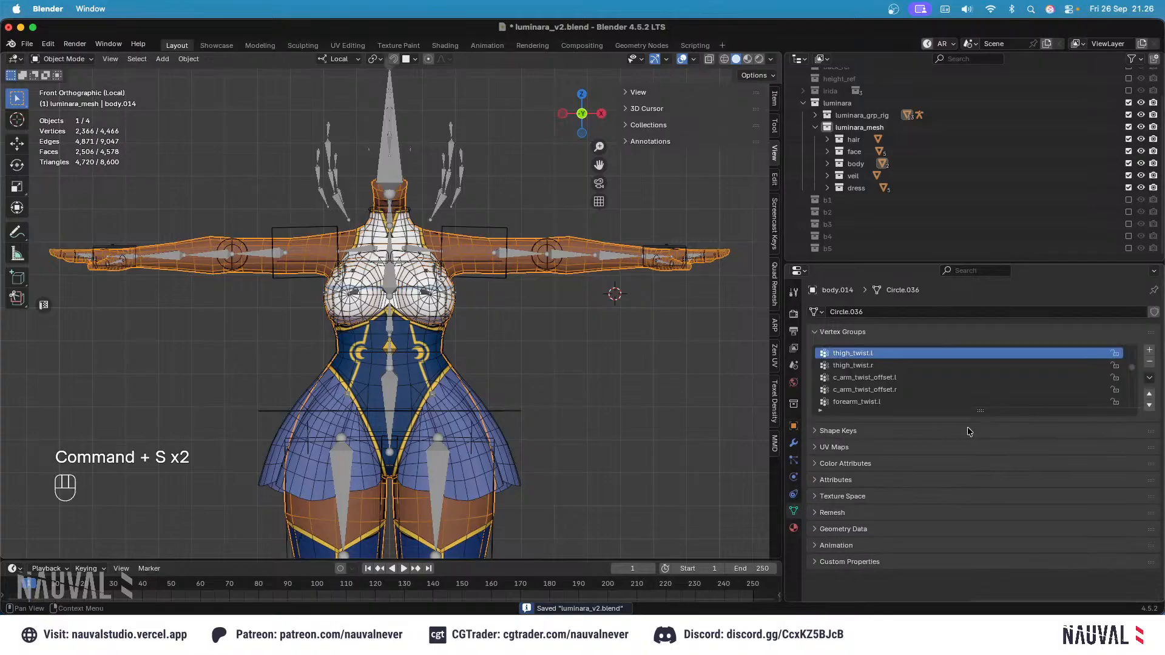
left_click(794, 443)
left_click(794, 510)
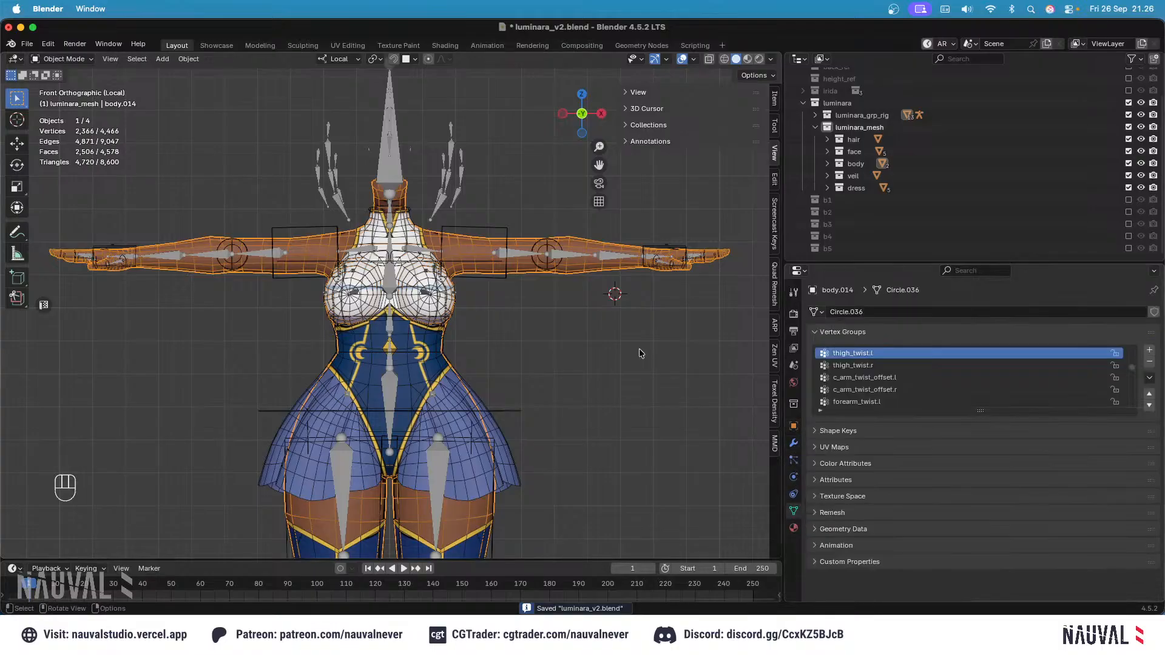
Step: Switch luminara_rig to Pose Mode and start the Spring Bones simulation in interactive mode
left_click(563, 254)
scroll(872, 481, "down", 3)
left_click(794, 494)
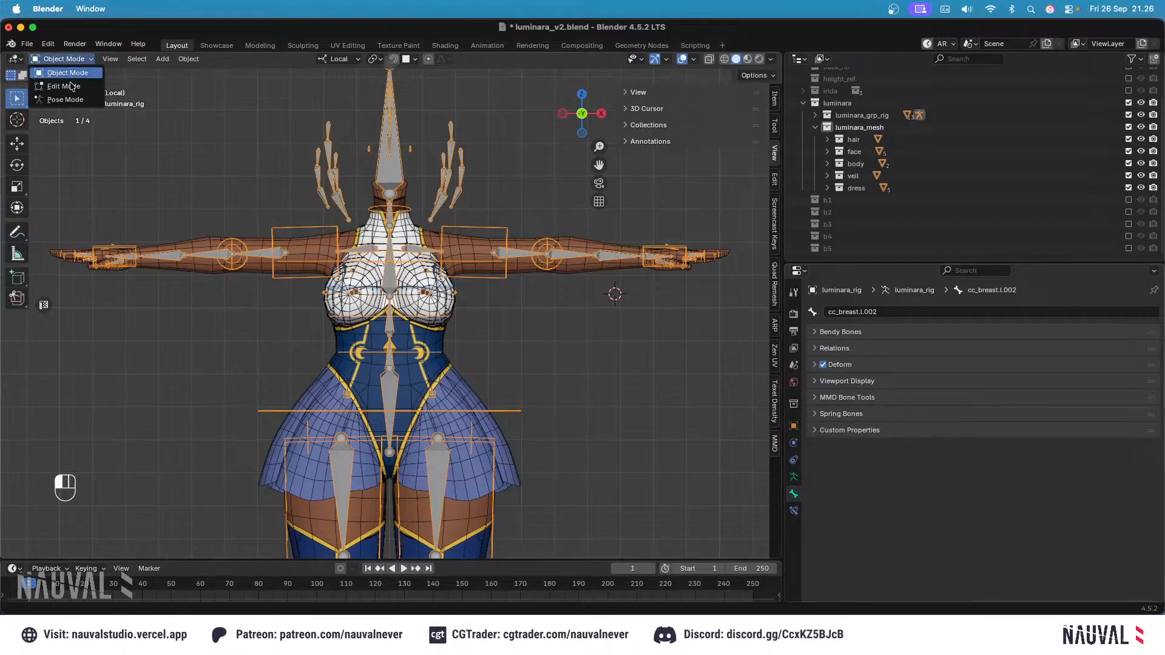
left_click(80, 100)
left_click(860, 450)
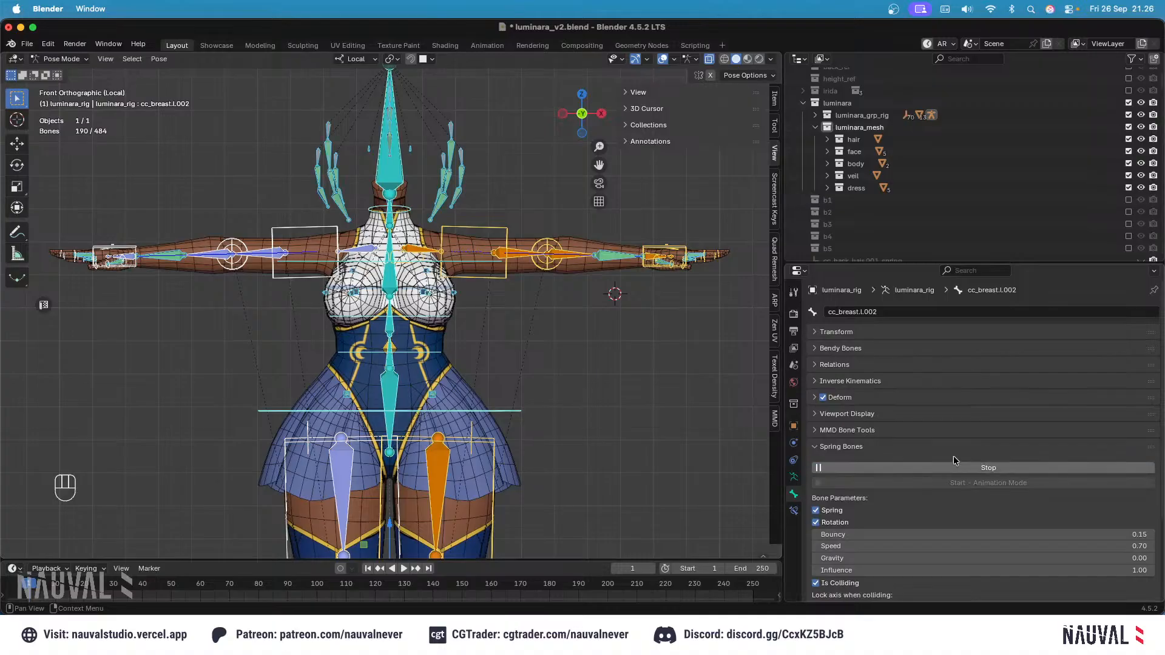
Step: Trackball-rotate the upper spine bone c_spine_03.x to test the breast spring motion, and hide the viewport overlays
left_click(423, 265)
key("r")
key("r")
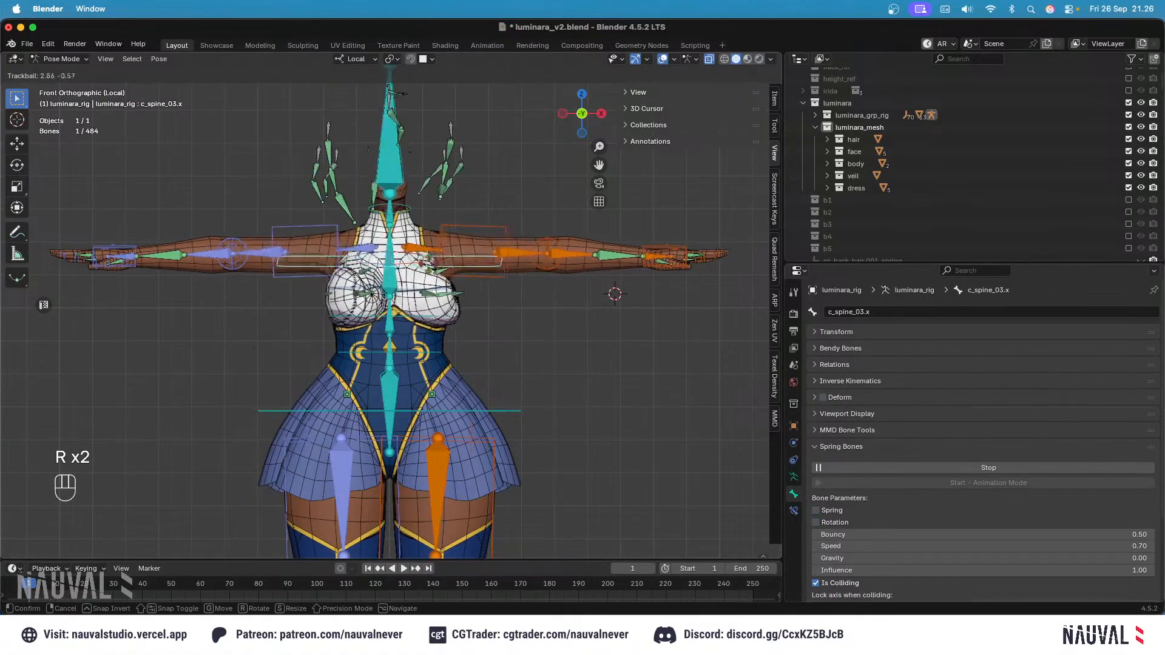
left_click(666, 62)
left_click(663, 60)
Step: Repeatedly trackball-rotate the upper spine bone to test the breast jiggle from front and angled views
key("r")
key("r")
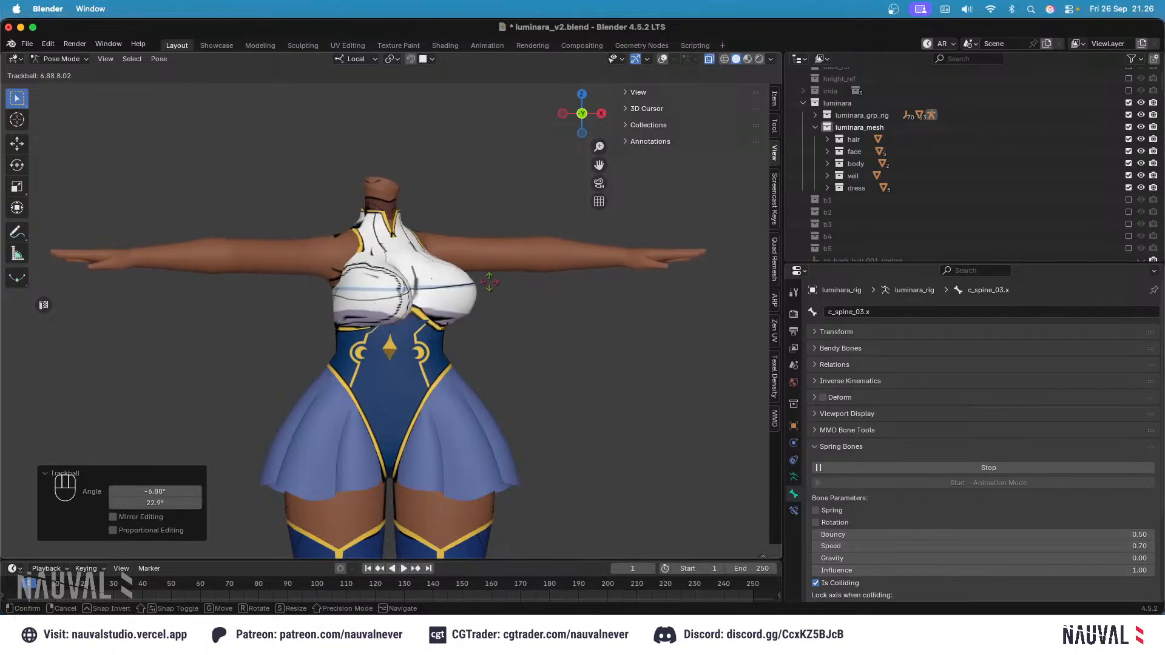
left_click(460, 264)
key("r")
key("r")
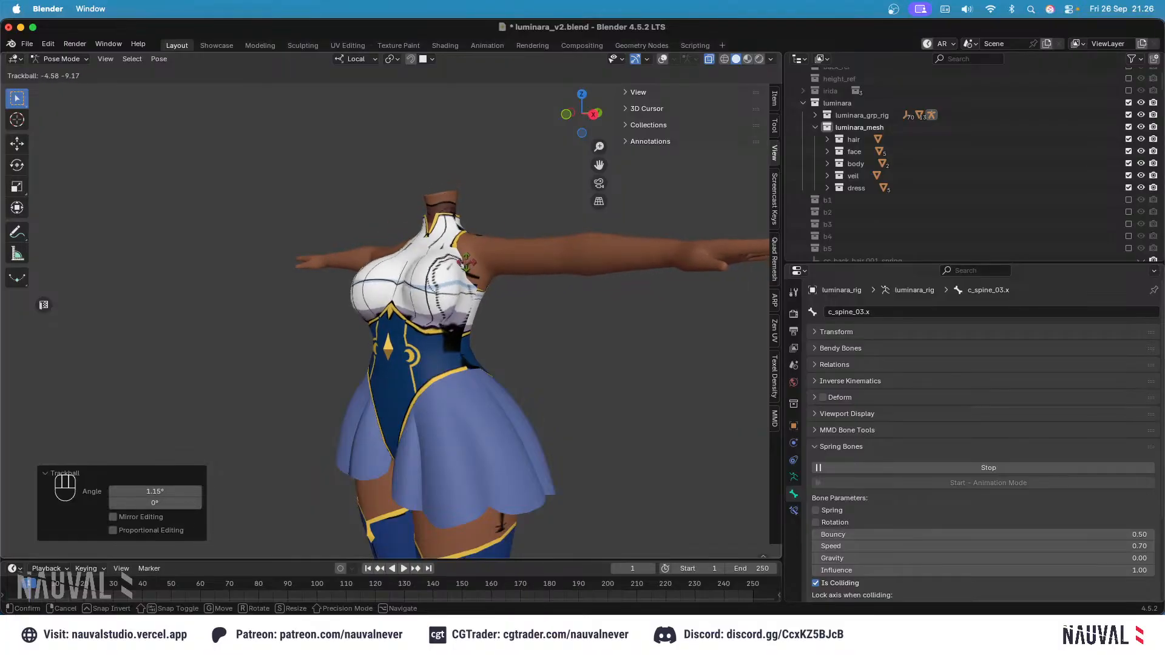
key("Return")
key("KP_1")
key("r")
key("r")
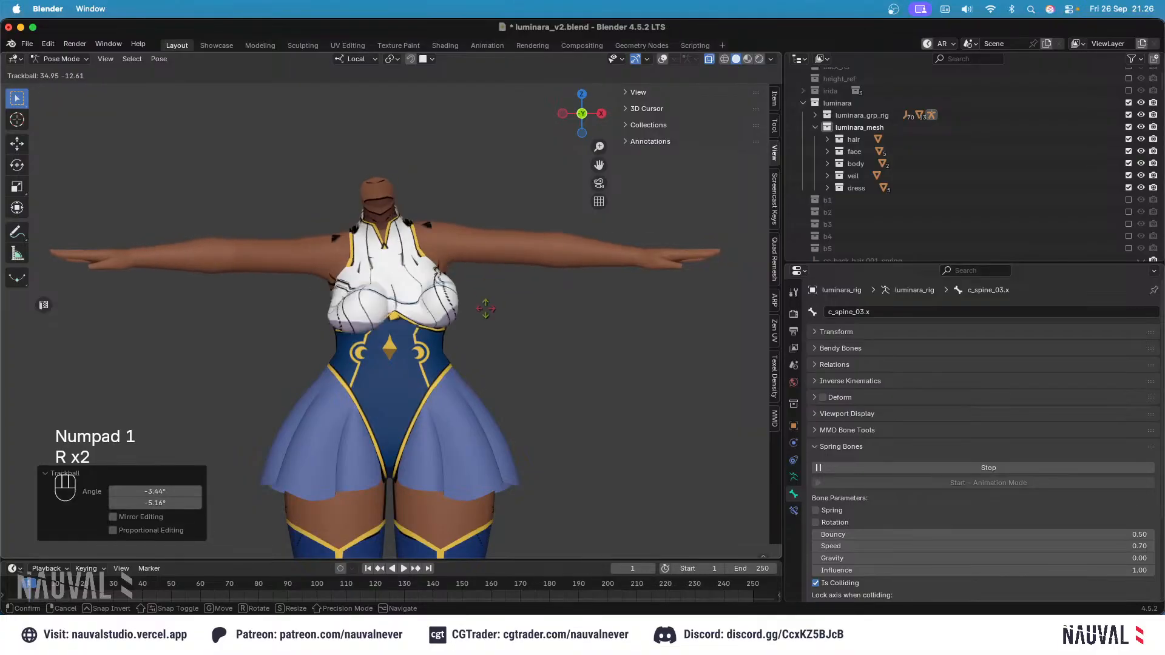
left_click(529, 226)
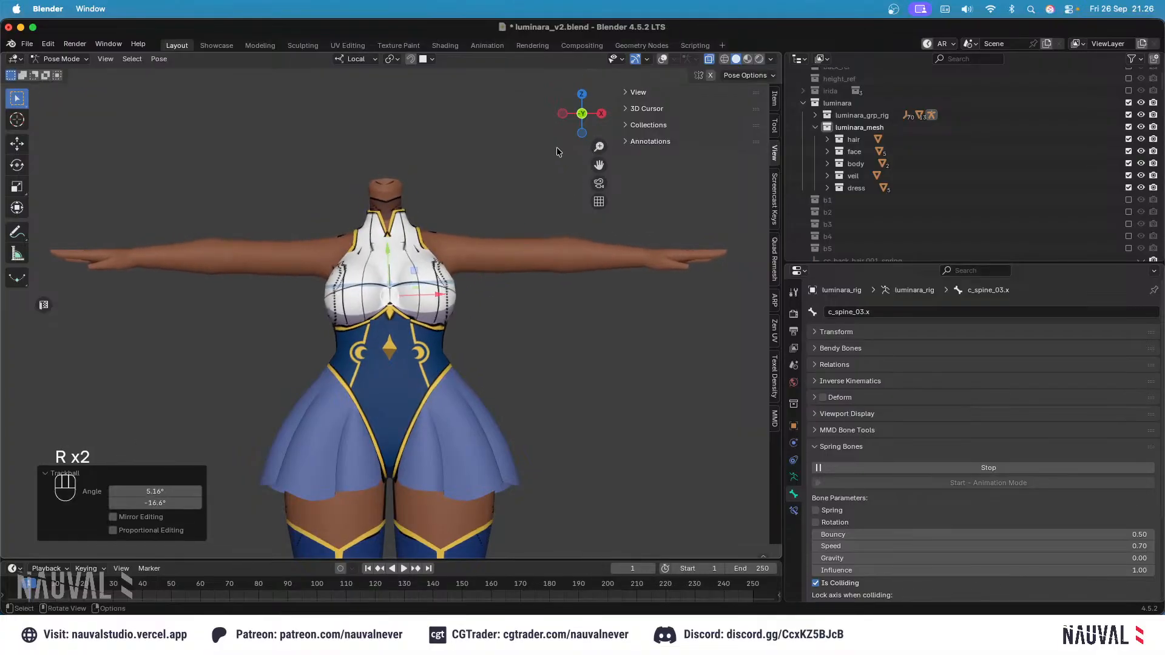
Step: Restore the overlays, clear the location and rotation of all bones, and save the file
left_click(663, 60)
key("a")
key("alt+g")
key("alt+r")
key("super+s")
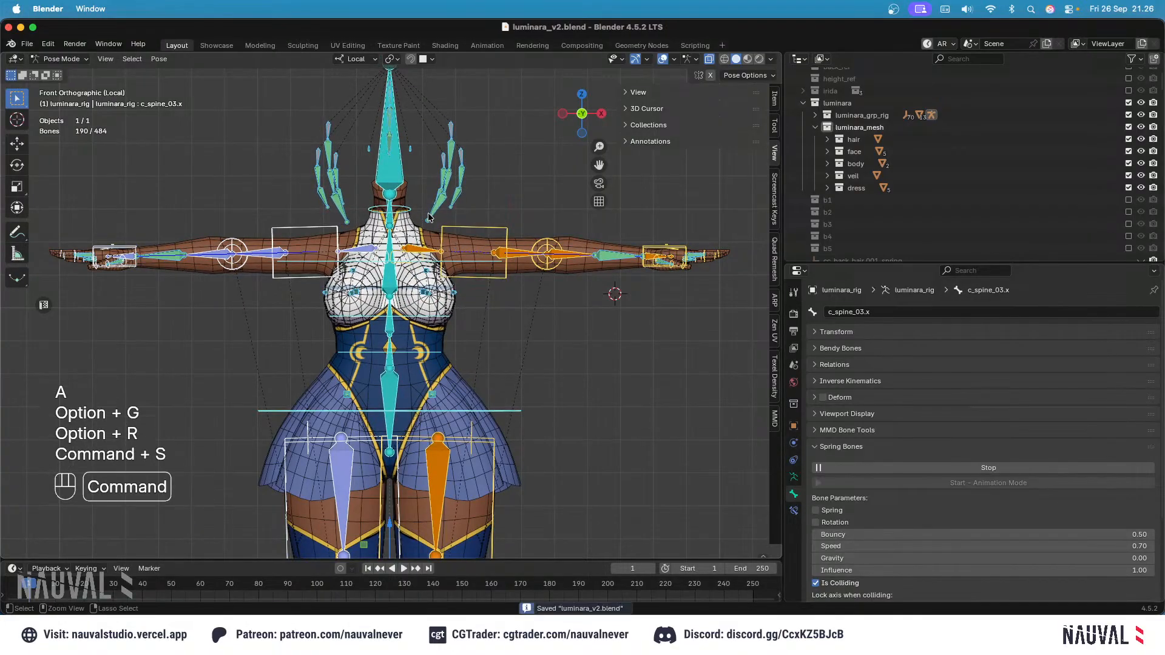
Step: Stop the Spring Bones simulation and return the rig to Object Mode, saving the file
left_click(899, 467)
key("super+s")
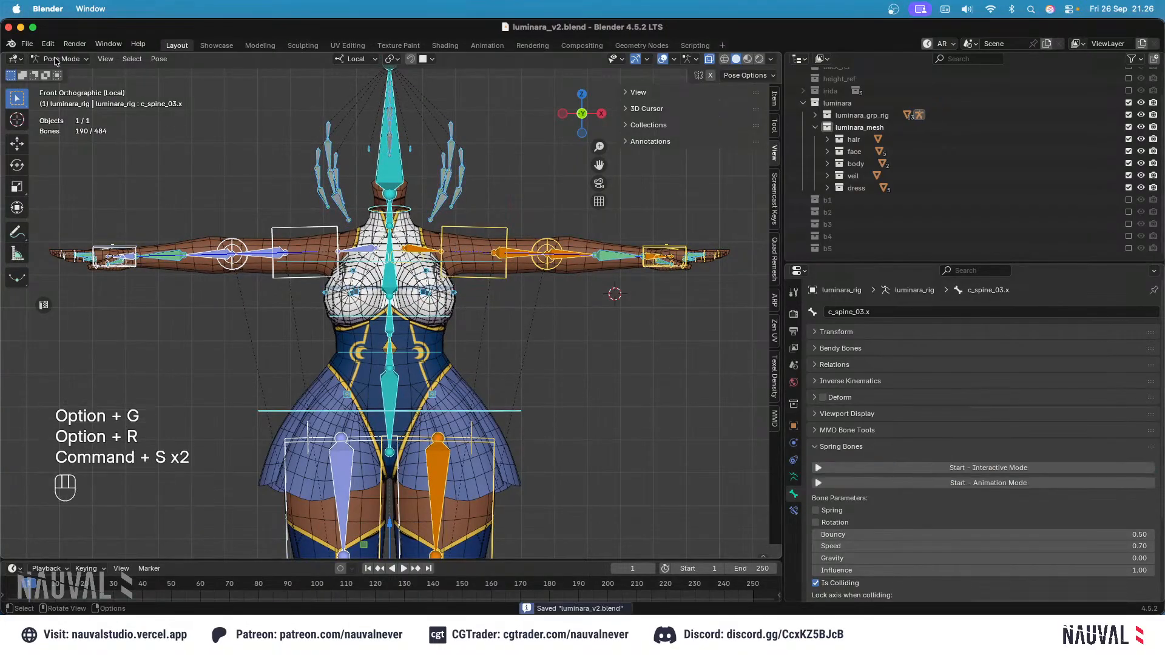
left_click(56, 60)
left_click(55, 72)
left_click(500, 202)
middle_click_drag(501, 201, 464, 232, "shift")
key("super+s")
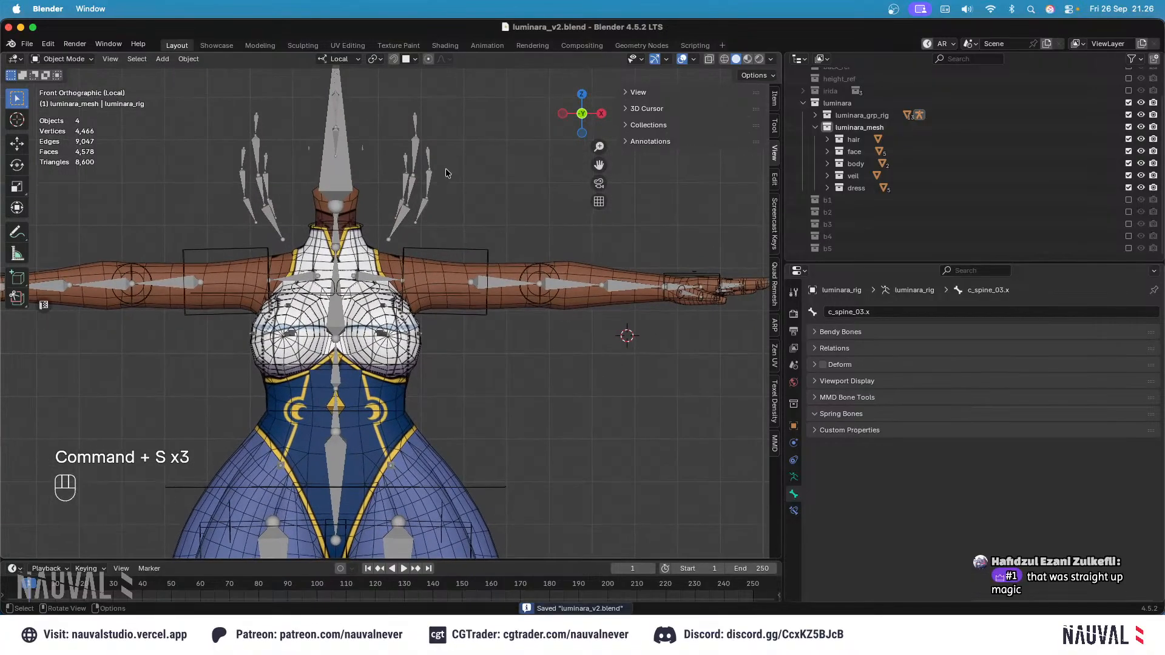
Step: Temporarily hide the dress mesh body.005 to examine the body mesh and chest bones underneath, and unhide it again
left_click(420, 351)
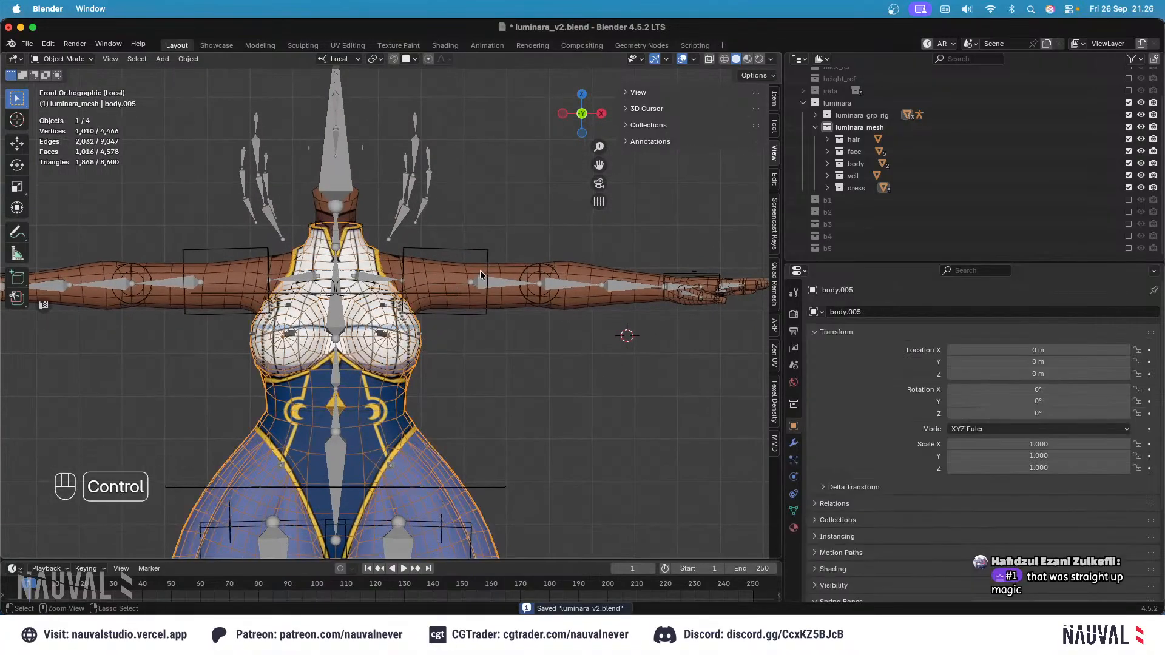
middle_click_drag(479, 270, 400, 271, "shift")
key("super+s")
scroll(519, 282, "up", 3)
key("h")
left_click(357, 326)
left_click(368, 259)
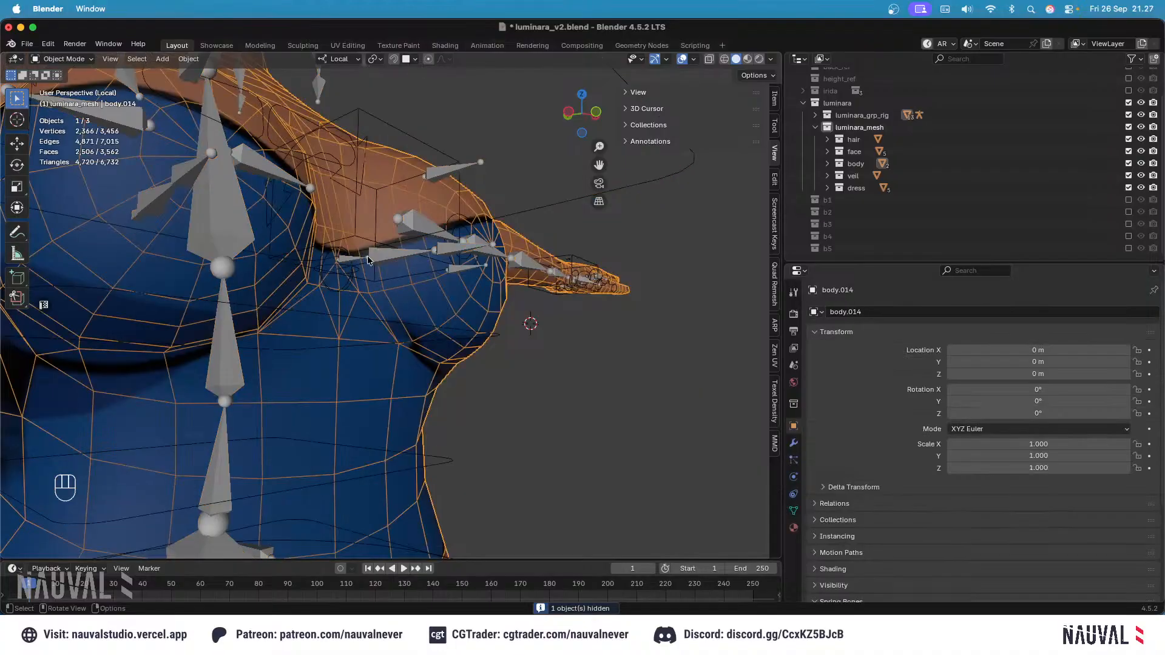
key("KP_1")
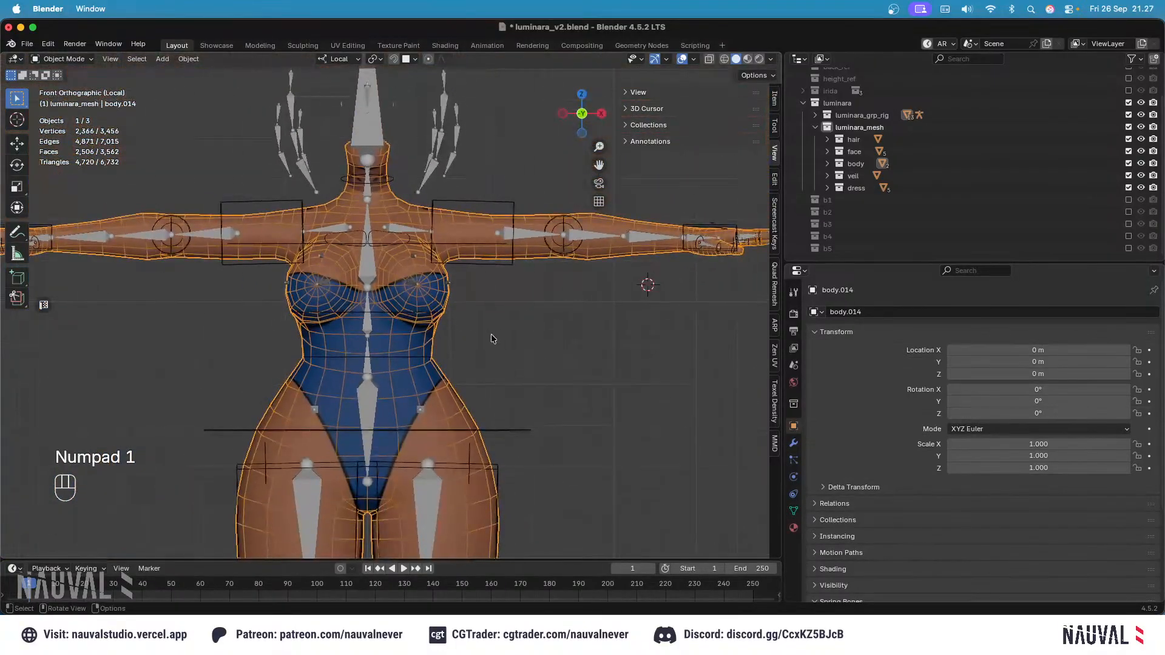
key("alt+h")
Step: Stop the animation playback, return to the first frame, and save the file
left_click(378, 480)
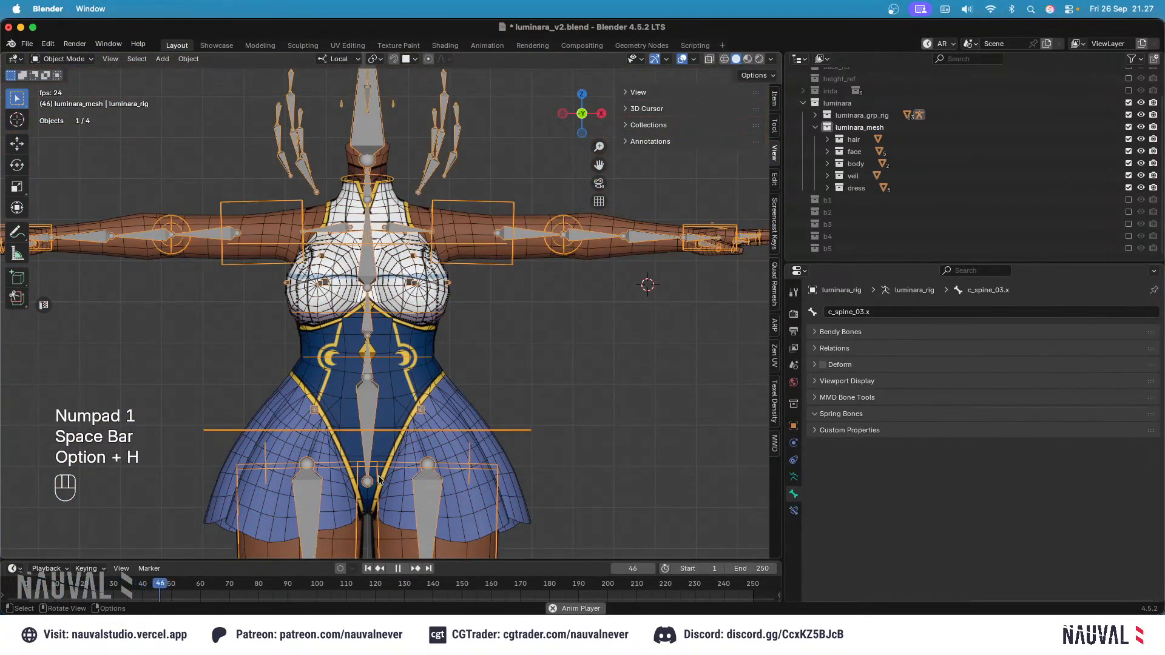
left_click(396, 568)
left_click(368, 569)
middle_click_drag(412, 283, 396, 250)
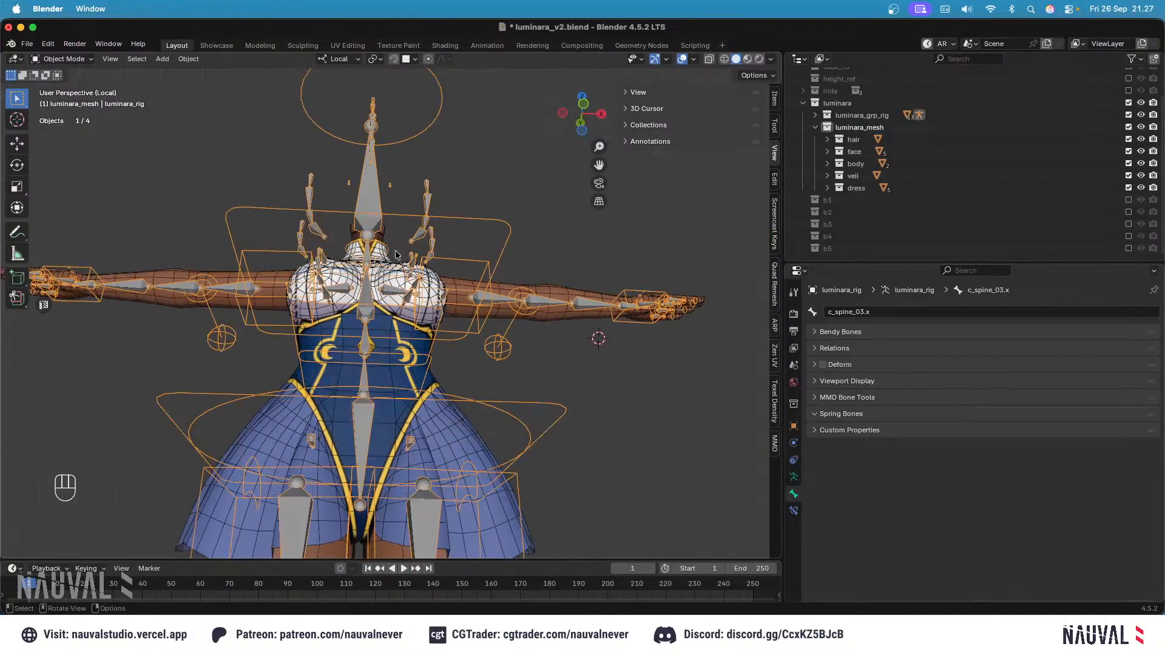
scroll(397, 266, "up", 2)
key("KP_1")
key("super+s")
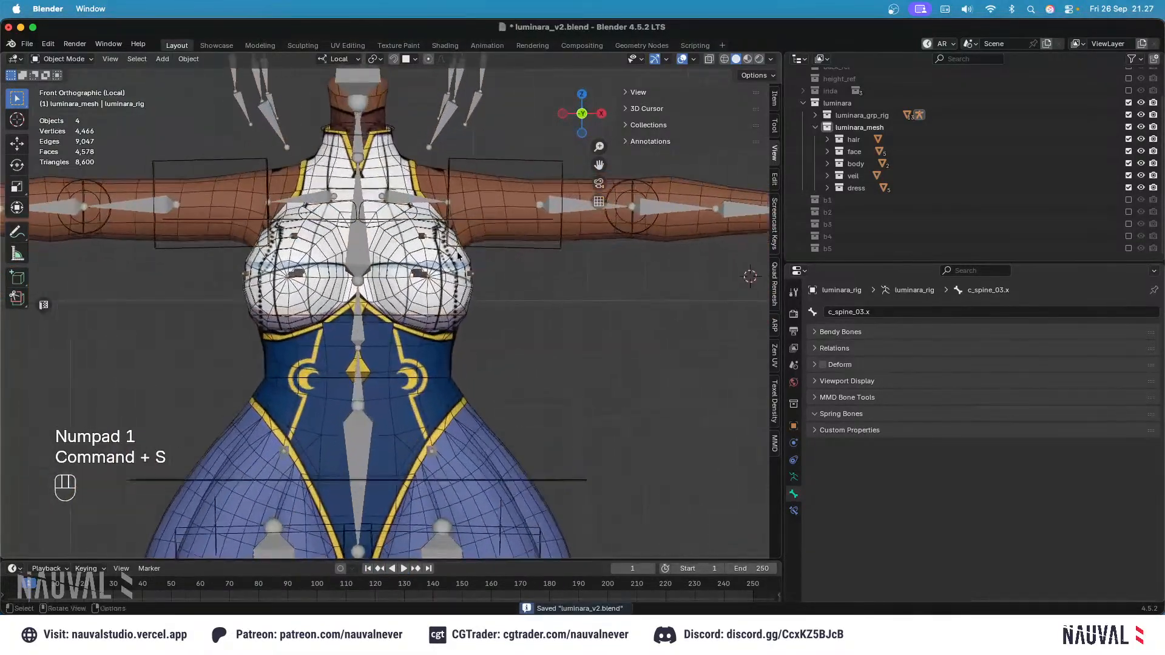
Step: Examine the rigged character from the front, side and back, saving the file in between
key("super+s")
middle_click_drag(399, 283, 494, 246)
key("KP_1")
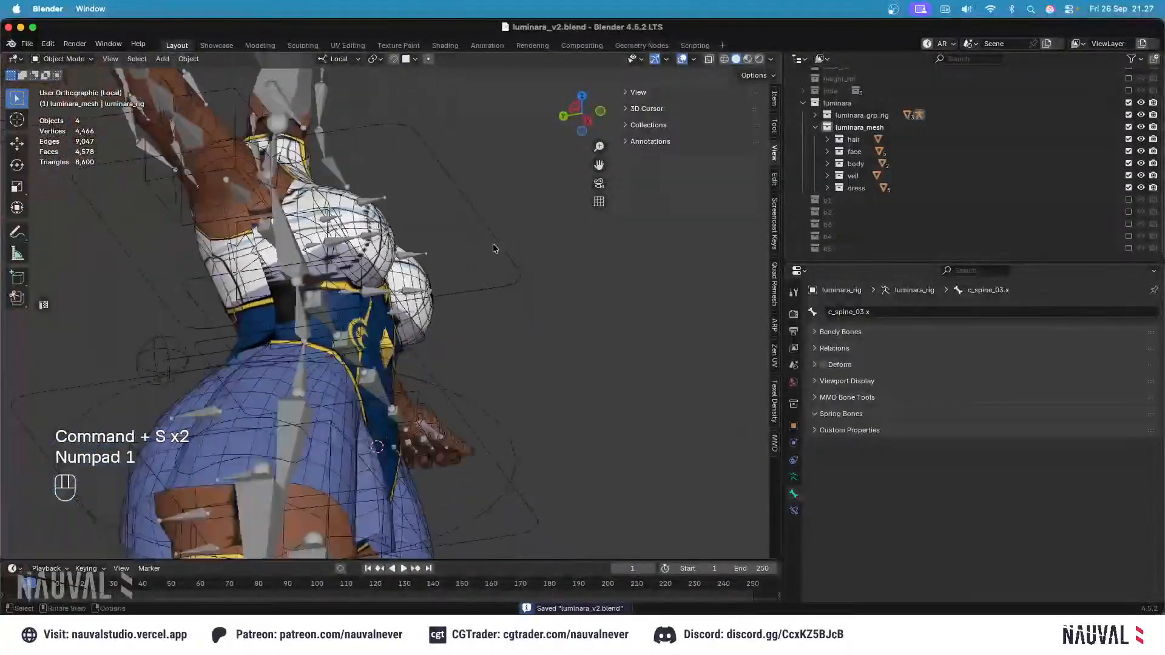
key("super+s")
scroll(534, 310, "down", 5)
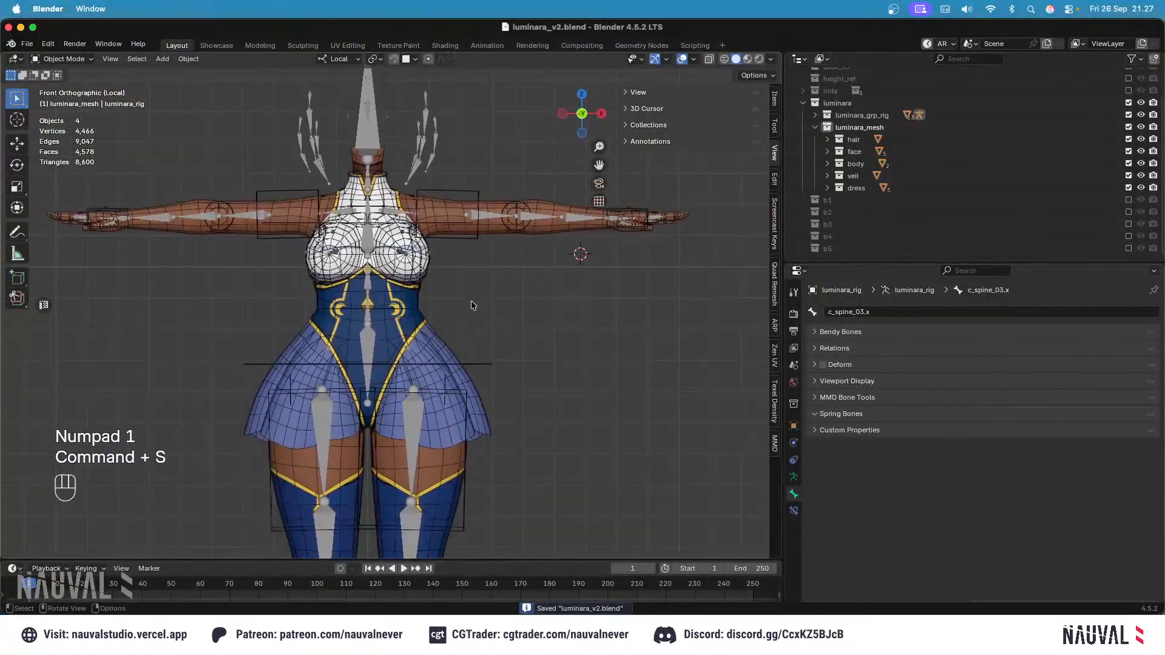
left_click(449, 309, "shift")
mouse_move(450, 306)
middle_mouse_down("shift")
mouse_move(458, 263)
mouse_move(454, 328)
middle_mouse_up("shift")
left_click(454, 328)
left_click(391, 277)
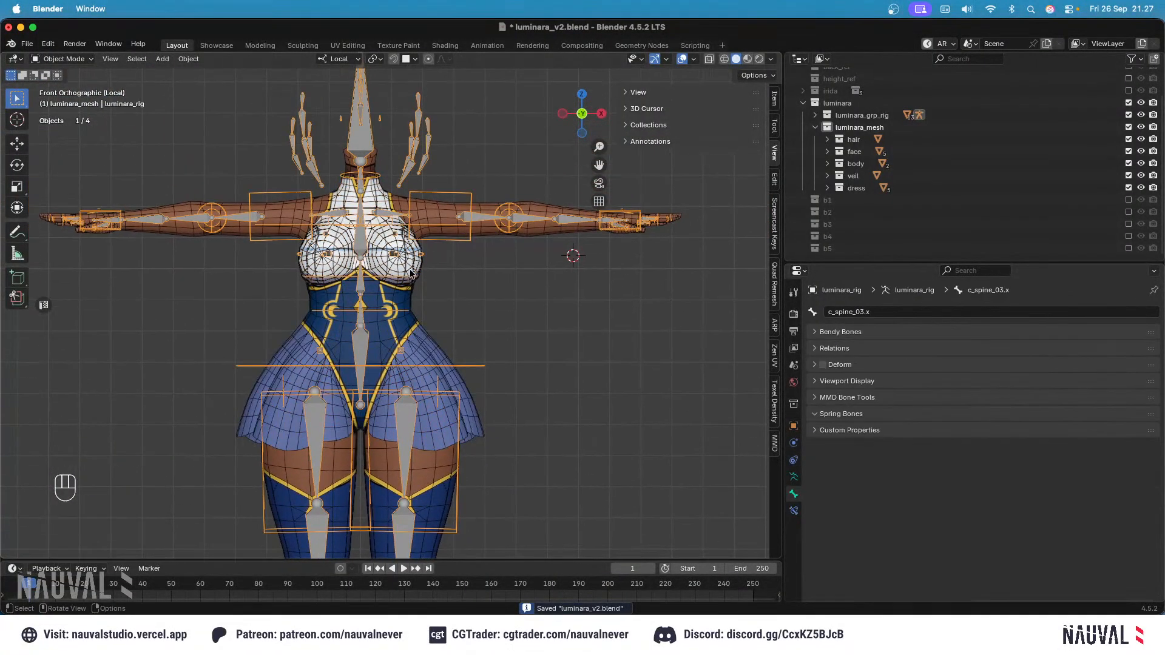
middle_click_drag(394, 280, 585, 310)
key("KP_1")
key("ctrl+KP_1")
key("KP_1")
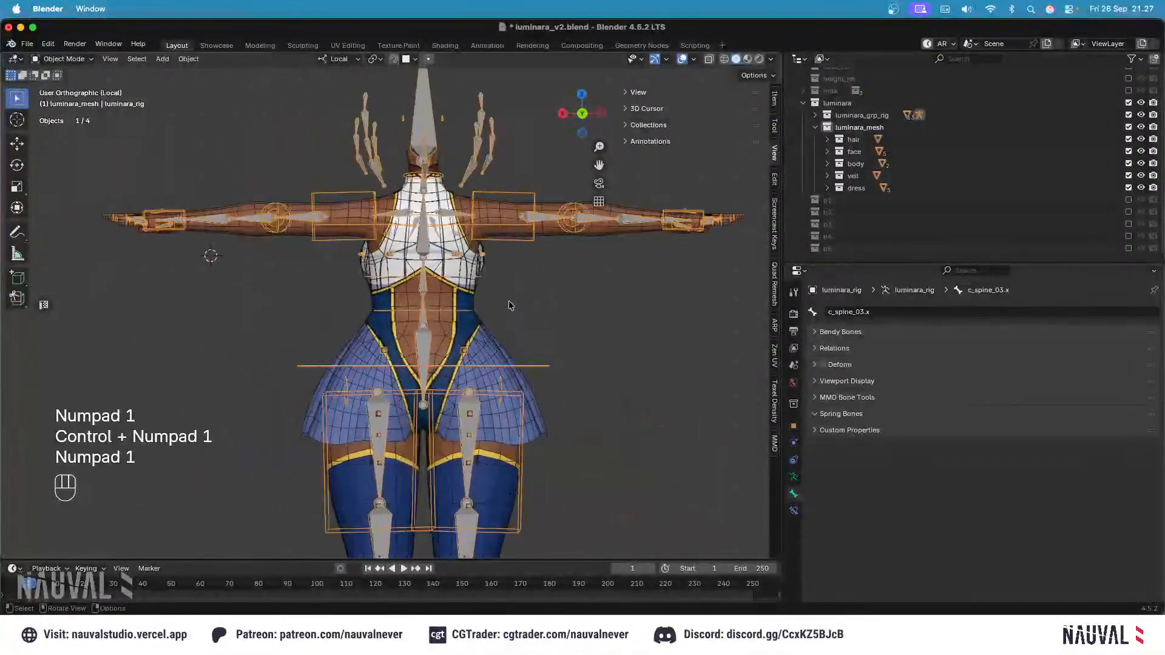
Step: Examine the skirt part of the dress mesh and the hip bones from the front and right side, saving the file
middle_click_drag(509, 300, 425, 234, "shift")
key("Tab")
key("Tab")
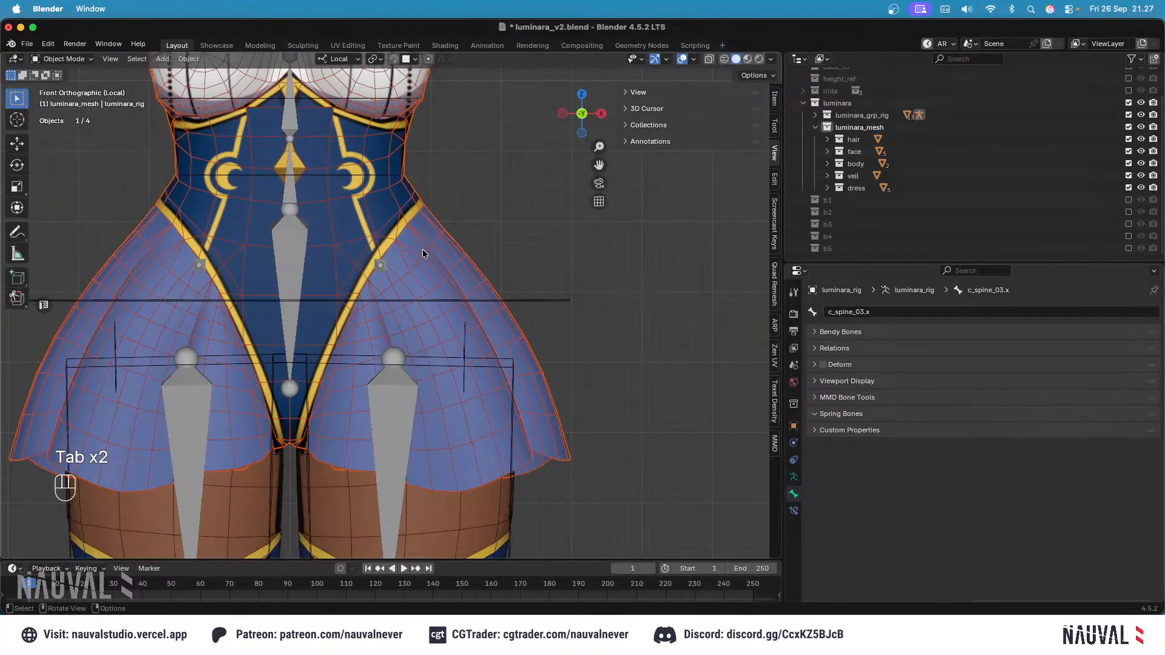
left_click(399, 264)
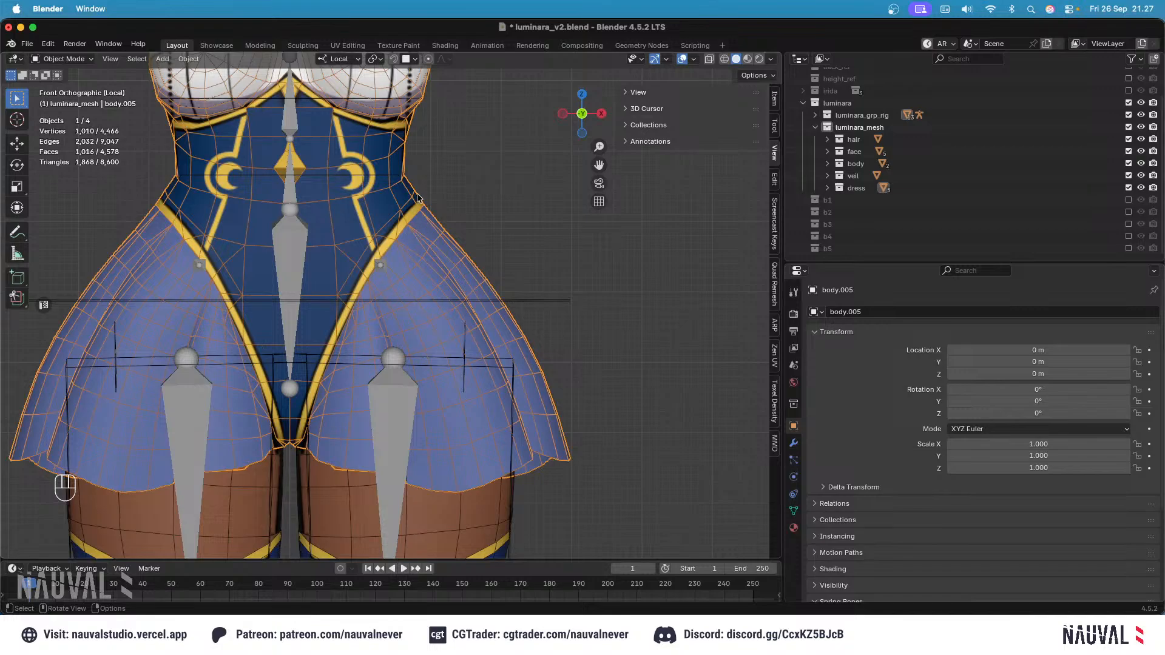
middle_click_drag(415, 233, 364, 262, "ctrl")
key("KP_3")
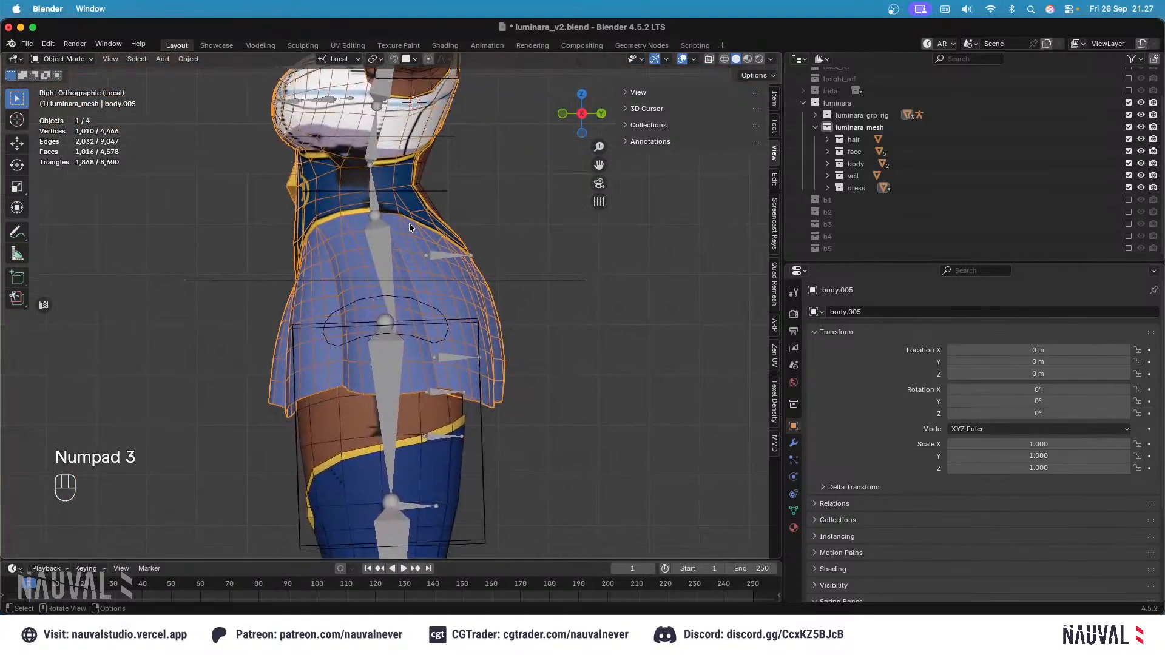
key("KP_1")
key("super+s")
left_click(392, 351)
middle_click_drag(430, 315, 460, 265, "ctrl")
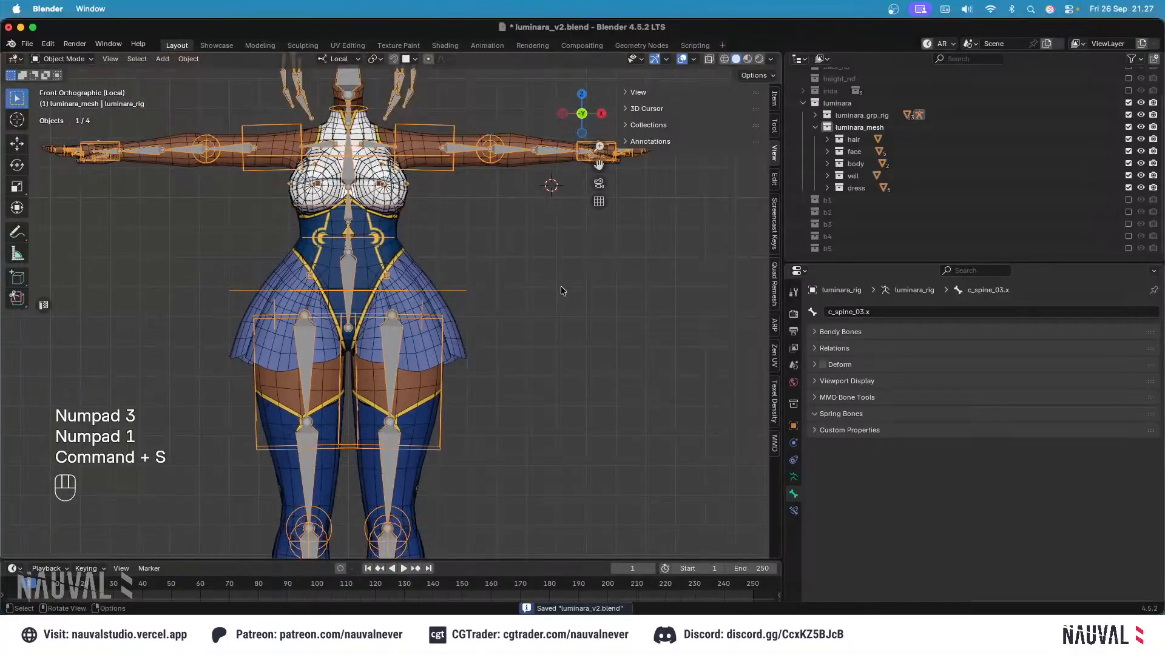
scroll(419, 258, "up", 2)
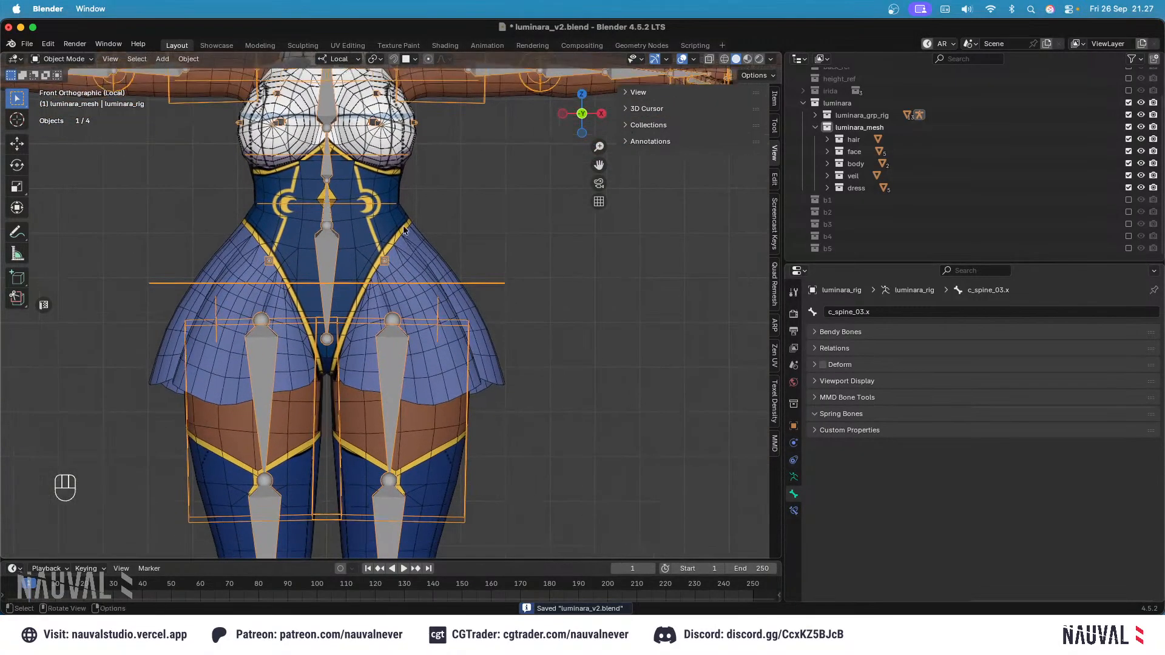
Step: Hide the rig's Main and Secondary bone collections and show the Physic collection
left_click(794, 477)
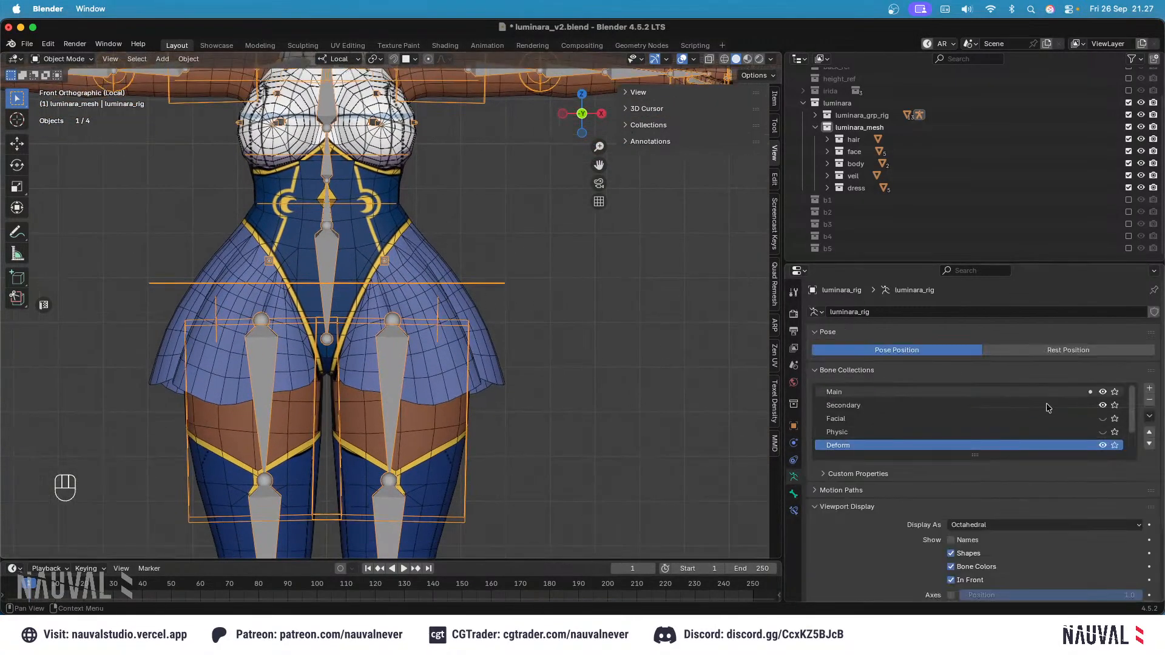
left_click_drag(1106, 394, 1103, 406)
left_click(1102, 432)
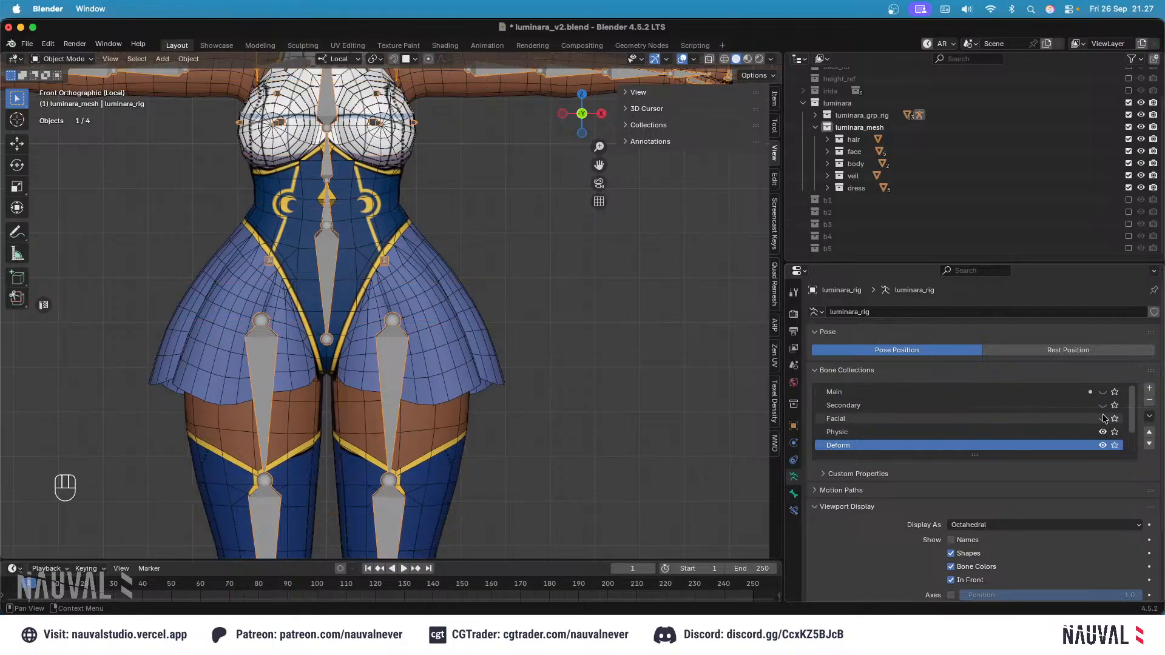
left_click(409, 305)
left_click(386, 261)
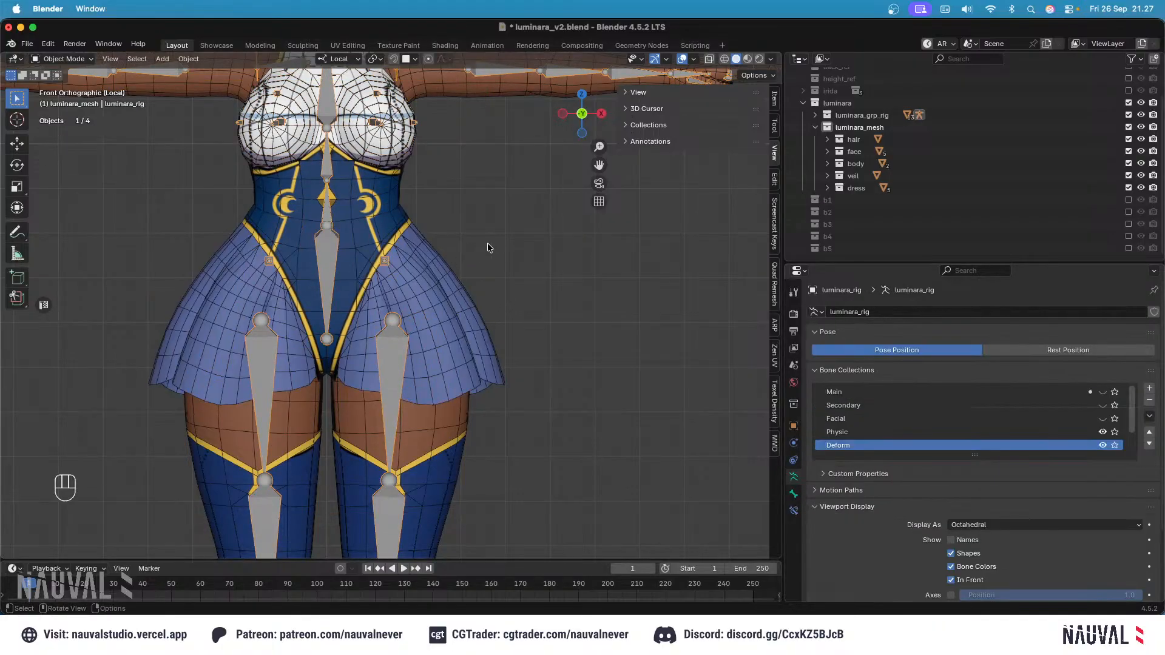
Step: Enter Edit Mode on the dress mesh body.005 and select the vertex where the skirt meets the side of the waist
key("Tab")
key("Tab")
left_click(438, 261)
key("Tab")
middle_click_drag(466, 226, 375, 212)
left_click(401, 238)
left_click(357, 239)
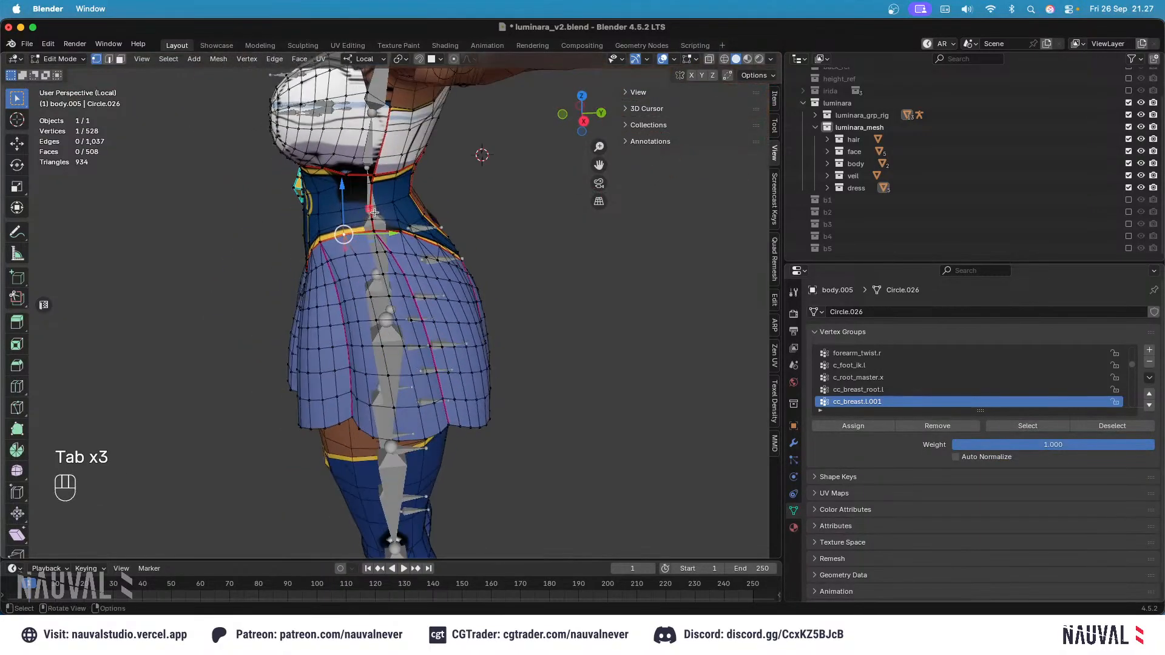
key("KP_3")
key("KP_1")
key("KP_3")
key("KP_1")
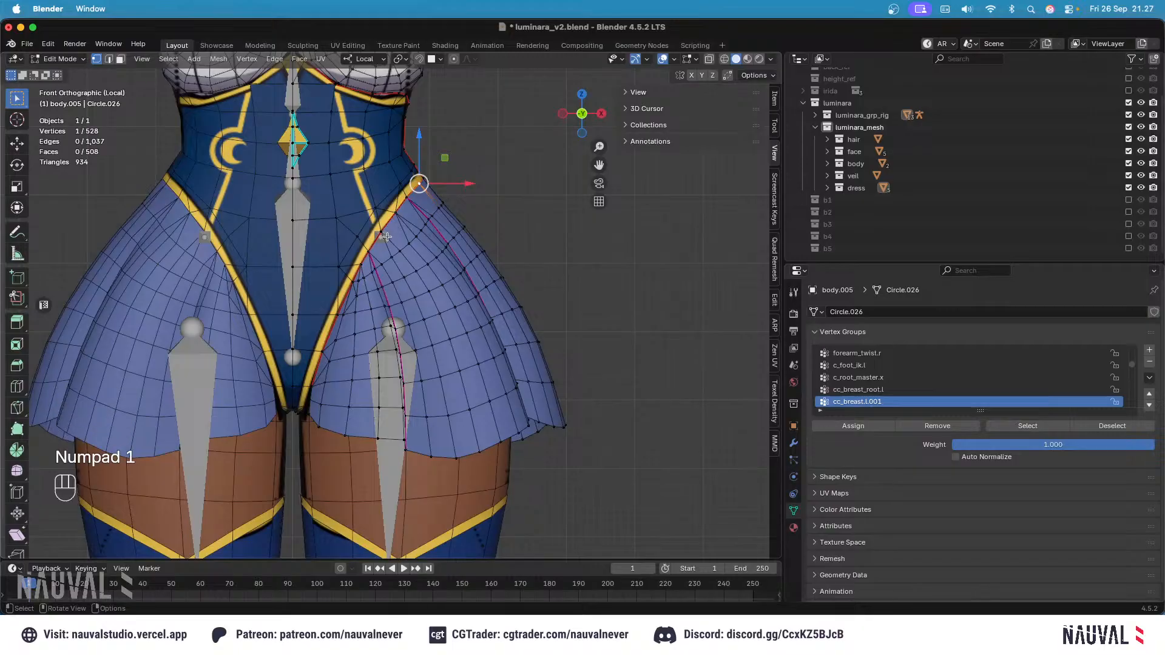
Step: Select the vertex on the skirt's front gold trim beside the small hip bone and examine the skirt from behind
left_click(382, 231)
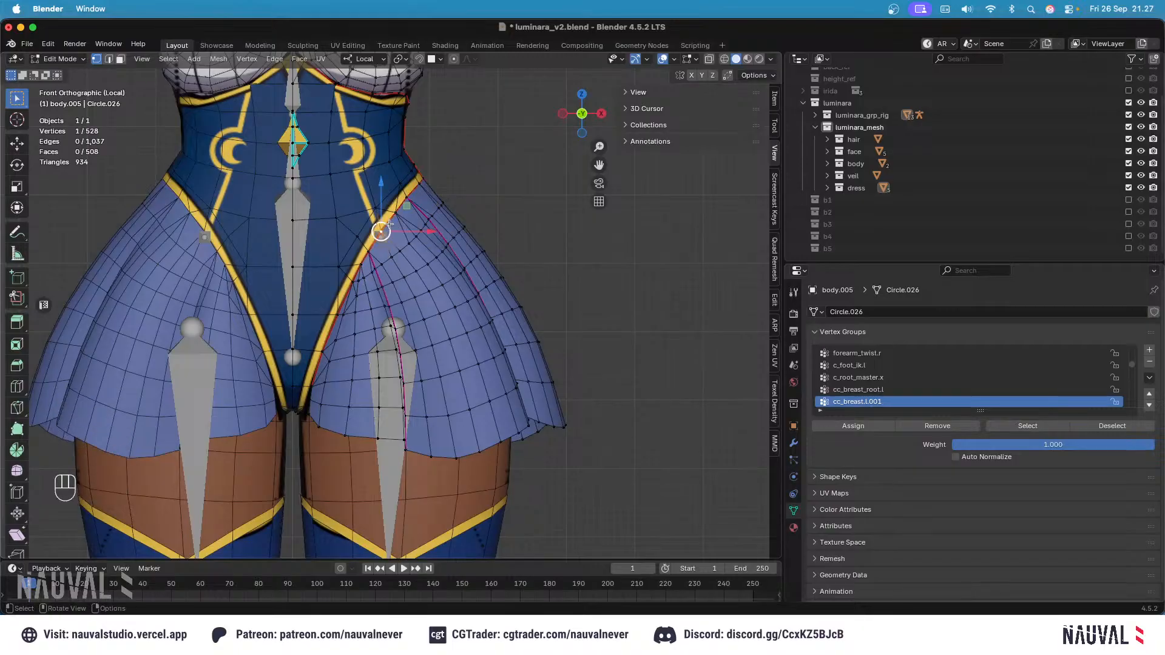
key("alt+a")
middle_click_drag(480, 269, 382, 233)
middle_click_drag(429, 405, 406, 254)
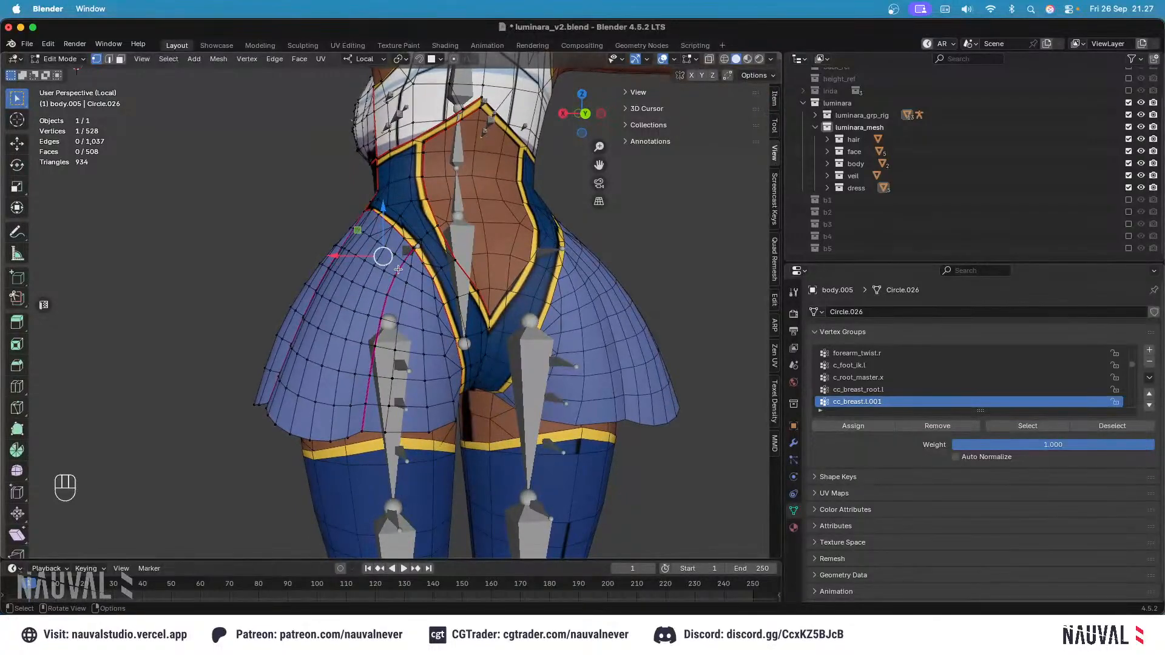
middle_click_drag(384, 325, 435, 244)
key("KP_1")
scroll(434, 243, "up", 2)
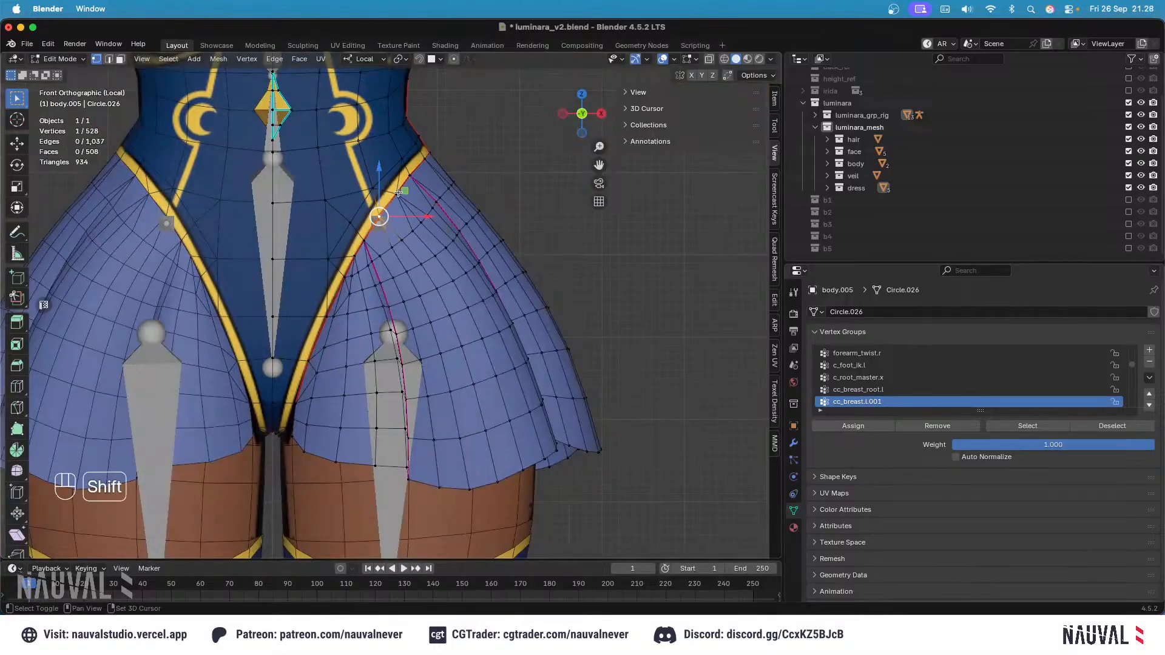
Step: Snap the 3D cursor to the selected vertex on the skirt's front gold trim and leave Edit Mode on the dress
key("shift+s")
left_click(401, 306)
key("shift+s")
left_click(390, 282)
key("Tab")
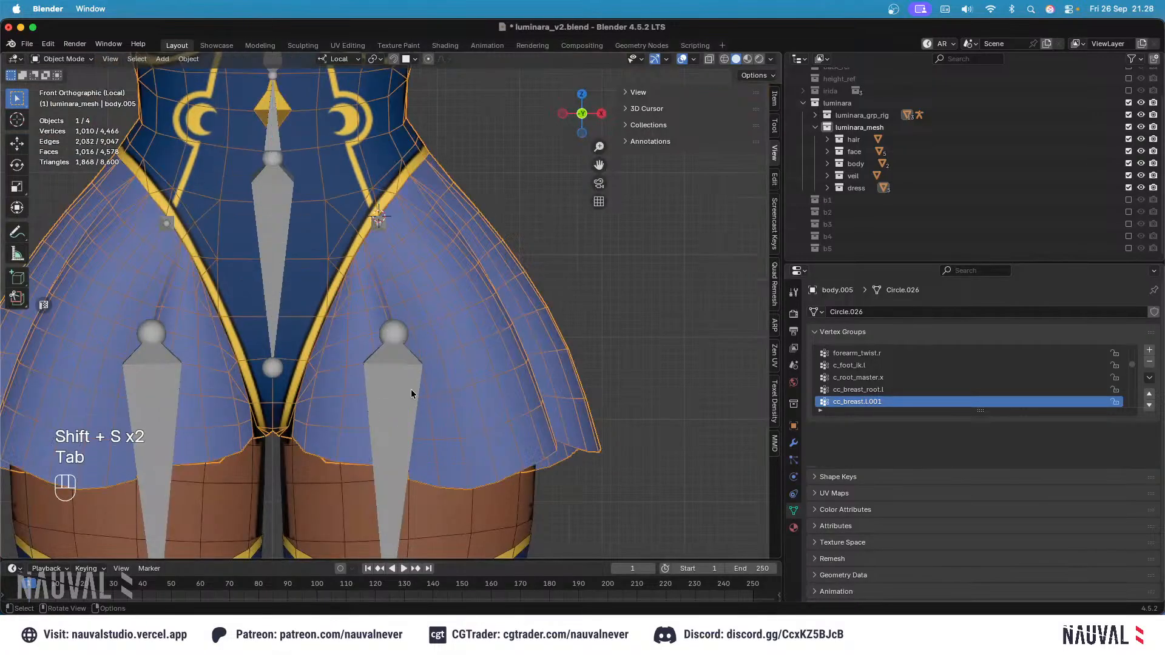
Step: Add a bone to luminara_rig at the 3D cursor and move its tip down over the front of the skirt
left_click(410, 391)
key("Tab")
scroll(431, 182, "down", 6)
key("shift+a")
scroll(432, 221, "down", 4)
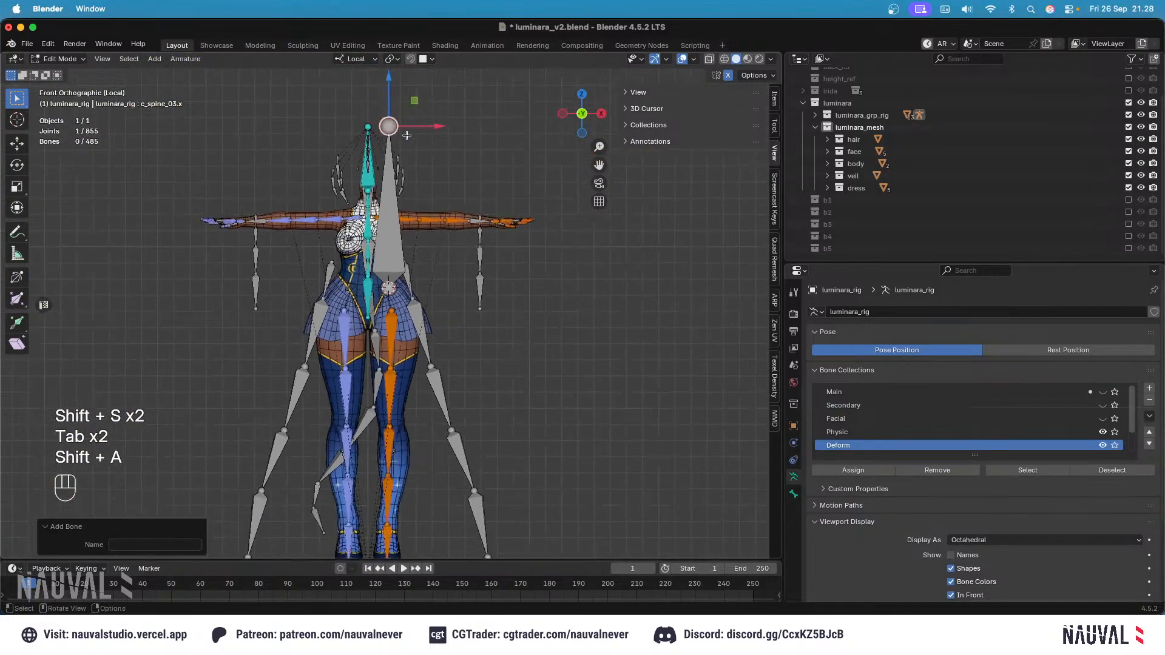
left_click_drag(390, 122, 390, 243, "ctrl")
scroll(426, 369, "up", 6)
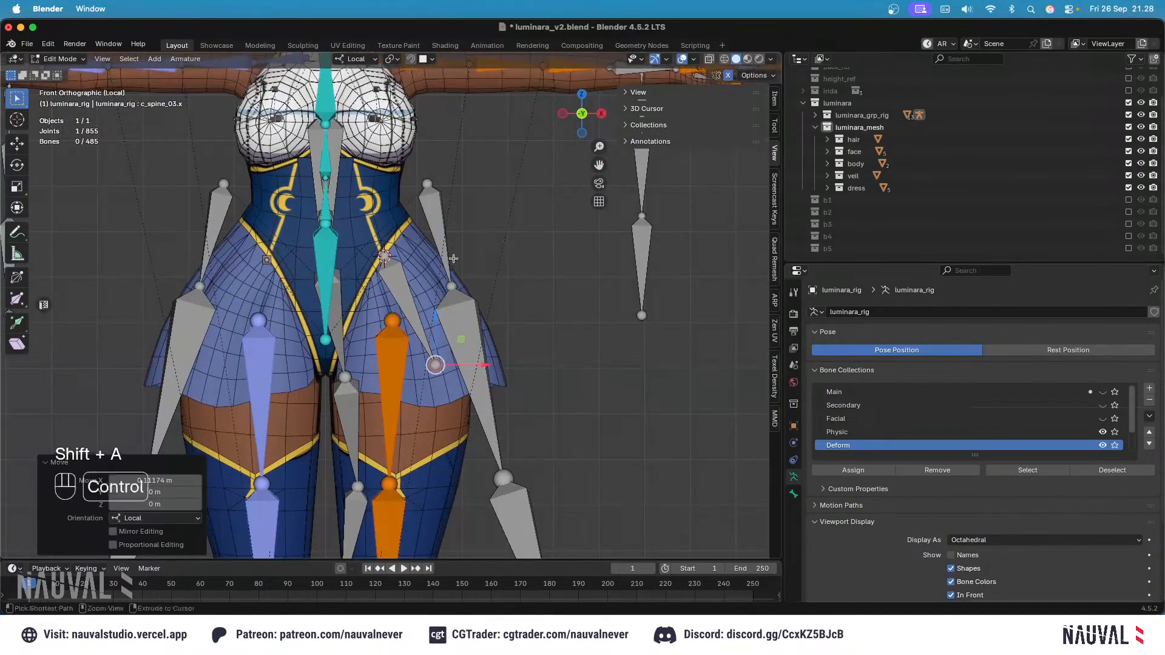
Step: Hide the veil and tail bone chains in the rig and save the file
middle_click_drag(426, 368, 443, 328, "ctrl")
left_click(448, 312)
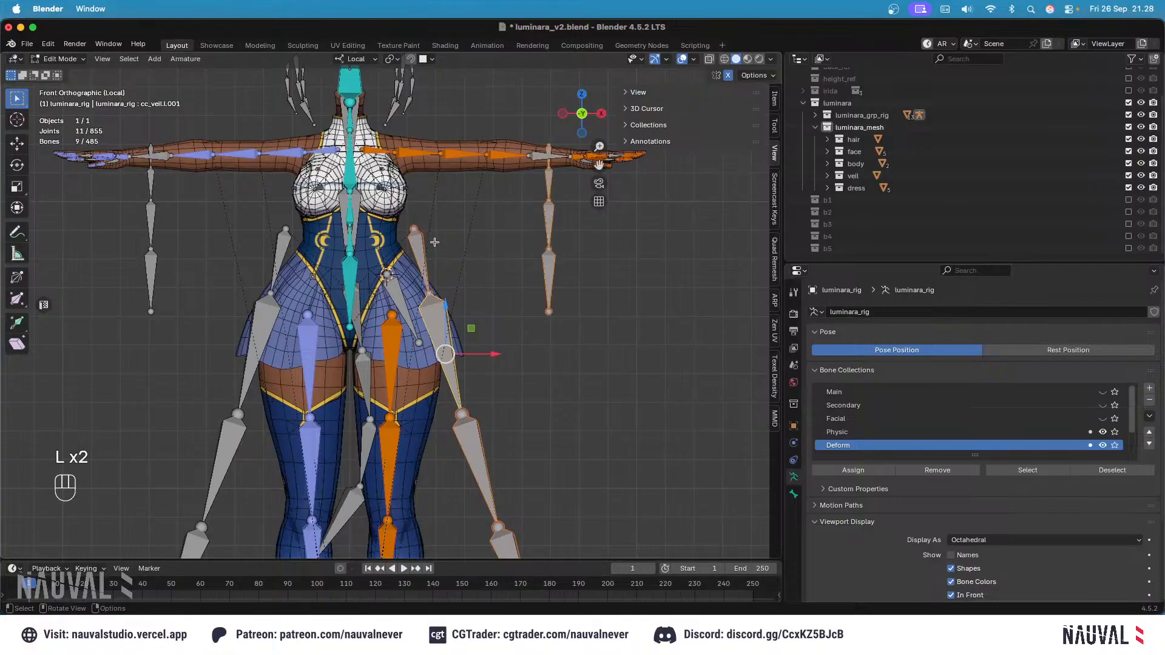
key("l")
key("h")
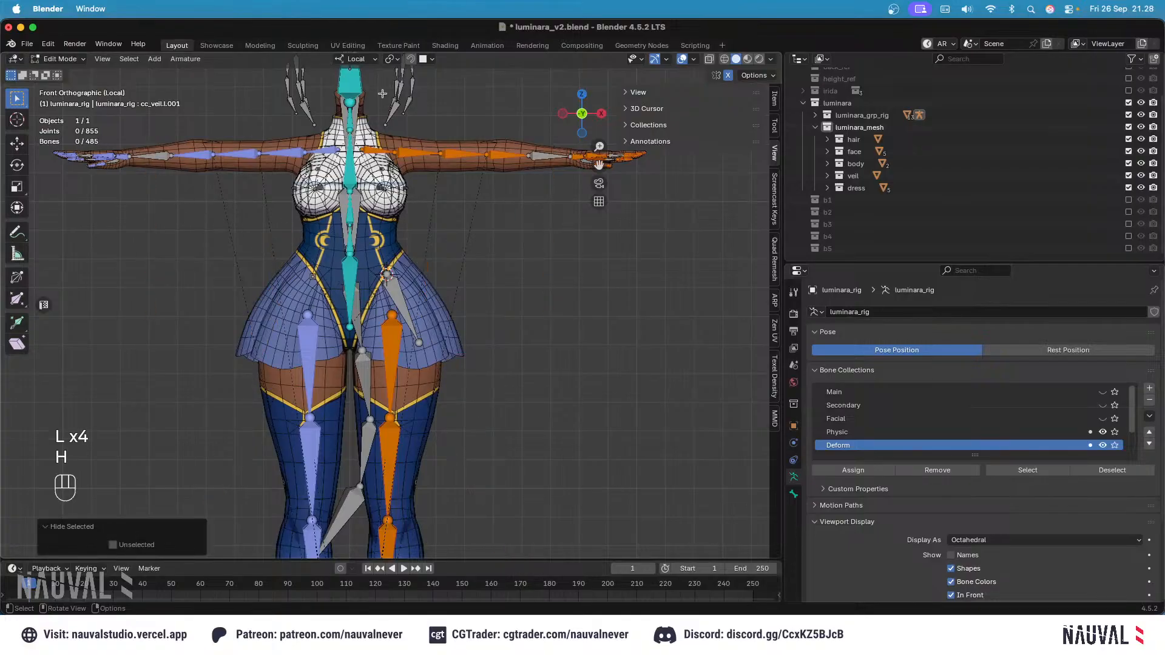
key("KP_3")
left_click(463, 316)
key("l")
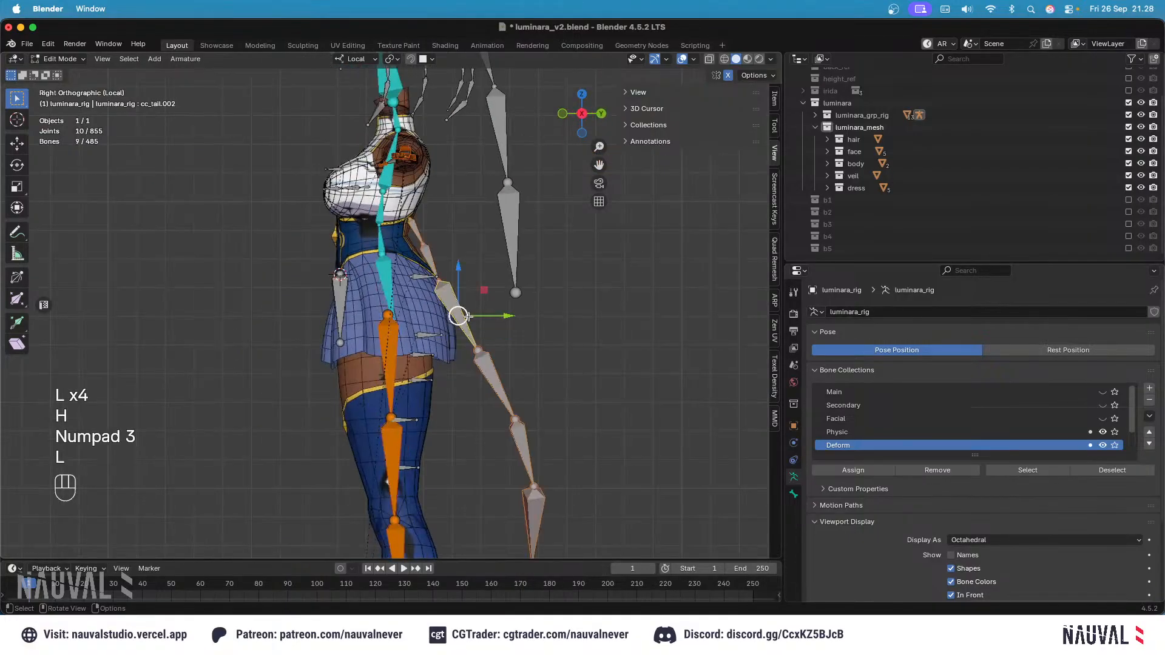
key("h")
key("KP_1")
mouse_move(471, 306)
middle_mouse_down("ctrl")
mouse_move(468, 286)
mouse_move(458, 381)
mouse_move(461, 327)
middle_mouse_up("ctrl")
key("super+s")
Step: Shorten the new bone below the trim and extrude two more bones from its tip down to the skirt's hem
left_click(450, 343)
key("g")
left_click(405, 194)
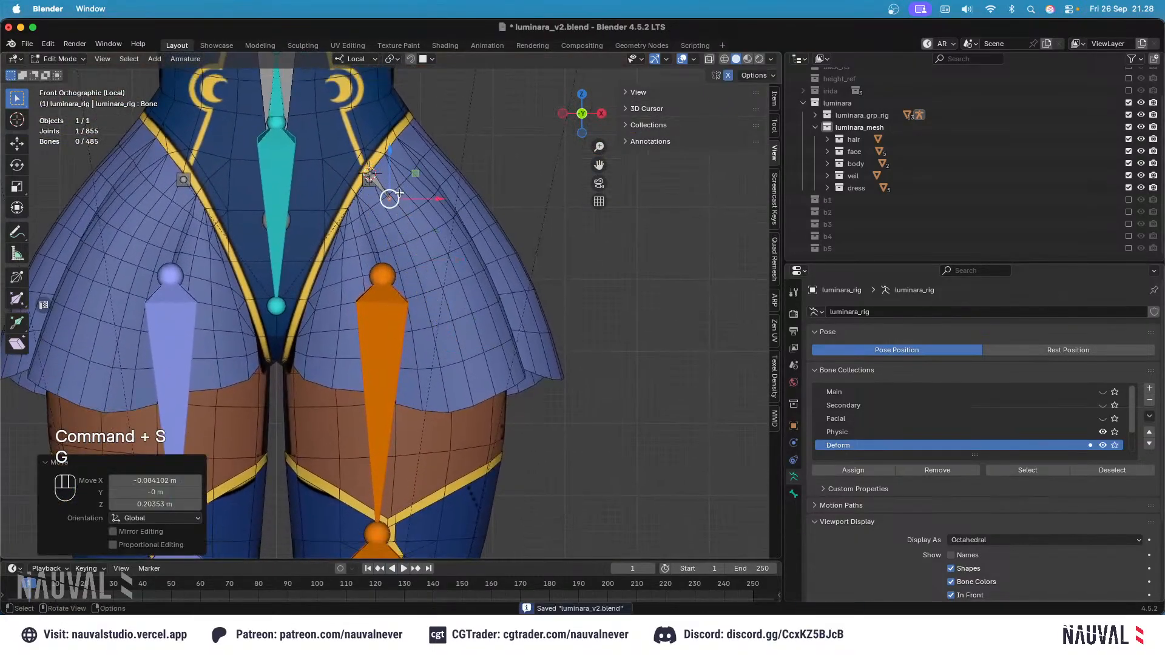
key("g")
left_click(403, 213)
key("e")
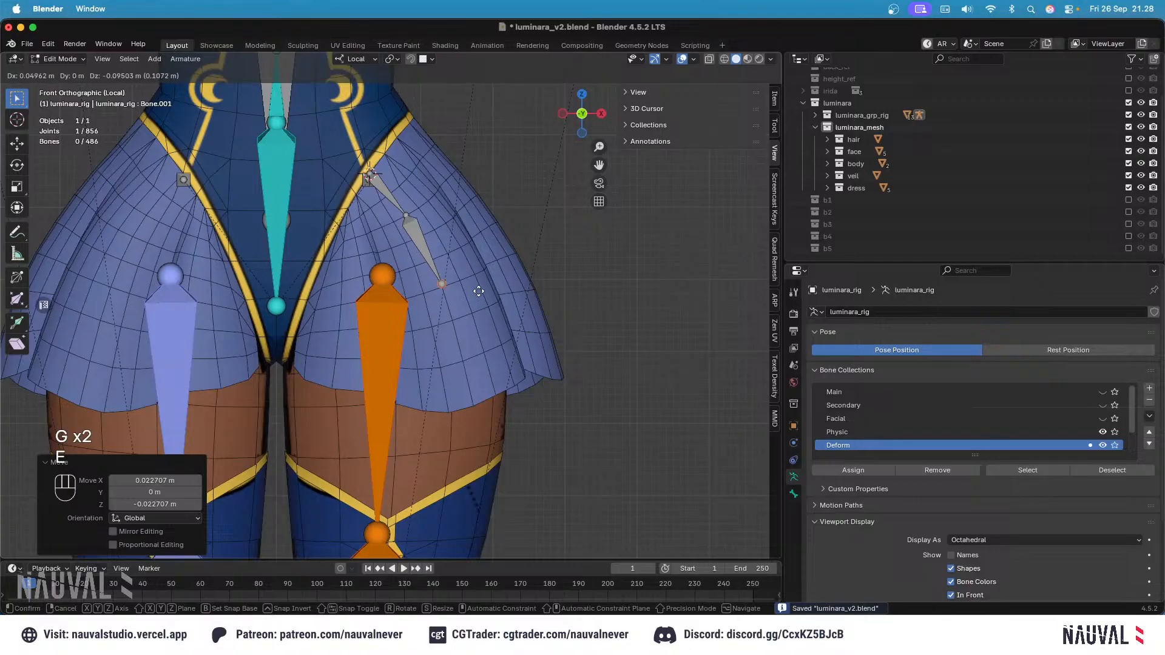
left_click(442, 285)
key("e")
left_click(469, 395)
Step: Fine-tune the middle and hem joints of the new skirt chain as seen from the front
left_click(442, 281)
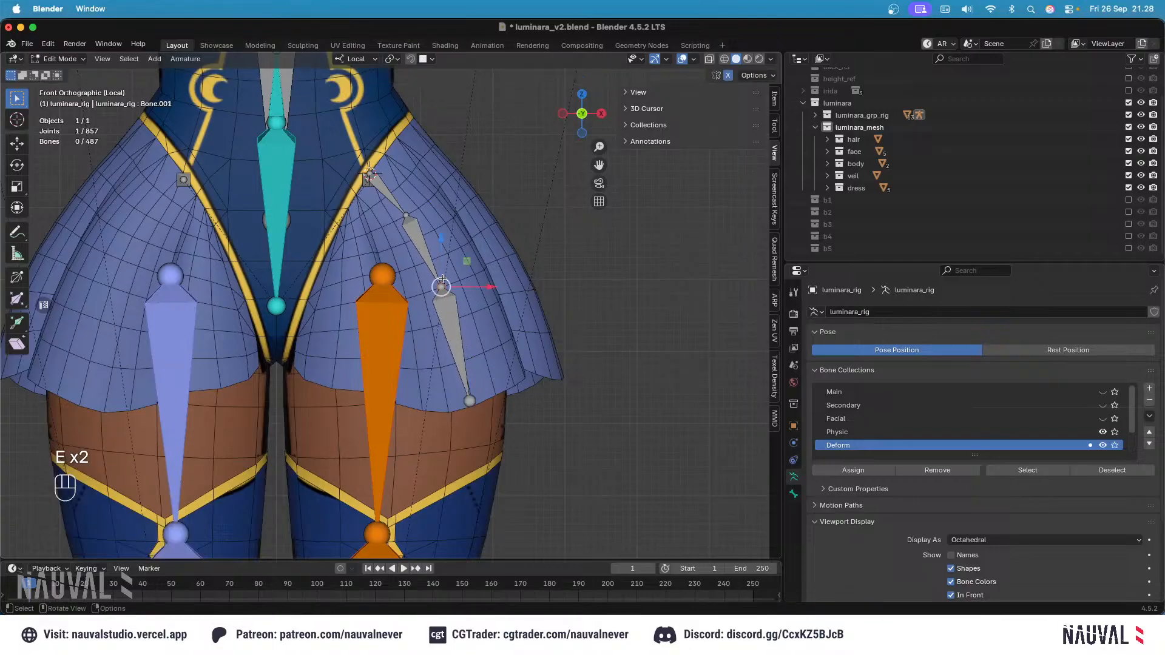
key("g")
left_click(443, 290)
left_click(472, 401)
key("g")
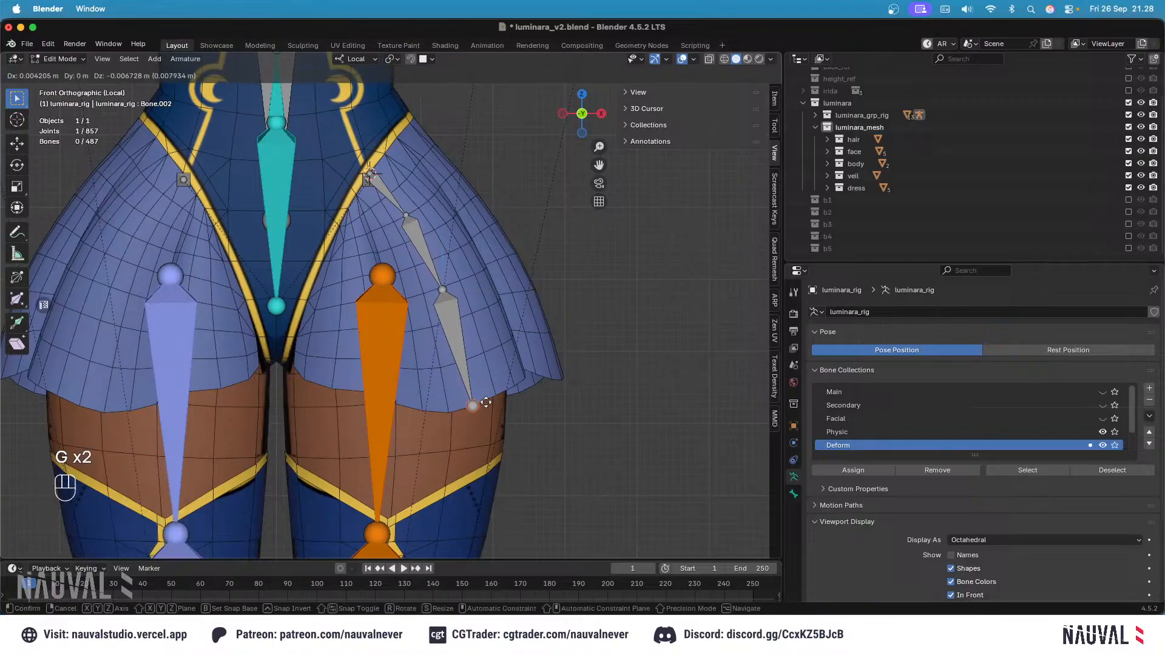
left_click(485, 402)
left_click(447, 281)
key("g")
left_click(446, 279)
key("g")
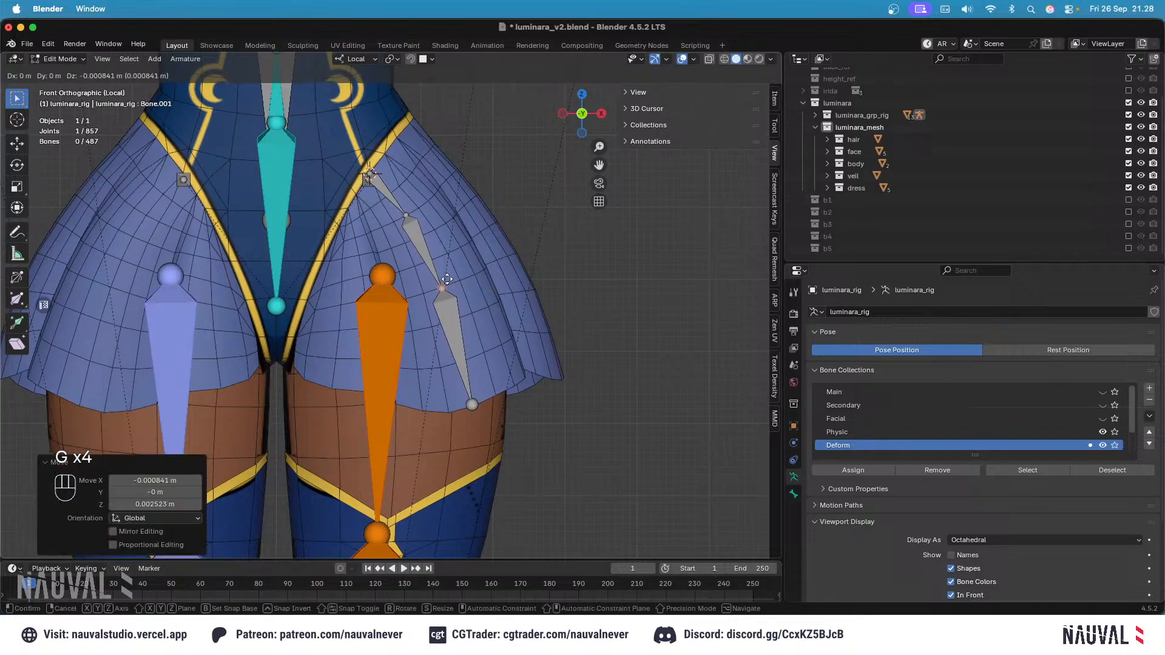
left_click(447, 281)
key("g")
left_click(446, 280)
Step: Shift the hem, middle and upper joints of the skirt chain forward along Y towards the skirt's front surface
key("KP_3")
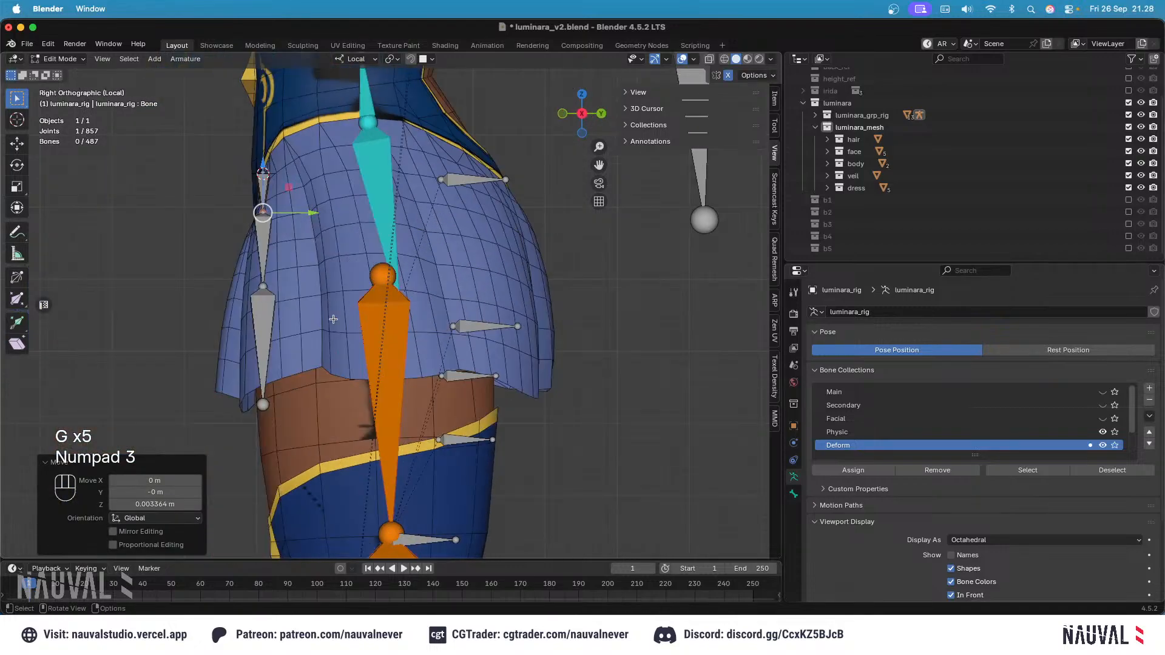
left_click(270, 402)
left_click_drag(312, 406, 293, 406)
left_click(269, 288)
left_click_drag(297, 291, 284, 294)
left_click(263, 212)
left_click_drag(290, 222, 282, 223)
Step: Refine the depth of the middle and hem joints and nudge the upper joint sideways to follow the skirt
left_click(251, 287)
left_click_drag(283, 289, 277, 289)
left_click(246, 405)
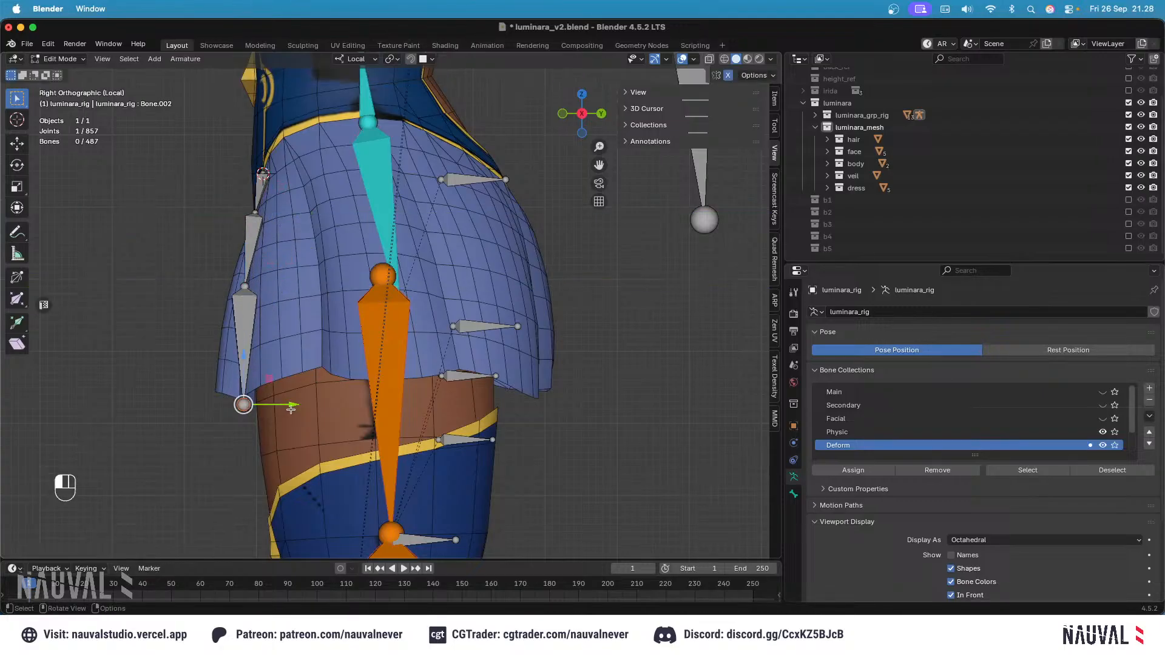
left_click_drag(291, 410, 288, 410)
key("KP_1")
middle_click_drag(349, 324, 352, 346, "shift")
left_click(409, 235)
left_click_drag(434, 232, 432, 232)
Step: Rename the skirt chain's uppermost bone to cc_skirt_front_root.l
left_click(444, 308)
left_click(391, 203)
key("F2")
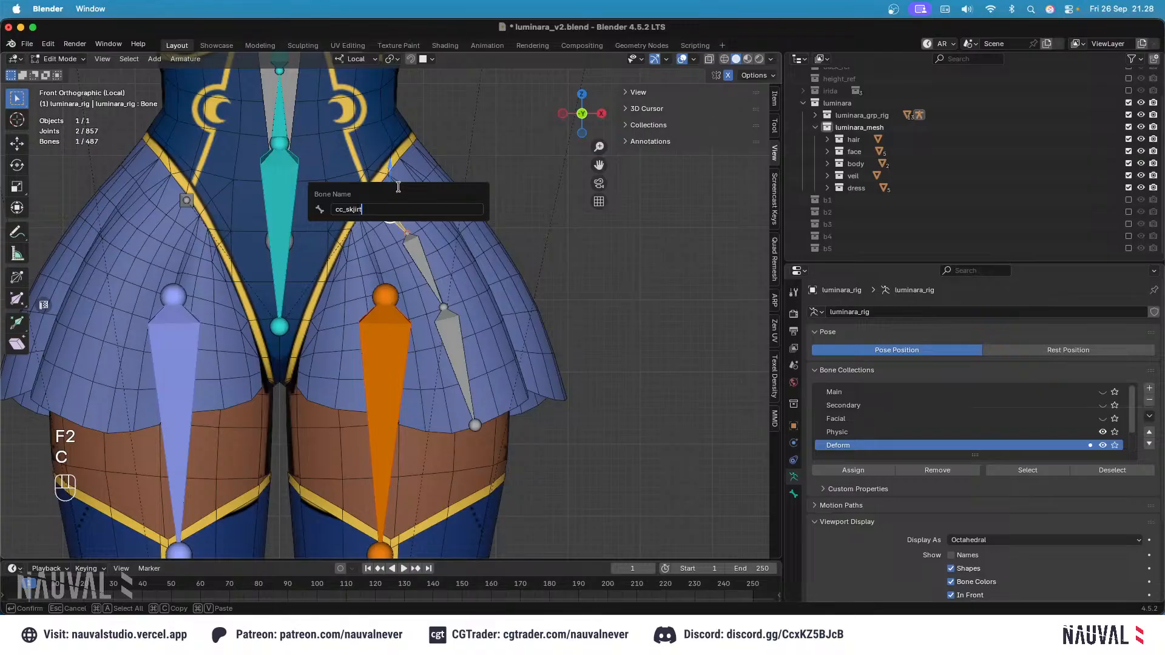
key("BackSpace")
key("BackSpace")
key("BackSpace")
key("BackSpace")
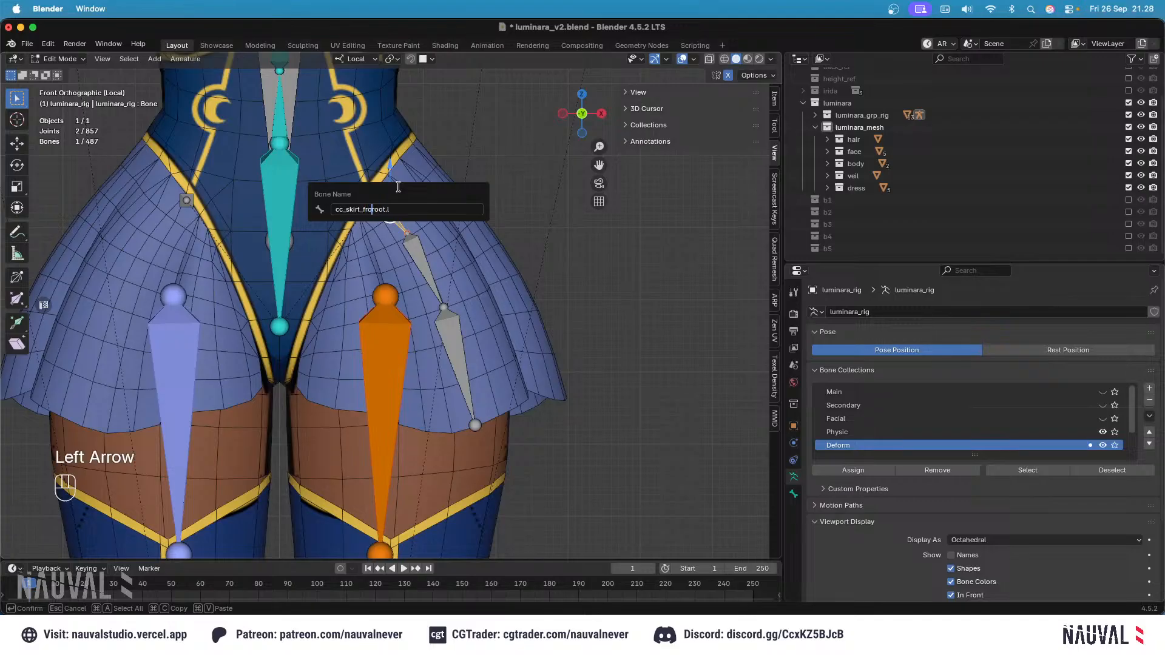
type("_")
key("Return")
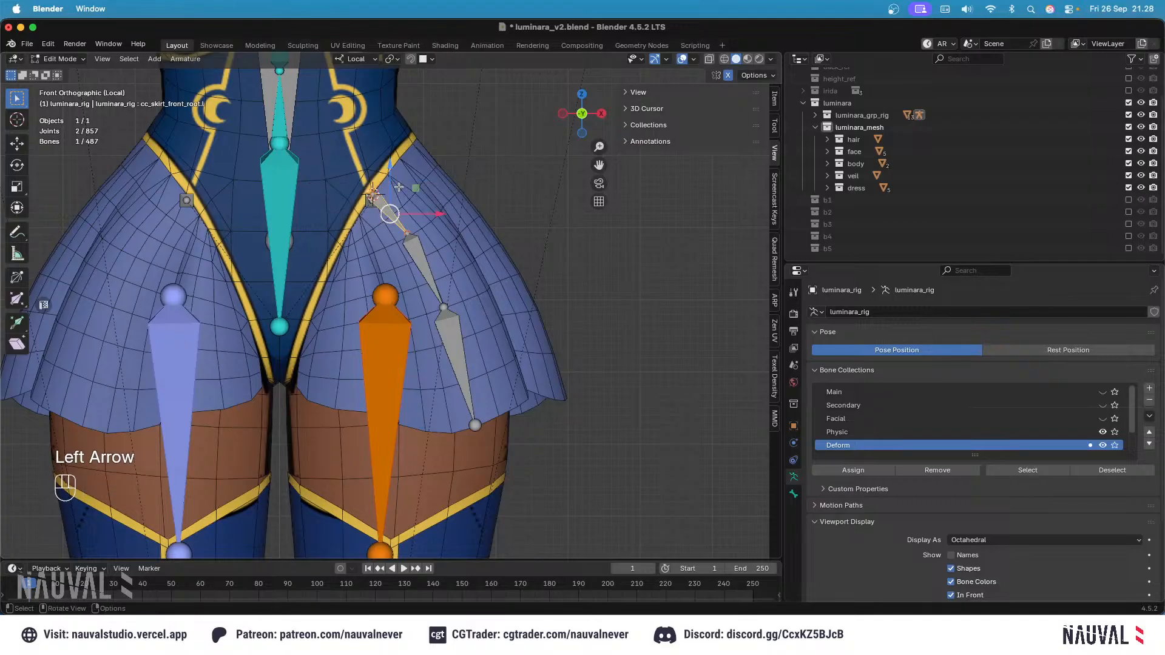
Step: Rename the chain's middle bone to cc_skirt_front.l.001, reusing the root bone's name, and copy the new name
key("F2")
key("super+c")
left_click(426, 253)
key("F2")
left_click(457, 271)
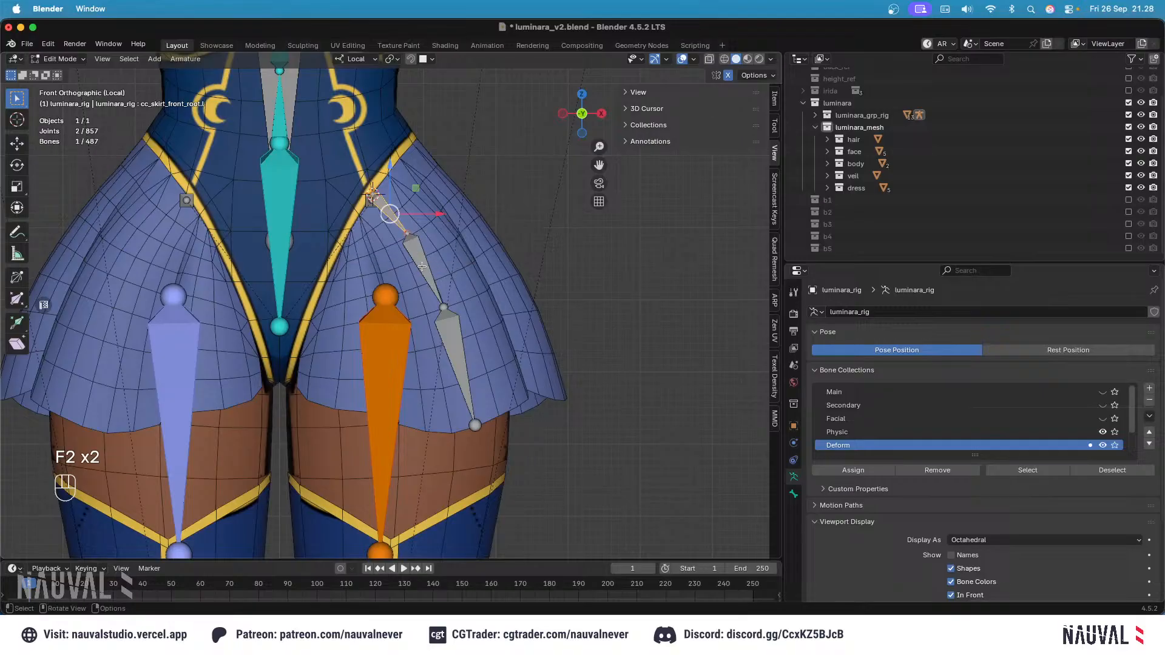
left_click(425, 262)
key("F2")
key("super+v")
key("BackSpace")
key("BackSpace")
key("BackSpace")
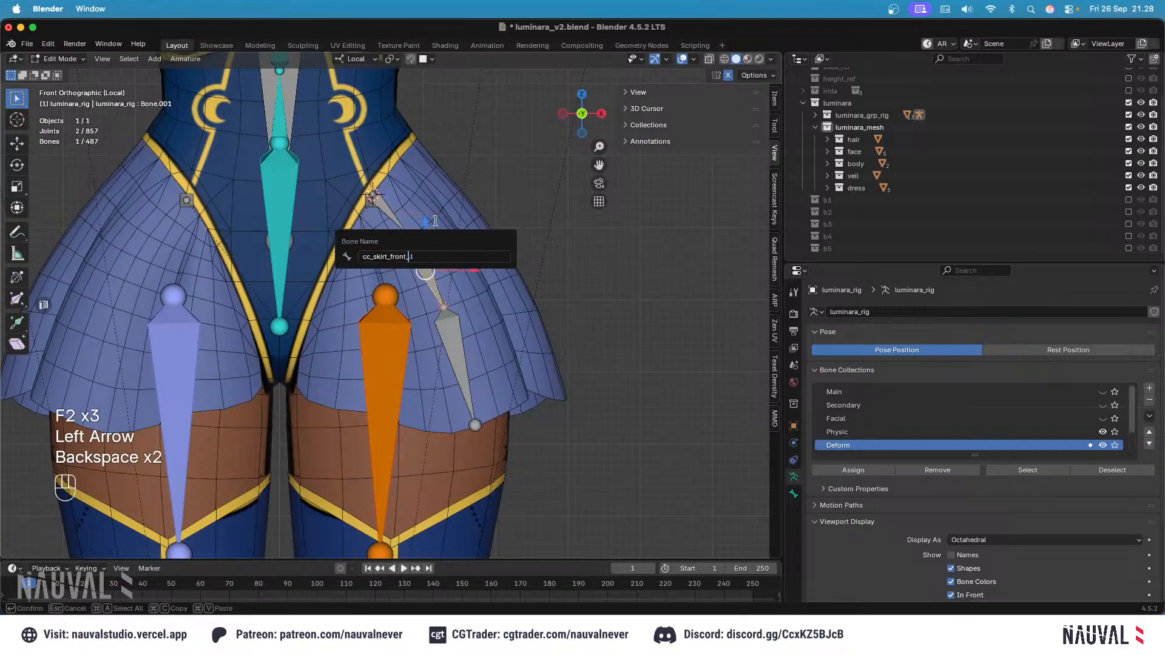
key("Right")
type(".001")
key("super+a")
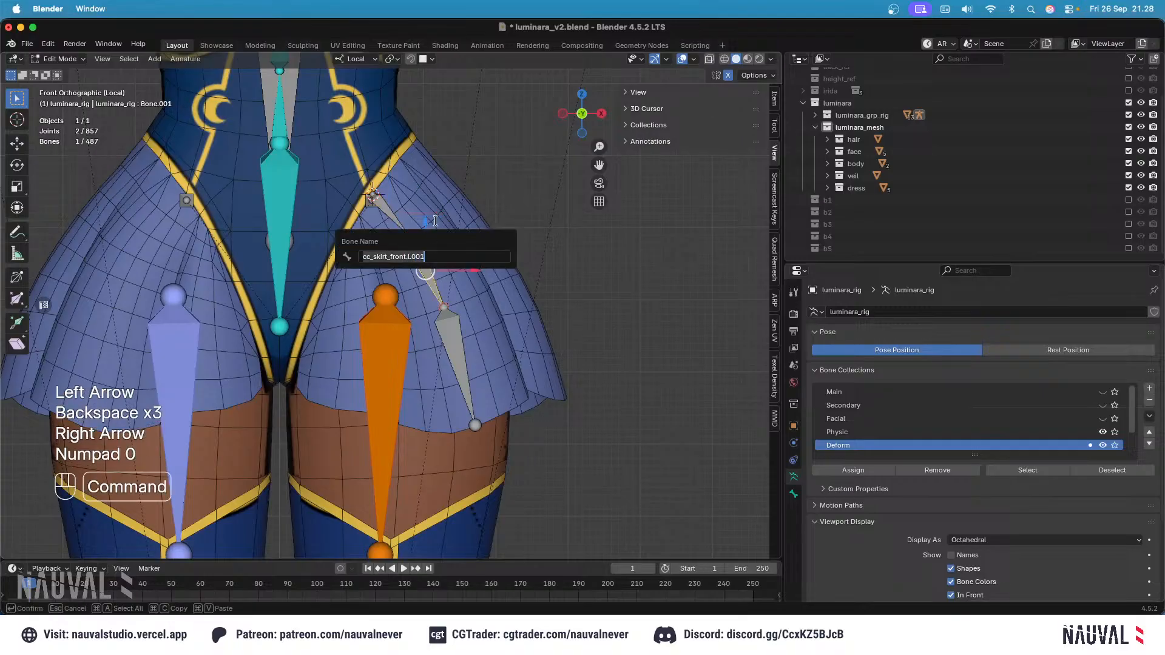
key("super+c")
key("Return")
Step: Apply the copied name cc_skirt_front.l.001 to the bone at the skirt's hem and save the file
left_click(460, 331)
key("F2")
key("super+v")
key("Return")
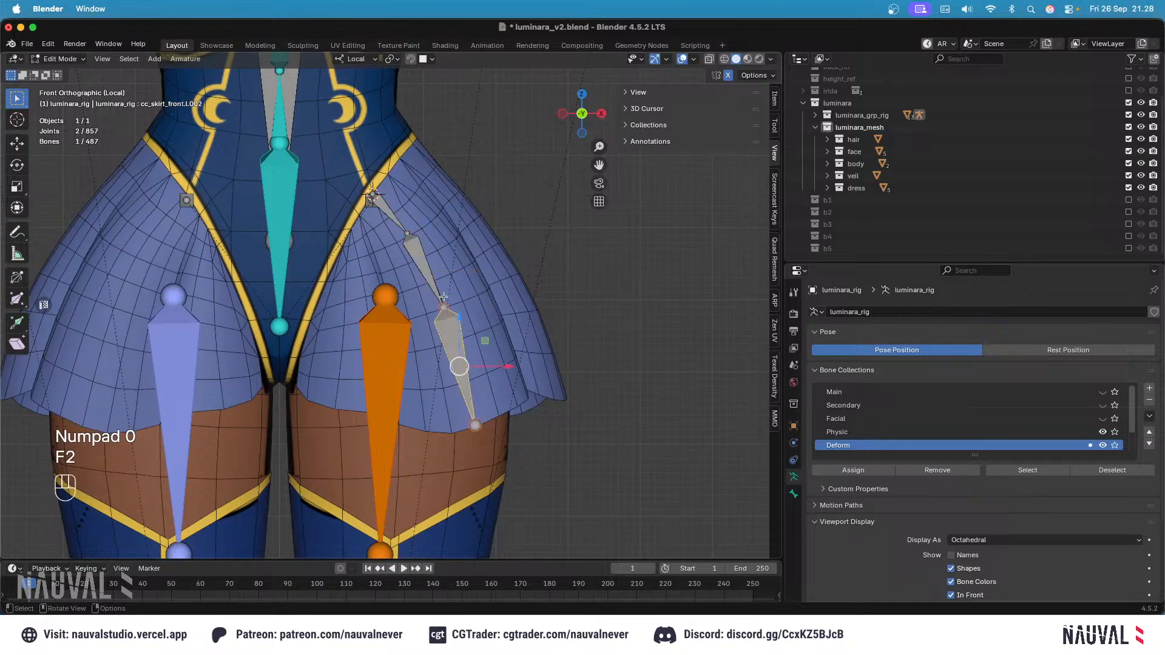
key("super+s")
Step: Select the whole front skirt bone chain, starting from its root bone
left_click(402, 221)
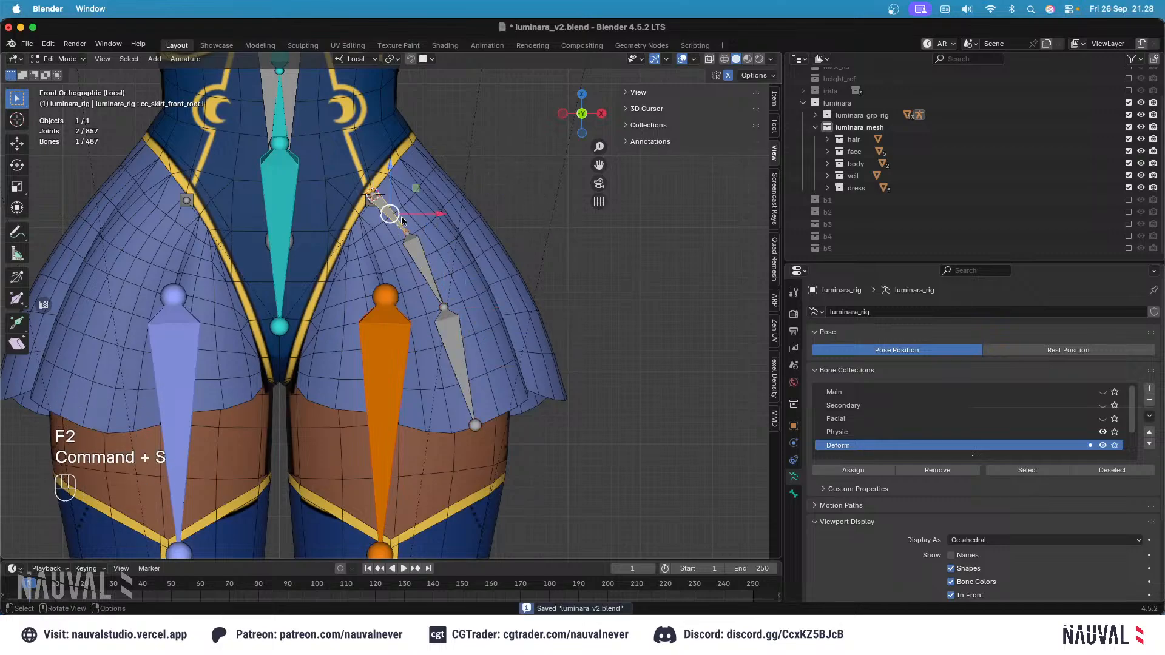
key("l")
key("KP_3")
key("super+d")
key("Escape")
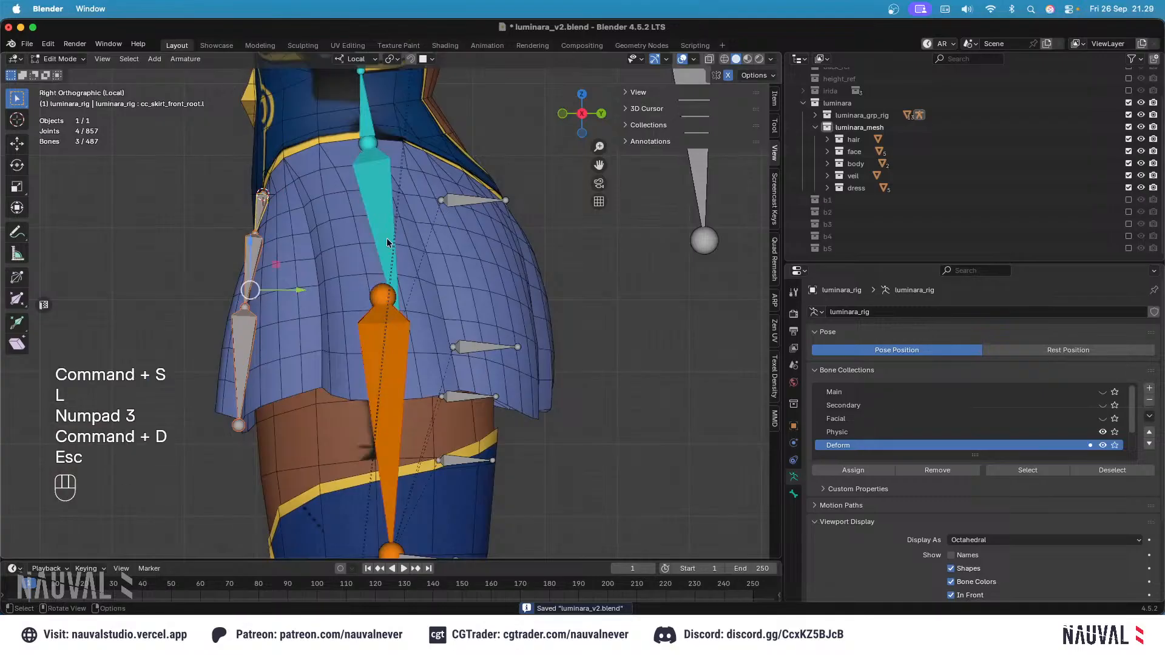
key("super+z")
key("shift+super+d")
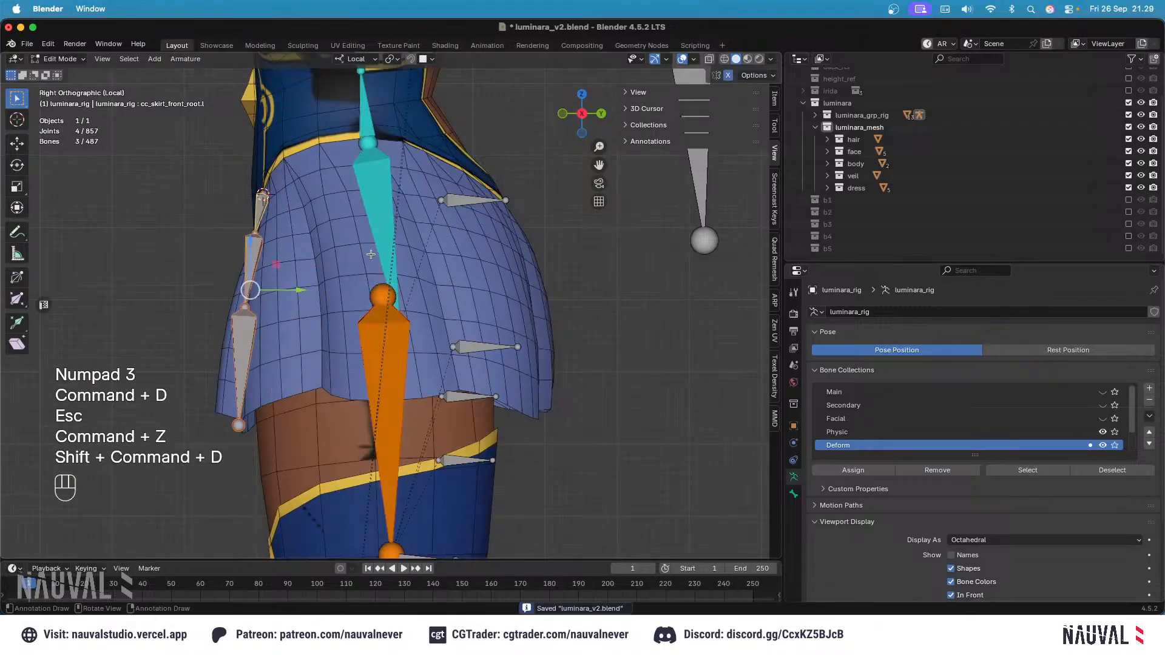
Step: Duplicate the front skirt chain and move the copy about 0.37 m along Y to the back of the skirt
key("shift+d")
key("Escape")
left_click_drag(299, 291, 568, 290)
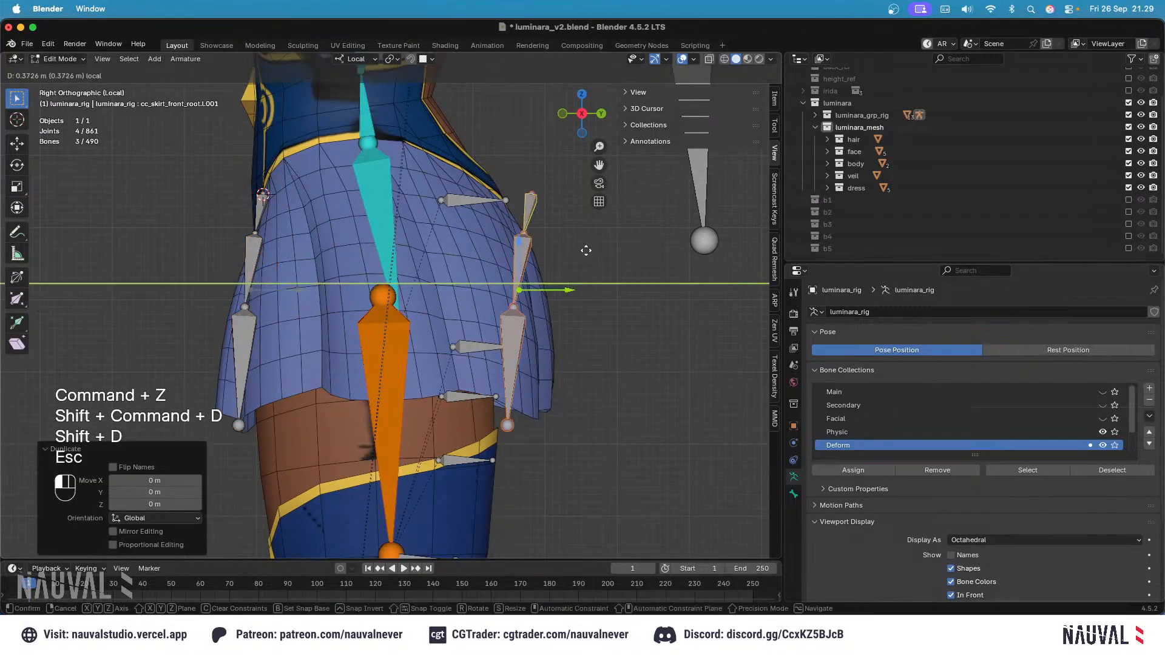
Step: In Edit Mode on body.005, select two neighbouring vertices on the skirt's back gold trim and snap the 3D cursor to them
left_click(531, 193)
middle_click_drag(549, 189, 535, 220)
key("Tab")
left_click(489, 200)
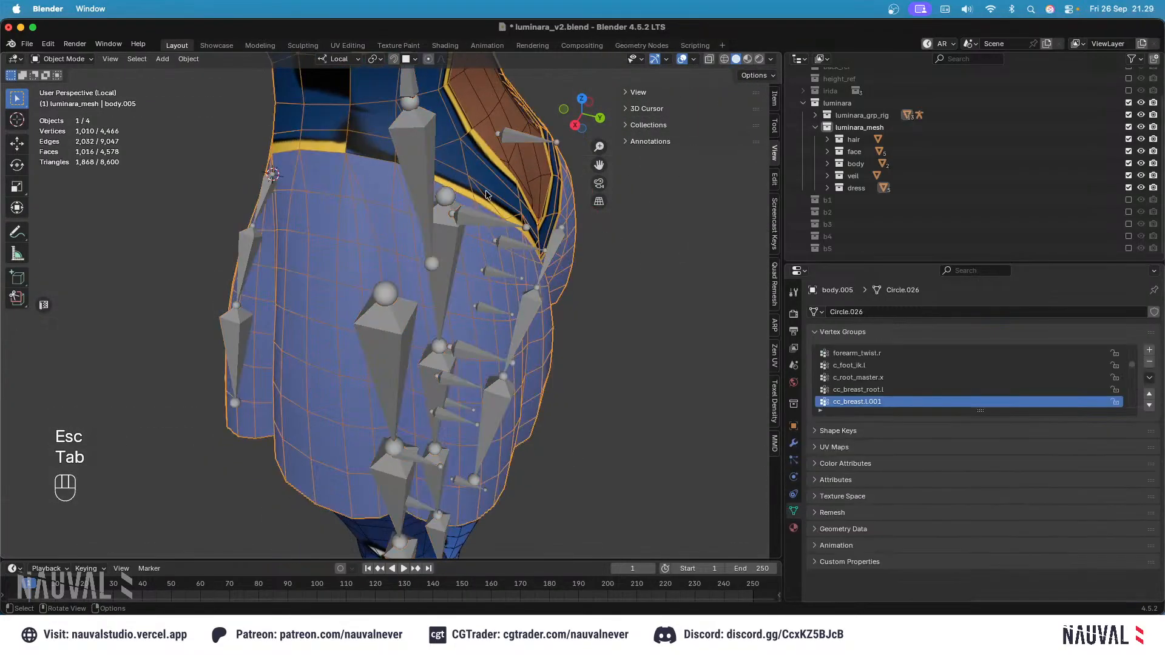
key("Tab")
left_click(481, 198)
key("KP_1")
key("ctrl+KP_1")
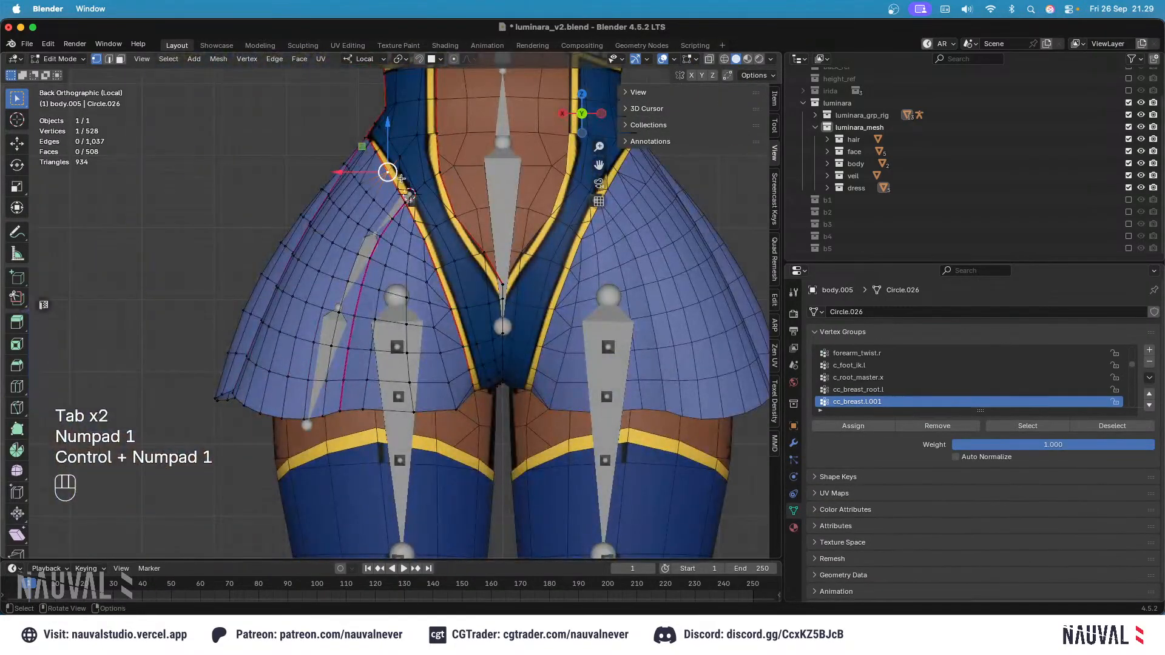
middle_click_drag(400, 177, 438, 202, "shift")
left_click(433, 204)
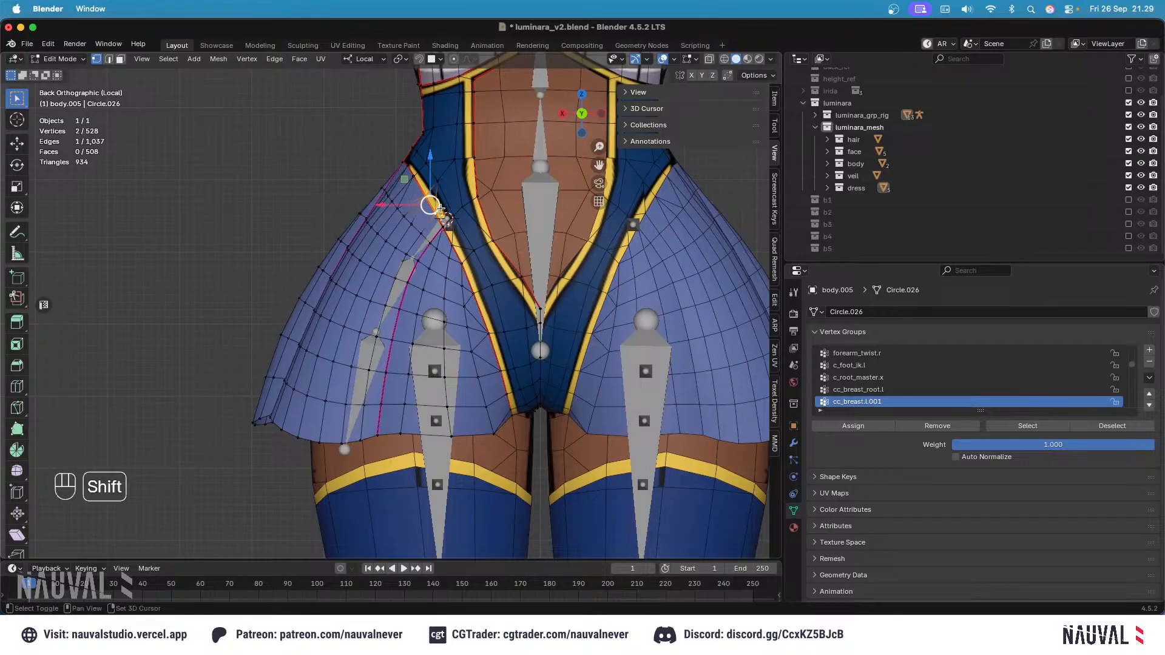
key("shift+s")
Step: Return to editing luminara_rig and snap the skirt chain's top joint to the 3D cursor on the back trim
key("Tab")
left_click(436, 227)
key("Tab")
left_click(448, 218)
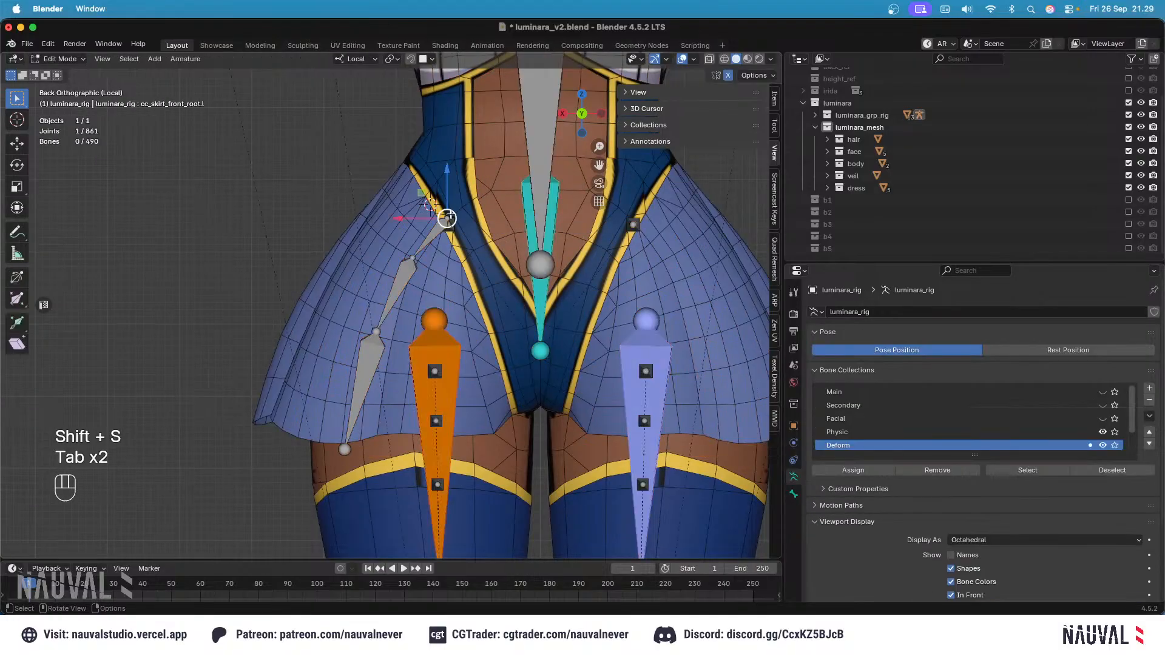
key("shift+s")
mouse_move(419, 235)
middle_mouse_down("shift")
mouse_move(434, 228)
mouse_move(438, 241)
middle_mouse_up("shift")
key("Tab")
key("Tab")
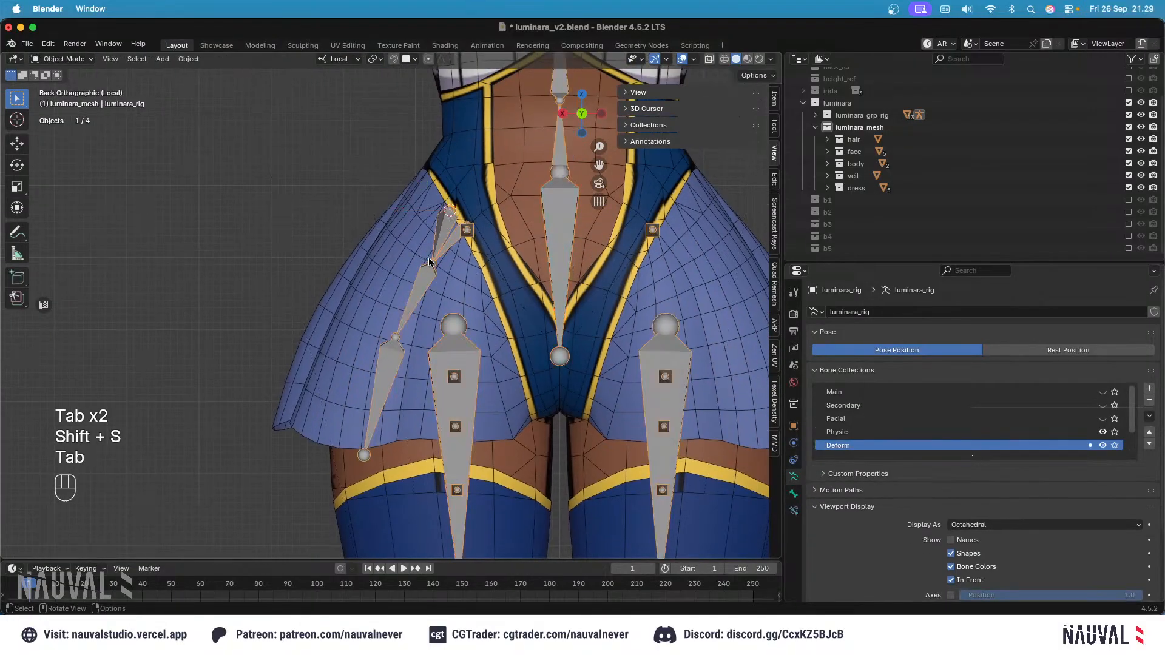
Step: Try repositioning the upper and middle joints of the back skirt chain
left_click_drag(432, 261, 396, 292)
left_click(395, 337)
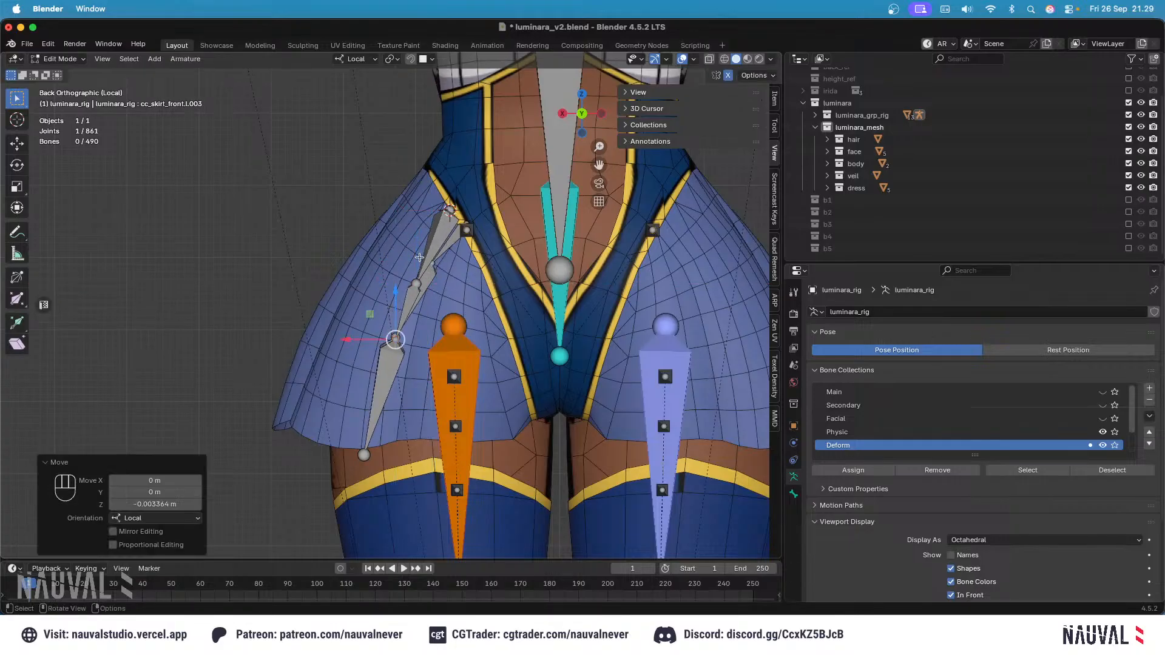
key("super+z")
key("super+z")
key("super+z")
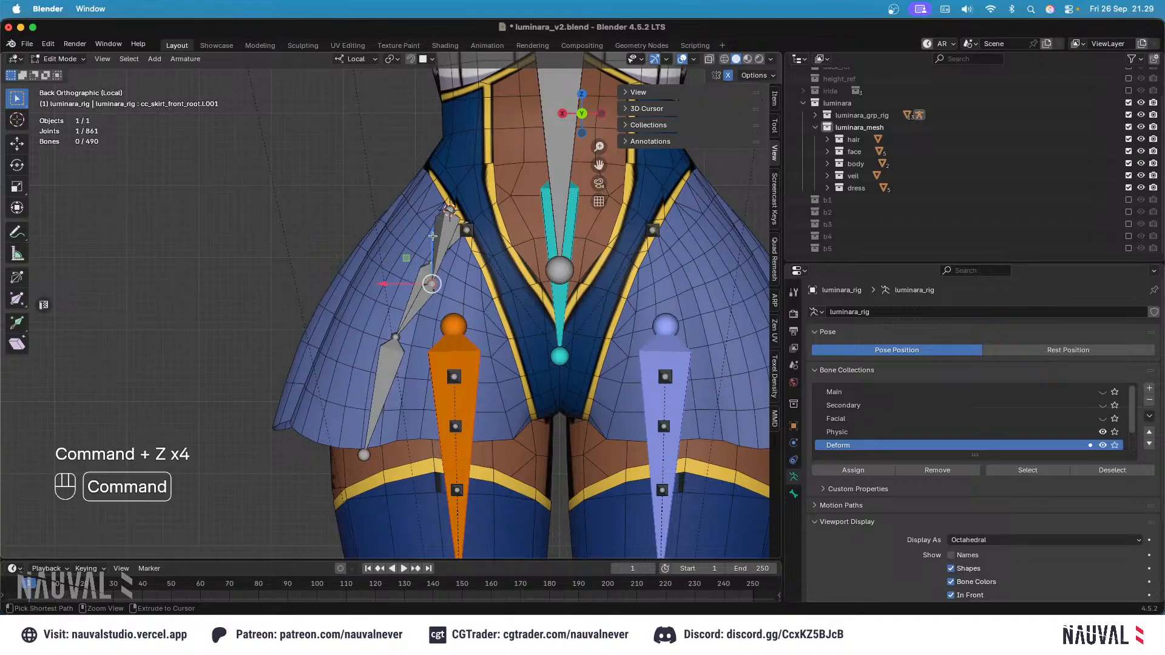
Step: Move the back root bone's lower joint about 0.032 m forward along Y, slightly up, and about 0.0025 m outward along X
key("KP_3")
left_click_drag(554, 263, 519, 264)
key("KP_1")
key("ctrl+KP_1")
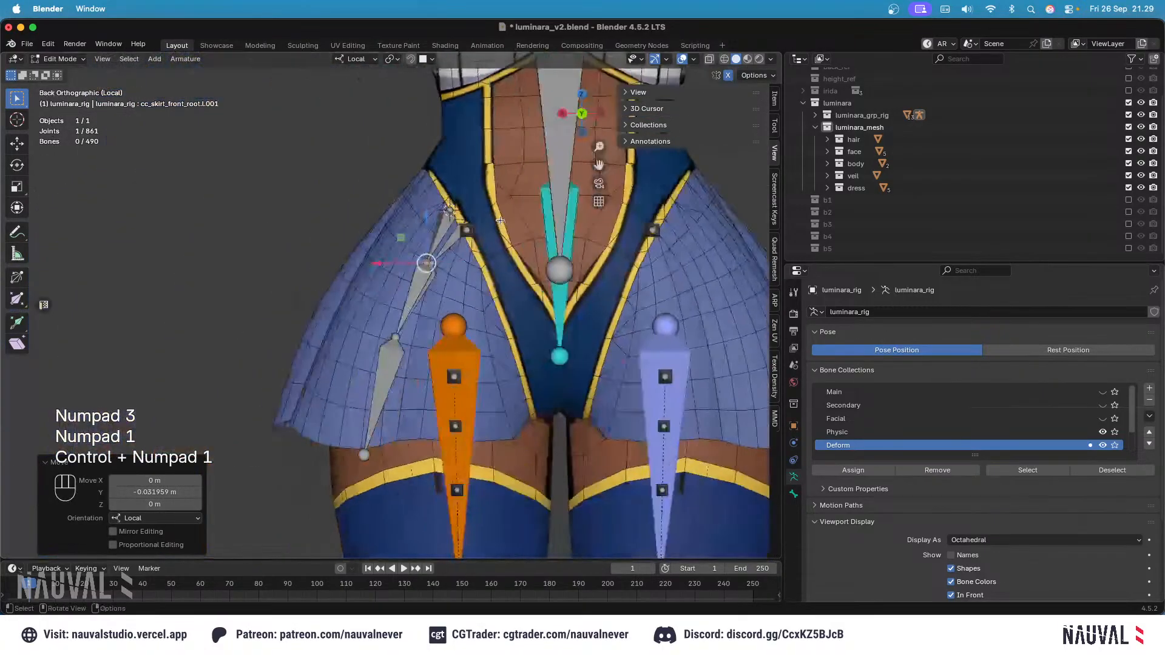
left_click_drag(427, 223, 427, 216)
left_click_drag(402, 256, 400, 255)
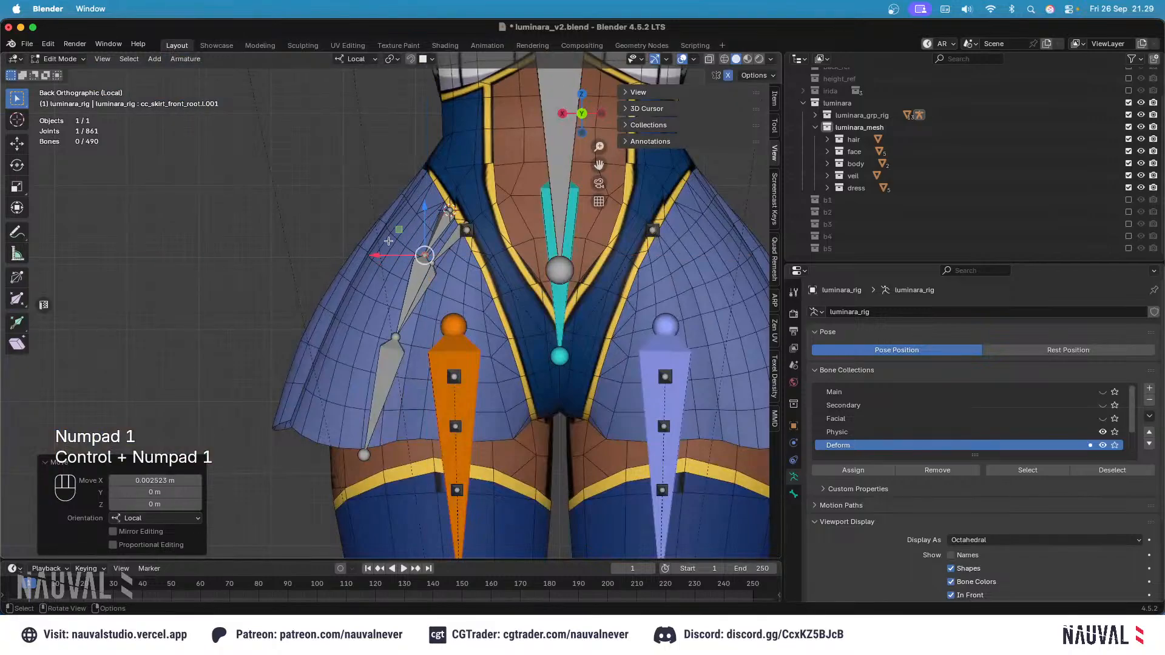
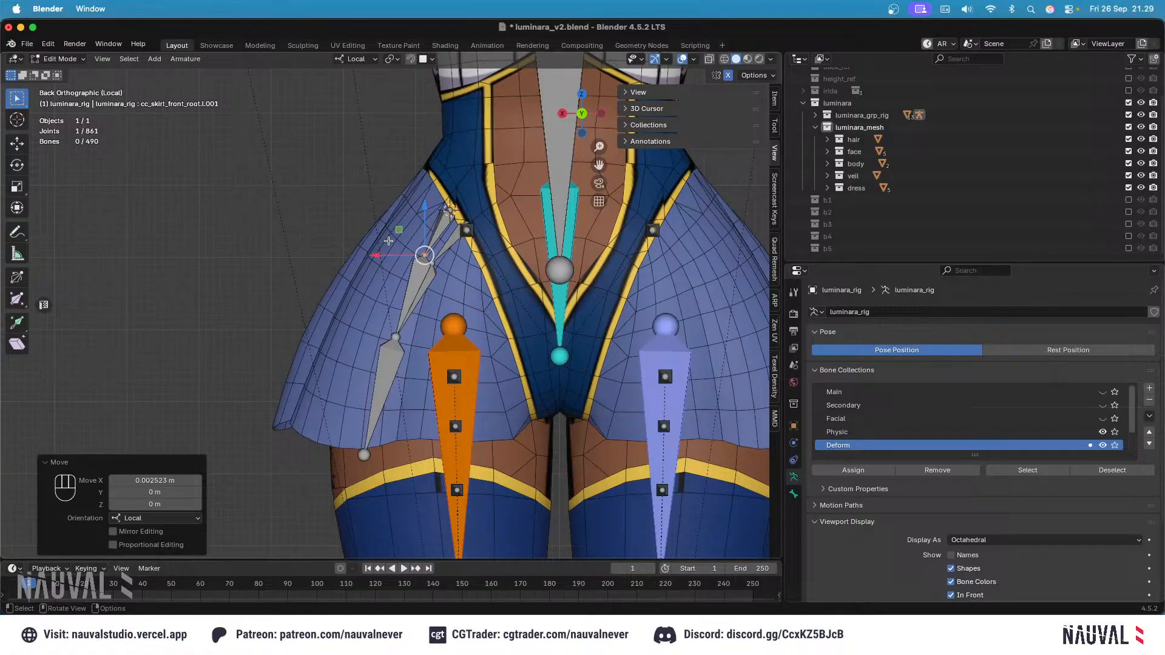
Step: Move the back skirt chain's middle joint slightly outward along X
left_click(392, 337)
key("g")
key("x")
left_click(388, 298)
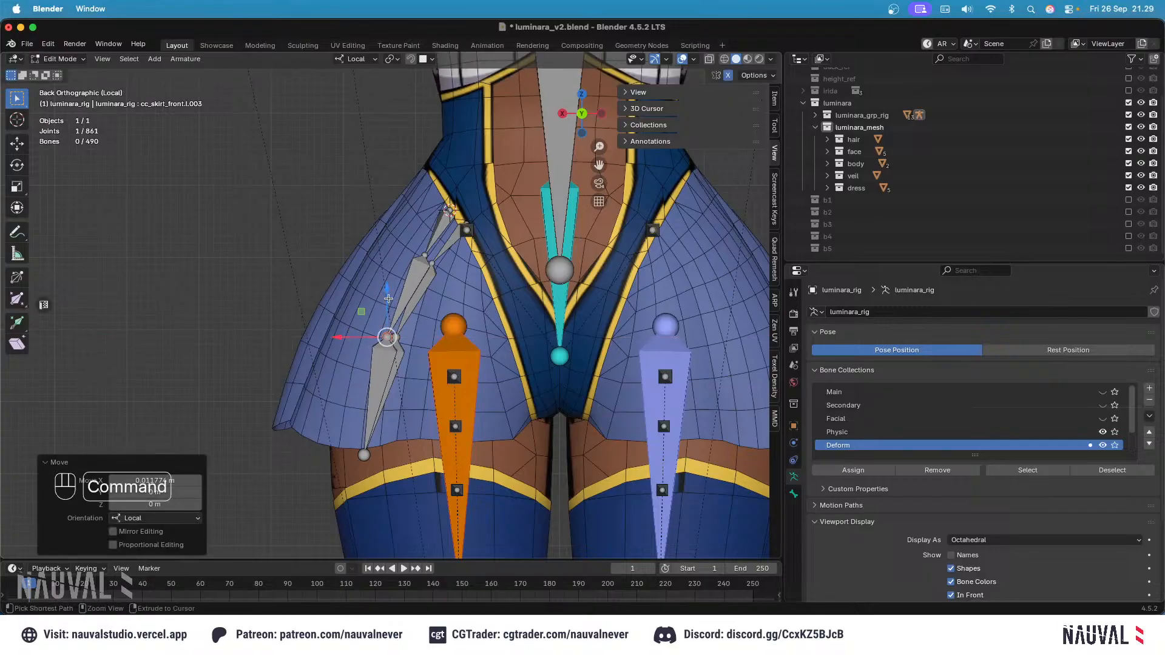
Step: Undo the last joint move and shift the back skirt chain's middle joint about 0.012 m backward along Y
key("super+z")
key("KP_3")
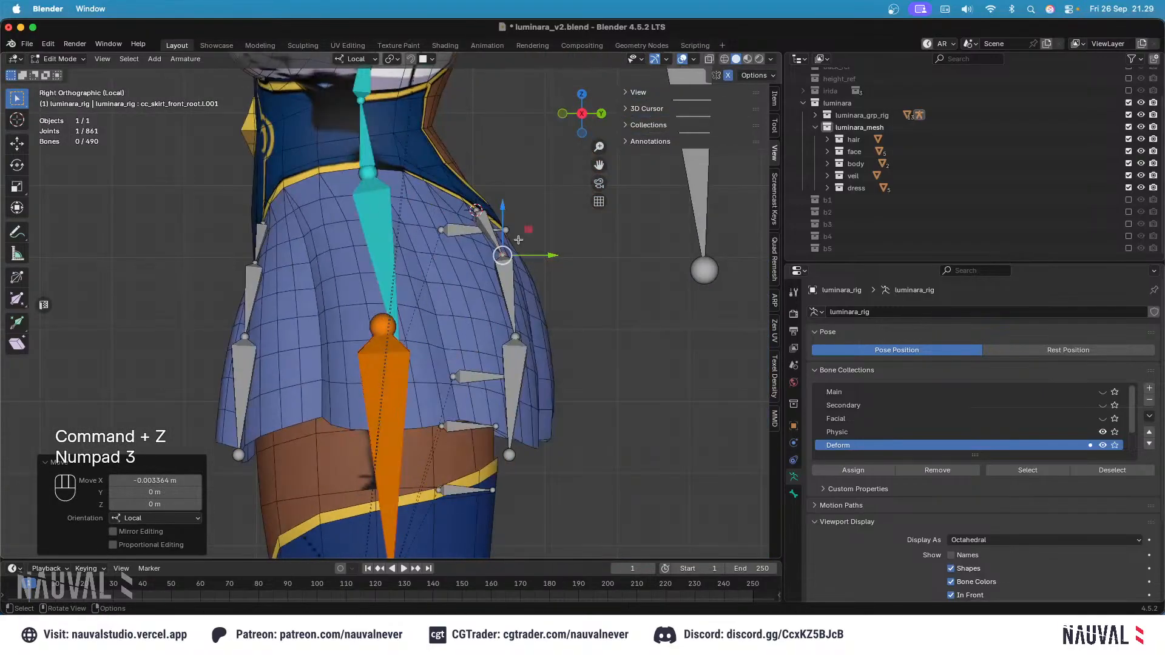
left_click_drag(515, 337, 524, 337)
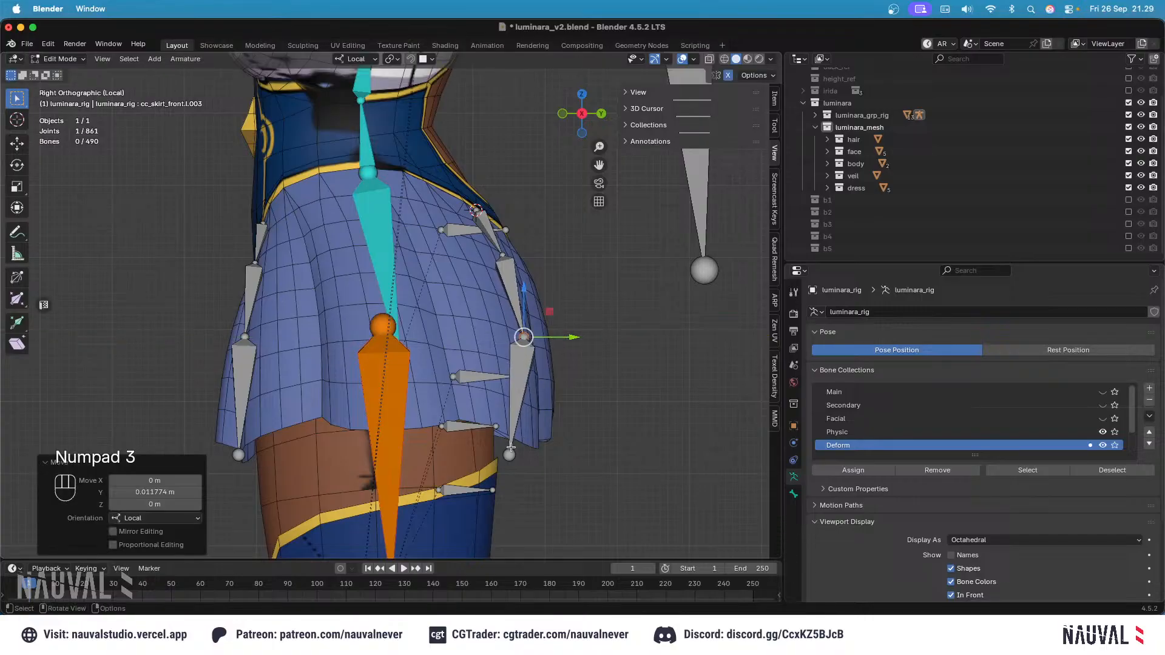
Step: Move the back skirt chain's bottom joint backward and up to follow the hem, and shift the middle joint about 0.0008 m forward along Y
left_click_drag(509, 454, 566, 460)
left_click_drag(521, 408, 521, 396)
left_click_drag(565, 446, 575, 448)
left_click(530, 341)
Step: Switch to editing the body.005 mesh and snap the 3D cursor to the waist trim vertex at the side of the hip
key("KP_1")
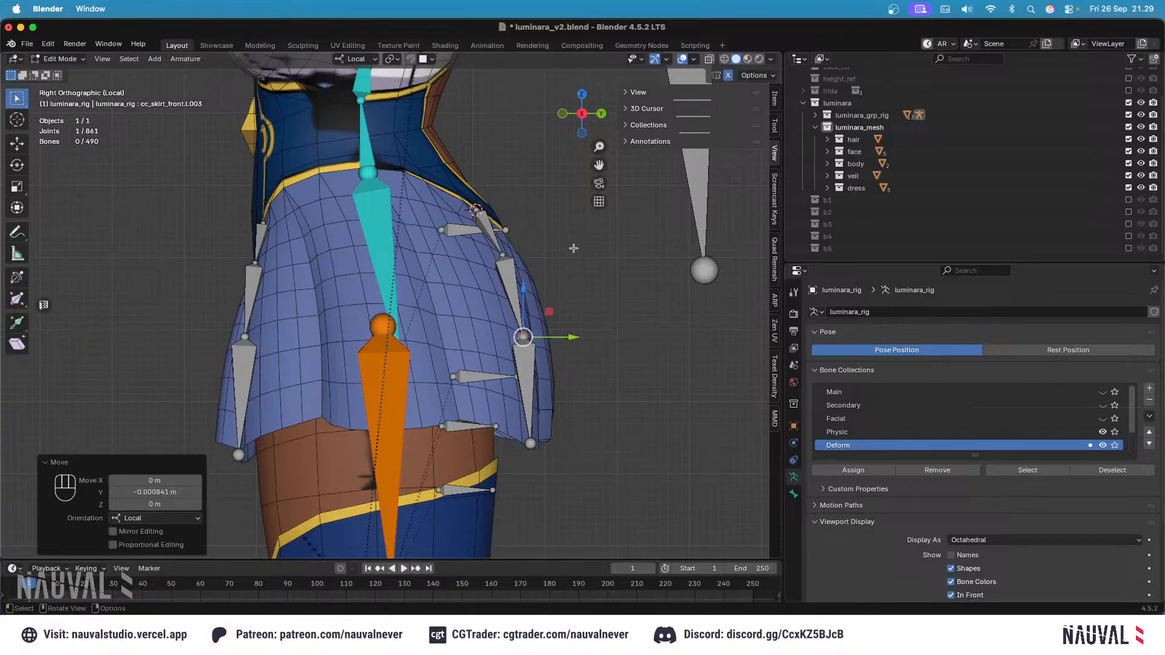
key("ctrl+KP_1")
middle_click_drag(553, 254, 513, 265, "ctrl")
key("KP_3")
scroll(479, 210, "up", 3, "shift")
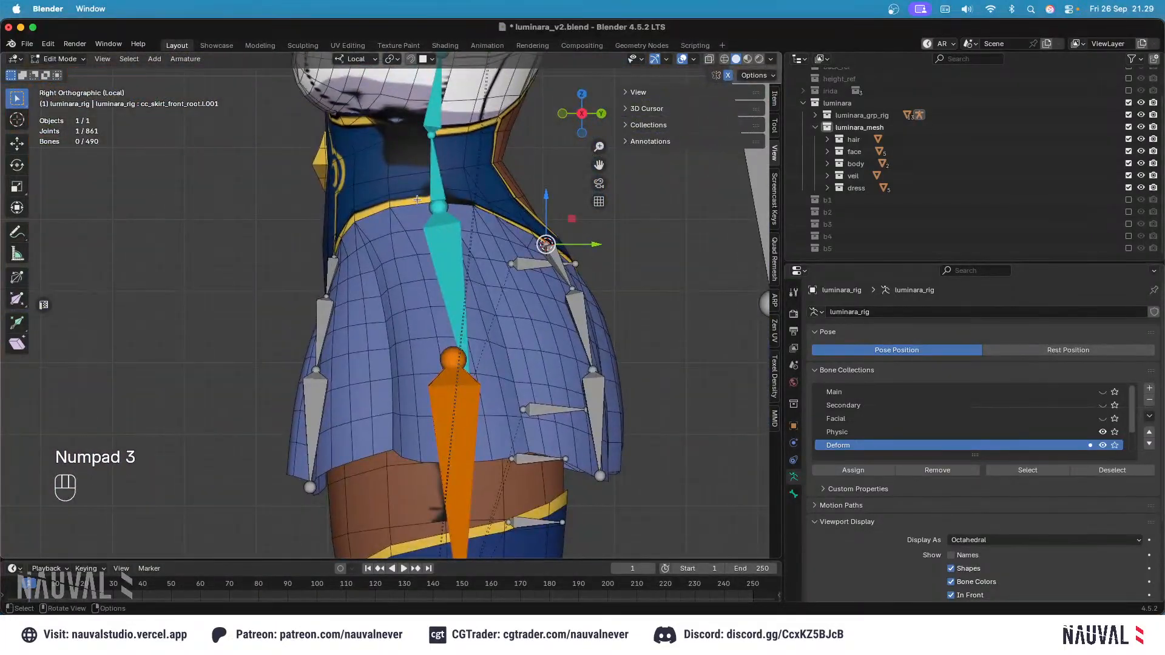
key("Tab")
left_click(482, 211)
key("Tab")
left_click(436, 209)
scroll(436, 211, "left", 1, "shift")
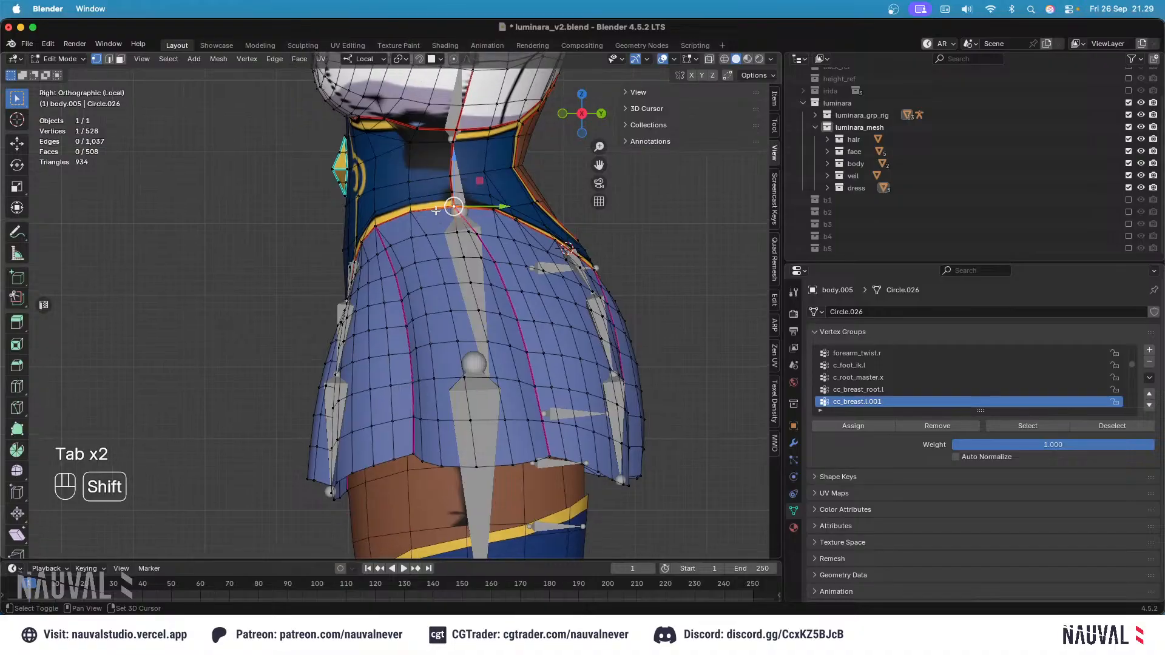
key("shift+s")
left_click(456, 300)
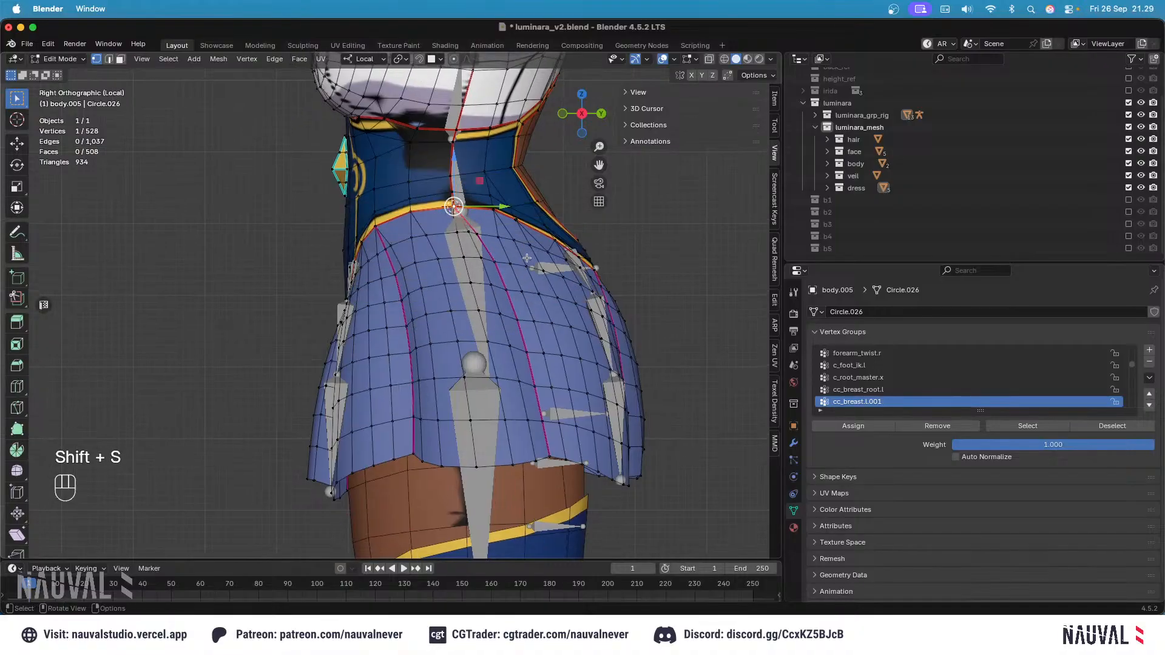
Step: Return to editing luminara_rig and set the back skirt root bone's roll to -13°
key("Tab")
left_click(584, 270)
key("Tab")
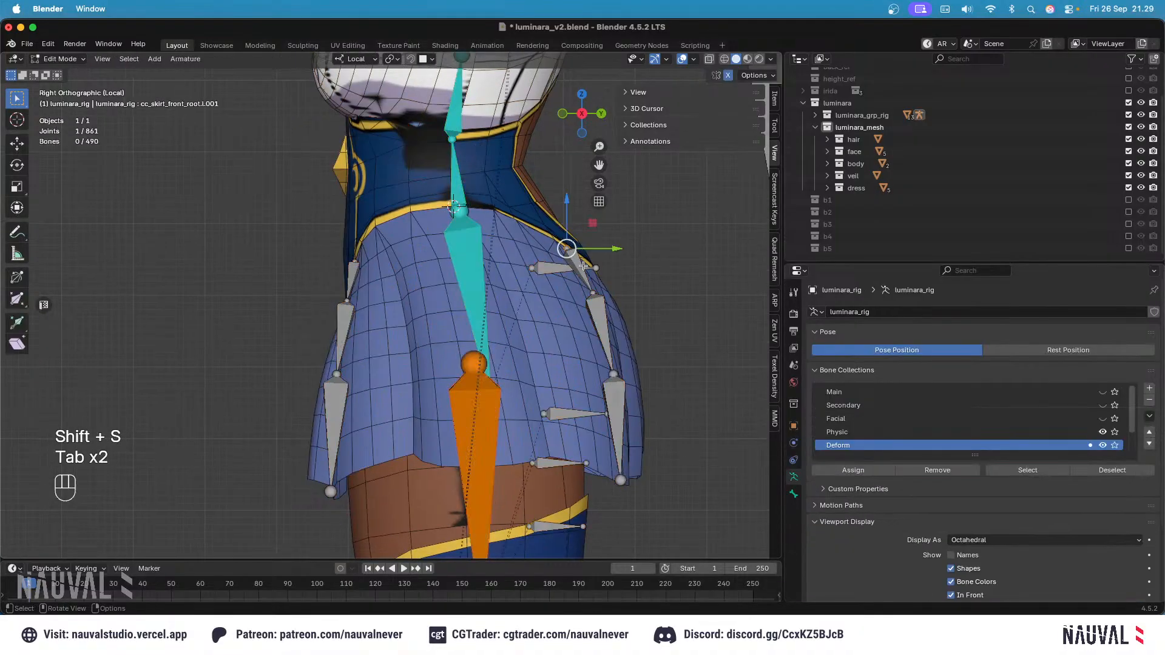
key("n")
key("n")
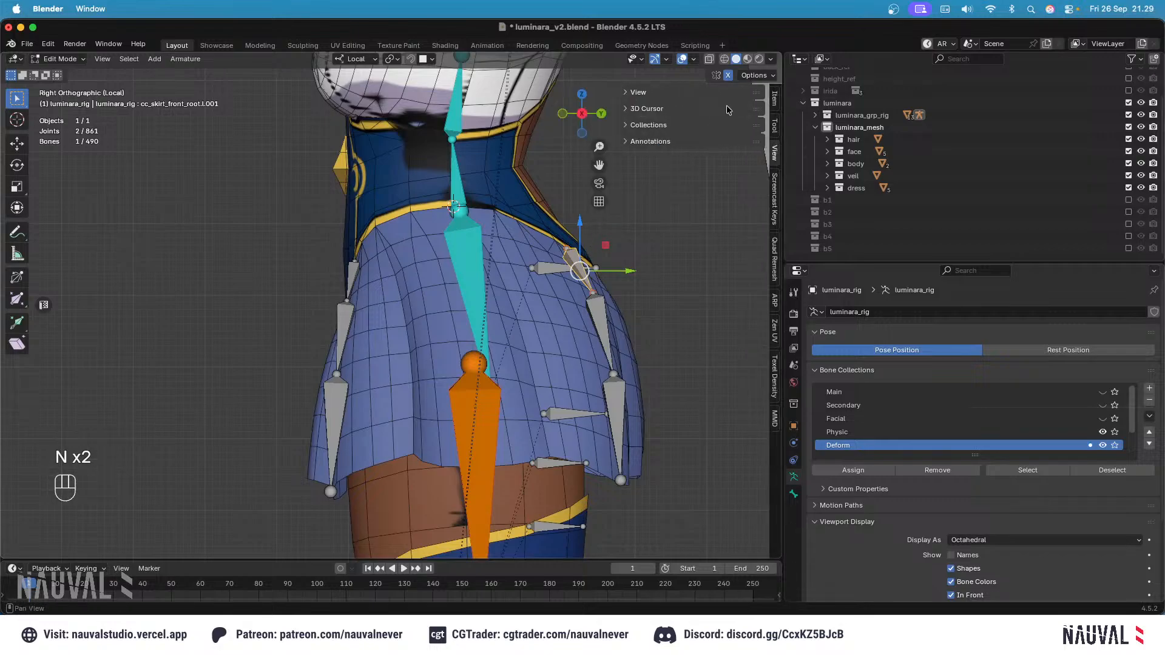
left_click(775, 95)
left_click(716, 237)
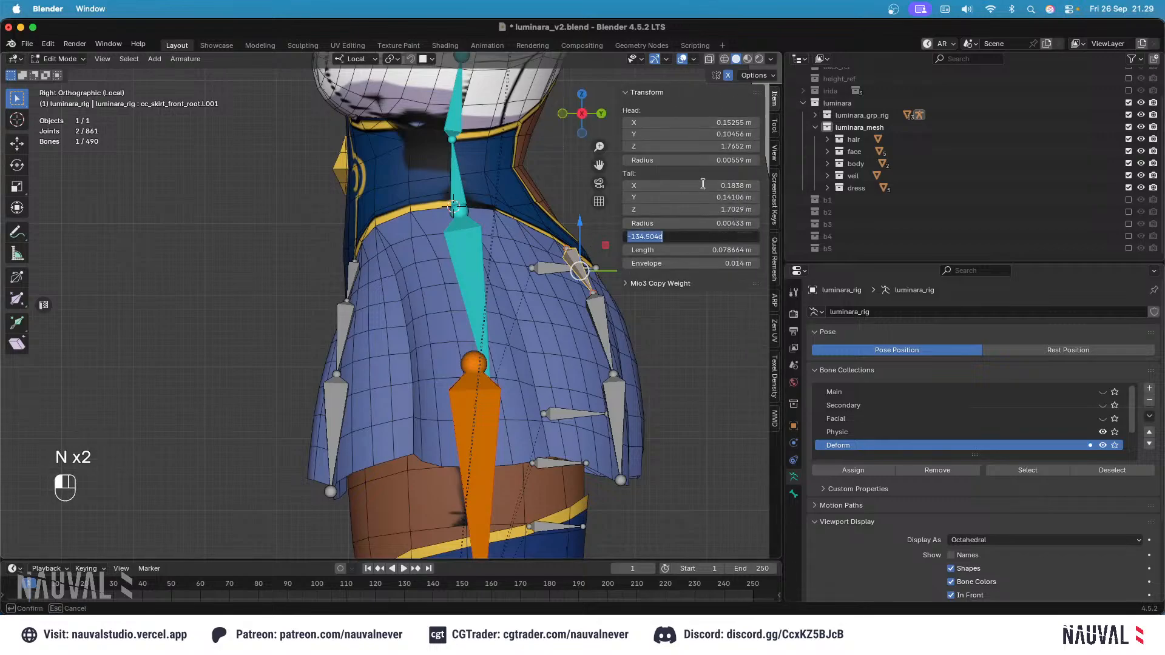
type("0")
key("Return")
left_click_drag(686, 236, 649, 231)
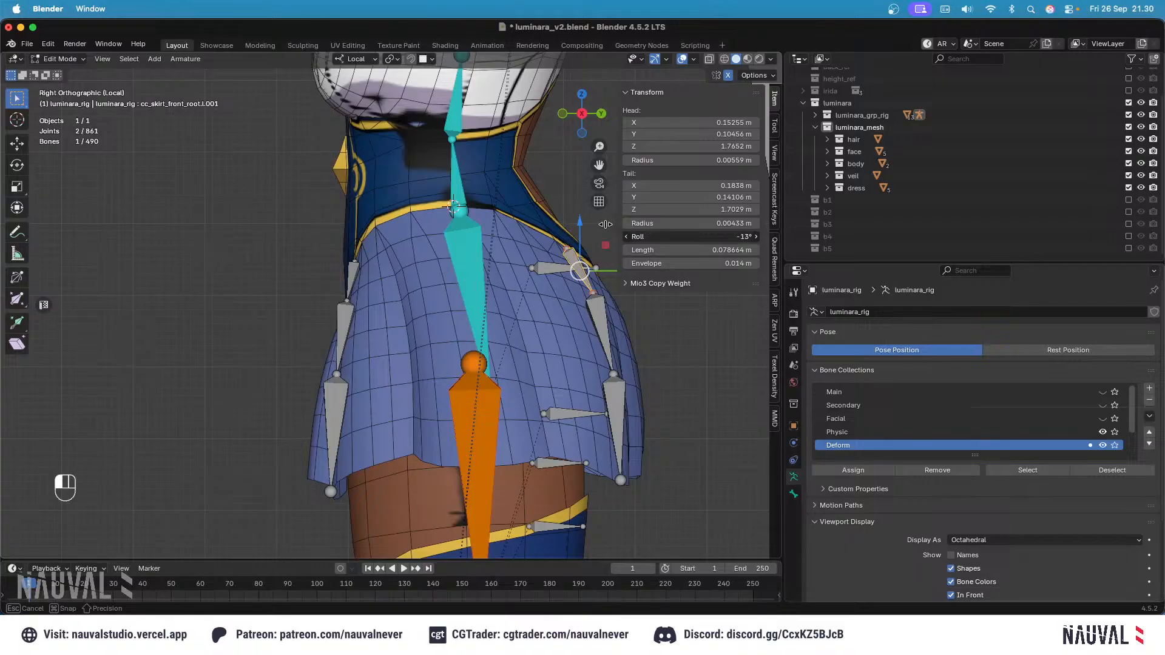
Step: Recalculate the roll of all three back skirt bones to match the active root bone, and clear the selection
left_click(610, 389, "shift")
key("shift+n")
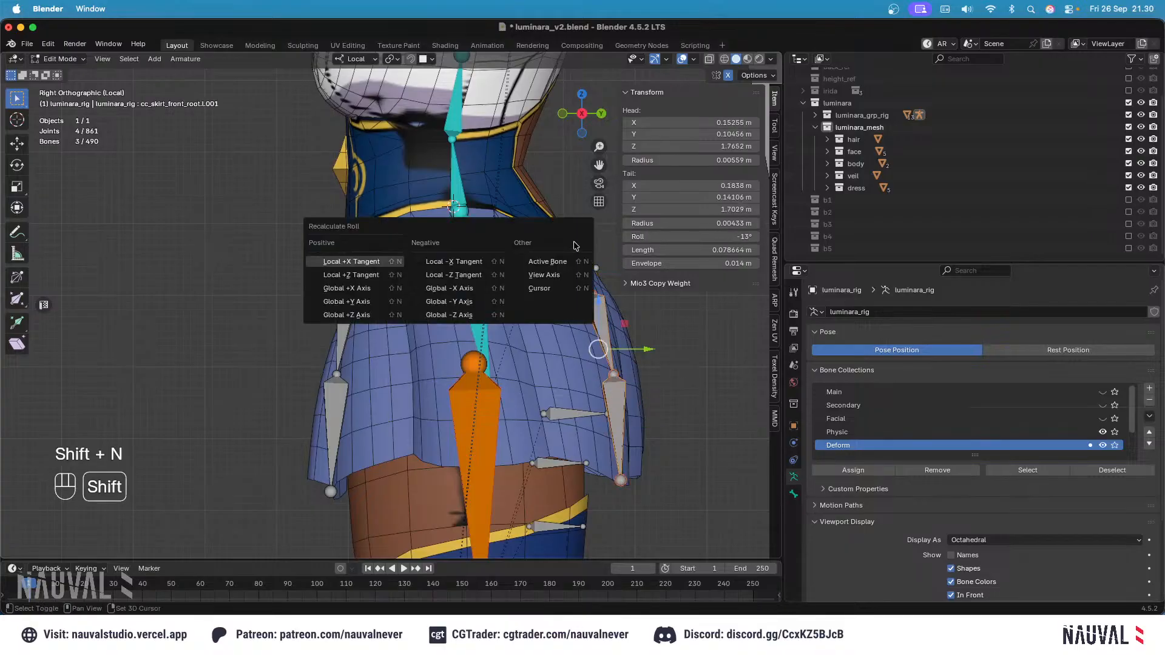
left_click(548, 261)
left_click(459, 200)
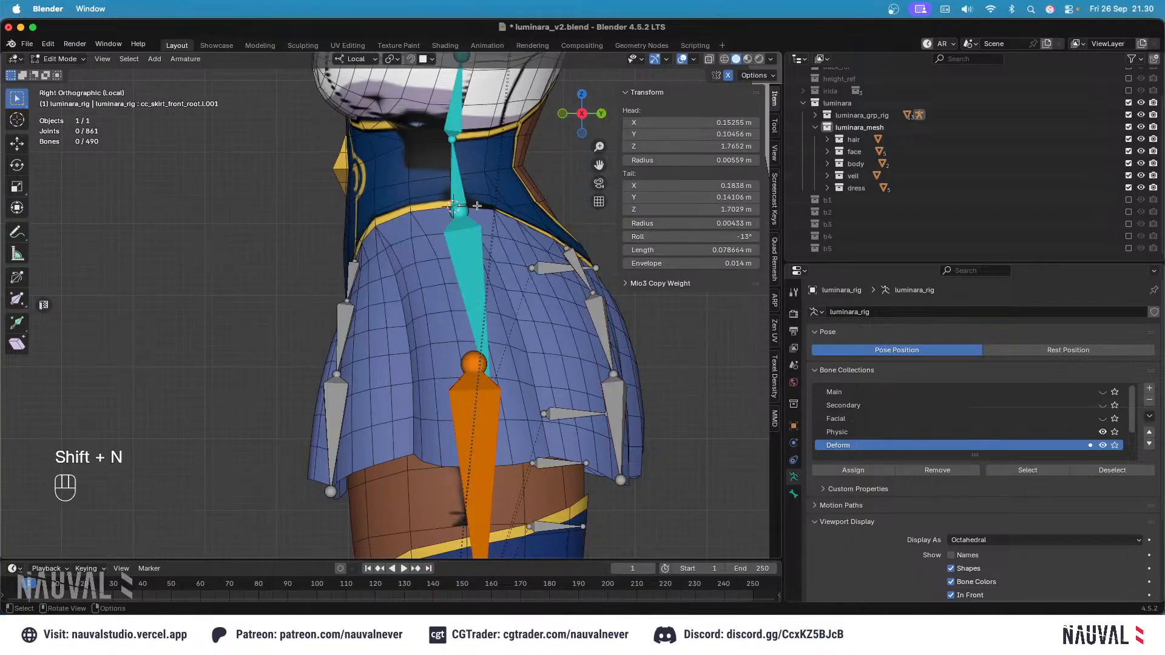
Step: Add a bone at the 3D cursor on the side trim and move its tip along the skirt's side, about 0.095 m long
key("shift+a")
key("KP_1")
key("g")
key("ctrl")
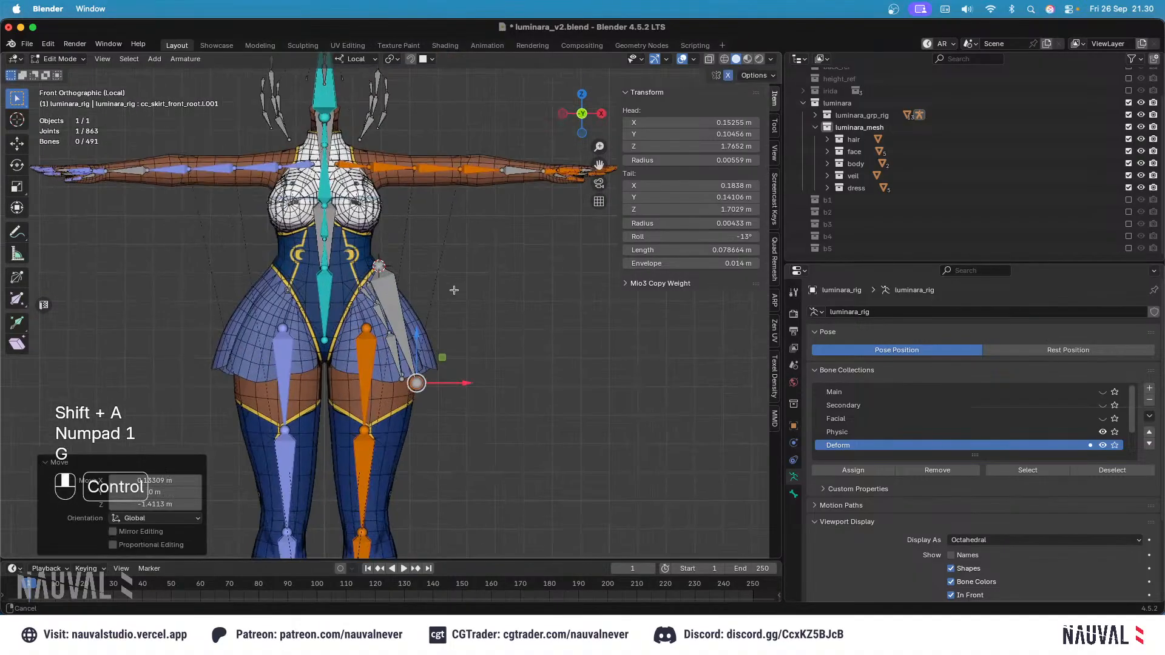
scroll(454, 290, "up", 6)
key("g")
key("g")
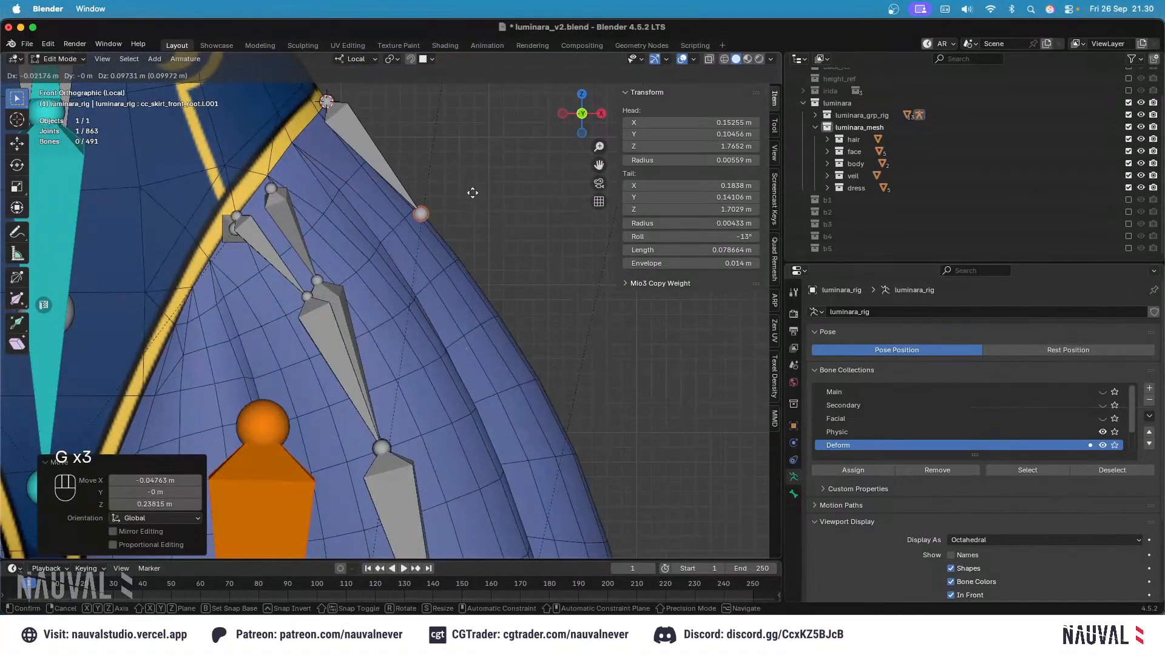
key("g")
left_click(429, 183)
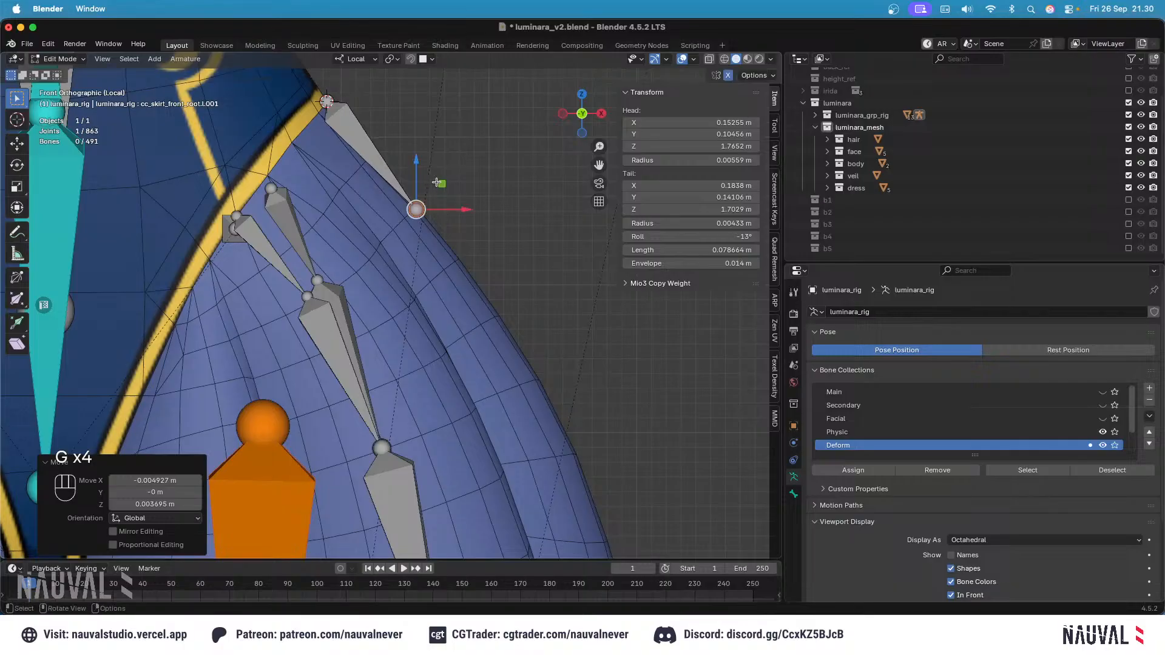
Step: Extrude two more bones from the new side bone down the skirt's outer edge to the hem
scroll(431, 185, "down", 5)
key("e")
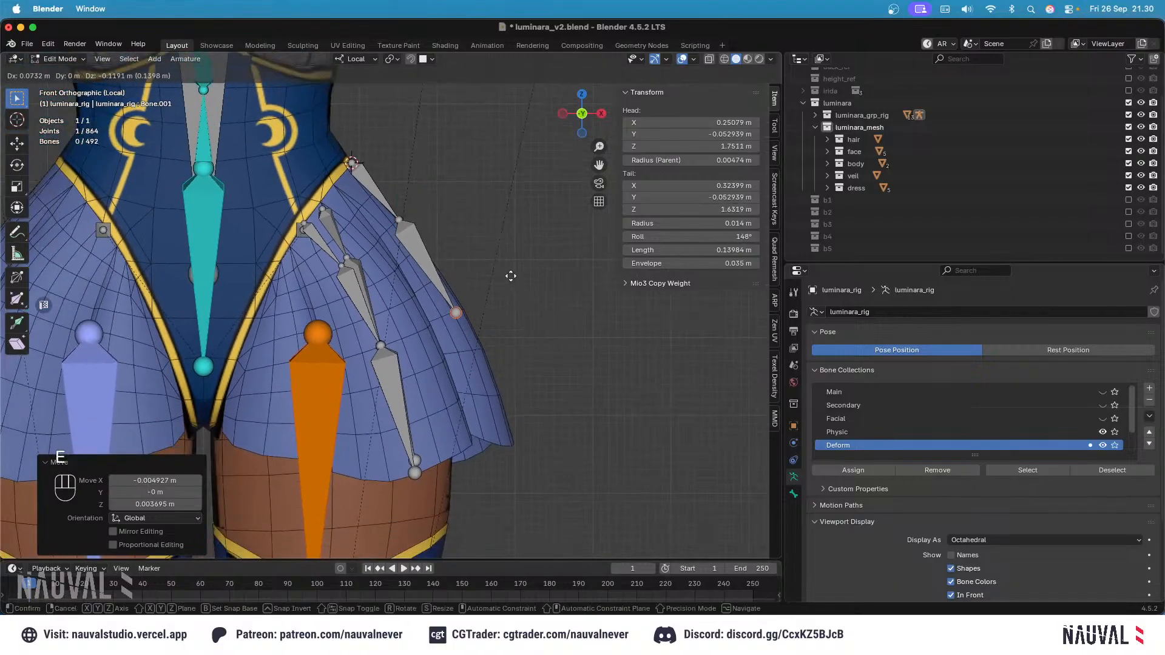
left_click(508, 274)
key("e")
left_click(570, 442)
Step: Adjust the side chain's middle and upper joints to follow the skirt's outline, and save the file
left_click(461, 303)
key("g")
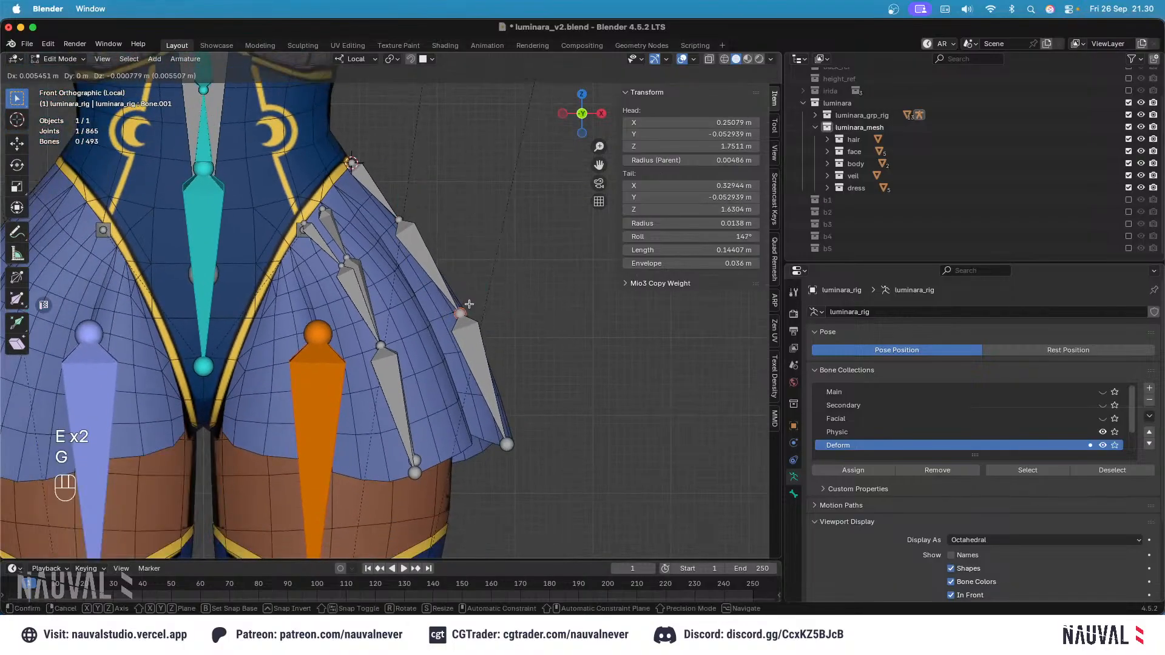
left_click(465, 303)
left_click(403, 217)
key("g")
left_click(404, 216)
middle_click_drag(456, 183, 472, 209, "shift")
key("super+s")
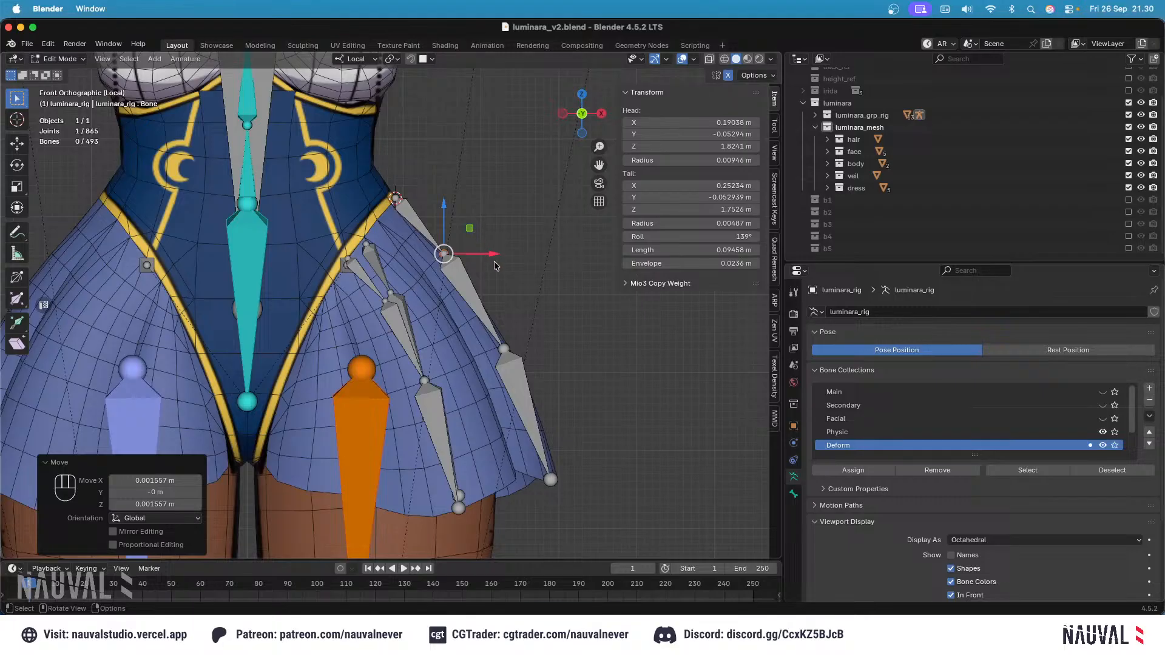
Step: Nudge the side chain's middle joint slightly upward along the skirt's edge
left_click(503, 348)
key("g")
key("g")
left_click(508, 332)
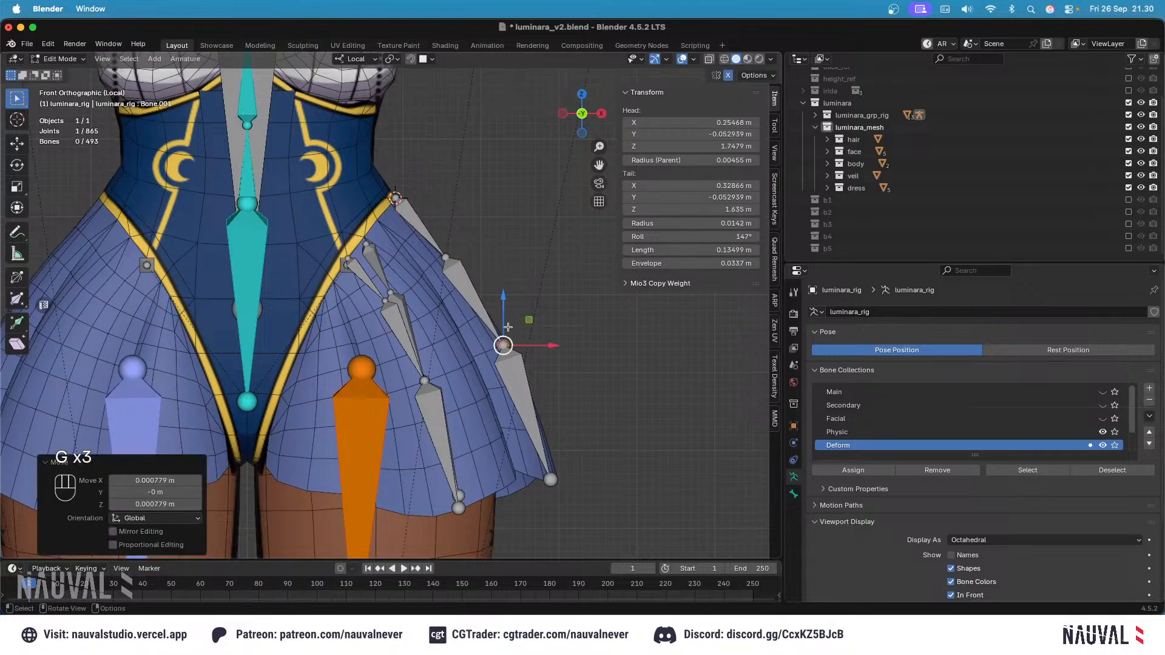
Step: Try to subdivide the side chain's middle bone
middle_click_drag(439, 238, 404, 191)
key("KP_1")
left_click(542, 283)
right_click(541, 281)
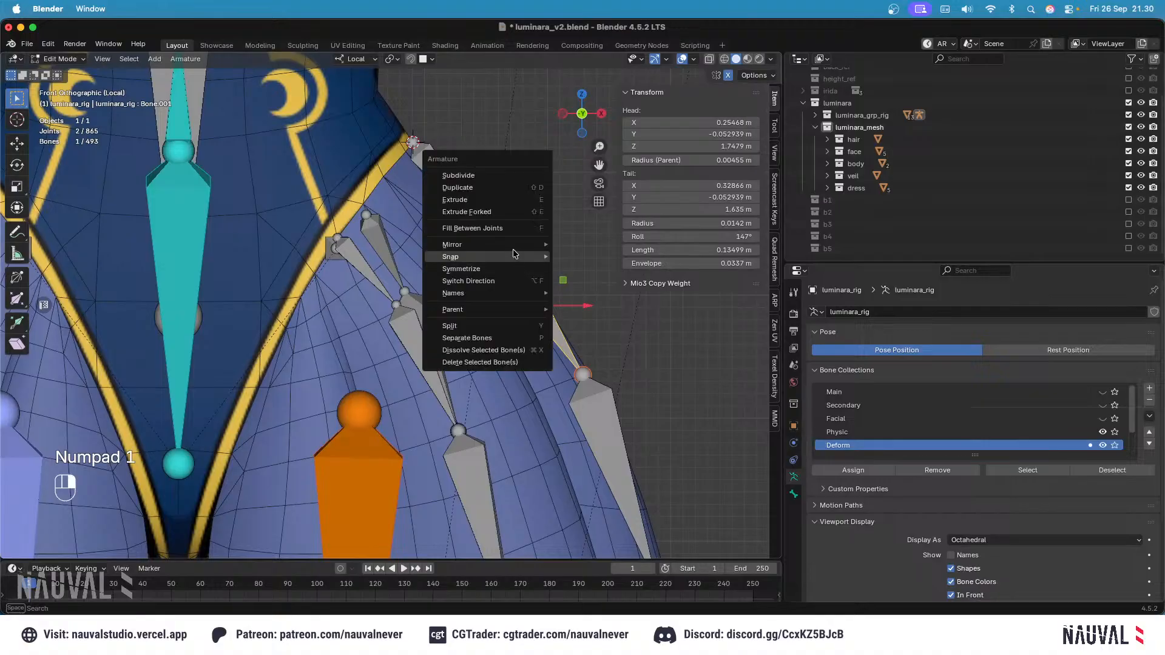
left_click(496, 178)
key("super+z")
Step: Save the file and clear the bone selection
middle_click_drag(576, 339, 538, 259, "shift")
scroll(522, 205, "down", 2)
key("super+s")
left_click(534, 255)
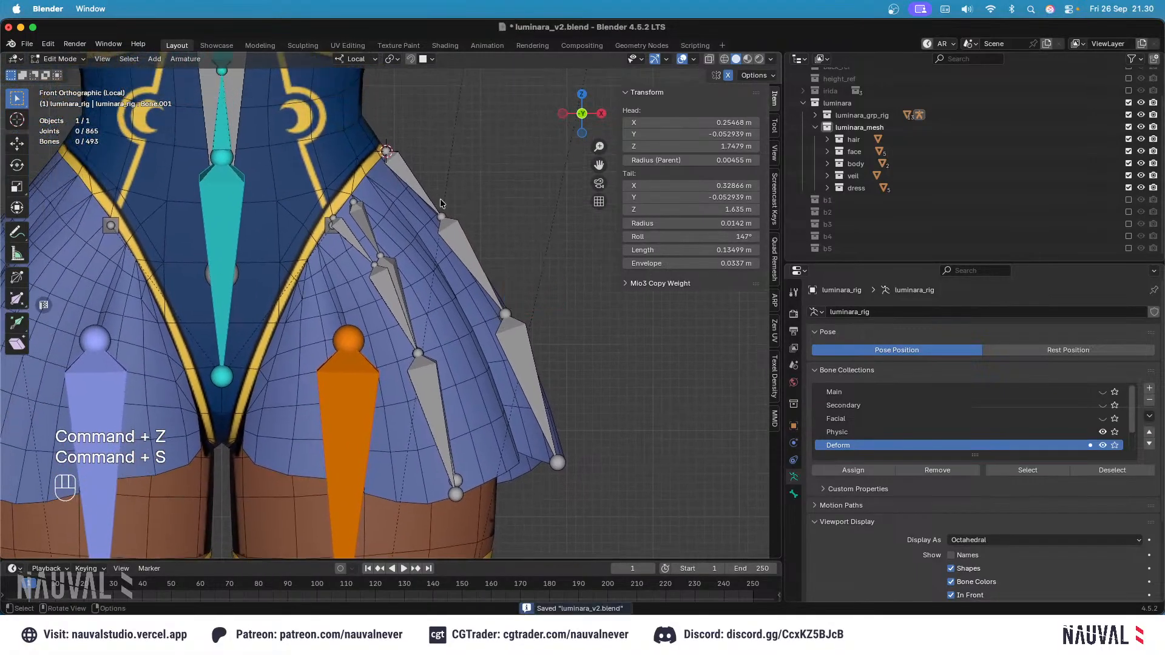
Step: Move the side chain's top joint about 0.02 m and its upper joint about 0.003 m forward along Y
middle_click_drag(506, 182, 492, 193)
key("F2")
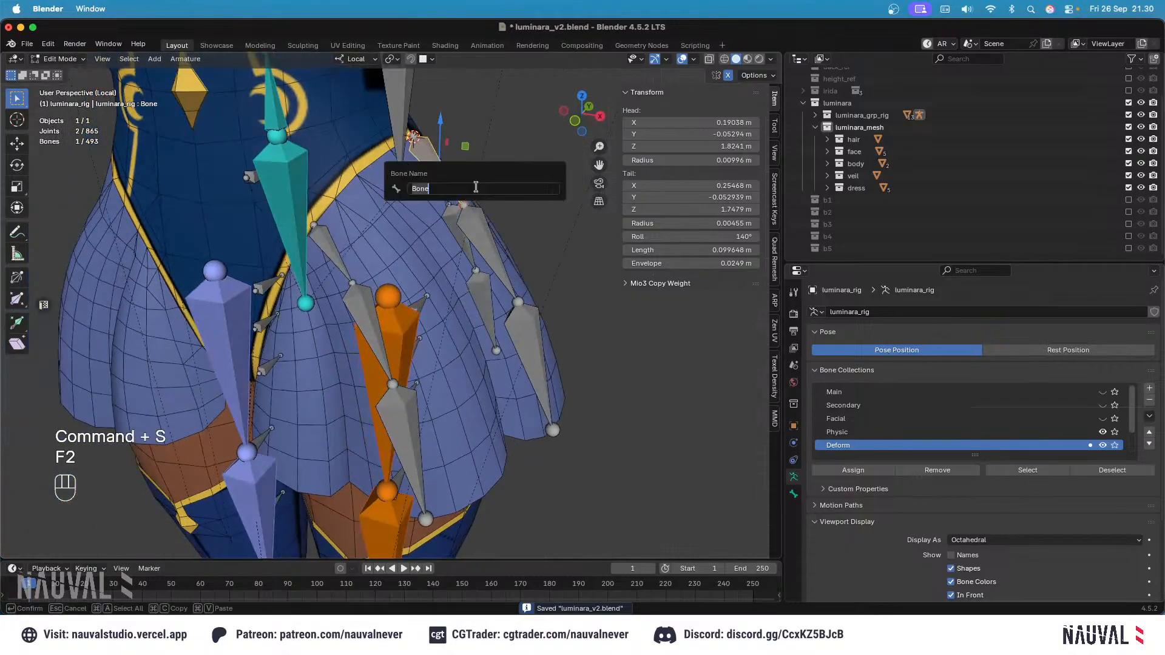
key("KP_3")
middle_click_drag(528, 157, 502, 185, "shift")
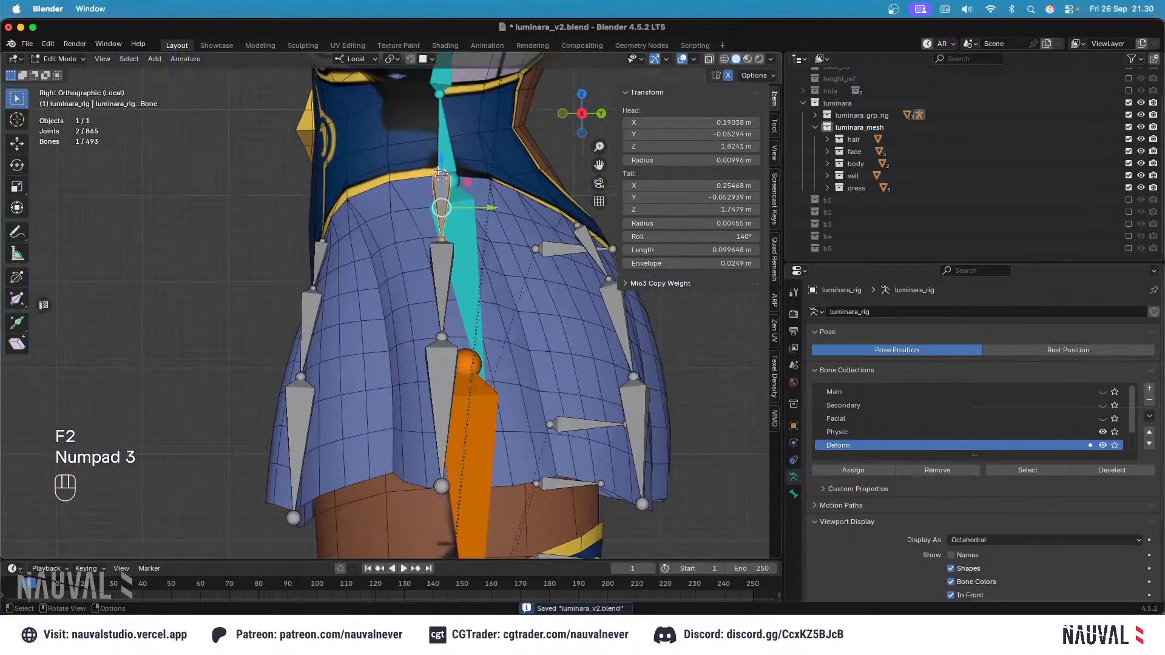
left_click(445, 178)
left_click_drag(448, 178, 447, 178)
key("super+z")
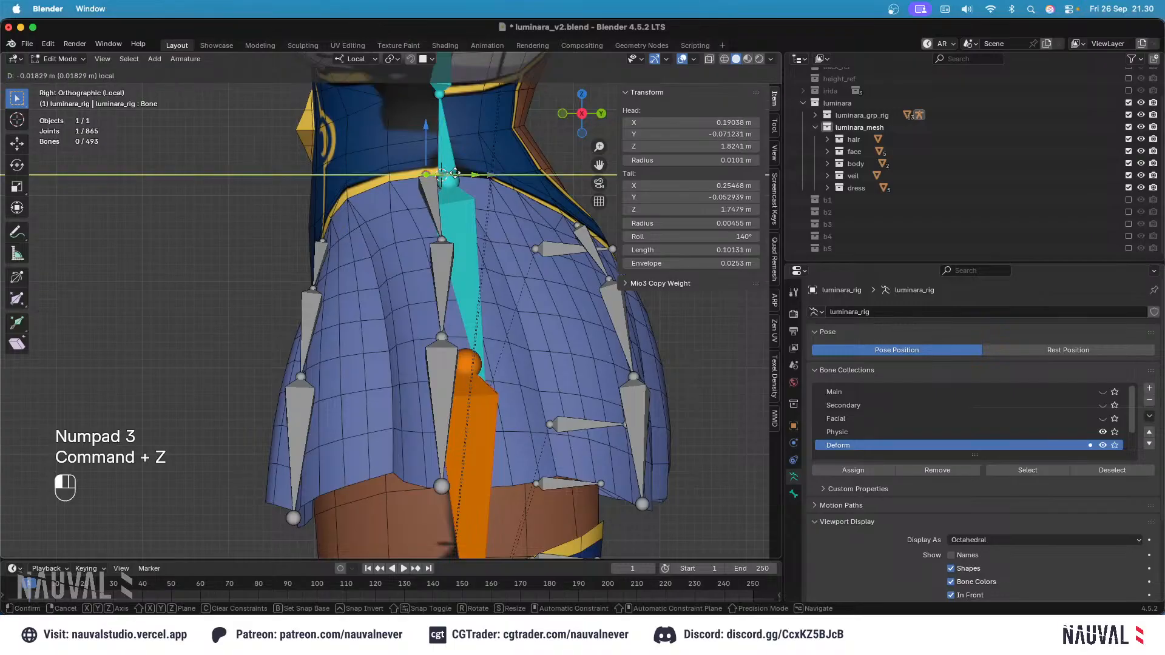
left_click(441, 241)
left_click_drag(480, 243, 477, 242)
Step: Move the side chain's middle joint about 0.034 m backward along Y, and shift its bottom joint backward to follow the pleat
left_click(442, 341)
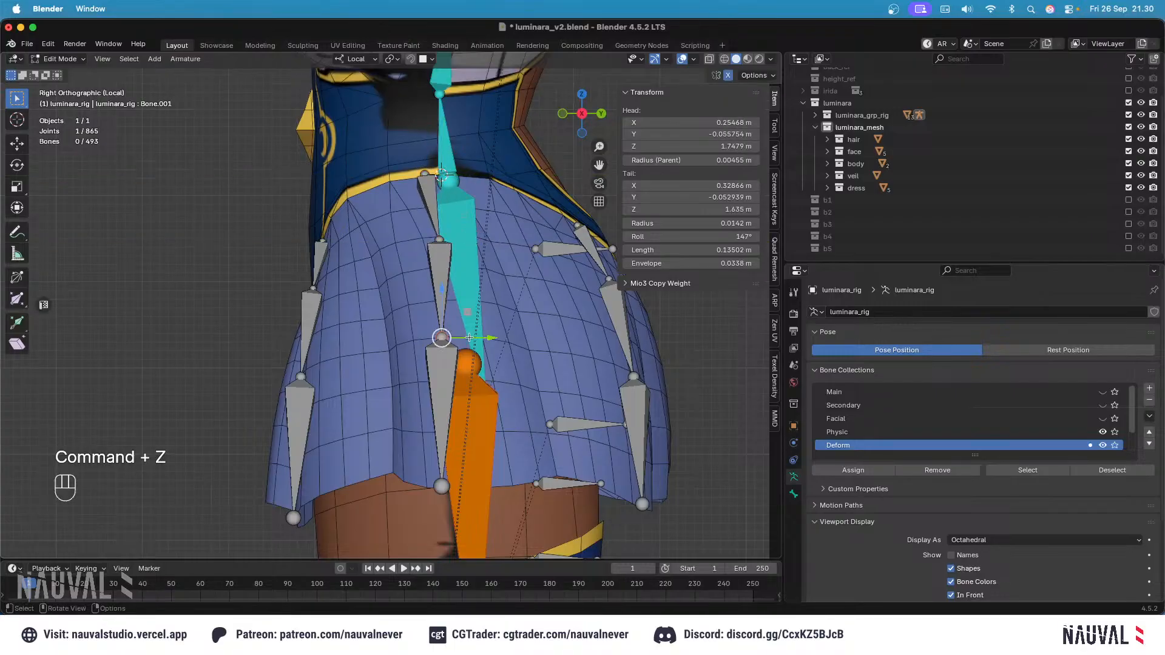
left_click_drag(482, 339, 508, 340)
left_click(442, 485)
left_click_drag(503, 485, 538, 481)
left_click(469, 338)
left_click_drag(503, 340, 506, 340)
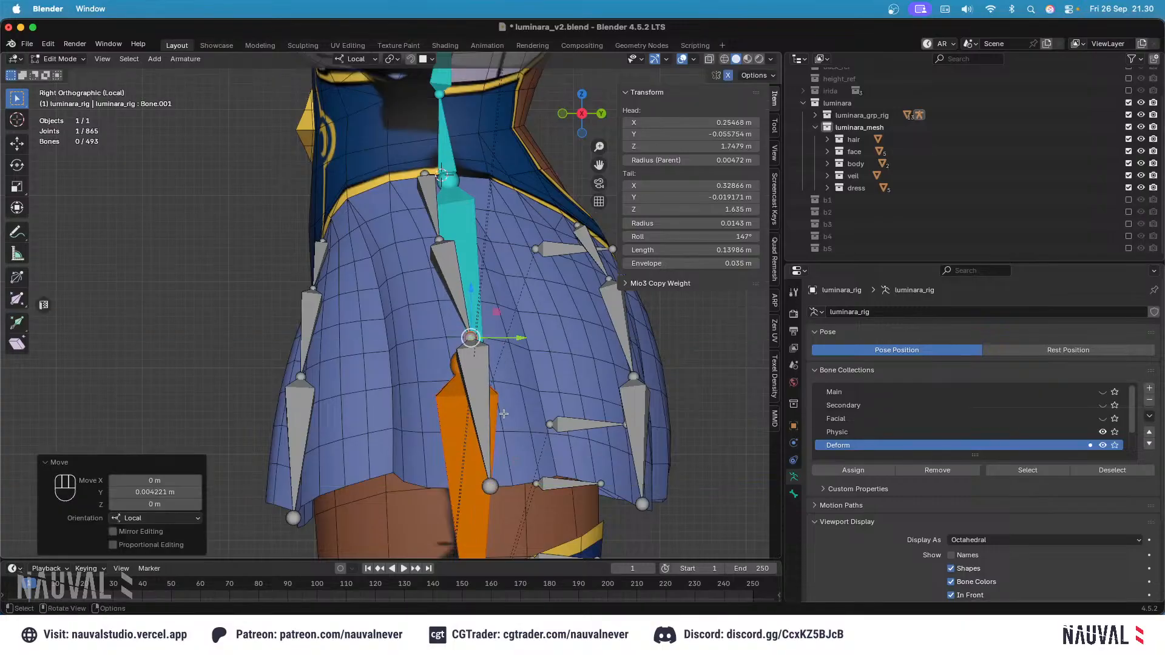
Step: Fine-tune the side chain's bottom joint, move its middle joint about 0.005 m forward along Y, and save the file
left_click(492, 488)
left_click_drag(540, 484, 534, 485)
left_click(473, 340)
left_click_drag(519, 339, 514, 338)
key("KP_1")
key("super+s")
Step: Rename the side chain's top bone as cc_skirt_root.l
left_click(429, 223)
key("F2")
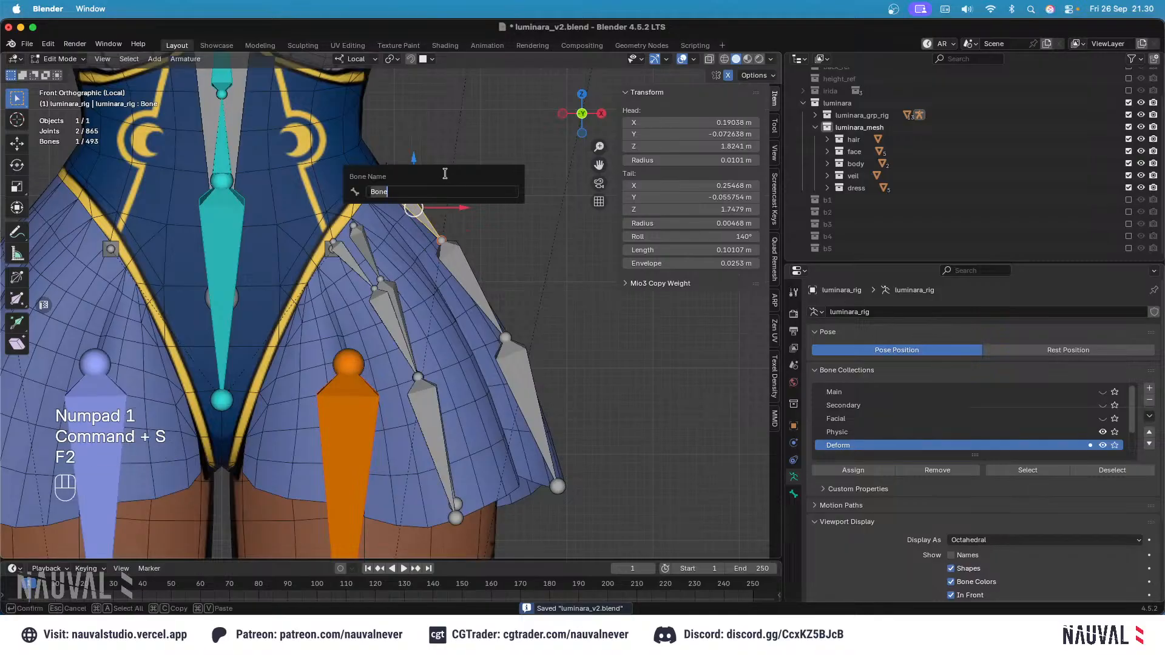
type("cc_skirt_root.l")
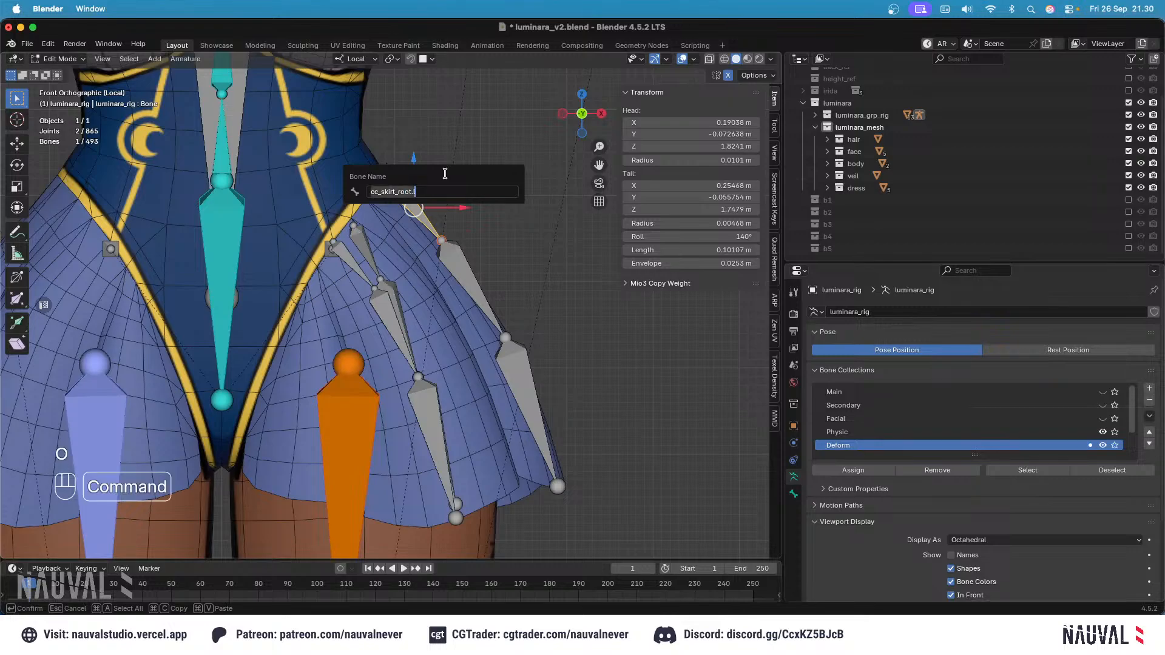
key("Return")
Step: Rename the side chain's middle bone as cc_skirt.001 and reuse that name as the base for the bottom bone
left_click(458, 262)
key("F2")
type("cc_skirt_root.l")
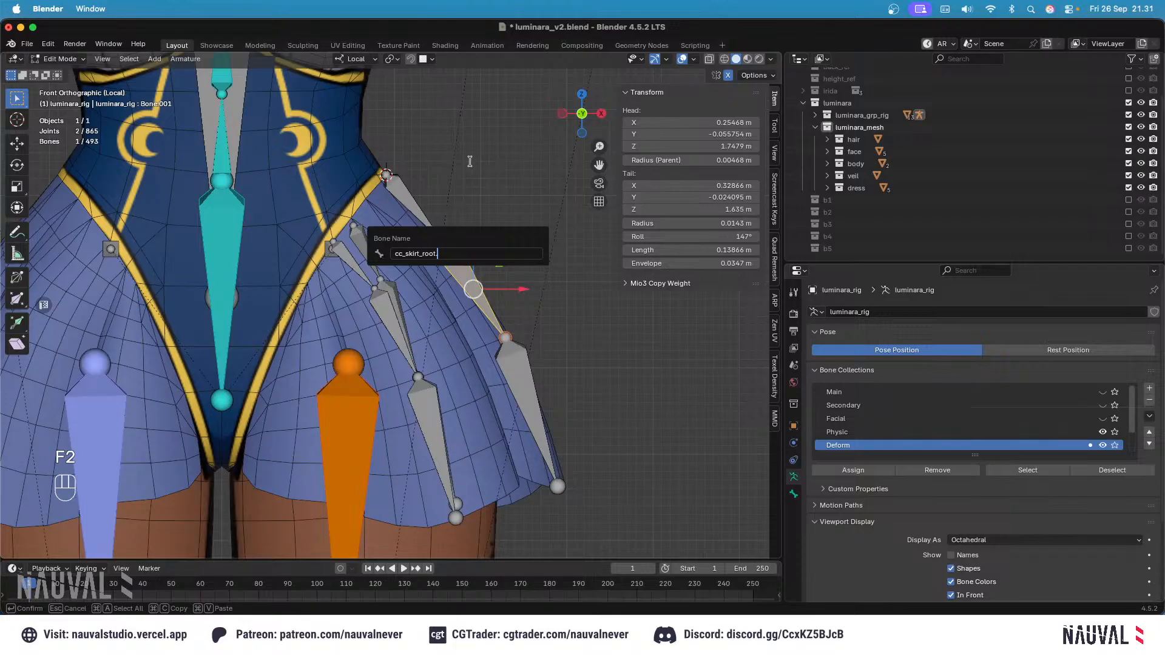
type(".0")
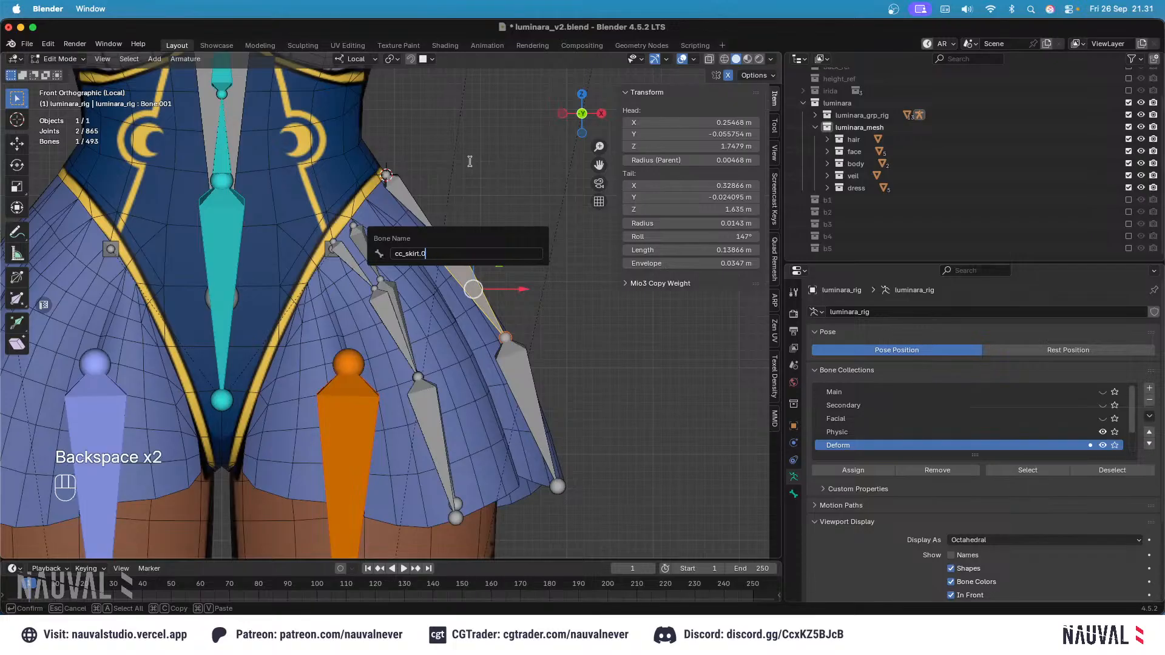
type("01")
key("super+a")
key("super+c")
key("Return")
key("F2")
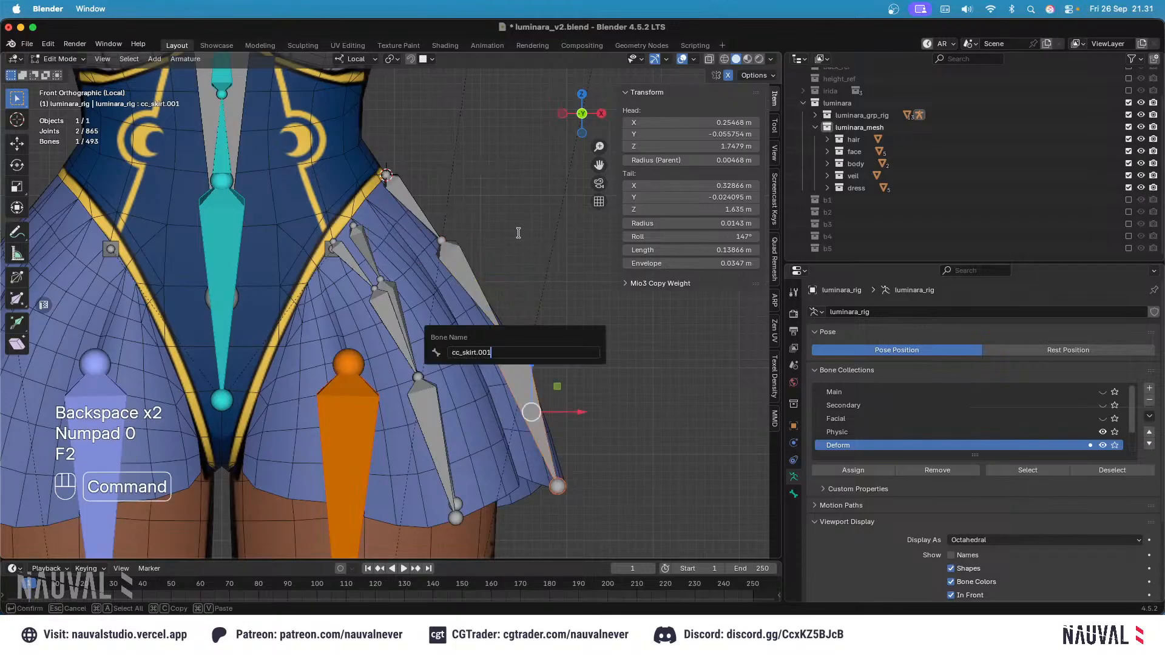
Step: Rename the back skirt chain's root bone as cc_skirt_back_root.l
key("KP_3")
left_click(487, 225)
key("F2")
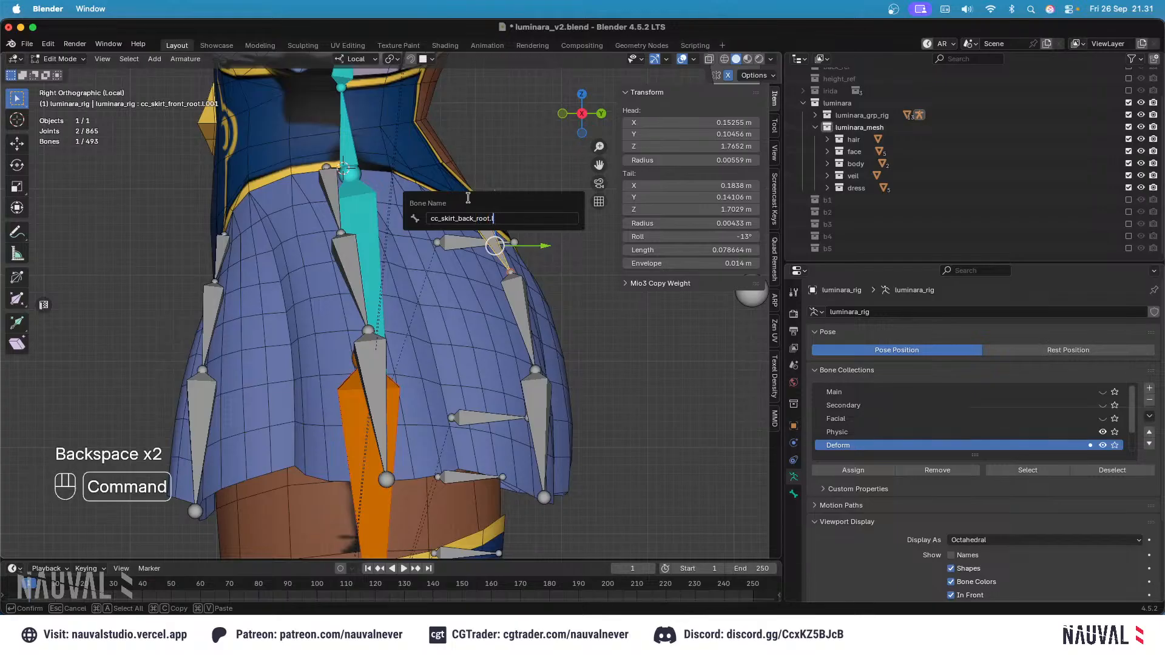
key("Return")
Step: Rename the back skirt chain's middle bone as cc_skirt_back.l.001
left_click(514, 300)
key("F2")
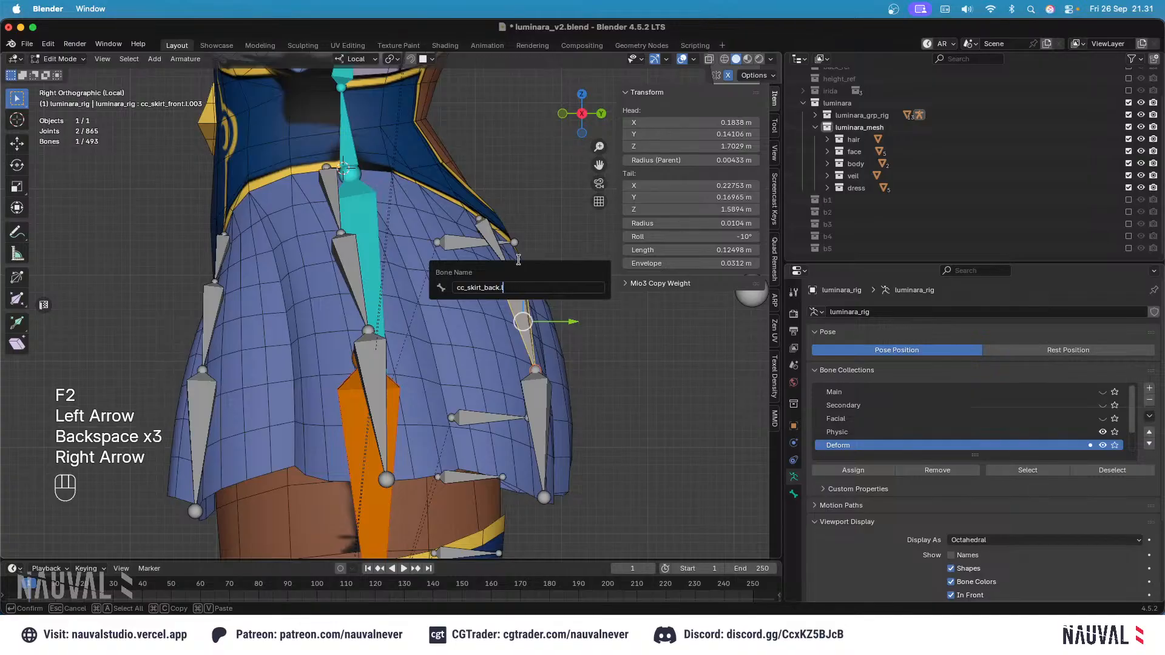
key("Return")
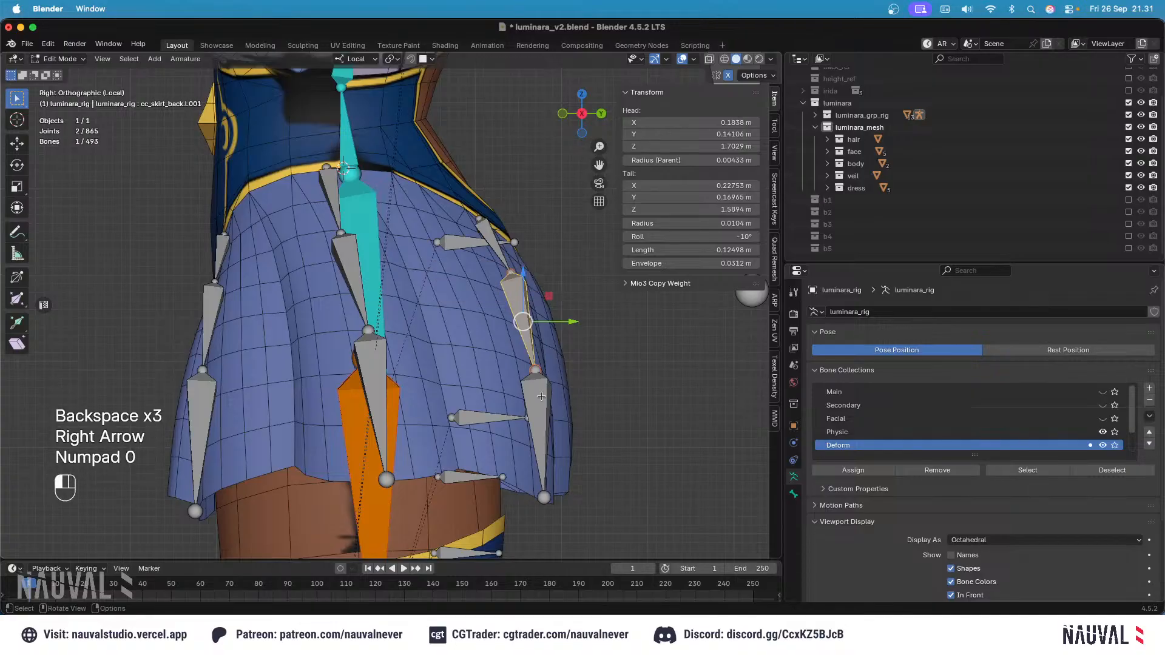
Step: Rename the back skirt chain's bottom bone to match the chain's naming, and save the file
key("F2")
key("super+s")
left_click(492, 233)
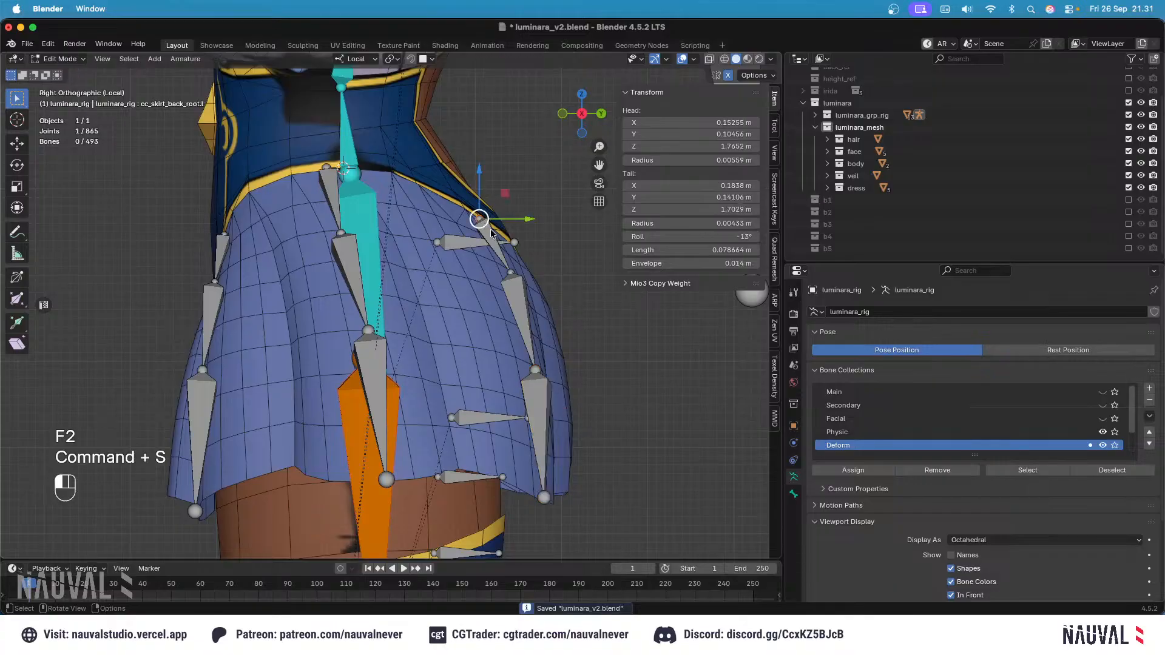
Step: Parent the root bones of the back, side and front skirt chains to the root.x bone
left_click(493, 236)
middle_click_drag(492, 237, 538, 219)
left_click(371, 201, "shift")
middle_click_drag(371, 201, 462, 235, "shift")
left_click(332, 314, "shift")
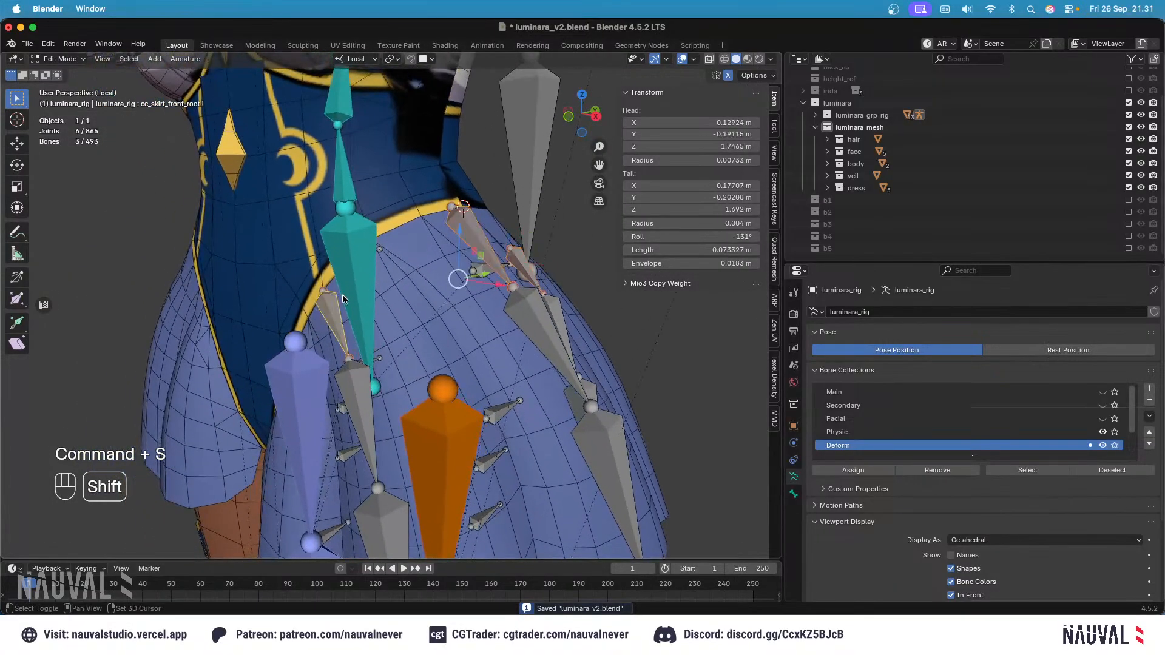
key("KP_1")
middle_click_drag(383, 228, 443, 224, "shift")
key("KP_1")
left_click(429, 315, "shift")
key("super+z")
key("KP_1")
left_click(331, 199, "shift")
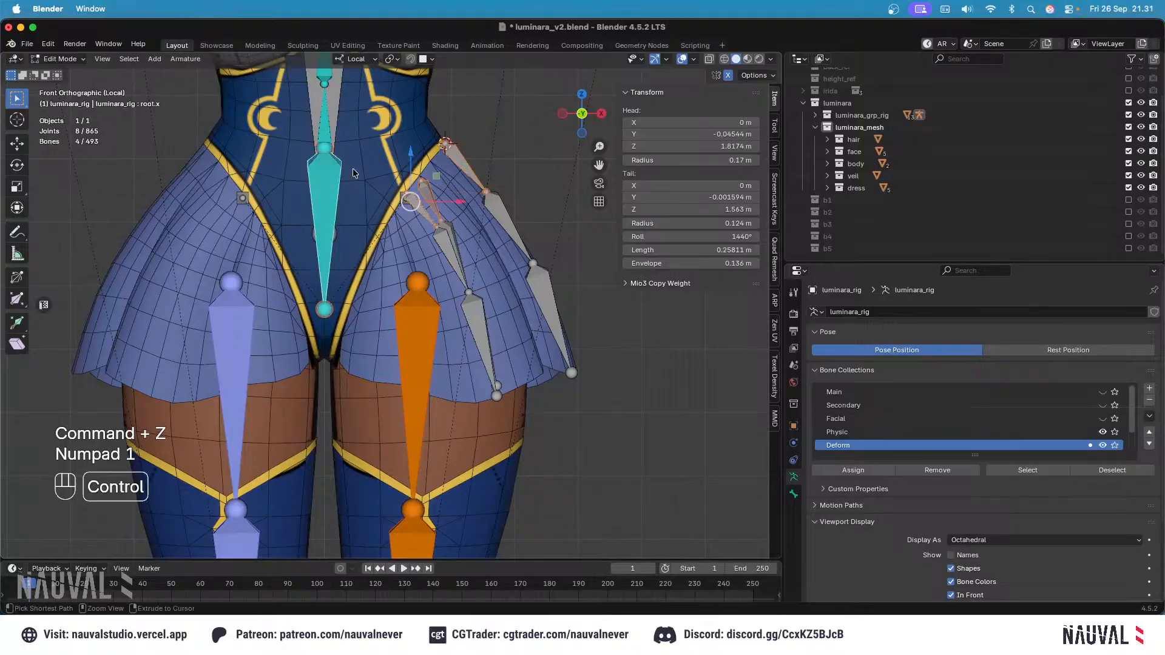
key("ctrl+p")
left_click(354, 172)
left_click(502, 109)
scroll(502, 109, "down", 8)
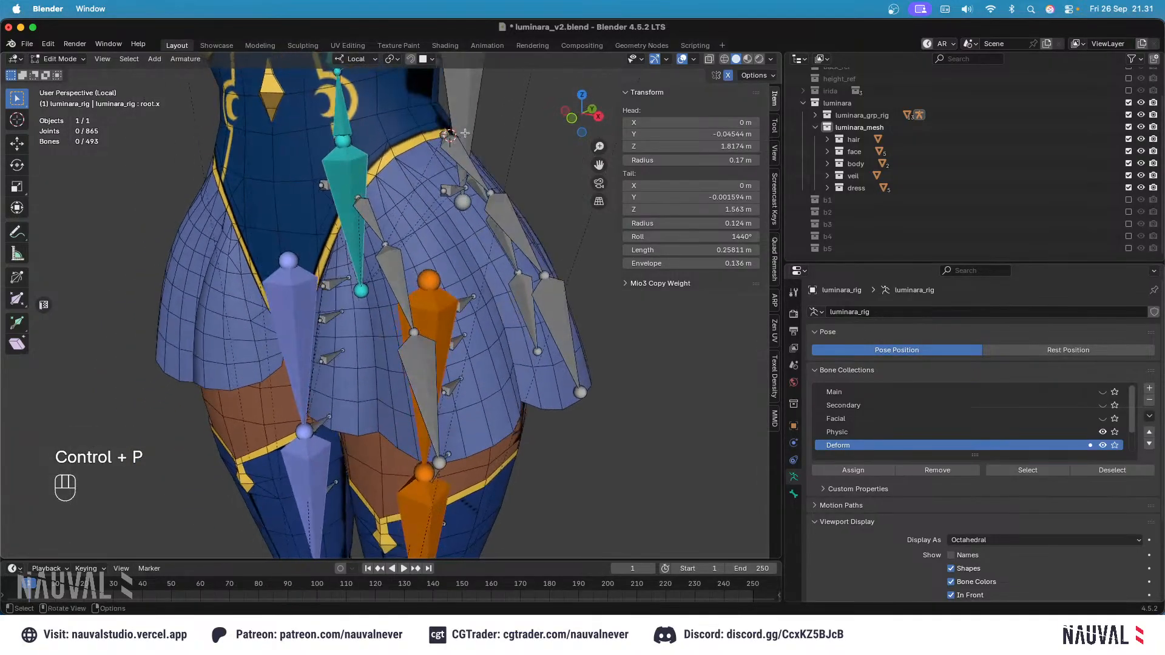
Step: Save the file and show the Main bone collection in Pose Mode
key("KP_1")
key("super+s")
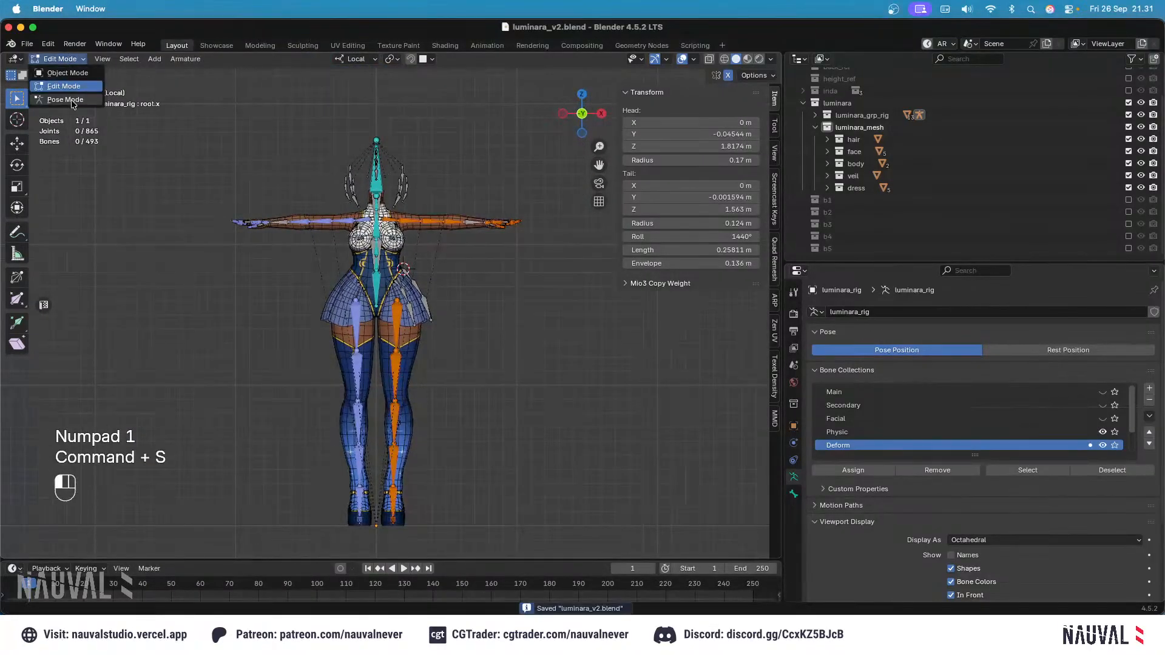
left_click(71, 101)
middle_click_drag(398, 456, 354, 463)
left_click(401, 483)
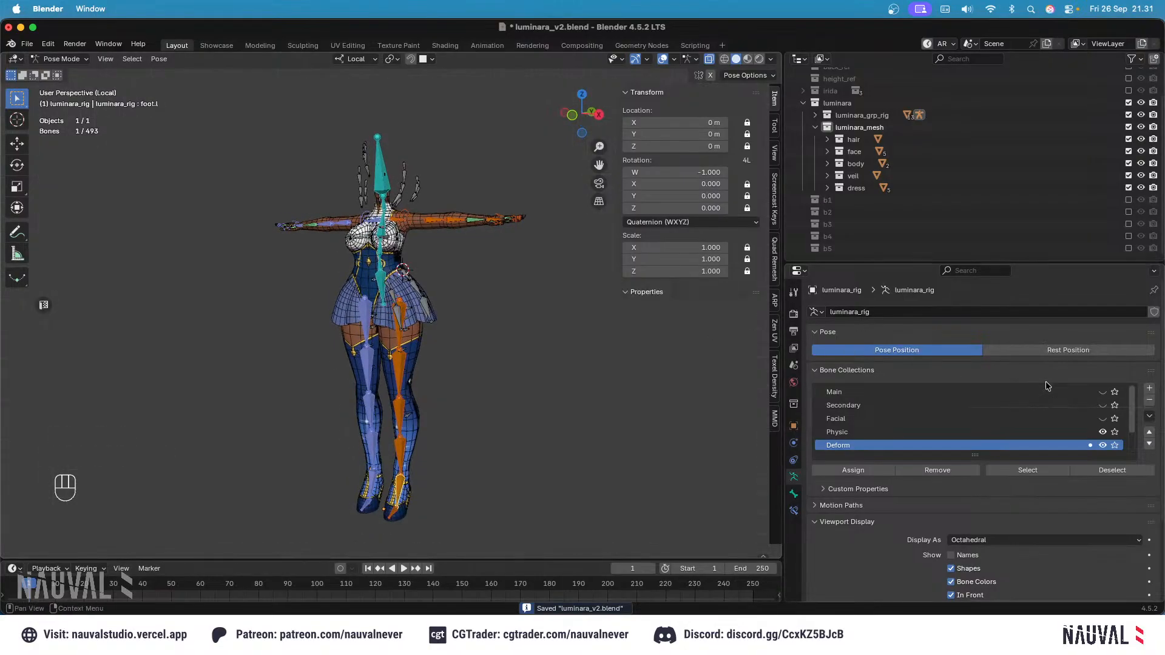
left_click(1102, 392)
Step: Raise the left foot IK control c_foot_ik.l in side view to about Y 0.51 m, Z 0.33 m, bending the leg
left_click(416, 517)
key("KP_3")
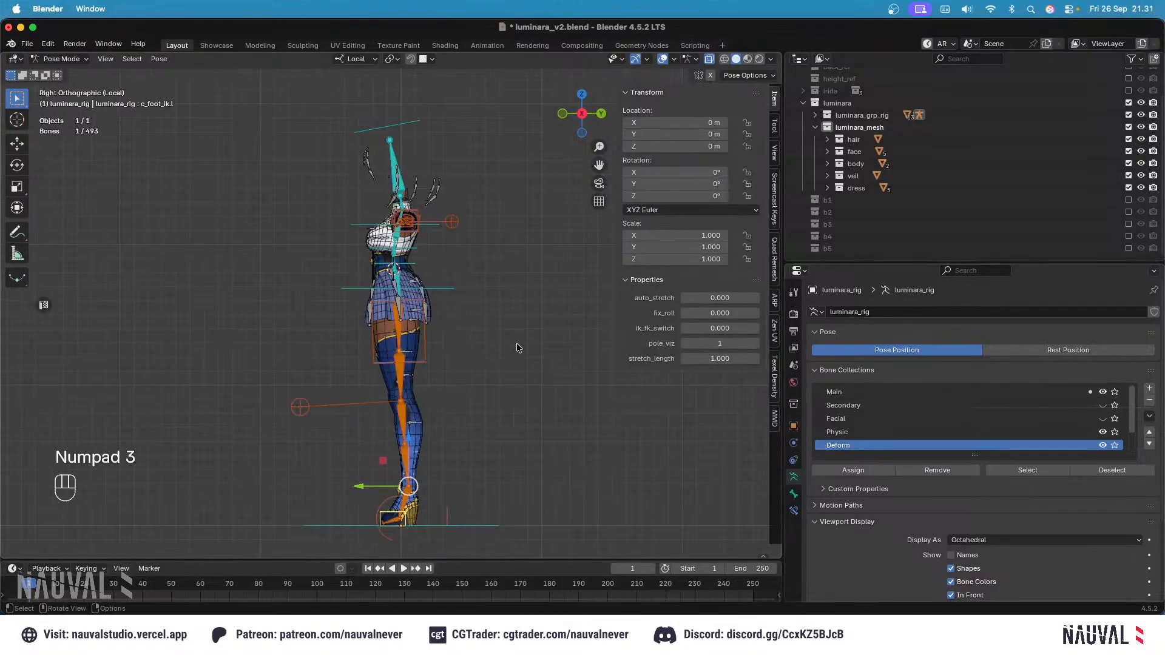
key("g")
left_click(481, 267)
scroll(481, 267, "up", 3)
key("g")
left_click(490, 341)
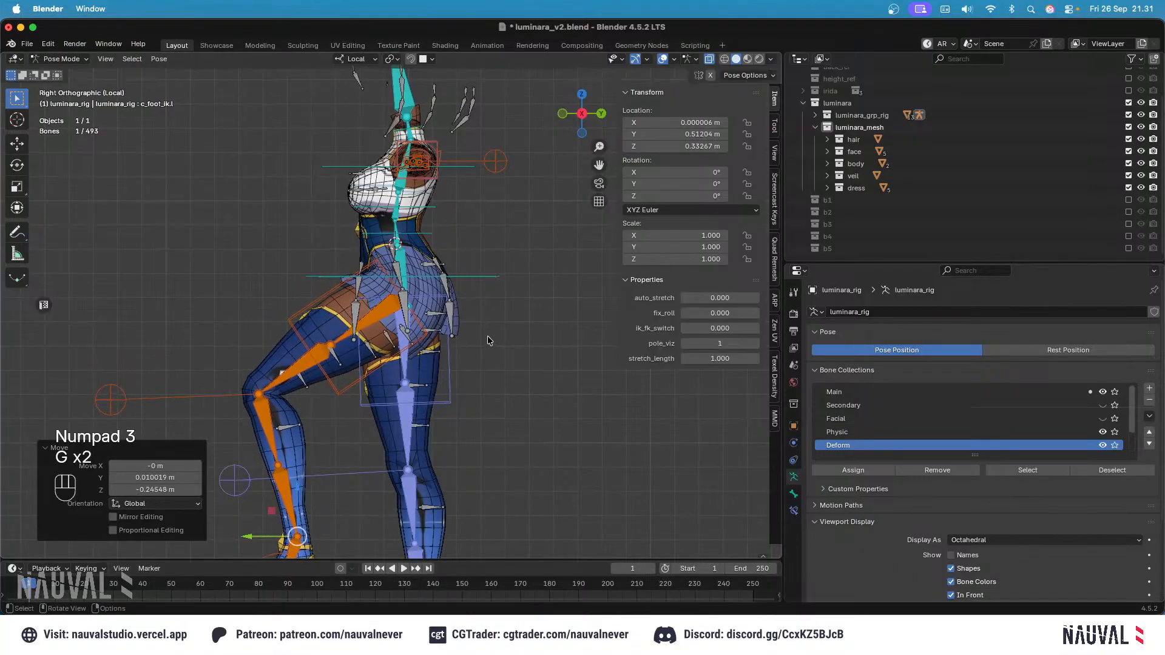
Step: Refine the left foot IK control's position to about X 0.03 m, Y 0.45 m, Z 0.50 m so the thigh lifts higher
key("g")
middle_click_drag(504, 337, 534, 299)
key("KP_1")
key("KP_3")
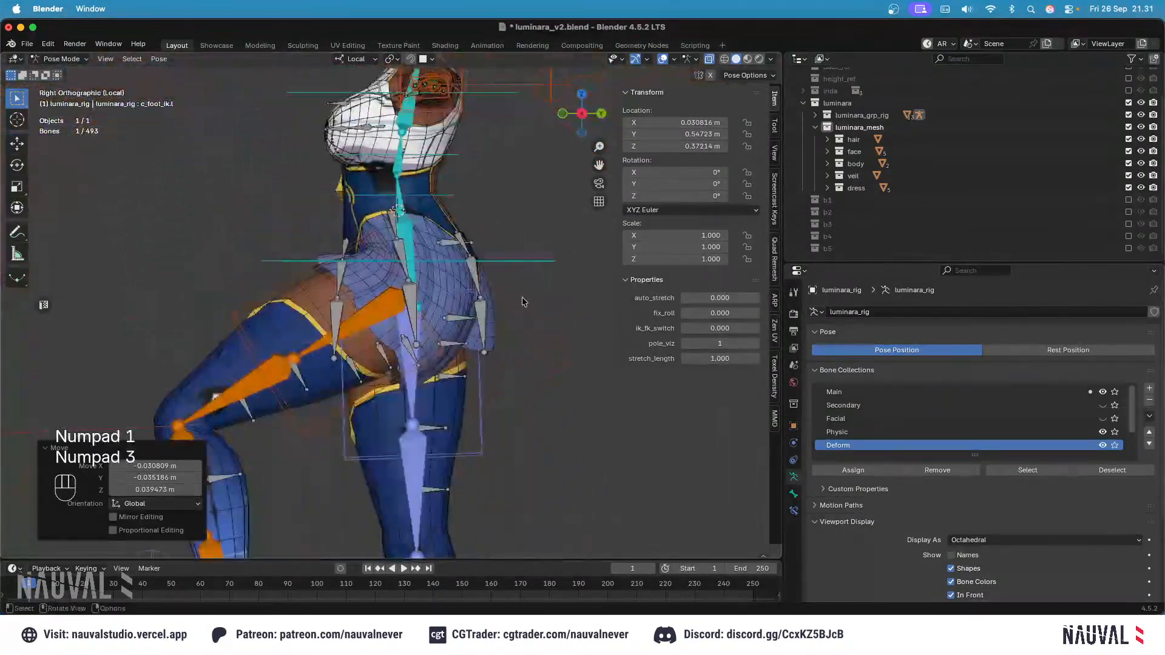
key("g")
left_click(522, 310)
key("g")
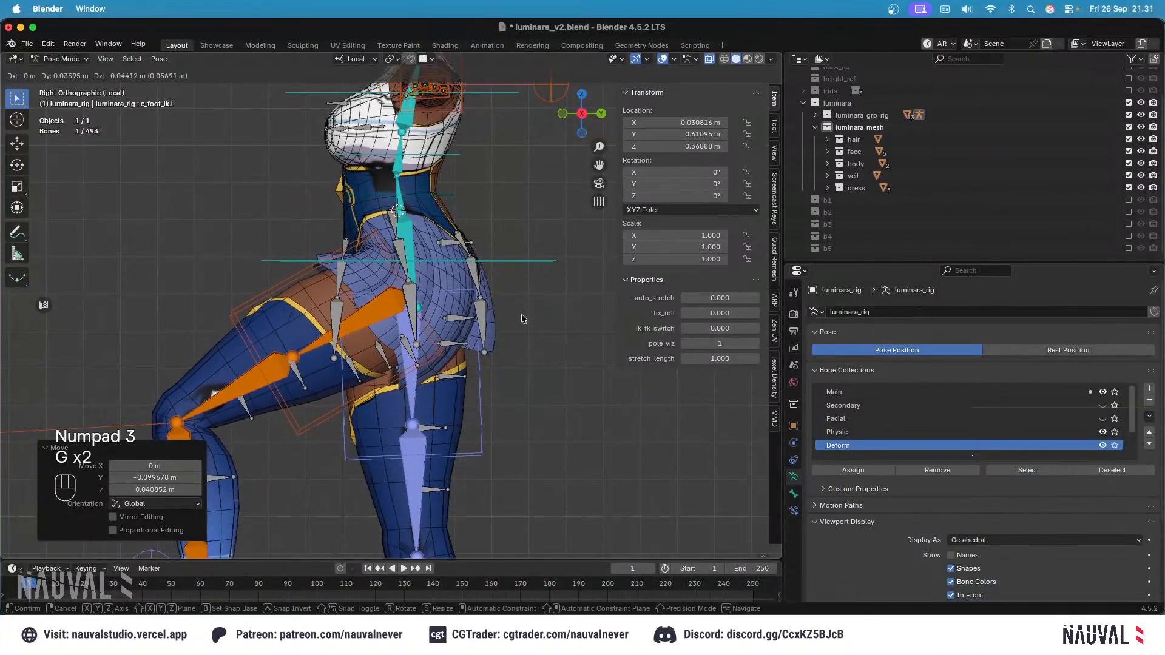
left_click(522, 318)
key("g")
key("g")
left_click(562, 271)
key("g")
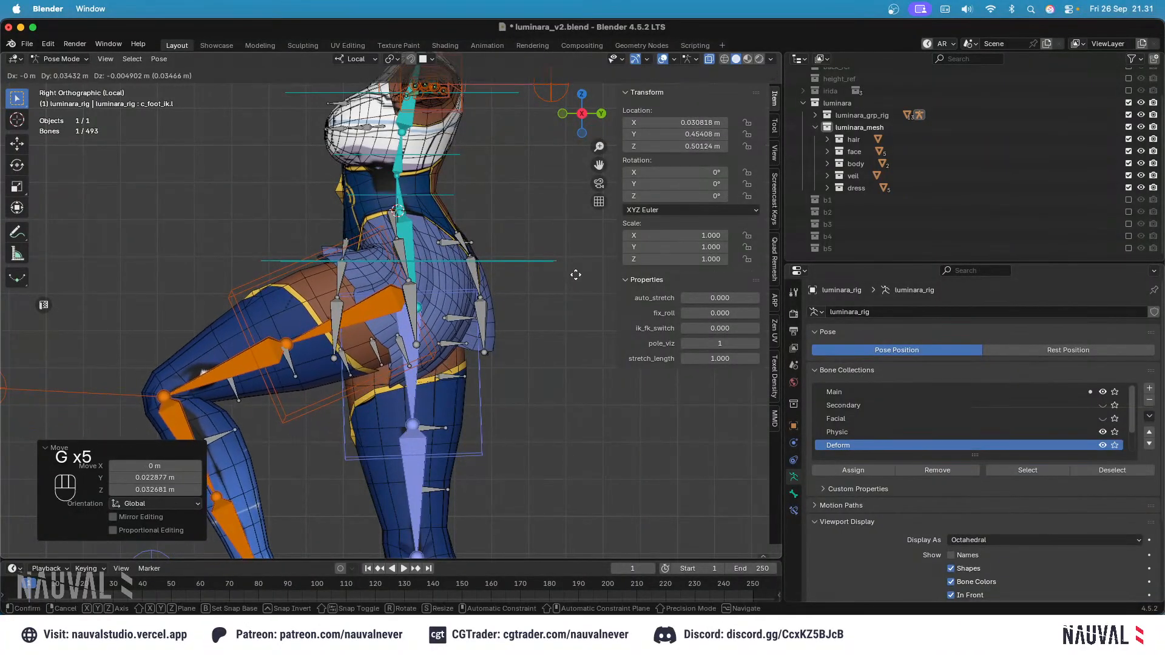
left_click(576, 275)
Step: Examine how the skirt mesh and its bone chains sit around the raised left thigh
middle_click_drag(575, 275, 507, 256)
key("KP_3")
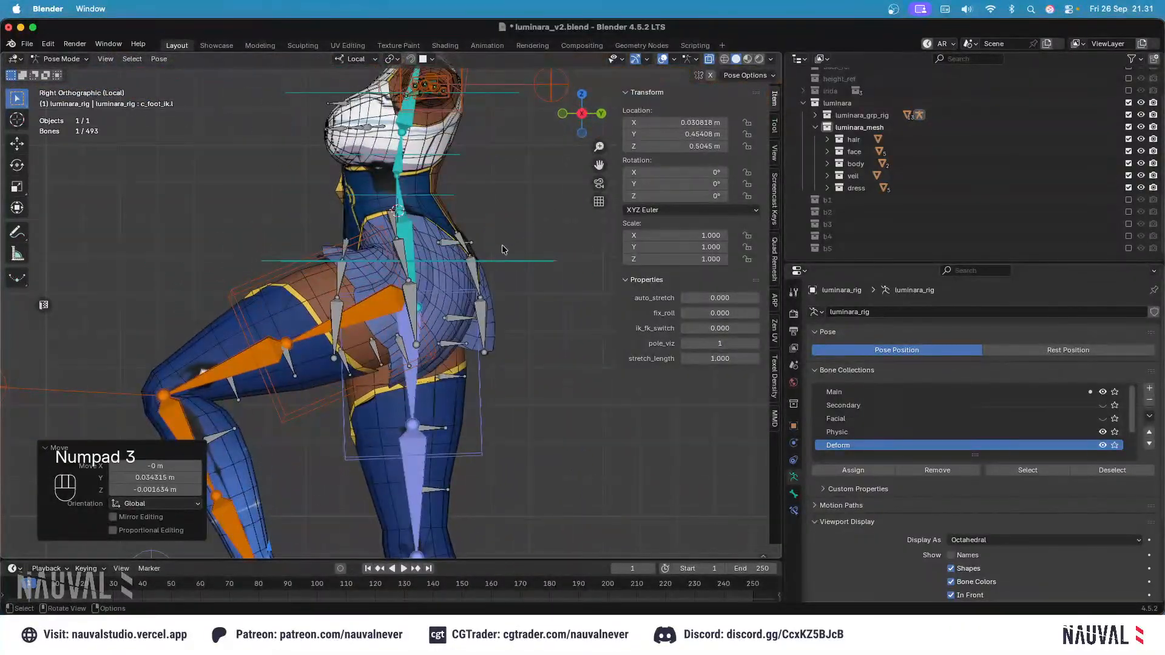
scroll(502, 249, "up", 3)
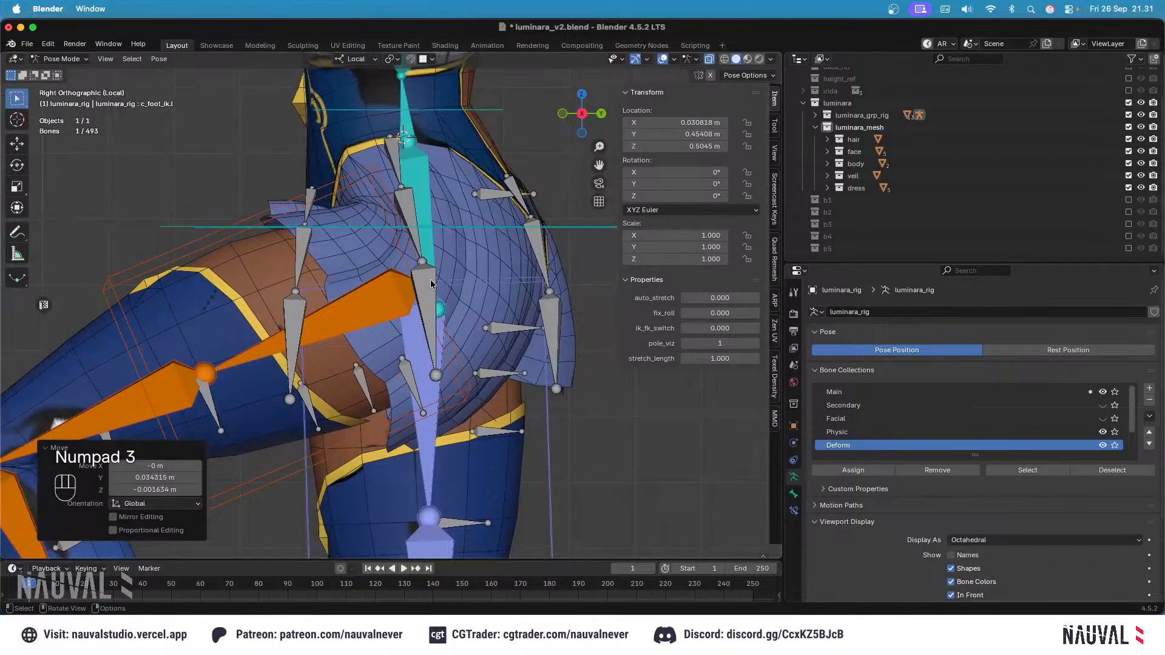
middle_click_drag(431, 279, 445, 246, "shift")
left_click(445, 246)
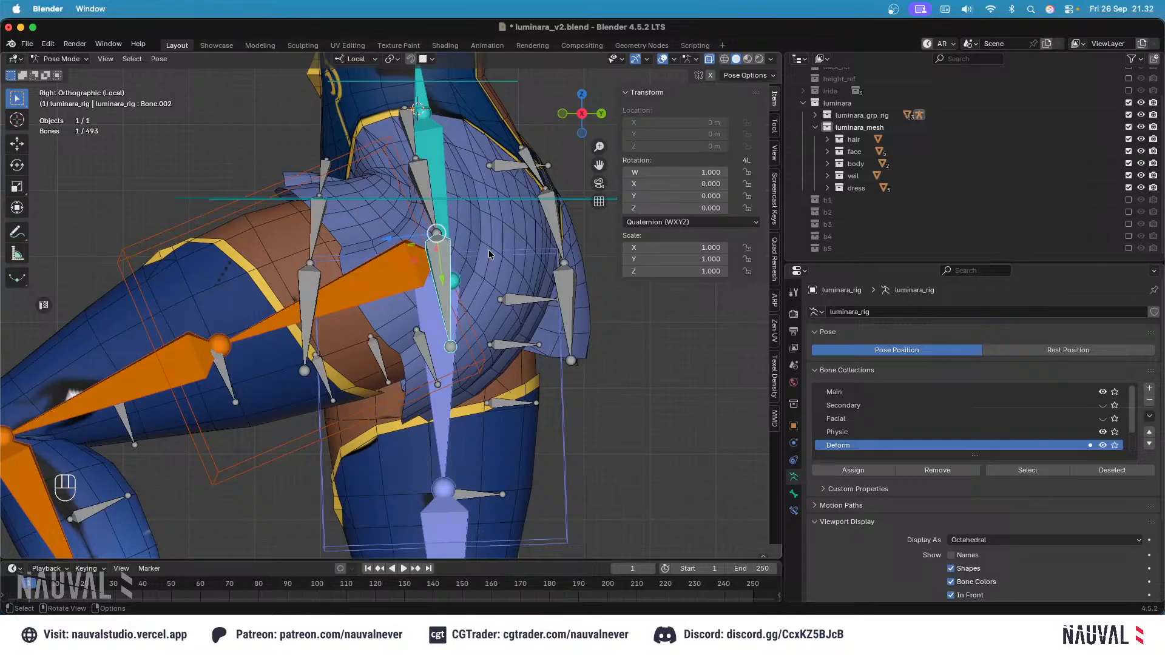
middle_click_drag(489, 250, 443, 243, "shift")
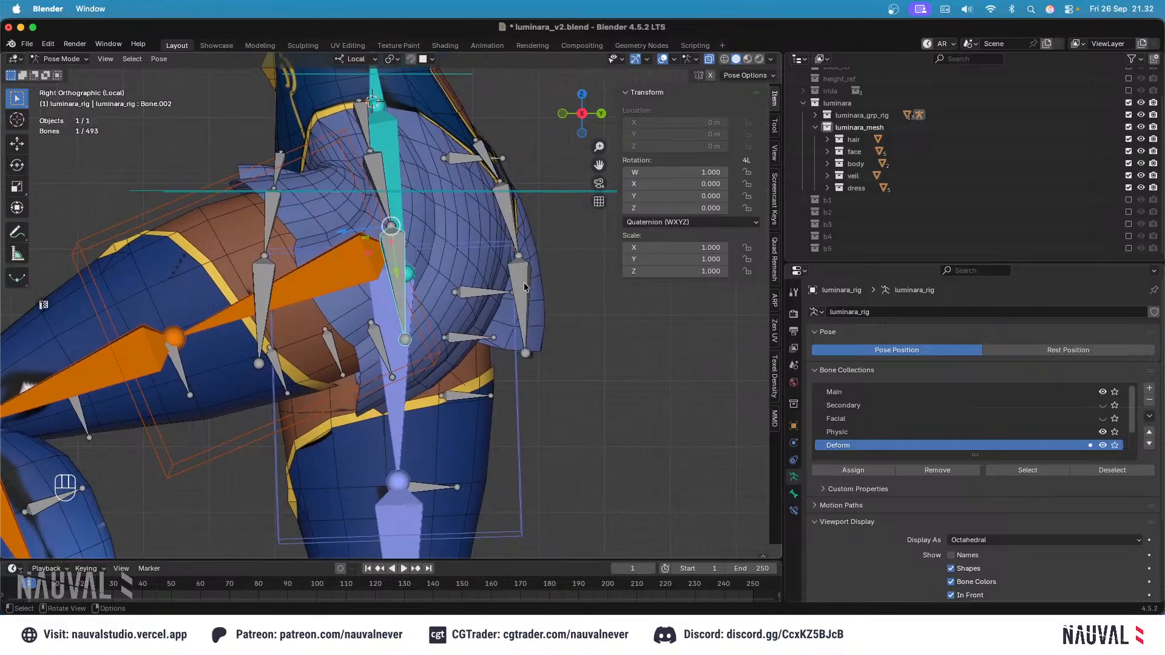
Step: Delete the root bones of the front, side and back skirt chains in Edit Mode
middle_click_drag(349, 212, 492, 180)
key("Tab")
key("KP_1")
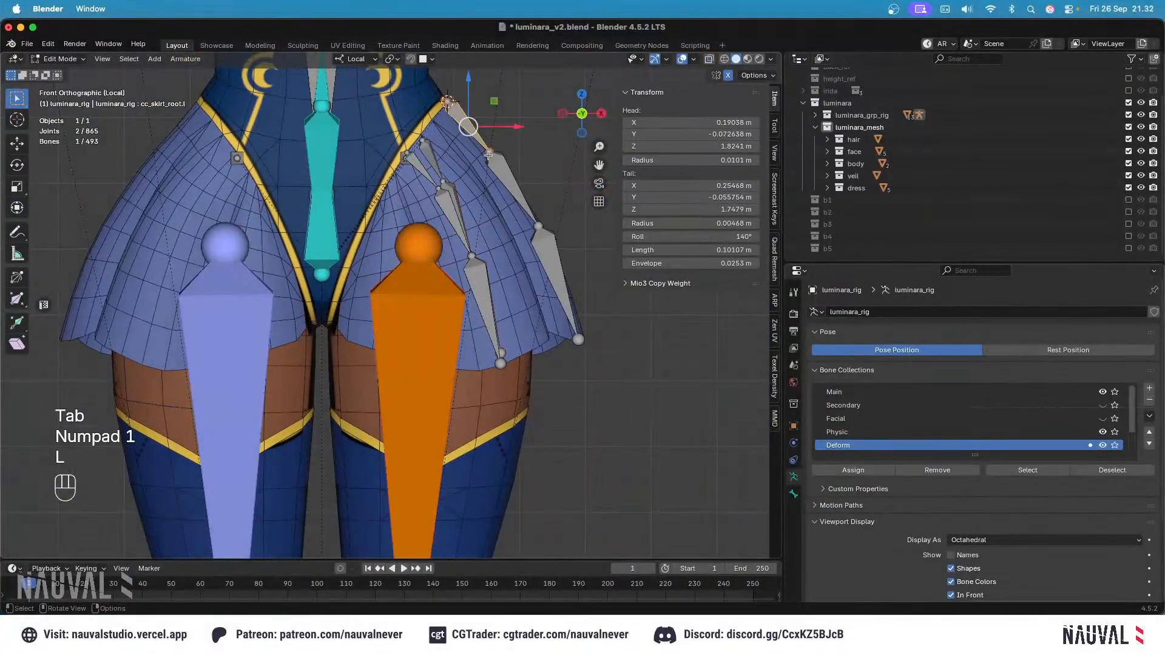
left_click(430, 156)
left_click(423, 171, "shift")
left_click(472, 125, "shift")
key("x")
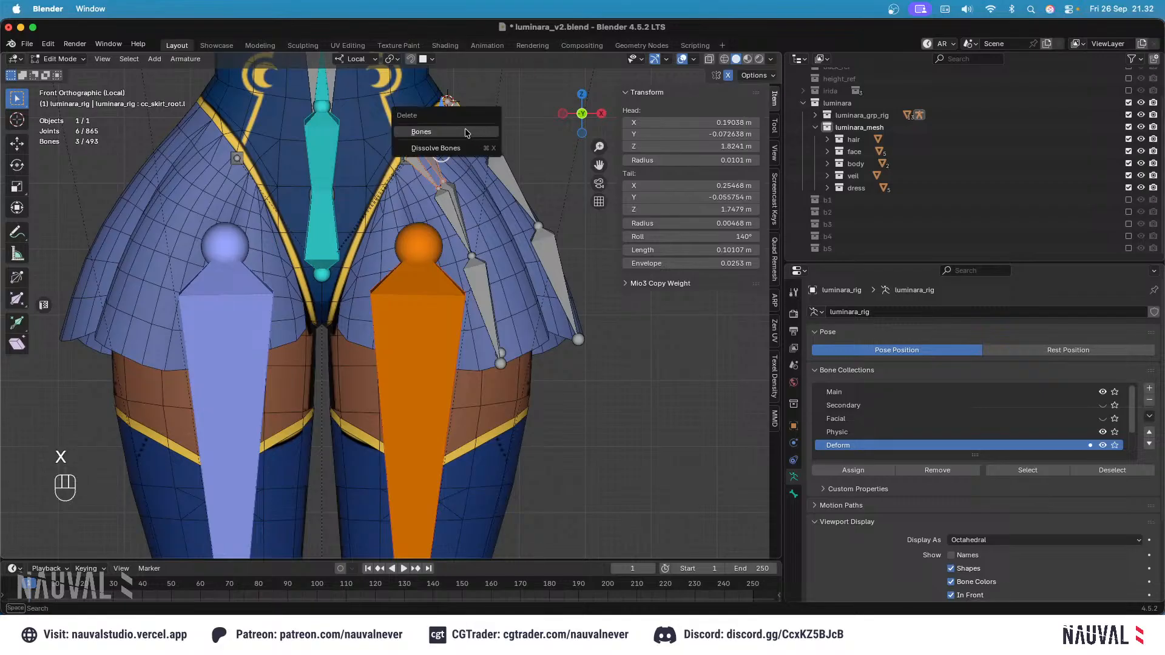
left_click(468, 132)
middle_click_drag(497, 146, 474, 164)
left_click(512, 165)
left_click(498, 197, "shift")
left_click(405, 216, "shift")
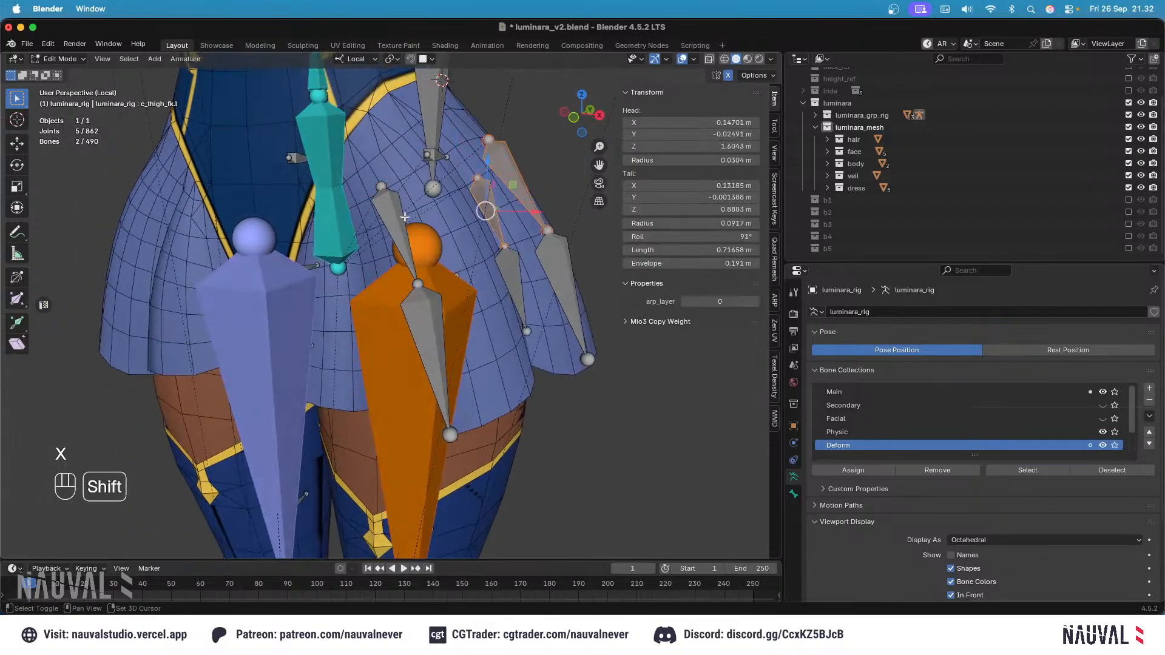
key("KP_1")
left_click(415, 276, "shift")
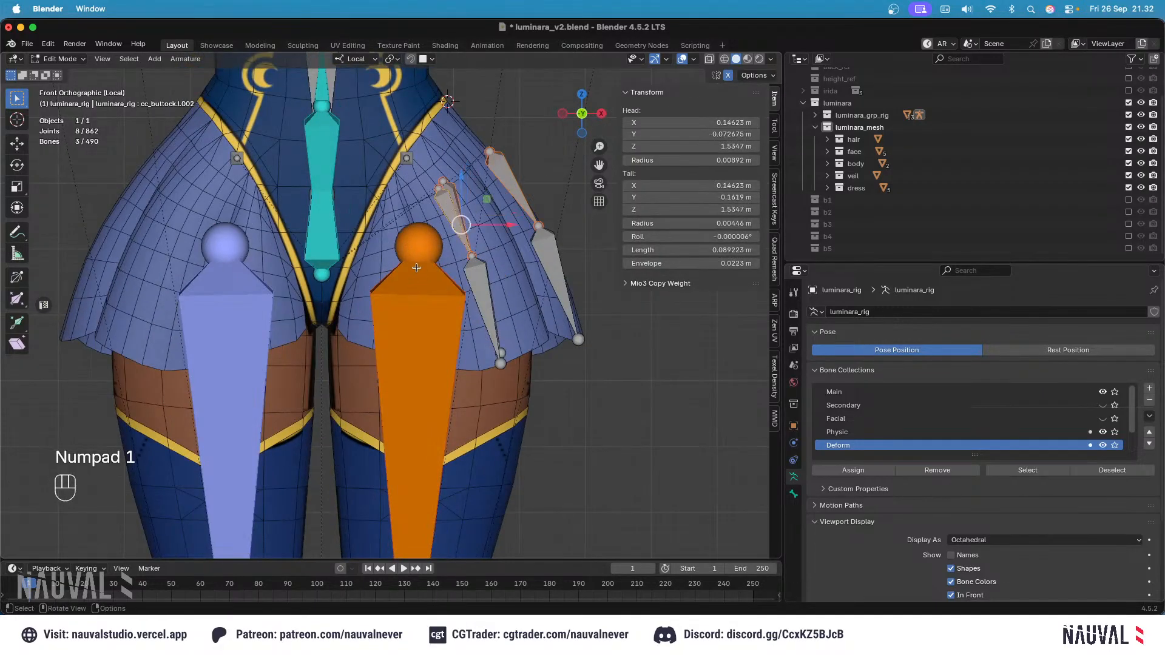
left_click(456, 307, "shift")
key("shift+z")
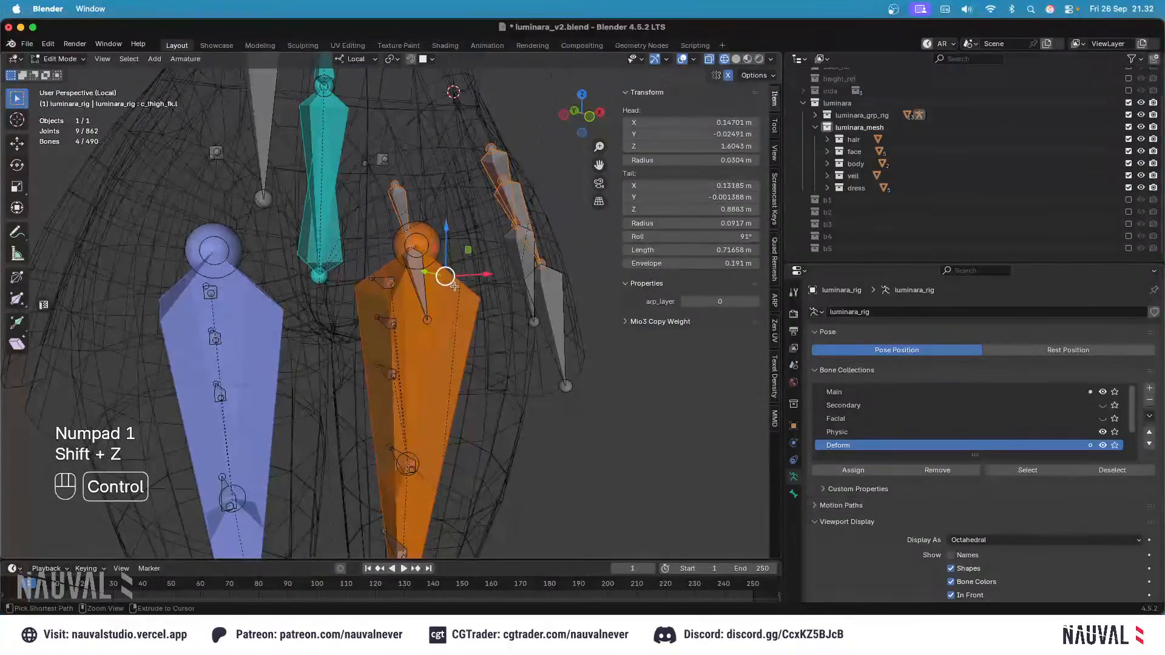
key("ctrl+z")
key("ctrl+z")
middle_click_drag(464, 264, 394, 261)
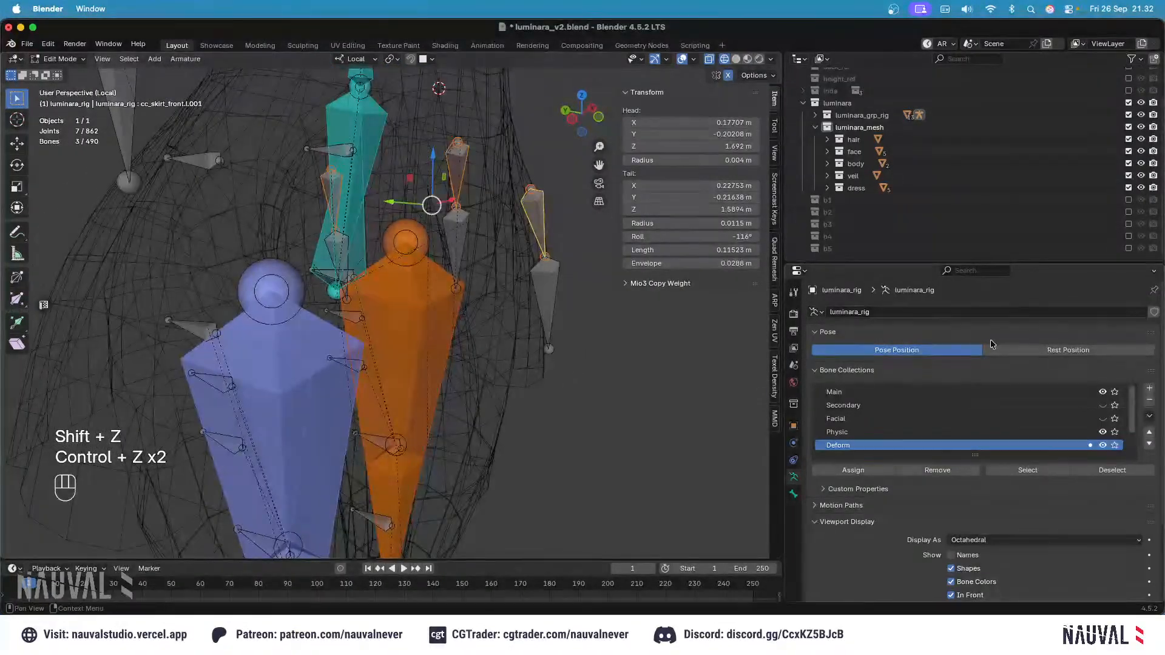
Step: Hide the Main bone collection and parent the middle bones of the side, front and back skirt chains to thigh_twist.l
left_click(533, 220, "shift")
left_click(508, 158, "shift")
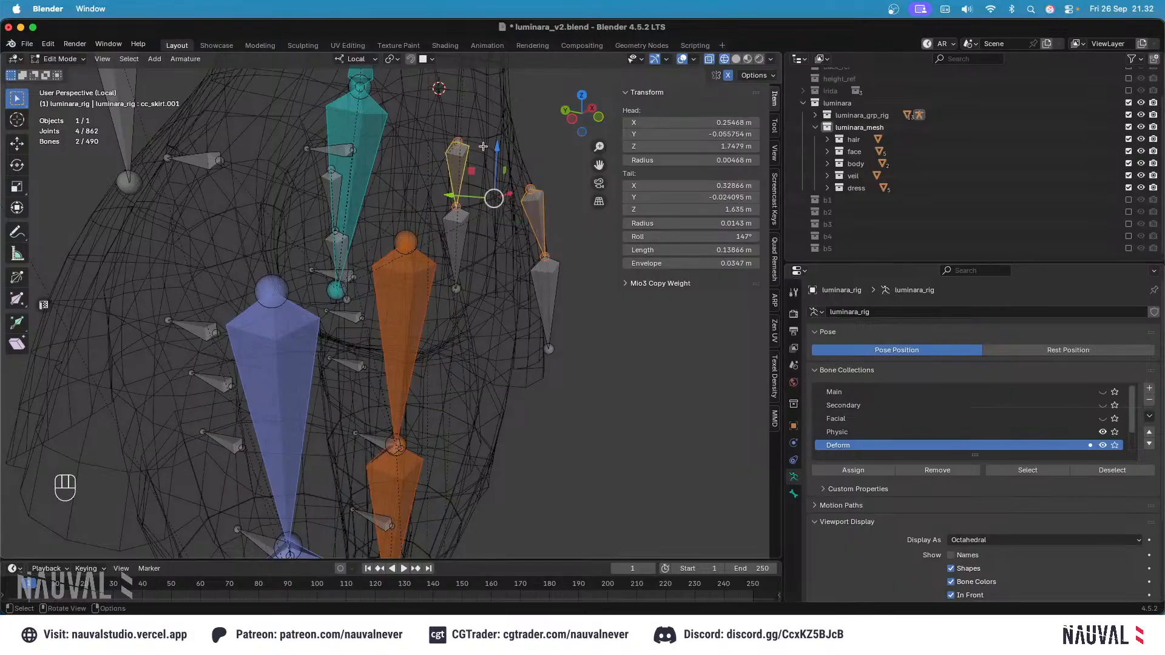
key("KP_1")
left_click(449, 190, "shift")
middle_click_drag(449, 190, 514, 208)
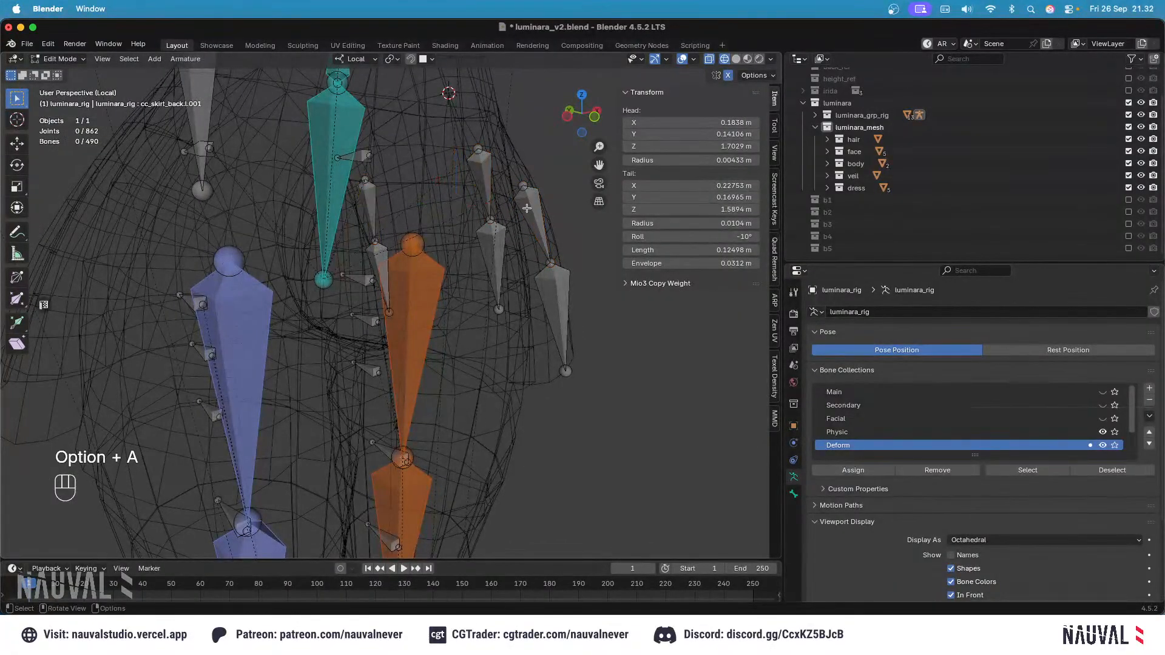
left_click(527, 208, "shift")
left_click(468, 175, "shift")
left_click(434, 266, "shift")
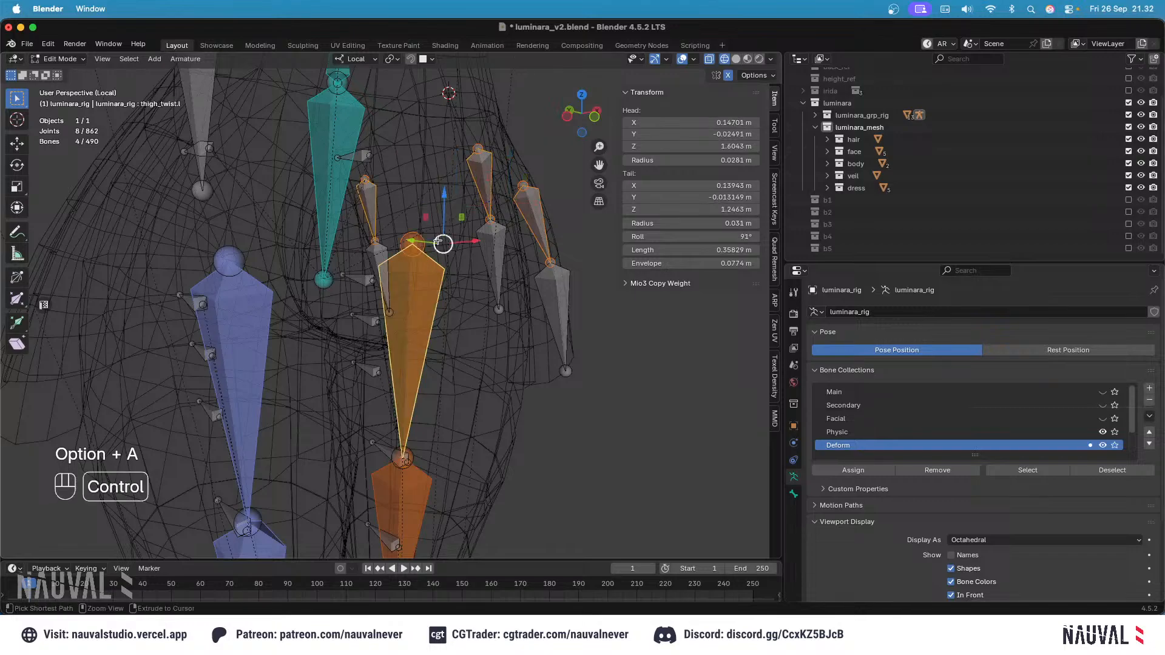
key("ctrl+p")
left_click(442, 240)
key("shift+z")
Step: Check in Pose Mode how the three skirt chains follow the raised left thigh
key("Tab")
key("KP_3")
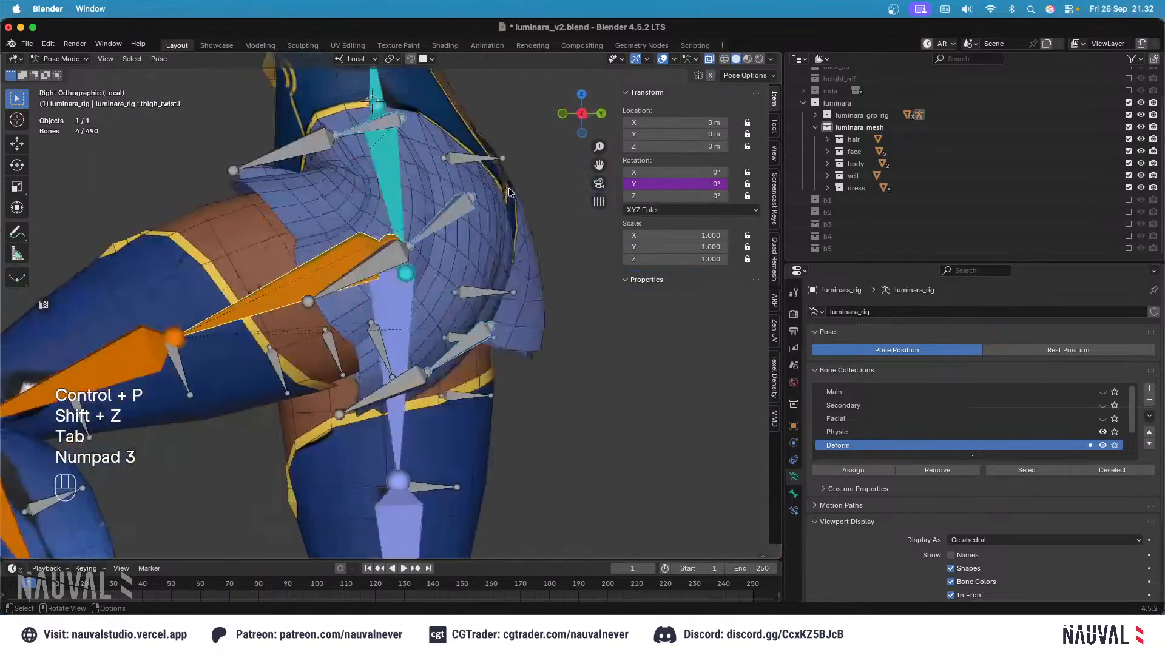
middle_click_drag(460, 199, 447, 290, "shift")
middle_click_drag(448, 291, 453, 235, "ctrl")
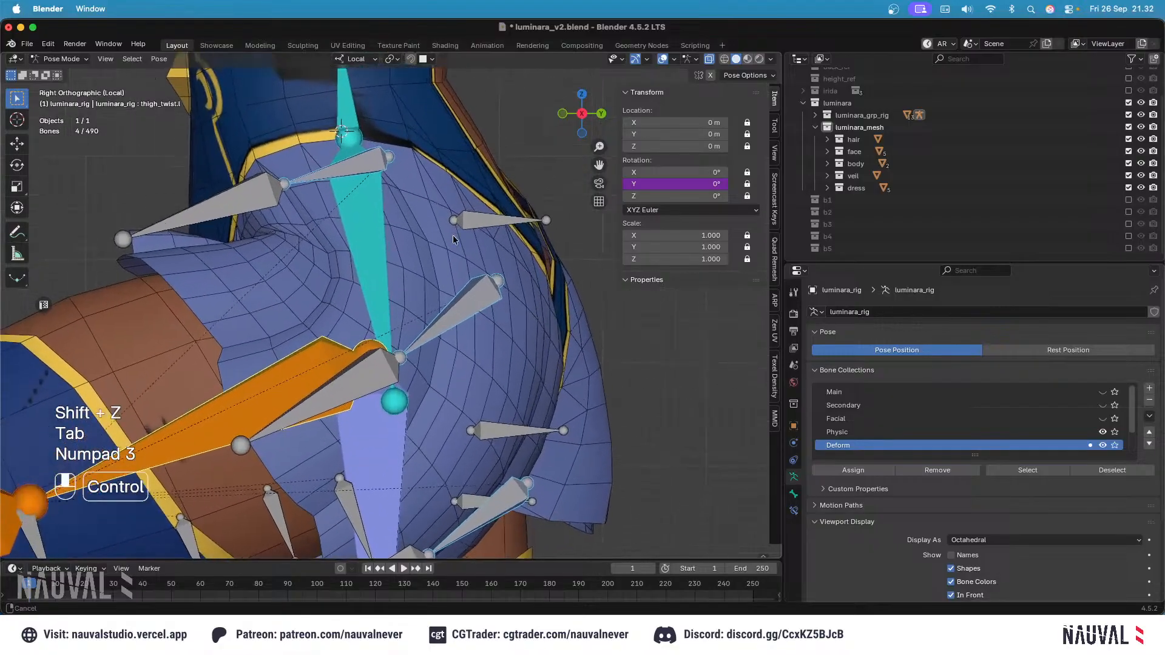
middle_click_drag(352, 198, 461, 191, "shift")
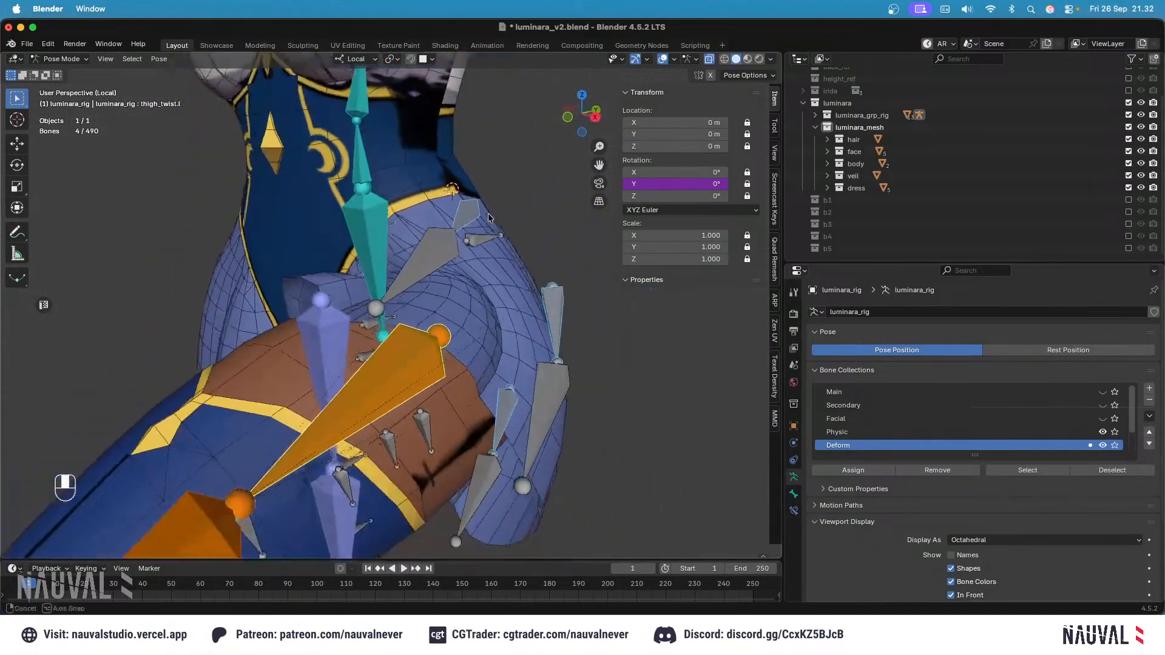
key("KP_3")
middle_click_drag(477, 264, 448, 251, "shift")
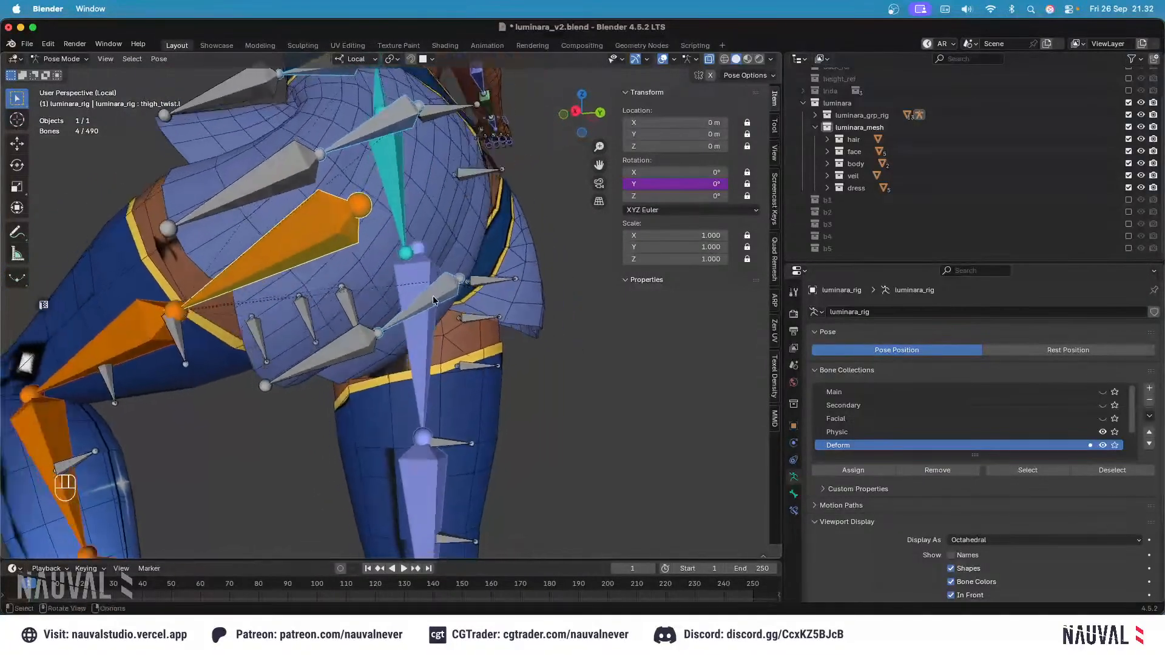
left_click(403, 315)
left_click(356, 339)
left_click(422, 303)
middle_click_drag(421, 303, 462, 316)
middle_click_drag(463, 316, 303, 247, "shift")
Step: In Edit Mode, lower the front skirt chain's middle joint about 0.058 m and its top joint about 0.084 m in side view
key("KP_3")
key("Tab")
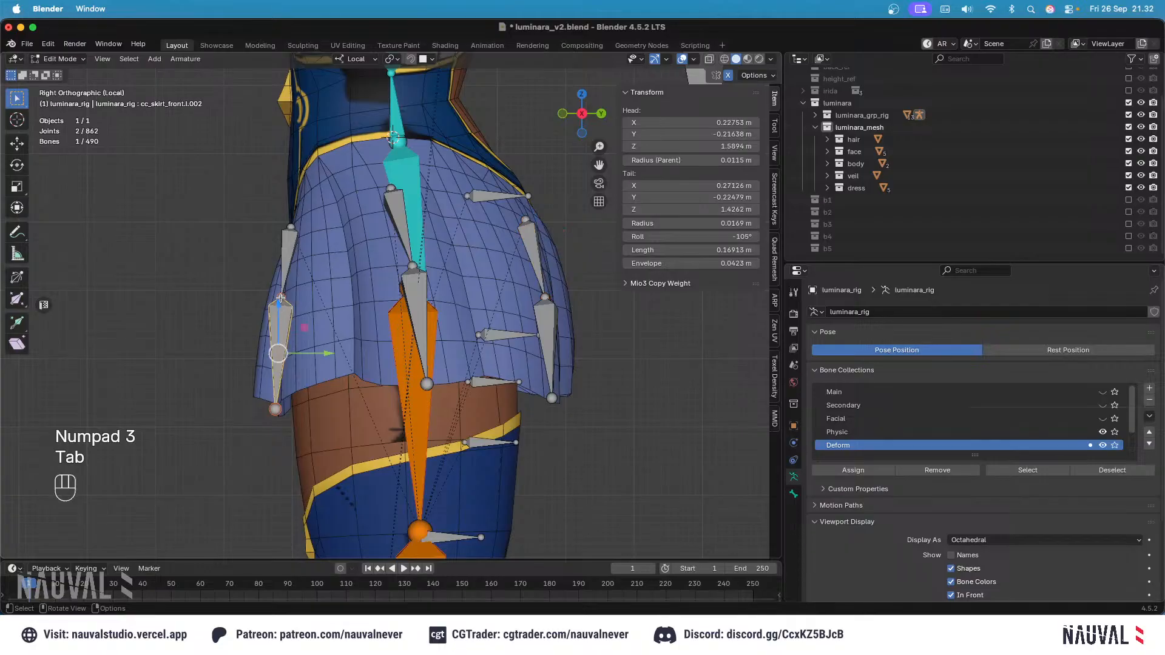
left_click(280, 298)
middle_click_drag(281, 298, 361, 242, "shift")
middle_click_drag(361, 242, 382, 219, "ctrl")
key("shift+z")
key("g")
left_click(378, 296)
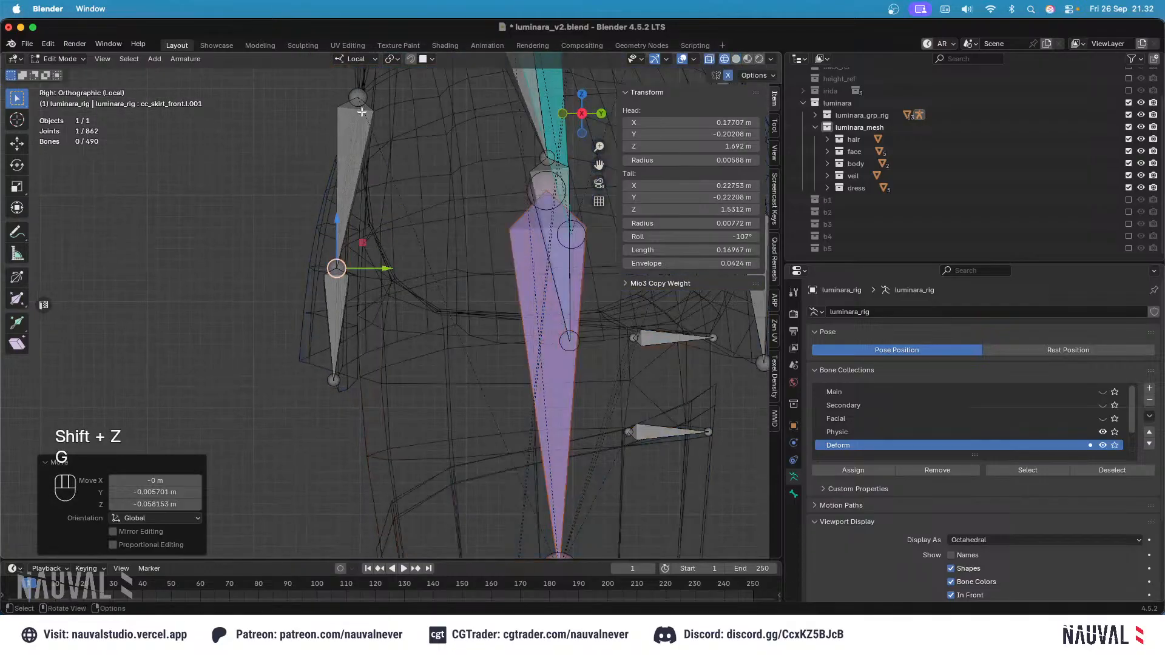
key("g")
left_click(352, 194)
Step: Move the front skirt chain's middle joint about 0.006 m and its bottom tip about 0.011 m forward in side view
left_click(337, 269)
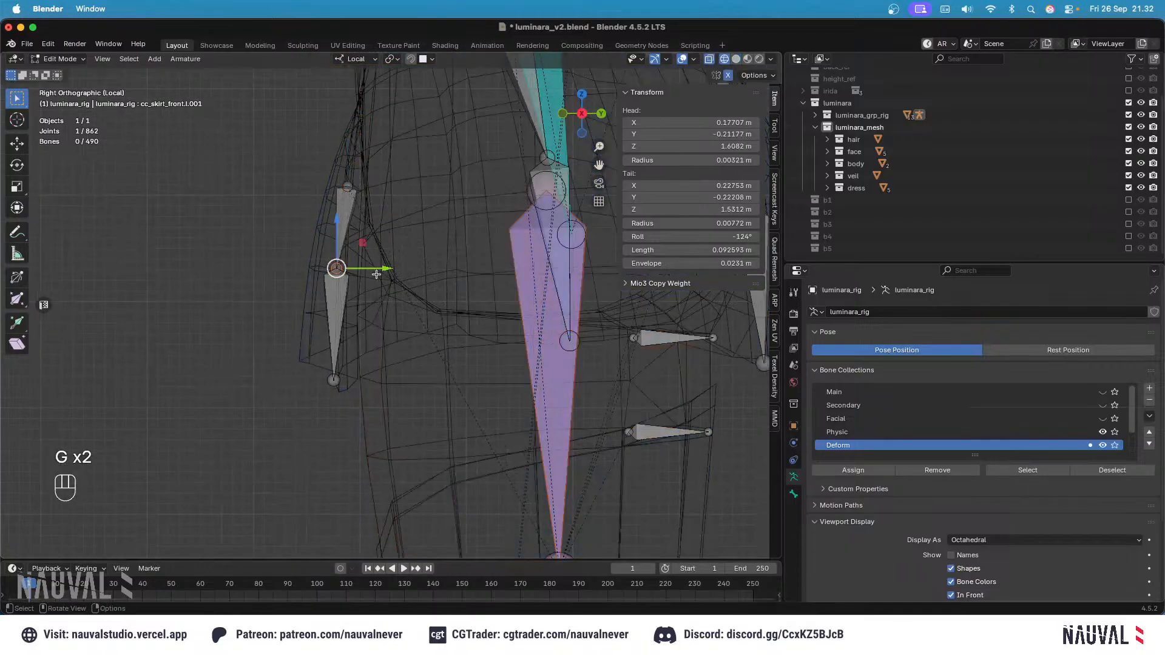
left_click_drag(372, 269, 366, 269)
left_click(336, 379)
key("g")
left_click(357, 371)
Step: In front view, move the front skirt chain's bottom tip about 0.03 m and its middle joint about 0.007 m inward
key("KP_1")
key("shift+z")
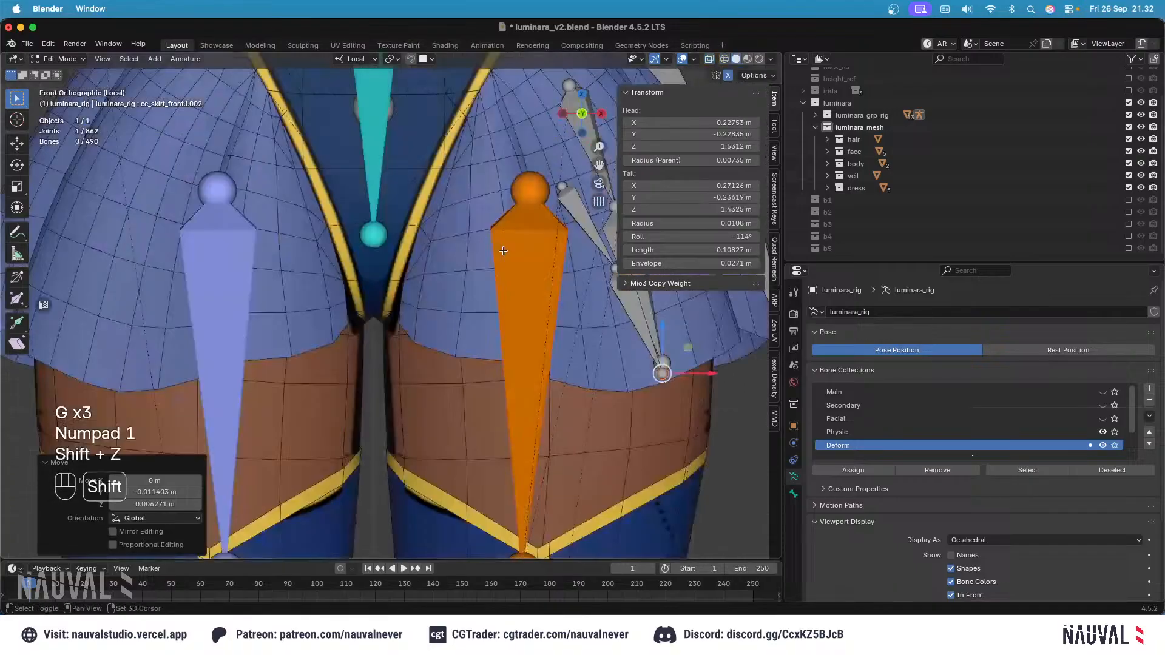
key("shift+z")
key("shift+z")
left_click_drag(587, 396, 555, 397)
left_click(508, 296)
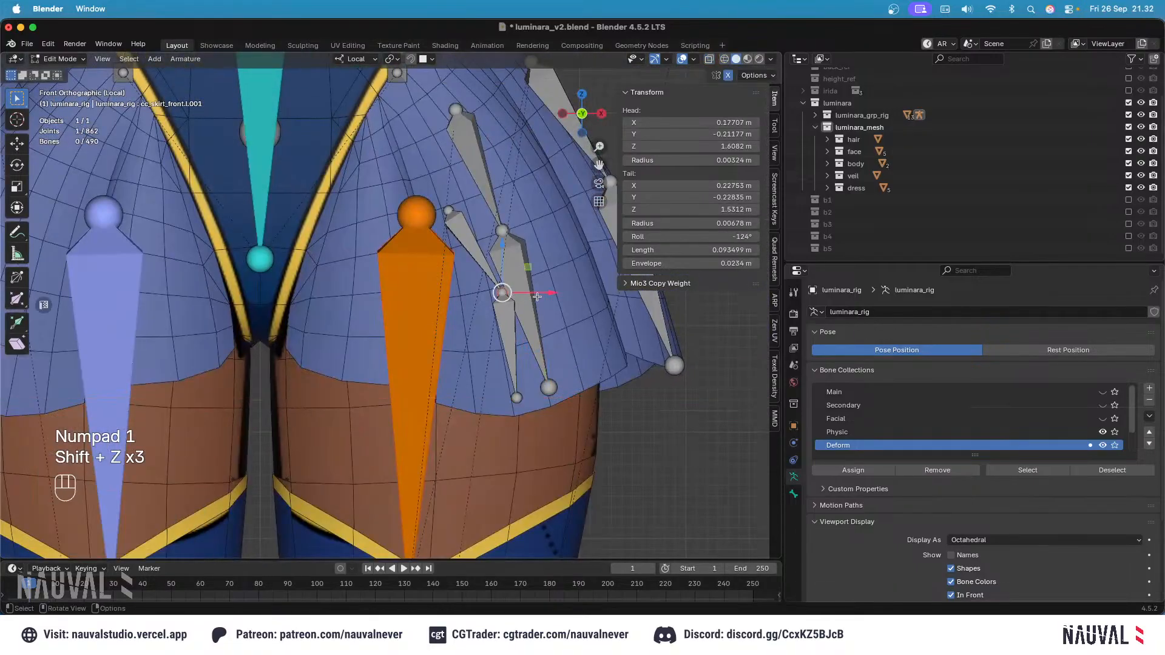
left_click_drag(540, 292, 533, 292)
Step: Move the front chain's top joint to about X 0.194 m, Z 1.617 m and nudge its middle joint inward to about X 0.219 m
left_click(457, 204)
left_click_drag(487, 214, 506, 217)
key("g")
left_click(505, 211)
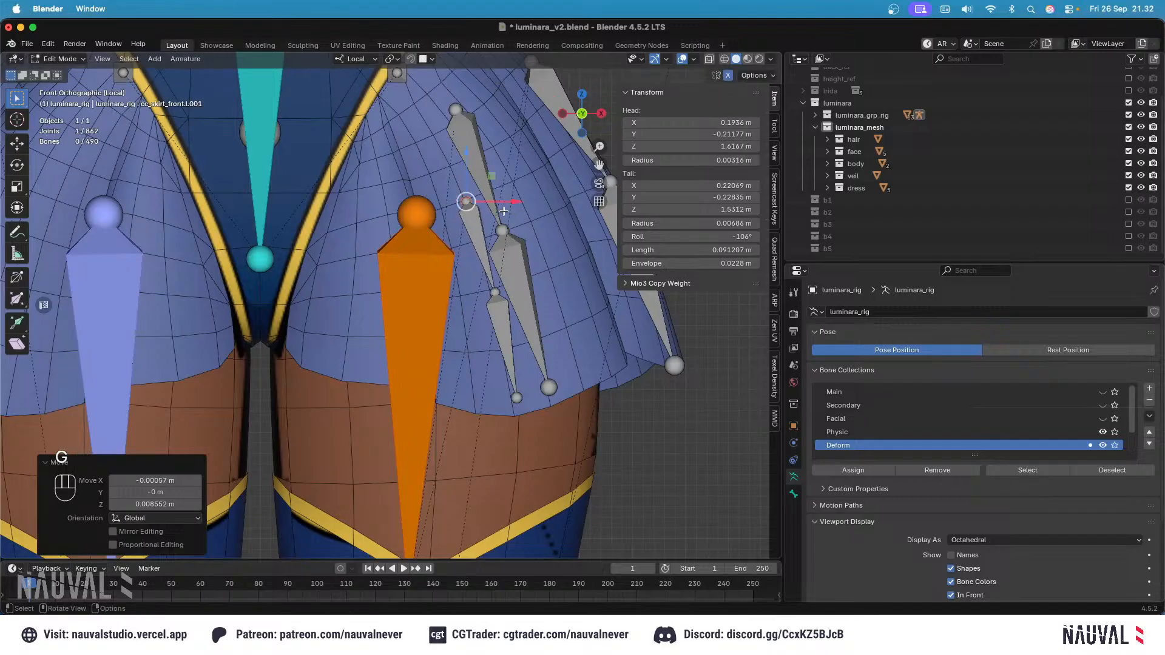
left_click(499, 290)
left_click_drag(522, 295, 520, 296)
Step: Lower the front skirt chain's bottom tip about 0.013 m and shift its middle joint slightly further inward
left_click(516, 397)
key("g")
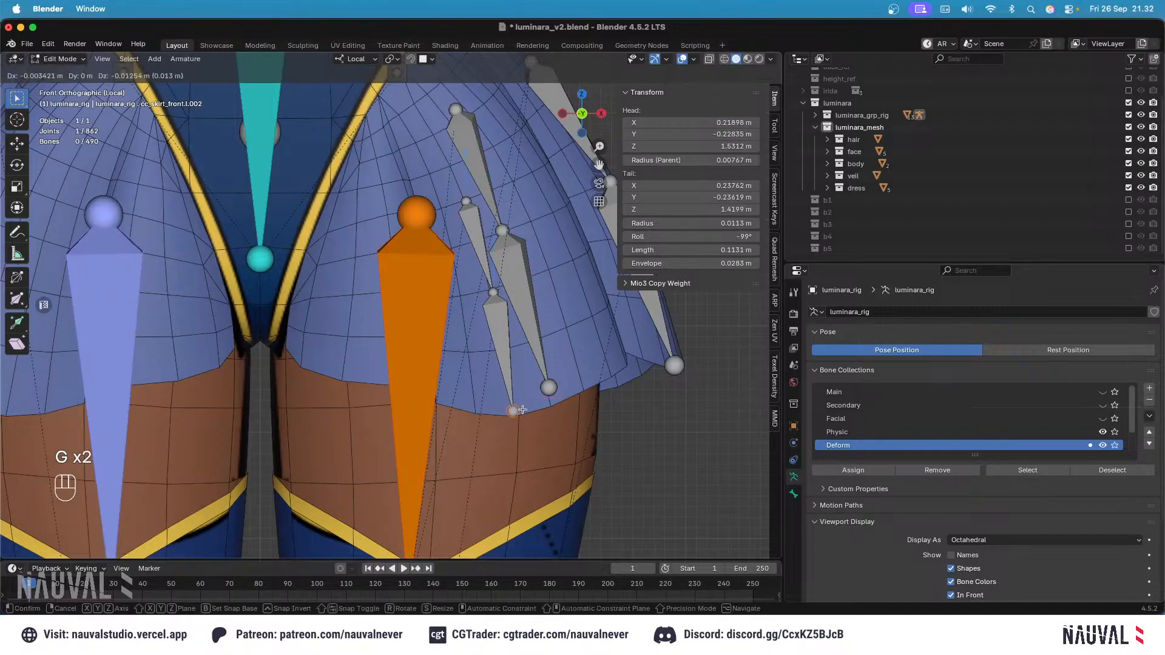
left_click(513, 411)
left_click(495, 294)
key("g")
left_click(490, 292)
Step: Check the adjusted front skirt chain against the raised thigh from the side in Pose Mode
key("KP_3")
key("Tab")
mouse_move(479, 255)
middle_mouse_down("ctrl")
mouse_move(469, 212)
mouse_move(445, 239)
mouse_move(465, 266)
middle_mouse_up("ctrl")
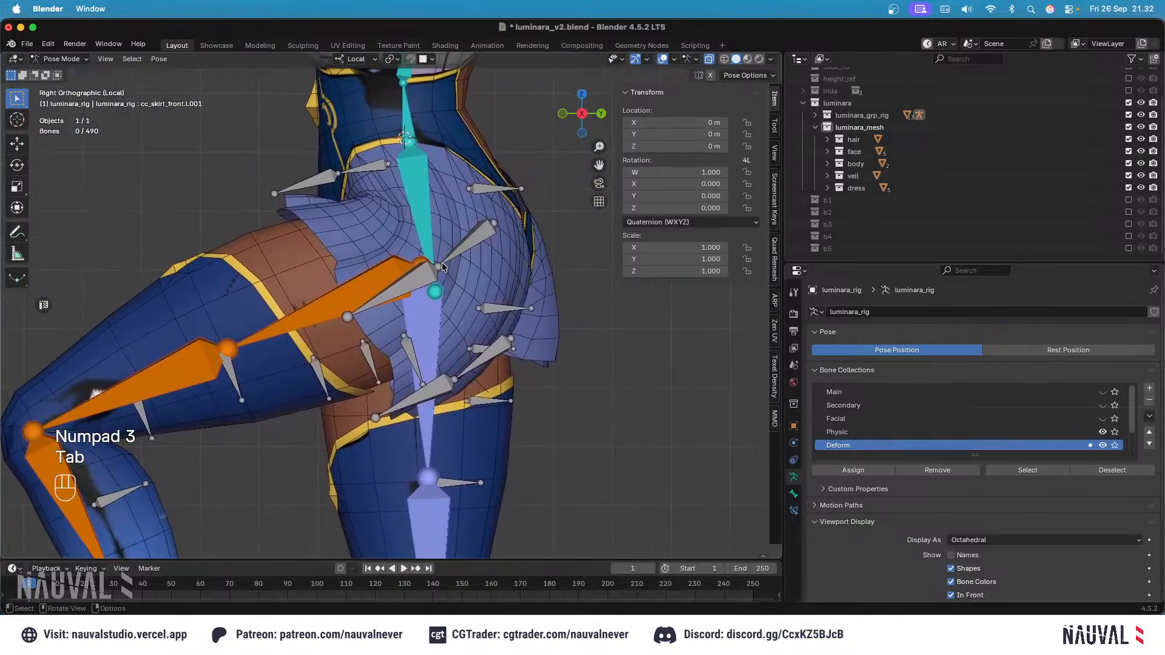
Step: Test how the side and front skirt bones rotate against the raised thigh in side view, cancelling each rotation
key("r")
key("Escape")
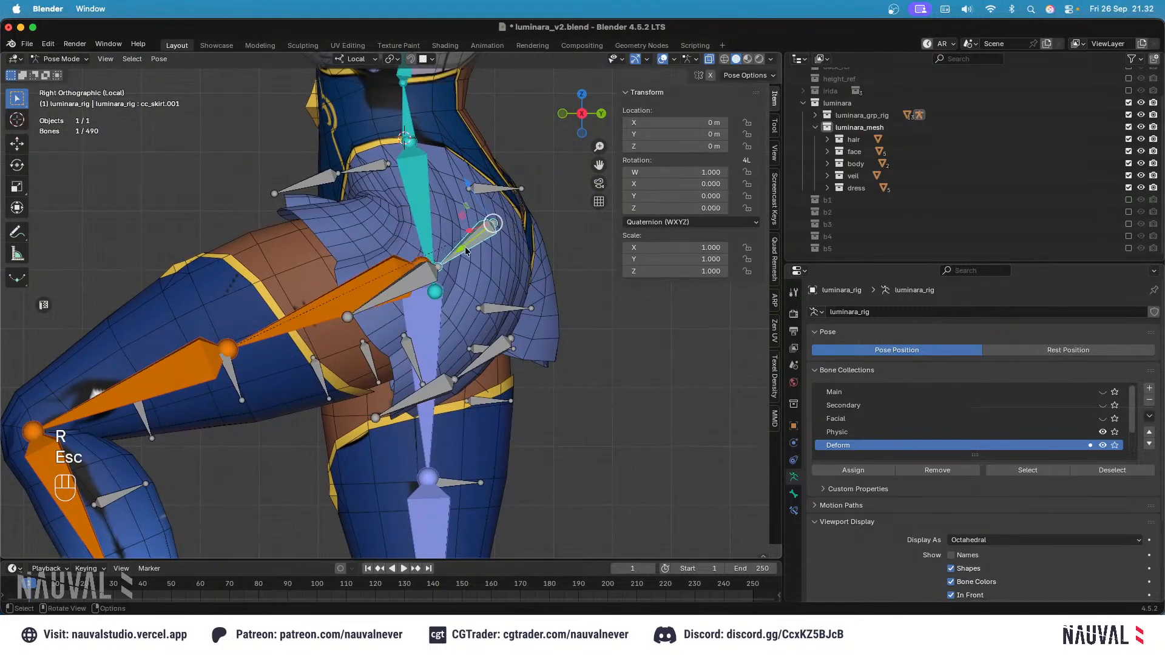
left_click(465, 247)
key("r")
key("Escape")
left_click(388, 165)
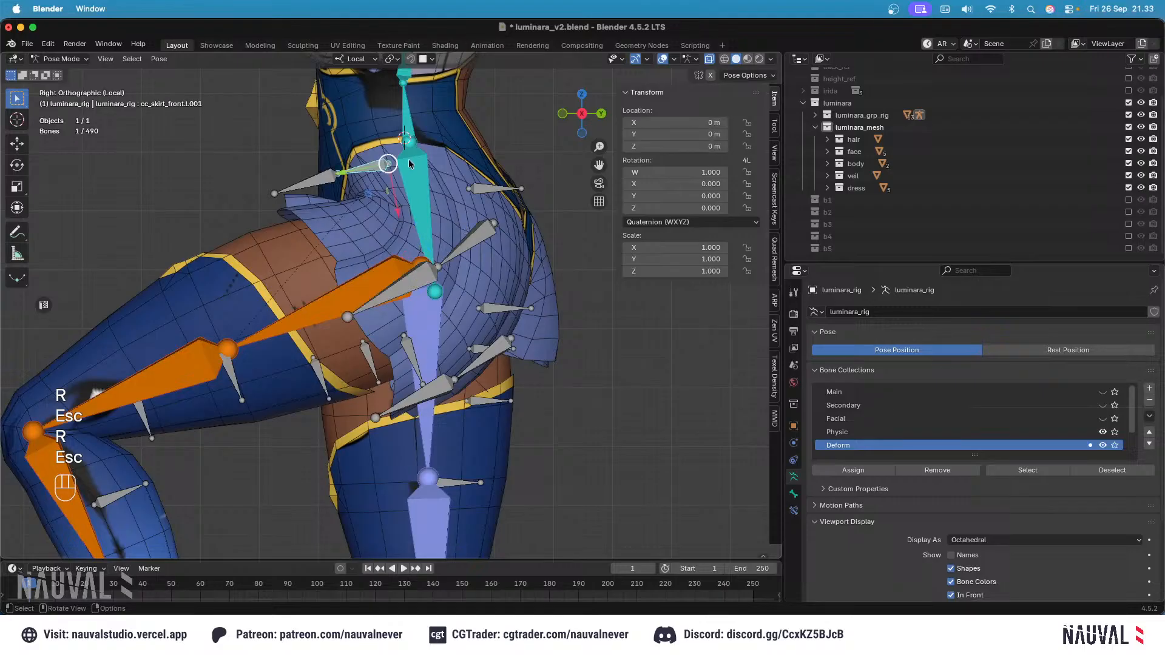
key("r")
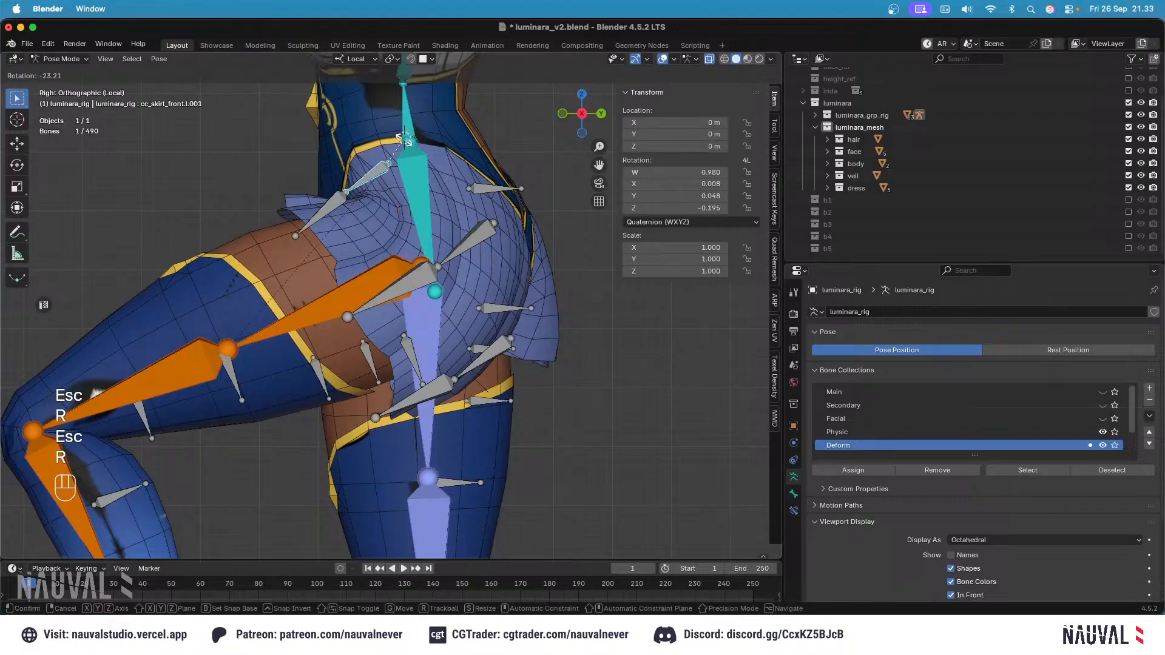
key("Escape")
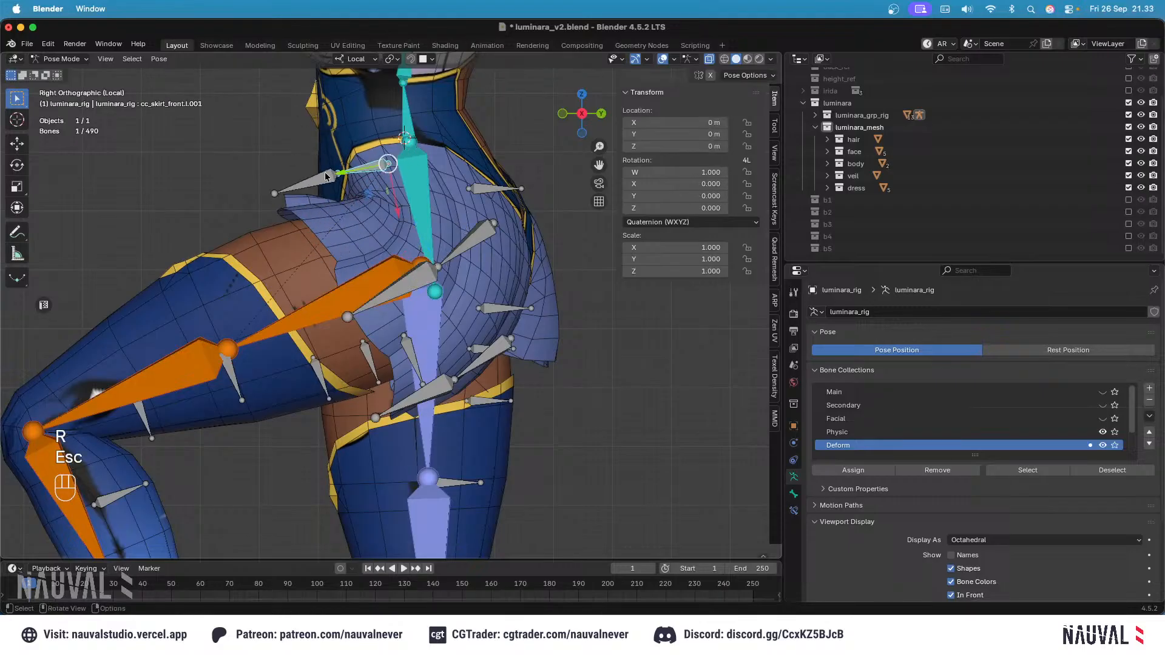
left_click(306, 186)
key("r")
key("Escape")
left_click(401, 286)
key("r")
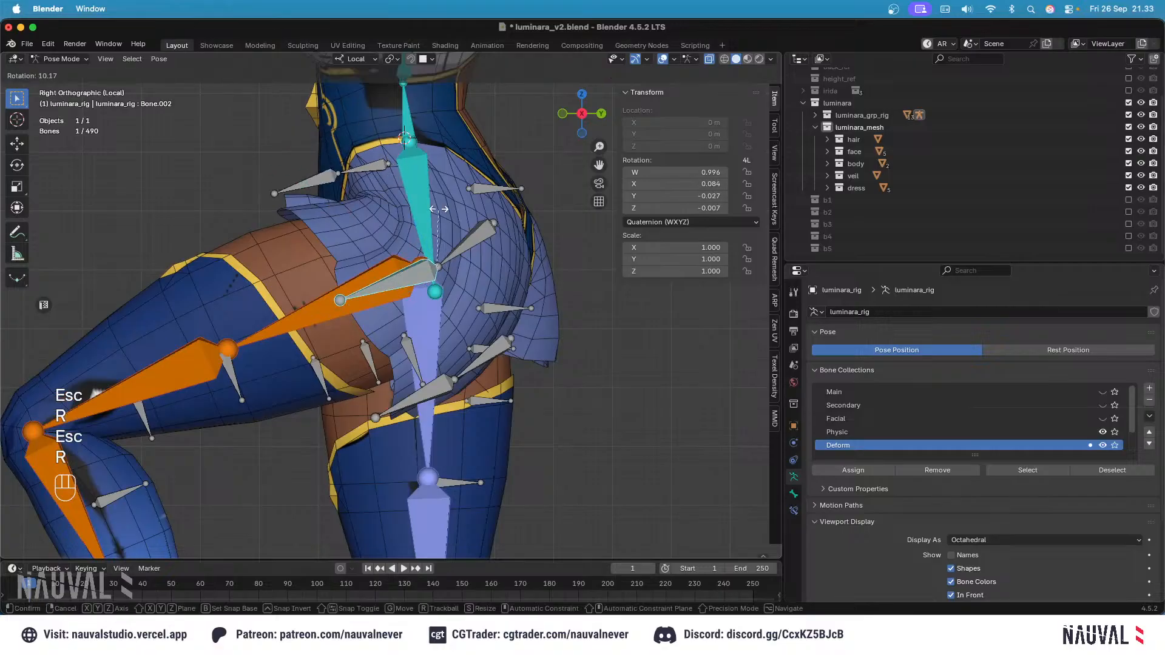
key("Escape")
Step: Test how the back skirt chain's lower and upper bones rotate, cancelling each rotation
left_click(425, 409)
key("r")
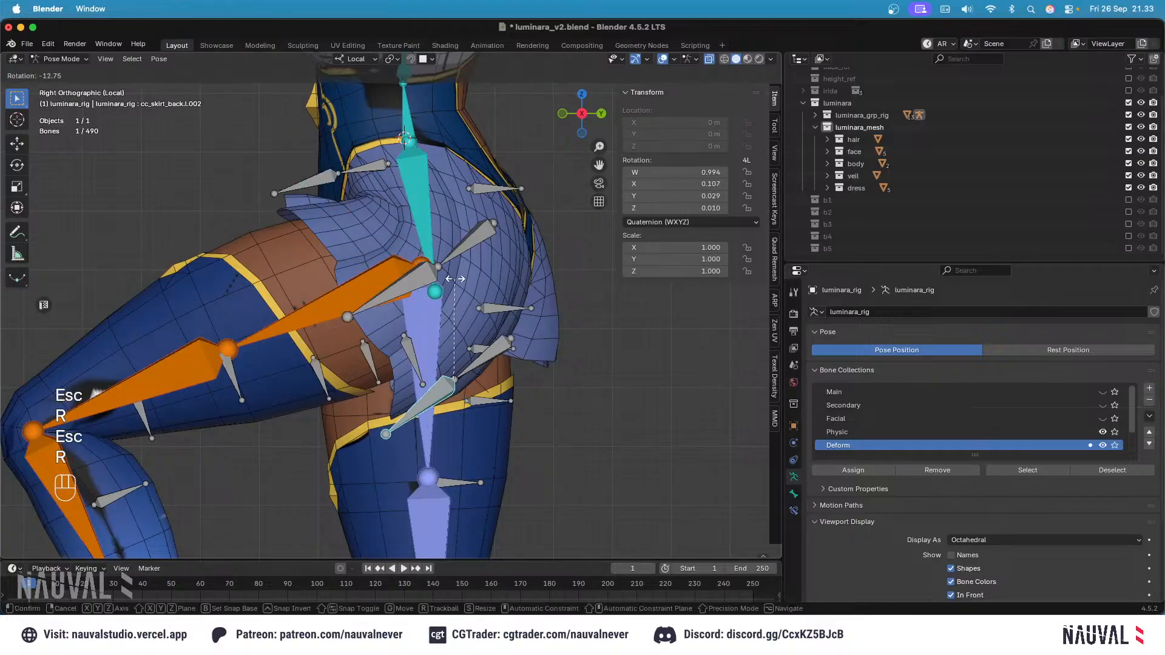
key("Escape")
left_click(489, 358)
key("r")
key("Escape")
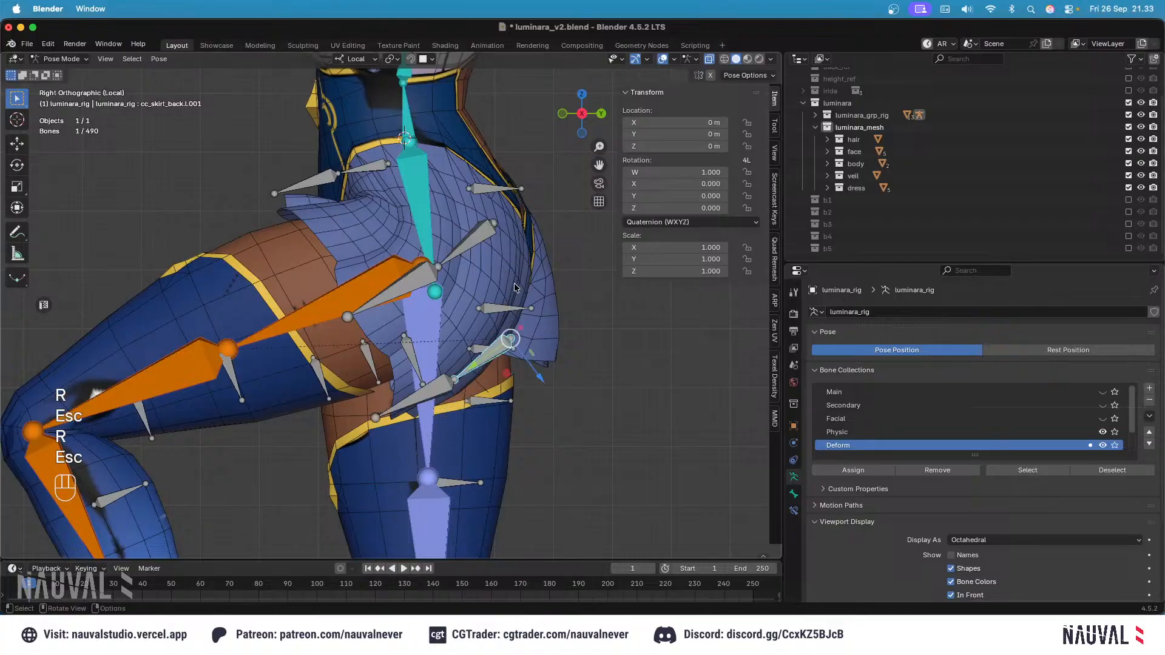
middle_click_drag(519, 305, 456, 238, "shift")
key("r")
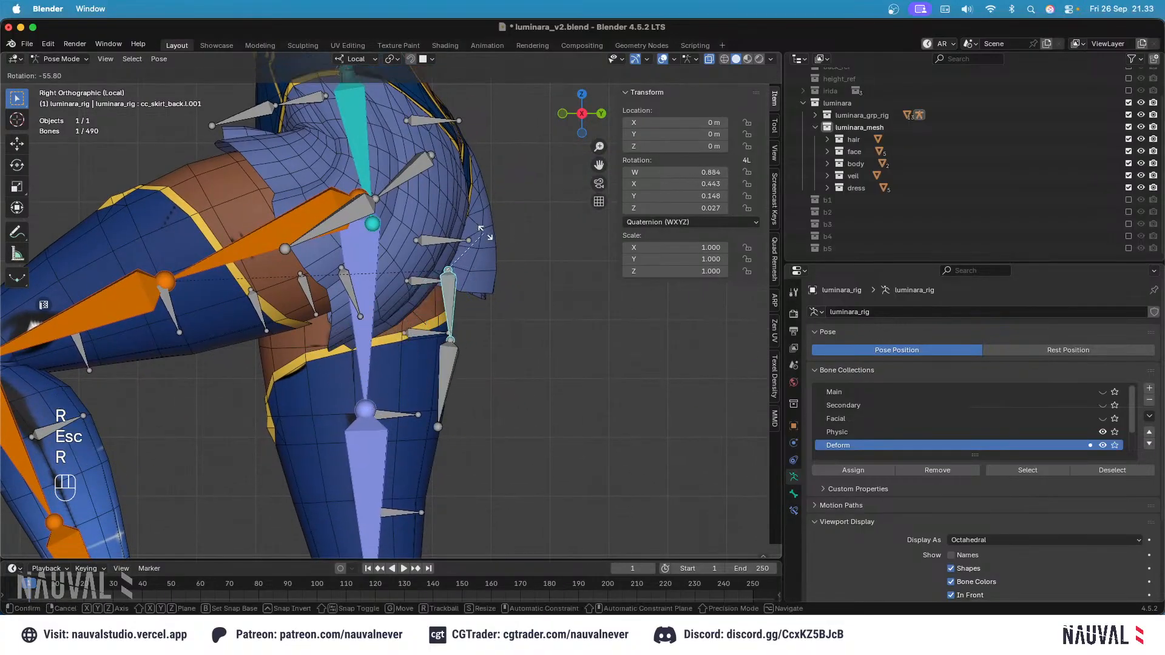
key("Escape")
Step: Inspect the skirt chains from the front and side, test the upper side bone's rotation without keeping it, and save the file
middle_click_drag(502, 281, 453, 242)
key("KP_1")
key("ctrl+KP_1")
key("KP_1")
key("super+s")
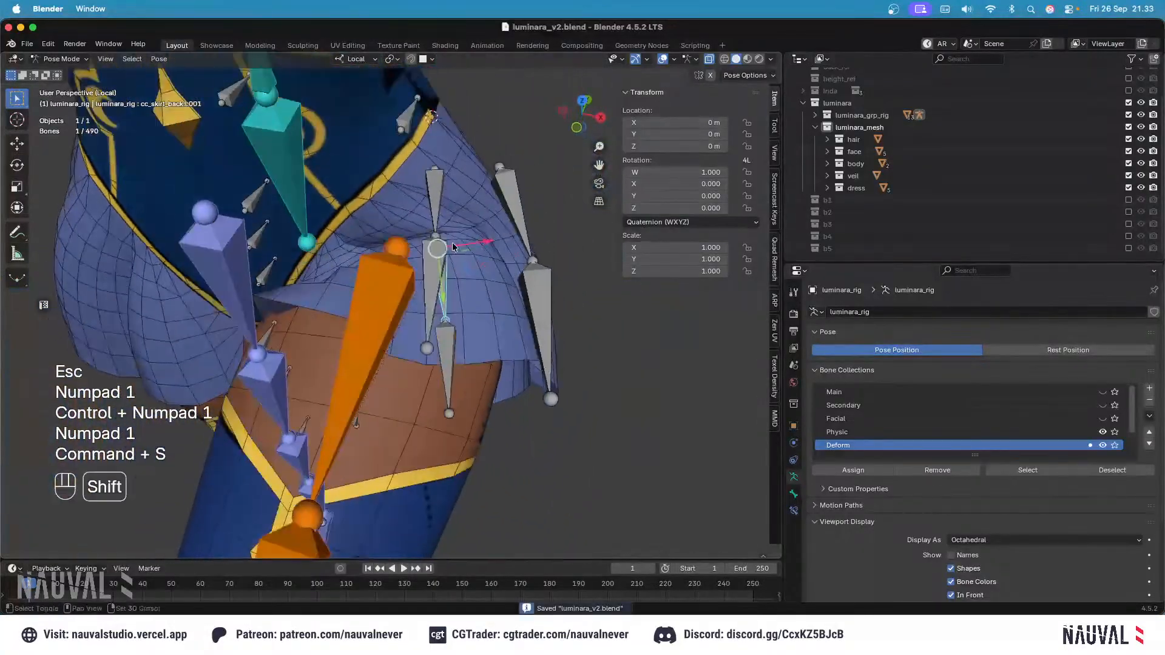
key("KP_1")
middle_click_drag(464, 201, 432, 176)
key("KP_3")
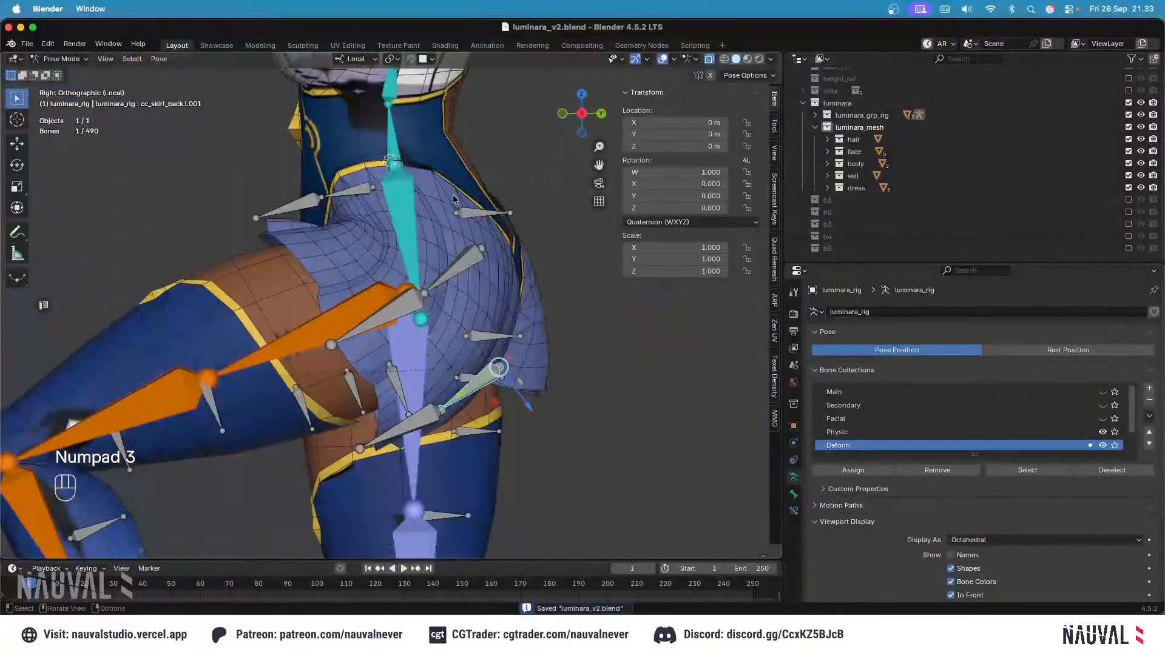
left_click(460, 265)
key("r")
key("Escape")
key("super+s")
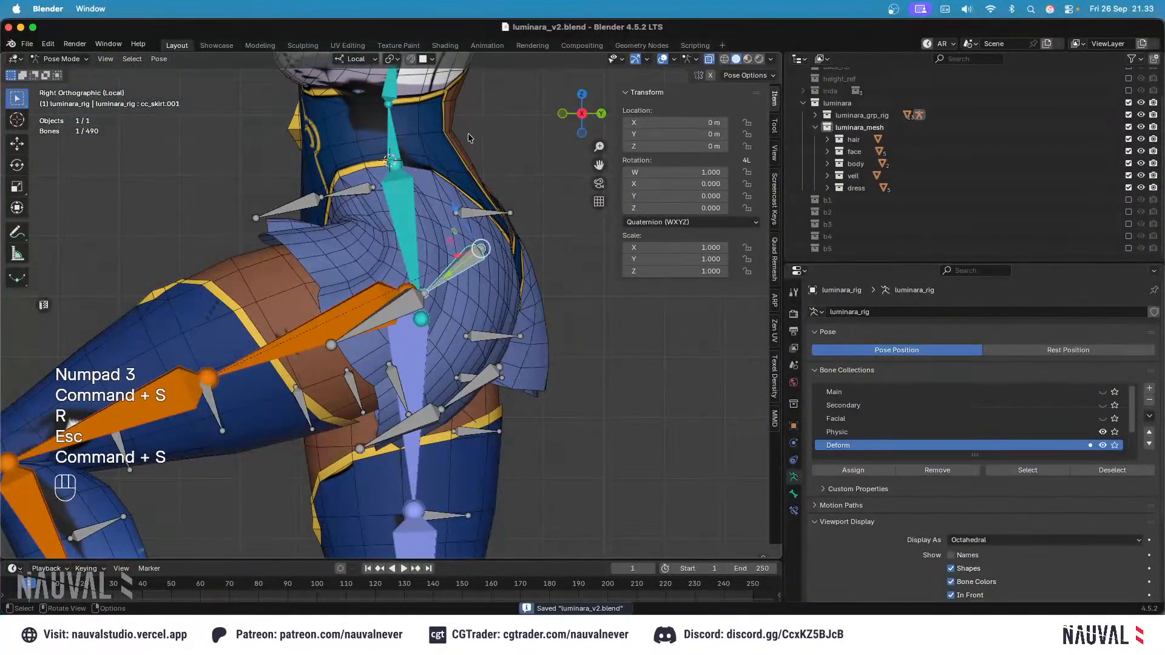
left_click(70, 59)
left_click(61, 73)
key("KP_1")
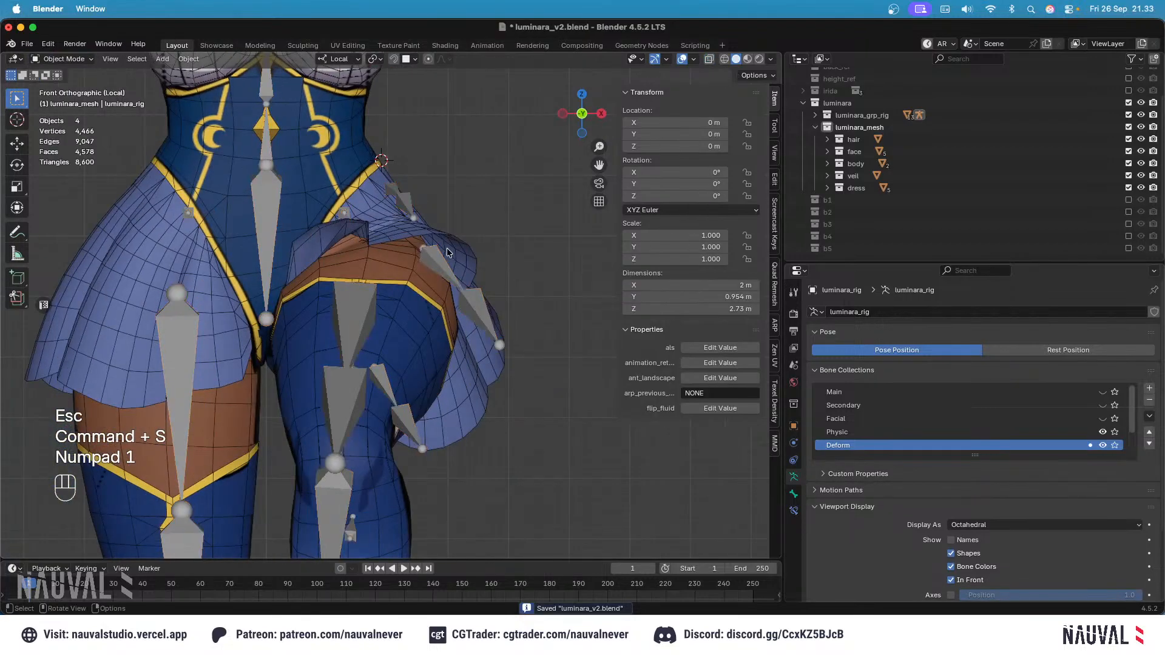
left_click(415, 209)
left_click(256, 93)
left_click(69, 60)
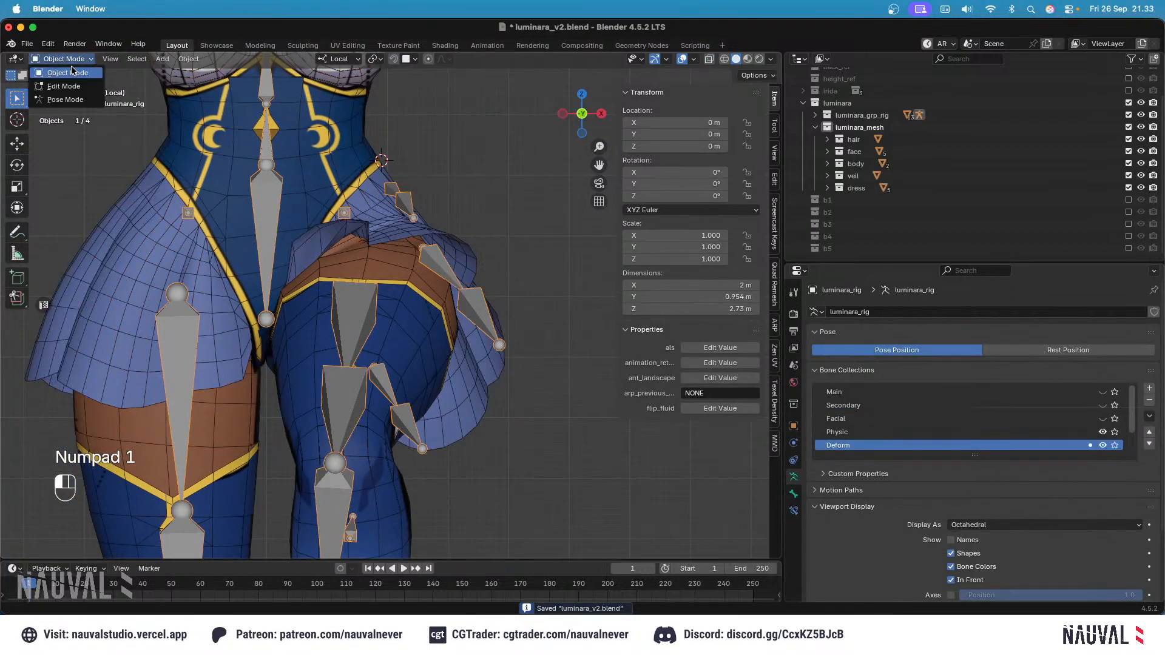
left_click(67, 99)
Step: Select all six bones of the three left skirt chains and try to symmetrize them in Edit Mode
left_click(403, 200)
middle_click_drag(403, 196, 432, 248)
key("l")
key("l")
key("l")
key("l")
right_click(310, 297)
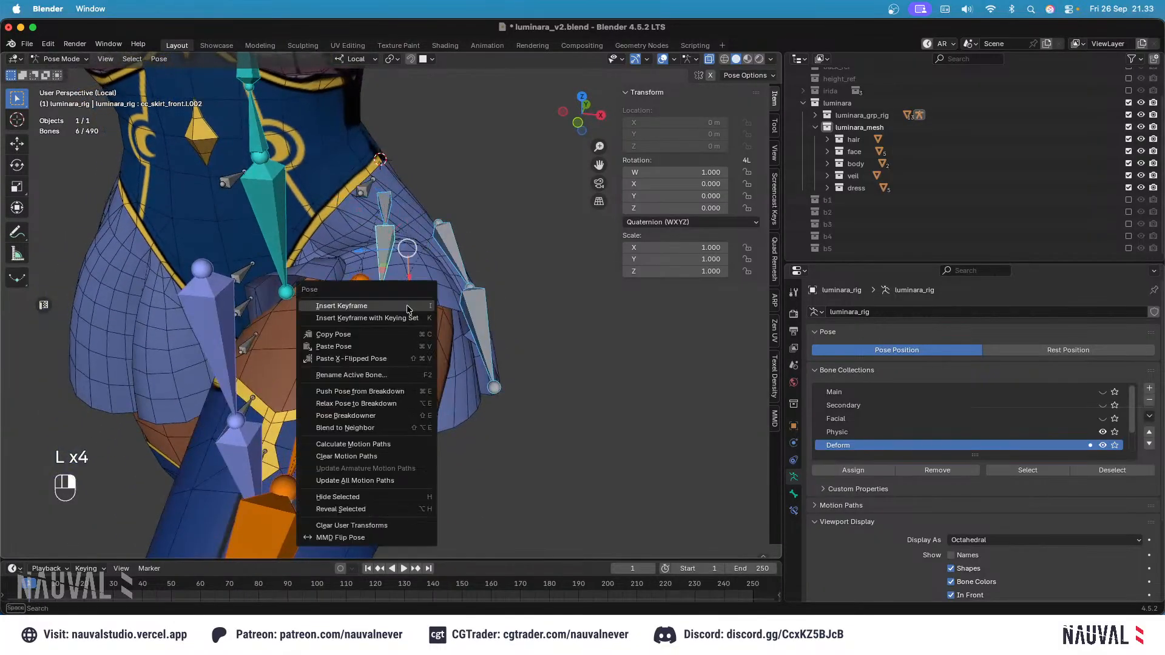
key("Tab")
right_click(459, 277)
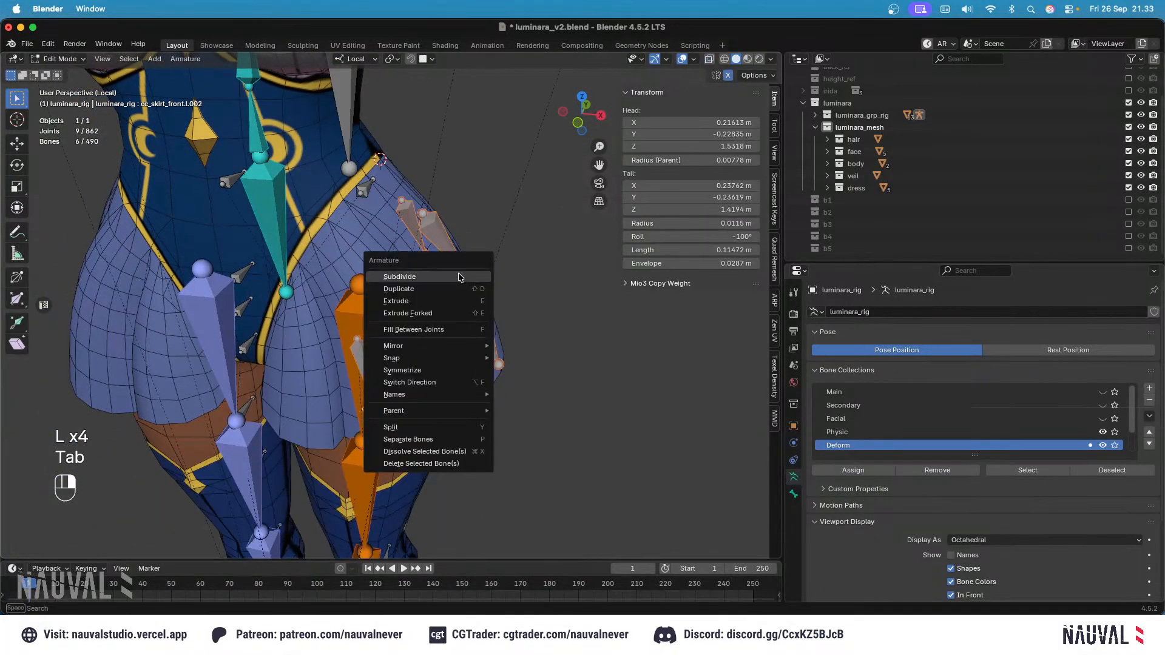
left_click(438, 374)
Step: Undo the symmetrize of the left skirt chains
key("KP_1")
middle_click_drag(444, 174, 429, 245, "super")
key("super+z")
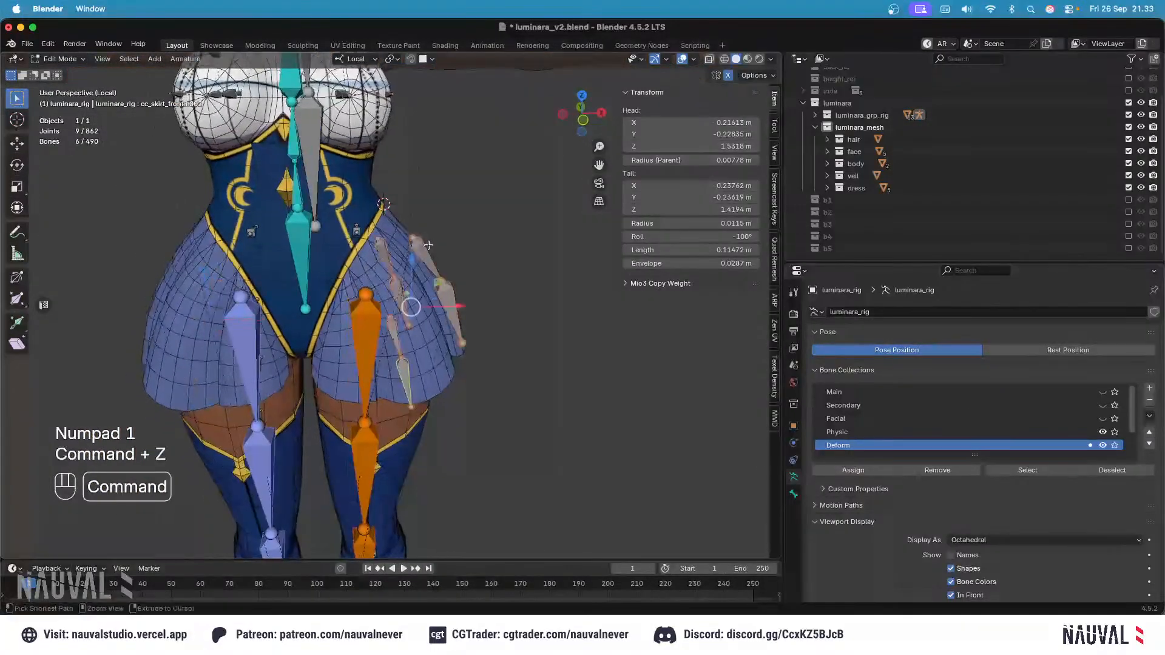
key("super+z")
Step: Rename the upper bone of the left side skirt chain to cc_skirt_root.l in Edit Mode
key("Tab")
left_click(430, 251)
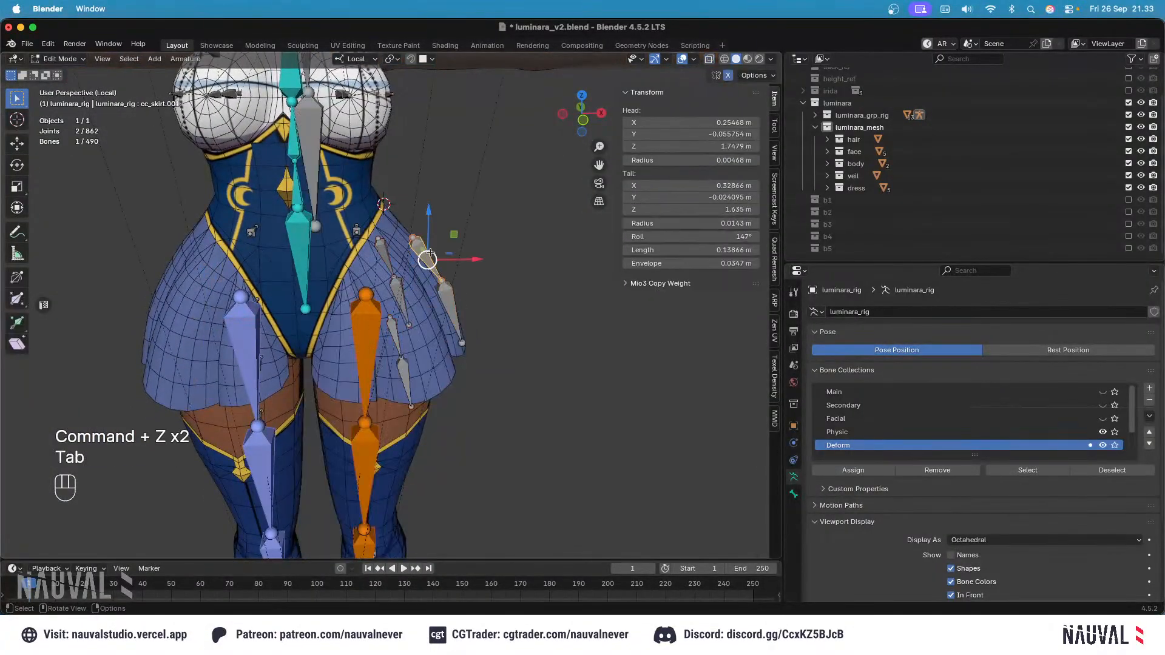
key("F2")
key("BackSpace")
key("BackSpace")
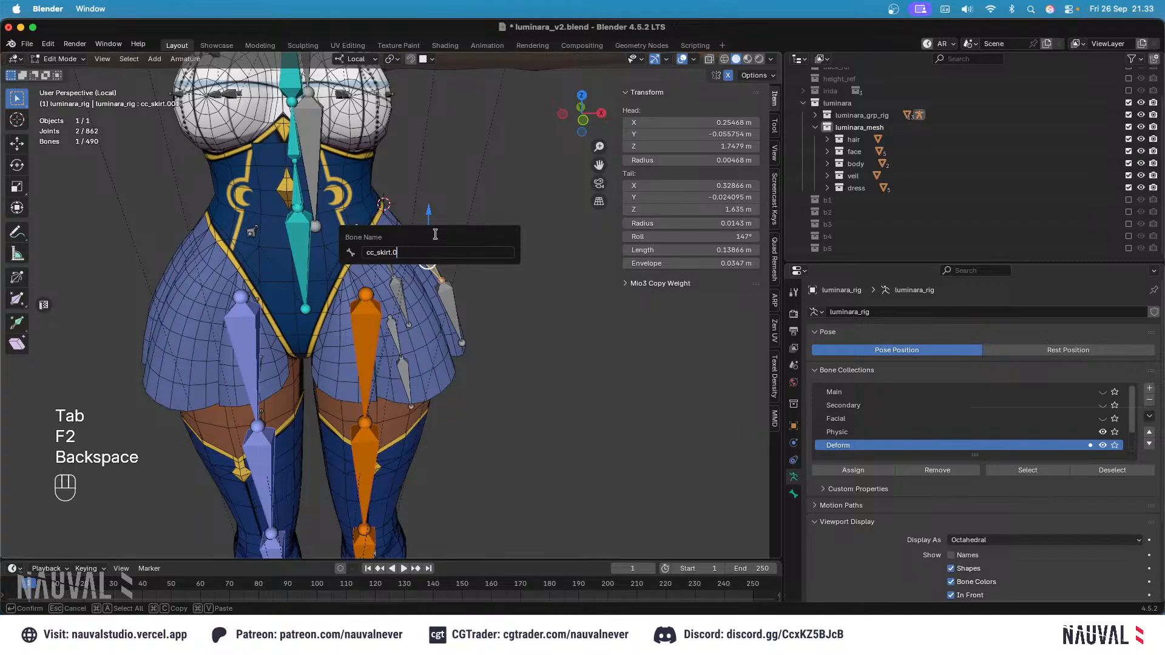
type("_root.l")
key("Return")
Step: Rename the lower bone of the left side skirt chain to cc_skirt.l.001
left_click(451, 313)
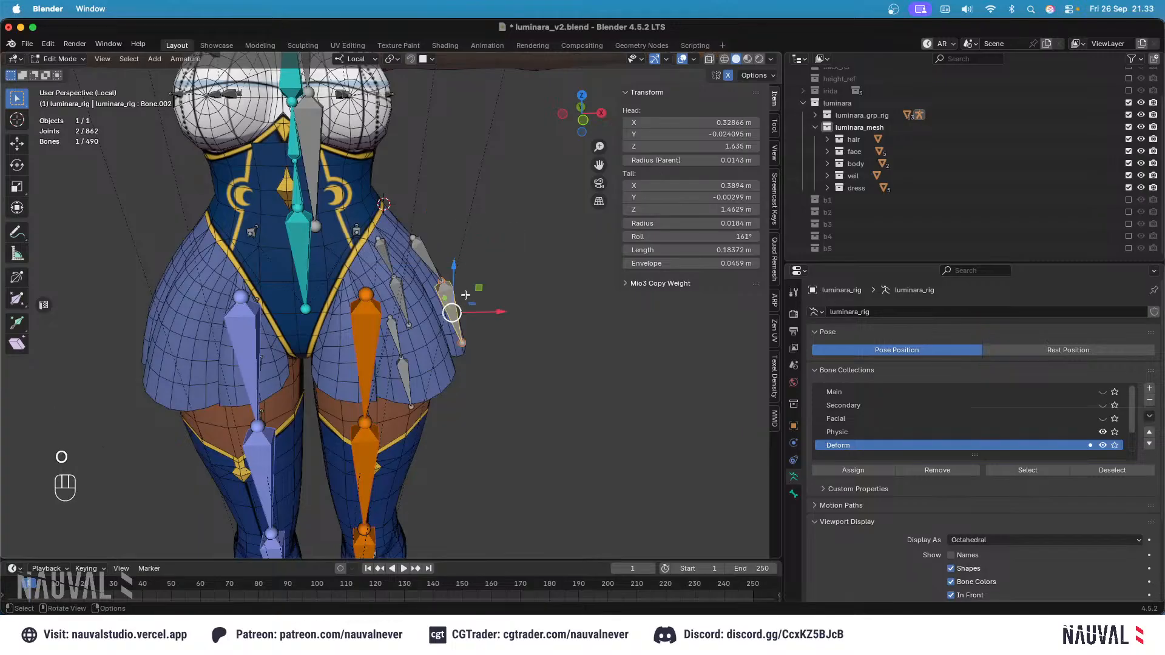
key("F2")
key("F2")
key("F2")
type("cc_skirt_root.l")
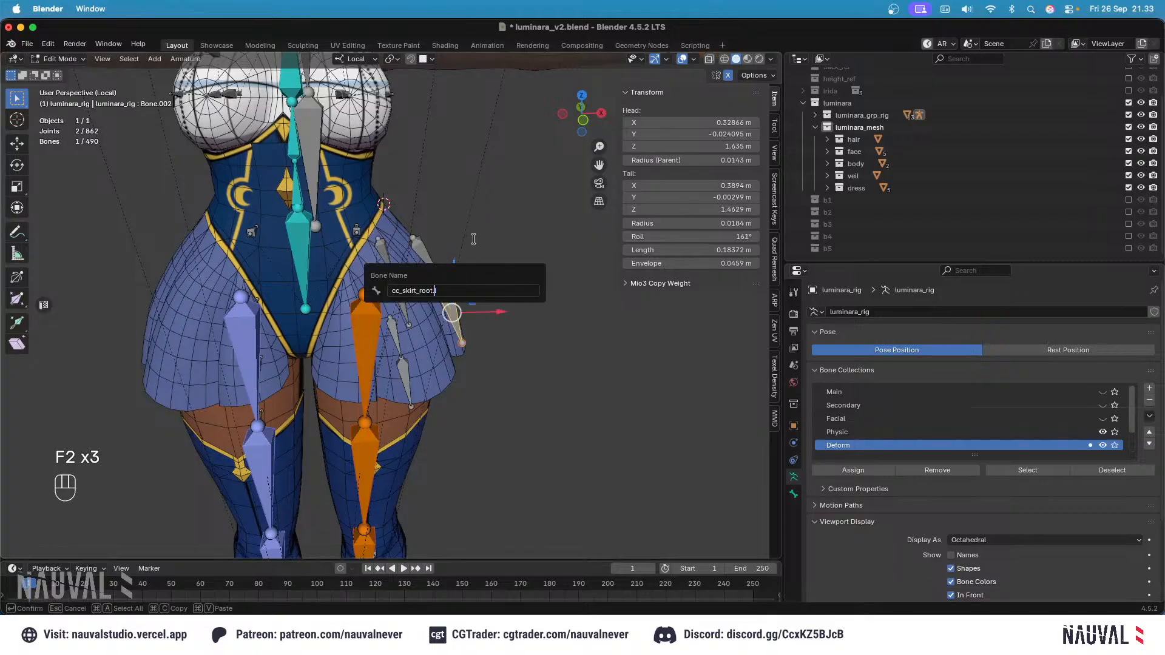
key("Left")
key("BackSpace")
key("Right")
type(".")
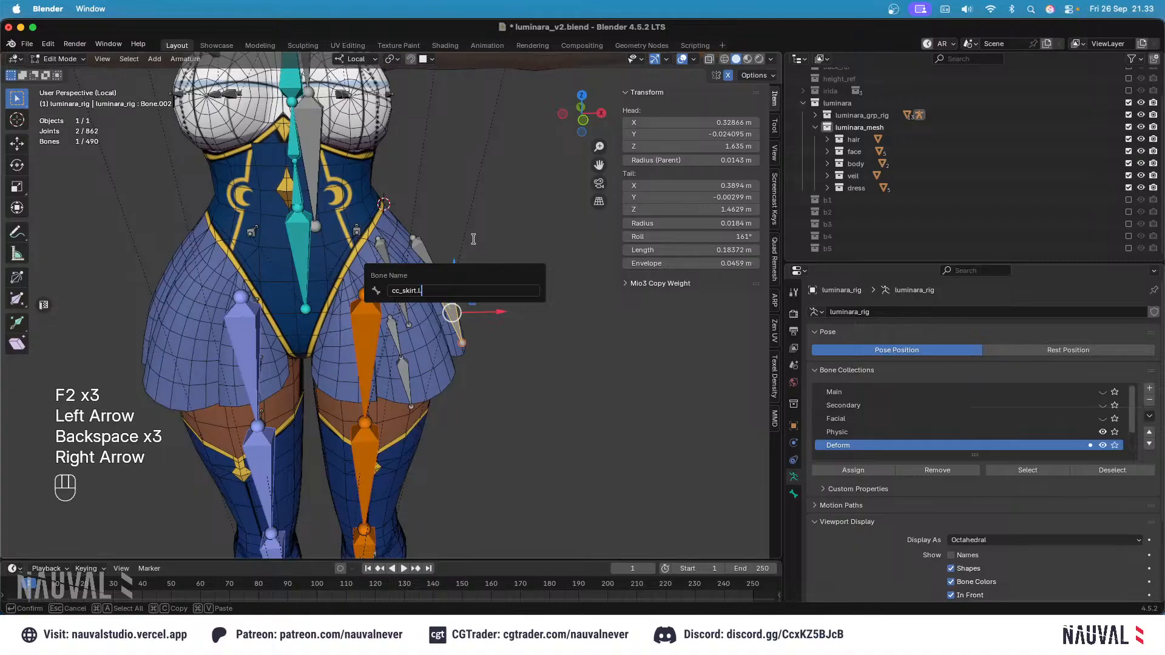
type("002")
key("Return")
Step: Check the names of the front and back chain bones, and rename the upper left side skirt bone to cc_skirt.l.001
left_click(385, 257)
left_click(400, 296)
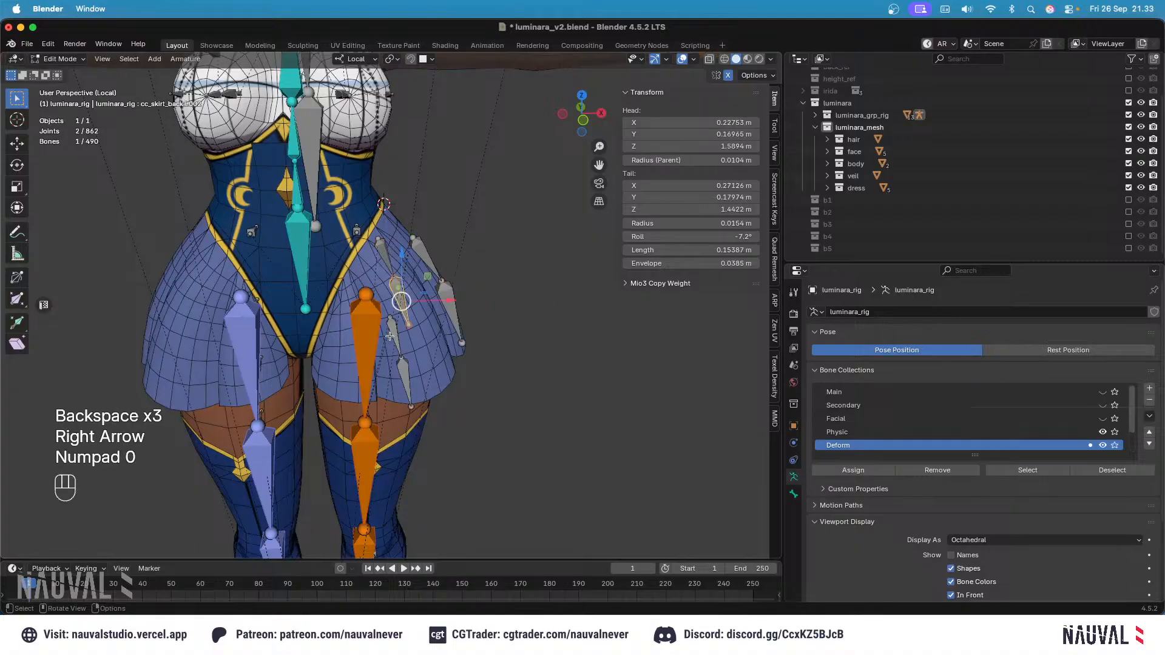
left_click(404, 366)
left_click(430, 261)
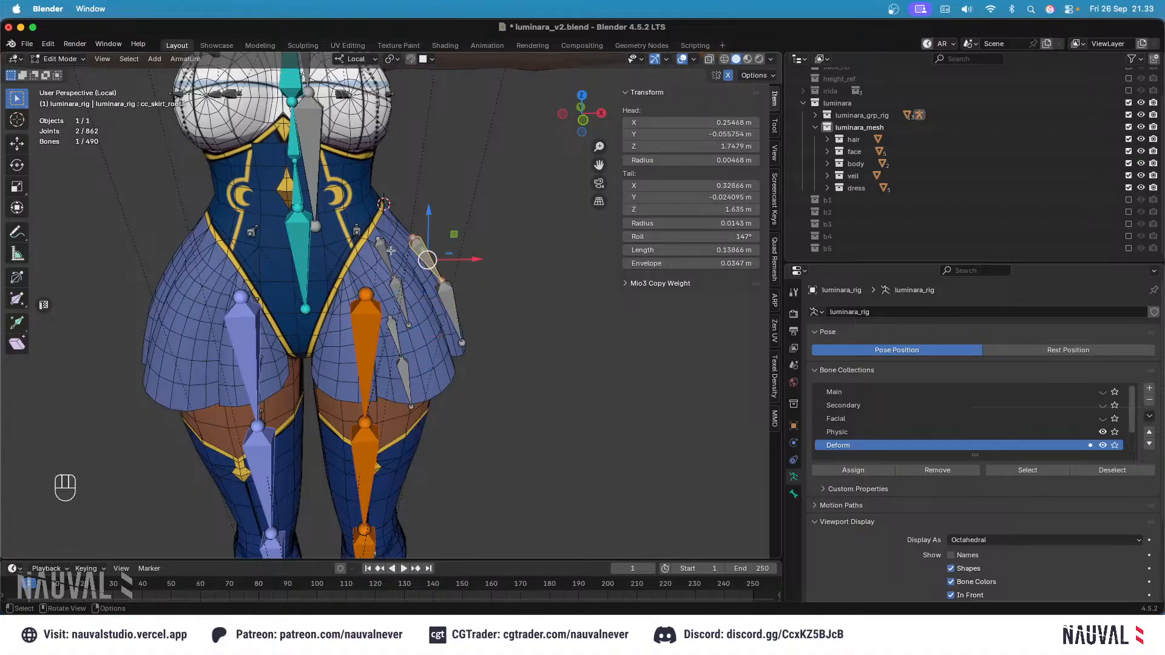
key("F2")
key("BackSpace")
key("BackSpace")
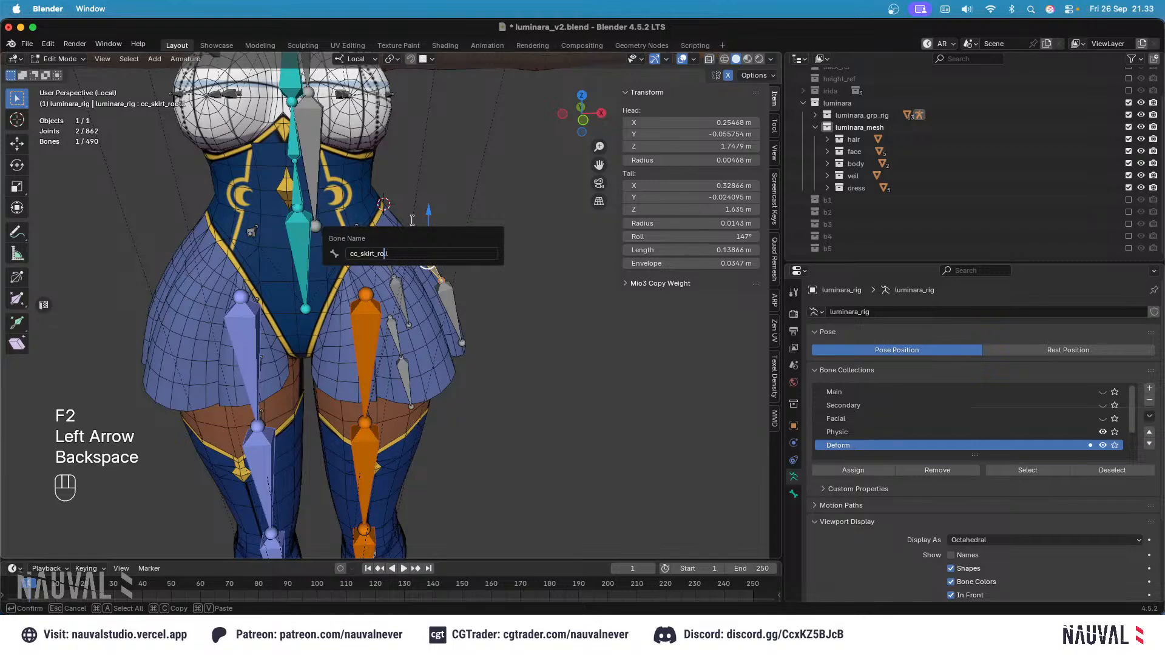
key("Right")
type(".002")
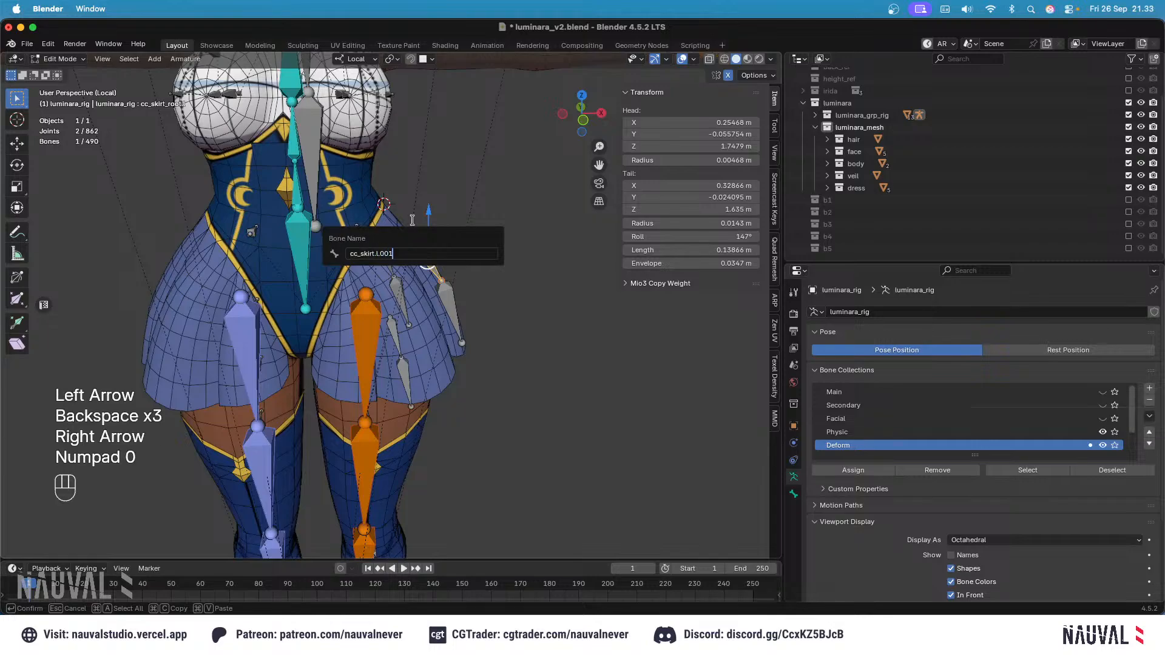
key("super+a")
key("super+c")
key("Return")
Step: Recheck and correct the numbering in the upper and lower left side skirt bones' names, and save the file
left_click(462, 291)
key("F2")
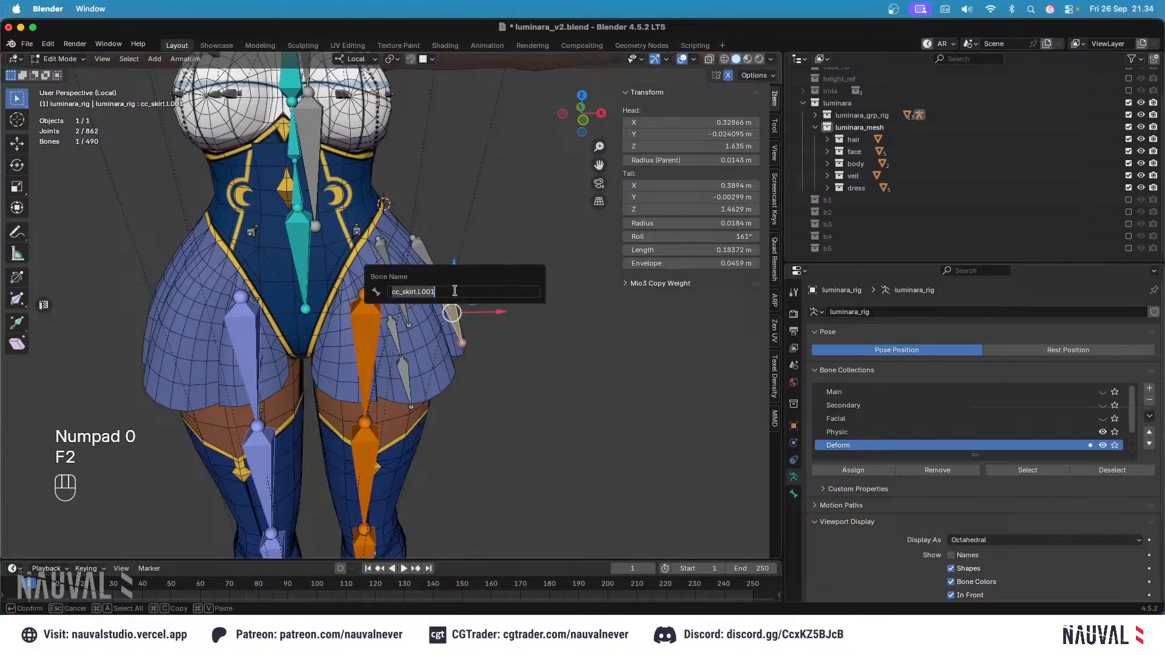
key("super+v")
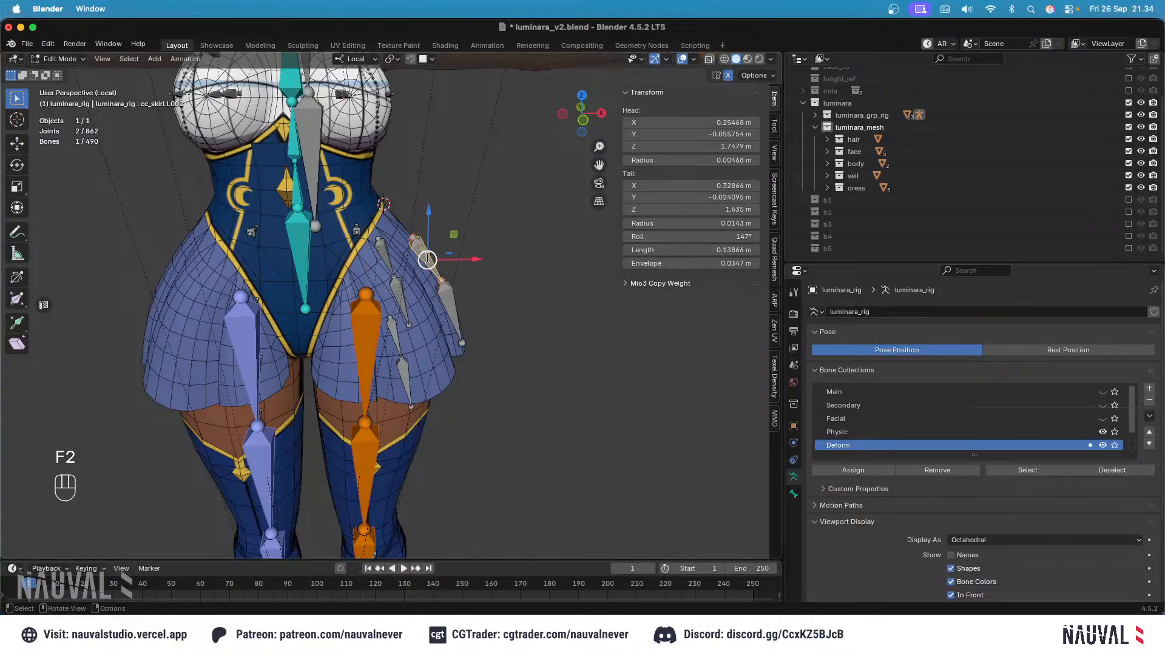
key("F2")
key("F2")
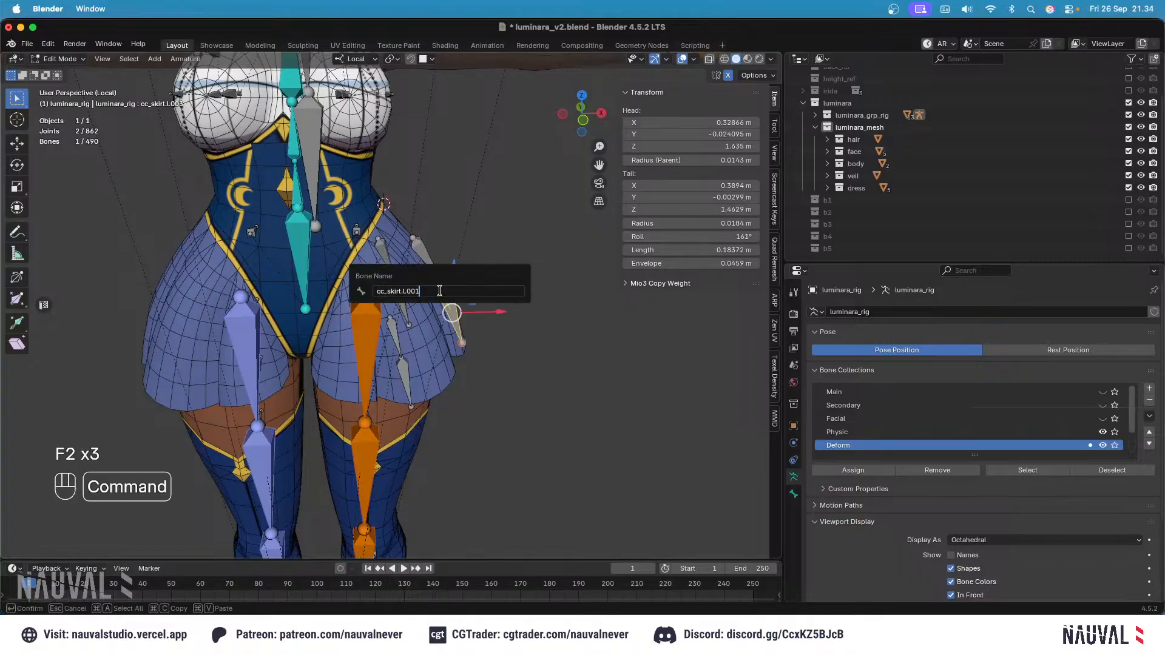
key("super+s")
Step: Select all three left skirt chains in Edit Mode and symmetrize them to the opposite side of the rig
key("Tab")
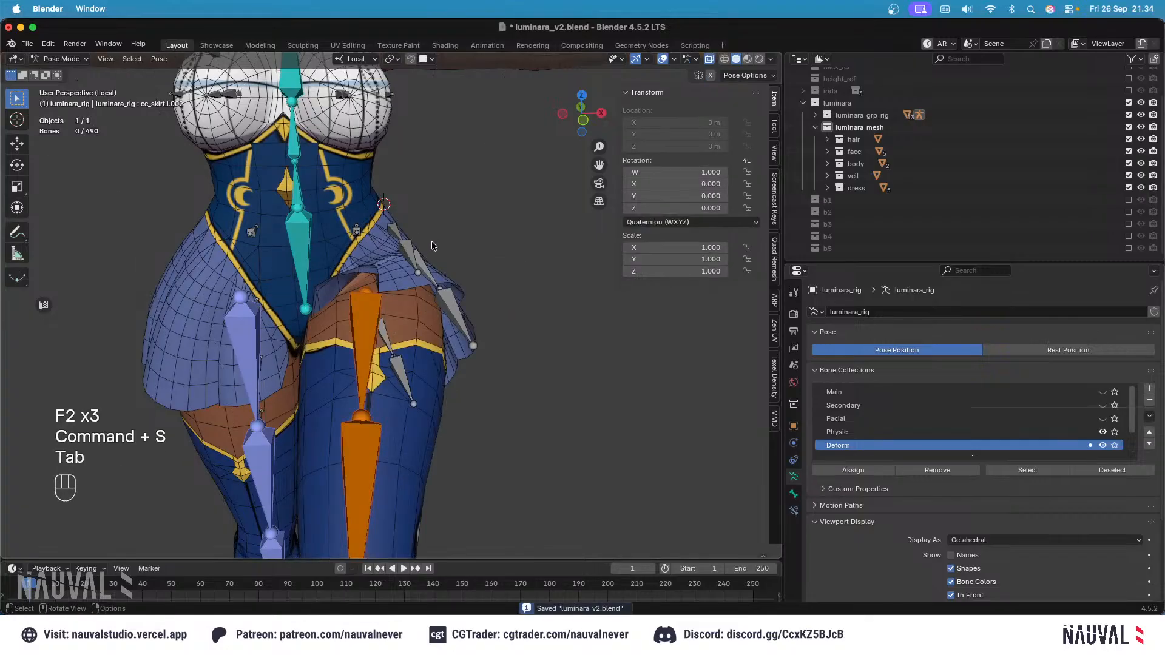
key("Tab")
left_click(428, 258)
key("l")
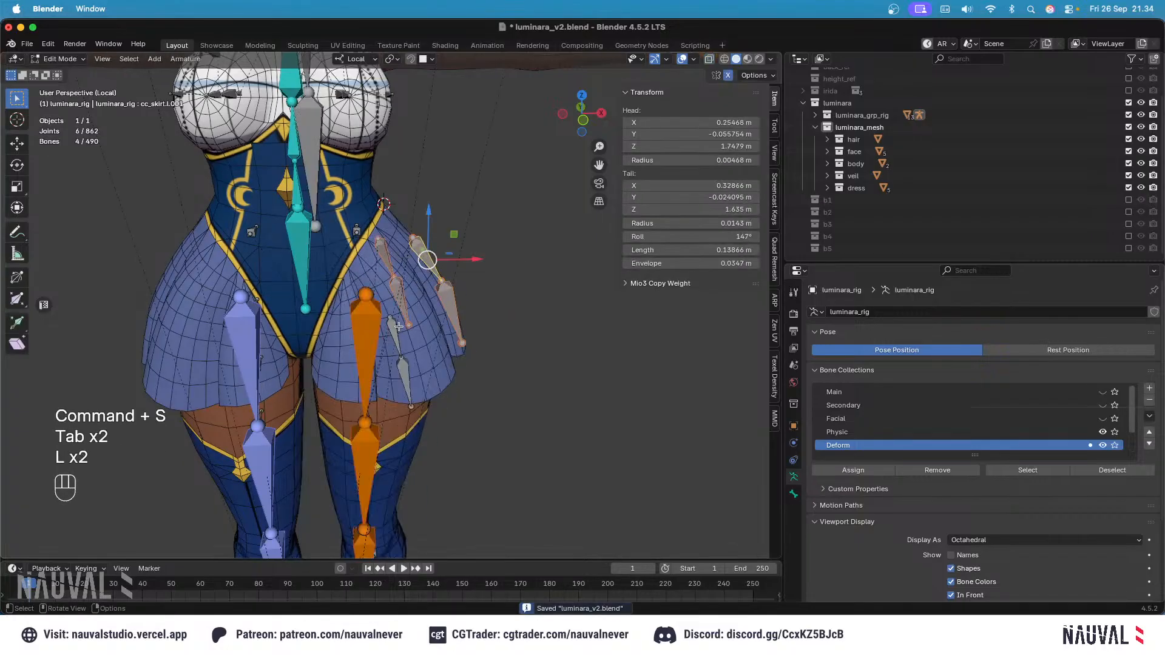
key("l")
right_click(434, 310)
left_click(434, 309)
Step: Inspect the mirrored skirt chains in Pose Mode from the front and side, and save the file
key("Tab")
key("KP_1")
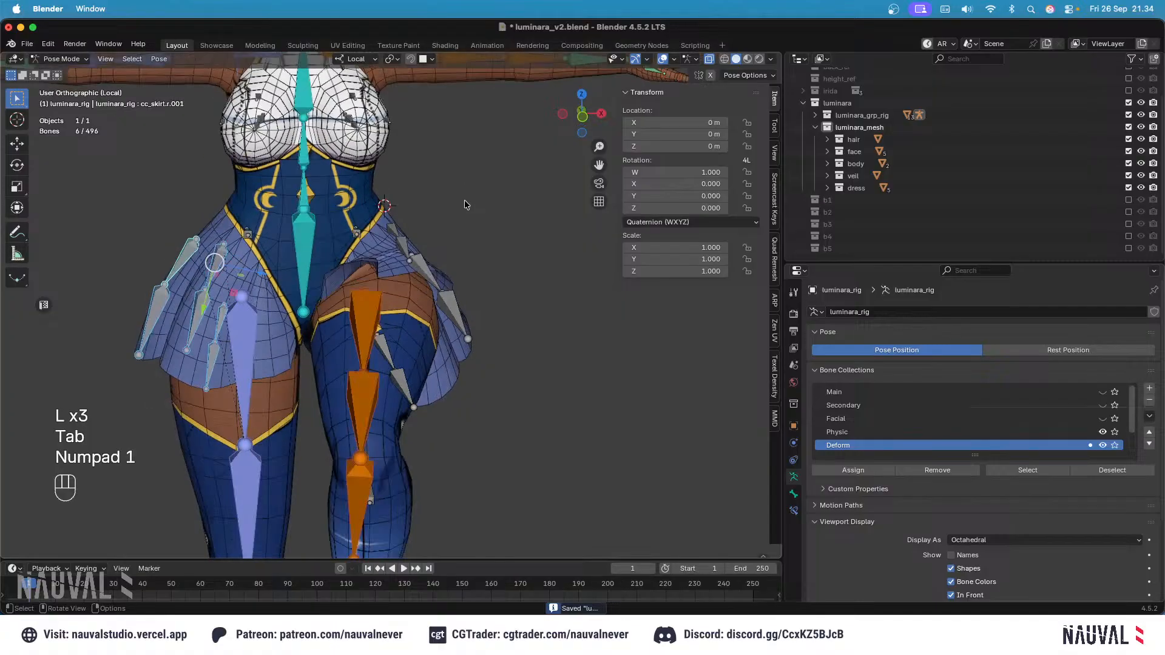
key("KP_3")
key("super+s")
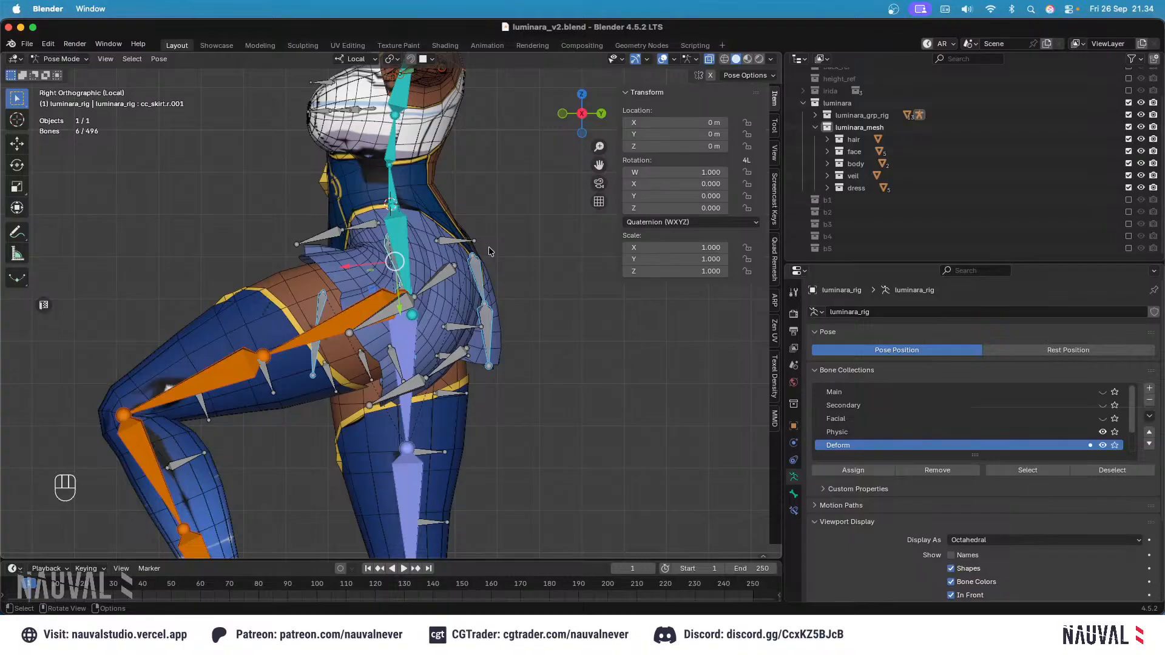
middle_click_drag(444, 207, 412, 232)
mouse_move(428, 188)
middle_mouse_down()
mouse_move(438, 217)
mouse_move(443, 192)
middle_mouse_up()
key("KP_3")
key("super+s")
key("ctrl+s")
Step: Select the upper left side skirt bone cc_skirt.l.001, and switch the rig from Pose Mode to Object Mode
left_click(473, 263)
middle_click_drag(473, 263, 446, 208, "shift")
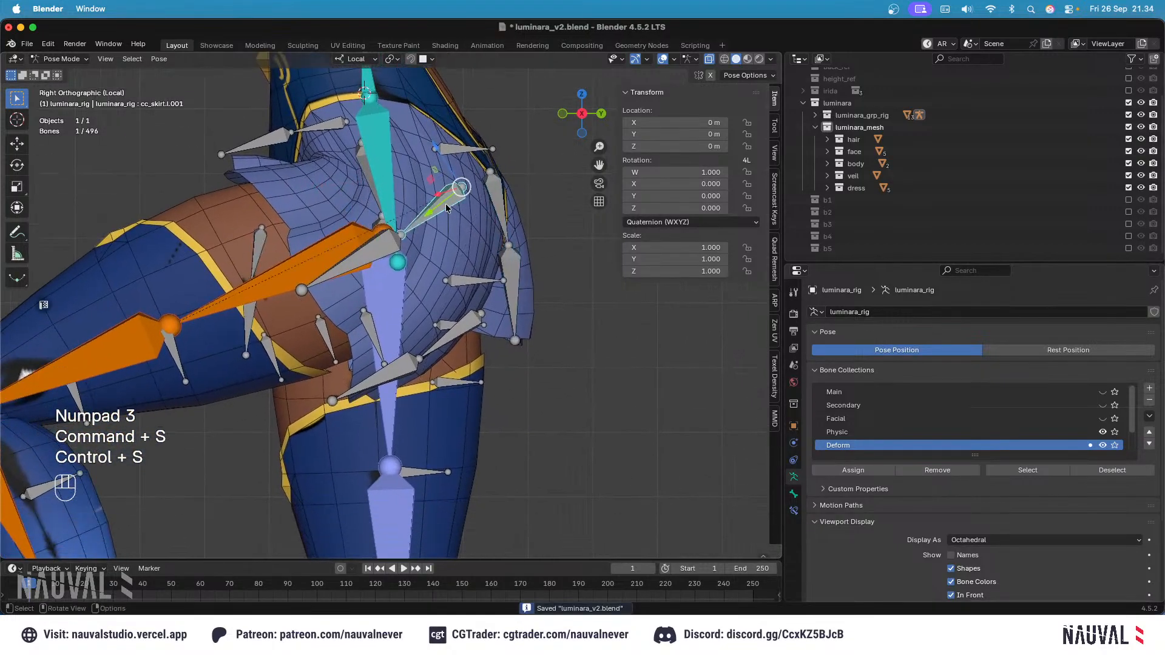
left_click(61, 59)
left_click(58, 71)
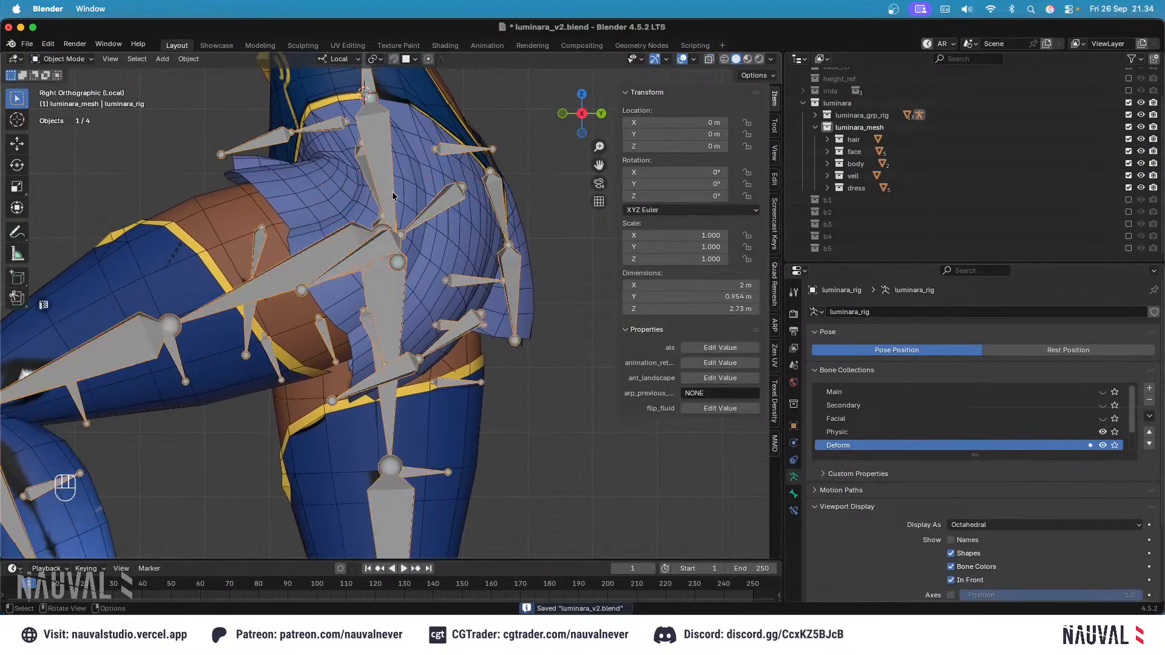
Step: Select the dress mesh body.005, examine its skirt around the raised thigh up close, and save the file
left_click(425, 185)
middle_click_drag(435, 152, 491, 171)
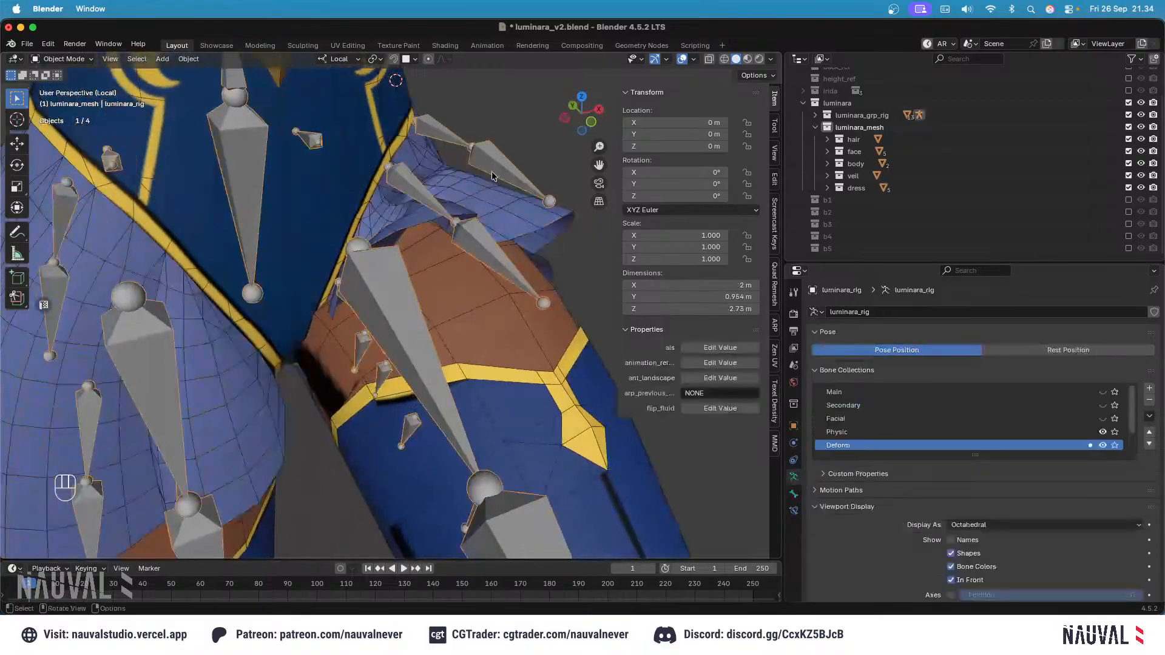
key("KP_3")
middle_click_drag(413, 128, 556, 304, "shift")
scroll(399, 250, "up", 10)
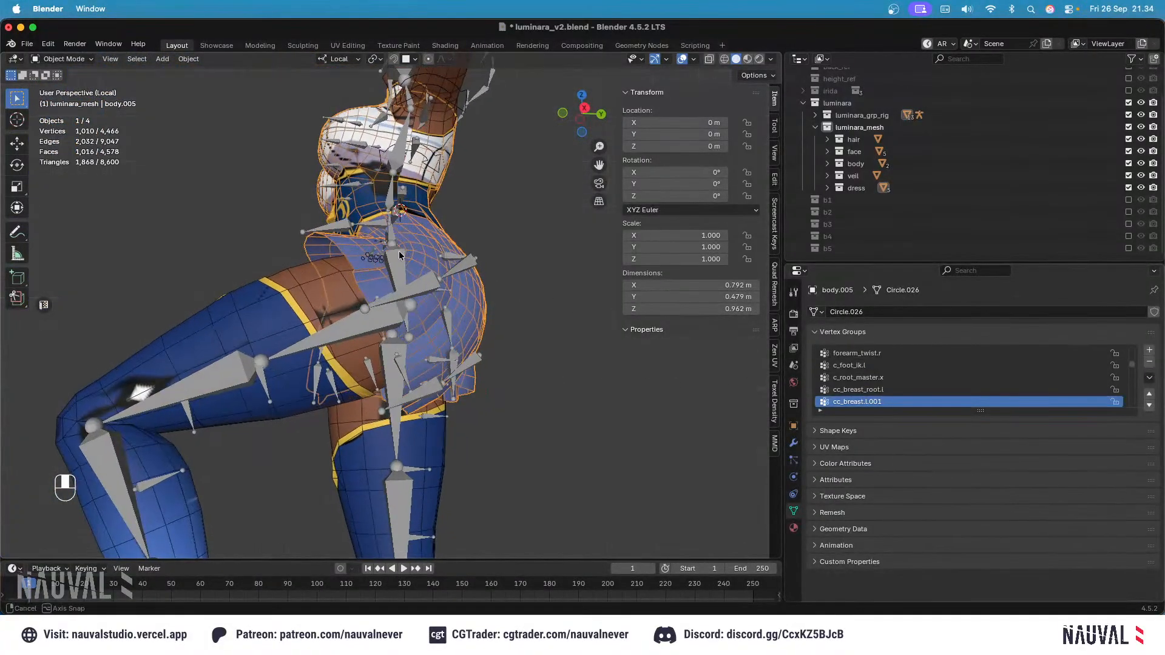
middle_click_drag(421, 210, 351, 329, "shift")
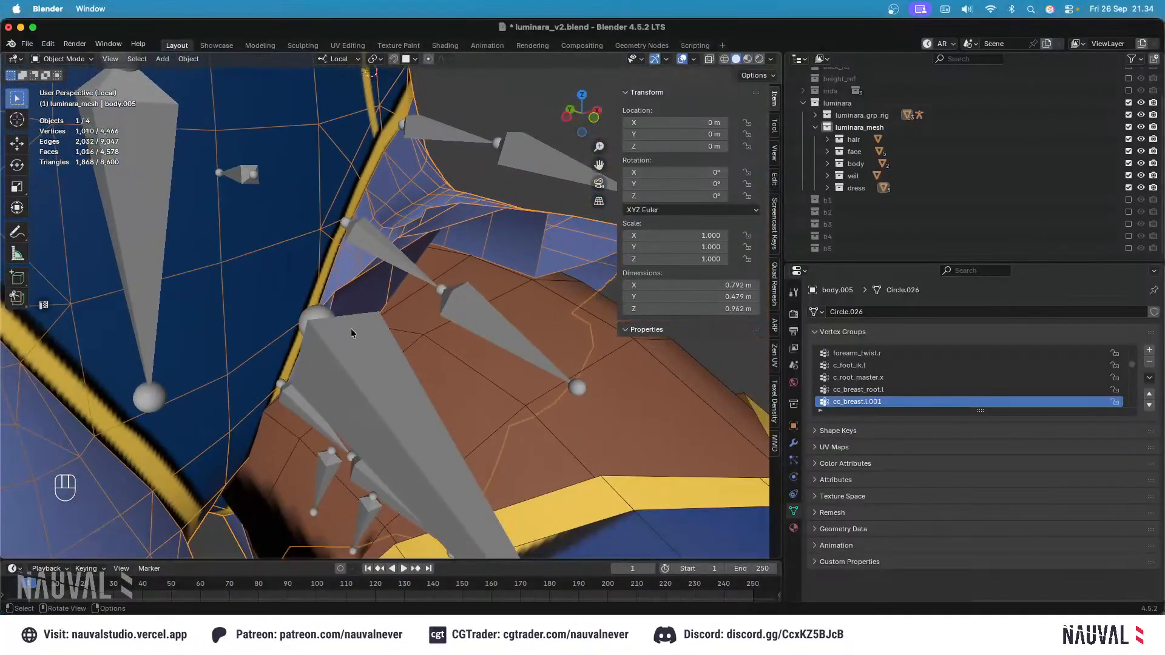
middle_click_drag(315, 380, 345, 279, "shift")
key("KP_1")
key("KP_3")
key("super+s")
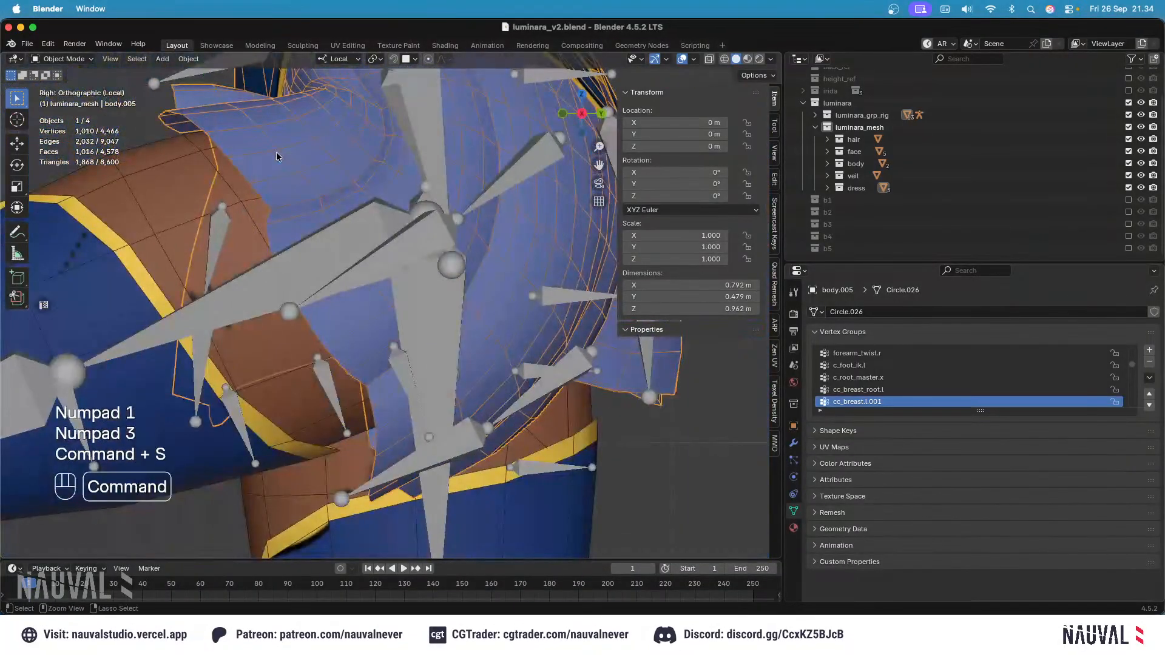
Step: Isolate the dress mesh, the body mesh and the luminara rig together in local view, and save the file
left_click(61, 58)
left_click(355, 255)
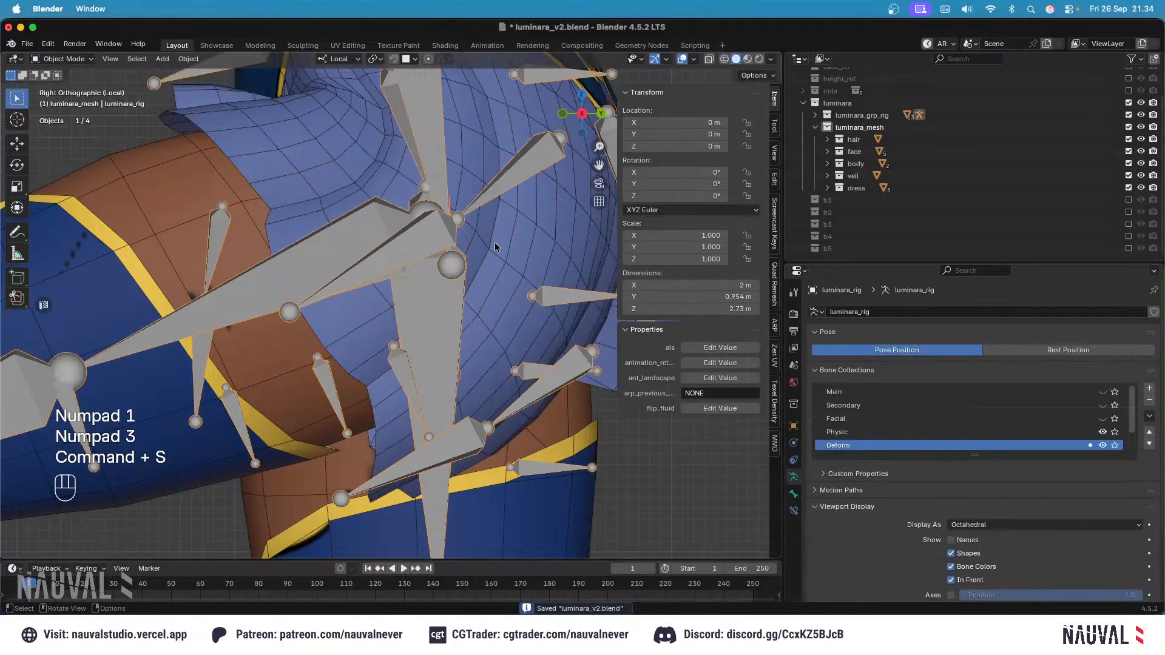
scroll(442, 229, "down", 3)
left_click(442, 228, "ctrl")
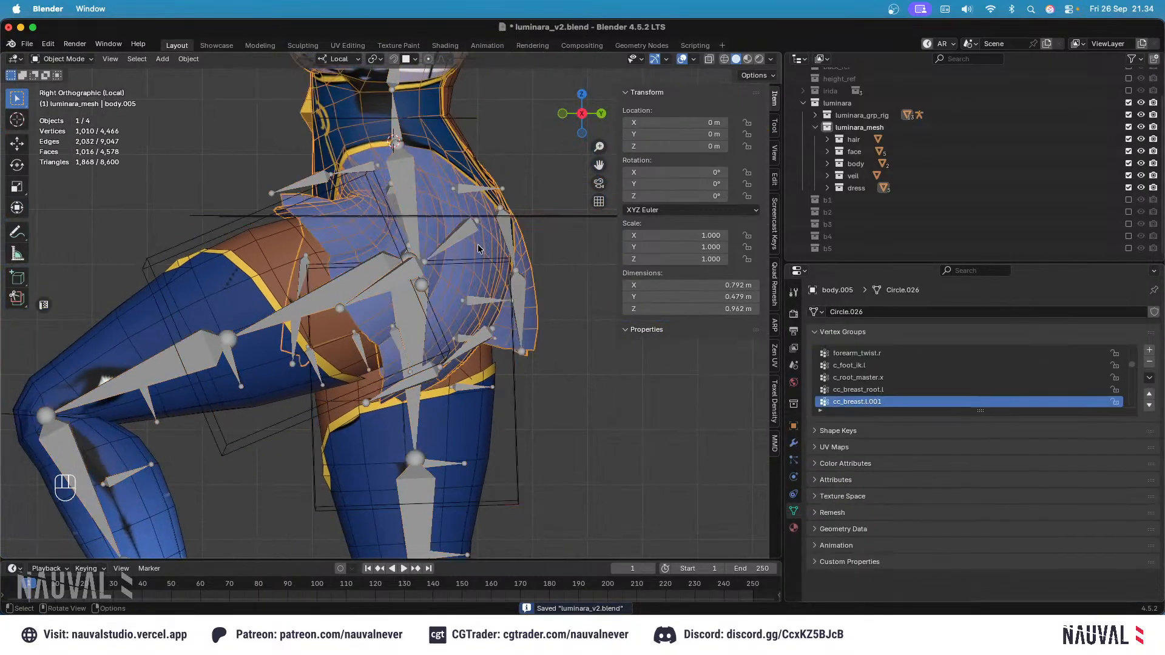
left_click(315, 219, "shift")
left_click(375, 214, "shift")
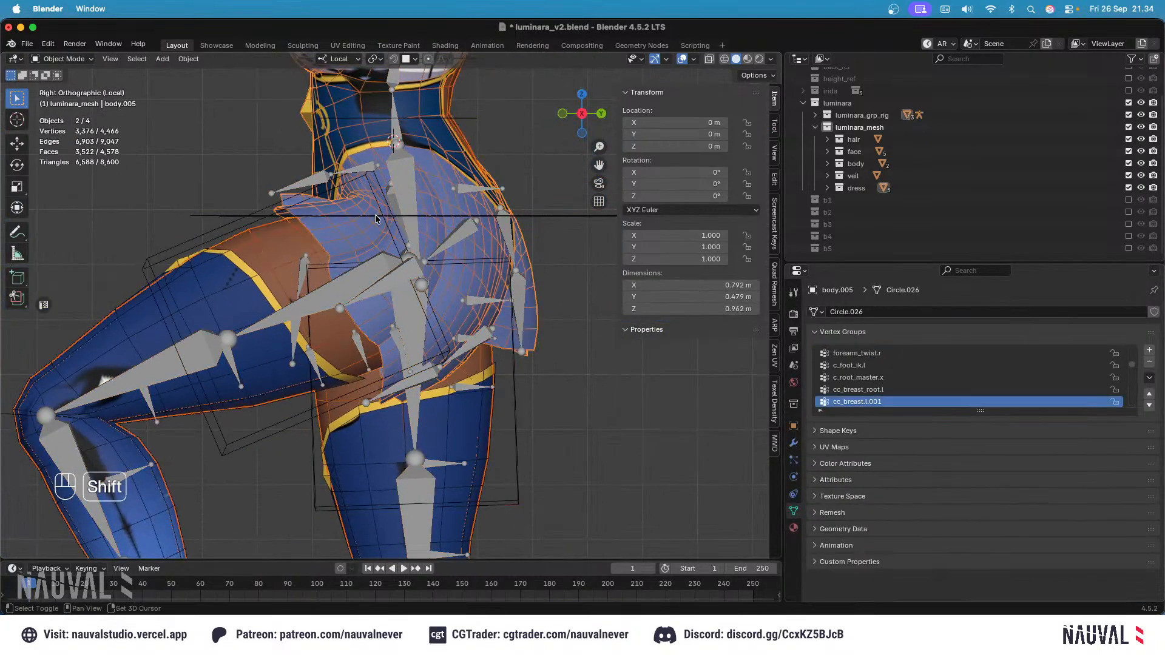
left_click(407, 193, "shift")
key("slash")
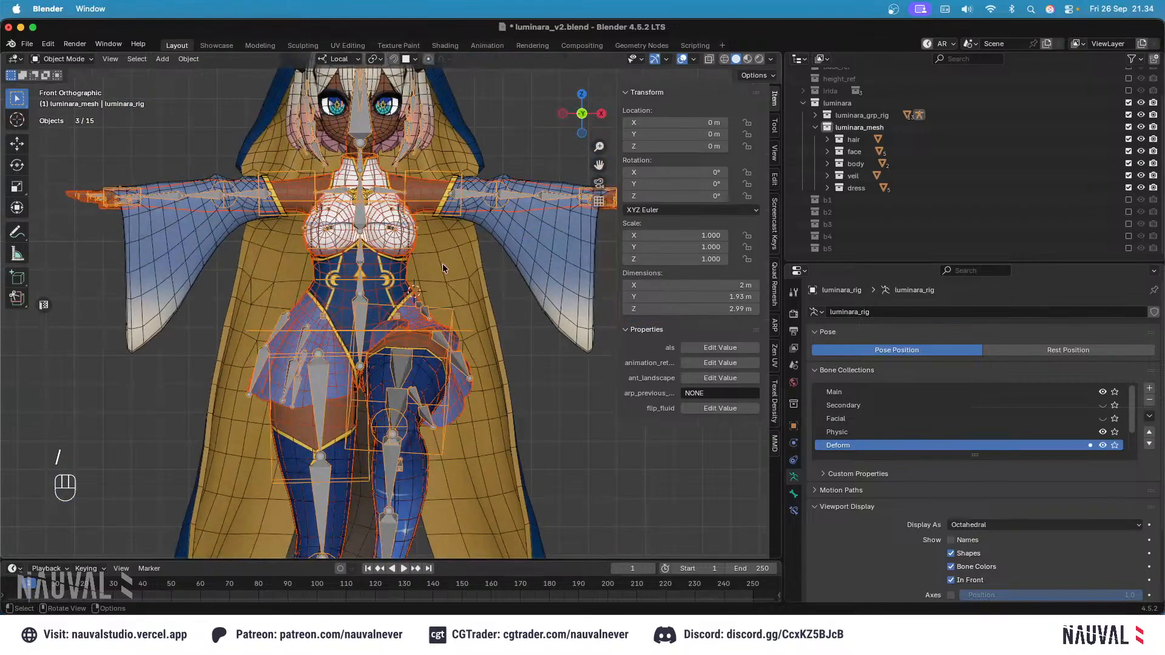
key("slash")
middle_click_drag(447, 264, 481, 246)
key("super+s")
Step: Select the rig with the dress mesh active, enter Weight Paint mode, and pick the upper left front skirt bone cc_skirt_front.l.001
left_click(481, 246, "shift")
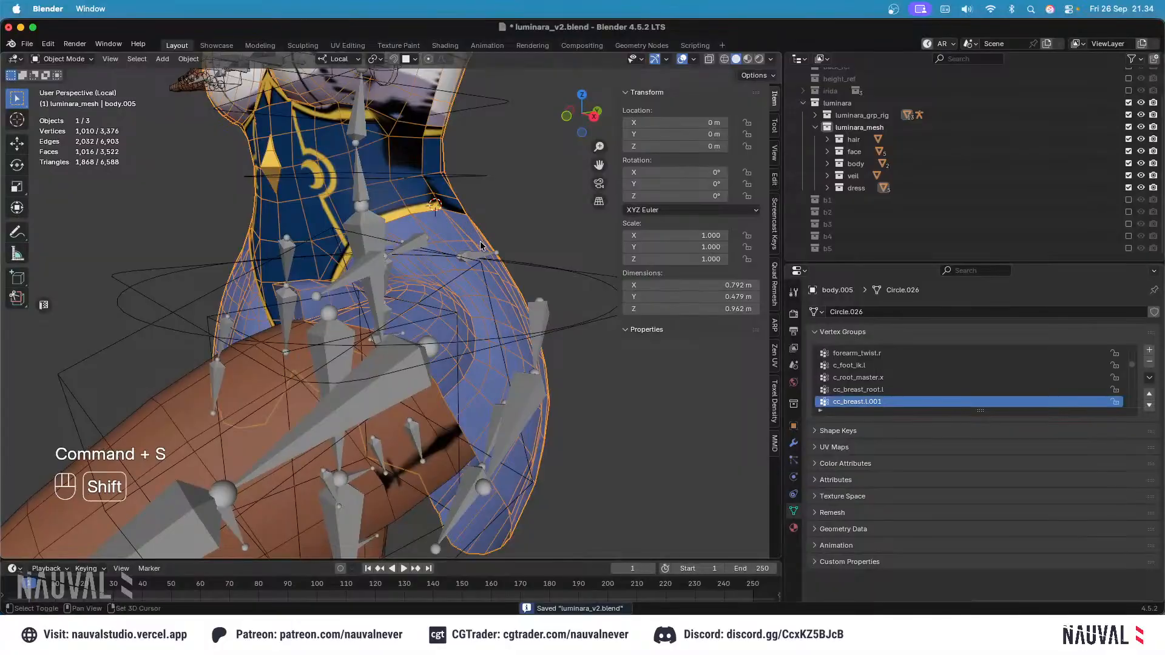
left_click(473, 256)
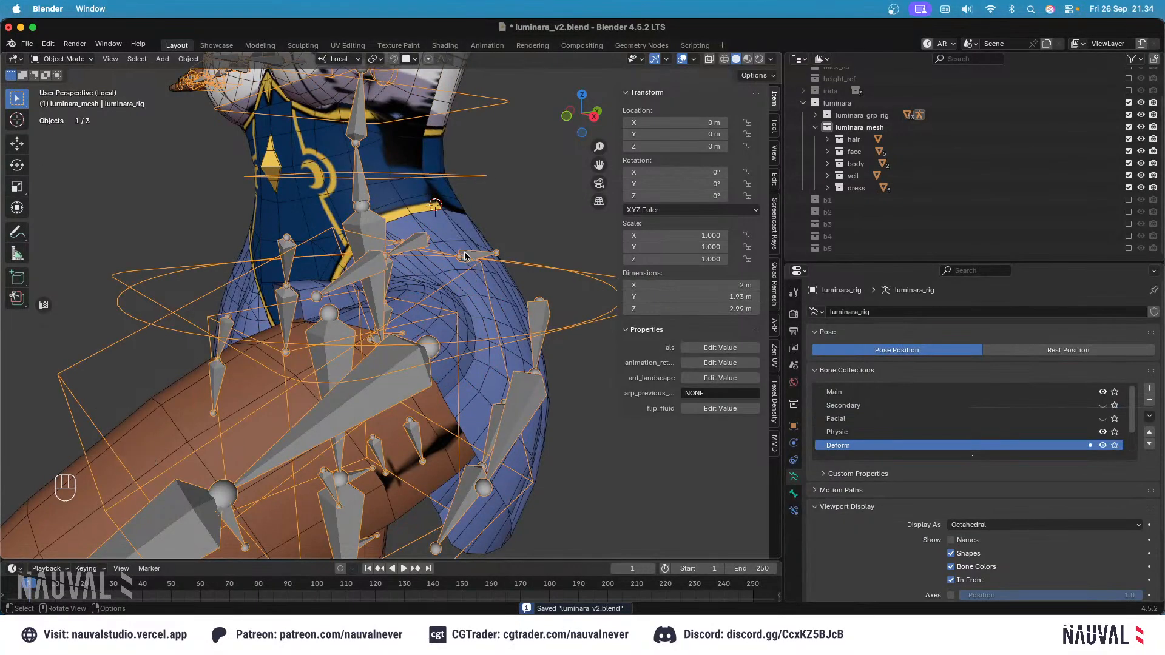
left_click(466, 255, "shift")
scroll(465, 256, "down", 2)
left_click(70, 59)
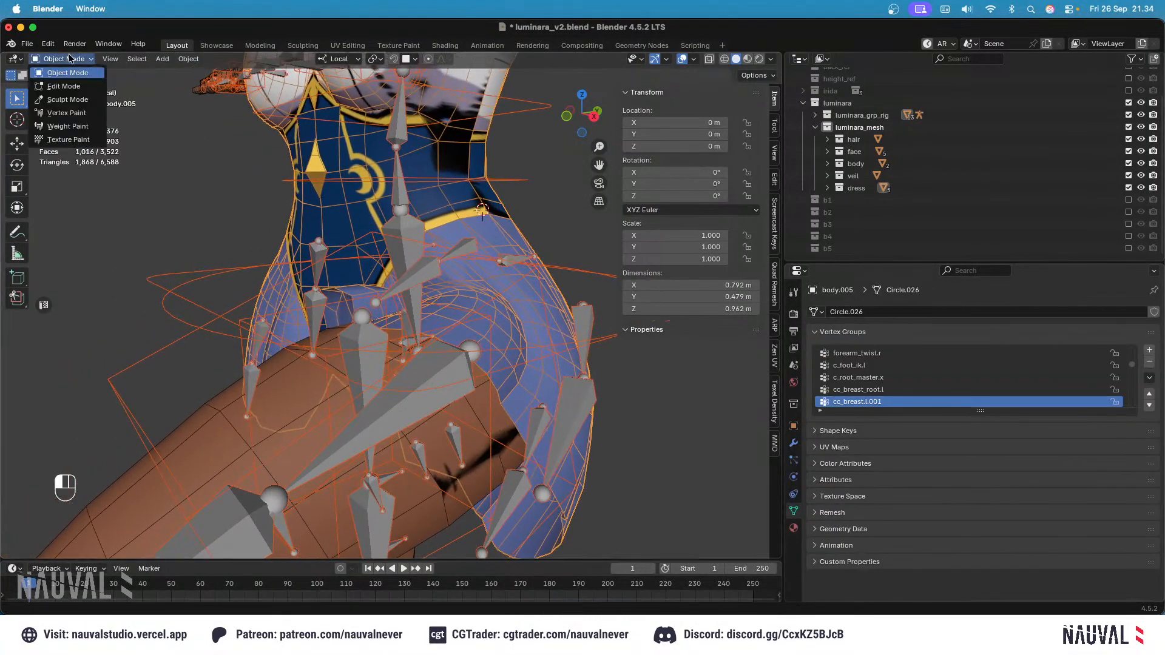
left_click(79, 126)
mouse_move(561, 265)
middle_mouse_down("shift")
mouse_move(446, 241)
mouse_move(476, 273)
mouse_move(452, 234)
mouse_move(467, 222)
mouse_move(436, 200)
mouse_move(473, 267)
middle_mouse_up("shift")
left_click(446, 241, "alt")
left_click(423, 272, "alt")
key("Tab")
key("Tab")
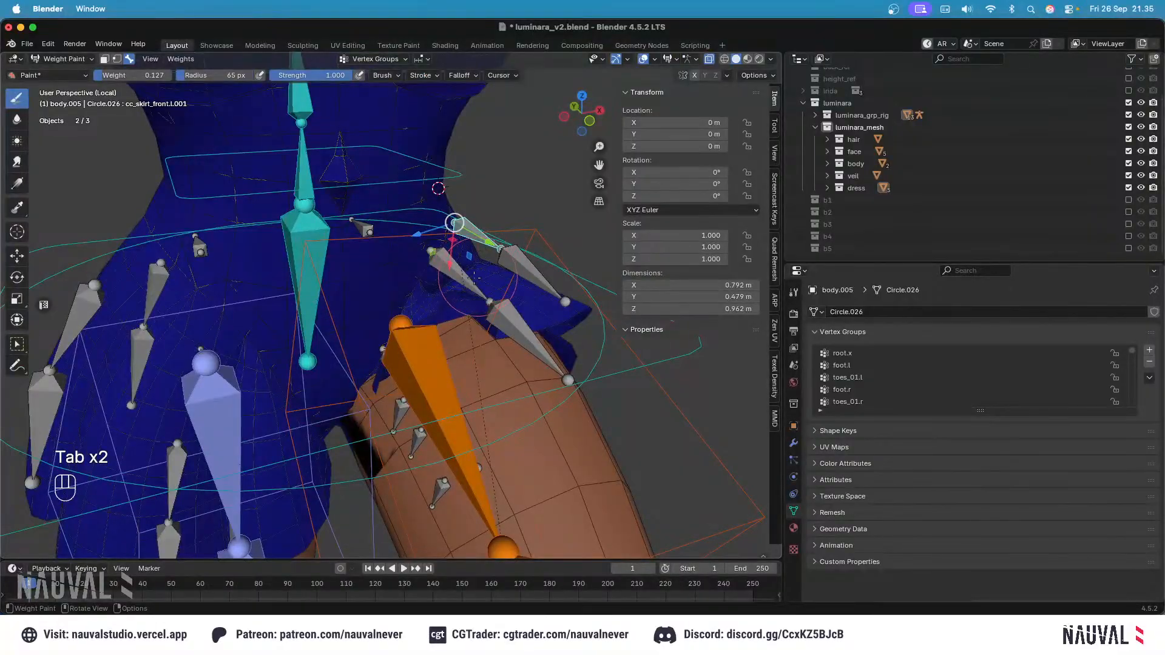
Step: Set the viewport shading to Studio lighting with the object color taken from Material
left_click(771, 60)
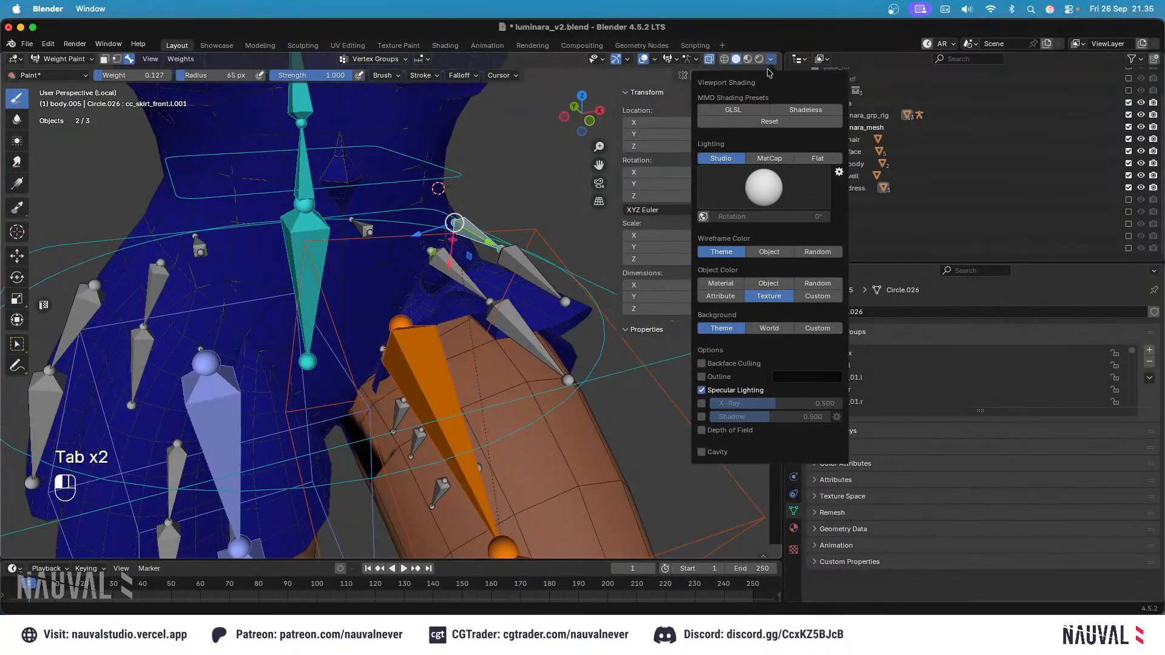
left_click(759, 161)
left_click(723, 161)
left_click(718, 284)
middle_click_drag(495, 304, 389, 204, "shift")
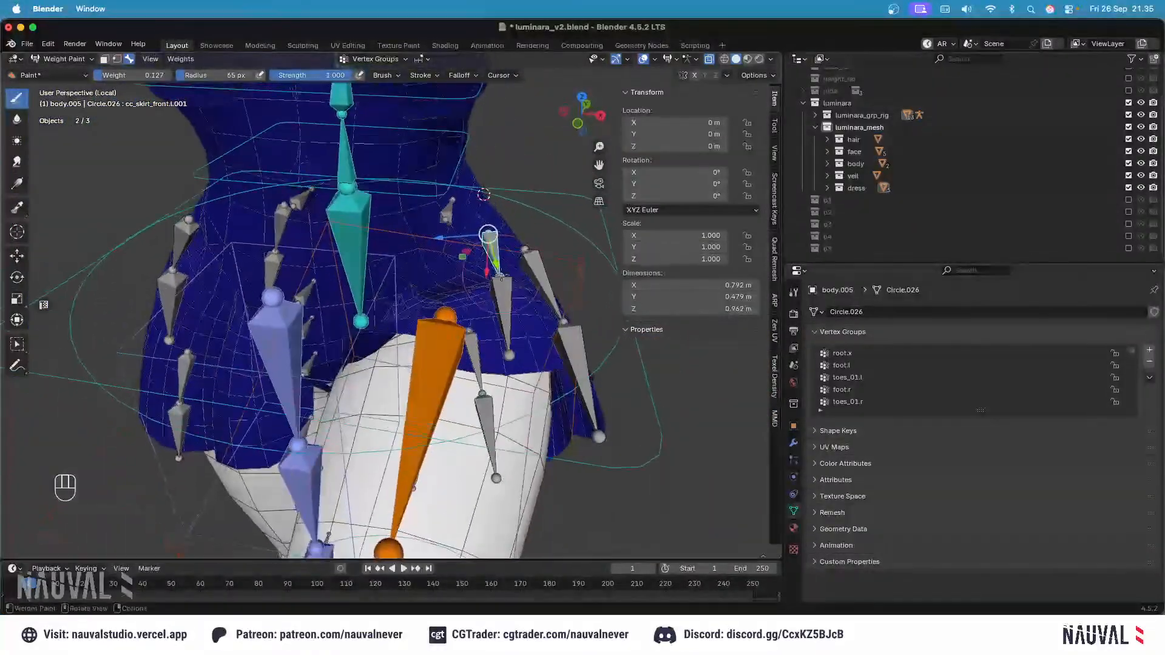
Step: Display the thigh_twist.l weights, and clear the location and rotation of all the rig's bones from the side view
left_click(443, 330, "alt")
middle_click_drag(444, 331, 460, 283, "ctrl")
key("KP_3")
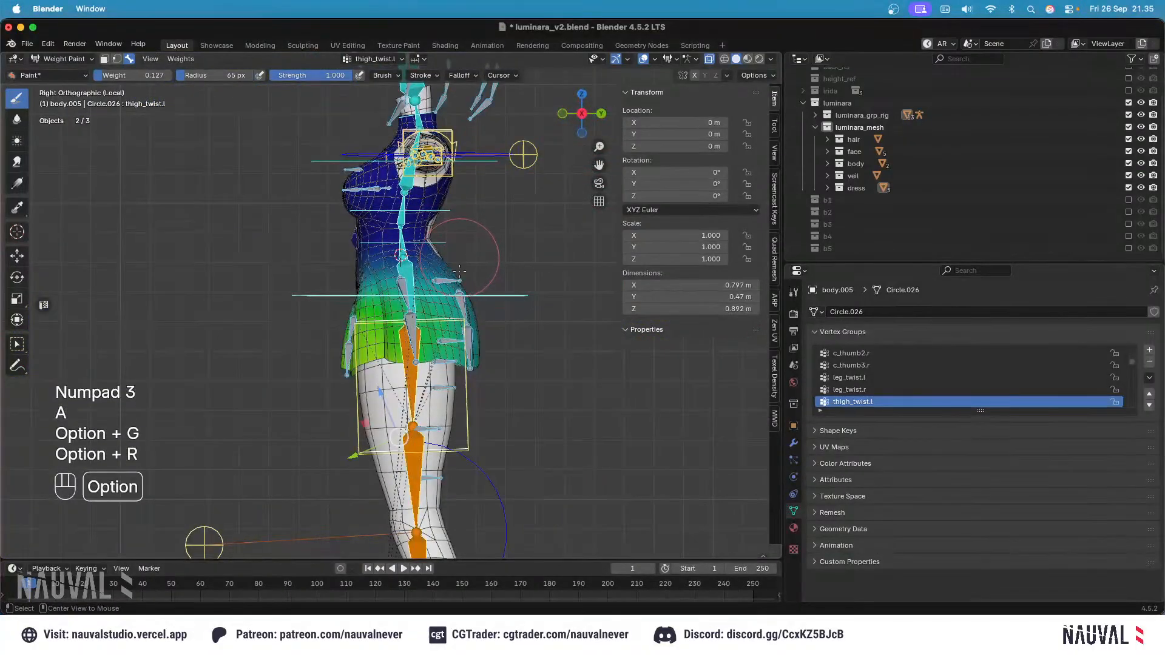
Step: Move the left foot IK control c_foot_ik.l forward and up to raise the left leg
left_click(415, 464, "alt")
key("g")
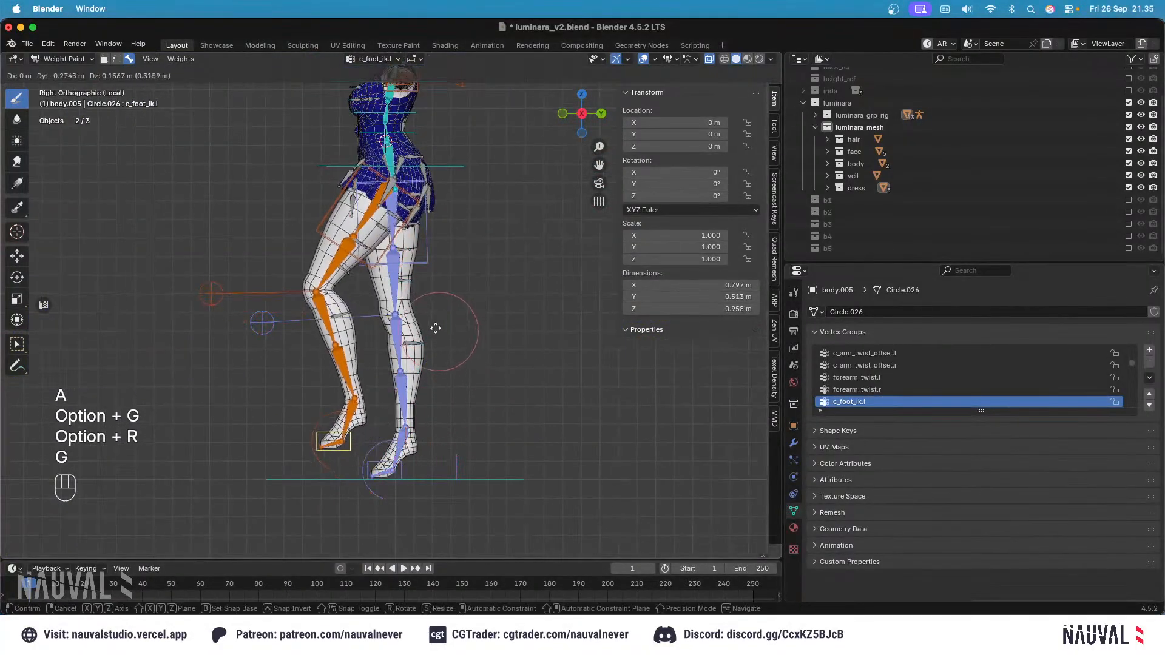
left_click(423, 326)
middle_click_drag(460, 288, 479, 173, "ctrl")
middle_click_drag(479, 173, 453, 395, "shift")
middle_click_drag(453, 395, 455, 446, "ctrl")
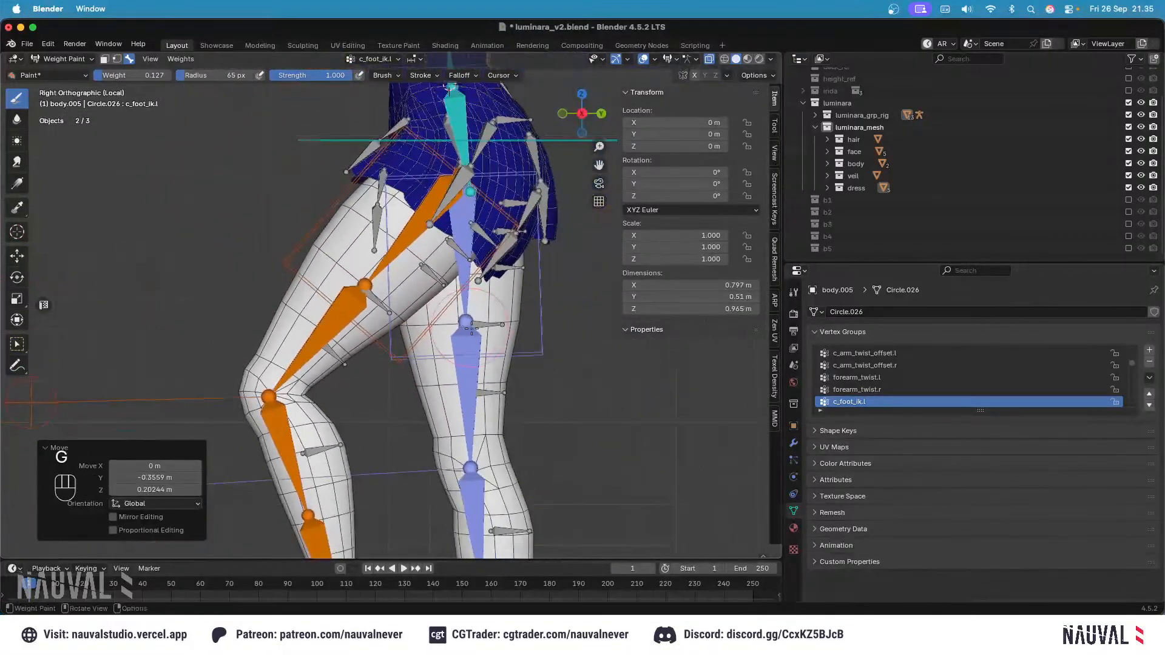
key("g")
left_click(460, 195)
Step: Examine the skirt weights of the left side skirt bone cc_skirt.l.002 and the left thigh bone thigh_twist.l
middle_click_drag(460, 195, 451, 266, "shift")
left_click(470, 305, "alt")
middle_click_drag(471, 305, 518, 295)
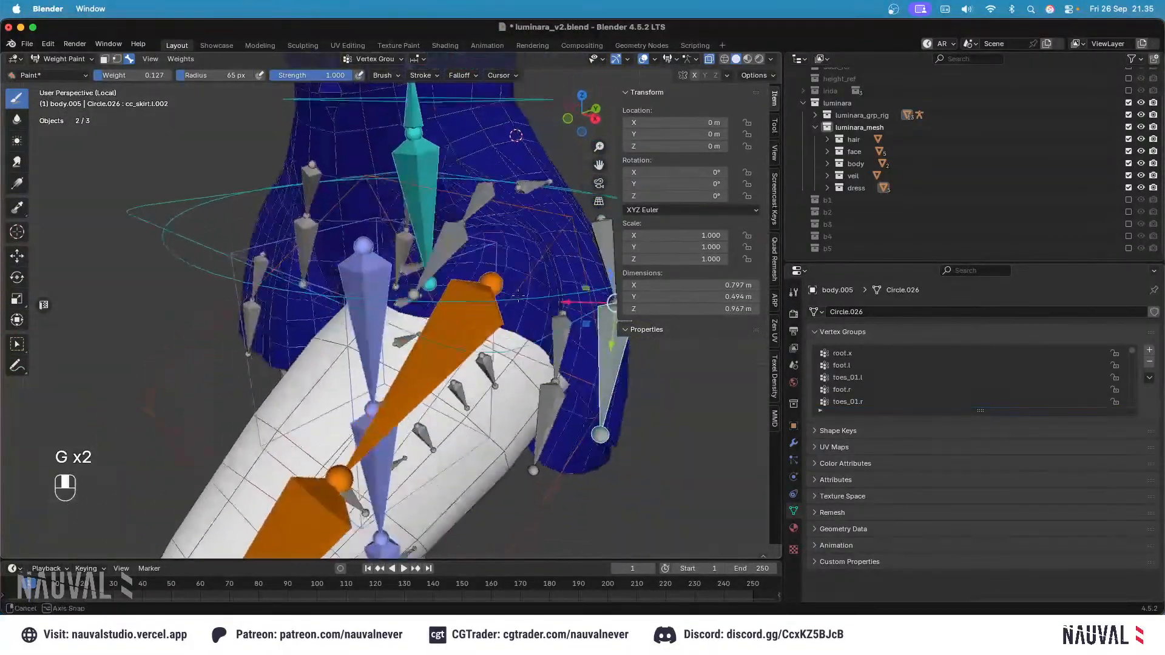
left_click(456, 226, "alt")
middle_click_drag(456, 227, 463, 258)
left_click(453, 349, "alt")
middle_click_drag(453, 348, 452, 310, "ctrl")
middle_click_drag(452, 310, 526, 291)
mouse_move(527, 291)
middle_mouse_down("shift")
mouse_move(477, 304)
mouse_move(493, 261)
mouse_move(474, 312)
mouse_move(474, 253)
mouse_move(396, 304)
middle_mouse_up("shift")
Step: Try adjusting the skirt's root.x weights with a brush weight of 0, and undo the changes
key("shift+z")
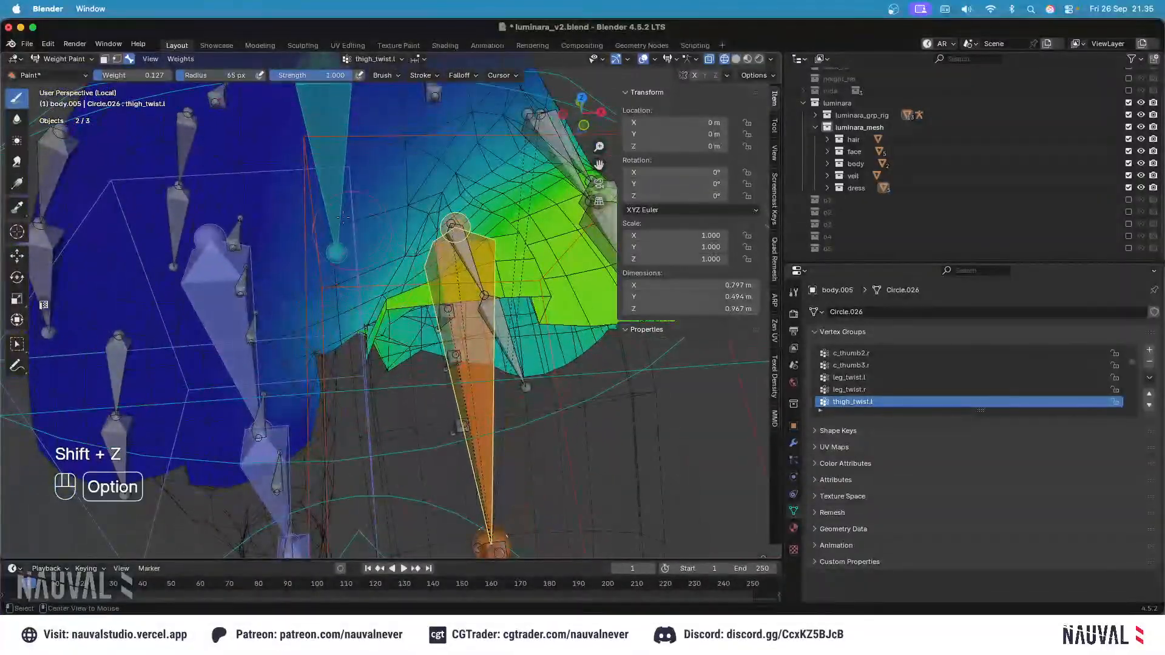
left_click(343, 217, "alt")
mouse_move(343, 216)
middle_mouse_down()
mouse_move(374, 234)
mouse_move(444, 350)
middle_mouse_up()
key("ctrl+f")
left_click(432, 351)
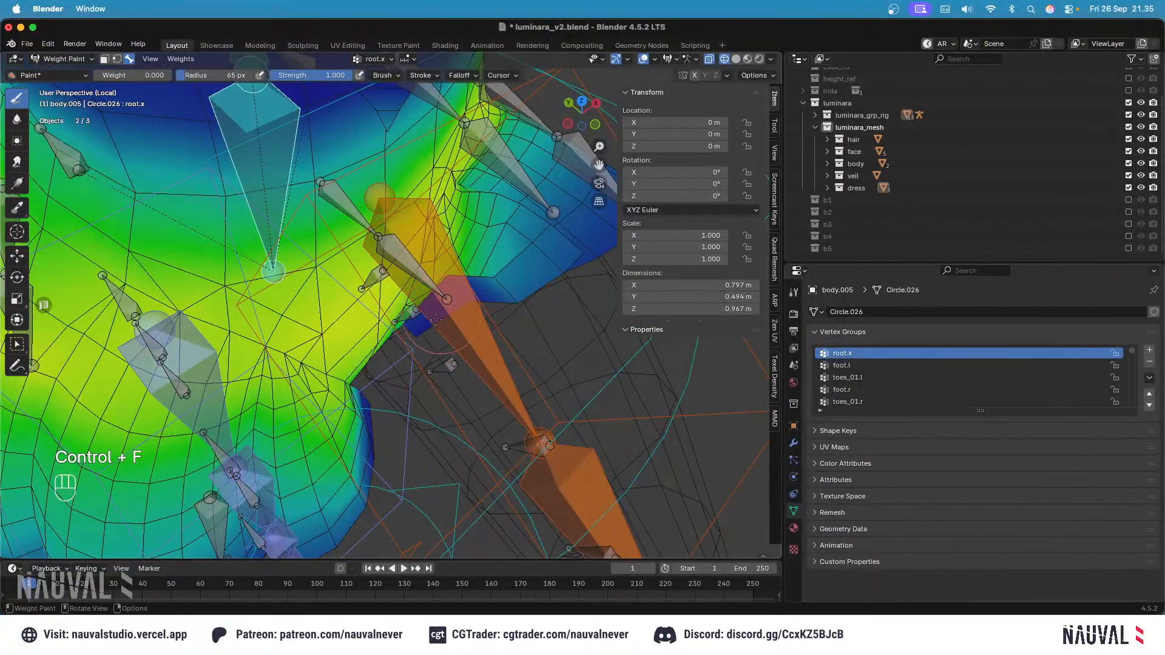
key("shift+z")
middle_click_drag(435, 319, 457, 237)
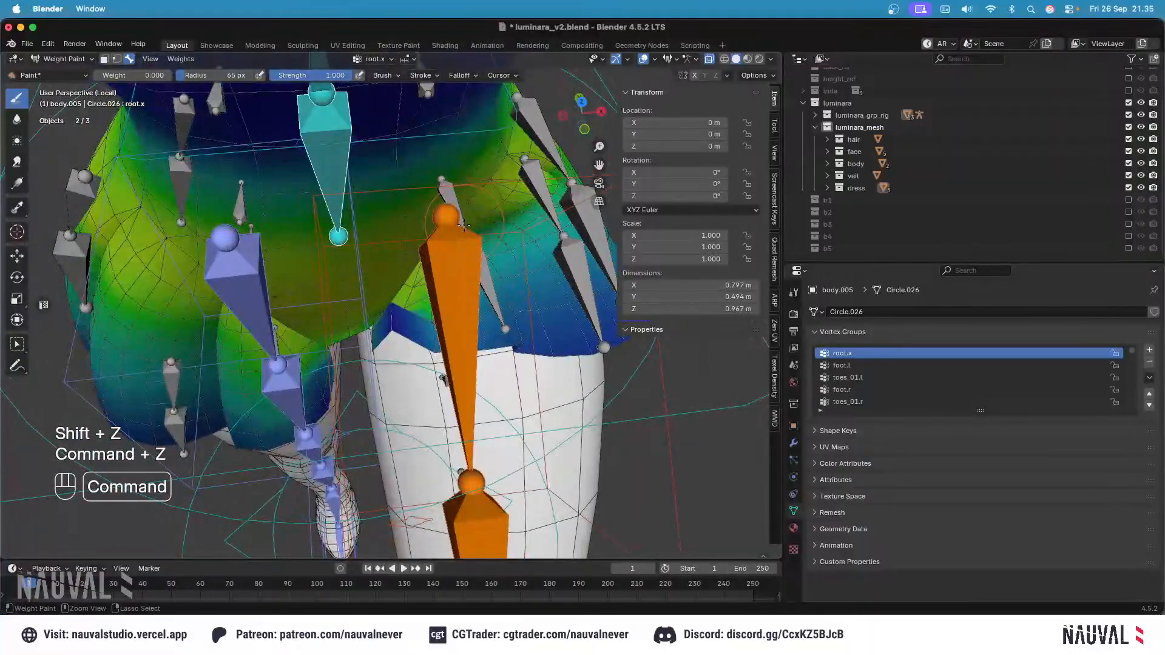
key("super+z")
Step: Select the linked faces of the left skirt in Edit Mode with Seam as delimiter, and hide the unselected faces
key("Tab")
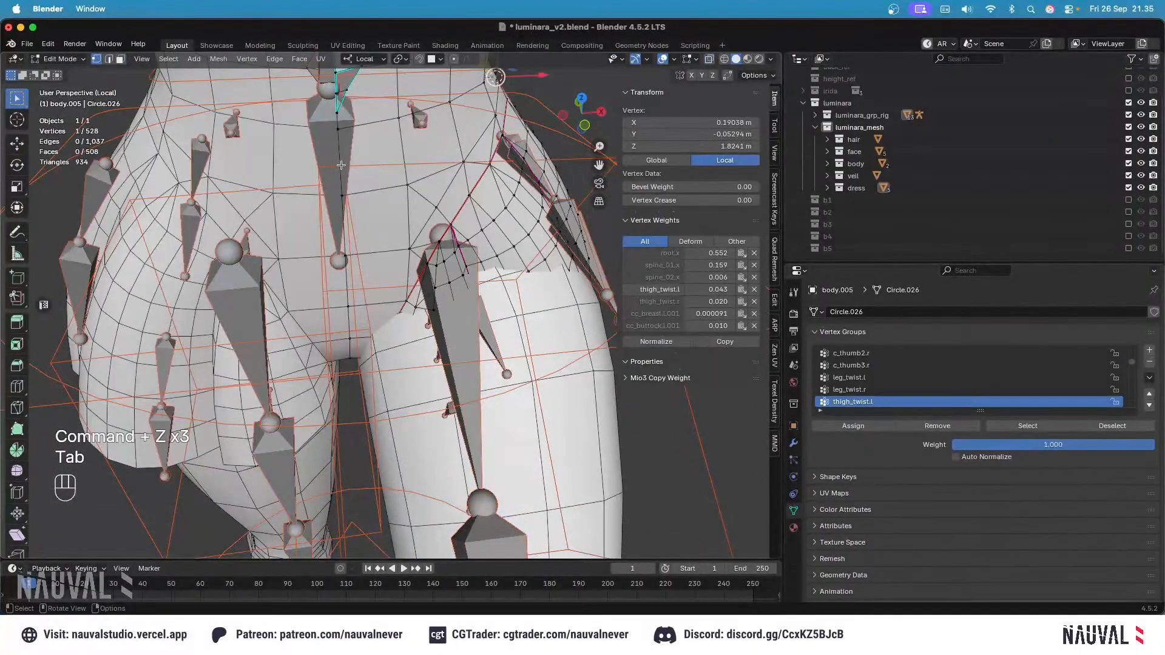
left_click(120, 59)
key("l")
key("l")
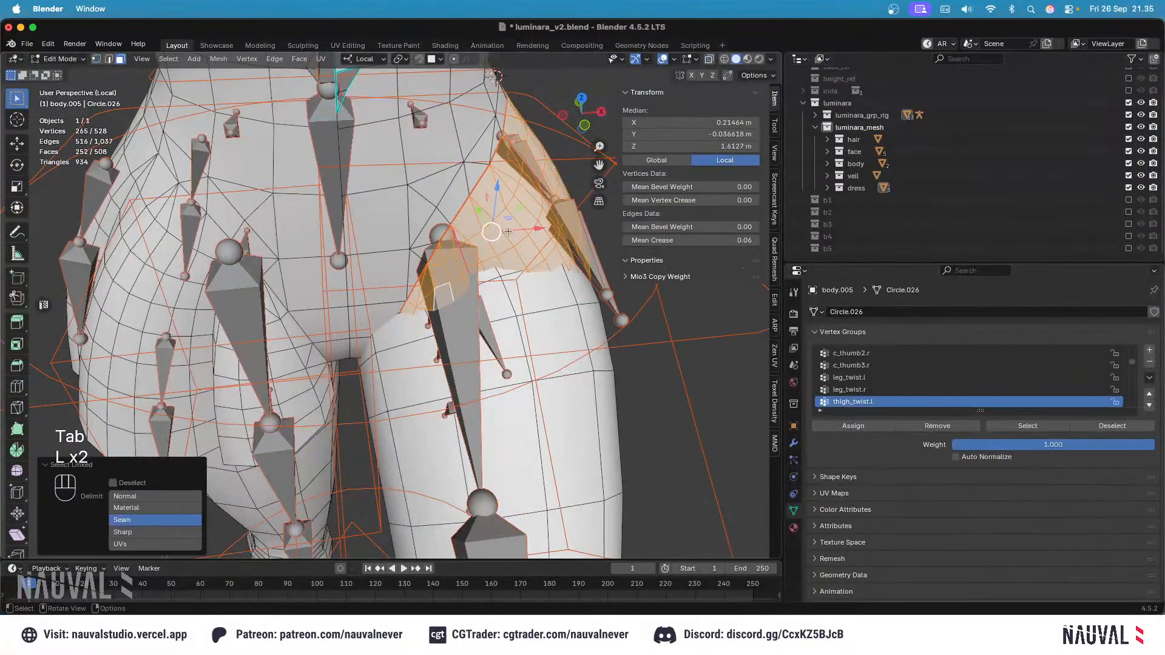
middle_click_drag(452, 257, 519, 212)
key("shift+h")
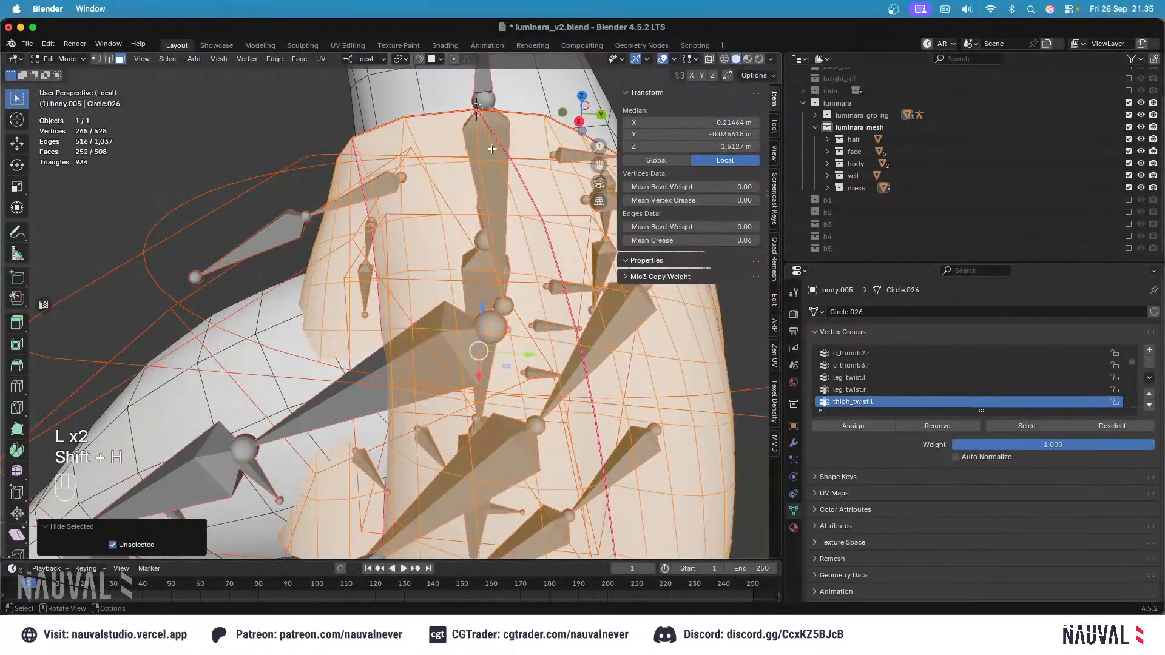
Step: Return to Weight Paint mode and display the root.x weights on the left skirt from below
key("Tab")
key("KP_1")
mouse_move(418, 358)
middle_mouse_down()
mouse_move(476, 304)
mouse_move(458, 309)
mouse_move(443, 264)
mouse_move(442, 276)
middle_mouse_up()
key("shift+z")
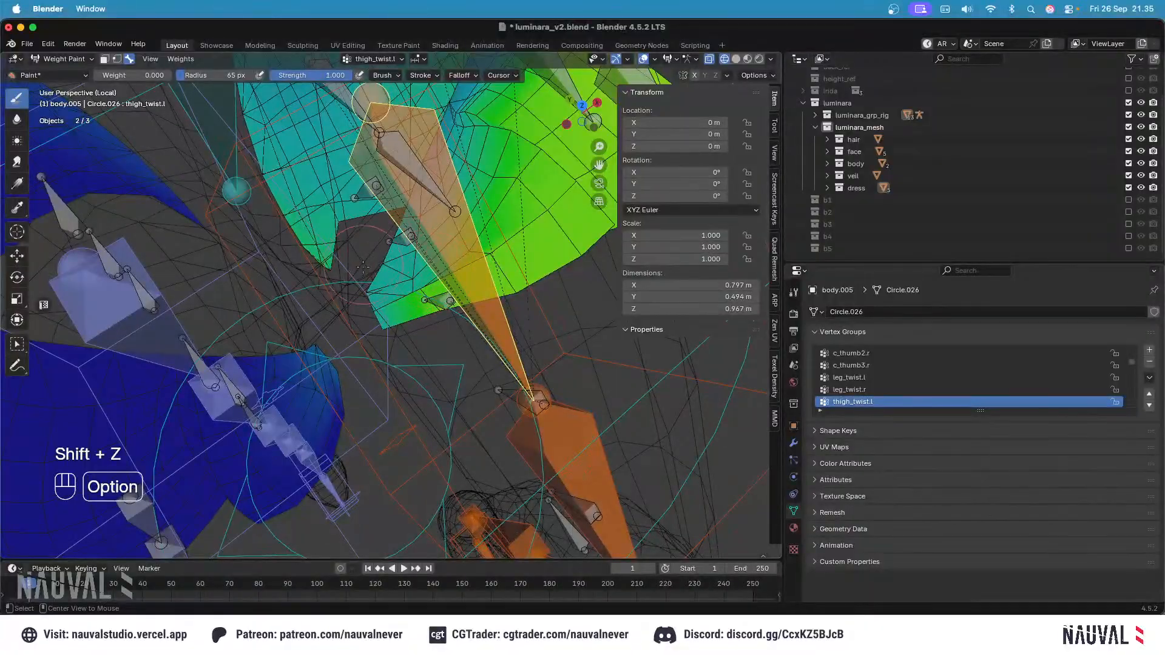
middle_click_drag(363, 267, 344, 227)
left_click(343, 226, "alt")
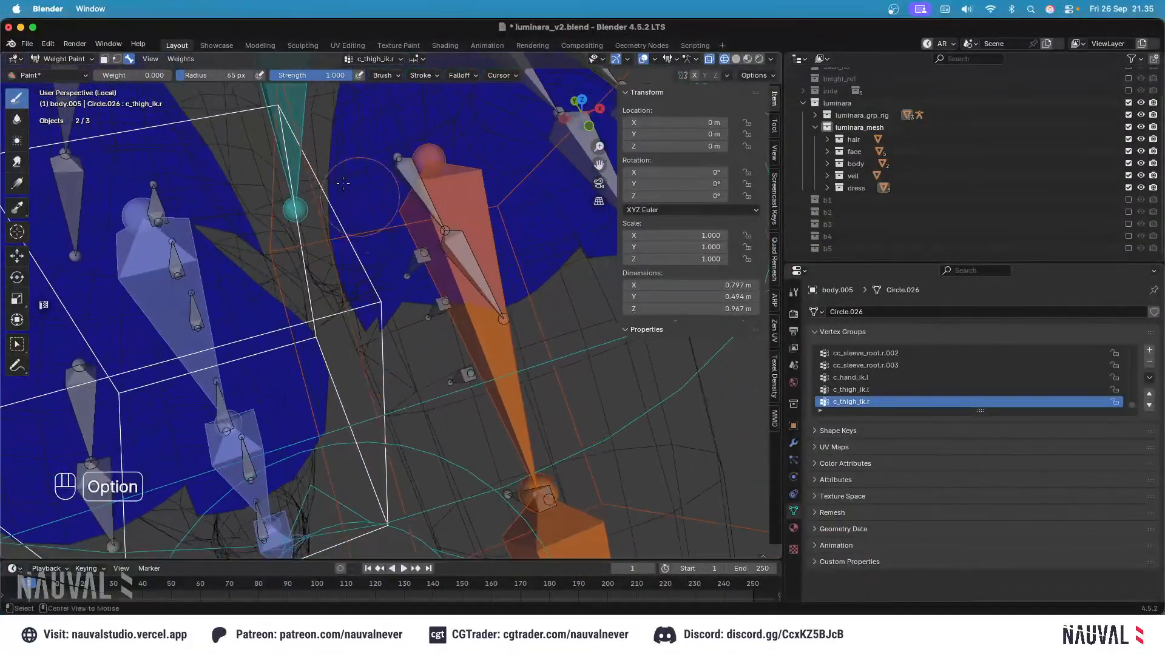
middle_click_drag(343, 183, 359, 220, "shift")
left_click(313, 212, "alt")
middle_click_drag(398, 313, 405, 352)
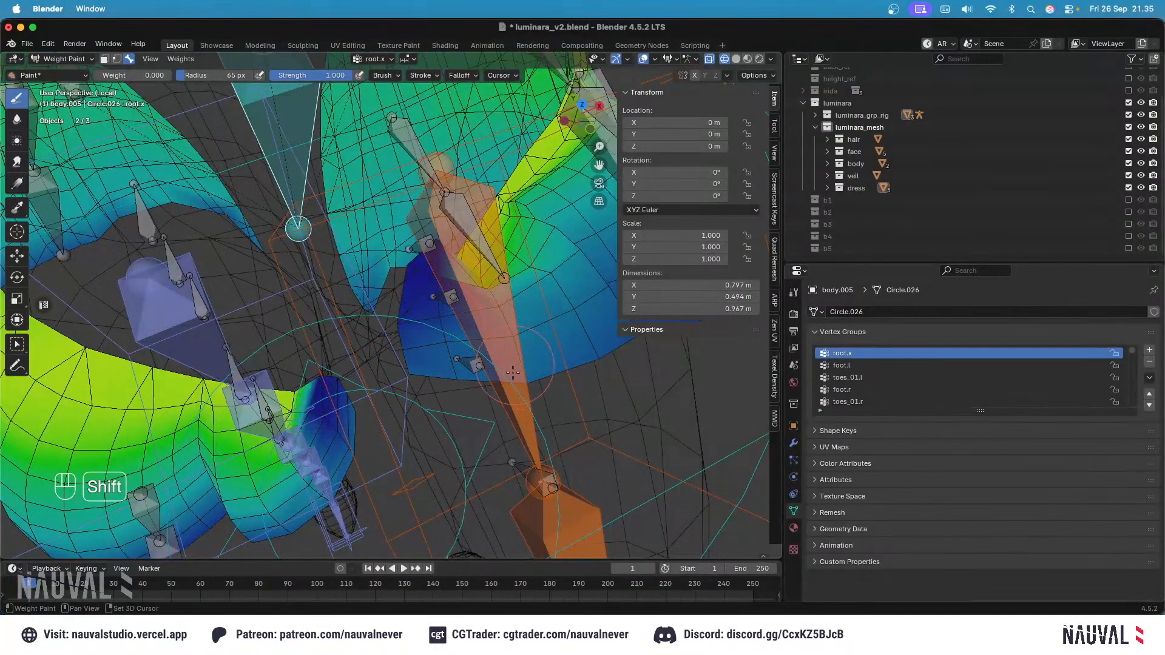
Step: Set the brush weight to 0.297 and paint root.x weight on the left skirt near the inner thigh
key("shift+z")
mouse_move(493, 304)
middle_mouse_down()
mouse_move(527, 319)
mouse_move(419, 371)
mouse_move(413, 334)
mouse_move(397, 325)
mouse_move(468, 282)
middle_mouse_up()
key("shift+z")
key("ctrl+f")
left_click(387, 350)
key("shift+z")
left_click(454, 298)
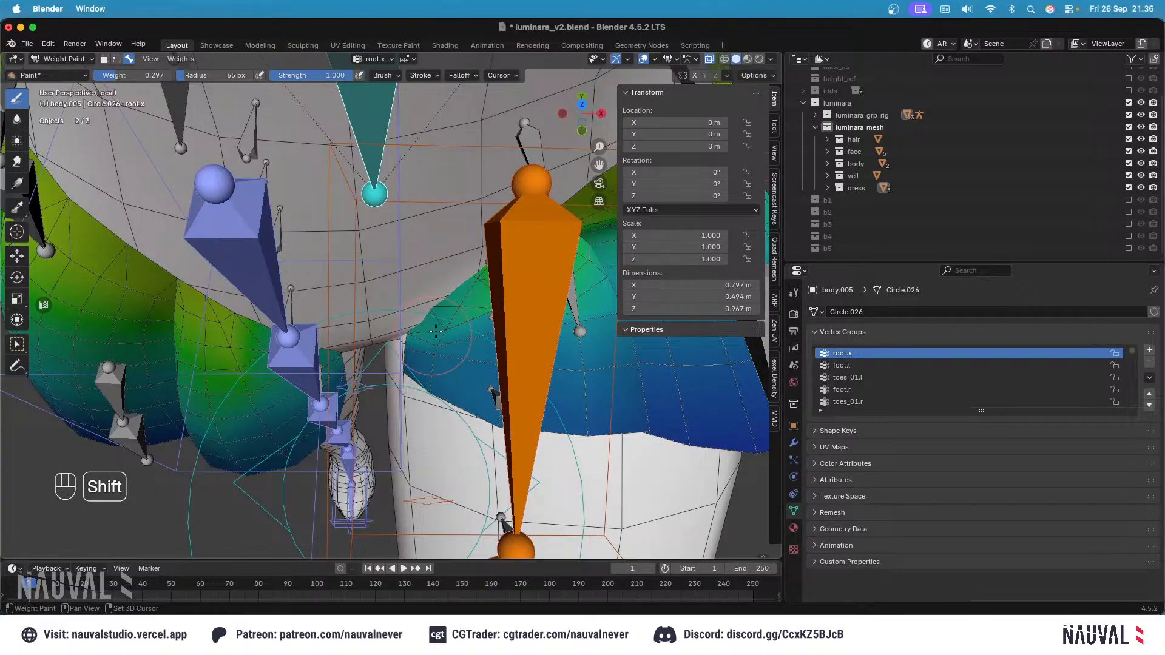
Step: Examine the left skirt's weights for the buttock bone cc_buttock.l.003, the front skirt bones, and thigh_stretch.l
mouse_move(435, 330)
middle_mouse_down()
mouse_move(398, 316)
mouse_move(462, 279)
mouse_move(469, 238)
mouse_move(449, 314)
mouse_move(428, 324)
middle_mouse_up()
key("shift+z")
left_click(415, 315, "alt")
key("shift+z")
key("shift+z")
left_click(426, 326, "alt")
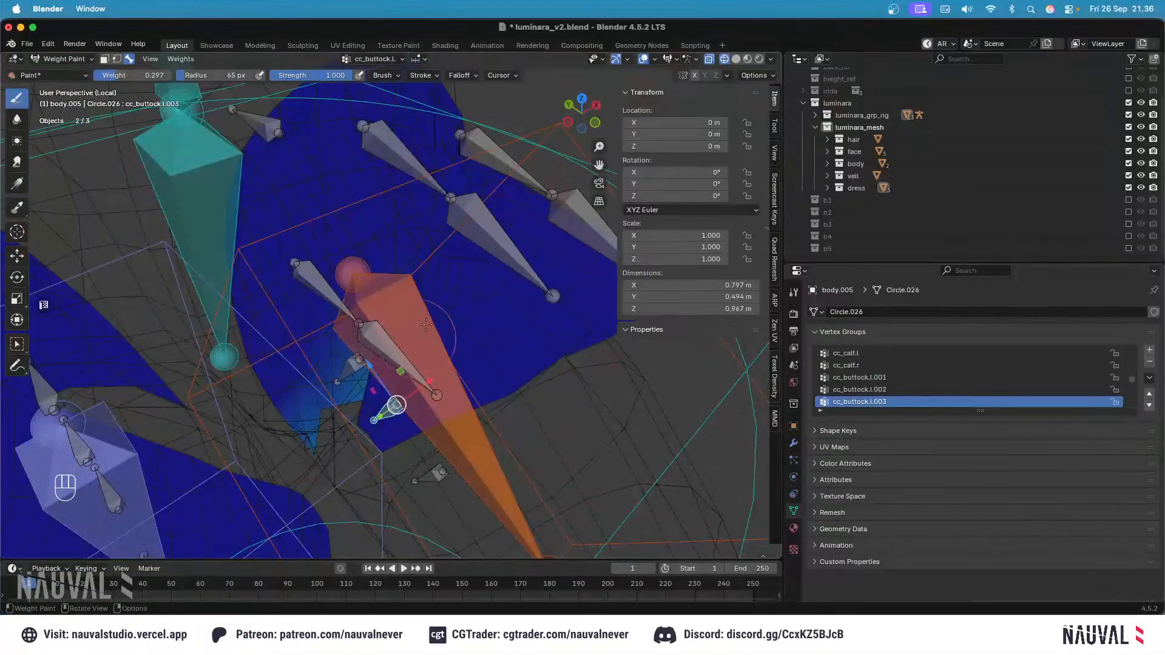
left_click(505, 209, "alt")
left_click(509, 184, "alt")
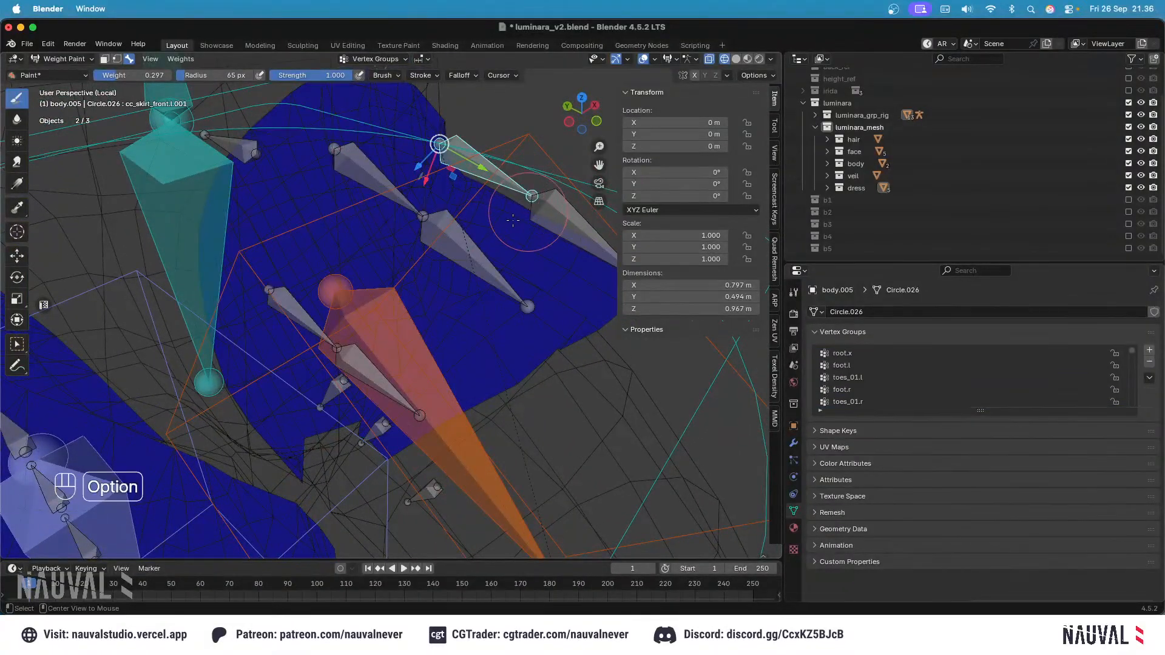
left_click(489, 267, "alt")
middle_click_drag(489, 267, 483, 328, "ctrl")
left_click(452, 413, "alt")
left_click(545, 534, "alt")
middle_click_drag(502, 422, 436, 309, "shift")
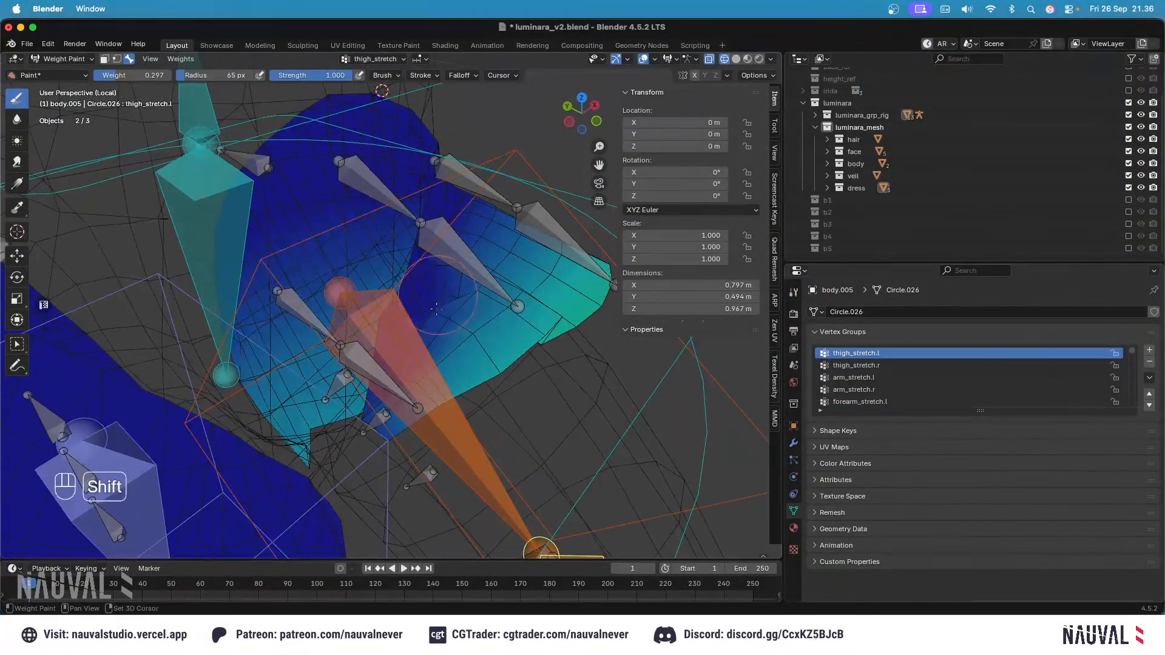
Step: Undo the last weight group selection, and display the root.x weights on the left skirt in wireframe
key("super+z")
key("shift+z")
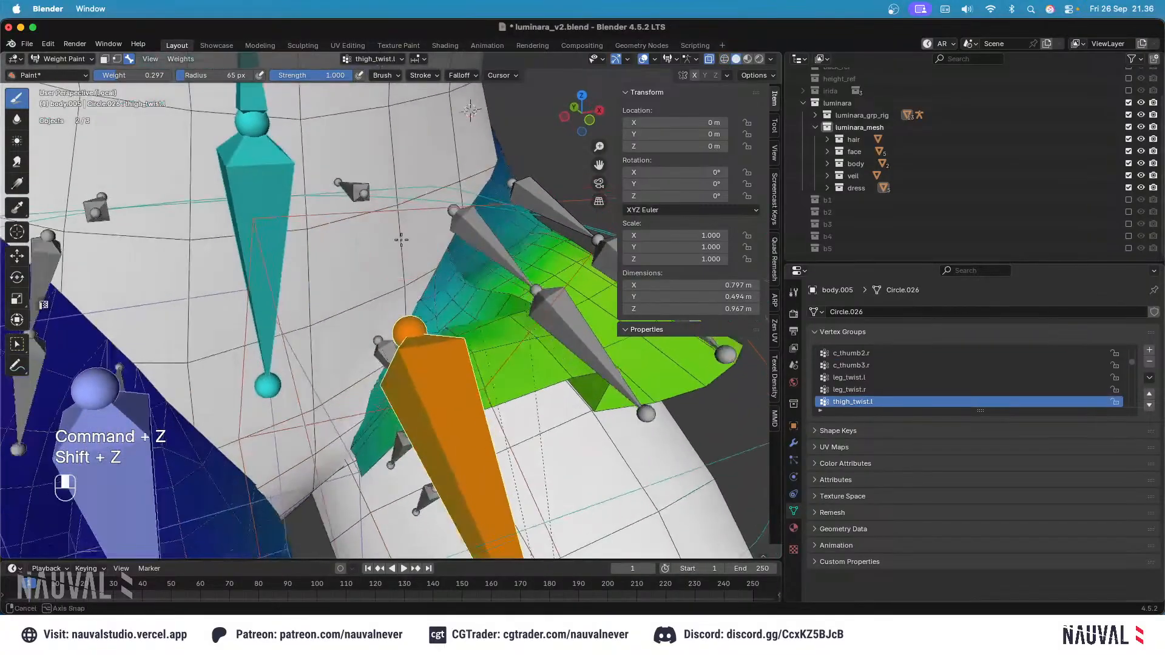
left_click(280, 180, "alt")
key("shift+z")
middle_click_drag(280, 180, 459, 314, "shift")
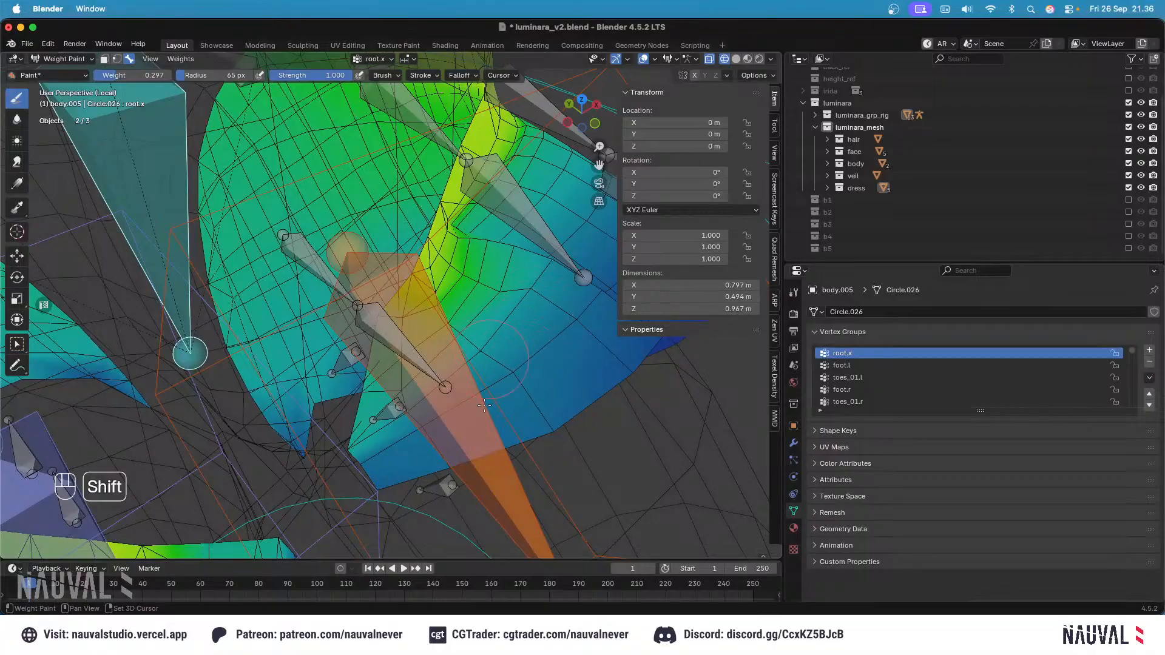
Step: Return the viewport to solid shading, check the root.x weights from the front, and save luminara_v2.blend
key("shift+z")
mouse_move(497, 346)
middle_mouse_down("ctrl")
mouse_move(516, 315)
mouse_move(459, 286)
mouse_move(451, 331)
middle_mouse_up("ctrl")
key("super+s")
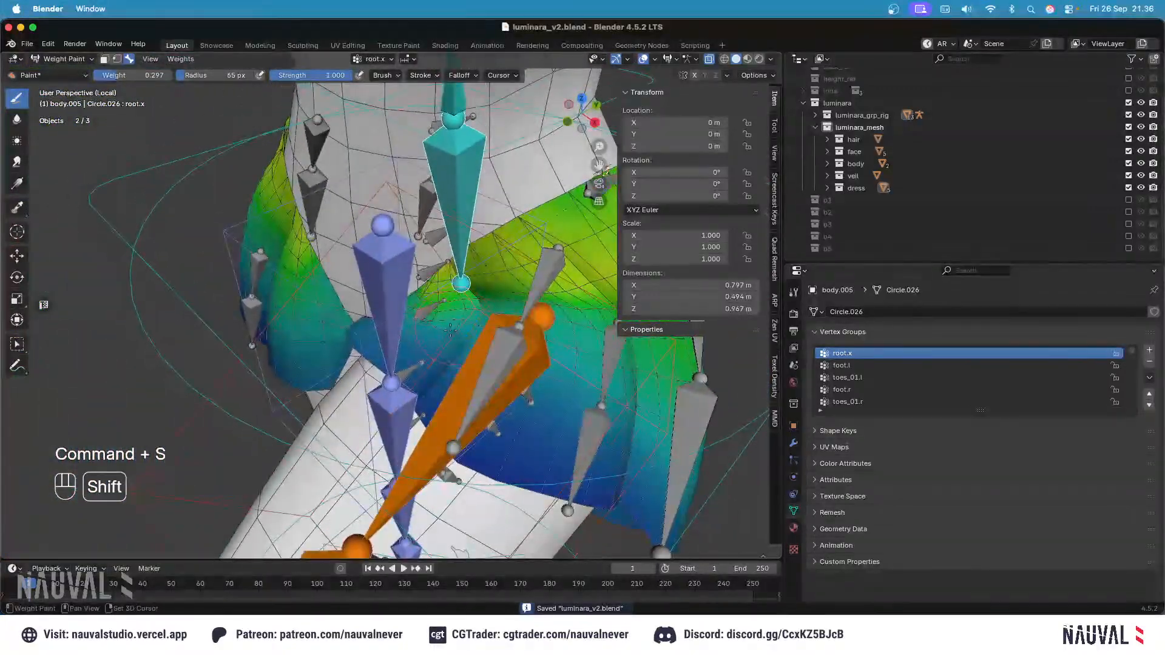
Step: Smooth the root.x weights on the left skirt above the raised thigh, checking the c_thigh_ik.l group against them
left_click_drag(427, 338, 452, 321, "shift")
middle_click_drag(452, 322, 499, 331)
left_click(493, 349, "alt")
middle_click_drag(499, 331, 470, 294, "shift")
left_click(426, 210, "alt")
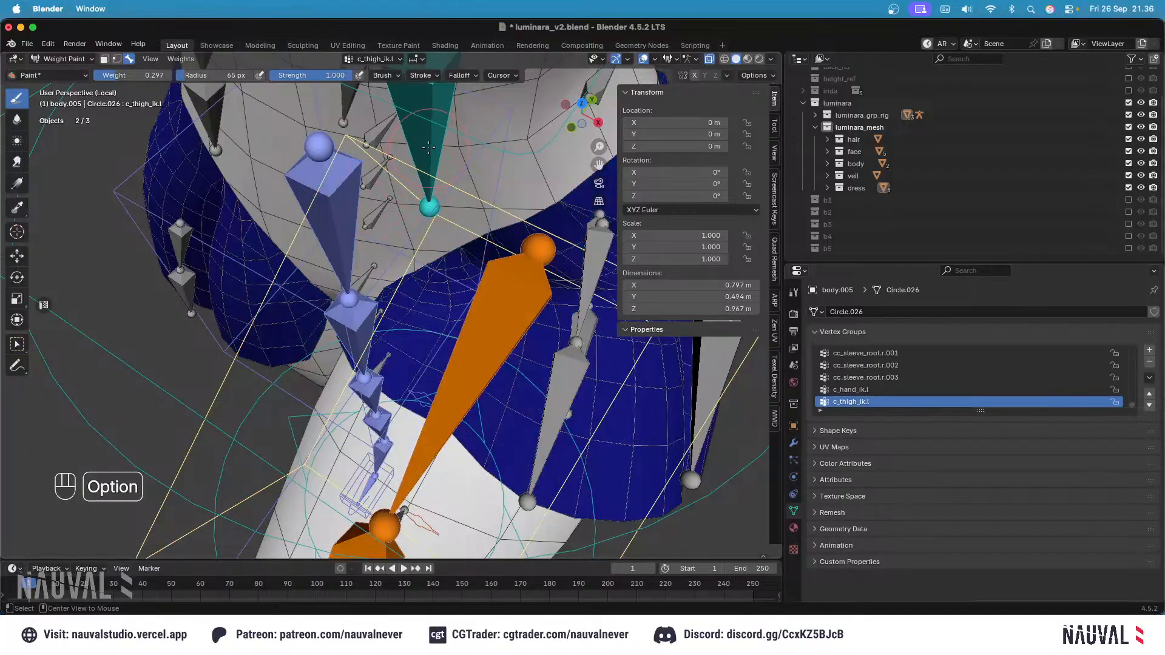
left_click(426, 210, "alt")
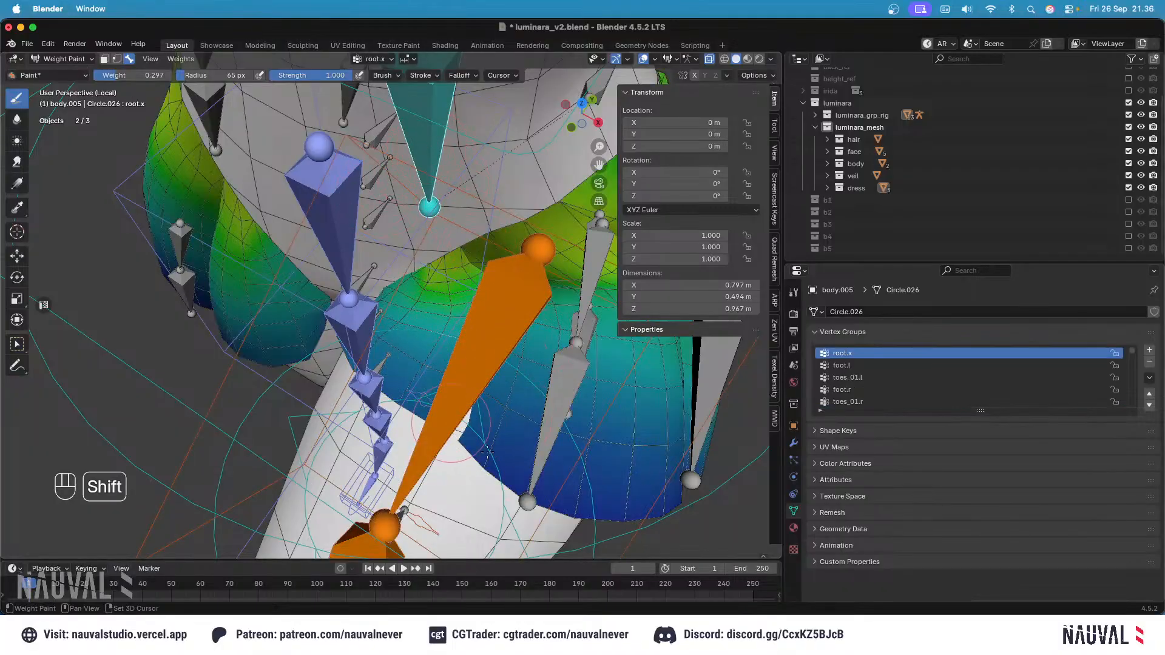
key("super+z")
Step: Set the brush weight to 0 and paint and blend root.x weight away on the left skirt's front fold over the raised thigh
scroll(418, 311, "down", 2)
middle_click_drag(473, 313, 382, 290, "shift")
left_click(413, 370, "alt")
left_click(285, 489, "alt")
mouse_move(286, 480)
middle_mouse_down()
mouse_move(396, 366)
mouse_move(364, 412)
mouse_move(340, 364)
mouse_move(389, 328)
mouse_move(382, 293)
mouse_move(395, 345)
middle_mouse_up()
key("shift+z")
key("shift+z")
left_click(352, 273, "alt")
key("ctrl+f")
left_click(386, 349)
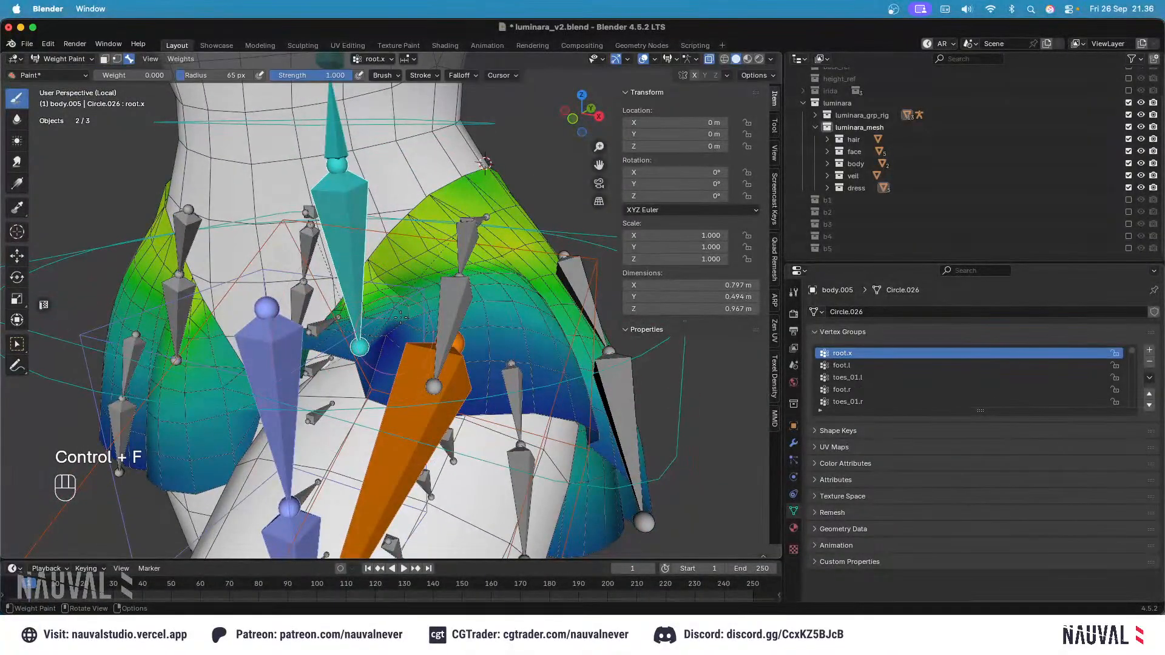
key("shift")
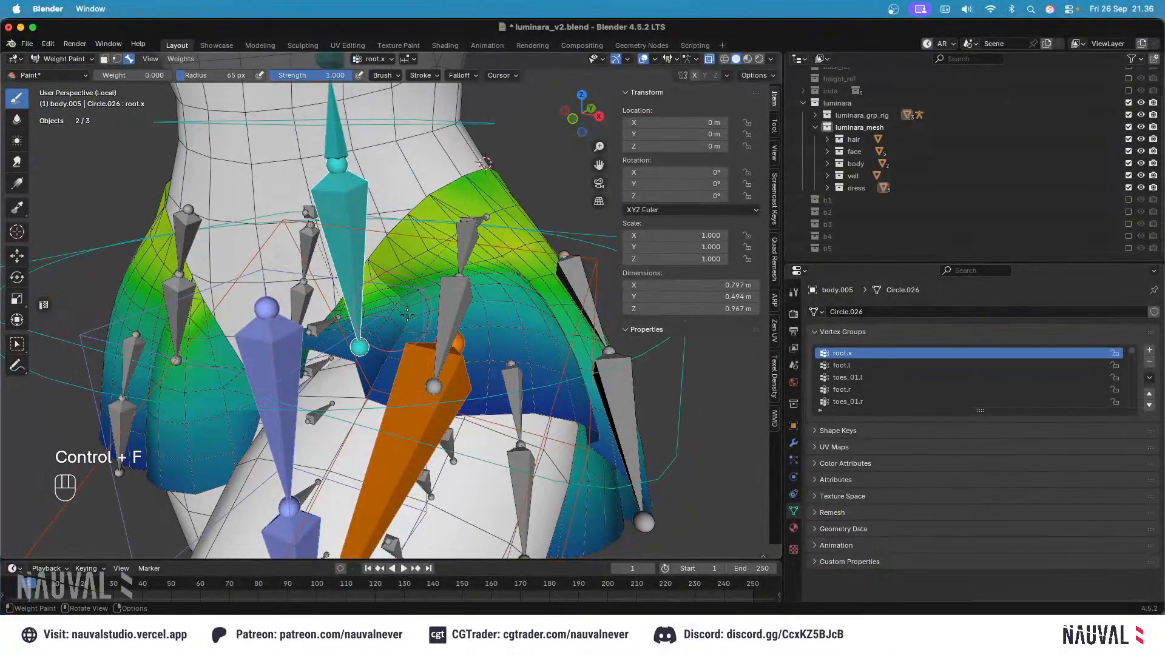
middle_click_drag(404, 313, 411, 278)
key("shift")
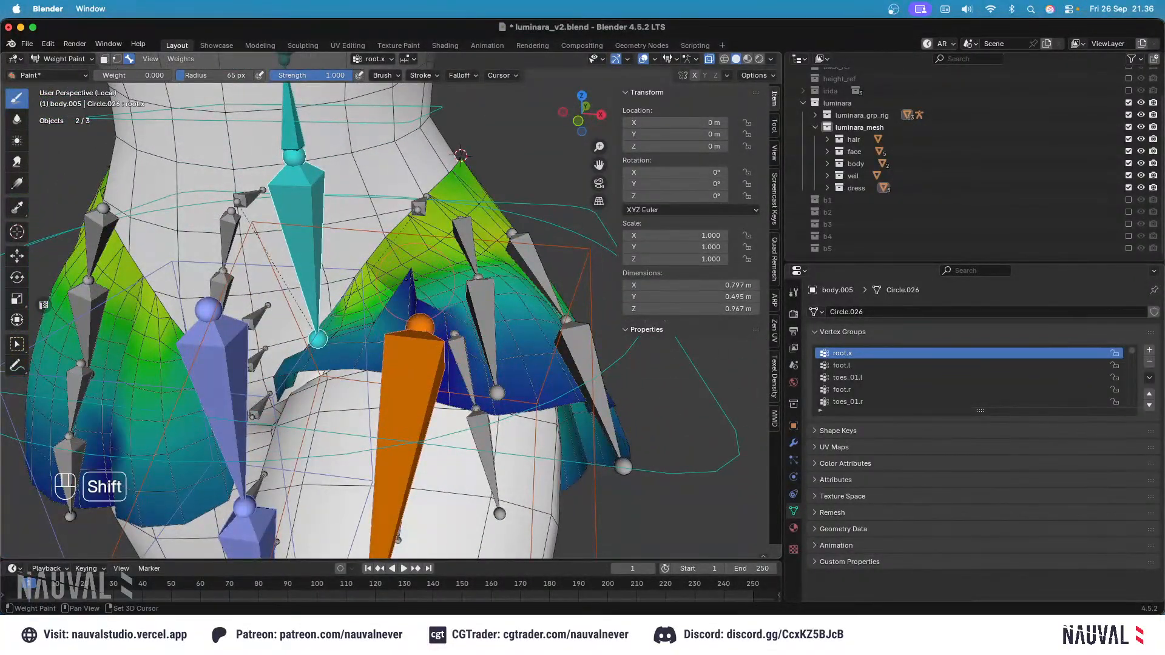
Step: Switch the viewport lighting to MatCap, inspect the skirt's folds with overlays hidden, and show the overlays again
left_click(643, 60)
middle_click_drag(517, 284, 432, 272)
left_click(770, 60)
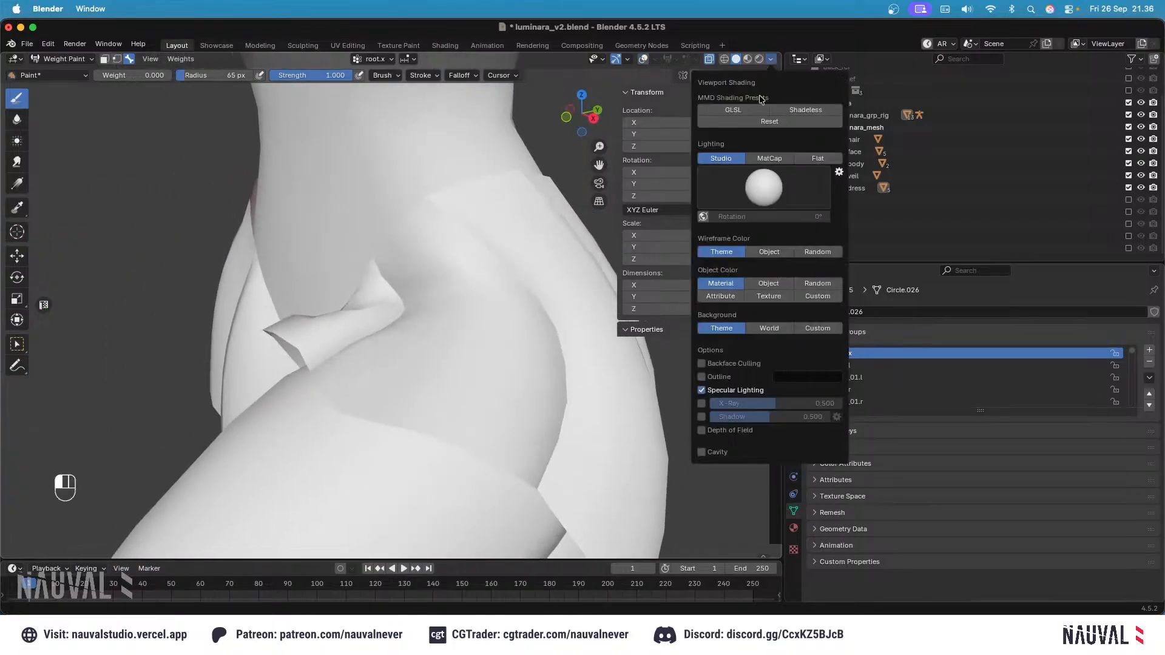
left_click(769, 158)
middle_click_drag(483, 240, 541, 262)
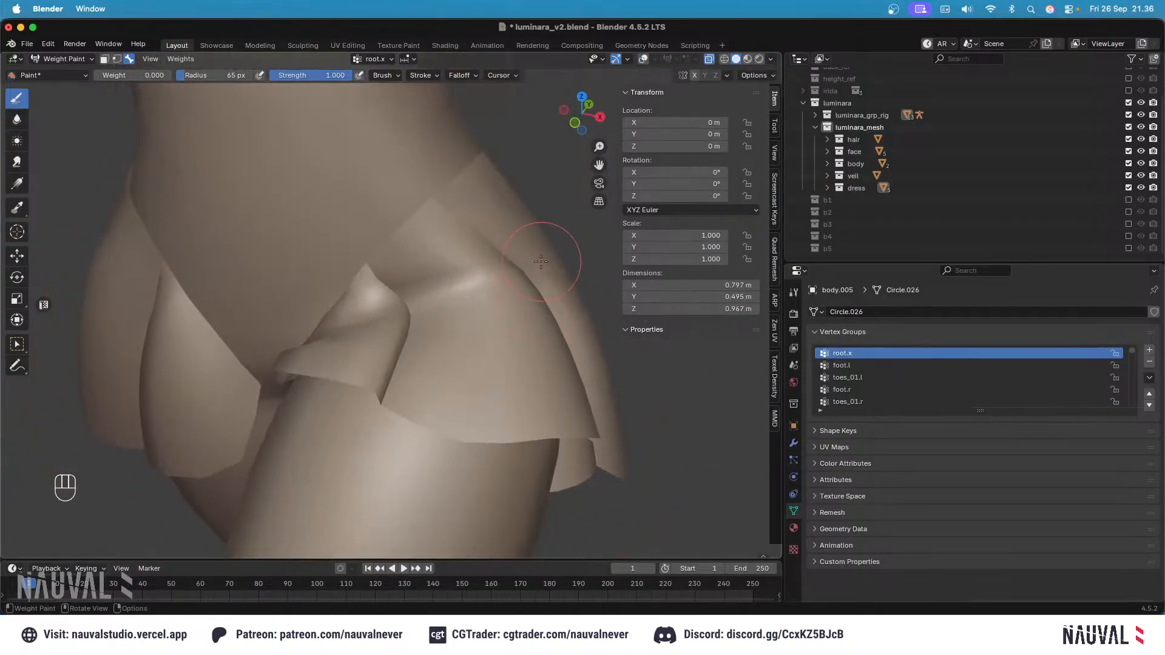
left_click(643, 59)
middle_click_drag(644, 55, 652, 59, "shift")
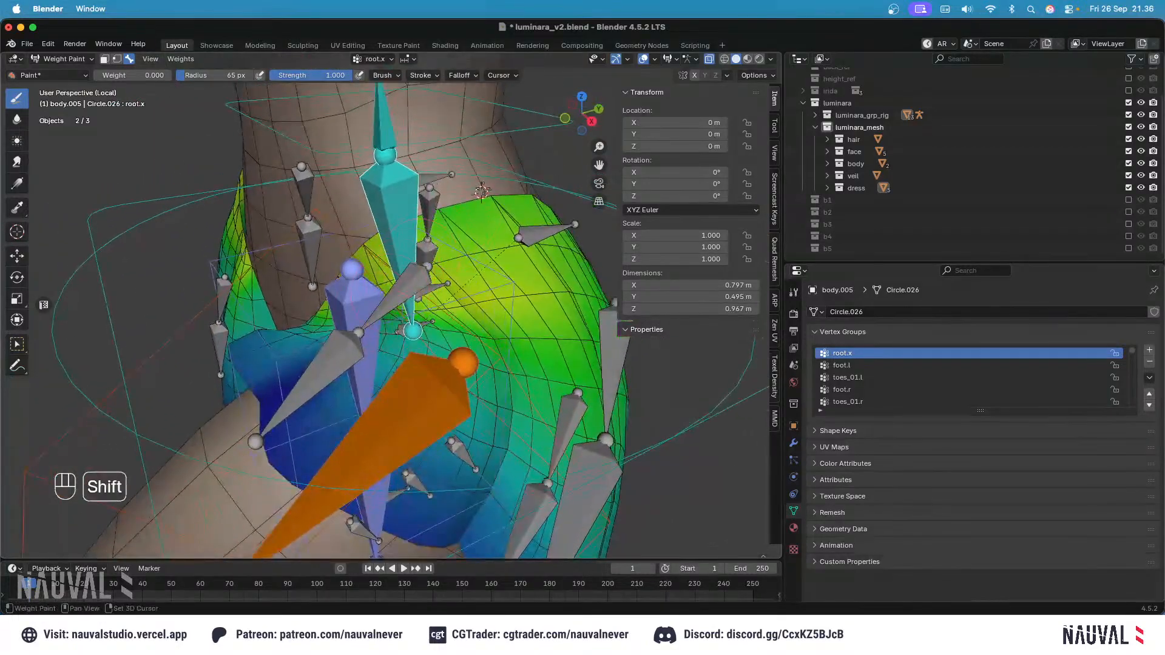
left_click(653, 59)
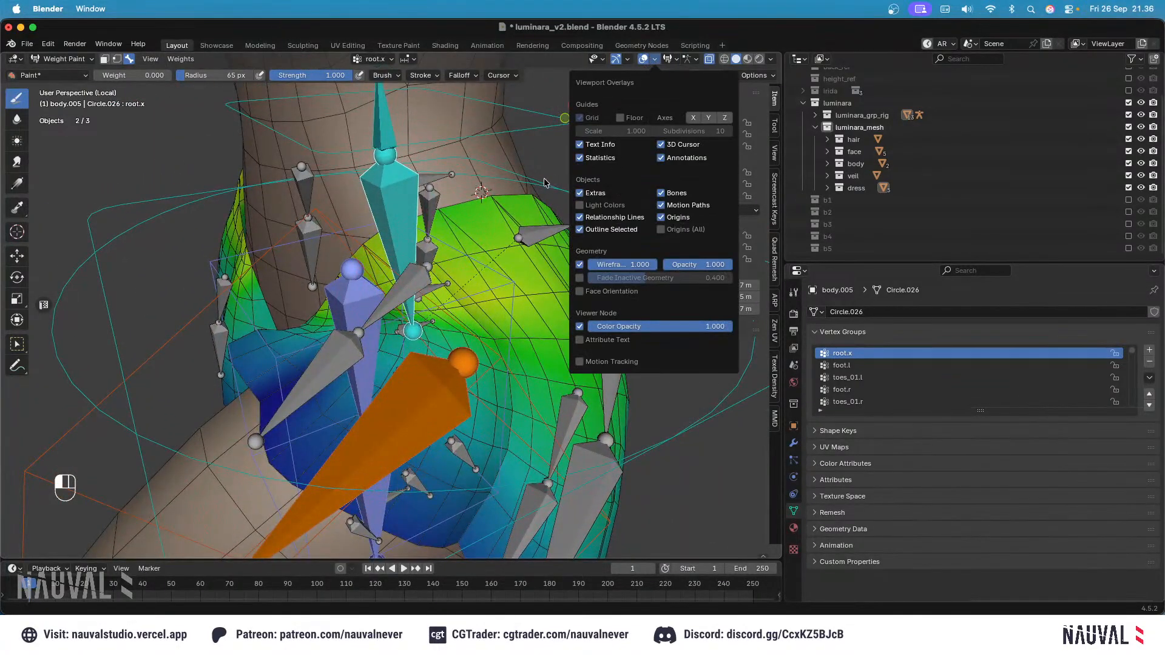
middle_click_drag(472, 322, 423, 286)
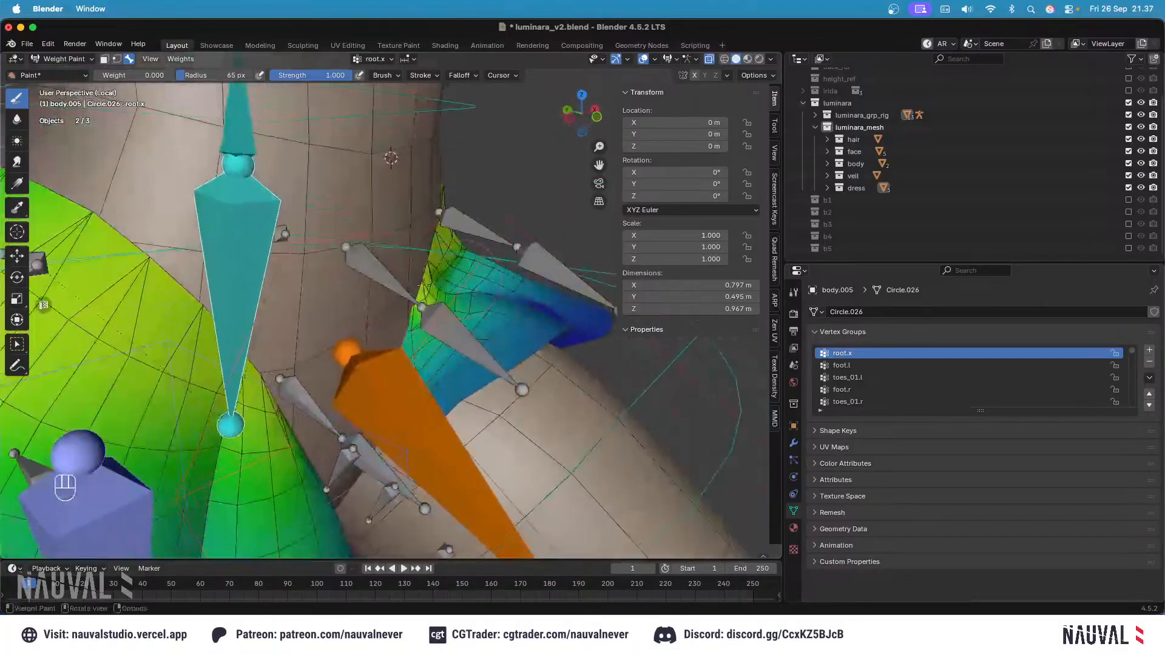
Step: Activate the thigh_twist.l weights and smooth them at the left skirt's lower inner corner, using wireframe to reach the hidden area
left_click(395, 386, "alt")
middle_click_drag(397, 387, 410, 375)
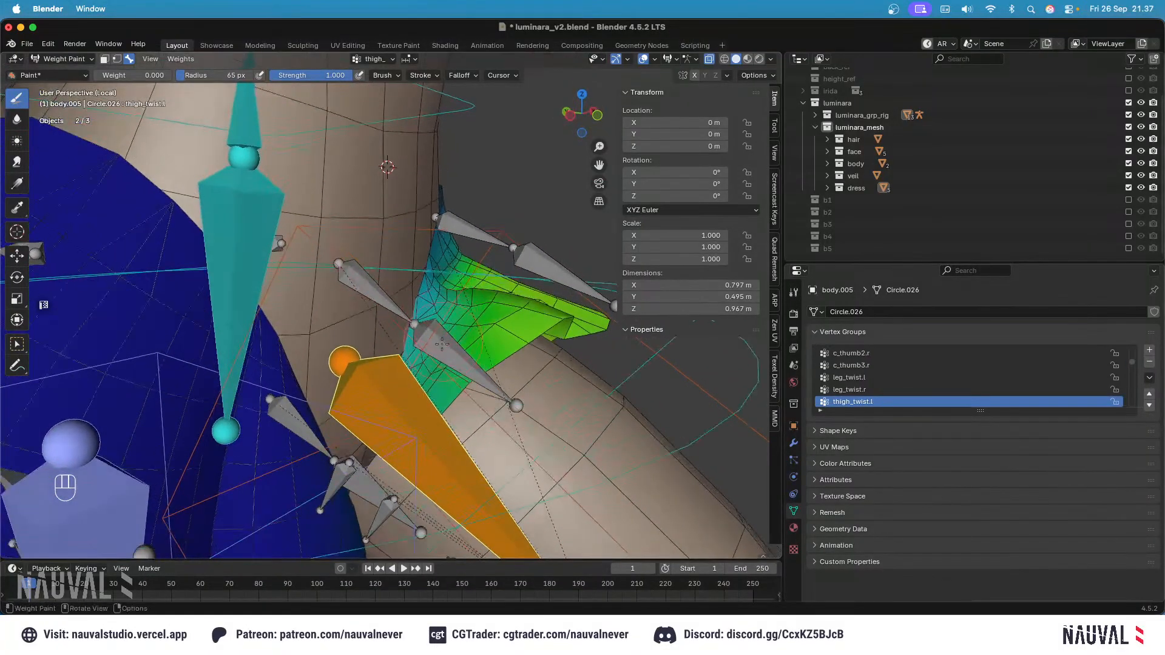
key("ctrl+f")
key("shift")
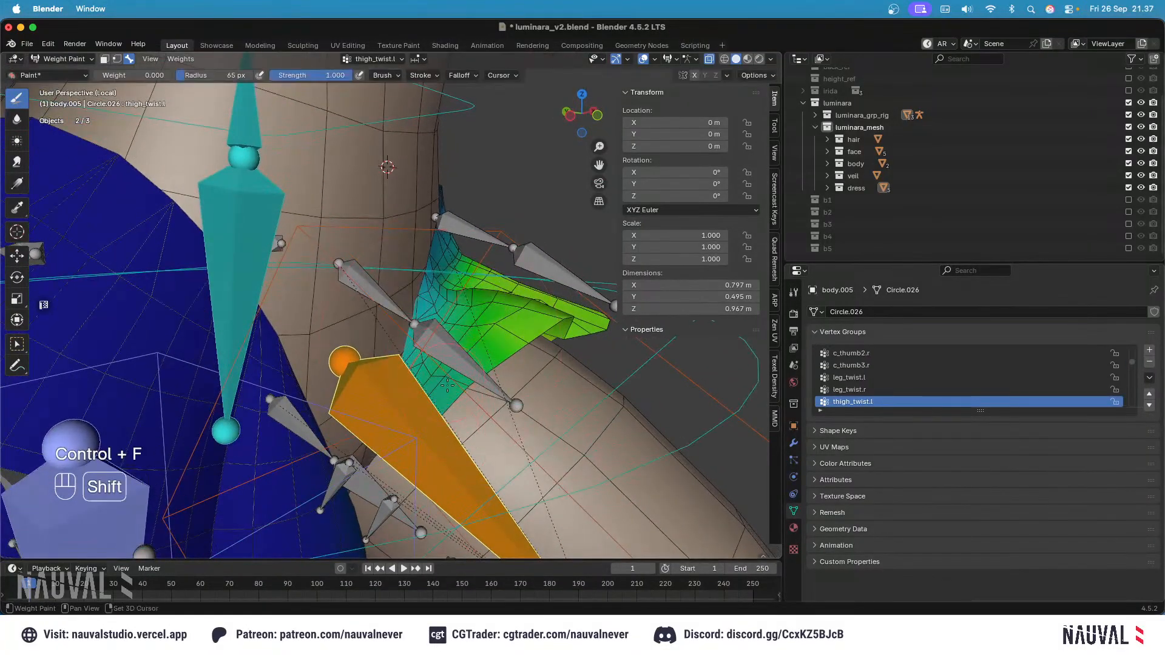
key("shift+z")
mouse_move(448, 385)
middle_mouse_down()
mouse_move(366, 438)
mouse_move(382, 425)
middle_mouse_up()
key("shift+z")
key("shift+z")
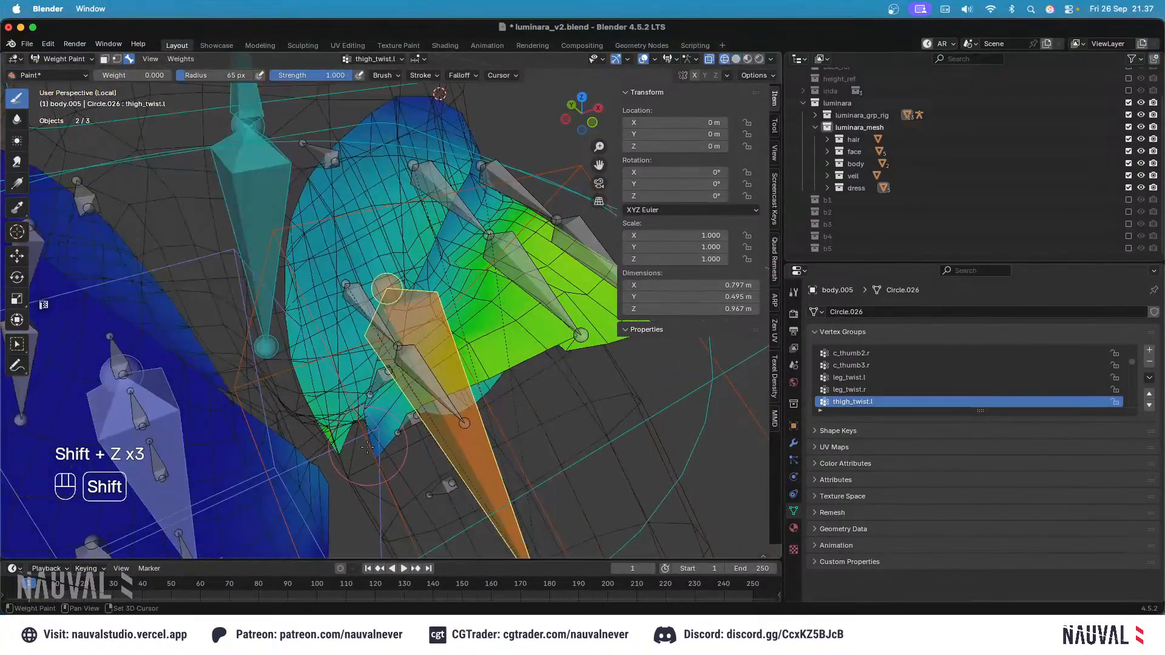
key("shift+z")
key("shift+z")
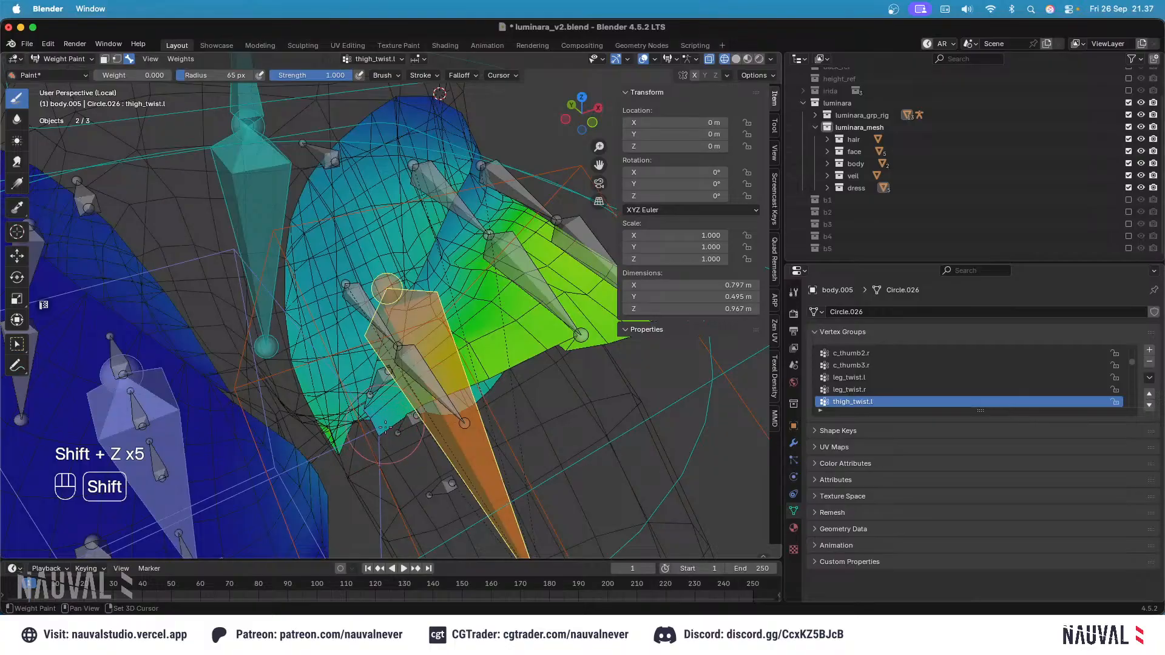
key("shift+z")
mouse_move(402, 376)
middle_mouse_down()
mouse_move(563, 264)
mouse_move(502, 301)
middle_mouse_up()
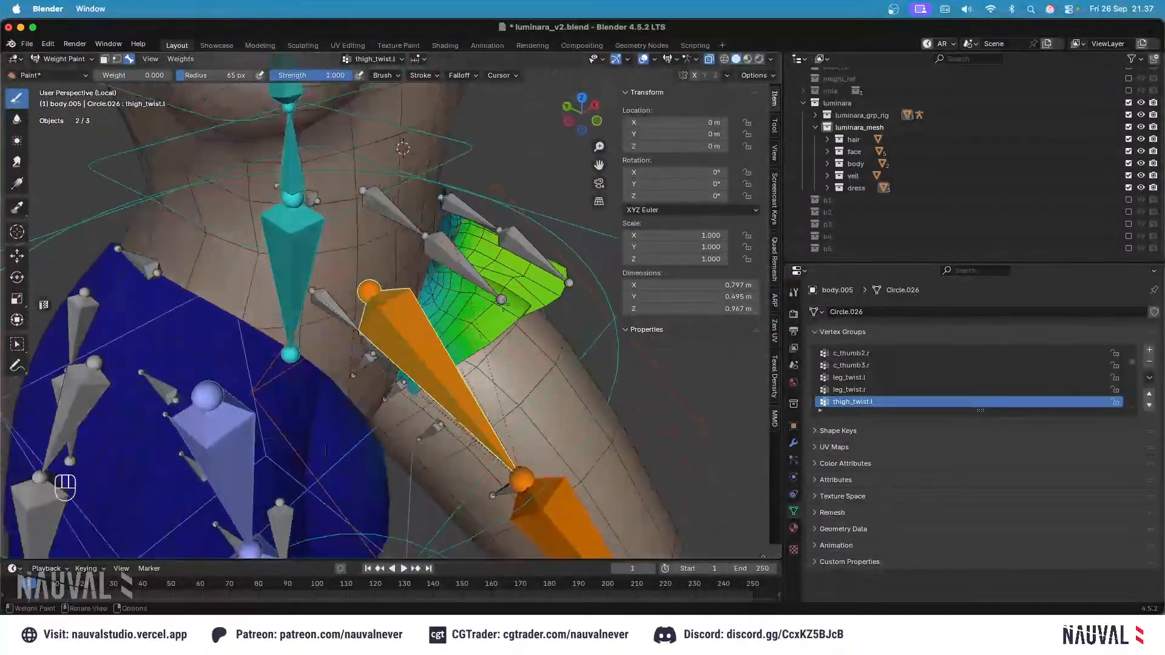
Step: Apply Smooth Vertex Weights from root.x to the selected pose bones with factor 0.500 and 1 iteration
left_click(422, 262, "alt+shift")
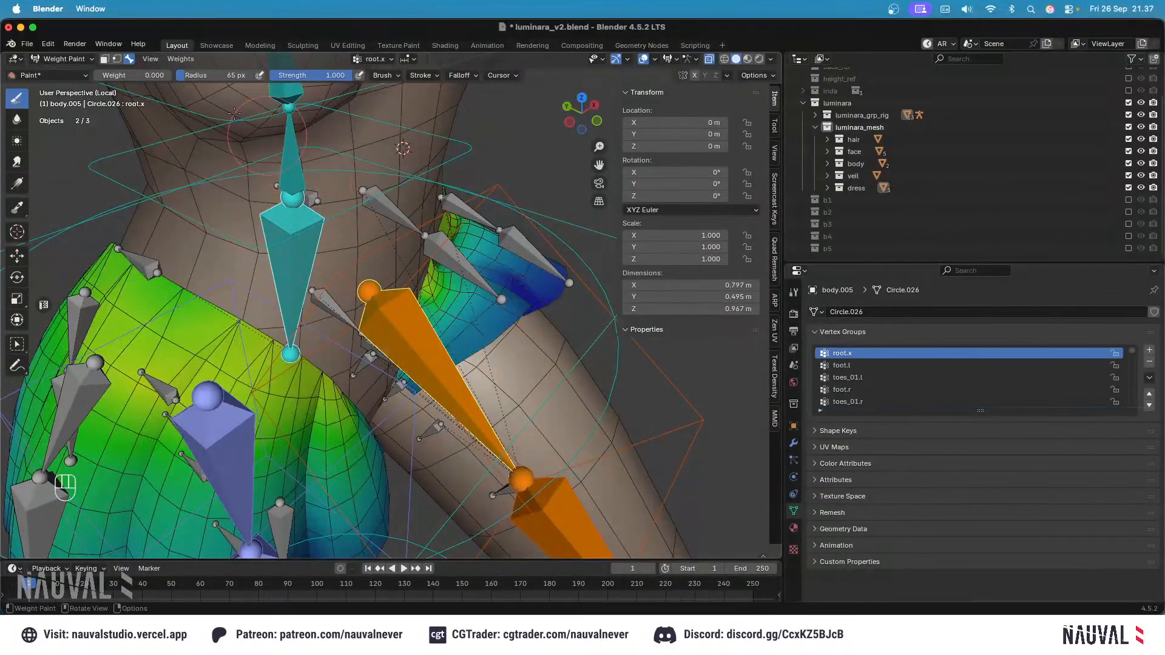
left_click(181, 58)
left_click(196, 195)
middle_click_drag(340, 218, 488, 240)
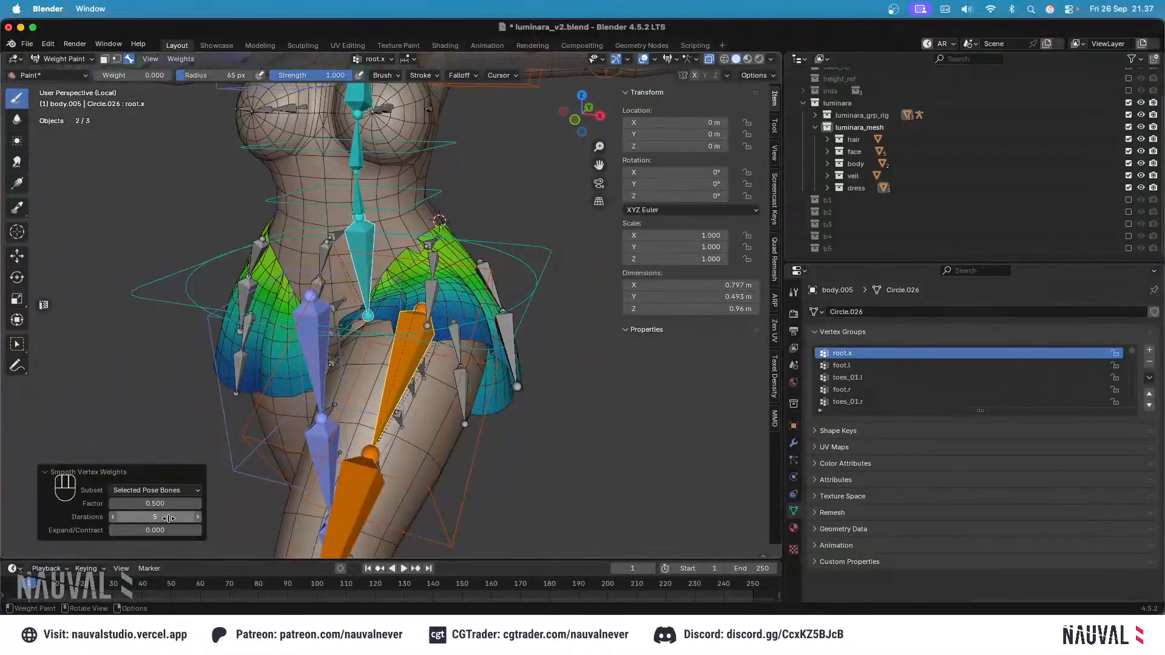
left_click_drag(168, 517, 143, 517)
Step: Inspect the smoothed skirt from the front and side with overlays hidden, and restore the overlays
left_click(644, 58)
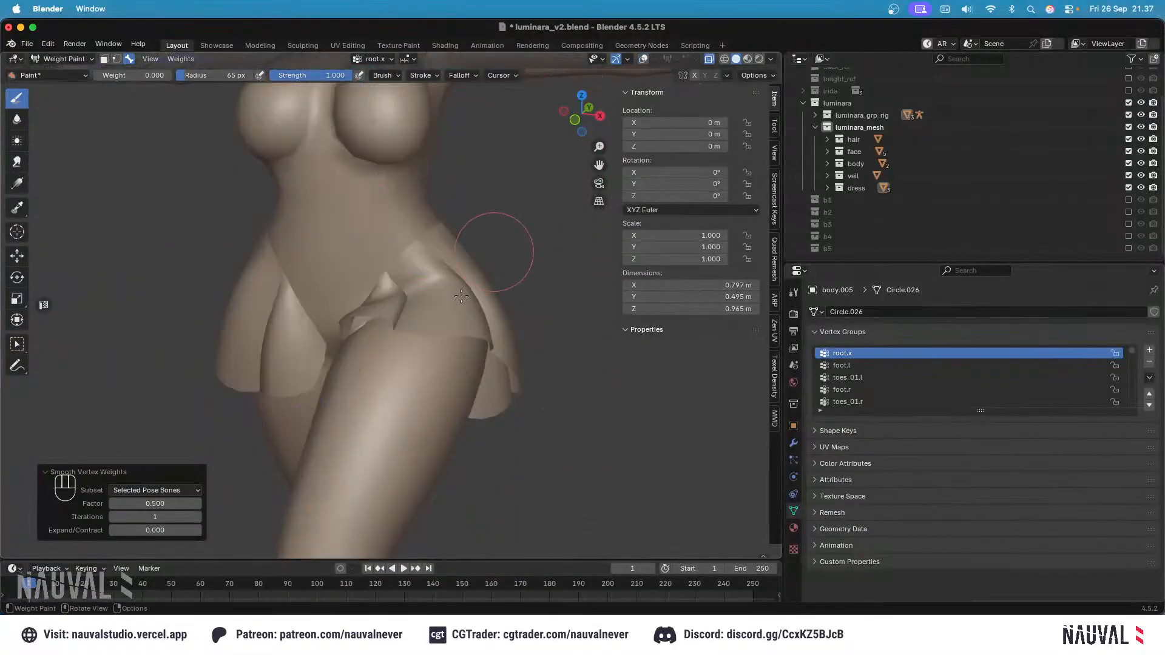
middle_click_drag(476, 192, 540, 182, "ctrl")
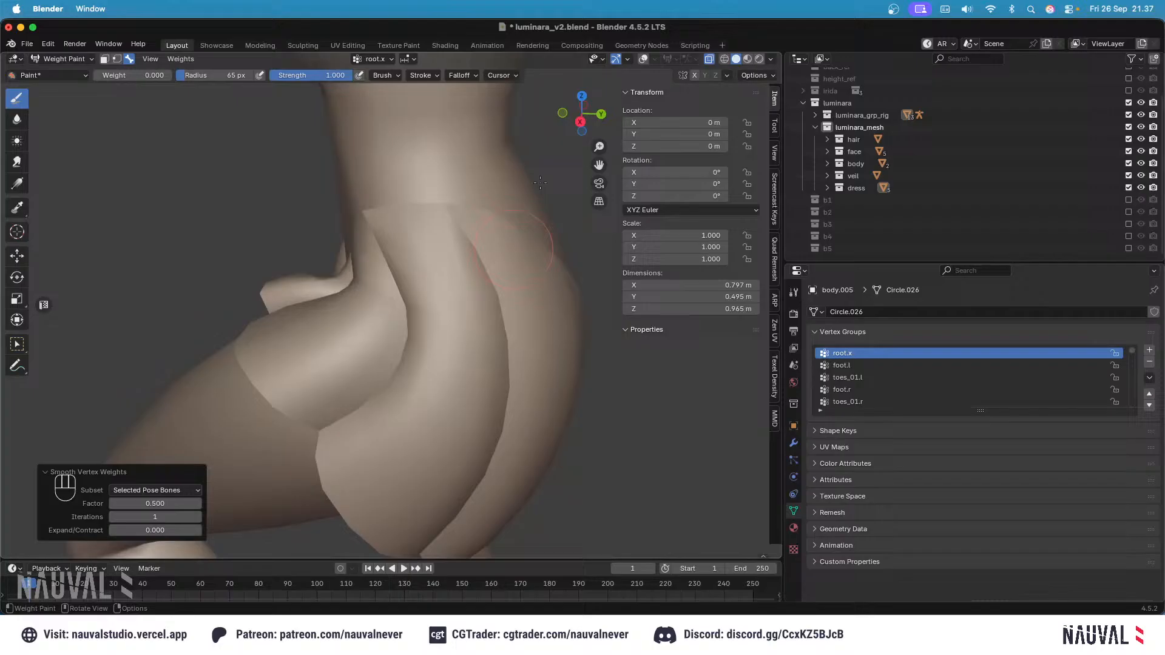
left_click(644, 58)
middle_click_drag(534, 231, 473, 293)
middle_click_drag(347, 272, 297, 279)
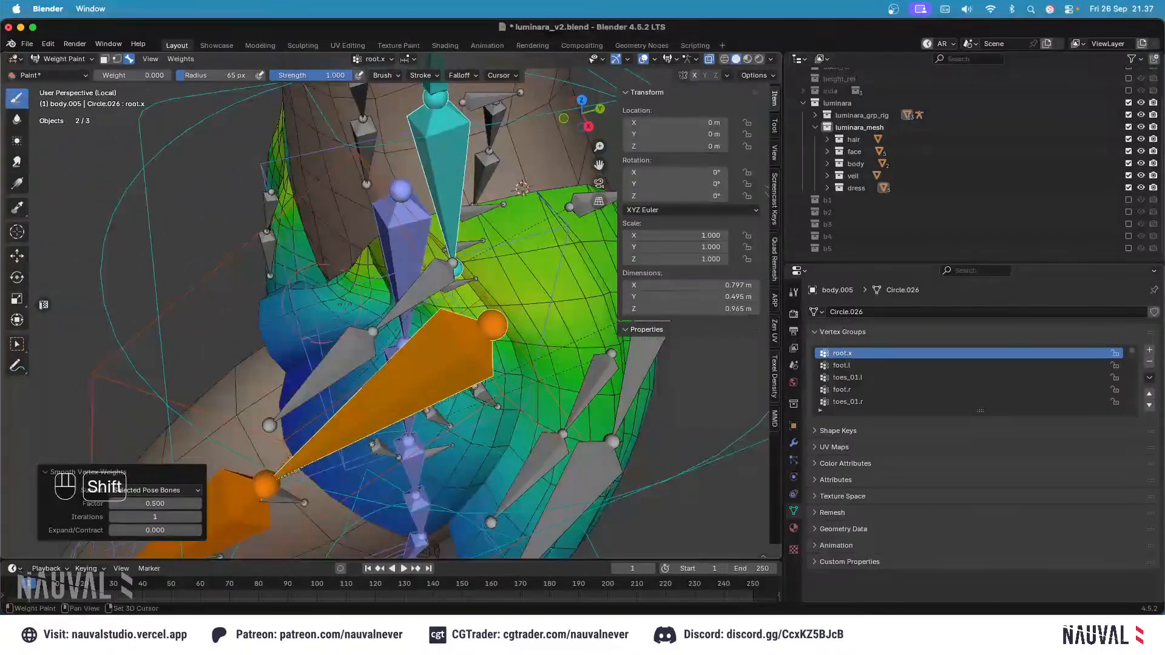
Step: Examine the thigh_twist.l and thigh_twist.r weights around the left skirt's front fold
mouse_move(364, 292)
middle_mouse_down("shift")
mouse_move(410, 301)
mouse_move(370, 293)
middle_mouse_up("shift")
left_click(432, 383, "alt")
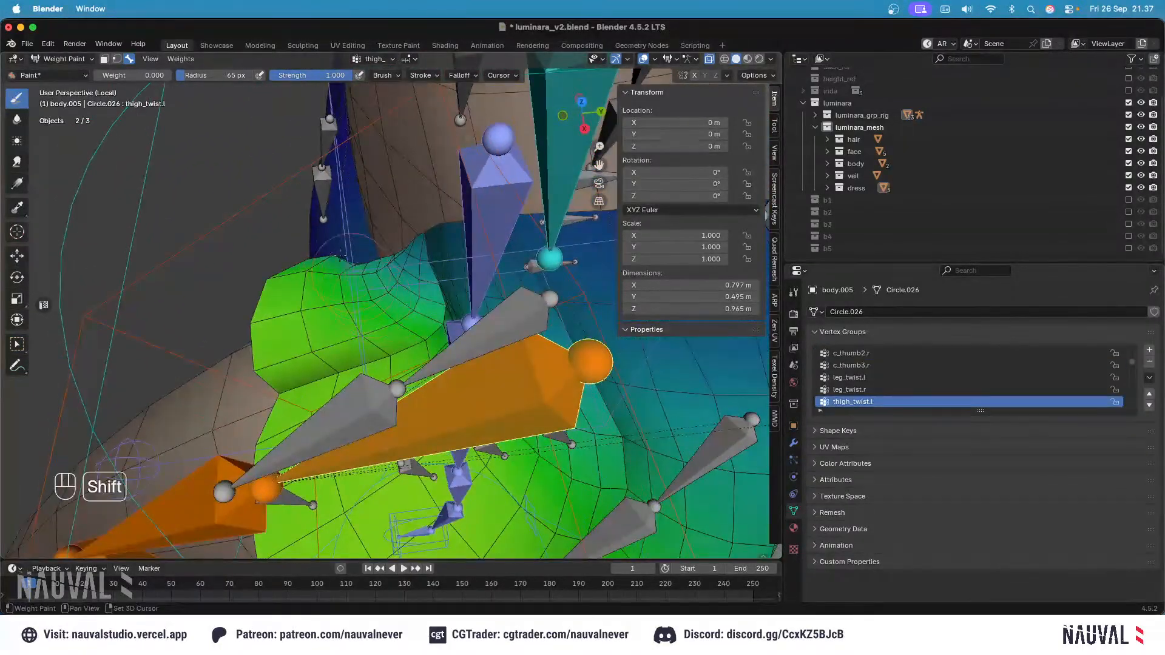
key("super+z")
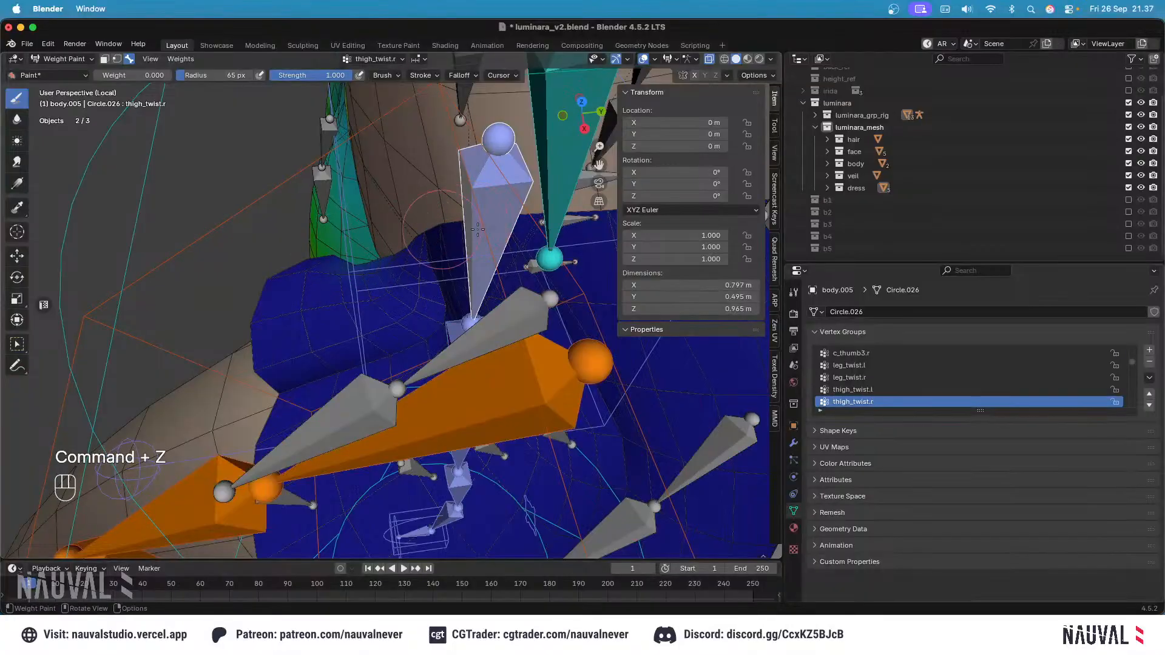
left_click(528, 183, "alt")
left_click(555, 183, "alt")
Step: Set the brush weight to 0.158 and paint thigh_twist.l weight along the left skirt's lower front edge
middle_click_drag(286, 272, 448, 245)
left_click(449, 244, "alt")
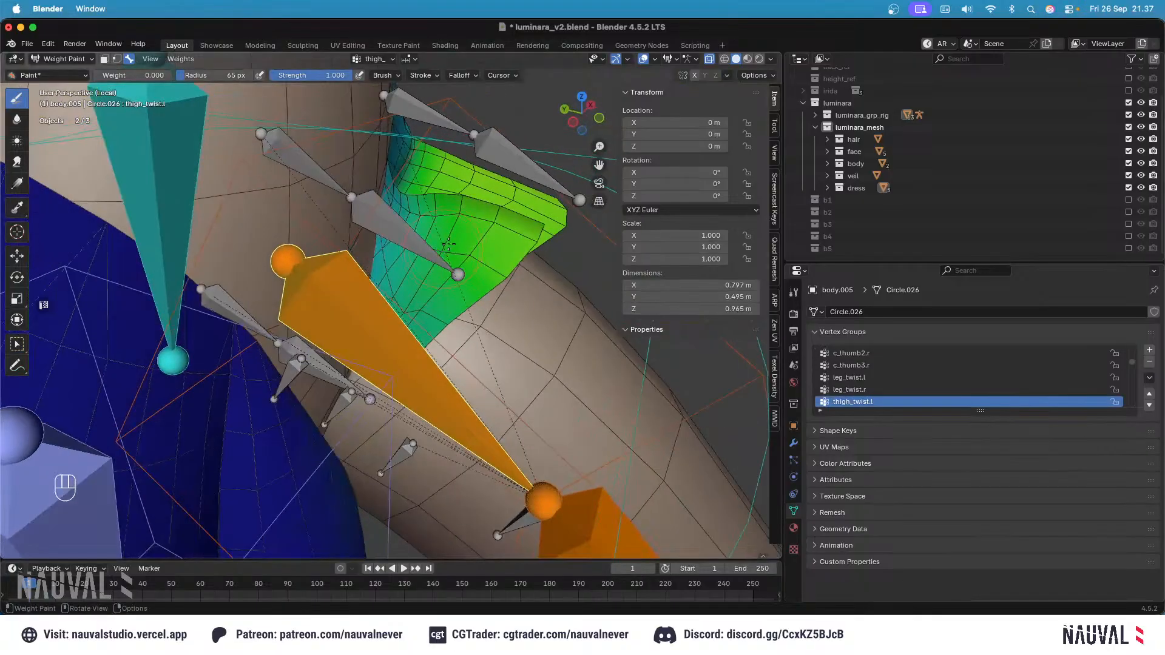
key("ctrl+z")
key("ctrl+f")
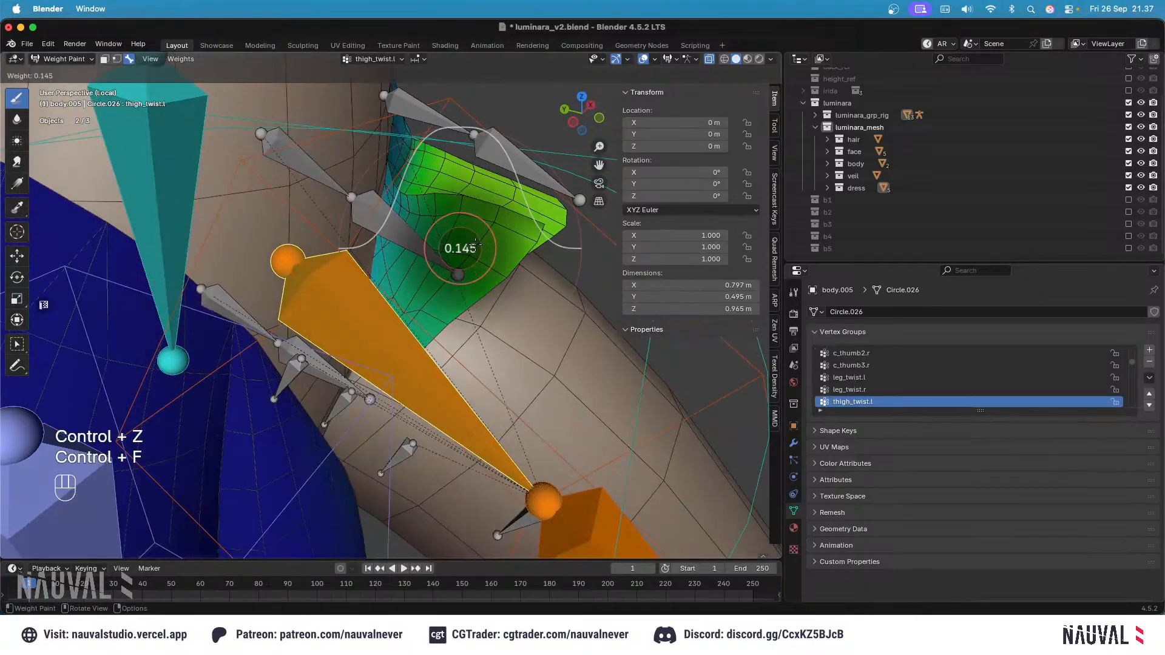
left_click(477, 246)
left_click(469, 278)
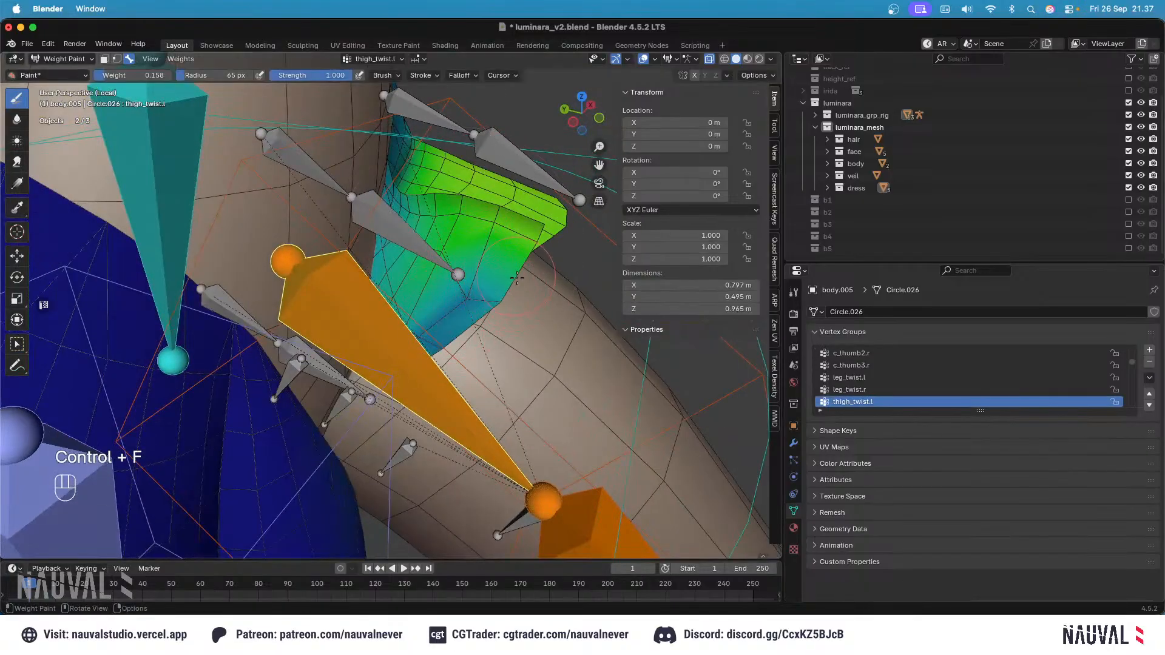
Step: Enlarge the brush radius to 95 px and smooth the thigh_twist.l weights across the left skirt's inner front
middle_click_drag(432, 342, 444, 258)
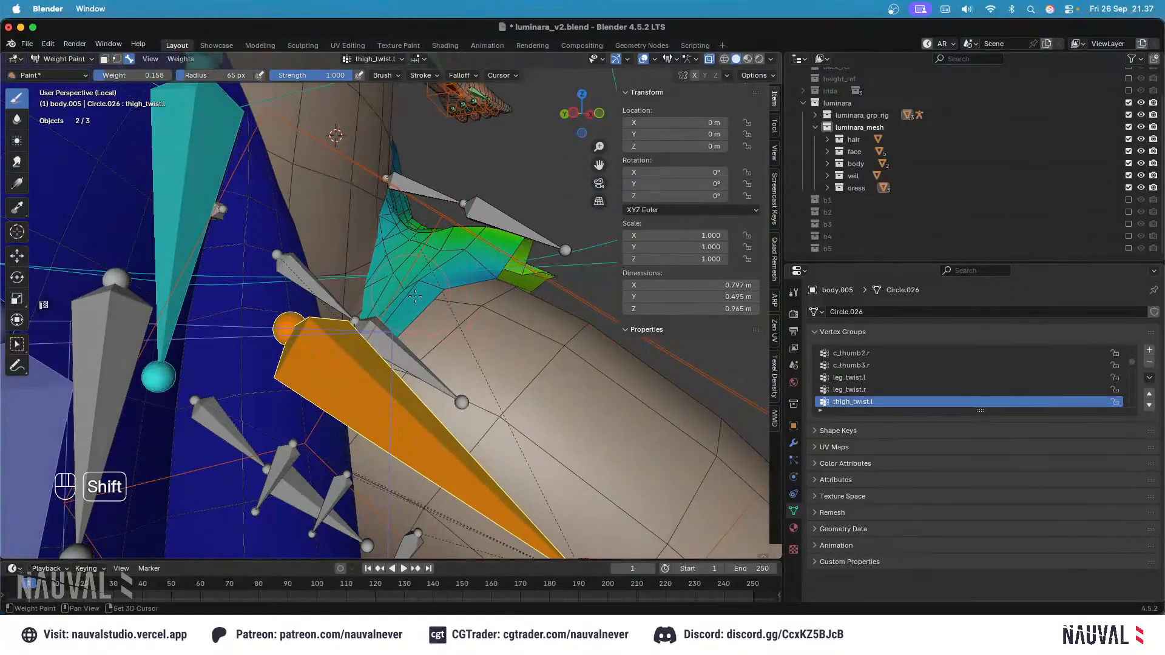
middle_click_drag(447, 257, 488, 320, "shift")
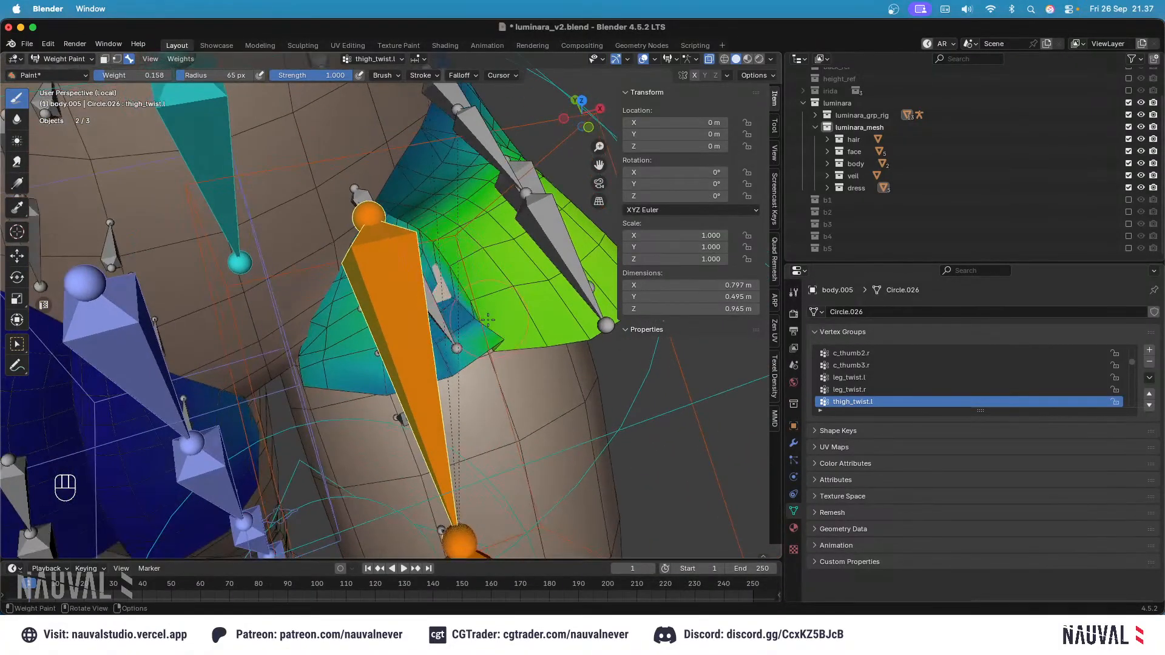
middle_click_drag(429, 255, 444, 250)
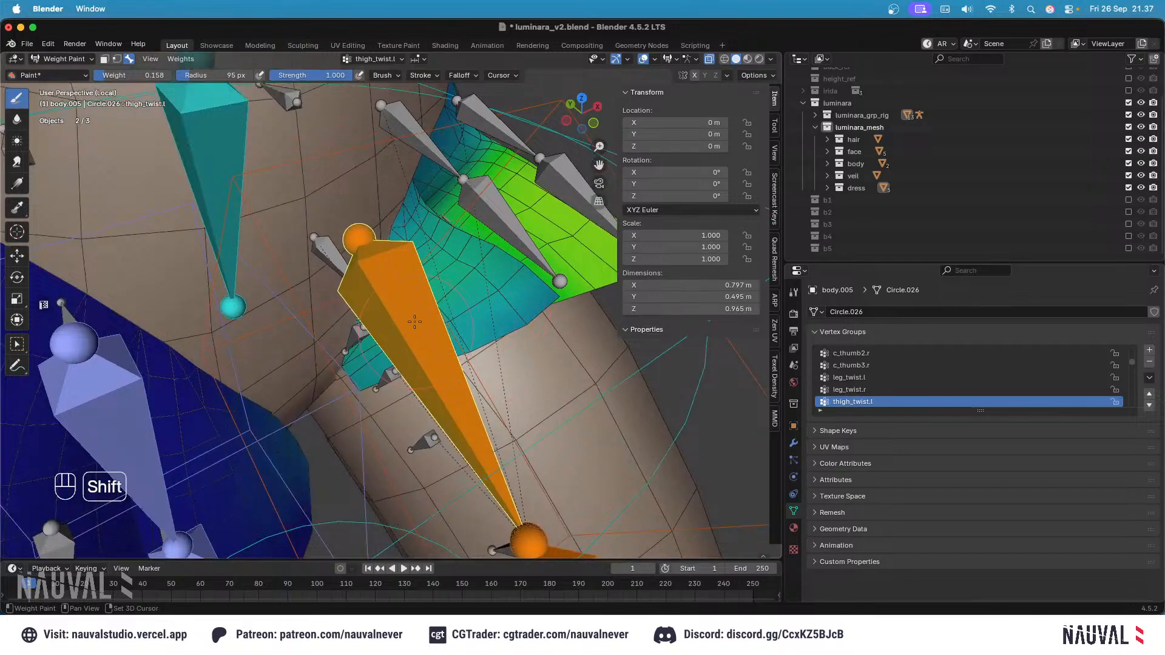
middle_click_drag(415, 322, 485, 292)
Step: Examine the dress weights of c_thigh_ik.l, cc_buttock.l.003 and cc_buttock.l.004 around the raised left thigh
left_click(361, 256, "alt")
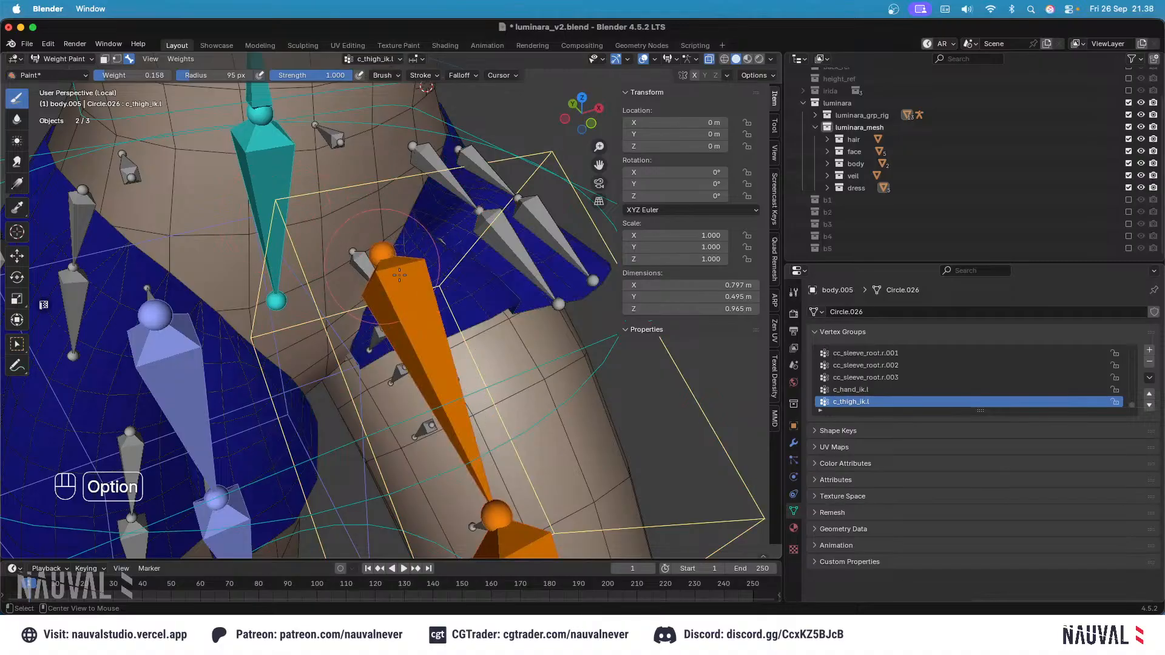
left_click(383, 329, "alt")
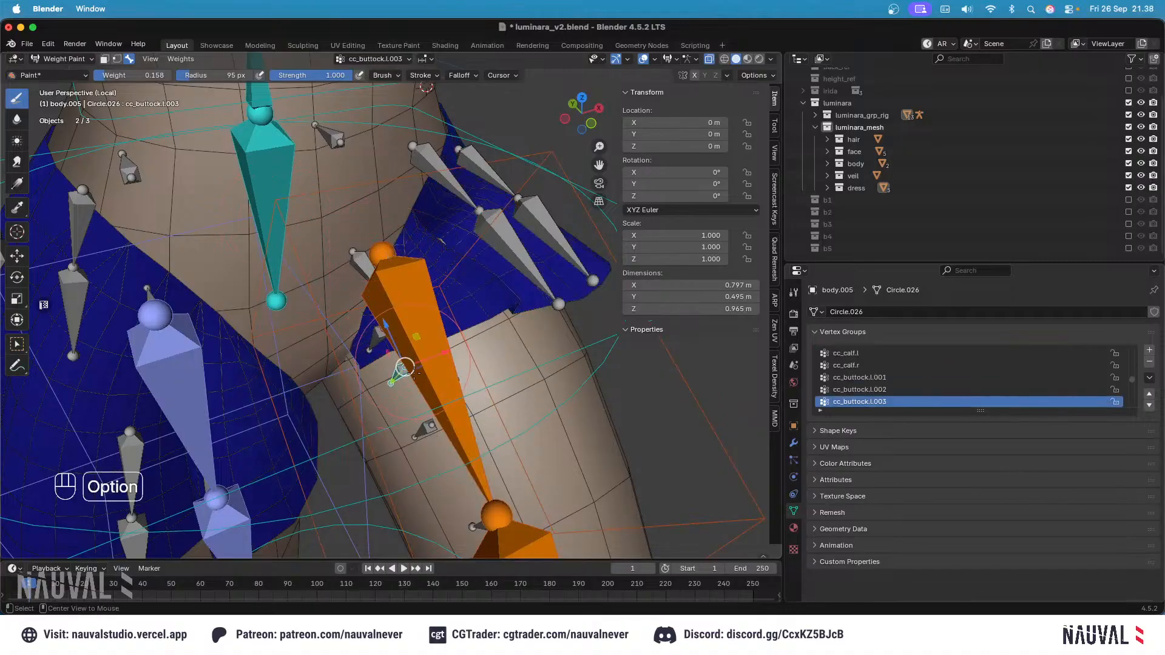
left_click(428, 428, "alt")
middle_click_drag(429, 419, 459, 313)
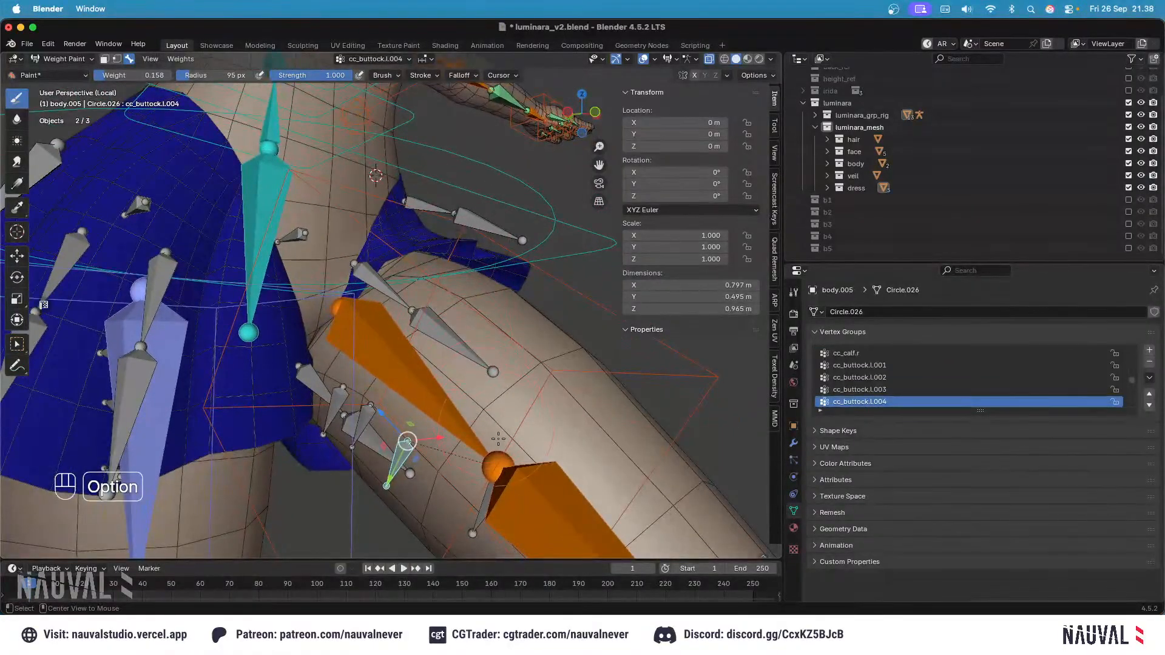
Step: Examine the thigh_stretch.l, root.x and thigh_twist.l weights around the left skirt's front fold and inner side
left_click(479, 494, "alt")
left_click(494, 482, "alt")
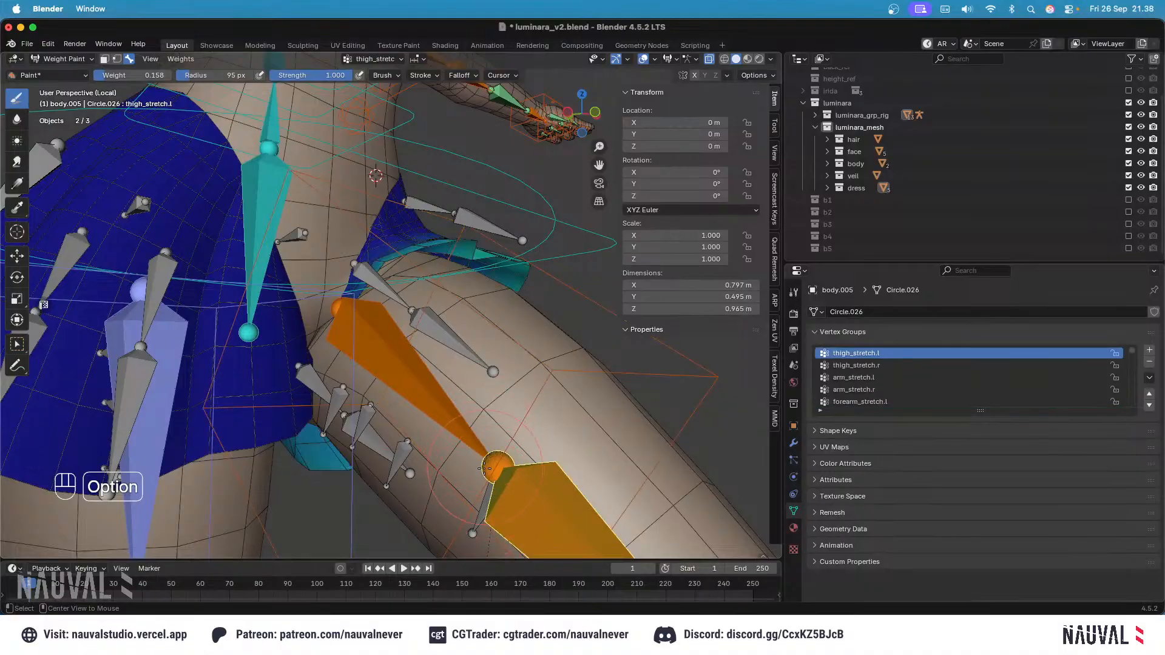
middle_click_drag(458, 276, 478, 369)
middle_click_drag(479, 369, 485, 241, "ctrl")
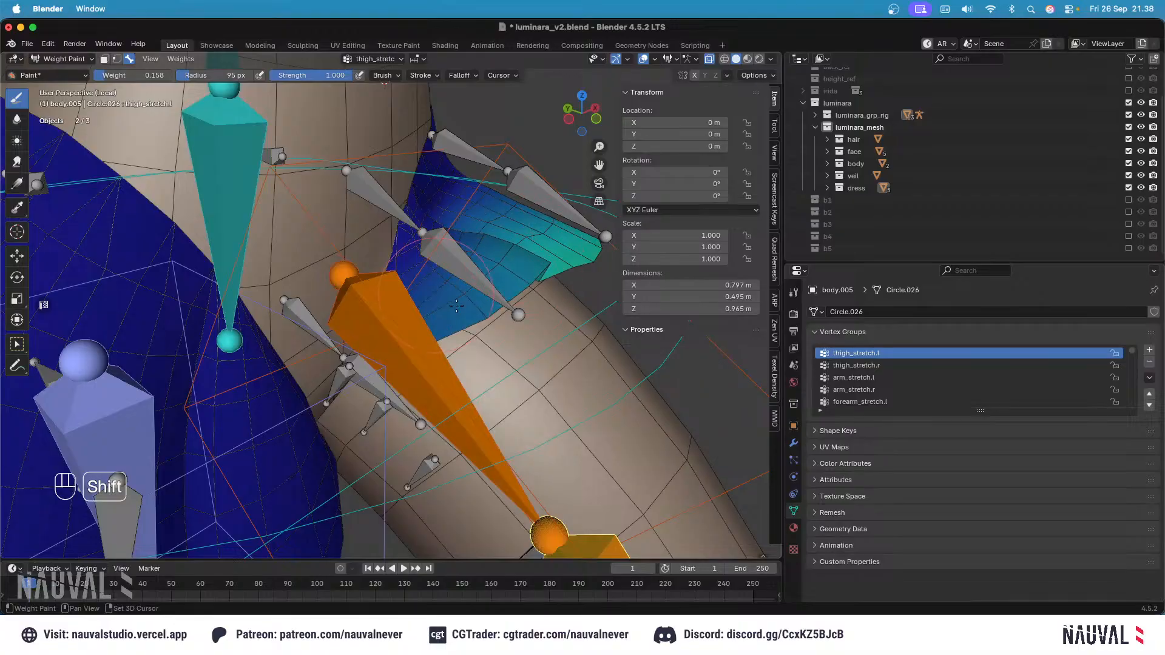
middle_click_drag(401, 352, 401, 315)
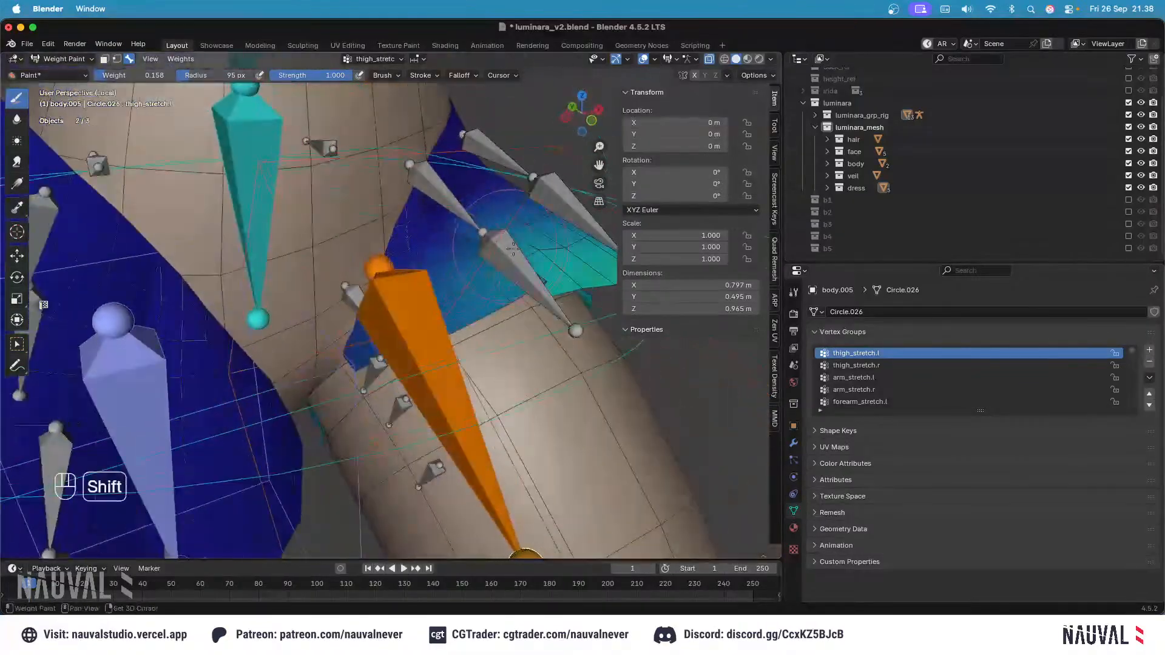
middle_click_drag(515, 243, 458, 278, "shift")
middle_click_drag(458, 278, 360, 254)
left_click(360, 254, "alt")
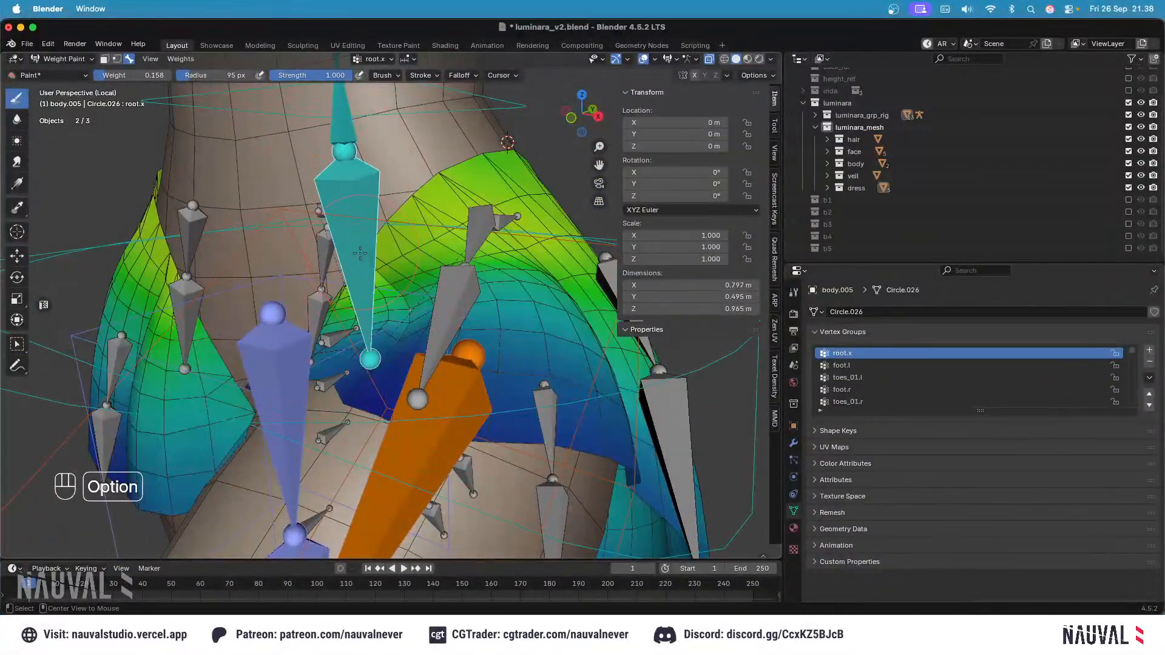
middle_click_drag(452, 305, 418, 346, "ctrl")
left_click(418, 348, "alt")
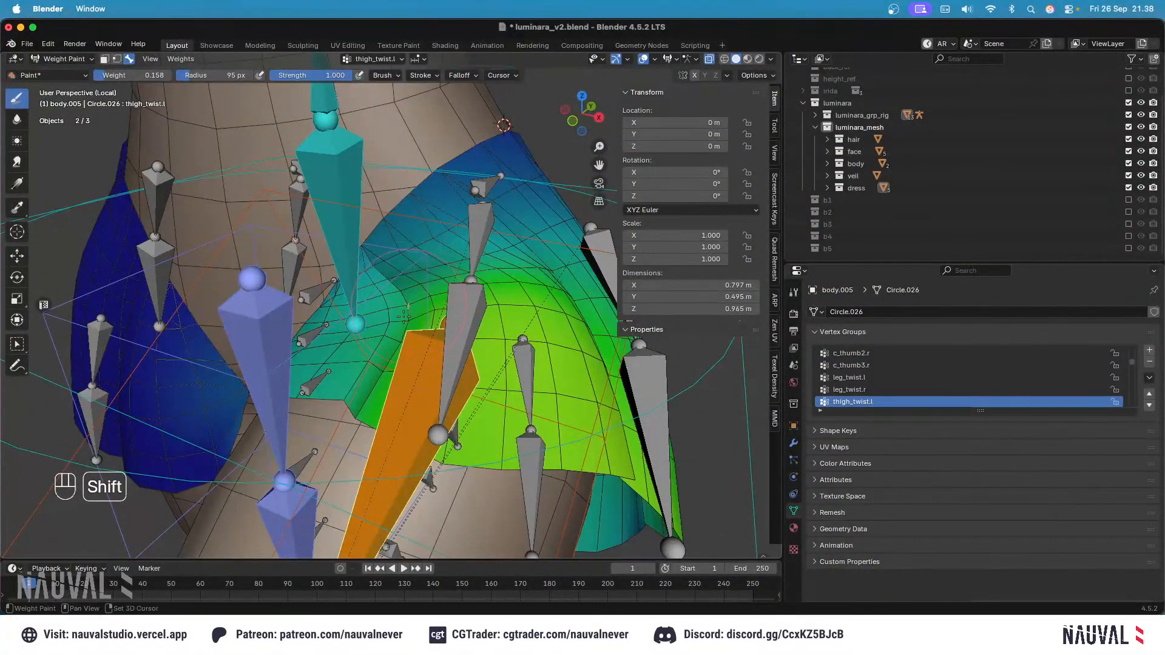
Step: Try root.x brush weights of 0.285 and 0.418 on the left skirt's front fold and undo the strokes
key("ctrl+z")
key("ctrl+f")
left_click(407, 296)
key("super+z")
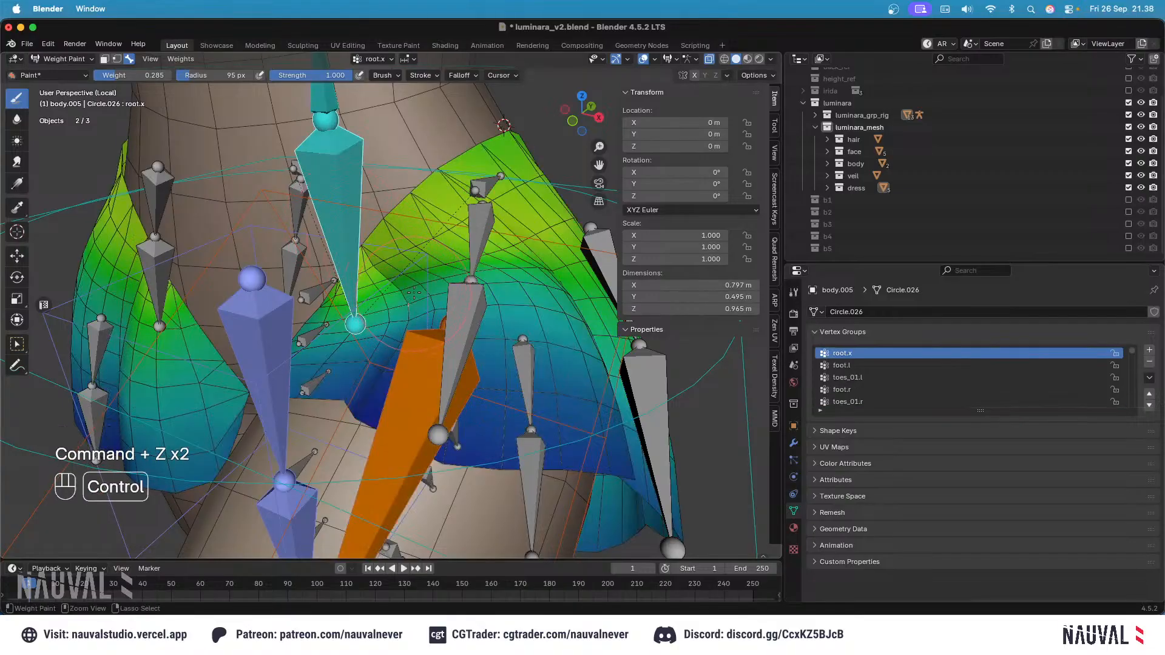
key("ctrl+f")
left_click(409, 301)
key("super+z")
left_click(414, 300, "alt")
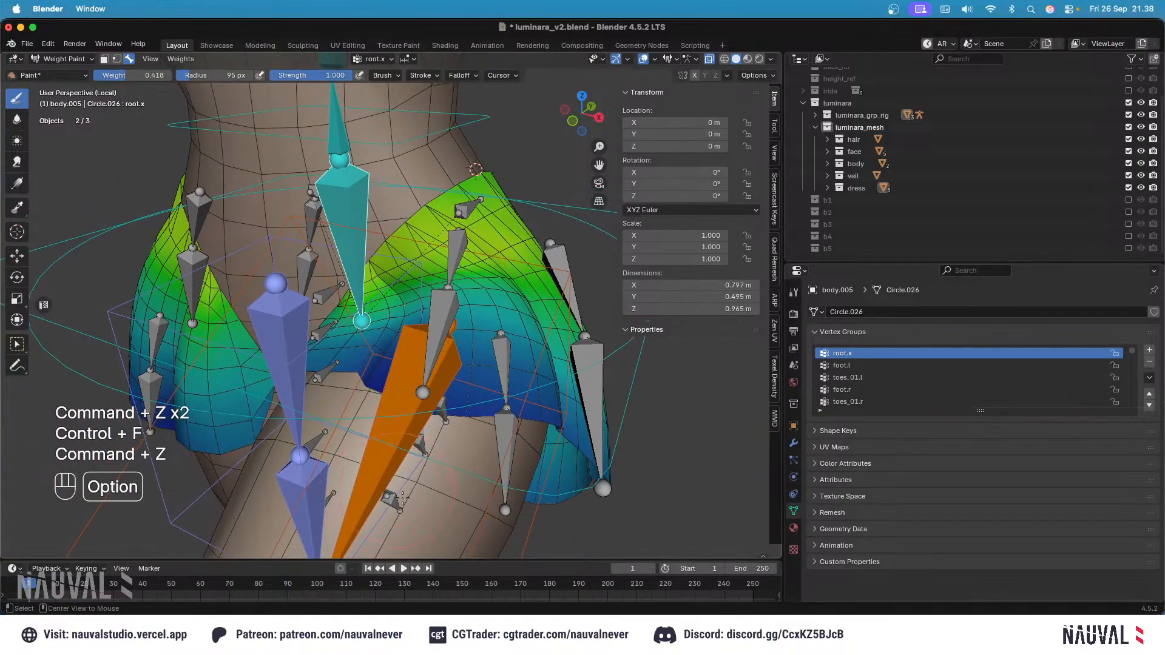
Step: Undo the cc_buttock.l.004 paint on the left skirt's front fold and set the brush weight to 0
middle_click_drag(413, 300, 412, 303, "ctrl")
key("shift+z")
key("ctrl+f")
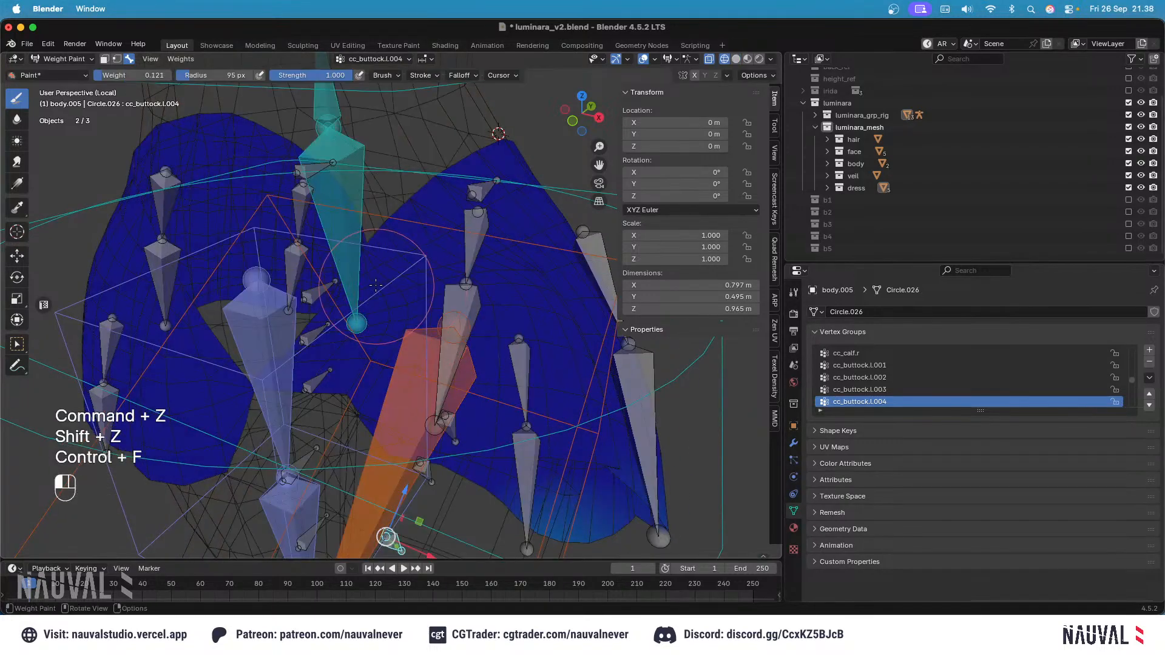
key("shift+z")
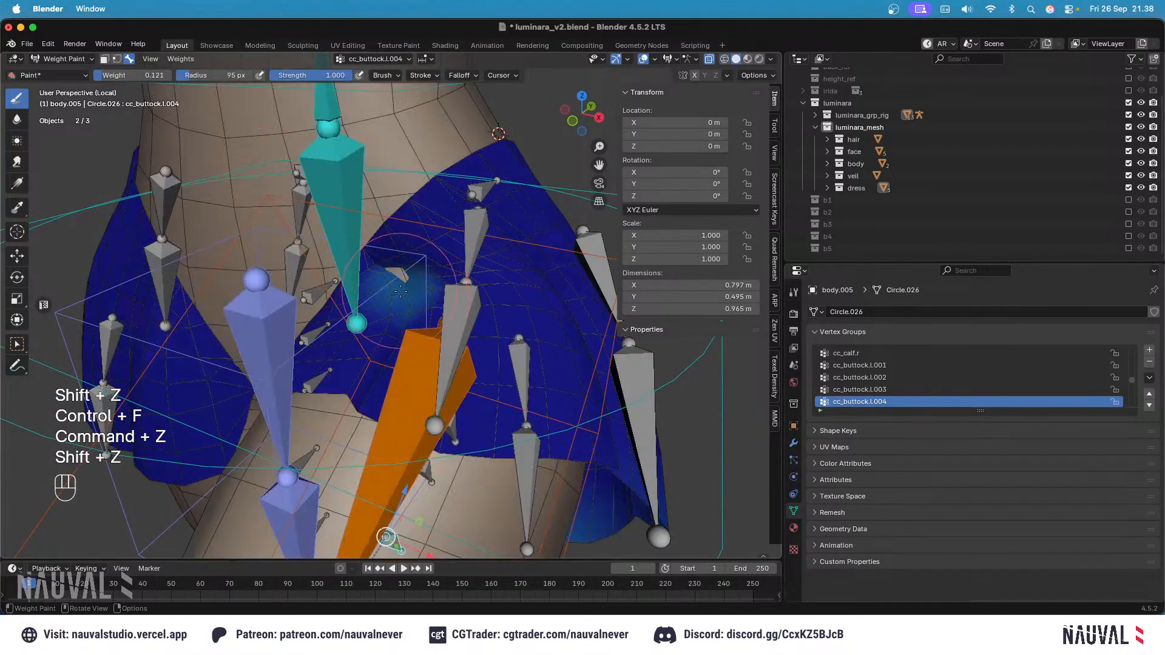
key("super+z")
key("ctrl+f")
left_click(406, 303)
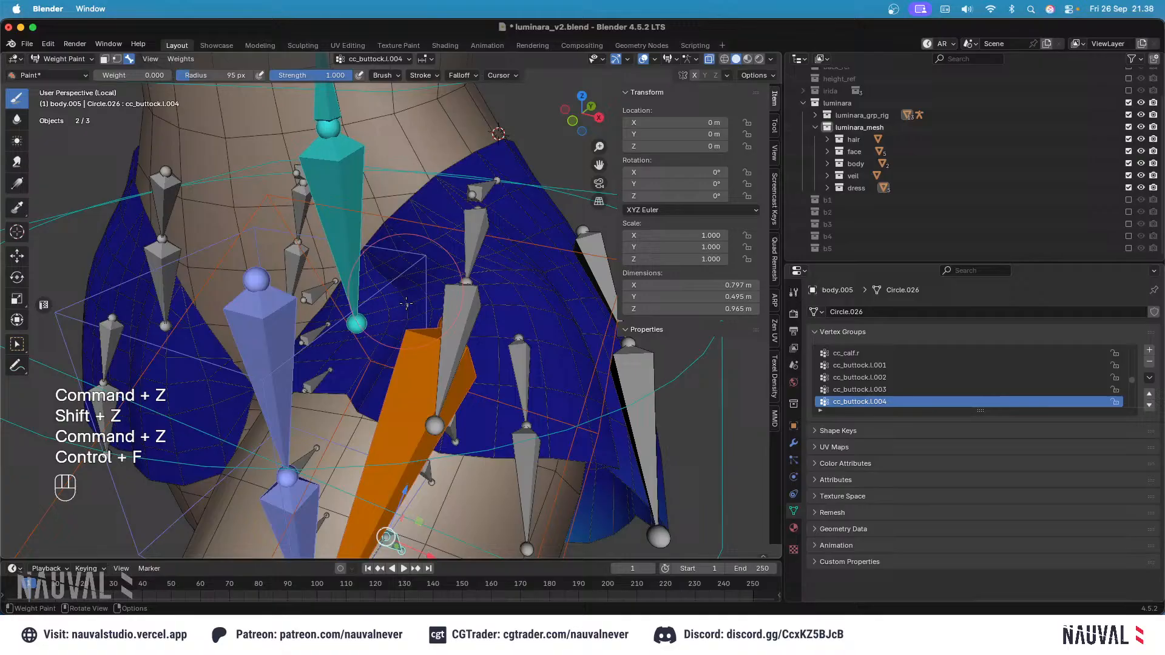
Step: Try to paint zero thigh_twist.l weight into the left skirt's front fold and undo the strokes
left_click(413, 274, "alt")
middle_click_drag(419, 279, 432, 289)
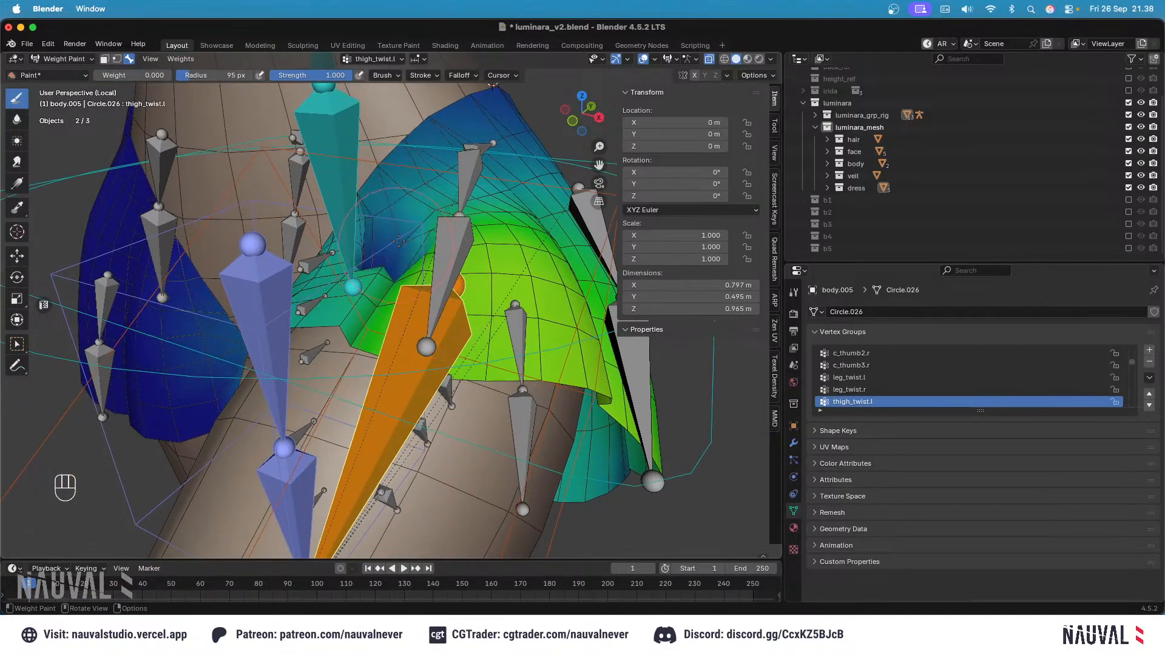
key("super+z")
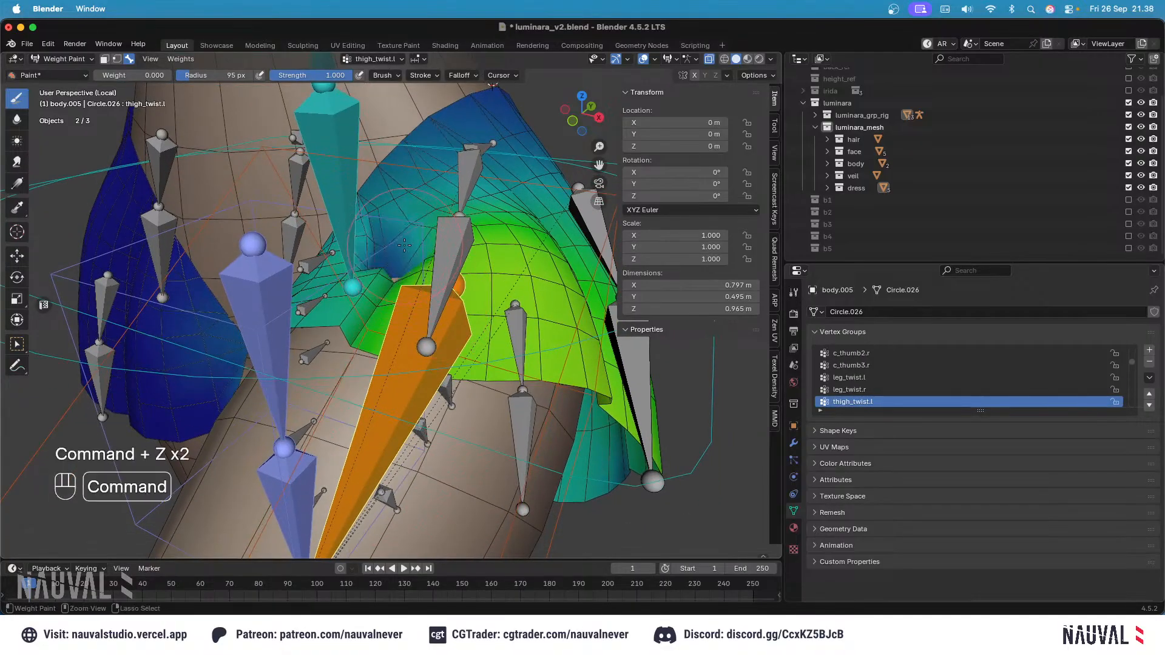
key("super+z")
middle_click_drag(403, 249, 408, 277)
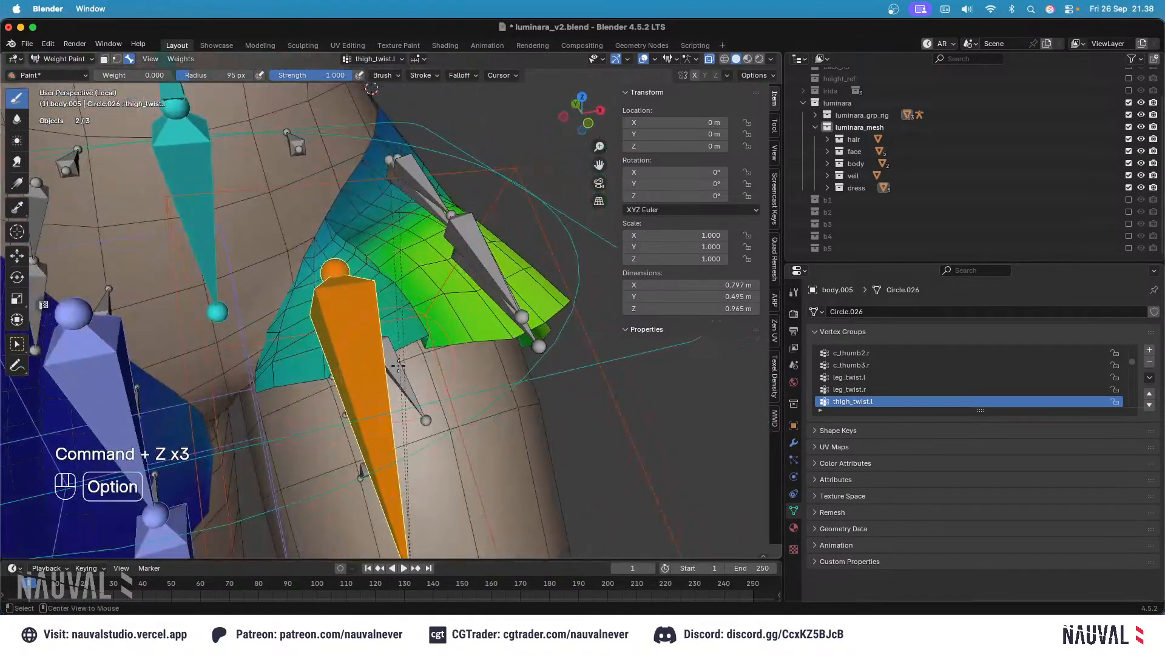
Step: Compare the dress weights of cc_buttock.l.002, thigh_twist.l and root.x around the top of the left thigh
left_click(365, 312, "alt")
middle_click_drag(365, 313, 400, 329)
left_click(341, 425, "alt")
left_click(312, 389, "alt")
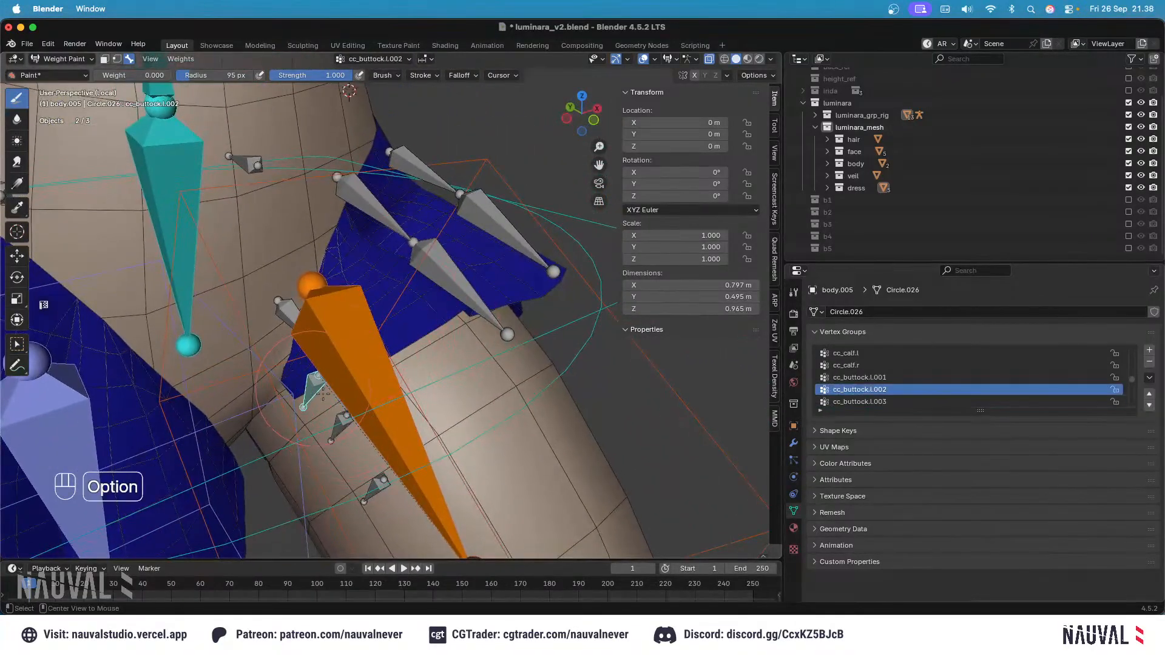
left_click(372, 486, "alt")
left_click(350, 319, "alt")
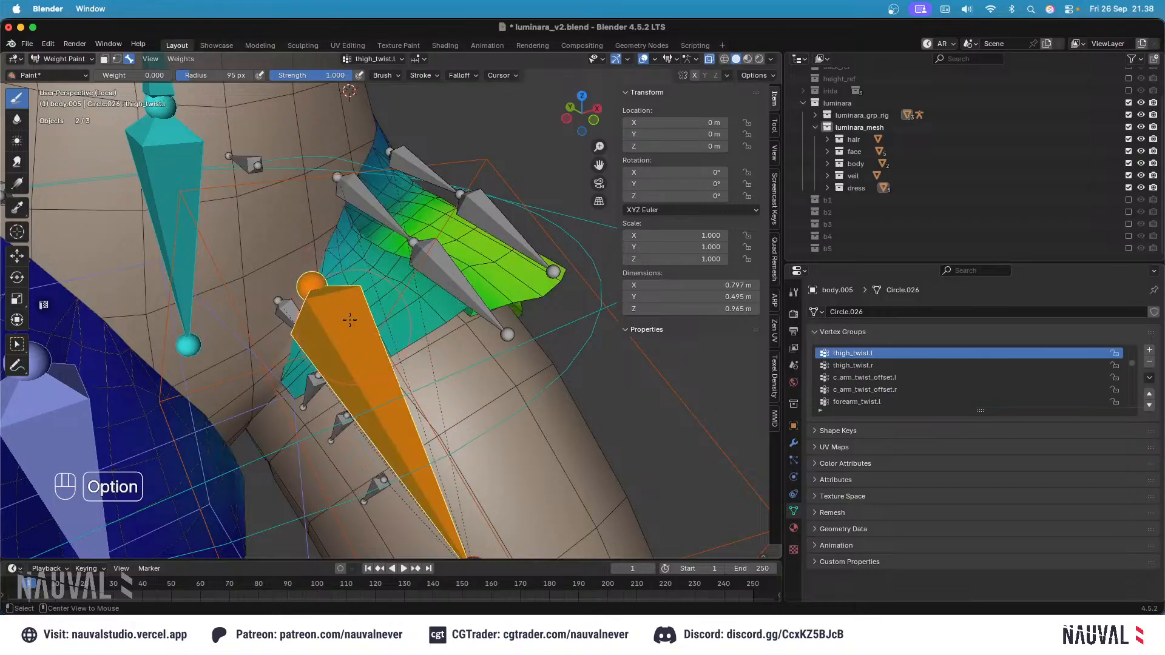
left_click(162, 191, "alt")
Step: Try to paint root.x weight at 0.073 in the left skirt's front fold and undo the strokes
mouse_move(420, 250)
middle_mouse_down()
mouse_move(399, 203)
mouse_move(402, 225)
mouse_move(426, 232)
mouse_move(416, 262)
middle_mouse_up()
key("ctrl+f")
left_click(395, 293)
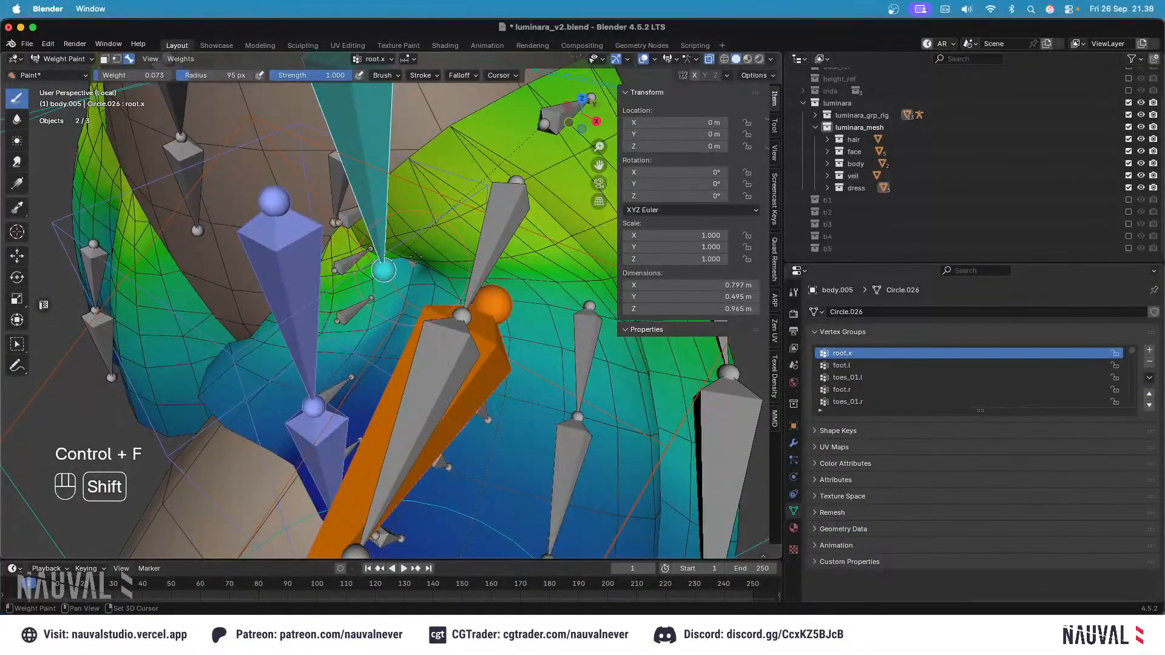
key("super")
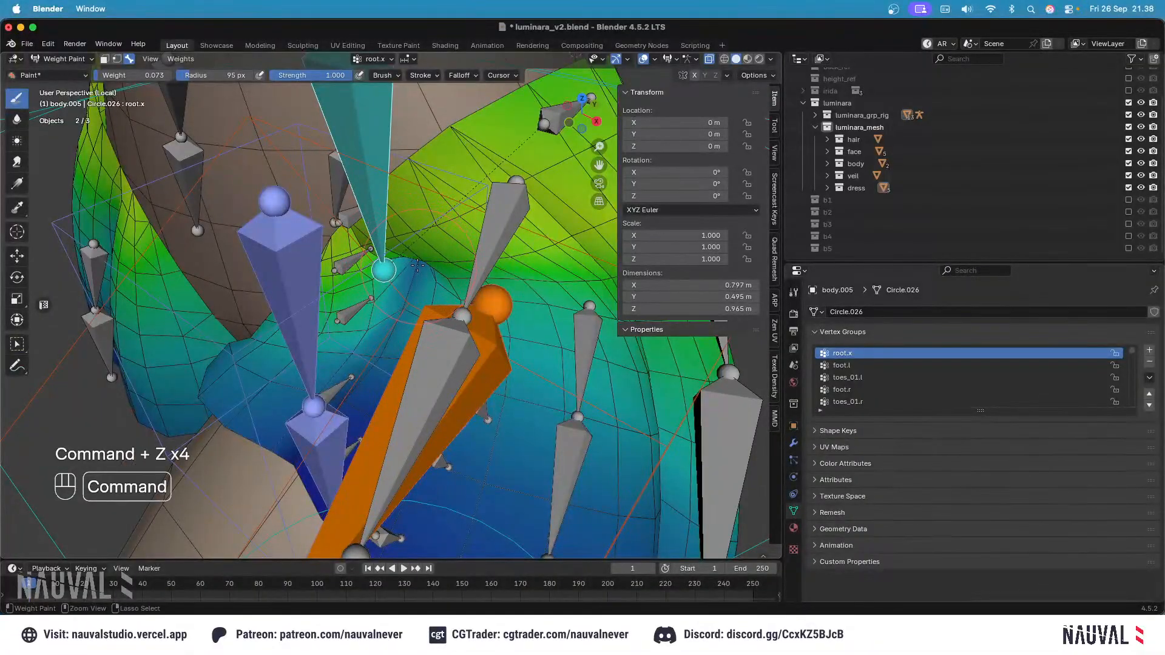
middle_click_drag(415, 290, 418, 274, "ctrl")
key("super+z")
key("super+z")
Step: Set the brush weight to 0.194 and smooth the root.x weights across the left skirt's front fold and lower edge
key("ctrl+f")
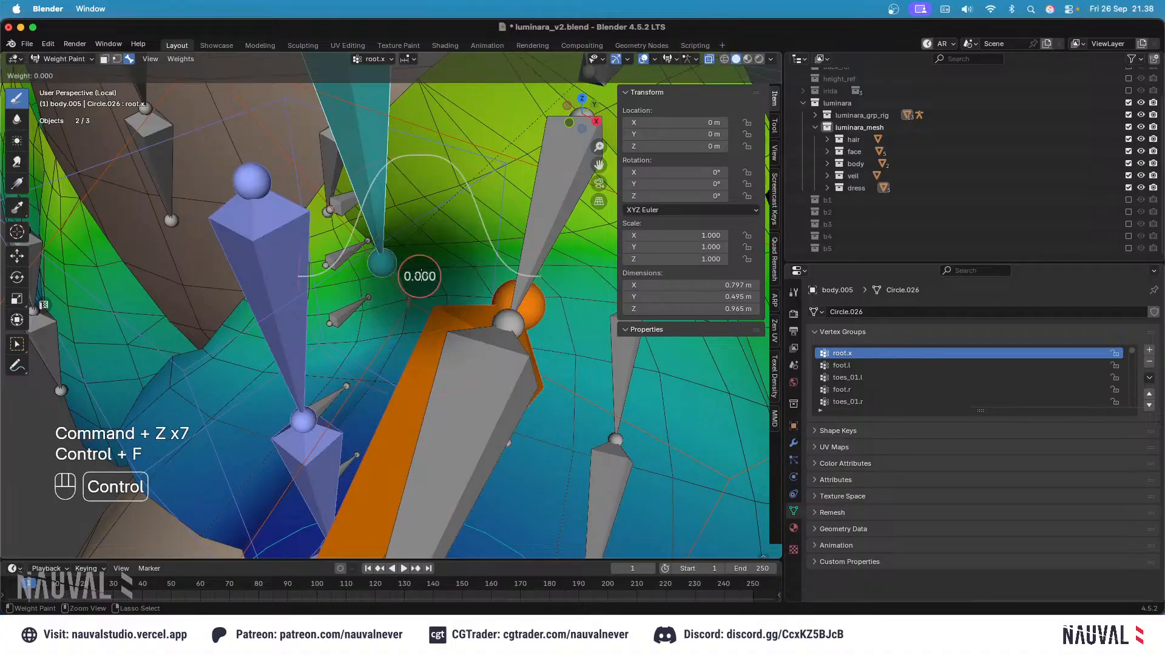
left_click(426, 273)
key("shift")
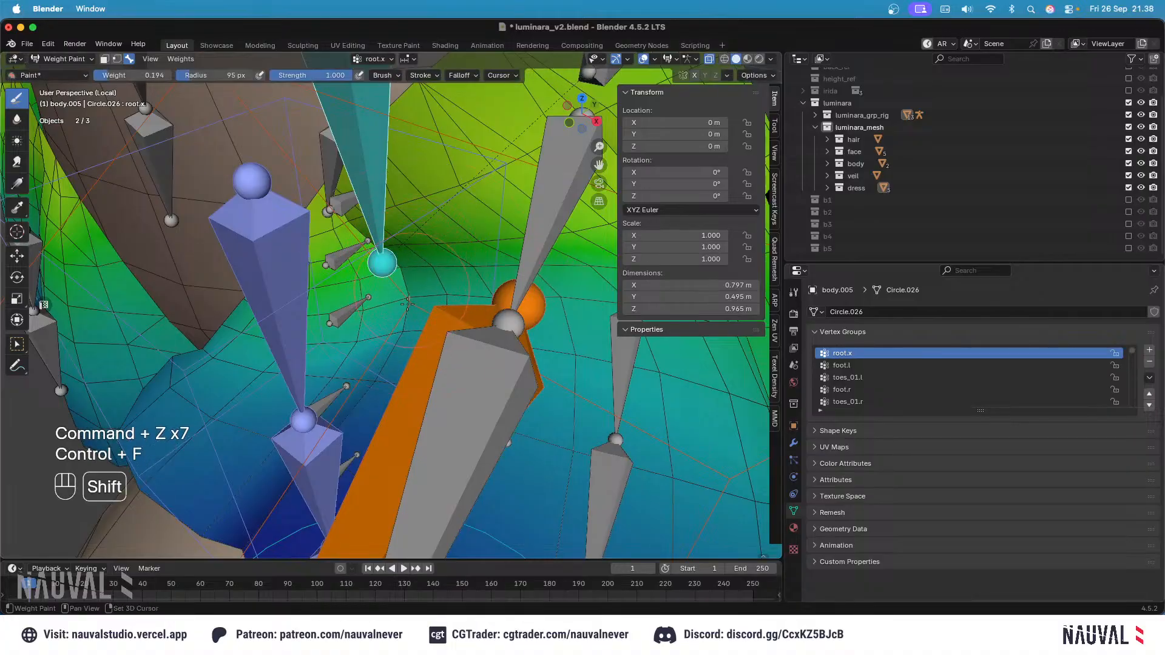
middle_click_drag(389, 305, 507, 324, "shift")
middle_click_drag(473, 327, 424, 338, "shift")
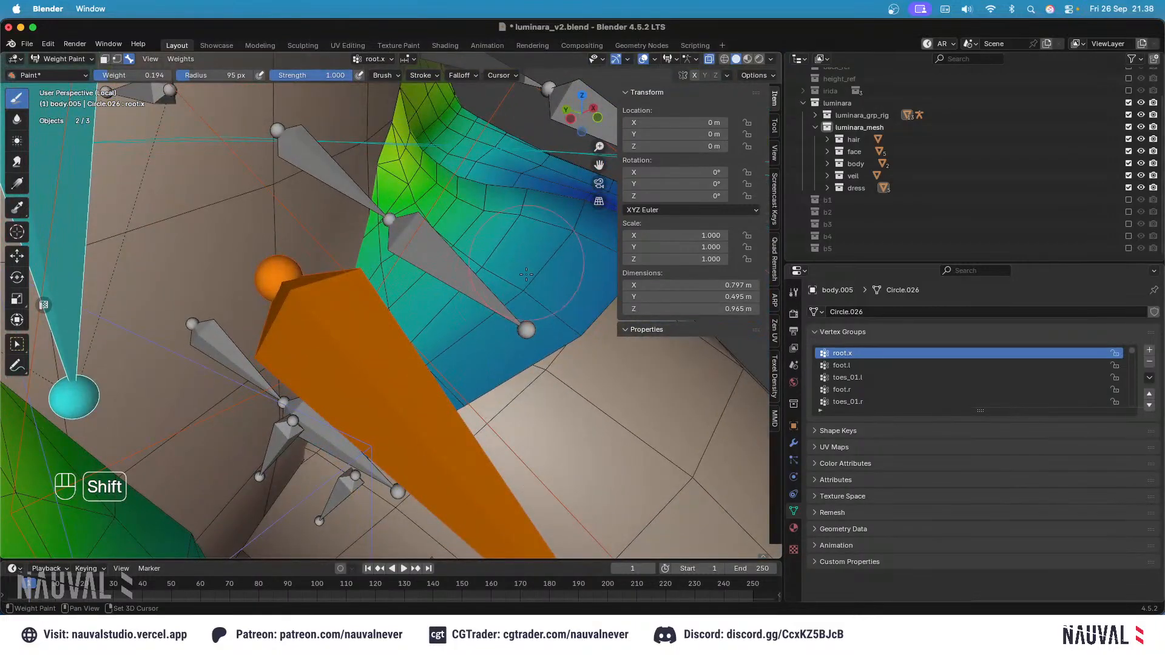
middle_click_drag(536, 205, 481, 260, "shift")
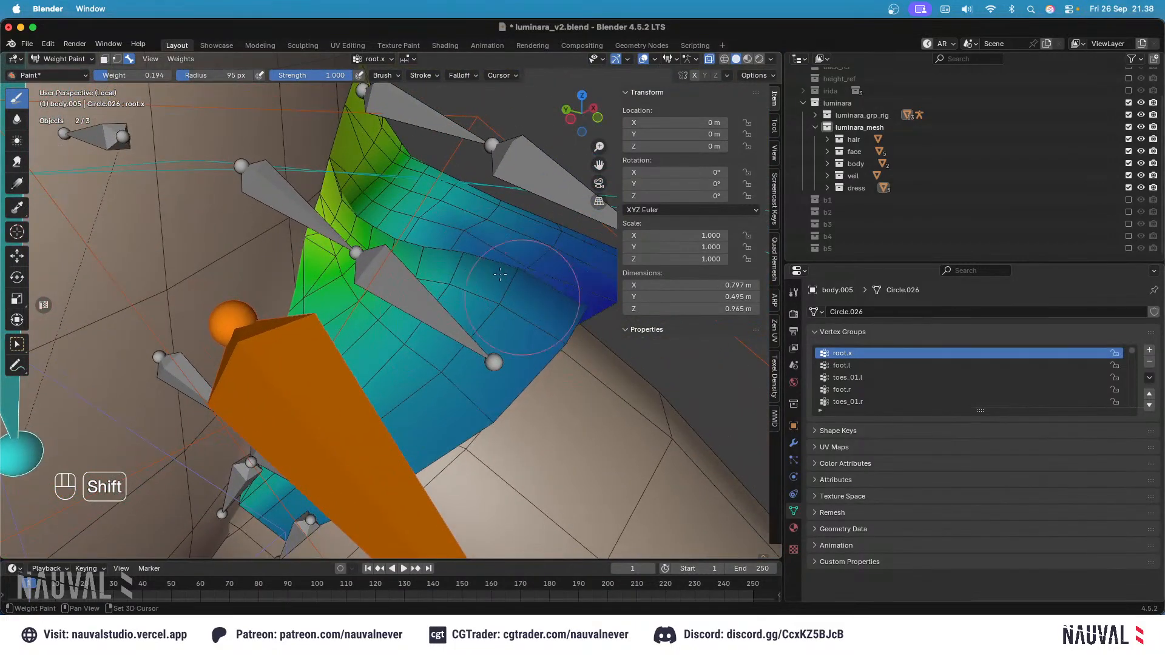
mouse_move(548, 309)
left_mouse_down("shift")
mouse_move(485, 358)
mouse_move(382, 410)
left_mouse_up("shift")
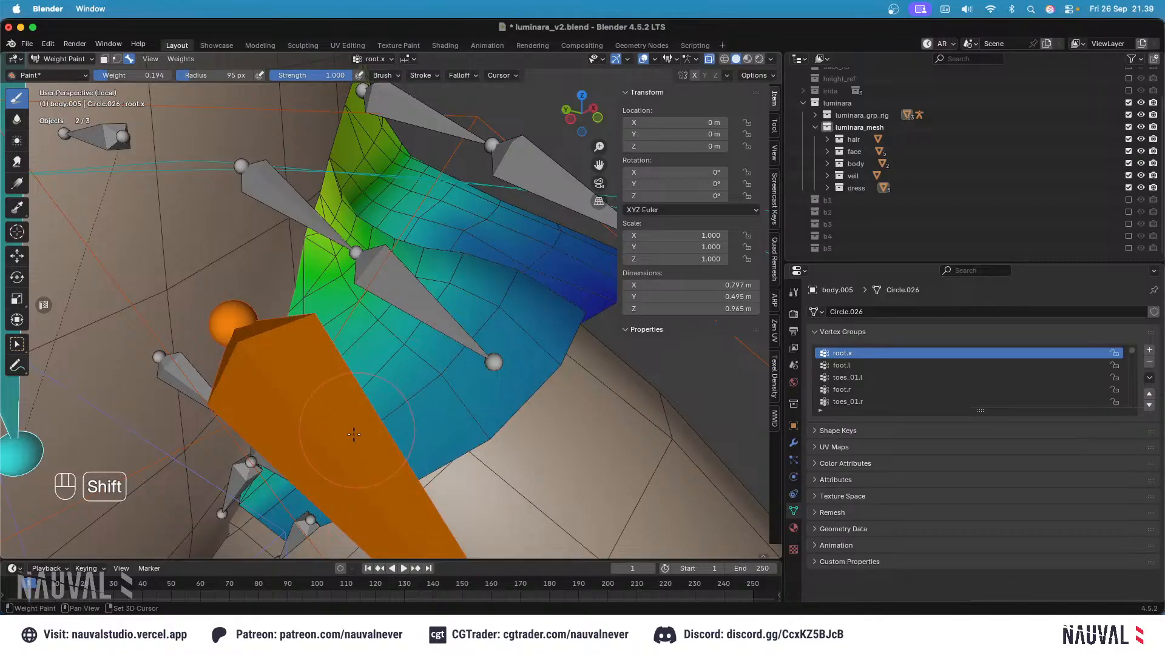
Step: Try to paint cc_buttock.l.004 weight on the left skirt's front fold and undo the stroke
mouse_move(390, 413)
middle_mouse_down("ctrl")
mouse_move(416, 431)
mouse_move(389, 328)
mouse_move(452, 242)
mouse_move(457, 187)
mouse_move(501, 281)
mouse_move(498, 258)
mouse_move(413, 376)
mouse_move(384, 516)
mouse_move(422, 507)
mouse_move(431, 357)
middle_mouse_up("ctrl")
left_click(465, 349, "ctrl+shift")
left_click(422, 484, "ctrl+shift")
left_click_drag(431, 357, 427, 334)
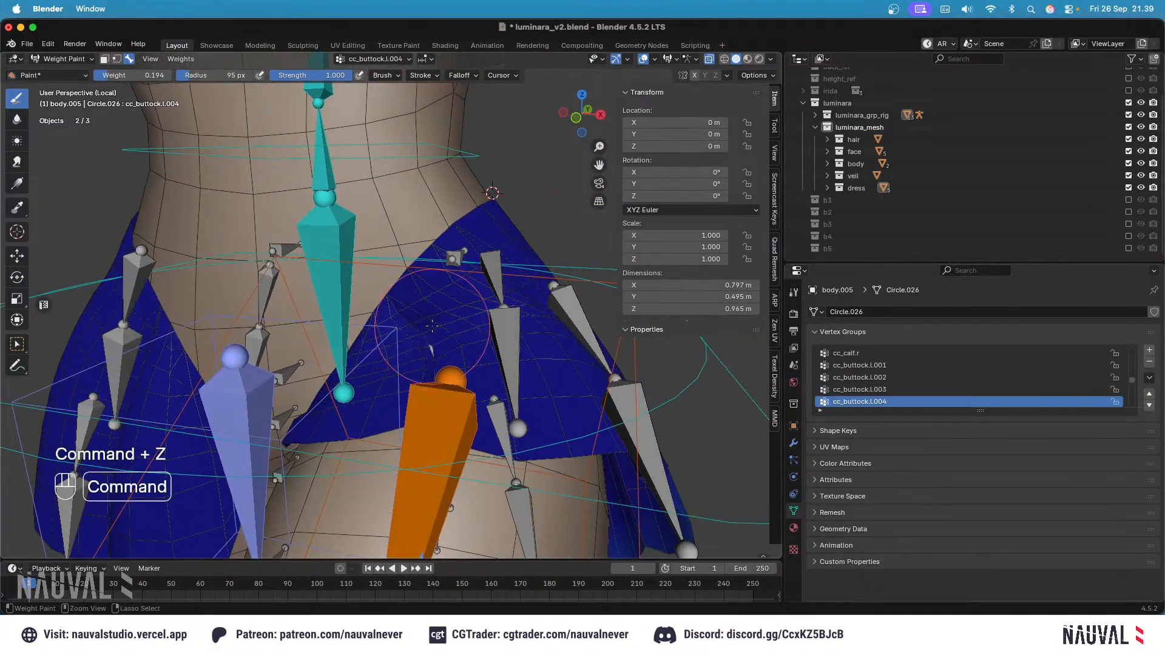
Step: Set the brush weight to 0 with cc_buttock.l.004 active, using wireframe shading to check the skirt's inner side
middle_click_drag(431, 326, 447, 379, "ctrl")
key("shift+z")
key("ctrl+f")
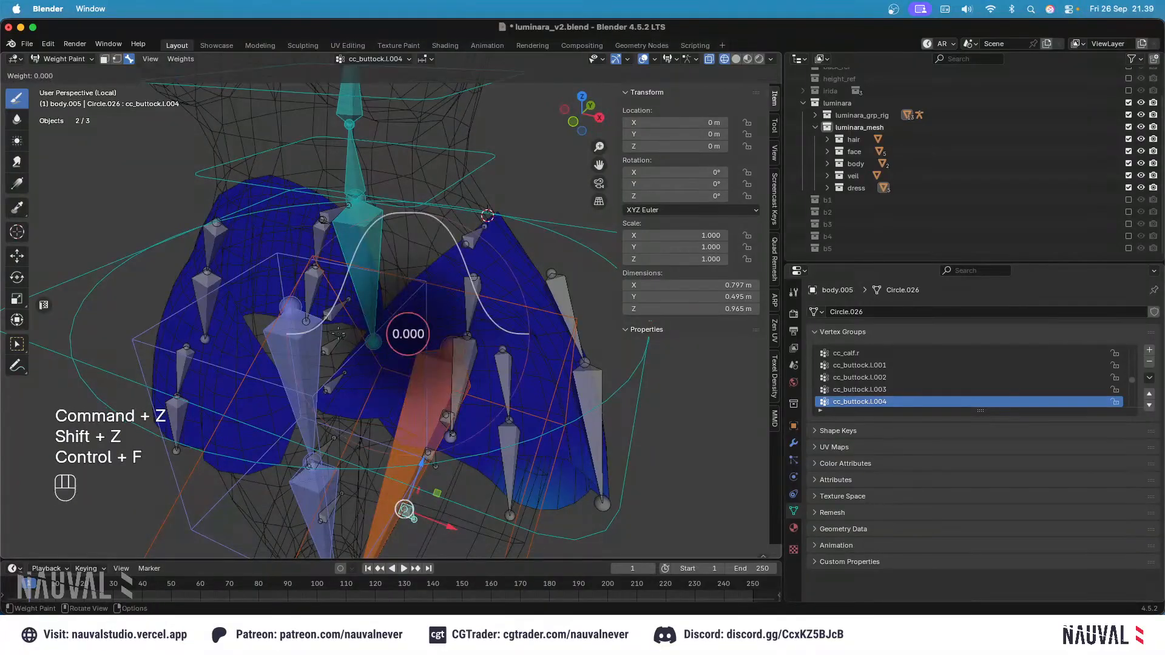
left_click(338, 334)
key("shift+z")
mouse_move(373, 425)
middle_mouse_down("shift")
mouse_move(358, 397)
mouse_move(373, 365)
mouse_move(367, 433)
middle_mouse_up("shift")
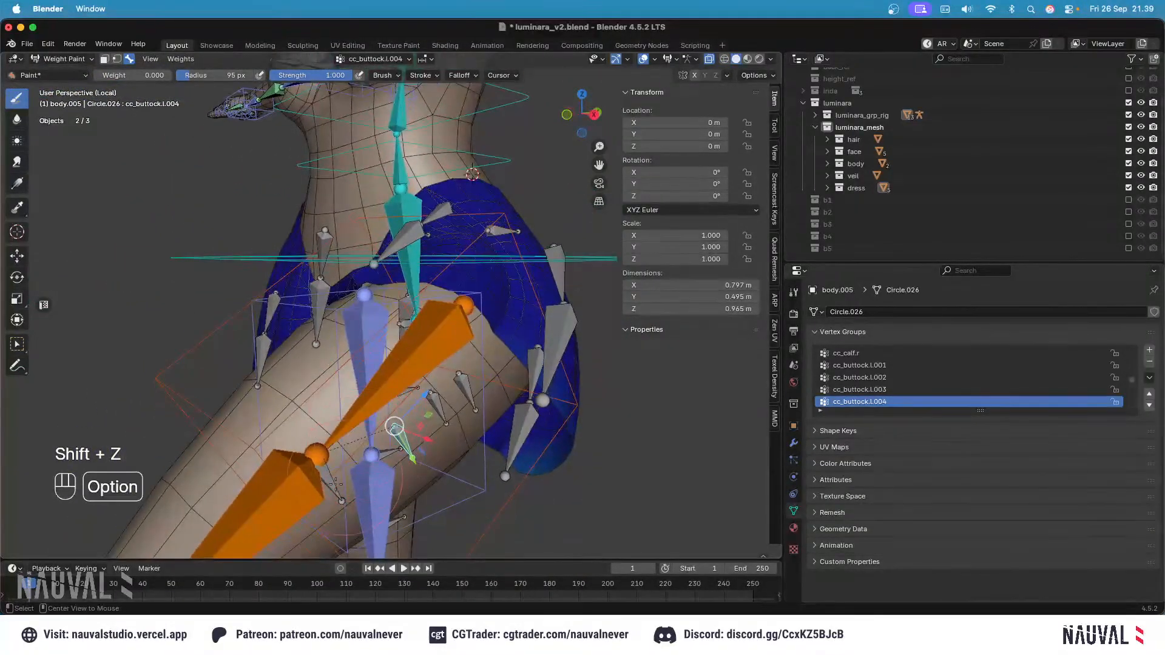
Step: Examine the dress weights of the small helper bones around the raised left thigh, including cc_buttock.l.003
left_click(336, 483, "alt")
middle_click_drag(336, 484, 382, 340)
mouse_move(413, 243)
middle_mouse_down("shift")
mouse_move(388, 370)
mouse_move(428, 326)
mouse_move(412, 247)
middle_mouse_up("shift")
key("shift+z")
key("shift+z")
middle_click_drag(384, 381, 350, 362)
middle_click_drag(351, 362, 334, 340, "shift")
left_click(403, 386, "alt")
left_click(368, 446, "alt")
left_click(409, 395, "alt")
Step: Inspect the cc_buttock.l.003 weights on the left skirt in wireframe and solid shading
key("shift+z")
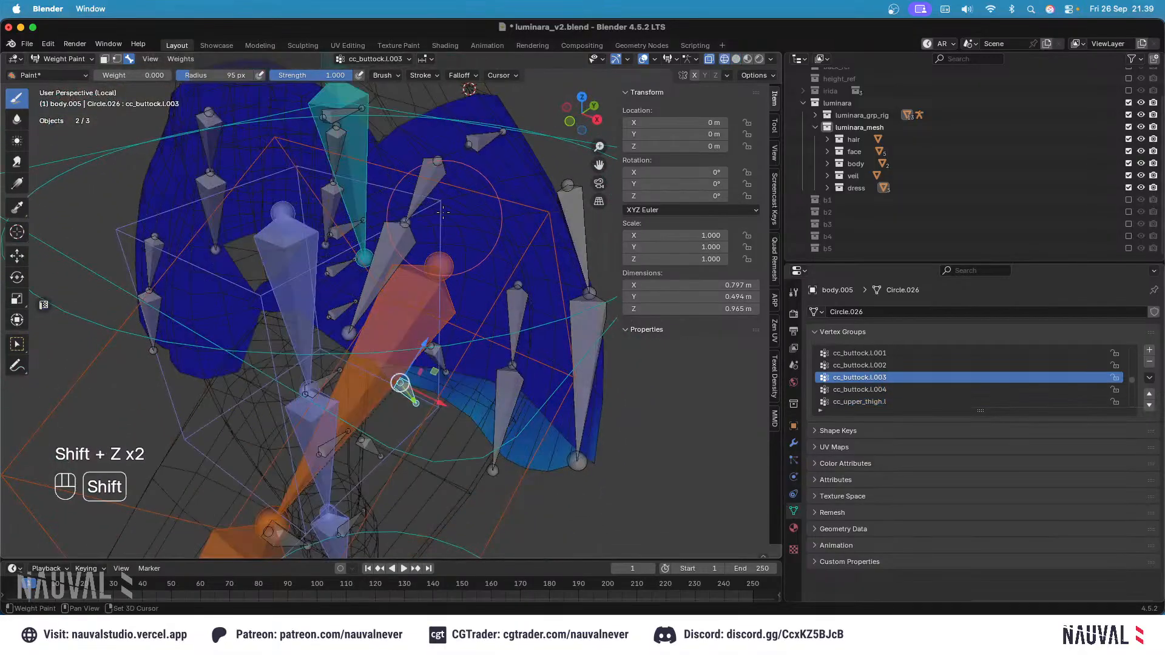
mouse_move(408, 393)
middle_mouse_down()
mouse_move(414, 340)
mouse_move(460, 305)
mouse_move(516, 224)
middle_mouse_up()
scroll(460, 304, "down", 3)
scroll(470, 291, "up", 3)
key("shift+z")
left_click(643, 59)
middle_click_drag(624, 79, 601, 38)
left_click(643, 58)
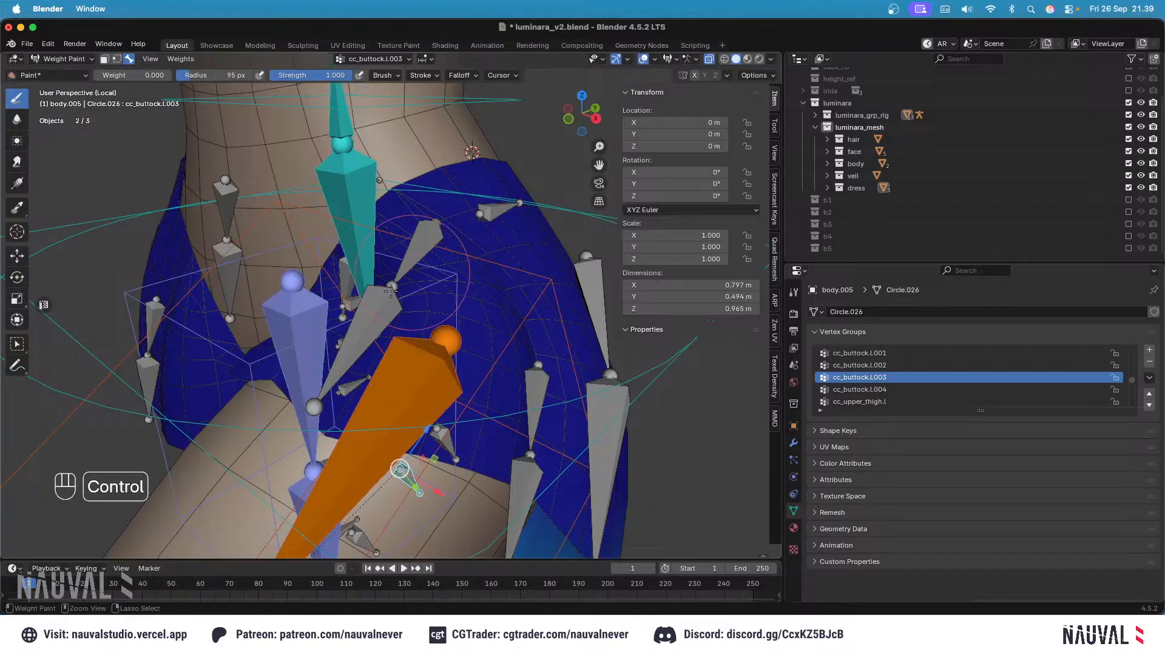
Step: Try thigh_twist.l brush weights of 0.327 and 0.642 on the left skirt's front fold and undo the strokes
middle_click_drag(391, 291, 388, 267, "ctrl")
left_click(380, 310, "alt")
middle_click_drag(380, 310, 385, 254)
left_click(264, 233, "alt")
middle_click_drag(364, 349, 363, 317)
key("super+z")
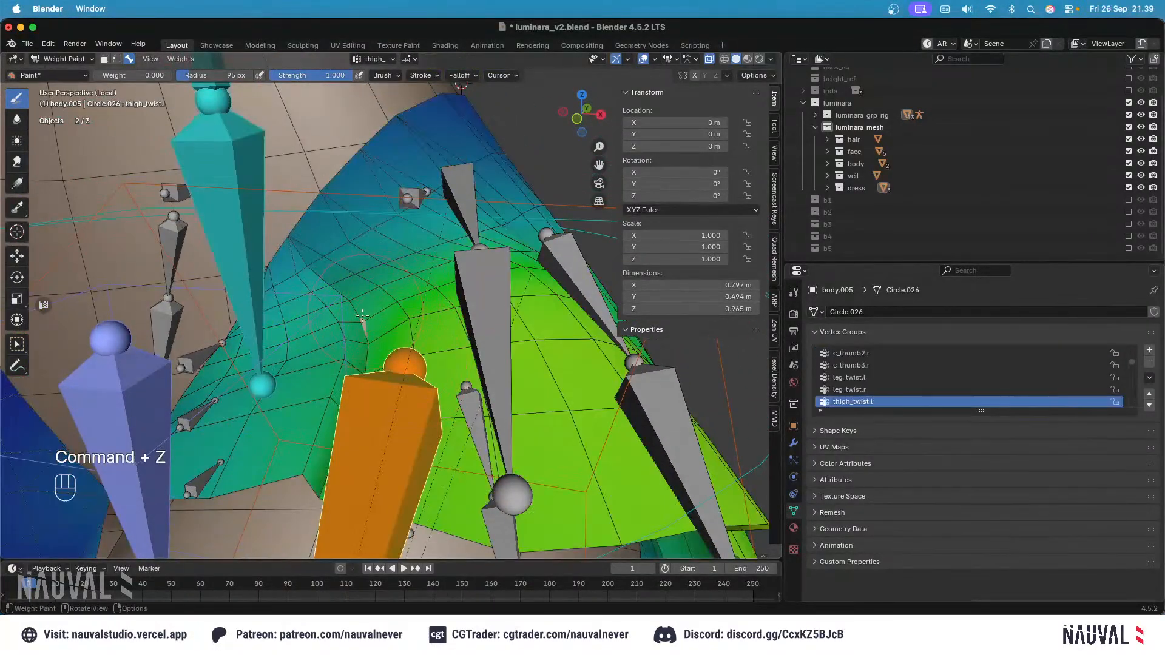
key("ctrl+f")
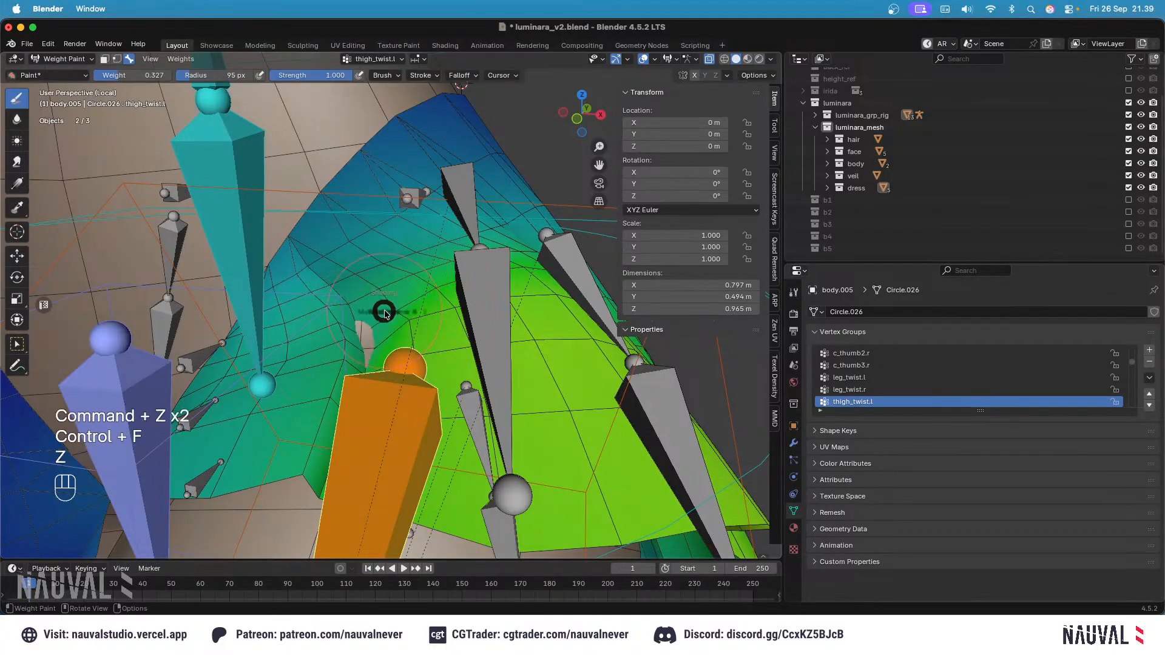
key("super+z")
key("ctrl+f")
left_click(374, 326)
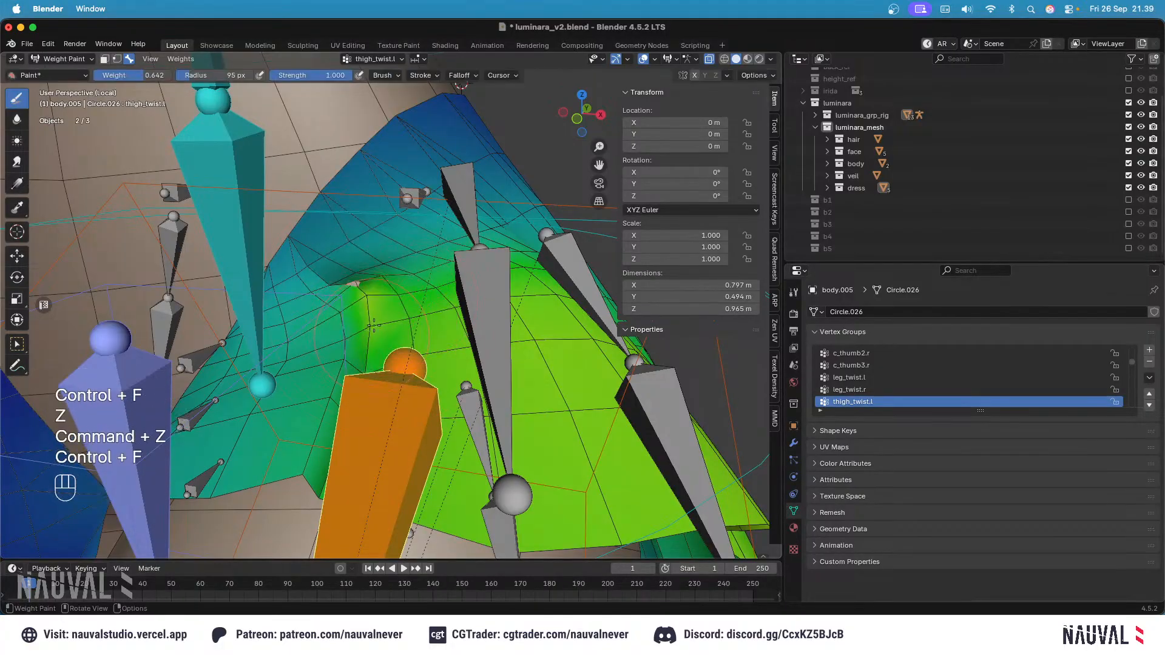
key("super+z")
Step: Examine the left skirt's inner side and the weights of the helper bones near the hip
middle_click_drag(376, 284, 351, 297)
middle_click_drag(435, 326, 358, 322)
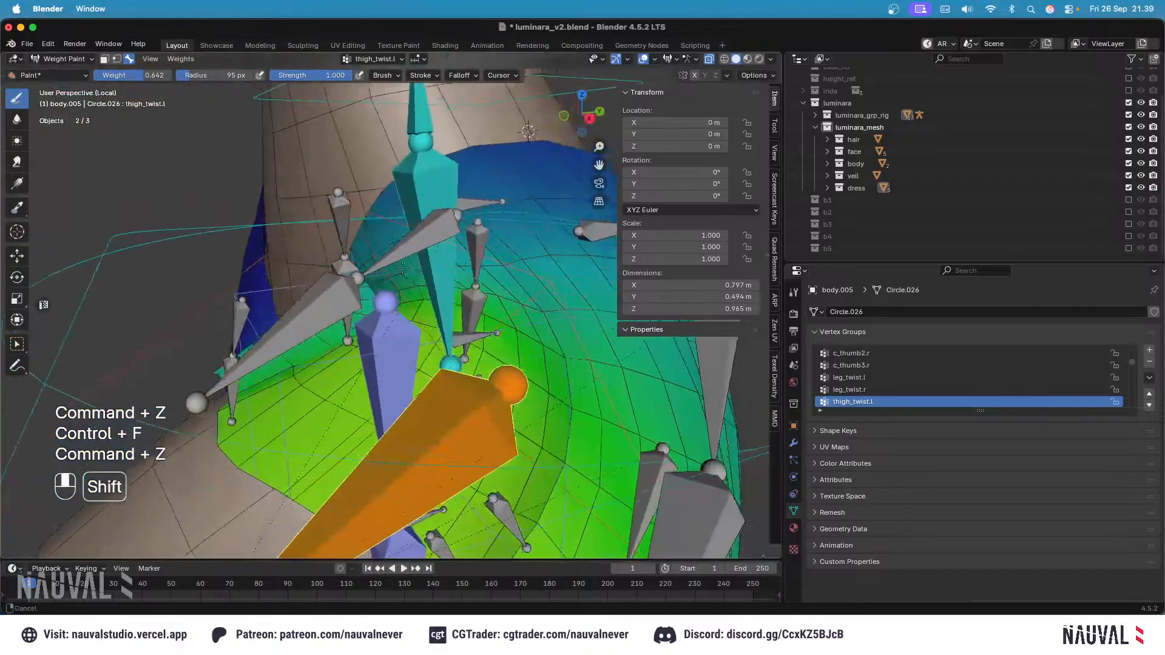
middle_click_drag(437, 286, 376, 273, "shift")
left_click(506, 242, "alt")
middle_click_drag(438, 330, 436, 292)
left_click(509, 335, "alt")
left_click(404, 397, "alt")
Step: Switch to wireframe shading and set the brush weight to 0
key("shift+z")
key("ctrl+f")
left_click(385, 289)
key("ctrl+f")
left_click(380, 295)
Step: Examine the dress weights of cc_buttock.l.004, cc_upper_thigh.l and thigh_stretch.l around the raised left thigh
left_click(454, 399, "alt")
middle_click_drag(474, 364, 411, 372)
left_click(380, 403, "alt")
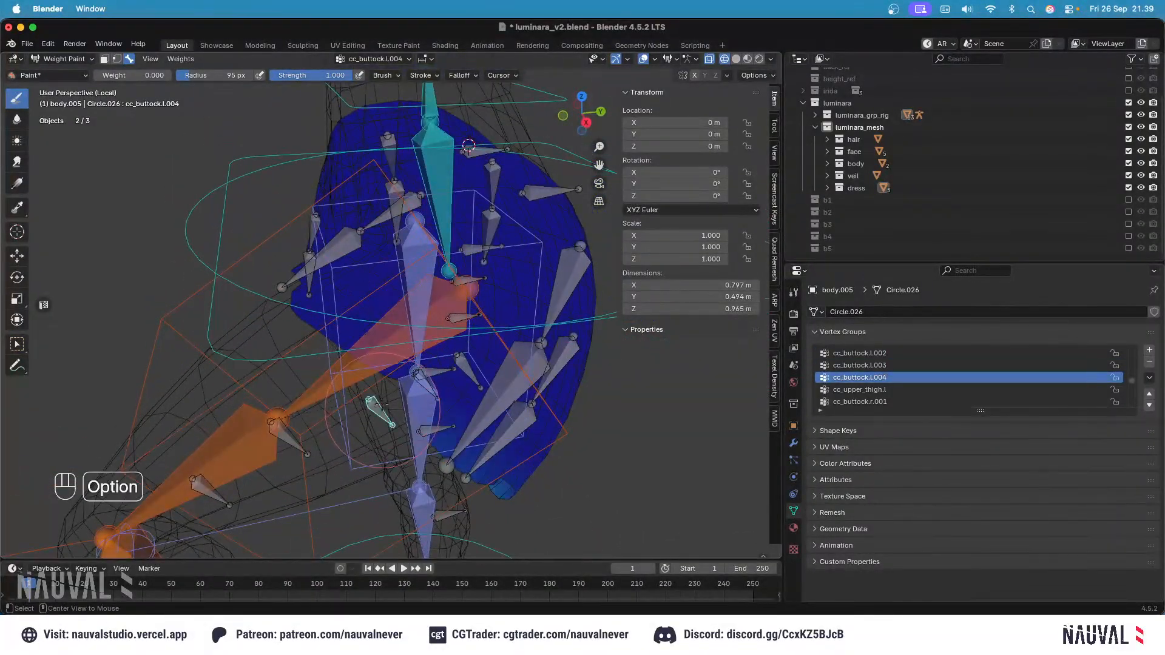
left_click(289, 434, "alt")
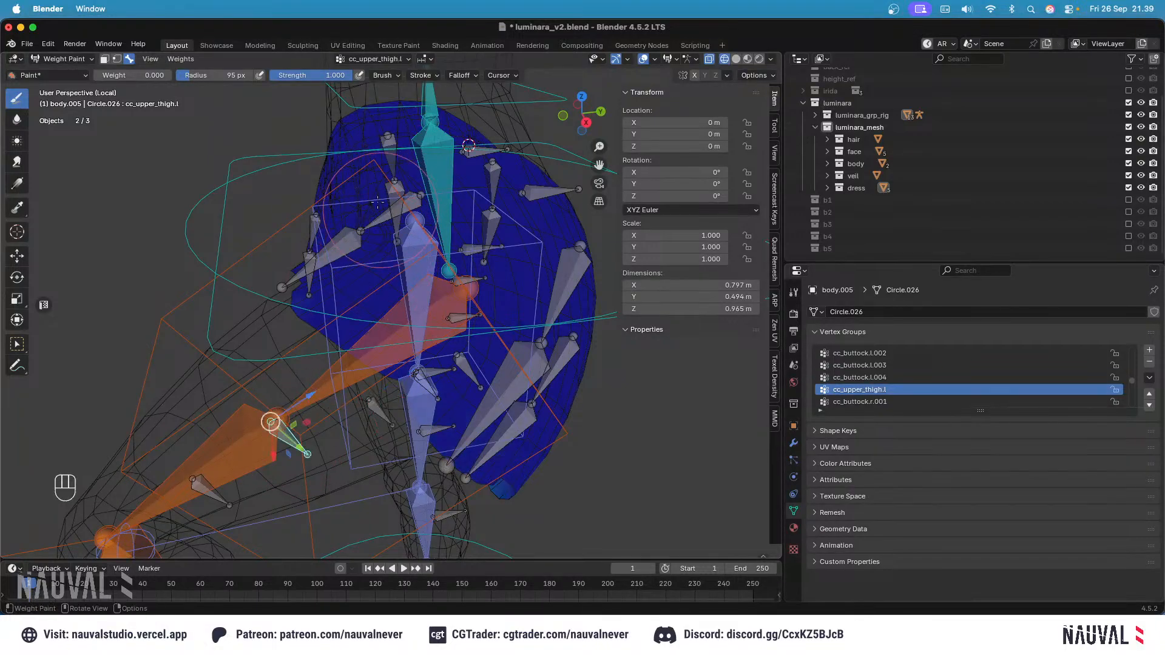
left_click(218, 493, "alt")
left_click(233, 454, "alt")
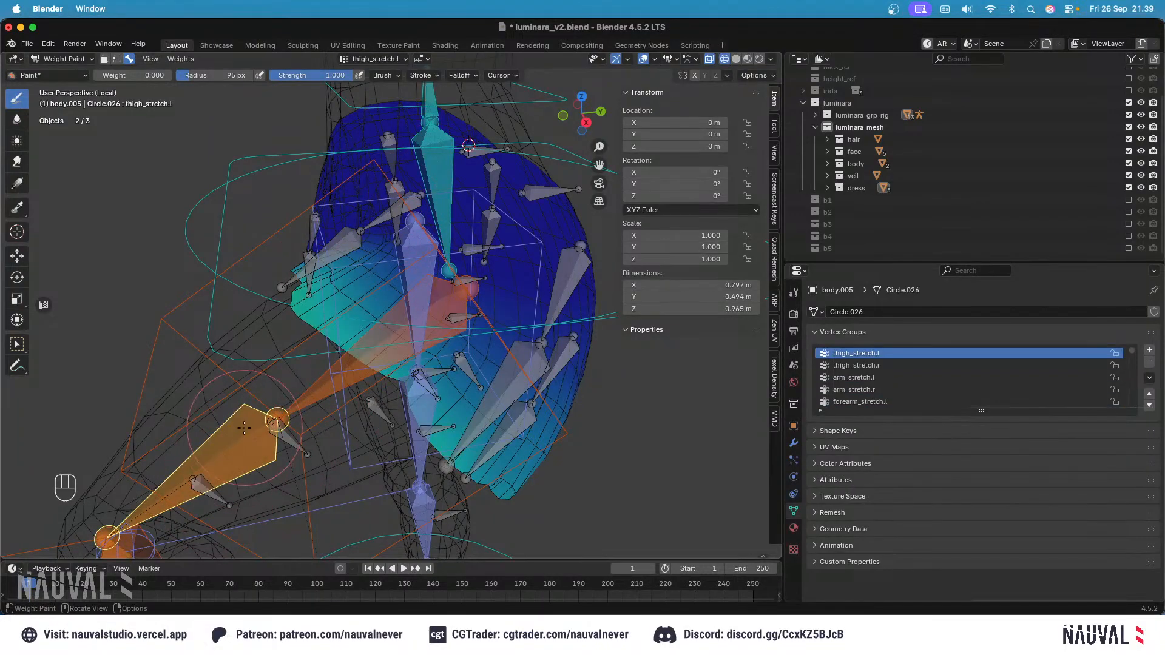
key("shift+z")
middle_click_drag(316, 352, 413, 315)
scroll(413, 308, "up", 3)
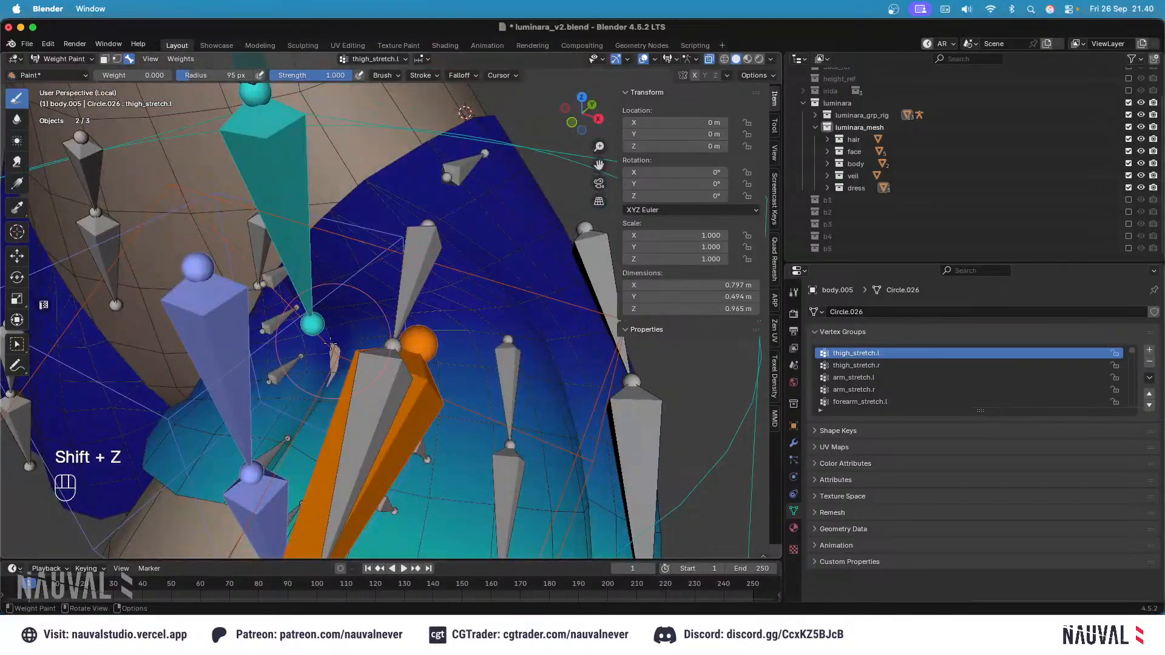
Step: Try thigh_stretch.l brush weights of 0.206 and 0.018 on the left skirt's front fold and undo the strokes
key("super+z")
key("ctrl+f")
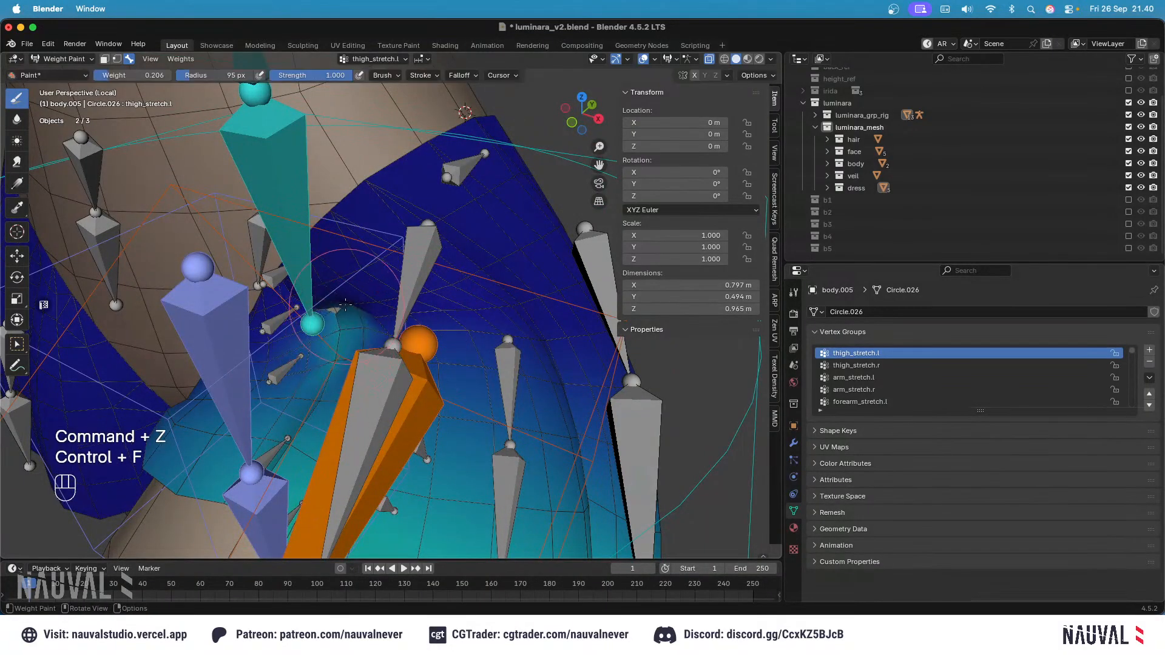
key("super+z")
key("ctrl+f")
left_click(338, 338)
key("super+z")
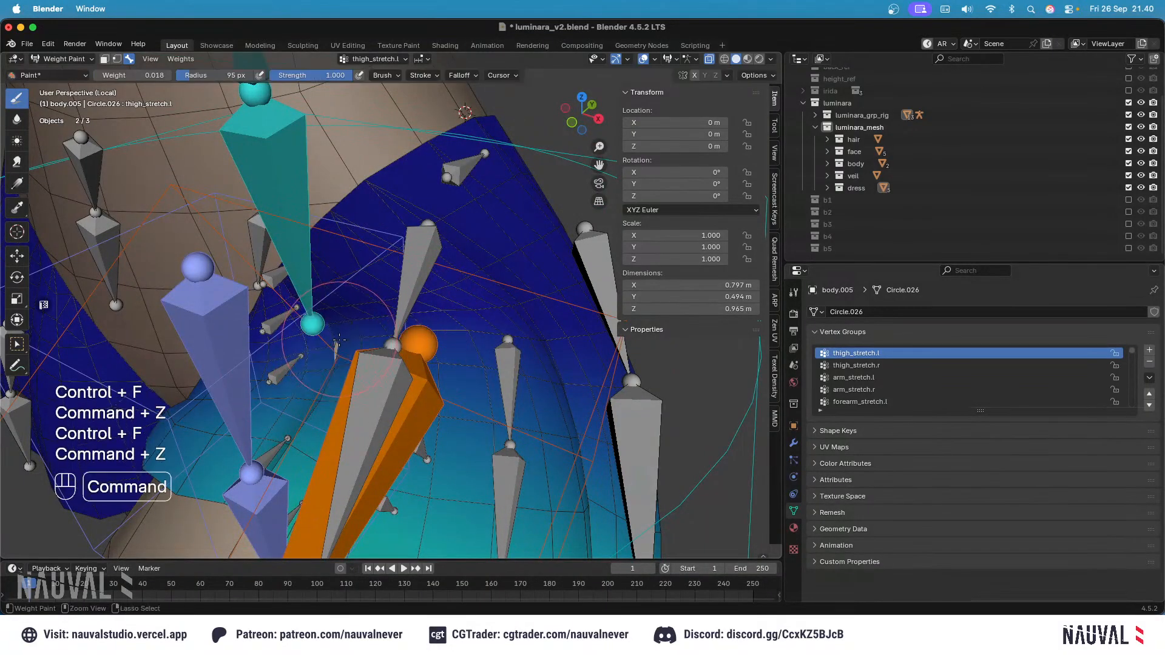
Step: Check the thigh_twist.l and root.x weights on the left front fold and save the file
left_click(383, 371, "alt")
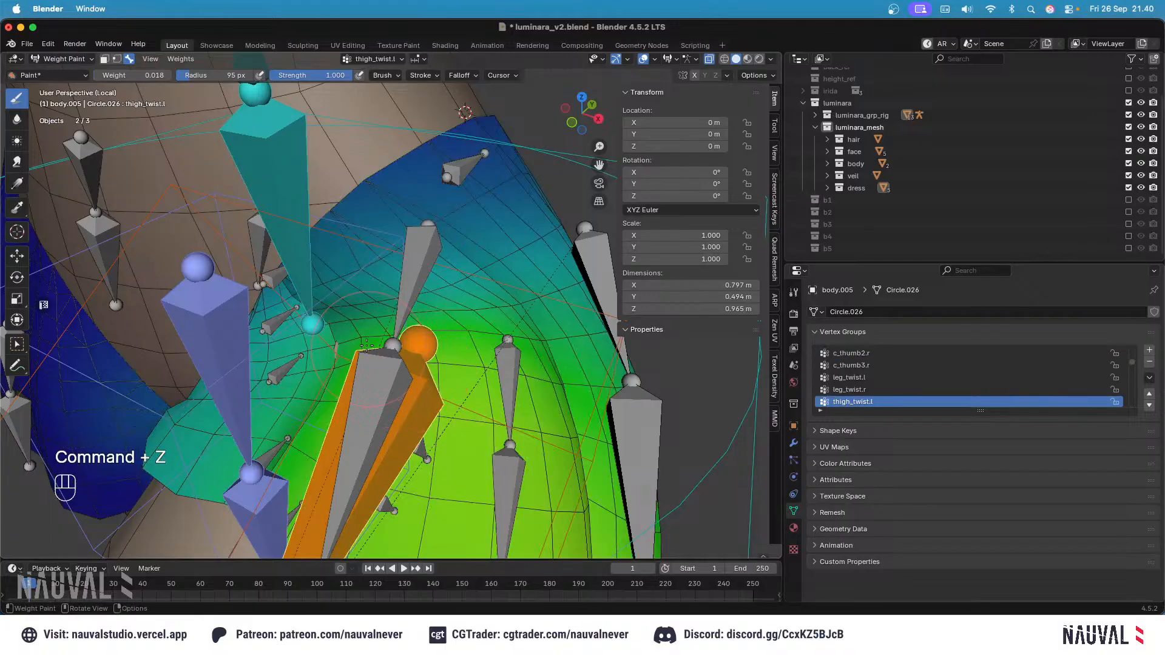
left_click(292, 261, "alt")
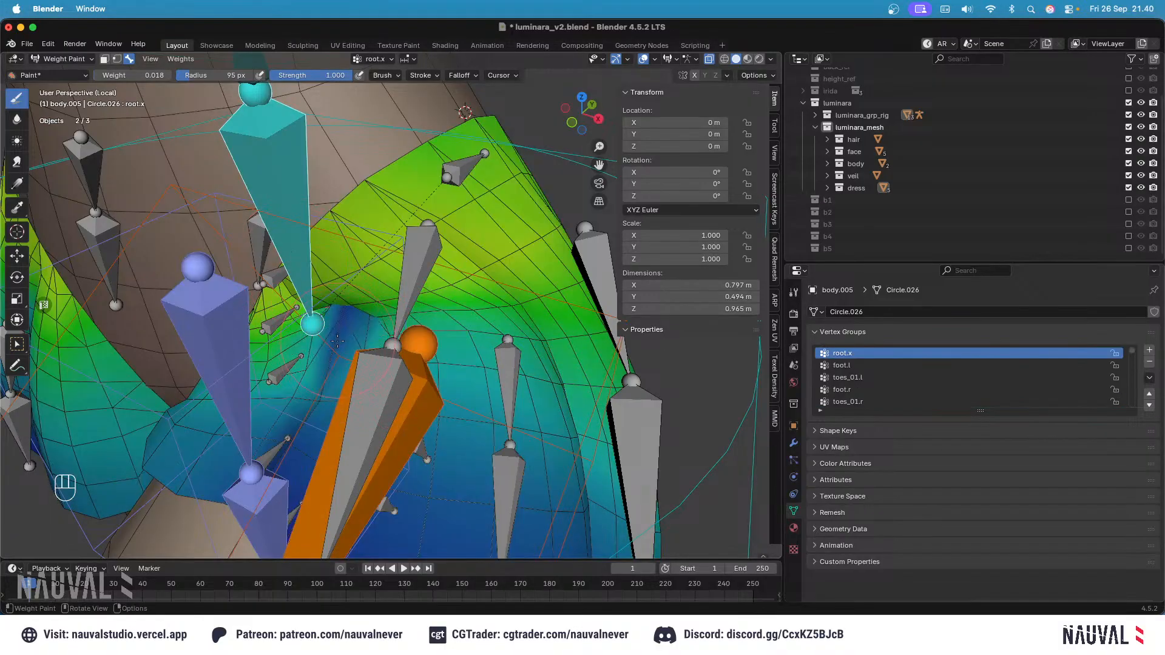
key("super+z")
key("super+s")
middle_click_drag(346, 305, 334, 277)
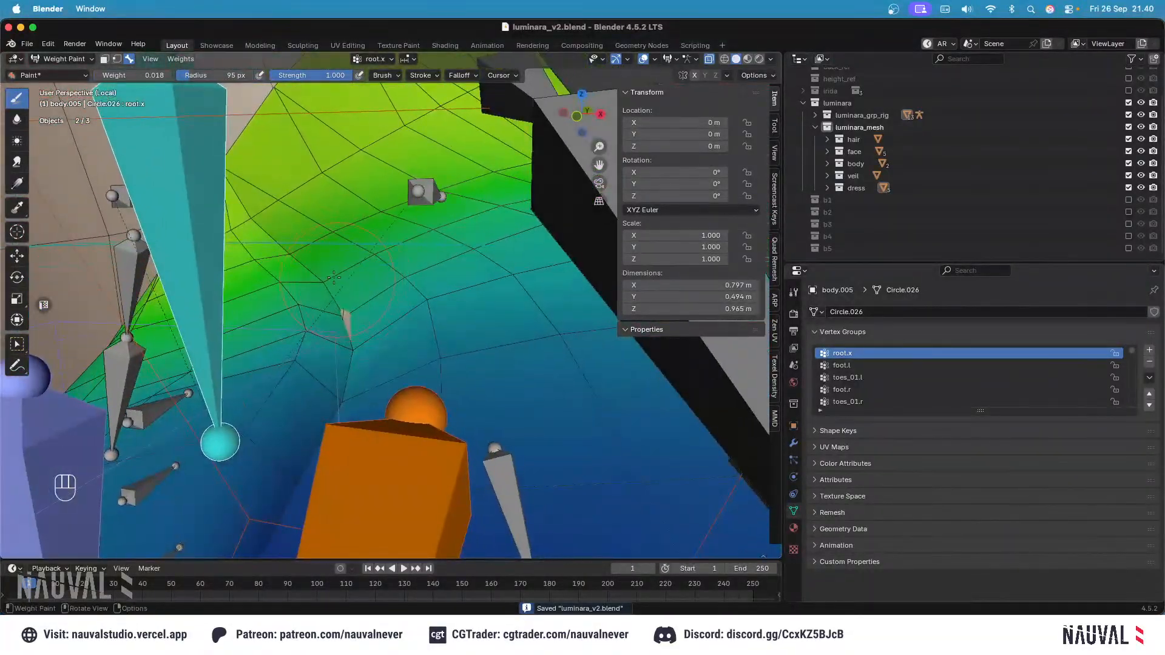
Step: Switch to Sculpt Mode and reshape the left skirt's inner front fold using the Grab brush with a 181 px radius
left_click(66, 60)
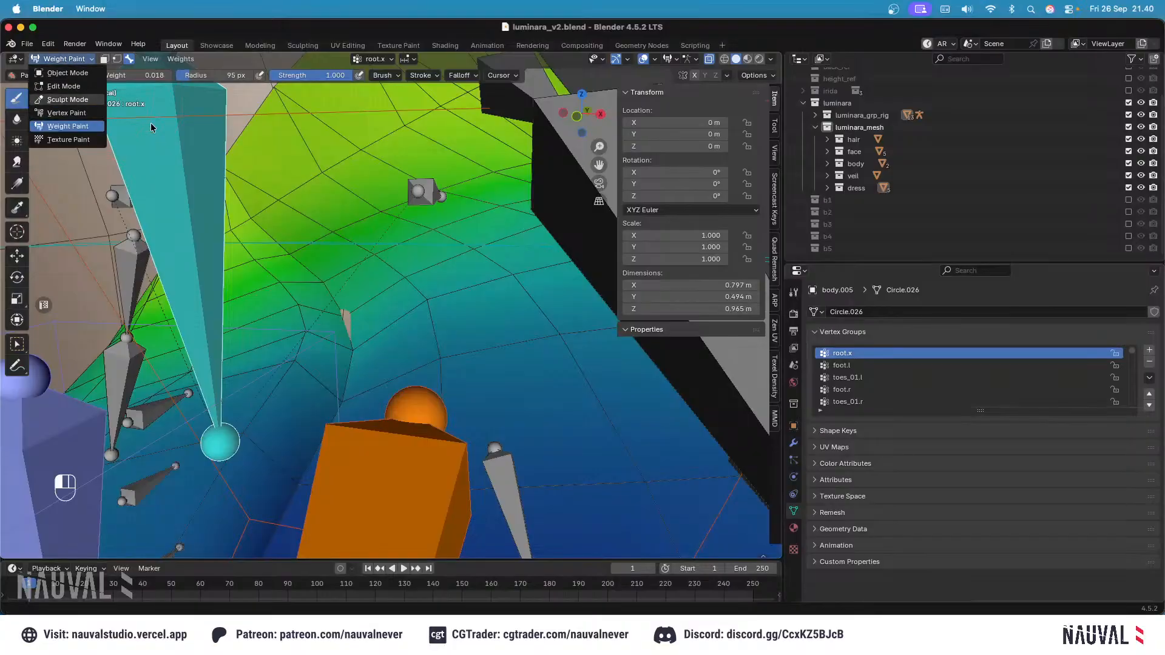
left_click(68, 100)
key("f")
left_click(354, 290)
middle_click_drag(352, 284, 356, 326)
key("f")
left_click(358, 274)
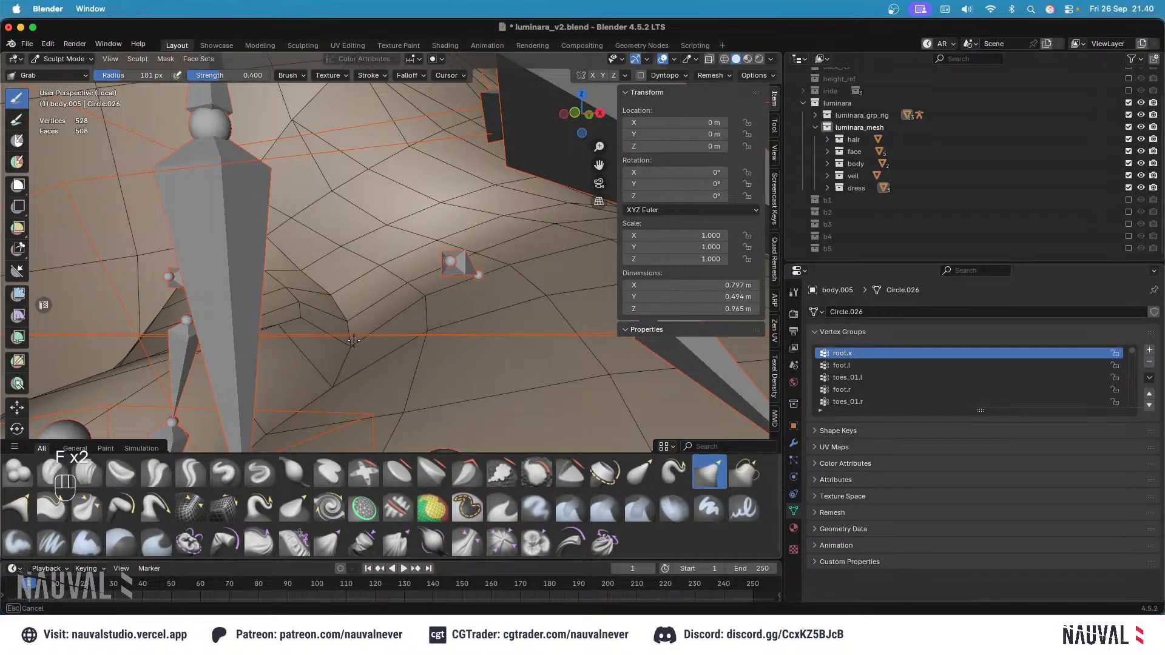
mouse_move(354, 246)
middle_mouse_down("ctrl")
mouse_move(386, 283)
mouse_move(385, 261)
mouse_move(408, 273)
middle_mouse_up("ctrl")
Step: Save the file, return to Weight Paint mode and clear the location of all bones to reset the pose
key("KP_1")
key("Tab")
key("Tab")
left_click(71, 59)
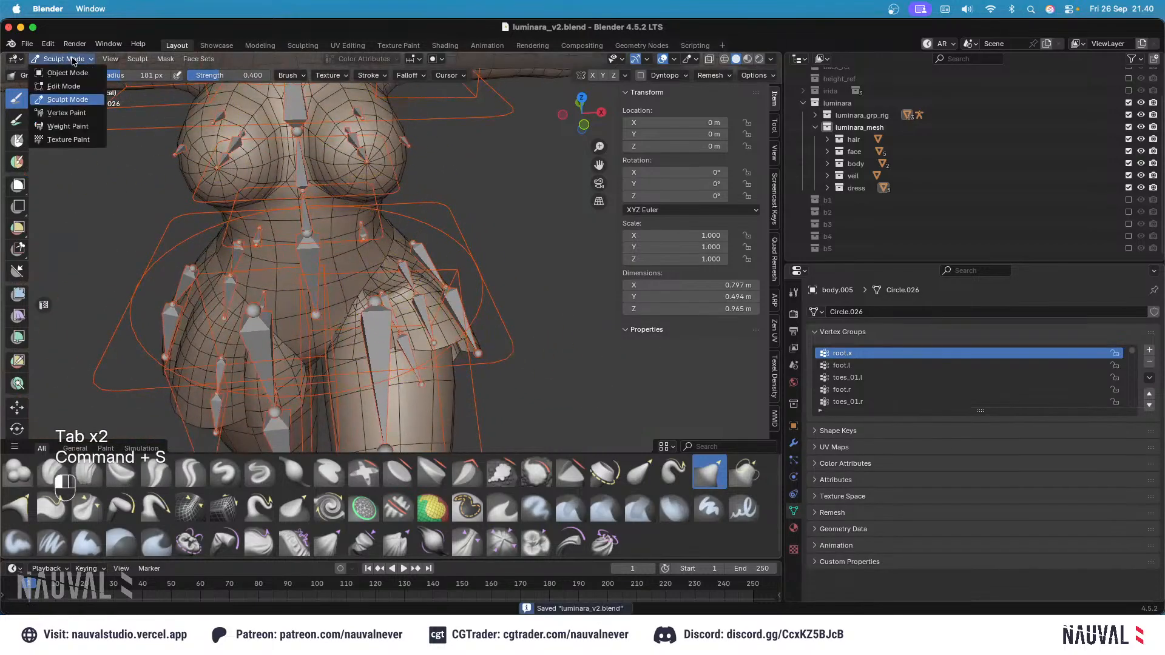
left_click(68, 126)
key("a")
key("alt+g")
key("alt+KP_4")
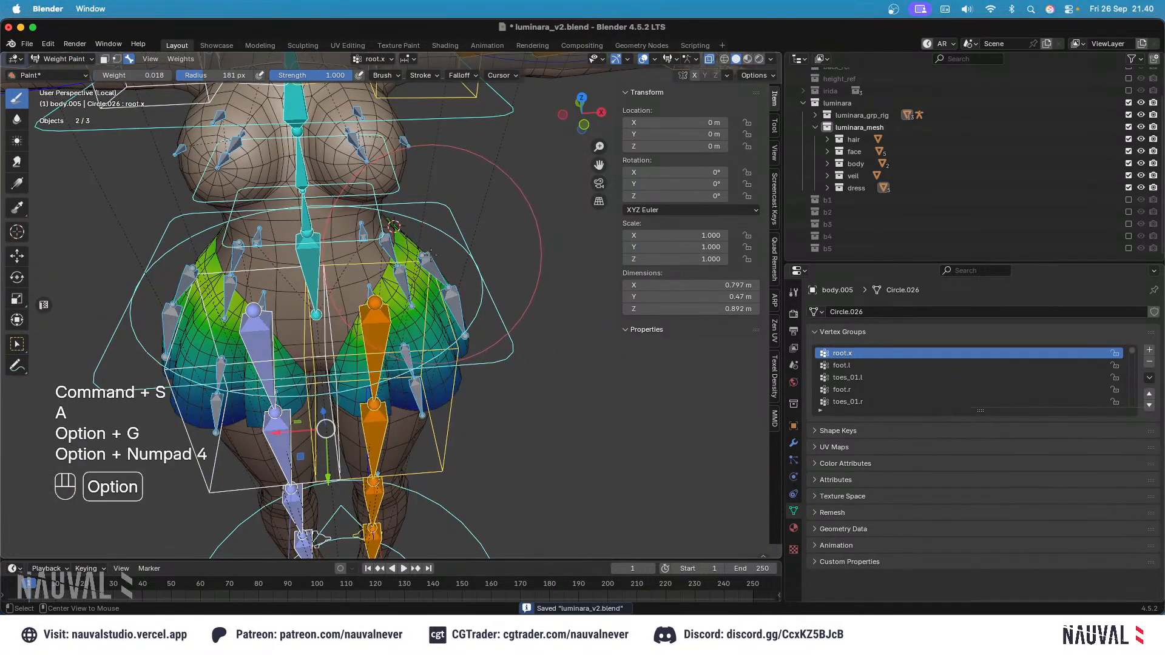
Step: Select the left foot IK bone in side view, hide the overlays and raise the left leg forward
key("KP_3")
scroll(433, 273, "down", 3)
middle_click_drag(433, 273, 365, 324, "shift")
scroll(444, 263, "up", 5)
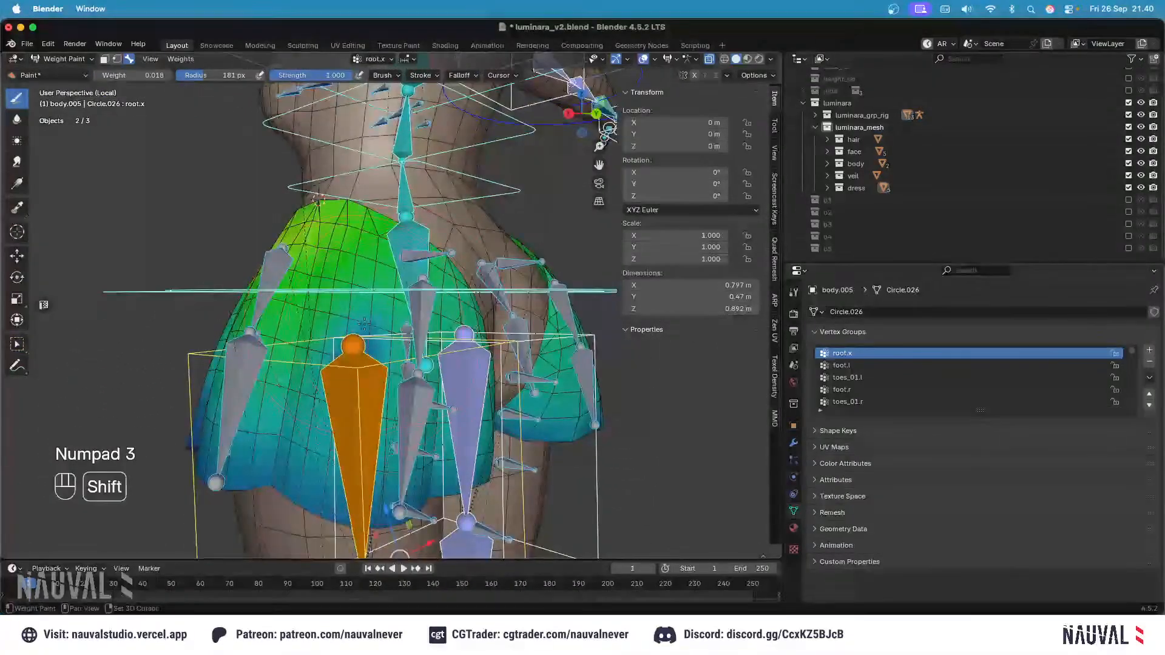
key("KP_3")
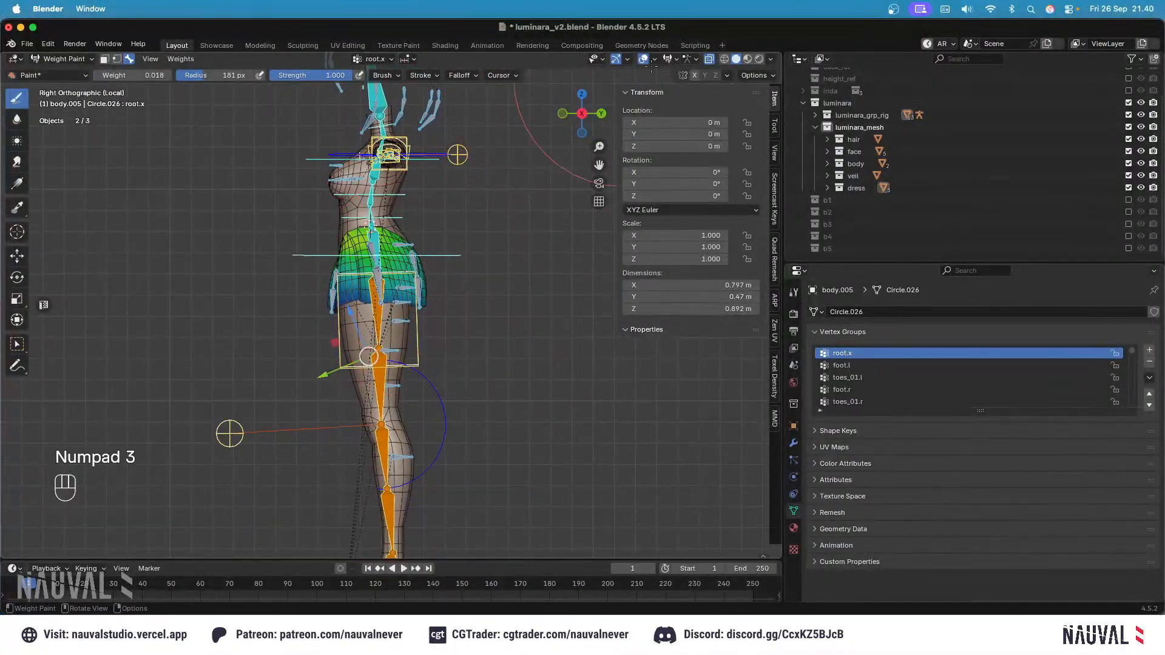
left_click(362, 442, "alt")
middle_click_drag(486, 212, 494, 256, "shift")
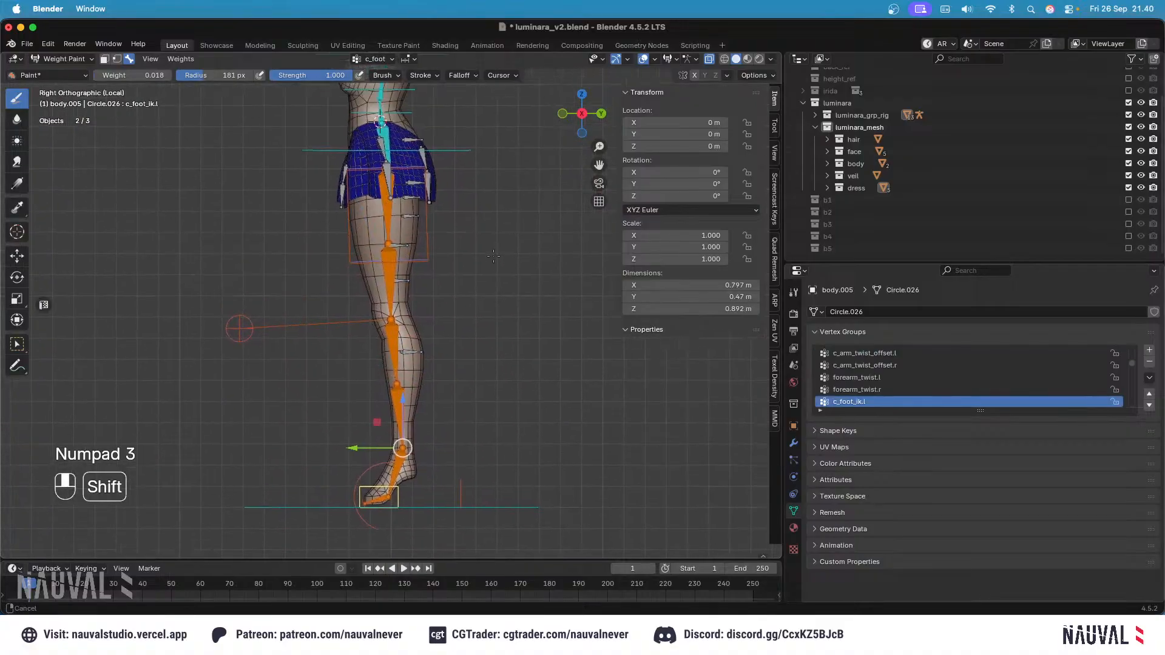
left_click(646, 60)
middle_click_drag(535, 292, 552, 362, "shift")
scroll(552, 362, "up", 3)
key("g")
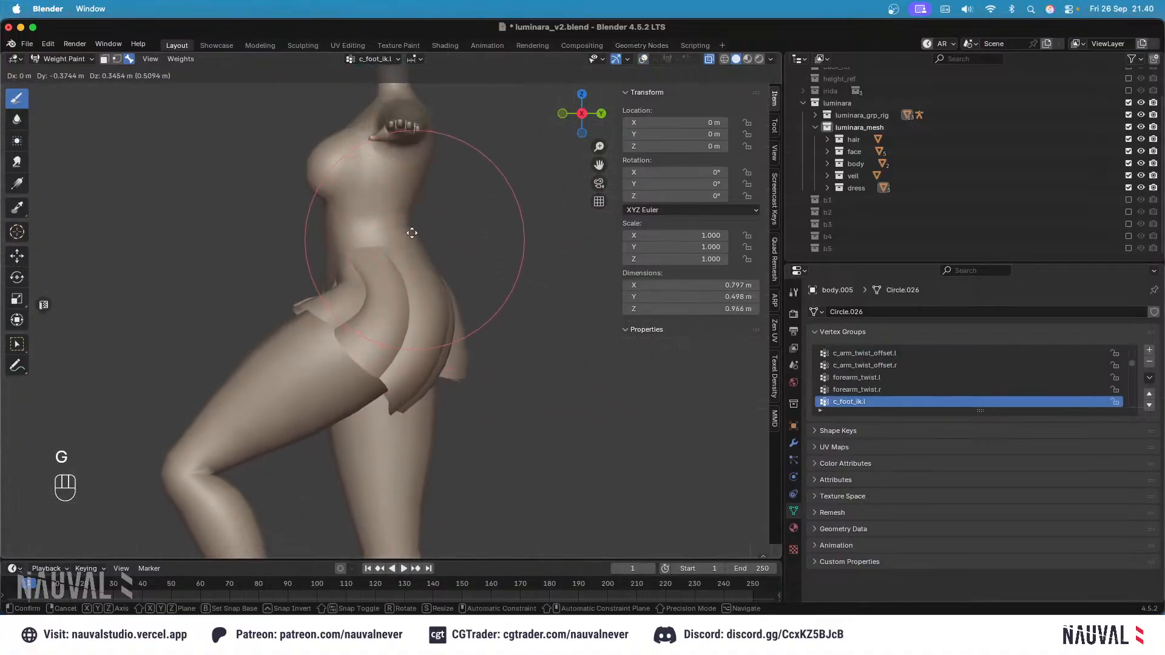
left_click(415, 230)
Step: Move the left foot IK bone through several raised positions to test how the skirt follows the thigh
key("g")
middle_click_drag(441, 241, 413, 264)
left_click(455, 255)
key("g")
left_click(551, 317)
key("g")
left_click(486, 284)
key("g")
left_click(415, 265)
key("KP_3")
key("g")
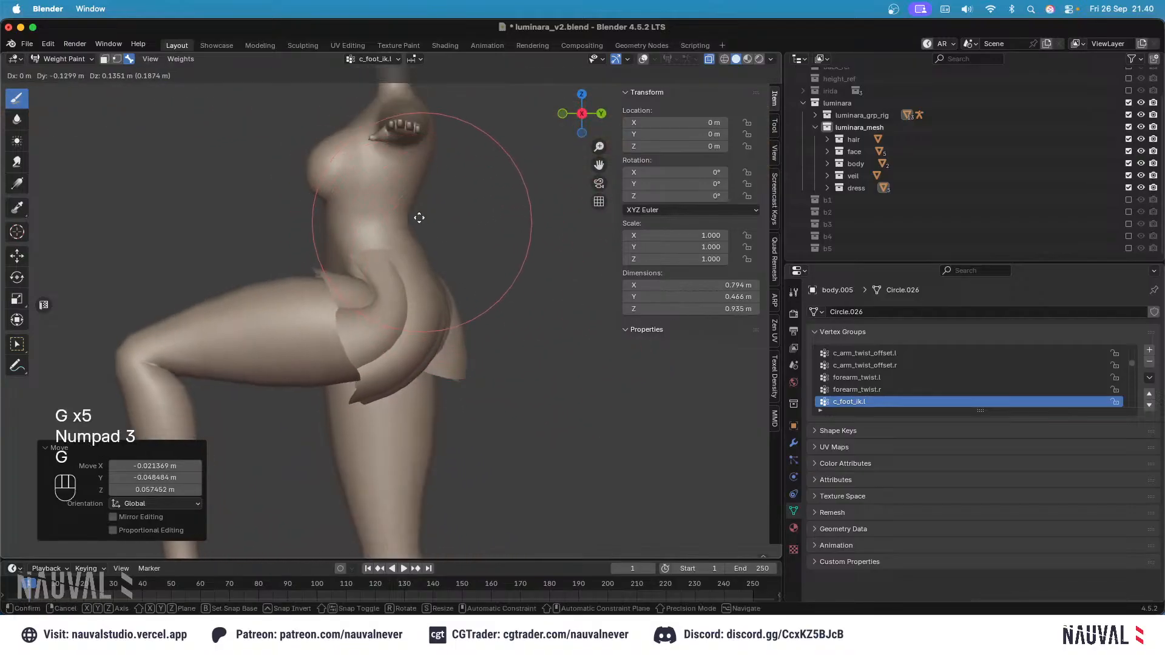
left_click(436, 237)
Step: Refine the left foot IK bone's raised position in side view and show the overlays again
key("g")
left_click(442, 260)
middle_click_drag(442, 261, 486, 325)
key("KP_3")
key("g")
left_click(504, 291)
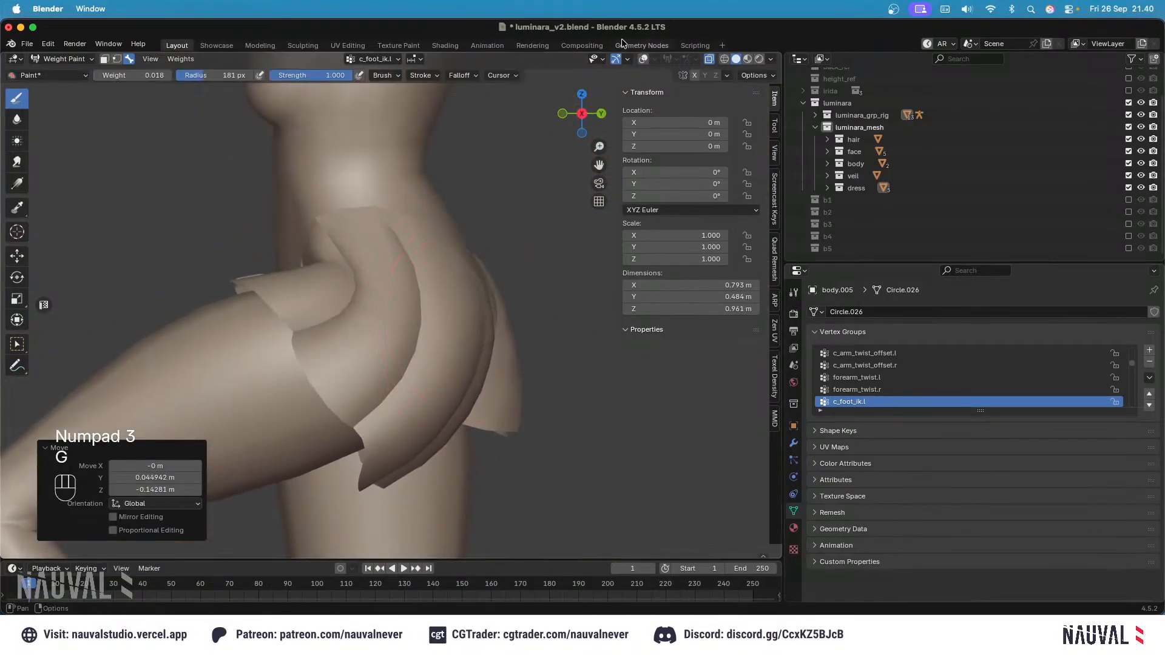
left_click(643, 60)
middle_click_drag(504, 213, 453, 242, "ctrl")
key("g")
left_click(469, 236)
key("g")
left_click(481, 291)
Step: Examine the thigh_twist.l weights on the left skirt's front fold over the raised thigh
left_click(352, 352, "alt")
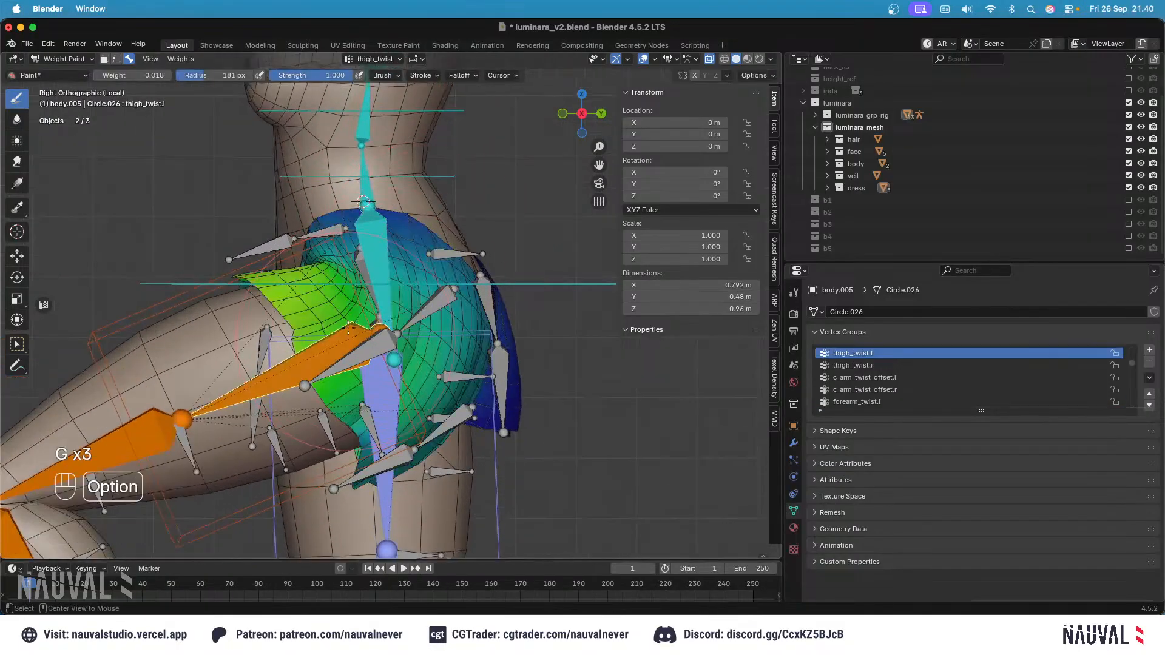
middle_click_drag(380, 294, 477, 279)
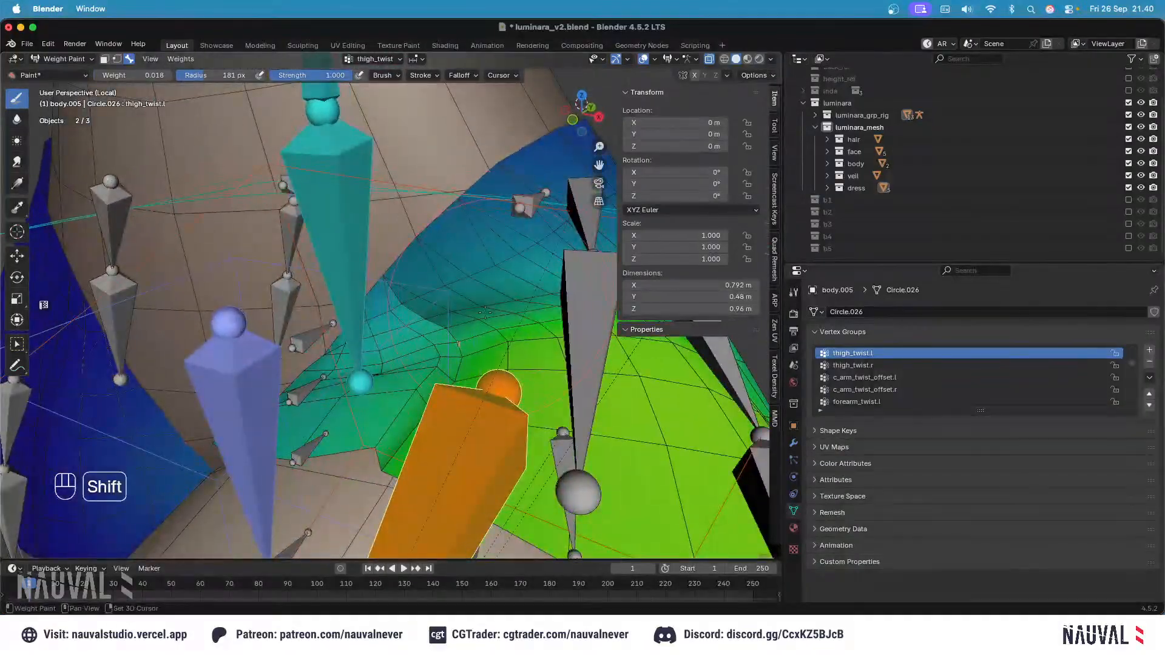
middle_click_drag(491, 319, 501, 376, "ctrl")
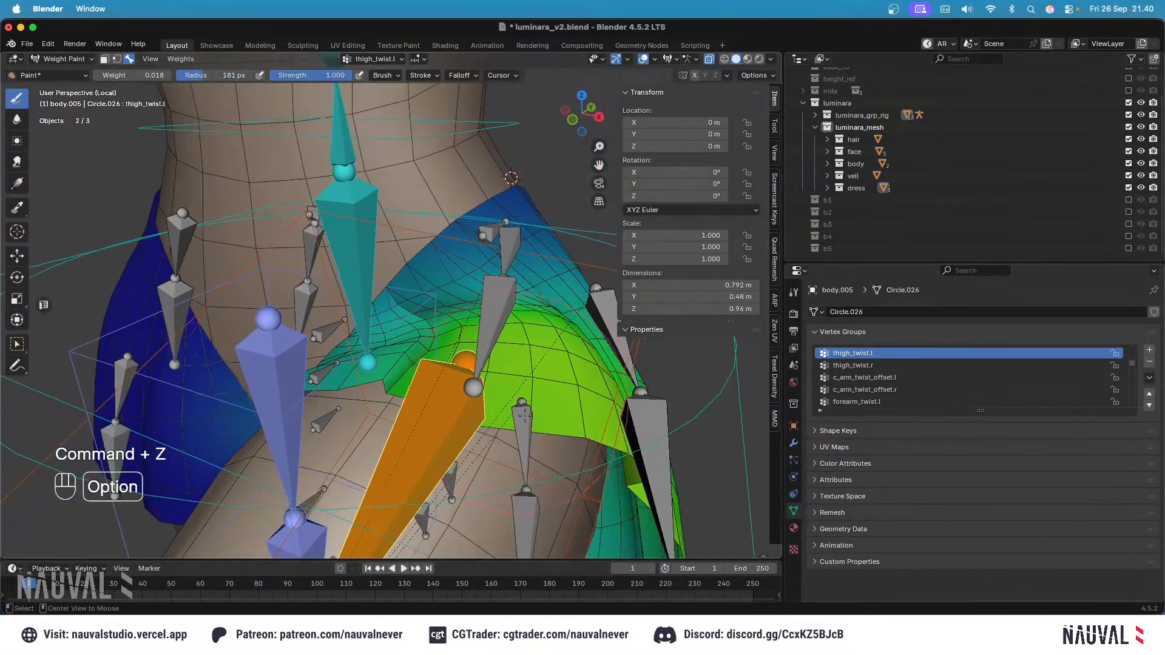
left_click(519, 418, "alt")
mouse_move(519, 417)
middle_mouse_down()
mouse_move(525, 410)
mouse_move(513, 425)
middle_mouse_up()
left_click(455, 464, "alt")
left_click(454, 448, "alt")
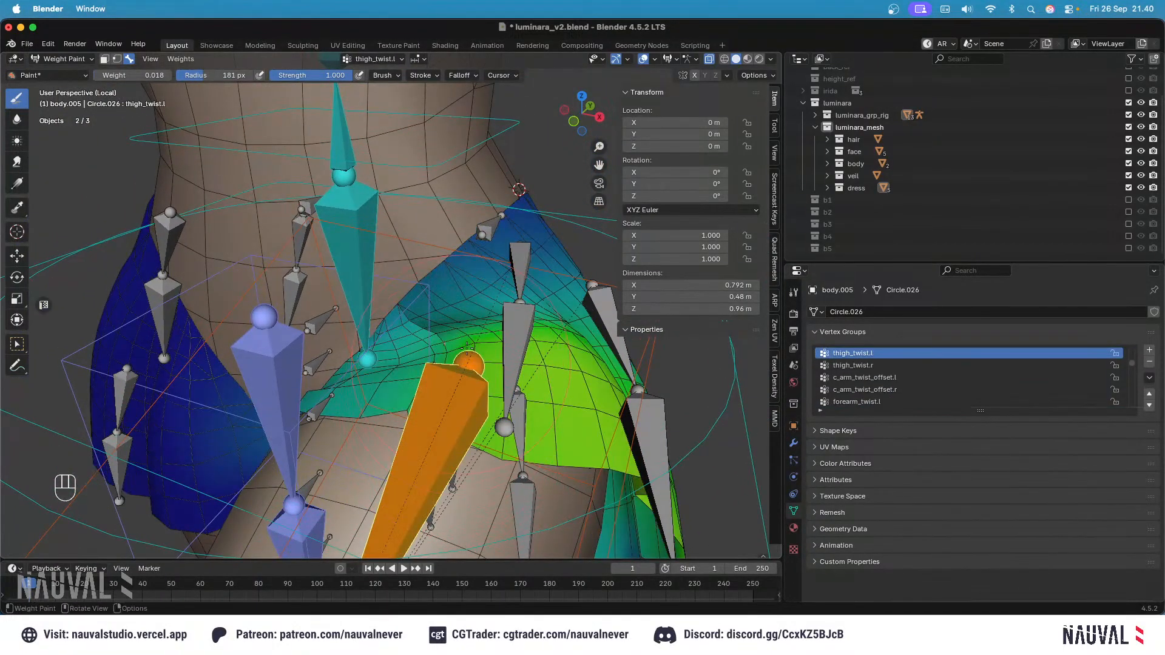
Step: Try thigh_twist.l brush weights of 0, 0.430 and 0.200 on the left front fold and undo the strokes
middle_click_drag(451, 443, 419, 350, "ctrl")
key("ctrl+f")
left_click(448, 354)
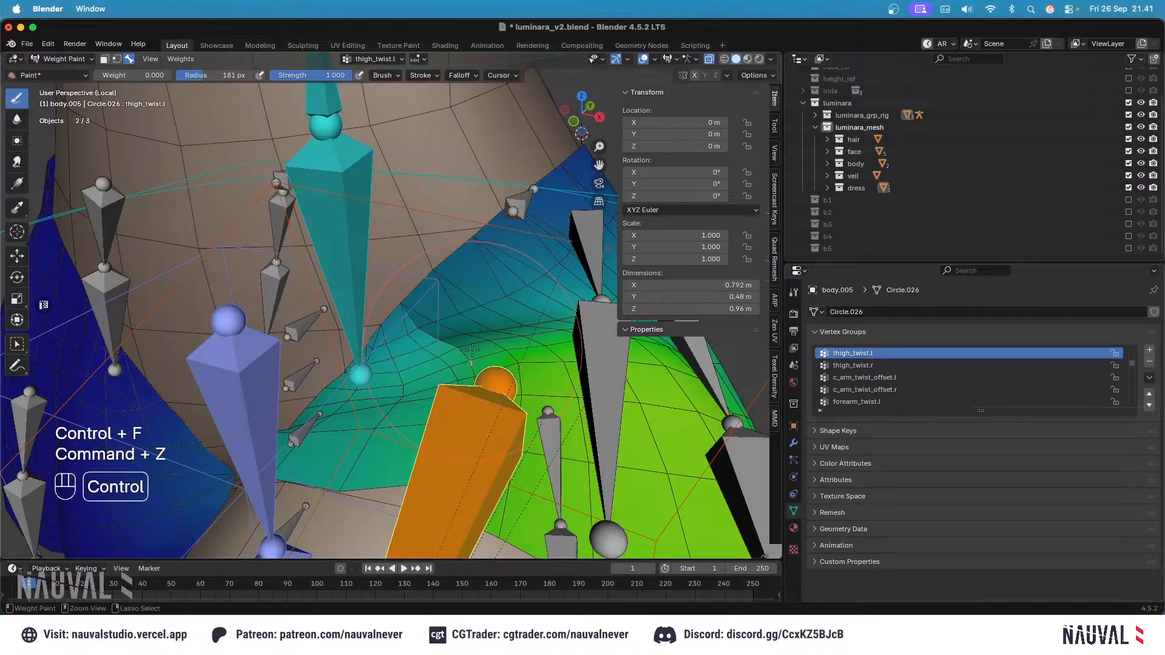
key("ctrl+f")
left_click(472, 352)
key("f")
left_click(473, 362)
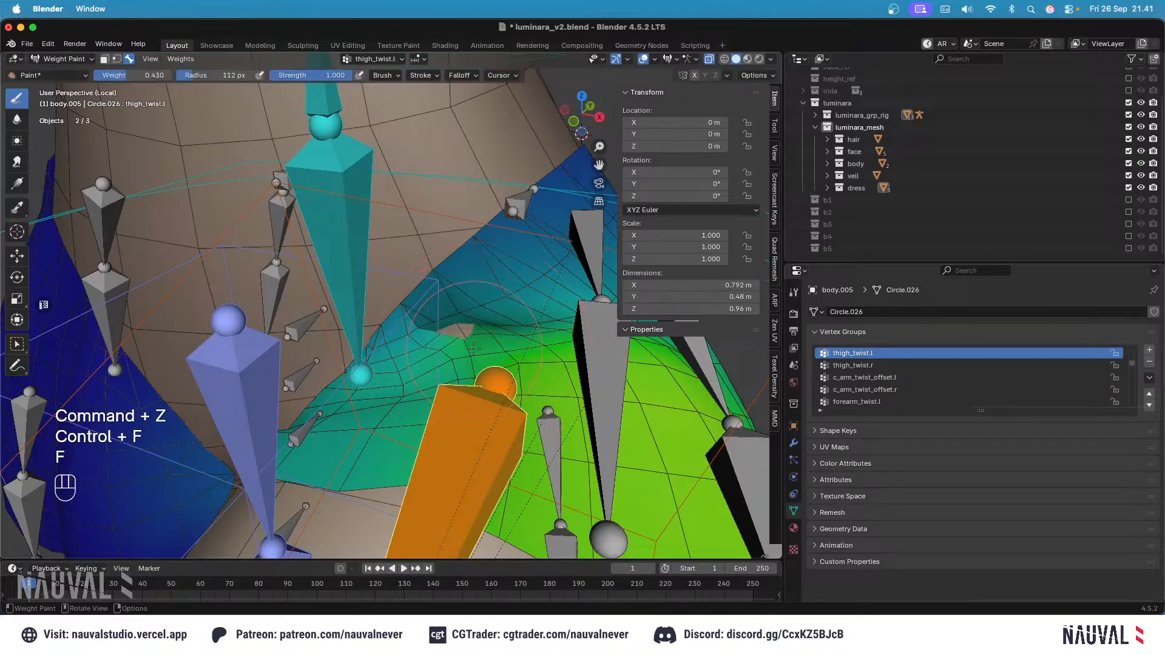
key("super+z")
key("ctrl+f")
left_click(467, 355)
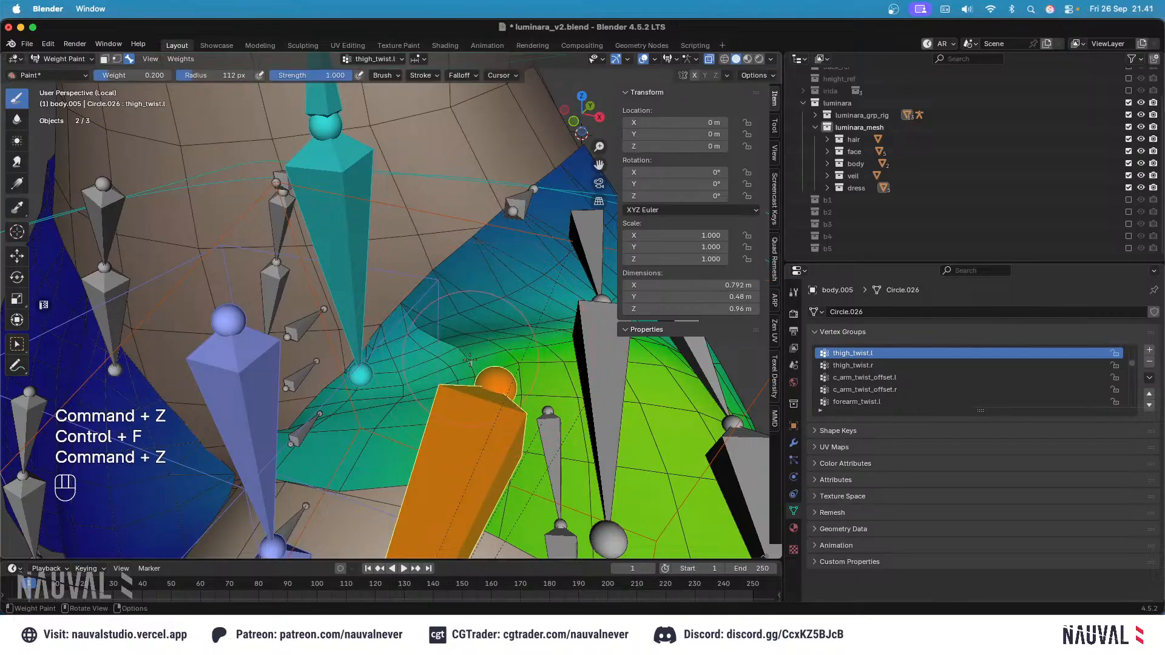
Step: Try root.x strokes with a brush weight of 0.200 around the left front fold and undo them
left_click(354, 301, "alt")
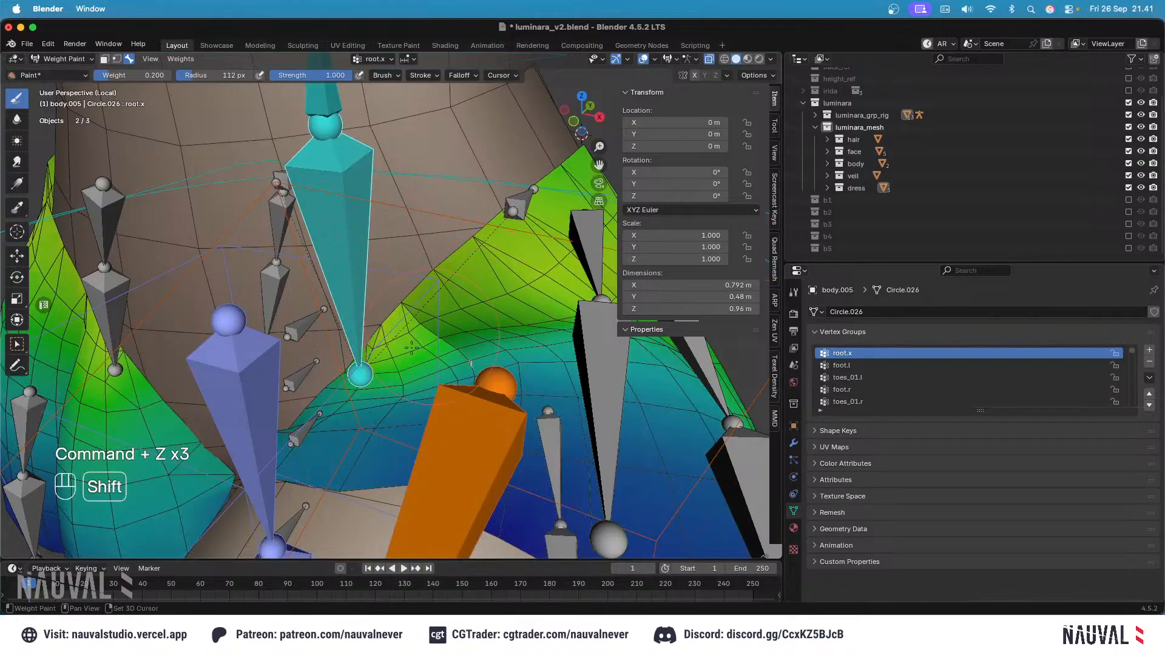
key("super+z")
scroll(481, 332, "down", 4, "ctrl")
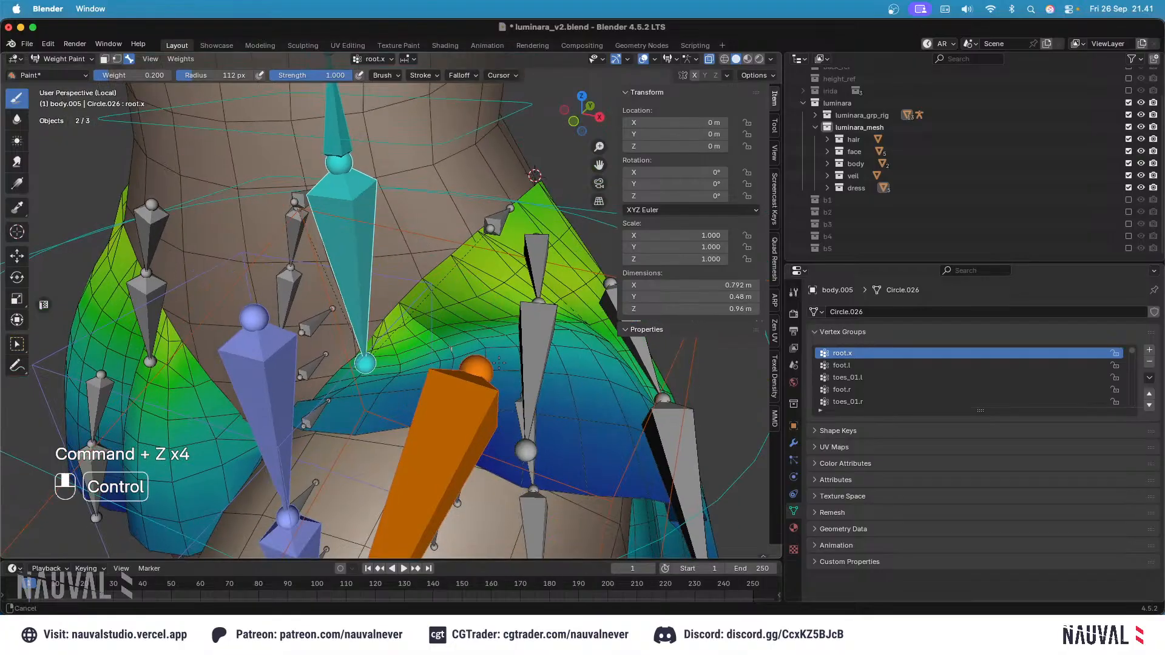
scroll(447, 347, "left", 3)
scroll(400, 414, "left", 4)
key("super+z")
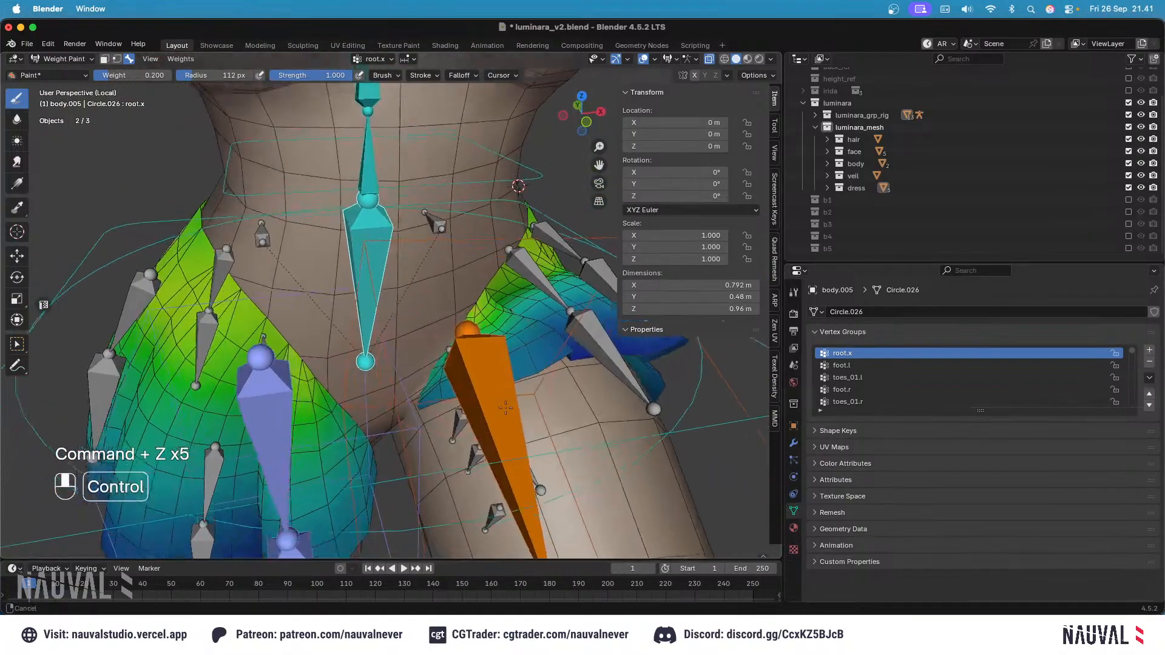
scroll(413, 410, "down", 2, "ctrl")
scroll(419, 410, "left", 3)
Step: Examine the dress weights of cc_buttock.l.002, cc_buttock.l.004 and cc_upper_thigh.l on the raised left side
left_click(449, 412, "alt")
scroll(465, 359, "up", 5, "shift")
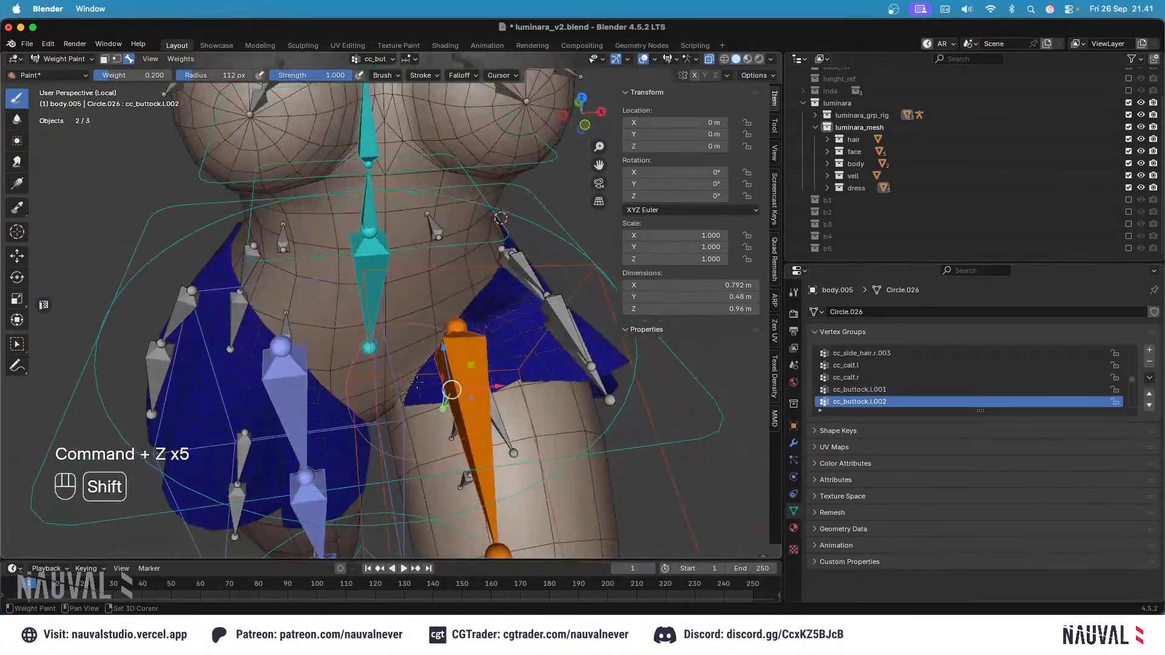
scroll(478, 431, "left", 3)
scroll(486, 459, "down", 5, "shift")
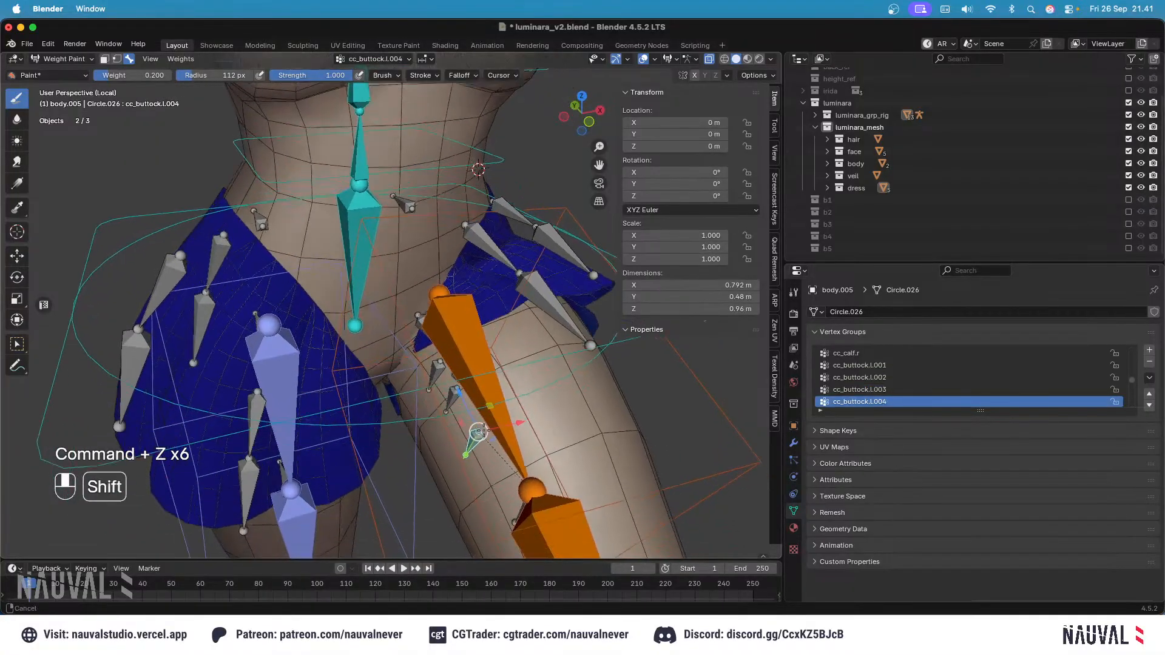
left_click(504, 482, "alt")
scroll(521, 468, "left", 4)
left_click(539, 467, "alt")
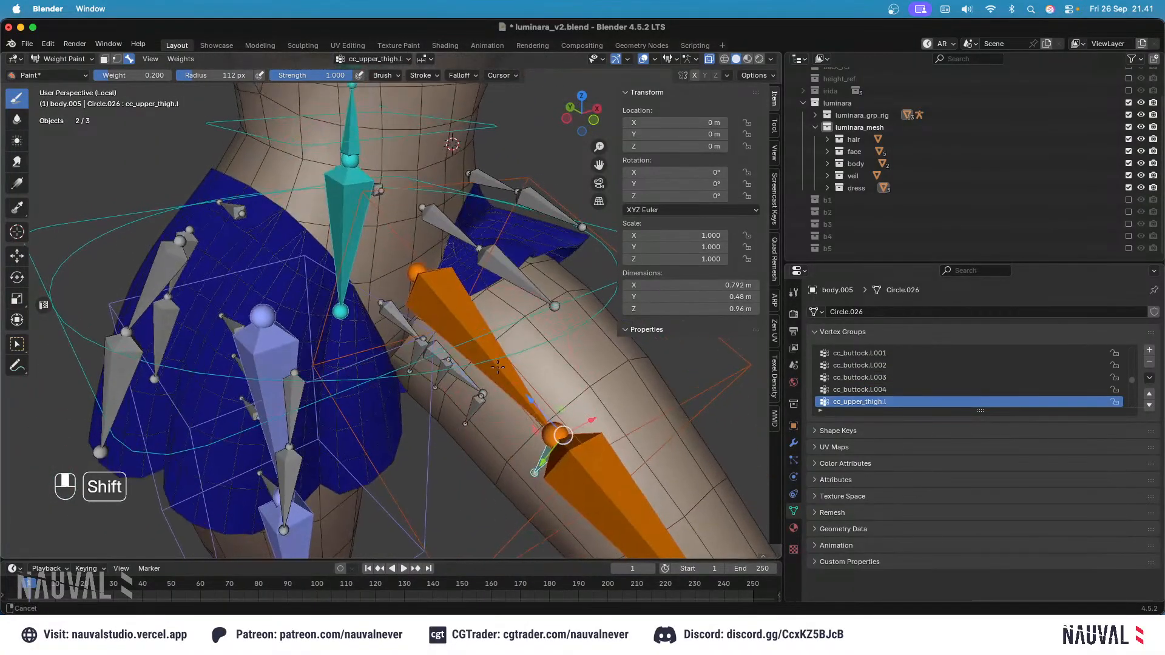
Step: Inspect the left thigh's helper bones in wireframe shading and save the file
key("shift+z")
scroll(485, 419, "up", 4)
scroll(407, 346, "right", 6)
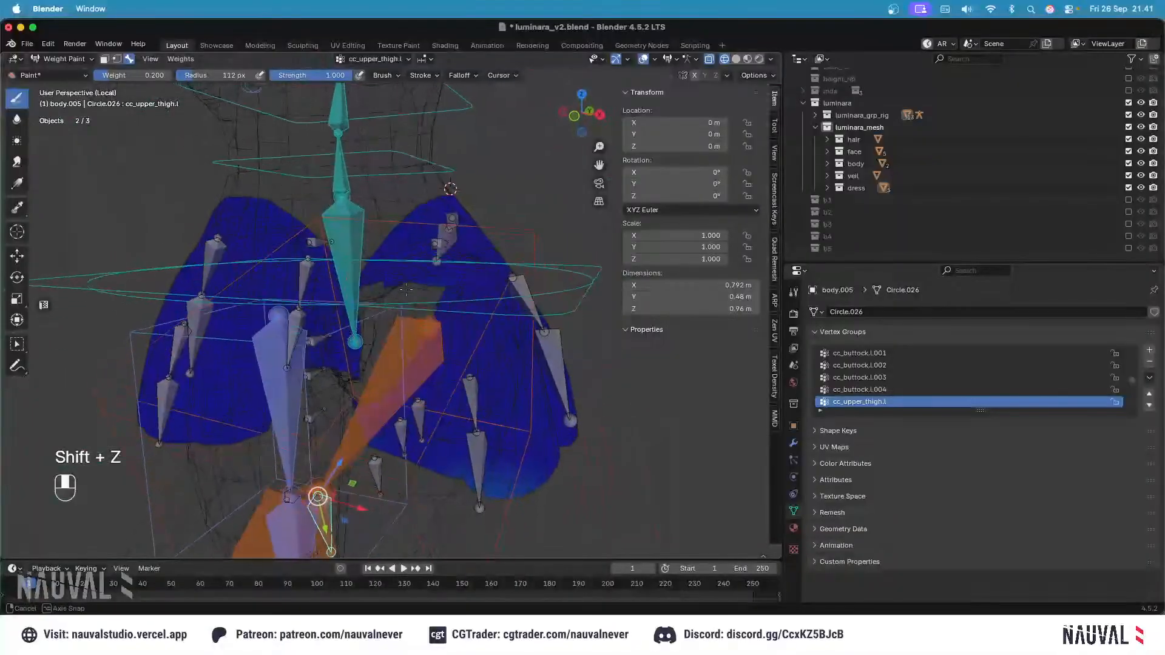
key("Escape")
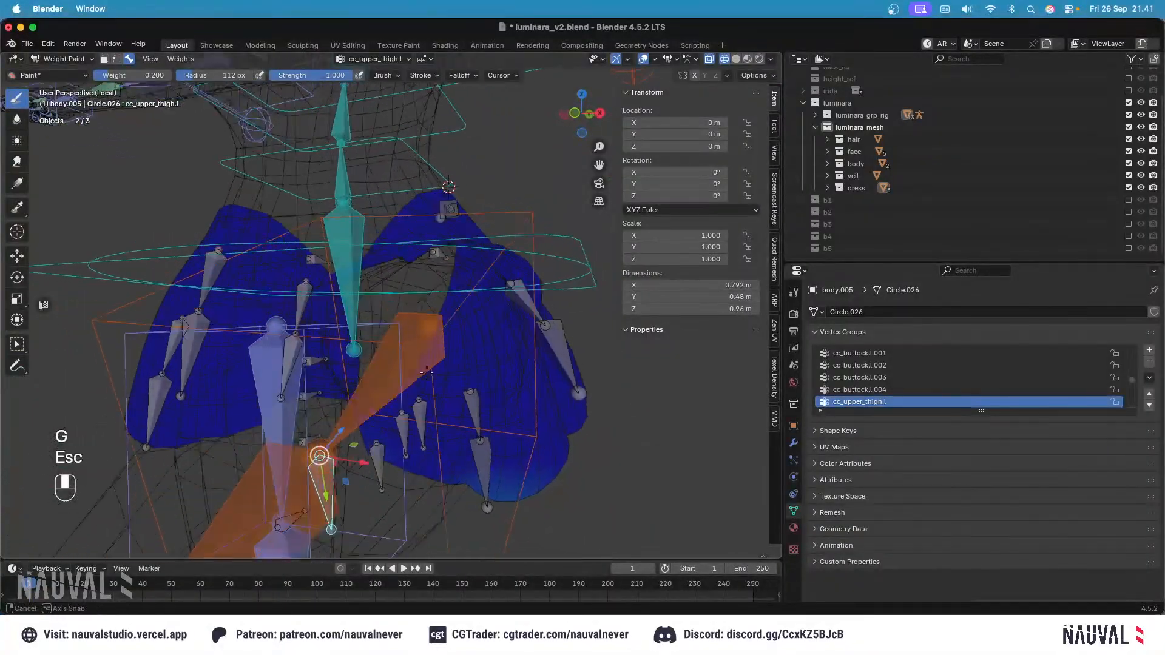
left_click(409, 424, "alt")
middle_click_drag(409, 423, 436, 393)
middle_click_drag(454, 326, 481, 302)
key("super+s")
Step: Examine the dress weights of cc_skirt.l.002 and thigh_stretch.l on the left skirt's front
left_click(449, 343, "alt")
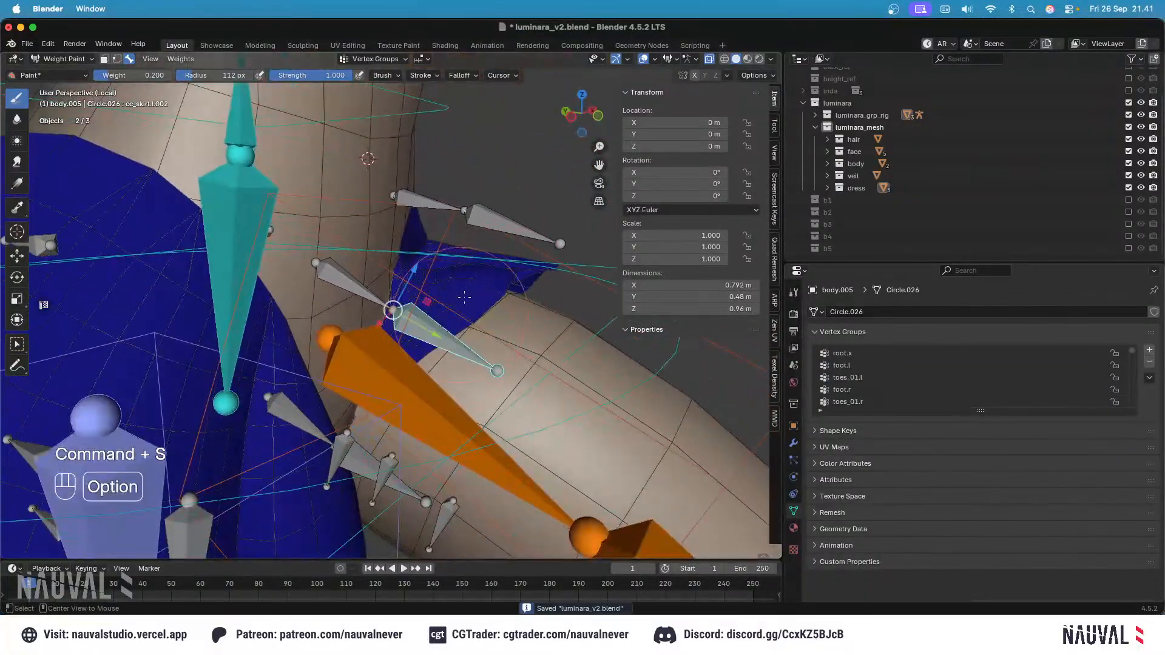
middle_click_drag(449, 343, 412, 248)
key("super+z")
key("shift+z")
key("shift+z")
left_click(471, 282, "ctrl")
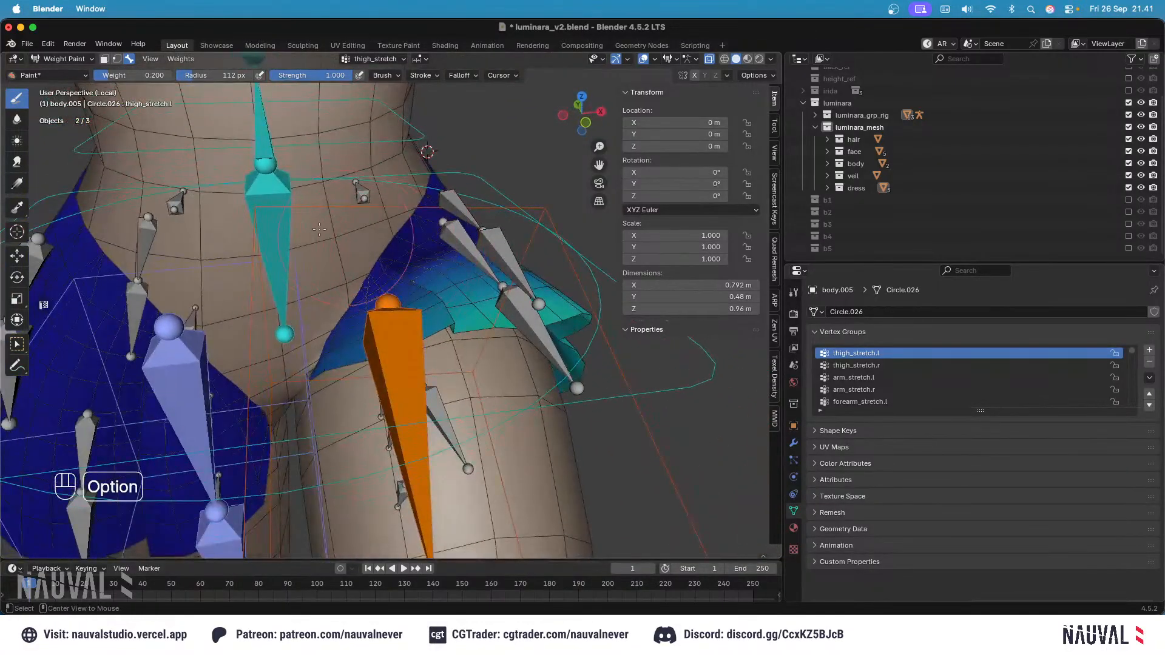
Step: Try a root.x stroke with a weight of 0.200 on the left skirt's front and undo it
left_click(278, 228, "alt")
middle_click_drag(284, 229, 249, 219)
left_click(410, 247)
key("super+z")
middle_click_drag(413, 239, 366, 205)
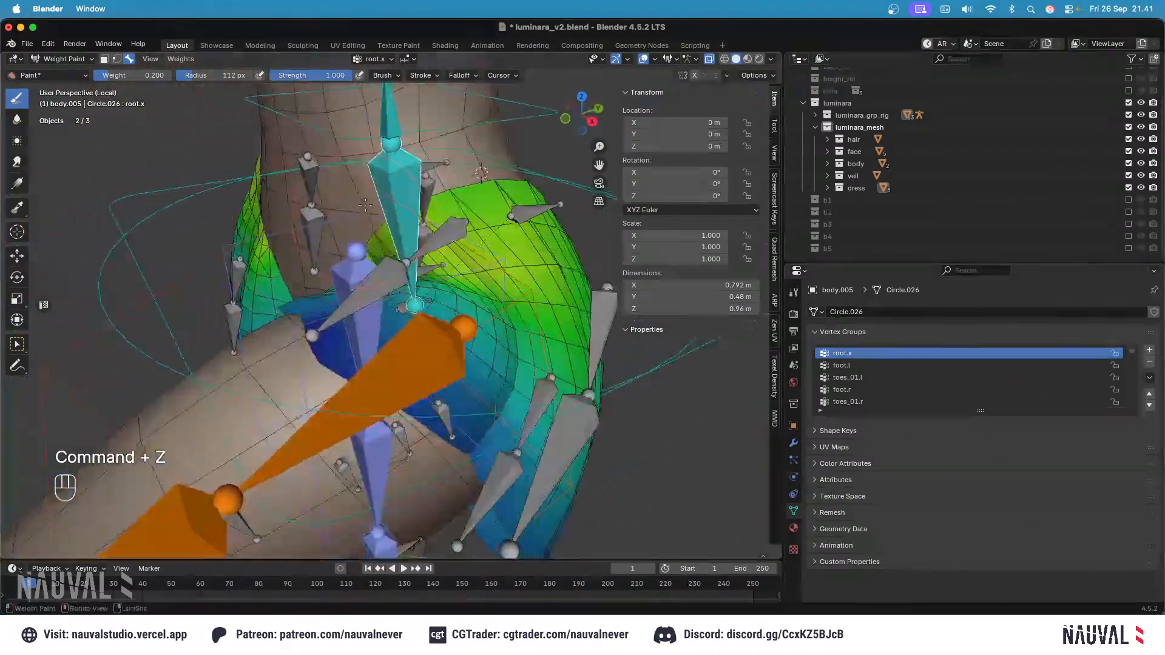
Step: Save the file and clear the location of all bones to reset the pose in side view
key("super+s")
key("KP_1")
key("ctrl+KP_1")
key("KP_1")
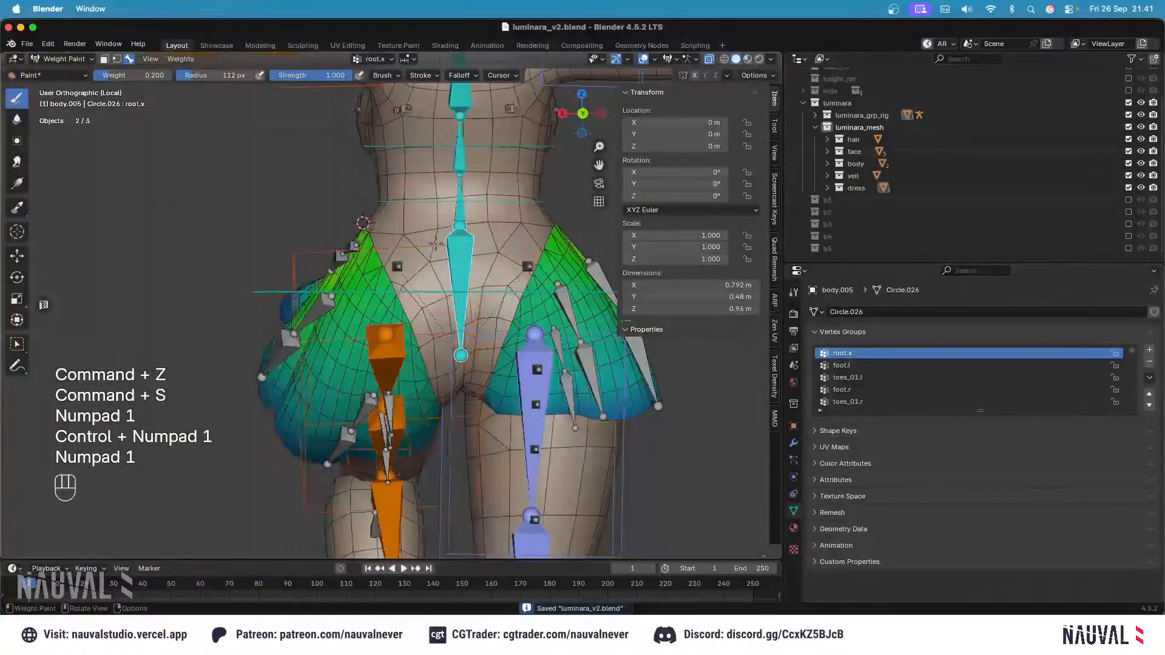
key("KP_3")
key("a")
key("alt+g")
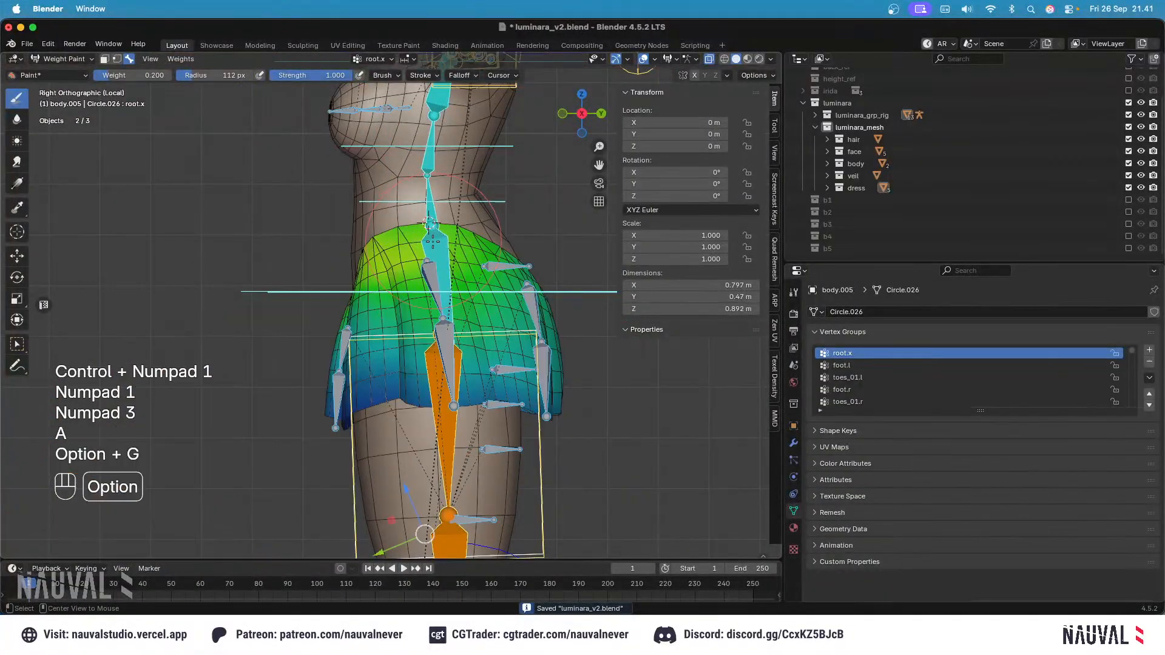
Step: Save the file, return to Object Mode and reveal the dress mesh's hidden geometry
key("super+s")
left_click(68, 59)
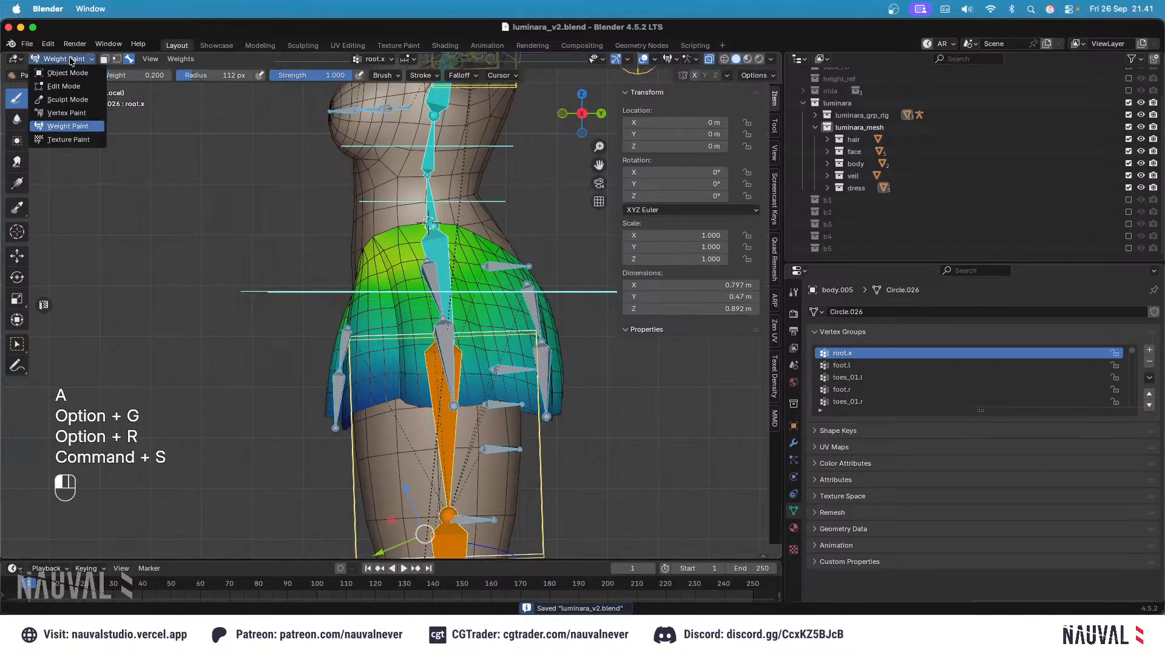
left_click(85, 71)
left_click(530, 233)
left_click(495, 249)
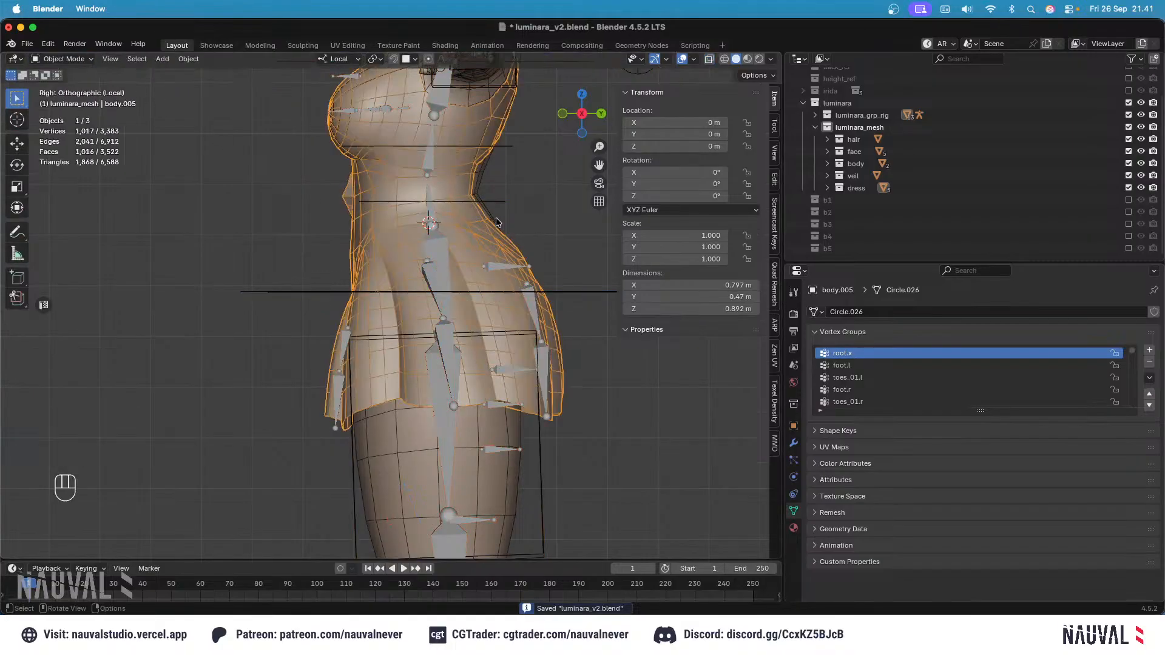
key("Tab")
key("alt+h")
middle_click_drag(531, 218, 498, 213)
key("ctrl+s")
Step: Examine the dress mesh and the skirt bones around the hips in front and angled views
key("KP_1")
left_click(482, 261)
key("Tab")
left_click(485, 257)
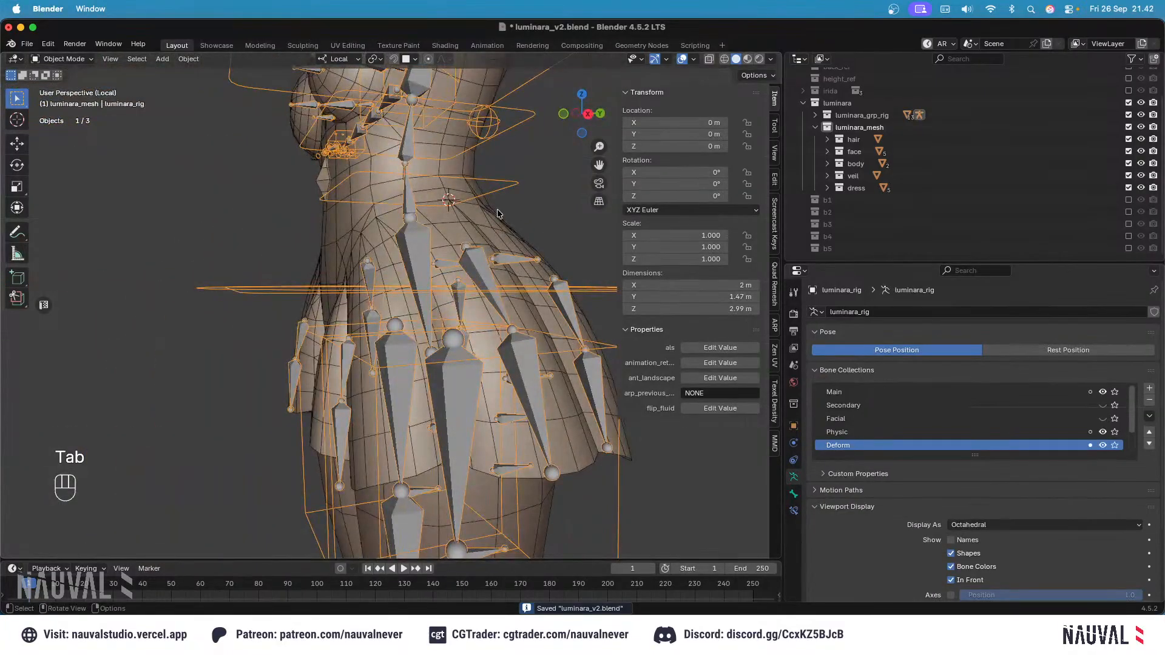
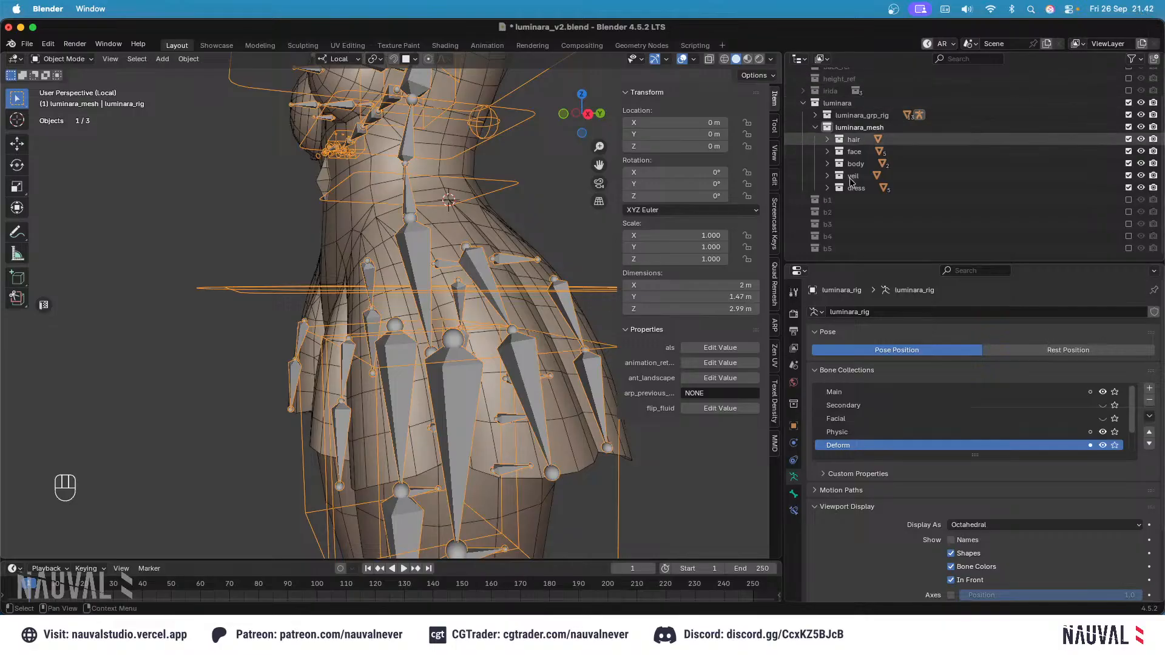
key("KP_1")
left_click(472, 266)
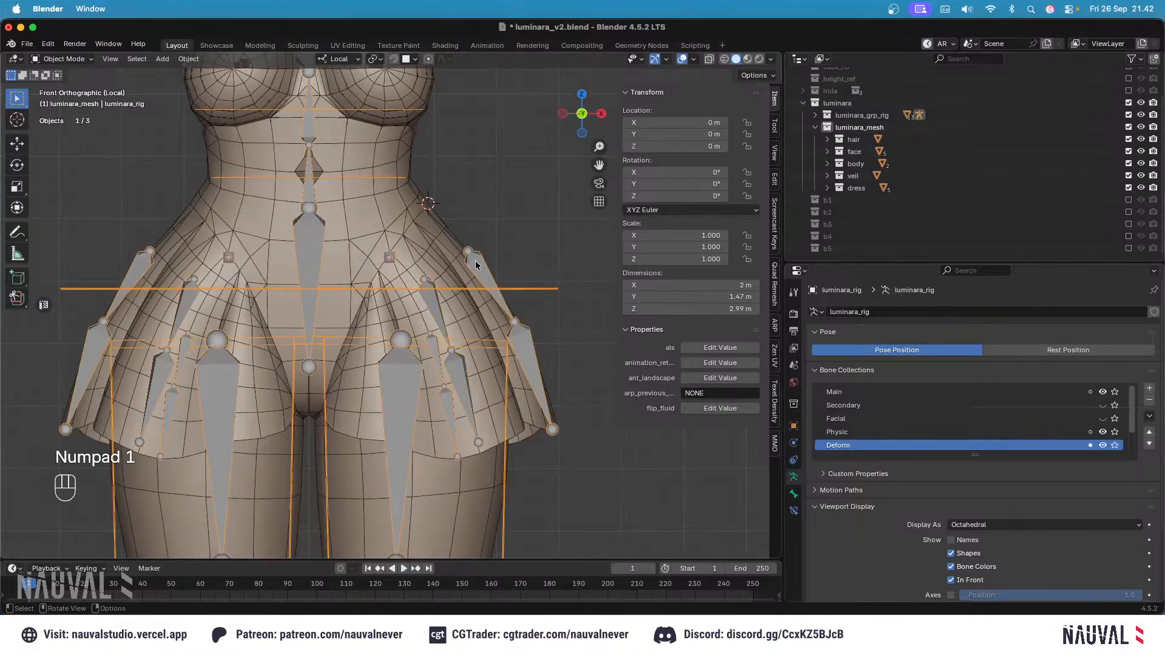
left_click(517, 201)
middle_click_drag(515, 199, 472, 243)
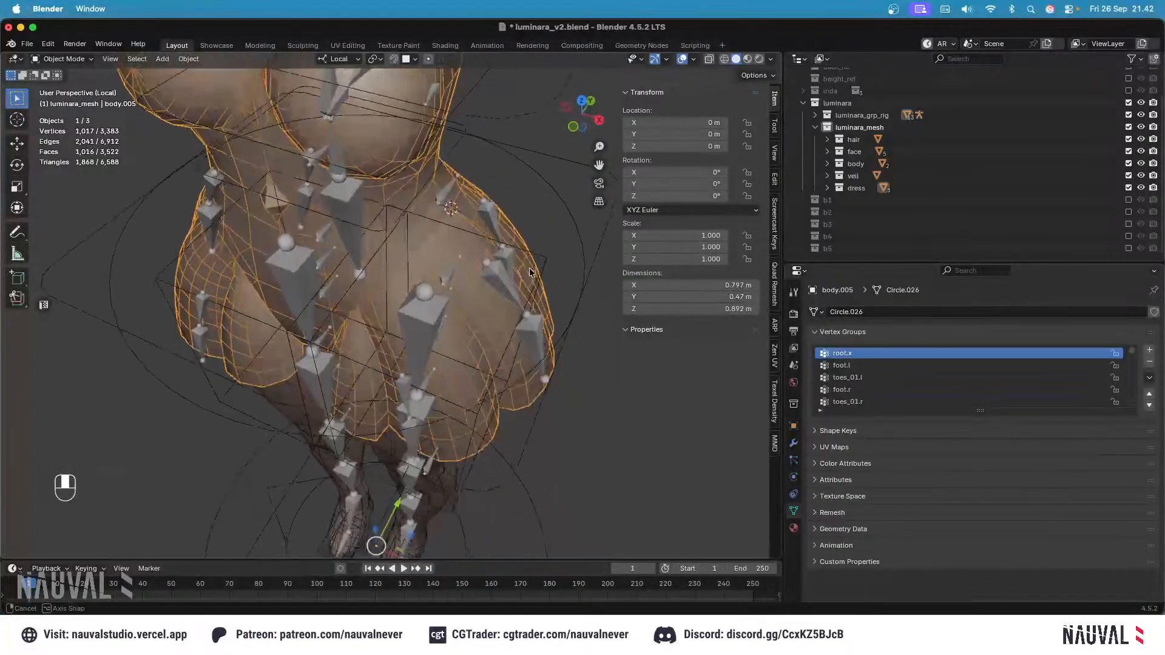
middle_click_drag(543, 384, 498, 280)
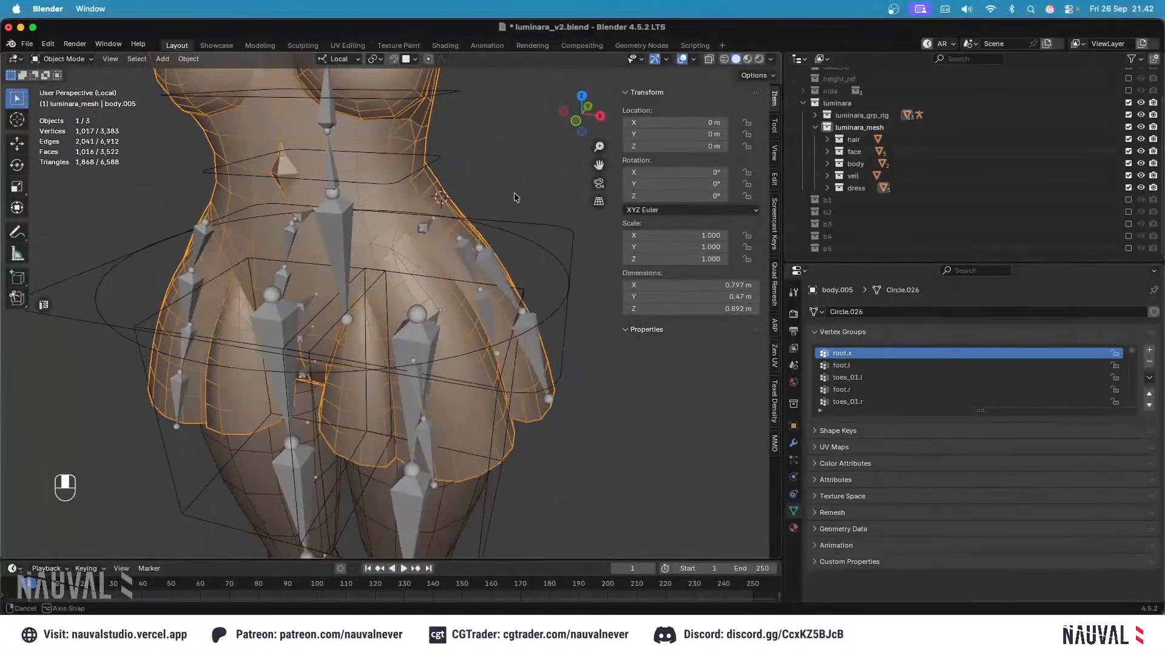
key("KP_1")
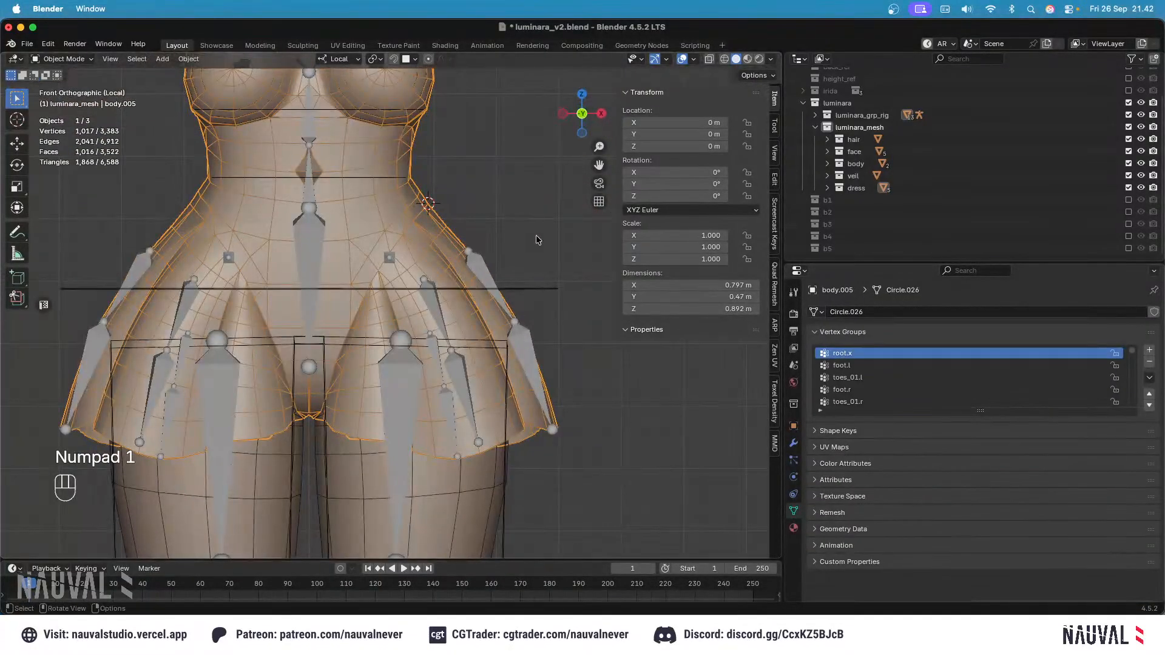
middle_click_drag(536, 235, 425, 262)
Step: Select luminara_rig together with the dress and display the weights of cc_skirt.l.002 in Weight Paint mode
key("Tab")
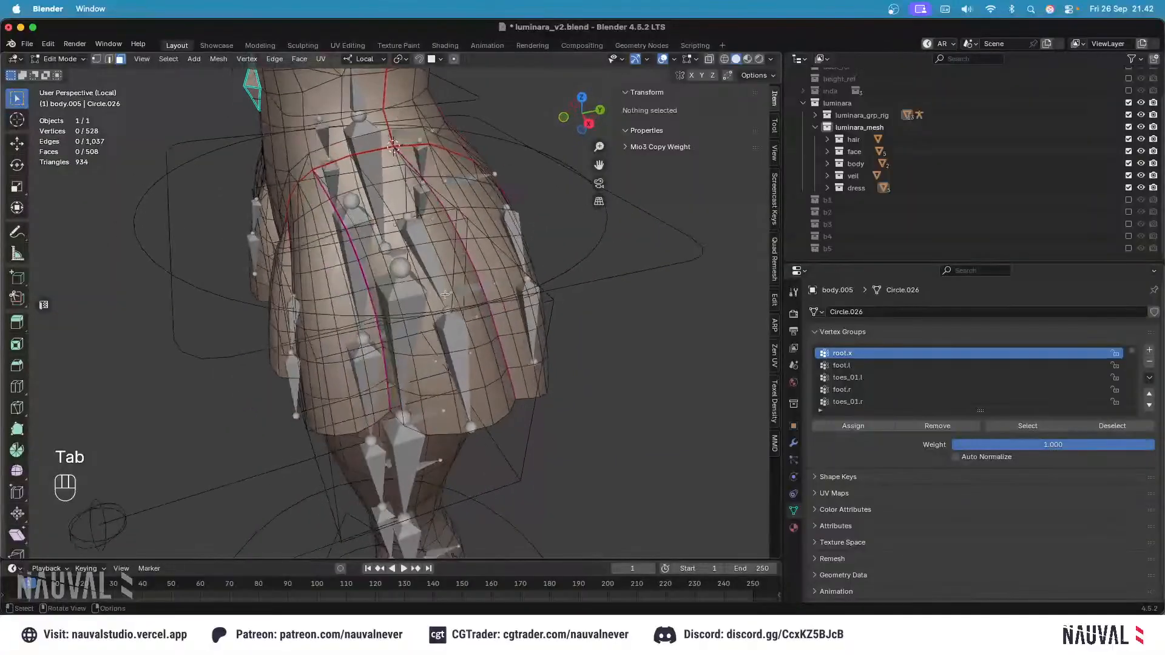
key("Tab")
left_click(432, 244, "shift")
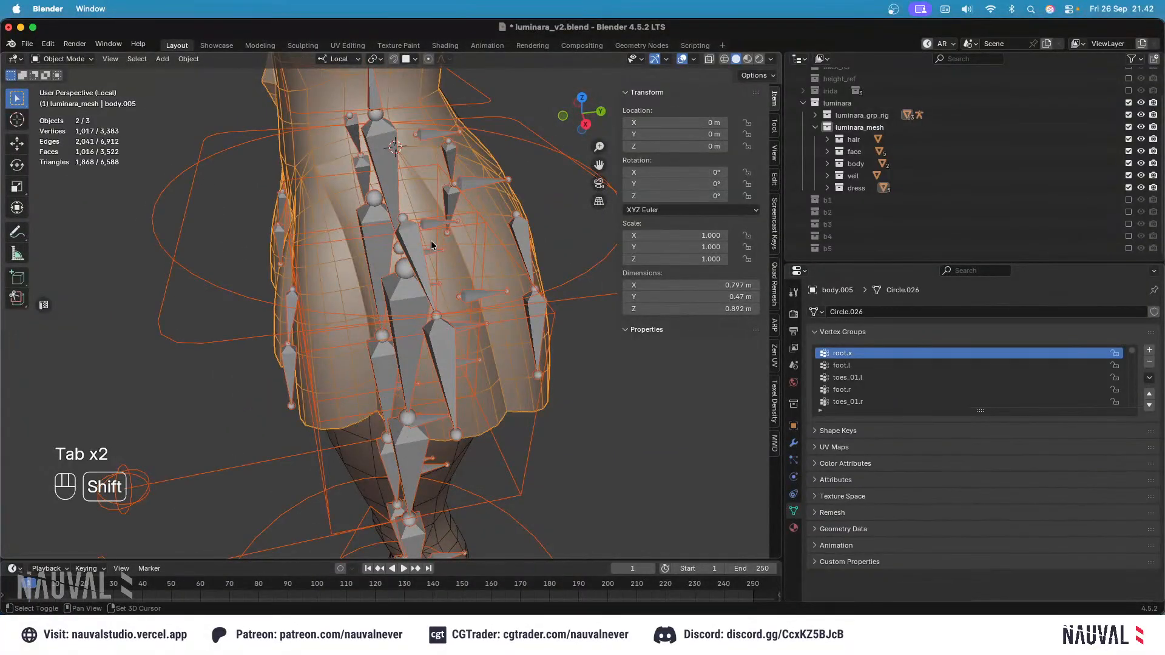
left_click(64, 59)
left_click(76, 129)
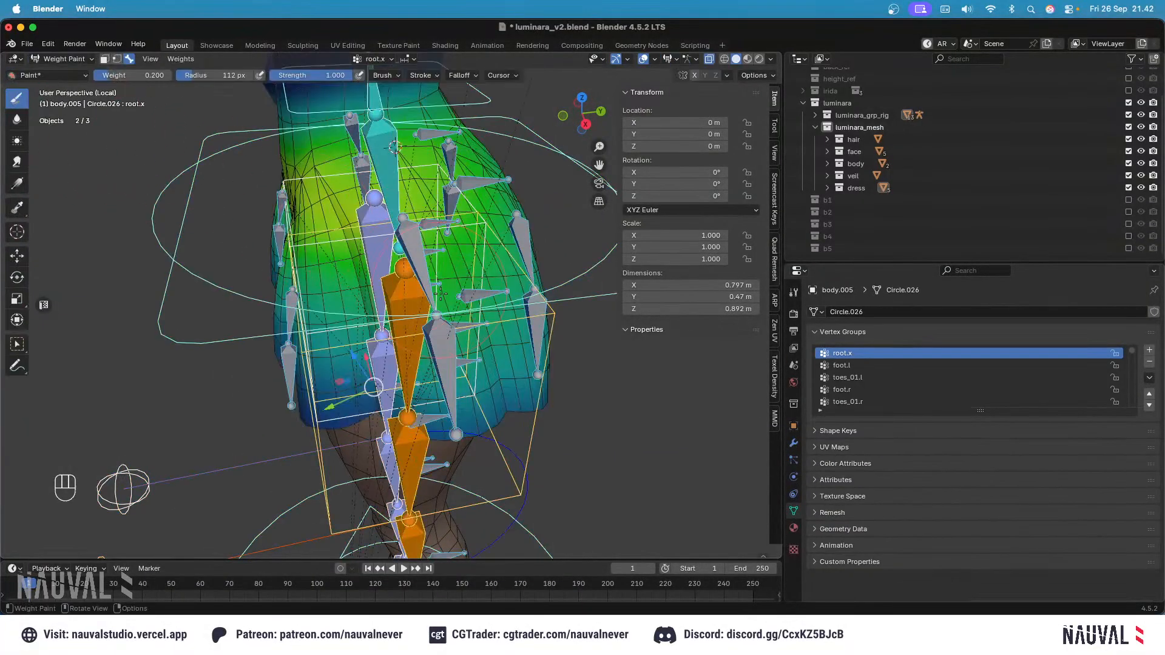
left_click(375, 387, "ctrl+shift")
mouse_move(388, 365)
middle_mouse_down()
mouse_move(442, 297)
mouse_move(384, 223)
middle_mouse_up()
Step: Select a row of vertices around the left side of the skirt and examine their vertex weights
key("Tab")
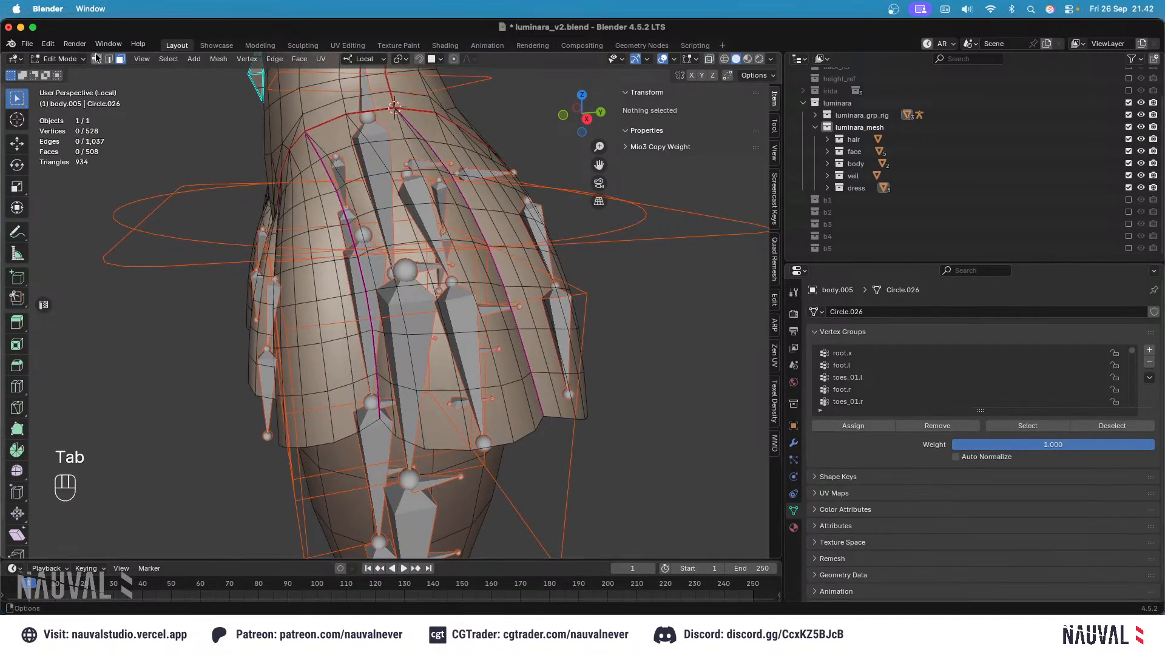
middle_click_drag(415, 287, 212, 117)
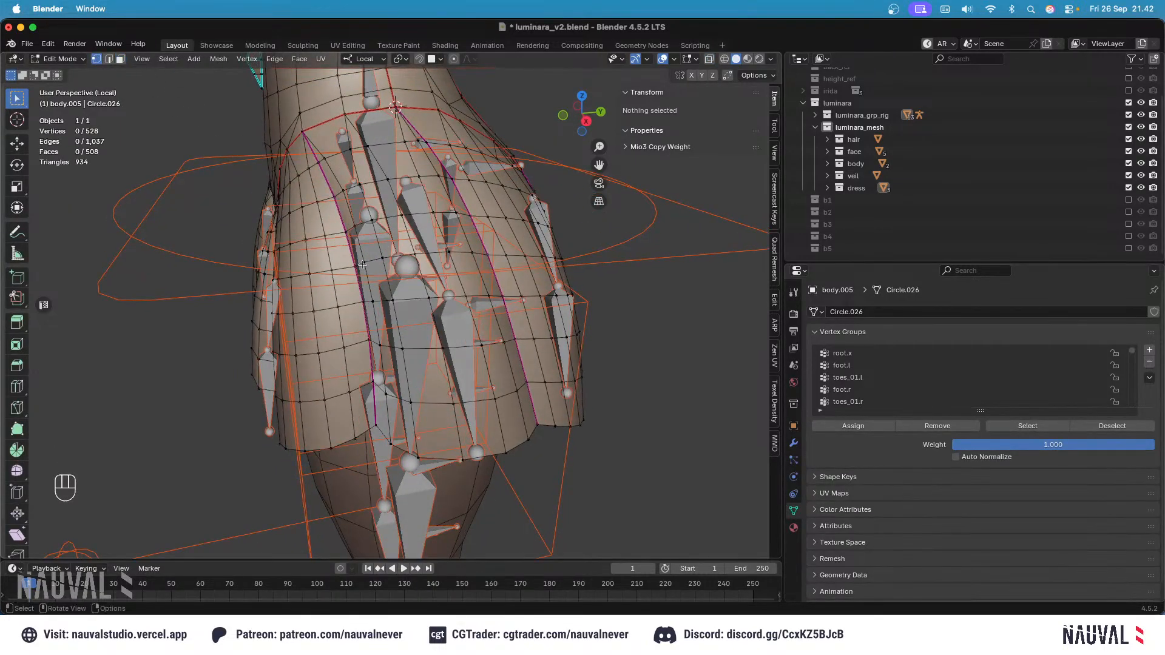
left_click_drag(383, 300, 492, 303)
key("Escape")
middle_click_drag(519, 308, 498, 308)
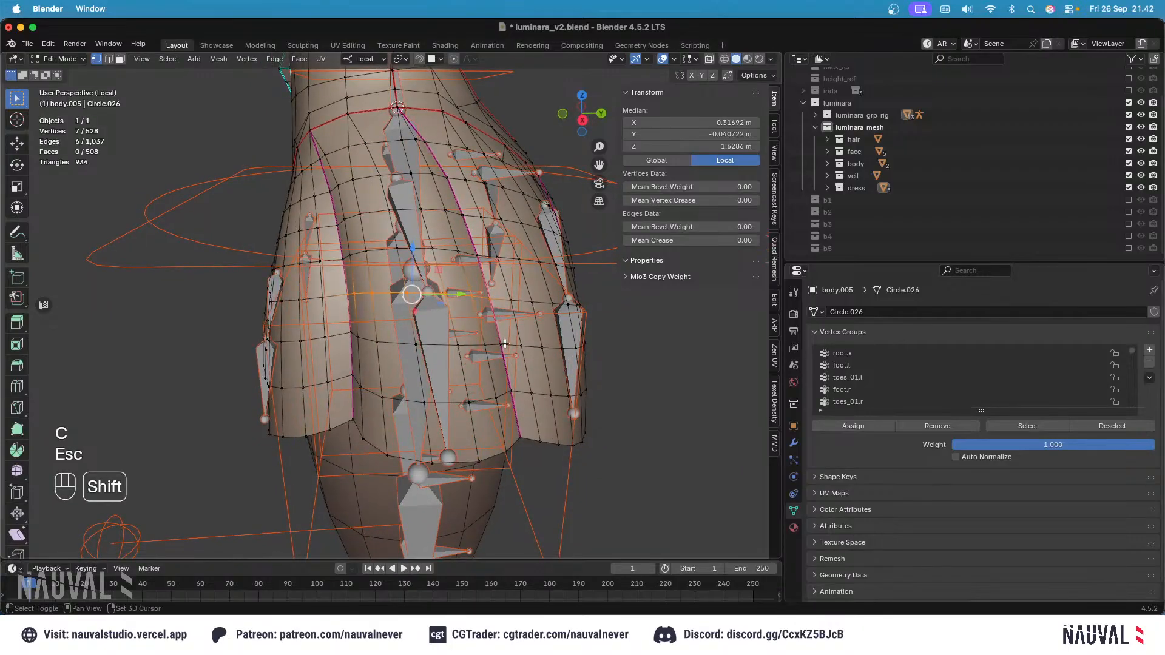
left_click(504, 344, "shift")
middle_click_drag(513, 401, 451, 234)
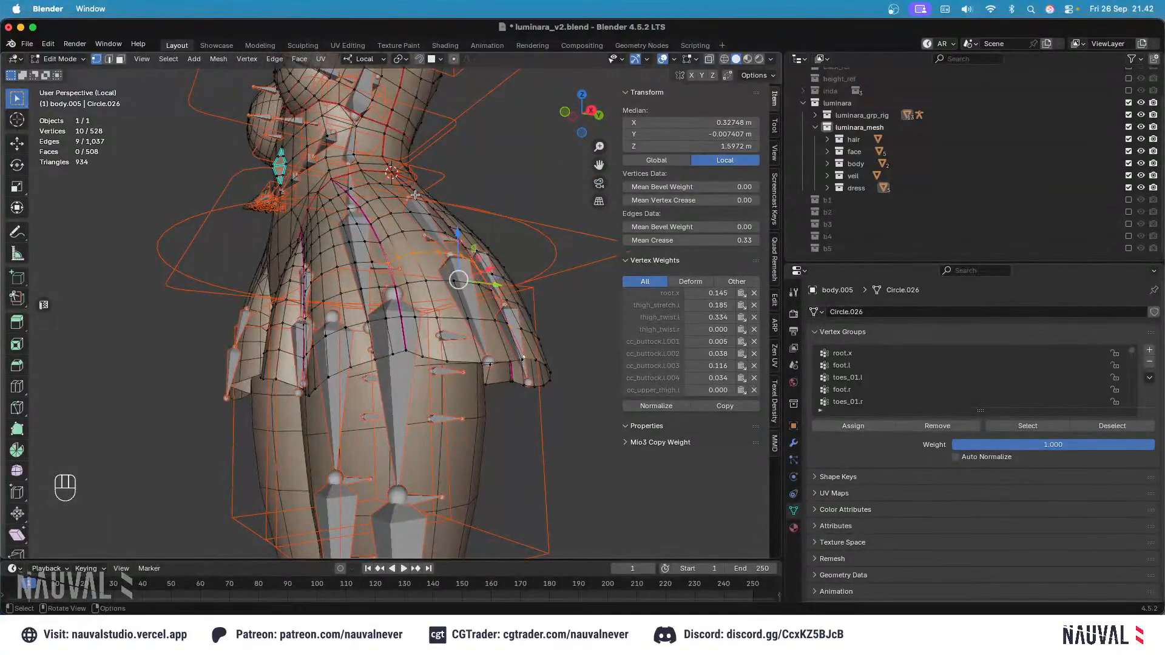
key("KP_1")
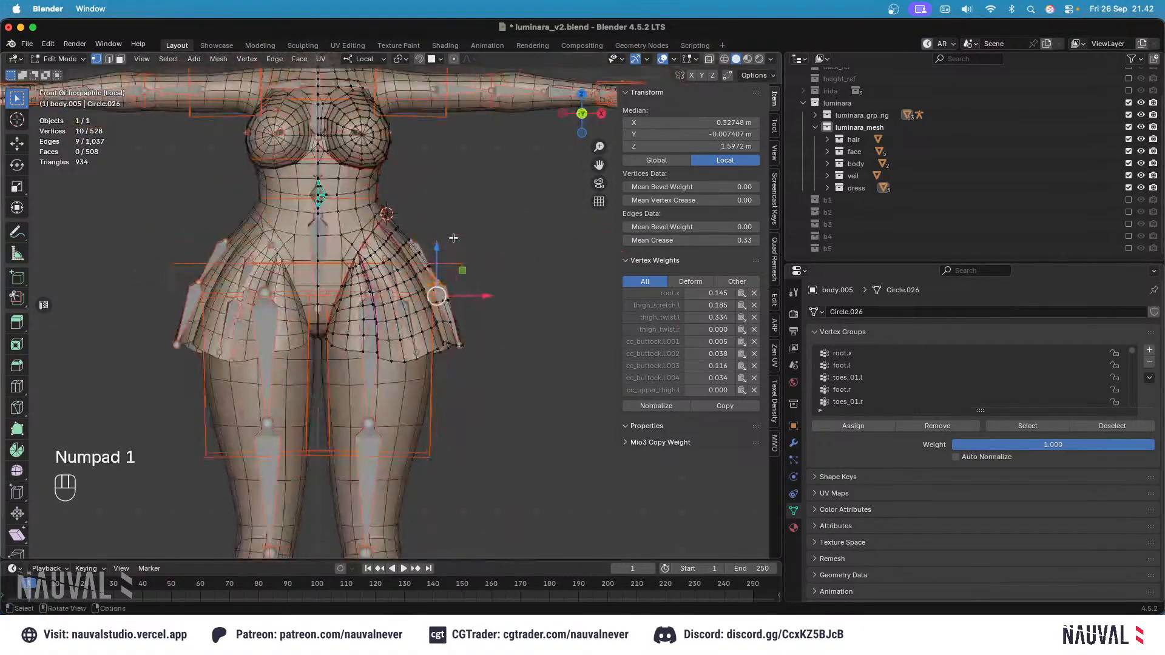
middle_click_drag(444, 244, 510, 303)
Step: Save the file in front view and return the dress to Object Mode
key("Tab")
key("KP_1")
key("super+s")
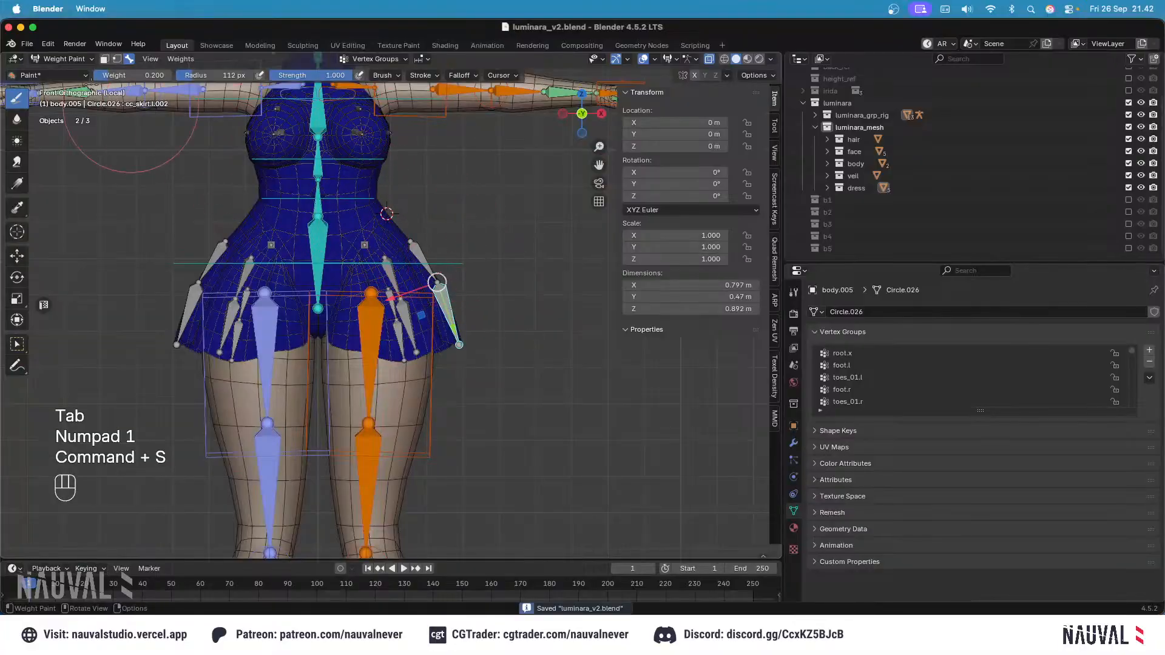
key("Tab")
scroll(414, 214, "up", 4)
key("super+s")
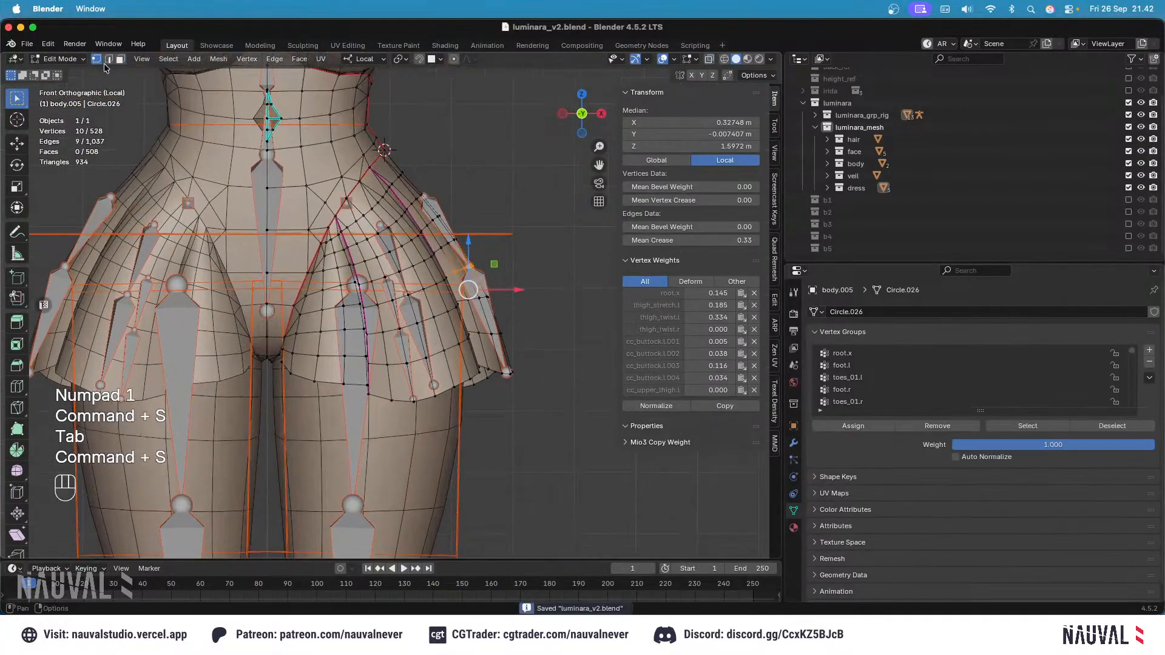
left_click(66, 61)
left_click(60, 72)
Step: Duplicate the dress in place as a backup, move the copy to a new collection named b6 and exclude that collection
scroll(446, 177, "down", 5)
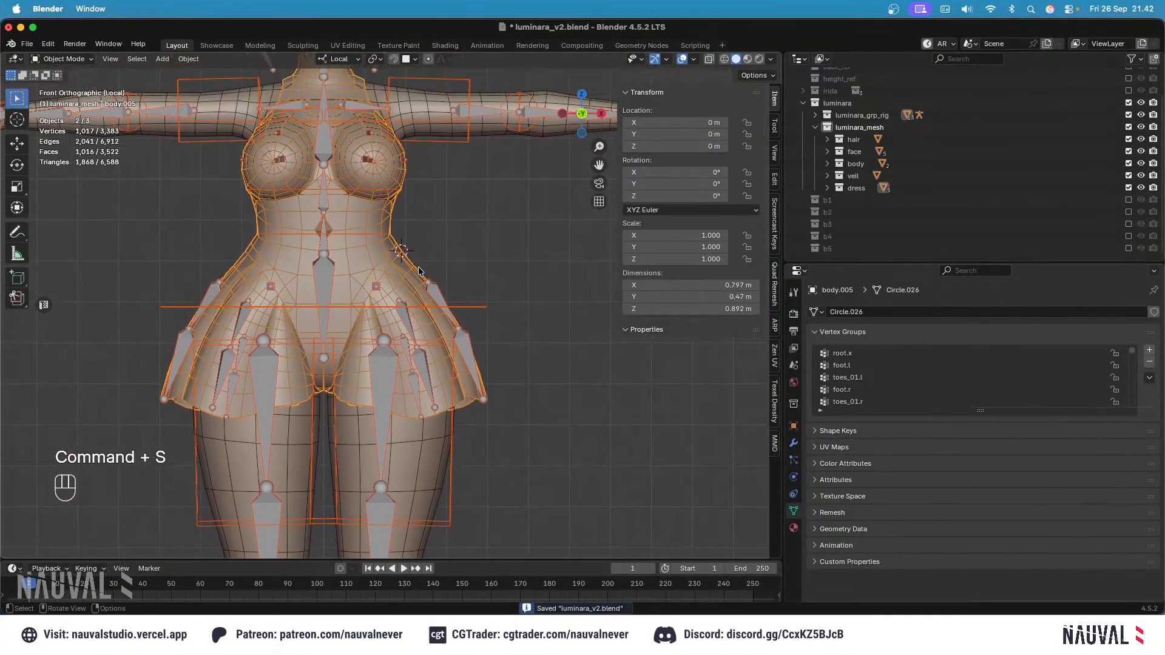
left_click(410, 253)
scroll(446, 246, "up", 2)
scroll(480, 243, "up", 3, "shift")
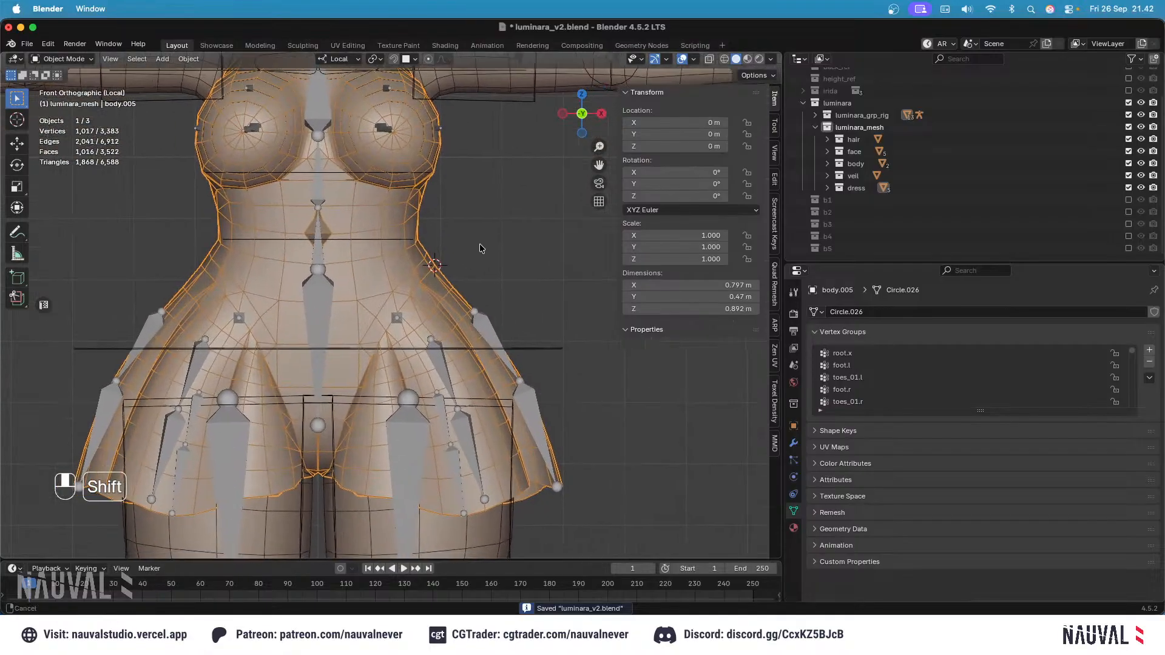
key("shift+d")
key("Escape")
key("m")
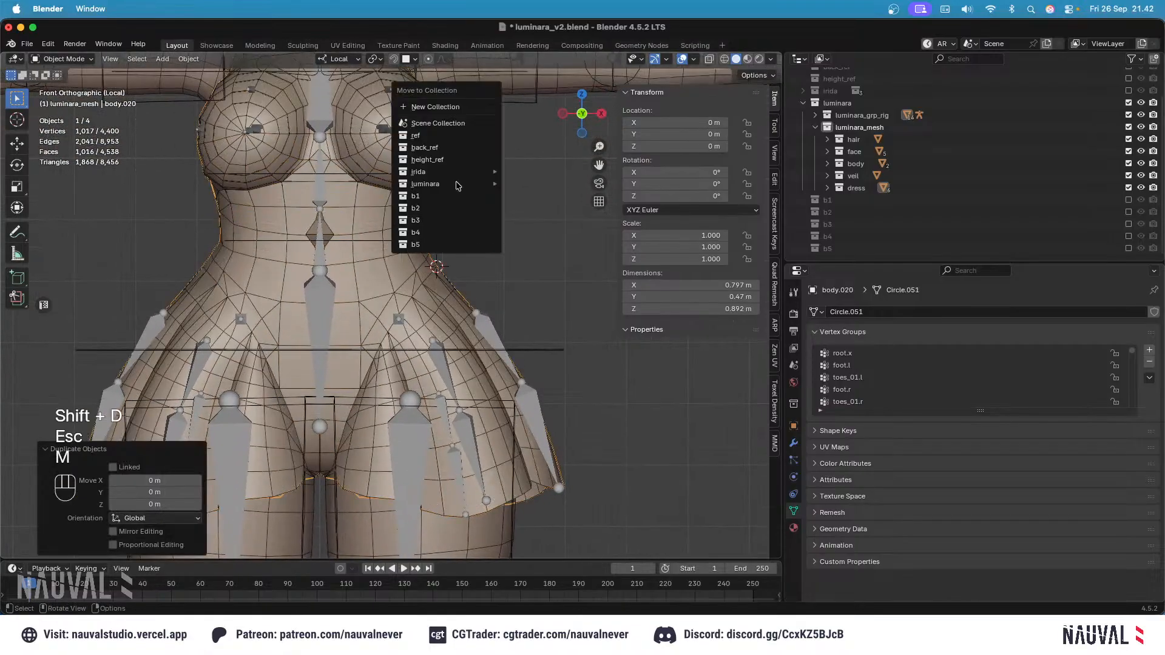
left_click(442, 106)
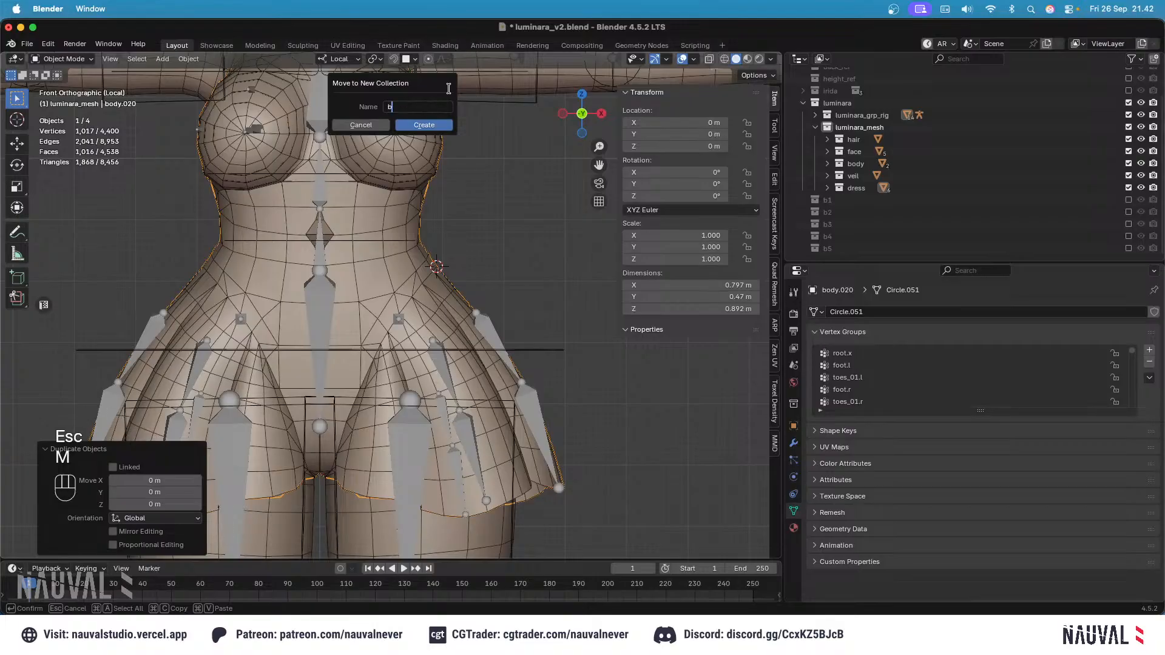
key("Return")
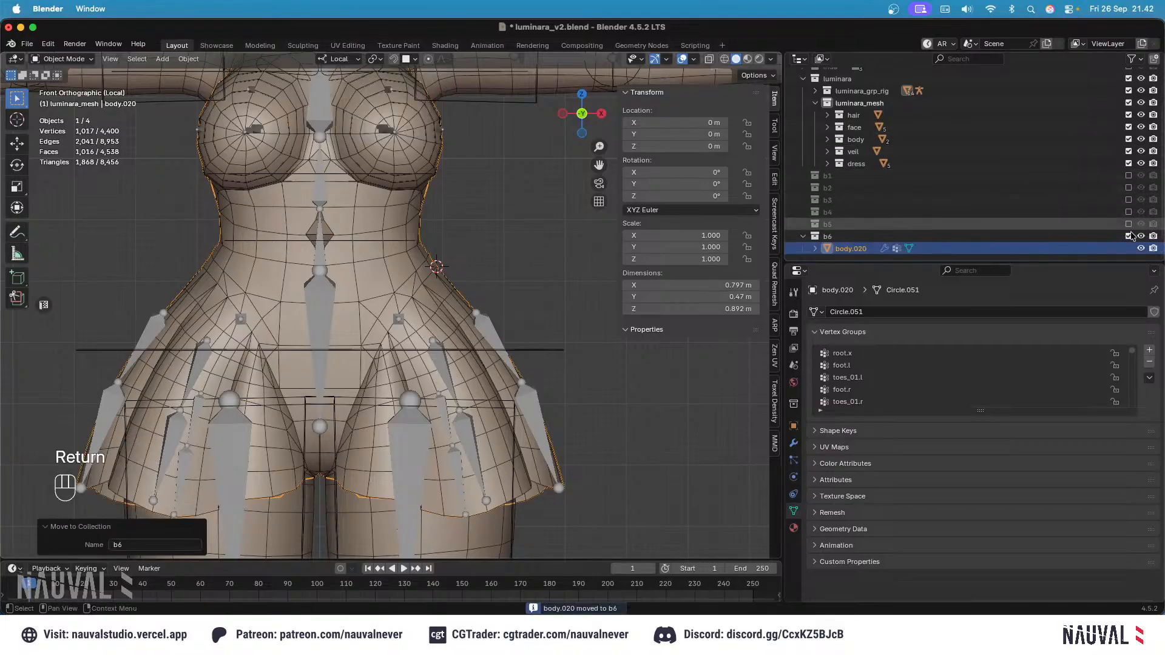
Step: Select the dress's linked skirt faces up to the seam and separate the selection into its own object
left_click(483, 321)
key("Tab")
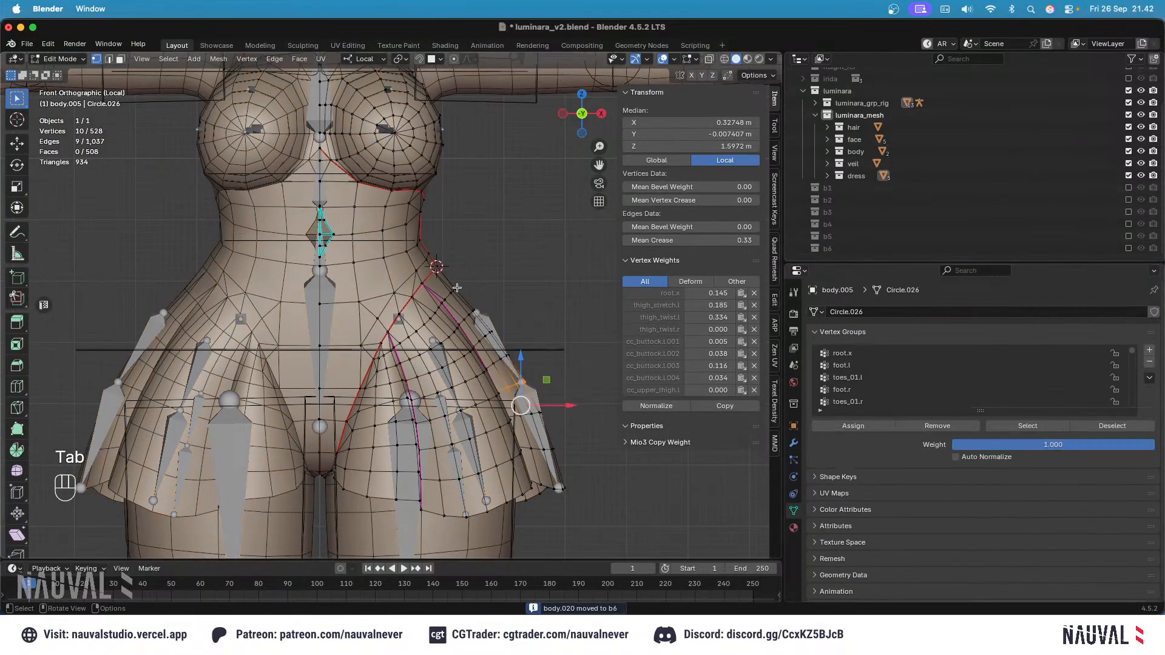
left_click(120, 58)
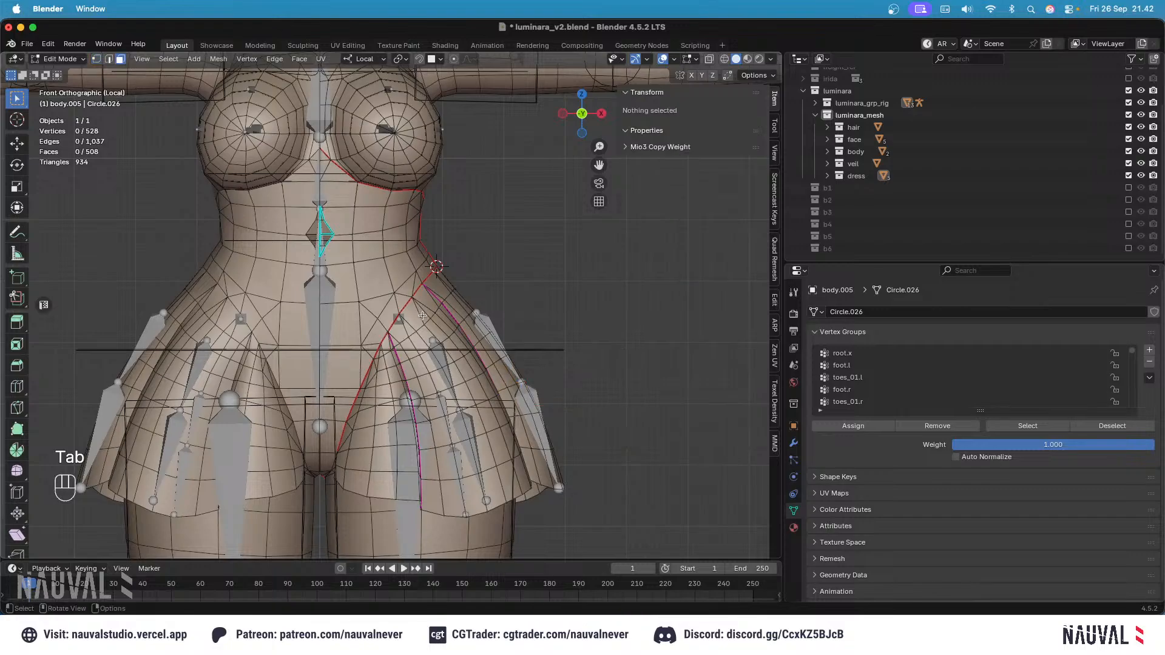
key("l")
key("p")
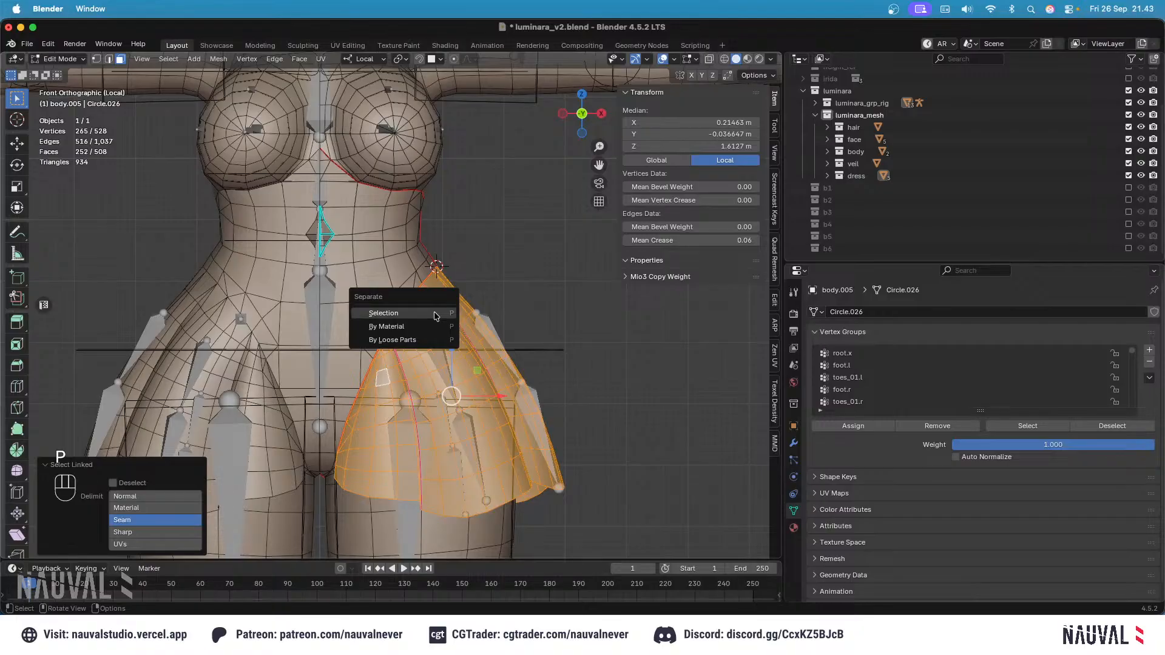
left_click(434, 316)
key("Tab")
Step: Bind the separated skirt to luminara_rig with Auto-Rig Pro, keeping Preserve Volume on, and save the file
left_click(489, 320)
left_click(479, 302, "shift")
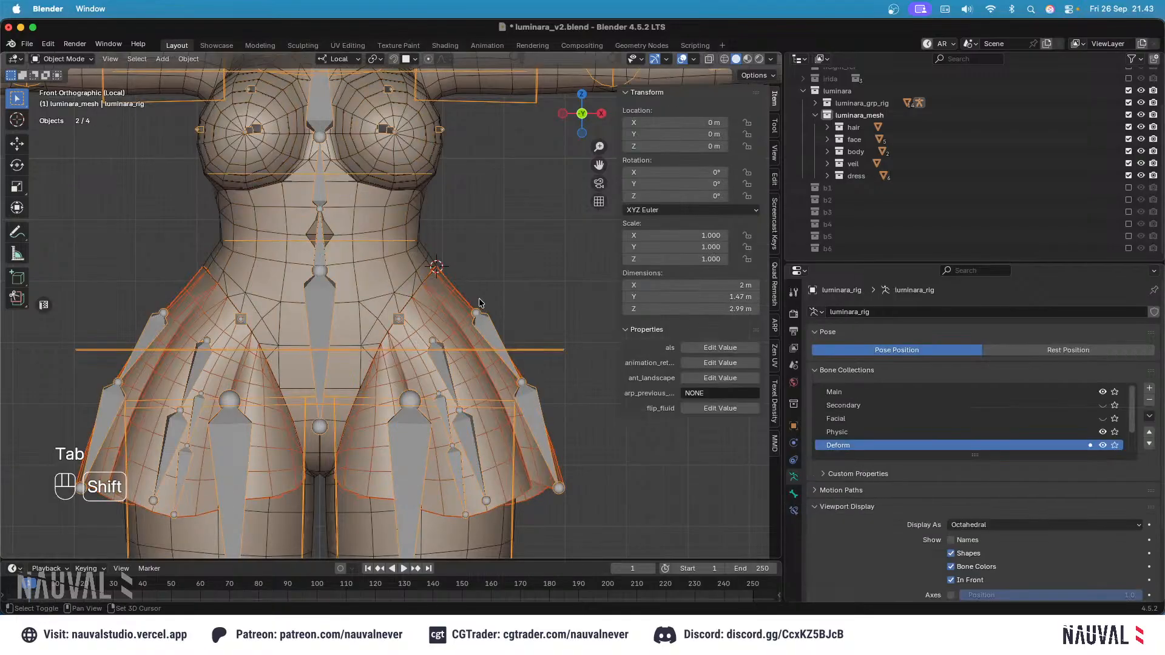
middle_click_drag(441, 299, 444, 247, "shift")
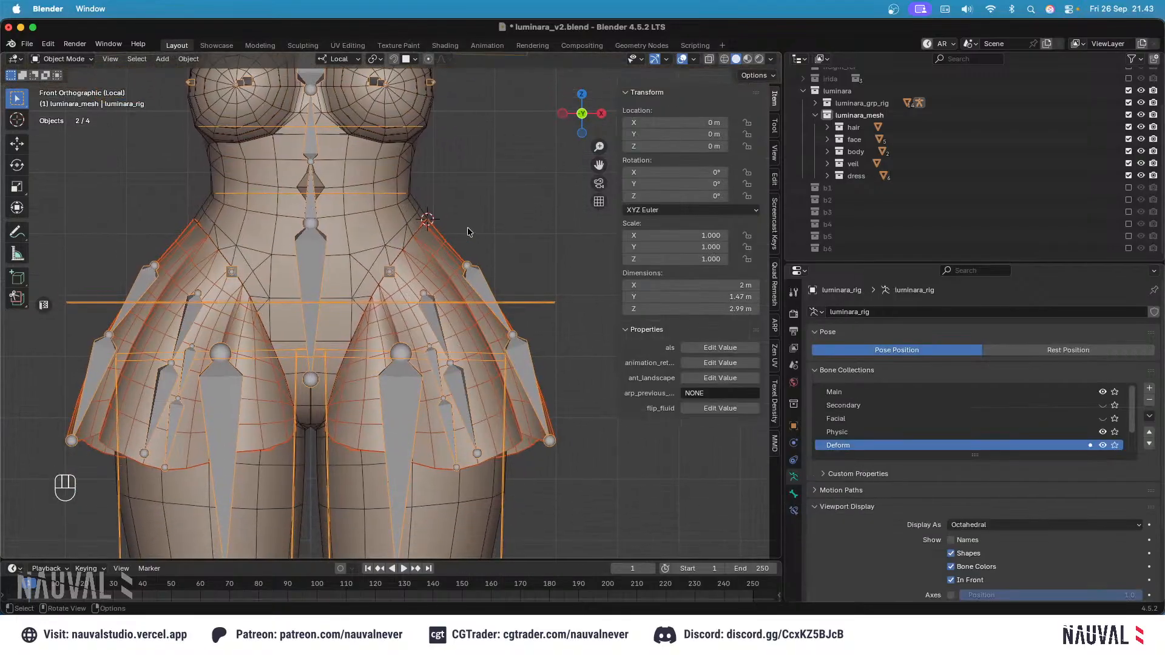
left_click(777, 324)
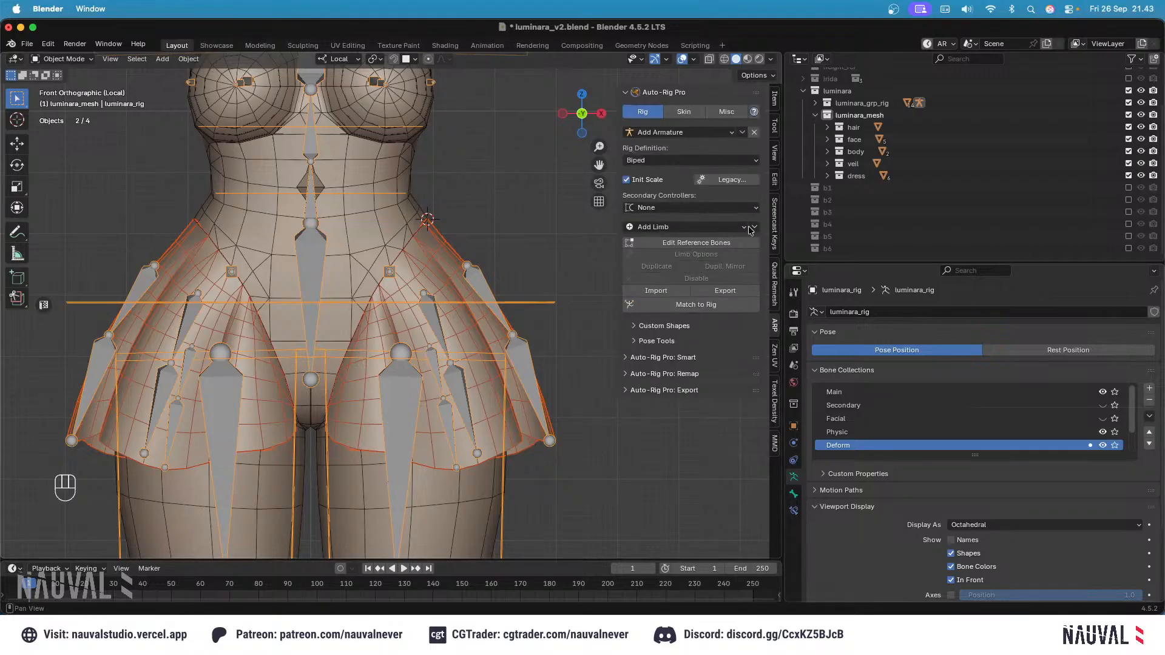
left_click(686, 110)
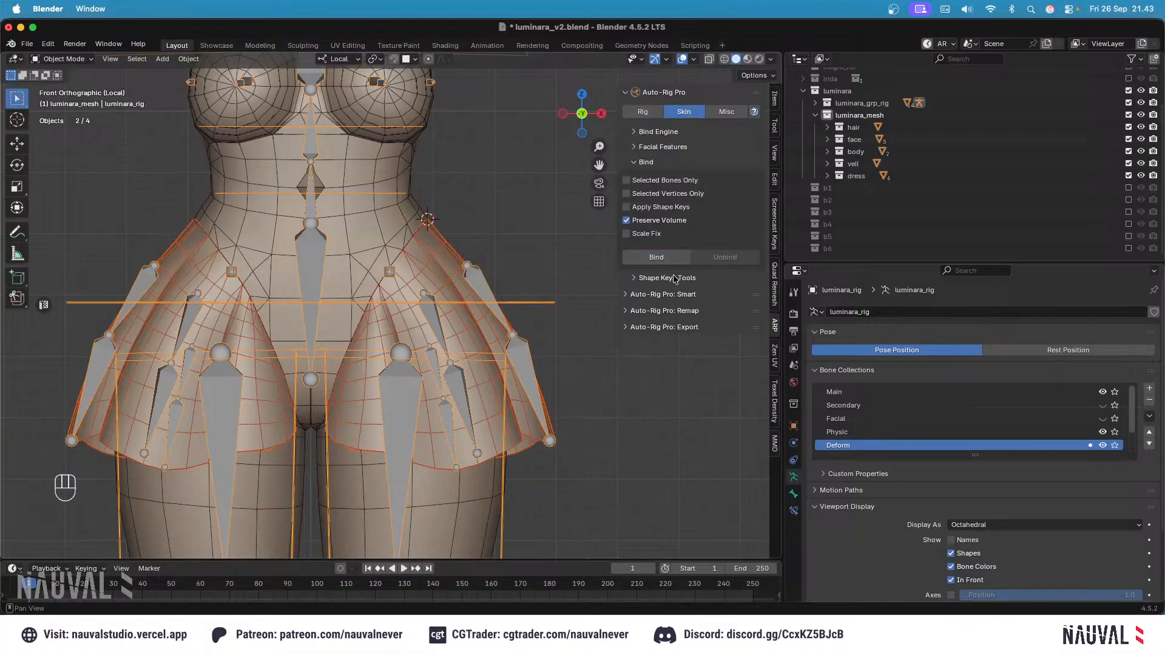
left_click(410, 242, "super")
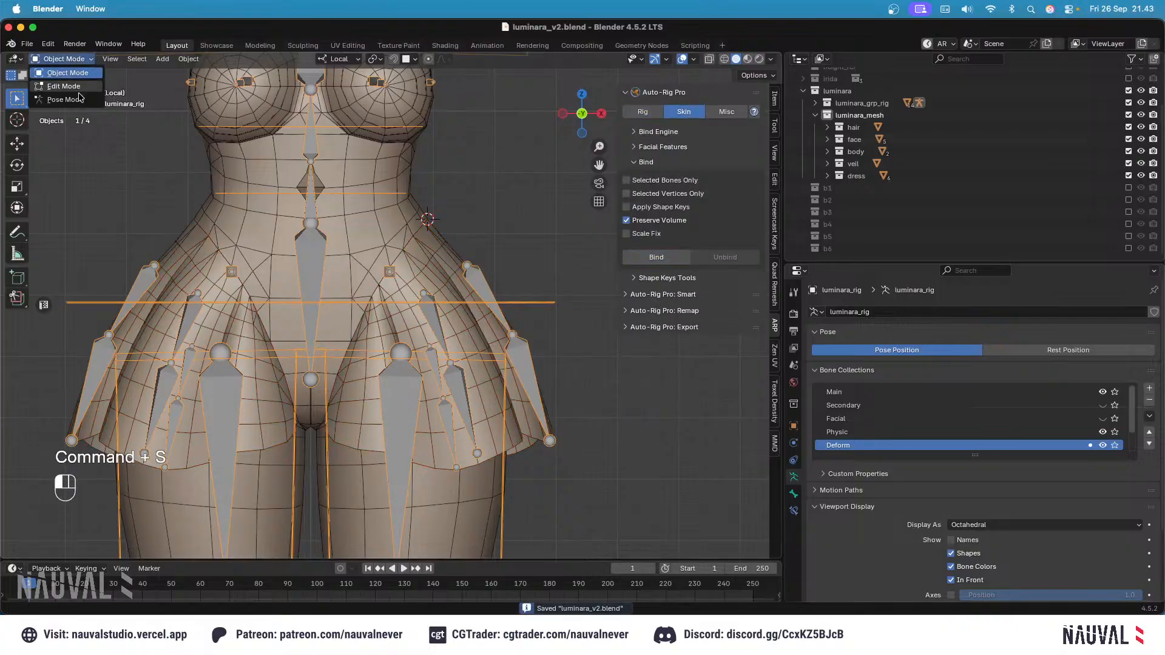
Step: In Pose Mode, try rotating cc_skirt.l.001 outward and undo it, and swing cc_skirt.l.002 outward to test the binding
left_click(80, 97)
key("r")
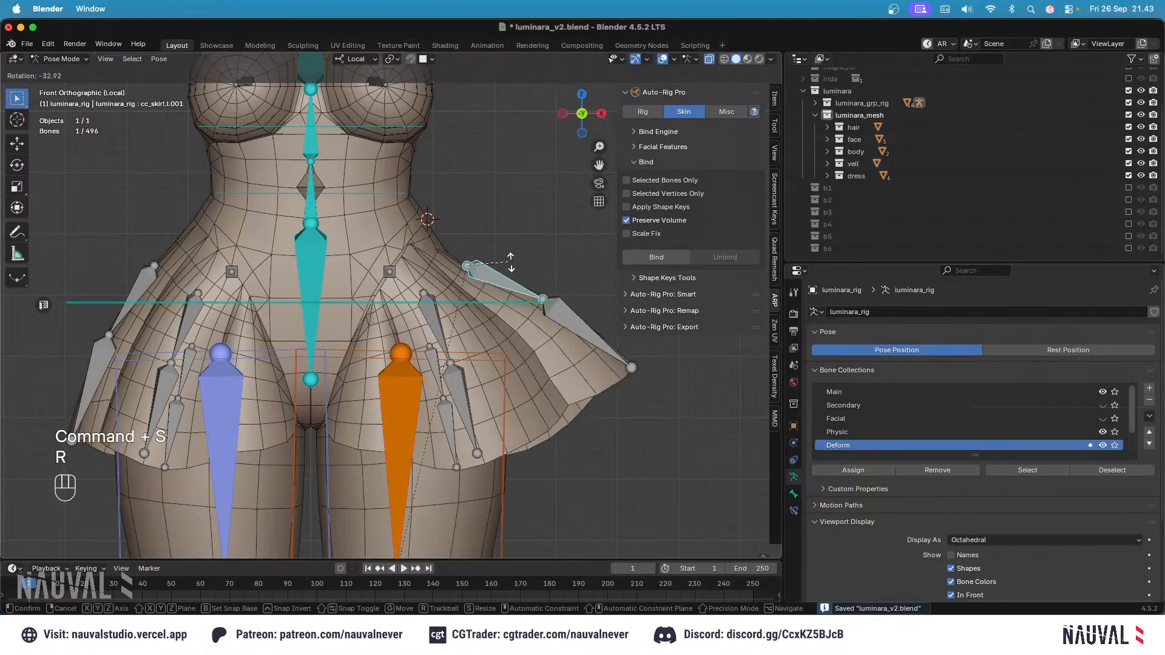
right_click(510, 261)
key("super+z")
key("r")
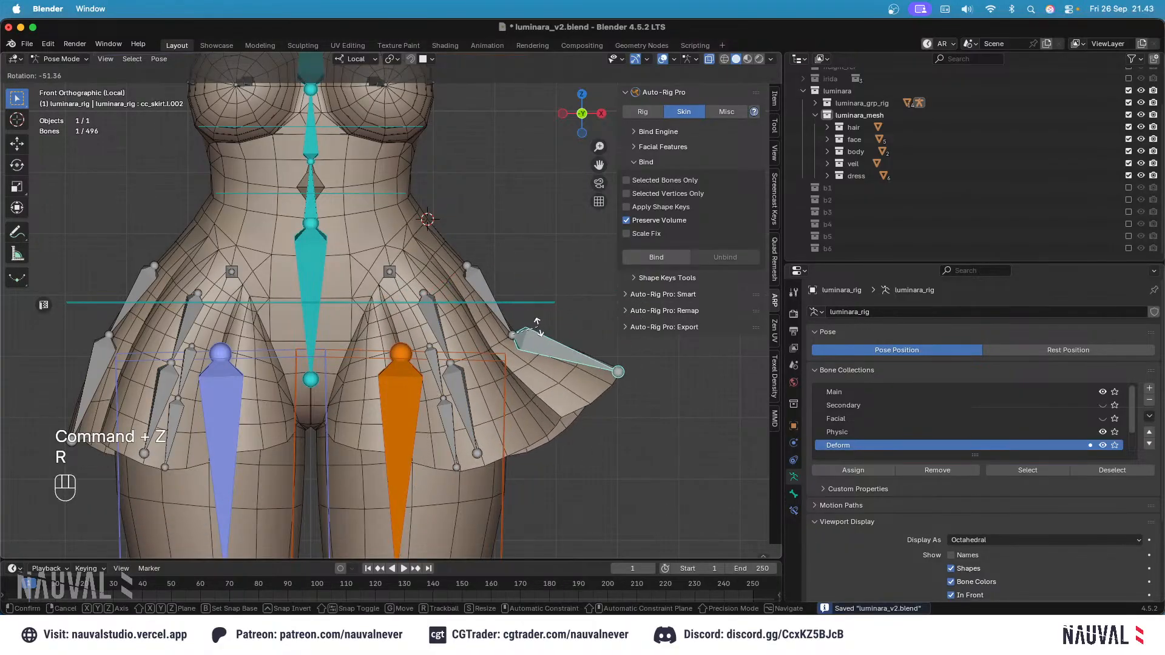
left_click(537, 326)
Step: In side view, rotate cc_skirt_back.l.002 backward and cc_skirt_back.l.001 by -39.7° to test how the skirt's back follows
key("KP_3")
key("r")
key("Escape")
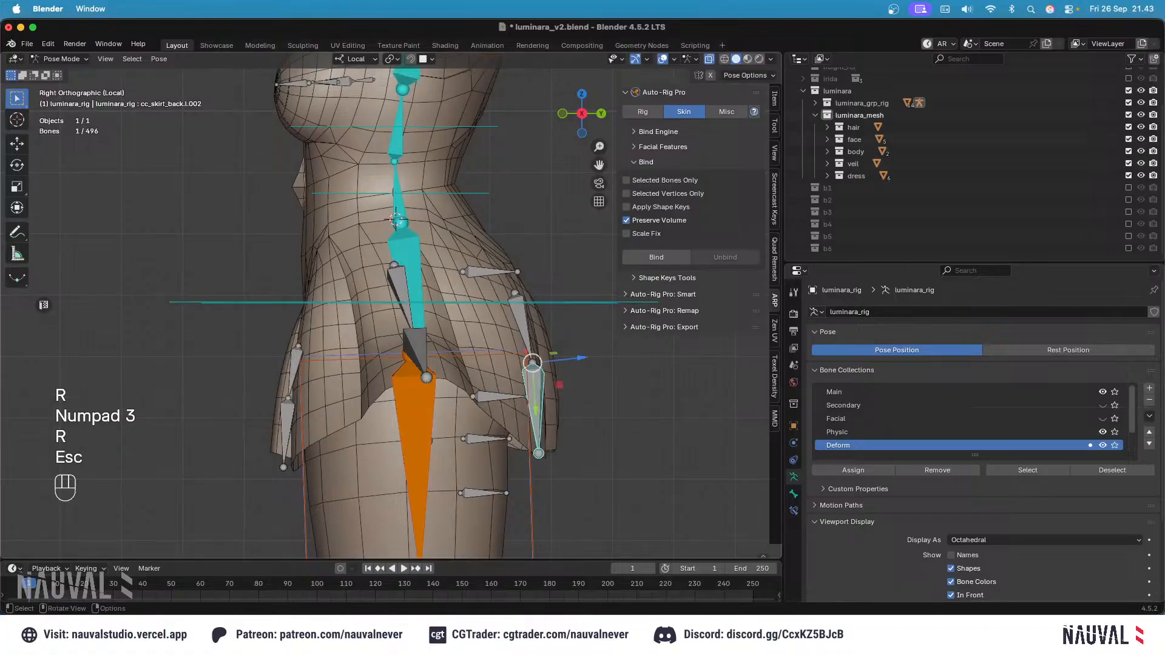
key("r")
left_click(549, 319)
left_click(525, 313)
key("r")
left_click(547, 272)
middle_click_drag(547, 271, 539, 327)
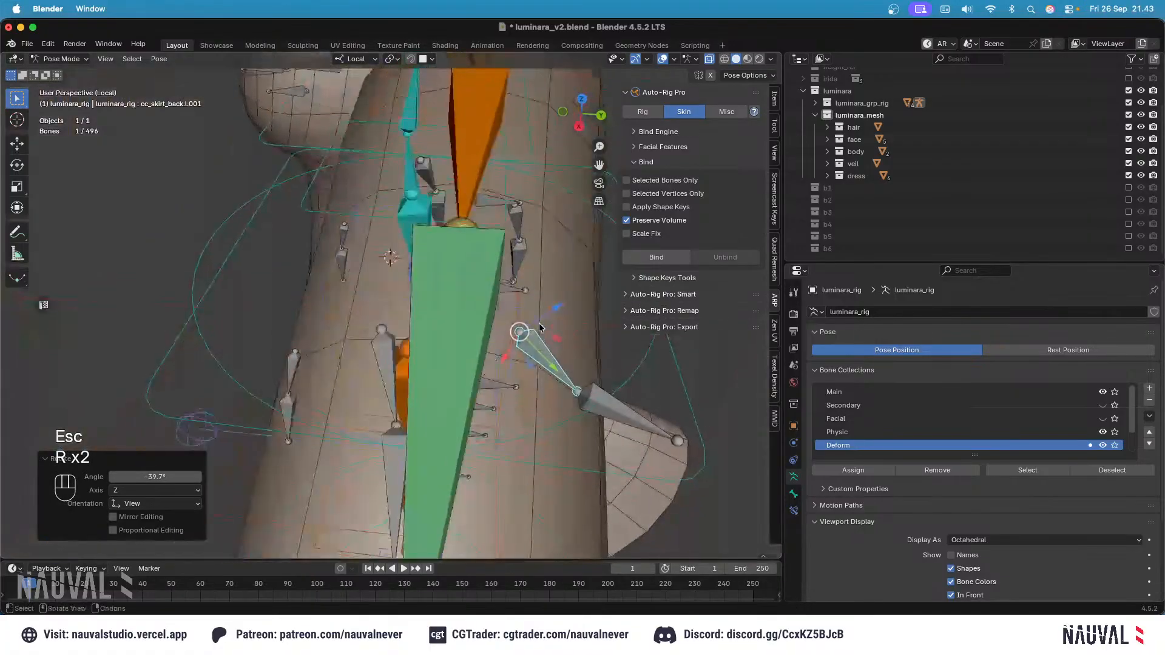
Step: In side view, rotate the left back skirt bone further and swing the left front skirt bones forward to test the skirt's deformation
key("KP_3")
key("r")
left_click(560, 285)
left_click(307, 365)
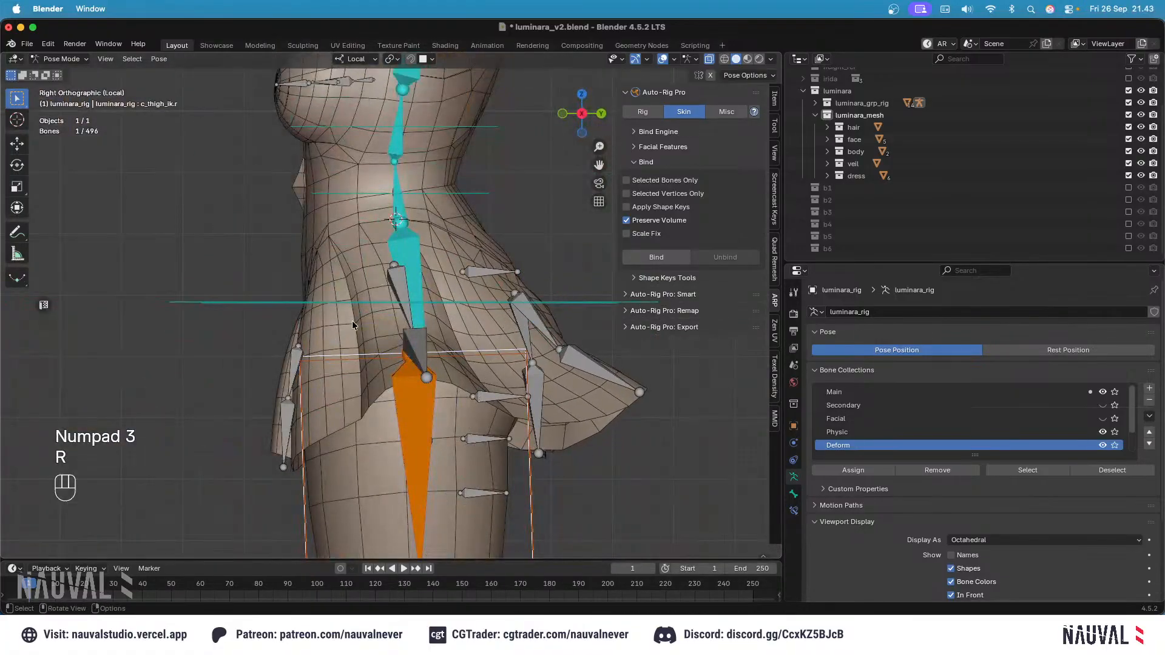
key("r")
key("Escape")
left_click(299, 355)
key("r")
key("r")
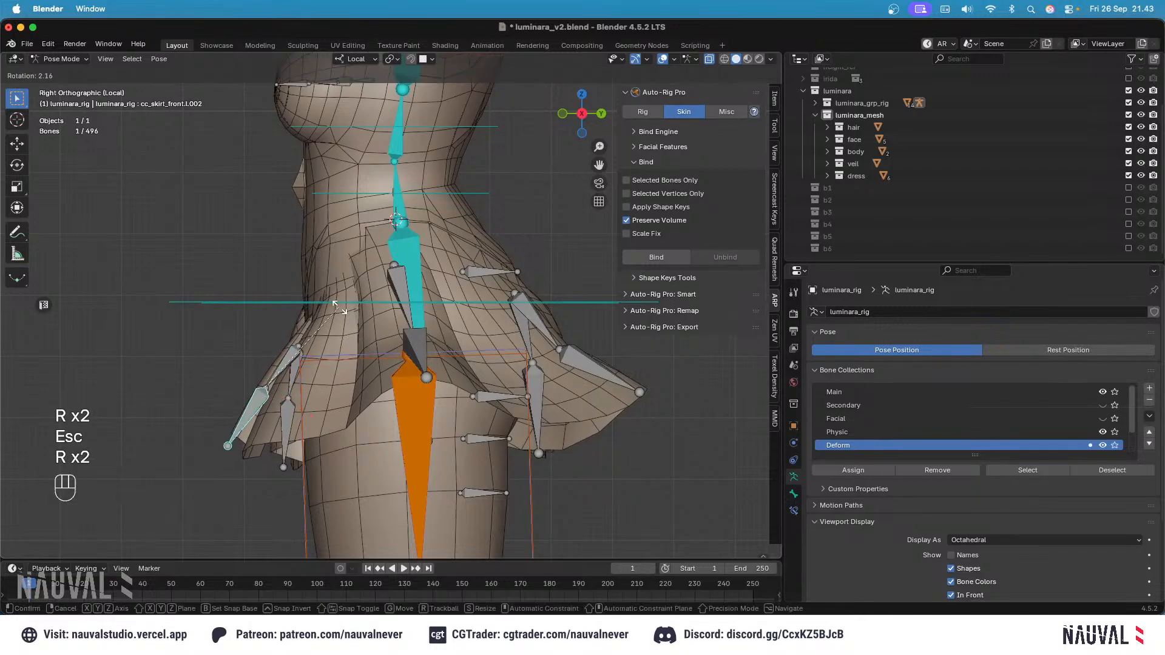
left_click(378, 398)
Step: Clear the location and rotation of all the rig's bones
key("KP_1")
key("a")
key("alt+g")
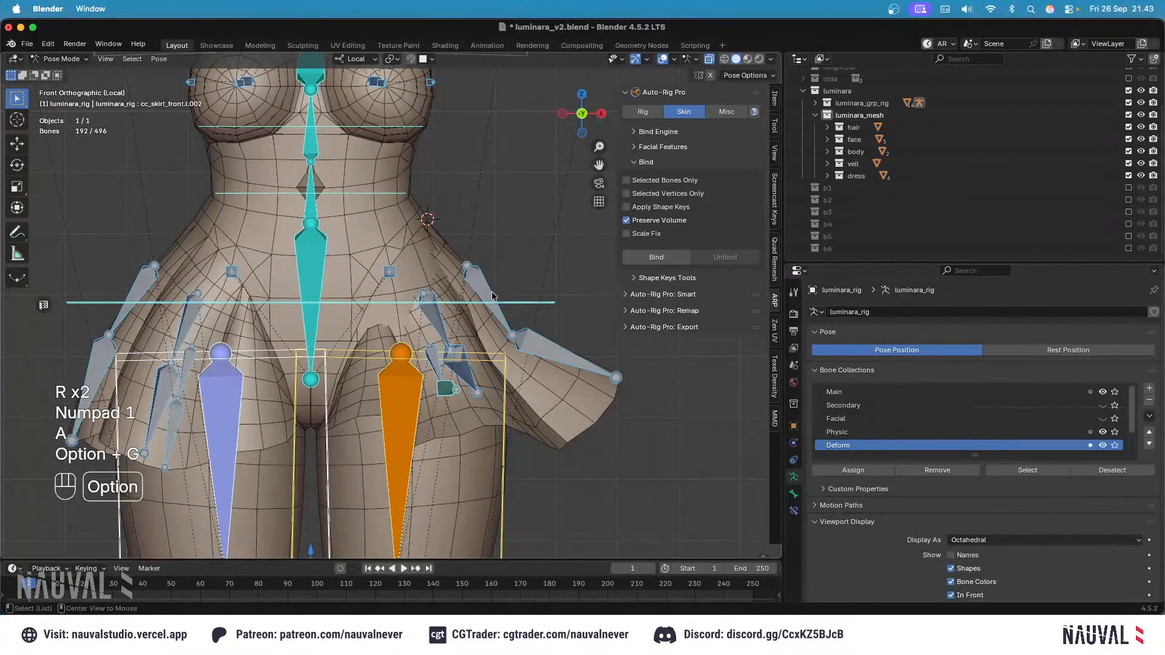
key("alt+r")
Step: In side view, move the left foot IK control c_foot_ik.l up and forward to raise the leg and test the skirt
middle_click_drag(482, 249, 477, 340, "ctrl")
key("KP_3")
middle_click_drag(449, 418, 448, 255, "shift")
middle_click_drag(447, 255, 444, 292, "ctrl")
middle_click_drag(420, 531, 415, 383, "shift")
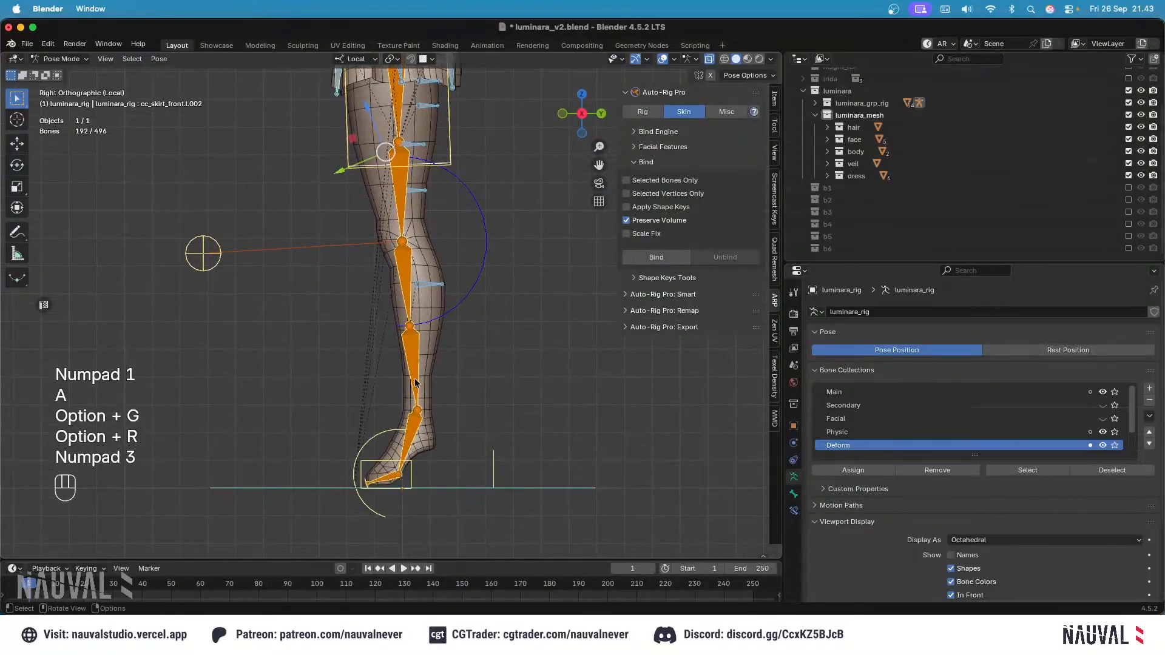
left_click(395, 463)
middle_click_drag(482, 313, 484, 486, "shift")
key("g")
left_click(431, 229)
key("g")
left_click(495, 269)
Step: Hide the viewport overlays and move the raised foot control further, checking the skirt from below and from the side
left_click(663, 59)
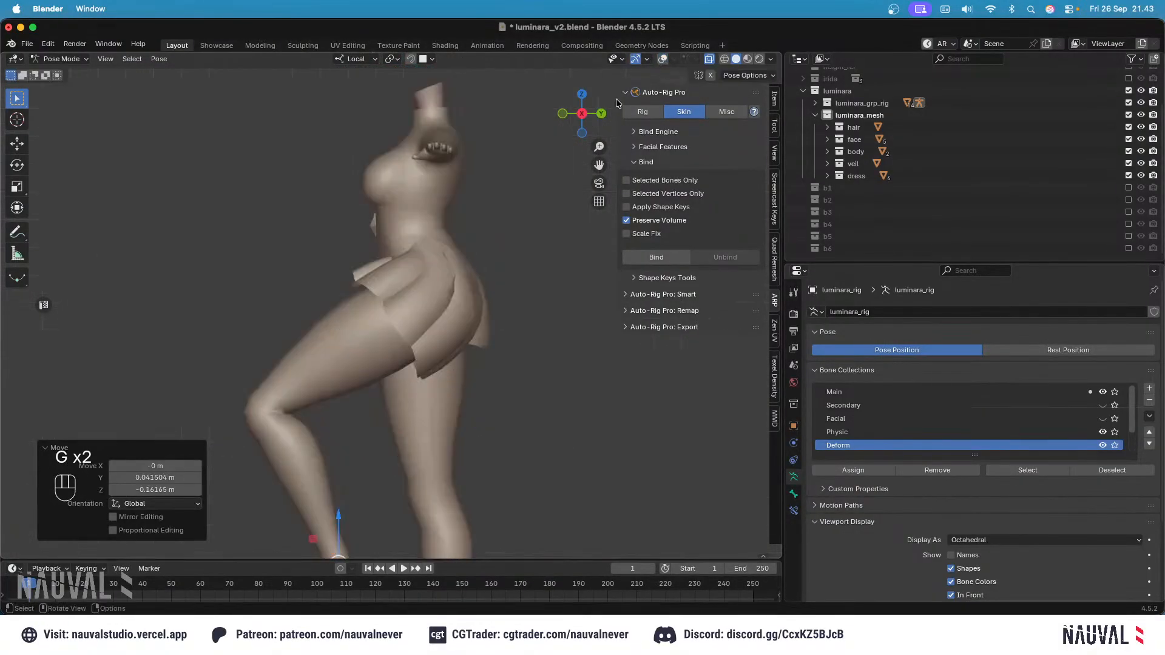
middle_click_drag(480, 267, 488, 303)
key("g")
left_click(493, 314)
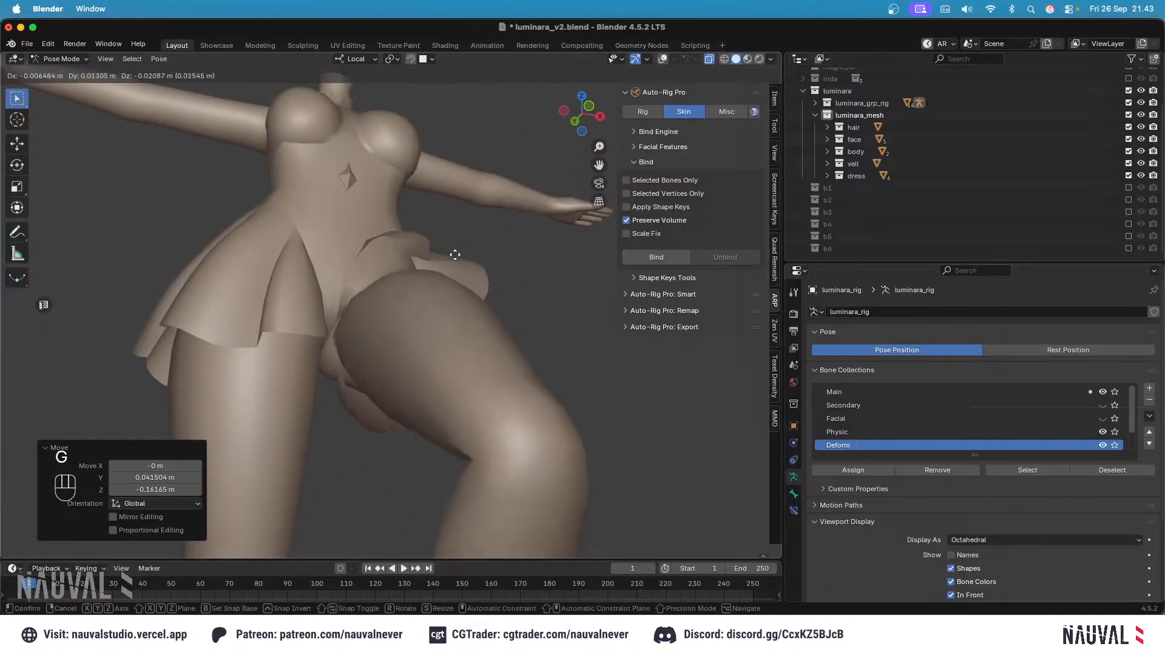
key("KP_3")
key("g")
key("g")
left_click(497, 298)
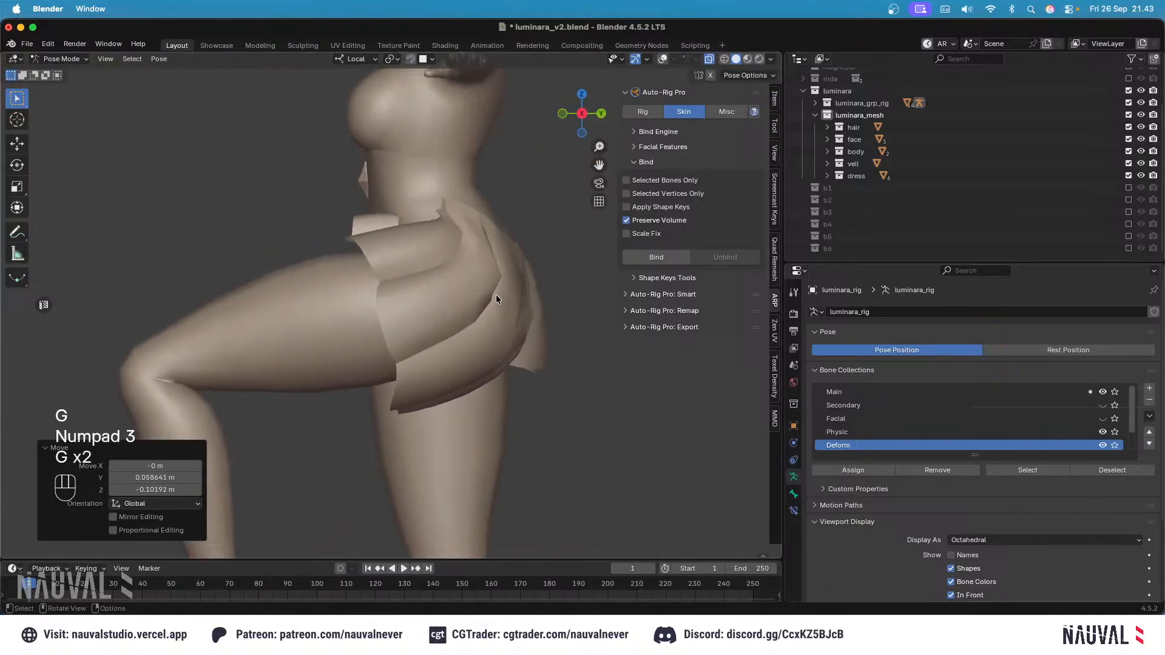
Step: Show the viewport overlays again, reset all bones' location and rotation, and save the file
left_click(662, 59)
key("a")
key("alt+g")
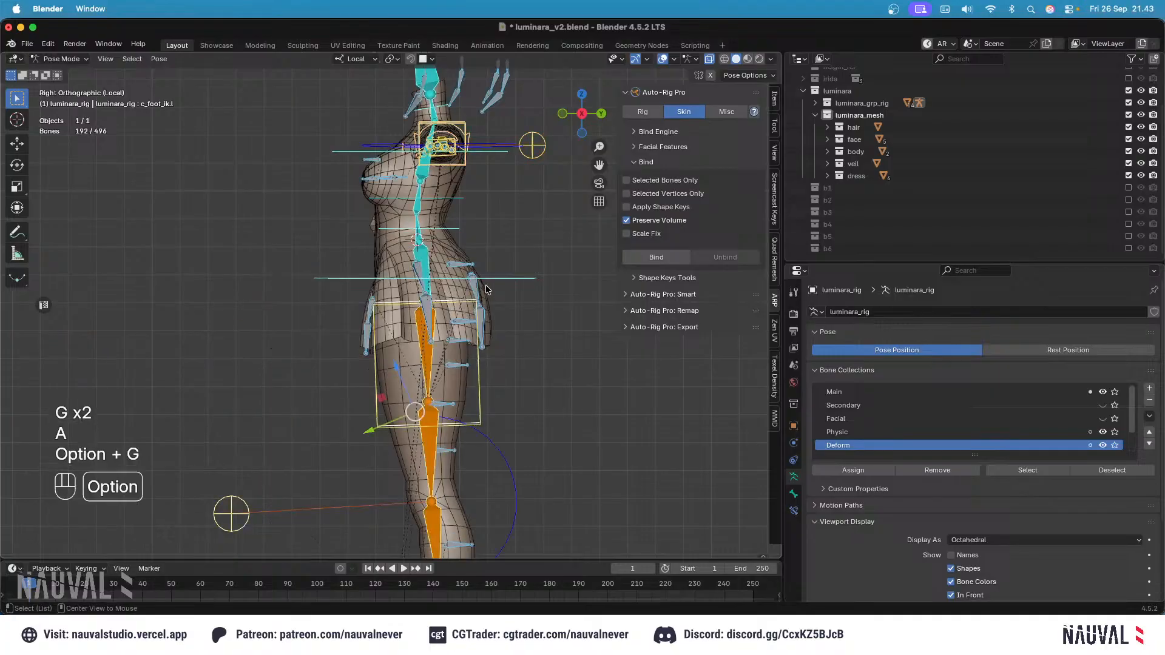
key("alt+r")
key("super+s")
Step: Switch to Object Mode, try deleting the separated skirt together with the rig, and undo that deletion
left_click(62, 58)
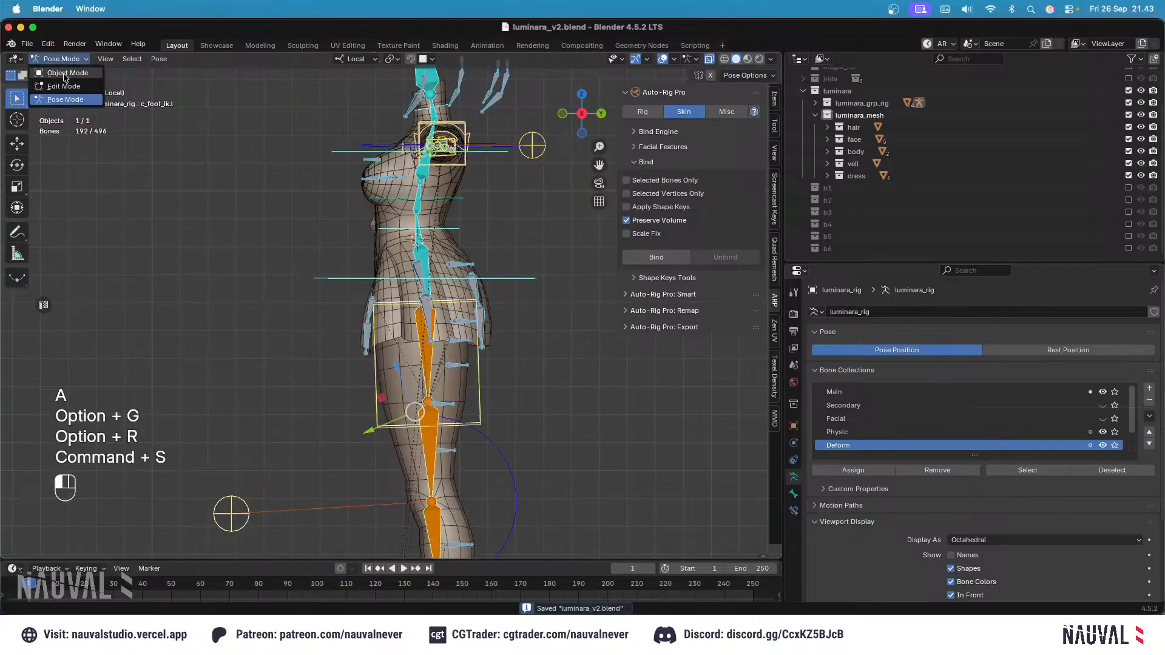
left_click(58, 75)
key("KP_1")
middle_click_drag(454, 246, 437, 235, "ctrl")
left_click(436, 235, "shift")
key("x")
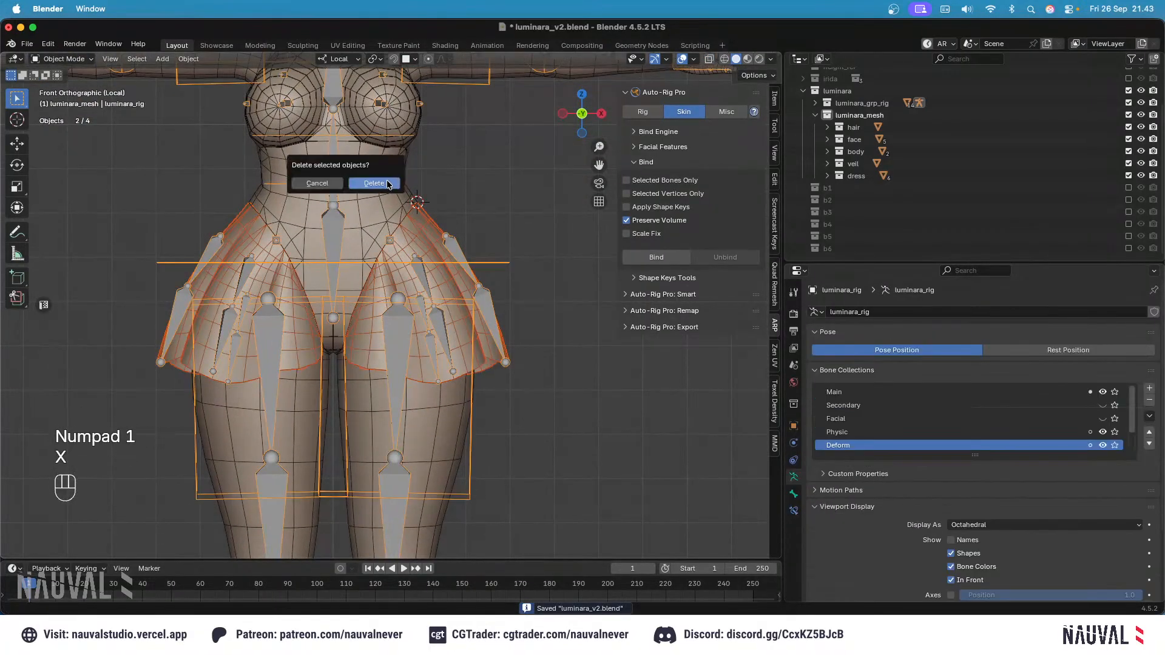
left_click(387, 180)
key("super+z")
Step: Delete both dress pieces, the separated skirt and the upper part, without the rig, and save the file
key("x")
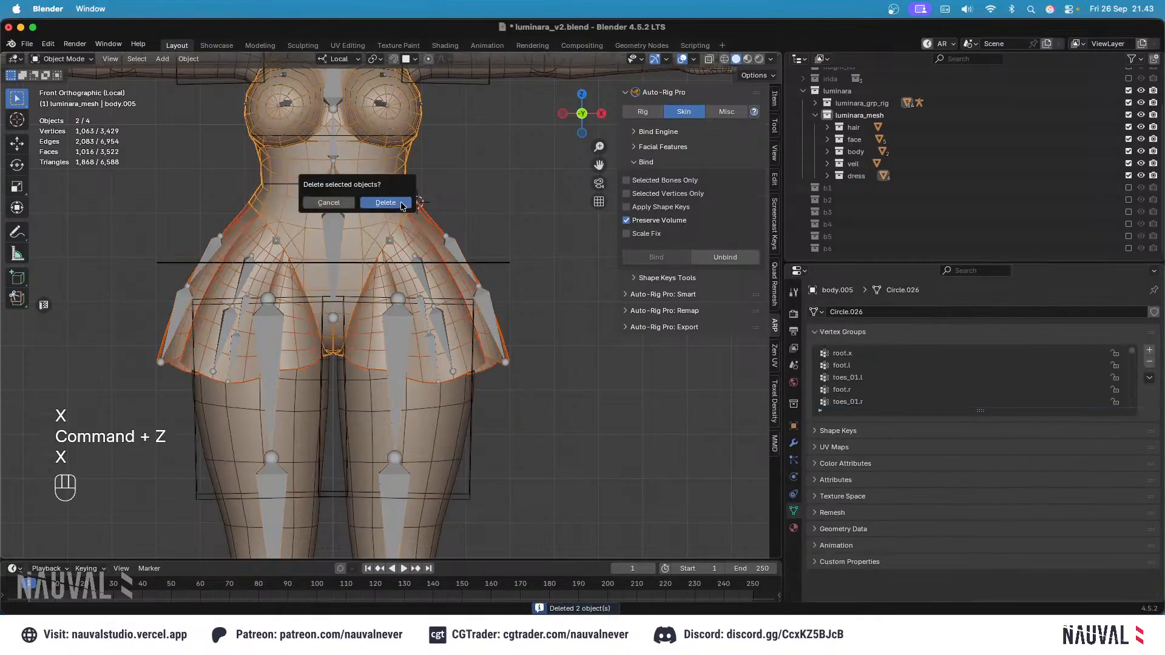
left_click(395, 207)
key("super+s")
Step: Exclude the luminara collection, enable the b6 collection, and move its dress mesh body.020
left_click(1128, 91)
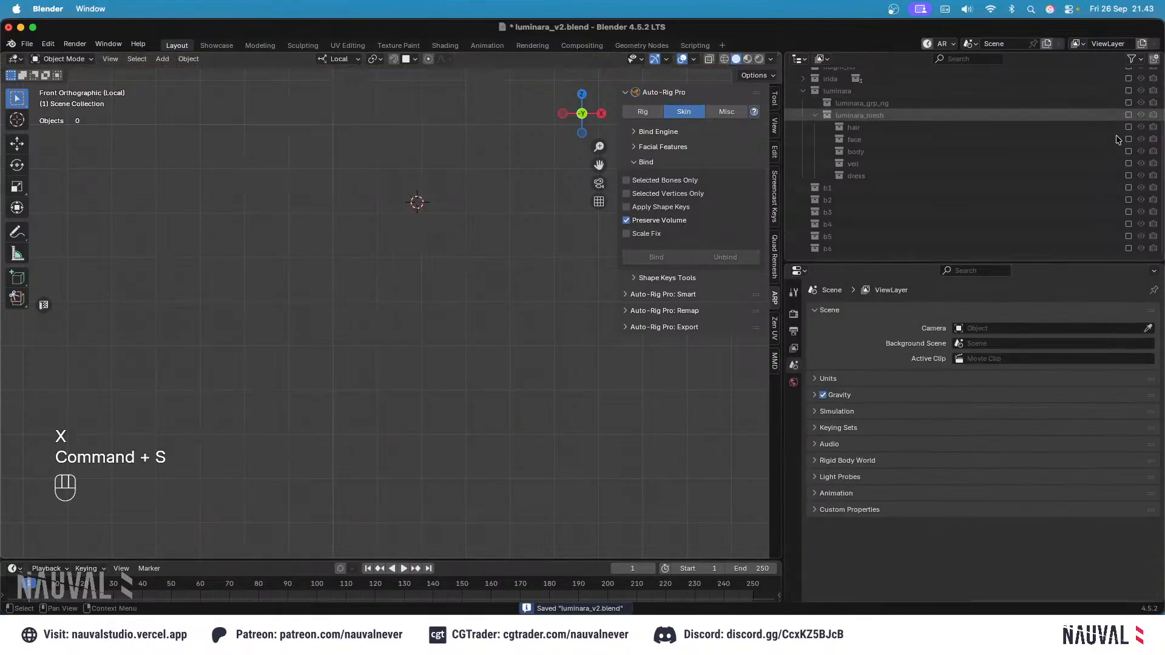
left_click(1129, 248)
left_click(456, 271)
key("g")
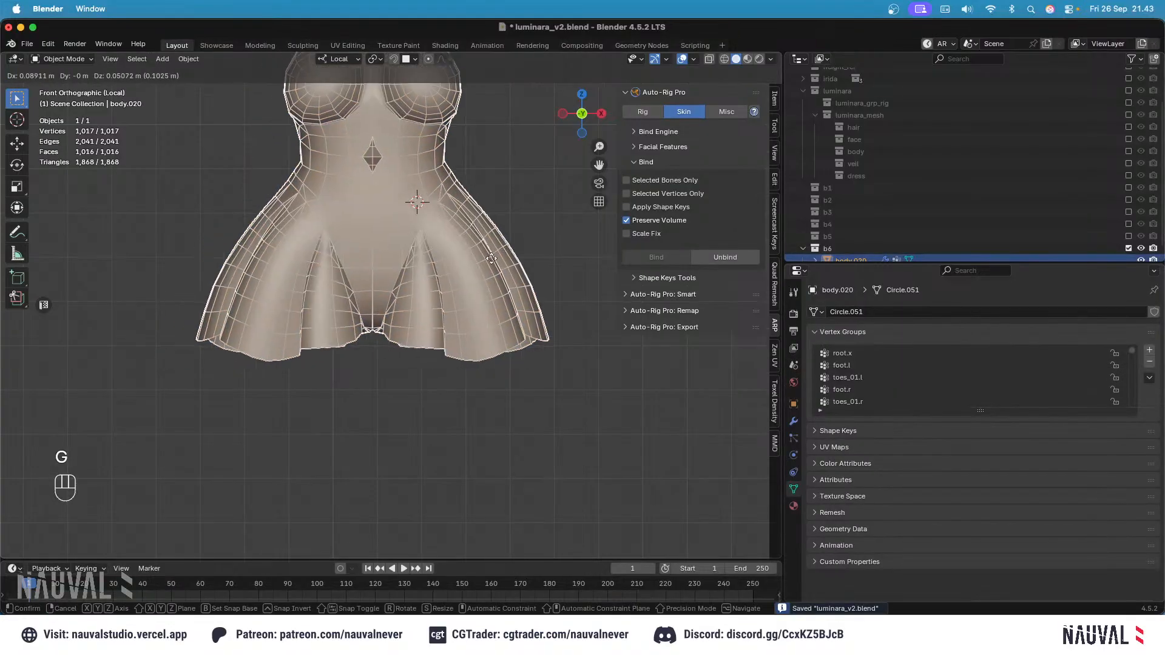
key("Escape")
left_click(475, 245)
left_click(454, 264)
middle_click_drag(463, 237, 475, 299, "shift")
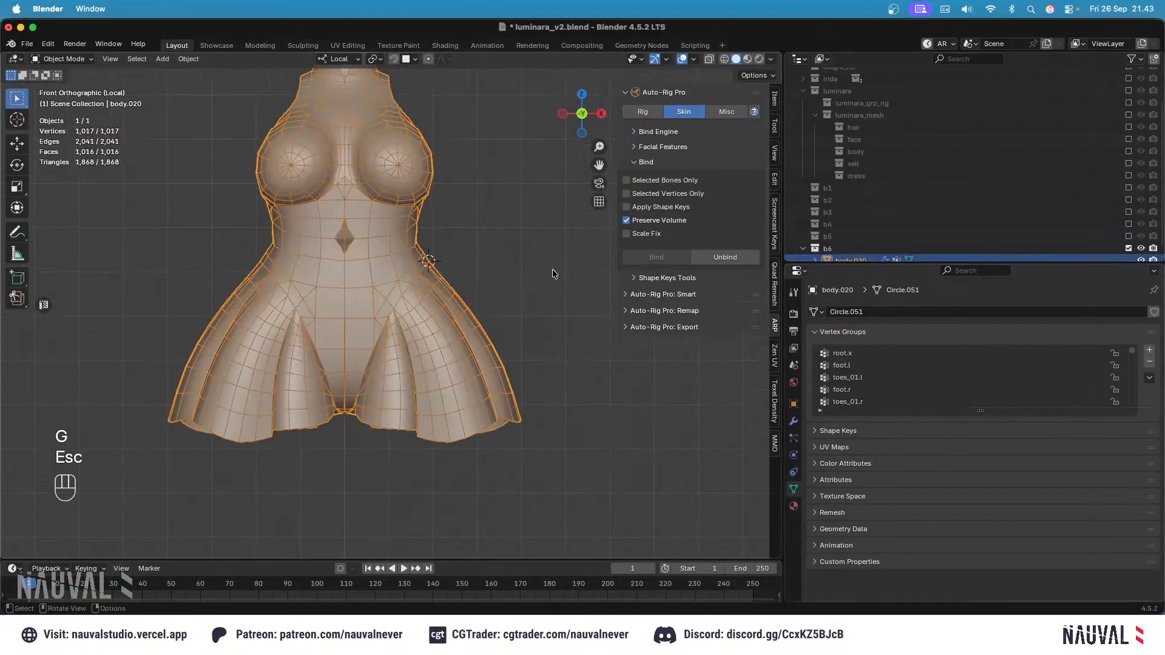
left_click(794, 405)
left_click(523, 351)
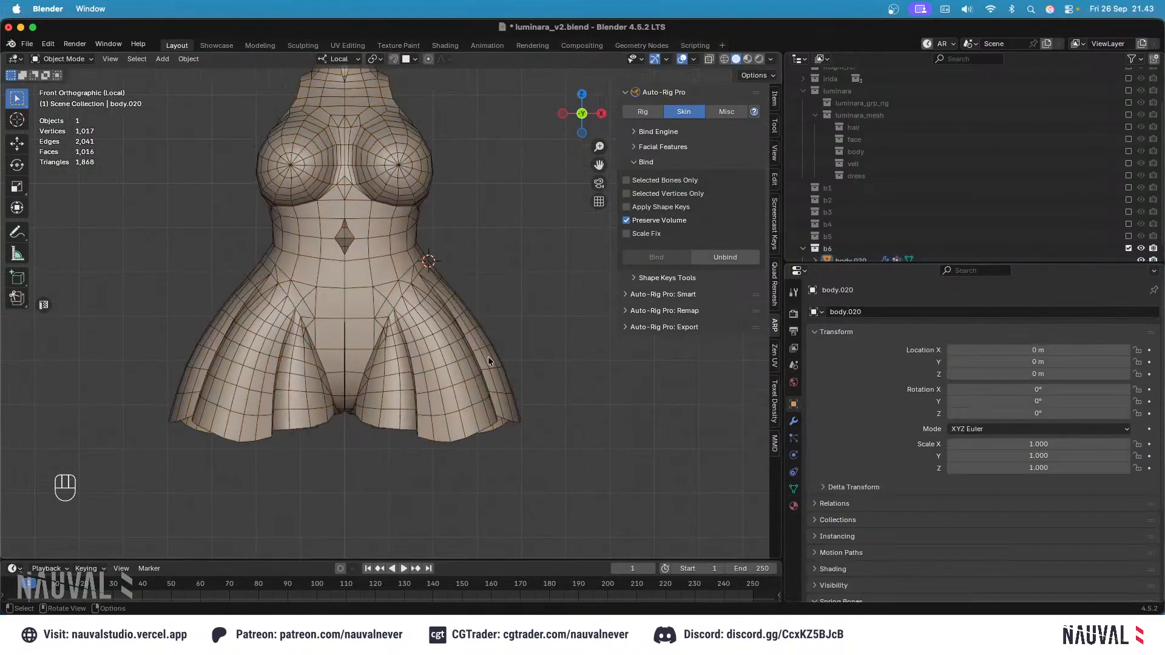
Step: Duplicate the dress mesh in place and move the copy to the dress collection inside luminara_mesh
left_click(487, 355)
key("shift+d")
key("Escape")
key("m")
mouse_move(512, 390)
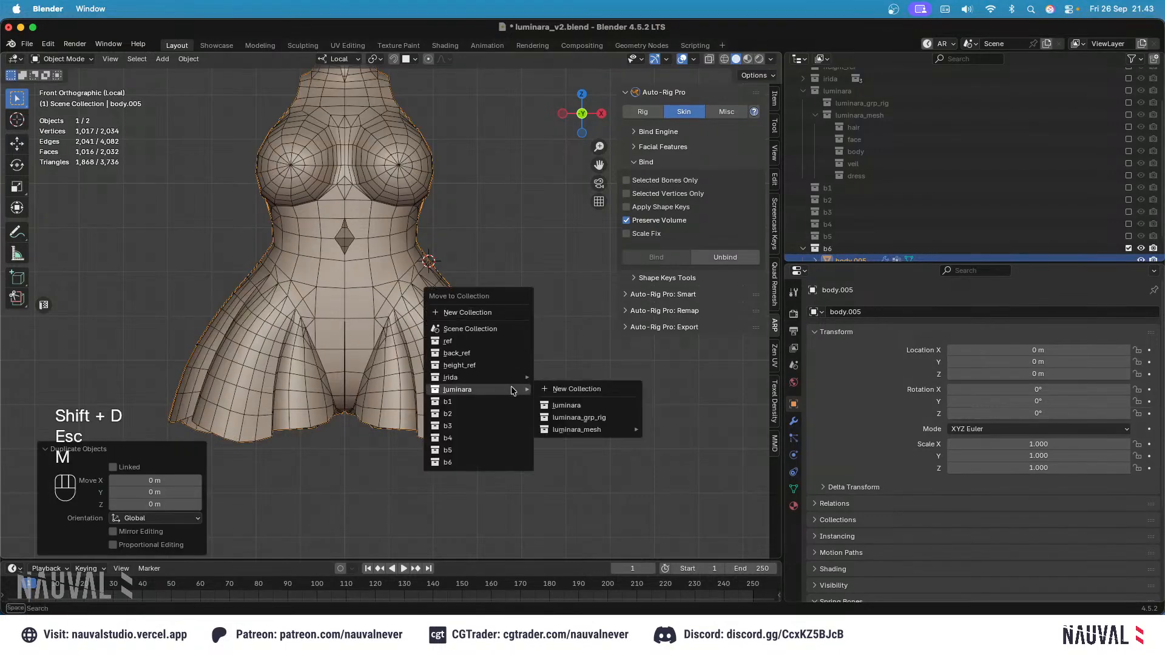
mouse_move(603, 430)
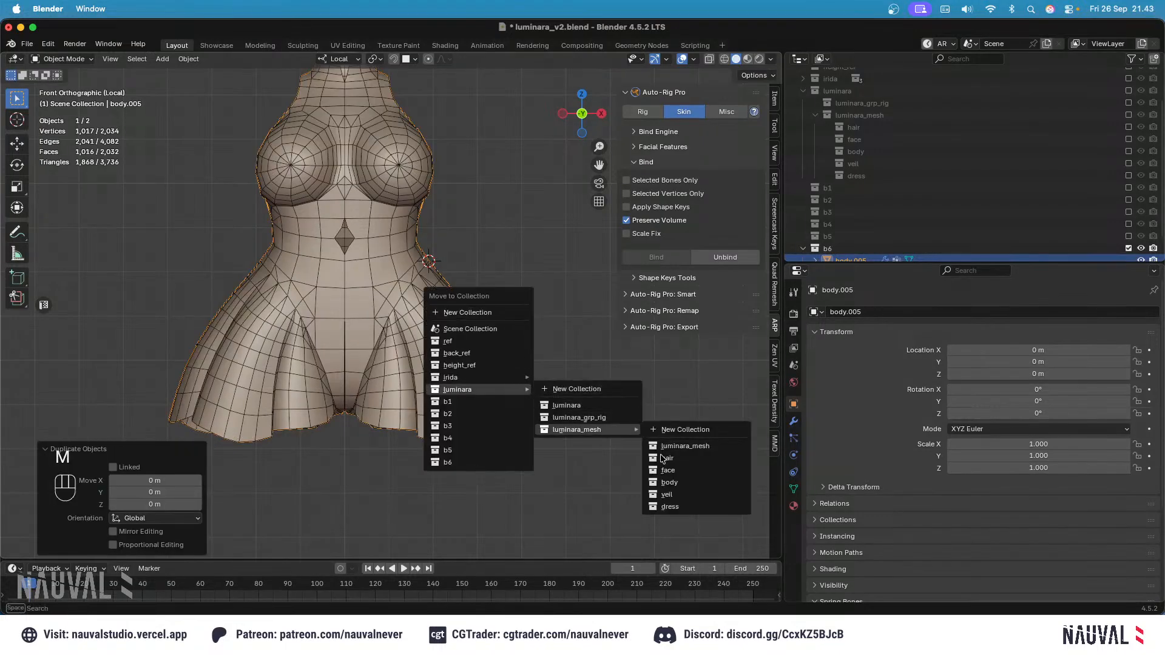
left_click(674, 496)
Step: Exclude the b6 collection and enable the whole luminara collection, including dress
left_click(1127, 247)
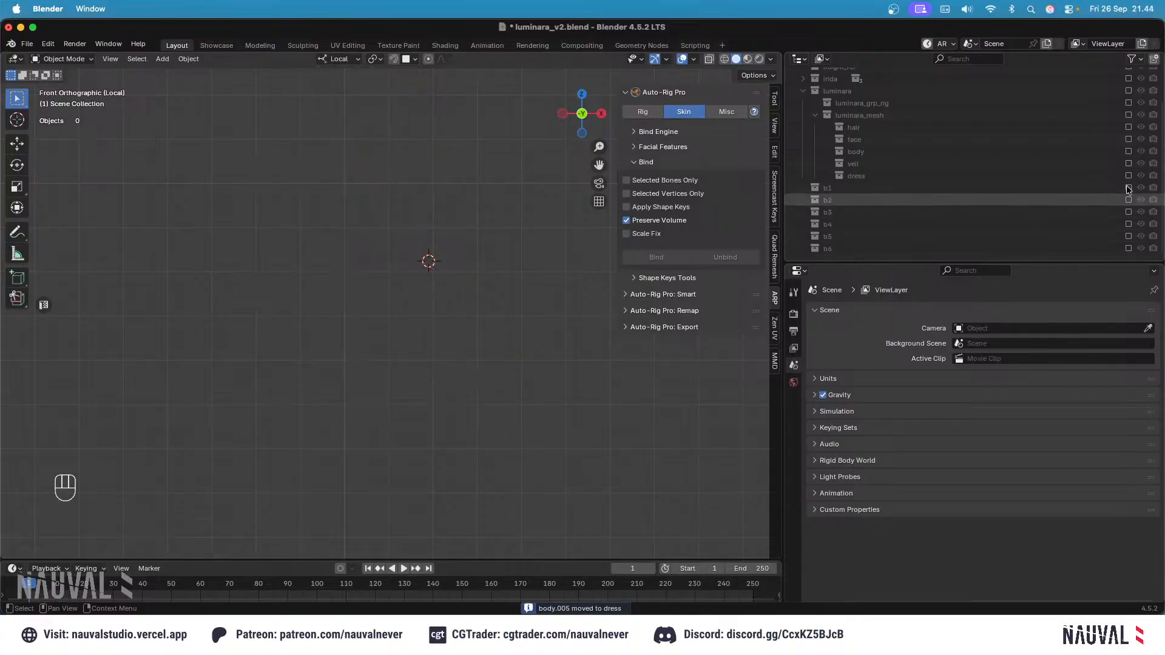
left_click(1128, 175)
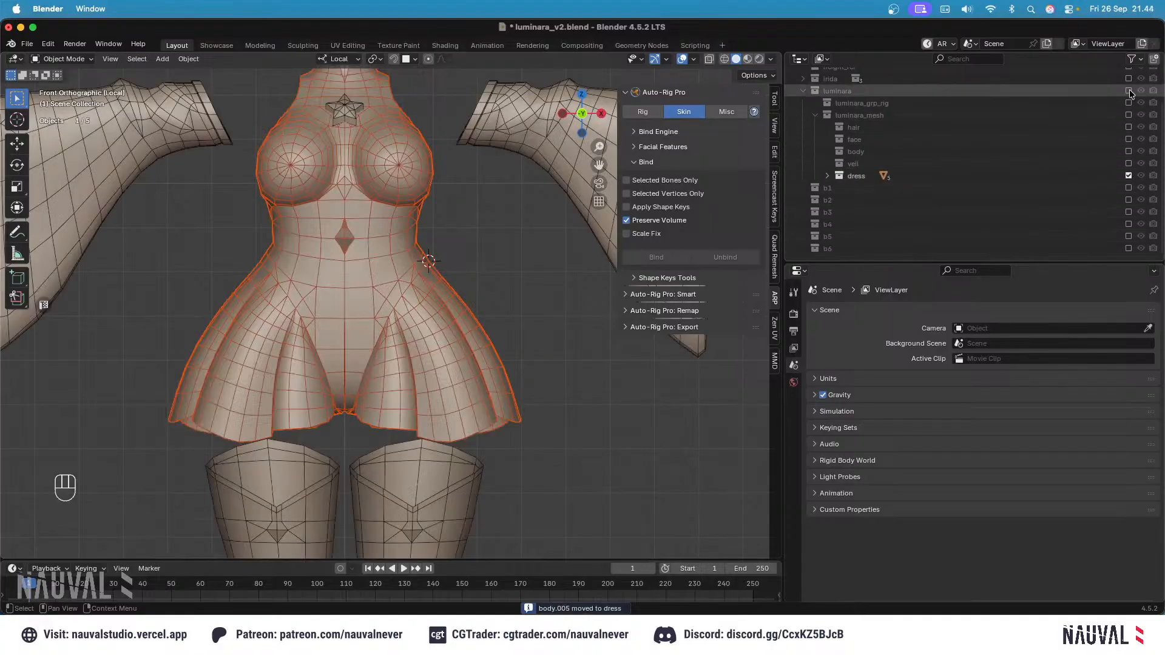
left_click(1129, 90)
Step: Isolate the copied dress mesh by hiding all other objects and enter Edit Mode on it
left_click(417, 323)
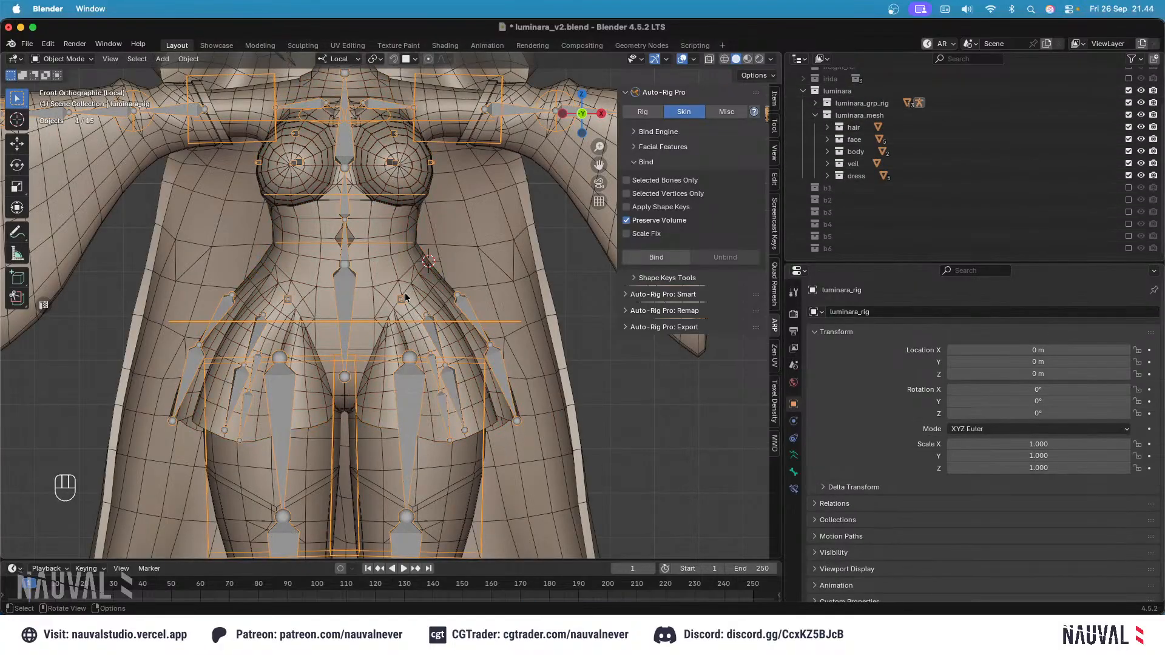
middle_click_drag(406, 294, 418, 267, "shift")
left_click(415, 312)
key("shift+h")
key("KP_1")
key("Tab")
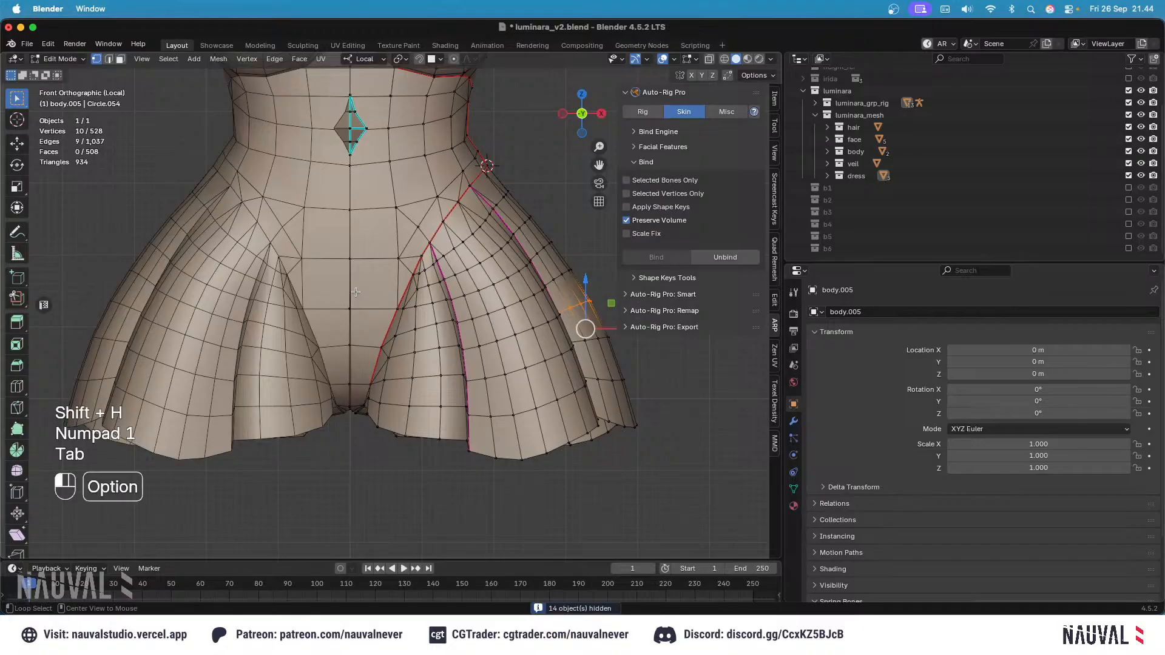
Step: Select all centre-line vertices of the dress mesh, including those at the diamond cutout on the waist
left_click(354, 292, "alt")
left_click(793, 421)
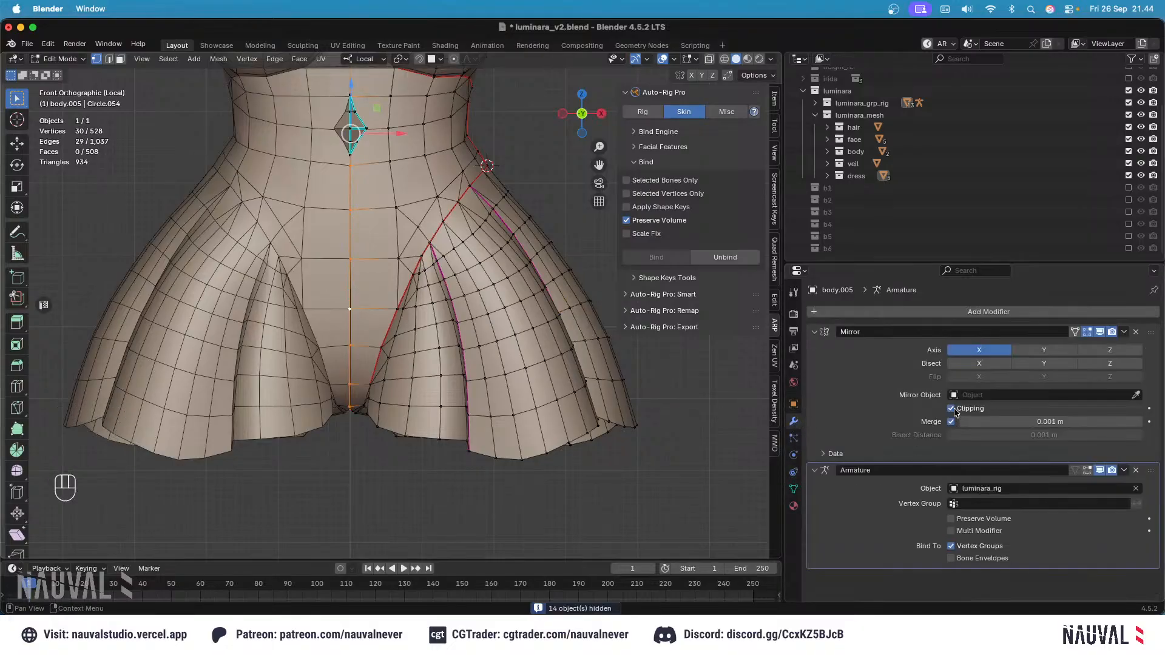
key("shift+z")
middle_click_drag(364, 106, 454, 271, "shift")
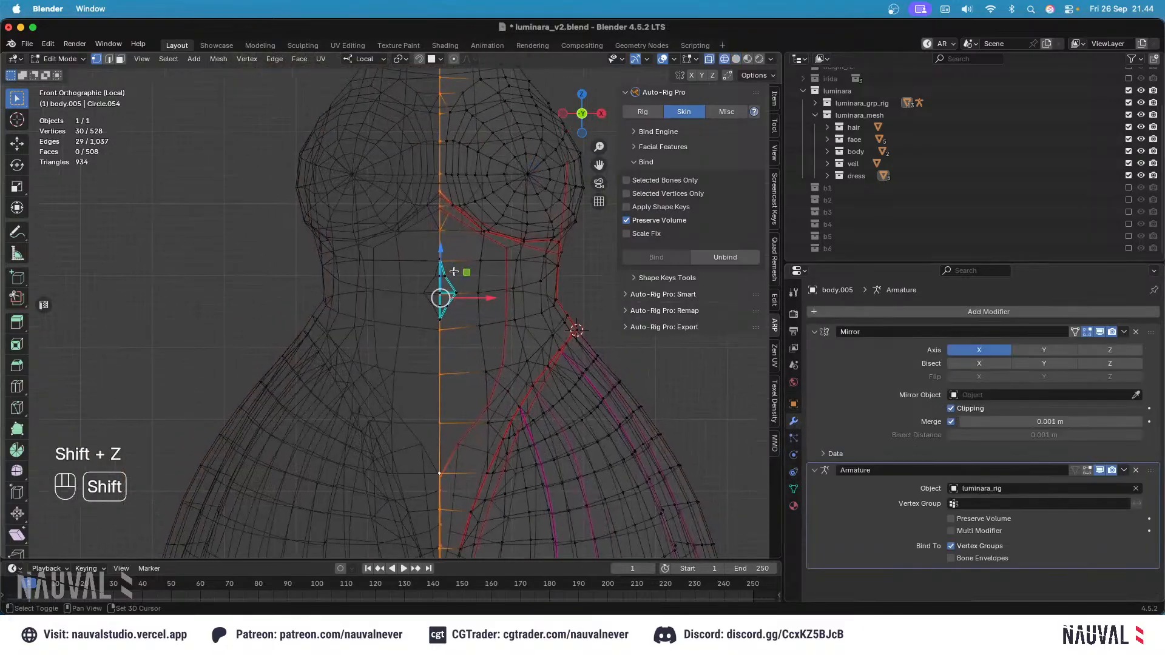
left_click_drag(448, 354, 411, 237, "shift")
middle_click_drag(467, 334, 508, 282, "ctrl")
key("c")
left_click_drag(489, 316, 500, 239, "shift")
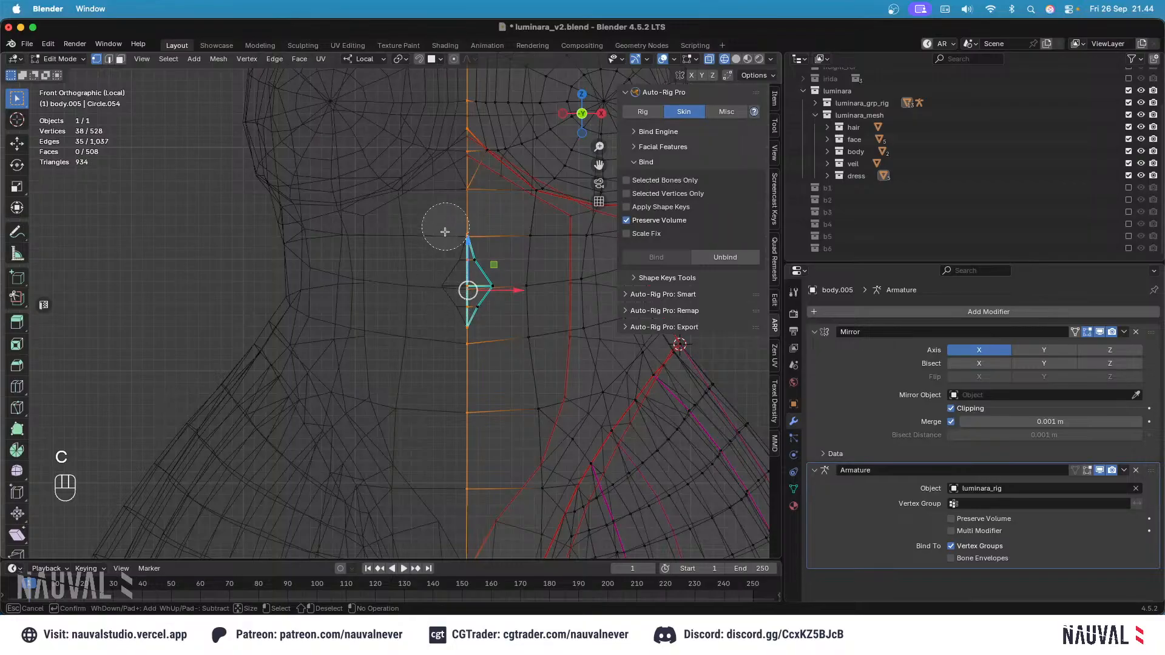
key("Escape")
Step: Flatten the centre-line vertices with an X scale of 0 and move them about -0.159 m along X onto the mirror plane
mouse_move(446, 231)
middle_mouse_down("ctrl")
mouse_move(501, 276)
mouse_move(504, 225)
middle_mouse_up("ctrl")
key("ctrl+KP_1")
key("shift+z")
key("s")
key("x")
key("KP_0")
key("Return")
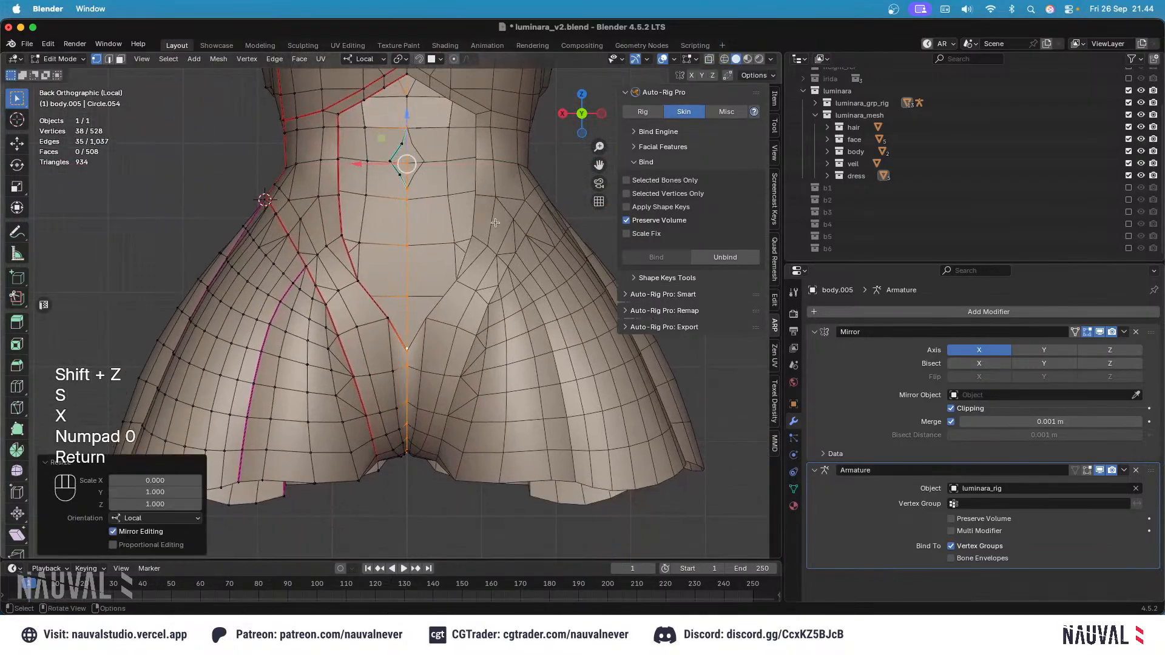
left_click_drag(355, 164, 490, 174)
key("KP_1")
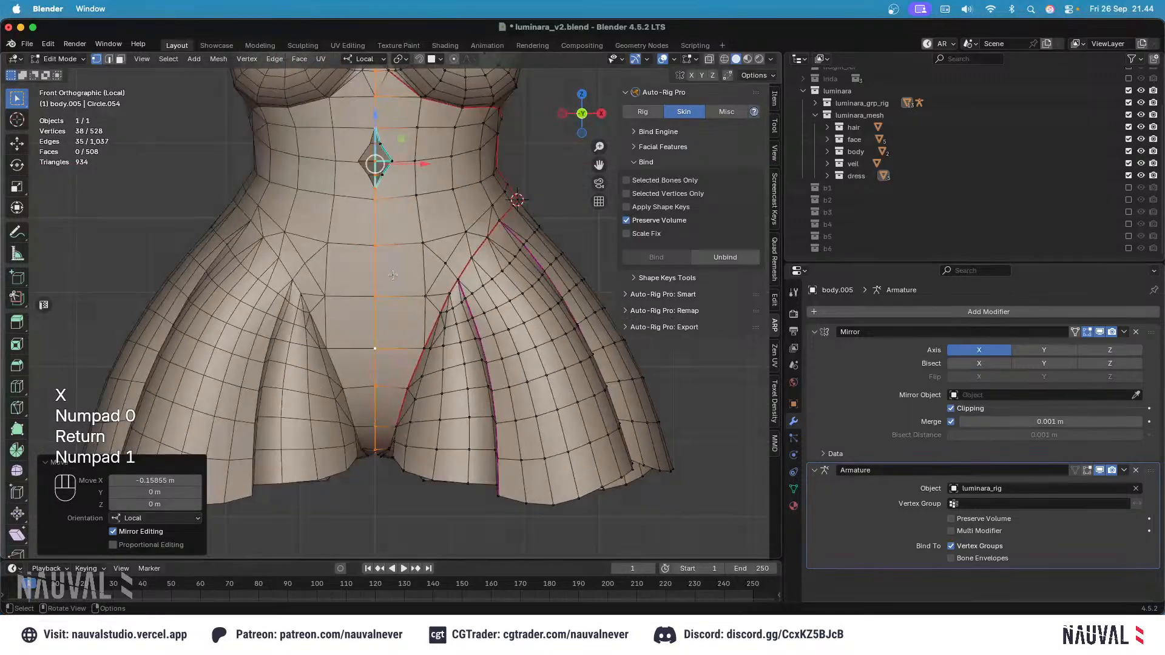
Step: Return the dress to Object Mode and save the file, leaving its Mirror and Armature modifiers collapsed
middle_click_drag(406, 286, 377, 273)
middle_click_drag(377, 273, 377, 246, "ctrl")
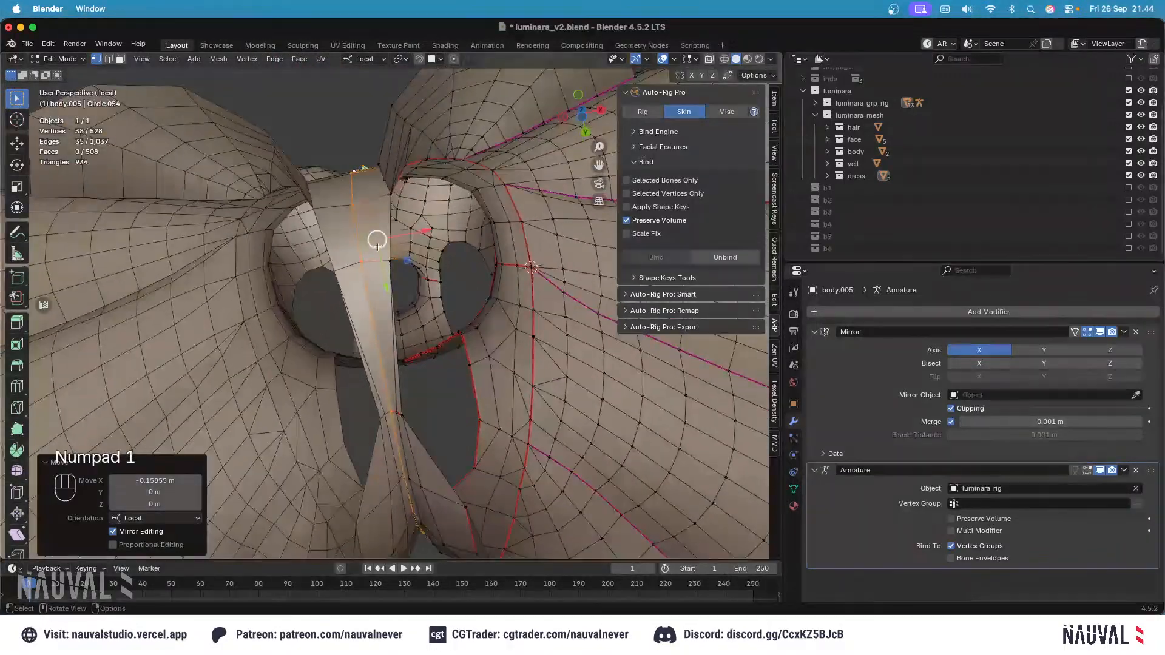
key("Tab")
key("KP_1")
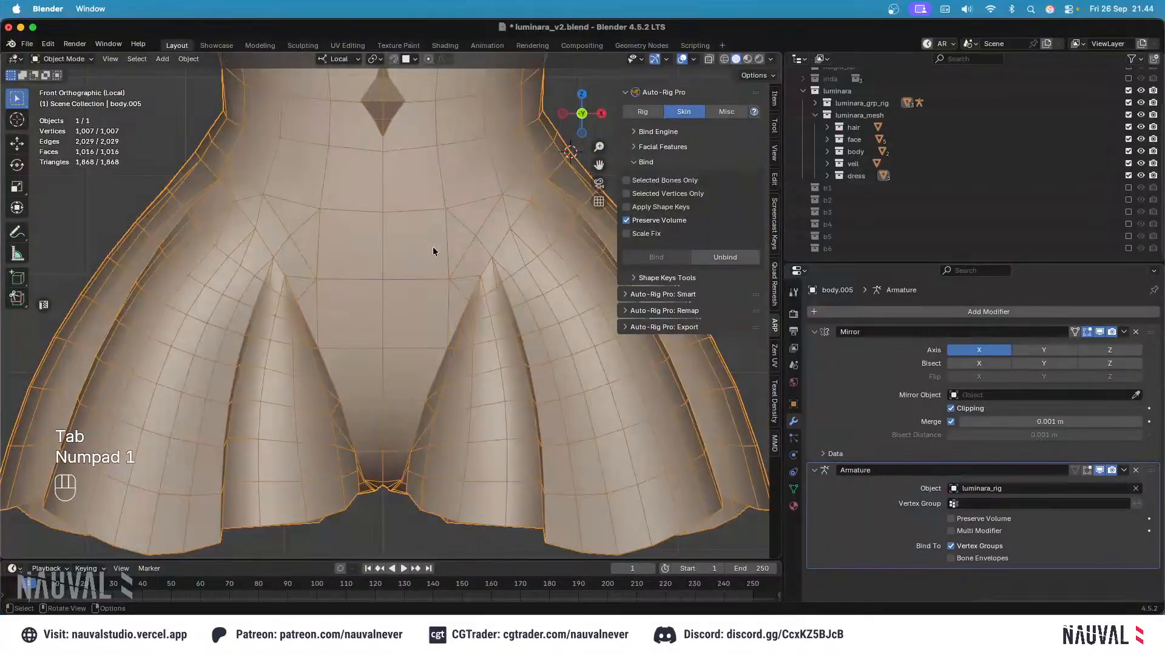
key("super+s")
left_click_drag(815, 332, 815, 348)
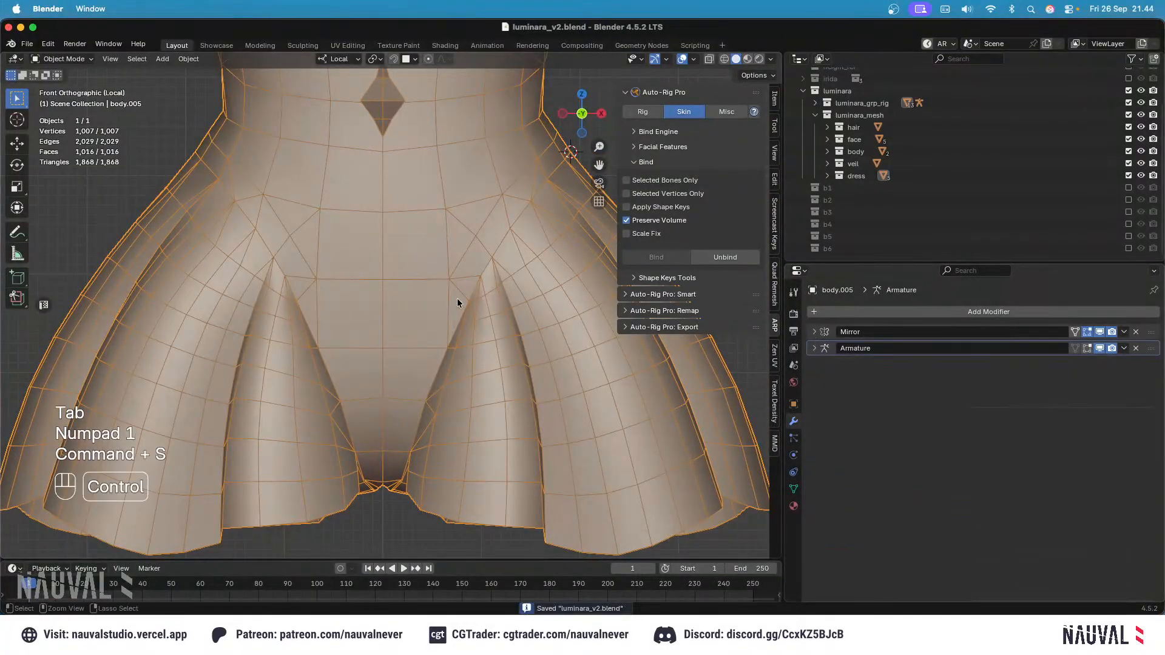
Step: Unhide all hidden objects and save the file
middle_click_drag(457, 296, 547, 445, "ctrl")
left_click(547, 444)
key("alt+h")
key("super+s")
Step: Put luminara_rig into Pose Mode and move the left foot IK control forward and up to raise the leg
left_click(427, 299)
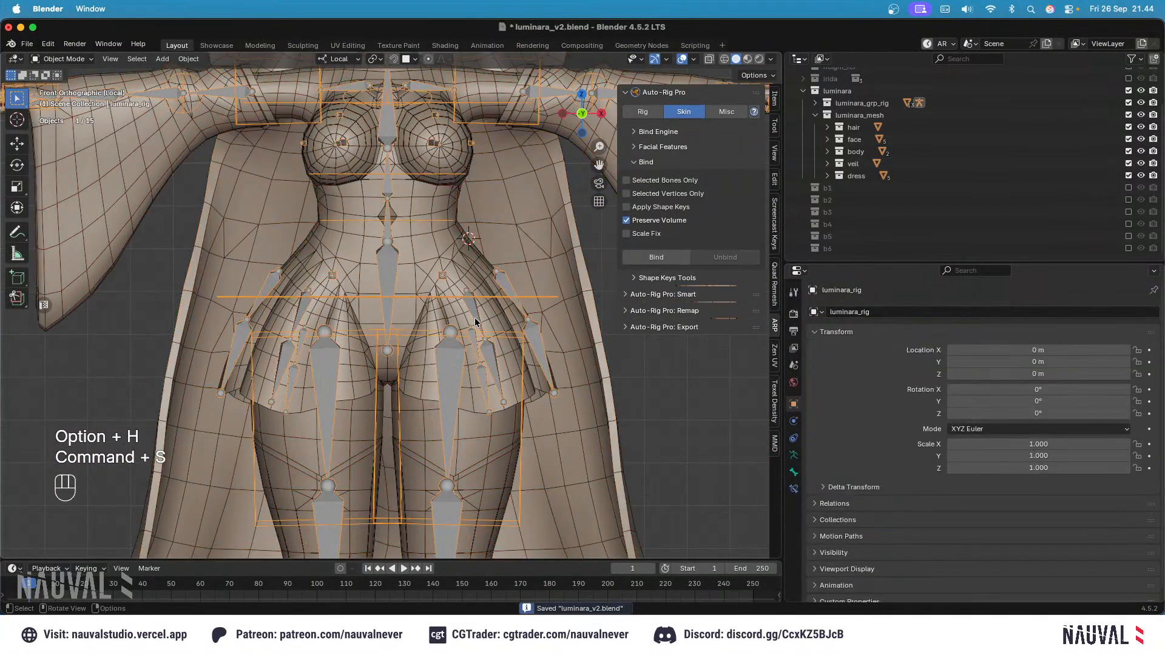
left_click(79, 62)
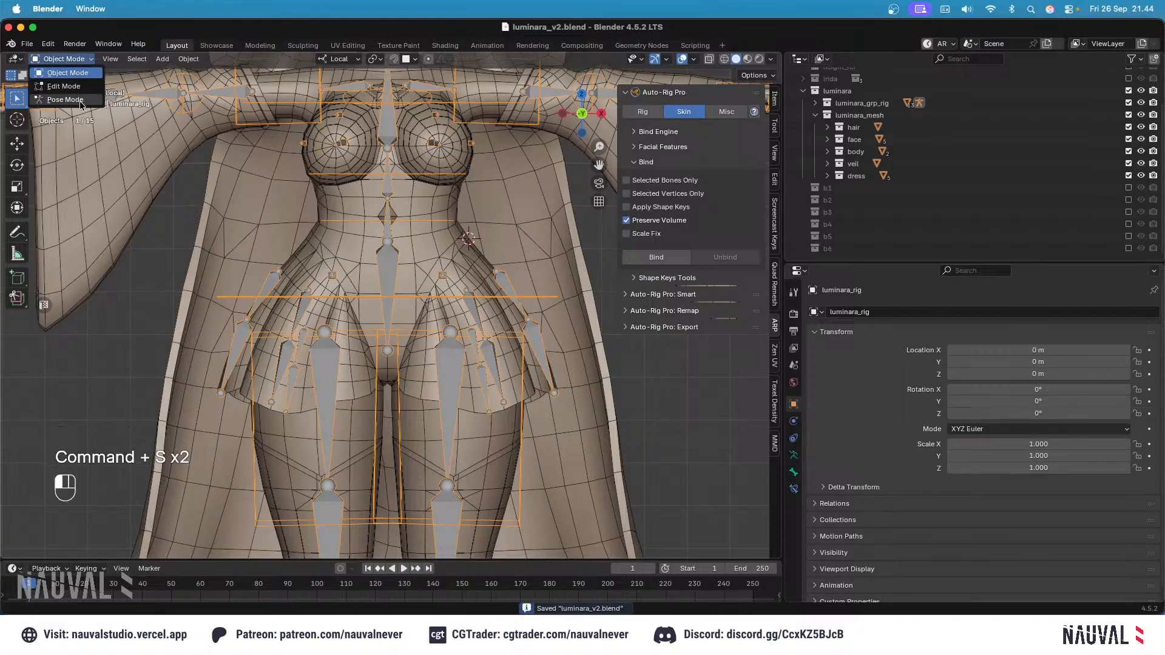
left_click(80, 100)
key("KP_3")
middle_click_drag(370, 397, 395, 534, "ctrl")
middle_click_drag(398, 534, 387, 402, "shift")
middle_click_drag(375, 490, 418, 461)
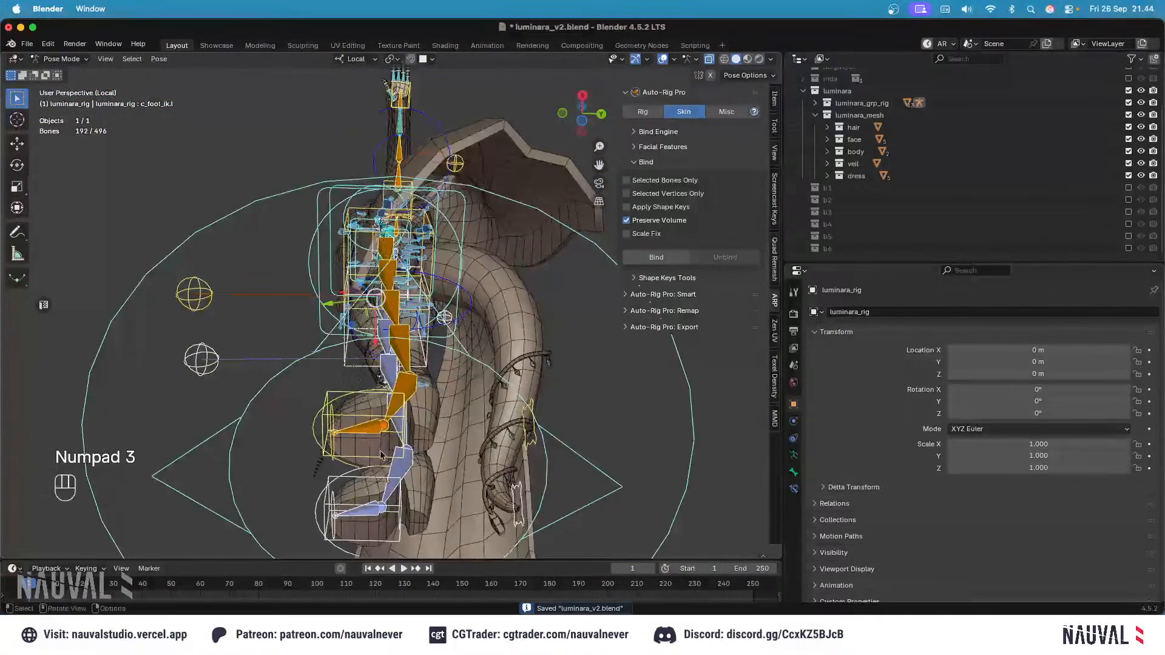
key("KP_3")
middle_click_drag(486, 437, 548, 395, "shift")
key("g")
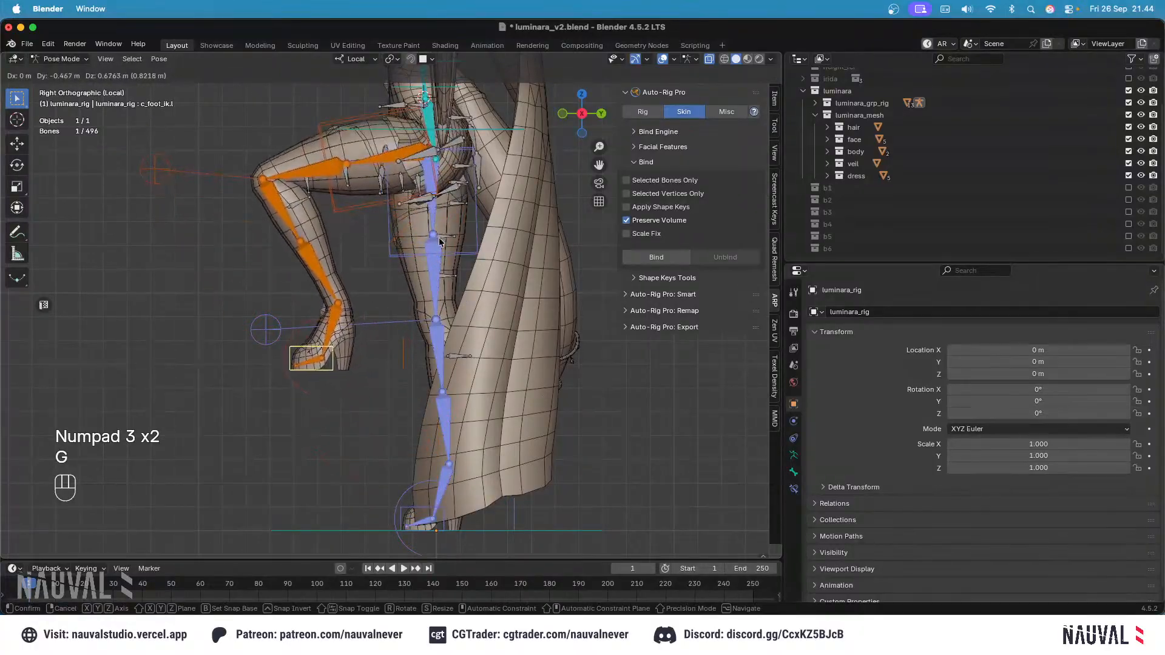
left_click(498, 352)
Step: Refine the raised leg's pose with further moves of the left foot IK control and save the file
key("g")
left_click(473, 315)
key("g")
left_click(456, 284)
mouse_move(458, 286)
middle_mouse_down("shift")
mouse_move(449, 389)
mouse_move(452, 303)
middle_mouse_up("shift")
middle_click_drag(452, 303, 485, 282)
key("g")
left_click(463, 252)
key("KP_3")
key("super+s")
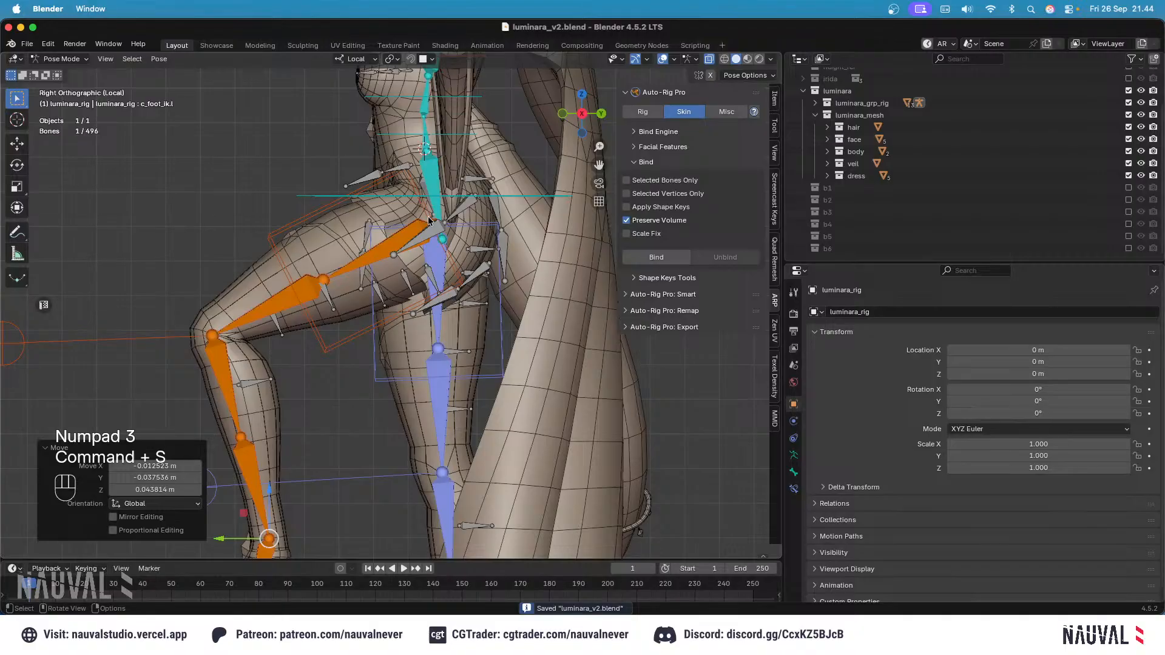
Step: Return to Object Mode, isolate the rig, dress and body meshes in local view, and save the file
left_click(61, 59)
left_click(56, 69)
left_click(544, 275)
left_click(474, 233)
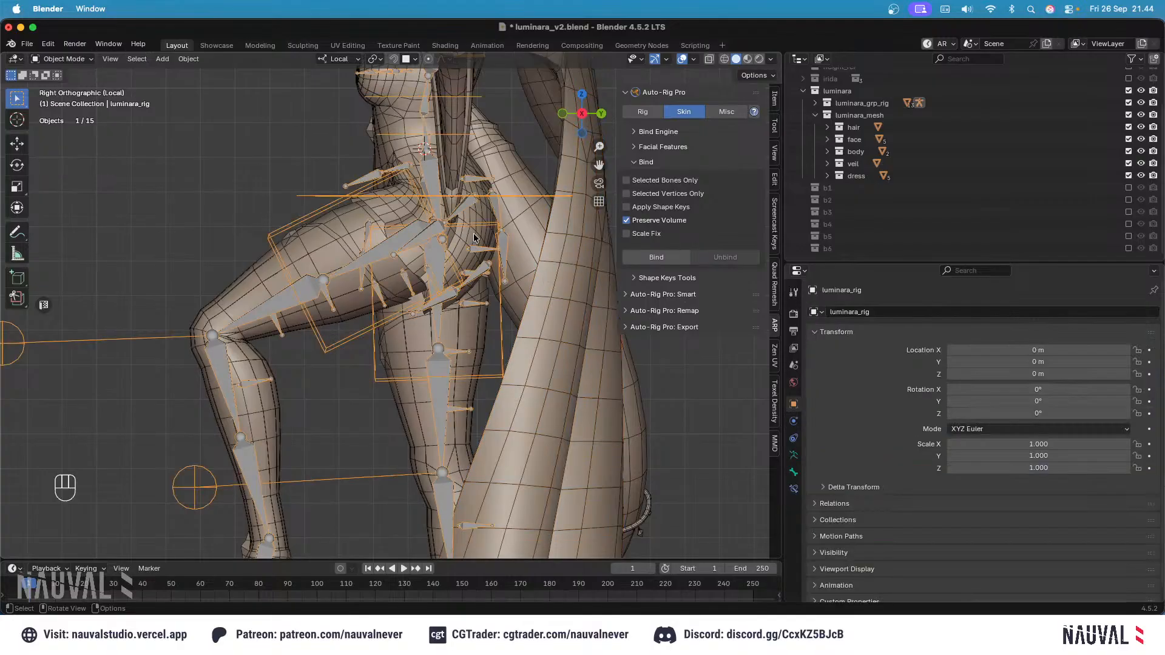
left_click(471, 236, "shift")
left_click(475, 239, "shift")
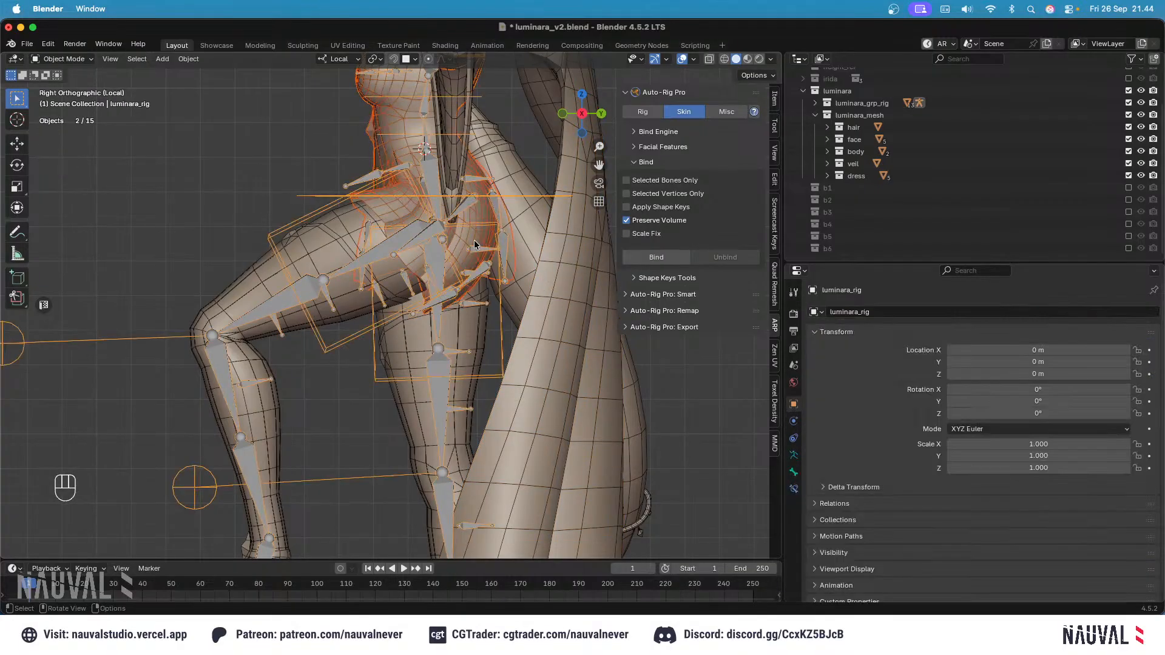
left_click(347, 213, "shift")
scroll(449, 321, "up", 2, "shift")
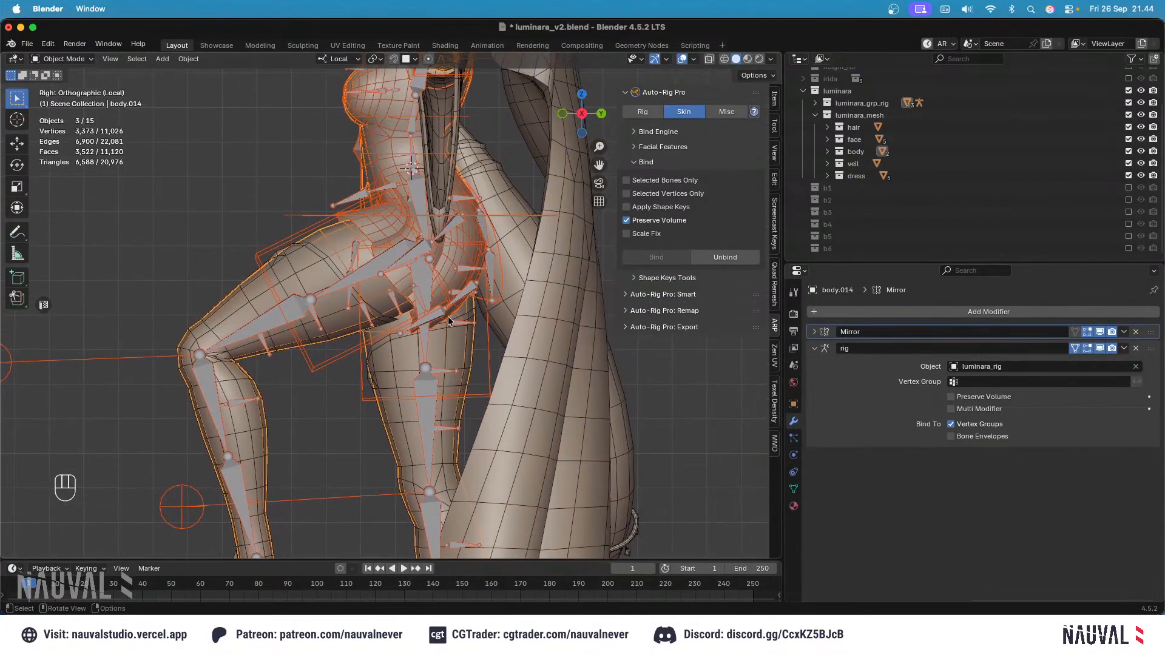
key("slash")
key("slash")
key("KP_3")
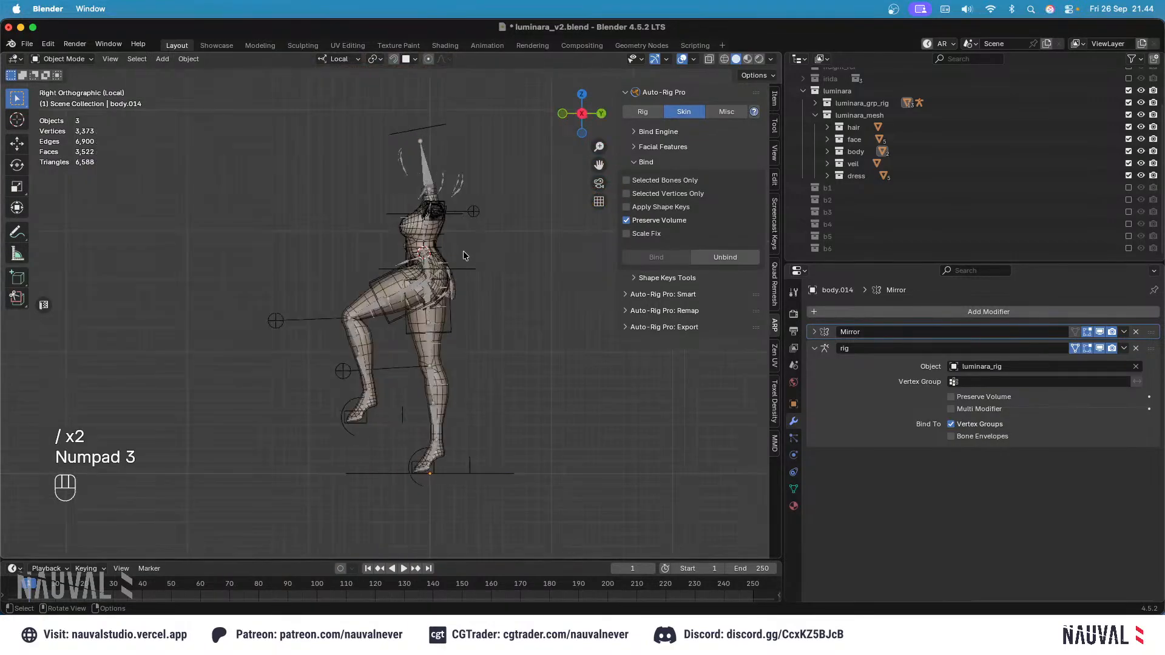
middle_click_drag(464, 250, 398, 247, "ctrl")
key("super+s")
Step: Switch the dress to Weight Paint mode with luminara_rig selected and display the thigh_twist.l bone's weights
left_click(466, 173)
middle_click_drag(466, 172, 422, 225, "shift")
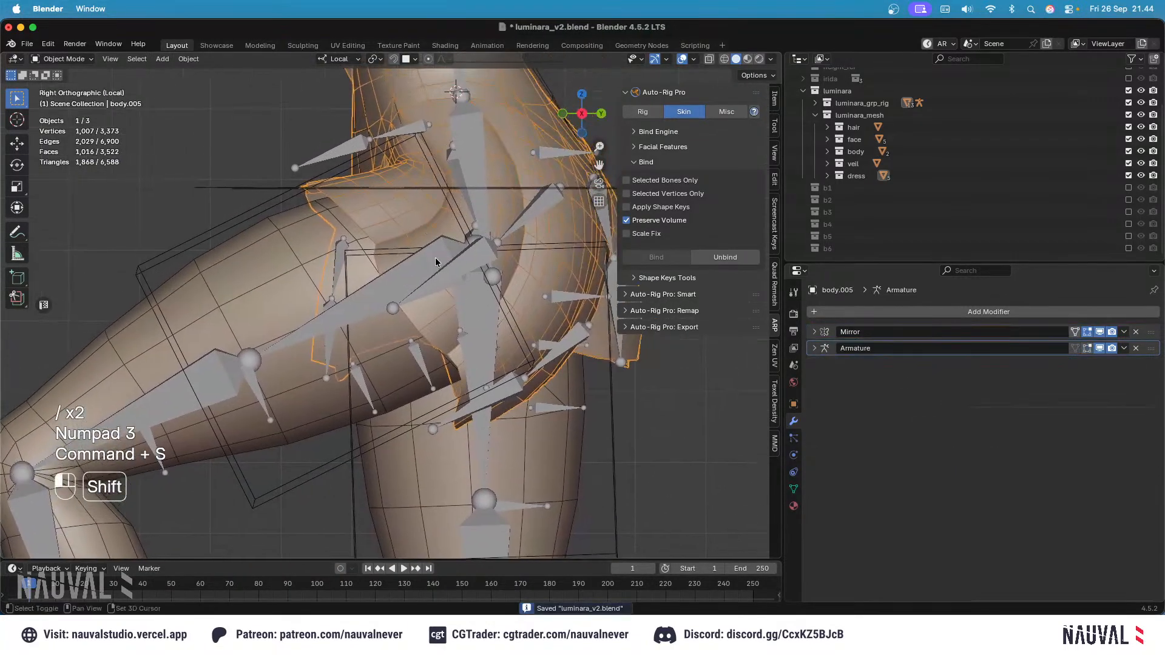
left_click(437, 252, "shift")
left_click(424, 206, "shift")
key("super+s")
left_click(65, 59)
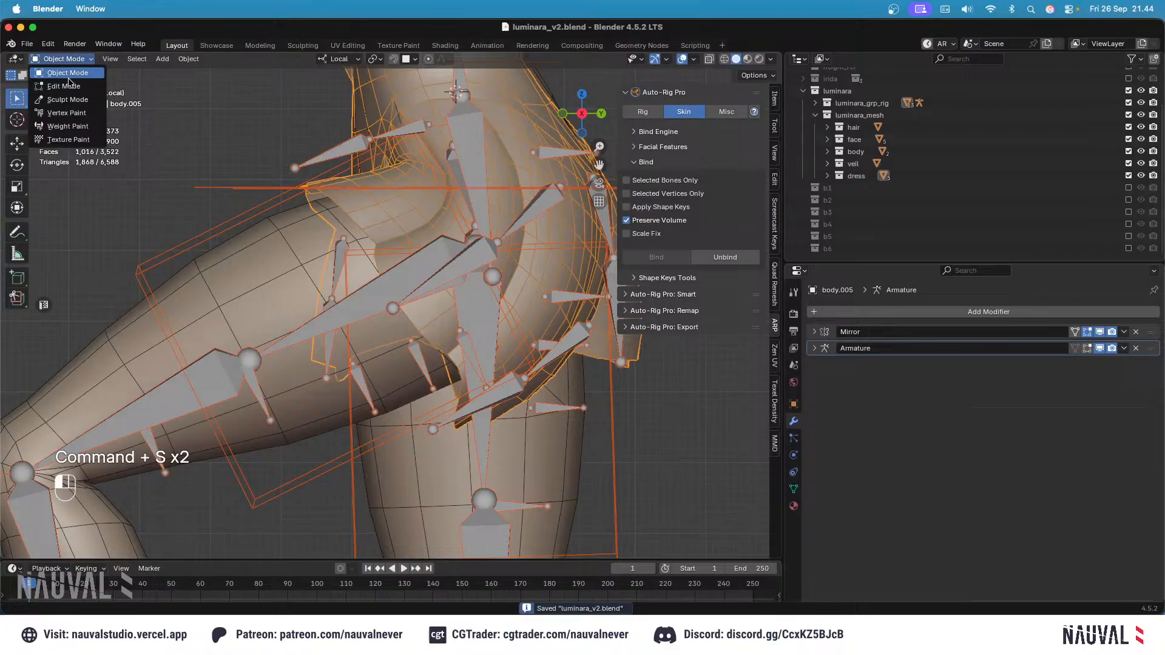
left_click(75, 127)
middle_click_drag(408, 131, 346, 183, "shift")
left_click(464, 275, "alt")
middle_click_drag(464, 274, 417, 211, "shift")
left_click(327, 242, "alt")
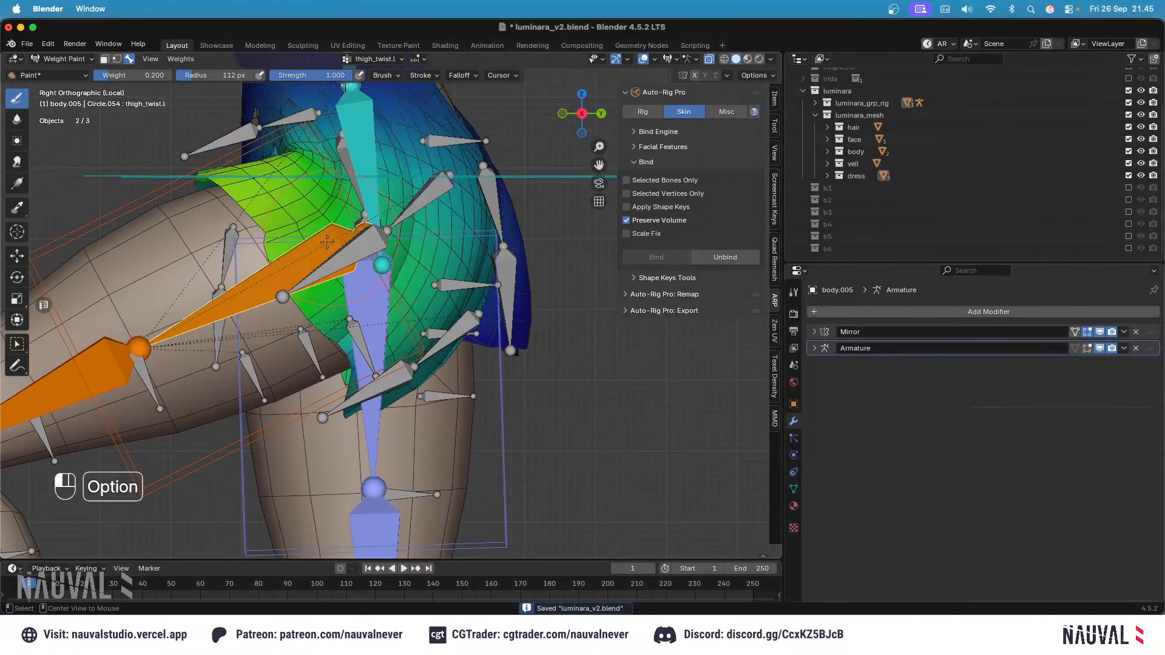
middle_click_drag(327, 242, 159, 164)
Step: Paint cc_skirt_back.l.001 weights across the back of the skirt with weight 0.509 and a 55 px brush radius
left_click(355, 293, "alt")
mouse_move(434, 246)
middle_mouse_down()
mouse_move(377, 267)
mouse_move(364, 234)
middle_mouse_up()
key("ctrl+f")
key("ctrl+f")
left_click(391, 245)
key("f")
left_click(406, 282)
mouse_move(423, 293)
middle_mouse_down()
mouse_move(410, 262)
mouse_move(424, 280)
middle_mouse_up()
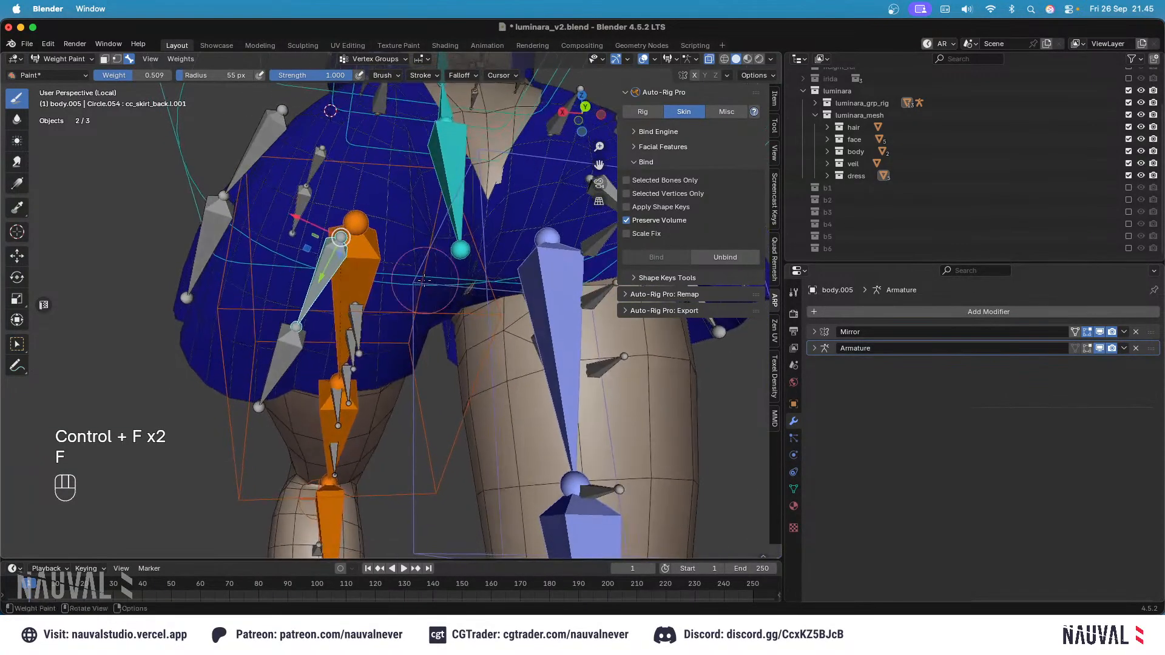
left_click_drag(423, 280, 305, 255)
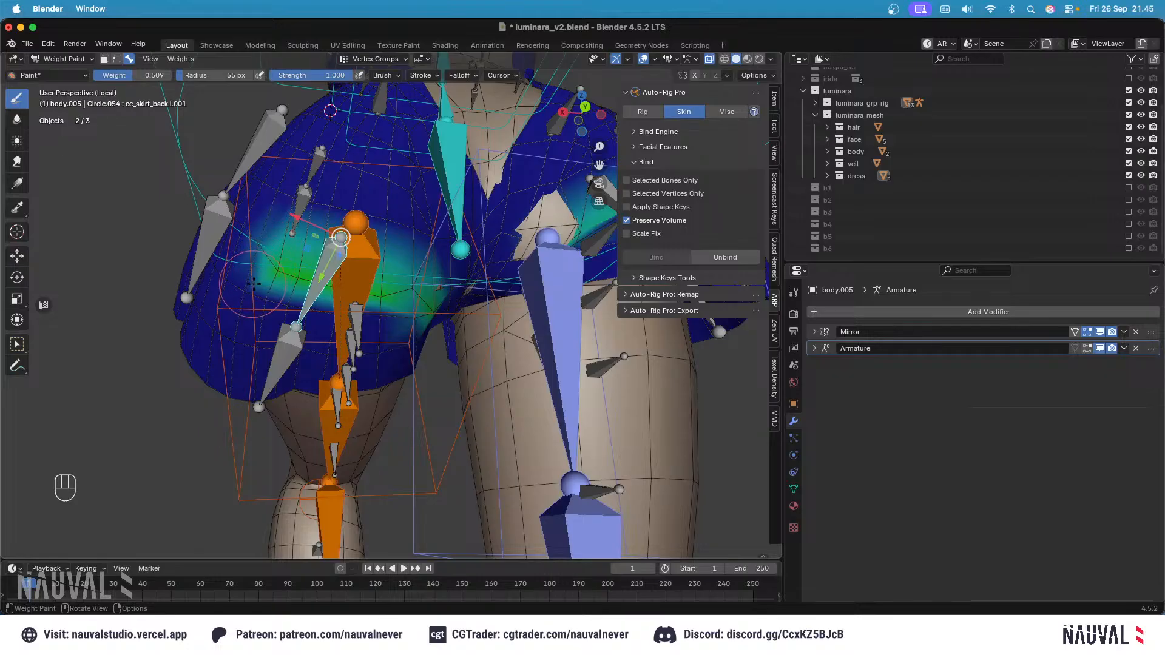
middle_click_drag(388, 300, 407, 313)
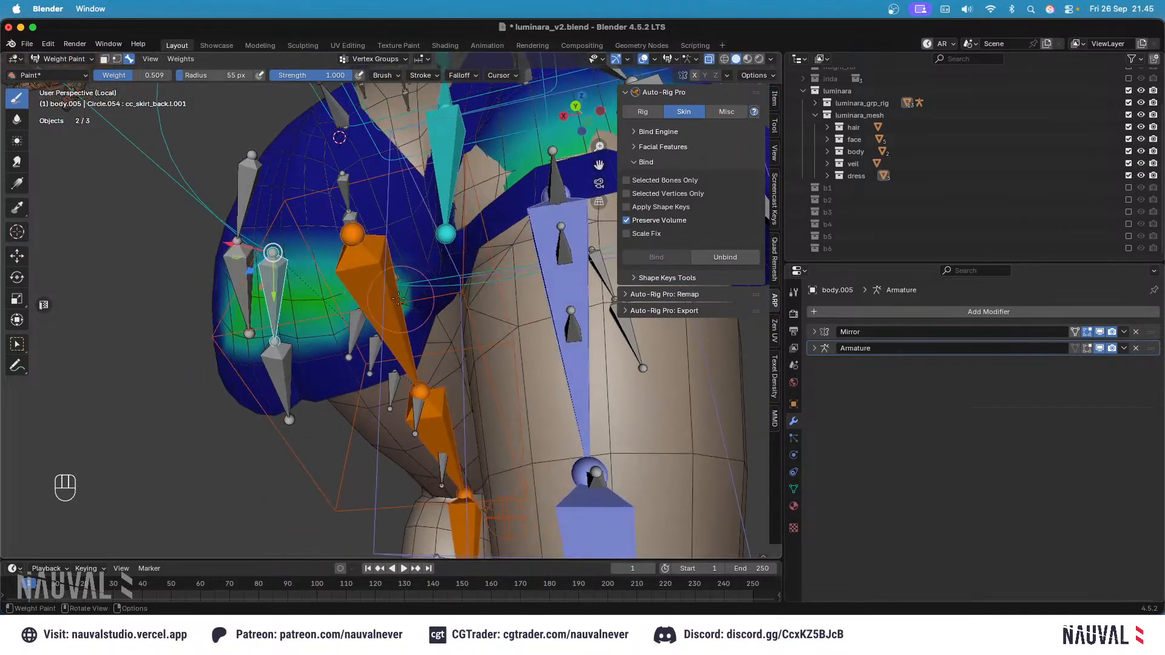
middle_click_drag(309, 315, 267, 298)
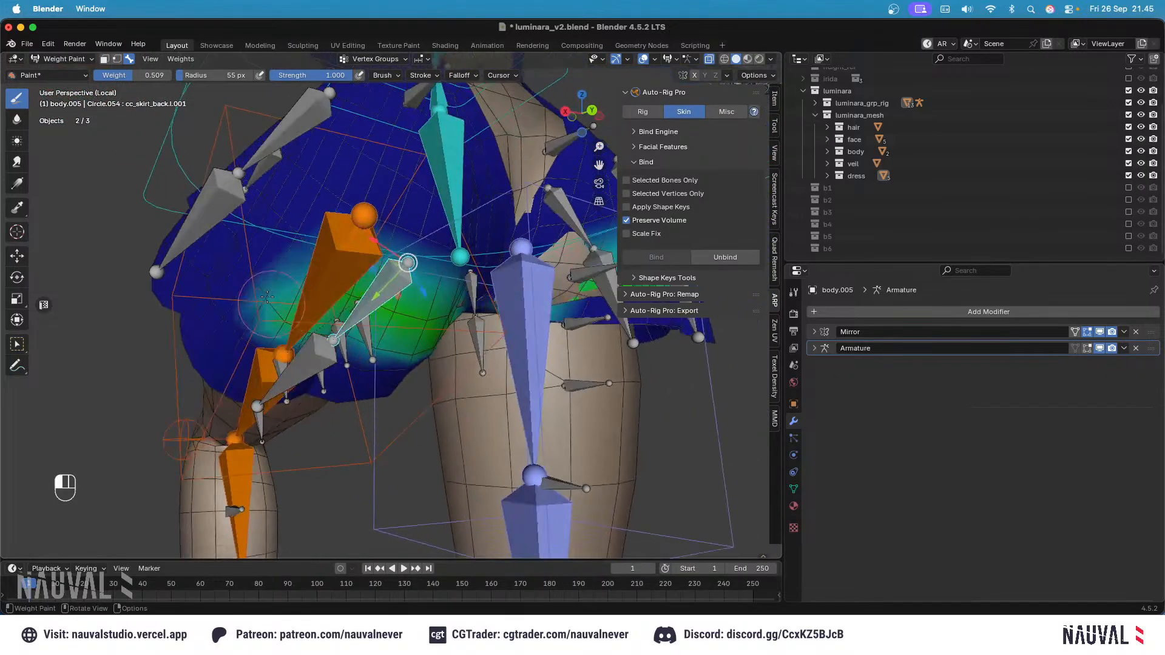
middle_click_drag(348, 242, 334, 243)
Step: Paint cc_skirt_back.l.002 weights along the skirt's lower back edge with weight 0.509, undoing the accidental bone move
left_click(281, 364, "alt")
middle_click_drag(464, 345, 409, 352)
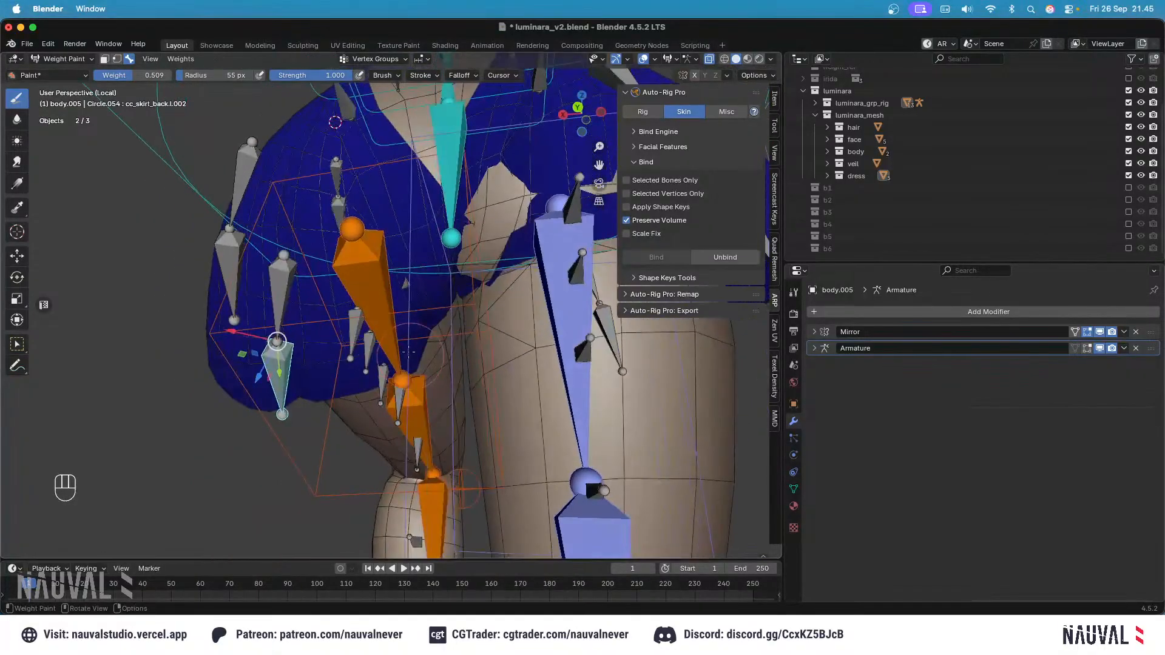
left_click_drag(392, 341, 338, 351)
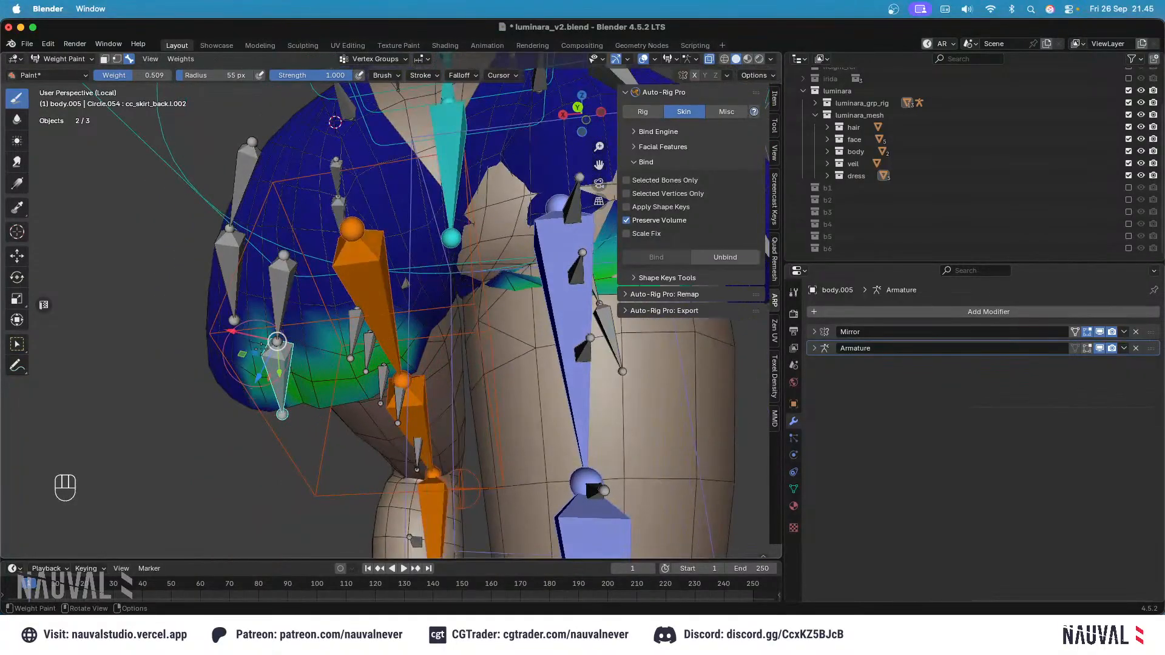
middle_click_drag(261, 349, 313, 334)
left_click_drag(323, 368, 263, 375)
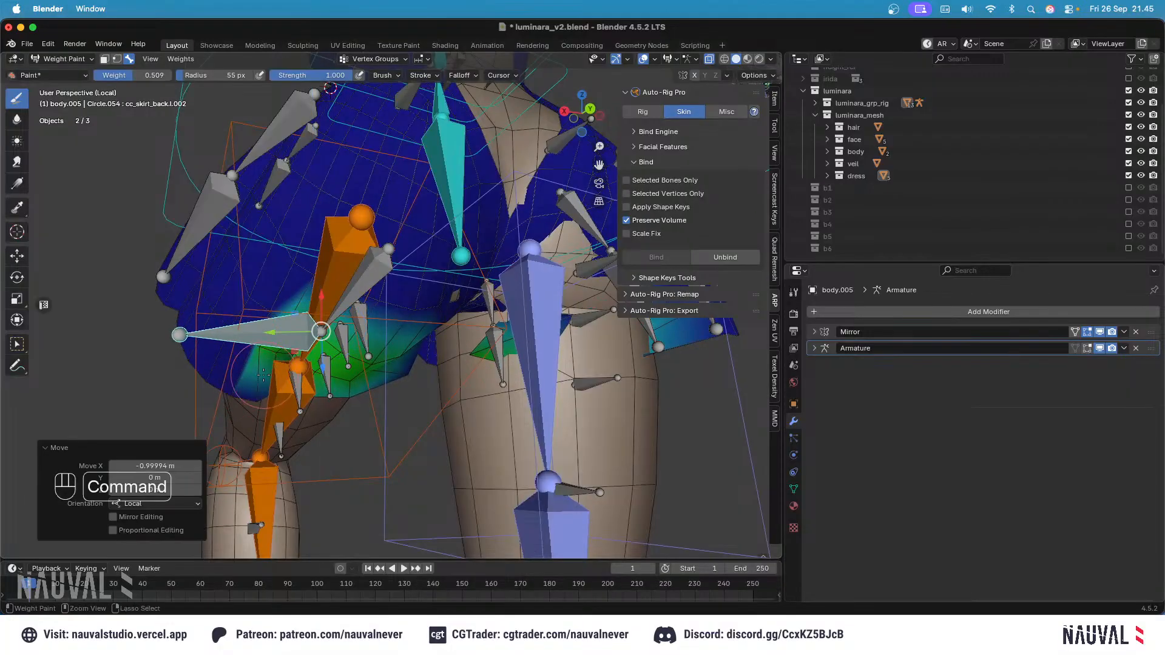
key("super+z")
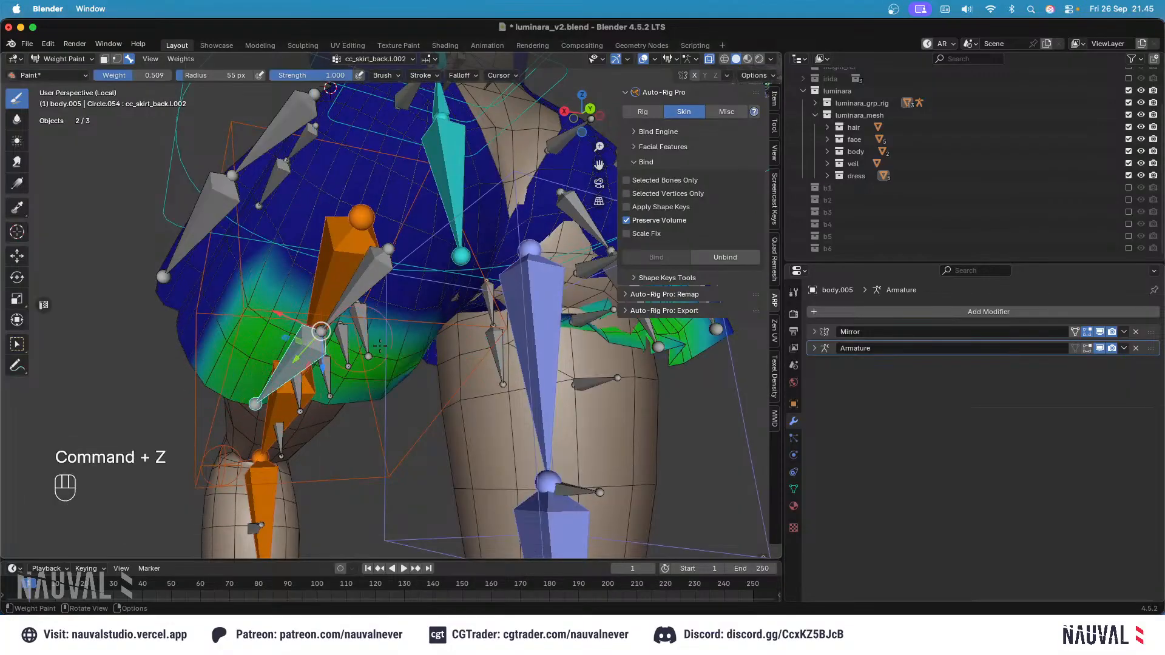
middle_click_drag(380, 346, 374, 350)
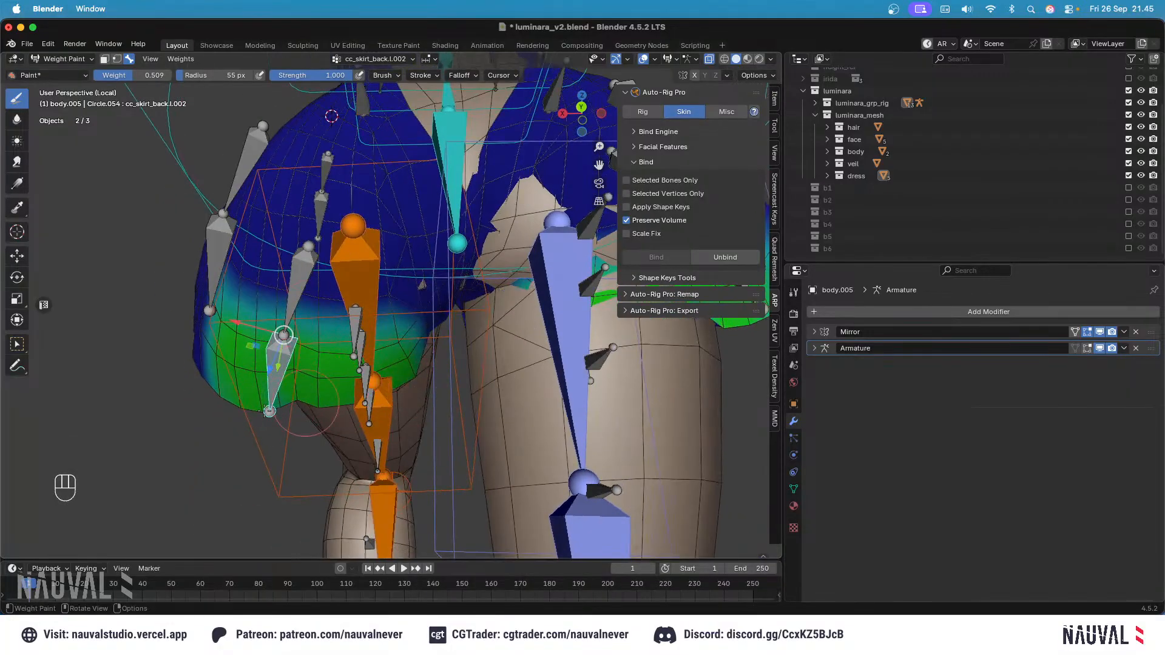
middle_click_drag(266, 412, 299, 421)
Step: Blur the cc_skirt_back.l.001 and cc_skirt_back.l.002 weights so they blend across the back of the skirt
left_click(317, 308, "alt")
middle_click_drag(419, 371, 398, 364)
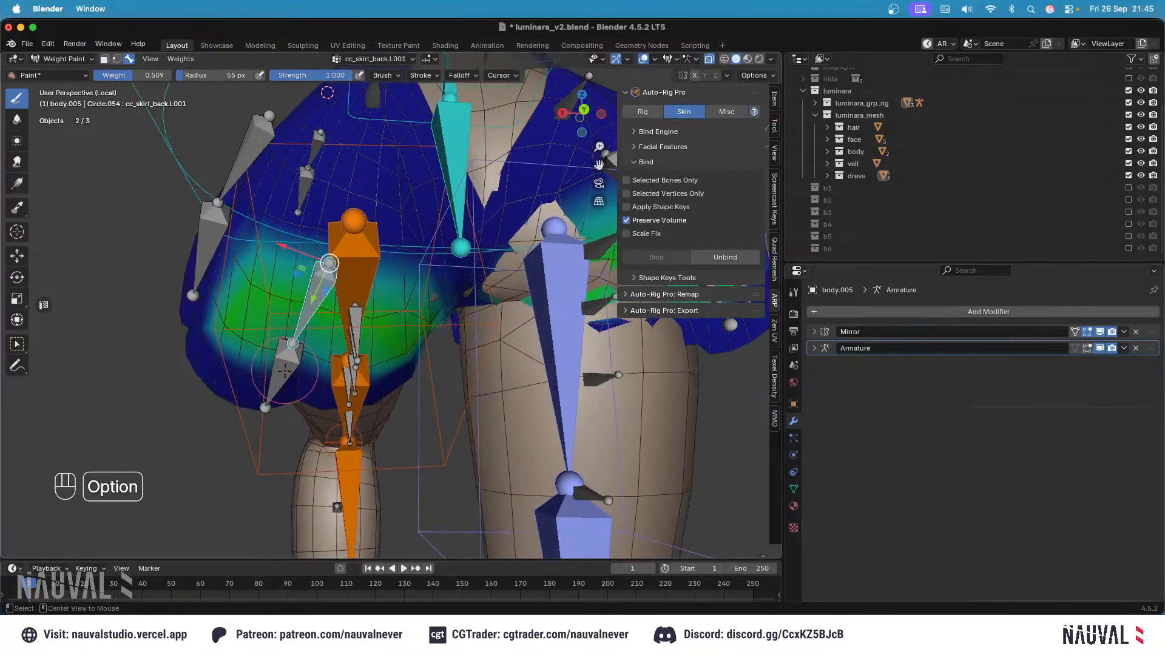
middle_click_drag(284, 371, 349, 289)
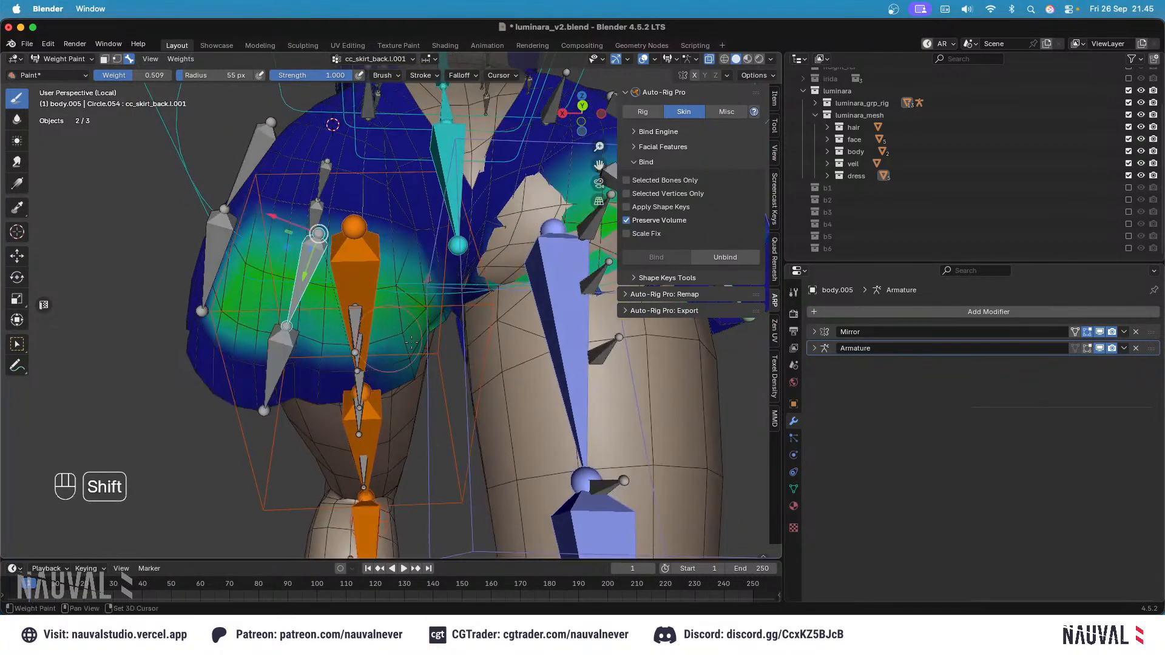
left_click_drag(312, 348, 213, 331, "shift")
mouse_move(417, 249)
left_mouse_down("shift")
mouse_move(358, 218)
mouse_move(251, 201)
left_mouse_up("shift")
left_click(283, 348, "alt")
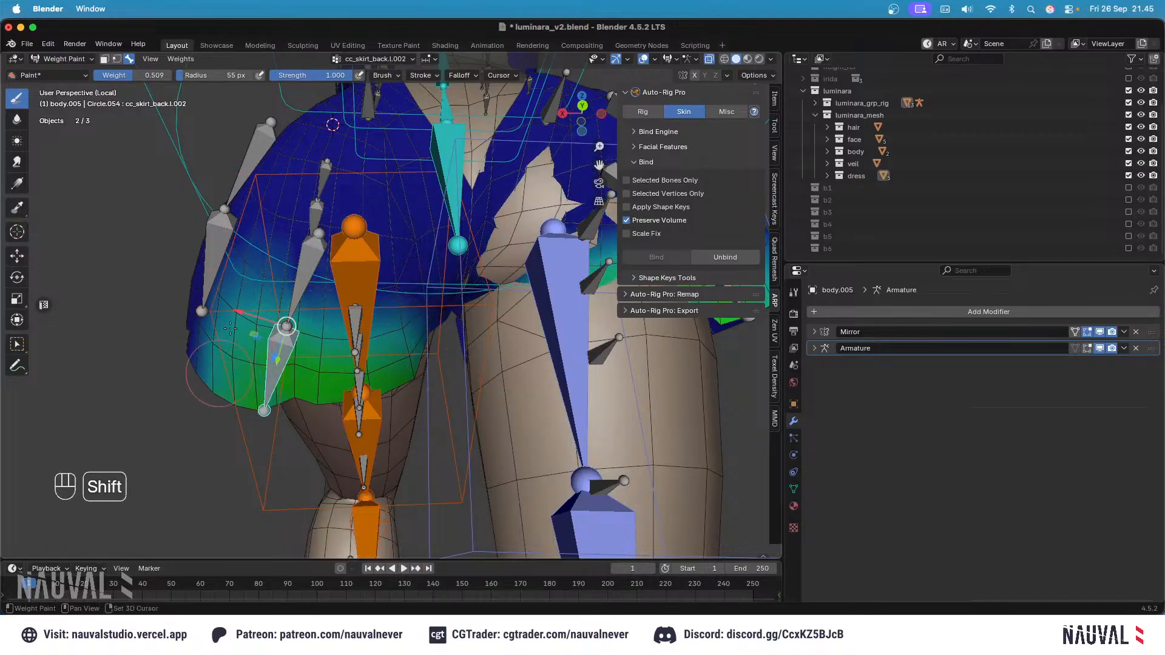
Step: Paint cc_skirt.l.001 weights on the side of the skirt over the hip with weight 0.509
middle_click_drag(338, 345, 269, 365)
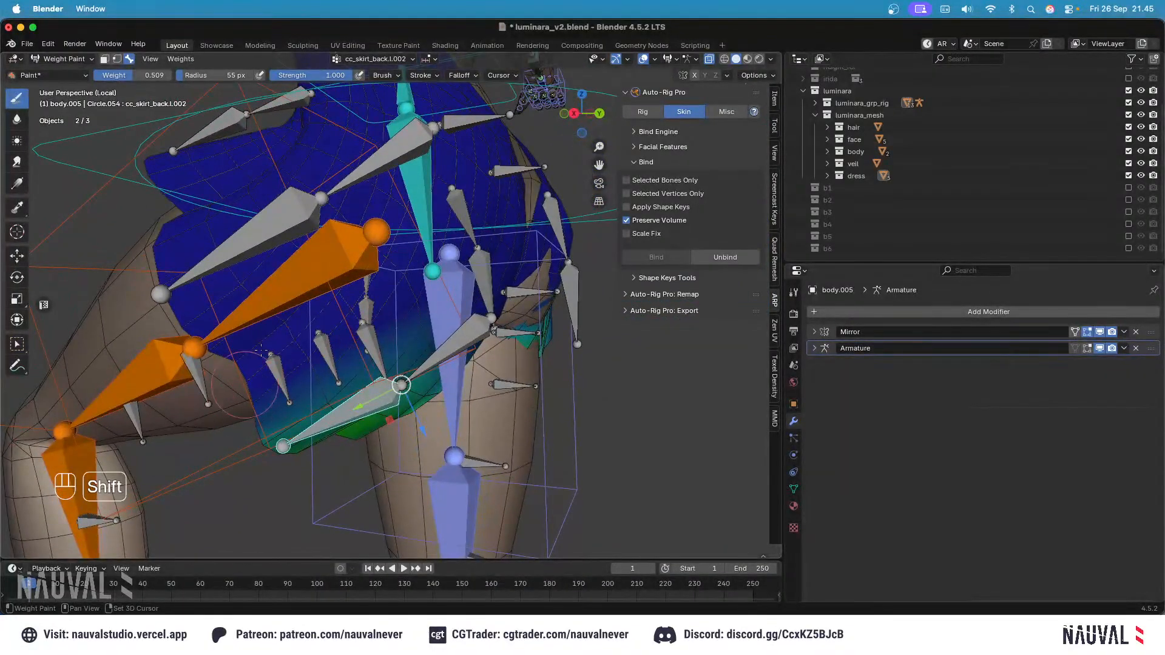
key("KP_3")
middle_click_drag(416, 283, 409, 346, "shift")
left_click(440, 247, "alt")
mouse_move(440, 243)
middle_mouse_down("shift")
mouse_move(437, 265)
mouse_move(383, 293)
middle_mouse_up("shift")
left_click_drag(305, 292, 371, 347)
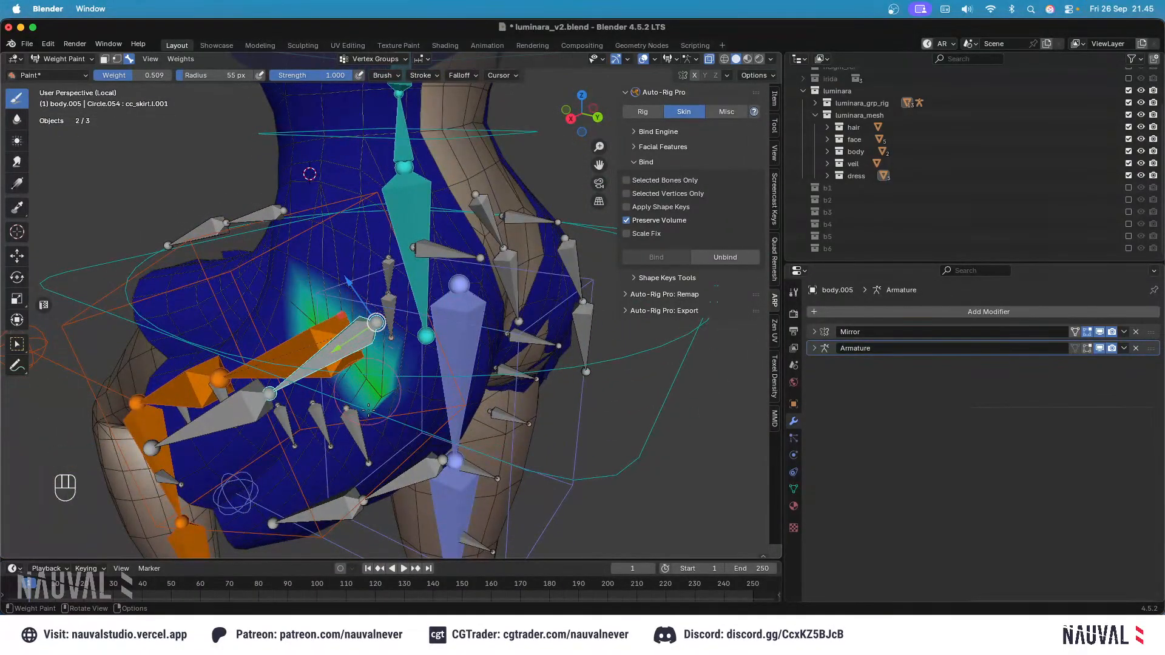
mouse_move(368, 409)
left_mouse_down()
mouse_move(300, 434)
mouse_move(264, 355)
mouse_move(309, 316)
left_mouse_up()
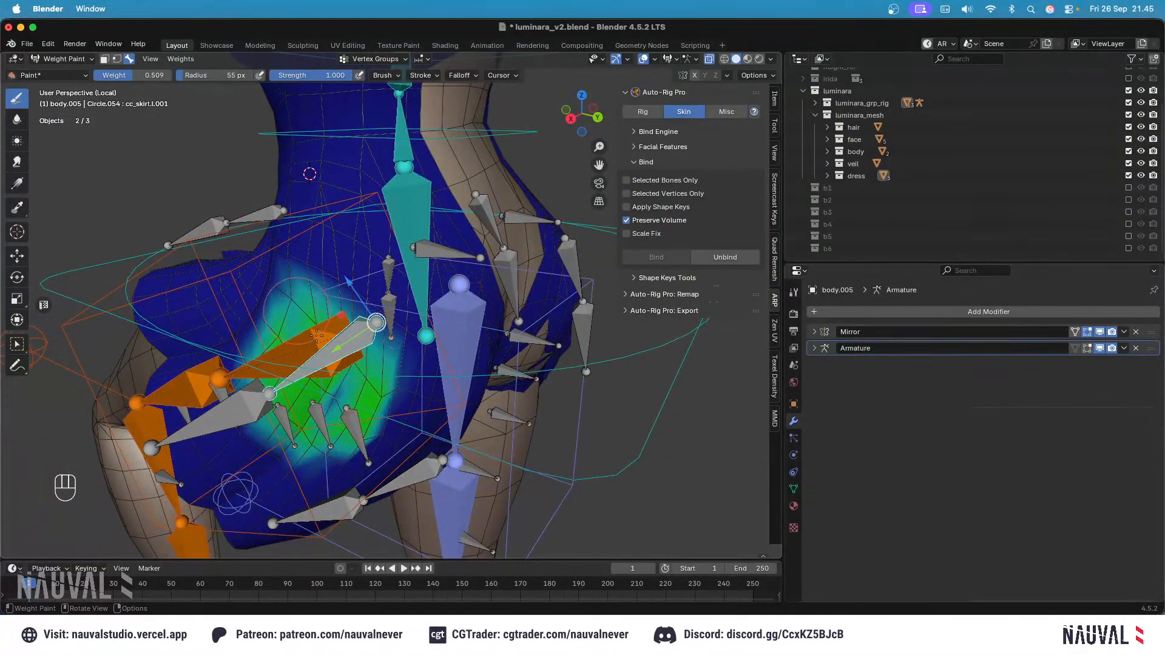
left_click_drag(336, 450, 326, 465)
Step: Paint cc_skirt.l.002 weights over the lower side of the skirt along the raised thigh with weight 0.509
mouse_move(291, 418)
middle_mouse_down("shift")
mouse_move(333, 370)
mouse_move(292, 337)
middle_mouse_up("shift")
left_click(278, 357, "alt")
mouse_move(398, 372)
left_mouse_down()
mouse_move(296, 299)
mouse_move(331, 445)
mouse_move(230, 372)
mouse_move(229, 335)
left_mouse_up()
middle_click_drag(267, 370, 284, 387)
left_click_drag(328, 432, 265, 402)
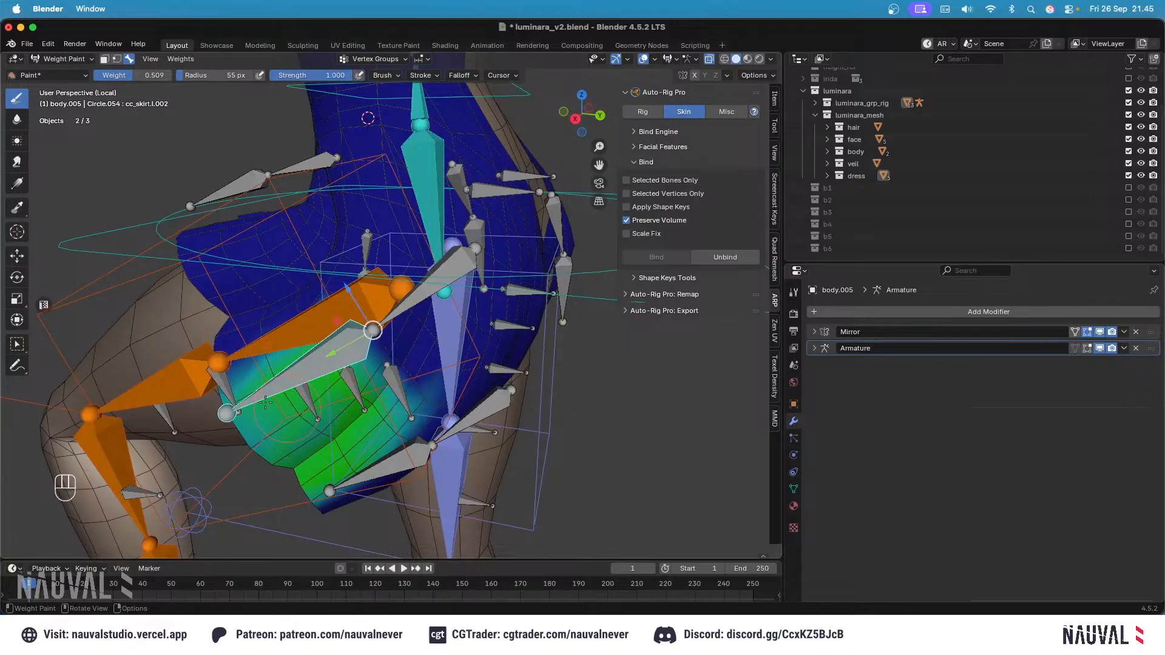
left_click_drag(219, 361, 245, 332)
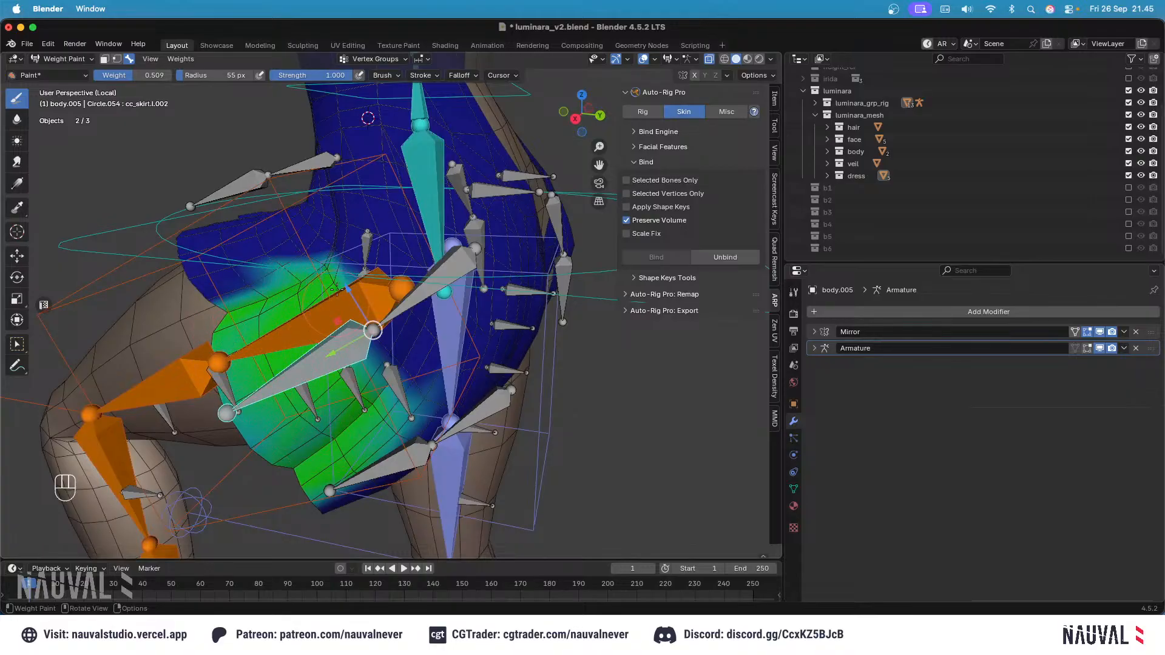
left_click_drag(366, 340, 415, 397)
mouse_move(316, 273)
middle_mouse_down("shift")
mouse_move(358, 340)
mouse_move(335, 314)
middle_mouse_up("shift")
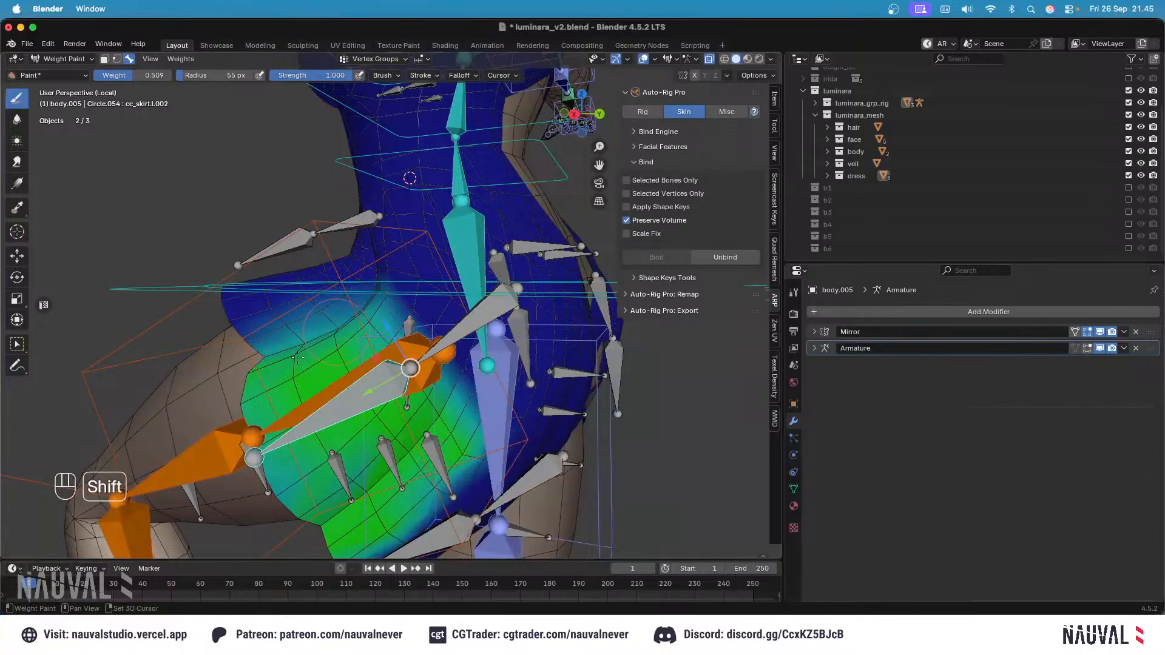
Step: Blur the cc_skirt.l.002 and cc_skirt.l.001 weights with a 91 px brush radius, undoing the unwanted strokes
middle_click_drag(357, 363, 323, 282, "shift")
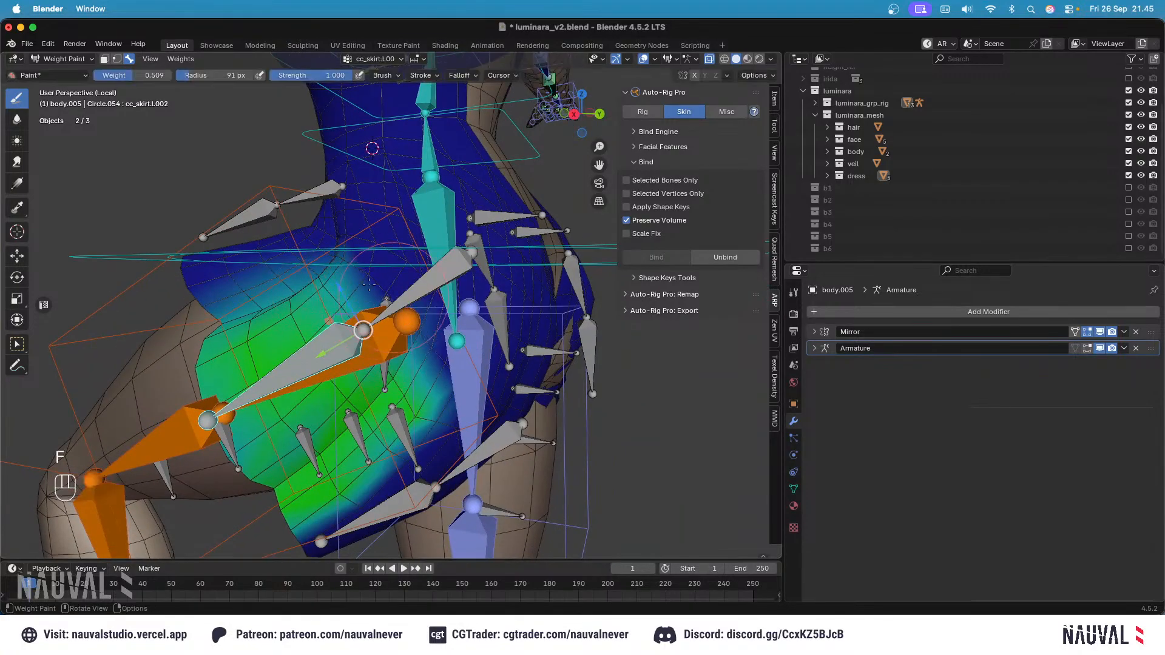
left_click_drag(316, 516, 303, 521, "shift")
mouse_move(309, 510)
middle_mouse_down()
mouse_move(337, 402)
mouse_move(338, 423)
middle_mouse_up()
left_click_drag(311, 210, 281, 349, "shift")
key("super+z")
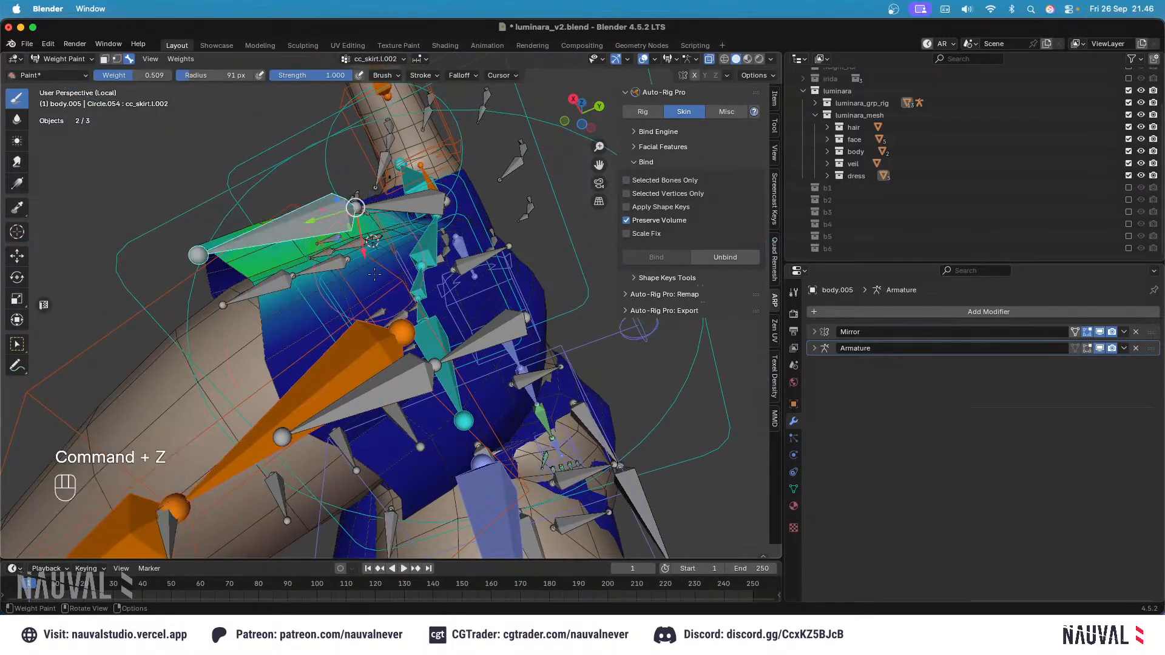
middle_click_drag(281, 354, 426, 294)
middle_click_drag(390, 247, 458, 322)
left_click(414, 294, "alt")
mouse_move(356, 326)
left_mouse_down("shift")
mouse_move(346, 364)
mouse_move(338, 335)
left_mouse_up("shift")
key("super+z")
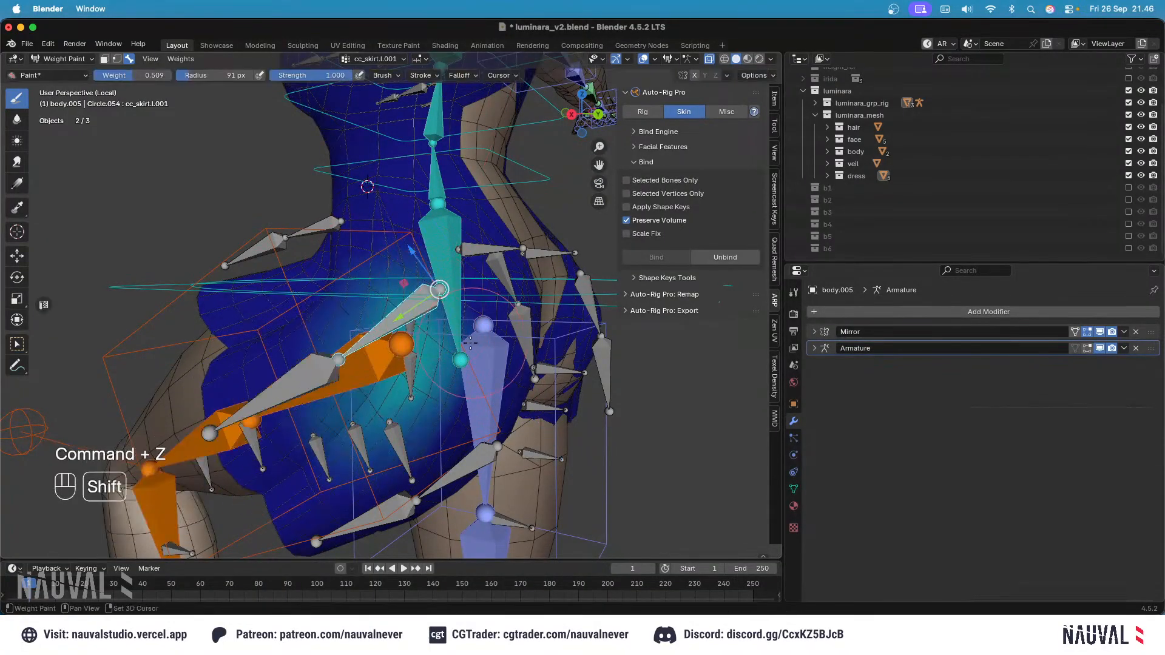
Step: Set the brush to weight 0.164 and radius 80 px, and try painting the cc_skirt_front.l.001 weights
middle_click_drag(431, 305, 443, 283)
left_click(486, 304, "alt")
key("ctrl+f")
left_click(480, 267)
key("f")
left_click(436, 282)
key("super+z")
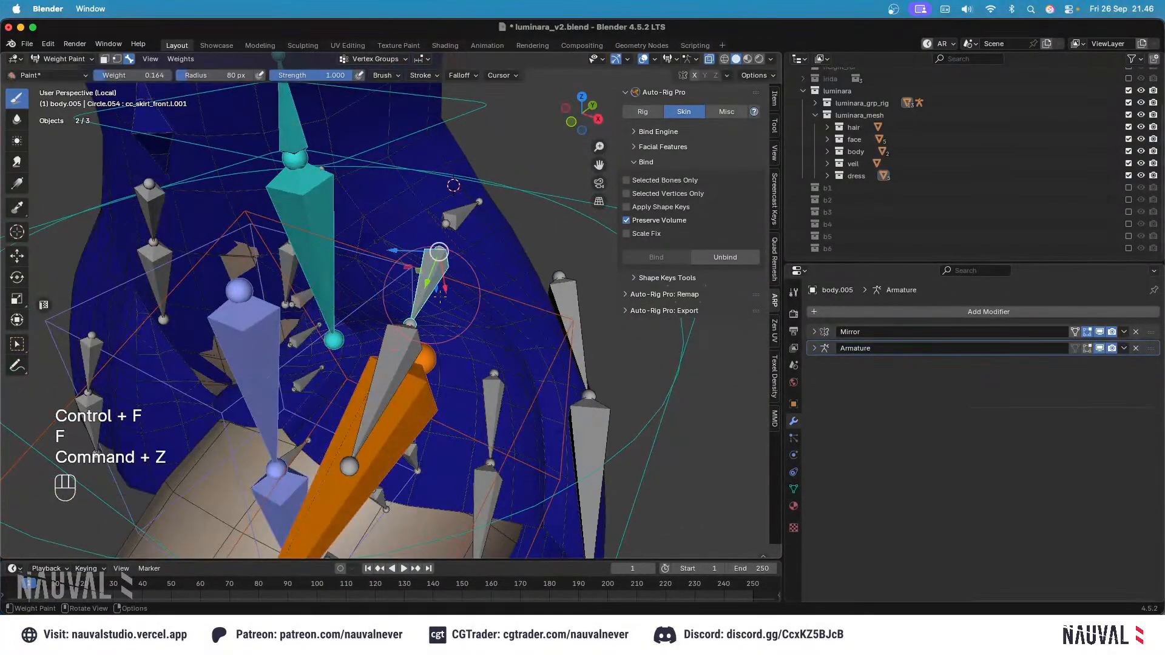
key("super+z")
Step: Paint cc_skirt_front.l.002 weights on the skirt front with brush weight 0.442, undoing the last strokes
left_click(390, 261, "alt")
middle_click_drag(425, 262, 342, 347)
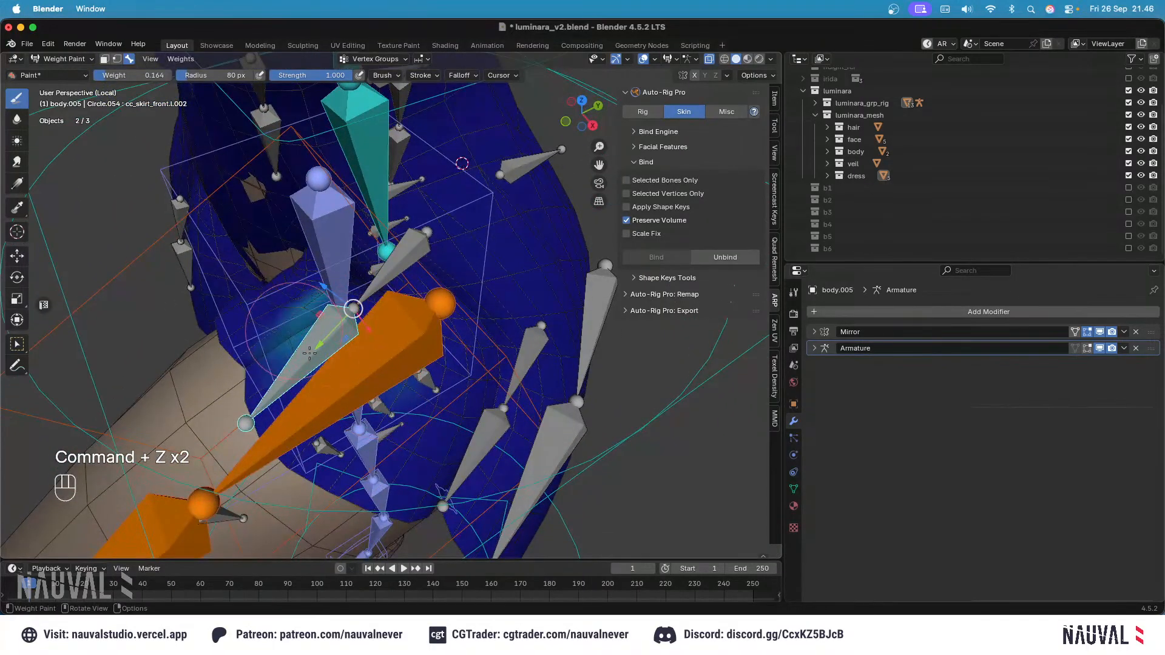
key("ctrl+f")
left_click(352, 307)
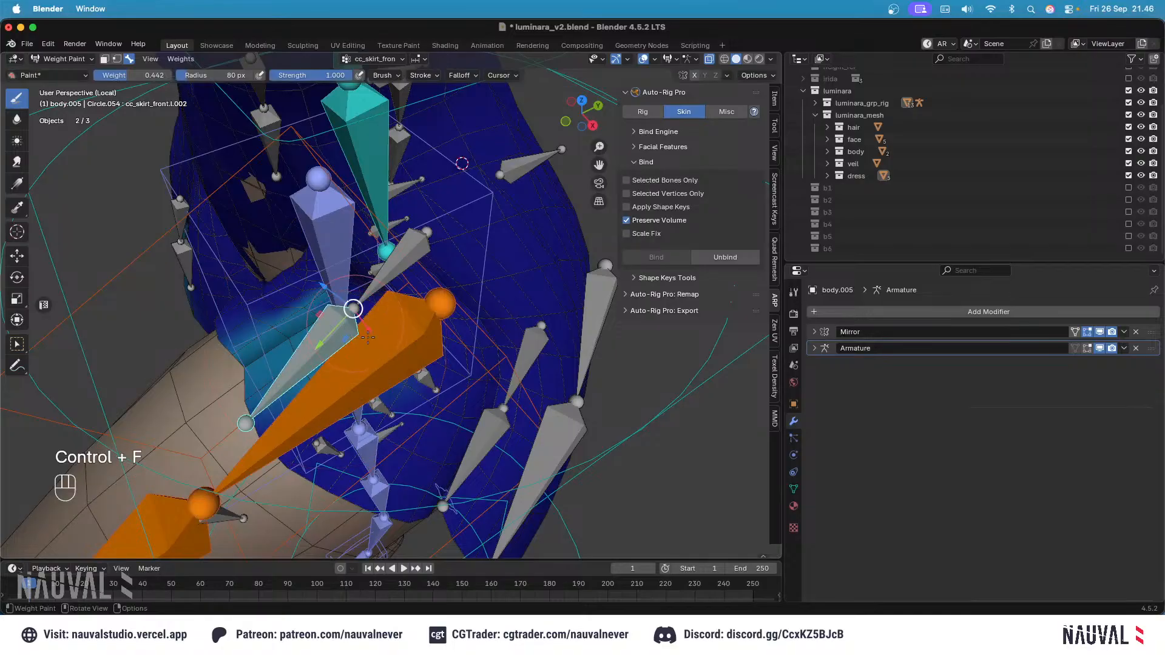
key("super+z")
key("super+z")
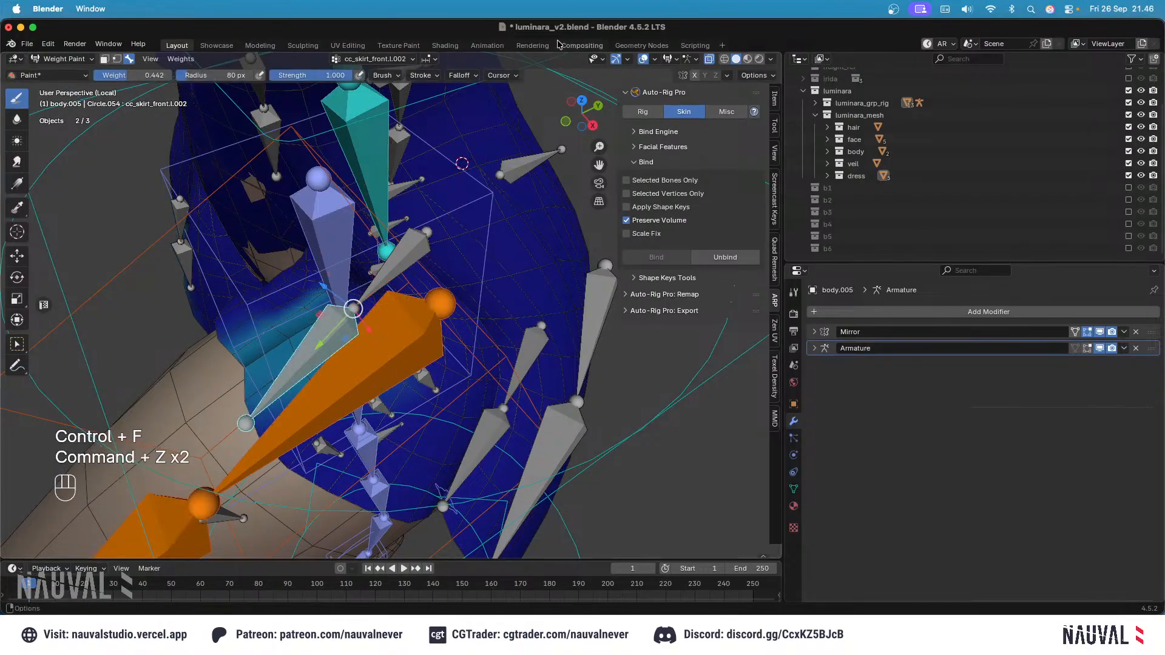
Step: Hide the viewport gizmos and compare the side and front skirt bones' weights, ending on cc_skirt_front.l.002
mouse_move(331, 310)
middle_mouse_down("shift")
mouse_move(440, 300)
mouse_move(479, 283)
middle_mouse_up("shift")
left_click(406, 198, "alt")
middle_click_drag(391, 242, 400, 255)
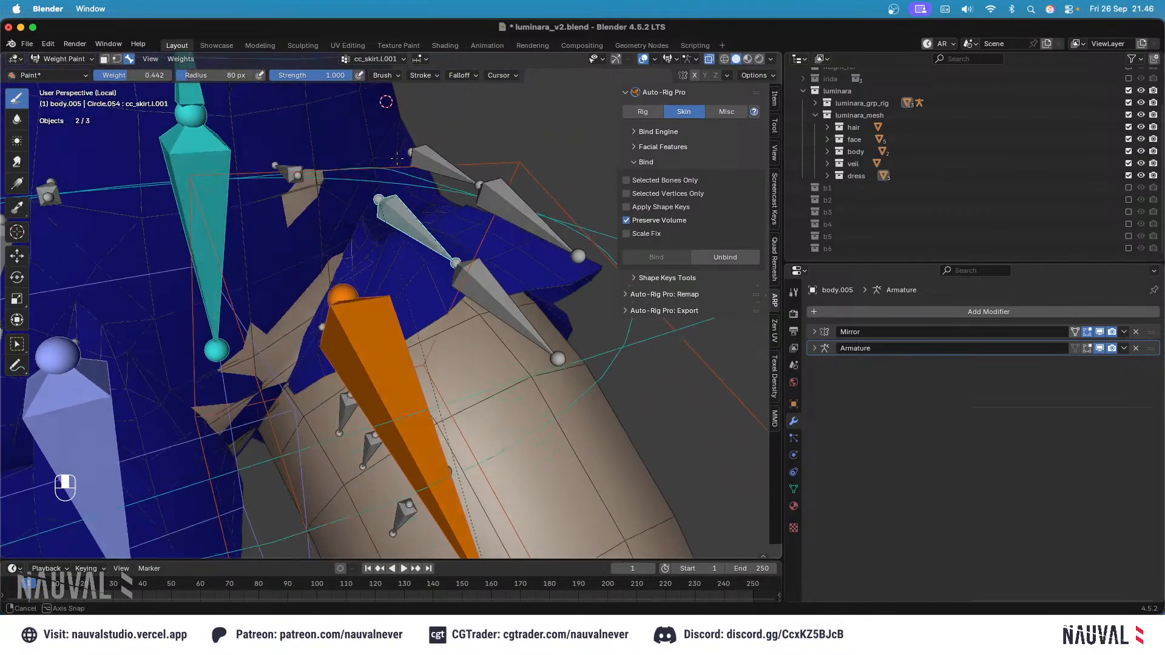
left_click(370, 324, "alt")
middle_click_drag(370, 322, 464, 349)
left_click(435, 204, "alt")
left_click(447, 310, "alt")
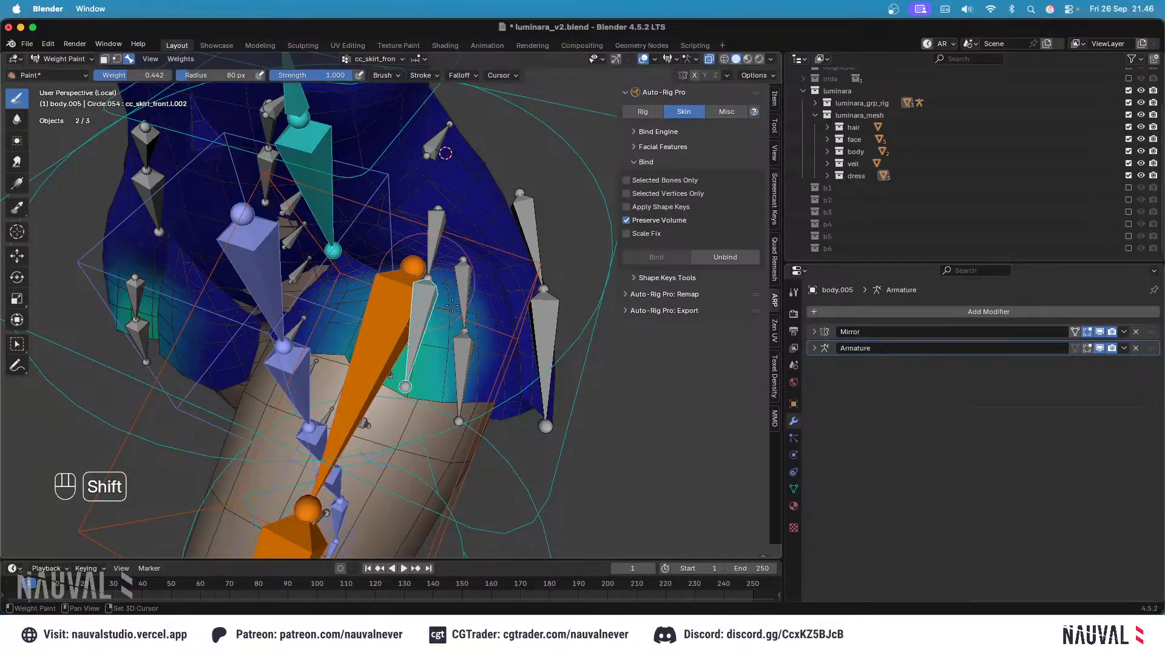
Step: Check the skirt's deformation from the front with the viewport overlays temporarily hidden
left_click(644, 59)
key("KP_1")
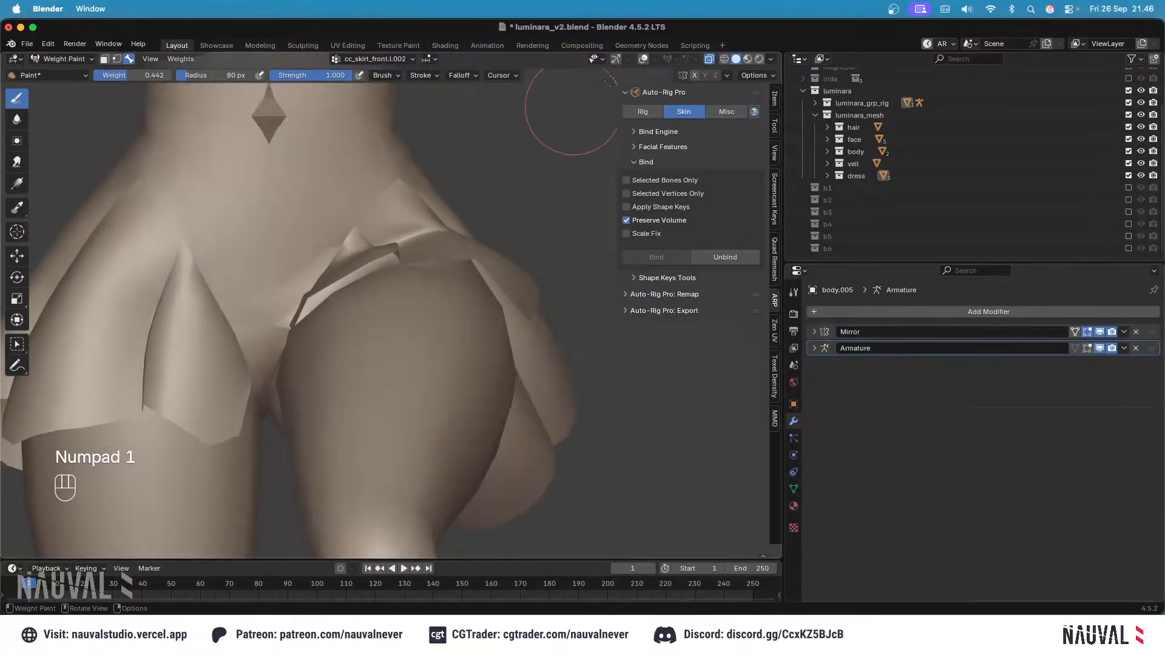
left_click(645, 60)
middle_click_drag(434, 243, 496, 257)
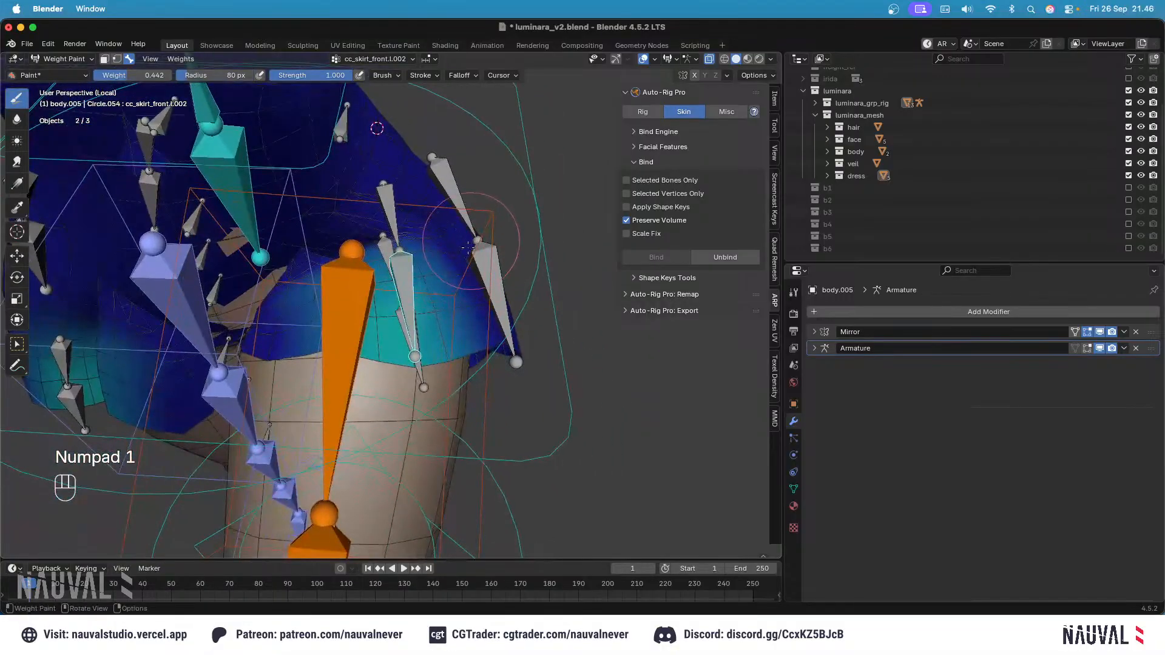
Step: Select the left front, side and back skirt bones and smooth their vertex weights with factor 0.500 and 1 iteration
left_click(496, 258, "alt")
left_click(404, 271, "alt+shift")
middle_click_drag(404, 270, 339, 315)
middle_click_drag(547, 349, 476, 307, "shift")
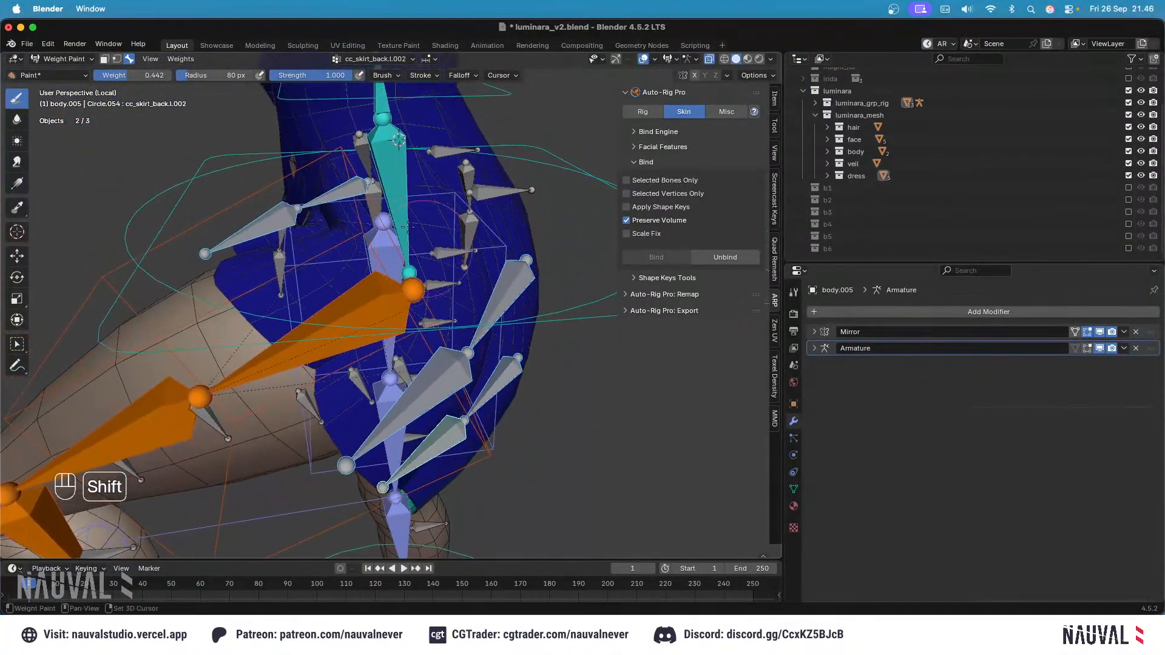
middle_click_drag(424, 388, 340, 261)
left_click(181, 59)
left_click(195, 194)
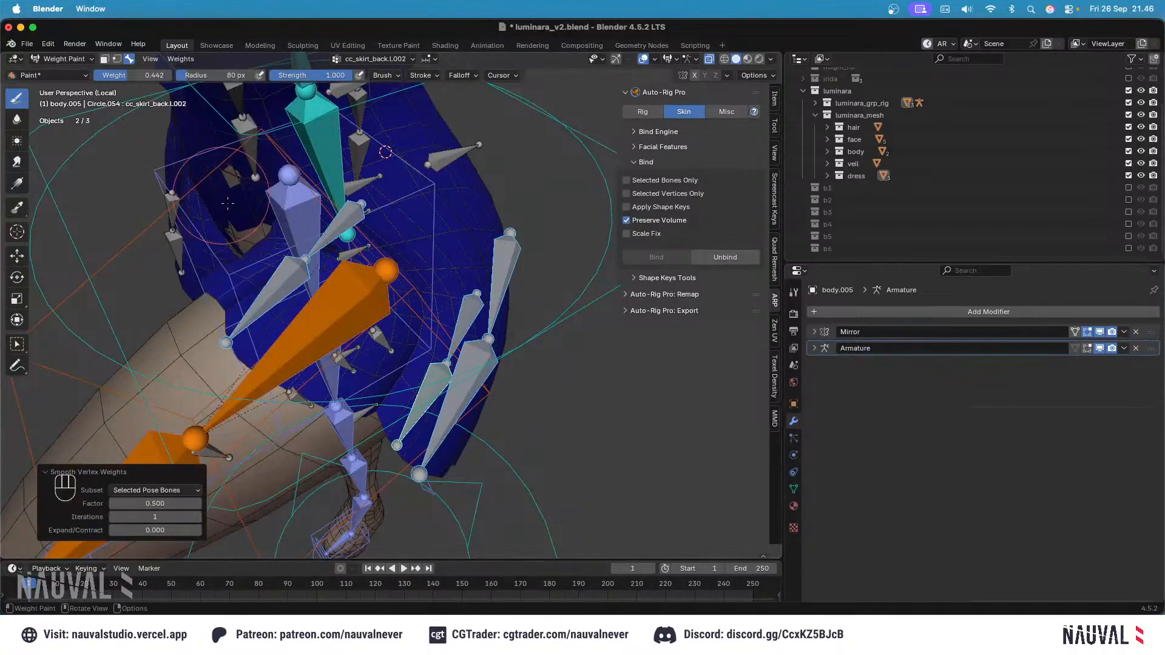
Step: Display the cc_skirt.l.001 and root.x bones' weights around the top of the raised thigh
middle_click_drag(195, 195, 201, 264)
middle_click_drag(233, 344, 389, 313)
left_click(412, 217, "alt")
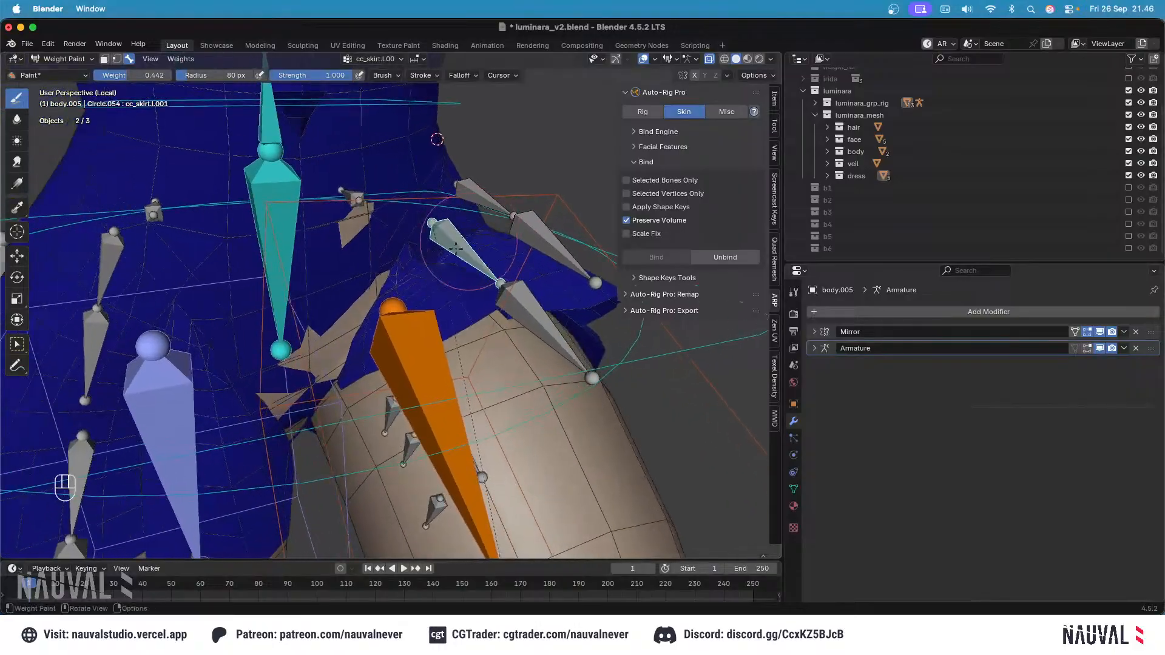
left_click(399, 243, "alt")
middle_click_drag(398, 243, 394, 273)
left_click(297, 249, "alt")
Step: Set the brush weight to 0.000, undo the trial changes and display the thigh_twist.l bone's weights
key("shift+z")
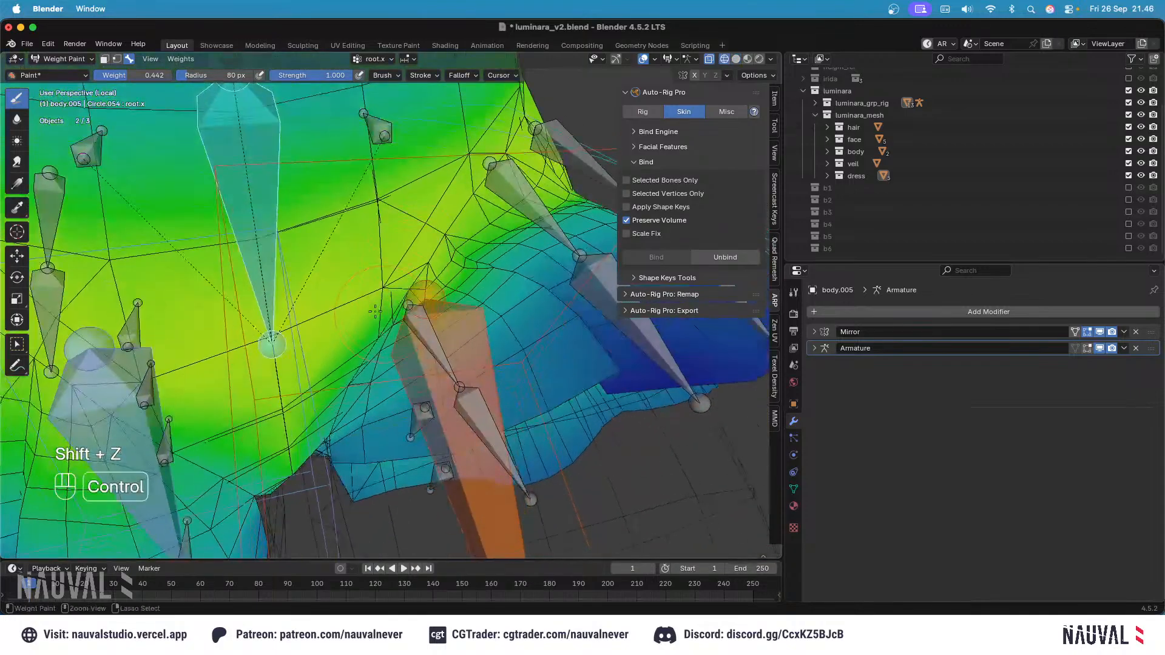
key("ctrl+f")
key("shift+z")
key("super+z")
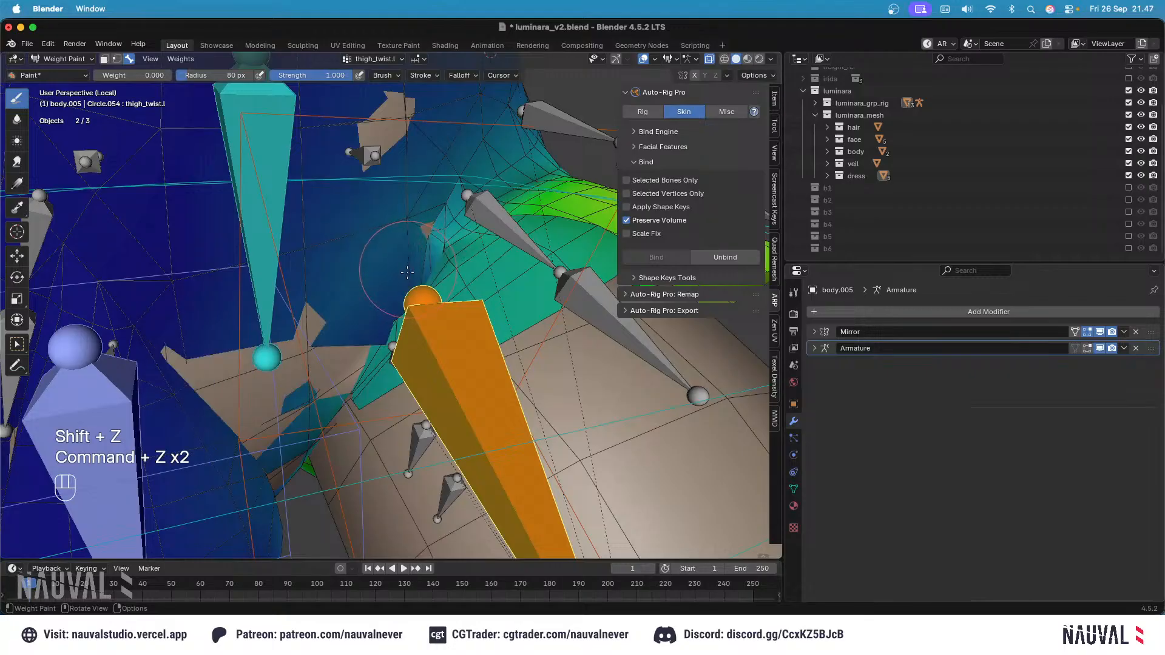
Step: Examine the thigh_twist.l weights where the dress meets the inner thigh, comparing wireframe and solid shading
key("shift+z")
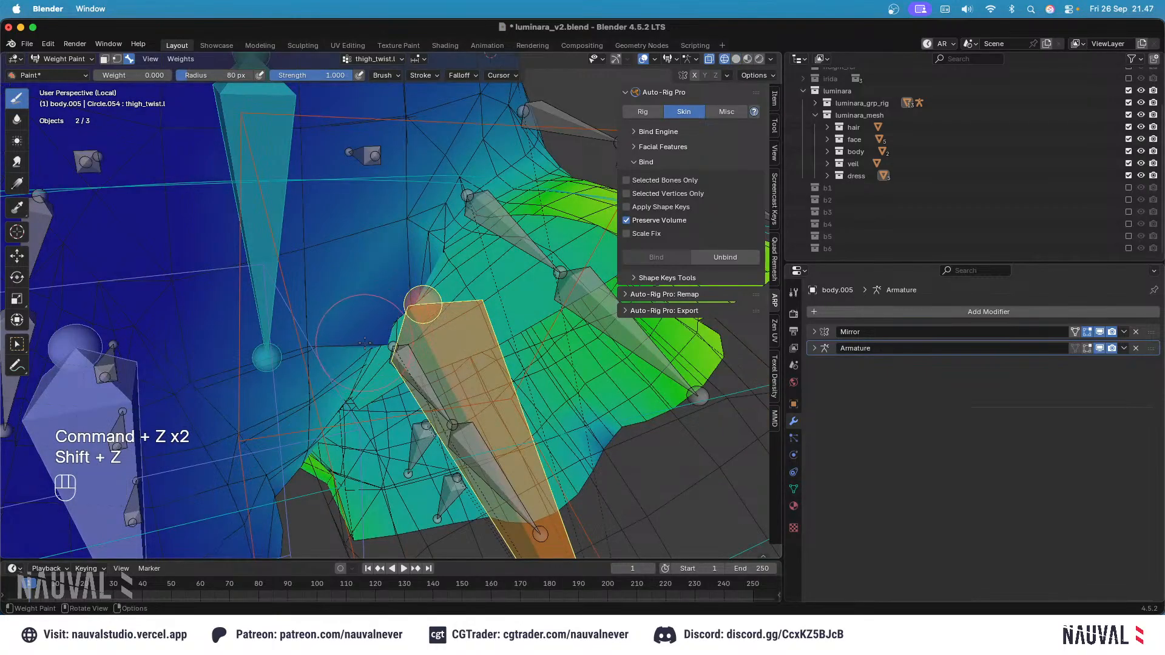
key("shift+z")
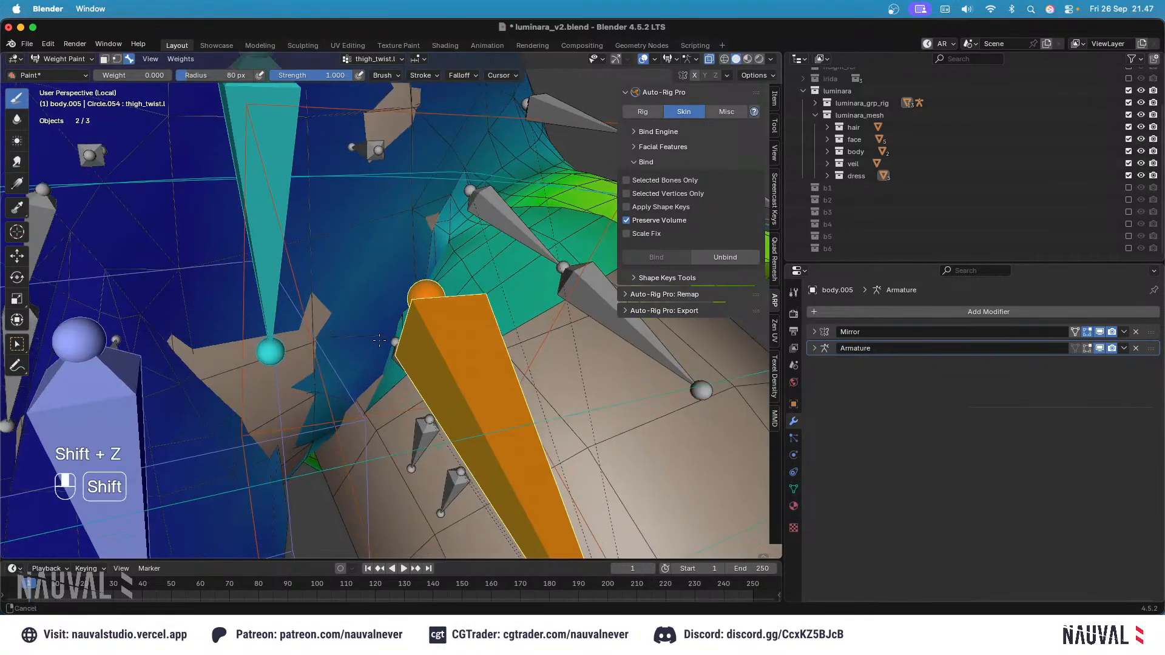
key("shift+z")
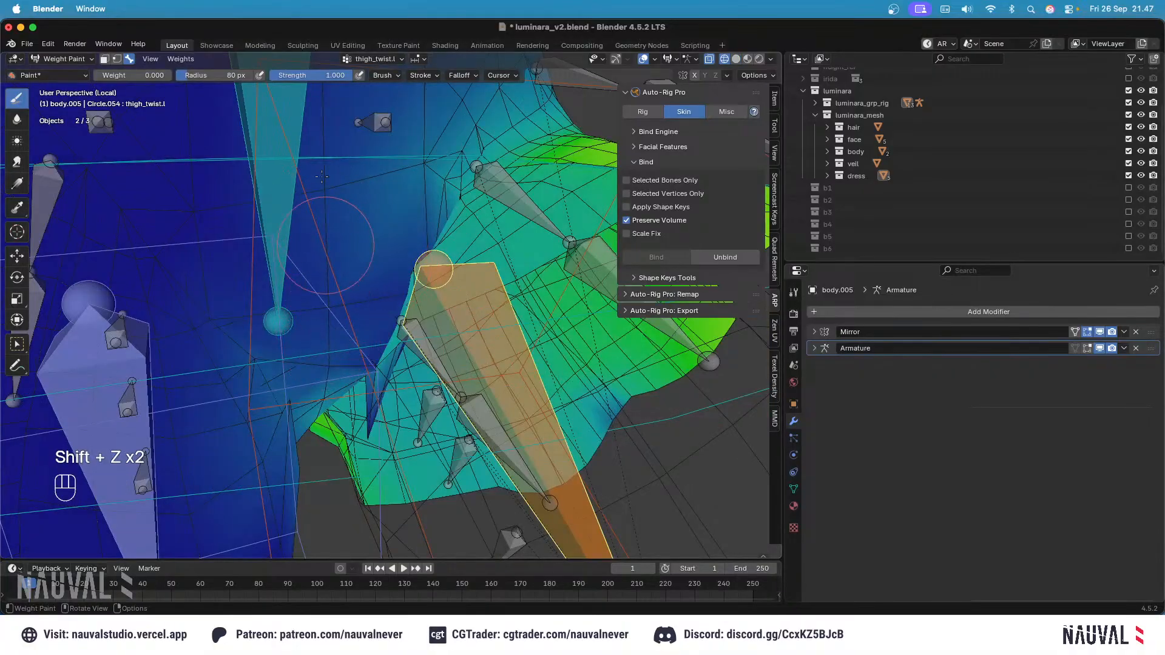
key("shift+z")
key("shift+z")
scroll(430, 248, "right", 2, "shift")
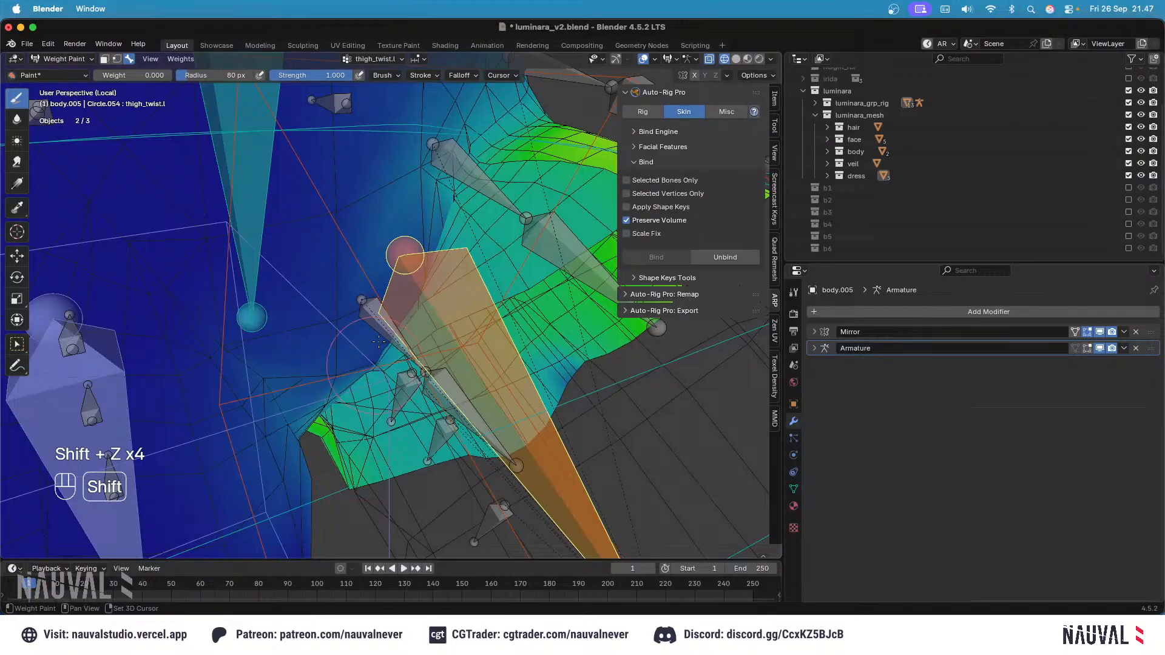
key("shift+z")
scroll(386, 322, "up", 5)
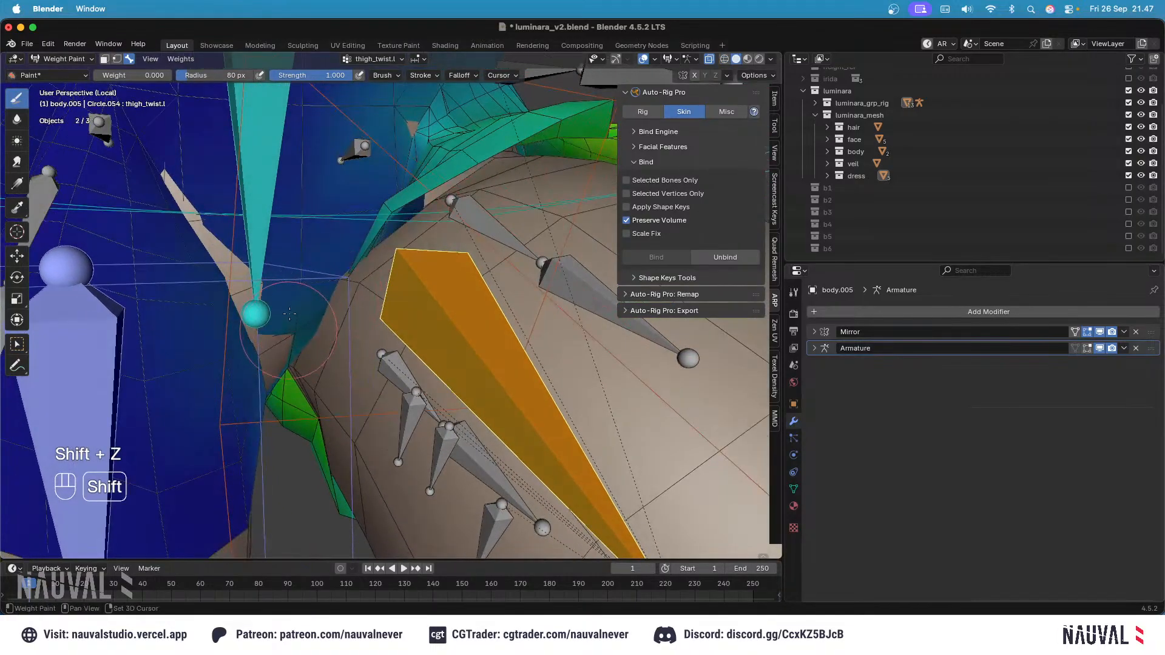
Step: Undo the last three thigh_twist.l weight changes where the dress meets the inner thigh and check the raised leg from the front
key("super+z")
key("super+z")
key("super+z")
key("KP_1")
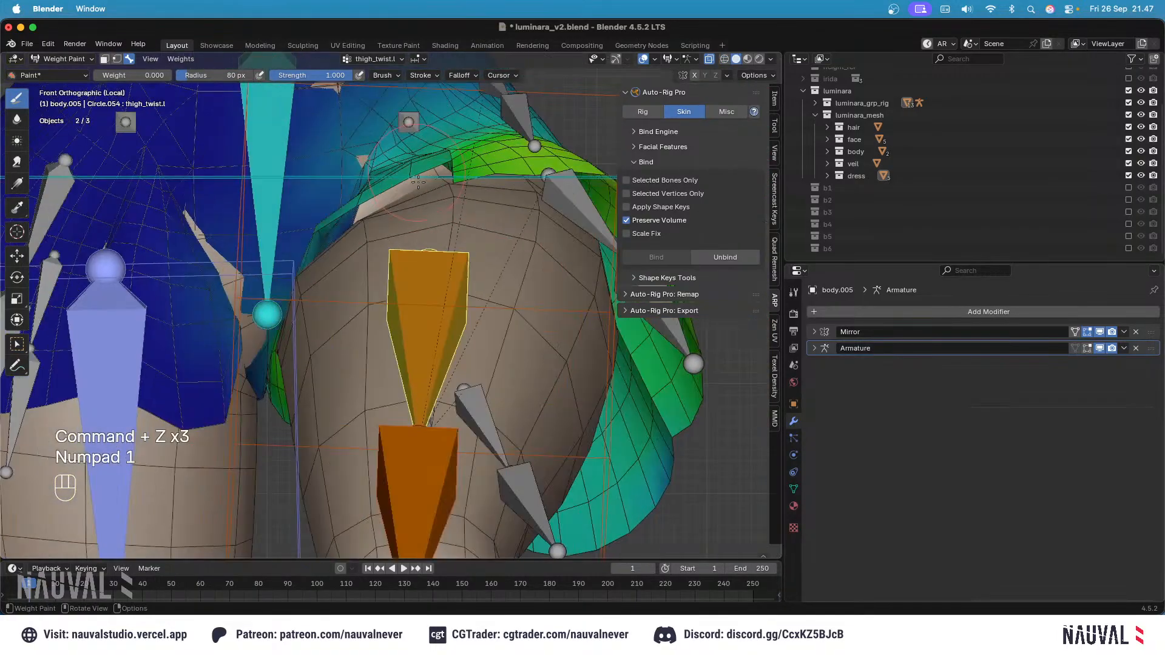
middle_click_drag(420, 200, 450, 209)
middle_click_drag(449, 210, 397, 209, "shift")
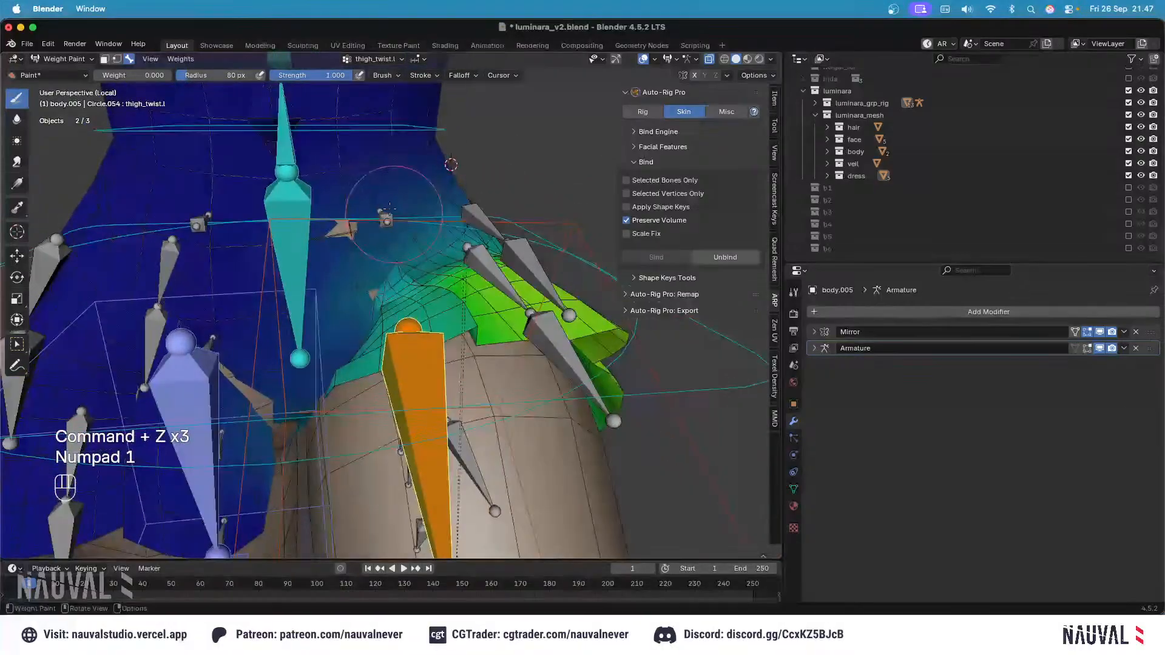
Step: Undo the trial thigh_twist.l stroke above the raised thigh and set the brush radius to 92 px
key("ctrl+f")
left_click(339, 207)
scroll(373, 266, "up", 2)
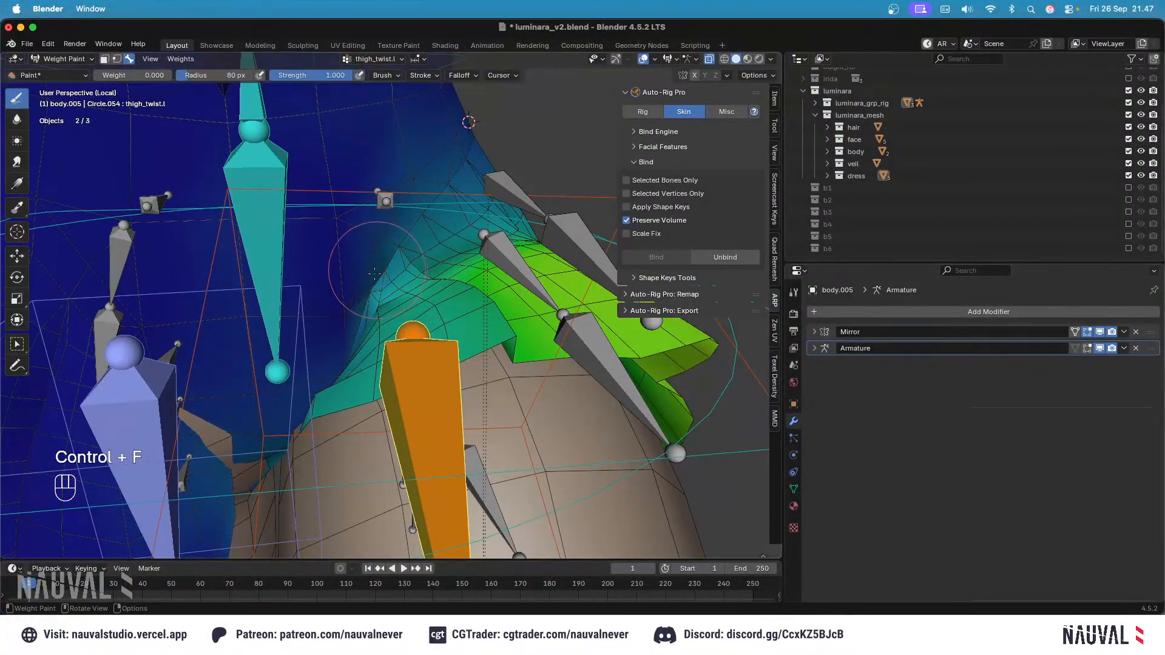
key("super+z")
key("f")
left_click(376, 267)
Step: Set the brush weight to 0.085 and adjust the thigh_twist.l weights on the dress above the raised thigh
key("ctrl+f")
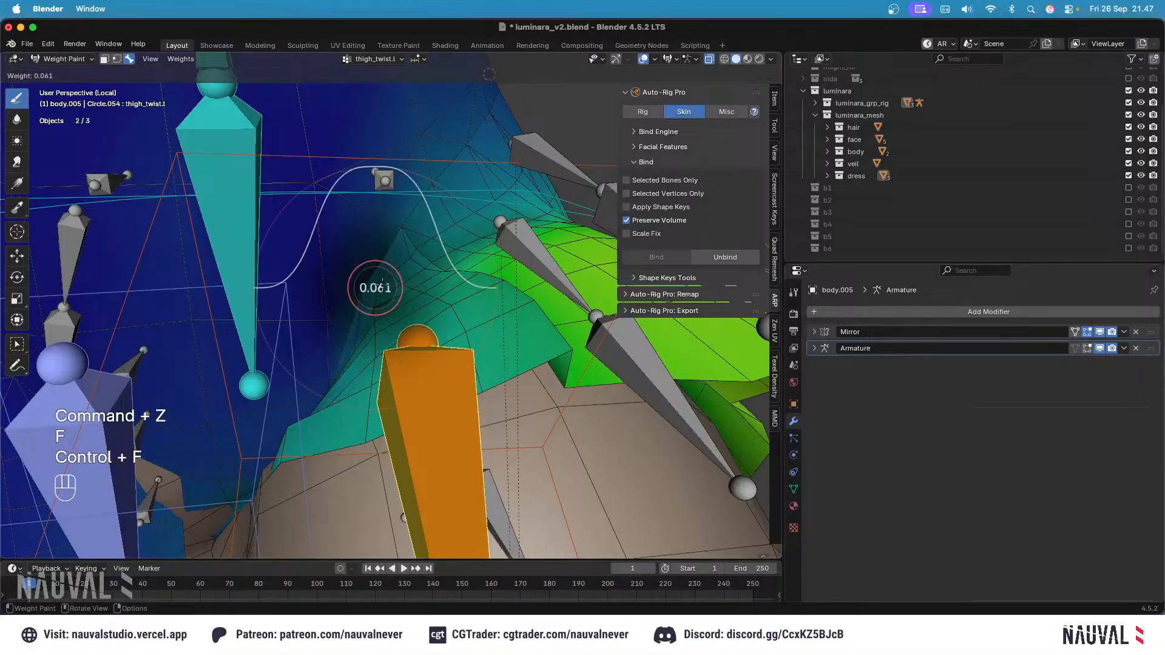
left_click(367, 294)
mouse_move(360, 342)
middle_mouse_down("shift")
mouse_move(318, 380)
mouse_move(427, 209)
mouse_move(383, 251)
mouse_move(389, 272)
mouse_move(423, 260)
mouse_move(428, 222)
middle_mouse_up("shift")
key("ctrl+z")
key("ctrl+f")
left_click(366, 251)
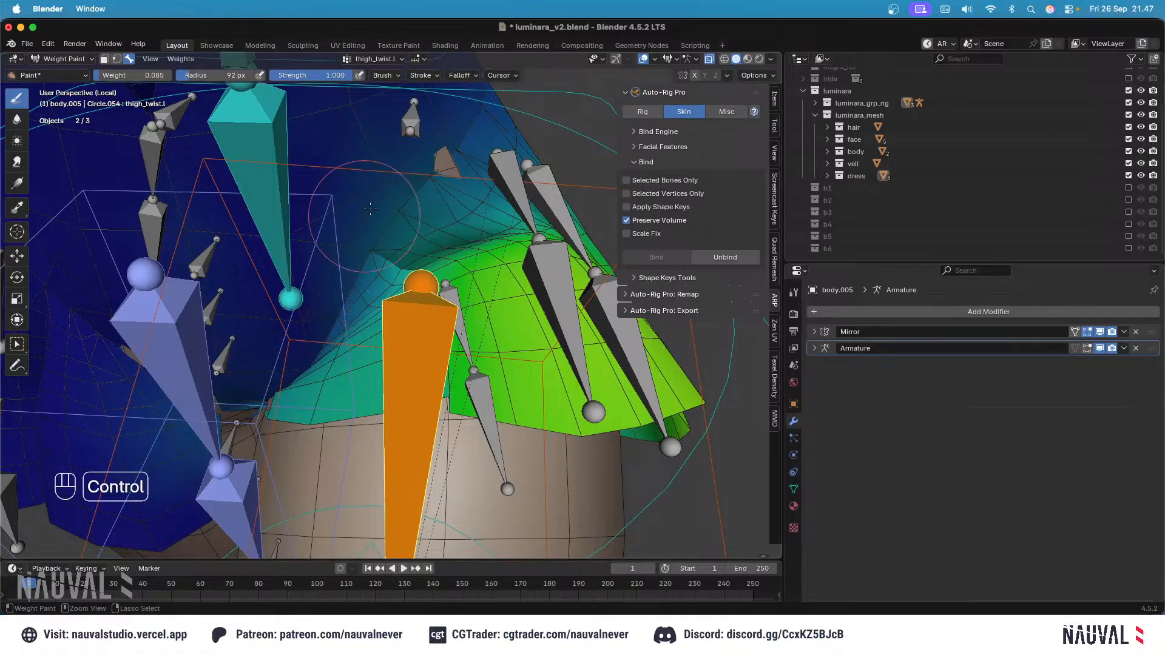
Step: Examine the dress deformation over the raised thigh with overlays toggled and from the right side view
middle_click_drag(370, 209, 339, 291, "ctrl")
left_click(639, 59)
left_click(639, 61)
key("KP_3")
middle_click_drag(340, 291, 338, 359, "ctrl")
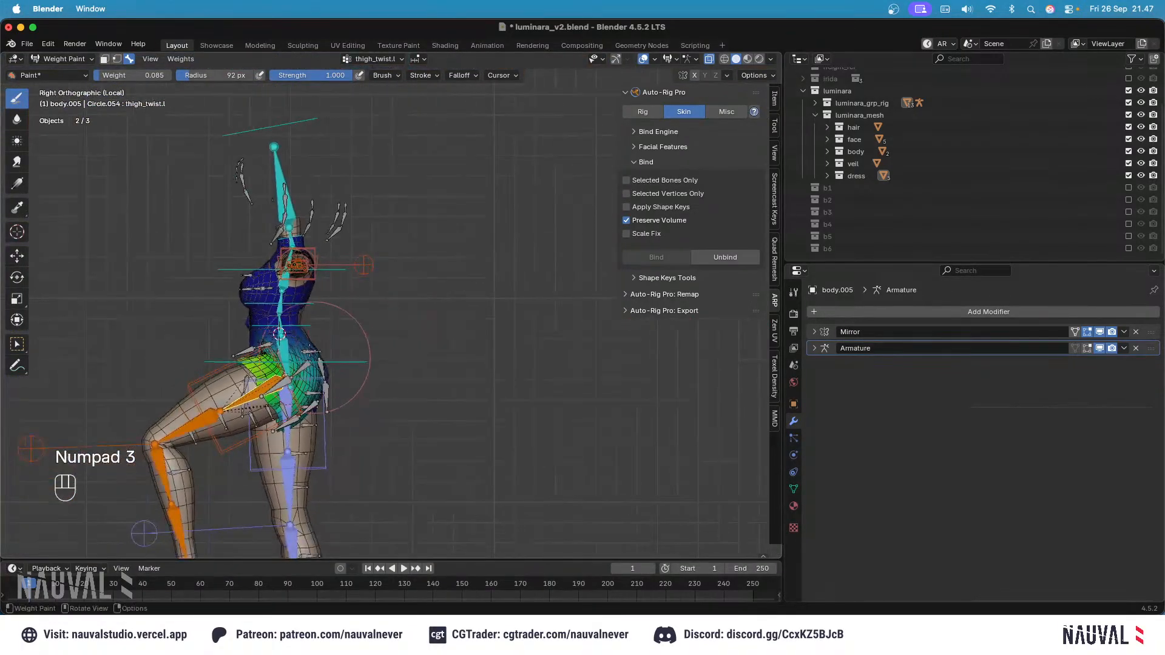
Step: Move and rotate the left foot control c_foot_ik.l to lower the raised leg
middle_click_drag(303, 449, 333, 282, "shift")
left_click(226, 412, "alt")
key("g")
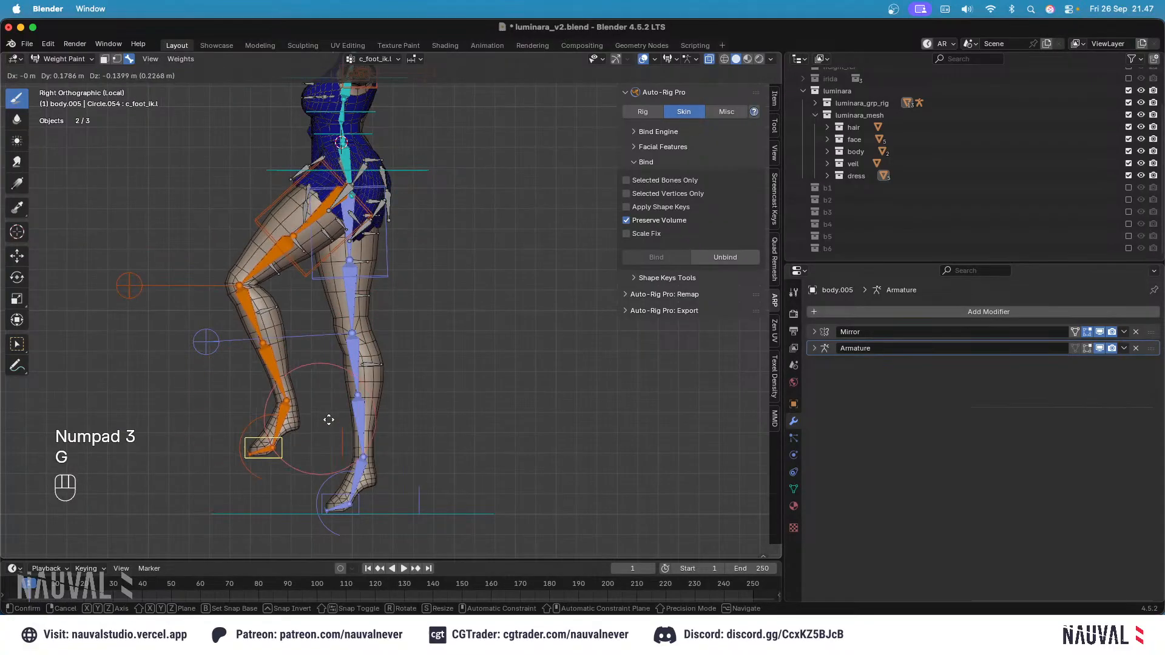
left_click(344, 418)
key("r")
left_click(326, 284)
key("g")
left_click(328, 290)
key("KP_1")
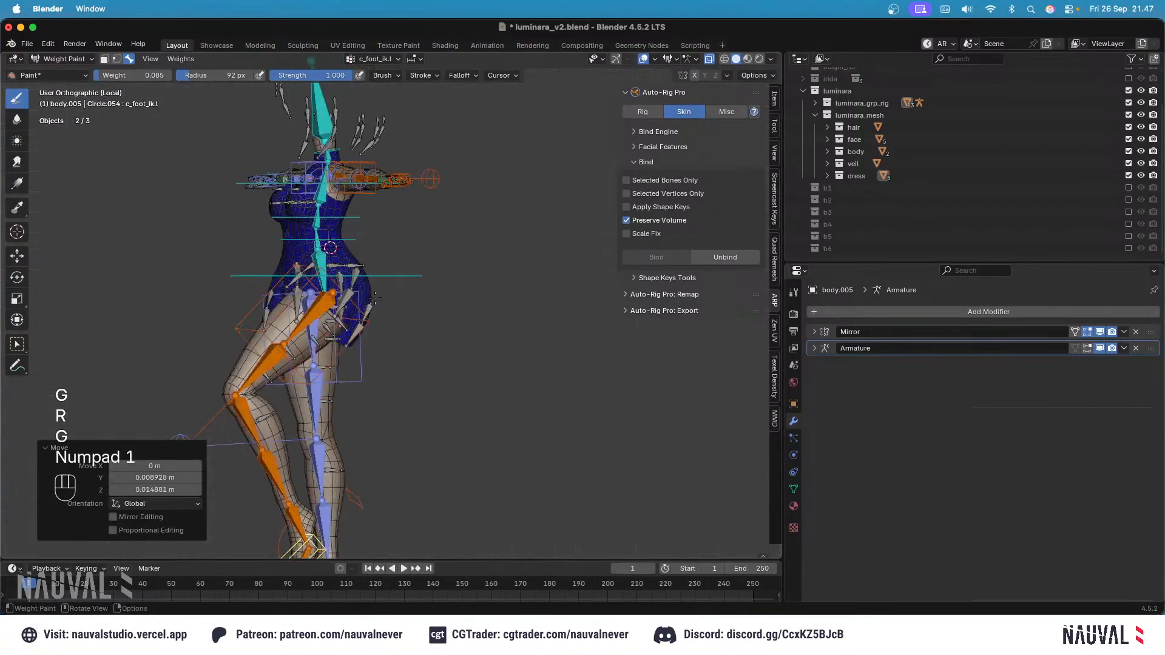
Step: Adjust the left foot control's position in side view while checking the skirt in wireframe and solid shading
middle_click_drag(340, 285, 511, 271, "ctrl")
key("shift+z")
key("KP_3")
key("g")
left_click(429, 267)
key("shift+z")
Step: Display the weights of root.x, cc_skirt_front.l.001 and thigh_twist.l around the left hip
left_click(251, 318, "alt")
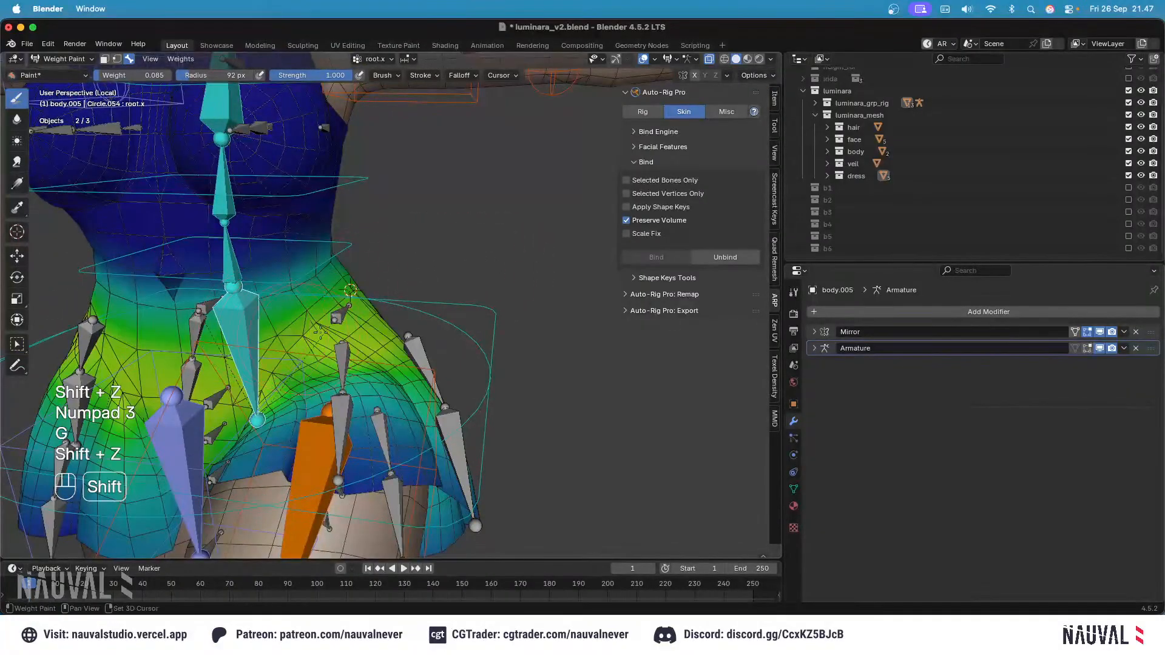
middle_click_drag(273, 321, 314, 273, "shift")
middle_click_drag(314, 273, 355, 256, "ctrl")
left_click(526, 291, "alt")
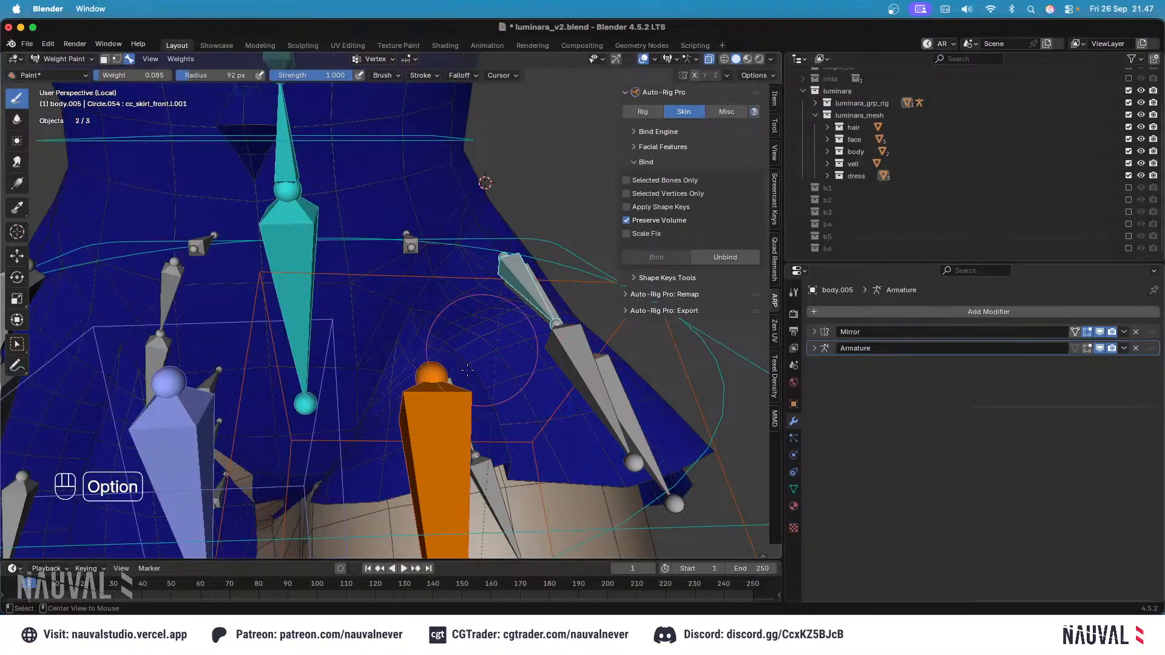
left_click(452, 385, "alt")
middle_click_drag(452, 385, 447, 276, "ctrl")
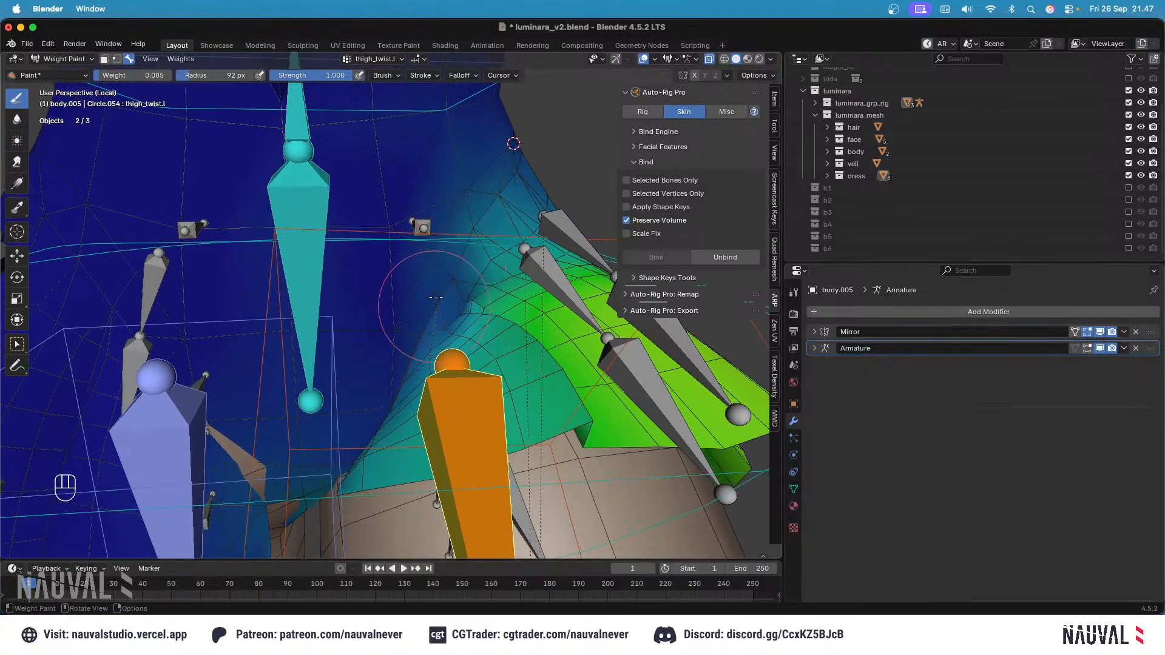
Step: Undo the trial thigh_twist.l strokes on the front of the left hip
key("super+z")
key("super+z")
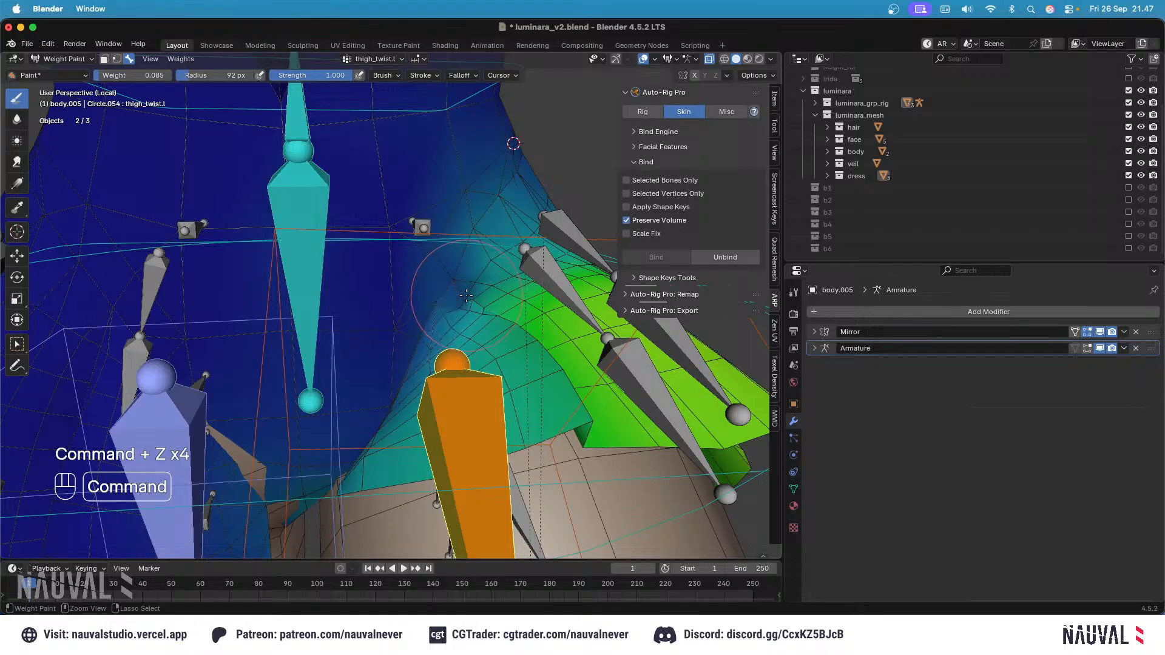
key("super+z")
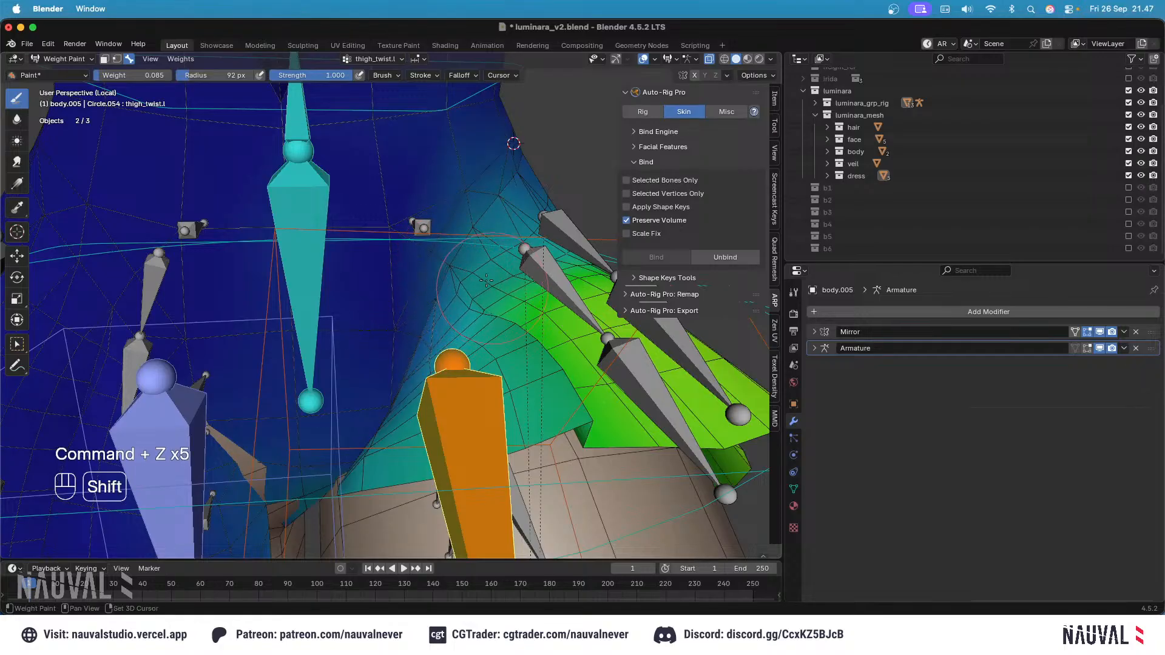
middle_click_drag(486, 280, 399, 360, "shift")
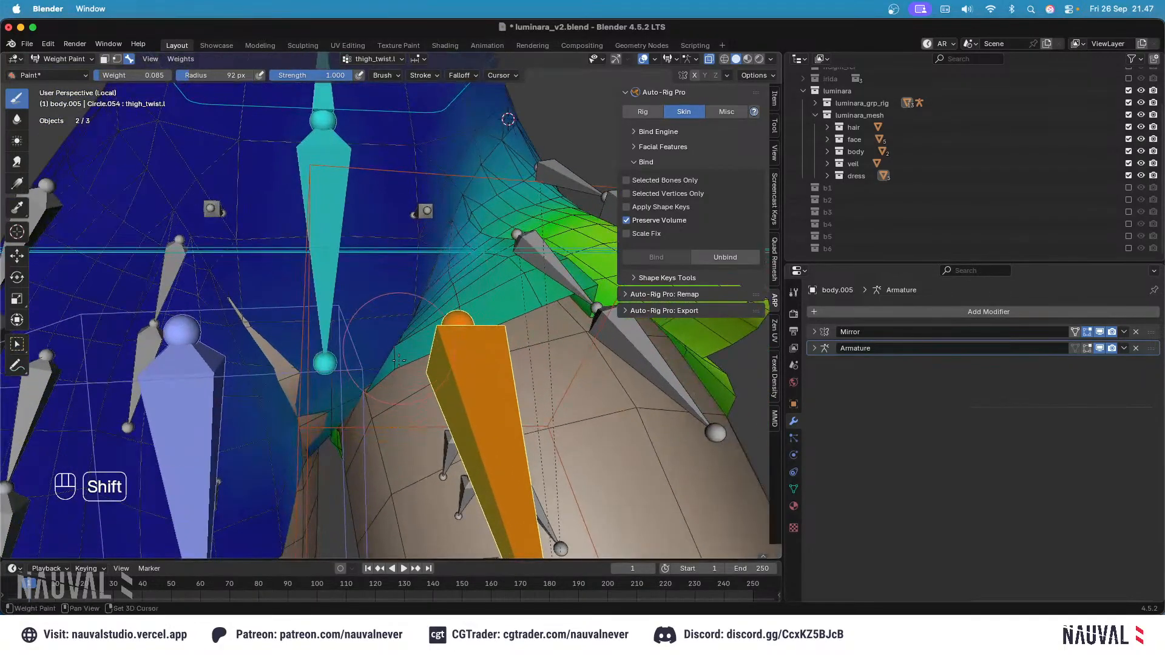
Step: Display the root.x bone's weights, undo the last stroke near the crotch and check the hips from the front
left_click(349, 270, "alt")
key("super+z")
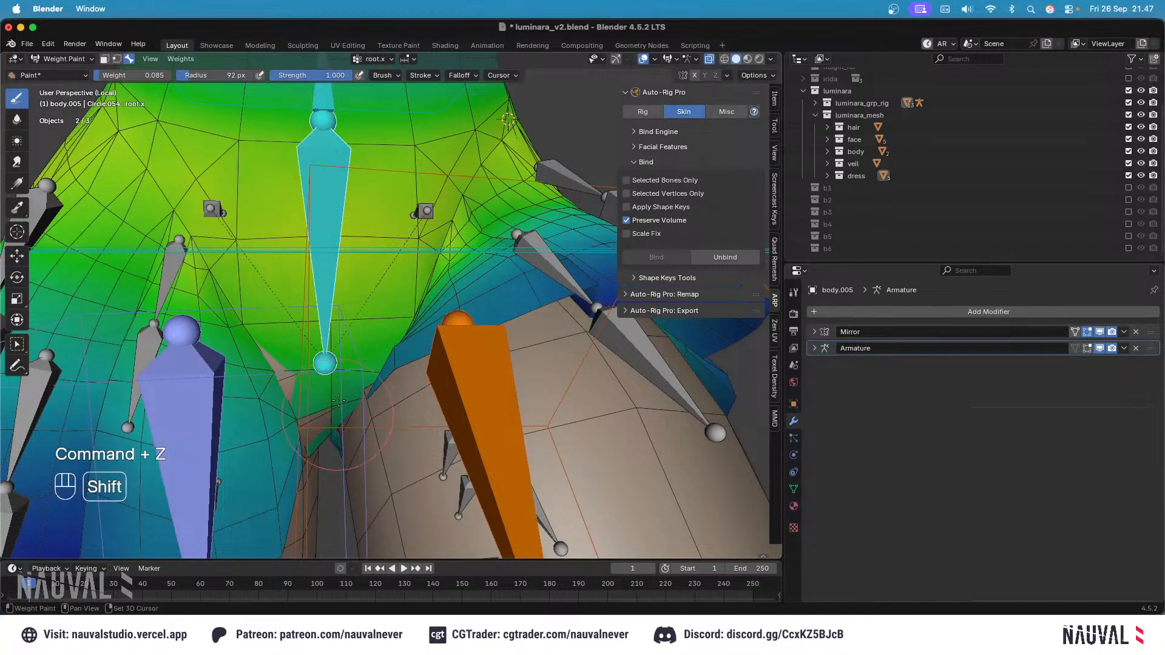
scroll(361, 292, "down", 5)
middle_click_drag(360, 292, 473, 322)
key("KP_1")
left_click(461, 340, "alt")
left_click(458, 309, "alt")
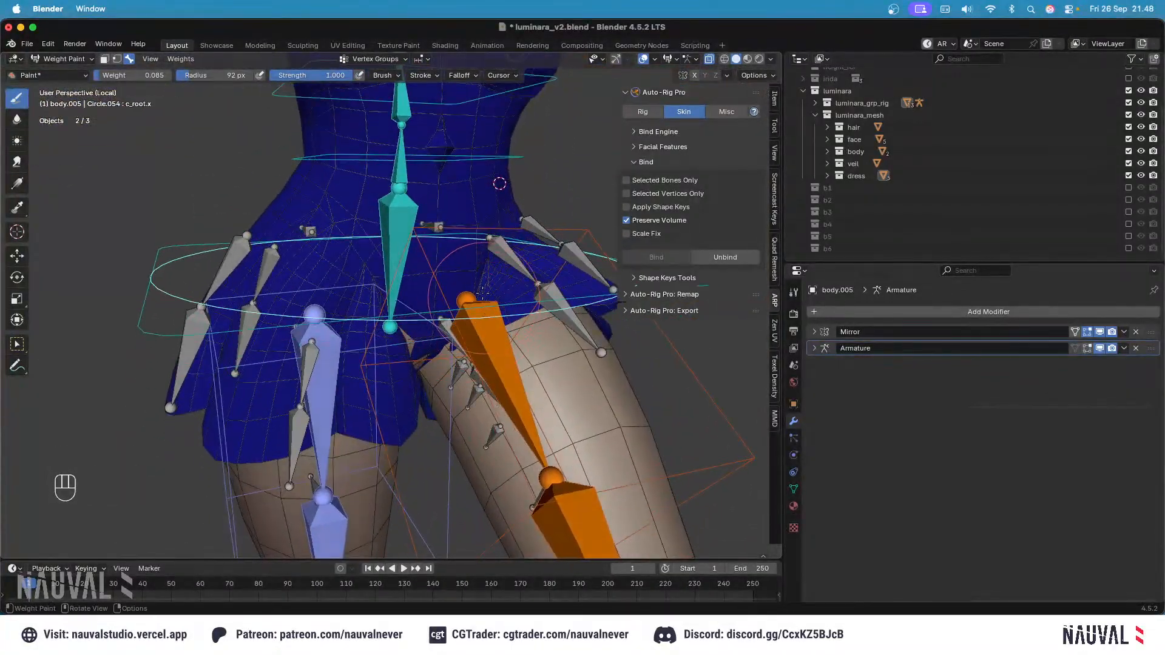
Step: Move the c_foot_ik.l control in the right side view to raise the left thigh higher
key("KP_3")
scroll(382, 450, "down", 4)
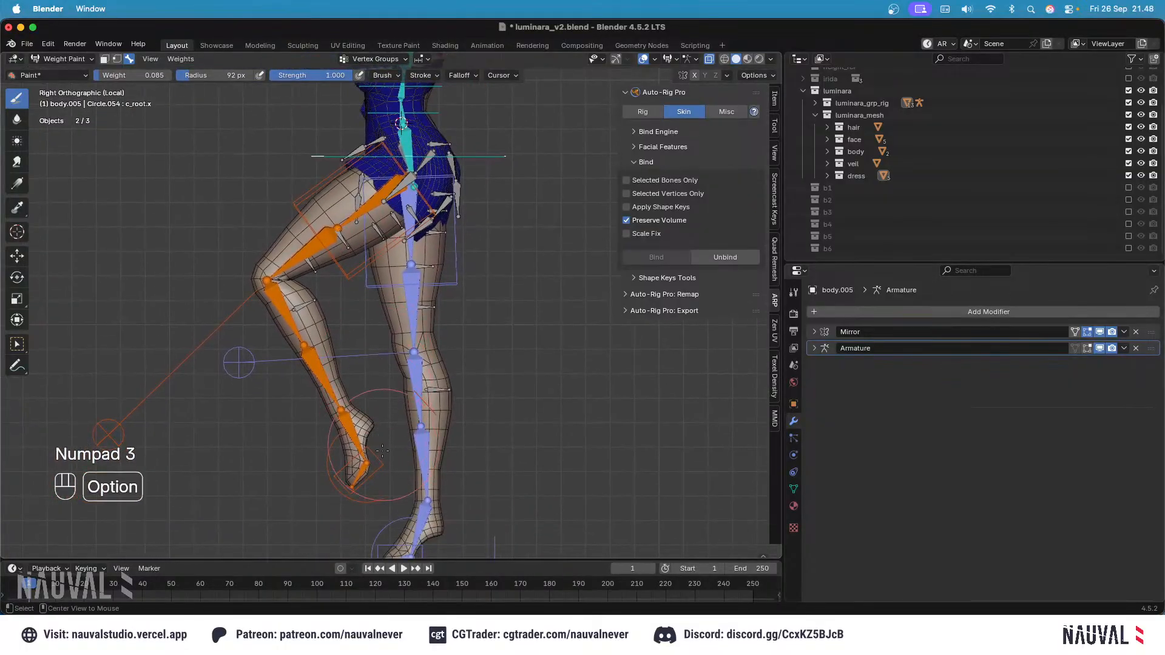
key("g")
key("g")
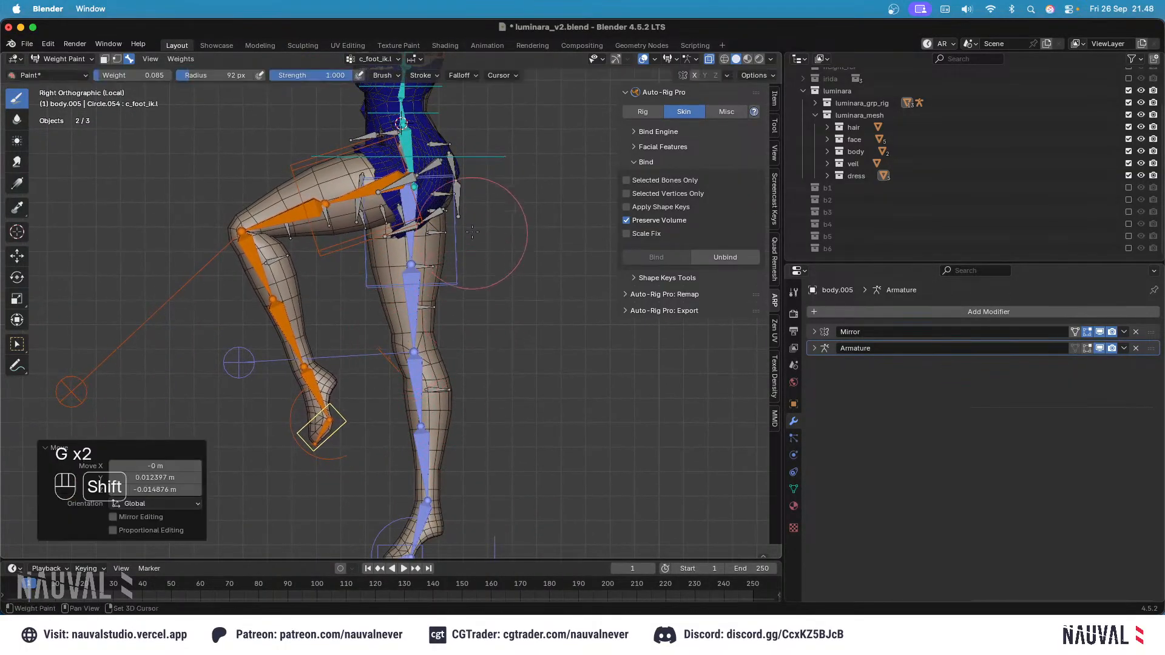
key("g")
left_click(459, 297)
key("g")
left_click(464, 258)
Step: Display the cc_skirt.l.001 bone's weights at the side of the left hip
scroll(448, 303, "up", 5)
middle_click_drag(464, 252, 489, 275, "shift")
left_click(514, 272, "alt")
left_click(532, 281, "alt")
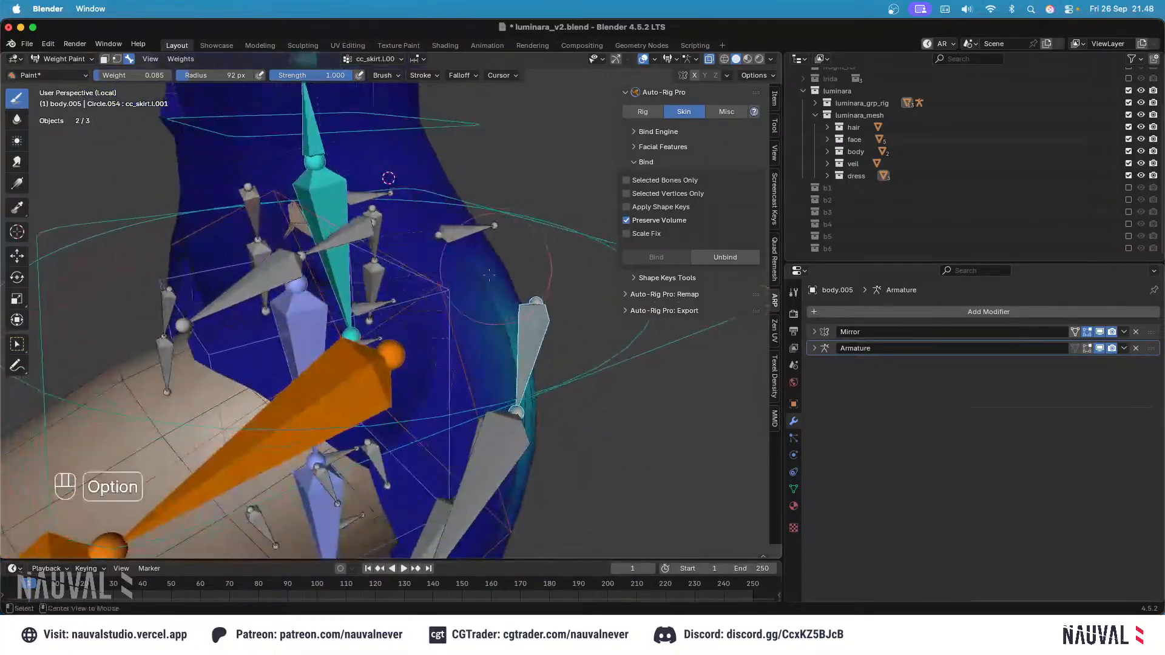
Step: Set the brush weight to 0.000 and paint out the thigh_twist.l weights on the dress above the raised thigh
left_click(363, 372, "alt")
mouse_move(364, 372)
middle_mouse_down()
mouse_move(422, 322)
mouse_move(419, 279)
middle_mouse_up()
middle_click_drag(419, 280, 437, 257)
key("ctrl+f")
left_click(403, 258)
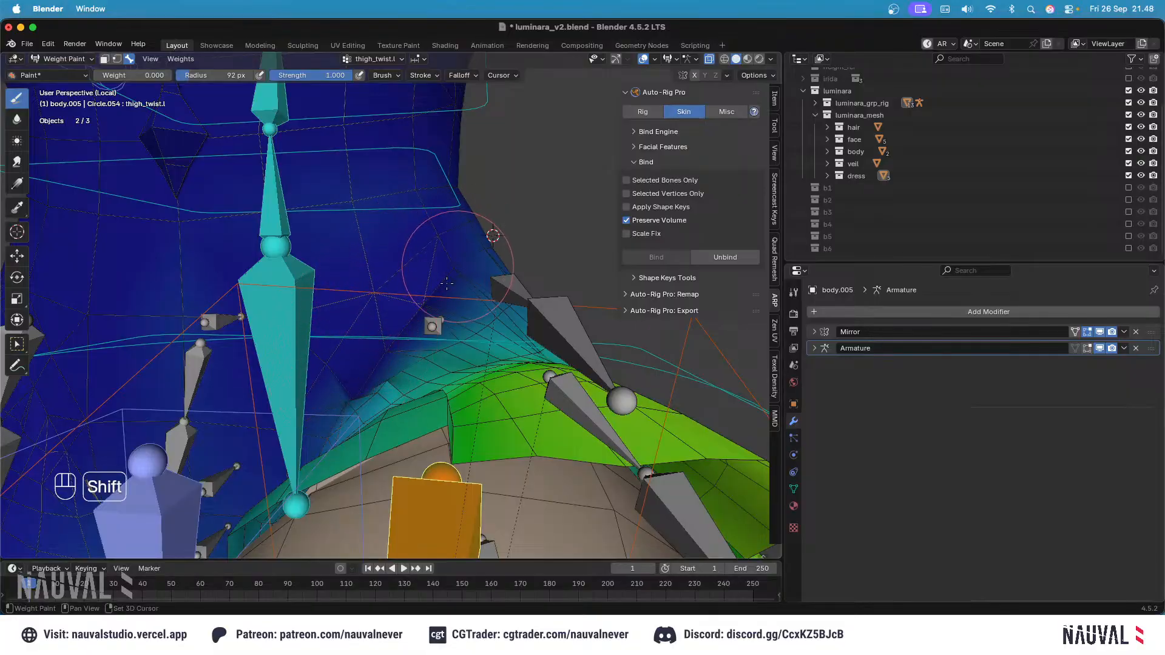
middle_click_drag(405, 326, 460, 236, "shift")
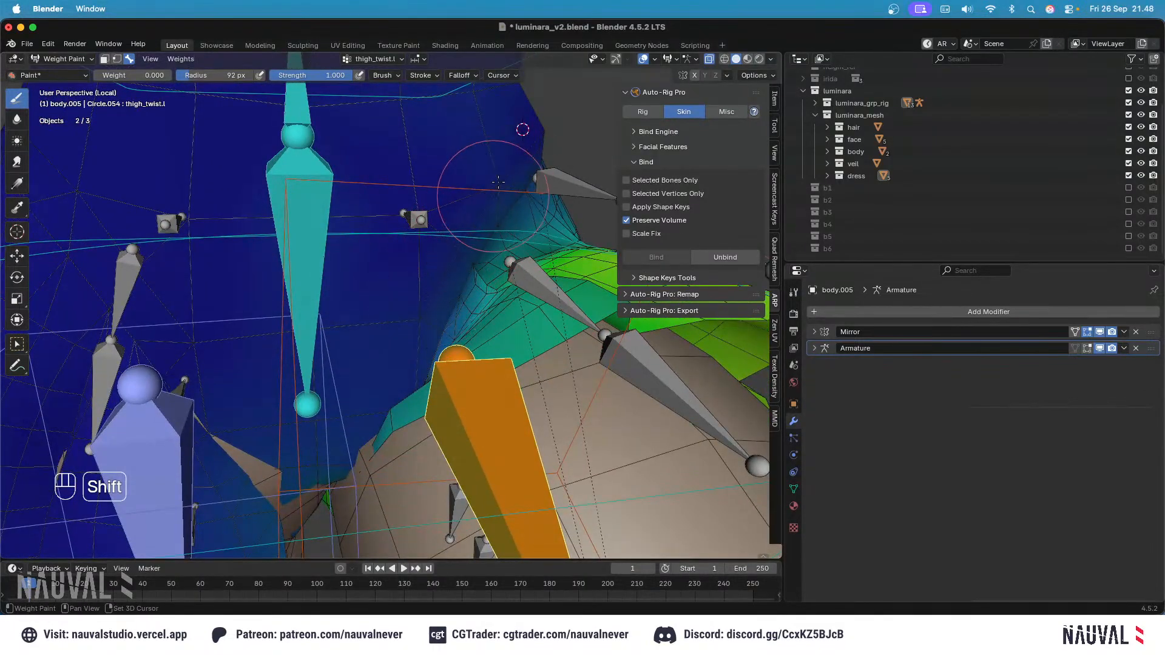
middle_click_drag(498, 182, 419, 224, "shift")
mouse_move(419, 225)
middle_mouse_down()
mouse_move(399, 231)
mouse_move(413, 243)
middle_mouse_up()
Step: Display the root.x bone's weights and compare them with the neighbouring bones' weights around the raised left hip
left_click(313, 262, "ctrl+shift")
middle_click_drag(412, 261, 443, 261, "ctrl")
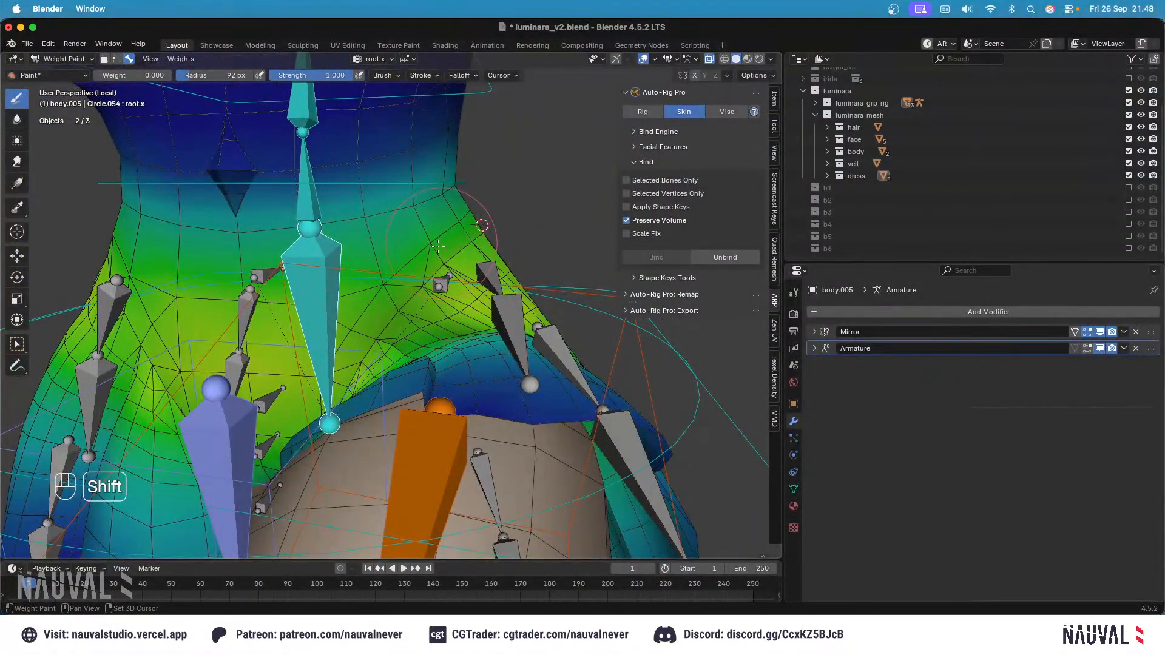
left_click(436, 428, "alt")
mouse_move(435, 413)
middle_mouse_down()
mouse_move(473, 440)
mouse_move(453, 343)
mouse_move(410, 313)
mouse_move(456, 327)
mouse_move(440, 412)
middle_mouse_up()
left_click(477, 432, "alt")
left_click(458, 312, "alt")
Step: Move the c_foot_ik.l control down and outward to bring the left leg away from the body
middle_click_drag(438, 251, 403, 396, "shift")
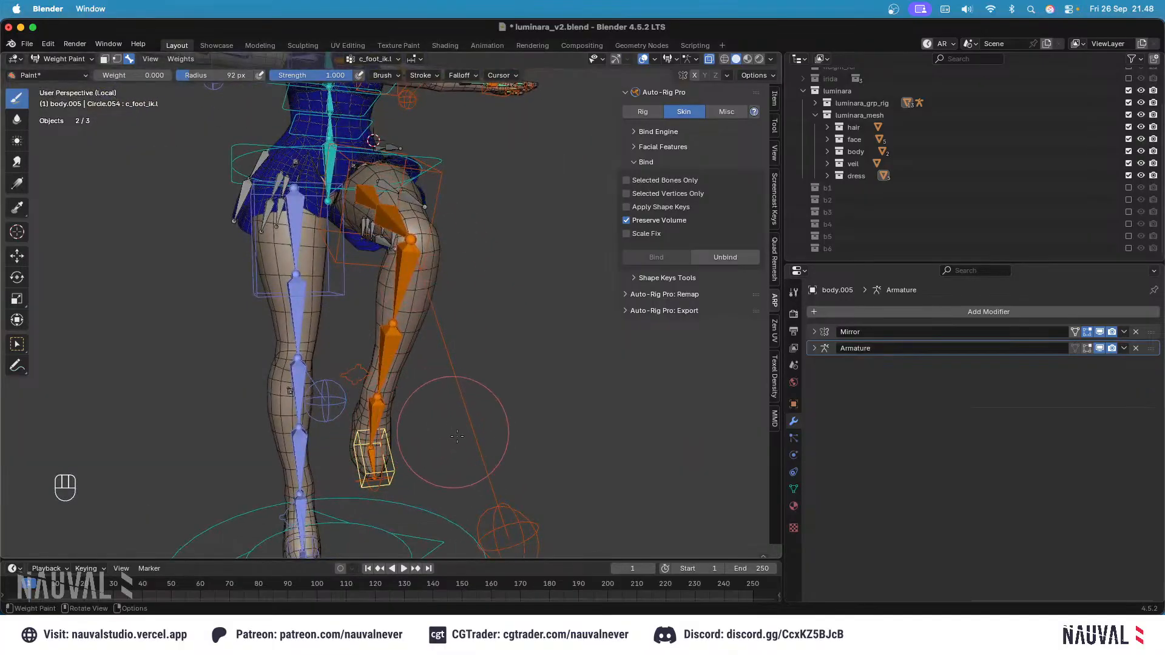
key("g")
left_click(486, 474)
key("g")
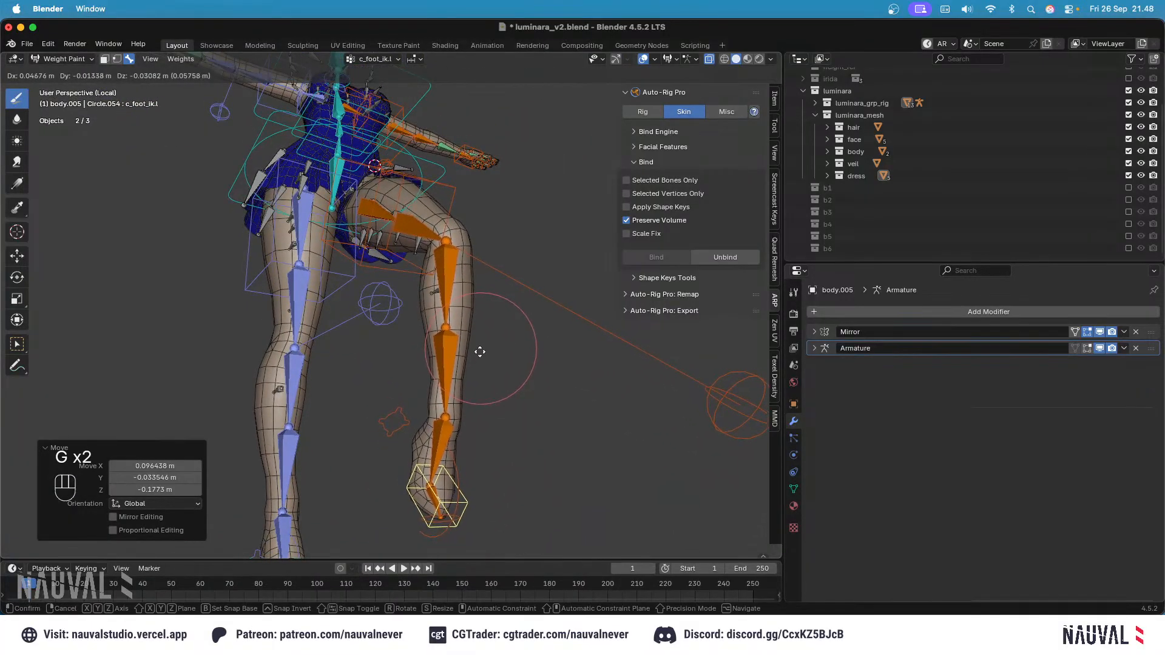
left_click(481, 345)
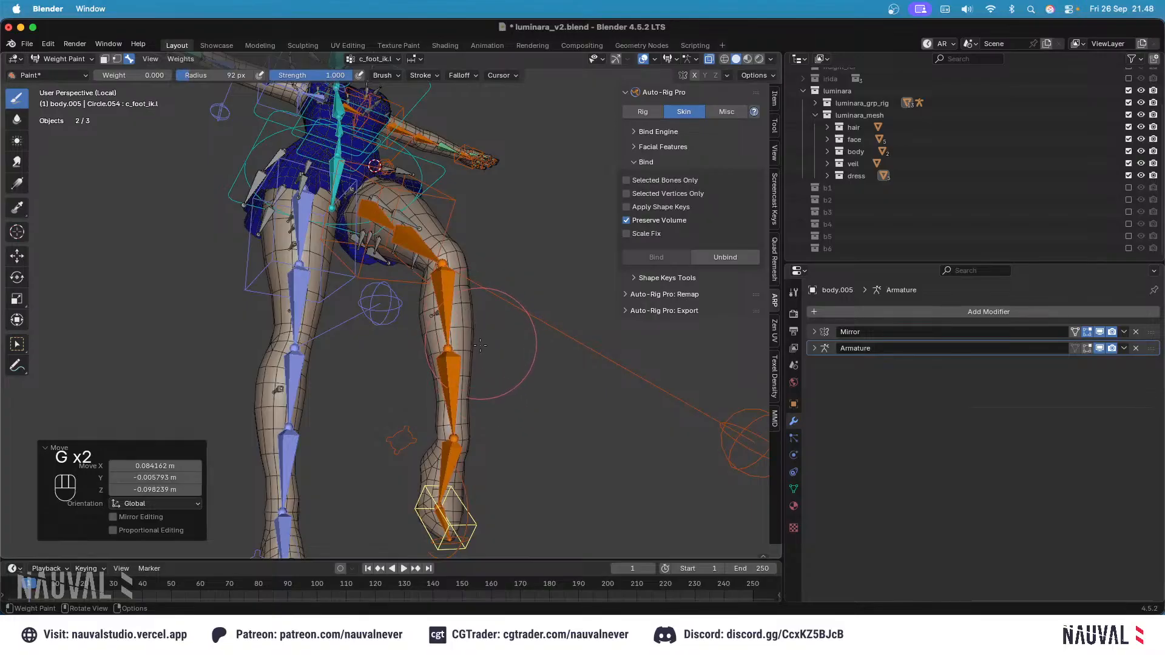
key("g")
left_click(482, 333)
Step: Display the thigh_twist.l bone's weights and undo the trial strokes at the crotch and inner thigh
middle_click_drag(476, 340, 421, 313, "ctrl")
left_click(450, 321, "alt")
mouse_move(421, 312)
middle_mouse_down("ctrl")
mouse_move(423, 301)
mouse_move(430, 317)
mouse_move(402, 325)
middle_mouse_up("ctrl")
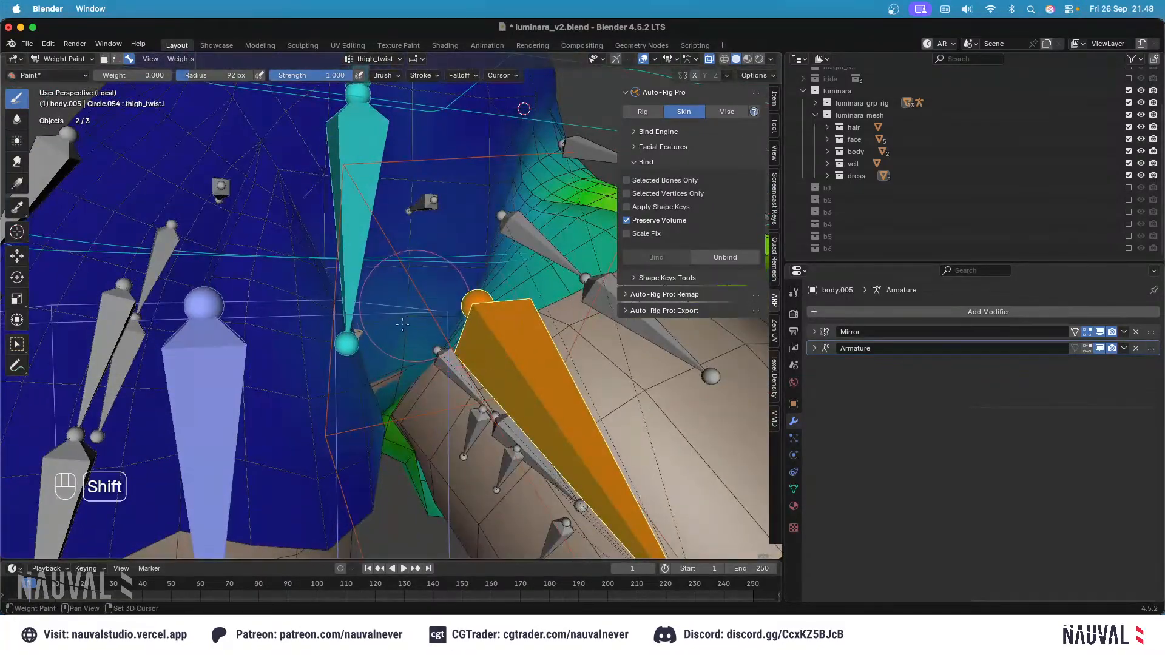
key("super+z")
key("super+z")
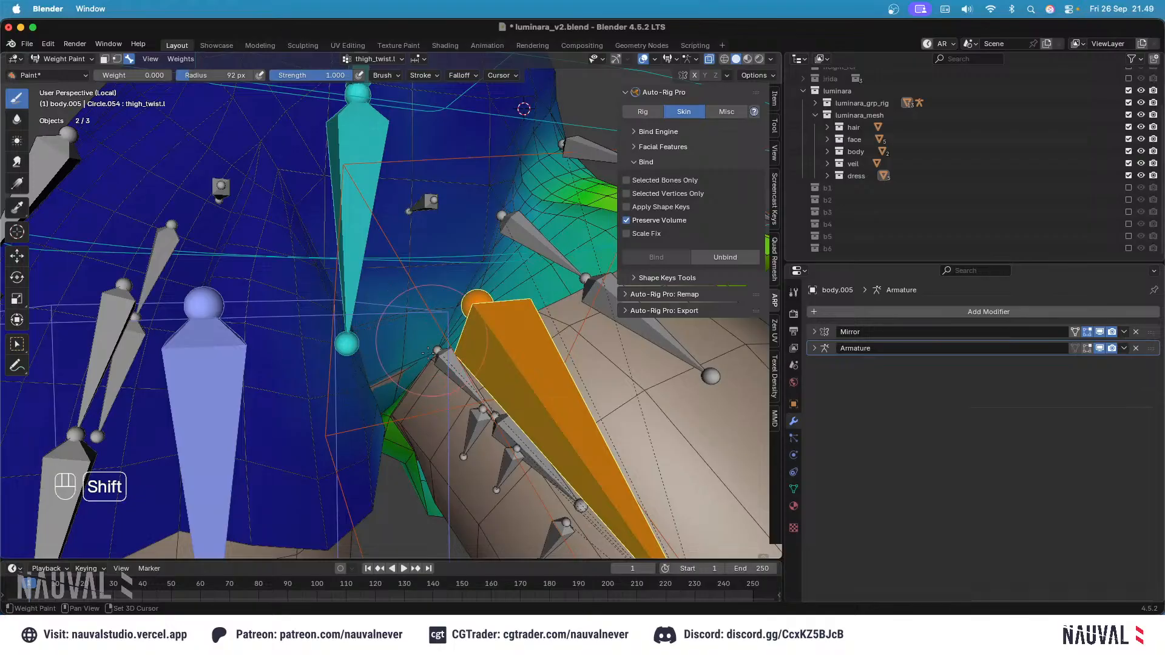
middle_click_drag(429, 353, 406, 298)
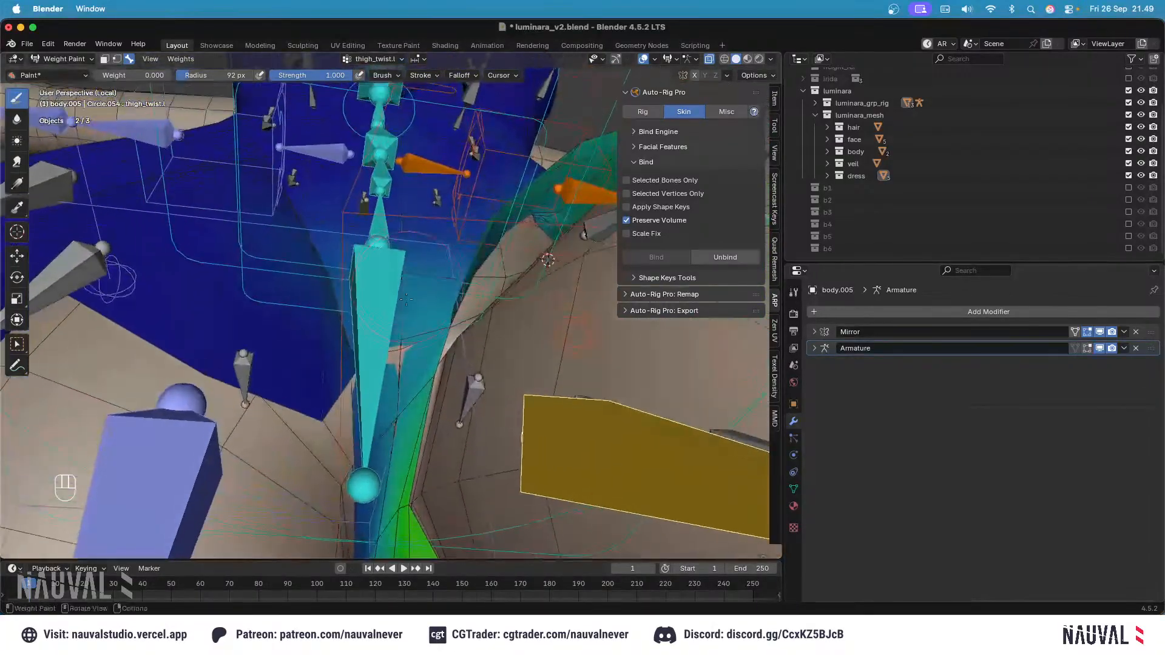
key("super+z")
Step: Set the brush weight to 0.133 and adjust the thigh_twist.l weights along the dress's crotch area
key("ctrl+f")
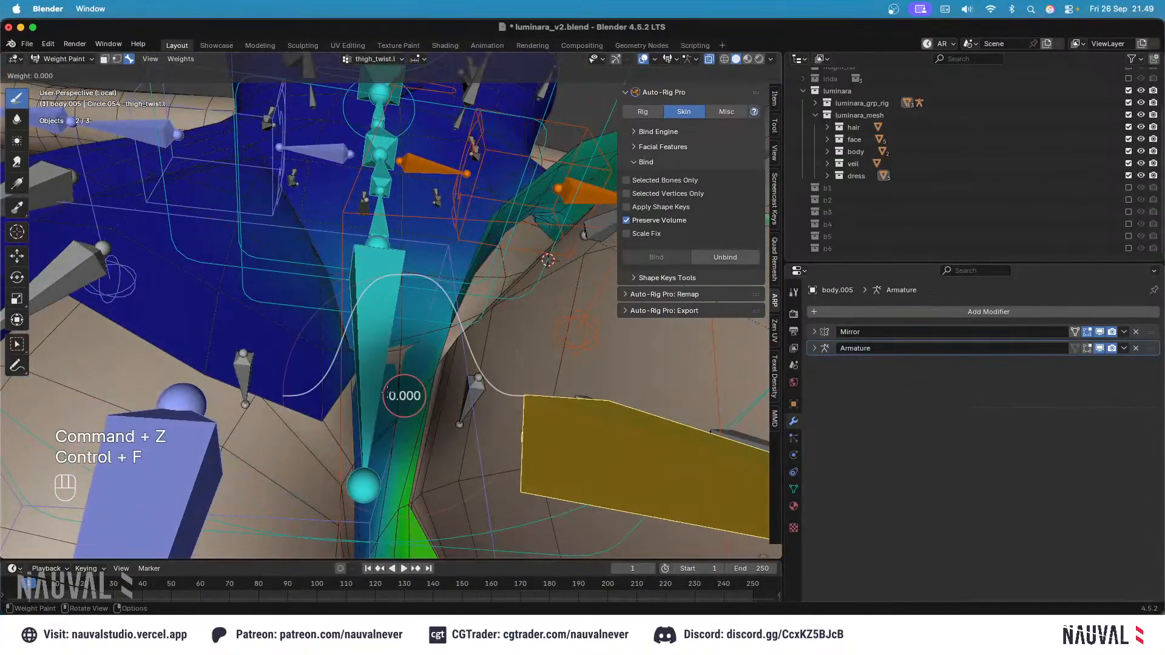
left_click(411, 397)
key("ctrl+f")
left_click(416, 390)
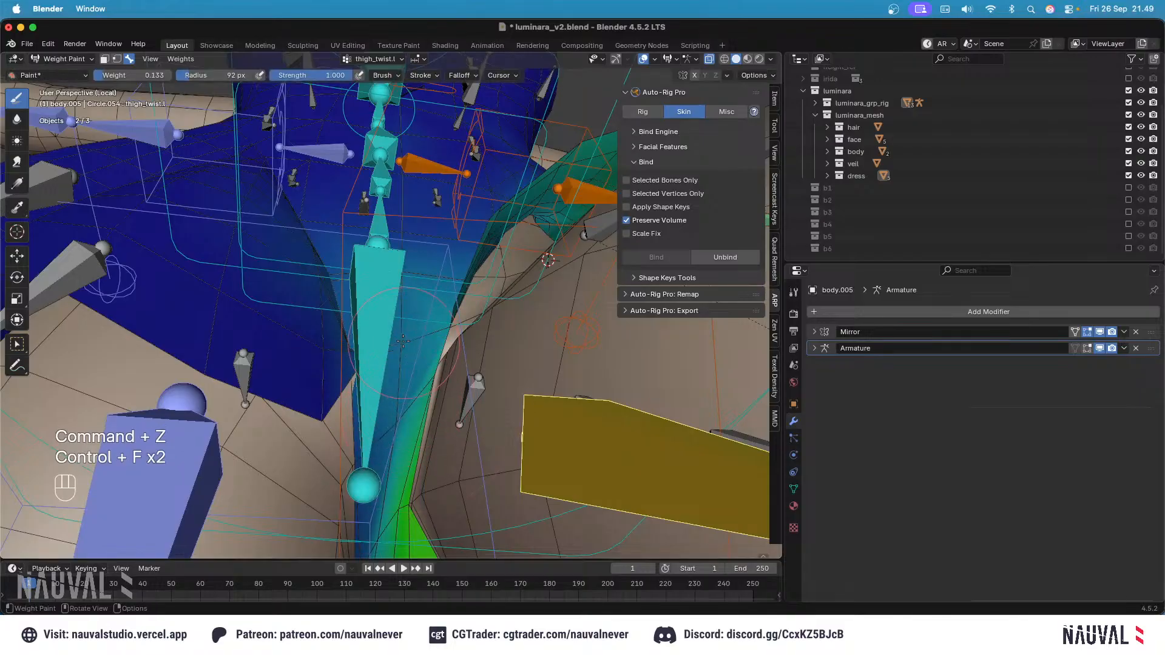
middle_click_drag(444, 293, 416, 349)
middle_click_drag(416, 348, 352, 352, "shift")
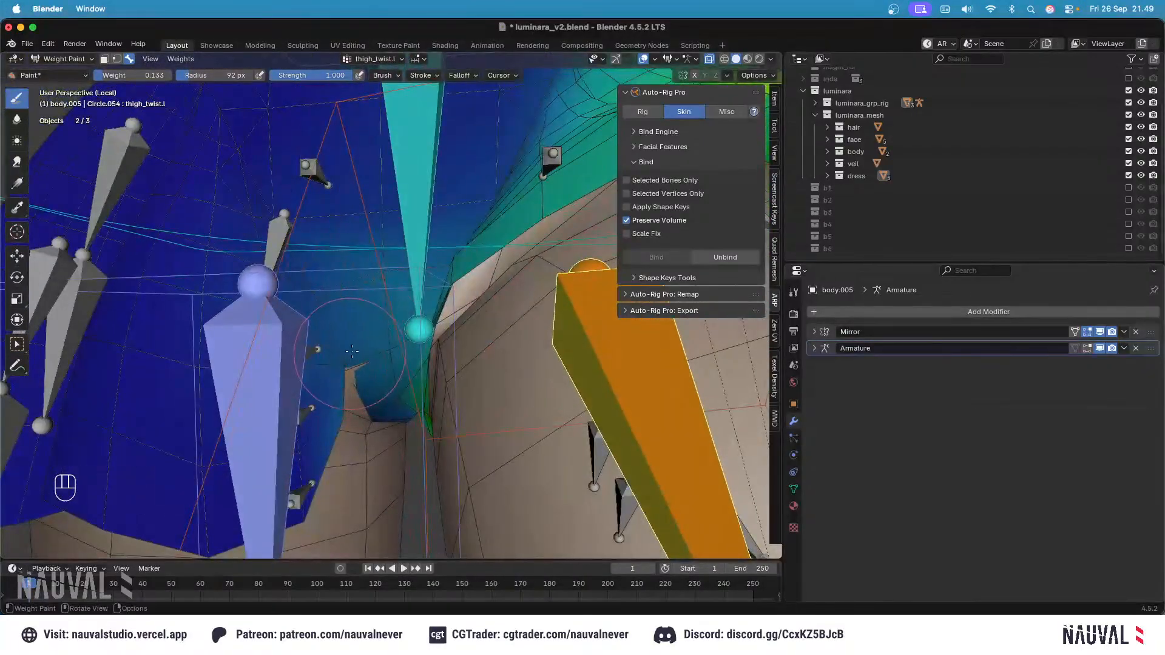
Step: Check the thigh_twist.r bone's weights at the crotch and return to thigh_twist.l
left_click(261, 352, "alt")
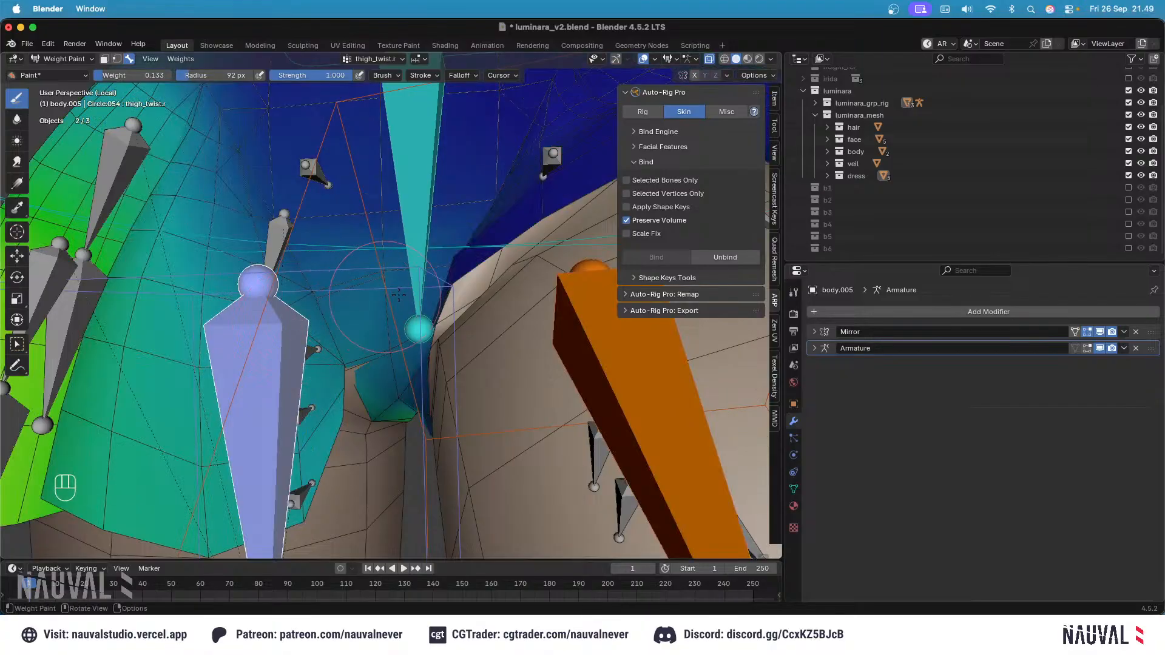
middle_click_drag(452, 328, 434, 326)
key("super+z")
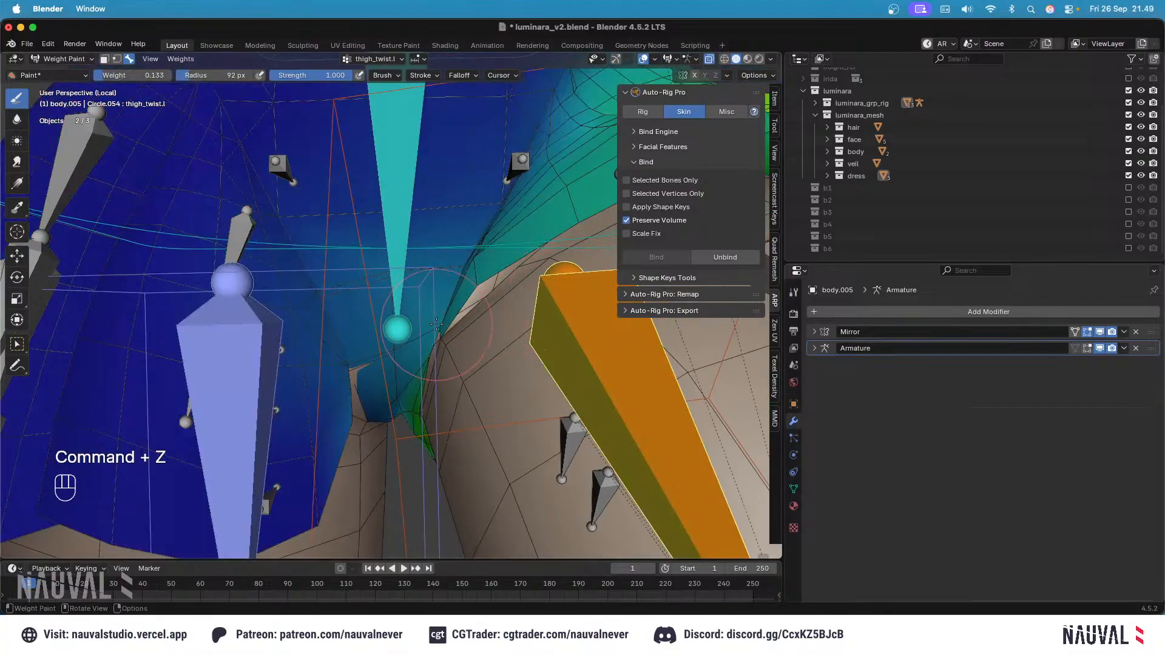
Step: Undo the heavier trial stroke, set the brush weight to 0.048 and repaint thigh_twist.l's weights at the crotch
key("ctrl+f")
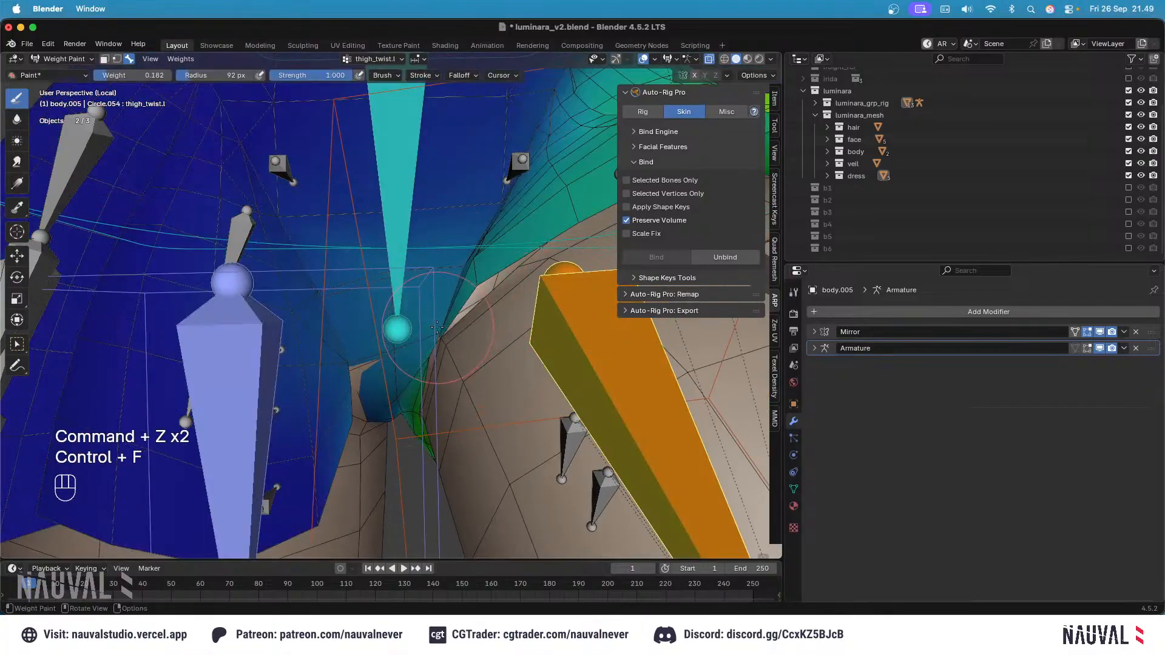
key("super+z")
key("ctrl+f")
left_click(425, 325)
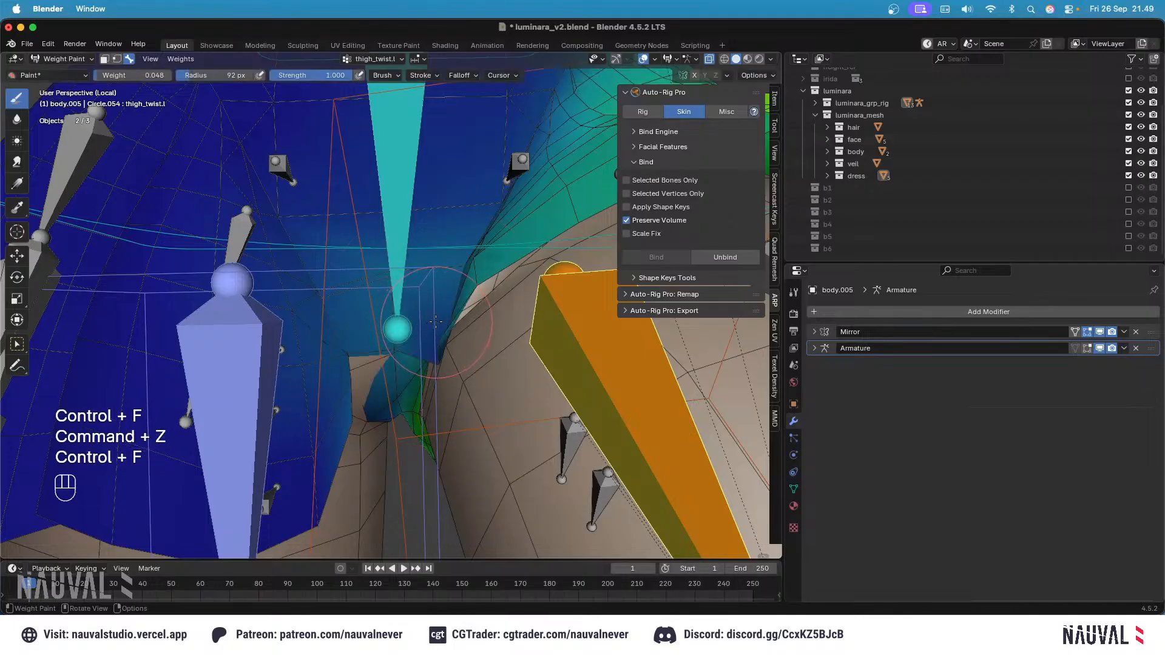
Step: Try repainting thigh_twist.l's weights at the crotch with brush weights 0.067, 0.091 and 0.133, undoing the trial strokes
key("super+z")
key("ctrl+f")
left_click(438, 321)
key("super+z")
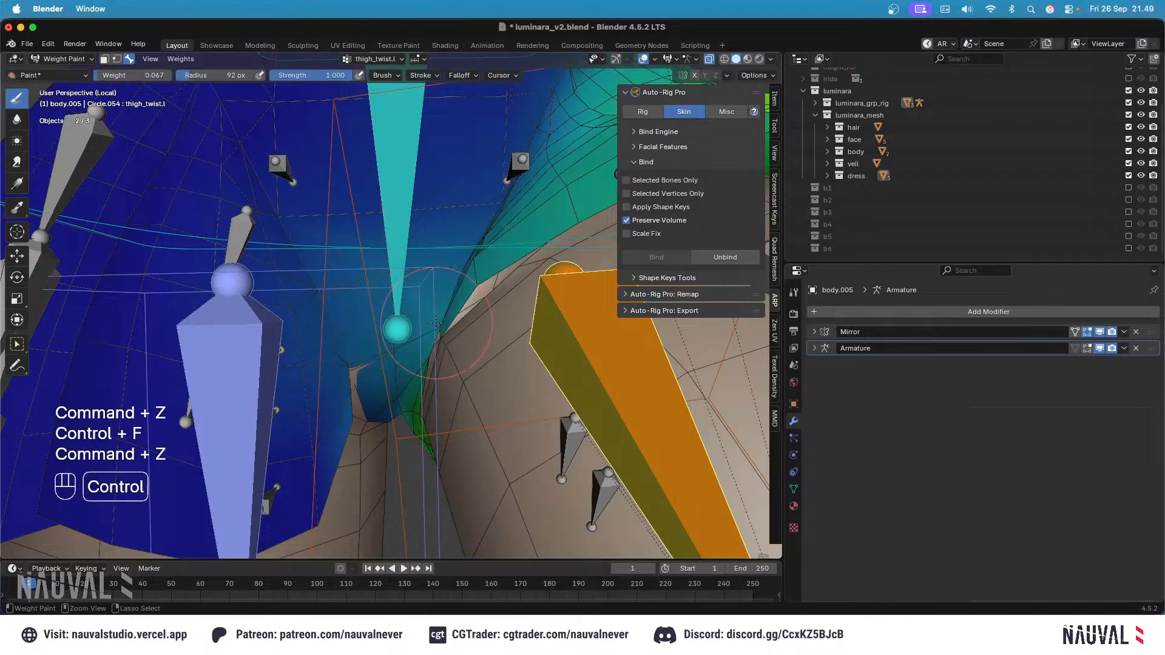
key("ctrl+f")
left_click(435, 321)
key("super+z")
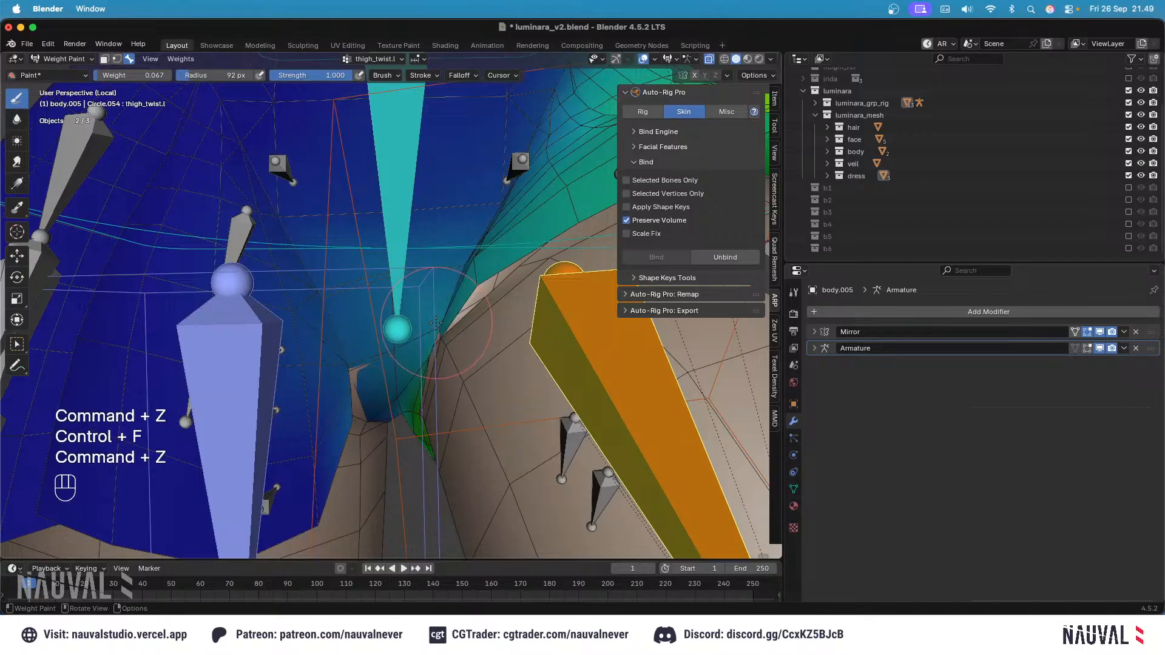
key("ctrl+f")
left_click(435, 323)
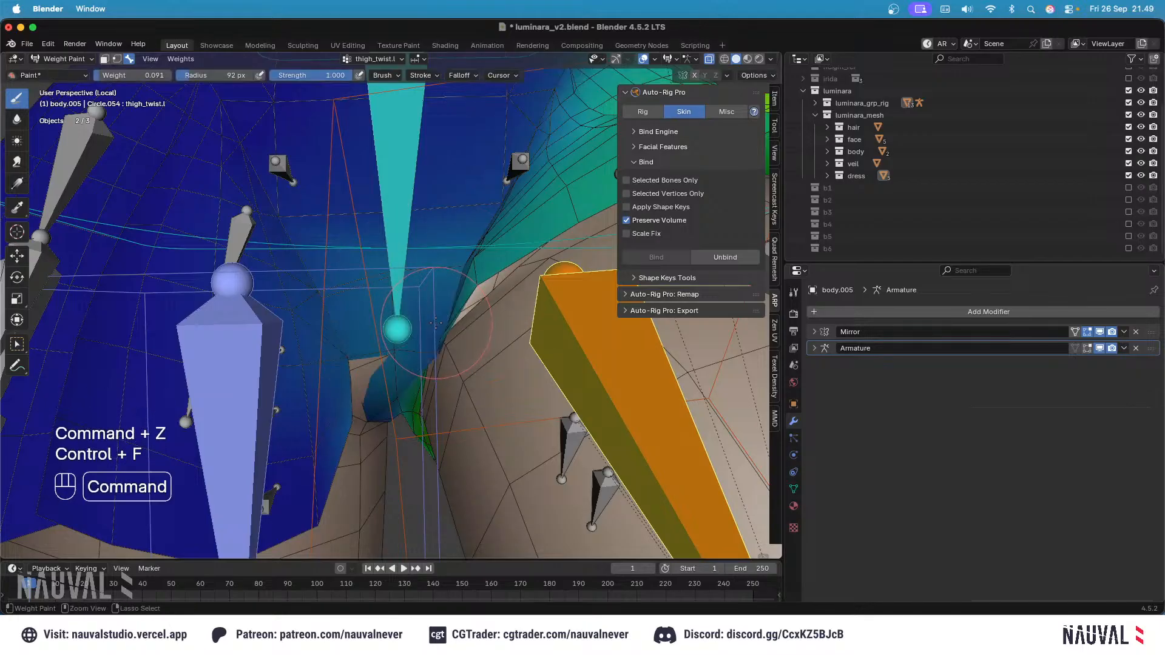
key("super+z")
key("ctrl+f")
left_click(439, 323)
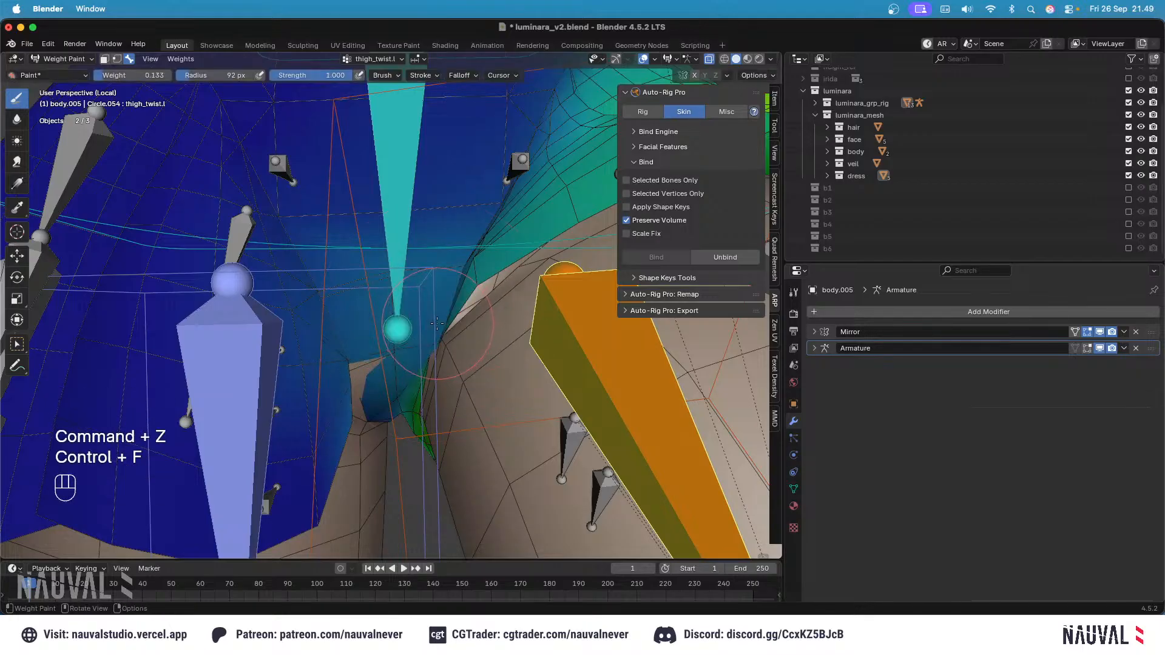
Step: Set the brush weight to 0.327, rework thigh_twist.l's weights at the crotch and save the file
key("super+z")
key("ctrl+f")
left_click(440, 324)
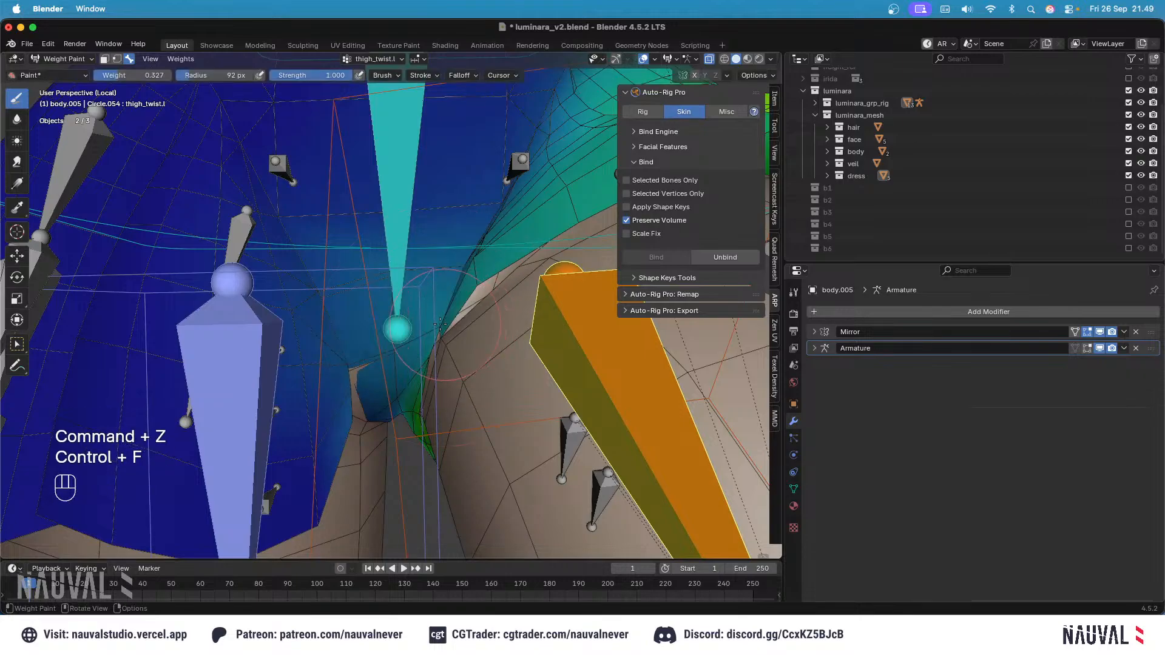
middle_click_drag(440, 318, 453, 313, "shift")
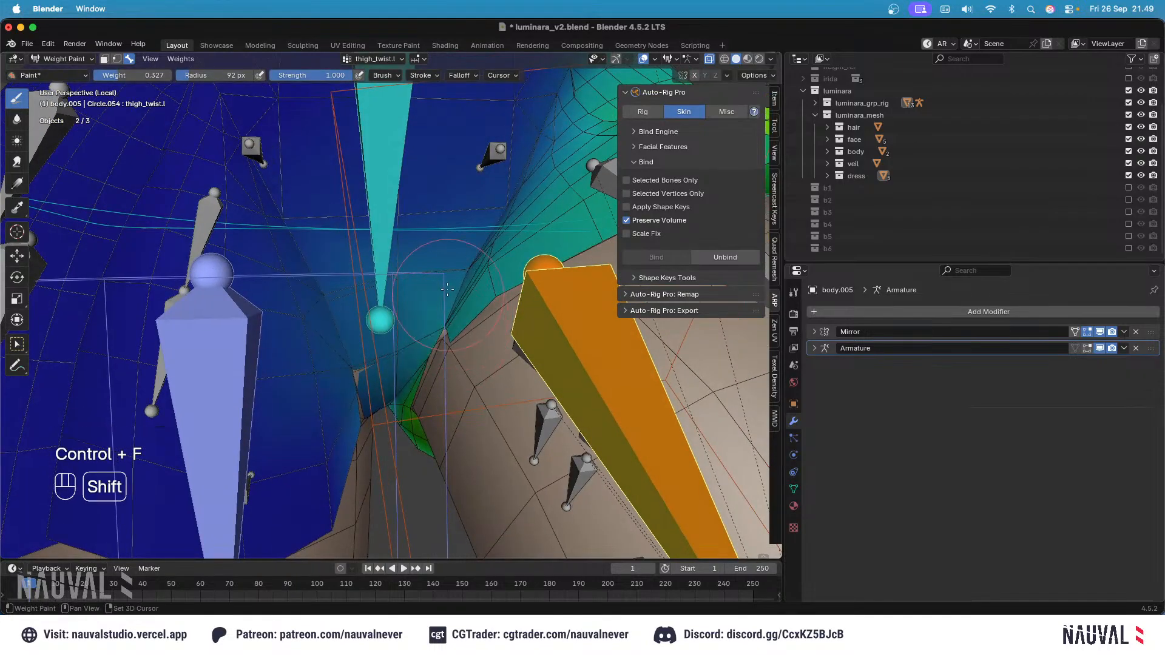
key("super+z")
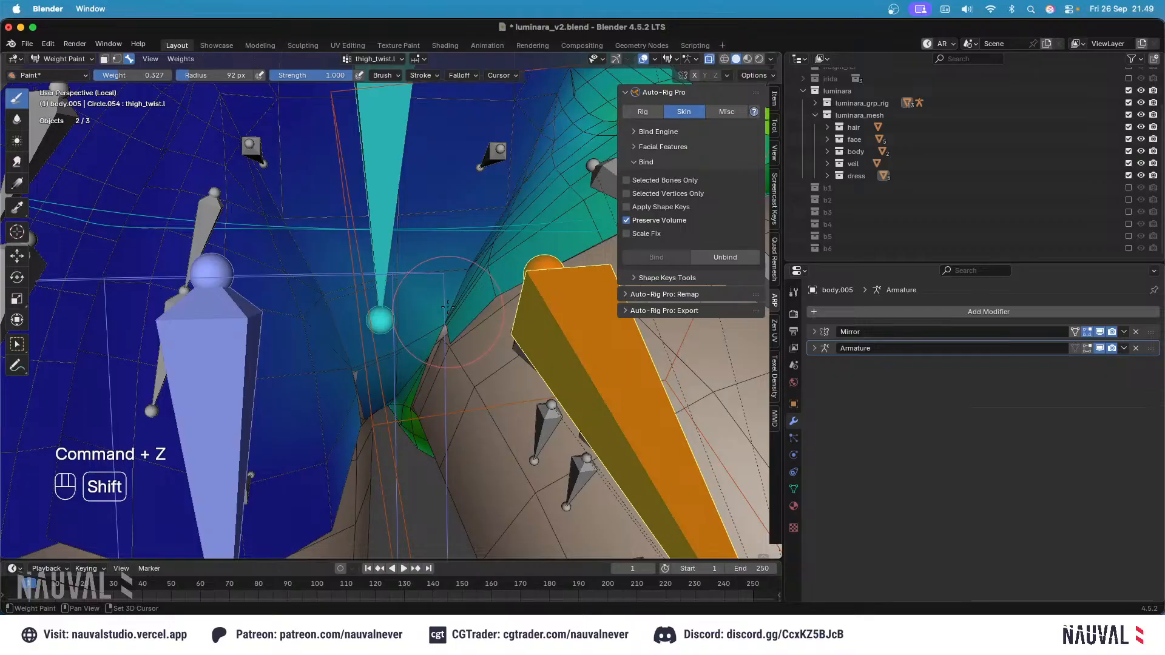
middle_click_drag(448, 307, 463, 283)
middle_click_drag(455, 280, 412, 267)
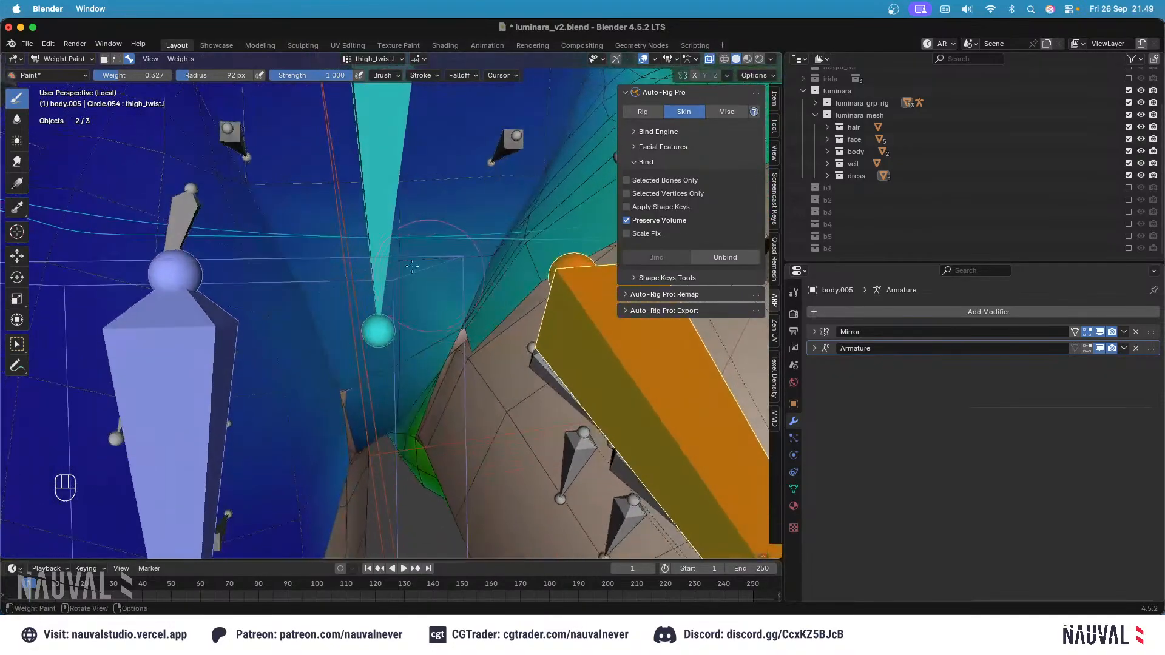
key("super+s")
Step: Switch to Sculpt Mode, try reshaping the dress's crotch with the Grab brush and undo the changes
left_click(63, 59)
left_click(60, 101)
key("f")
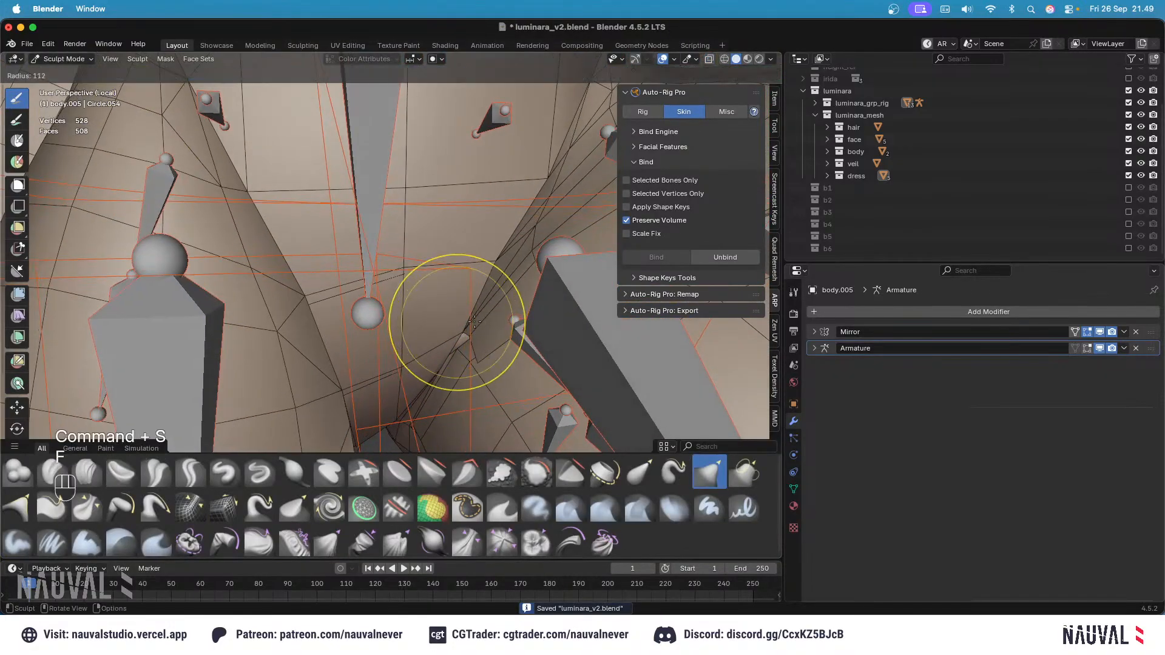
left_click(476, 322)
key("super+z")
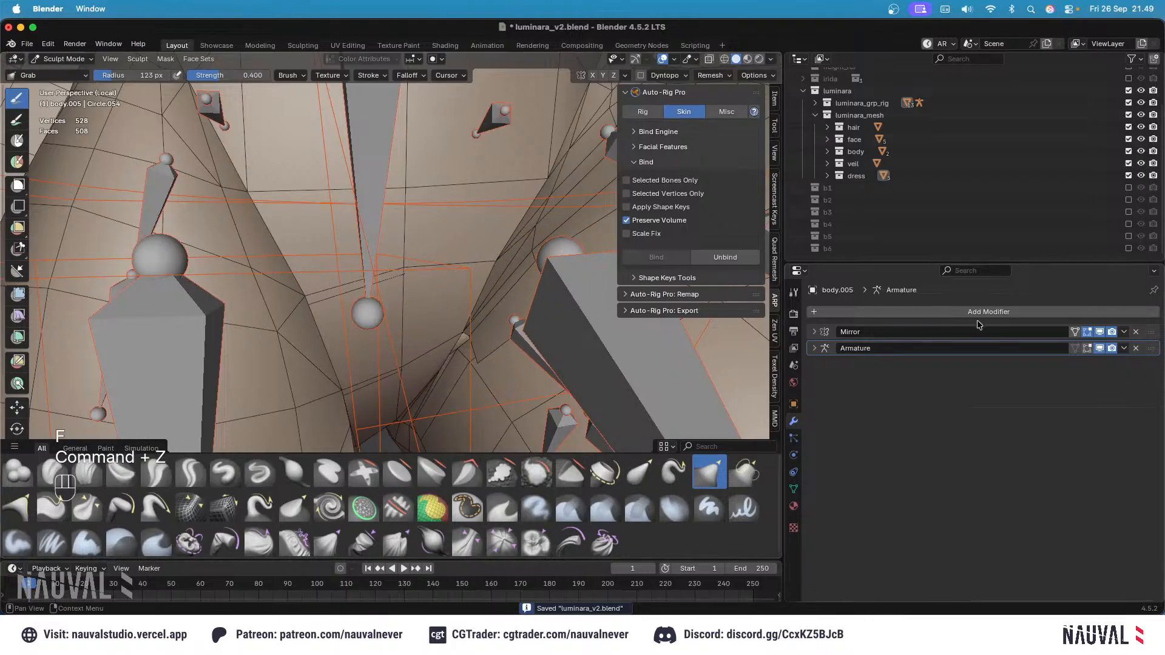
left_click(813, 333)
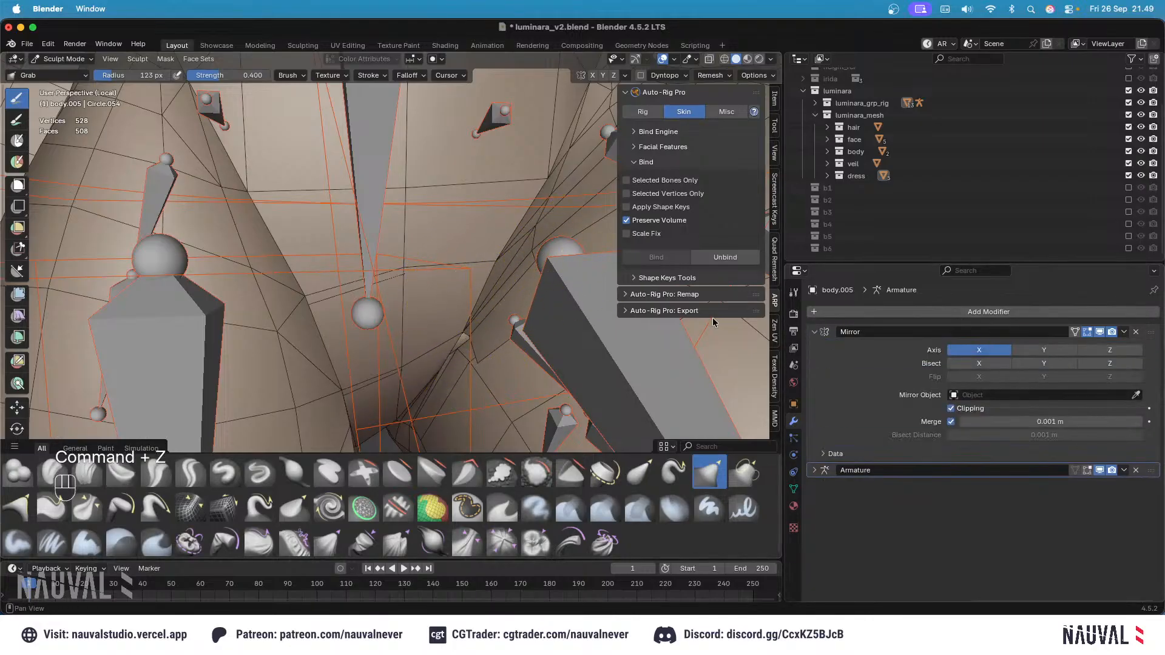
key("f")
key("super+z")
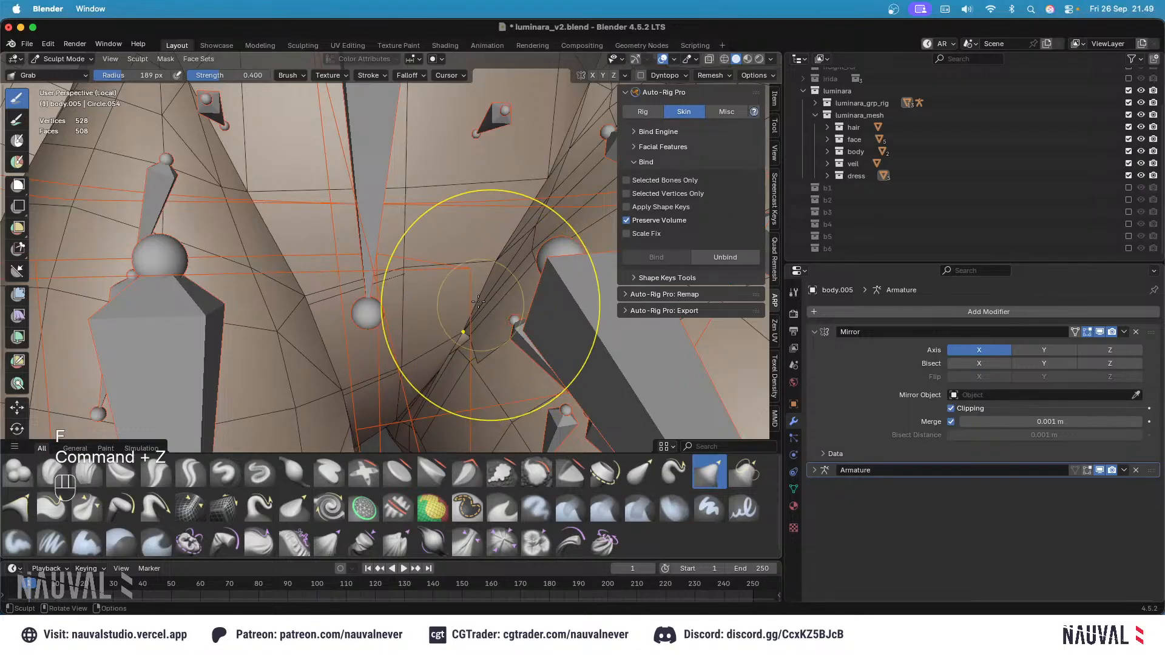
Step: Return the dress mesh to Weight Paint mode and save the file
key("Tab")
key("Tab")
key("super+s")
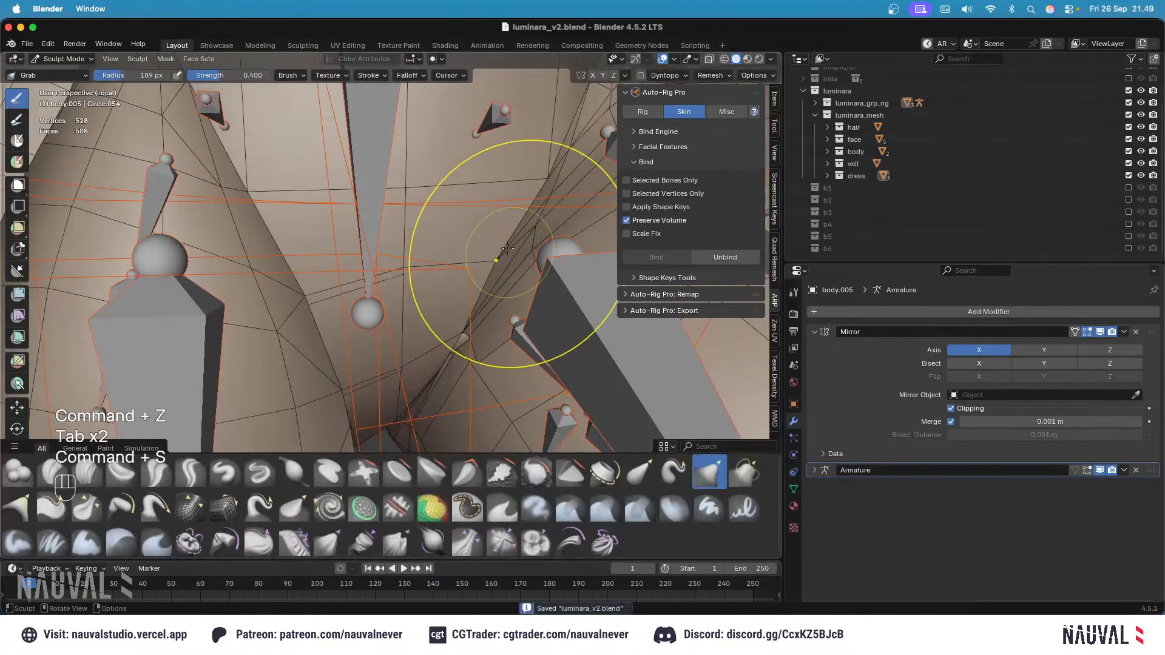
left_click(64, 59)
left_click(67, 125)
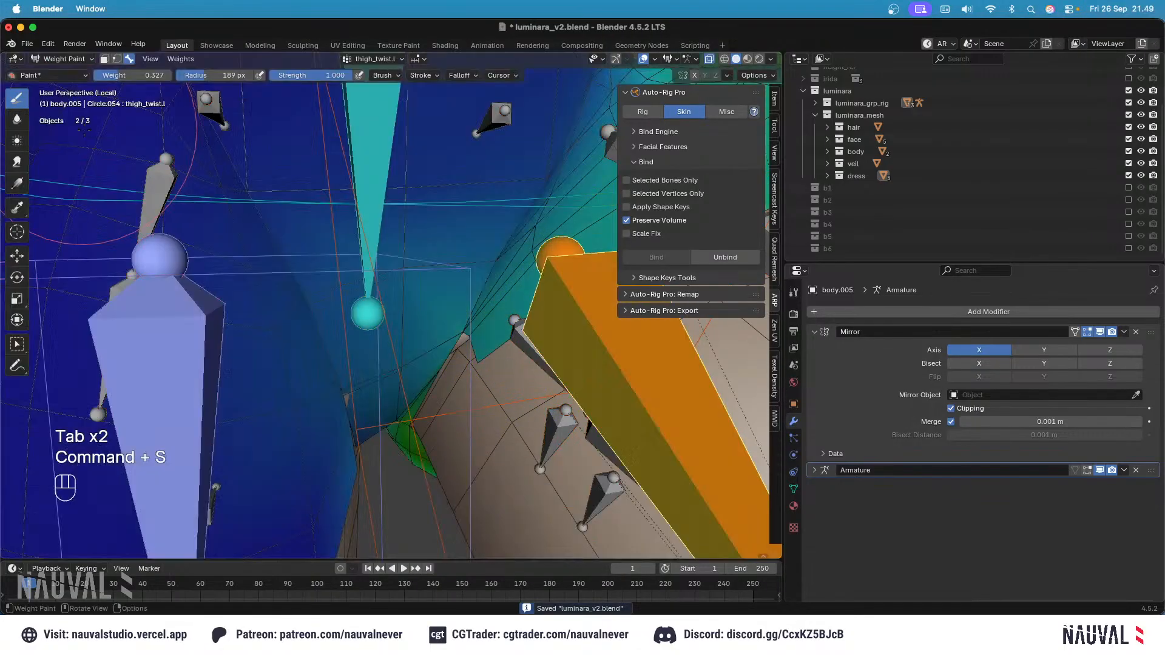
middle_click_drag(313, 334, 345, 395, "shift")
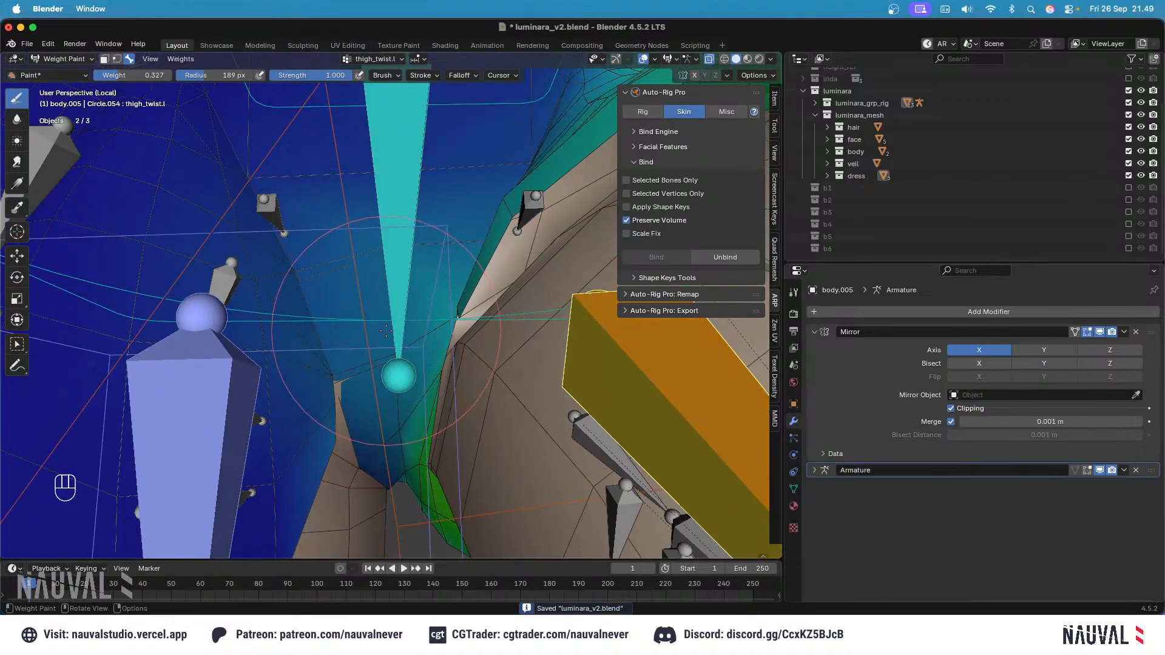
key("super+s")
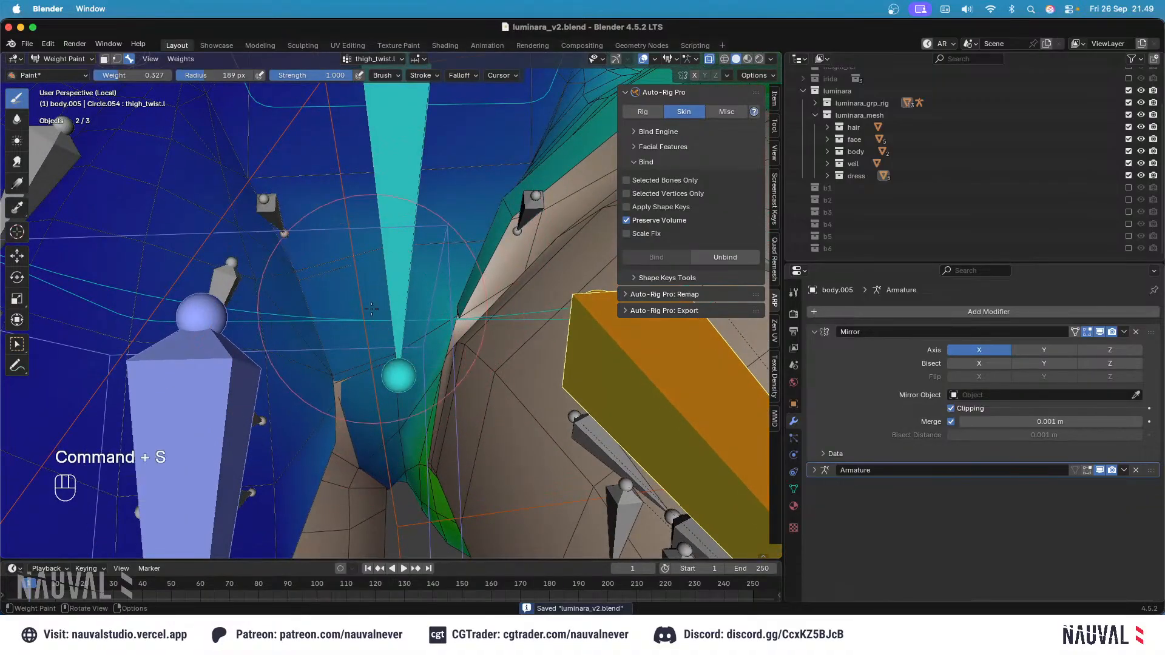
Step: Set the brush radius to 150 px and weight to 0, and reduce thigh_twist.l's weights on the dress's back
key("f")
left_click(526, 265)
mouse_move(526, 265)
middle_mouse_down()
mouse_move(546, 151)
mouse_move(431, 255)
mouse_move(452, 224)
mouse_move(467, 234)
mouse_move(452, 192)
middle_mouse_up()
key("super+z")
key("shift+z")
middle_click_drag(452, 191, 479, 276, "ctrl")
key("KP_1")
key("ctrl+KP_1")
key("shift+z")
middle_click_drag(388, 248, 448, 278, "shift")
key("shift+z")
key("ctrl+f")
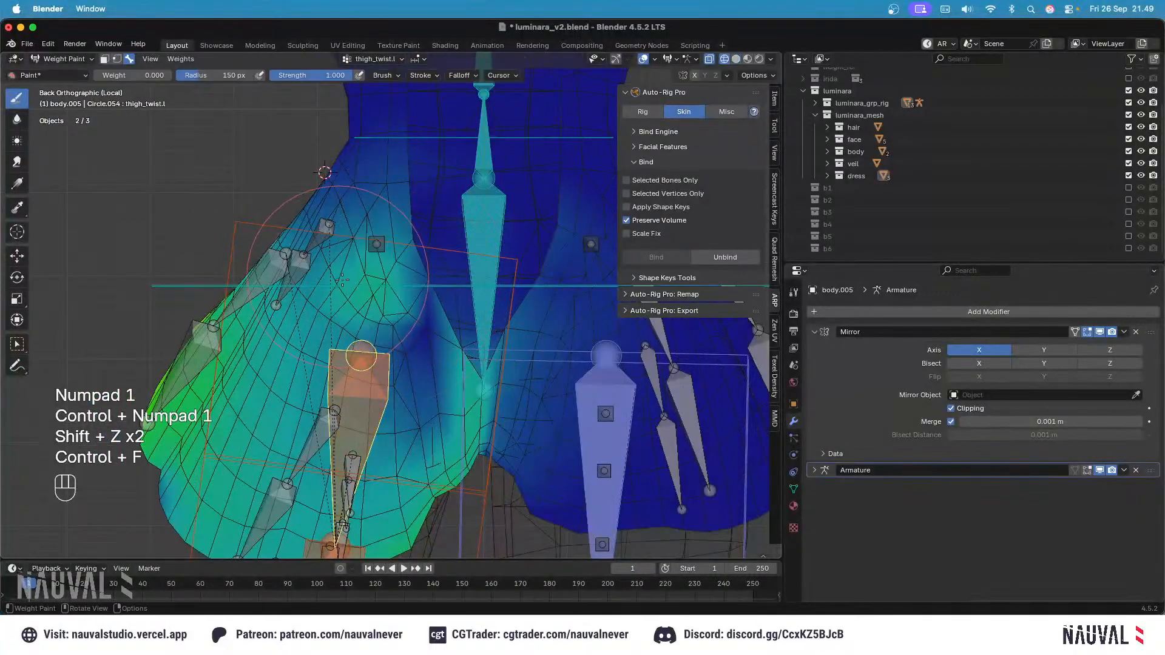
key("shift+z")
middle_click_drag(382, 227, 399, 238, "shift")
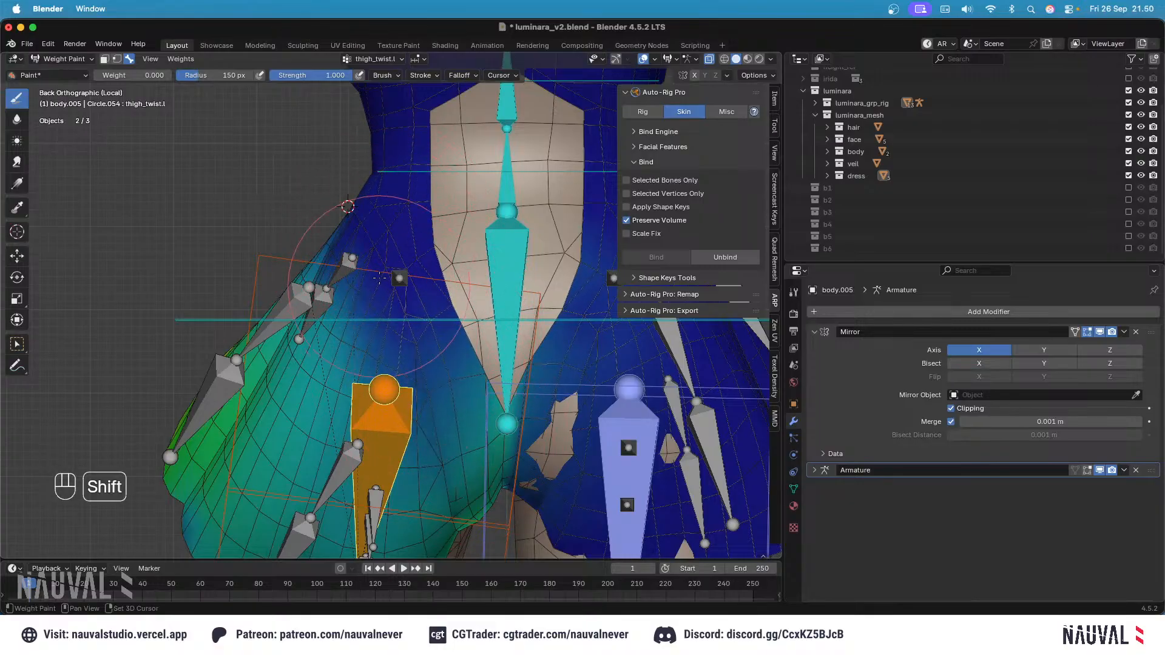
Step: Try erasing thigh_twist.l's weights on the dress's back beside the crotch and undo the stroke
middle_click_drag(408, 377, 403, 292)
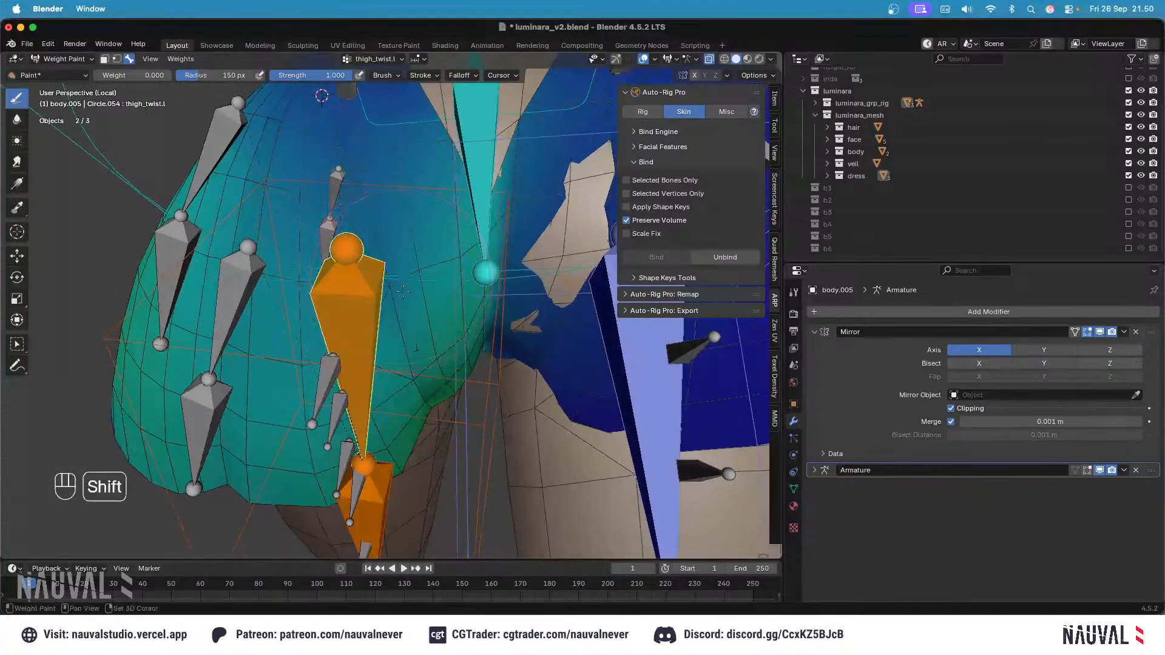
left_click_drag(444, 332, 401, 336)
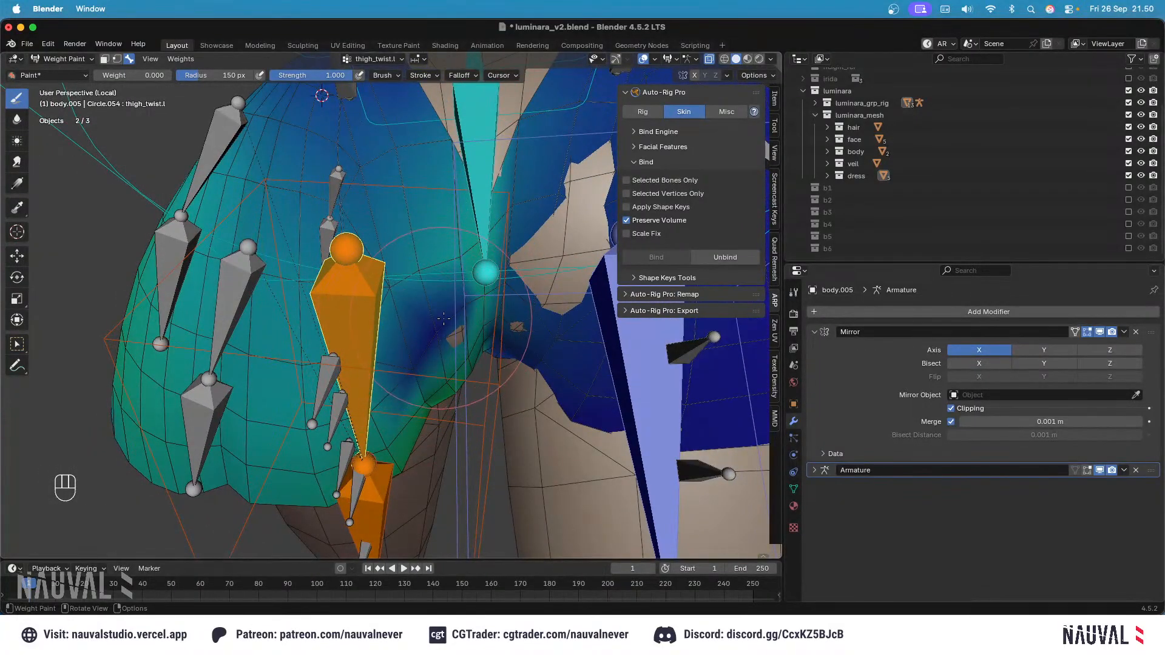
key("super+z")
mouse_move(480, 287)
middle_mouse_down()
mouse_move(461, 290)
mouse_move(489, 293)
middle_mouse_up()
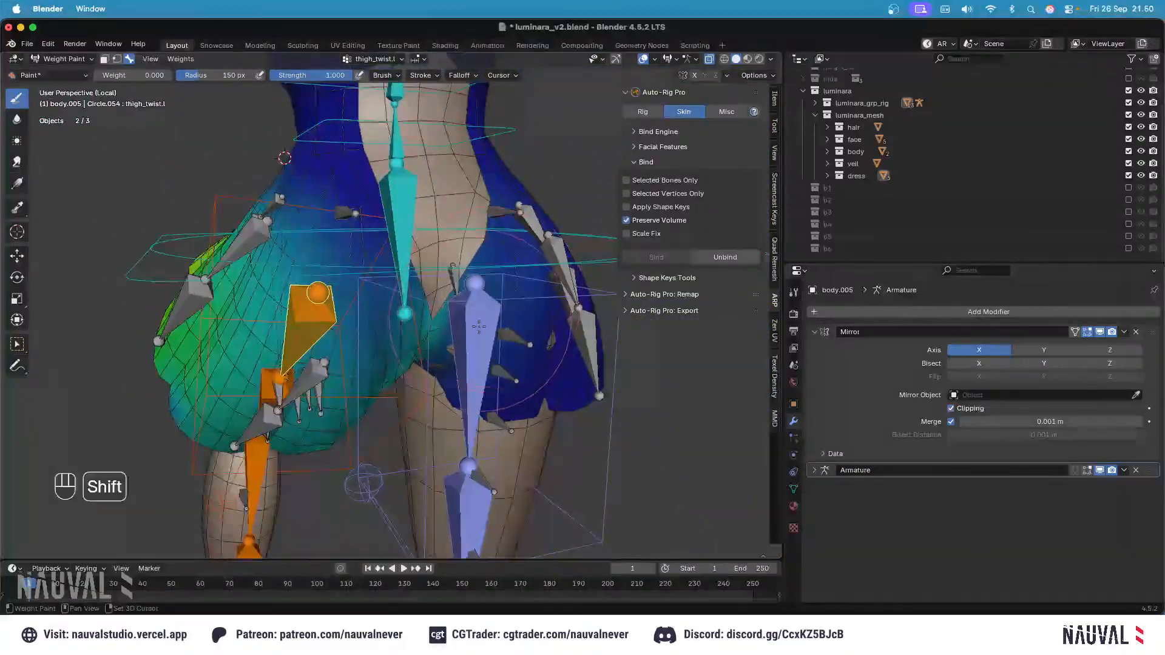
Step: Display cc_skirt_back.l.001's weights and erase them near the crotch with weight 0 and radius 104 px
left_click(284, 360, "alt")
mouse_move(333, 281)
middle_mouse_down()
mouse_move(376, 272)
mouse_move(378, 259)
middle_mouse_up()
key("ctrl+f")
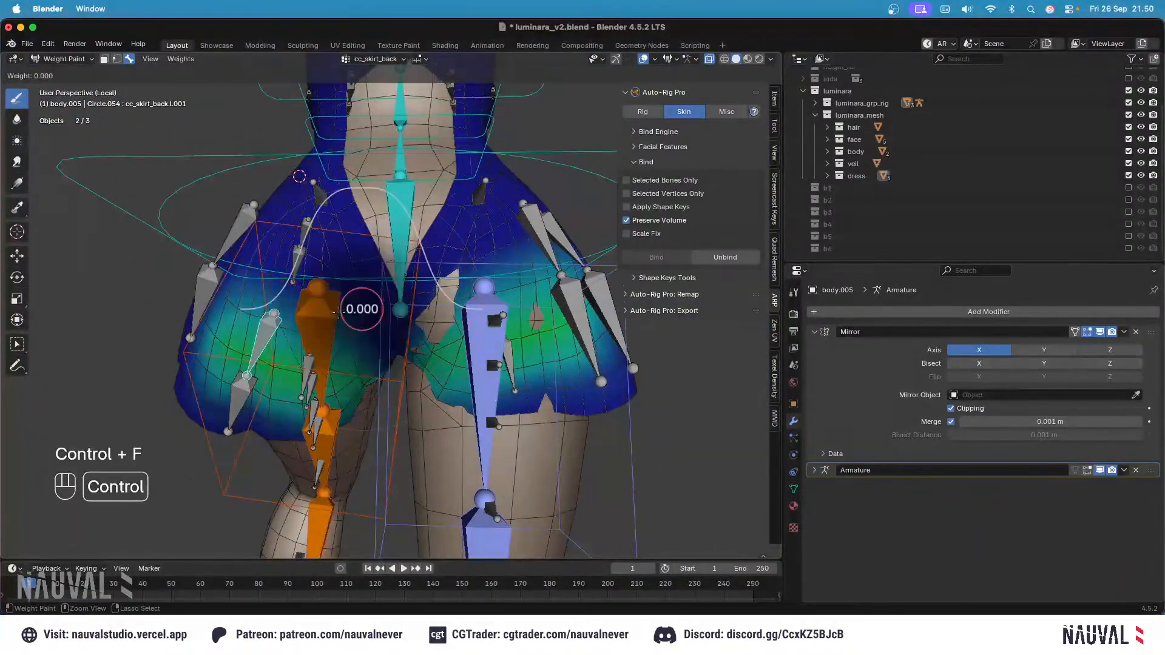
left_click(396, 313)
middle_click_drag(395, 316, 399, 306)
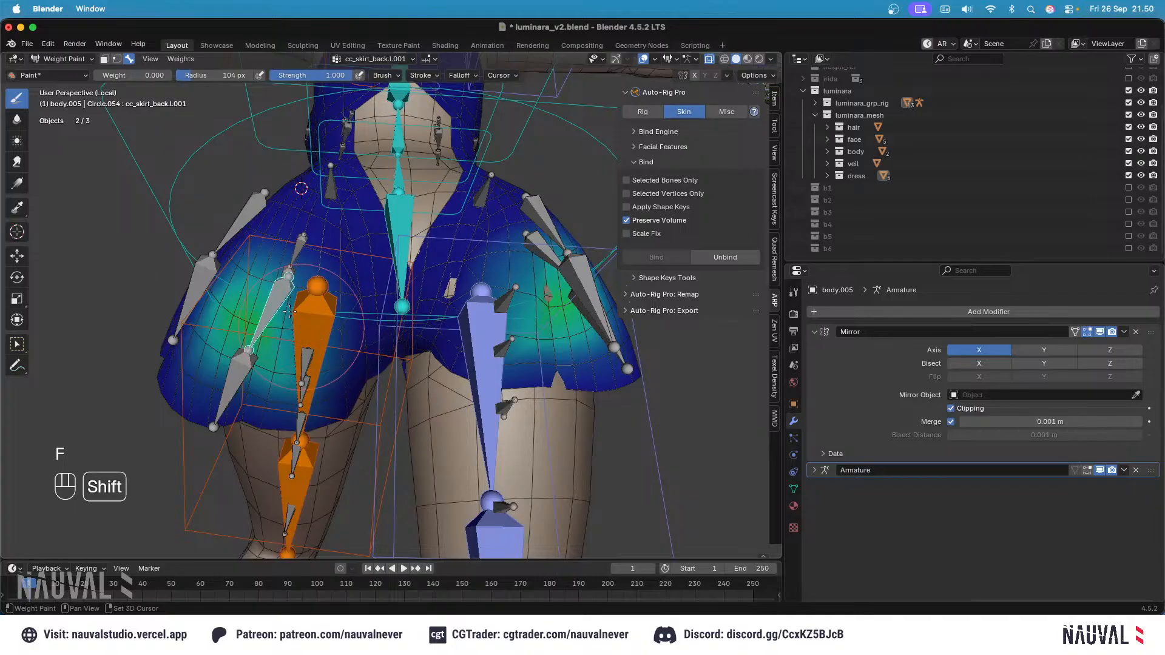
Step: Check the weights of cc_skirt_back.l.002 and root.x on the dress's back, undoing the last change
left_click(243, 367, "alt")
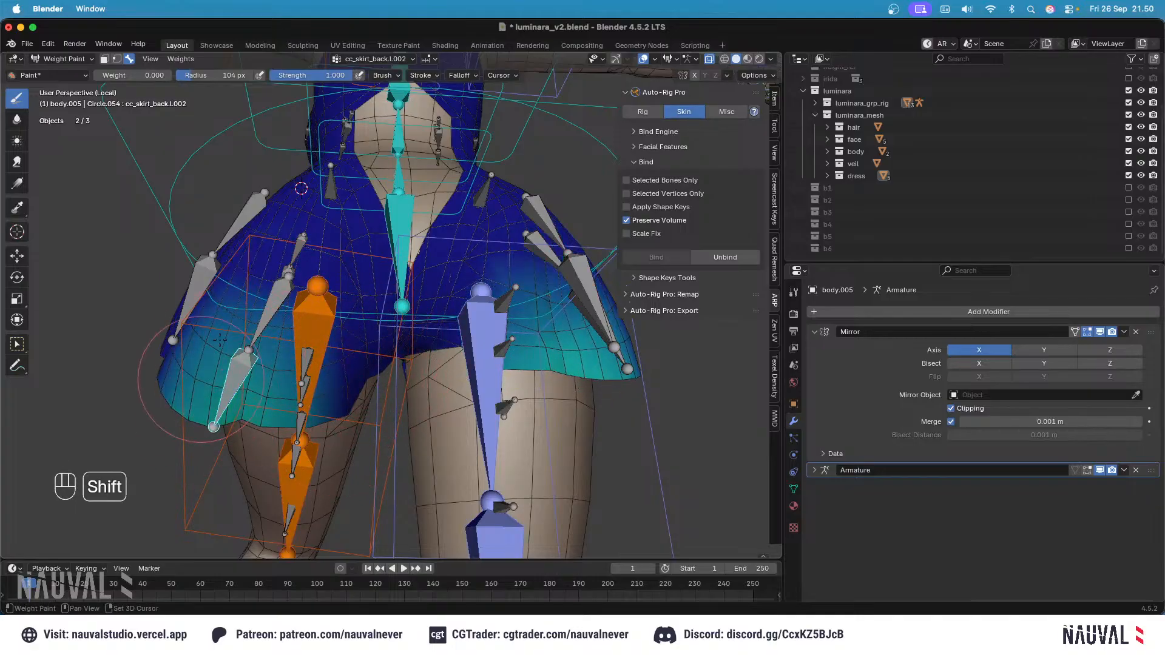
middle_click_drag(254, 361, 389, 273)
left_click(296, 320, "alt")
left_click(322, 328, "alt")
left_click(415, 265, "alt")
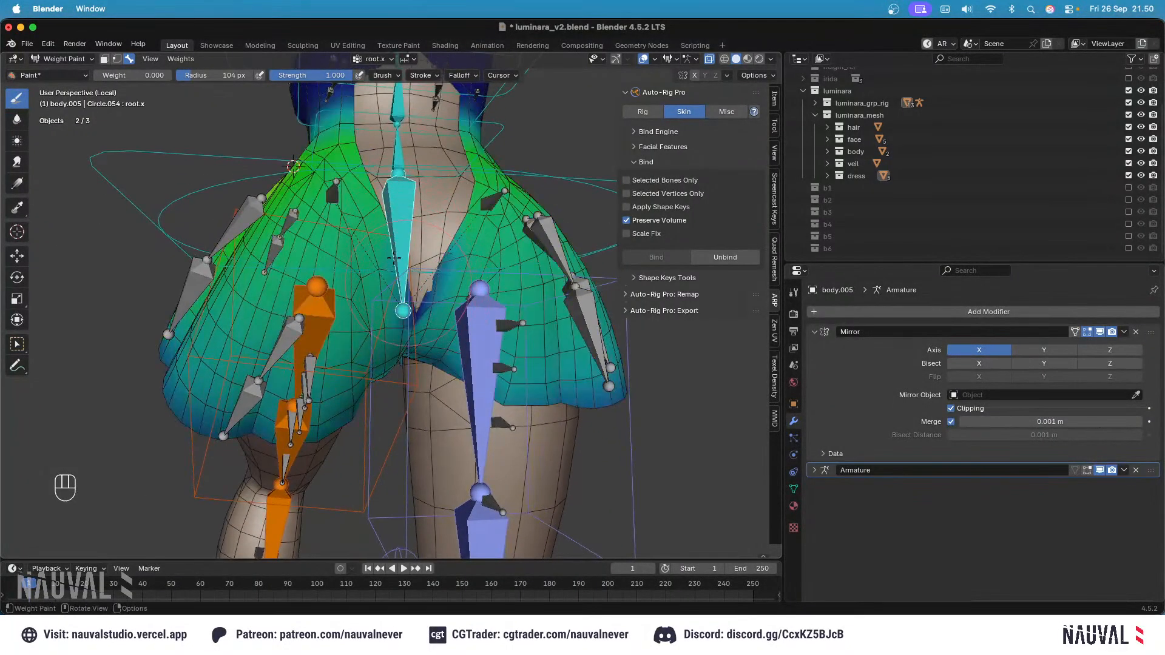
key("super+z")
Step: Check the weights of c_thigh_ik.l and cc_buttock.l.003, and examine the dress's front with overlays hidden
left_click(329, 300, "alt")
left_click(330, 300, "alt")
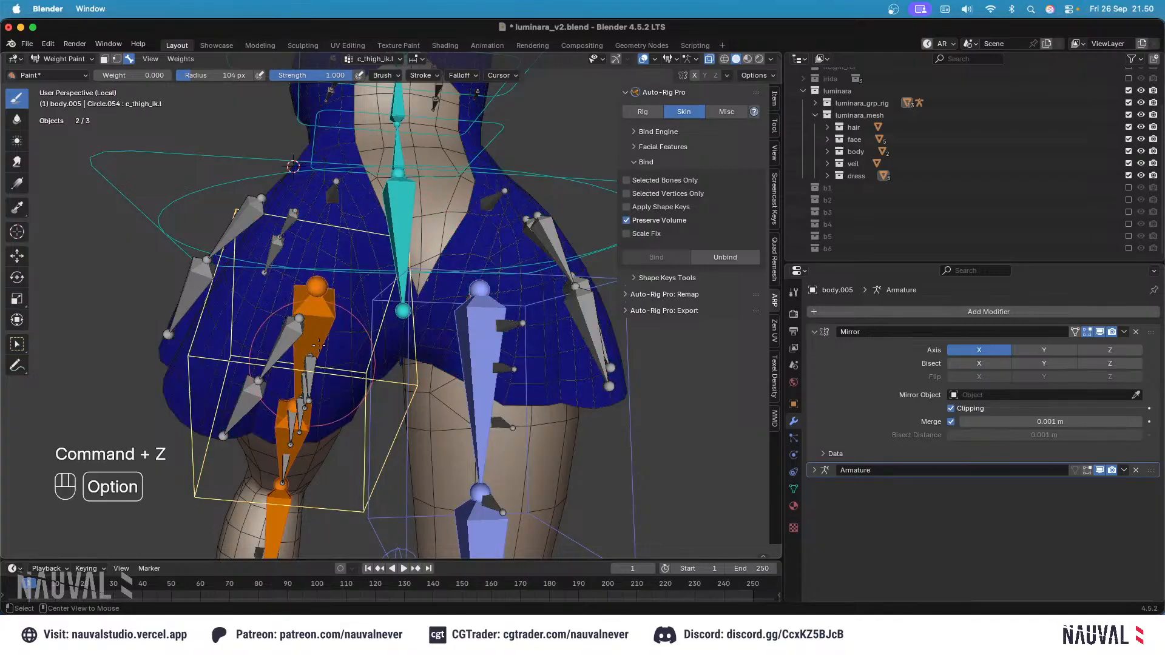
middle_click_drag(330, 300, 547, 182)
left_click(332, 313, "alt")
key("KP_1")
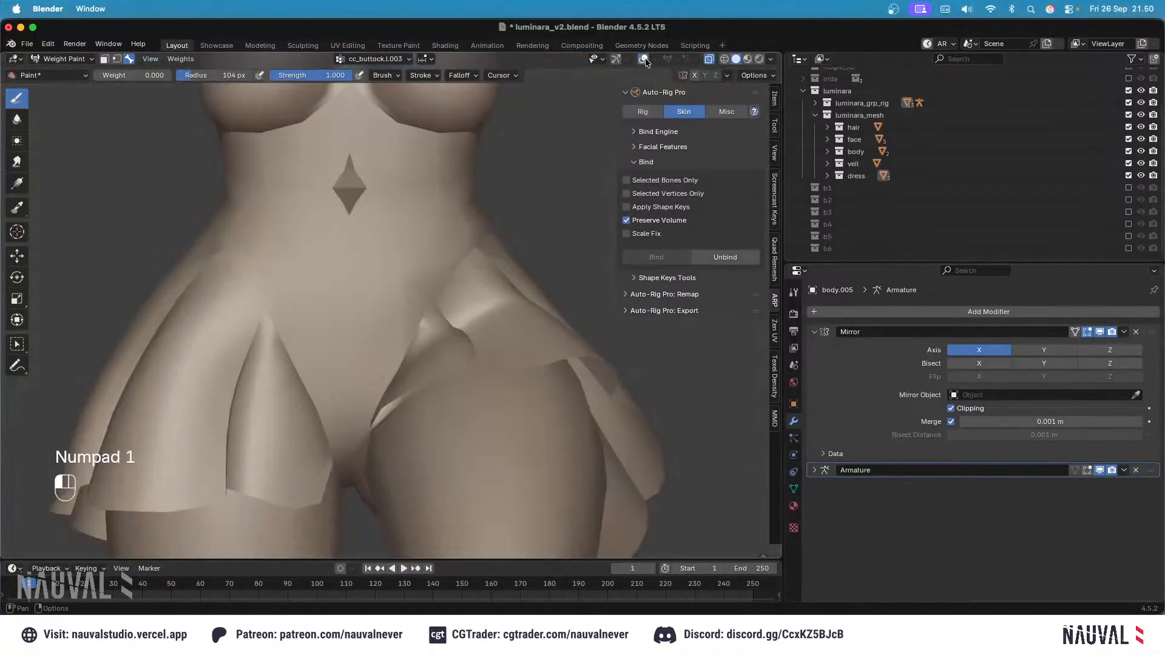
Step: Display thigh_twist.l's weights, try strokes at brush weights 0.061 and 0.442 beside the crotch and undo them
mouse_move(494, 229)
middle_mouse_down()
mouse_move(440, 223)
mouse_move(427, 351)
mouse_move(452, 358)
mouse_move(440, 365)
middle_mouse_up()
left_click(460, 341, "ctrl+shift")
left_click_drag(432, 357, 429, 357, "shift")
key("super+z")
key("ctrl+f")
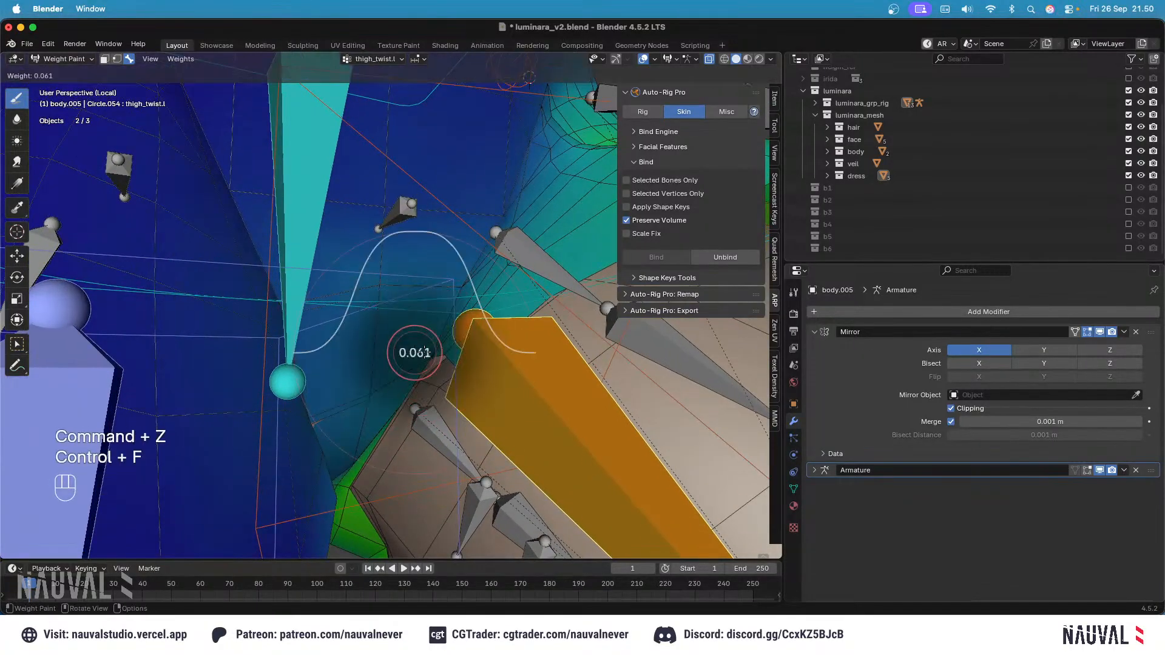
left_click(430, 354)
key("super+z")
key("ctrl+f")
left_click(430, 357)
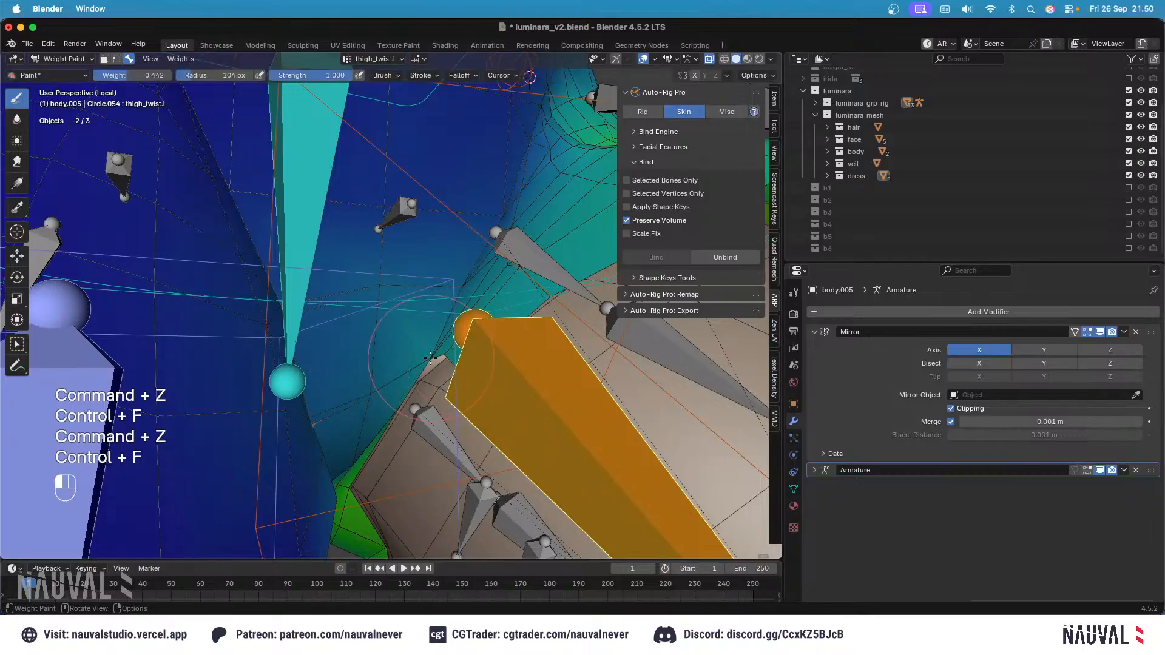
key("super+z")
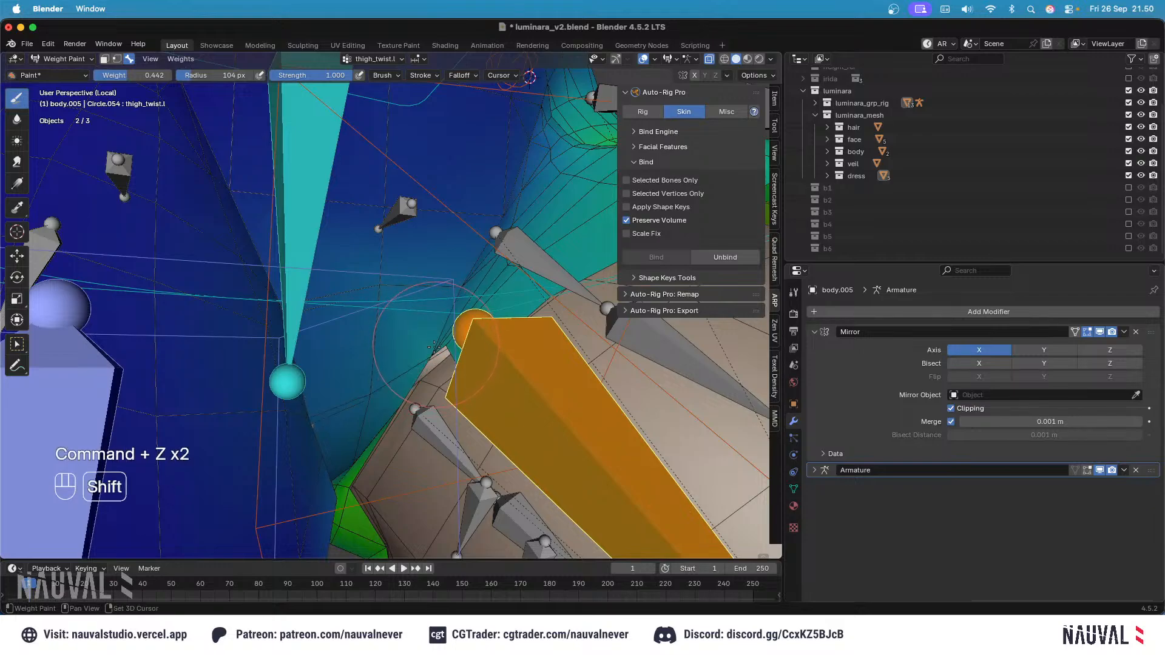
Step: Check the weights of c_thigh_ik.l and cc_buttock.l.003 around the dress's crotch and raised thigh
middle_click_drag(434, 344, 452, 384)
left_click(480, 443, "alt")
left_click(466, 443, "alt")
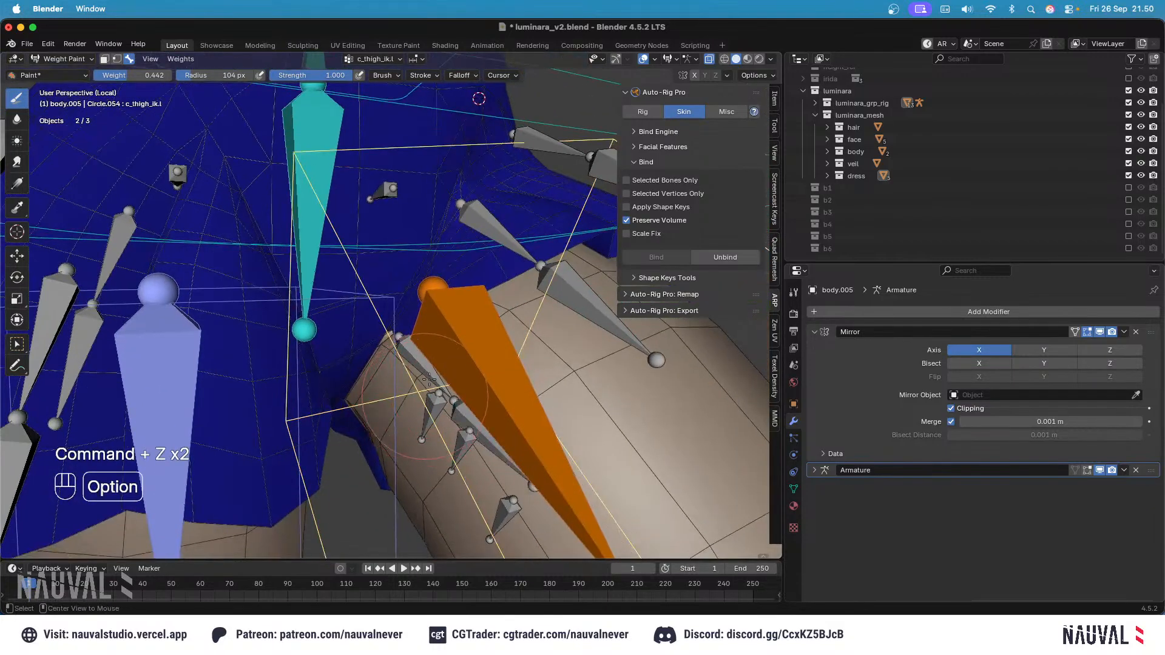
left_click(467, 444, "alt")
left_click(466, 446, "alt")
middle_click_drag(497, 430, 465, 372, "shift")
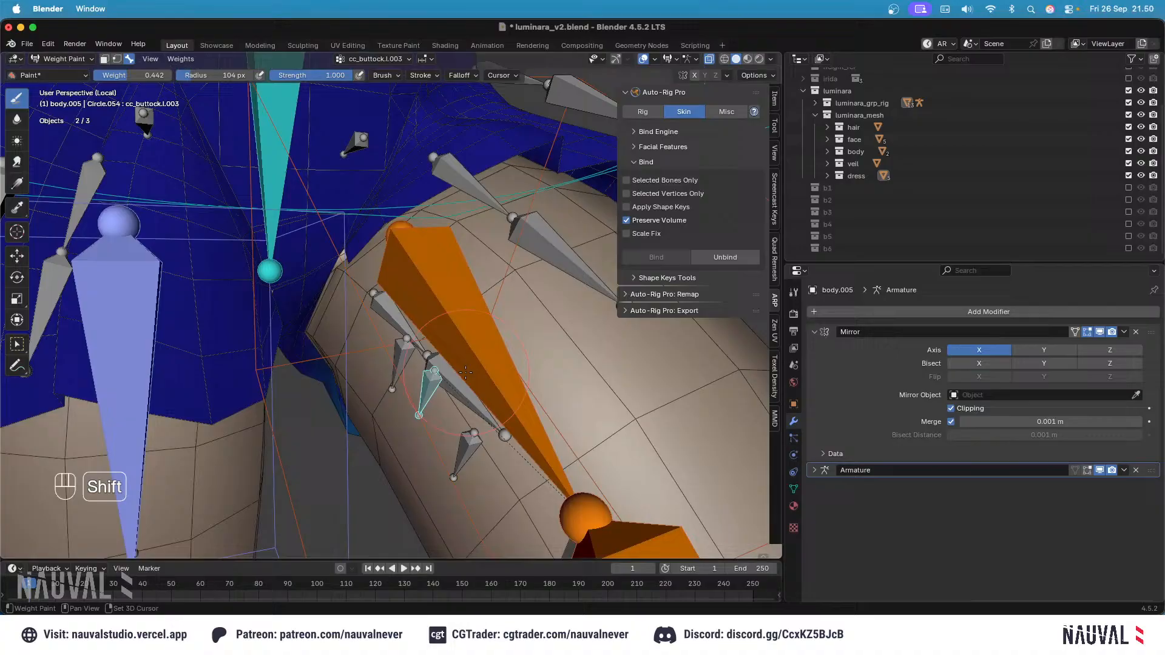
Step: Display thigh_stretch.l's weights, try painting beside the crotch at brush weight 0.061 and undo the trial
left_click(498, 435, "alt")
middle_click_drag(498, 436, 480, 356, "shift")
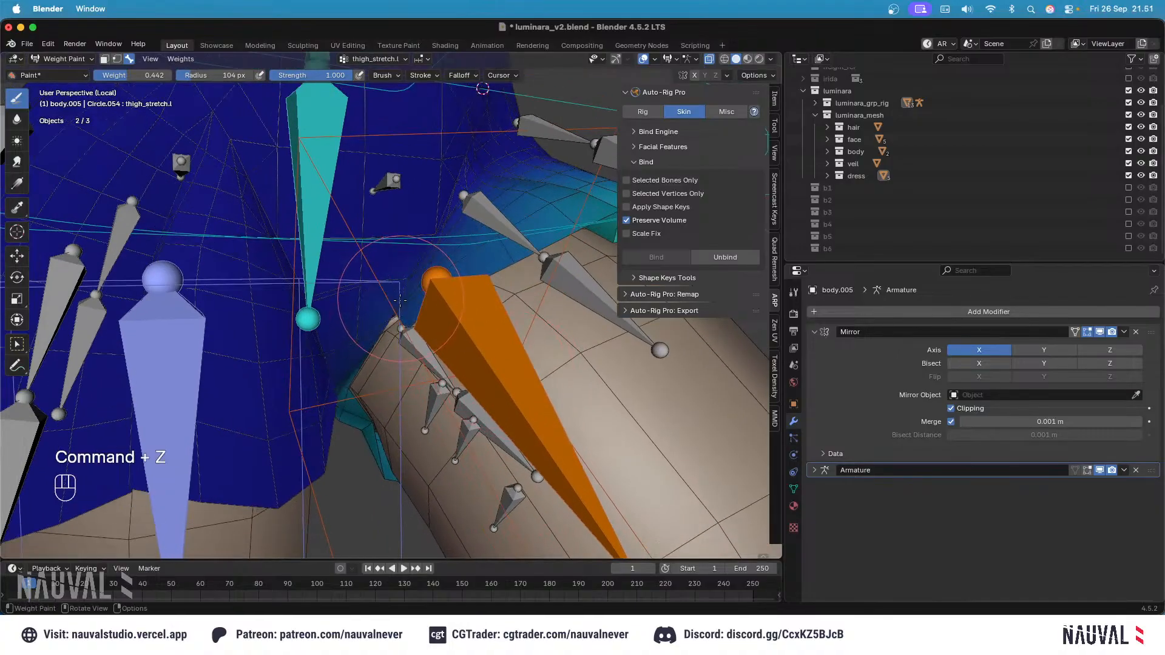
key("ctrl+f")
left_click(389, 303)
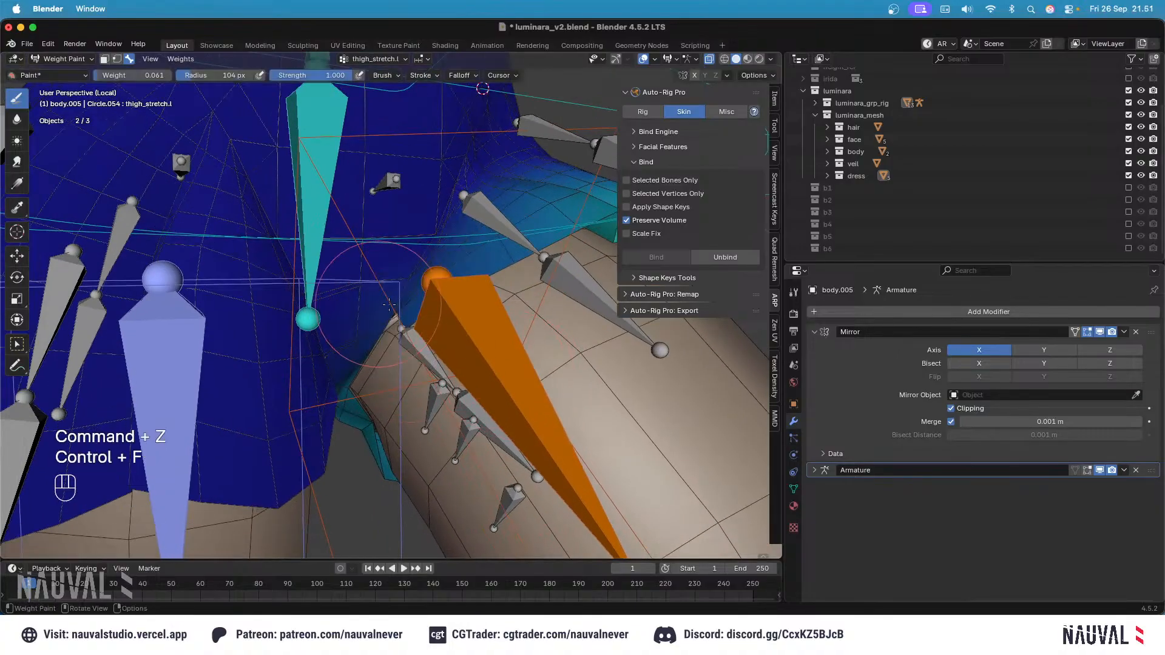
middle_click_drag(395, 311, 389, 286, "ctrl")
key("super+z")
key("super+z")
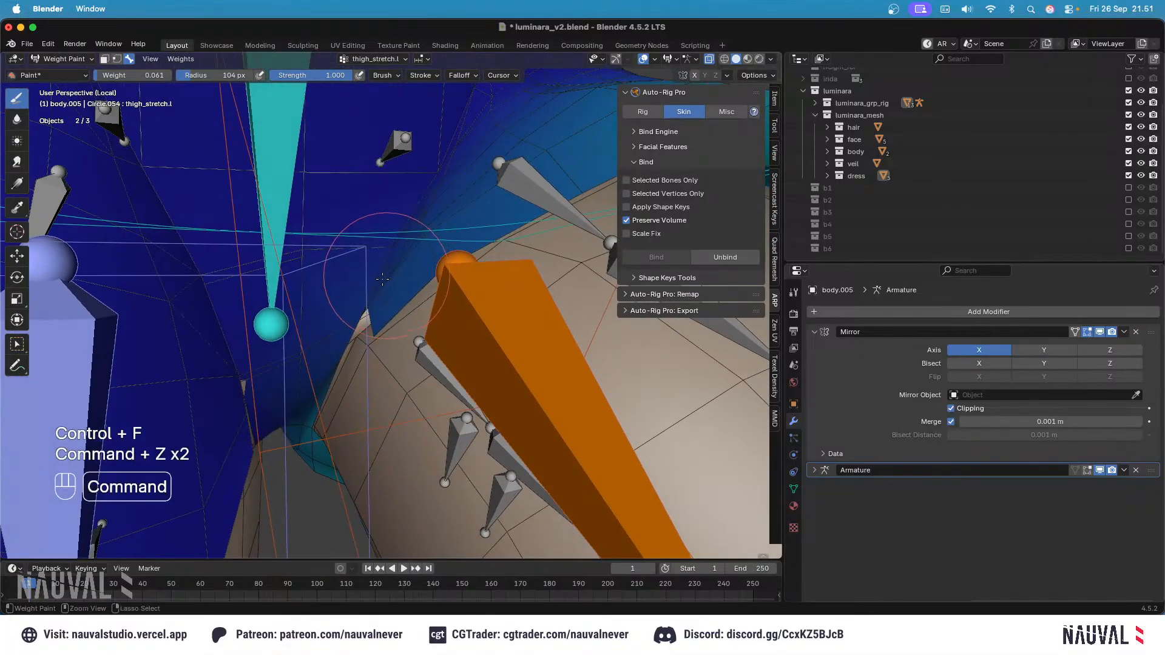
Step: Try painting thigh_stretch.l's weights beside the crotch at brush weights 0.103 and 0.242, undo both trials and set the brush weight to 0
key("ctrl+f")
left_click(366, 298)
key("super+z")
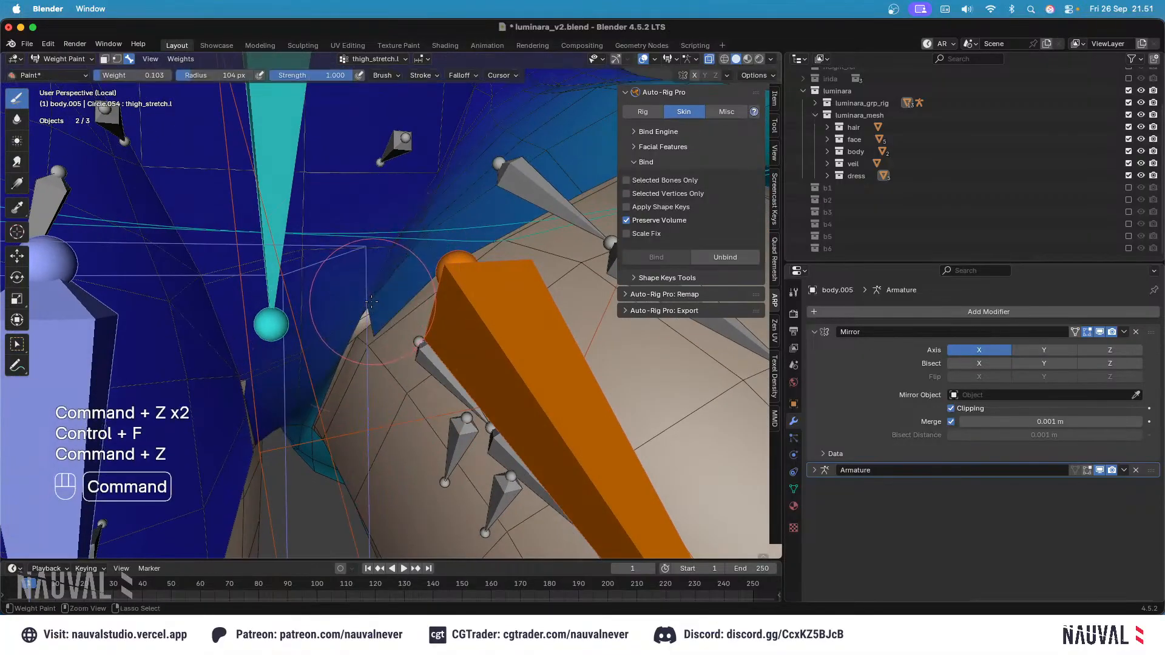
key("ctrl+f")
left_click(374, 298)
key("super+z")
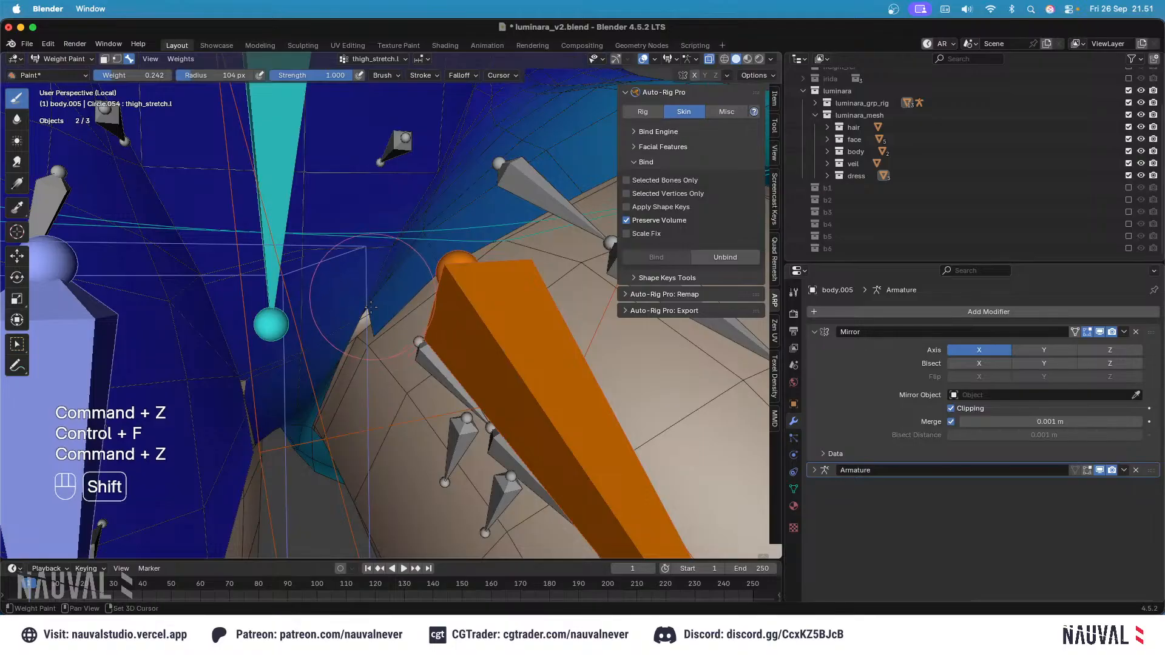
key("ctrl+f")
left_click(374, 306)
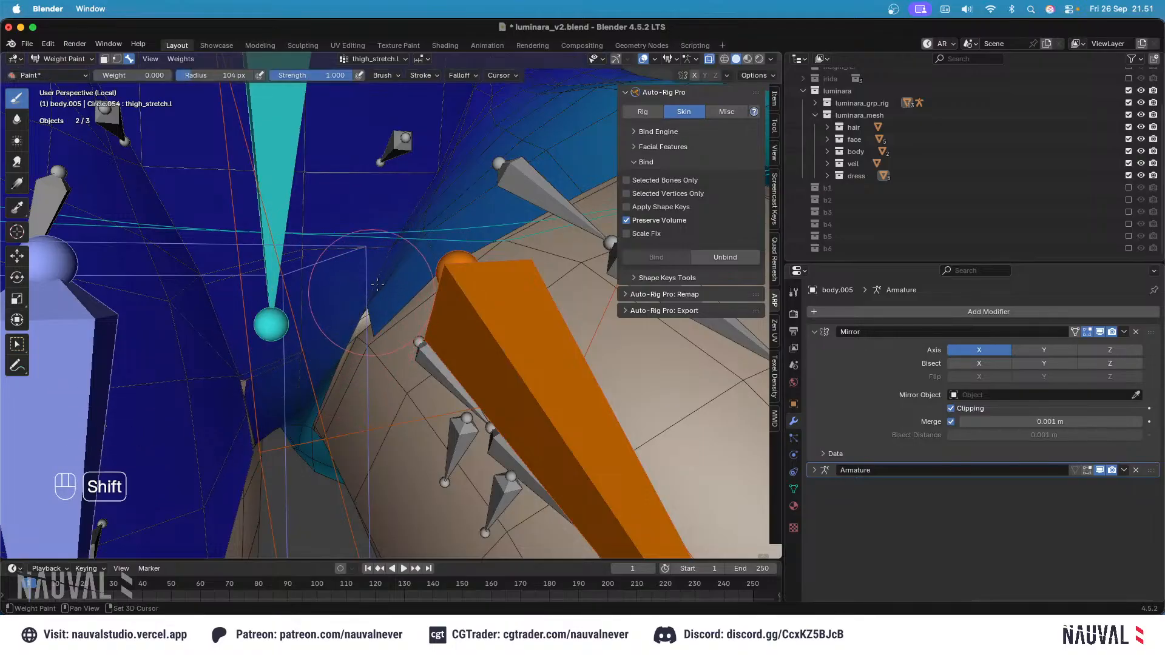
Step: Show the Armature modifier's deformation on the editable cage and move the selected crotch vertices about -0.0074 m along local Y
middle_click_drag(377, 284, 364, 267)
mouse_move(365, 267)
middle_mouse_down("shift")
mouse_move(401, 261)
mouse_move(433, 275)
middle_mouse_up("shift")
key("Tab")
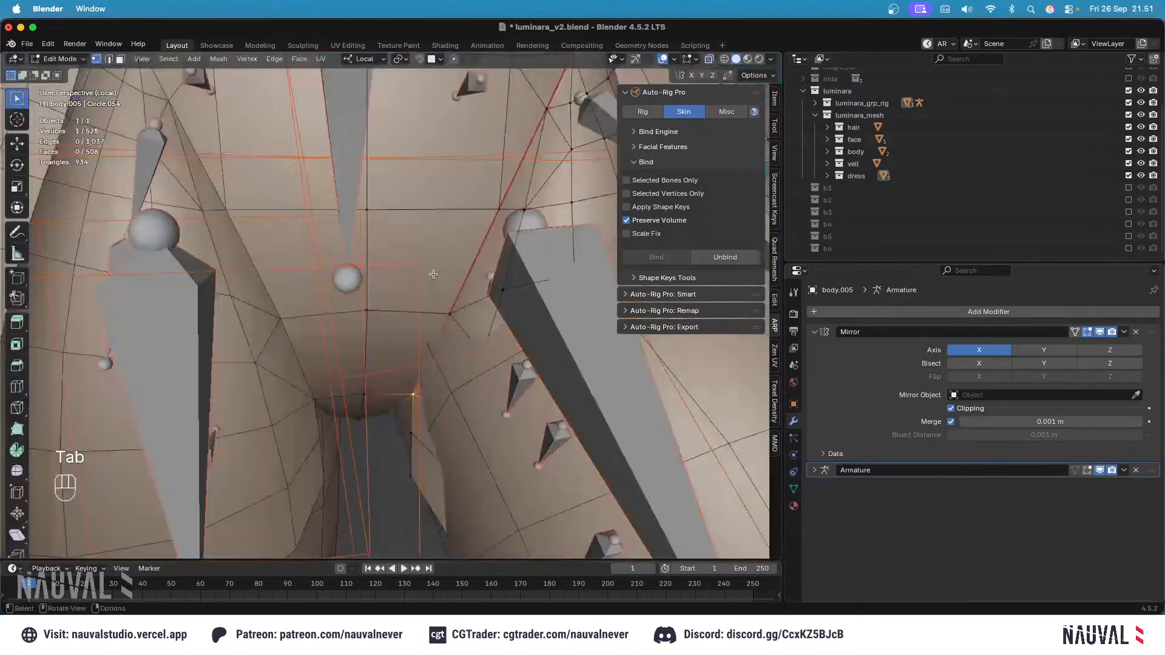
key("Tab")
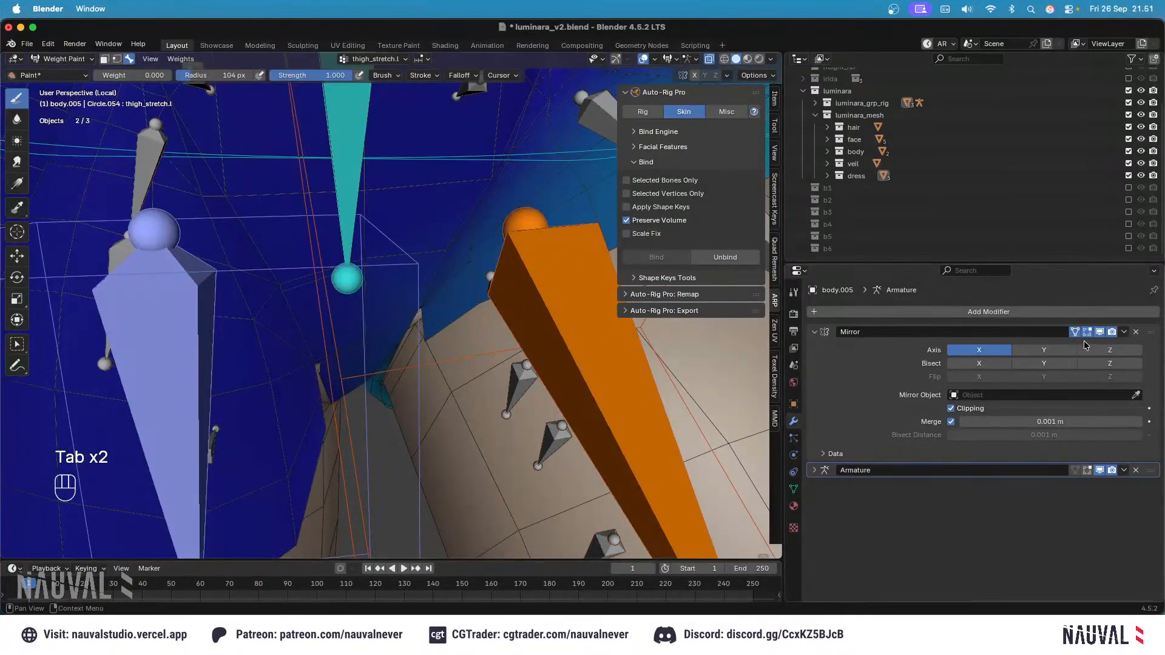
key("Tab")
middle_click_drag(403, 298, 452, 311)
left_click(446, 315, "shift")
left_click(446, 315, "shift")
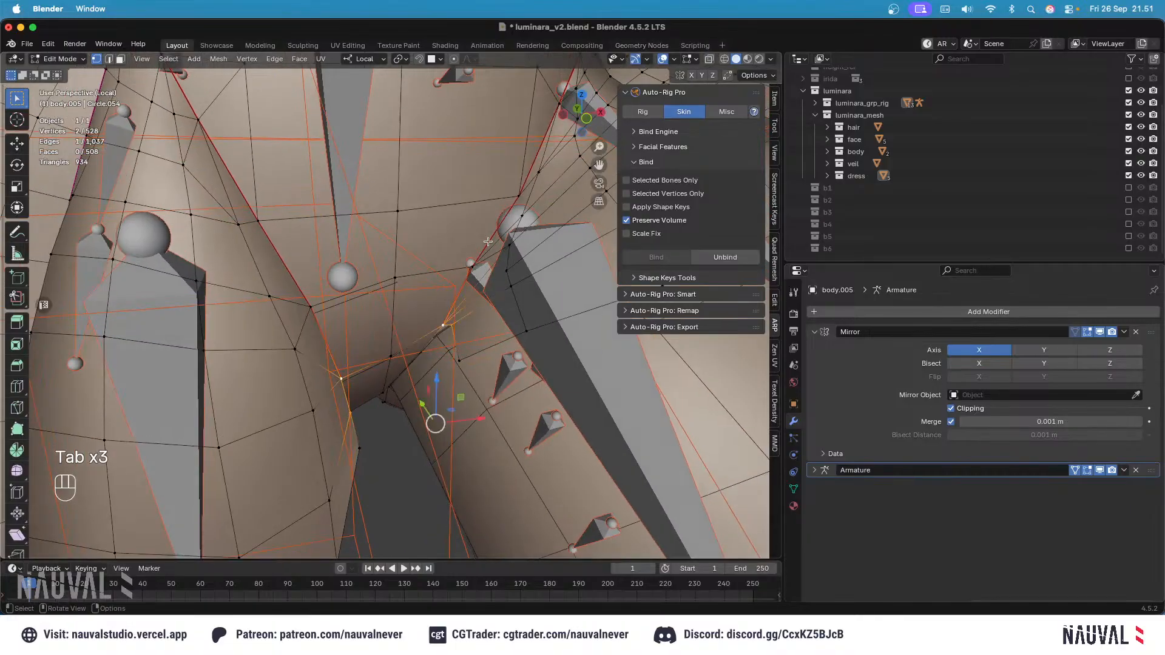
left_click_drag(426, 409, 432, 418)
key("super+z")
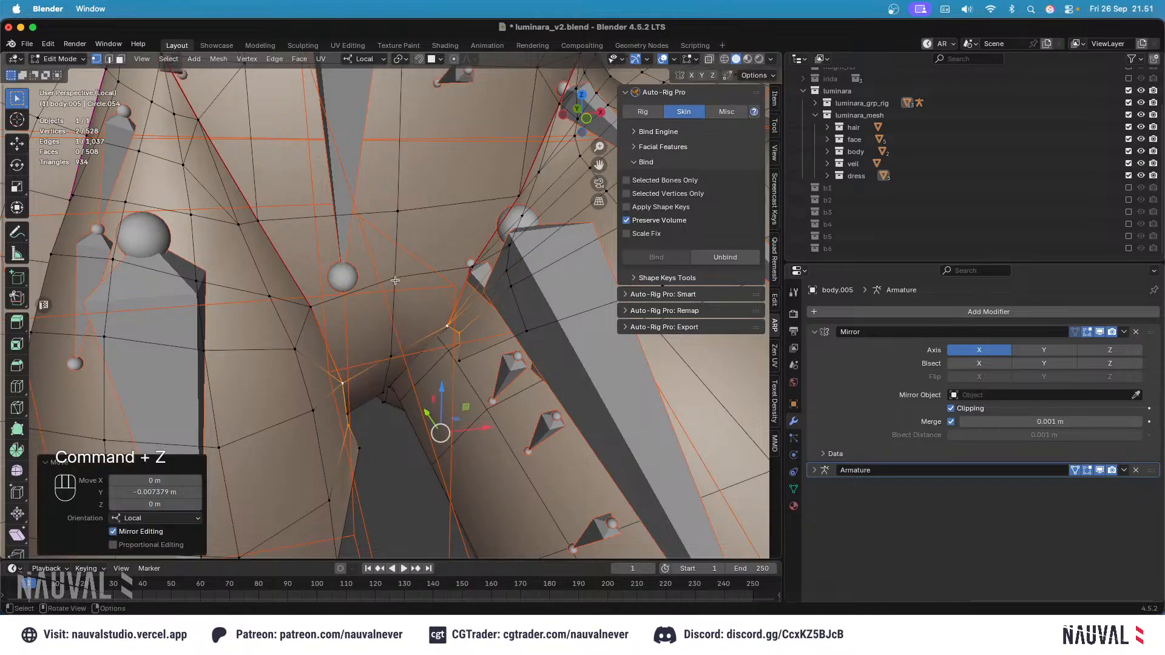
Step: Move the single vertex above the crotch about -0.0073 m along local Y and check the shape in Weight Paint mode
left_click(394, 276)
left_click_drag(389, 320, 402, 320)
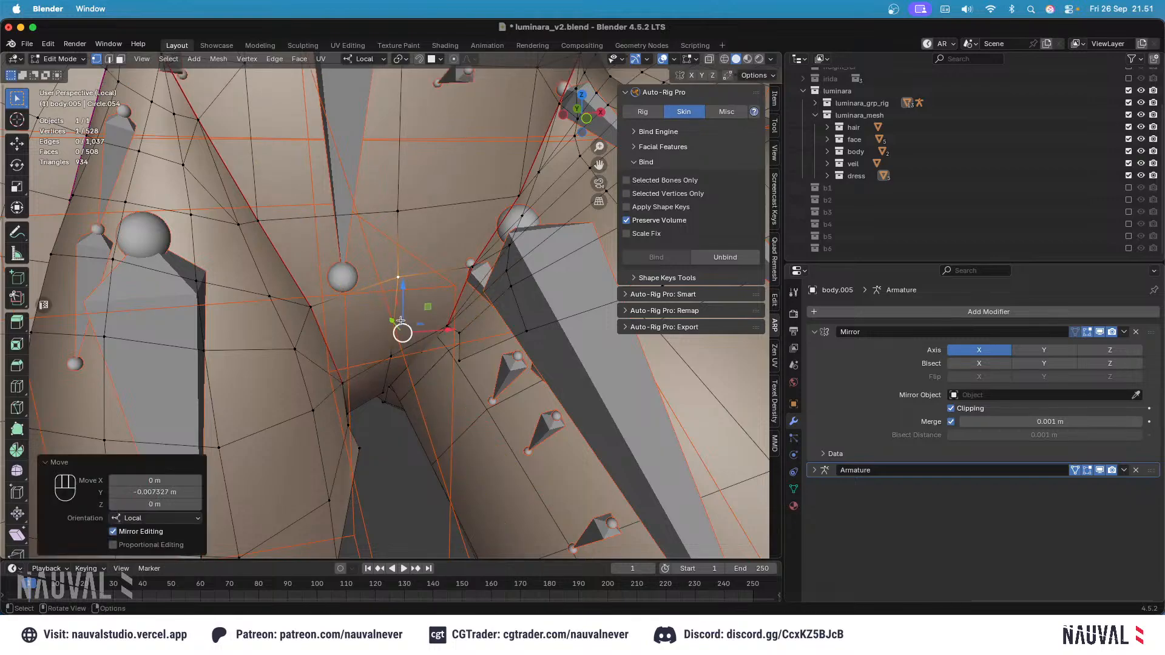
key("KP_1")
key("Tab")
middle_click_drag(490, 210, 497, 335)
key("Tab")
key("g")
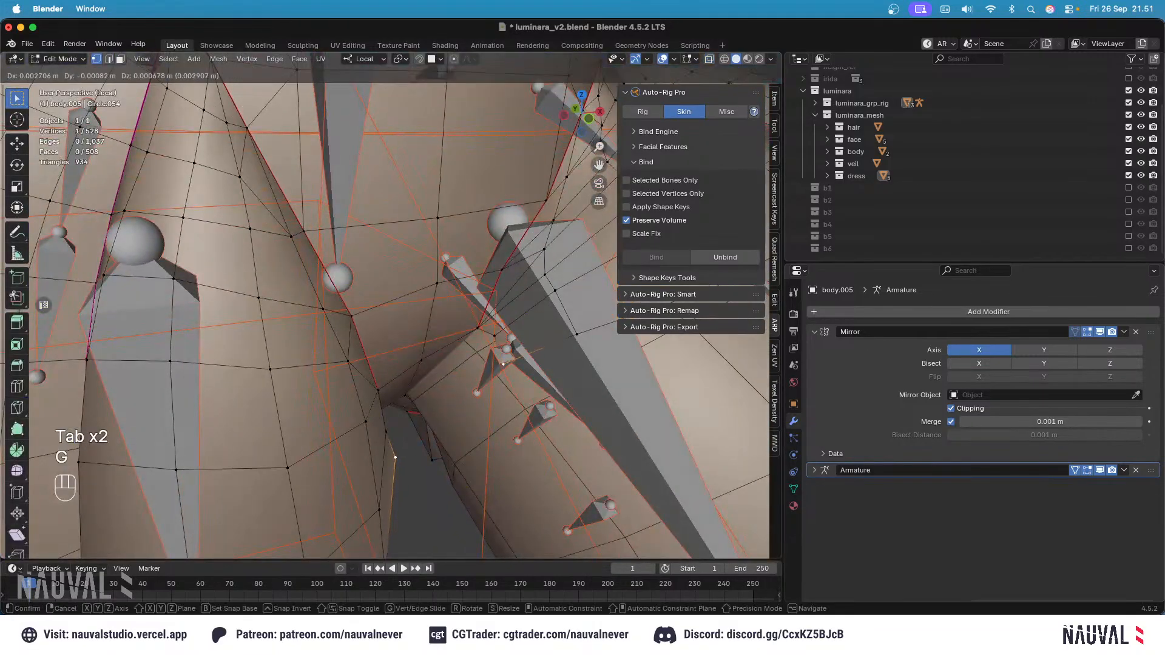
key("g")
key("Escape")
Step: Slide the selected crotch vertex by a factor of 0.262 with the Armature modifier's viewport display off, and restore the display
left_click(1100, 471)
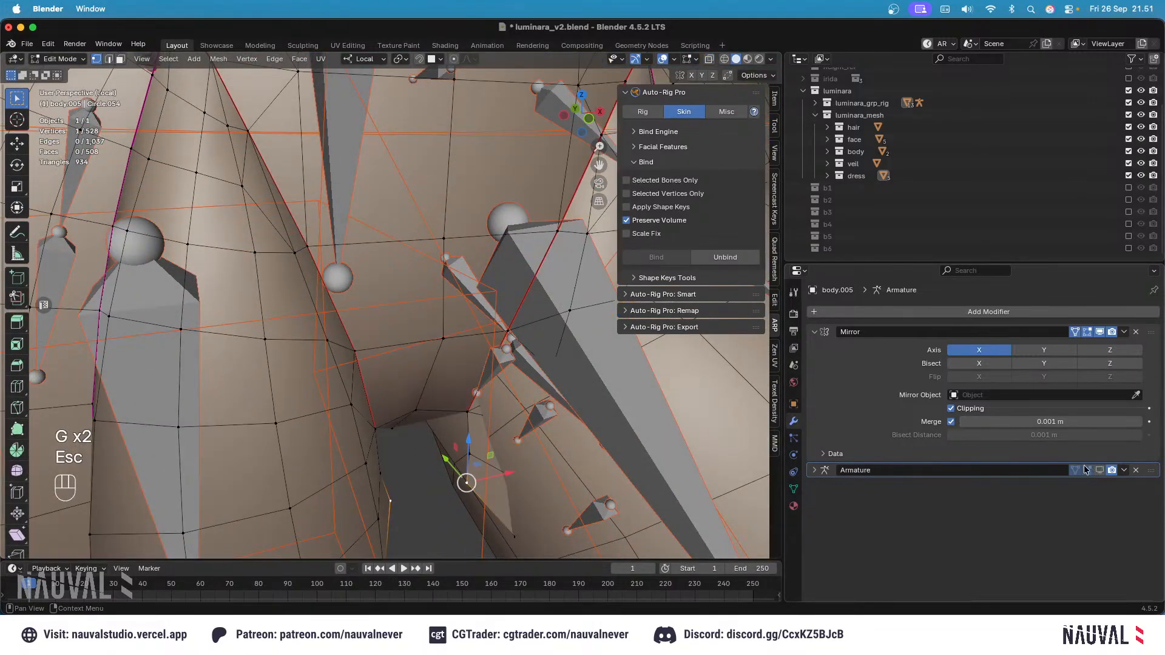
key("shift+z")
middle_click_drag(491, 385, 483, 271, "shift")
key("g")
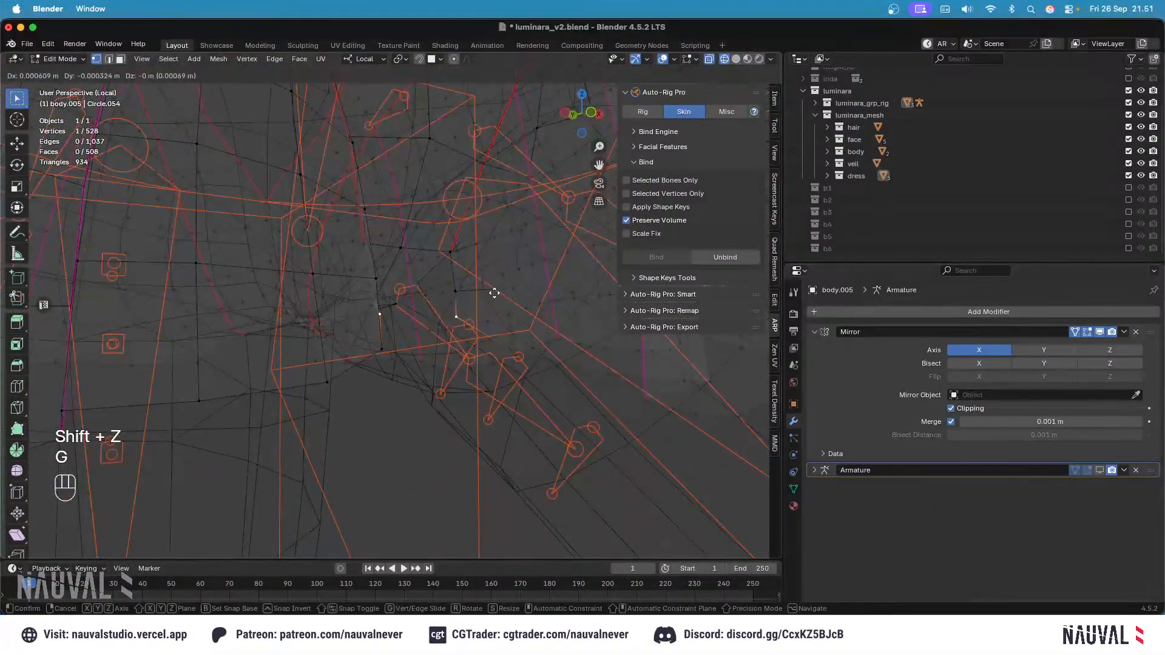
key("g")
left_click(511, 291)
key("shift+z")
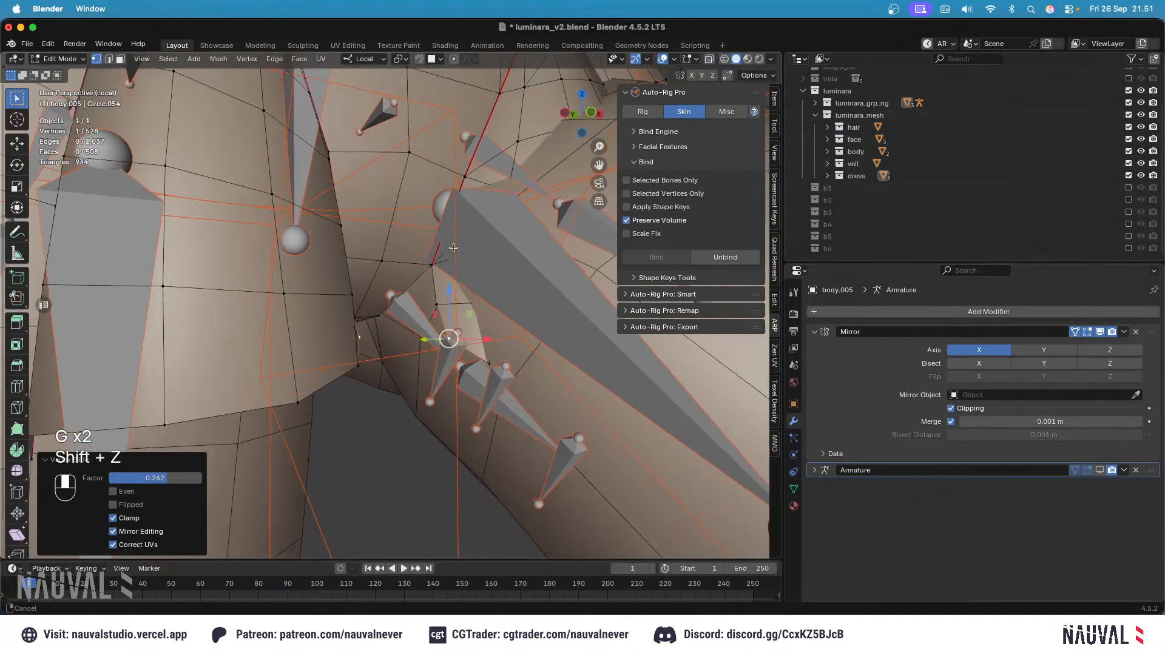
key("Tab")
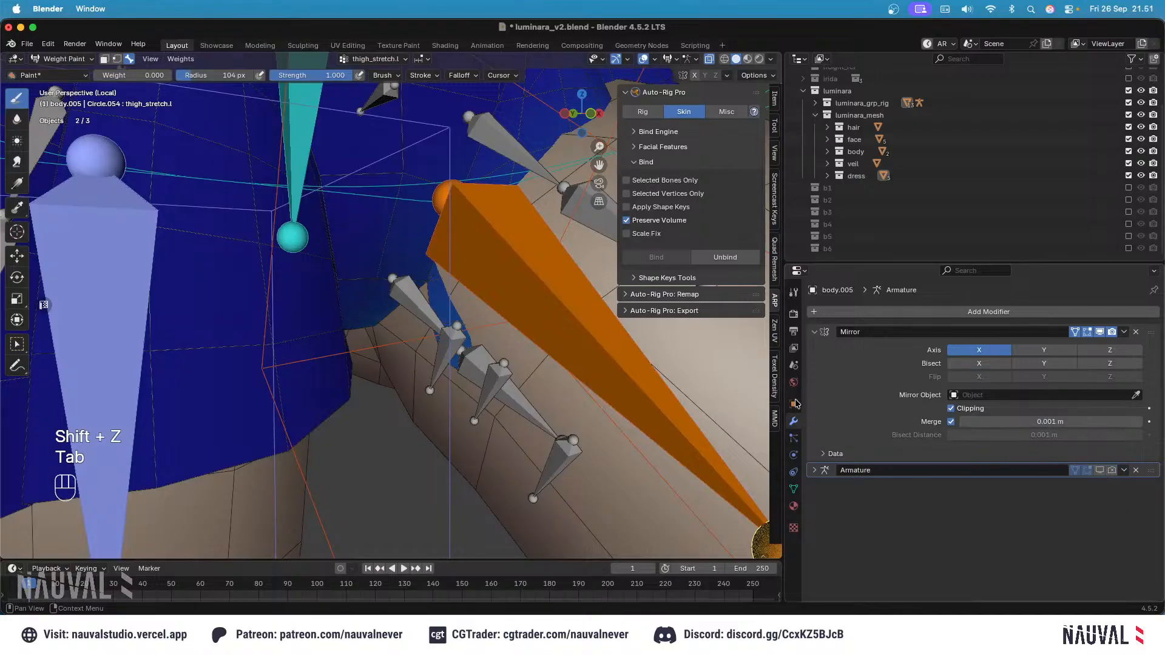
left_click(1101, 470)
Step: Check the weights of cc_skirt.l.001, thigh_twist.l and cc_skirt_front.l.001 on the dress, and save the file
middle_click_drag(546, 316, 455, 316)
key("KP_1")
key("ctrl+KP_1")
key("KP_1")
left_click(473, 300, "ctrl")
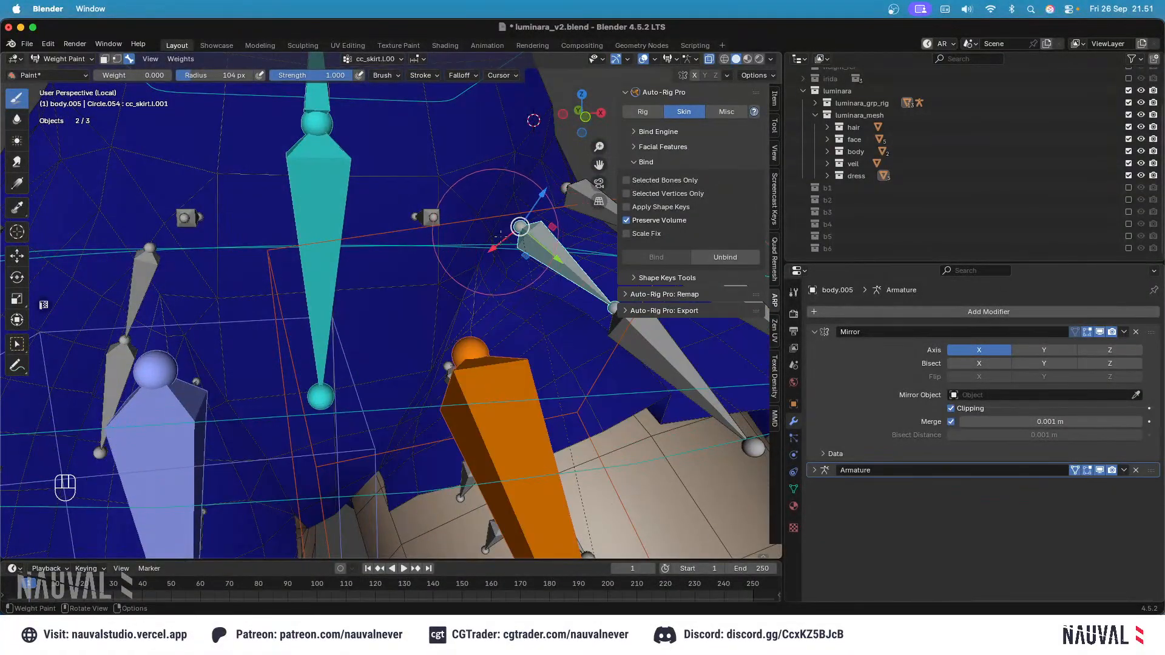
middle_click_drag(505, 238, 476, 288)
key("super+s")
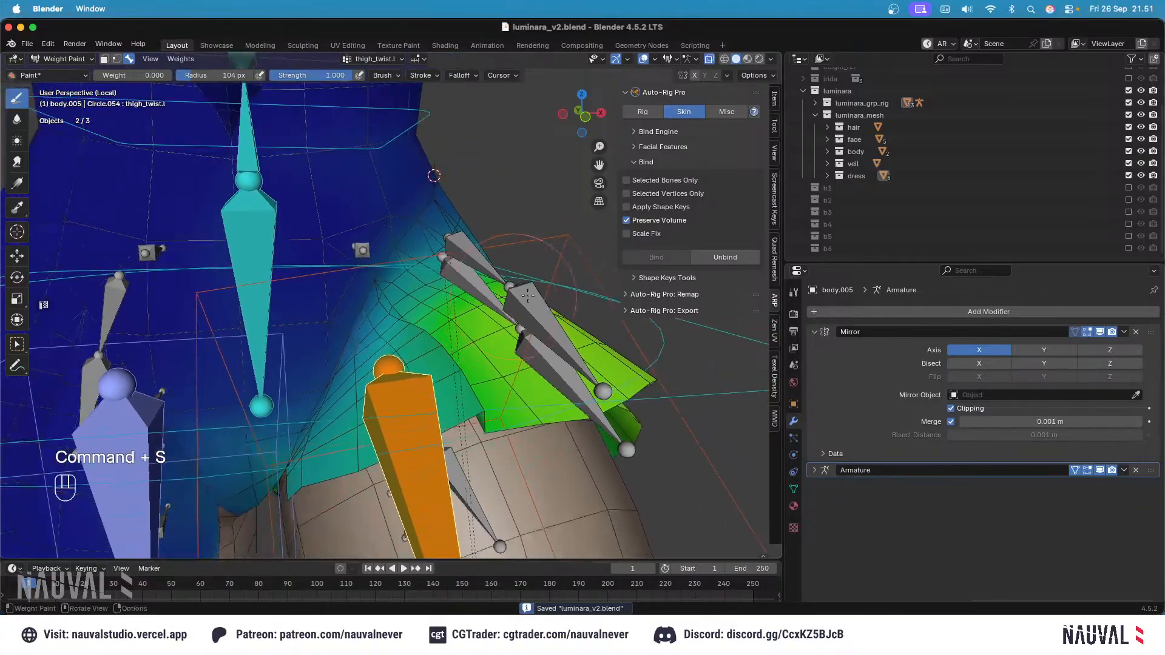
left_click(476, 289, "alt")
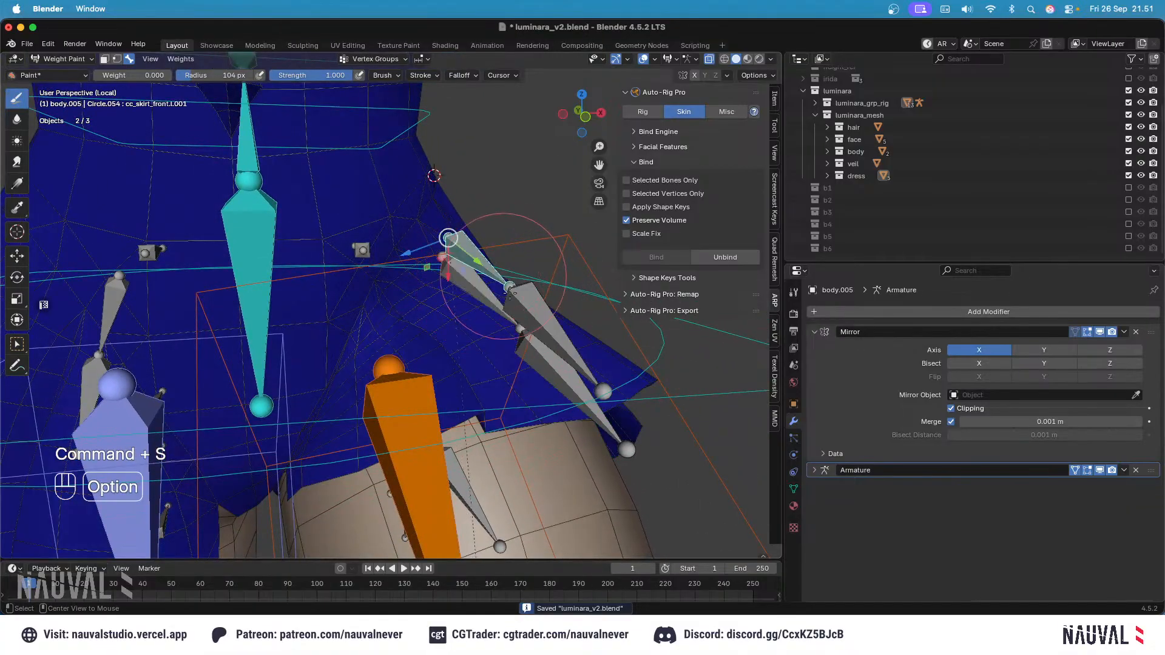
left_click(534, 352, "alt")
left_click(487, 294, "alt")
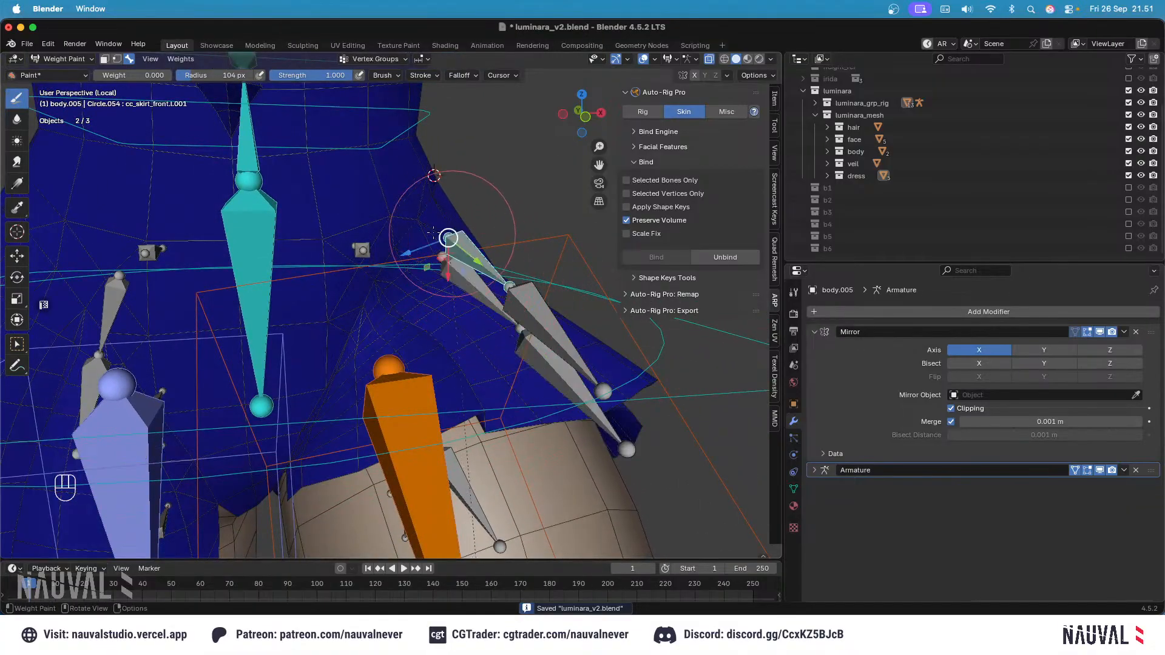
Step: Try strokes on root.x's weights beside the left hip at brush weights 0 and 0.164, undo them and set the brush weight to 0.697
left_click(361, 249, "alt")
left_click(262, 245, "alt")
middle_click_drag(364, 314, 368, 280, "ctrl")
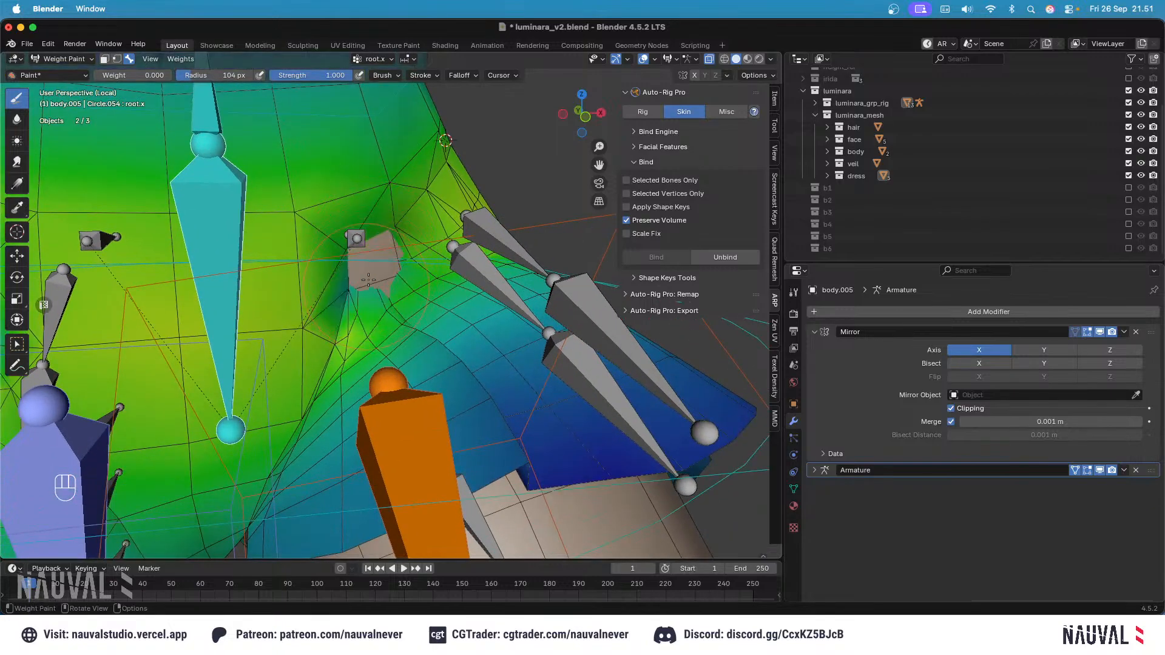
key("super+z")
key("ctrl+f")
left_click(376, 270)
key("super+z")
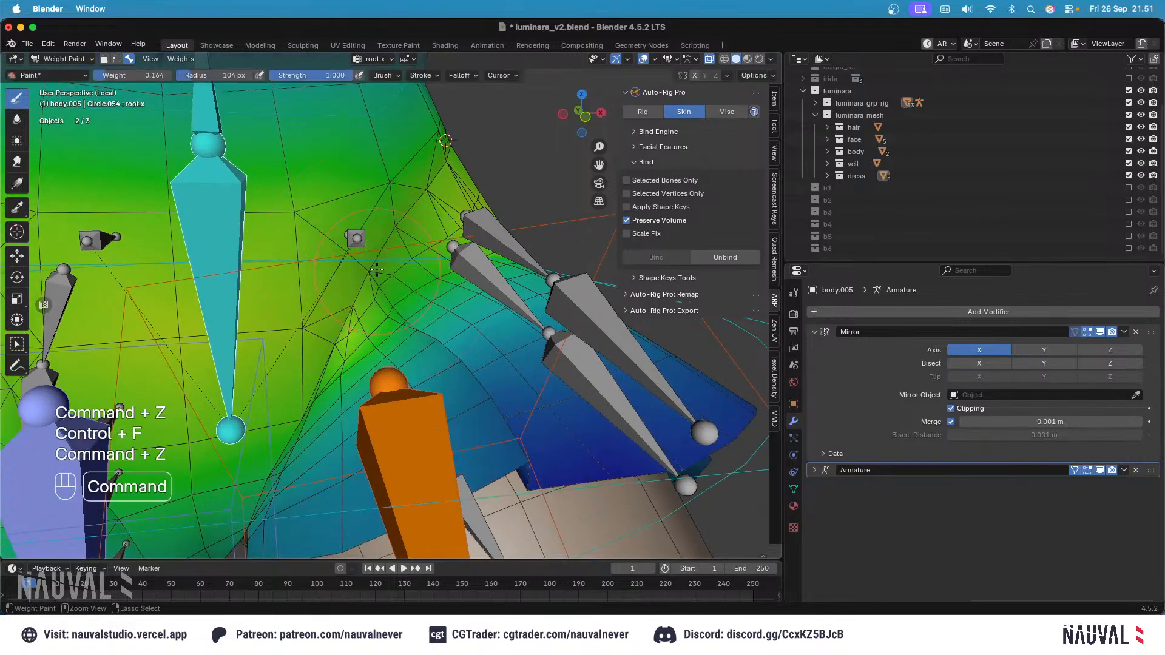
key("ctrl+f")
left_click(415, 247)
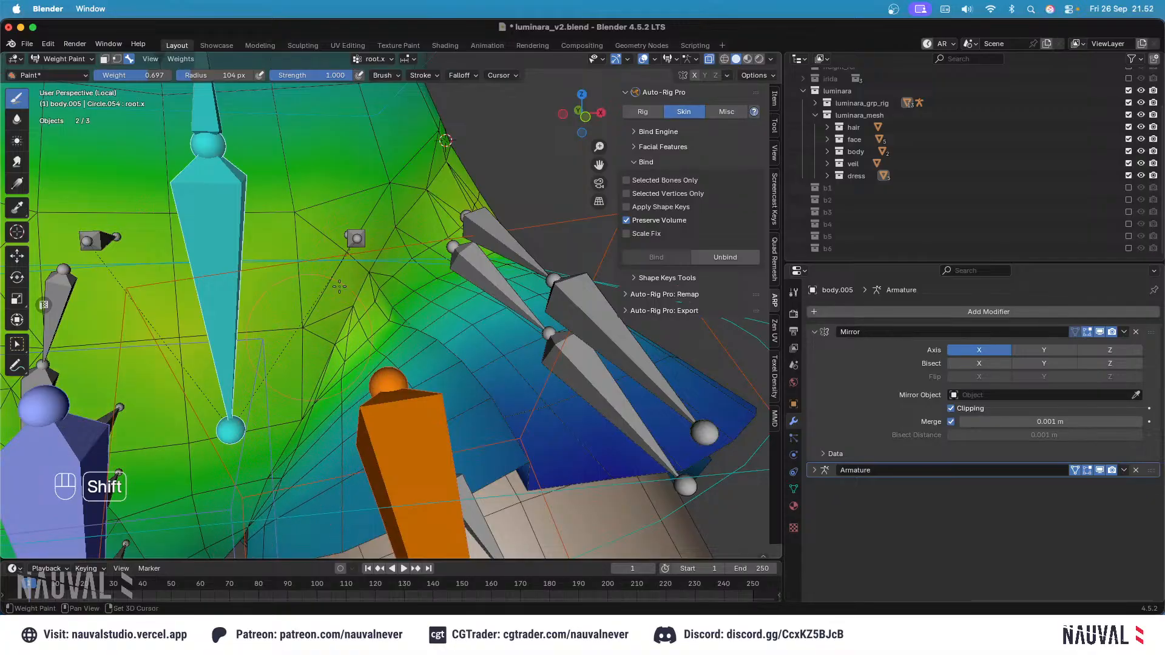
Step: Raise the left leg by moving the c_foot_ik.l control forward and up in the side view
middle_click_drag(413, 211, 389, 206, "ctrl")
key("KP_3")
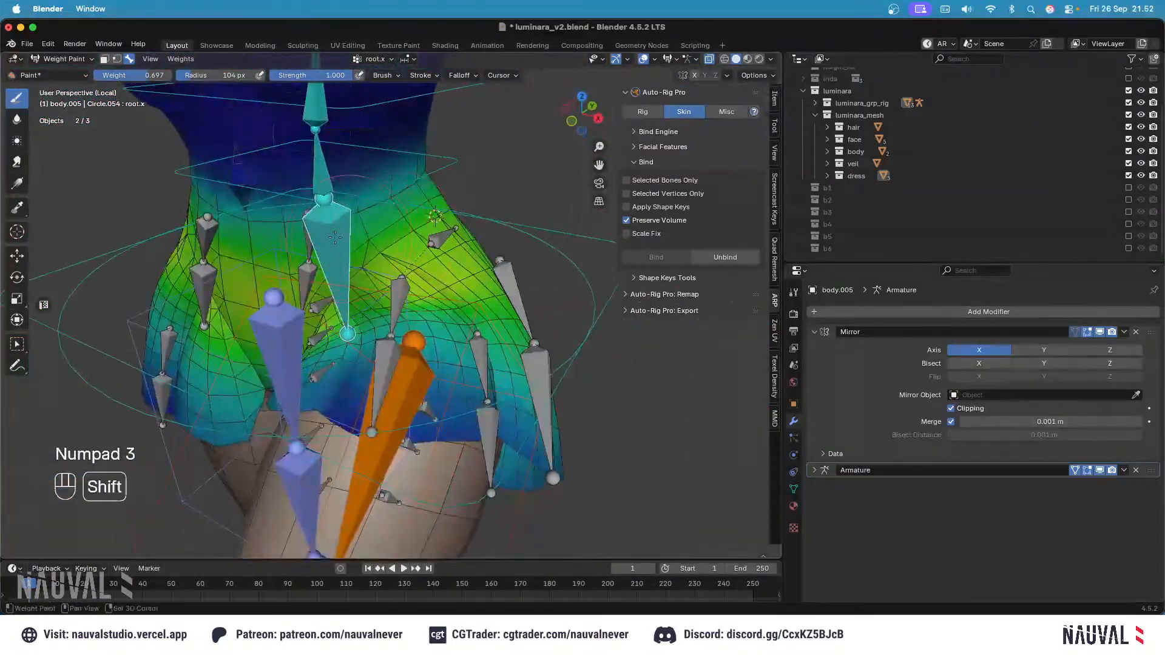
left_click(322, 160, "alt")
middle_click_drag(321, 194, 349, 389)
key("super+z")
middle_click_drag(358, 437, 355, 255, "shift")
left_click(410, 478, "alt")
key("KP_3")
key("g")
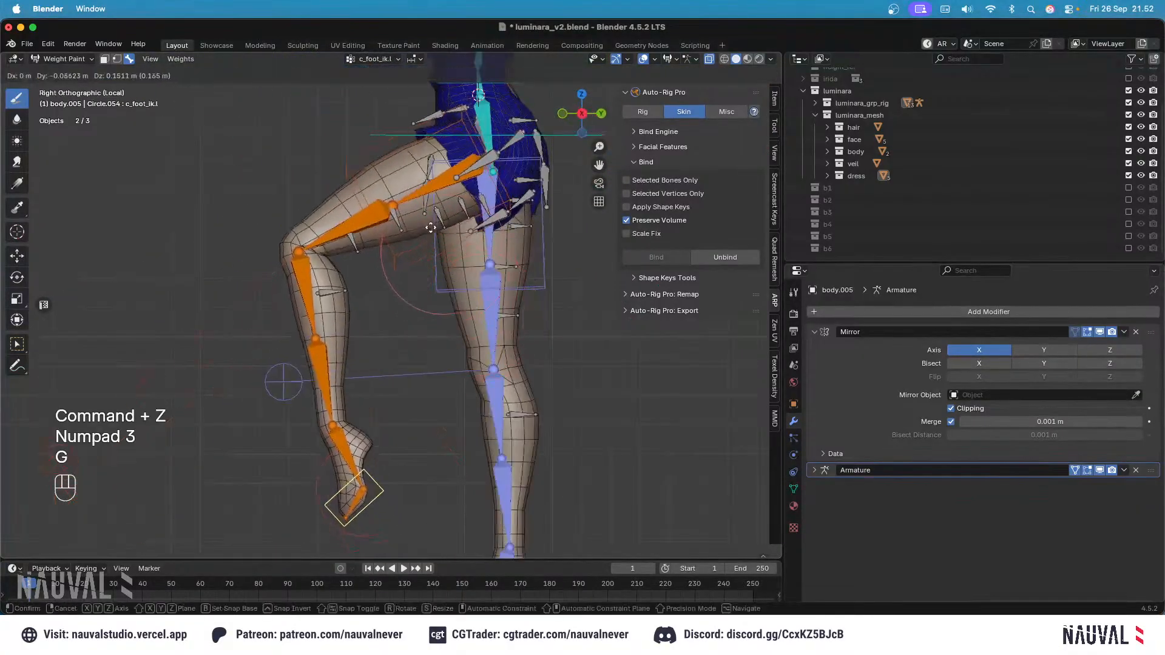
left_click(371, 173)
Step: Hide the overlays and move the left foot control through further poses to test the raised thigh's deformation
left_click(643, 59)
middle_click_drag(466, 128, 531, 303, "shift")
key("g")
left_click(388, 289)
key("g")
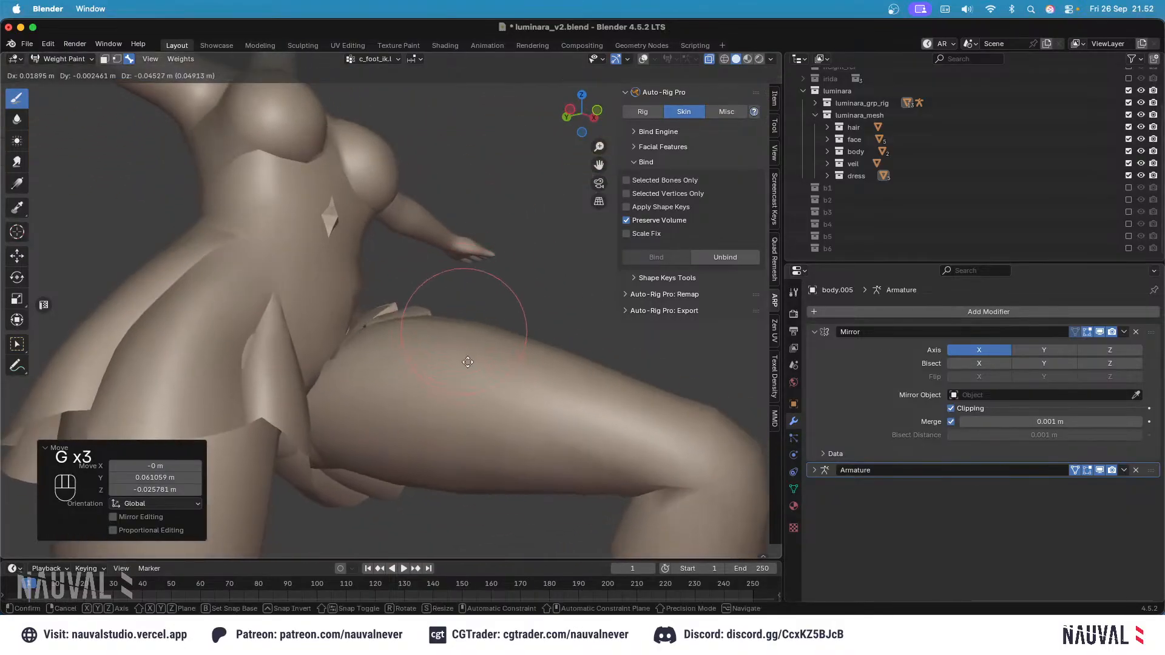
left_click(479, 271)
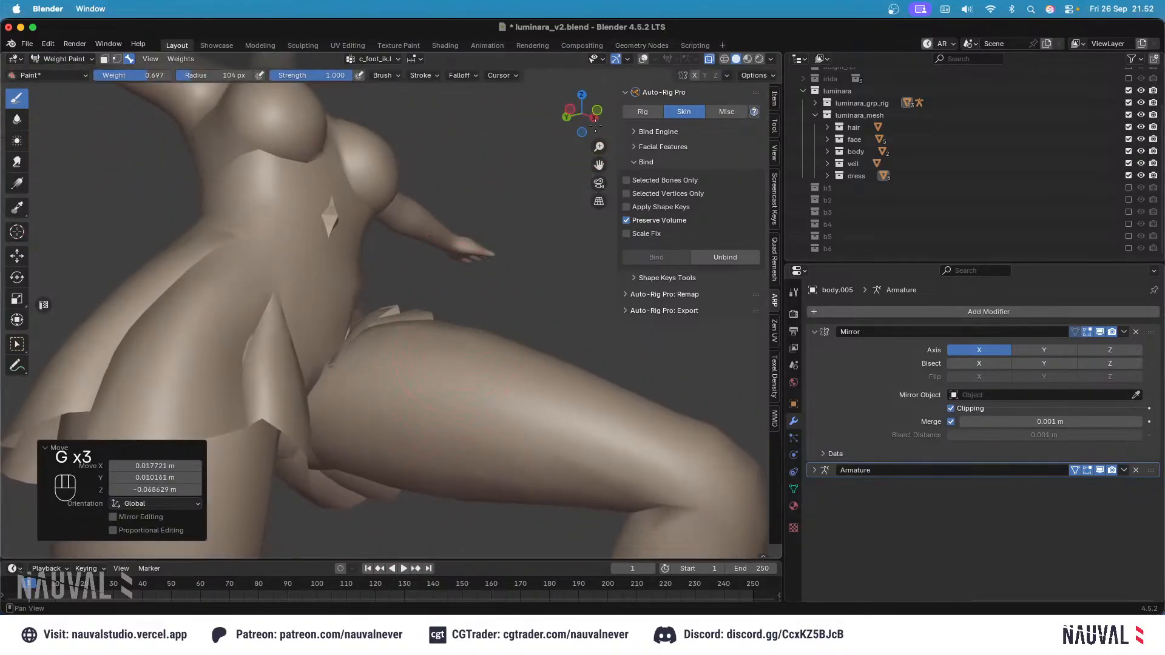
Step: Move and rotate the left foot control in the front view to test the skirt with the leg shifted inward
key("KP_1")
key("g")
left_click(428, 291)
key("r")
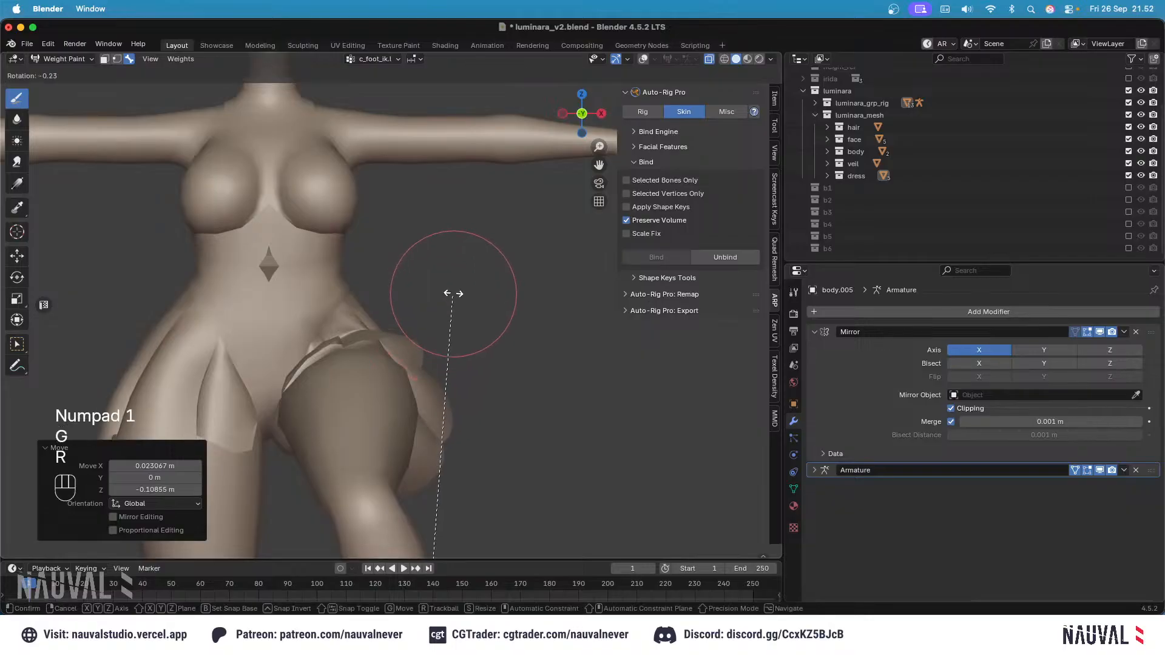
left_click(452, 294)
middle_click_drag(452, 293, 435, 247, "ctrl")
key("g")
key("g")
left_click(412, 251)
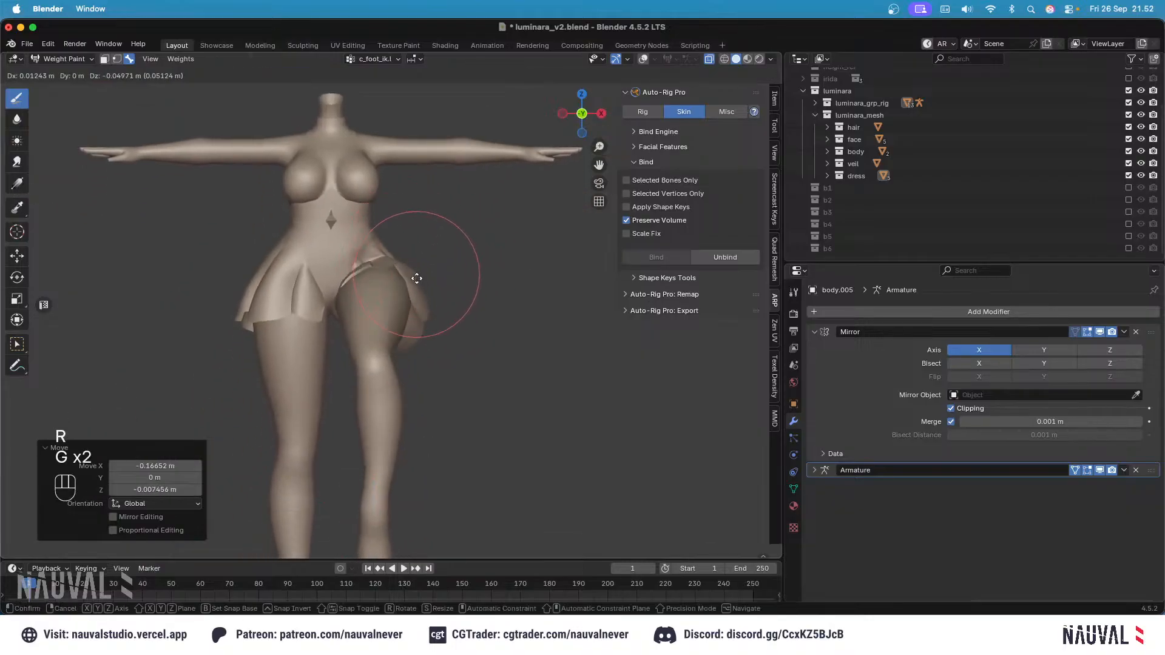
Step: Show the overlays again and reposition the left foot control in the front view
left_click(616, 59)
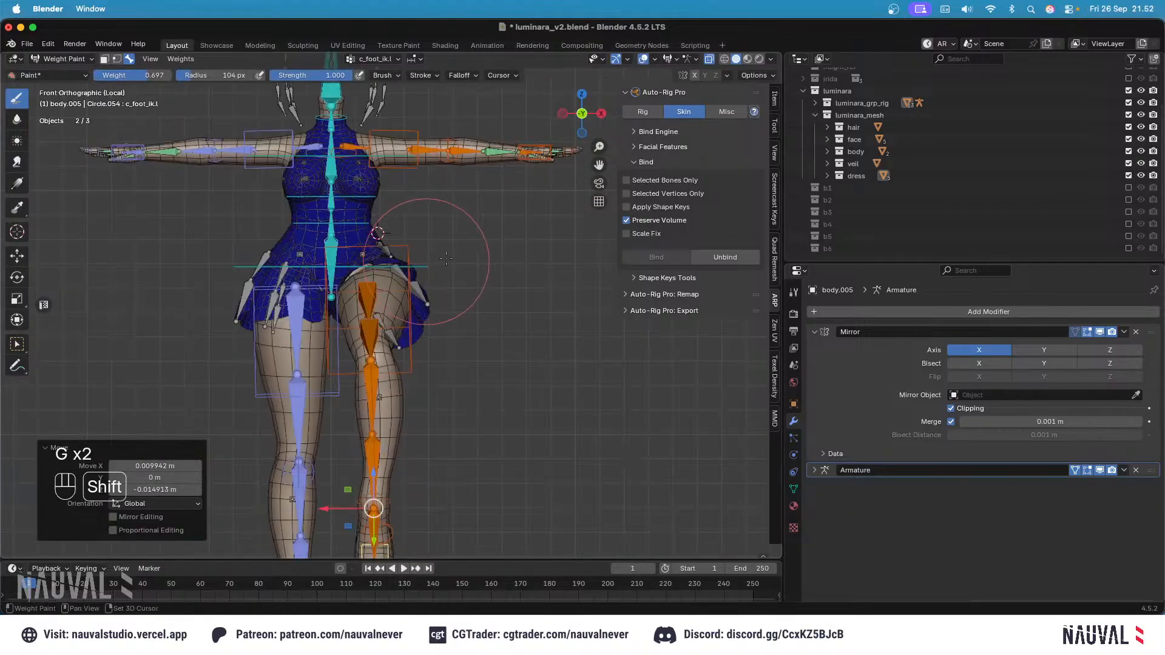
scroll(462, 242, "up", 3)
key("g")
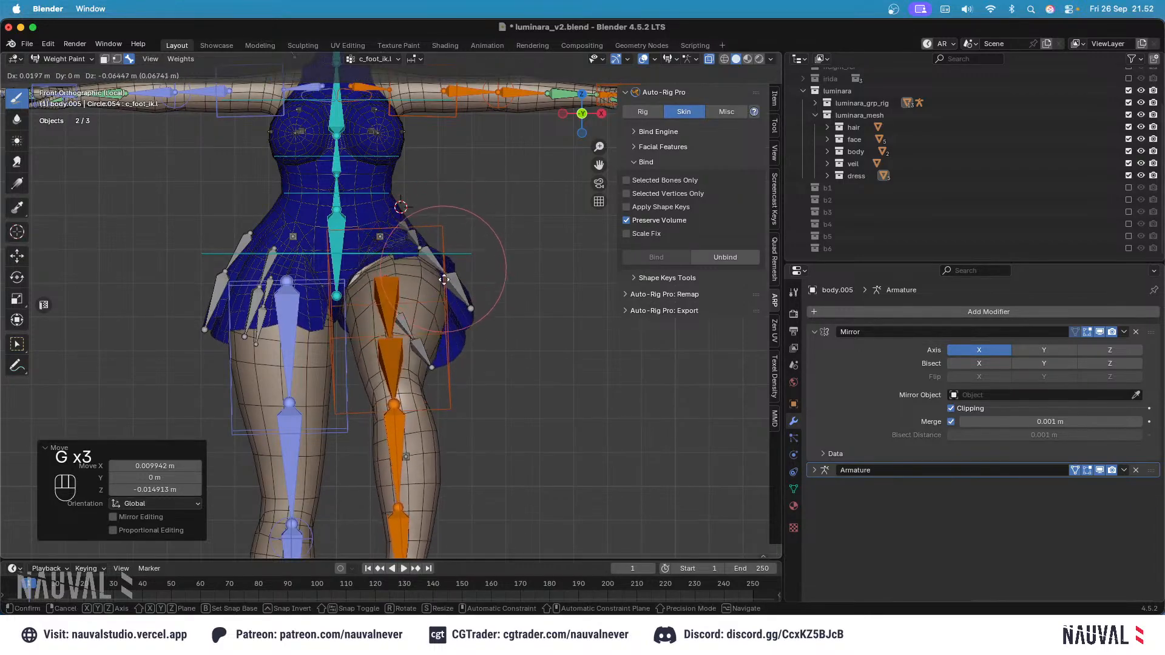
left_click(419, 229)
Step: Display thigh_twist.r's weights in wireframe shading, try painting beside the crotch at brush weight 0.194 and undo the trial
middle_click_drag(420, 231, 442, 240)
left_click(393, 294, "alt")
mouse_move(395, 296)
middle_mouse_down()
mouse_move(422, 304)
mouse_move(423, 277)
mouse_move(404, 286)
mouse_move(408, 295)
mouse_move(403, 267)
middle_mouse_up()
scroll(422, 291, "up", 3)
key("ctrl+f")
left_click(347, 295)
left_click(328, 334, "alt")
middle_click_drag(388, 310, 354, 319, "shift")
key("shift+z")
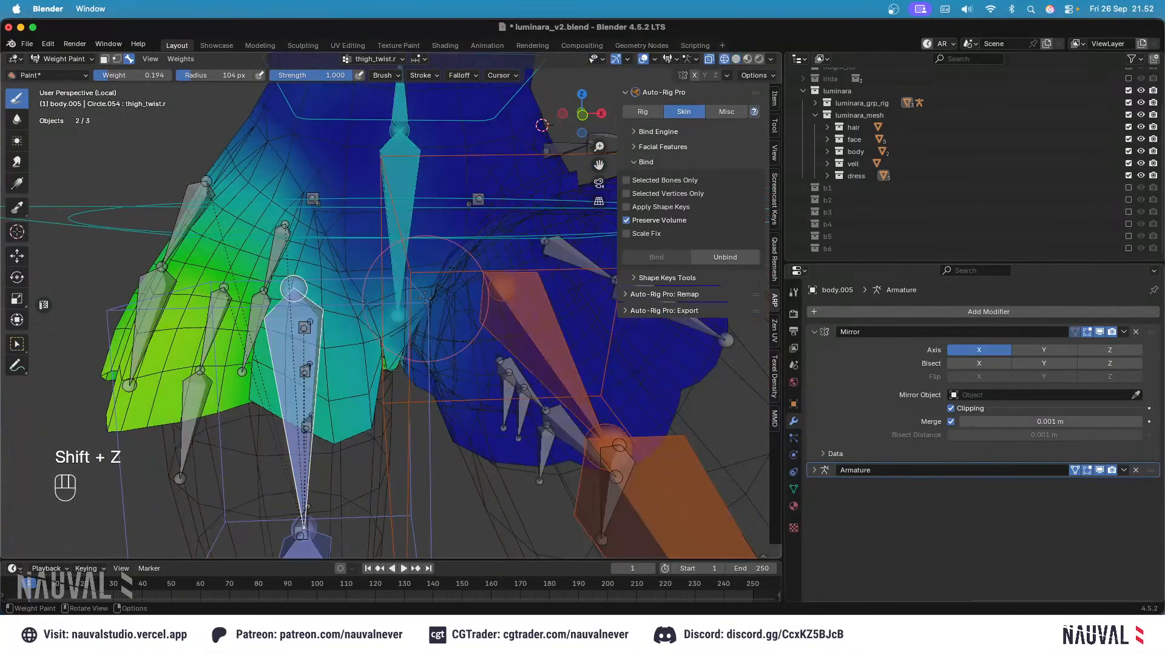
middle_click_drag(425, 298, 483, 384)
key("super+z")
Step: Paint out thigh_twist.r's weights on the raised left leg's side of the crotch at brush weight 0, and check front and back
key("ctrl+f")
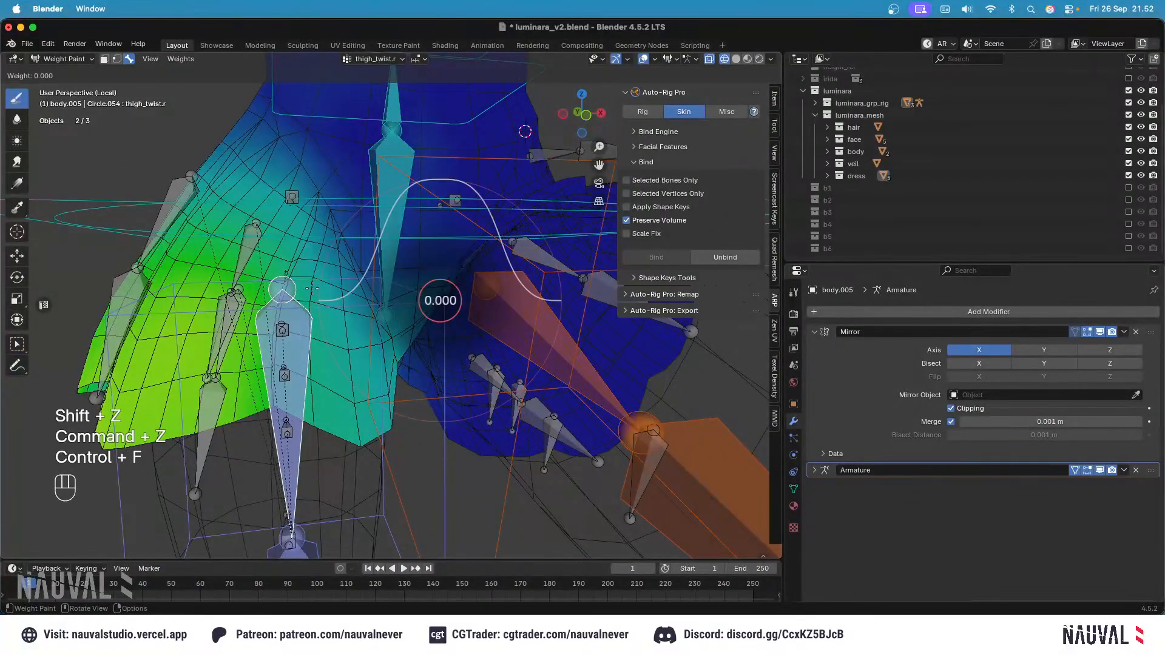
left_click(447, 342)
key("shift+z")
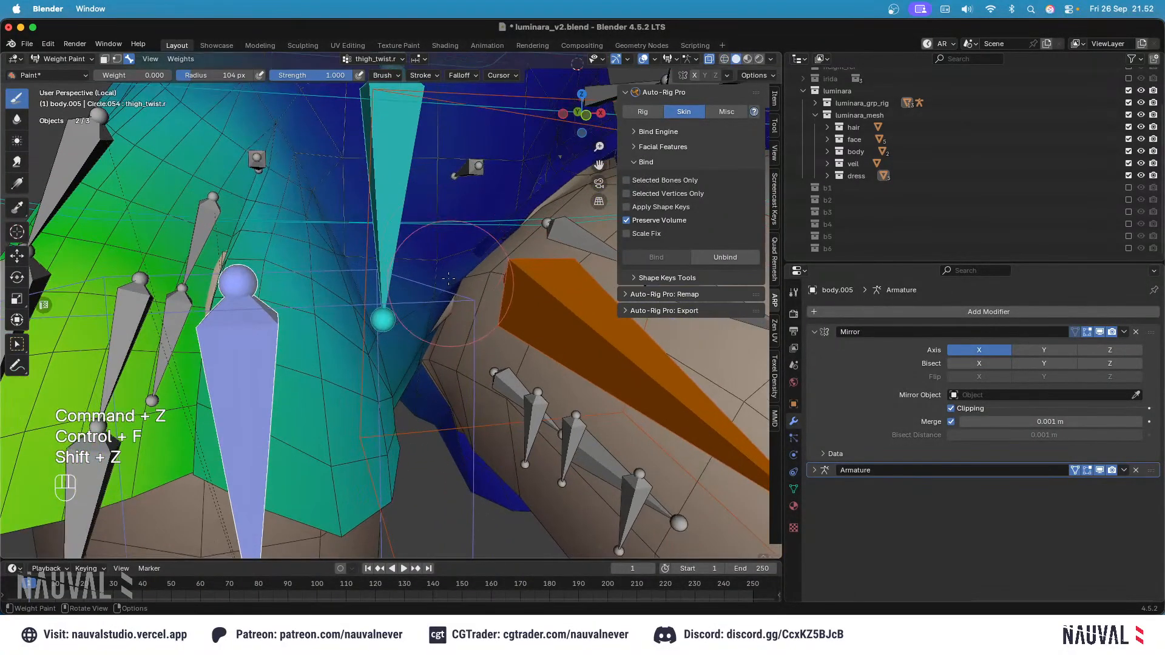
middle_click_drag(429, 339, 479, 230)
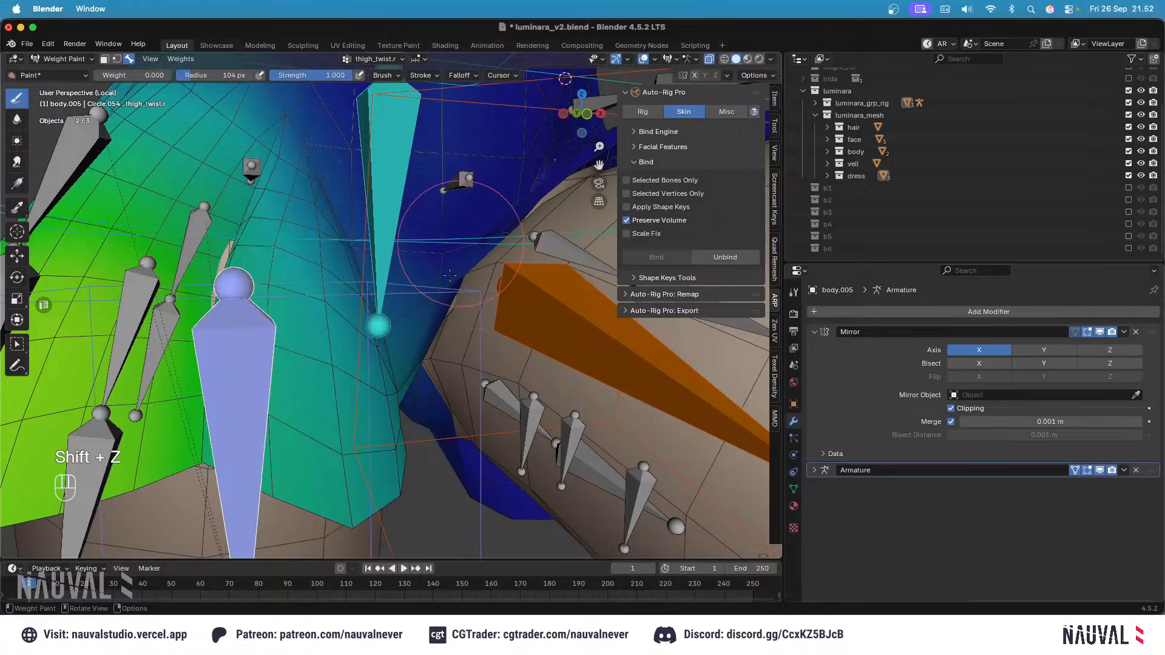
middle_click_drag(413, 277, 446, 281, "ctrl")
key("shift+z")
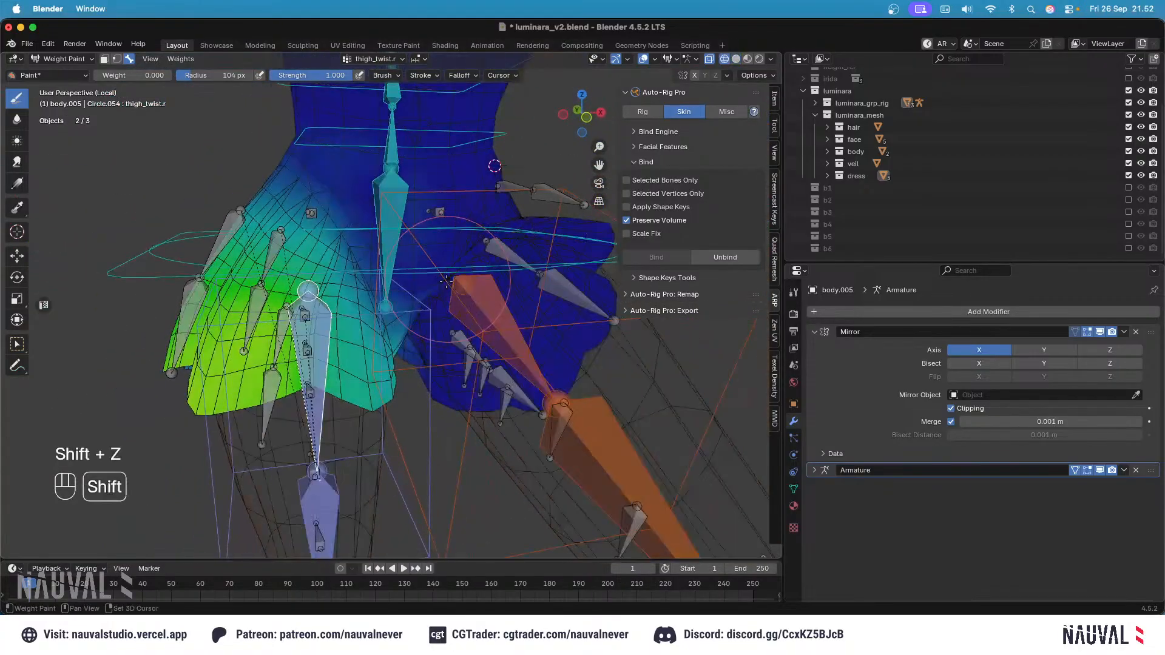
key("KP_1")
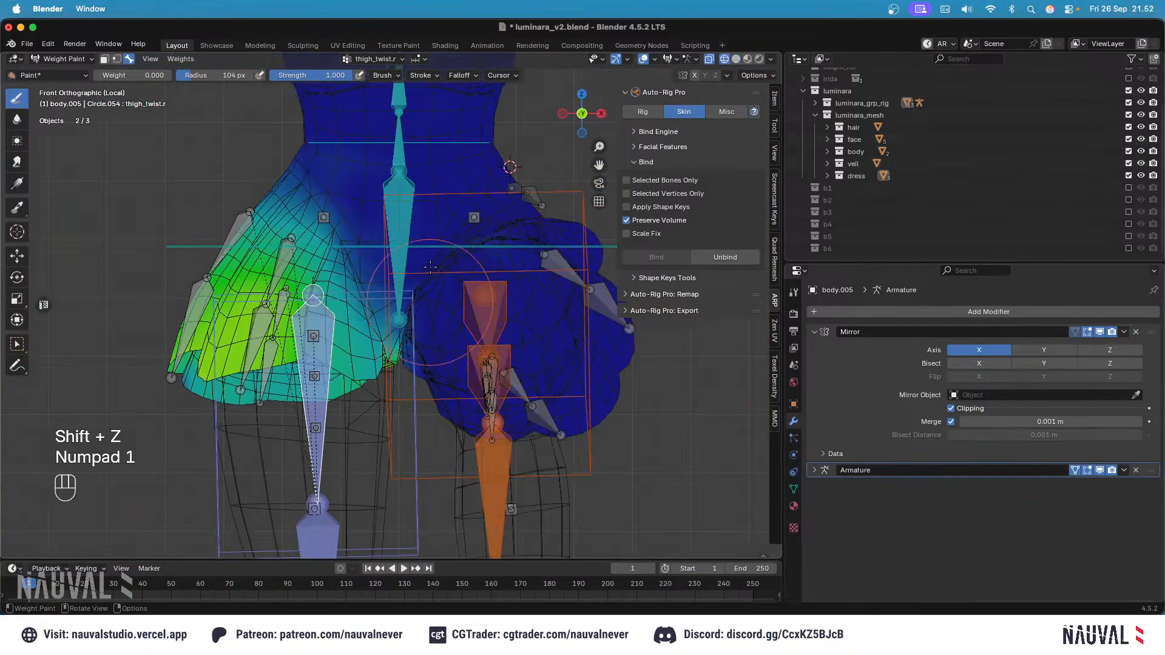
key("ctrl+KP_1")
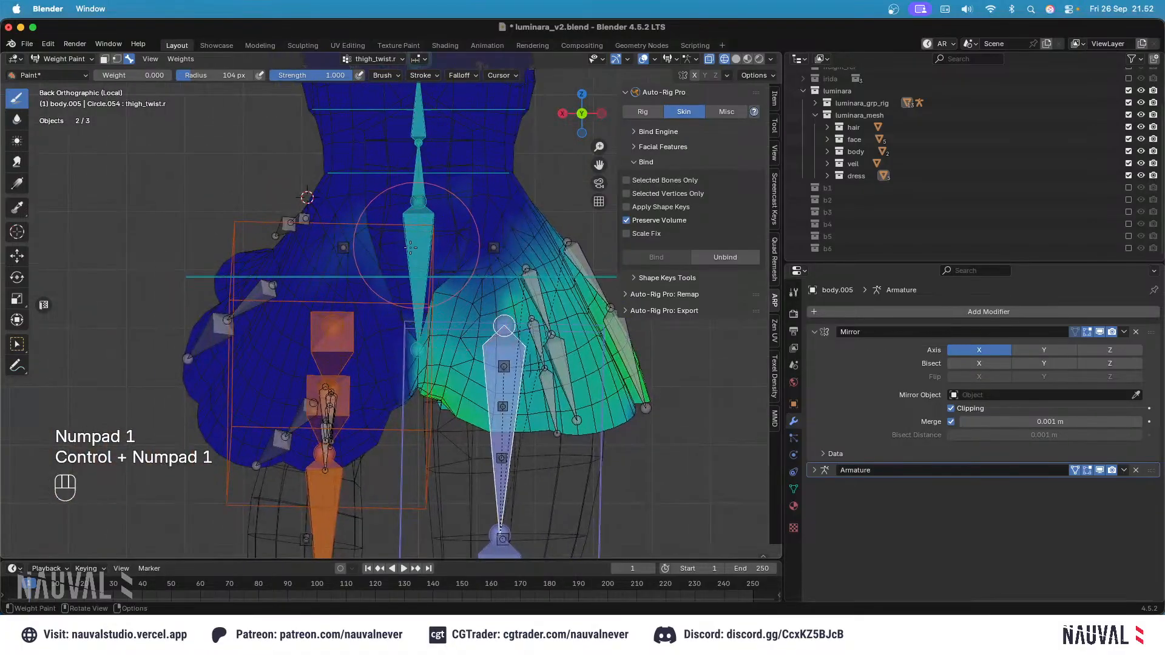
Step: Examine the weights of thigh_twist.r and c_thigh_ik.r from the back and front in wireframe and solid shading
key("shift+z")
key("shift+z")
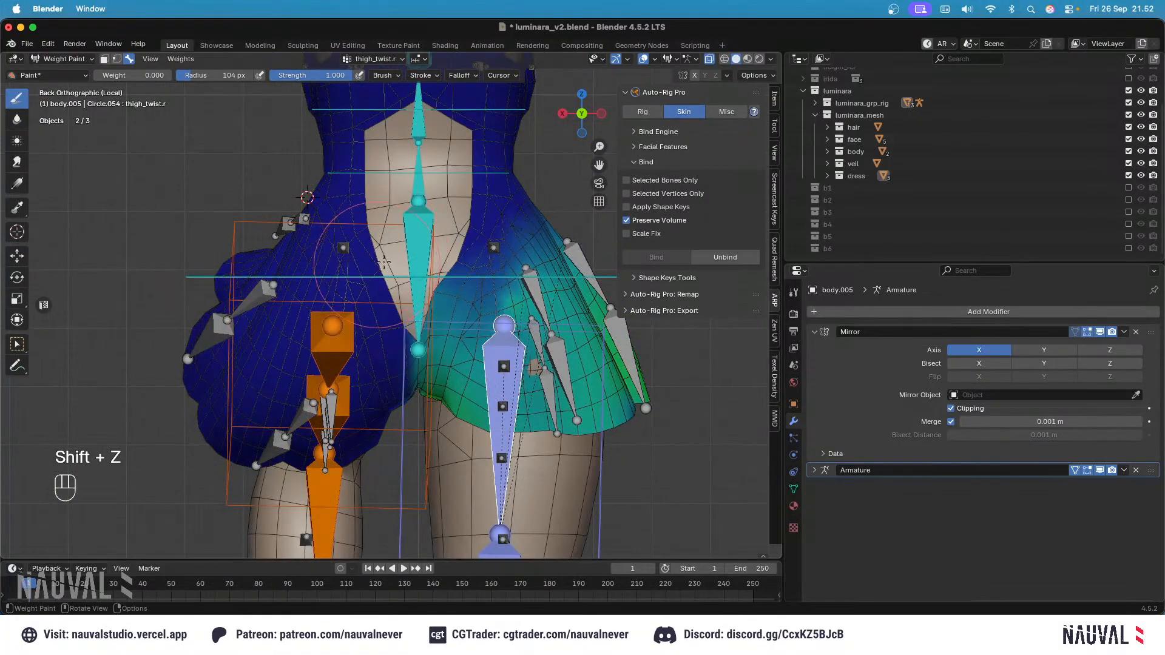
left_click(542, 319, "alt")
left_click(513, 331, "alt")
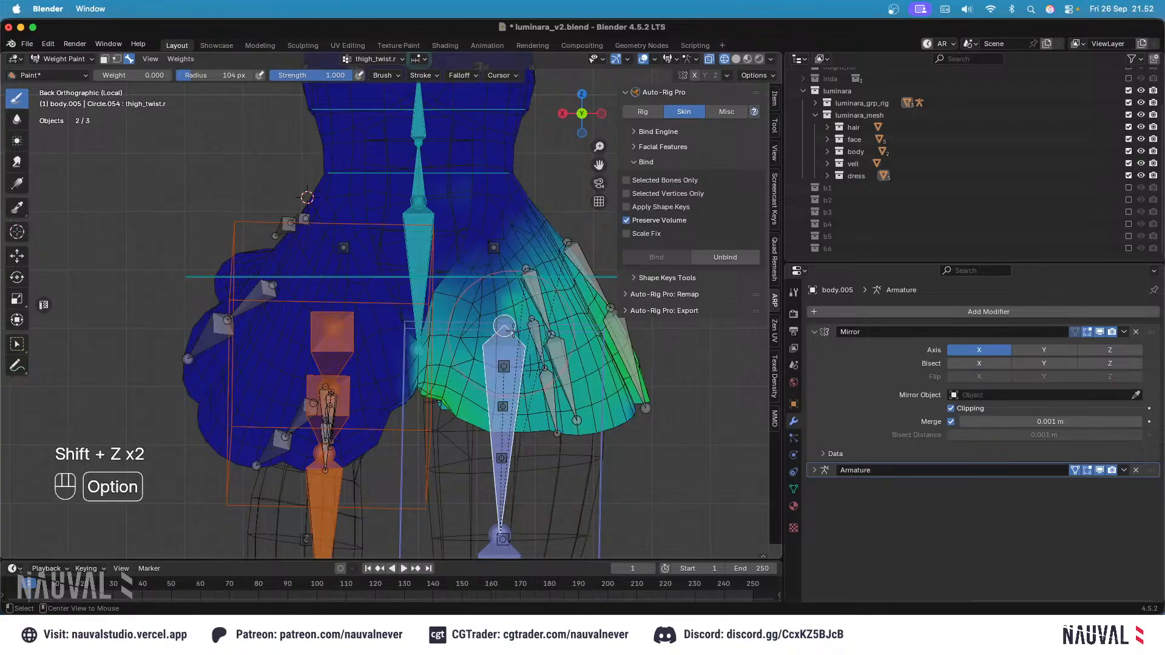
left_click(510, 488, "alt")
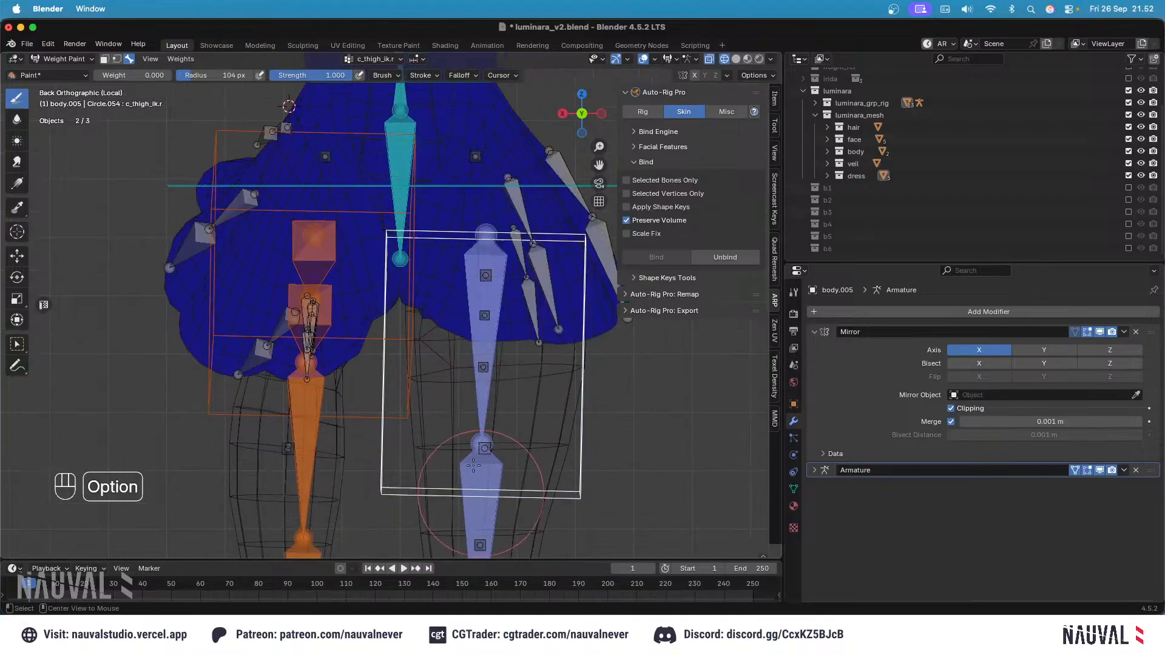
key("KP_1")
key("shift+z")
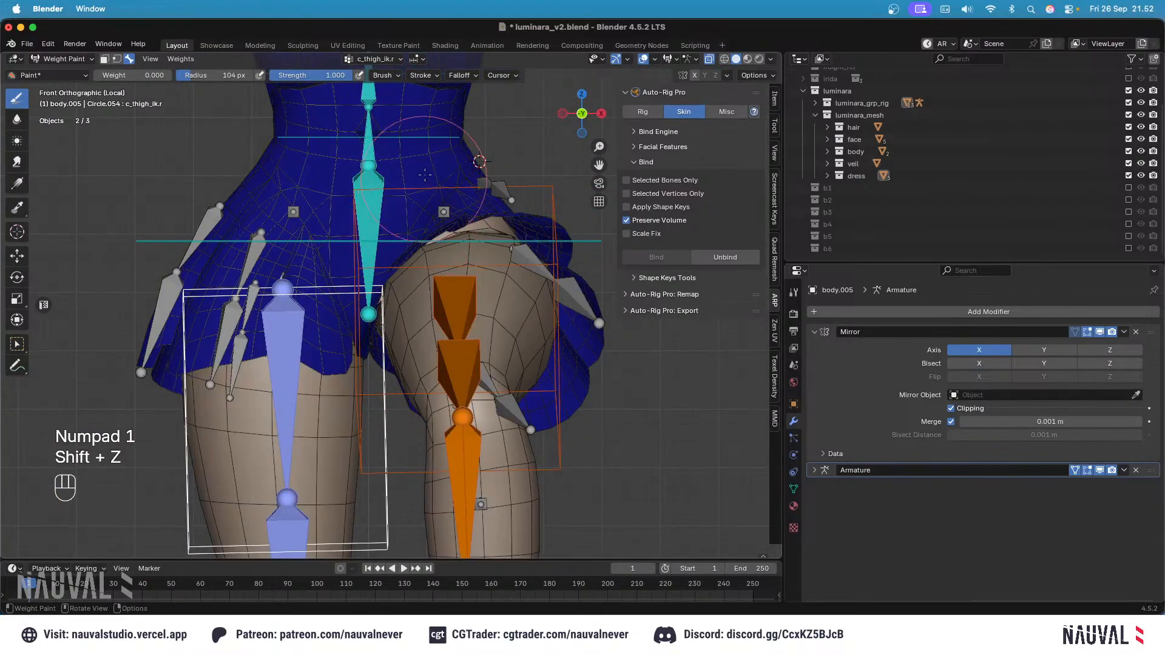
Step: Select all dress vertices in Edit Mode, show the mesh's vertex groups in the properties, and return to Weight Paint
key("Tab")
key("a")
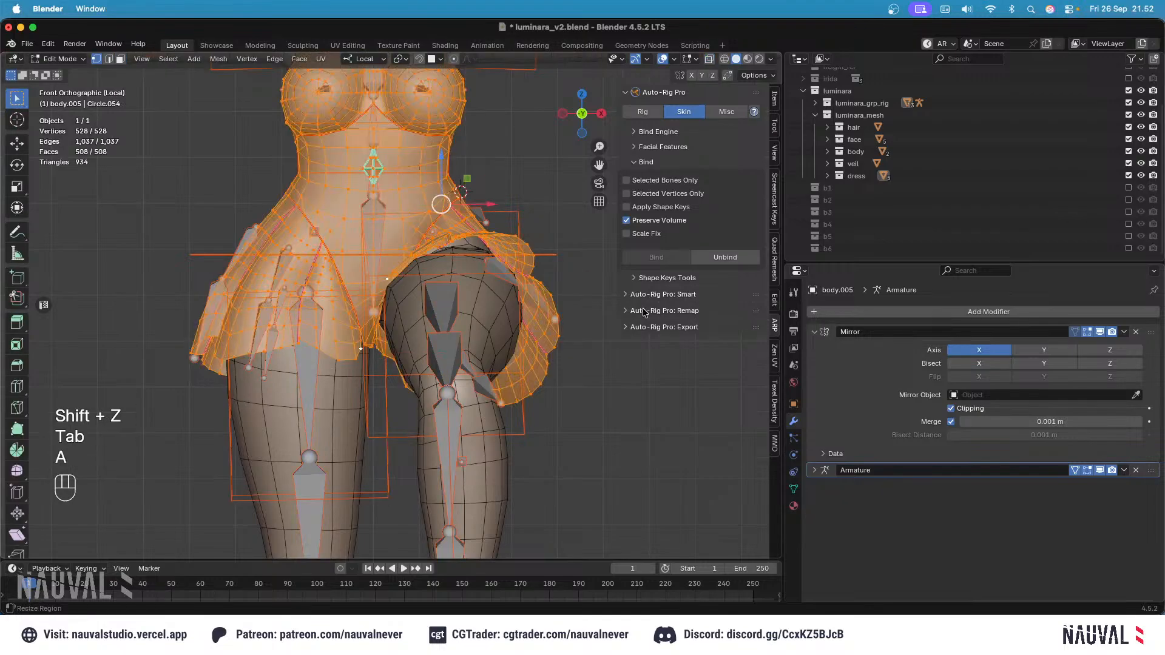
left_click(793, 491)
key("Tab")
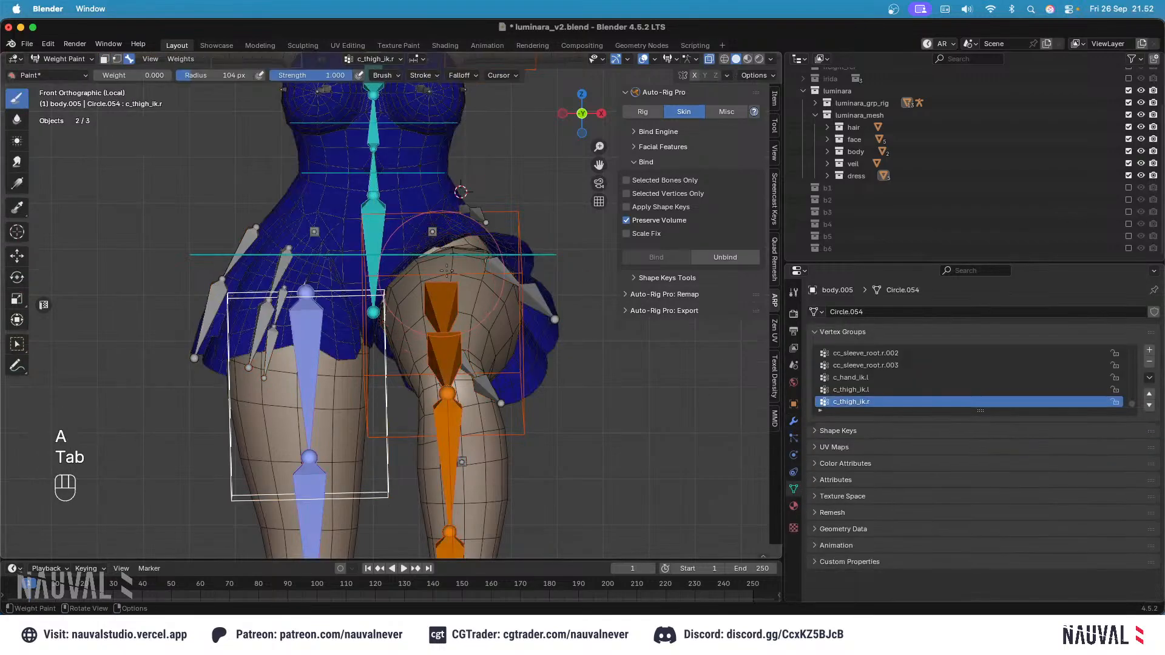
Step: Display thigh_stretch.r's weights and undo the recent changes back to thigh_twist.r
mouse_move(667, 364)
middle_mouse_down()
mouse_move(511, 219)
mouse_move(445, 310)
middle_mouse_up()
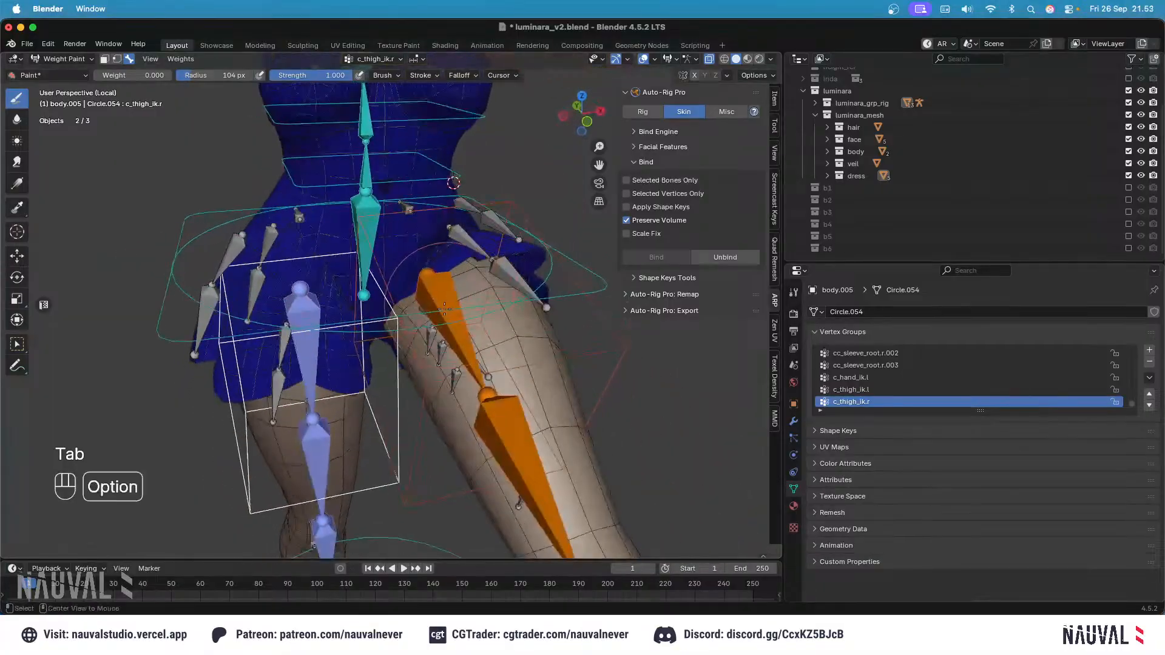
left_click(364, 395, "alt")
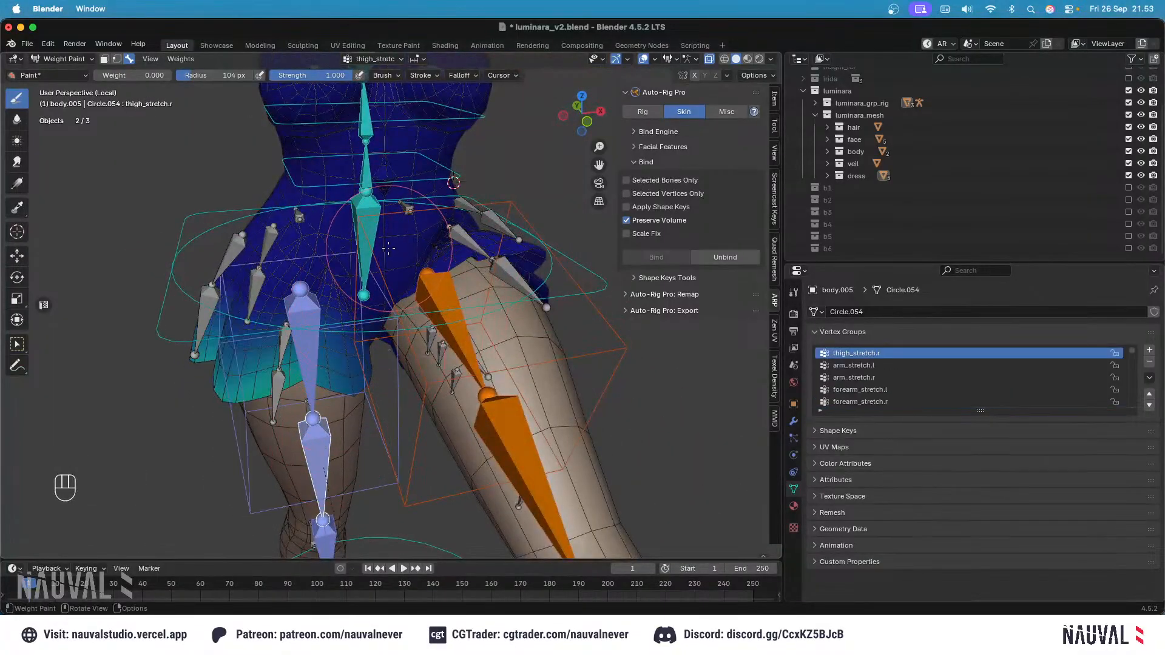
key("super+z")
key("super+z")
key("super+z")
key("super+z")
key("super+z")
key("super+z")
key("super+z")
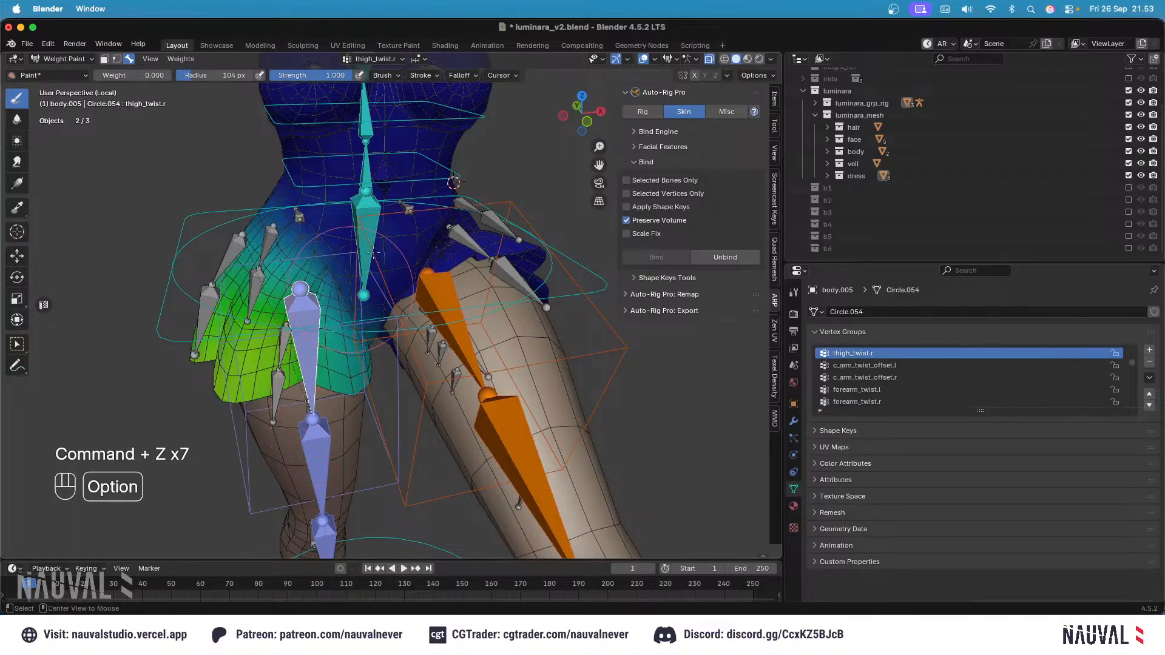
Step: Compare the weights of thigh_twist.l and thigh_twist.r around the crotch from the back
key("KP_1")
key("ctrl+KP_1")
scroll(453, 227, "up", 4)
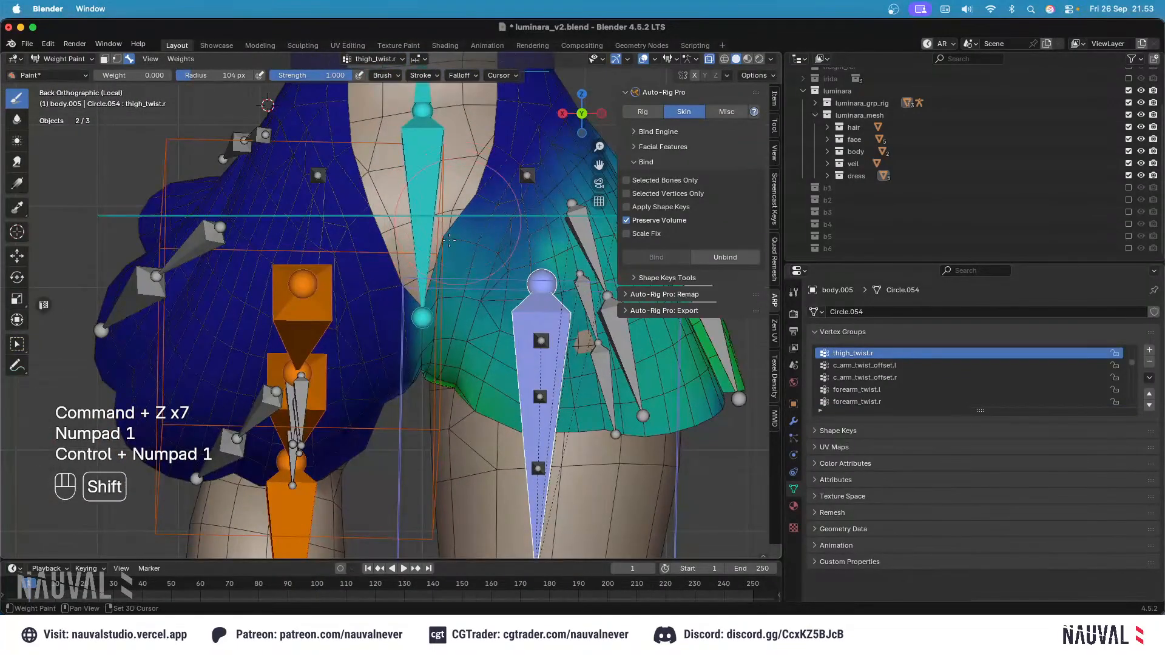
left_click(302, 292, "alt")
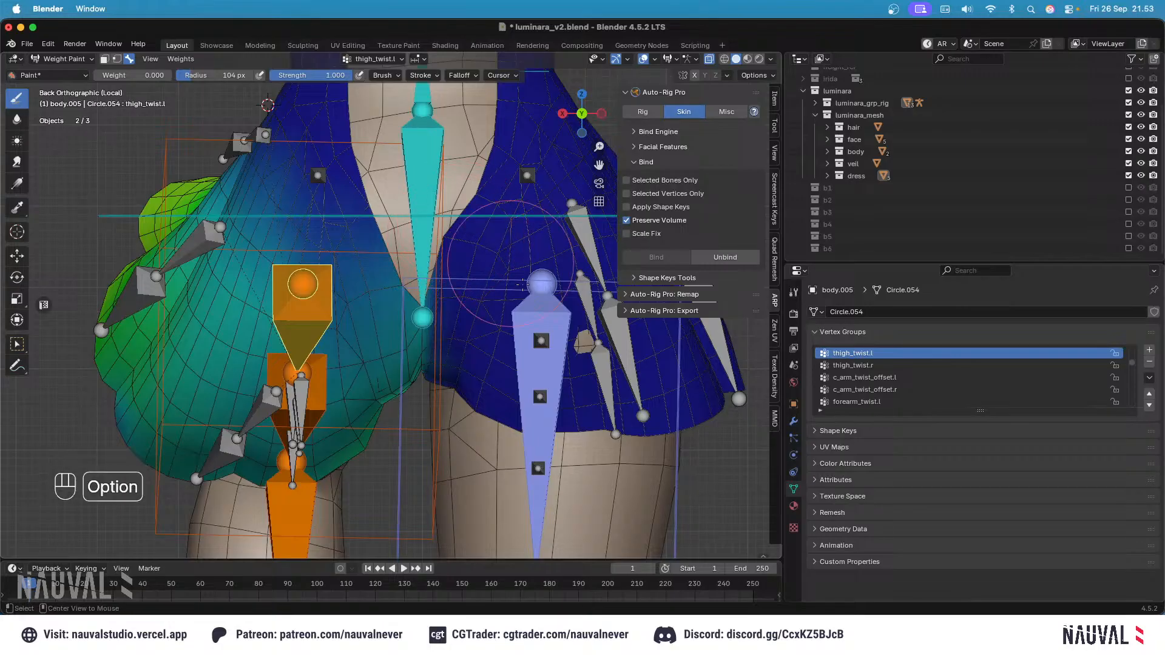
left_click(537, 322, "alt")
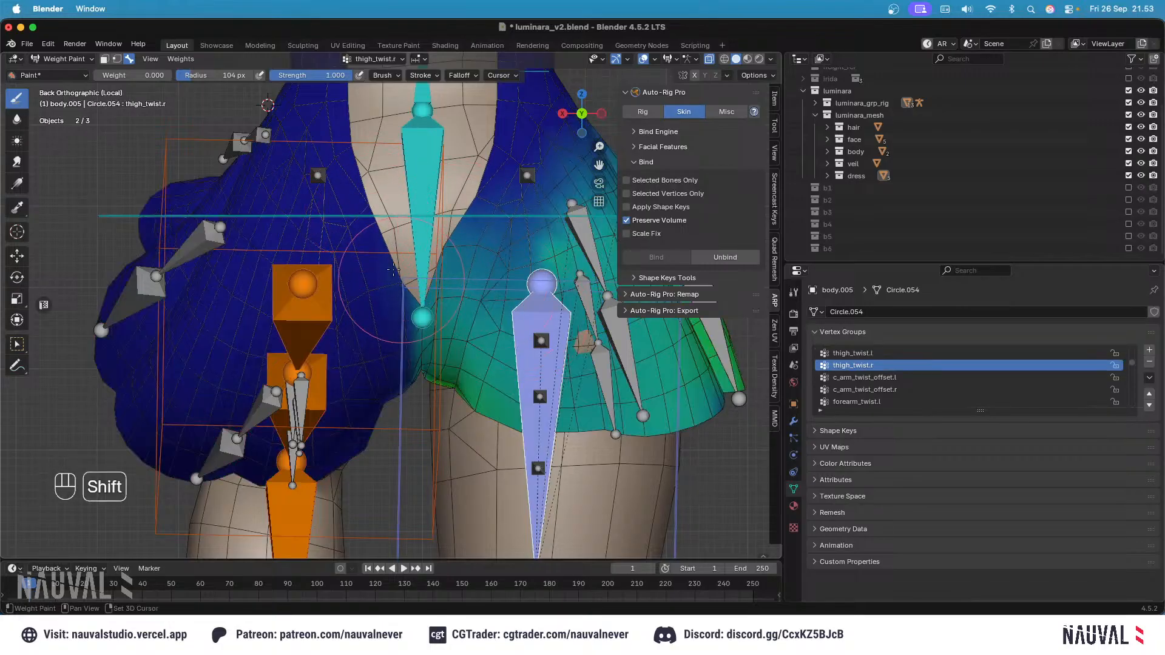
Step: Try painting thigh_twist.r's weights beside the crotch at brush weight 0.073 and undo the strokes
key("ctrl+f")
left_click(394, 248)
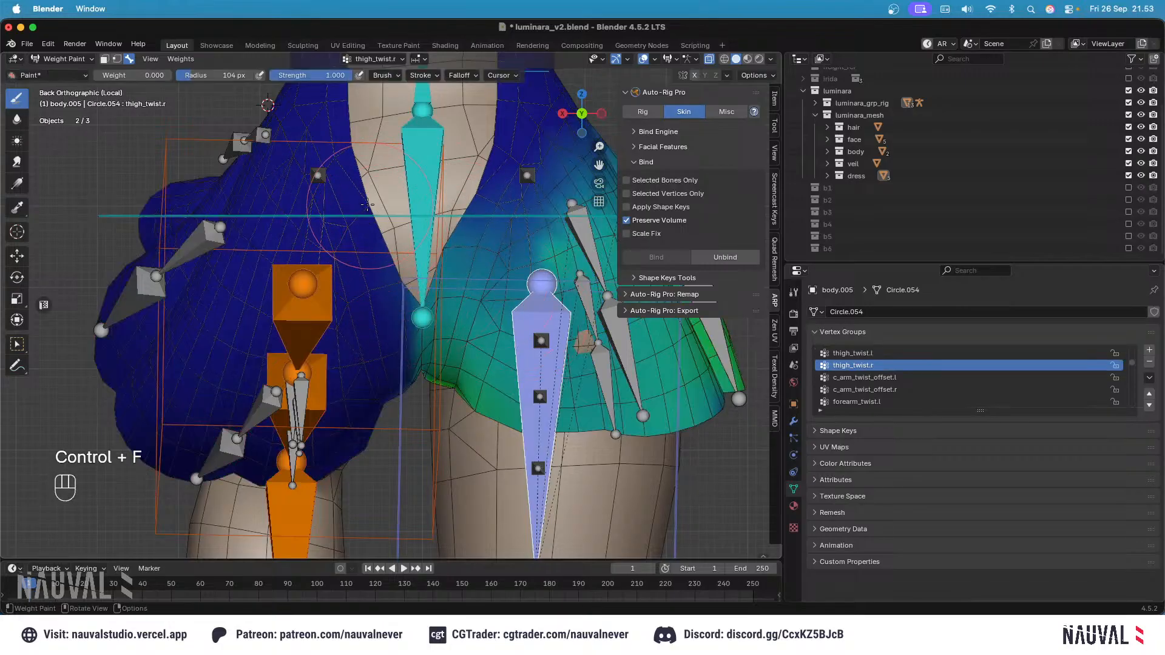
key("ctrl+f")
left_click(376, 223)
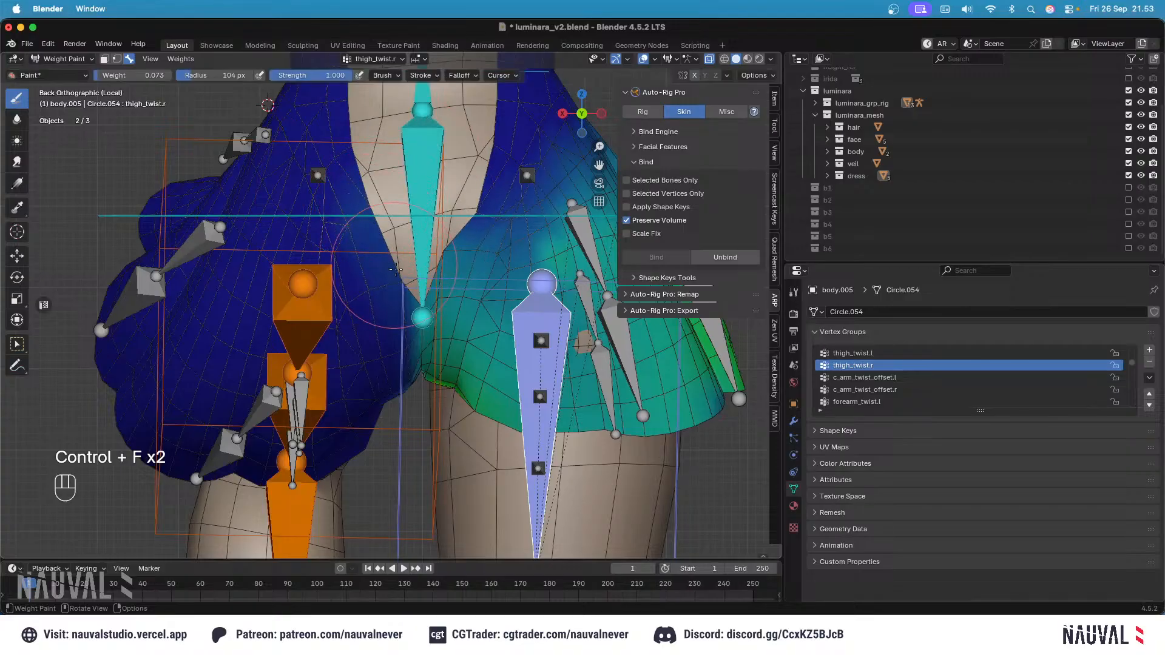
key("super+z")
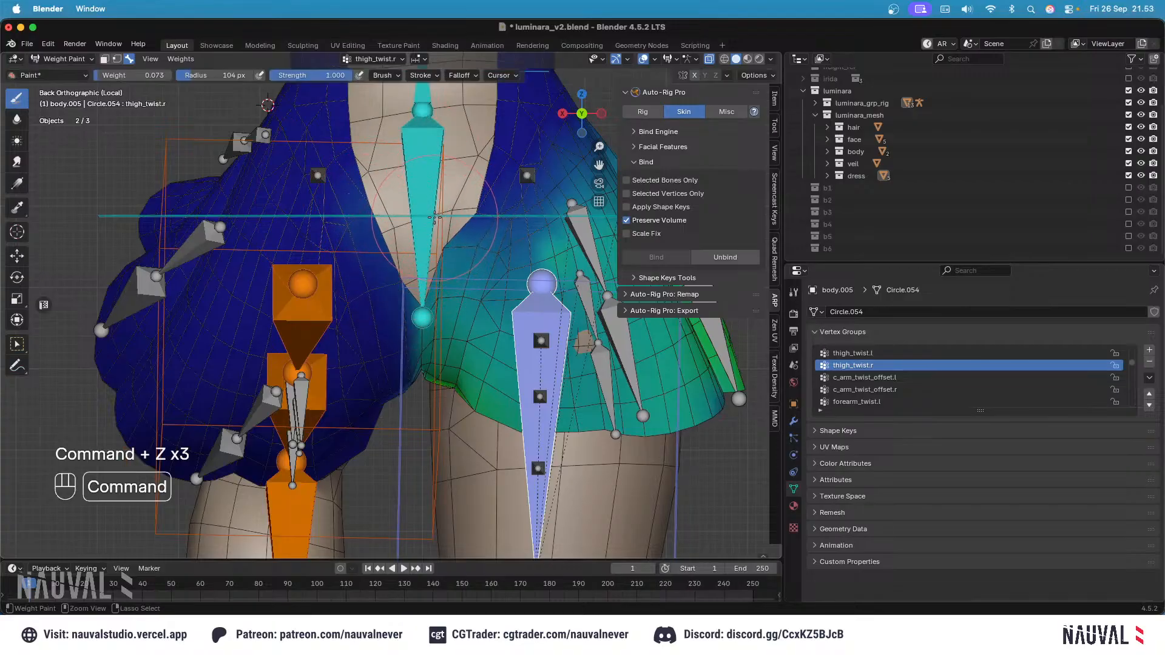
key("super+z")
scroll(482, 176, "right", 2, "shift")
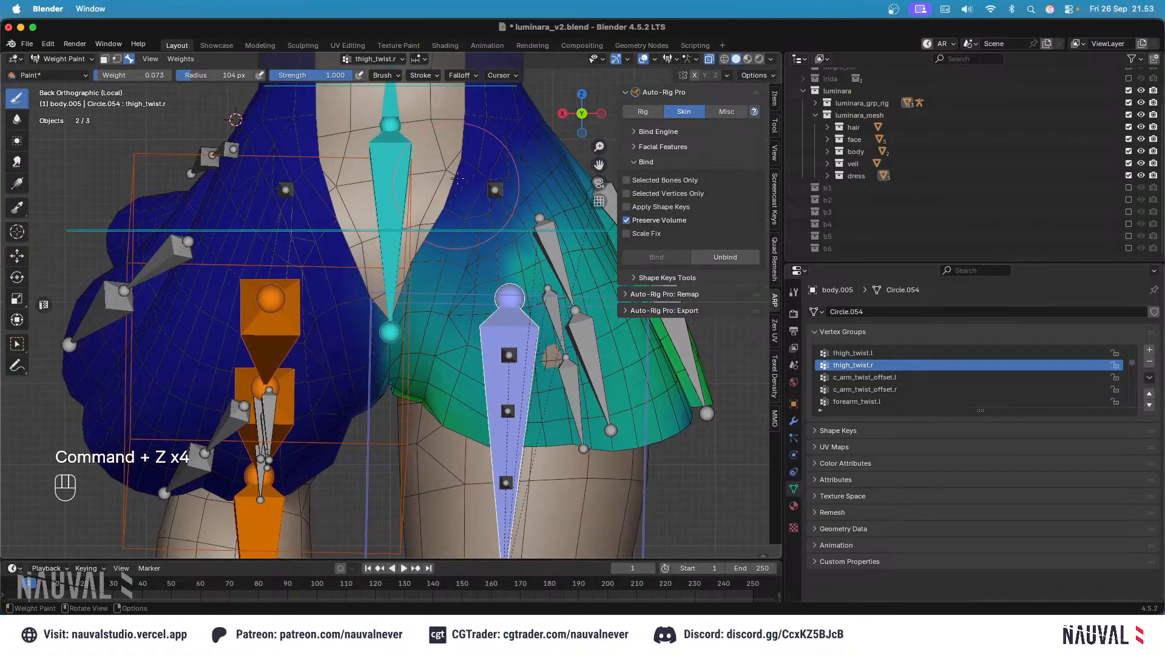
Step: Try smoothing thigh_twist.r's weights across the dress and undo it
scroll(490, 175, "down", 1)
left_click(180, 59)
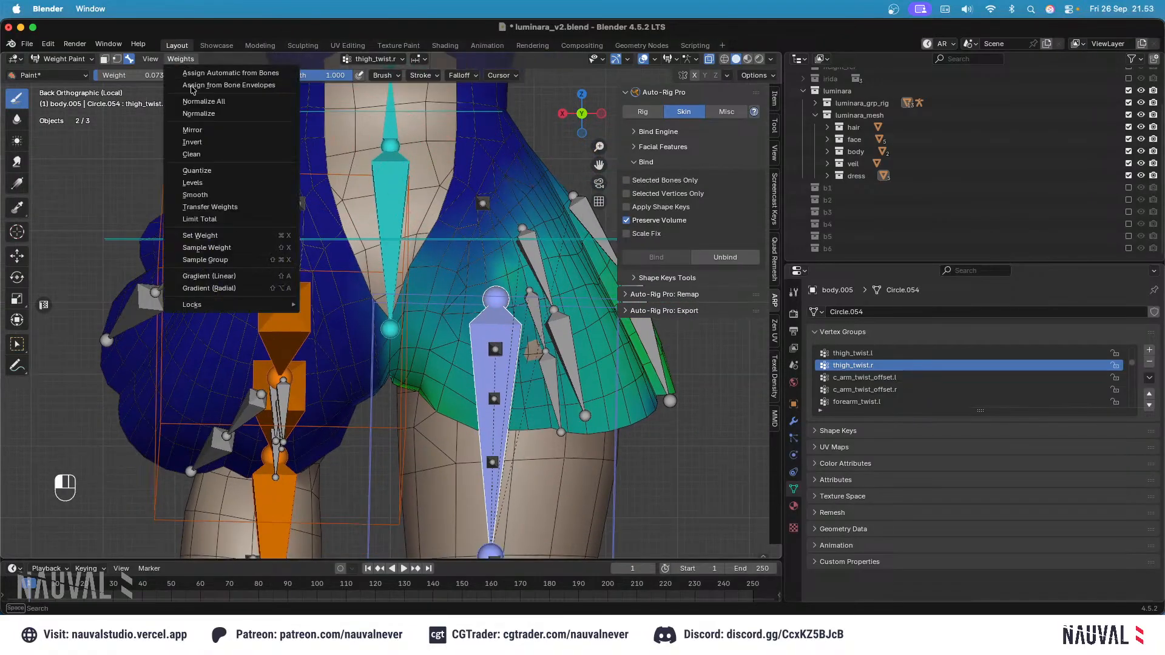
left_click(232, 193)
key("super+z")
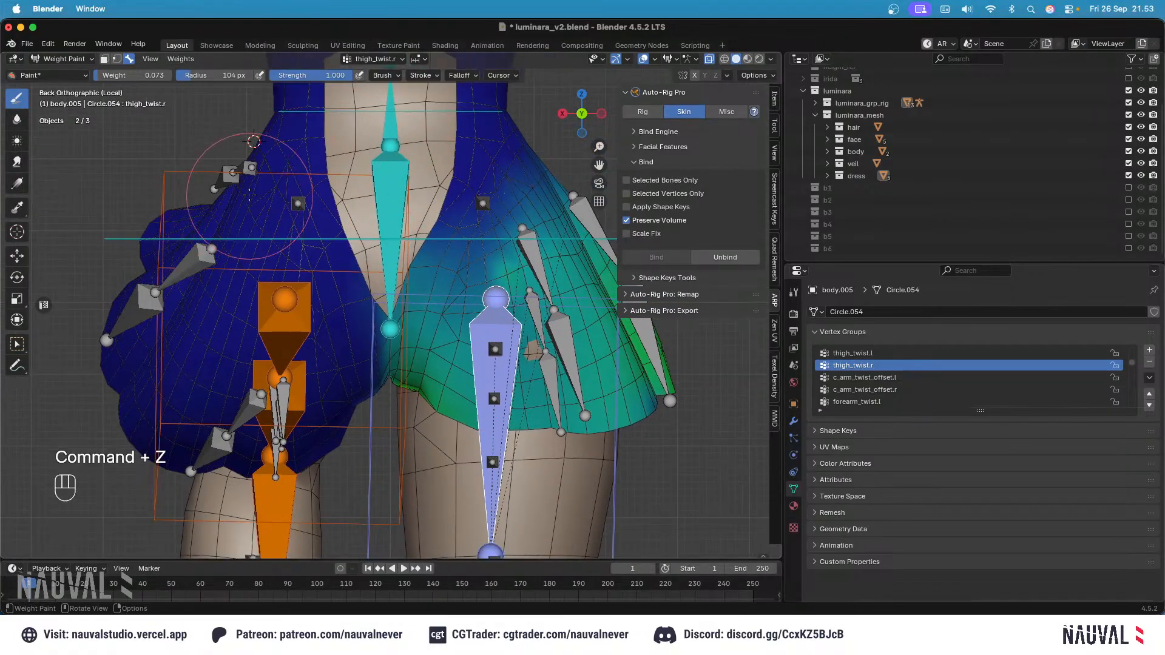
key("super+z")
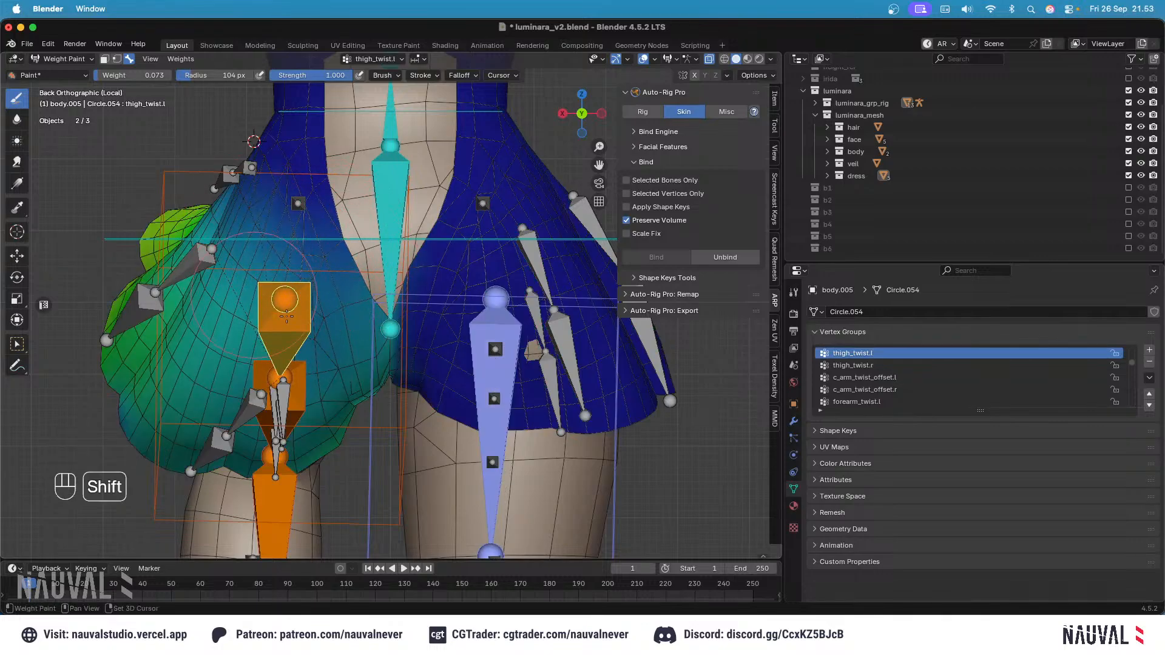
Step: Display the weights of cc_skirt_back.l.001 and cc_buttock.l.001, try moving the left buttock control about 0.039 m sideways, and undo the move
key("alt")
left_click(249, 404, "alt")
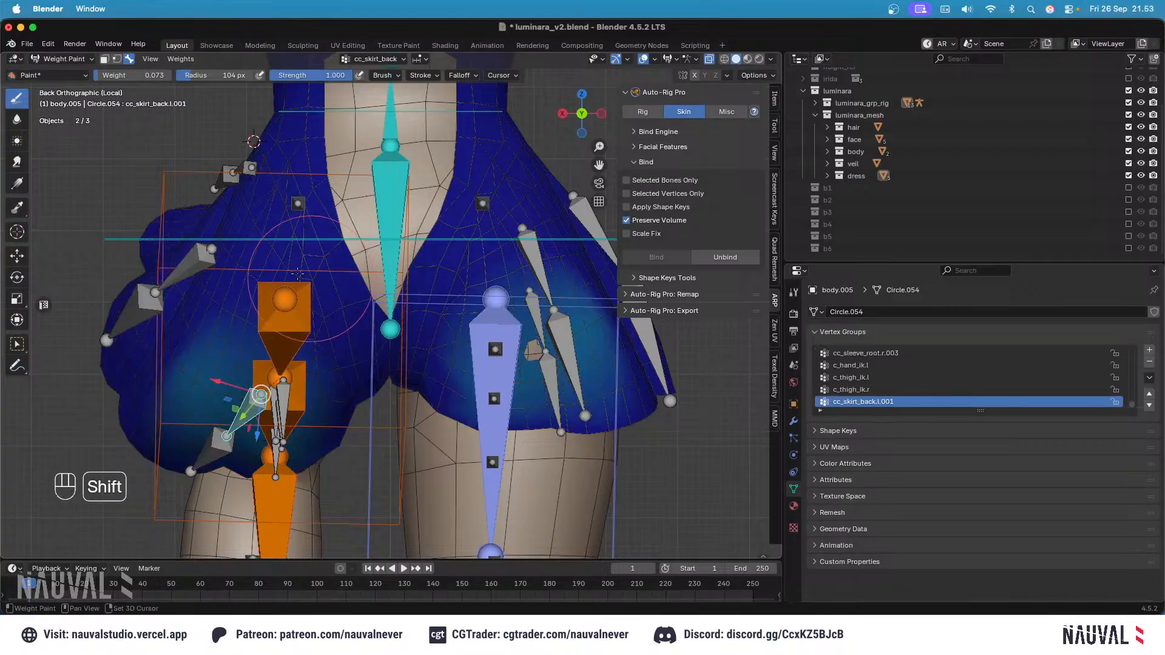
left_click(299, 205, "alt")
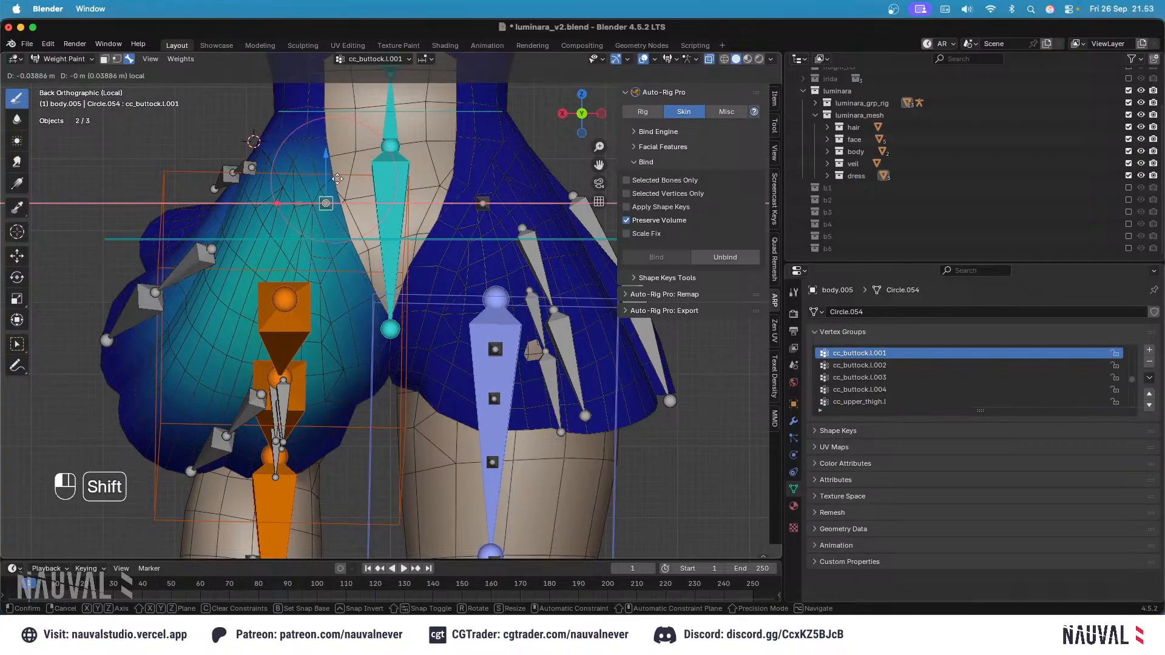
key("super+z")
Step: Select thigh_twist.l's weights, set the brush weight to 0, and undo a trial above the raised left thigh
middle_click_drag(336, 180, 464, 249)
key("KP_1")
key("KP_1")
middle_click_drag(473, 167, 376, 187)
middle_click_drag(373, 249, 389, 200)
scroll(459, 260, "down", 5)
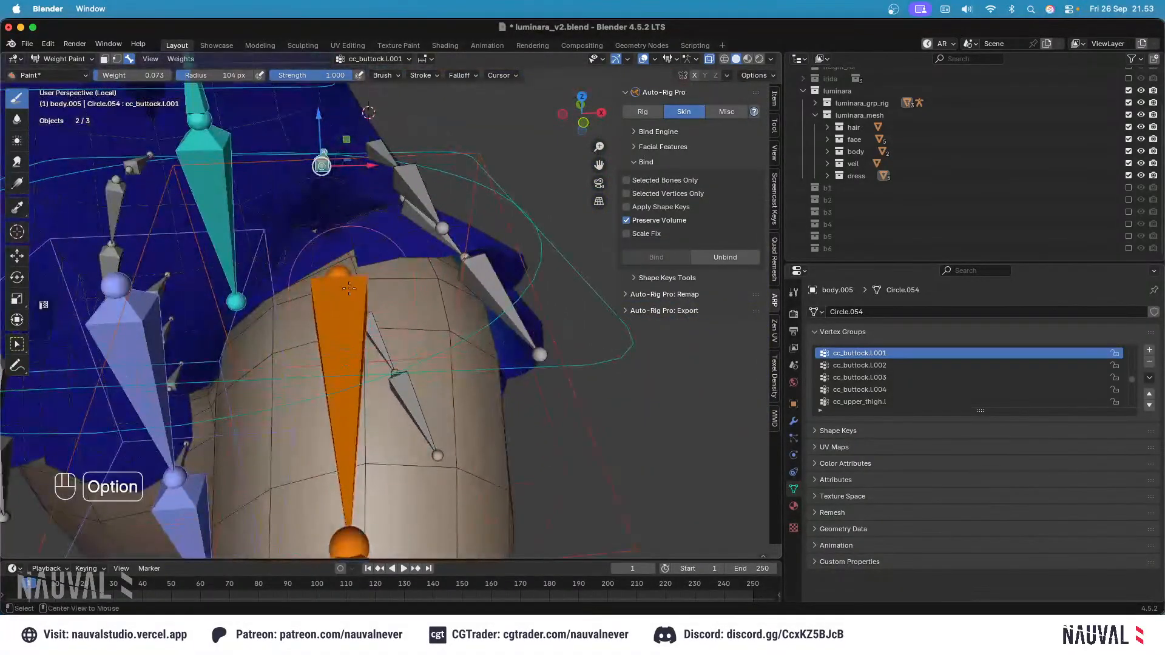
left_click(351, 298, "alt")
middle_click_drag(350, 291, 343, 253)
middle_click_drag(343, 267, 346, 253, "ctrl")
key("ctrl+f")
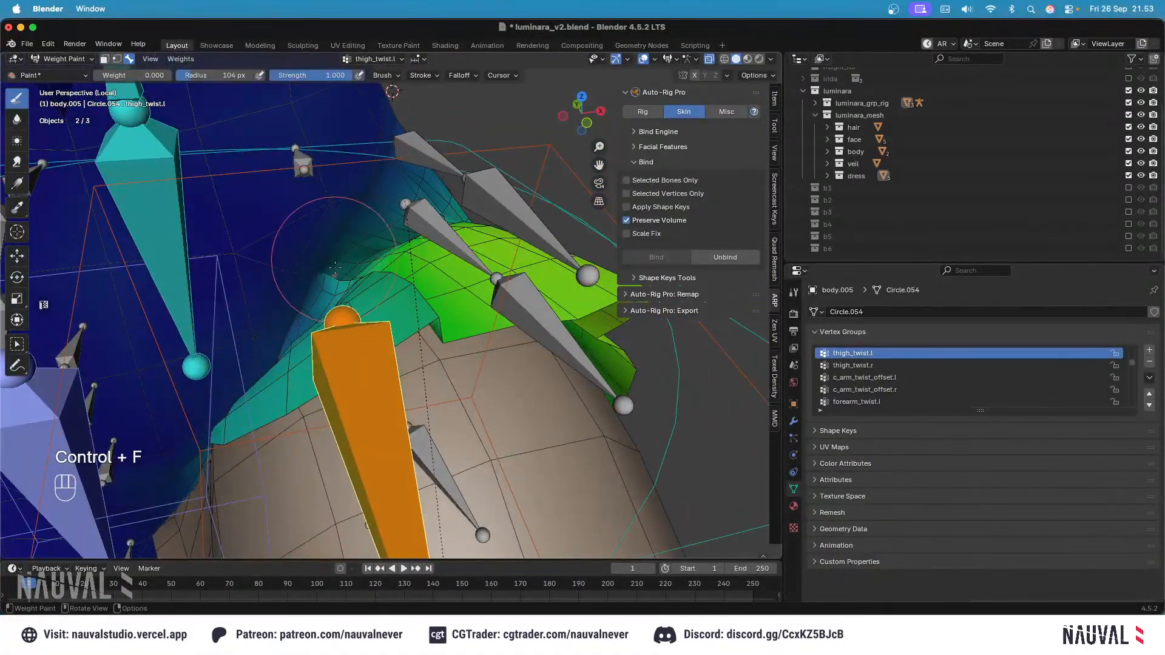
key("super+z")
Step: Select the left foot control in the right side view and move it backward to lower the raised thigh
key("KP_3")
scroll(355, 351, "down", 3)
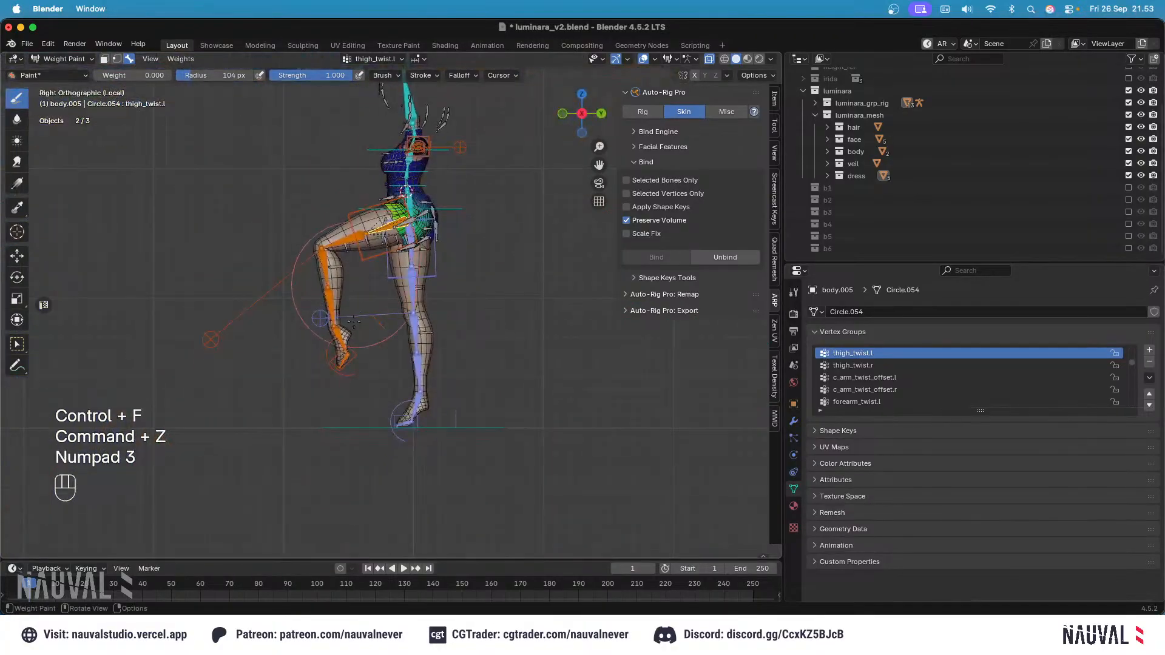
left_click(355, 351, "alt")
key("g")
left_click(424, 319)
Step: Paint out thigh_twist.l's weights around the left hip crease at brush weight 0 with a 122 px radius
middle_click_drag(423, 319, 398, 358, "shift")
key("KP_1")
middle_click_drag(398, 358, 449, 194, "ctrl")
middle_click_drag(364, 230, 394, 267)
middle_click_drag(394, 267, 402, 340, "ctrl")
left_click(417, 439, "alt")
middle_click_drag(416, 439, 411, 203, "ctrl")
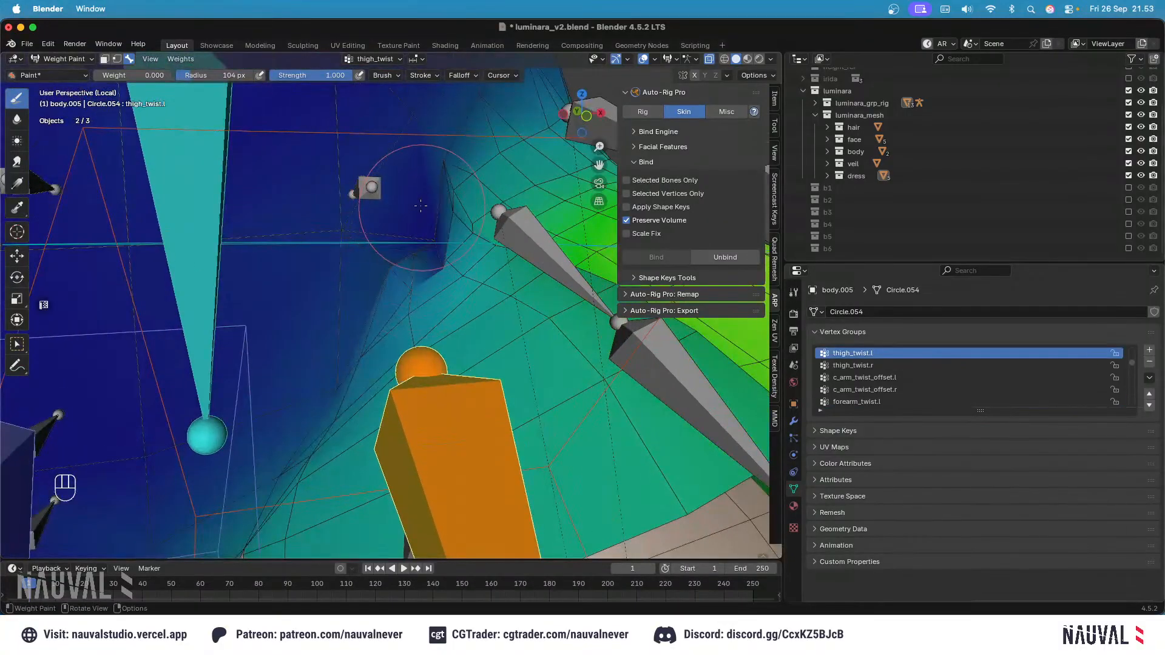
key("f")
left_click(439, 230)
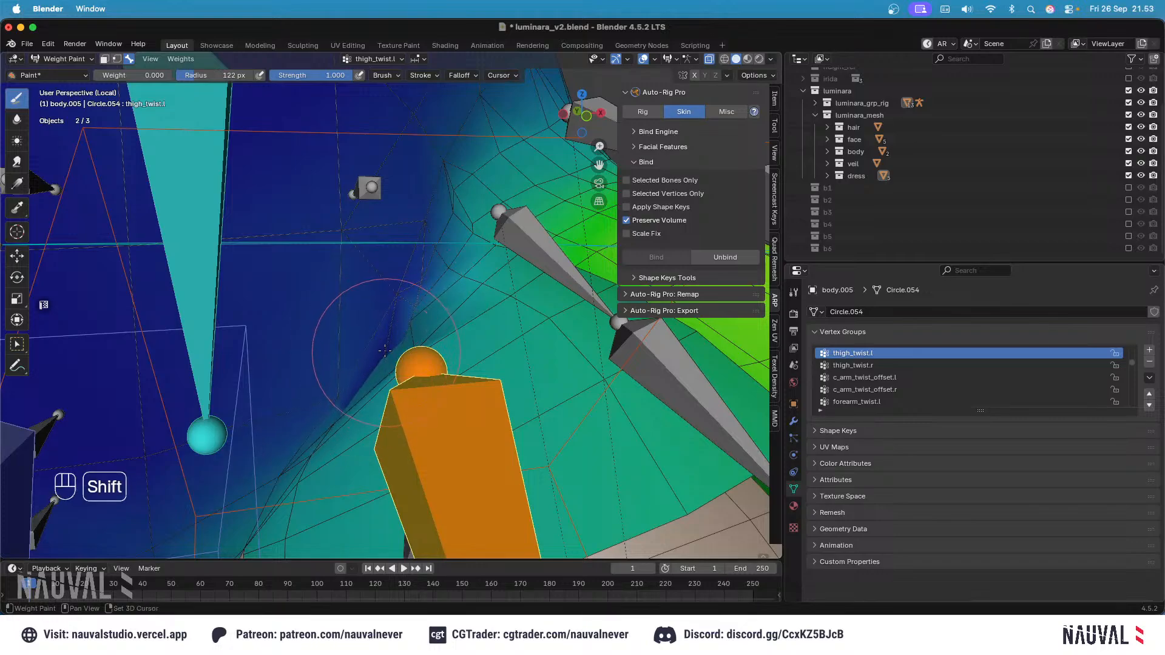
Step: Continue painting out thigh_twist.l's weights between crotch and left thigh in wireframe shading, undoing unwanted strokes, and restore solid shading
key("shift+z")
key("shift+z")
key("shift+z")
middle_click_drag(424, 267, 522, 273)
middle_click_drag(406, 285, 340, 310, "shift")
mouse_move(413, 291)
middle_mouse_down()
mouse_move(270, 293)
mouse_move(285, 299)
middle_mouse_up()
key("shift+z")
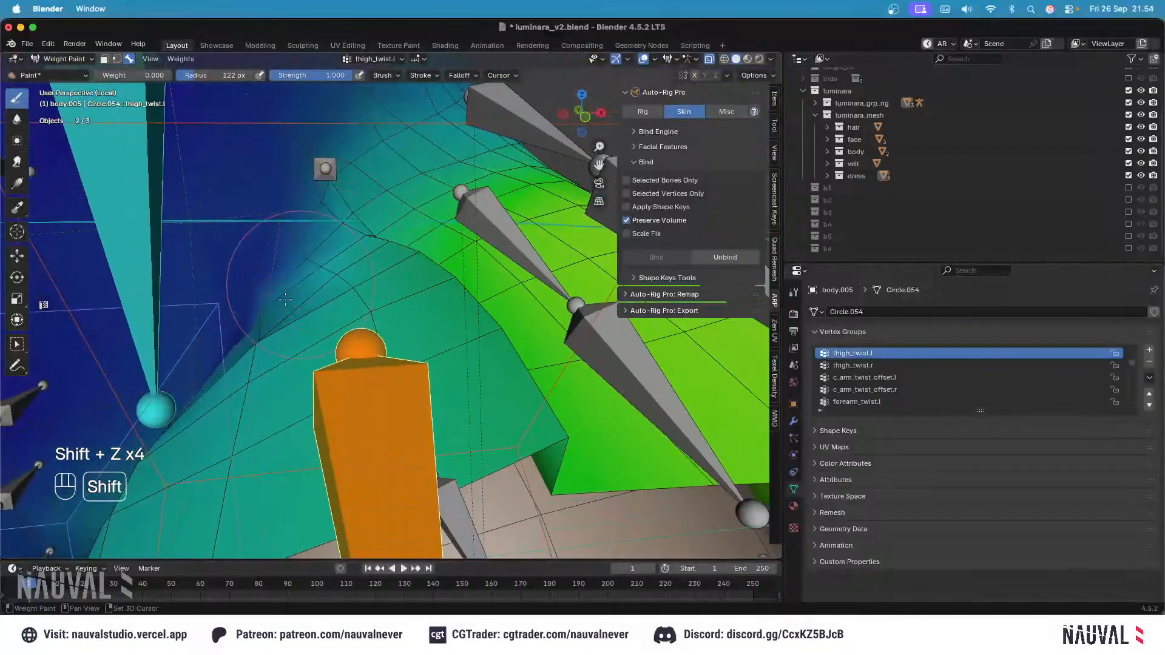
key("shift+z")
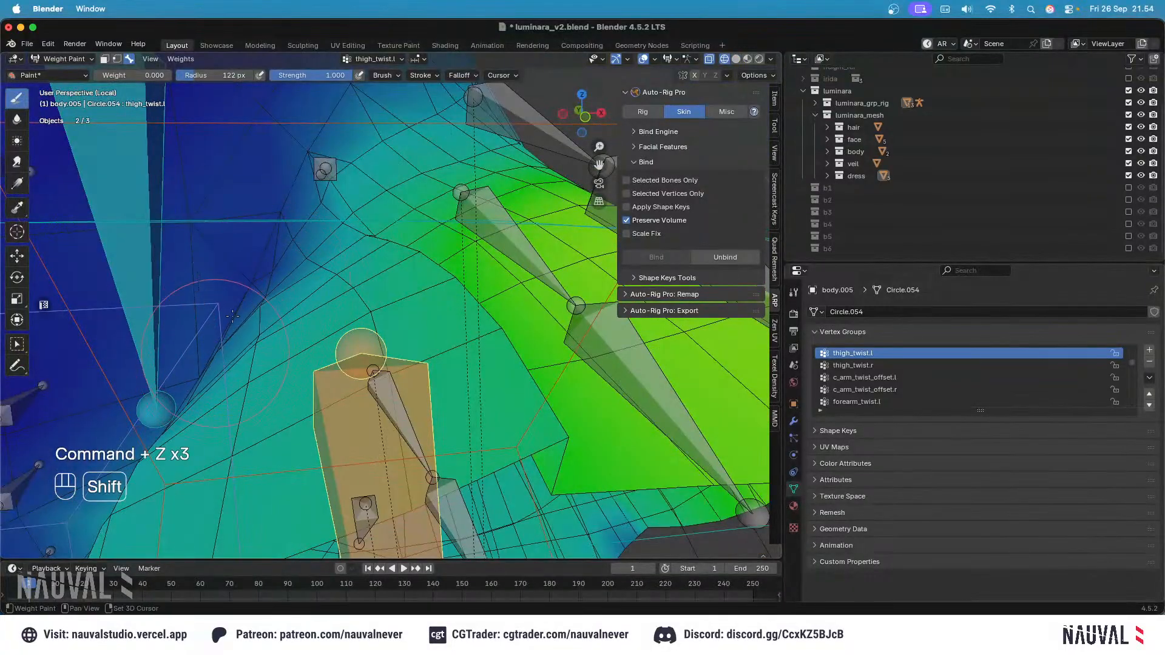
middle_click_drag(282, 167, 278, 203, "shift")
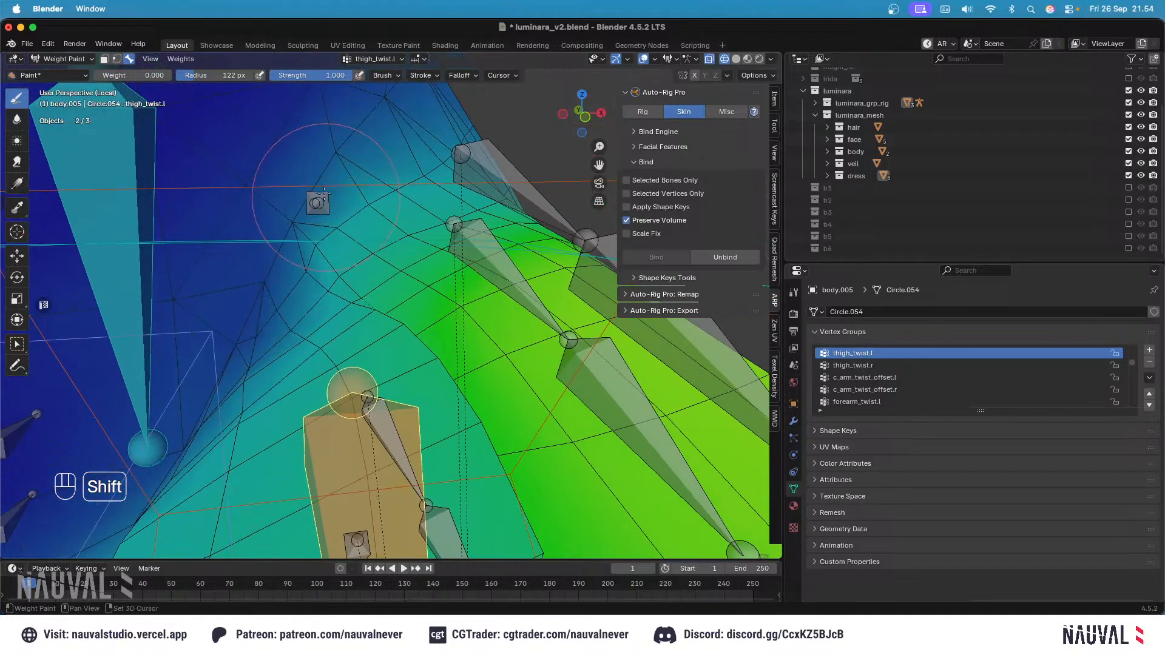
key("shift+z")
Step: Move the left foot control -0.303 m in Y and 0.261 m in Z, and check the skirt from the front
mouse_move(364, 182)
middle_mouse_down("ctrl")
mouse_move(397, 235)
mouse_move(356, 300)
middle_mouse_up("ctrl")
key("KP_1")
key("KP_3")
key("g")
key("Escape")
left_click(354, 387, "alt")
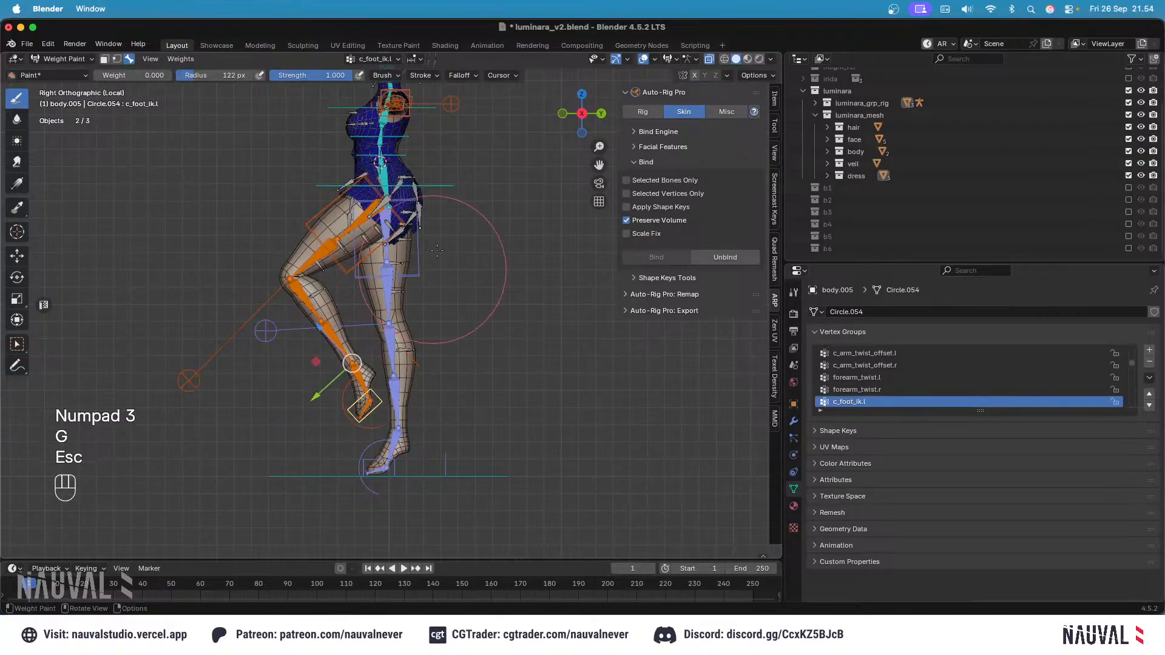
key("g")
left_click(382, 218)
middle_click_drag(433, 146, 405, 231, "shift")
middle_click_drag(406, 231, 434, 242)
key("KP_1")
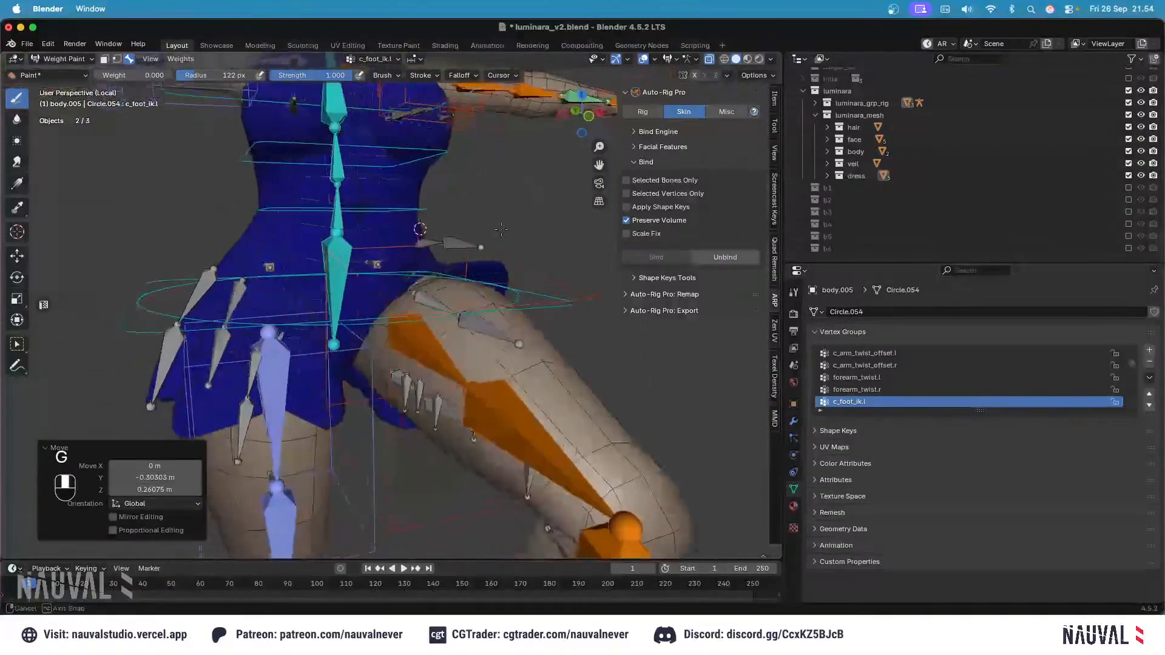
Step: Reposition the left foot control by about 0.077 m in Y in the right side view
key("KP_3")
key("g")
left_click(498, 321)
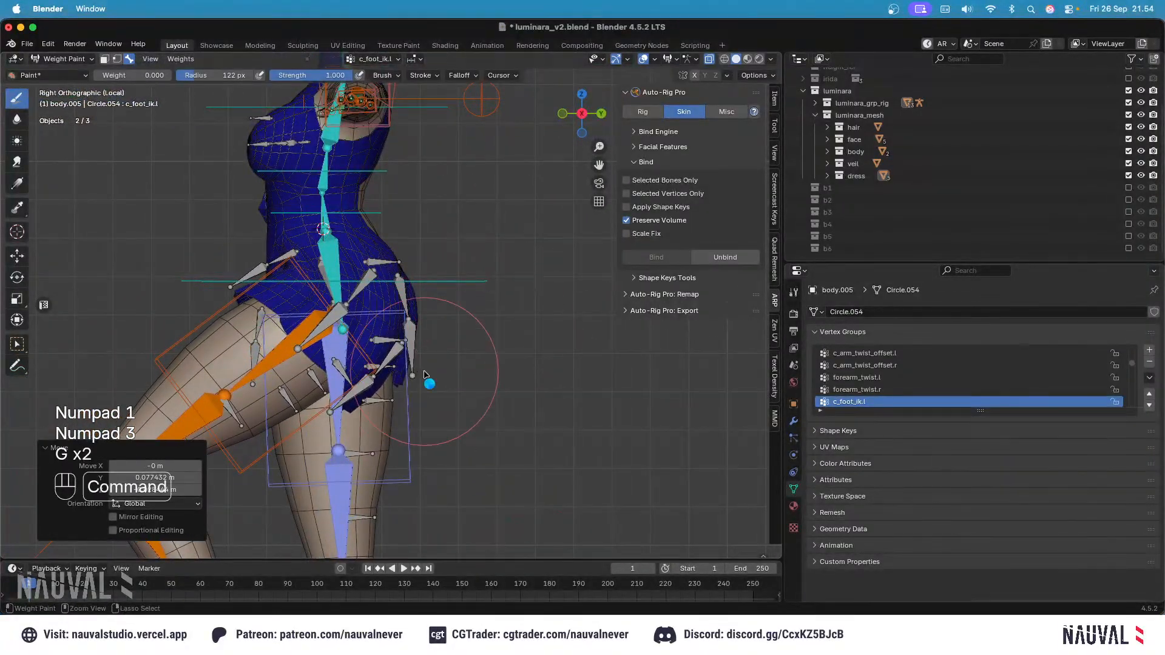
Step: Save the file, clear the location and rotation of all rig bones, and save again
key("super+s")
key("a")
key("alt+g")
key("alt+r")
key("super+s")
Step: Switch to Object Mode in the front view and deselect all objects
key("KP_1")
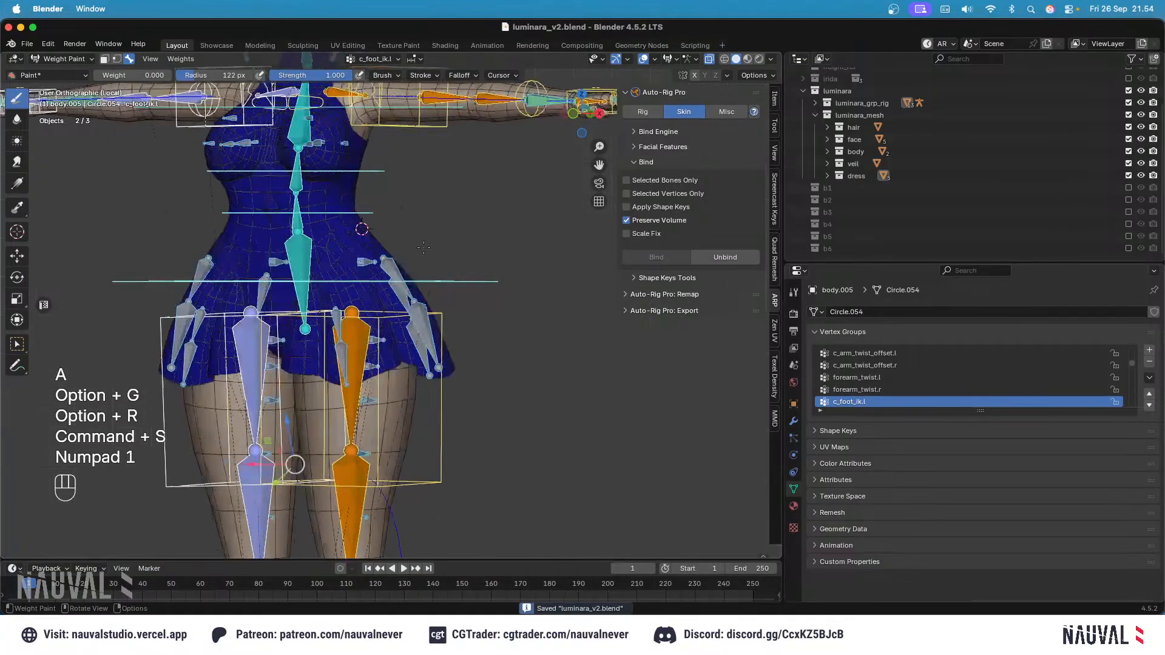
left_click(59, 59)
left_click(36, 70)
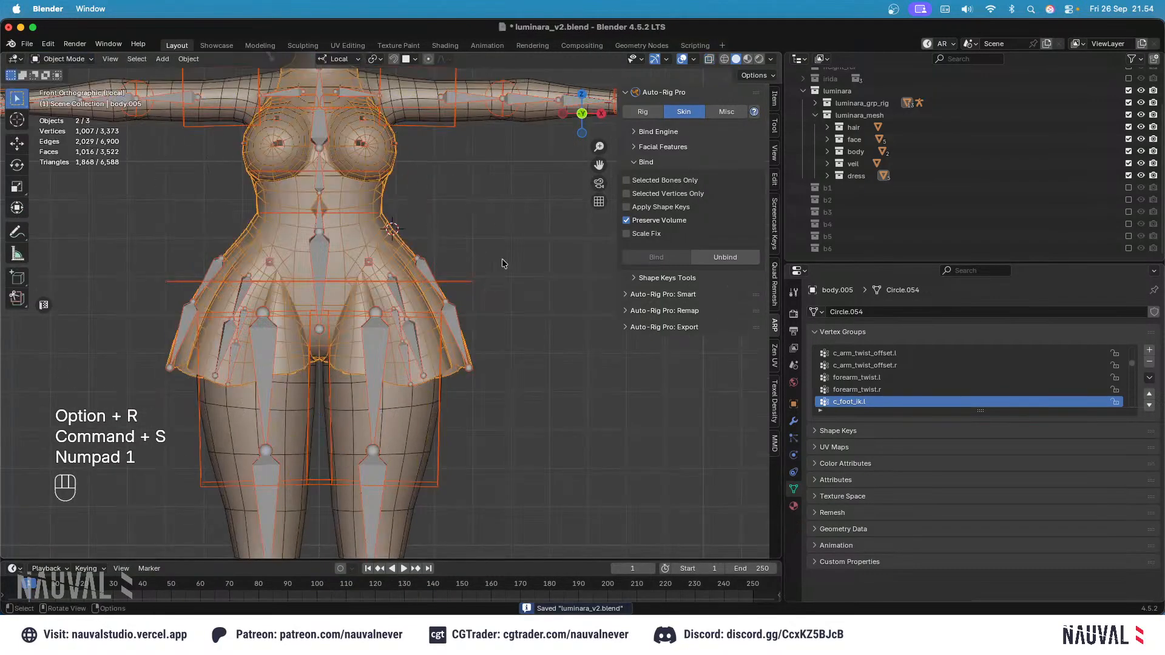
left_click(486, 276)
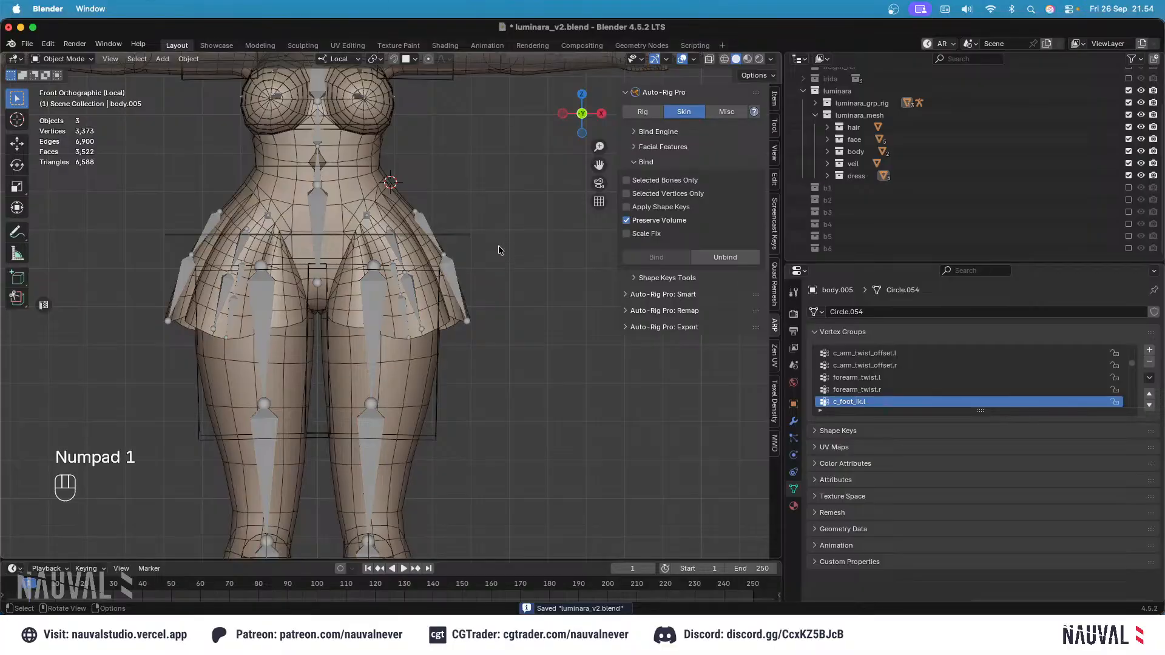
Step: Save the file, select the luminara rig, and switch it to Pose Mode
key("super+w")
key("Escape")
key("super+s")
left_click(466, 277)
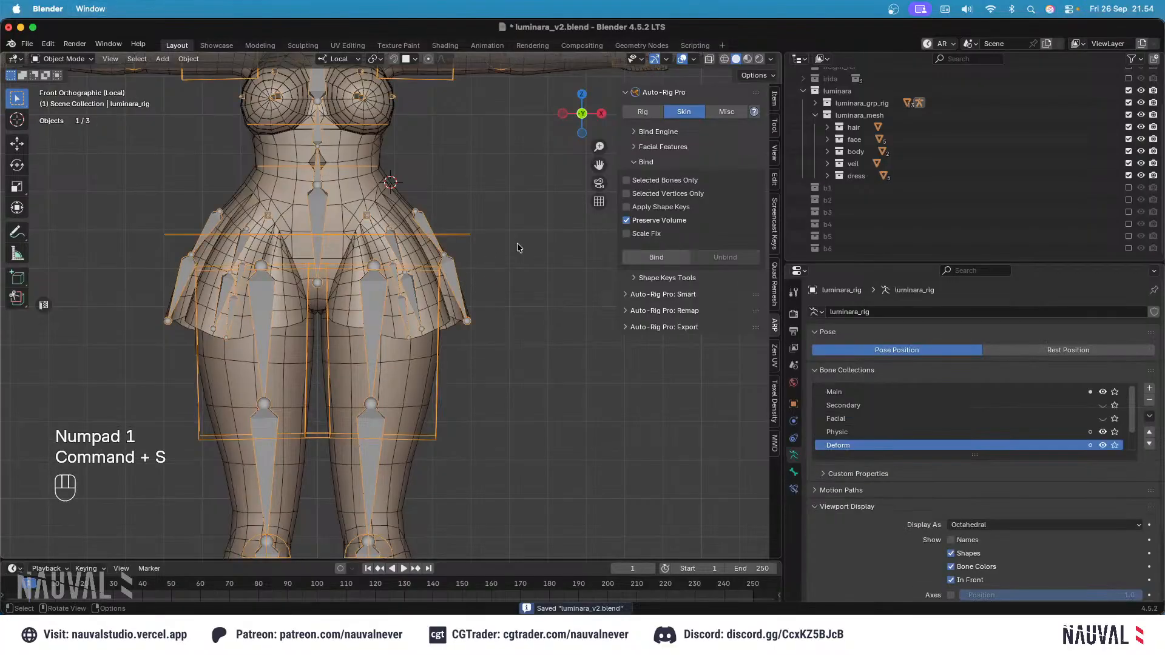
left_click(65, 99)
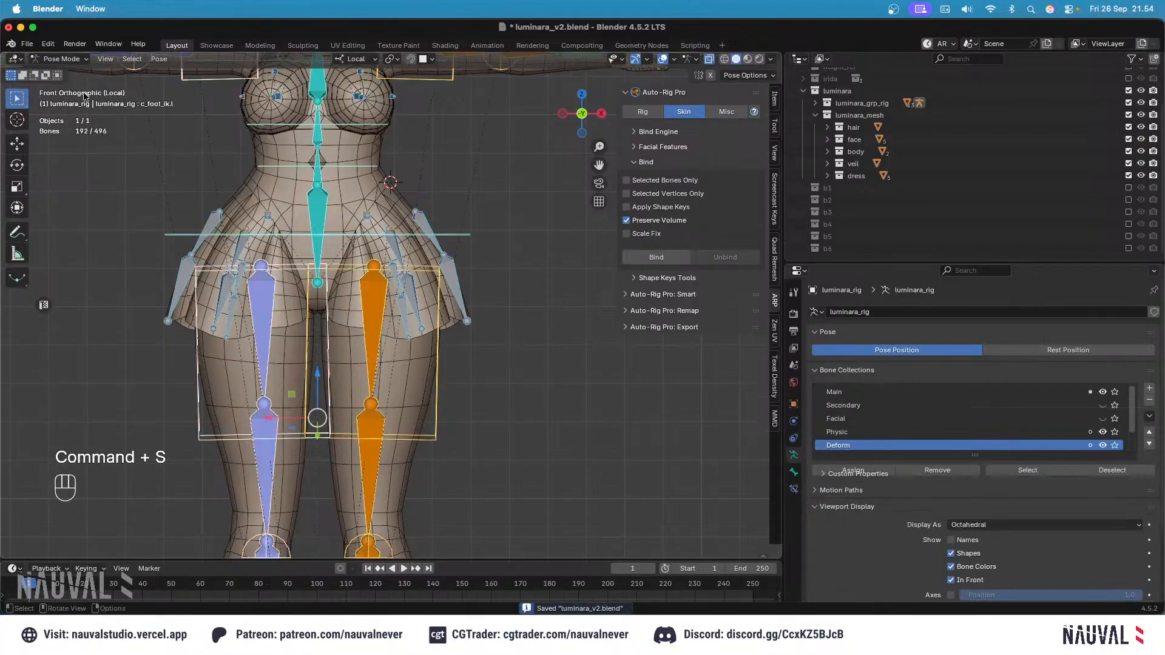
Step: Enable Spring and Rotation on the cc_skirt.l.002 bone, with Bouncy 0.1 and Speed 0.5
left_click(459, 260)
scroll(901, 462, "down", 5)
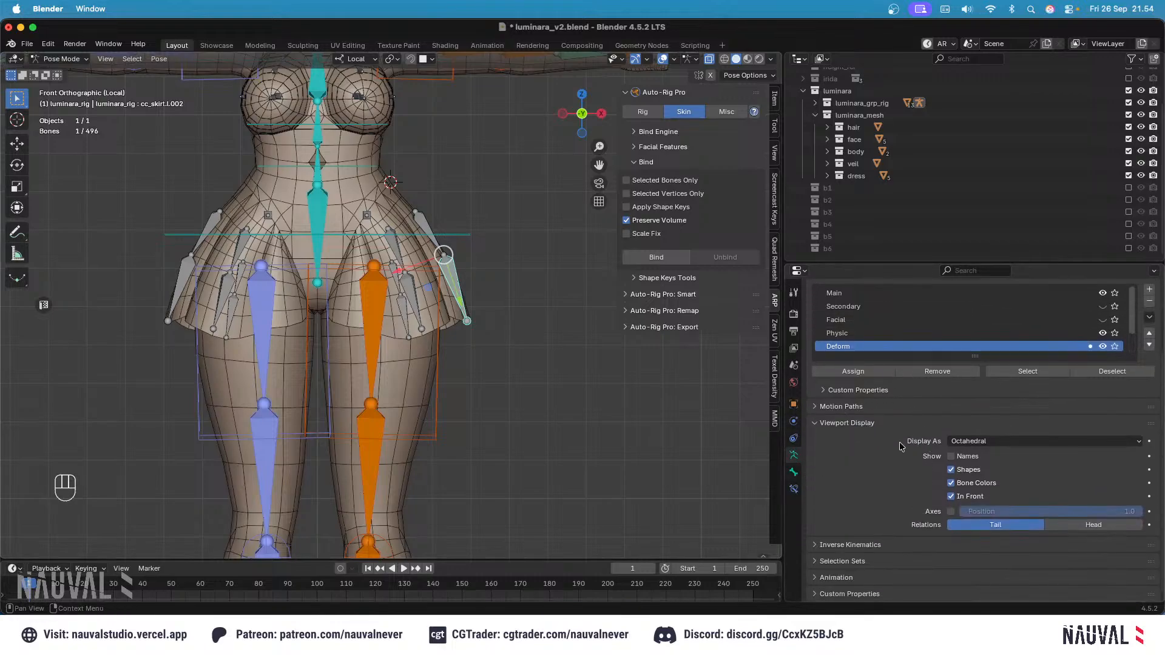
left_click(796, 473)
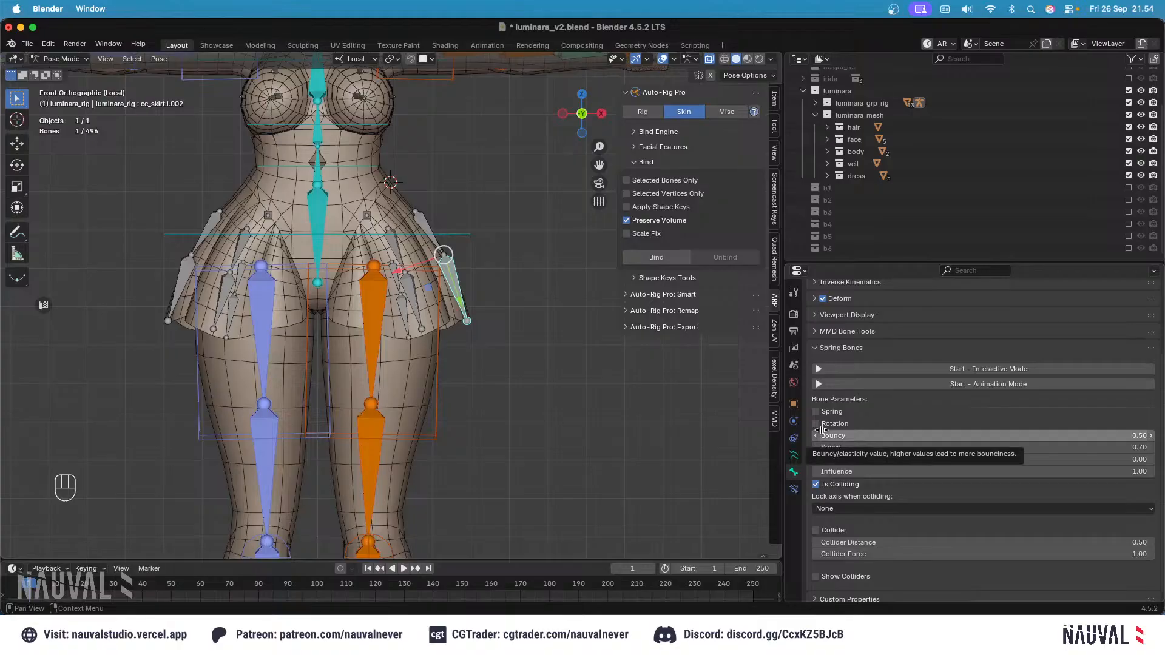
left_click_drag(829, 421, 892, 416)
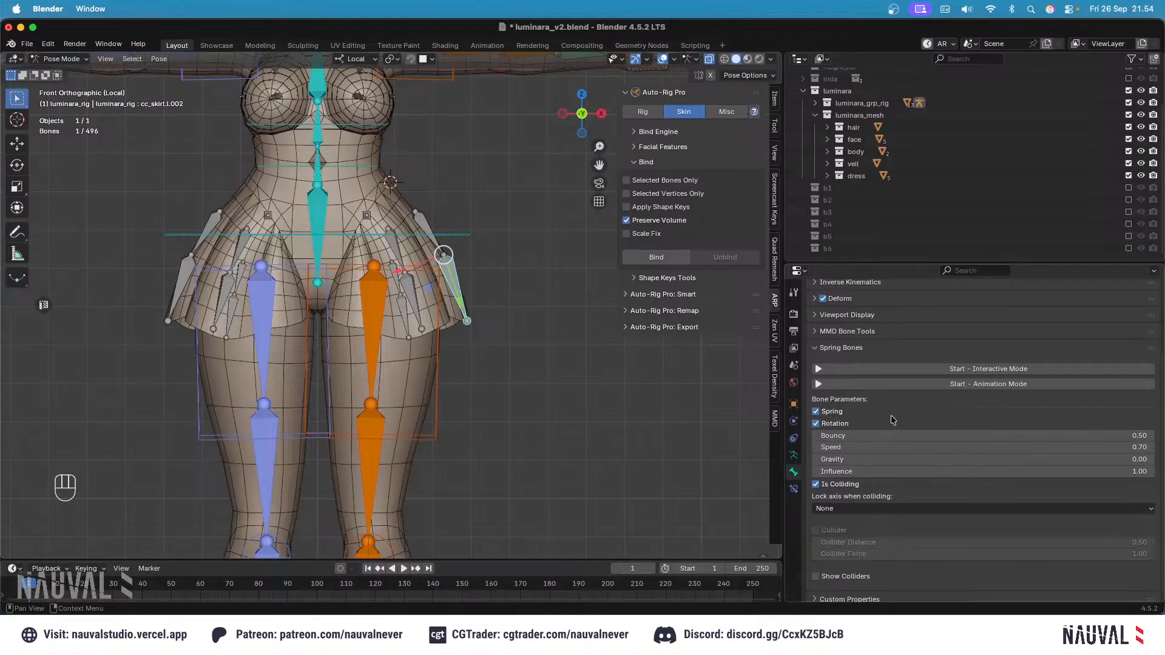
type("1")
key("Tab")
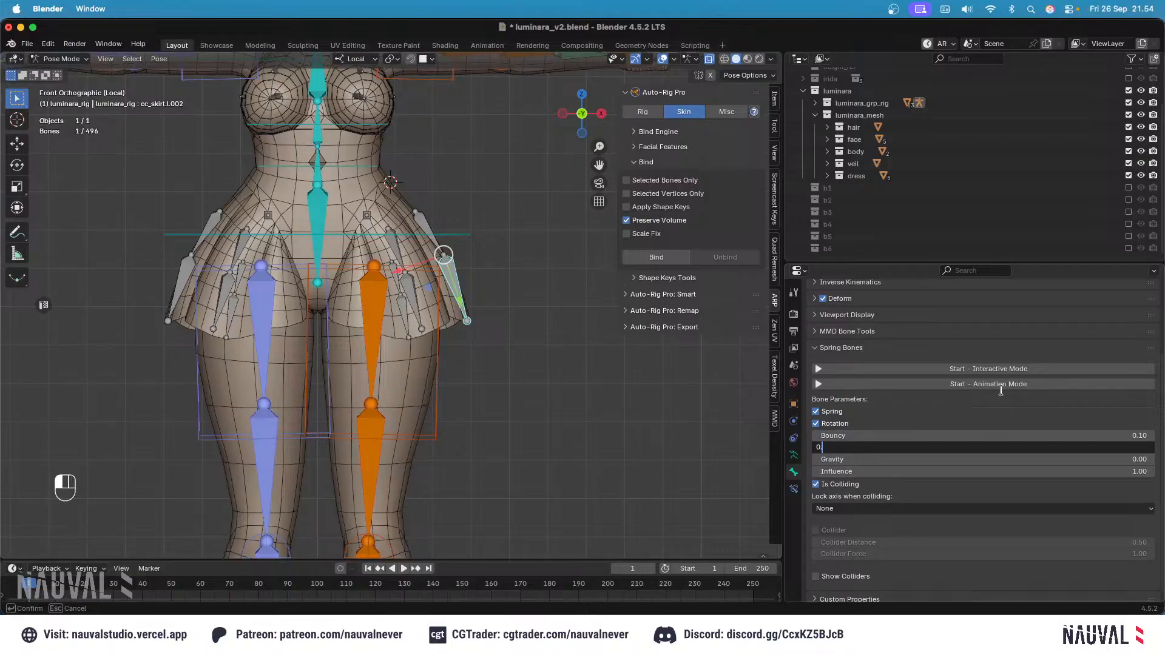
key("Return")
Step: Enable Spring and Rotation on the cc_skirt_back.l.002 bone, with Bouncy 0.1 and Speed 0.5
left_click(430, 262)
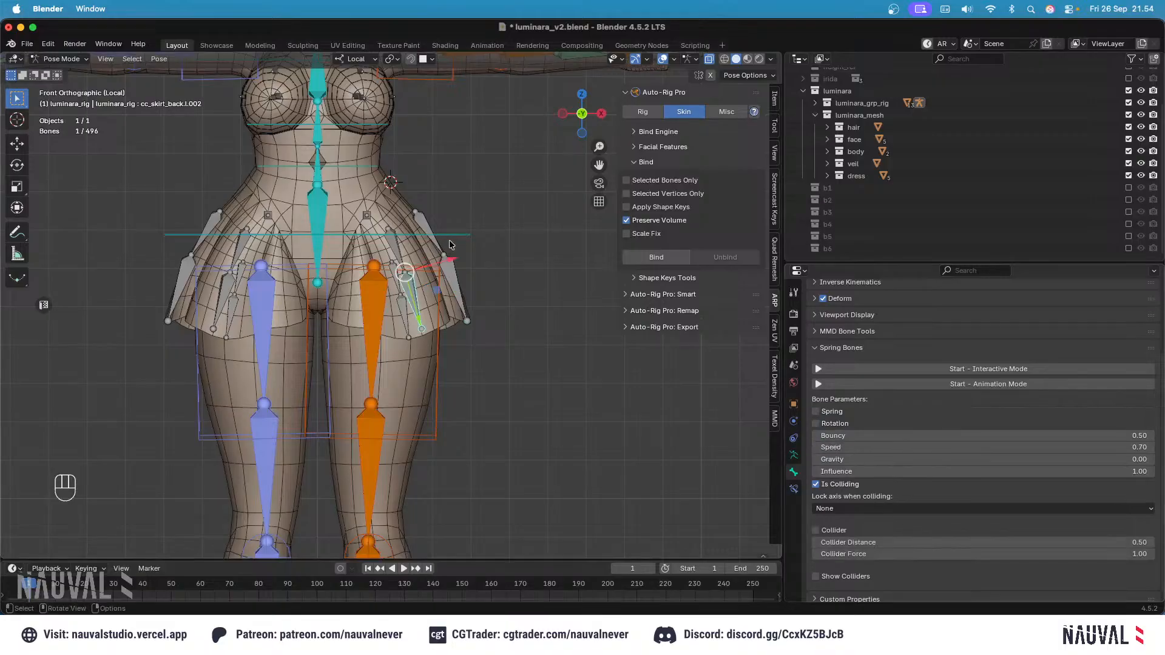
left_click(816, 412)
left_click(816, 424)
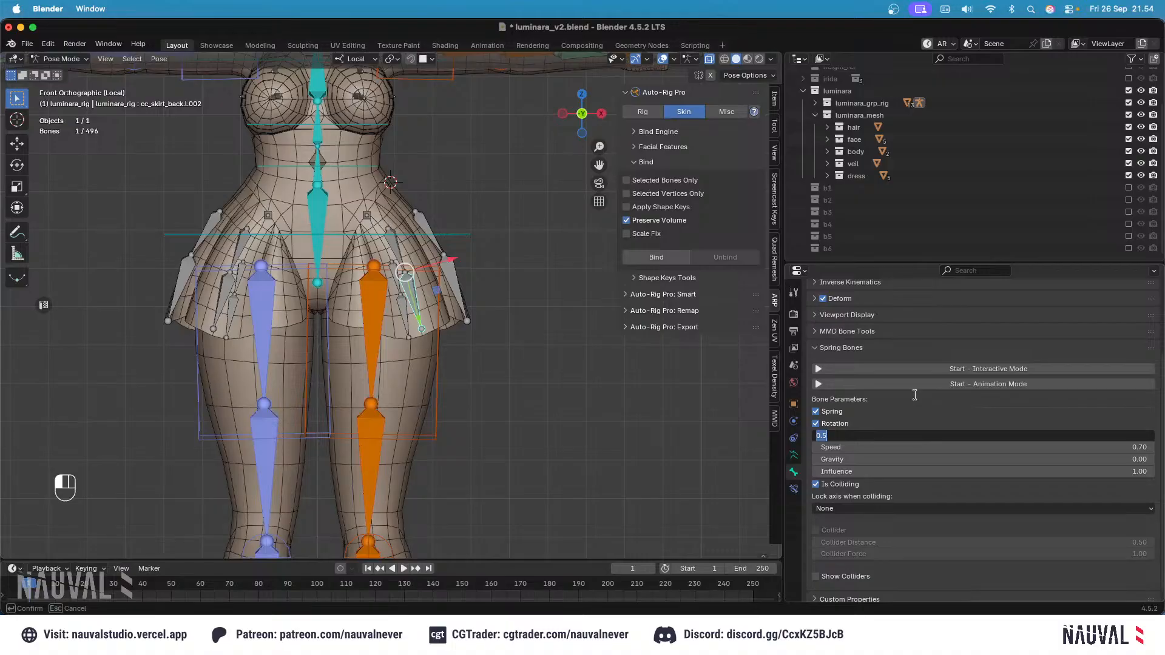
key("Tab")
type("0.")
Step: Set Bouncy to 0.1 and Speed to 0.5 on the cc_skirt_back.l.001 bone, and enable its Spring and Rotation
key("ctrl+KP_1")
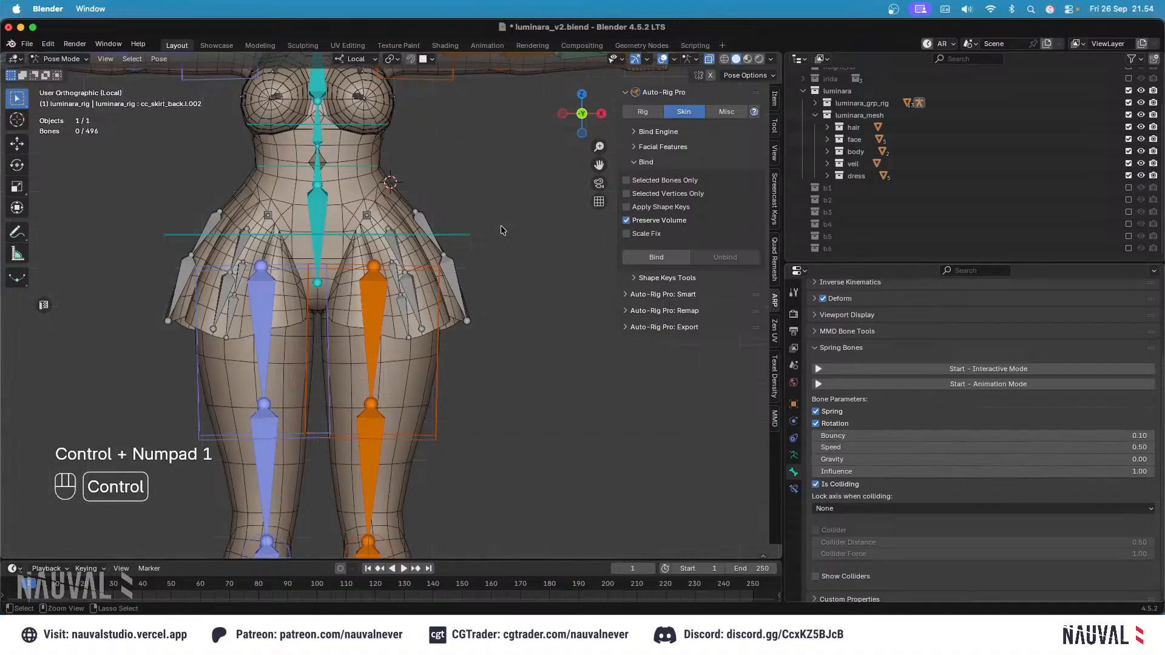
middle_click_drag(501, 224, 515, 286)
left_click(408, 308)
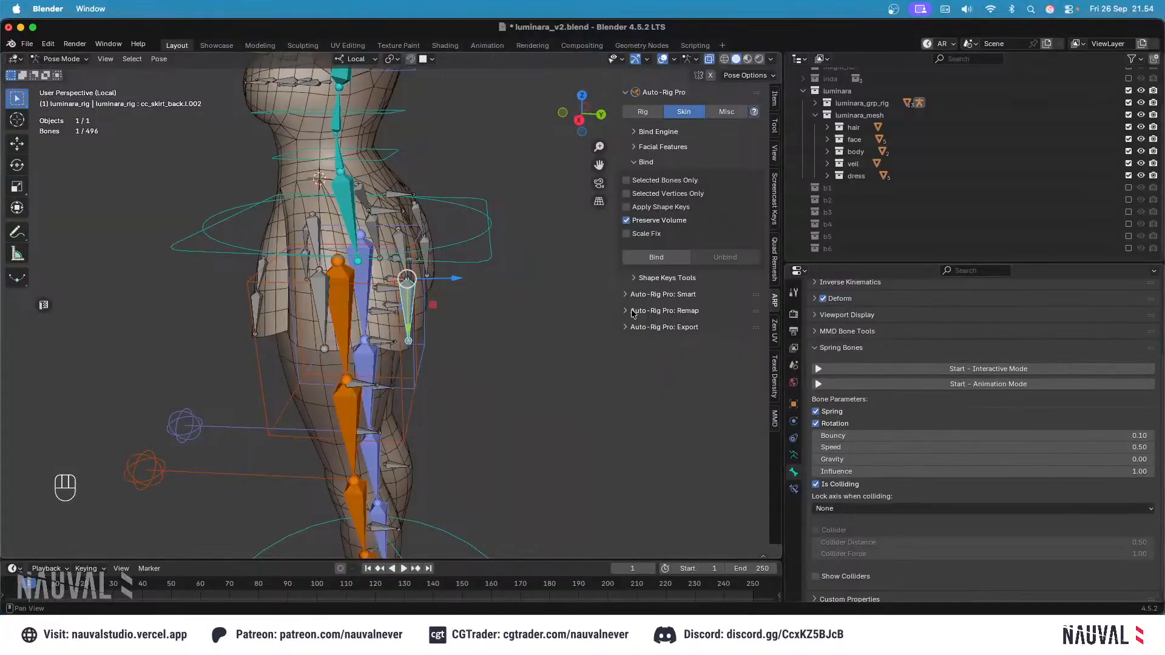
left_click(402, 253)
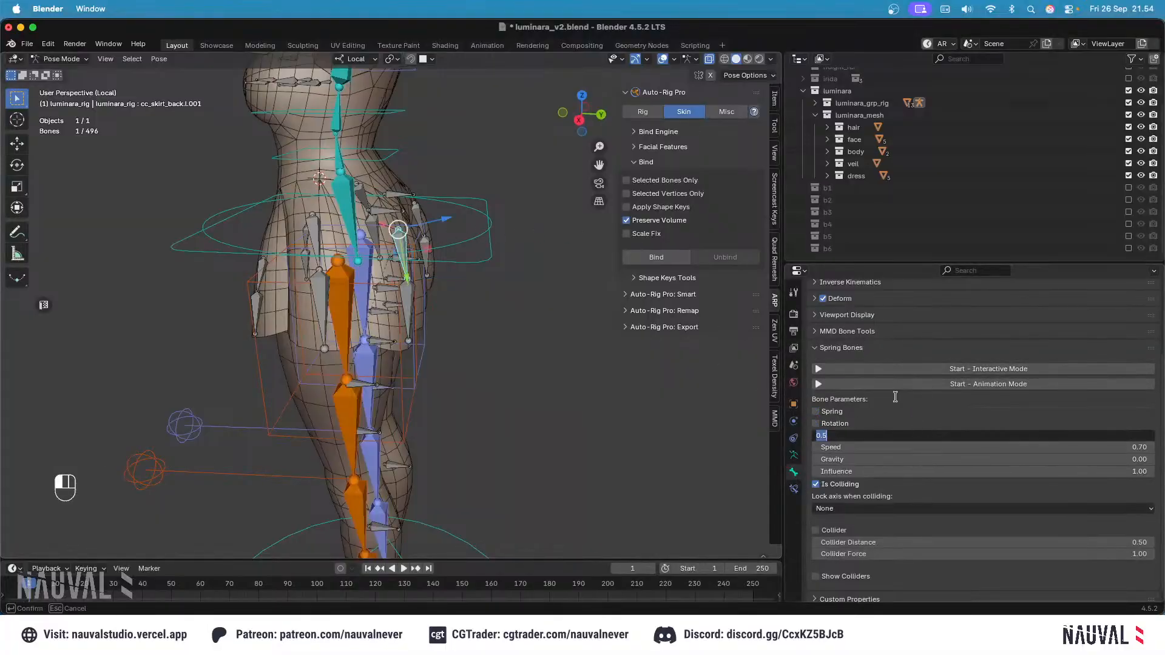
type("0.1")
key("Tab")
type("0.5")
key("Tab")
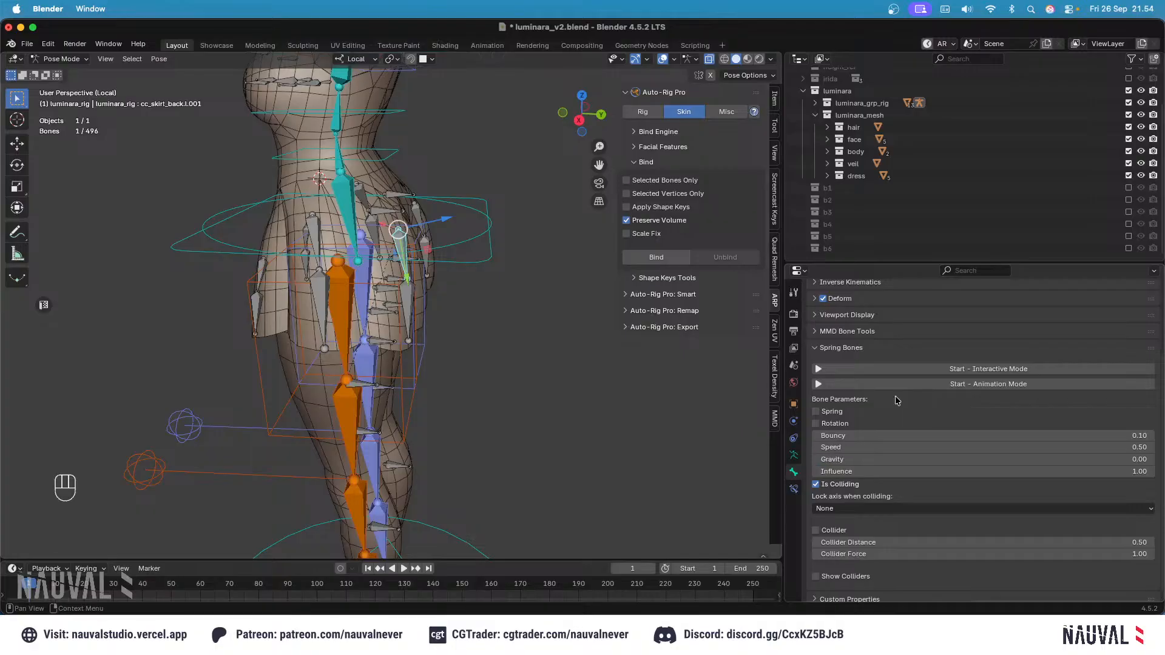
left_click(816, 411)
left_click(815, 424)
Step: Symmetrize the linked left skirt bones to the right side in Edit Mode, return to Pose Mode, and save the file
left_click(326, 229)
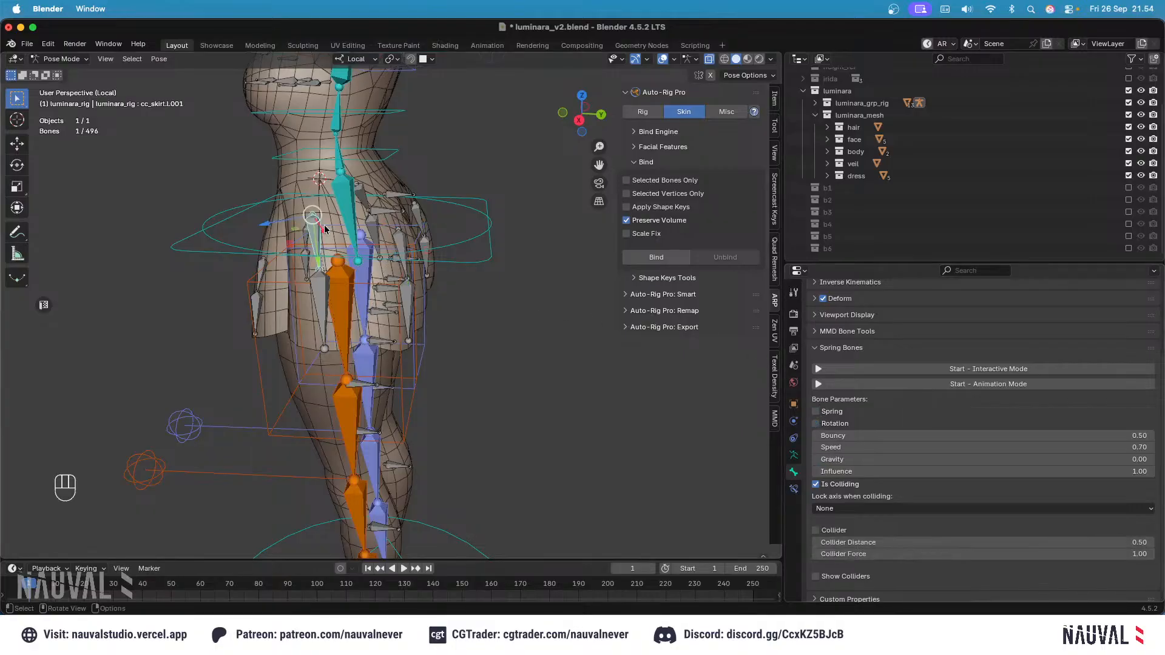
left_click(328, 297)
middle_click_drag(328, 296, 422, 255)
key("Tab")
right_click(430, 272)
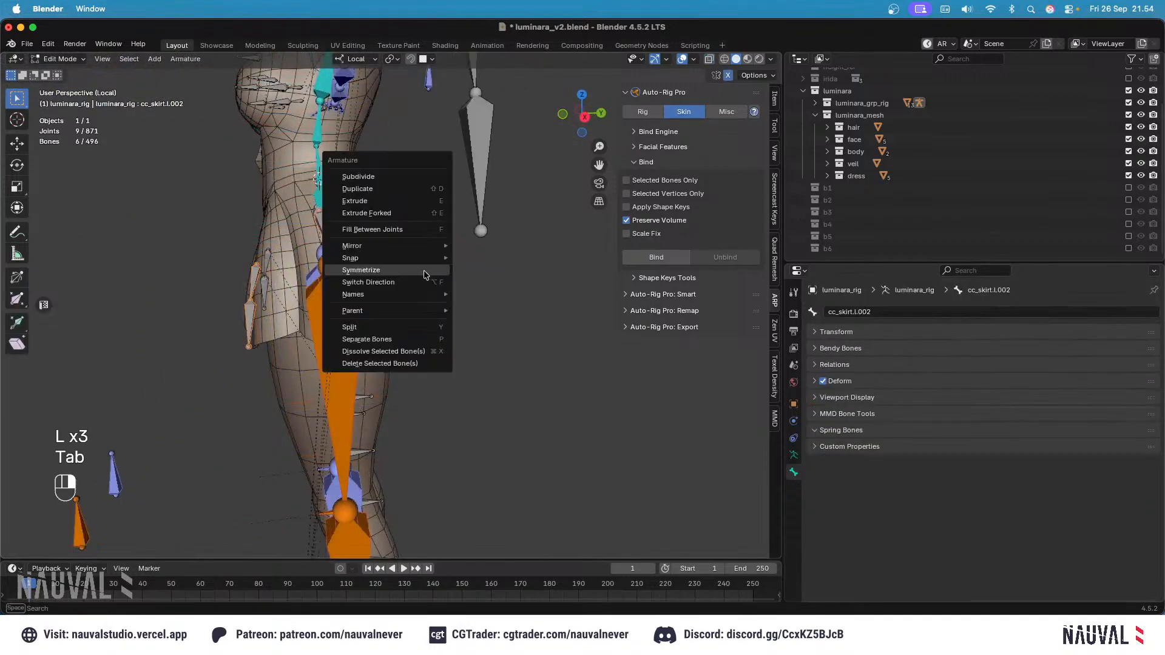
key("KP_1")
key("Tab")
key("super+s")
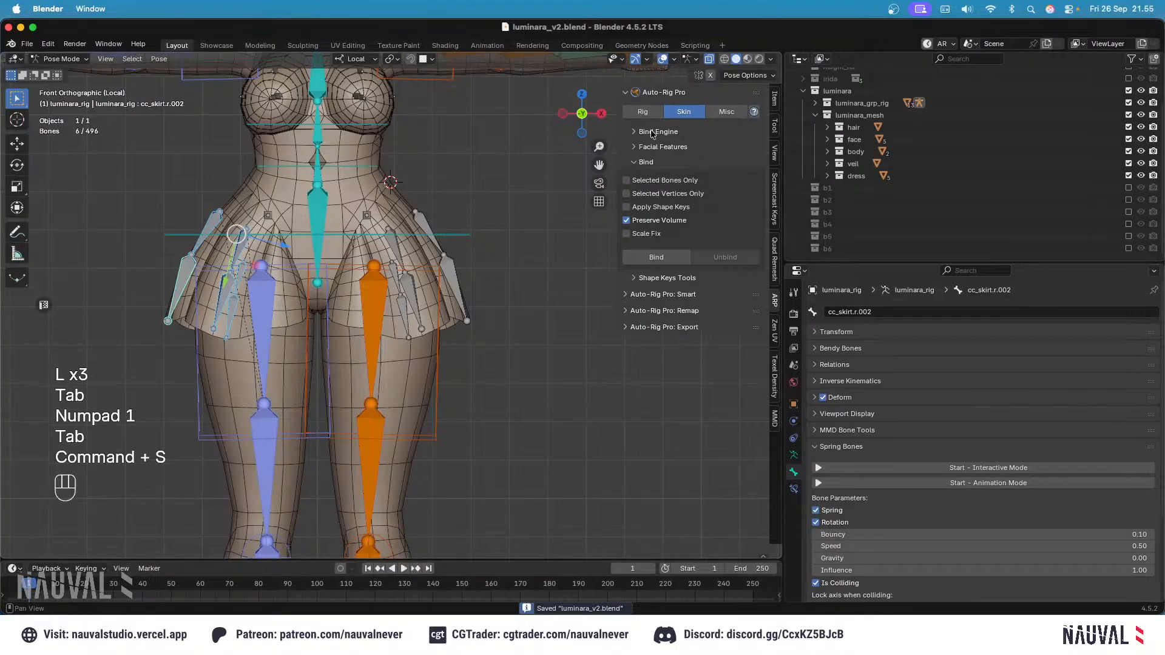
Step: Start the spring bones in Interactive Mode and trackball-rotate the root master control by -1.15° and -4.58°
left_click(793, 455)
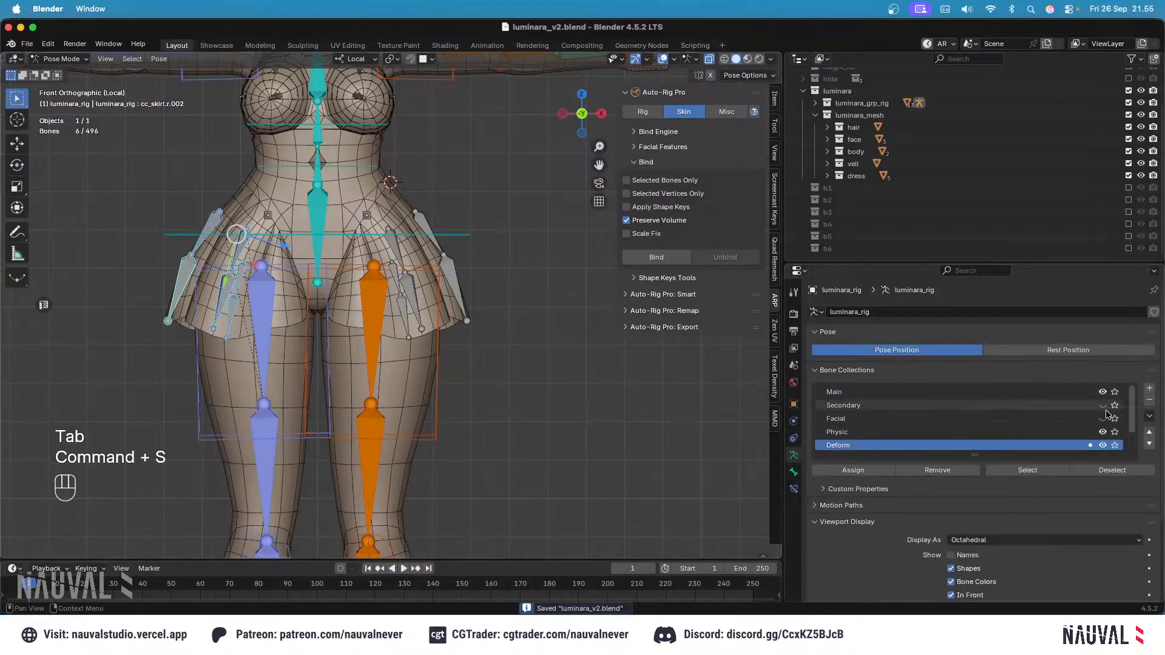
scroll(1106, 418, "down", 4)
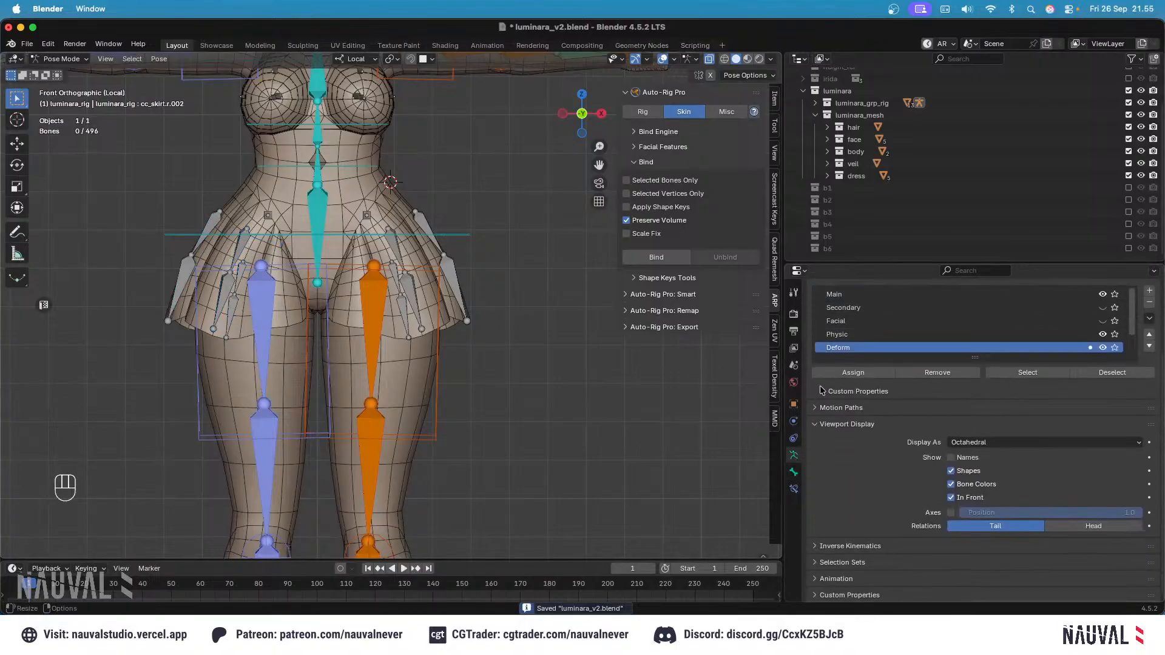
left_click(794, 471)
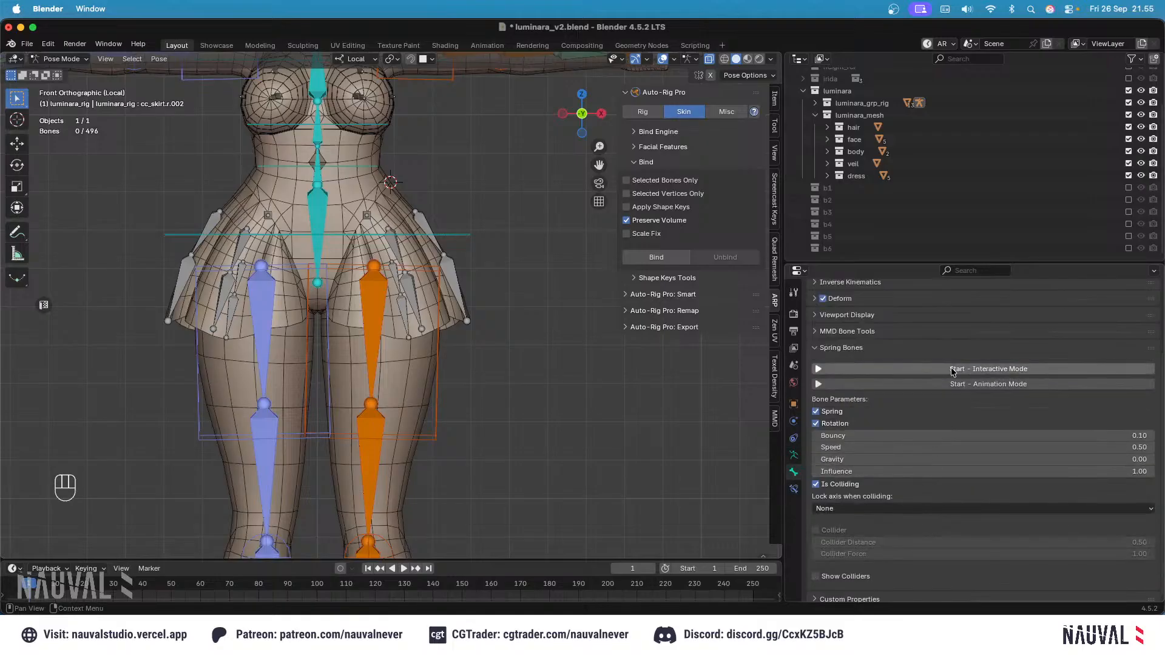
left_click(1032, 369)
scroll(446, 243, "down", 1)
left_click(444, 244)
key("r")
key("r")
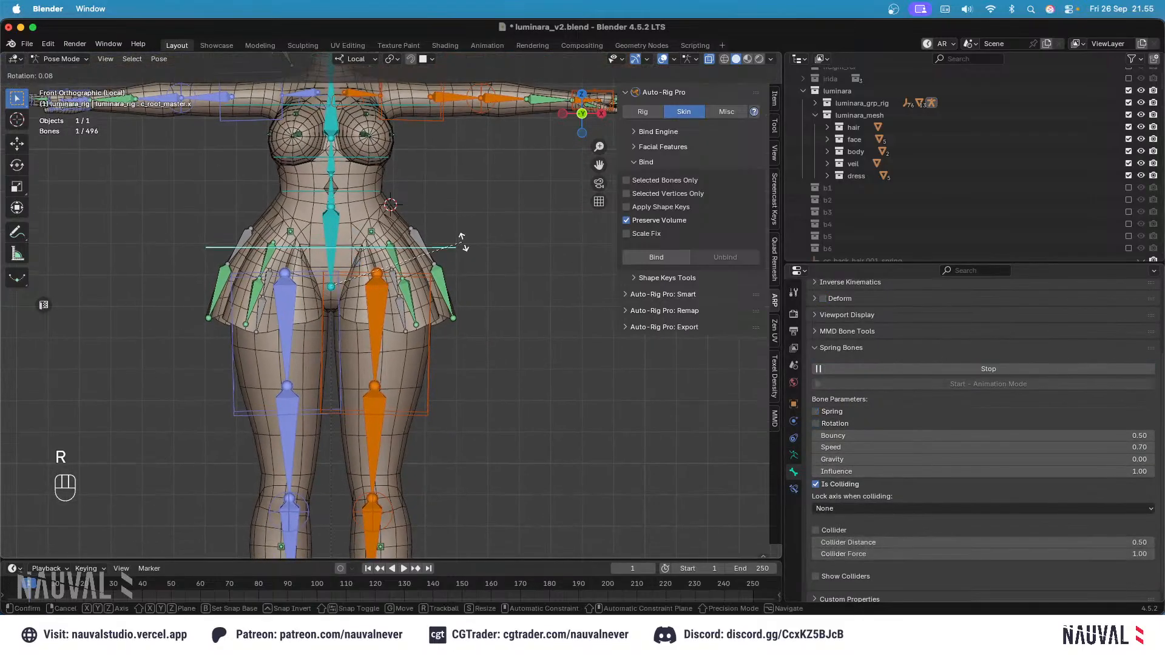
left_click(489, 204)
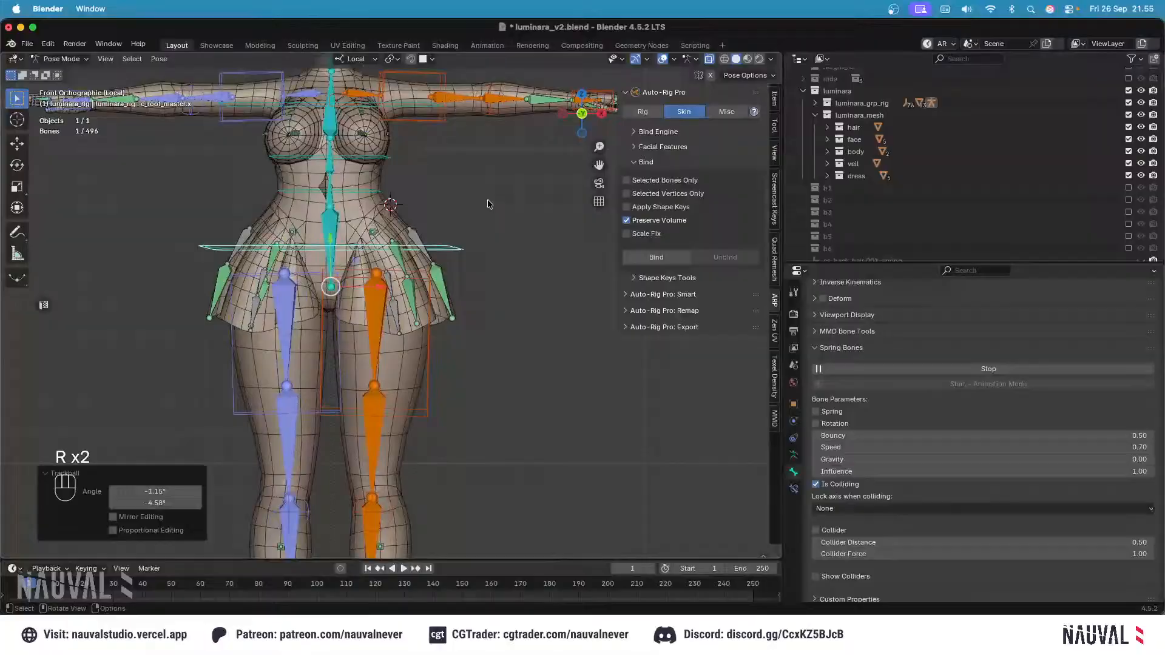
Step: With overlays hidden in the back view, move the root master control about 0.091 m in X and -0.062 m in Z to test the skirt
left_click(662, 59)
key("ctrl+KP_1")
key("r")
key("r")
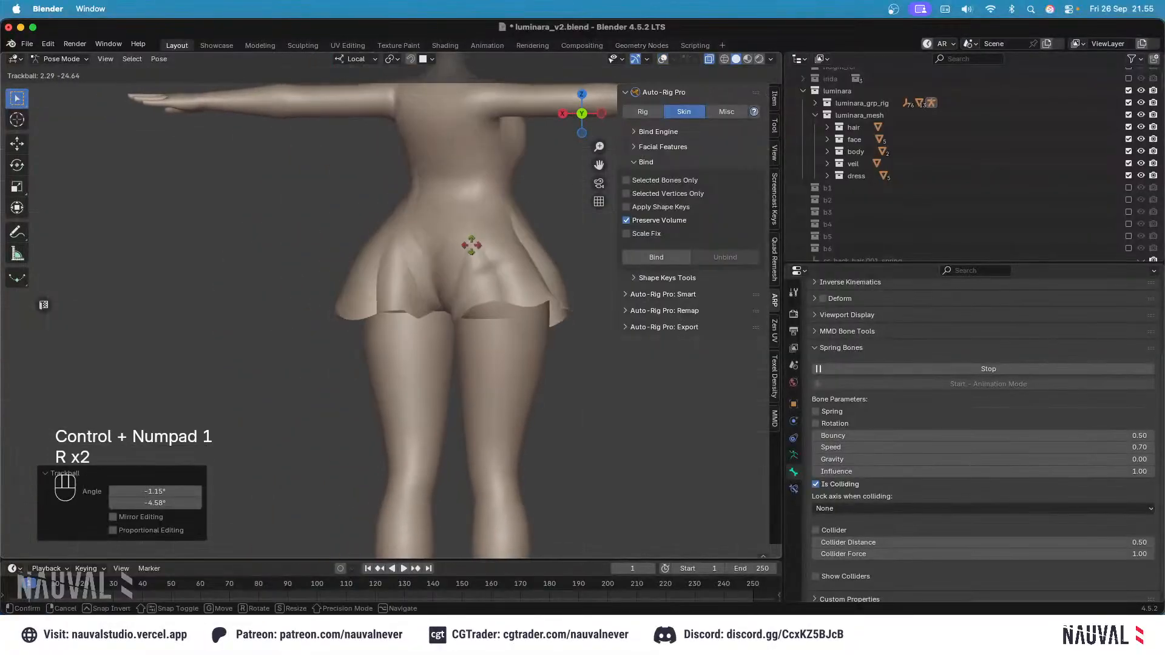
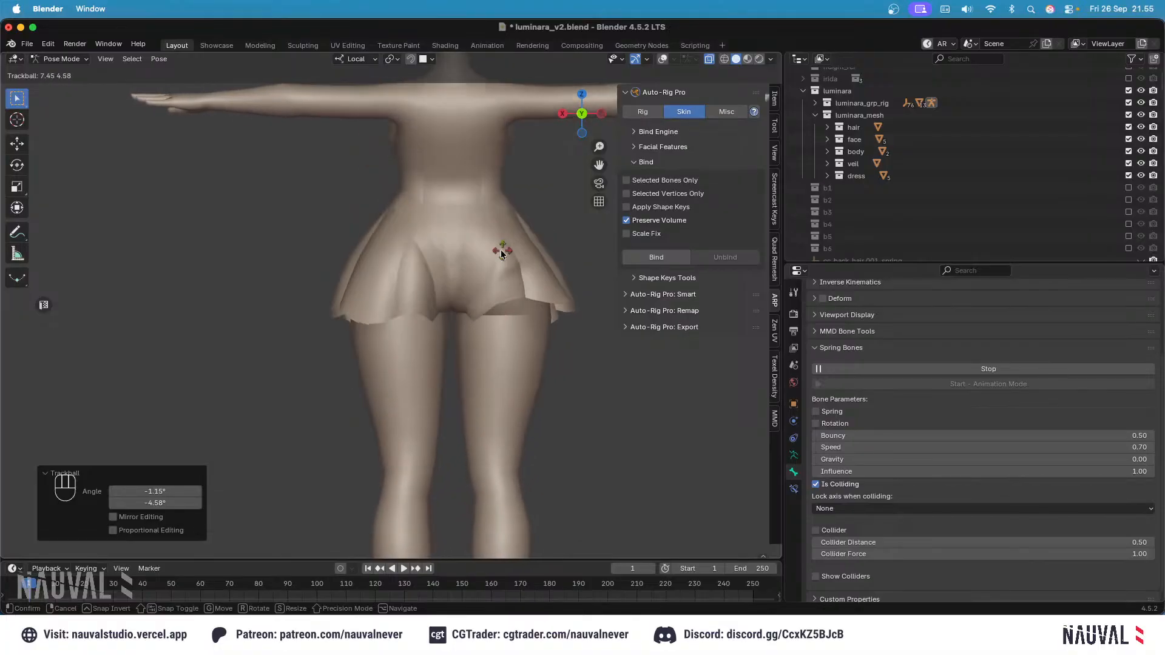
key("g")
left_click(493, 248)
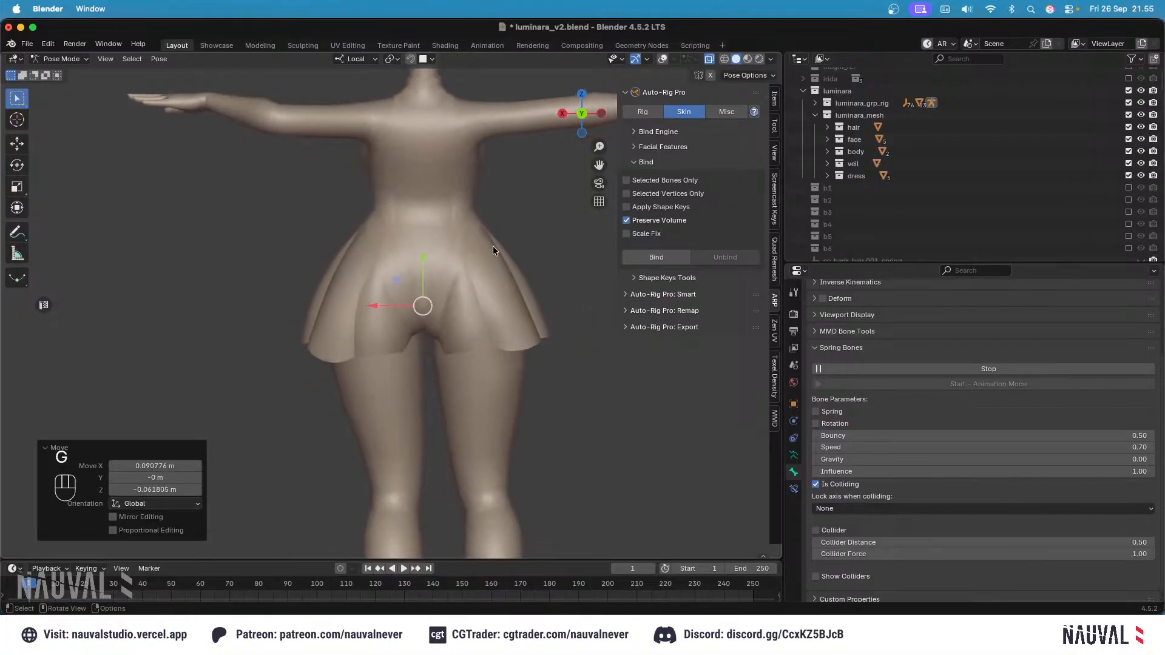
Step: Move the root master control by about 0.029 m X and 0.025 m Z, and again by -0.033 m X and -0.046 m Z
left_click(662, 58)
key("g")
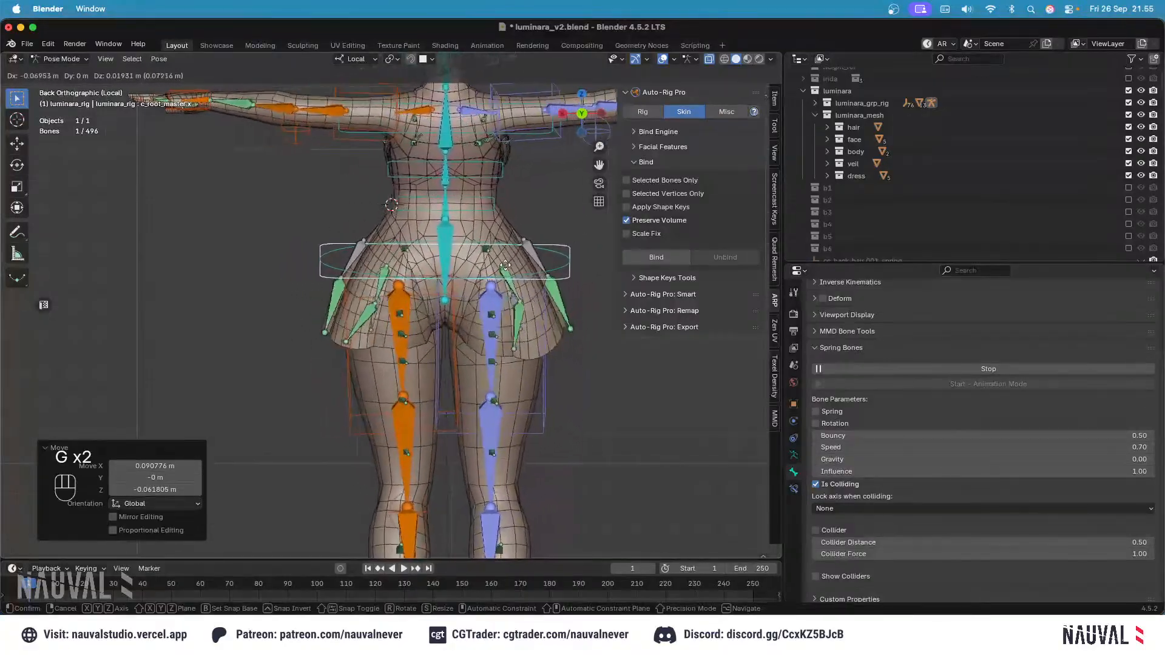
left_click(484, 261)
key("shift+alt+z")
key("g")
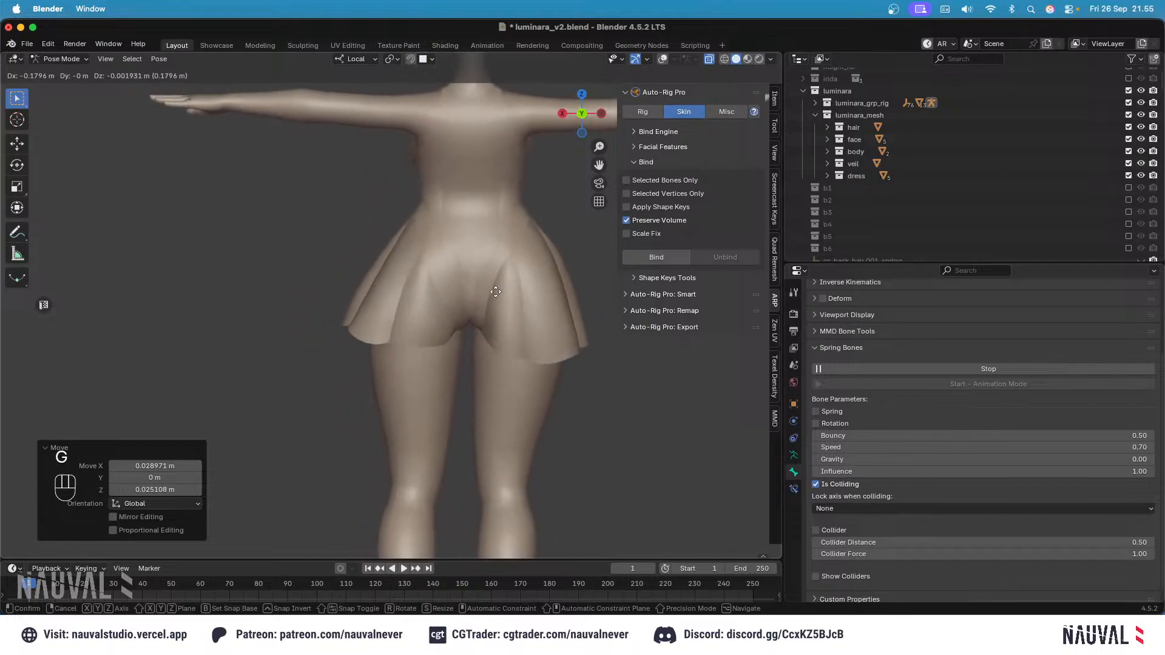
left_click(478, 267)
key("shift+alt+z")
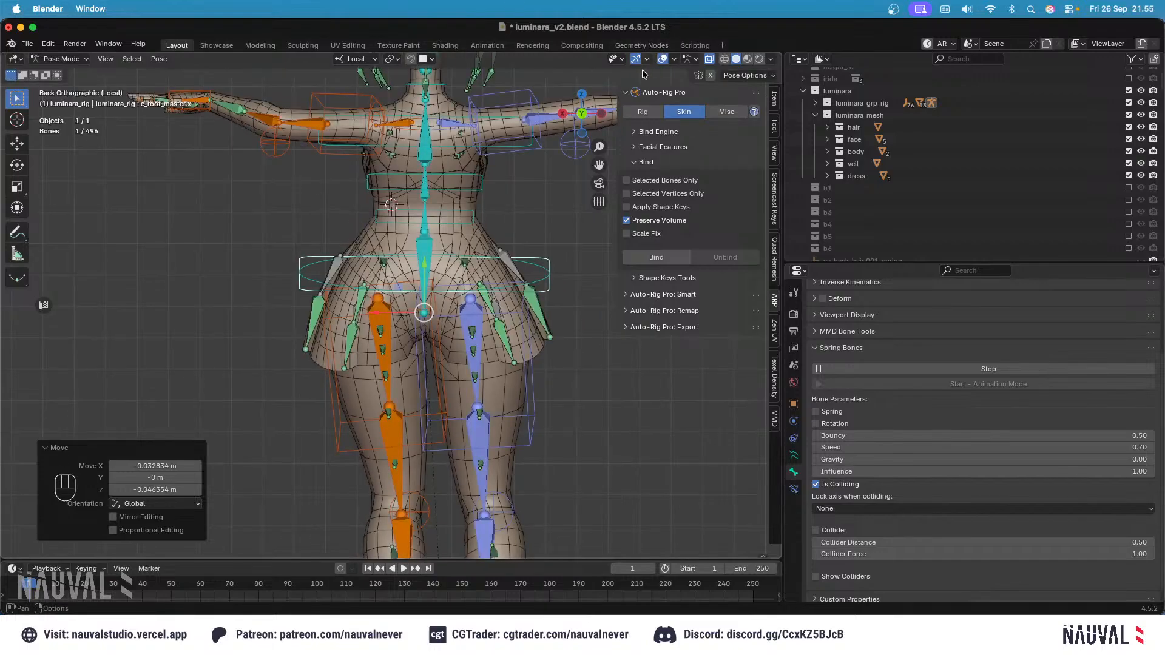
Step: Enable Spring and Rotation on the cc_skirt.l.001 bone, with Bouncy 0.1 and Speed 0.5
key("KP_3")
left_click(332, 246)
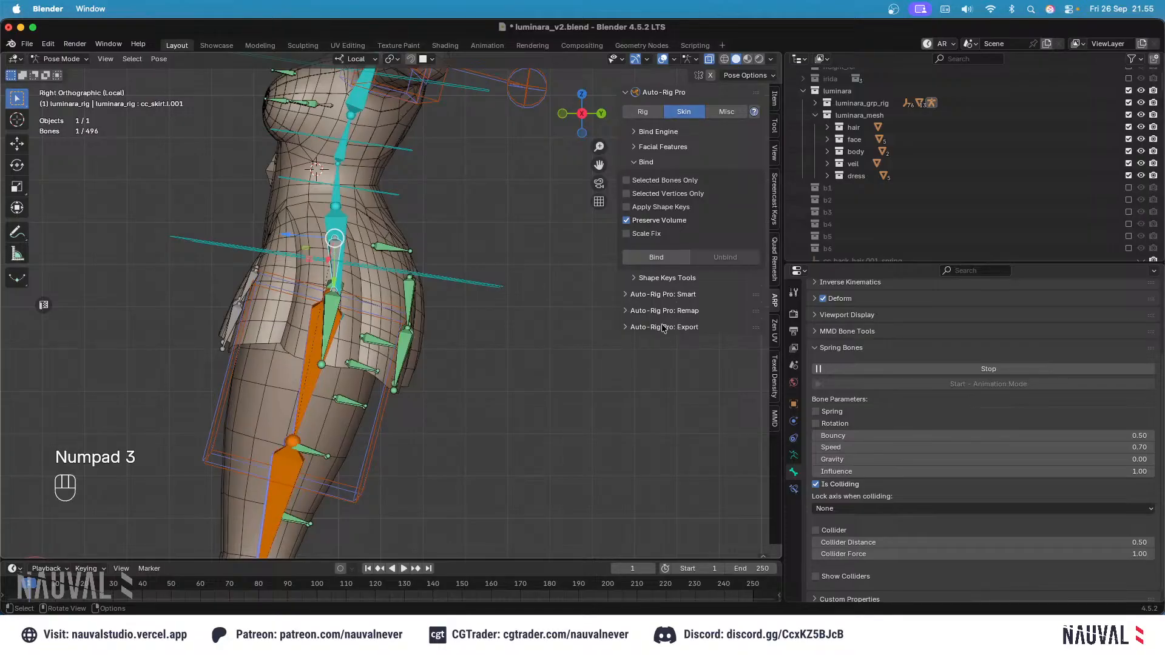
left_click_drag(816, 412, 816, 423)
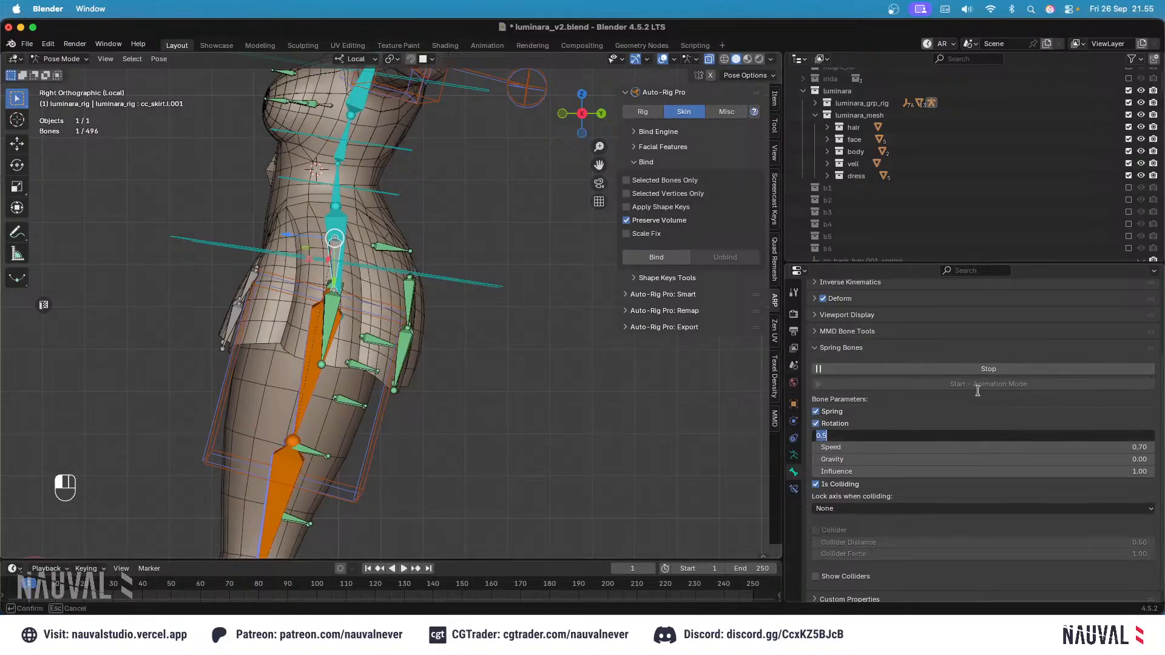
type("1")
key("Tab")
type("0.5")
key("Return")
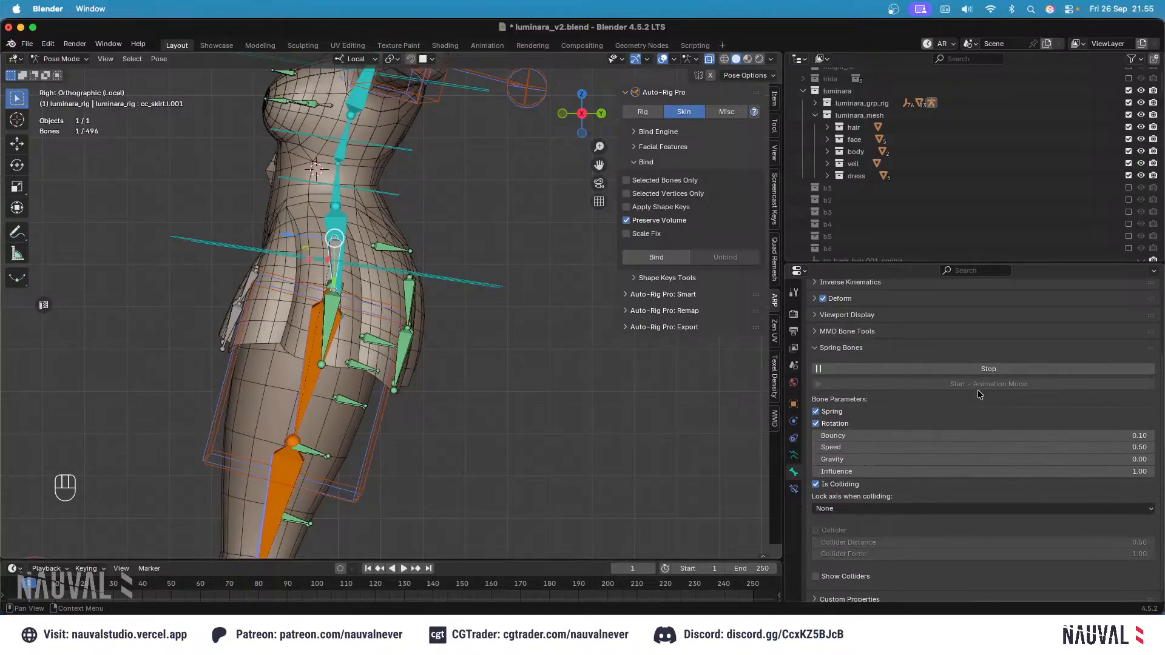
Step: Stop the spring simulation, symmetrize the left side skirt bones in Edit Mode, and save the file from Pose Mode
left_click(932, 368)
key("Tab")
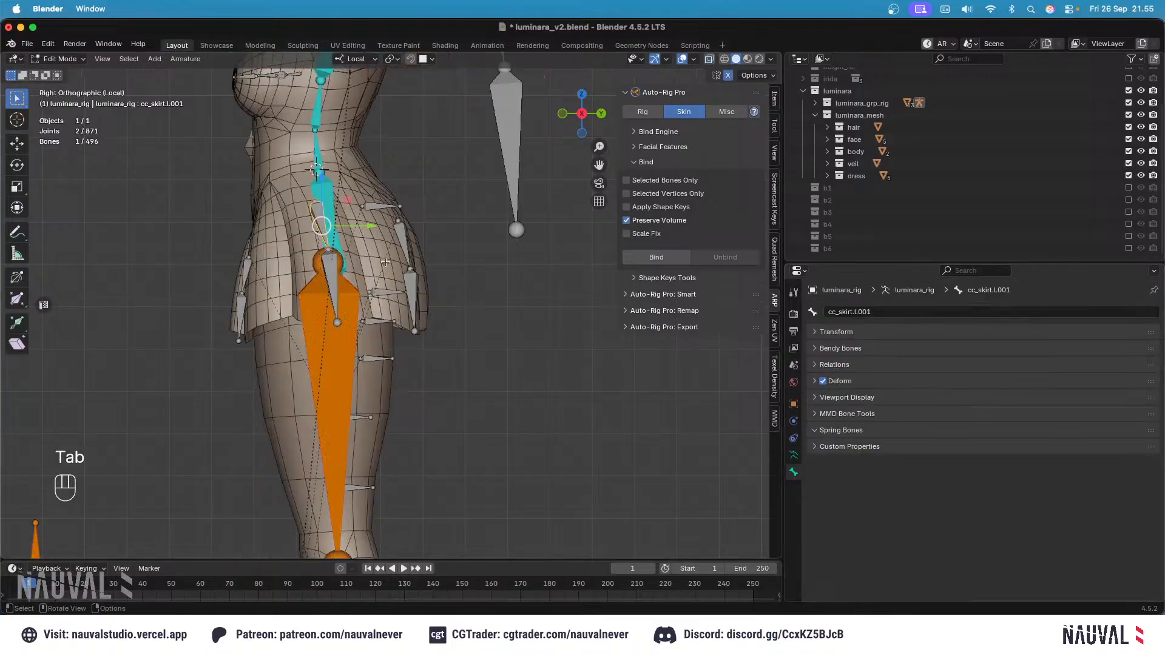
right_click(323, 220)
left_click(317, 218)
key("Tab")
key("super+s")
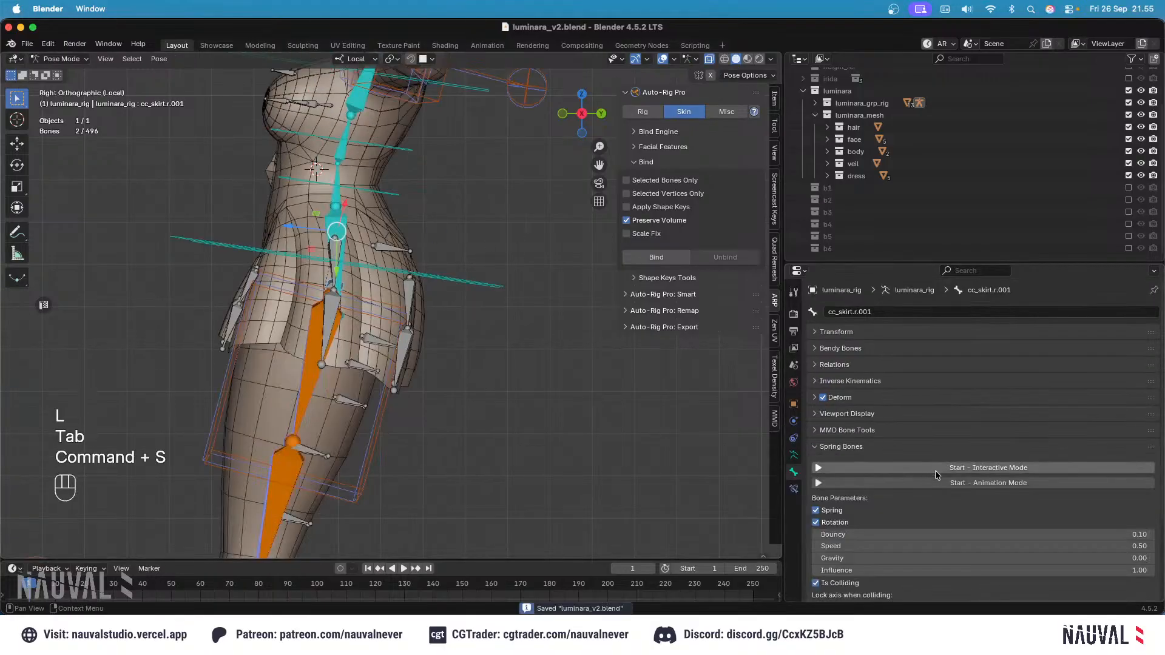
Step: Restart the interactive spring simulation and move the root master control about -0.032 m in X and 0.033 m in Z from the front
left_click(937, 469)
left_click(463, 285)
key("KP_1")
key("g")
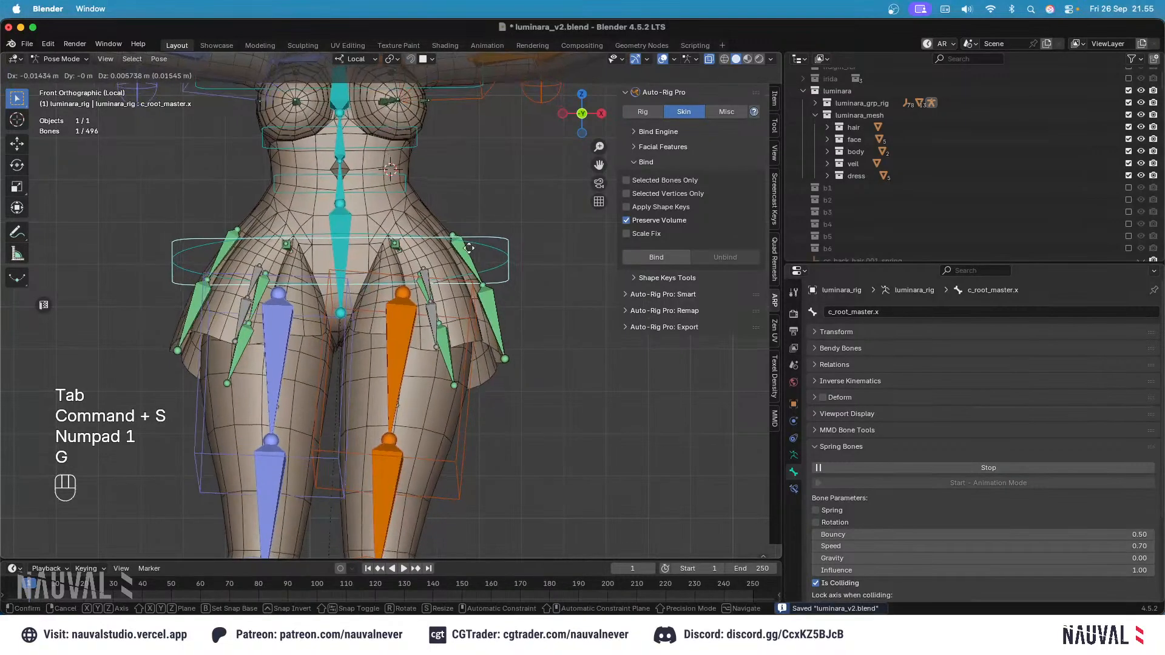
left_click(470, 249)
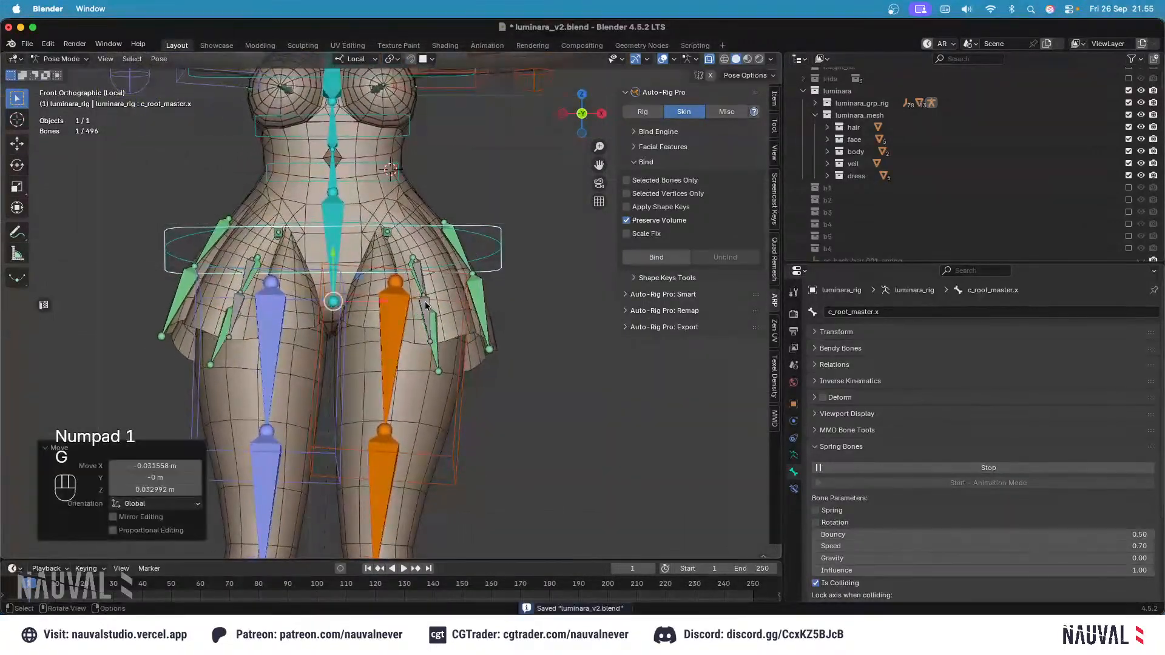
Step: Enable Spring and Rotation on the cc_skirt_front.l.002 bone with Bouncy 0.1 and Speed 0.5, and stop the spring simulation
left_click(436, 303)
middle_click_drag(437, 297, 487, 305)
key("Tab")
key("Tab")
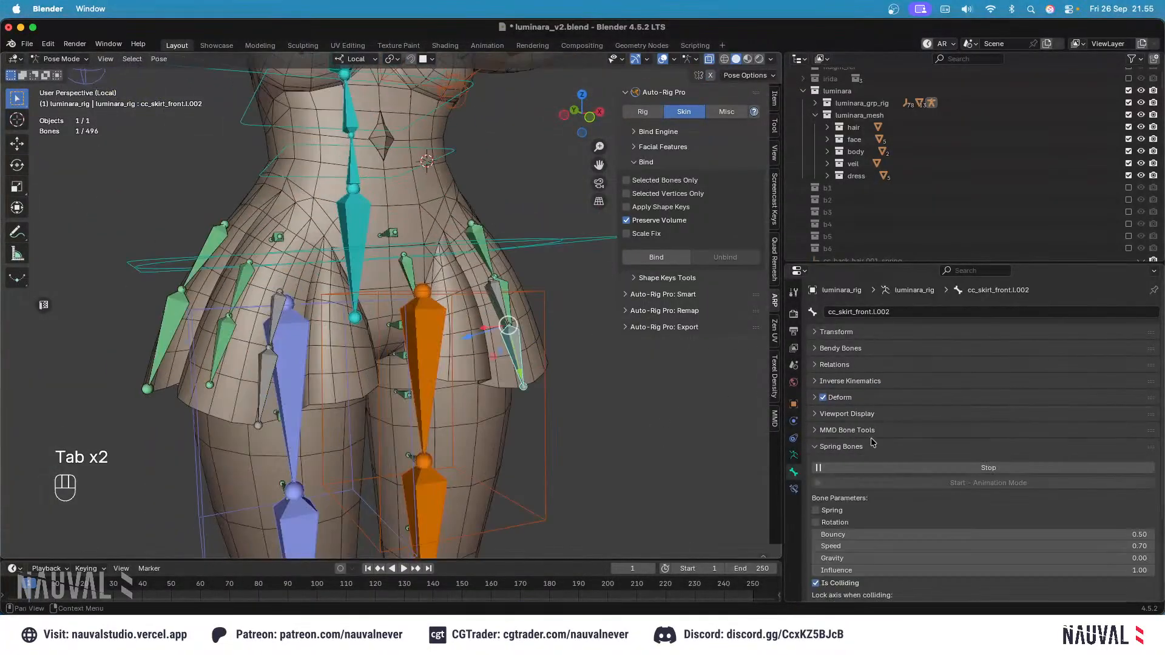
left_click(1006, 539)
type("0.1")
key("Tab")
type("0.1")
key("Return")
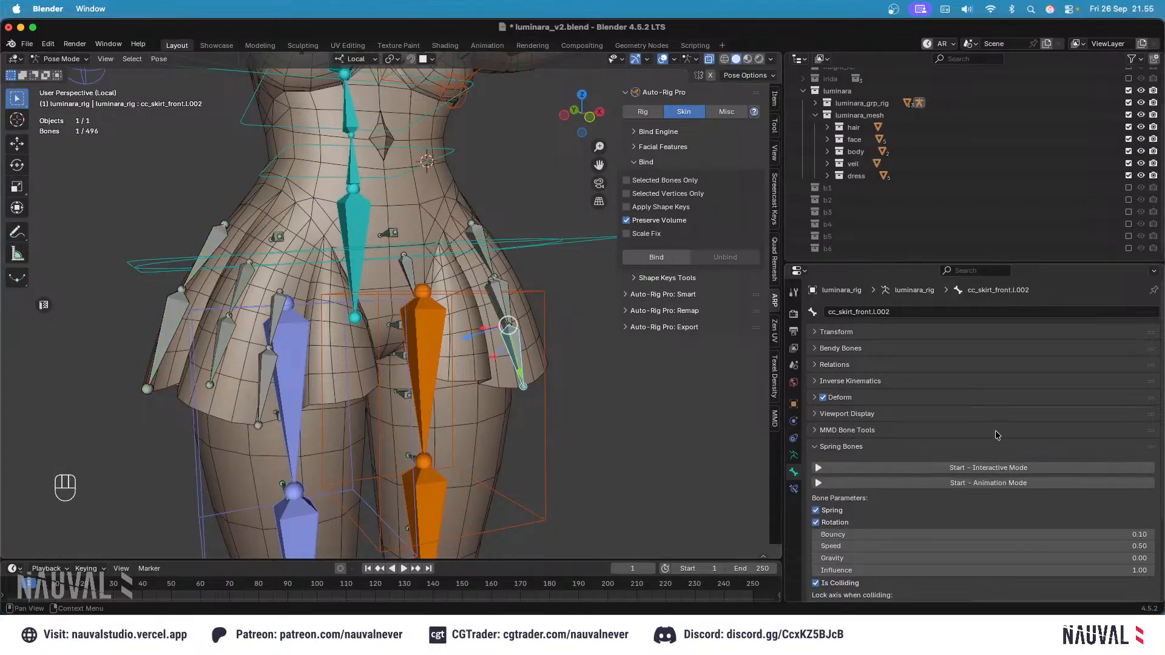
Step: Symmetrize the six left skirt bones in Edit Mode and save the file from Pose Mode
key("Tab")
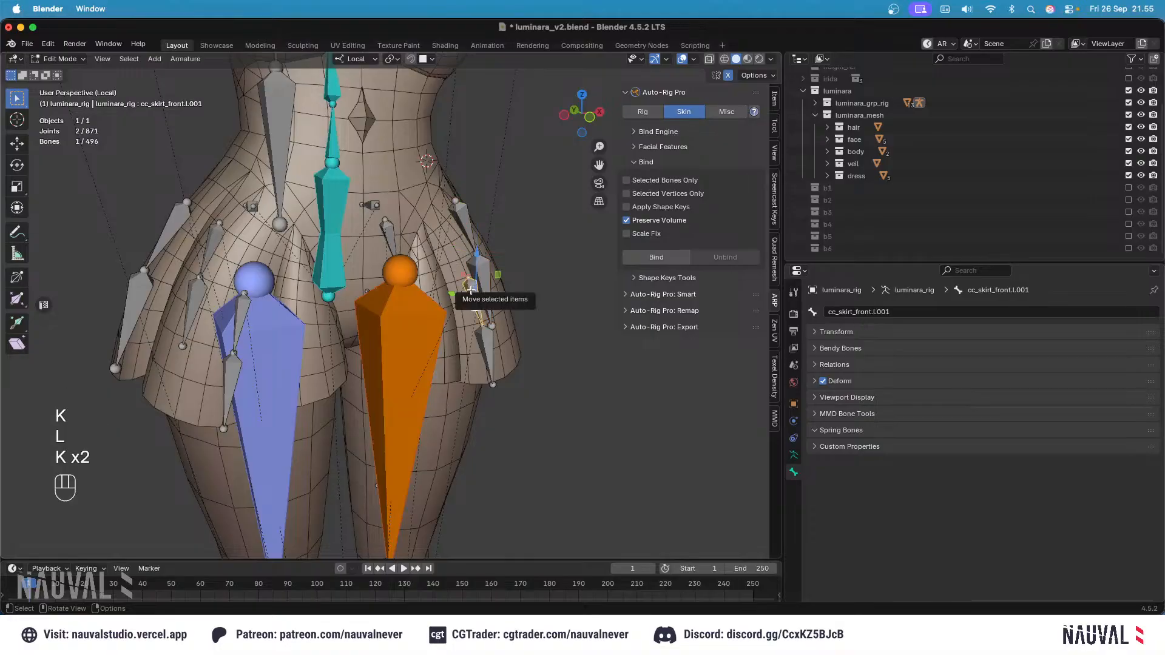
right_click(397, 244)
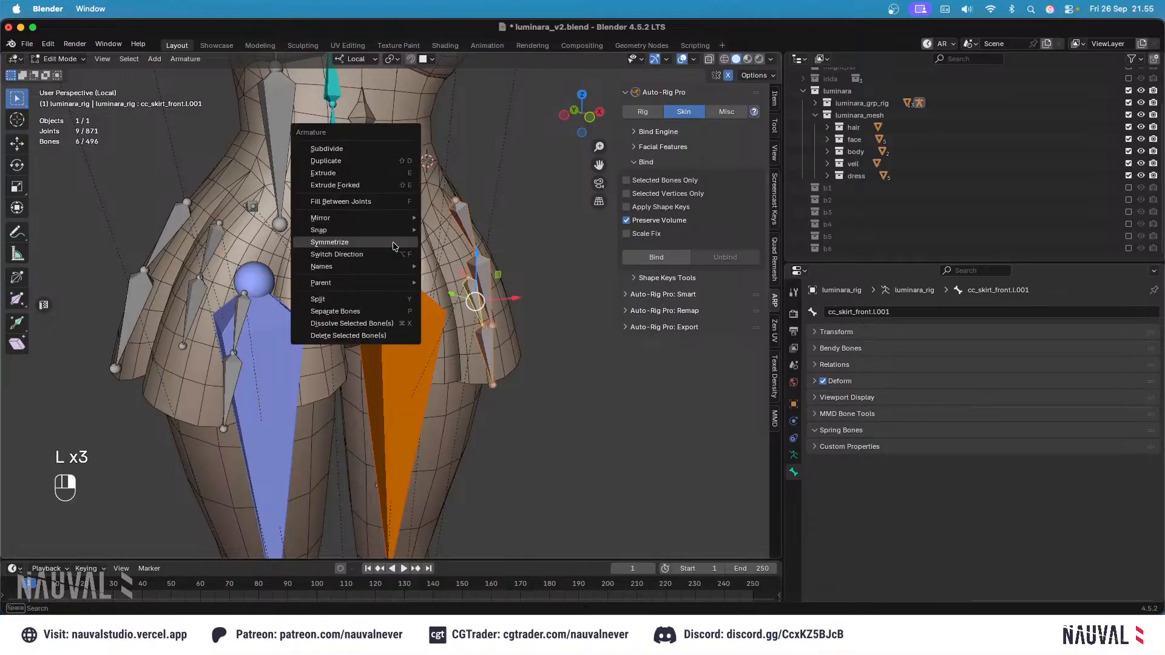
key("Tab")
key("super+s")
Step: Start the interactive spring simulation, clear the pose of all bones, and move c_root.x about -0.047 m in X and -0.004 m in Z from the front
left_click(906, 466)
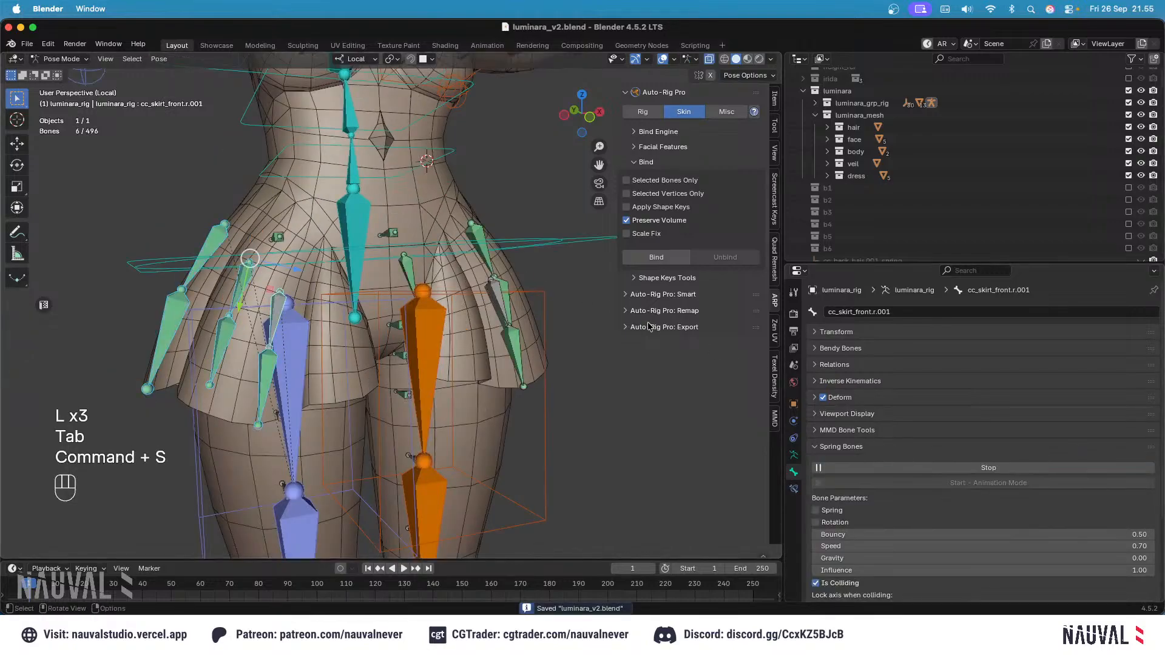
key("KP_1")
key("a")
key("alt+g")
key("alt+r")
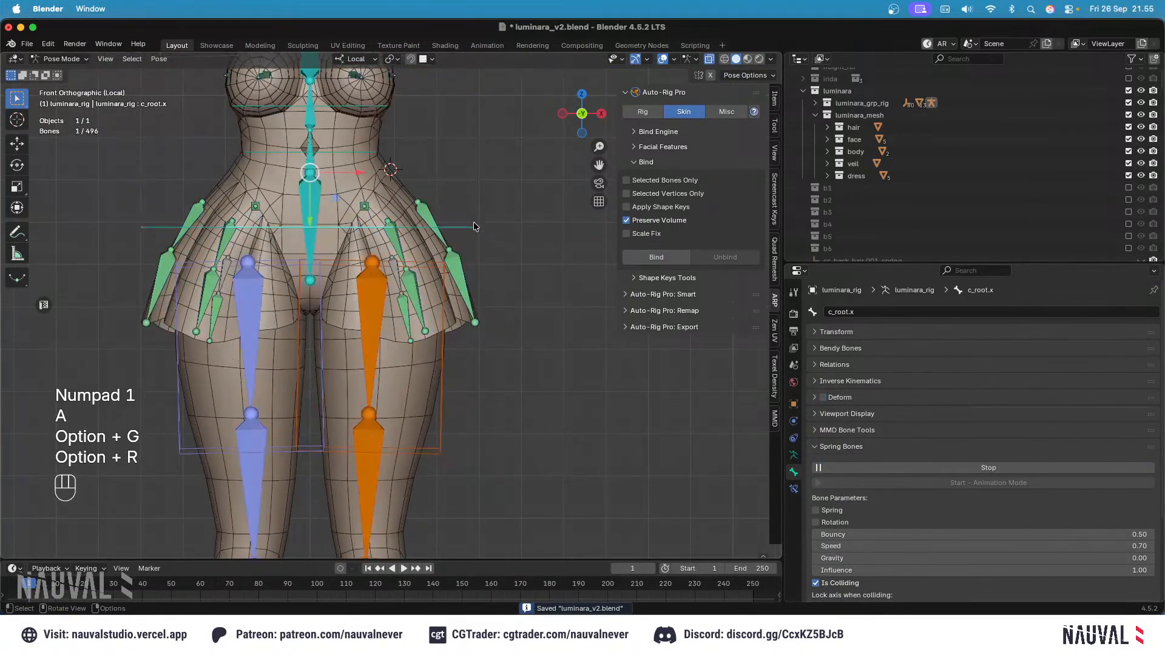
key("g")
left_click(462, 227)
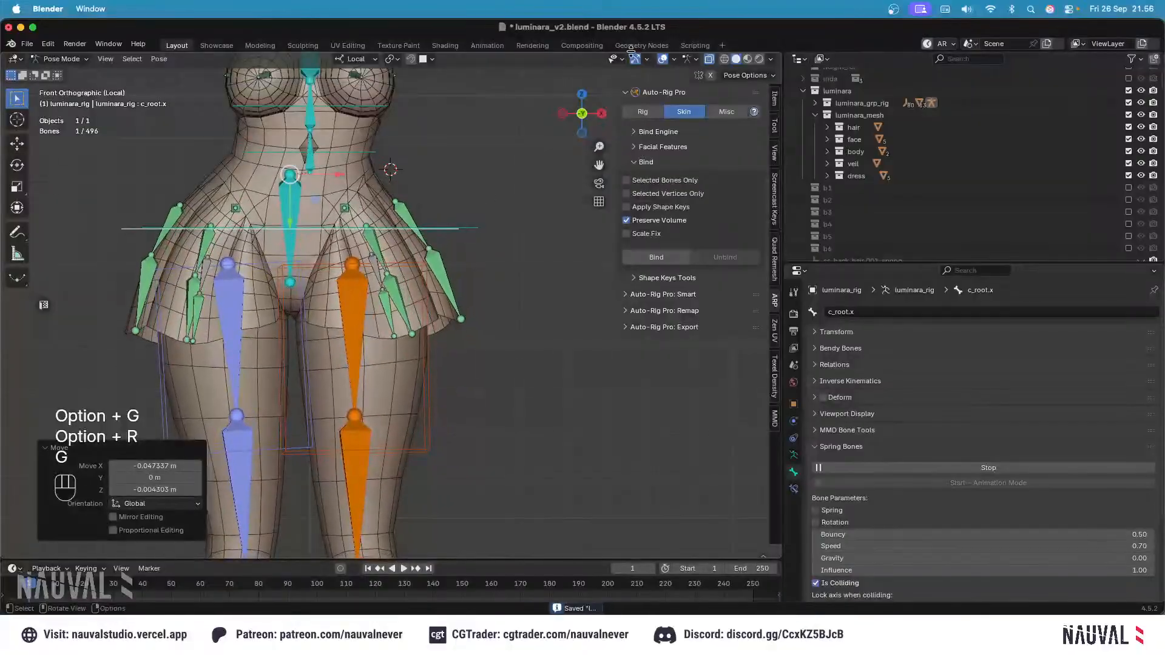
Step: Hide the viewport overlays, stop the spring simulation, and move c_root.x about 0.040 m in X and 0.027 m in Z
left_click(662, 59)
key("g")
key("Escape")
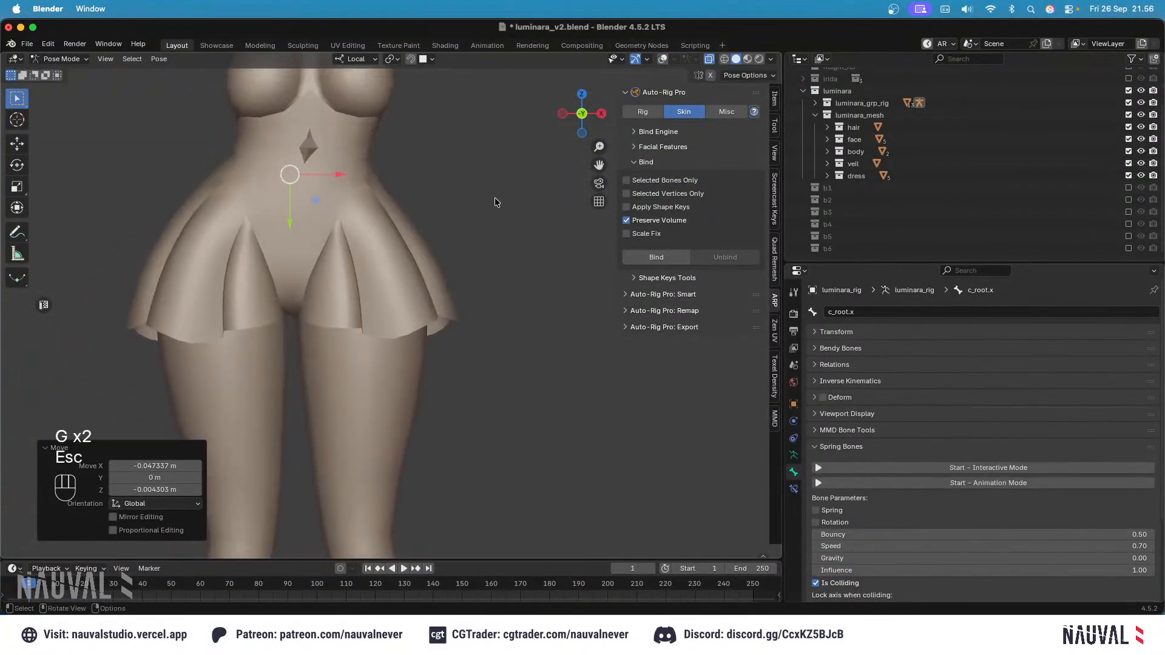
key("g")
left_click(452, 254)
Step: Restart the interactive spring simulation and test the skirt by moving c_root.x from the front and back, ending with about 0.033 m in X and 0.010 m in Z
left_click(904, 467)
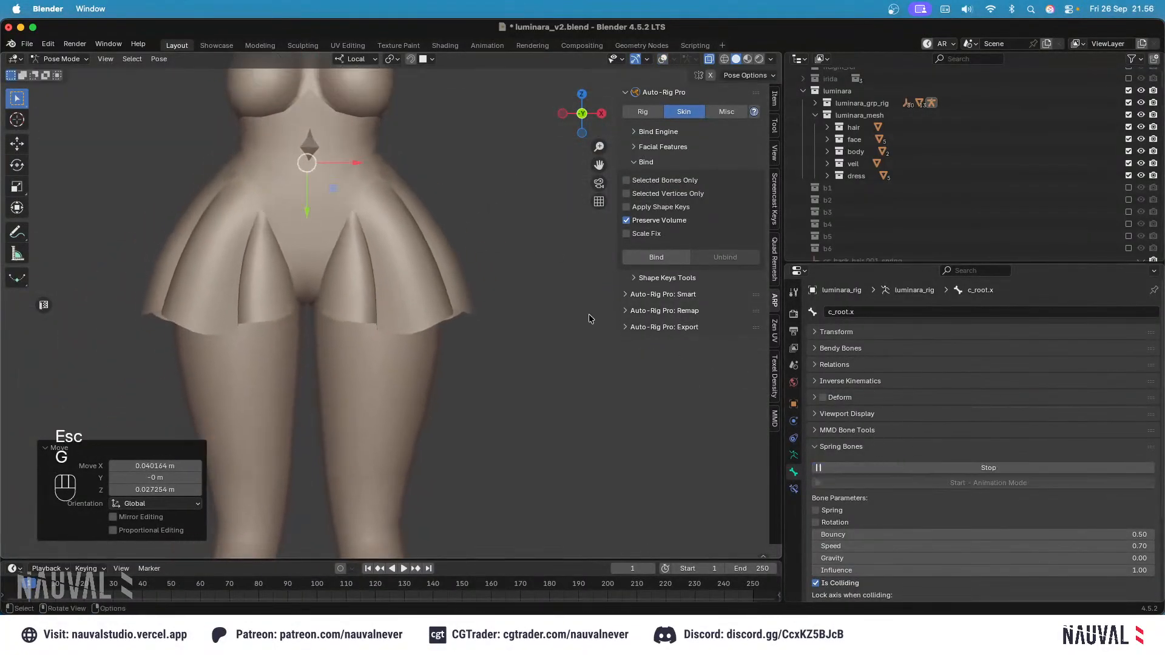
key("g")
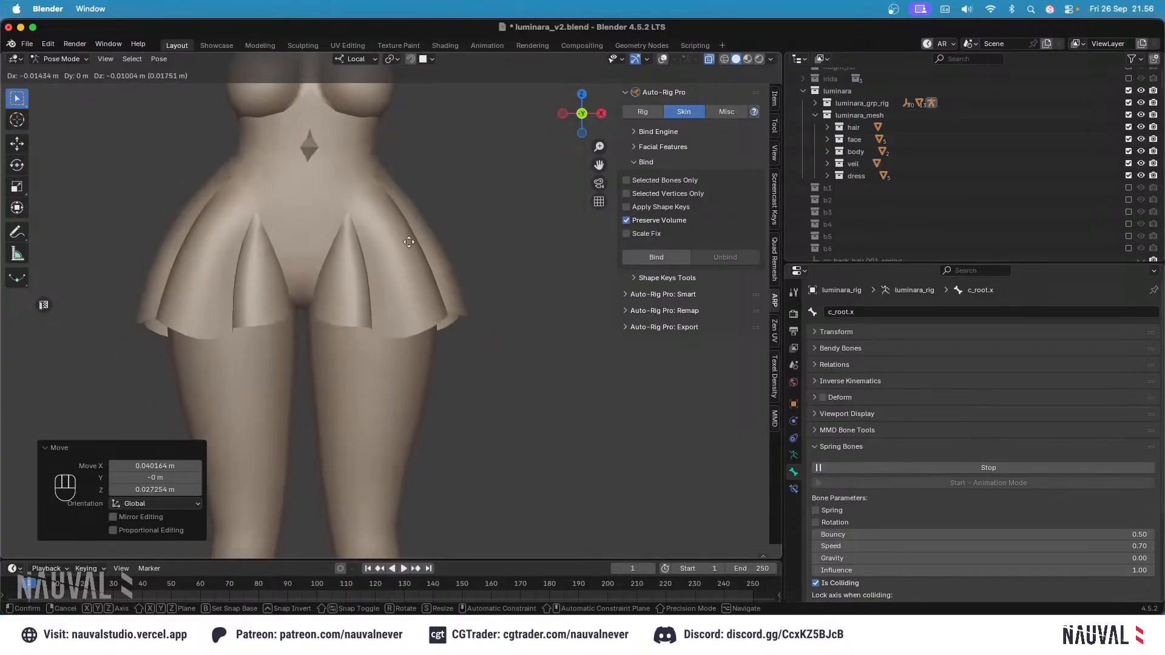
left_click(419, 238)
key("KP_1")
key("ctrl+KP_1")
key("g")
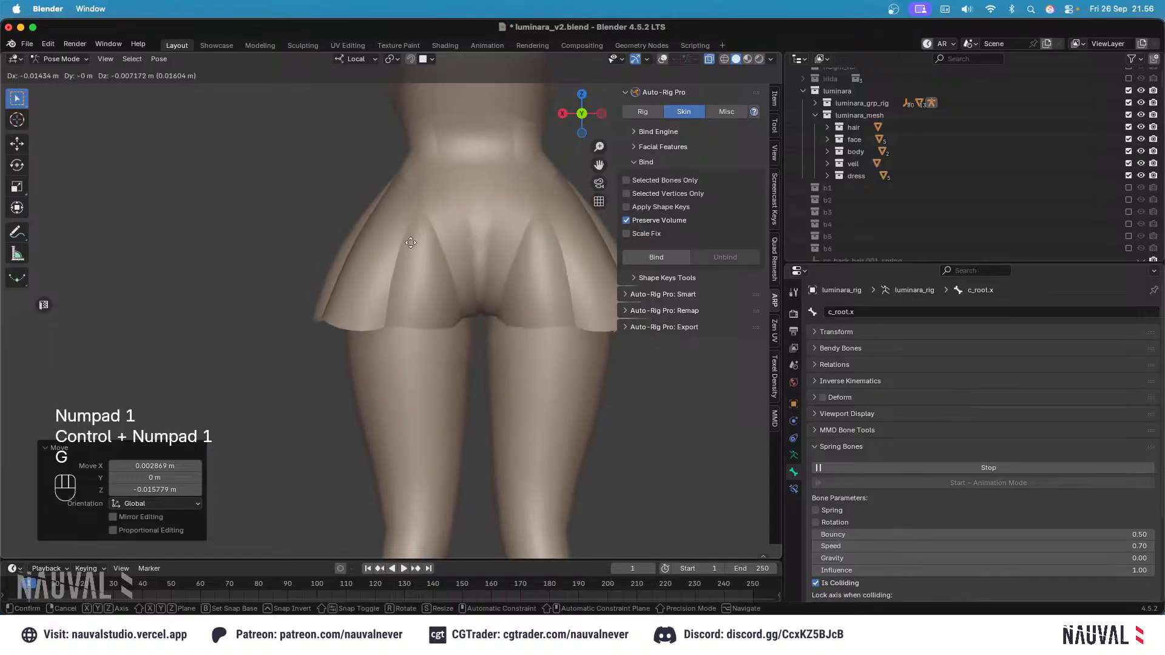
left_click(421, 237)
key("g")
left_click(446, 229)
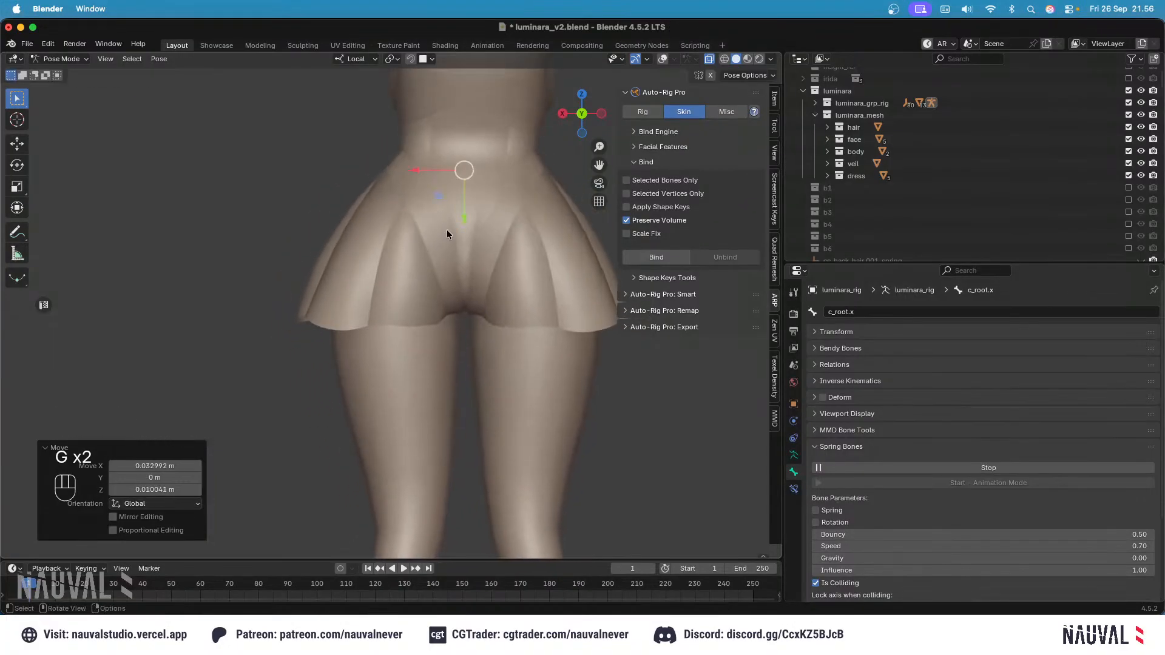
Step: Move c_root.x about 0.073 m in Y from the side, then about -0.082 m in X from the front, and show the overlays again
key("KP_3")
key("g")
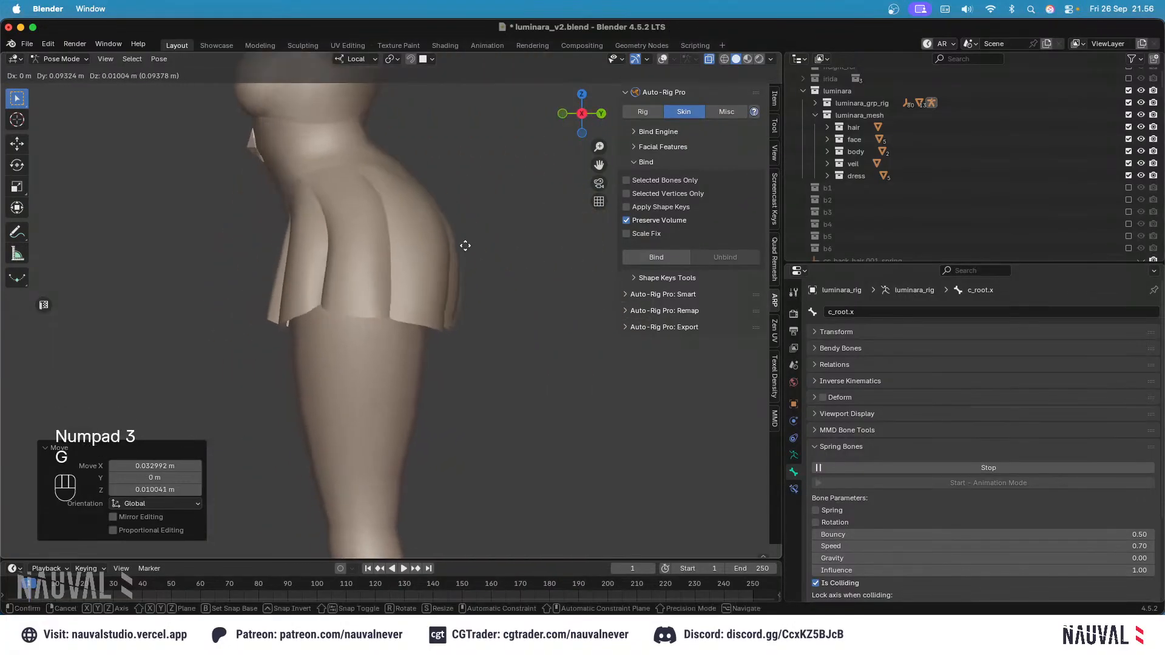
left_click(462, 244)
key("KP_1")
key("g")
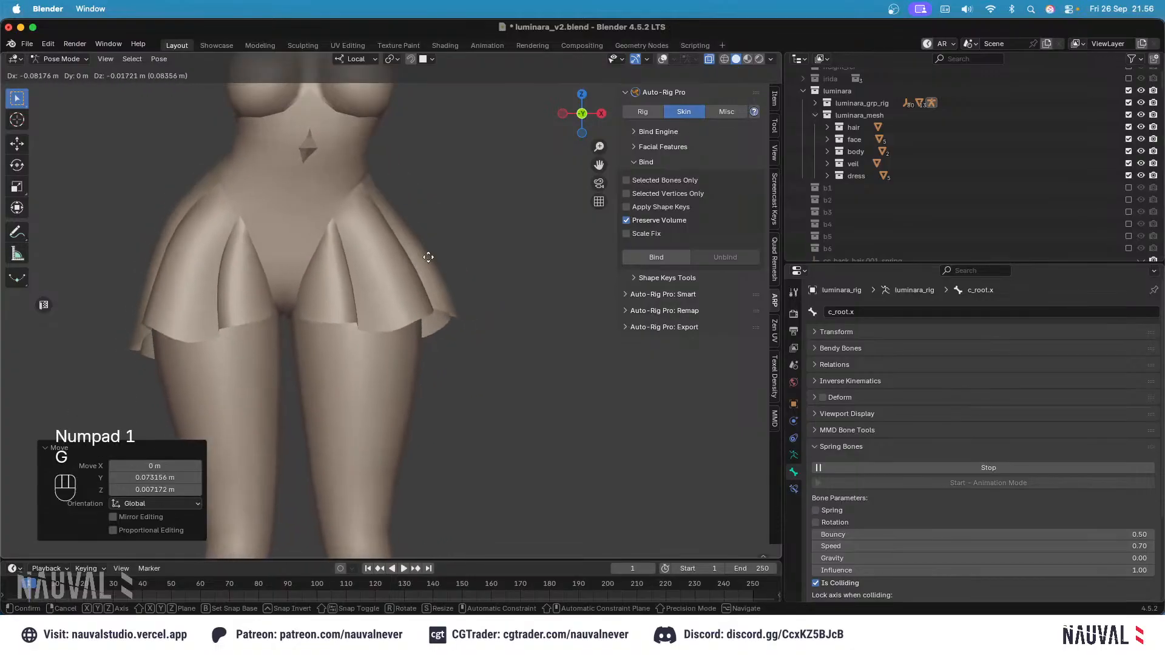
left_click(431, 242)
left_click(662, 59)
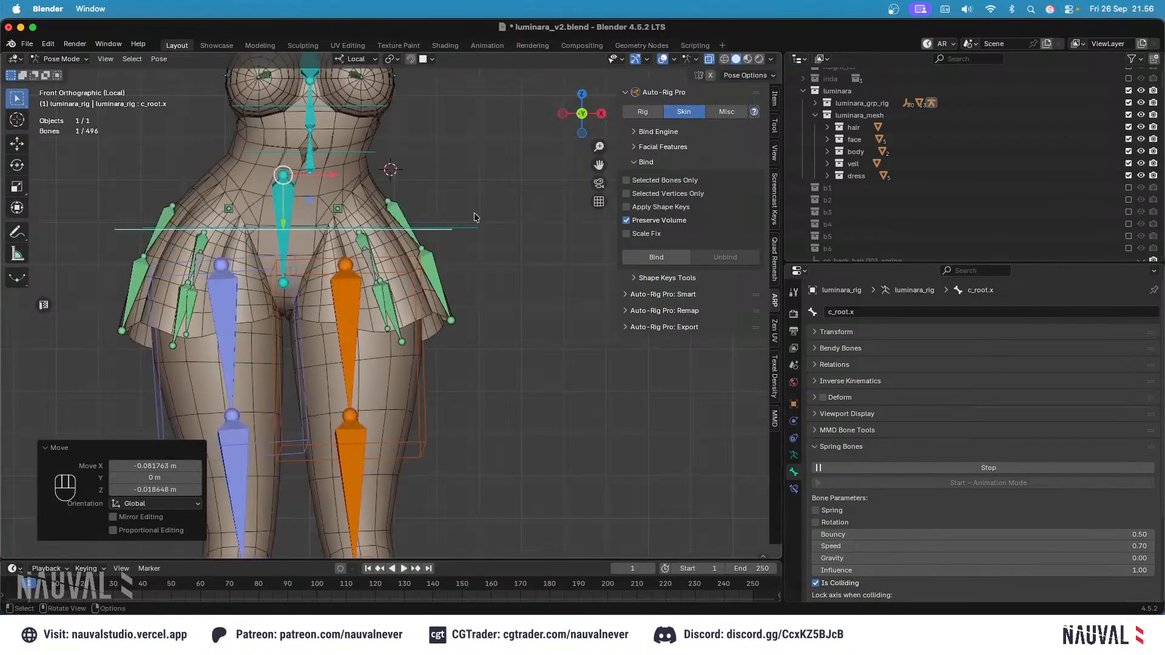
Step: Clear the location and rotation of all bones, then rotate c_root.x about -15.7° from the front and swing it back the opposite way
key("KP_3")
key("a")
key("alt+g")
key("alt+r")
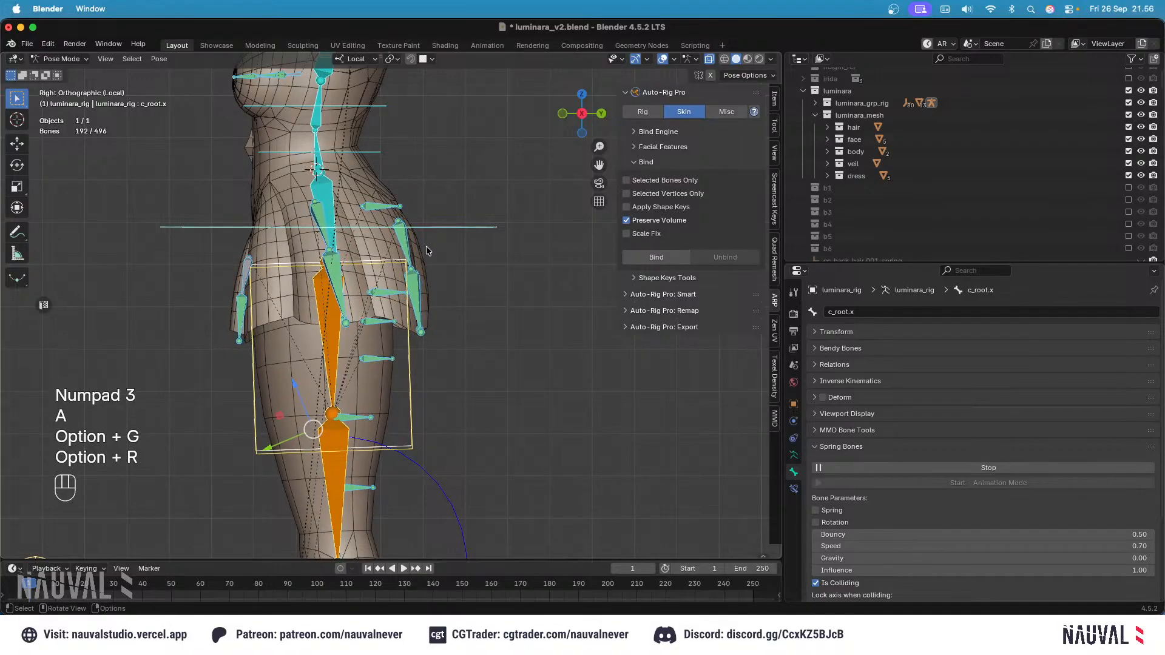
key("KP_1")
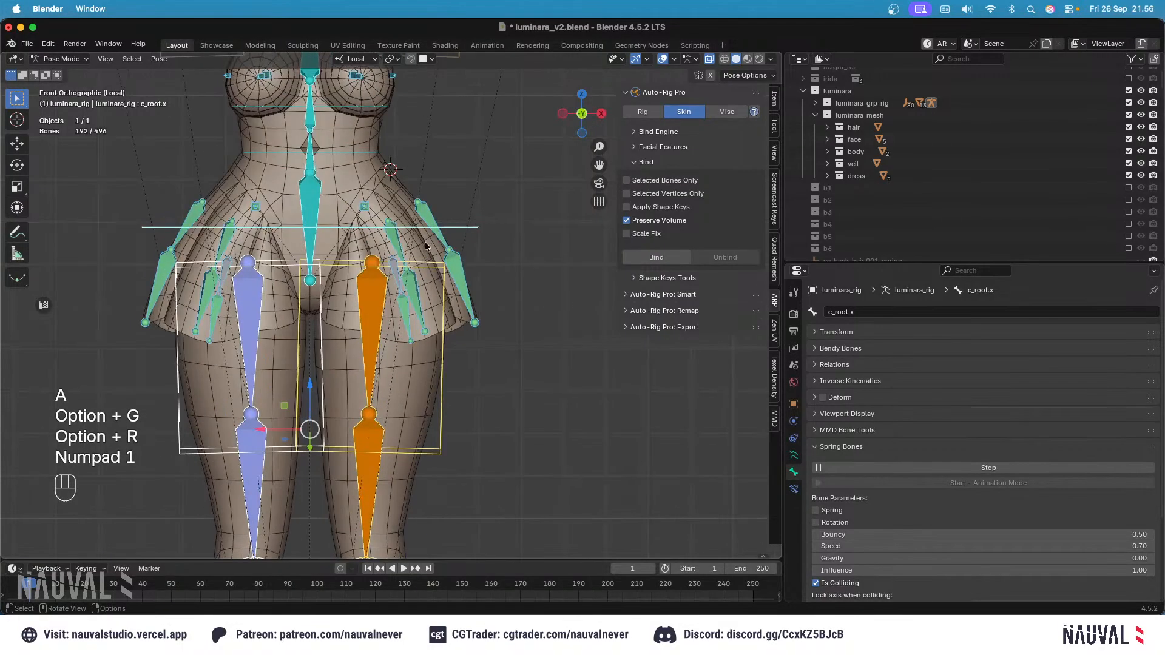
key("r")
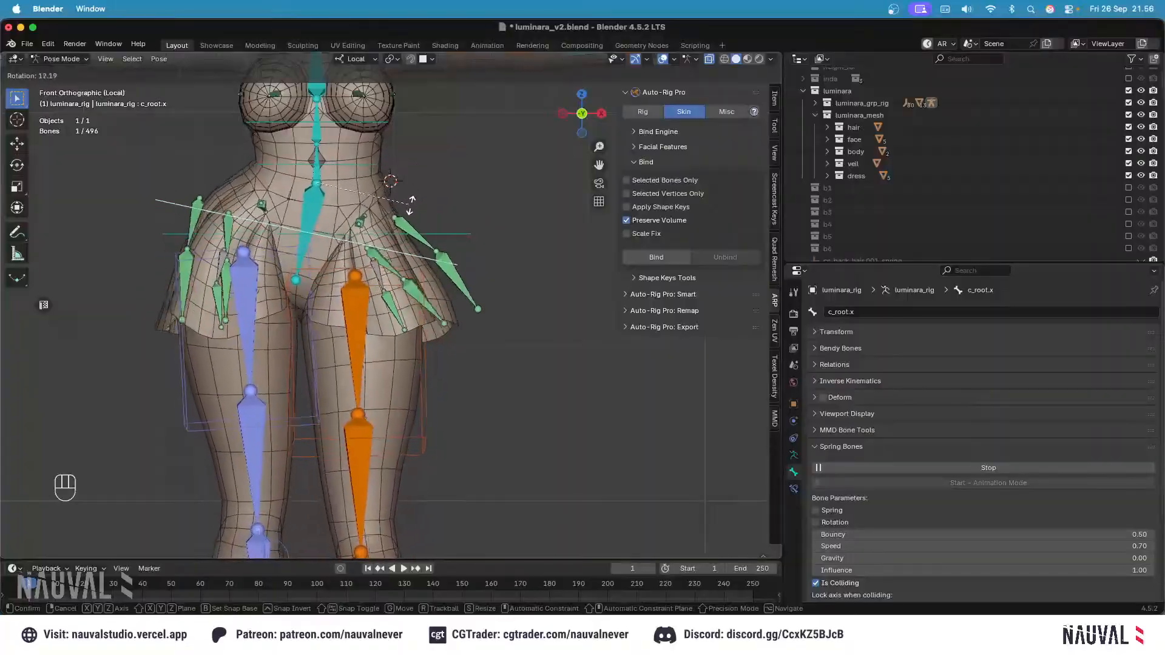
left_click(422, 151)
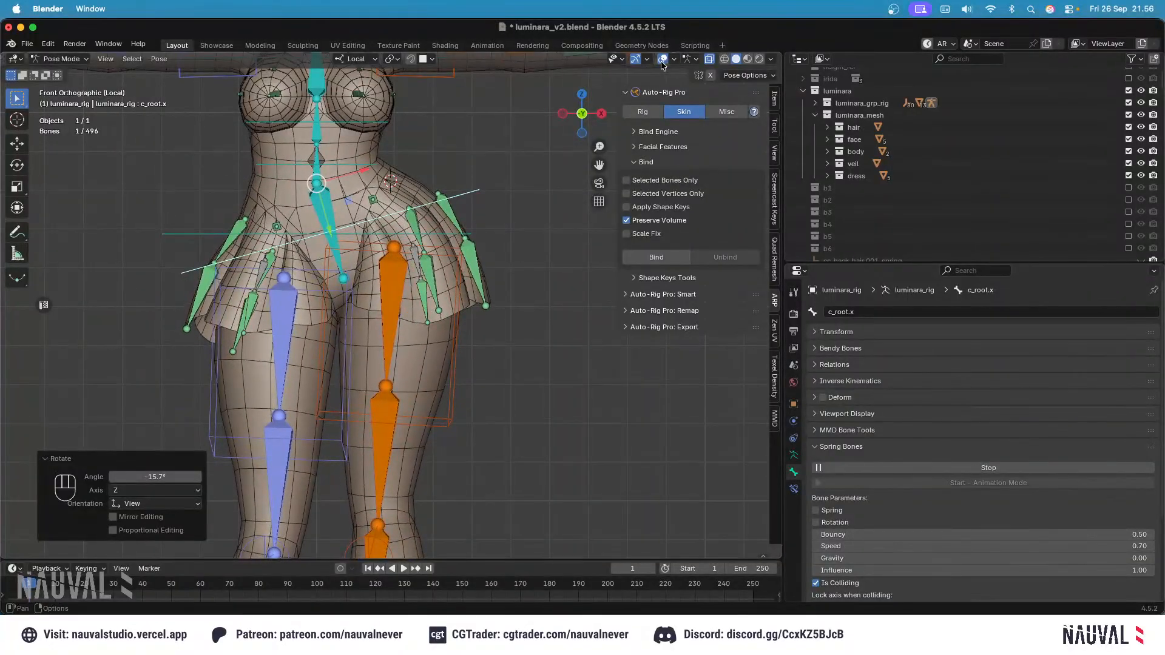
key("r")
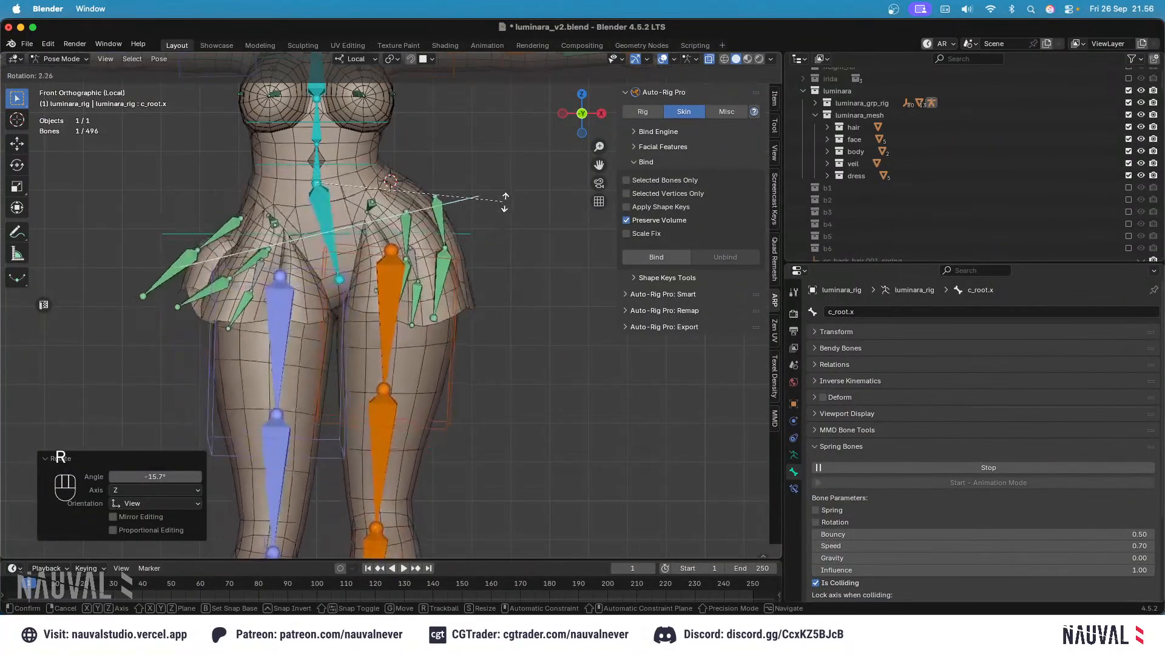
left_click(465, 265)
Step: Symmetrize the left side skirt bones cc_skirt.l in Edit Mode, return to Pose Mode, and save the file
left_click(414, 241)
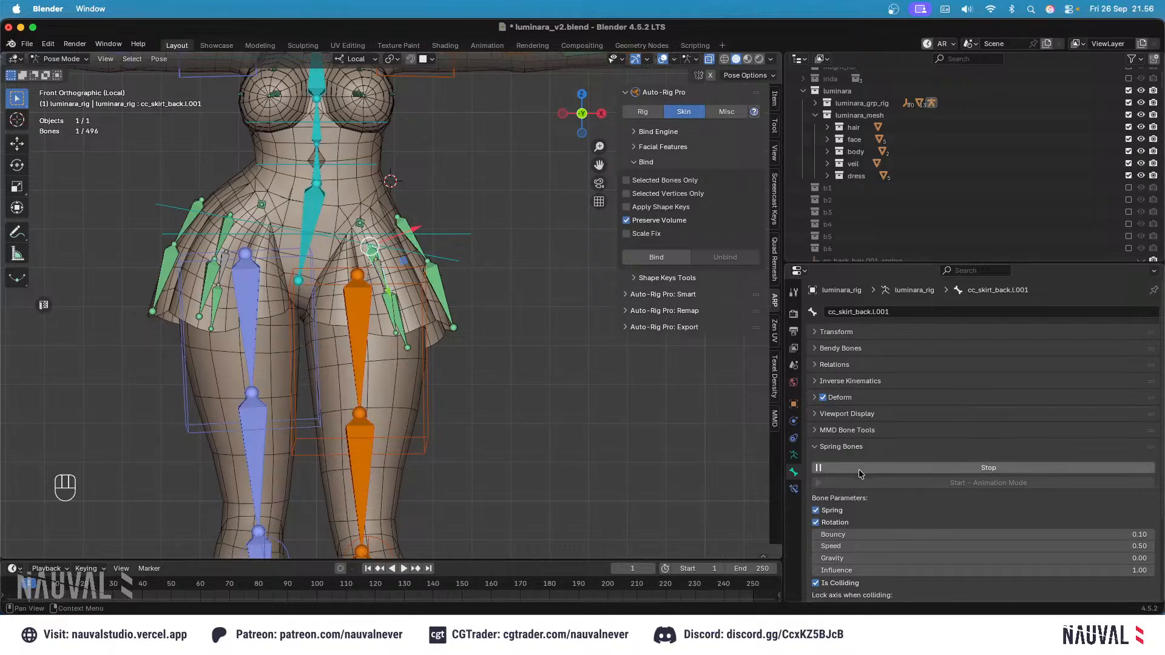
key("Tab")
key("Tab")
right_click(449, 273)
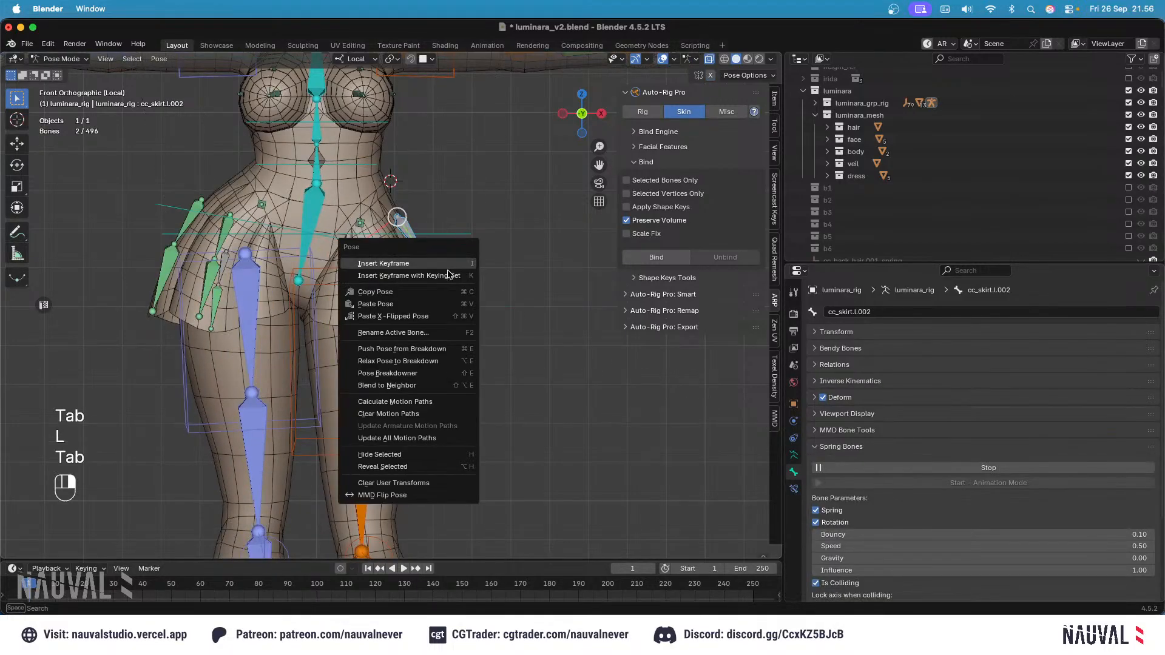
key("Tab")
right_click(487, 266)
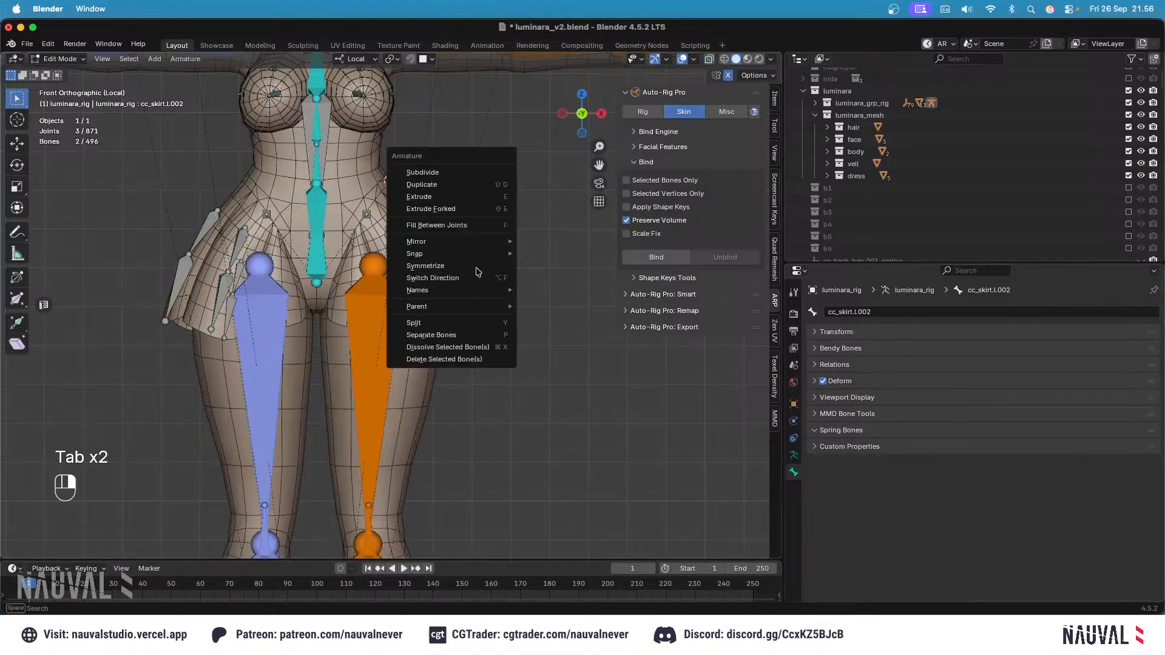
left_click(472, 265)
key("Tab")
key("super+s")
Step: Restart the interactive spring simulation, rotate c_root.x about -24°, and move it about -0.045 m in X and 0.019 m in Z
left_click(890, 468)
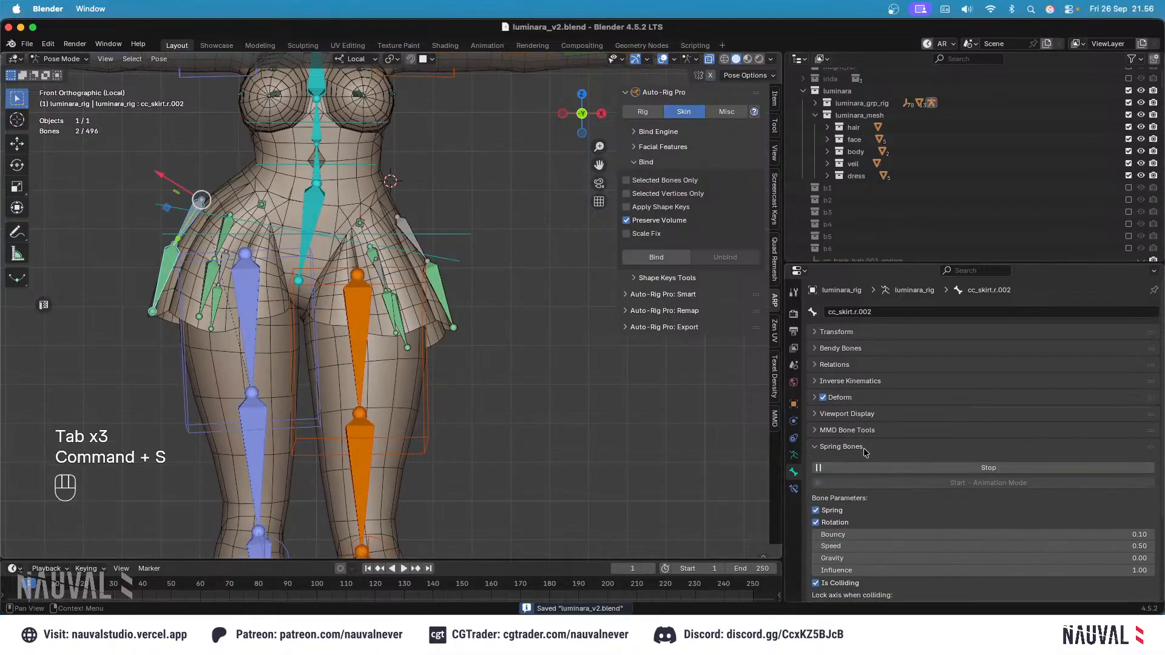
key("r")
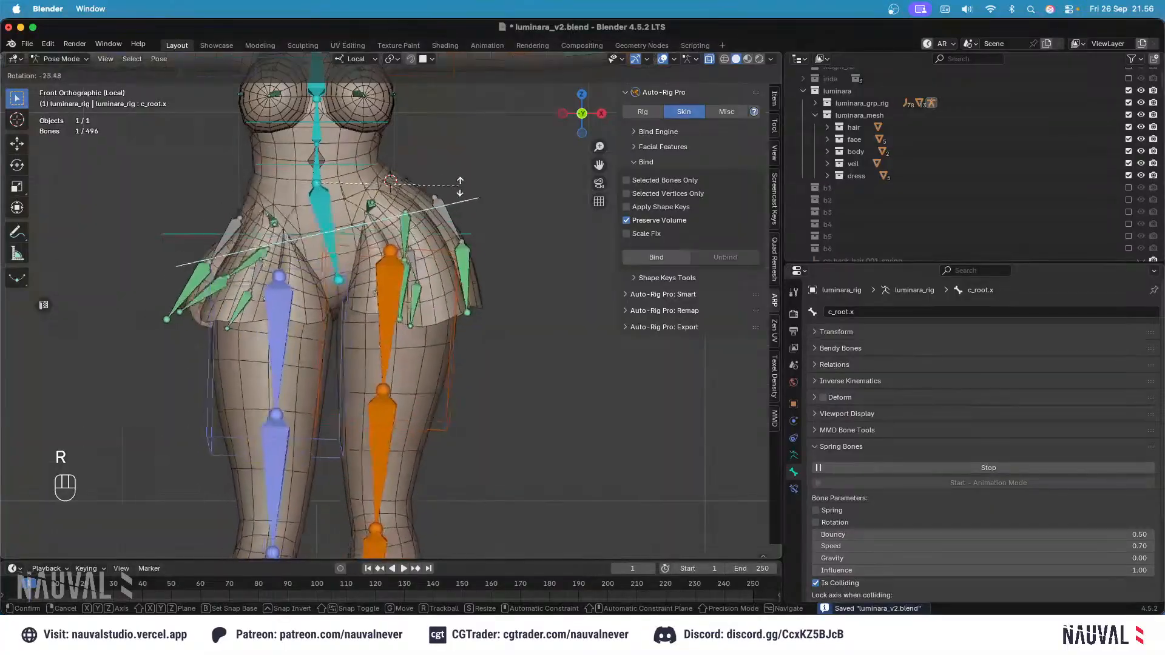
left_click(469, 186)
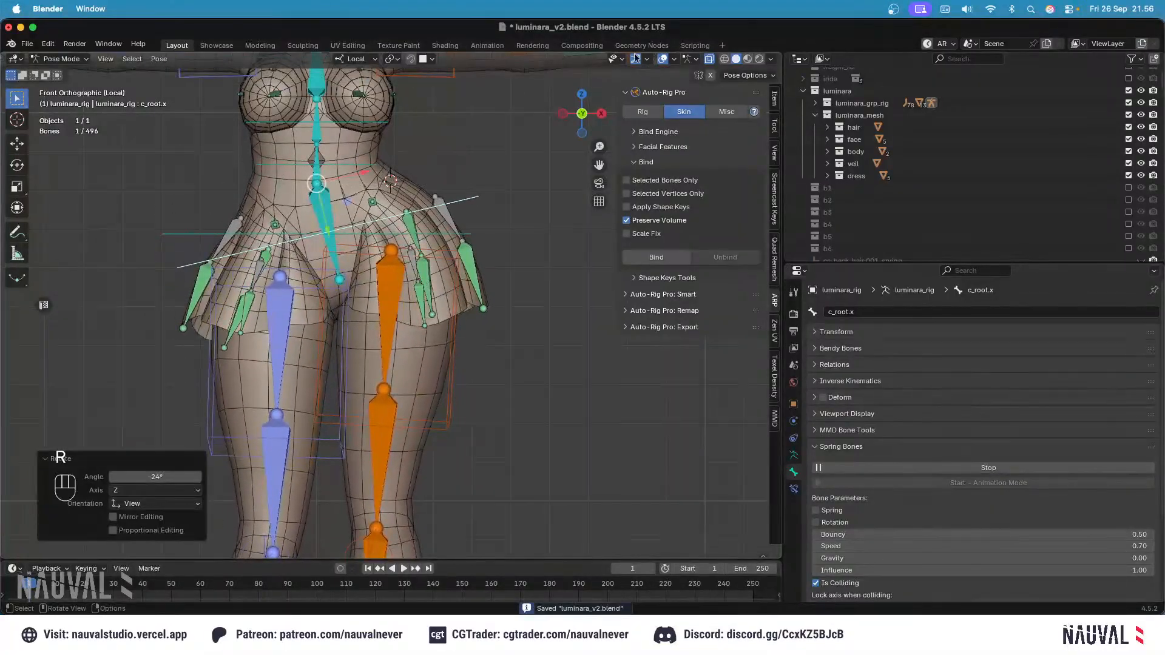
key("g")
left_click(459, 261)
Step: From the side view, move c_root.x, rotate it about 21.2°, and trackball-rotate it about 20.1° and 20.6°
key("KP_3")
key("g")
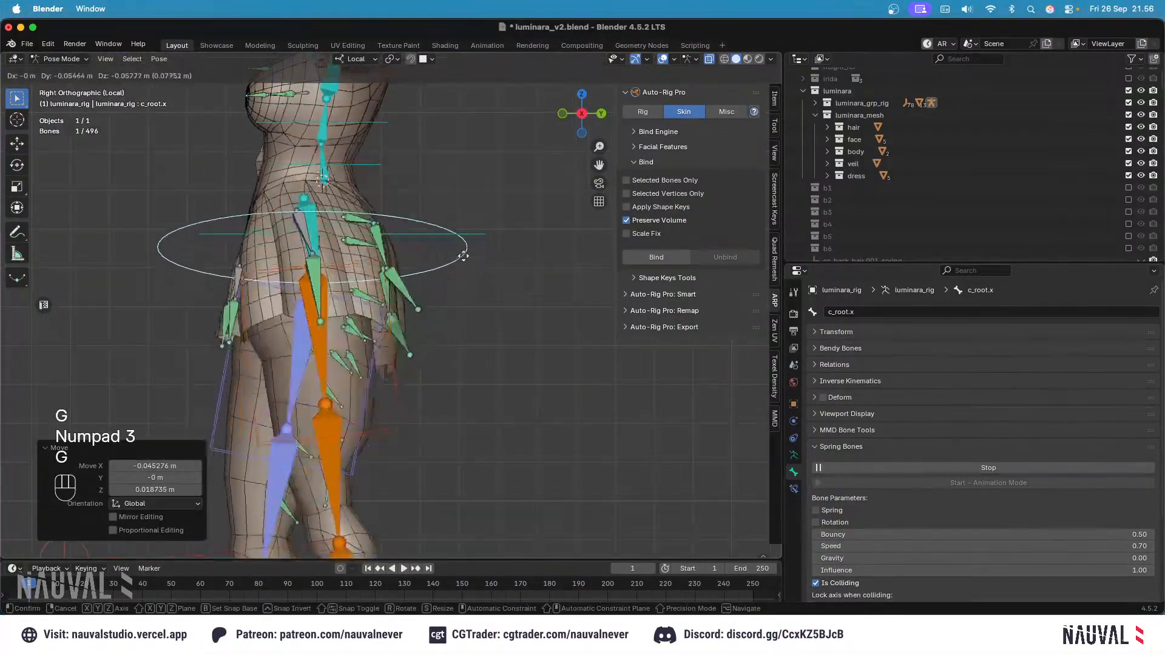
left_click(482, 246)
key("r")
left_click(463, 296)
key("r")
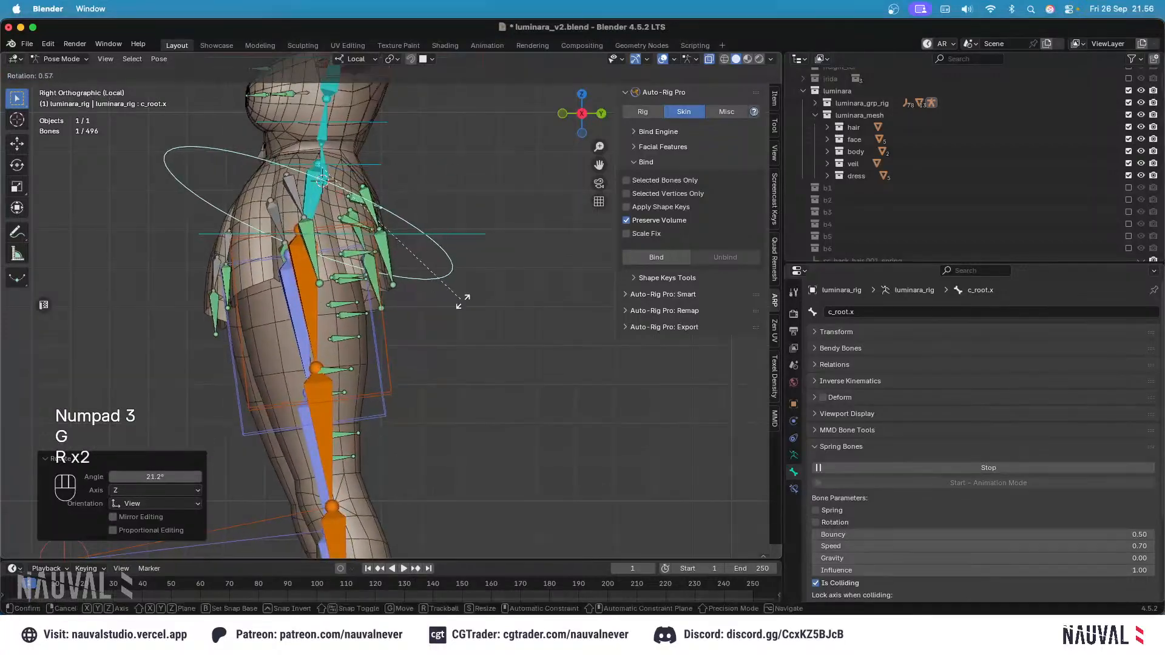
key("r")
left_click(438, 315)
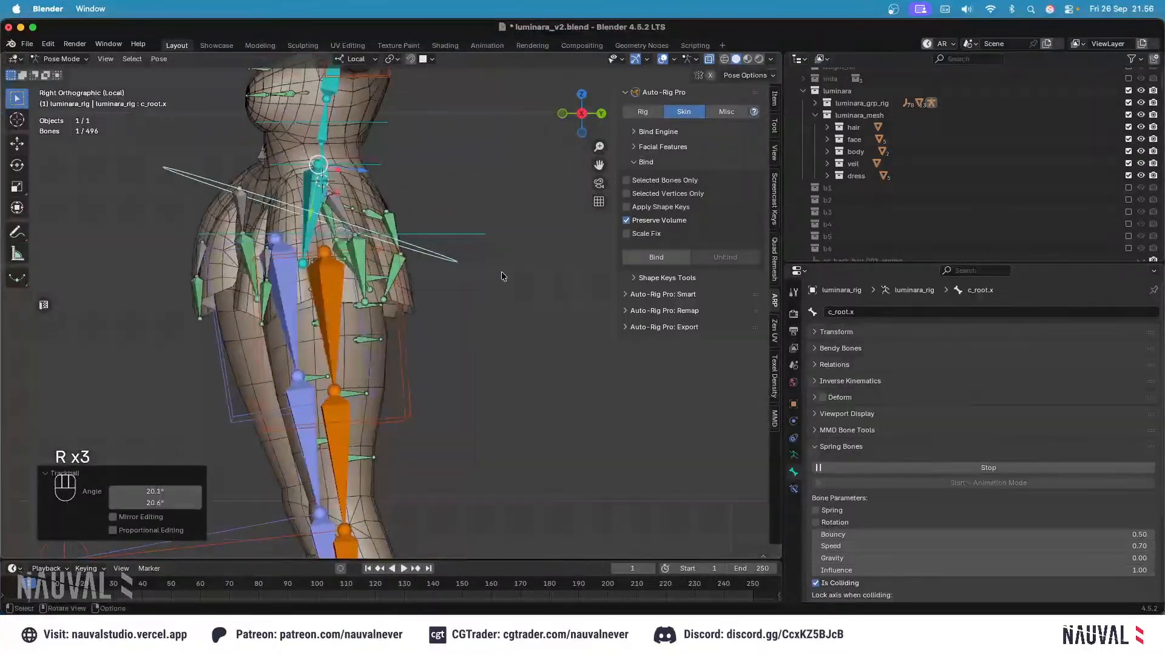
Step: With overlays hidden, trackball-rotate c_root.x about 4.58° and -32.7° from the side, and trackball-rotate it again from the front
key("r")
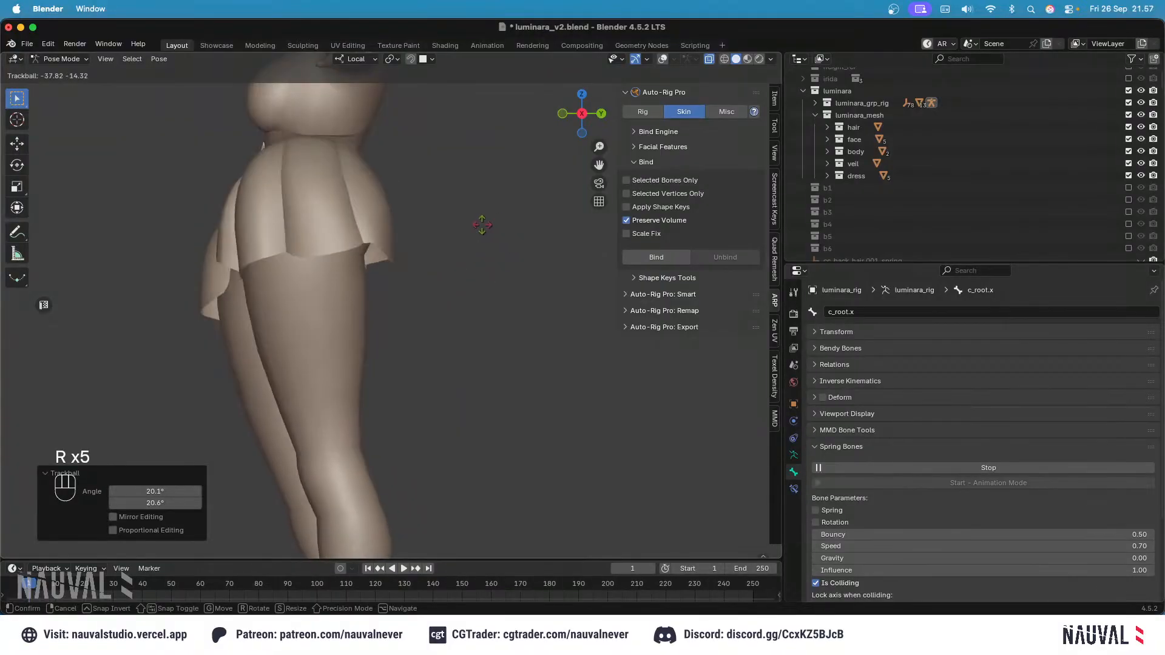
left_click(461, 261)
key("KP_1")
key("r")
key("r")
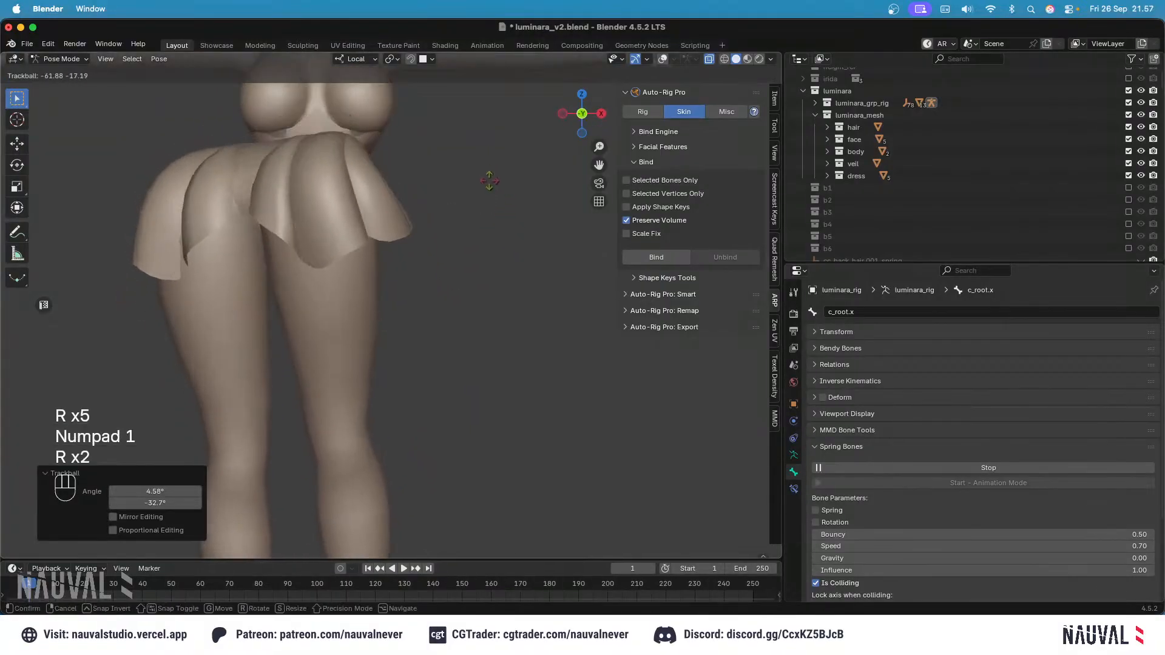
left_click(509, 224)
Step: Clear the location and rotation of all bones and trackball-rotate them about -2.86° and -2.29° from the front
key("a")
key("alt+g")
key("alt+r")
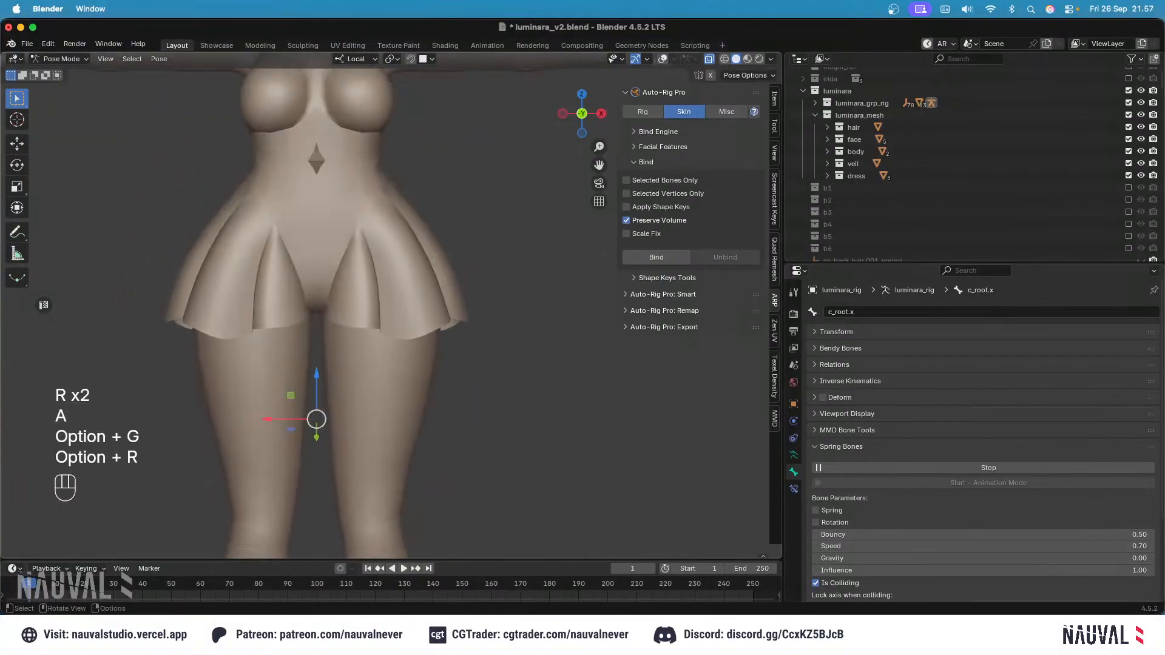
key("r")
key("r")
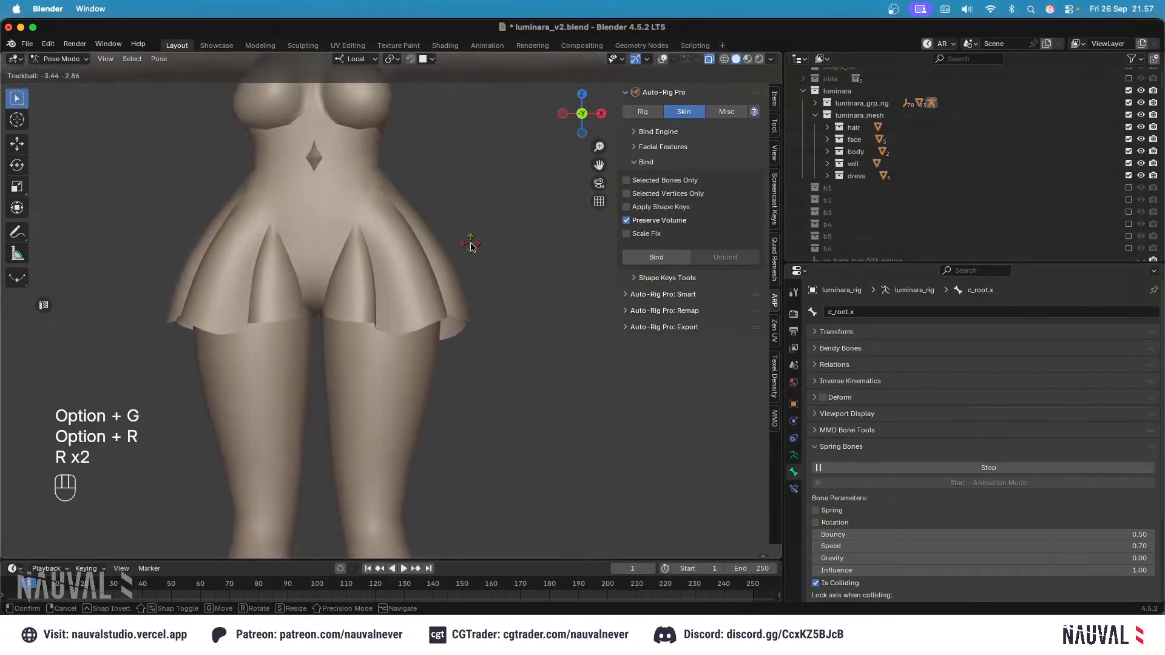
left_click(471, 246)
Step: Stop the spring simulation, show the viewport overlays, and clear the location and rotation of all bones
left_click(648, 59)
key("Escape")
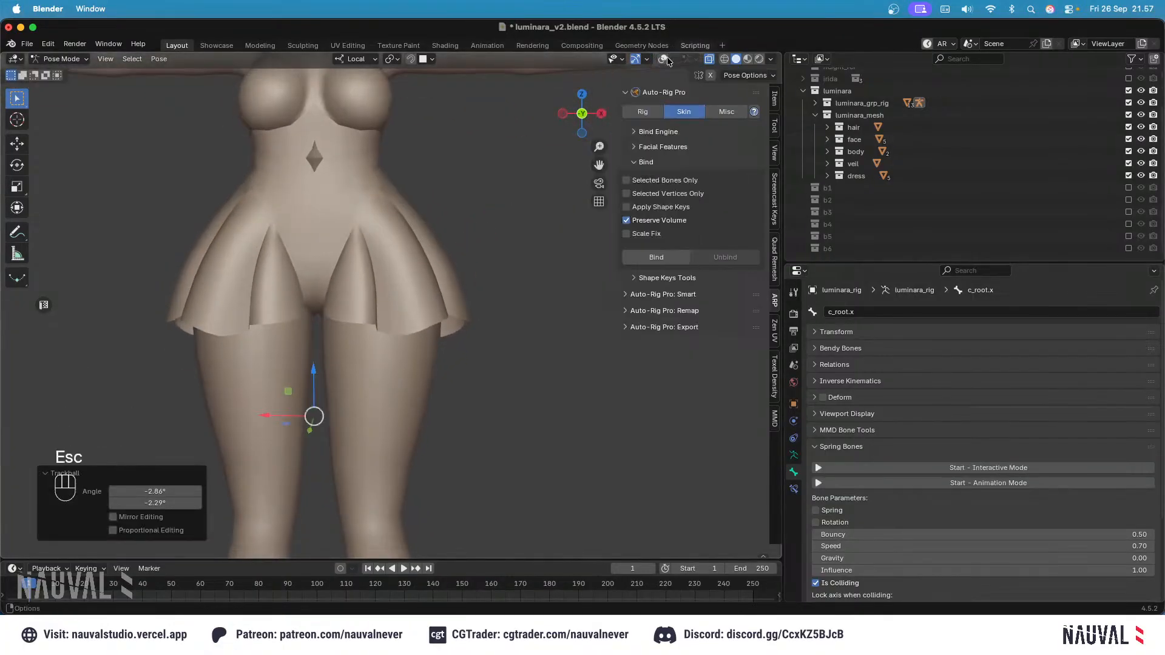
left_click(663, 59)
key("a")
key("alt+g")
key("alt+r")
Step: Select the cc_skirt.l.002 bone and check its Speed and Bouncy spring values
left_click(477, 259)
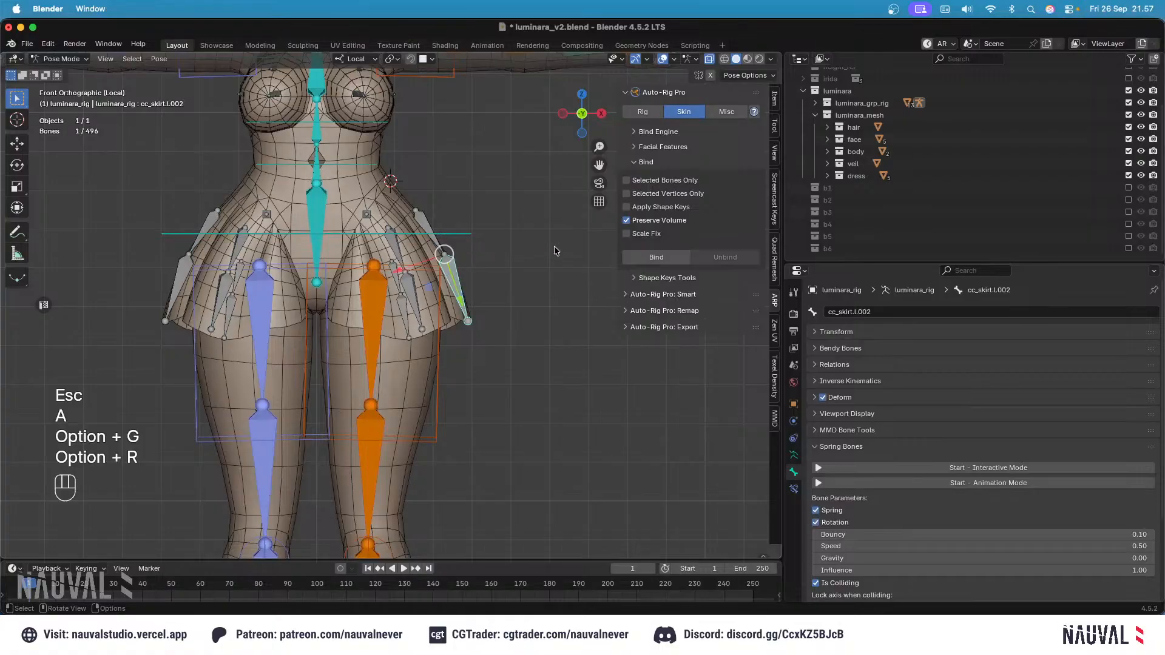
left_click_drag(1054, 541, 1054, 540)
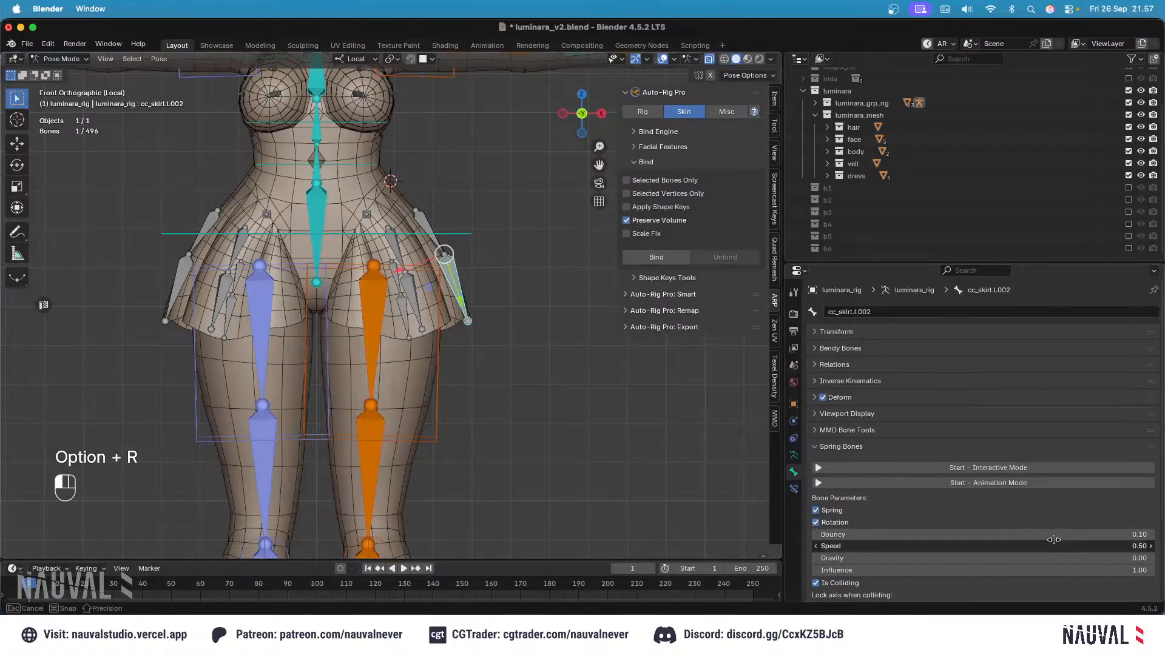
left_click(1050, 530)
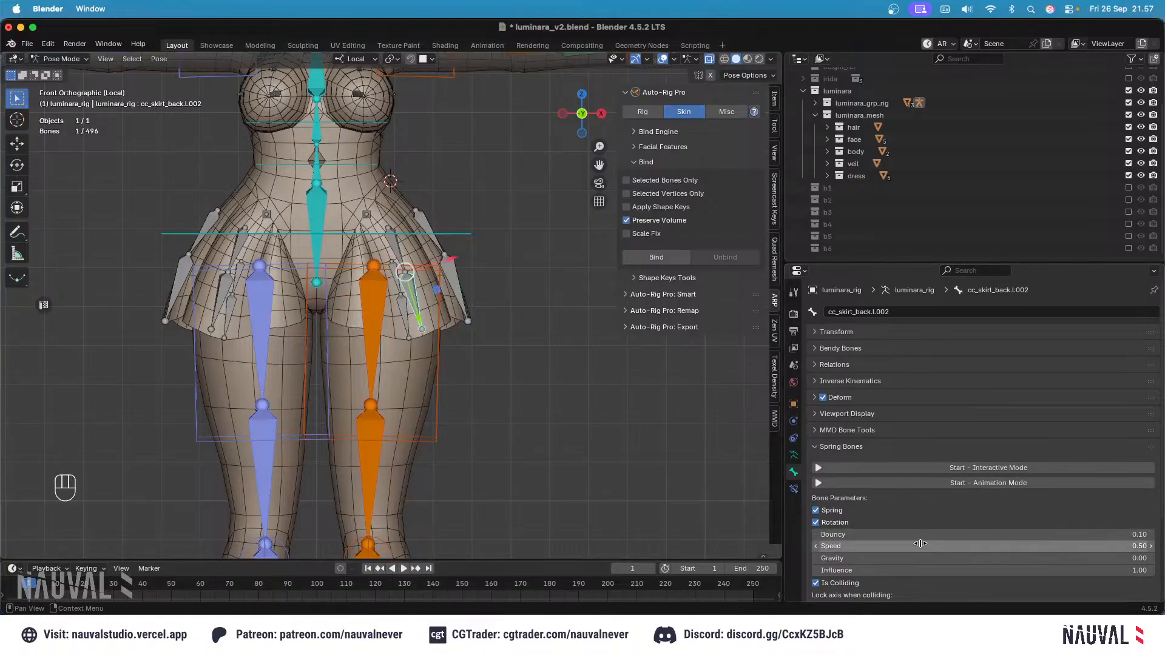
Step: Set the spring Speed to 0.70 on the left back and front skirt bones, including cc_skirt_back.l.002, cc_skirt_front.l.002 and cc_skirt_back.l.001
middle_click_drag(461, 286, 510, 284)
key("Tab")
key("Tab")
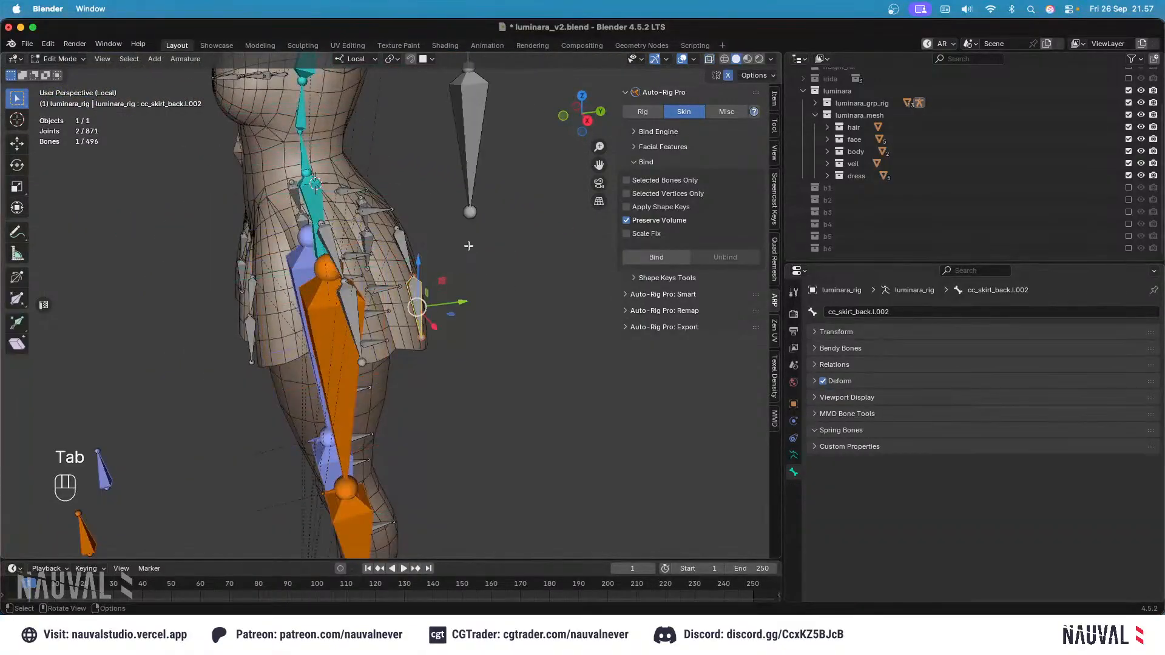
left_click(870, 473)
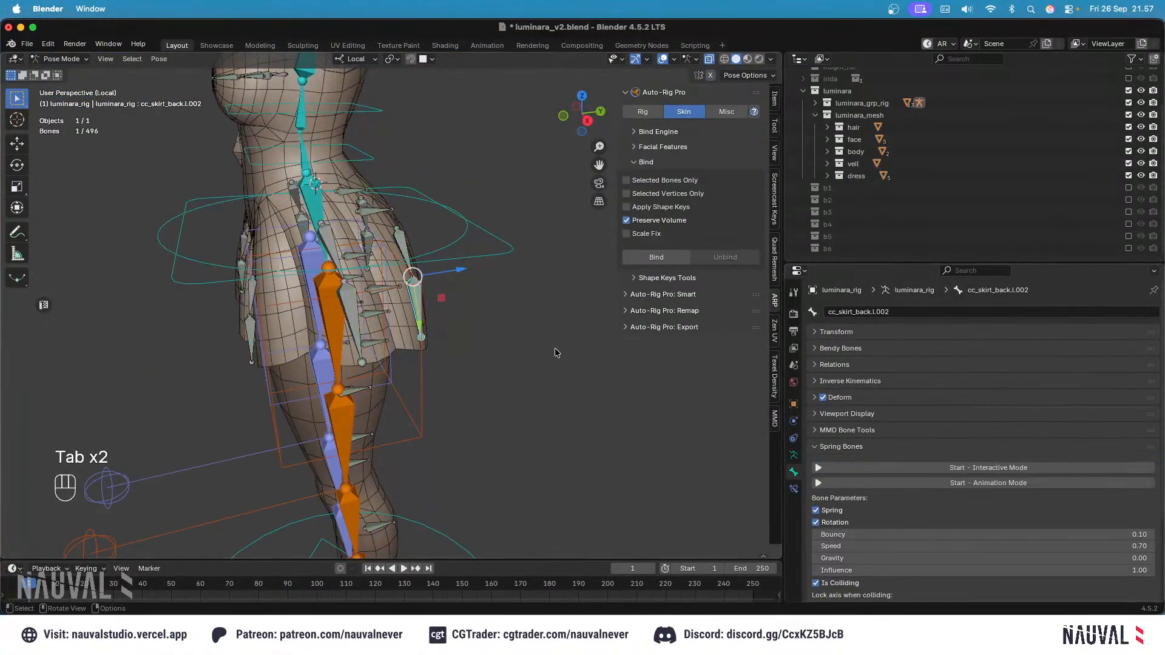
middle_click_drag(358, 294, 369, 318)
left_click(375, 306)
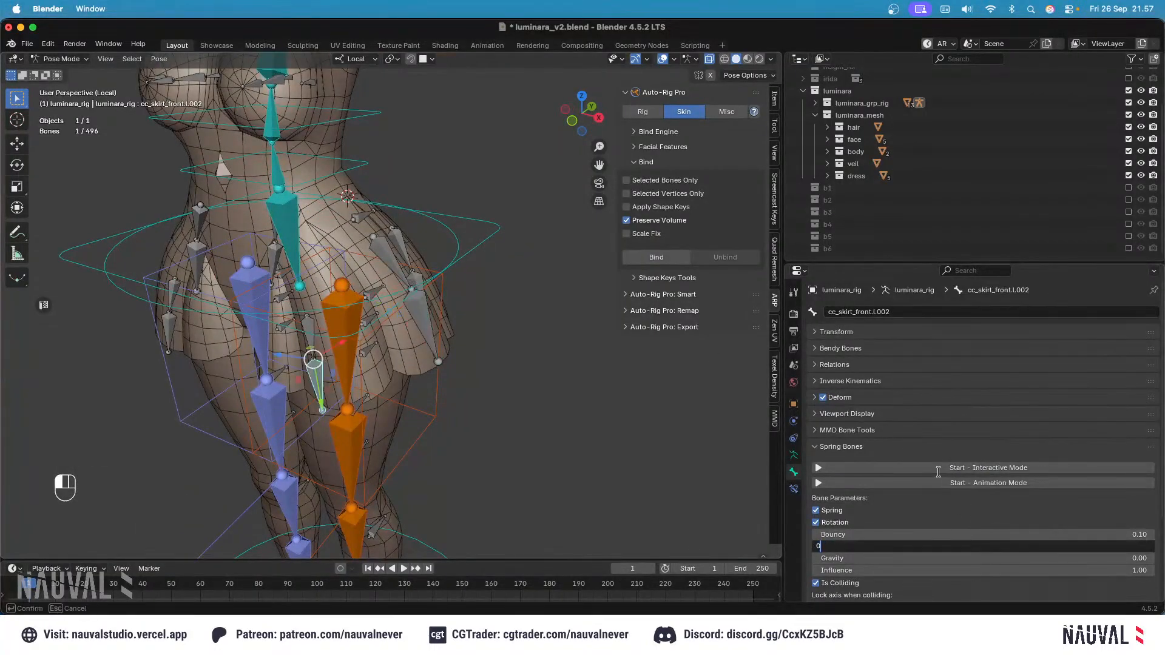
scroll(938, 476, "down", 4)
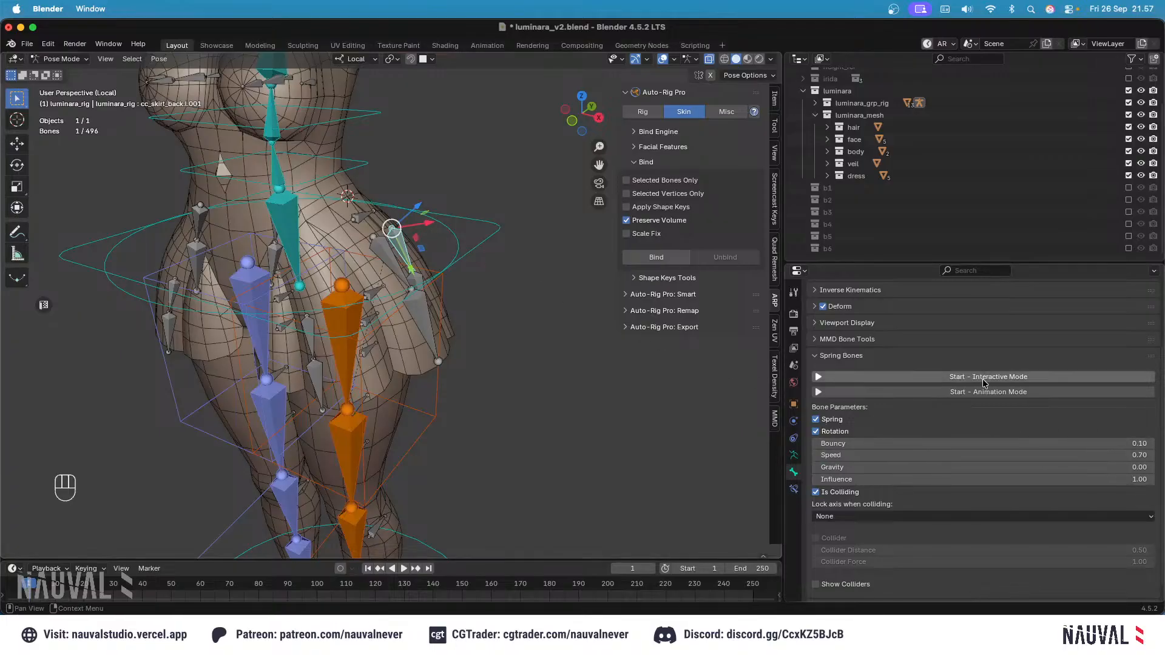
Step: Select the three left skirt bone chains, symmetrize them in Edit Mode, and save the file
key("Tab")
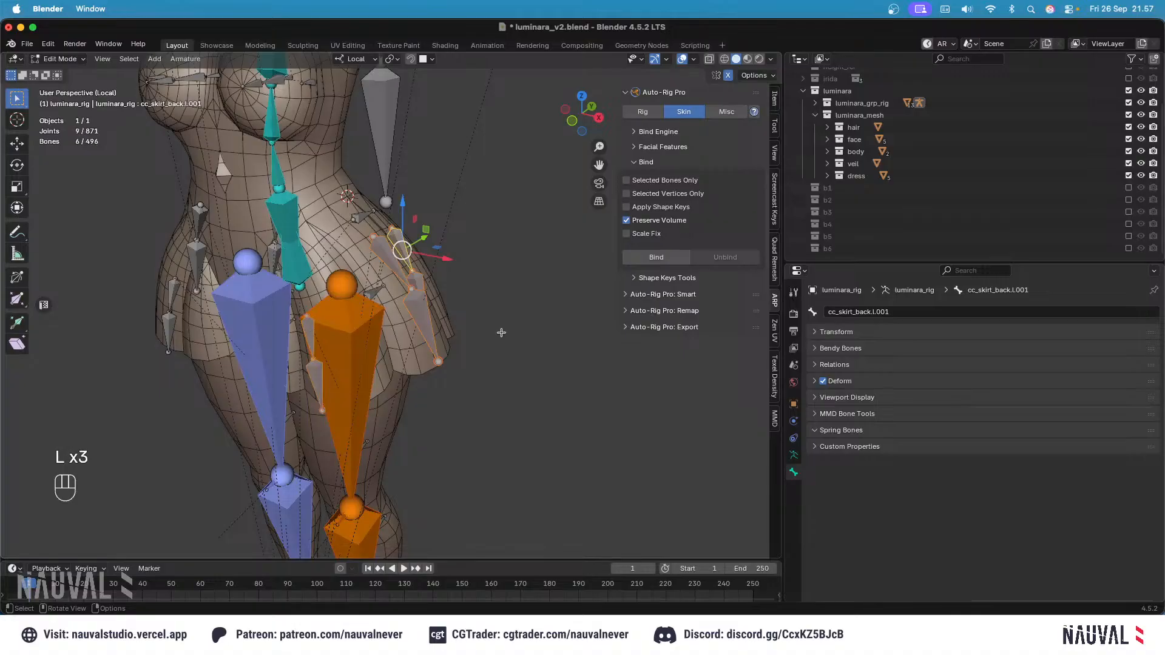
key("Tab")
key("Tab")
right_click(517, 267)
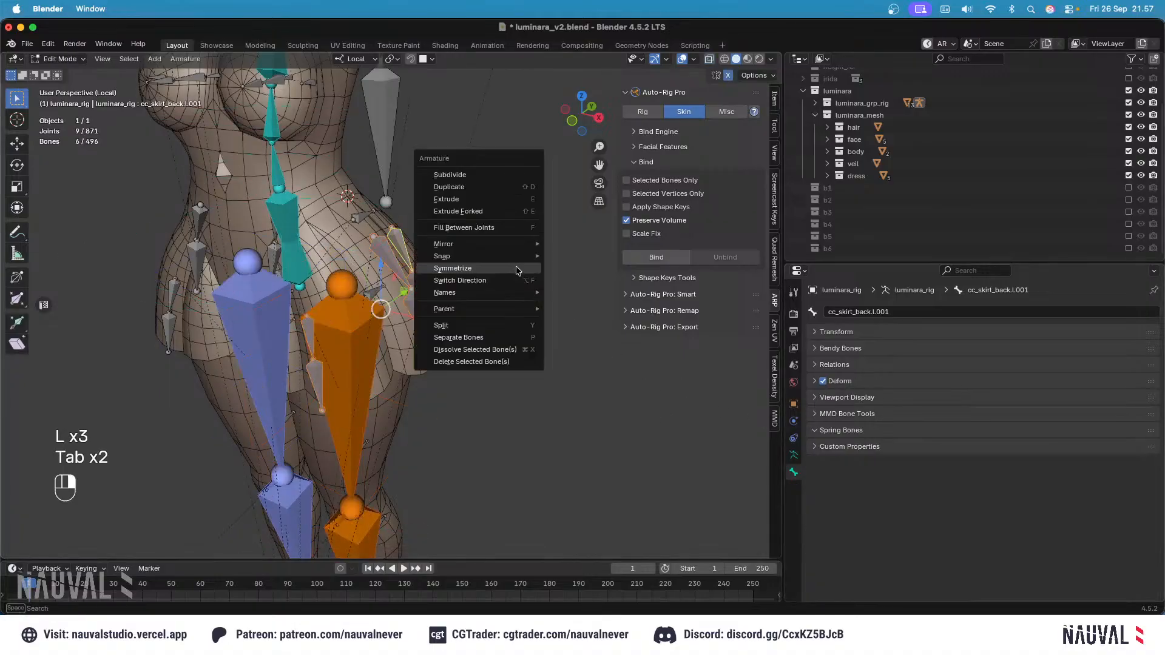
left_click(515, 268)
key("Tab")
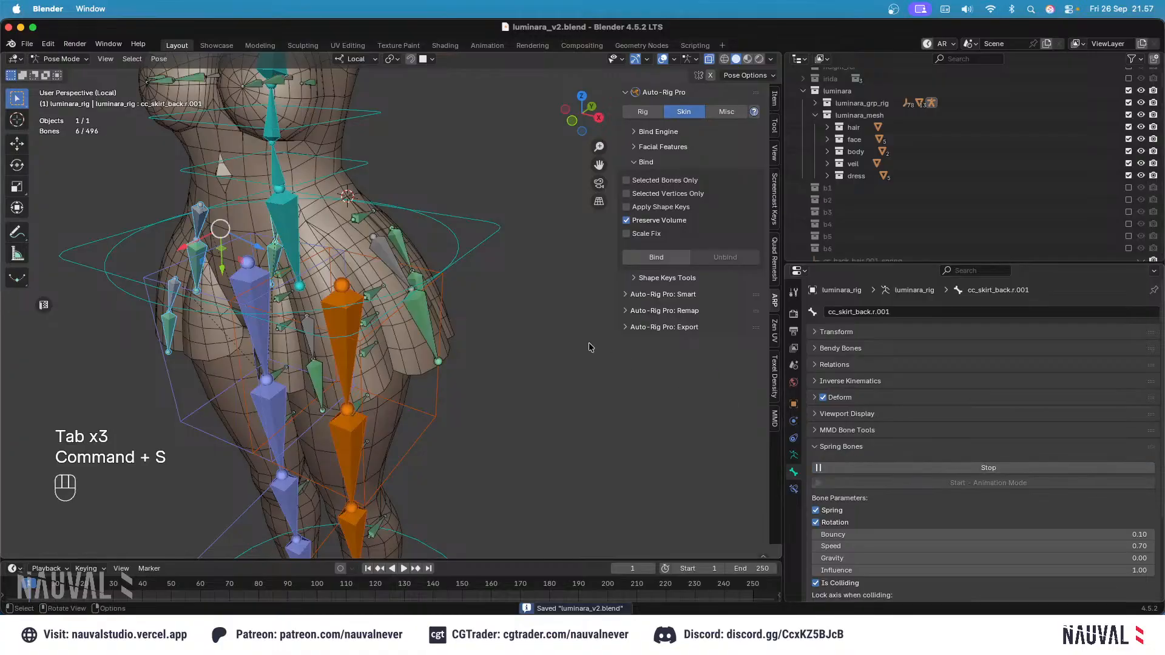
Step: With the interactive spring simulation running, trackball-rotate c_root.x about -5.16° and 10.3° from the front and hide the viewport overlays
key("KP_1")
left_click(472, 233)
key("r")
key("r")
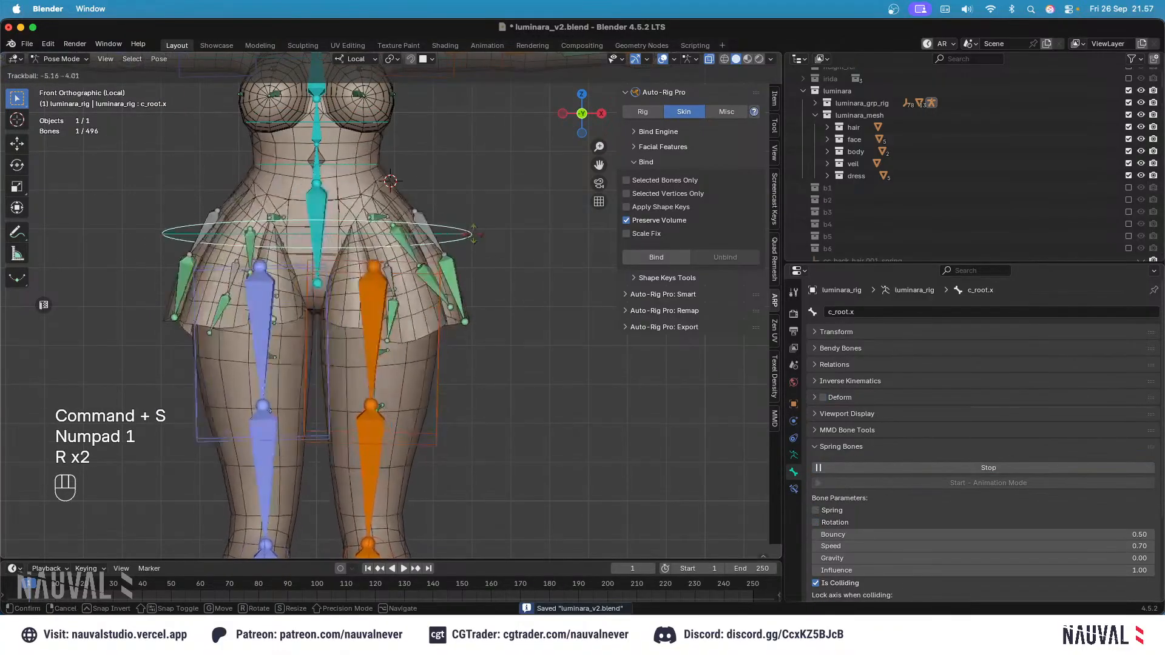
left_click(388, 163)
left_click(663, 59)
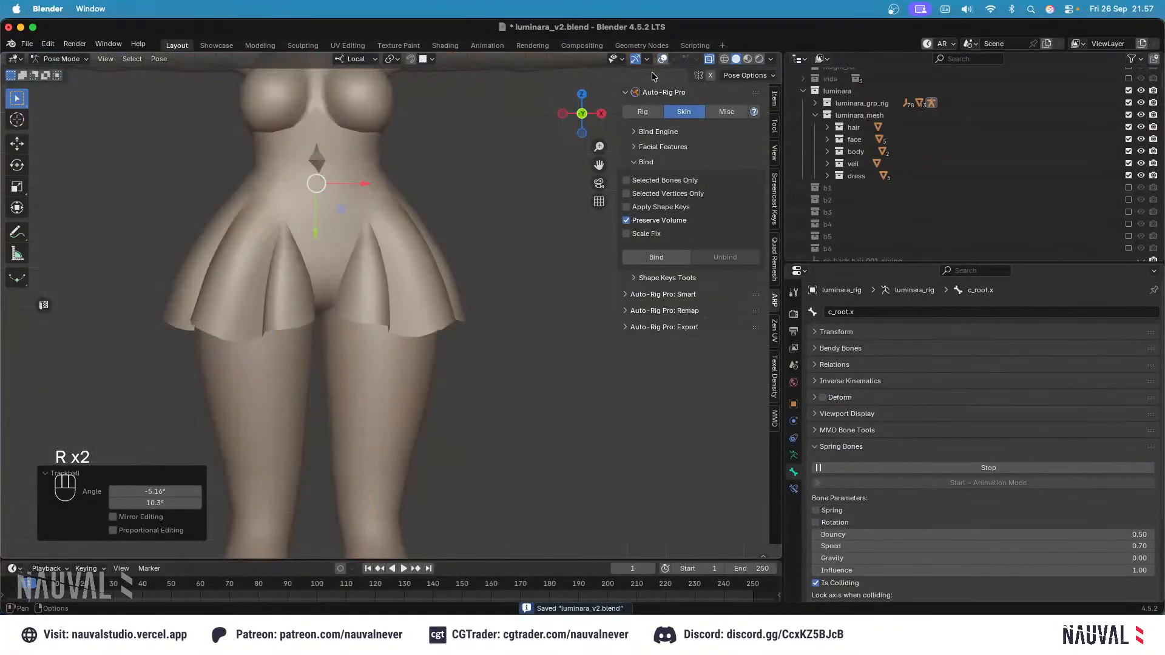
Step: Trackball-rotate c_root.x about -1.15° and 24.6° from the back, and about 2.86° and -12.6° from the side
key("ctrl+KP_1")
key("r")
key("r")
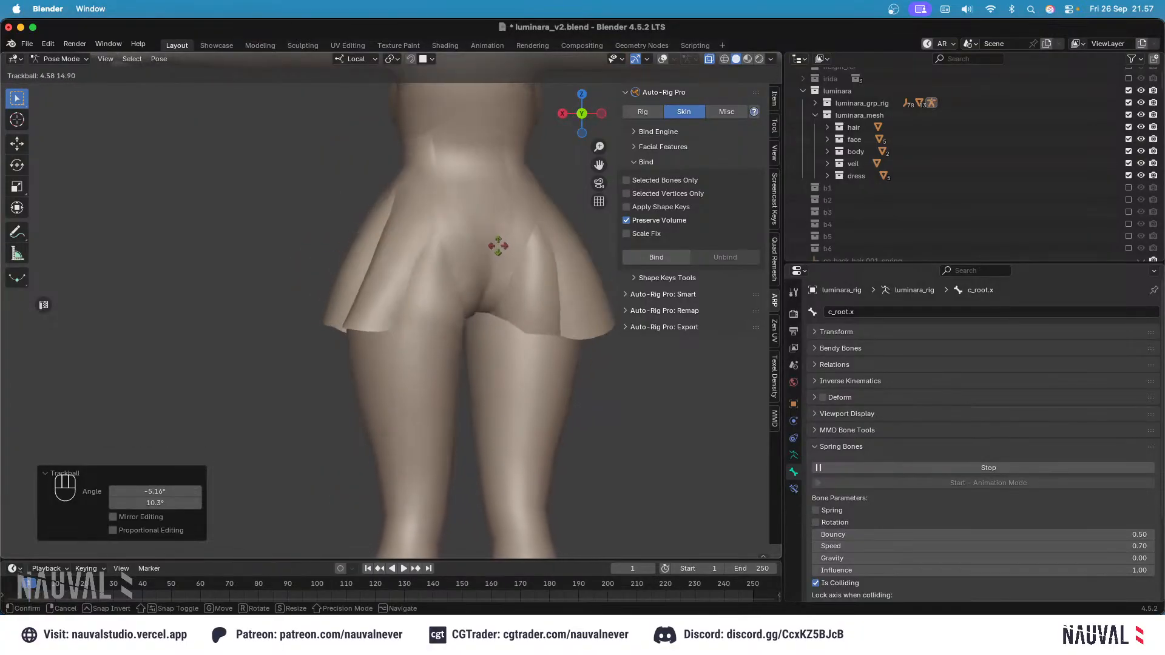
left_click(500, 243)
key("KP_3")
key("r")
key("r")
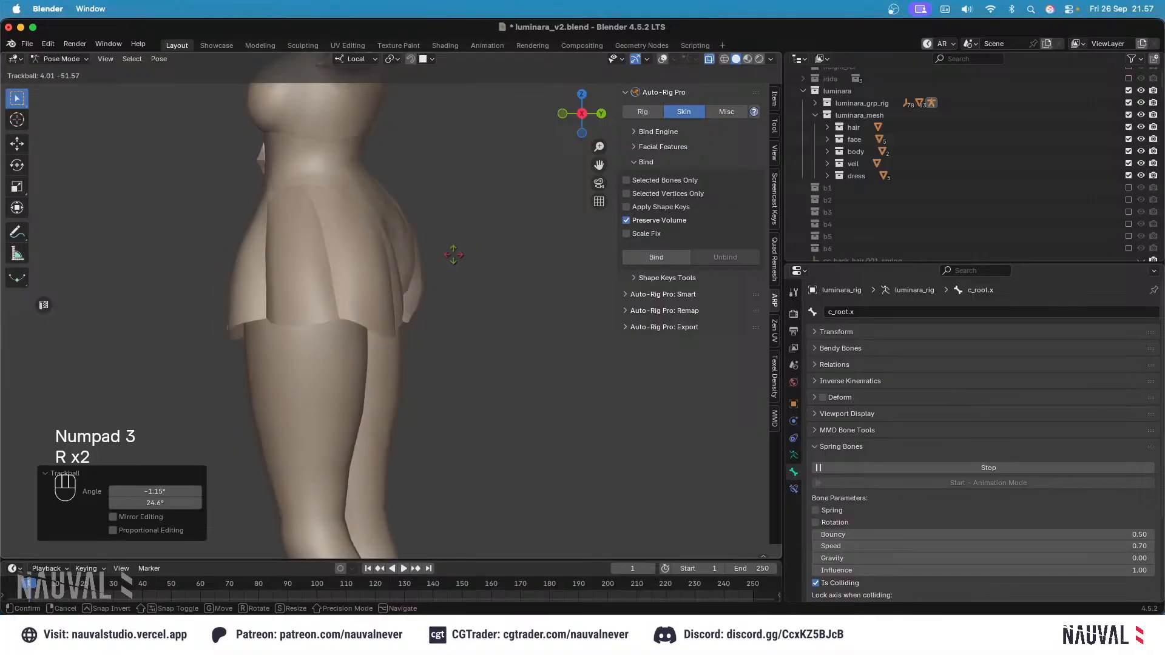
left_click(495, 250)
Step: Trackball-rotate c_root.x about 14.3° and -16° from the front and show the viewport overlays
key("KP_1")
key("r")
key("r")
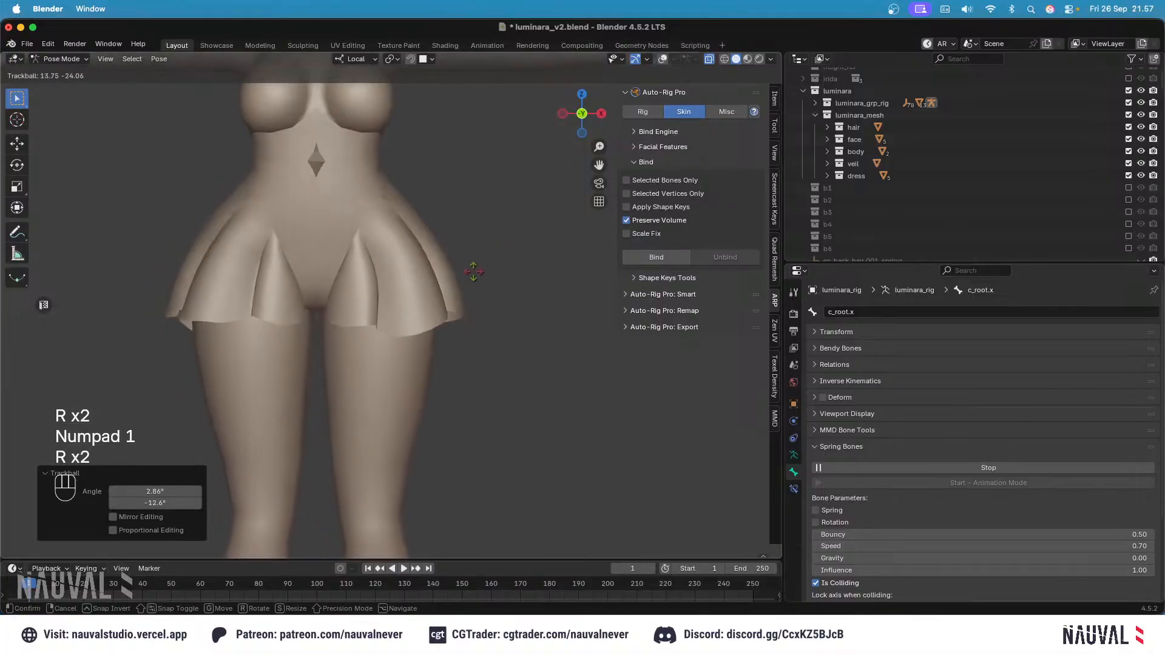
left_click(497, 245)
left_click(662, 61)
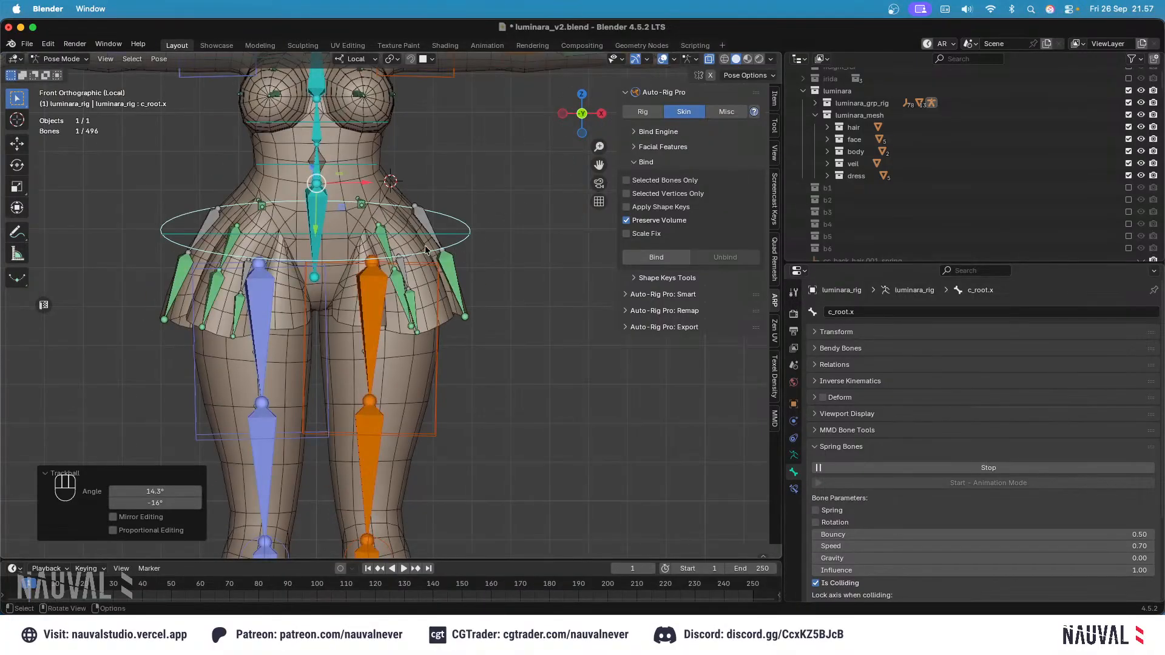
Step: Stop the spring simulation and enable Spring and Rotation on the upper left skirt bones cc_skirt.l.001 and cc_skirt_front.l.001
middle_click_drag(498, 195, 440, 228)
left_click(411, 208)
key("Tab")
key("Tab")
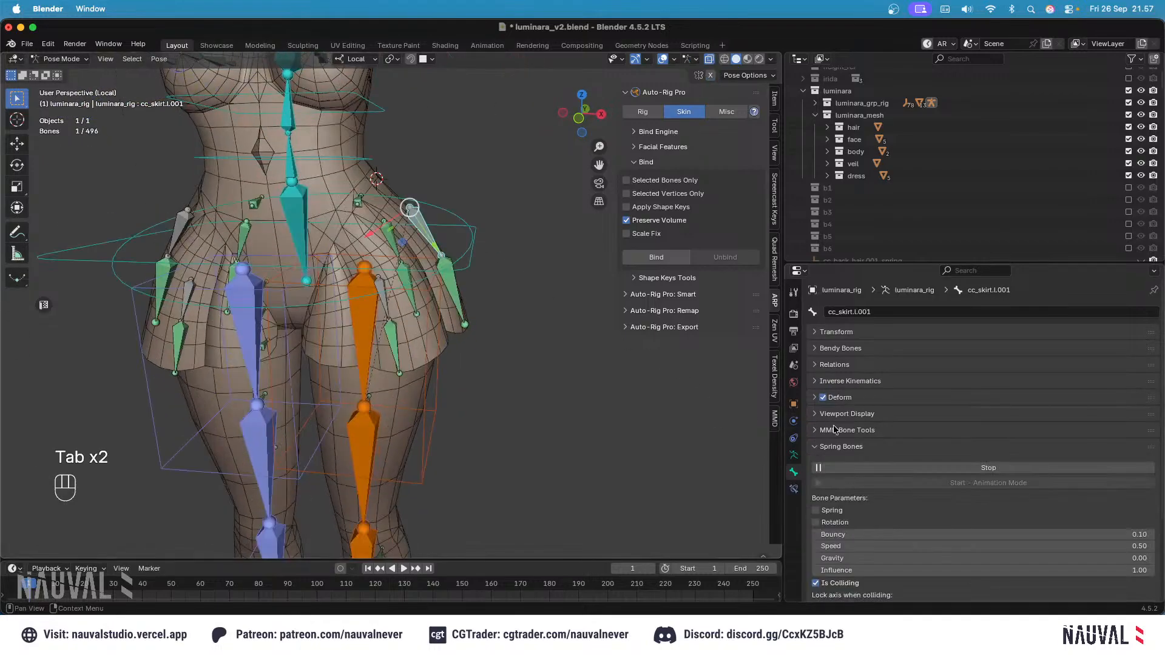
left_click(834, 471)
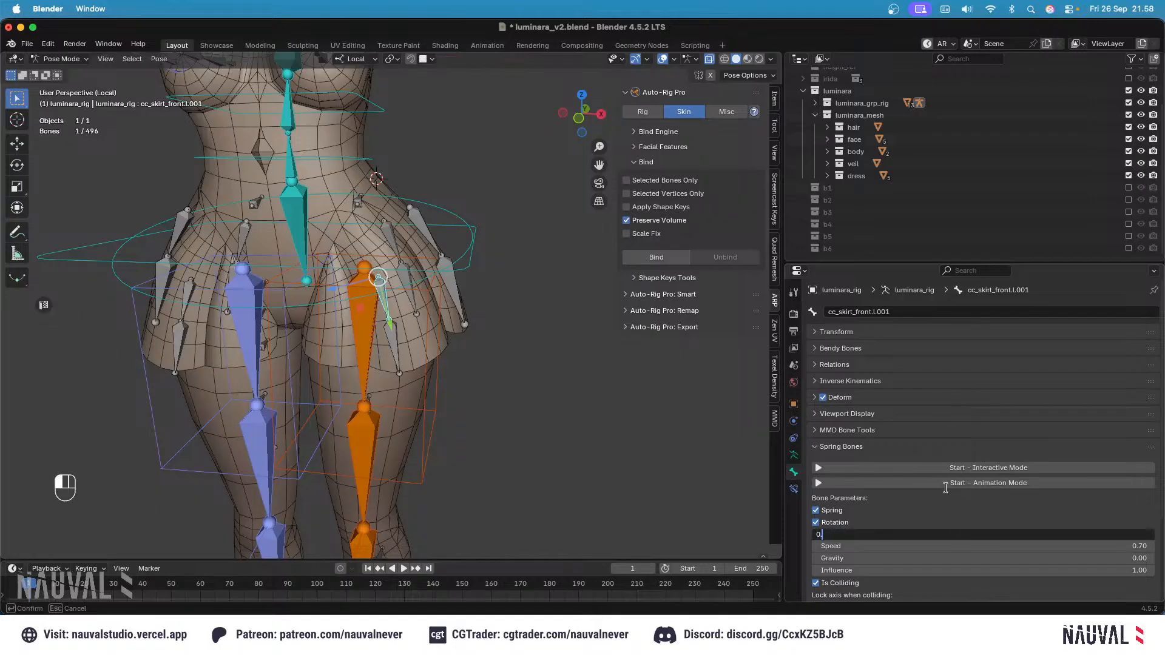
Step: Symmetrize the updated left skirt bone chains in Edit Mode and save luminara_v2.blend
key("Tab")
key("Tab")
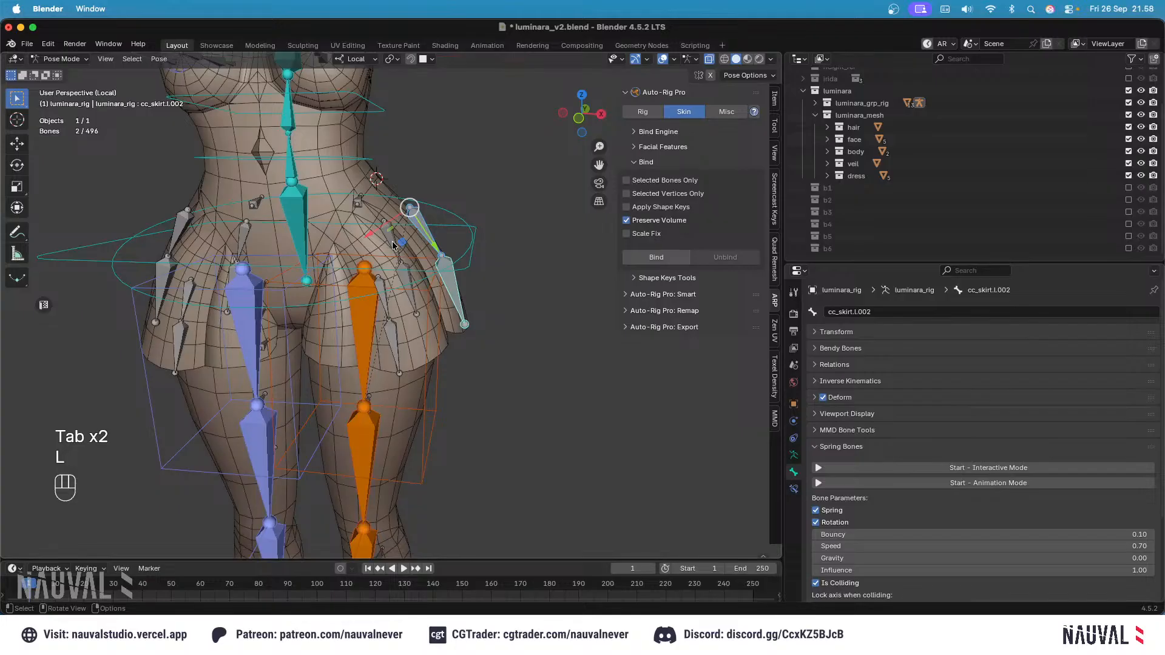
key("Tab")
right_click(428, 311)
left_click(425, 308)
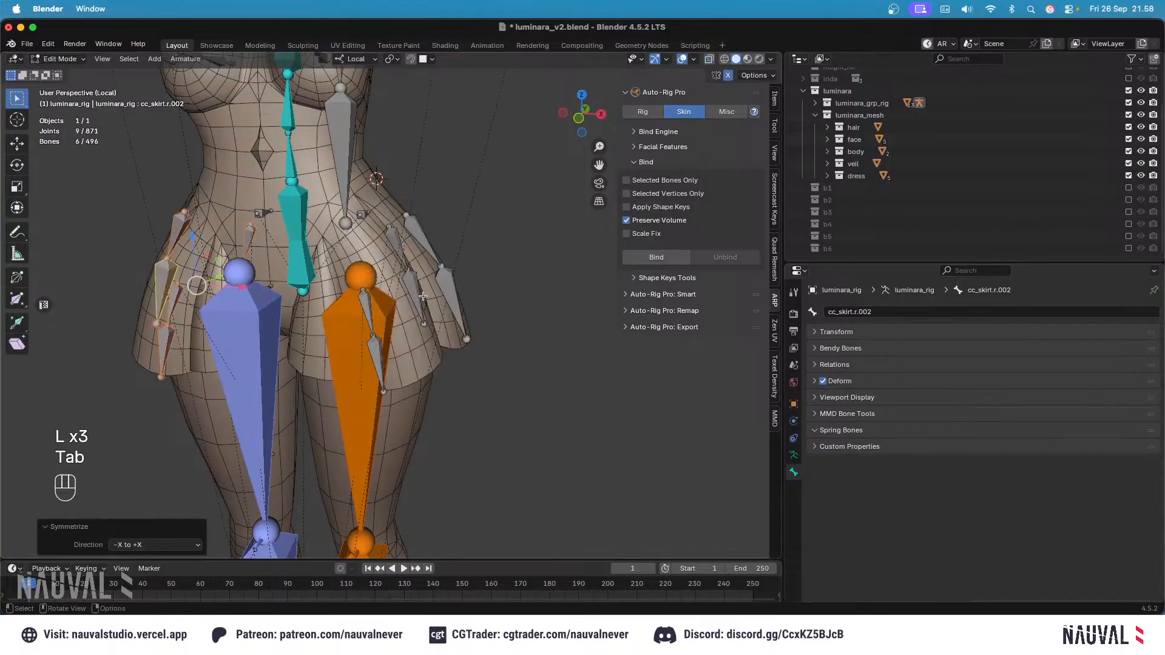
key("KP_1")
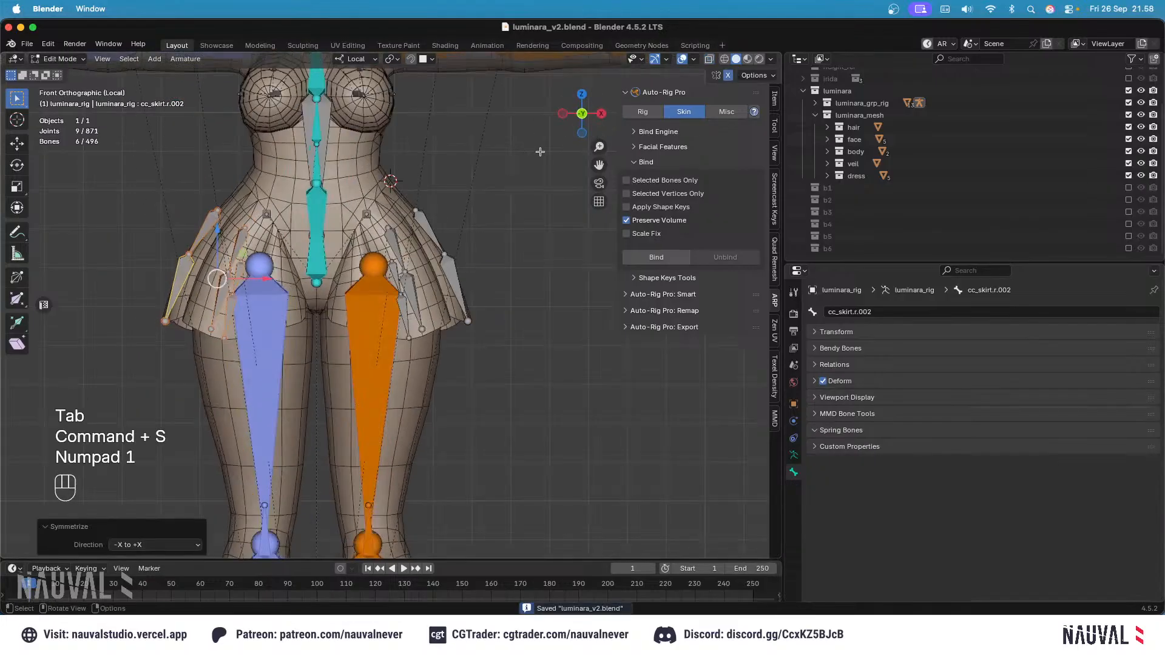
Step: Start the interactive spring simulation in Pose Mode and trackball-rotate c_root.x about -5.16° and -8.02° from the front
key("Tab")
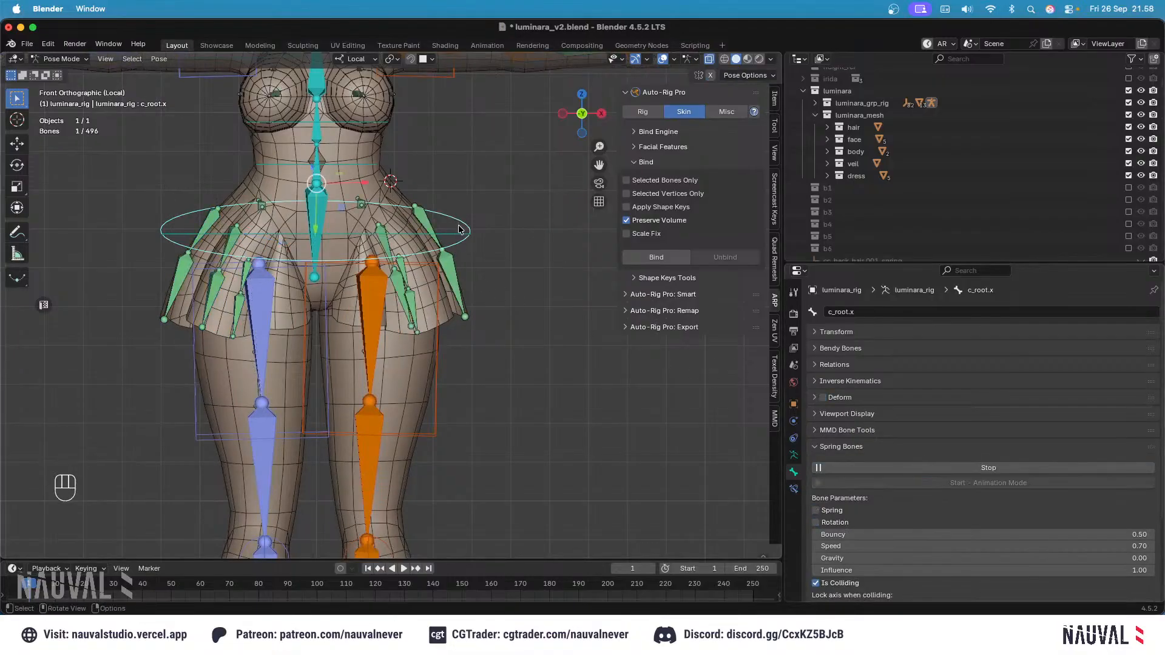
key("r")
key("r")
left_click(481, 182)
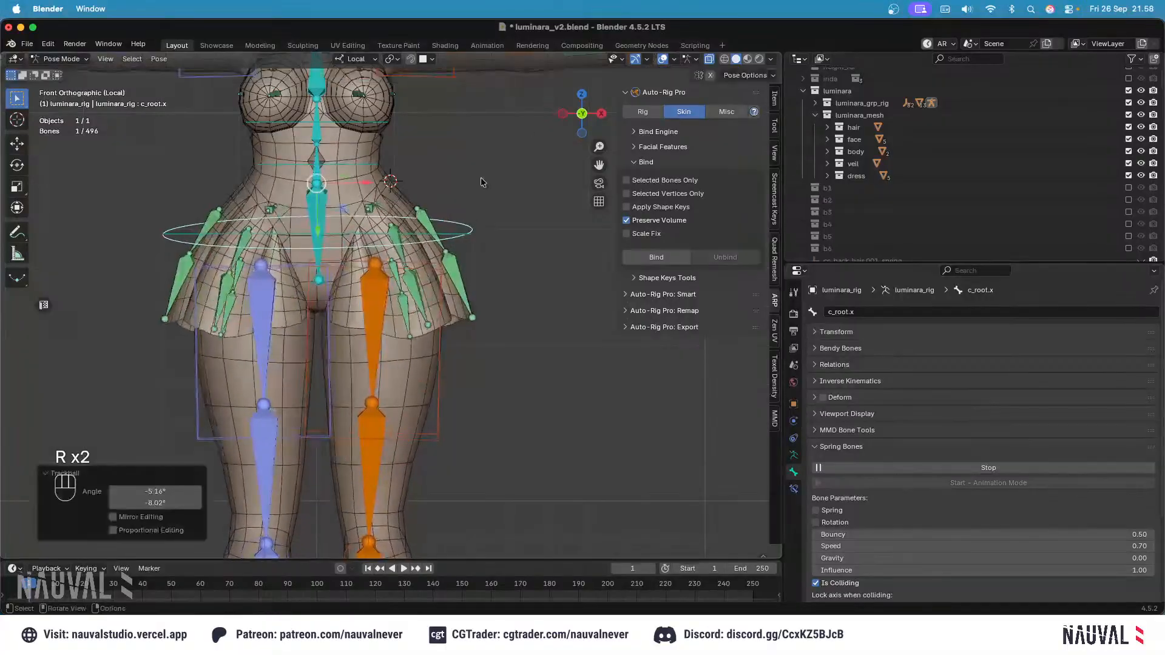
Step: With overlays hidden, trackball-rotate c_root.x about 3.44° and 13.2° from the front, and about 5.16° and -11.5° from the back
left_click(661, 59)
key("r")
key("r")
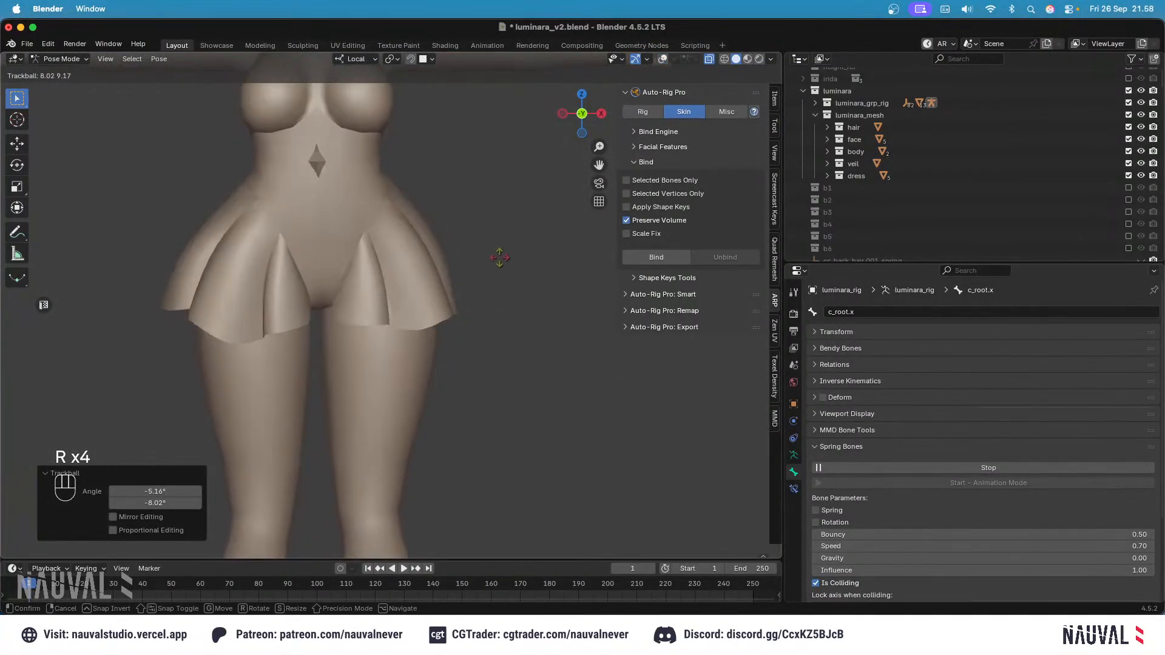
left_click(455, 260)
key("KP_1")
key("ctrl+KP_1")
key("r")
key("r")
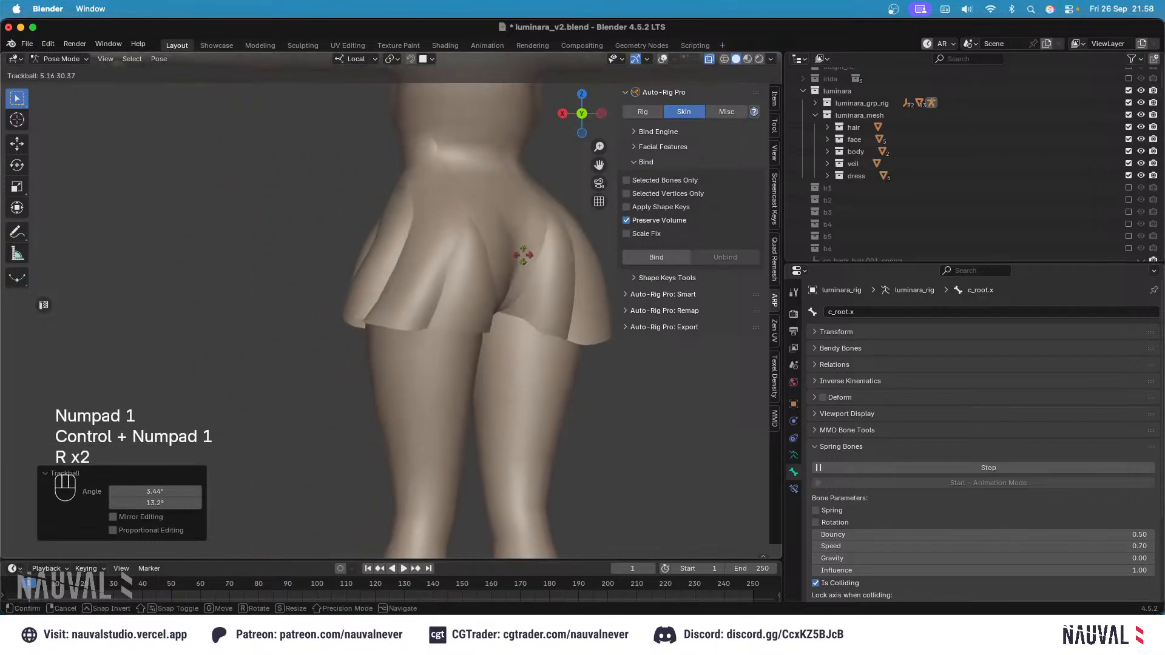
left_click(480, 255)
Step: Trackball-rotate c_root.x about 5.73° and -2.29° from the side and show the viewport overlays in front view
key("KP_3")
key("r")
key("r")
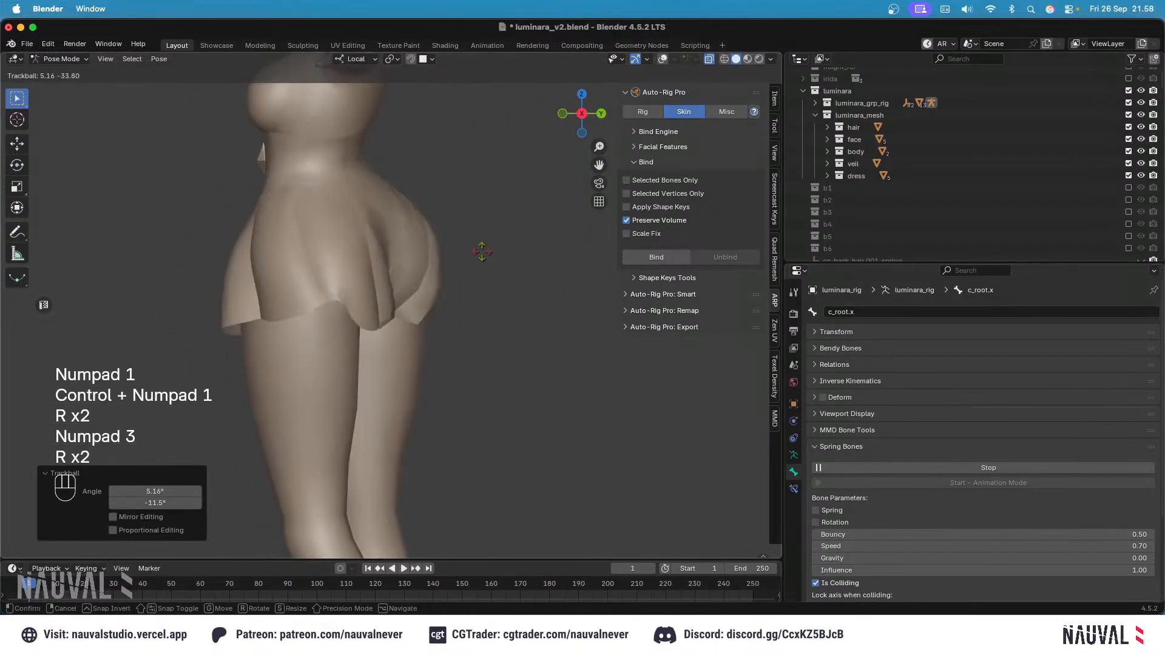
left_click(516, 255)
key("KP_1")
left_click(663, 60)
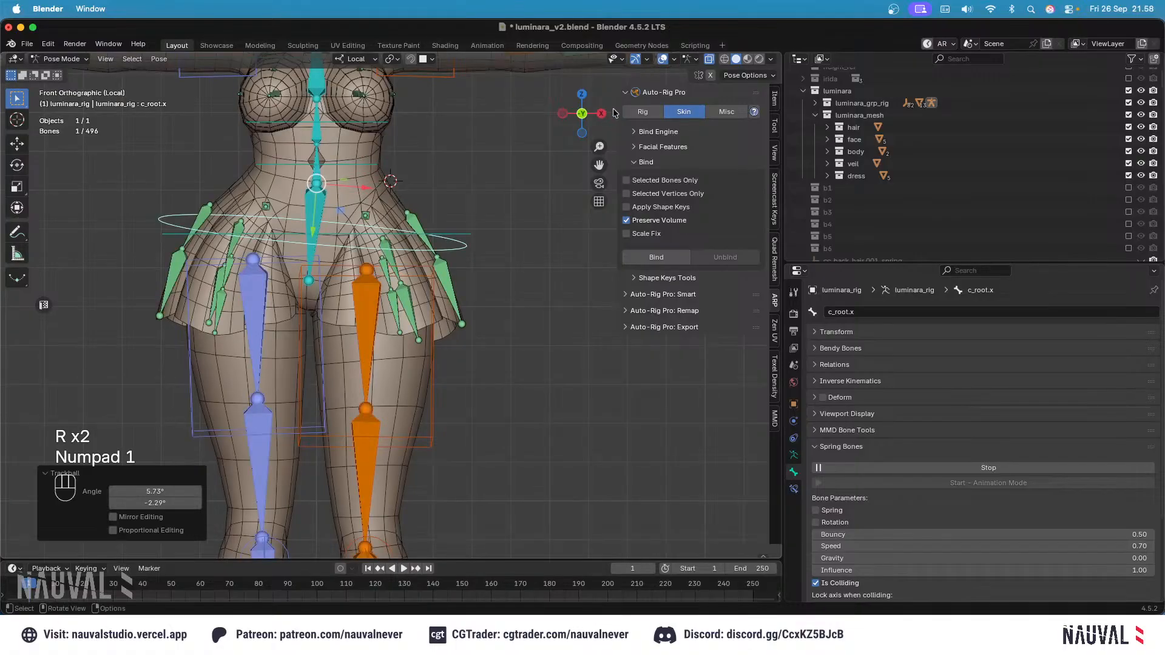
Step: Select the left foot control c_foot_ik.l and move it twice from the side so the left leg is raised with a bent knee
middle_click_drag(462, 246, 458, 338, "ctrl")
scroll(397, 446, "down", 5, "shift")
key("KP_3")
left_click(377, 449)
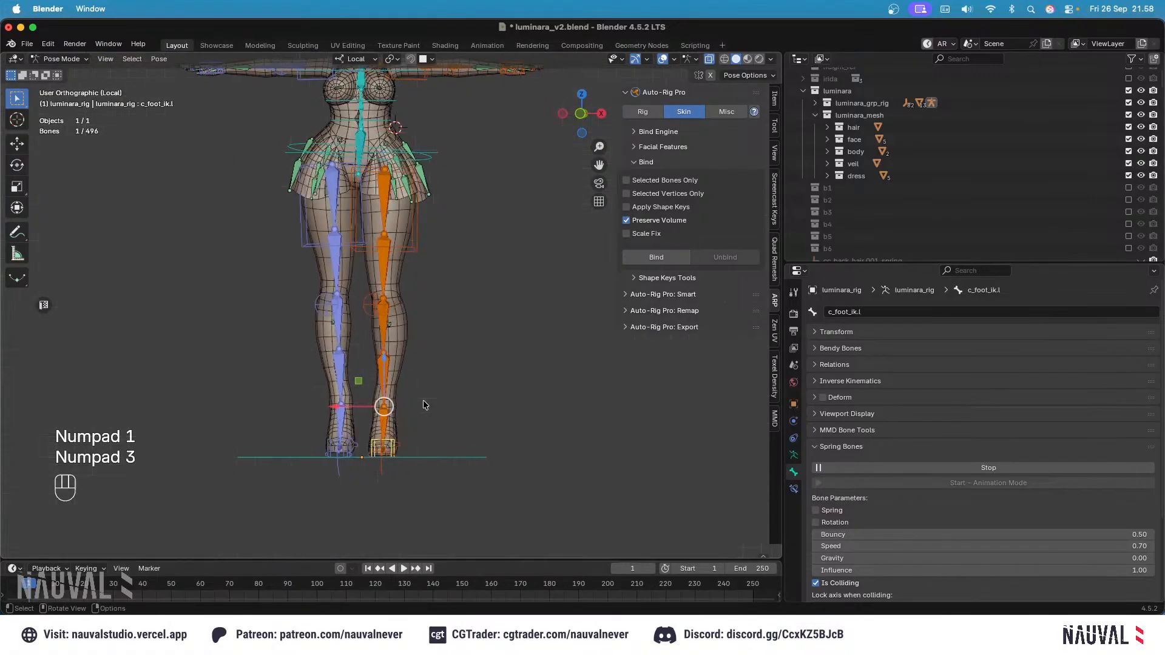
key("g")
left_click(397, 267)
key("g")
left_click(441, 322)
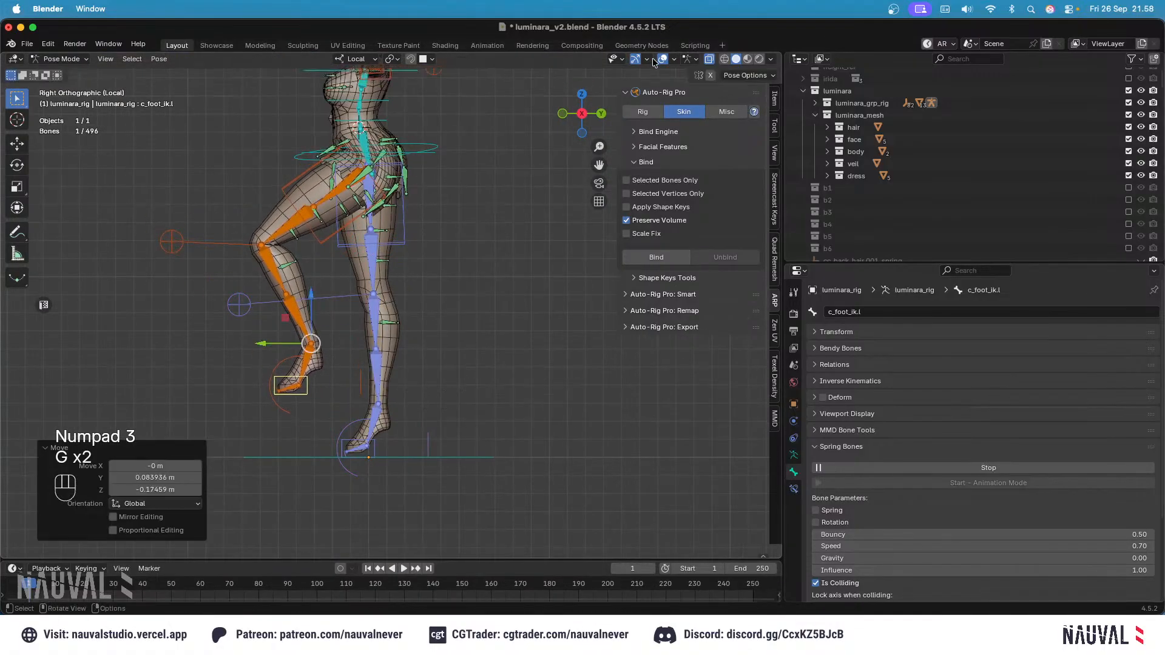
Step: With overlays hidden, move c_foot_ik.l about 0.15 m in Y and 0.14 m in Z from the side, and move it outward from the front
left_click(663, 59)
key("g")
left_click(429, 268)
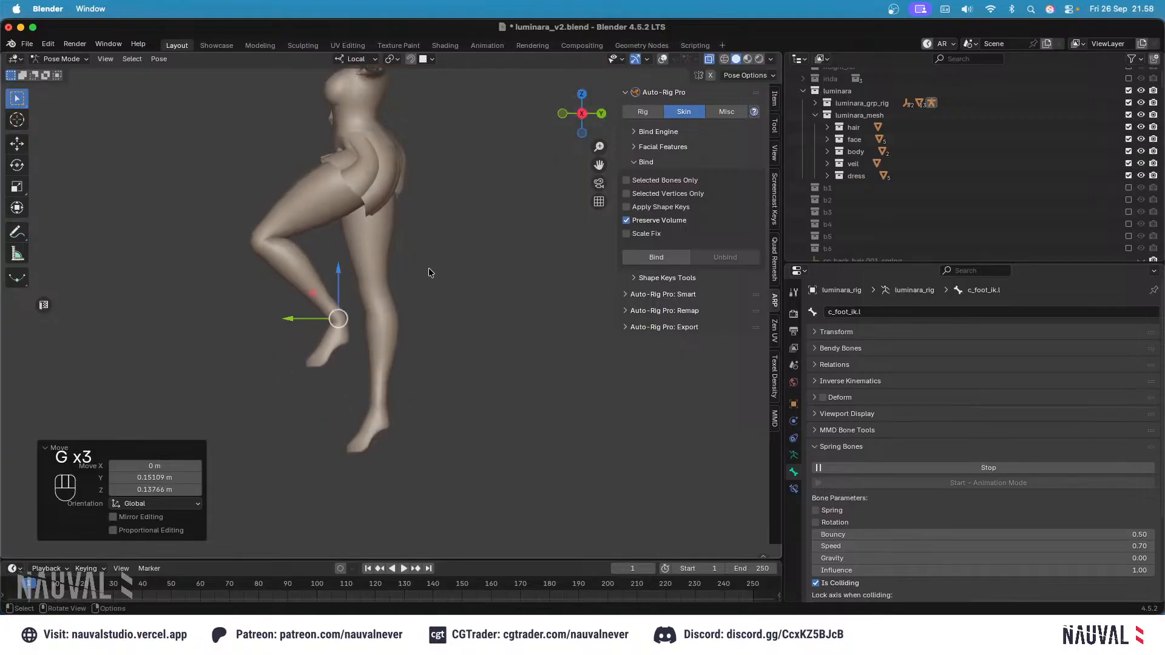
key("KP_1")
key("g")
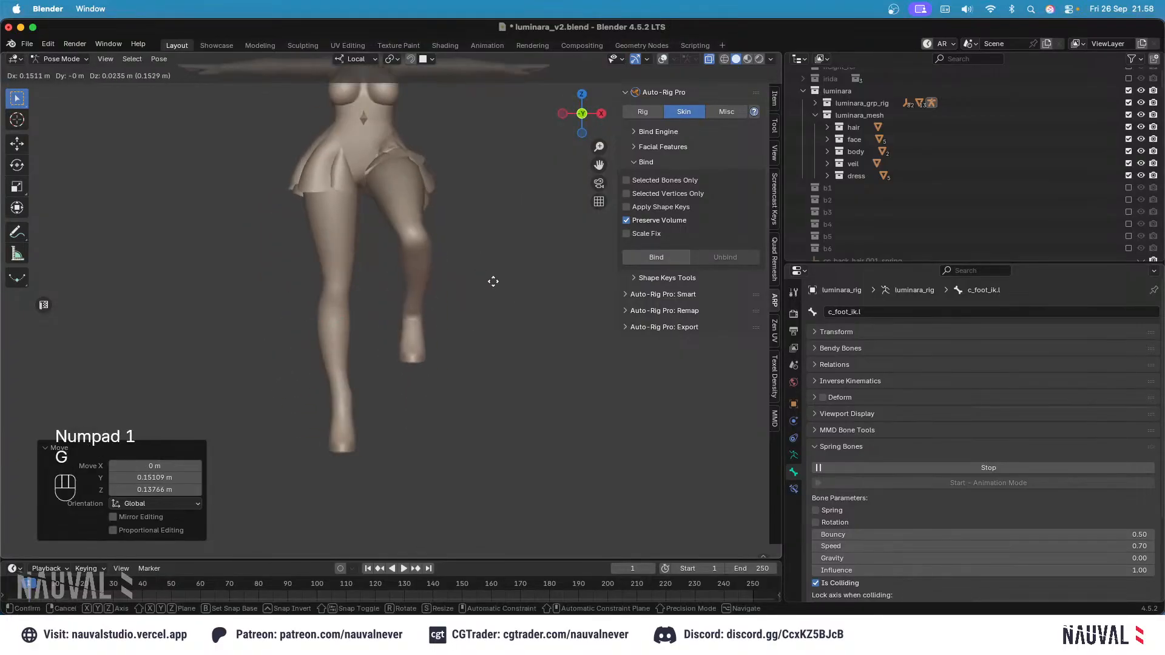
left_click(479, 318)
Step: Trackball-rotate c_foot_ik.l from the front and move it about -0.097 m in X and -0.064 m in Z
key("r")
key("r")
left_click(477, 338)
key("g")
left_click(445, 335)
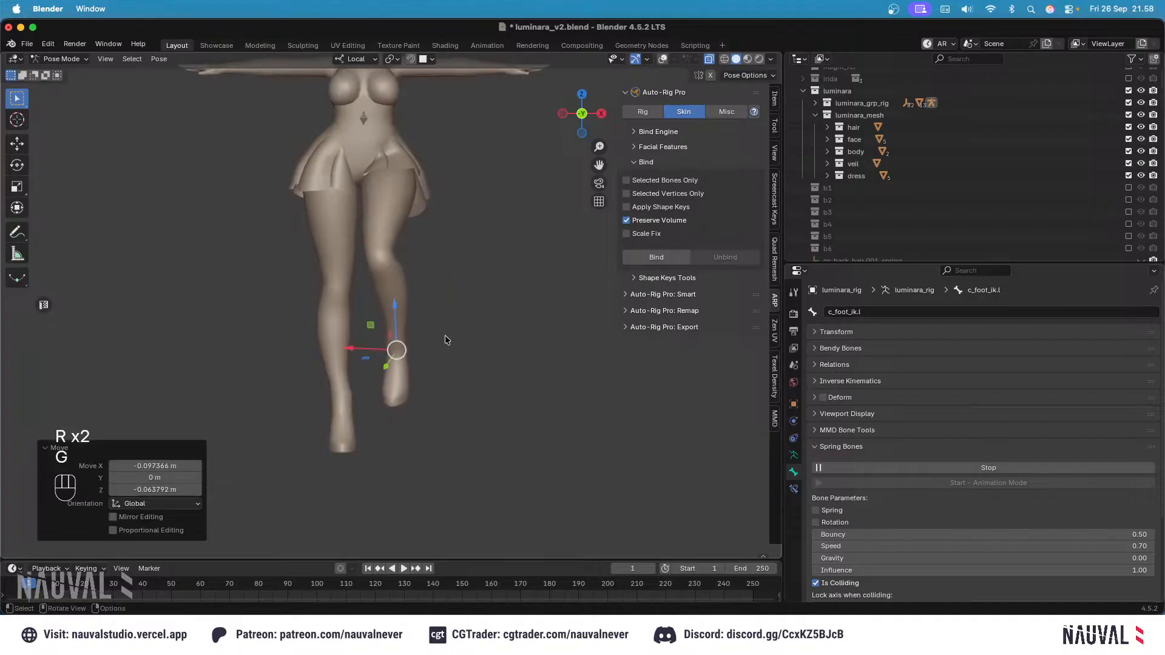
Step: From the side, move c_foot_ik.l backward, rotate it about -54.8°, and move it again behind the body
key("KP_3")
key("g")
left_click(485, 364)
key("r")
left_click(446, 267)
key("g")
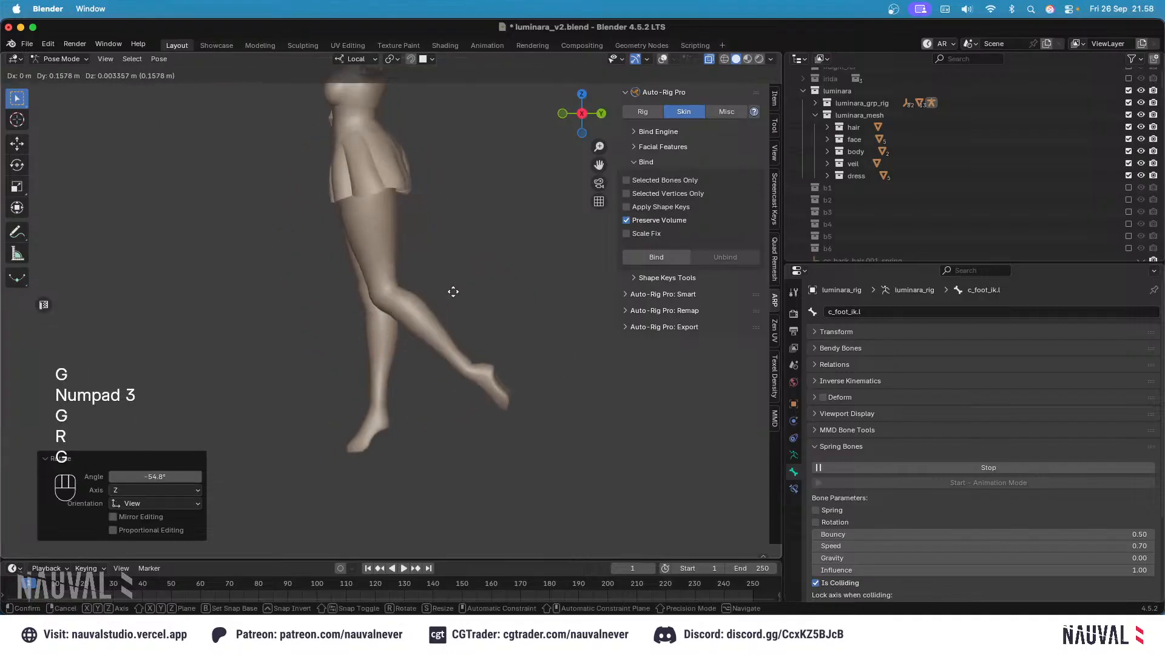
left_click(471, 294)
Step: Trackball-rotate c_foot_ik.l from the side about 69.9° and -3.44°, and again about -55° and 22.35°
key("r")
key("r")
left_click(492, 330)
key("r")
key("r")
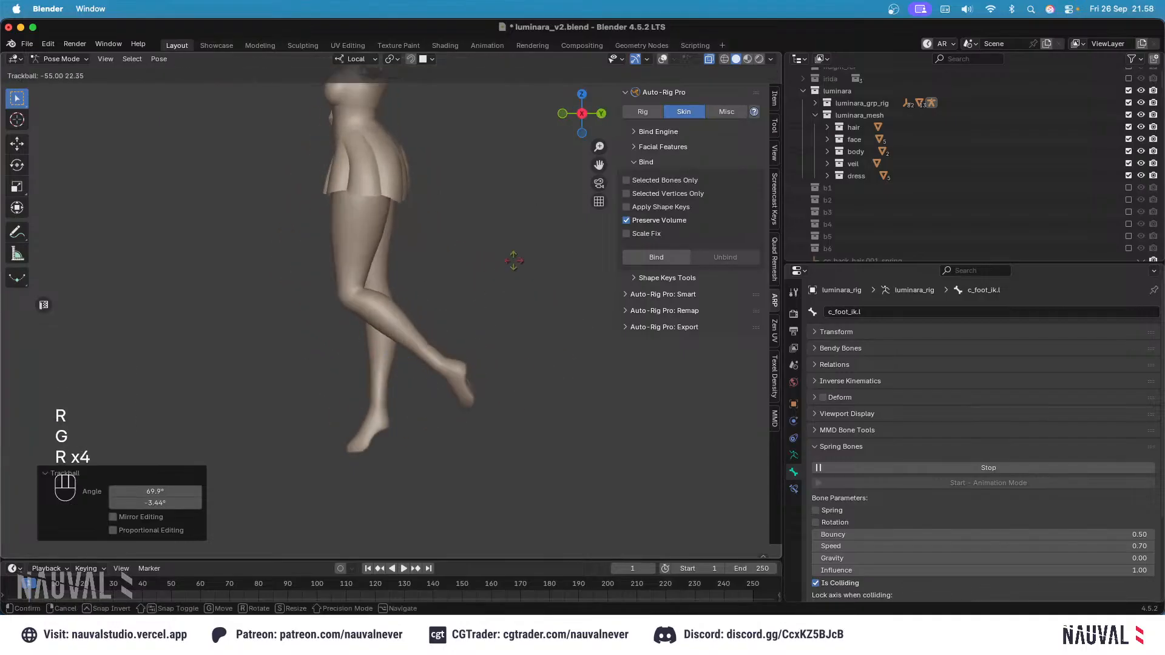
left_click(512, 261)
Step: From the front, move c_foot_ik.l about -0.26 m in X and -0.037 m in Z, and trackball-rotate it about 7.45° and -64.7°
key("KP_1")
key("g")
key("r")
key("r")
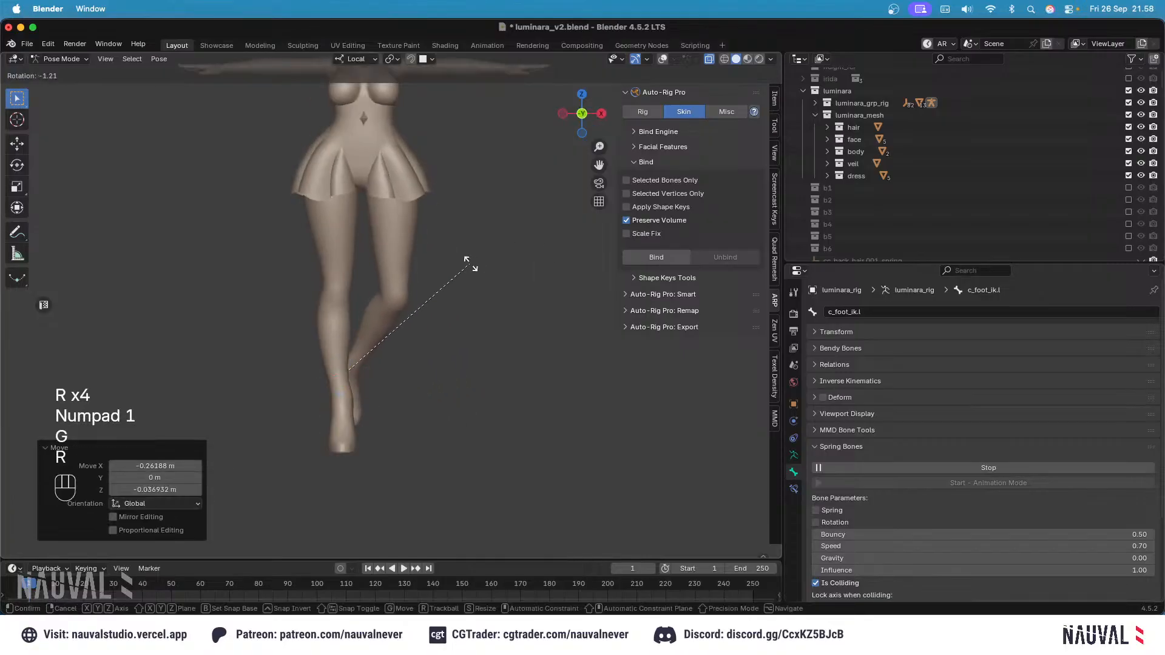
left_click(462, 273)
Step: From the front, move c_foot_ik.l about 0.265 m in X and 0.41 m in Z, and trackball-rotate it about -30.9° and 45.3°
key("g")
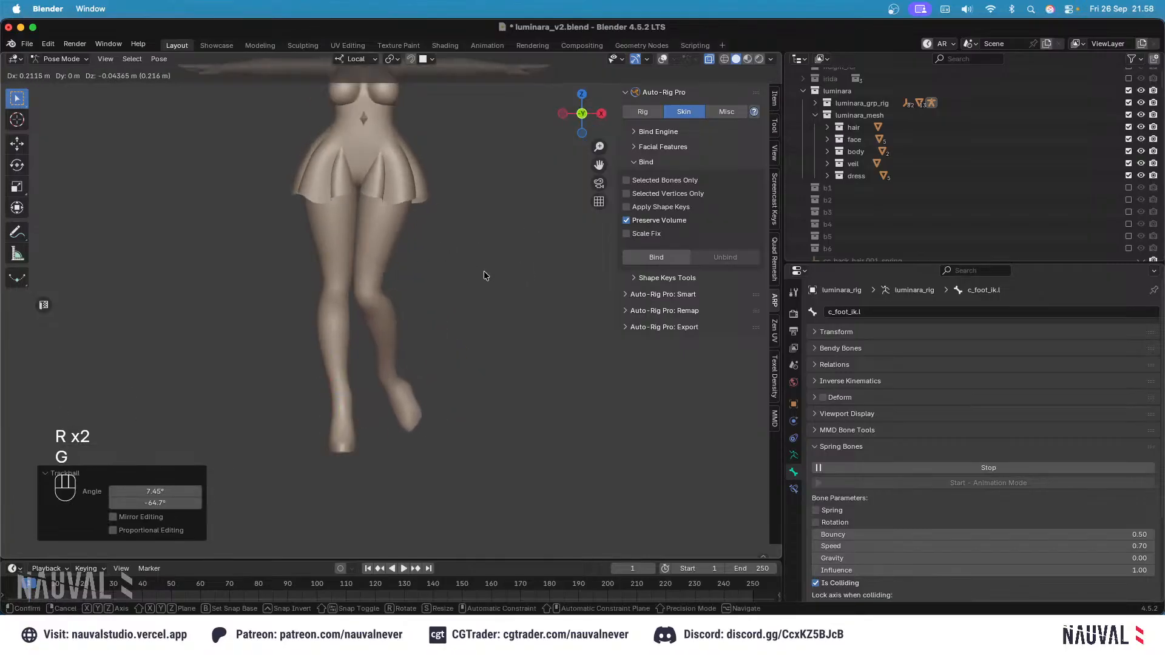
left_click(385, 380)
key("g")
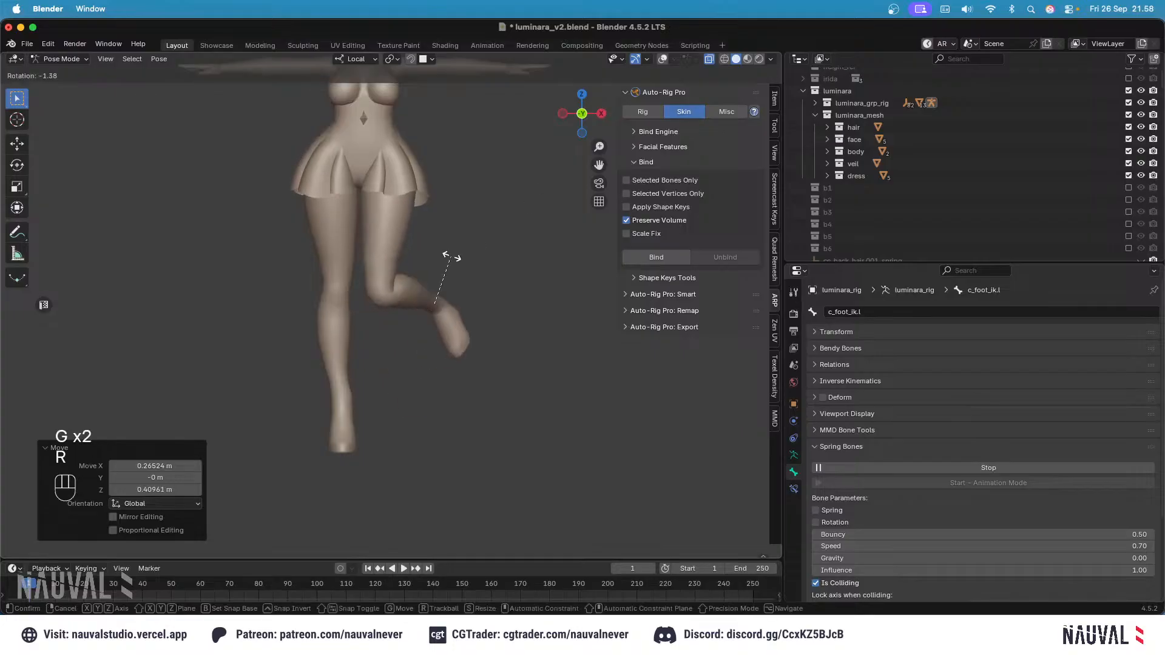
key("r")
key("r")
key("g")
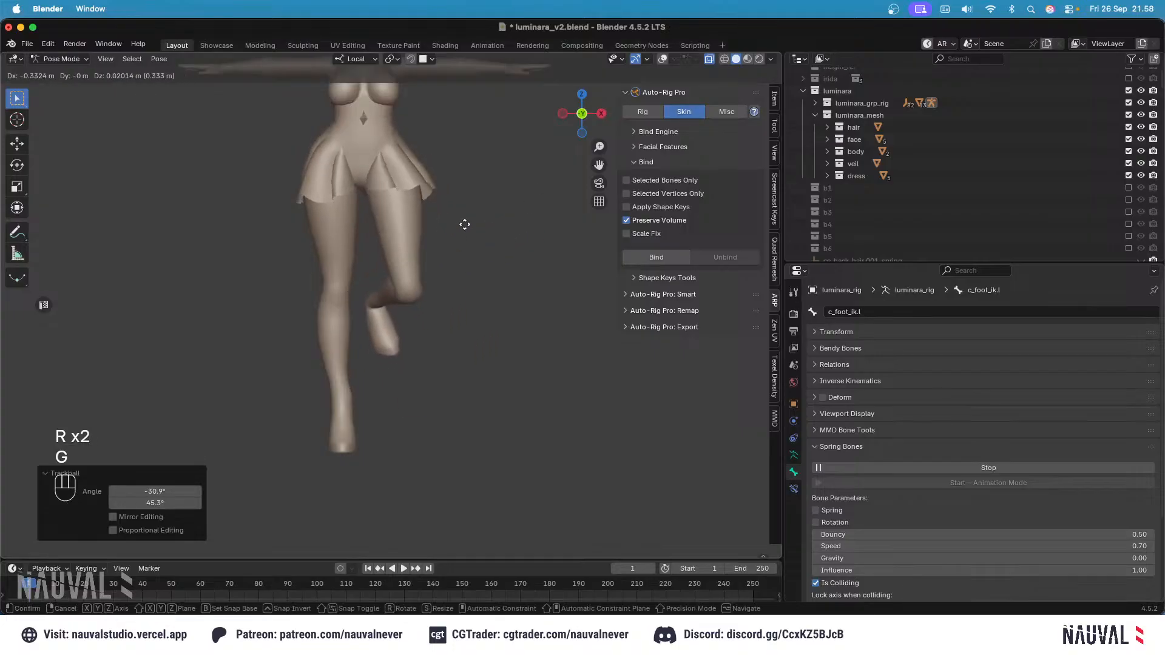
right_click(498, 219)
Step: Clear the location and rotation of all pose bones and save luminara_v2.blend
key("a")
key("alt+g")
key("alt+r")
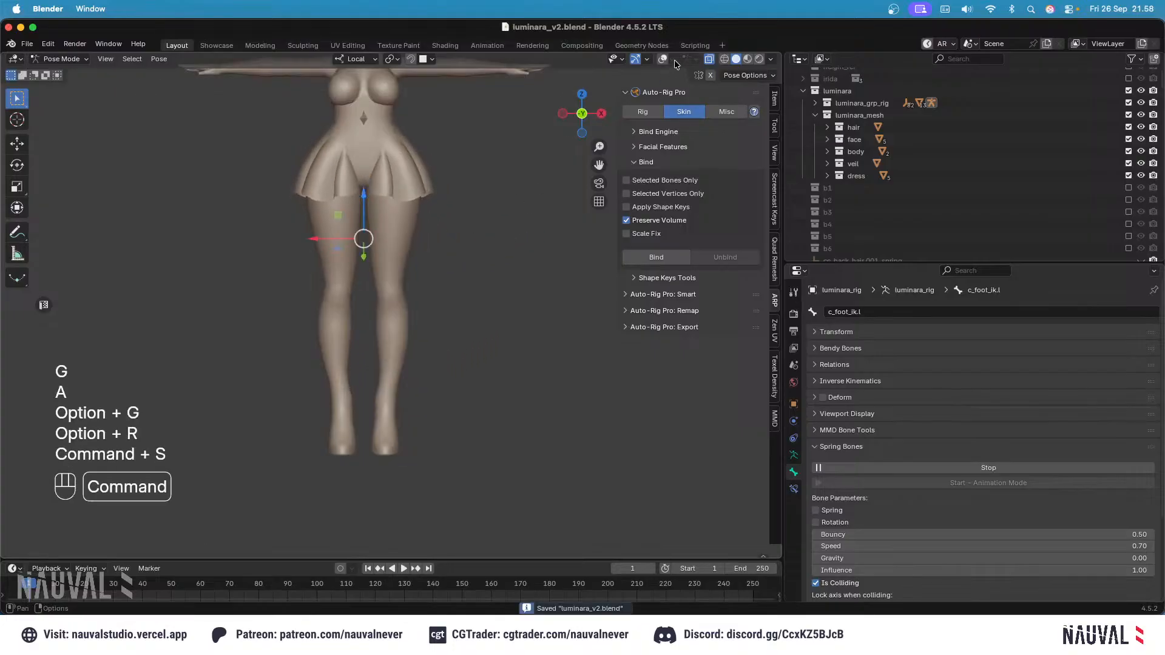
Step: Show the viewport overlays, leave local view in Object Mode to bring back the whole character, and save the file
left_click(663, 59)
left_click(61, 72)
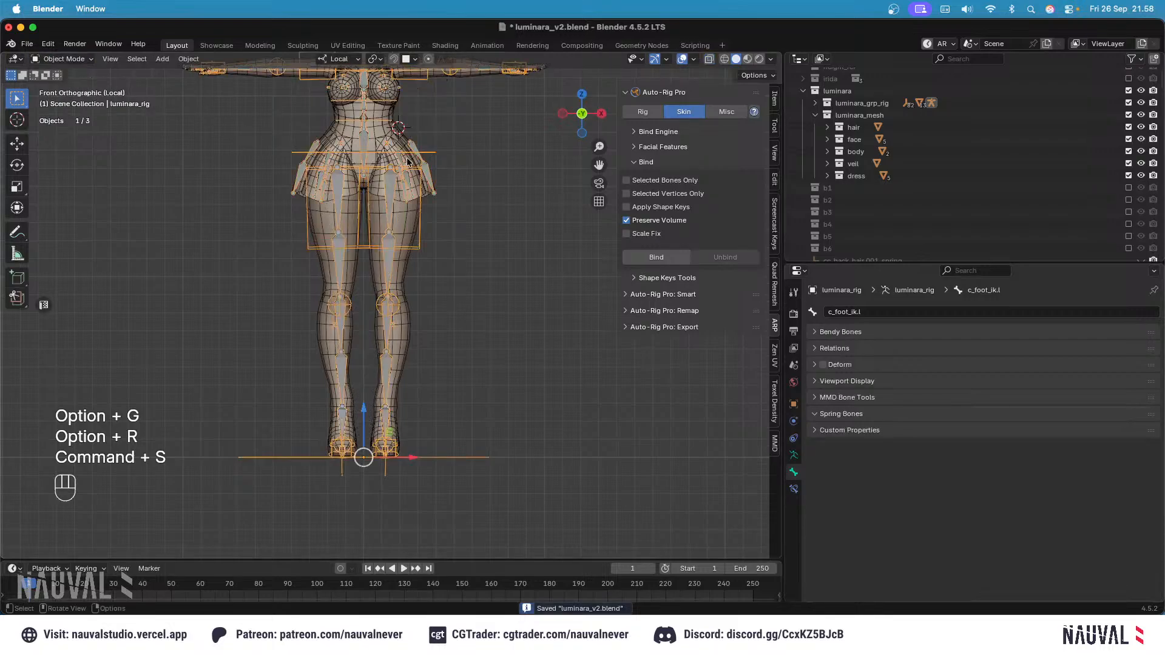
left_click(483, 264)
key("alt+h")
key("super+z")
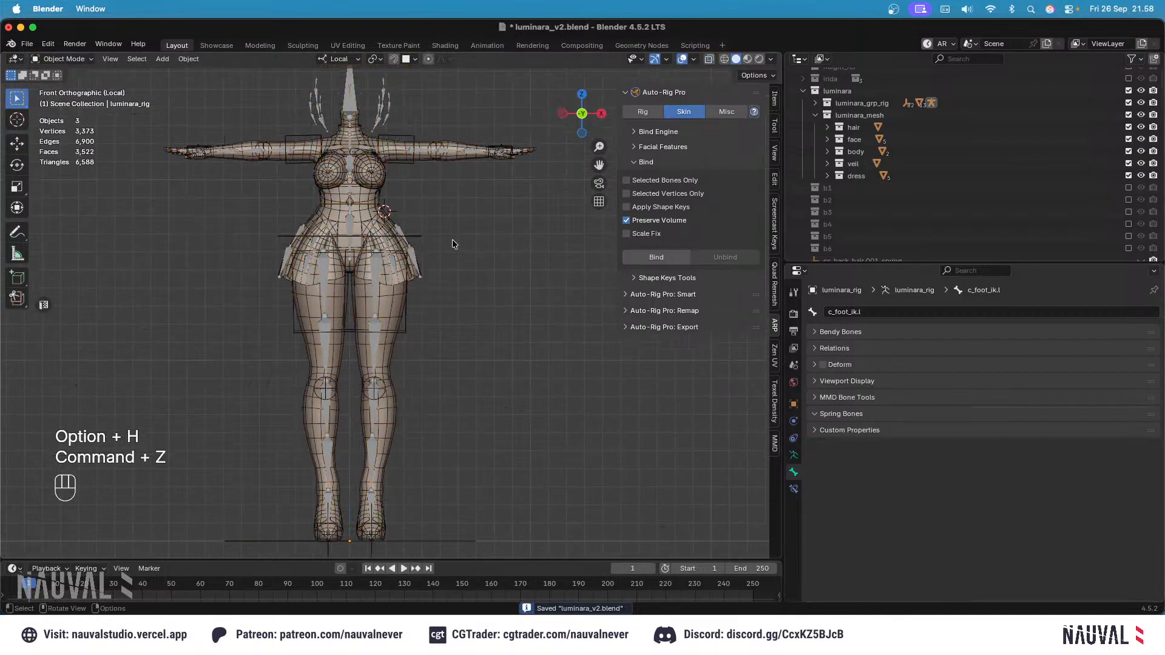
key("slash")
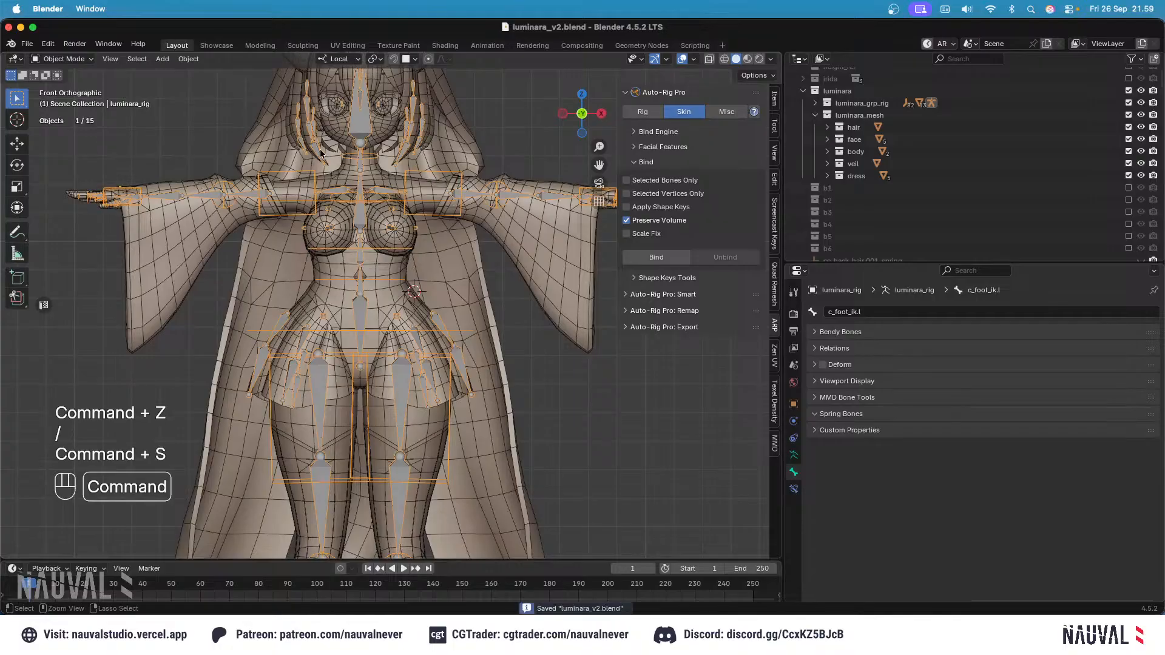
Step: Return luminara_rig to Pose Mode and restart its interactive spring bone simulation
left_click(65, 100)
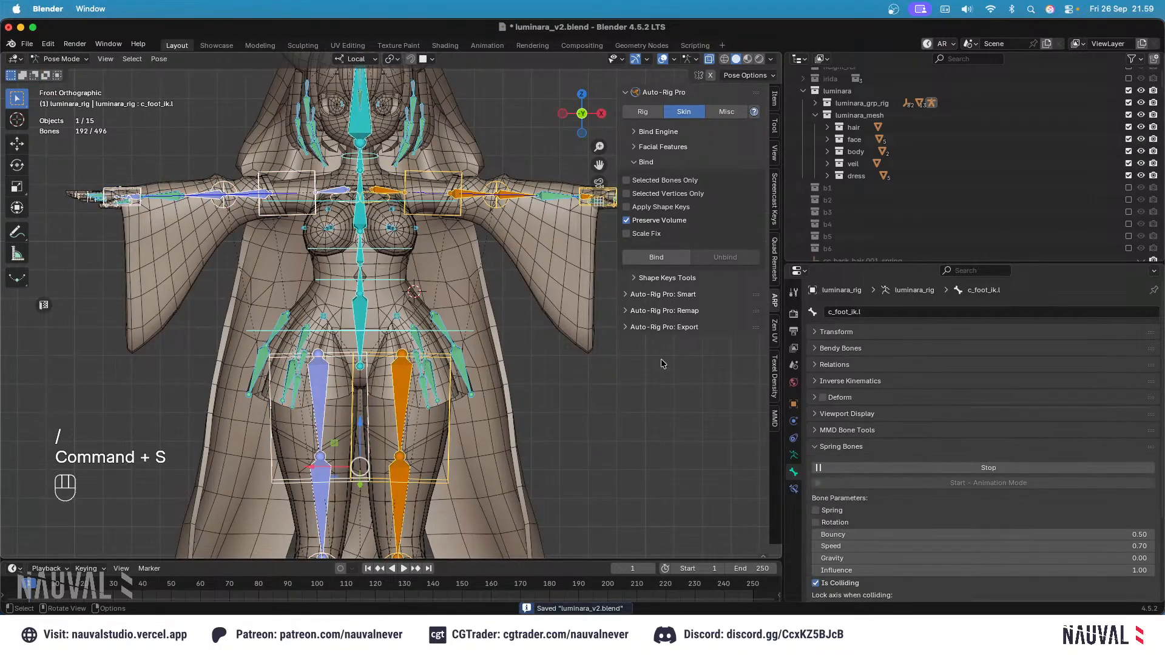
left_click(925, 468)
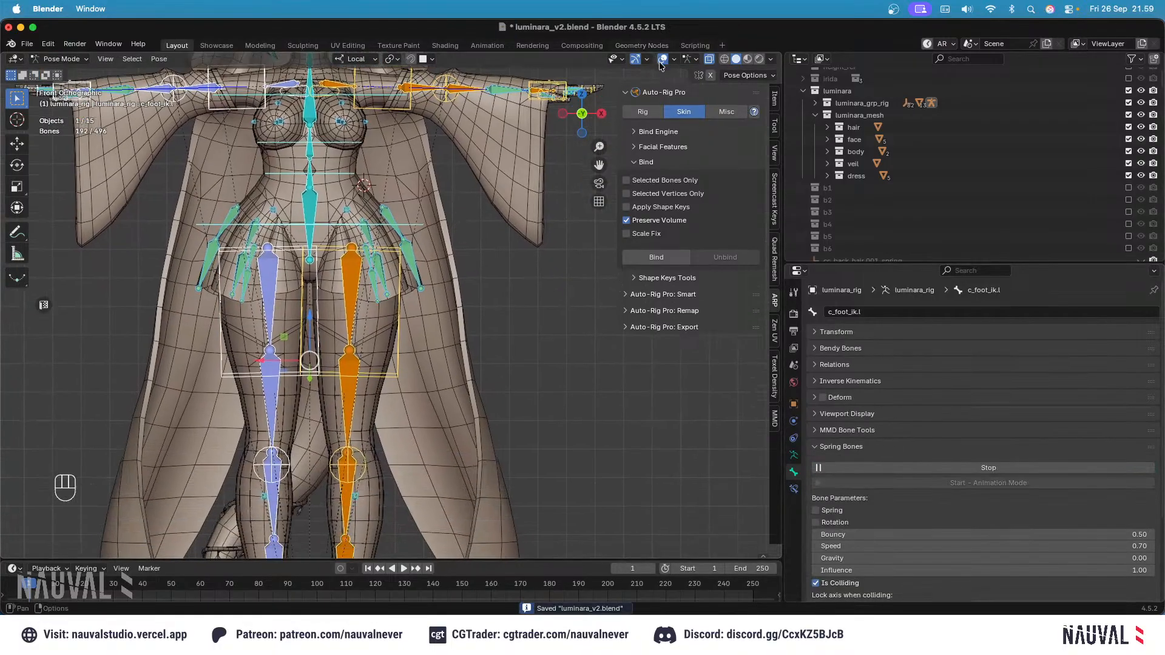
middle_click_drag(661, 65, 495, 248, "ctrl")
left_click(848, 449)
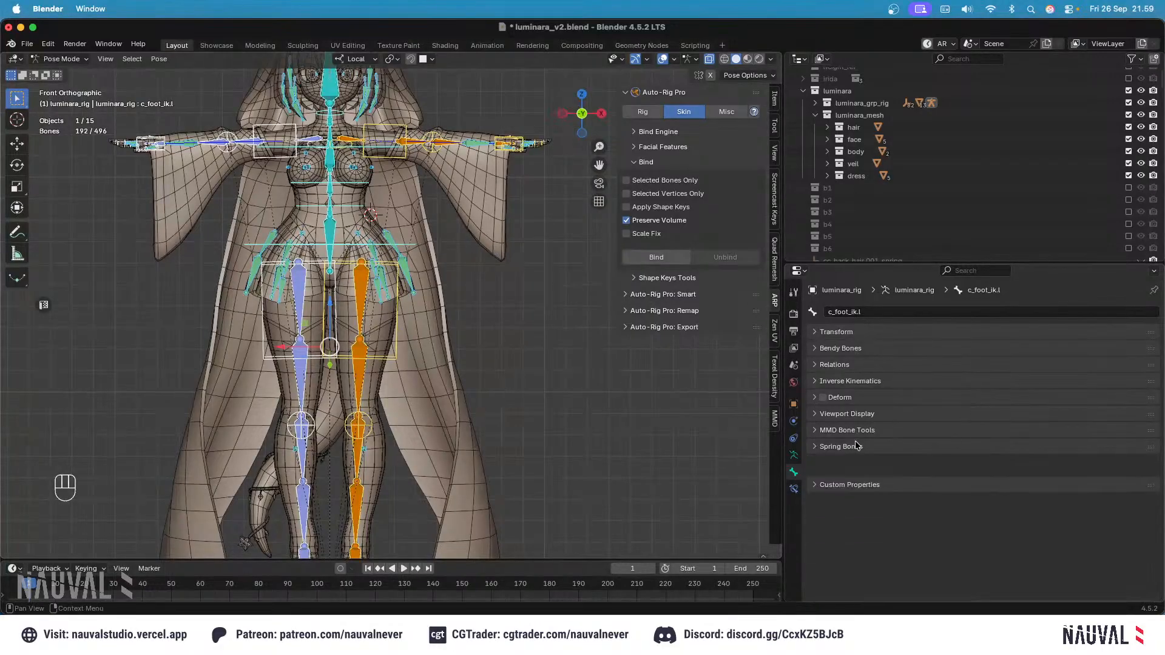
Step: Hide the Physic and Deform bone collections, show Secondary beside Main, and deselect all bones
left_click(794, 456)
left_click_drag(1104, 432, 1106, 445)
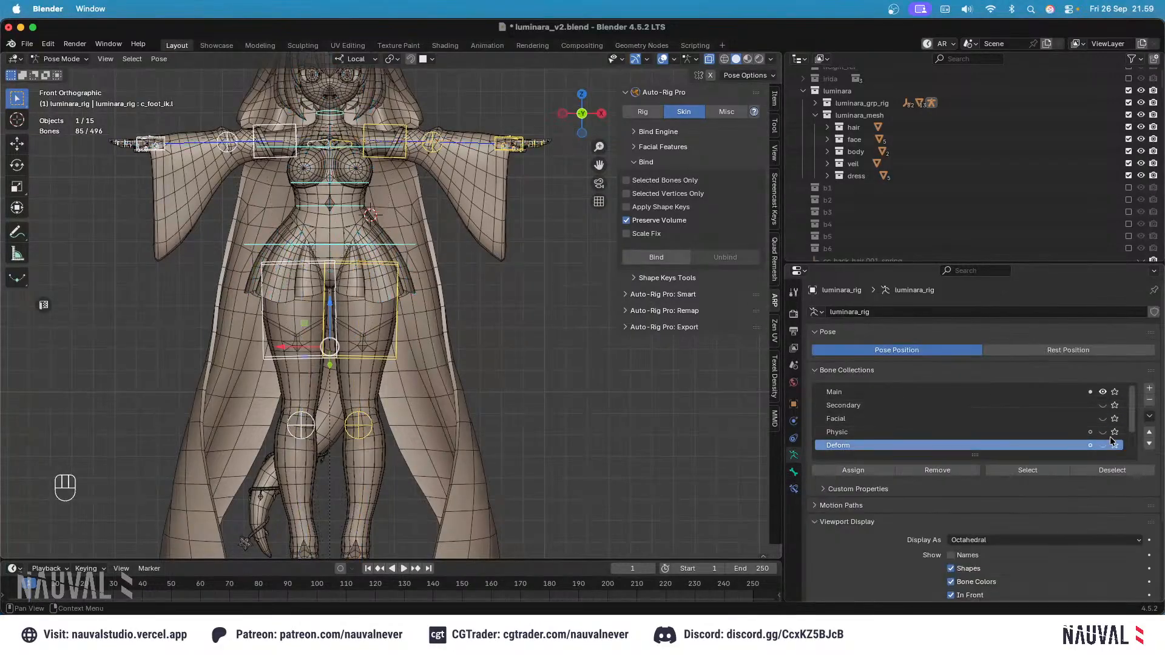
middle_click_drag(466, 222, 467, 287, "shift")
left_click(549, 119)
mouse_move(488, 158)
middle_mouse_down("ctrl")
mouse_move(504, 225)
mouse_move(486, 205)
mouse_move(489, 170)
middle_mouse_up("ctrl")
left_click(663, 59)
left_click(663, 59)
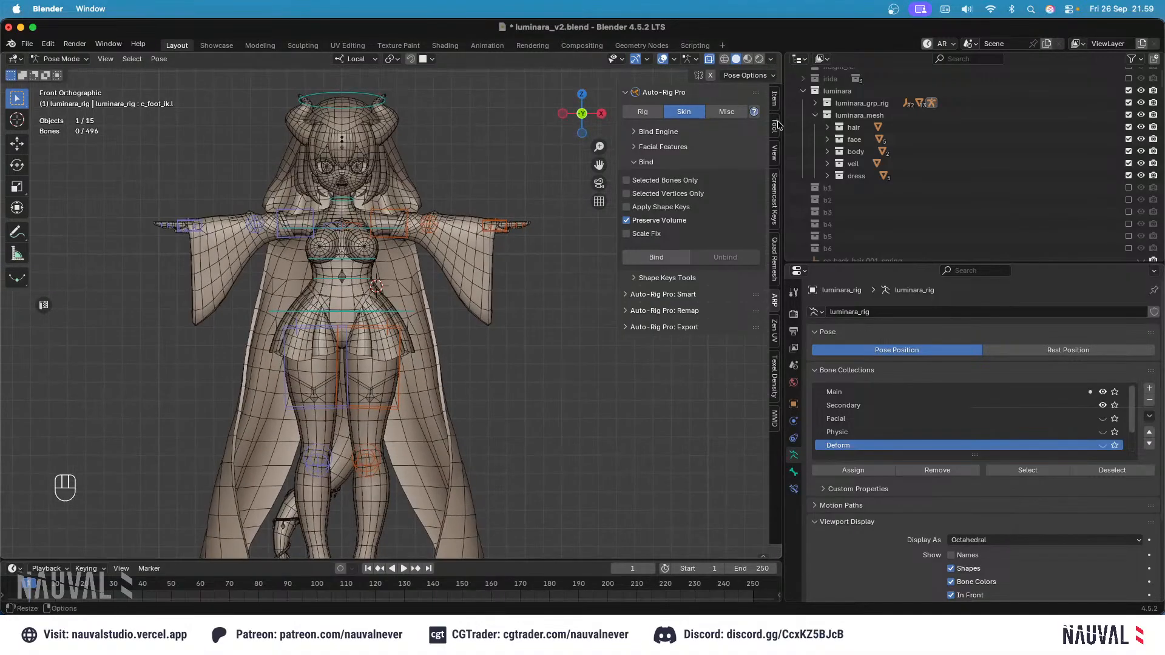
Step: Widen the 3D viewport and split it vertically, keeping the new area as a second 3D Viewport
left_click_drag(784, 163, 959, 146)
left_click_drag(962, 54, 848, 80)
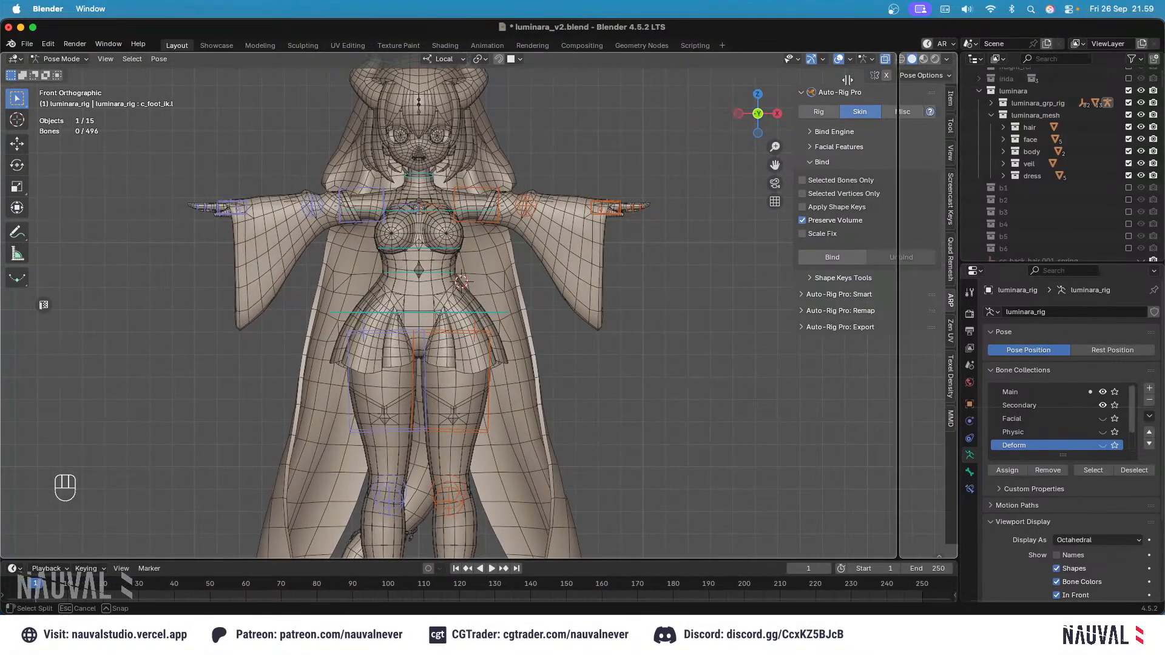
left_click_drag(626, 138, 628, 139)
left_click(646, 59)
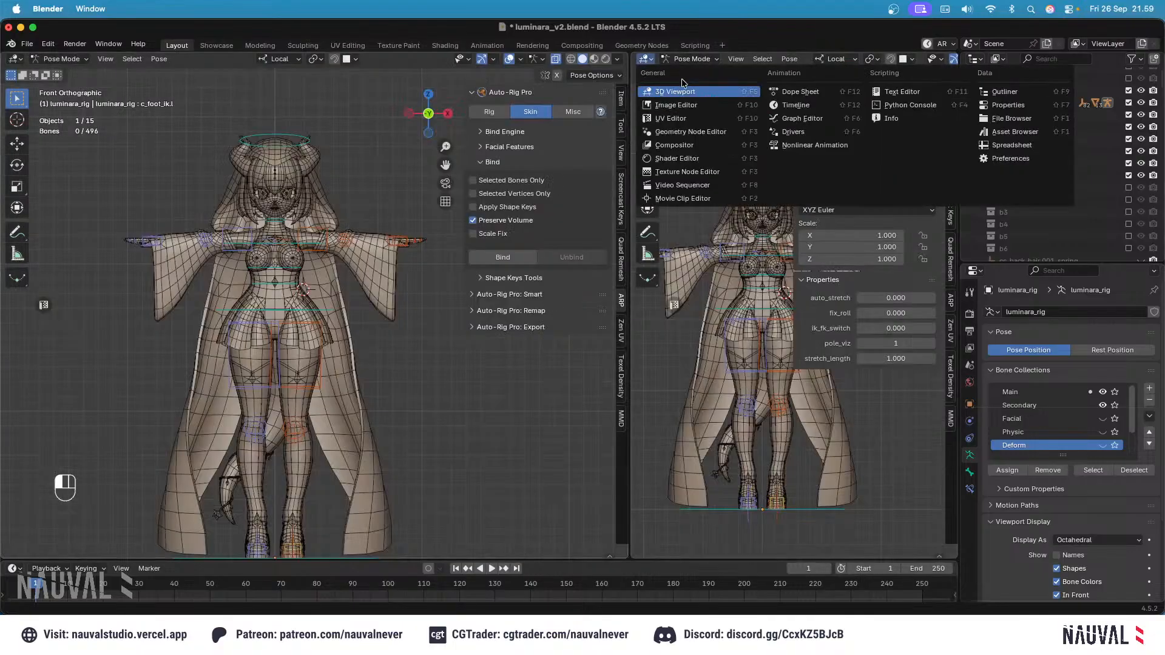
left_click(683, 90)
Step: Set up the second viewport as a clean preview with overlays and sidebars hidden, MatCap lighting and Texture object color
left_click(841, 59)
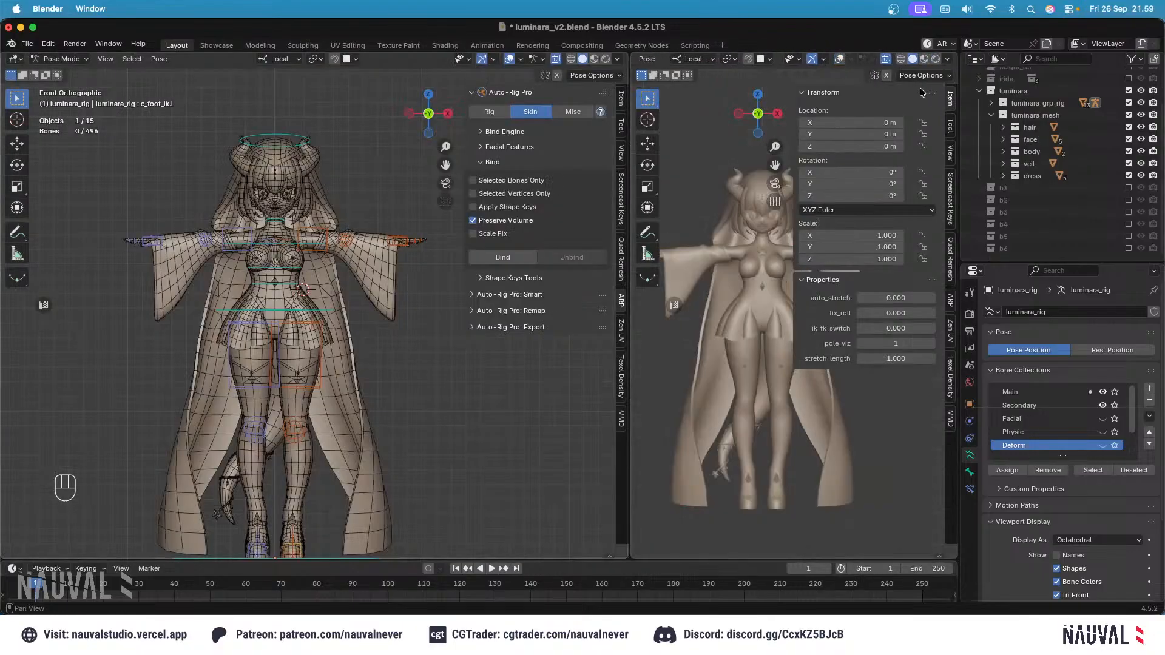
key("n")
left_click(948, 59)
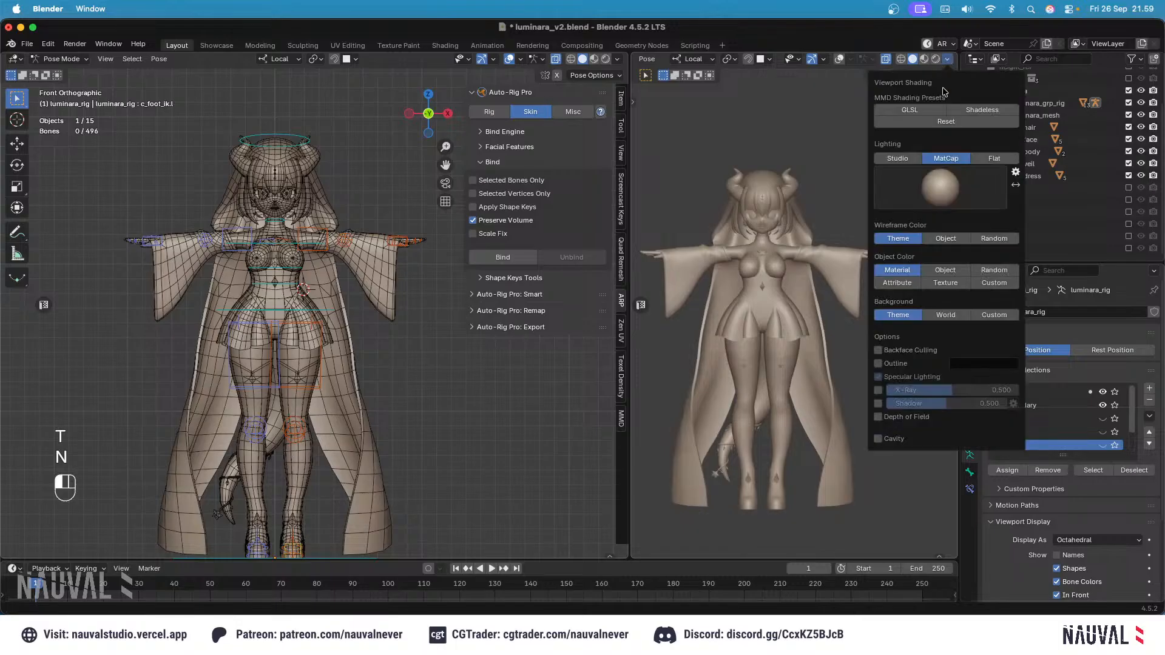
left_click(985, 160)
left_click(948, 159)
left_click(947, 282)
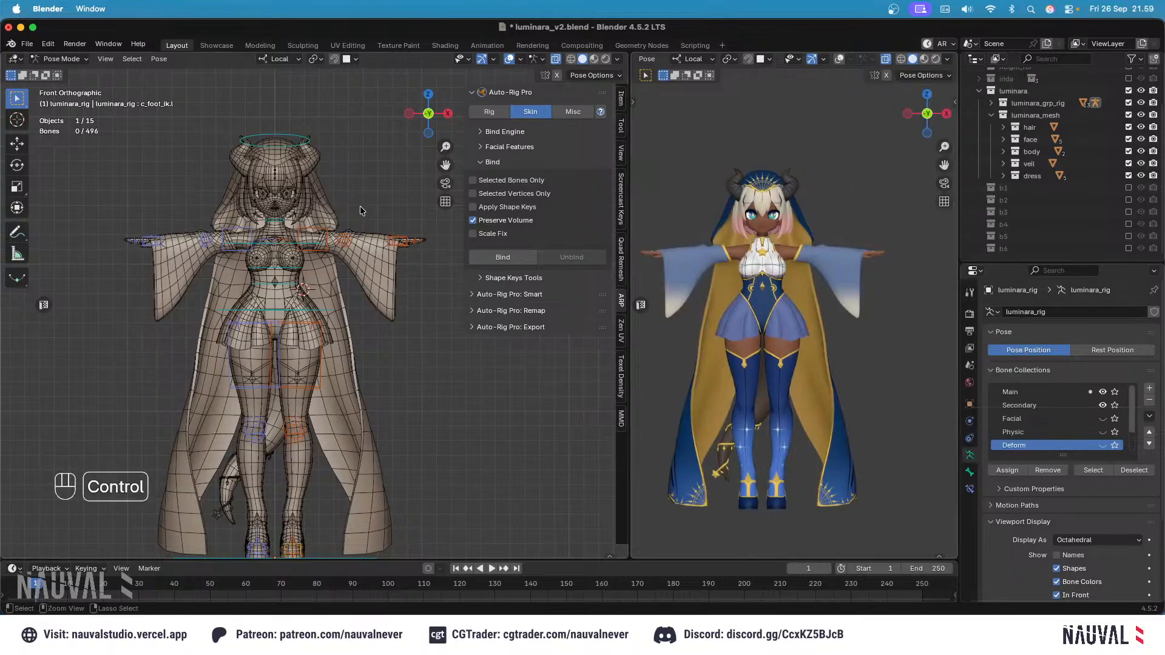
Step: Select the head bone c_head.x and try to trackball-rotate it from the front
middle_click_drag(361, 210, 358, 179, "ctrl")
left_click(305, 88)
middle_click_drag(305, 97, 348, 201, "shift")
key("r")
key("r")
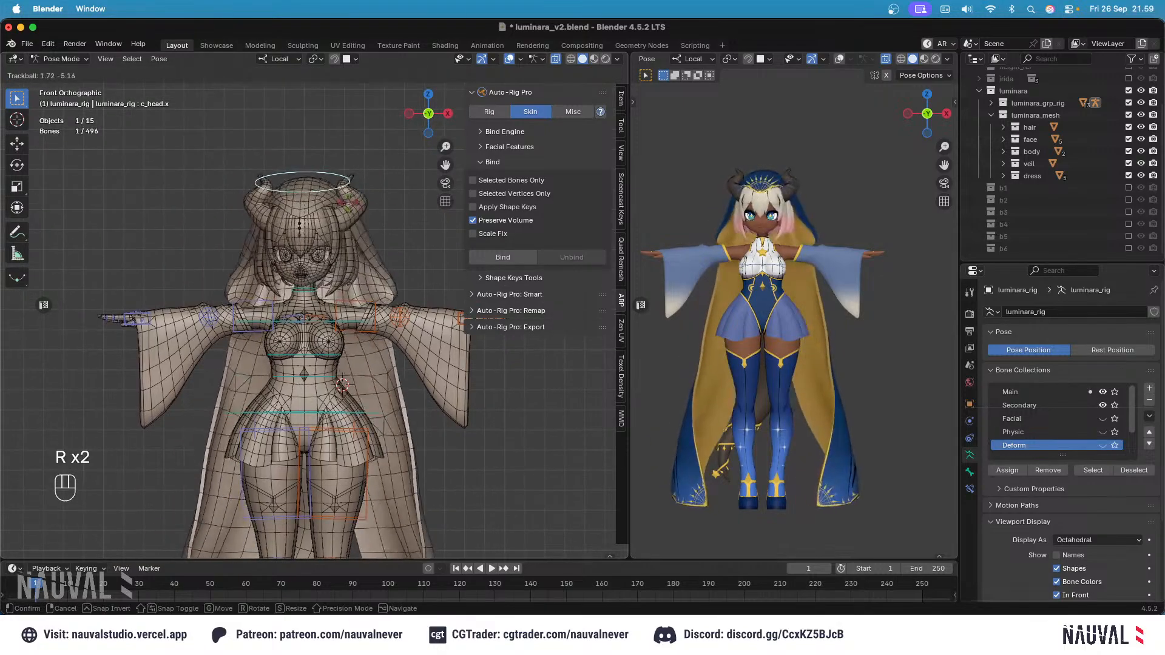
key("Escape")
Step: Expand the Spring Bones settings of c_head.x and start the interactive simulation
left_click(971, 472)
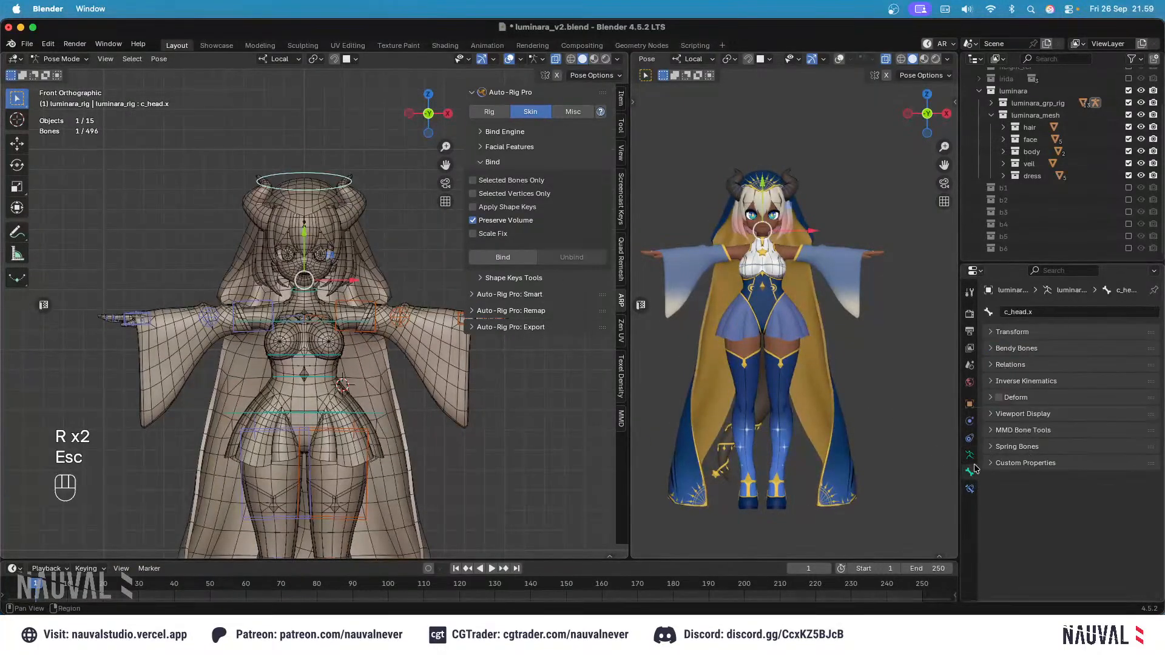
left_click(969, 455)
left_click(969, 490)
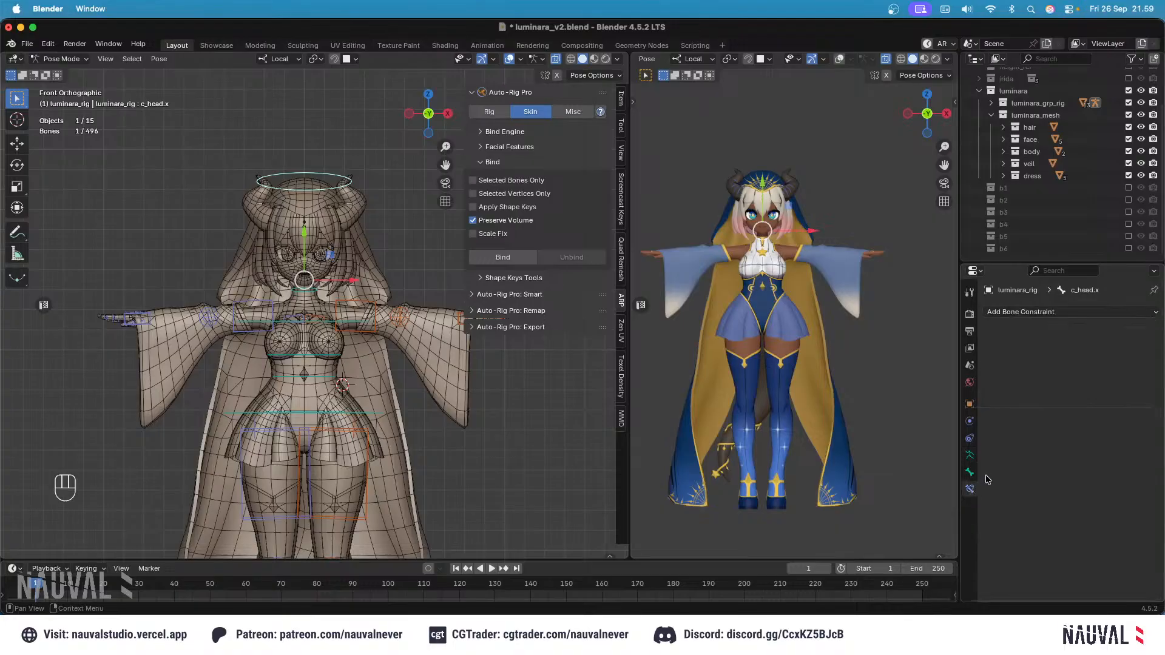
left_click(970, 472)
left_click(1028, 447)
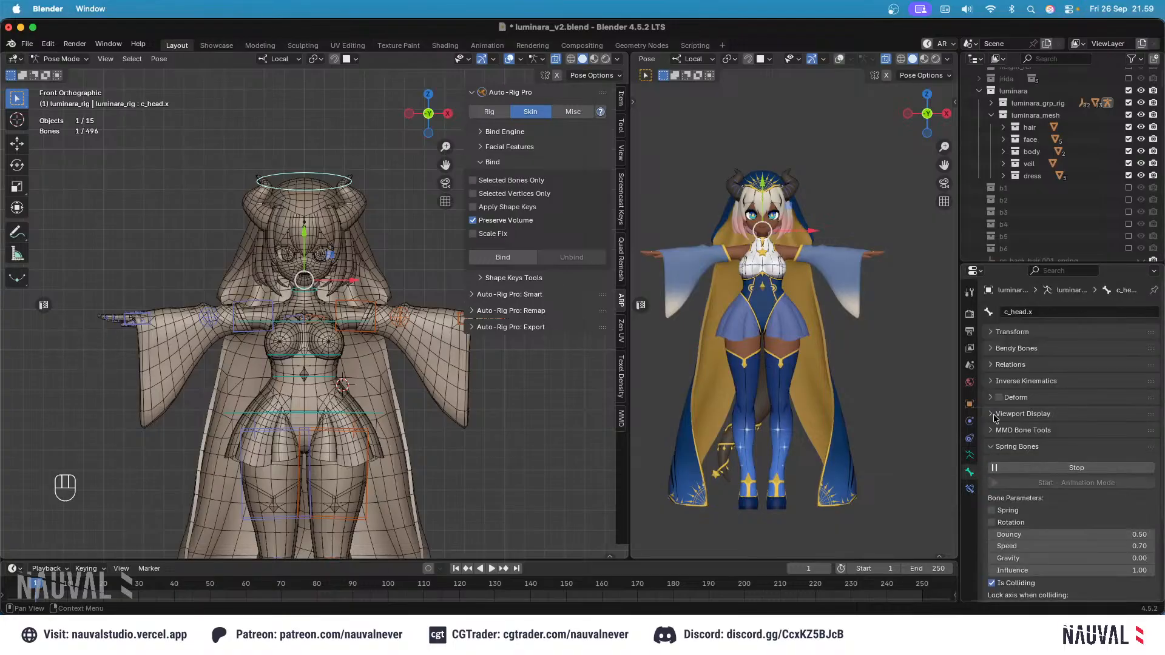
Step: Frame the character larger in the preview viewport and trackball-rotate c_head.x to test the veil and hair physics
middle_click_drag(723, 194, 798, 158, "shift")
mouse_move(798, 158)
middle_mouse_down("shift")
mouse_move(796, 125)
mouse_move(814, 143)
middle_mouse_up("shift")
middle_click_drag(813, 143, 815, 136, "ctrl")
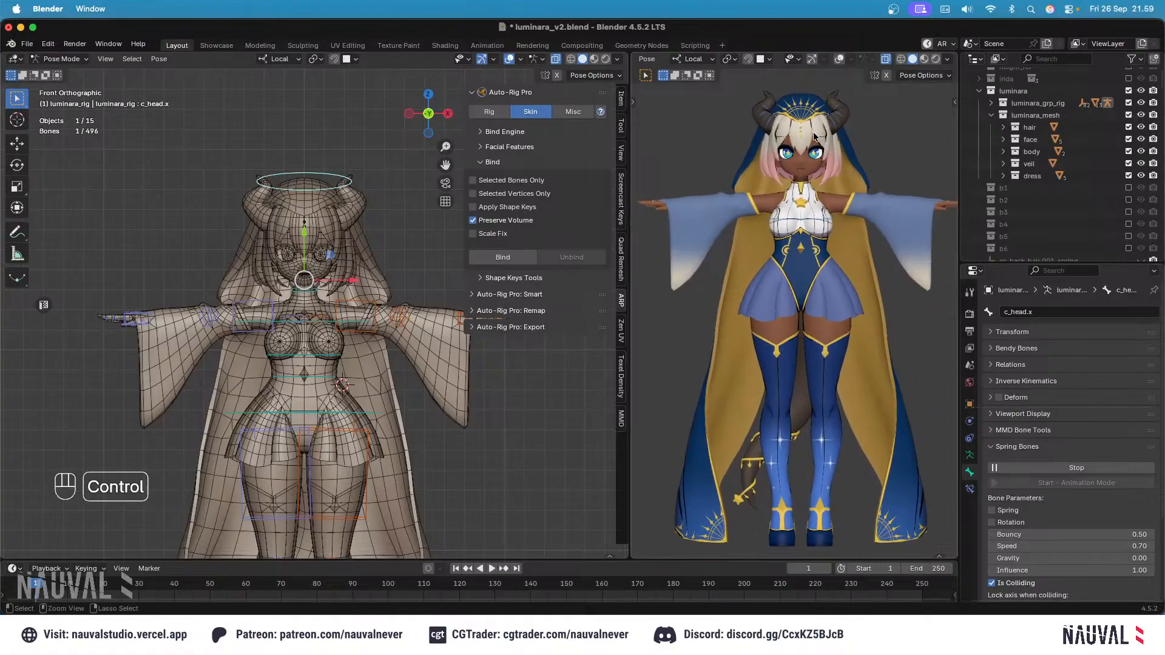
key("r")
key("r")
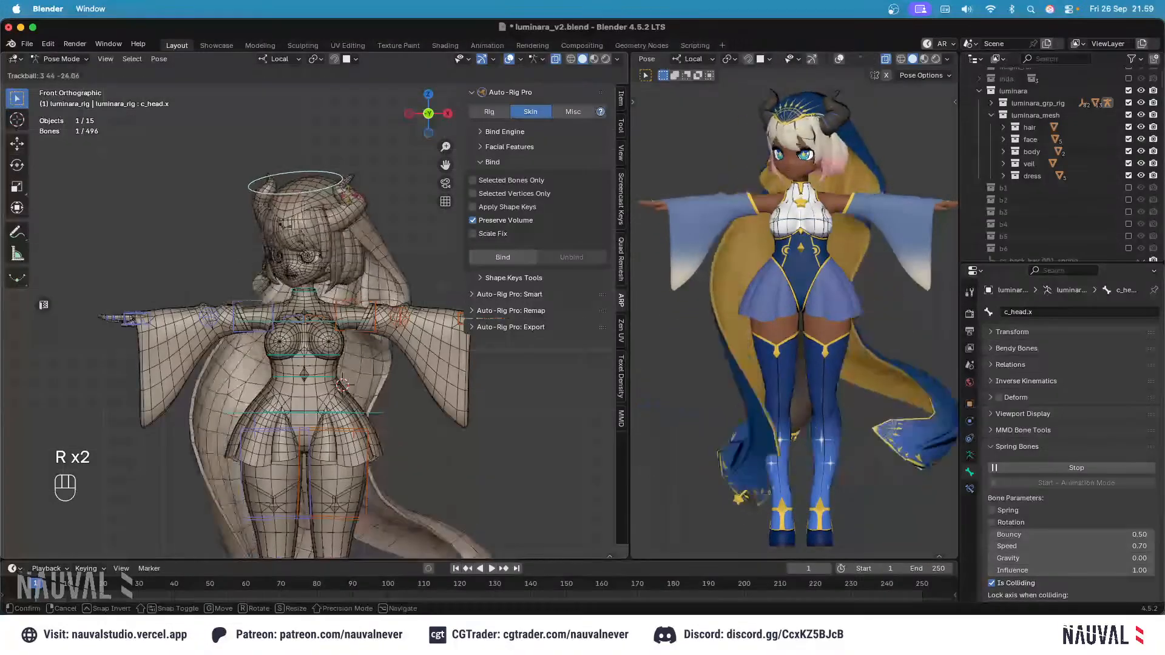
left_click(372, 197)
Step: Select c_hand_ik.l, move it down and inward from the front, and rotate it about 45.6°
middle_click_drag(385, 207, 320, 172, "shift")
left_click(395, 281)
key("g")
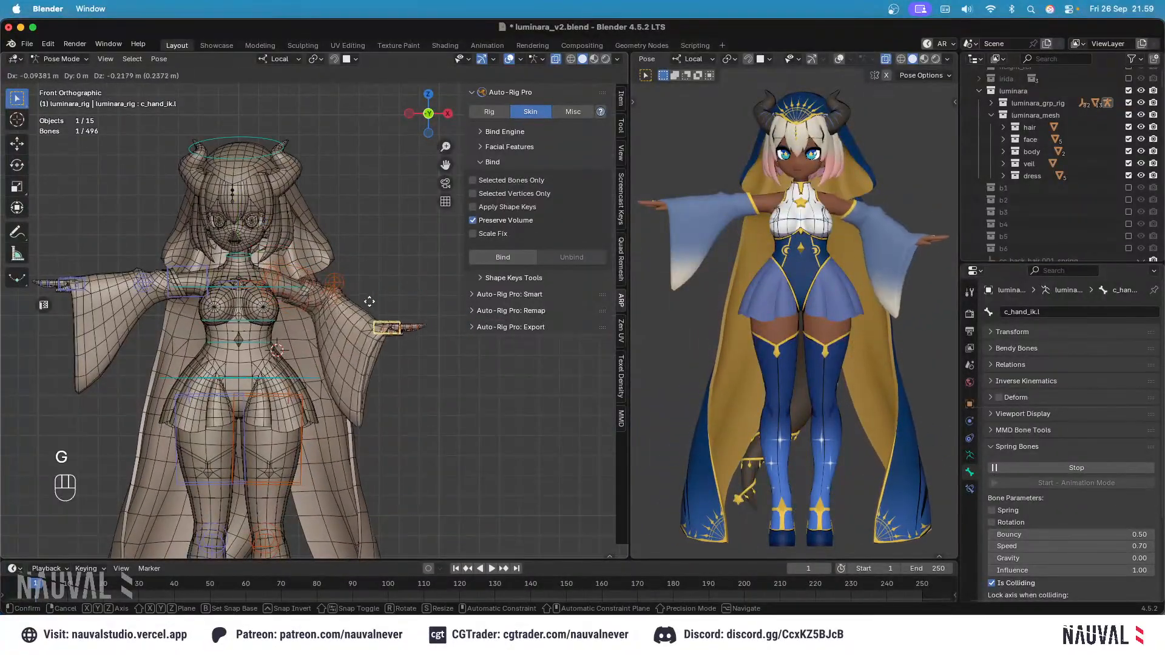
left_click(365, 307)
key("r")
left_click(363, 292)
Step: Raise c_hand_ik.l to about shoulder height and trackball-rotate it about -17.8° and -58.4°
key("g")
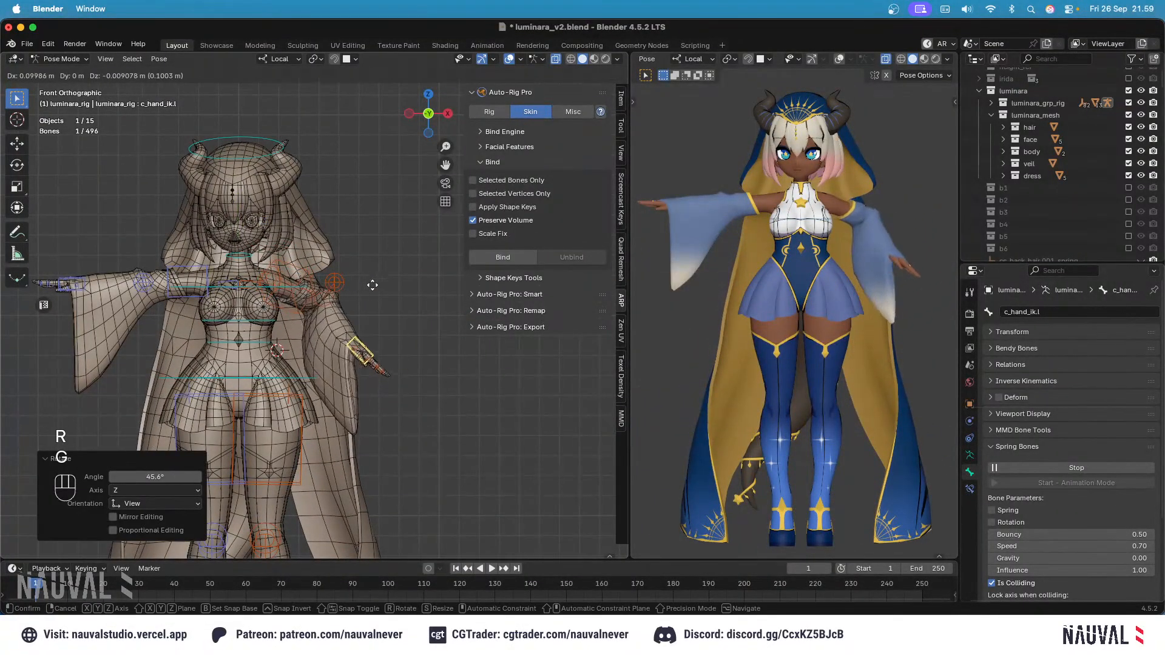
left_click(377, 195)
key("r")
key("r")
left_click(342, 202)
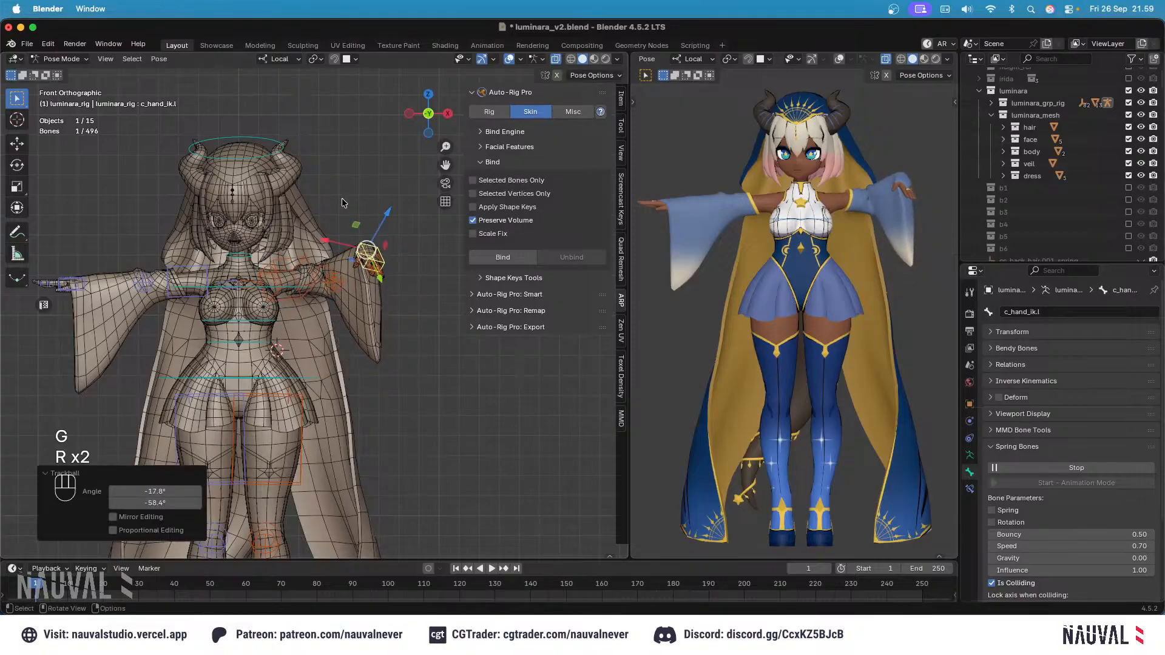
Step: Select the chest bone c_spine_03.x and try to move and trackball-rotate it
left_click(294, 288)
key("g")
key("Escape")
key("r")
key("r")
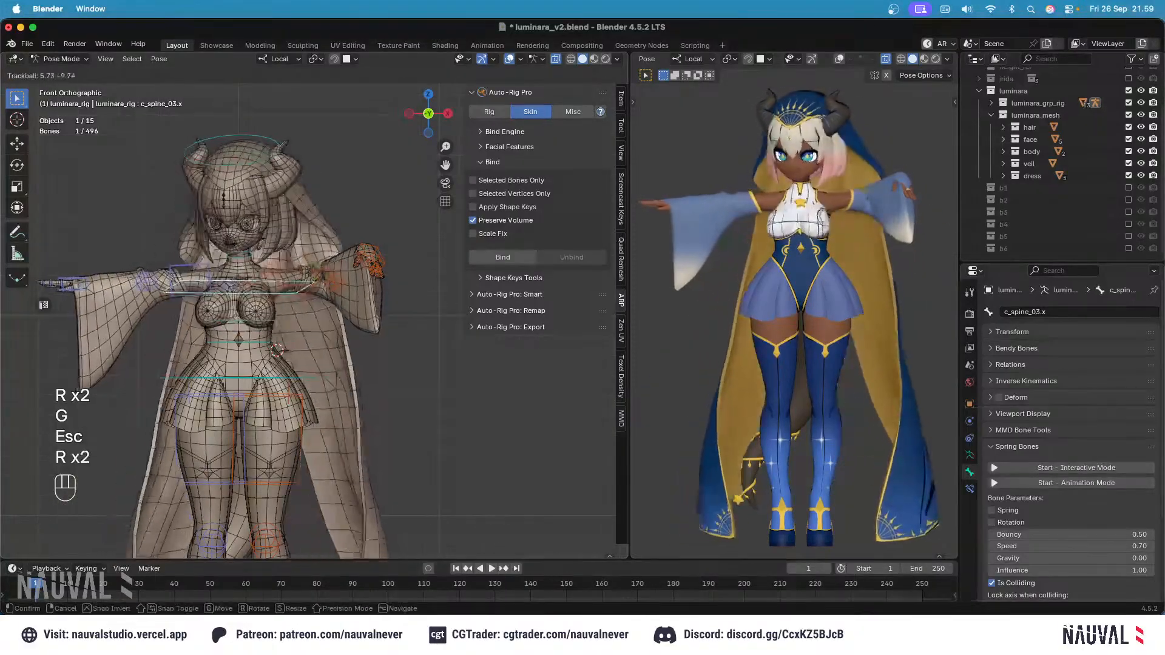
key("Escape")
Step: Restart the interactive spring simulation and trackball-rotate c_spine_03.x about 9.17° and 2.86°, and again about -10.9° and 4.58°
key("r")
key("r")
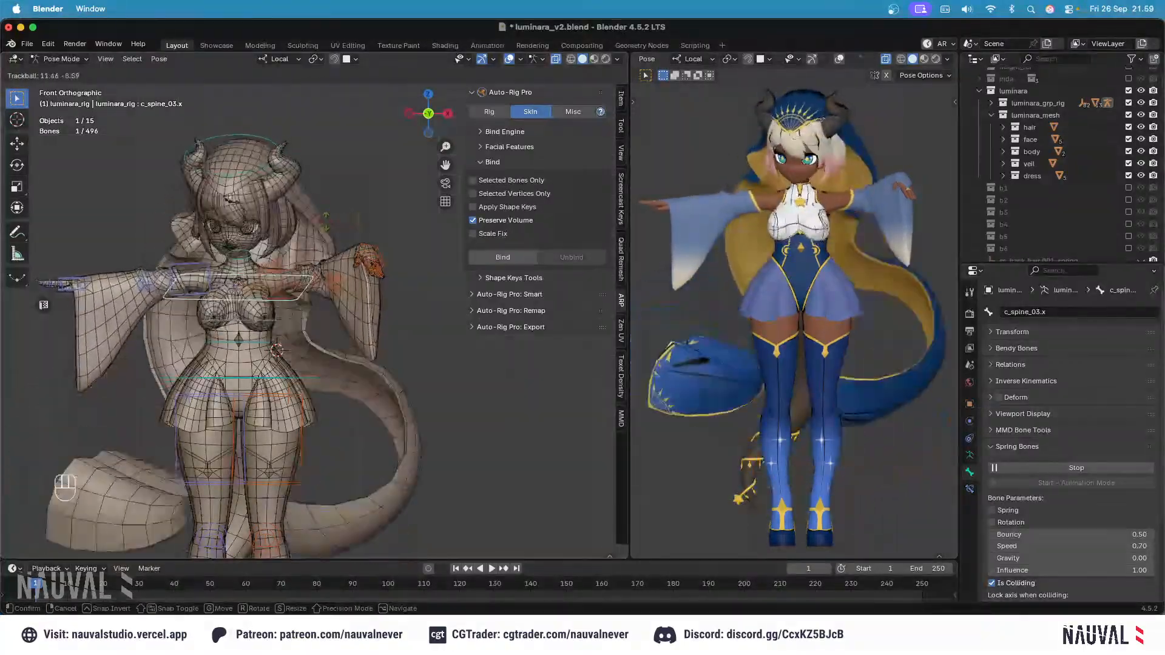
left_click(356, 208)
mouse_move(806, 193)
middle_mouse_down("ctrl")
mouse_move(806, 170)
mouse_move(804, 193)
middle_mouse_up("ctrl")
key("r")
key("r")
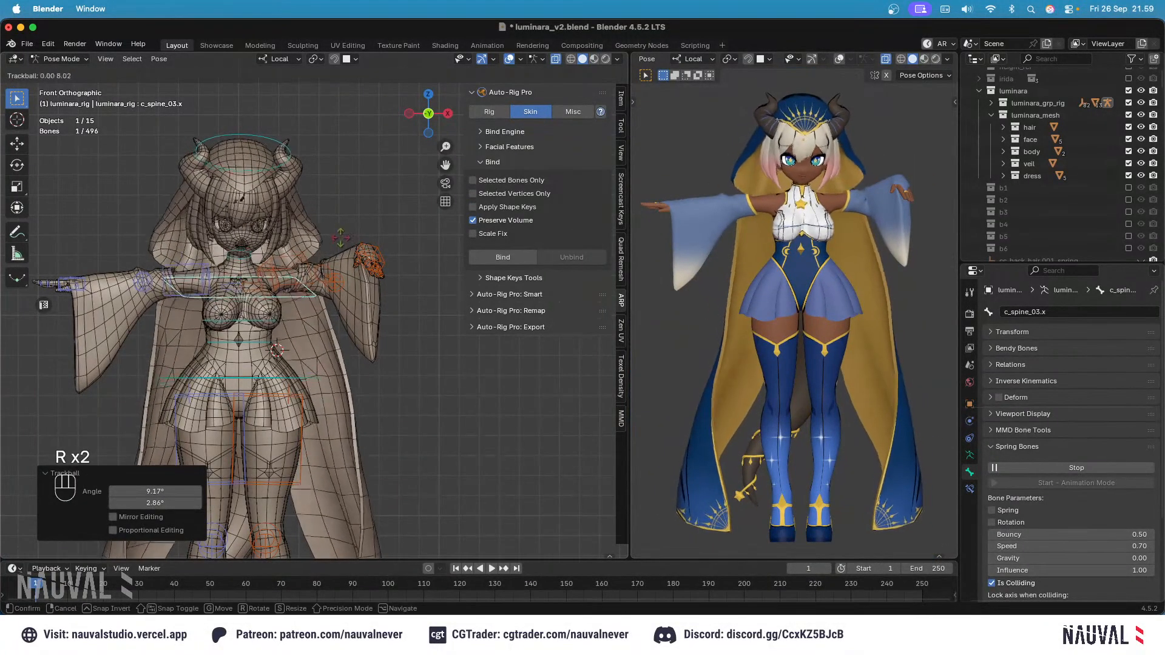
left_click(330, 296)
Step: Select the hip bone c_root_master.x and trackball-rotate it about 21.8° and -6.3° from the front
middle_click_drag(330, 296, 321, 170, "shift")
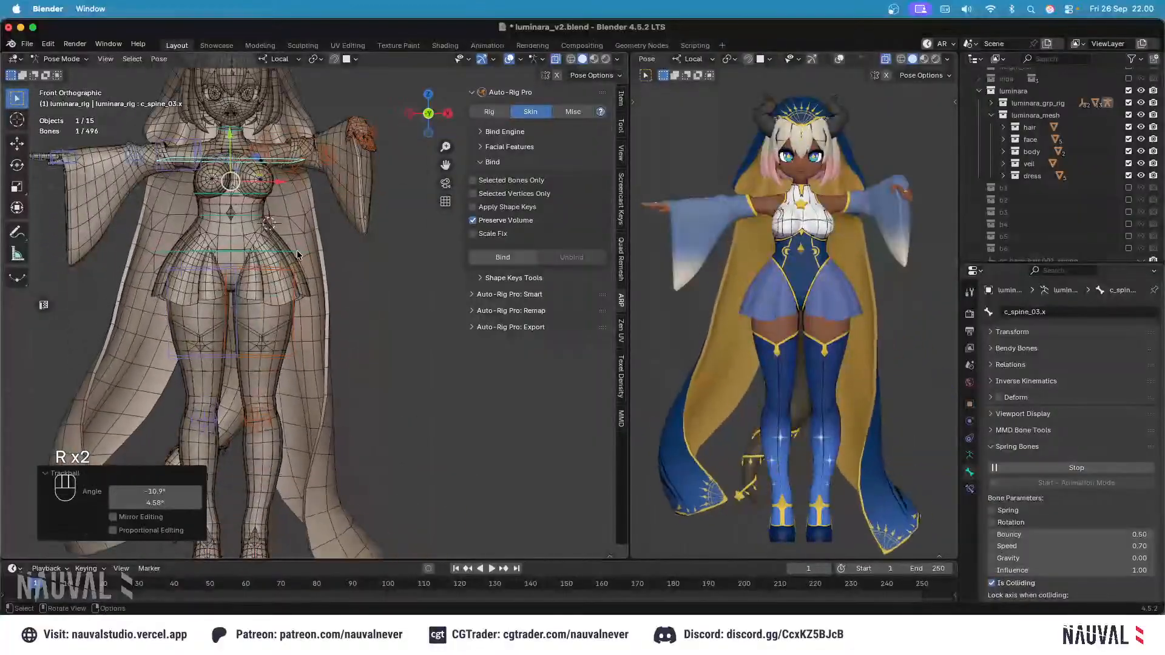
left_click(308, 252)
key("r")
key("r")
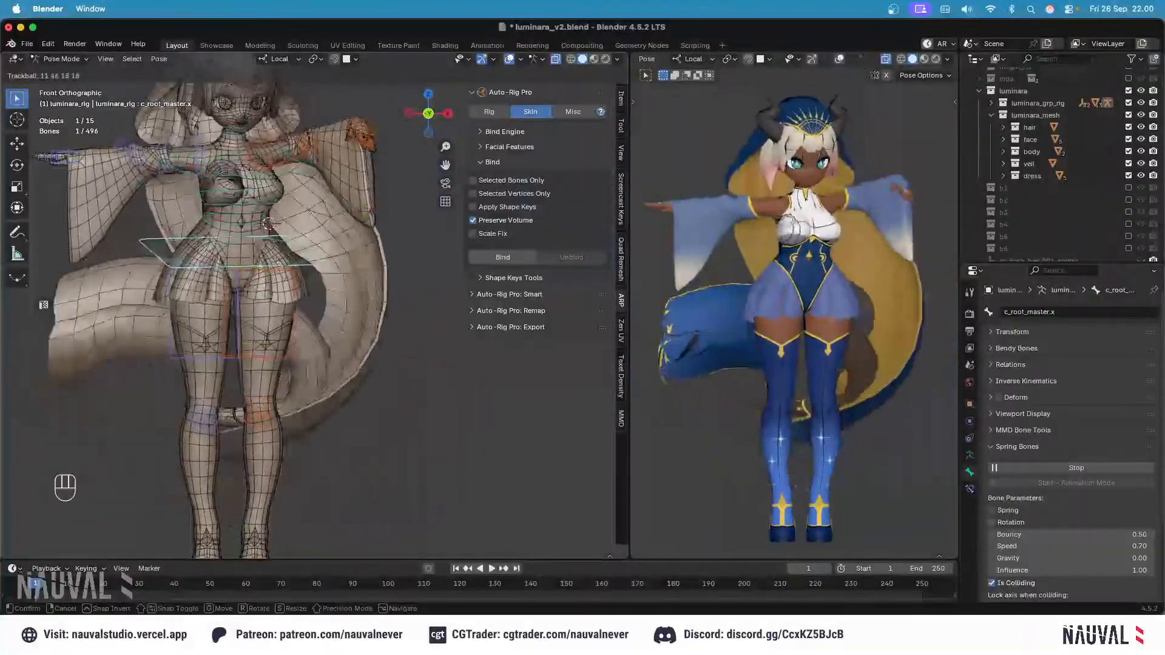
left_click(326, 268)
Step: From the side, move c_foot_ik.l up and forward, rotate it about -24.2°, and reposition it once more
middle_click_drag(326, 268, 348, 94, "shift")
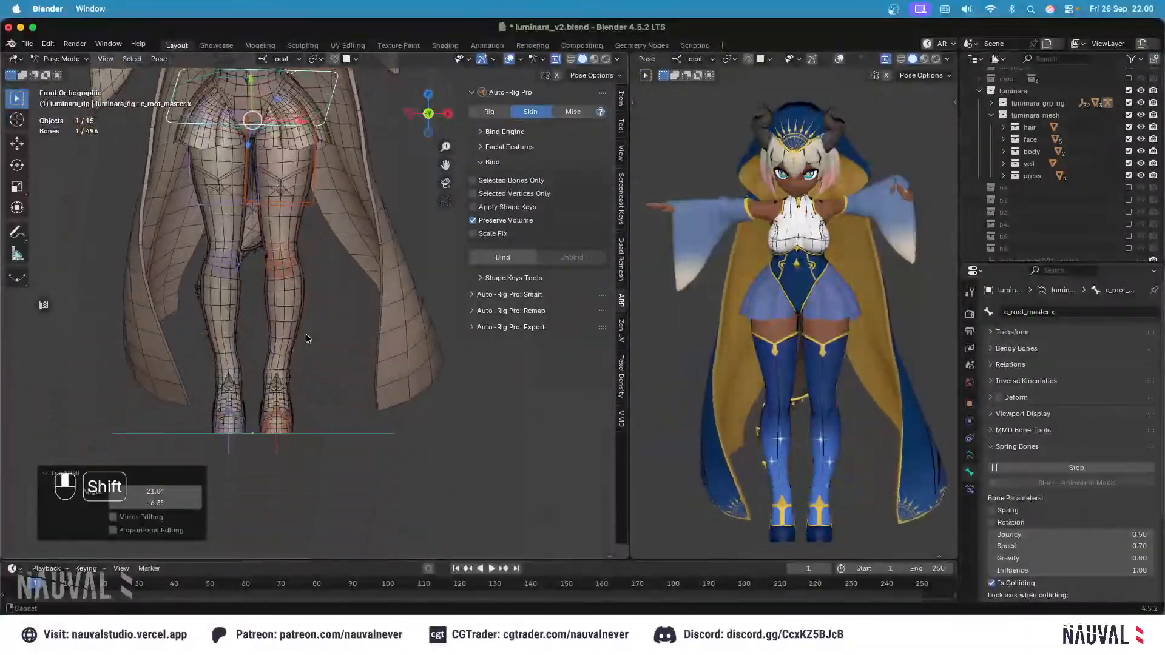
key("KP_3")
key("g")
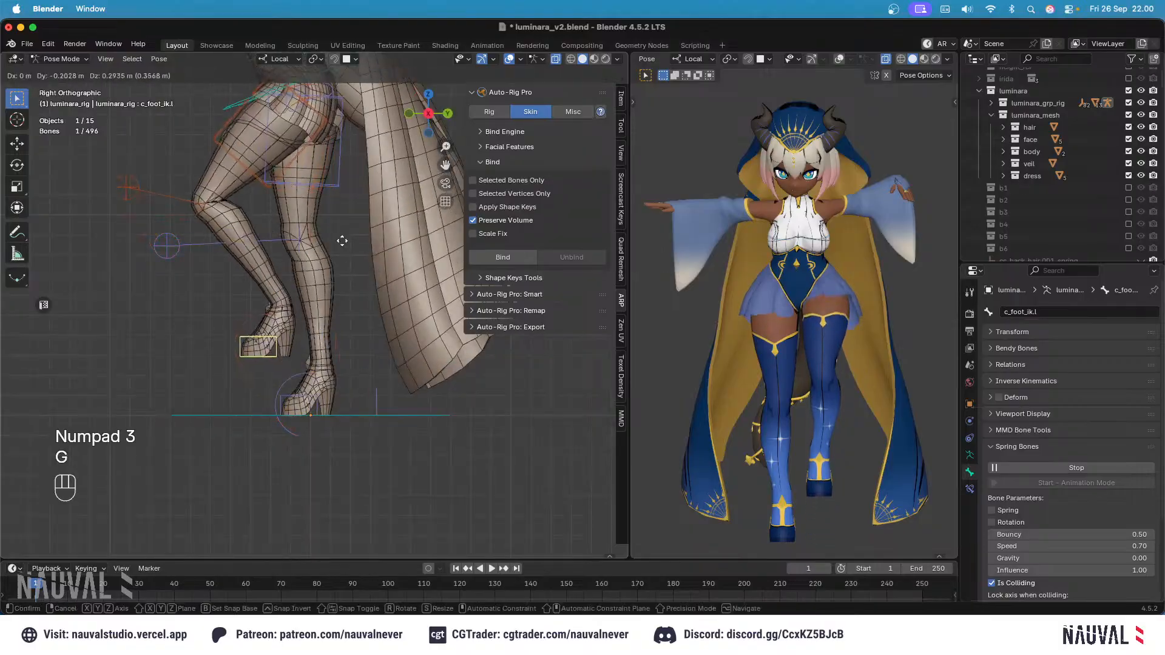
left_click(357, 230)
key("r")
left_click(327, 174)
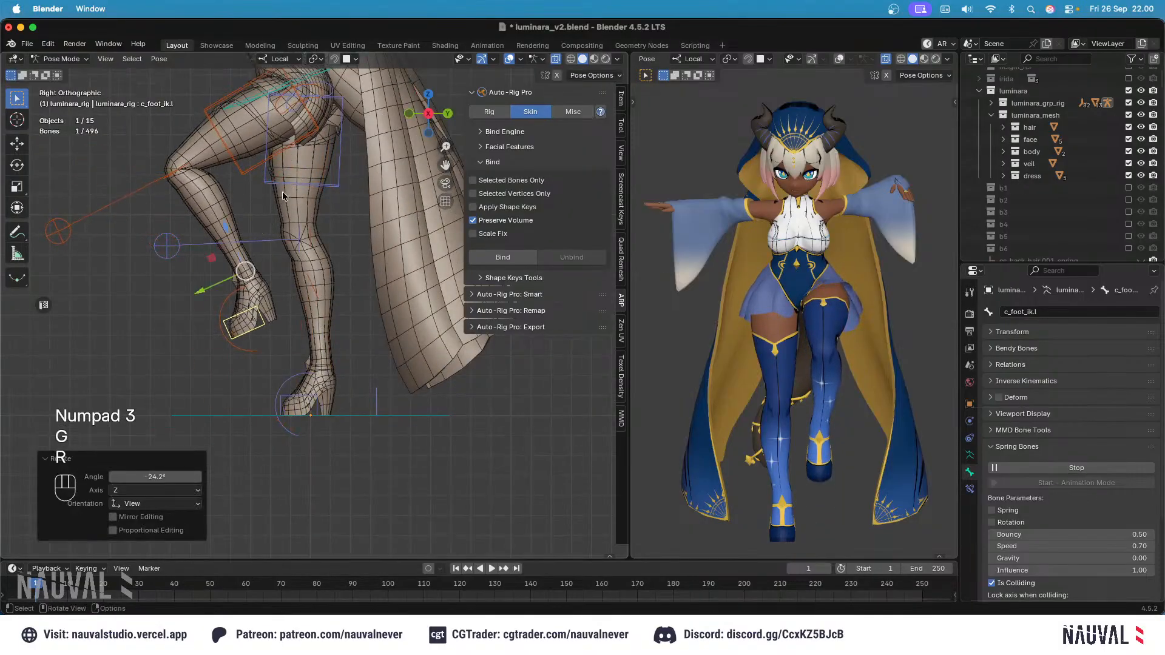
key("g")
left_click(337, 181)
Step: Select the hip bone c_root_master.x, rotate it about 0.593° from the side, and trackball-rotate it about -3.44° and 2.86°
middle_click_drag(338, 181, 320, 276, "shift")
left_click(318, 165)
key("r")
key("r")
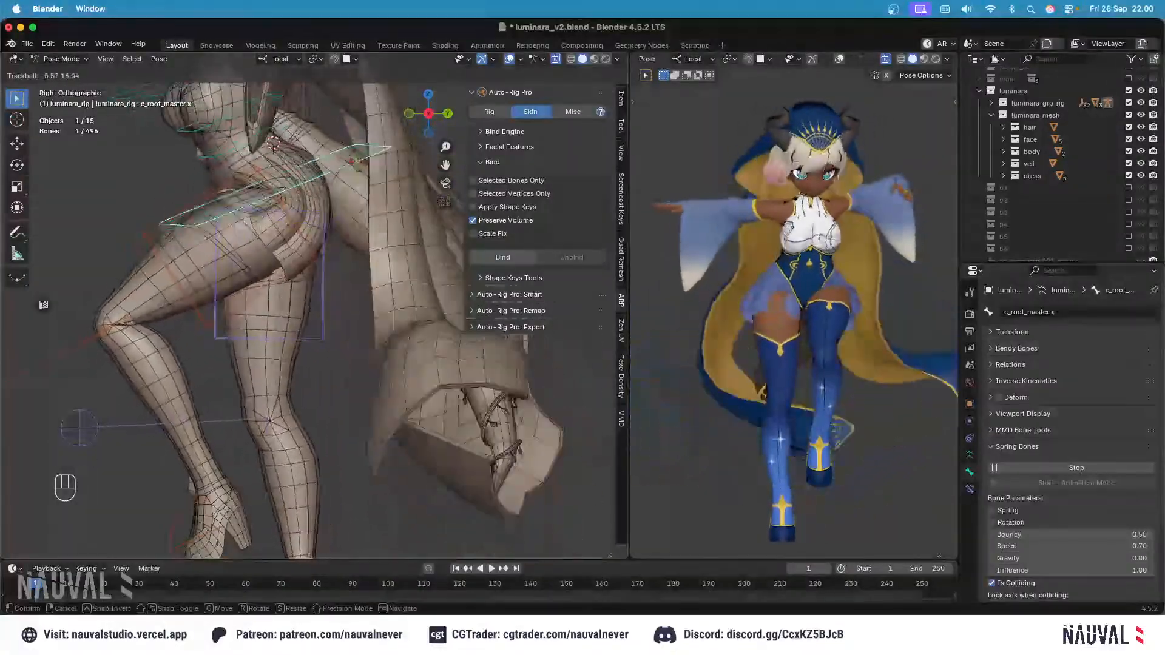
left_click(337, 181)
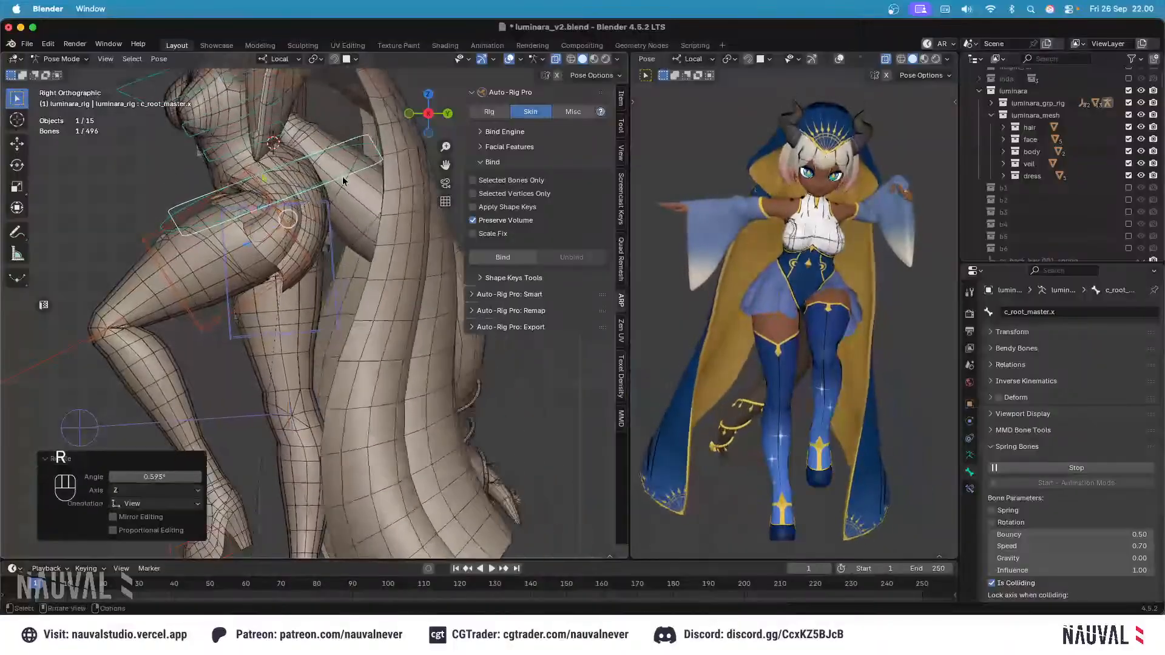
key("r")
key("r")
left_click(376, 203)
Step: Trackball-rotate the hip bone c_root_master.x again about -14.9° and -14.9° in the close-up side view
middle_click_drag(376, 203, 399, 199, "shift")
scroll(399, 199, "up", 3)
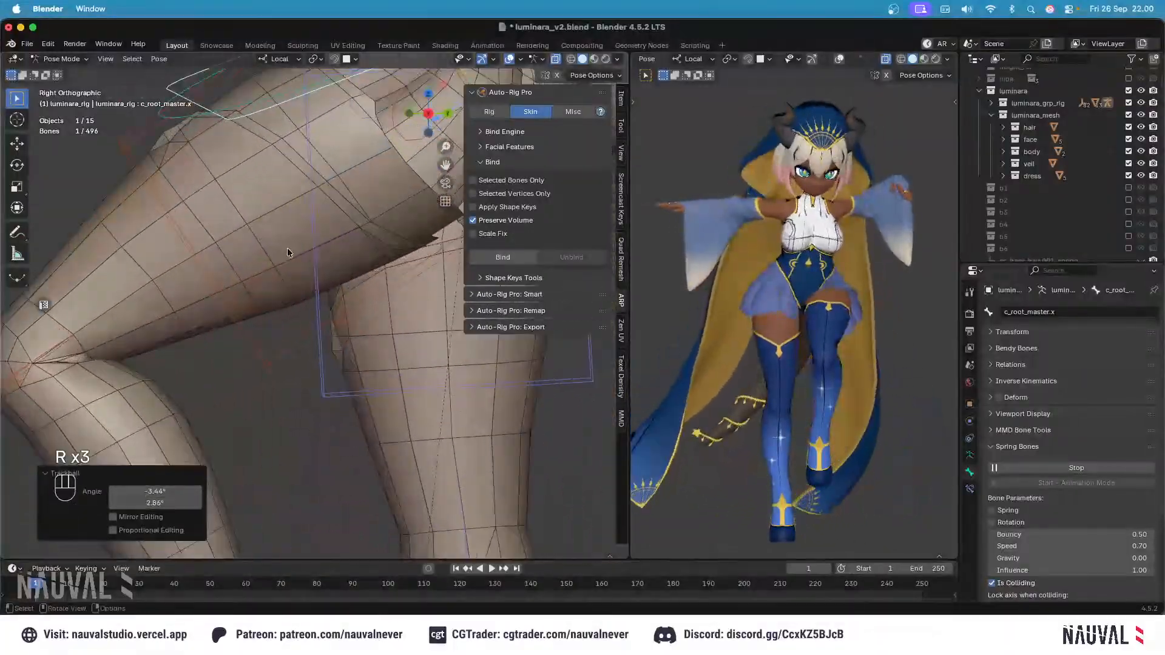
key("r")
key("r")
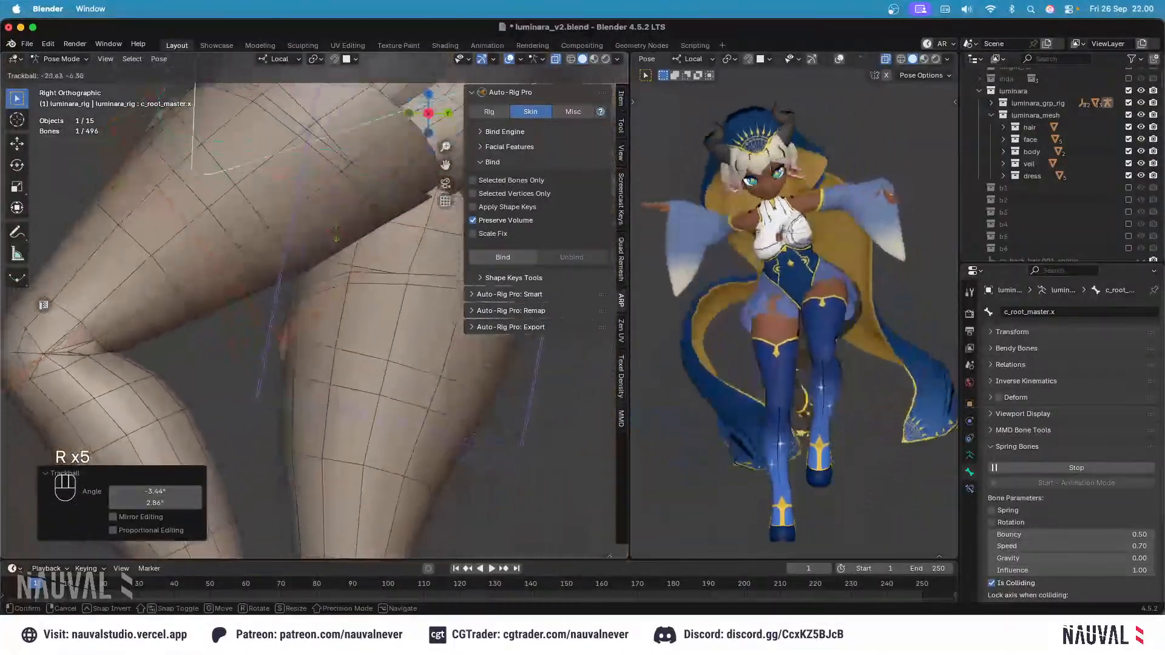
left_click(340, 251)
Step: From the front, try another trackball rotation of the hip bone c_root_master.x to swing the cape and dress
middle_click_drag(341, 251, 341, 270, "ctrl")
middle_click_drag(341, 270, 342, 277)
key("KP_1")
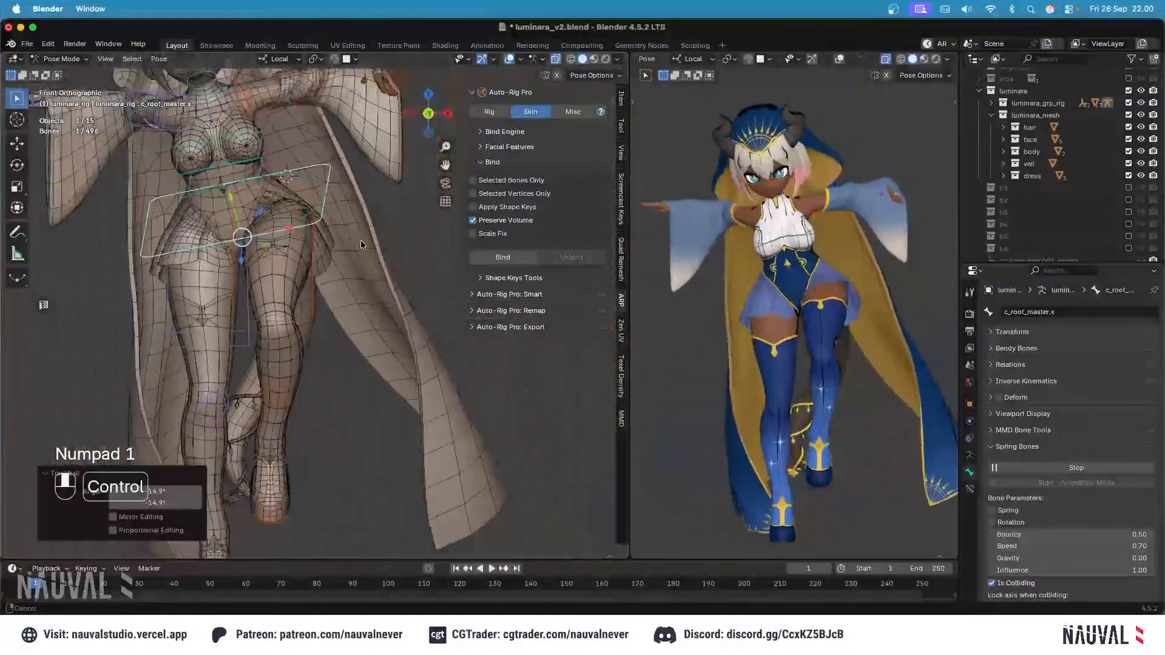
key("r")
key("r")
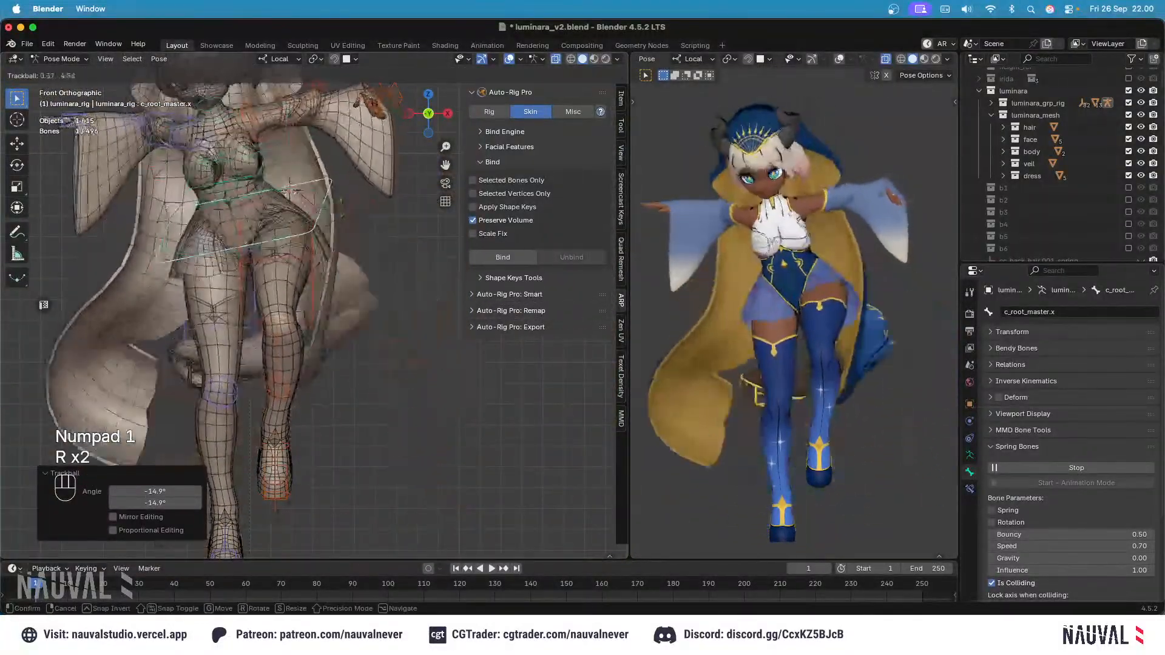
Step: End the hip rotation and stop the interactive spring simulation
key("KP_1")
key("a")
key("alt+g")
key("alt+r")
key("Escape")
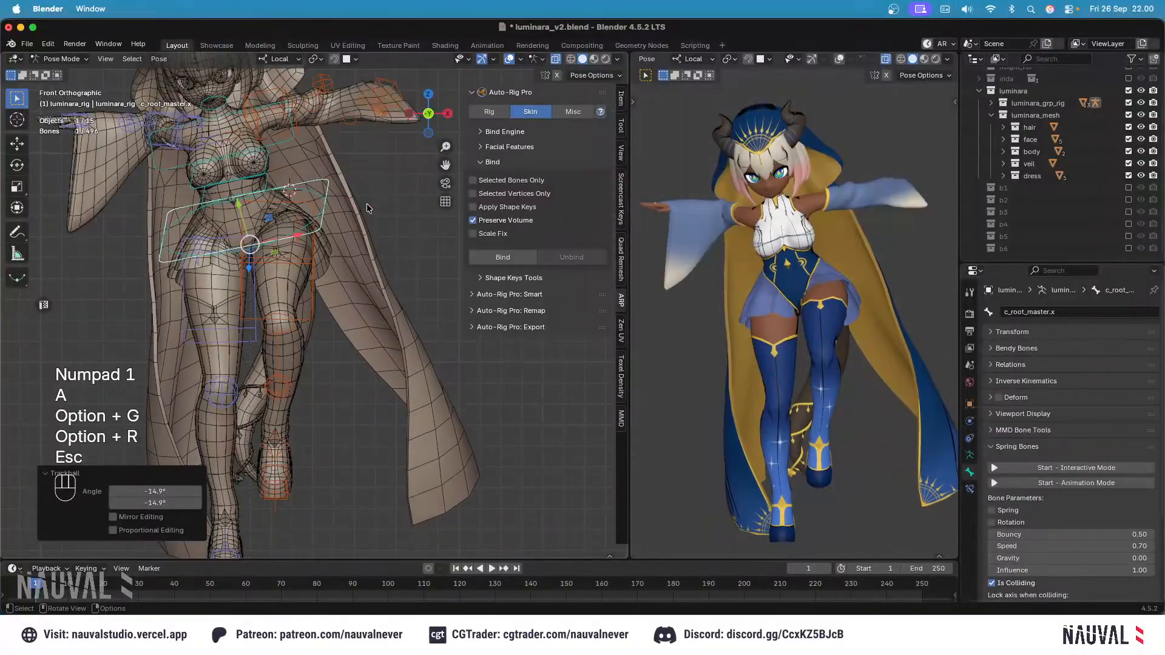
Step: Clear the location and rotation of all pose bones and save the file
key("a")
key("alt+g")
key("alt+r")
key("super+s")
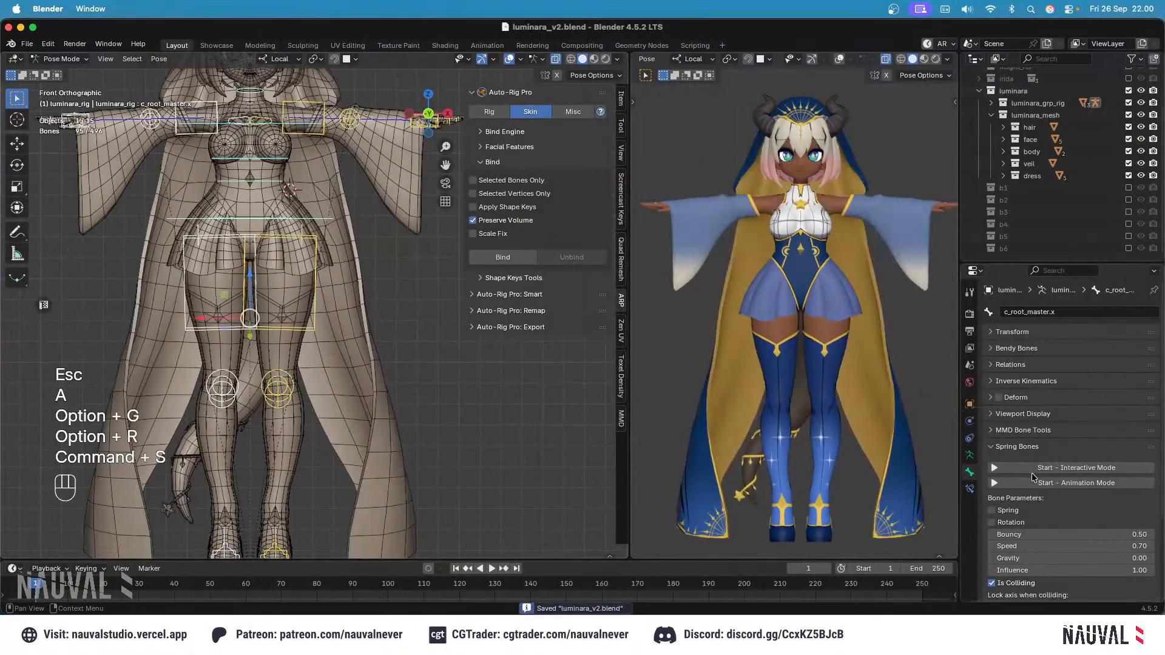
Step: Deselect the bones, switch the rig to Object Mode with nothing selected, and save luminara_v2.blend
left_click(409, 270)
middle_click_drag(410, 271, 392, 290)
key("KP_1")
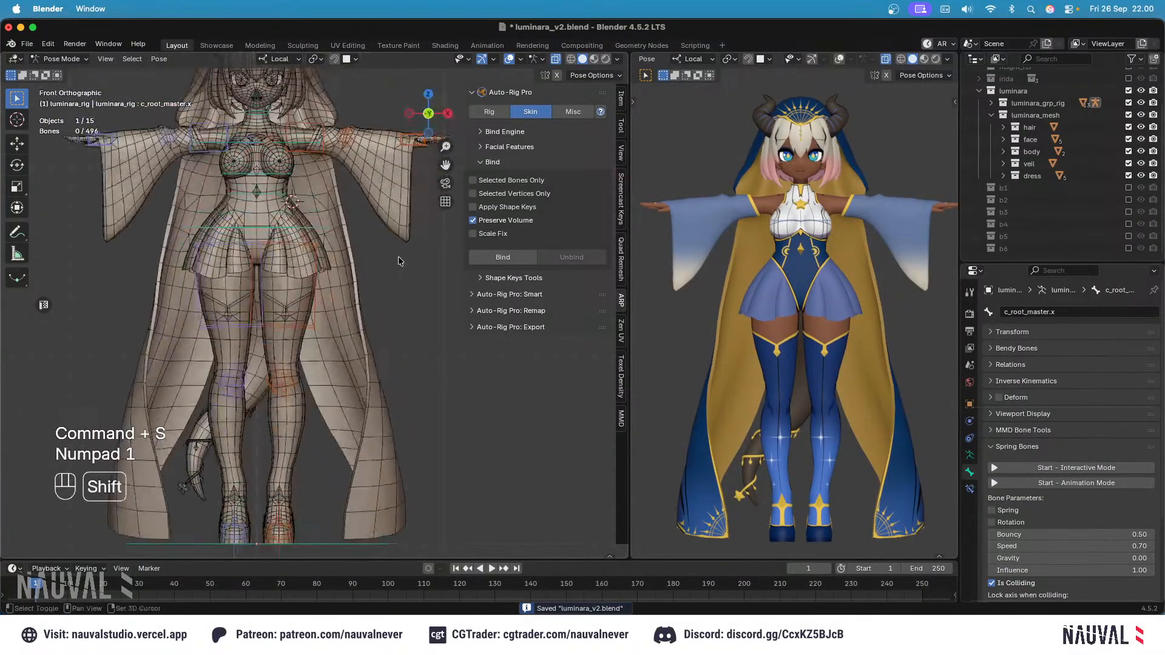
key("super+s")
left_click(70, 59)
left_click(68, 73)
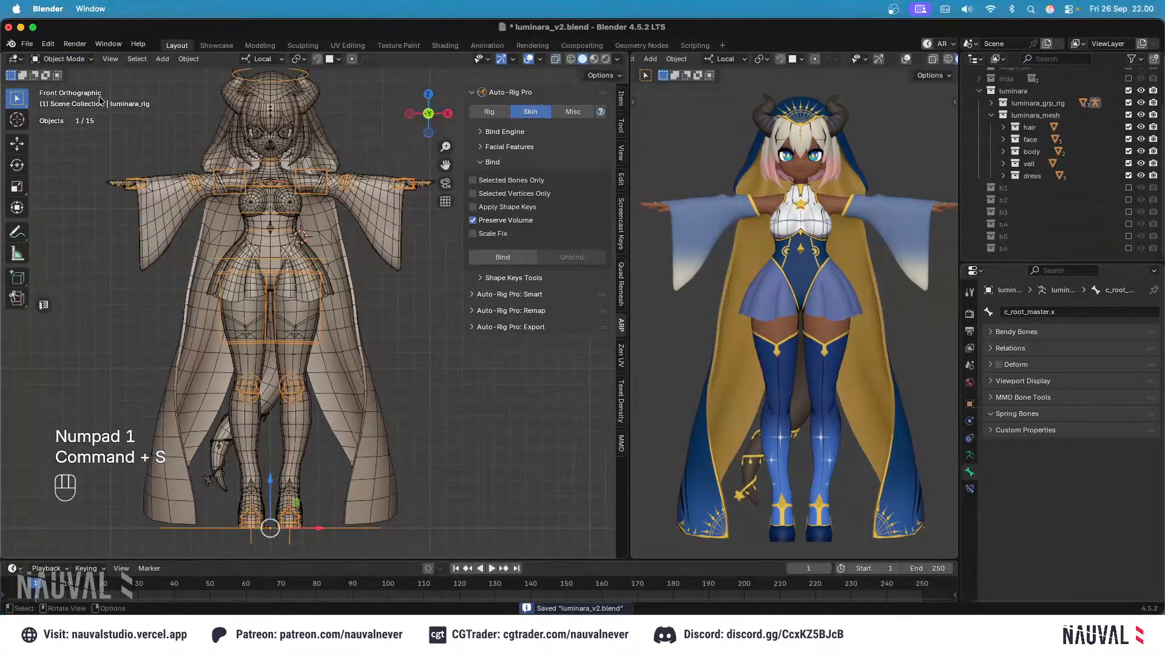
left_click(368, 153)
key("super+s")
middle_click_drag(368, 154, 381, 176, "shift")
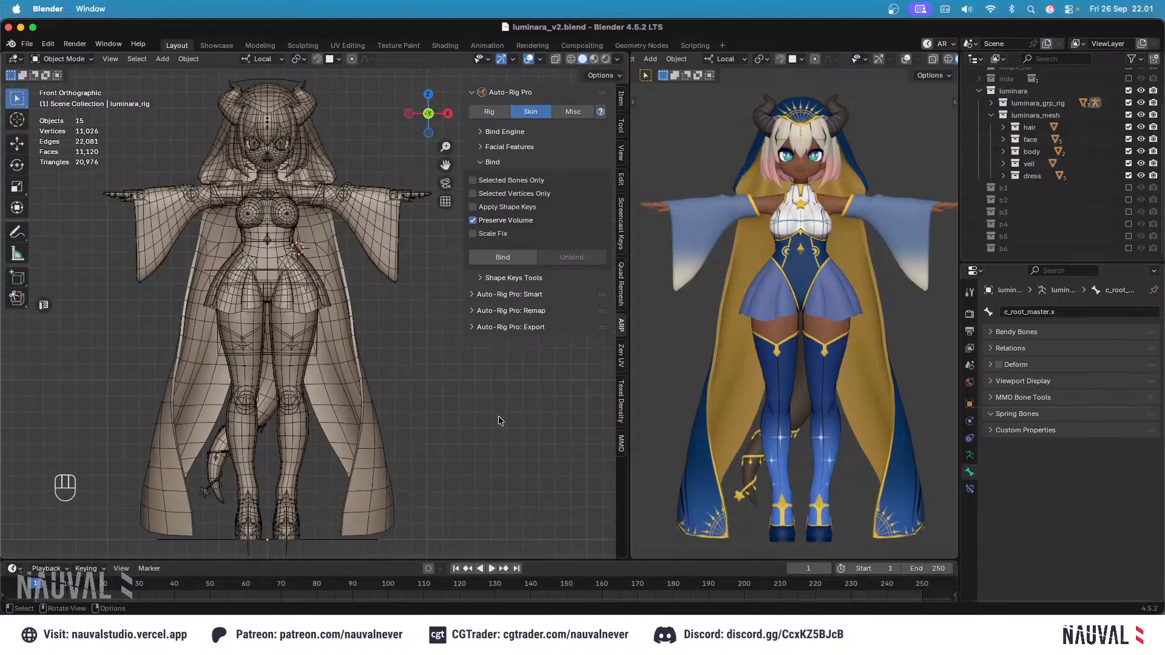
Step: Switch to OBS and activate the 3D Home Stream scene
left_click(791, 611)
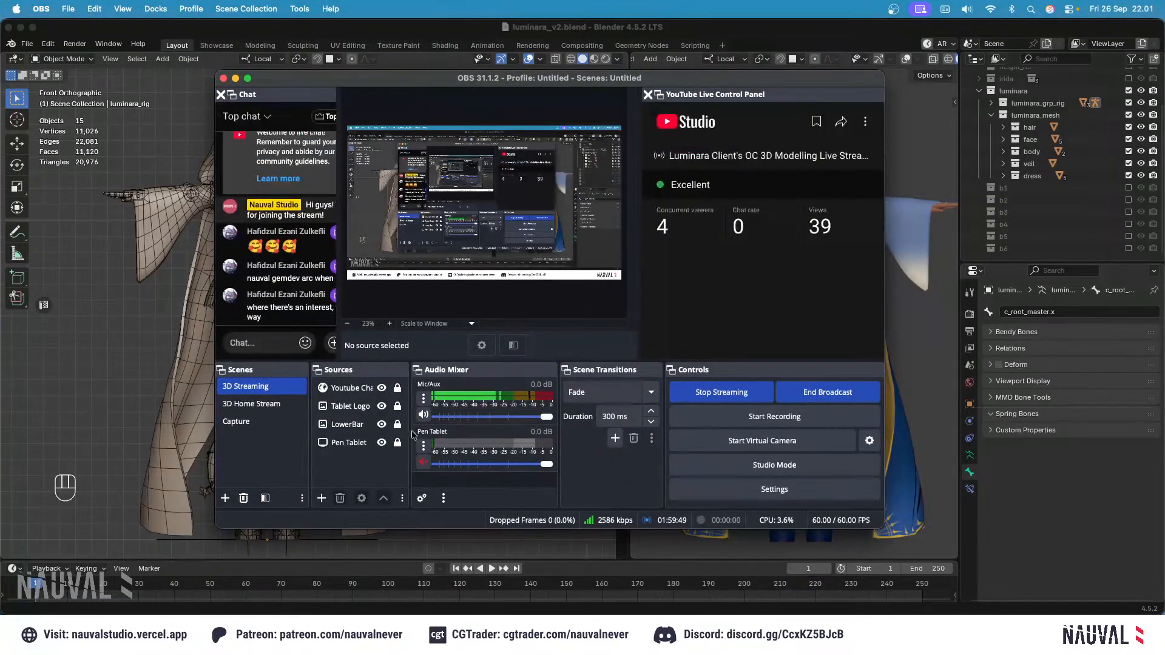
left_click(278, 400)
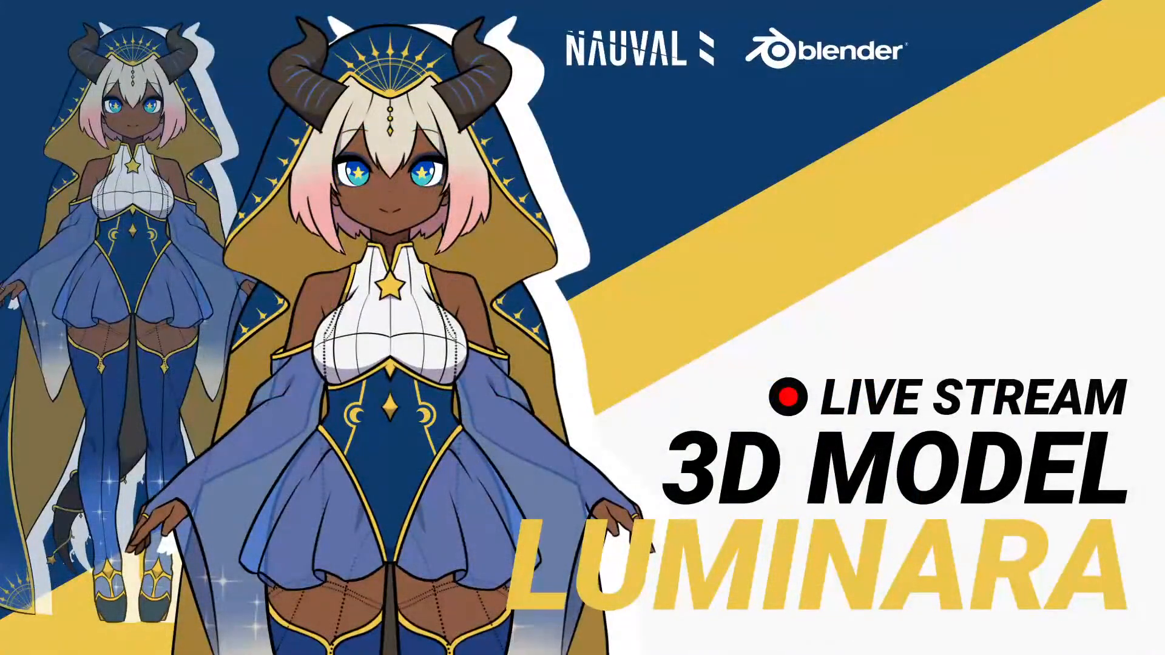